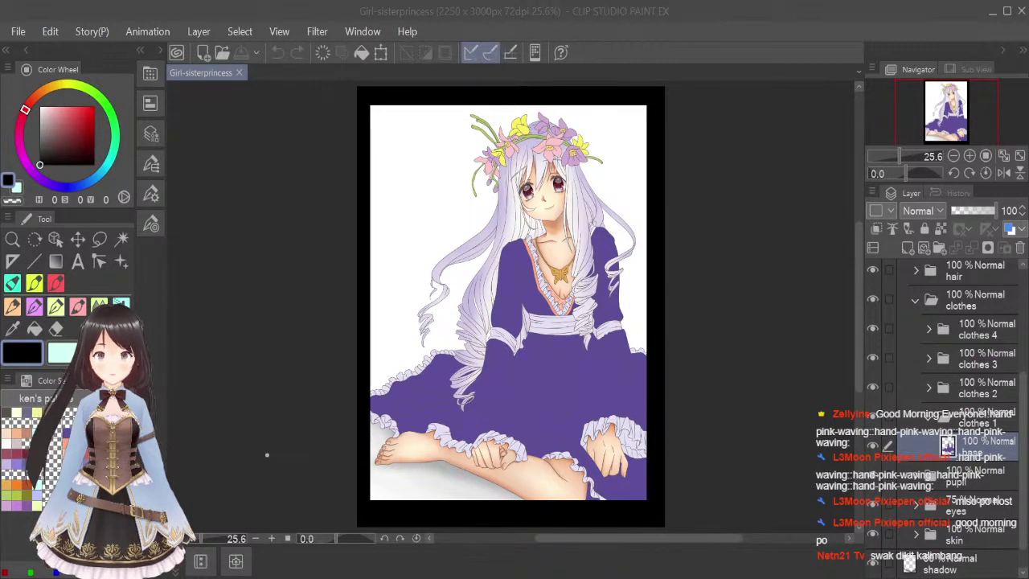
# Add a new raster layer above the base layer of clothes 1, clip it to base, and set its blending mode to Multiply.
pyautogui.click(907, 248)
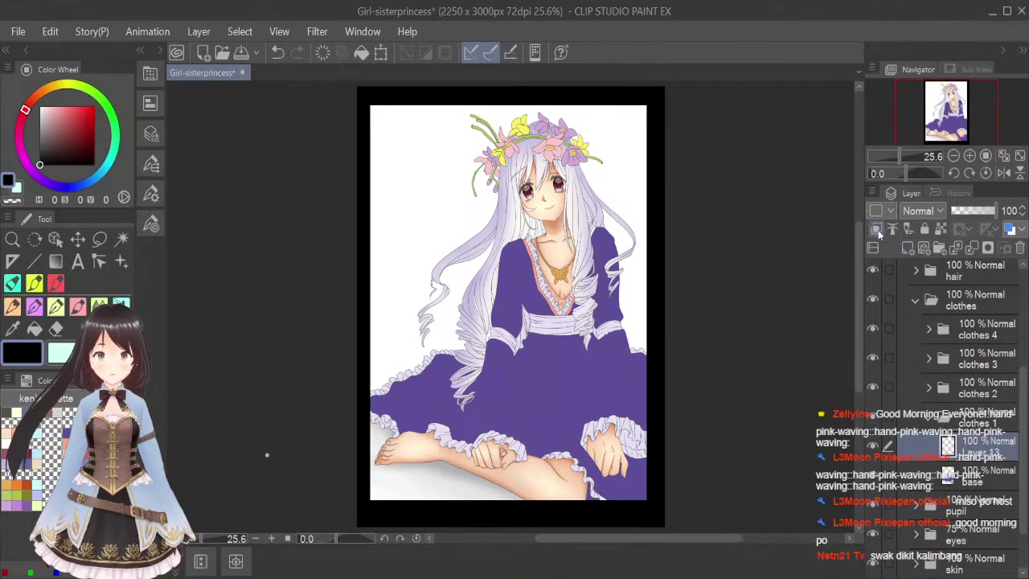
pyautogui.click(940, 212)
pyautogui.click(934, 278)
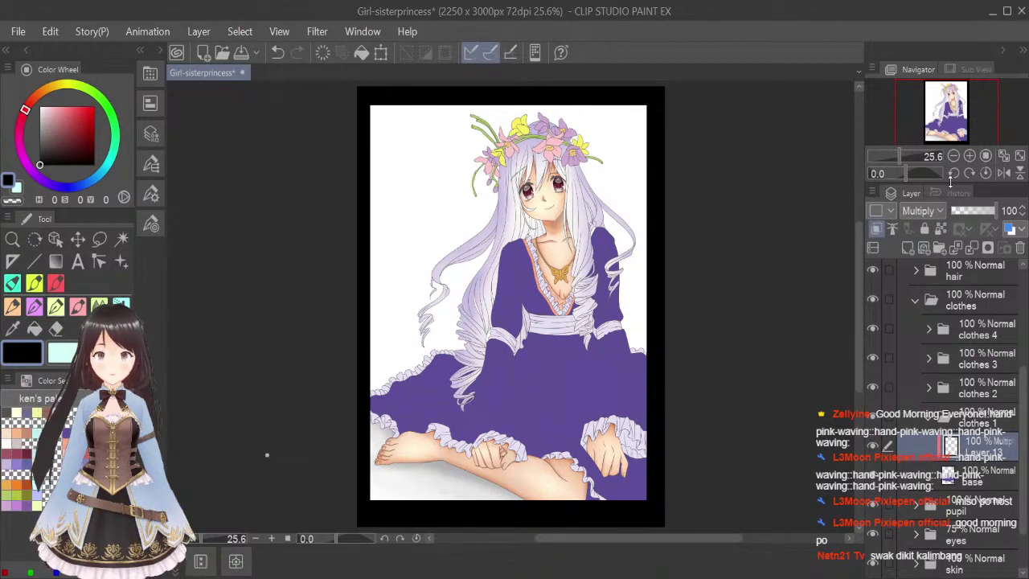
# Pick dark blue (H 239, S 72, V 60) as the shading colour, choose a painting brush, and save the illustration.
pyautogui.press('i')
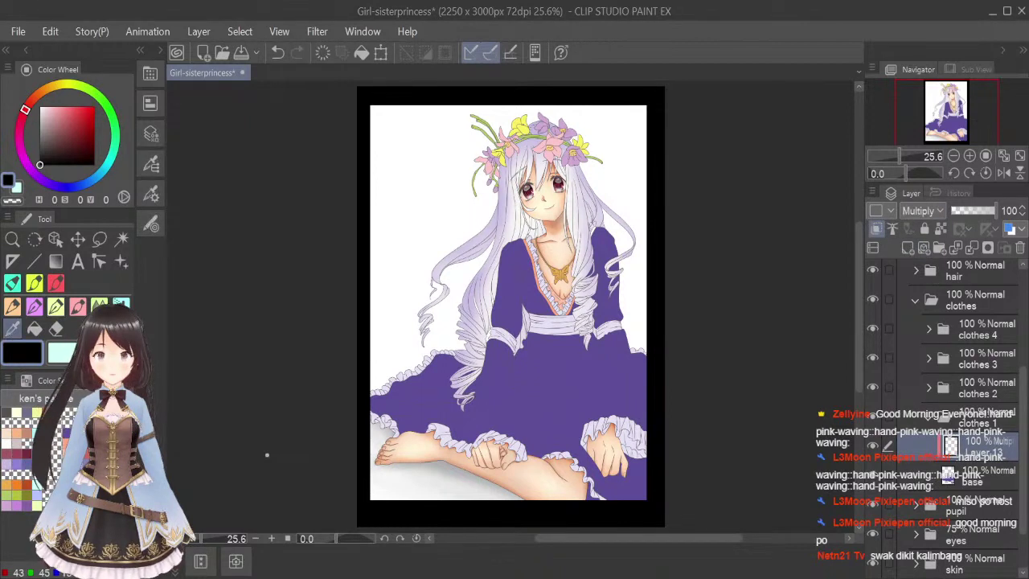
pyautogui.click(67, 434)
pyautogui.click(77, 305)
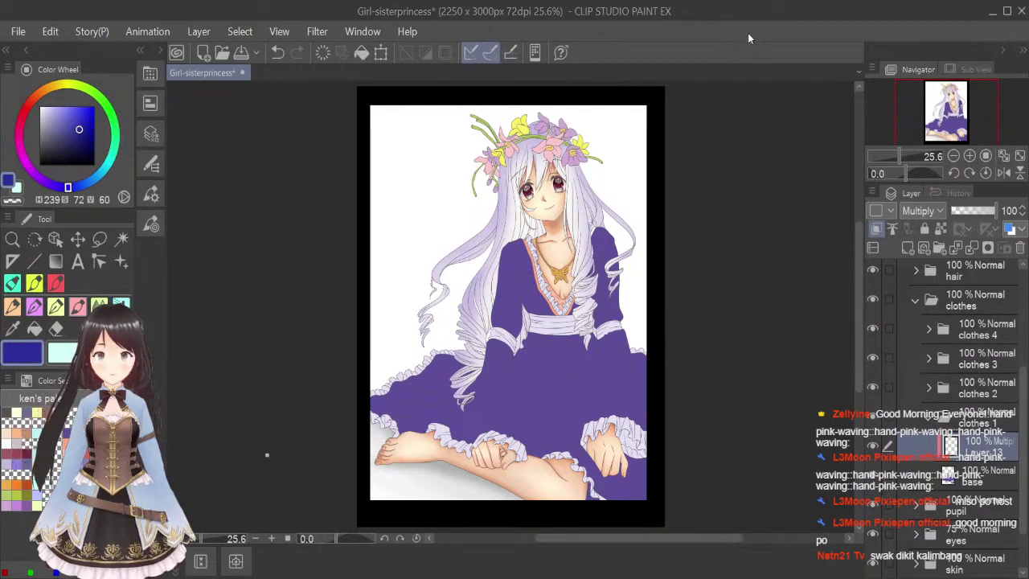
pyautogui.hotkey('ctrl', 's')
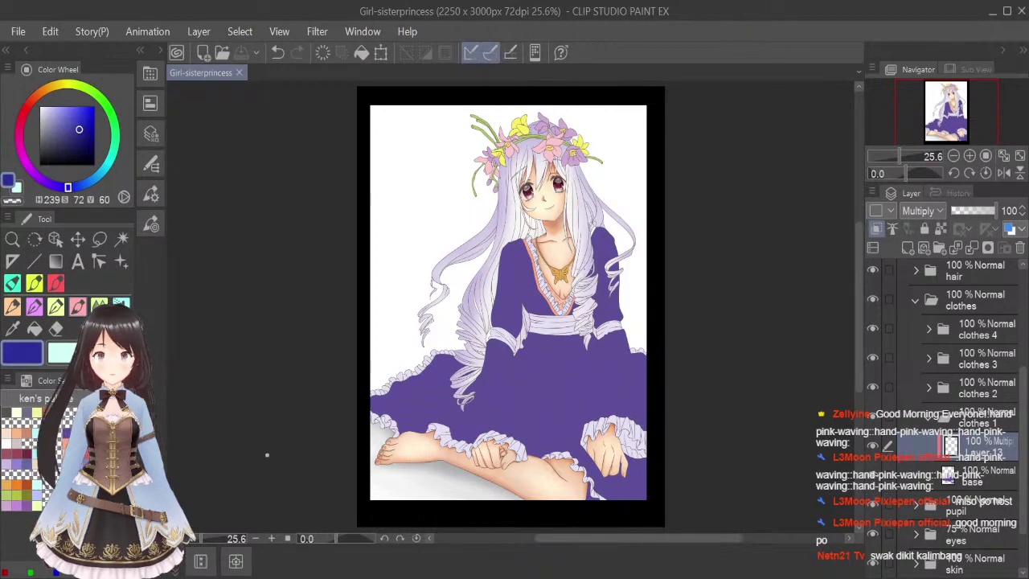
# Paint a thin dark blue fold shadow with a small brush, running down from the shoulder's upper edge near the white collar.
pyautogui.scroll(5, 612, 227)
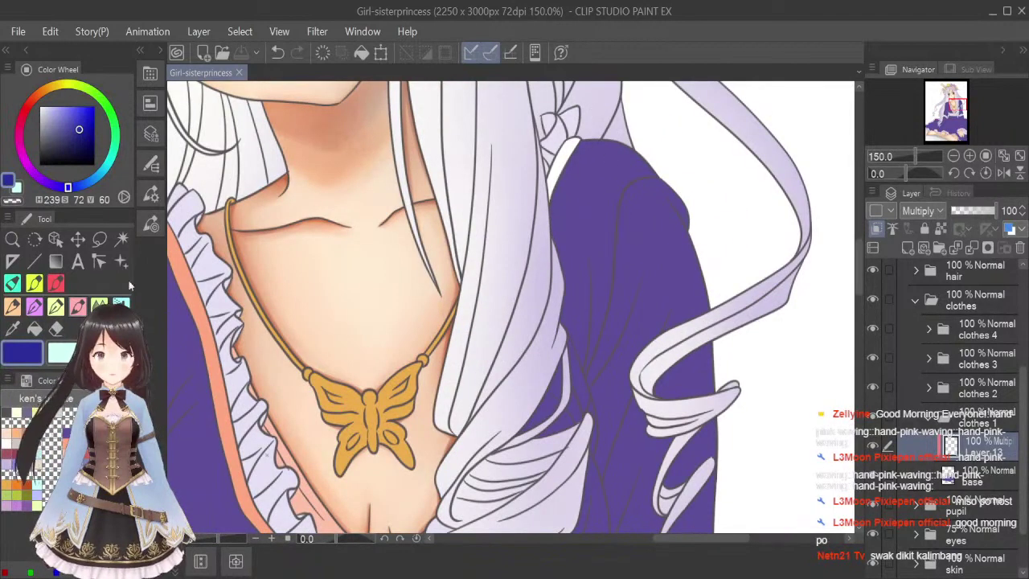
pyautogui.click(98, 306)
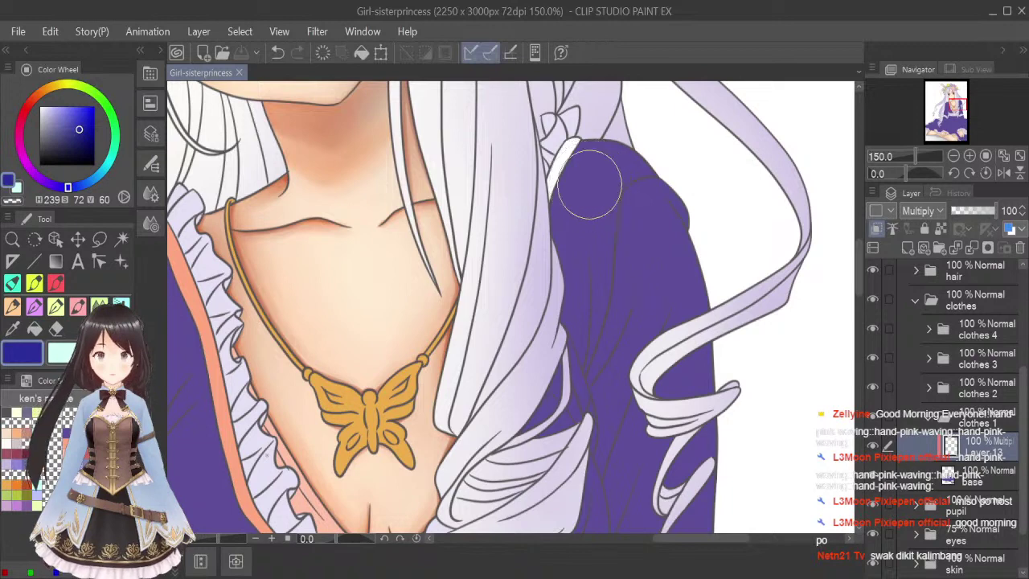
pyautogui.press('[')
pyautogui.press('[')
pyautogui.press('[')
pyautogui.press('[')
pyautogui.press('[')
pyautogui.press('[')
pyautogui.press('[')
pyautogui.press('[')
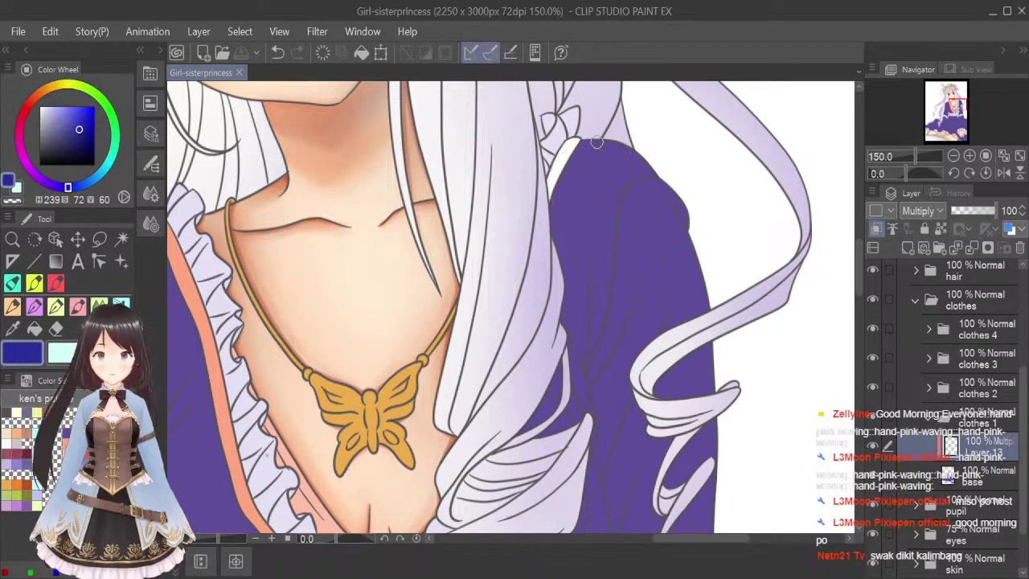
pyautogui.moveTo(593, 140); pyautogui.dragTo(584, 143)
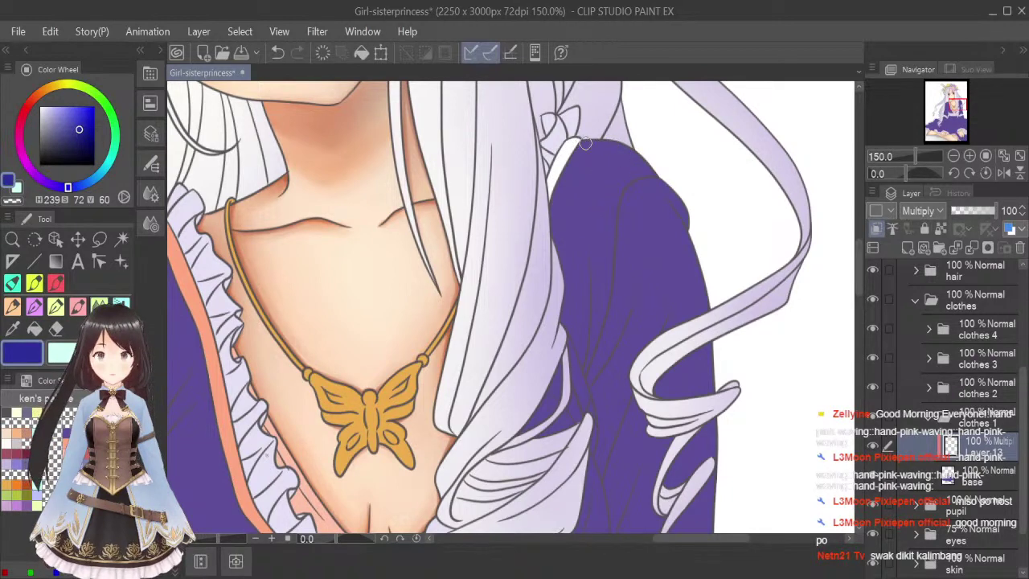
pyautogui.scroll(1, 586, 143)
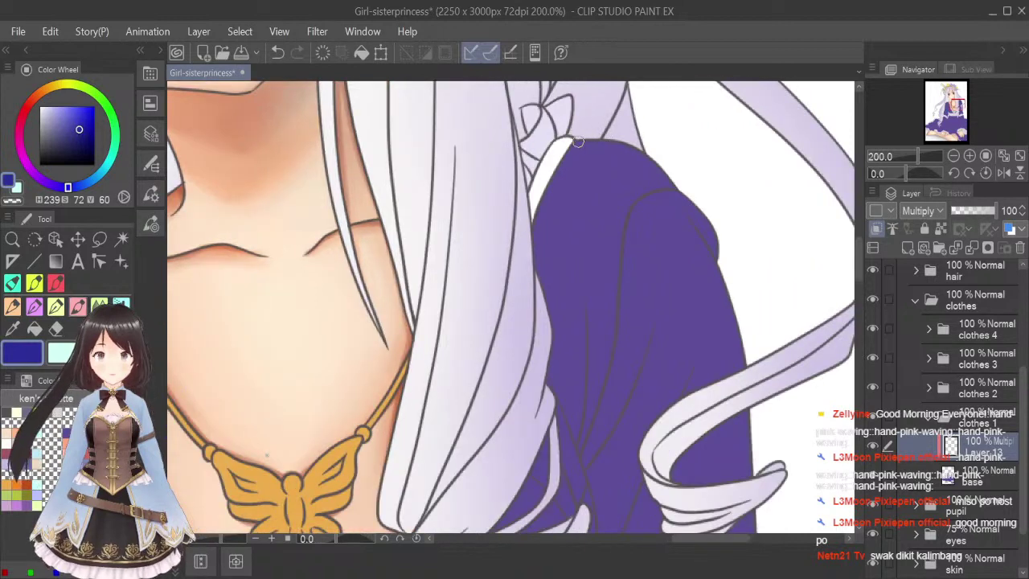
pyautogui.moveTo(594, 156); pyautogui.dragTo(581, 202)
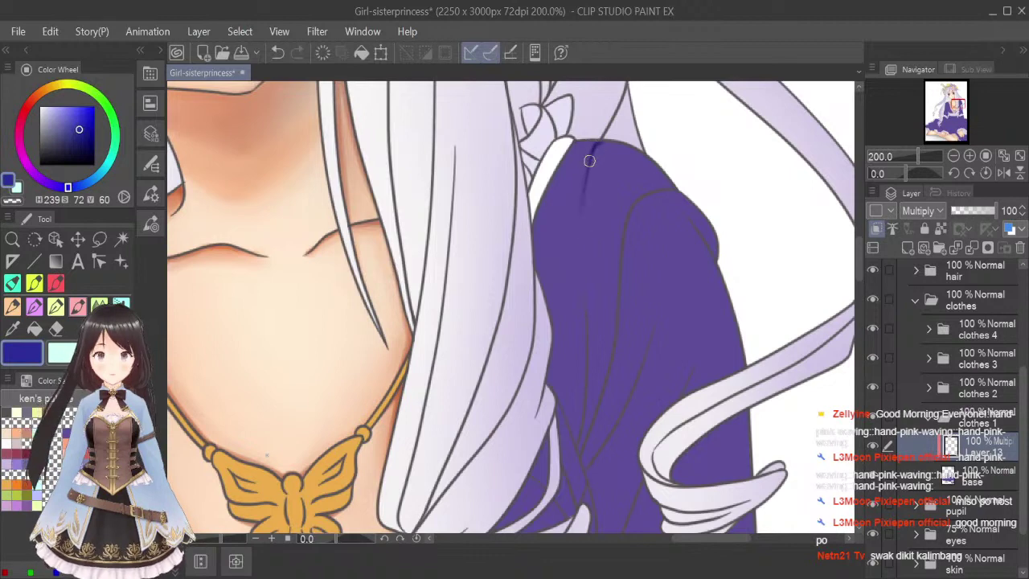
pyautogui.moveTo(608, 143)
pyautogui.mouseDown()
pyautogui.moveTo(591, 176)
pyautogui.moveTo(595, 149)
pyautogui.moveTo(603, 141)
pyautogui.moveTo(584, 199)
pyautogui.moveTo(602, 141)
pyautogui.moveTo(581, 194)
pyautogui.moveTo(592, 152)
pyautogui.moveTo(582, 232)
pyautogui.mouseUp()
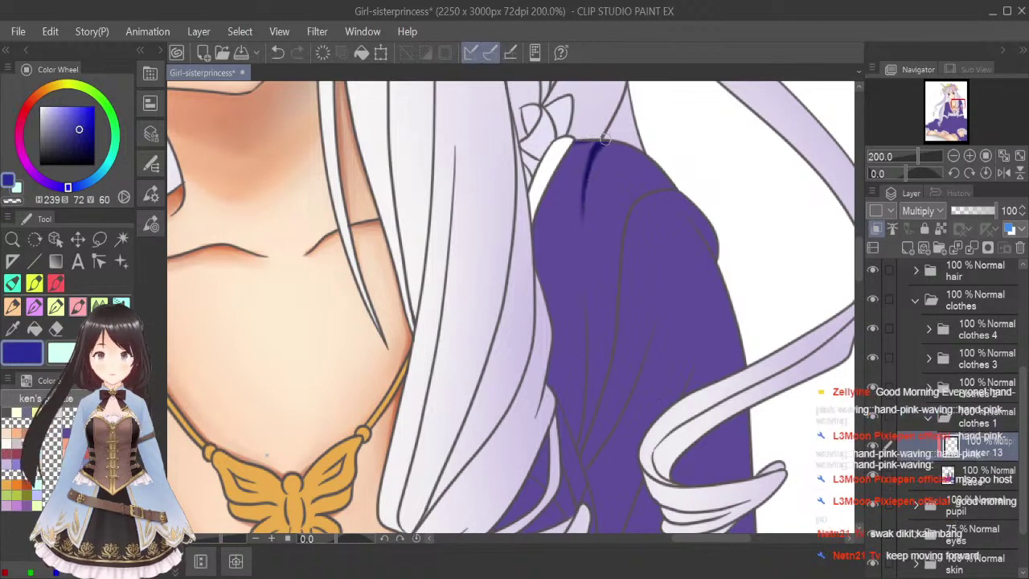
# Shade the purple dress along the white collar and hair edge, and soften that shading towards the shoulder fold.
pyautogui.moveTo(595, 141)
pyautogui.mouseDown()
pyautogui.moveTo(566, 149)
pyautogui.moveTo(582, 142)
pyautogui.moveTo(558, 171)
pyautogui.moveTo(573, 142)
pyautogui.moveTo(544, 199)
pyautogui.mouseUp()
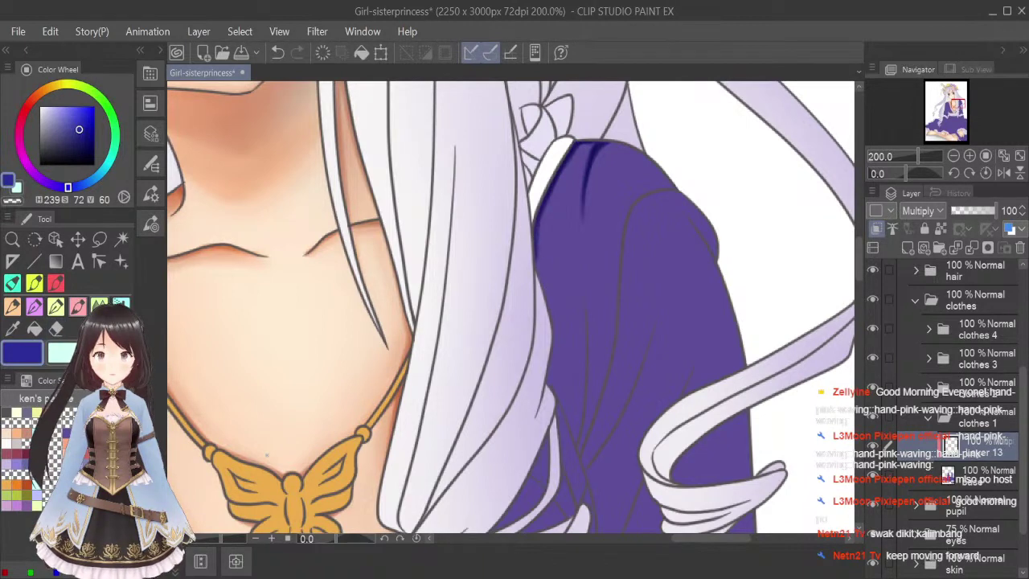
pyautogui.click(58, 329)
pyautogui.moveTo(596, 153)
pyautogui.mouseDown()
pyautogui.moveTo(557, 206)
pyautogui.moveTo(584, 146)
pyautogui.moveTo(573, 216)
pyautogui.moveTo(582, 145)
pyautogui.moveTo(563, 203)
pyautogui.moveTo(570, 154)
pyautogui.moveTo(562, 183)
pyautogui.mouseUp()
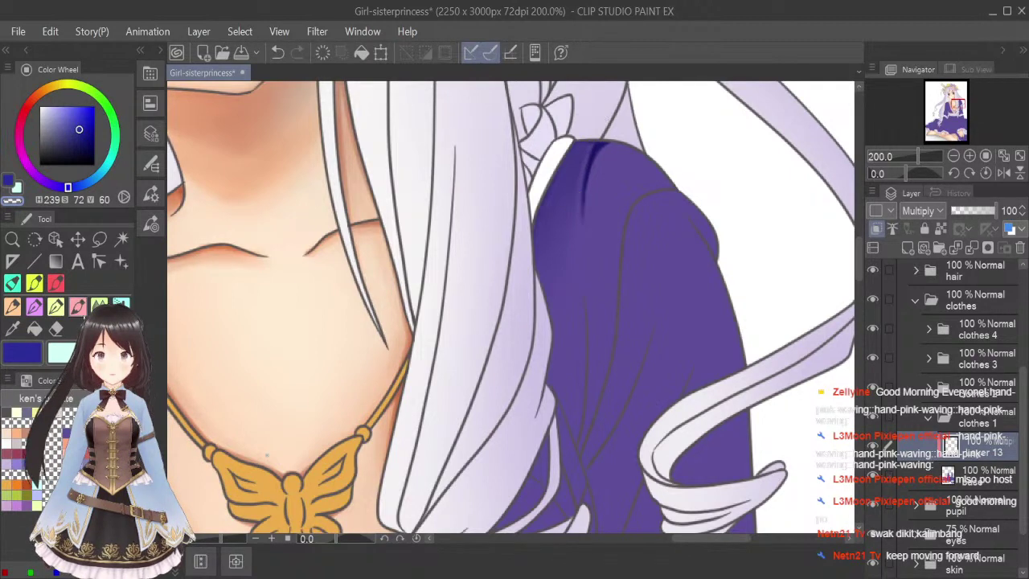
# Return to the dark blue colour and blend the inner side of the shoulder fold shadow with a much smaller blending tip.
pyautogui.click(24, 352)
pyautogui.click(98, 306)
pyautogui.press('[')
pyautogui.press('[')
pyautogui.press('[')
pyautogui.press('[')
pyautogui.press('[')
pyautogui.press('[')
pyautogui.press('[')
pyautogui.press('[')
pyautogui.press('[')
pyautogui.press('[')
pyautogui.press('[')
pyautogui.press('[')
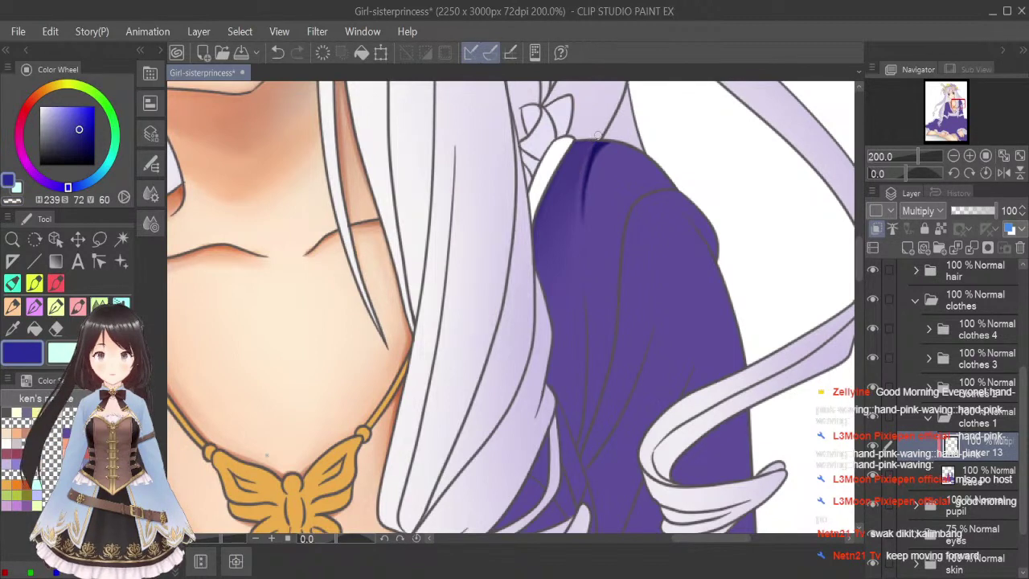
pyautogui.moveTo(580, 161)
pyautogui.mouseDown()
pyautogui.moveTo(572, 179)
pyautogui.moveTo(569, 168)
pyautogui.mouseUp()
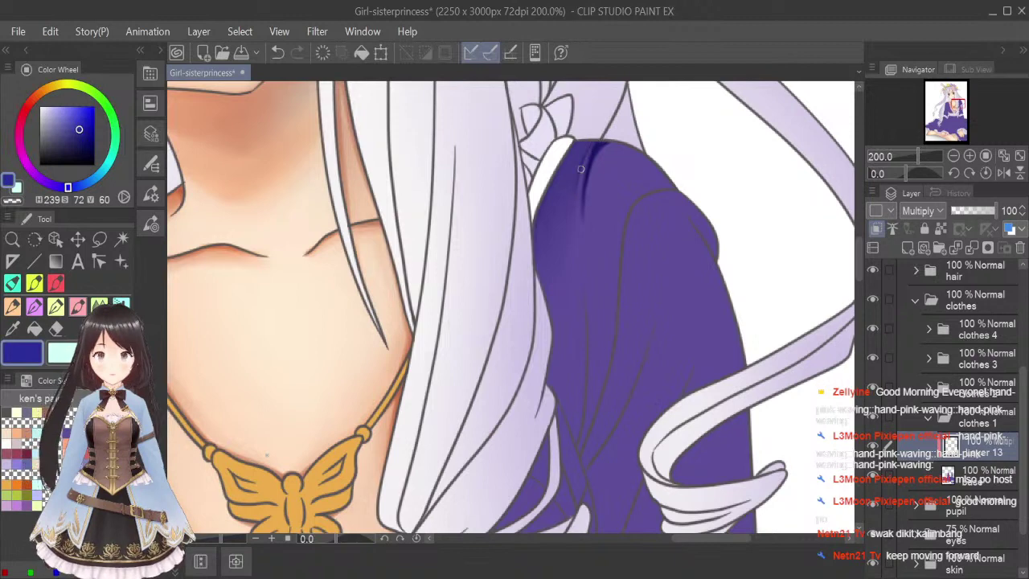
# Blend the shoulder fold shadow downwards and across the top of the shoulder into the purple base.
pyautogui.click(100, 306)
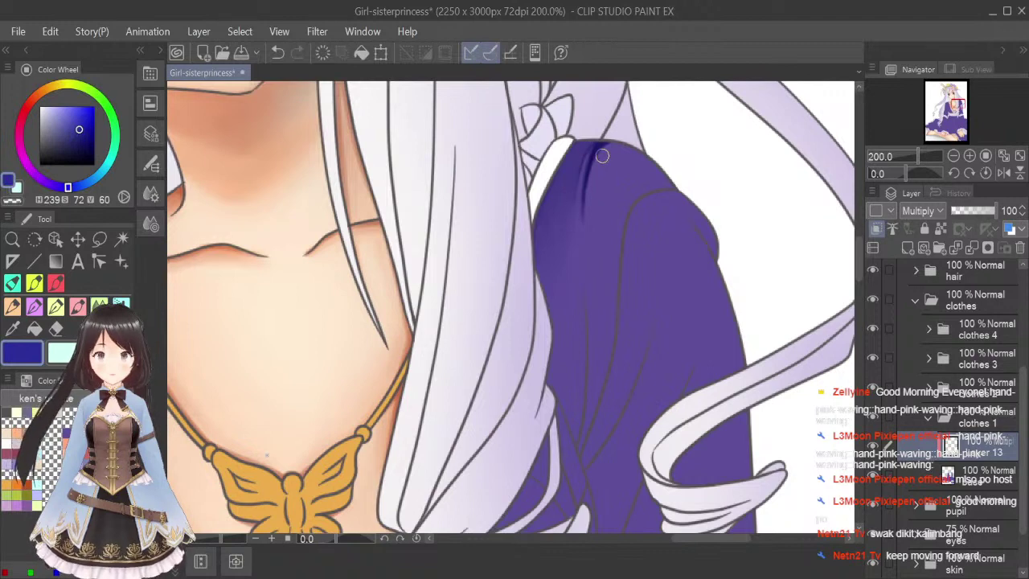
pyautogui.moveTo(602, 155)
pyautogui.mouseDown()
pyautogui.moveTo(584, 226)
pyautogui.moveTo(592, 165)
pyautogui.moveTo(585, 240)
pyautogui.mouseUp()
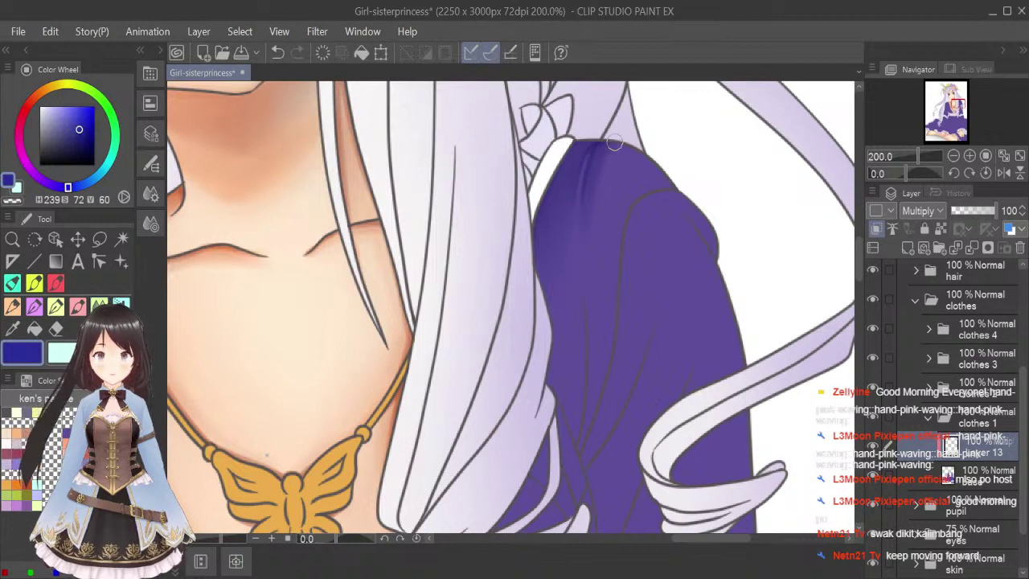
pyautogui.moveTo(614, 142)
pyautogui.mouseDown()
pyautogui.moveTo(608, 152)
pyautogui.moveTo(632, 149)
pyautogui.moveTo(594, 189)
pyautogui.moveTo(594, 178)
pyautogui.moveTo(593, 269)
pyautogui.mouseUp()
pyautogui.moveTo(594, 176)
pyautogui.mouseDown()
pyautogui.moveTo(593, 295)
pyautogui.moveTo(603, 172)
pyautogui.moveTo(607, 331)
pyautogui.moveTo(608, 184)
pyautogui.moveTo(599, 222)
pyautogui.mouseUp()
pyautogui.moveTo(647, 145); pyautogui.dragTo(604, 173)
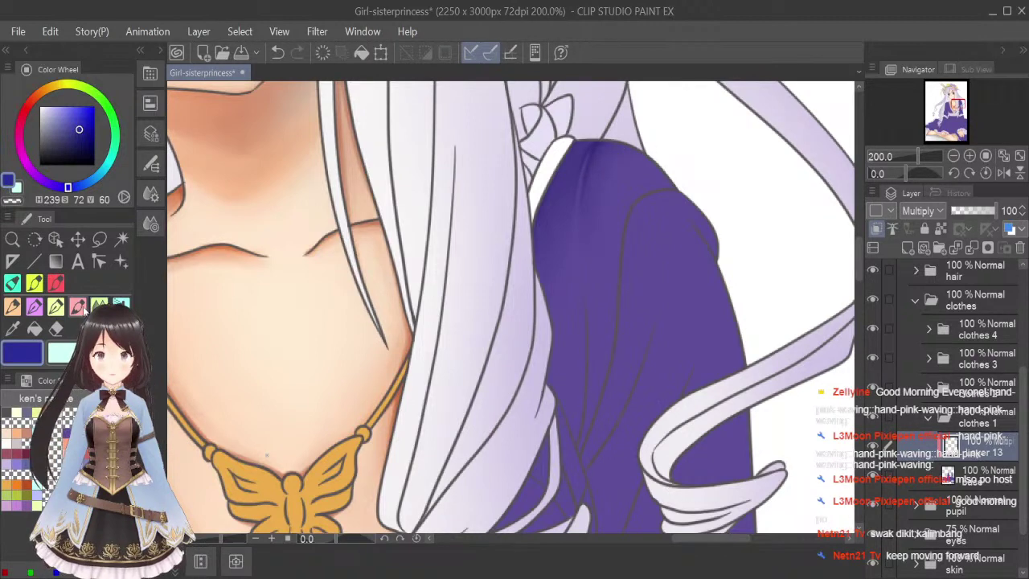
# Paint a dark blue shadow along the short vertical fold line beneath the shoulder, down to where the creases meet.
pyautogui.click(81, 307)
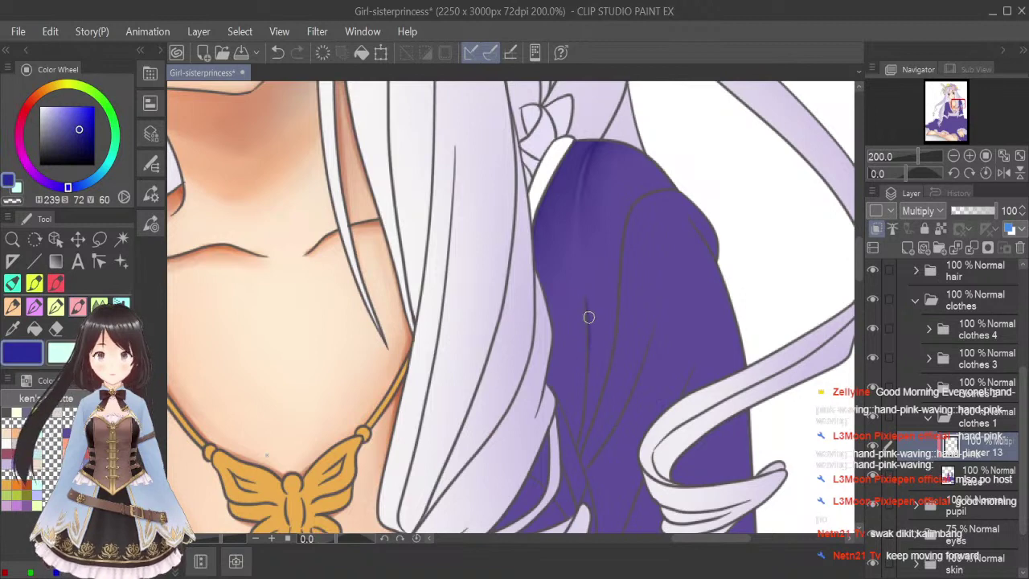
pyautogui.moveTo(587, 303); pyautogui.dragTo(588, 374)
pyautogui.moveTo(591, 335); pyautogui.dragTo(589, 402)
pyautogui.moveTo(589, 360); pyautogui.dragTo(582, 436)
pyautogui.moveTo(589, 391); pyautogui.dragTo(577, 450)
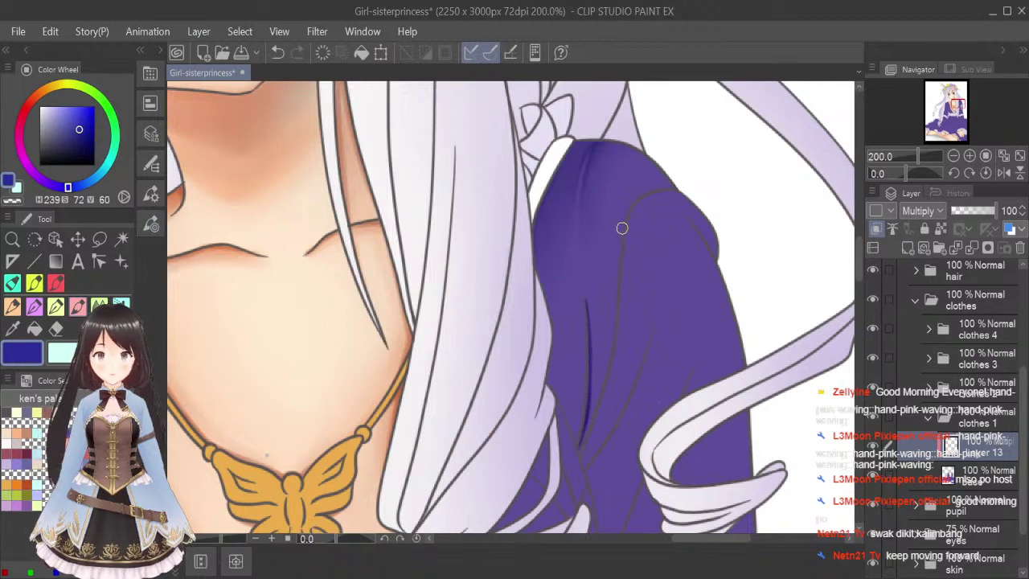
# Paint dark blue shading along the sleeve seam and fill the narrow wedge between it and the short vertical fold line.
pyautogui.moveTo(614, 321); pyautogui.dragTo(593, 406)
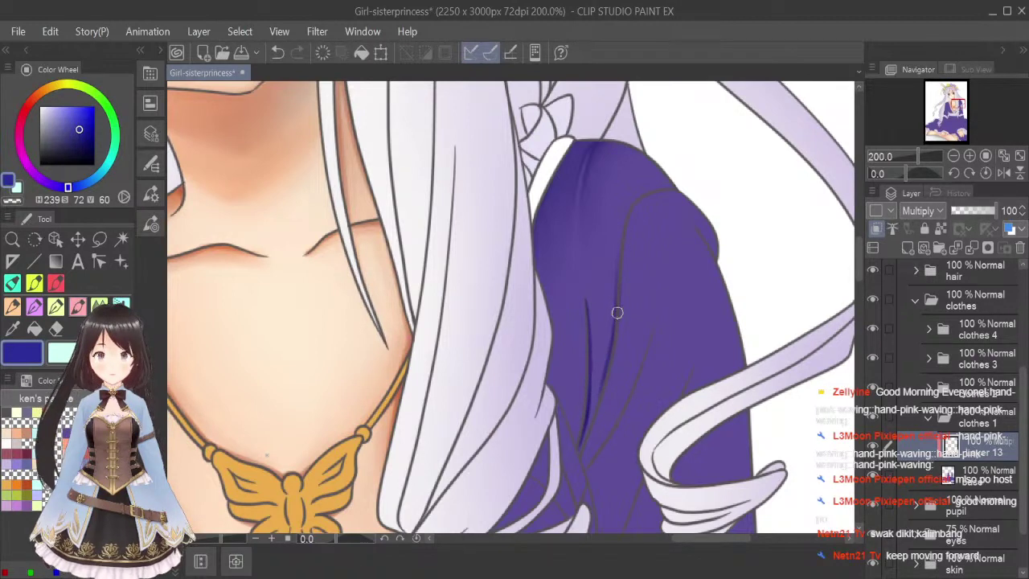
pyautogui.moveTo(611, 342)
pyautogui.mouseDown()
pyautogui.moveTo(579, 447)
pyautogui.moveTo(586, 425)
pyautogui.mouseUp()
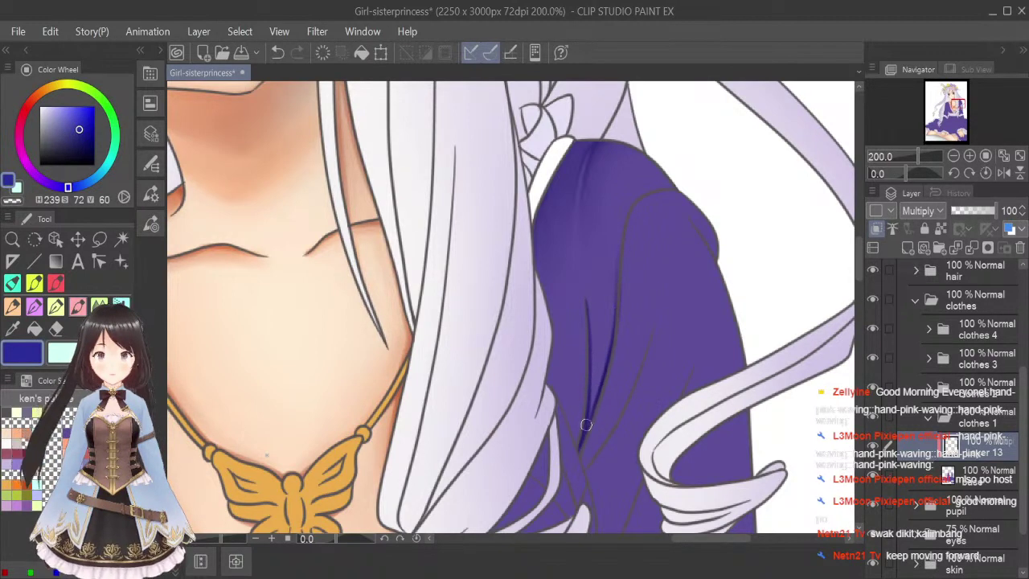
pyautogui.moveTo(593, 386); pyautogui.dragTo(587, 420)
pyautogui.moveTo(591, 352)
pyautogui.mouseDown()
pyautogui.moveTo(593, 390)
pyautogui.moveTo(593, 377)
pyautogui.mouseUp()
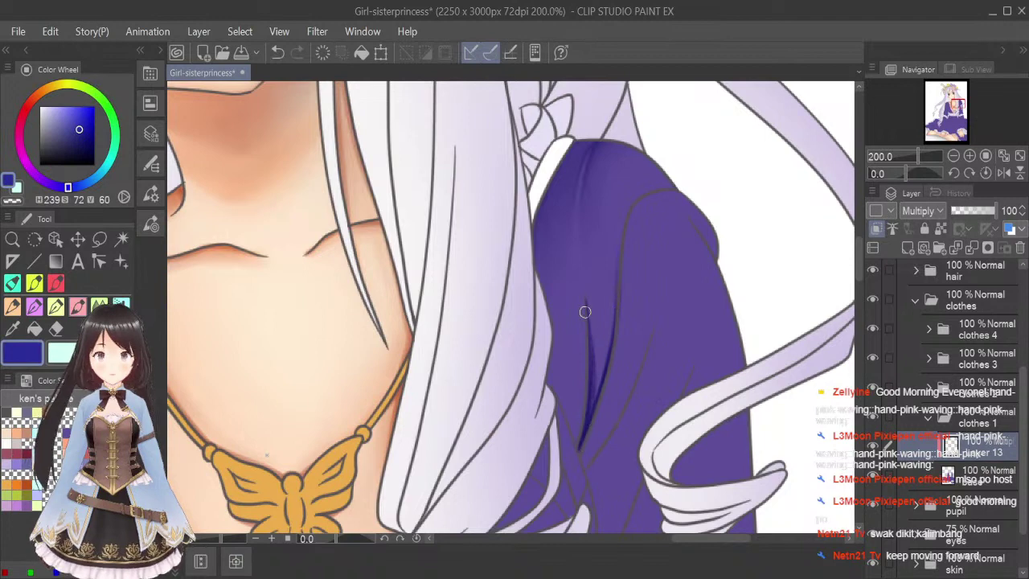
pyautogui.moveTo(586, 302)
pyautogui.mouseDown()
pyautogui.moveTo(588, 423)
pyautogui.moveTo(610, 343)
pyautogui.mouseUp()
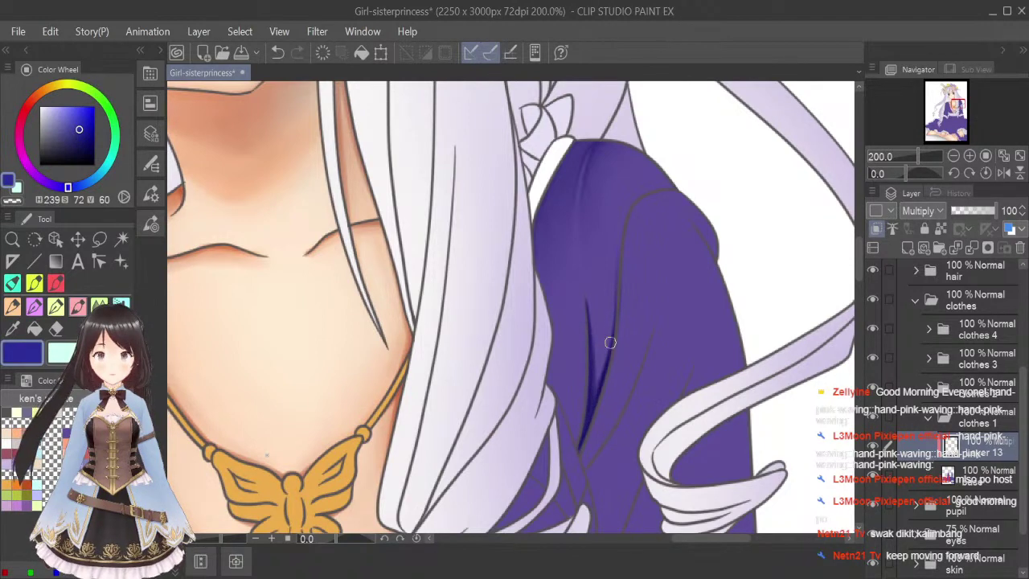
pyautogui.moveTo(591, 400); pyautogui.dragTo(613, 302)
pyautogui.moveTo(600, 374); pyautogui.dragTo(614, 311)
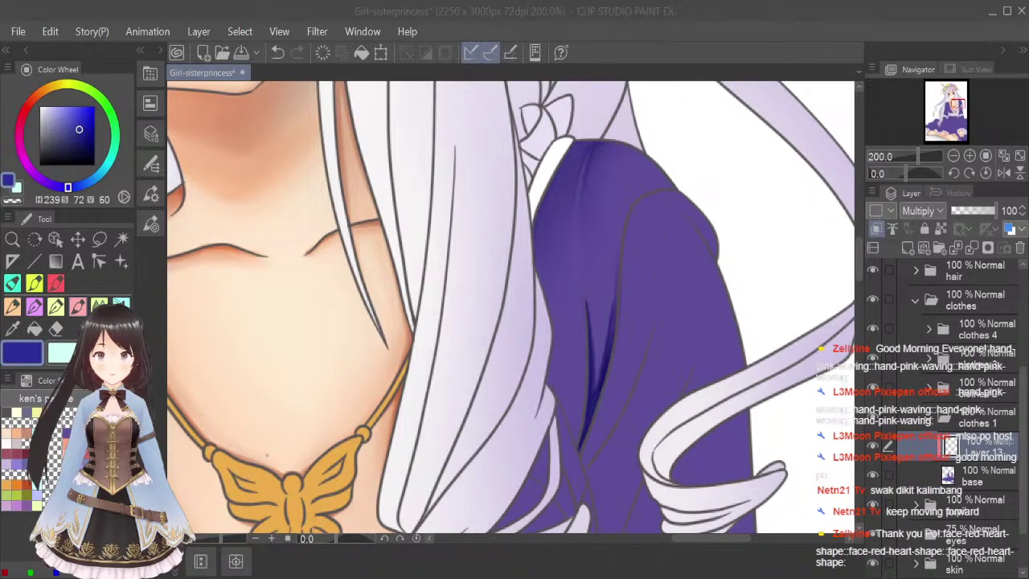
# Blend the wedge shadow between the fold line and the sleeve seam upwards to the shoulder with a reduced blending brush.
pyautogui.hotkey('alt', 'Tab')
pyautogui.press('[')
pyautogui.press('[')
pyautogui.press('[')
pyautogui.press('[')
pyautogui.press('[')
pyautogui.press('[')
pyautogui.press('[')
pyautogui.press('[')
pyautogui.press('[')
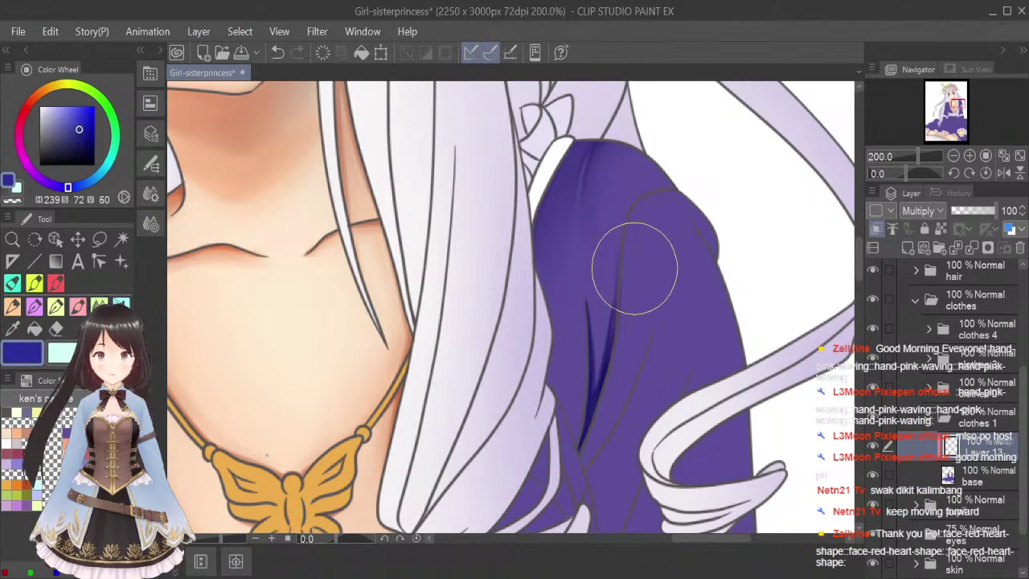
pyautogui.moveTo(609, 331)
pyautogui.mouseDown()
pyautogui.moveTo(590, 407)
pyautogui.moveTo(598, 319)
pyautogui.moveTo(592, 399)
pyautogui.mouseUp()
pyautogui.moveTo(591, 314)
pyautogui.mouseDown()
pyautogui.moveTo(593, 369)
pyautogui.moveTo(605, 336)
pyautogui.moveTo(594, 373)
pyautogui.mouseUp()
pyautogui.moveTo(607, 260)
pyautogui.mouseDown()
pyautogui.moveTo(596, 368)
pyautogui.moveTo(604, 246)
pyautogui.moveTo(612, 311)
pyautogui.moveTo(588, 419)
pyautogui.moveTo(611, 259)
pyautogui.moveTo(593, 398)
pyautogui.mouseUp()
pyautogui.moveTo(595, 342); pyautogui.dragTo(590, 412)
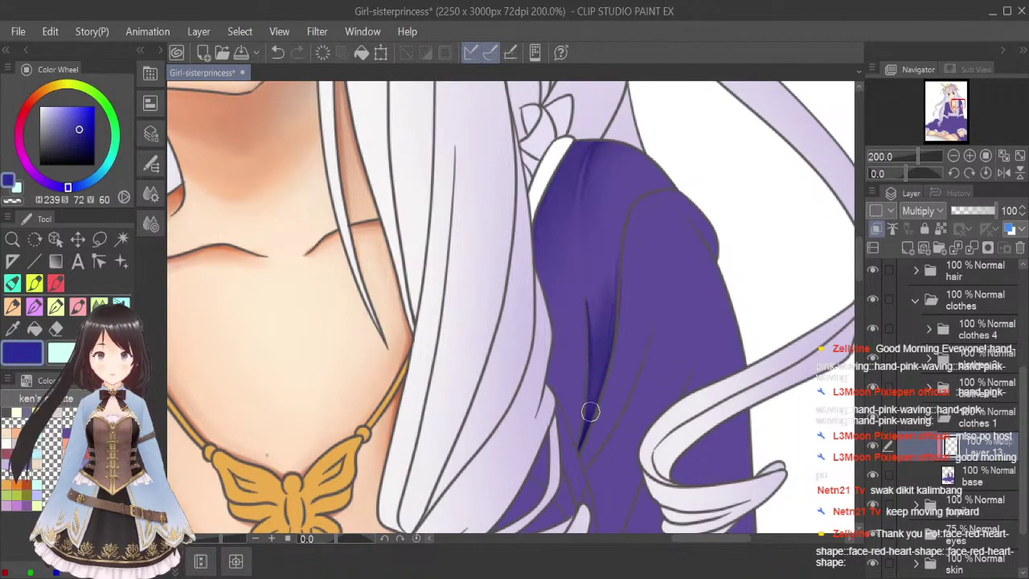
pyautogui.moveTo(602, 257)
pyautogui.mouseDown()
pyautogui.moveTo(589, 312)
pyautogui.moveTo(596, 351)
pyautogui.moveTo(587, 243)
pyautogui.moveTo(607, 302)
pyautogui.moveTo(603, 347)
pyautogui.moveTo(621, 216)
pyautogui.moveTo(602, 332)
pyautogui.mouseUp()
pyautogui.moveTo(619, 191); pyautogui.dragTo(614, 302)
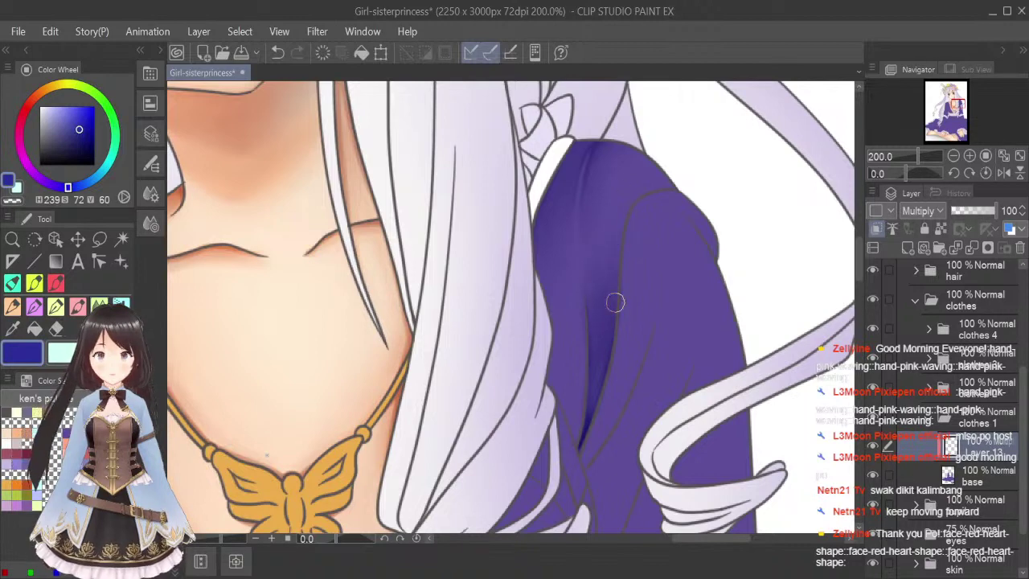
pyautogui.moveTo(614, 212)
pyautogui.mouseDown()
pyautogui.moveTo(625, 244)
pyautogui.moveTo(599, 323)
pyautogui.moveTo(620, 193)
pyautogui.moveTo(598, 391)
pyautogui.mouseUp()
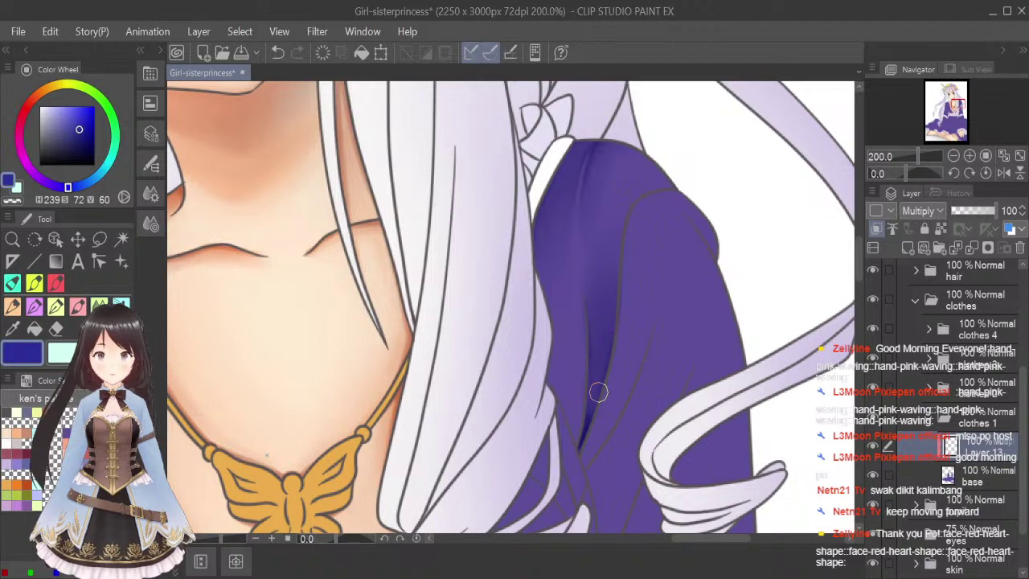
# Touch up the lower part of the wedge shadow and blend its edge along the short fold line with a smaller tip.
pyautogui.click(78, 306)
pyautogui.press('c')
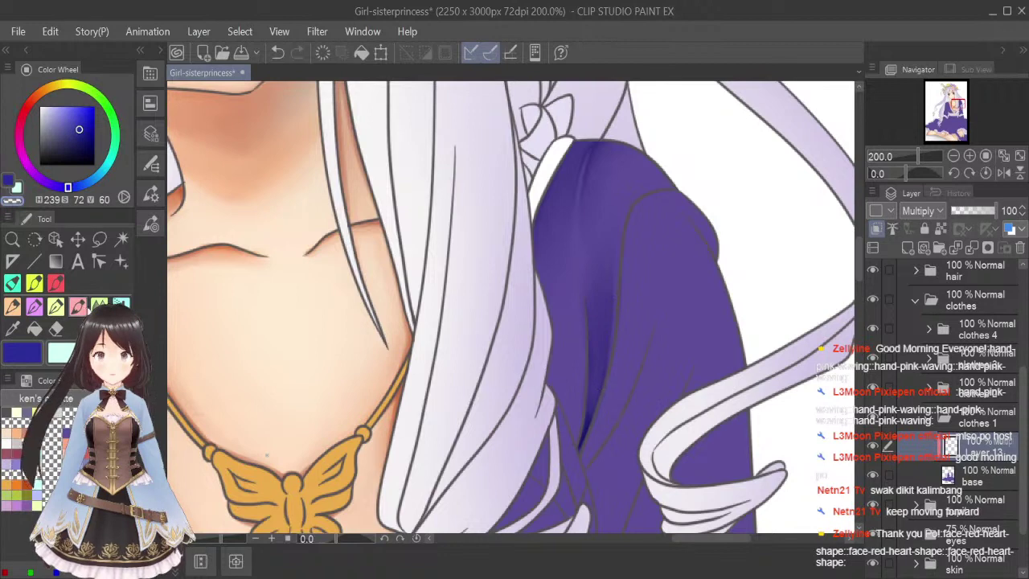
pyautogui.click(39, 346)
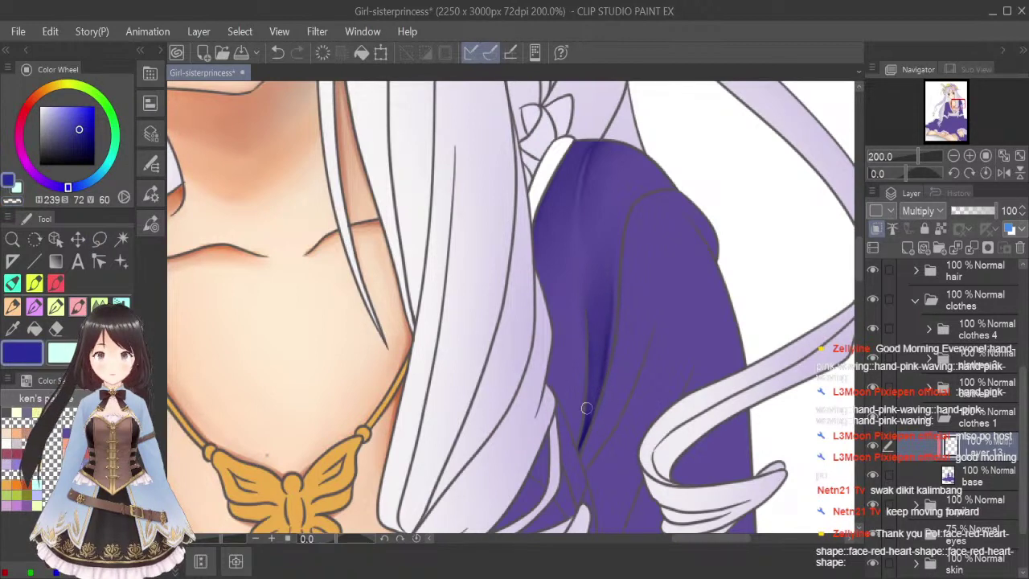
pyautogui.click(100, 305)
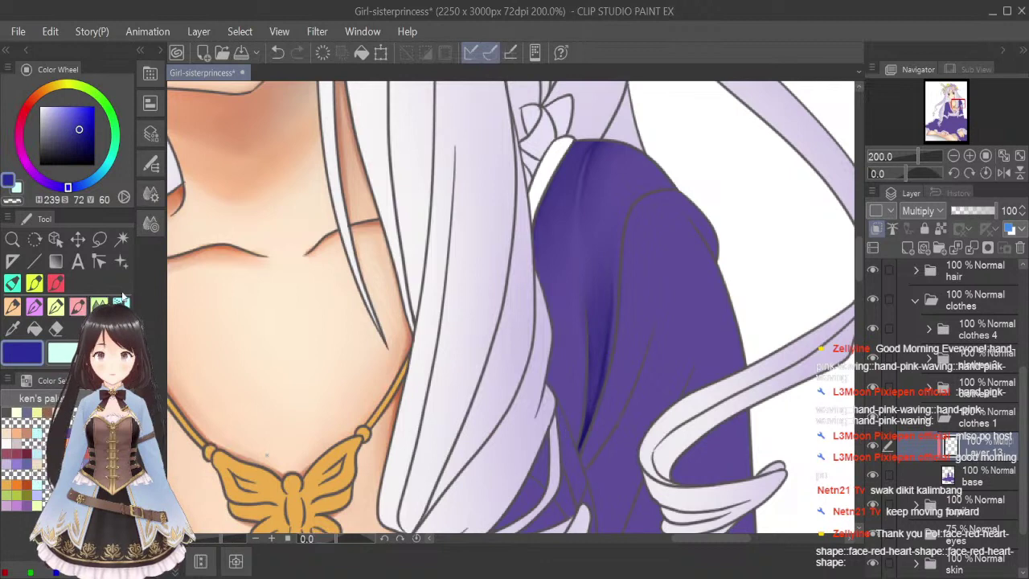
pyautogui.press('[')
pyautogui.press('[')
pyautogui.press('[')
pyautogui.press('[')
pyautogui.press('[')
pyautogui.press('[')
pyautogui.press('[')
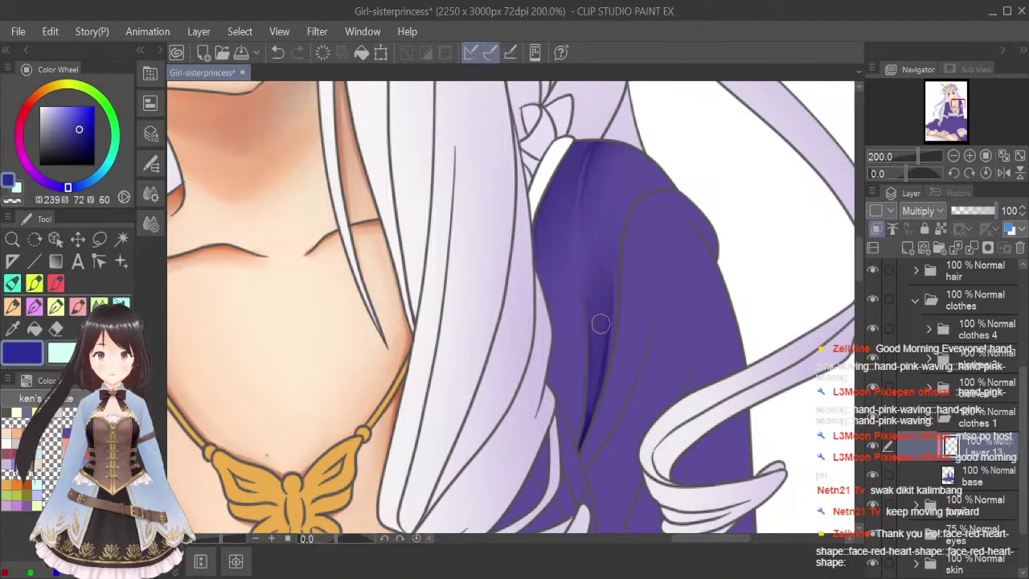
pyautogui.press('[')
pyautogui.press('[')
pyautogui.moveTo(593, 376)
pyautogui.mouseDown()
pyautogui.moveTo(608, 274)
pyautogui.moveTo(593, 390)
pyautogui.moveTo(611, 238)
pyautogui.moveTo(584, 379)
pyautogui.mouseUp()
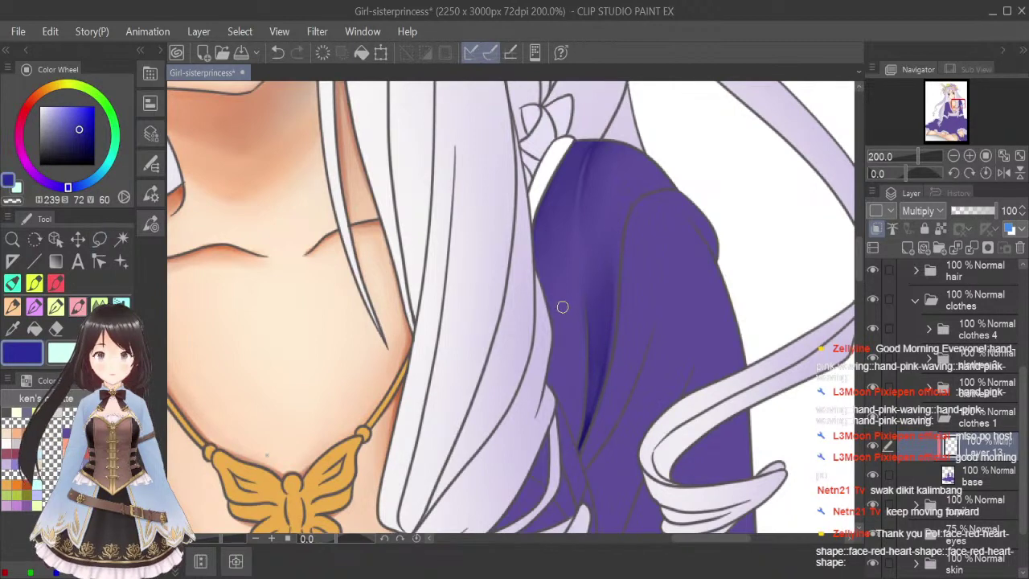
# Paint dark blue shading along the dress edge beside the hair, down to the point where the creases meet.
pyautogui.moveTo(535, 272)
pyautogui.mouseDown()
pyautogui.moveTo(553, 355)
pyautogui.moveTo(555, 326)
pyautogui.moveTo(550, 377)
pyautogui.moveTo(575, 447)
pyautogui.mouseUp()
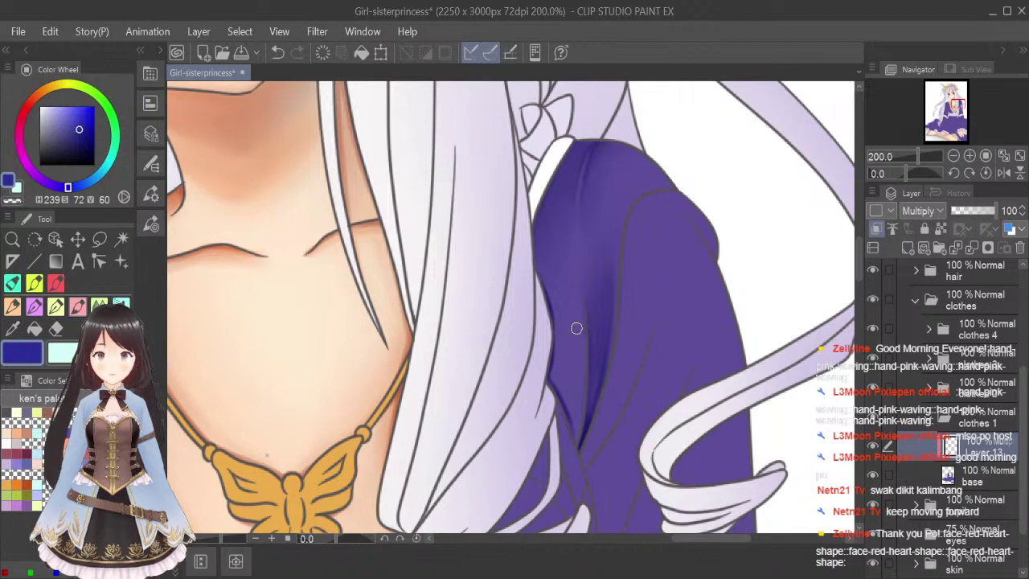
pyautogui.moveTo(577, 328)
pyautogui.mouseDown()
pyautogui.moveTo(577, 438)
pyautogui.moveTo(576, 412)
pyautogui.mouseUp()
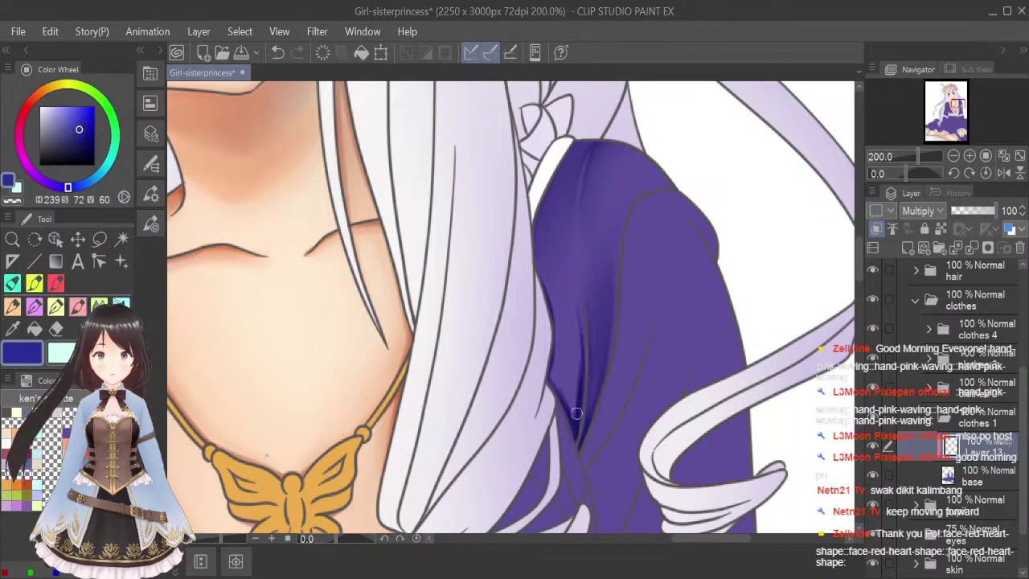
pyautogui.moveTo(550, 379); pyautogui.dragTo(576, 428)
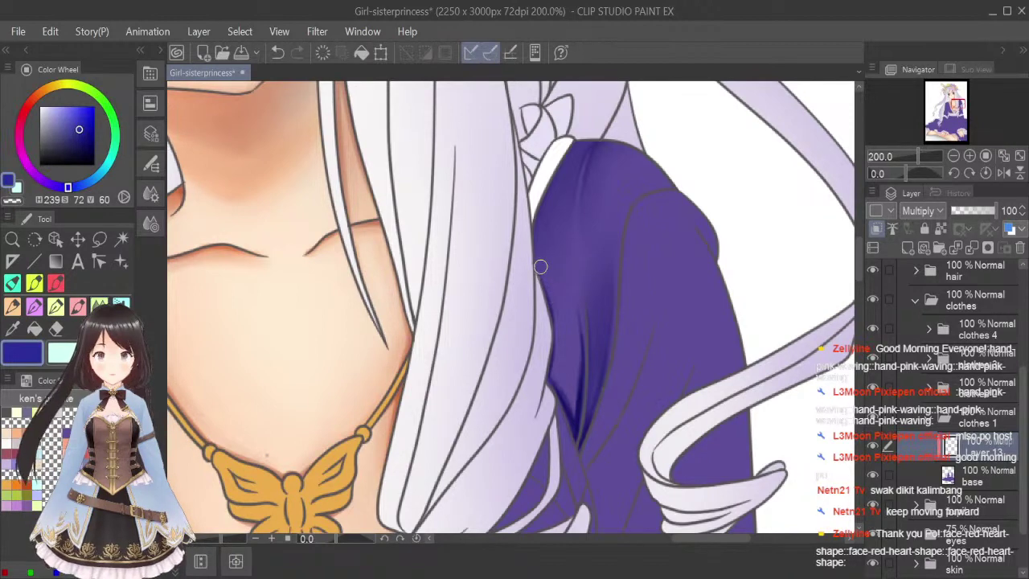
pyautogui.moveTo(553, 374); pyautogui.dragTo(573, 418)
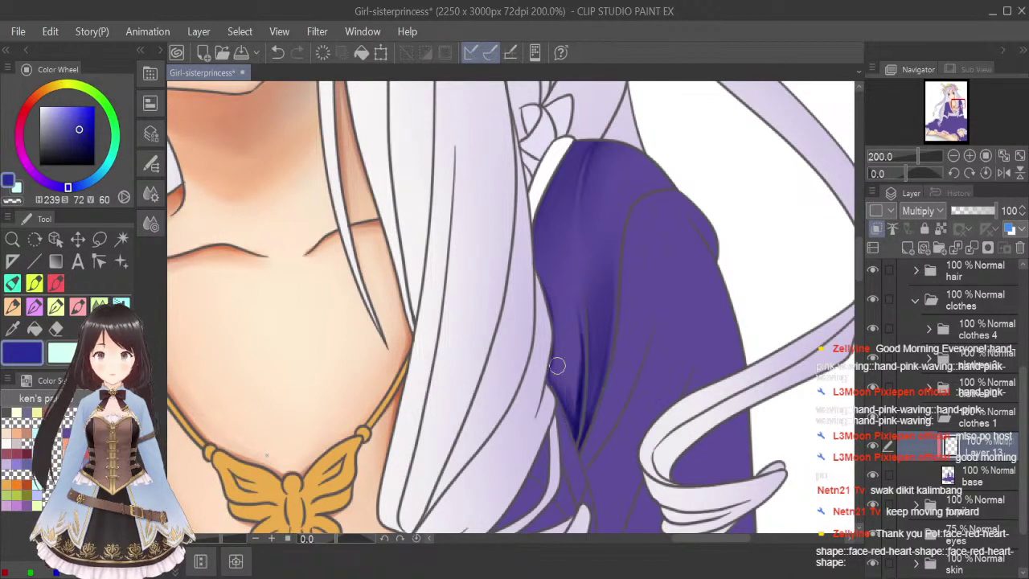
# Fill in the area between the hair edge and the short vertical fold line with more dark blue shading.
pyautogui.moveTo(554, 350); pyautogui.dragTo(574, 415)
pyautogui.moveTo(567, 325); pyautogui.dragTo(575, 393)
pyautogui.moveTo(564, 293); pyautogui.dragTo(576, 364)
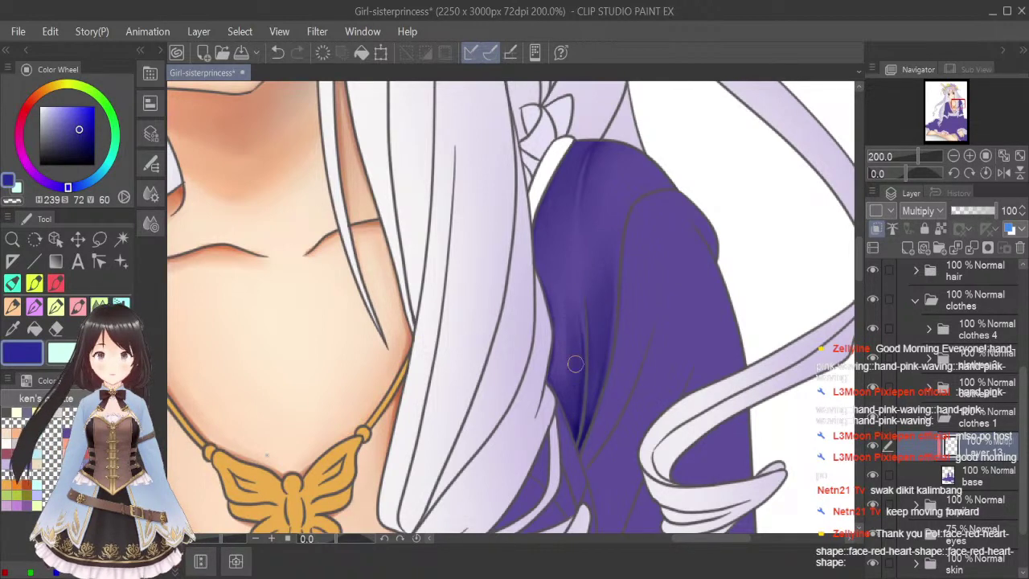
pyautogui.moveTo(560, 238)
pyautogui.mouseDown()
pyautogui.moveTo(561, 372)
pyautogui.moveTo(548, 284)
pyautogui.moveTo(560, 392)
pyautogui.moveTo(548, 358)
pyautogui.moveTo(570, 408)
pyautogui.moveTo(555, 294)
pyautogui.moveTo(576, 422)
pyautogui.moveTo(555, 226)
pyautogui.mouseUp()
# Soften the shadow between the hair edge and the short fold line with a reduced blending brush.
pyautogui.click(78, 306)
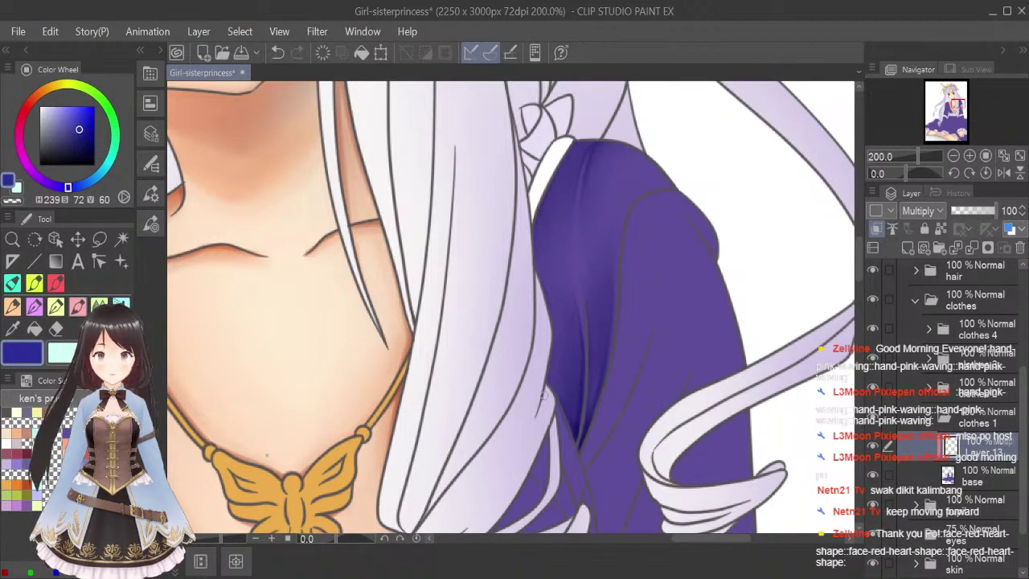
pyautogui.click(78, 328)
pyautogui.press('[')
pyautogui.press('[')
pyautogui.press('[')
pyautogui.press('[')
pyautogui.press('[')
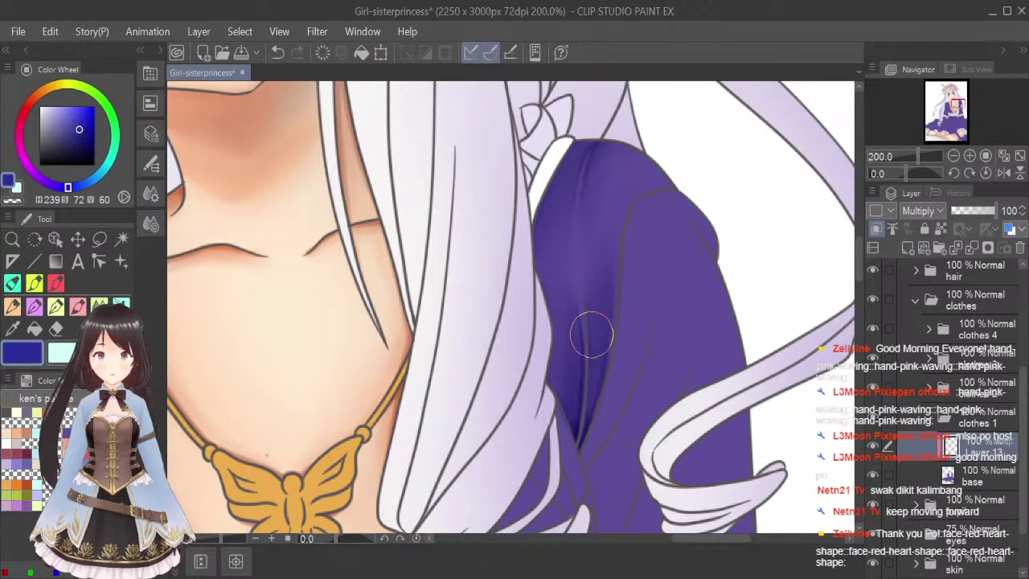
pyautogui.press('[')
pyautogui.press('[')
pyautogui.press('[')
pyautogui.press('[')
pyautogui.press('[')
pyautogui.press('[')
pyautogui.press('[')
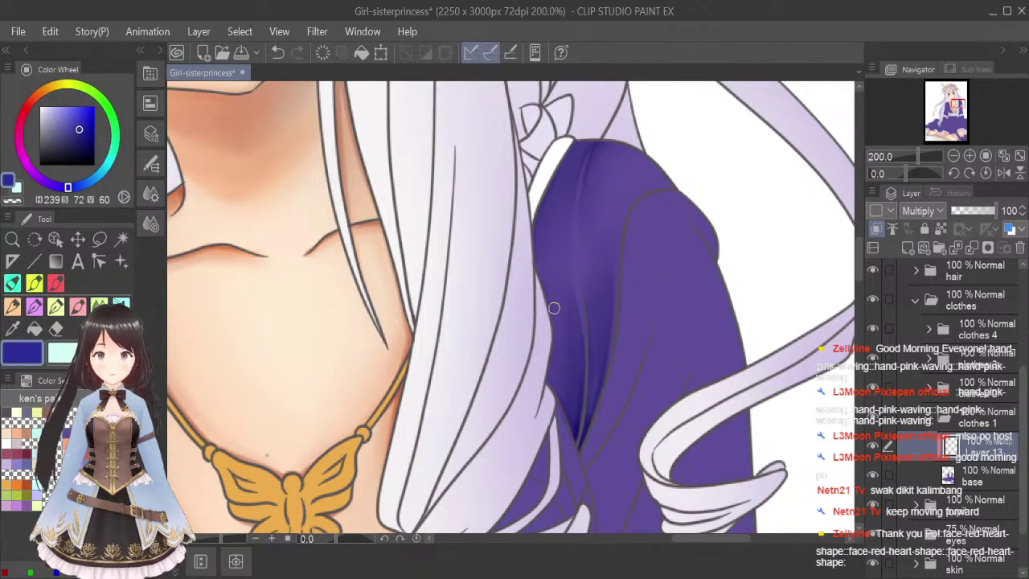
# Paint a dark blue shadow under the curved sleeve seam and fill the wedge between the seam and the next fold line.
pyautogui.scroll(-5, 637, 241)
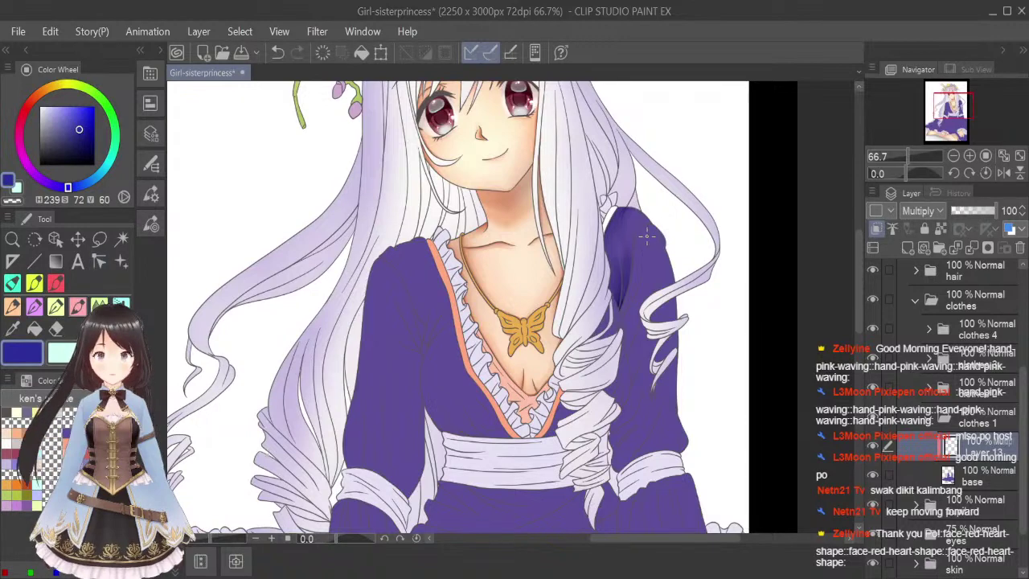
pyautogui.scroll(4, 643, 233)
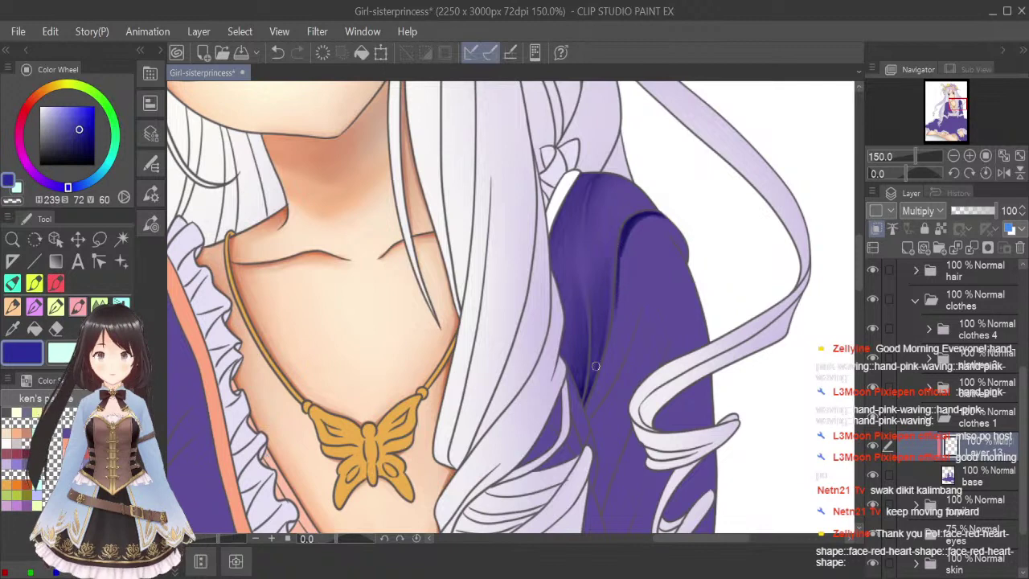
pyautogui.scroll(1, 620, 310)
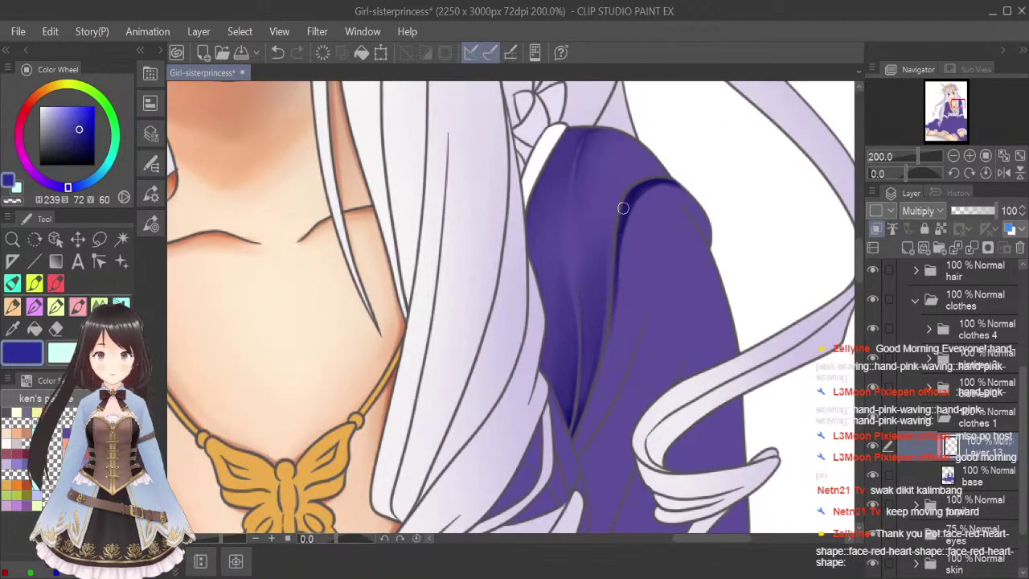
pyautogui.moveTo(605, 357); pyautogui.dragTo(595, 392)
pyautogui.moveTo(607, 342); pyautogui.dragTo(589, 417)
pyautogui.moveTo(608, 346); pyautogui.dragTo(571, 442)
pyautogui.moveTo(598, 376)
pyautogui.mouseDown()
pyautogui.moveTo(577, 452)
pyautogui.moveTo(624, 385)
pyautogui.moveTo(580, 446)
pyautogui.moveTo(609, 336)
pyautogui.moveTo(576, 446)
pyautogui.moveTo(597, 424)
pyautogui.moveTo(582, 425)
pyautogui.moveTo(577, 451)
pyautogui.moveTo(612, 400)
pyautogui.moveTo(583, 442)
pyautogui.moveTo(647, 307)
pyautogui.mouseUp()
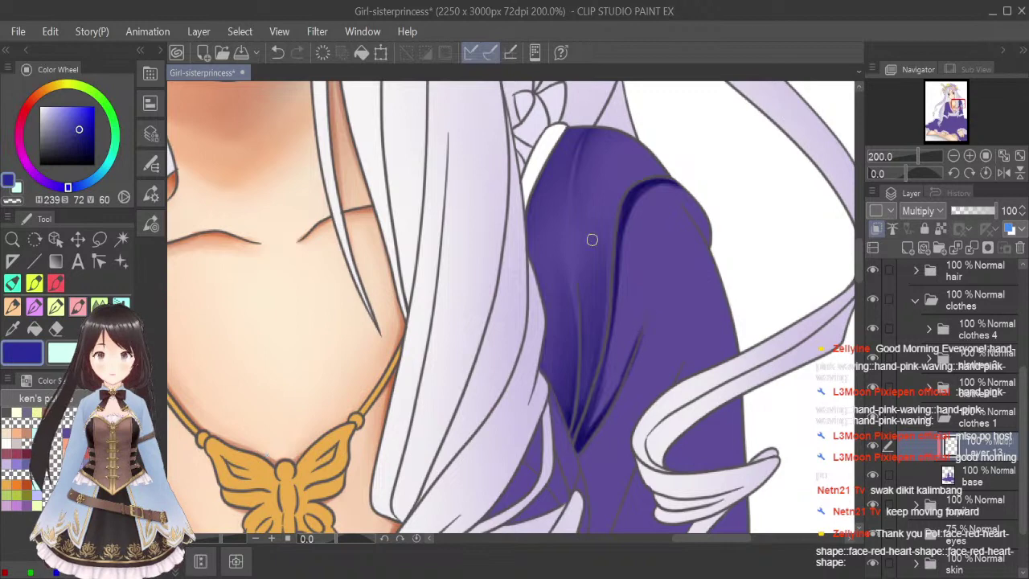
# Trim the wedge shadow along the outer side of the sleeve fold line using the transparent colour.
pyautogui.press('c')
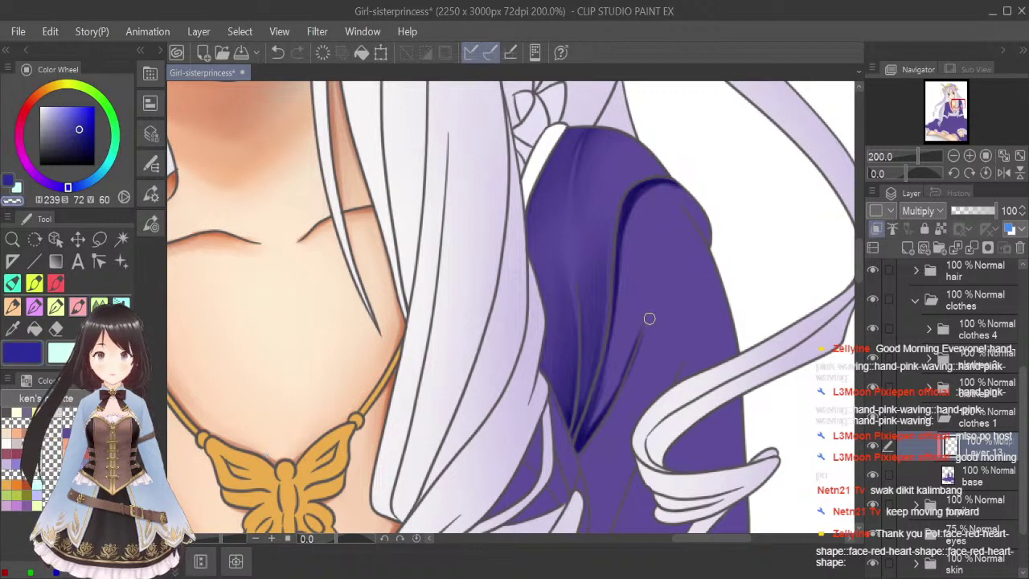
pyautogui.moveTo(649, 320)
pyautogui.mouseDown()
pyautogui.moveTo(621, 397)
pyautogui.moveTo(647, 307)
pyautogui.moveTo(606, 420)
pyautogui.mouseUp()
pyautogui.moveTo(649, 300); pyautogui.dragTo(592, 439)
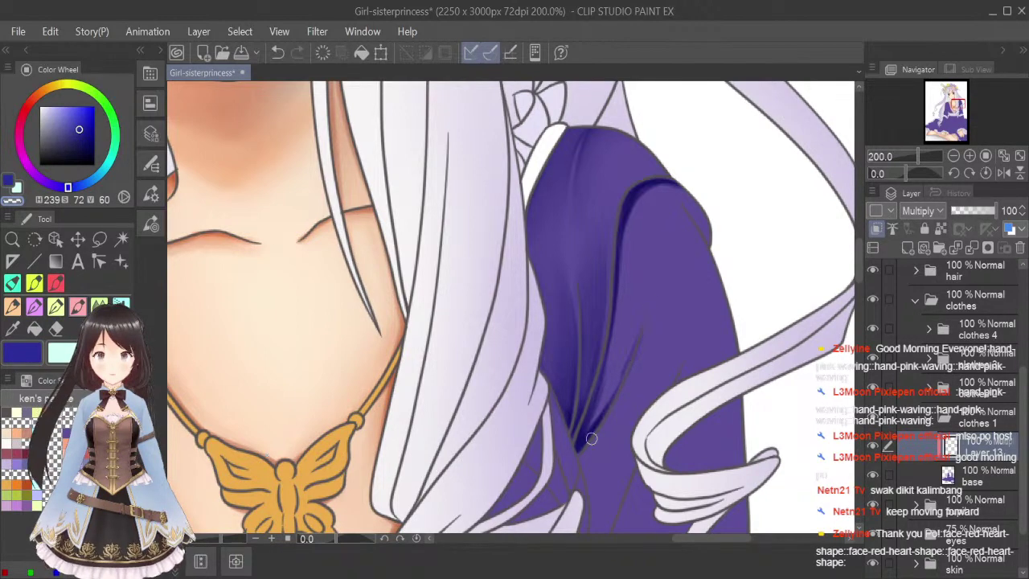
pyautogui.moveTo(647, 318); pyautogui.dragTo(595, 431)
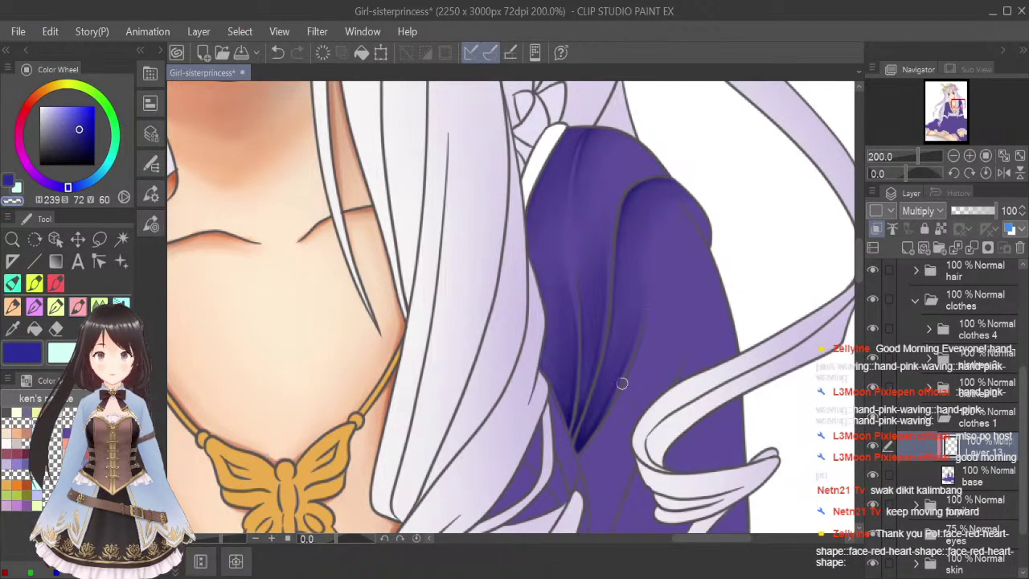
# Paint a dark blue shadow in the small crease at the outer shoulder and soften it with a reduced blending brush.
pyautogui.scroll(-2, 655, 298)
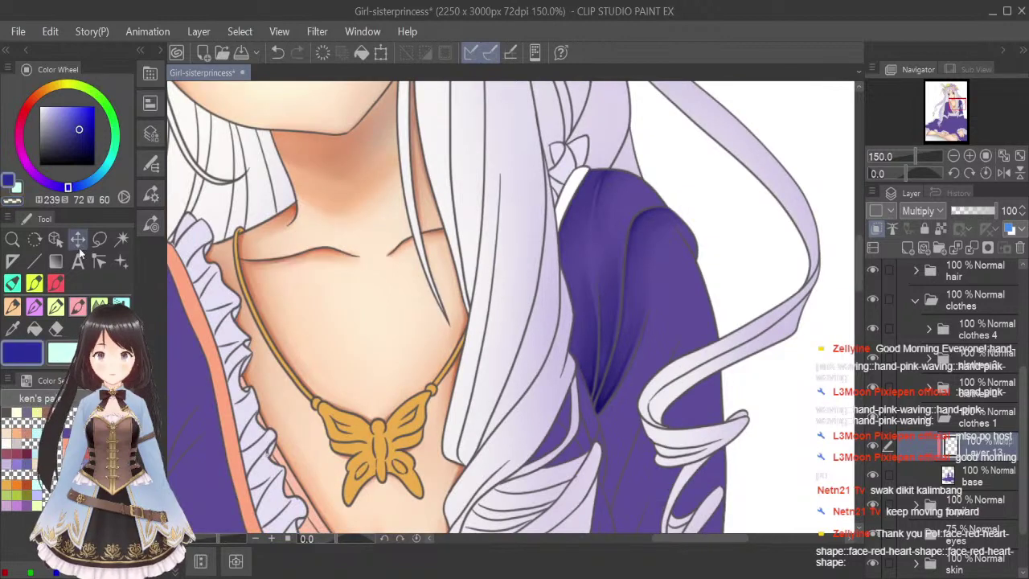
pyautogui.scroll(2, 684, 235)
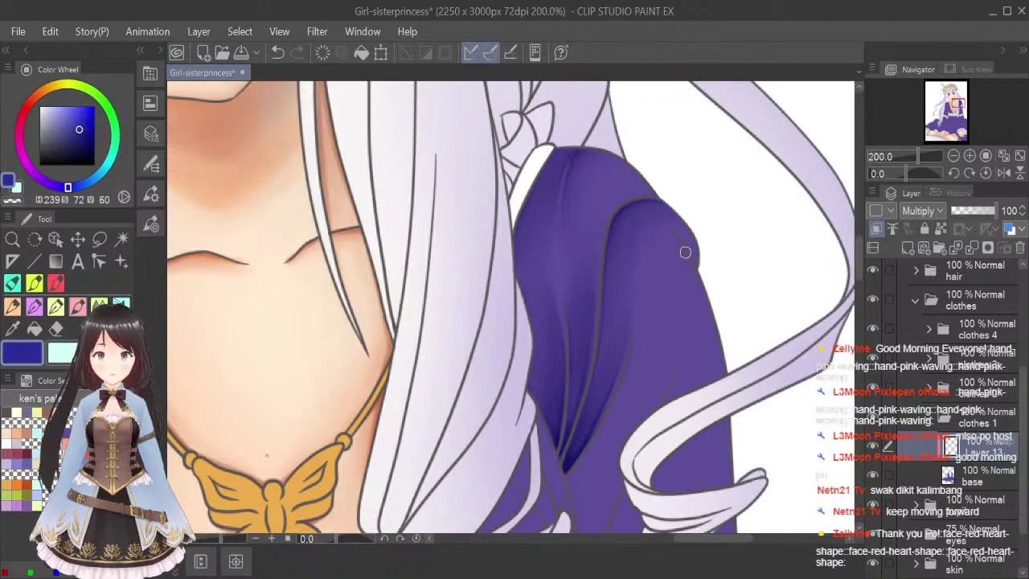
pyautogui.scroll(2, 677, 231)
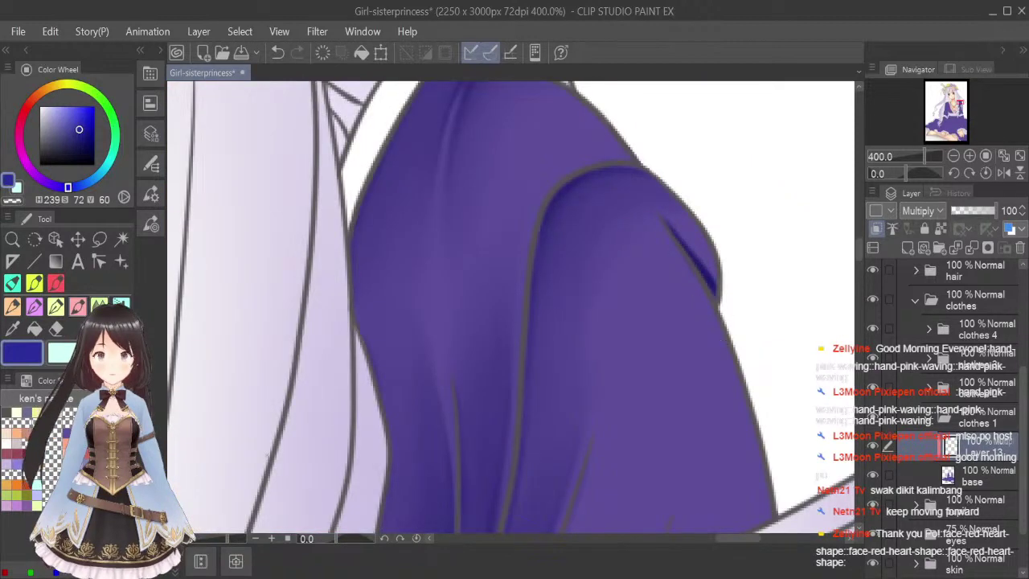
pyautogui.click(100, 306)
pyautogui.press('[')
pyautogui.press('[')
pyautogui.press('[')
pyautogui.press('[')
pyautogui.press('[')
pyautogui.press('[')
pyautogui.press('[')
pyautogui.press('[')
pyautogui.press('[')
pyautogui.press('[')
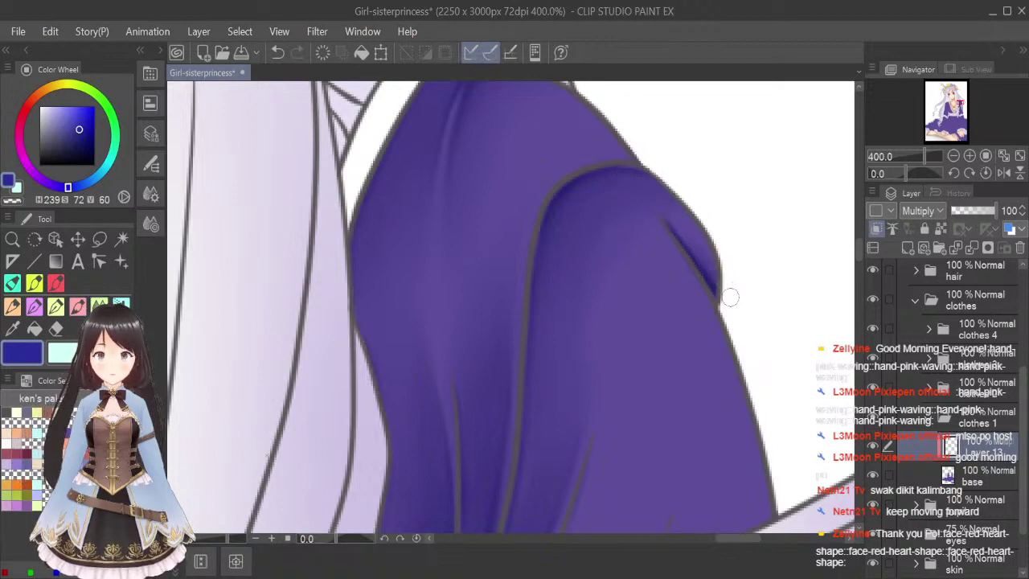
# Touch up the outer shoulder edge above the small crease and blend its shadow with a smaller tip.
pyautogui.scroll(-4, 730, 166)
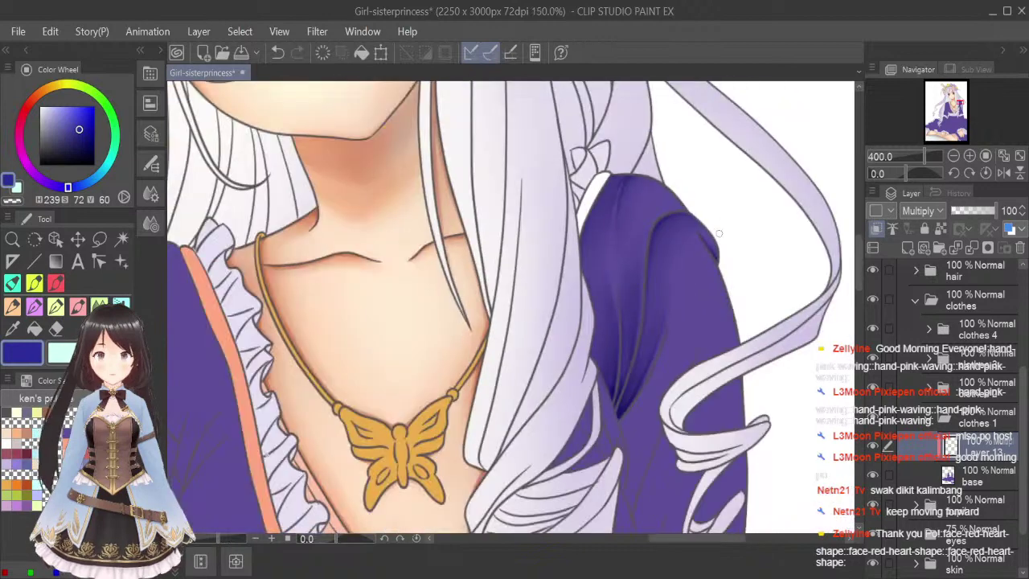
pyautogui.scroll(2, 704, 231)
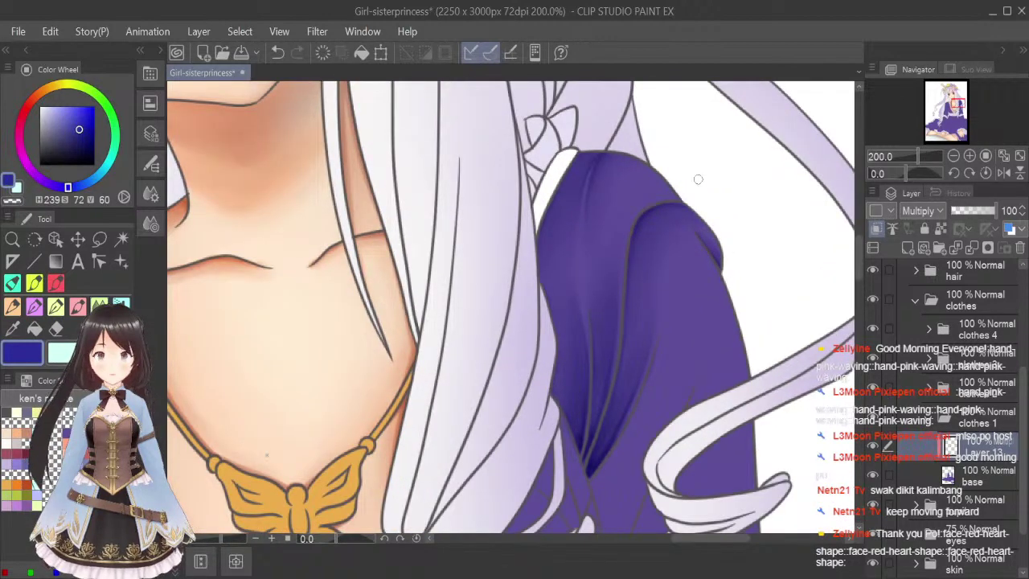
pyautogui.scroll(2, 731, 219)
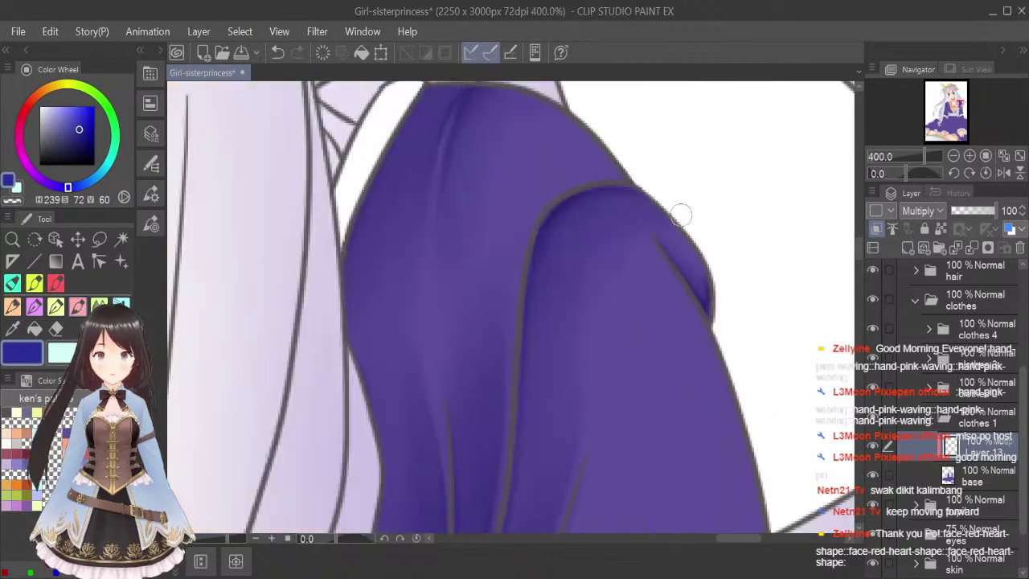
pyautogui.click(99, 306)
pyautogui.press('[')
pyautogui.press('[')
pyautogui.press('[')
pyautogui.press('[')
pyautogui.press('[')
pyautogui.press('[')
pyautogui.press('[')
pyautogui.press('[')
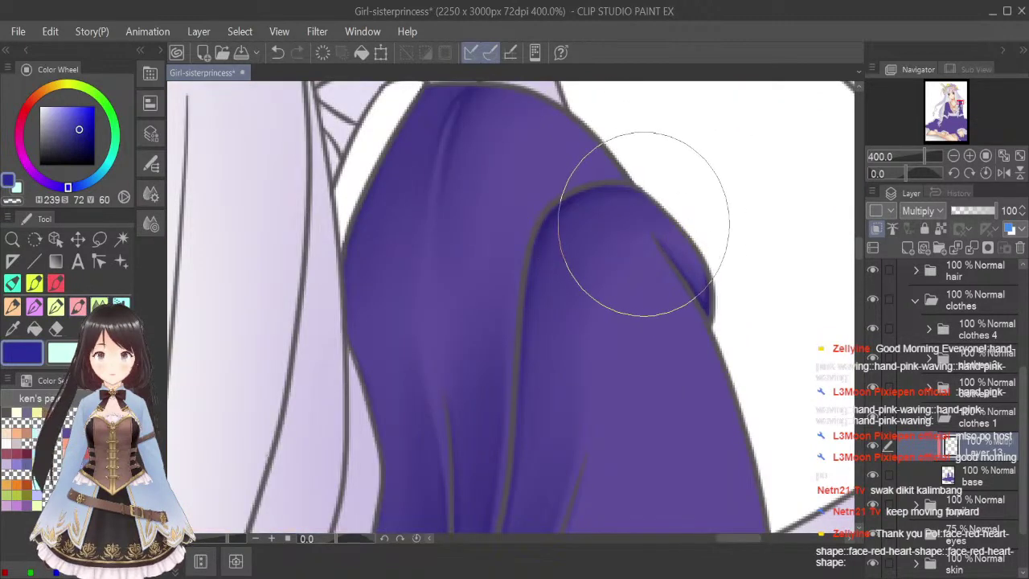
pyautogui.press('[')
pyautogui.press('[')
pyautogui.press('[')
pyautogui.press('[')
pyautogui.press('[')
pyautogui.press('[')
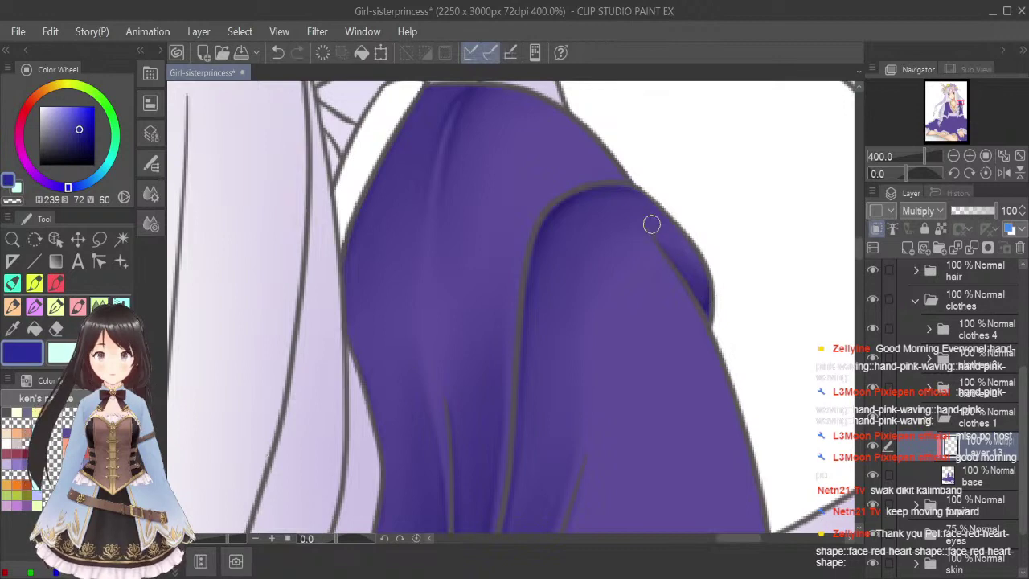
# Paint dark blue shadows along the outer side of the long sleeve fold and down the fold below where the creases meet.
pyautogui.click(78, 310)
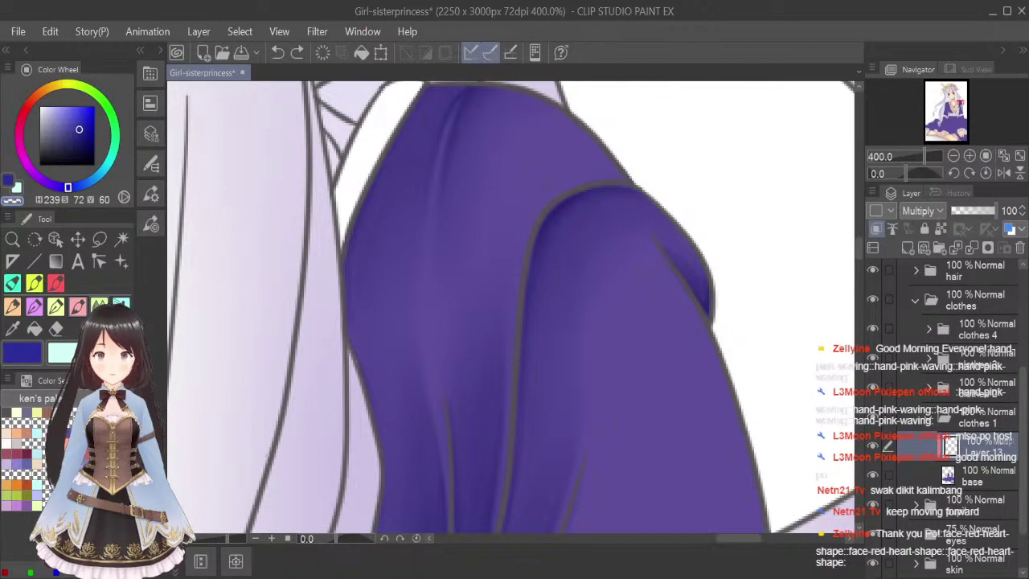
pyautogui.scroll(-3, 573, 296)
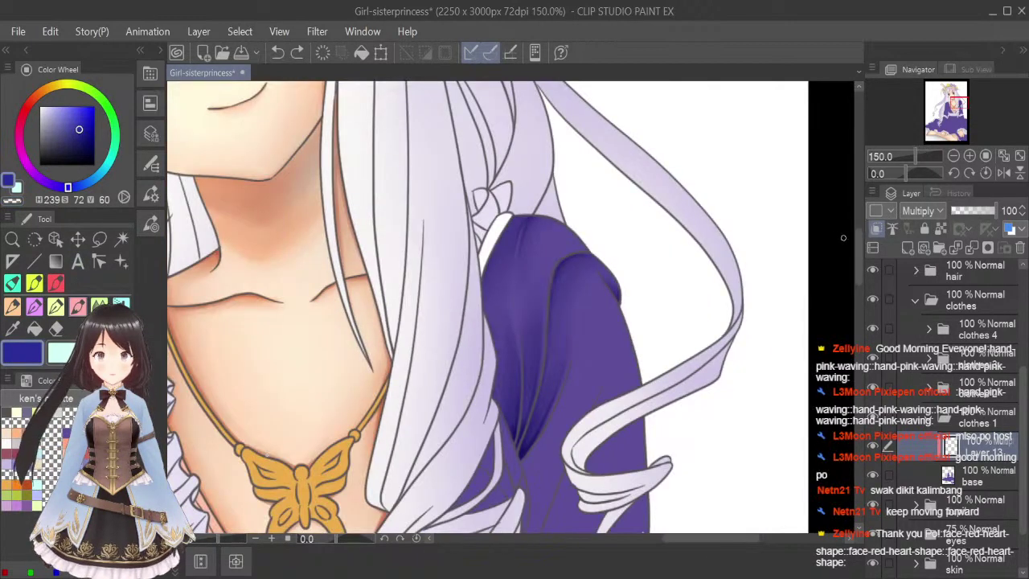
pyautogui.moveTo(859, 246); pyautogui.dragTo(861, 269)
pyautogui.scroll(3, 593, 154)
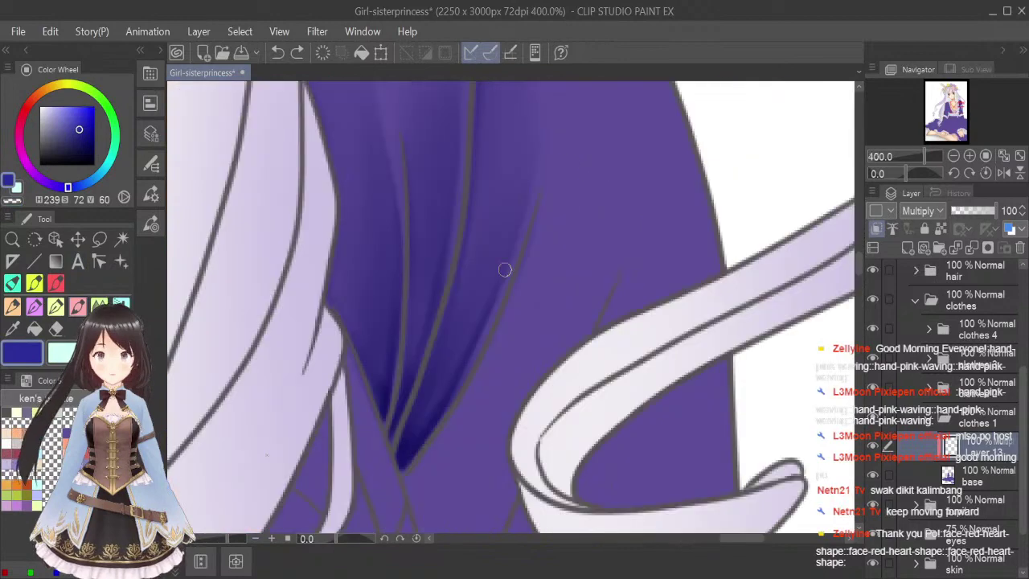
pyautogui.scroll(-3, 505, 269)
pyautogui.scroll(1, 493, 358)
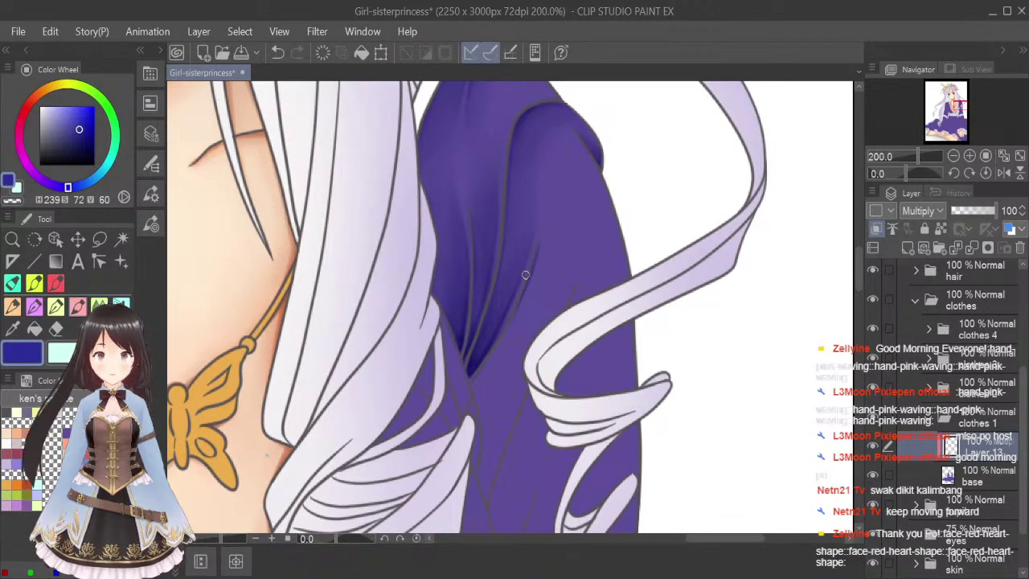
pyautogui.moveTo(538, 245)
pyautogui.mouseDown()
pyautogui.moveTo(496, 359)
pyautogui.moveTo(536, 271)
pyautogui.moveTo(478, 379)
pyautogui.moveTo(500, 344)
pyautogui.moveTo(484, 367)
pyautogui.mouseUp()
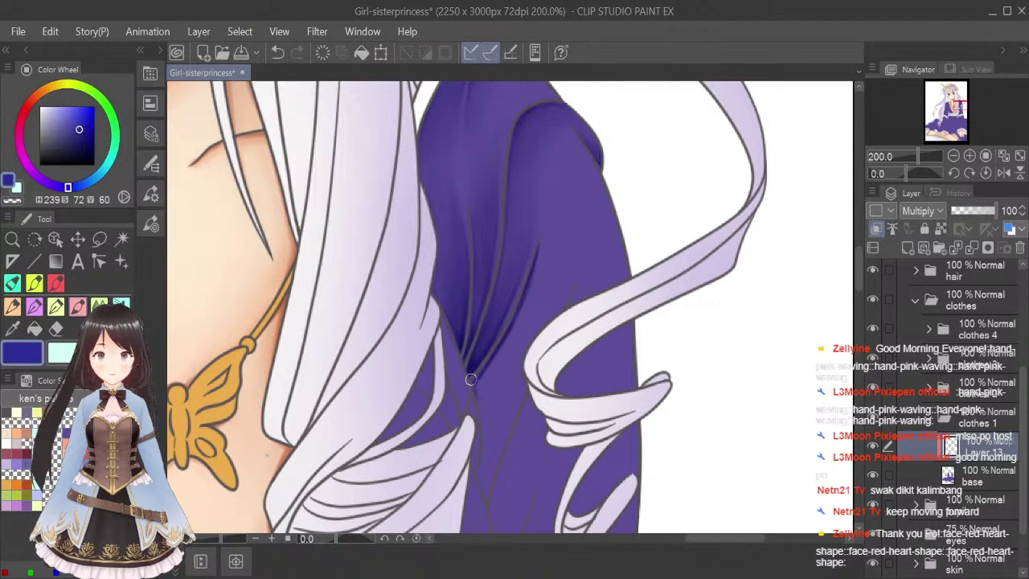
pyautogui.moveTo(482, 415); pyautogui.dragTo(485, 435)
pyautogui.moveTo(474, 388); pyautogui.dragTo(480, 460)
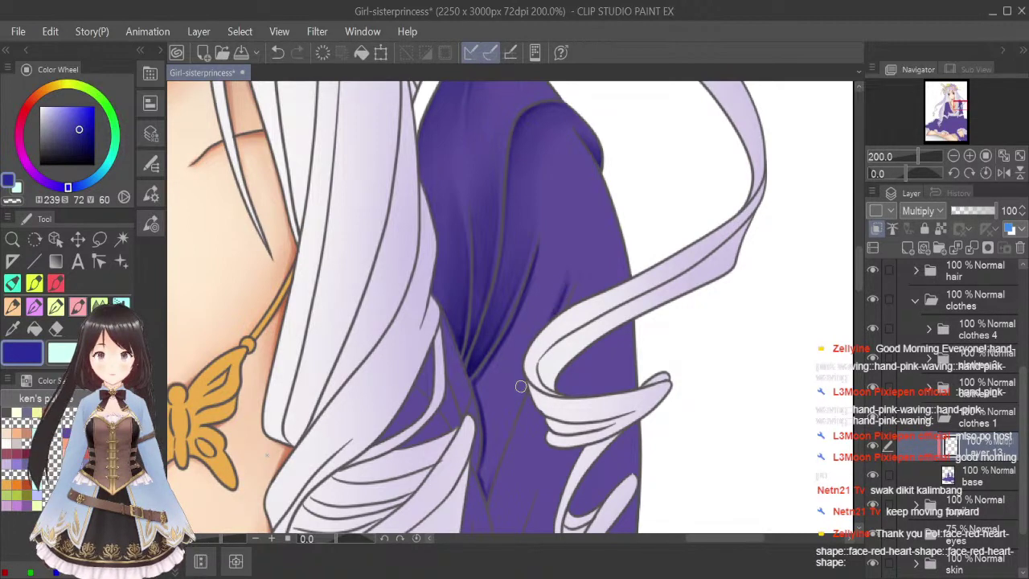
# Shade the diagonal fold line and fill the lower V between the folds with dark blue, extending up beside the long fold.
pyautogui.moveTo(506, 438); pyautogui.dragTo(517, 393)
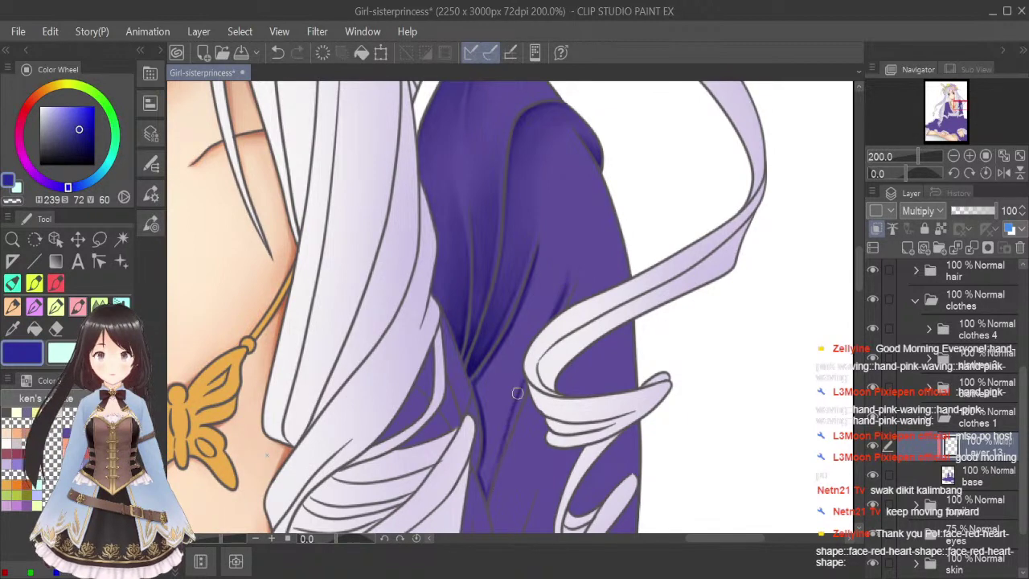
pyautogui.moveTo(486, 488)
pyautogui.mouseDown()
pyautogui.moveTo(507, 424)
pyautogui.moveTo(485, 492)
pyautogui.moveTo(496, 434)
pyautogui.moveTo(483, 477)
pyautogui.moveTo(491, 444)
pyautogui.mouseUp()
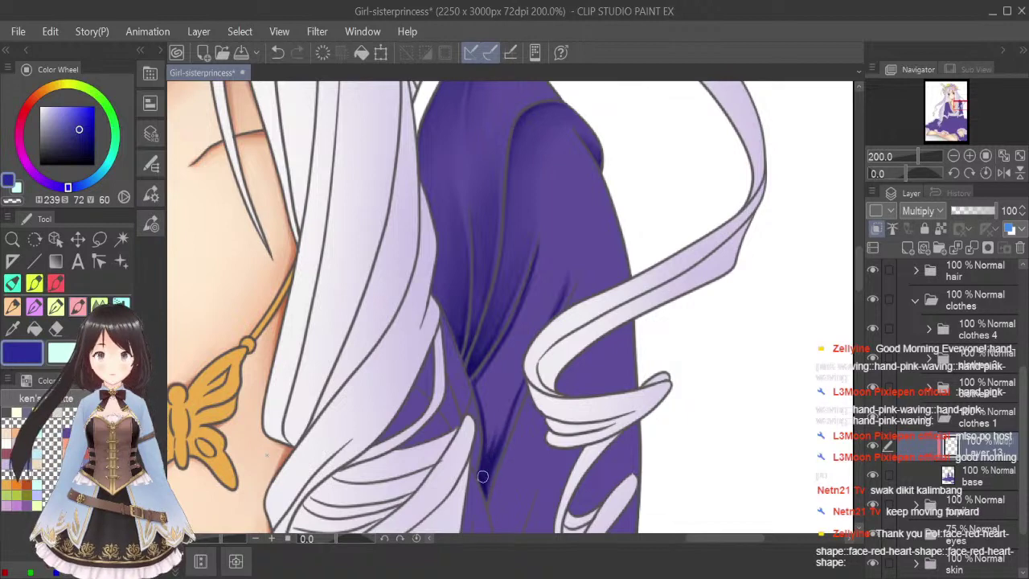
pyautogui.moveTo(479, 384); pyautogui.dragTo(515, 326)
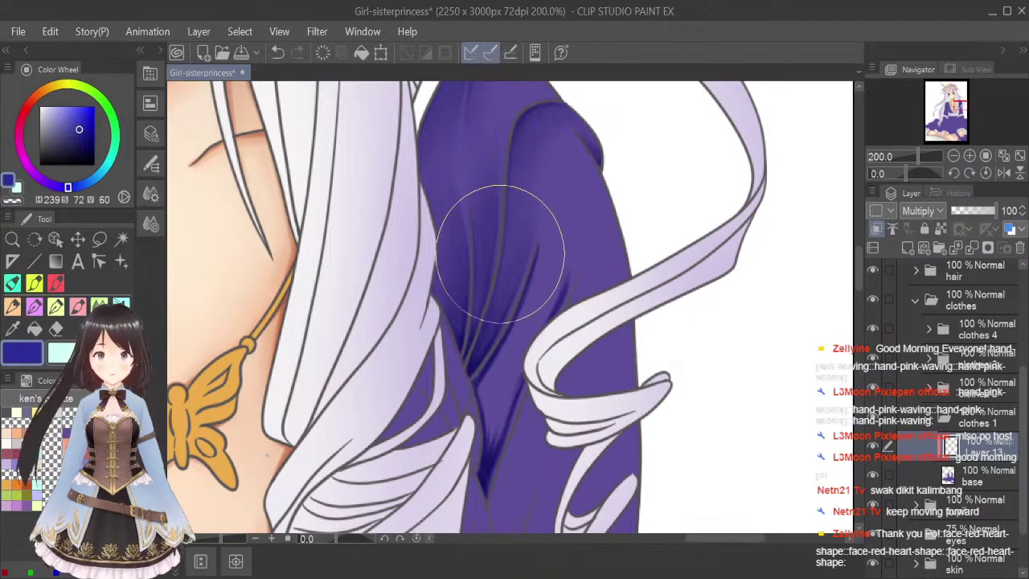
# Blend the new fold shadows on the upper sleeve and the lower V with a resized blending brush.
pyautogui.press(']')
pyautogui.press(']')
pyautogui.press(']')
pyautogui.press(']')
pyautogui.press(']')
pyautogui.press(']')
pyautogui.press(']')
pyautogui.press(']')
pyautogui.press(']')
pyautogui.press('[')
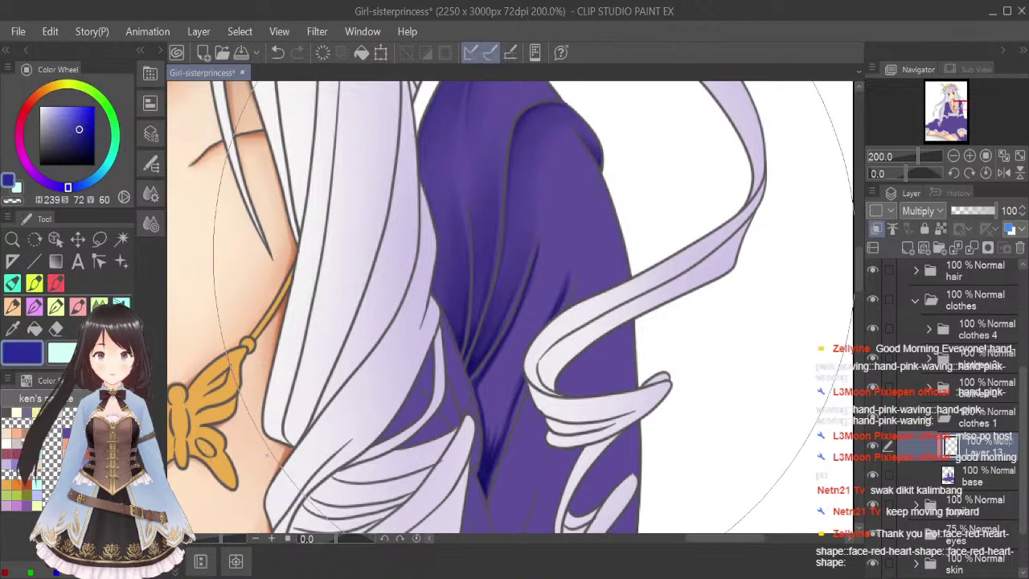
pyautogui.press('[')
pyautogui.press('[')
pyautogui.press('[')
pyautogui.press('[')
pyautogui.press('[')
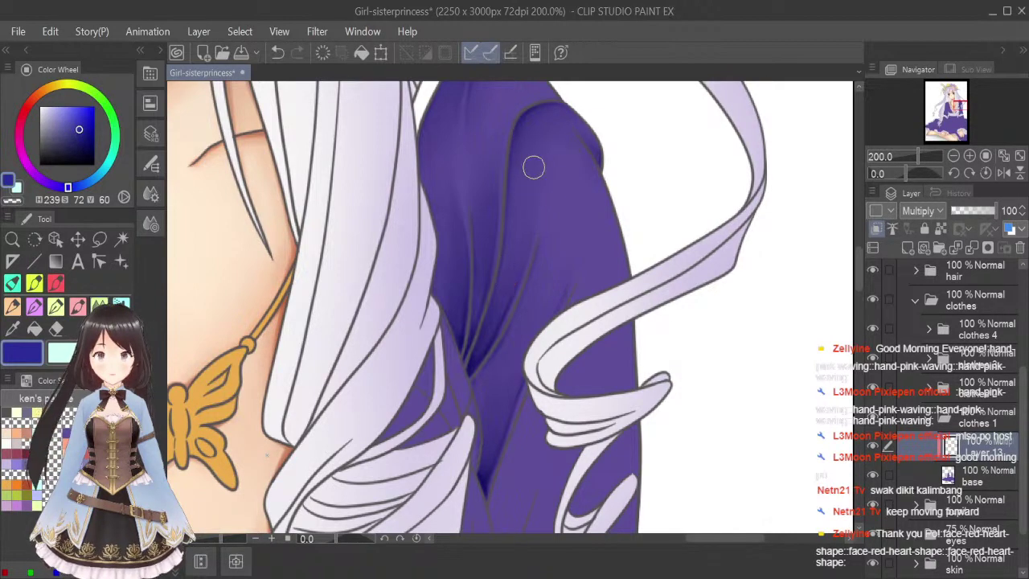
# Paint a thin dark blue shadow along the sleeve's outer edge, from the small shoulder crease down to the crossing hair strand.
pyautogui.scroll(-3, 610, 217)
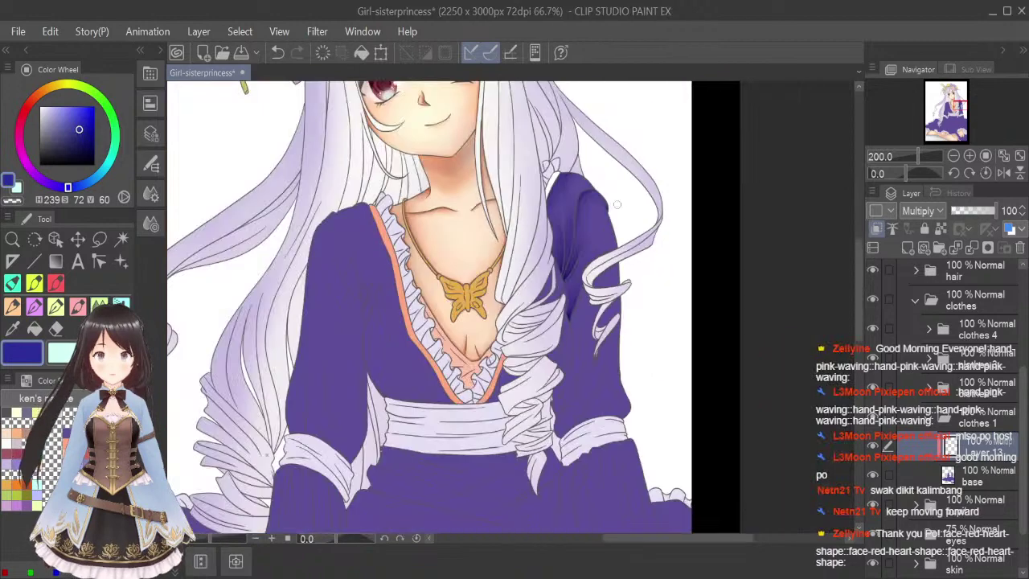
pyautogui.scroll(3, 612, 253)
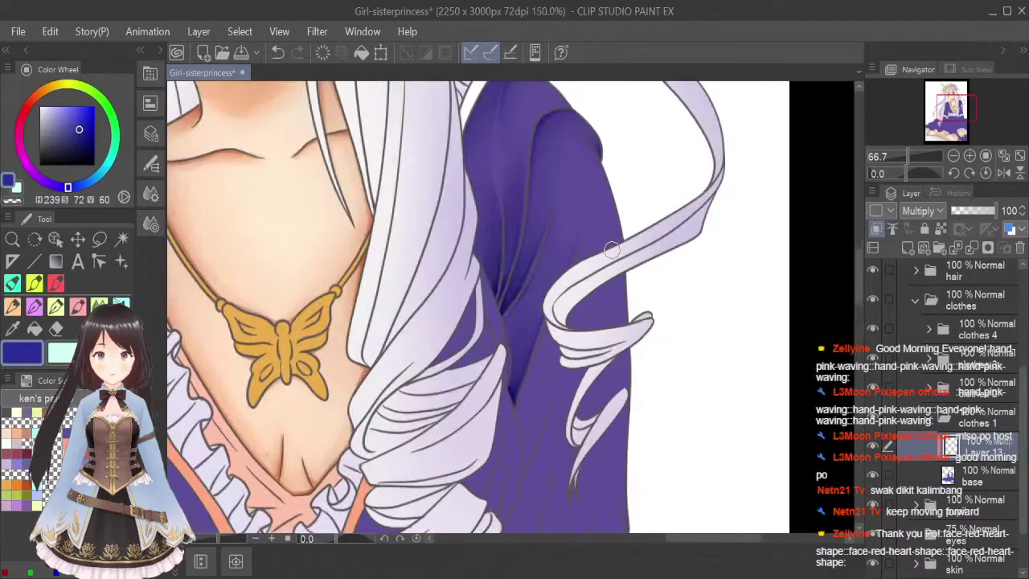
pyautogui.scroll(1, 860, 273)
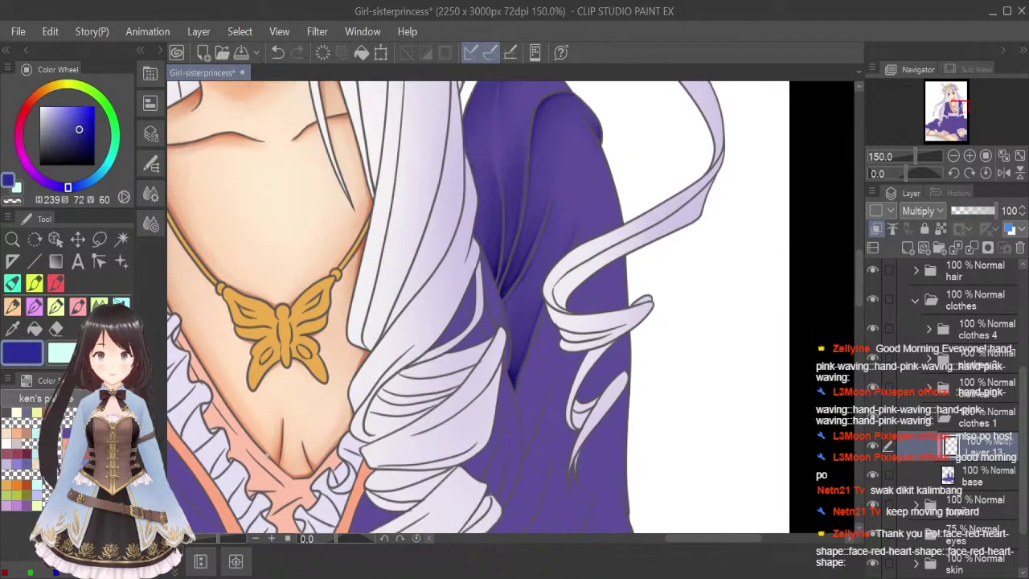
pyautogui.scroll(1, 589, 127)
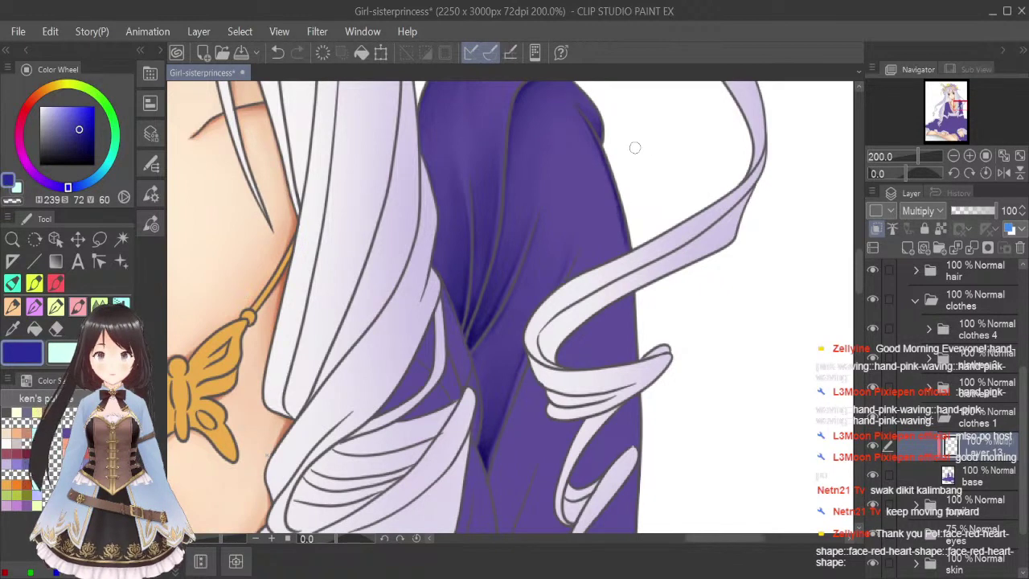
pyautogui.scroll(2, 625, 201)
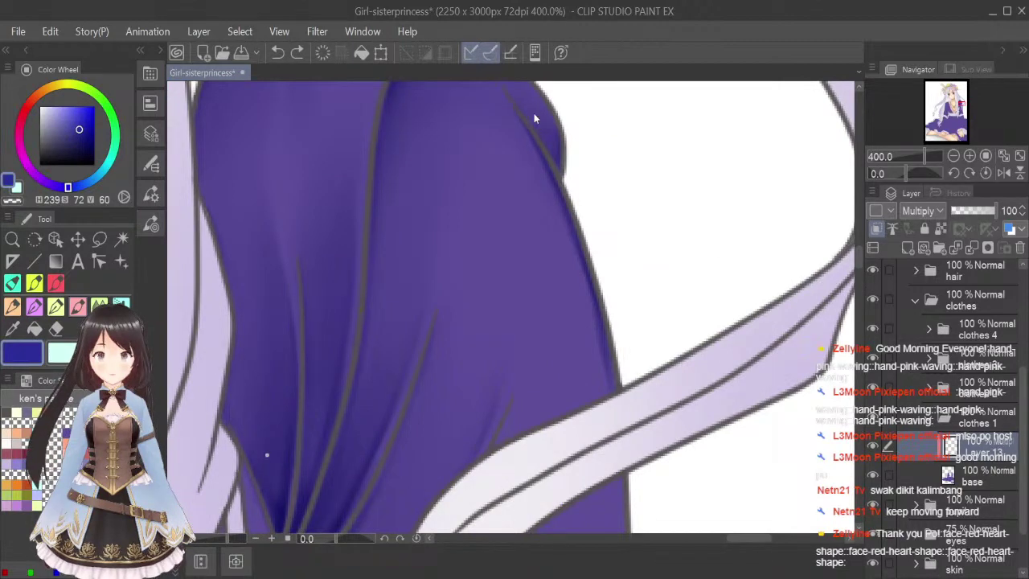
pyautogui.moveTo(527, 109)
pyautogui.mouseDown()
pyautogui.moveTo(559, 130)
pyautogui.moveTo(509, 102)
pyautogui.moveTo(548, 162)
pyautogui.moveTo(506, 96)
pyautogui.moveTo(560, 190)
pyautogui.mouseUp()
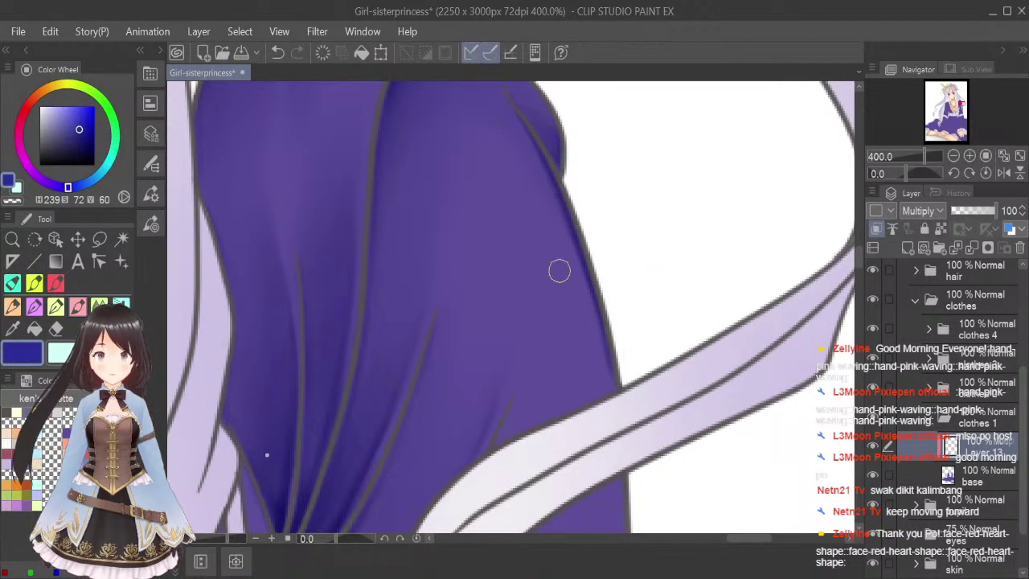
# Soften the shadow along the sleeve's outer edge and shoulder crease with a smaller blending brush.
pyautogui.click(100, 305)
pyautogui.press('[')
pyautogui.press('[')
pyautogui.press('[')
pyautogui.press('[')
pyautogui.press('[')
pyautogui.press('[')
pyautogui.press('[')
pyautogui.press('[')
pyautogui.press('[')
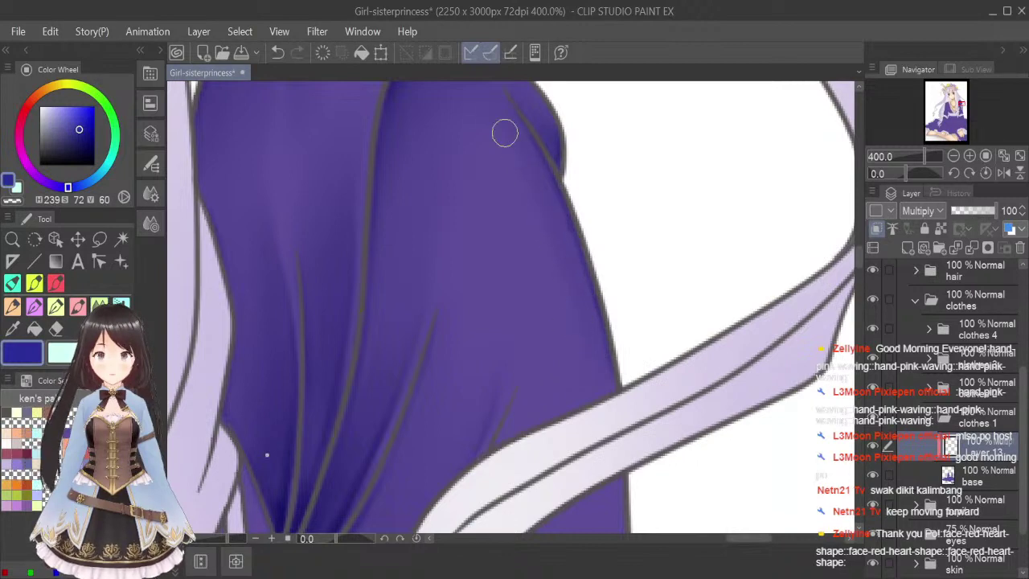
# Paint dark blue shadows on the sleeve area enclosed by the hair curl, along the strand and the outer edge.
pyautogui.scroll(-3, 605, 234)
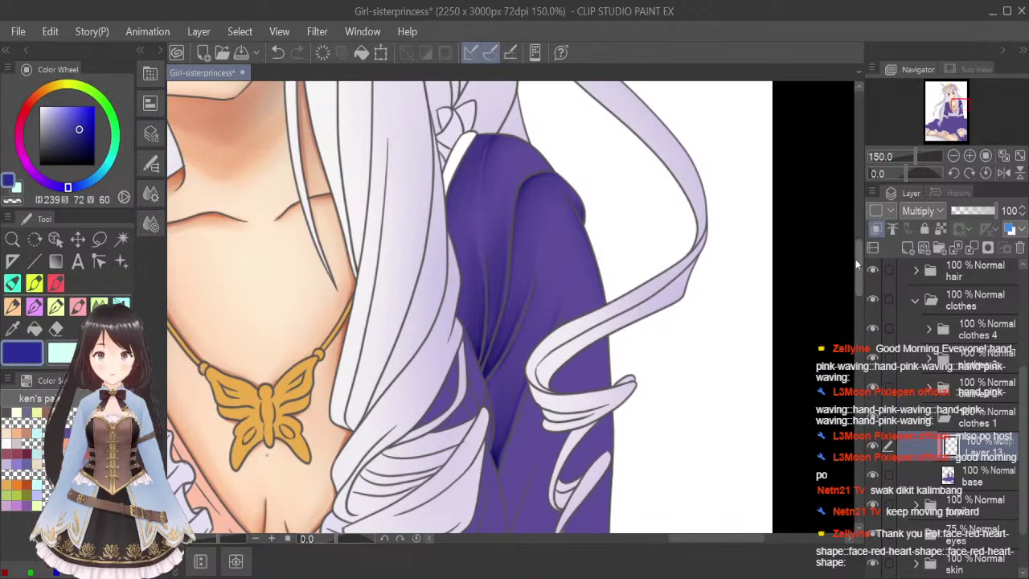
pyautogui.moveTo(857, 264); pyautogui.dragTo(860, 278)
pyautogui.scroll(1, 592, 260)
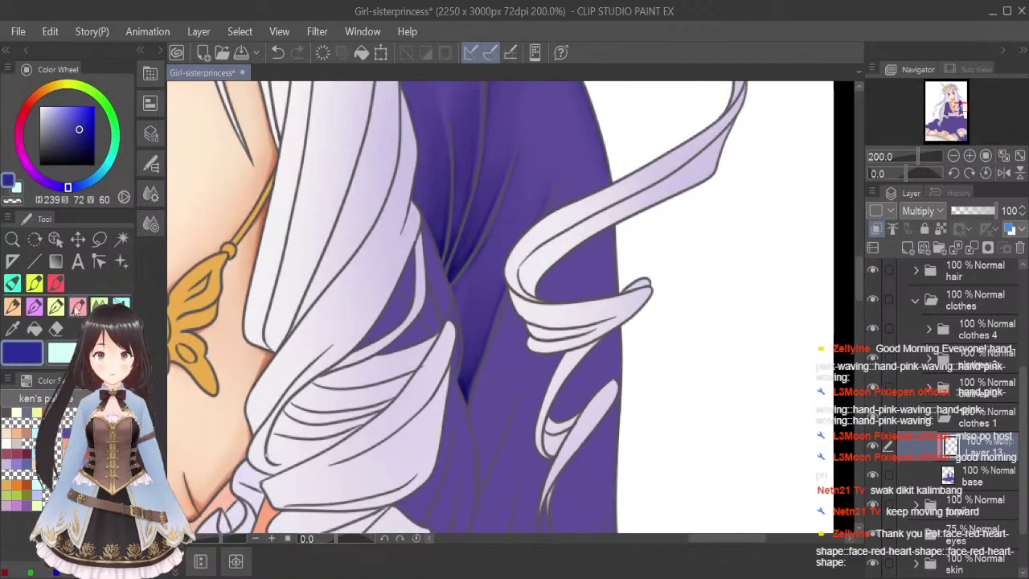
pyautogui.click(77, 308)
pyautogui.scroll(4, 534, 293)
pyautogui.scroll(-4, 645, 210)
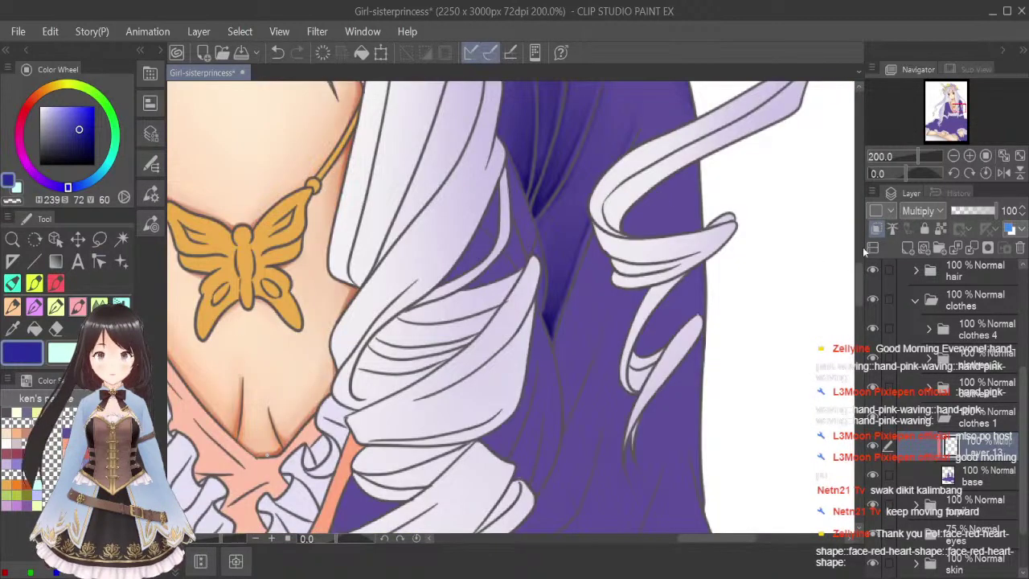
pyautogui.moveTo(858, 289); pyautogui.dragTo(857, 283)
pyautogui.scroll(2, 652, 255)
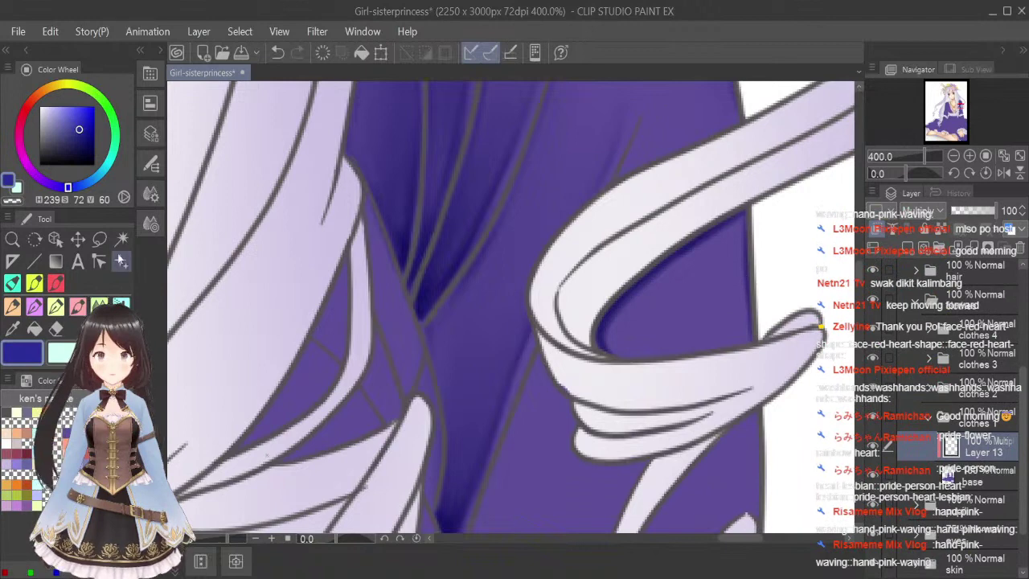
# Blend the shadows inside the hair curl's loop with a much smaller blending brush.
pyautogui.press('[')
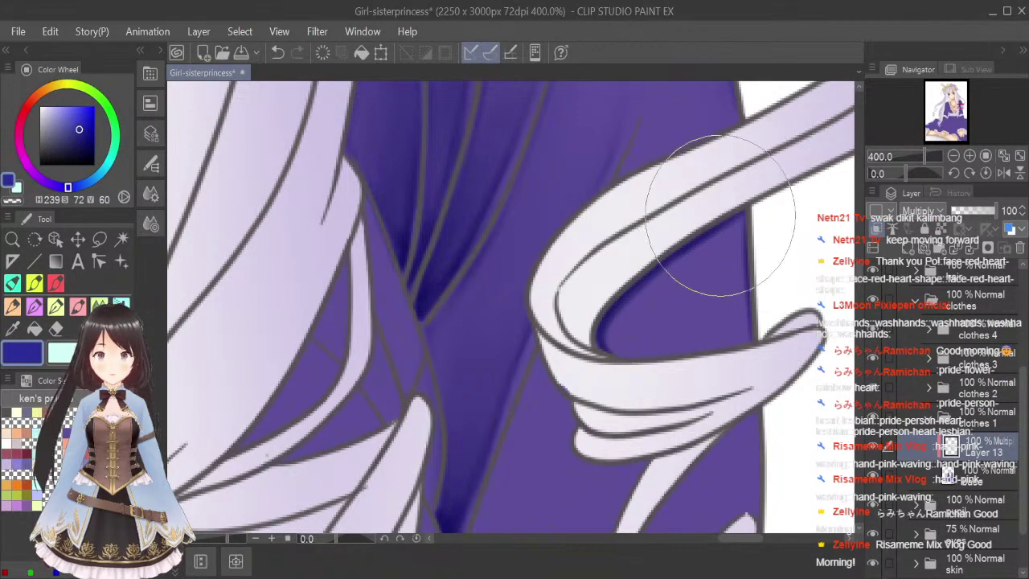
pyautogui.press('[')
pyautogui.press('[')
pyautogui.press('[')
pyautogui.press('[')
pyautogui.press('[')
pyautogui.press('[')
pyautogui.press('[')
pyautogui.press('[')
pyautogui.press('[')
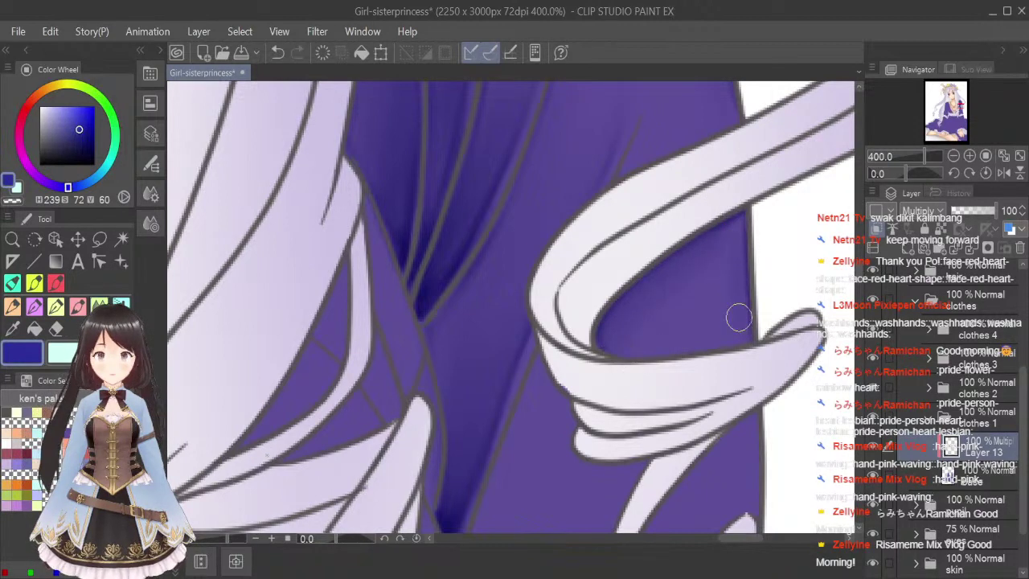
# Paint dark blue shadows down the crease below the V and up the adjoining diagonal fold.
pyautogui.scroll(-4, 744, 337)
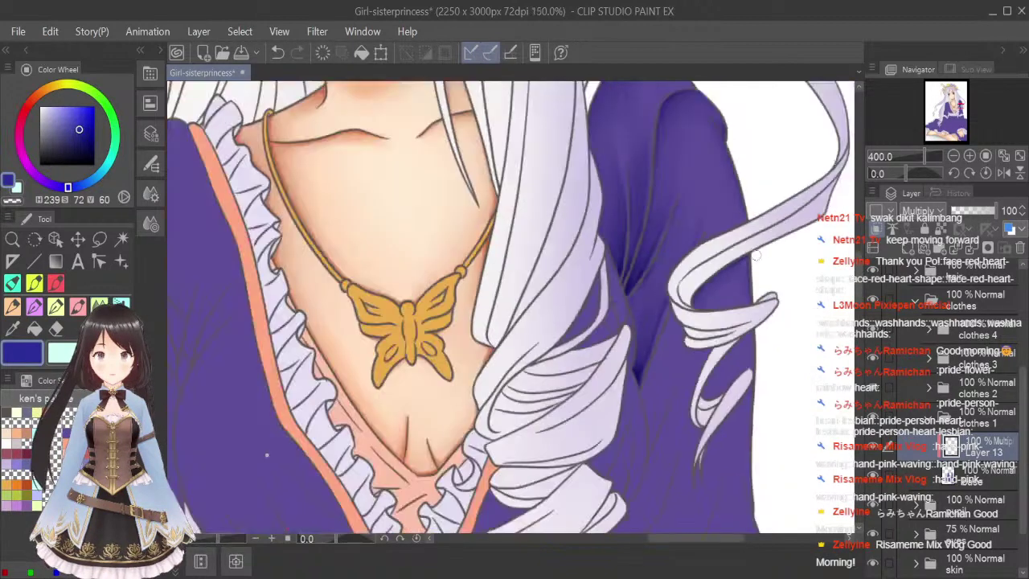
pyautogui.moveTo(683, 545); pyautogui.dragTo(702, 543)
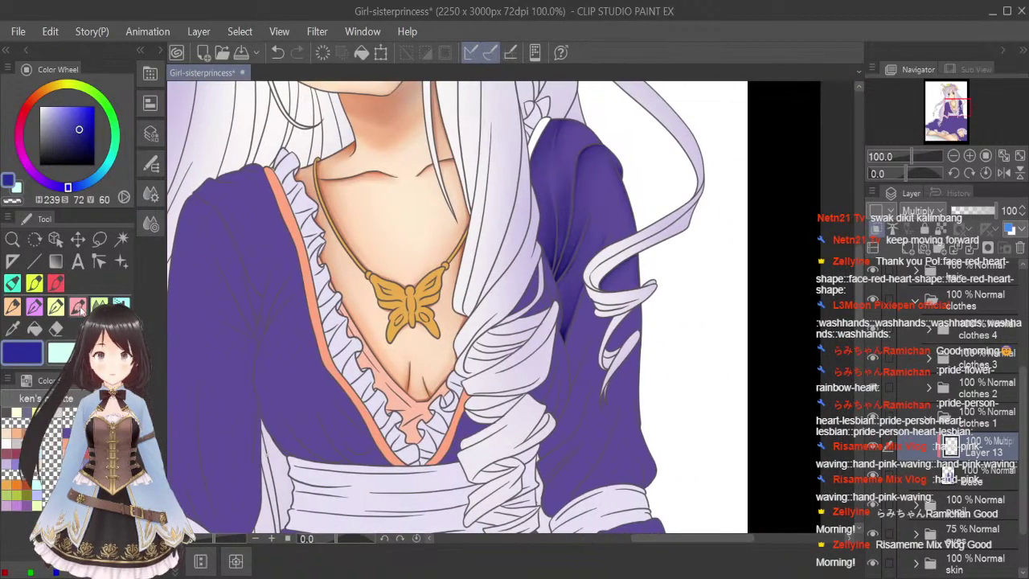
pyautogui.scroll(2, 587, 295)
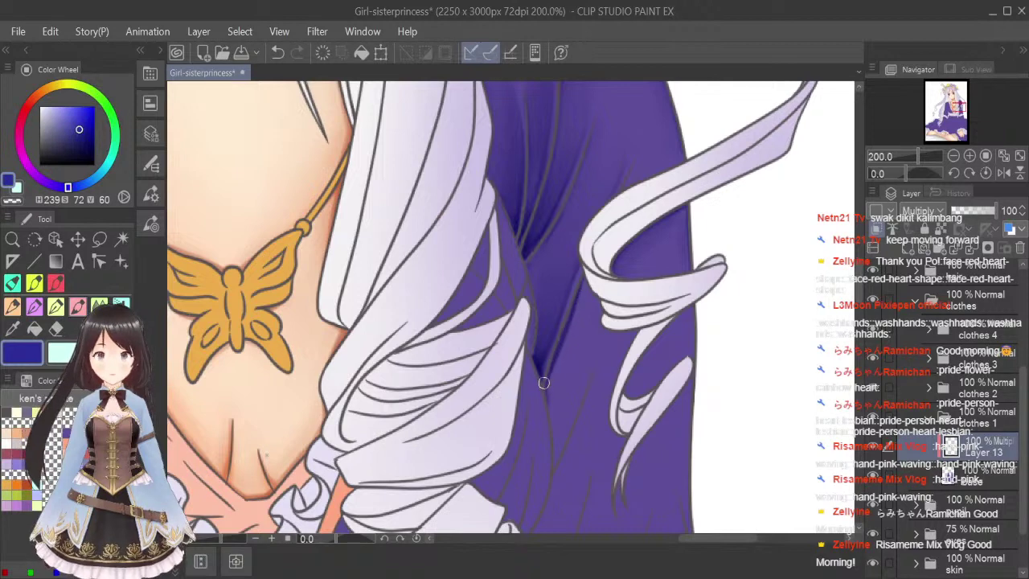
pyautogui.moveTo(544, 382)
pyautogui.mouseDown()
pyautogui.moveTo(554, 426)
pyautogui.moveTo(546, 384)
pyautogui.moveTo(552, 428)
pyautogui.moveTo(548, 383)
pyautogui.moveTo(556, 458)
pyautogui.mouseUp()
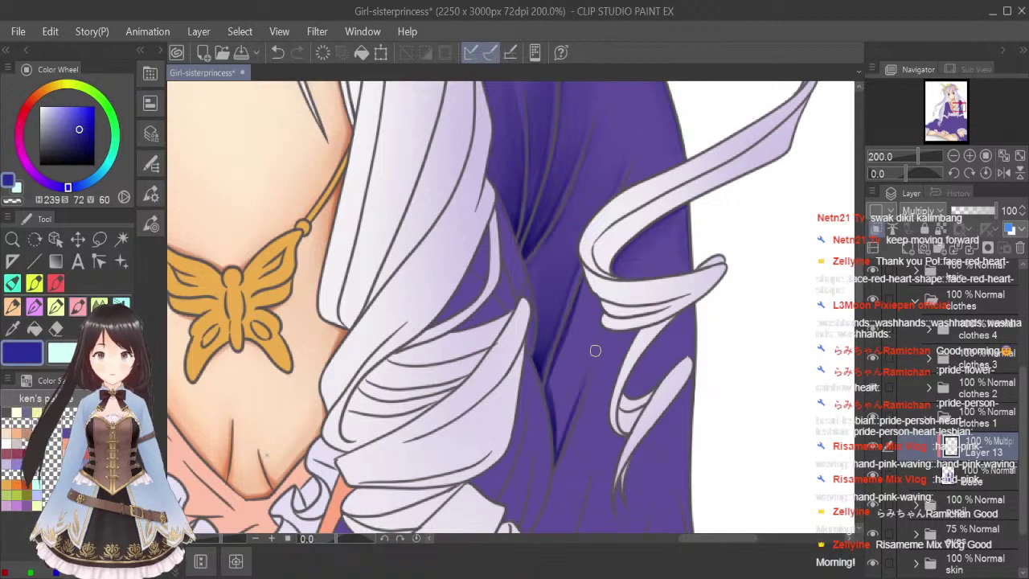
pyautogui.moveTo(574, 404); pyautogui.dragTo(591, 352)
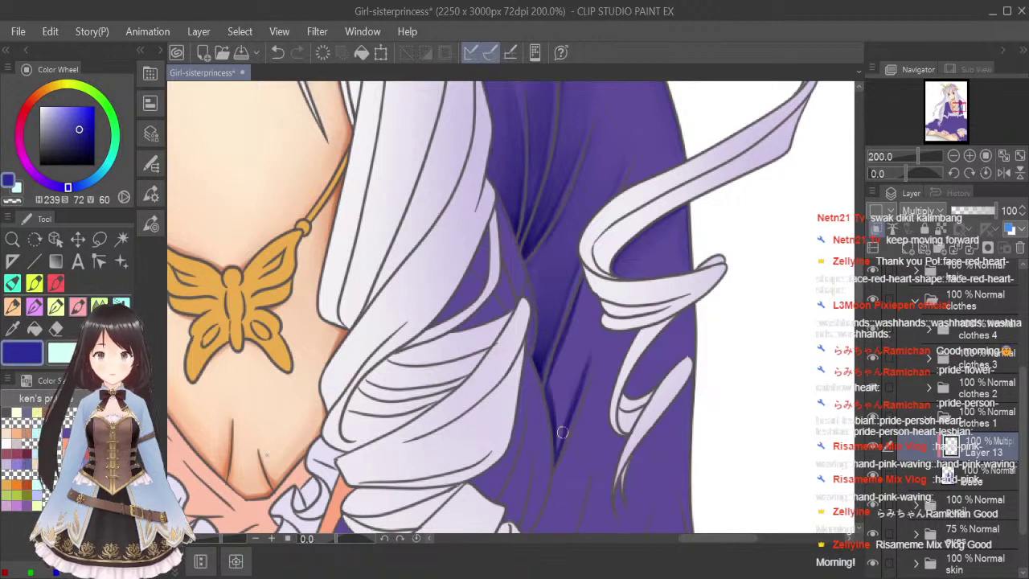
pyautogui.moveTo(571, 400); pyautogui.dragTo(560, 444)
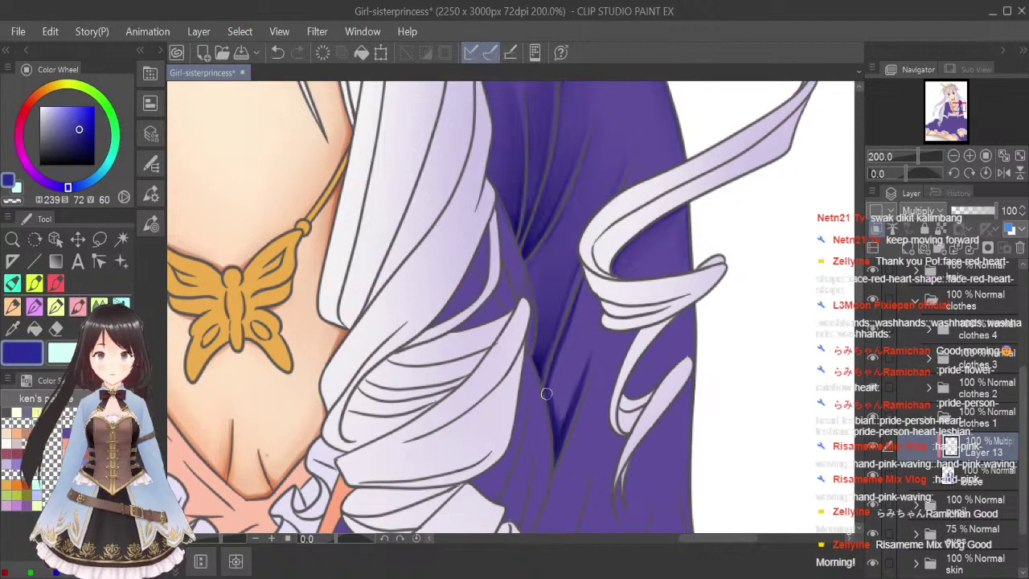
# Blend the shadows of the lower crease and its diagonal fold into the sleeve.
pyautogui.click(98, 302)
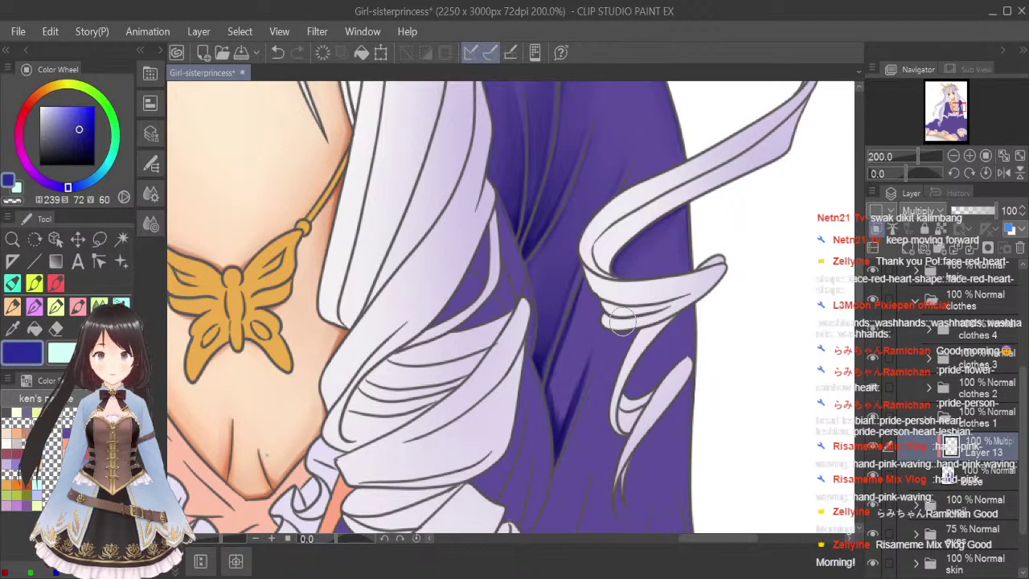
pyautogui.scroll(2, 581, 294)
pyautogui.scroll(-2, 587, 295)
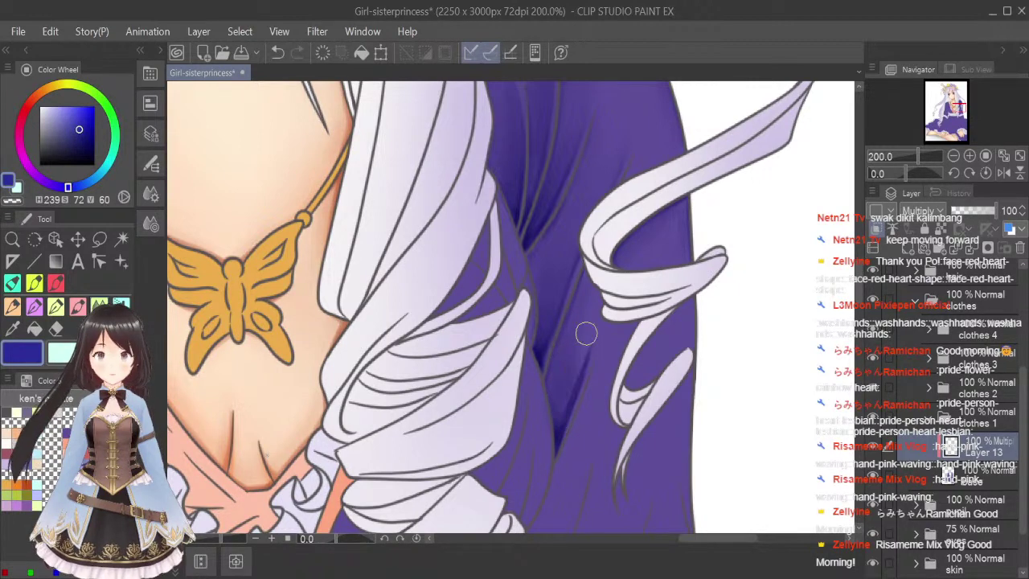
# Deepen the dark blue where the sleeve folds converge and at the V's tip, blending each addition.
pyautogui.click(82, 310)
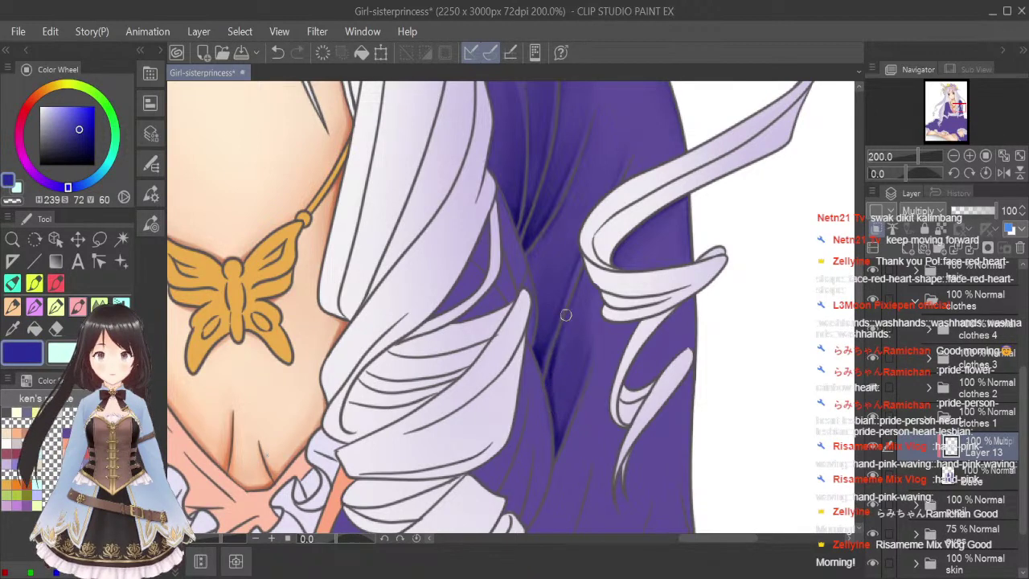
pyautogui.press('j')
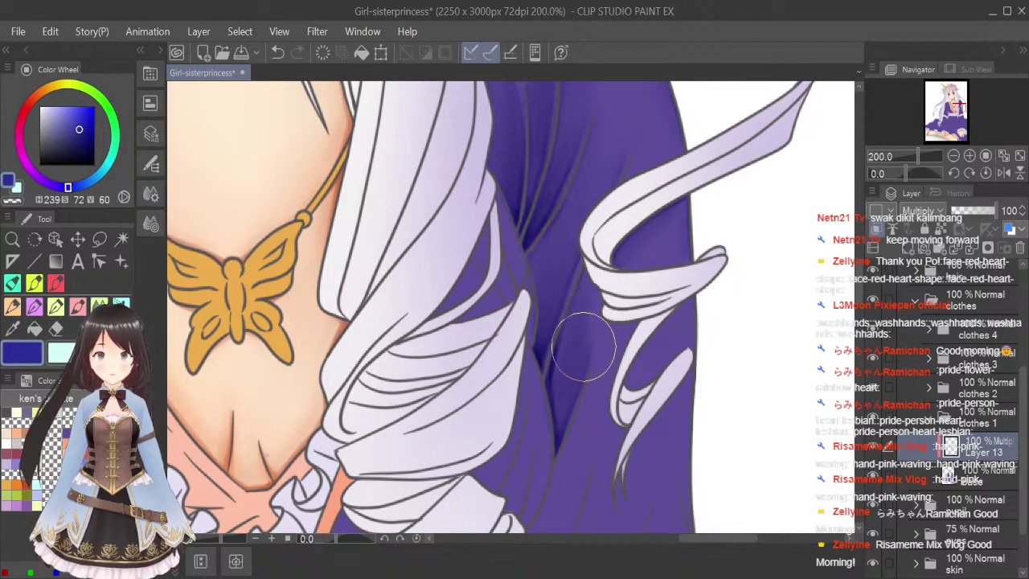
pyautogui.moveTo(583, 346)
pyautogui.mouseDown()
pyautogui.moveTo(564, 354)
pyautogui.moveTo(558, 377)
pyautogui.moveTo(557, 365)
pyautogui.moveTo(558, 417)
pyautogui.moveTo(554, 373)
pyautogui.moveTo(565, 376)
pyautogui.moveTo(572, 342)
pyautogui.mouseUp()
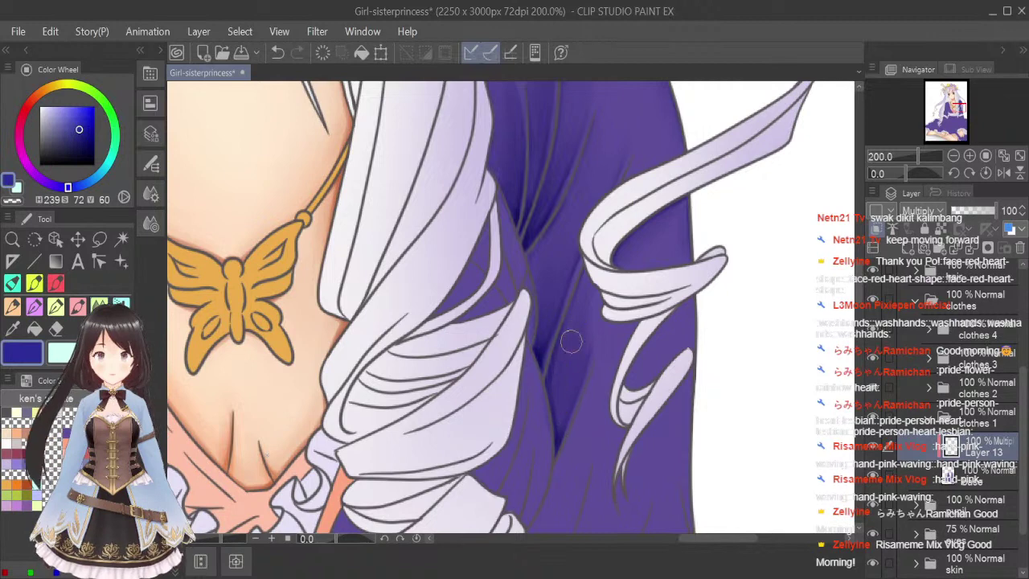
pyautogui.press('b')
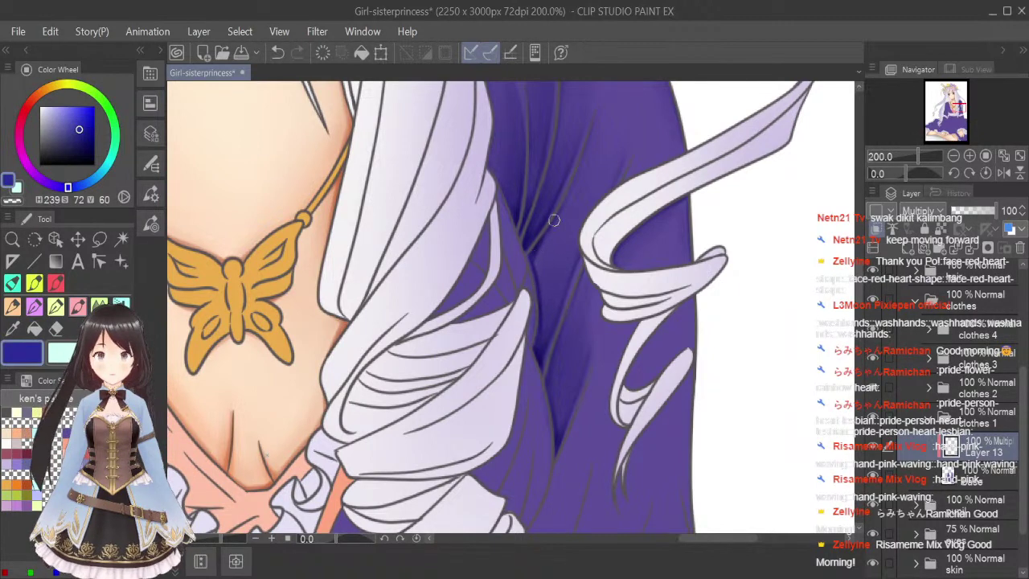
pyautogui.press('j')
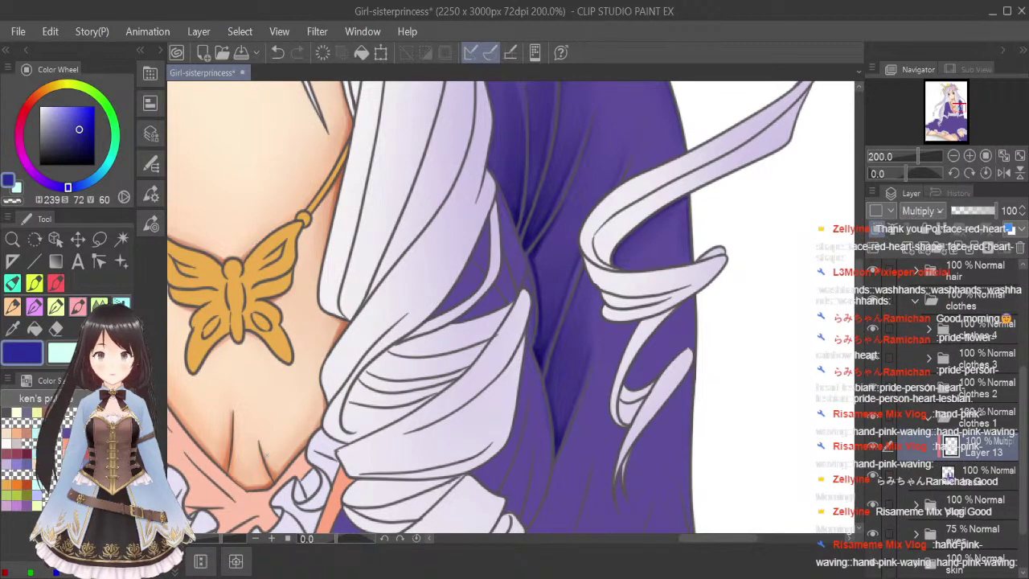
pyautogui.moveTo(530, 216); pyautogui.dragTo(550, 249)
pyautogui.press('[')
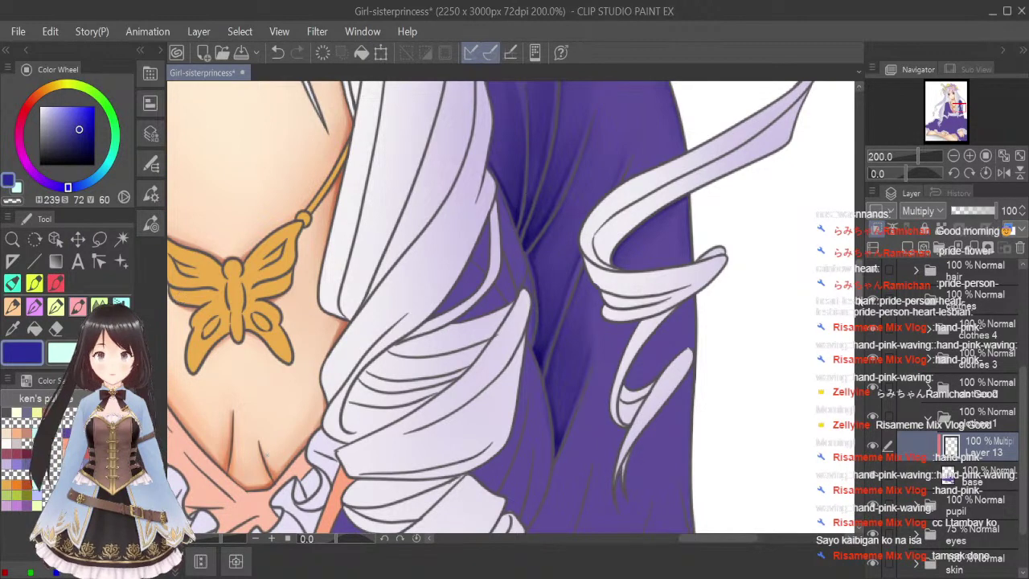
# Blend the upper sleeve shadow between the long hair and the first fold line with a smaller blending brush.
pyautogui.scroll(5, 494, 323)
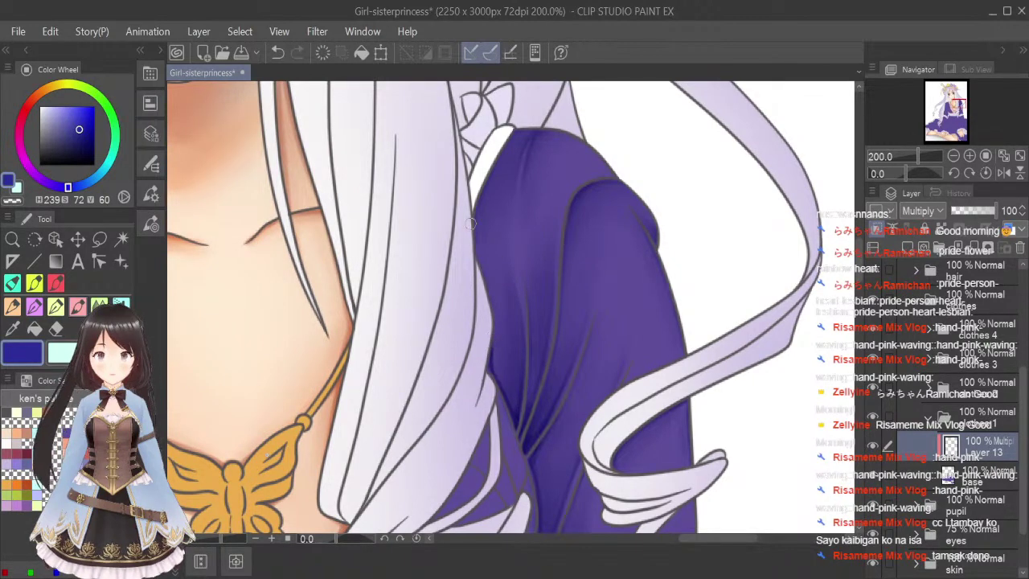
pyautogui.click(99, 308)
pyautogui.press('[')
pyautogui.press('[')
pyautogui.press('[')
pyautogui.press('[')
pyautogui.press('[')
pyautogui.press('[')
pyautogui.press('[')
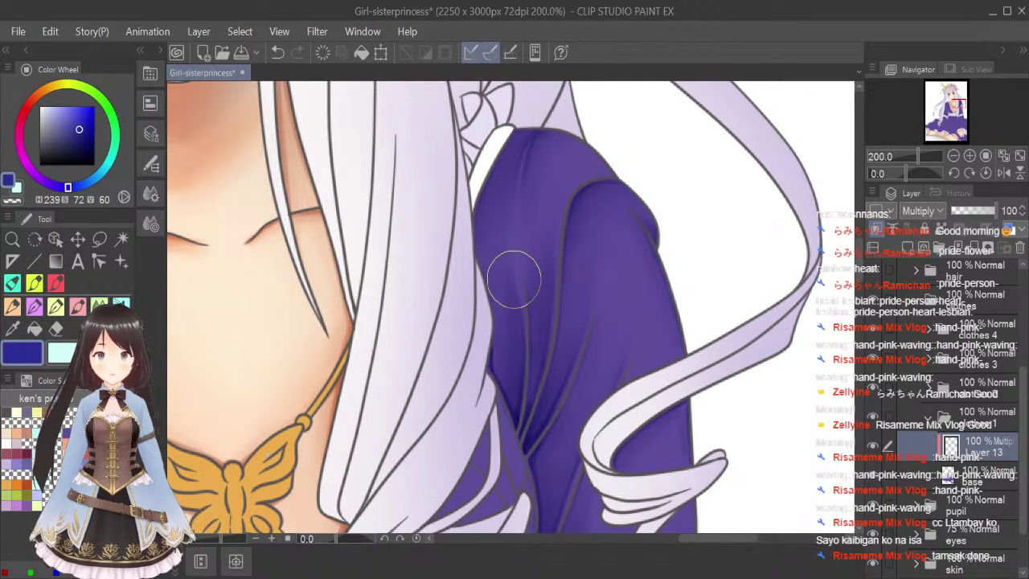
pyautogui.moveTo(499, 349)
pyautogui.mouseDown()
pyautogui.moveTo(517, 419)
pyautogui.moveTo(512, 397)
pyautogui.mouseUp()
pyautogui.moveTo(507, 309); pyautogui.dragTo(523, 402)
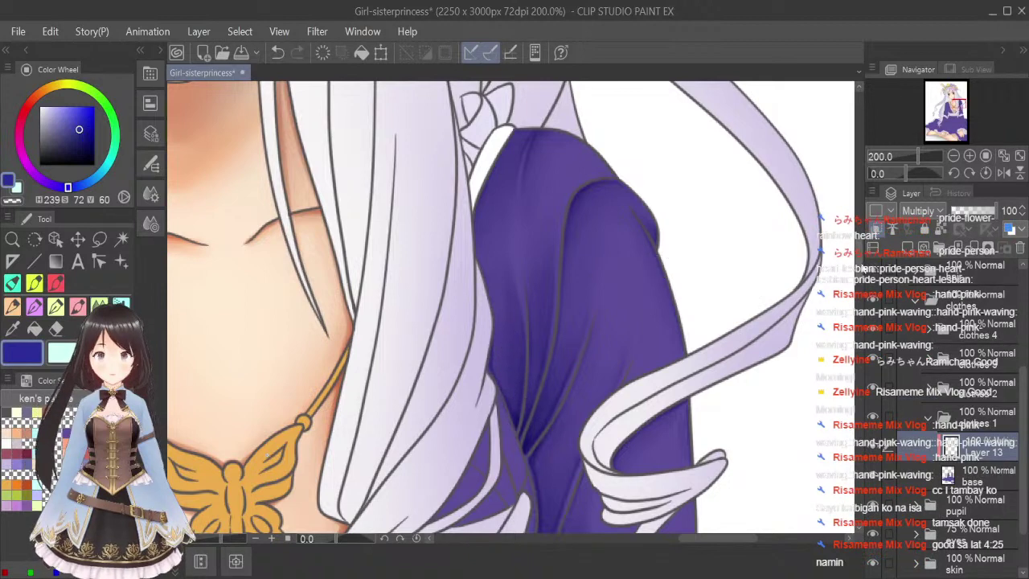
# Smooth the shadows along the converging folds and down both sides of the lower V.
pyautogui.scroll(-3, 560, 329)
pyautogui.moveTo(537, 288)
pyautogui.mouseDown()
pyautogui.moveTo(545, 363)
pyautogui.moveTo(537, 274)
pyautogui.moveTo(543, 369)
pyautogui.mouseUp()
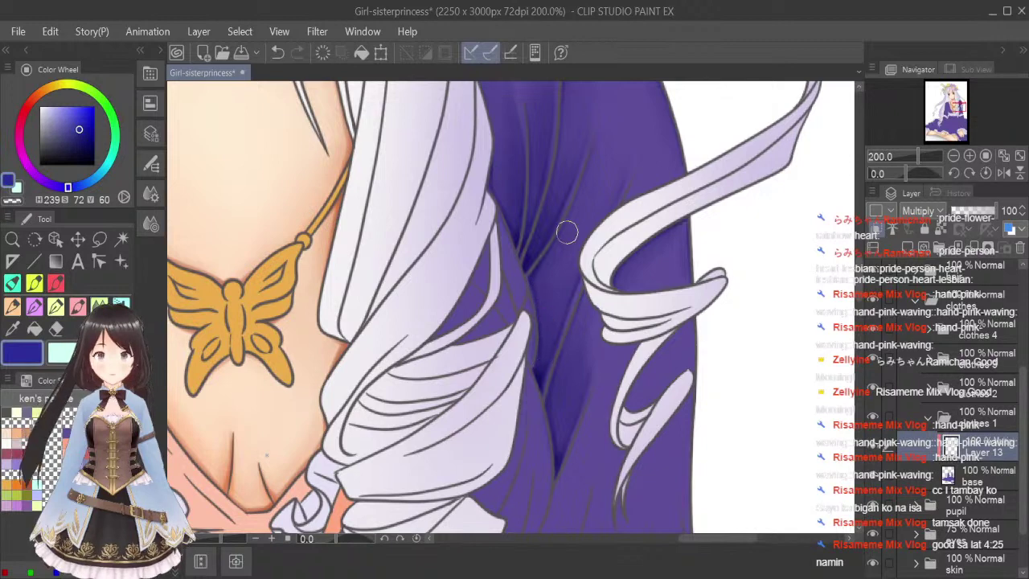
pyautogui.moveTo(568, 233); pyautogui.dragTo(564, 423)
pyautogui.moveTo(551, 387); pyautogui.dragTo(560, 456)
pyautogui.moveTo(564, 335); pyautogui.dragTo(542, 374)
pyautogui.moveTo(581, 260); pyautogui.dragTo(563, 431)
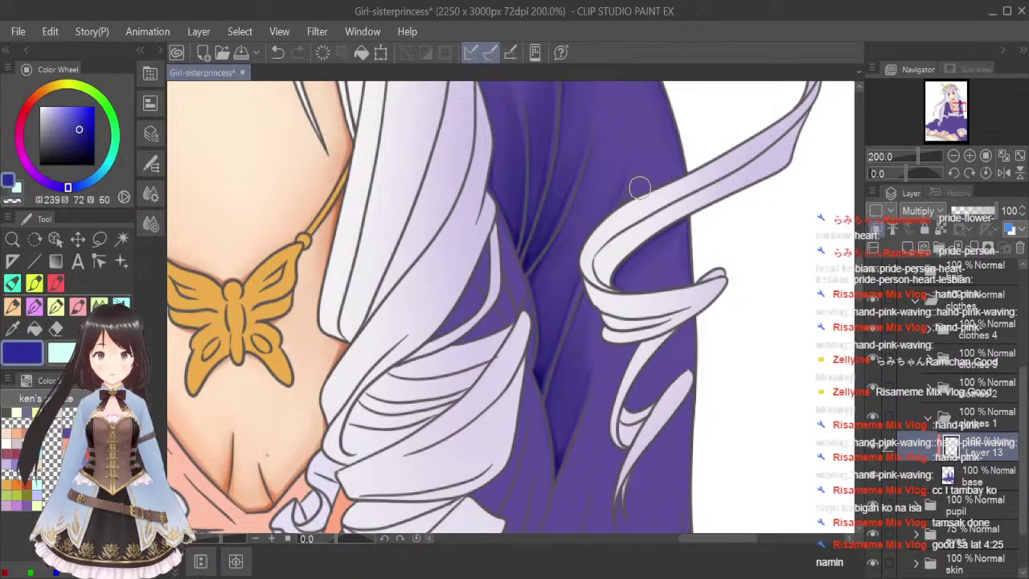
# Paint a dark blue shadow on the sleeve beneath the hair curl's lower loop and blend it with a smaller blending brush.
pyautogui.click(78, 307)
pyautogui.moveTo(610, 343); pyautogui.dragTo(641, 343)
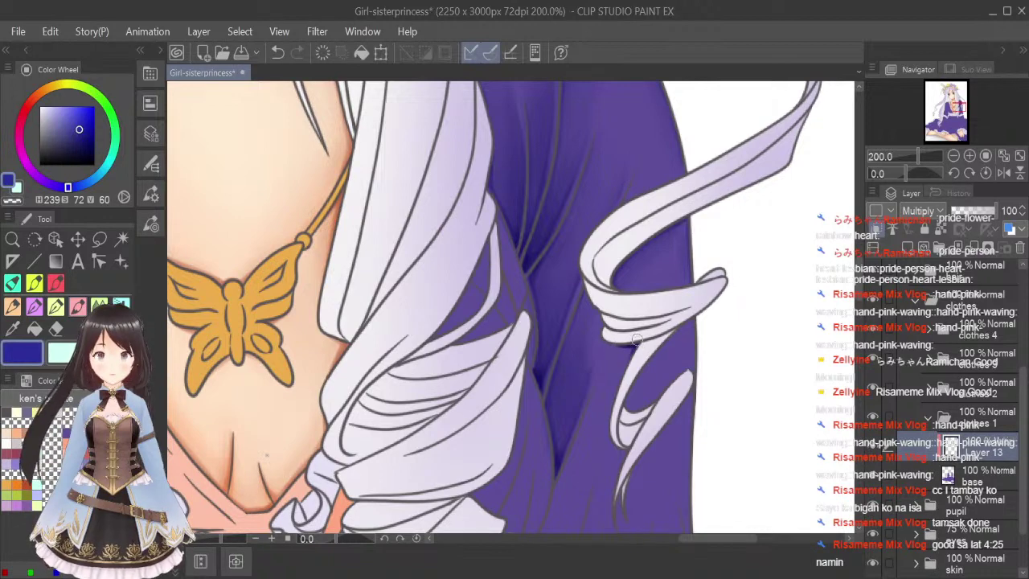
pyautogui.press('j')
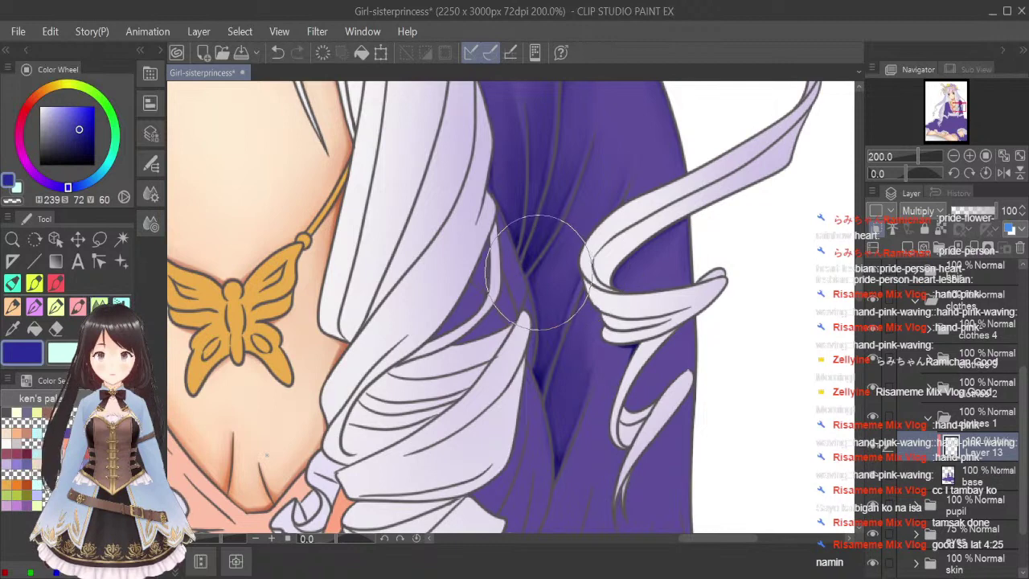
pyautogui.press('[')
pyautogui.press('[')
pyautogui.press('[')
pyautogui.press('[')
pyautogui.press('[')
pyautogui.press('[')
pyautogui.press('[')
pyautogui.press('[')
pyautogui.press('[')
pyautogui.press('[')
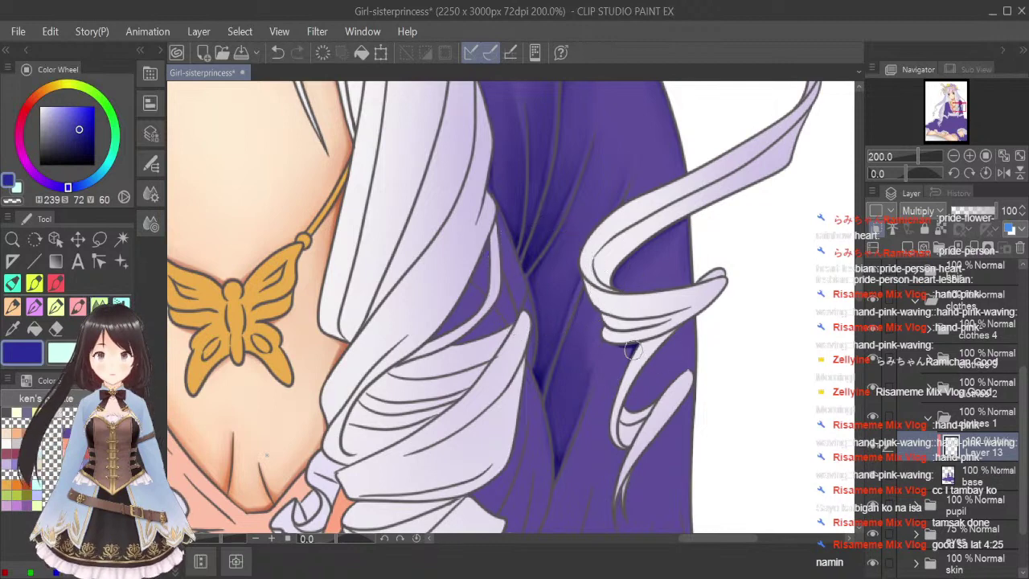
pyautogui.moveTo(622, 349)
pyautogui.mouseDown()
pyautogui.moveTo(612, 387)
pyautogui.moveTo(622, 349)
pyautogui.moveTo(621, 359)
pyautogui.moveTo(603, 382)
pyautogui.moveTo(614, 359)
pyautogui.moveTo(603, 346)
pyautogui.moveTo(618, 352)
pyautogui.moveTo(618, 384)
pyautogui.moveTo(620, 363)
pyautogui.moveTo(597, 353)
pyautogui.moveTo(594, 332)
pyautogui.moveTo(573, 413)
pyautogui.moveTo(593, 301)
pyautogui.moveTo(564, 368)
pyautogui.moveTo(595, 308)
pyautogui.moveTo(565, 409)
pyautogui.moveTo(595, 320)
pyautogui.moveTo(561, 398)
pyautogui.moveTo(586, 219)
pyautogui.moveTo(612, 174)
pyautogui.moveTo(574, 246)
pyautogui.moveTo(604, 154)
pyautogui.moveTo(559, 271)
pyautogui.moveTo(627, 131)
pyautogui.mouseUp()
pyautogui.moveTo(676, 255)
pyautogui.mouseDown()
pyautogui.moveTo(626, 299)
pyautogui.moveTo(668, 273)
pyautogui.moveTo(665, 261)
pyautogui.moveTo(675, 284)
pyautogui.moveTo(675, 250)
pyautogui.moveTo(615, 296)
pyautogui.moveTo(632, 285)
pyautogui.moveTo(632, 295)
pyautogui.moveTo(684, 241)
pyautogui.moveTo(627, 305)
pyautogui.moveTo(653, 249)
pyautogui.moveTo(688, 248)
pyautogui.mouseUp()
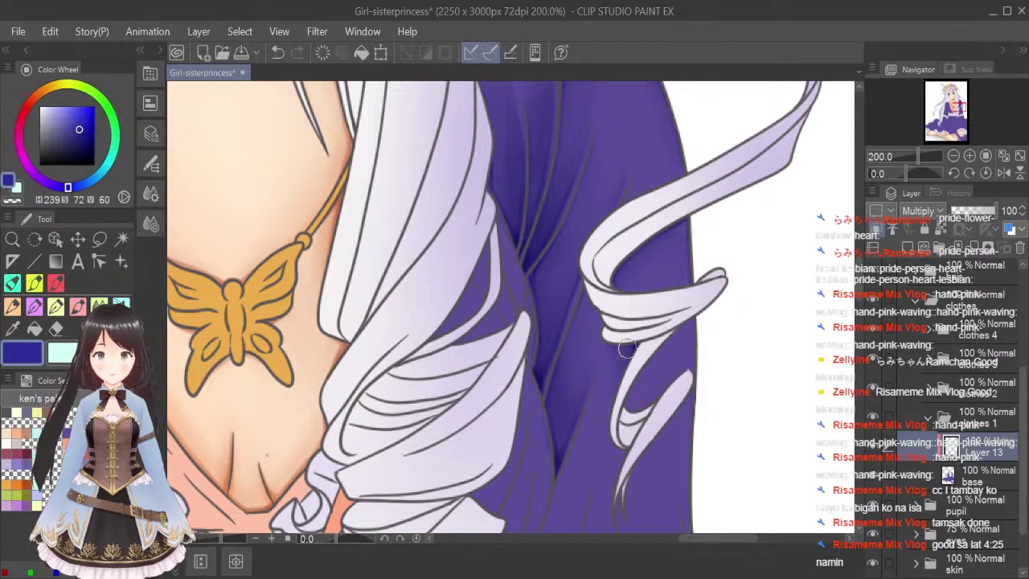
pyautogui.moveTo(627, 348); pyautogui.dragTo(611, 355)
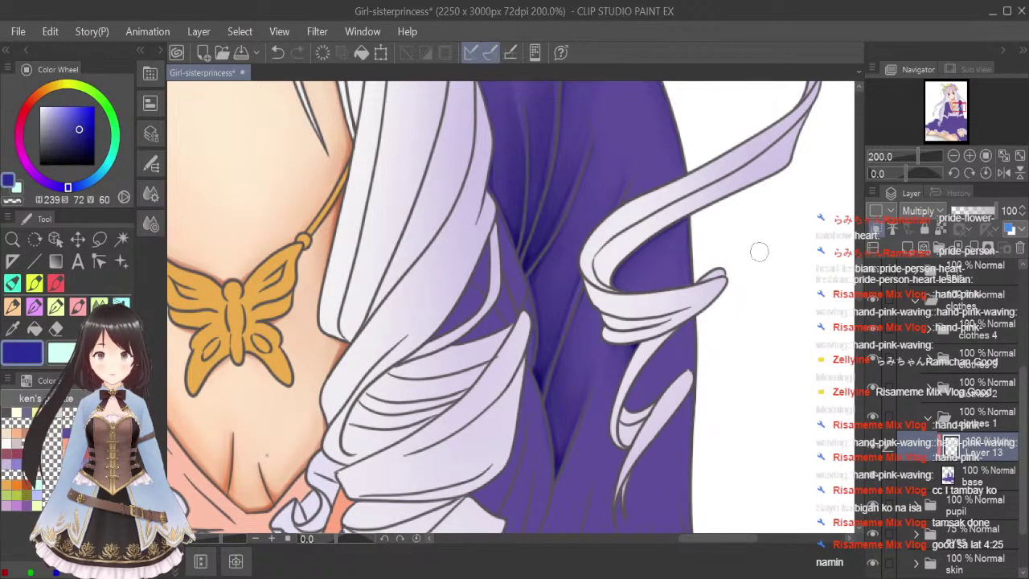
# Fit the whole illustration in view and save the file.
pyautogui.click(1019, 155)
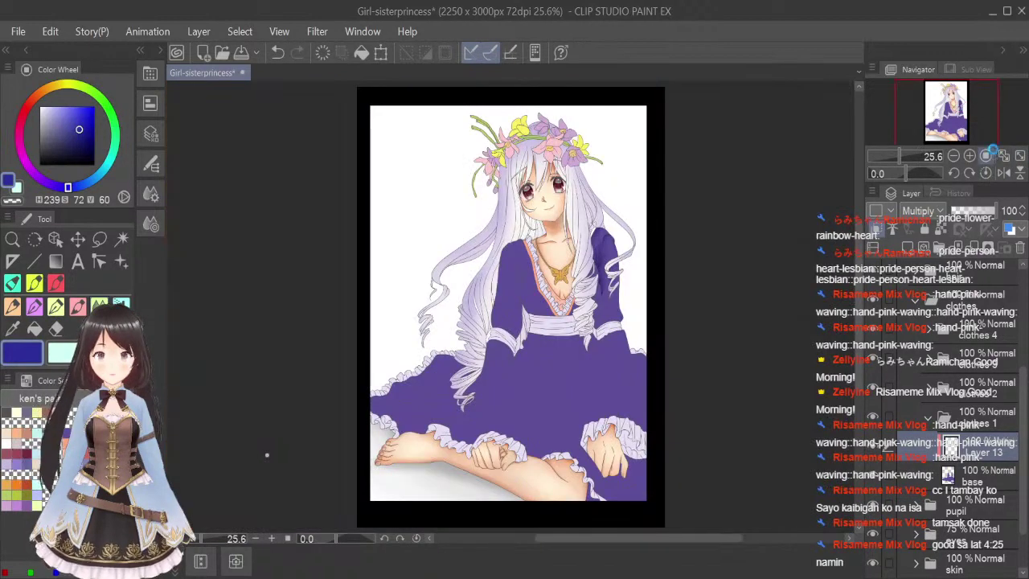
pyautogui.hotkey('ctrl', 's')
# Paint a dark blue hair-cast shadow on the sleeve area enclosed by the lower curl, following the lock's inner edge.
pyautogui.click(78, 304)
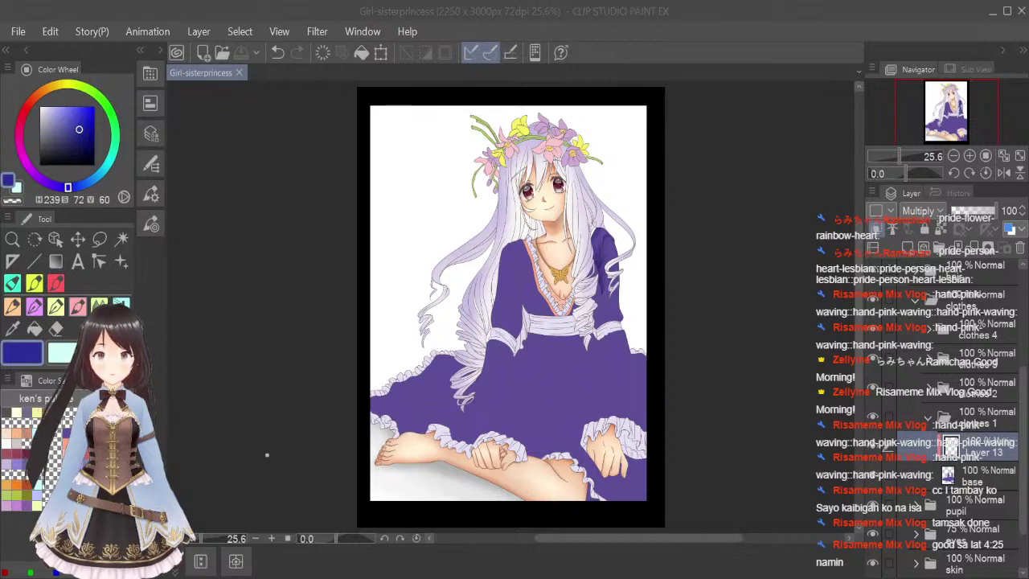
pyautogui.click(78, 310)
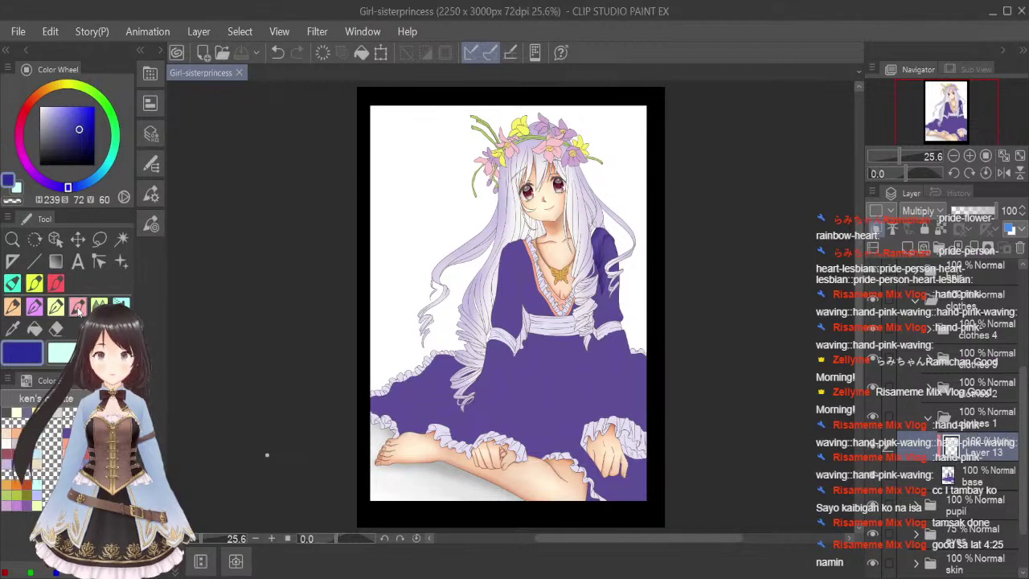
pyautogui.hotkey('ctrl', 'alt', '0')
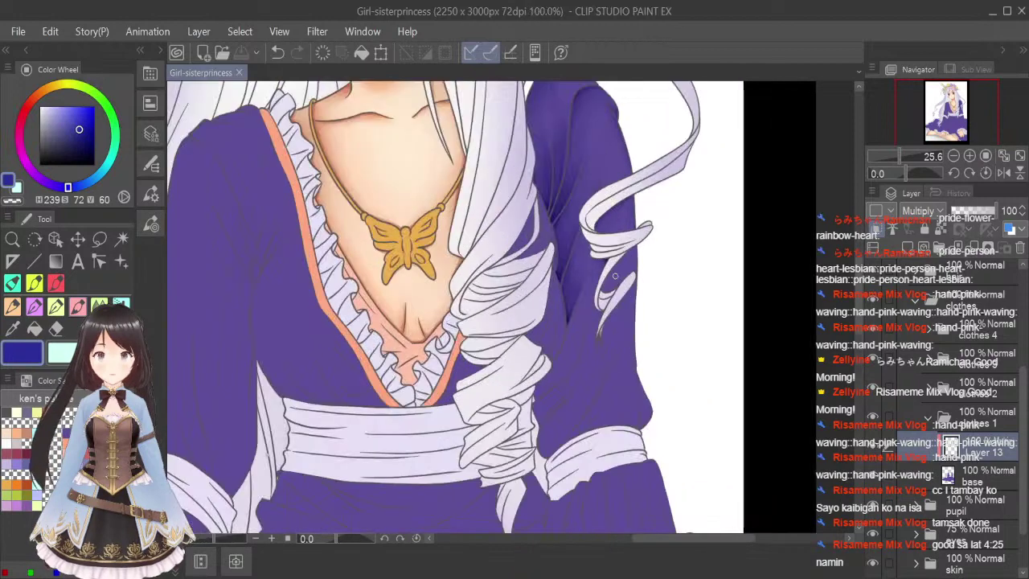
pyautogui.scroll(2, 619, 258)
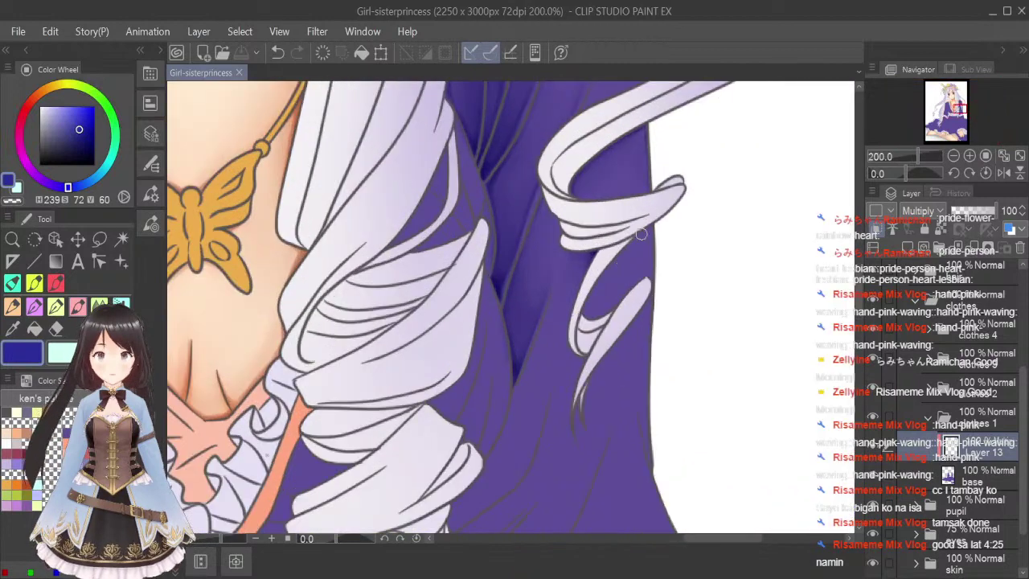
pyautogui.moveTo(630, 245)
pyautogui.mouseDown()
pyautogui.moveTo(604, 274)
pyautogui.moveTo(591, 319)
pyautogui.mouseUp()
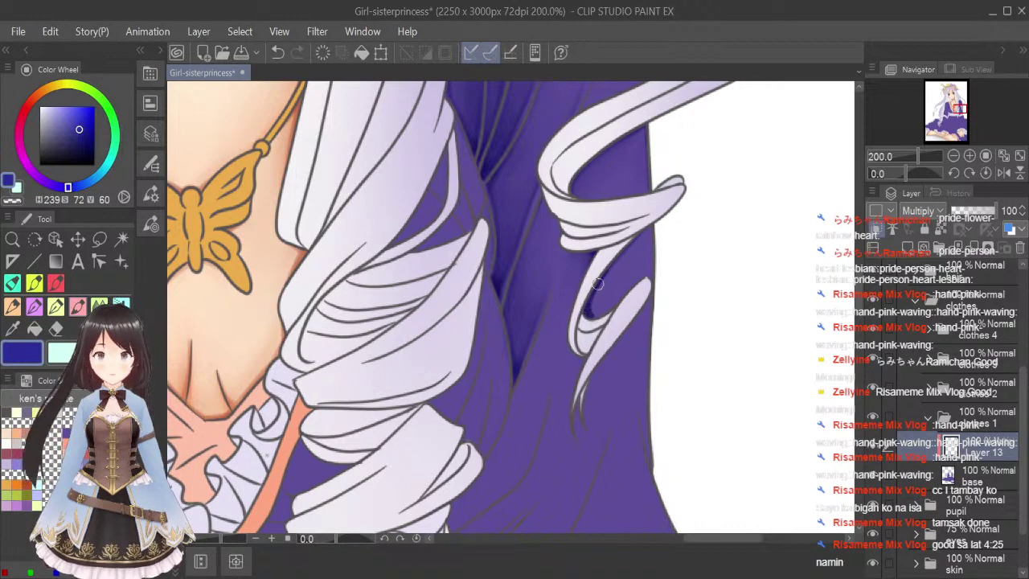
pyautogui.scroll(2, 611, 270)
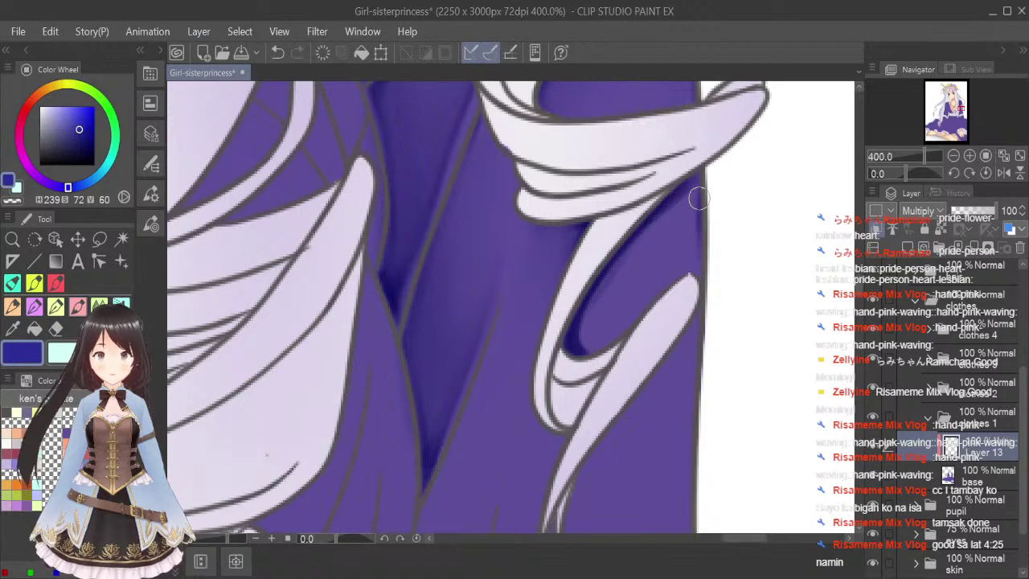
# Blend the shadow enclosed by the lower curl into the sleeve with a smaller blending brush.
pyautogui.click(100, 304)
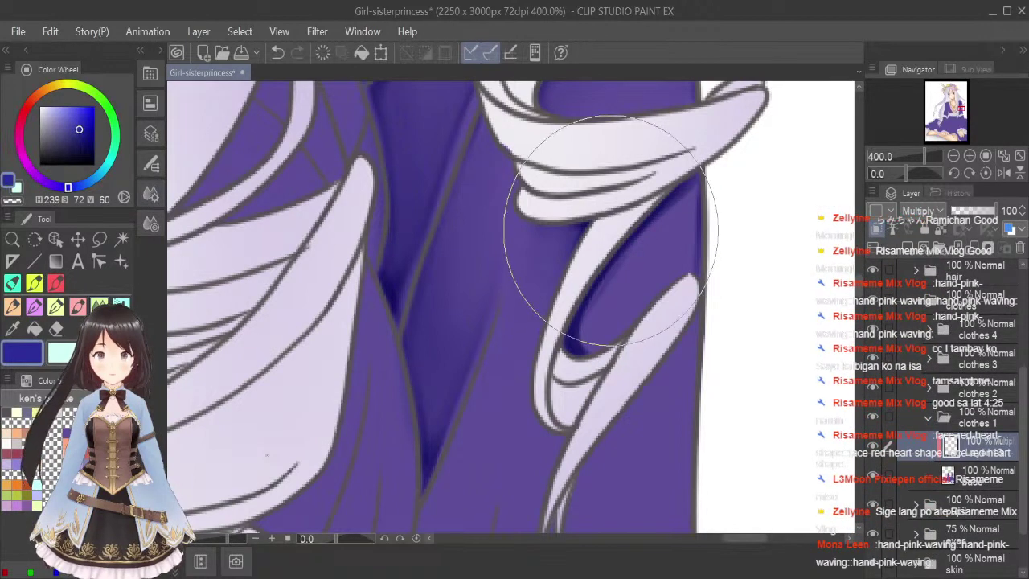
pyautogui.press('[')
pyautogui.press('[')
pyautogui.press('[')
pyautogui.press('[')
pyautogui.press('[')
pyautogui.press('[')
pyautogui.press('[')
pyautogui.press('[')
pyautogui.press('[')
pyautogui.moveTo(608, 319)
pyautogui.mouseDown()
pyautogui.moveTo(588, 349)
pyautogui.moveTo(623, 278)
pyautogui.moveTo(581, 354)
pyautogui.mouseUp()
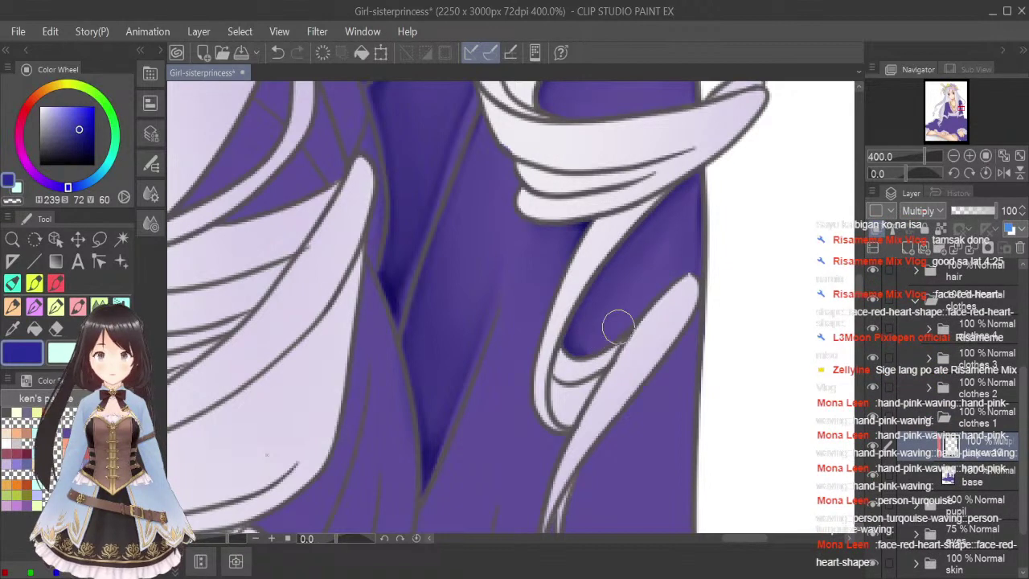
# Paint dark blue shadows along the sleeve's long diagonal folds, from below the hanging curl down to the hair beside the waist.
pyautogui.scroll(-3, 718, 217)
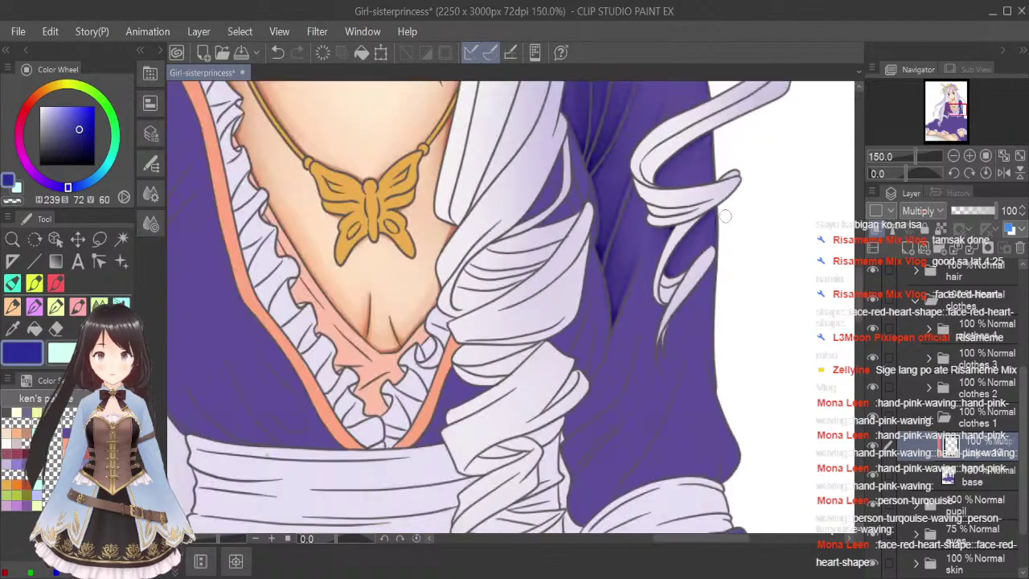
pyautogui.moveTo(859, 290)
pyautogui.mouseDown()
pyautogui.moveTo(860, 252)
pyautogui.moveTo(862, 311)
pyautogui.moveTo(864, 296)
pyautogui.mouseUp()
pyautogui.click(78, 307)
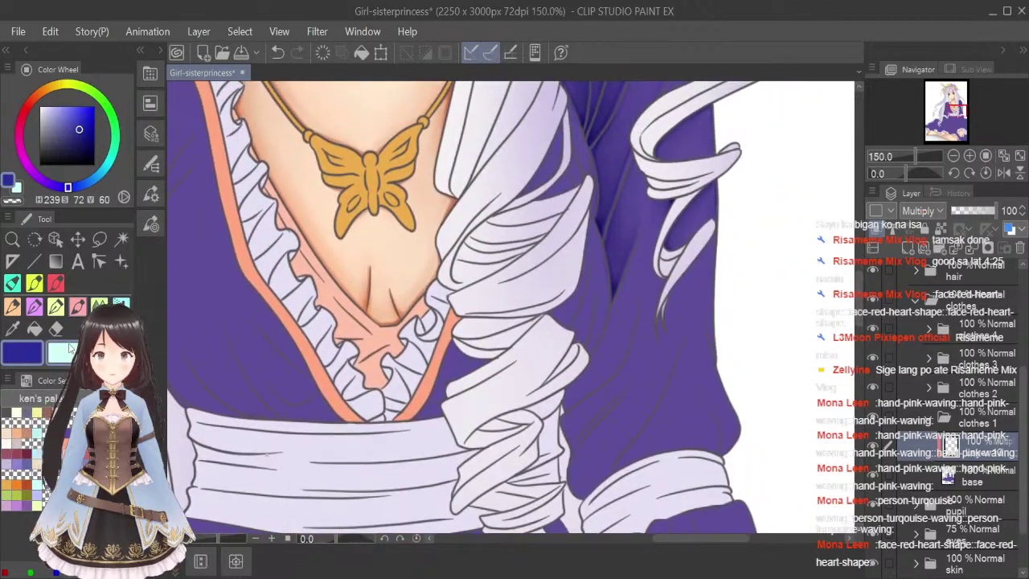
pyautogui.scroll(1, 616, 284)
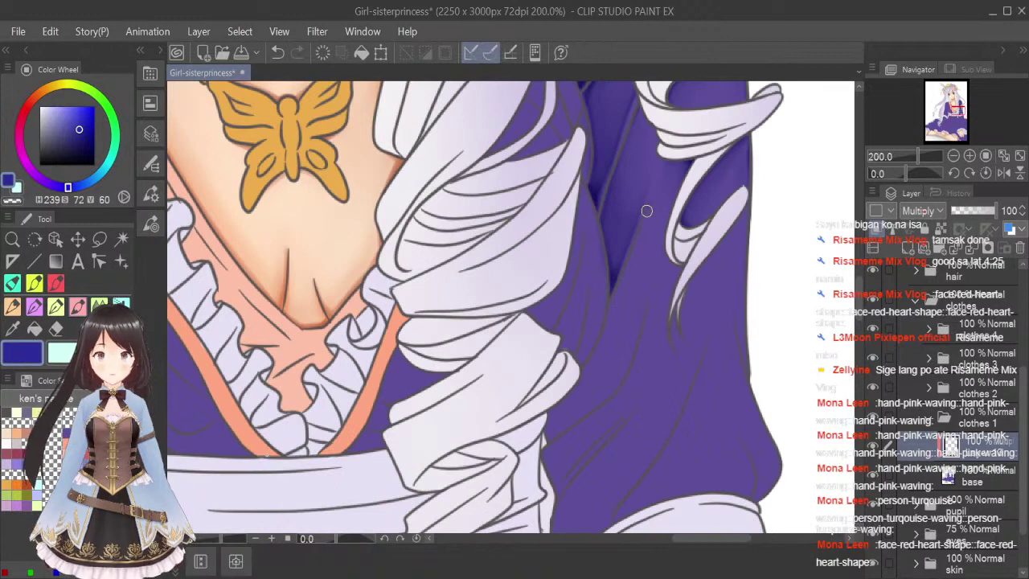
pyautogui.moveTo(645, 215); pyautogui.dragTo(606, 321)
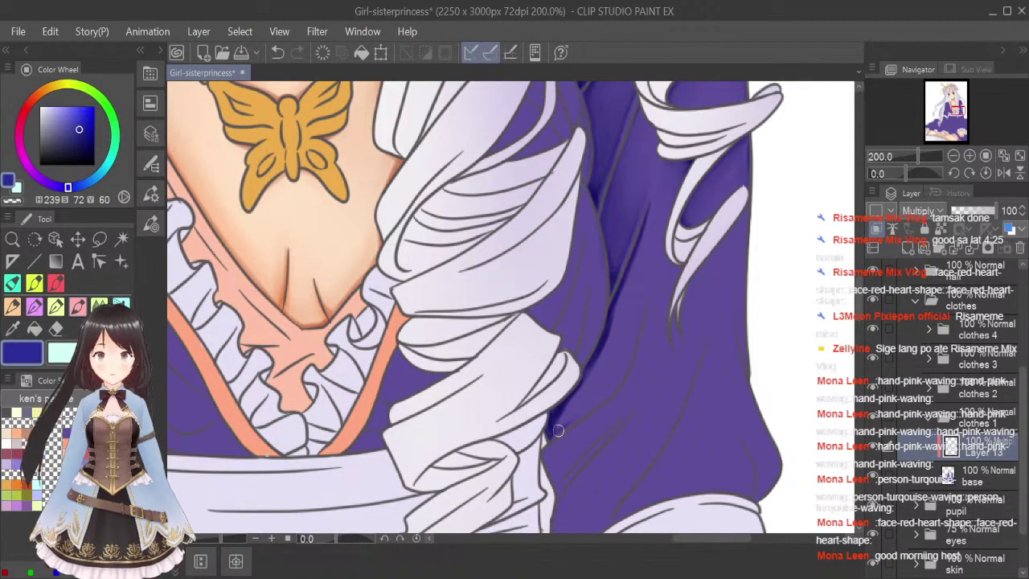
pyautogui.moveTo(554, 437)
pyautogui.mouseDown()
pyautogui.moveTo(612, 383)
pyautogui.moveTo(600, 398)
pyautogui.moveTo(635, 316)
pyautogui.moveTo(610, 382)
pyautogui.moveTo(622, 358)
pyautogui.moveTo(577, 409)
pyautogui.moveTo(618, 363)
pyautogui.moveTo(631, 322)
pyautogui.mouseUp()
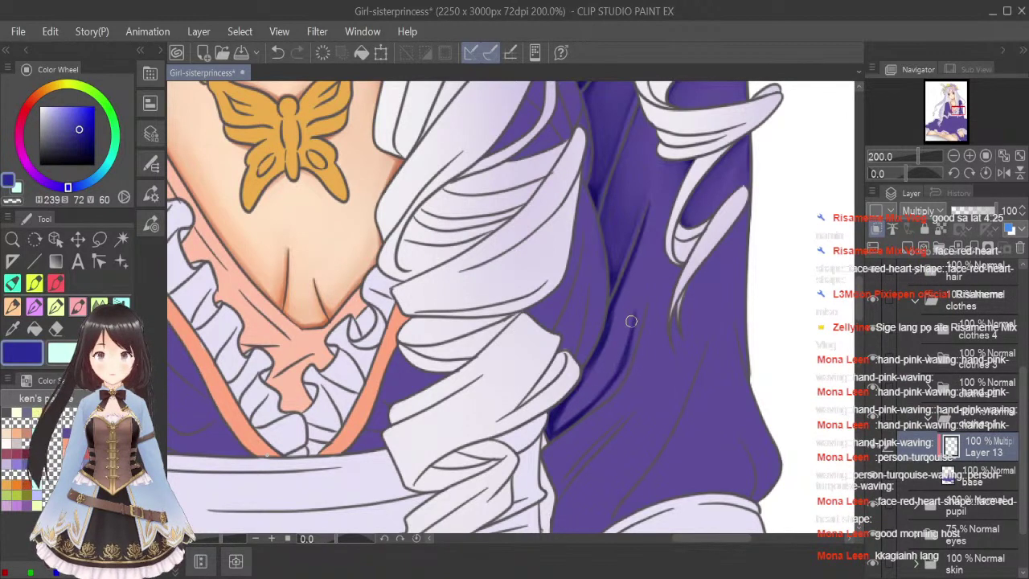
# Trim the outer edge of the diagonal fold shadow with transparent colour and touch up its upper end in dark blue.
pyautogui.press('c')
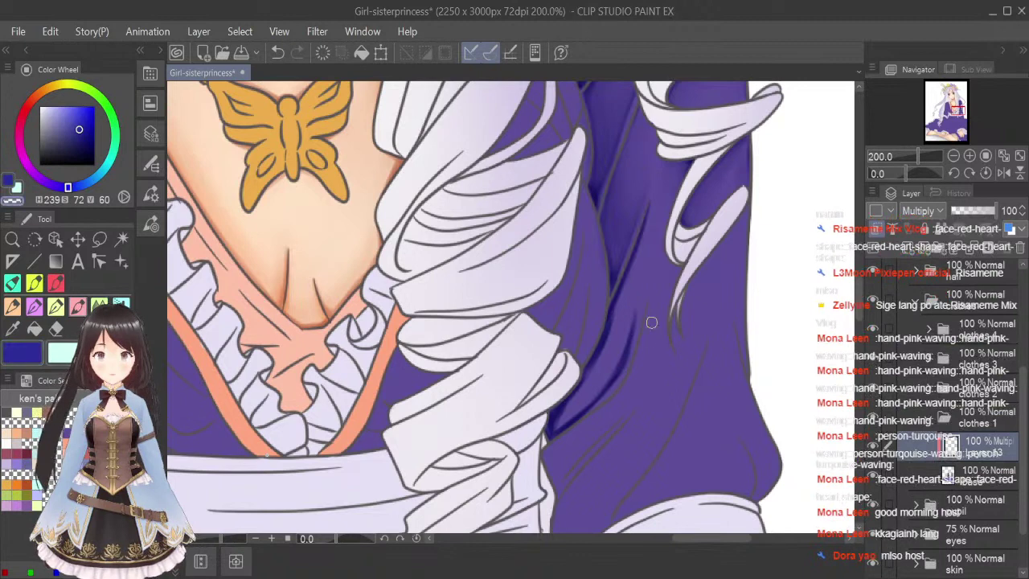
pyautogui.moveTo(642, 314)
pyautogui.mouseDown()
pyautogui.moveTo(615, 375)
pyautogui.moveTo(637, 354)
pyautogui.moveTo(595, 409)
pyautogui.mouseUp()
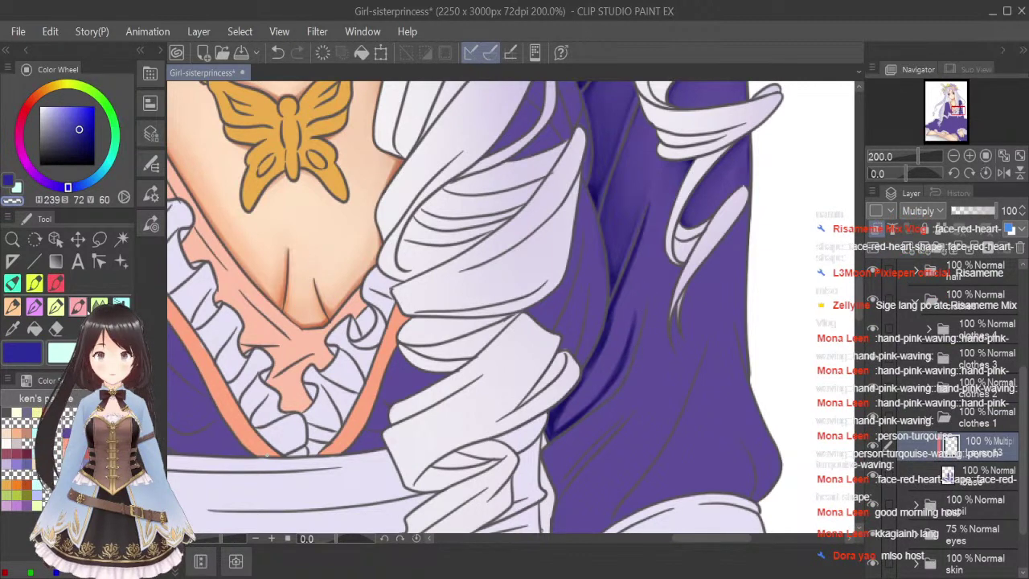
pyautogui.press('c')
pyautogui.moveTo(637, 308); pyautogui.dragTo(633, 323)
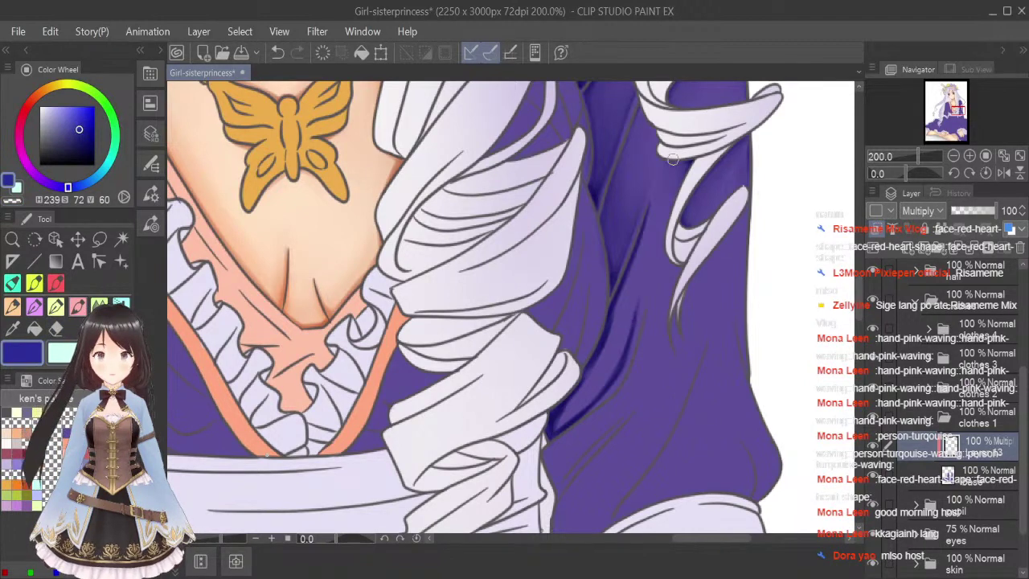
# Blend the dark blue shadows along the diagonal folds into the sleeve.
pyautogui.click(98, 305)
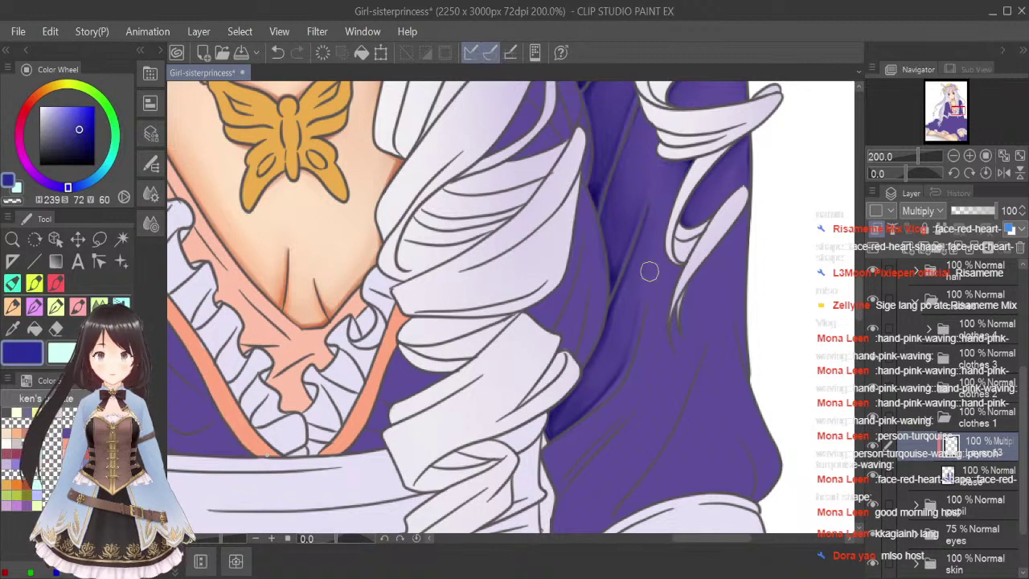
pyautogui.scroll(-3, 713, 241)
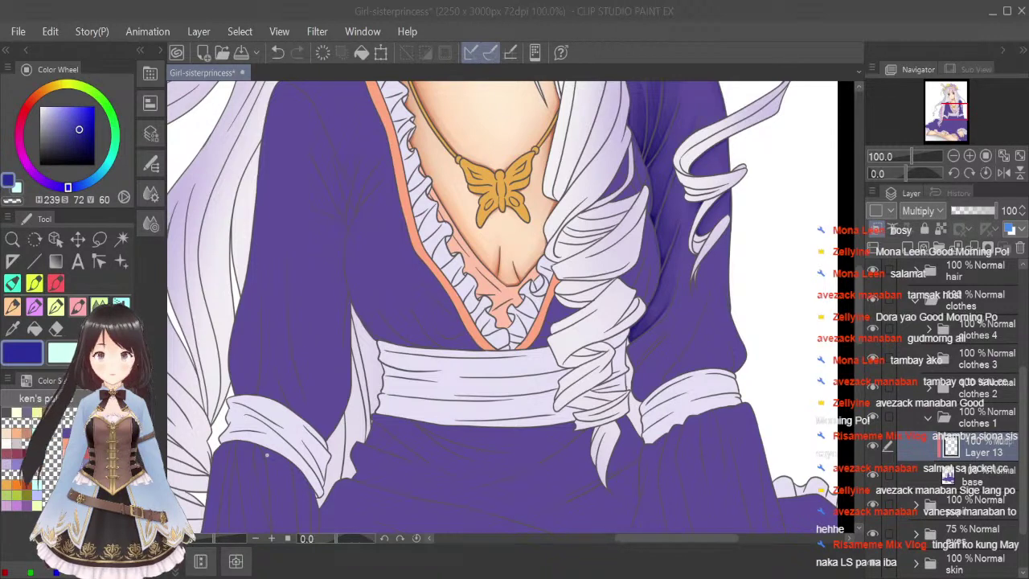
# Shade the sleeve's outer edge in dark blue from below the hanging curl down toward the elbow.
pyautogui.click(79, 310)
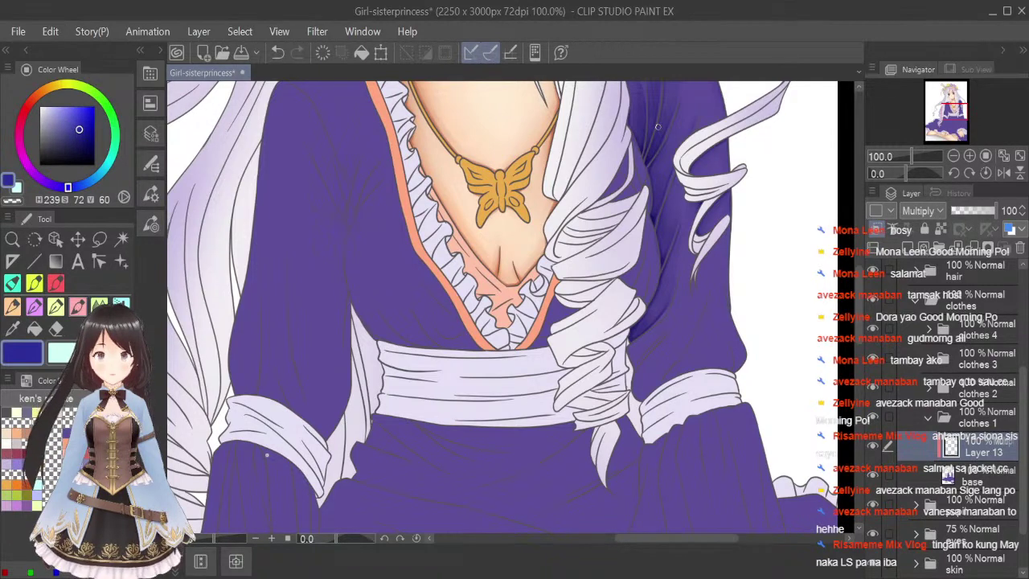
pyautogui.scroll(1, 657, 127)
pyautogui.moveTo(859, 294); pyautogui.dragTo(857, 300)
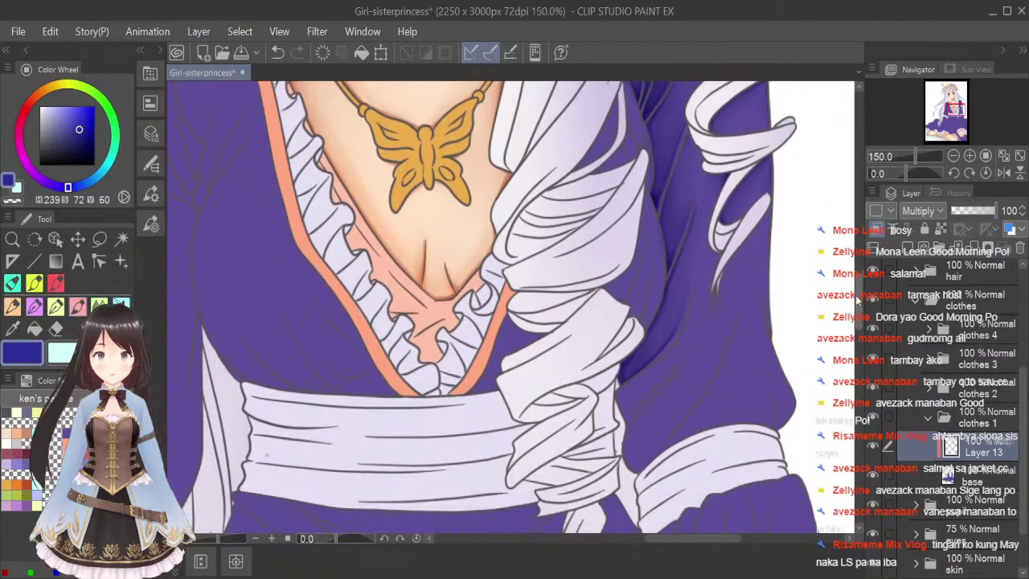
pyautogui.scroll(1, 770, 210)
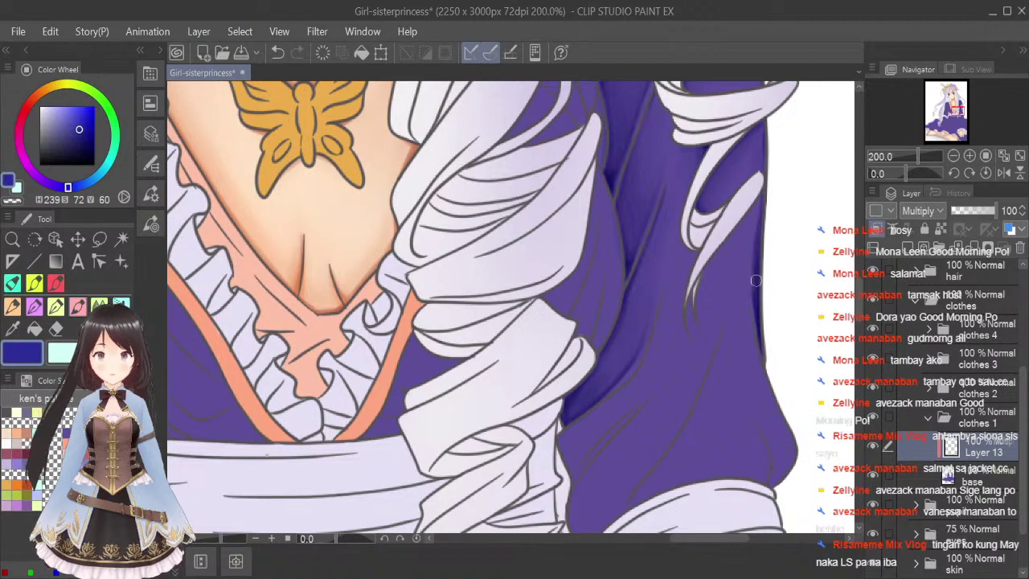
pyautogui.scroll(2, 774, 237)
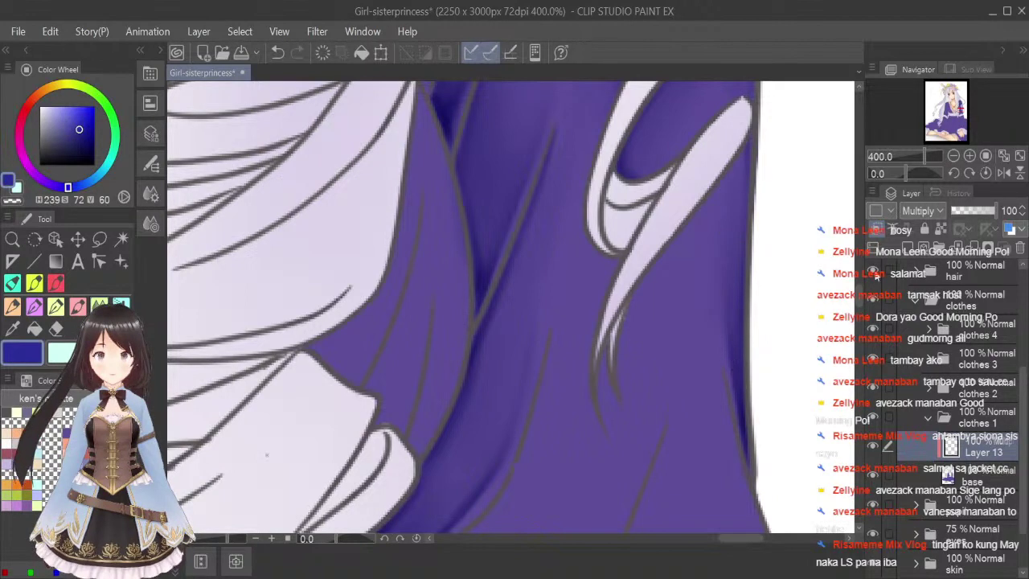
# Paint a dark blue shadow in the small crease at the outer edge of the shoulder.
pyautogui.moveTo(859, 296); pyautogui.dragTo(859, 252)
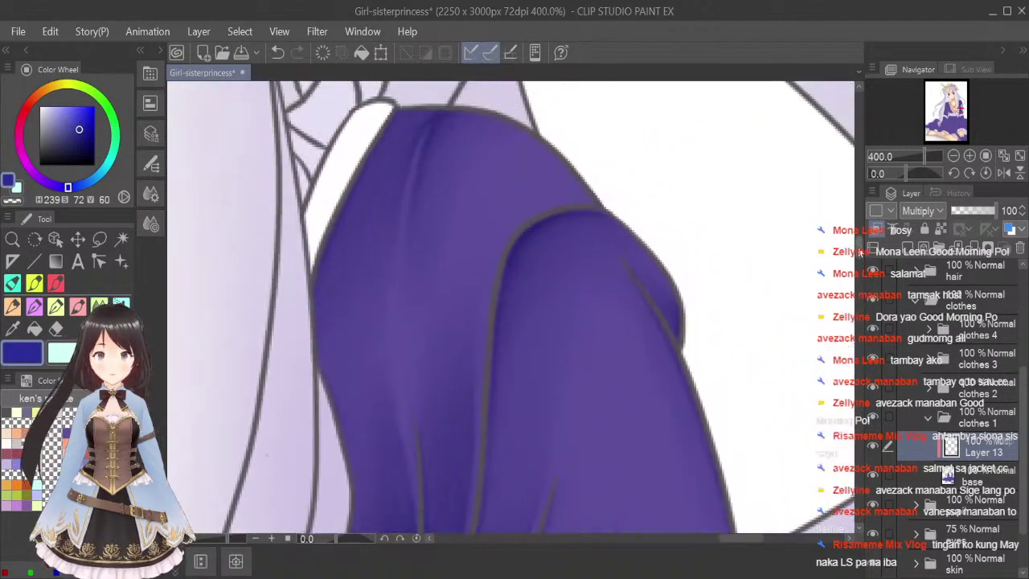
pyautogui.press('b')
pyautogui.press('c')
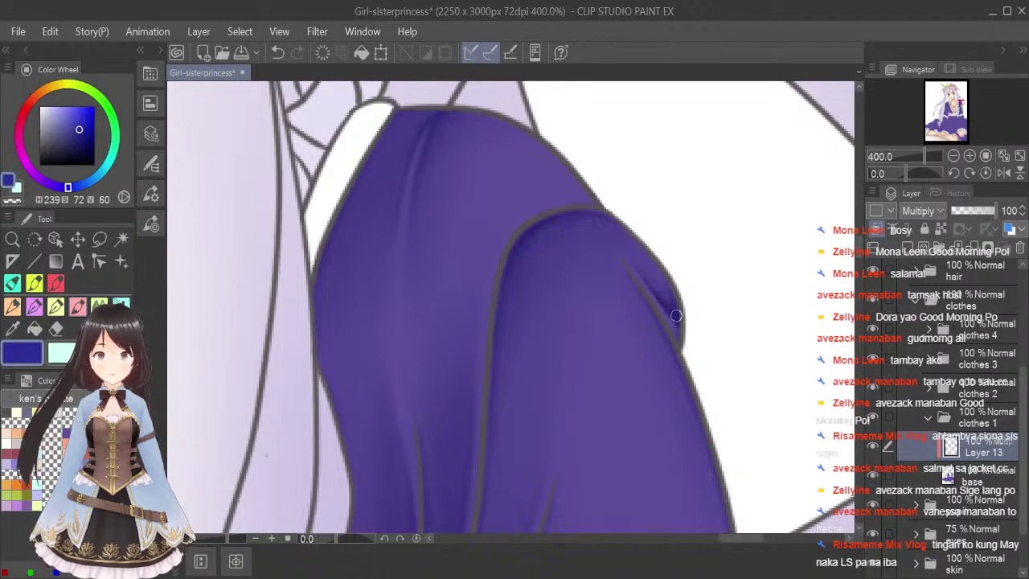
# Blend the shoulder crease shadow with a smaller blending brush.
pyautogui.click(99, 304)
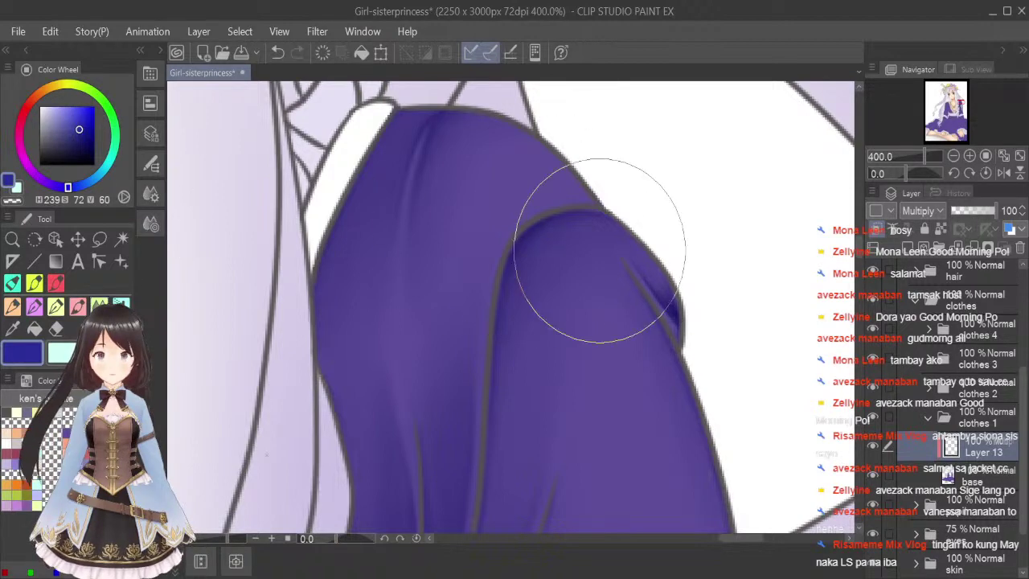
pyautogui.press('[')
pyautogui.press('[')
pyautogui.press('[')
pyautogui.press('[')
pyautogui.press('[')
pyautogui.press('[')
pyautogui.press('[')
pyautogui.press('[')
pyautogui.moveTo(668, 281); pyautogui.dragTo(674, 298)
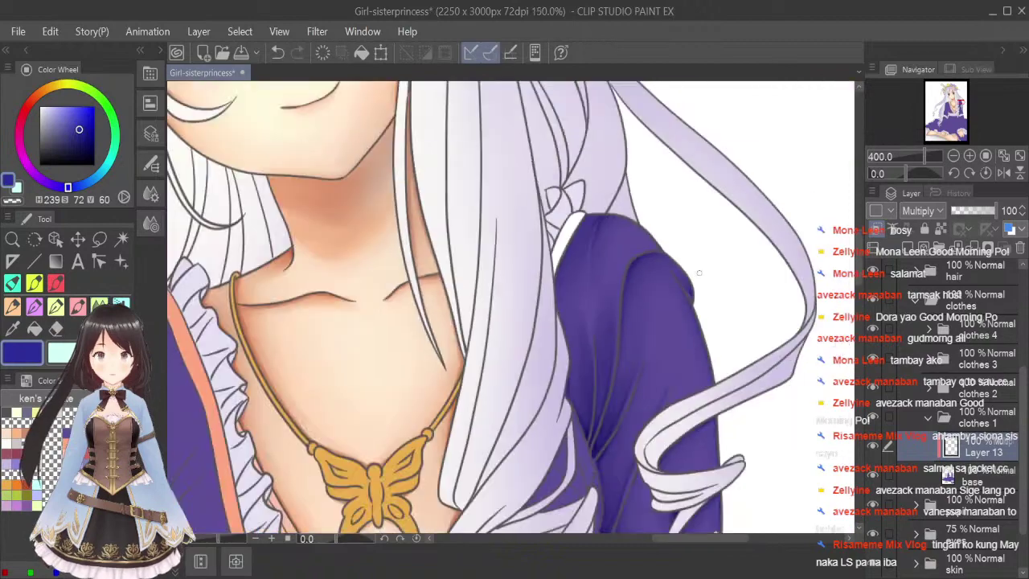
# Inspect the sleeve shading down to the cuff and fit the whole illustration in the view.
pyautogui.scroll(-3, 696, 254)
pyautogui.moveTo(862, 259); pyautogui.dragTo(864, 283)
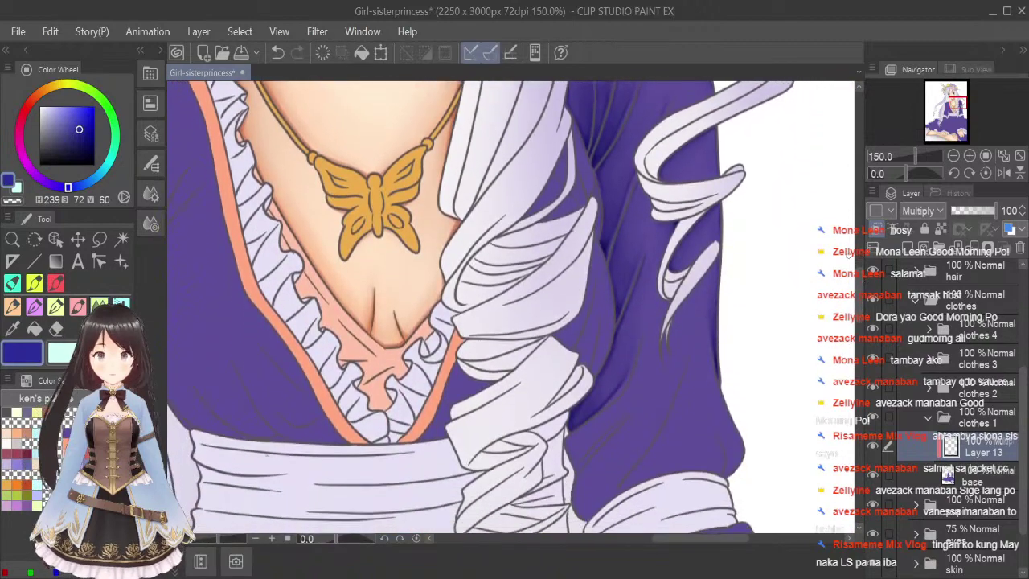
pyautogui.scroll(1, 715, 283)
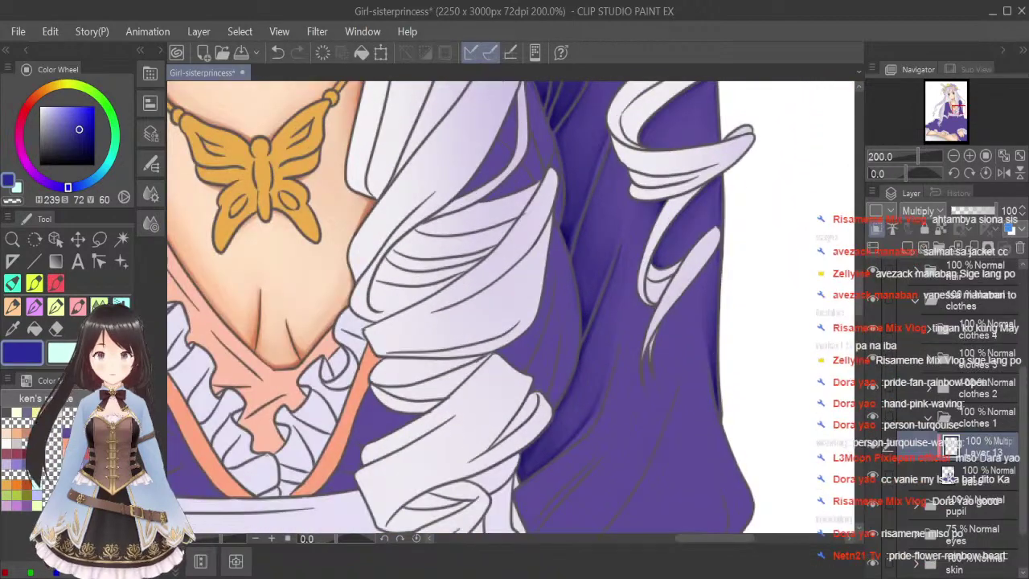
pyautogui.scroll(2, 705, 287)
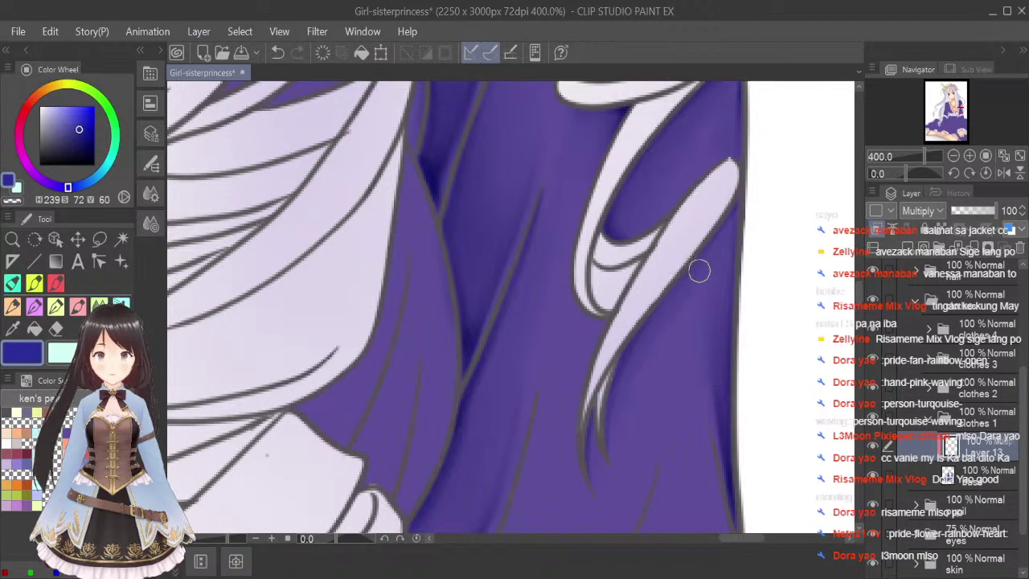
pyautogui.scroll(-3, 698, 271)
pyautogui.click(1019, 156)
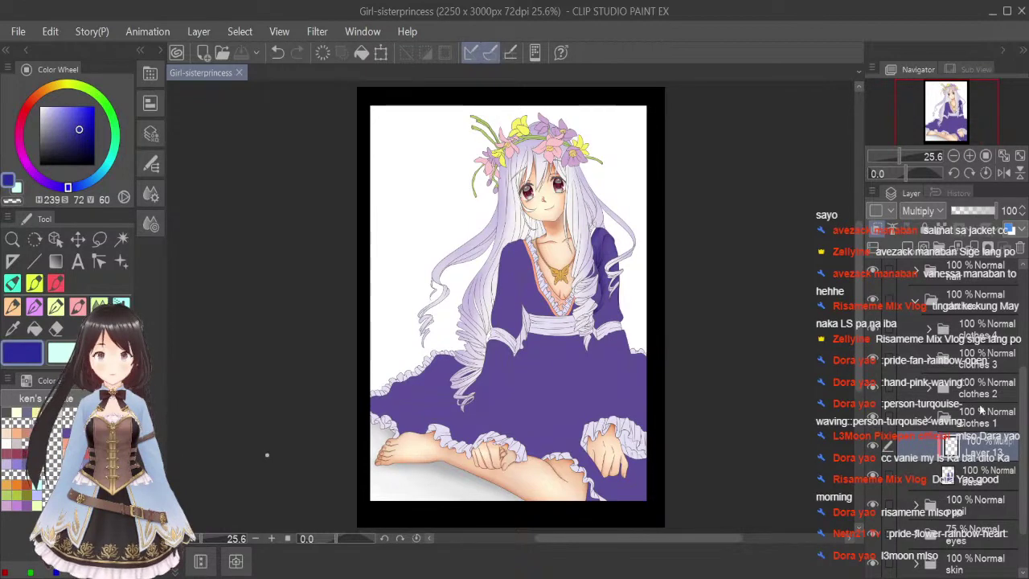
# Paint dark blue shadows along the edges of the narrow dress strip between the hair and the sleeve folds.
pyautogui.click(75, 306)
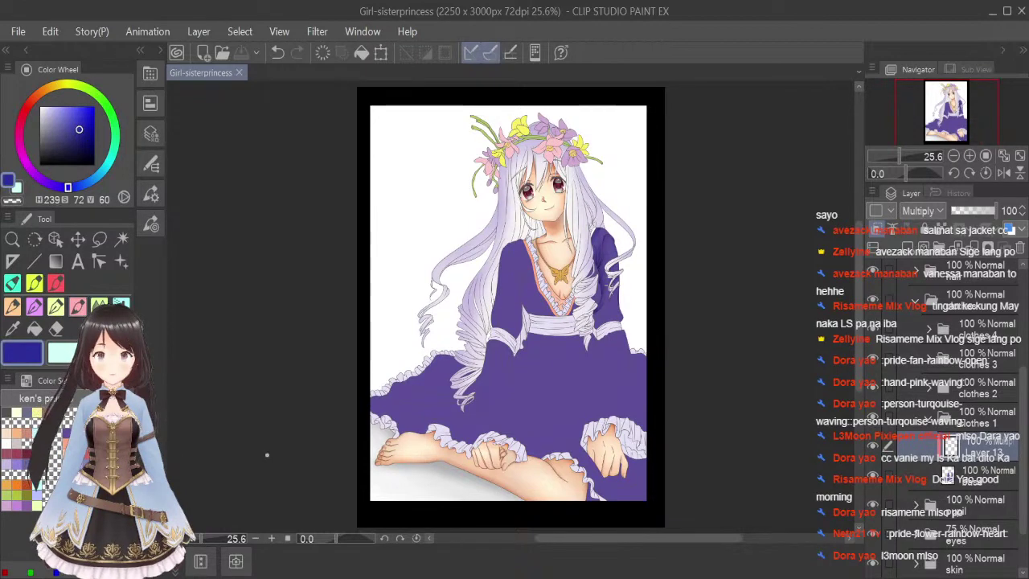
pyautogui.scroll(5, 604, 265)
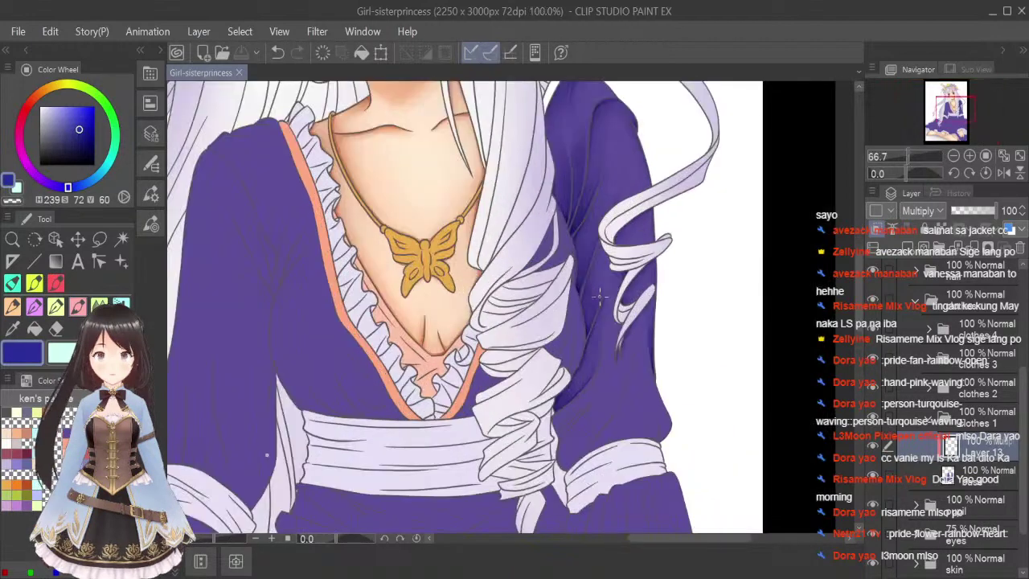
pyautogui.scroll(1, 555, 228)
pyautogui.scroll(2, 538, 156)
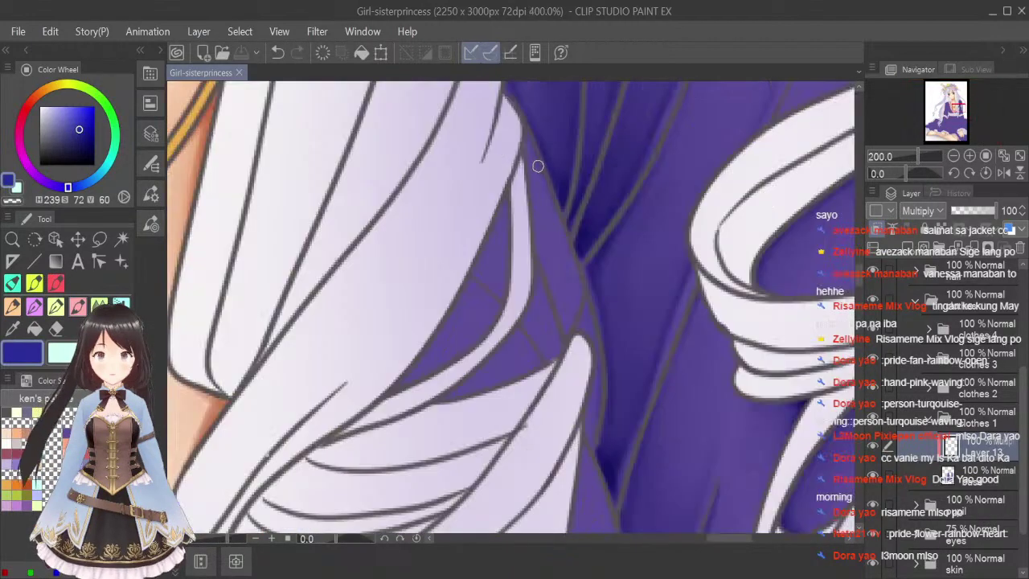
pyautogui.moveTo(504, 93); pyautogui.dragTo(524, 137)
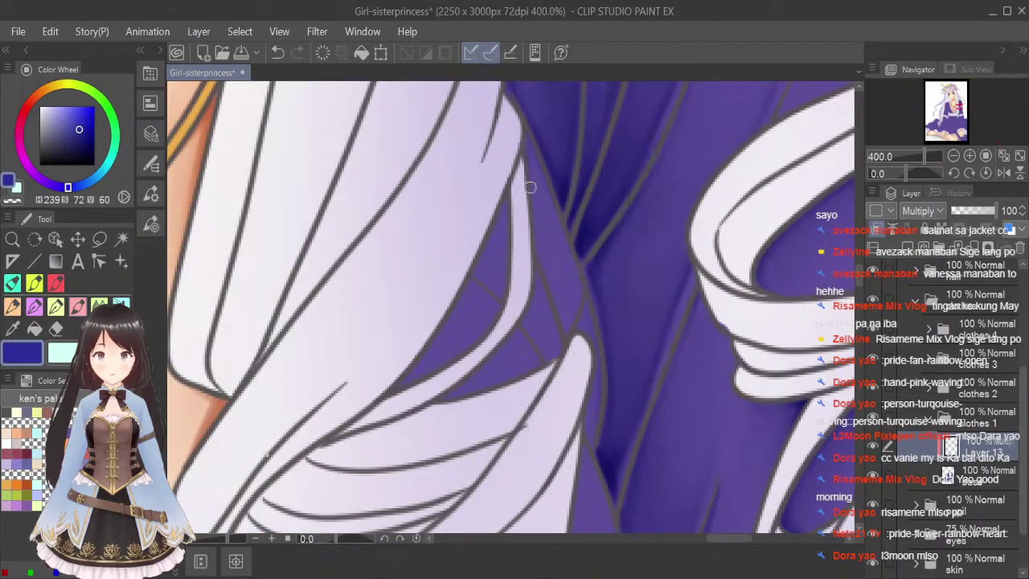
pyautogui.moveTo(530, 188); pyautogui.dragTo(557, 311)
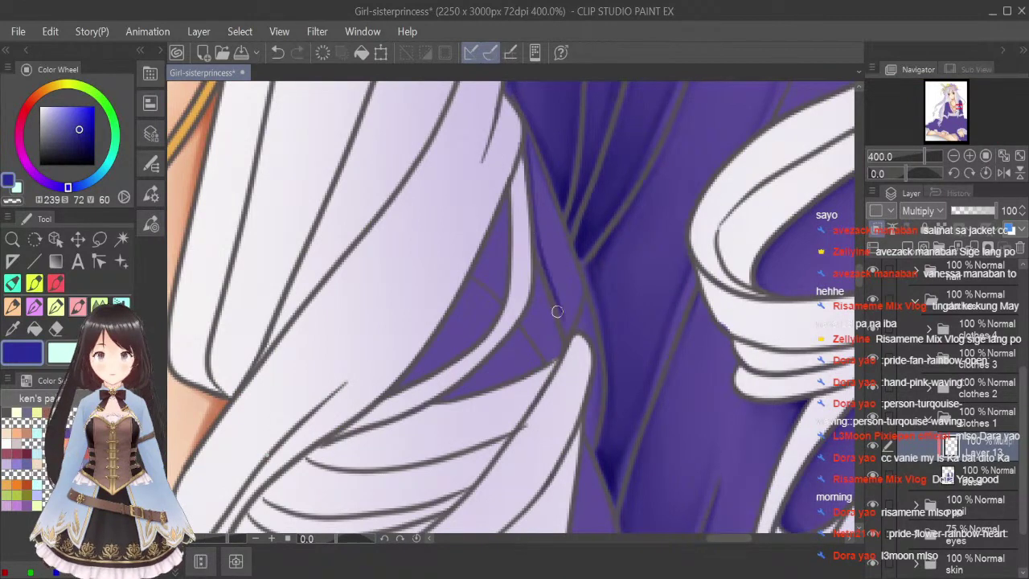
pyautogui.moveTo(541, 247)
pyautogui.mouseDown()
pyautogui.moveTo(561, 322)
pyautogui.moveTo(574, 288)
pyautogui.mouseUp()
pyautogui.moveTo(566, 328); pyautogui.dragTo(570, 272)
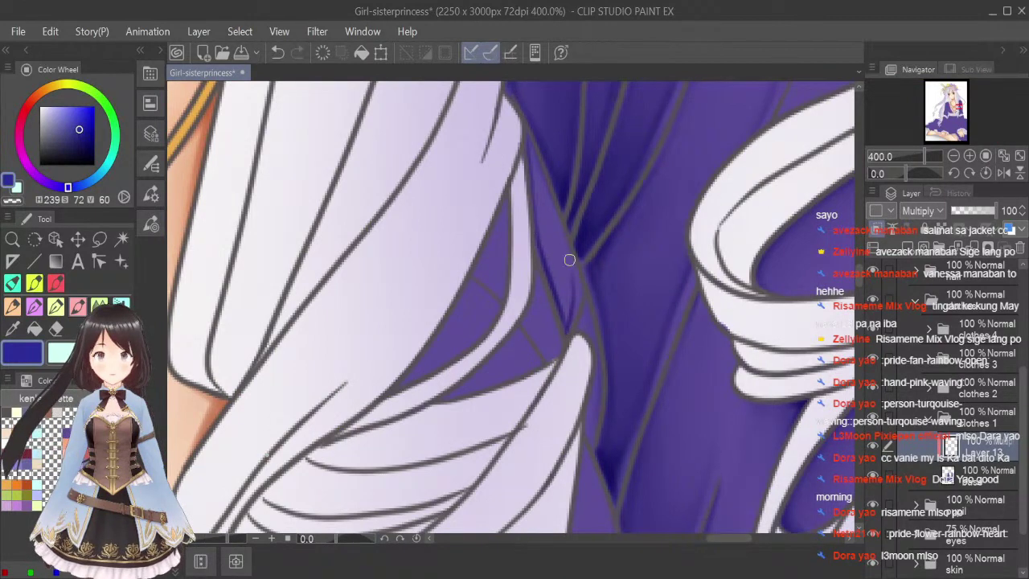
pyautogui.moveTo(555, 232); pyautogui.dragTo(571, 292)
pyautogui.moveTo(566, 250); pyautogui.dragTo(570, 314)
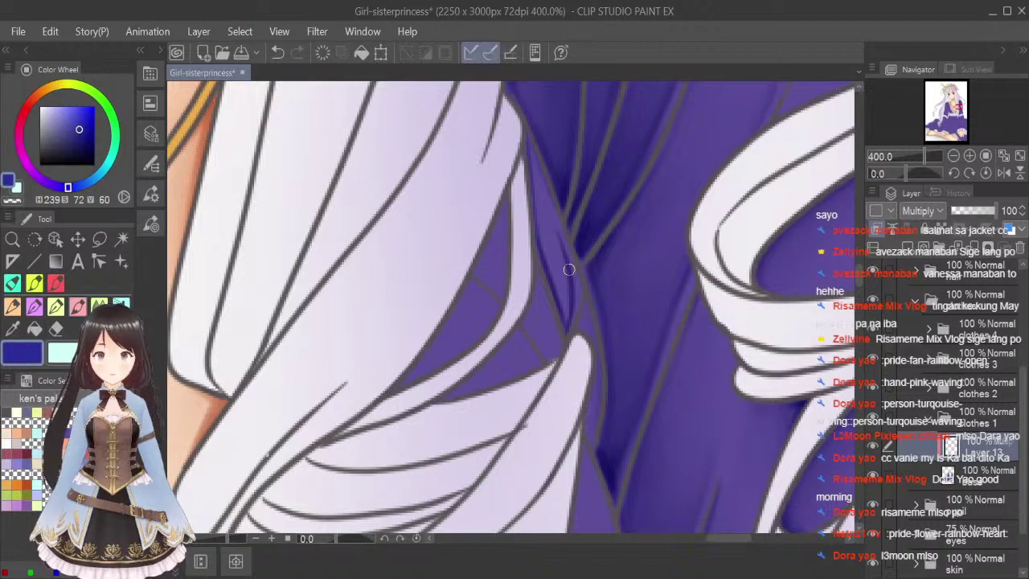
pyautogui.moveTo(568, 269); pyautogui.dragTo(568, 321)
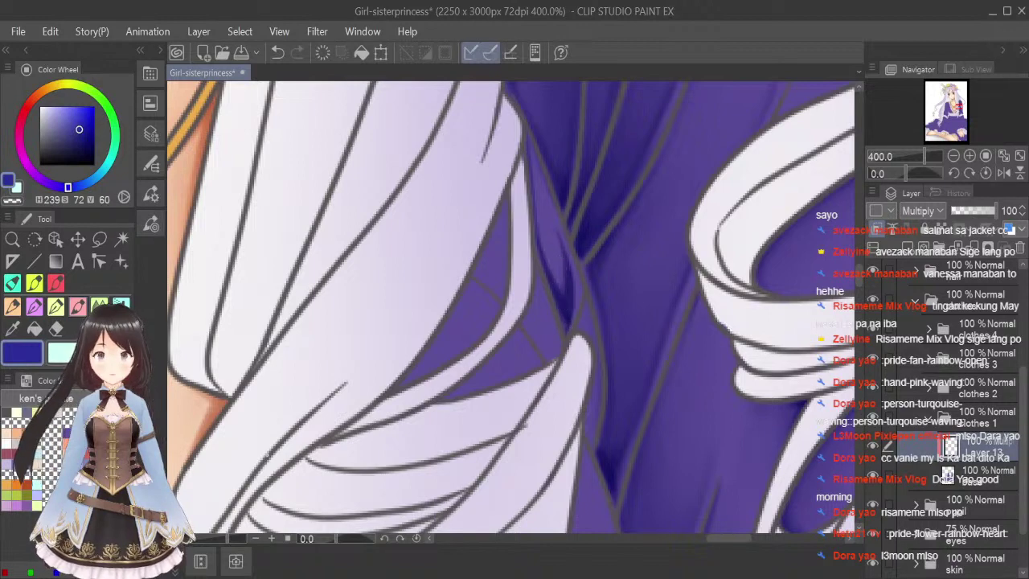
# Blend the shadows in the narrow dress strip beside the hair with a reduced blending brush.
pyautogui.click(99, 304)
pyautogui.press('[')
pyautogui.press('[')
pyautogui.press('[')
pyautogui.press('[')
pyautogui.press('[')
pyautogui.press('[')
pyautogui.press('[')
pyautogui.press('[')
pyautogui.press('[')
pyautogui.press('[')
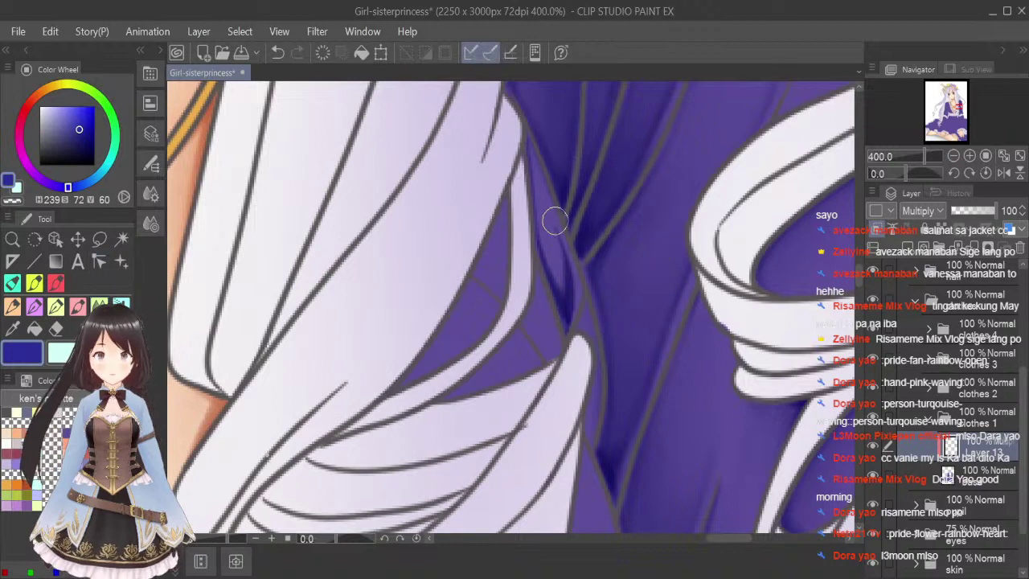
pyautogui.press('[')
pyautogui.press('[')
pyautogui.moveTo(532, 150); pyautogui.dragTo(556, 284)
pyautogui.moveTo(543, 237); pyautogui.dragTo(564, 302)
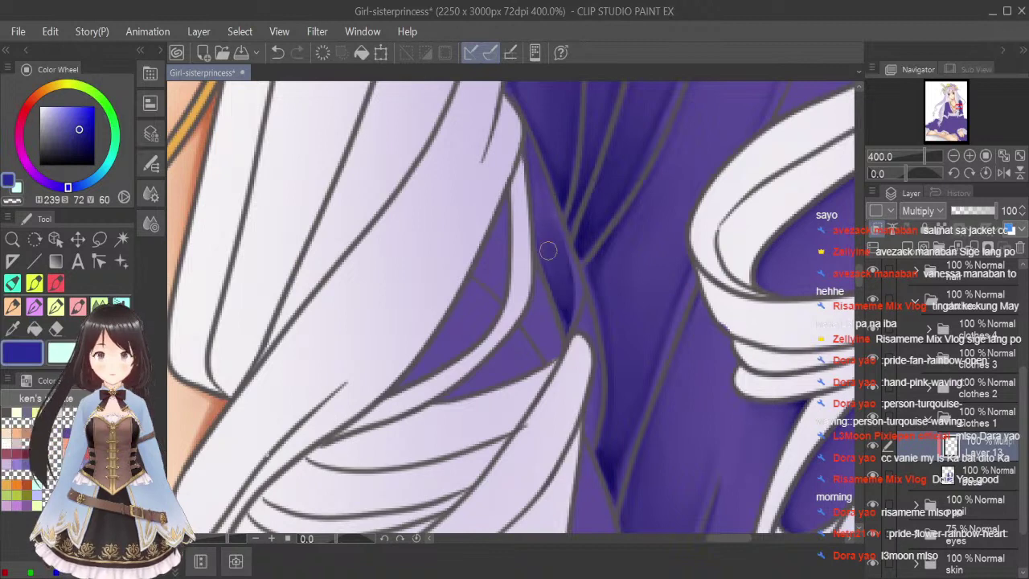
# Shade the thin sliver of dress around the pointed hair tip in dark blue and blend it with a smaller brush.
pyautogui.click(79, 306)
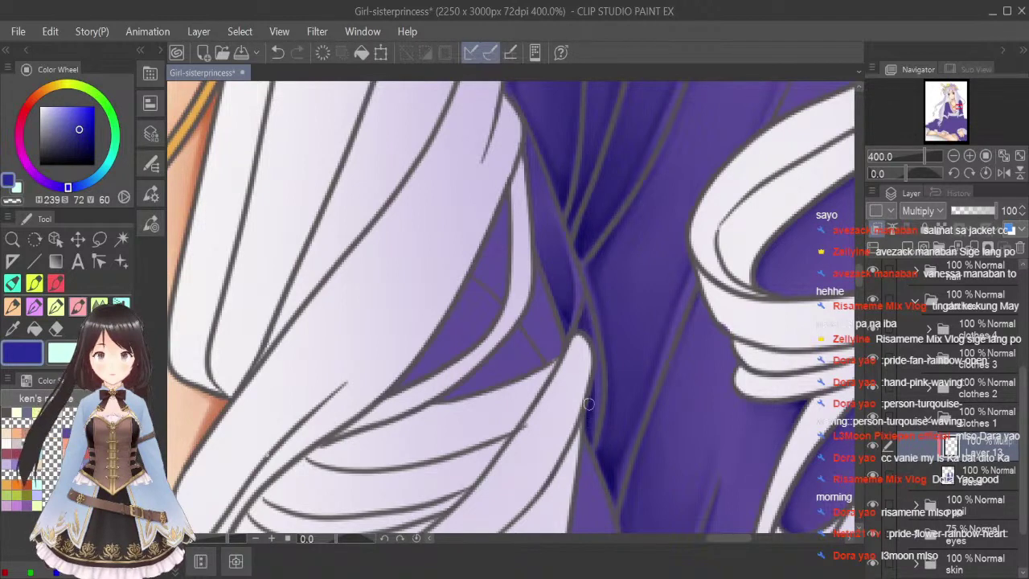
pyautogui.press('j')
pyautogui.press('[')
pyautogui.press('[')
pyautogui.press('[')
pyautogui.press('[')
pyautogui.press('[')
pyautogui.press('[')
pyautogui.press('[')
pyautogui.press('[')
pyautogui.press('[')
pyautogui.press('[')
pyautogui.press('[')
pyautogui.press('[')
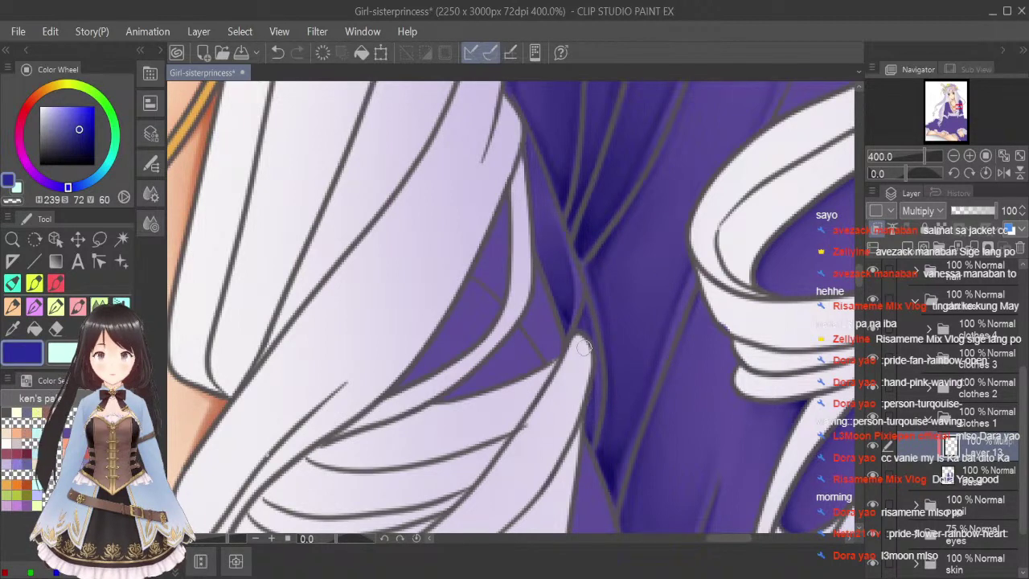
# Paint dark blue shadows around the edges of the upper dress gap between the hair strands.
pyautogui.click(77, 308)
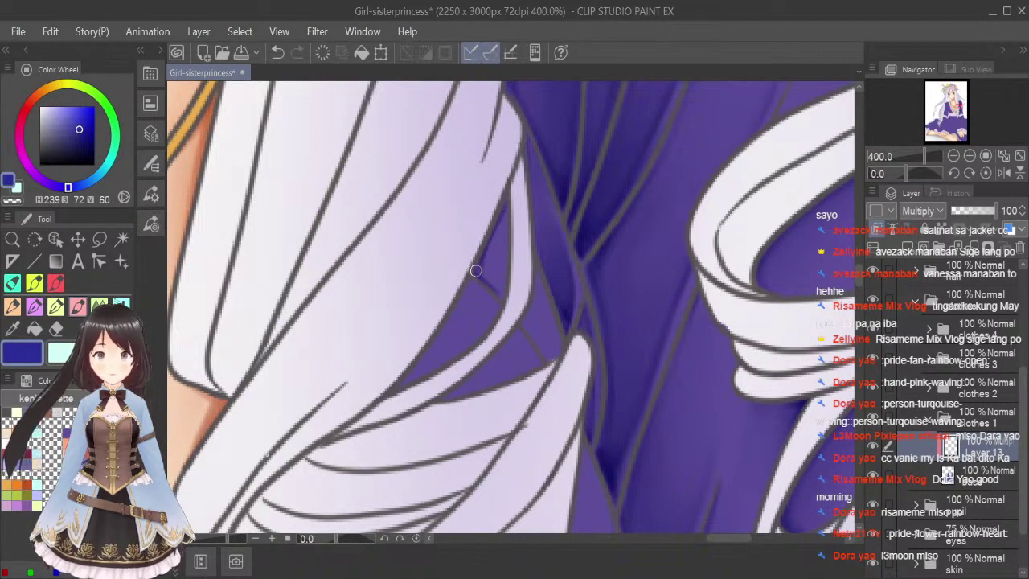
pyautogui.moveTo(483, 278)
pyautogui.mouseDown()
pyautogui.moveTo(489, 243)
pyautogui.moveTo(475, 276)
pyautogui.moveTo(498, 219)
pyautogui.mouseUp()
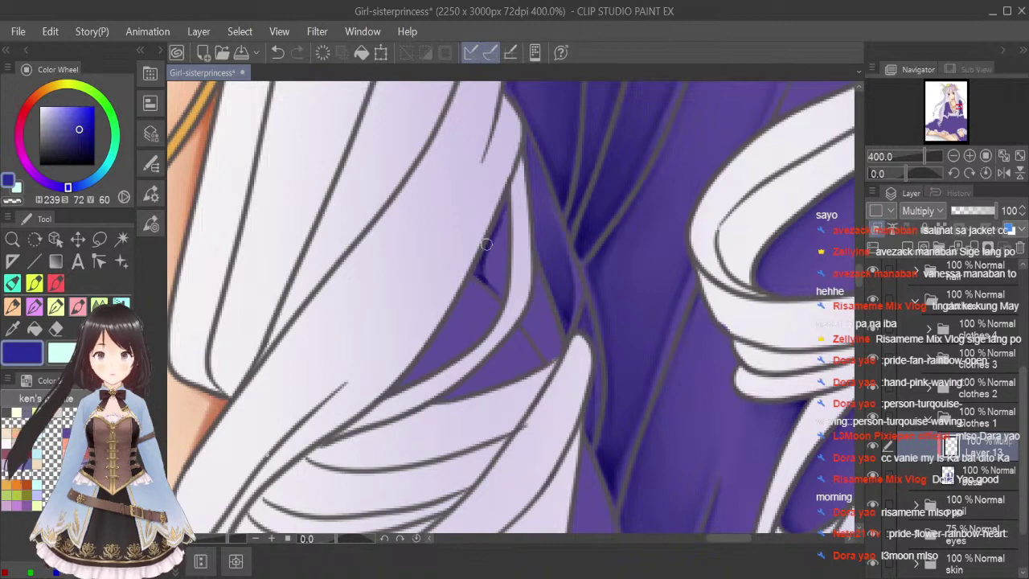
pyautogui.moveTo(478, 275)
pyautogui.mouseDown()
pyautogui.moveTo(501, 300)
pyautogui.moveTo(500, 258)
pyautogui.mouseUp()
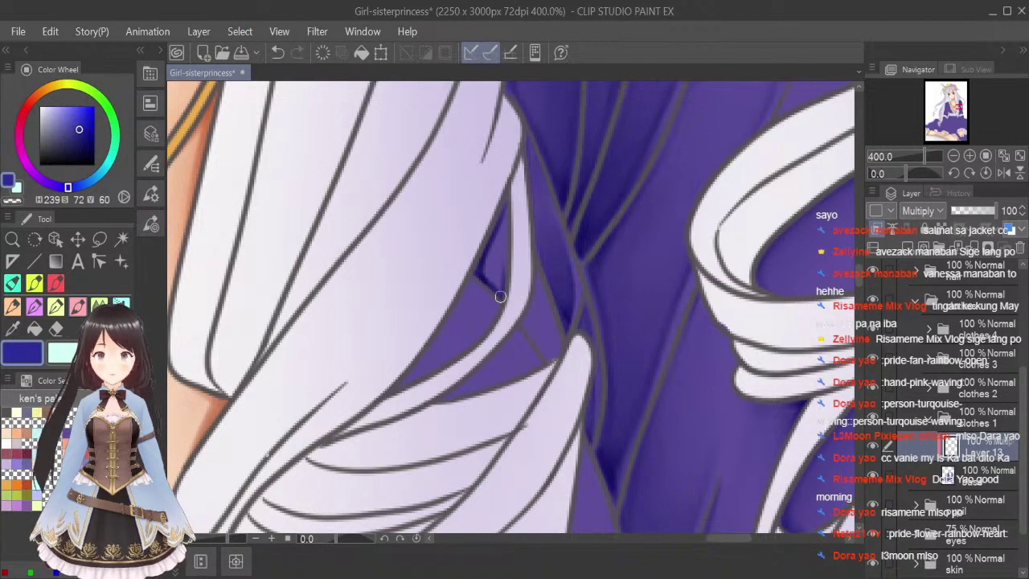
pyautogui.moveTo(505, 211)
pyautogui.mouseDown()
pyautogui.moveTo(517, 237)
pyautogui.moveTo(485, 269)
pyautogui.moveTo(496, 287)
pyautogui.moveTo(504, 218)
pyautogui.moveTo(498, 275)
pyautogui.moveTo(503, 221)
pyautogui.moveTo(486, 265)
pyautogui.moveTo(500, 238)
pyautogui.moveTo(486, 281)
pyautogui.moveTo(501, 231)
pyautogui.mouseUp()
# Blend the shadows in the upper dress gap and in the small wedge beside the thin strand with a smaller blending brush.
pyautogui.click(99, 306)
pyautogui.press('[')
pyautogui.press('[')
pyautogui.press('[')
pyautogui.press('[')
pyautogui.press('[')
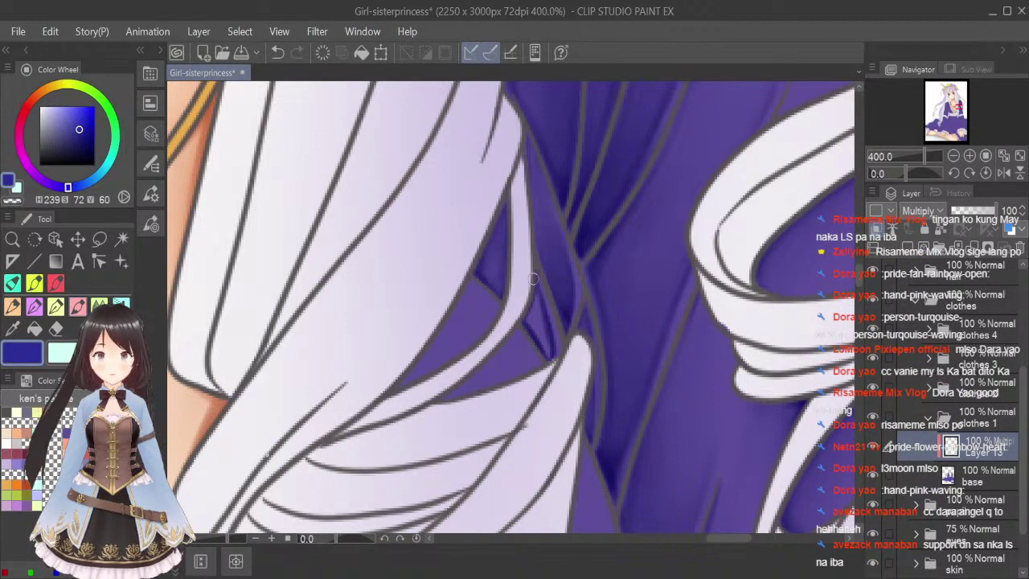
pyautogui.press('[')
pyautogui.press('[')
pyautogui.press('[')
pyautogui.press('[')
pyautogui.press('[')
pyautogui.press('[')
pyautogui.press('[')
pyautogui.press('[')
pyautogui.press('[')
pyautogui.press('[')
pyautogui.press('[')
pyautogui.press('[')
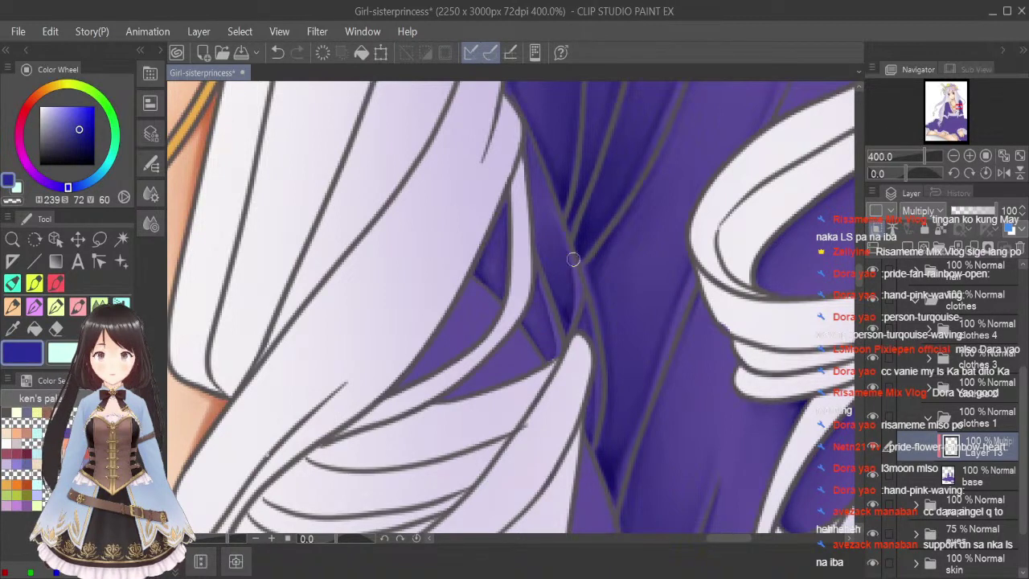
# Shade the lower part of the dress gap inside the thin strand in dark blue and blend it.
pyautogui.click(78, 239)
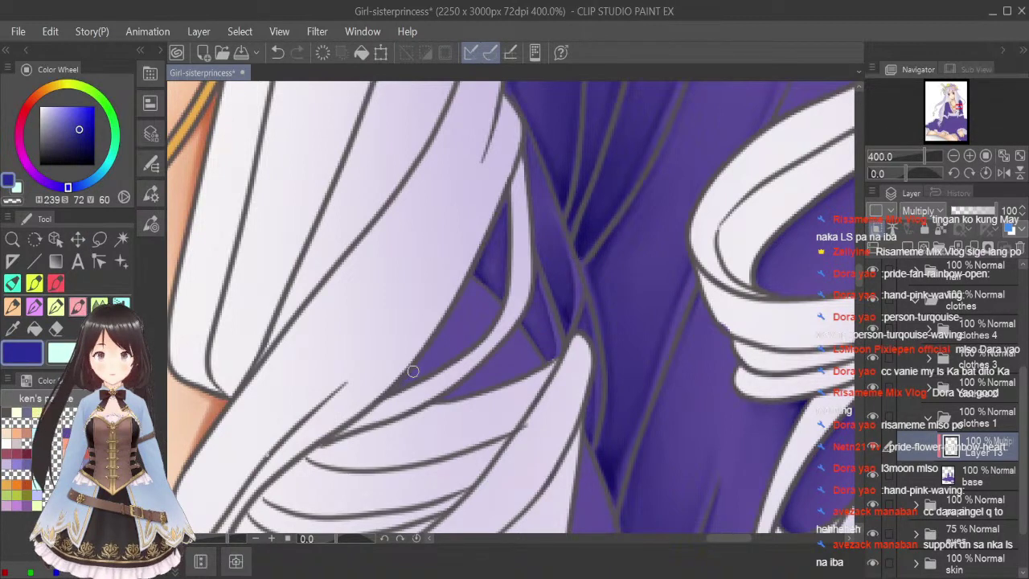
pyautogui.moveTo(409, 377)
pyautogui.mouseDown()
pyautogui.moveTo(476, 269)
pyautogui.moveTo(415, 370)
pyautogui.mouseUp()
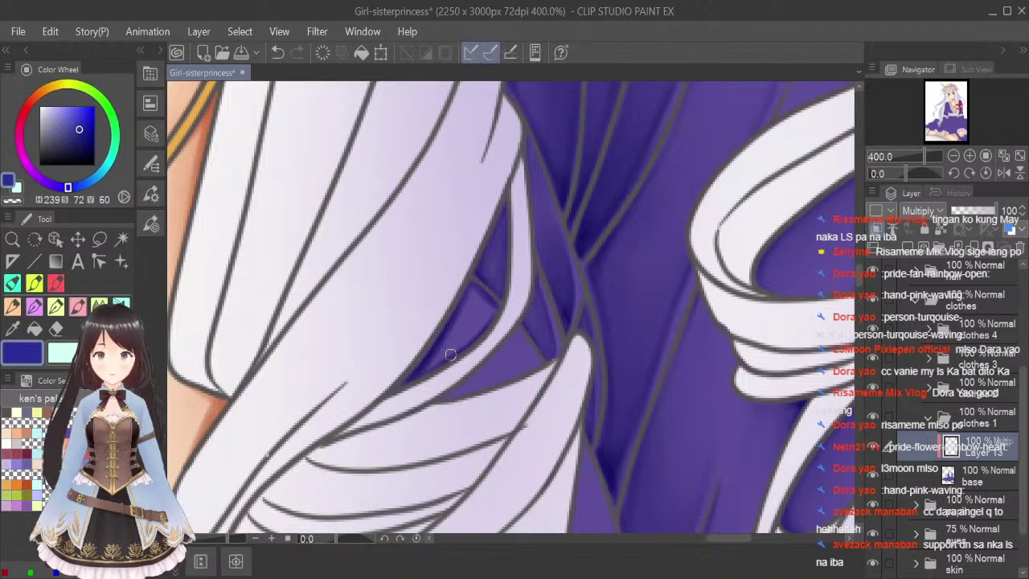
pyautogui.click(100, 306)
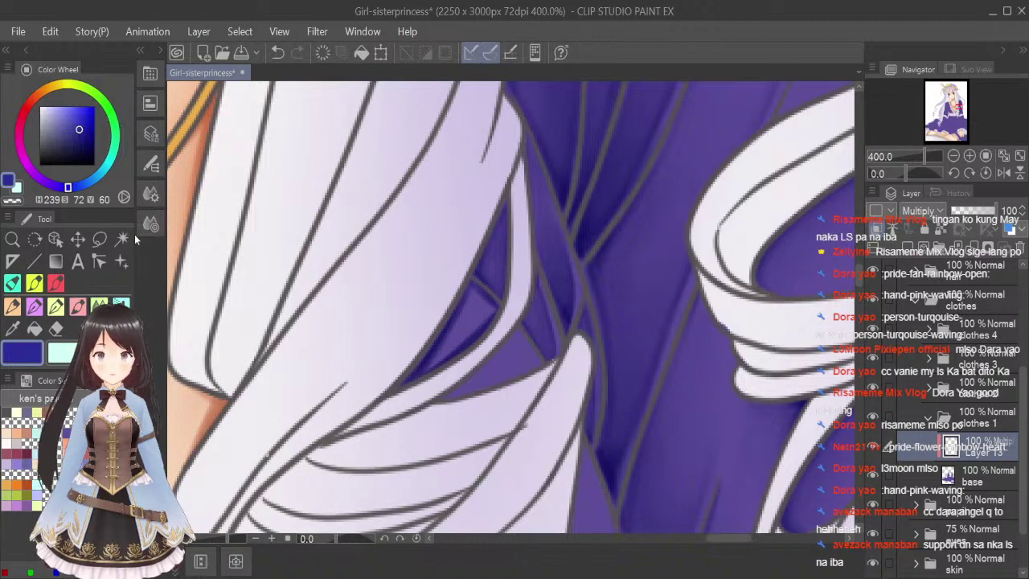
pyautogui.press('[')
pyautogui.press('[')
pyautogui.press('[')
pyautogui.press('[')
pyautogui.press('[')
pyautogui.press('[')
pyautogui.press('[')
pyautogui.press('[')
pyautogui.press('[')
pyautogui.press('[')
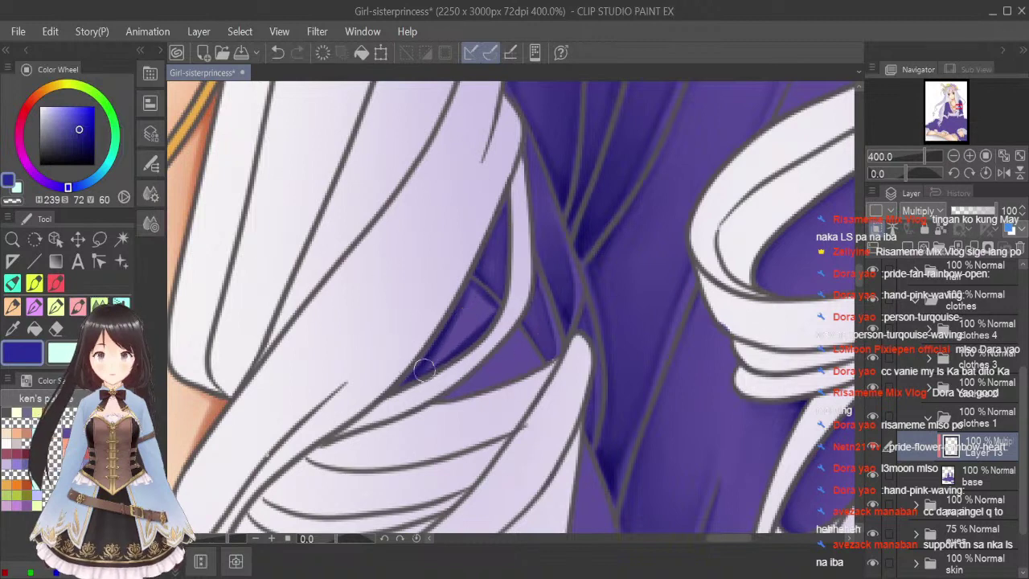
pyautogui.moveTo(490, 309)
pyautogui.mouseDown()
pyautogui.moveTo(416, 374)
pyautogui.moveTo(445, 354)
pyautogui.moveTo(488, 309)
pyautogui.mouseUp()
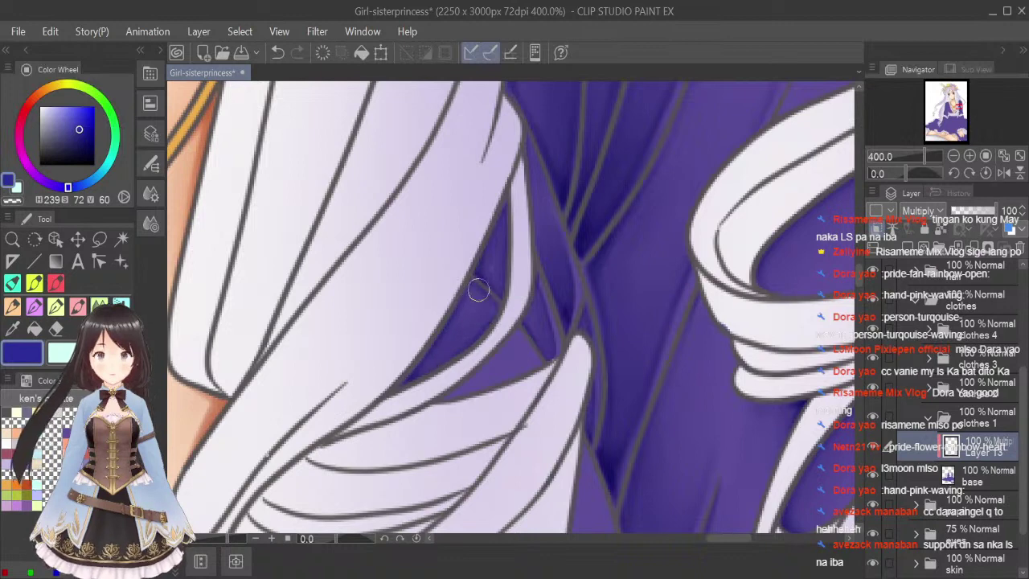
# Blend the dark blue shadow in the dress gap below the thin strand with a progressively smaller blending brush.
pyautogui.click(97, 265)
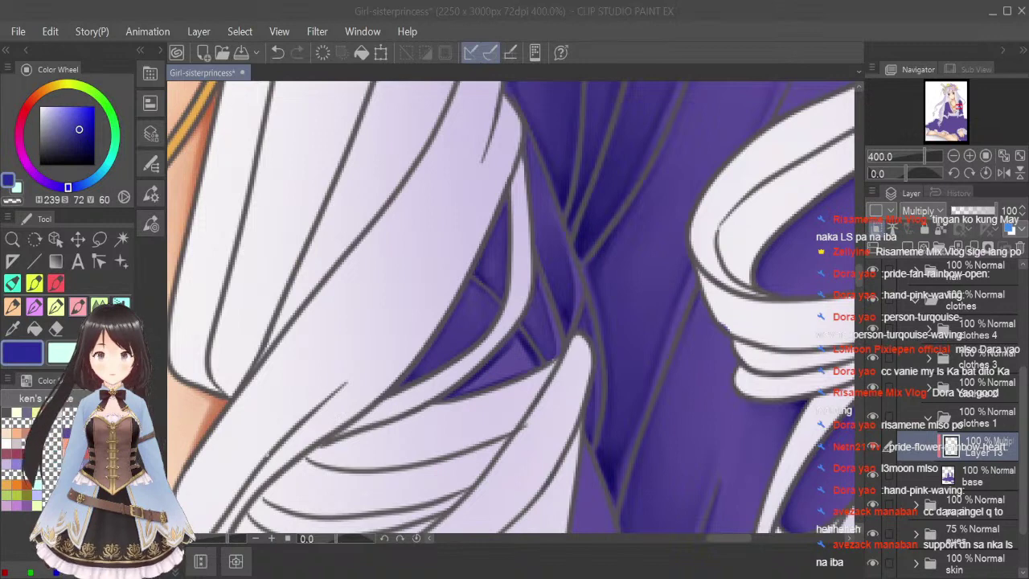
pyautogui.press('[')
pyautogui.press('[')
pyautogui.press('[')
pyautogui.press('[')
pyautogui.press('[')
pyautogui.press('[')
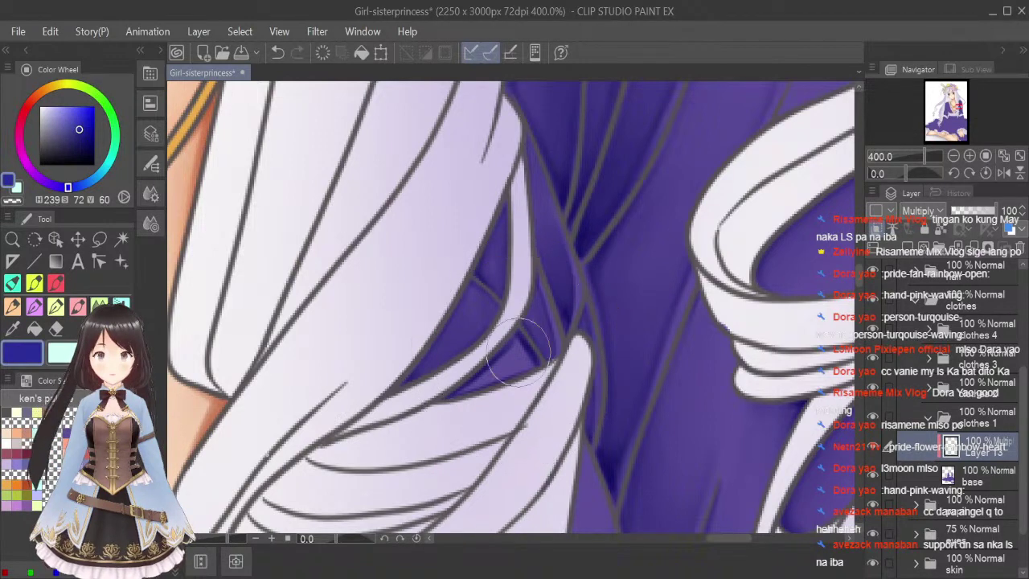
pyautogui.press('[')
pyautogui.press('[')
pyautogui.press('[')
pyautogui.press('[')
pyautogui.press('[')
pyautogui.press('[')
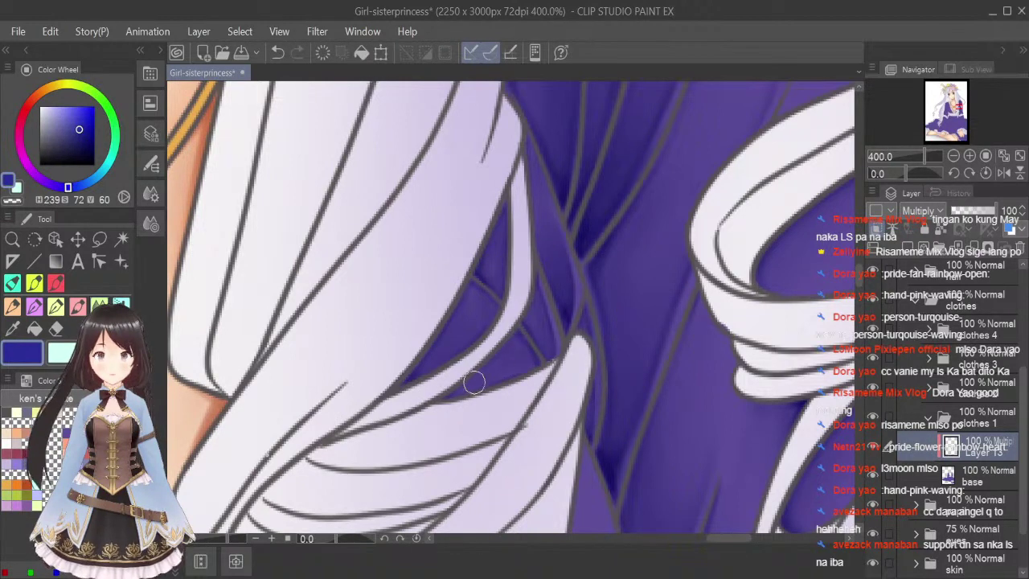
# Paint a dark blue shadow on the dress along the large curl's outer edge down to the top of the next curl.
pyautogui.click(81, 307)
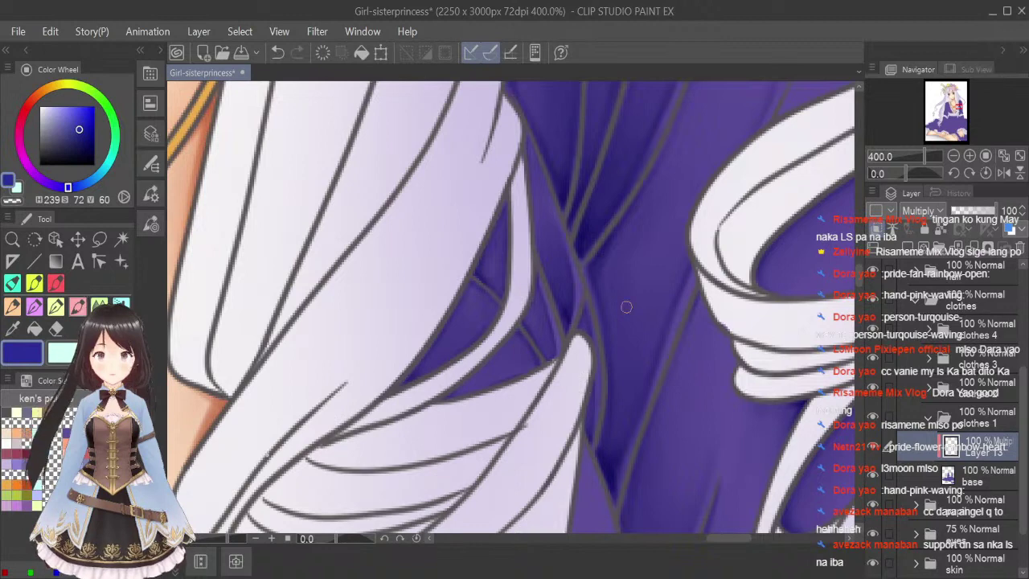
pyautogui.scroll(-5, 865, 277)
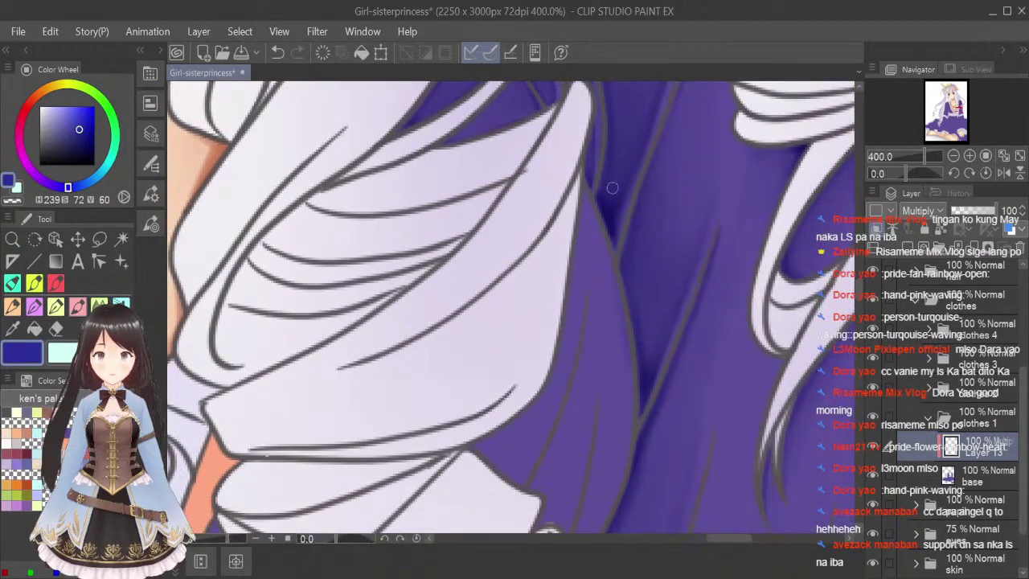
pyautogui.moveTo(577, 191)
pyautogui.mouseDown()
pyautogui.moveTo(559, 322)
pyautogui.moveTo(580, 184)
pyautogui.moveTo(559, 339)
pyautogui.mouseUp()
pyautogui.moveTo(572, 241); pyautogui.dragTo(554, 364)
pyautogui.moveTo(560, 322)
pyautogui.mouseDown()
pyautogui.moveTo(507, 428)
pyautogui.moveTo(535, 409)
pyautogui.moveTo(466, 448)
pyautogui.moveTo(491, 436)
pyautogui.moveTo(473, 447)
pyautogui.moveTo(511, 474)
pyautogui.moveTo(477, 451)
pyautogui.moveTo(519, 419)
pyautogui.mouseUp()
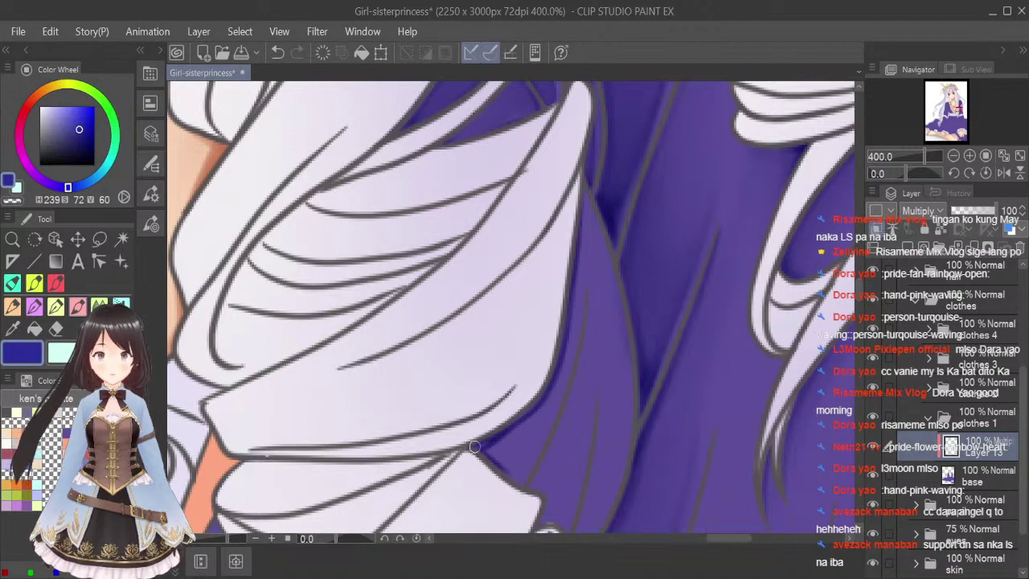
pyautogui.moveTo(476, 448)
pyautogui.mouseDown()
pyautogui.moveTo(519, 421)
pyautogui.moveTo(485, 452)
pyautogui.moveTo(526, 407)
pyautogui.moveTo(479, 445)
pyautogui.moveTo(515, 480)
pyautogui.mouseUp()
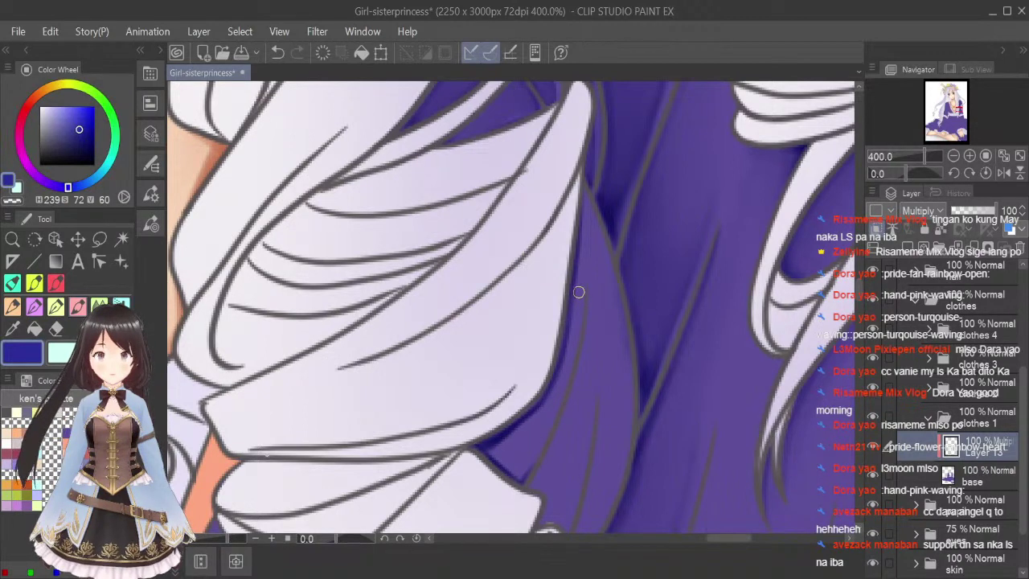
# Add dark blue shading along the first fold line beside the large curl, down toward the next curl.
pyautogui.moveTo(578, 291); pyautogui.dragTo(560, 388)
pyautogui.moveTo(574, 320); pyautogui.dragTo(550, 417)
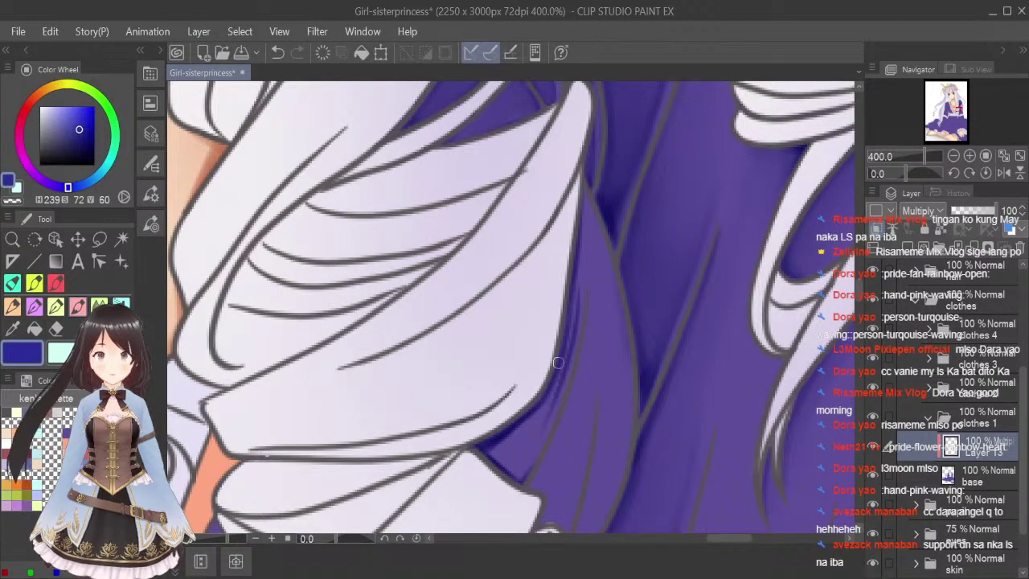
pyautogui.moveTo(558, 364); pyautogui.dragTo(523, 480)
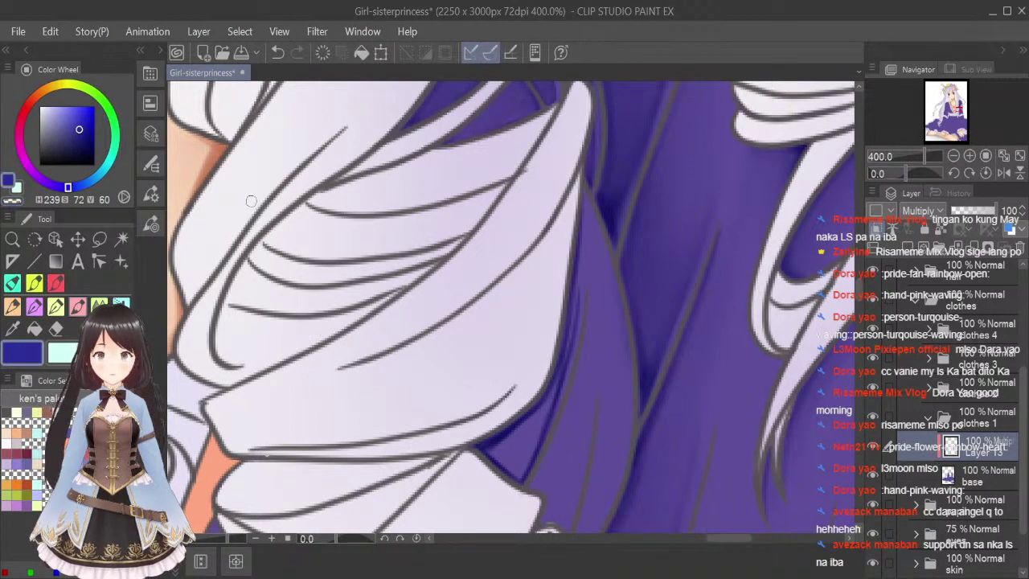
# Extend the dark blue shading along the first fold line beside the large curl and blend it with a smaller blending brush.
pyautogui.moveTo(574, 312)
pyautogui.mouseDown()
pyautogui.moveTo(543, 428)
pyautogui.moveTo(551, 387)
pyautogui.moveTo(521, 478)
pyautogui.moveTo(508, 468)
pyautogui.moveTo(518, 478)
pyautogui.moveTo(528, 447)
pyautogui.mouseUp()
pyautogui.click(120, 305)
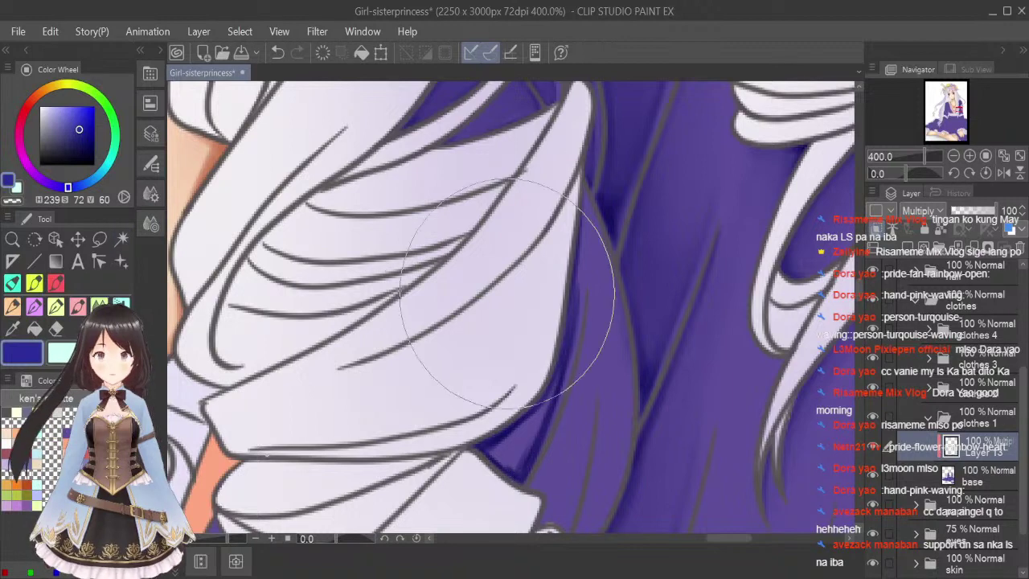
pyautogui.press('[')
pyautogui.press('[')
pyautogui.press('[')
pyautogui.press('[')
pyautogui.press('[')
pyautogui.press('[')
pyautogui.press('[')
pyautogui.press('[')
pyautogui.press('[')
pyautogui.press('[')
pyautogui.press('[')
pyautogui.press('[')
pyautogui.press('[')
pyautogui.press('[')
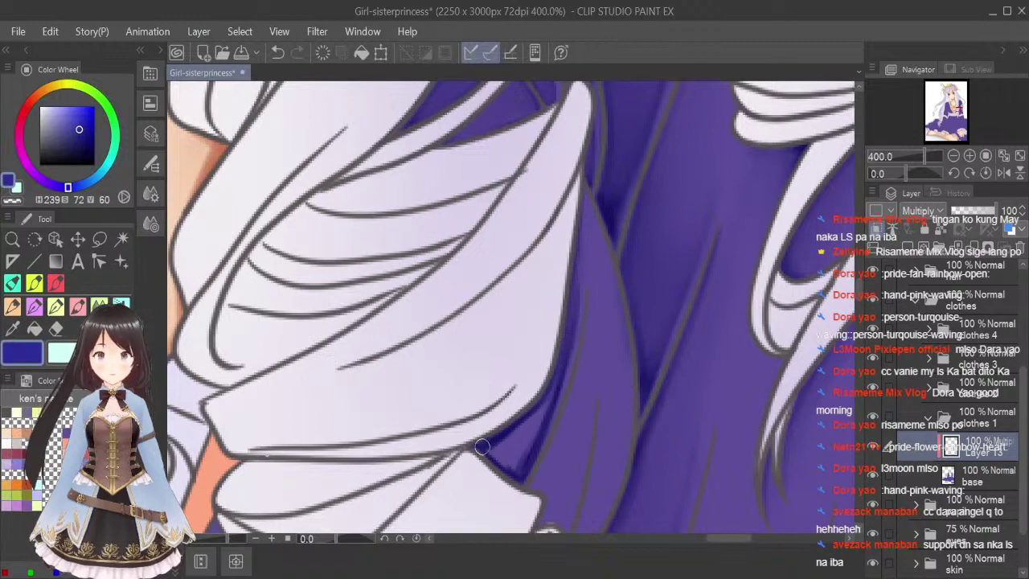
pyautogui.moveTo(497, 449)
pyautogui.mouseDown()
pyautogui.moveTo(530, 414)
pyautogui.moveTo(490, 448)
pyautogui.moveTo(511, 470)
pyautogui.moveTo(537, 420)
pyautogui.mouseUp()
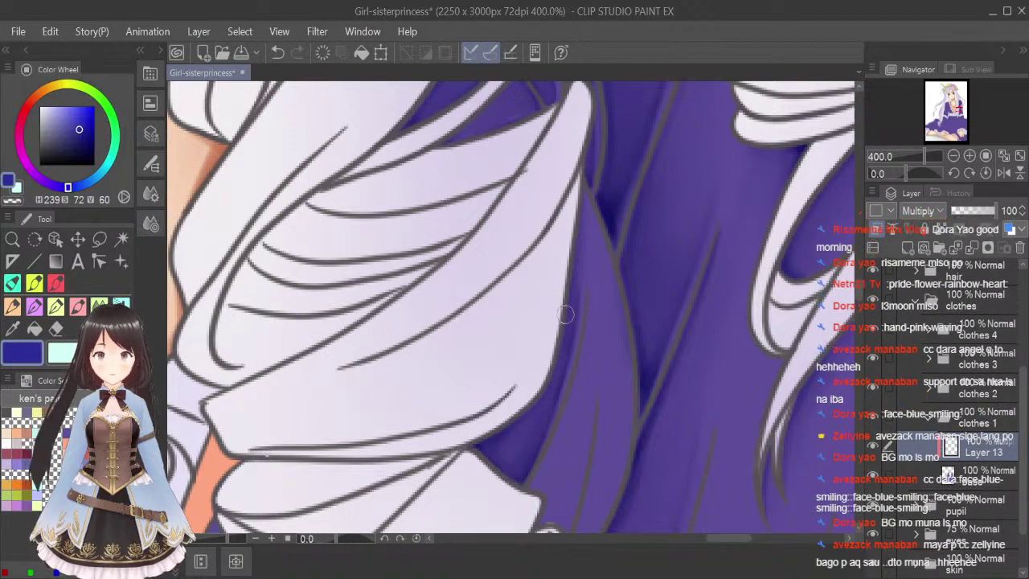
# Save the illustration after viewing the whole canvas.
pyautogui.scroll(-4, 617, 292)
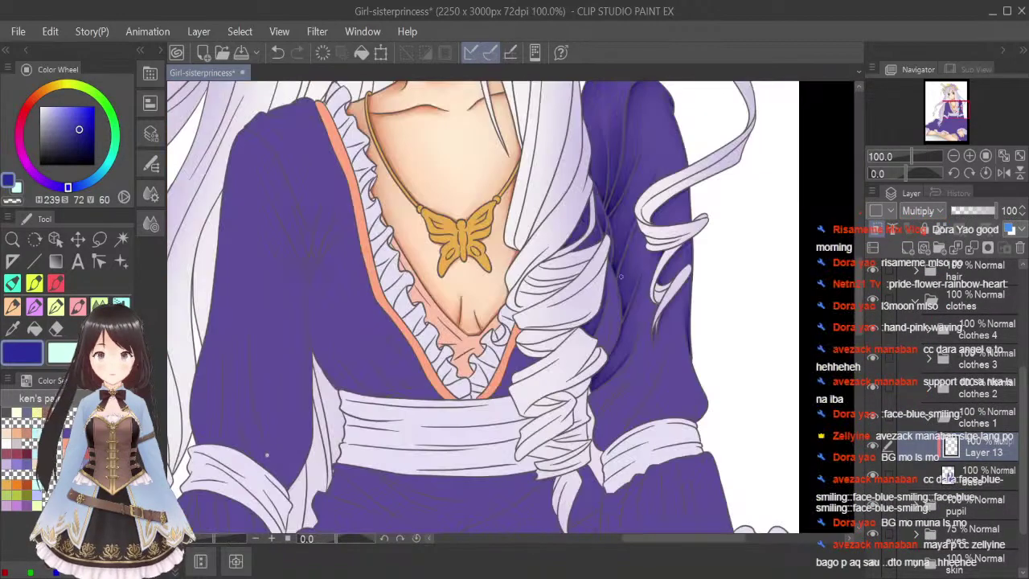
pyautogui.click(1019, 156)
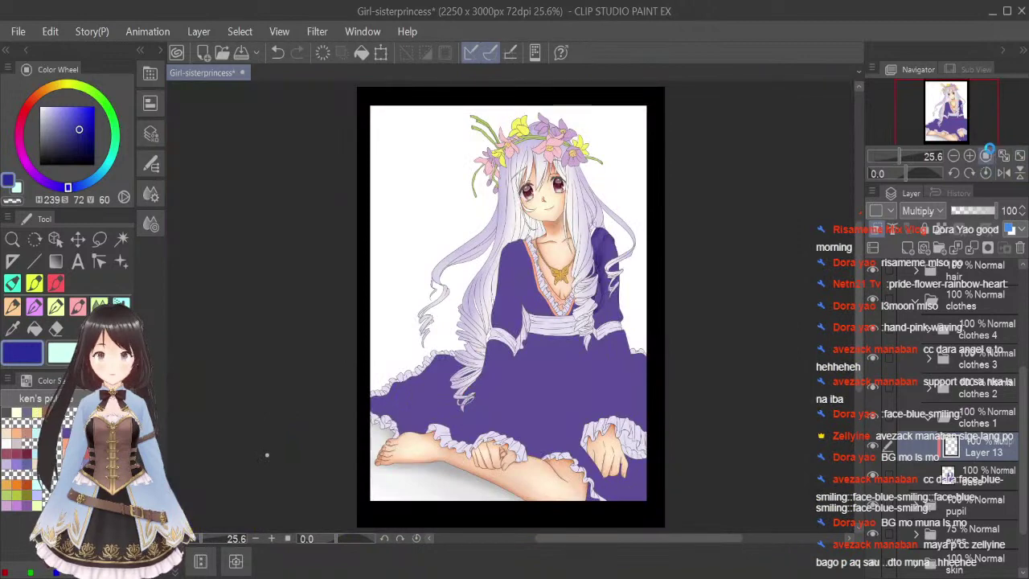
pyautogui.hotkey('ctrl', 's')
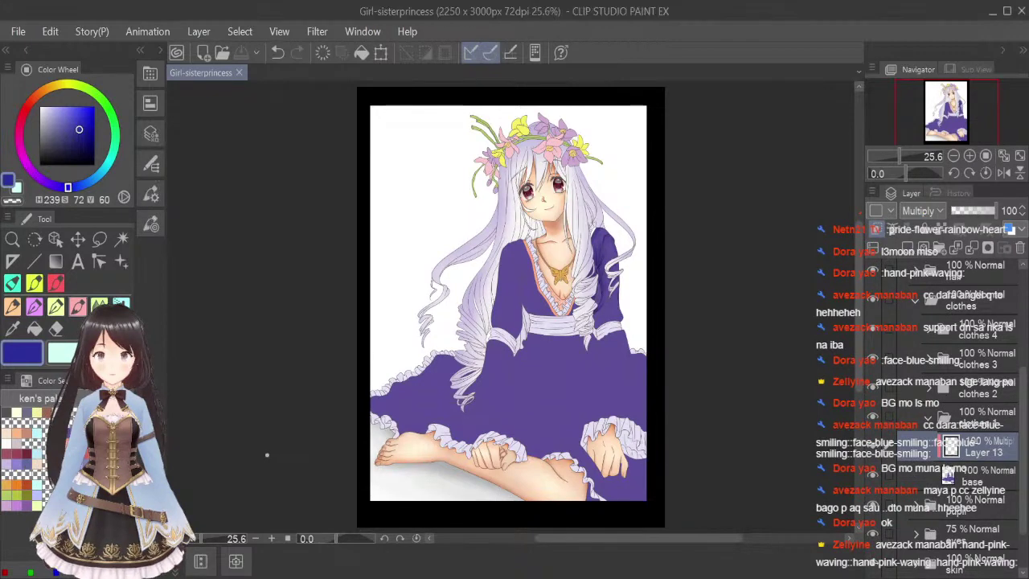
# Paint dark blue shading along the second fold line beside the large curl, down to the notch in the next curl's edge.
pyautogui.scroll(7, 599, 256)
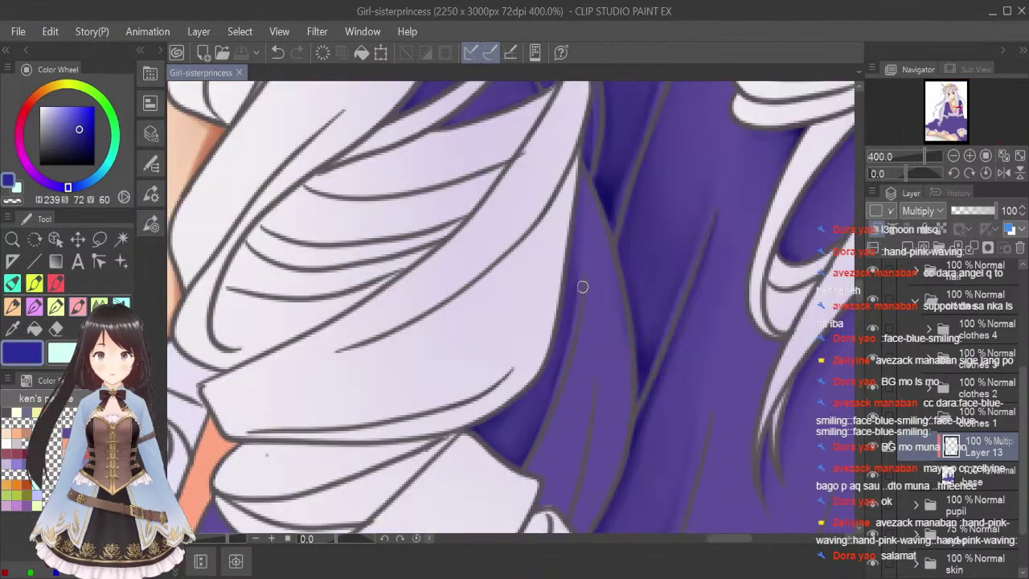
pyautogui.moveTo(585, 268); pyautogui.dragTo(586, 304)
pyautogui.scroll(-2, 585, 218)
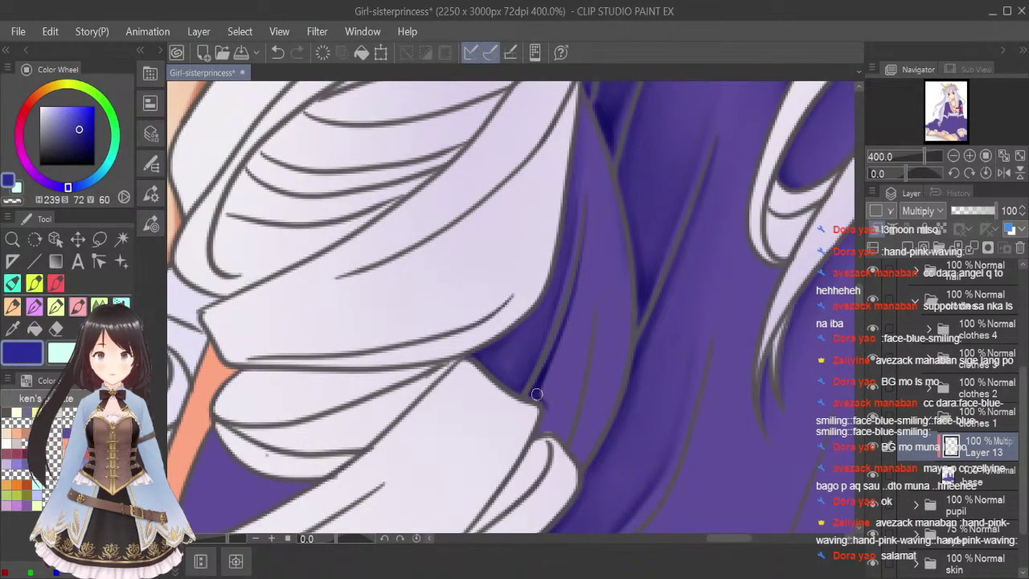
pyautogui.moveTo(539, 394)
pyautogui.mouseDown()
pyautogui.moveTo(541, 432)
pyautogui.moveTo(544, 425)
pyautogui.moveTo(561, 440)
pyautogui.moveTo(544, 427)
pyautogui.moveTo(566, 439)
pyautogui.mouseUp()
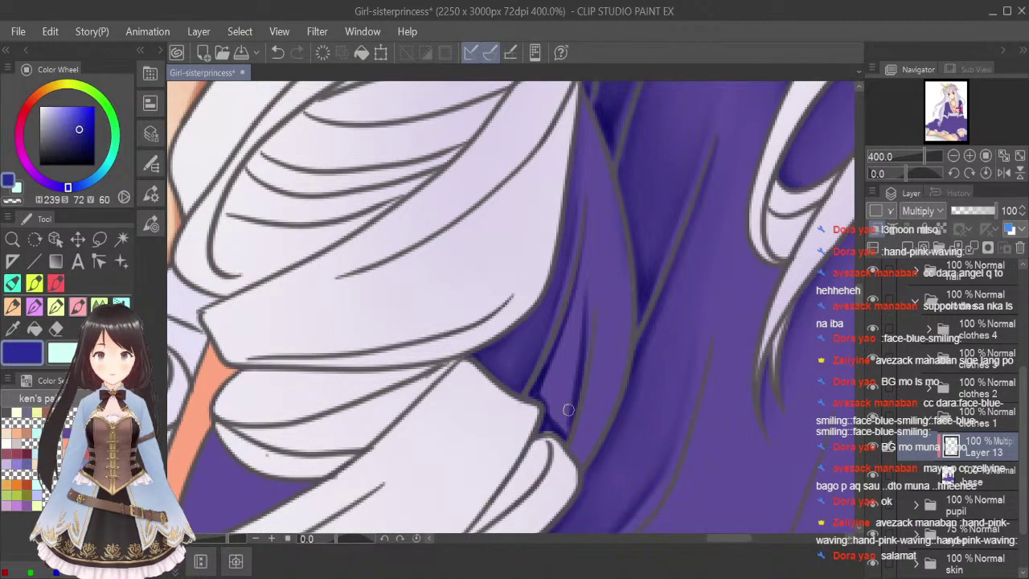
pyautogui.moveTo(555, 431); pyautogui.dragTo(541, 372)
# Blend the dark blue shading between the first and second fold lines with a smaller blending brush.
pyautogui.click(100, 305)
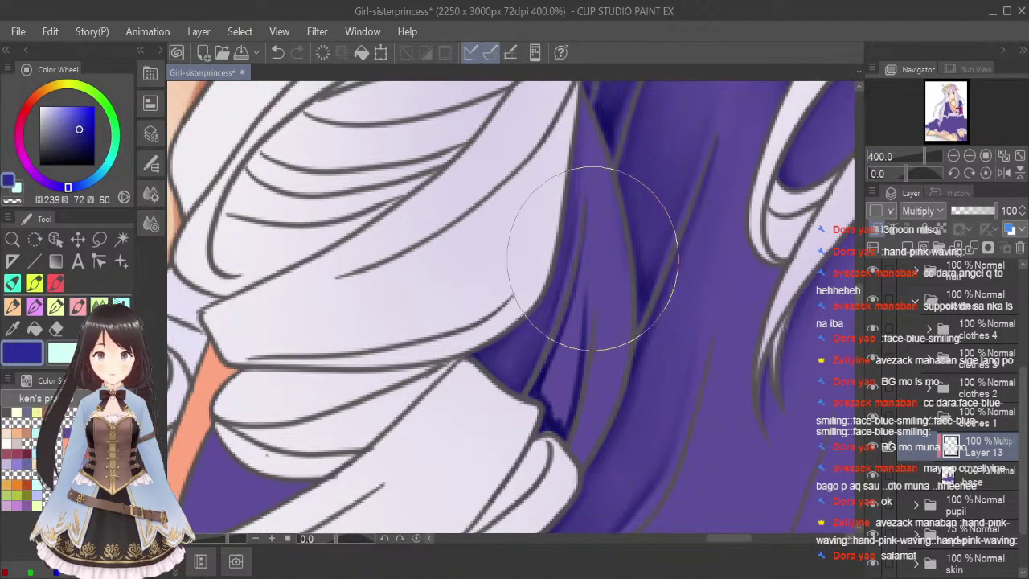
pyautogui.press('[')
pyautogui.press('[')
pyautogui.press('[')
pyautogui.press('[')
pyautogui.press('[')
pyautogui.press('[')
pyautogui.press('[')
pyautogui.press('[')
pyautogui.press('[')
pyautogui.press('[')
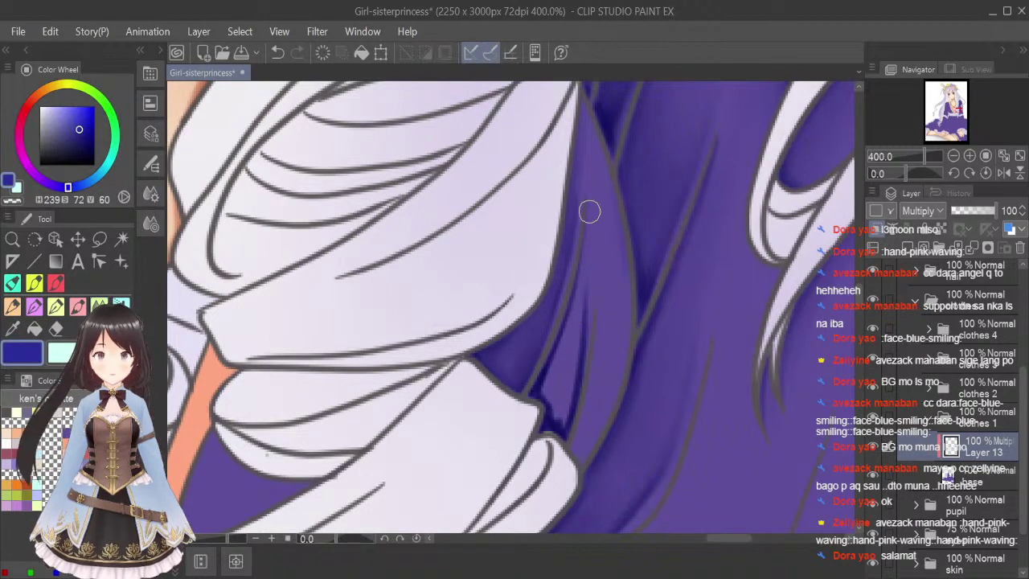
pyautogui.moveTo(538, 398)
pyautogui.mouseDown()
pyautogui.moveTo(565, 297)
pyautogui.moveTo(545, 406)
pyautogui.moveTo(559, 348)
pyautogui.mouseUp()
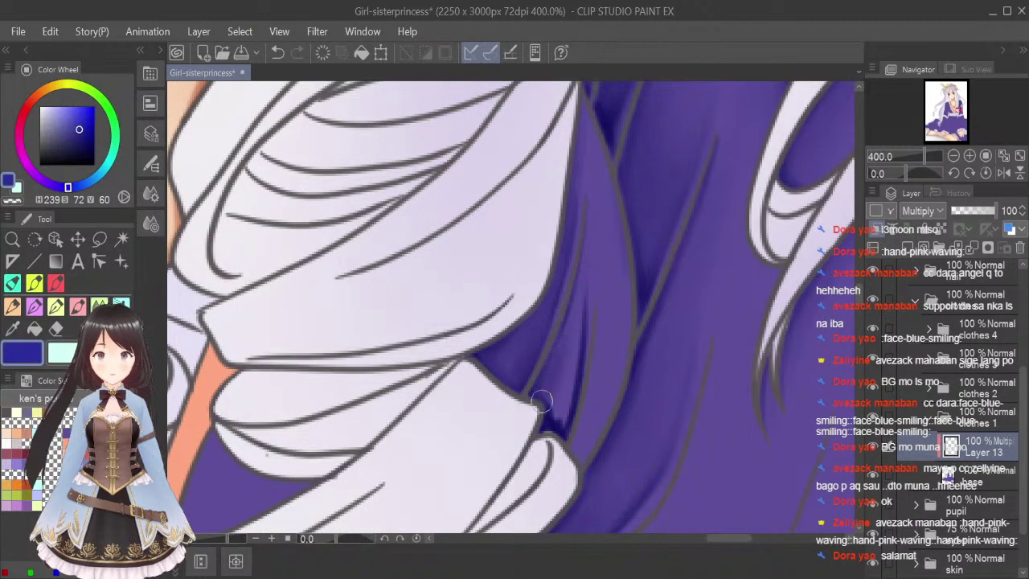
pyautogui.moveTo(549, 428)
pyautogui.mouseDown()
pyautogui.moveTo(561, 353)
pyautogui.moveTo(557, 432)
pyautogui.moveTo(540, 392)
pyautogui.moveTo(565, 385)
pyautogui.moveTo(583, 288)
pyautogui.moveTo(569, 384)
pyautogui.moveTo(587, 225)
pyautogui.moveTo(552, 392)
pyautogui.moveTo(591, 209)
pyautogui.moveTo(563, 363)
pyautogui.moveTo(576, 351)
pyautogui.moveTo(579, 276)
pyautogui.moveTo(547, 380)
pyautogui.moveTo(587, 212)
pyautogui.moveTo(572, 355)
pyautogui.moveTo(591, 210)
pyautogui.moveTo(565, 350)
pyautogui.moveTo(587, 232)
pyautogui.moveTo(564, 350)
pyautogui.moveTo(559, 328)
pyautogui.moveTo(585, 119)
pyautogui.moveTo(596, 210)
pyautogui.mouseUp()
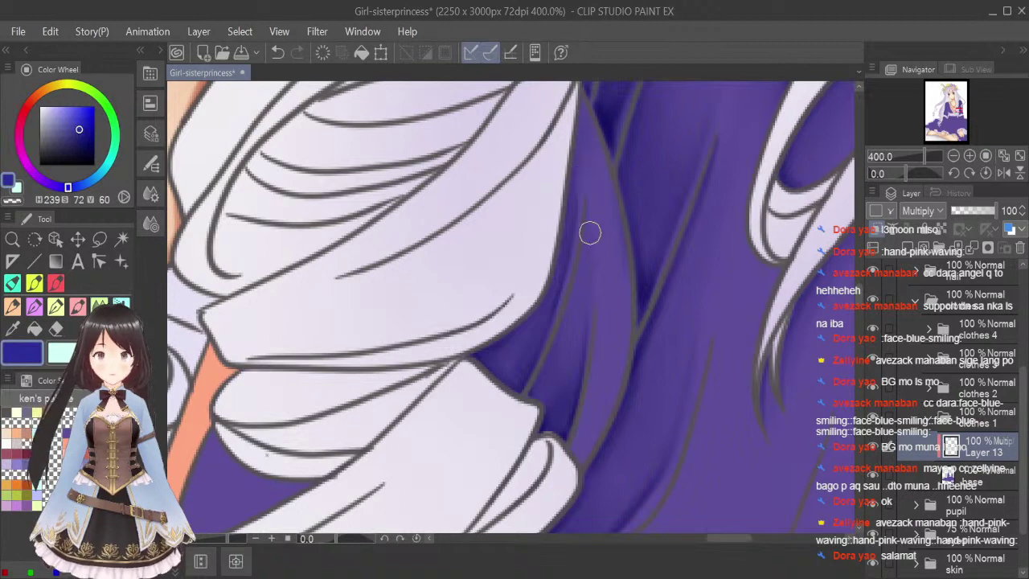
# Paint dark blue shading in the narrow dress strip between the second fold line and the long curved fold, and blend it.
pyautogui.click(77, 306)
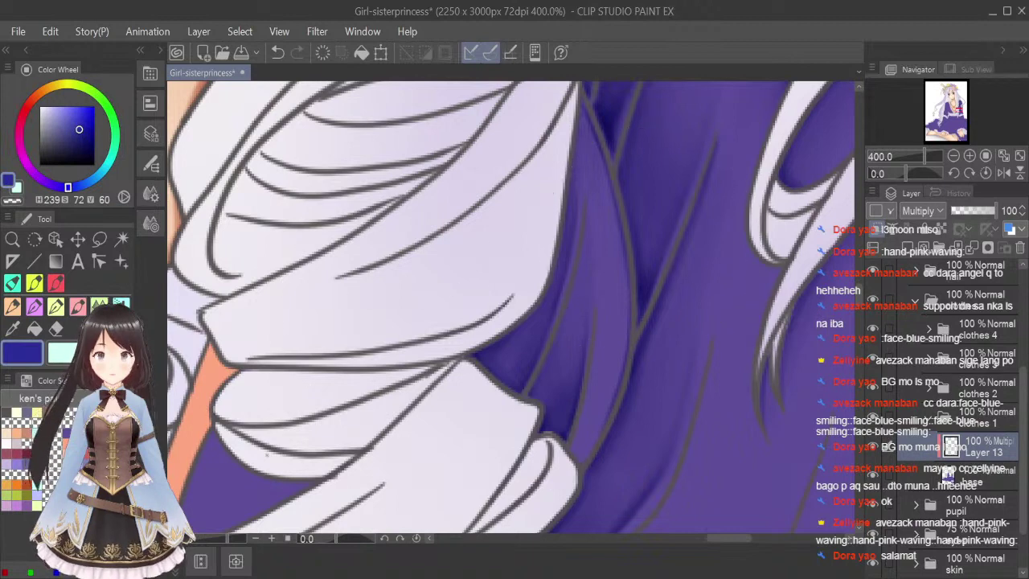
pyautogui.click(77, 307)
pyautogui.press('c')
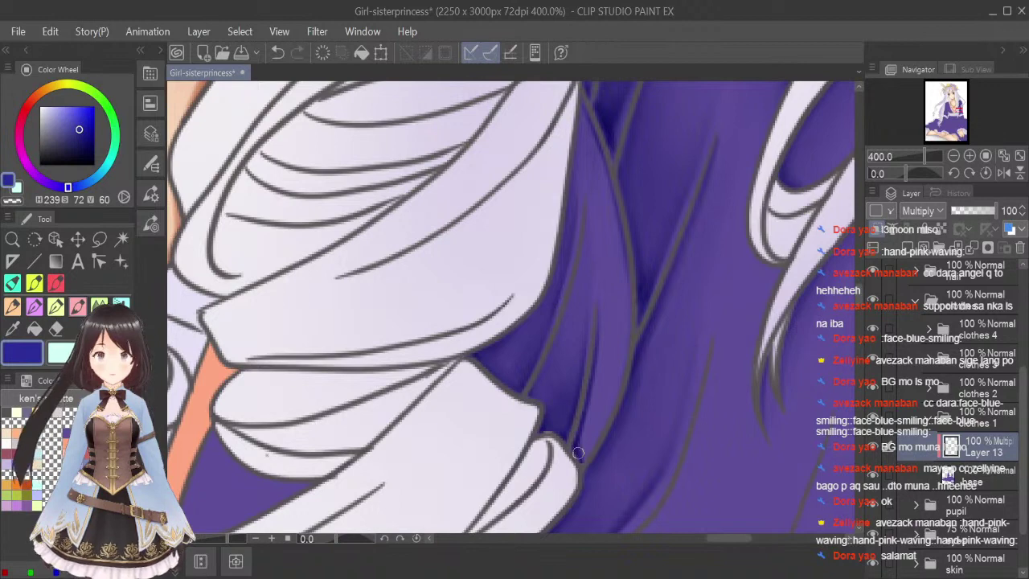
pyautogui.moveTo(618, 303); pyautogui.dragTo(596, 412)
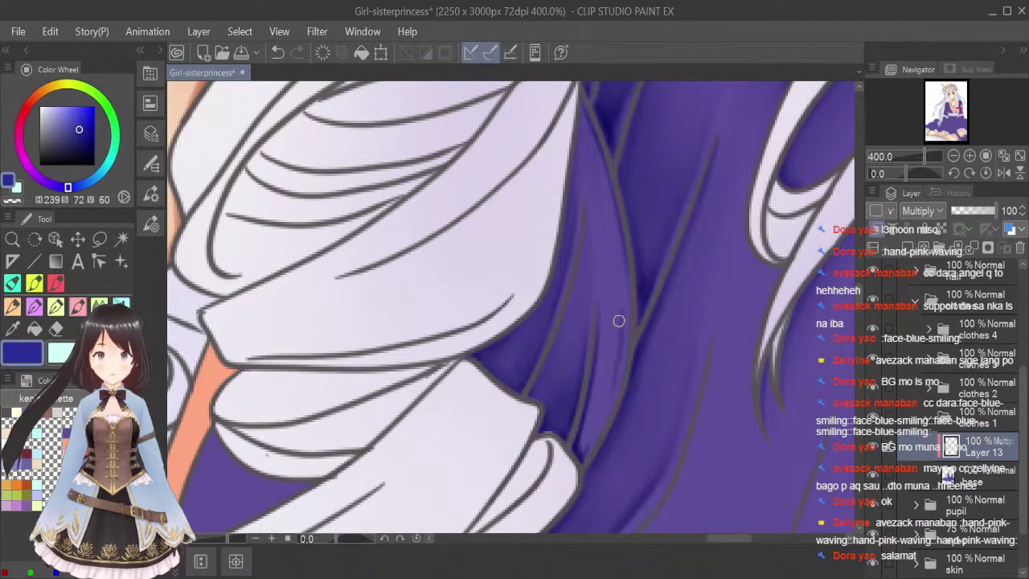
pyautogui.moveTo(619, 321); pyautogui.dragTo(592, 428)
pyautogui.moveTo(615, 376); pyautogui.dragTo(595, 442)
pyautogui.moveTo(608, 381)
pyautogui.mouseDown()
pyautogui.moveTo(580, 460)
pyautogui.moveTo(581, 451)
pyautogui.mouseUp()
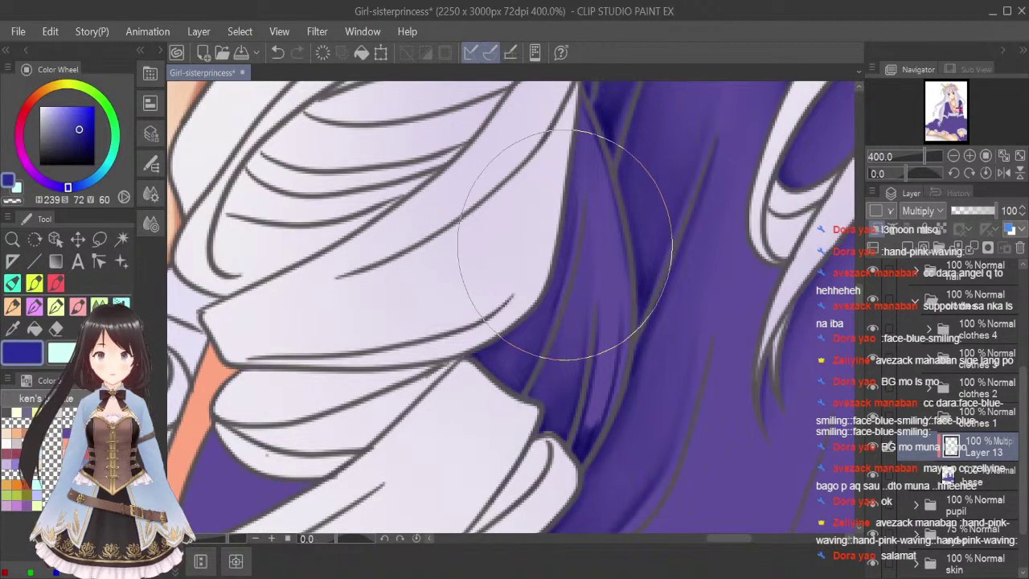
pyautogui.press('j')
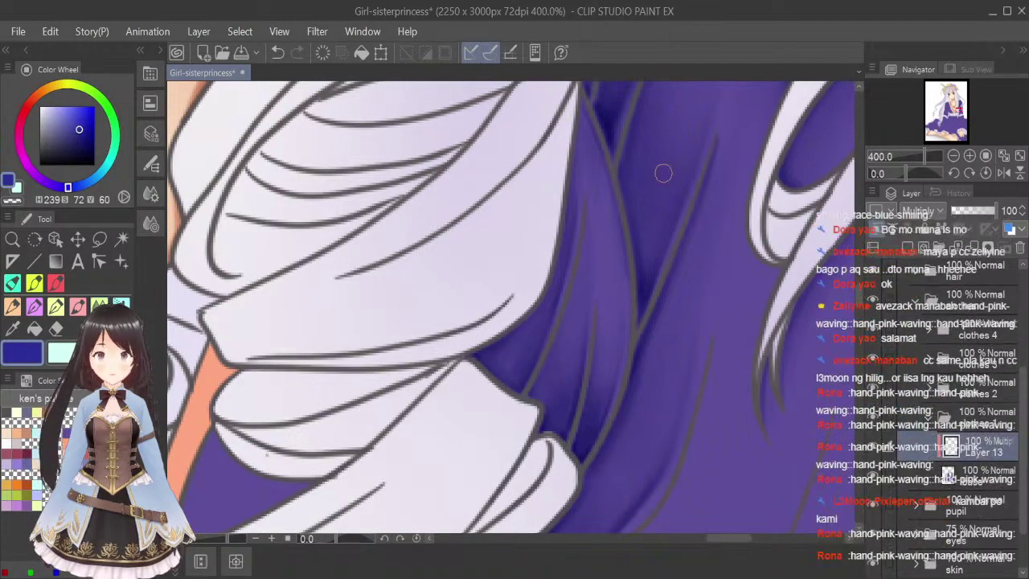
# Fit the whole illustration in view and save it.
pyautogui.click(987, 172)
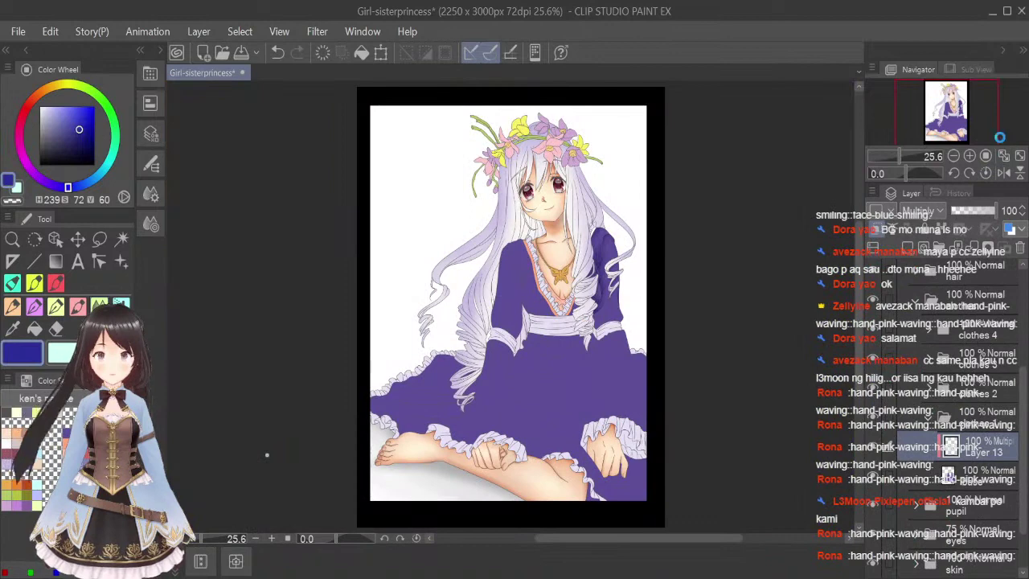
pyautogui.hotkey('ctrl', 's')
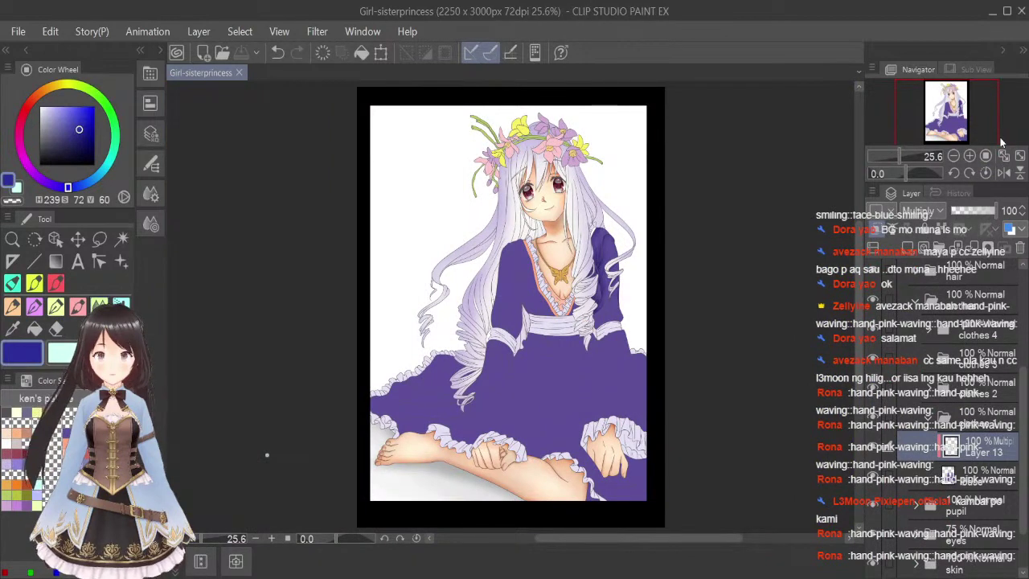
# Paint dark blue shading along the long sleeve fold that runs down to the curl's edge above the cuff.
pyautogui.click(77, 307)
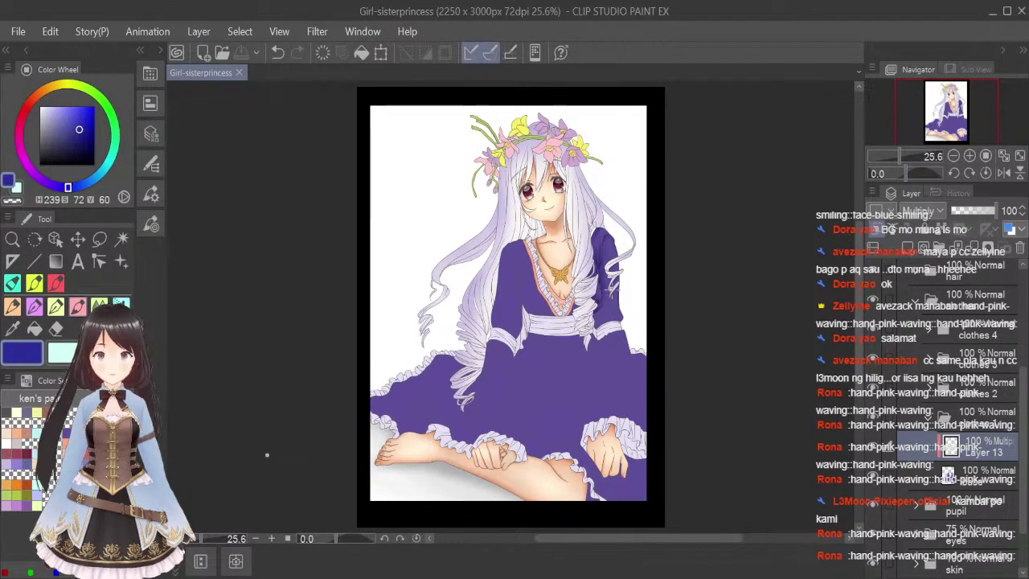
pyautogui.scroll(6, 609, 299)
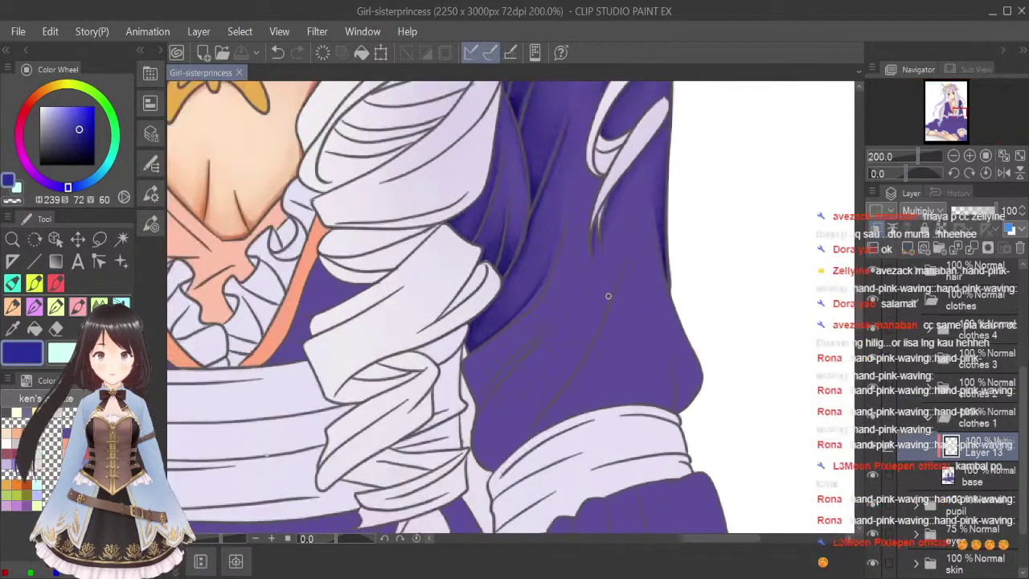
pyautogui.moveTo(570, 215); pyautogui.dragTo(567, 240)
pyautogui.scroll(2, 568, 236)
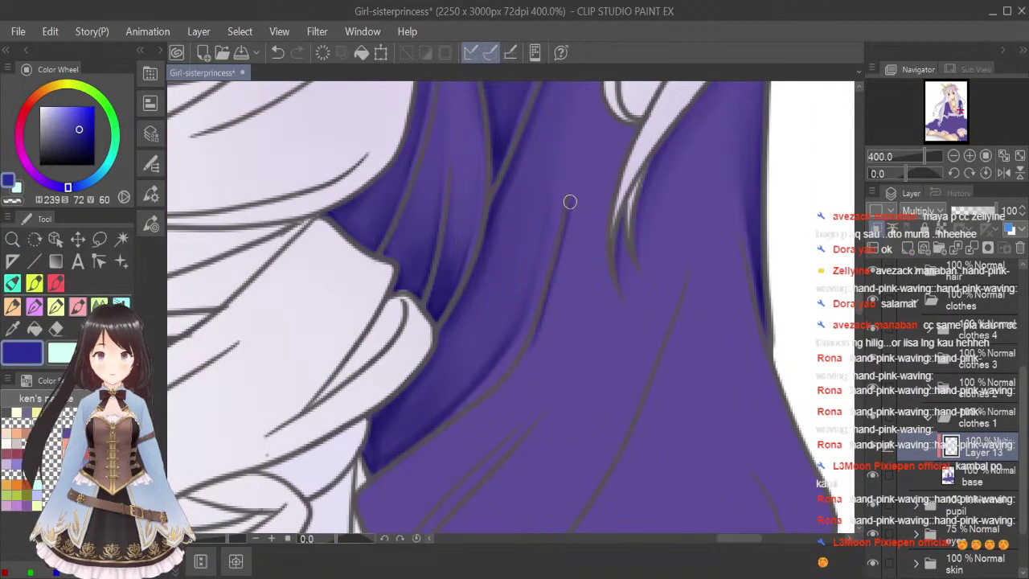
pyautogui.scroll(-2, 863, 305)
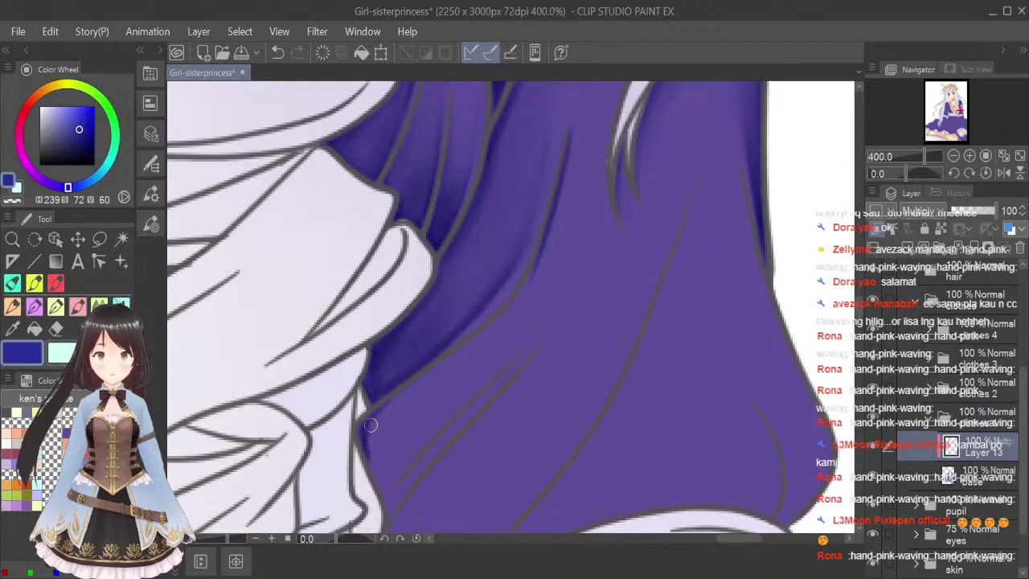
pyautogui.moveTo(440, 364)
pyautogui.mouseDown()
pyautogui.moveTo(521, 288)
pyautogui.moveTo(507, 310)
pyautogui.mouseUp()
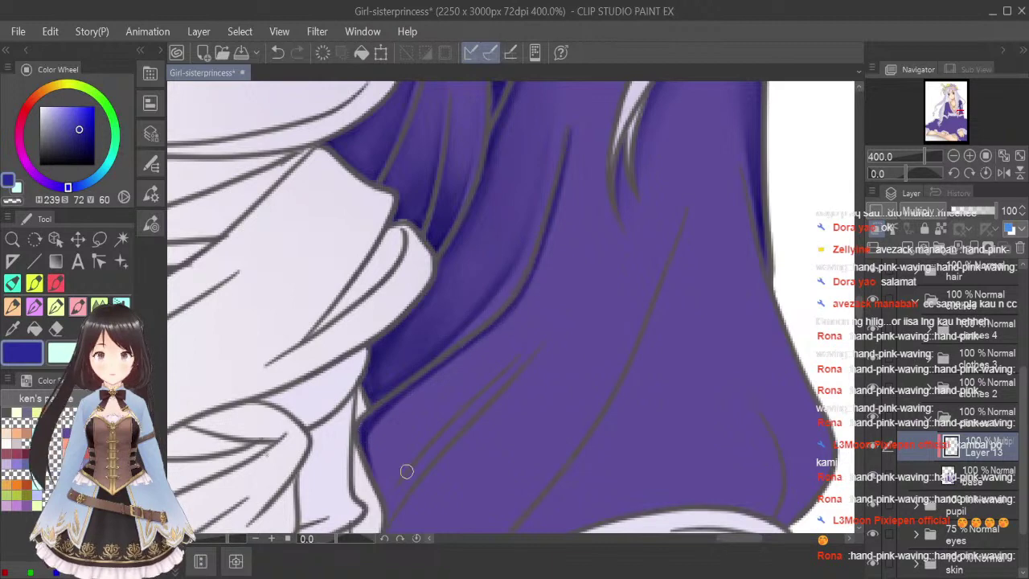
# Add dark blue shading along the pair of short sleeve folds above the cuff and the dress edge beside the curl.
pyautogui.moveTo(371, 466)
pyautogui.mouseDown()
pyautogui.moveTo(387, 519)
pyautogui.moveTo(404, 471)
pyautogui.moveTo(394, 468)
pyautogui.moveTo(515, 349)
pyautogui.moveTo(508, 359)
pyautogui.mouseUp()
pyautogui.moveTo(541, 302)
pyautogui.mouseDown()
pyautogui.moveTo(498, 369)
pyautogui.moveTo(537, 312)
pyautogui.moveTo(469, 386)
pyautogui.mouseUp()
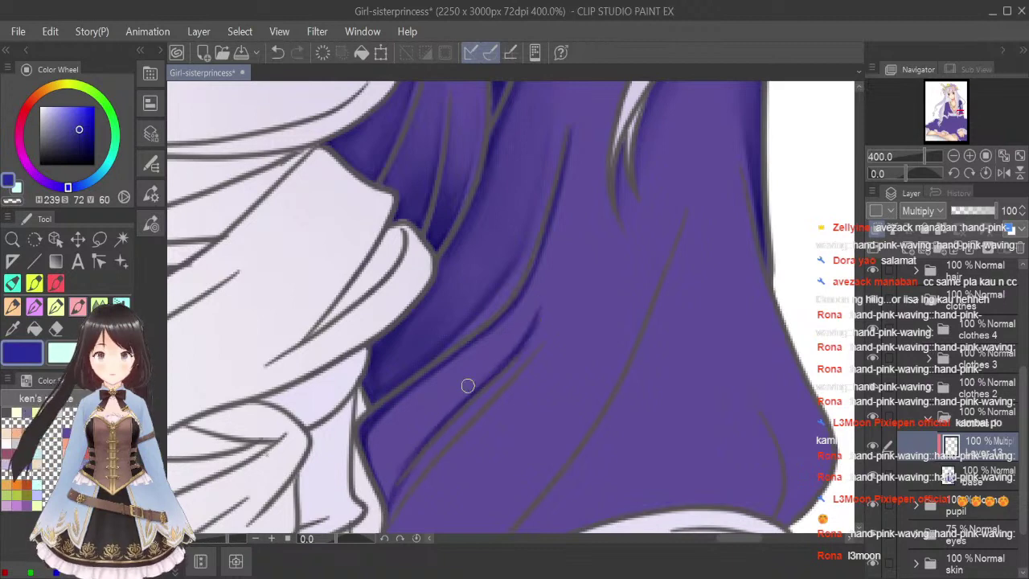
pyautogui.moveTo(527, 334)
pyautogui.mouseDown()
pyautogui.moveTo(399, 471)
pyautogui.moveTo(386, 506)
pyautogui.moveTo(377, 477)
pyautogui.moveTo(386, 481)
pyautogui.moveTo(426, 432)
pyautogui.mouseUp()
pyautogui.moveTo(372, 463)
pyautogui.mouseDown()
pyautogui.moveTo(379, 477)
pyautogui.moveTo(401, 464)
pyautogui.mouseUp()
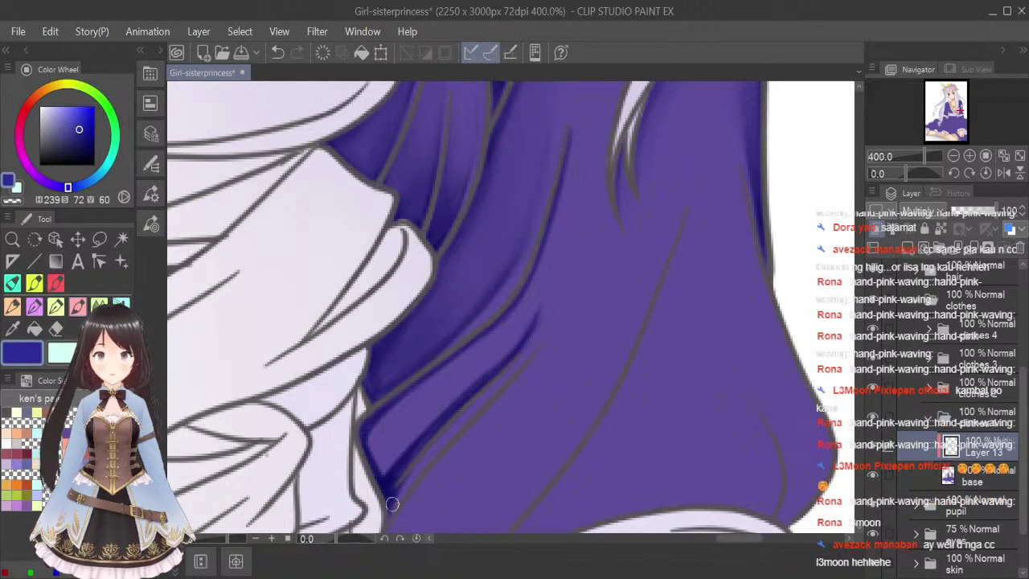
pyautogui.moveTo(387, 519); pyautogui.dragTo(465, 433)
pyautogui.moveTo(410, 483)
pyautogui.mouseDown()
pyautogui.moveTo(483, 409)
pyautogui.moveTo(542, 324)
pyautogui.moveTo(537, 342)
pyautogui.mouseUp()
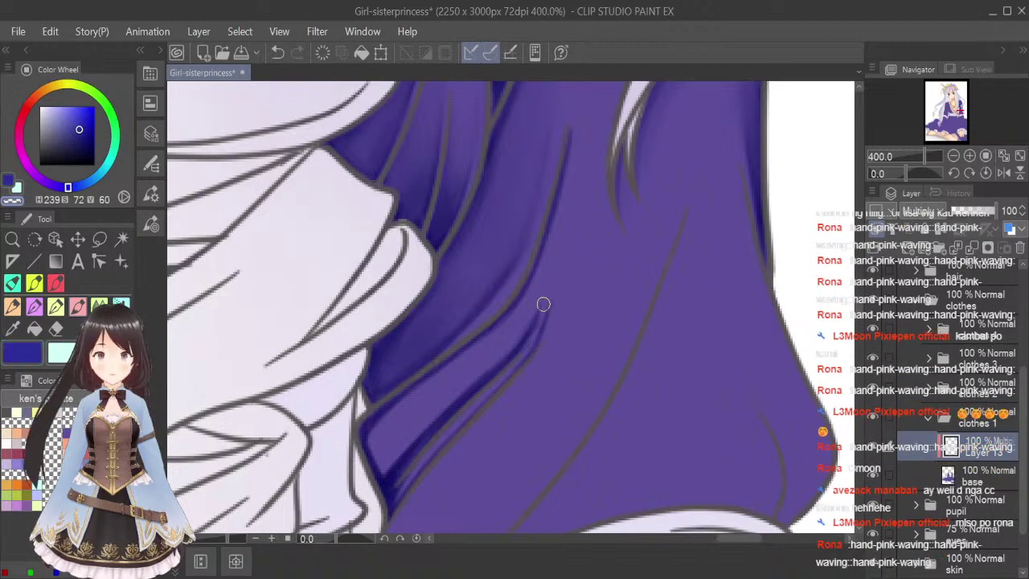
# Blend the dark blue shading between the long sleeve fold and the short folds with a smaller blending brush.
pyautogui.click(100, 304)
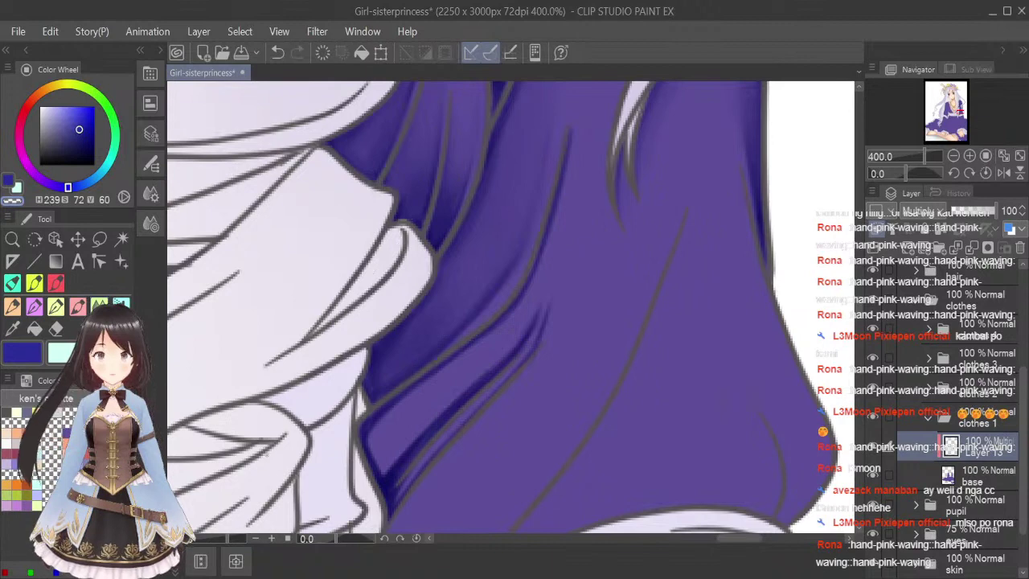
pyautogui.press('[')
pyautogui.press('[')
pyautogui.press('[')
pyautogui.press('[')
pyautogui.press('[')
pyautogui.press('[')
pyautogui.press('[')
pyautogui.press('[')
pyautogui.press('[')
pyautogui.press('[')
pyautogui.click(16, 351)
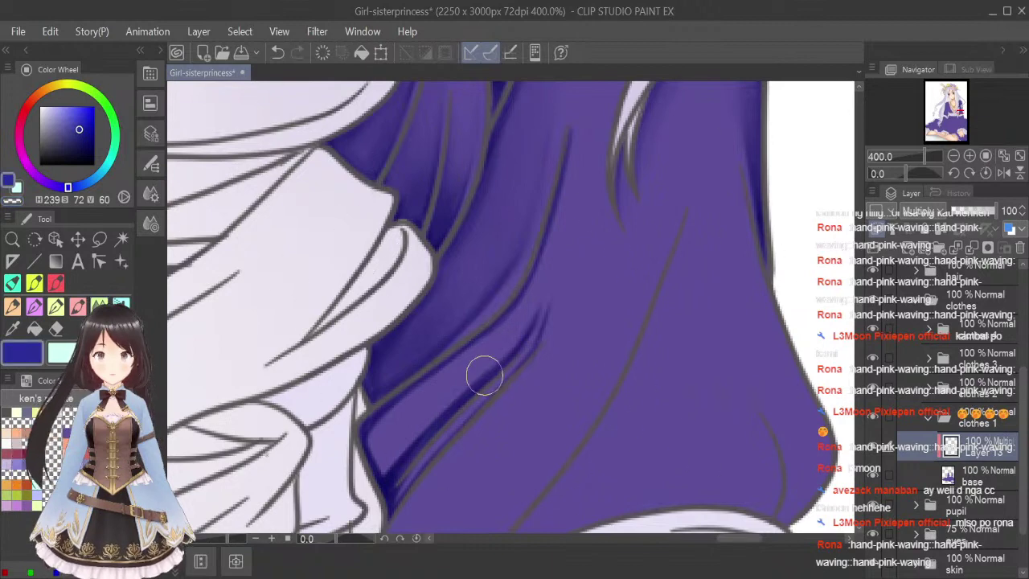
pyautogui.moveTo(366, 443); pyautogui.dragTo(453, 370)
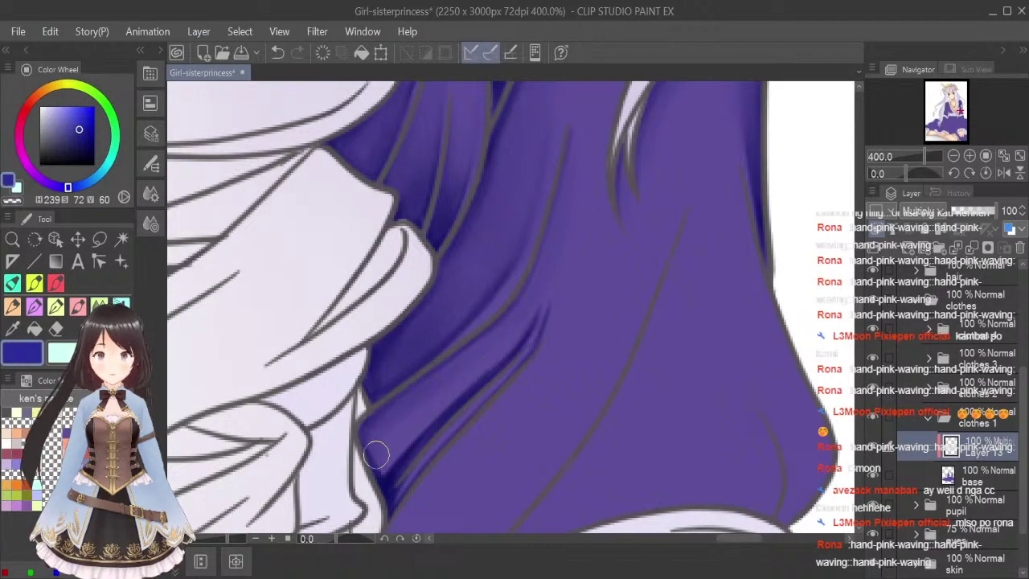
pyautogui.moveTo(378, 463); pyautogui.dragTo(455, 394)
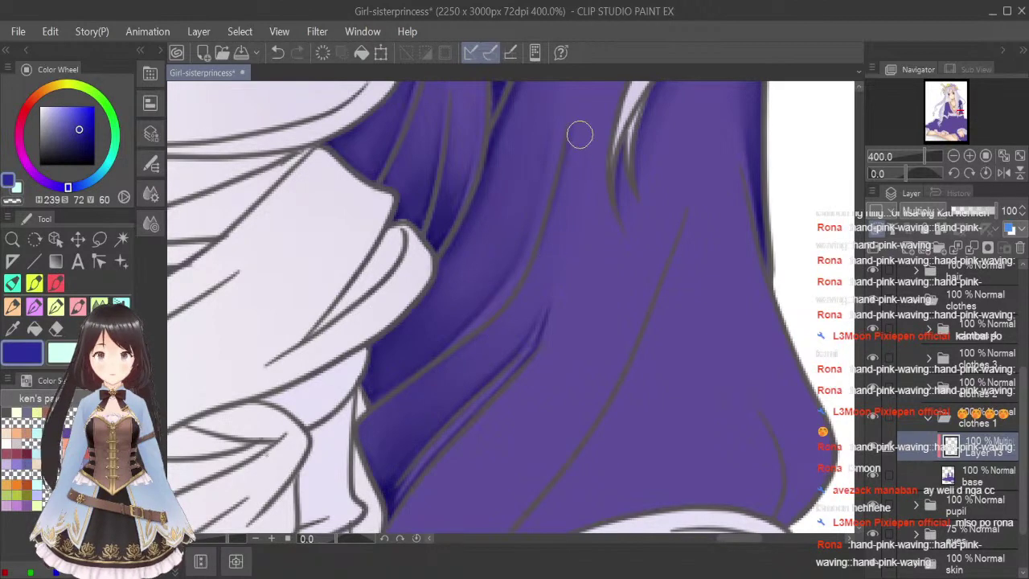
pyautogui.hotkey('ctrl', 'alt', '0')
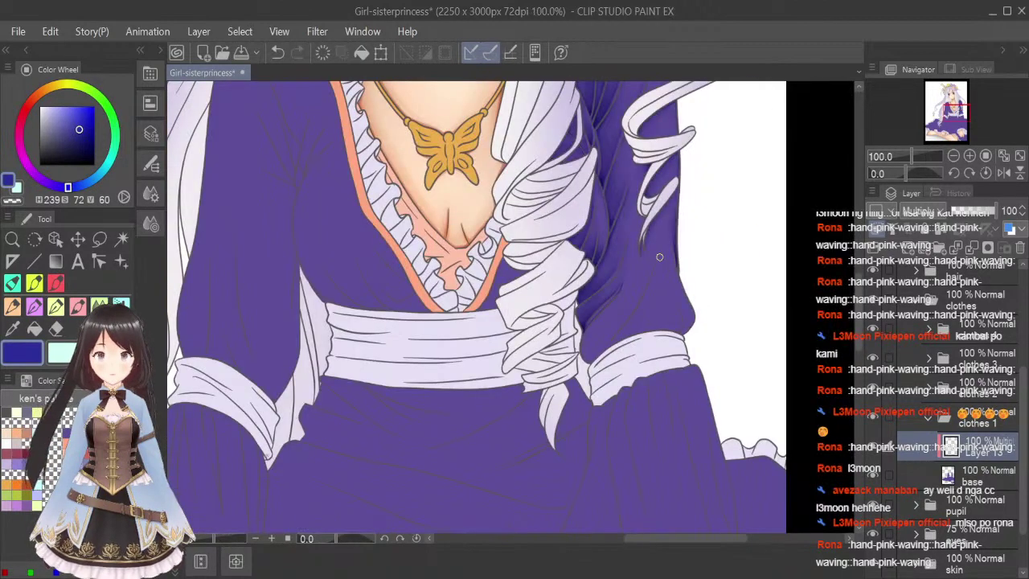
pyautogui.scroll(2, 662, 290)
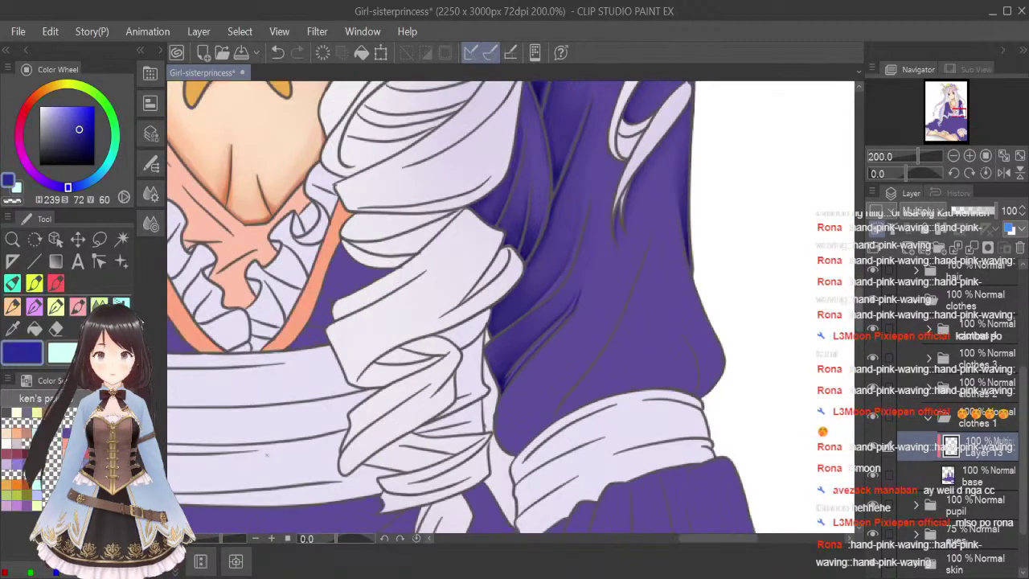
pyautogui.scroll(2, 530, 360)
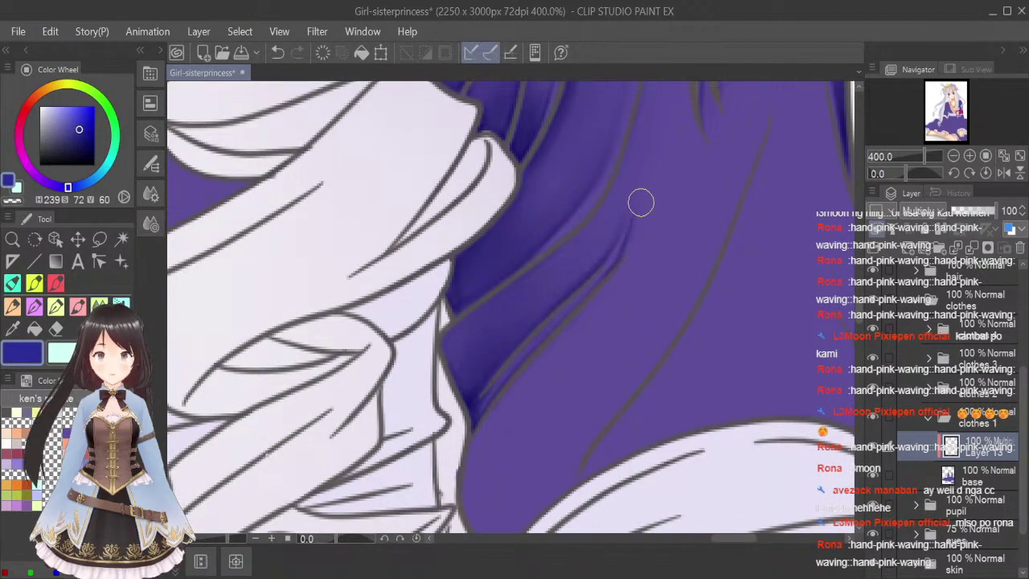
# Extend the dark blue shading at the upper end of the short sleeve folds and soften it with a smaller blending brush.
pyautogui.click(82, 266)
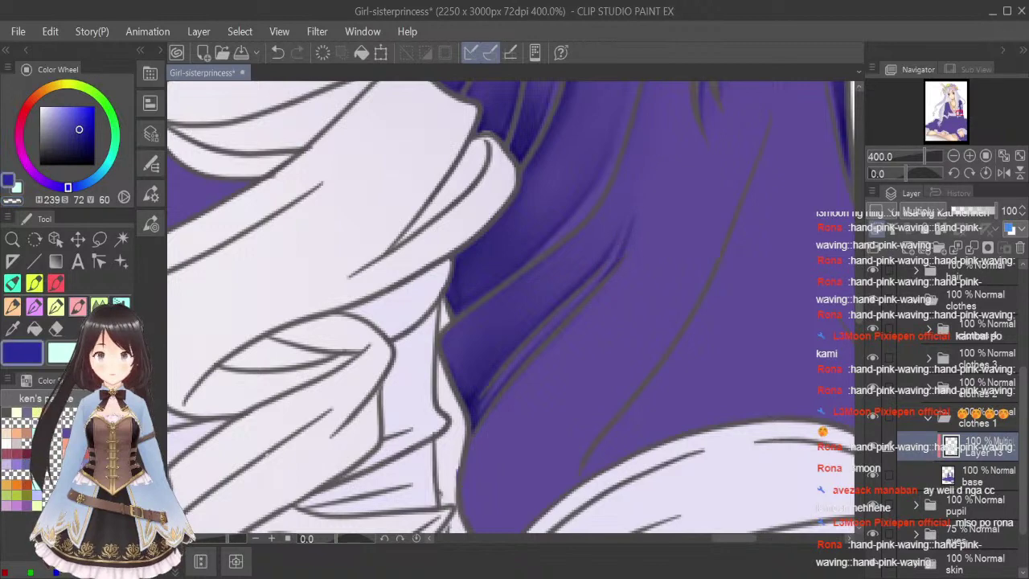
pyautogui.click(100, 307)
pyautogui.press('[')
pyautogui.press('[')
pyautogui.press('[')
pyautogui.press('[')
pyautogui.press('[')
pyautogui.press('[')
pyautogui.press('[')
pyautogui.press('[')
pyautogui.press('[')
pyautogui.press('[')
pyautogui.press('[')
pyautogui.press('[')
pyautogui.press('[')
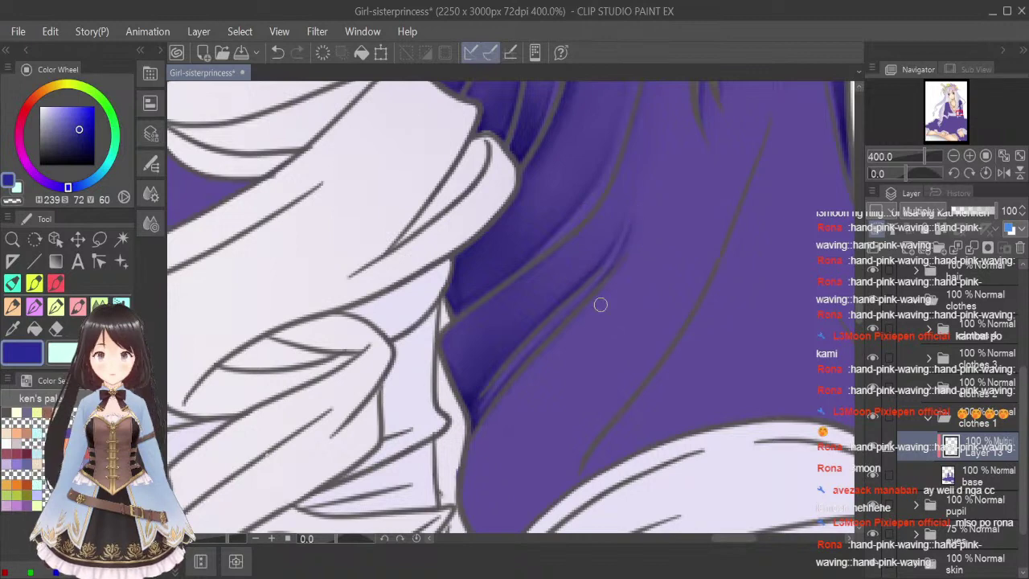
# Paint dark blue shading under the short sleeve folds, down the dress edge beside the curl and around the sleeve's tip at the cuff.
pyautogui.click(77, 306)
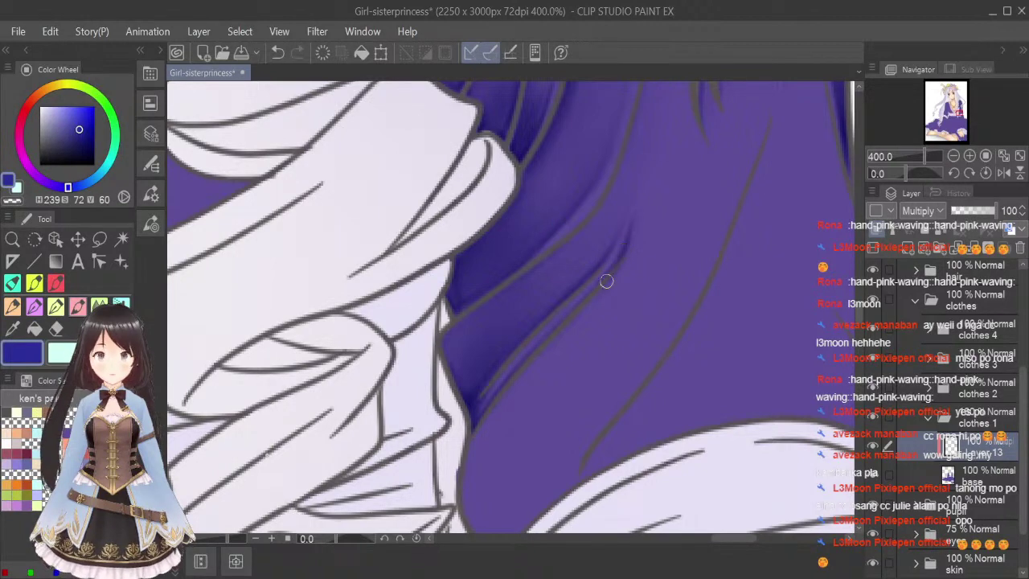
pyautogui.moveTo(606, 280)
pyautogui.mouseDown()
pyautogui.moveTo(483, 424)
pyautogui.moveTo(507, 390)
pyautogui.moveTo(463, 476)
pyautogui.moveTo(502, 404)
pyautogui.mouseUp()
pyautogui.moveTo(469, 464); pyautogui.dragTo(507, 406)
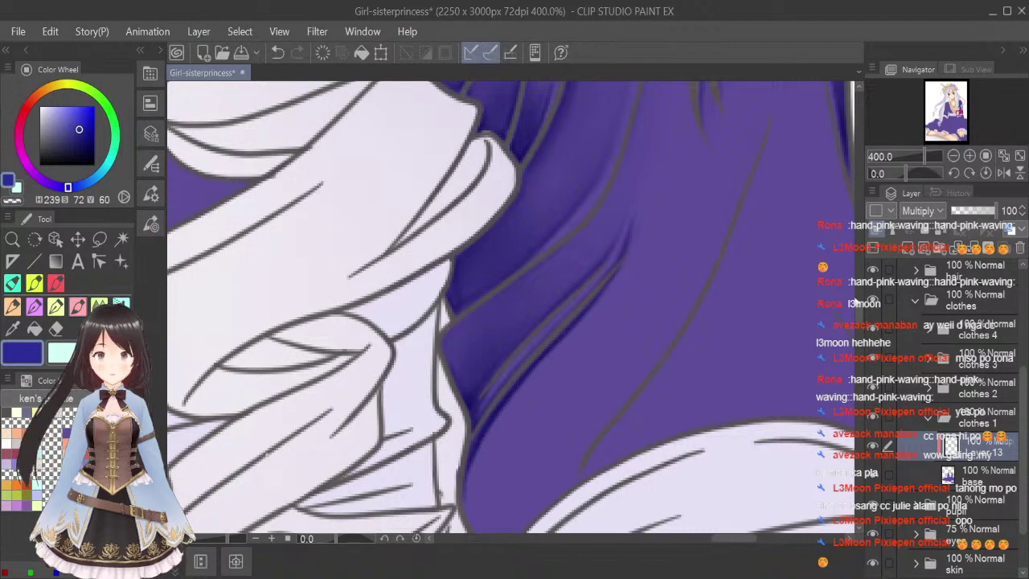
pyautogui.moveTo(857, 308); pyautogui.dragTo(858, 312)
pyautogui.moveTo(465, 410)
pyautogui.mouseDown()
pyautogui.moveTo(473, 378)
pyautogui.moveTo(493, 475)
pyautogui.moveTo(463, 414)
pyautogui.moveTo(471, 377)
pyautogui.moveTo(485, 405)
pyautogui.moveTo(465, 410)
pyautogui.moveTo(510, 469)
pyautogui.moveTo(493, 468)
pyautogui.moveTo(527, 466)
pyautogui.moveTo(519, 459)
pyautogui.moveTo(501, 476)
pyautogui.moveTo(543, 436)
pyautogui.moveTo(489, 479)
pyautogui.moveTo(543, 425)
pyautogui.moveTo(485, 465)
pyautogui.moveTo(543, 429)
pyautogui.moveTo(499, 467)
pyautogui.moveTo(519, 456)
pyautogui.moveTo(599, 361)
pyautogui.moveTo(568, 420)
pyautogui.moveTo(661, 257)
pyautogui.mouseUp()
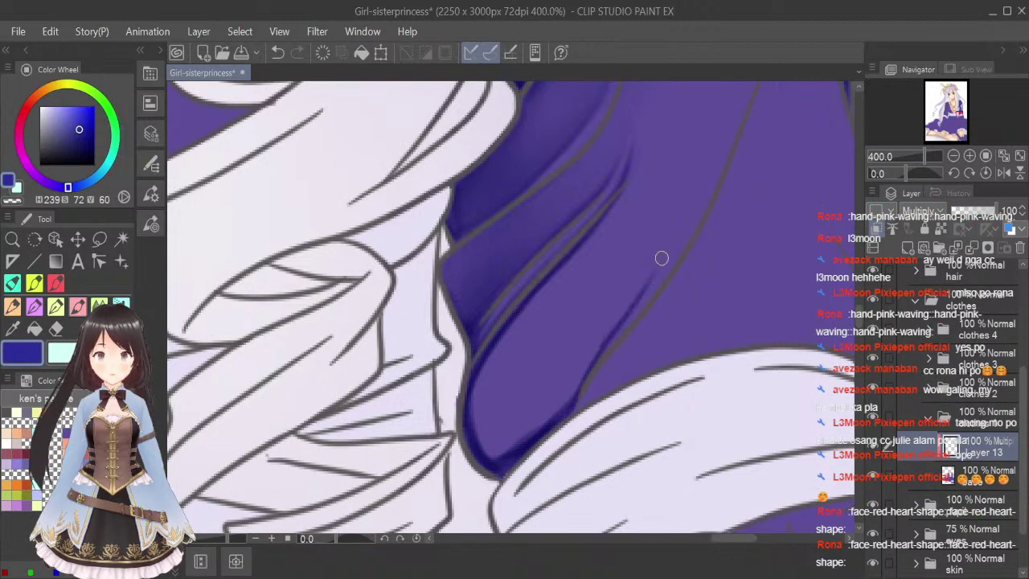
# Paint a tapering dark blue shadow along the long sleeve fold that rises from the cuff toward the hair strand's tip.
pyautogui.scroll(-2, 663, 255)
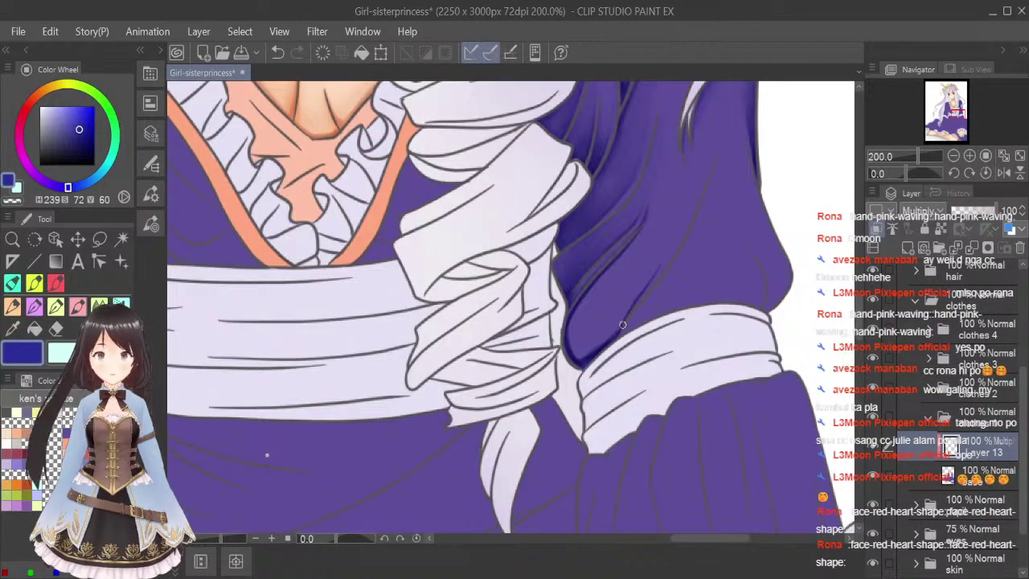
pyautogui.moveTo(647, 283); pyautogui.dragTo(698, 187)
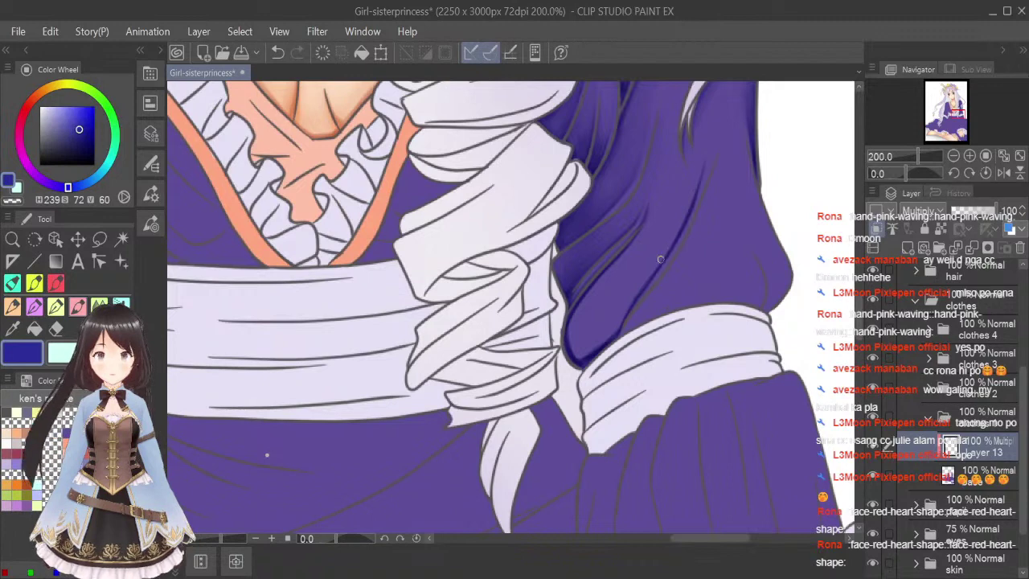
pyautogui.moveTo(643, 283); pyautogui.dragTo(613, 334)
pyautogui.moveTo(616, 335); pyautogui.dragTo(696, 191)
# Blend the dark blue shading under the short sleeve folds beside the curl with a smaller blending brush.
pyautogui.press('j')
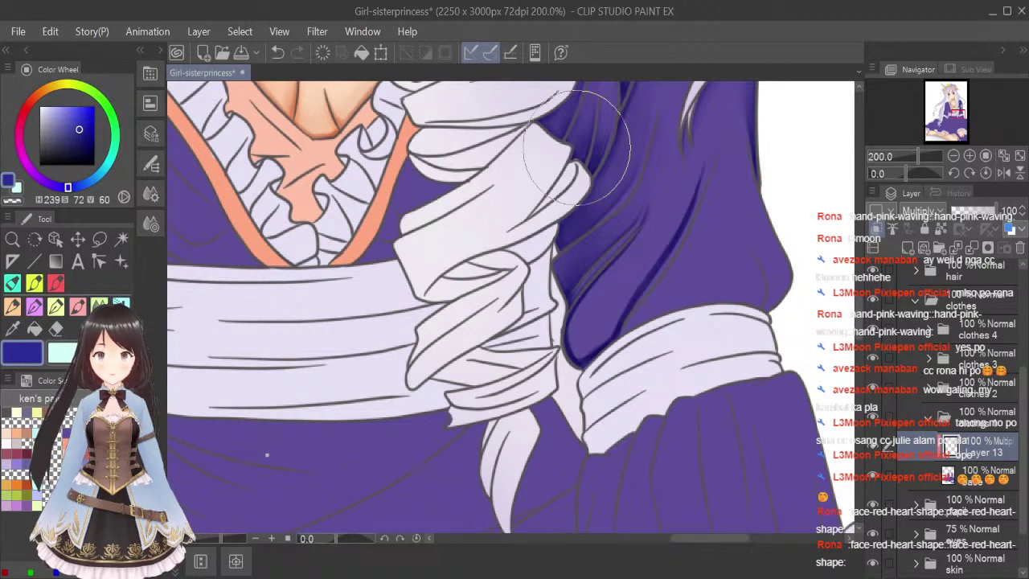
pyautogui.press('[')
pyautogui.press('[')
pyautogui.press('[')
pyautogui.press('[')
pyautogui.press('[')
pyautogui.press('[')
pyautogui.press('[')
pyautogui.press('[')
pyautogui.scroll(2, 638, 216)
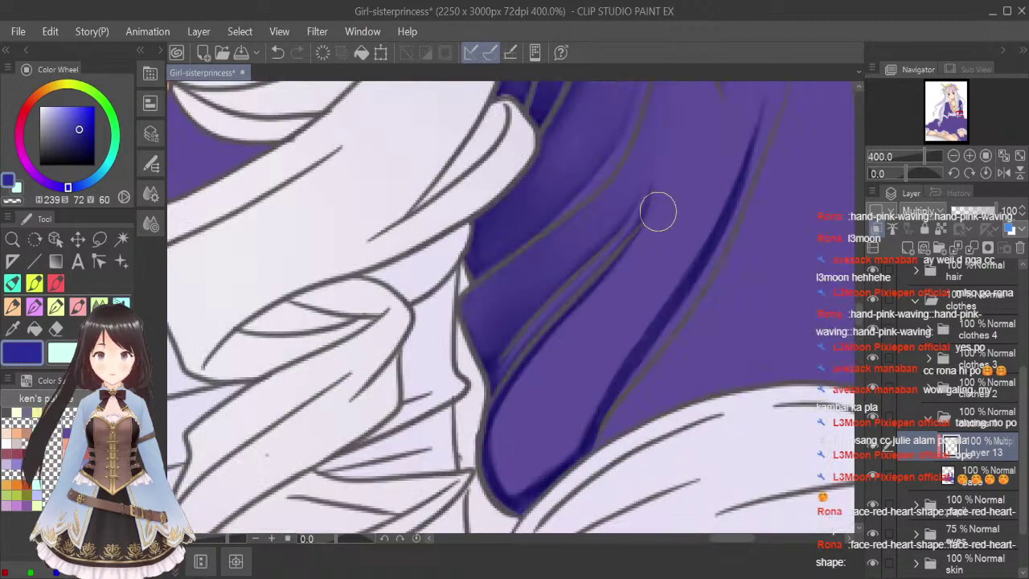
pyautogui.press('[')
pyautogui.press('[')
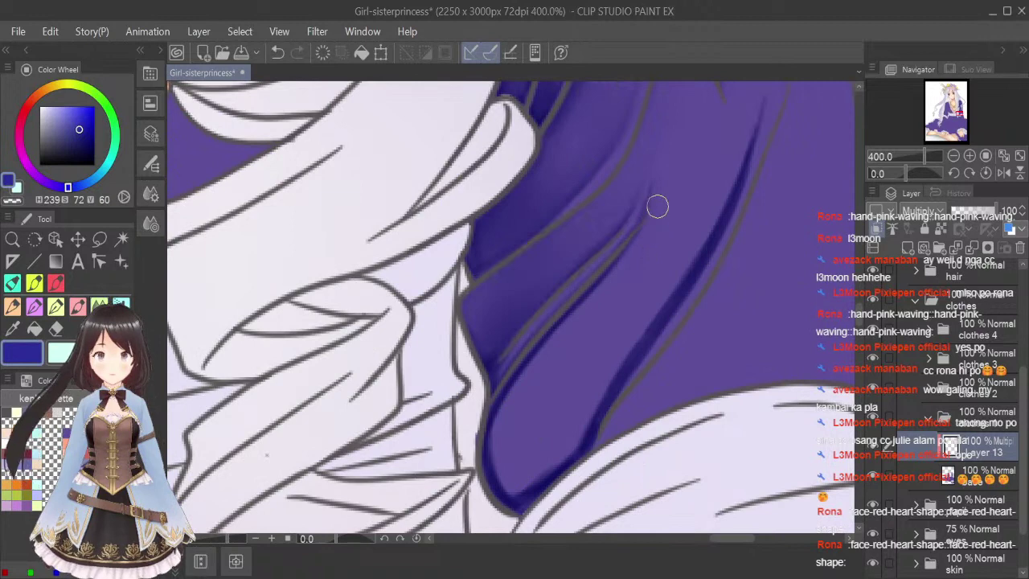
pyautogui.moveTo(513, 410)
pyautogui.mouseDown()
pyautogui.moveTo(556, 336)
pyautogui.moveTo(493, 482)
pyautogui.moveTo(505, 405)
pyautogui.mouseUp()
pyautogui.press(']')
pyautogui.press(']')
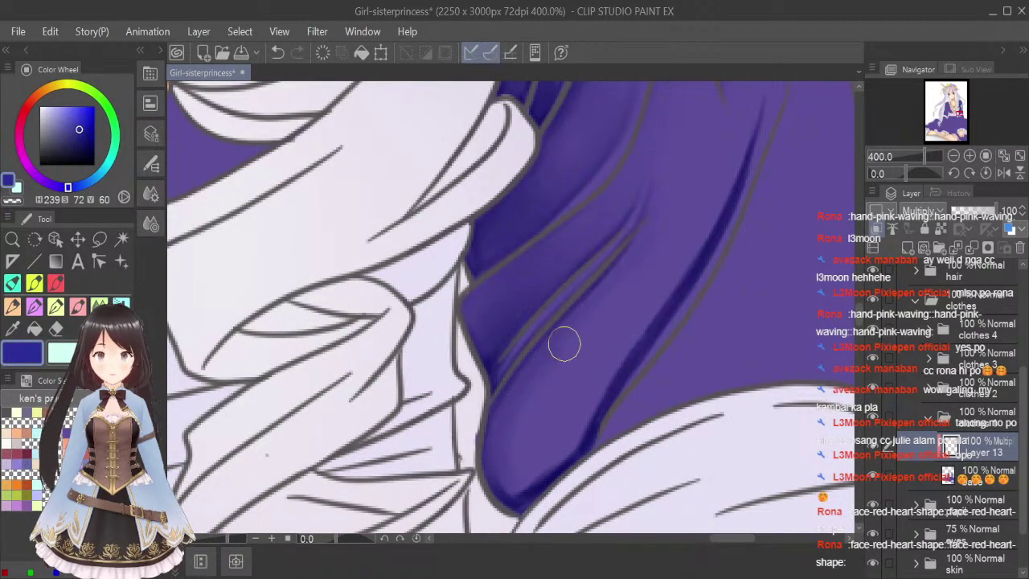
# Blend the shading across the sleeve's lower tip and up along the long fold toward the hair strand.
pyautogui.moveTo(523, 479); pyautogui.dragTo(528, 414)
pyautogui.moveTo(591, 353)
pyautogui.mouseDown()
pyautogui.moveTo(545, 426)
pyautogui.moveTo(544, 493)
pyautogui.moveTo(642, 319)
pyautogui.moveTo(534, 497)
pyautogui.moveTo(568, 396)
pyautogui.moveTo(524, 391)
pyautogui.moveTo(498, 460)
pyautogui.moveTo(612, 301)
pyautogui.moveTo(505, 446)
pyautogui.moveTo(604, 321)
pyautogui.moveTo(640, 243)
pyautogui.moveTo(532, 492)
pyautogui.mouseUp()
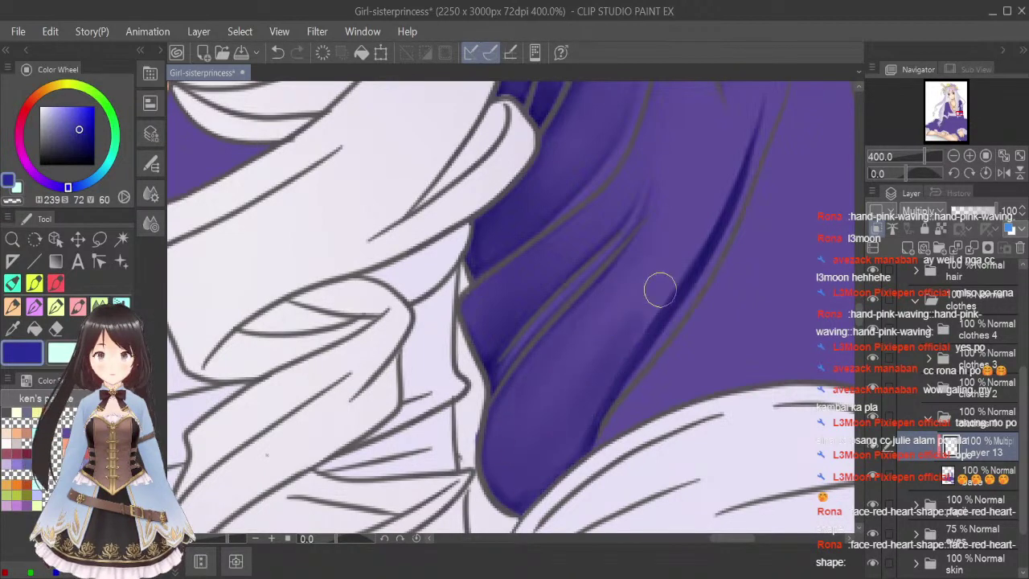
pyautogui.moveTo(659, 289)
pyautogui.mouseDown()
pyautogui.moveTo(610, 373)
pyautogui.moveTo(518, 479)
pyautogui.mouseUp()
pyautogui.moveTo(640, 258); pyautogui.dragTo(572, 390)
pyautogui.moveTo(706, 137)
pyautogui.mouseDown()
pyautogui.moveTo(585, 378)
pyautogui.moveTo(655, 303)
pyautogui.moveTo(696, 236)
pyautogui.mouseUp()
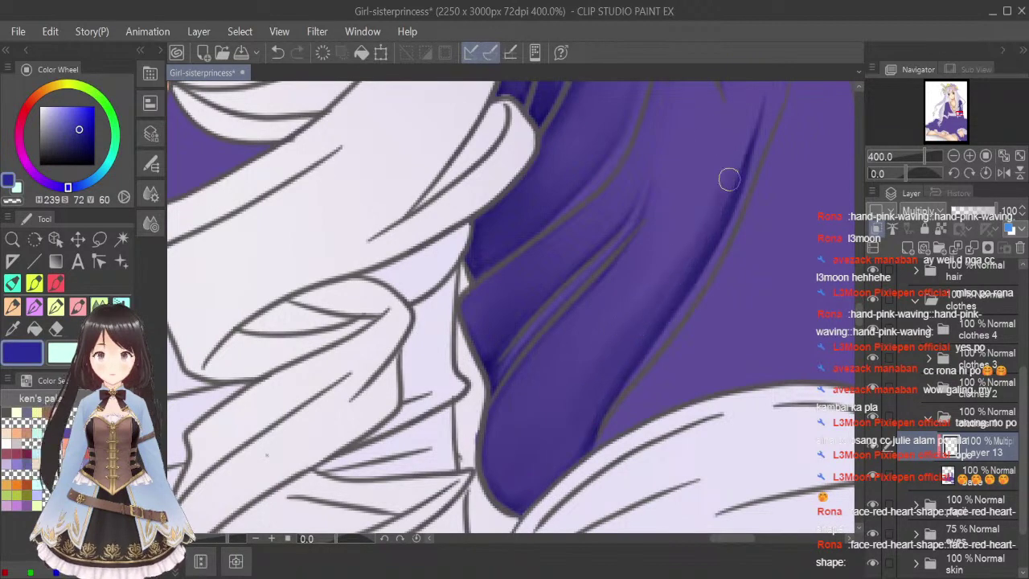
pyautogui.scroll(1, 860, 318)
pyautogui.scroll(1, 860, 318)
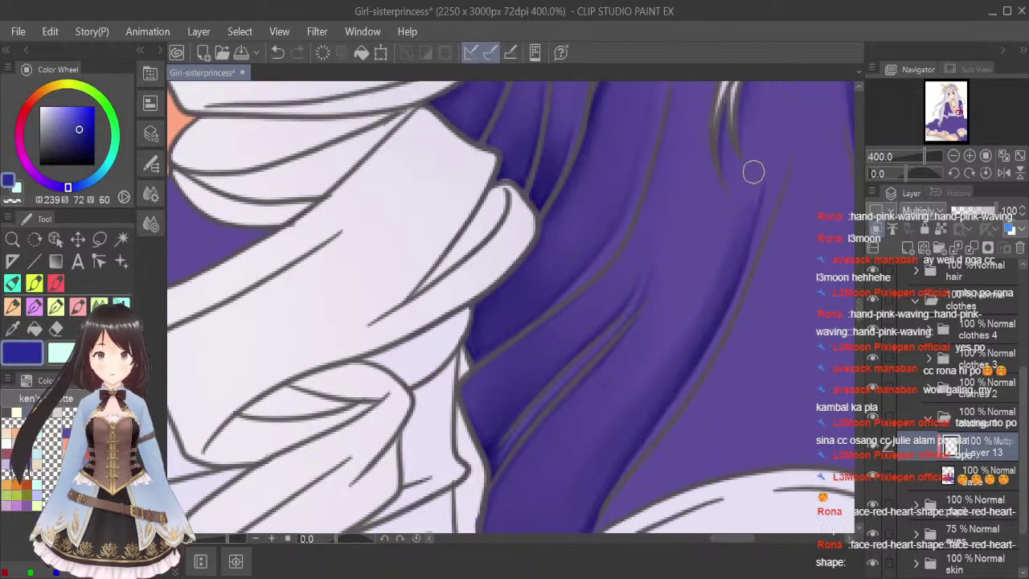
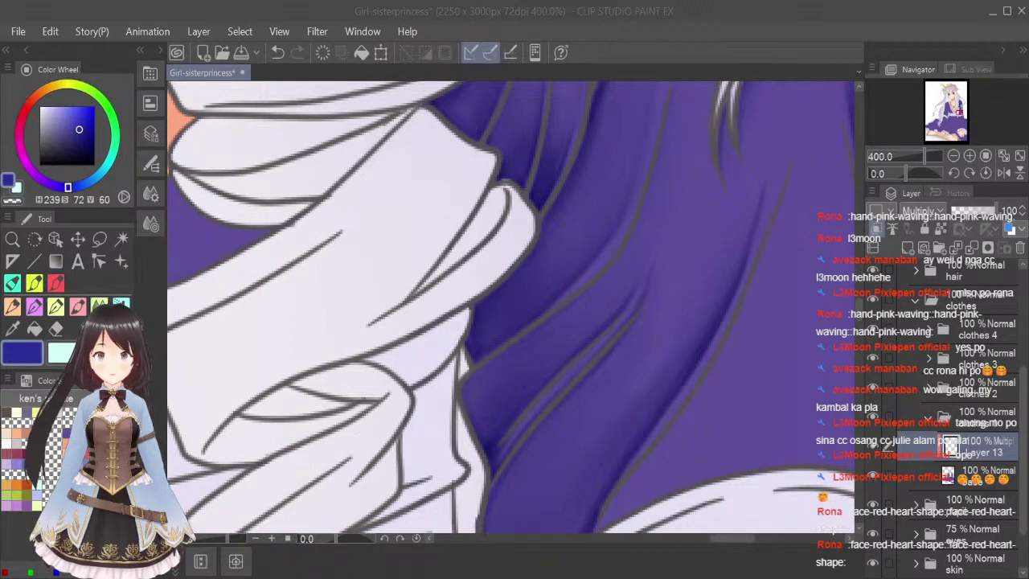
pyautogui.click(743, 201)
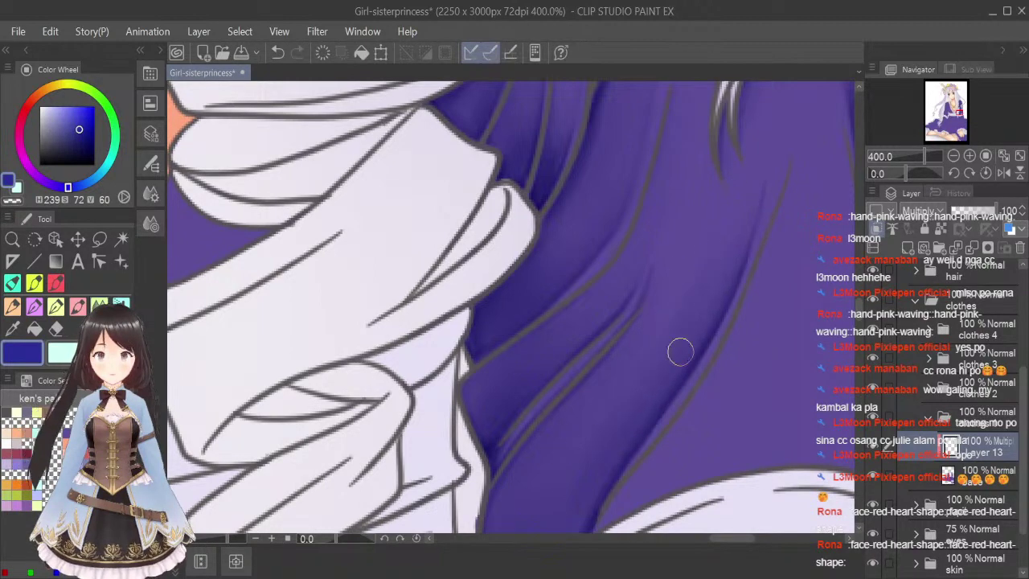
# Fit the whole illustration in view and save the file.
pyautogui.scroll(-2, 700, 298)
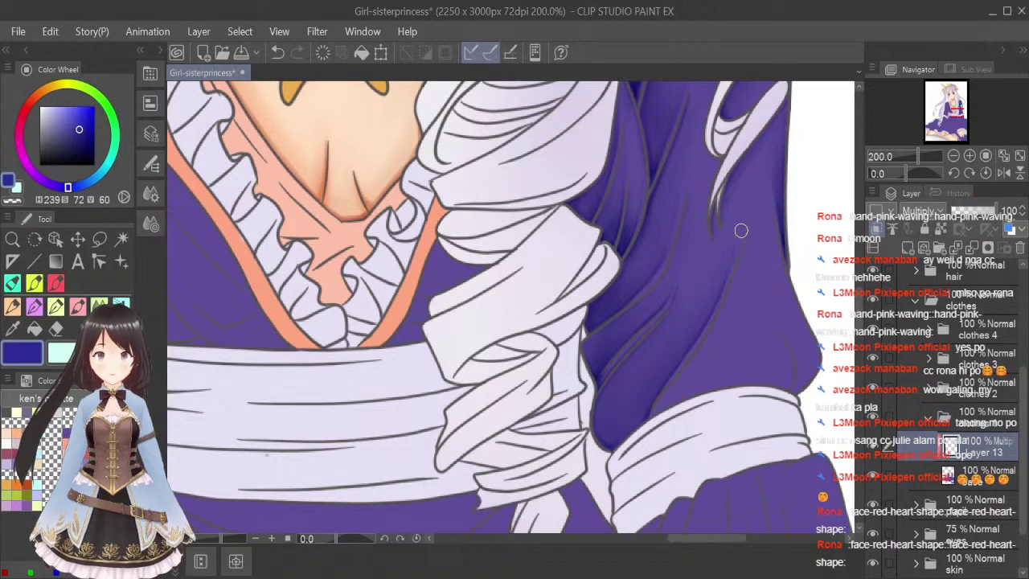
pyautogui.scroll(-2, 742, 227)
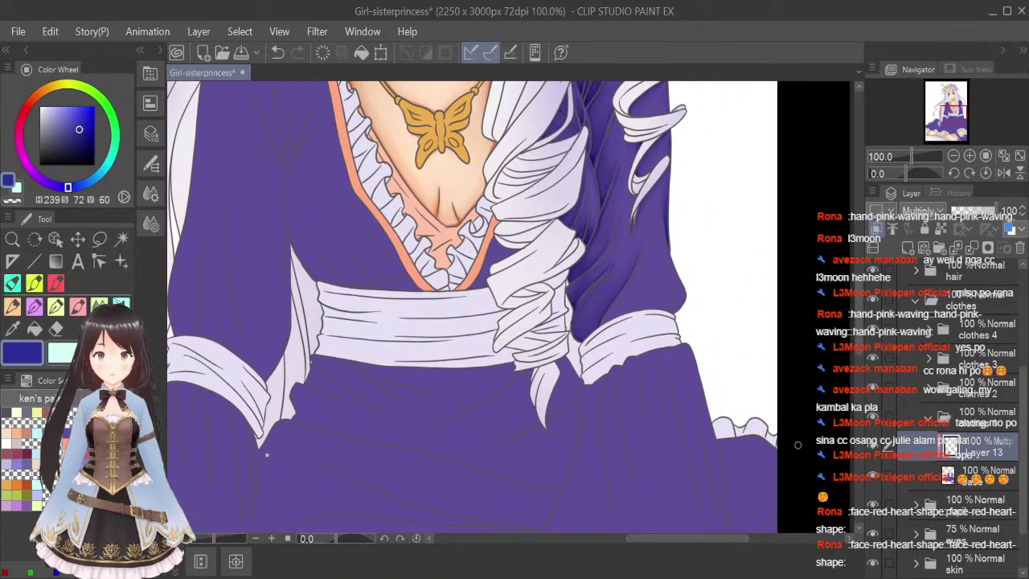
pyautogui.click(1019, 155)
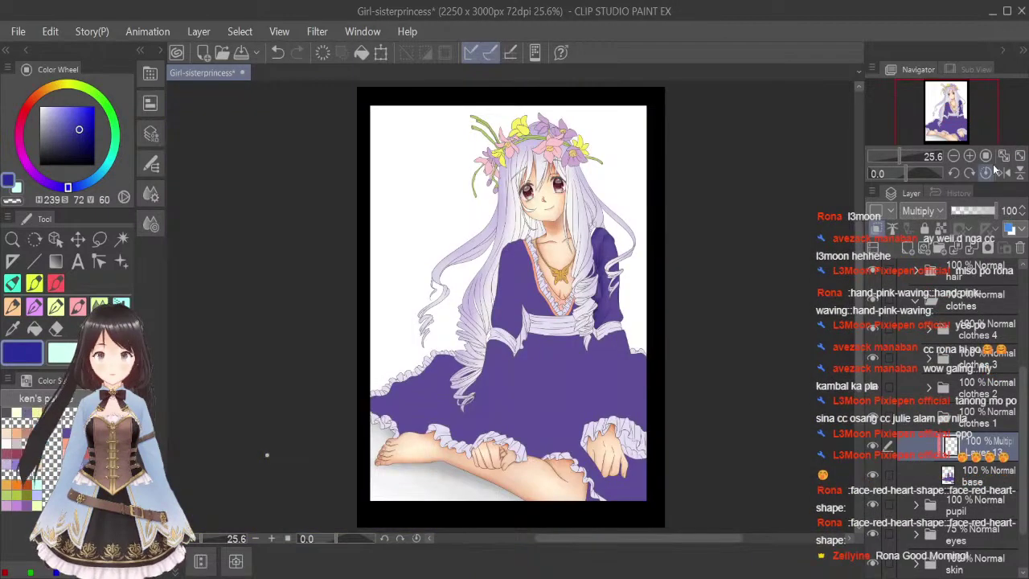
pyautogui.hotkey('ctrl', 's')
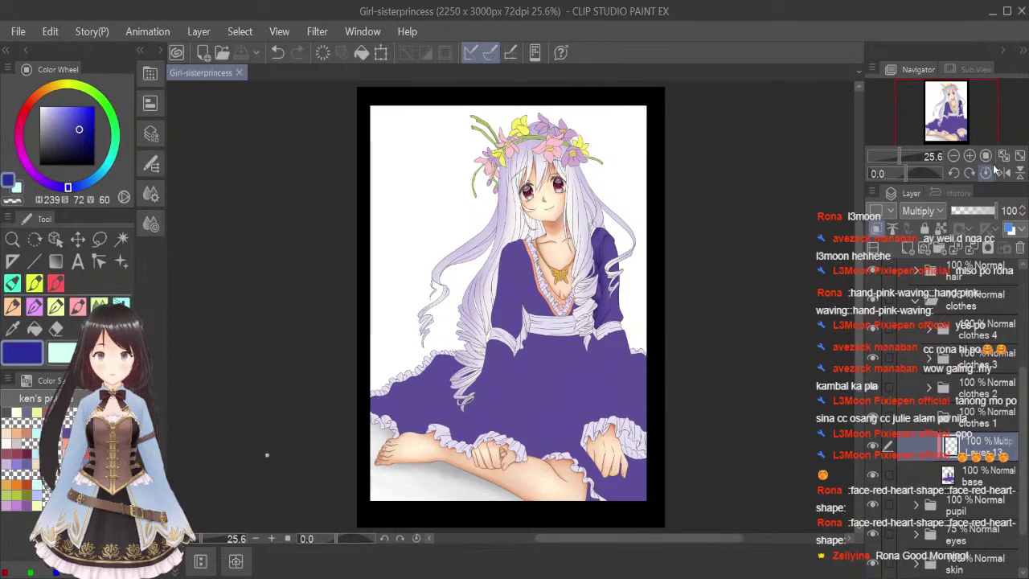
# Paint dark blue shading along the sleeve's outer edge, down to the bulge above the cuff.
pyautogui.click(78, 306)
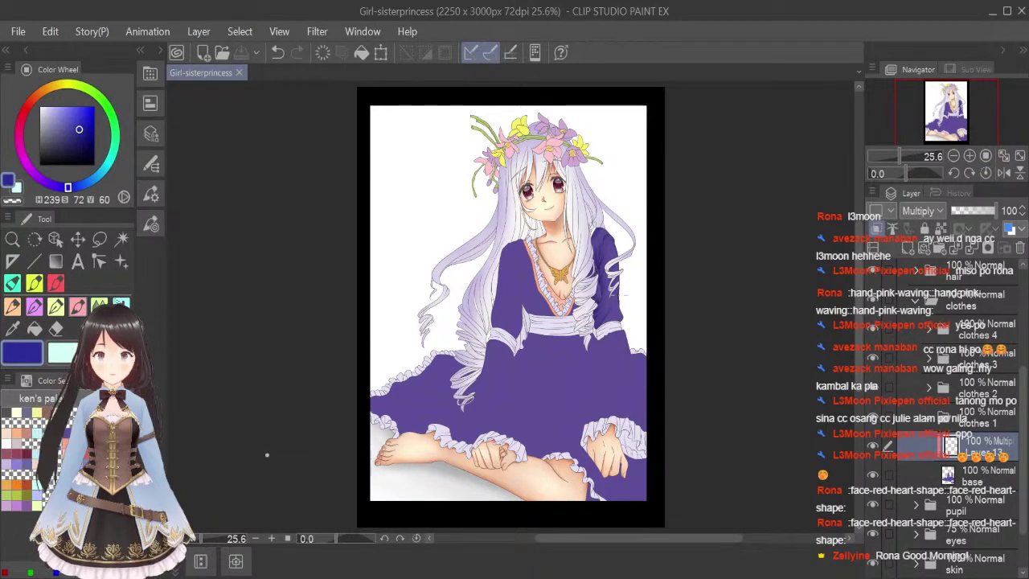
pyautogui.scroll(8, 618, 322)
pyautogui.scroll(3, 606, 324)
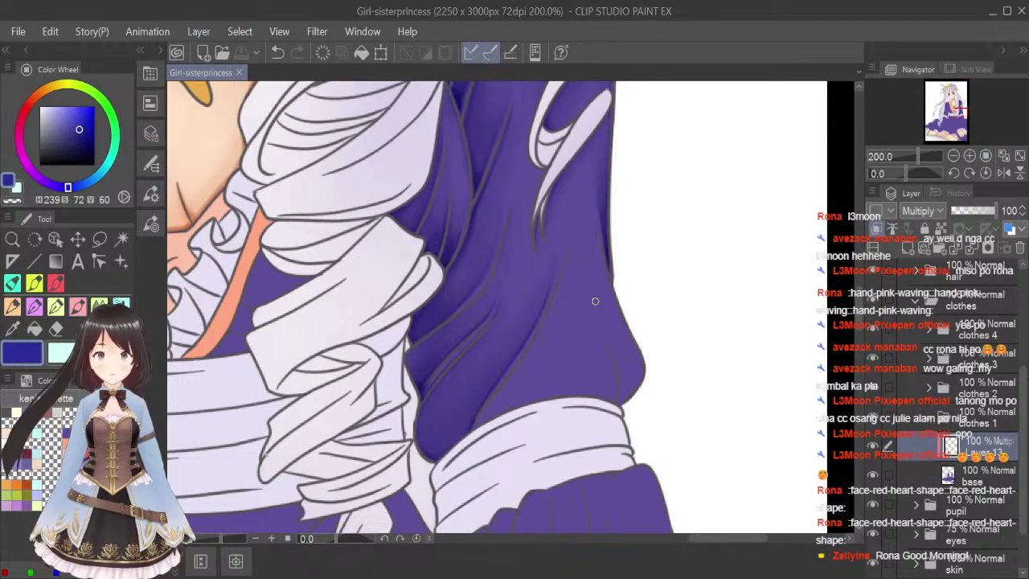
pyautogui.moveTo(595, 302); pyautogui.dragTo(604, 325)
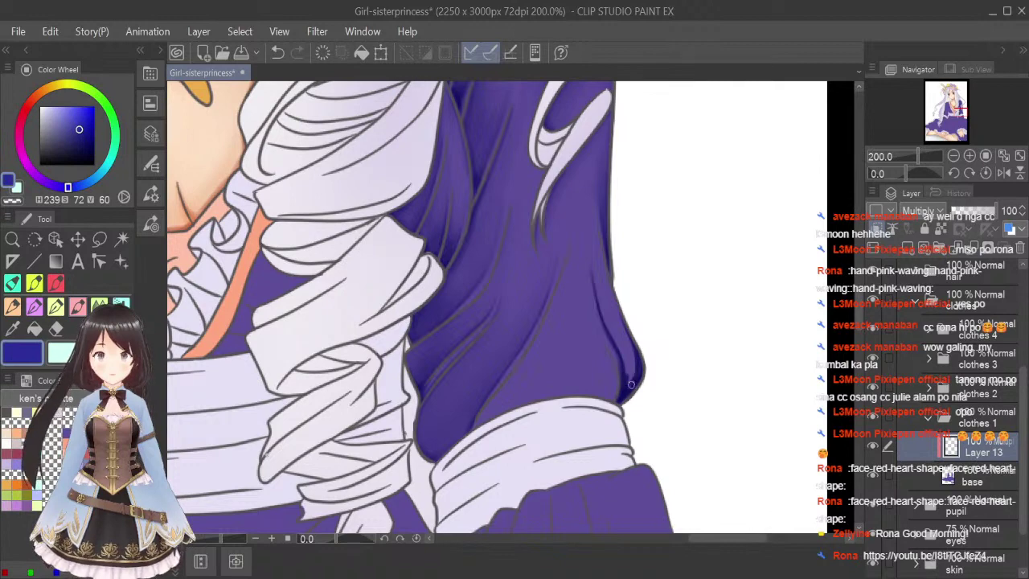
# Blend the outer sleeve edge's dark blue shading with a smaller blending brush.
pyautogui.click(99, 305)
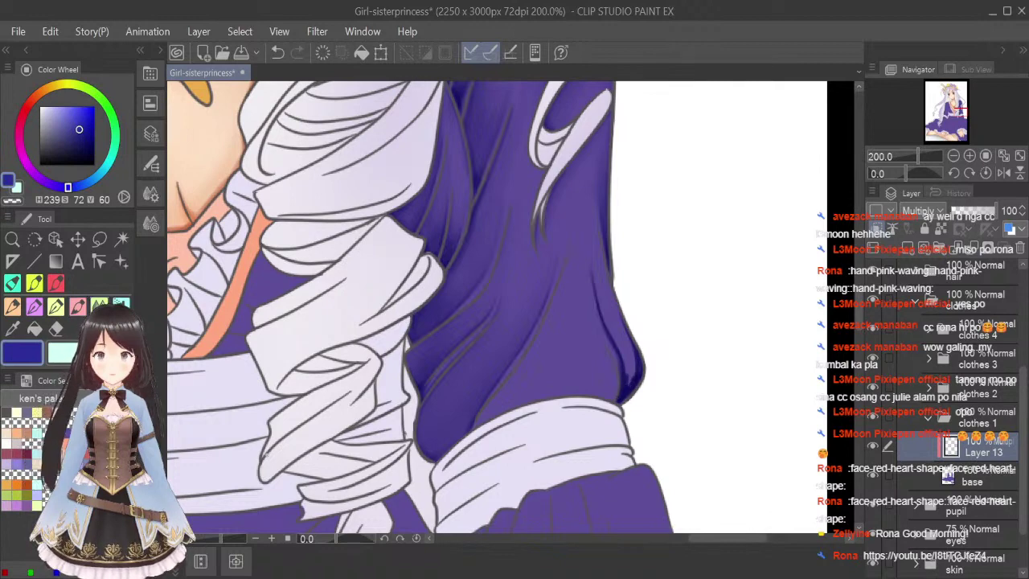
pyautogui.press('[')
pyautogui.press('[')
pyautogui.press('[')
pyautogui.press('[')
pyautogui.press('[')
pyautogui.press('[')
pyautogui.press('[')
pyautogui.press('[')
pyautogui.press('[')
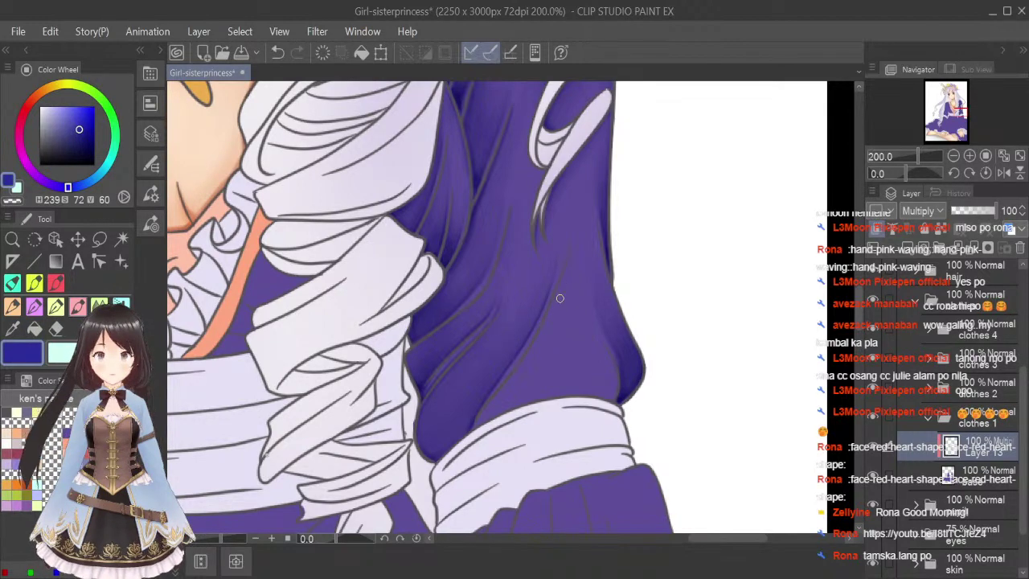
# Paint dark blue shading along the outer side of the long sleeve fold, down to the cuff.
pyautogui.moveTo(569, 256)
pyautogui.mouseDown()
pyautogui.moveTo(543, 326)
pyautogui.moveTo(502, 392)
pyautogui.mouseUp()
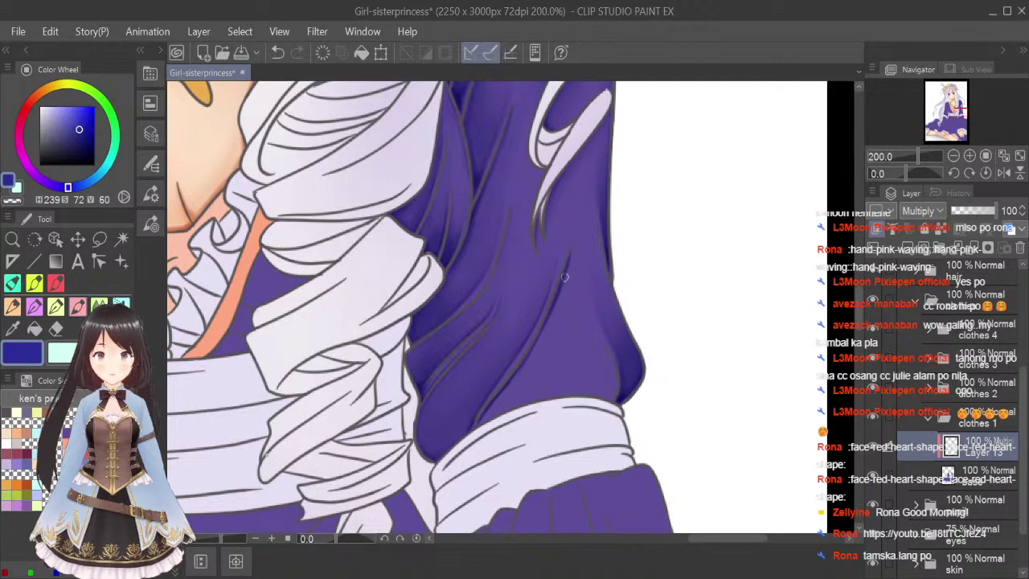
pyautogui.moveTo(568, 263); pyautogui.dragTo(516, 376)
pyautogui.moveTo(561, 284); pyautogui.dragTo(485, 418)
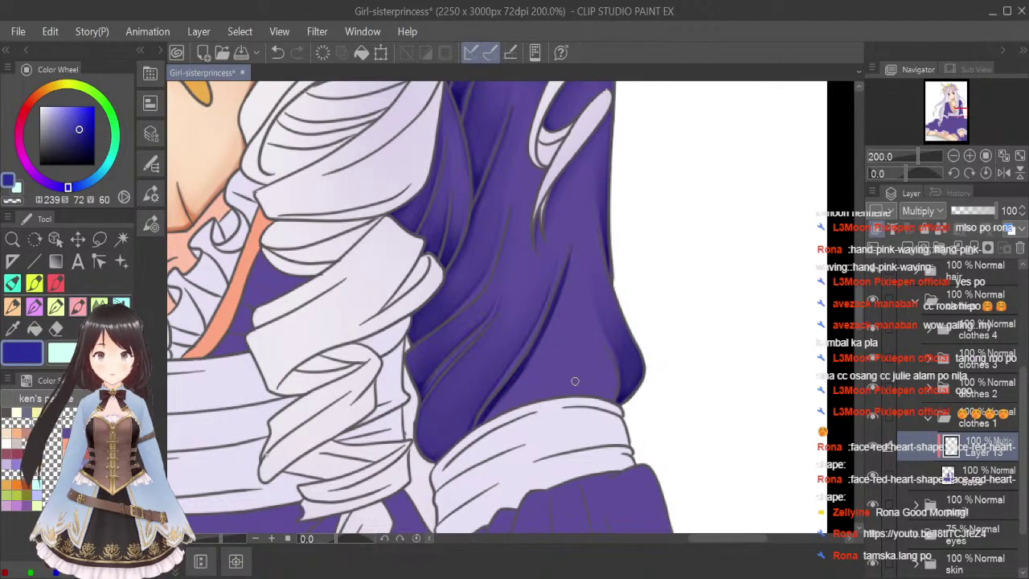
# Paint dark blue shading along the sleeve's hem above the cuff and beside the short outer fold, thickening the corner at the long fold.
pyautogui.moveTo(480, 425)
pyautogui.mouseDown()
pyautogui.moveTo(536, 400)
pyautogui.moveTo(481, 420)
pyautogui.moveTo(606, 396)
pyautogui.mouseUp()
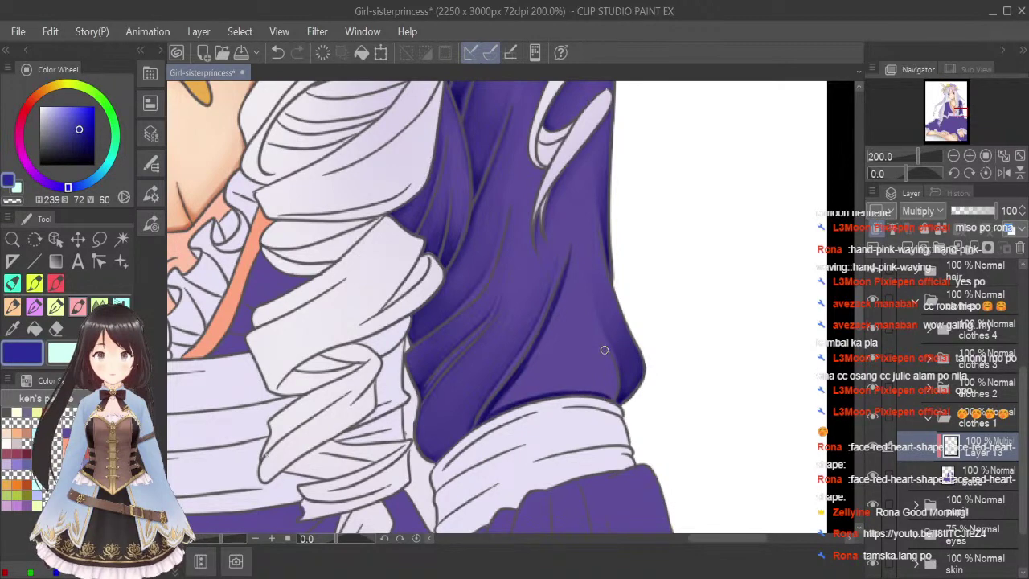
pyautogui.moveTo(604, 349)
pyautogui.mouseDown()
pyautogui.moveTo(612, 383)
pyautogui.moveTo(593, 327)
pyautogui.mouseUp()
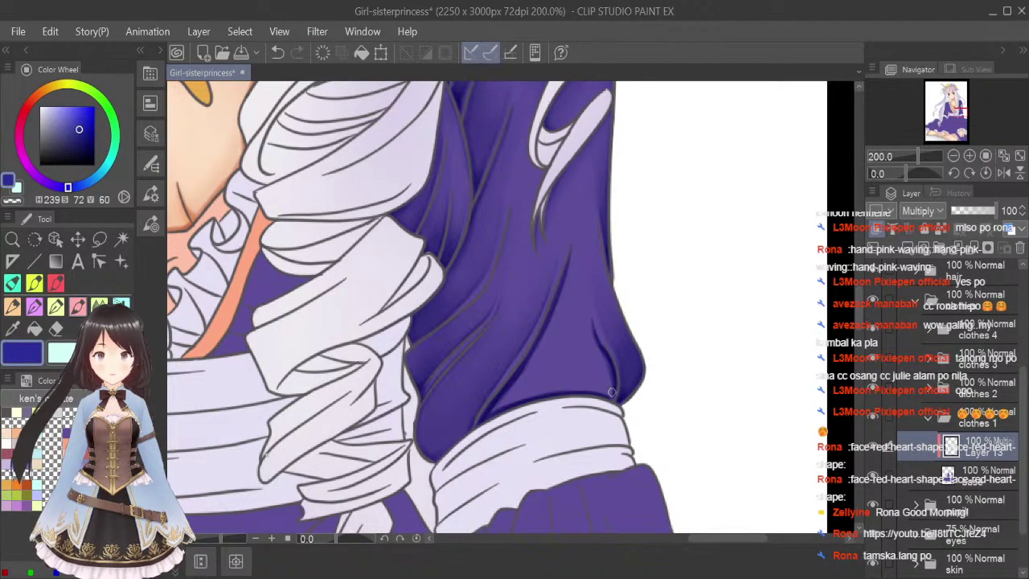
pyautogui.moveTo(482, 419)
pyautogui.mouseDown()
pyautogui.moveTo(548, 391)
pyautogui.moveTo(538, 391)
pyautogui.moveTo(613, 400)
pyautogui.moveTo(609, 373)
pyautogui.mouseUp()
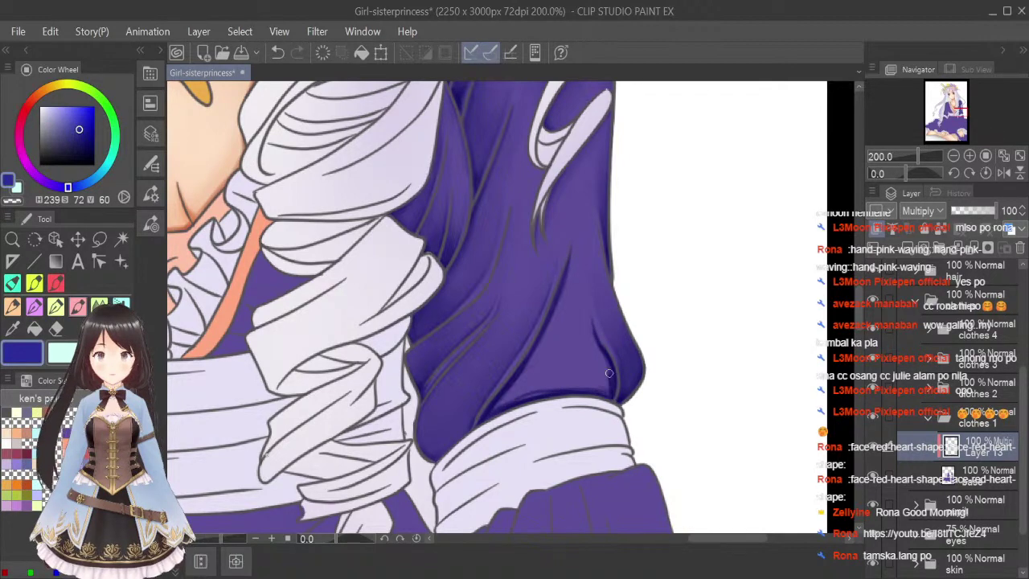
pyautogui.moveTo(501, 410)
pyautogui.mouseDown()
pyautogui.moveTo(491, 411)
pyautogui.moveTo(515, 401)
pyautogui.mouseUp()
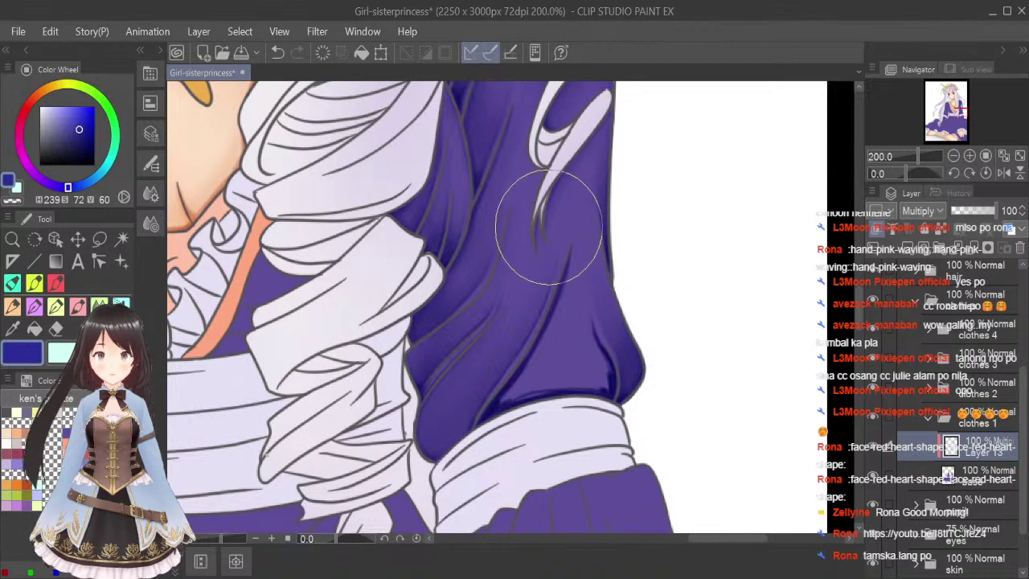
# Blend the shading along the long fold, the hem above the cuff and the short outer fold with a smaller blending brush.
pyautogui.press('[')
pyautogui.press('[')
pyautogui.press('[')
pyautogui.press('[')
pyautogui.press('[')
pyautogui.press('[')
pyautogui.press('[')
pyautogui.press('[')
pyautogui.press('[')
pyautogui.press('[')
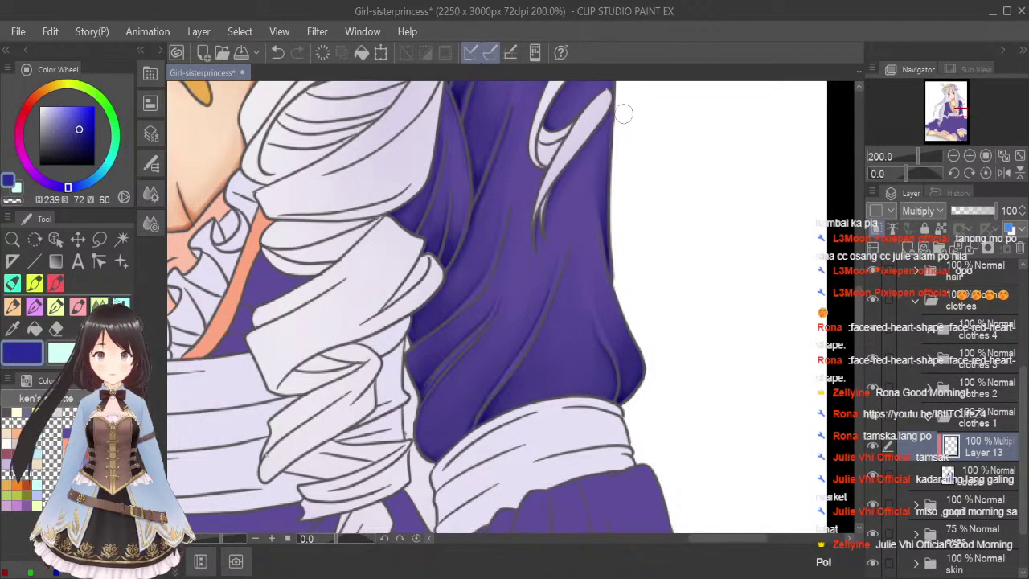
# Show the whole illustration and save the newly shaded sleeve.
pyautogui.click(986, 173)
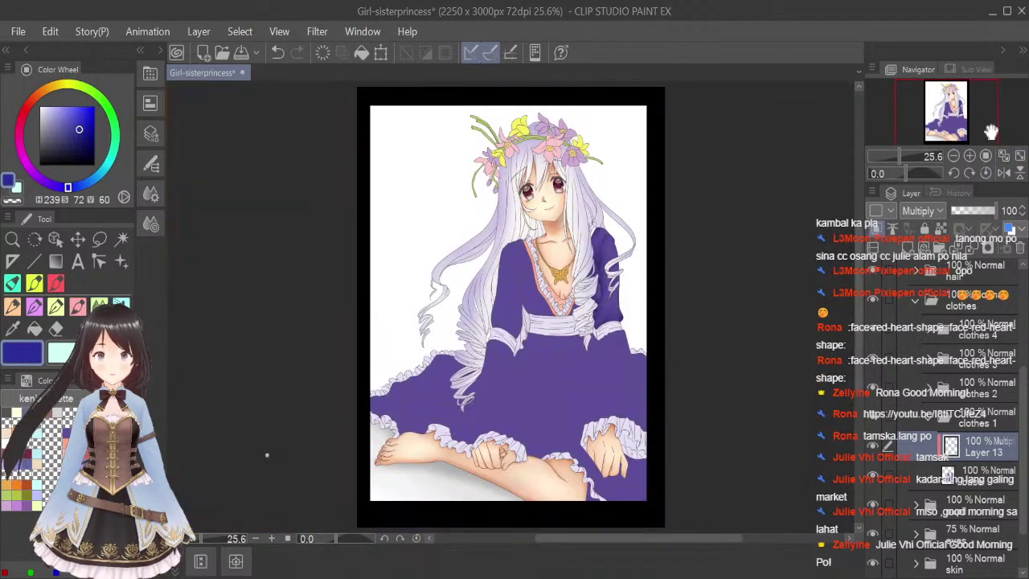
pyautogui.hotkey('ctrl', 's')
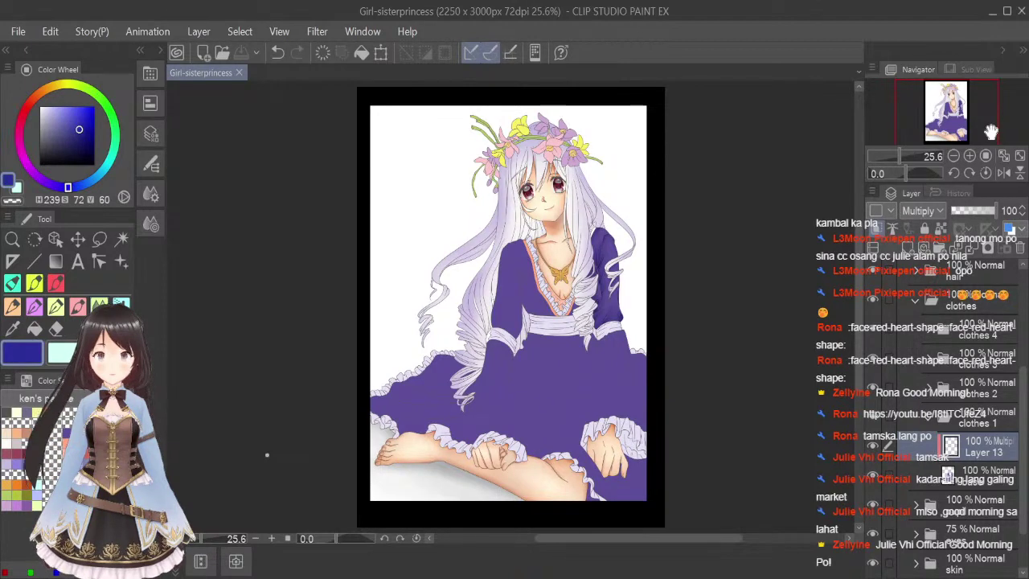
pyautogui.scroll(4, 579, 295)
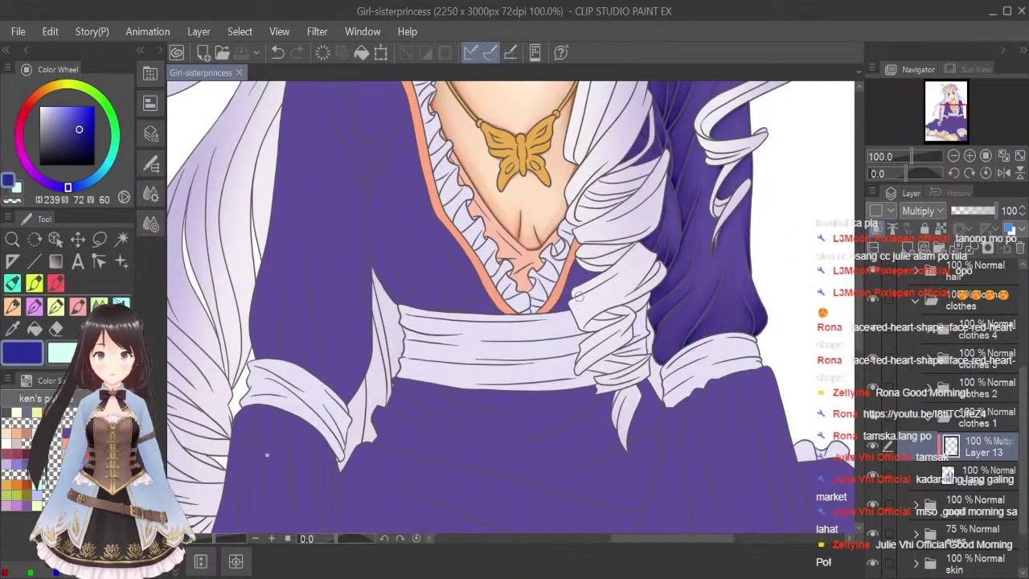
# Paint dark blue shading around the edges of the upper bodice patch between the orange neckline trim and the hair curl.
pyautogui.scroll(4, 579, 251)
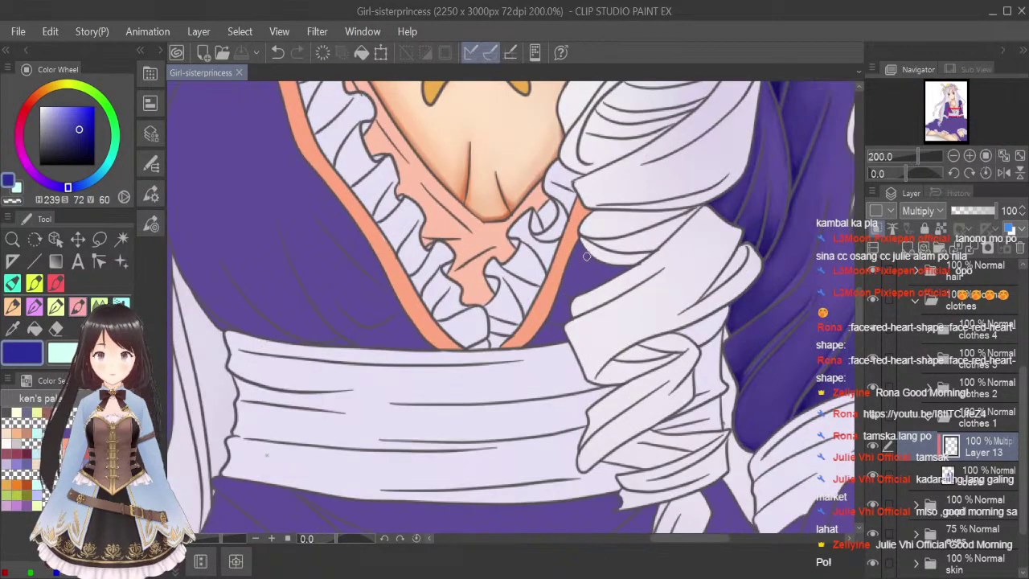
pyautogui.moveTo(567, 250)
pyautogui.mouseDown()
pyautogui.moveTo(535, 344)
pyautogui.moveTo(556, 272)
pyautogui.moveTo(538, 328)
pyautogui.moveTo(546, 310)
pyautogui.moveTo(565, 342)
pyautogui.moveTo(541, 320)
pyautogui.moveTo(560, 343)
pyautogui.mouseUp()
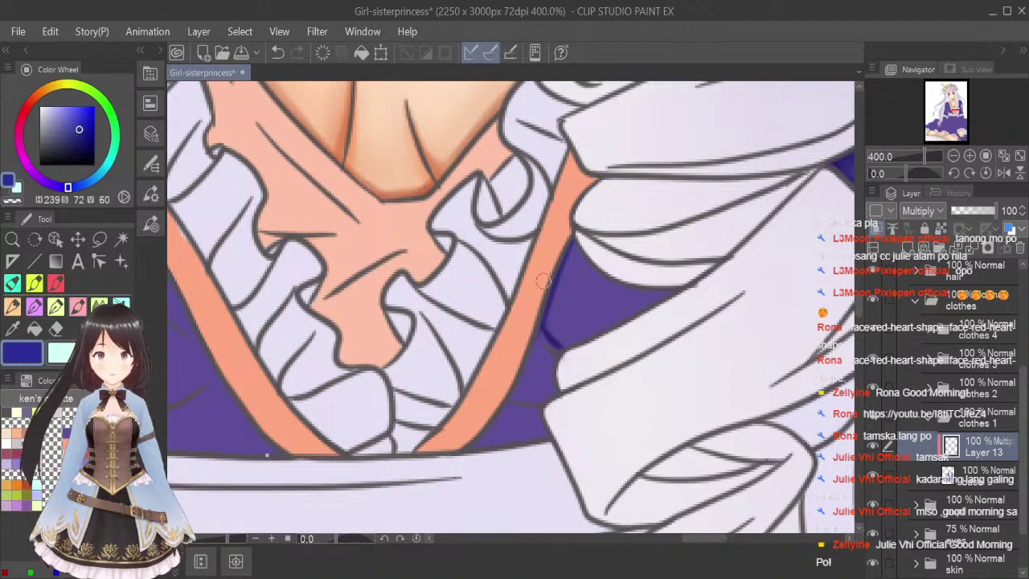
pyautogui.moveTo(574, 246)
pyautogui.mouseDown()
pyautogui.moveTo(625, 287)
pyautogui.moveTo(575, 254)
pyautogui.moveTo(672, 278)
pyautogui.moveTo(616, 274)
pyautogui.moveTo(579, 251)
pyautogui.moveTo(594, 281)
pyautogui.moveTo(673, 286)
pyautogui.moveTo(563, 345)
pyautogui.moveTo(563, 331)
pyautogui.moveTo(564, 344)
pyautogui.moveTo(546, 324)
pyautogui.moveTo(572, 248)
pyautogui.mouseUp()
# Blend the upper bodice patch's edge shading into the purple base with a smaller blending brush.
pyautogui.click(99, 306)
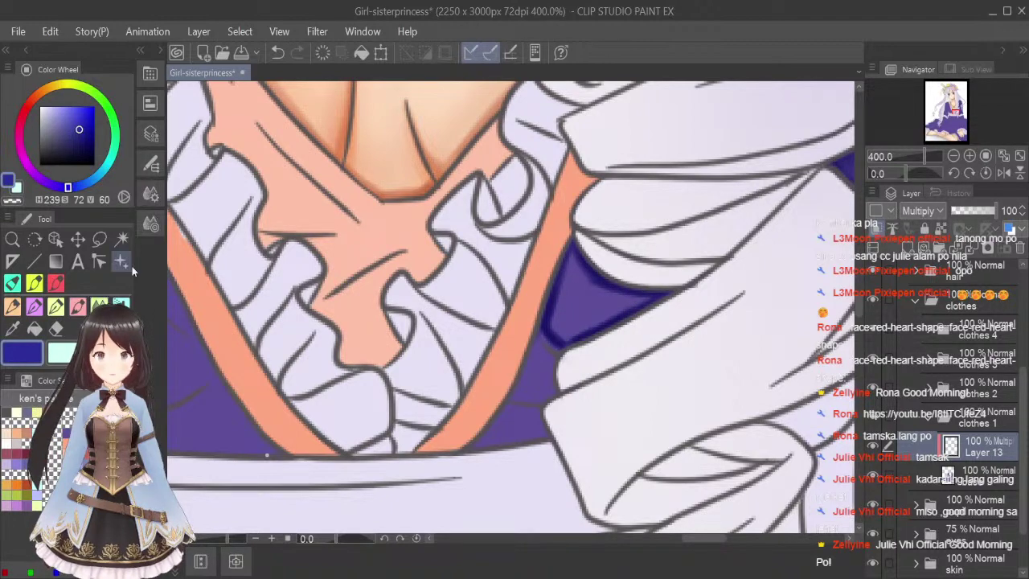
pyautogui.press('[')
pyautogui.press('[')
pyautogui.press('[')
pyautogui.press('[')
pyautogui.press('[')
pyautogui.press('[')
pyautogui.press('[')
pyautogui.press('[')
pyautogui.press('[')
pyautogui.press('[')
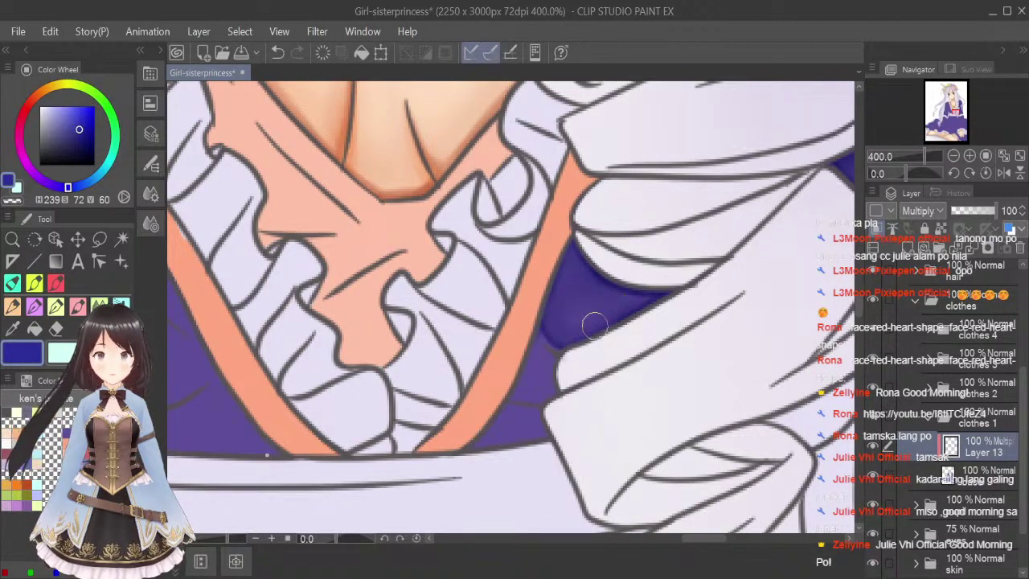
pyautogui.moveTo(574, 270)
pyautogui.mouseDown()
pyautogui.moveTo(619, 283)
pyautogui.moveTo(561, 326)
pyautogui.moveTo(575, 320)
pyautogui.moveTo(563, 284)
pyautogui.moveTo(578, 234)
pyautogui.moveTo(598, 314)
pyautogui.mouseUp()
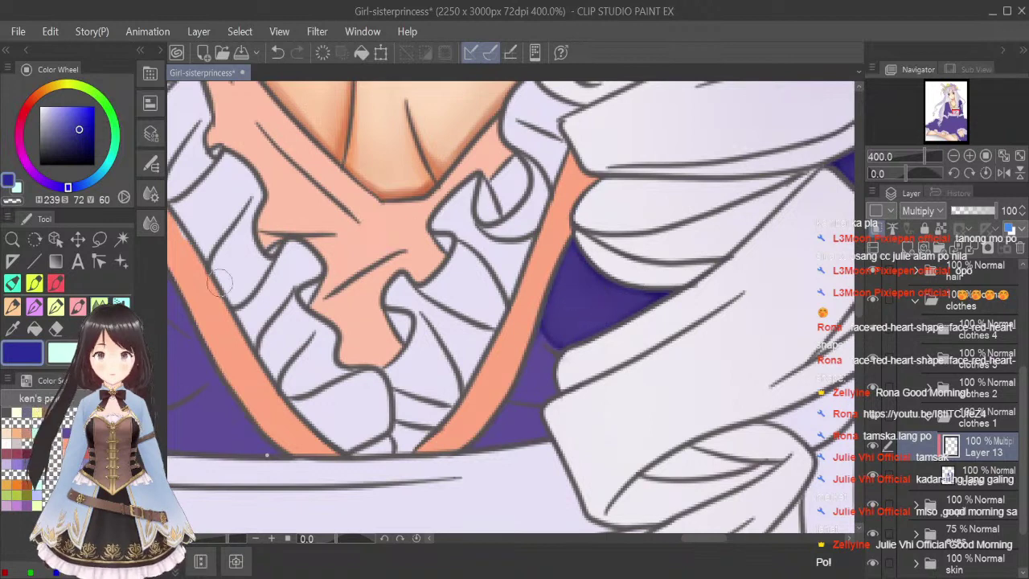
# Shade the narrow middle bodice patch below the short fold line with dark blue, using a reduced blending brush to soften it.
pyautogui.click(74, 309)
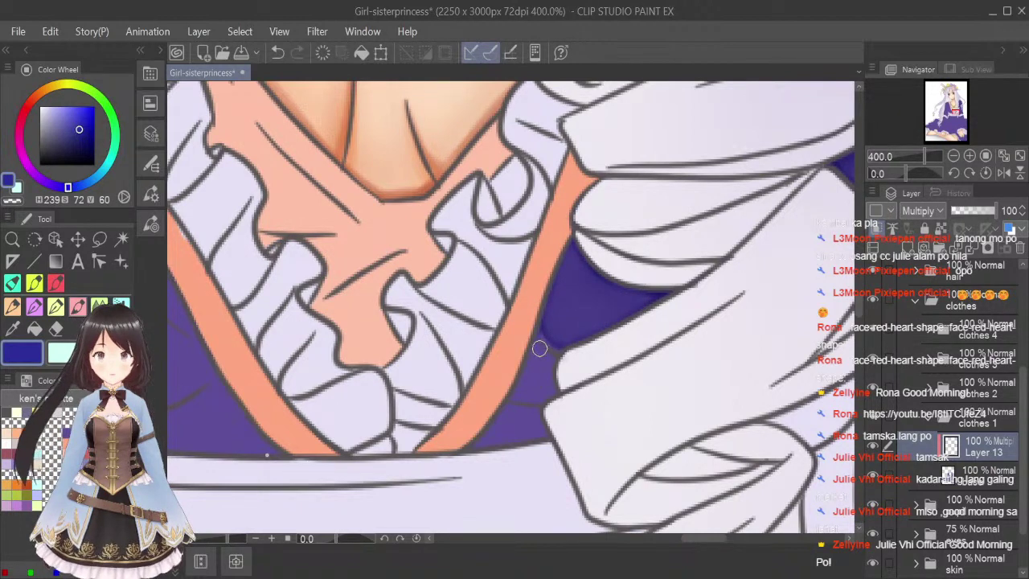
pyautogui.moveTo(538, 327)
pyautogui.mouseDown()
pyautogui.moveTo(534, 395)
pyautogui.moveTo(523, 391)
pyautogui.moveTo(558, 393)
pyautogui.moveTo(555, 362)
pyautogui.moveTo(526, 332)
pyautogui.moveTo(554, 364)
pyautogui.moveTo(535, 343)
pyautogui.moveTo(523, 381)
pyautogui.moveTo(559, 386)
pyautogui.moveTo(608, 347)
pyautogui.moveTo(544, 390)
pyautogui.moveTo(525, 382)
pyautogui.moveTo(550, 386)
pyautogui.moveTo(539, 344)
pyautogui.moveTo(548, 391)
pyautogui.moveTo(521, 394)
pyautogui.moveTo(536, 368)
pyautogui.mouseUp()
pyautogui.press('j')
pyautogui.press('[')
pyautogui.press('[')
pyautogui.press('[')
pyautogui.press('[')
pyautogui.press('[')
pyautogui.press('[')
pyautogui.press('[')
pyautogui.press('[')
# Touch up the middle bodice patch's shading beside the hair curl and blend it again with a small blending brush.
pyautogui.click(77, 306)
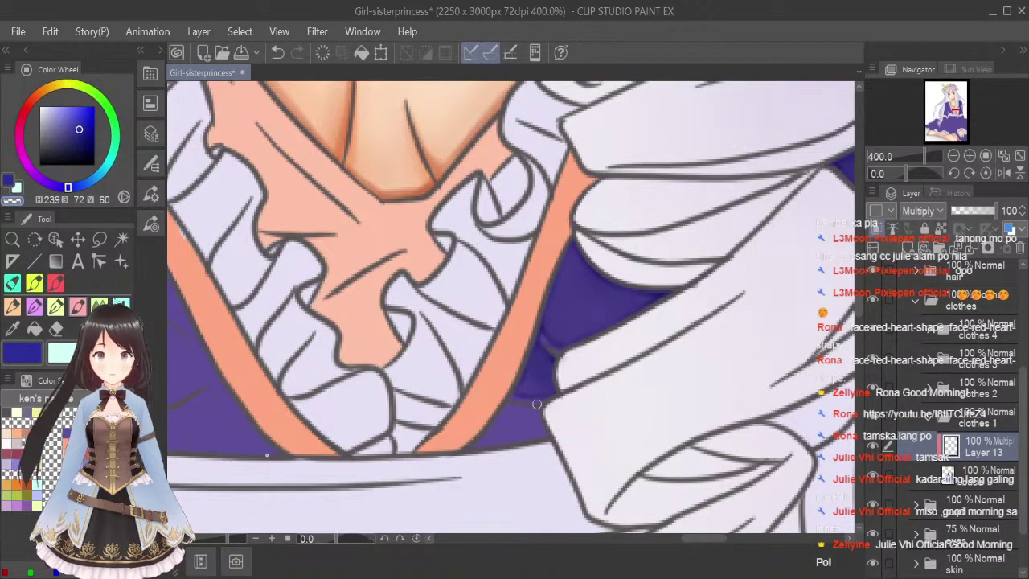
pyautogui.press('c')
pyautogui.click(99, 306)
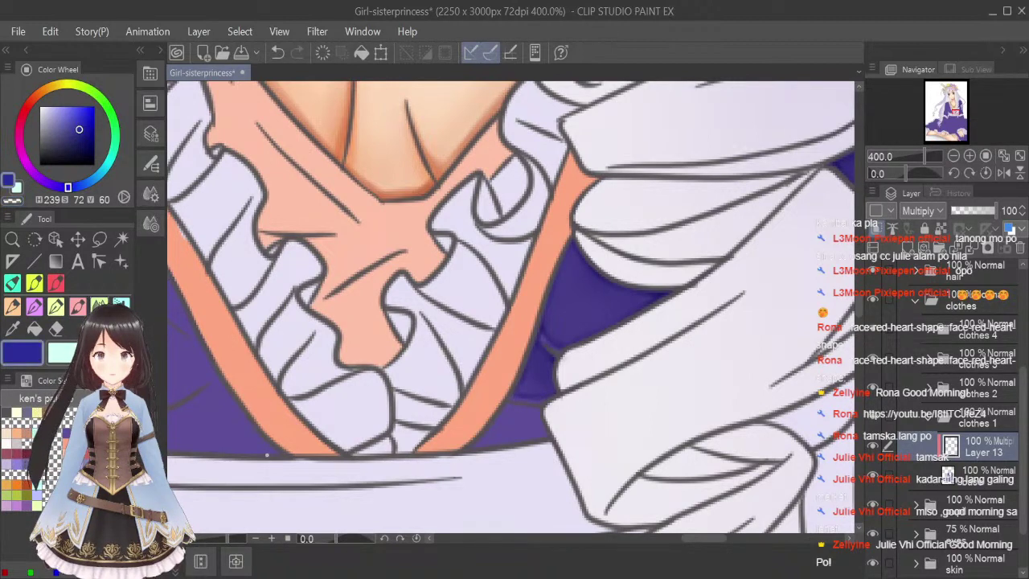
pyautogui.press('[')
pyautogui.press('[')
pyautogui.press('[')
pyautogui.press('[')
pyautogui.press('[')
pyautogui.press('[')
pyautogui.press('[')
pyautogui.press('[')
pyautogui.press('[')
pyautogui.press('[')
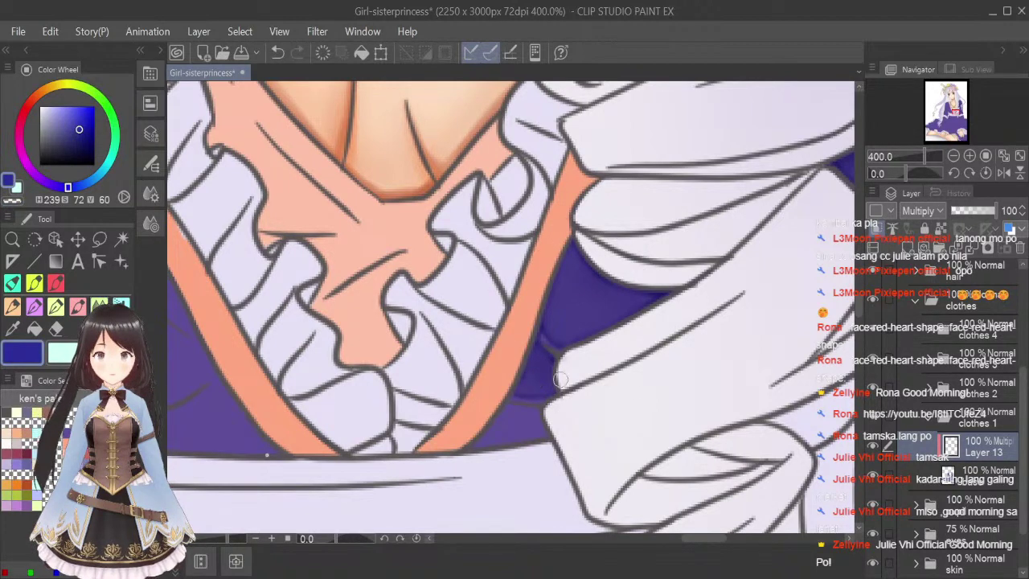
# Paint dark blue shading around the lowest bodice patch above the sash and blend it with a smaller blending brush.
pyautogui.click(77, 300)
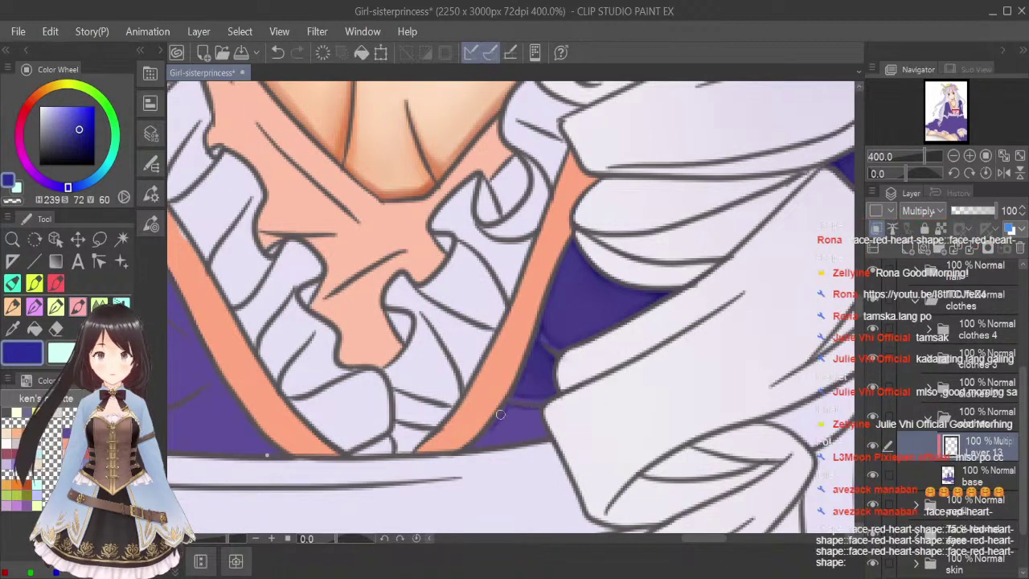
pyautogui.moveTo(503, 443)
pyautogui.mouseDown()
pyautogui.moveTo(547, 435)
pyautogui.moveTo(539, 410)
pyautogui.moveTo(513, 409)
pyautogui.moveTo(483, 443)
pyautogui.moveTo(544, 434)
pyautogui.moveTo(545, 391)
pyautogui.mouseUp()
pyautogui.click(99, 305)
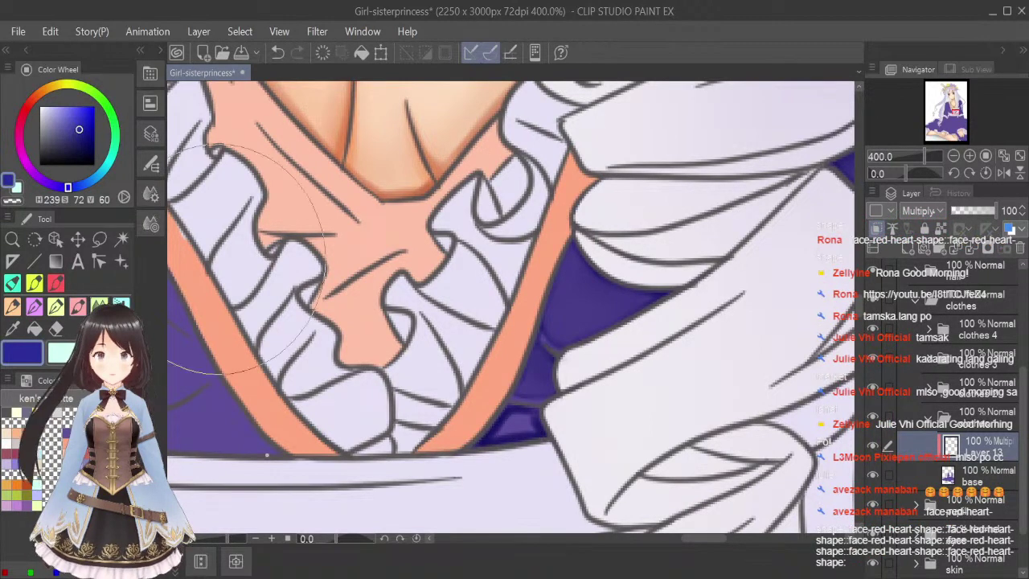
pyautogui.press('[')
pyautogui.press('[')
pyautogui.press('[')
pyautogui.press('[')
pyautogui.press('[')
pyautogui.press('[')
pyautogui.press('[')
pyautogui.press('[')
pyautogui.press('[')
pyautogui.press('[')
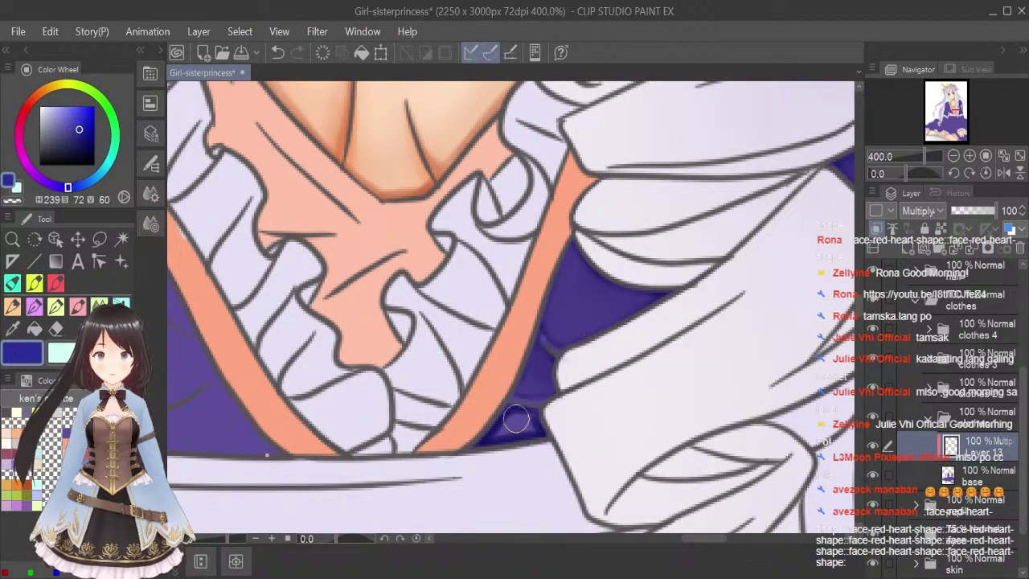
pyautogui.moveTo(517, 422); pyautogui.dragTo(528, 435)
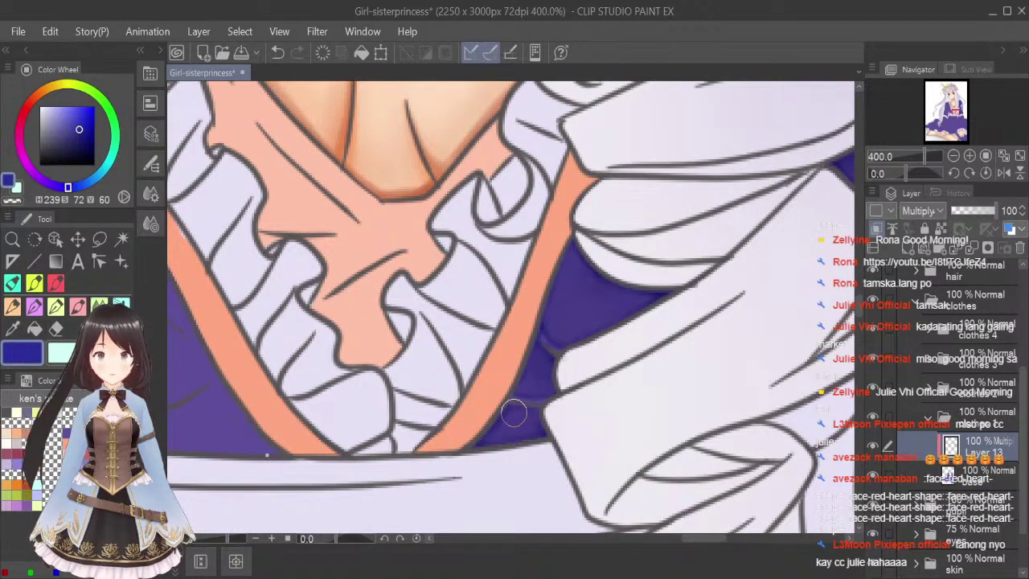
# Show the whole illustration and save the shaded bodice patches.
pyautogui.click(1018, 156)
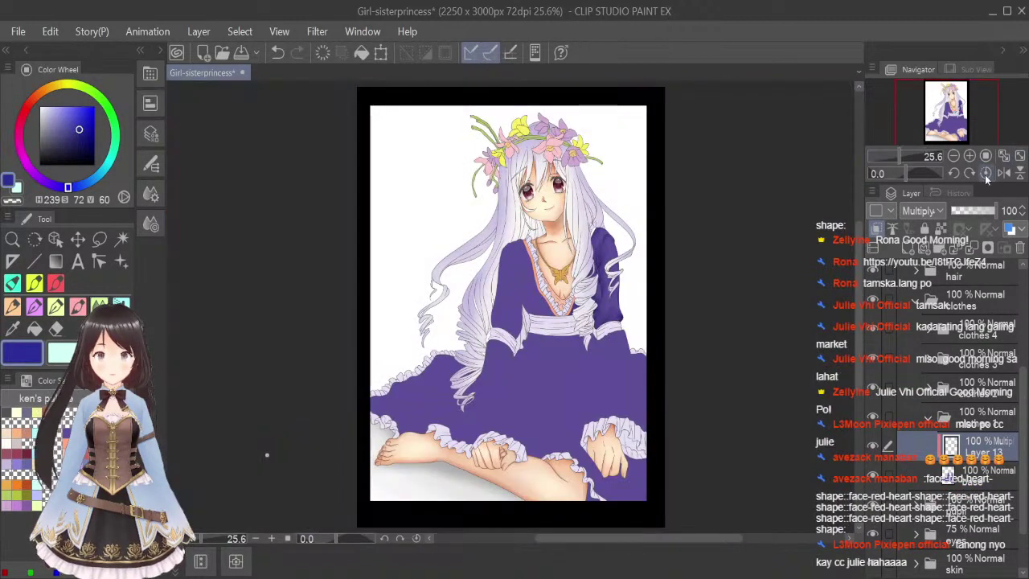
pyautogui.hotkey('ctrl', 's')
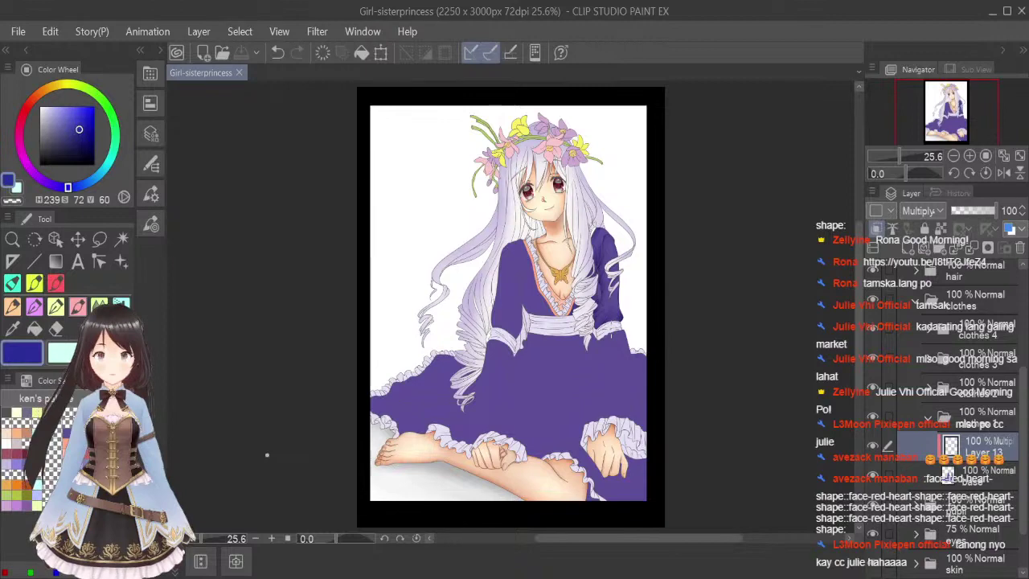
# Paint dark blue shading on the skirt below the cuff's lower tip, along the outline and its short inner fold.
pyautogui.scroll(6, 617, 364)
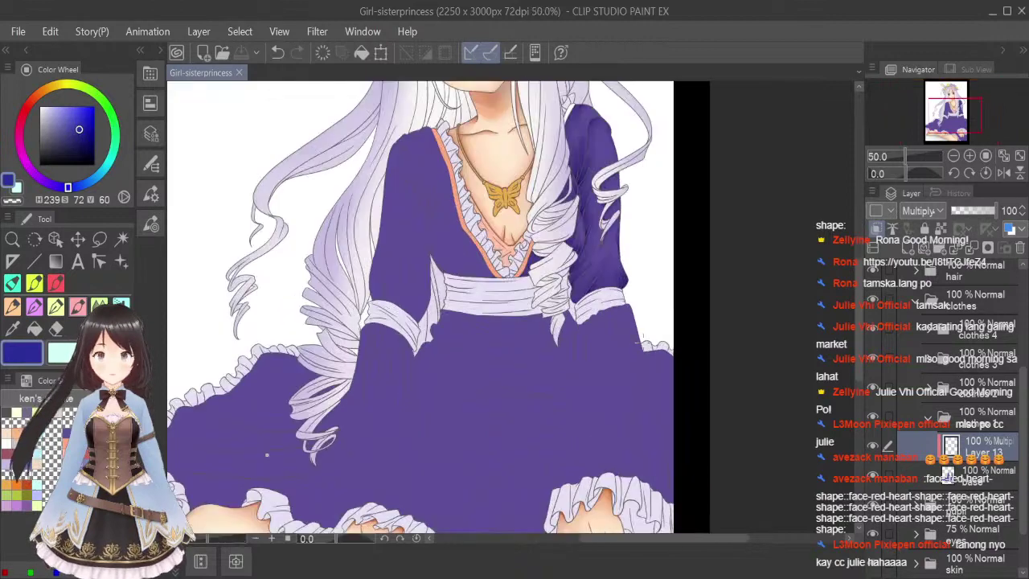
pyautogui.scroll(2, 449, 306)
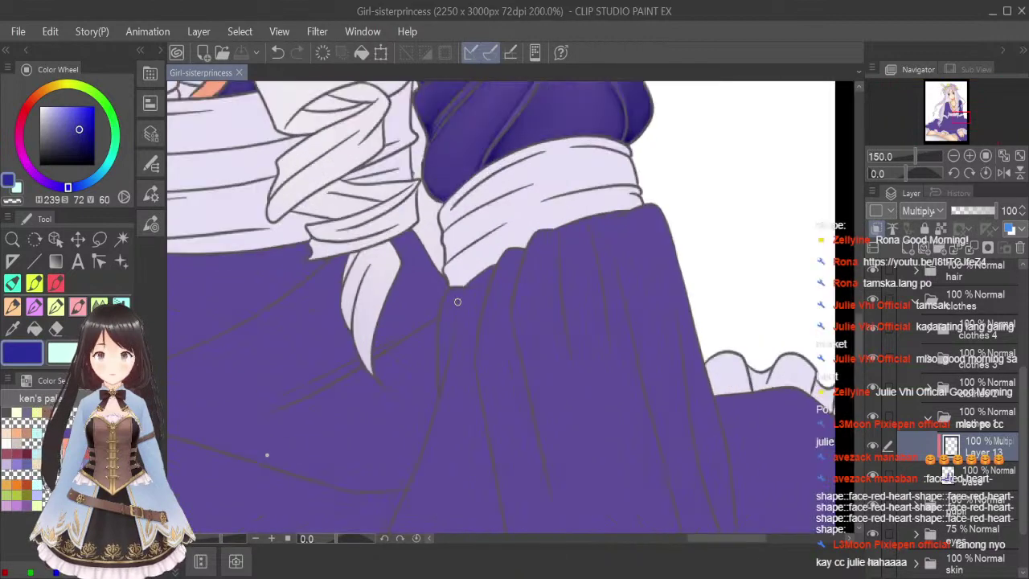
pyautogui.scroll(2, 458, 295)
pyautogui.click(475, 291)
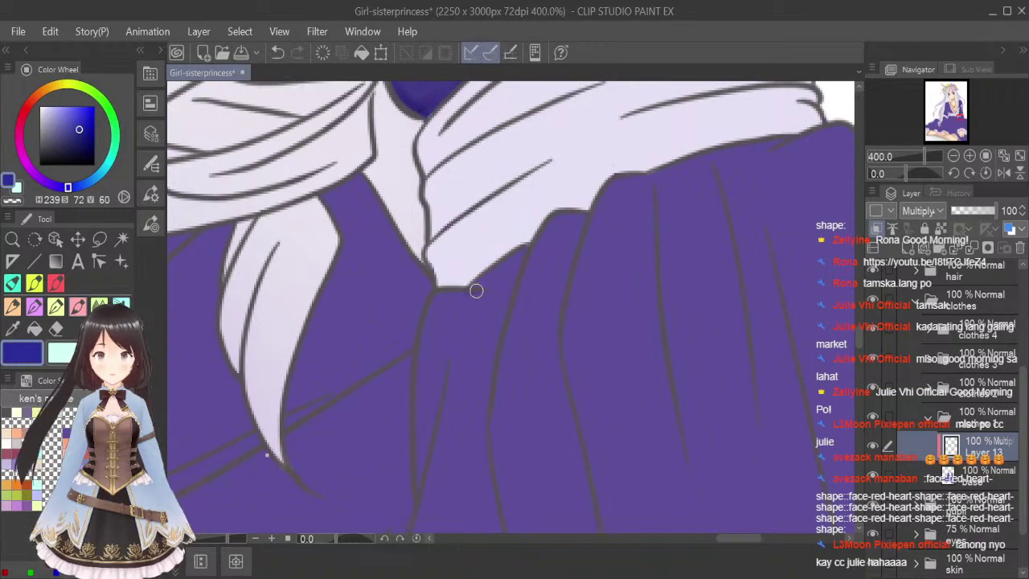
pyautogui.moveTo(440, 294)
pyautogui.mouseDown()
pyautogui.moveTo(448, 305)
pyautogui.moveTo(420, 370)
pyautogui.moveTo(415, 459)
pyautogui.mouseUp()
pyautogui.moveTo(430, 323); pyautogui.dragTo(418, 458)
pyautogui.moveTo(422, 396)
pyautogui.mouseDown()
pyautogui.moveTo(416, 497)
pyautogui.moveTo(432, 403)
pyautogui.moveTo(424, 463)
pyautogui.mouseUp()
pyautogui.moveTo(442, 381); pyautogui.dragTo(427, 430)
pyautogui.moveTo(446, 351)
pyautogui.mouseDown()
pyautogui.moveTo(415, 476)
pyautogui.moveTo(427, 371)
pyautogui.moveTo(426, 404)
pyautogui.mouseUp()
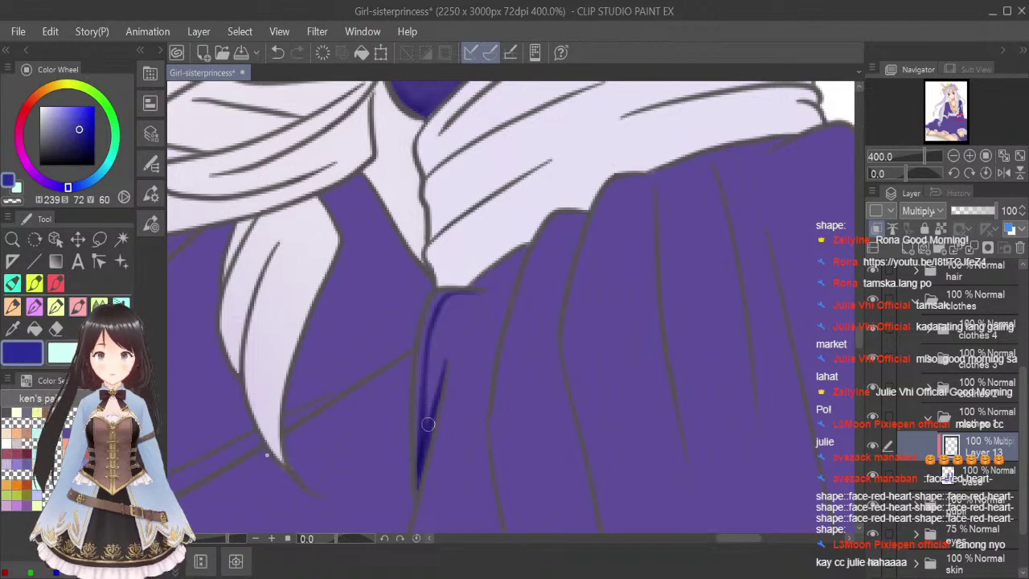
pyautogui.moveTo(441, 312)
pyautogui.mouseDown()
pyautogui.moveTo(474, 291)
pyautogui.moveTo(453, 294)
pyautogui.moveTo(429, 334)
pyautogui.mouseUp()
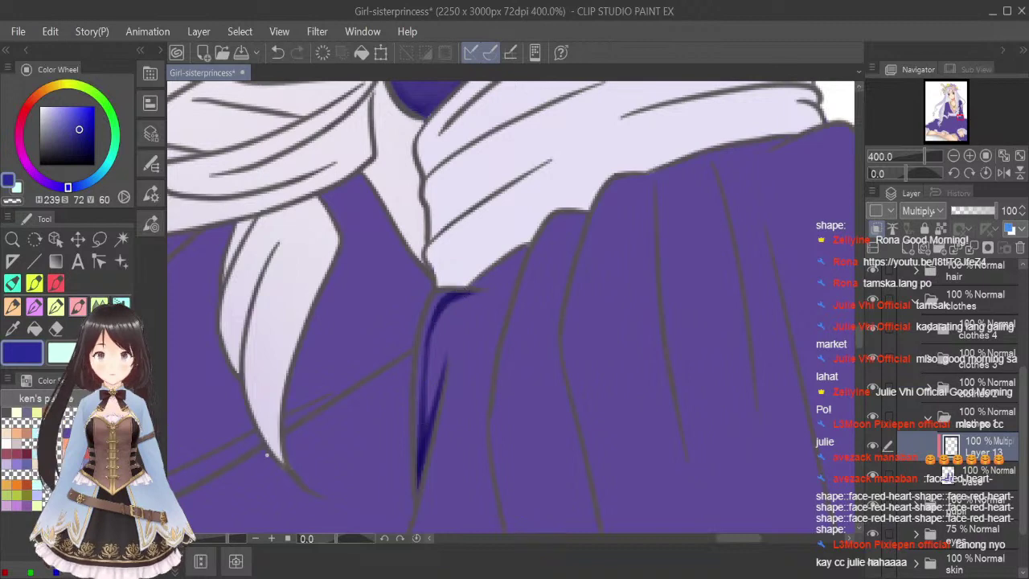
# Blend the skirt shading below the cuff's lower tip with a smaller blending brush.
pyautogui.press('j')
pyautogui.press('[')
pyautogui.press('[')
pyautogui.press('[')
pyautogui.press('[')
pyautogui.press('[')
pyautogui.press('[')
pyautogui.press('[')
pyautogui.press('[')
pyautogui.press('[')
pyautogui.press('[')
pyautogui.press('[')
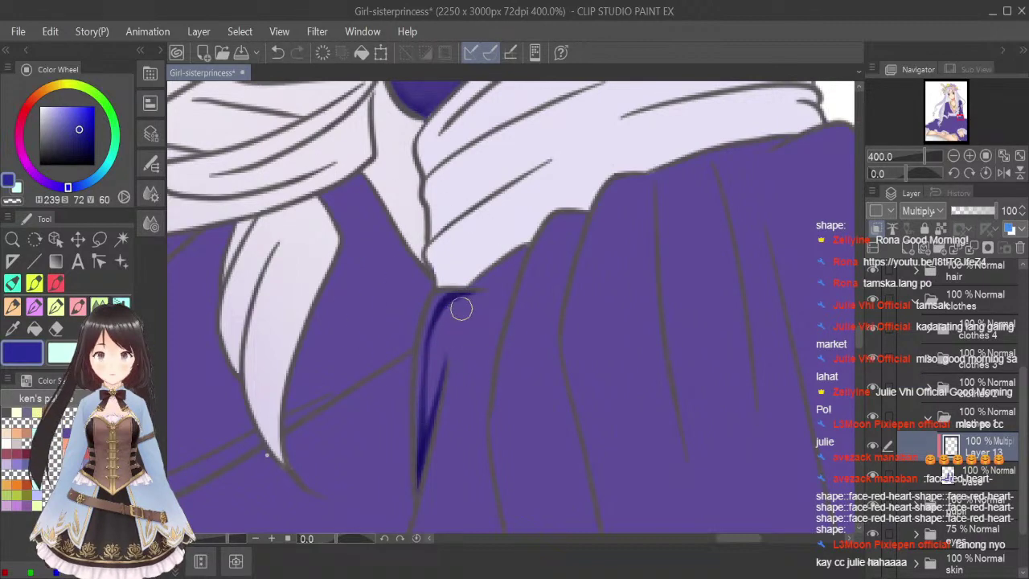
pyautogui.moveTo(461, 308)
pyautogui.mouseDown()
pyautogui.moveTo(433, 334)
pyautogui.moveTo(454, 301)
pyautogui.moveTo(427, 387)
pyautogui.moveTo(443, 298)
pyautogui.moveTo(419, 452)
pyautogui.moveTo(458, 300)
pyautogui.moveTo(459, 318)
pyautogui.moveTo(434, 389)
pyautogui.moveTo(455, 301)
pyautogui.moveTo(423, 459)
pyautogui.moveTo(458, 295)
pyautogui.moveTo(450, 310)
pyautogui.moveTo(465, 295)
pyautogui.moveTo(431, 397)
pyautogui.mouseUp()
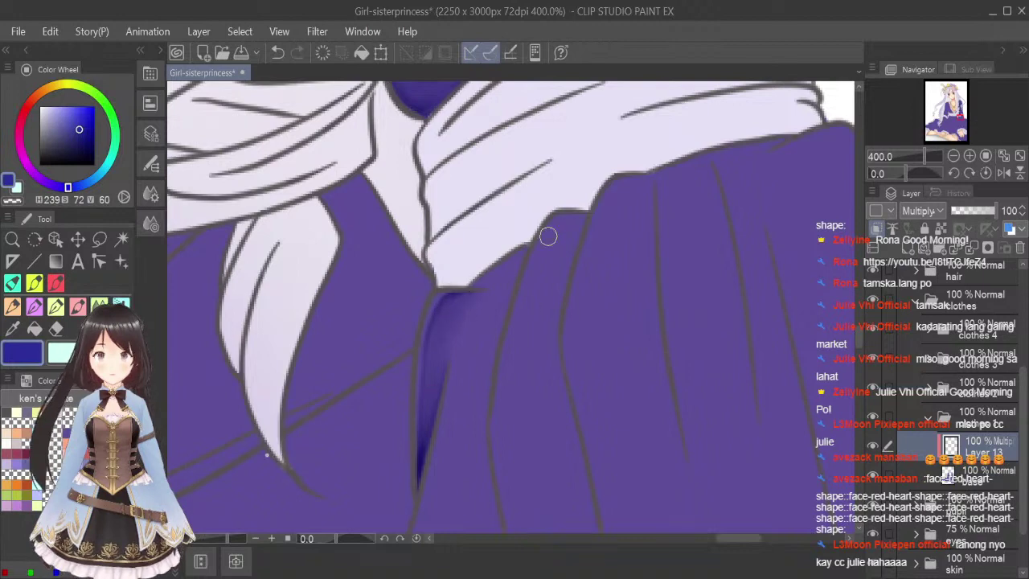
# Paint dark blue shading under the cuff's slanted edge up to the first long skirt fold and blend it downward.
pyautogui.click(78, 306)
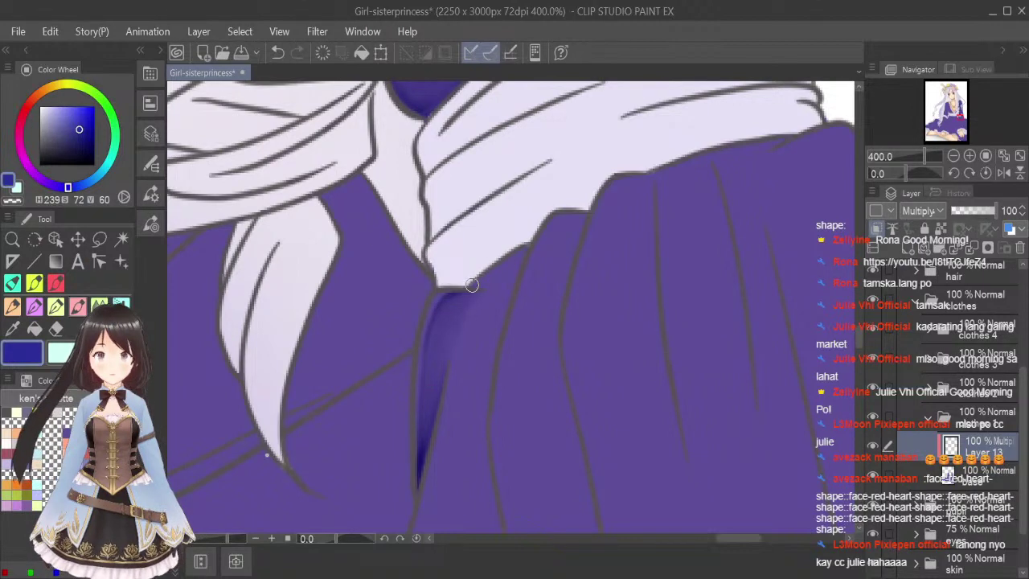
pyautogui.moveTo(472, 284)
pyautogui.mouseDown()
pyautogui.moveTo(526, 248)
pyautogui.moveTo(480, 282)
pyautogui.moveTo(524, 252)
pyautogui.moveTo(513, 288)
pyautogui.mouseUp()
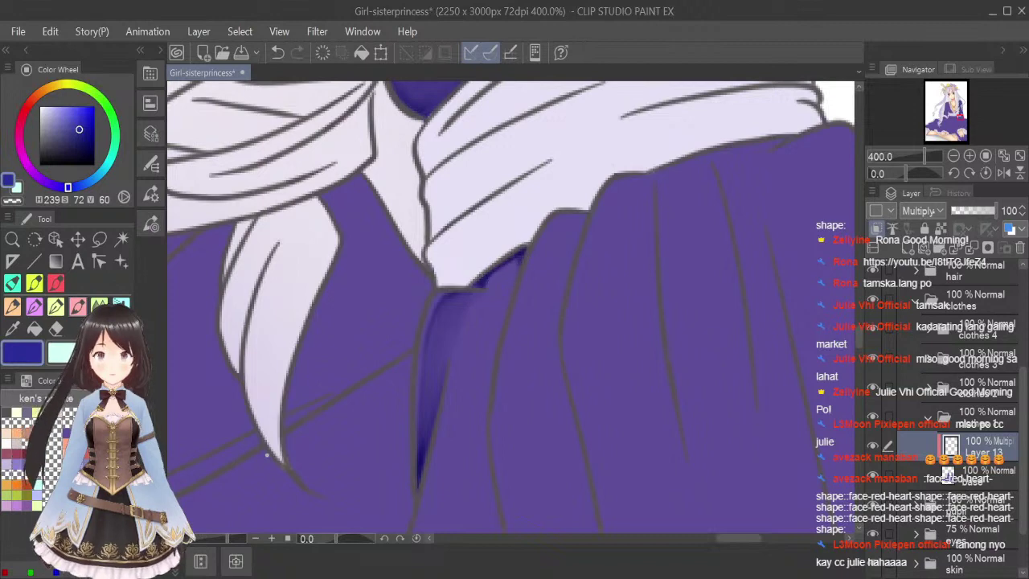
pyautogui.click(99, 304)
pyautogui.press('[')
pyautogui.press('[')
pyautogui.press('[')
pyautogui.press('[')
pyautogui.press('[')
pyautogui.press('[')
pyautogui.press('[')
pyautogui.press('[')
pyautogui.press('[')
pyautogui.press('[')
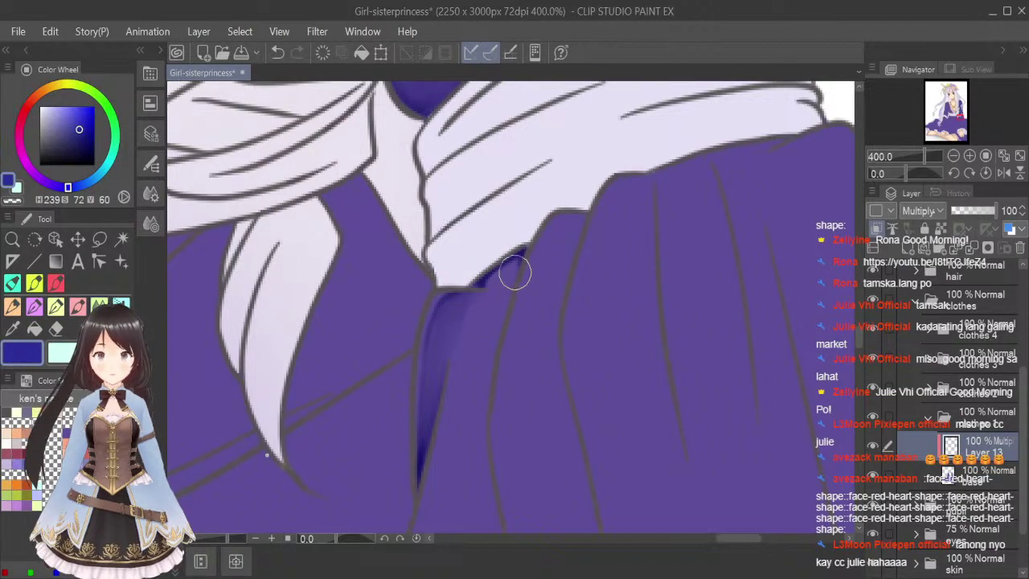
pyautogui.press('[')
pyautogui.press('[')
pyautogui.moveTo(507, 278)
pyautogui.mouseDown()
pyautogui.moveTo(482, 289)
pyautogui.moveTo(518, 258)
pyautogui.moveTo(504, 293)
pyautogui.moveTo(498, 270)
pyautogui.moveTo(484, 289)
pyautogui.moveTo(513, 275)
pyautogui.mouseUp()
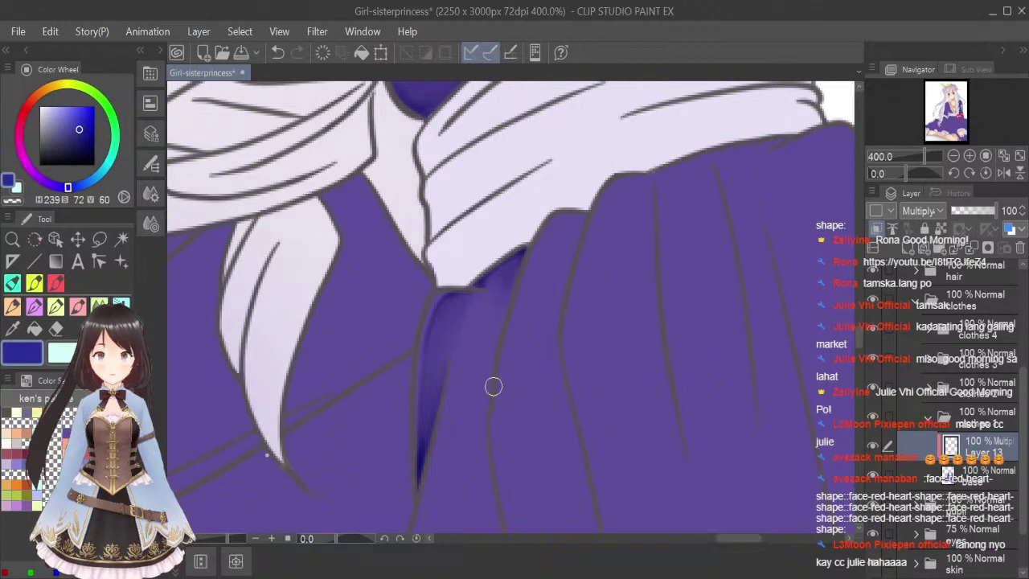
# Paint a tapering dark blue shadow along the inner side of the first long skirt fold, down to its lower end.
pyautogui.scroll(-5, 552, 234)
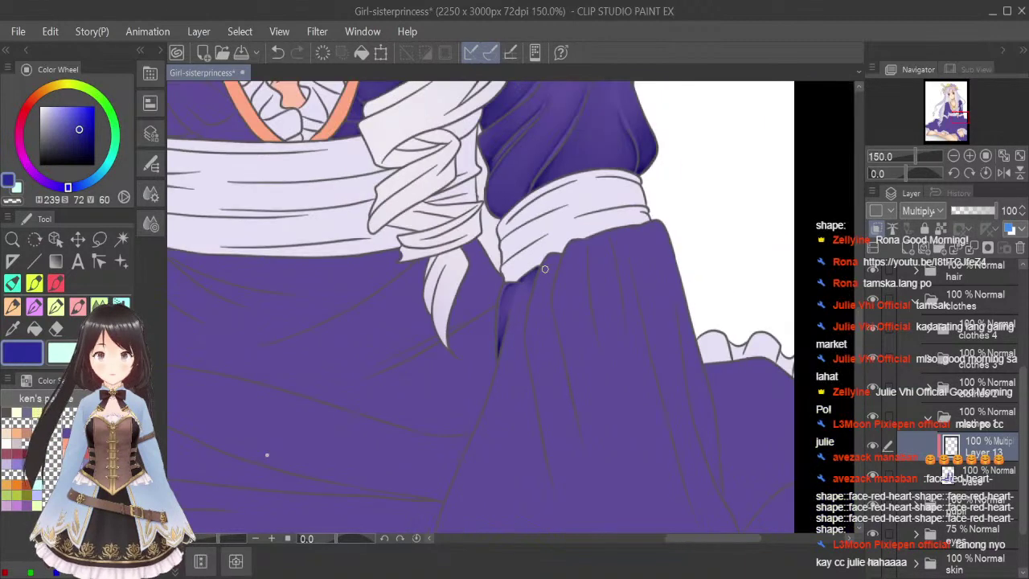
pyautogui.moveTo(859, 326); pyautogui.dragTo(861, 339)
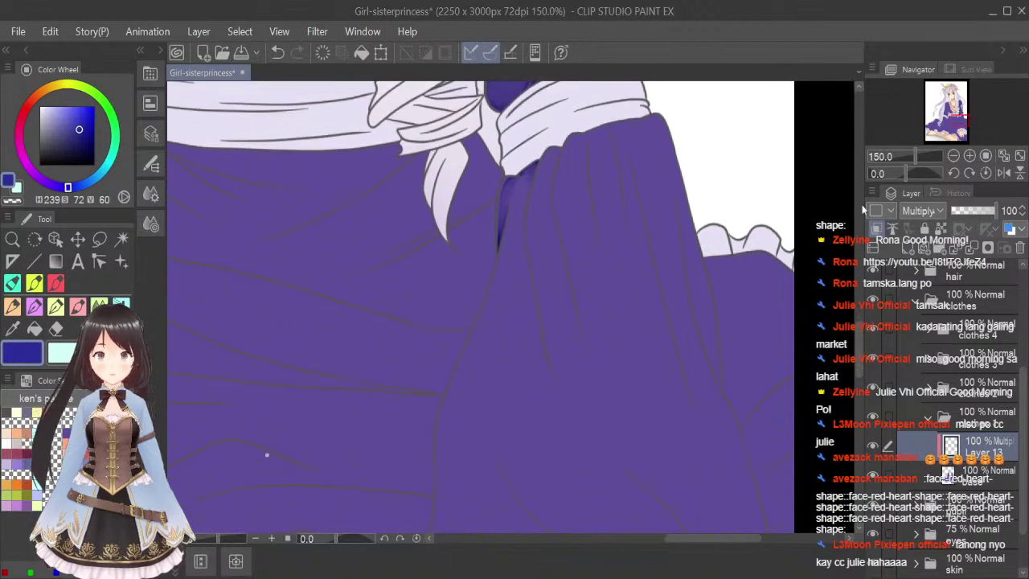
pyautogui.scroll(1, 547, 173)
pyautogui.scroll(4, 546, 170)
pyautogui.scroll(-2, 546, 169)
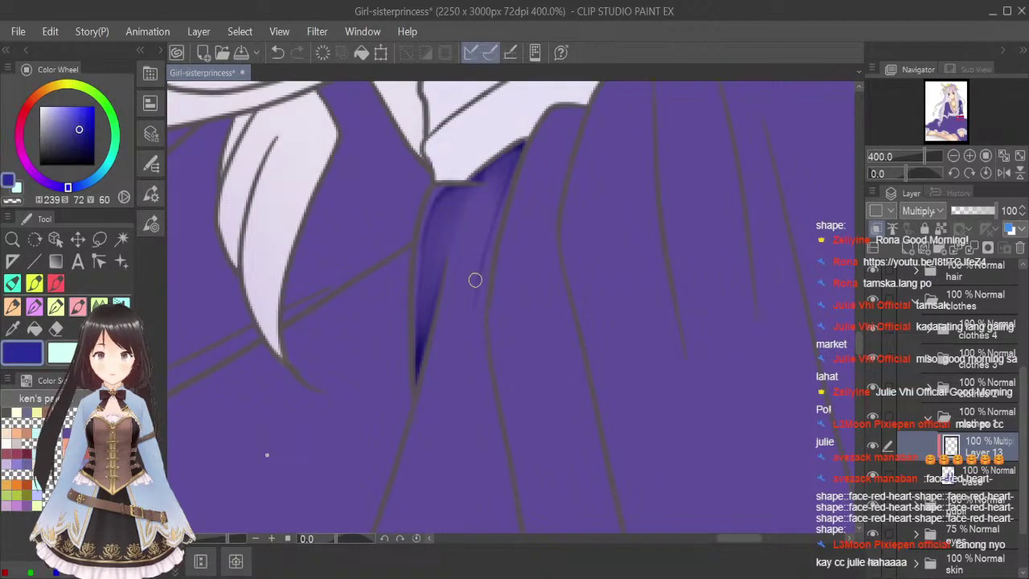
pyautogui.moveTo(475, 279); pyautogui.dragTo(476, 343)
pyautogui.scroll(-2, 497, 374)
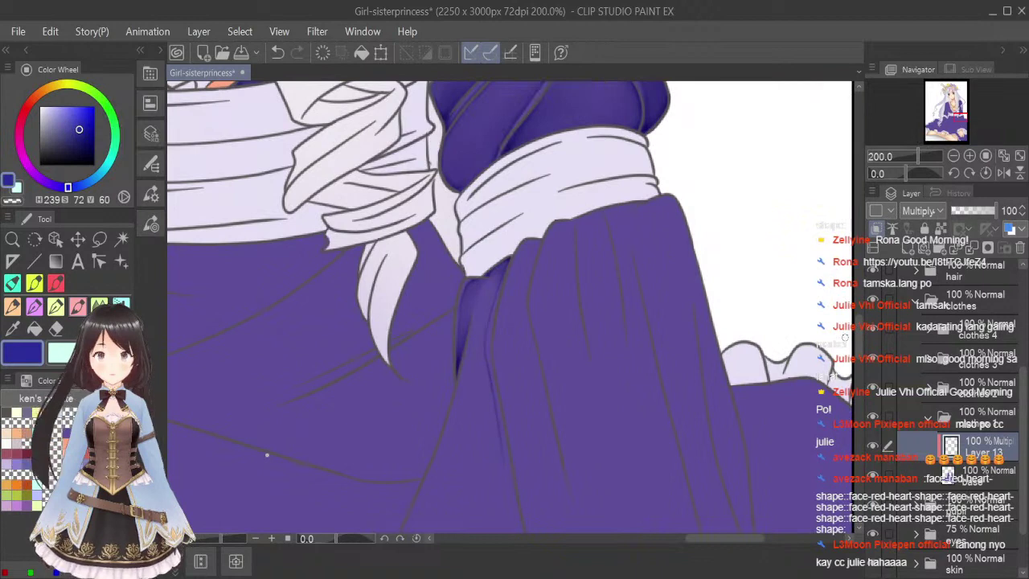
pyautogui.scroll(-4, 570, 274)
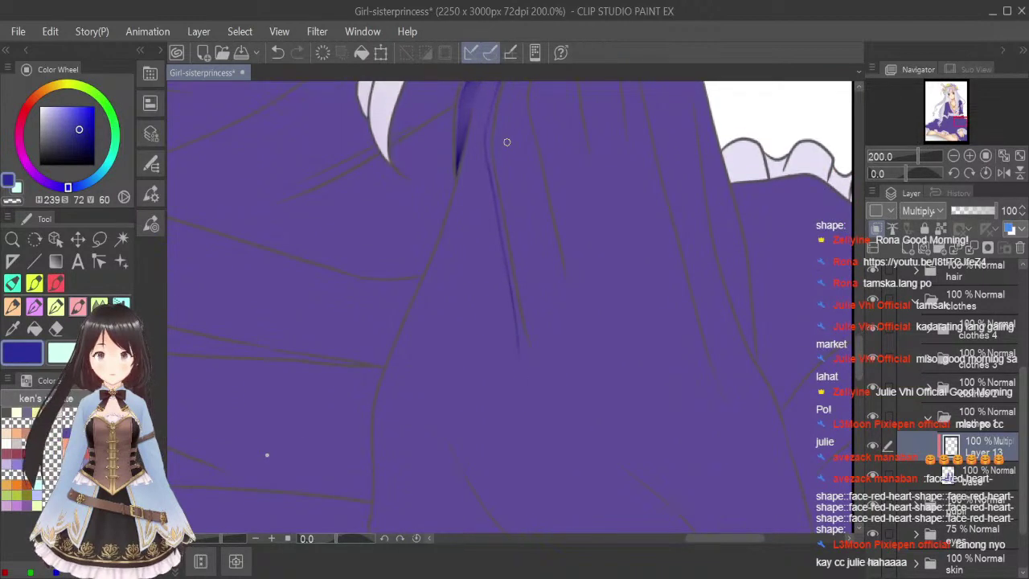
pyautogui.moveTo(495, 216); pyautogui.dragTo(509, 326)
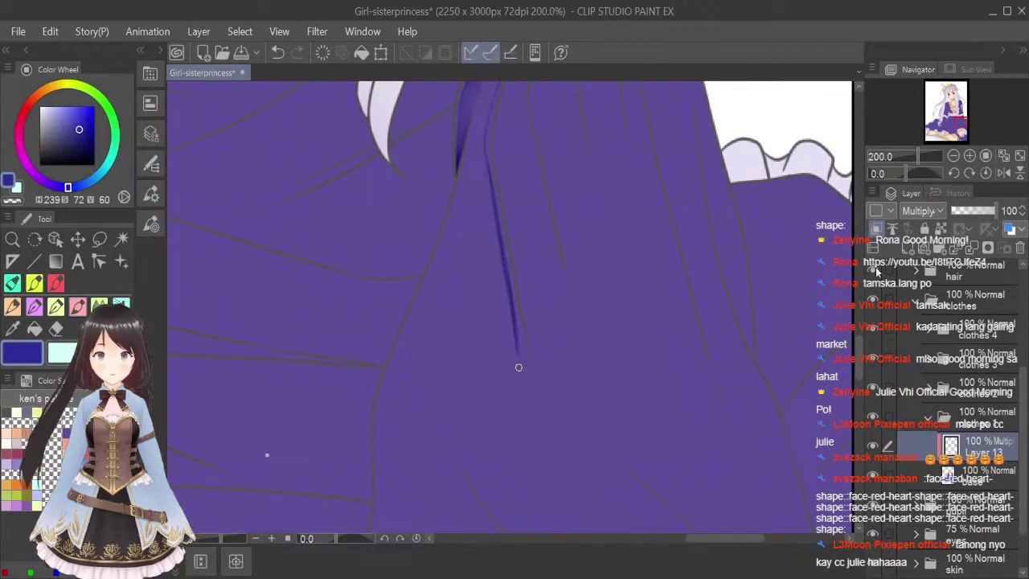
# Thicken the long fold's upper shadow from the cuff edge and paint a second dark blue streak alongside it.
pyautogui.moveTo(859, 356); pyautogui.dragTo(859, 339)
pyautogui.scroll(2, 504, 233)
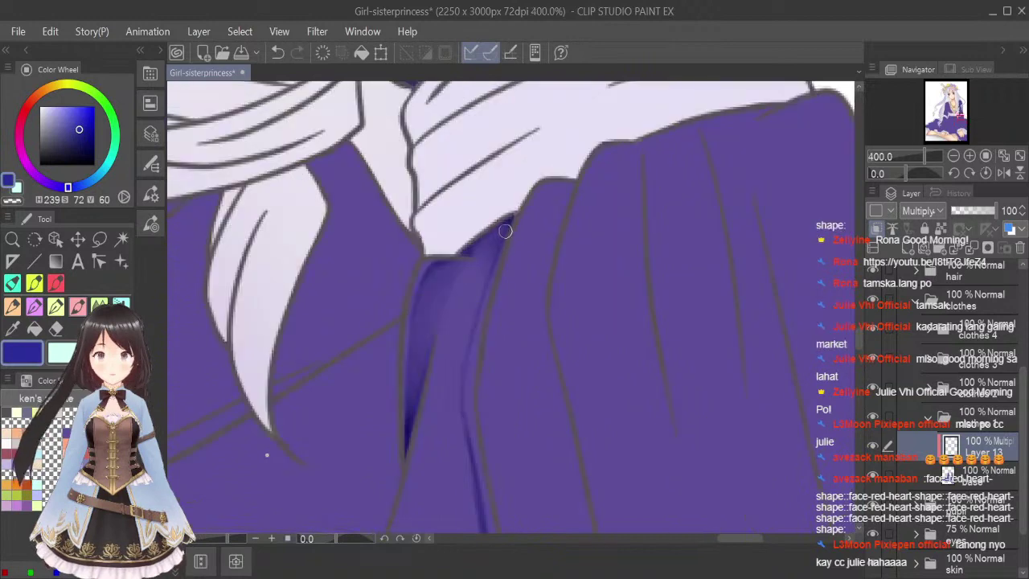
pyautogui.moveTo(497, 242)
pyautogui.mouseDown()
pyautogui.moveTo(458, 404)
pyautogui.moveTo(459, 320)
pyautogui.mouseUp()
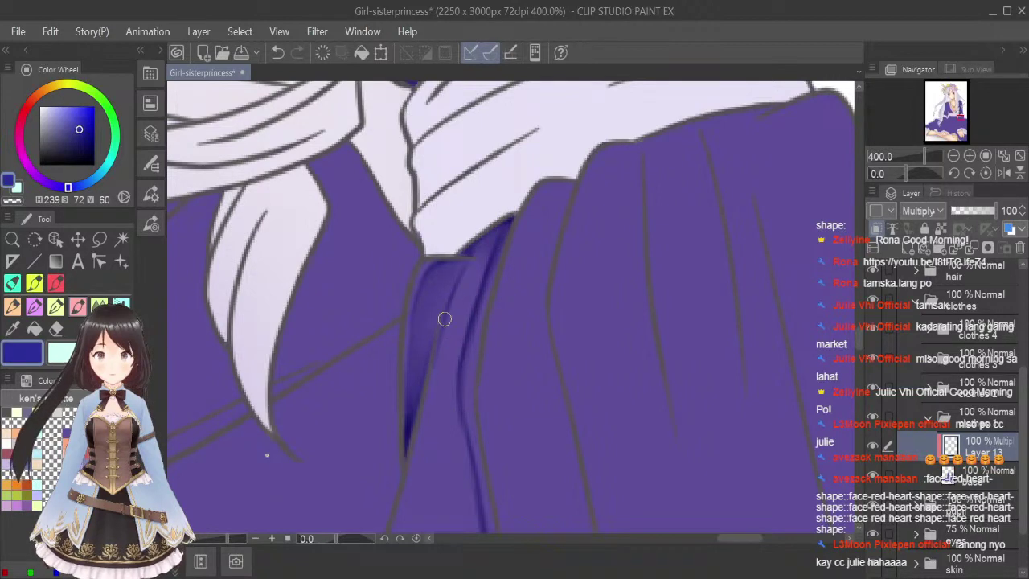
pyautogui.moveTo(471, 270); pyautogui.dragTo(448, 321)
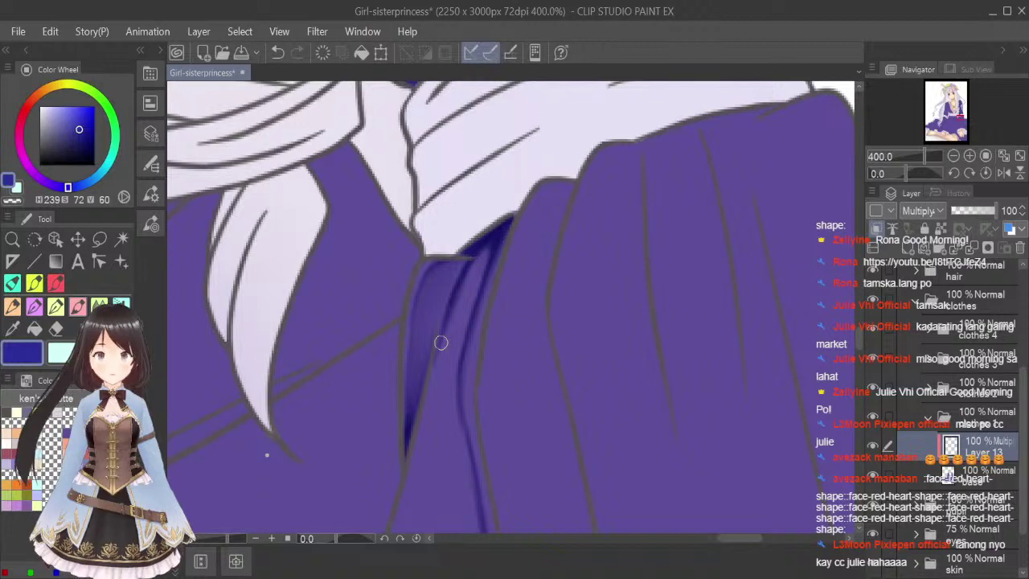
# Paint a thin dark blue shadow along the skirt's long front edge line, from below the cuff down to the white ruffle.
pyautogui.scroll(-2, 450, 321)
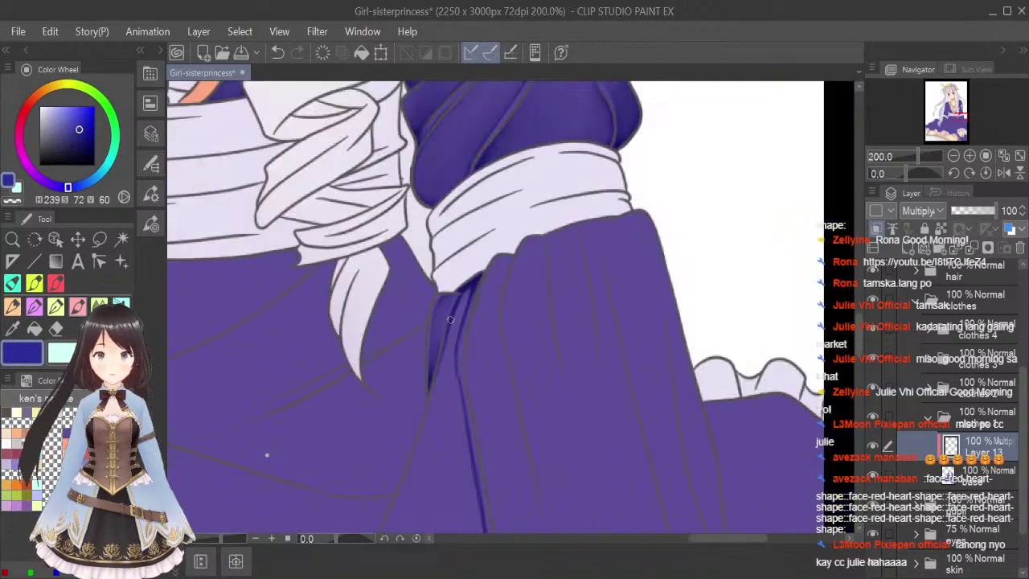
pyautogui.scroll(-3, 860, 345)
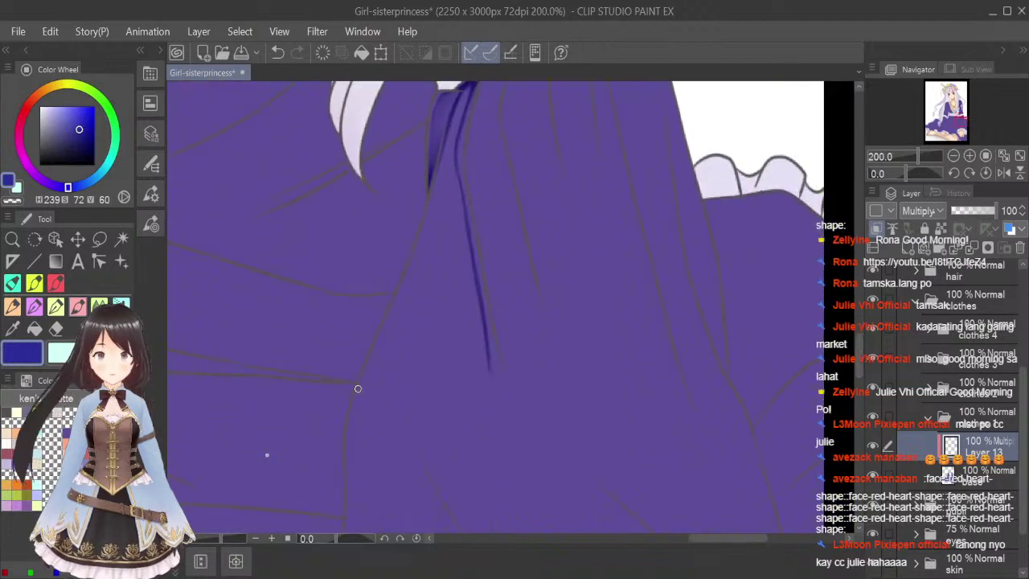
pyautogui.moveTo(369, 361)
pyautogui.mouseDown()
pyautogui.moveTo(393, 298)
pyautogui.moveTo(361, 377)
pyautogui.moveTo(380, 333)
pyautogui.mouseUp()
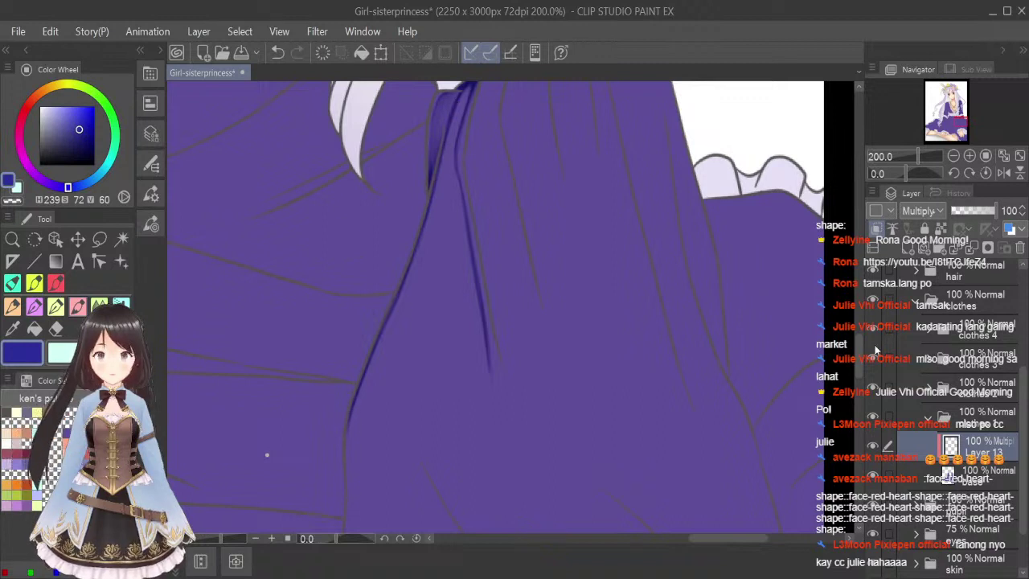
pyautogui.scroll(-5, 838, 306)
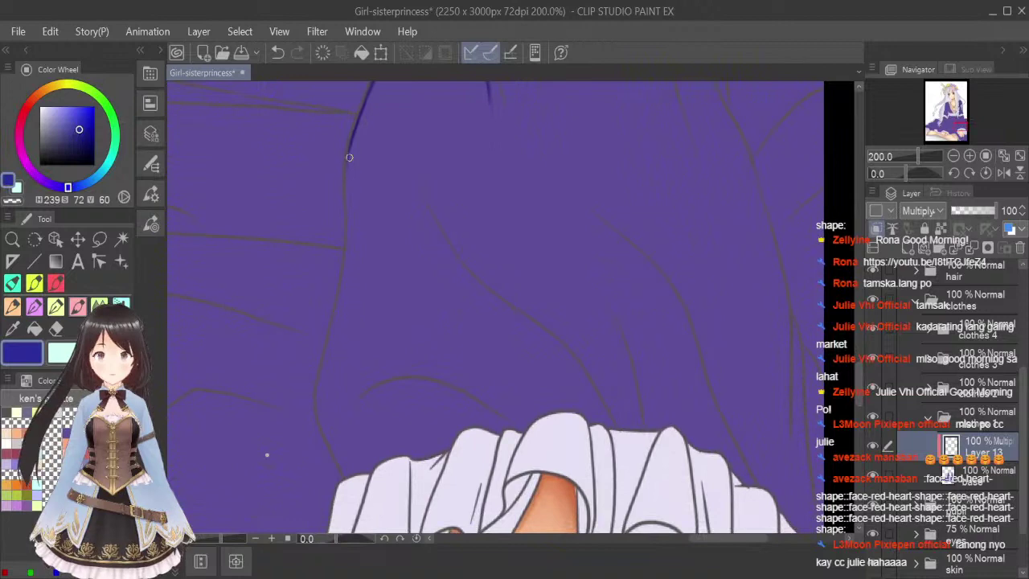
pyautogui.moveTo(348, 155); pyautogui.dragTo(347, 213)
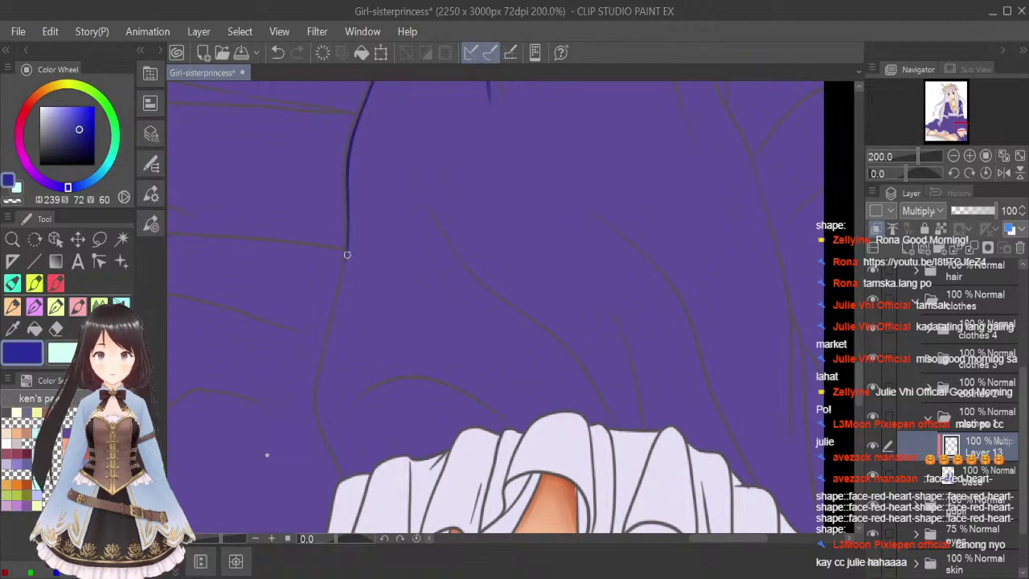
pyautogui.moveTo(347, 255)
pyautogui.mouseDown()
pyautogui.moveTo(333, 322)
pyautogui.moveTo(345, 240)
pyautogui.moveTo(315, 412)
pyautogui.moveTo(322, 373)
pyautogui.moveTo(319, 413)
pyautogui.moveTo(335, 456)
pyautogui.mouseUp()
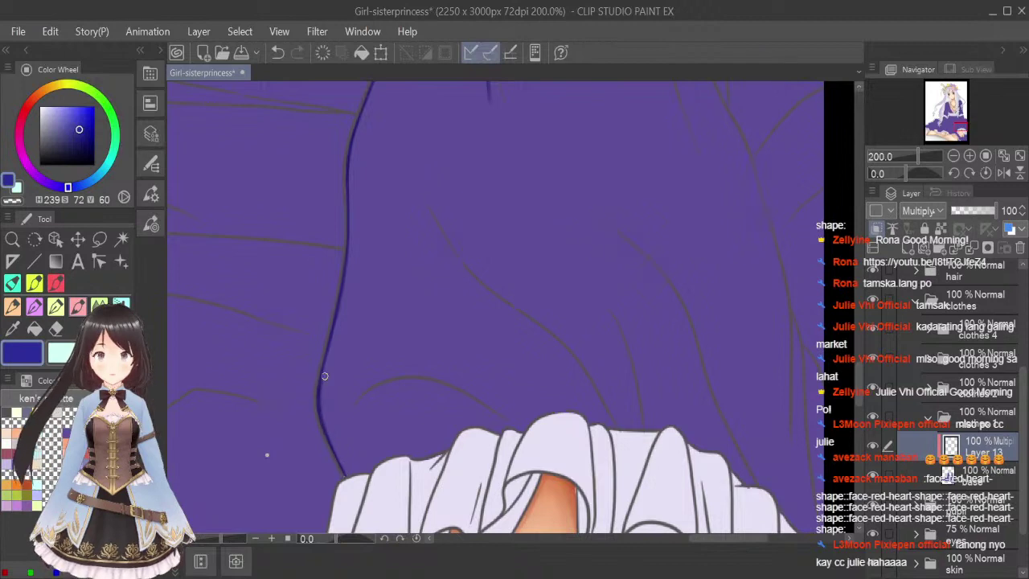
# Blend the dark streaks beneath the cuff's slanted edge downward into the widening skirt panel with a smaller blending brush.
pyautogui.scroll(-5, 393, 209)
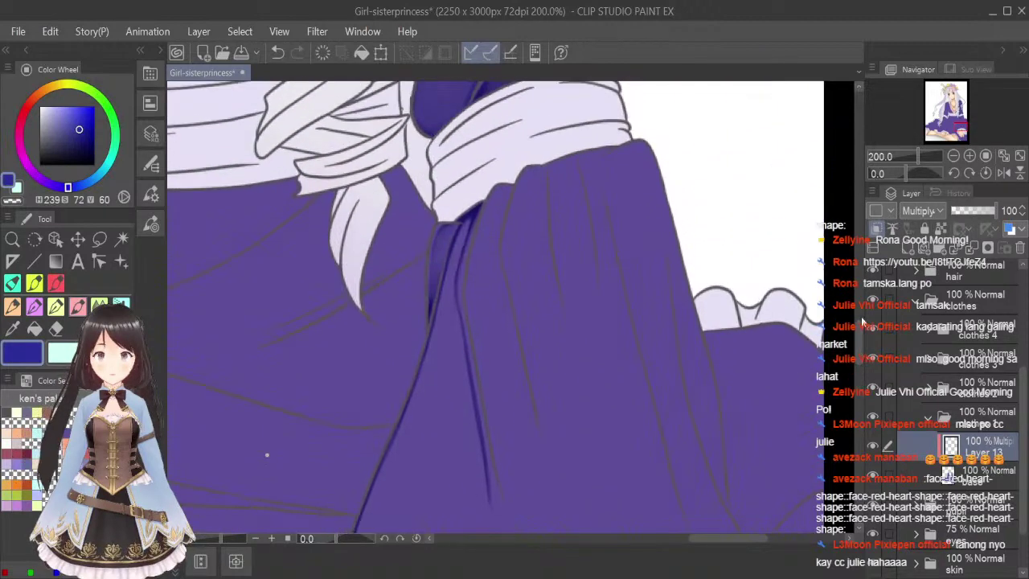
pyautogui.scroll(2, 482, 253)
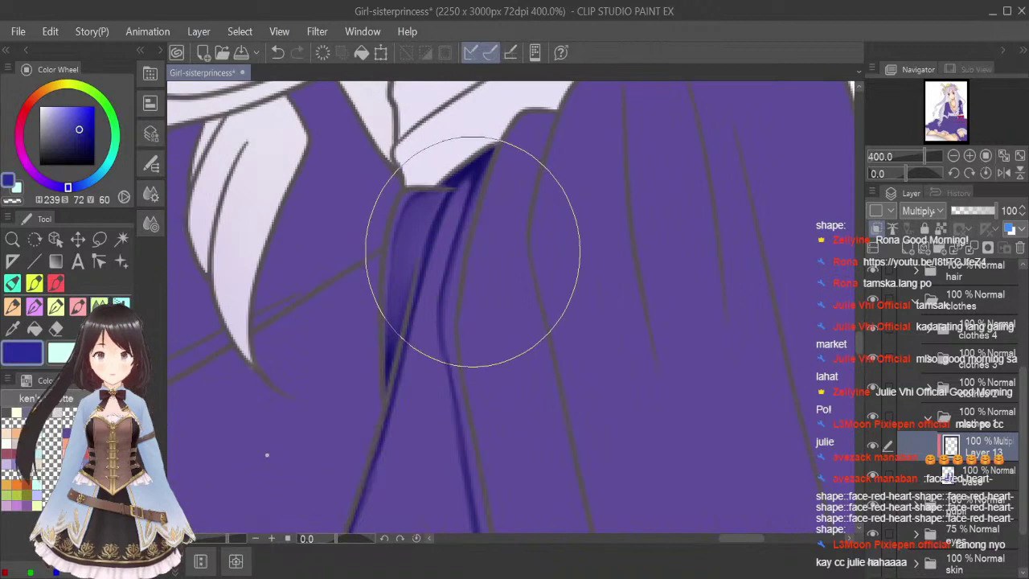
pyautogui.press('[')
pyautogui.press('[')
pyautogui.press('[')
pyautogui.press('[')
pyautogui.press('[')
pyautogui.press('[')
pyautogui.press('[')
pyautogui.press('[')
pyautogui.press('[')
pyautogui.press('[')
pyautogui.press('[')
pyautogui.press('[')
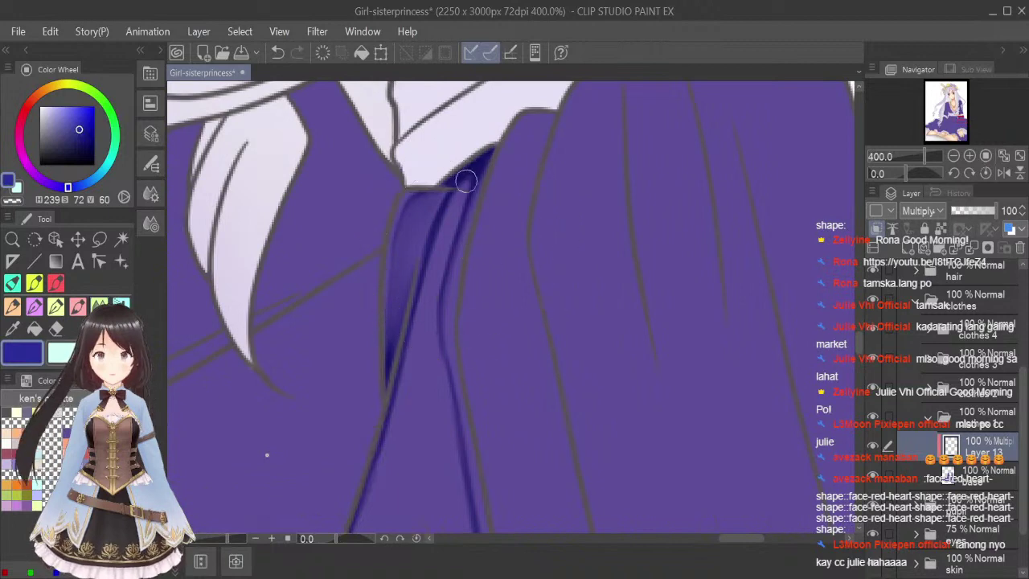
pyautogui.moveTo(467, 172)
pyautogui.mouseDown()
pyautogui.moveTo(426, 264)
pyautogui.moveTo(470, 170)
pyautogui.moveTo(419, 301)
pyautogui.moveTo(471, 173)
pyautogui.moveTo(428, 324)
pyautogui.moveTo(471, 172)
pyautogui.moveTo(427, 330)
pyautogui.mouseUp()
pyautogui.moveTo(458, 209)
pyautogui.mouseDown()
pyautogui.moveTo(432, 261)
pyautogui.moveTo(397, 430)
pyautogui.mouseUp()
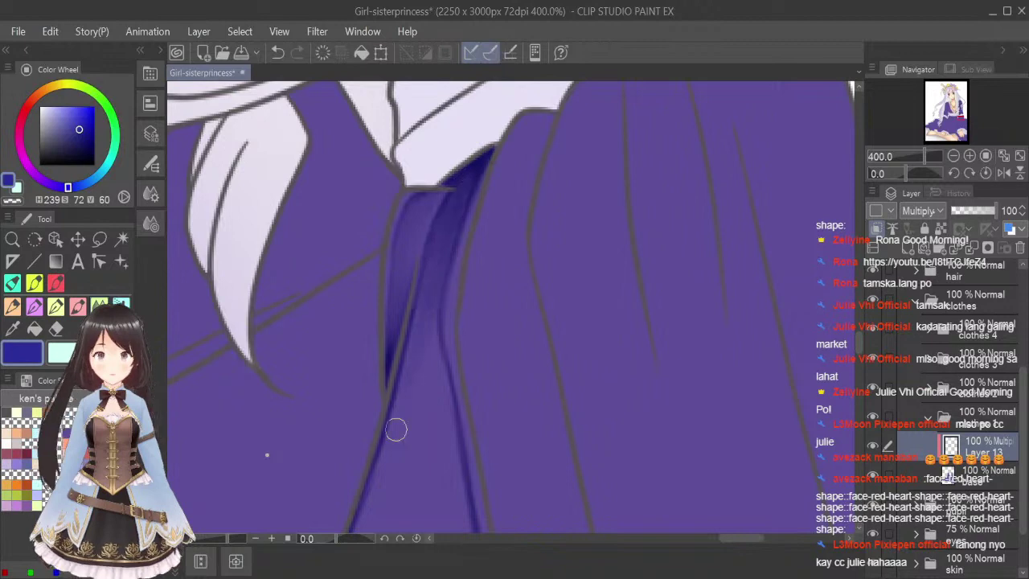
pyautogui.moveTo(444, 230); pyautogui.dragTo(401, 407)
pyautogui.moveTo(432, 272); pyautogui.dragTo(440, 376)
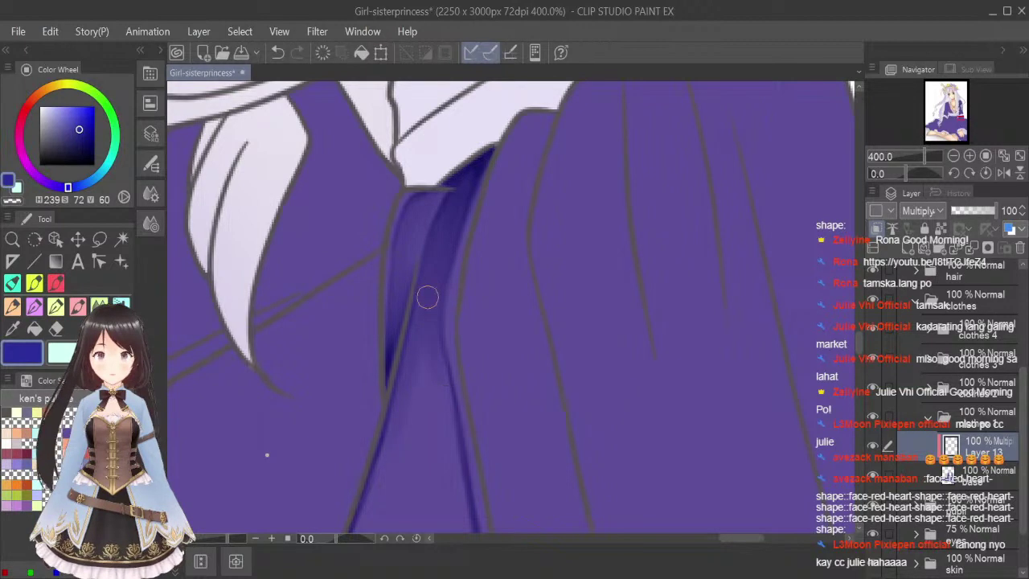
pyautogui.moveTo(427, 298); pyautogui.dragTo(450, 482)
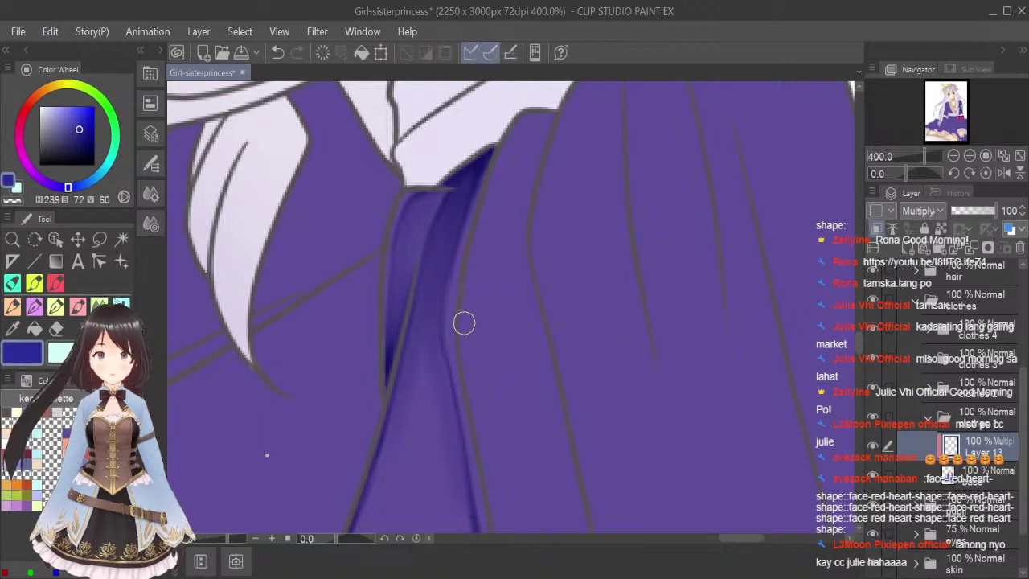
# Blend the shading down the skirt panel and soften the thin shadow along its long edge as far as the ruffle.
pyautogui.scroll(-2, 462, 324)
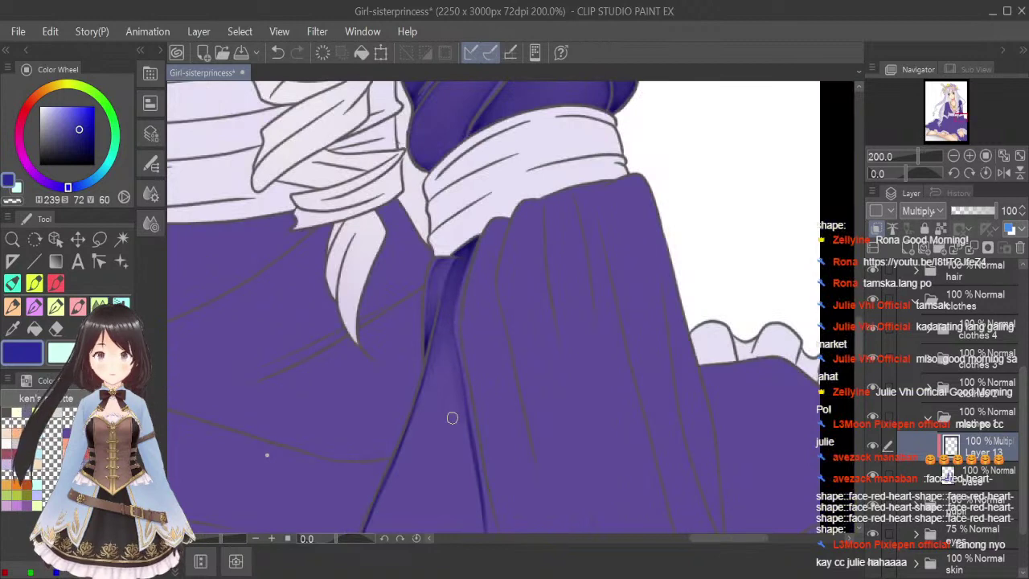
pyautogui.moveTo(859, 339); pyautogui.dragTo(860, 350)
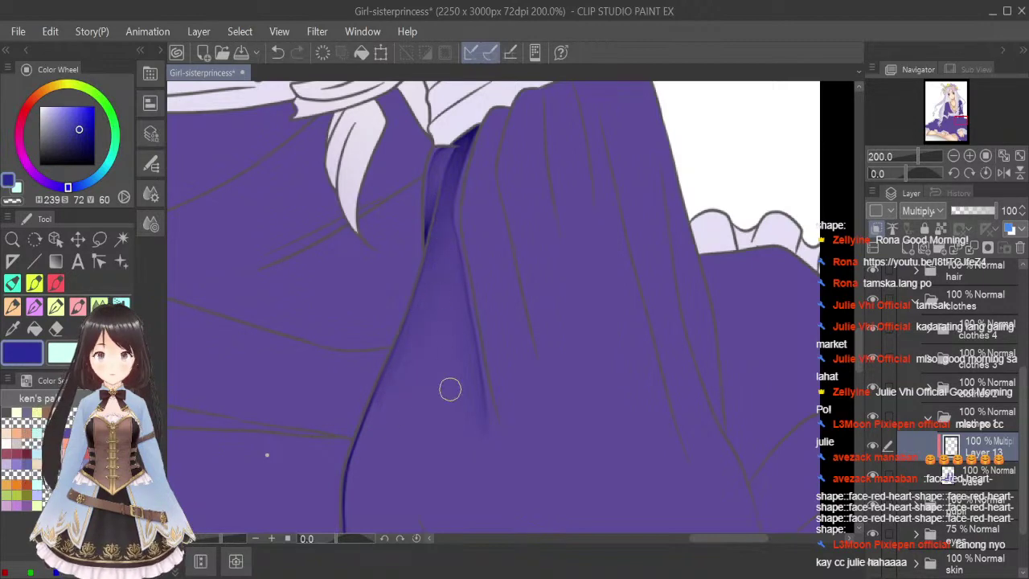
pyautogui.scroll(-3, 859, 349)
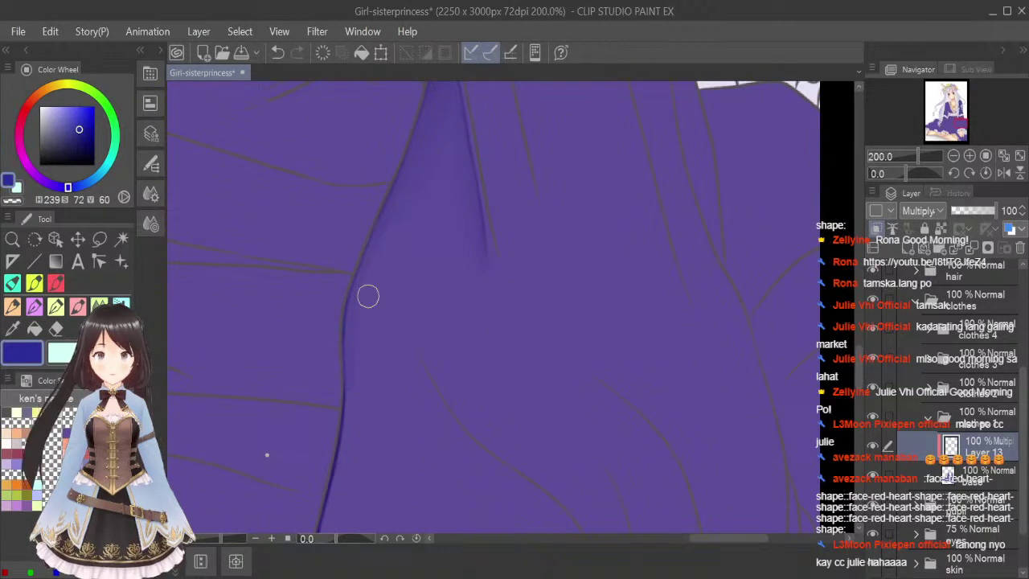
pyautogui.moveTo(468, 451); pyautogui.dragTo(459, 295)
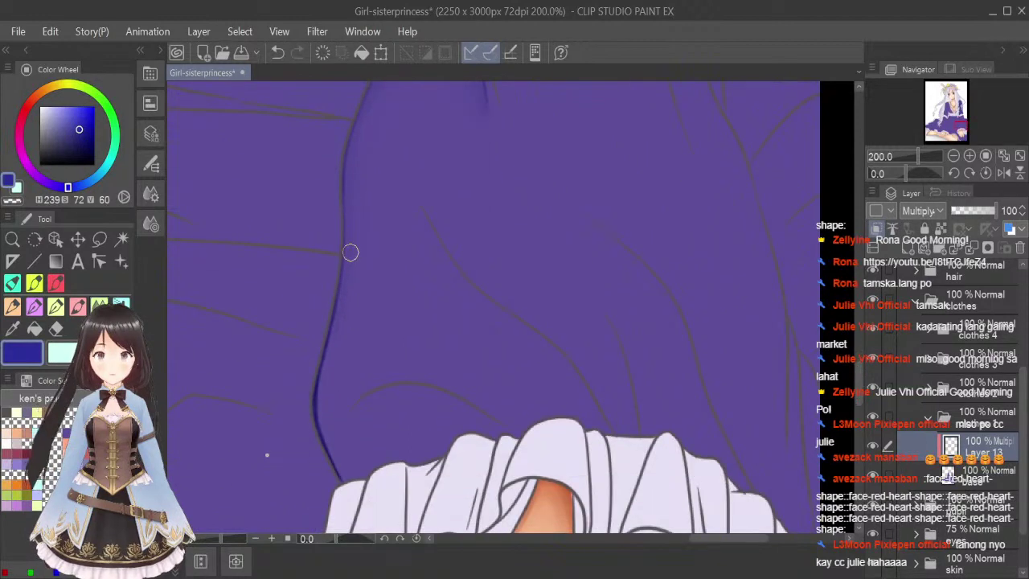
pyautogui.moveTo(351, 248)
pyautogui.mouseDown()
pyautogui.moveTo(315, 403)
pyautogui.moveTo(325, 372)
pyautogui.moveTo(338, 460)
pyautogui.mouseUp()
pyautogui.moveTo(319, 379); pyautogui.dragTo(355, 490)
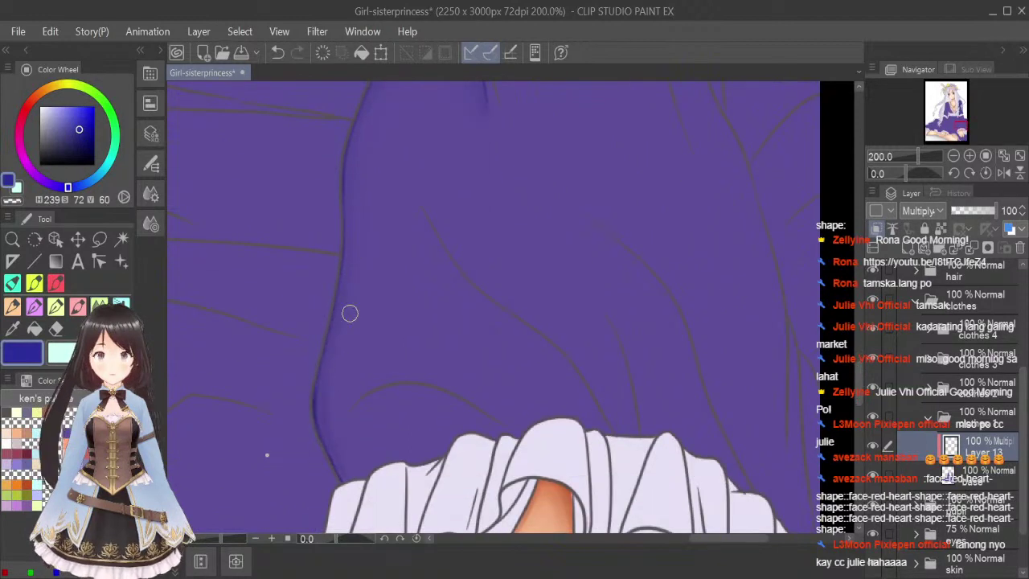
# Soften the lower edge shadow above the ruffle with a slightly larger blending brush and save the illustration.
pyautogui.press(']')
pyautogui.press(']')
pyautogui.press(']')
pyautogui.moveTo(363, 211); pyautogui.dragTo(348, 324)
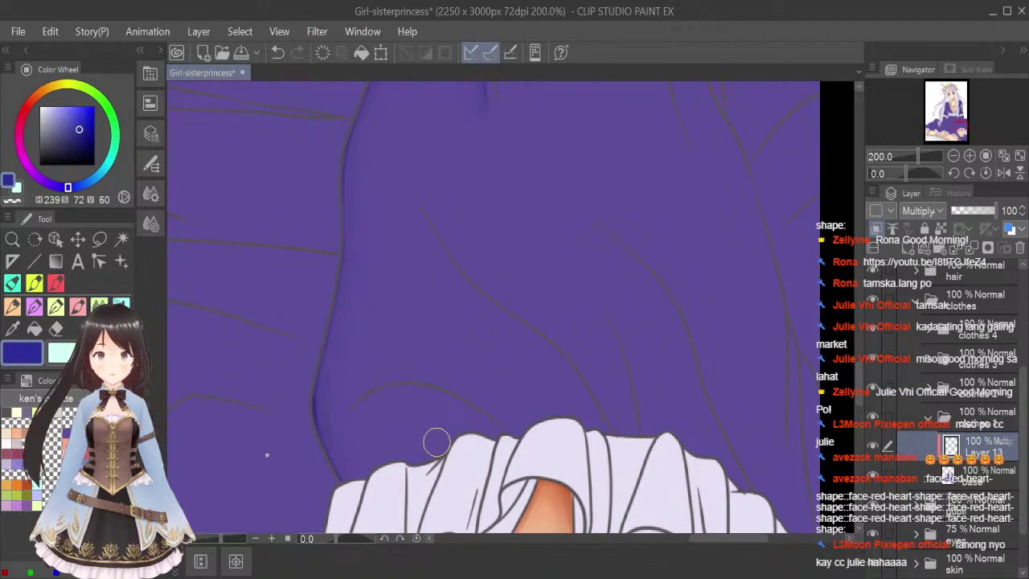
pyautogui.scroll(3, 859, 374)
pyautogui.scroll(5, 859, 374)
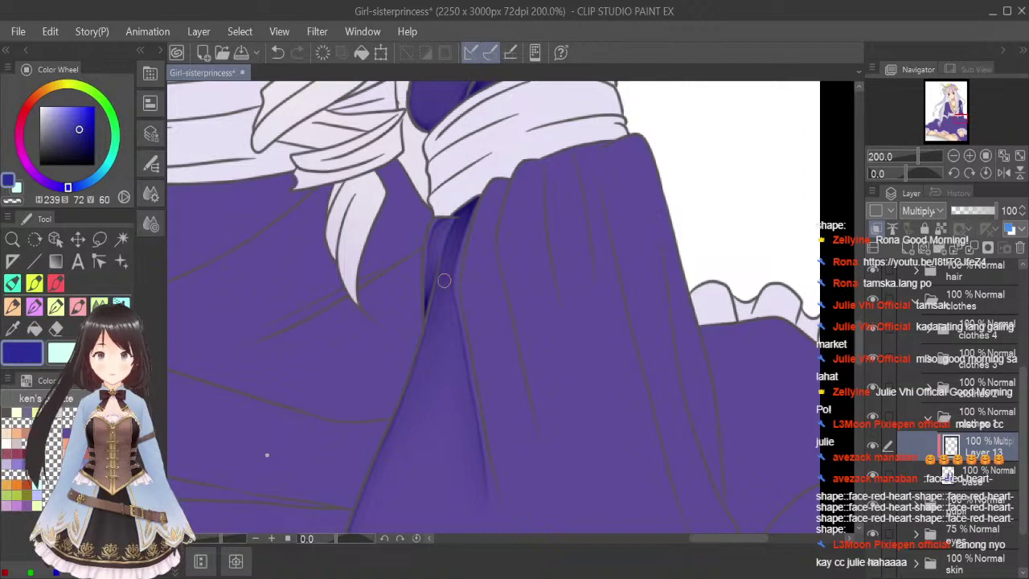
pyautogui.click(78, 307)
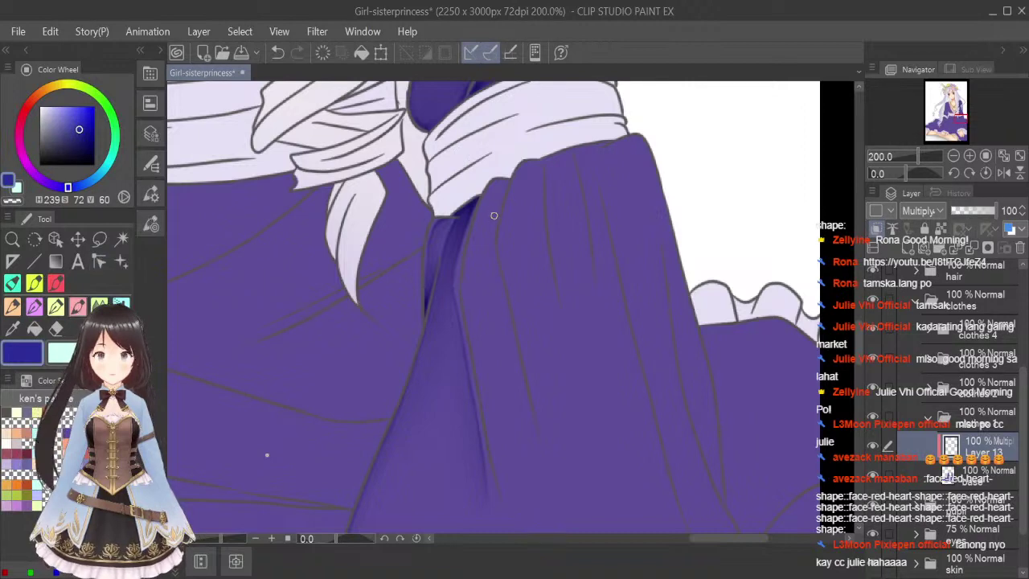
pyautogui.hotkey('ctrl', 's')
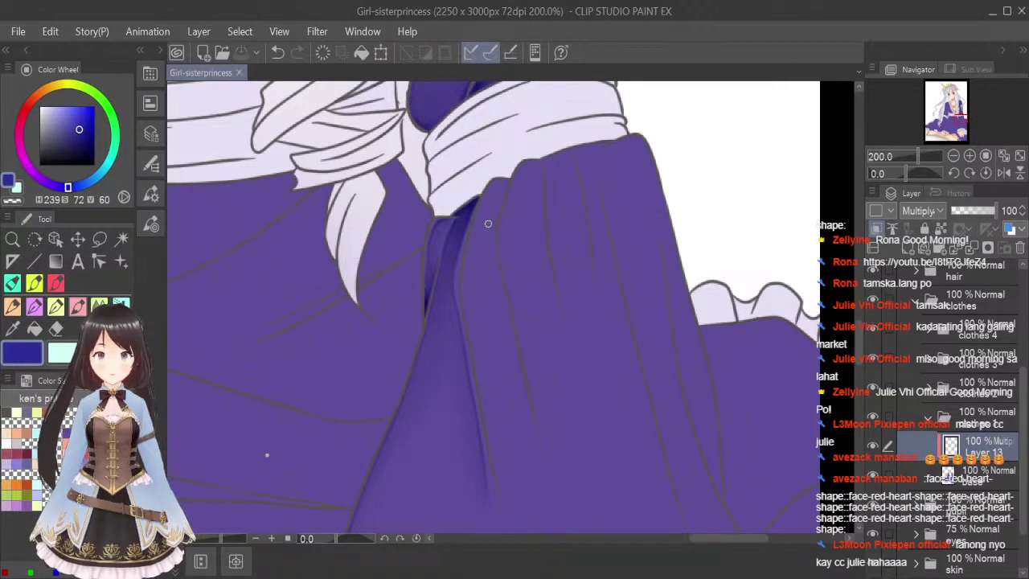
# Paint dark blue shading at the top of the next narrow fold under the cuff and along both of its sides.
pyautogui.scroll(2, 495, 192)
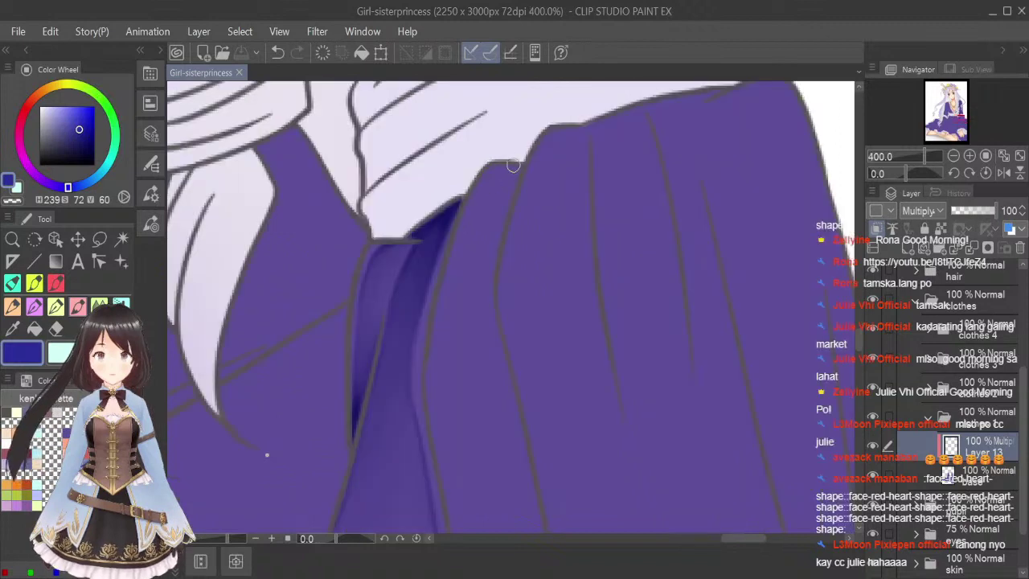
pyautogui.moveTo(516, 171); pyautogui.dragTo(472, 210)
pyautogui.moveTo(508, 171)
pyautogui.mouseDown()
pyautogui.moveTo(471, 214)
pyautogui.moveTo(488, 192)
pyautogui.moveTo(438, 311)
pyautogui.mouseUp()
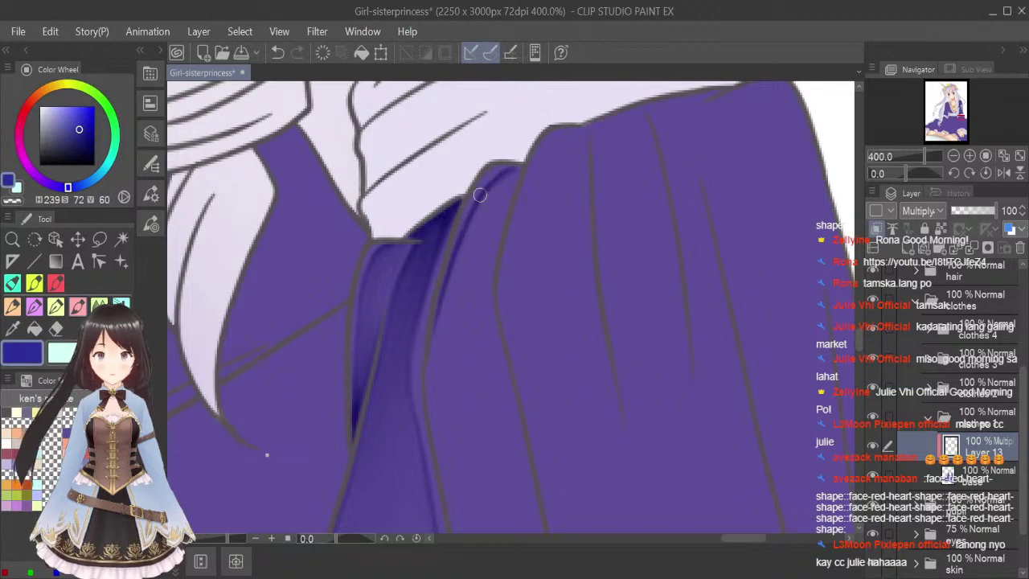
pyautogui.moveTo(517, 167); pyautogui.dragTo(461, 231)
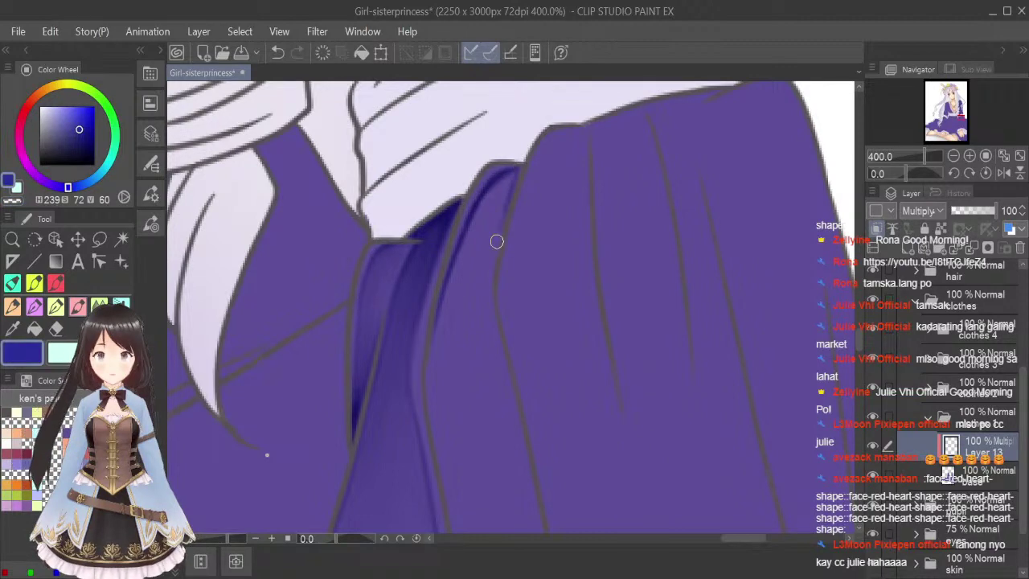
pyautogui.moveTo(491, 235)
pyautogui.mouseDown()
pyautogui.moveTo(486, 305)
pyautogui.moveTo(501, 372)
pyautogui.mouseUp()
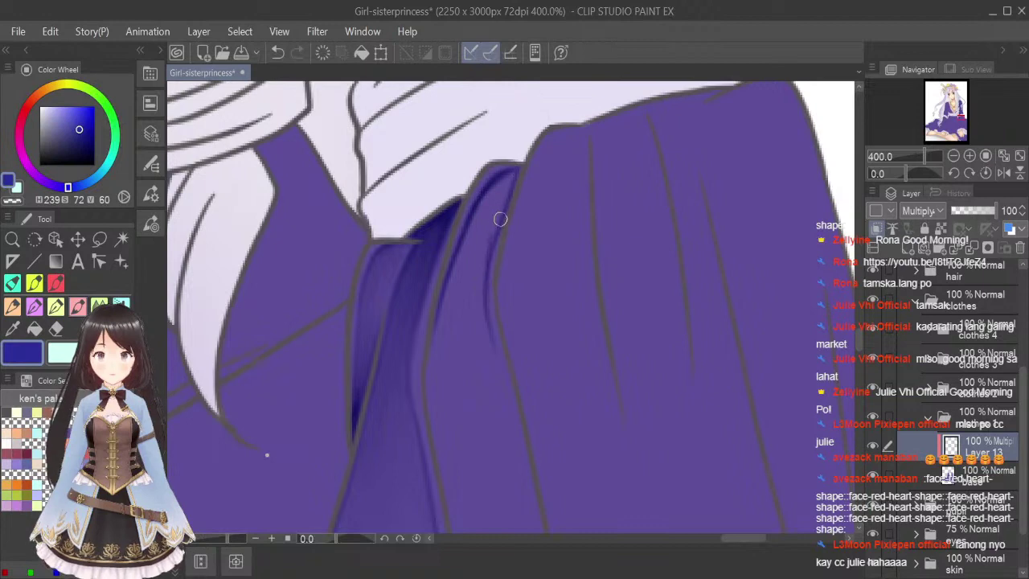
pyautogui.moveTo(500, 218)
pyautogui.mouseDown()
pyautogui.moveTo(484, 285)
pyautogui.moveTo(511, 412)
pyautogui.mouseUp()
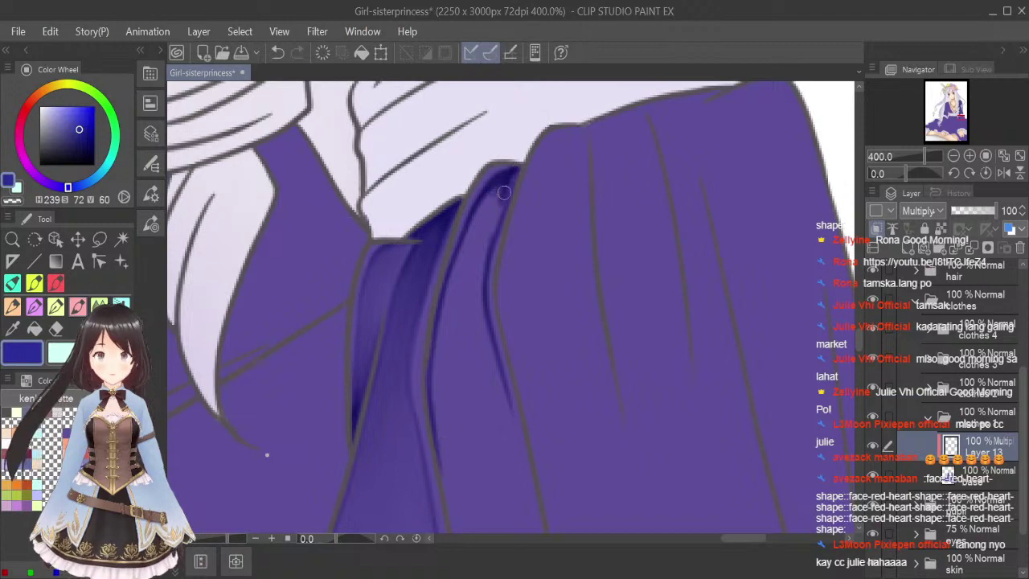
pyautogui.moveTo(506, 186)
pyautogui.mouseDown()
pyautogui.moveTo(478, 280)
pyautogui.moveTo(485, 349)
pyautogui.mouseUp()
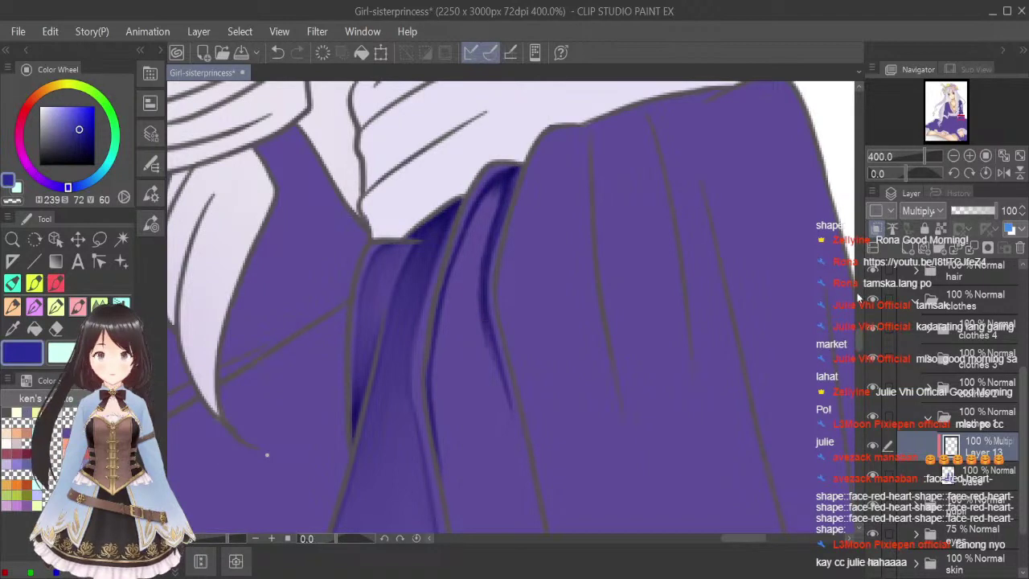
# Extend the narrow fold's outer shadow streak downward beside its line, tapering it near the line's lower end.
pyautogui.moveTo(860, 349); pyautogui.dragTo(861, 359)
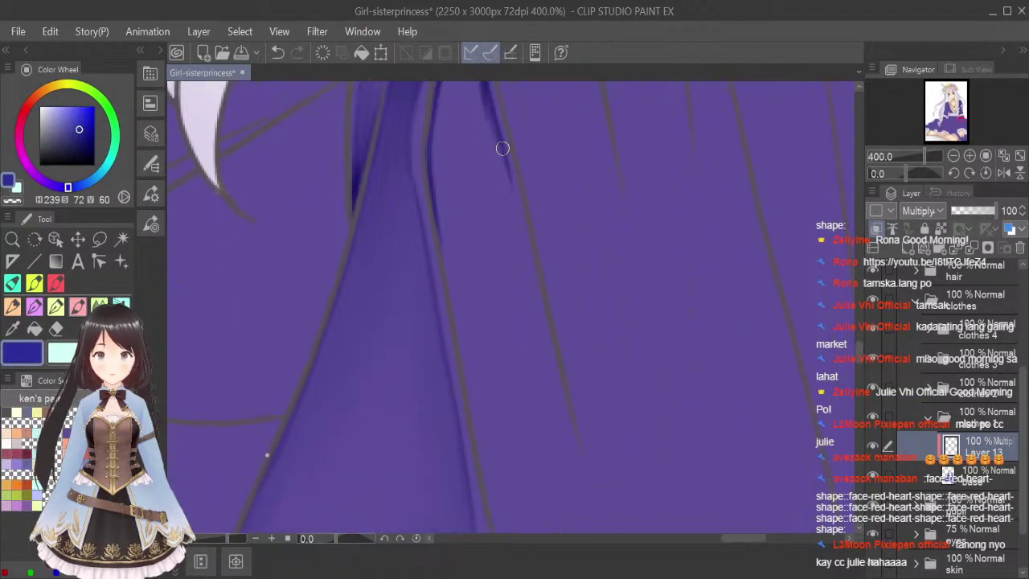
pyautogui.moveTo(502, 148); pyautogui.dragTo(552, 460)
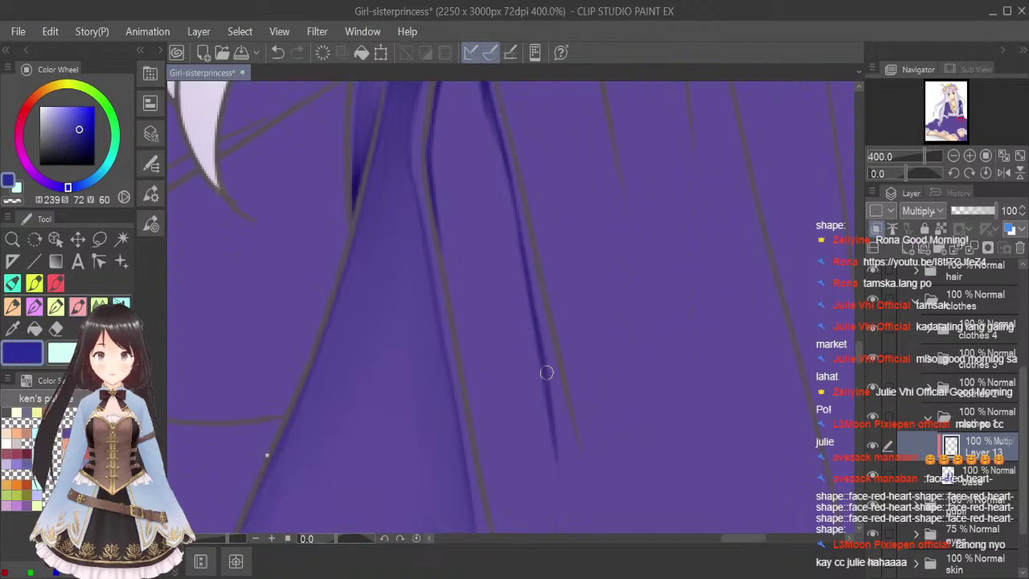
pyautogui.moveTo(500, 145); pyautogui.dragTo(534, 340)
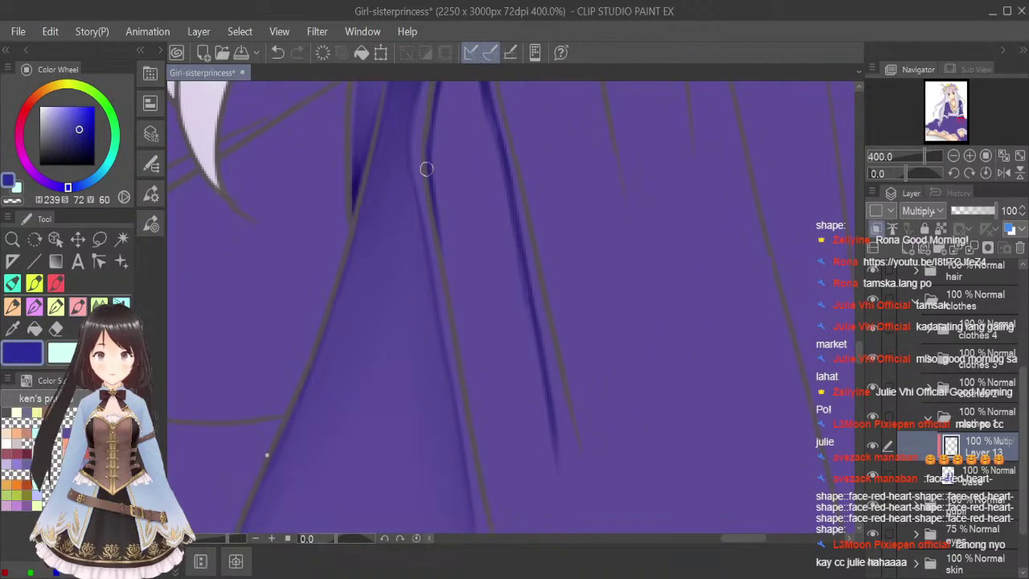
# Paint a tapering dark blue shadow down the narrow fold's inner line, slightly past its lower end, and thicken its upper part.
pyautogui.moveTo(426, 168); pyautogui.dragTo(474, 418)
pyautogui.scroll(-2, 516, 257)
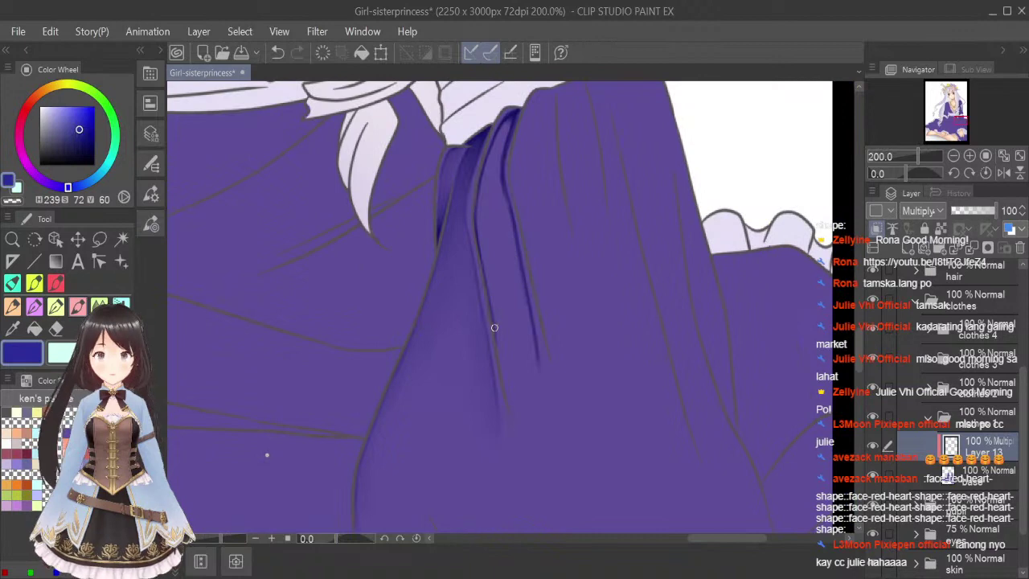
pyautogui.moveTo(494, 313); pyautogui.dragTo(525, 453)
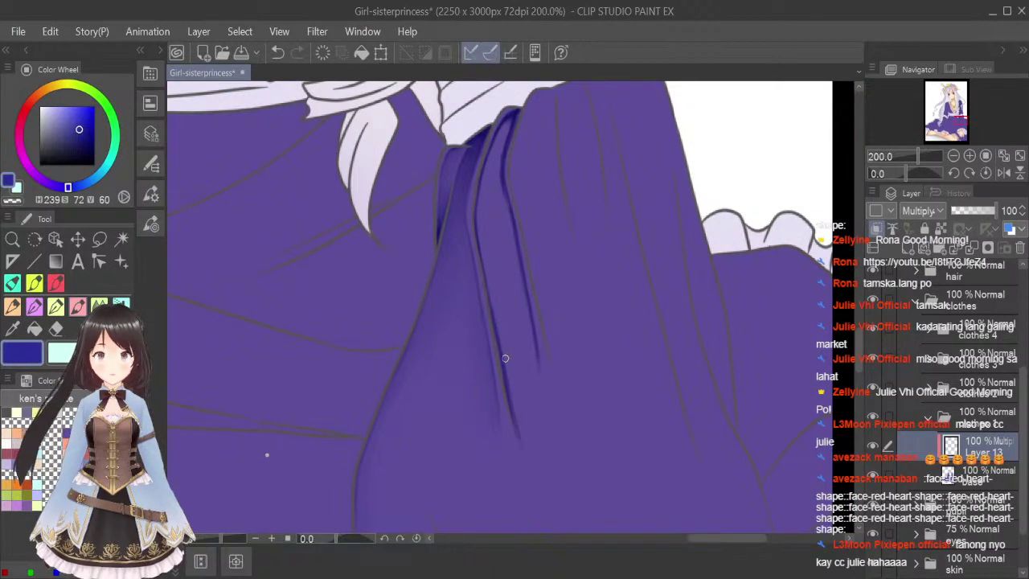
pyautogui.moveTo(505, 358); pyautogui.dragTo(520, 448)
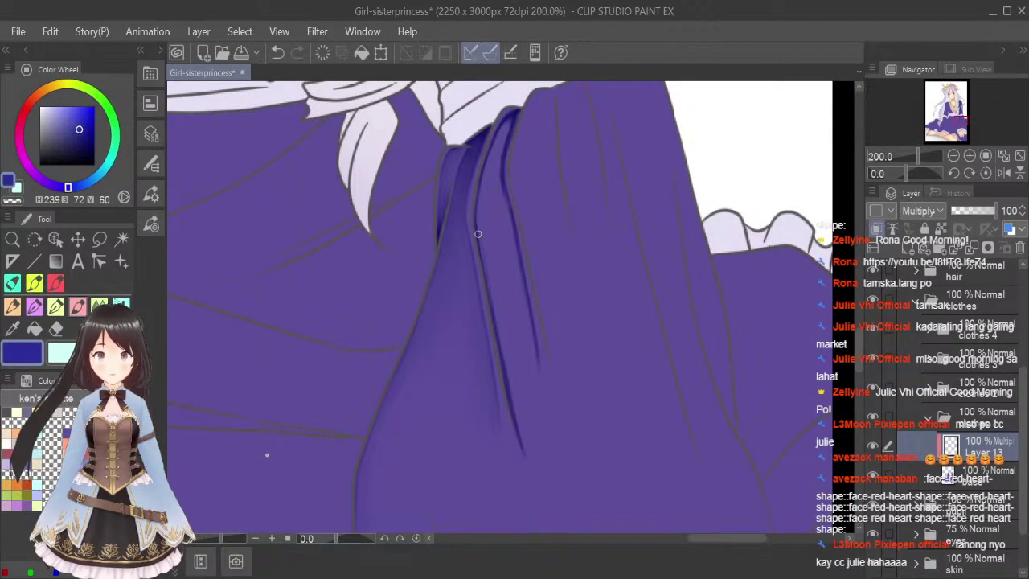
pyautogui.moveTo(477, 233); pyautogui.dragTo(493, 331)
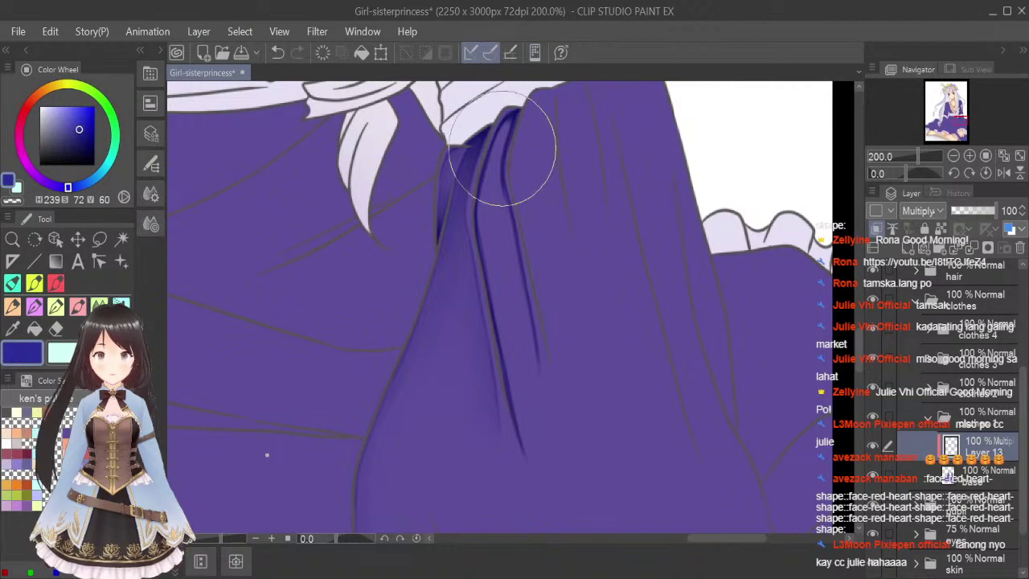
# Blend the dark blue shading across the upper part of the narrow fold under the cuff with a much smaller blending brush.
pyautogui.scroll(3, 506, 137)
pyautogui.press('[')
pyautogui.press('[')
pyautogui.press('[')
pyautogui.press('[')
pyautogui.press('[')
pyautogui.press('[')
pyautogui.press('[')
pyautogui.press('[')
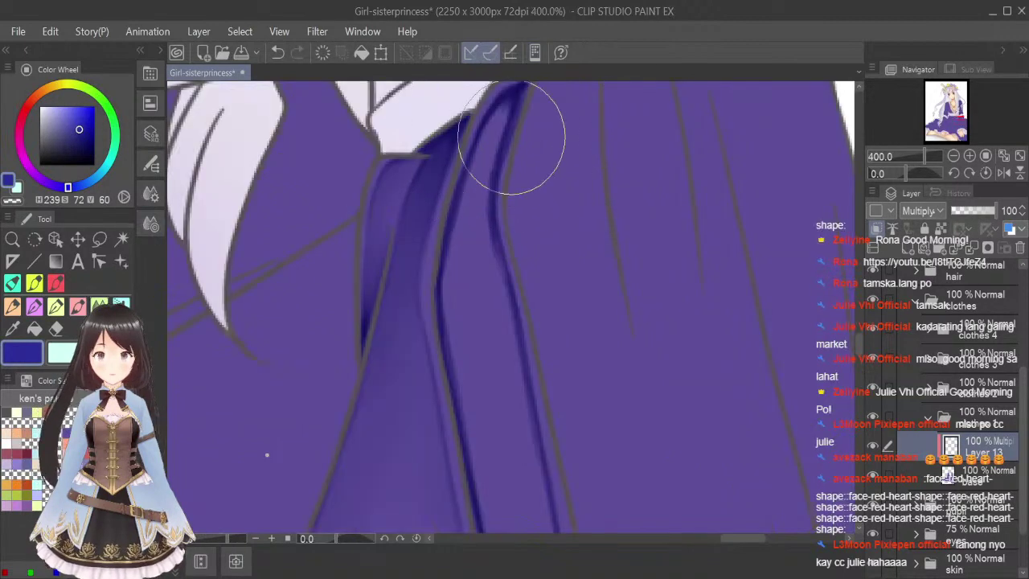
pyautogui.press('[')
pyautogui.moveTo(860, 338); pyautogui.dragTo(859, 336)
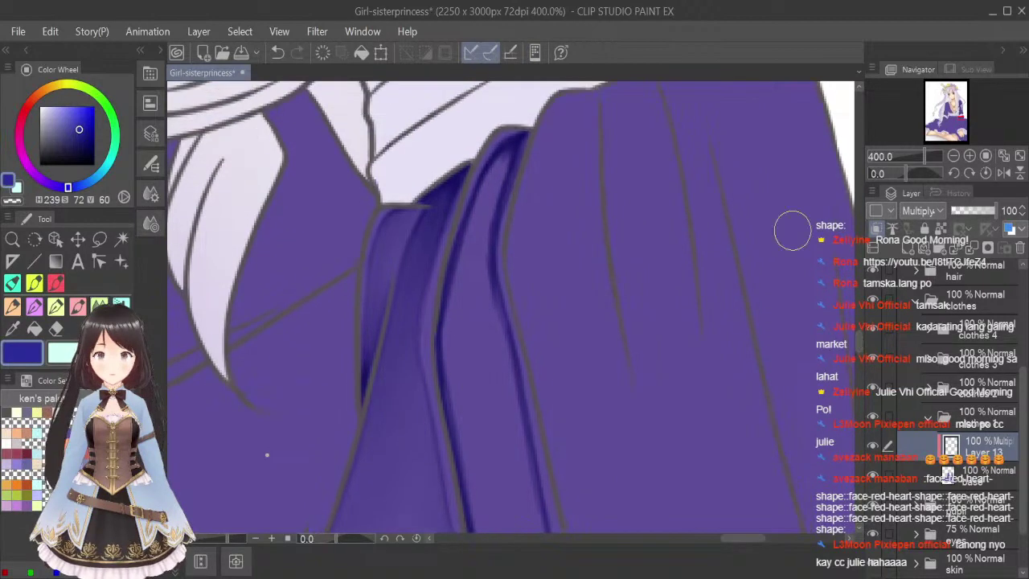
pyautogui.press('[')
pyautogui.press('[')
pyautogui.press('[')
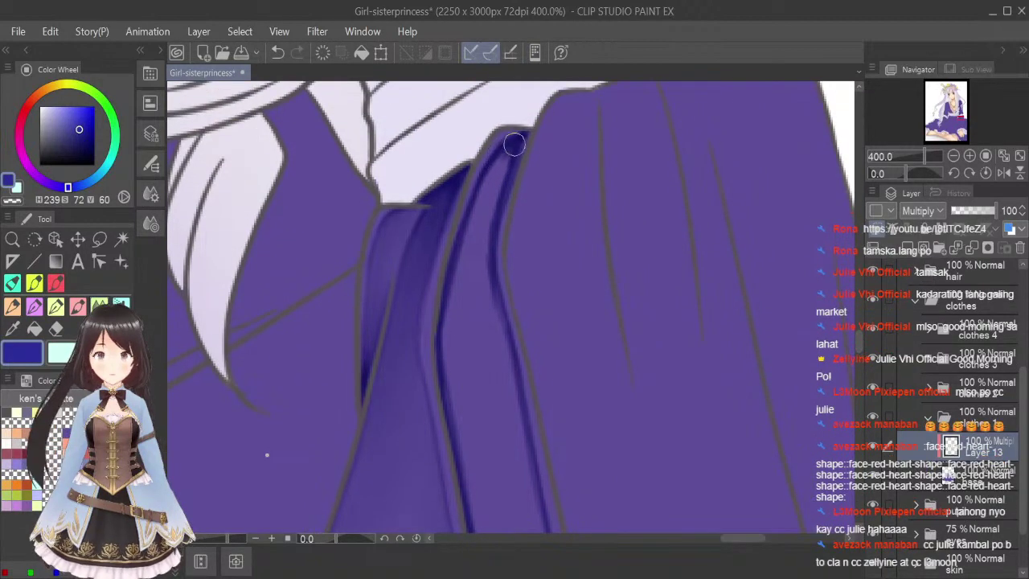
pyautogui.moveTo(513, 145)
pyautogui.mouseDown()
pyautogui.moveTo(492, 196)
pyautogui.moveTo(479, 196)
pyautogui.mouseUp()
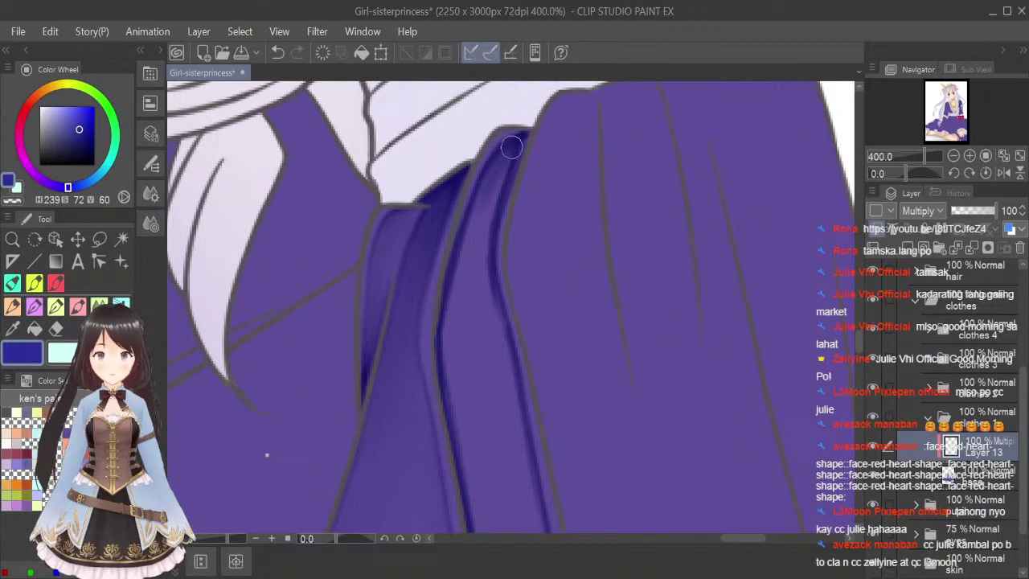
pyautogui.moveTo(520, 137)
pyautogui.mouseDown()
pyautogui.moveTo(483, 256)
pyautogui.moveTo(483, 224)
pyautogui.moveTo(459, 281)
pyautogui.mouseUp()
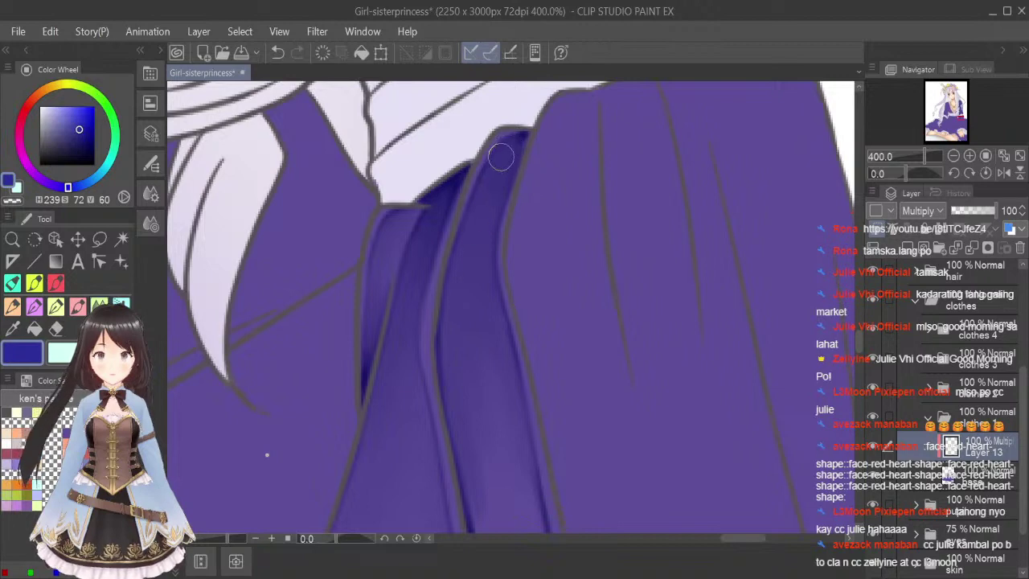
# Soften the shadow streaks along the lower part of the narrow fold and save the illustration.
pyautogui.scroll(-5, 860, 337)
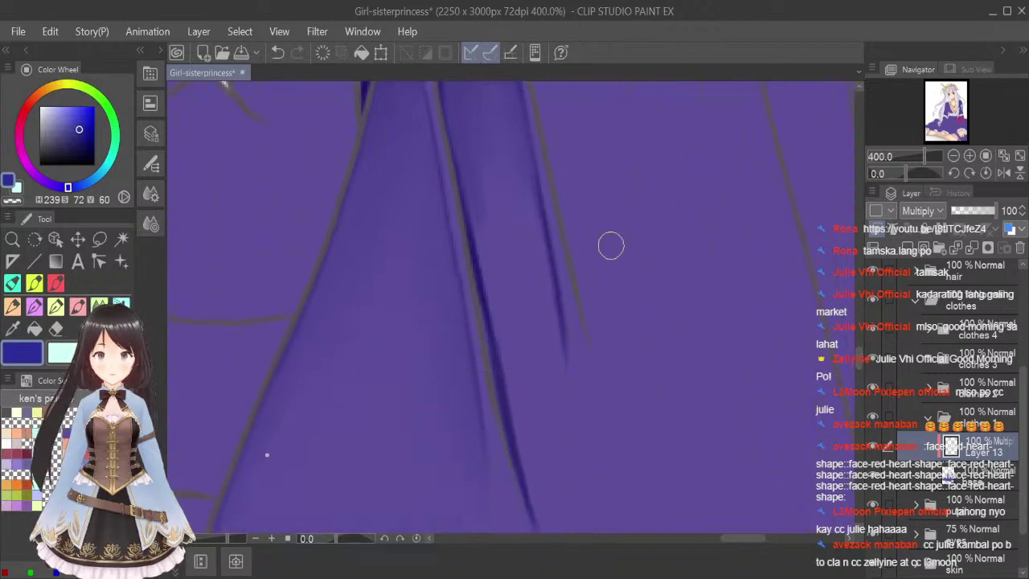
pyautogui.moveTo(490, 305); pyautogui.dragTo(508, 418)
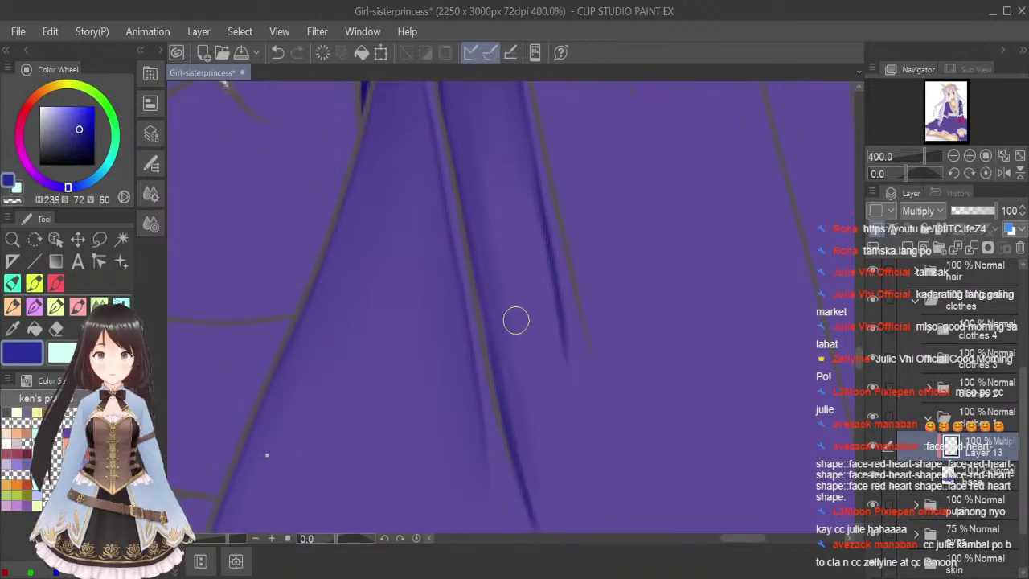
pyautogui.hotkey('ctrl', '-')
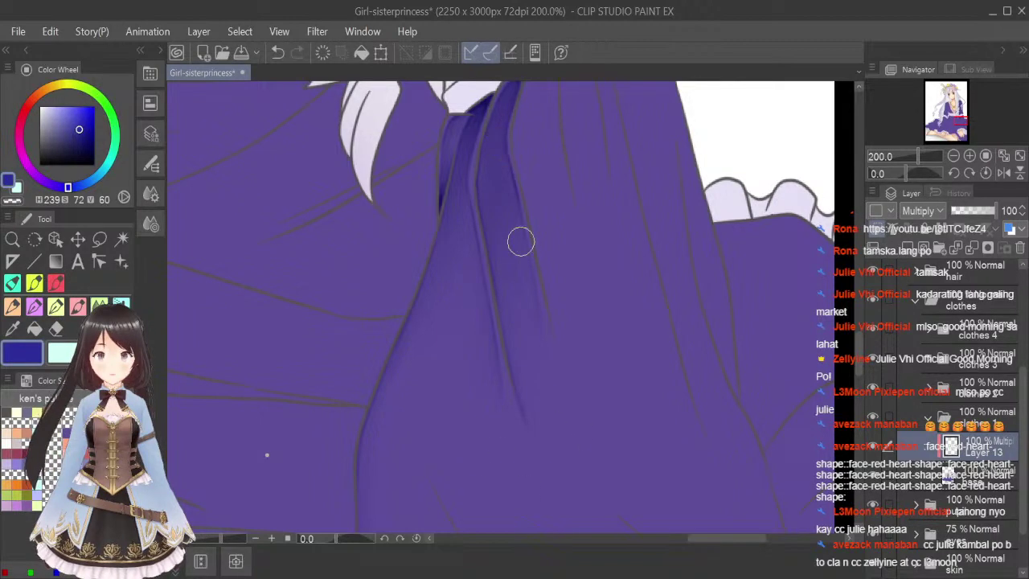
pyautogui.hotkey('ctrl', '-')
pyautogui.click(1020, 155)
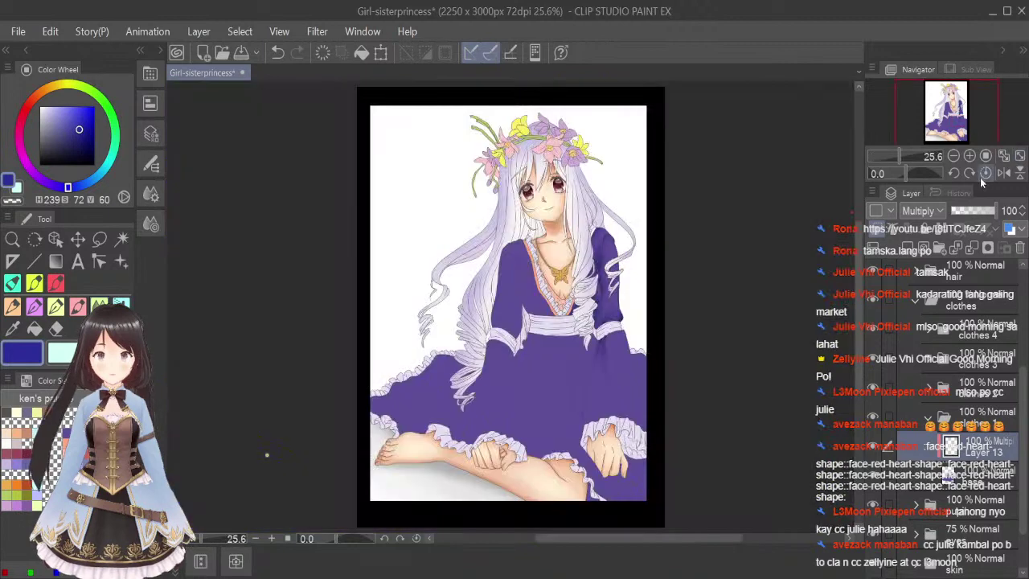
pyautogui.hotkey('ctrl', 's')
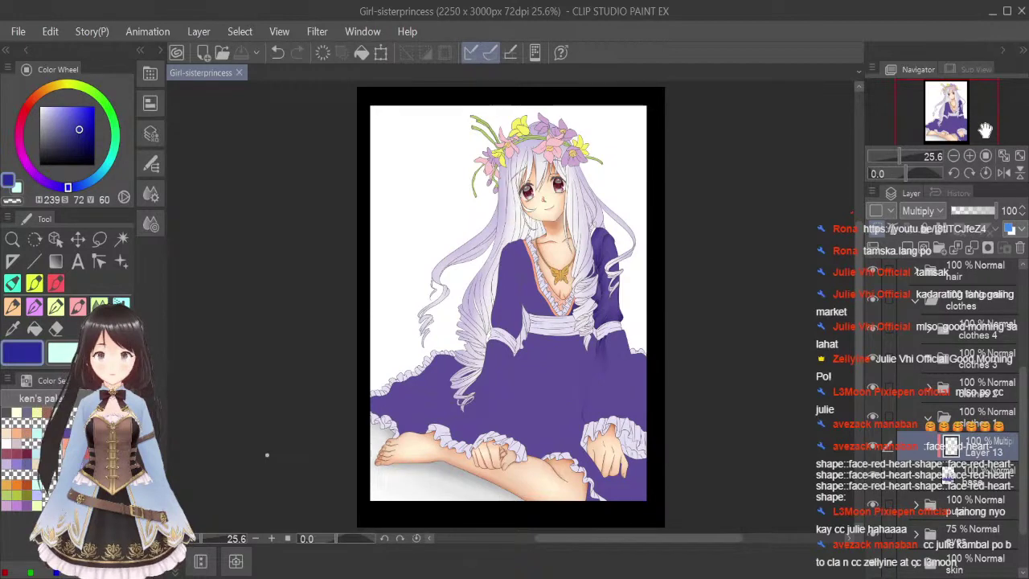
# Paint dark blue shadows at the top of the next fold under the cuff and down both its side lines, tapering past their ends.
pyautogui.click(75, 302)
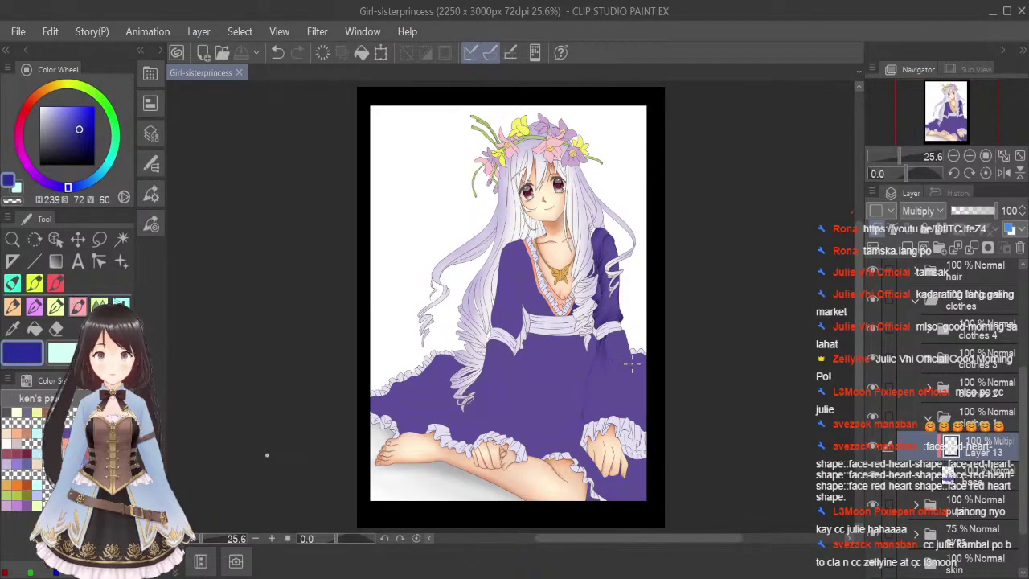
pyautogui.scroll(6, 631, 364)
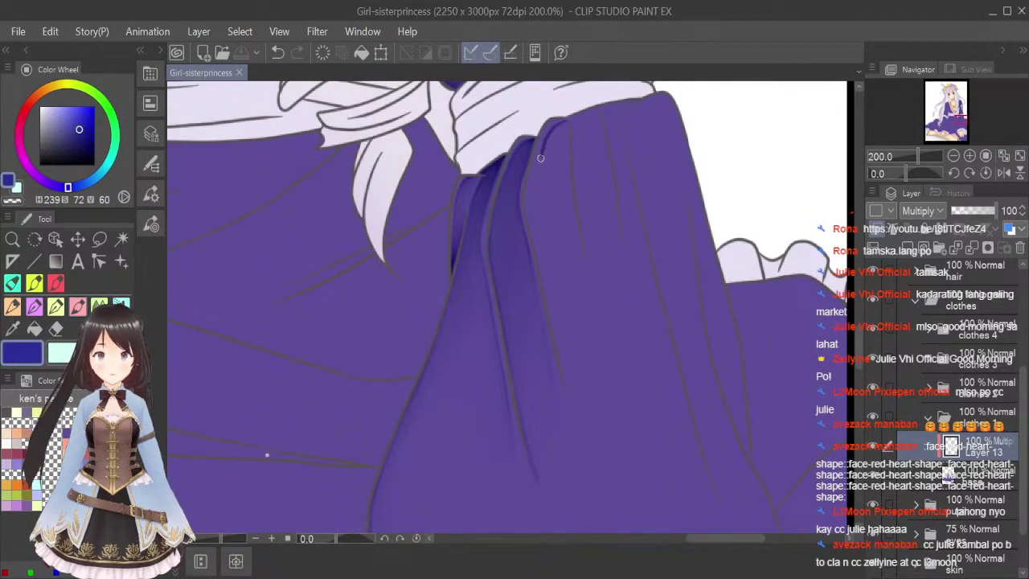
pyautogui.moveTo(540, 159); pyautogui.dragTo(537, 170)
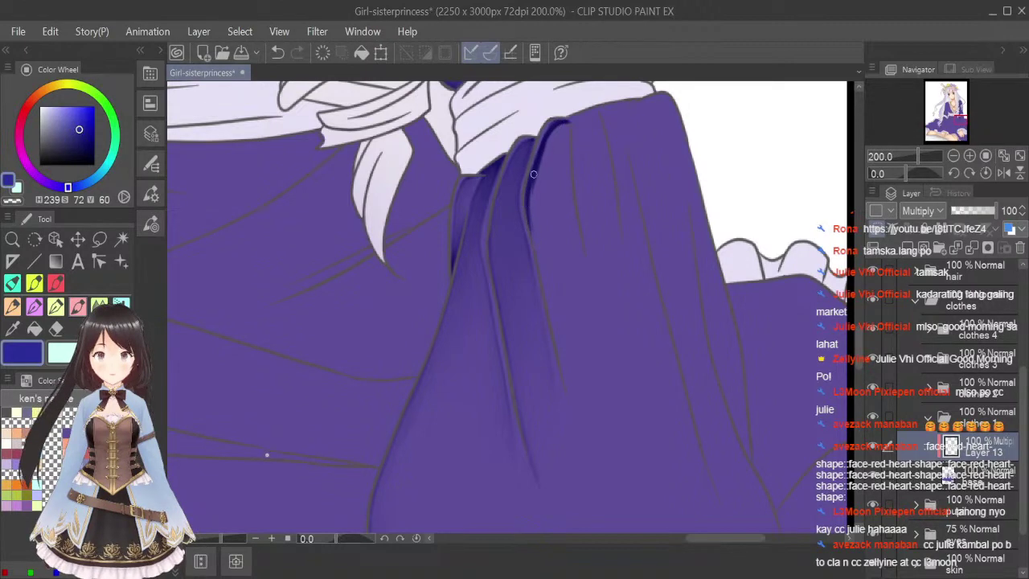
pyautogui.moveTo(530, 230); pyautogui.dragTo(560, 360)
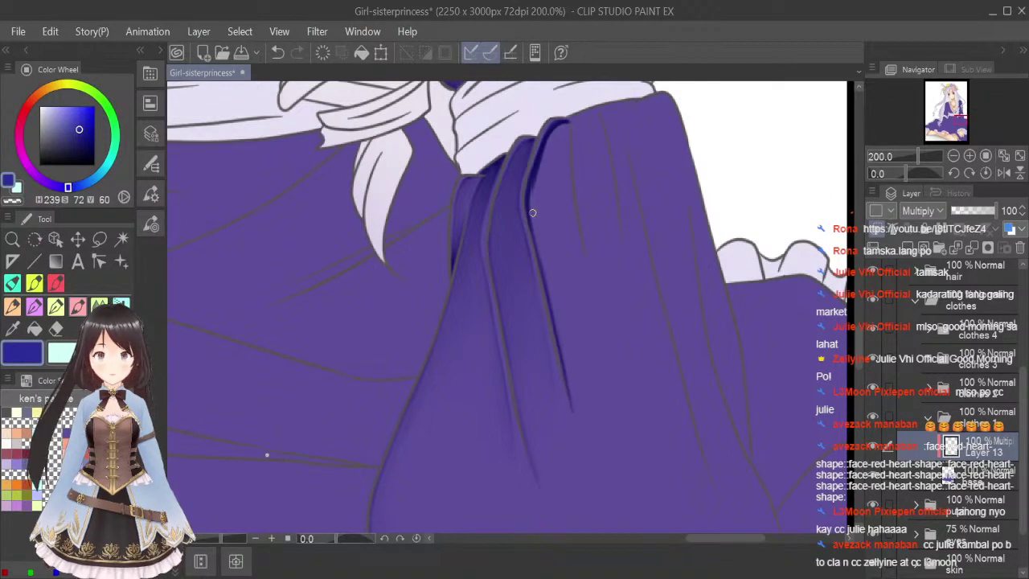
pyautogui.moveTo(530, 199); pyautogui.dragTo(537, 245)
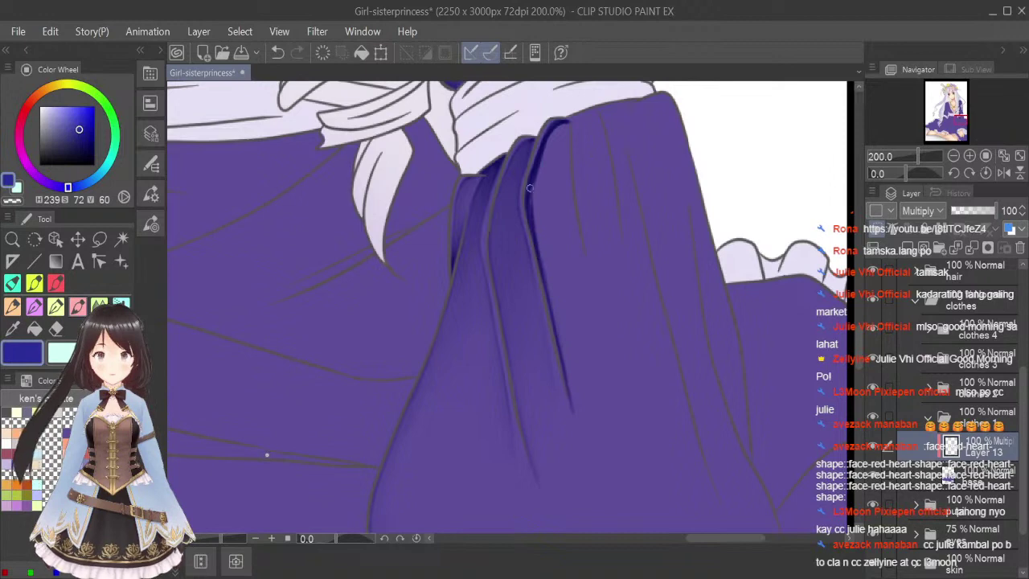
pyautogui.moveTo(543, 280); pyautogui.dragTo(565, 369)
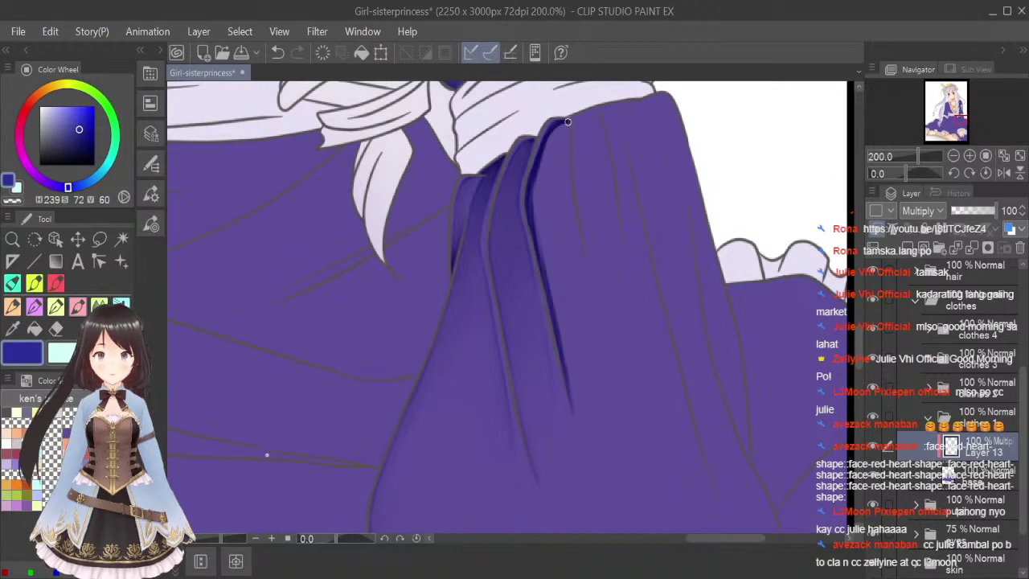
pyautogui.moveTo(567, 117); pyautogui.dragTo(566, 192)
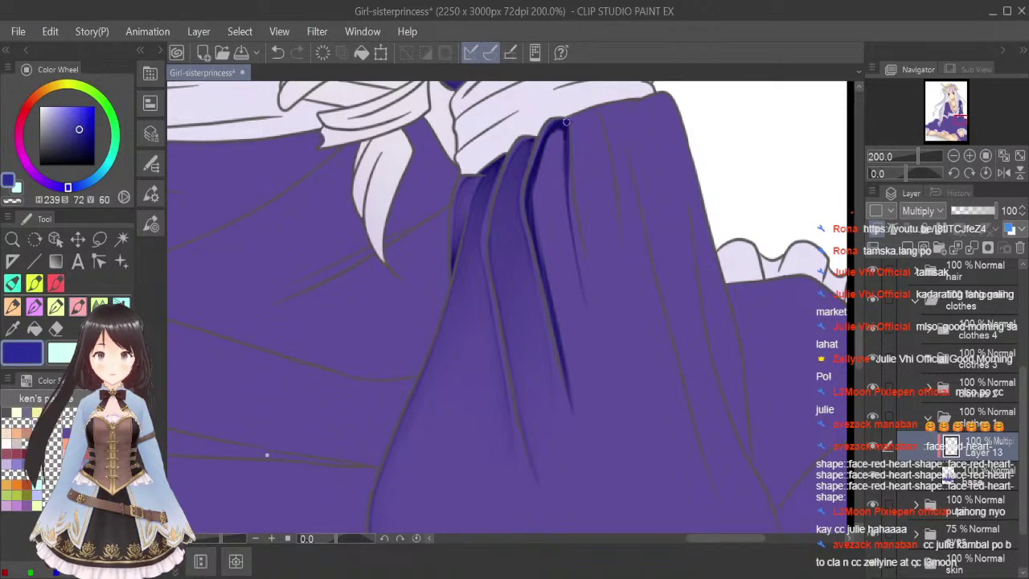
pyautogui.moveTo(565, 123); pyautogui.dragTo(579, 292)
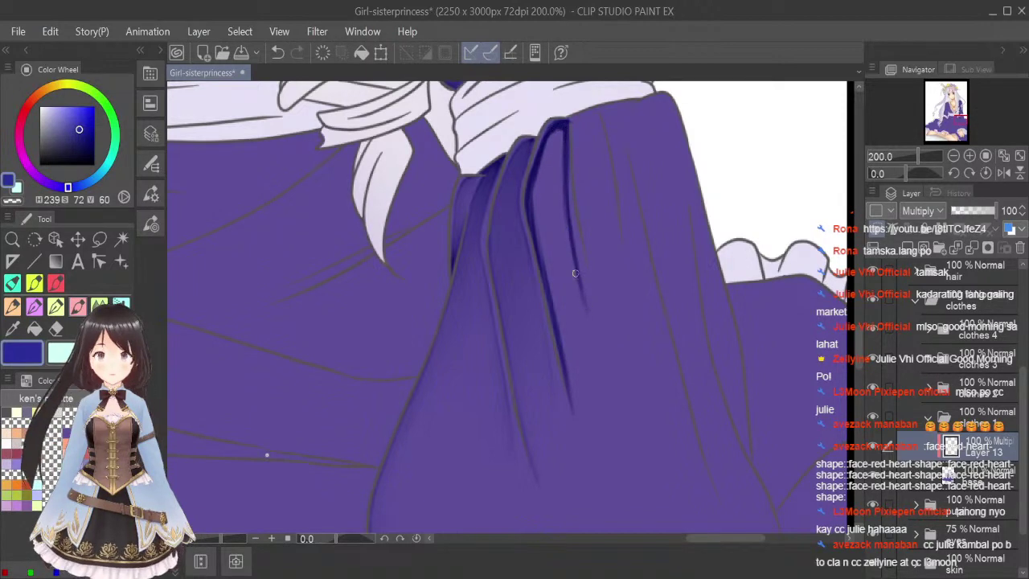
# Blend the new fold's top and side shadows inward across its upper part with a reduced blending brush.
pyautogui.click(99, 306)
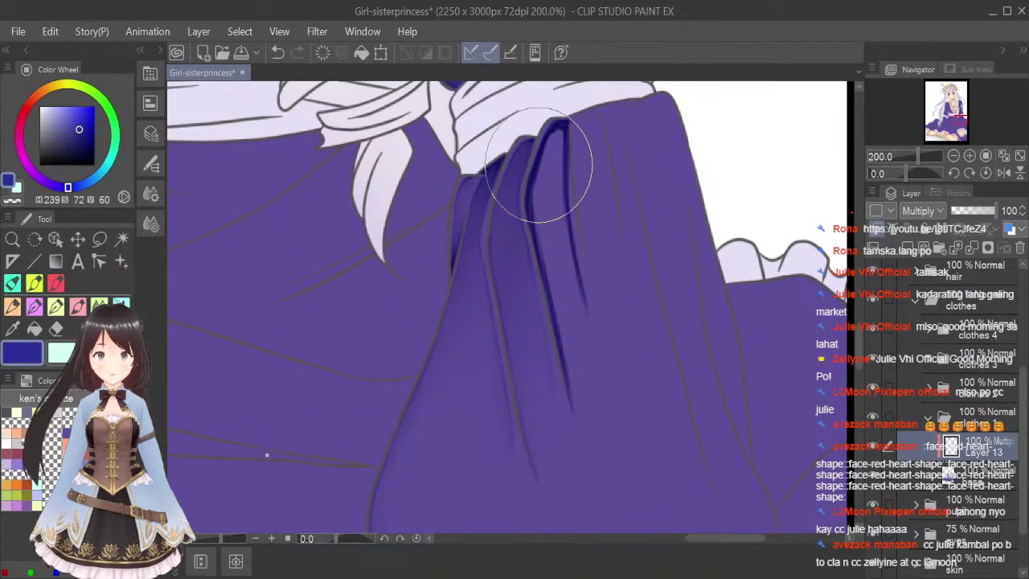
pyautogui.press('[')
pyautogui.press('[')
pyautogui.press('[')
pyautogui.press('[')
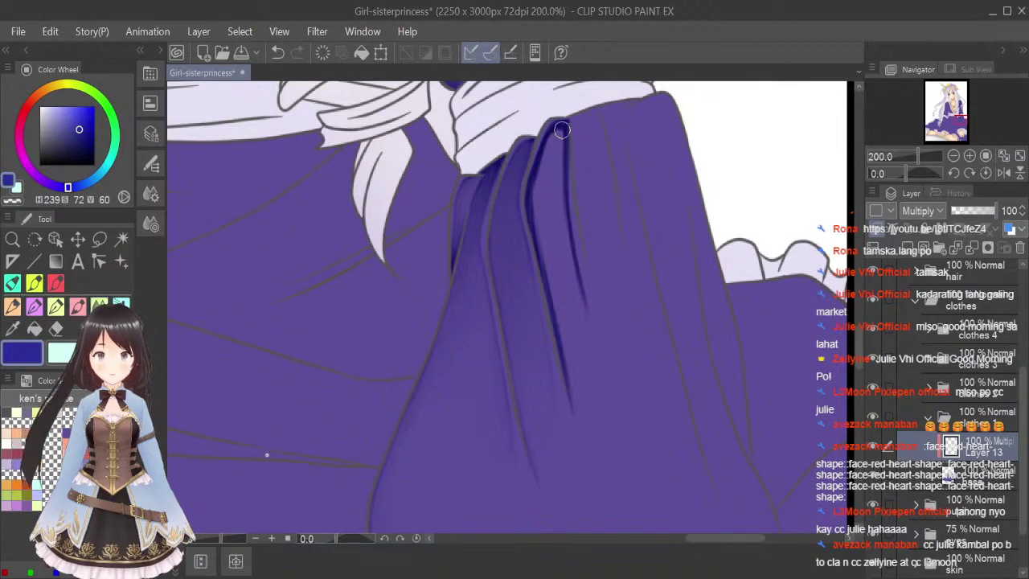
pyautogui.moveTo(563, 123)
pyautogui.mouseDown()
pyautogui.moveTo(539, 199)
pyautogui.moveTo(561, 131)
pyautogui.moveTo(549, 234)
pyautogui.moveTo(533, 178)
pyautogui.moveTo(543, 235)
pyautogui.moveTo(538, 162)
pyautogui.moveTo(538, 184)
pyautogui.moveTo(550, 141)
pyautogui.moveTo(552, 298)
pyautogui.moveTo(538, 159)
pyautogui.moveTo(569, 294)
pyautogui.moveTo(558, 196)
pyautogui.moveTo(575, 293)
pyautogui.moveTo(556, 155)
pyautogui.moveTo(575, 290)
pyautogui.mouseUp()
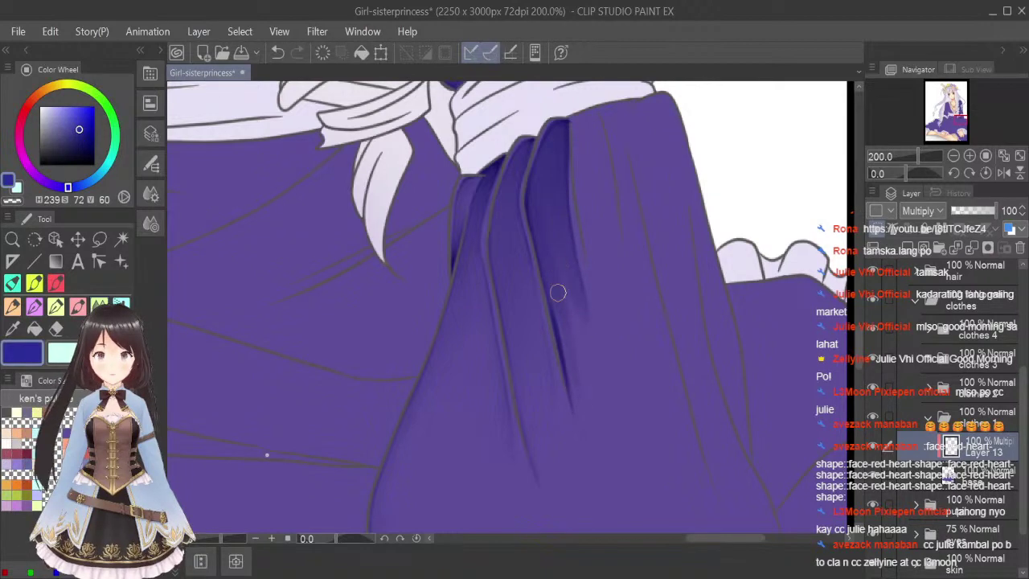
# Soften the fold's lower shadow streak, smooth its shading with a larger blending brush, and save the illustration.
pyautogui.moveTo(557, 293); pyautogui.dragTo(579, 421)
pyautogui.press(']')
pyautogui.press(']')
pyautogui.press(']')
pyautogui.press(']')
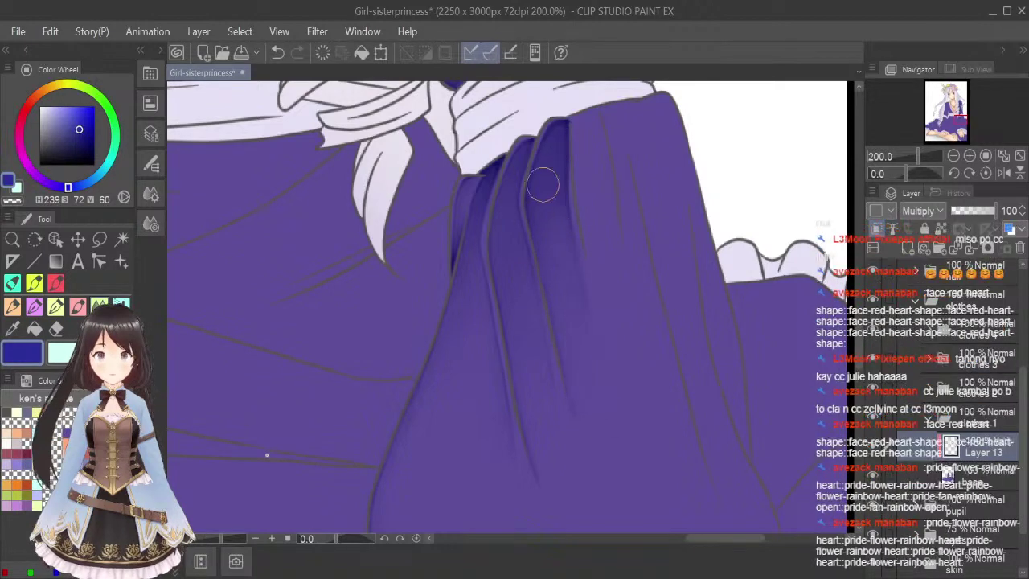
pyautogui.click(1019, 155)
pyautogui.hotkey('ctrl', 's')
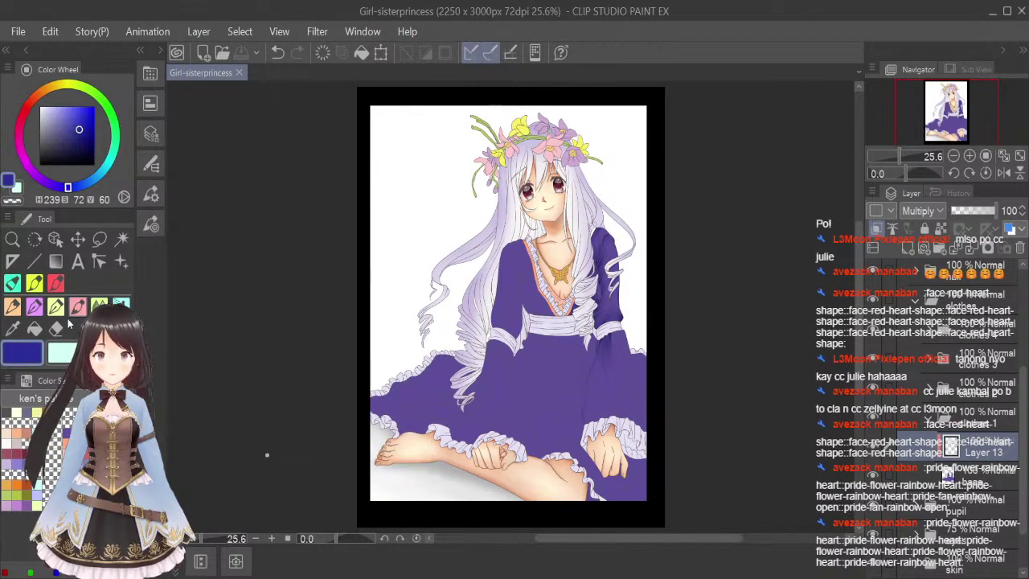
# Paint a dark blue arch at the top of the following fold beneath the cuff and extend it down the fold's right line.
pyautogui.scroll(5, 619, 346)
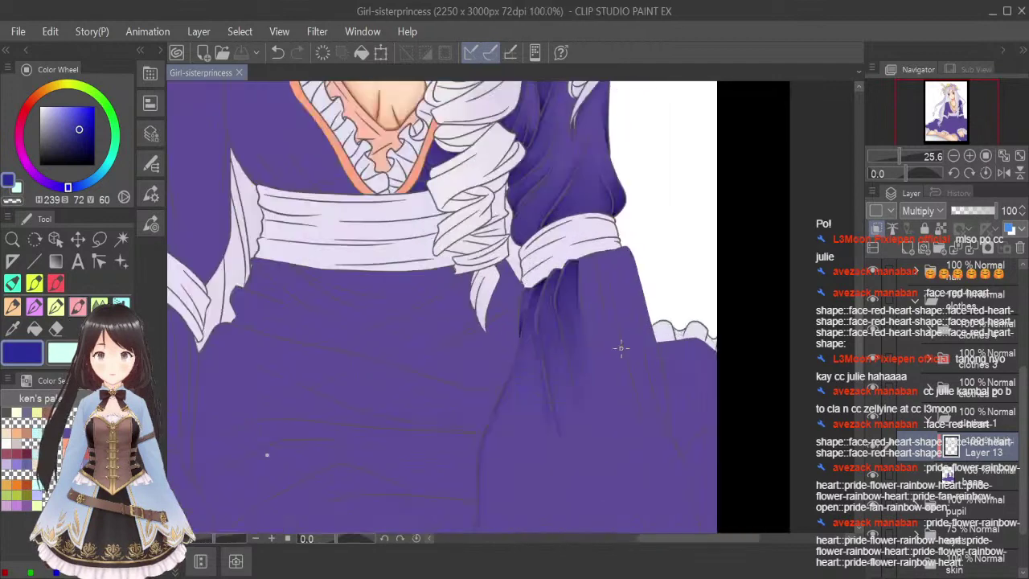
pyautogui.scroll(1, 566, 217)
pyautogui.scroll(2, 566, 217)
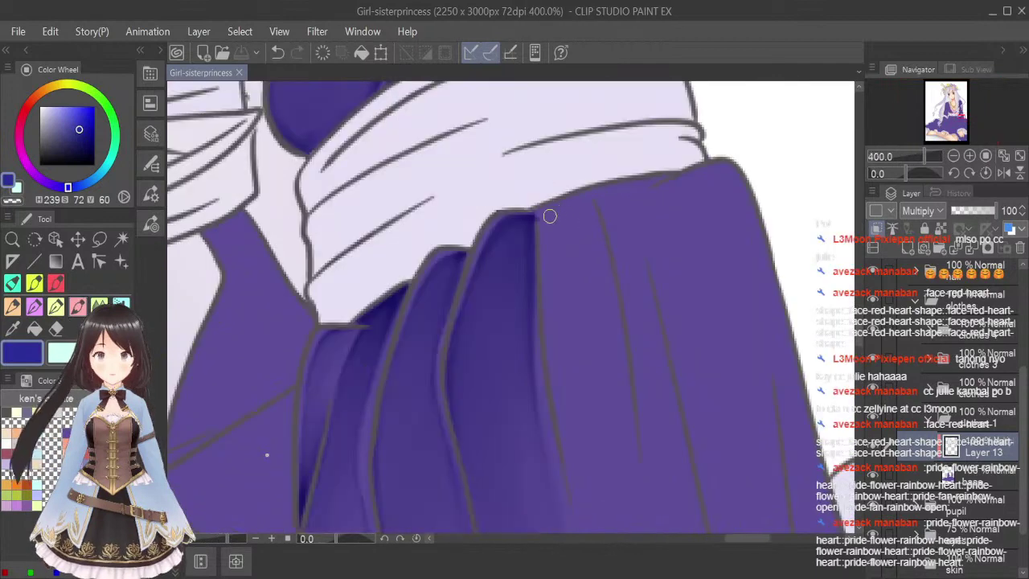
pyautogui.moveTo(561, 202); pyautogui.dragTo(542, 284)
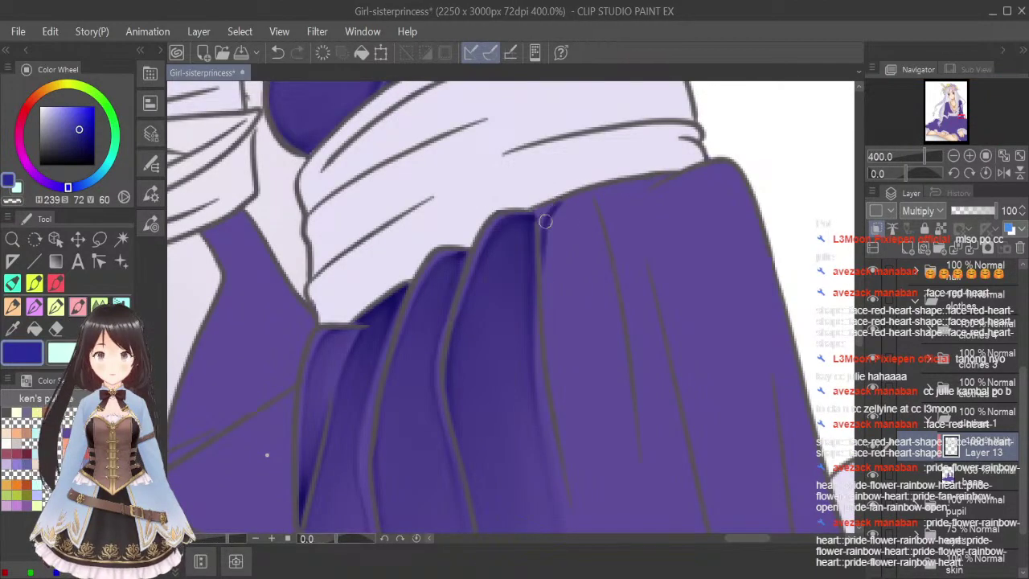
pyautogui.moveTo(545, 221); pyautogui.dragTo(549, 273)
pyautogui.moveTo(567, 198)
pyautogui.mouseDown()
pyautogui.moveTo(553, 211)
pyautogui.moveTo(579, 202)
pyautogui.moveTo(586, 210)
pyautogui.mouseUp()
pyautogui.moveTo(572, 199)
pyautogui.mouseDown()
pyautogui.moveTo(598, 237)
pyautogui.moveTo(610, 299)
pyautogui.mouseUp()
pyautogui.moveTo(597, 234); pyautogui.dragTo(626, 476)
# Paint a tapering dark blue shadow down the arched fold's left line to its lower end.
pyautogui.moveTo(549, 237)
pyautogui.mouseDown()
pyautogui.moveTo(547, 348)
pyautogui.moveTo(566, 451)
pyautogui.mouseUp()
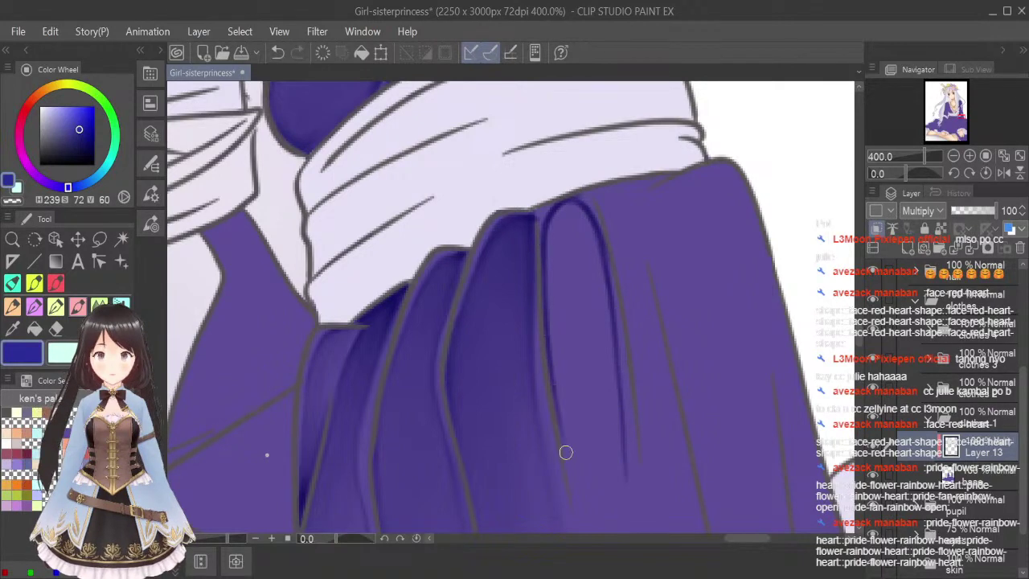
pyautogui.moveTo(545, 331); pyautogui.dragTo(571, 483)
pyautogui.moveTo(555, 358); pyautogui.dragTo(571, 493)
# Fill the top of the arched fold with dark blue and thicken the shadows along both of its sides.
pyautogui.scroll(-2, 578, 242)
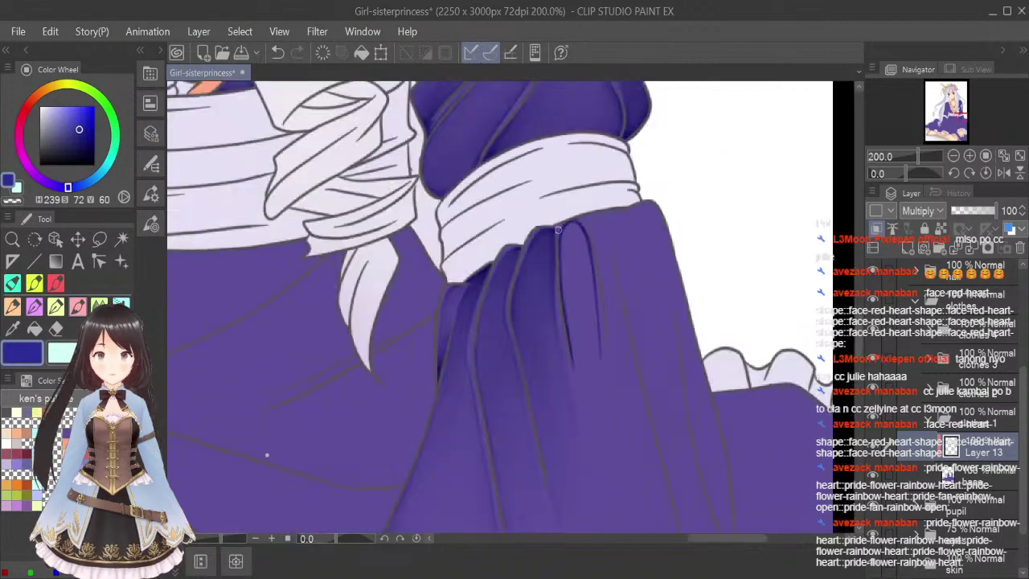
pyautogui.scroll(2, 565, 234)
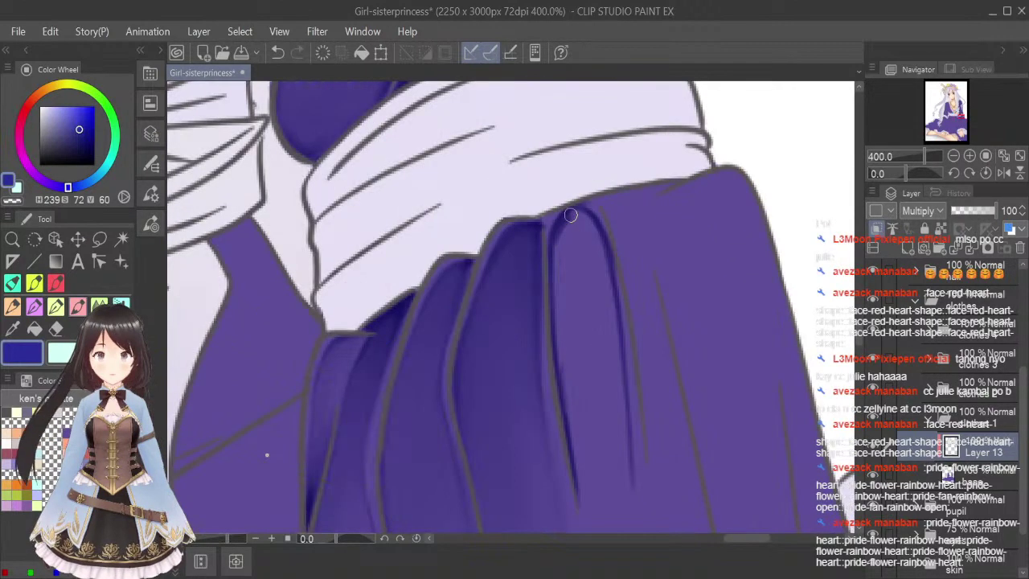
pyautogui.moveTo(579, 213)
pyautogui.mouseDown()
pyautogui.moveTo(545, 228)
pyautogui.moveTo(546, 216)
pyautogui.moveTo(546, 230)
pyautogui.moveTo(591, 203)
pyautogui.moveTo(607, 235)
pyautogui.moveTo(592, 213)
pyautogui.moveTo(557, 219)
pyautogui.moveTo(568, 215)
pyautogui.moveTo(551, 235)
pyautogui.moveTo(588, 206)
pyautogui.moveTo(611, 312)
pyautogui.mouseUp()
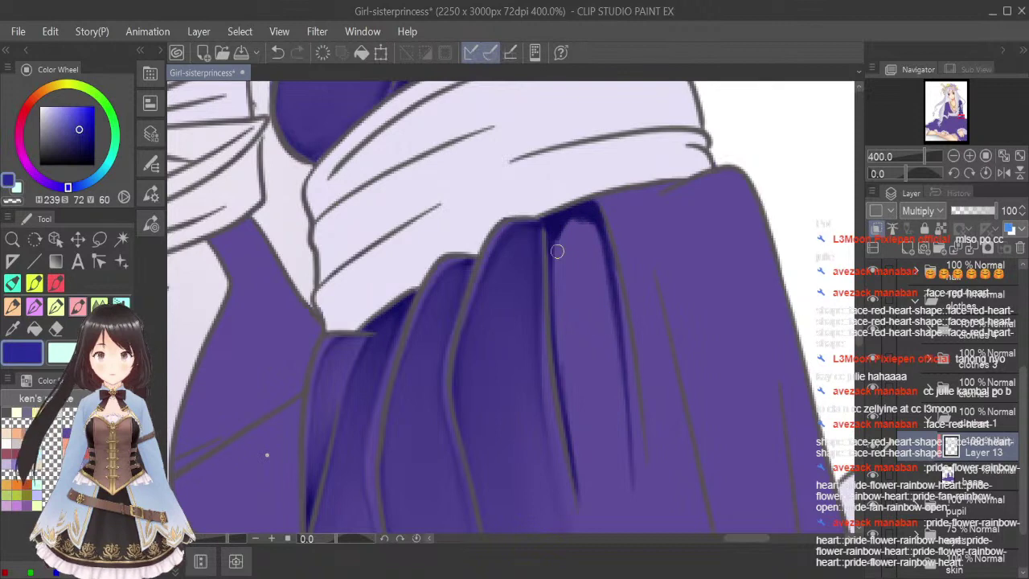
pyautogui.moveTo(554, 227)
pyautogui.mouseDown()
pyautogui.moveTo(569, 452)
pyautogui.moveTo(582, 499)
pyautogui.mouseUp()
pyautogui.scroll(-2, 599, 350)
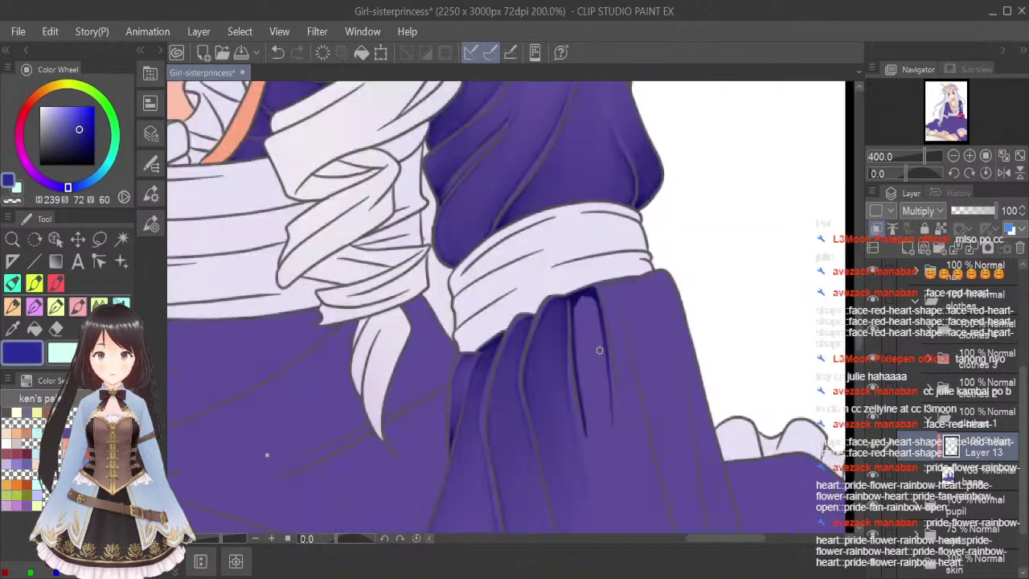
pyautogui.scroll(-1, 599, 349)
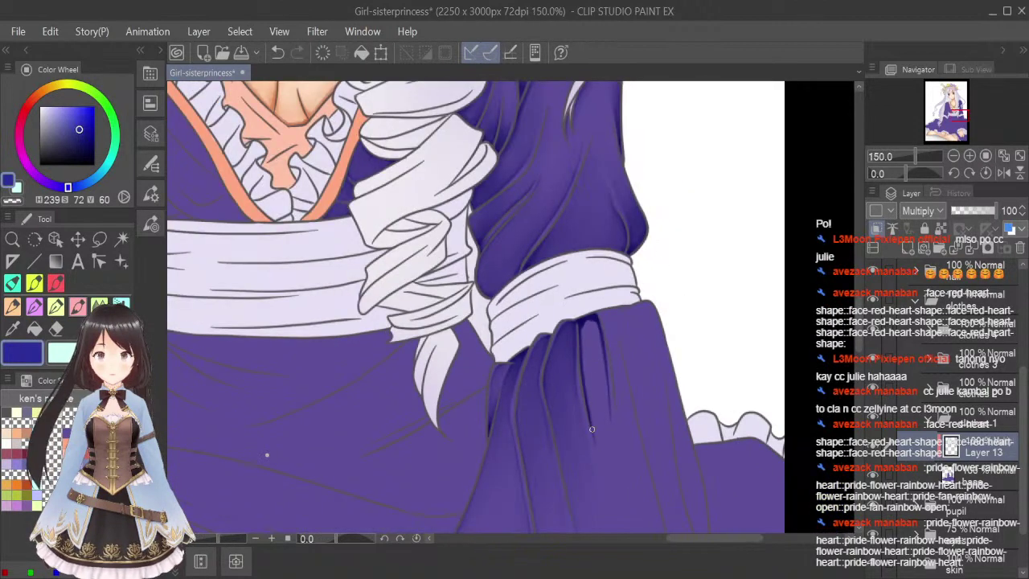
# Blend the arched fold's top and side shadows into its middle with a much smaller blending brush.
pyautogui.scroll(1, 589, 366)
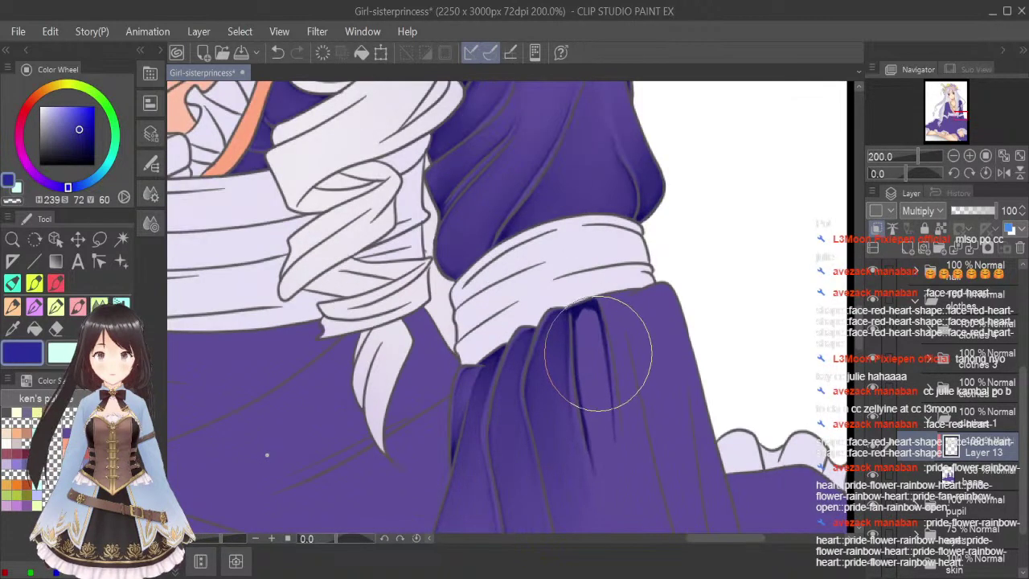
pyautogui.press('[')
pyautogui.press('[')
pyautogui.press('[')
pyautogui.press('[')
pyautogui.press('[')
pyautogui.press('[')
pyautogui.press('[')
pyautogui.press('[')
pyautogui.press('[')
pyautogui.press('[')
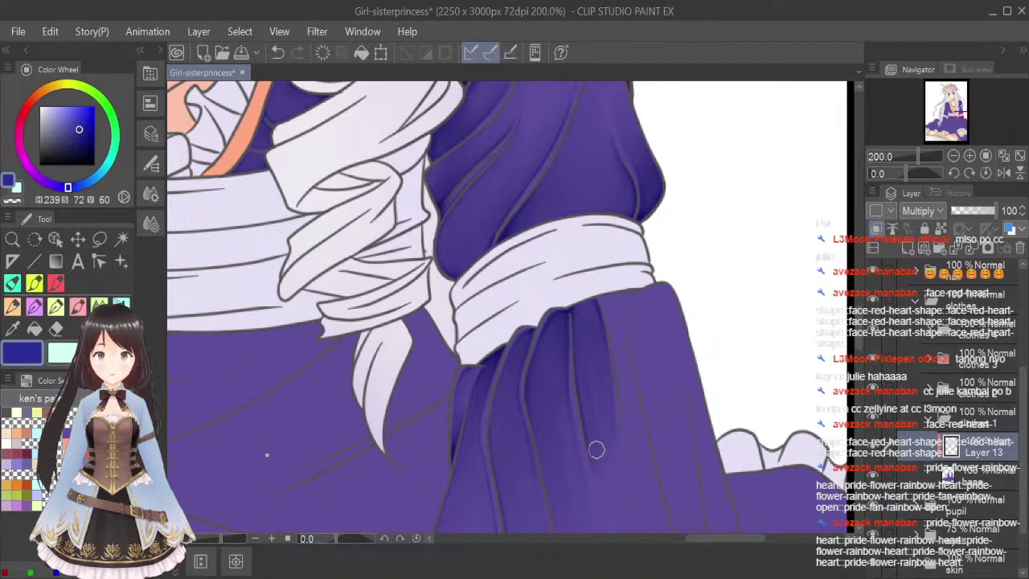
pyautogui.moveTo(859, 320); pyautogui.dragTo(859, 325)
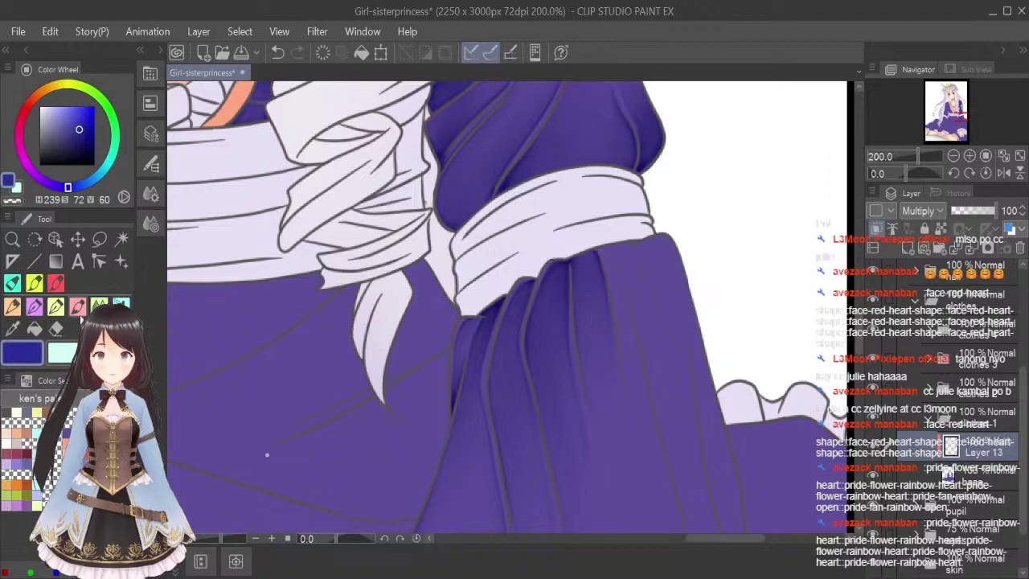
# Paint a tapering dark blue shadow from beneath the cuff down the right side of the line bordering the arched fold.
pyautogui.scroll(2, 614, 270)
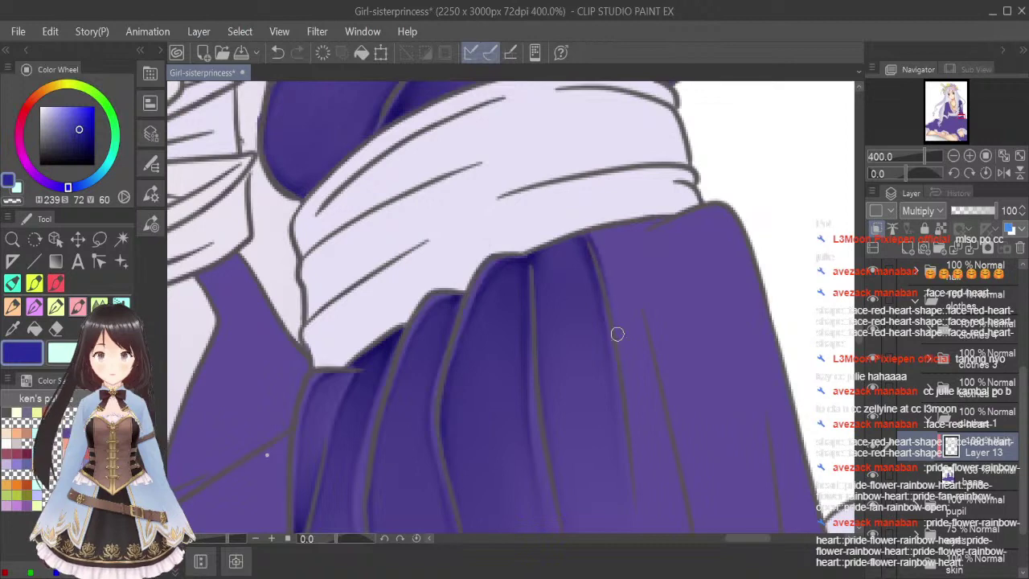
pyautogui.moveTo(593, 240); pyautogui.dragTo(607, 295)
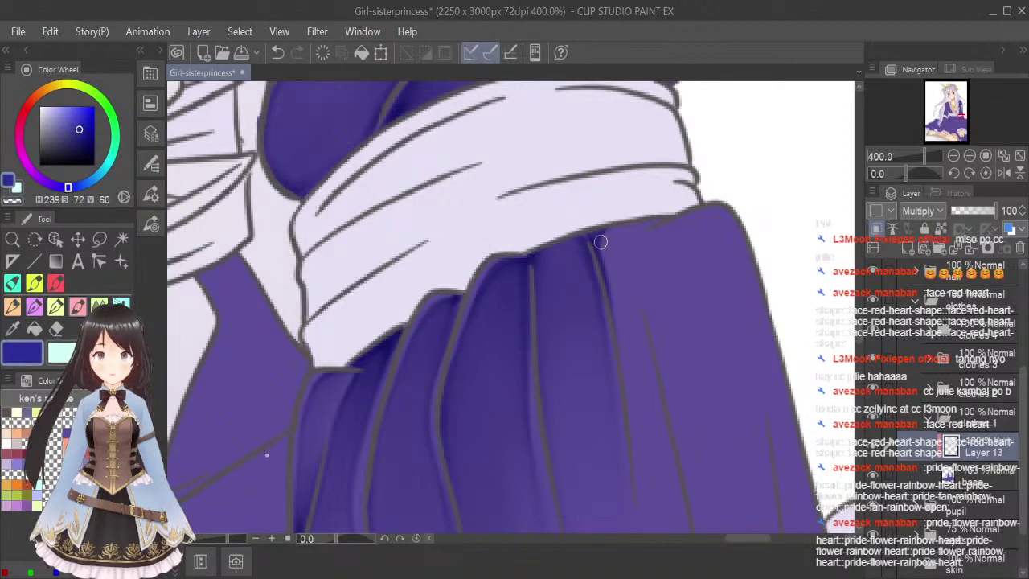
pyautogui.moveTo(601, 242); pyautogui.dragTo(618, 337)
pyautogui.moveTo(605, 287); pyautogui.dragTo(635, 494)
pyautogui.scroll(-2, 633, 440)
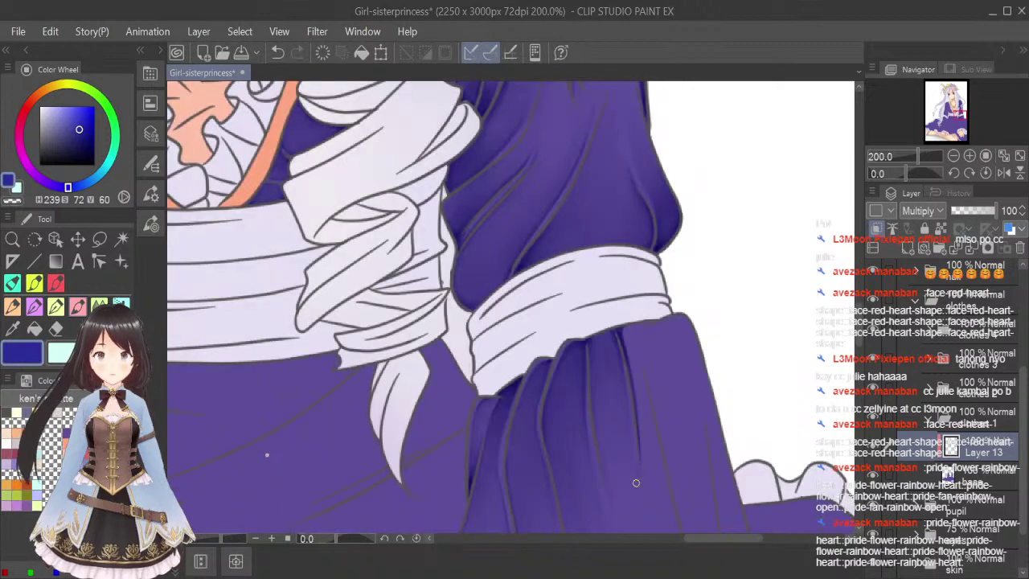
# Paint dark blue along the cuff's lower edge and down the next fold line, closing off the narrow fold on its right side.
pyautogui.scroll(2, 656, 320)
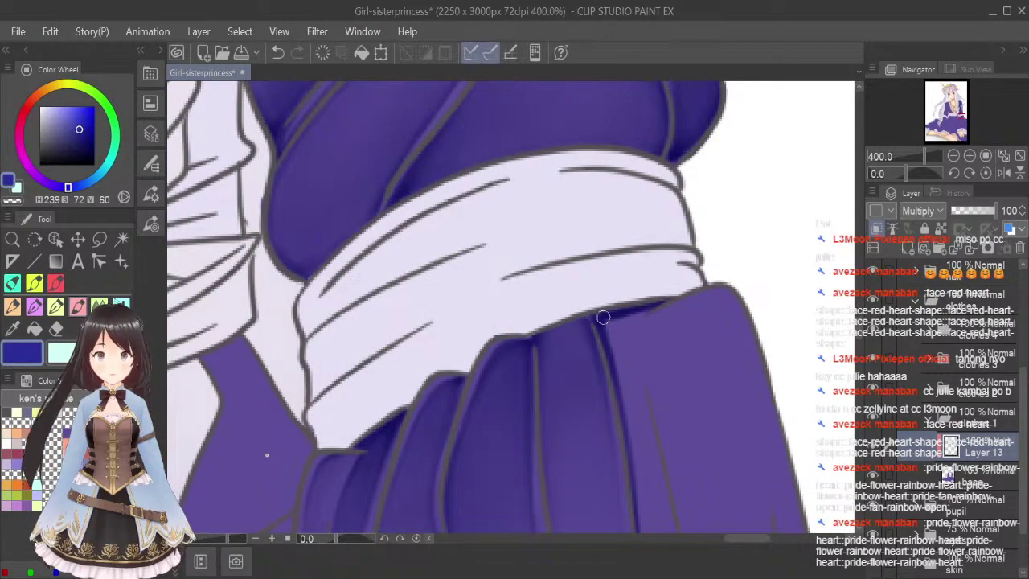
pyautogui.moveTo(603, 318); pyautogui.dragTo(660, 301)
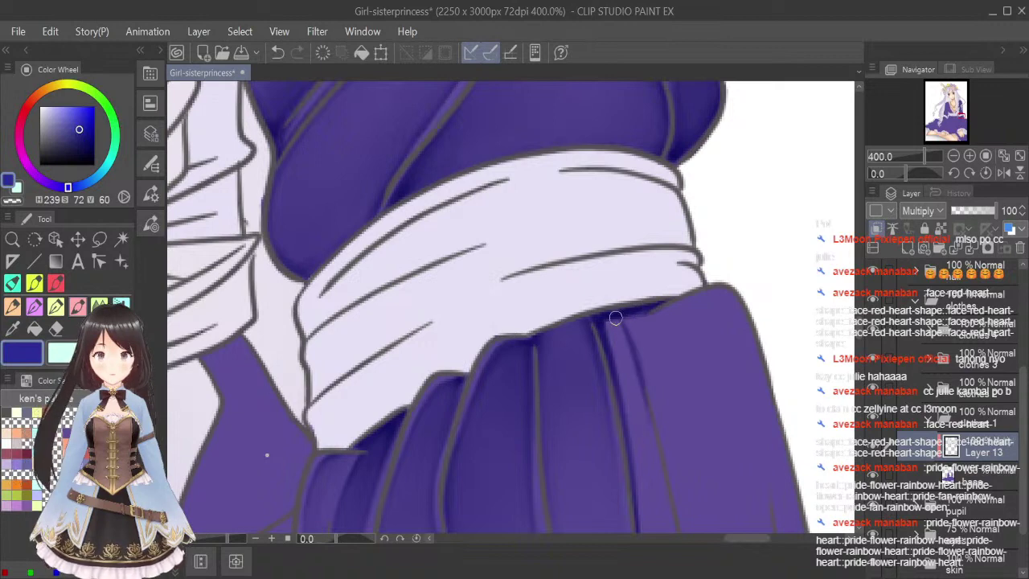
pyautogui.moveTo(617, 322); pyautogui.dragTo(645, 405)
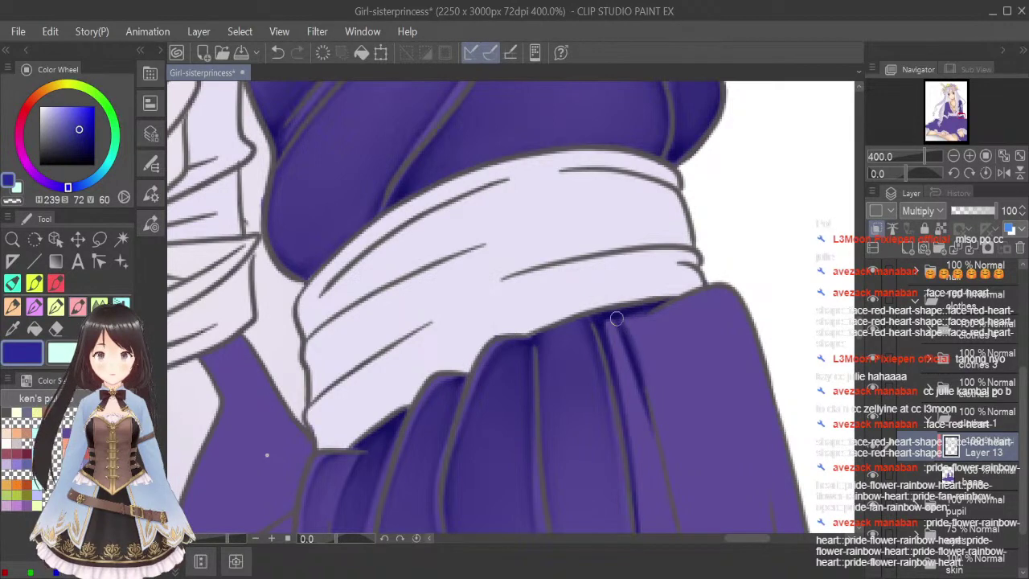
pyautogui.moveTo(859, 329); pyautogui.dragTo(860, 339)
pyautogui.moveTo(643, 187); pyautogui.dragTo(674, 388)
pyautogui.moveTo(667, 315); pyautogui.dragTo(680, 427)
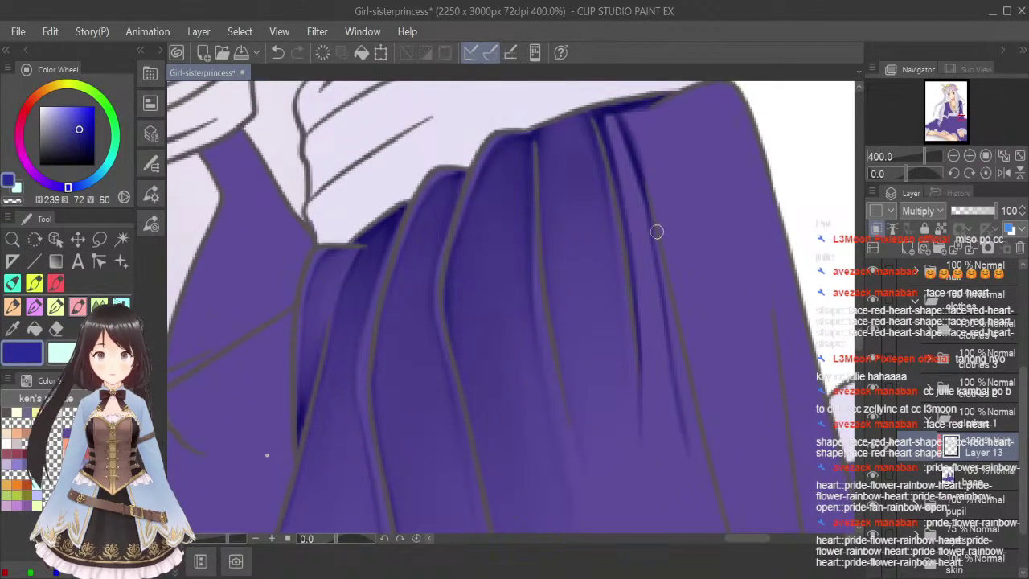
pyautogui.moveTo(657, 232); pyautogui.dragTo(658, 314)
pyautogui.moveTo(663, 275); pyautogui.dragTo(687, 438)
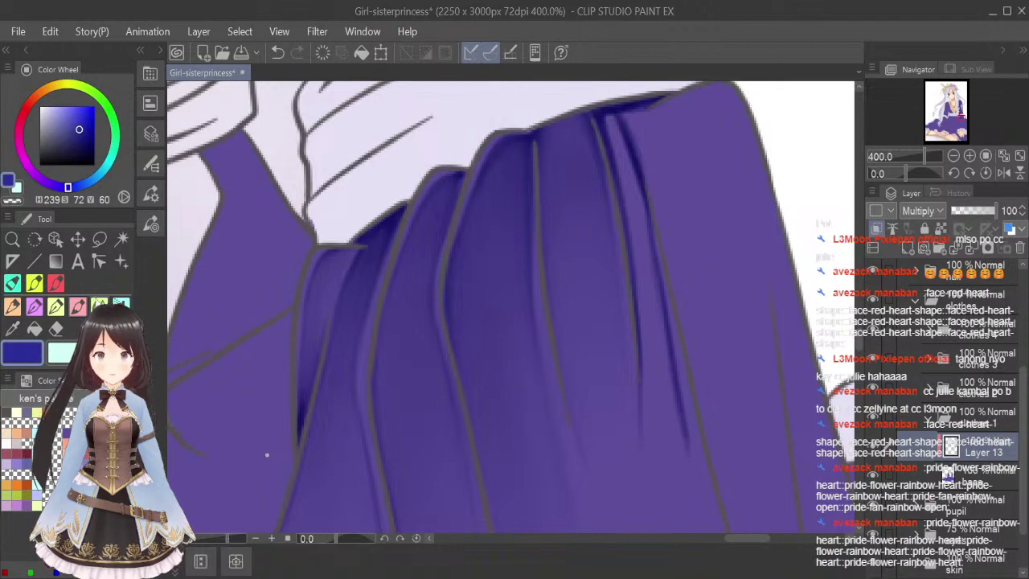
# Blend the narrow fold's shadows together and down to its lower end with a much smaller blending brush, and save the illustration.
pyautogui.click(99, 306)
pyautogui.press('[')
pyautogui.press('[')
pyautogui.press('[')
pyautogui.press('[')
pyautogui.press('[')
pyautogui.press('[')
pyautogui.press('[')
pyautogui.press('[')
pyautogui.press('[')
pyautogui.press('[')
pyautogui.press('[')
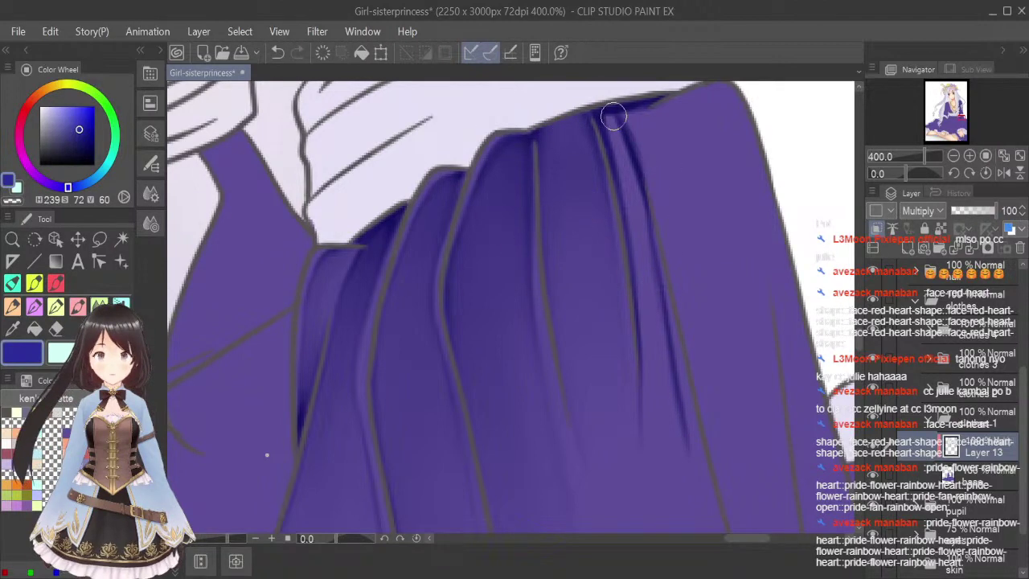
pyautogui.moveTo(604, 107)
pyautogui.mouseDown()
pyautogui.moveTo(639, 217)
pyautogui.moveTo(607, 106)
pyautogui.moveTo(636, 183)
pyautogui.moveTo(603, 110)
pyautogui.moveTo(654, 281)
pyautogui.moveTo(615, 126)
pyautogui.moveTo(633, 242)
pyautogui.moveTo(649, 277)
pyautogui.moveTo(606, 116)
pyautogui.moveTo(639, 216)
pyautogui.moveTo(614, 131)
pyautogui.moveTo(631, 175)
pyautogui.moveTo(651, 391)
pyautogui.moveTo(636, 250)
pyautogui.moveTo(650, 330)
pyautogui.moveTo(646, 477)
pyautogui.moveTo(634, 226)
pyautogui.moveTo(677, 436)
pyautogui.moveTo(630, 222)
pyautogui.moveTo(690, 481)
pyautogui.moveTo(636, 209)
pyautogui.moveTo(673, 416)
pyautogui.mouseUp()
pyautogui.moveTo(661, 343); pyautogui.dragTo(680, 435)
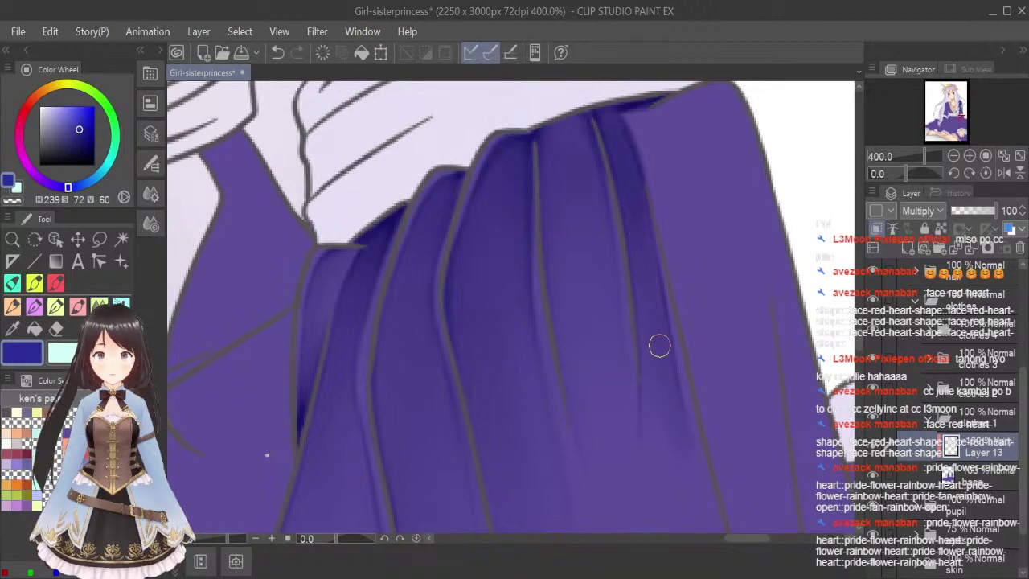
pyautogui.moveTo(659, 344)
pyautogui.mouseDown()
pyautogui.moveTo(668, 487)
pyautogui.moveTo(648, 354)
pyautogui.moveTo(657, 316)
pyautogui.moveTo(671, 462)
pyautogui.moveTo(630, 173)
pyautogui.moveTo(670, 431)
pyautogui.moveTo(648, 338)
pyautogui.moveTo(682, 482)
pyautogui.moveTo(640, 270)
pyautogui.moveTo(662, 419)
pyautogui.moveTo(623, 210)
pyautogui.moveTo(628, 179)
pyautogui.moveTo(717, 524)
pyautogui.mouseUp()
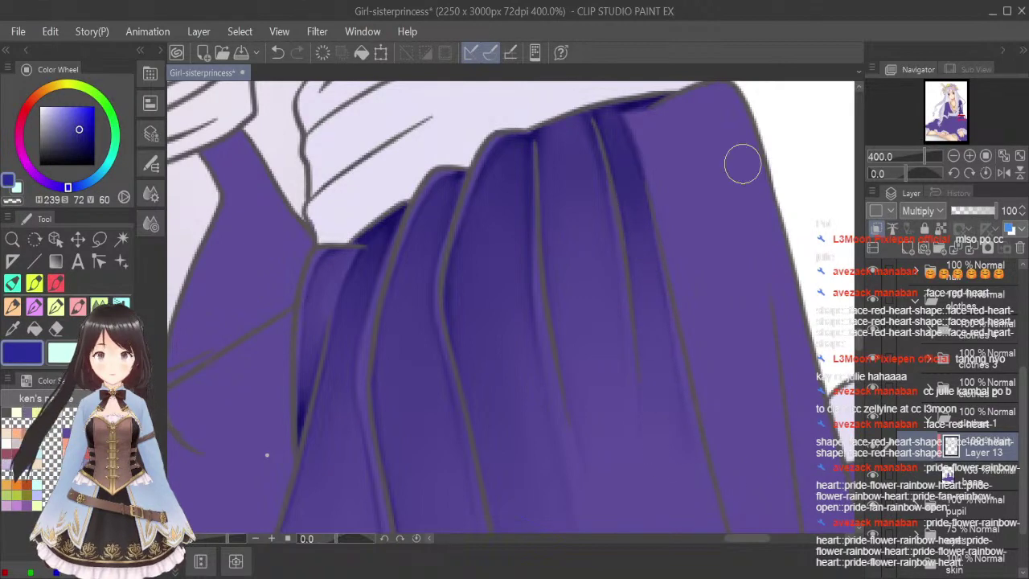
pyautogui.click(1020, 156)
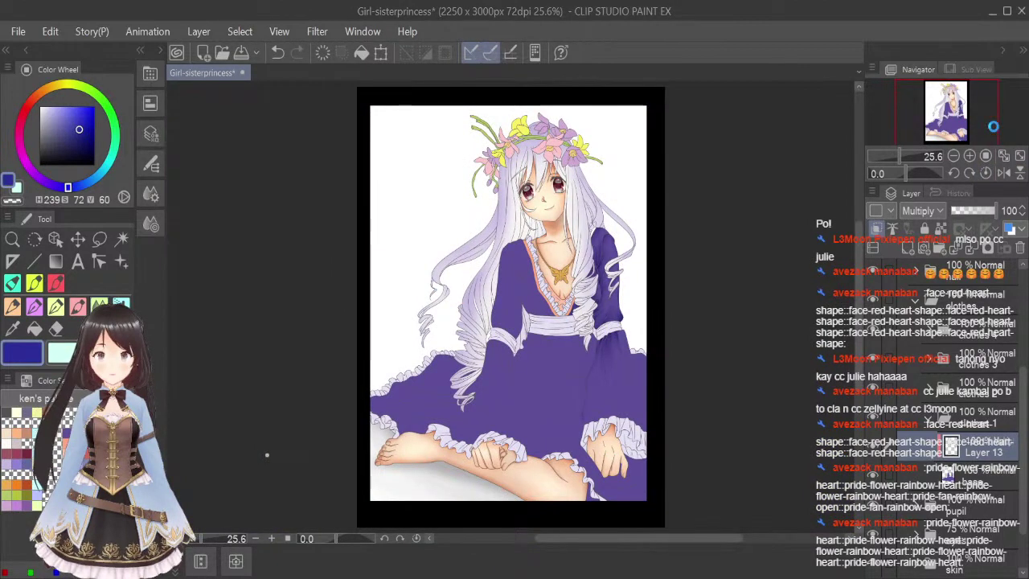
pyautogui.hotkey('ctrl', 's')
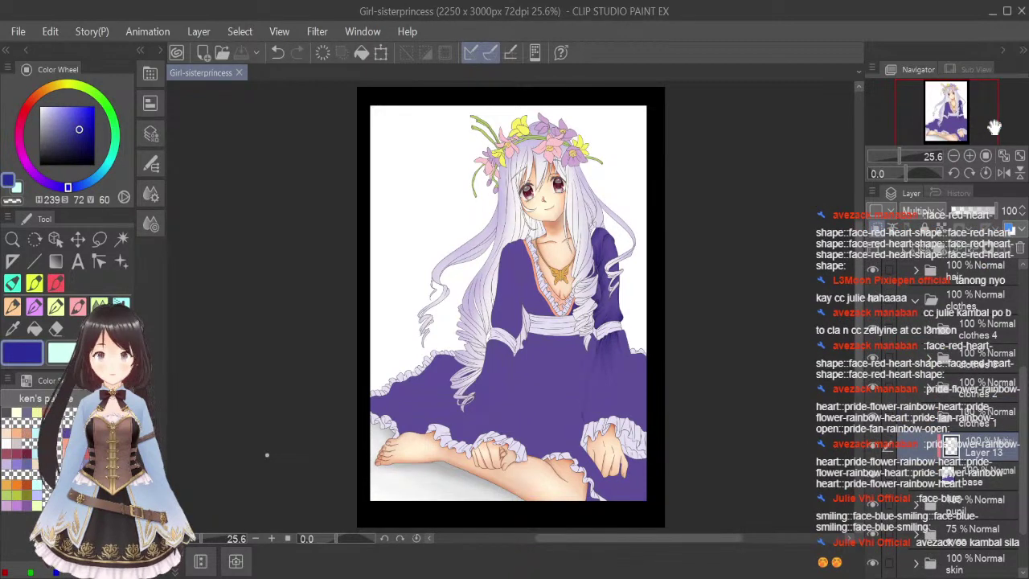
# Darken the narrow fold's top beneath the cuff and extend a dark blue shadow down the long line beside the outermost wide fold.
pyautogui.scroll(4, 623, 340)
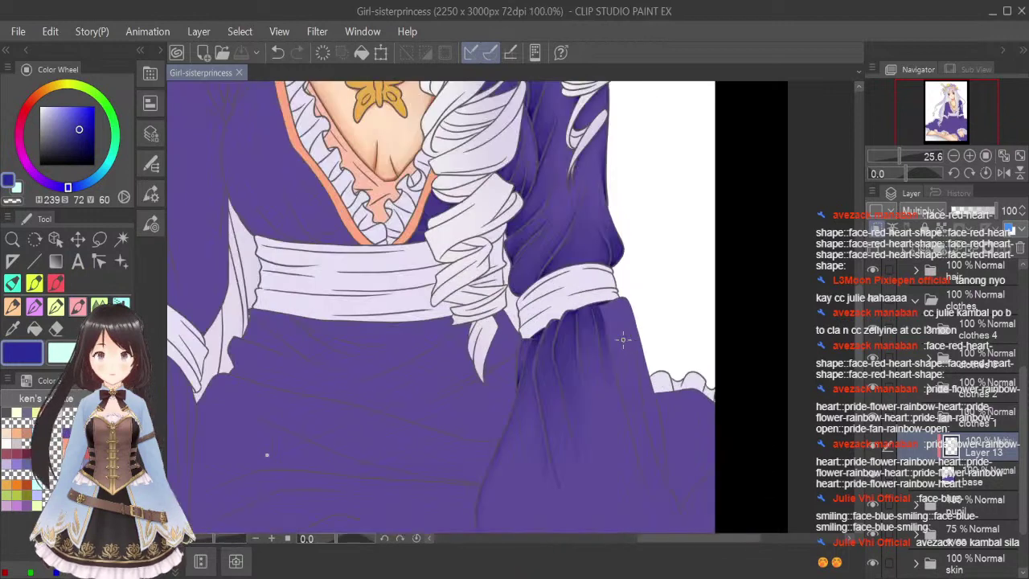
pyautogui.scroll(2, 623, 339)
pyautogui.scroll(2, 577, 279)
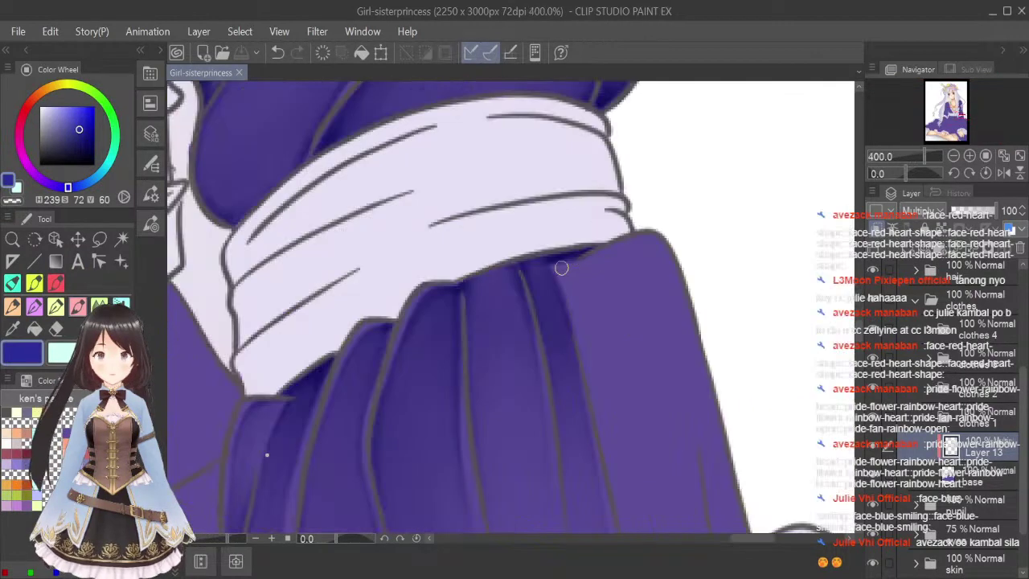
pyautogui.moveTo(556, 268)
pyautogui.mouseDown()
pyautogui.moveTo(576, 332)
pyautogui.moveTo(548, 261)
pyautogui.moveTo(563, 298)
pyautogui.mouseUp()
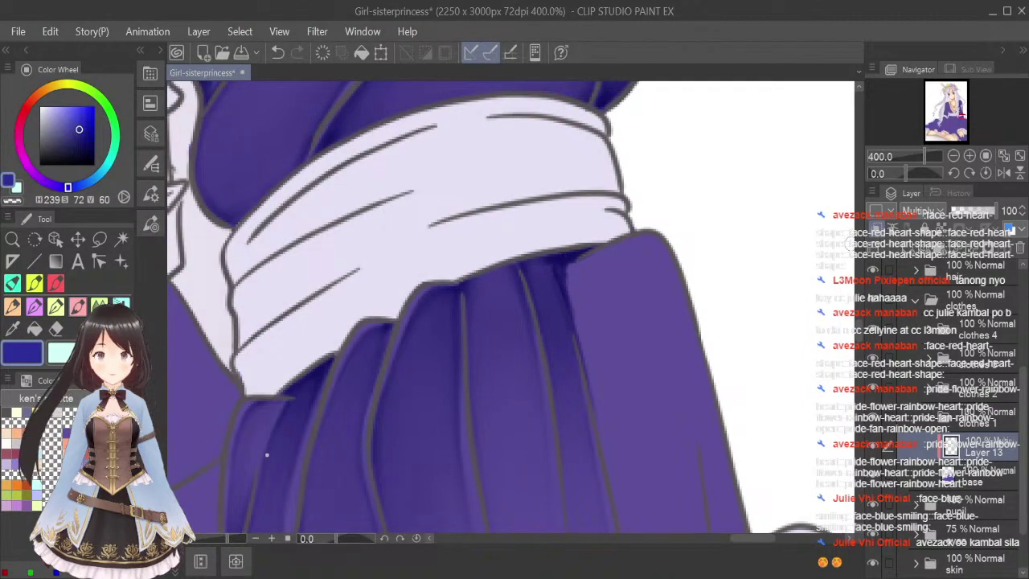
pyautogui.scroll(-2, 672, 209)
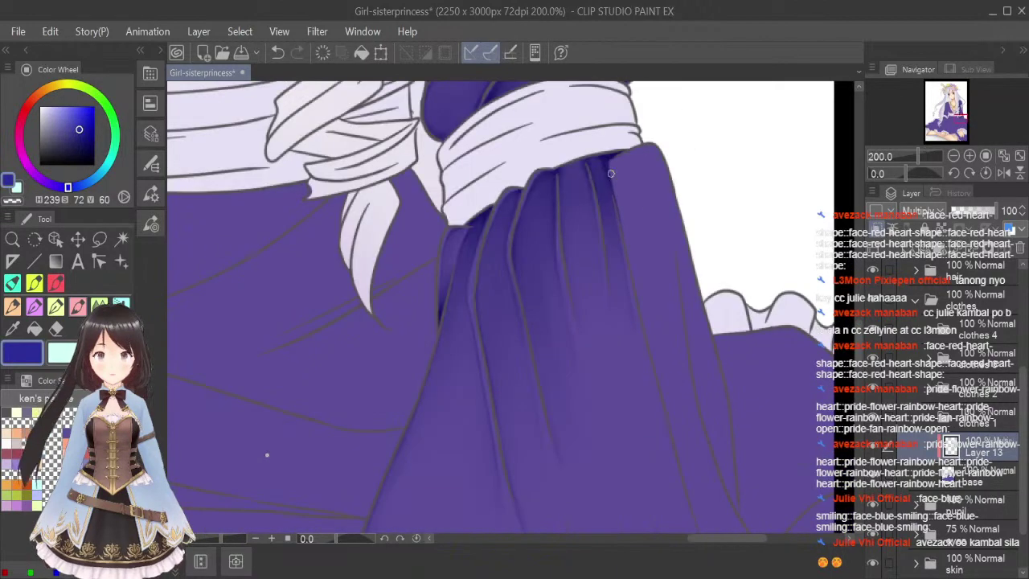
pyautogui.moveTo(611, 170); pyautogui.dragTo(636, 290)
pyautogui.moveTo(618, 201); pyautogui.dragTo(643, 325)
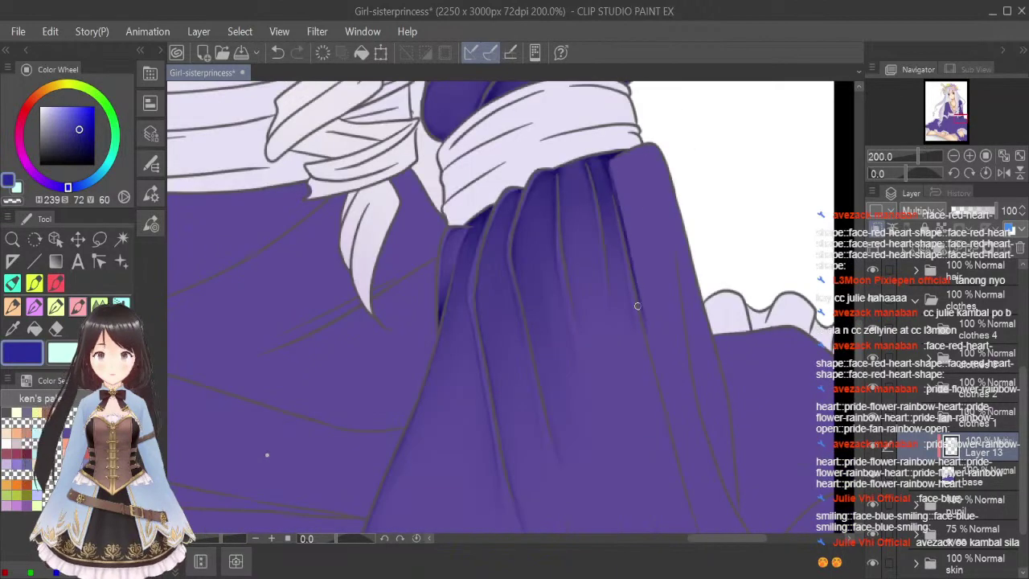
pyautogui.moveTo(634, 278); pyautogui.dragTo(686, 480)
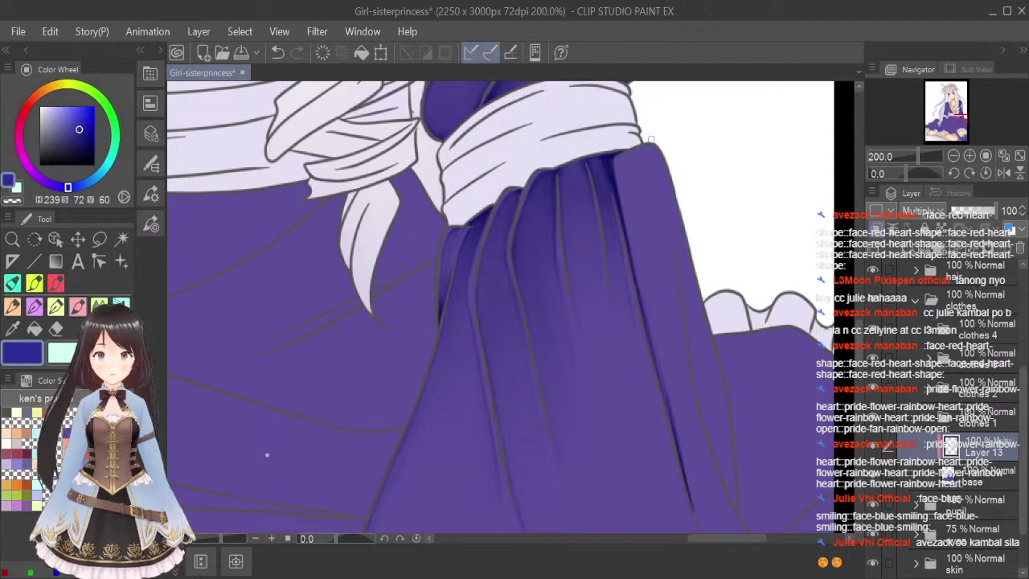
# Paint a dark blue shadow down the wide outer fold's right side and thicken and lengthen the shadow on its left line.
pyautogui.moveTo(647, 142)
pyautogui.mouseDown()
pyautogui.moveTo(663, 184)
pyautogui.moveTo(653, 146)
pyautogui.moveTo(672, 308)
pyautogui.mouseUp()
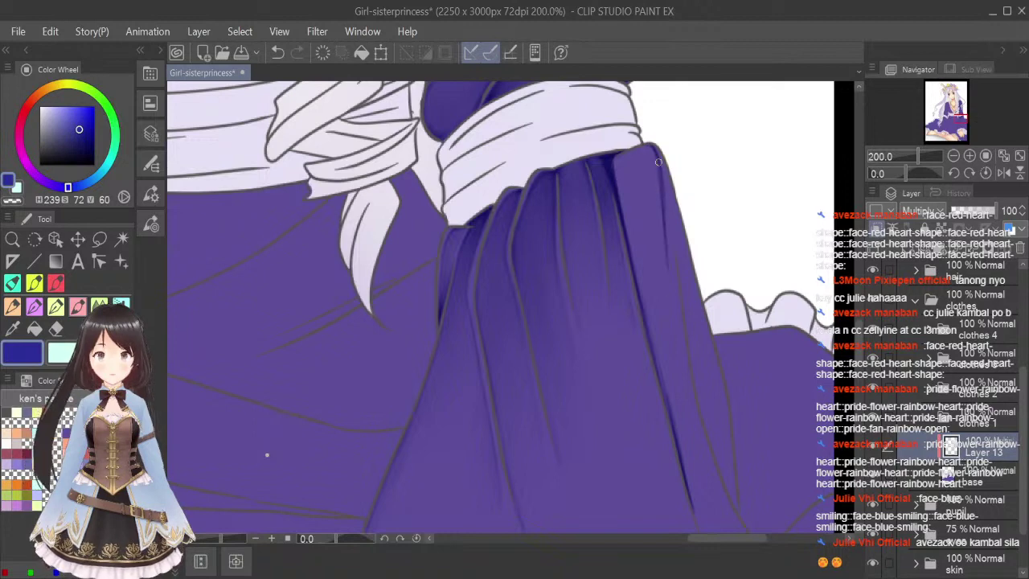
pyautogui.moveTo(664, 207); pyautogui.dragTo(679, 336)
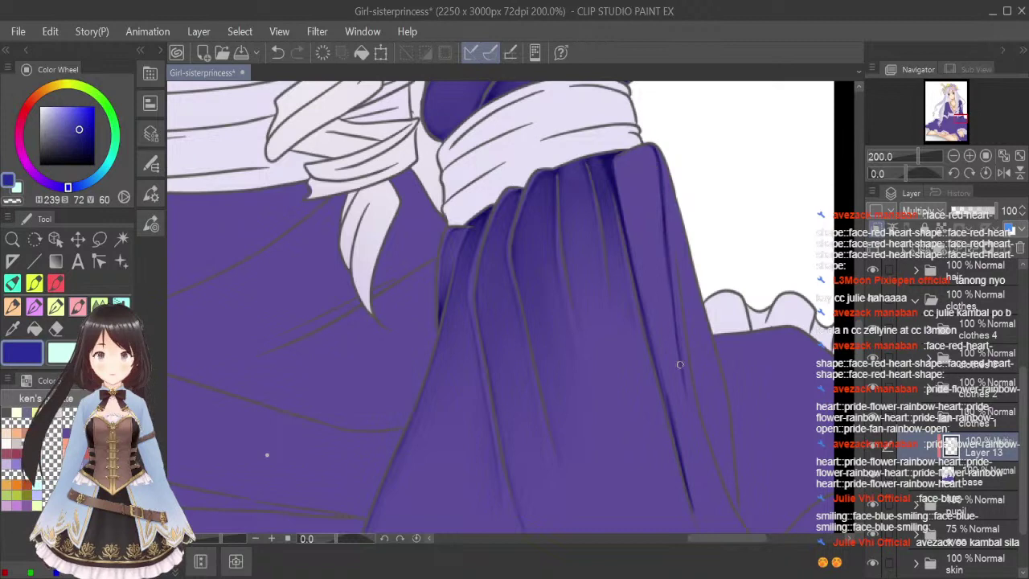
pyautogui.moveTo(675, 331); pyautogui.dragTo(701, 456)
pyautogui.scroll(-1, 697, 350)
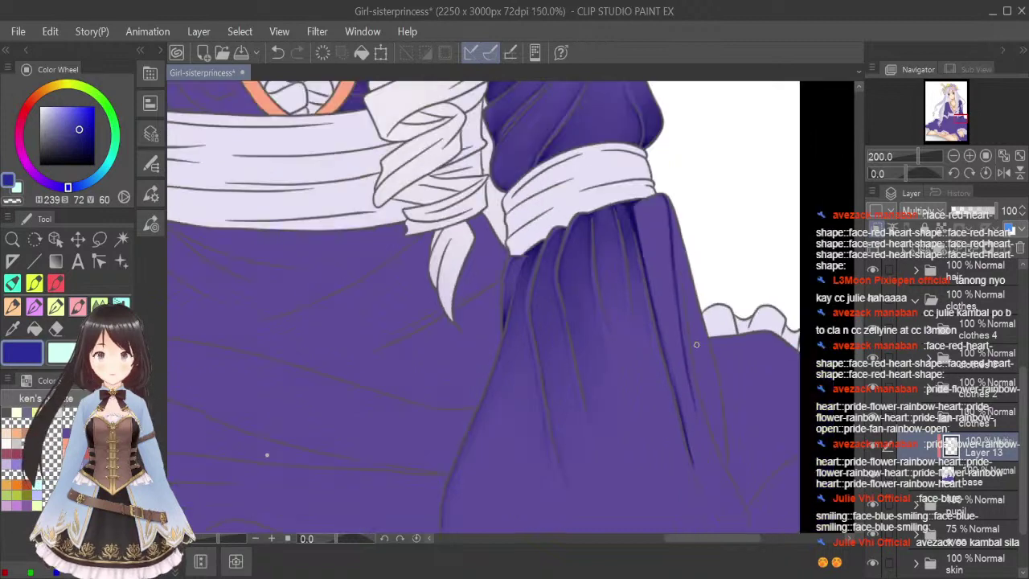
pyautogui.moveTo(860, 359)
pyautogui.mouseDown()
pyautogui.moveTo(862, 376)
pyautogui.moveTo(861, 348)
pyautogui.mouseUp()
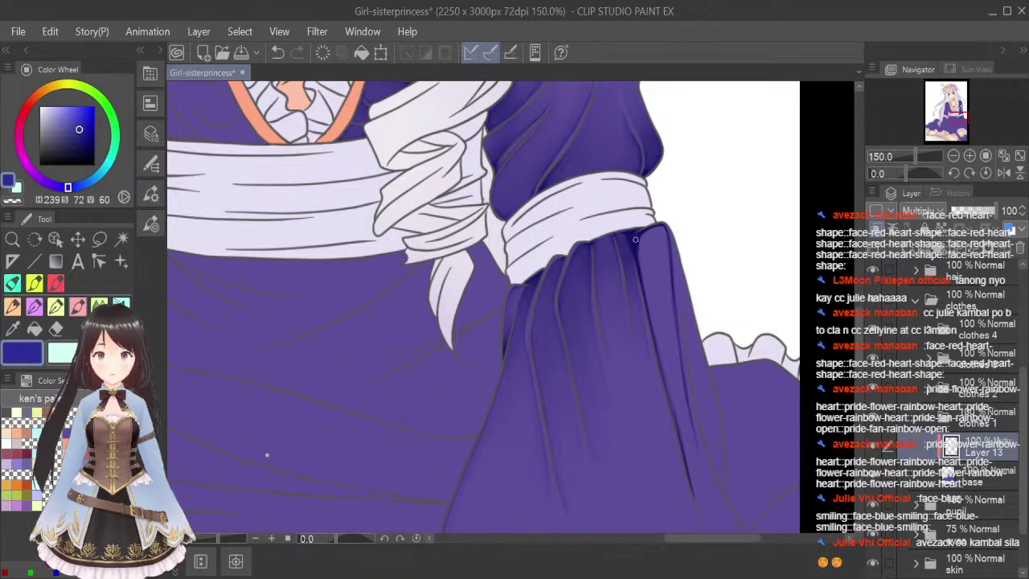
pyautogui.moveTo(635, 239); pyautogui.dragTo(661, 362)
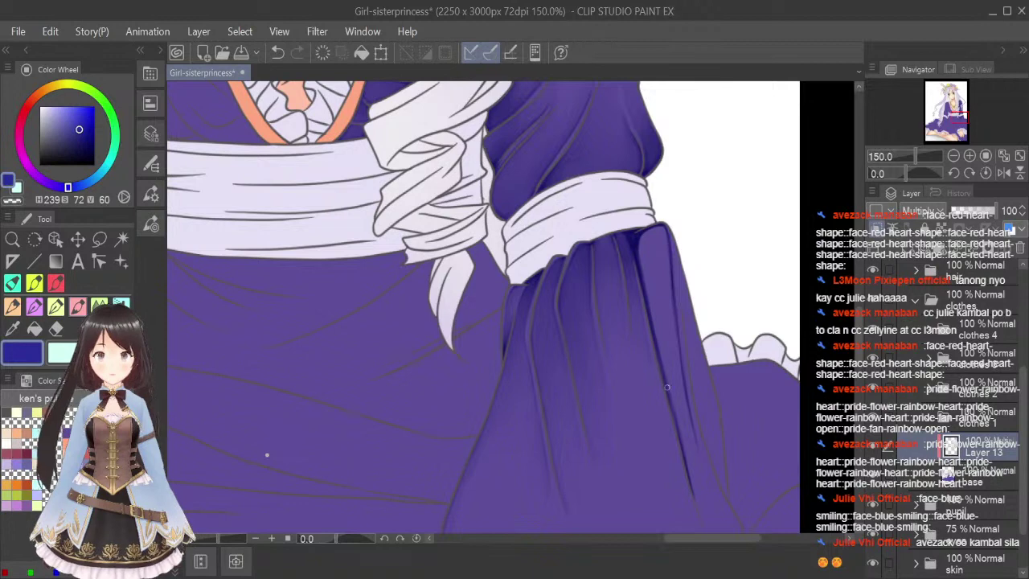
pyautogui.moveTo(688, 464); pyautogui.dragTo(703, 523)
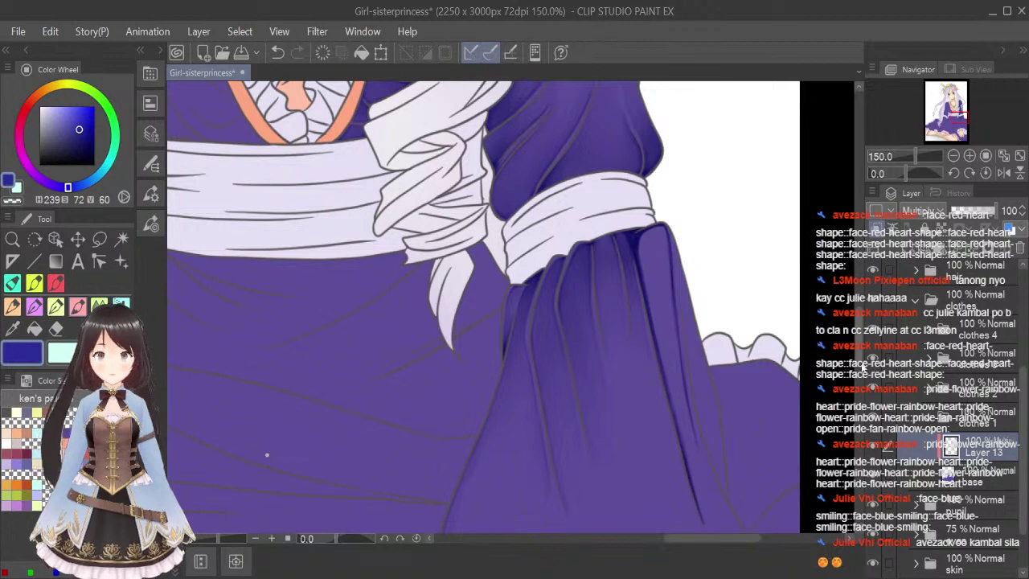
# Blend the wide outer fold's side shadows across its top and down to its lower end with a reduced blending brush.
pyautogui.moveTo(859, 352); pyautogui.dragTo(864, 369)
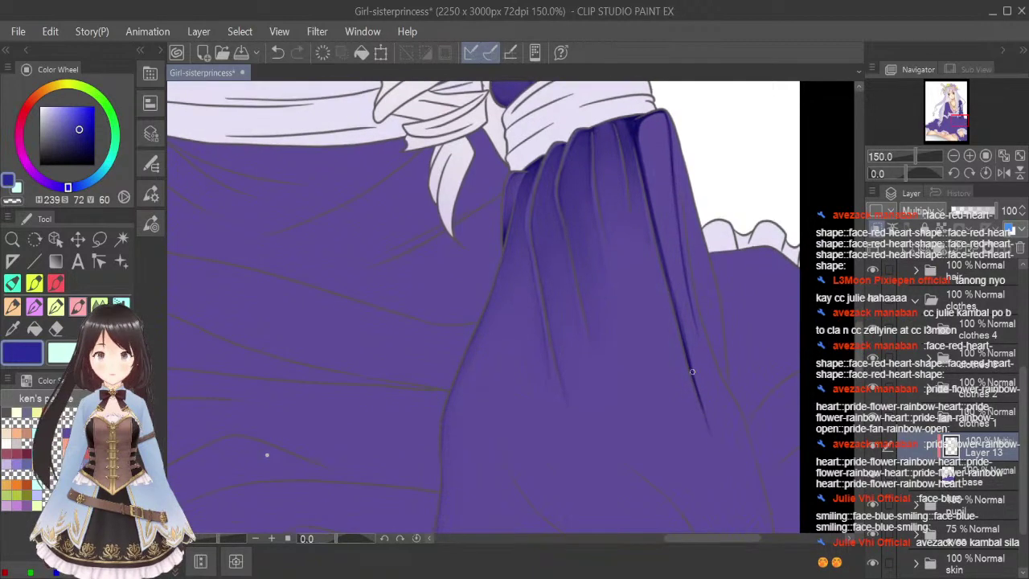
pyautogui.scroll(1, 665, 157)
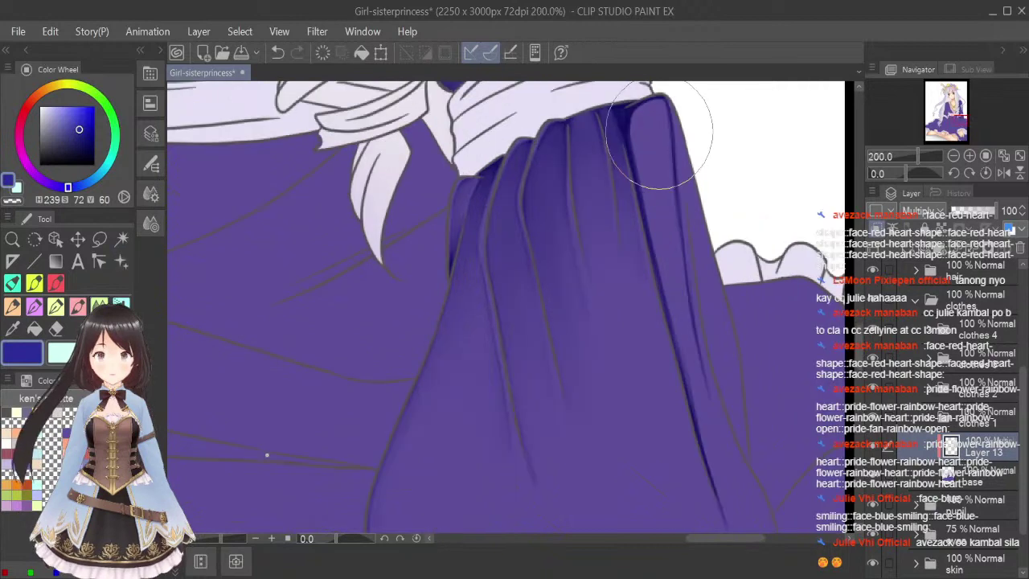
pyautogui.press(']')
pyautogui.press('[')
pyautogui.press('[')
pyautogui.press('[')
pyautogui.press('[')
pyautogui.press('[')
pyautogui.press('[')
pyautogui.press('[')
pyautogui.press('[')
pyautogui.press('[')
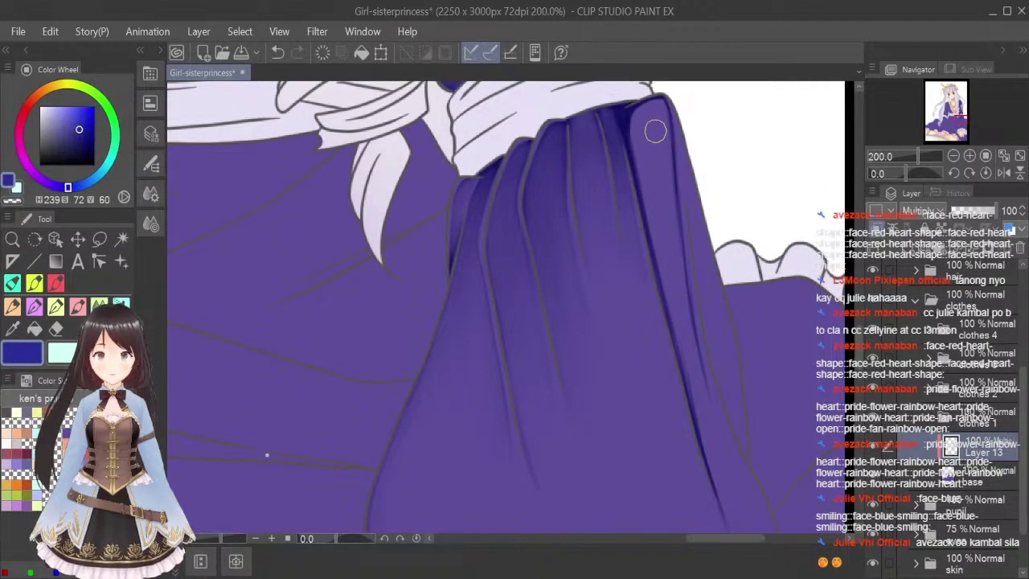
pyautogui.moveTo(631, 114); pyautogui.dragTo(648, 179)
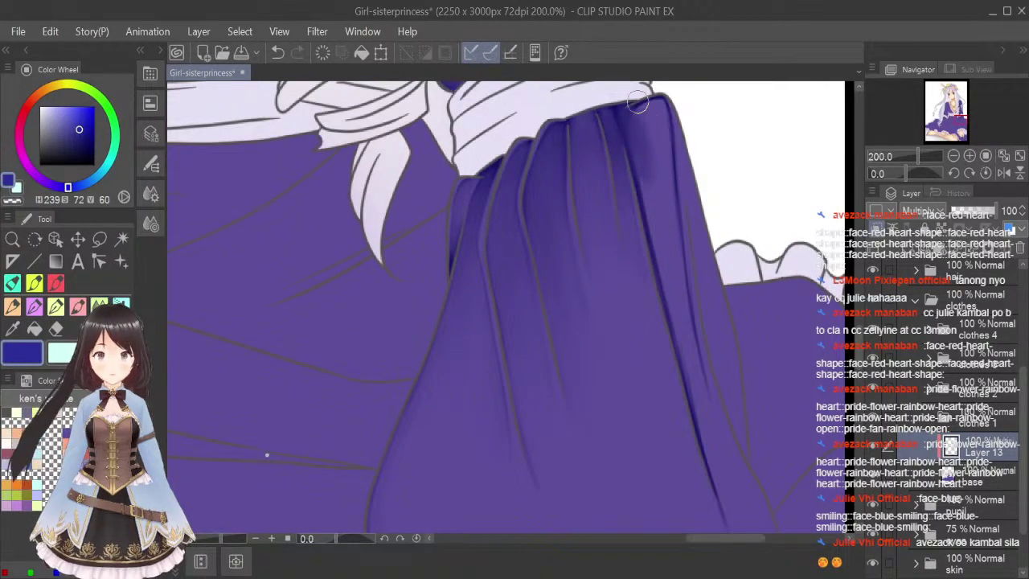
pyautogui.moveTo(638, 106)
pyautogui.mouseDown()
pyautogui.moveTo(662, 174)
pyautogui.moveTo(653, 97)
pyautogui.moveTo(665, 181)
pyautogui.moveTo(659, 102)
pyautogui.moveTo(650, 158)
pyautogui.moveTo(628, 111)
pyautogui.moveTo(656, 232)
pyautogui.moveTo(629, 109)
pyautogui.moveTo(656, 217)
pyautogui.moveTo(640, 103)
pyautogui.moveTo(640, 146)
pyautogui.moveTo(622, 107)
pyautogui.moveTo(639, 135)
pyautogui.moveTo(670, 275)
pyautogui.moveTo(661, 191)
pyautogui.moveTo(643, 154)
pyautogui.moveTo(675, 305)
pyautogui.moveTo(643, 131)
pyautogui.moveTo(663, 261)
pyautogui.moveTo(635, 152)
pyautogui.moveTo(661, 286)
pyautogui.moveTo(660, 121)
pyautogui.moveTo(691, 368)
pyautogui.moveTo(664, 218)
pyautogui.moveTo(667, 248)
pyautogui.moveTo(700, 415)
pyautogui.moveTo(657, 237)
pyautogui.moveTo(708, 410)
pyautogui.moveTo(668, 179)
pyautogui.moveTo(695, 389)
pyautogui.moveTo(712, 421)
pyautogui.mouseUp()
pyautogui.scroll(-2, 708, 402)
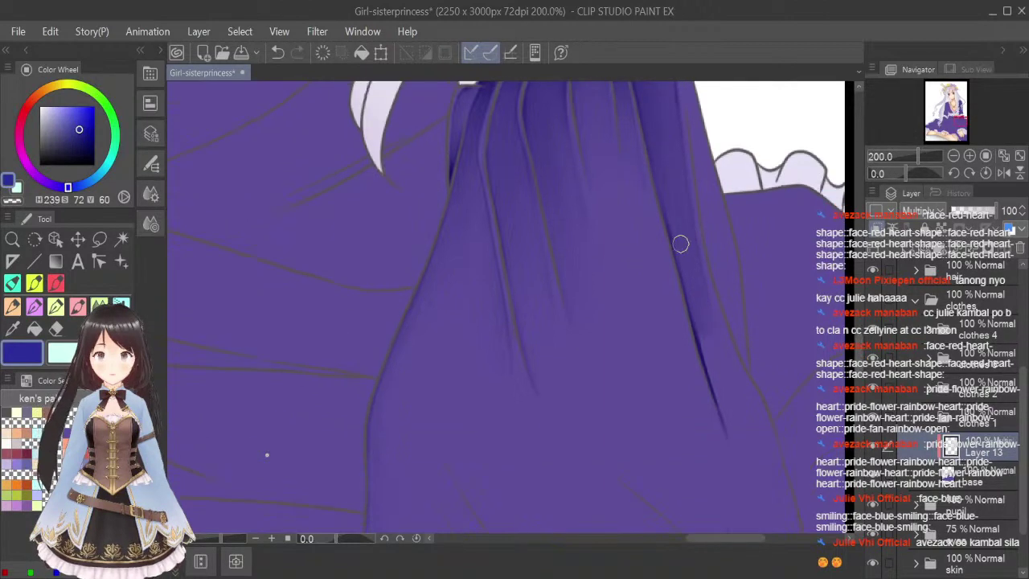
pyautogui.moveTo(691, 278)
pyautogui.mouseDown()
pyautogui.moveTo(743, 426)
pyautogui.moveTo(721, 384)
pyautogui.moveTo(744, 422)
pyautogui.moveTo(661, 115)
pyautogui.moveTo(717, 364)
pyautogui.mouseUp()
pyautogui.press(']')
pyautogui.press(']')
pyautogui.press(']')
pyautogui.press(']')
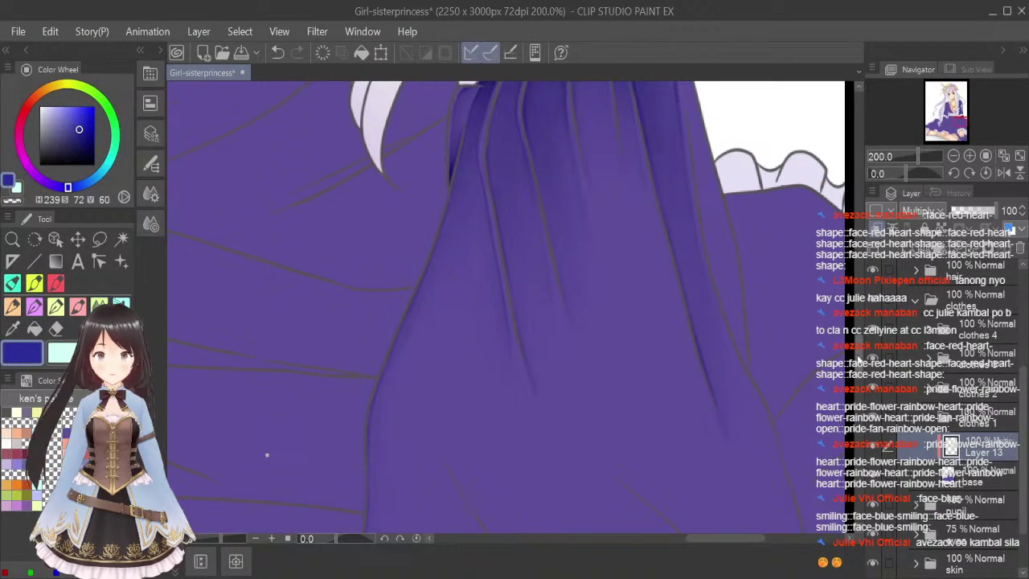
pyautogui.scroll(1, 859, 355)
pyautogui.scroll(1, 859, 354)
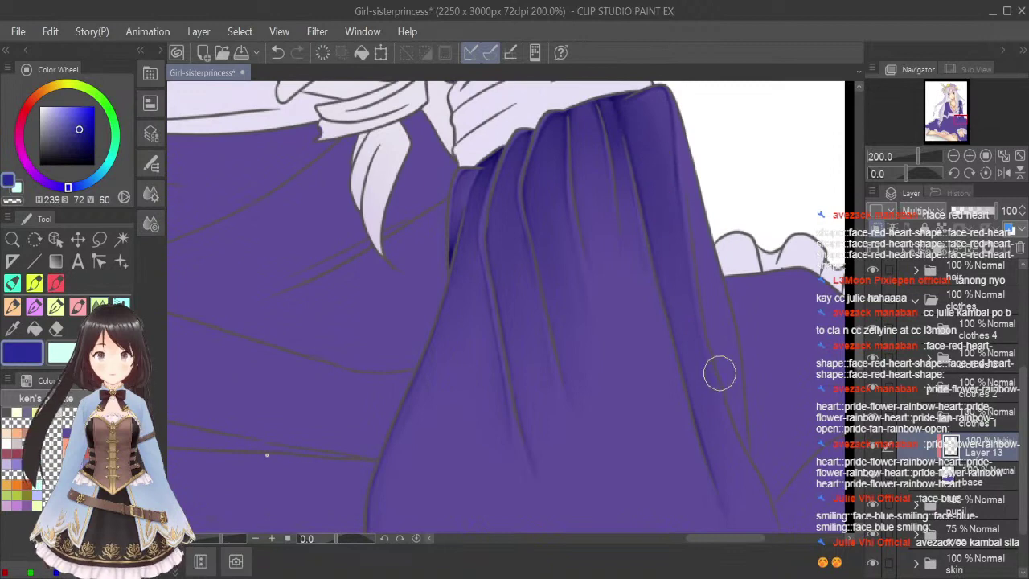
pyautogui.click(78, 306)
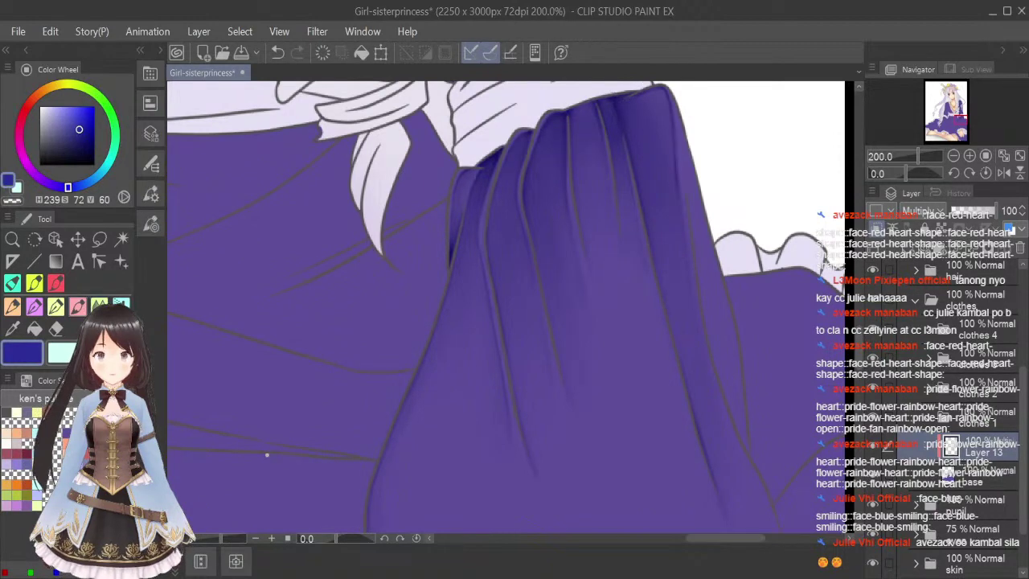
pyautogui.click(13, 201)
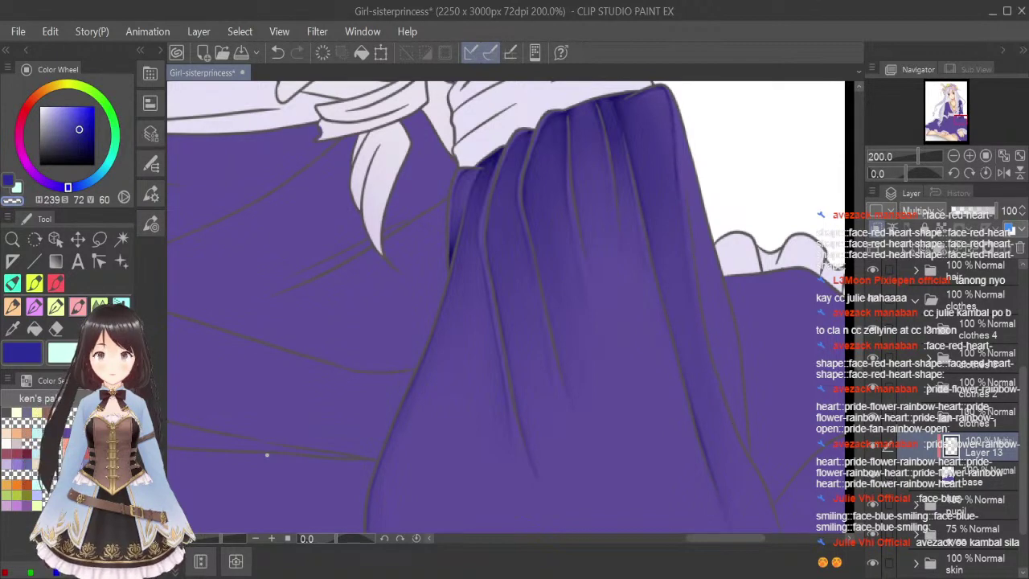
pyautogui.click(78, 308)
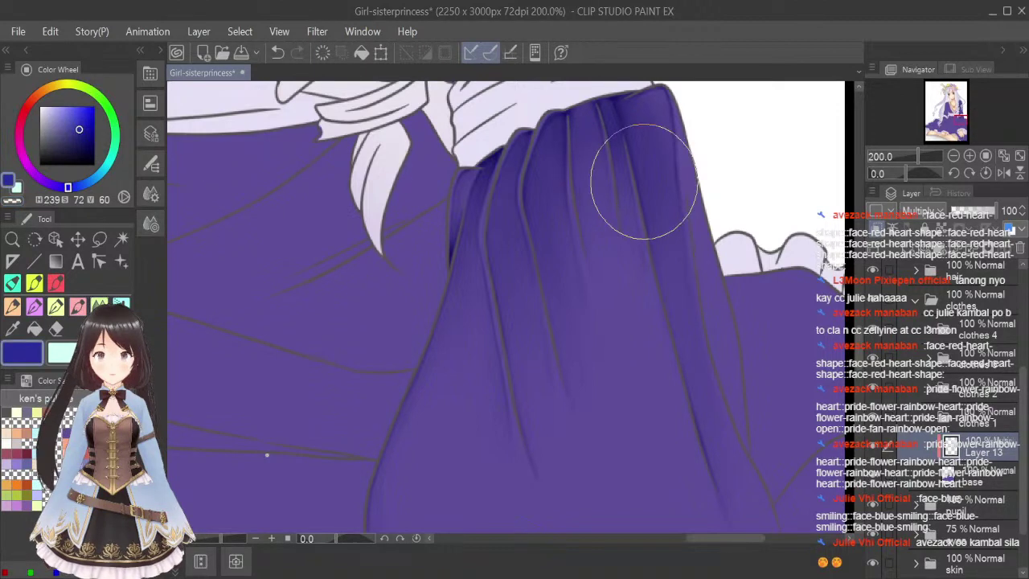
# Soften the shading at the top of the sleeve and paint dark blue shadows along its long outer fold line.
pyautogui.moveTo(662, 151)
pyautogui.mouseDown()
pyautogui.moveTo(650, 107)
pyautogui.moveTo(636, 102)
pyautogui.moveTo(659, 101)
pyautogui.moveTo(665, 164)
pyautogui.moveTo(659, 93)
pyautogui.mouseUp()
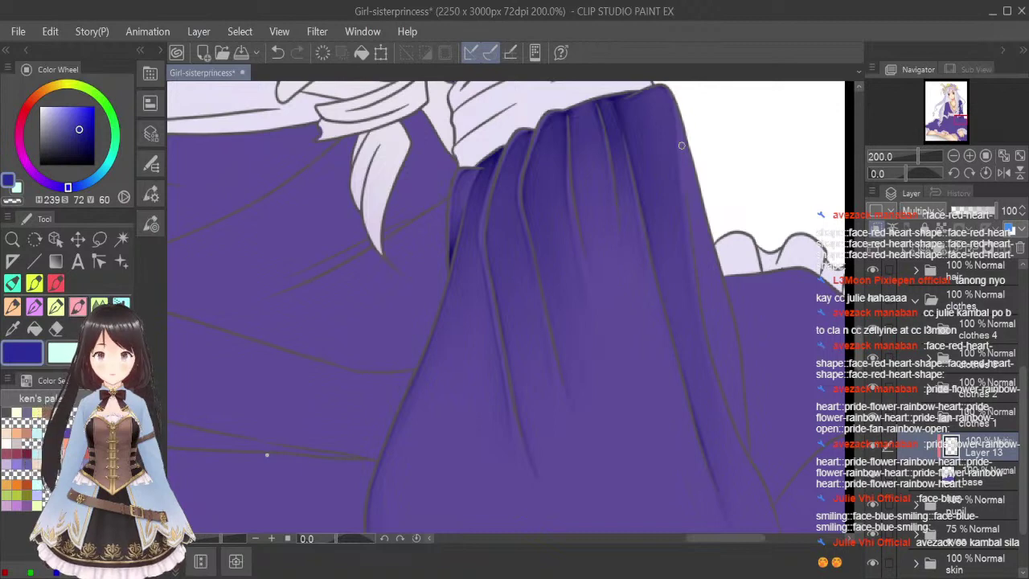
pyautogui.moveTo(682, 131)
pyautogui.mouseDown()
pyautogui.moveTo(701, 291)
pyautogui.moveTo(690, 186)
pyautogui.moveTo(696, 270)
pyautogui.moveTo(697, 234)
pyautogui.moveTo(714, 357)
pyautogui.moveTo(700, 269)
pyautogui.moveTo(710, 342)
pyautogui.moveTo(738, 430)
pyautogui.mouseUp()
pyautogui.moveTo(713, 346); pyautogui.dragTo(749, 455)
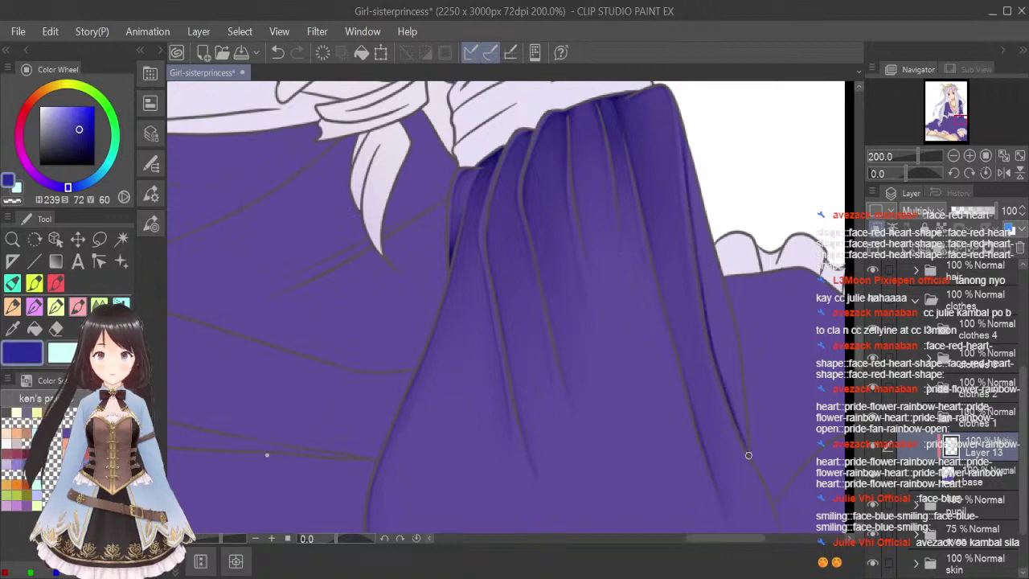
pyautogui.moveTo(684, 127); pyautogui.dragTo(689, 195)
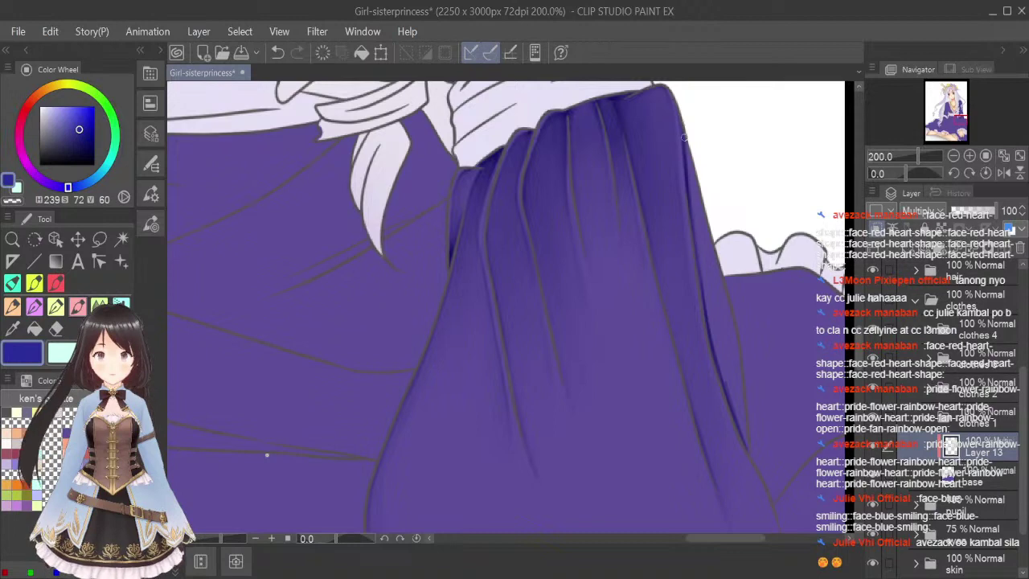
pyautogui.moveTo(684, 138); pyautogui.dragTo(703, 301)
pyautogui.moveTo(688, 172); pyautogui.dragTo(714, 346)
pyautogui.moveTo(688, 153); pyautogui.dragTo(700, 262)
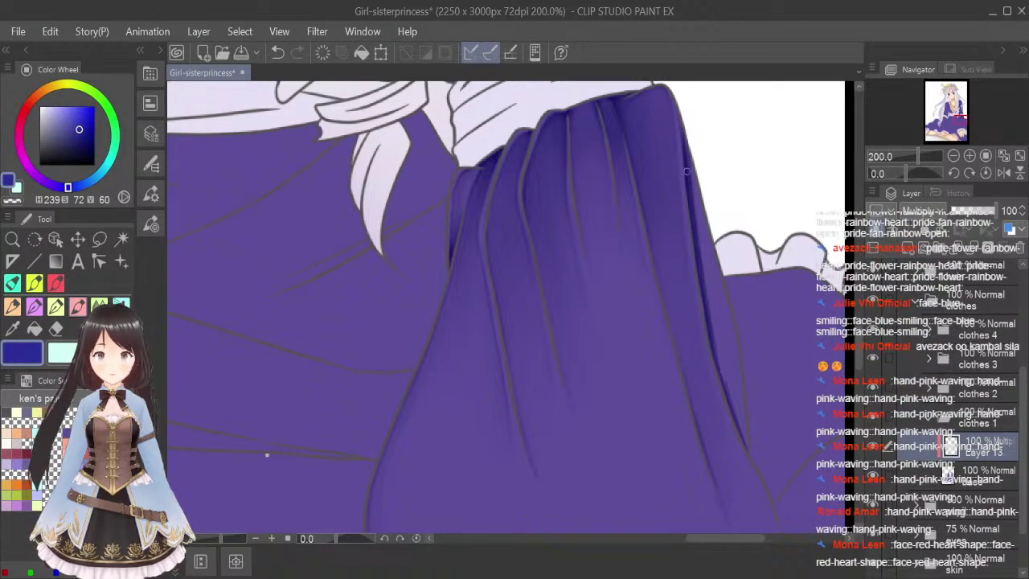
pyautogui.moveTo(688, 171); pyautogui.dragTo(706, 230)
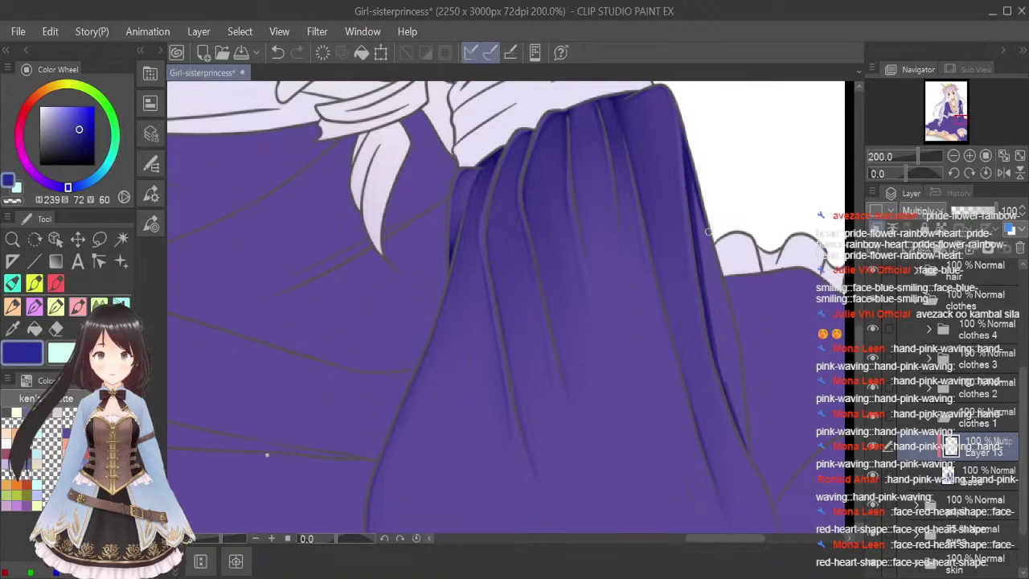
# Darken the narrow strip between the outer fold and the sleeve's outline, down to where the two lines meet.
pyautogui.moveTo(721, 277)
pyautogui.mouseDown()
pyautogui.moveTo(744, 393)
pyautogui.moveTo(738, 431)
pyautogui.mouseUp()
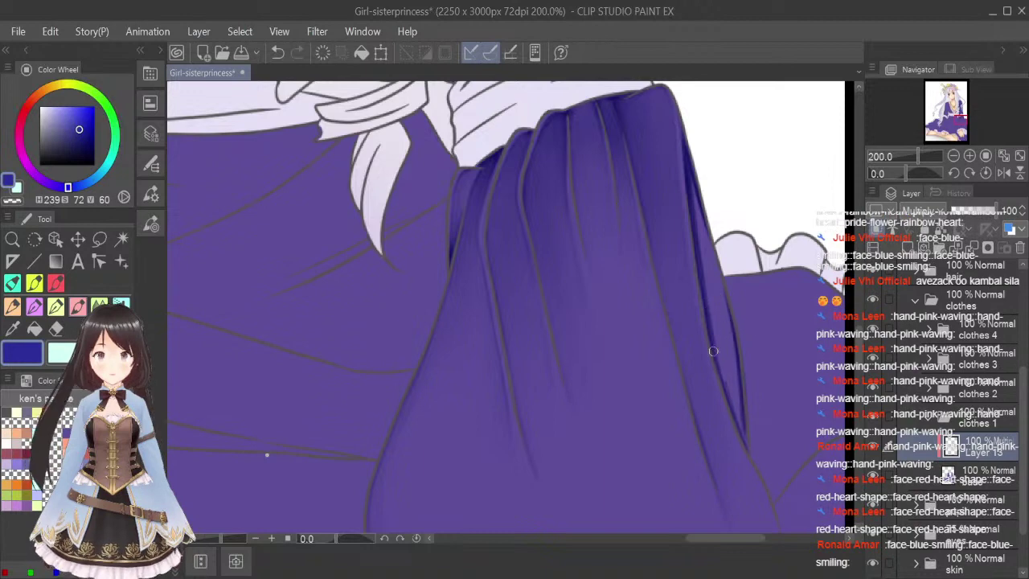
pyautogui.moveTo(708, 337); pyautogui.dragTo(742, 436)
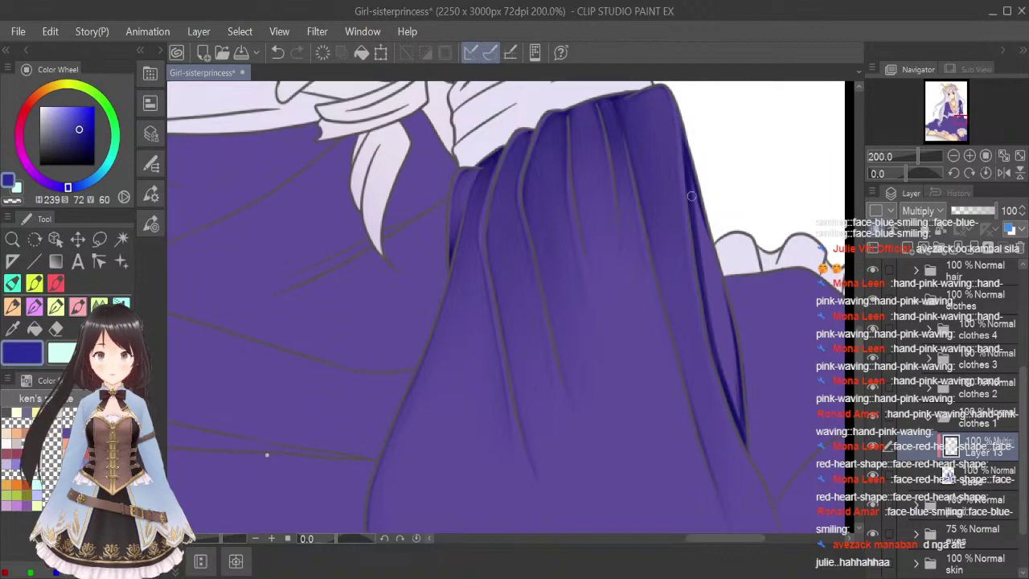
pyautogui.moveTo(691, 188); pyautogui.dragTo(696, 210)
# Blend the dark shadows in the sleeve's narrow outer strip into a smooth gradient, using a smaller blending brush.
pyautogui.press('j')
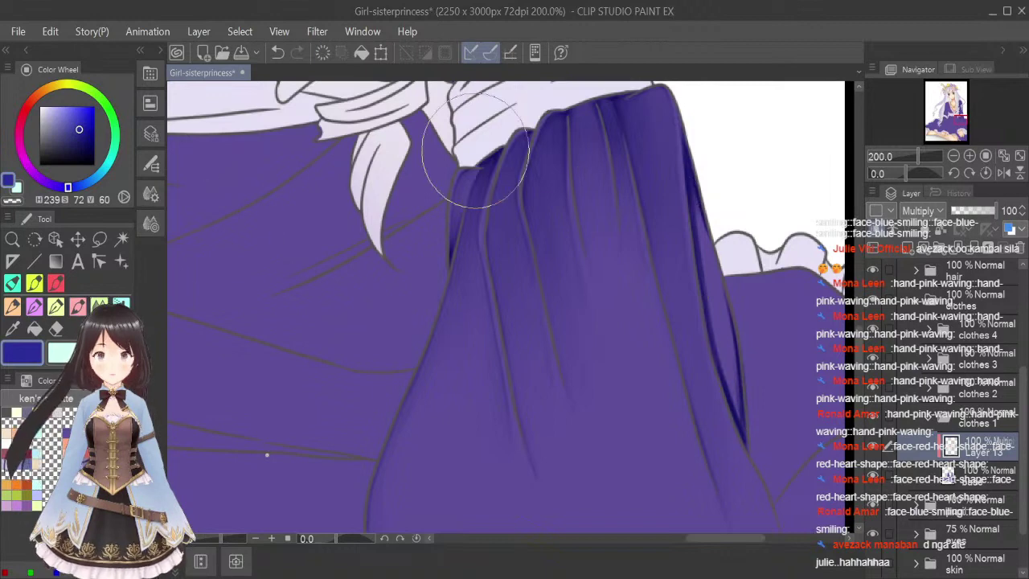
pyautogui.press('[')
pyautogui.press('[')
pyautogui.press('[')
pyautogui.press('[')
pyautogui.press('[')
pyautogui.press('[')
pyautogui.press('[')
pyautogui.press('[')
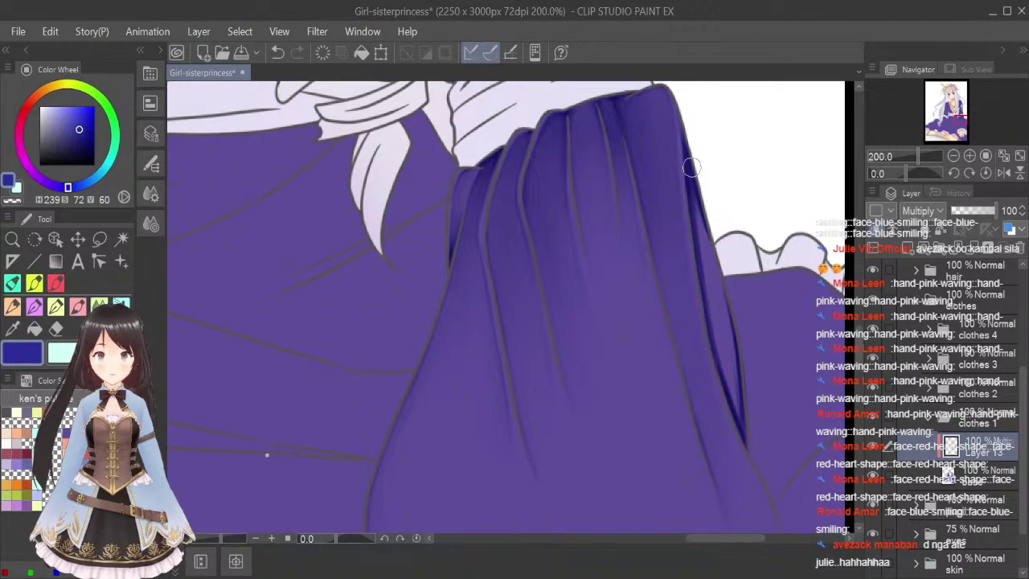
pyautogui.moveTo(693, 168); pyautogui.dragTo(705, 268)
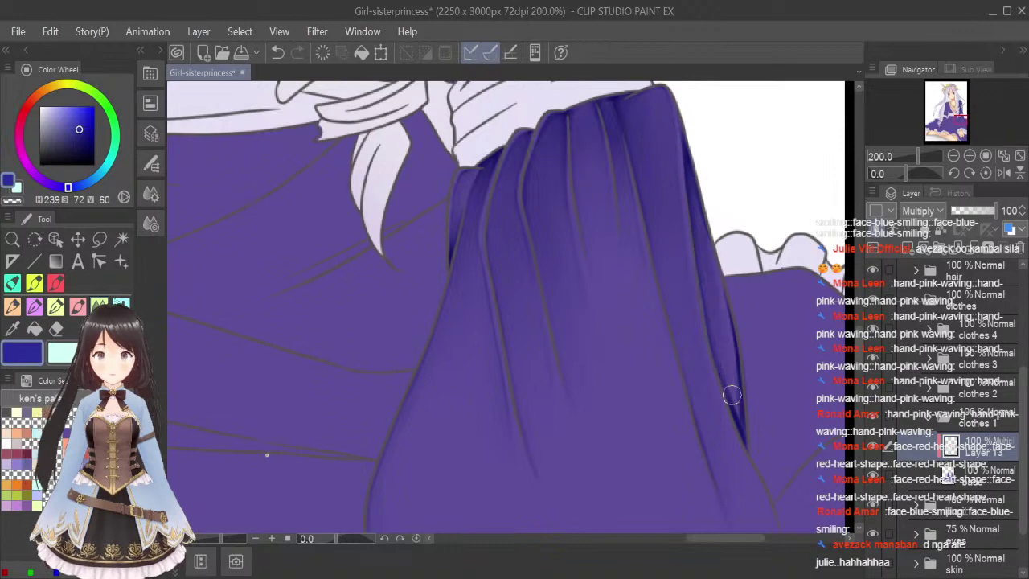
pyautogui.moveTo(735, 390); pyautogui.dragTo(736, 421)
pyautogui.moveTo(728, 371); pyautogui.dragTo(717, 270)
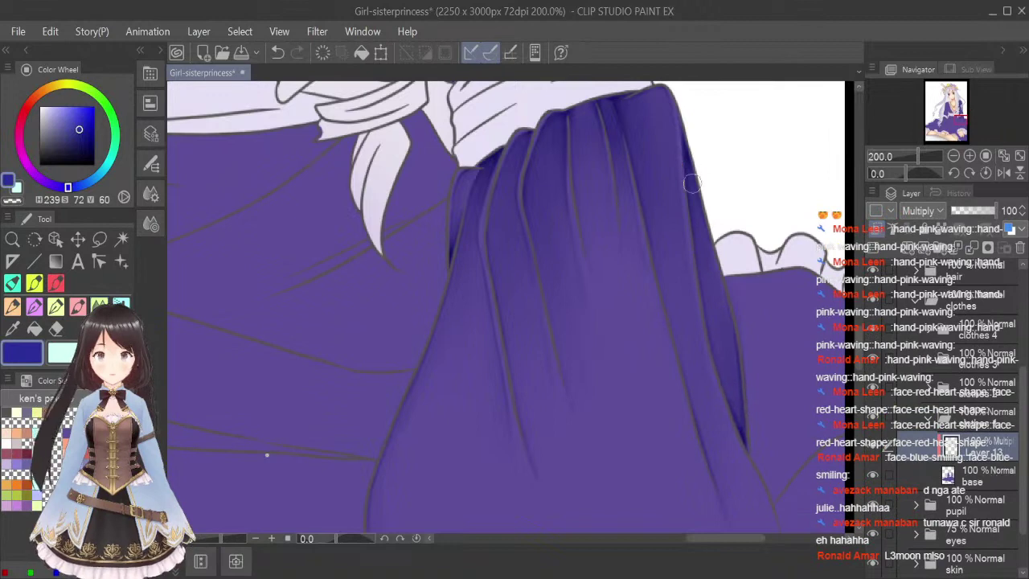
# Check the whole illustration fitted to the canvas view and save the file.
pyautogui.click(1019, 155)
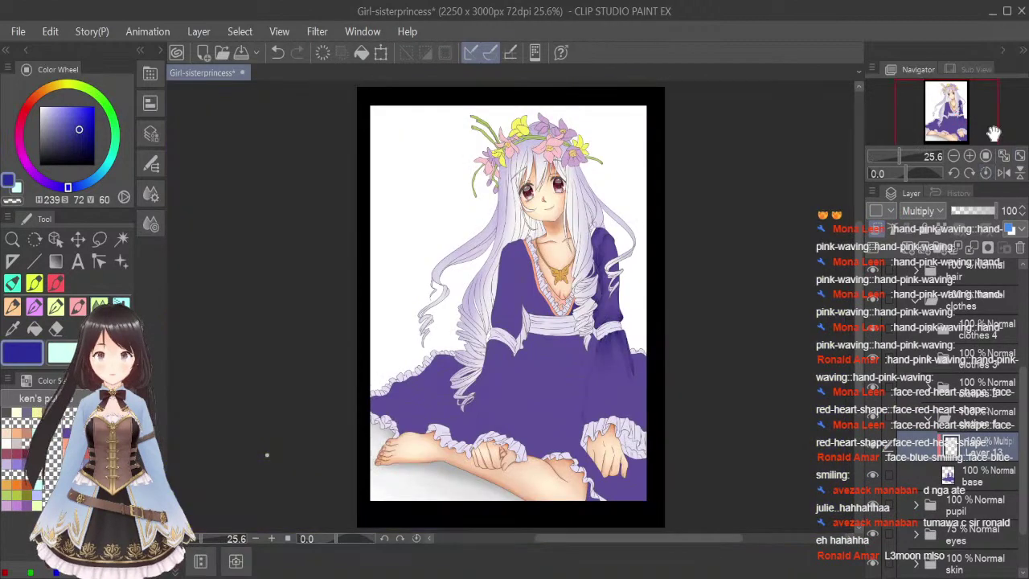
pyautogui.hotkey('ctrl', 's')
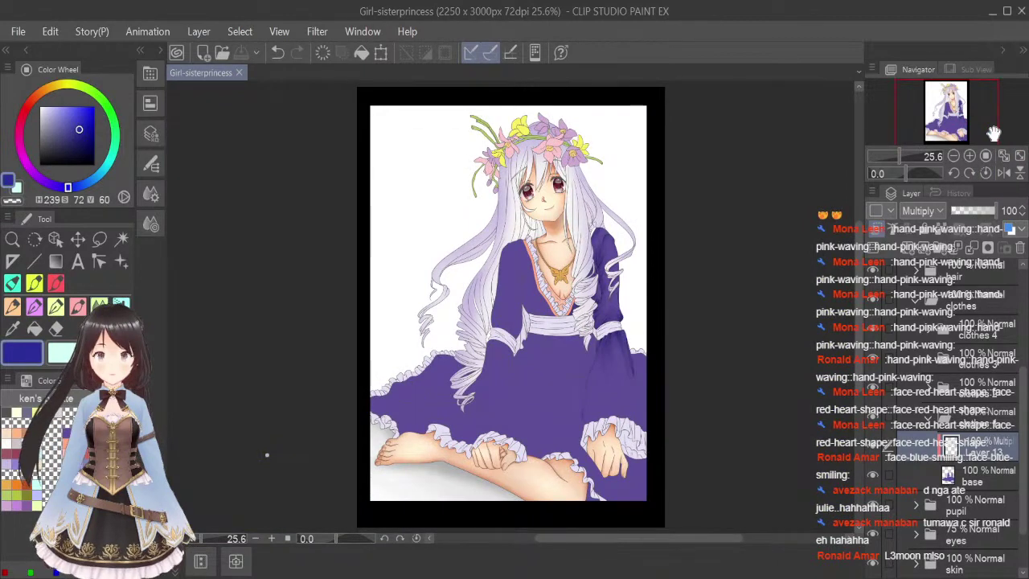
pyautogui.hotkey('alt', 'Tab')
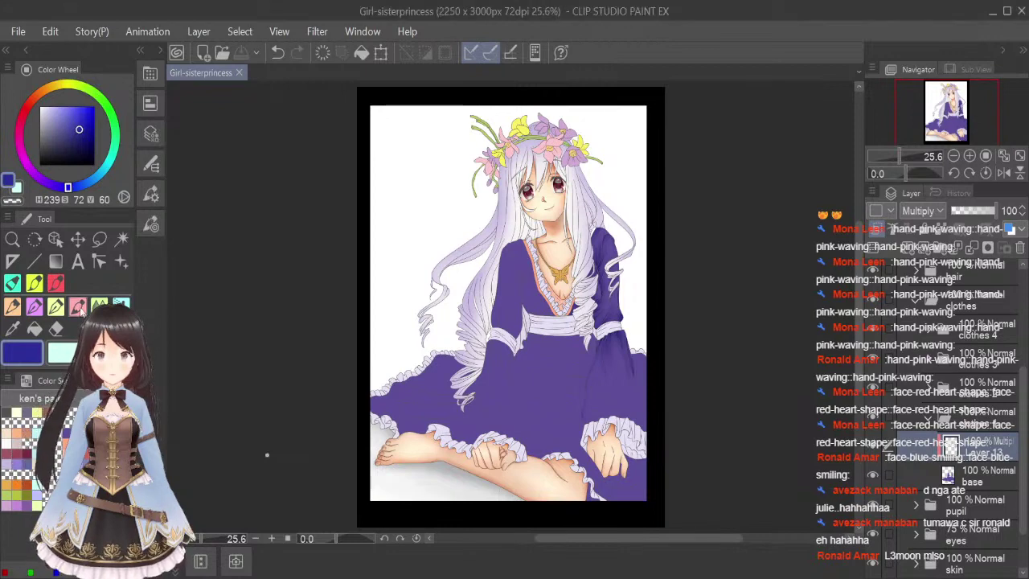
# Paint a thin dark fold shadow on the lower sleeve, running down to the cuff ruffle near its outer edge.
pyautogui.scroll(1, 635, 374)
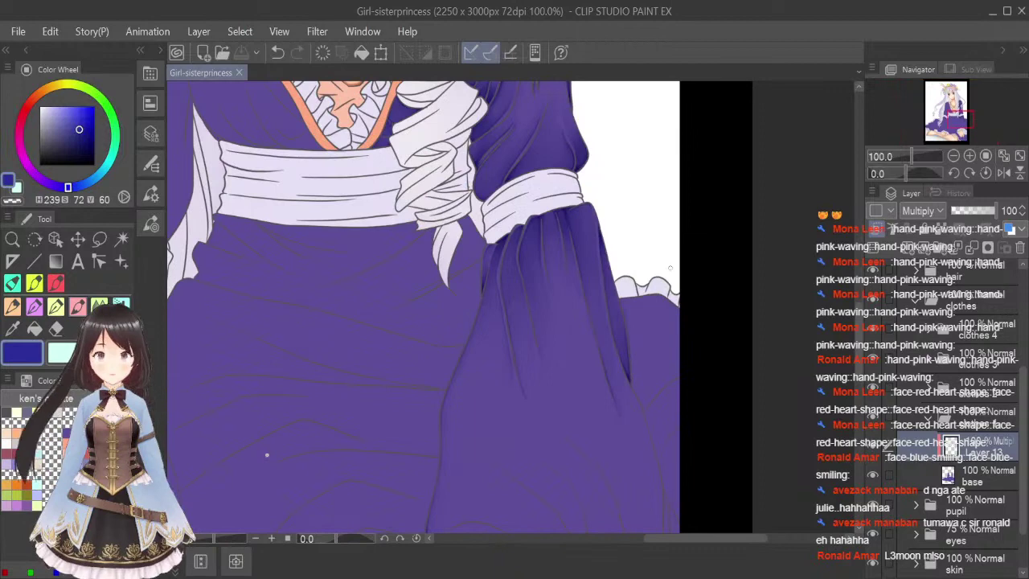
pyautogui.scroll(-3, 670, 267)
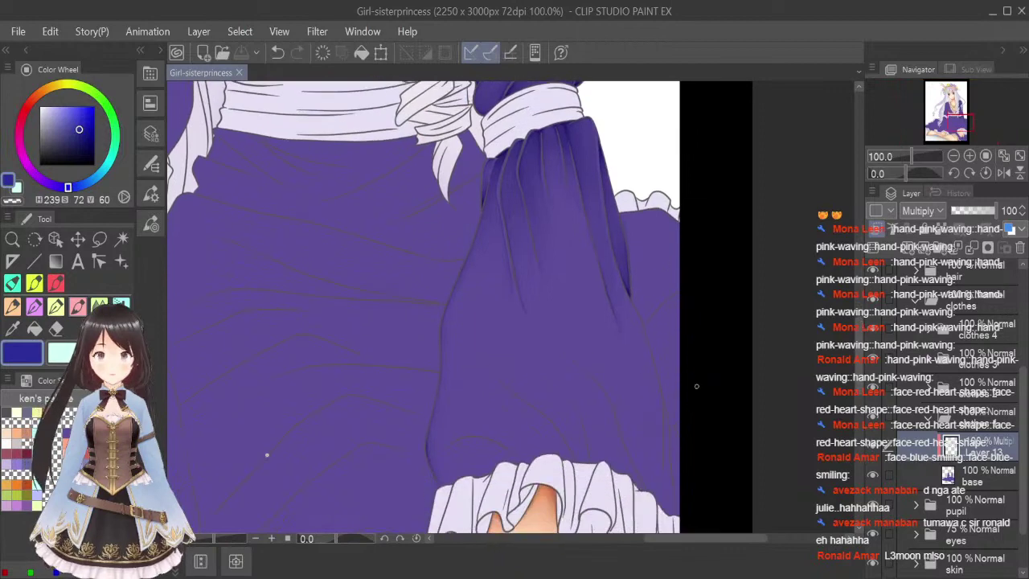
pyautogui.scroll(-3, 676, 330)
pyautogui.scroll(1, 654, 270)
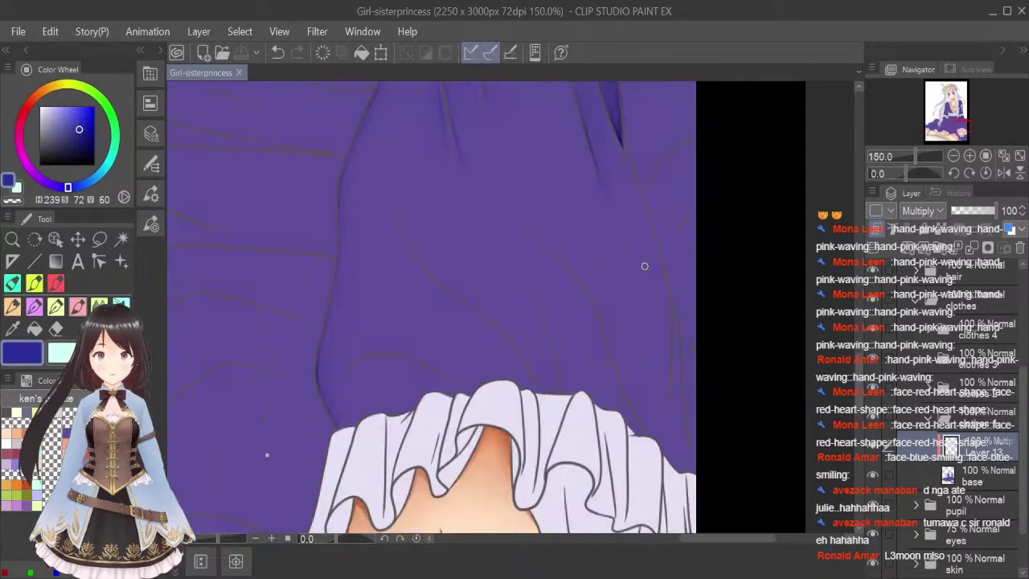
pyautogui.moveTo(623, 253); pyautogui.dragTo(642, 332)
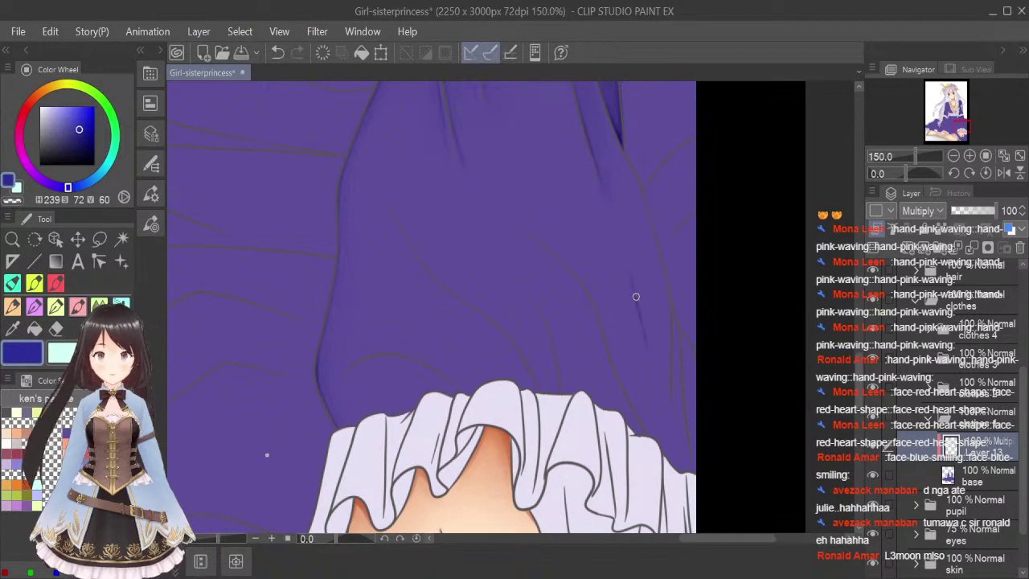
pyautogui.moveTo(636, 297); pyautogui.dragTo(659, 426)
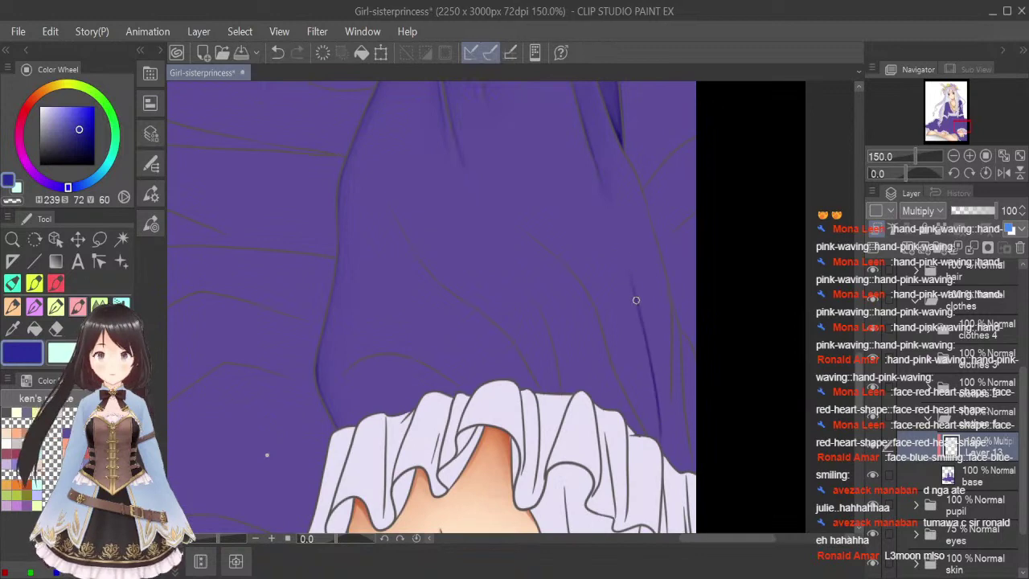
# Paint a second dark fold shadow beside the first, along the sleeve's outer line down to the ruffle.
pyautogui.moveTo(860, 375)
pyautogui.mouseDown()
pyautogui.moveTo(859, 357)
pyautogui.moveTo(860, 381)
pyautogui.mouseUp()
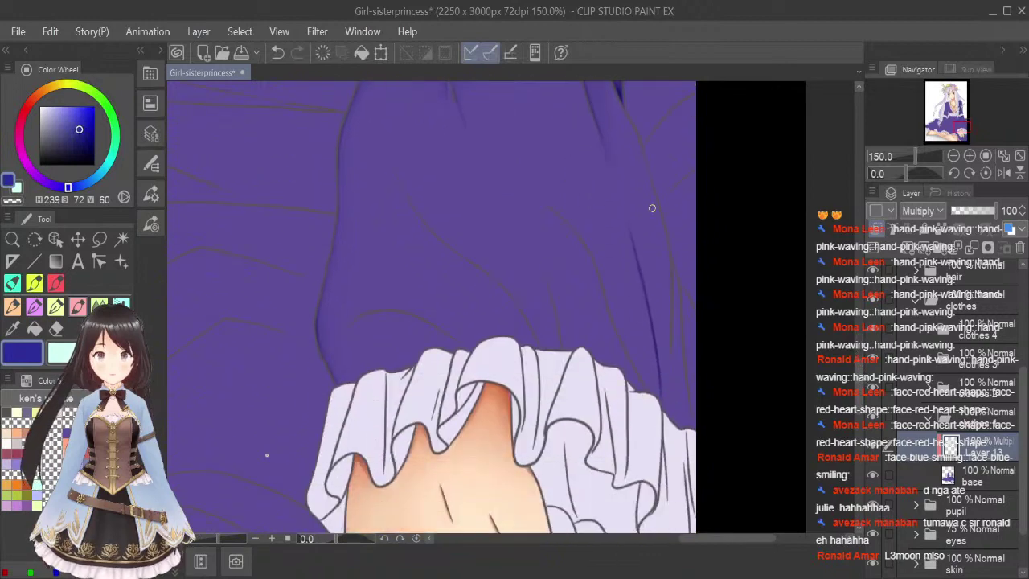
pyautogui.moveTo(664, 267); pyautogui.dragTo(664, 376)
pyautogui.moveTo(668, 310); pyautogui.dragTo(668, 400)
pyautogui.moveTo(669, 329); pyautogui.dragTo(670, 381)
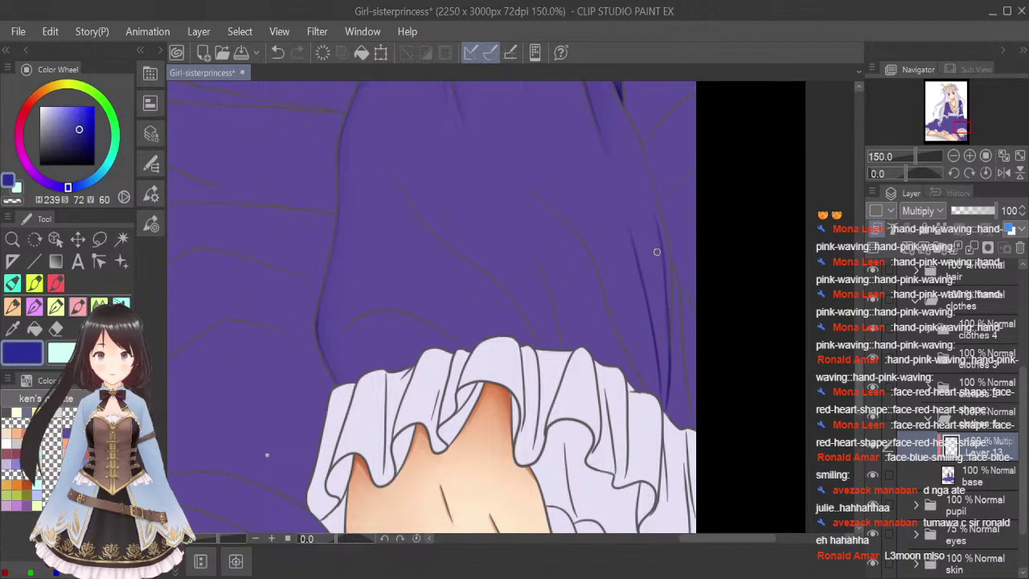
# Thicken the two fold shadows on the lower sleeve and merge them into a dark point at the ruffle.
pyautogui.moveTo(657, 229); pyautogui.dragTo(667, 385)
pyautogui.moveTo(641, 267); pyautogui.dragTo(653, 327)
pyautogui.moveTo(639, 259); pyautogui.dragTo(659, 376)
pyautogui.moveTo(649, 300); pyautogui.dragTo(663, 389)
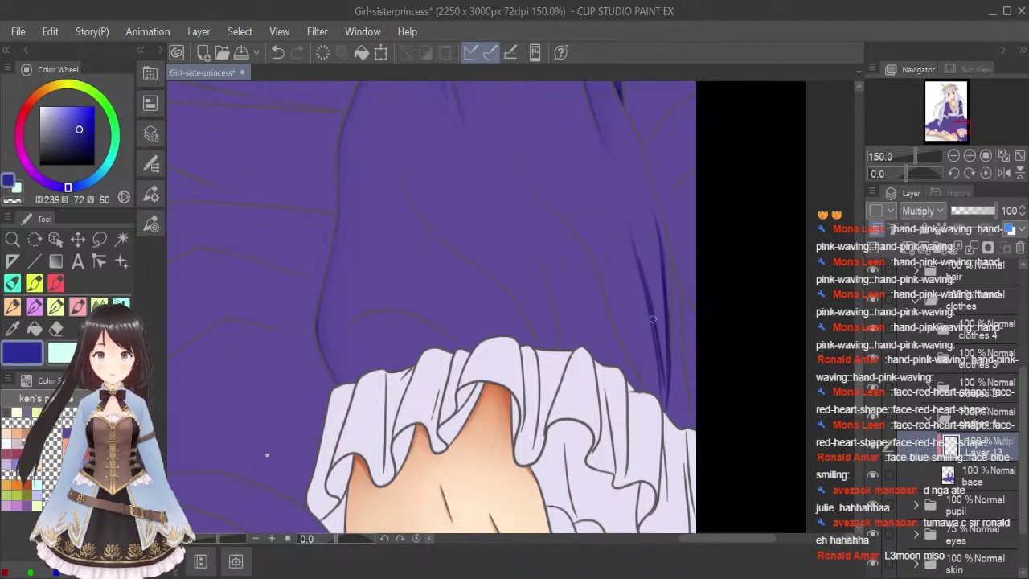
pyautogui.moveTo(653, 319)
pyautogui.mouseDown()
pyautogui.moveTo(660, 376)
pyautogui.moveTo(652, 310)
pyautogui.moveTo(664, 405)
pyautogui.mouseUp()
pyautogui.moveTo(663, 362)
pyautogui.mouseDown()
pyautogui.moveTo(666, 406)
pyautogui.moveTo(665, 354)
pyautogui.mouseUp()
pyautogui.moveTo(664, 402); pyautogui.dragTo(666, 351)
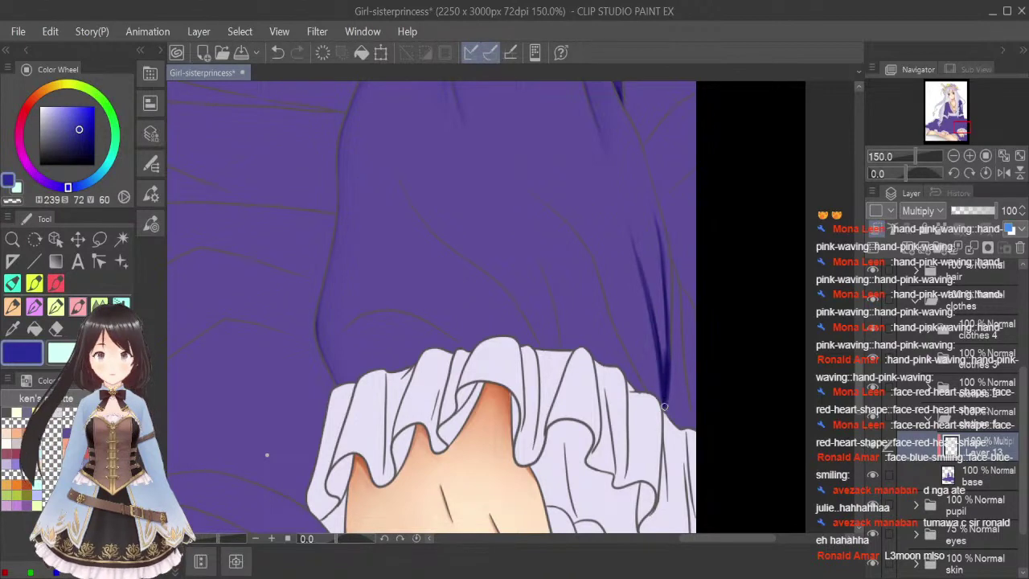
# Blend the two fold shadows above the cuff ruffle so they fade smoothly upward into the sleeve.
pyautogui.click(99, 306)
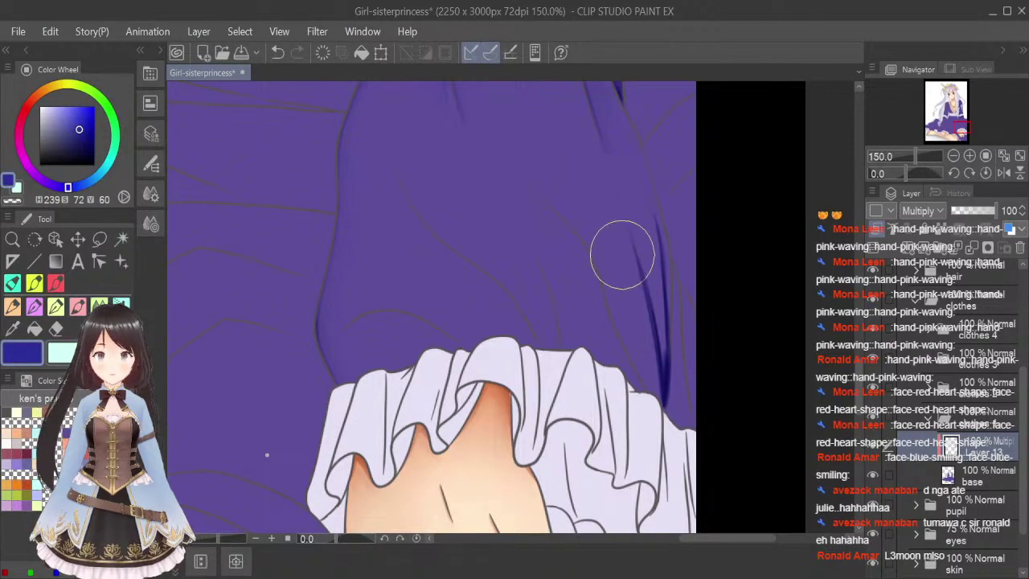
pyautogui.moveTo(635, 262); pyautogui.dragTo(665, 367)
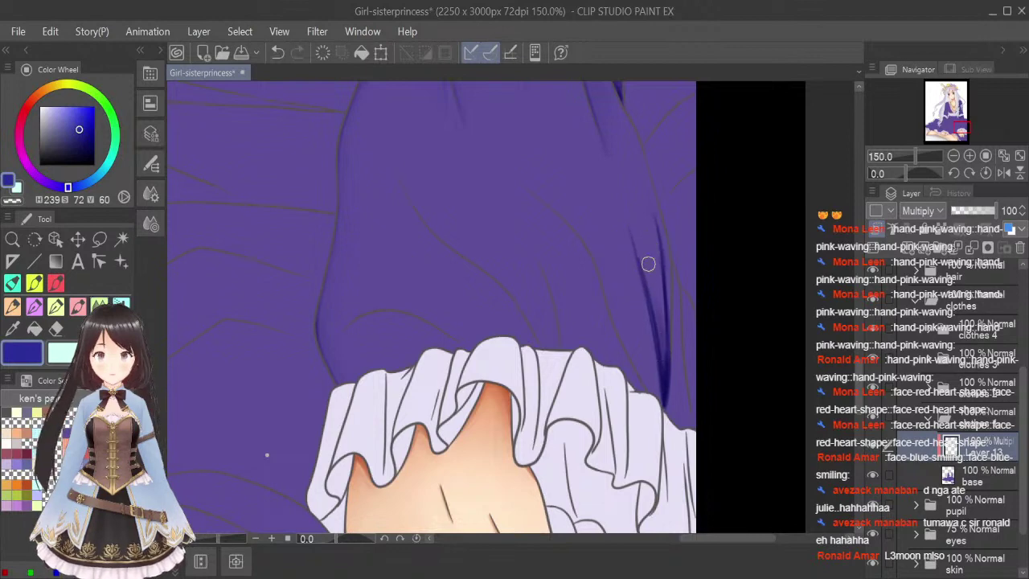
pyautogui.moveTo(648, 264); pyautogui.dragTo(663, 348)
pyautogui.moveTo(646, 279)
pyautogui.mouseDown()
pyautogui.moveTo(663, 371)
pyautogui.moveTo(647, 198)
pyautogui.moveTo(663, 383)
pyautogui.moveTo(638, 220)
pyautogui.mouseUp()
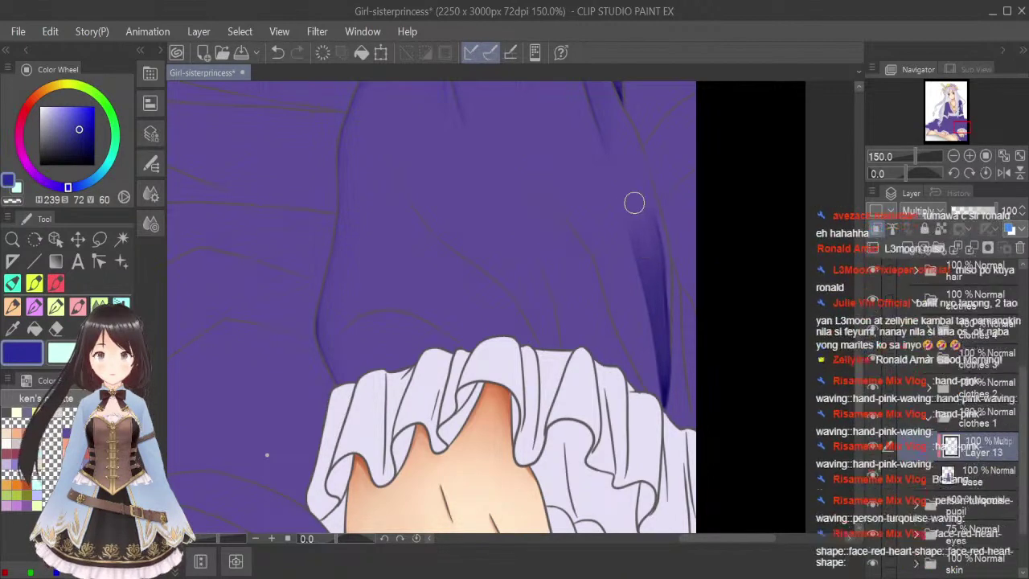
pyautogui.moveTo(653, 283)
pyautogui.mouseDown()
pyautogui.moveTo(661, 333)
pyautogui.moveTo(629, 187)
pyautogui.moveTo(662, 346)
pyautogui.moveTo(626, 176)
pyautogui.moveTo(662, 359)
pyautogui.moveTo(639, 206)
pyautogui.mouseUp()
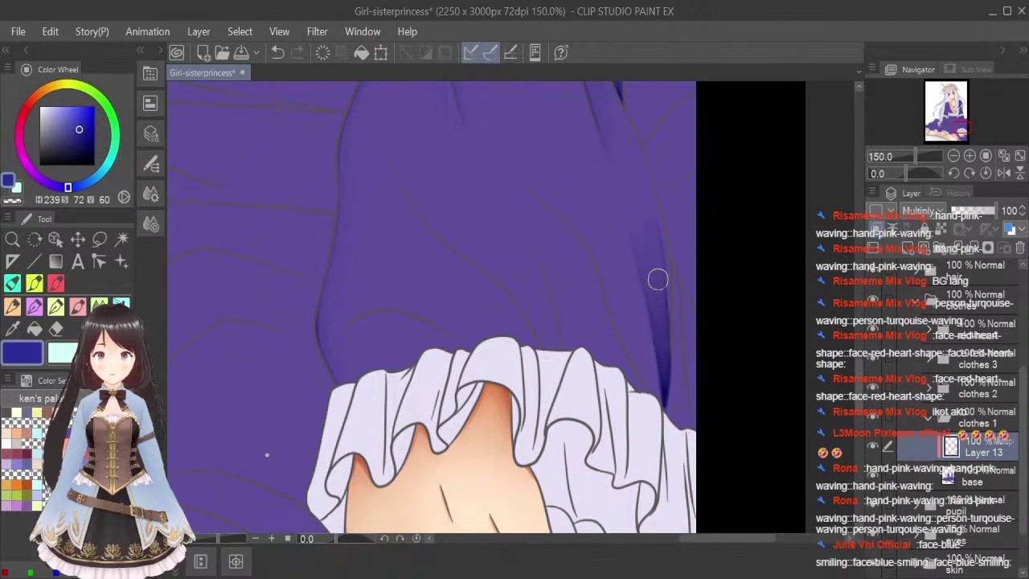
# Undo the last stroke and paint dark shadows along the sleeve's outermost fold down to the cuff ruffle.
pyautogui.click(78, 306)
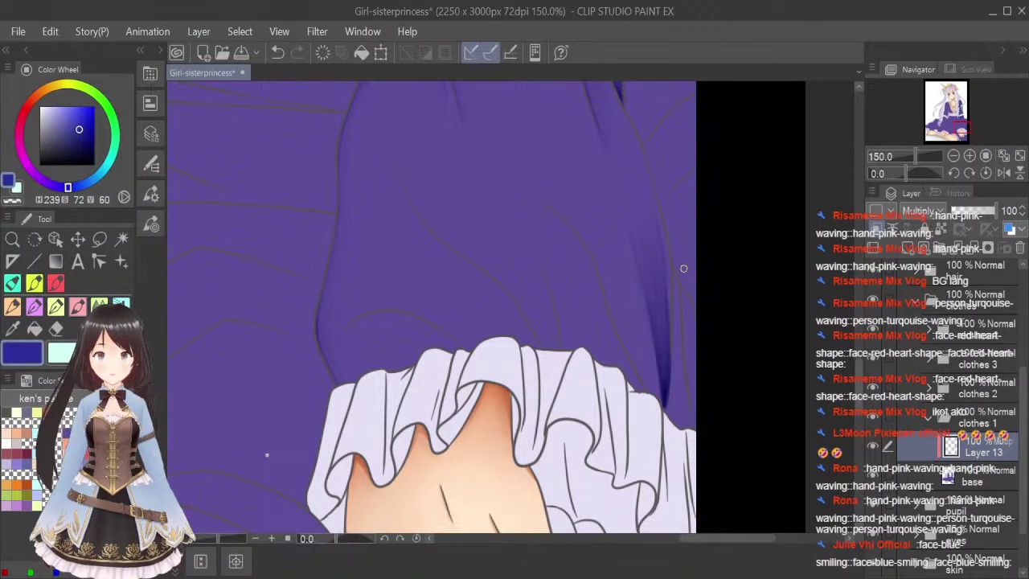
pyautogui.scroll(1, 677, 301)
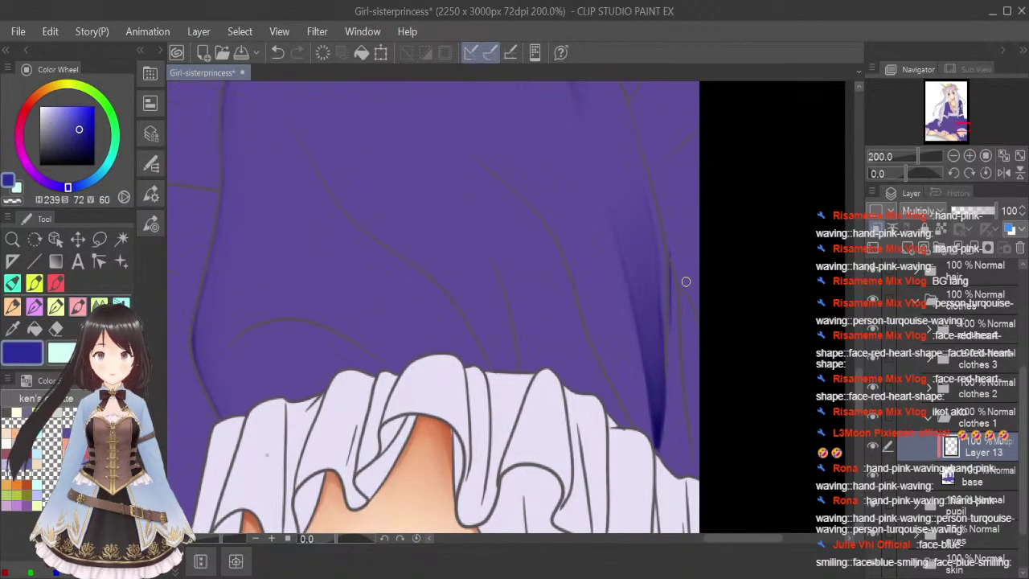
pyautogui.hotkey('ctrl', 'z')
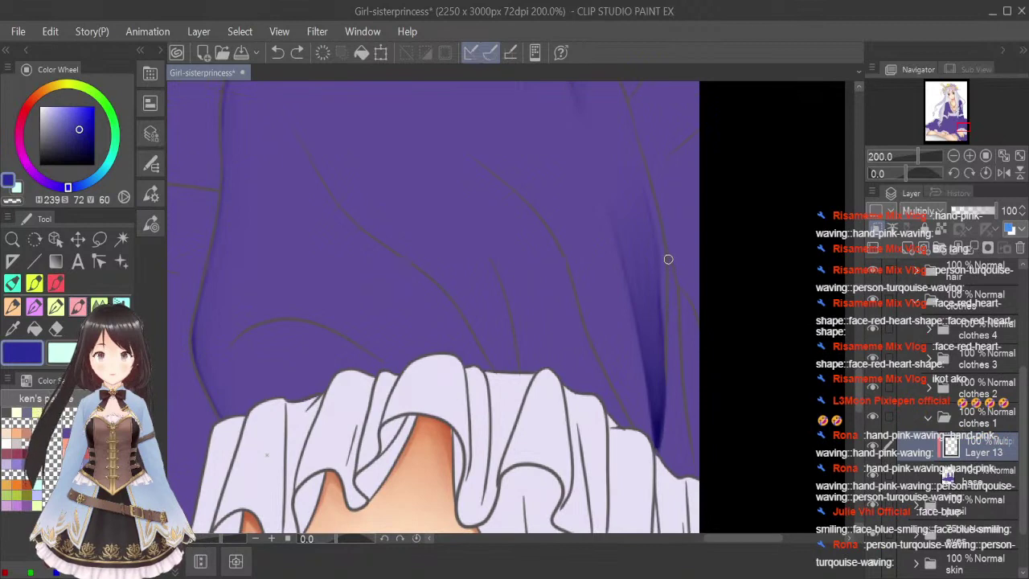
pyautogui.moveTo(668, 259)
pyautogui.mouseDown()
pyautogui.moveTo(671, 295)
pyautogui.moveTo(666, 270)
pyautogui.moveTo(671, 408)
pyautogui.moveTo(667, 331)
pyautogui.moveTo(658, 453)
pyautogui.mouseUp()
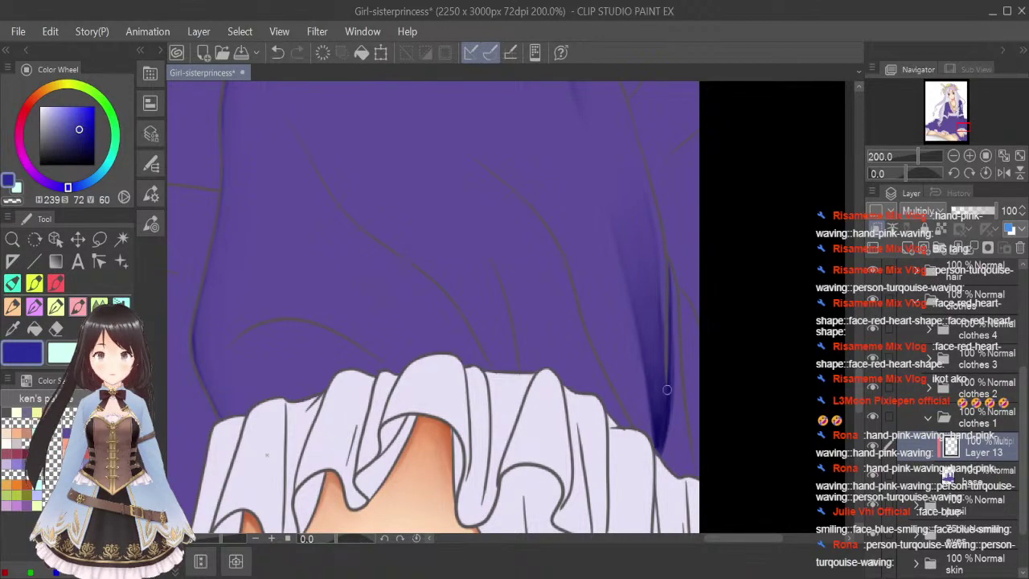
pyautogui.moveTo(668, 283)
pyautogui.mouseDown()
pyautogui.moveTo(675, 324)
pyautogui.moveTo(668, 263)
pyautogui.moveTo(676, 418)
pyautogui.moveTo(672, 320)
pyautogui.moveTo(695, 477)
pyautogui.moveTo(672, 337)
pyautogui.moveTo(680, 418)
pyautogui.moveTo(661, 452)
pyautogui.moveTo(672, 472)
pyautogui.moveTo(694, 475)
pyautogui.moveTo(664, 456)
pyautogui.moveTo(672, 390)
pyautogui.moveTo(685, 455)
pyautogui.mouseUp()
# Blend the outermost fold's shadows above the ruffle into the surrounding sleeve shading with a smaller blending brush.
pyautogui.click(99, 306)
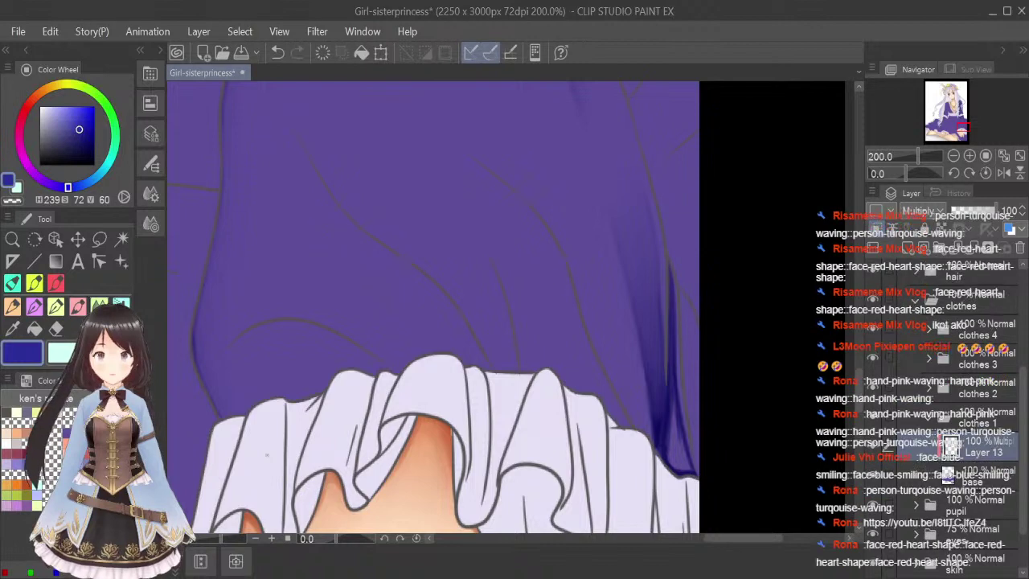
pyautogui.press('[')
pyautogui.press('[')
pyautogui.press('[')
pyautogui.press('[')
pyautogui.press('[')
pyautogui.press('[')
pyautogui.press('[')
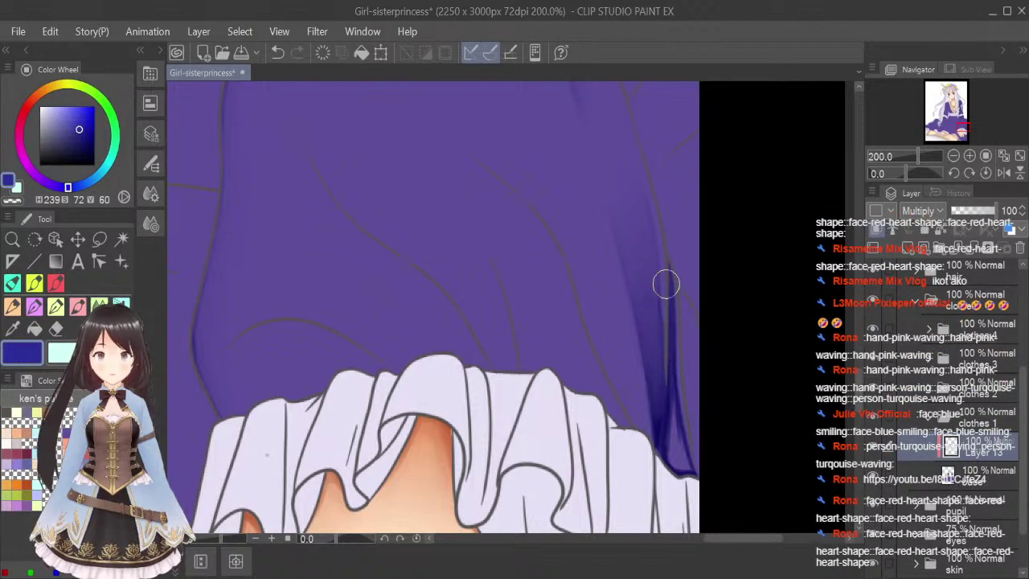
pyautogui.press('[')
pyautogui.press('[')
pyautogui.press('[')
pyautogui.press('[')
pyautogui.moveTo(673, 363)
pyautogui.mouseDown()
pyautogui.moveTo(672, 314)
pyautogui.moveTo(669, 454)
pyautogui.moveTo(672, 466)
pyautogui.moveTo(672, 396)
pyautogui.moveTo(680, 466)
pyautogui.moveTo(671, 440)
pyautogui.mouseUp()
pyautogui.moveTo(655, 356)
pyautogui.mouseDown()
pyautogui.moveTo(668, 454)
pyautogui.moveTo(673, 346)
pyautogui.moveTo(681, 461)
pyautogui.moveTo(661, 412)
pyautogui.mouseUp()
pyautogui.moveTo(661, 357)
pyautogui.mouseDown()
pyautogui.moveTo(659, 419)
pyautogui.moveTo(662, 315)
pyautogui.moveTo(675, 348)
pyautogui.moveTo(671, 394)
pyautogui.moveTo(675, 303)
pyautogui.moveTo(664, 453)
pyautogui.moveTo(680, 475)
pyautogui.moveTo(674, 415)
pyautogui.mouseUp()
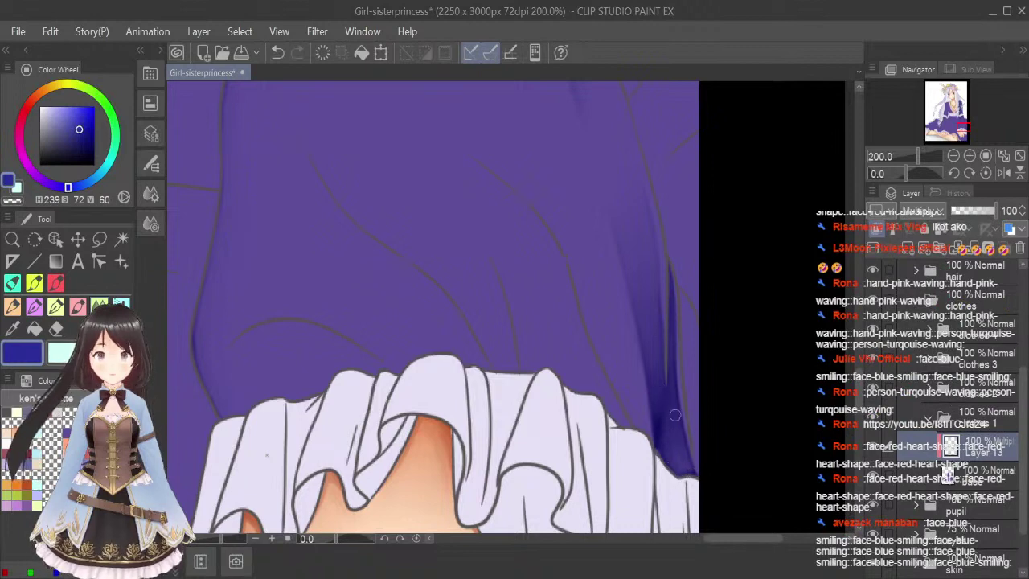
pyautogui.moveTo(667, 273); pyautogui.dragTo(681, 433)
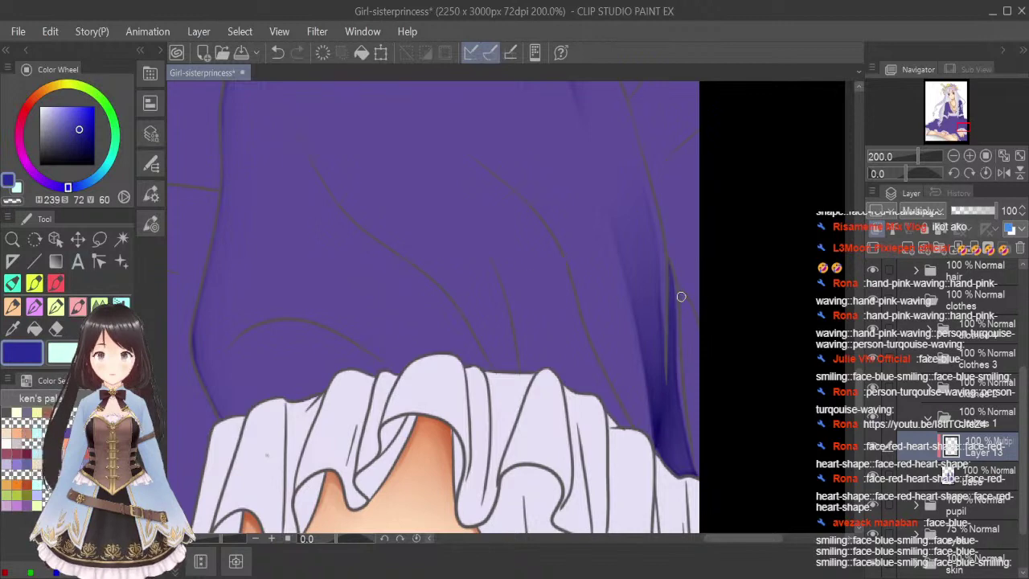
# Paint dark blue shadows inside the narrow fold at the sleeve's outer edge, down to the cuff ruffle.
pyautogui.moveTo(679, 290)
pyautogui.mouseDown()
pyautogui.moveTo(681, 325)
pyautogui.moveTo(681, 294)
pyautogui.moveTo(700, 482)
pyautogui.mouseUp()
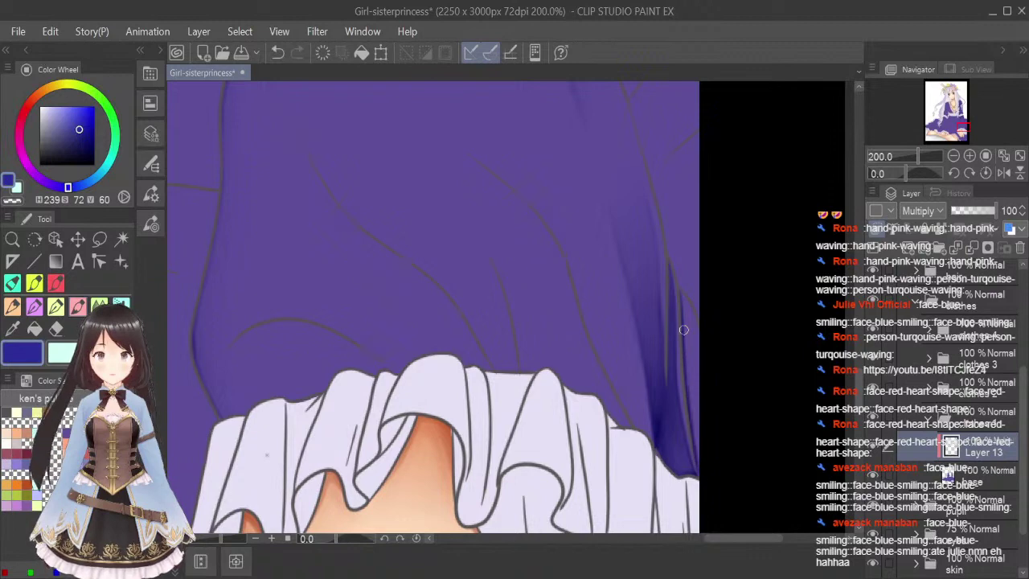
pyautogui.moveTo(683, 304)
pyautogui.mouseDown()
pyautogui.moveTo(690, 347)
pyautogui.moveTo(681, 292)
pyautogui.moveTo(688, 339)
pyautogui.moveTo(684, 302)
pyautogui.moveTo(698, 339)
pyautogui.moveTo(687, 312)
pyautogui.mouseUp()
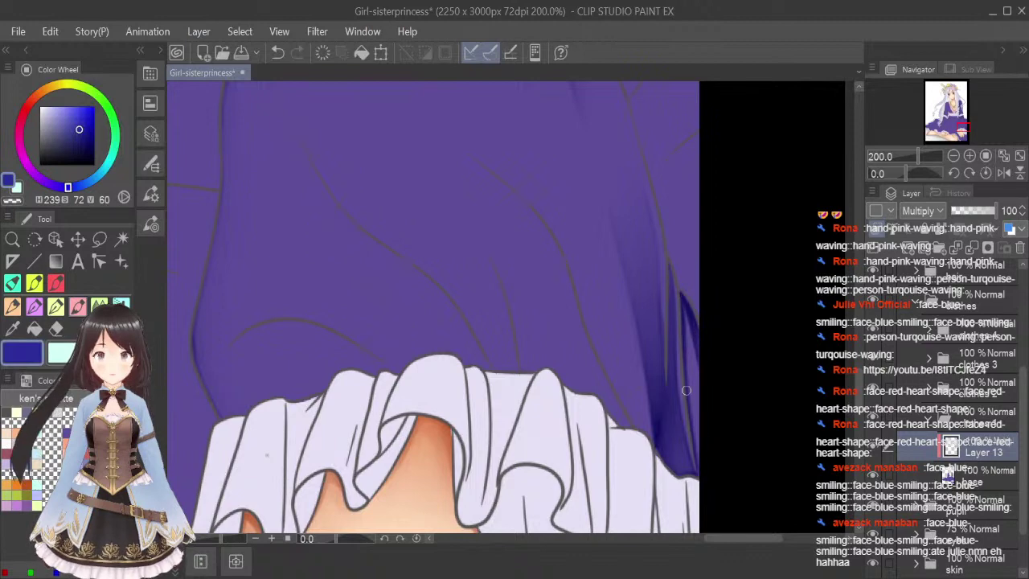
pyautogui.moveTo(686, 391); pyautogui.dragTo(699, 467)
# Blend the outer-edge fold's shadow downward with a much smaller blending brush, and save the illustration.
pyautogui.click(99, 305)
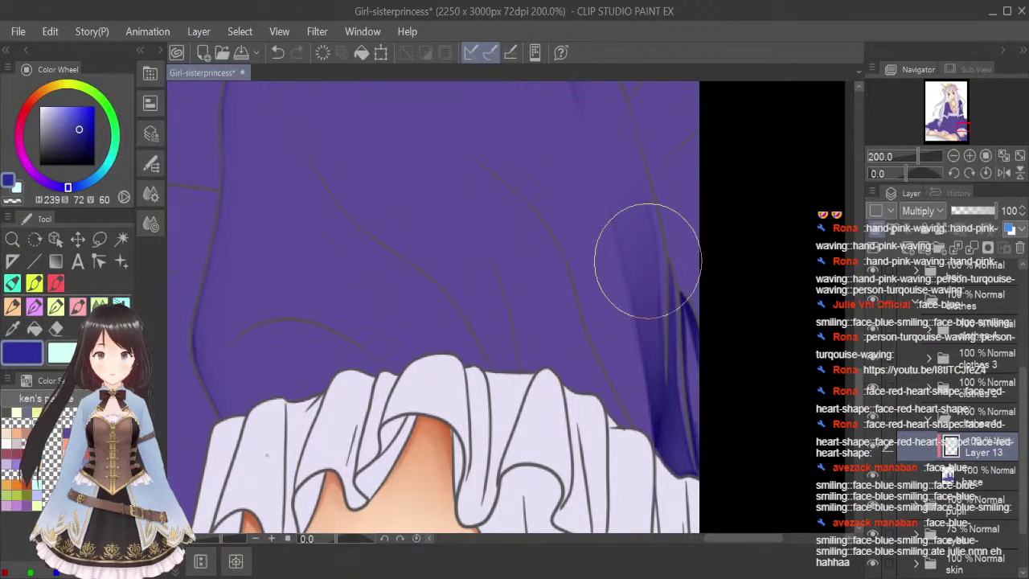
pyautogui.press('[')
pyautogui.press('[')
pyautogui.press('[')
pyautogui.press('[')
pyautogui.press('[')
pyautogui.press('[')
pyautogui.press('[')
pyautogui.press('[')
pyautogui.press('[')
pyautogui.moveTo(683, 303); pyautogui.dragTo(704, 468)
pyautogui.moveTo(683, 303); pyautogui.dragTo(703, 445)
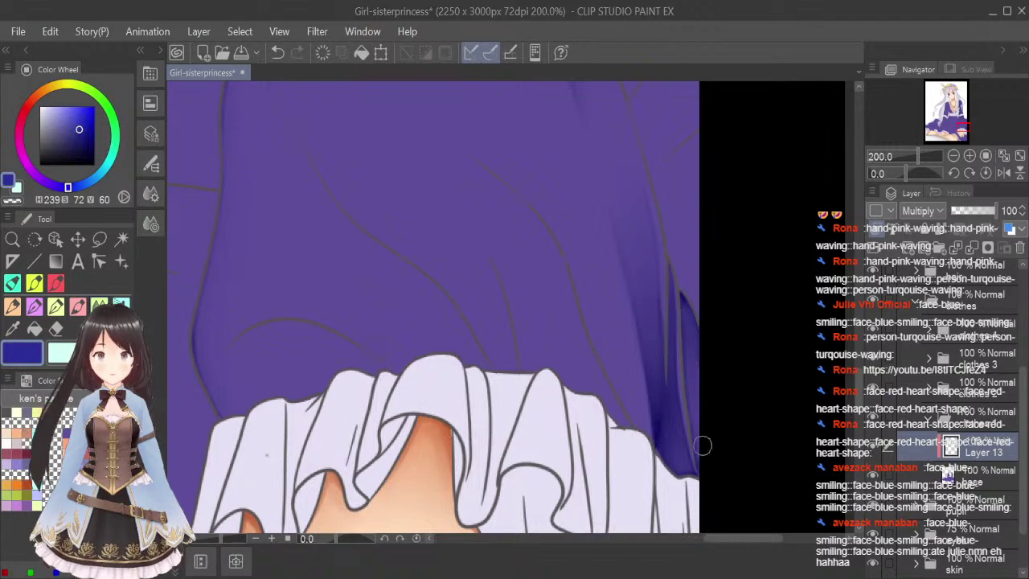
pyautogui.click(1019, 156)
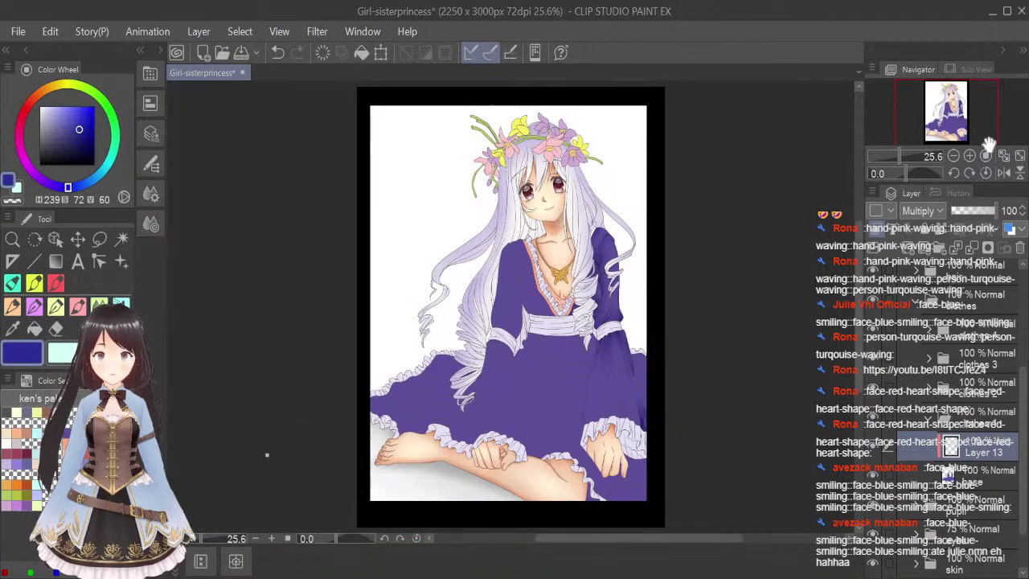
pyautogui.hotkey('ctrl', 's')
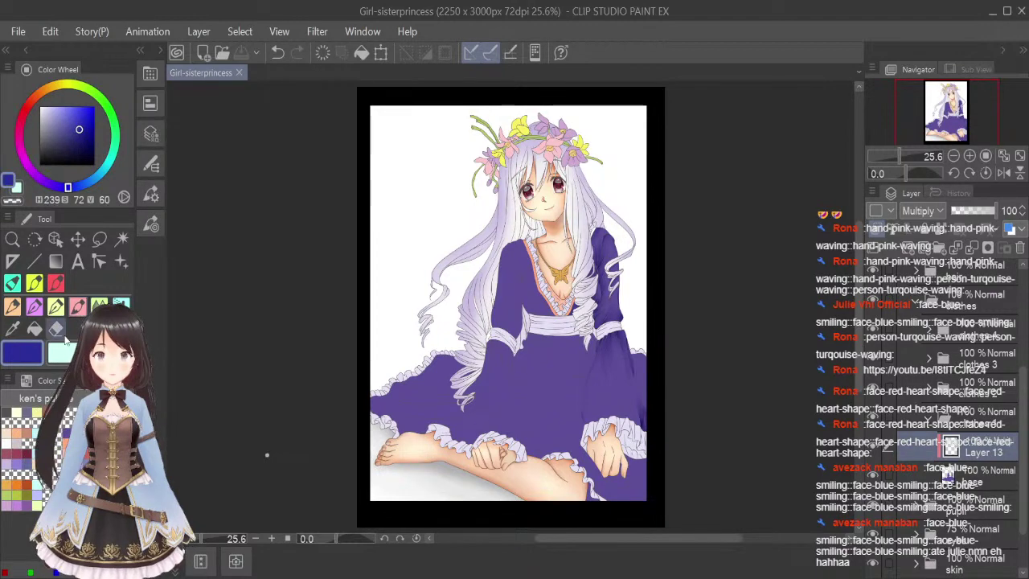
# Paint dark shadows along the next fold inward on the lower sleeve and along the curved fold line beside it.
pyautogui.scroll(4, 639, 396)
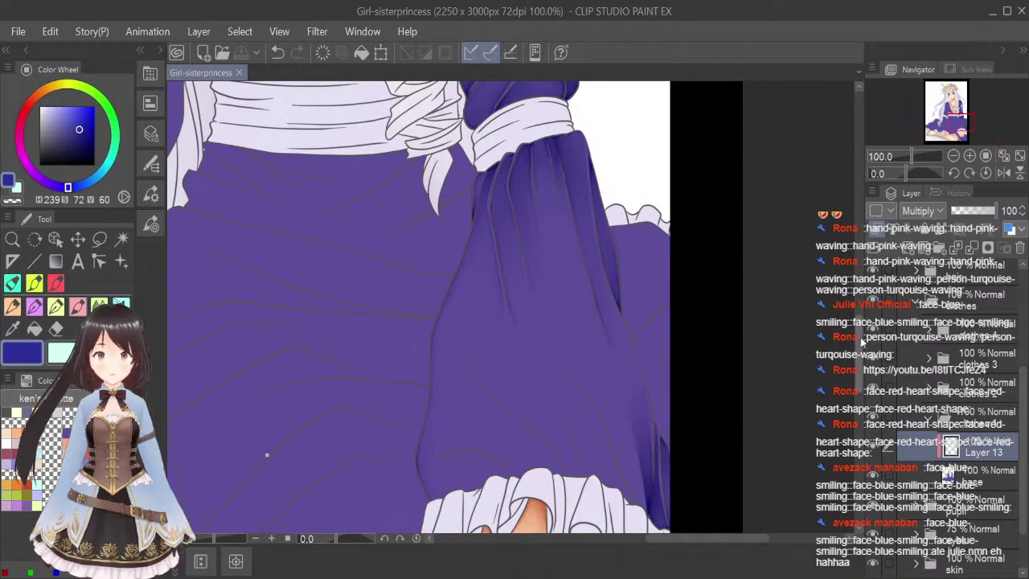
pyautogui.moveTo(860, 342); pyautogui.dragTo(860, 352)
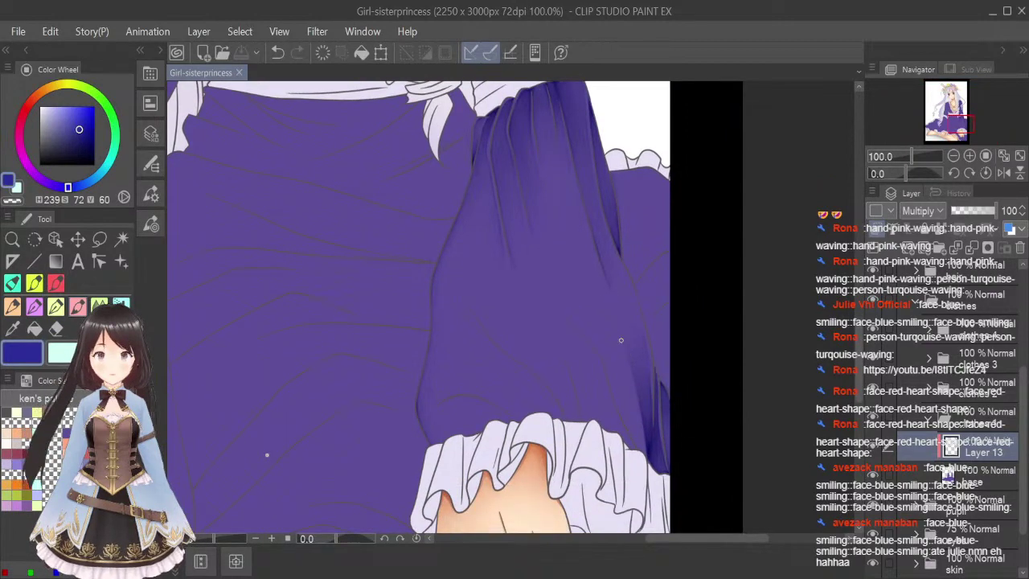
pyautogui.moveTo(607, 311)
pyautogui.mouseDown()
pyautogui.moveTo(627, 381)
pyautogui.moveTo(606, 314)
pyautogui.mouseUp()
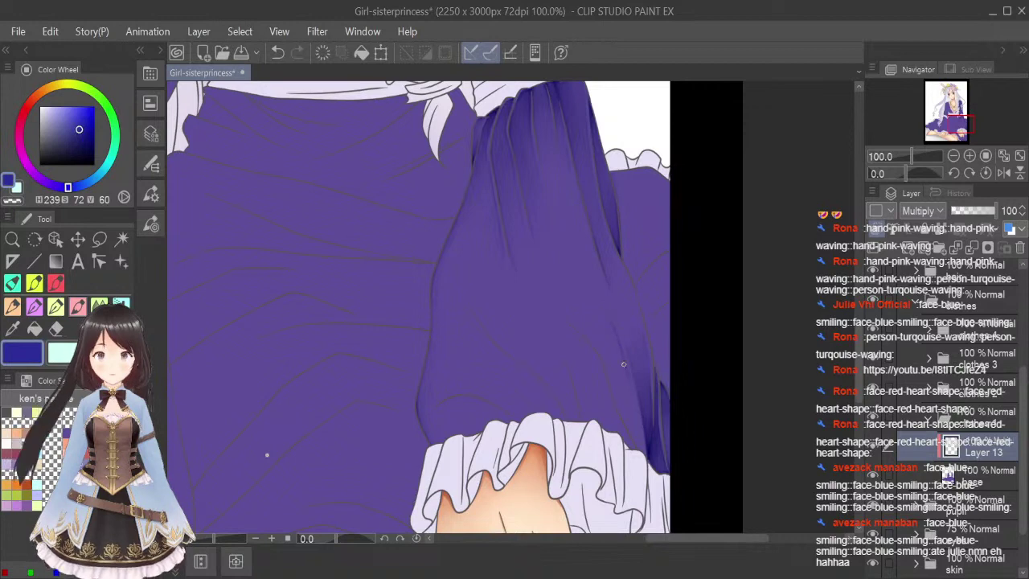
pyautogui.scroll(3, 639, 410)
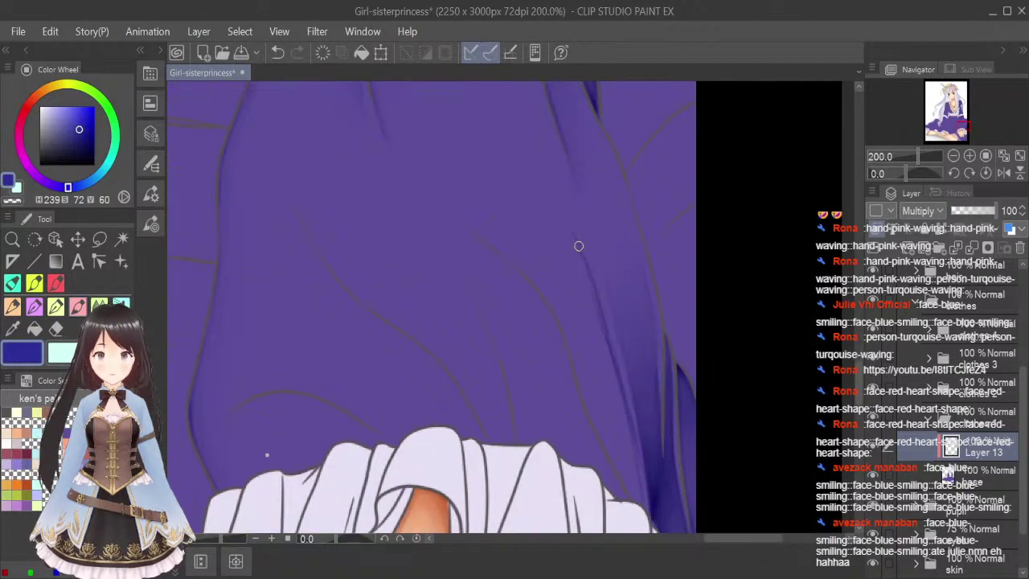
pyautogui.moveTo(585, 264)
pyautogui.mouseDown()
pyautogui.moveTo(639, 492)
pyautogui.moveTo(629, 429)
pyautogui.mouseUp()
pyautogui.moveTo(648, 518); pyautogui.dragTo(629, 408)
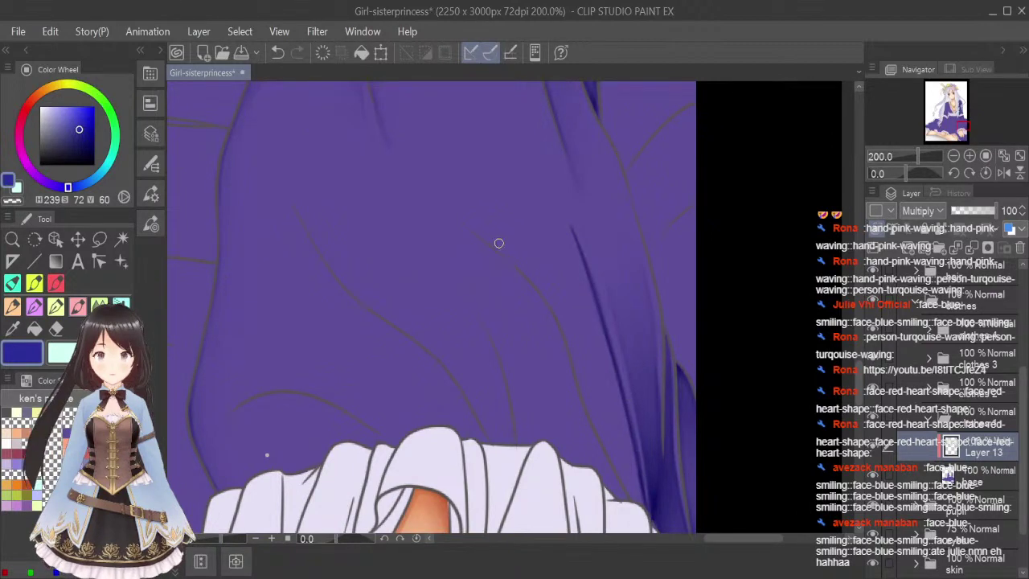
pyautogui.moveTo(476, 229)
pyautogui.mouseDown()
pyautogui.moveTo(534, 284)
pyautogui.moveTo(575, 360)
pyautogui.moveTo(542, 293)
pyautogui.moveTo(578, 383)
pyautogui.moveTo(566, 332)
pyautogui.moveTo(612, 458)
pyautogui.moveTo(591, 417)
pyautogui.moveTo(644, 506)
pyautogui.moveTo(635, 471)
pyautogui.mouseUp()
# Blend the two new lower-sleeve fold shadows with an enlarged blending brush, and save the illustration.
pyautogui.press('j')
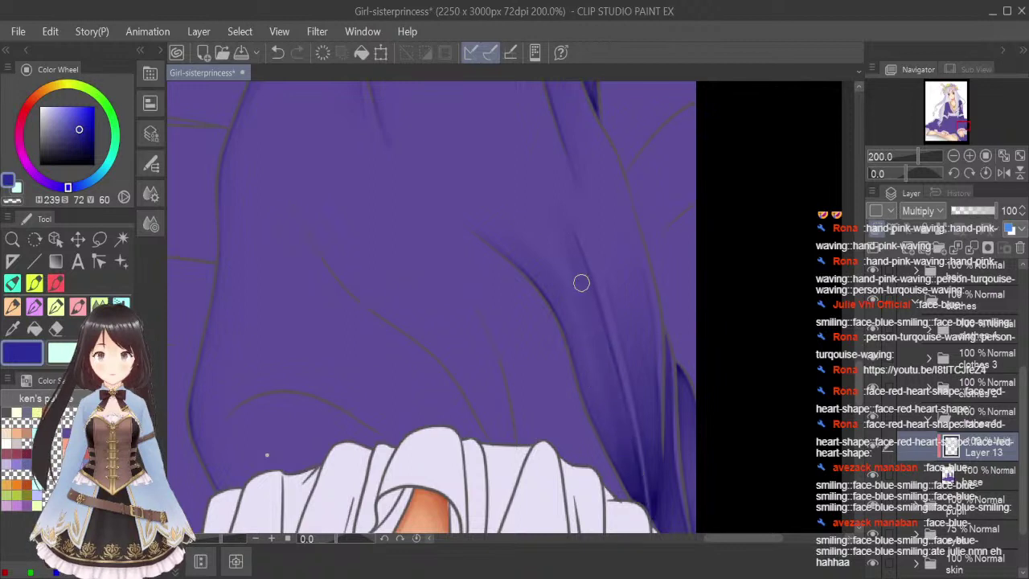
pyautogui.press(']')
pyautogui.press(']')
pyautogui.press(']')
pyautogui.press(']')
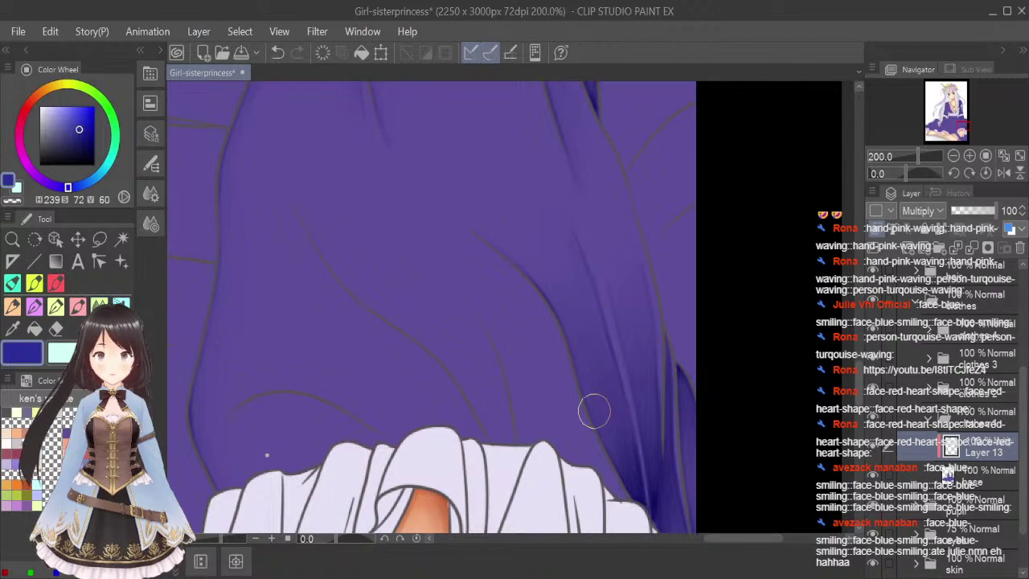
pyautogui.click(986, 174)
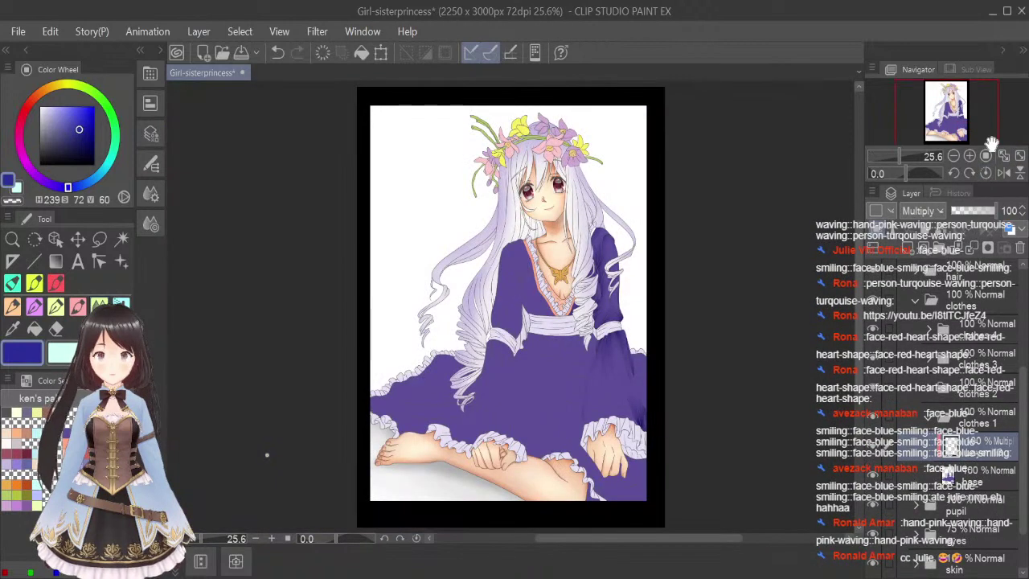
pyautogui.hotkey('ctrl', 's')
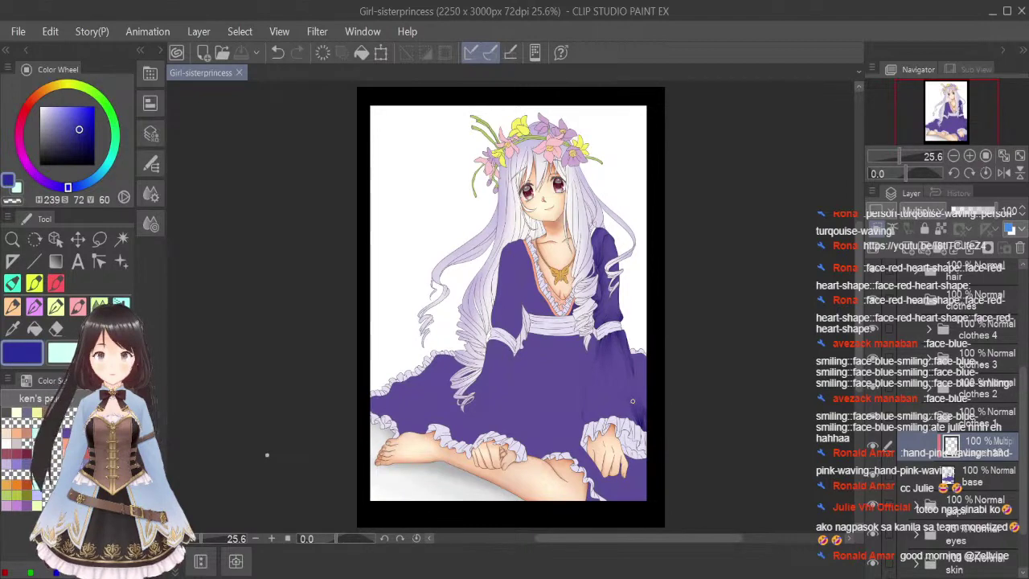
# Paint a short dark stroke extending the curved fold's upper end toward the middle of the sleeve.
pyautogui.scroll(5, 633, 400)
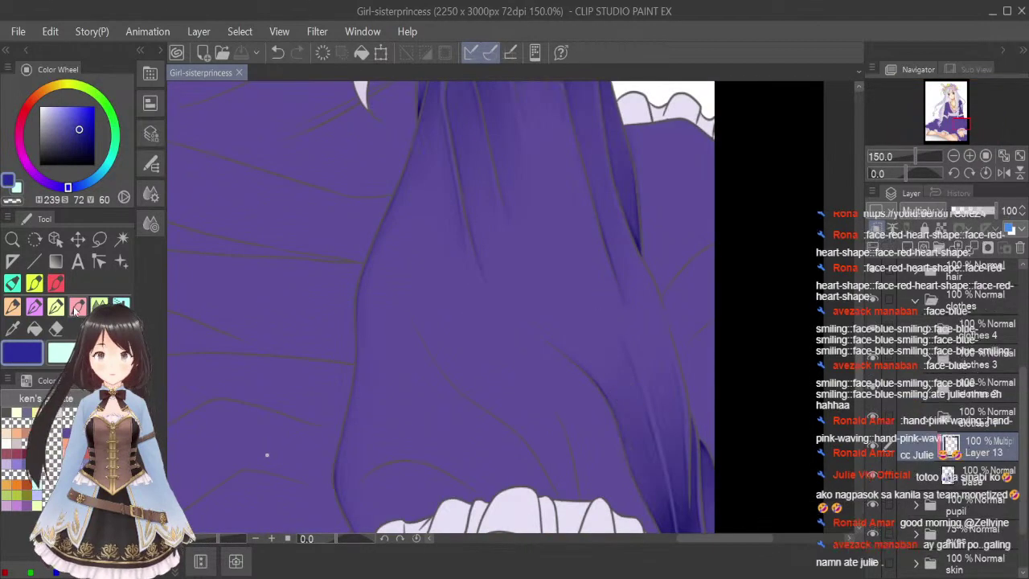
pyautogui.click(78, 306)
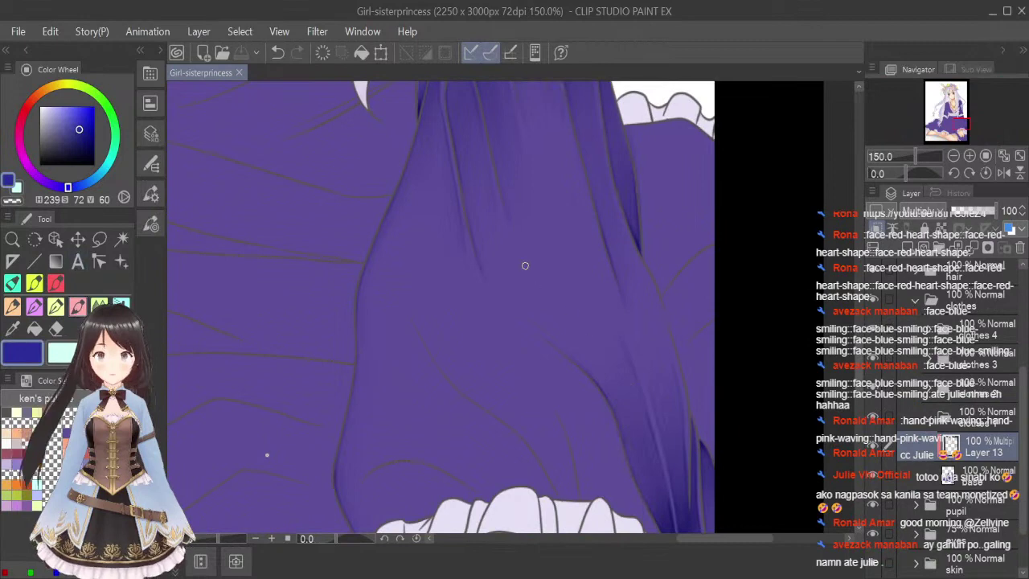
pyautogui.moveTo(526, 279); pyautogui.dragTo(534, 309)
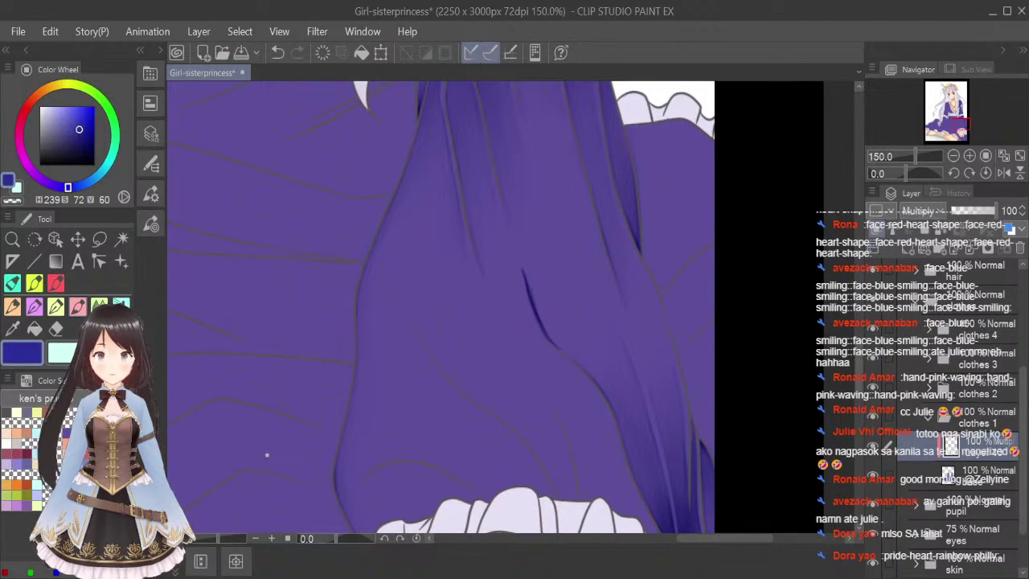
# Soften the curved fold's upward extension into the sleeve with a smaller blending brush.
pyautogui.moveTo(565, 317); pyautogui.dragTo(560, 300)
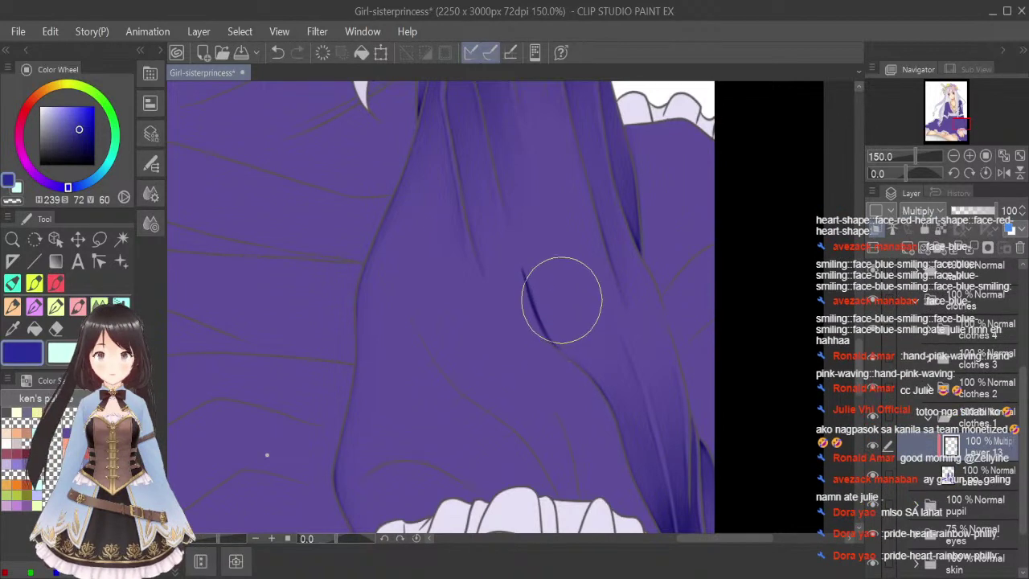
pyautogui.press('[')
pyautogui.press('[')
pyautogui.press('[')
pyautogui.press('[')
pyautogui.press('[')
pyautogui.press('[')
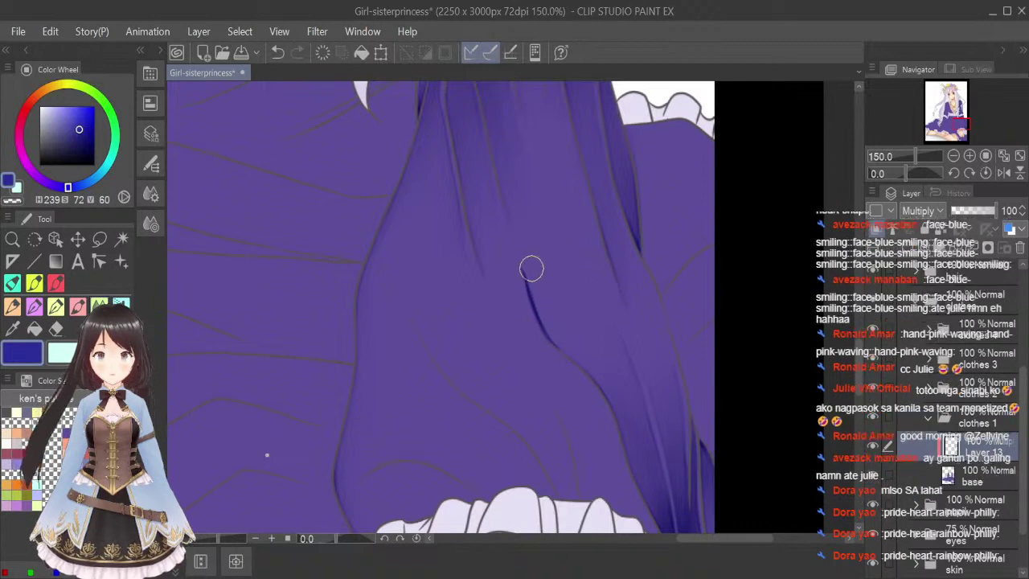
pyautogui.press('[')
pyautogui.press('[')
pyautogui.moveTo(531, 267); pyautogui.dragTo(556, 340)
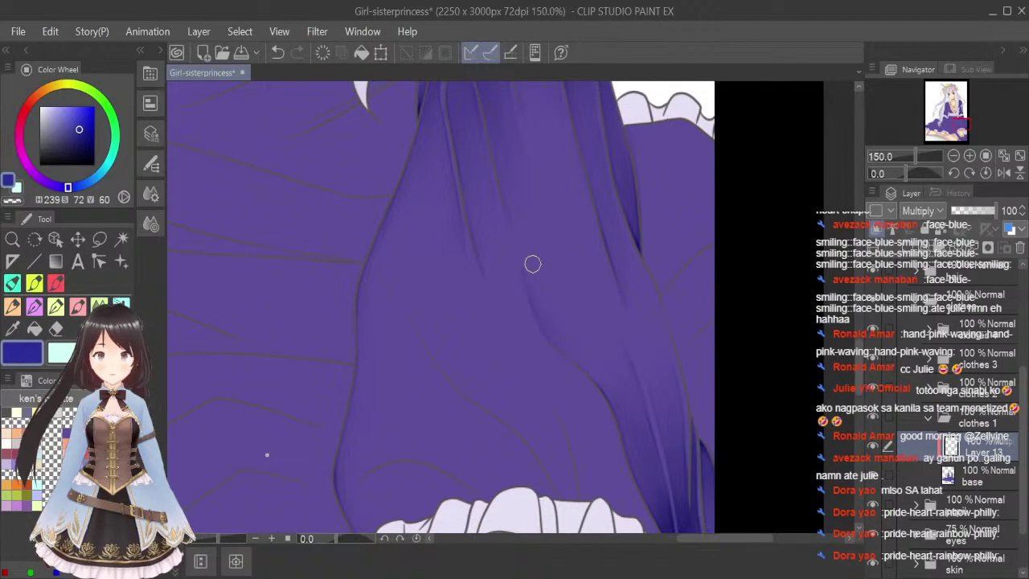
# Undo the last stroke and paint a thin dark shadow along the whole curved fold down to the cuff ruffle.
pyautogui.scroll(-3, 643, 301)
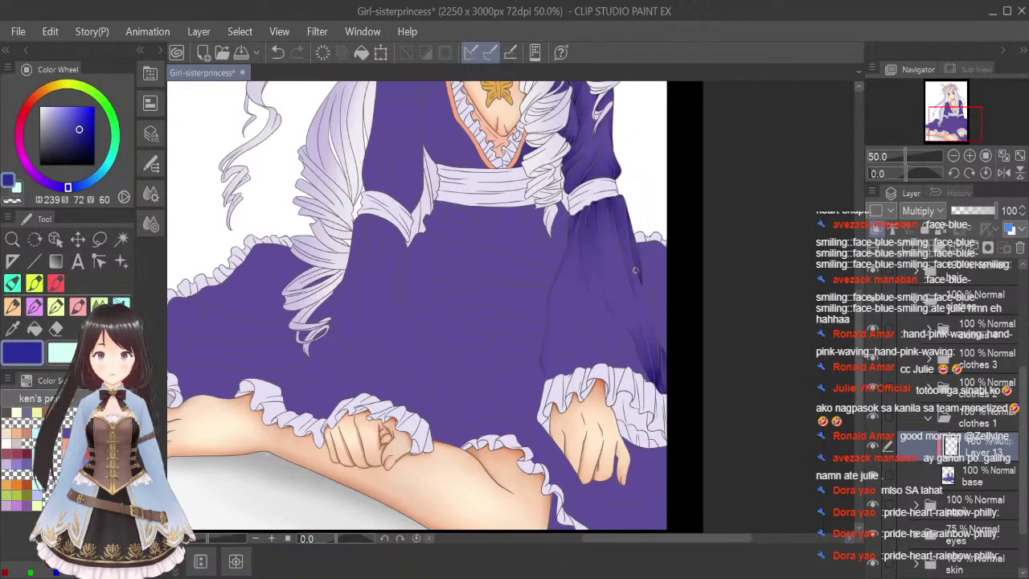
pyautogui.click(1019, 155)
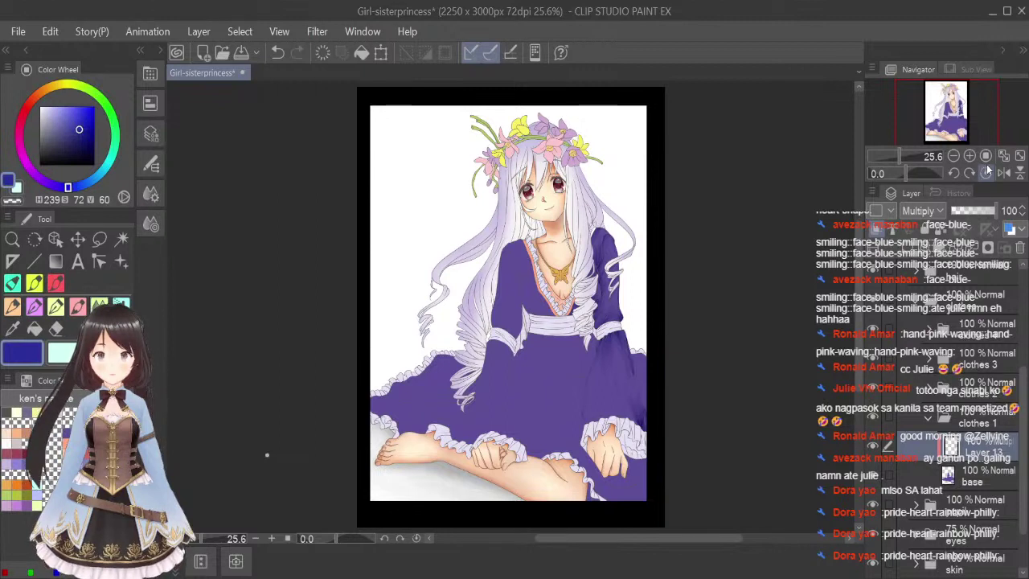
pyautogui.click(985, 156)
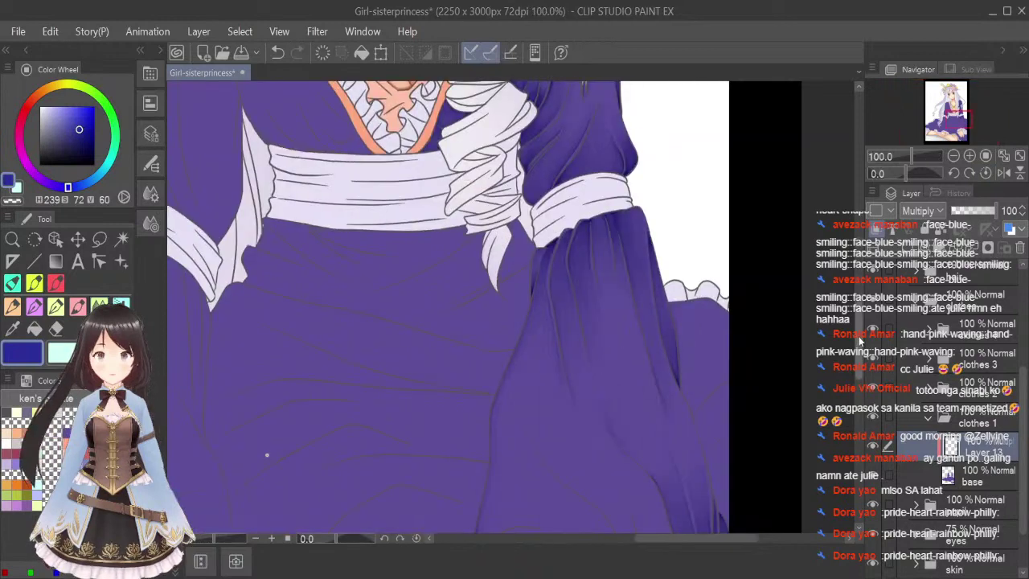
pyautogui.moveTo(858, 336); pyautogui.dragTo(858, 355)
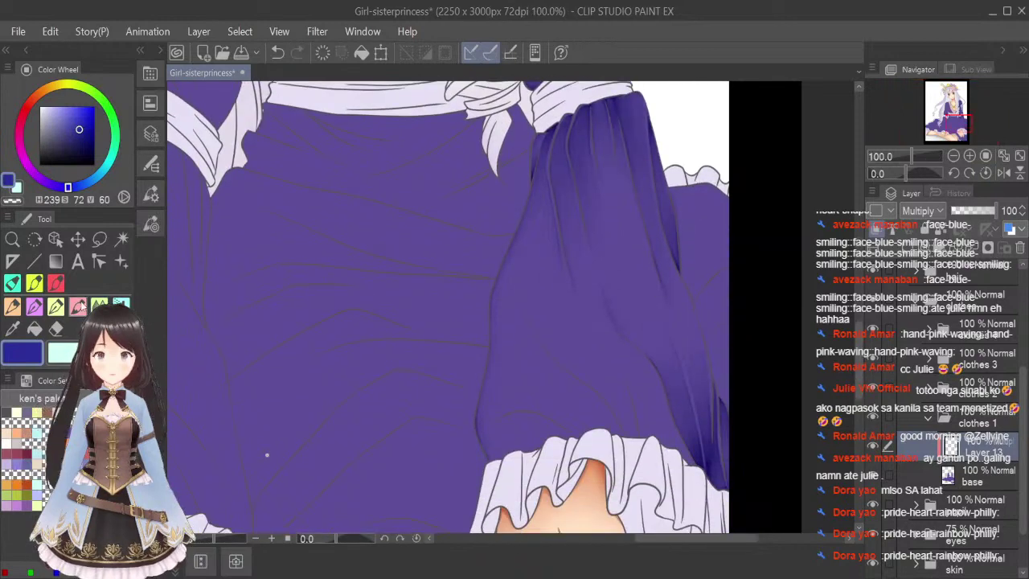
pyautogui.scroll(1, 630, 388)
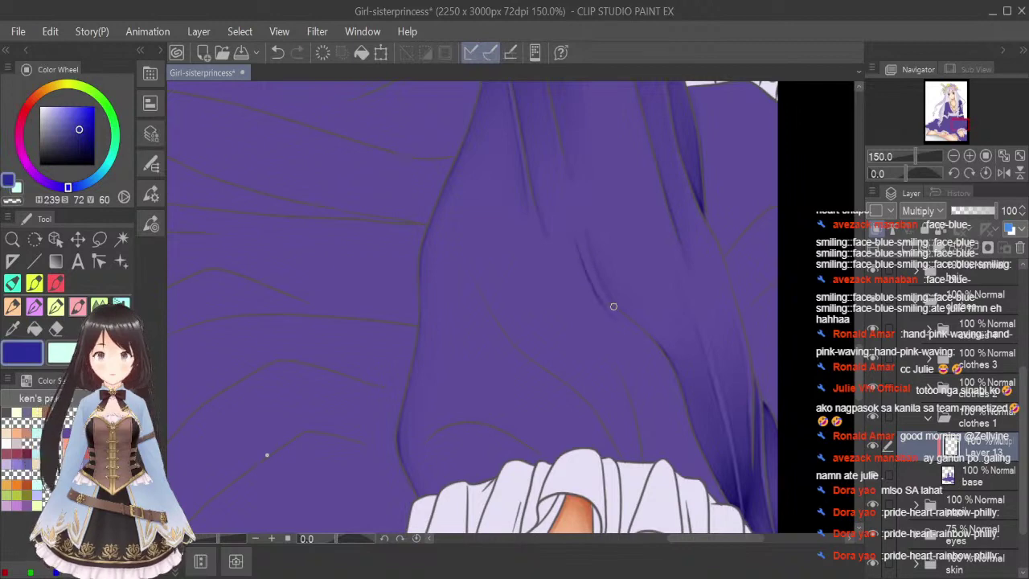
pyautogui.hotkey('ctrl', 'z')
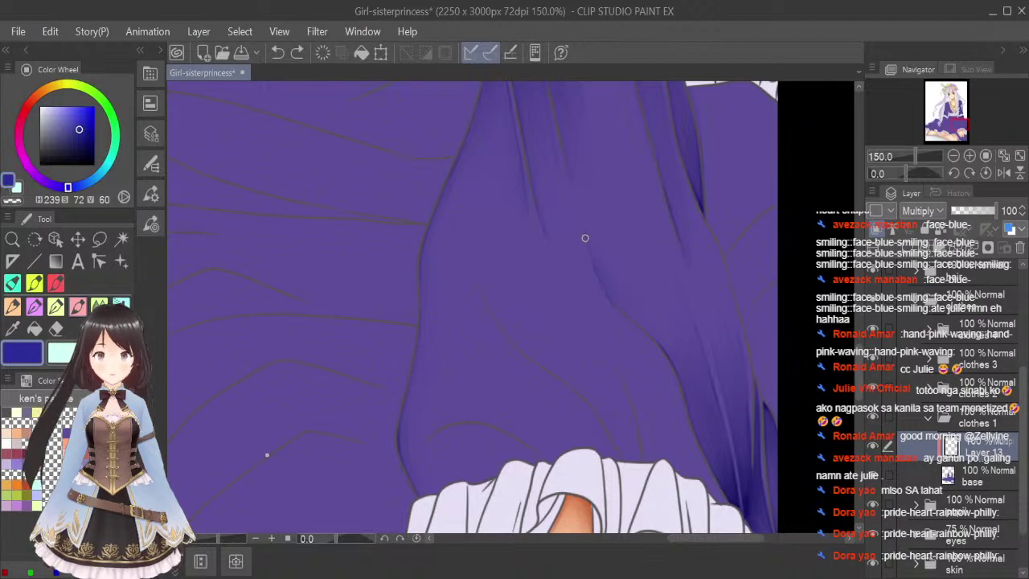
pyautogui.moveTo(573, 230)
pyautogui.mouseDown()
pyautogui.moveTo(615, 311)
pyautogui.moveTo(577, 241)
pyautogui.moveTo(597, 291)
pyautogui.moveTo(590, 278)
pyautogui.moveTo(649, 364)
pyautogui.moveTo(648, 353)
pyautogui.moveTo(656, 358)
pyautogui.moveTo(711, 481)
pyautogui.mouseUp()
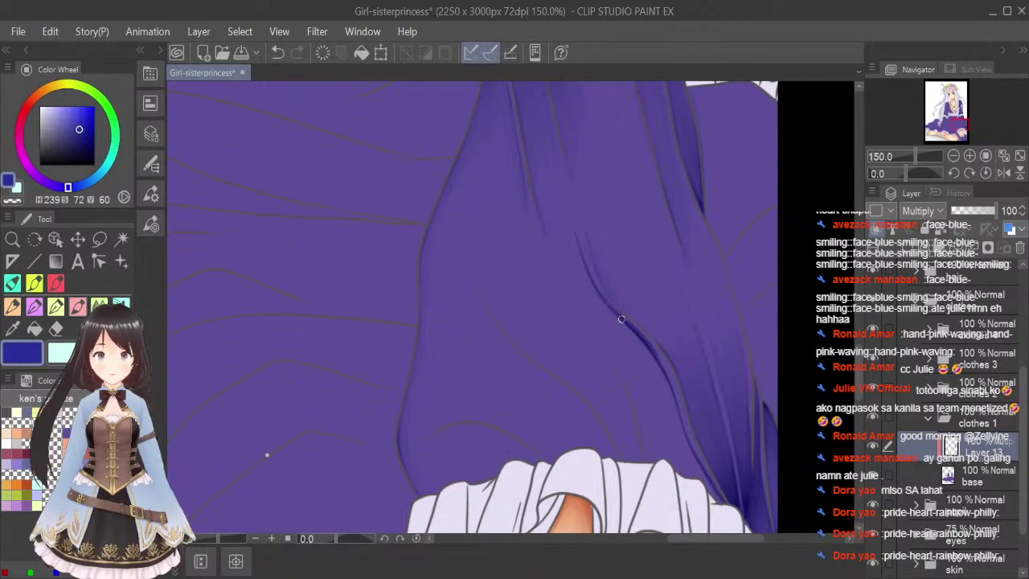
pyautogui.moveTo(673, 389); pyautogui.dragTo(685, 437)
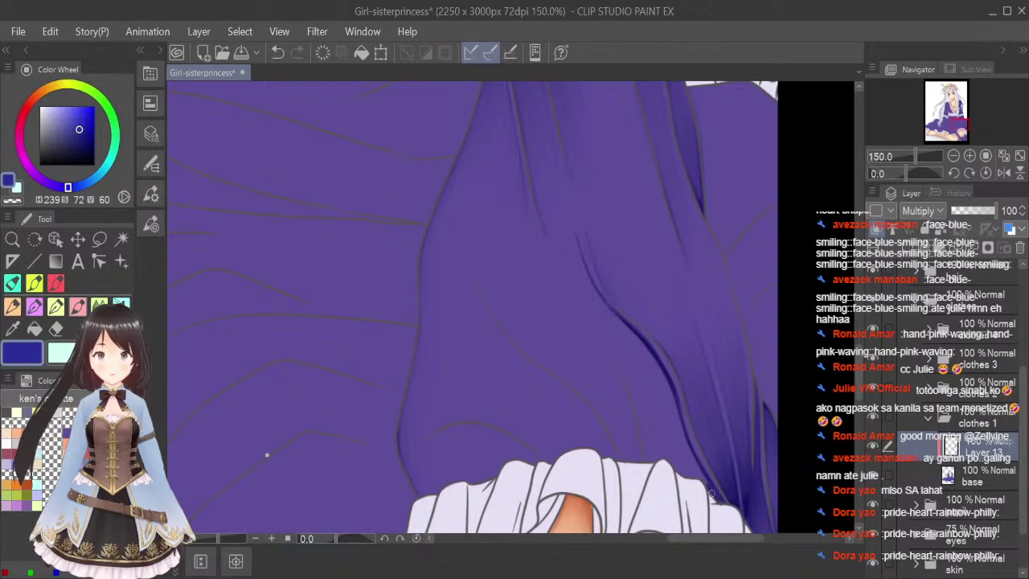
pyautogui.moveTo(694, 456); pyautogui.dragTo(717, 497)
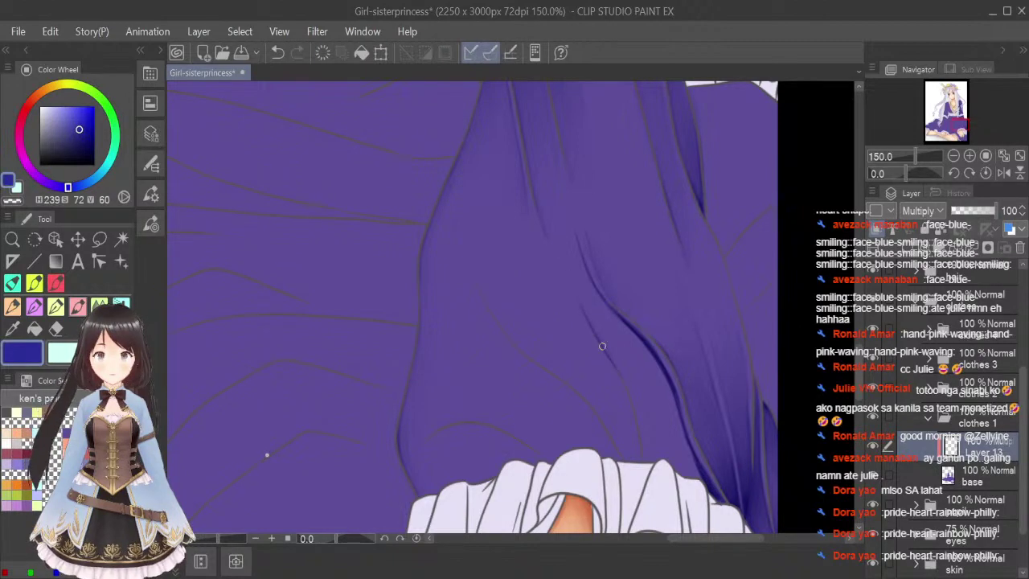
# Paint a dark shadow along the shorter fold beside the curved one and along the ruffle's upper edge between them.
pyautogui.moveTo(612, 361); pyautogui.dragTo(643, 444)
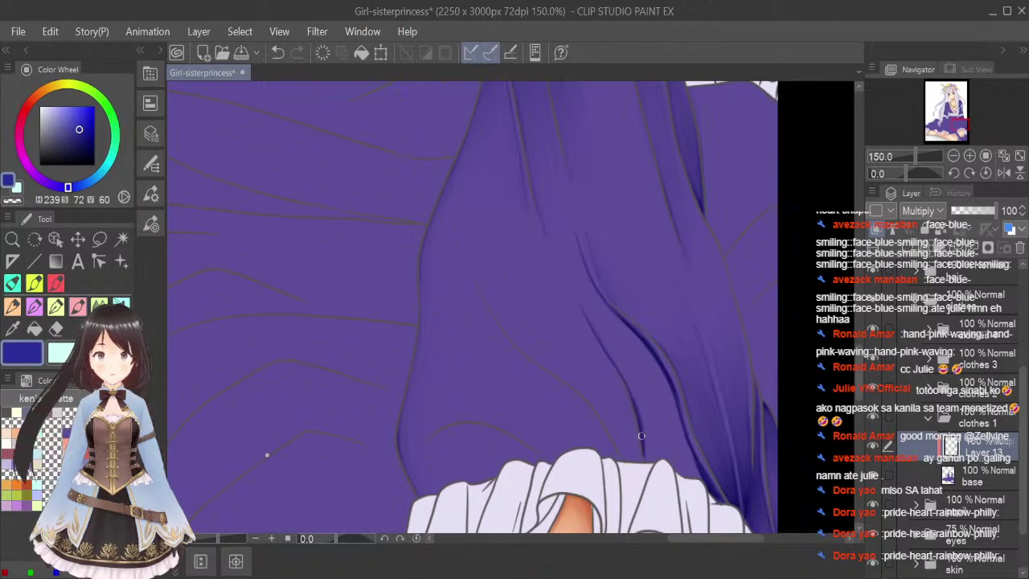
pyautogui.moveTo(584, 312); pyautogui.dragTo(633, 400)
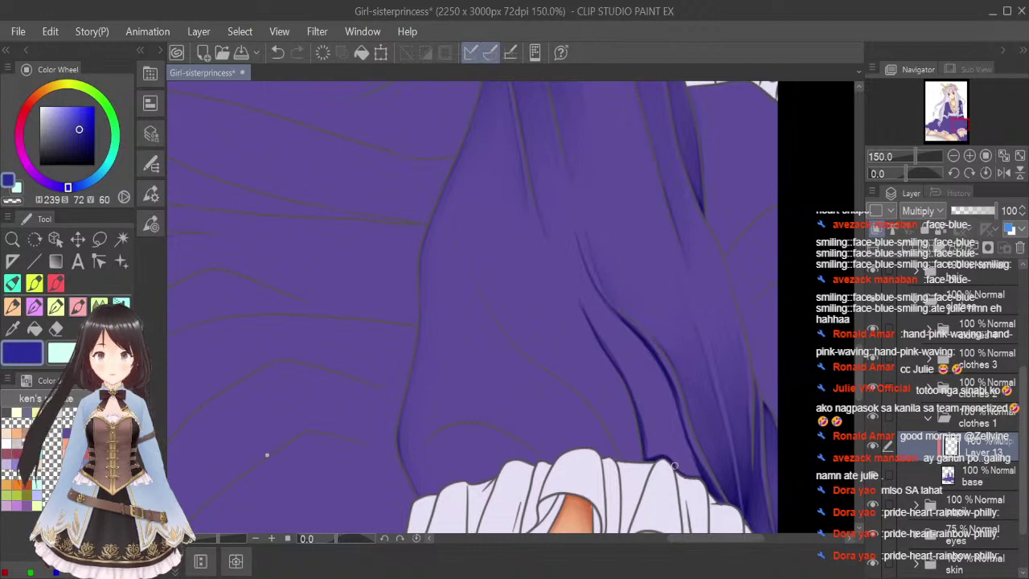
pyautogui.moveTo(673, 465); pyautogui.dragTo(688, 475)
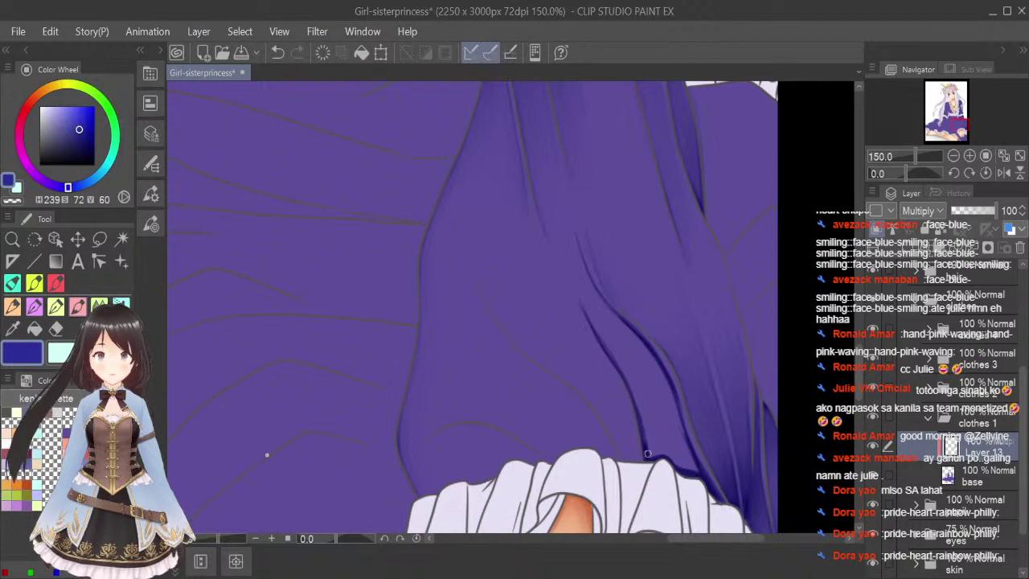
pyautogui.moveTo(648, 454); pyautogui.dragTo(646, 435)
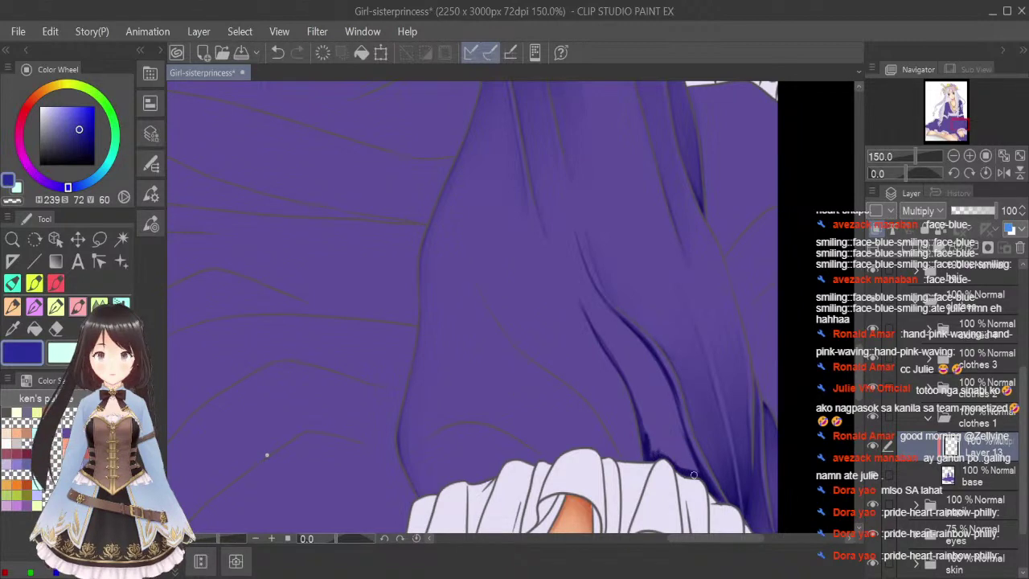
# Soften the dark shadows of the curved fold and the shorter fold beside it with a smaller blending brush, and save the illustration.
pyautogui.click(99, 305)
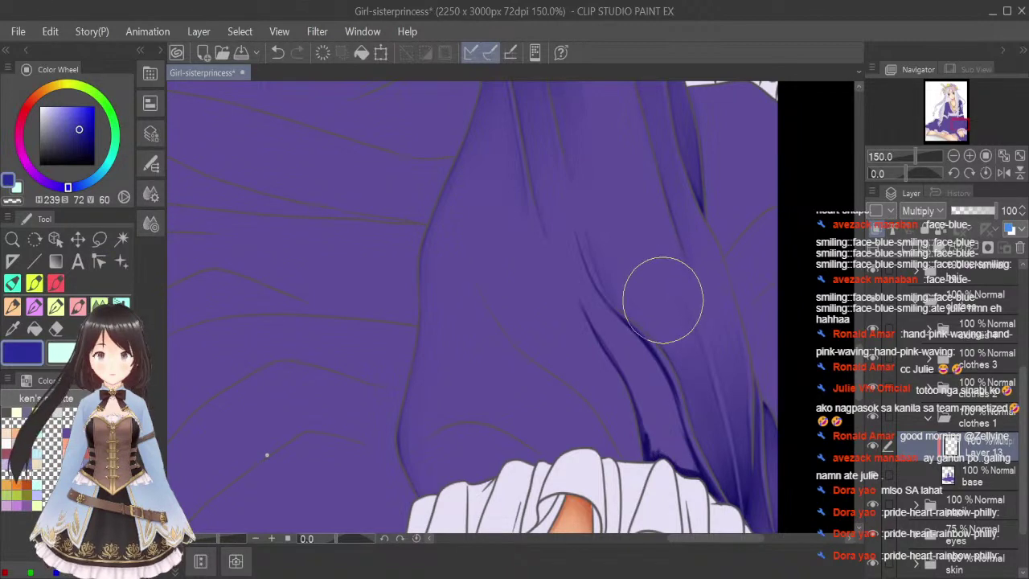
pyautogui.press('[')
pyautogui.press('[')
pyautogui.press('[')
pyautogui.press('[')
pyautogui.press('[')
pyautogui.press('[')
pyautogui.press('[')
pyautogui.press('[')
pyautogui.press('[')
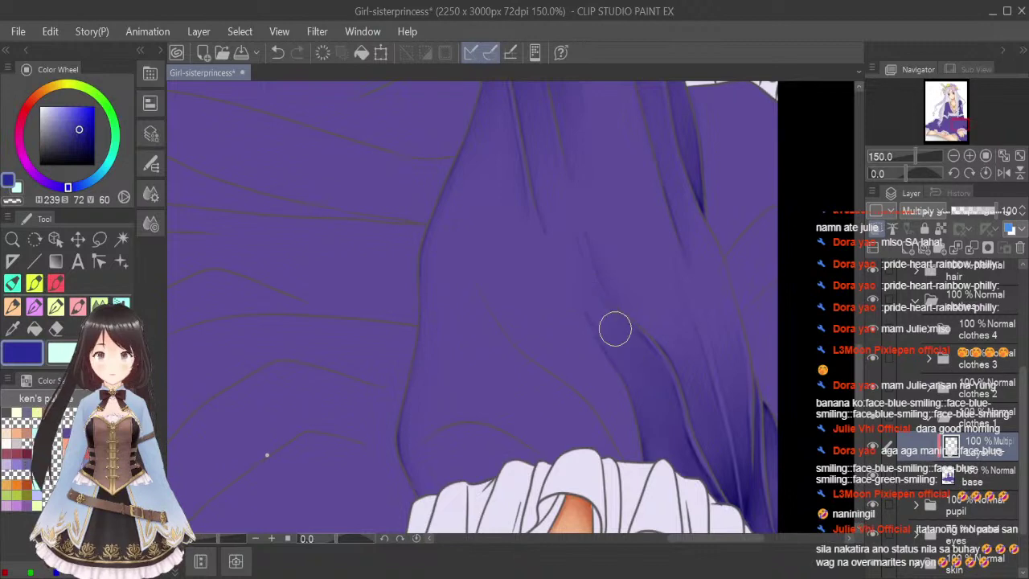
pyautogui.click(1019, 175)
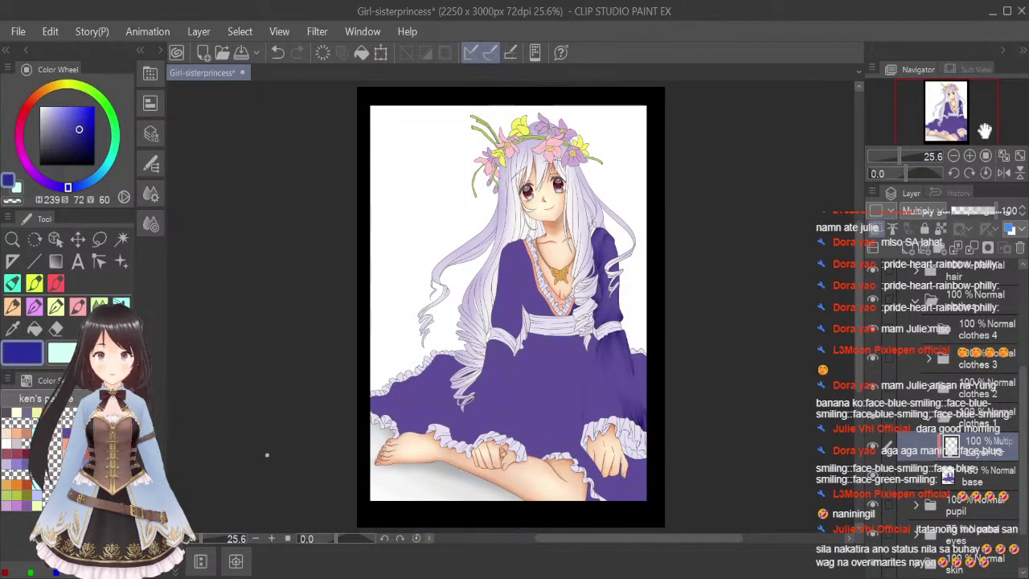
pyautogui.hotkey('ctrl', 's')
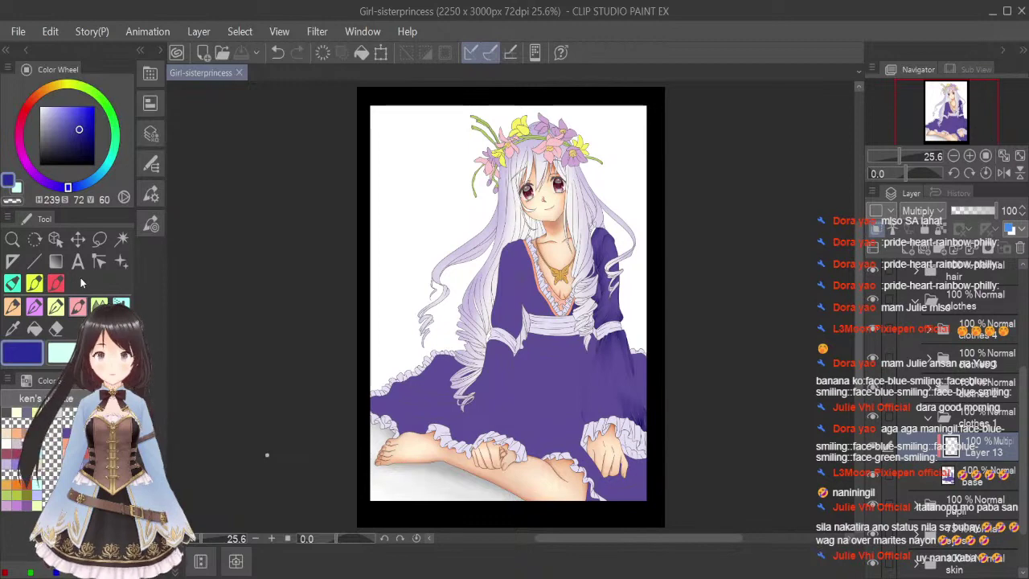
# Paint dark shadows along the long S-shaped fold in the lower sleeve and its inner neighbour, down to where they meet at the cuff ruffle.
pyautogui.scroll(3, 610, 345)
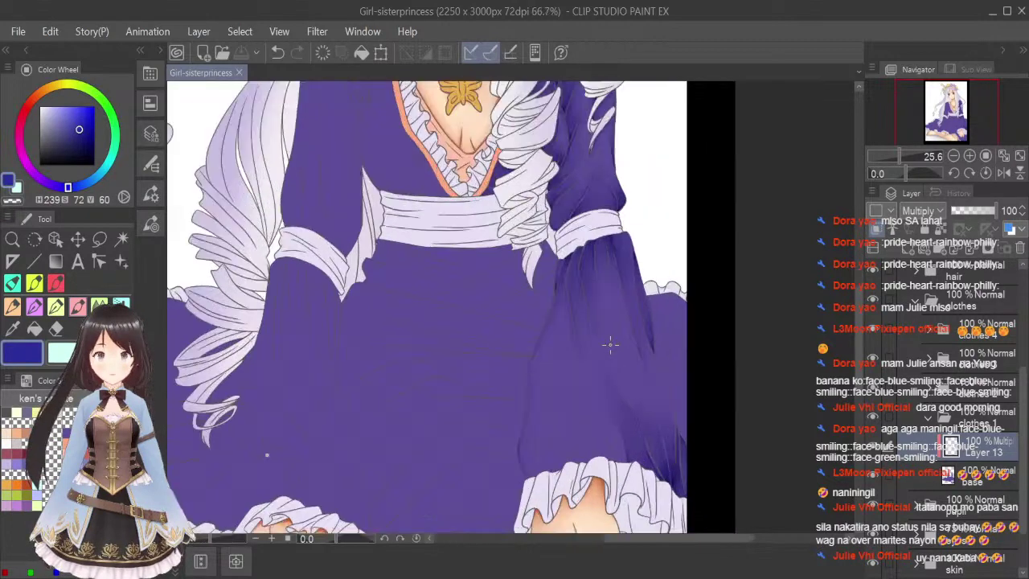
pyautogui.scroll(2, 627, 385)
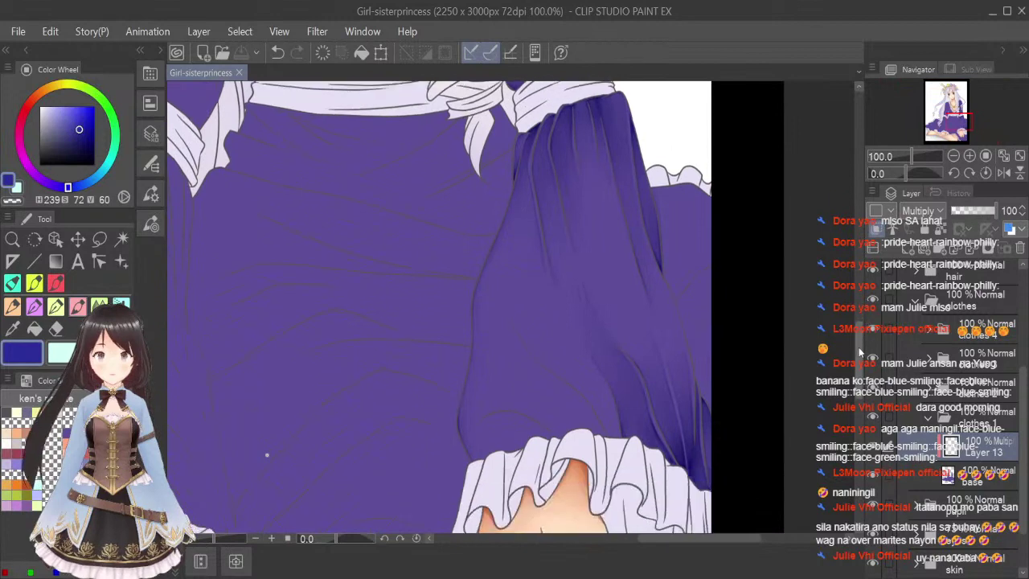
pyautogui.scroll(1, 571, 336)
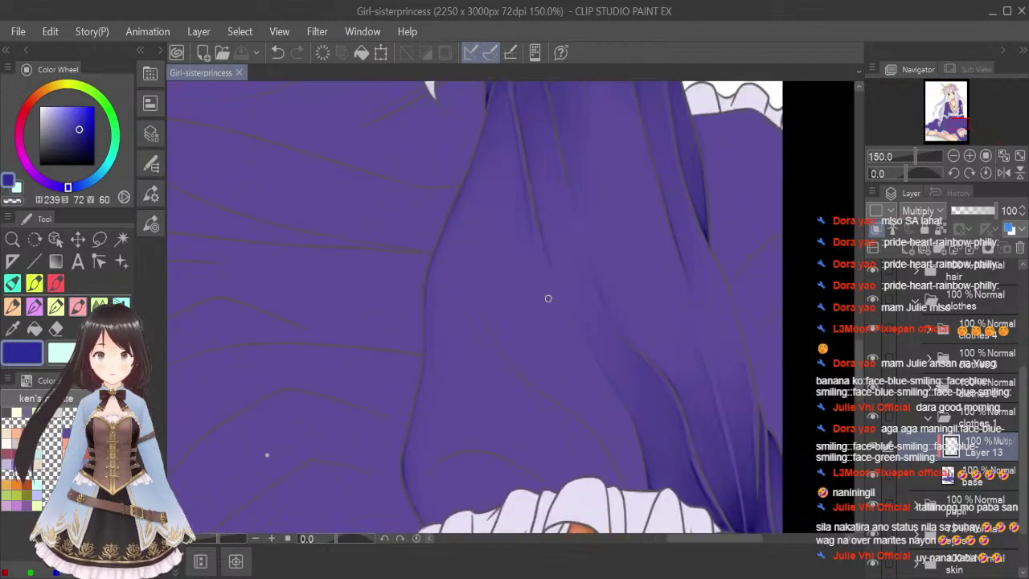
pyautogui.moveTo(548, 299); pyautogui.dragTo(625, 423)
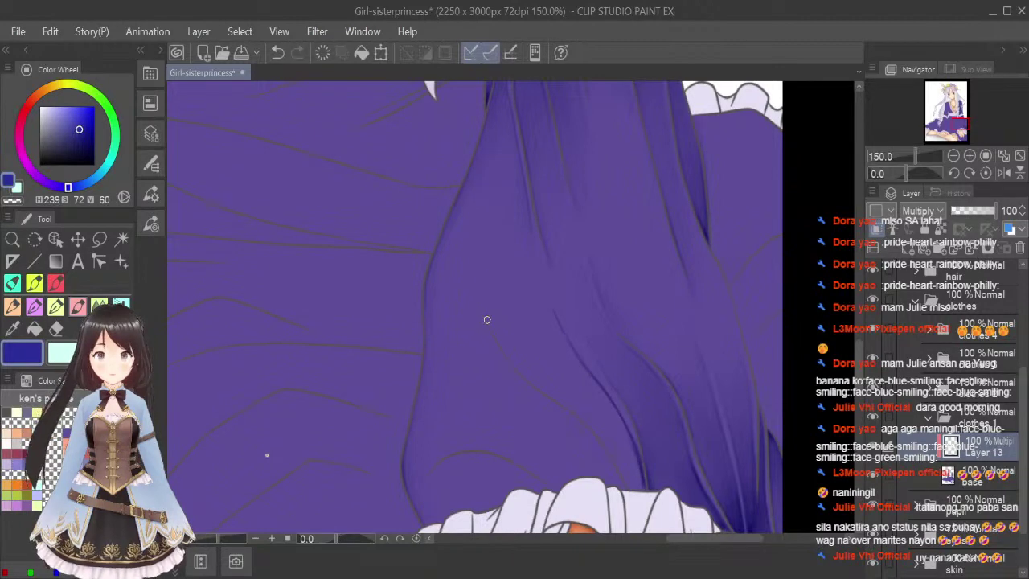
pyautogui.moveTo(477, 288)
pyautogui.mouseDown()
pyautogui.moveTo(513, 361)
pyautogui.moveTo(478, 294)
pyautogui.moveTo(488, 321)
pyautogui.moveTo(538, 386)
pyautogui.mouseUp()
pyautogui.moveTo(504, 347)
pyautogui.mouseDown()
pyautogui.moveTo(590, 425)
pyautogui.moveTo(625, 480)
pyautogui.mouseUp()
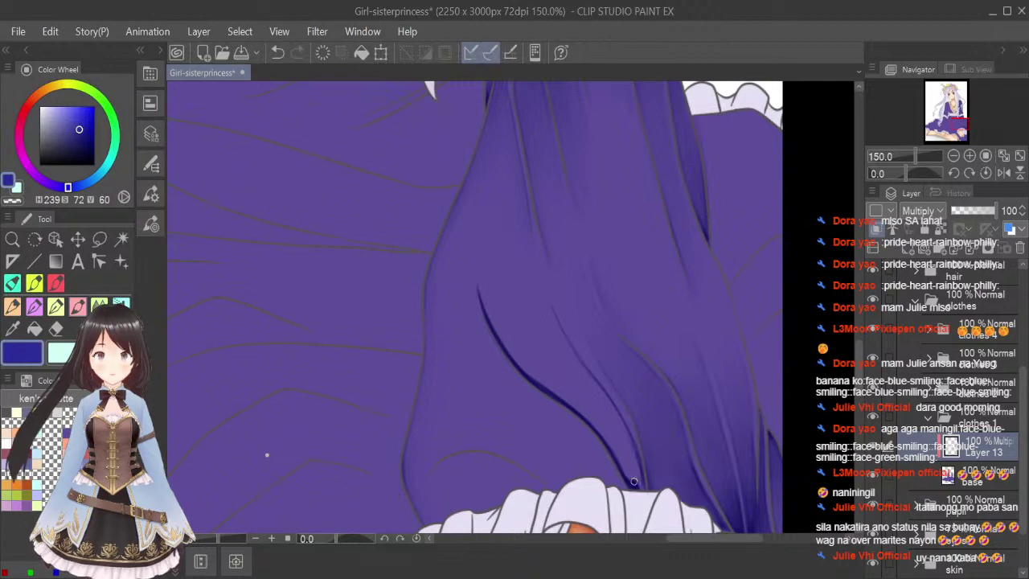
pyautogui.moveTo(637, 454); pyautogui.dragTo(639, 488)
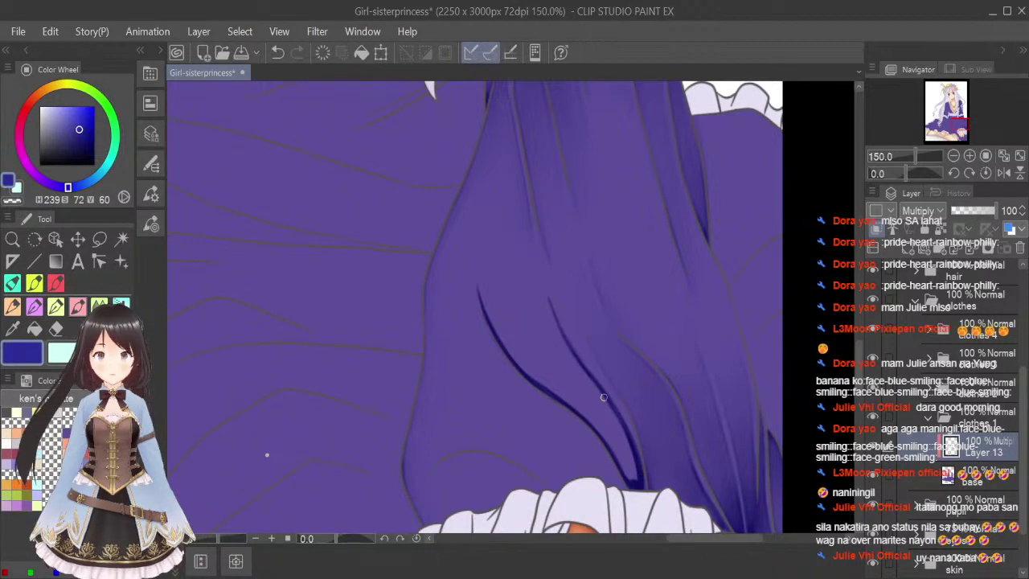
# Blend the shadows of the S-shaped fold and its neighbour into the sleeve, enlarging the blending brush, and save the illustration.
pyautogui.click(100, 306)
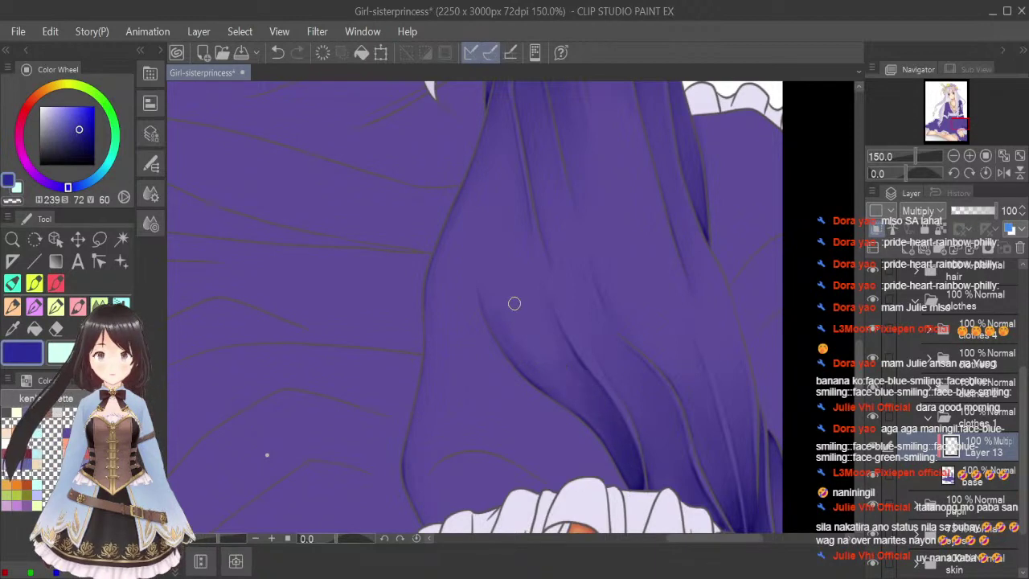
pyautogui.press(']')
pyautogui.press(']')
pyautogui.press(']')
pyautogui.press(']')
pyautogui.press(']')
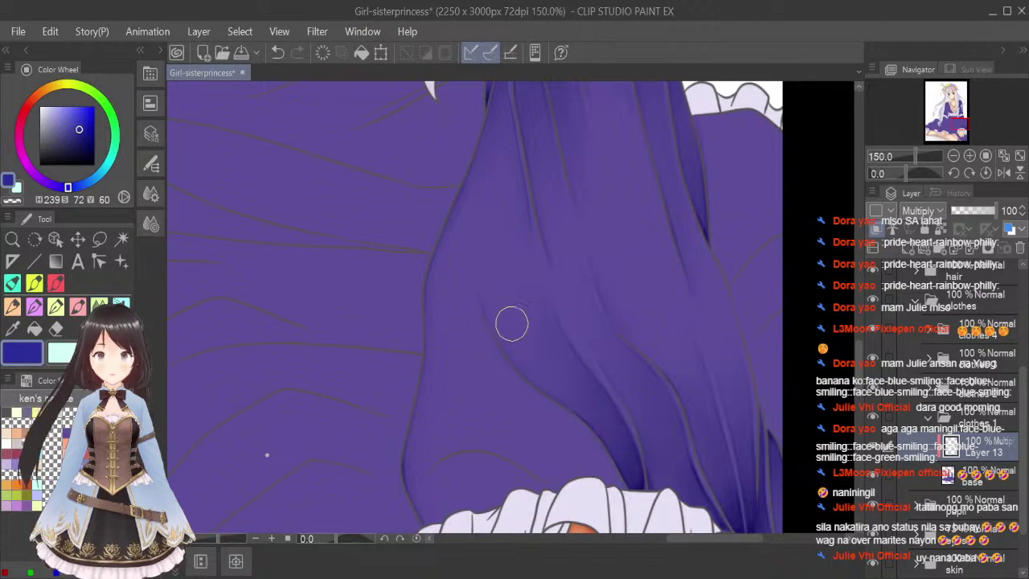
pyautogui.click(1020, 155)
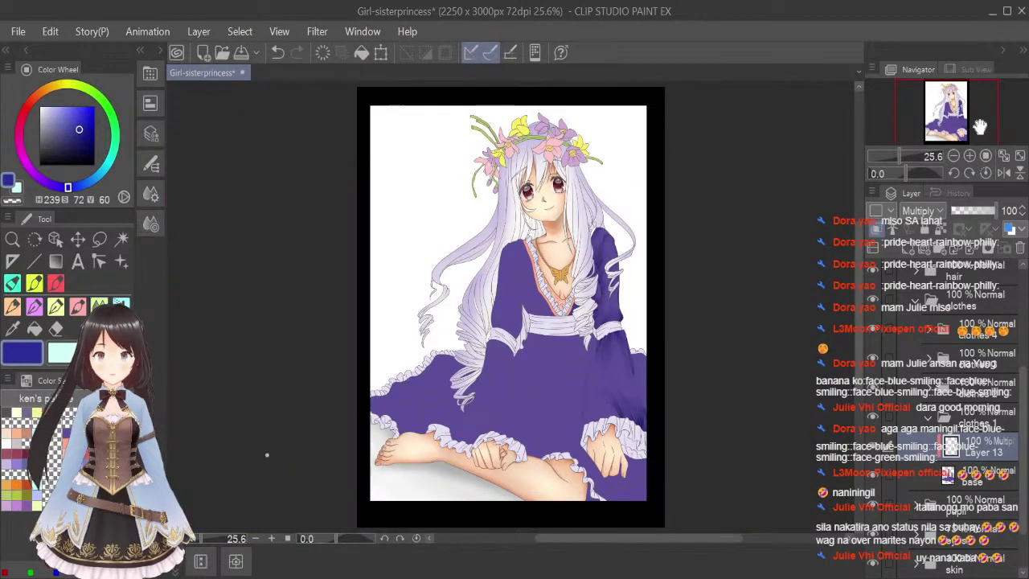
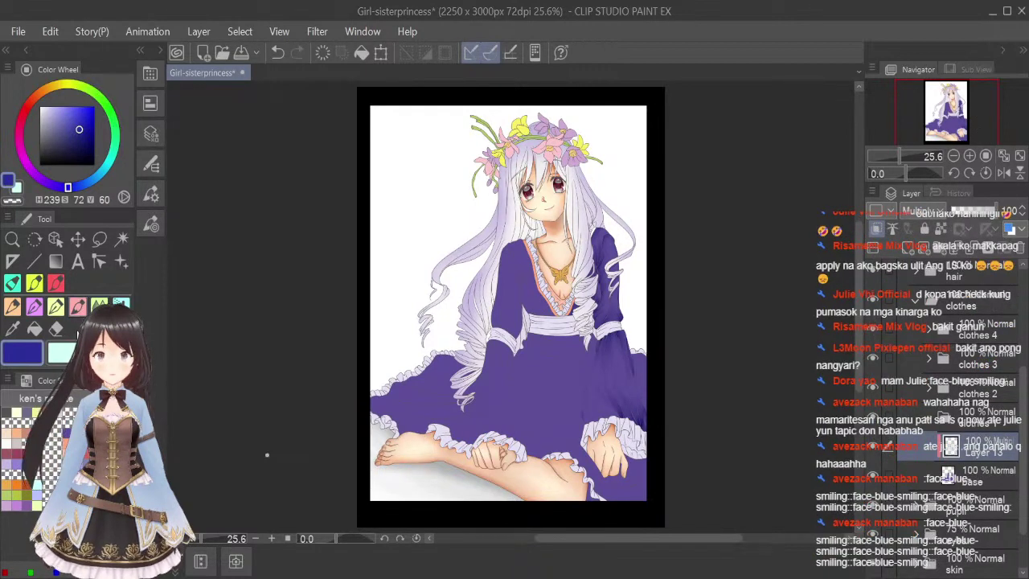
pyautogui.hotkey('ctrl', 's')
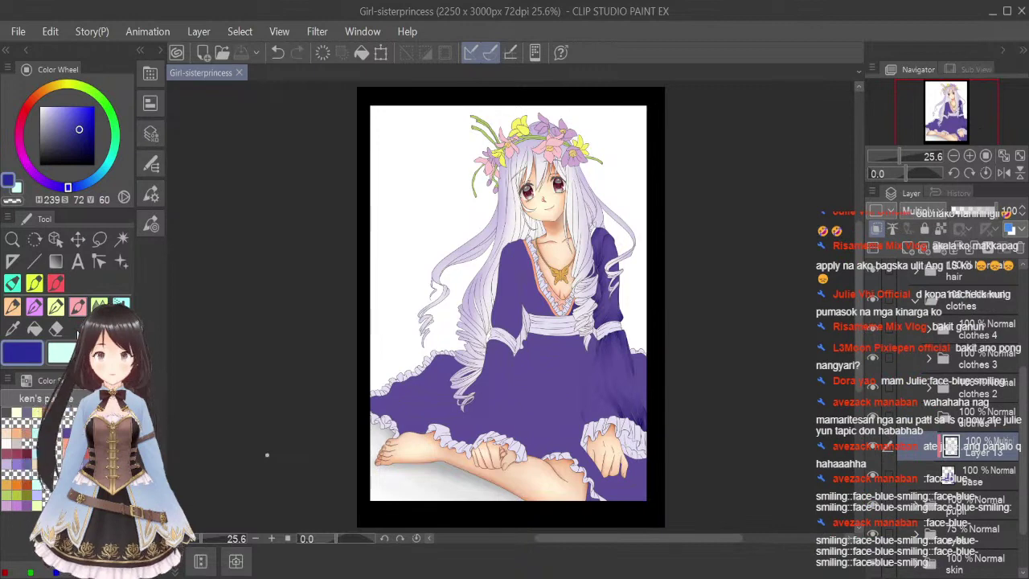
# Paint a thin dark stroke from the end of the middle upper fold line down to the curved fold.
pyautogui.hotkey('ctrl', 'alt', '0')
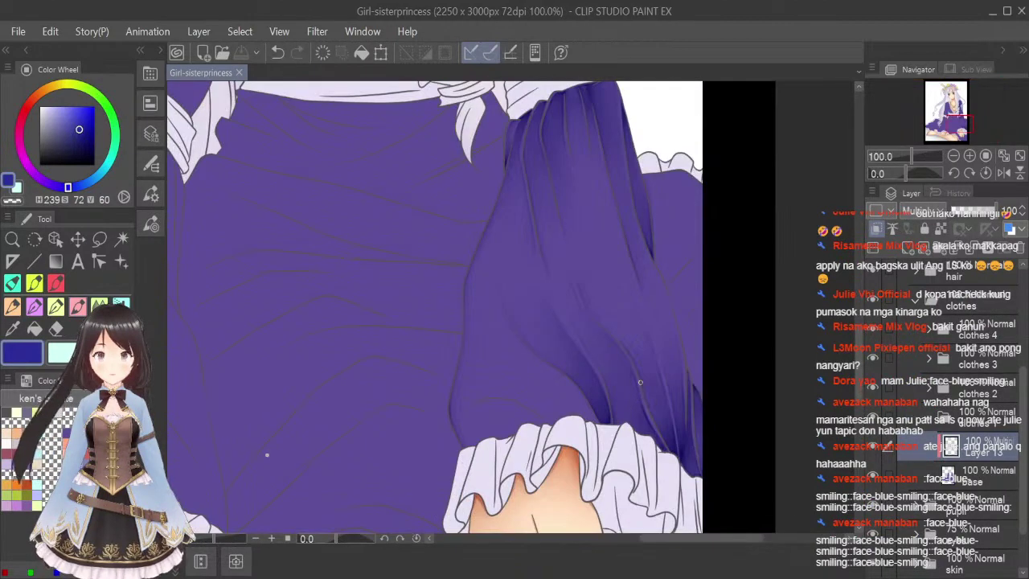
pyautogui.scroll(1, 599, 308)
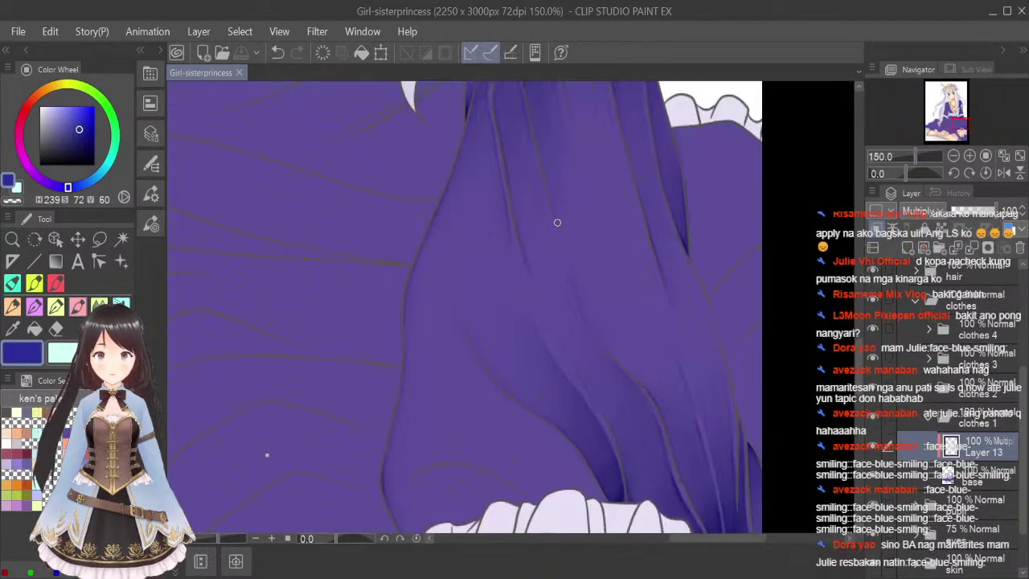
pyautogui.moveTo(553, 209); pyautogui.dragTo(571, 271)
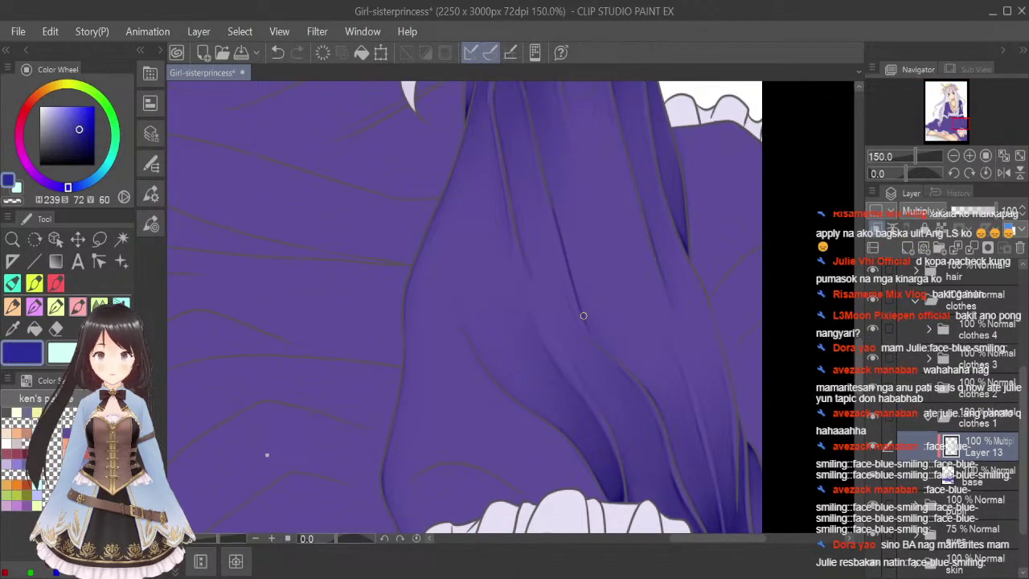
# Soften the stroke joining the middle upper fold to the curved fold with a smaller blending brush.
pyautogui.click(99, 306)
pyautogui.press('[')
pyautogui.press('[')
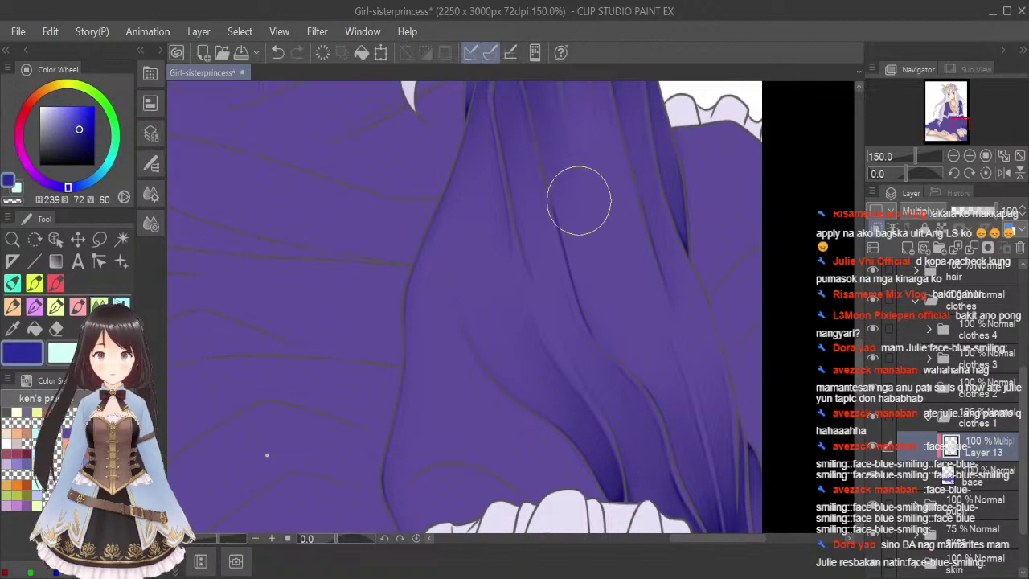
pyautogui.press('[')
pyautogui.press('[')
pyautogui.press('[')
pyautogui.press('[')
pyautogui.moveTo(558, 196)
pyautogui.mouseDown()
pyautogui.moveTo(570, 268)
pyautogui.moveTo(551, 185)
pyautogui.moveTo(563, 233)
pyautogui.mouseUp()
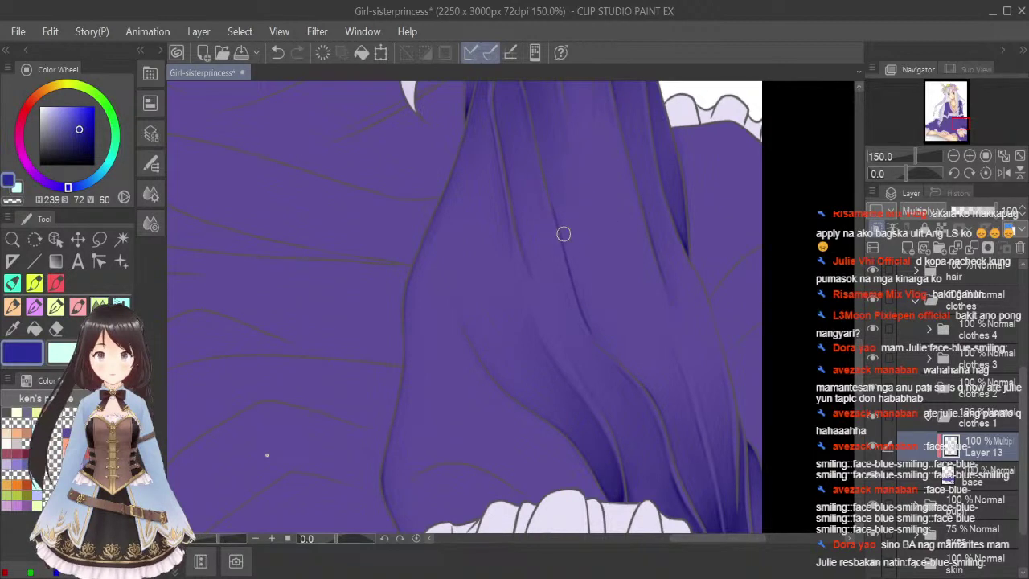
pyautogui.moveTo(551, 172); pyautogui.dragTo(564, 230)
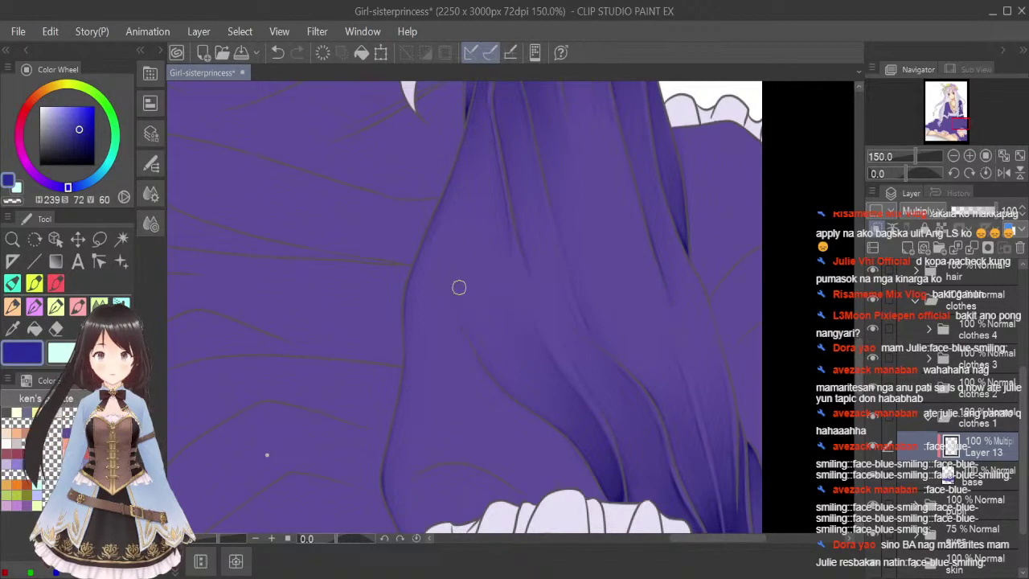
# Paint dark shadows under the S-shaped fold, along the arched fold above the cuff, and on the ruffle's upper edge between them.
pyautogui.moveTo(859, 358); pyautogui.dragTo(859, 365)
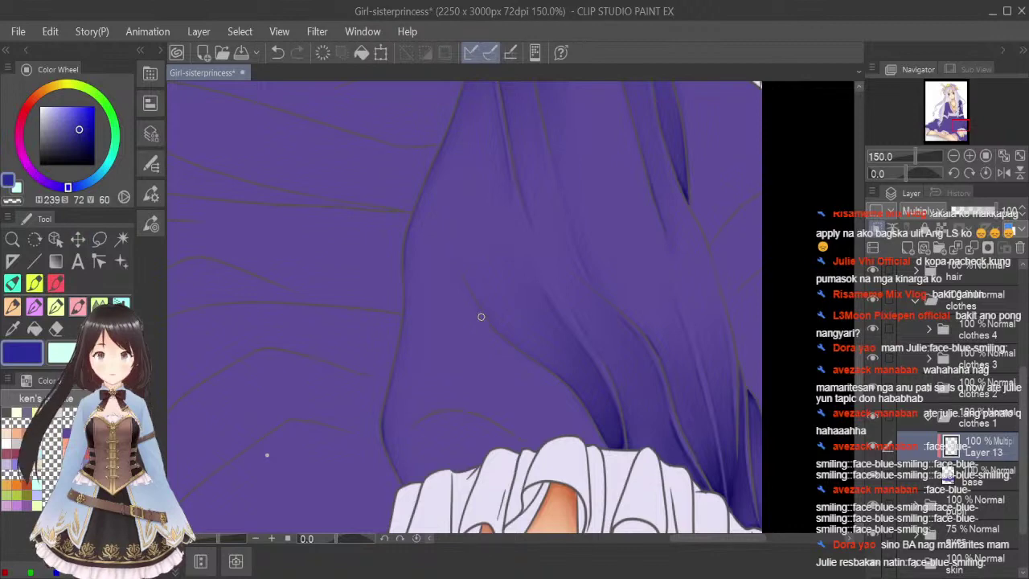
pyautogui.moveTo(457, 293)
pyautogui.mouseDown()
pyautogui.moveTo(500, 348)
pyautogui.moveTo(483, 332)
pyautogui.moveTo(578, 412)
pyautogui.moveTo(555, 378)
pyautogui.moveTo(608, 456)
pyautogui.mouseUp()
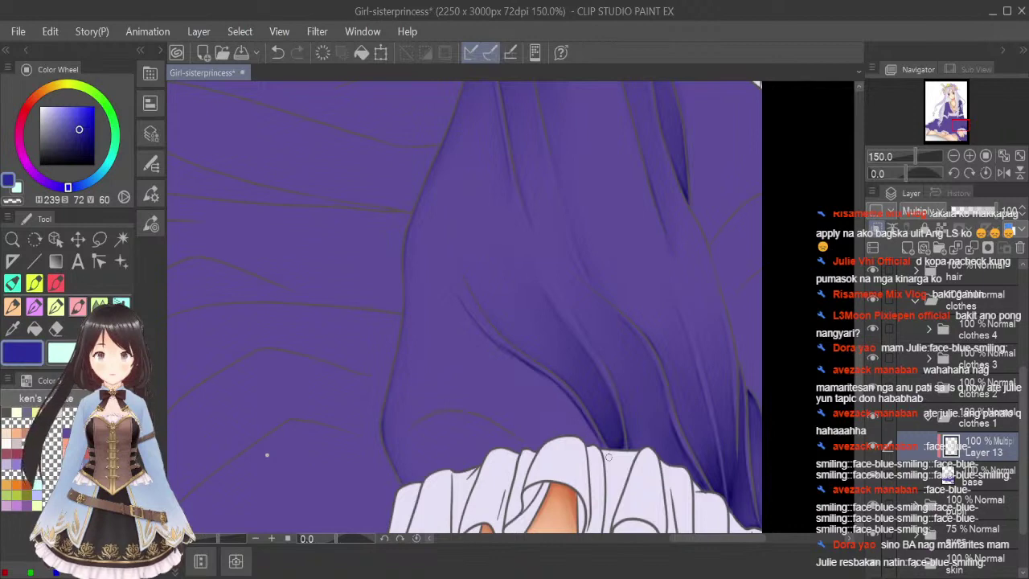
pyautogui.moveTo(463, 305)
pyautogui.mouseDown()
pyautogui.moveTo(493, 343)
pyautogui.moveTo(565, 392)
pyautogui.moveTo(592, 431)
pyautogui.mouseUp()
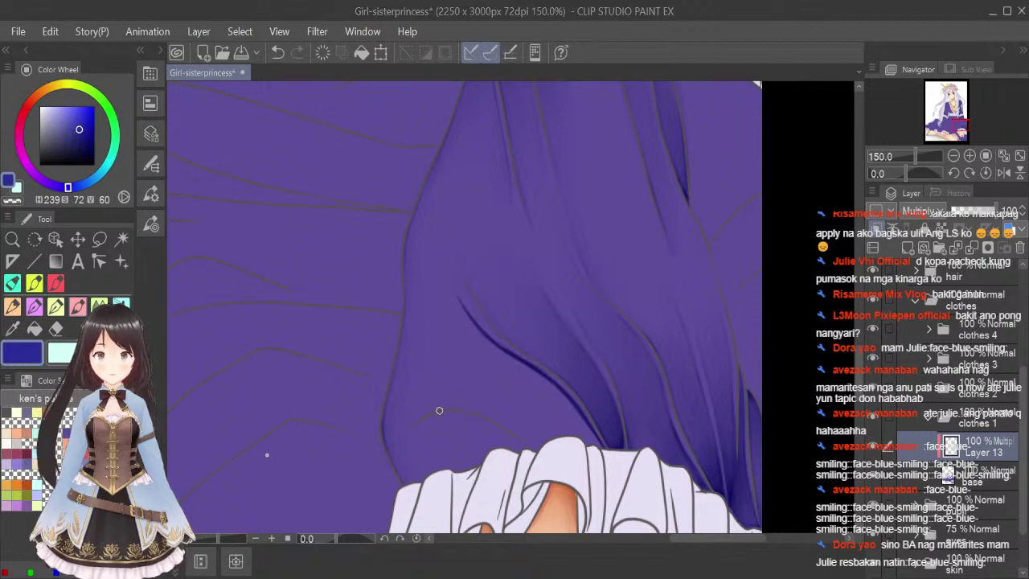
pyautogui.moveTo(439, 411)
pyautogui.mouseDown()
pyautogui.moveTo(501, 422)
pyautogui.moveTo(459, 409)
pyautogui.moveTo(528, 448)
pyautogui.moveTo(520, 447)
pyautogui.mouseUp()
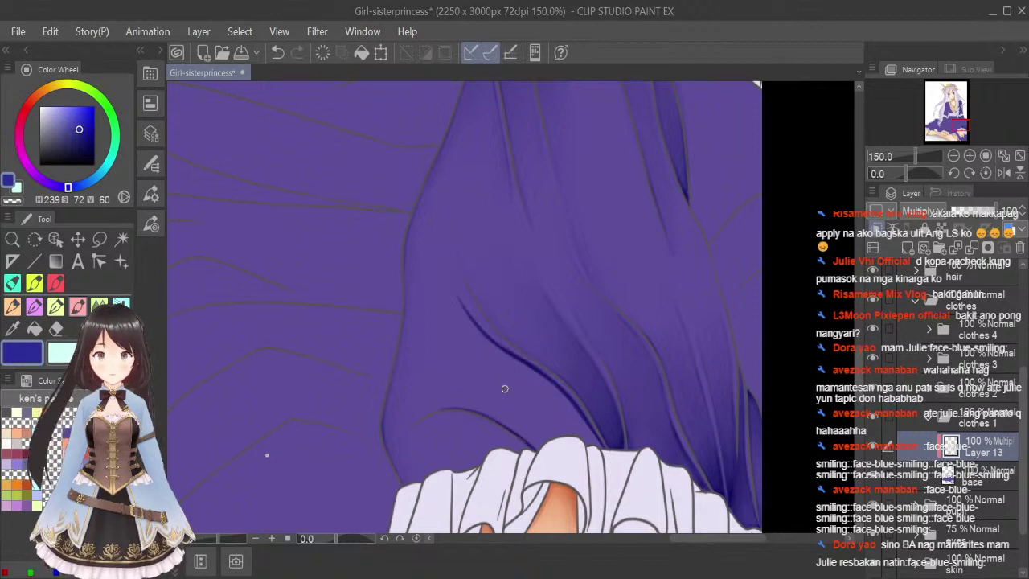
pyautogui.moveTo(479, 330)
pyautogui.mouseDown()
pyautogui.moveTo(569, 403)
pyautogui.moveTo(560, 387)
pyautogui.moveTo(598, 449)
pyautogui.moveTo(538, 453)
pyautogui.moveTo(567, 435)
pyautogui.moveTo(601, 447)
pyautogui.moveTo(577, 433)
pyautogui.moveTo(521, 436)
pyautogui.mouseUp()
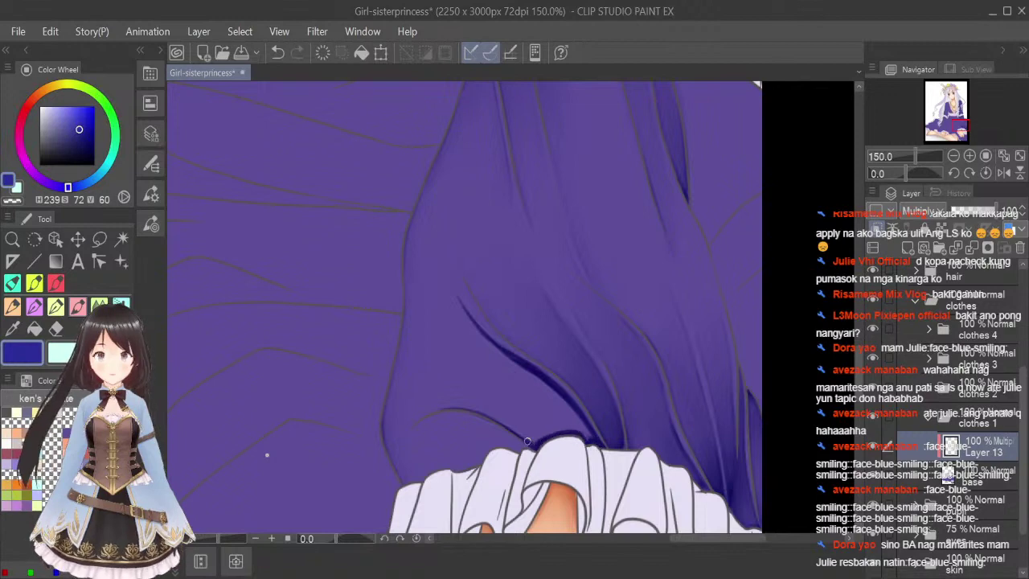
pyautogui.moveTo(589, 434); pyautogui.dragTo(598, 443)
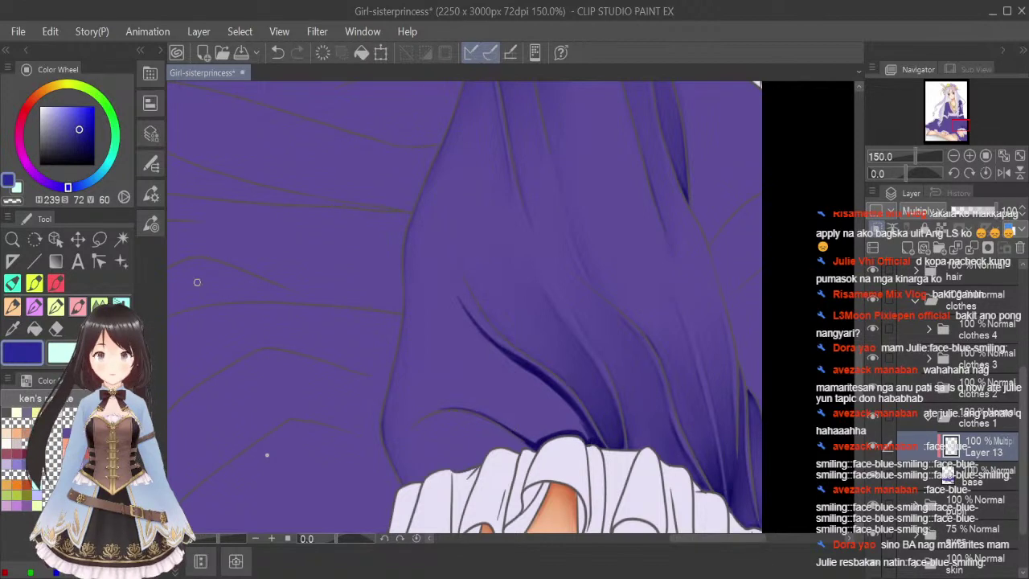
# Blend the shadows under the S-shaped fold and beside the arched fold with a smaller blending brush.
pyautogui.click(99, 305)
pyautogui.press('[')
pyautogui.press('[')
pyautogui.press('[')
pyautogui.press('[')
pyautogui.press('[')
pyautogui.press('[')
pyautogui.press('[')
pyautogui.press('[')
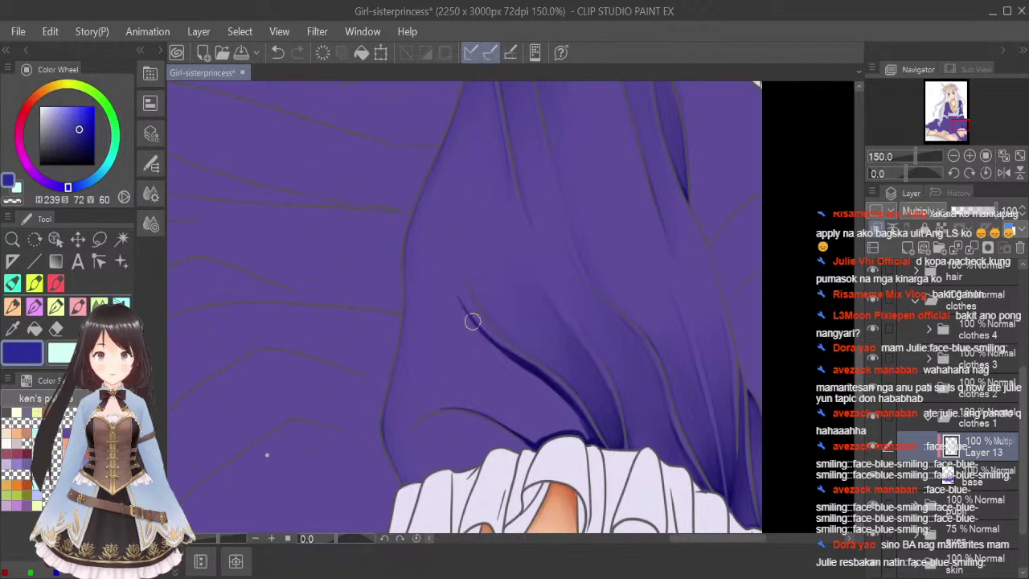
pyautogui.moveTo(448, 283); pyautogui.dragTo(501, 359)
pyautogui.moveTo(460, 319); pyautogui.dragTo(556, 398)
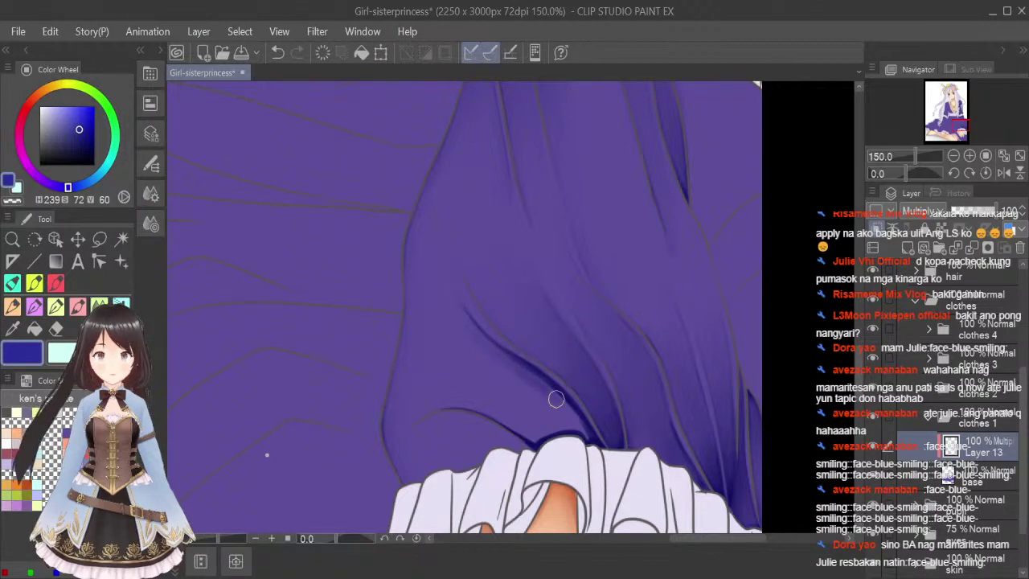
pyautogui.moveTo(521, 367)
pyautogui.mouseDown()
pyautogui.moveTo(596, 448)
pyautogui.moveTo(585, 433)
pyautogui.moveTo(591, 453)
pyautogui.moveTo(528, 434)
pyautogui.moveTo(476, 375)
pyautogui.moveTo(442, 404)
pyautogui.moveTo(507, 420)
pyautogui.moveTo(454, 402)
pyautogui.moveTo(536, 449)
pyautogui.moveTo(487, 414)
pyautogui.mouseUp()
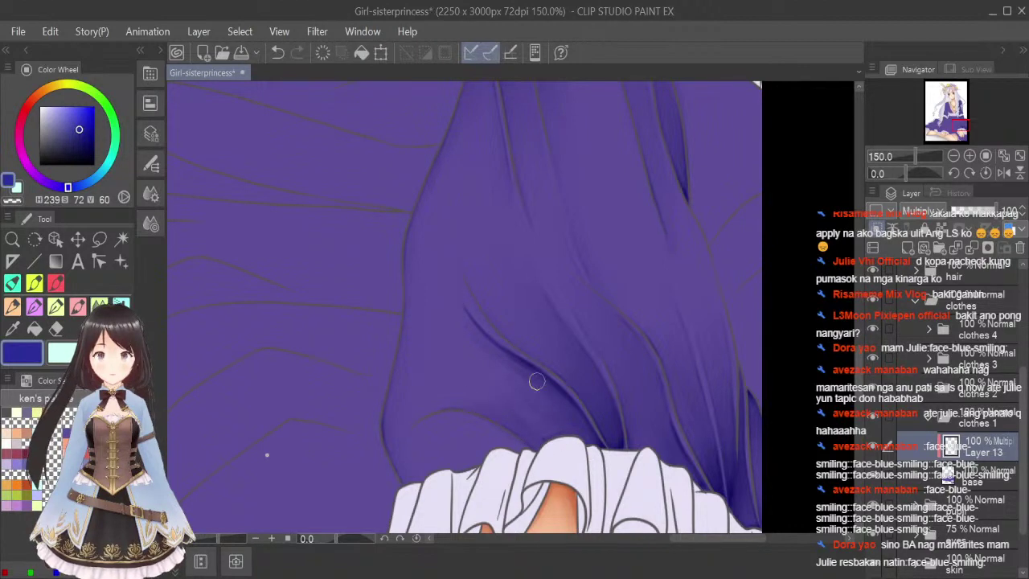
pyautogui.moveTo(517, 368)
pyautogui.mouseDown()
pyautogui.moveTo(558, 391)
pyautogui.moveTo(581, 436)
pyautogui.mouseUp()
# Smooth the shading below the S-shaped fold toward the sleeve's inner outline with a slightly larger blending brush.
pyautogui.press(']')
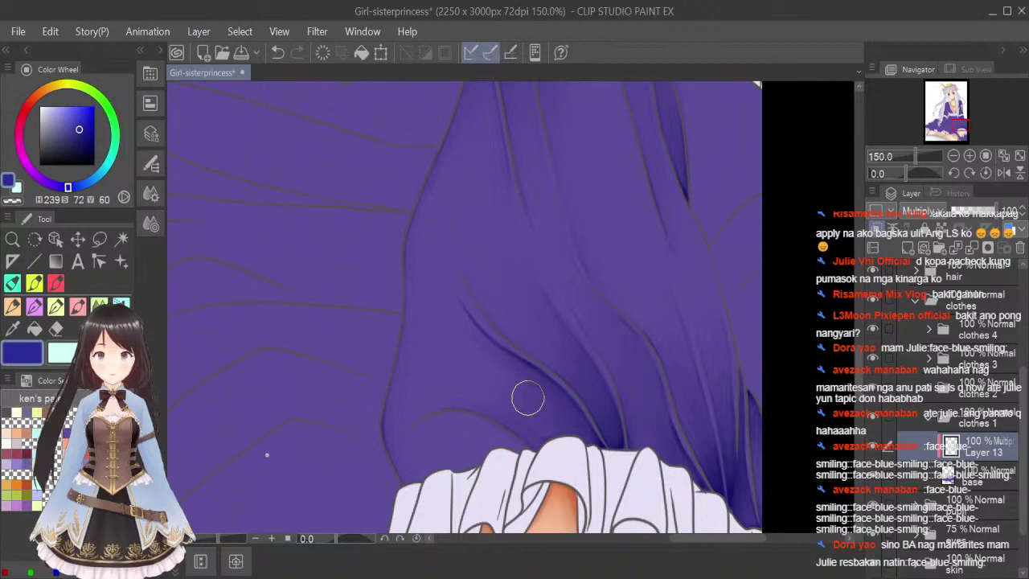
pyautogui.moveTo(527, 399)
pyautogui.mouseDown()
pyautogui.moveTo(507, 394)
pyautogui.moveTo(496, 410)
pyautogui.moveTo(436, 356)
pyautogui.mouseUp()
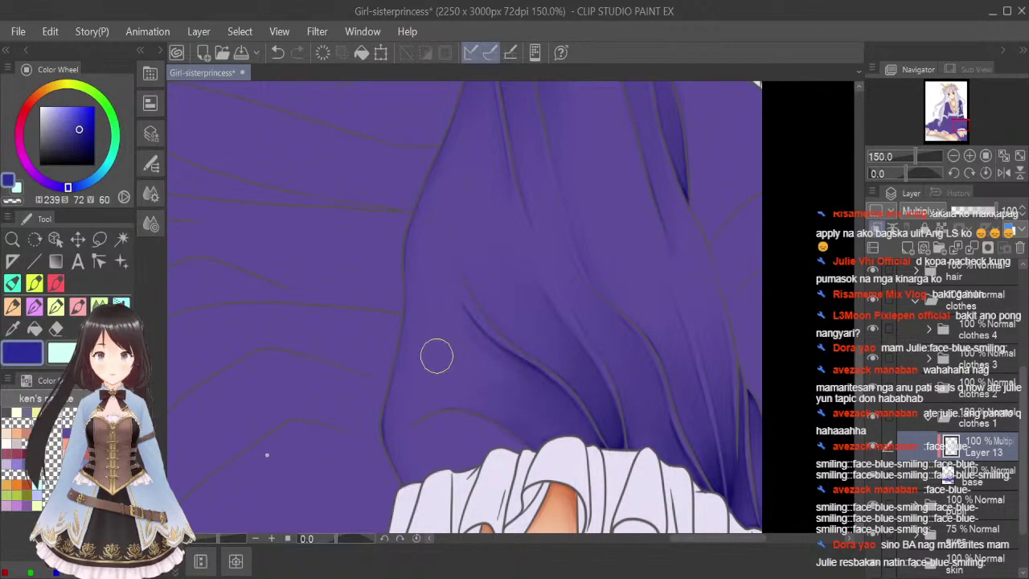
pyautogui.moveTo(447, 287)
pyautogui.mouseDown()
pyautogui.moveTo(525, 393)
pyautogui.moveTo(425, 303)
pyautogui.moveTo(551, 406)
pyautogui.moveTo(414, 368)
pyautogui.mouseUp()
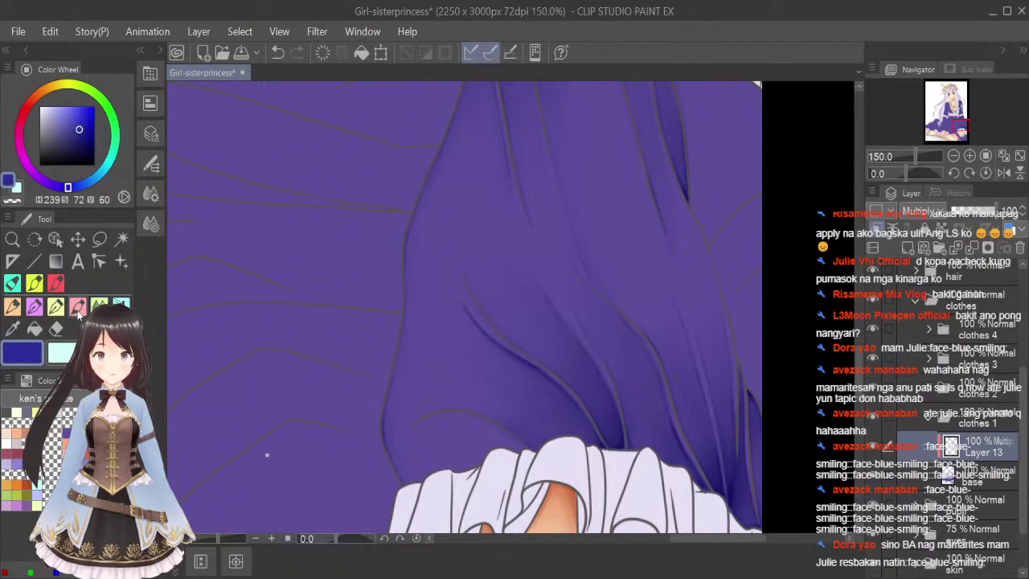
# Paint dark shadows under the arched fold above the cuff and along the upper edge of the ruffle below it.
pyautogui.click(78, 310)
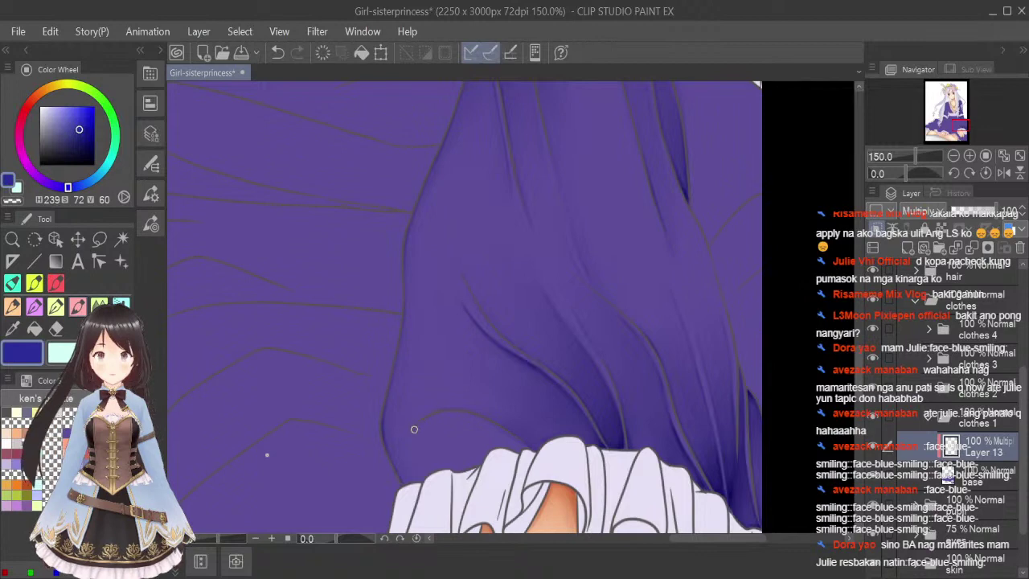
pyautogui.moveTo(414, 429)
pyautogui.mouseDown()
pyautogui.moveTo(440, 414)
pyautogui.moveTo(413, 429)
pyautogui.moveTo(473, 416)
pyautogui.mouseUp()
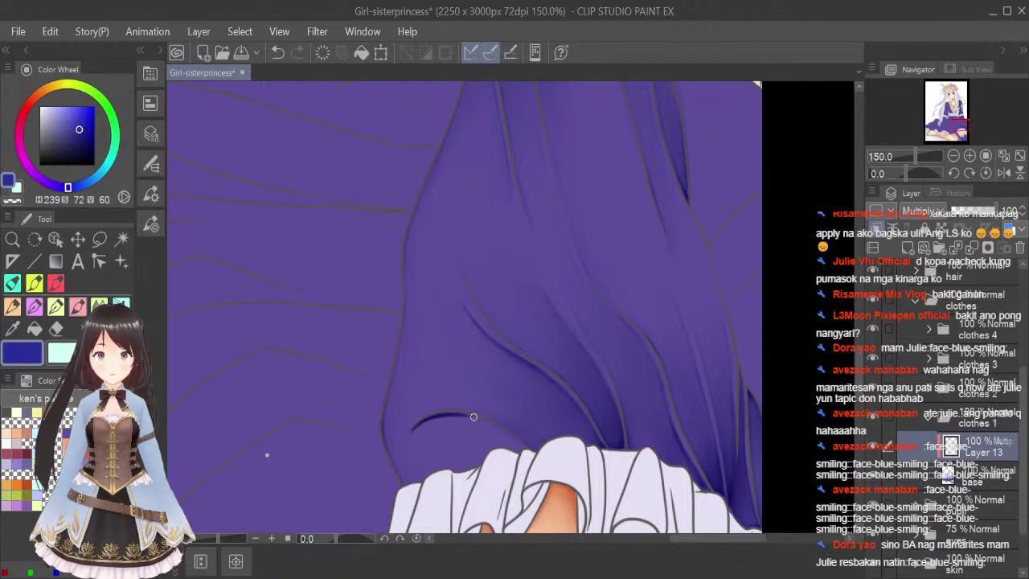
pyautogui.moveTo(412, 434)
pyautogui.mouseDown()
pyautogui.moveTo(424, 420)
pyautogui.moveTo(476, 421)
pyautogui.moveTo(517, 440)
pyautogui.mouseUp()
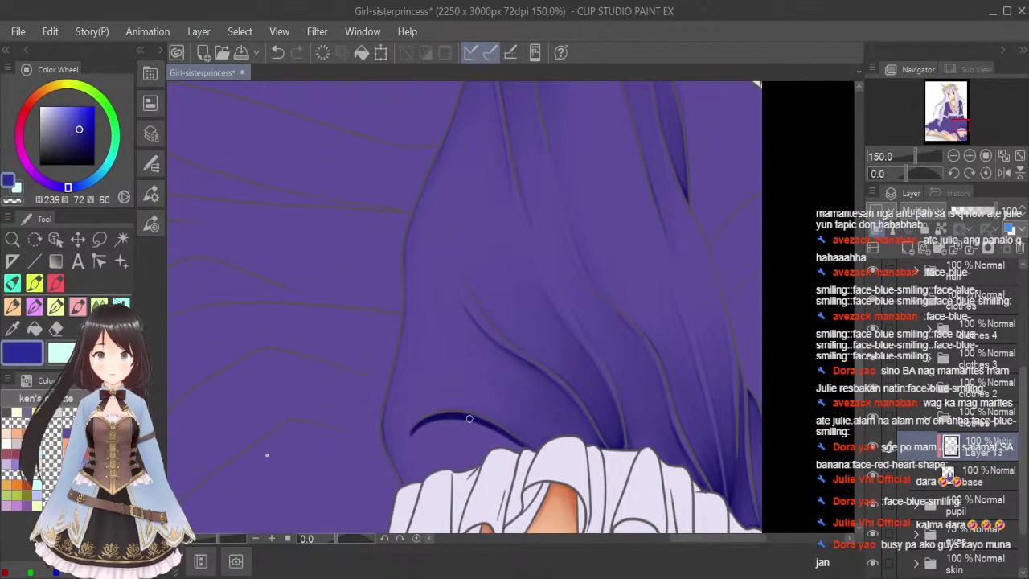
pyautogui.moveTo(469, 418); pyautogui.dragTo(533, 453)
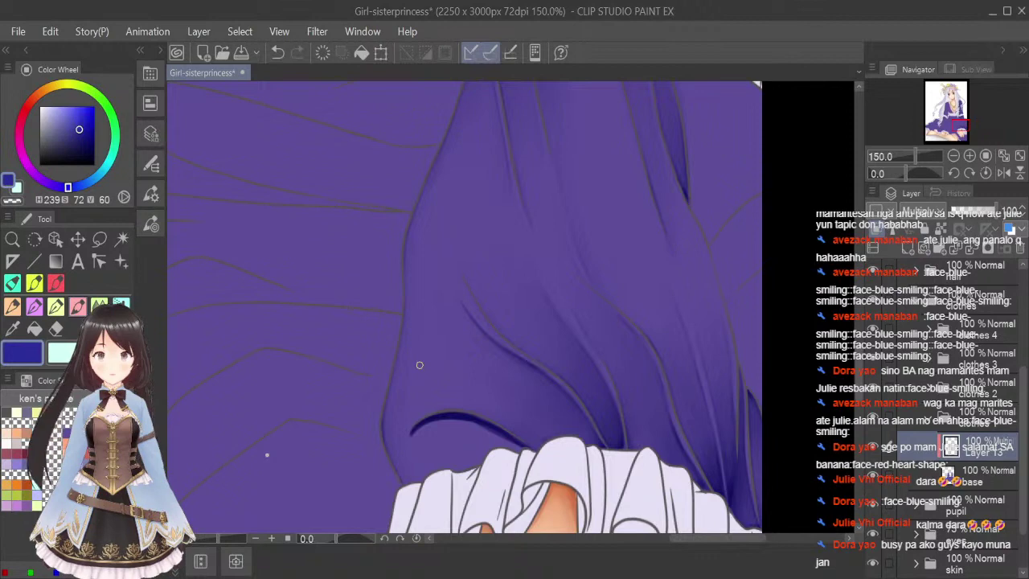
pyautogui.scroll(3, 516, 484)
pyautogui.moveTo(222, 485)
pyautogui.mouseDown()
pyautogui.moveTo(264, 475)
pyautogui.moveTo(306, 443)
pyautogui.moveTo(365, 450)
pyautogui.moveTo(415, 431)
pyautogui.moveTo(451, 391)
pyautogui.moveTo(535, 386)
pyautogui.moveTo(505, 399)
pyautogui.mouseUp()
pyautogui.moveTo(396, 444); pyautogui.dragTo(304, 441)
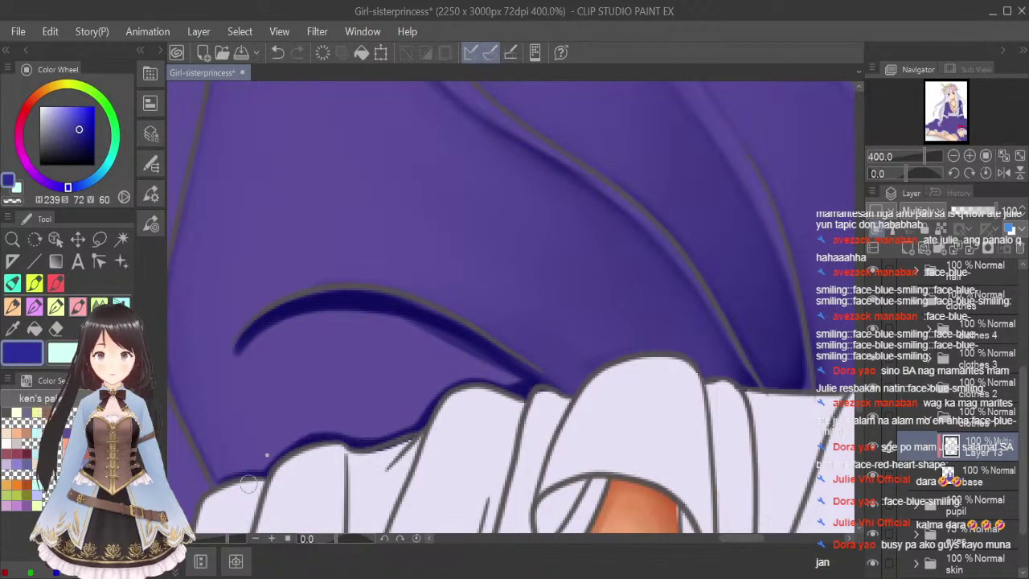
# Blend the shadows under the arched fold and along the ruffle's upper edge with a much smaller blending brush.
pyautogui.press('j')
pyautogui.scroll(-2, 338, 289)
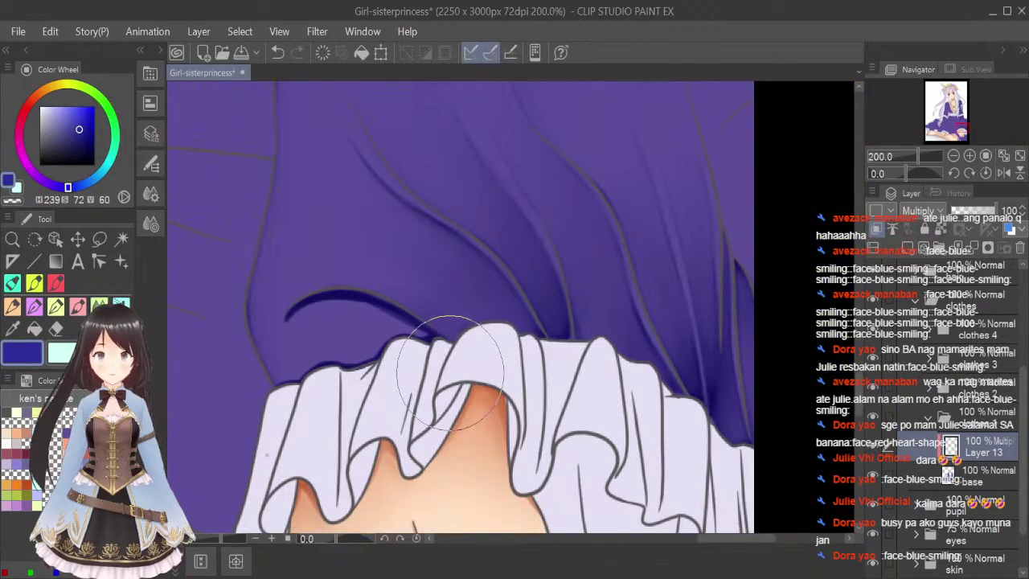
pyautogui.press('[')
pyautogui.press('[')
pyautogui.press('[')
pyautogui.press('[')
pyautogui.press('[')
pyautogui.press('[')
pyautogui.press('[')
pyautogui.press('[')
pyautogui.press('[')
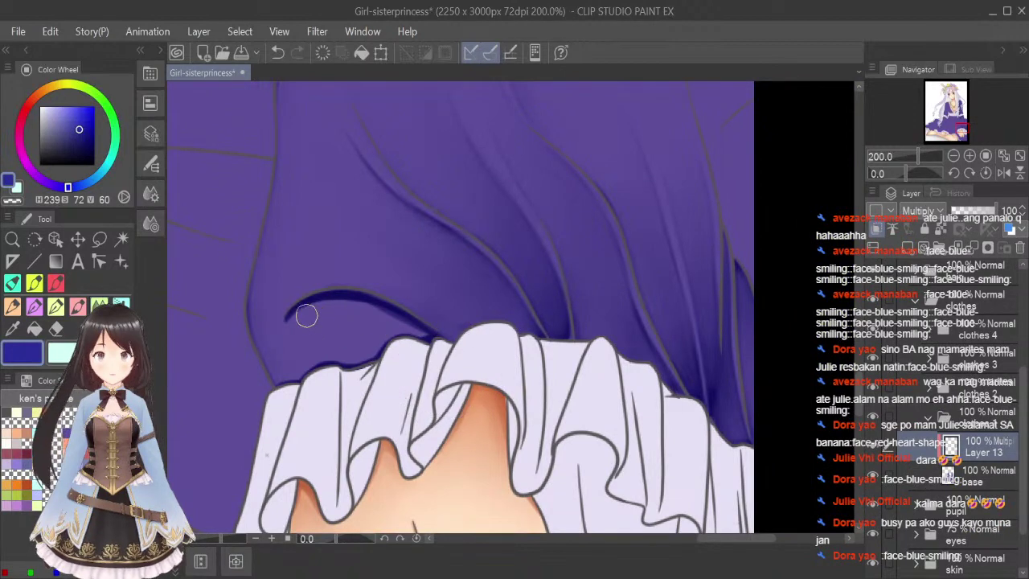
pyautogui.moveTo(285, 323)
pyautogui.mouseDown()
pyautogui.moveTo(343, 309)
pyautogui.moveTo(285, 326)
pyautogui.moveTo(336, 304)
pyautogui.moveTo(285, 321)
pyautogui.moveTo(376, 310)
pyautogui.moveTo(334, 304)
pyautogui.mouseUp()
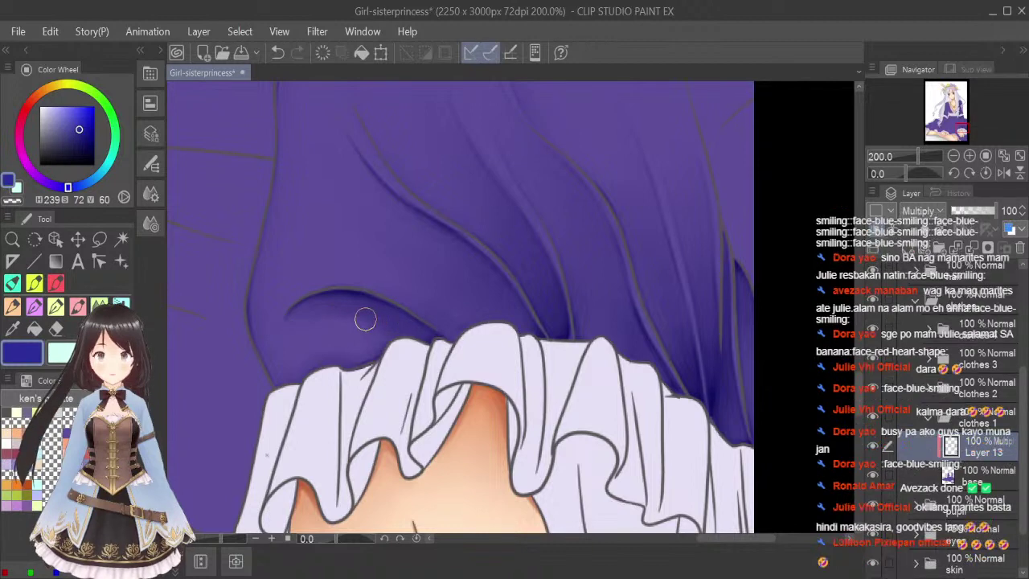
# Smooth the shading between the arched fold and the ruffle with a larger blending brush, and save the illustration.
pyautogui.press(']')
pyautogui.press(']')
pyautogui.press(']')
pyautogui.press(']')
pyautogui.press(']')
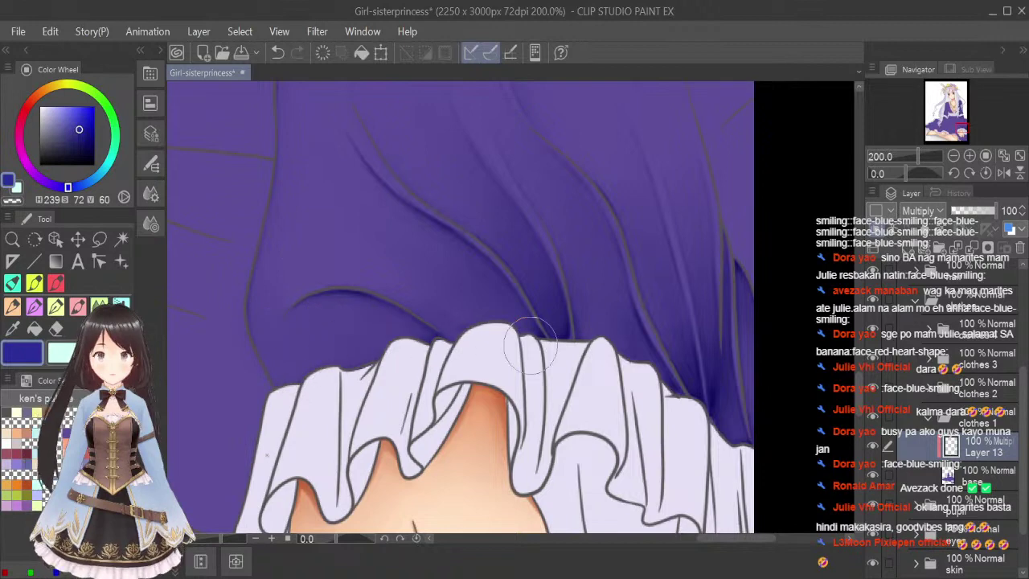
pyautogui.click(1019, 156)
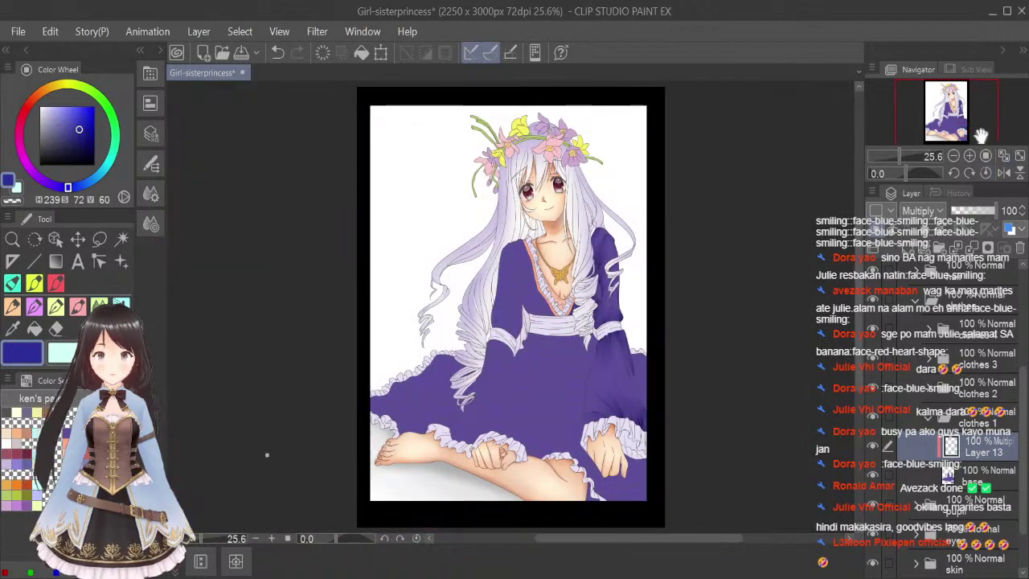
pyautogui.hotkey('ctrl', 's')
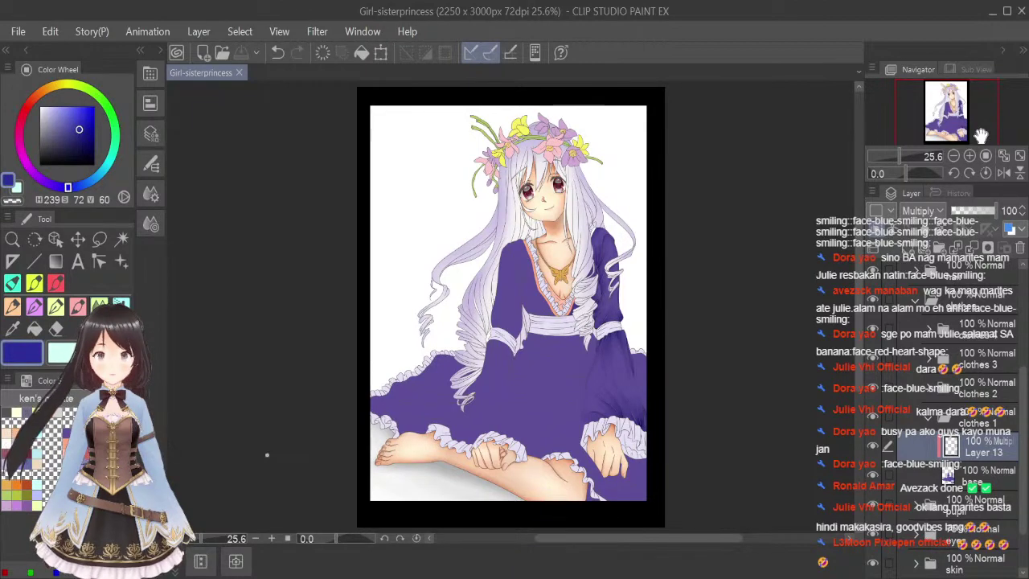
# Paint dark shadows on the skirt section behind the sleeve, along the sleeve's outer edge, the lower fold line and the white ruffle.
pyautogui.click(78, 308)
pyautogui.hotkey('ctrl', 'alt', '0')
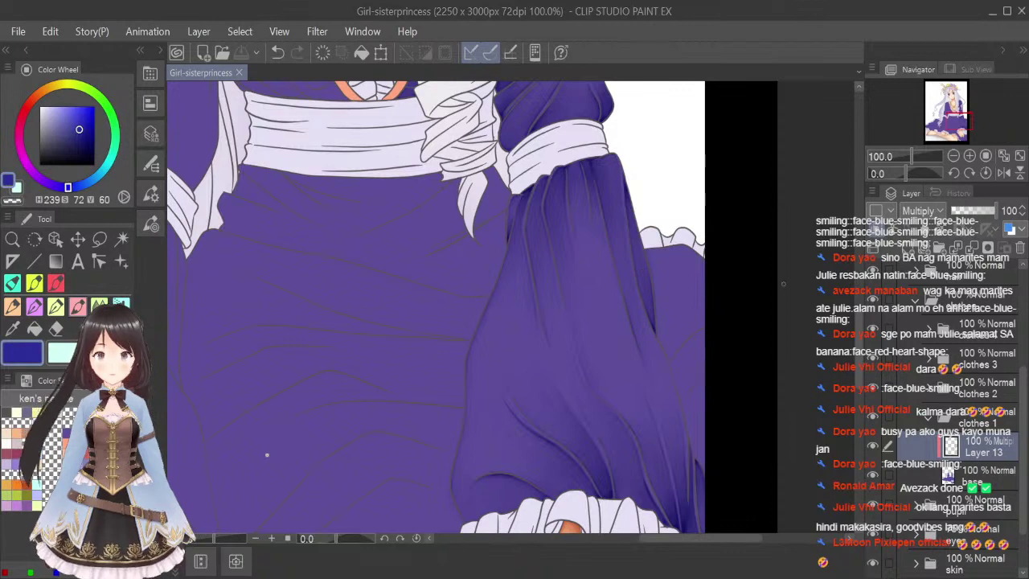
pyautogui.moveTo(859, 326)
pyautogui.mouseDown()
pyautogui.moveTo(859, 347)
pyautogui.moveTo(859, 336)
pyautogui.mouseUp()
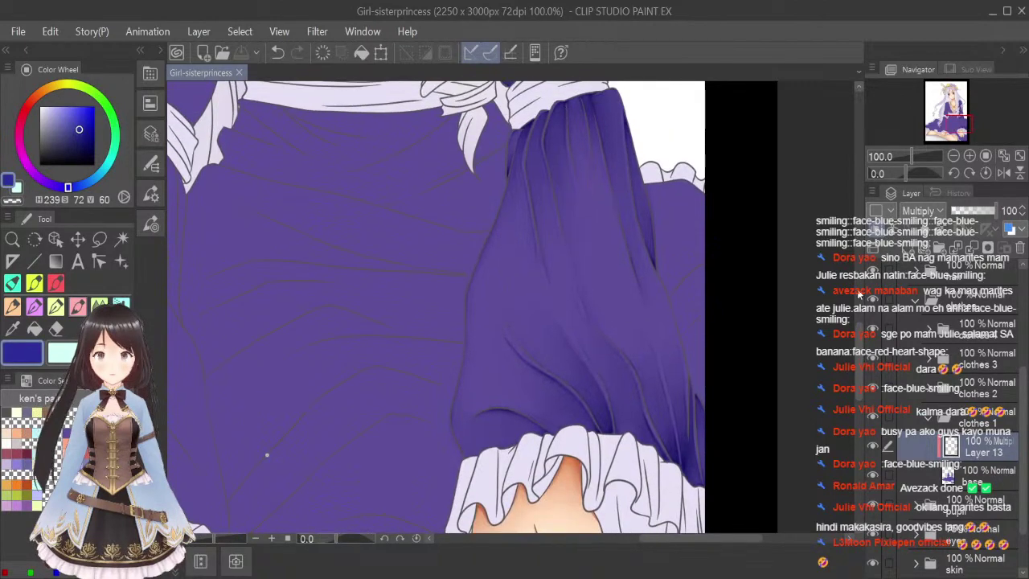
pyautogui.scroll(1, 660, 188)
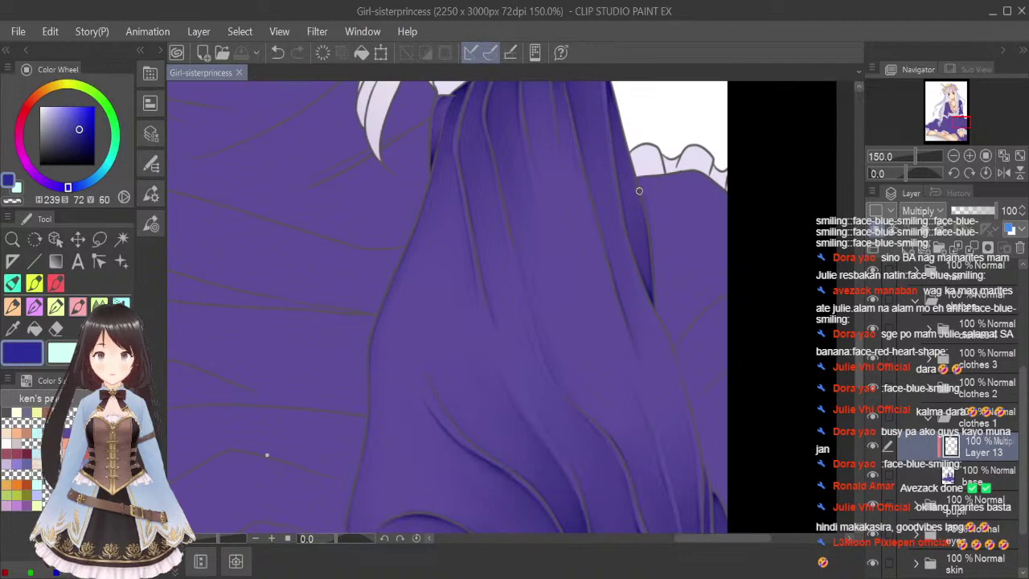
pyautogui.moveTo(640, 177)
pyautogui.mouseDown()
pyautogui.moveTo(644, 203)
pyautogui.moveTo(637, 178)
pyautogui.moveTo(655, 285)
pyautogui.mouseUp()
pyautogui.moveTo(649, 220); pyautogui.dragTo(657, 310)
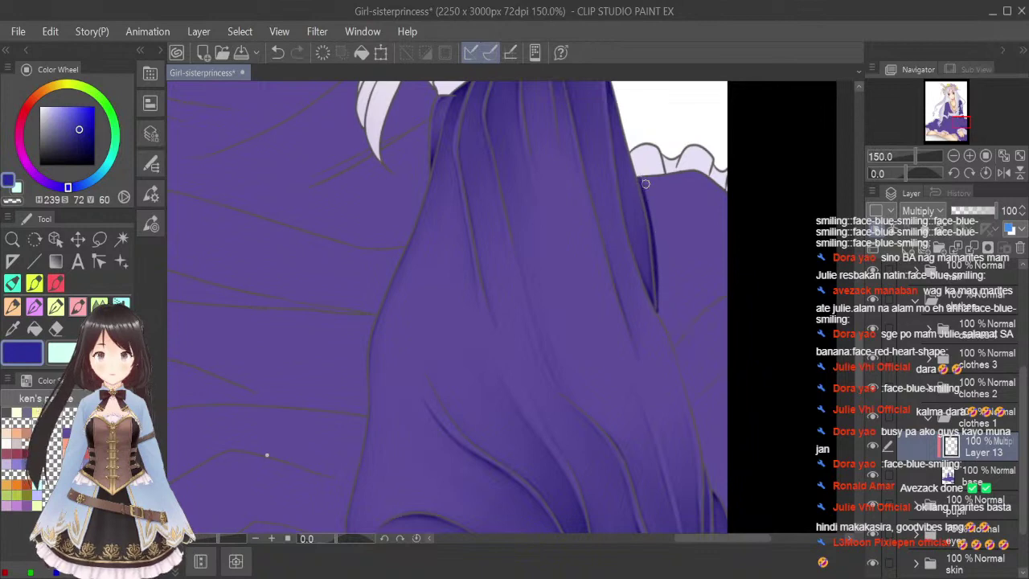
pyautogui.moveTo(645, 183)
pyautogui.mouseDown()
pyautogui.moveTo(653, 177)
pyautogui.moveTo(649, 211)
pyautogui.mouseUp()
pyautogui.moveTo(656, 293)
pyautogui.mouseDown()
pyautogui.moveTo(662, 324)
pyautogui.moveTo(657, 295)
pyautogui.moveTo(671, 341)
pyautogui.moveTo(689, 284)
pyautogui.moveTo(672, 348)
pyautogui.moveTo(725, 287)
pyautogui.mouseUp()
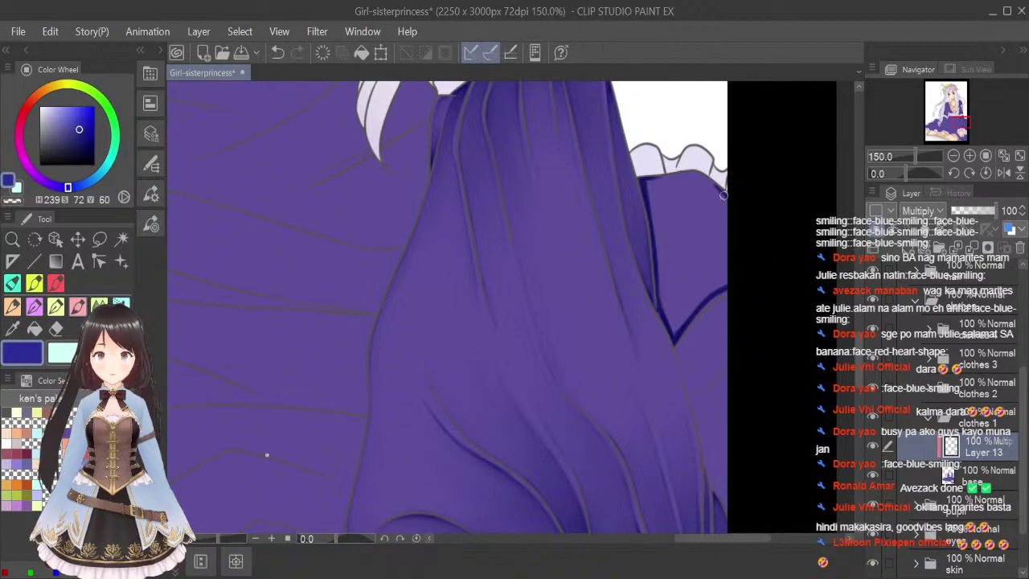
# Blend the shadows on the skirt section behind the sleeve with a smaller blending brush.
pyautogui.click(118, 299)
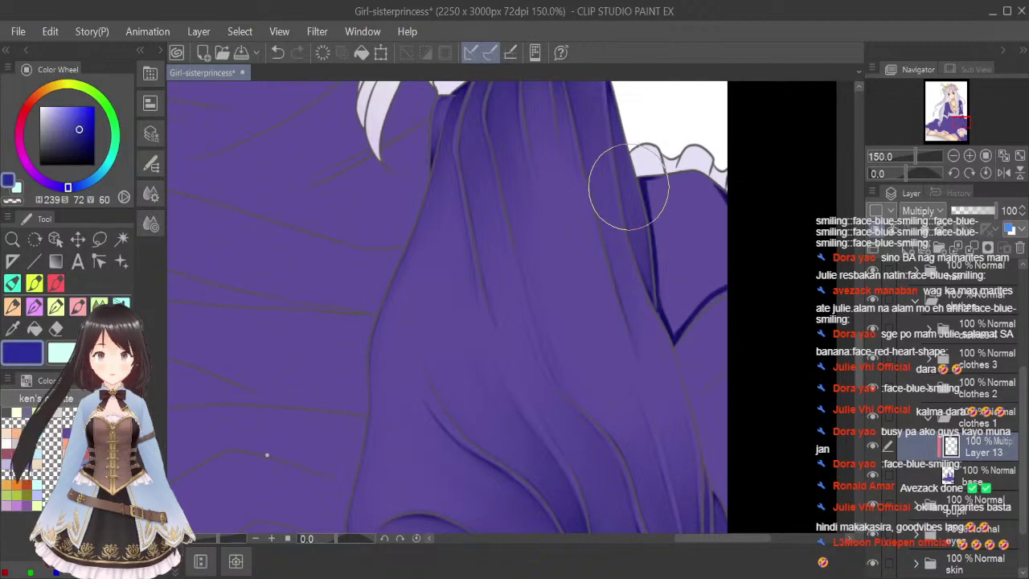
pyautogui.press('[')
pyautogui.press('[')
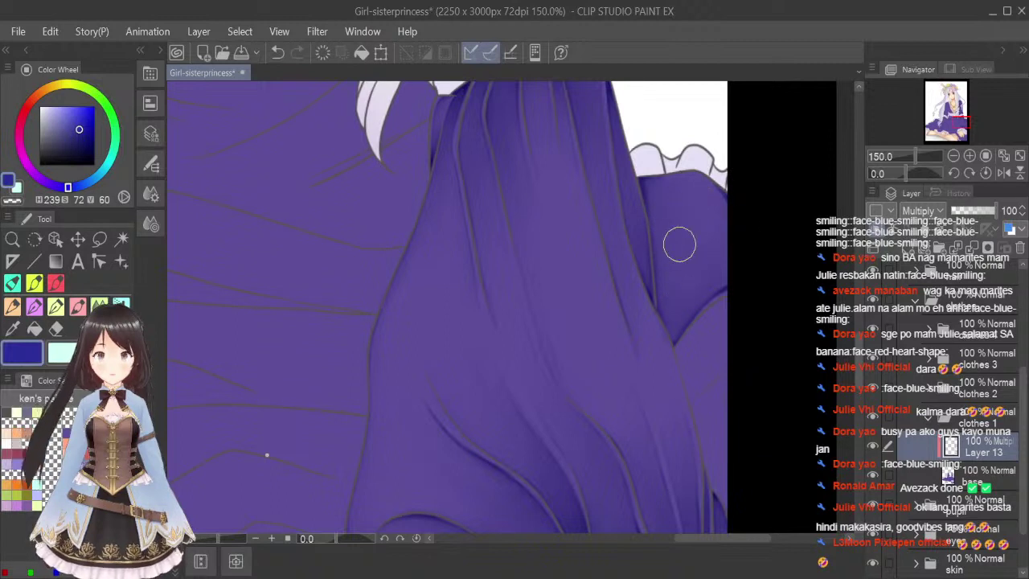
# Paint dark shadows around the next skirt fold down beside the sleeve, redoing the stroke along its lower line.
pyautogui.click(78, 307)
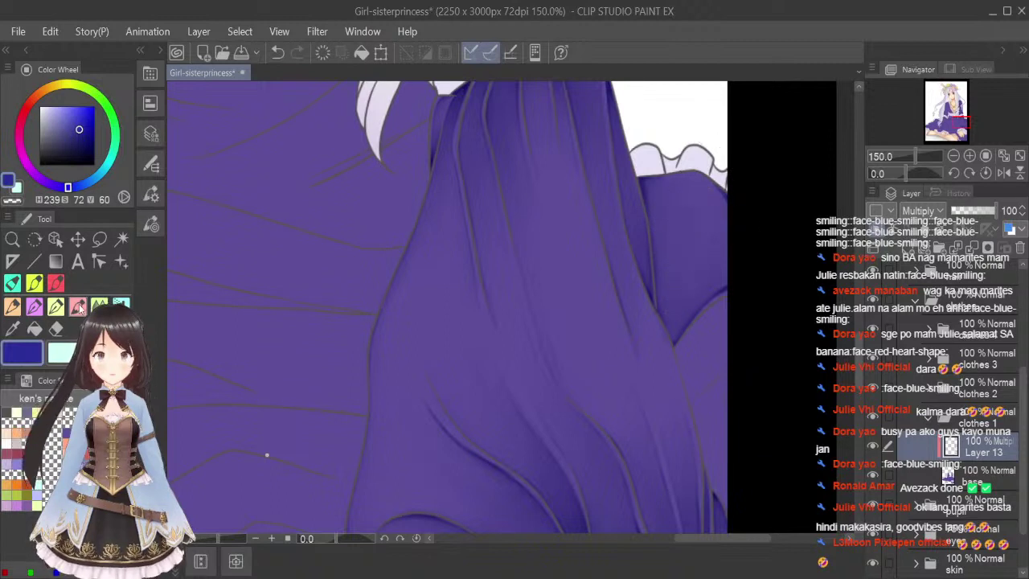
pyautogui.moveTo(678, 348)
pyautogui.mouseDown()
pyautogui.moveTo(697, 324)
pyautogui.moveTo(676, 349)
pyautogui.moveTo(692, 404)
pyautogui.moveTo(735, 356)
pyautogui.moveTo(709, 385)
pyautogui.moveTo(712, 357)
pyautogui.moveTo(705, 386)
pyautogui.moveTo(686, 385)
pyautogui.moveTo(691, 404)
pyautogui.moveTo(721, 370)
pyautogui.mouseUp()
pyautogui.hotkey('ctrl', 'z')
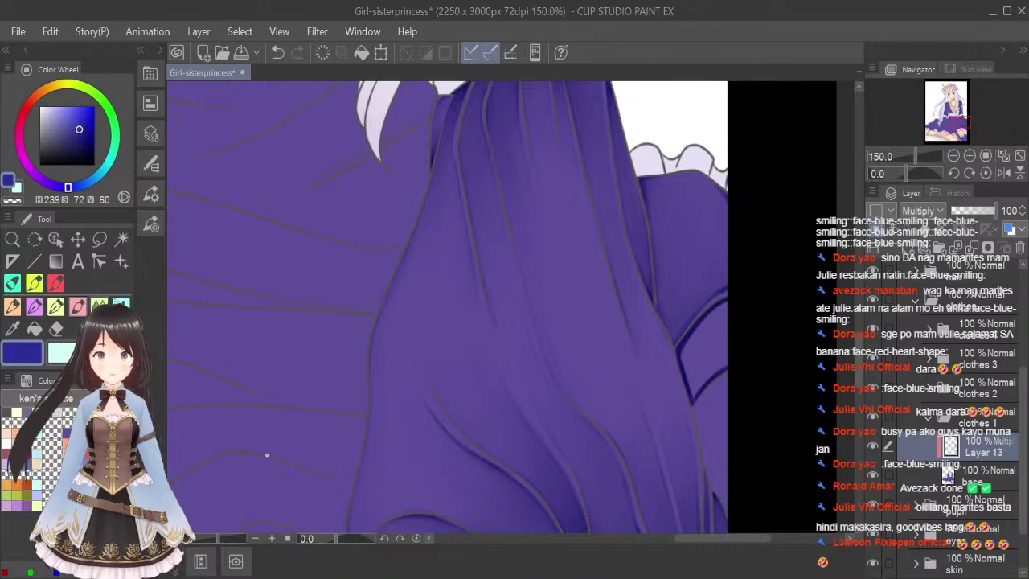
pyautogui.hotkey('ctrl', 'z')
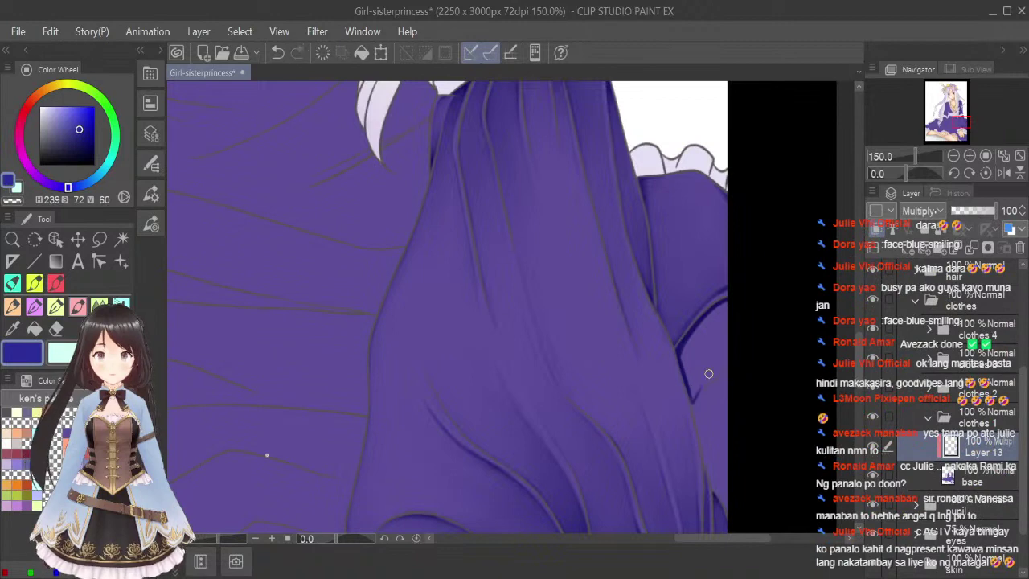
pyautogui.moveTo(691, 402); pyautogui.dragTo(729, 362)
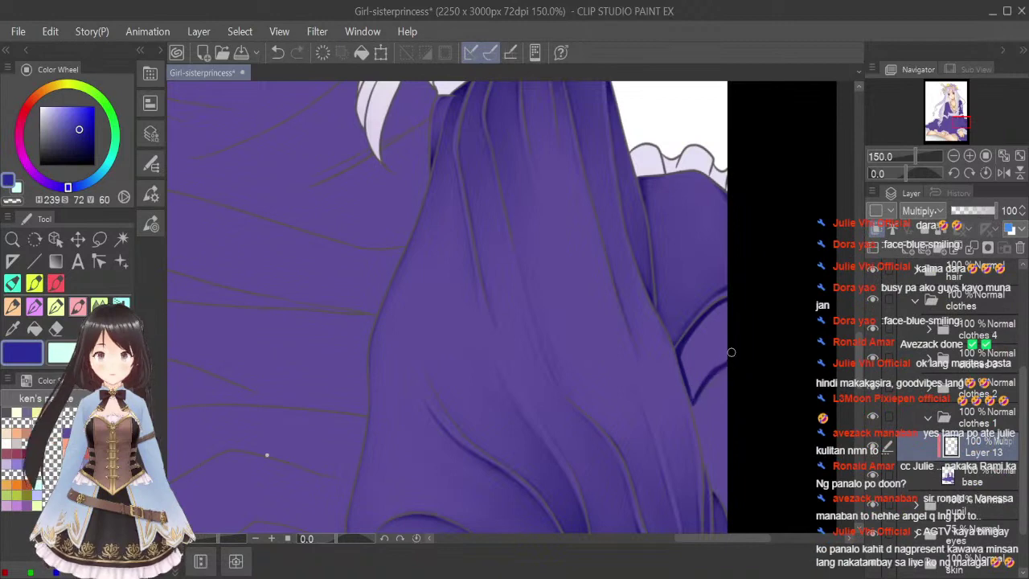
pyautogui.moveTo(694, 396); pyautogui.dragTo(722, 363)
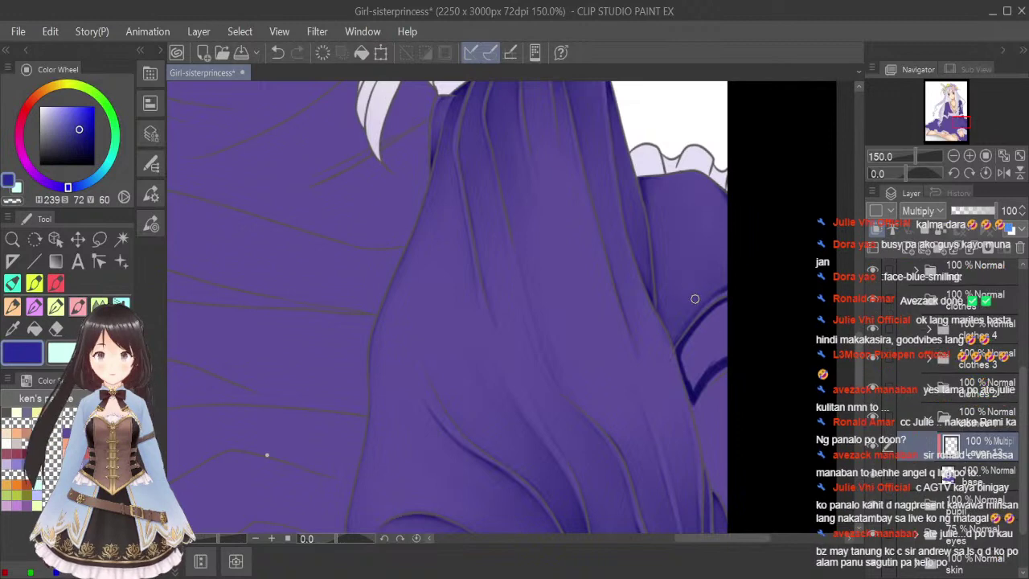
# Blend the shadows around the second skirt fold beside the sleeve with a much smaller blending brush.
pyautogui.click(120, 306)
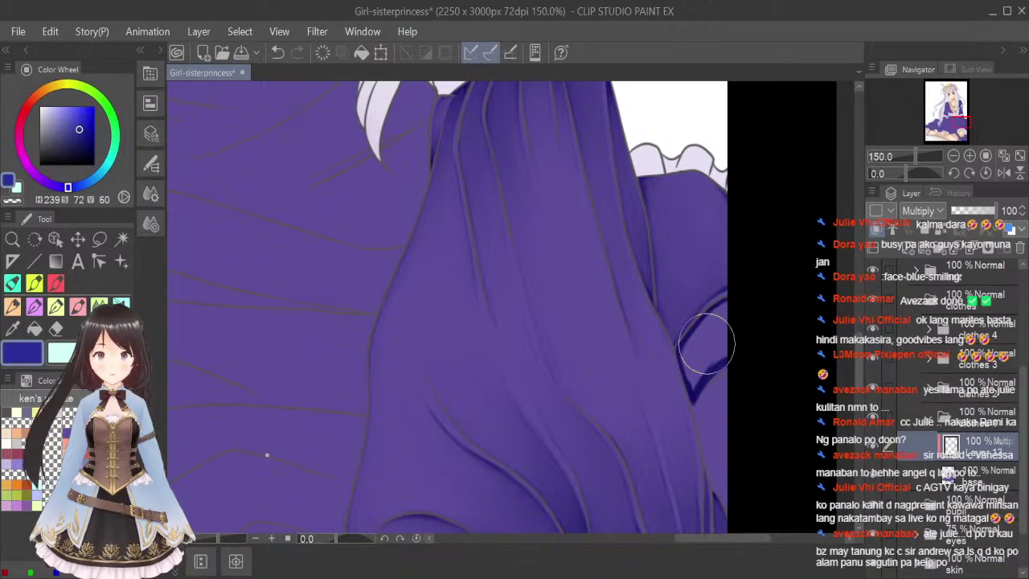
pyautogui.press('[')
pyautogui.press('[')
pyautogui.press('[')
pyautogui.press('[')
pyautogui.press('[')
pyautogui.press('[')
pyautogui.moveTo(682, 359); pyautogui.dragTo(730, 309)
pyautogui.moveTo(688, 344); pyautogui.dragTo(704, 328)
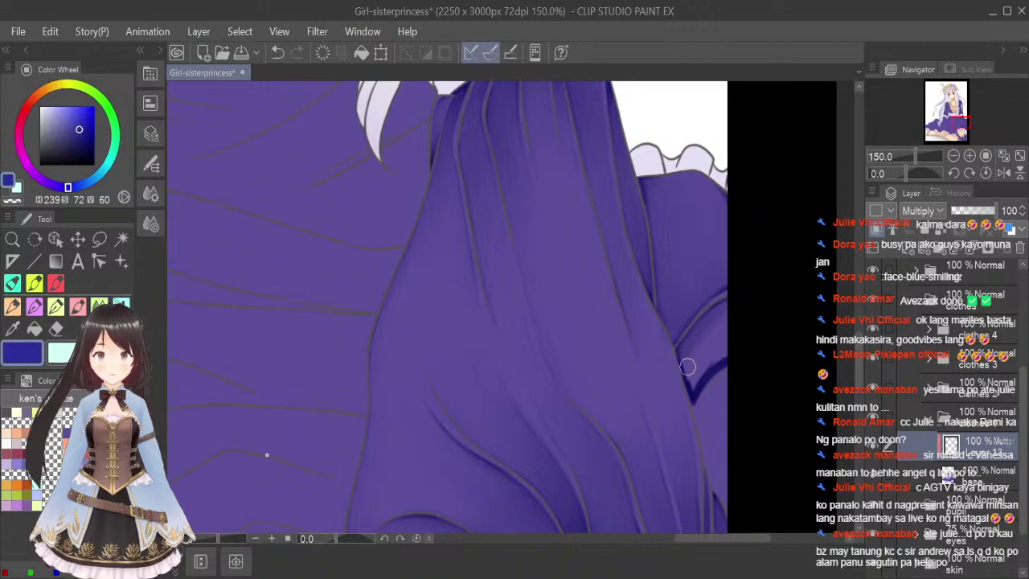
pyautogui.moveTo(687, 367)
pyautogui.mouseDown()
pyautogui.moveTo(741, 347)
pyautogui.moveTo(691, 377)
pyautogui.moveTo(746, 311)
pyautogui.moveTo(690, 358)
pyautogui.moveTo(735, 321)
pyautogui.moveTo(696, 357)
pyautogui.moveTo(696, 377)
pyautogui.moveTo(707, 368)
pyautogui.moveTo(689, 393)
pyautogui.moveTo(712, 339)
pyautogui.moveTo(746, 310)
pyautogui.mouseUp()
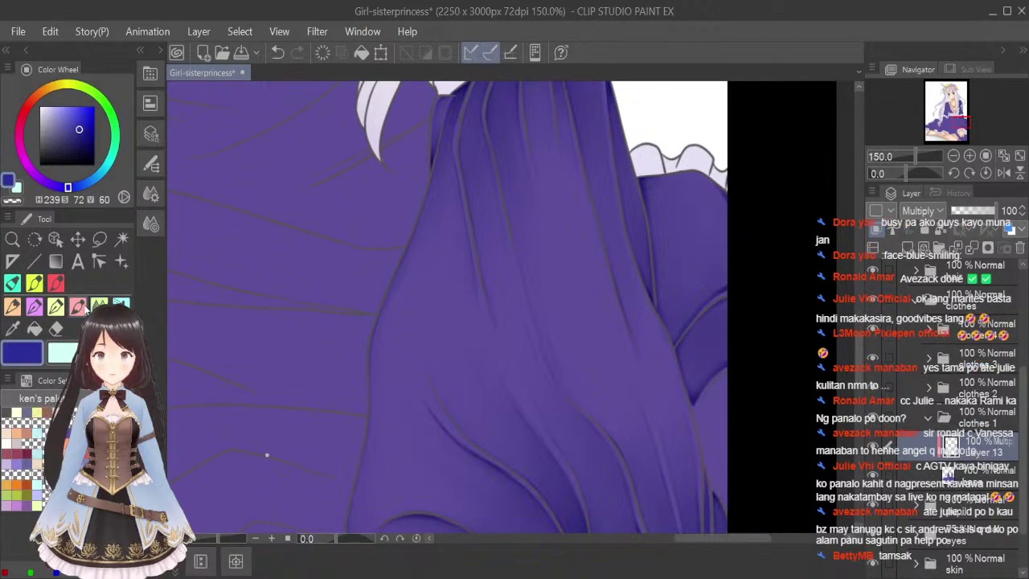
# Shade the lowest skirt fold beside the sleeve with blended dark blue, and save the illustration.
pyautogui.click(78, 304)
pyautogui.scroll(-3, 714, 298)
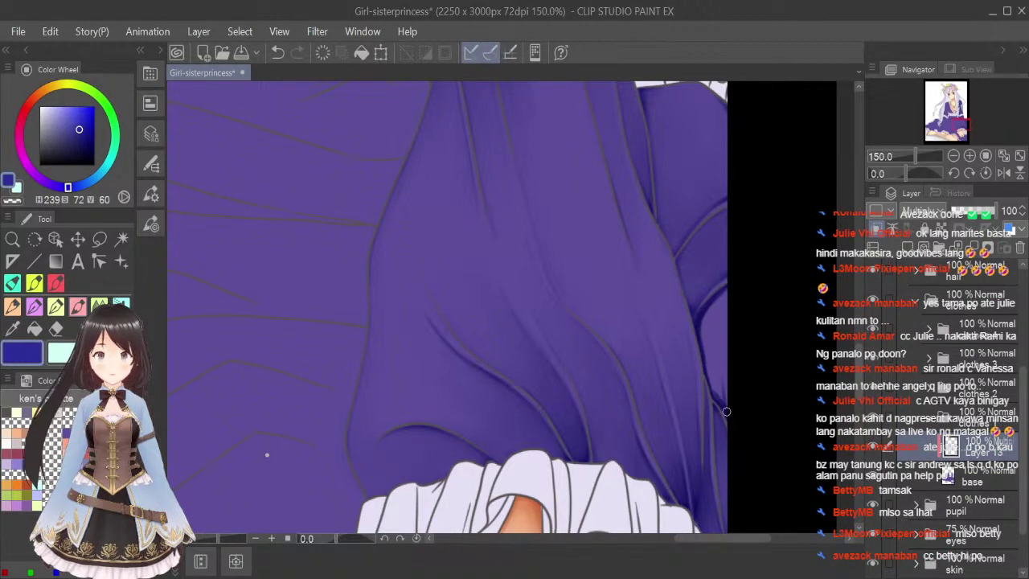
pyautogui.click(99, 305)
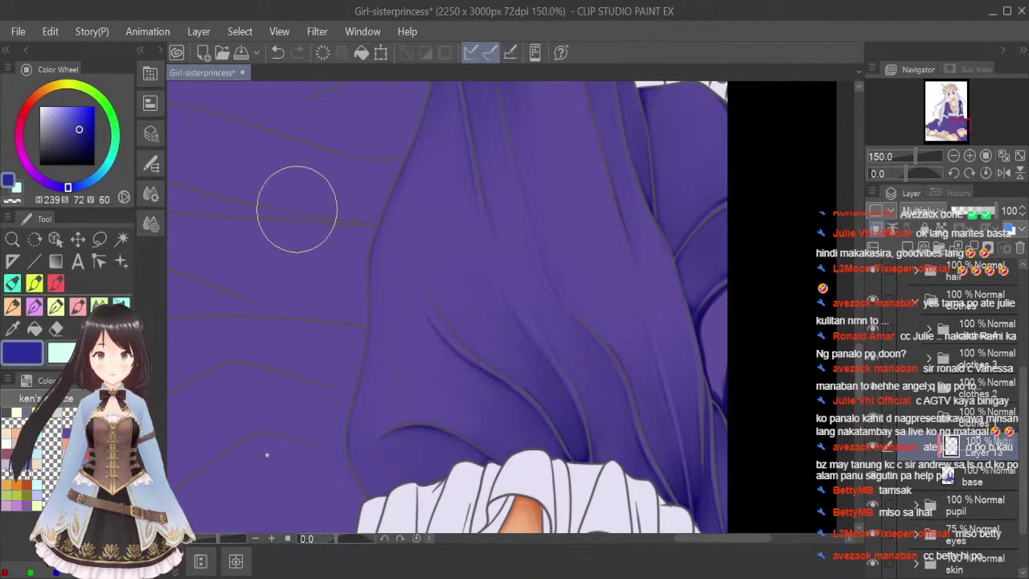
pyautogui.press('[')
pyautogui.press('[')
pyautogui.press('[')
pyautogui.press('[')
pyautogui.press('[')
pyautogui.press('[')
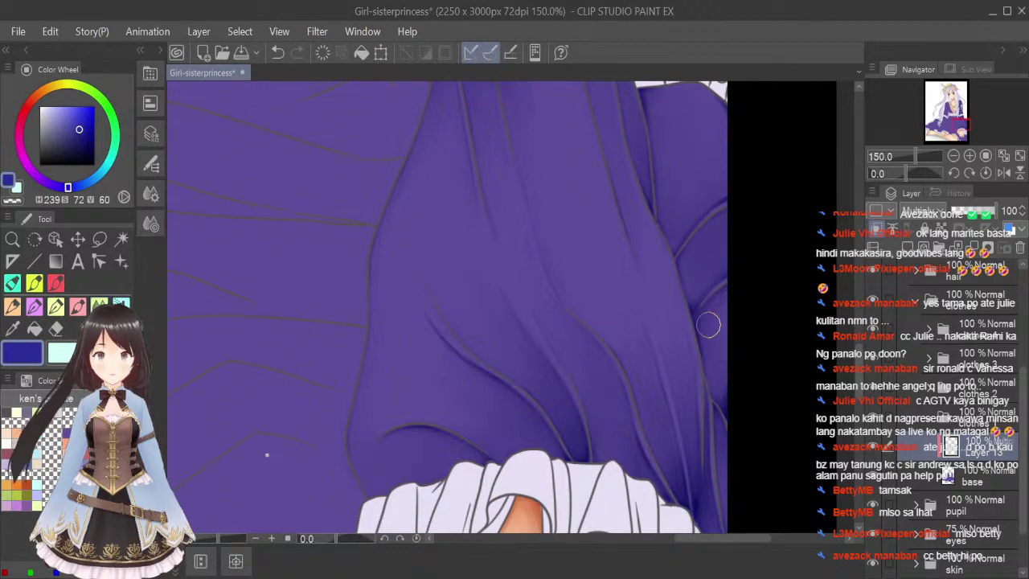
pyautogui.click(1019, 155)
pyautogui.hotkey('ctrl', 's')
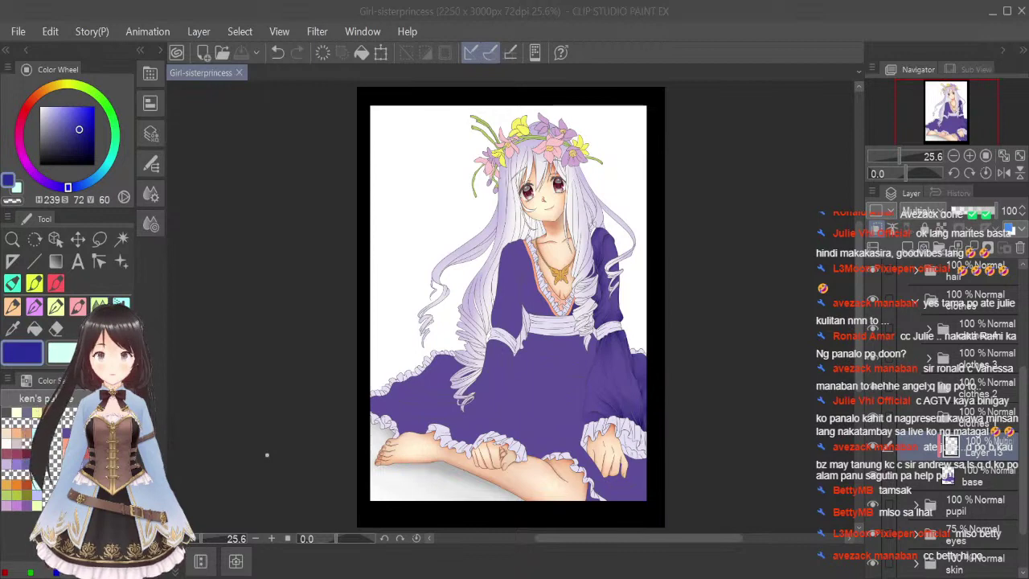
# Paint dark shadows on the skirt under the ruffle beside the planted hand and along the hand's outer finger.
pyautogui.click(79, 304)
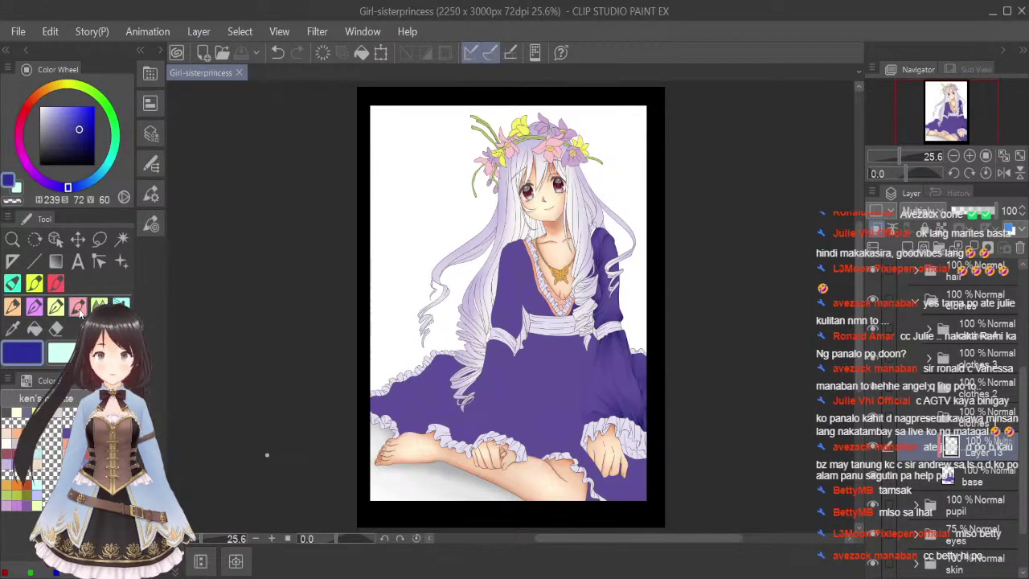
pyautogui.scroll(4, 632, 491)
pyautogui.moveTo(631, 338)
pyautogui.mouseDown()
pyautogui.moveTo(631, 291)
pyautogui.moveTo(602, 309)
pyautogui.moveTo(682, 344)
pyautogui.moveTo(769, 327)
pyautogui.mouseUp()
pyautogui.scroll(2, 631, 291)
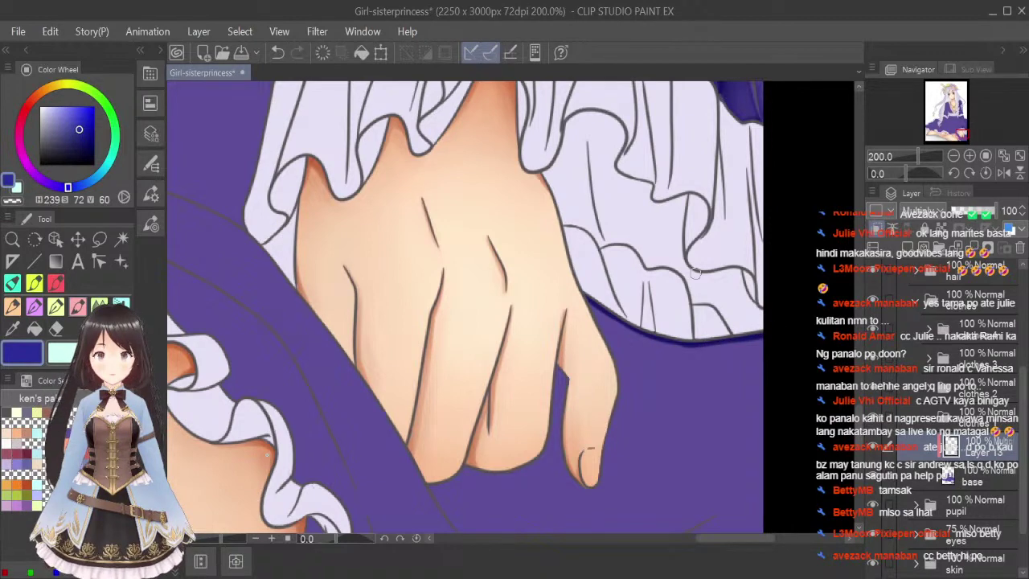
pyautogui.moveTo(590, 300)
pyautogui.mouseDown()
pyautogui.moveTo(619, 371)
pyautogui.moveTo(602, 324)
pyautogui.mouseUp()
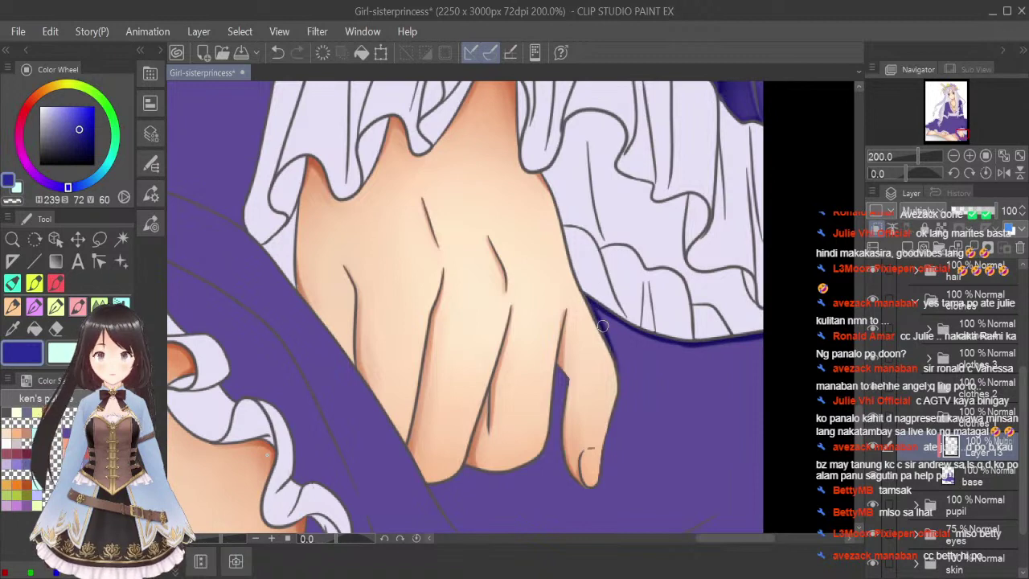
# Blend the dark shadow on the skirt under the sleeve ruffle and beside the planted hand's outer finger.
pyautogui.click(96, 328)
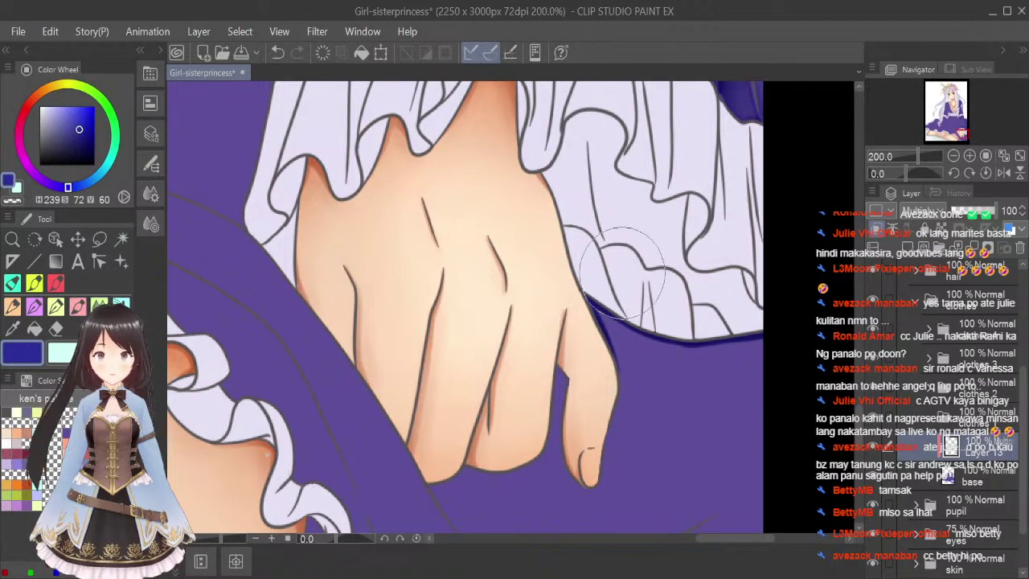
pyautogui.moveTo(596, 306)
pyautogui.mouseDown()
pyautogui.moveTo(621, 359)
pyautogui.moveTo(596, 310)
pyautogui.moveTo(708, 349)
pyautogui.moveTo(680, 343)
pyautogui.moveTo(778, 331)
pyautogui.mouseUp()
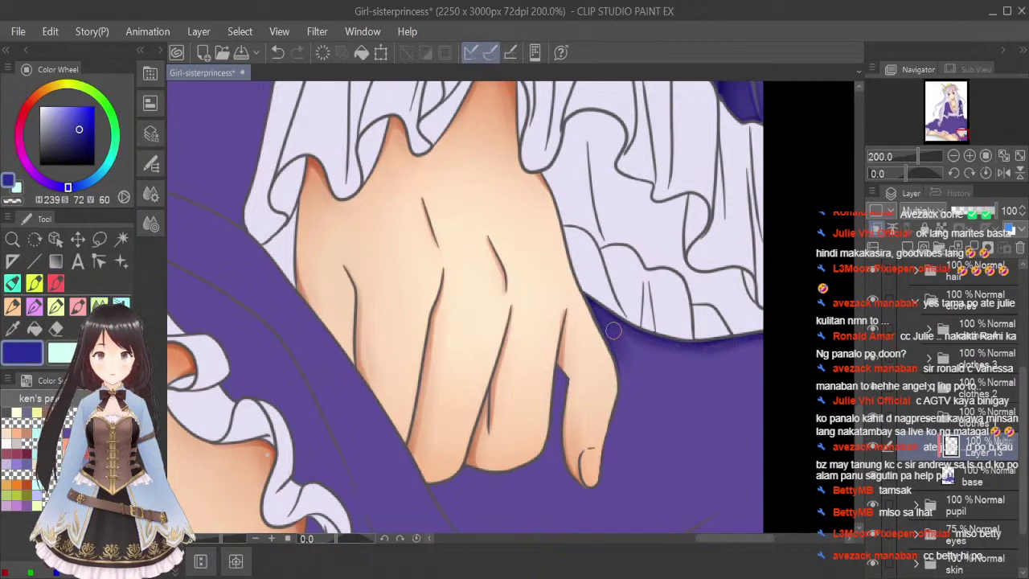
pyautogui.moveTo(606, 327); pyautogui.dragTo(614, 335)
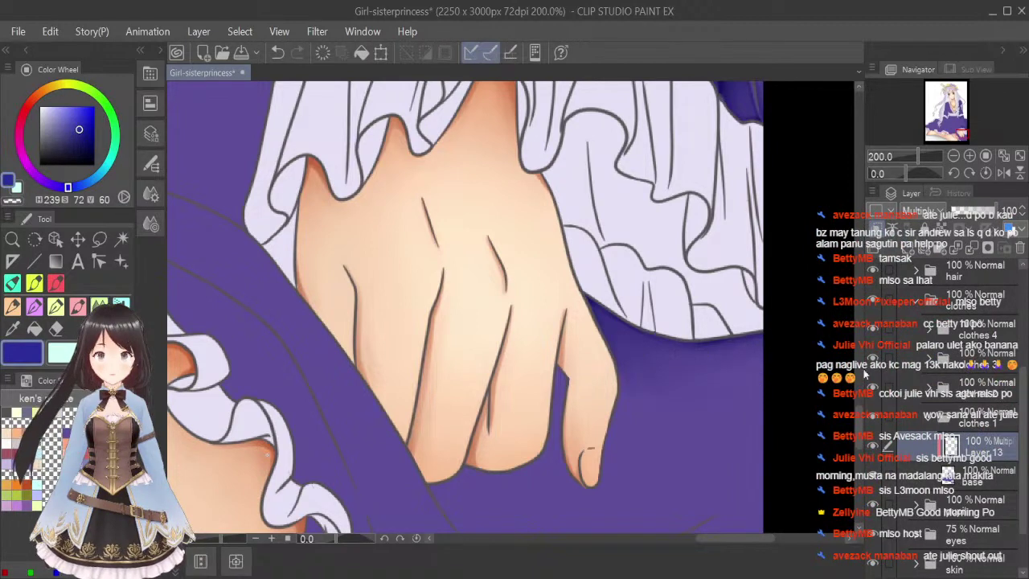
# Paint dark shadows along the curved skirt fold below the planted hand, under the fingertips and in the gap beside the outer finger.
pyautogui.scroll(-4, 865, 374)
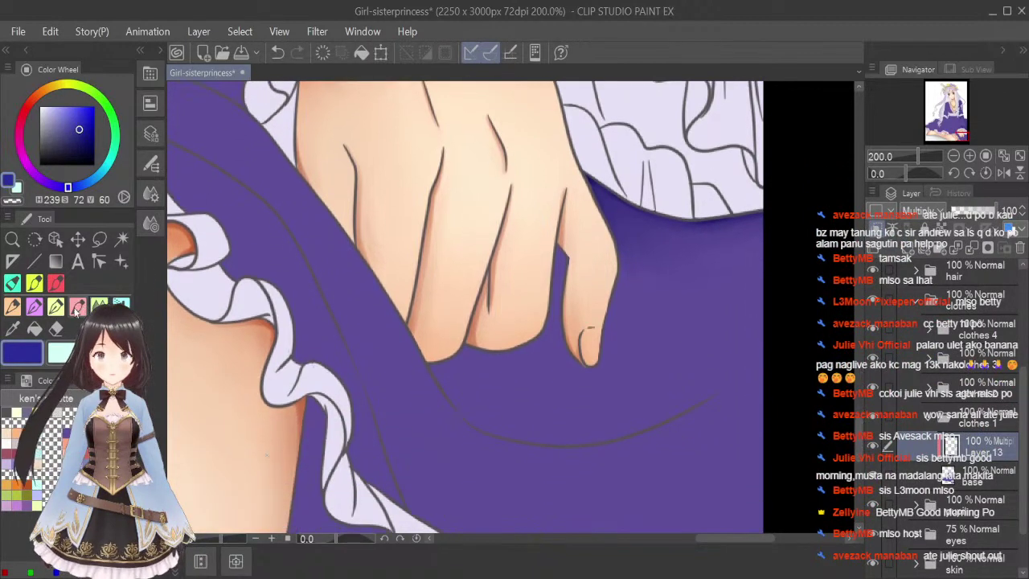
pyautogui.click(56, 308)
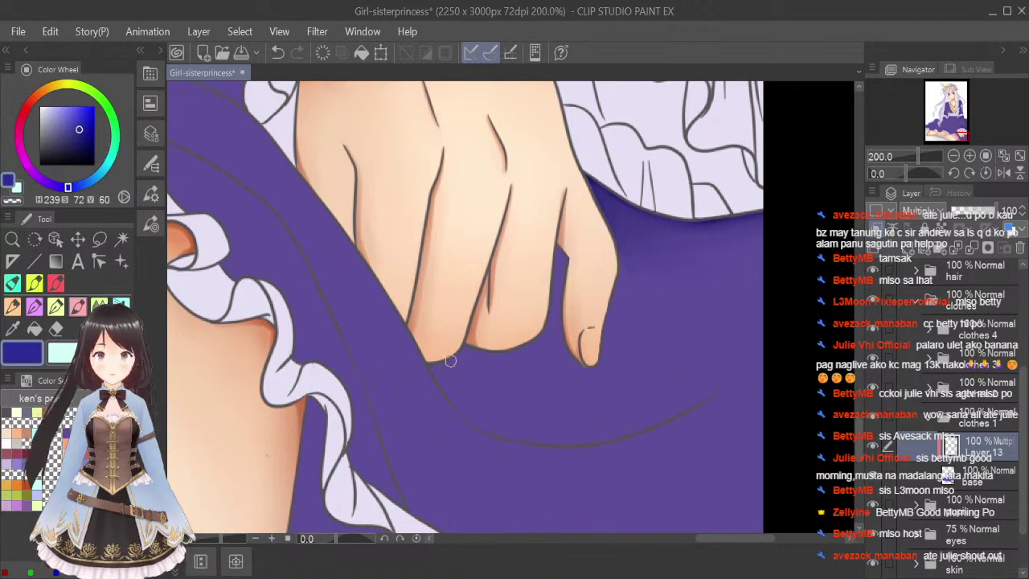
pyautogui.moveTo(433, 364); pyautogui.dragTo(471, 418)
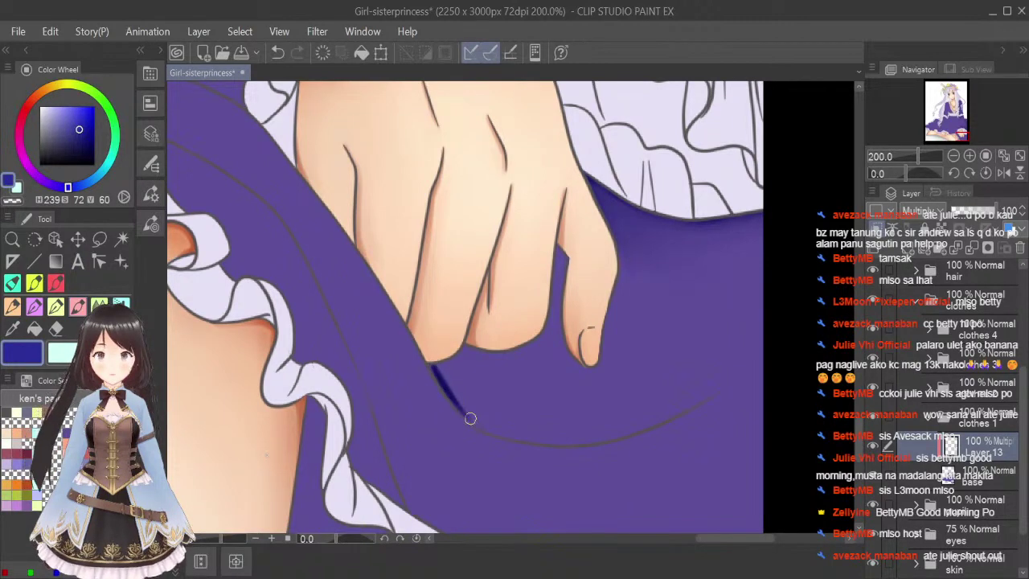
pyautogui.moveTo(440, 382)
pyautogui.mouseDown()
pyautogui.moveTo(485, 431)
pyautogui.moveTo(572, 442)
pyautogui.moveTo(643, 429)
pyautogui.moveTo(707, 395)
pyautogui.moveTo(687, 408)
pyautogui.moveTo(747, 349)
pyautogui.mouseUp()
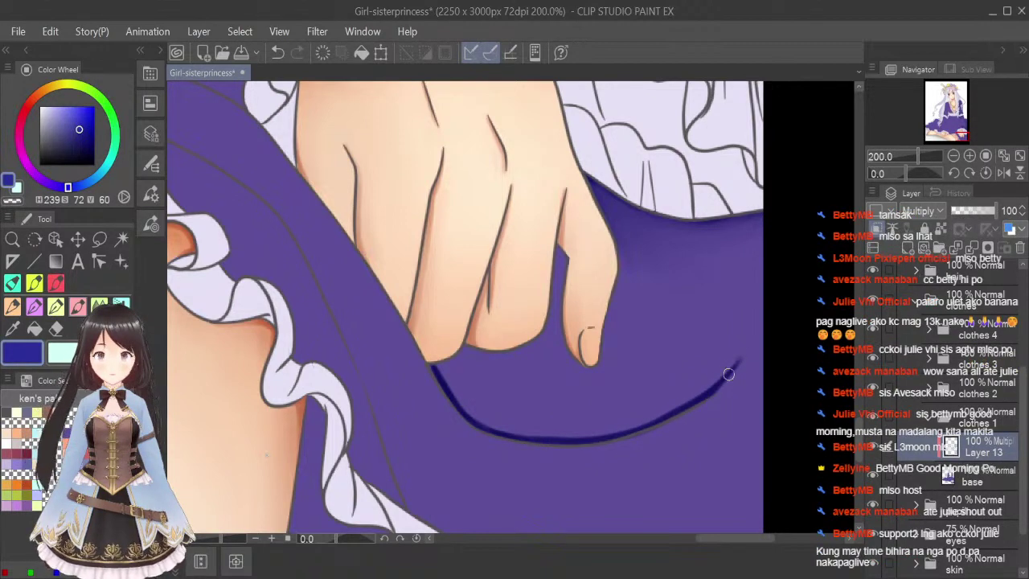
pyautogui.moveTo(436, 363)
pyautogui.mouseDown()
pyautogui.moveTo(475, 347)
pyautogui.moveTo(464, 348)
pyautogui.moveTo(543, 336)
pyautogui.mouseUp()
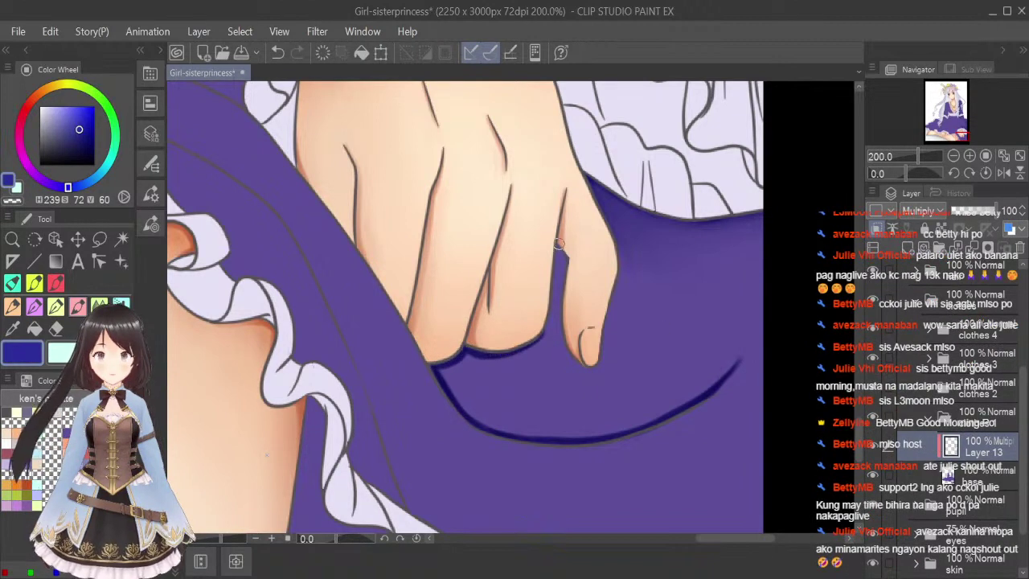
pyautogui.moveTo(558, 245)
pyautogui.mouseDown()
pyautogui.moveTo(544, 333)
pyautogui.moveTo(559, 261)
pyautogui.moveTo(559, 305)
pyautogui.mouseUp()
pyautogui.moveTo(565, 258); pyautogui.dragTo(565, 342)
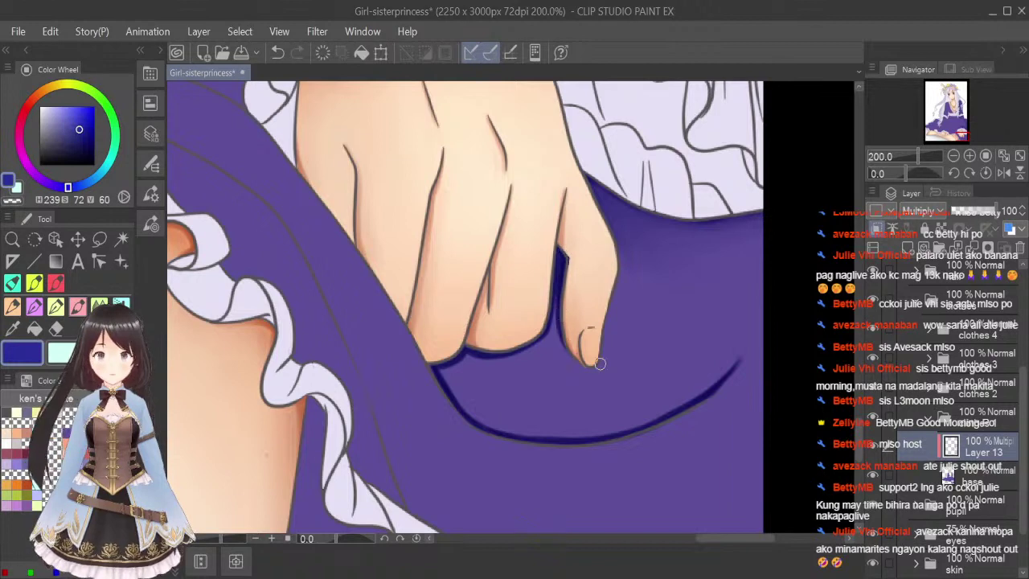
# Blend the shadow in the gap beside the outer finger with a much smaller blending brush.
pyautogui.click(77, 328)
pyautogui.press('[')
pyautogui.press('[')
pyautogui.press('[')
pyautogui.press('[')
pyautogui.press('[')
pyautogui.press('[')
pyautogui.press('[')
pyautogui.press('[')
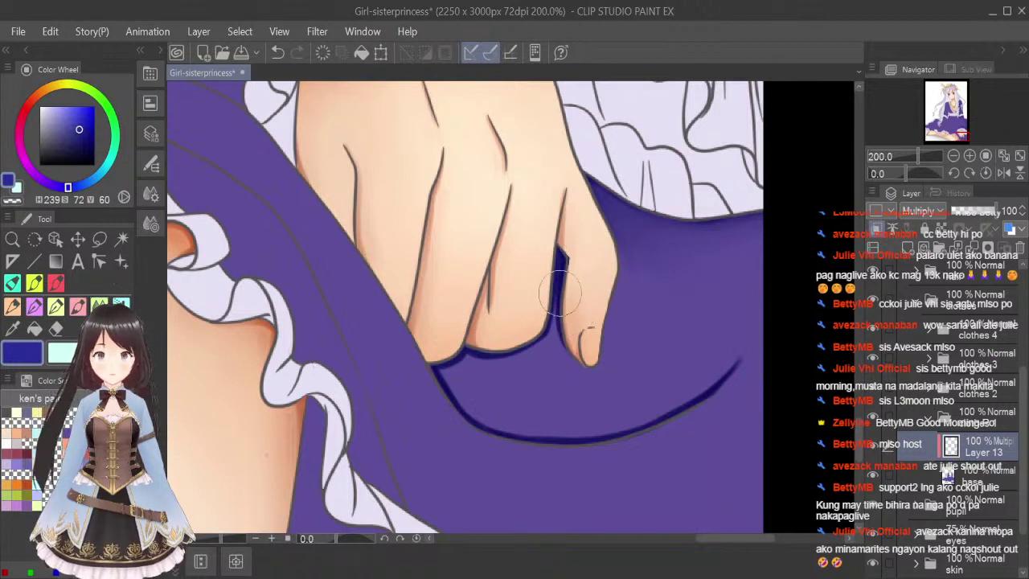
pyautogui.moveTo(561, 269); pyautogui.dragTo(567, 336)
pyautogui.moveTo(559, 274); pyautogui.dragTo(569, 360)
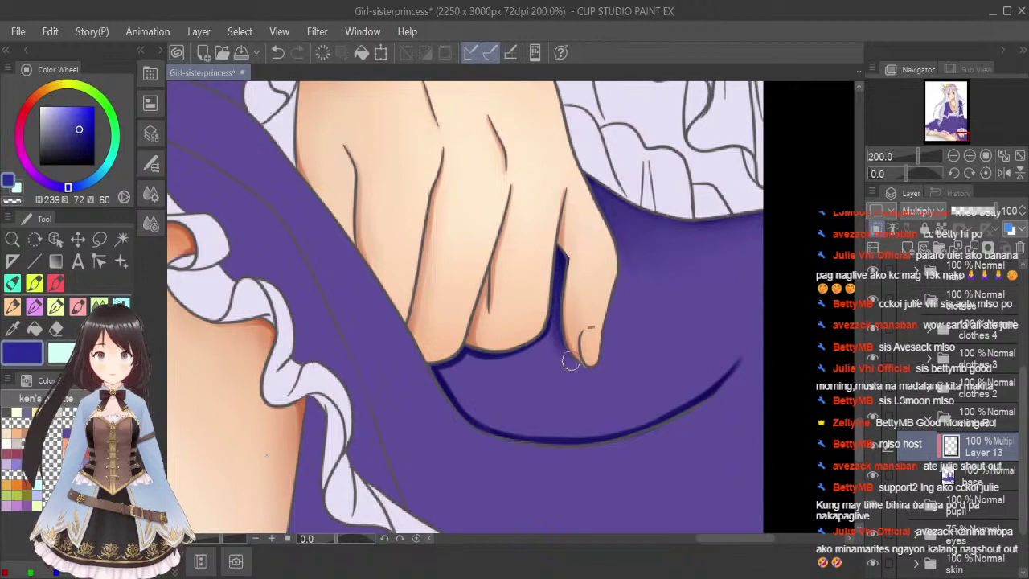
# Blend the shadows under the fingertips and along the curved skirt fold below the hand.
pyautogui.moveTo(443, 366)
pyautogui.mouseDown()
pyautogui.moveTo(511, 356)
pyautogui.moveTo(550, 337)
pyautogui.moveTo(563, 302)
pyautogui.moveTo(540, 351)
pyautogui.moveTo(561, 254)
pyautogui.mouseUp()
pyautogui.moveTo(451, 376)
pyautogui.mouseDown()
pyautogui.moveTo(444, 369)
pyautogui.moveTo(496, 422)
pyautogui.mouseUp()
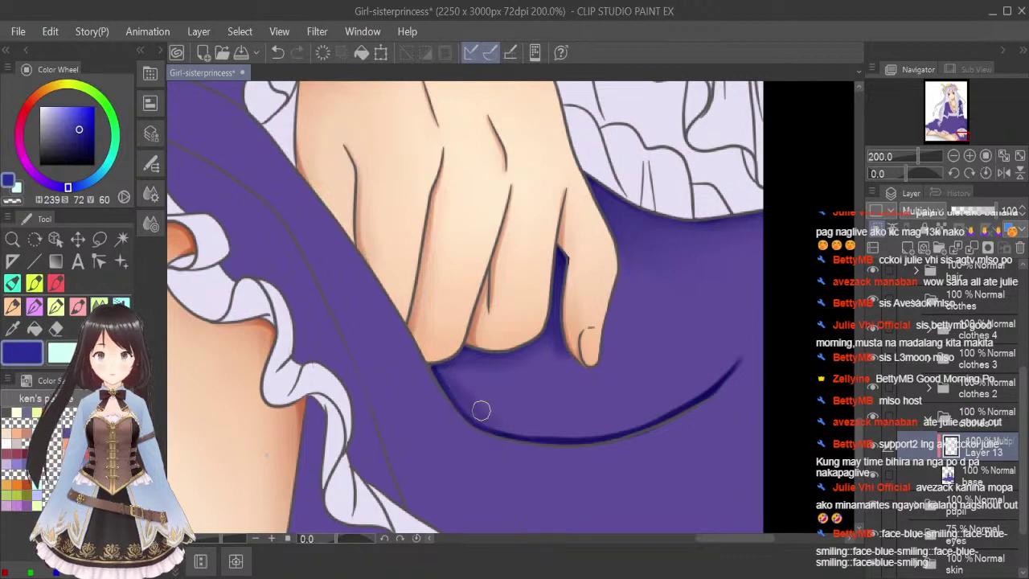
pyautogui.moveTo(468, 385)
pyautogui.mouseDown()
pyautogui.moveTo(472, 348)
pyautogui.moveTo(460, 355)
pyautogui.moveTo(477, 404)
pyautogui.moveTo(451, 368)
pyautogui.moveTo(496, 397)
pyautogui.moveTo(488, 420)
pyautogui.mouseUp()
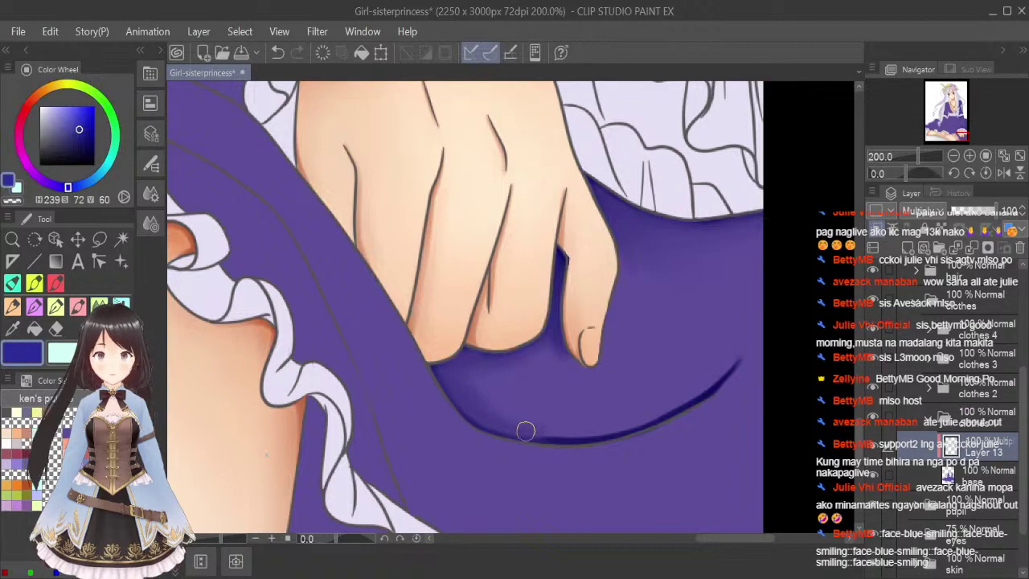
pyautogui.moveTo(597, 431)
pyautogui.mouseDown()
pyautogui.moveTo(692, 390)
pyautogui.moveTo(683, 402)
pyautogui.moveTo(748, 336)
pyautogui.mouseUp()
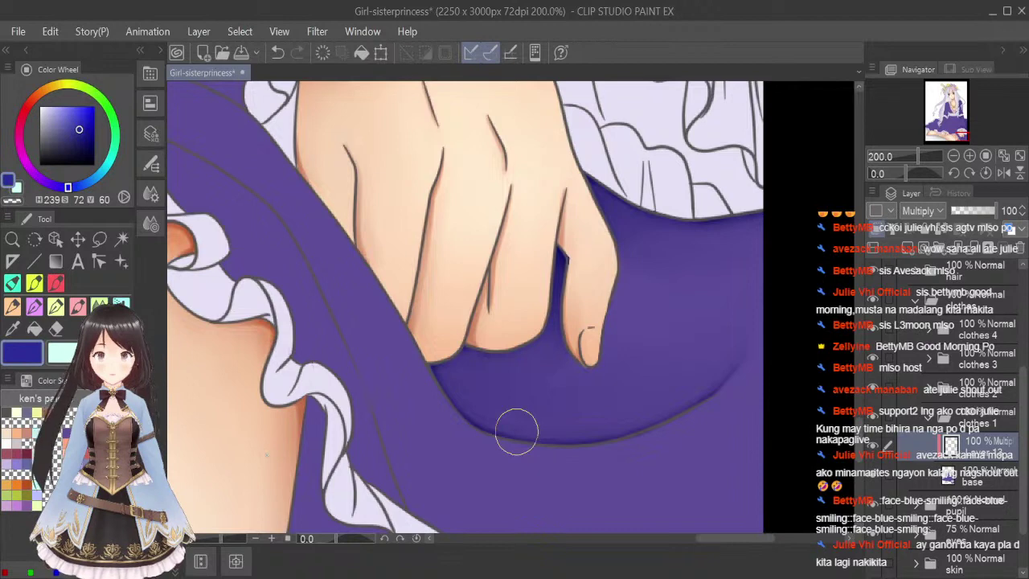
# Save the illustration.
pyautogui.scroll(-3, 695, 311)
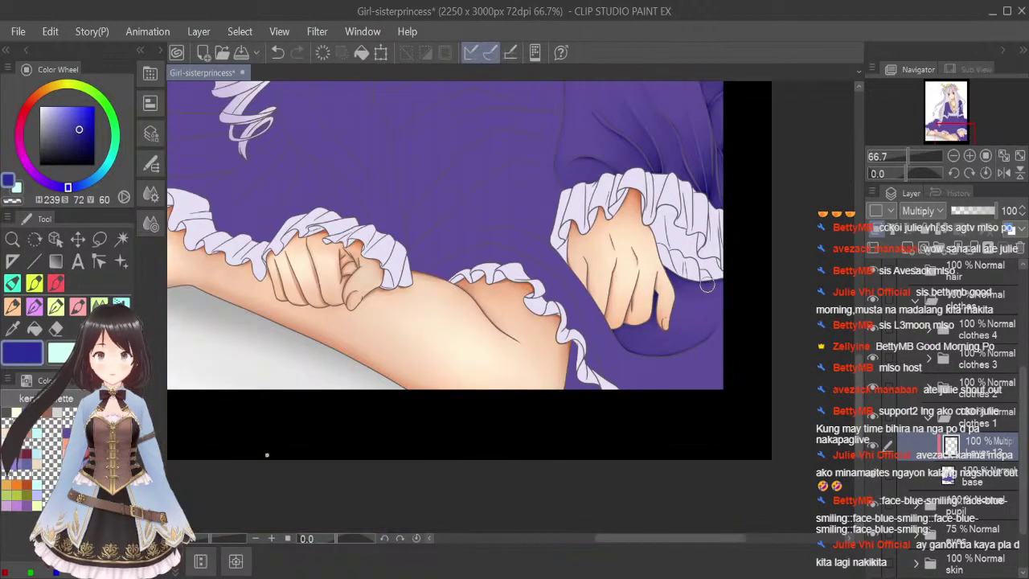
pyautogui.click(1020, 157)
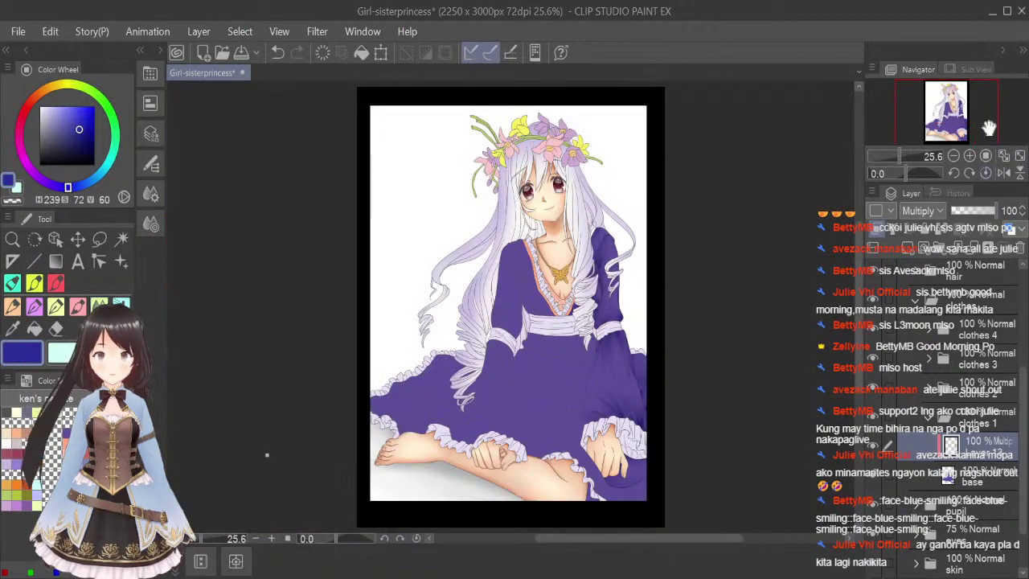
pyautogui.hotkey('ctrl', 's')
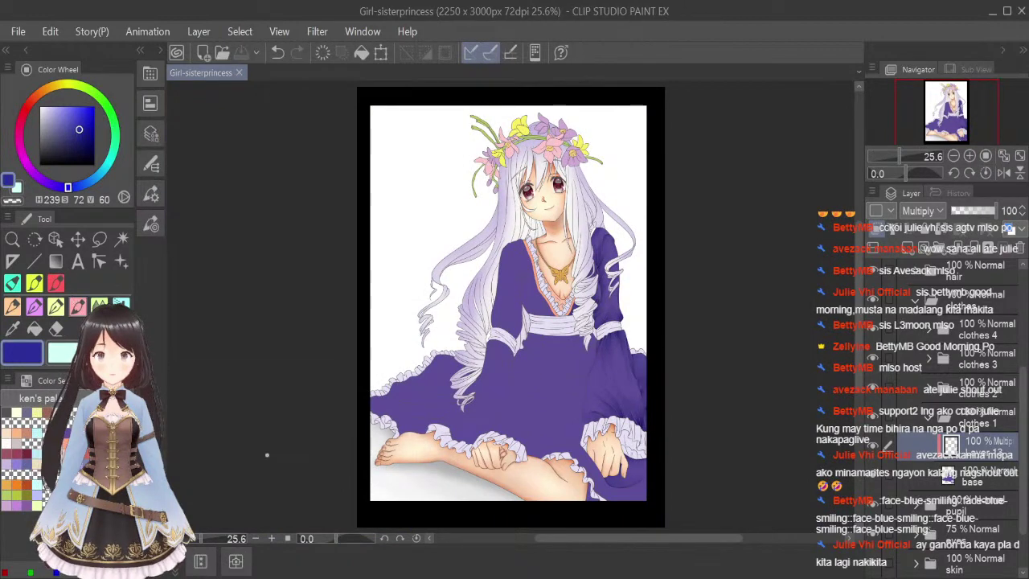
# Paint a second dark fold line just below the curved fold under the hand and blend it down into the skirt.
pyautogui.scroll(3, 622, 476)
pyautogui.moveTo(577, 484); pyautogui.dragTo(574, 376)
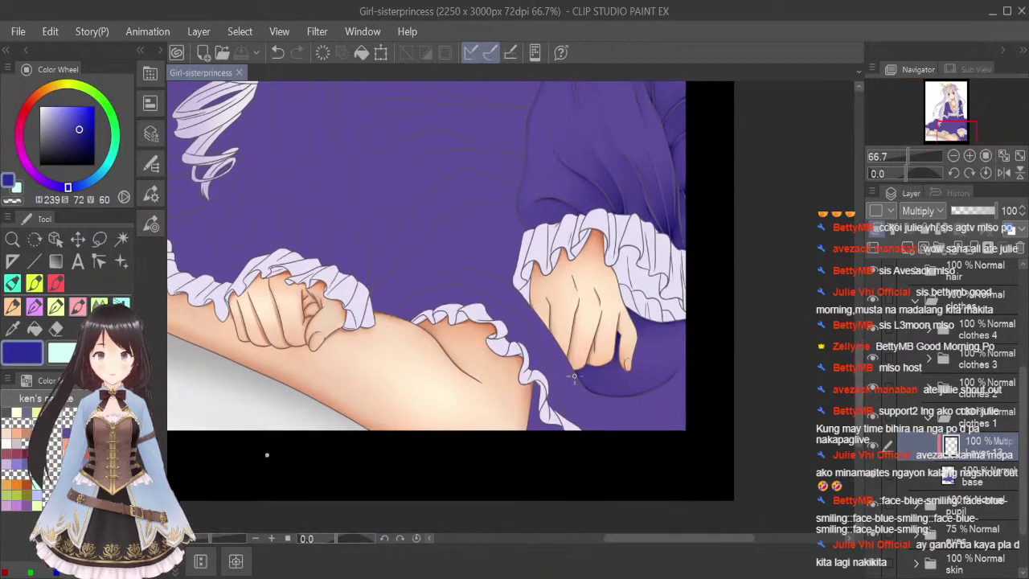
pyautogui.scroll(3, 574, 375)
pyautogui.moveTo(538, 311); pyautogui.dragTo(623, 456)
pyautogui.moveTo(582, 386)
pyautogui.mouseDown()
pyautogui.moveTo(568, 363)
pyautogui.moveTo(620, 452)
pyautogui.moveTo(604, 435)
pyautogui.moveTo(660, 479)
pyautogui.moveTo(652, 475)
pyautogui.moveTo(729, 469)
pyautogui.moveTo(647, 476)
pyautogui.moveTo(742, 486)
pyautogui.moveTo(796, 477)
pyautogui.moveTo(704, 486)
pyautogui.mouseUp()
pyautogui.moveTo(739, 537); pyautogui.dragTo(767, 538)
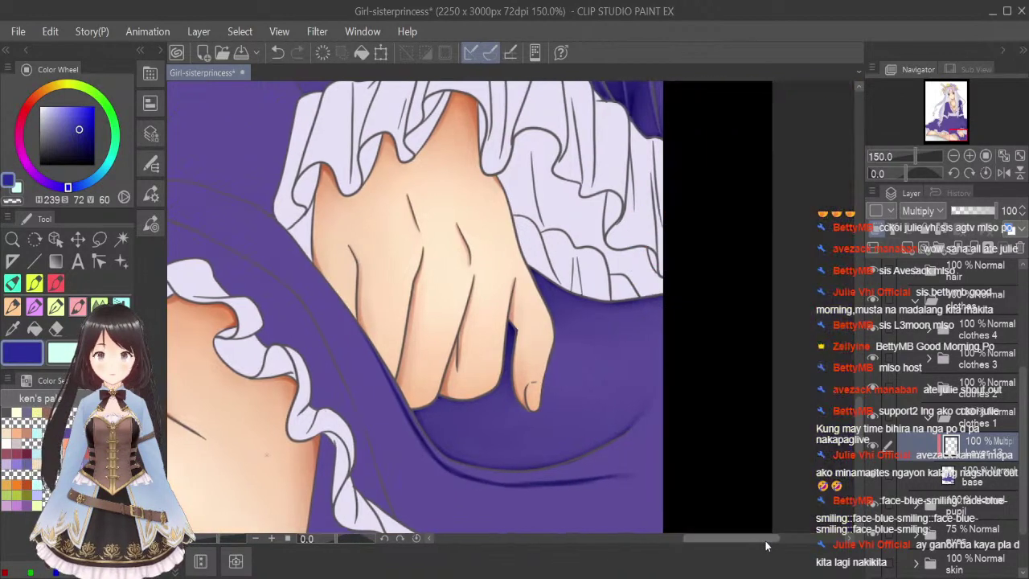
pyautogui.moveTo(858, 414); pyautogui.dragTo(858, 437)
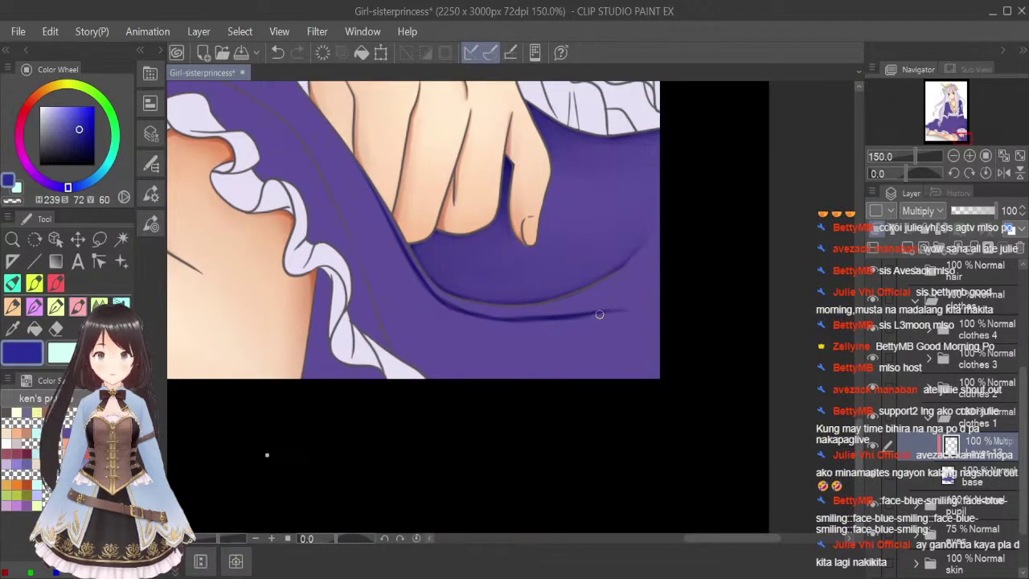
pyautogui.moveTo(584, 317)
pyautogui.mouseDown()
pyautogui.moveTo(634, 315)
pyautogui.moveTo(594, 314)
pyautogui.moveTo(643, 325)
pyautogui.mouseUp()
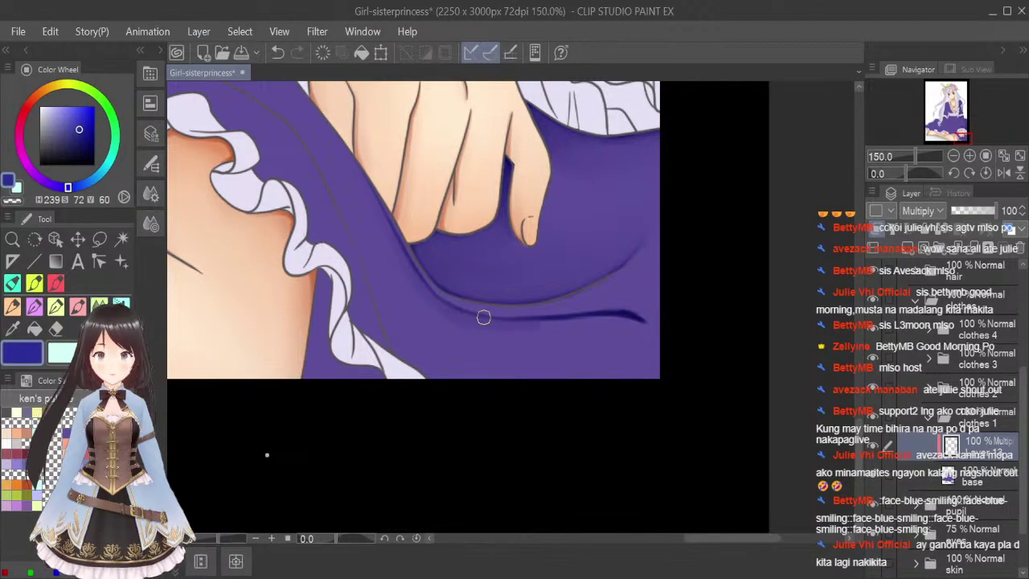
pyautogui.hotkey('ctrl', 'z')
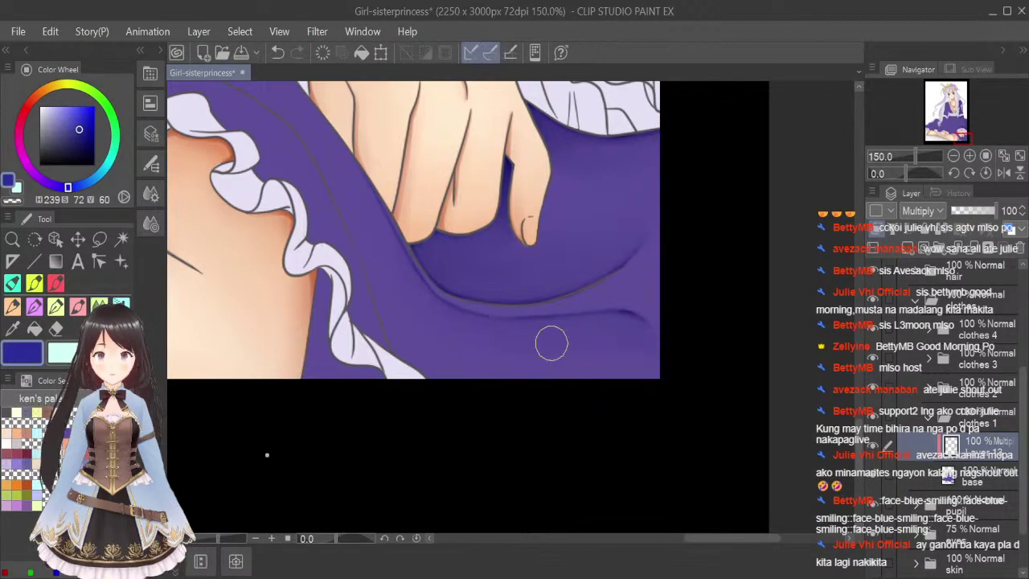
# Paint a dark shadow along the long fold line between the planted hand and the ruffled hem, down to the canvas edge.
pyautogui.click(99, 240)
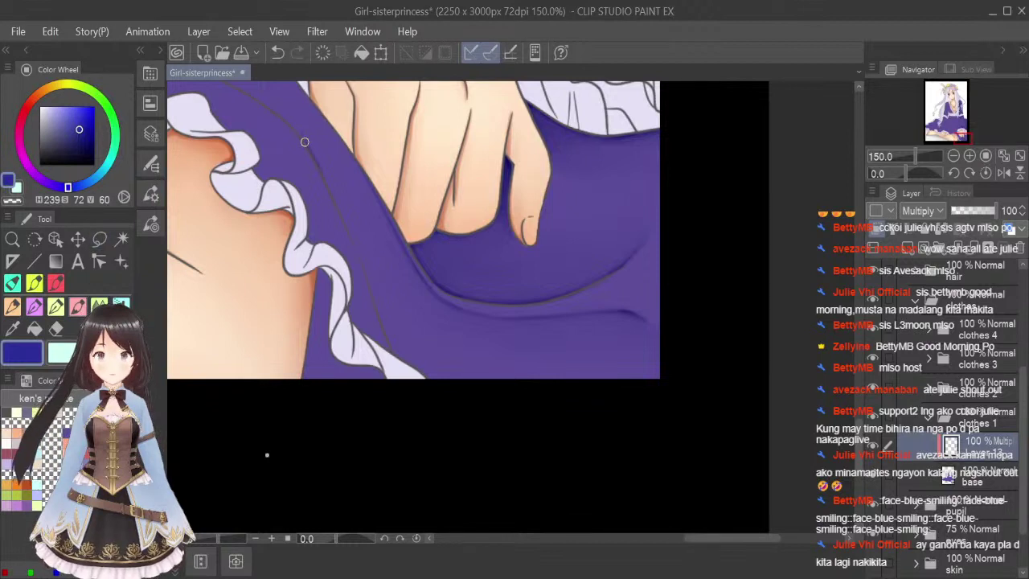
pyautogui.moveTo(305, 141); pyautogui.dragTo(358, 250)
pyautogui.moveTo(328, 182); pyautogui.dragTo(372, 291)
pyautogui.moveTo(347, 223)
pyautogui.mouseDown()
pyautogui.moveTo(391, 344)
pyautogui.moveTo(379, 311)
pyautogui.mouseUp()
pyautogui.moveTo(392, 346); pyautogui.dragTo(431, 375)
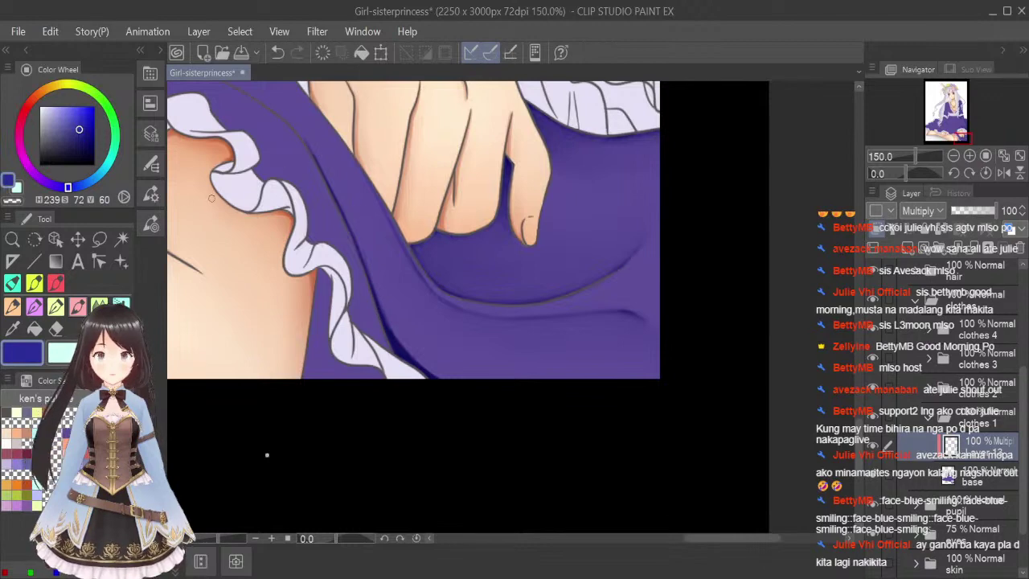
# Blend the shadow along the long fold line beside the ruffled hem into the skirt.
pyautogui.press('j')
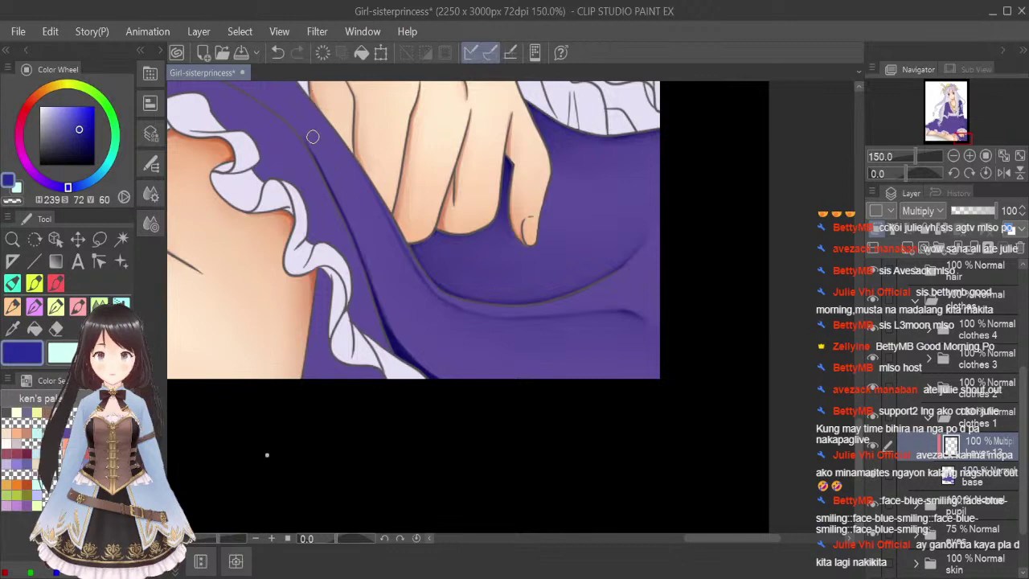
pyautogui.moveTo(302, 129)
pyautogui.mouseDown()
pyautogui.moveTo(351, 217)
pyautogui.moveTo(297, 118)
pyautogui.moveTo(374, 285)
pyautogui.mouseUp()
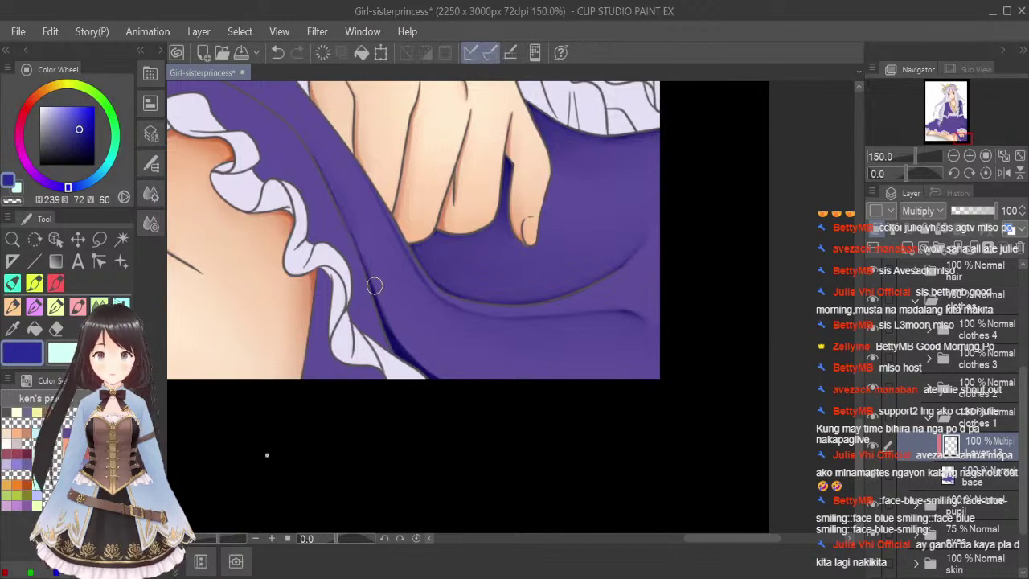
pyautogui.moveTo(344, 196); pyautogui.dragTo(412, 352)
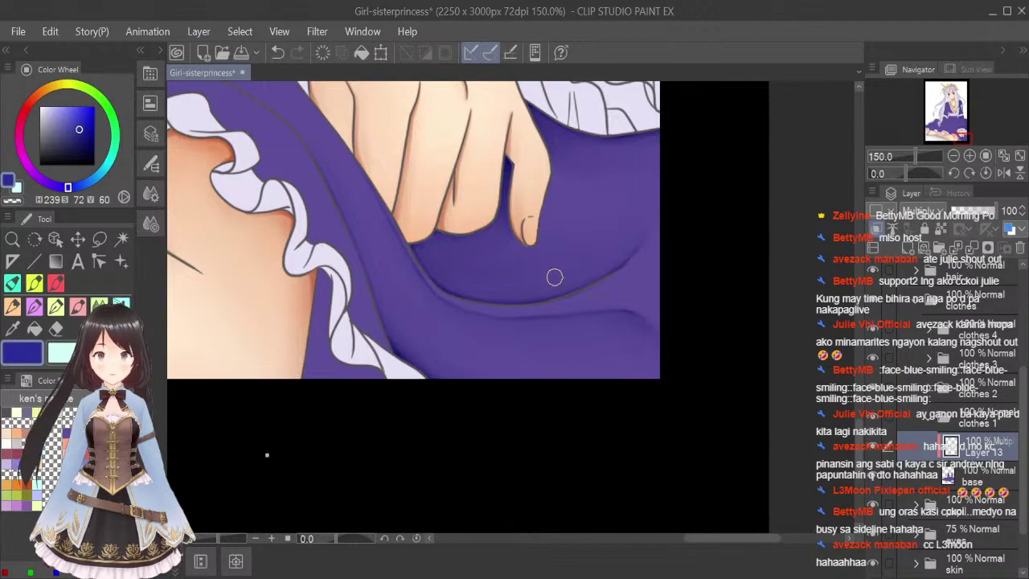
# Paint a dark shadow on the skirt fold along the inner side of the planted hand, up past the cuff ruffle.
pyautogui.scroll(-4, 555, 277)
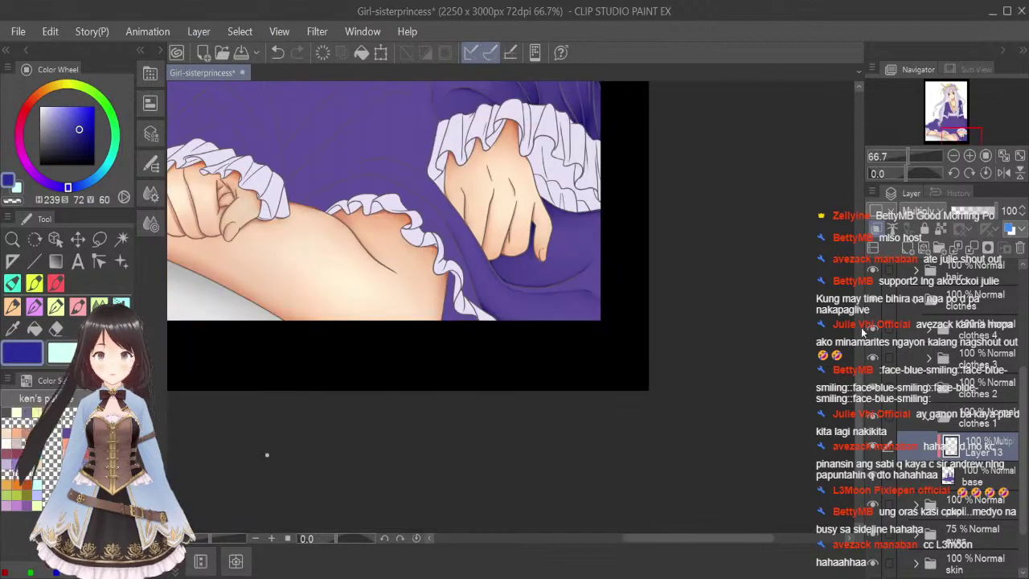
pyautogui.moveTo(859, 422); pyautogui.dragTo(859, 410)
pyautogui.scroll(2, 468, 285)
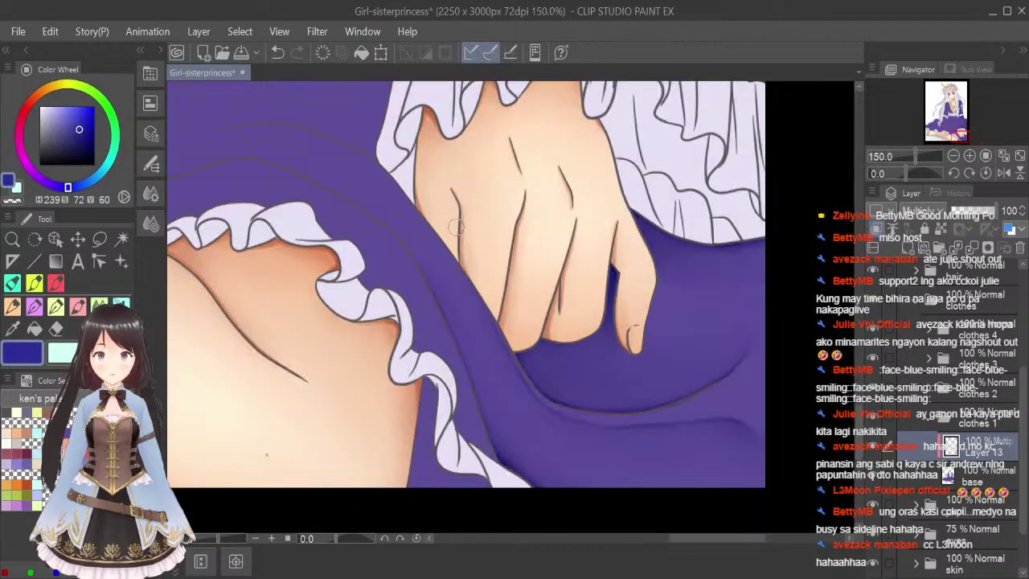
pyautogui.click(61, 285)
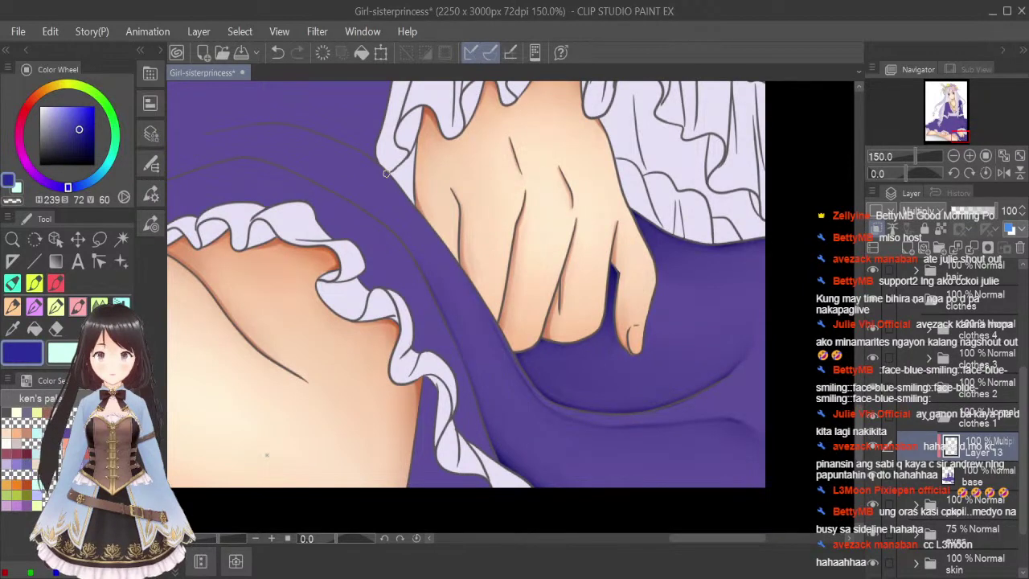
pyautogui.moveTo(397, 188); pyautogui.dragTo(487, 320)
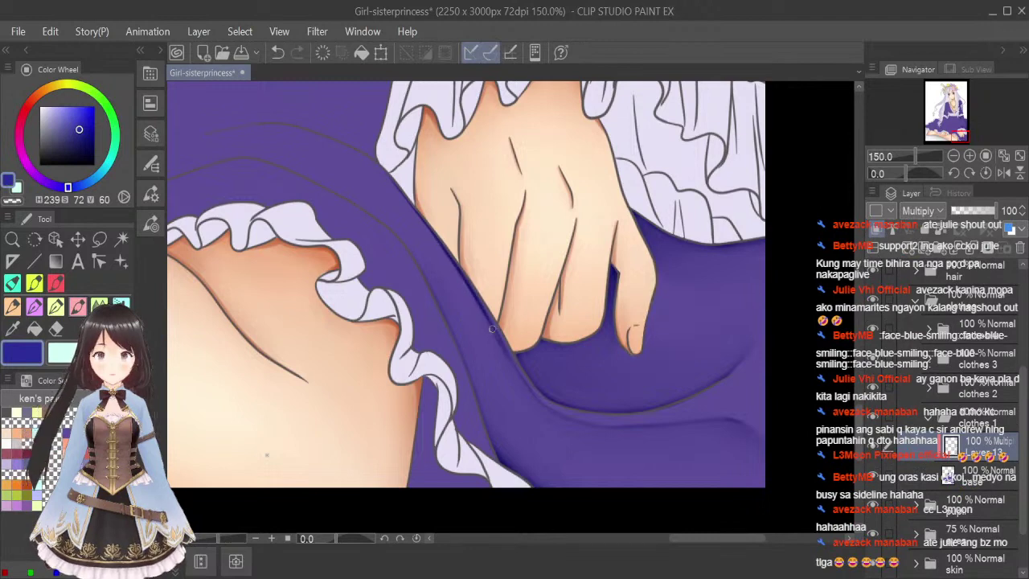
pyautogui.moveTo(346, 146)
pyautogui.mouseDown()
pyautogui.moveTo(388, 177)
pyautogui.moveTo(361, 155)
pyautogui.moveTo(395, 190)
pyautogui.moveTo(357, 152)
pyautogui.moveTo(442, 250)
pyautogui.mouseUp()
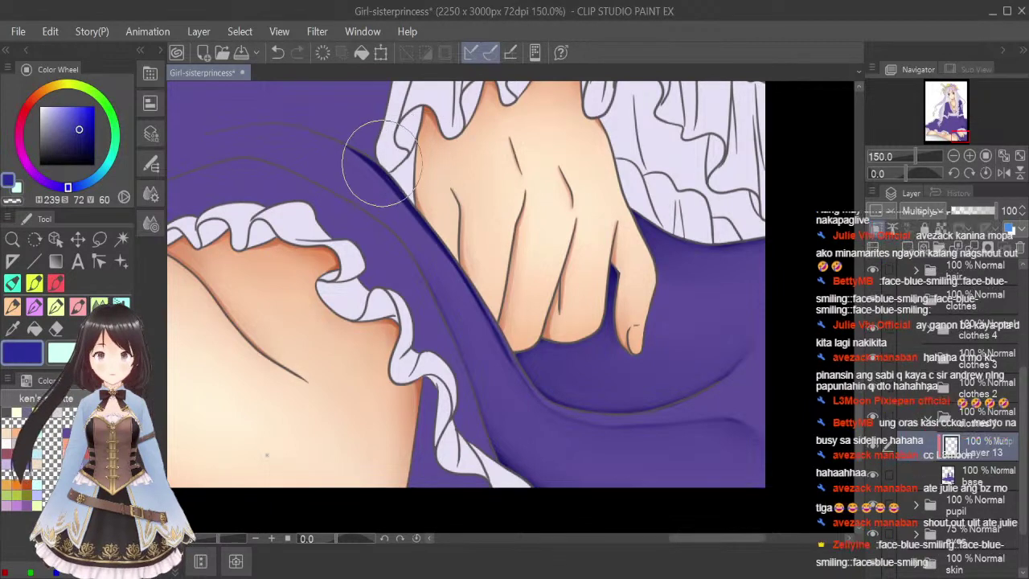
# Blend the shadow along the inner side of the hand and cuff ruffle with a much smaller blending brush.
pyautogui.press('[')
pyautogui.press('[')
pyautogui.press('[')
pyautogui.press('[')
pyautogui.press('[')
pyautogui.press('[')
pyautogui.press('[')
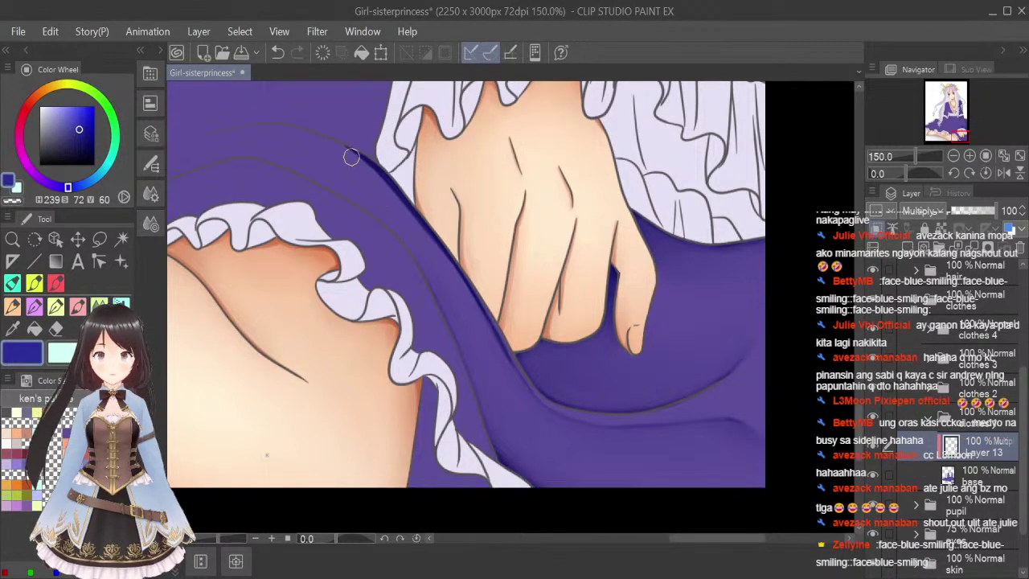
pyautogui.moveTo(351, 157); pyautogui.dragTo(451, 260)
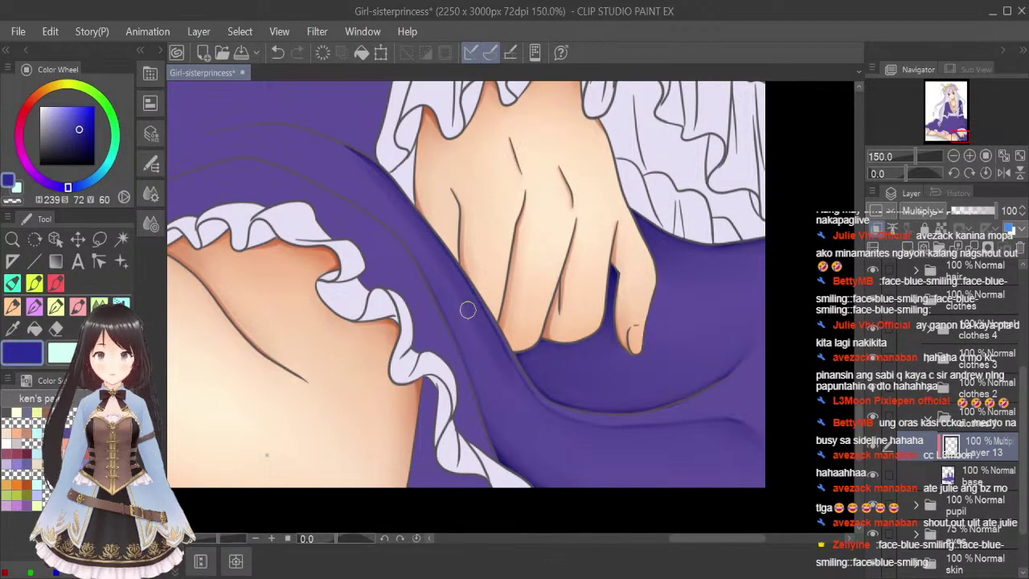
pyautogui.moveTo(360, 164)
pyautogui.mouseDown()
pyautogui.moveTo(435, 276)
pyautogui.moveTo(449, 276)
pyautogui.moveTo(520, 410)
pyautogui.moveTo(426, 230)
pyautogui.moveTo(433, 262)
pyautogui.mouseUp()
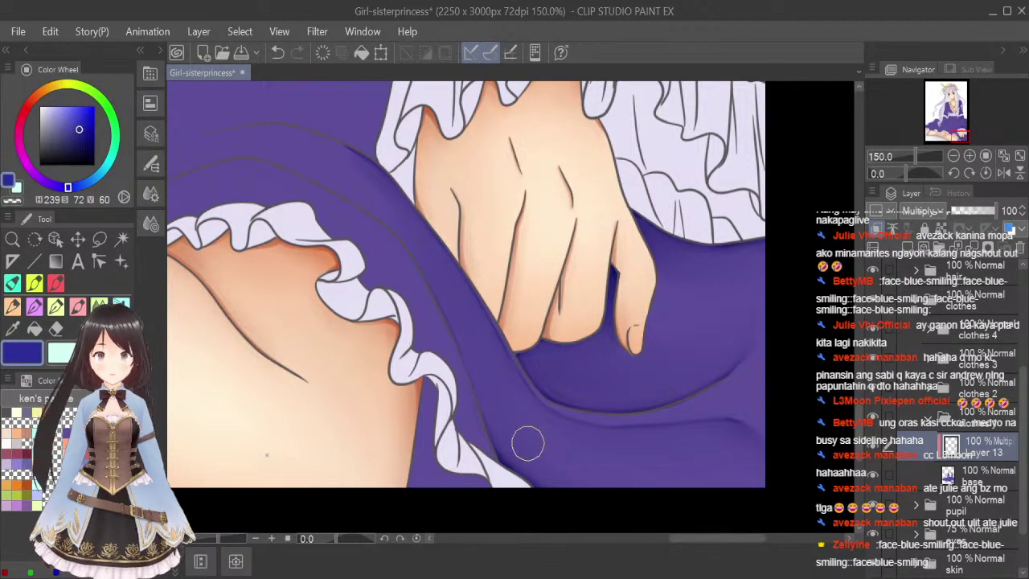
# Paint a dark shadow on the sliver of skirt beneath the ruffled hem, along the thigh and the ruffle's underside to the canvas edge.
pyautogui.scroll(2, 267, 455)
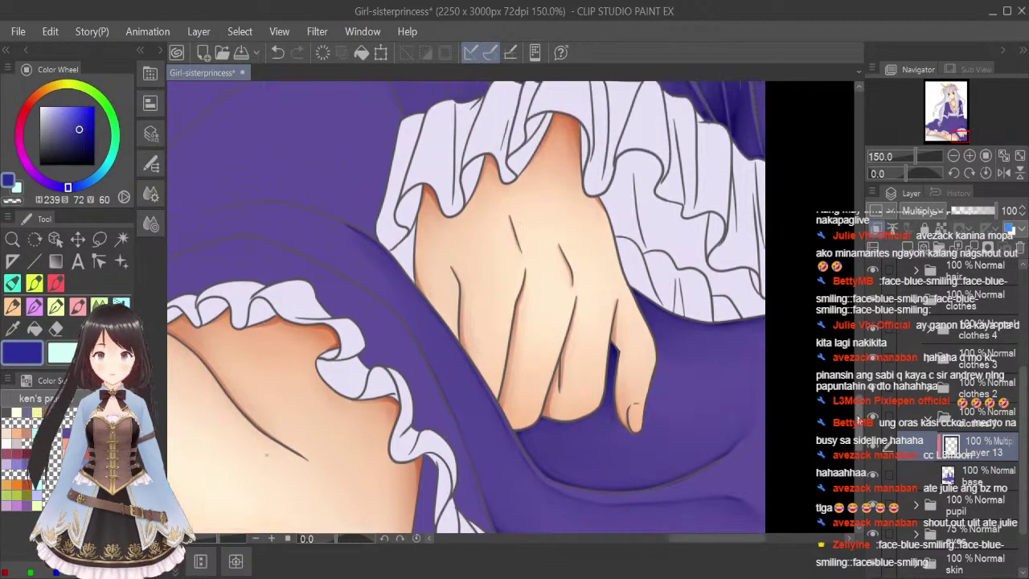
pyautogui.scroll(-4, 266, 455)
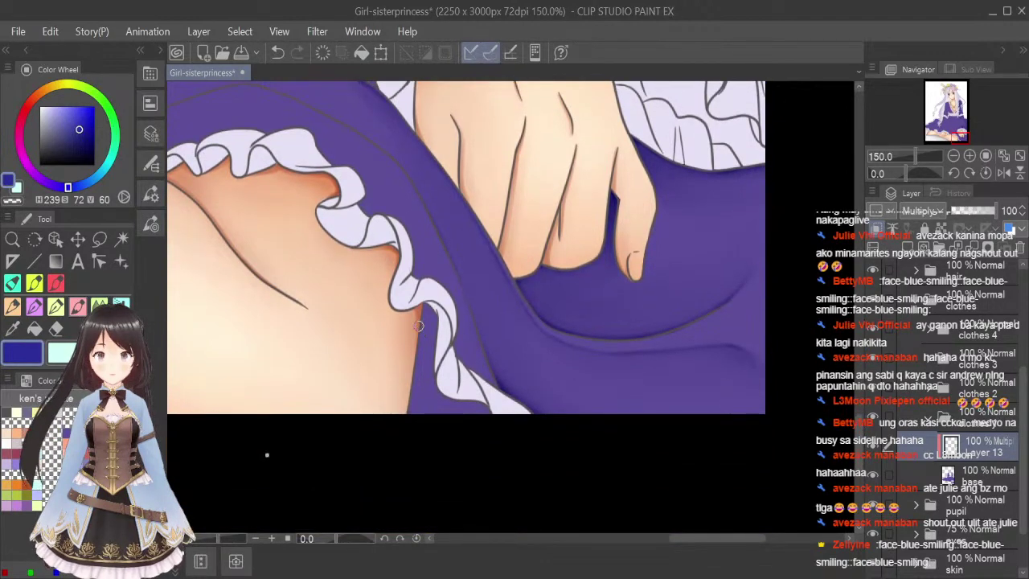
pyautogui.moveTo(429, 314)
pyautogui.mouseDown()
pyautogui.moveTo(437, 362)
pyautogui.moveTo(426, 305)
pyautogui.moveTo(408, 413)
pyautogui.mouseUp()
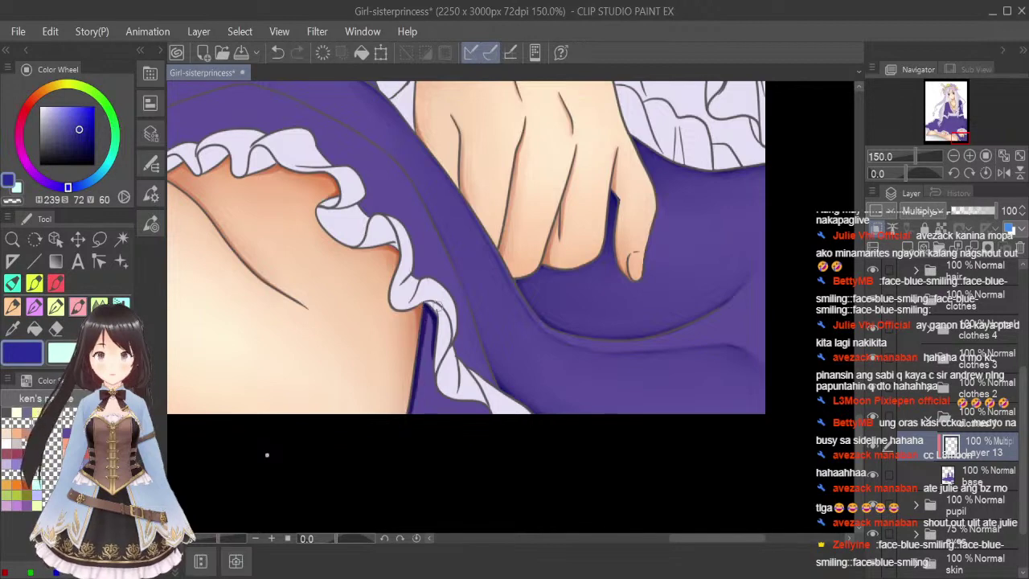
pyautogui.moveTo(433, 360)
pyautogui.mouseDown()
pyautogui.moveTo(442, 395)
pyautogui.moveTo(486, 412)
pyautogui.mouseUp()
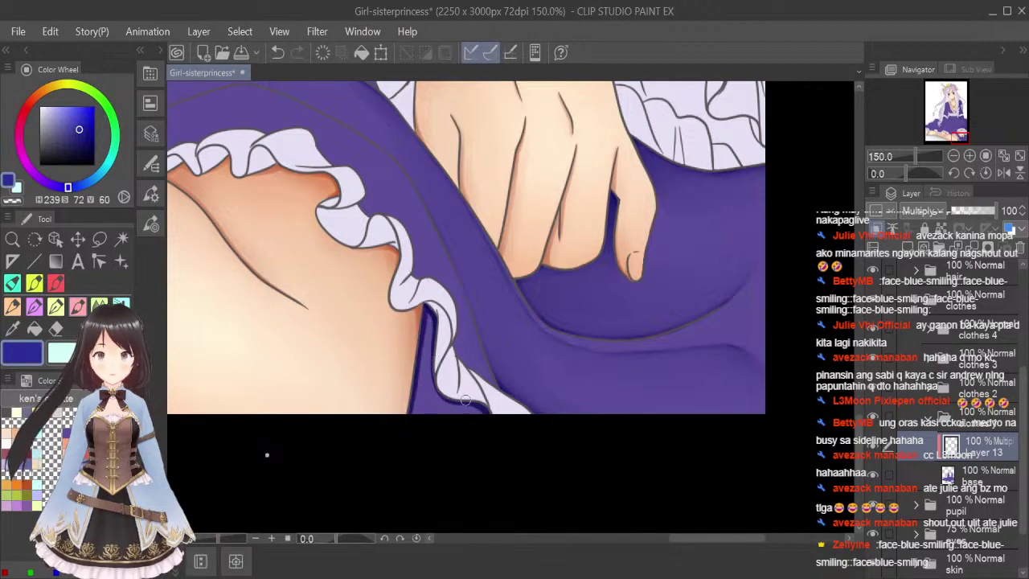
# Blend the shadow on the sliver of skirt between thigh and ruffled hem with a much smaller blending brush.
pyautogui.click(78, 328)
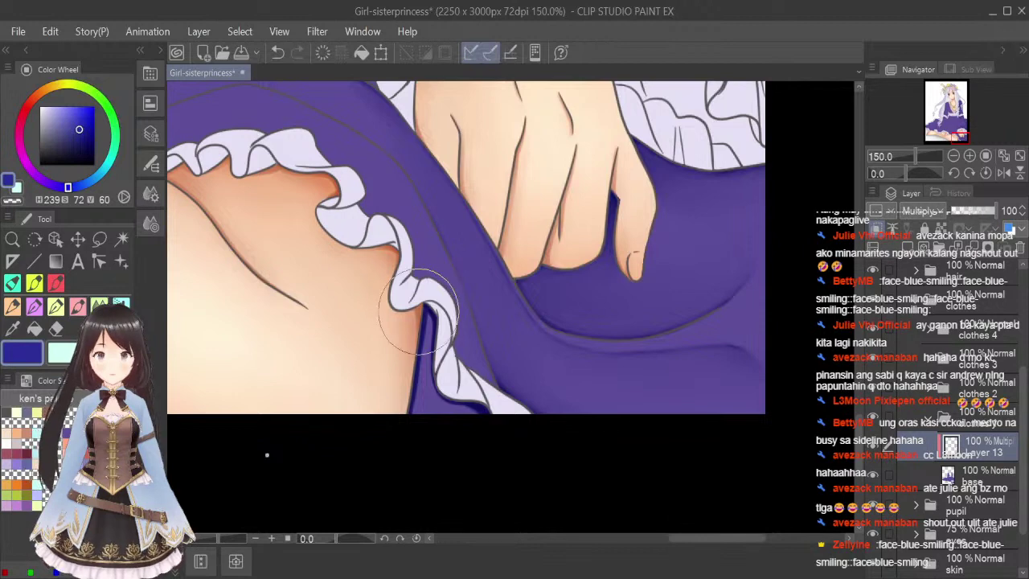
pyautogui.press('[')
pyautogui.press('[')
pyautogui.press('[')
pyautogui.press('[')
pyautogui.moveTo(430, 318); pyautogui.dragTo(422, 400)
pyautogui.moveTo(424, 356)
pyautogui.mouseDown()
pyautogui.moveTo(416, 383)
pyautogui.moveTo(432, 382)
pyautogui.moveTo(429, 373)
pyautogui.moveTo(428, 391)
pyautogui.moveTo(459, 424)
pyautogui.mouseUp()
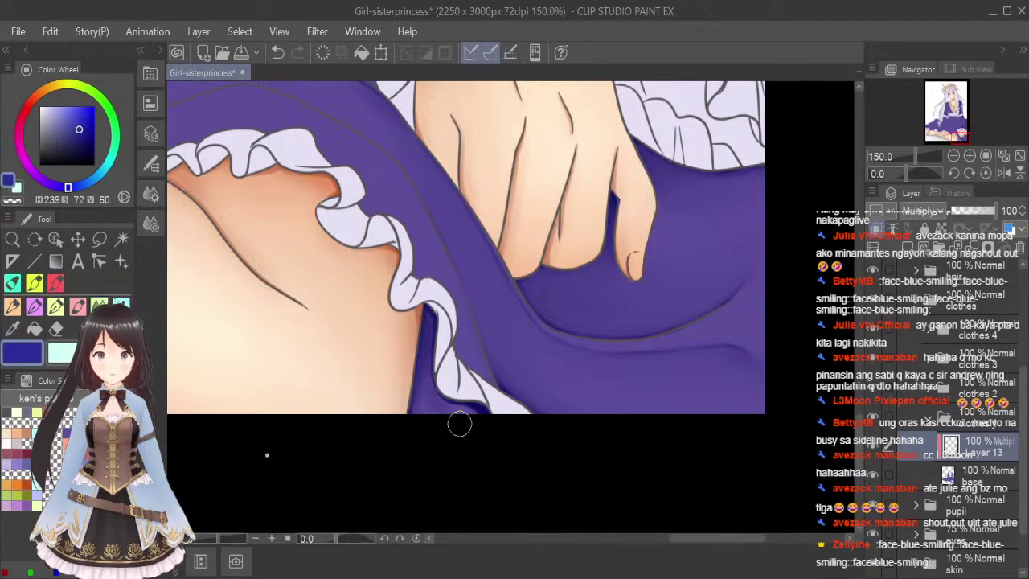
pyautogui.moveTo(416, 397)
pyautogui.mouseDown()
pyautogui.moveTo(484, 416)
pyautogui.moveTo(423, 389)
pyautogui.moveTo(425, 401)
pyautogui.moveTo(430, 340)
pyautogui.moveTo(426, 410)
pyautogui.moveTo(428, 336)
pyautogui.moveTo(434, 398)
pyautogui.moveTo(476, 413)
pyautogui.moveTo(436, 399)
pyautogui.moveTo(425, 350)
pyautogui.mouseUp()
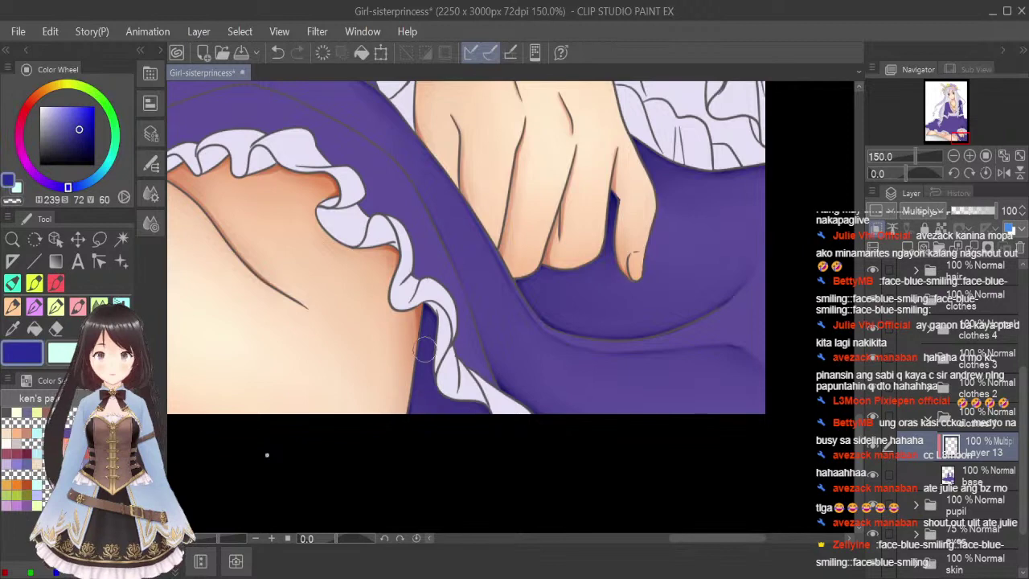
# Paint a dark shadow along the upper curved fold line, from the planted hand's cuff ruffle across the skirt over the knee.
pyautogui.moveTo(857, 430); pyautogui.dragTo(858, 413)
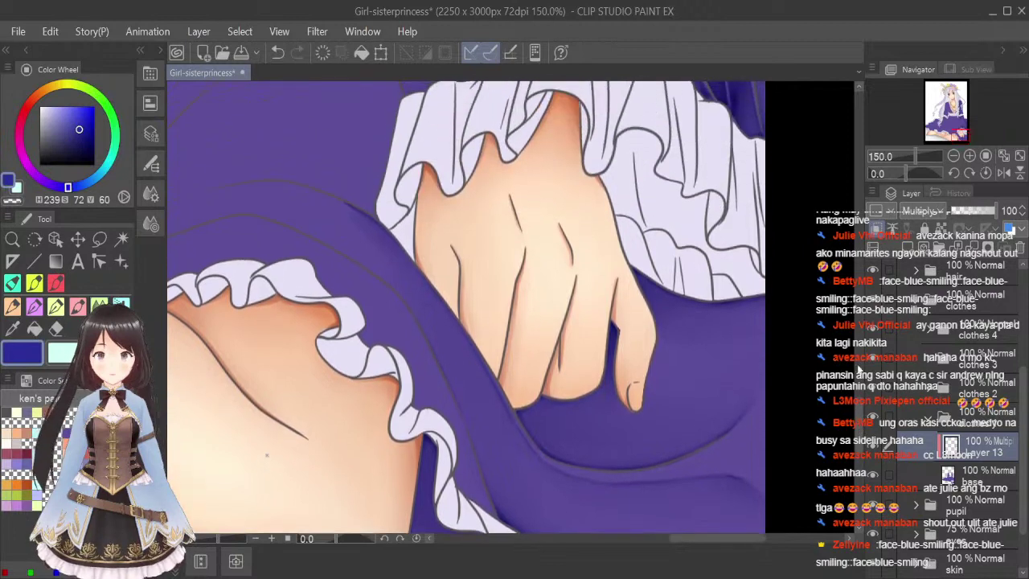
pyautogui.moveTo(707, 540); pyautogui.dragTo(685, 544)
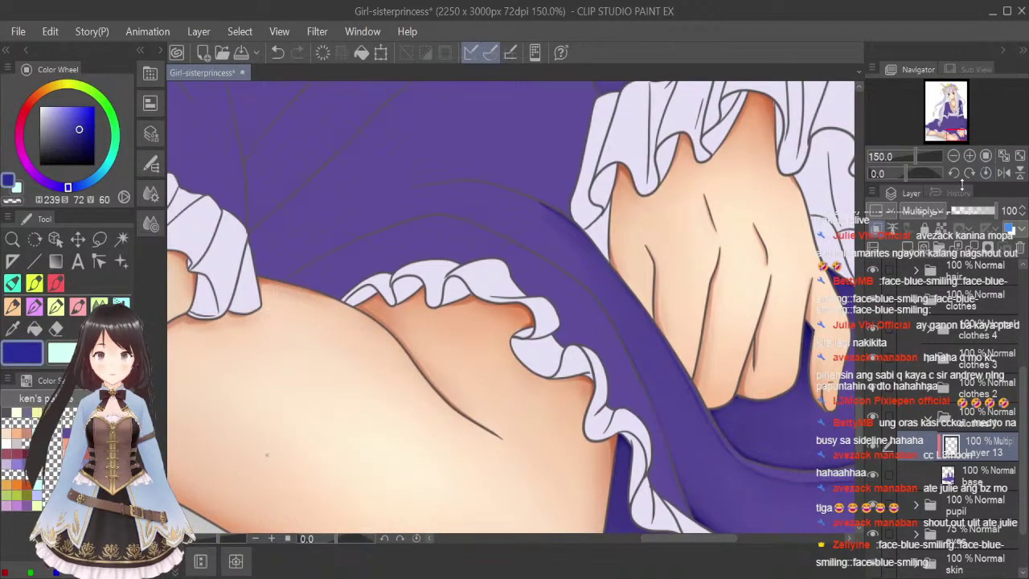
pyautogui.click(955, 173)
pyautogui.click(954, 172)
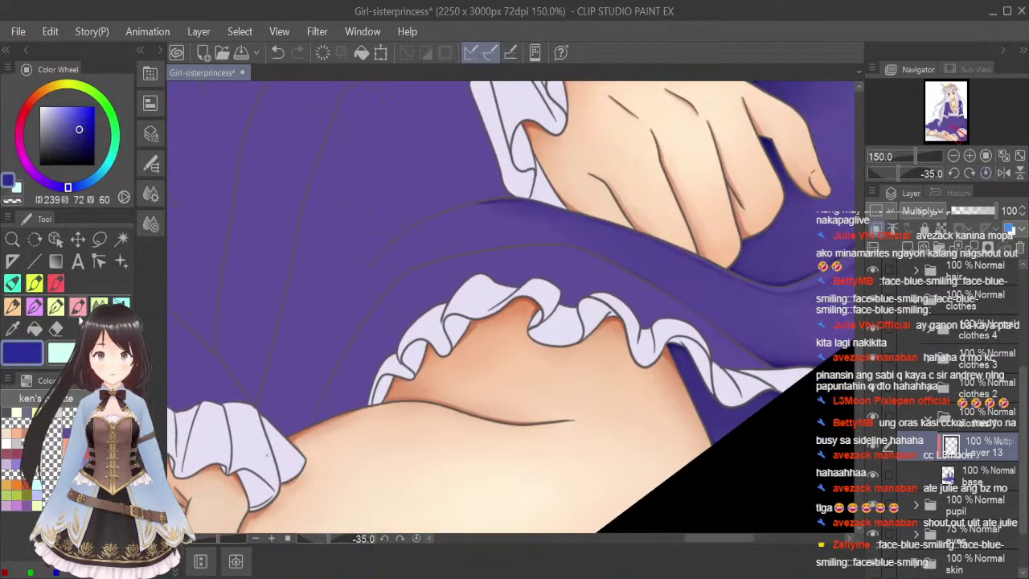
pyautogui.moveTo(338, 321)
pyautogui.mouseDown()
pyautogui.moveTo(377, 259)
pyautogui.moveTo(427, 217)
pyautogui.moveTo(518, 201)
pyautogui.mouseUp()
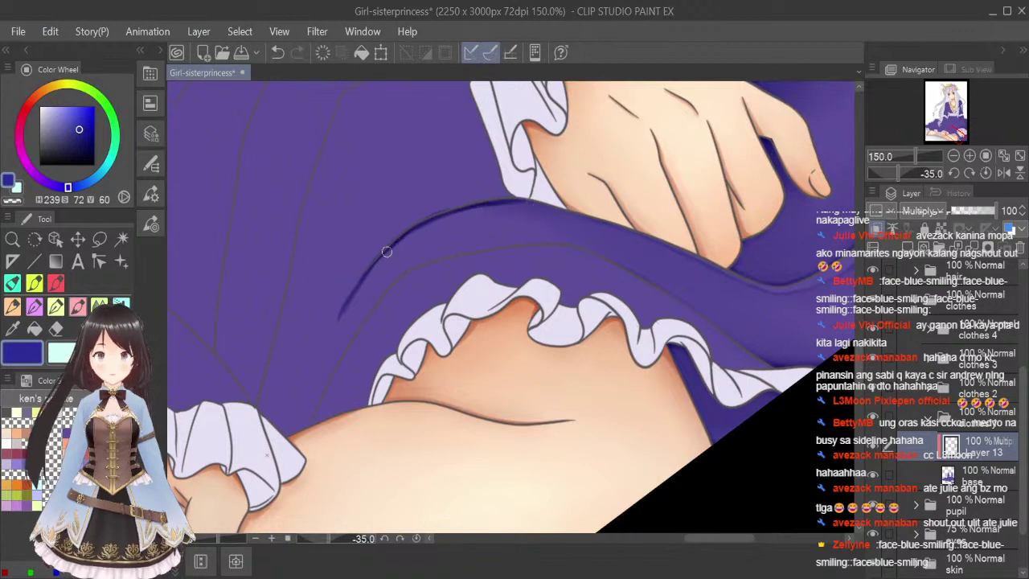
pyautogui.moveTo(386, 252); pyautogui.dragTo(337, 320)
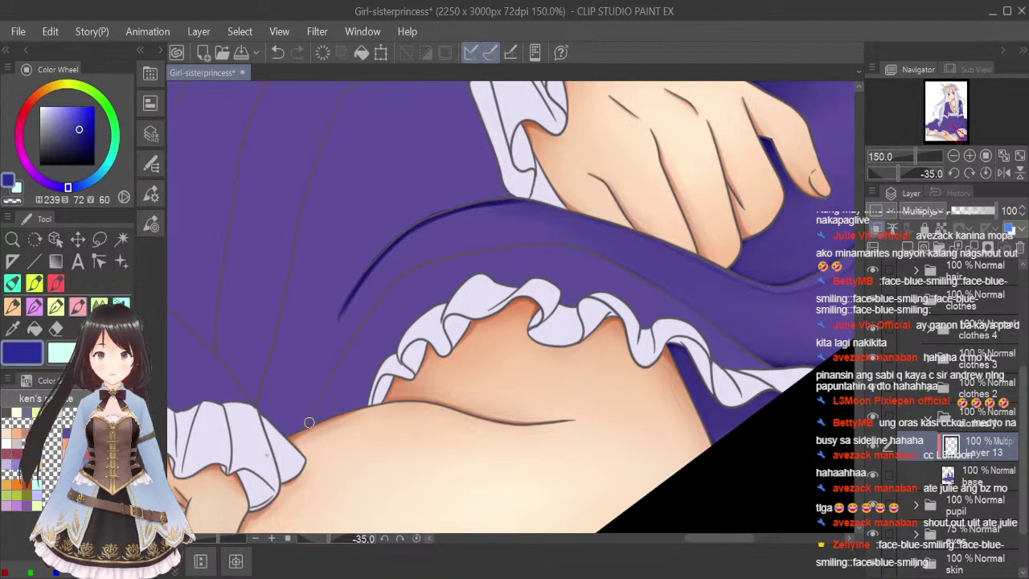
# Paint a dark shadow along the lower curved fold line above the ruffled hem, from the thigh's edge around towards the canvas edge.
pyautogui.moveTo(311, 417)
pyautogui.mouseDown()
pyautogui.moveTo(352, 331)
pyautogui.moveTo(410, 266)
pyautogui.mouseUp()
pyautogui.click(953, 174)
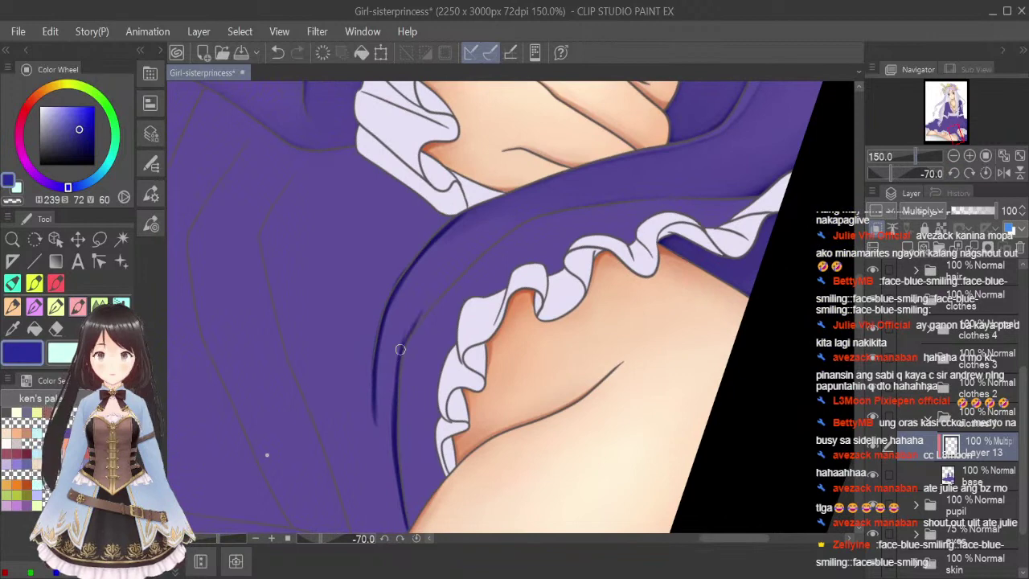
pyautogui.moveTo(401, 349); pyautogui.dragTo(477, 253)
pyautogui.moveTo(425, 310); pyautogui.dragTo(505, 228)
pyautogui.moveTo(447, 283); pyautogui.dragTo(517, 220)
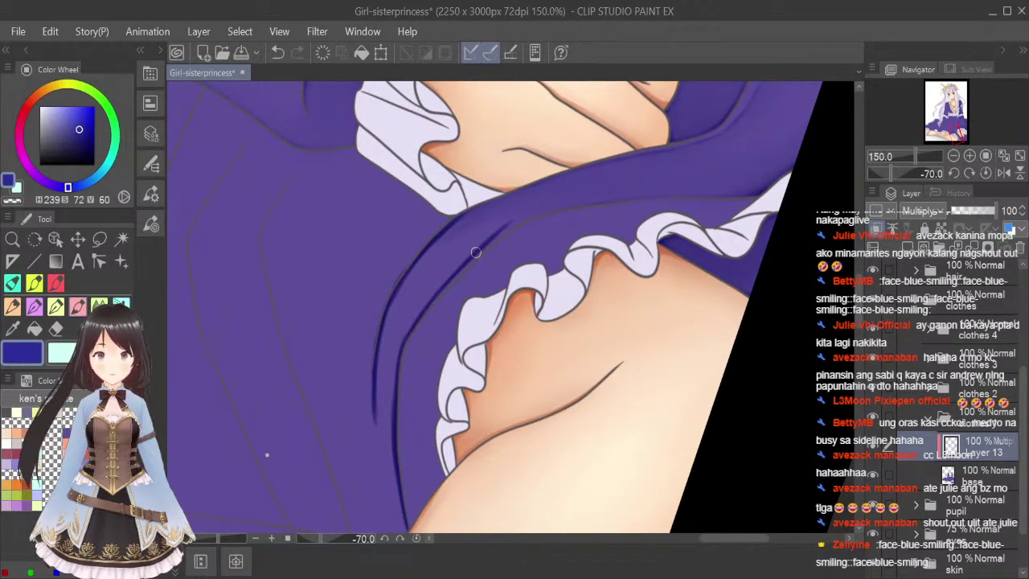
pyautogui.moveTo(475, 252); pyautogui.dragTo(549, 206)
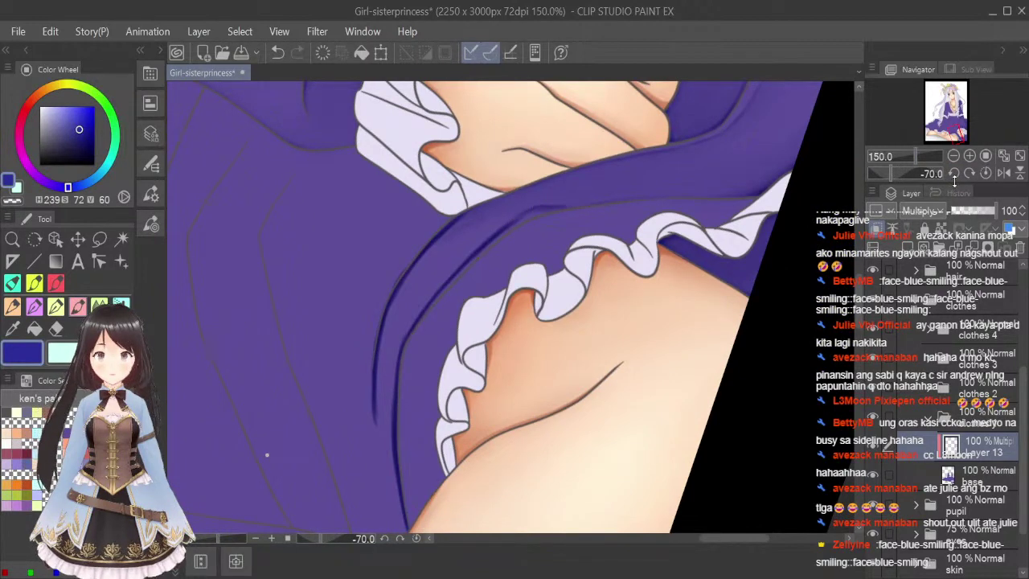
pyautogui.click(954, 174)
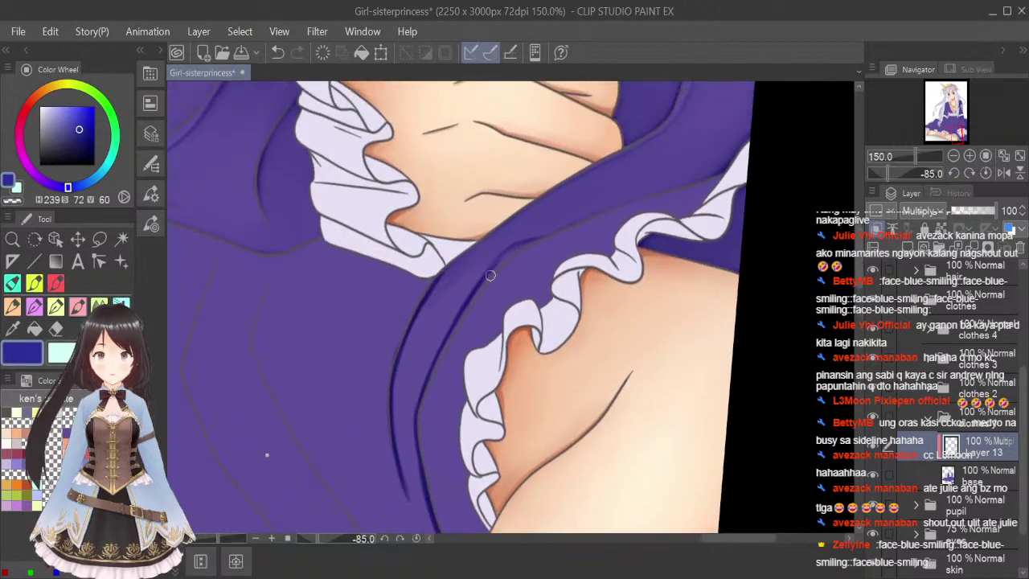
pyautogui.moveTo(491, 275)
pyautogui.mouseDown()
pyautogui.moveTo(526, 238)
pyautogui.moveTo(700, 179)
pyautogui.mouseUp()
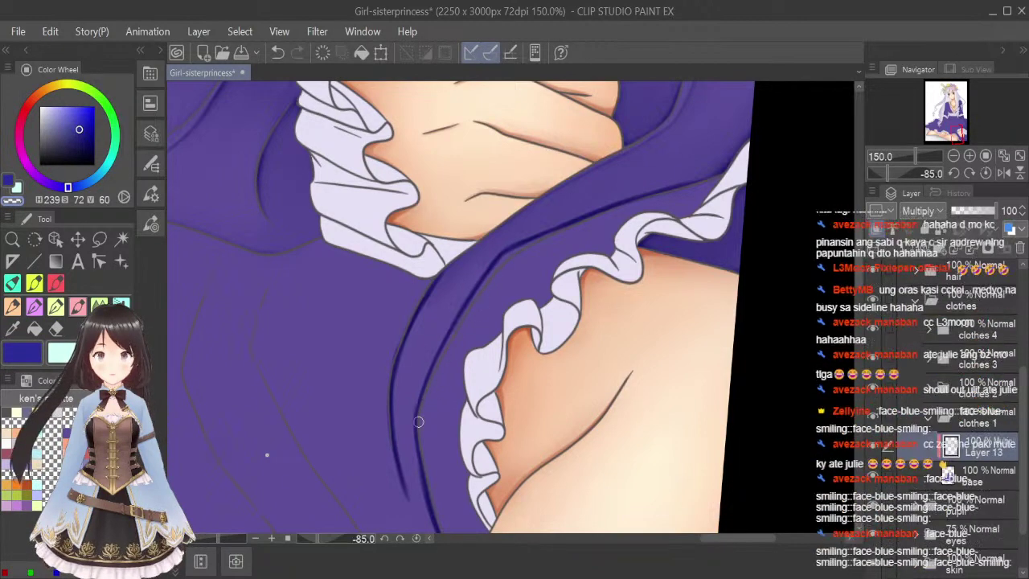
# Blend the shadows along both curved fold lines above the knee into the skirt with a smaller blending brush.
pyautogui.click(24, 360)
pyautogui.press('j')
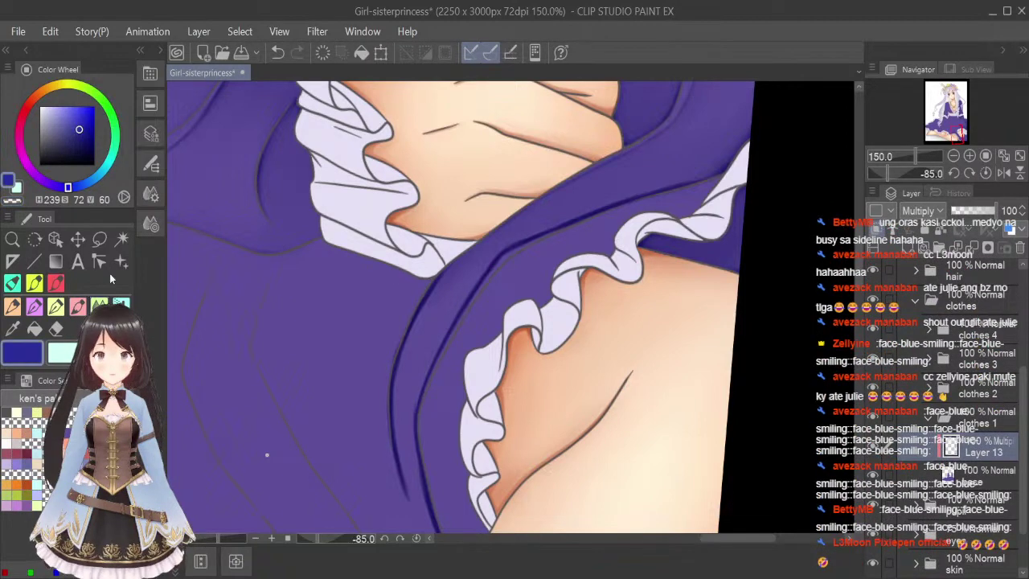
pyautogui.press('[')
pyautogui.press('[')
pyautogui.press('[')
pyautogui.press('[')
pyautogui.press('[')
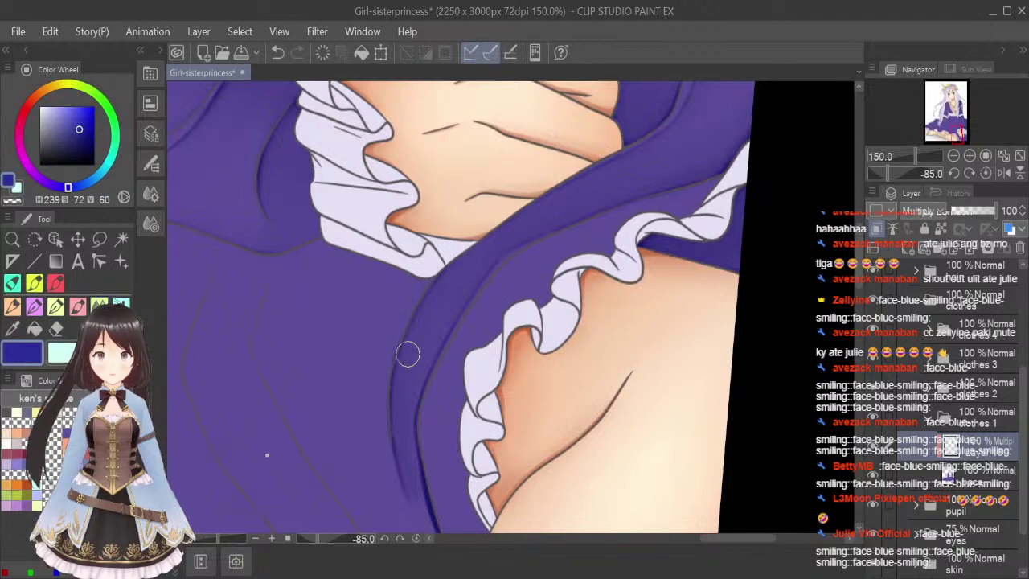
pyautogui.moveTo(859, 272); pyautogui.dragTo(860, 288)
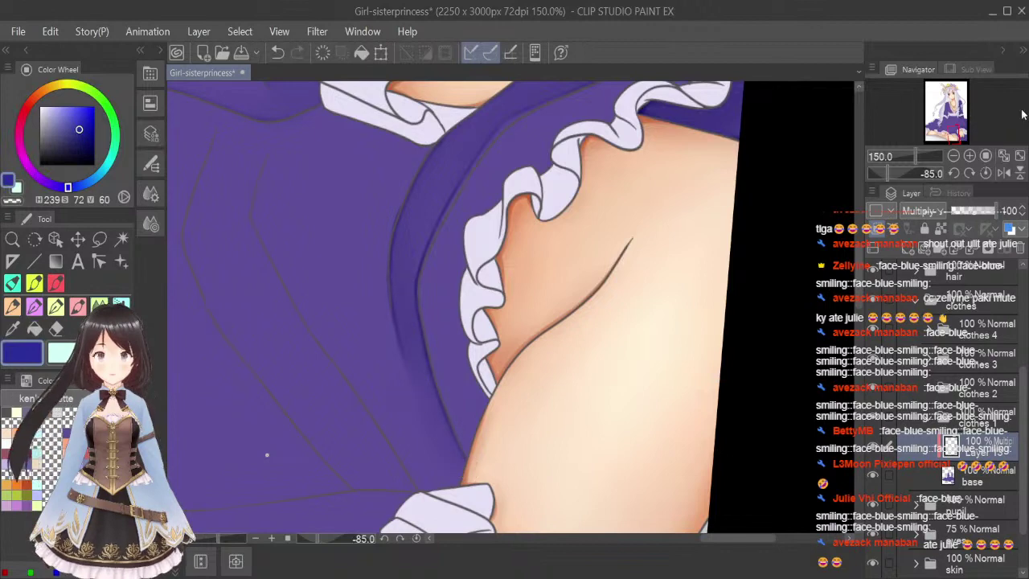
pyautogui.click(1019, 156)
pyautogui.click(985, 172)
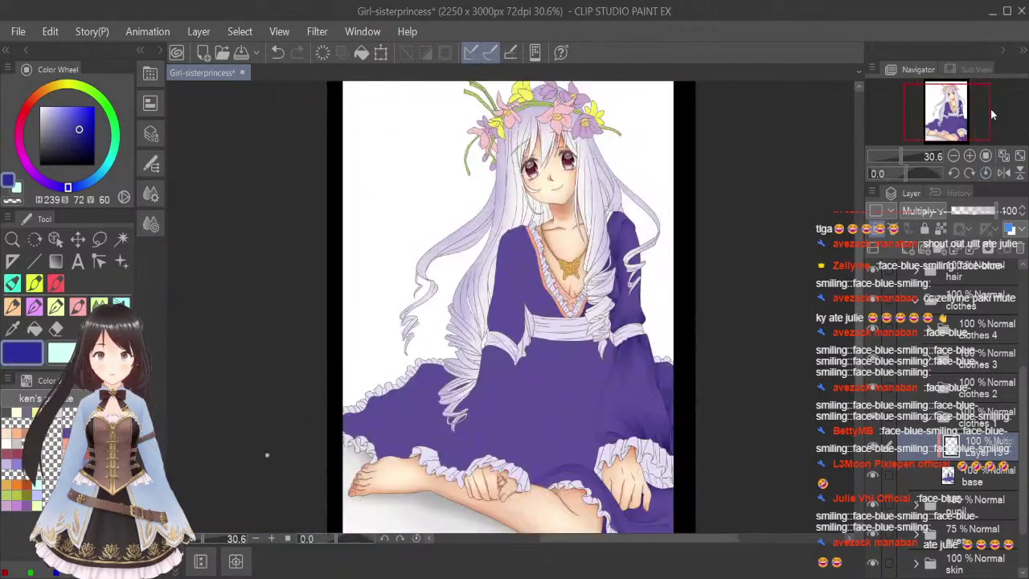
# Paint a darker accent along the crest of the upper curved fold beside the planted hand's cuff ruffle.
pyautogui.moveTo(859, 294); pyautogui.dragTo(859, 348)
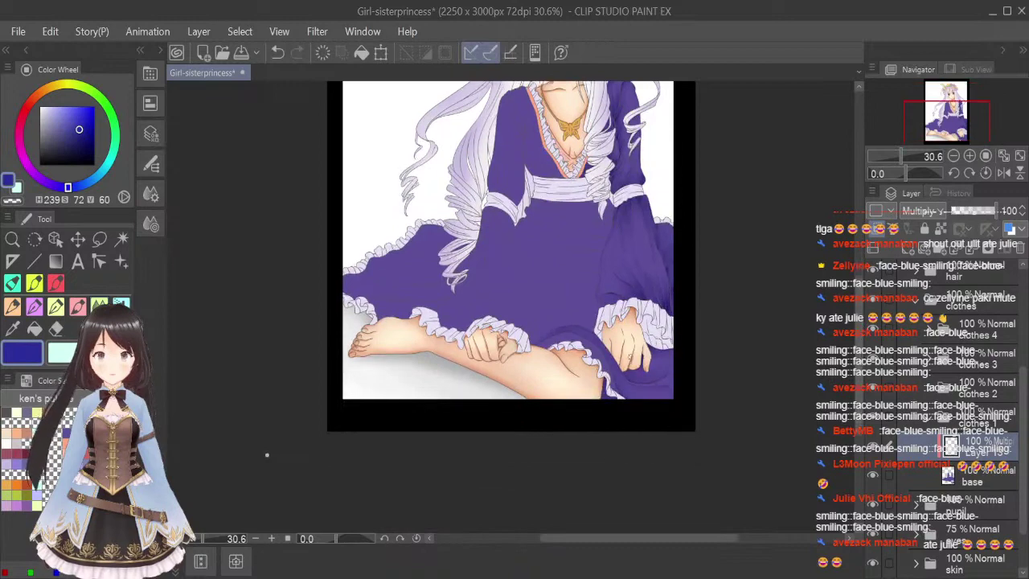
pyautogui.scroll(4, 626, 354)
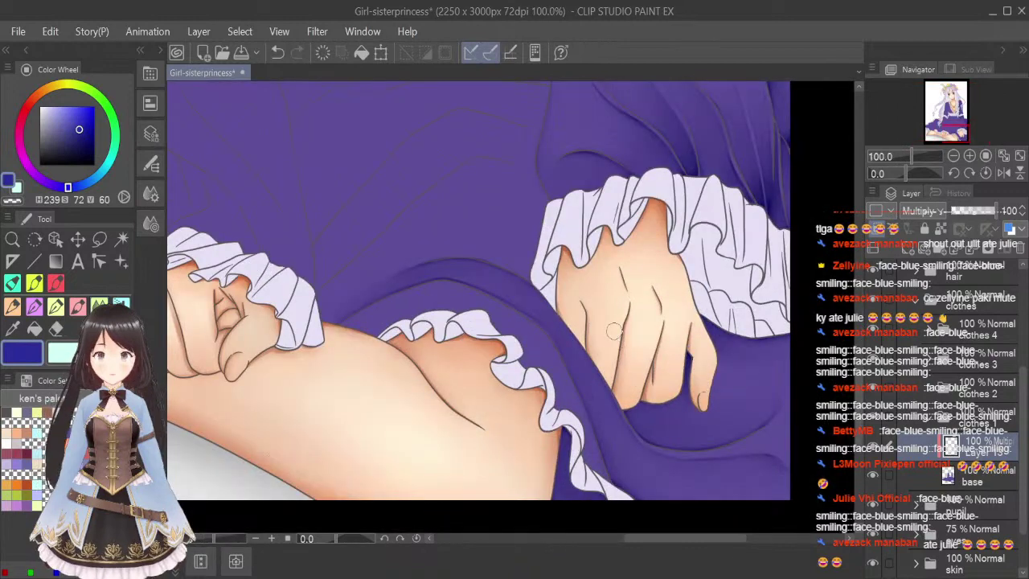
pyautogui.click(82, 307)
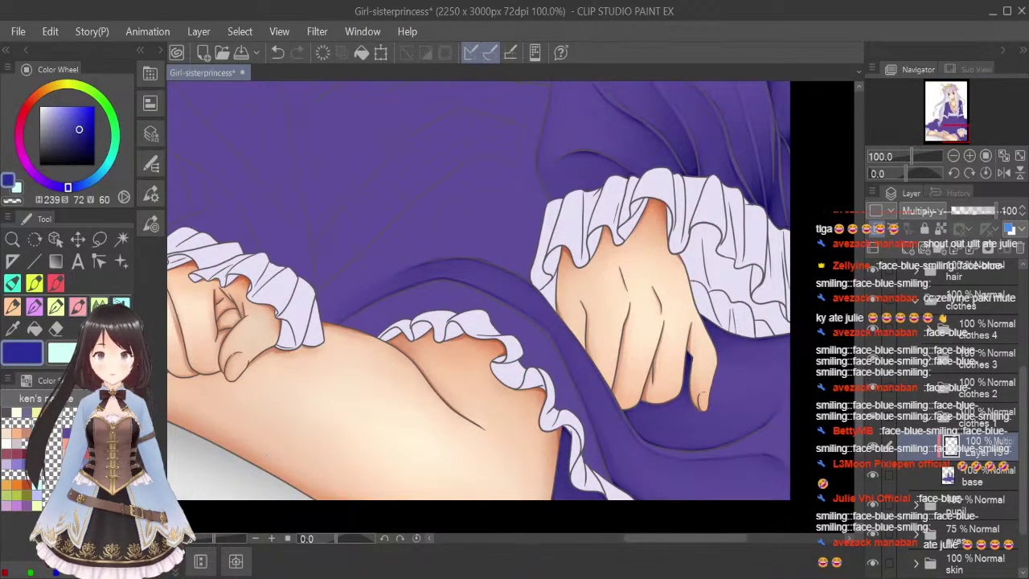
pyautogui.scroll(2, 485, 292)
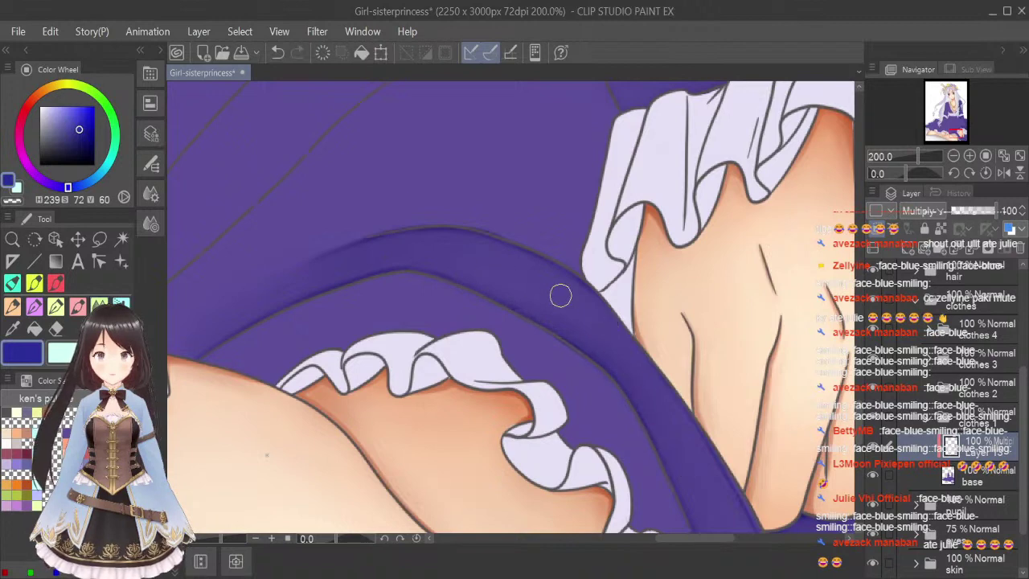
pyautogui.press('p')
pyautogui.press('c')
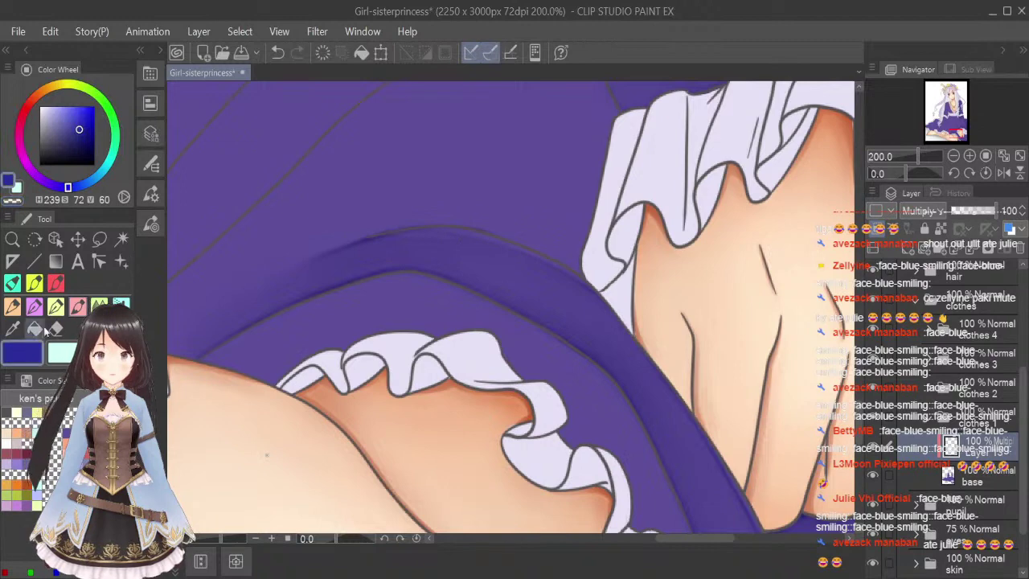
pyautogui.moveTo(373, 240)
pyautogui.mouseDown()
pyautogui.moveTo(481, 243)
pyautogui.moveTo(423, 233)
pyautogui.moveTo(483, 249)
pyautogui.moveTo(457, 239)
pyautogui.moveTo(527, 259)
pyautogui.moveTo(511, 250)
pyautogui.moveTo(493, 248)
pyautogui.moveTo(537, 268)
pyautogui.mouseUp()
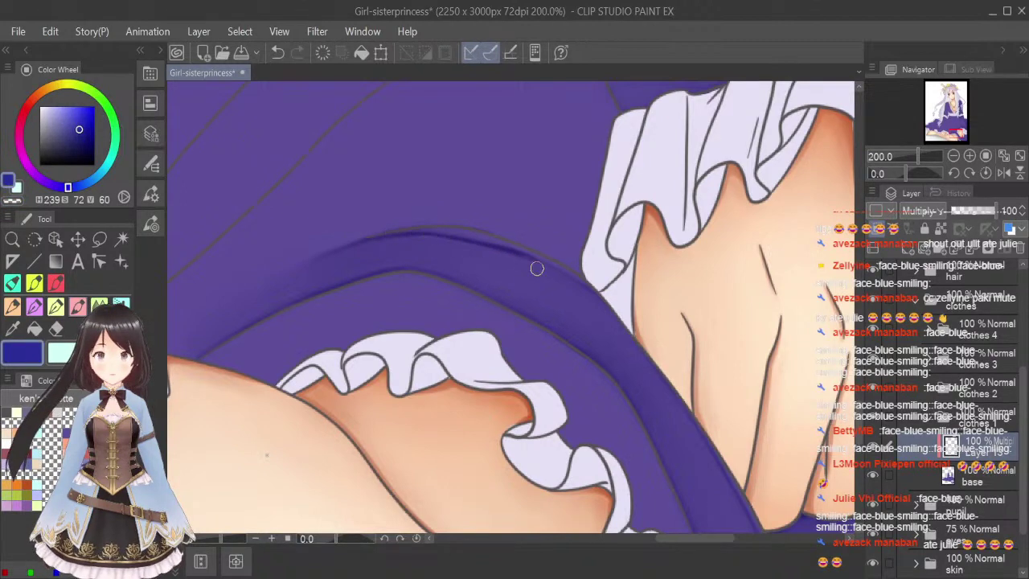
pyautogui.moveTo(466, 238); pyautogui.dragTo(532, 261)
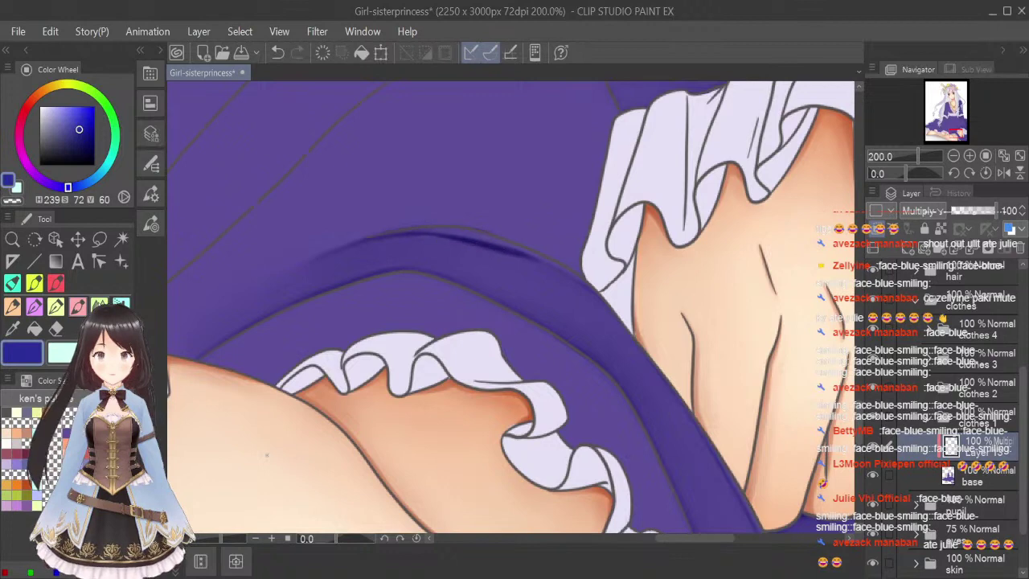
# Blend the dark accent on the upper fold's crest with a smaller blending brush, and save the illustration.
pyautogui.click(121, 306)
pyautogui.press('[')
pyautogui.press('[')
pyautogui.press('[')
pyautogui.press('[')
pyautogui.press('[')
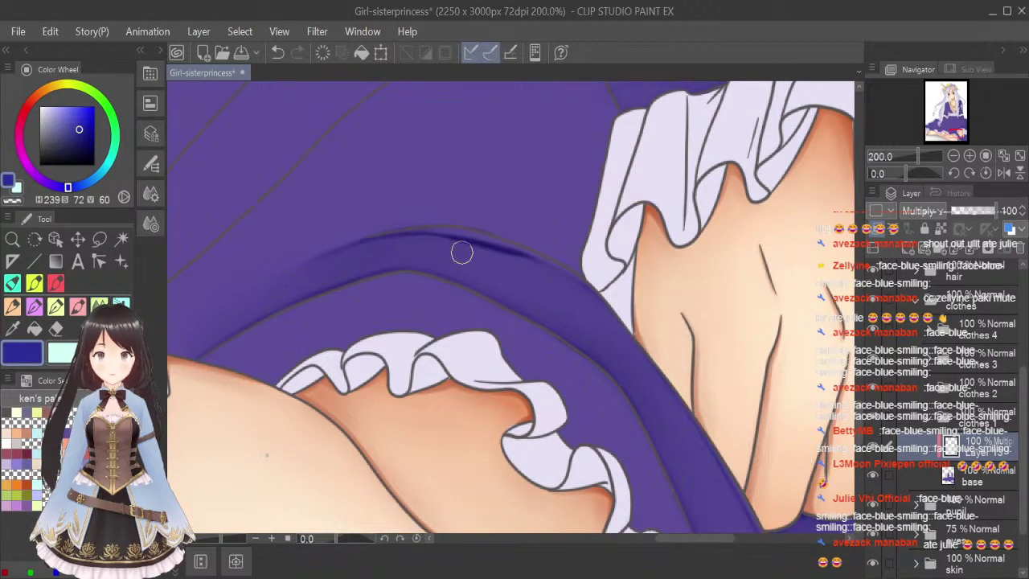
pyautogui.moveTo(462, 253)
pyautogui.mouseDown()
pyautogui.moveTo(538, 264)
pyautogui.moveTo(444, 243)
pyautogui.moveTo(584, 290)
pyautogui.moveTo(453, 254)
pyautogui.moveTo(556, 282)
pyautogui.mouseUp()
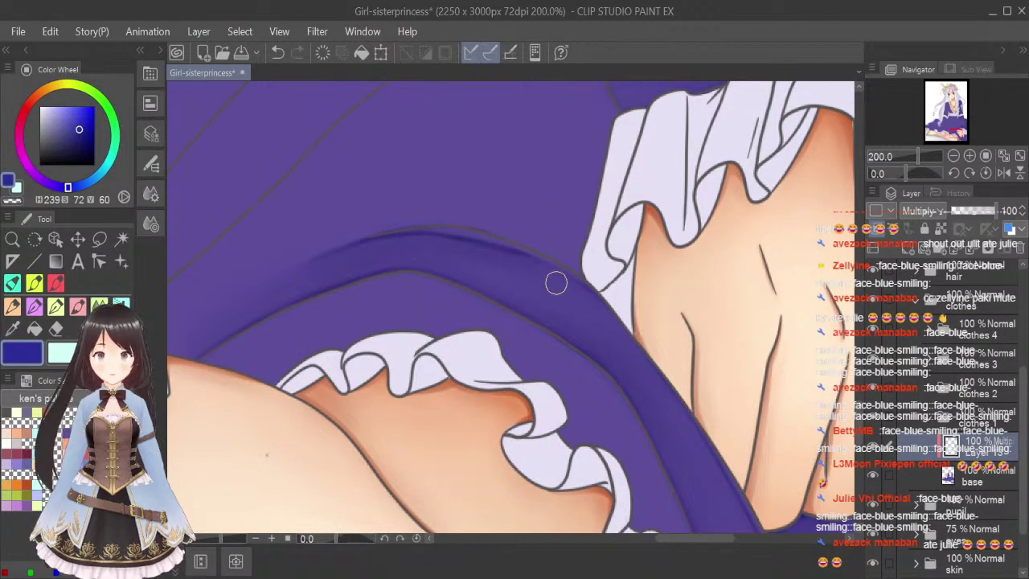
pyautogui.click(1019, 157)
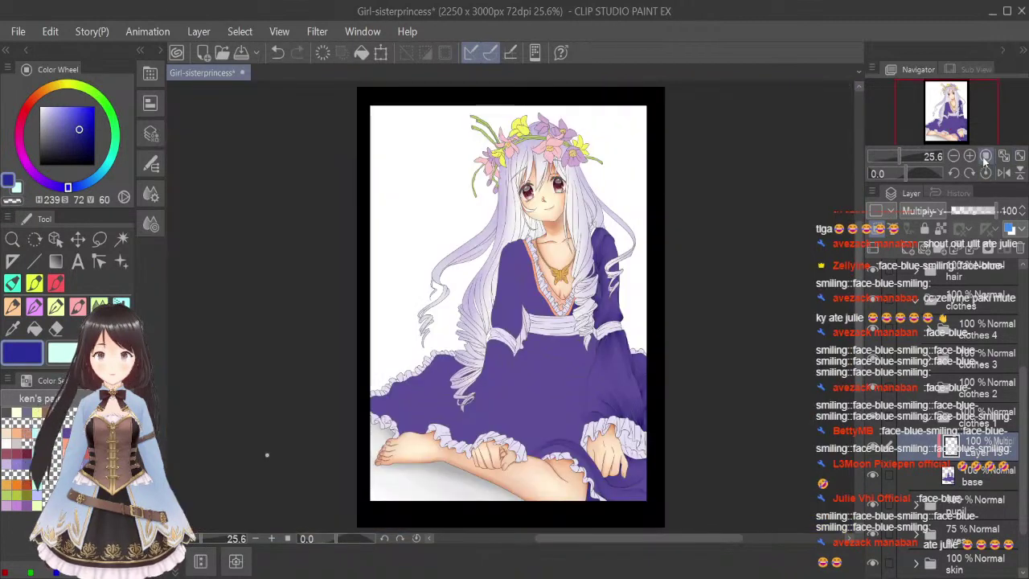
pyautogui.hotkey('ctrl', 's')
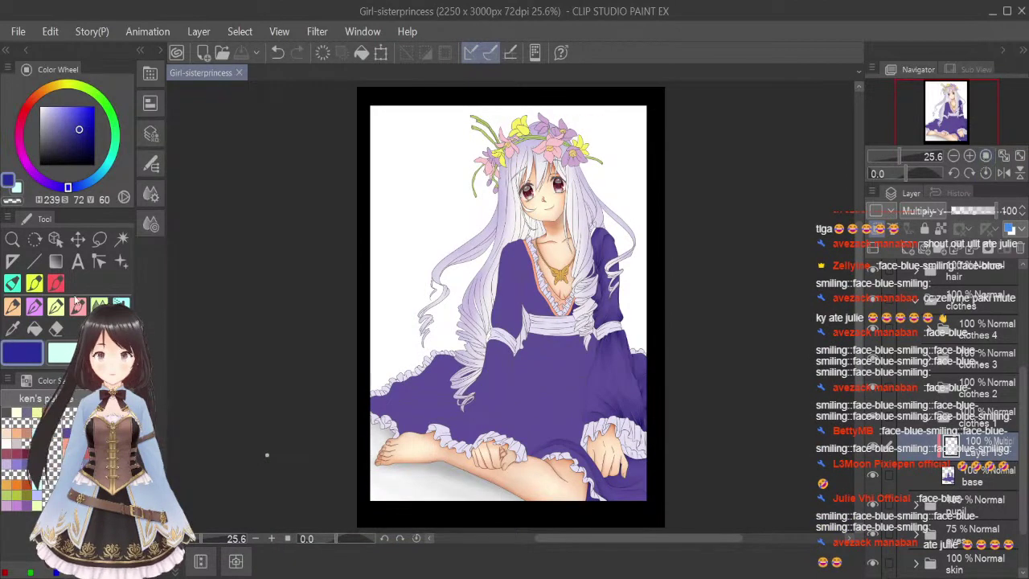
# Paint a dark shadow on the skirt along the outer edge of the ruffled hem's lower waves, down towards the canvas edge.
pyautogui.scroll(-3, 511, 306)
pyautogui.scroll(8, 511, 381)
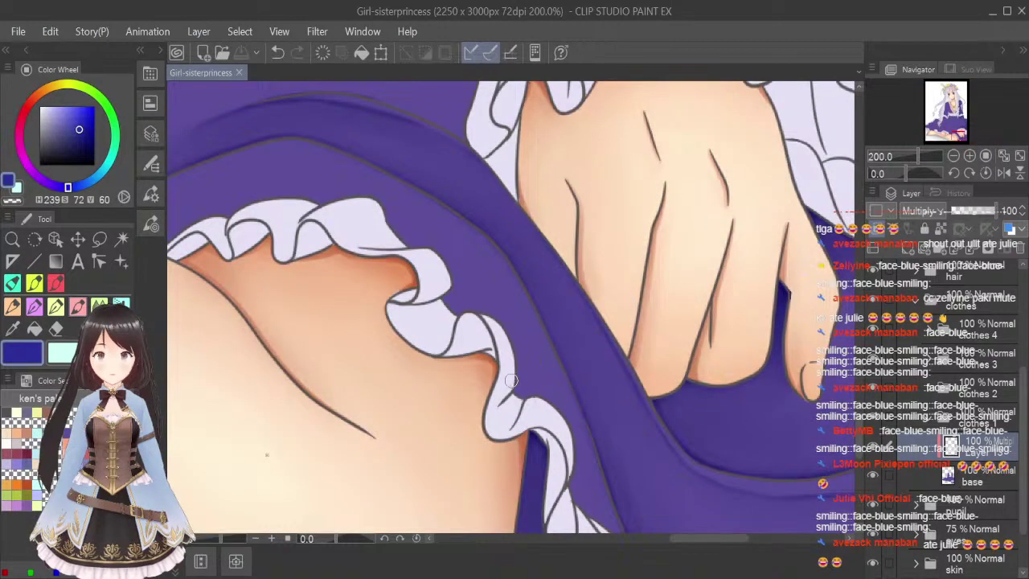
pyautogui.moveTo(511, 380)
pyautogui.mouseDown()
pyautogui.moveTo(564, 419)
pyautogui.moveTo(573, 473)
pyautogui.mouseUp()
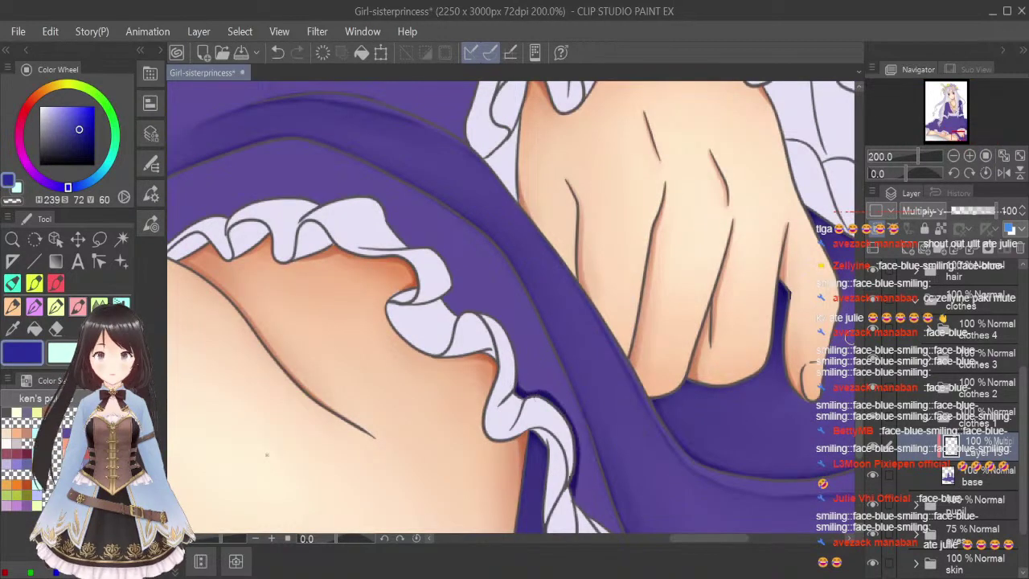
pyautogui.scroll(-3, 654, 352)
pyautogui.moveTo(573, 372); pyautogui.dragTo(611, 421)
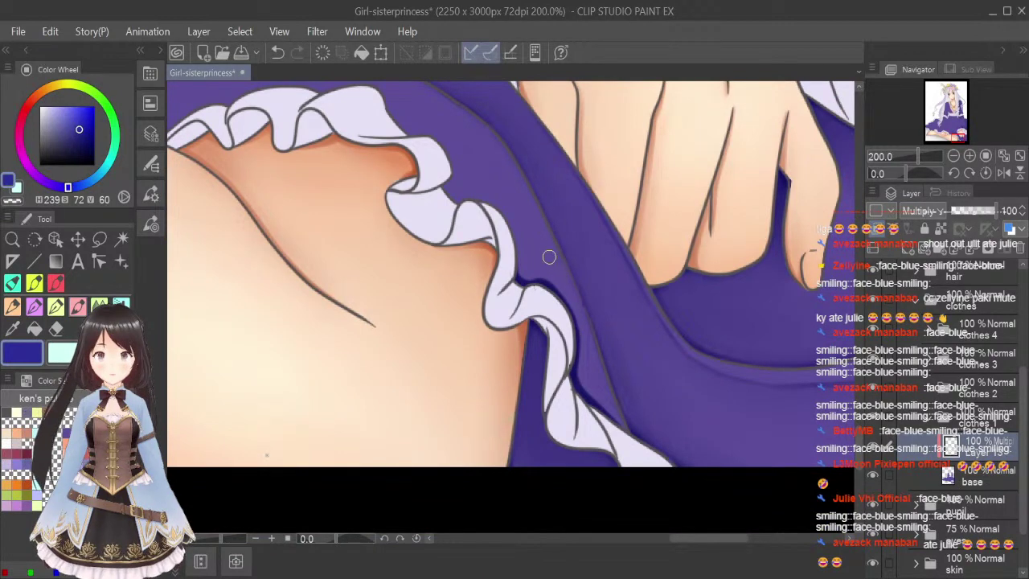
# Paint dark shadow strokes on the skirt between the lower fold line and the hem's lowest waves, and blend them with a smaller blending brush.
pyautogui.moveTo(549, 257); pyautogui.dragTo(624, 441)
pyautogui.moveTo(576, 329); pyautogui.dragTo(605, 406)
pyautogui.click(120, 304)
pyautogui.press('[')
pyautogui.press('[')
pyautogui.press('[')
pyautogui.press('[')
pyautogui.press('[')
pyautogui.press('[')
pyautogui.press('[')
pyautogui.press('[')
pyautogui.press('[')
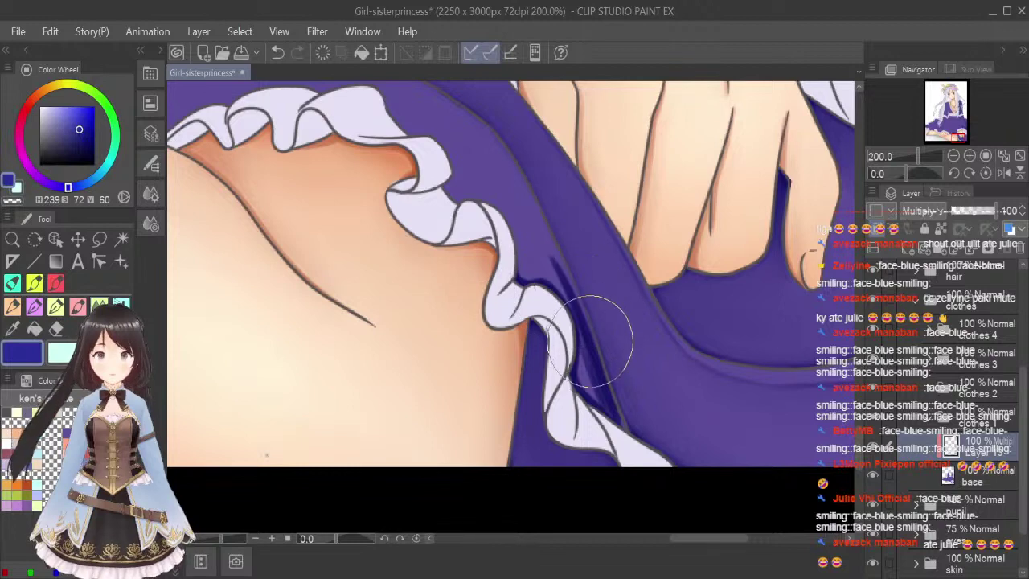
pyautogui.moveTo(590, 343)
pyautogui.mouseDown()
pyautogui.moveTo(600, 402)
pyautogui.moveTo(575, 363)
pyautogui.moveTo(582, 381)
pyautogui.moveTo(585, 362)
pyautogui.moveTo(613, 418)
pyautogui.mouseUp()
pyautogui.moveTo(580, 326); pyautogui.dragTo(605, 404)
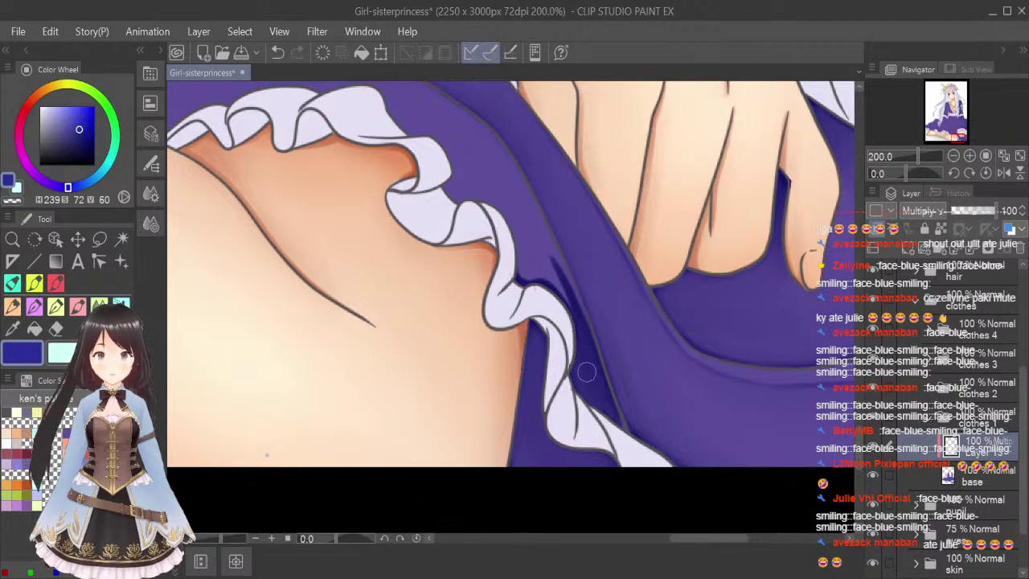
pyautogui.moveTo(584, 346); pyautogui.dragTo(597, 374)
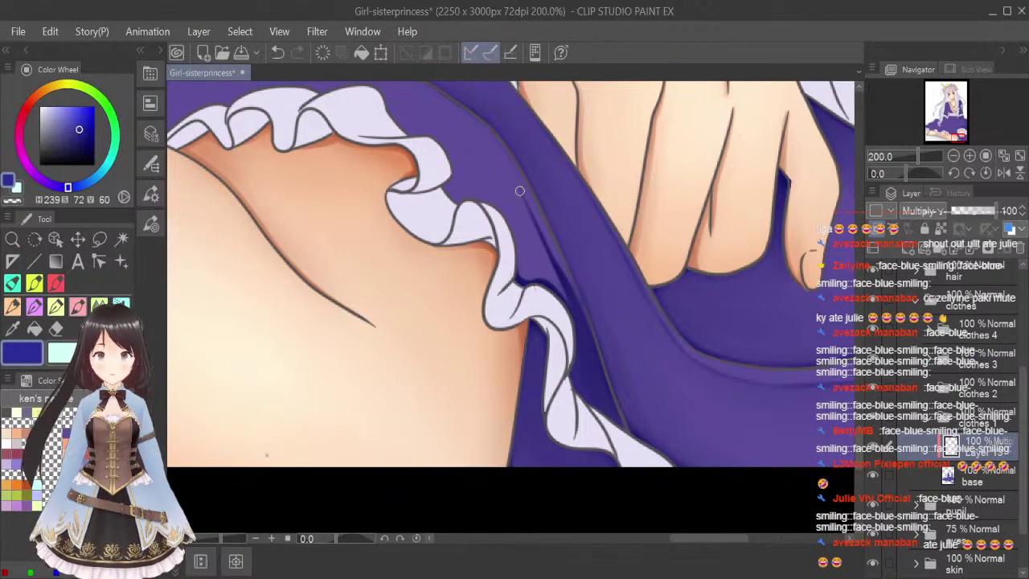
# Extend the dark shadow upward along the inside of the lower fold line and blend it into the skirt beside the hem's lower waves.
pyautogui.moveTo(527, 211); pyautogui.dragTo(542, 235)
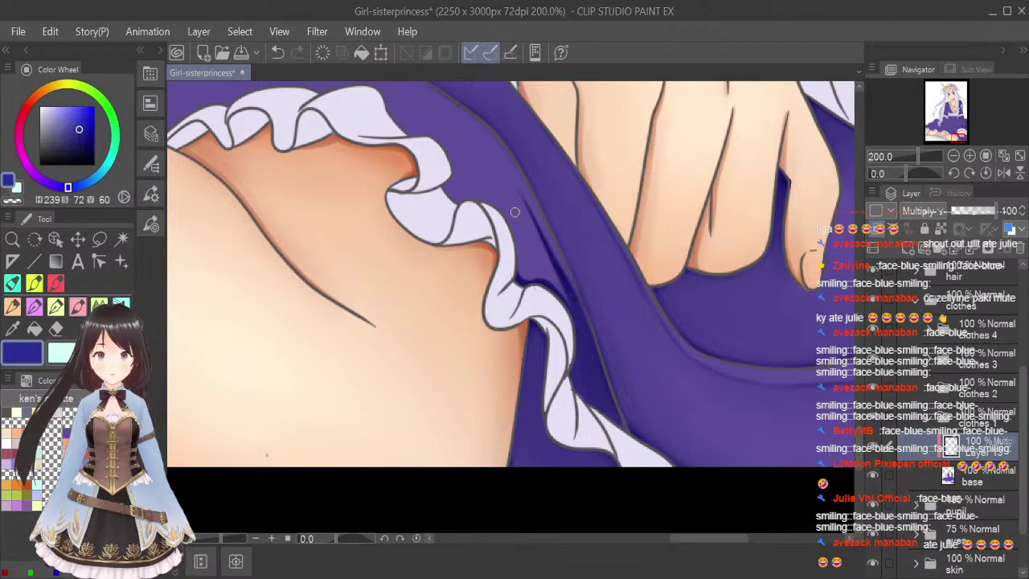
pyautogui.press('j')
pyautogui.press('[')
pyautogui.press('[')
pyautogui.press('[')
pyautogui.press('[')
pyautogui.press('[')
pyautogui.press('[')
pyautogui.press('[')
pyautogui.press('[')
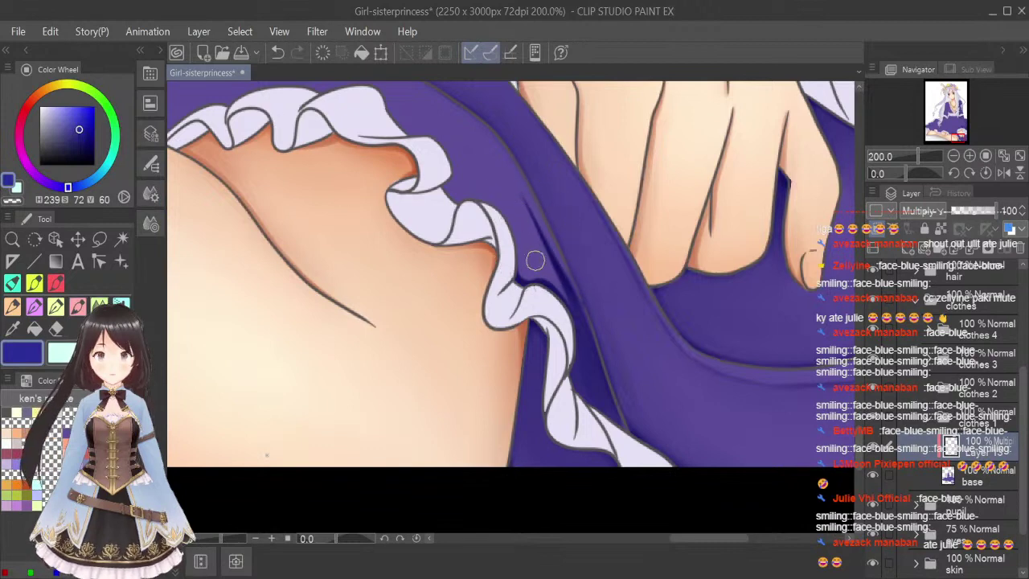
pyautogui.moveTo(536, 284)
pyautogui.mouseDown()
pyautogui.moveTo(561, 292)
pyautogui.moveTo(573, 312)
pyautogui.mouseUp()
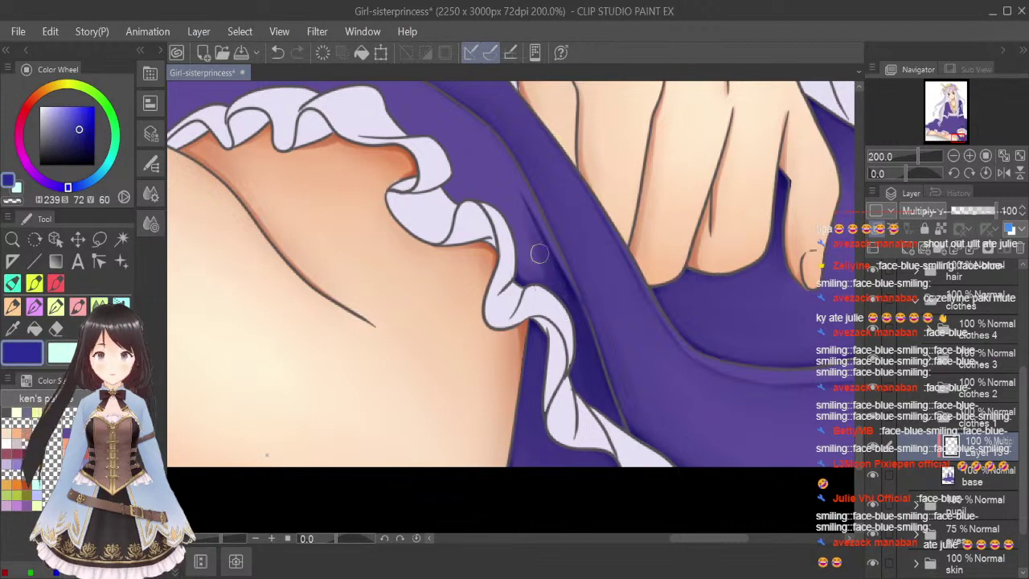
pyautogui.moveTo(517, 203); pyautogui.dragTo(547, 268)
pyautogui.moveTo(510, 200); pyautogui.dragTo(526, 284)
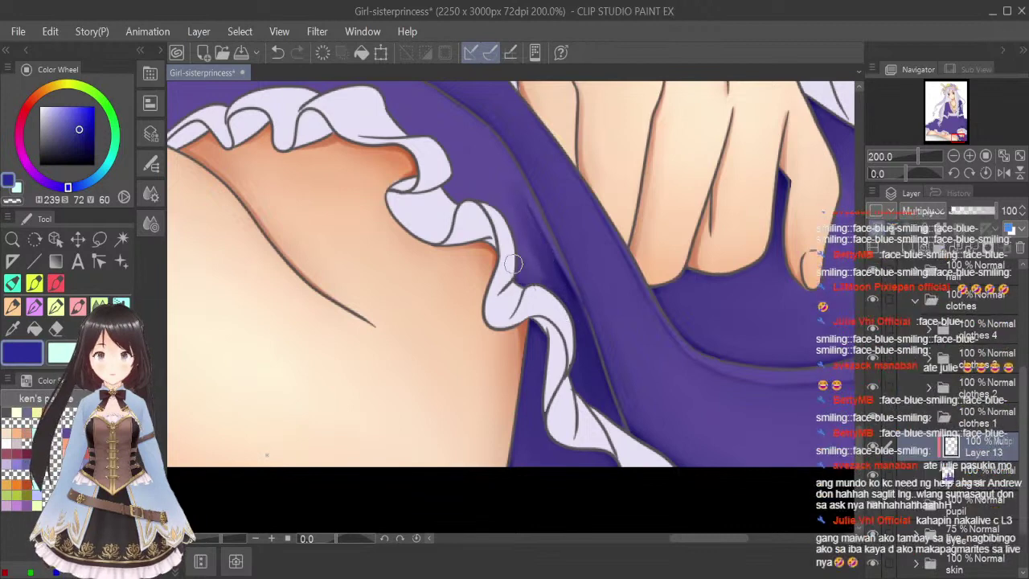
pyautogui.moveTo(540, 248); pyautogui.dragTo(598, 385)
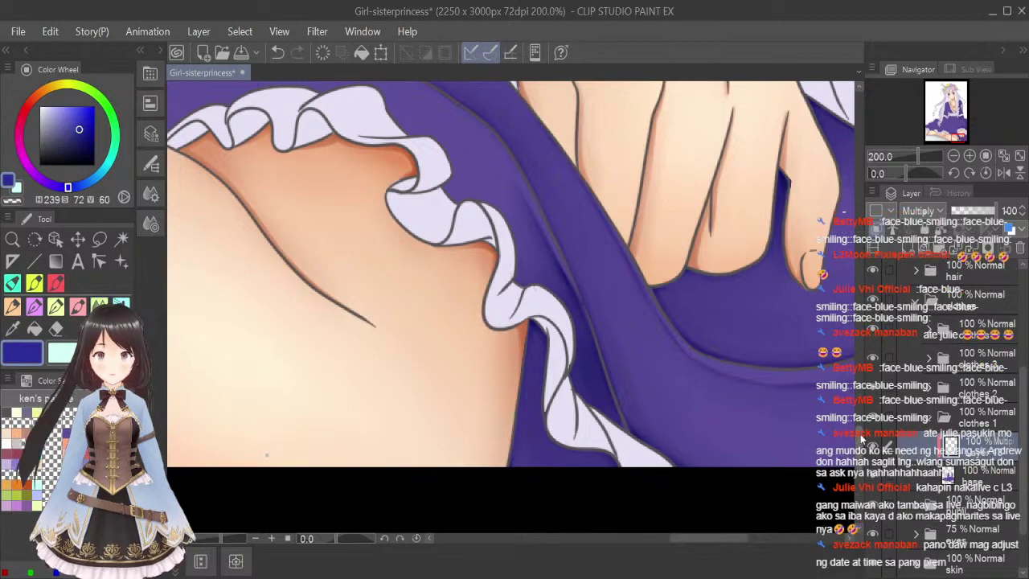
# Shade the skirt under the lower fold line and around the hem's middle waves in dark blue, and blend with a smaller blending brush.
pyautogui.moveTo(861, 435); pyautogui.dragTo(860, 421)
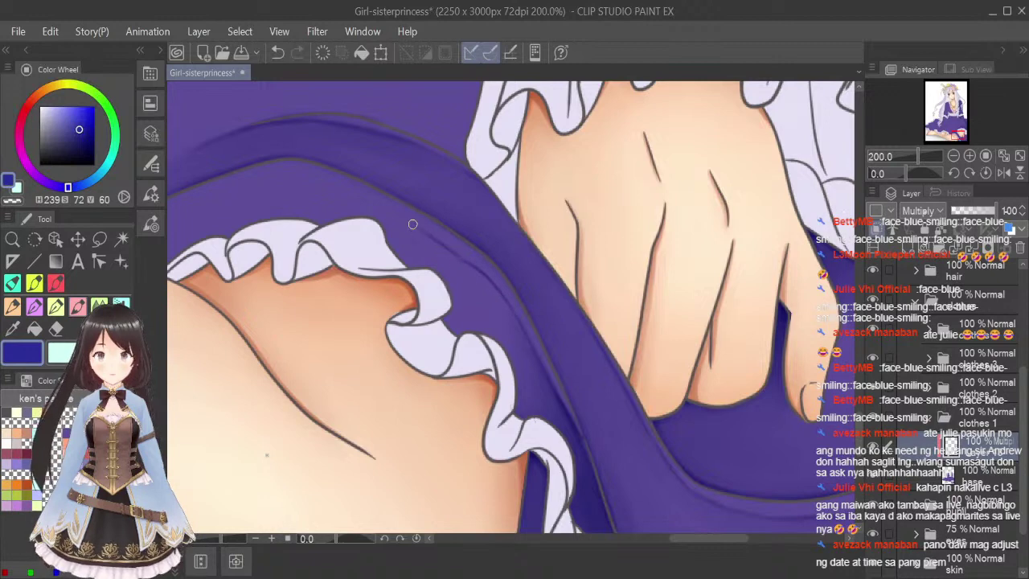
pyautogui.moveTo(383, 204); pyautogui.dragTo(471, 263)
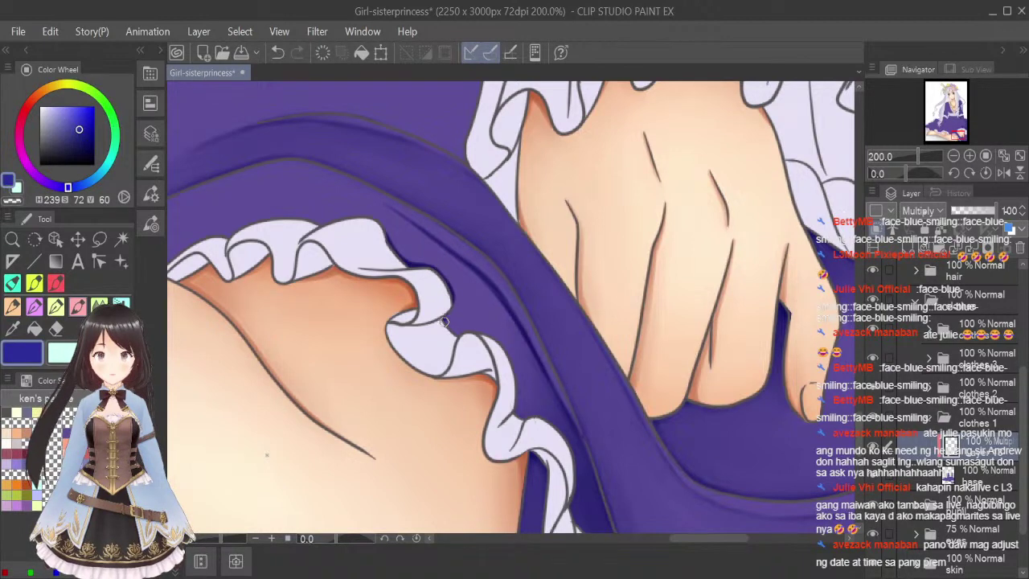
pyautogui.moveTo(465, 334); pyautogui.dragTo(502, 345)
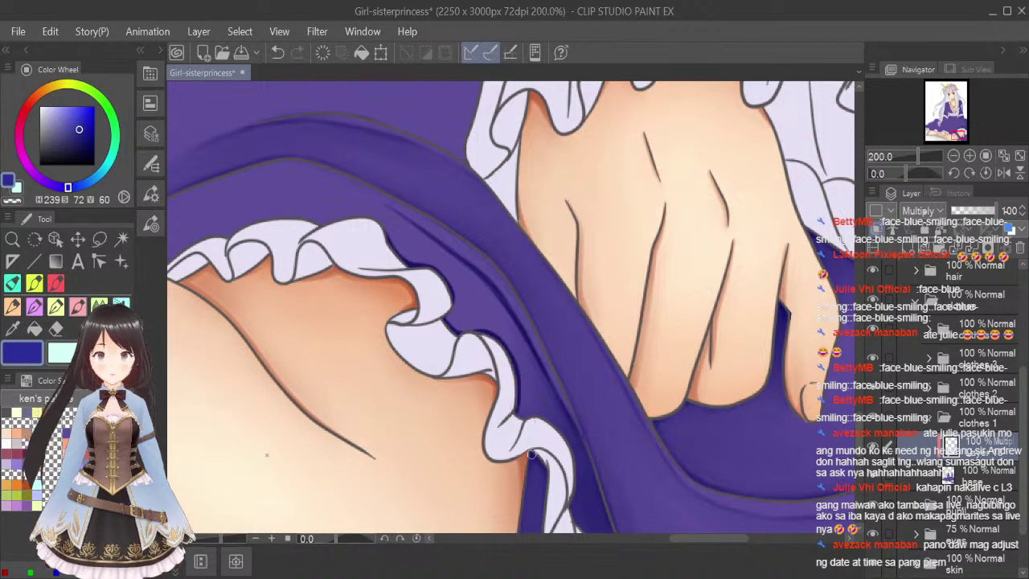
pyautogui.press('j')
pyautogui.press('[')
pyautogui.press('[')
pyautogui.press('[')
pyautogui.press('[')
pyautogui.press('[')
pyautogui.press('[')
pyautogui.press('[')
pyautogui.press('[')
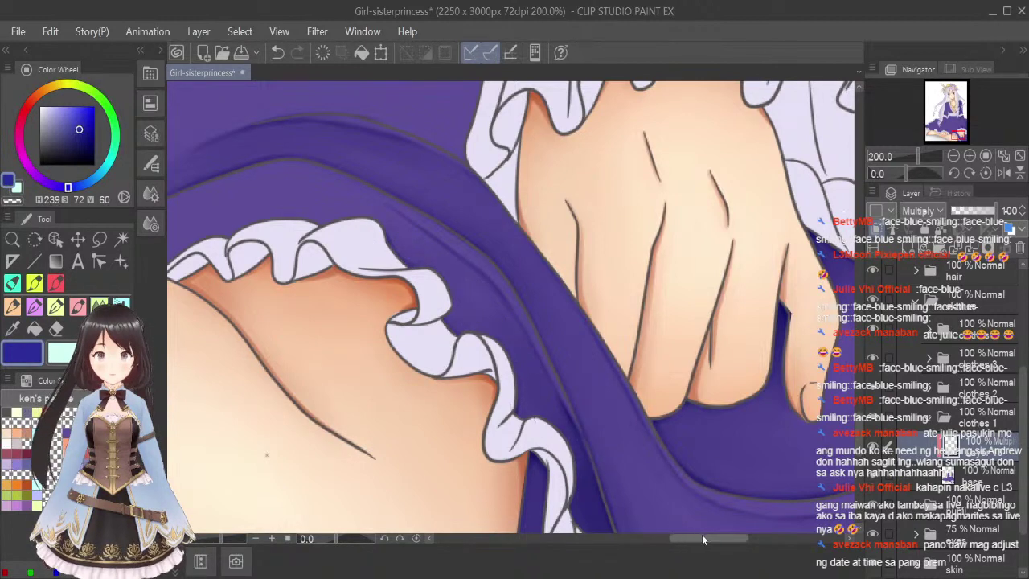
# Paint dark shadows along the lower fold's far end, the hem's upper waves and the skirt edge where it meets the thigh.
pyautogui.moveTo(710, 538); pyautogui.dragTo(672, 547)
pyautogui.click(952, 174)
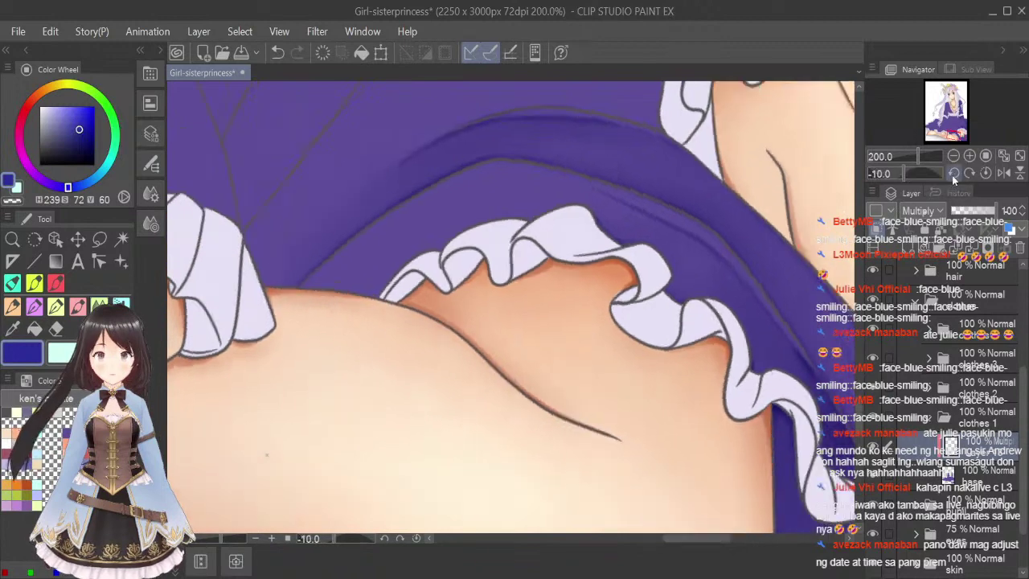
pyautogui.click(952, 174)
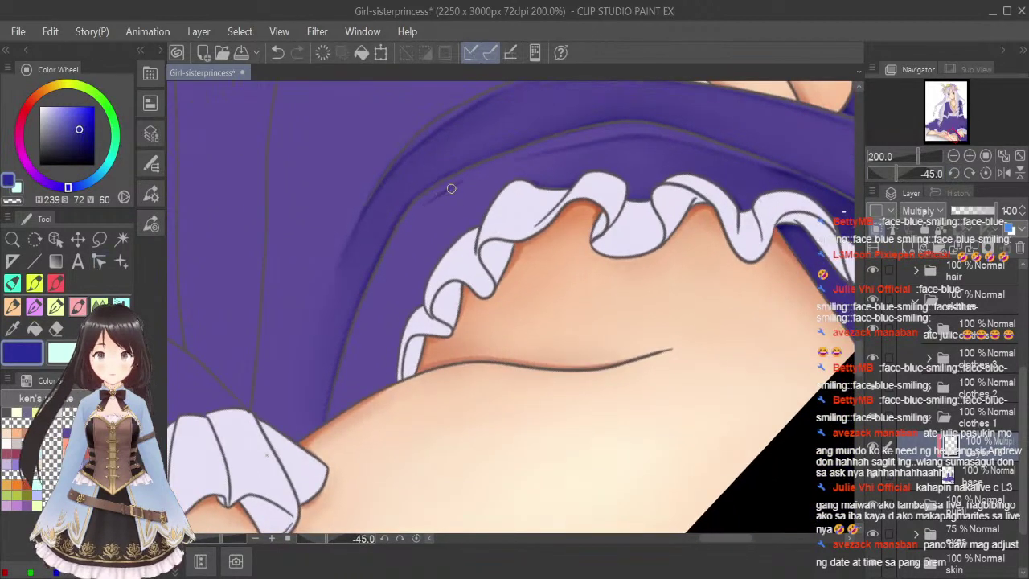
pyautogui.moveTo(451, 188)
pyautogui.mouseDown()
pyautogui.moveTo(502, 163)
pyautogui.moveTo(432, 198)
pyautogui.moveTo(390, 253)
pyautogui.moveTo(412, 216)
pyautogui.moveTo(332, 405)
pyautogui.mouseUp()
pyautogui.moveTo(365, 311); pyautogui.dragTo(327, 423)
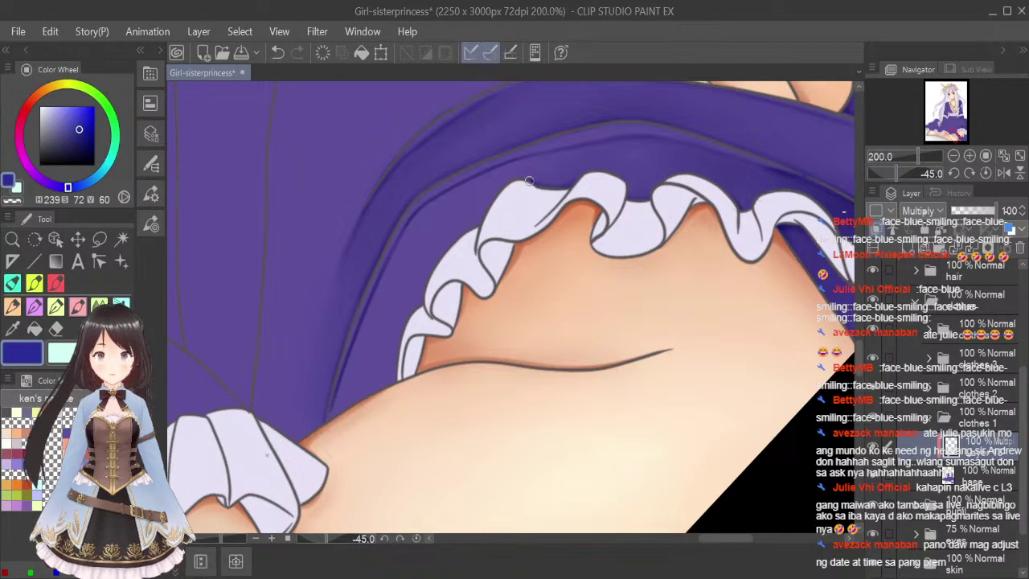
pyautogui.moveTo(479, 226)
pyautogui.mouseDown()
pyautogui.moveTo(409, 314)
pyautogui.moveTo(396, 363)
pyautogui.mouseUp()
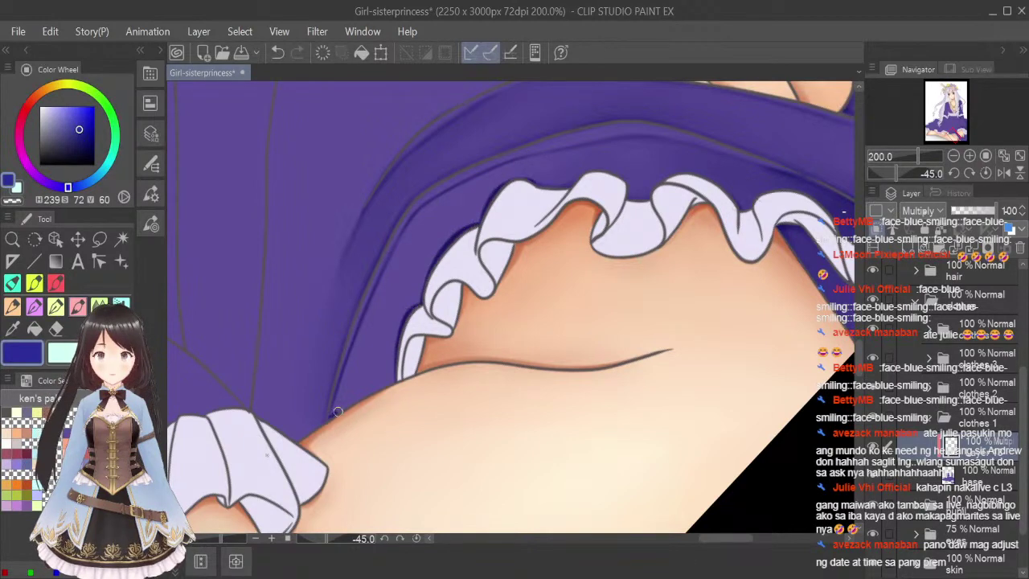
pyautogui.moveTo(338, 411); pyautogui.dragTo(397, 378)
pyautogui.moveTo(365, 312); pyautogui.dragTo(334, 410)
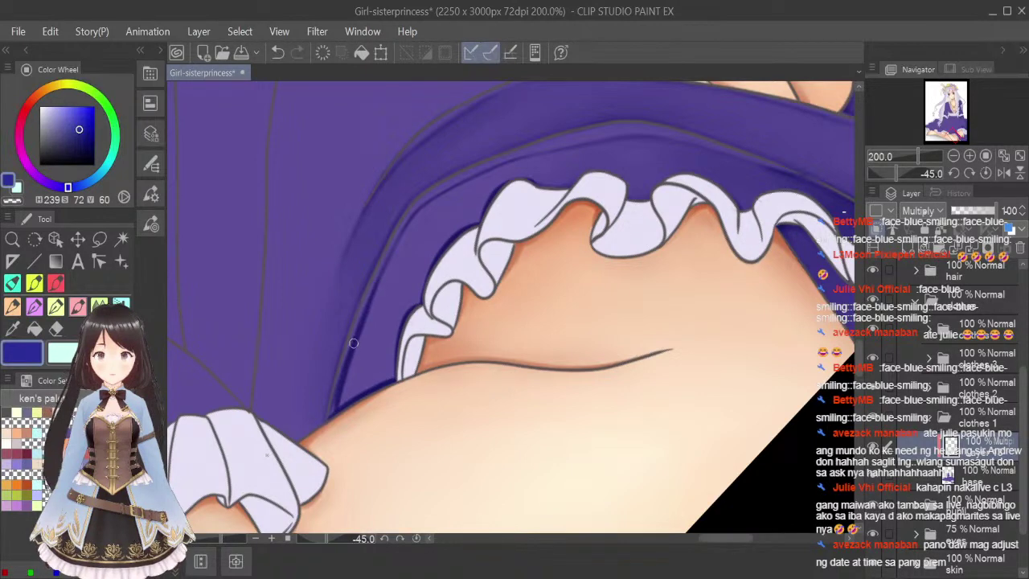
pyautogui.moveTo(395, 379); pyautogui.dragTo(401, 320)
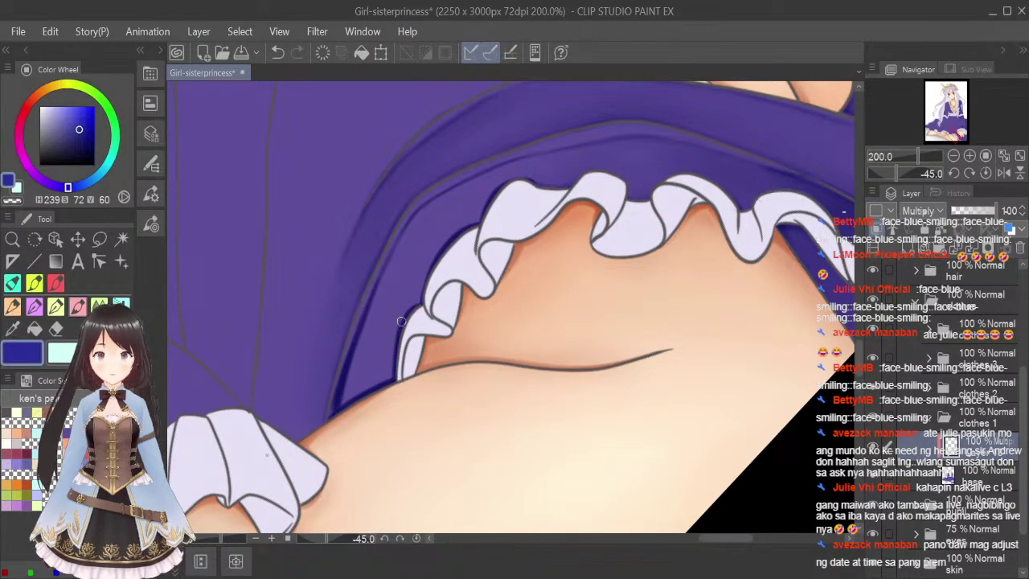
# Blend the shadows between the fold line, the hem's upper waves and the thigh with a smaller blending brush, and save the illustration.
pyautogui.press('j')
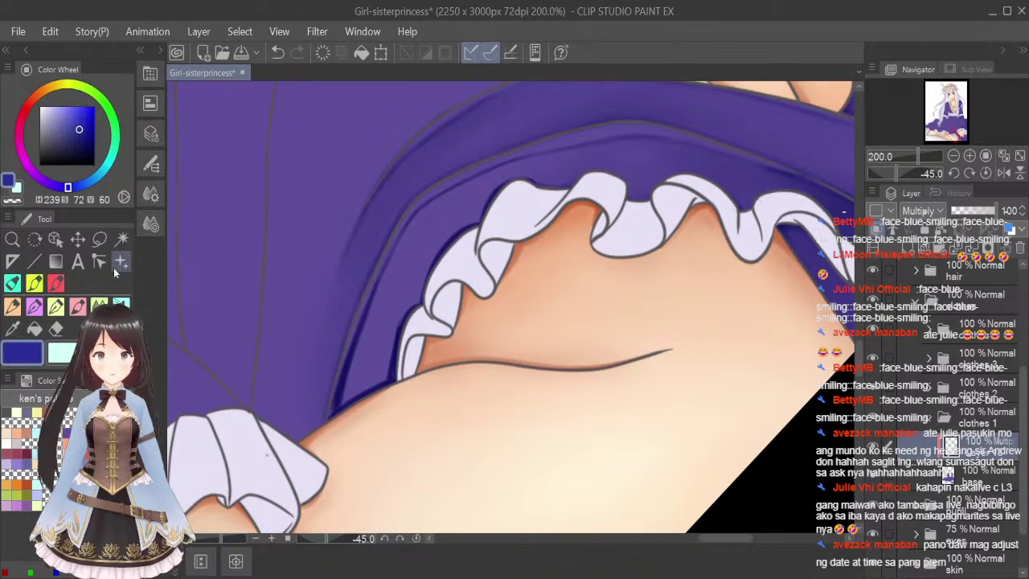
pyautogui.press('[')
pyautogui.press('[')
pyautogui.press('[')
pyautogui.press('[')
pyautogui.press('[')
pyautogui.press('[')
pyautogui.press('[')
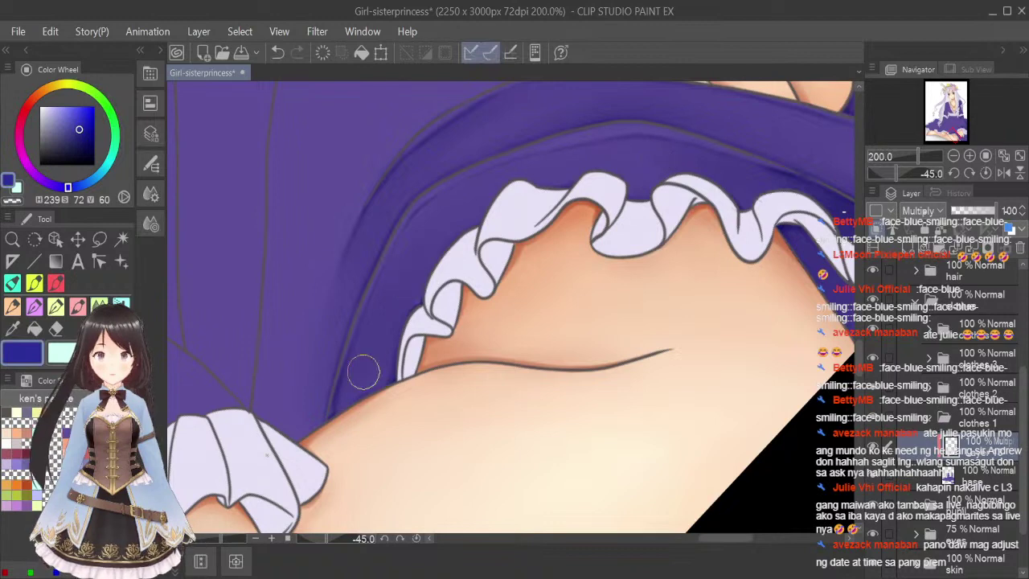
pyautogui.click(78, 306)
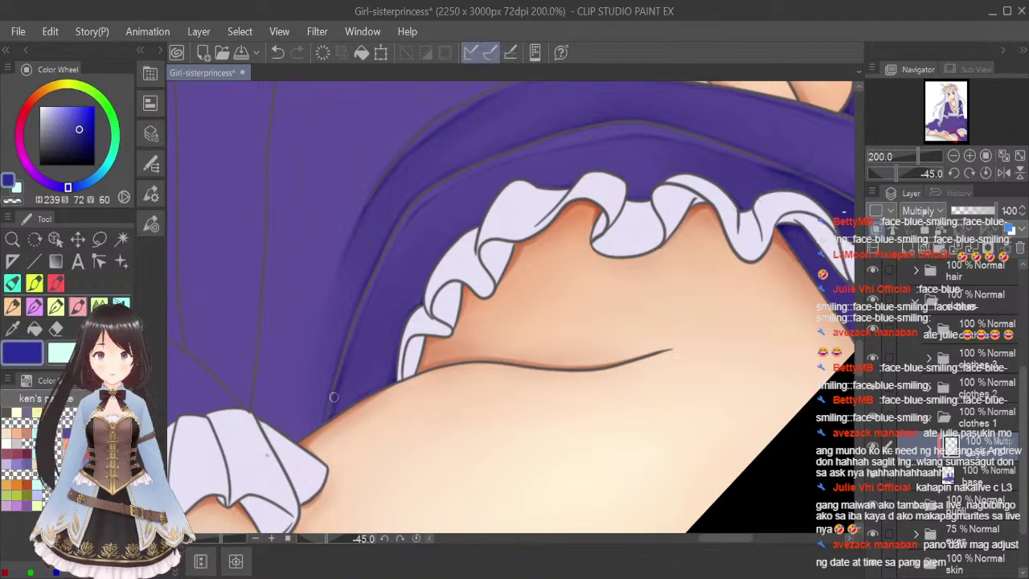
pyautogui.press('j')
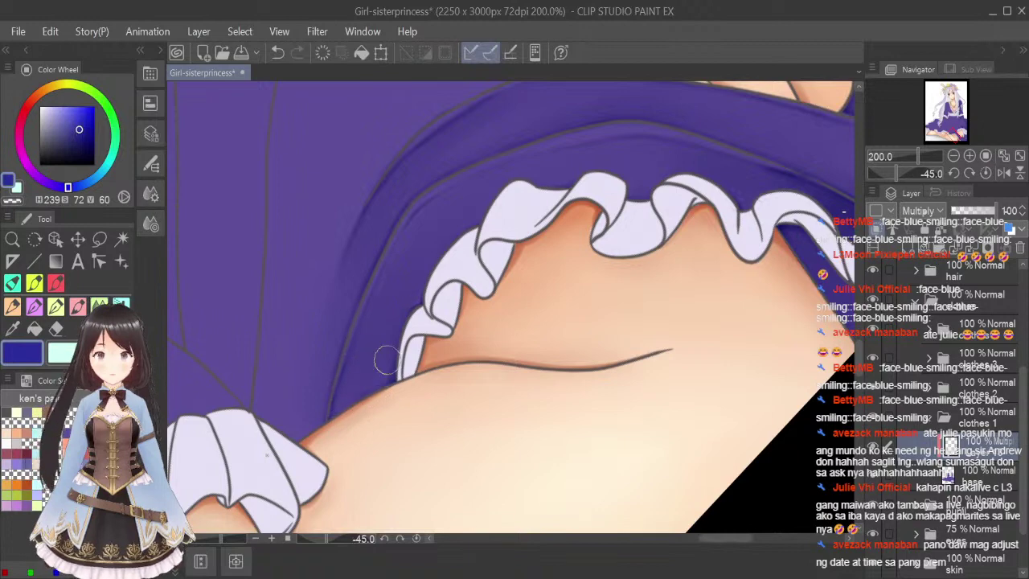
pyautogui.click(1019, 156)
pyautogui.click(986, 174)
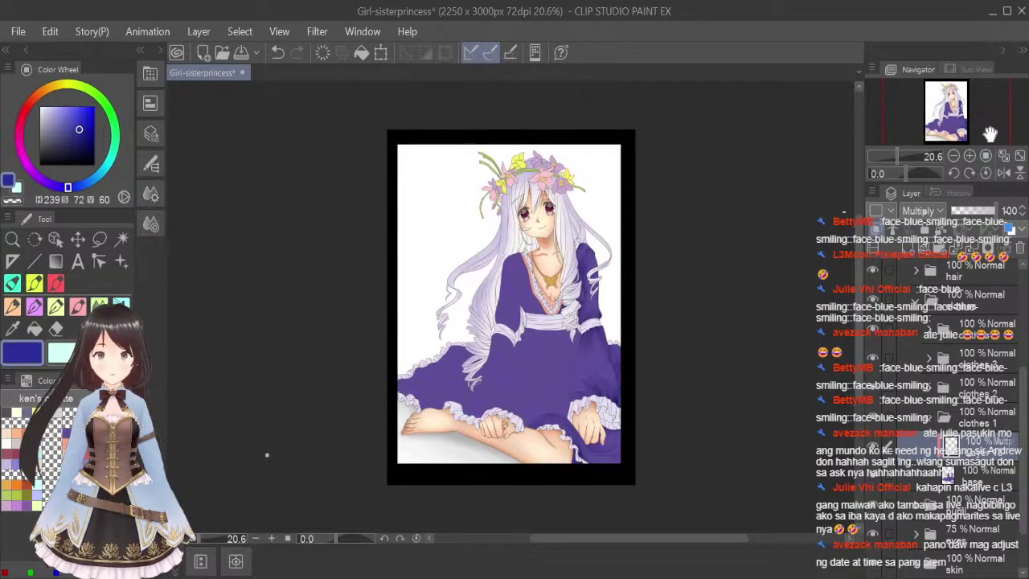
pyautogui.hotkey('ctrl', 's')
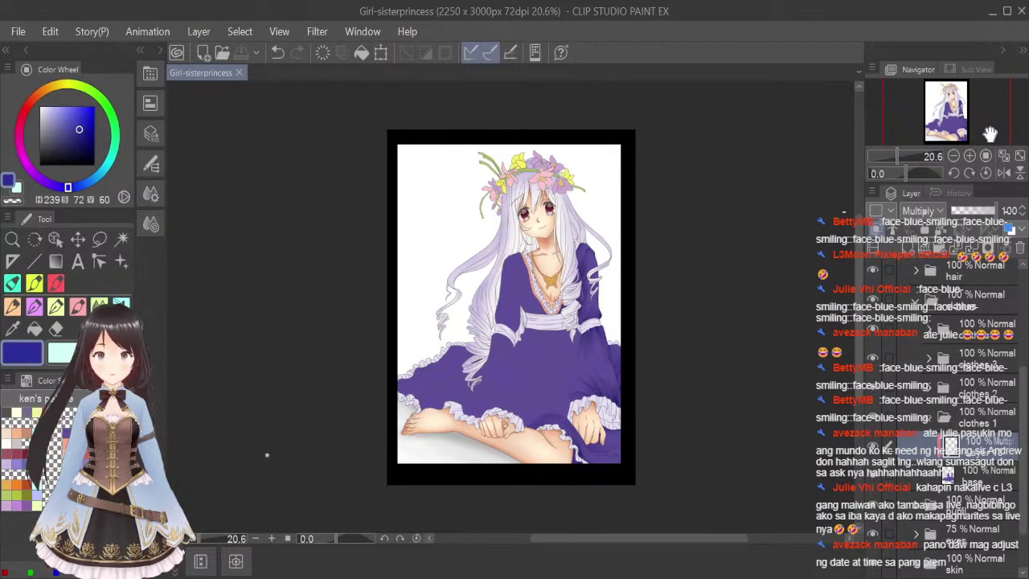
# Paint dark shadow strokes on the skirt where the folds converge between the cuff ruffle of the hand on the thigh and the upper curved fold.
pyautogui.click(77, 305)
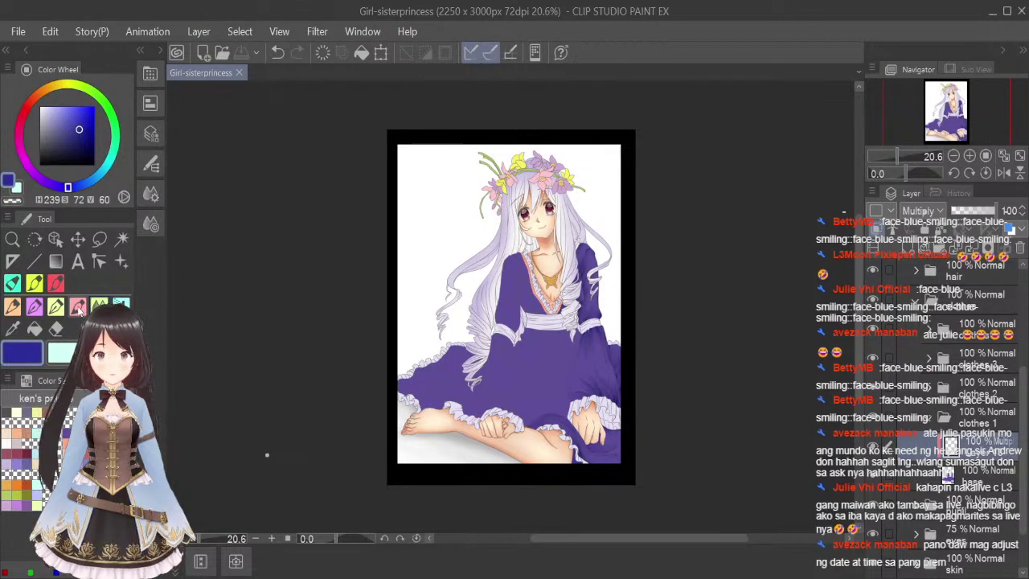
pyautogui.scroll(2, 573, 361)
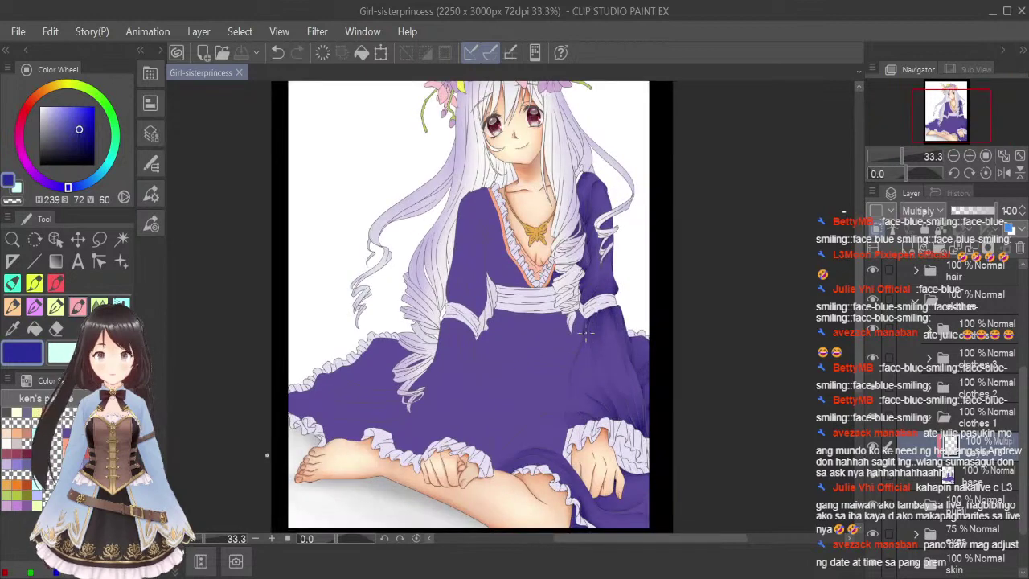
pyautogui.scroll(4, 534, 458)
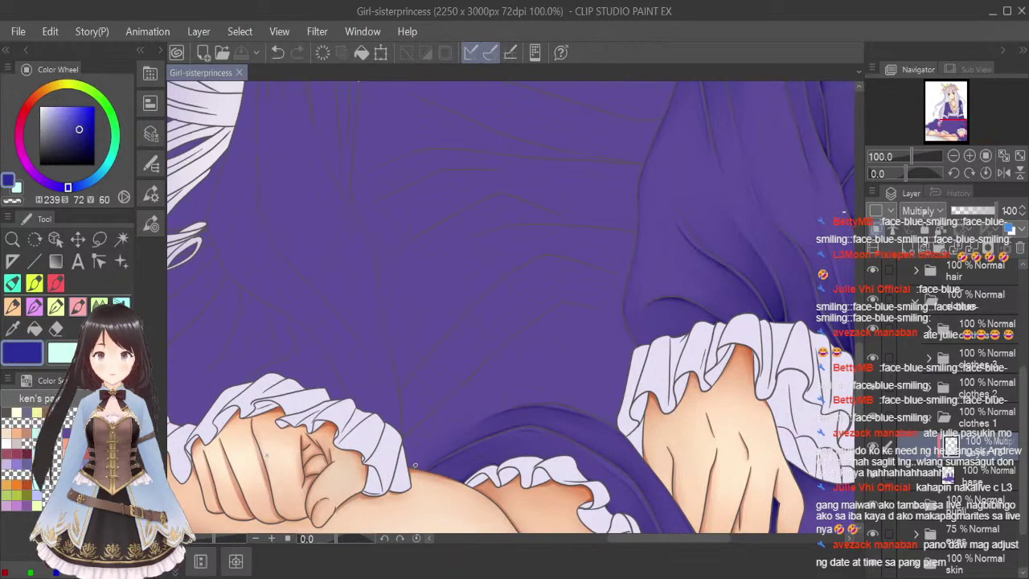
pyautogui.moveTo(409, 470); pyautogui.dragTo(457, 434)
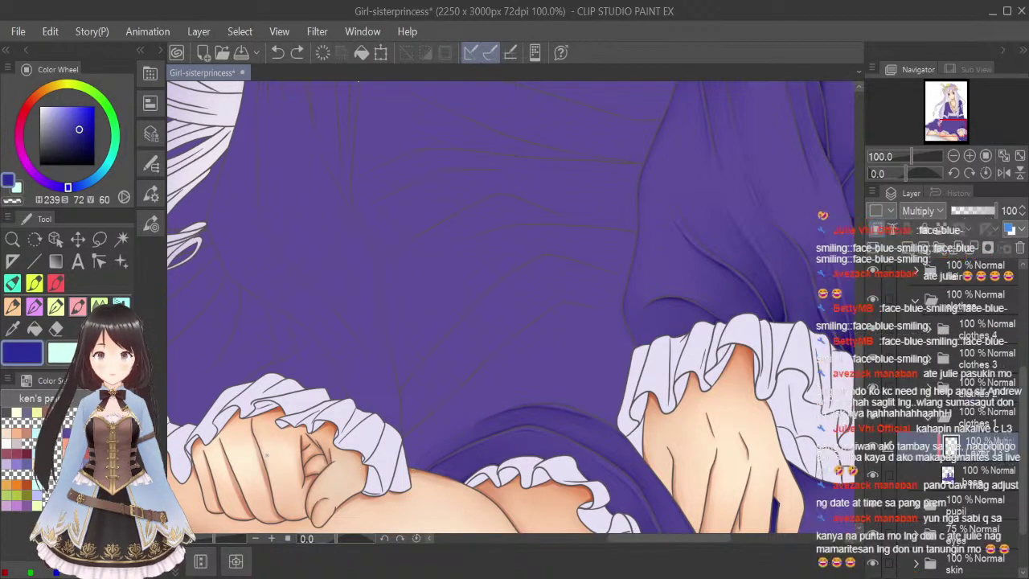
pyautogui.moveTo(418, 470); pyautogui.dragTo(451, 439)
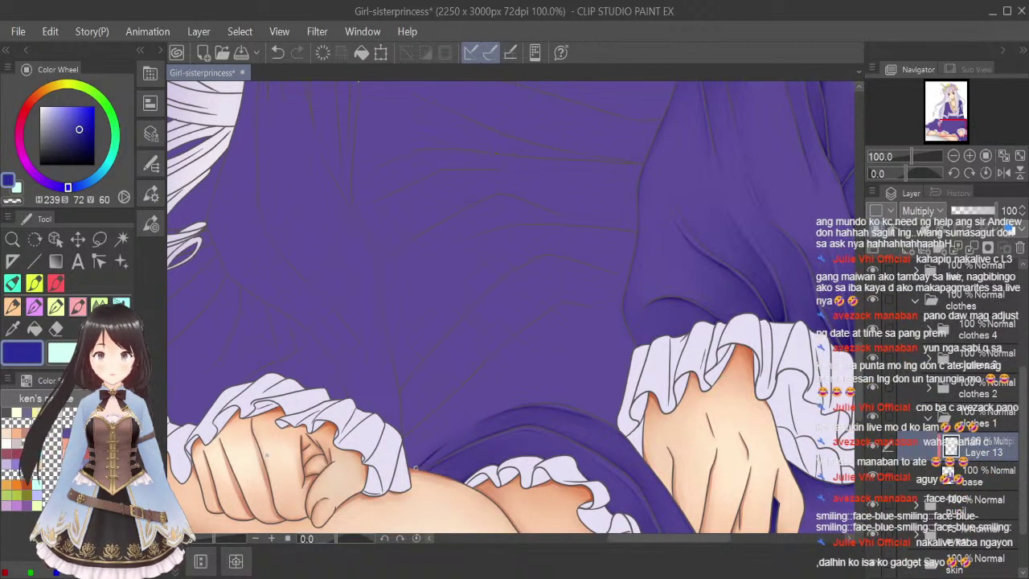
pyautogui.scroll(2, 439, 441)
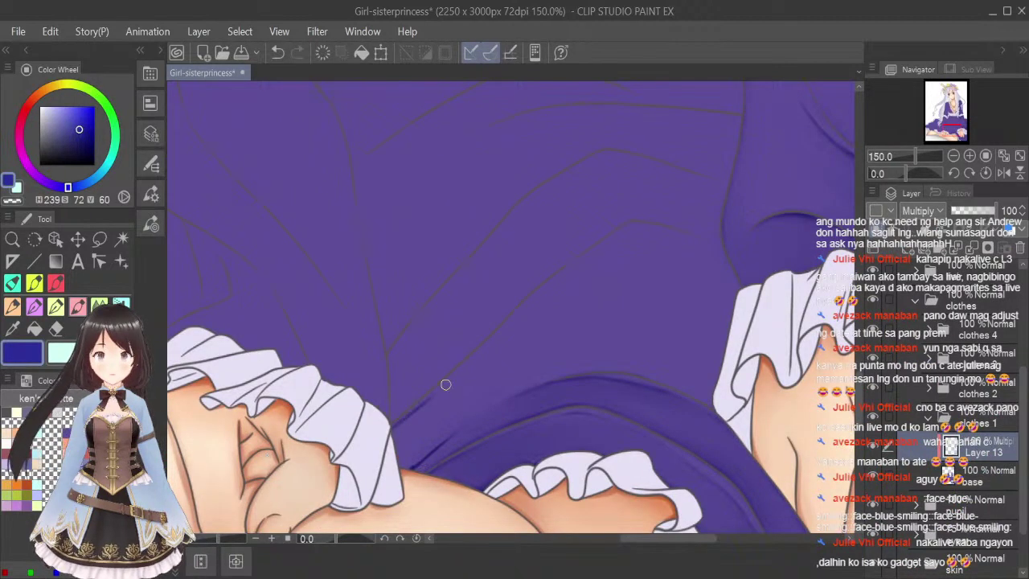
pyautogui.moveTo(393, 427); pyautogui.dragTo(450, 383)
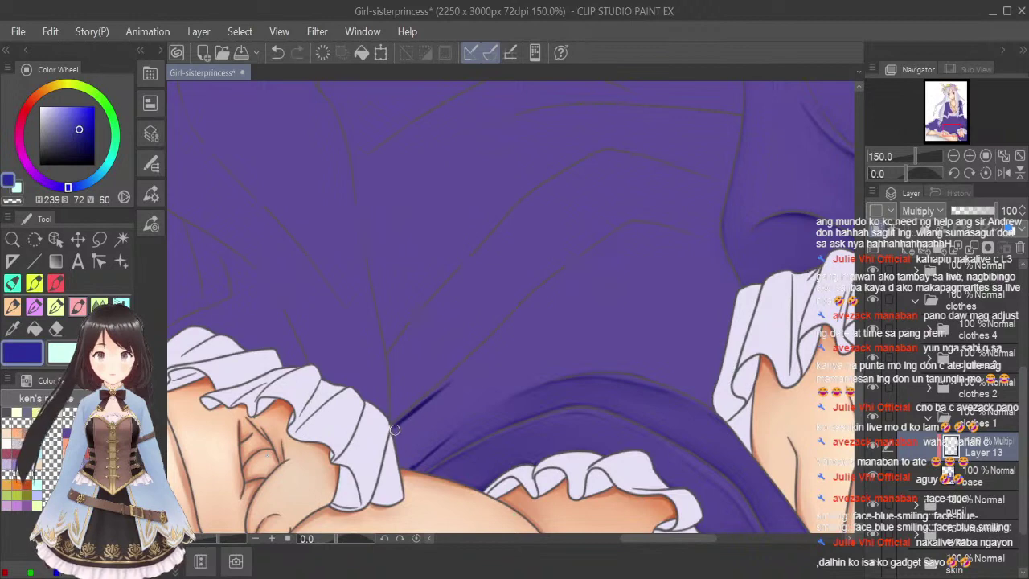
pyautogui.moveTo(393, 429)
pyautogui.mouseDown()
pyautogui.moveTo(405, 471)
pyautogui.moveTo(396, 440)
pyautogui.moveTo(411, 416)
pyautogui.moveTo(394, 434)
pyautogui.moveTo(424, 405)
pyautogui.mouseUp()
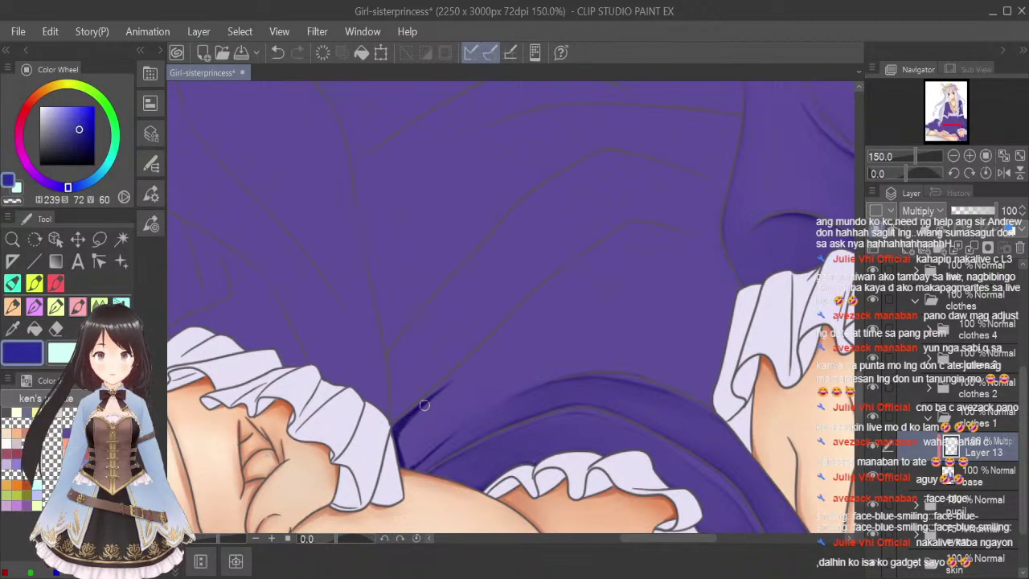
pyautogui.moveTo(404, 469)
pyautogui.mouseDown()
pyautogui.moveTo(450, 430)
pyautogui.moveTo(436, 446)
pyautogui.moveTo(432, 434)
pyautogui.moveTo(400, 426)
pyautogui.mouseUp()
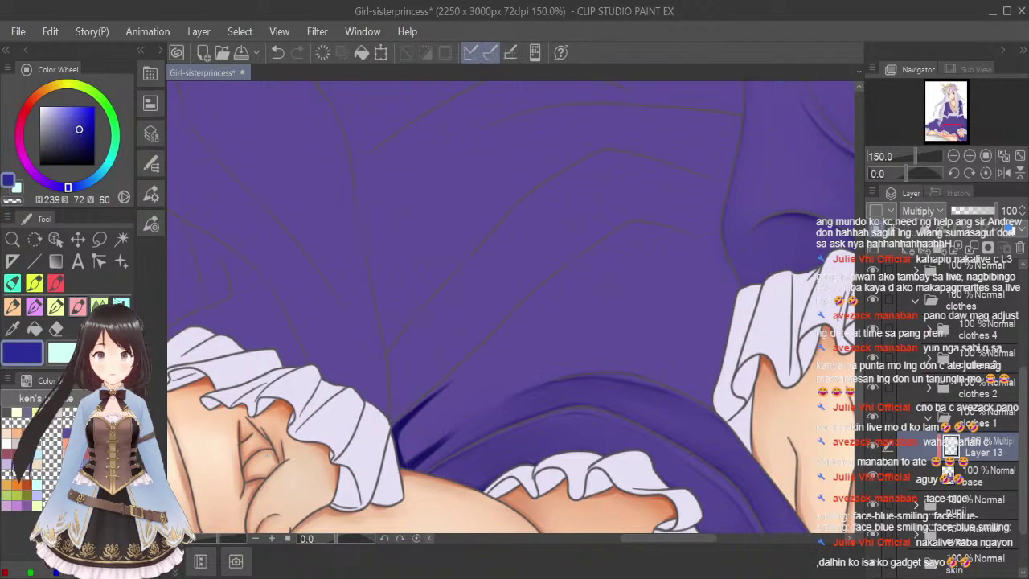
# Blend the shadow strokes where the skirt folds converge at the cuff ruffle of the hand on the thigh, using a smaller blending brush.
pyautogui.click(98, 306)
pyautogui.moveTo(448, 388); pyautogui.dragTo(443, 417)
pyautogui.press(']')
pyautogui.press(']')
pyautogui.press(']')
pyautogui.press(']')
pyautogui.press(']')
pyautogui.press(']')
pyautogui.press(']')
pyautogui.press(']')
pyautogui.press(']')
pyautogui.press('[')
pyautogui.press('[')
pyautogui.press('[')
pyautogui.press('[')
pyautogui.press('[')
pyautogui.press('[')
pyautogui.press('[')
pyautogui.press('[')
pyautogui.press('[')
pyautogui.press('[')
pyautogui.press('[')
pyautogui.press('[')
pyautogui.press('[')
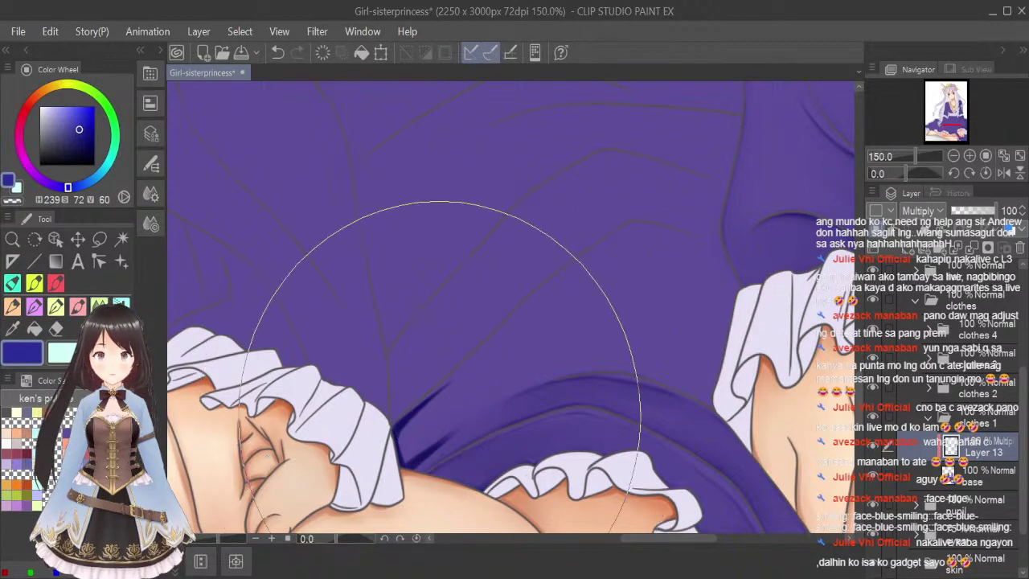
pyautogui.press('[')
pyautogui.press('[')
pyautogui.press('[')
pyautogui.press('[')
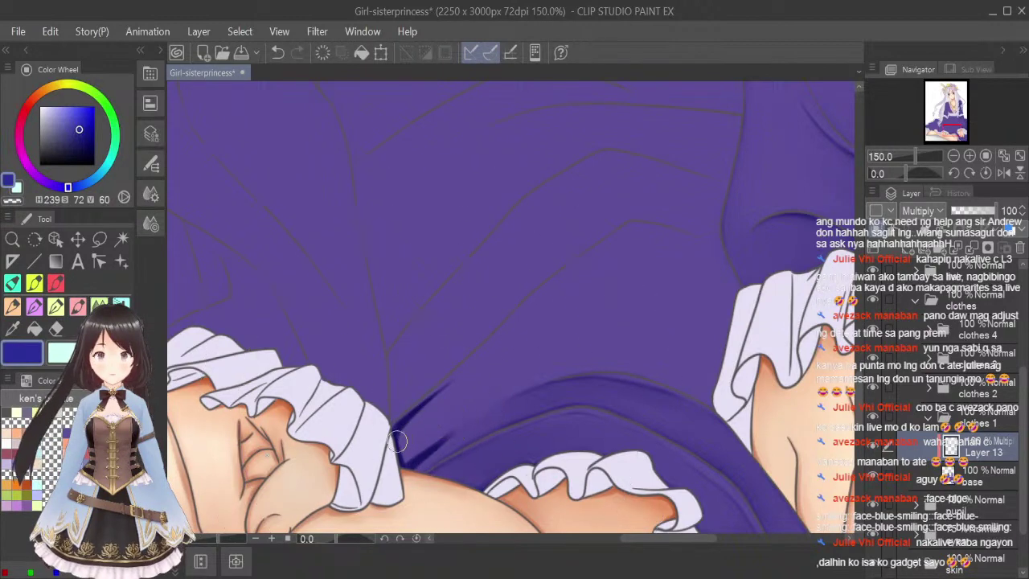
pyautogui.moveTo(397, 442)
pyautogui.mouseDown()
pyautogui.moveTo(434, 408)
pyautogui.moveTo(387, 447)
pyautogui.moveTo(484, 367)
pyautogui.mouseUp()
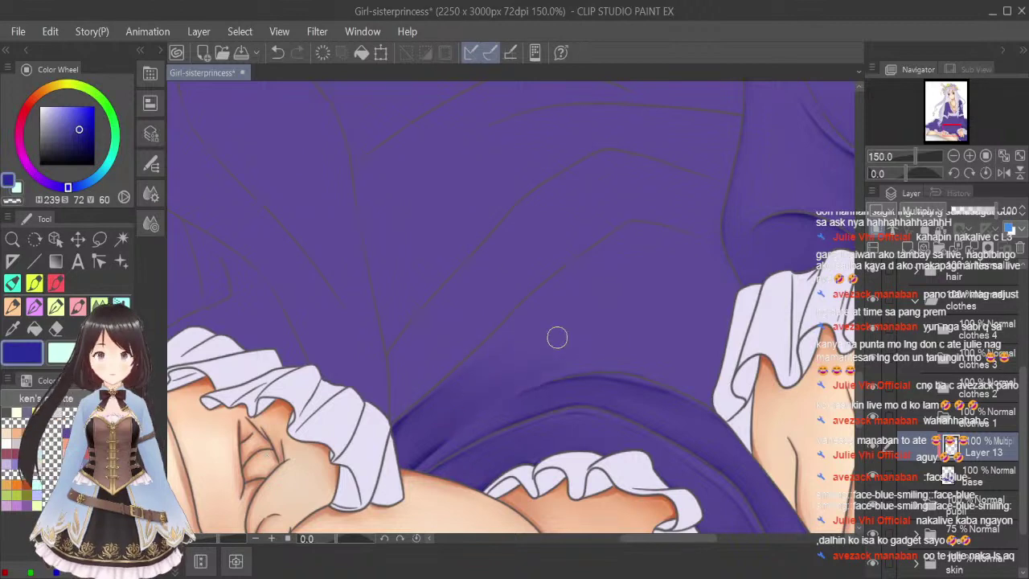
# Rotate the canvas to 60 degrees and paint a dark shadow along the lower curved fold line down to the other hand's cuff ruffle.
pyautogui.click(78, 307)
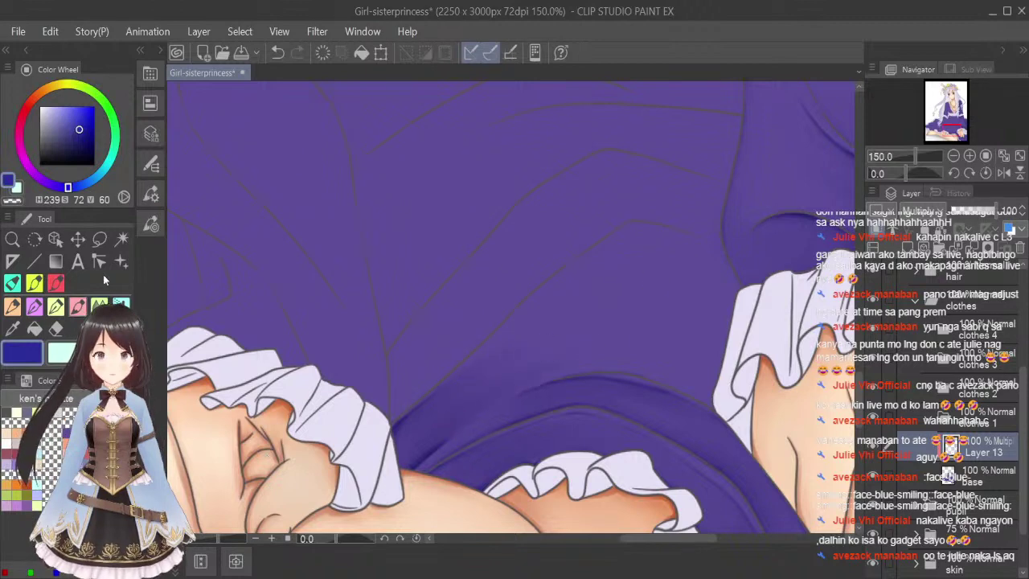
pyautogui.click(969, 174)
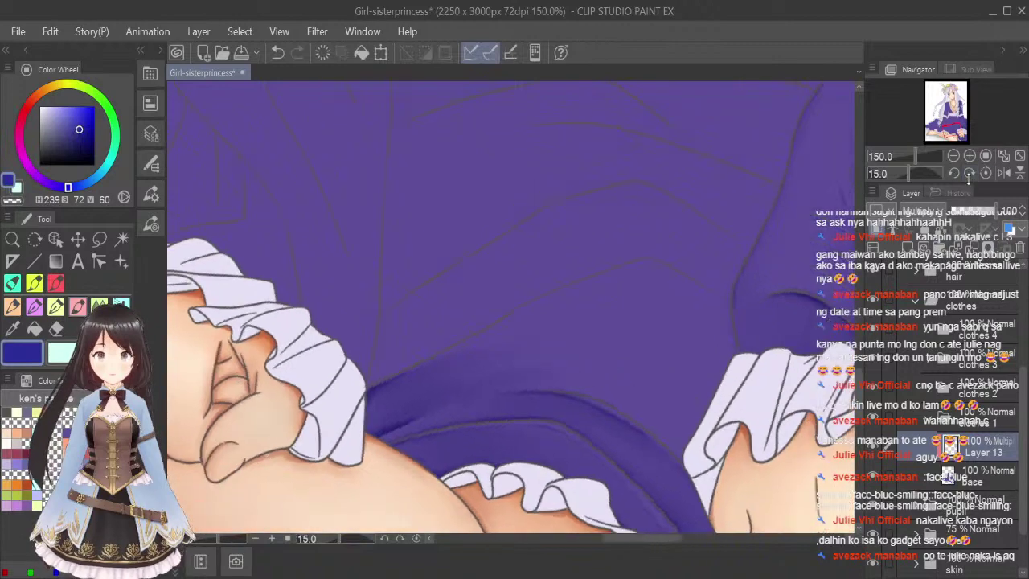
pyautogui.click(969, 177)
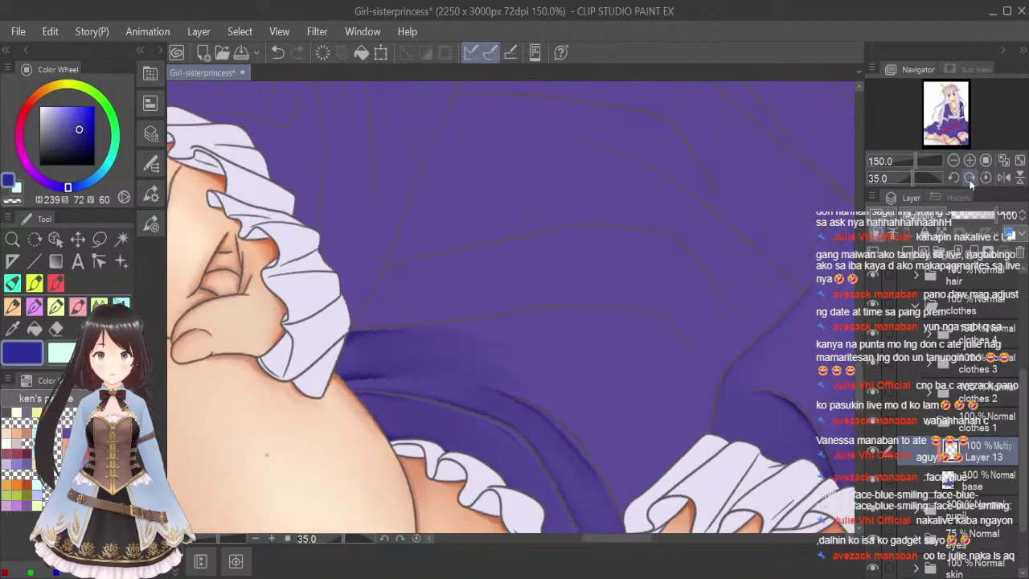
pyautogui.click(969, 177)
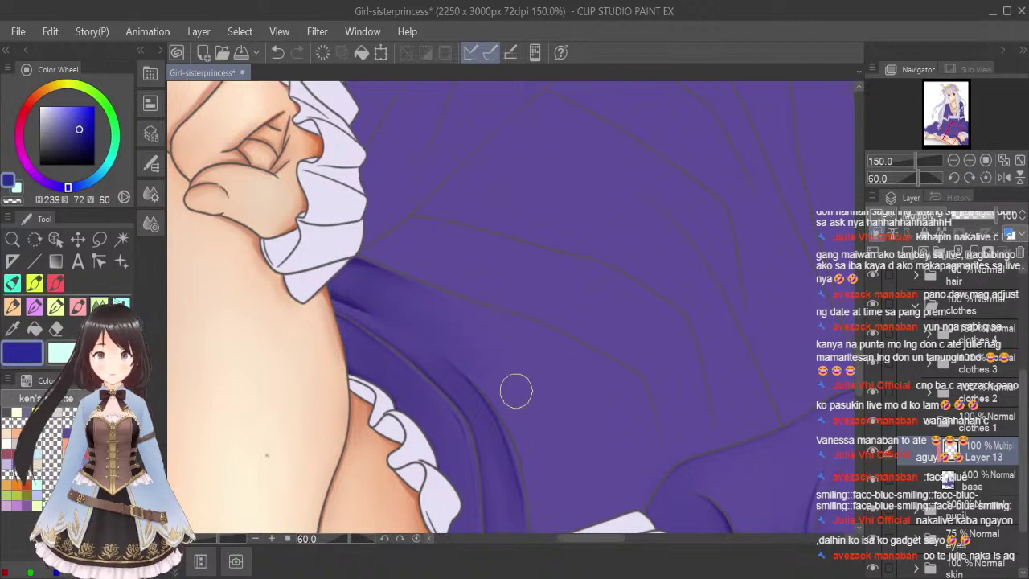
pyautogui.click(78, 306)
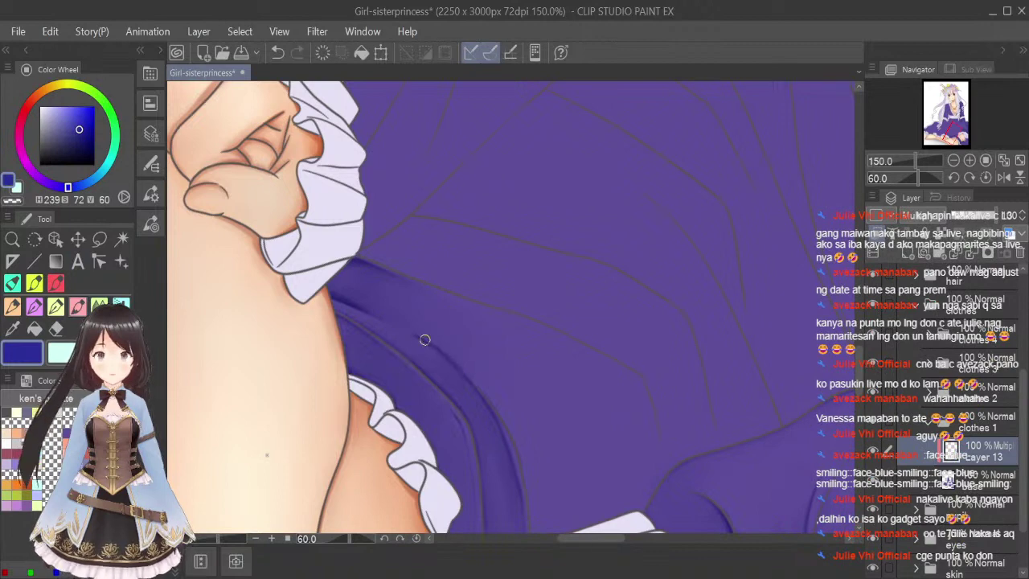
pyautogui.moveTo(424, 339); pyautogui.dragTo(514, 436)
pyautogui.moveTo(466, 369); pyautogui.dragTo(521, 461)
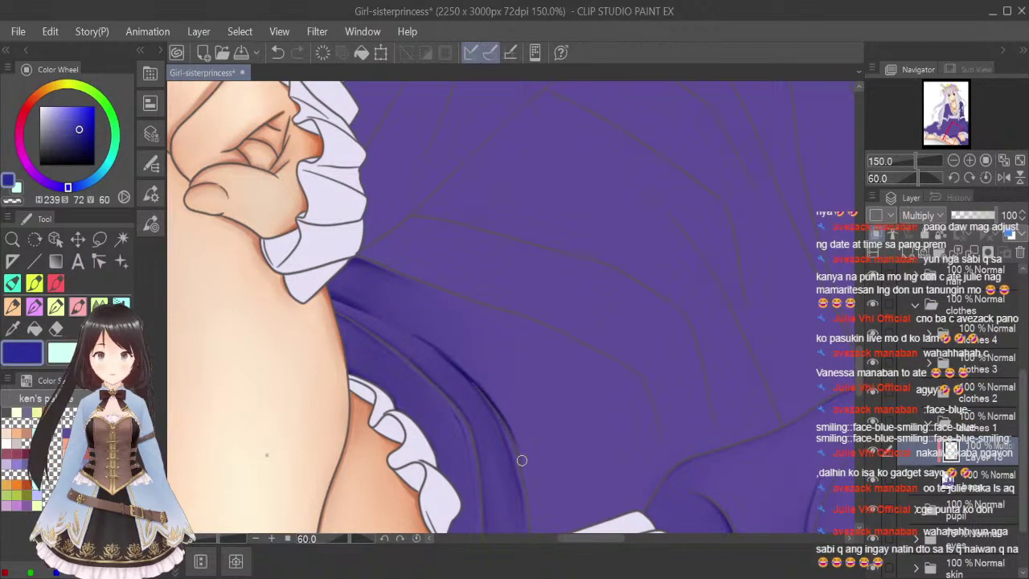
pyautogui.scroll(-3, 527, 499)
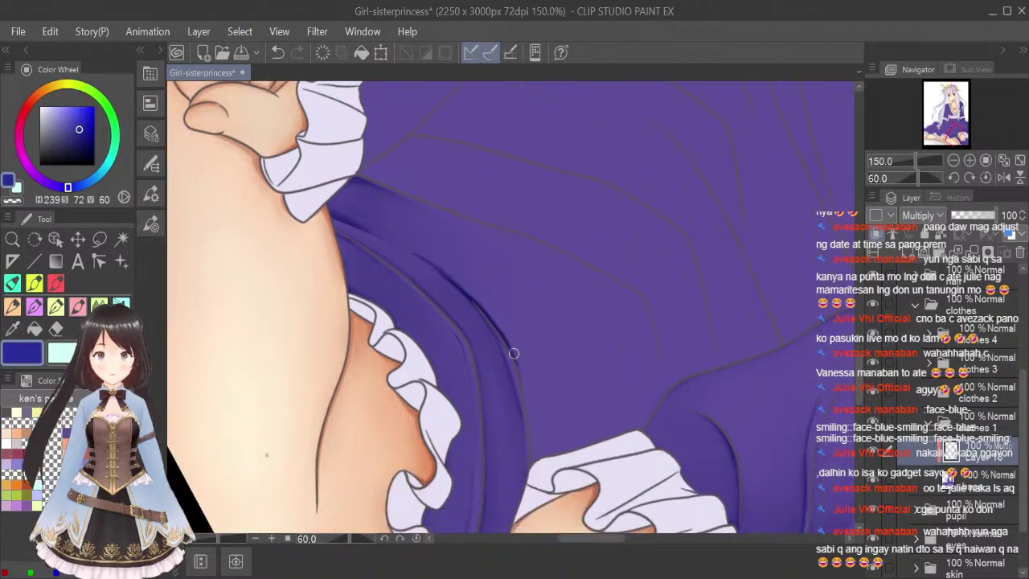
pyautogui.moveTo(514, 353)
pyautogui.mouseDown()
pyautogui.moveTo(533, 469)
pyautogui.moveTo(523, 374)
pyautogui.moveTo(531, 452)
pyautogui.mouseUp()
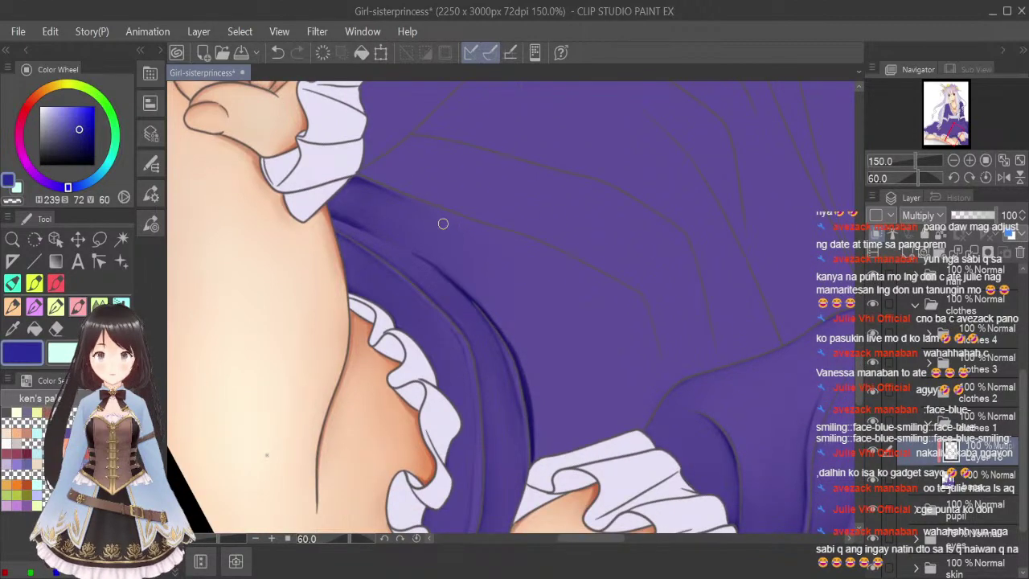
# Paint a dark shadow under the next skirt fold line up, following its bend down to the sleeve's cuff corner.
pyautogui.moveTo(449, 226)
pyautogui.mouseDown()
pyautogui.moveTo(492, 236)
pyautogui.moveTo(632, 310)
pyautogui.mouseUp()
pyautogui.moveTo(579, 274); pyautogui.dragTo(631, 307)
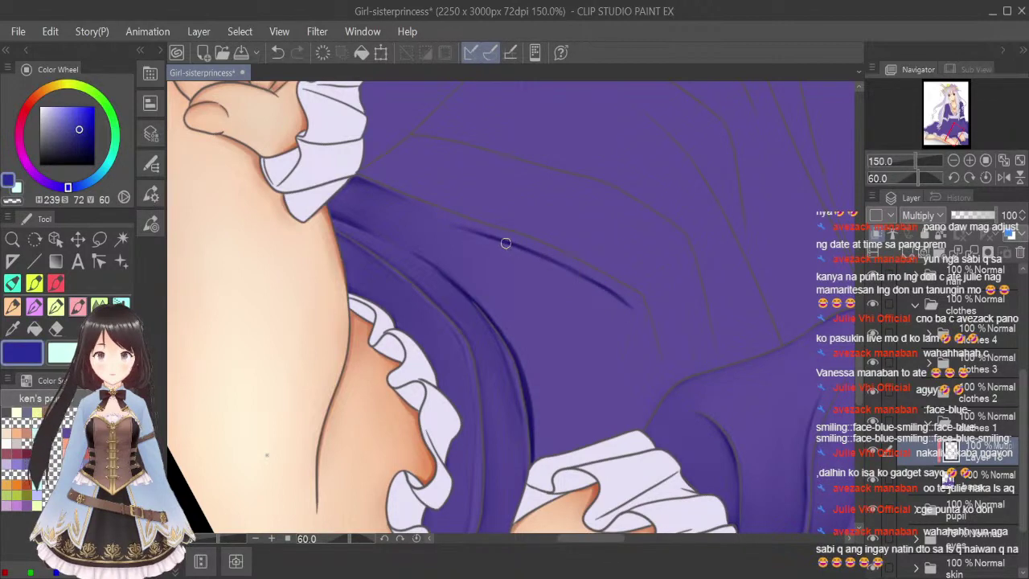
pyautogui.moveTo(505, 243)
pyautogui.mouseDown()
pyautogui.moveTo(590, 275)
pyautogui.moveTo(527, 252)
pyautogui.moveTo(630, 302)
pyautogui.mouseUp()
pyautogui.moveTo(575, 274)
pyautogui.mouseDown()
pyautogui.moveTo(644, 324)
pyautogui.moveTo(645, 307)
pyautogui.moveTo(655, 348)
pyautogui.moveTo(635, 304)
pyautogui.moveTo(663, 387)
pyautogui.moveTo(652, 324)
pyautogui.moveTo(662, 392)
pyautogui.moveTo(642, 426)
pyautogui.mouseUp()
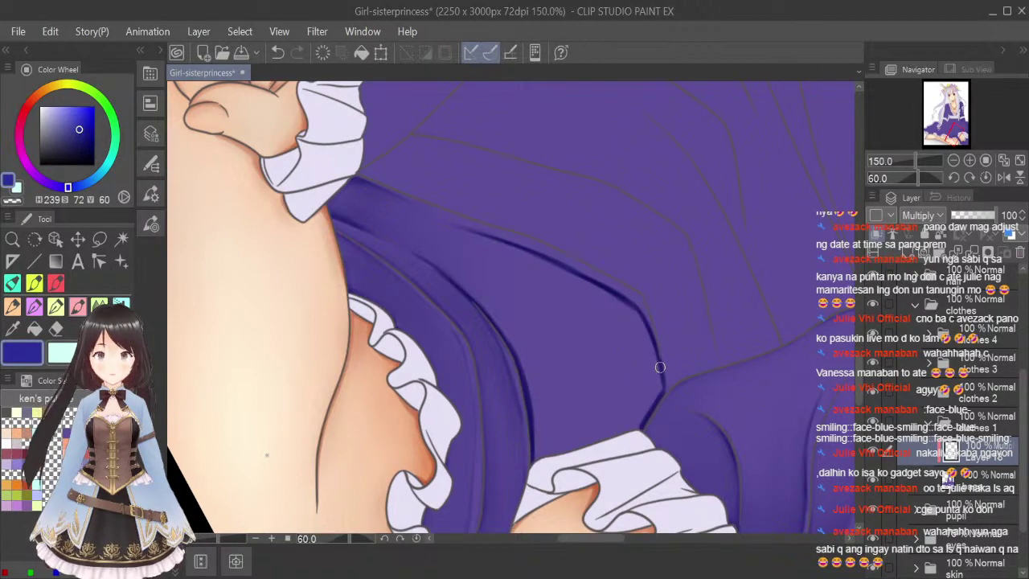
pyautogui.moveTo(660, 368); pyautogui.dragTo(652, 410)
pyautogui.moveTo(653, 347)
pyautogui.mouseDown()
pyautogui.moveTo(657, 391)
pyautogui.moveTo(658, 380)
pyautogui.mouseUp()
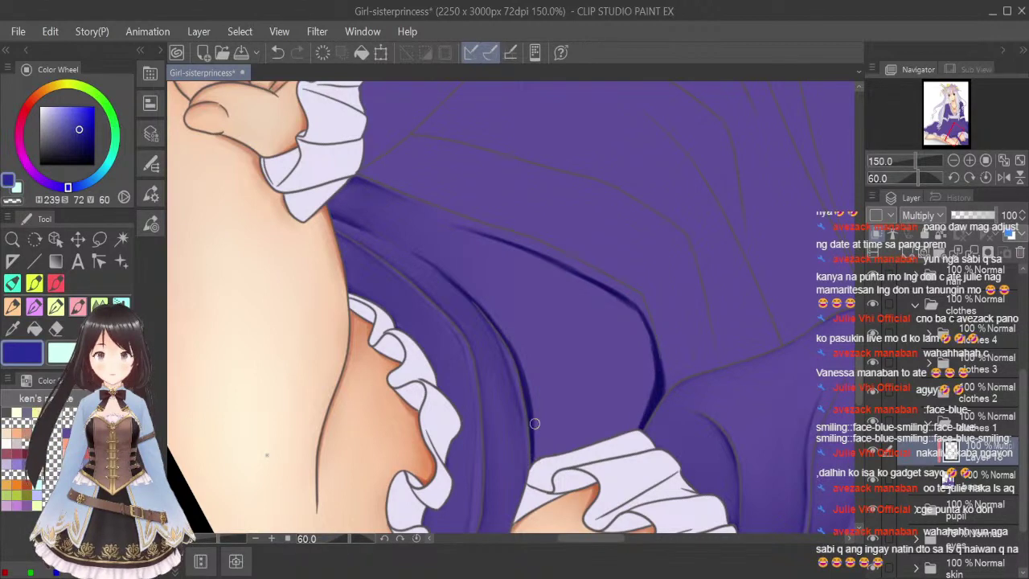
# Paint dark shadow on the skirt along the cuff ruffle between the two fold lines, thickening it at the sleeve corner.
pyautogui.moveTo(535, 423)
pyautogui.mouseDown()
pyautogui.moveTo(544, 452)
pyautogui.moveTo(635, 426)
pyautogui.moveTo(647, 409)
pyautogui.mouseUp()
pyautogui.moveTo(541, 451)
pyautogui.mouseDown()
pyautogui.moveTo(629, 422)
pyautogui.moveTo(649, 393)
pyautogui.mouseUp()
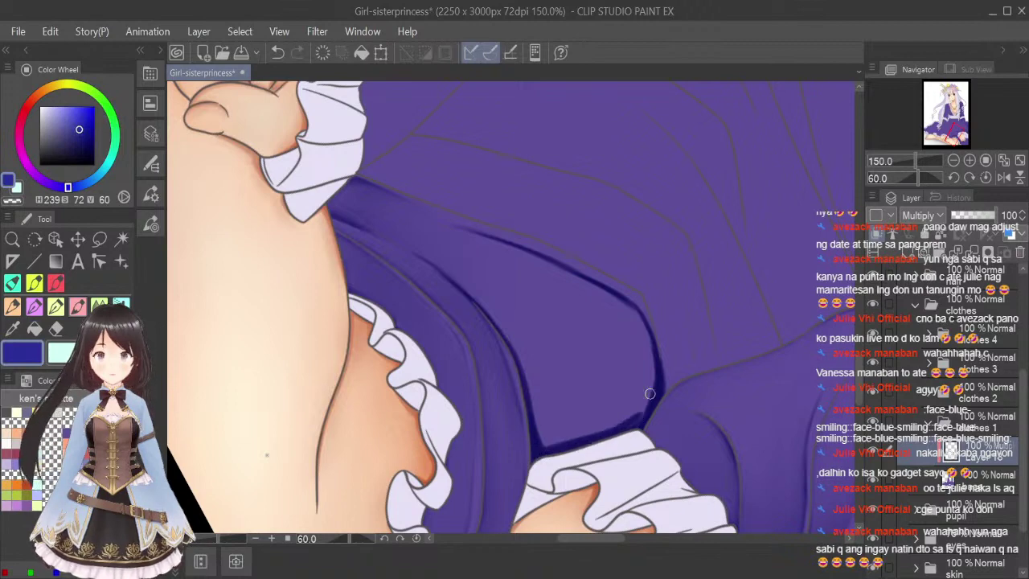
pyautogui.moveTo(624, 432); pyautogui.dragTo(657, 381)
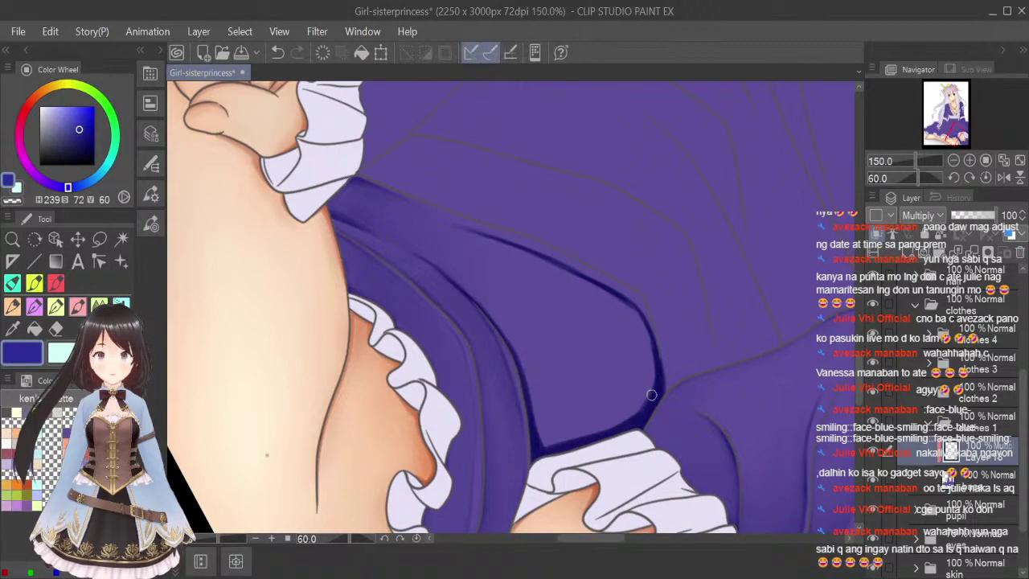
pyautogui.moveTo(634, 310); pyautogui.dragTo(659, 389)
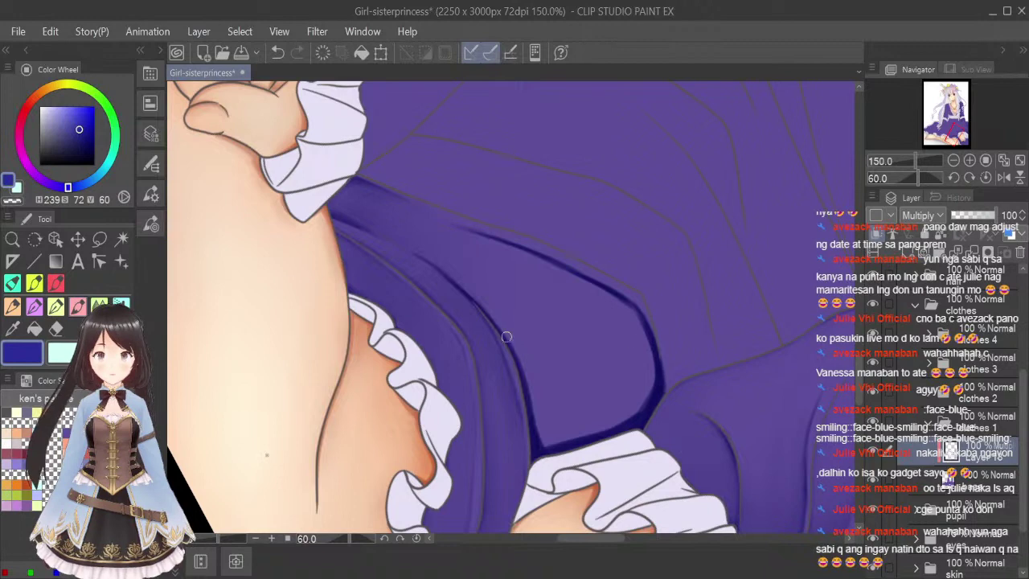
# Blend the shadows along the lower curved fold and the cuff ruffle's edge into the skirt with a smaller blending brush.
pyautogui.click(99, 306)
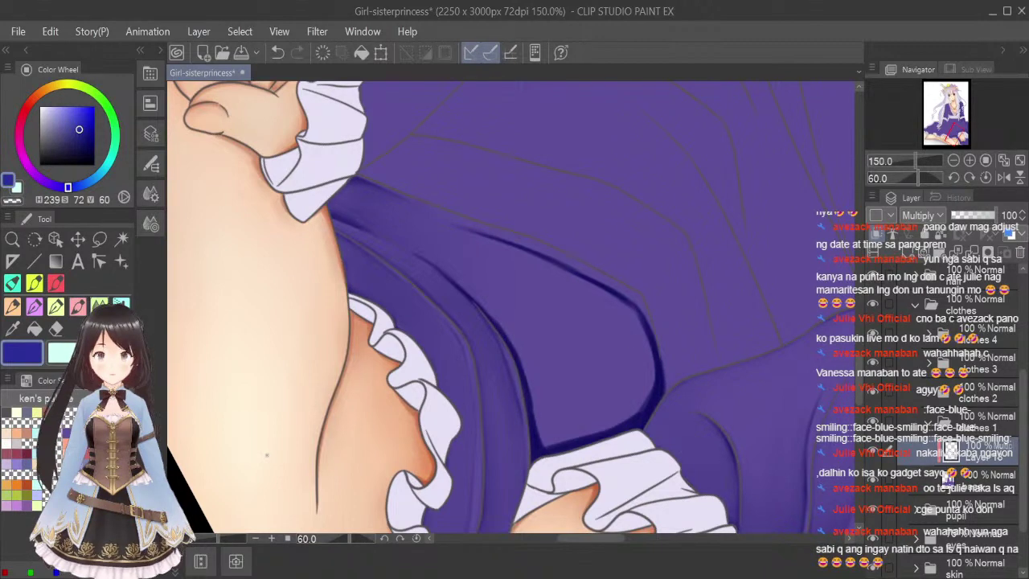
pyautogui.press('[')
pyautogui.press('[')
pyautogui.press('[')
pyautogui.press('[')
pyautogui.press('[')
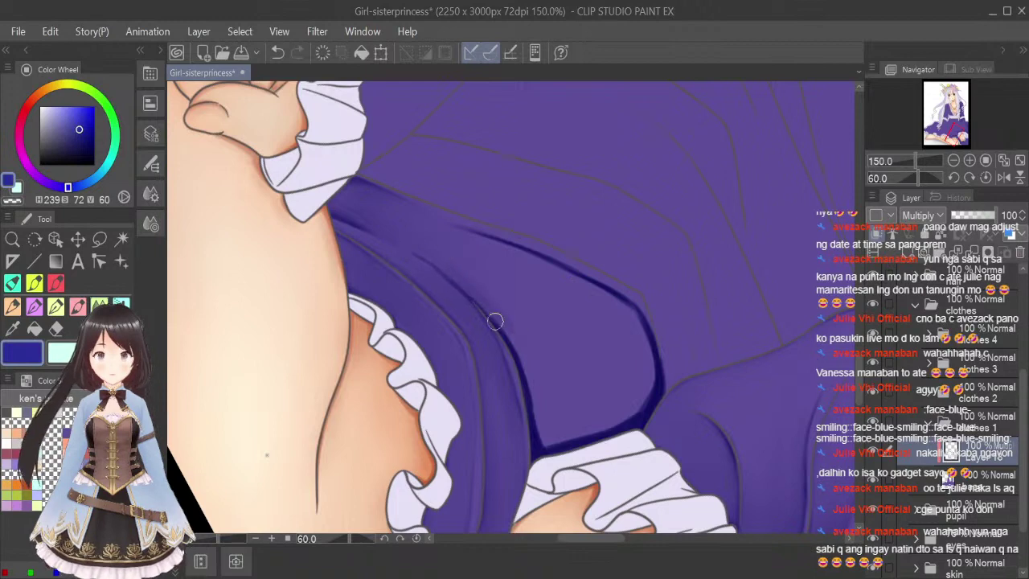
pyautogui.moveTo(494, 322)
pyautogui.mouseDown()
pyautogui.moveTo(543, 415)
pyautogui.moveTo(514, 336)
pyautogui.moveTo(528, 361)
pyautogui.moveTo(547, 450)
pyautogui.moveTo(544, 405)
pyautogui.moveTo(543, 461)
pyautogui.moveTo(555, 443)
pyautogui.moveTo(584, 456)
pyautogui.mouseUp()
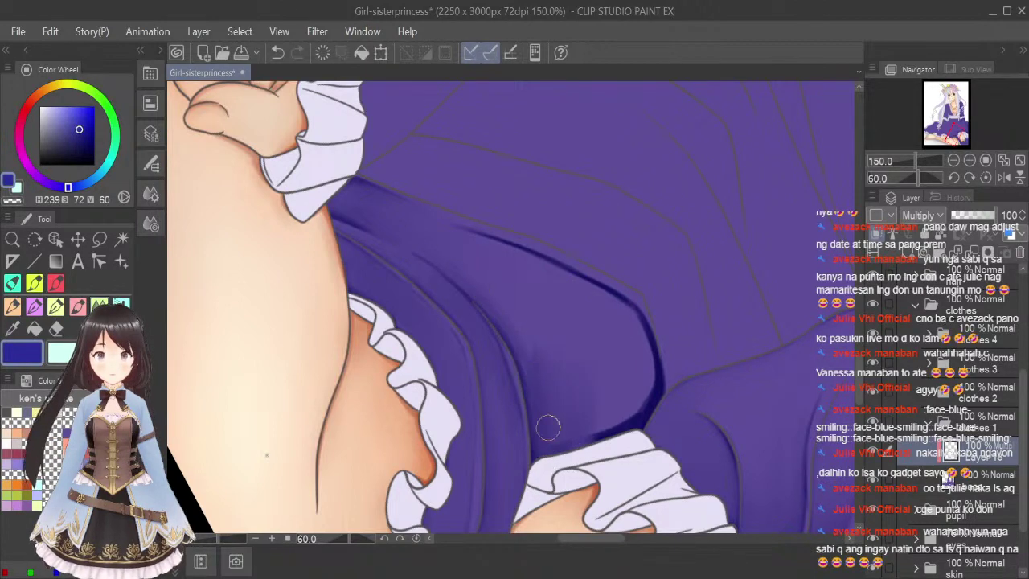
pyautogui.moveTo(566, 402)
pyautogui.mouseDown()
pyautogui.moveTo(565, 446)
pyautogui.moveTo(602, 411)
pyautogui.moveTo(597, 346)
pyautogui.moveTo(612, 340)
pyautogui.moveTo(632, 435)
pyautogui.moveTo(643, 351)
pyautogui.moveTo(649, 368)
pyautogui.moveTo(638, 409)
pyautogui.moveTo(634, 323)
pyautogui.mouseUp()
# Blend the shadow beneath the upper fold line with a finer blending brush, reset the canvas rotation, and save the illustration.
pyautogui.press('[')
pyautogui.press('[')
pyautogui.press('[')
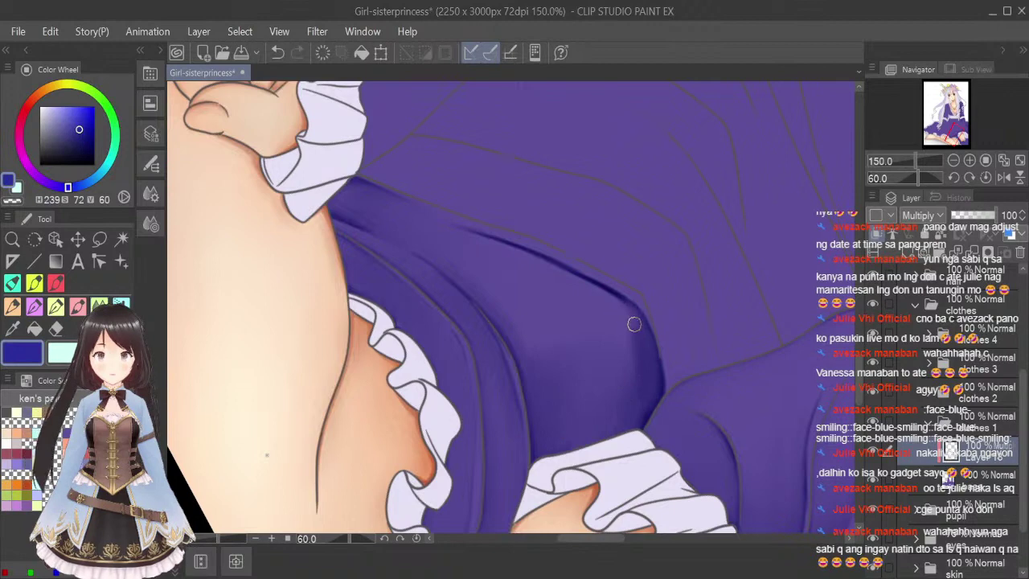
pyautogui.moveTo(451, 230)
pyautogui.mouseDown()
pyautogui.moveTo(511, 249)
pyautogui.moveTo(434, 224)
pyautogui.moveTo(578, 279)
pyautogui.moveTo(471, 233)
pyautogui.moveTo(571, 293)
pyautogui.moveTo(565, 273)
pyautogui.moveTo(548, 274)
pyautogui.moveTo(639, 325)
pyautogui.moveTo(536, 262)
pyautogui.moveTo(626, 328)
pyautogui.moveTo(635, 319)
pyautogui.moveTo(536, 261)
pyautogui.moveTo(596, 286)
pyautogui.moveTo(584, 288)
pyautogui.moveTo(640, 358)
pyautogui.moveTo(567, 294)
pyautogui.moveTo(641, 363)
pyautogui.moveTo(625, 414)
pyautogui.moveTo(616, 310)
pyautogui.moveTo(630, 394)
pyautogui.moveTo(494, 271)
pyautogui.moveTo(525, 267)
pyautogui.moveTo(468, 237)
pyautogui.moveTo(525, 292)
pyautogui.moveTo(516, 300)
pyautogui.moveTo(435, 250)
pyautogui.moveTo(545, 375)
pyautogui.moveTo(450, 247)
pyautogui.moveTo(560, 412)
pyautogui.moveTo(504, 334)
pyautogui.moveTo(487, 275)
pyautogui.moveTo(591, 376)
pyautogui.moveTo(555, 349)
pyautogui.moveTo(573, 386)
pyautogui.moveTo(533, 347)
pyautogui.moveTo(556, 287)
pyautogui.moveTo(624, 389)
pyautogui.moveTo(427, 238)
pyautogui.moveTo(554, 353)
pyautogui.moveTo(595, 354)
pyautogui.moveTo(577, 298)
pyautogui.moveTo(624, 376)
pyautogui.moveTo(550, 301)
pyautogui.moveTo(607, 321)
pyautogui.moveTo(425, 242)
pyautogui.moveTo(575, 403)
pyautogui.moveTo(562, 433)
pyautogui.moveTo(587, 287)
pyautogui.moveTo(629, 420)
pyautogui.moveTo(525, 289)
pyautogui.moveTo(409, 224)
pyautogui.moveTo(664, 412)
pyautogui.mouseUp()
pyautogui.press(']')
pyautogui.press(']')
pyautogui.press(']')
pyautogui.press(']')
pyautogui.press(']')
pyautogui.press(']')
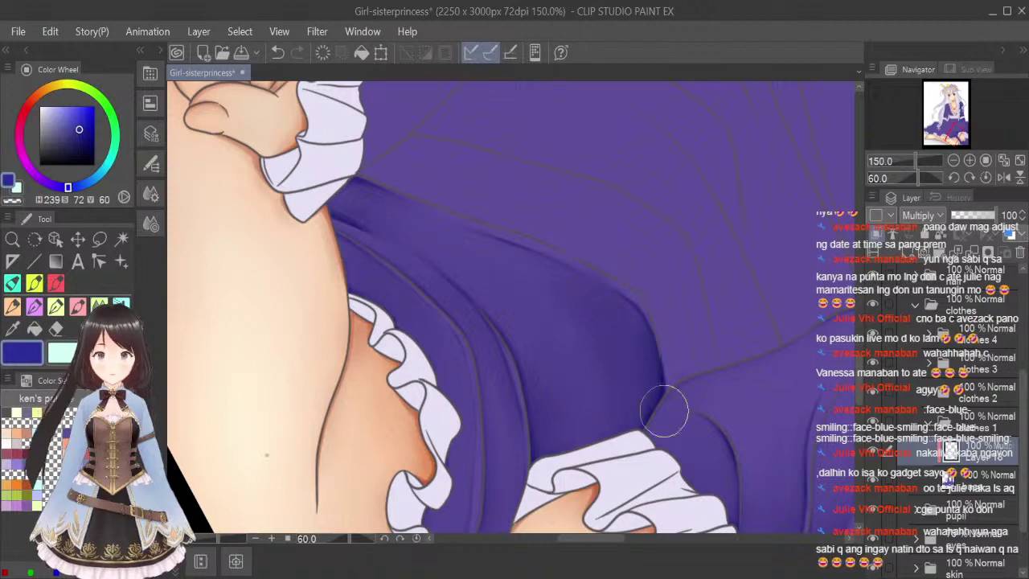
pyautogui.click(1003, 159)
pyautogui.click(985, 176)
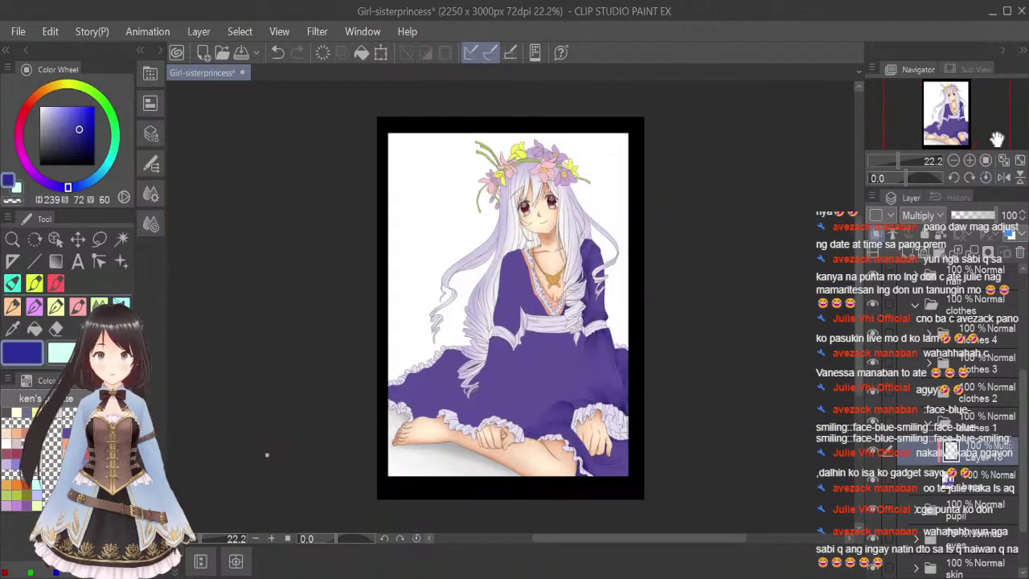
pyautogui.hotkey('ctrl', 's')
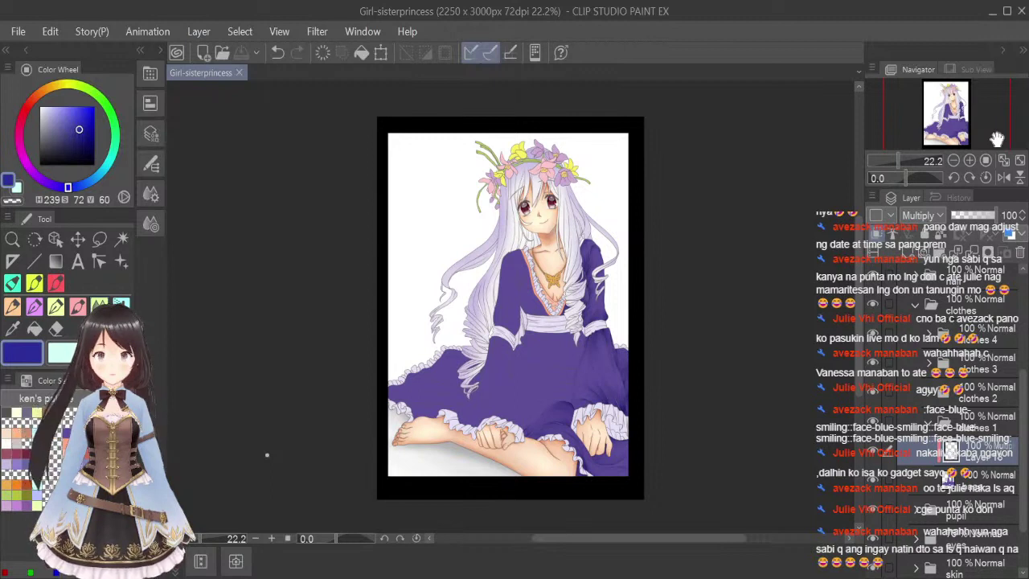
# Paint dark shadow strokes above the shaded fold's upper line, from the thigh hand's cuff ruffle across to the sleeve edge.
pyautogui.click(78, 305)
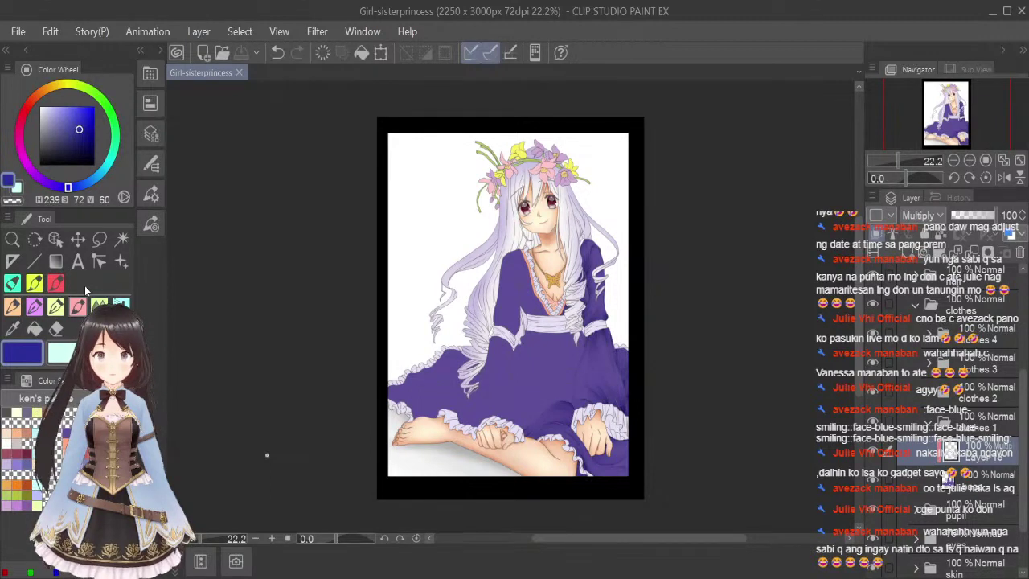
pyautogui.scroll(5, 585, 364)
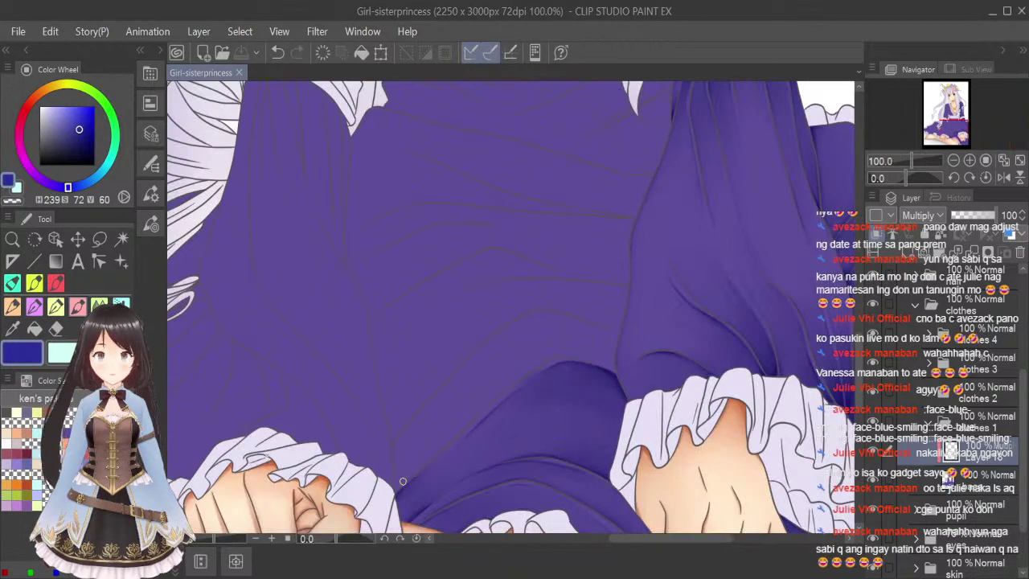
pyautogui.moveTo(398, 484); pyautogui.dragTo(399, 485)
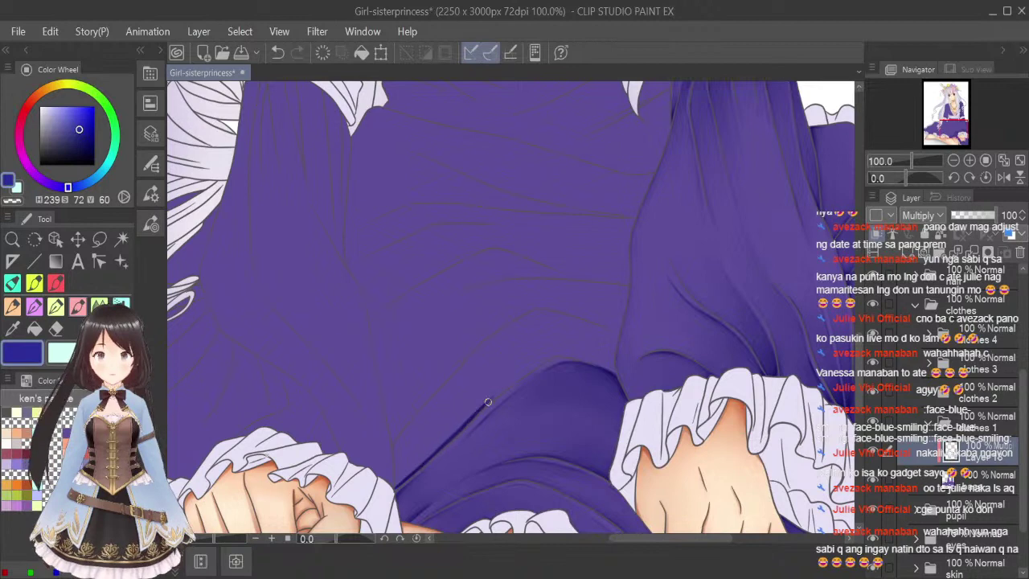
pyautogui.moveTo(509, 384)
pyautogui.mouseDown()
pyautogui.moveTo(551, 356)
pyautogui.moveTo(635, 383)
pyautogui.mouseUp()
pyautogui.scroll(1, 563, 356)
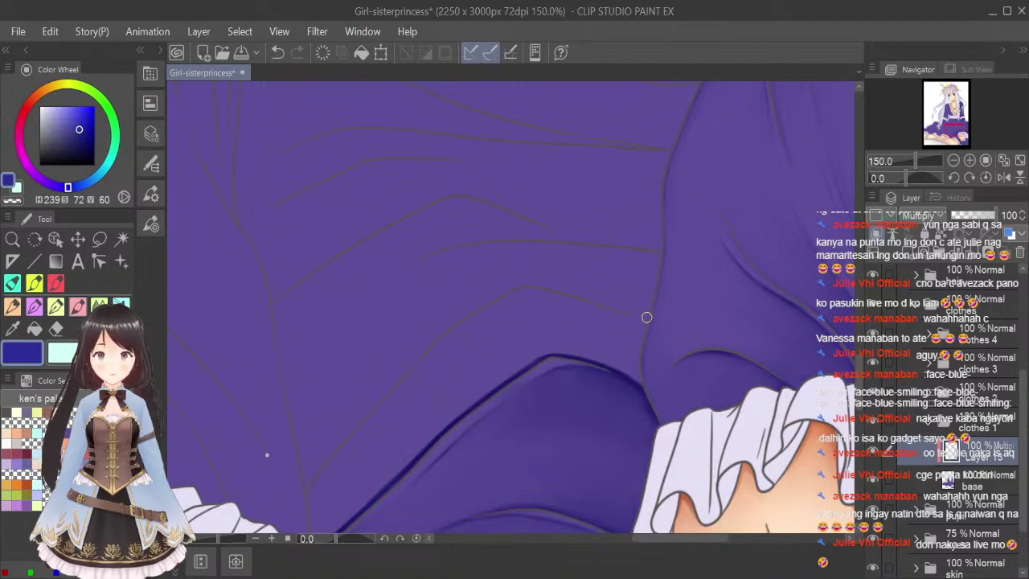
pyautogui.moveTo(646, 317); pyautogui.dragTo(638, 380)
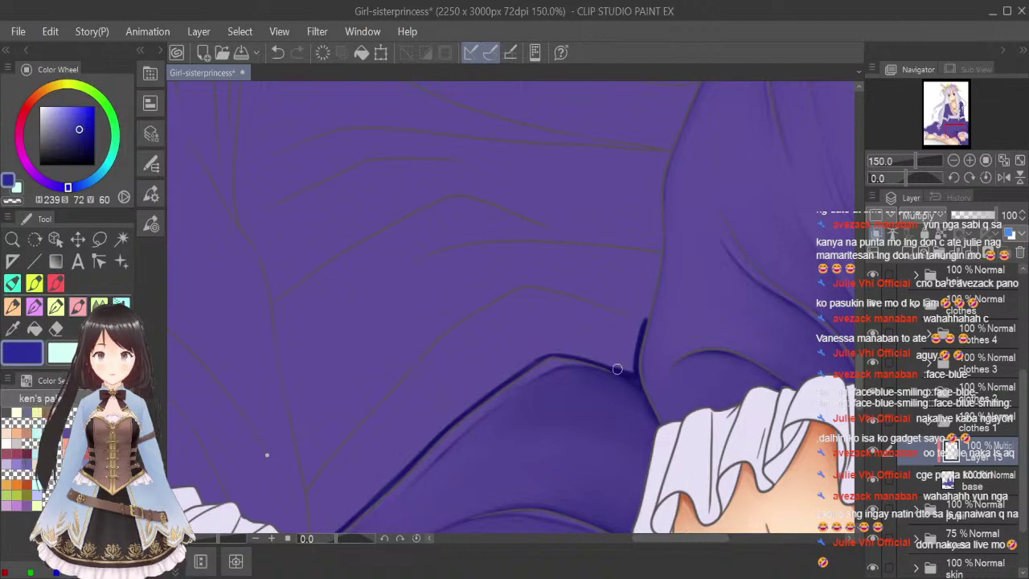
pyautogui.moveTo(605, 366); pyautogui.dragTo(624, 367)
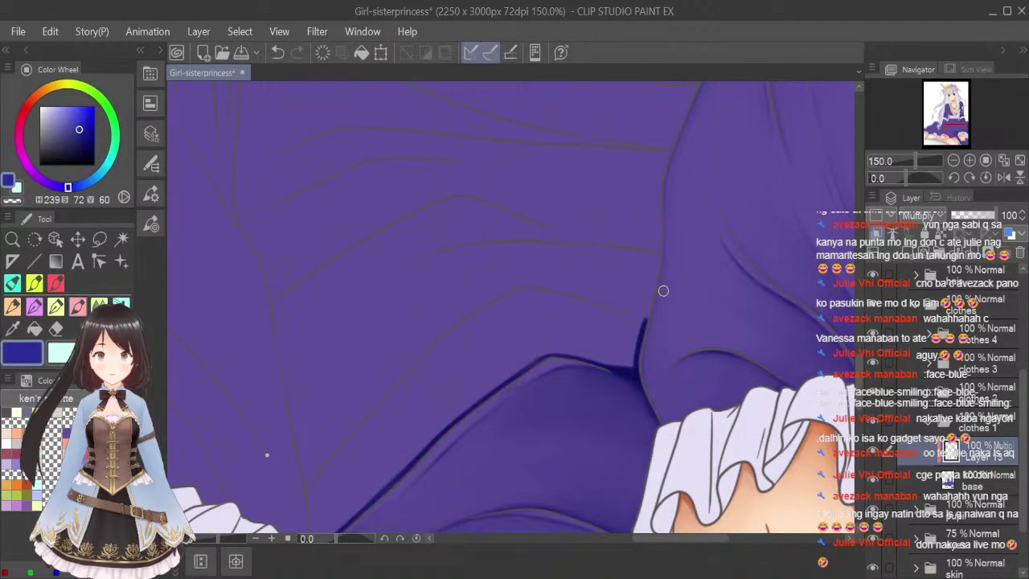
# Paint a dark shadow under the next higher skirt fold line, from the fold junction near the thigh hand's cuff to the sleeve.
pyautogui.scroll(-2, 836, 326)
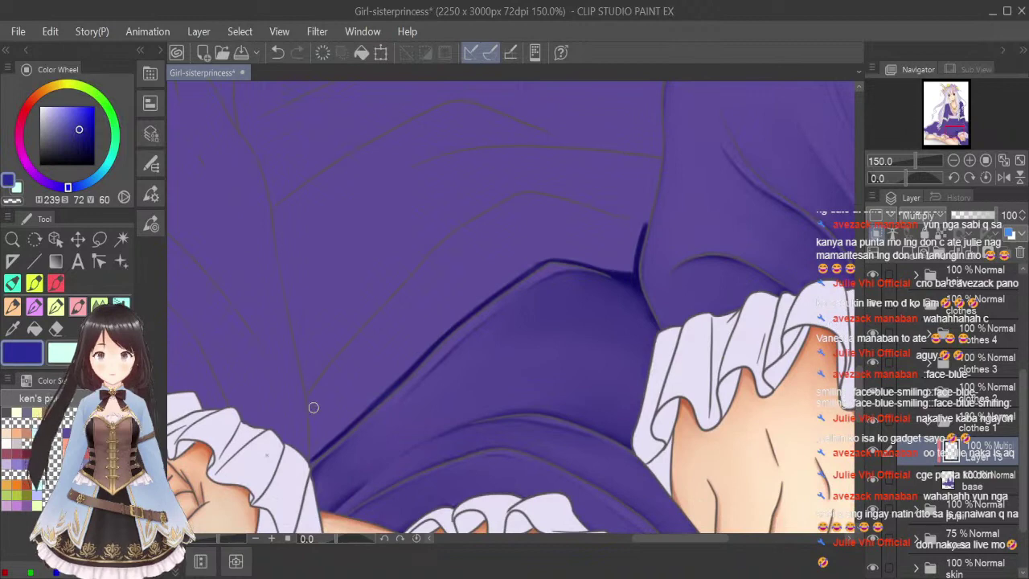
pyautogui.moveTo(309, 397)
pyautogui.mouseDown()
pyautogui.moveTo(311, 453)
pyautogui.moveTo(356, 417)
pyautogui.moveTo(323, 445)
pyautogui.moveTo(329, 367)
pyautogui.moveTo(307, 395)
pyautogui.moveTo(394, 301)
pyautogui.mouseUp()
pyautogui.moveTo(336, 366); pyautogui.dragTo(434, 266)
pyautogui.moveTo(394, 305)
pyautogui.mouseDown()
pyautogui.moveTo(450, 245)
pyautogui.moveTo(490, 224)
pyautogui.mouseUp()
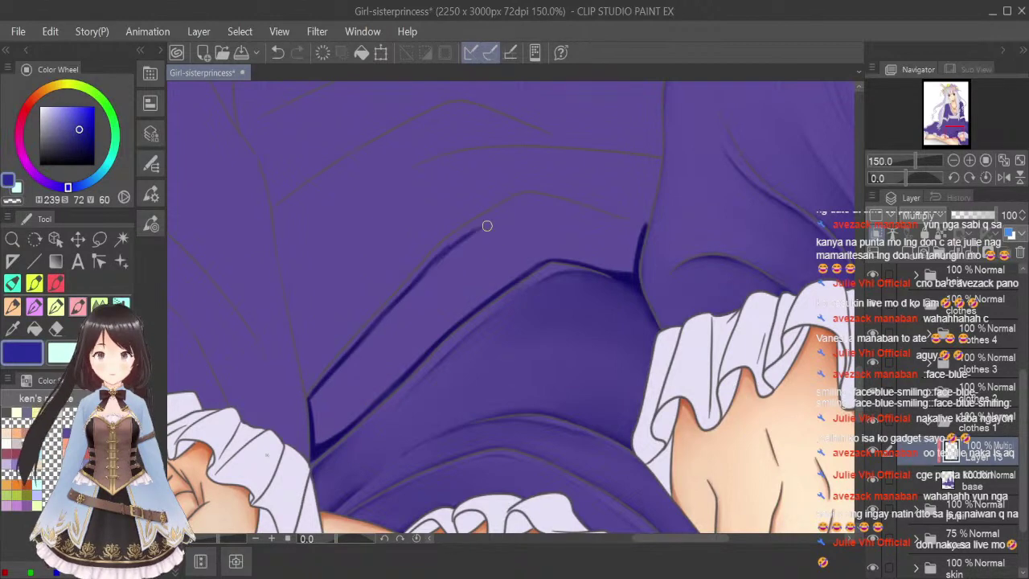
pyautogui.moveTo(435, 262)
pyautogui.mouseDown()
pyautogui.moveTo(530, 204)
pyautogui.moveTo(644, 228)
pyautogui.moveTo(585, 217)
pyautogui.moveTo(642, 231)
pyautogui.moveTo(590, 220)
pyautogui.moveTo(641, 232)
pyautogui.mouseUp()
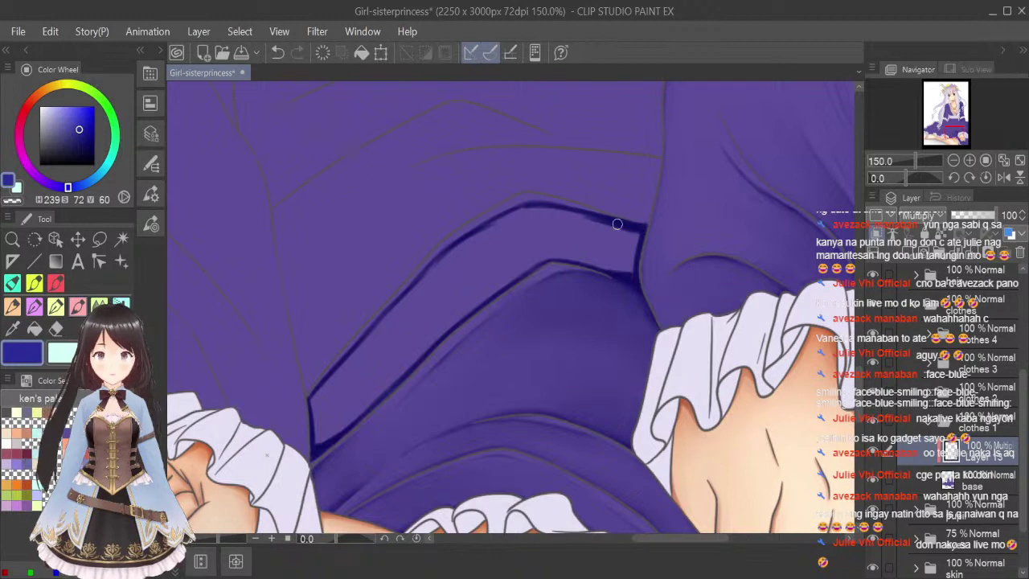
# Blend the dark shadows framing the skirt band between these two fold lines, using a smaller blending brush.
pyautogui.click(99, 305)
pyautogui.press('[')
pyautogui.press('[')
pyautogui.press('[')
pyautogui.press('[')
pyautogui.press('[')
pyautogui.press('[')
pyautogui.press('[')
pyautogui.press('[')
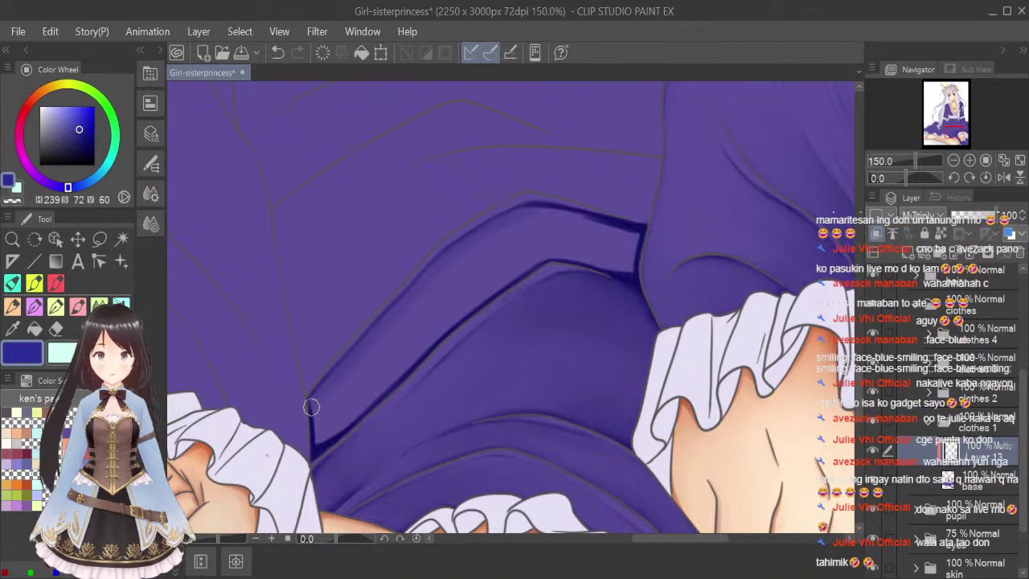
pyautogui.moveTo(356, 378)
pyautogui.mouseDown()
pyautogui.moveTo(310, 426)
pyautogui.moveTo(323, 427)
pyautogui.moveTo(310, 444)
pyautogui.moveTo(386, 356)
pyautogui.moveTo(362, 357)
pyautogui.moveTo(312, 426)
pyautogui.moveTo(434, 332)
pyautogui.moveTo(363, 398)
pyautogui.moveTo(439, 319)
pyautogui.moveTo(457, 281)
pyautogui.moveTo(408, 322)
pyautogui.moveTo(428, 325)
pyautogui.moveTo(315, 441)
pyautogui.moveTo(530, 262)
pyautogui.moveTo(448, 329)
pyautogui.moveTo(514, 248)
pyautogui.moveTo(373, 364)
pyautogui.moveTo(364, 397)
pyautogui.moveTo(452, 270)
pyautogui.moveTo(318, 400)
pyautogui.moveTo(511, 224)
pyautogui.moveTo(437, 269)
pyautogui.moveTo(525, 231)
pyautogui.moveTo(610, 225)
pyautogui.moveTo(585, 260)
pyautogui.moveTo(592, 243)
pyautogui.moveTo(647, 277)
pyautogui.moveTo(571, 250)
pyautogui.moveTo(614, 255)
pyautogui.moveTo(592, 240)
pyautogui.moveTo(634, 253)
pyautogui.moveTo(612, 250)
pyautogui.moveTo(629, 238)
pyautogui.moveTo(607, 232)
pyautogui.moveTo(659, 241)
pyautogui.moveTo(556, 222)
pyautogui.moveTo(645, 238)
pyautogui.moveTo(548, 233)
pyautogui.moveTo(588, 231)
pyautogui.moveTo(540, 221)
pyautogui.moveTo(600, 229)
pyautogui.moveTo(578, 236)
pyautogui.moveTo(600, 230)
pyautogui.moveTo(591, 234)
pyautogui.moveTo(648, 259)
pyautogui.moveTo(538, 239)
pyautogui.moveTo(509, 260)
pyautogui.moveTo(640, 252)
pyautogui.moveTo(448, 296)
pyautogui.moveTo(346, 395)
pyautogui.moveTo(512, 240)
pyautogui.moveTo(393, 353)
pyautogui.mouseUp()
pyautogui.press(']')
pyautogui.press(']')
pyautogui.click(1019, 160)
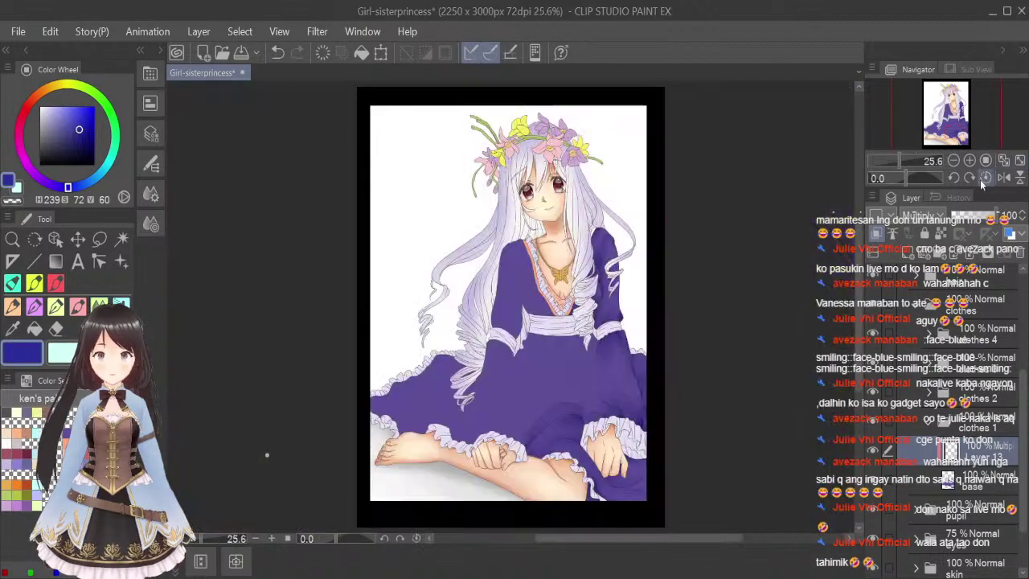
# Save the illustration and paint dark shadow strokes above the shaded skirt band's upper fold line, from the fold junction to the sleeve edge.
pyautogui.hotkey('ctrl', 's')
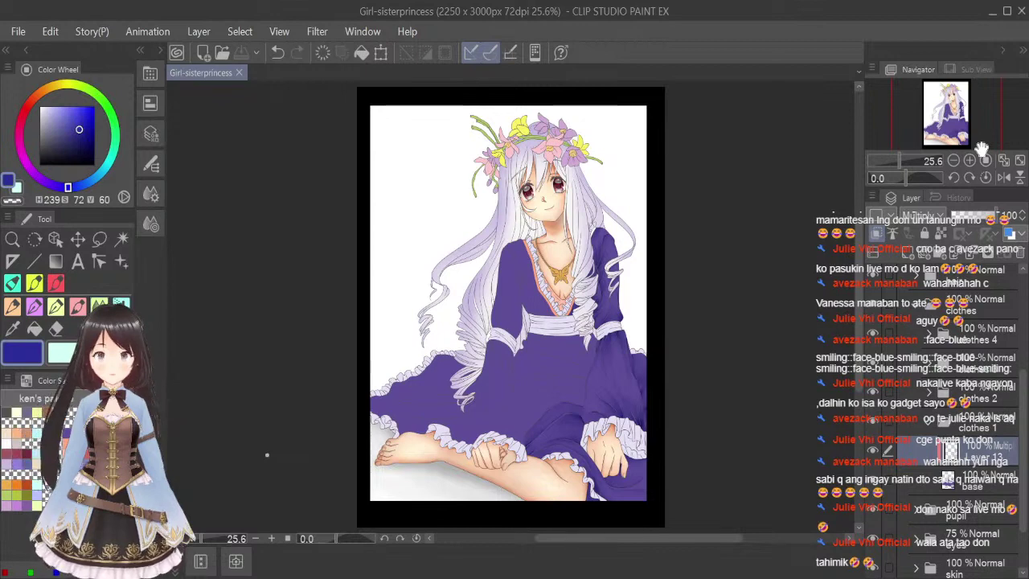
pyautogui.click(100, 260)
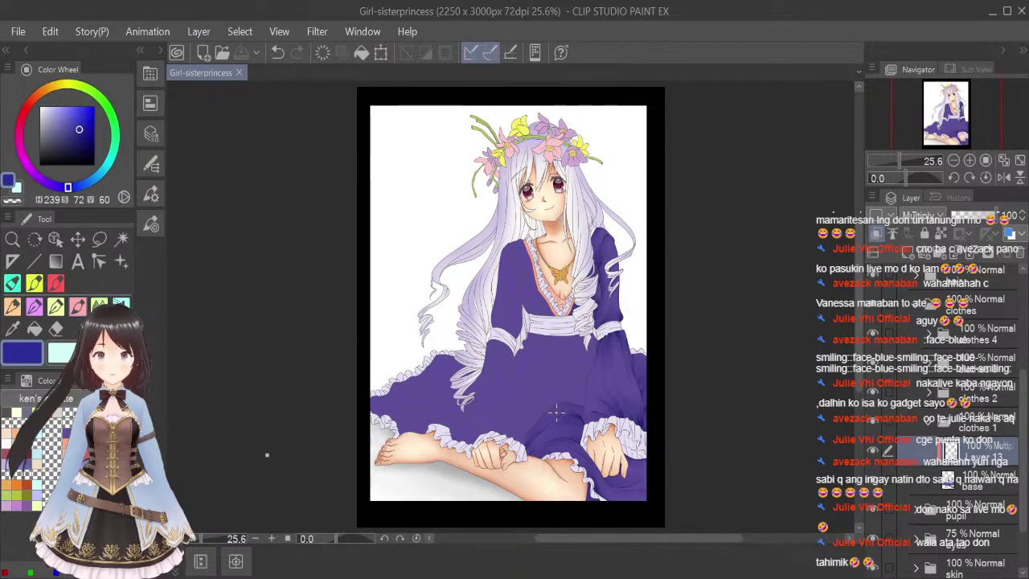
pyautogui.hotkey('ctrl', 'alt', '0')
pyautogui.scroll(1, 508, 350)
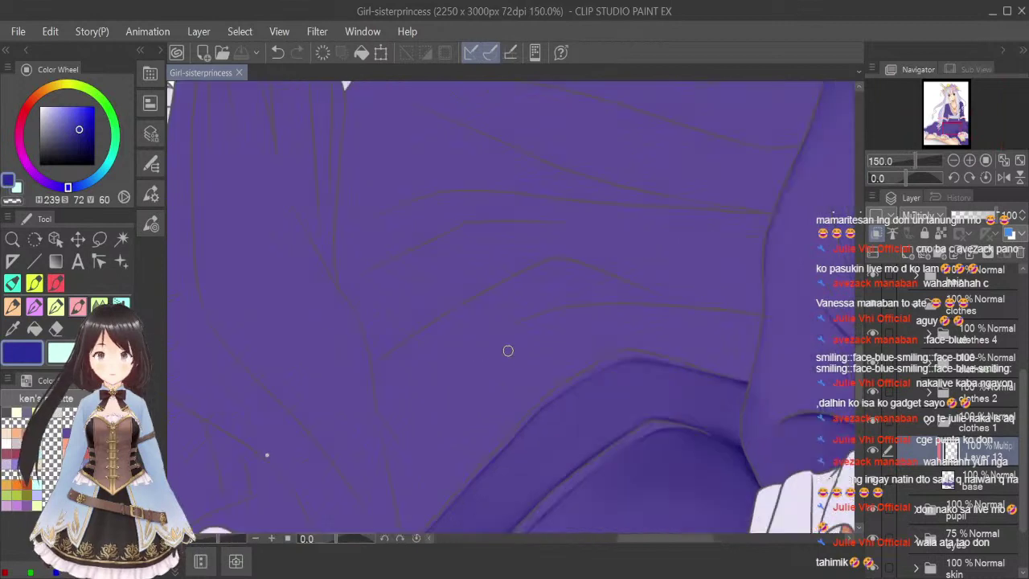
pyautogui.scroll(-2, 808, 272)
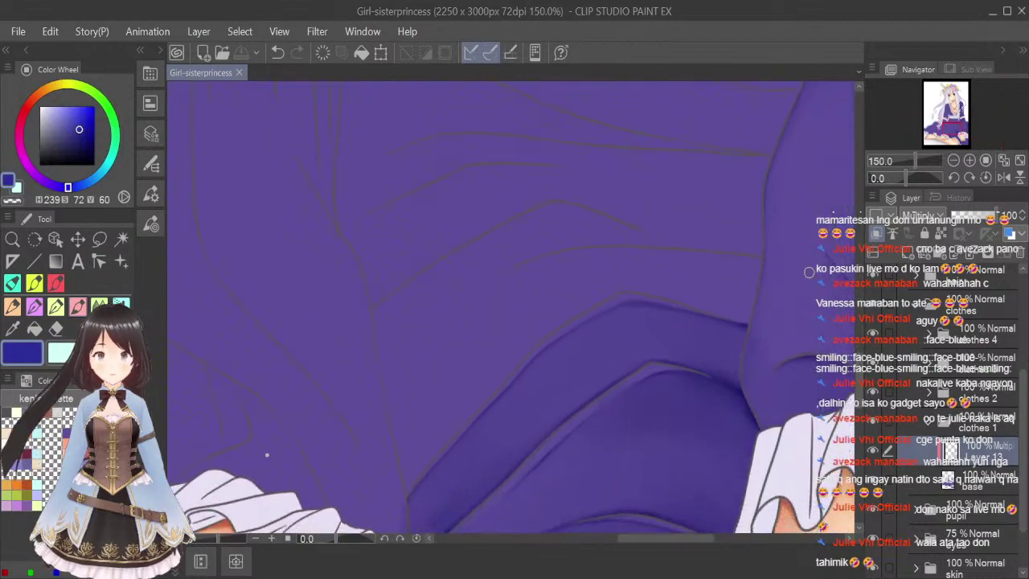
pyautogui.click(410, 486)
pyautogui.moveTo(409, 486); pyautogui.dragTo(487, 393)
pyautogui.moveTo(428, 458)
pyautogui.mouseDown()
pyautogui.moveTo(582, 312)
pyautogui.moveTo(524, 350)
pyautogui.moveTo(597, 301)
pyautogui.moveTo(657, 294)
pyautogui.moveTo(647, 288)
pyautogui.moveTo(738, 319)
pyautogui.mouseUp()
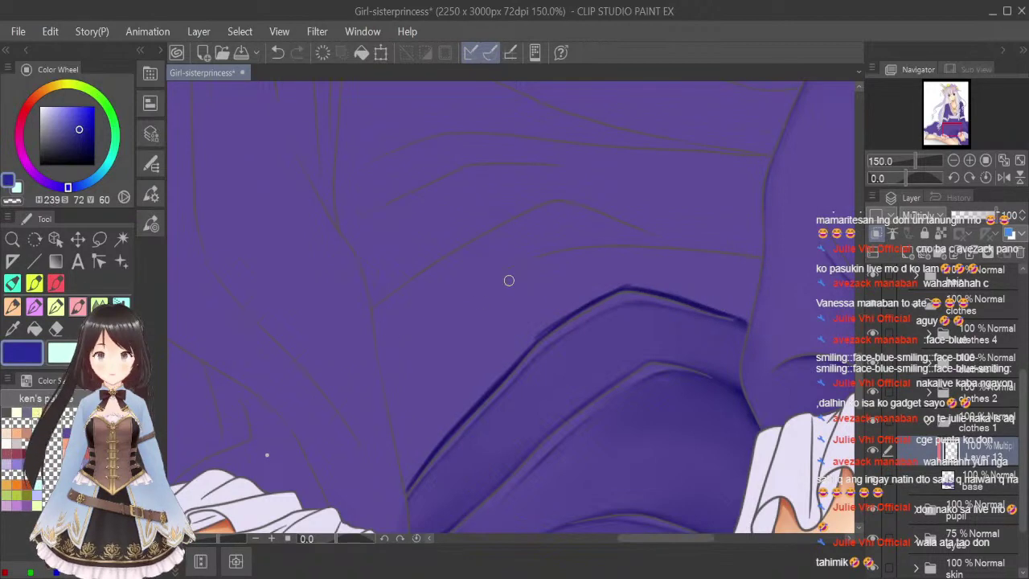
# Paint a short curved shadow stroke above that fold line and join it down the vertical skirt fold to the fold junction.
pyautogui.moveTo(400, 379); pyautogui.dragTo(458, 323)
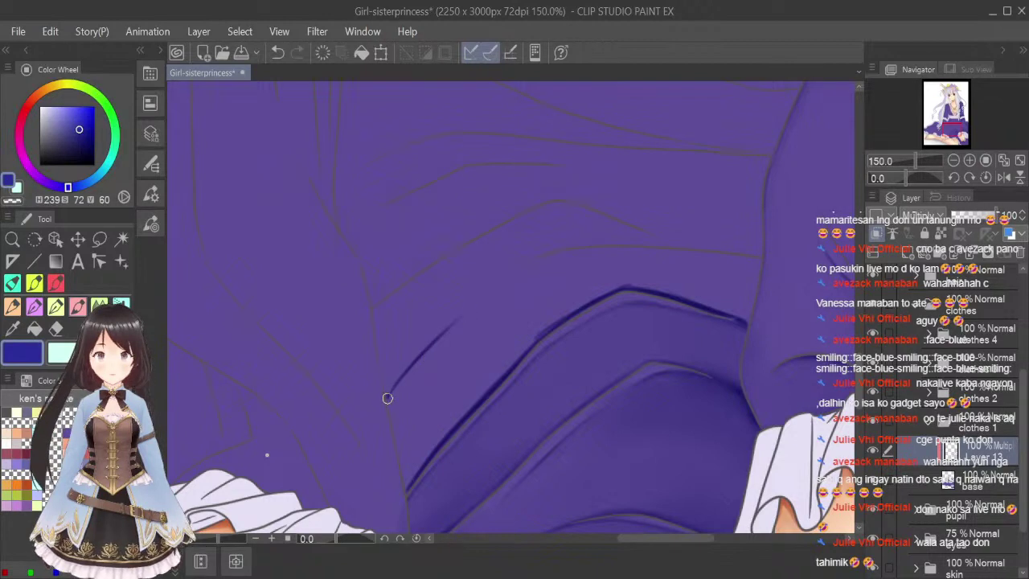
pyautogui.moveTo(388, 398)
pyautogui.mouseDown()
pyautogui.moveTo(395, 439)
pyautogui.moveTo(419, 363)
pyautogui.mouseUp()
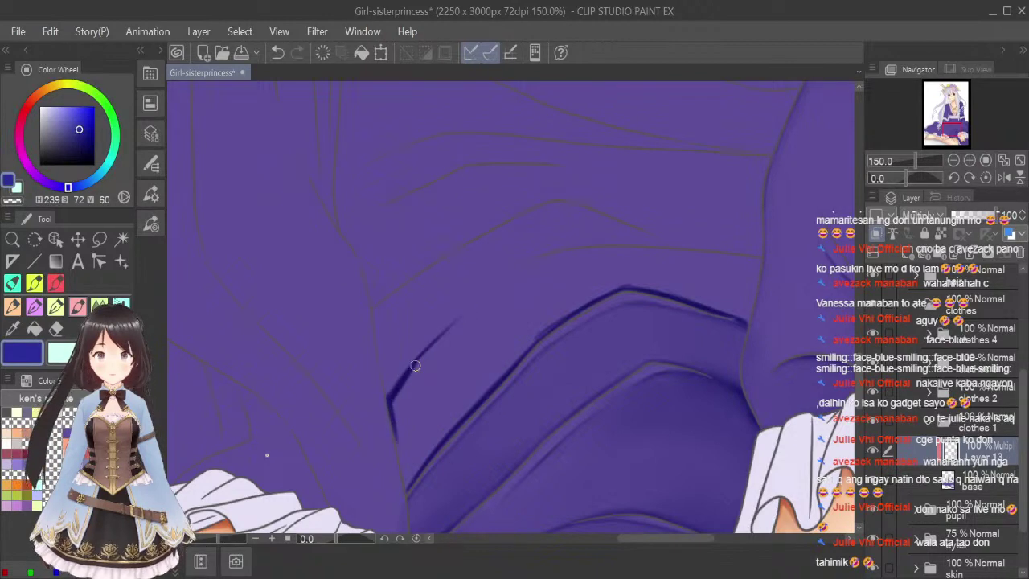
pyautogui.moveTo(391, 405)
pyautogui.mouseDown()
pyautogui.moveTo(457, 322)
pyautogui.moveTo(399, 461)
pyautogui.moveTo(403, 474)
pyautogui.mouseUp()
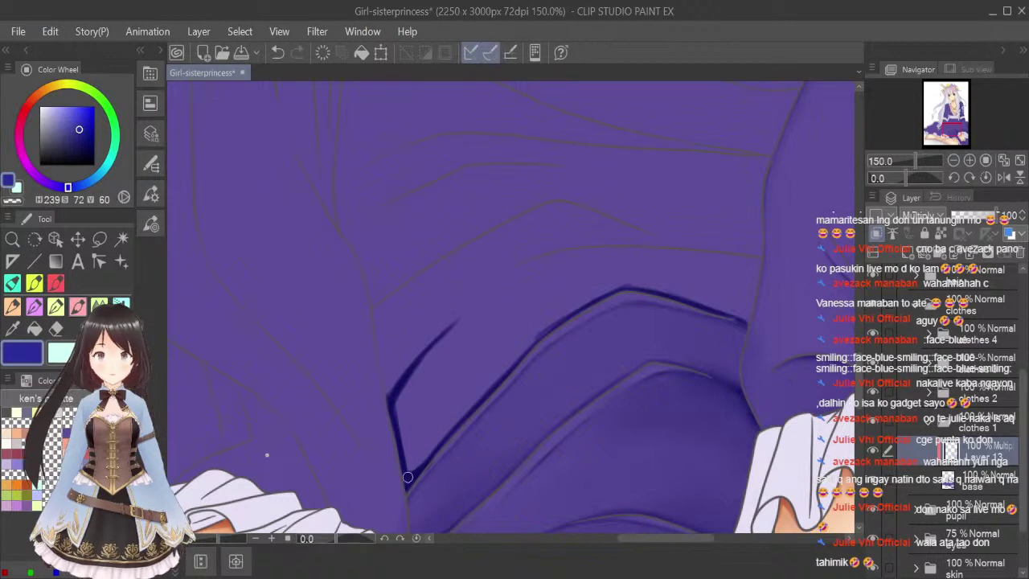
pyautogui.moveTo(407, 477); pyautogui.dragTo(432, 452)
# Soften the short curved shadow and the wedge at the fold junction with a smaller blending brush.
pyautogui.press('j')
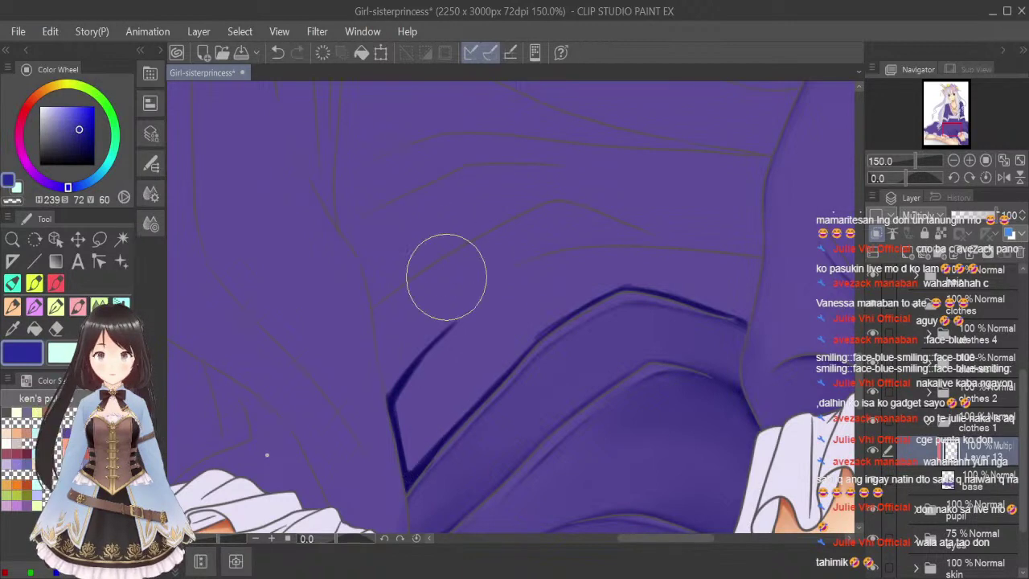
pyautogui.press('[')
pyautogui.press('[')
pyautogui.press('[')
pyautogui.press('[')
pyautogui.press('[')
pyautogui.press('[')
pyautogui.moveTo(403, 399)
pyautogui.mouseDown()
pyautogui.moveTo(434, 346)
pyautogui.moveTo(400, 397)
pyautogui.moveTo(466, 326)
pyautogui.mouseUp()
pyautogui.moveTo(404, 396)
pyautogui.mouseDown()
pyautogui.moveTo(393, 417)
pyautogui.moveTo(416, 385)
pyautogui.moveTo(386, 448)
pyautogui.mouseUp()
pyautogui.moveTo(418, 396)
pyautogui.mouseDown()
pyautogui.moveTo(463, 378)
pyautogui.moveTo(453, 405)
pyautogui.moveTo(466, 392)
pyautogui.moveTo(409, 472)
pyautogui.moveTo(476, 366)
pyautogui.mouseUp()
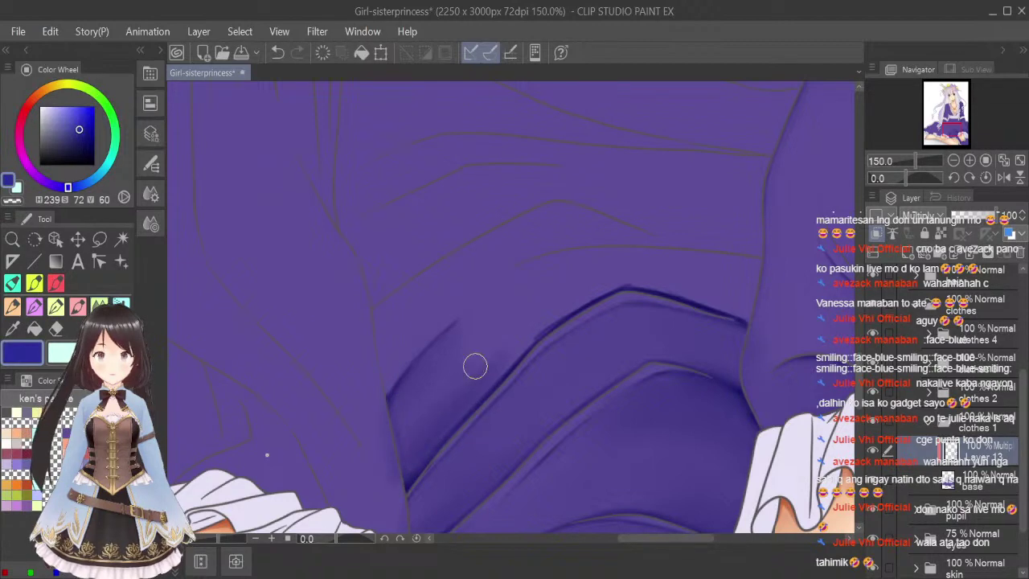
# Blend the shadow along the whole upper fold line to the sleeve edge with a larger blending brush.
pyautogui.press(']')
pyautogui.press(']')
pyautogui.moveTo(396, 437)
pyautogui.mouseDown()
pyautogui.moveTo(471, 366)
pyautogui.moveTo(511, 311)
pyautogui.moveTo(425, 392)
pyautogui.moveTo(520, 315)
pyautogui.moveTo(536, 316)
pyautogui.moveTo(422, 426)
pyautogui.moveTo(483, 357)
pyautogui.moveTo(421, 430)
pyautogui.moveTo(423, 392)
pyautogui.moveTo(531, 294)
pyautogui.moveTo(519, 307)
pyautogui.moveTo(536, 300)
pyautogui.moveTo(526, 330)
pyautogui.moveTo(501, 360)
pyautogui.moveTo(615, 280)
pyautogui.moveTo(553, 315)
pyautogui.moveTo(510, 355)
pyautogui.moveTo(629, 277)
pyautogui.moveTo(535, 326)
pyautogui.moveTo(490, 370)
pyautogui.moveTo(622, 277)
pyautogui.moveTo(541, 323)
pyautogui.moveTo(666, 250)
pyautogui.moveTo(644, 281)
pyautogui.moveTo(610, 283)
pyautogui.moveTo(752, 300)
pyautogui.mouseUp()
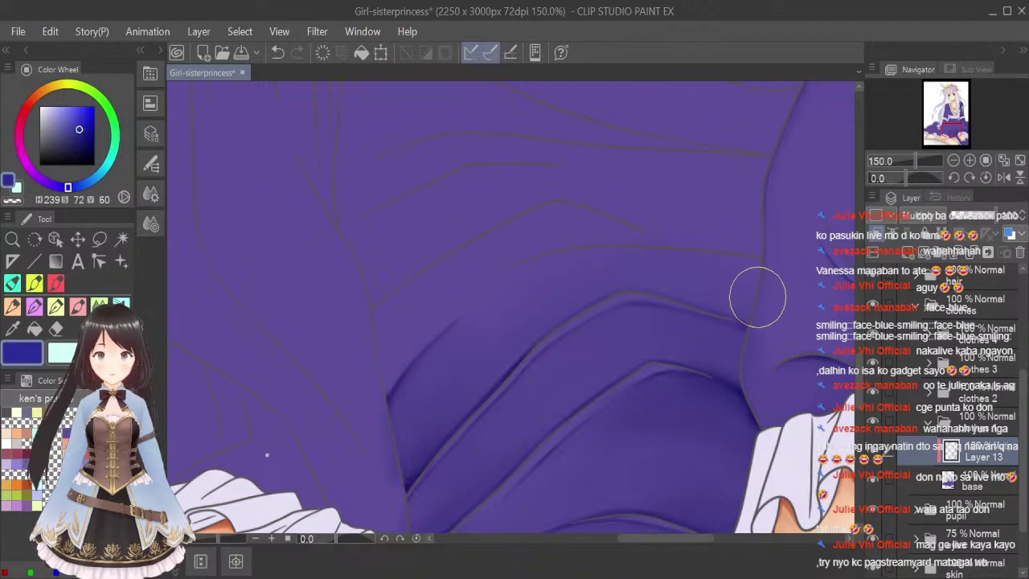
pyautogui.press('[')
pyautogui.press('[')
pyautogui.press('[')
pyautogui.press('[')
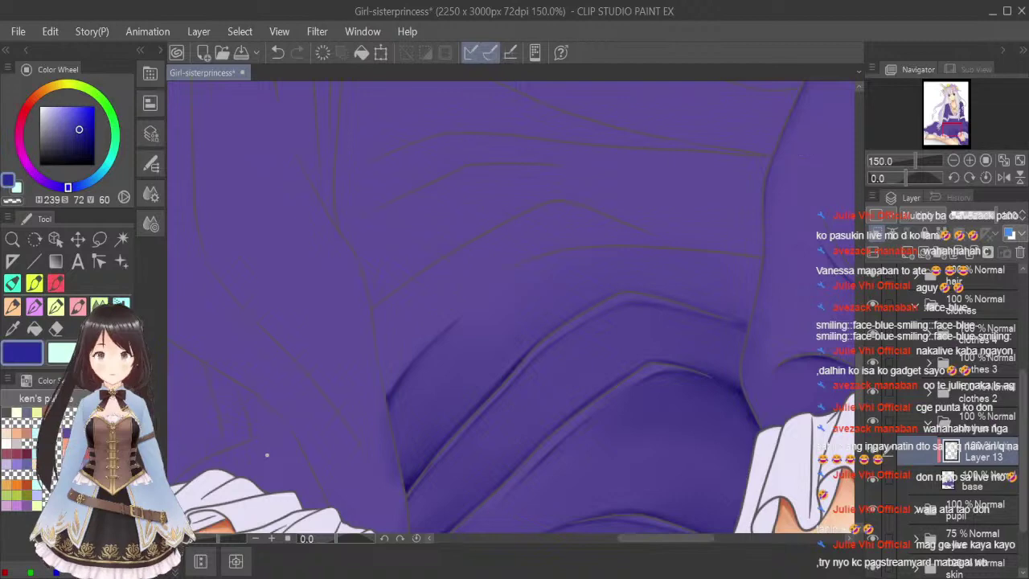
# Rotate the canvas to 75 degrees and paint a dark shadow along the next skirt fold line, down to the sleeve edge.
pyautogui.click(968, 178)
pyautogui.click(968, 178)
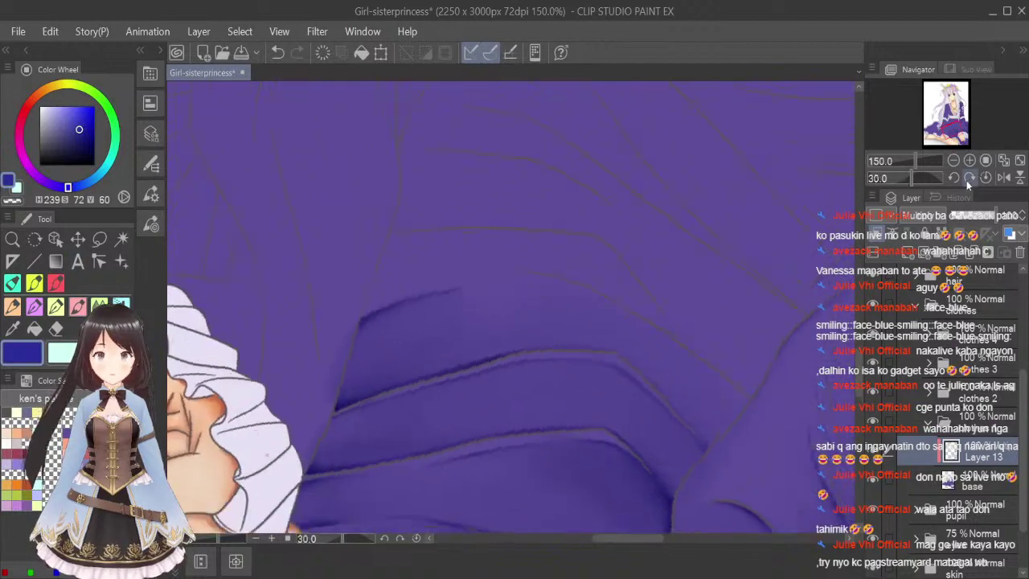
pyautogui.click(968, 179)
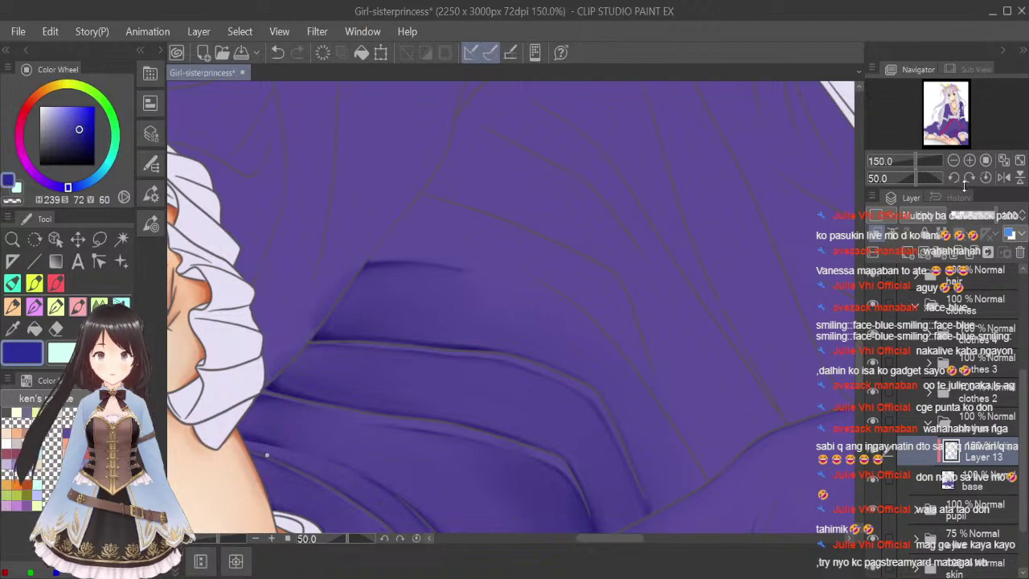
pyautogui.click(969, 177)
pyautogui.click(970, 178)
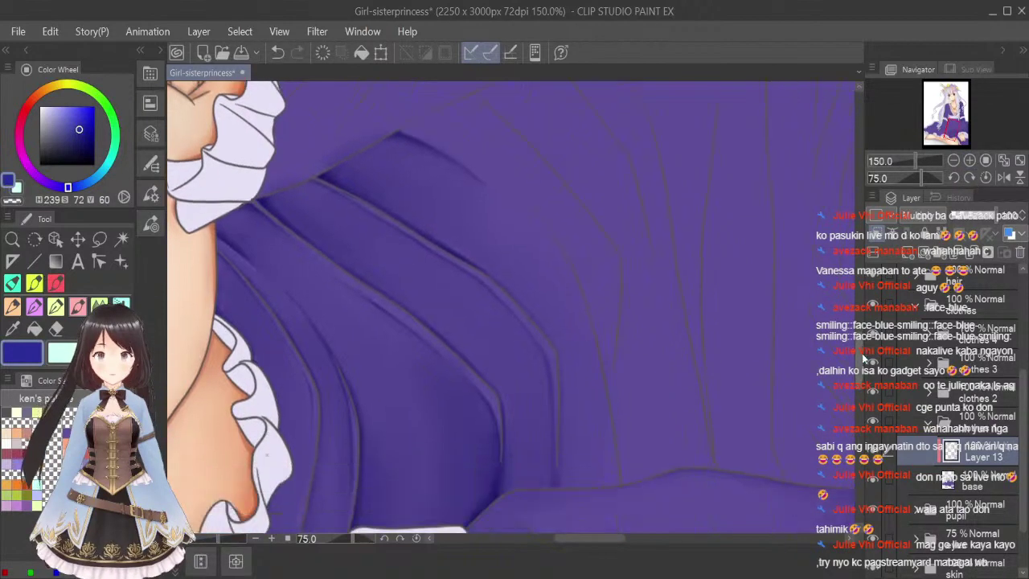
pyautogui.scroll(-1, 605, 262)
pyautogui.scroll(1, 574, 206)
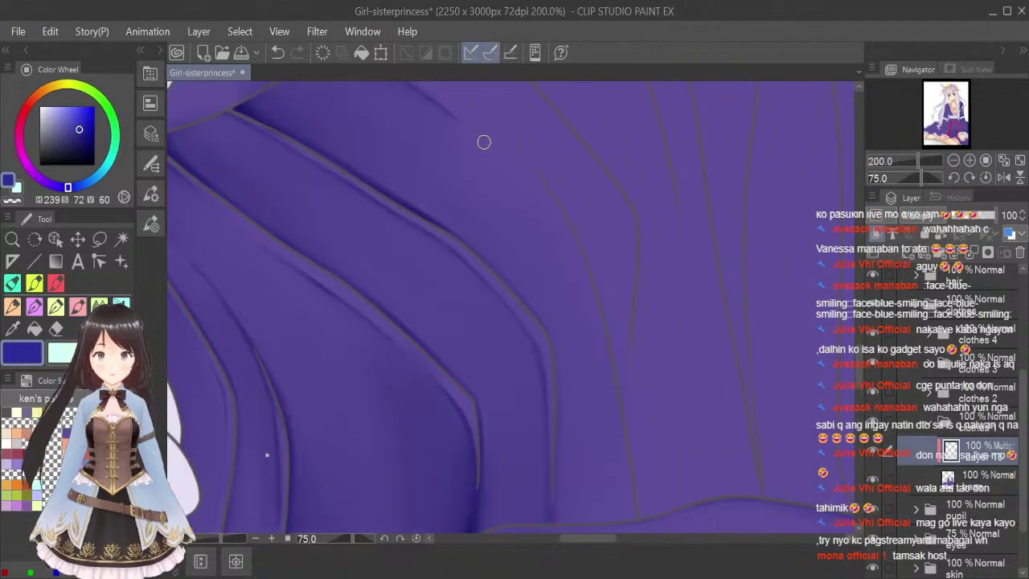
pyautogui.moveTo(518, 172)
pyautogui.mouseDown()
pyautogui.moveTo(574, 260)
pyautogui.moveTo(598, 346)
pyautogui.mouseUp()
pyautogui.moveTo(577, 275); pyautogui.dragTo(600, 365)
pyautogui.moveTo(597, 329); pyautogui.dragTo(621, 442)
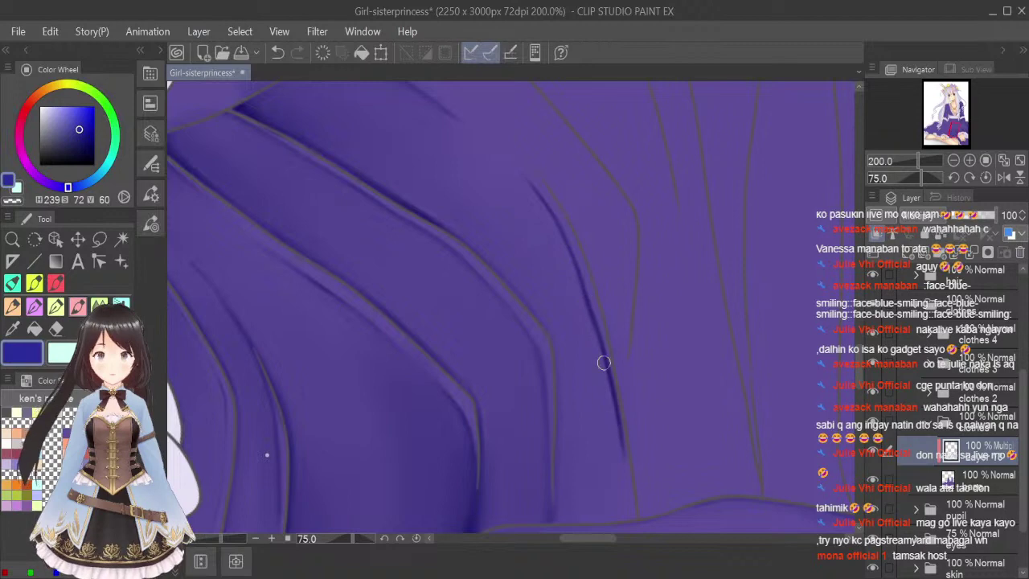
pyautogui.moveTo(603, 363); pyautogui.dragTo(632, 512)
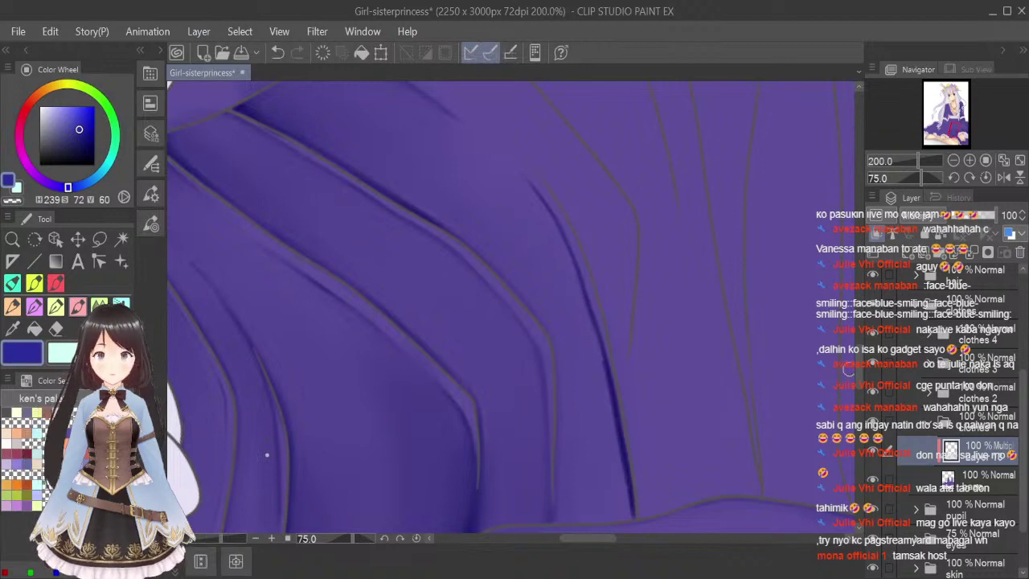
# Outline the end of this skirt band with dark strokes along the sleeve edge and thicken both of its corners.
pyautogui.scroll(-2, 613, 310)
pyautogui.moveTo(555, 318); pyautogui.dragTo(554, 438)
pyautogui.moveTo(560, 357); pyautogui.dragTo(563, 459)
pyautogui.moveTo(558, 408)
pyautogui.mouseDown()
pyautogui.moveTo(558, 451)
pyautogui.moveTo(591, 452)
pyautogui.moveTo(558, 453)
pyautogui.moveTo(627, 450)
pyautogui.moveTo(636, 416)
pyautogui.mouseUp()
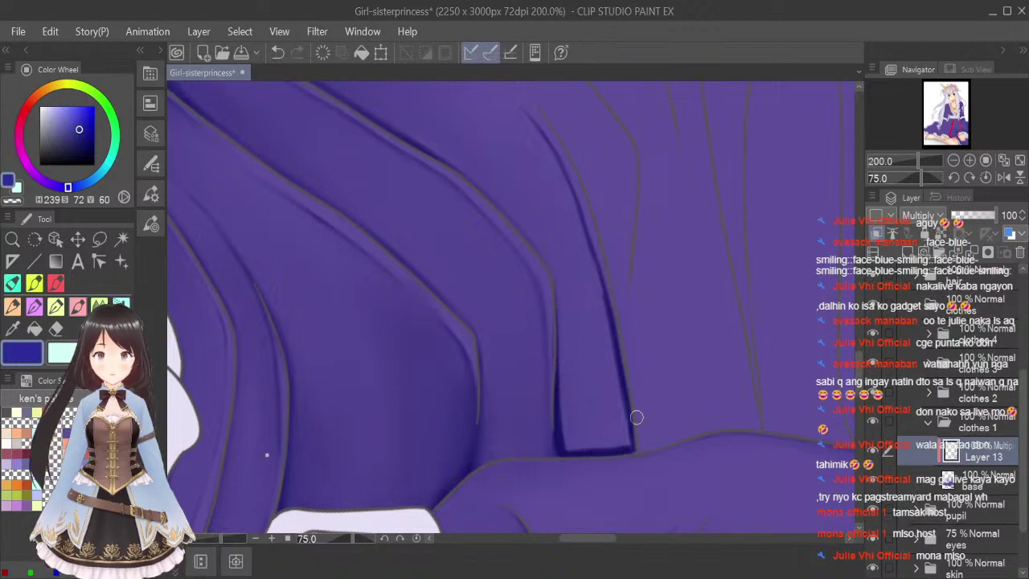
pyautogui.moveTo(619, 376); pyautogui.dragTo(622, 442)
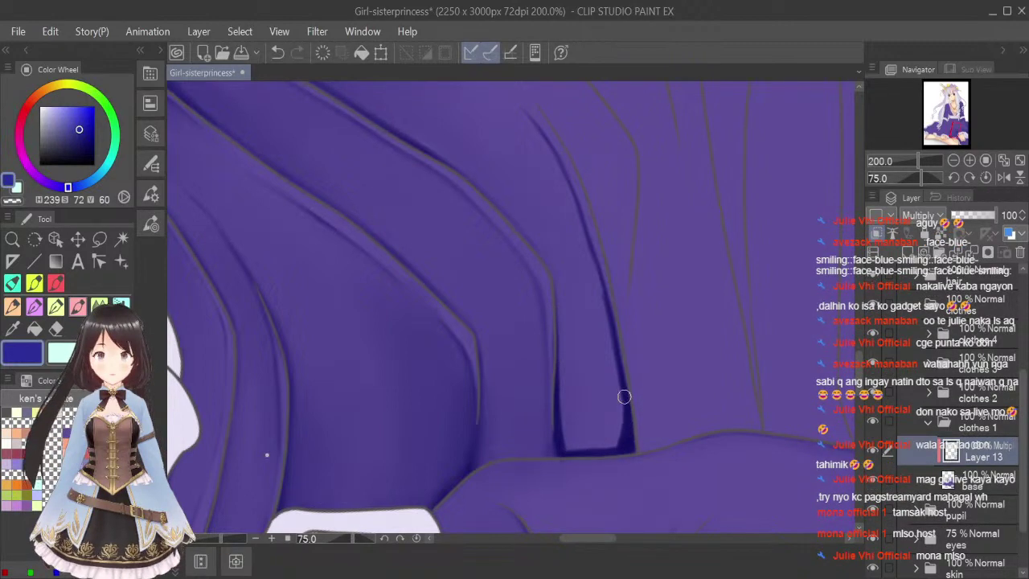
pyautogui.moveTo(559, 408); pyautogui.dragTo(573, 451)
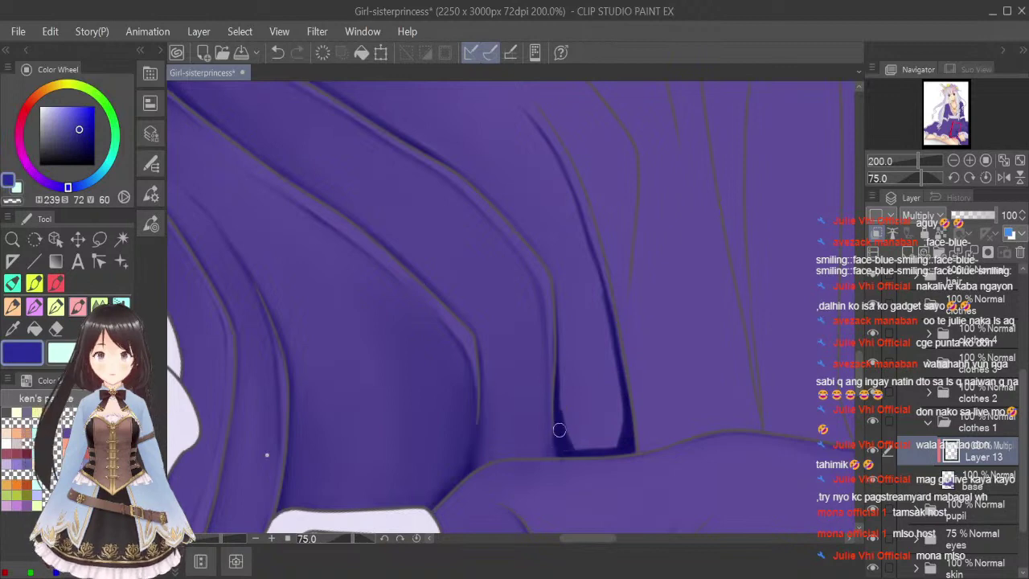
# Blend the dark strokes at the band's sleeve end into the skirt with a smaller blending brush.
pyautogui.click(99, 306)
pyautogui.press('[')
pyautogui.press('[')
pyautogui.press('[')
pyautogui.press('[')
pyautogui.press('[')
pyautogui.press('[')
pyautogui.press('[')
pyautogui.press('[')
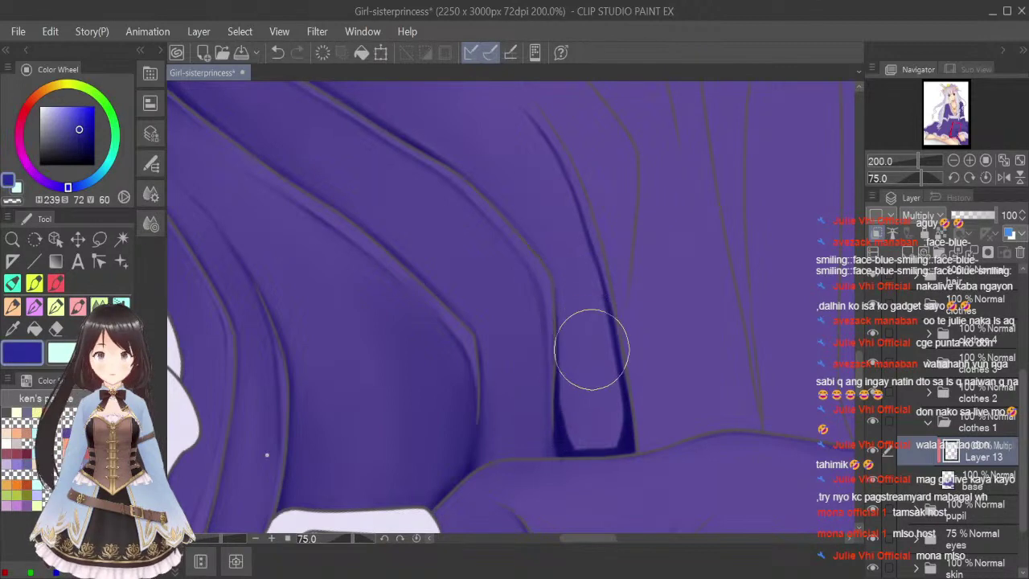
pyautogui.moveTo(565, 448); pyautogui.dragTo(573, 311)
pyautogui.moveTo(572, 416)
pyautogui.mouseDown()
pyautogui.moveTo(600, 377)
pyautogui.moveTo(611, 379)
pyautogui.moveTo(619, 432)
pyautogui.moveTo(603, 446)
pyautogui.moveTo(579, 375)
pyautogui.moveTo(573, 422)
pyautogui.moveTo(576, 372)
pyautogui.moveTo(584, 390)
pyautogui.moveTo(572, 438)
pyautogui.moveTo(596, 297)
pyautogui.moveTo(613, 405)
pyautogui.moveTo(575, 354)
pyautogui.moveTo(572, 279)
pyautogui.moveTo(566, 442)
pyautogui.moveTo(606, 378)
pyautogui.moveTo(614, 336)
pyautogui.mouseUp()
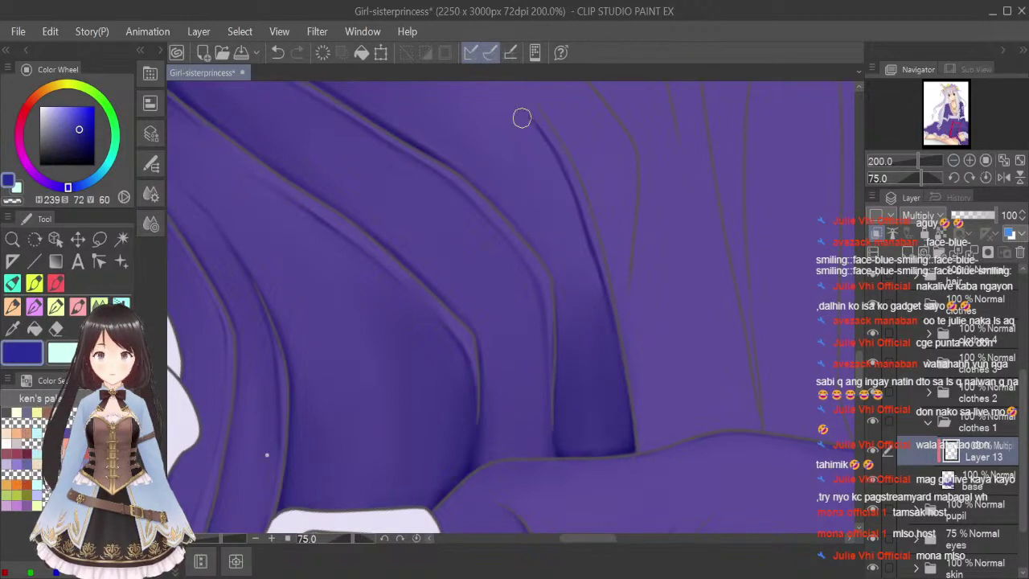
# Blend the shadow along the band's outer fold line into the skirt, gradually enlarging the blending brush.
pyautogui.moveTo(516, 111); pyautogui.dragTo(595, 273)
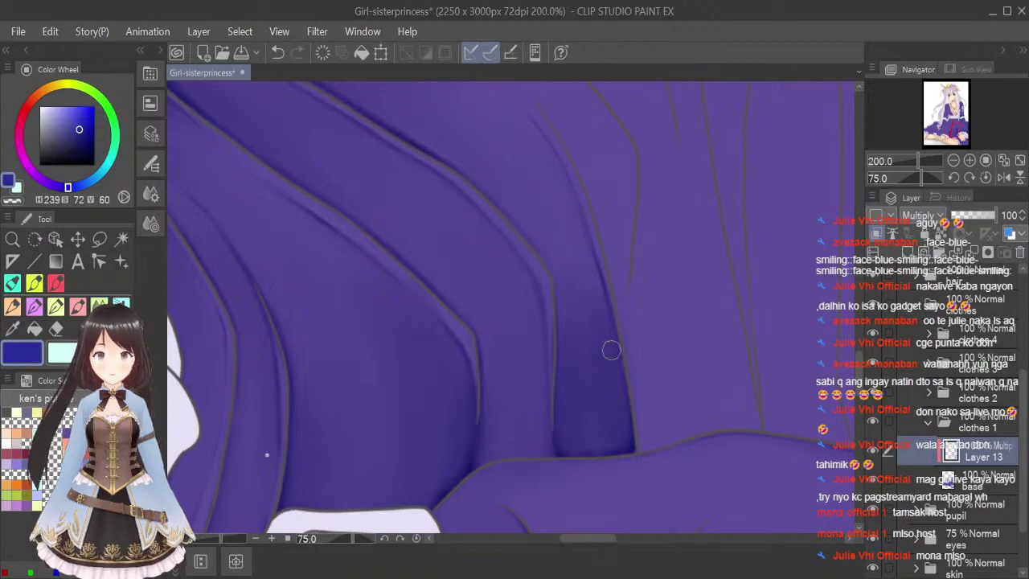
pyautogui.press(']')
pyautogui.moveTo(552, 171); pyautogui.dragTo(588, 305)
pyautogui.press(']')
pyautogui.press(']')
pyautogui.moveTo(551, 195); pyautogui.dragTo(589, 323)
pyautogui.press(']')
pyautogui.moveTo(521, 188); pyautogui.dragTo(566, 262)
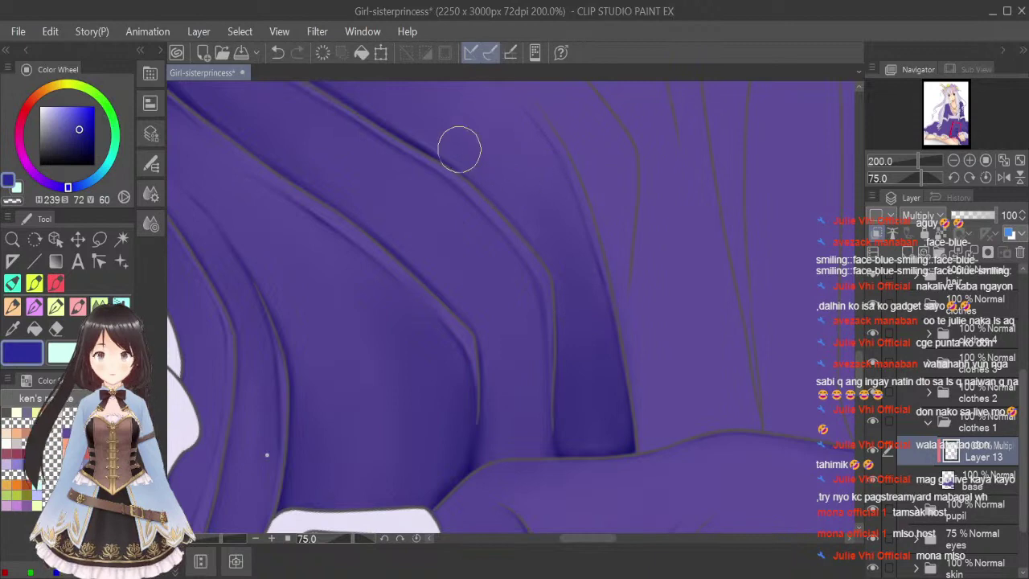
# Fit the whole illustration in view with its rotation reset and save it.
pyautogui.hotkey('ctrl', '-')
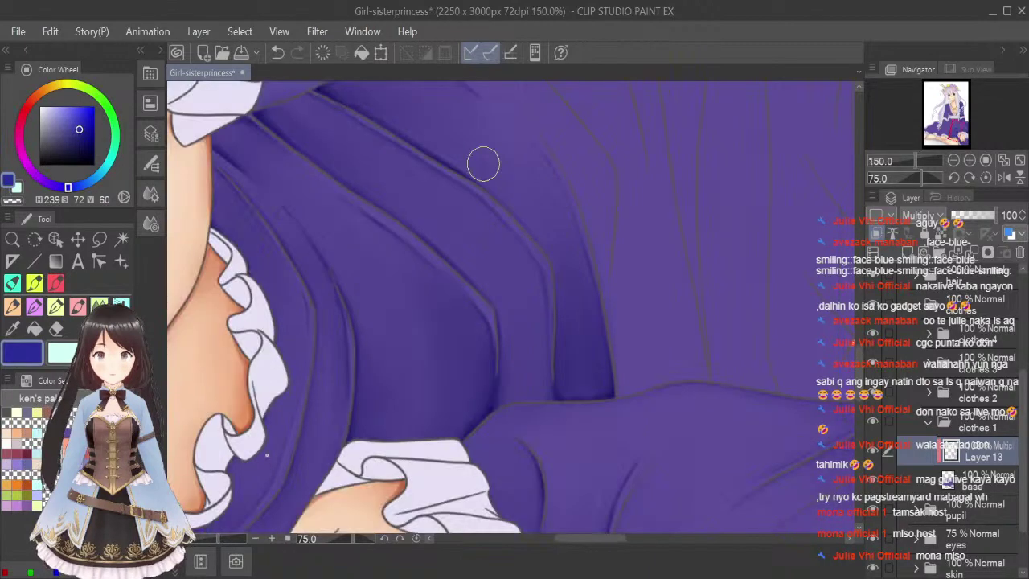
pyautogui.click(1020, 161)
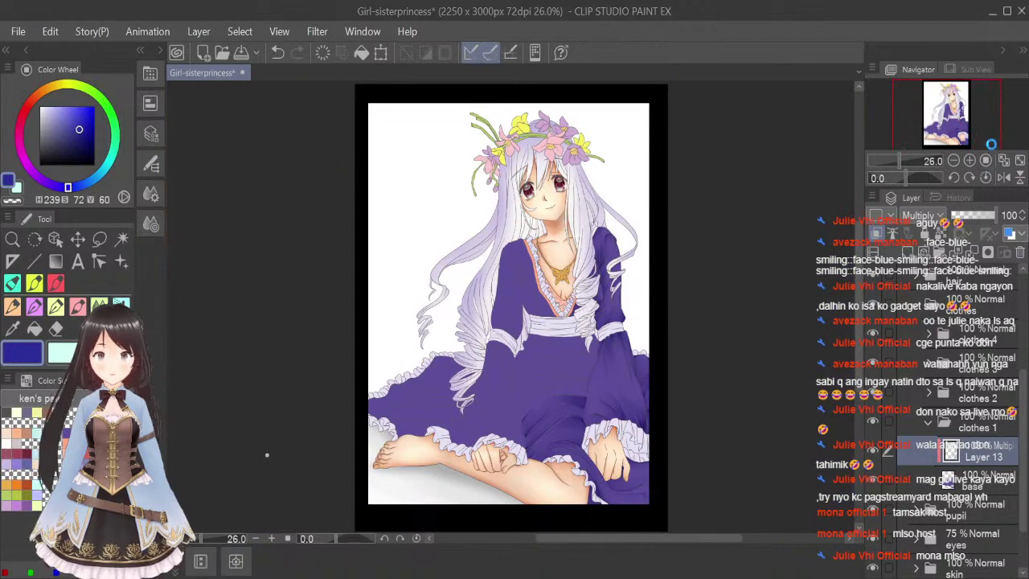
pyautogui.hotkey('ctrl', 's')
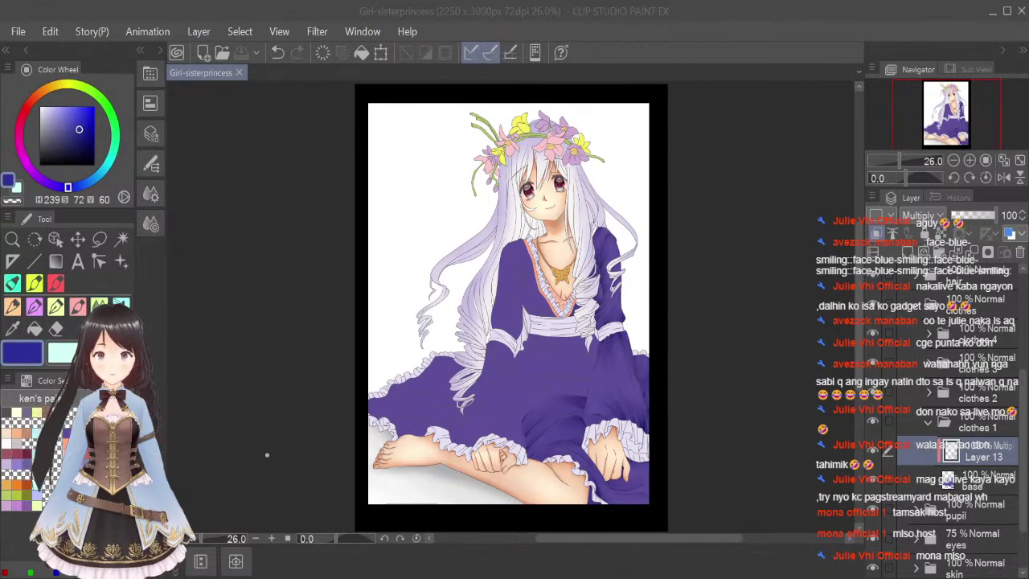
# Paint dark blue strokes beside the short fold at the lower end of the skirt band above the knee.
pyautogui.click(81, 310)
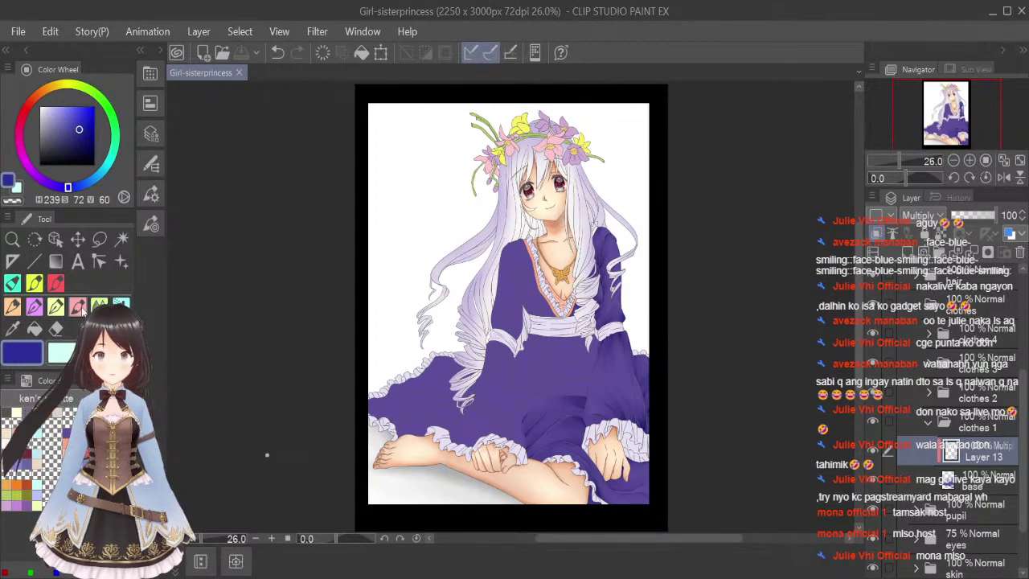
pyautogui.scroll(3, 582, 392)
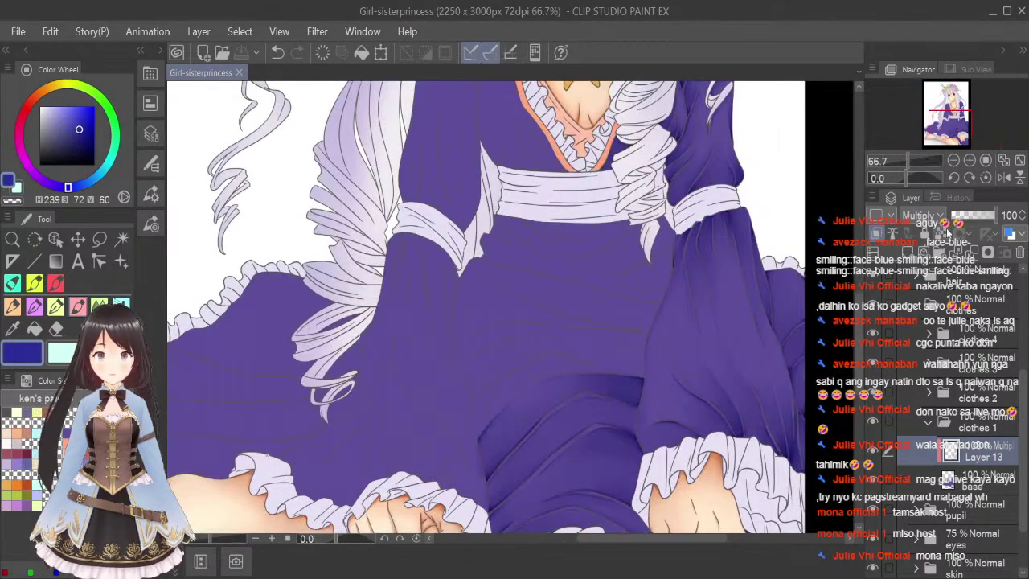
pyautogui.click(954, 177)
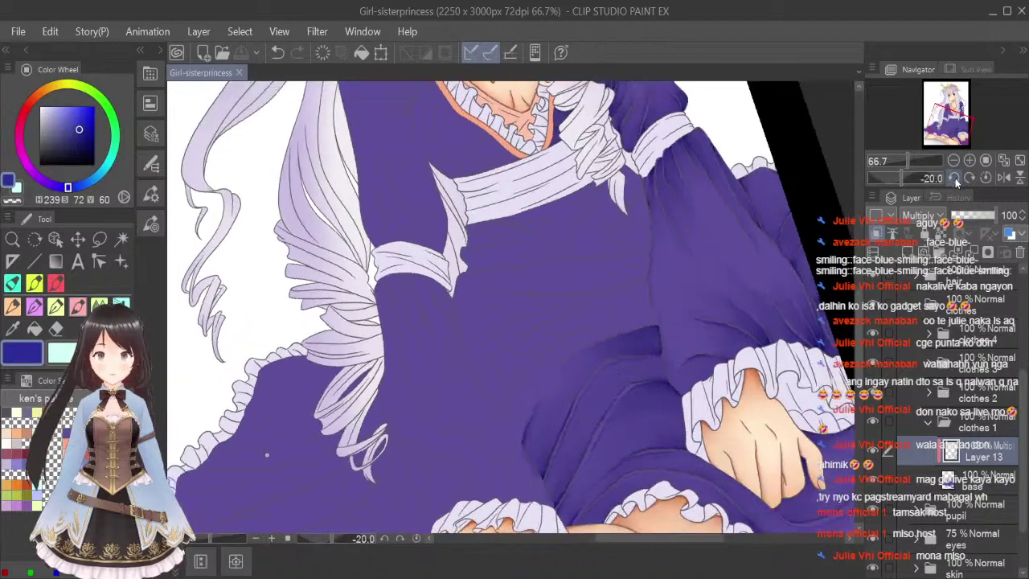
pyautogui.click(955, 177)
pyautogui.scroll(4, 544, 343)
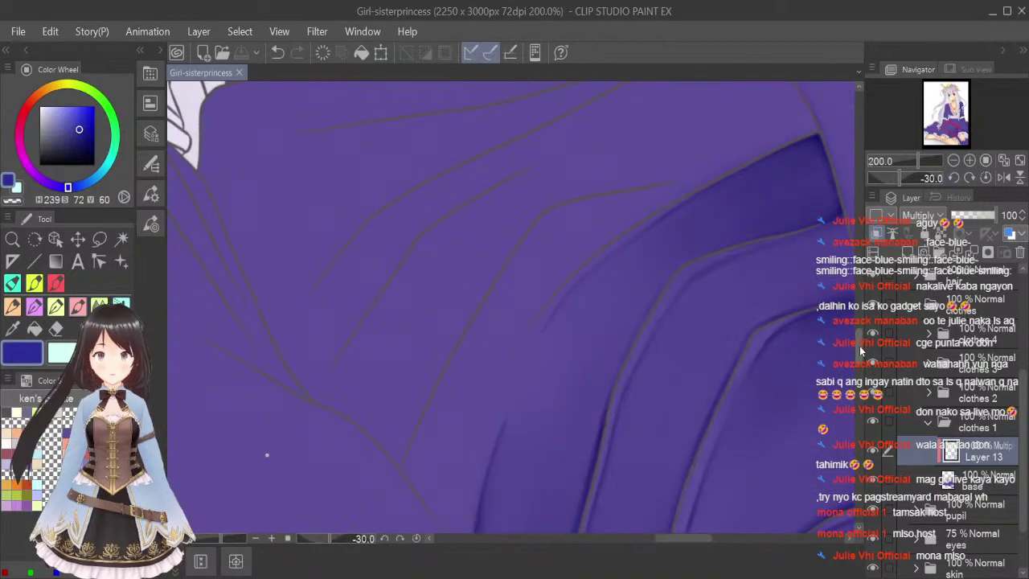
pyautogui.moveTo(861, 350); pyautogui.dragTo(862, 358)
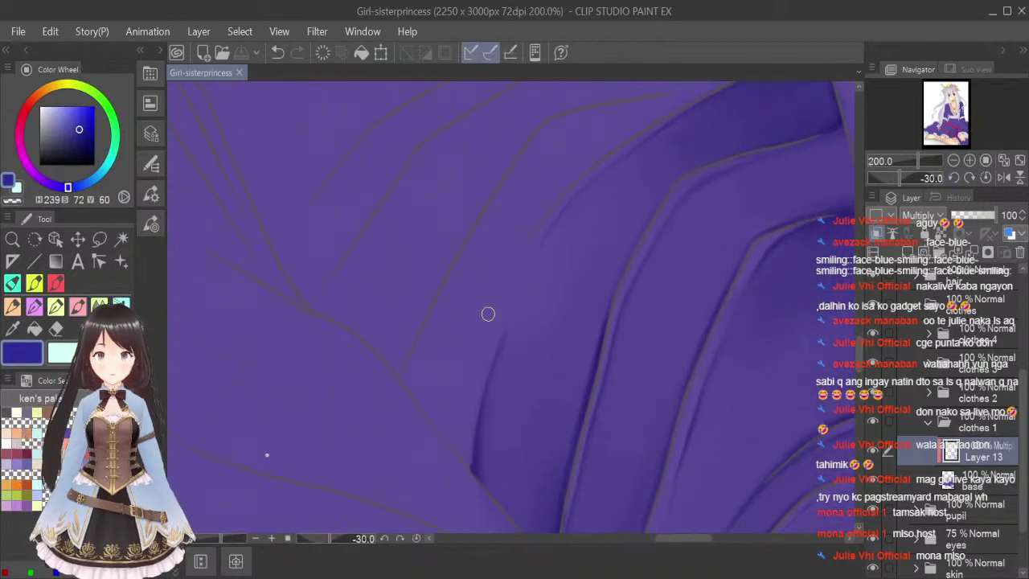
pyautogui.moveTo(496, 310); pyautogui.dragTo(485, 348)
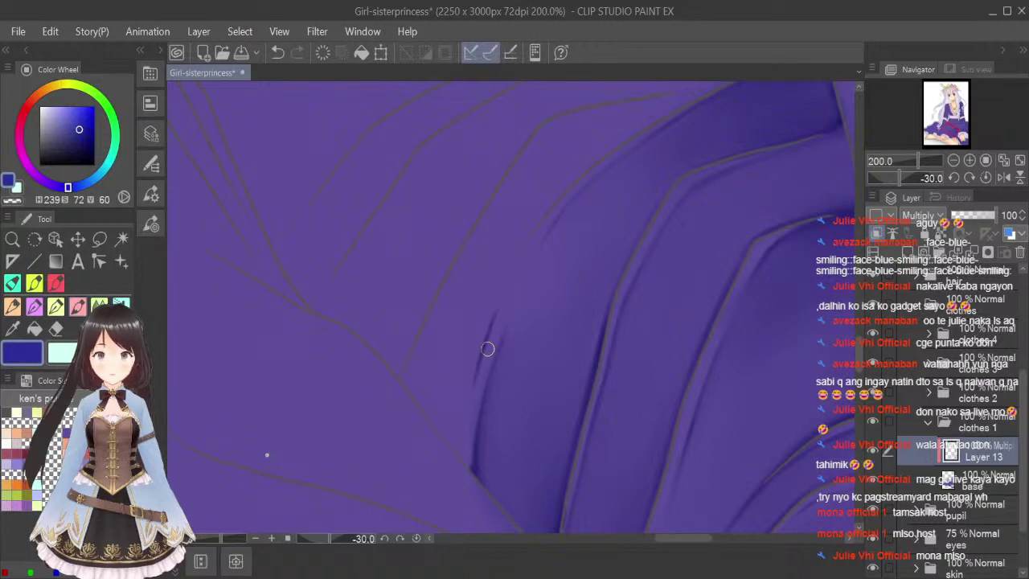
pyautogui.hotkey('ctrl', 'z')
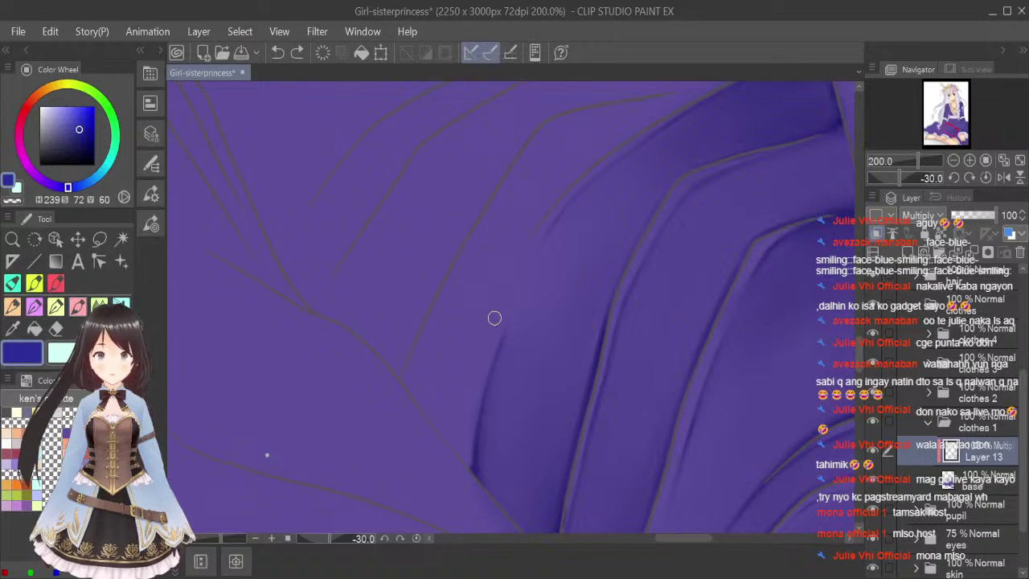
pyautogui.moveTo(480, 358); pyautogui.dragTo(470, 423)
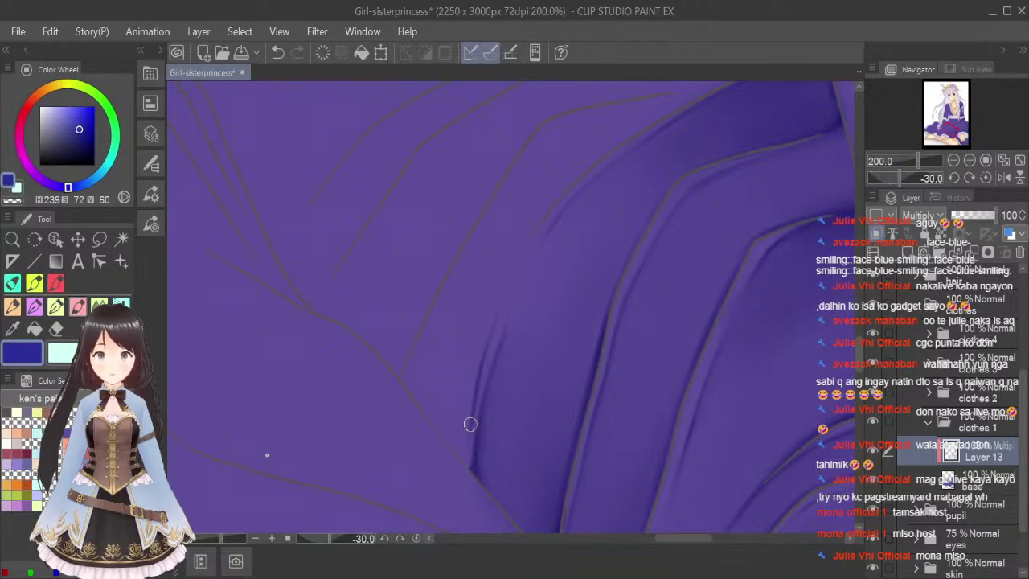
pyautogui.moveTo(468, 465); pyautogui.dragTo(485, 355)
pyautogui.moveTo(468, 430); pyautogui.dragTo(498, 306)
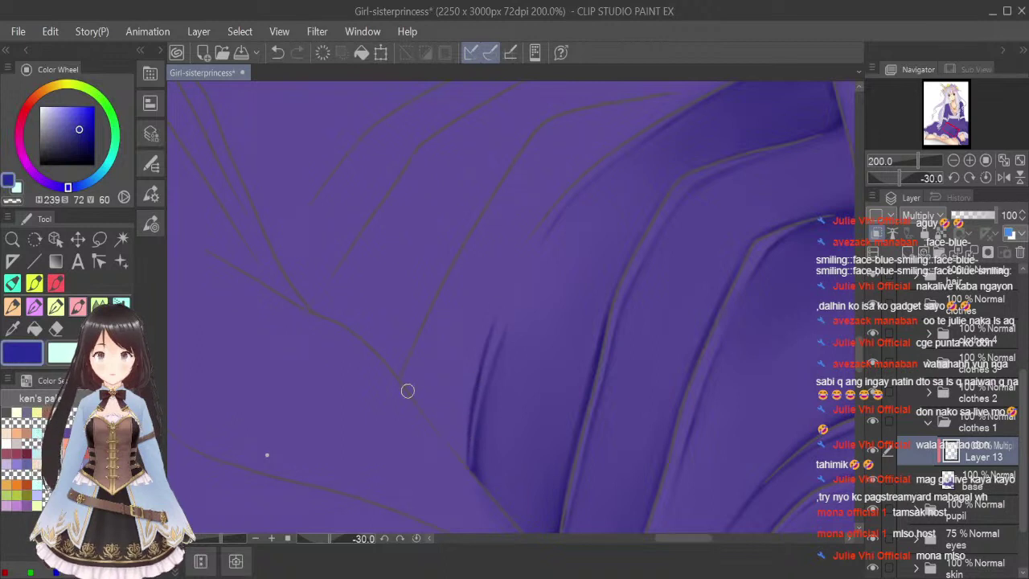
# Outline the corner of the adjoining skirt fold with dark strokes along its lower seam and outer fold line.
pyautogui.moveTo(401, 376); pyautogui.dragTo(465, 458)
pyautogui.moveTo(462, 458); pyautogui.dragTo(468, 406)
pyautogui.moveTo(465, 459); pyautogui.dragTo(476, 386)
pyautogui.moveTo(407, 385); pyautogui.dragTo(462, 243)
pyautogui.moveTo(425, 341); pyautogui.dragTo(474, 232)
pyautogui.moveTo(412, 384); pyautogui.dragTo(459, 449)
pyautogui.scroll(-1, 505, 362)
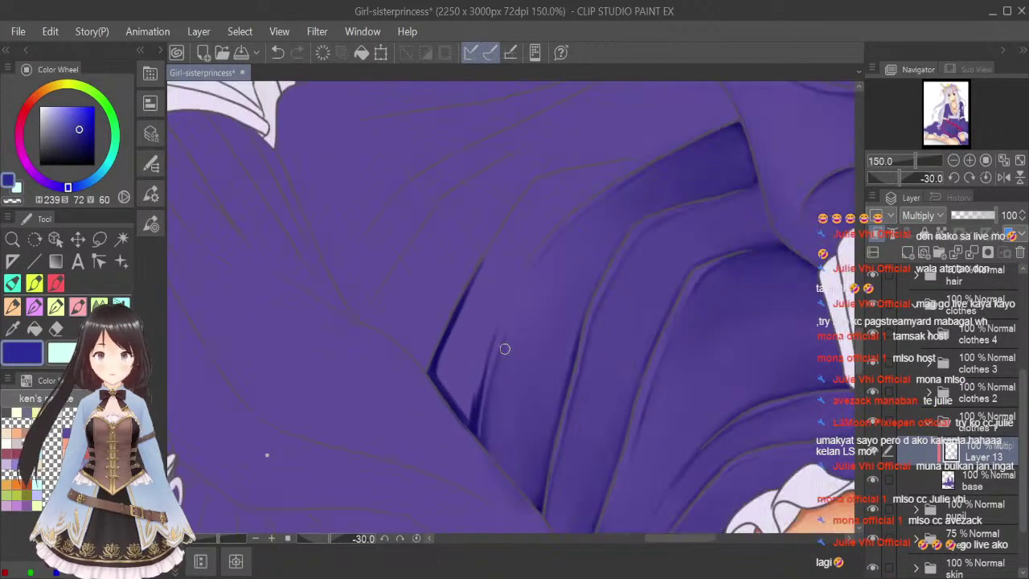
# Blend the dark strokes at this fold's corner into the skirt with a smaller blending brush.
pyautogui.click(102, 302)
pyautogui.press('[')
pyautogui.press('[')
pyautogui.press('[')
pyautogui.press('[')
pyautogui.press('[')
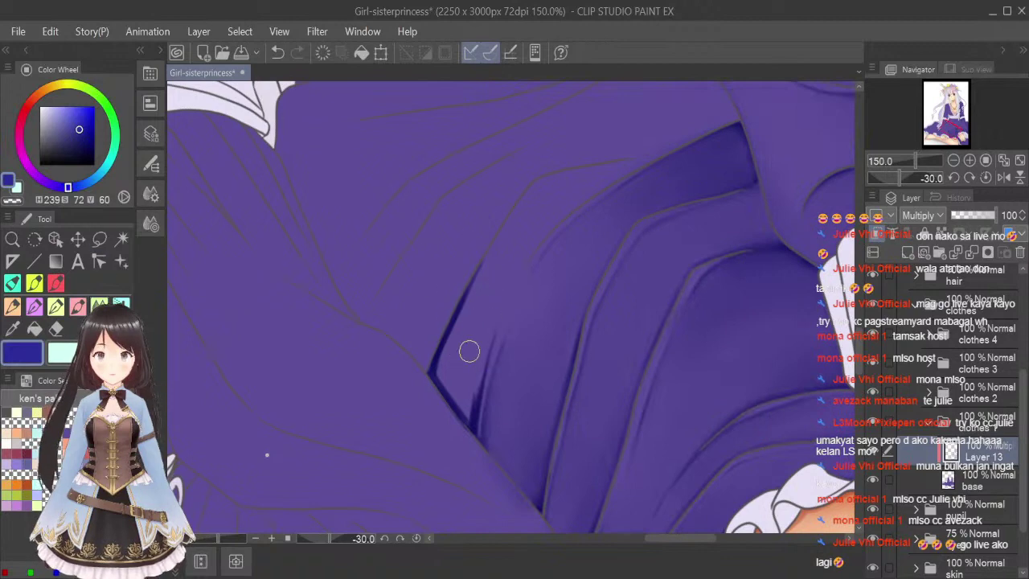
pyautogui.moveTo(440, 377); pyautogui.dragTo(491, 258)
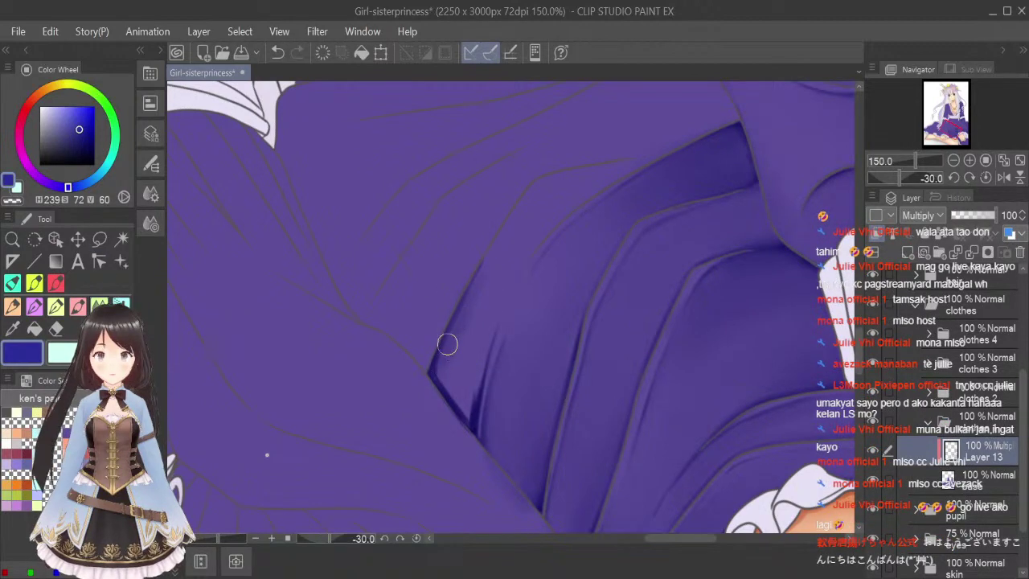
pyautogui.moveTo(439, 368); pyautogui.dragTo(453, 397)
pyautogui.moveTo(482, 298)
pyautogui.mouseDown()
pyautogui.moveTo(469, 418)
pyautogui.moveTo(478, 359)
pyautogui.moveTo(469, 365)
pyautogui.moveTo(482, 314)
pyautogui.mouseUp()
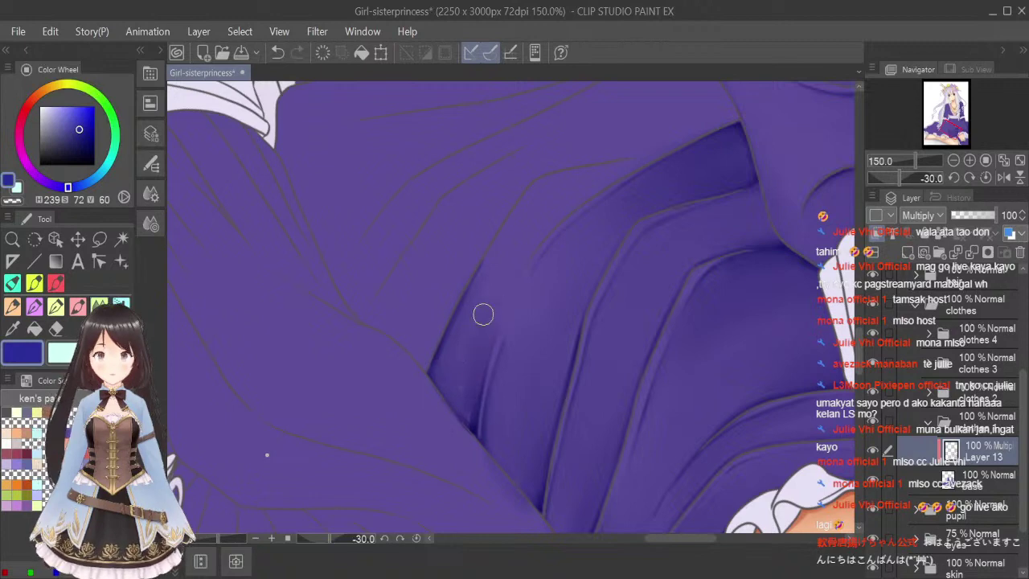
# Smooth the shadow across the lower part of the fold and up its inner crease, varying the blending brush size.
pyautogui.press(']')
pyautogui.press(']')
pyautogui.press(']')
pyautogui.moveTo(456, 366)
pyautogui.mouseDown()
pyautogui.moveTo(500, 261)
pyautogui.moveTo(459, 380)
pyautogui.moveTo(528, 230)
pyautogui.moveTo(460, 366)
pyautogui.moveTo(483, 299)
pyautogui.moveTo(458, 412)
pyautogui.moveTo(519, 275)
pyautogui.moveTo(458, 332)
pyautogui.moveTo(461, 408)
pyautogui.moveTo(483, 311)
pyautogui.moveTo(466, 425)
pyautogui.moveTo(482, 341)
pyautogui.mouseUp()
pyautogui.press('[')
pyautogui.press('[')
pyautogui.moveTo(467, 431)
pyautogui.mouseDown()
pyautogui.moveTo(457, 379)
pyautogui.moveTo(471, 322)
pyautogui.moveTo(508, 255)
pyautogui.moveTo(447, 383)
pyautogui.moveTo(492, 282)
pyautogui.moveTo(504, 292)
pyautogui.moveTo(470, 327)
pyautogui.moveTo(502, 270)
pyautogui.mouseUp()
pyautogui.press(']')
pyautogui.press(']')
pyautogui.press(']')
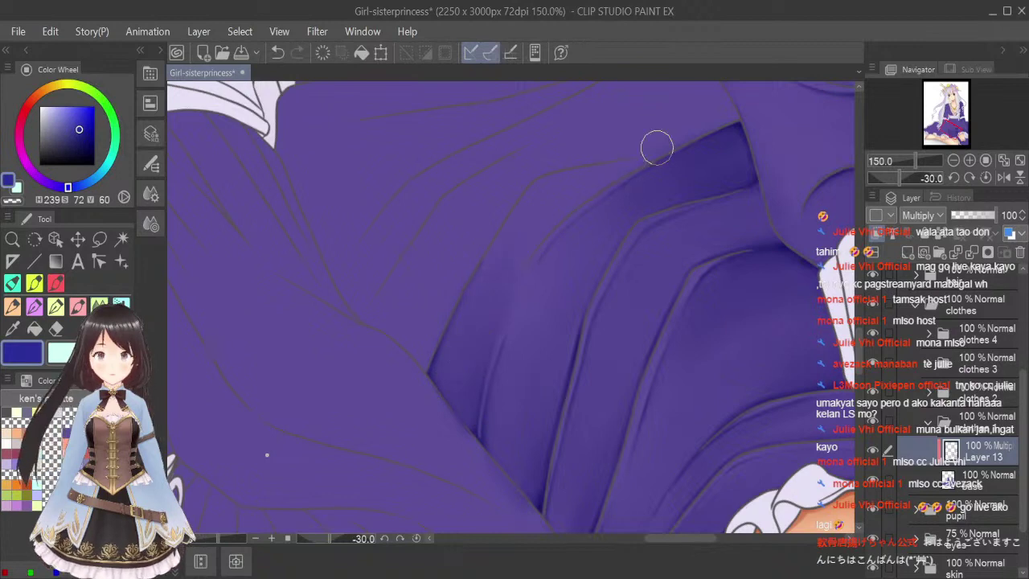
# Extend the shading with a dark stroke down the middle of the fold's outer line.
pyautogui.click(953, 178)
pyautogui.scroll(1, 519, 221)
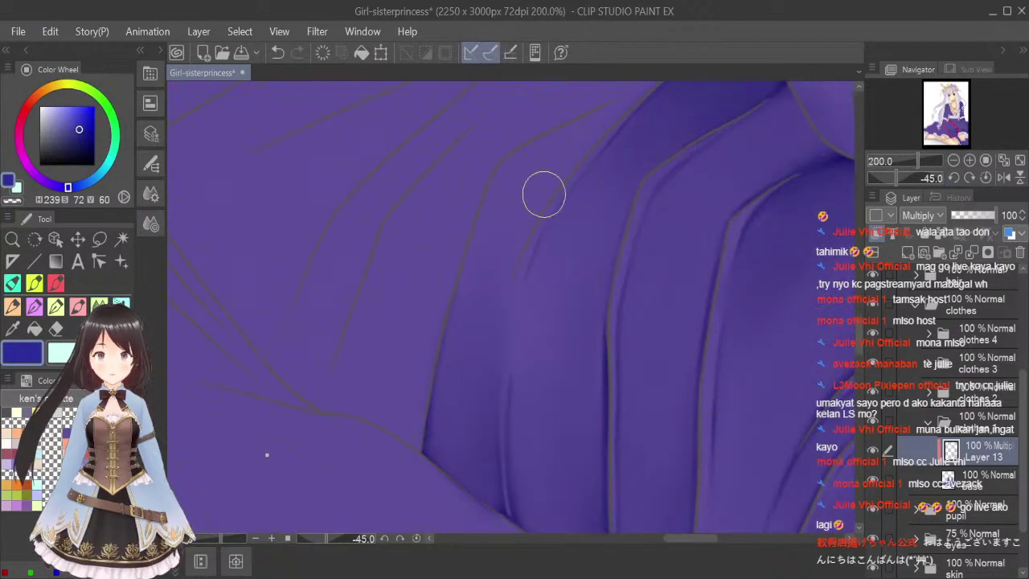
pyautogui.moveTo(860, 343); pyautogui.dragTo(861, 342)
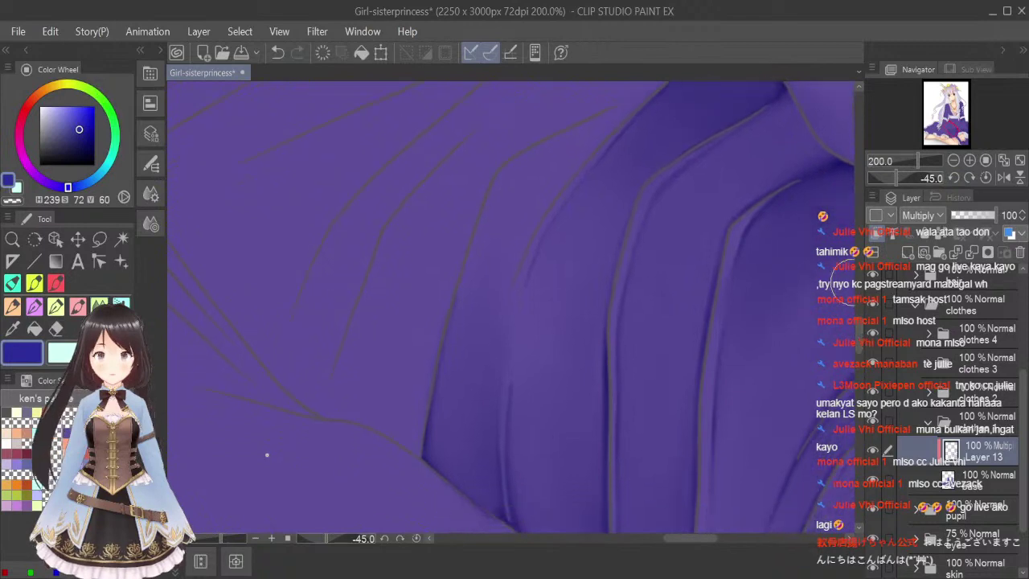
pyautogui.click(78, 308)
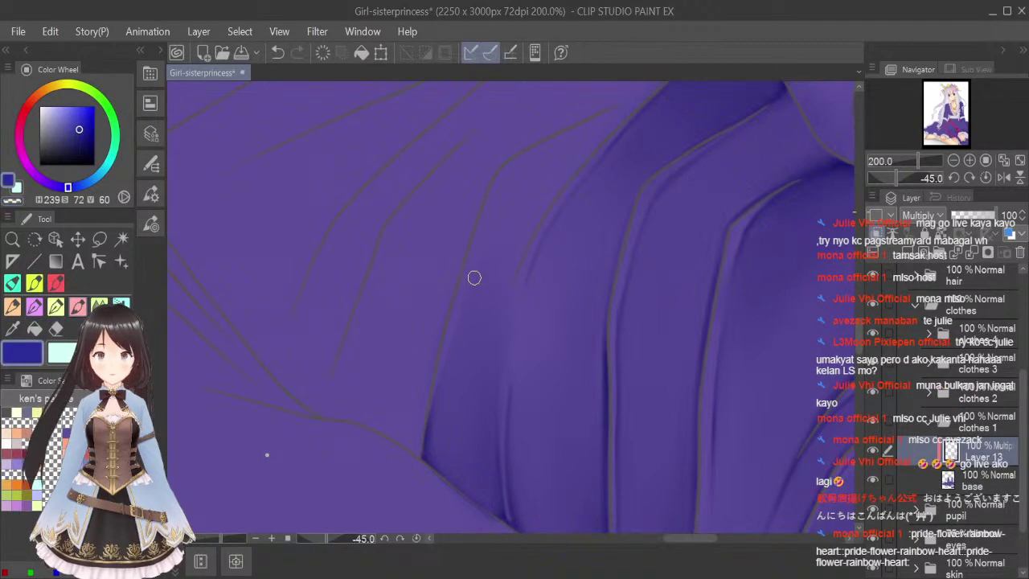
pyautogui.moveTo(477, 258); pyautogui.dragTo(429, 405)
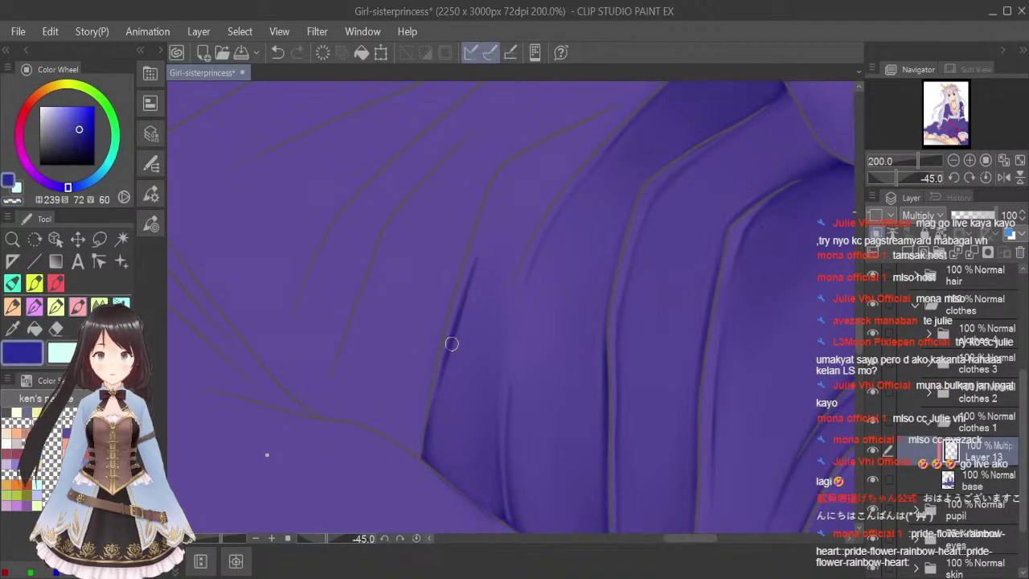
# Blend the stroke along the fold's outer line into the skirt with a resized blending brush.
pyautogui.click(99, 305)
pyautogui.press('[')
pyautogui.press('[')
pyautogui.press('[')
pyautogui.press('[')
pyautogui.press('[')
pyautogui.press('[')
pyautogui.press('[')
pyautogui.press('[')
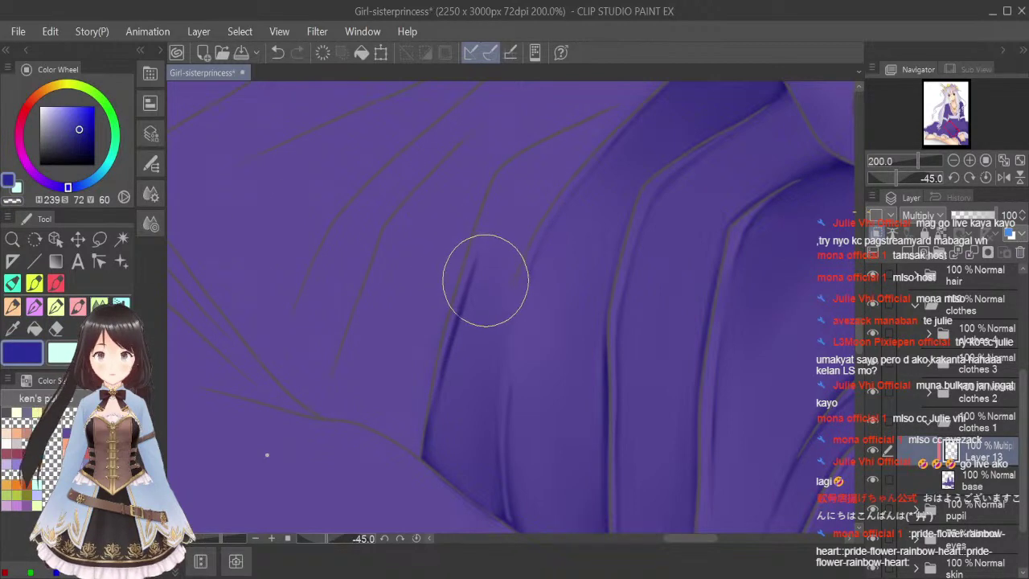
pyautogui.moveTo(484, 283)
pyautogui.mouseDown()
pyautogui.moveTo(484, 268)
pyautogui.moveTo(471, 311)
pyautogui.mouseUp()
pyautogui.moveTo(484, 250)
pyautogui.mouseDown()
pyautogui.moveTo(448, 383)
pyautogui.moveTo(459, 353)
pyautogui.mouseUp()
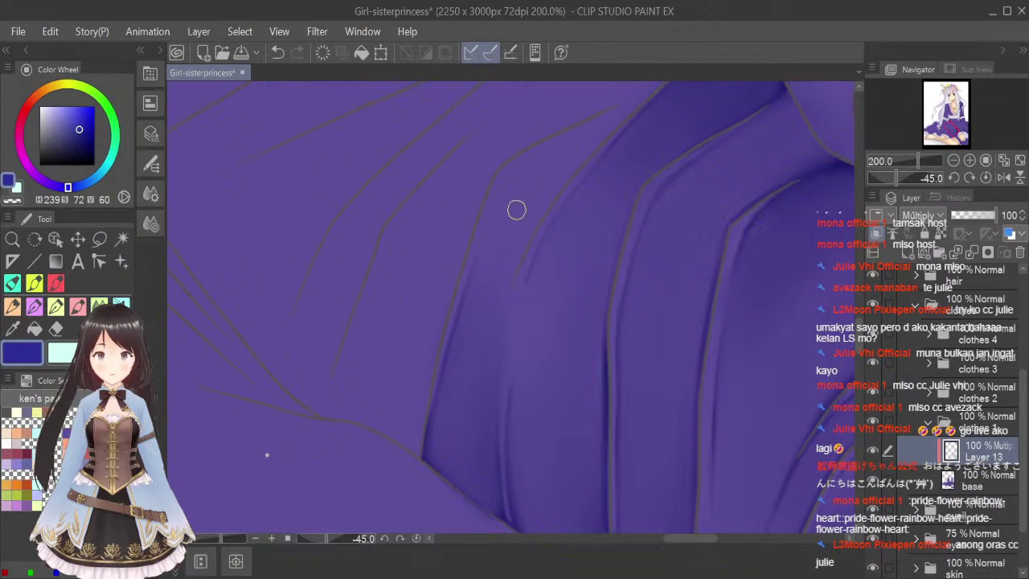
# Paint dark strokes under the upper bend of the fold and along the neighbouring inner fold line.
pyautogui.click(77, 305)
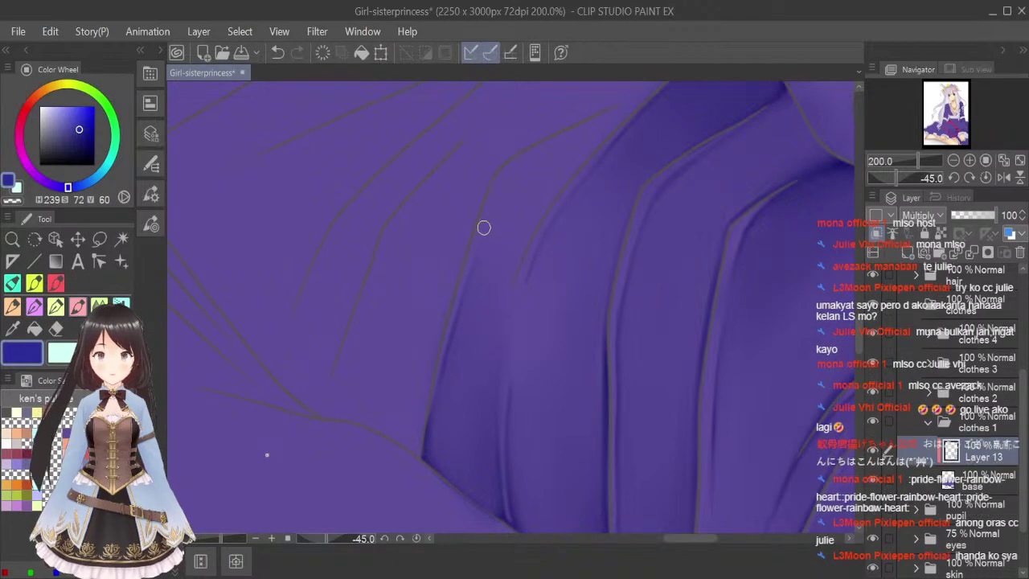
pyautogui.moveTo(495, 206)
pyautogui.mouseDown()
pyautogui.moveTo(538, 149)
pyautogui.moveTo(576, 130)
pyautogui.mouseUp()
pyautogui.moveTo(494, 204)
pyautogui.mouseDown()
pyautogui.moveTo(525, 163)
pyautogui.moveTo(602, 112)
pyautogui.mouseUp()
pyautogui.moveTo(508, 283)
pyautogui.mouseDown()
pyautogui.moveTo(546, 201)
pyautogui.moveTo(629, 110)
pyautogui.moveTo(554, 193)
pyautogui.moveTo(566, 178)
pyautogui.mouseUp()
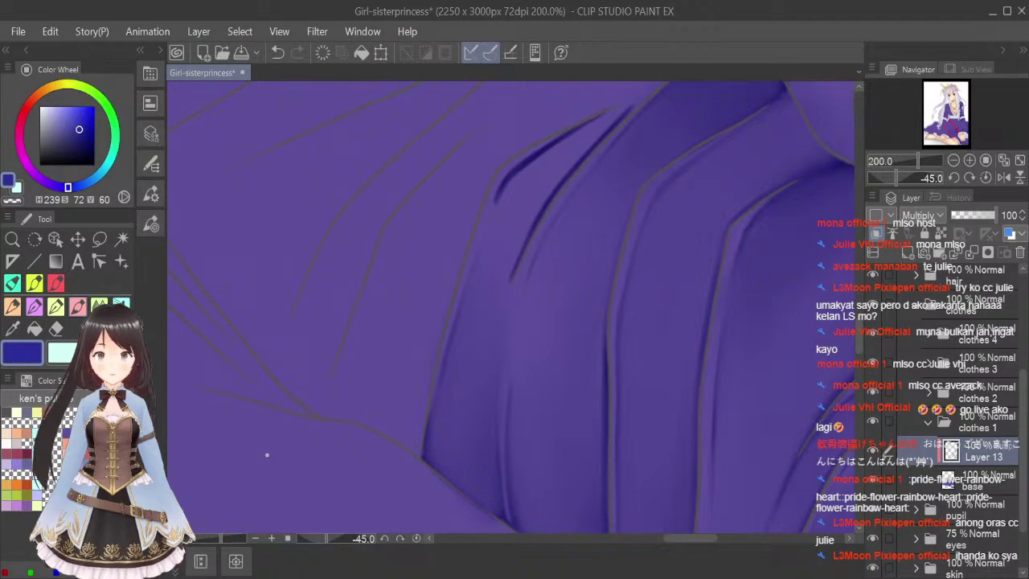
# Blend the dark strokes at the fold's upper bend and inner line with a smaller blending brush.
pyautogui.press('j')
pyautogui.press('[')
pyautogui.press('[')
pyautogui.press('[')
pyautogui.press('[')
pyautogui.press('[')
pyautogui.press('[')
pyautogui.press('[')
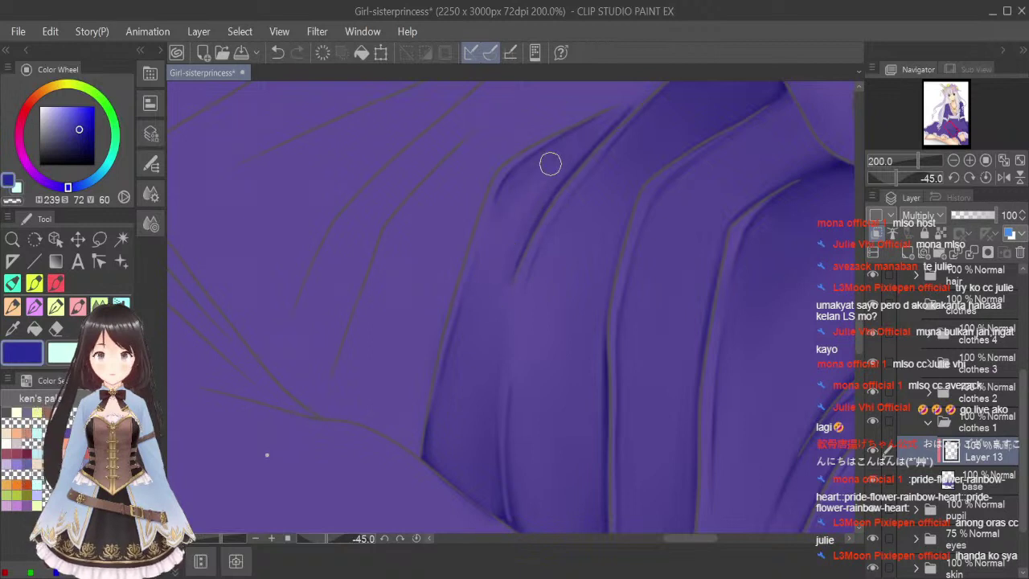
# Show the whole illustration unrotated and save the file.
pyautogui.click(1020, 160)
pyautogui.click(985, 178)
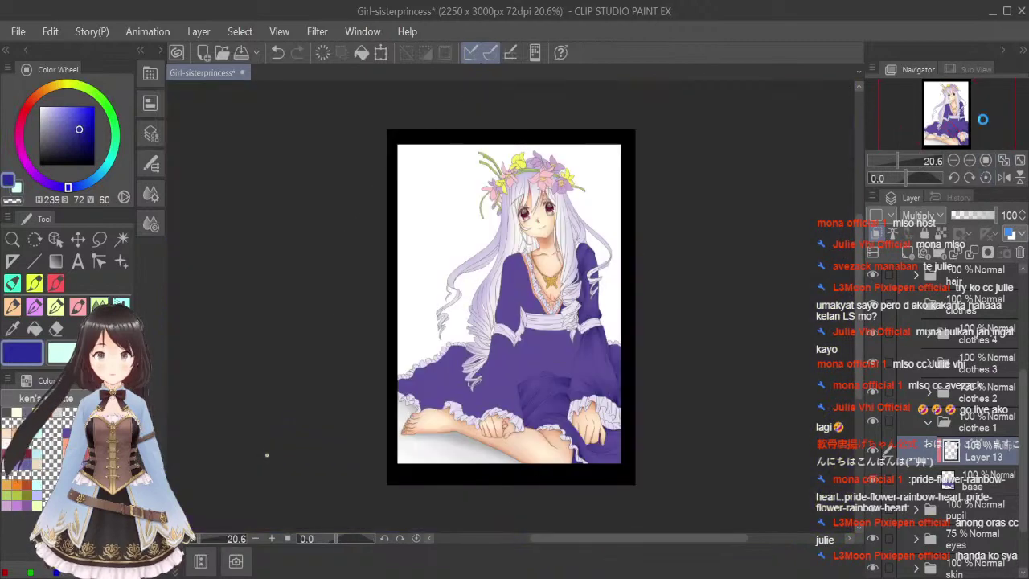
pyautogui.hotkey('ctrl', 's')
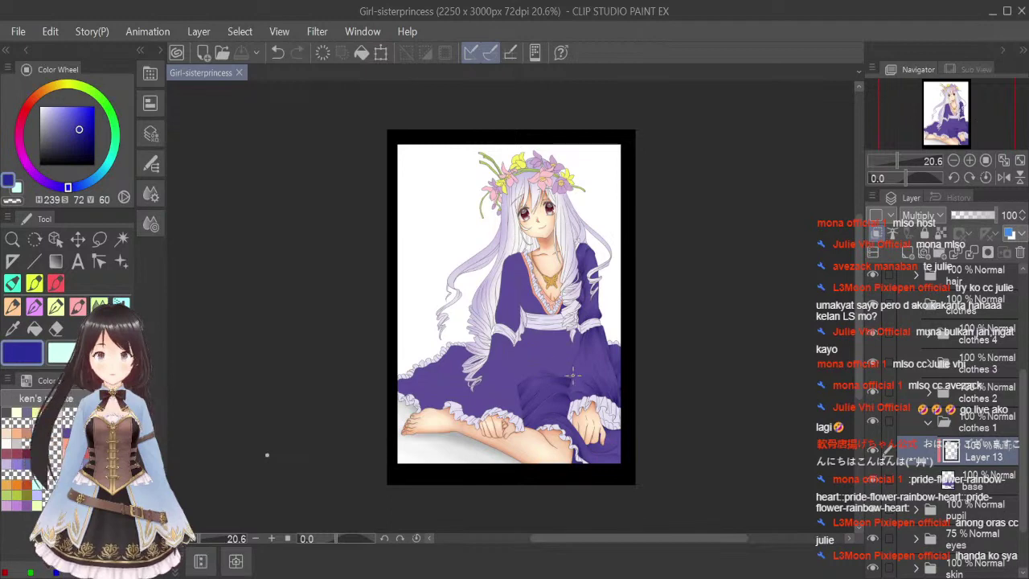
# Paint a dark shadow above the skirt band's upper edge, from the fold's tip to the sleeve corner.
pyautogui.scroll(4, 572, 375)
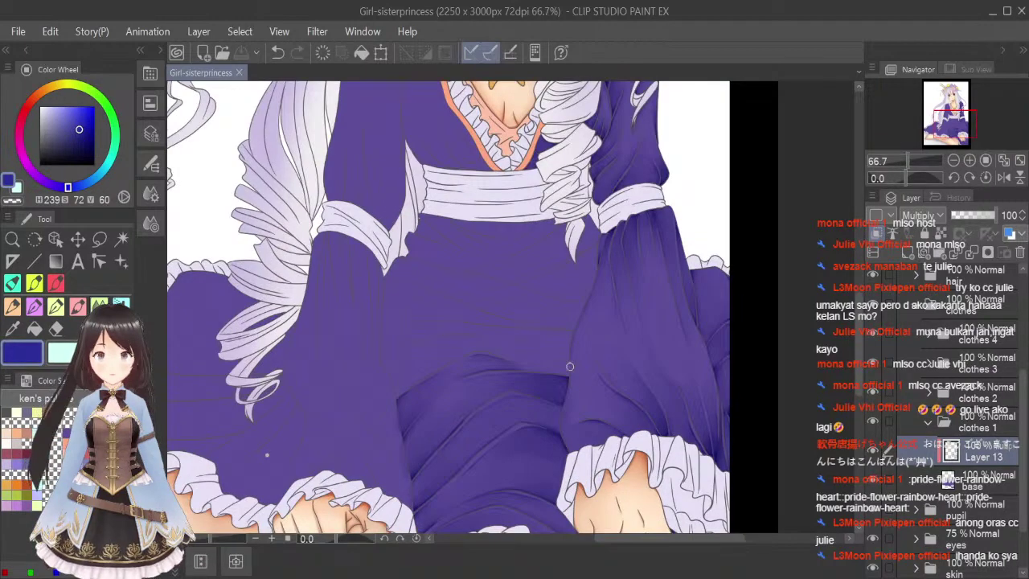
pyautogui.click(955, 179)
pyautogui.click(955, 177)
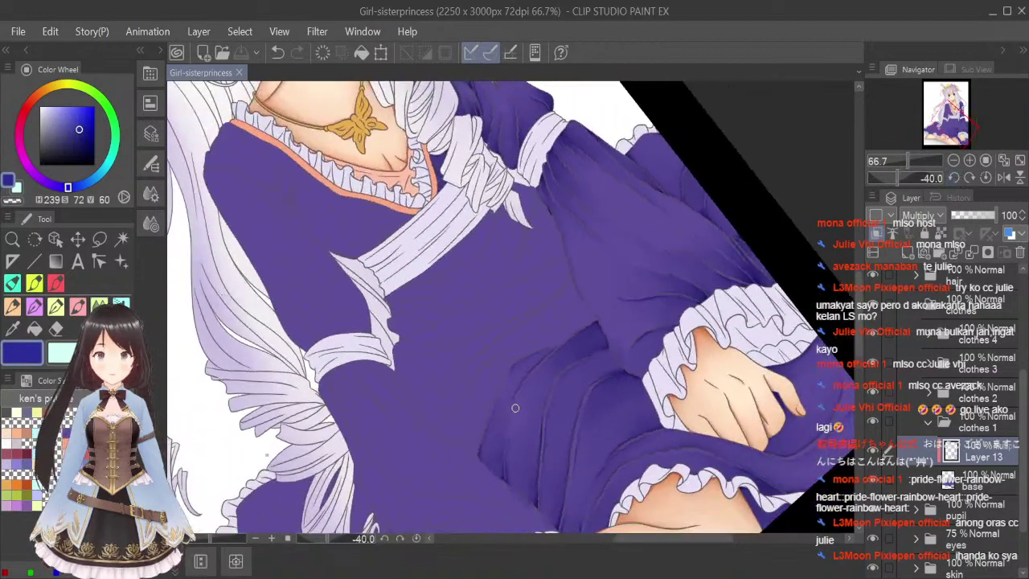
pyautogui.scroll(3, 515, 407)
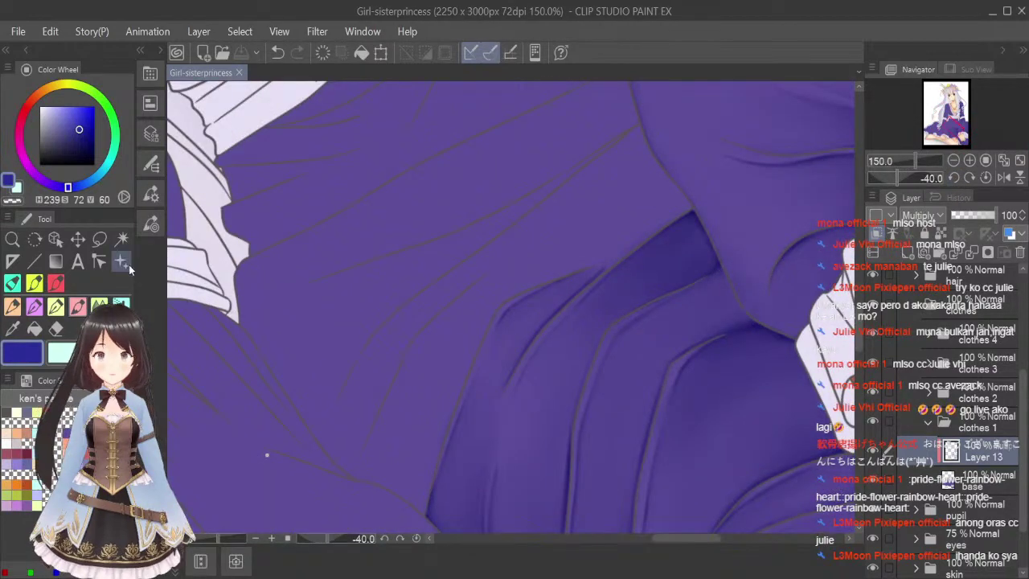
pyautogui.moveTo(569, 276); pyautogui.dragTo(595, 273)
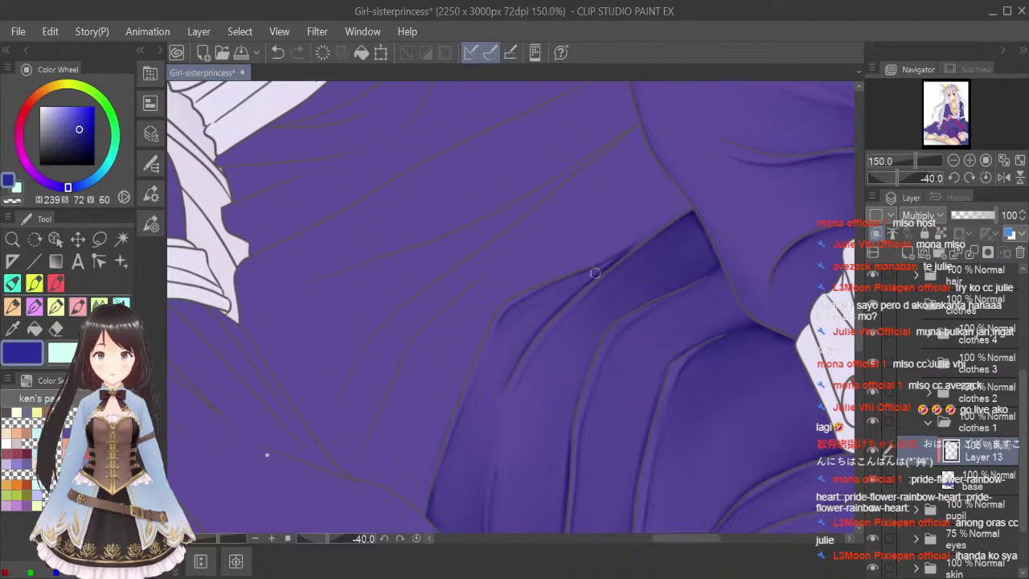
pyautogui.moveTo(661, 229); pyautogui.dragTo(624, 254)
pyautogui.moveTo(688, 211); pyautogui.dragTo(651, 232)
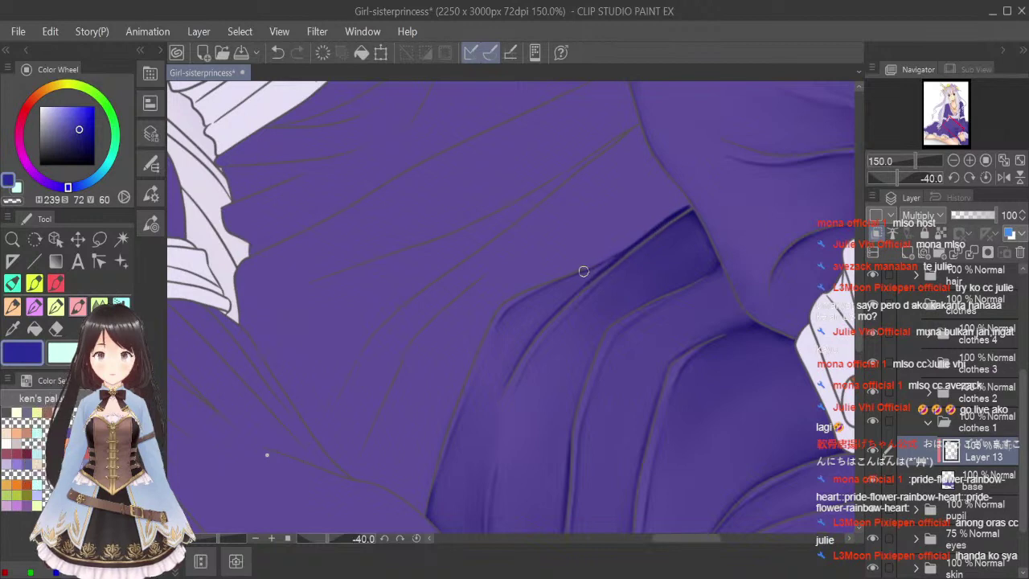
pyautogui.moveTo(589, 270)
pyautogui.mouseDown()
pyautogui.moveTo(643, 237)
pyautogui.moveTo(568, 298)
pyautogui.moveTo(608, 264)
pyautogui.mouseUp()
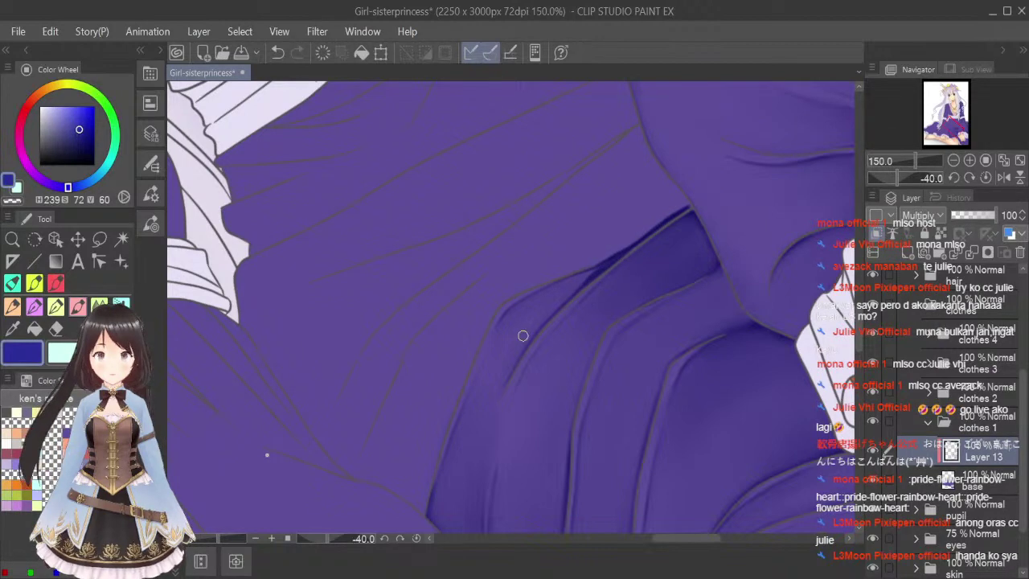
# Blend the shadow above the band's upper edge into the skirt with a smaller blending brush.
pyautogui.click(122, 265)
pyautogui.press('[')
pyautogui.press('[')
pyautogui.press('[')
pyautogui.press('[')
pyautogui.press('[')
pyautogui.press('[')
pyautogui.press('[')
pyautogui.press('[')
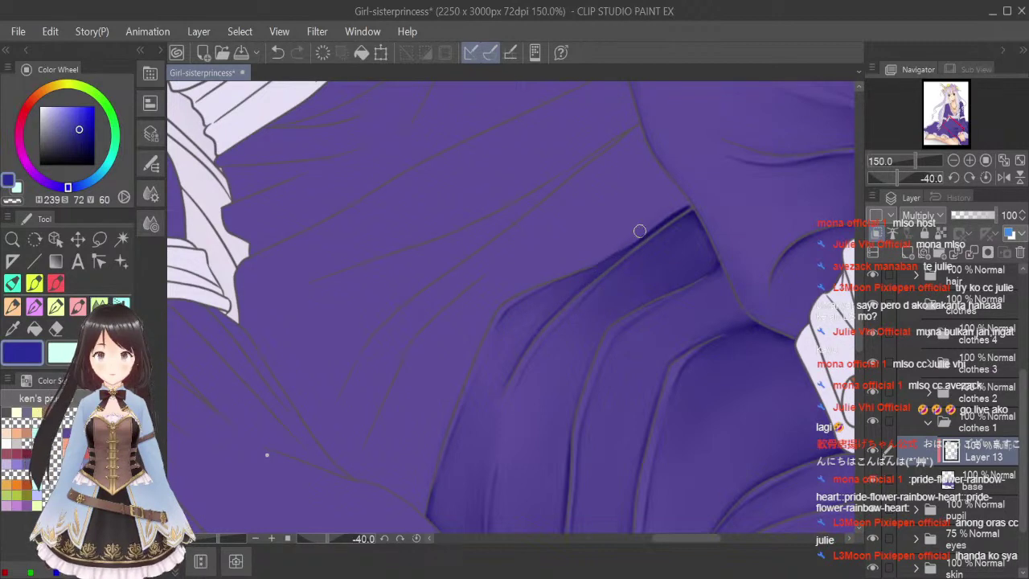
pyautogui.moveTo(639, 230); pyautogui.dragTo(684, 205)
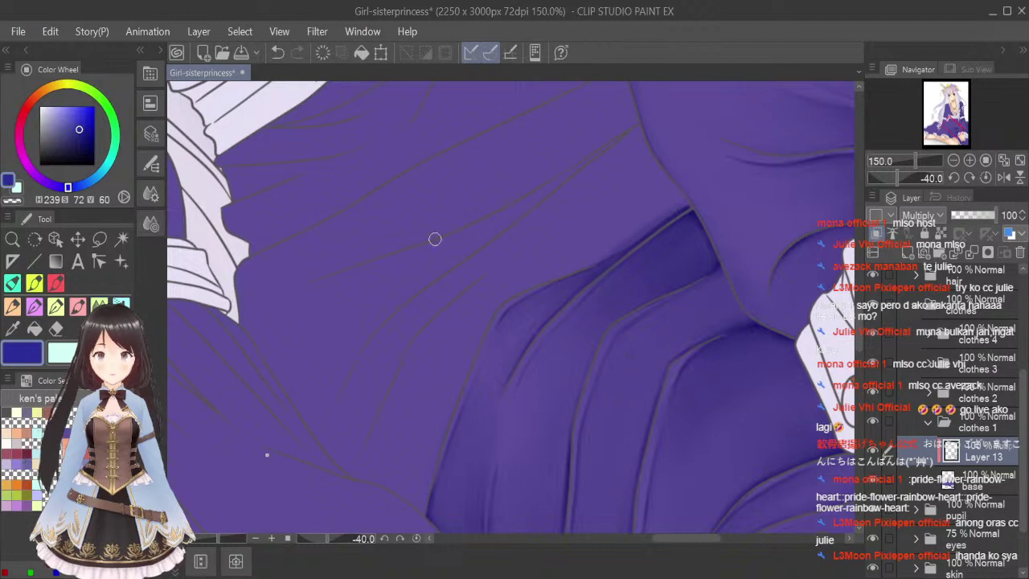
# Switch back to the shading brush and save the illustration.
pyautogui.press('c')
pyautogui.click(78, 307)
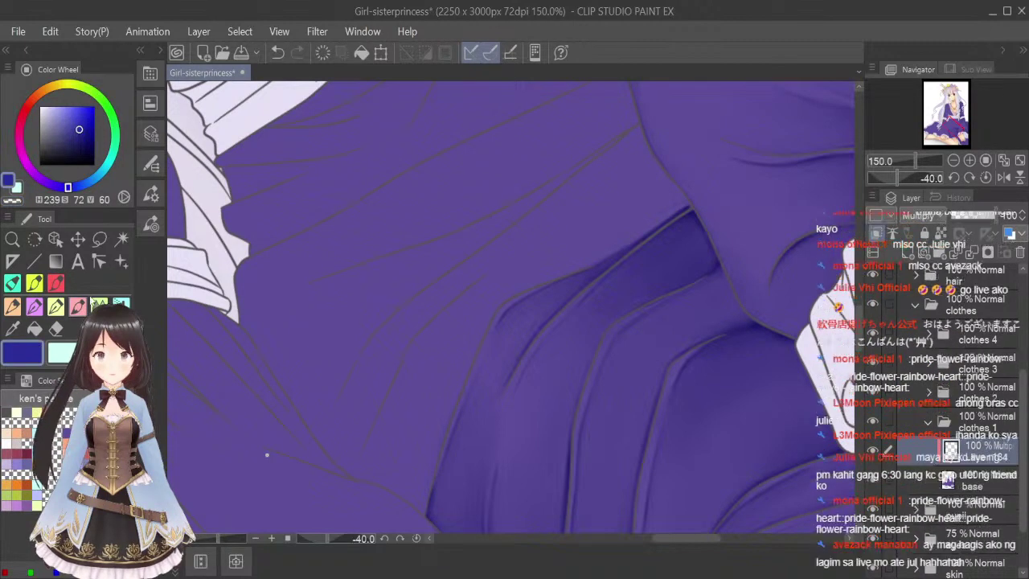
pyautogui.hotkey('ctrl', 's')
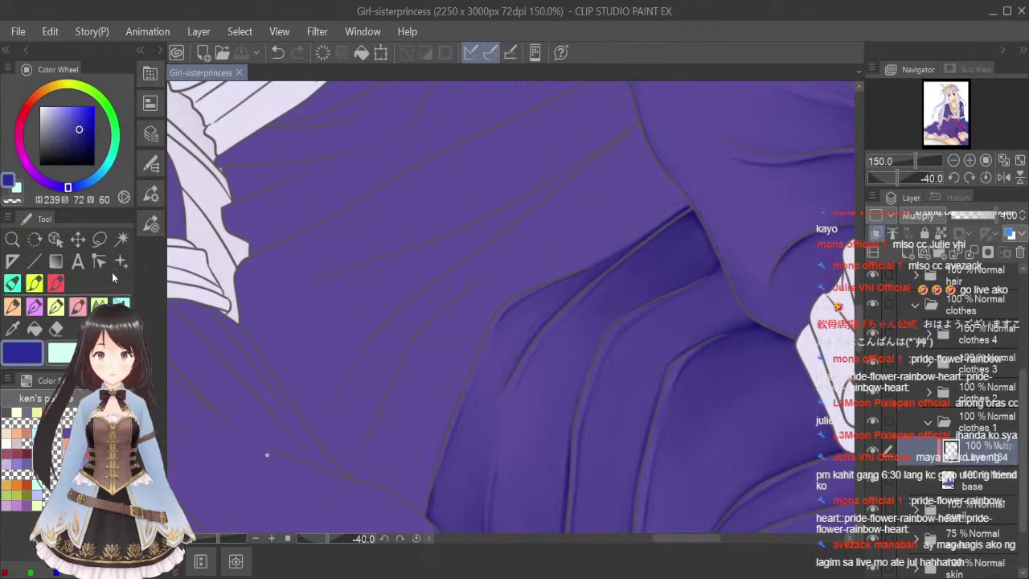
# Paint dark shadows along both edges of the skirt fold beside the left sleeve and along the sleeve outline between them.
pyautogui.moveTo(378, 441)
pyautogui.mouseDown()
pyautogui.moveTo(356, 481)
pyautogui.moveTo(392, 400)
pyautogui.mouseUp()
pyautogui.moveTo(362, 458); pyautogui.dragTo(402, 379)
pyautogui.moveTo(377, 428)
pyautogui.mouseDown()
pyautogui.moveTo(424, 338)
pyautogui.moveTo(415, 349)
pyautogui.moveTo(497, 267)
pyautogui.moveTo(433, 330)
pyautogui.moveTo(385, 411)
pyautogui.mouseUp()
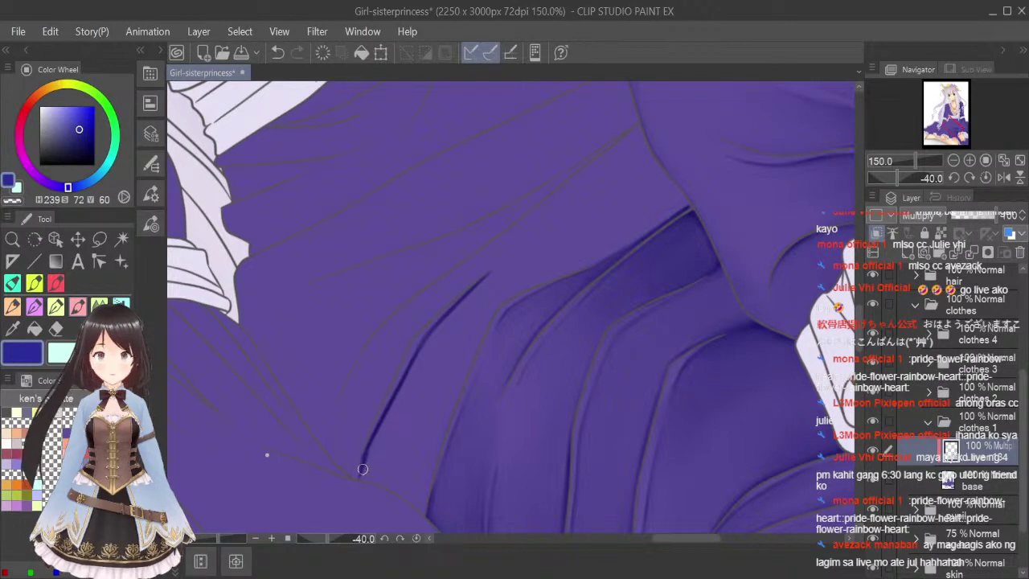
pyautogui.moveTo(363, 470)
pyautogui.mouseDown()
pyautogui.moveTo(371, 480)
pyautogui.moveTo(364, 470)
pyautogui.mouseUp()
pyautogui.moveTo(379, 428); pyautogui.dragTo(362, 479)
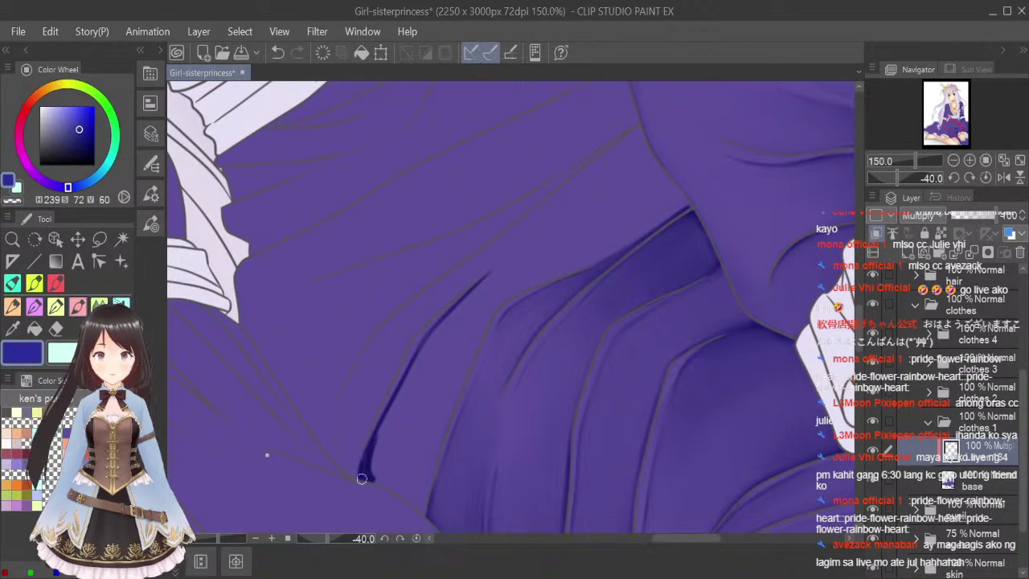
pyautogui.moveTo(393, 403)
pyautogui.mouseDown()
pyautogui.moveTo(366, 477)
pyautogui.moveTo(426, 514)
pyautogui.moveTo(409, 501)
pyautogui.moveTo(424, 496)
pyautogui.moveTo(422, 511)
pyautogui.moveTo(429, 493)
pyautogui.moveTo(425, 511)
pyautogui.moveTo(481, 333)
pyautogui.moveTo(469, 359)
pyautogui.moveTo(497, 307)
pyautogui.moveTo(441, 427)
pyautogui.moveTo(447, 412)
pyautogui.moveTo(415, 501)
pyautogui.moveTo(422, 512)
pyautogui.moveTo(422, 481)
pyautogui.moveTo(409, 501)
pyautogui.moveTo(436, 444)
pyautogui.mouseUp()
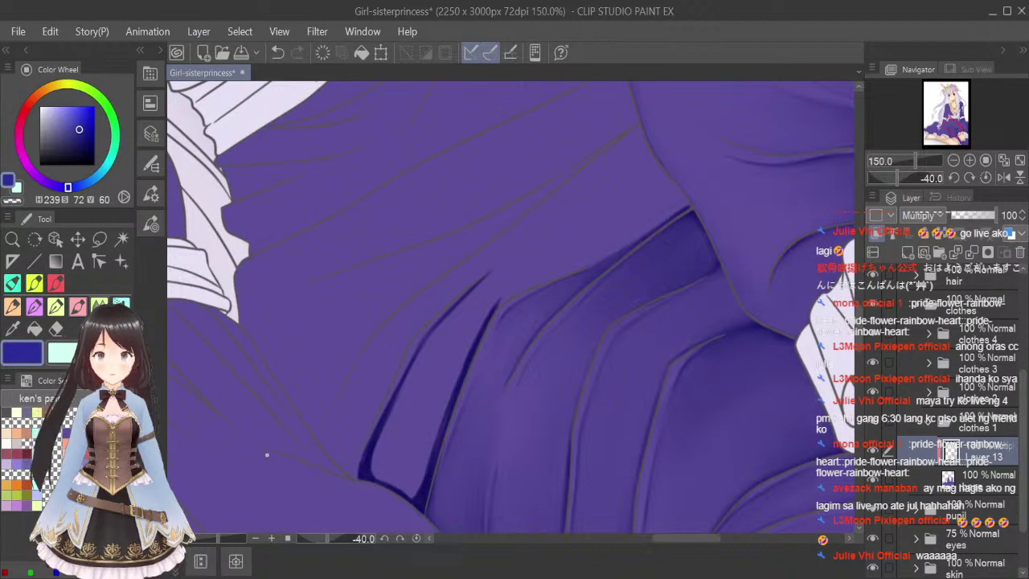
# Blend the fold's edge shadows and the shadow along the left sleeve into the skirt with a smaller blending brush.
pyautogui.press('j')
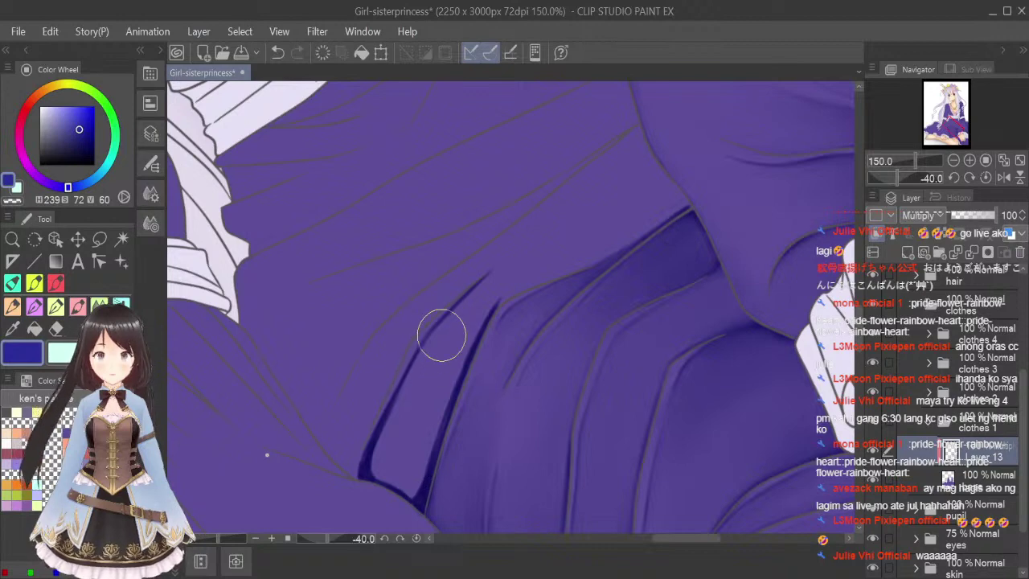
pyautogui.press('[')
pyautogui.press('[')
pyautogui.press('[')
pyautogui.press('[')
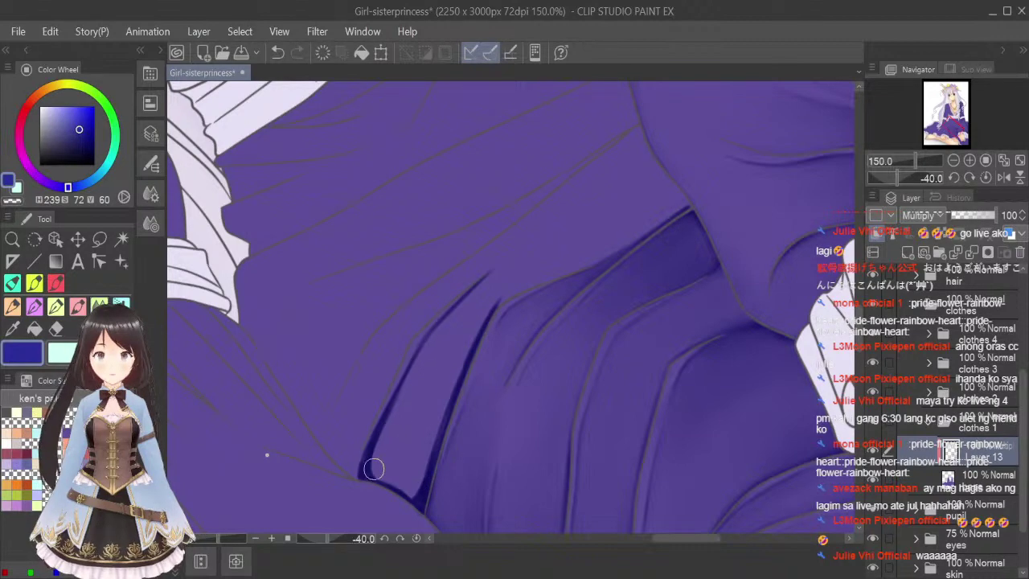
pyautogui.moveTo(374, 469)
pyautogui.mouseDown()
pyautogui.moveTo(411, 389)
pyautogui.moveTo(365, 477)
pyautogui.moveTo(392, 435)
pyautogui.moveTo(394, 408)
pyautogui.moveTo(397, 416)
pyautogui.moveTo(475, 292)
pyautogui.moveTo(431, 343)
pyautogui.moveTo(454, 324)
pyautogui.moveTo(382, 445)
pyautogui.moveTo(395, 407)
pyautogui.moveTo(365, 475)
pyautogui.moveTo(399, 419)
pyautogui.moveTo(391, 449)
pyautogui.moveTo(398, 492)
pyautogui.moveTo(373, 472)
pyautogui.moveTo(413, 503)
pyautogui.moveTo(442, 400)
pyautogui.moveTo(415, 491)
pyautogui.moveTo(498, 299)
pyautogui.moveTo(411, 432)
pyautogui.moveTo(403, 477)
pyautogui.moveTo(473, 327)
pyautogui.moveTo(443, 356)
pyautogui.moveTo(392, 468)
pyautogui.moveTo(521, 264)
pyautogui.moveTo(449, 365)
pyautogui.moveTo(452, 332)
pyautogui.moveTo(471, 326)
pyautogui.moveTo(388, 471)
pyautogui.moveTo(421, 383)
pyautogui.moveTo(399, 450)
pyautogui.moveTo(506, 278)
pyautogui.moveTo(403, 485)
pyautogui.mouseUp()
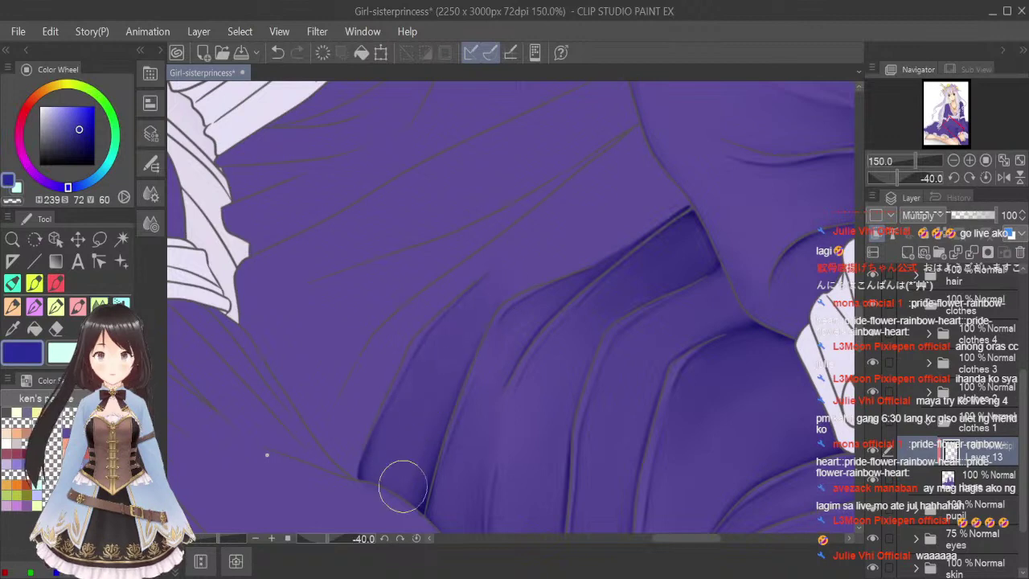
# Paint a dark shadow along the upper side of the fold line that runs up to the right sleeve.
pyautogui.click(953, 177)
pyautogui.click(953, 177)
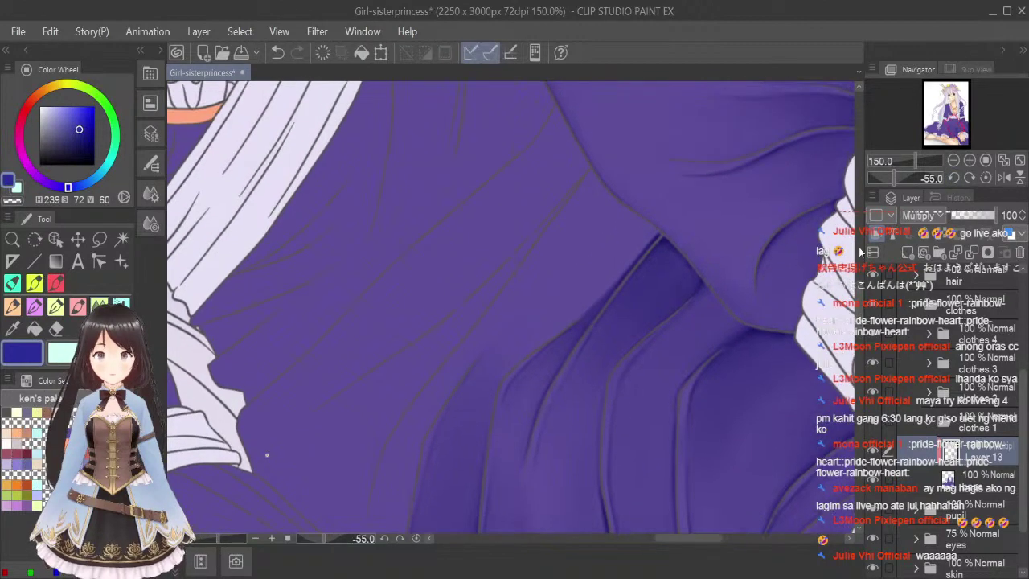
pyautogui.click(80, 258)
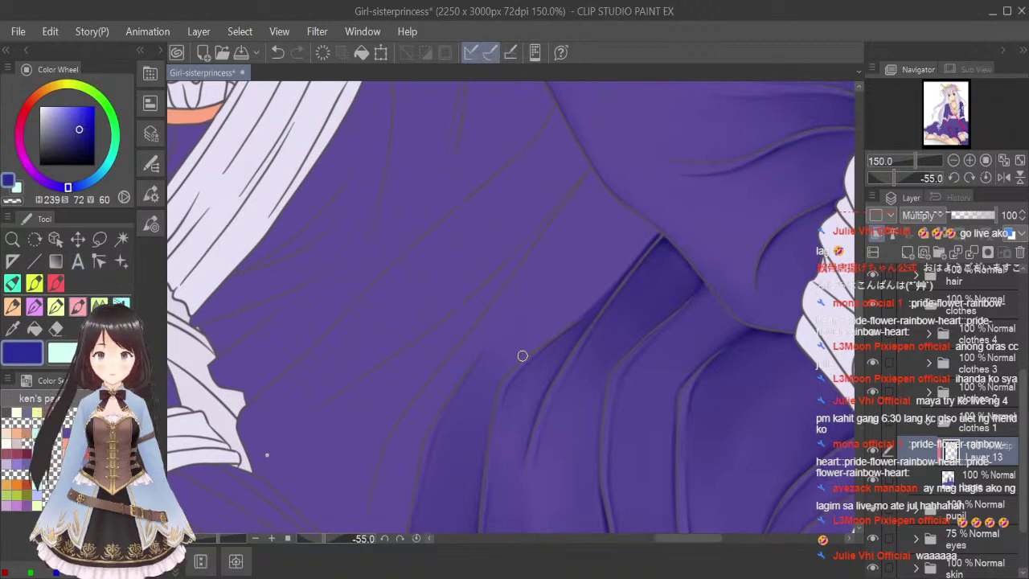
pyautogui.moveTo(513, 364); pyautogui.dragTo(597, 290)
pyautogui.moveTo(559, 330)
pyautogui.mouseDown()
pyautogui.moveTo(654, 224)
pyautogui.moveTo(604, 282)
pyautogui.mouseUp()
pyautogui.moveTo(648, 232); pyautogui.dragTo(592, 298)
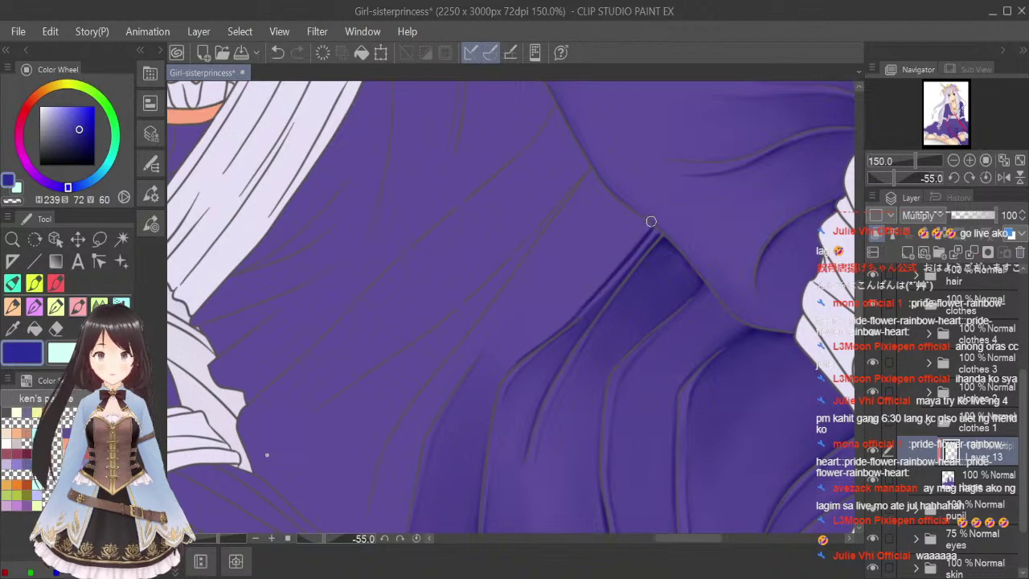
pyautogui.moveTo(591, 171); pyautogui.dragTo(643, 221)
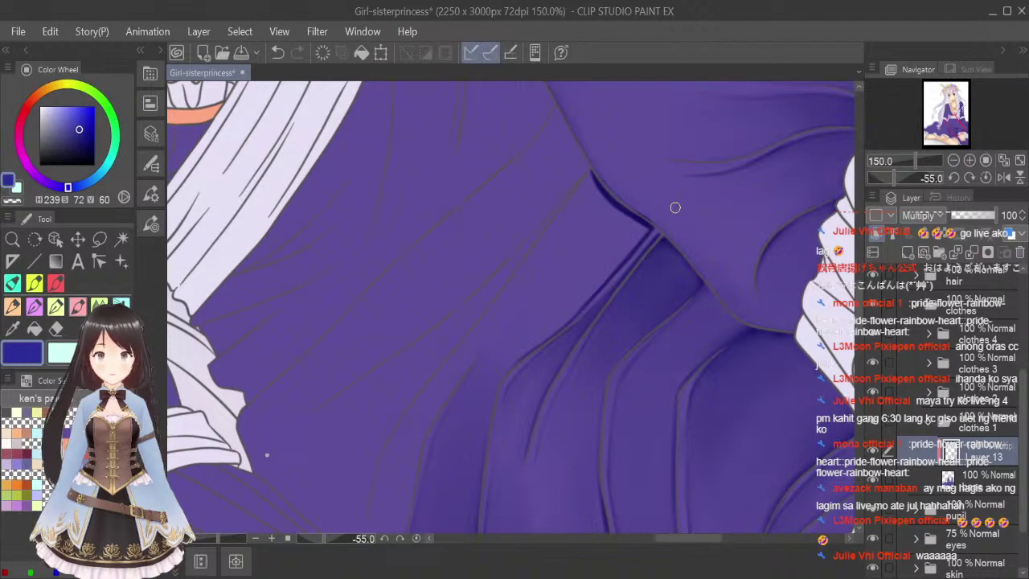
pyautogui.hotkey('ctrl', 'z')
pyautogui.hotkey('ctrl', 'z')
# Paint a dark shadow along the right sleeve's outline and fold corner, plus a long parallel shadow line across the skirt.
pyautogui.moveTo(592, 176)
pyautogui.mouseDown()
pyautogui.moveTo(626, 213)
pyautogui.moveTo(605, 198)
pyautogui.moveTo(648, 225)
pyautogui.moveTo(640, 222)
pyautogui.moveTo(640, 235)
pyautogui.moveTo(650, 227)
pyautogui.moveTo(598, 286)
pyautogui.mouseUp()
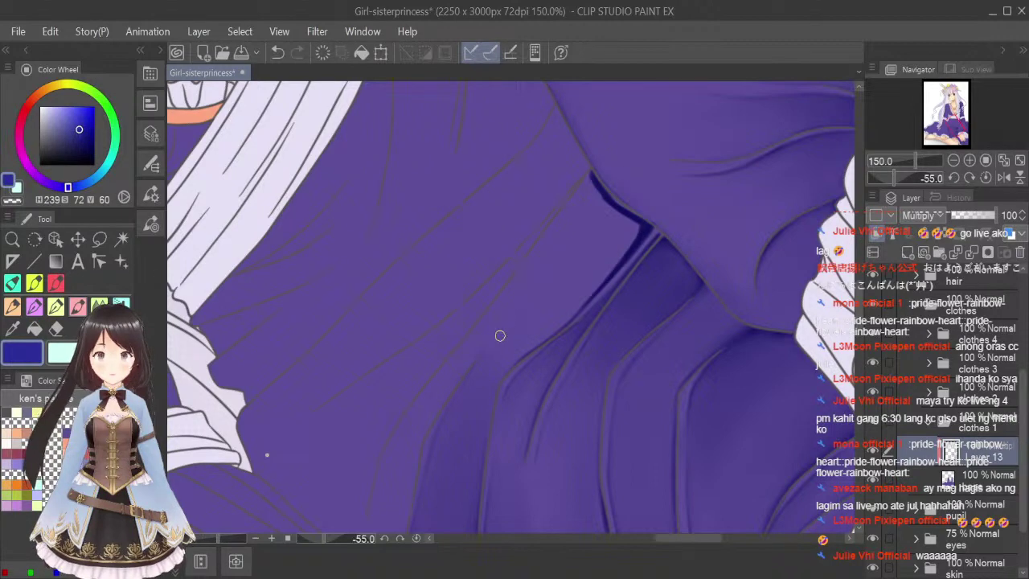
pyautogui.moveTo(501, 332); pyautogui.dragTo(574, 232)
pyautogui.moveTo(518, 308)
pyautogui.mouseDown()
pyautogui.moveTo(602, 195)
pyautogui.moveTo(551, 260)
pyautogui.moveTo(599, 202)
pyautogui.moveTo(577, 229)
pyautogui.moveTo(608, 206)
pyautogui.mouseUp()
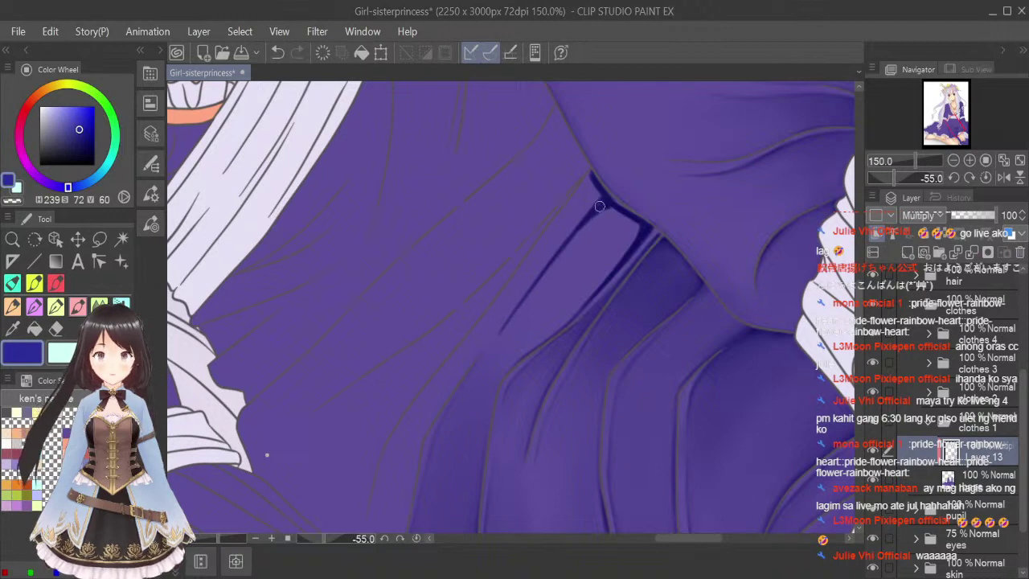
# Blend the shadows beside the right sleeve down the skirt fold, enlarging the blending brush for the wider area.
pyautogui.click(121, 306)
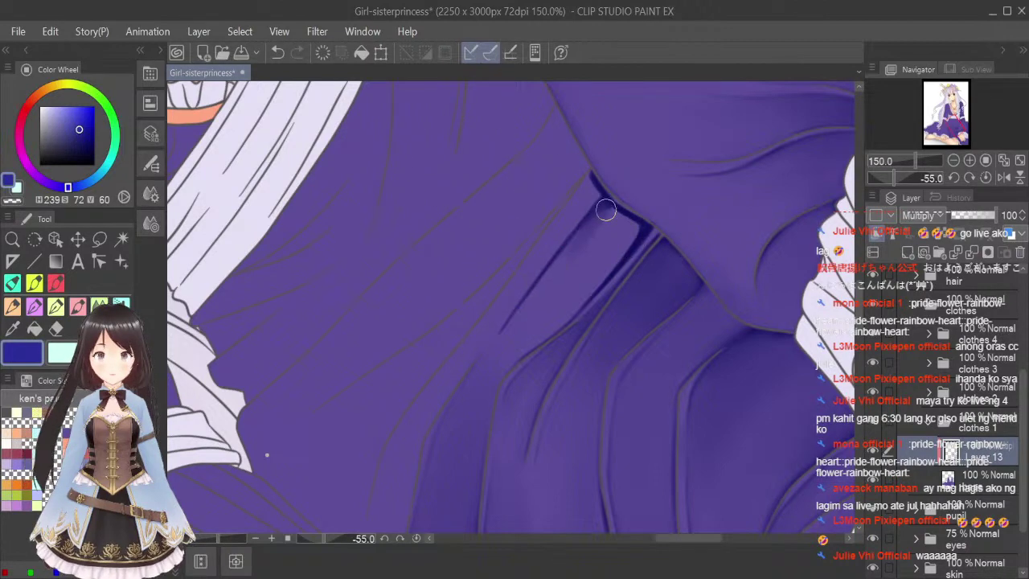
pyautogui.moveTo(600, 216)
pyautogui.mouseDown()
pyautogui.moveTo(493, 357)
pyautogui.moveTo(610, 209)
pyautogui.moveTo(640, 222)
pyautogui.moveTo(610, 268)
pyautogui.moveTo(630, 226)
pyautogui.moveTo(612, 224)
pyautogui.moveTo(586, 294)
pyautogui.moveTo(616, 249)
pyautogui.moveTo(527, 350)
pyautogui.mouseUp()
pyautogui.press(']')
pyautogui.press(']')
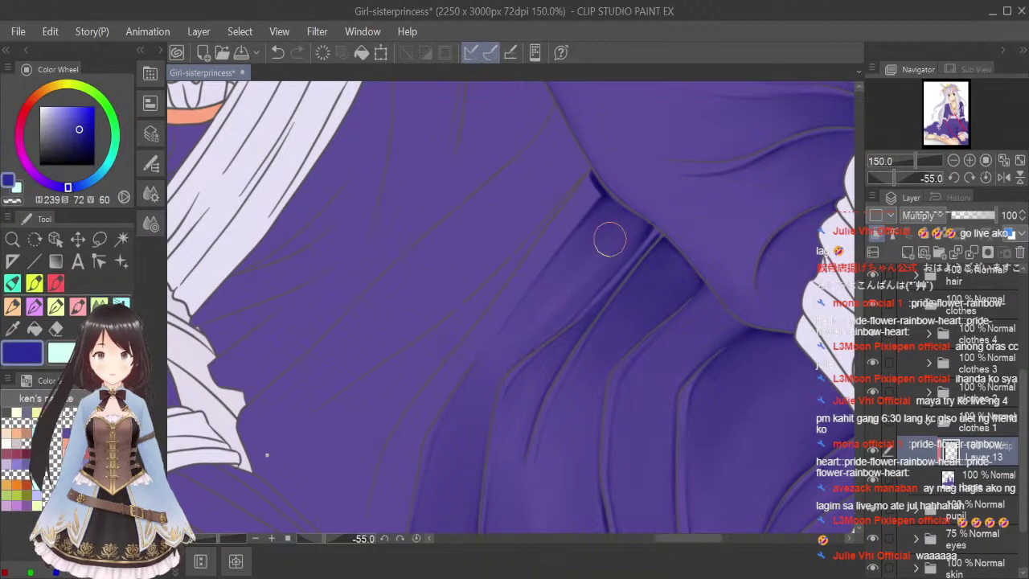
pyautogui.press(']')
pyautogui.moveTo(610, 238)
pyautogui.mouseDown()
pyautogui.moveTo(489, 361)
pyautogui.moveTo(598, 255)
pyautogui.moveTo(457, 435)
pyautogui.moveTo(605, 221)
pyautogui.moveTo(573, 281)
pyautogui.moveTo(623, 238)
pyautogui.moveTo(612, 216)
pyautogui.moveTo(556, 299)
pyautogui.moveTo(626, 191)
pyautogui.moveTo(629, 213)
pyautogui.moveTo(526, 325)
pyautogui.moveTo(616, 215)
pyautogui.moveTo(623, 231)
pyautogui.moveTo(521, 351)
pyautogui.moveTo(601, 237)
pyautogui.moveTo(497, 371)
pyautogui.moveTo(496, 423)
pyautogui.mouseUp()
# Show the whole illustration unrotated and save the file.
pyautogui.click(1019, 161)
pyautogui.click(985, 177)
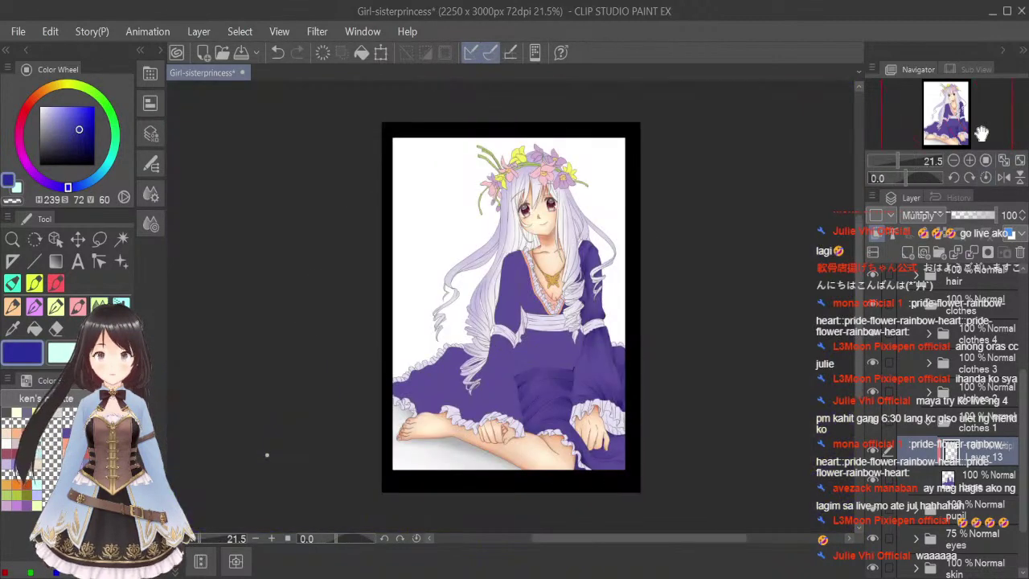
pyautogui.hotkey('ctrl', 's')
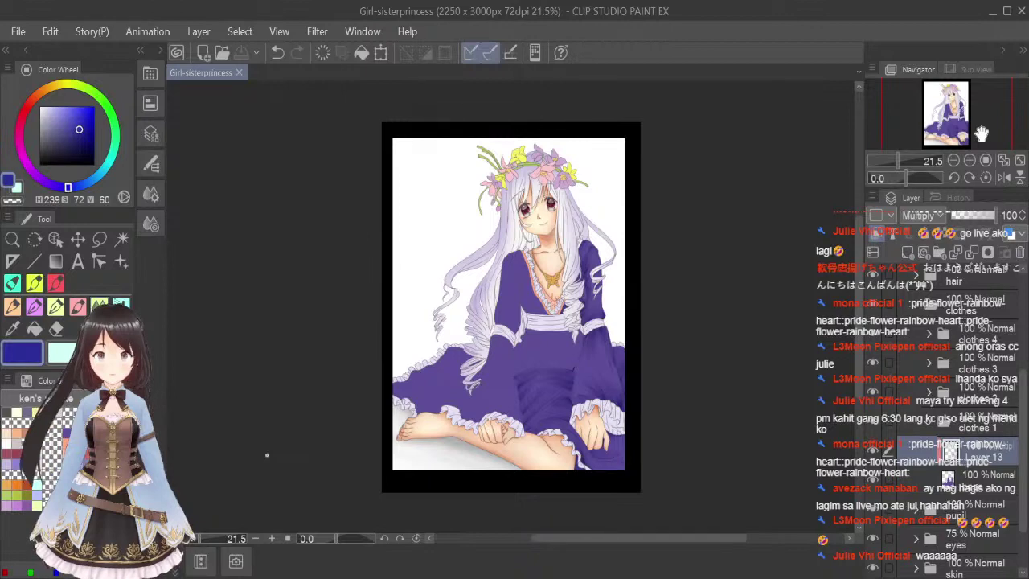
# Paint a dark shadow along the upper skirt fold line from the left sleeve's outline to the right sleeve's corner.
pyautogui.scroll(4, 573, 373)
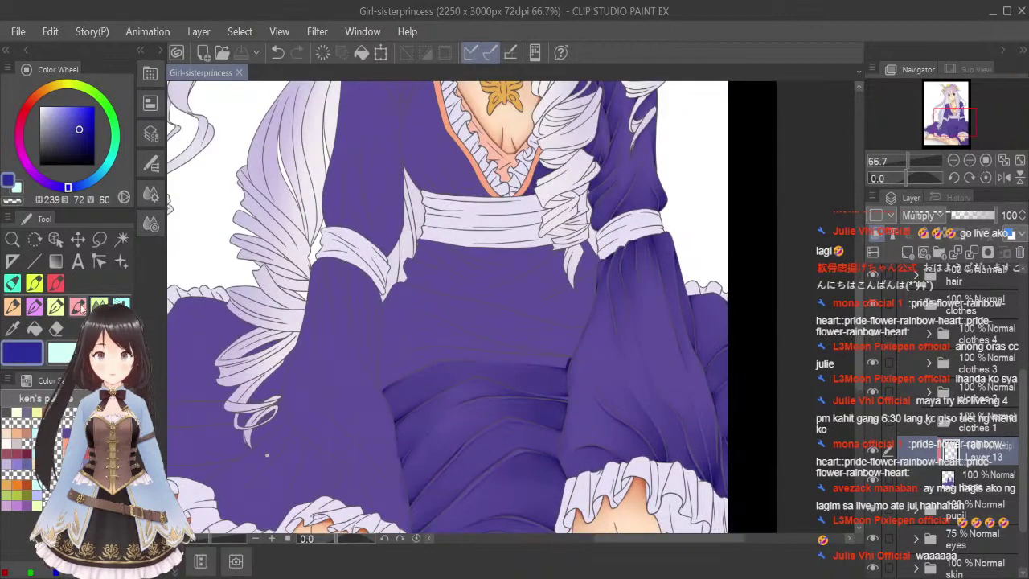
pyautogui.click(79, 307)
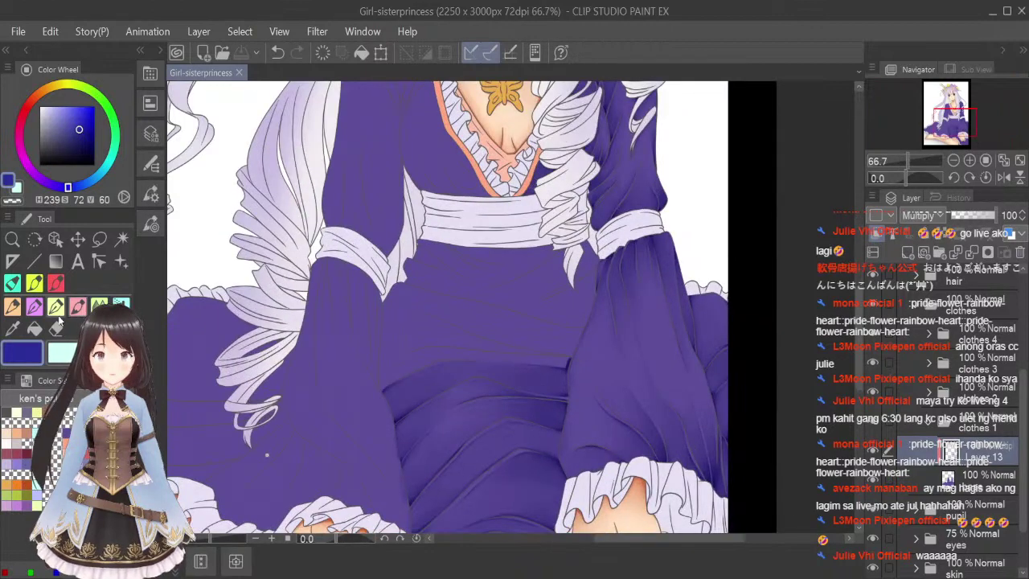
pyautogui.click(953, 179)
pyautogui.click(952, 179)
pyautogui.click(952, 178)
pyautogui.click(952, 178)
pyautogui.click(952, 179)
pyautogui.click(952, 179)
pyautogui.click(952, 179)
pyautogui.scroll(2, 461, 435)
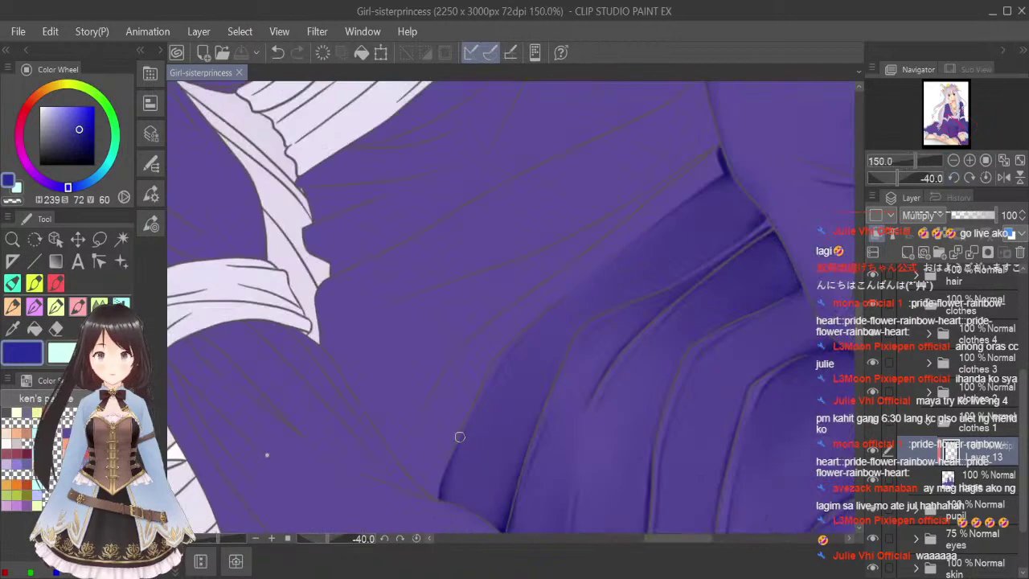
pyautogui.moveTo(435, 485); pyautogui.dragTo(468, 409)
pyautogui.moveTo(439, 460)
pyautogui.mouseDown()
pyautogui.moveTo(484, 368)
pyautogui.moveTo(524, 321)
pyautogui.moveTo(500, 346)
pyautogui.moveTo(508, 337)
pyautogui.moveTo(695, 159)
pyautogui.moveTo(543, 308)
pyautogui.moveTo(724, 174)
pyautogui.mouseUp()
pyautogui.moveTo(596, 263)
pyautogui.mouseDown()
pyautogui.moveTo(730, 175)
pyautogui.moveTo(659, 194)
pyautogui.mouseUp()
pyautogui.moveTo(716, 149); pyautogui.dragTo(636, 211)
pyautogui.moveTo(692, 170); pyautogui.dragTo(638, 211)
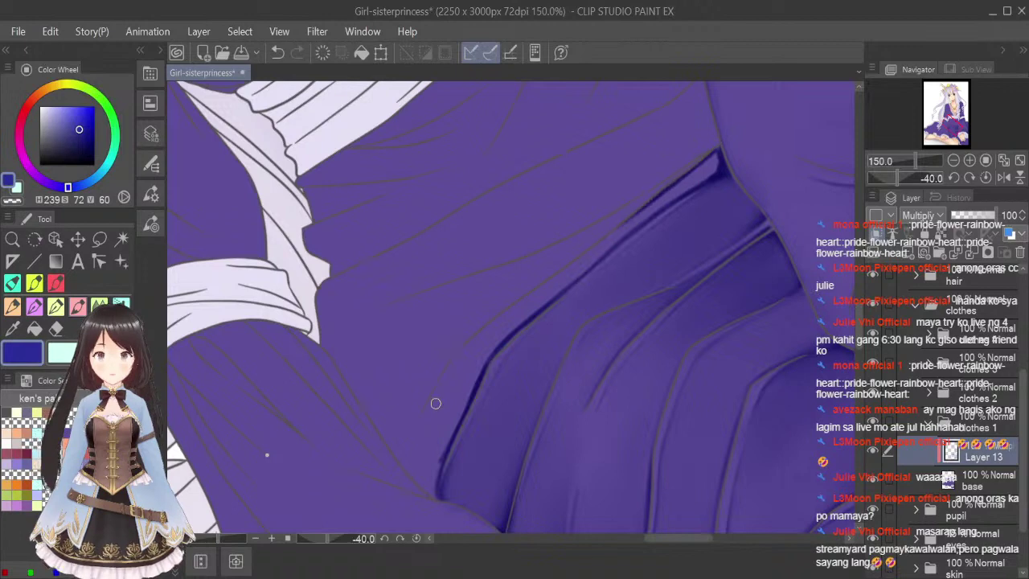
pyautogui.moveTo(421, 419)
pyautogui.mouseDown()
pyautogui.moveTo(480, 328)
pyautogui.moveTo(448, 365)
pyautogui.moveTo(526, 299)
pyautogui.mouseUp()
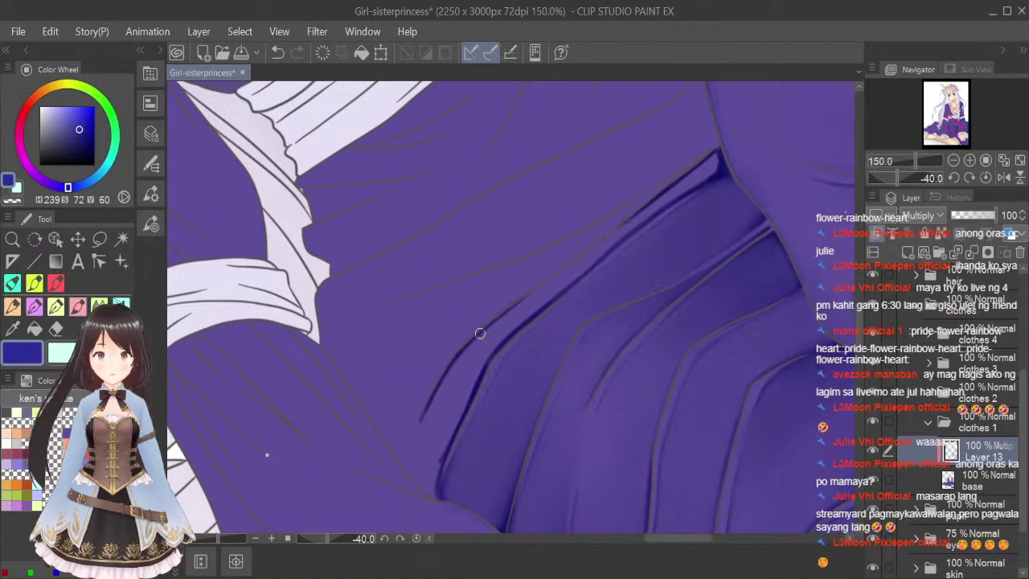
pyautogui.moveTo(476, 337); pyautogui.dragTo(584, 255)
pyautogui.moveTo(526, 300); pyautogui.dragTo(616, 235)
pyautogui.hotkey('ctrl', 'z')
pyautogui.hotkey('ctrl', 'z')
pyautogui.hotkey('ctrl', 'z')
pyautogui.hotkey('ctrl', 'z')
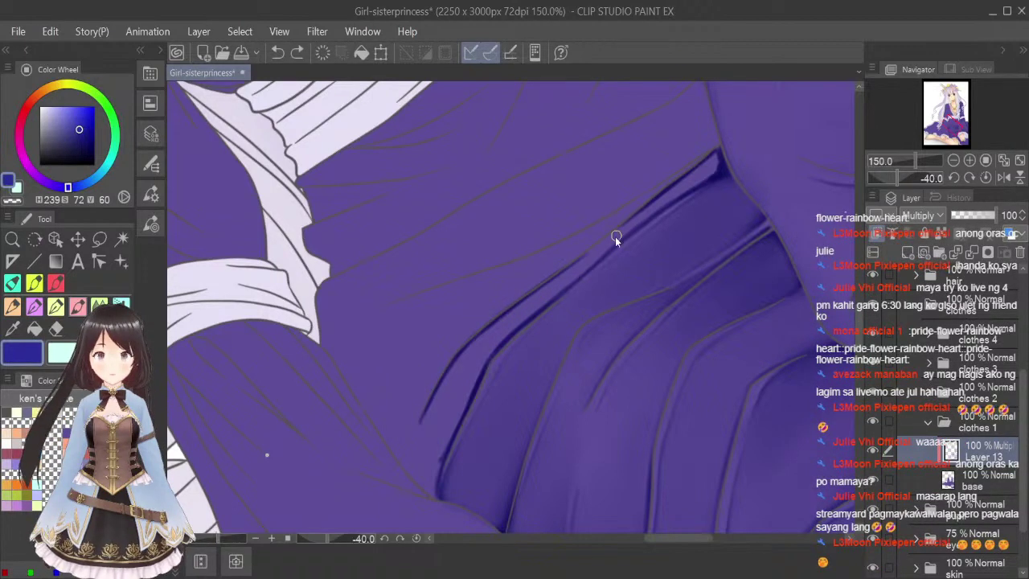
# Paint a long shadow along the outermost fold line up to the right sleeve and blend it with a smaller blending brush.
pyautogui.moveTo(420, 419)
pyautogui.mouseDown()
pyautogui.moveTo(498, 322)
pyautogui.moveTo(469, 349)
pyautogui.moveTo(659, 196)
pyautogui.mouseUp()
pyautogui.moveTo(626, 227); pyautogui.dragTo(710, 158)
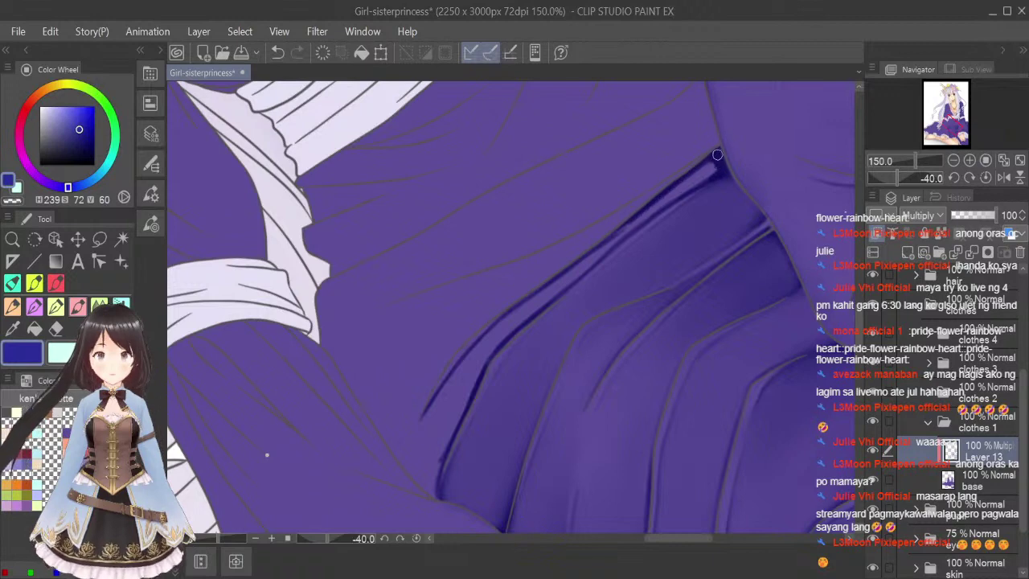
pyautogui.click(78, 306)
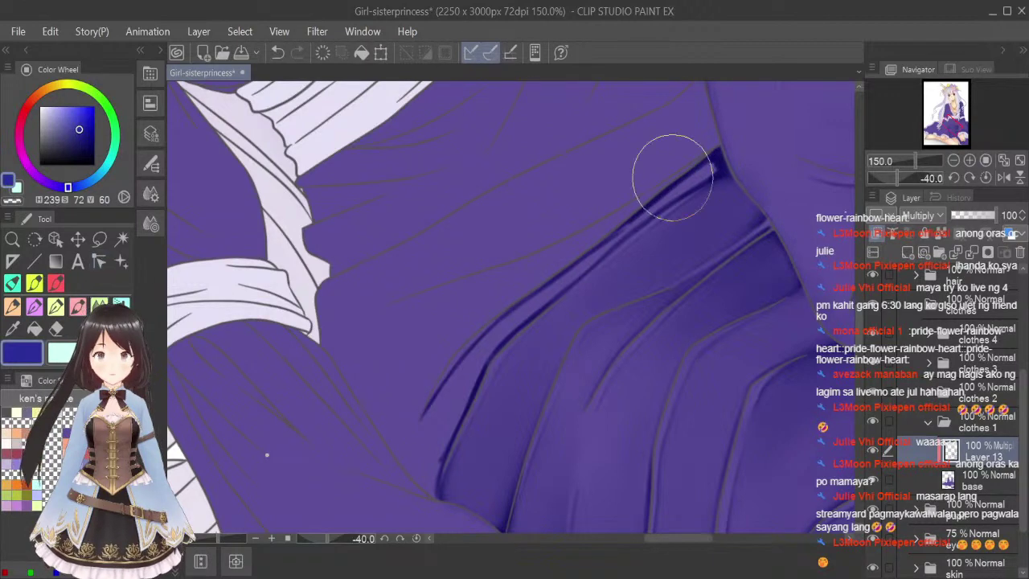
pyautogui.press('[')
pyautogui.press('[')
pyautogui.press('[')
pyautogui.press('[')
pyautogui.press('[')
pyautogui.press('[')
pyautogui.press('[')
pyautogui.moveTo(713, 168)
pyautogui.mouseDown()
pyautogui.moveTo(471, 357)
pyautogui.moveTo(423, 429)
pyautogui.moveTo(479, 345)
pyautogui.moveTo(445, 407)
pyautogui.moveTo(534, 295)
pyautogui.moveTo(479, 366)
pyautogui.moveTo(710, 165)
pyautogui.moveTo(487, 346)
pyautogui.moveTo(430, 498)
pyautogui.moveTo(507, 341)
pyautogui.mouseUp()
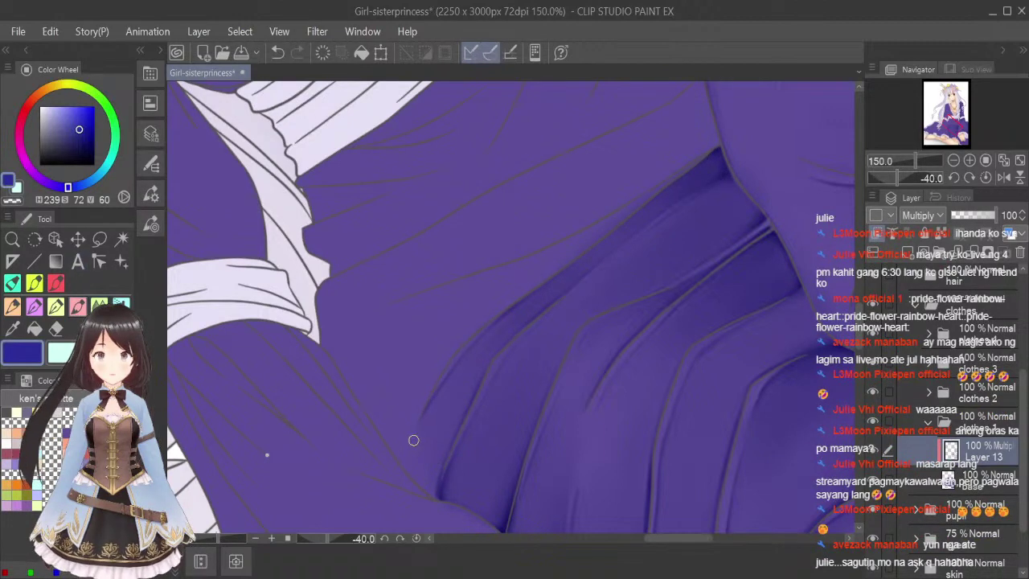
# Paint a dark shadow where the outermost fold meets the left sleeve and soften it with a very small blending brush.
pyautogui.moveTo(413, 438)
pyautogui.mouseDown()
pyautogui.moveTo(411, 475)
pyautogui.moveTo(406, 466)
pyautogui.moveTo(435, 495)
pyautogui.moveTo(444, 451)
pyautogui.mouseUp()
pyautogui.click(99, 305)
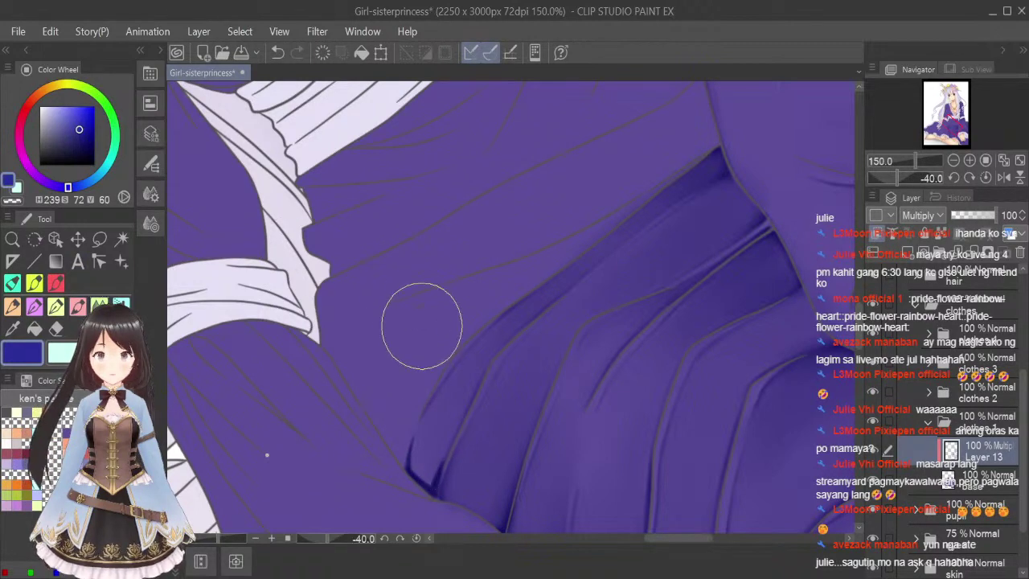
pyautogui.press('[')
pyautogui.press('[')
pyautogui.press('[')
pyautogui.press('[')
pyautogui.press('[')
pyautogui.press('[')
pyautogui.press('[')
pyautogui.press('[')
pyautogui.press('[')
pyautogui.moveTo(414, 469); pyautogui.dragTo(425, 422)
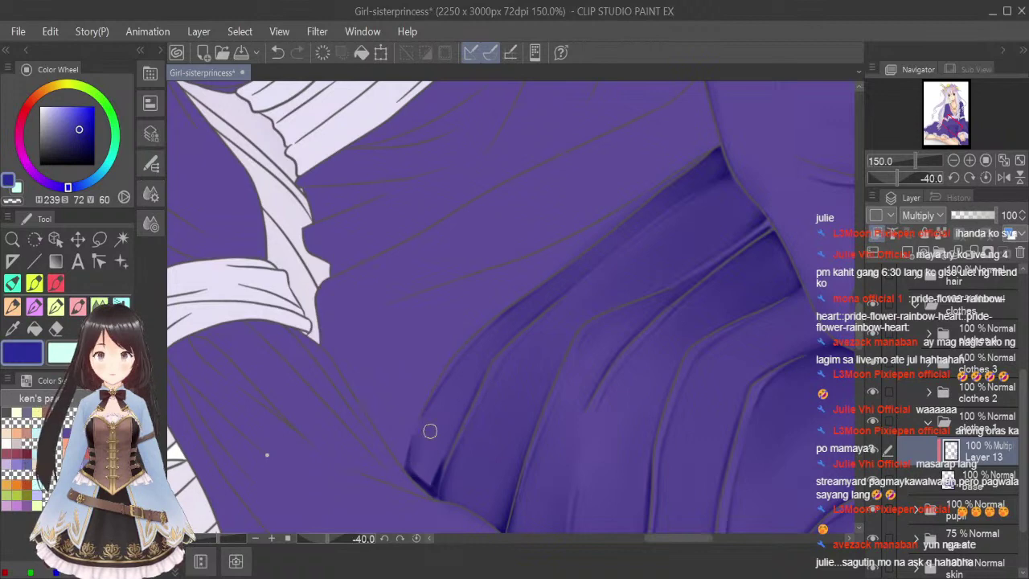
pyautogui.moveTo(415, 469)
pyautogui.mouseDown()
pyautogui.moveTo(439, 443)
pyautogui.moveTo(429, 484)
pyautogui.moveTo(457, 408)
pyautogui.mouseUp()
# Smooth the shadow from the left sleeve up the outermost fold with a larger blending brush.
pyautogui.press(']')
pyautogui.press(']')
pyautogui.press(']')
pyautogui.press(']')
pyautogui.moveTo(426, 475)
pyautogui.mouseDown()
pyautogui.moveTo(465, 396)
pyautogui.moveTo(458, 388)
pyautogui.moveTo(419, 460)
pyautogui.moveTo(437, 418)
pyautogui.moveTo(430, 429)
pyautogui.moveTo(433, 468)
pyautogui.moveTo(455, 404)
pyautogui.moveTo(429, 477)
pyautogui.moveTo(494, 344)
pyautogui.moveTo(413, 467)
pyautogui.moveTo(448, 424)
pyautogui.moveTo(431, 416)
pyautogui.moveTo(418, 462)
pyautogui.moveTo(496, 330)
pyautogui.mouseUp()
# Return to the full, unrotated view of the illustration and save it.
pyautogui.click(1020, 160)
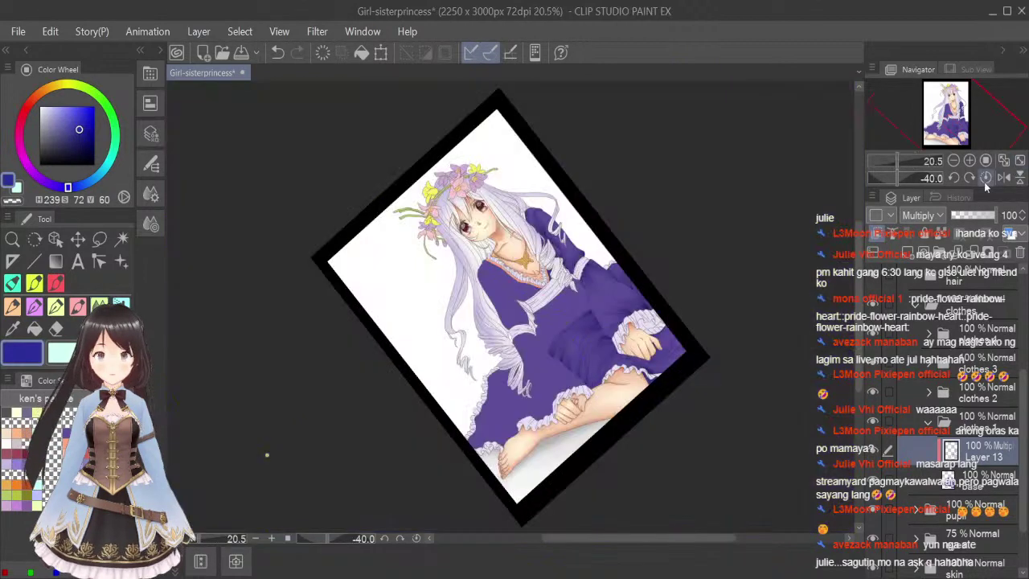
pyautogui.click(986, 160)
pyautogui.hotkey('ctrl', 's')
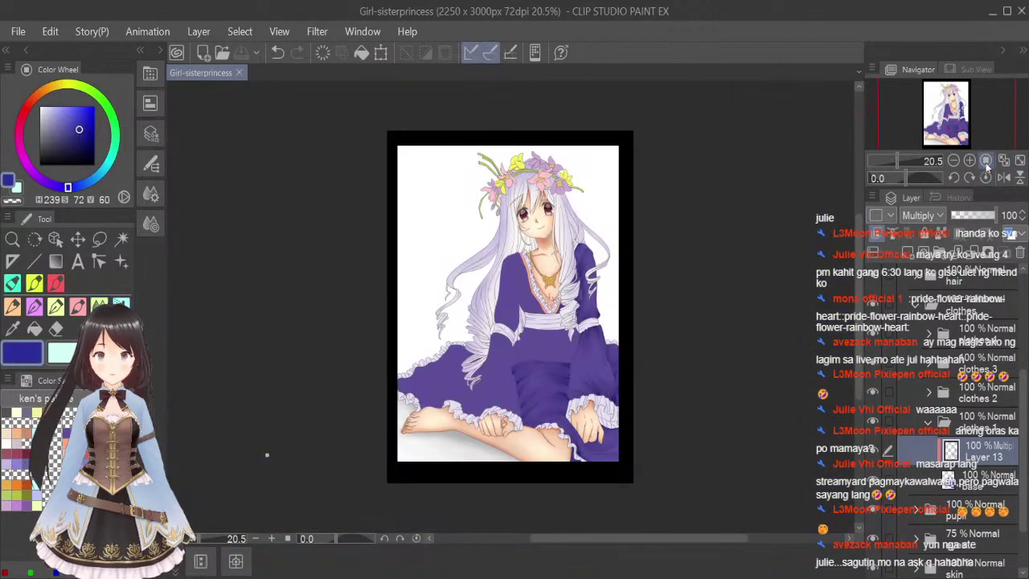
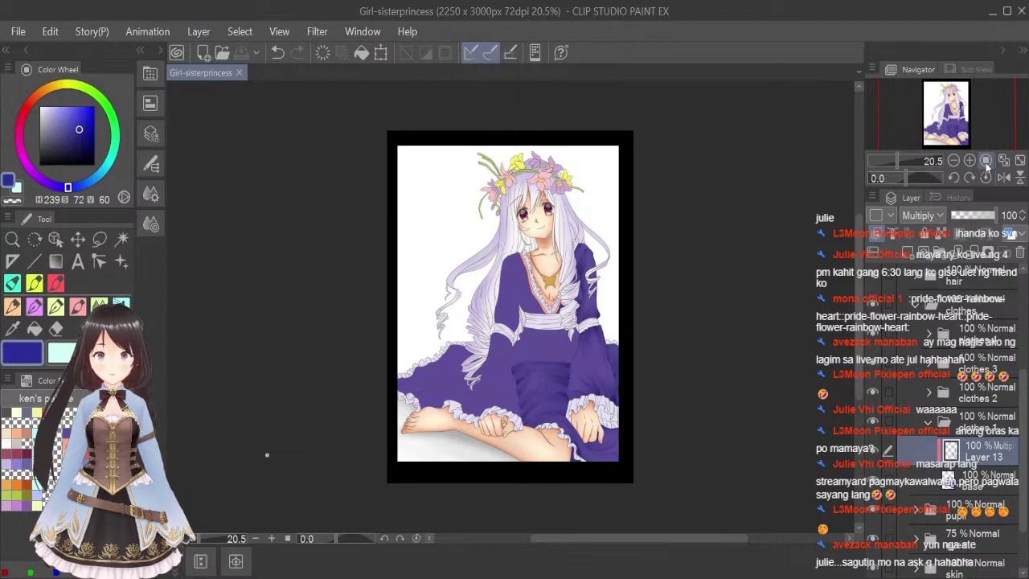
# Paint dark shadow strokes along the waist fold line above the lap and down the outer edge of the outermost lap fold.
pyautogui.scroll(5, 572, 376)
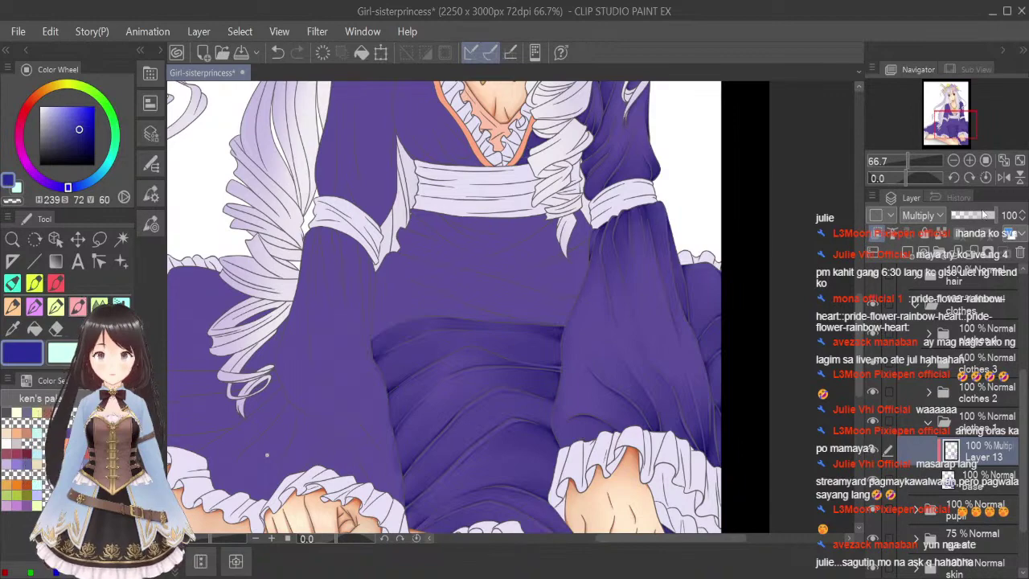
pyautogui.click(954, 177)
pyautogui.click(954, 176)
pyautogui.click(955, 177)
pyautogui.click(955, 177)
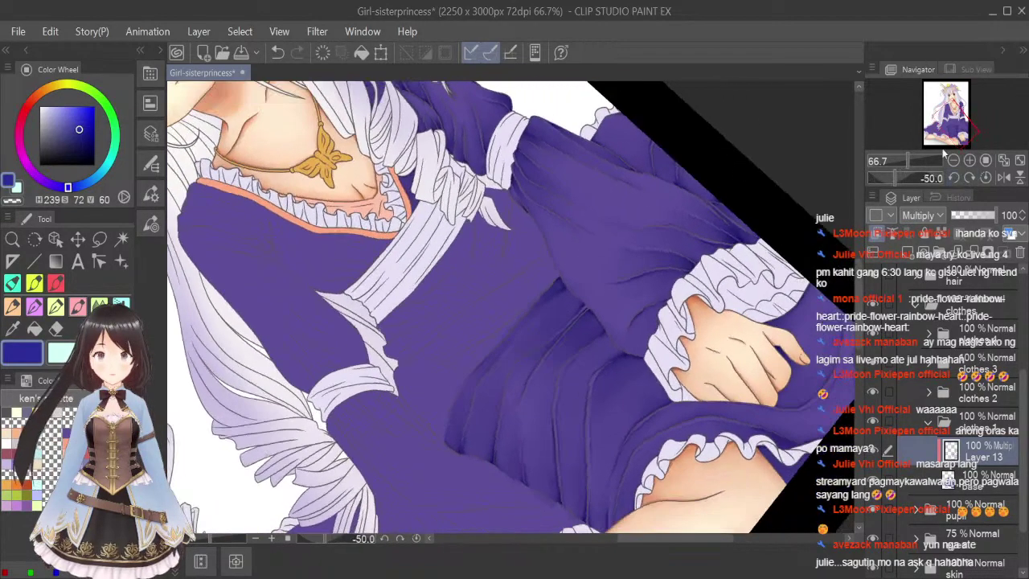
pyautogui.scroll(1, 457, 375)
pyautogui.scroll(1, 387, 409)
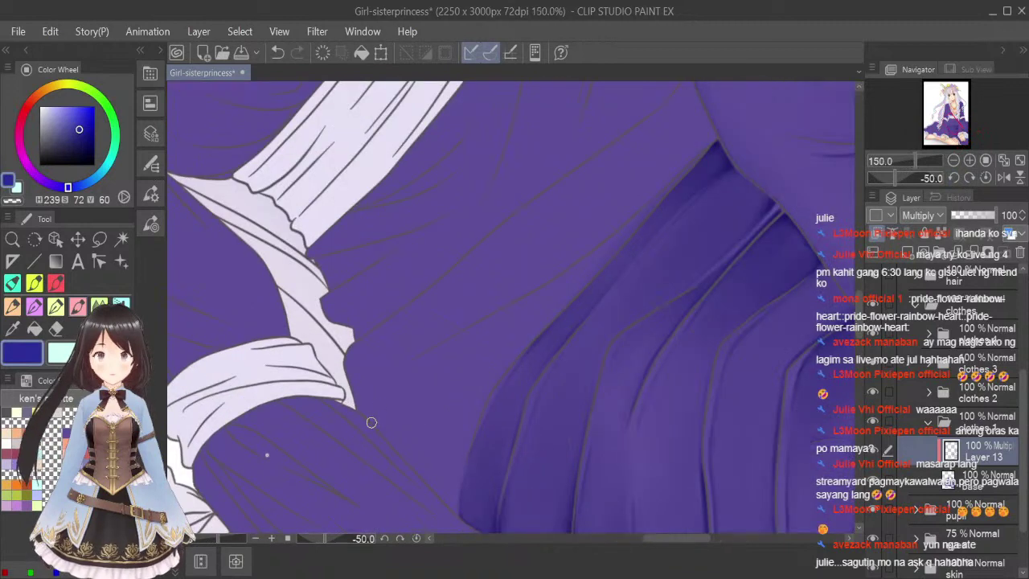
pyautogui.moveTo(425, 365)
pyautogui.mouseDown()
pyautogui.moveTo(573, 267)
pyautogui.moveTo(537, 294)
pyautogui.moveTo(661, 192)
pyautogui.mouseUp()
pyautogui.moveTo(628, 225)
pyautogui.mouseDown()
pyautogui.moveTo(704, 151)
pyautogui.moveTo(489, 396)
pyautogui.moveTo(492, 380)
pyautogui.moveTo(470, 435)
pyautogui.moveTo(483, 401)
pyautogui.moveTo(472, 420)
pyautogui.moveTo(474, 407)
pyautogui.moveTo(455, 504)
pyautogui.mouseUp()
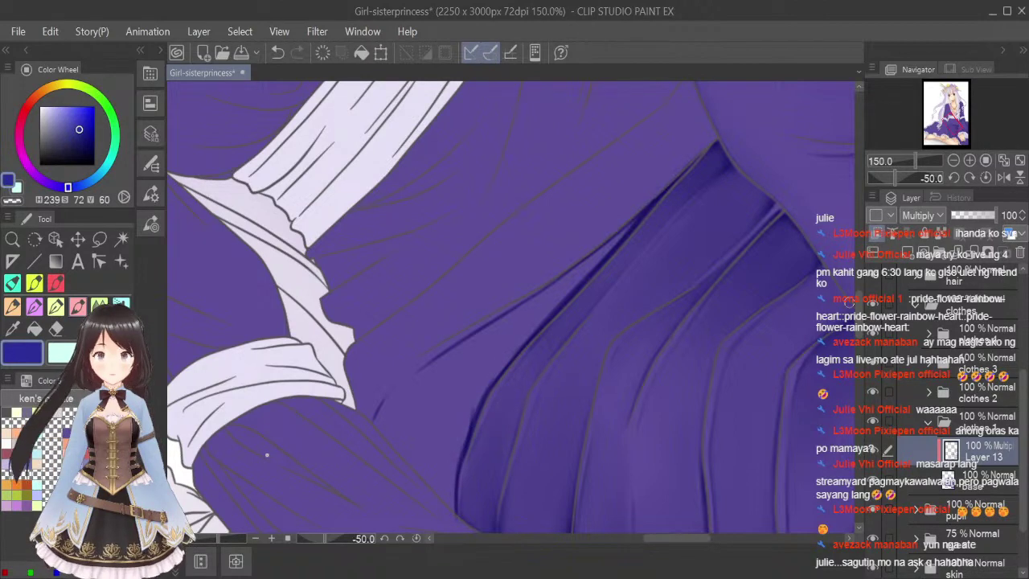
# Paint a dark shadow along the left sleeve's inner edge, from below the white band down to the outermost lap fold.
pyautogui.scroll(-3, 267, 455)
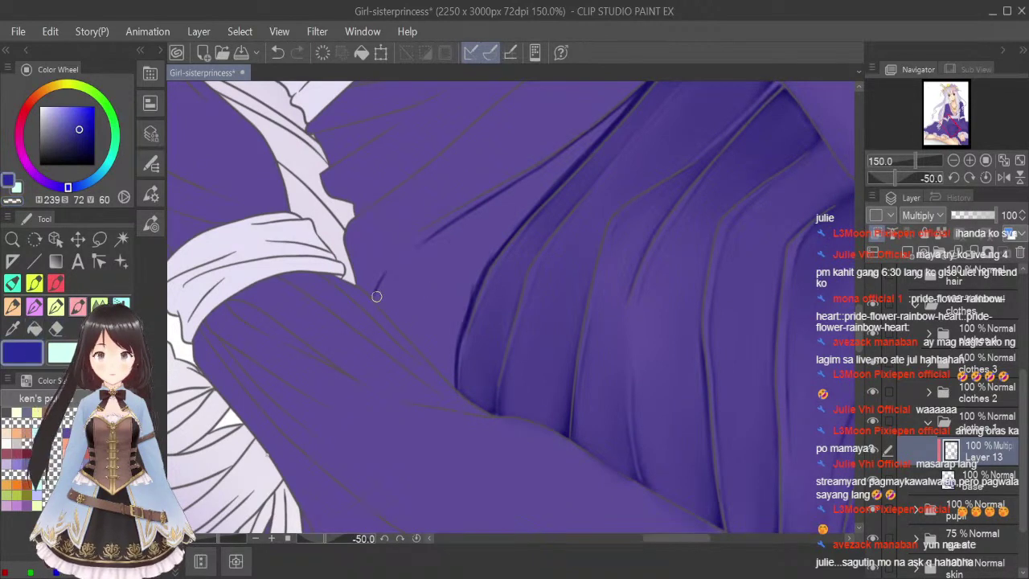
pyautogui.moveTo(377, 297); pyautogui.dragTo(406, 325)
pyautogui.moveTo(377, 293)
pyautogui.mouseDown()
pyautogui.moveTo(386, 274)
pyautogui.moveTo(426, 352)
pyautogui.moveTo(418, 344)
pyautogui.moveTo(459, 391)
pyautogui.moveTo(460, 324)
pyautogui.moveTo(452, 373)
pyautogui.mouseUp()
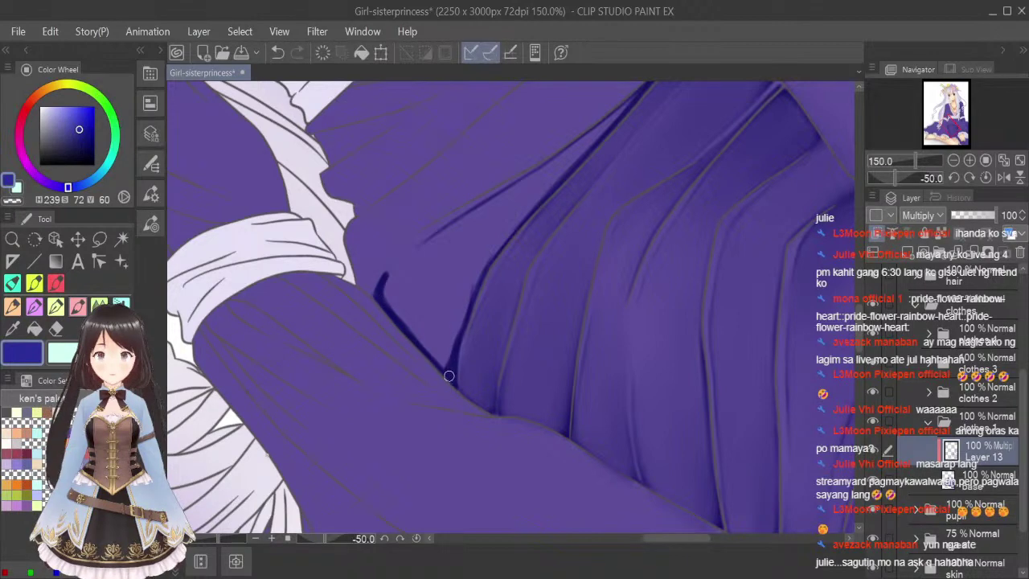
# Blend the new shadows along the waist fold, the outermost lap fold and the left sleeve's edge with a reduced blending brush.
pyautogui.scroll(3, 403, 325)
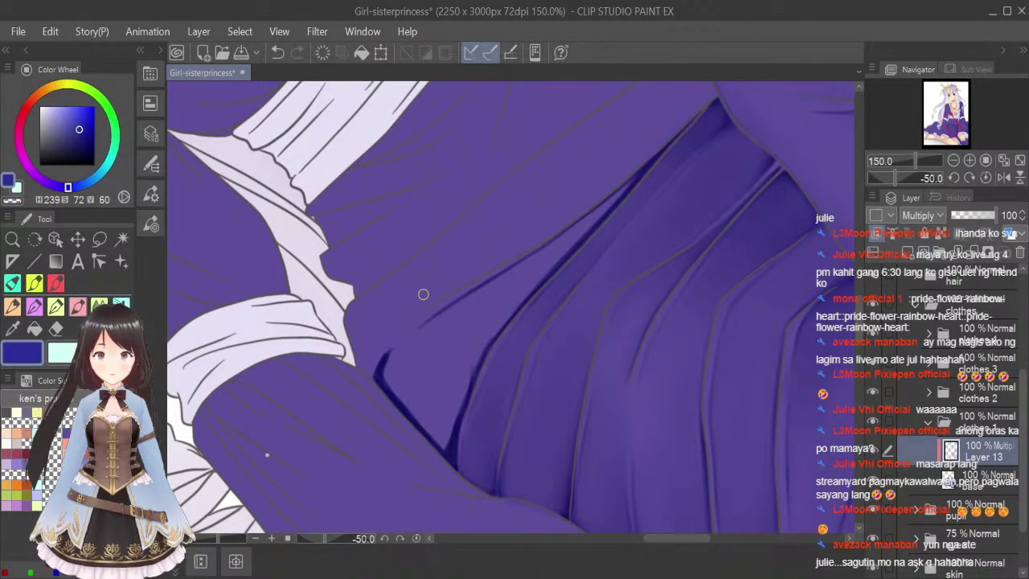
pyautogui.click(100, 305)
pyautogui.press('[')
pyautogui.press('[')
pyautogui.press('[')
pyautogui.press('[')
pyautogui.press('[')
pyautogui.press('[')
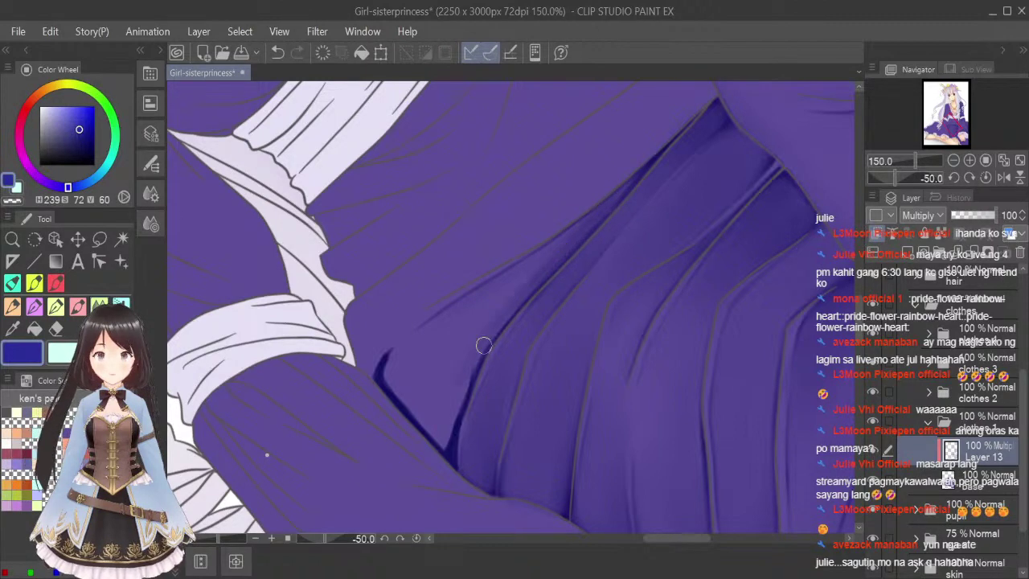
pyautogui.moveTo(382, 375)
pyautogui.mouseDown()
pyautogui.moveTo(419, 341)
pyautogui.moveTo(383, 373)
pyautogui.moveTo(434, 433)
pyautogui.moveTo(381, 375)
pyautogui.moveTo(452, 450)
pyautogui.moveTo(447, 384)
pyautogui.moveTo(446, 446)
pyautogui.moveTo(479, 352)
pyautogui.moveTo(439, 431)
pyautogui.moveTo(492, 323)
pyautogui.moveTo(397, 380)
pyautogui.moveTo(487, 305)
pyautogui.moveTo(397, 361)
pyautogui.moveTo(522, 278)
pyautogui.moveTo(391, 364)
pyautogui.moveTo(515, 278)
pyautogui.moveTo(413, 372)
pyautogui.moveTo(428, 407)
pyautogui.moveTo(419, 399)
pyautogui.moveTo(552, 260)
pyautogui.moveTo(417, 363)
pyautogui.moveTo(613, 206)
pyautogui.moveTo(421, 370)
pyautogui.moveTo(543, 259)
pyautogui.moveTo(400, 366)
pyautogui.moveTo(437, 432)
pyautogui.moveTo(535, 270)
pyautogui.moveTo(434, 384)
pyautogui.moveTo(603, 220)
pyautogui.moveTo(411, 364)
pyautogui.moveTo(548, 277)
pyautogui.moveTo(616, 212)
pyautogui.mouseUp()
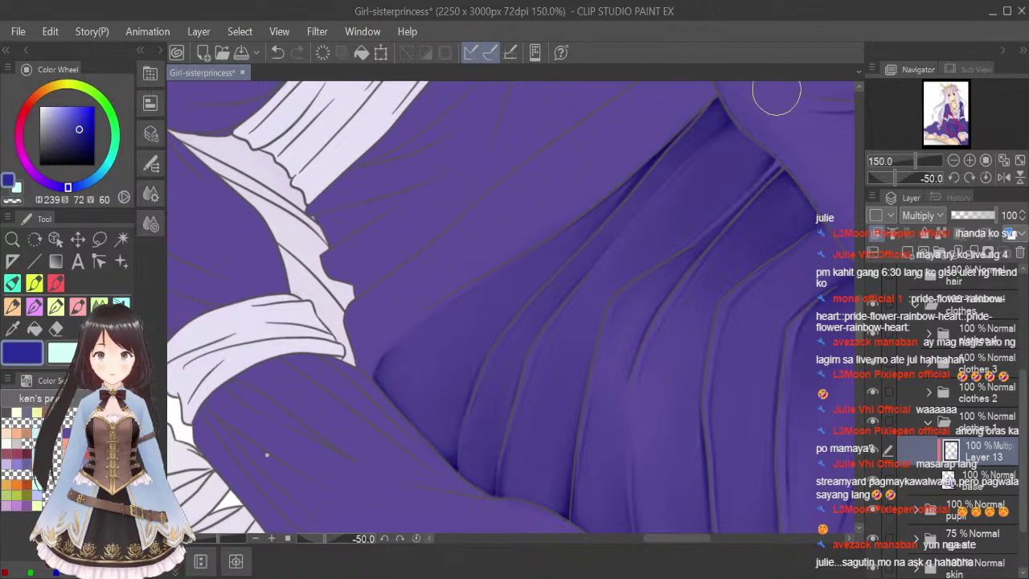
# Fit the whole illustration in view, reset its rotation and save the file.
pyautogui.scroll(-2, 684, 204)
pyautogui.click(1019, 161)
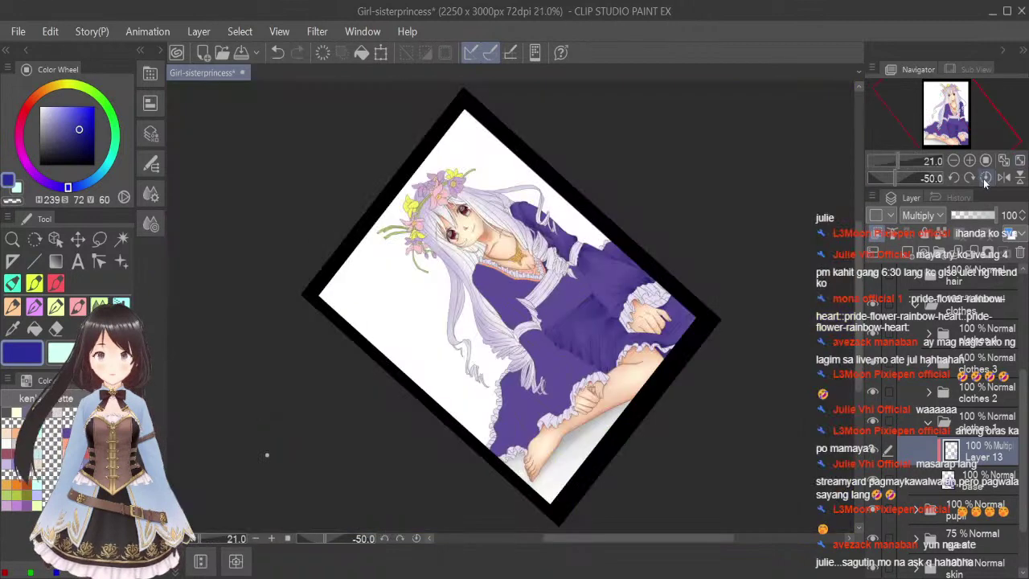
pyautogui.click(984, 178)
pyautogui.hotkey('ctrl', 's')
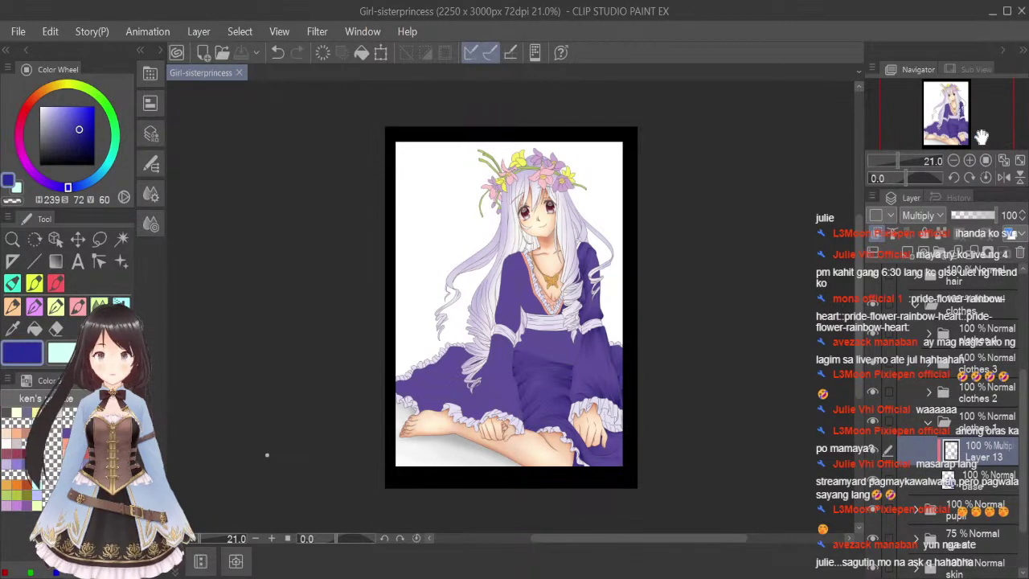
# Paint a dark blue shadow on Layer 13 along the short skirt edge under the left sleeve's white cuff.
pyautogui.click(76, 304)
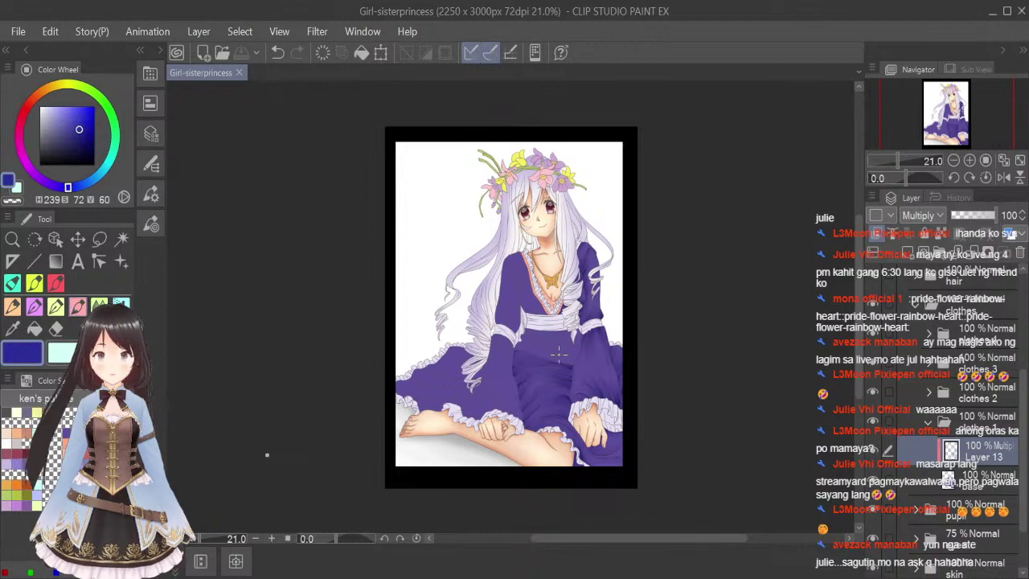
pyautogui.scroll(6, 558, 353)
pyautogui.scroll(2, 544, 372)
pyautogui.scroll(-2, 554, 326)
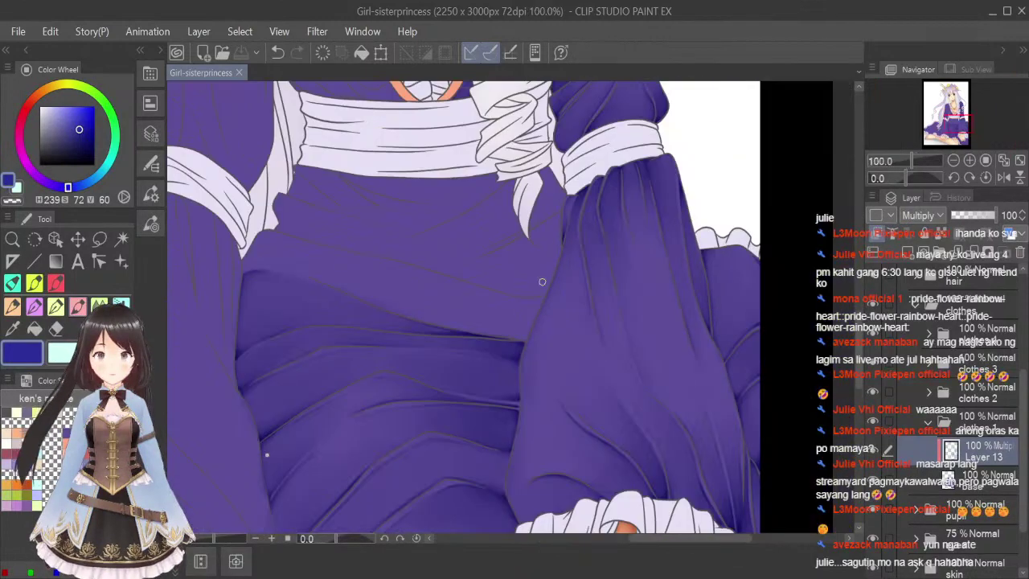
pyautogui.scroll(3, 452, 289)
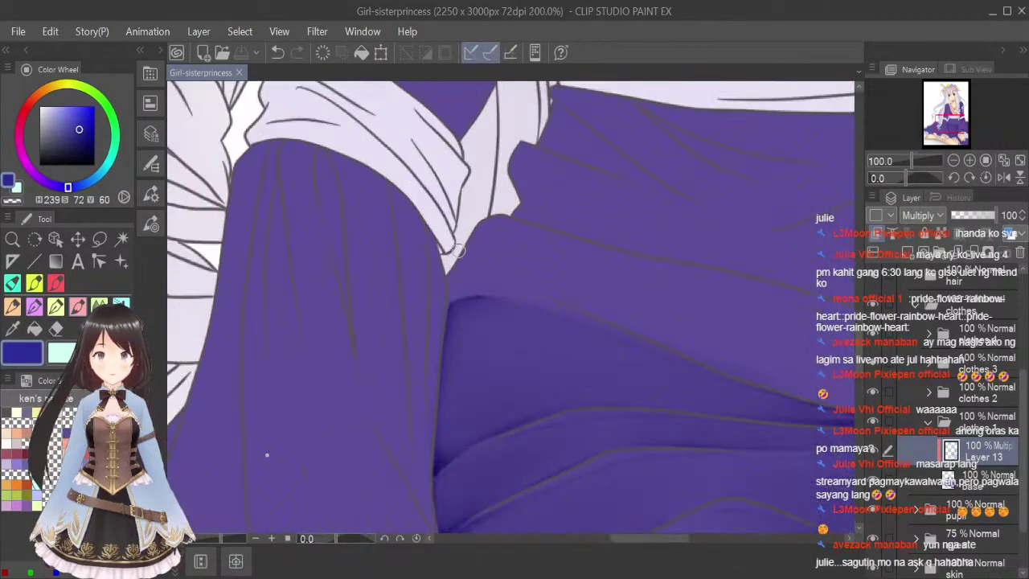
pyautogui.moveTo(448, 303)
pyautogui.mouseDown()
pyautogui.moveTo(452, 257)
pyautogui.moveTo(479, 227)
pyautogui.moveTo(501, 225)
pyautogui.mouseUp()
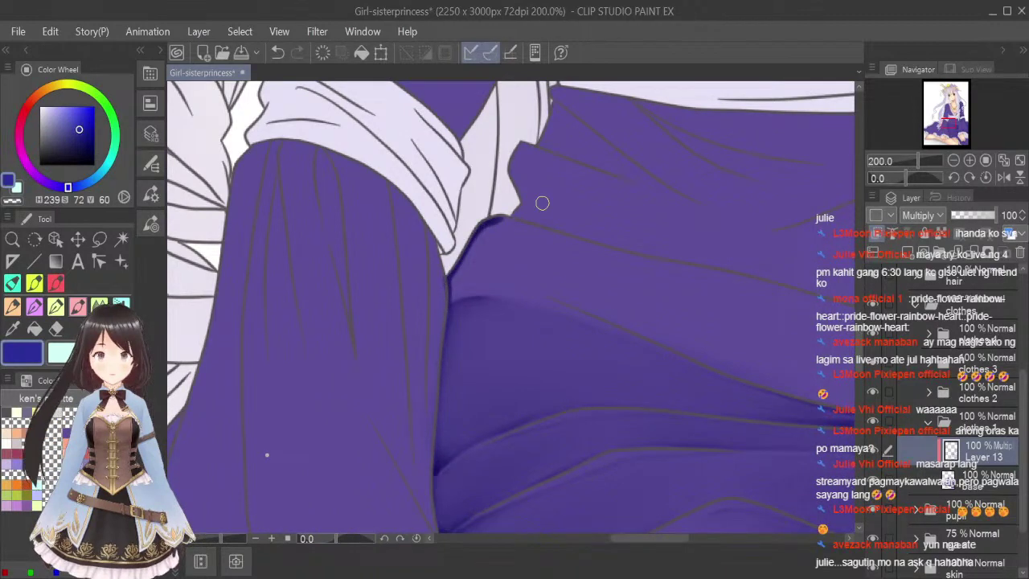
# Rotate the canvas to -50° and paint dark shadows along the two skirt folds from the left cuff, darkening the corner between them.
pyautogui.click(954, 178)
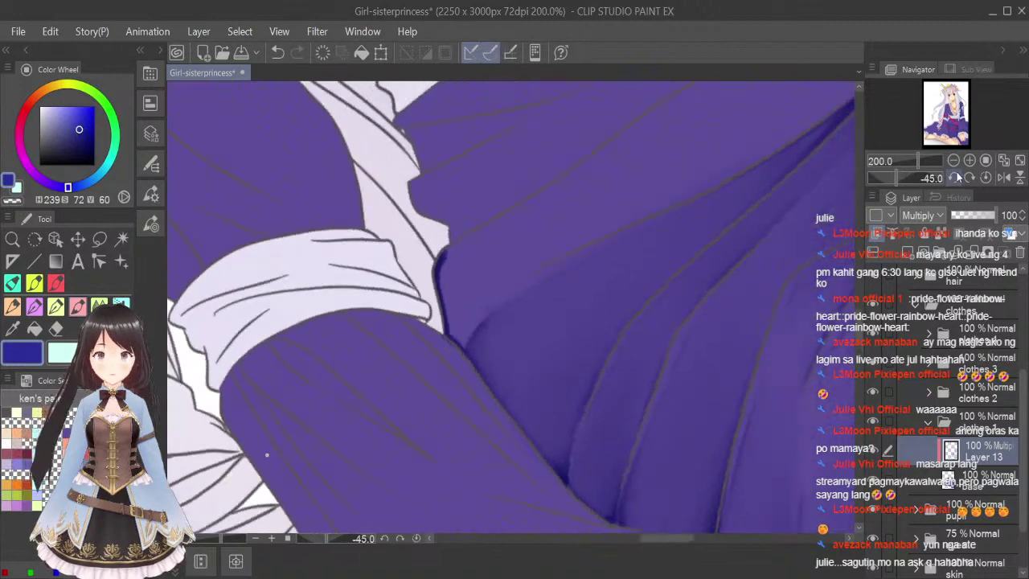
pyautogui.moveTo(436, 269); pyautogui.dragTo(559, 185)
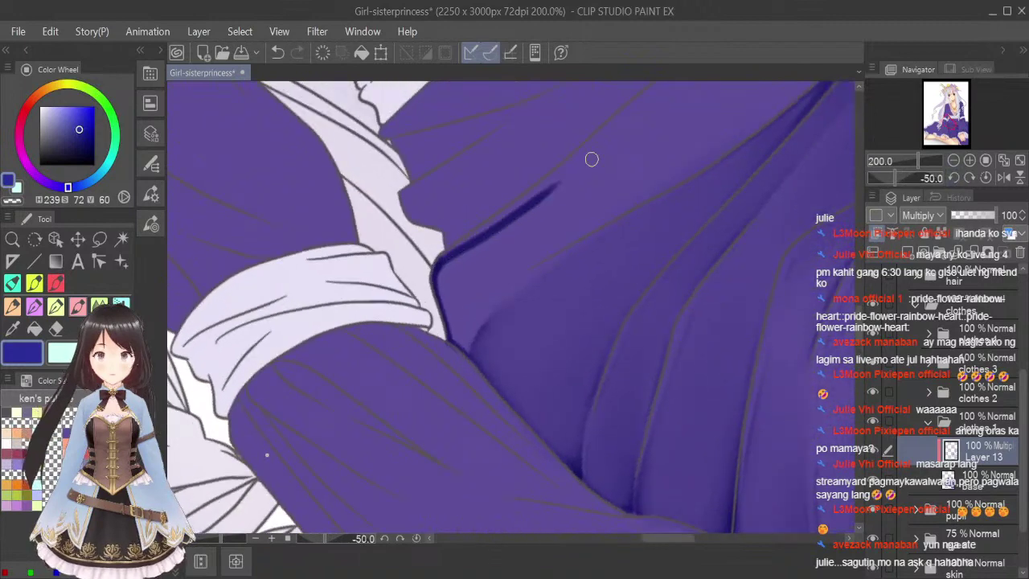
pyautogui.moveTo(468, 350)
pyautogui.mouseDown()
pyautogui.moveTo(506, 285)
pyautogui.moveTo(589, 230)
pyautogui.moveTo(530, 261)
pyautogui.mouseUp()
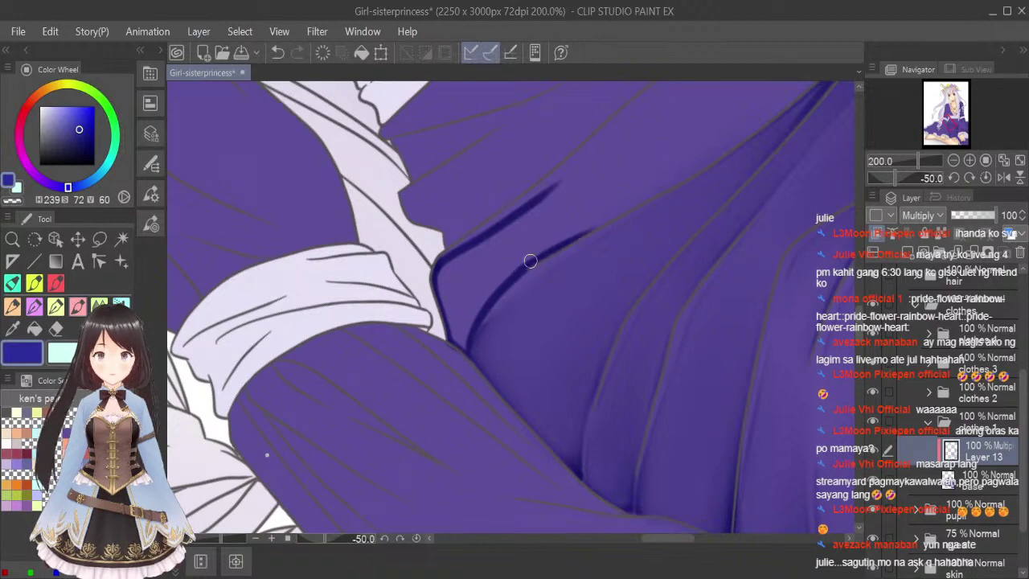
pyautogui.moveTo(448, 259)
pyautogui.mouseDown()
pyautogui.moveTo(443, 307)
pyautogui.moveTo(465, 347)
pyautogui.moveTo(466, 322)
pyautogui.mouseUp()
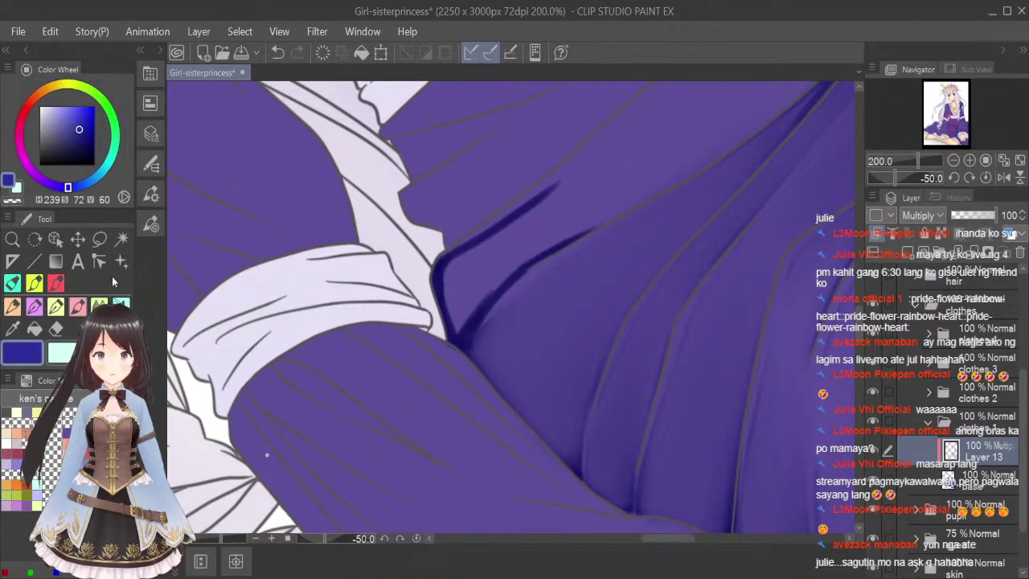
# Blend the dark shadows between the two skirt folds beside the left cuff into a soft gradient, using an enlarged blending brush.
pyautogui.click(100, 305)
pyautogui.press('[')
pyautogui.press('[')
pyautogui.press('[')
pyautogui.press('[')
pyautogui.press('[')
pyautogui.press('[')
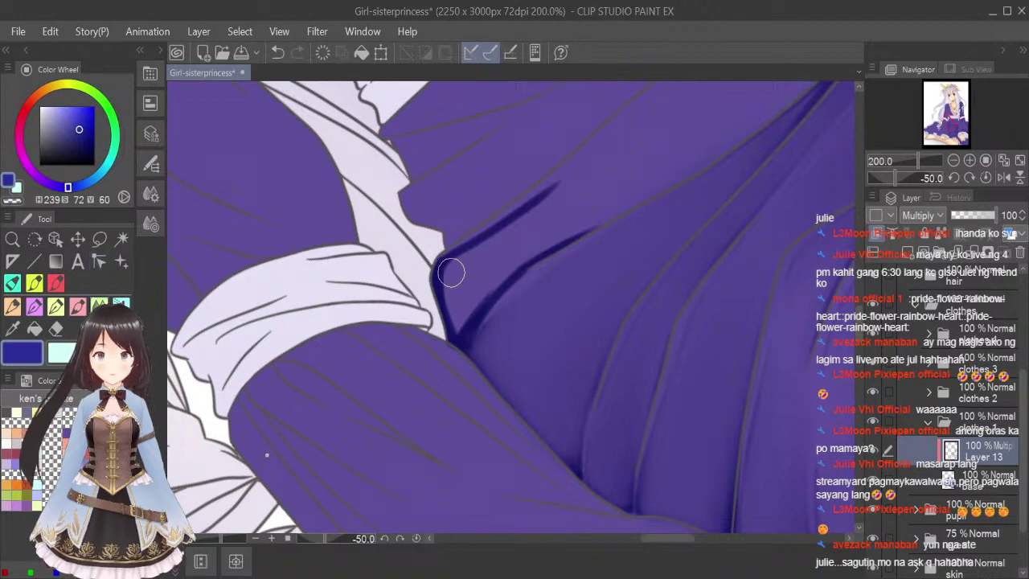
pyautogui.moveTo(450, 273)
pyautogui.mouseDown()
pyautogui.moveTo(567, 188)
pyautogui.moveTo(445, 271)
pyautogui.moveTo(460, 332)
pyautogui.moveTo(543, 236)
pyautogui.moveTo(457, 325)
pyautogui.moveTo(536, 246)
pyautogui.moveTo(516, 258)
pyautogui.moveTo(549, 238)
pyautogui.moveTo(466, 278)
pyautogui.moveTo(498, 271)
pyautogui.moveTo(459, 332)
pyautogui.moveTo(547, 225)
pyautogui.moveTo(488, 271)
pyautogui.mouseUp()
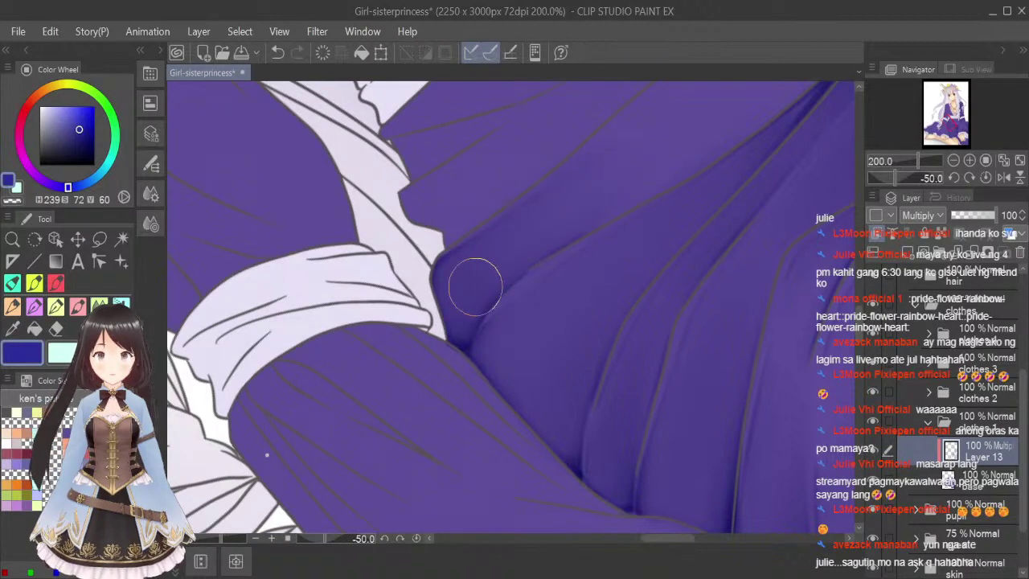
# Paint a tapered dark shadow under the upper skirt fold line, from mid-fold to the right sleeve and around its edge.
pyautogui.scroll(-1, 623, 240)
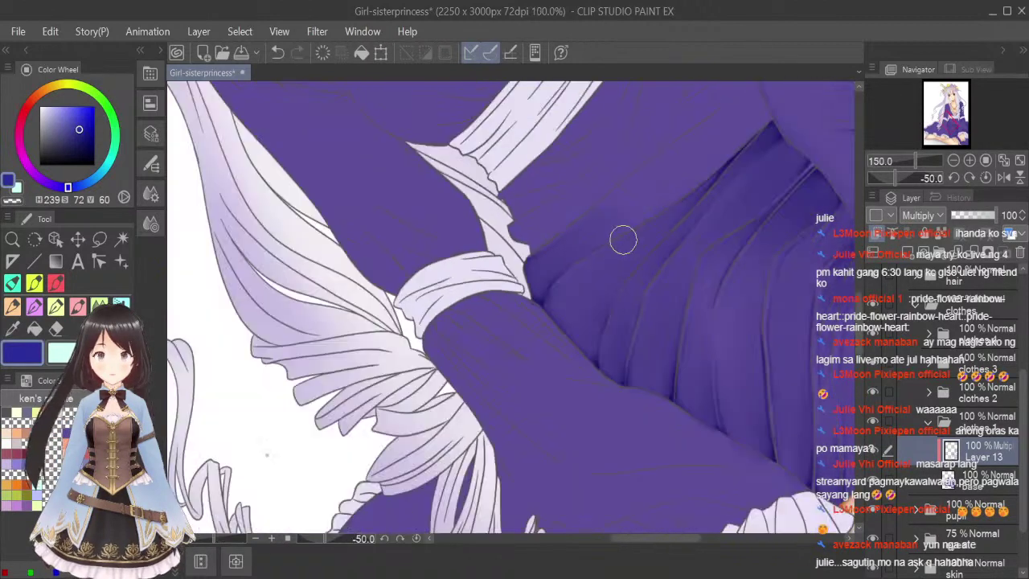
pyautogui.moveTo(639, 539); pyautogui.dragTo(652, 540)
pyautogui.scroll(1, 582, 182)
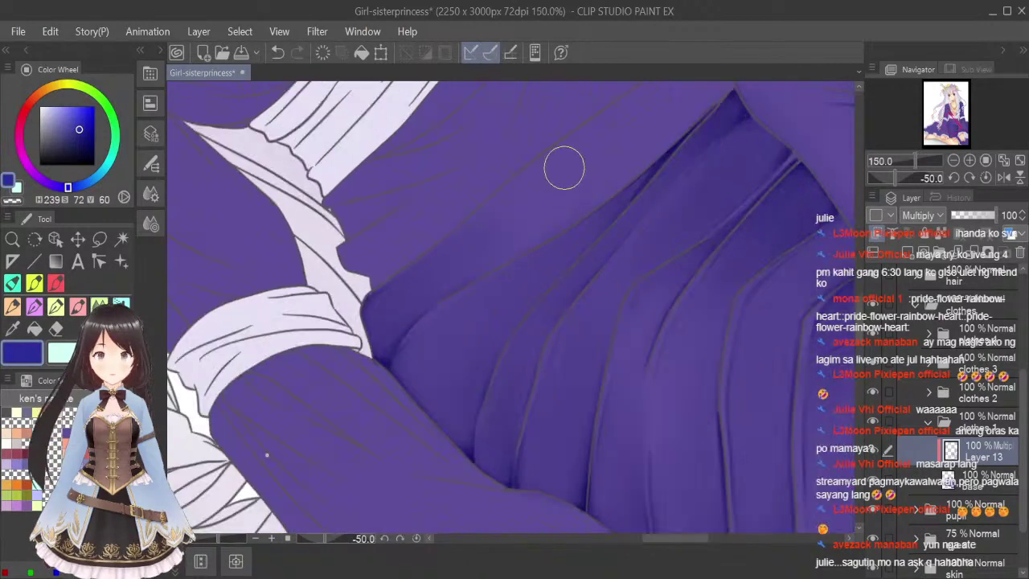
pyautogui.moveTo(860, 310); pyautogui.dragTo(859, 299)
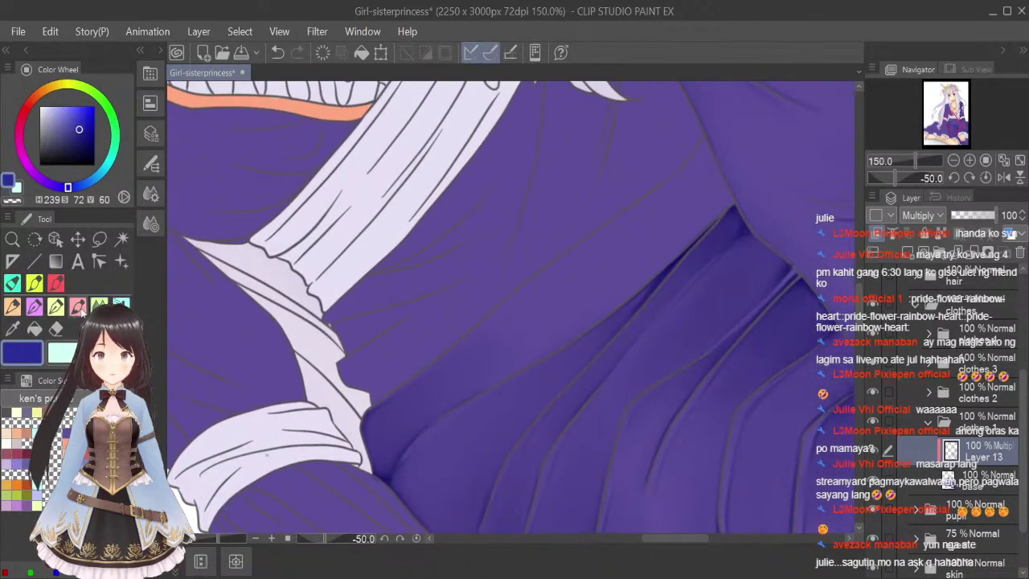
pyautogui.click(78, 306)
pyautogui.moveTo(506, 315)
pyautogui.mouseDown()
pyautogui.moveTo(665, 189)
pyautogui.moveTo(601, 246)
pyautogui.moveTo(688, 163)
pyautogui.moveTo(556, 291)
pyautogui.mouseUp()
pyautogui.moveTo(507, 314); pyautogui.dragTo(663, 189)
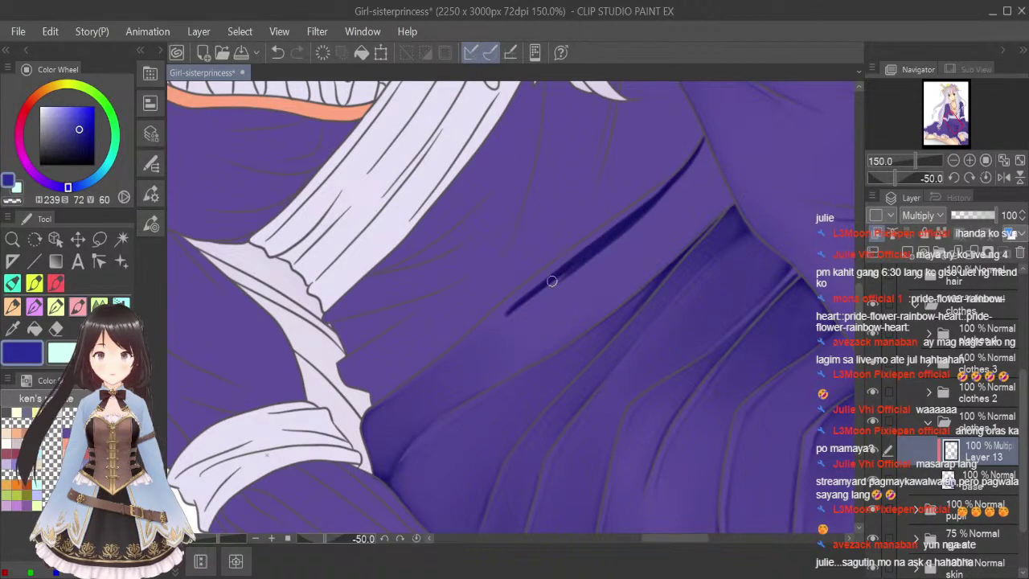
pyautogui.moveTo(552, 281); pyautogui.dragTo(642, 198)
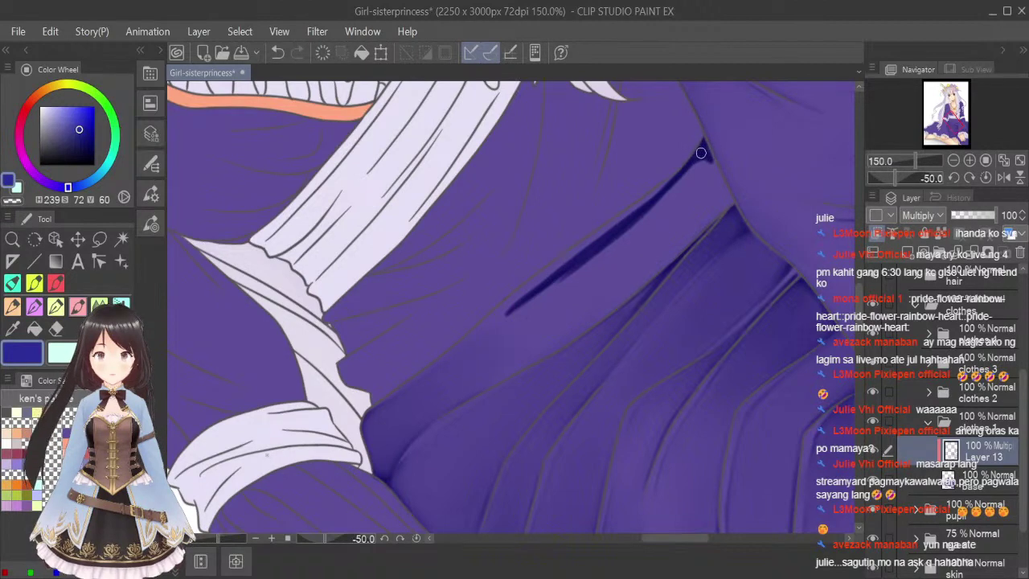
pyautogui.moveTo(700, 153); pyautogui.dragTo(726, 198)
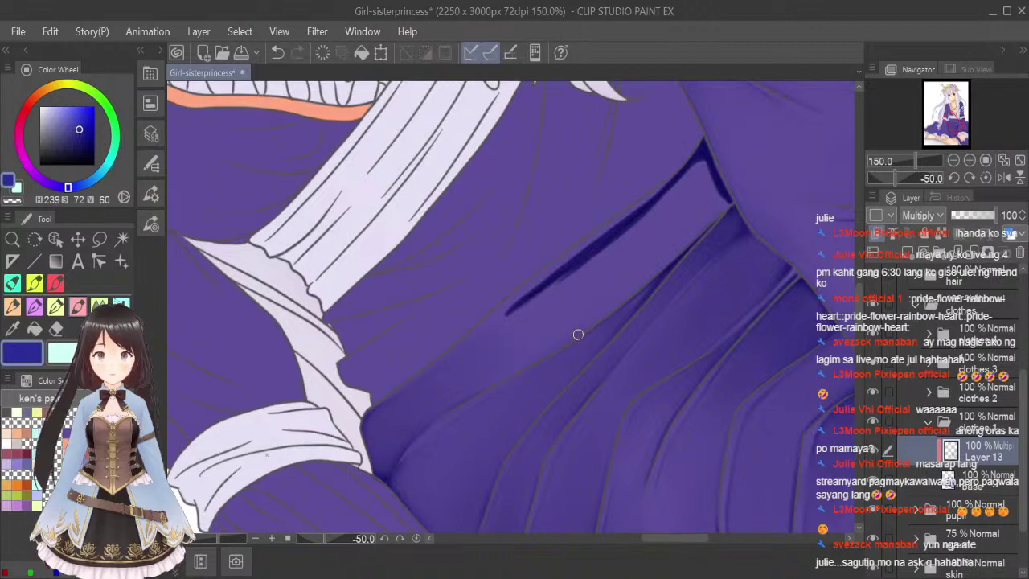
pyautogui.moveTo(578, 334); pyautogui.dragTo(725, 194)
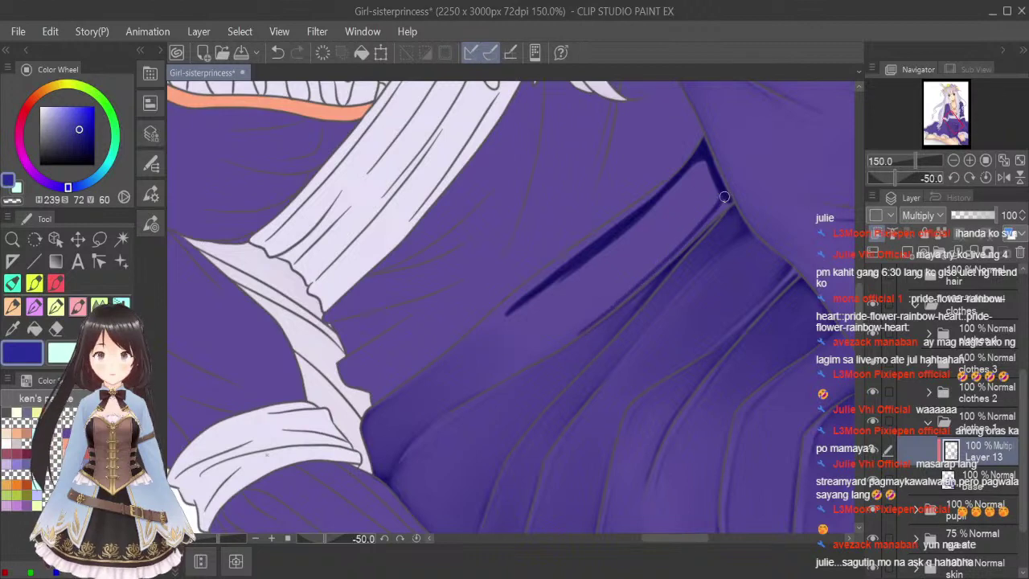
pyautogui.hotkey('ctrl', 'z')
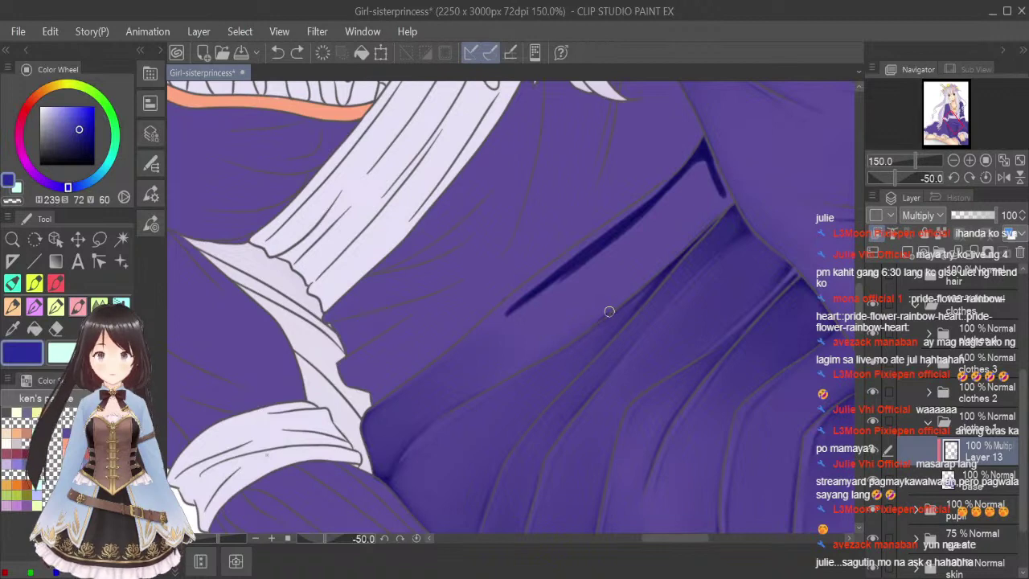
pyautogui.moveTo(609, 311); pyautogui.dragTo(720, 199)
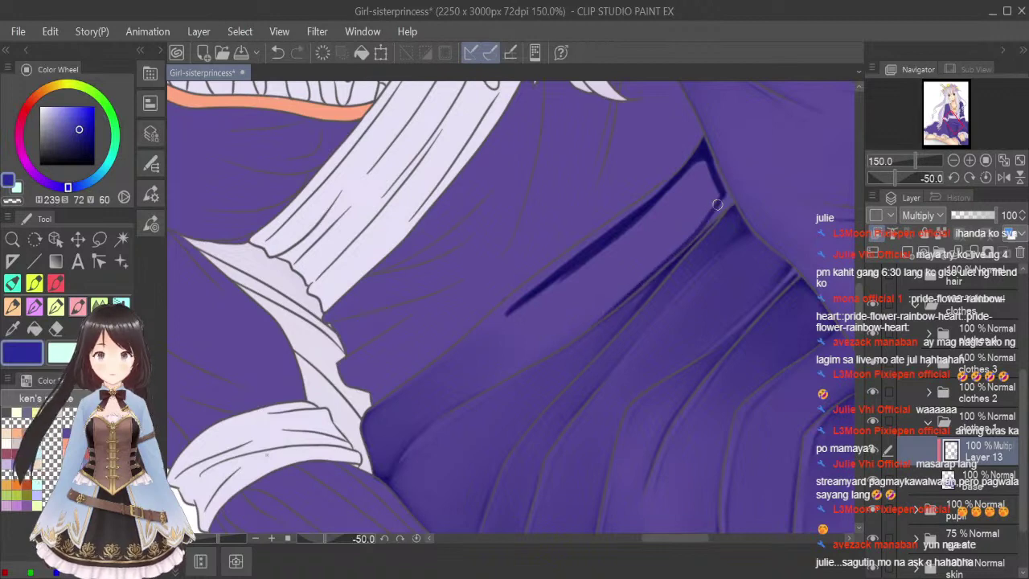
pyautogui.hotkey('ctrl', 'z')
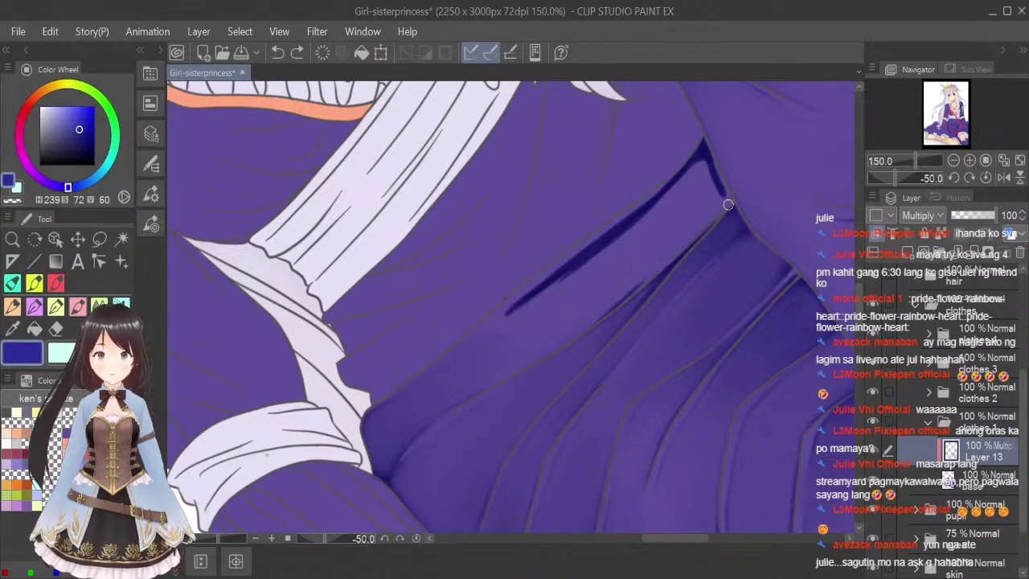
# Darken the shadow along the right sleeve's edge and paint a matching shadow along the lower fold line running from it.
pyautogui.moveTo(726, 199); pyautogui.dragTo(711, 159)
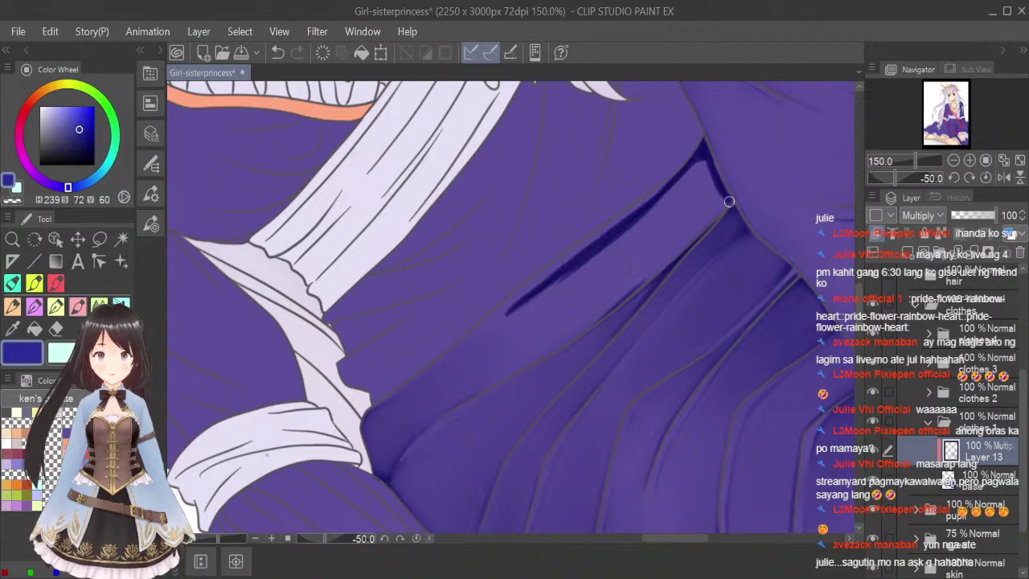
pyautogui.moveTo(728, 199); pyautogui.dragTo(606, 314)
pyautogui.hotkey('ctrl', 'z')
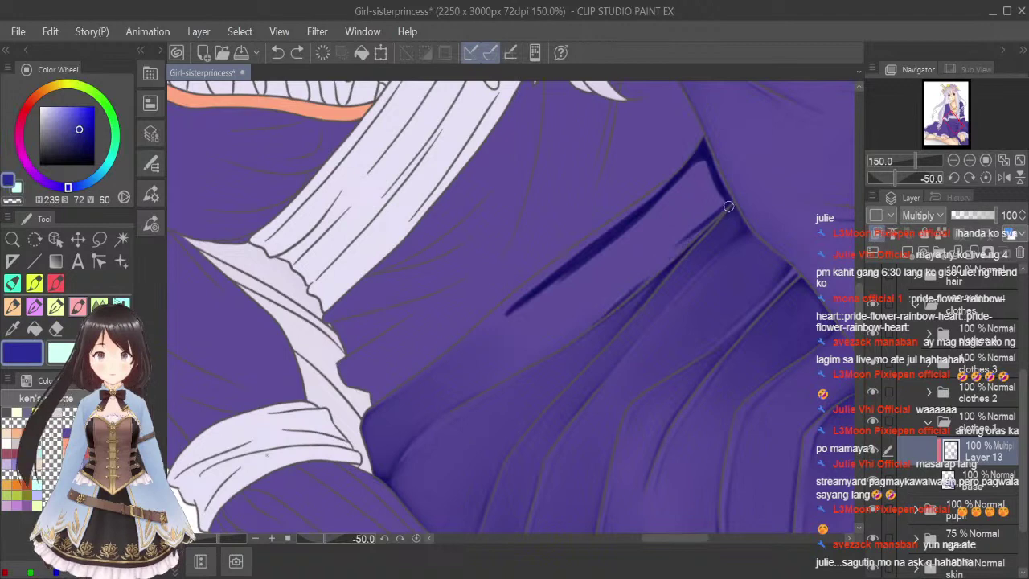
pyautogui.moveTo(729, 200); pyautogui.dragTo(595, 315)
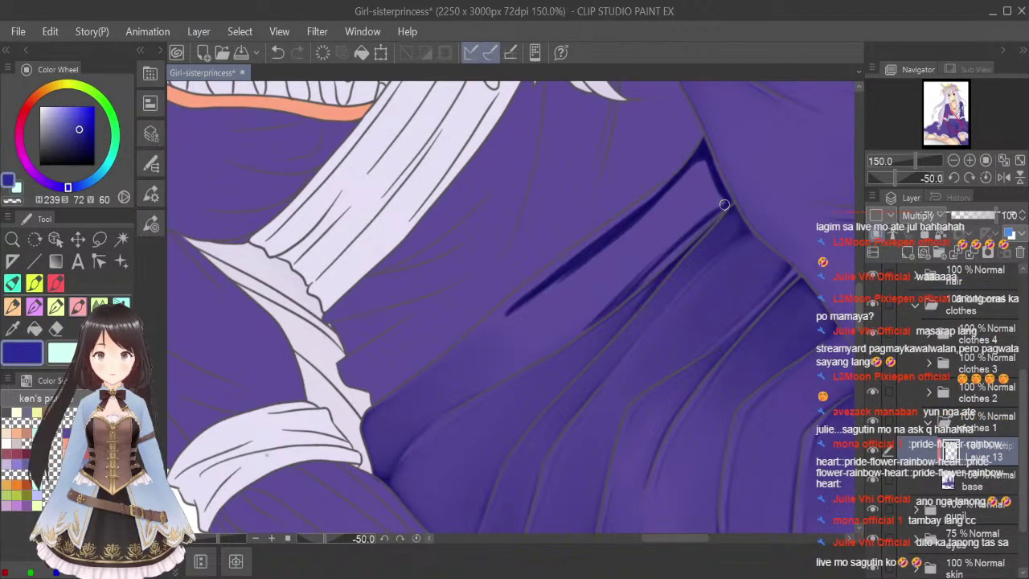
pyautogui.moveTo(729, 202)
pyautogui.mouseDown()
pyautogui.moveTo(669, 240)
pyautogui.moveTo(724, 200)
pyautogui.moveTo(721, 191)
pyautogui.moveTo(608, 306)
pyautogui.mouseUp()
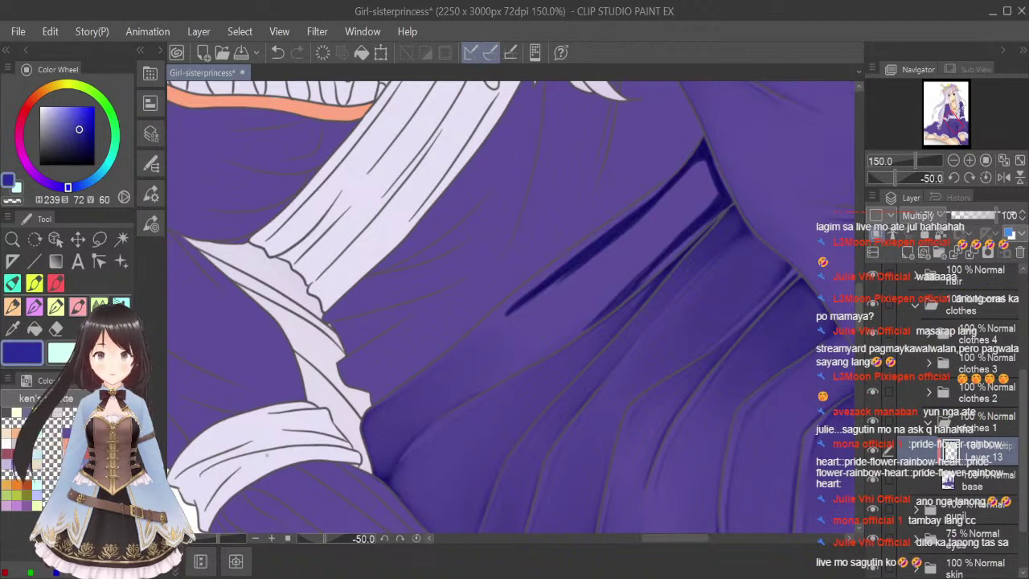
# Blend the shadows between the upper and lower skirt folds beside the right sleeve into a soft gradient.
pyautogui.press('[')
pyautogui.press('[')
pyautogui.press('[')
pyautogui.press('[')
pyautogui.press('[')
pyautogui.press('[')
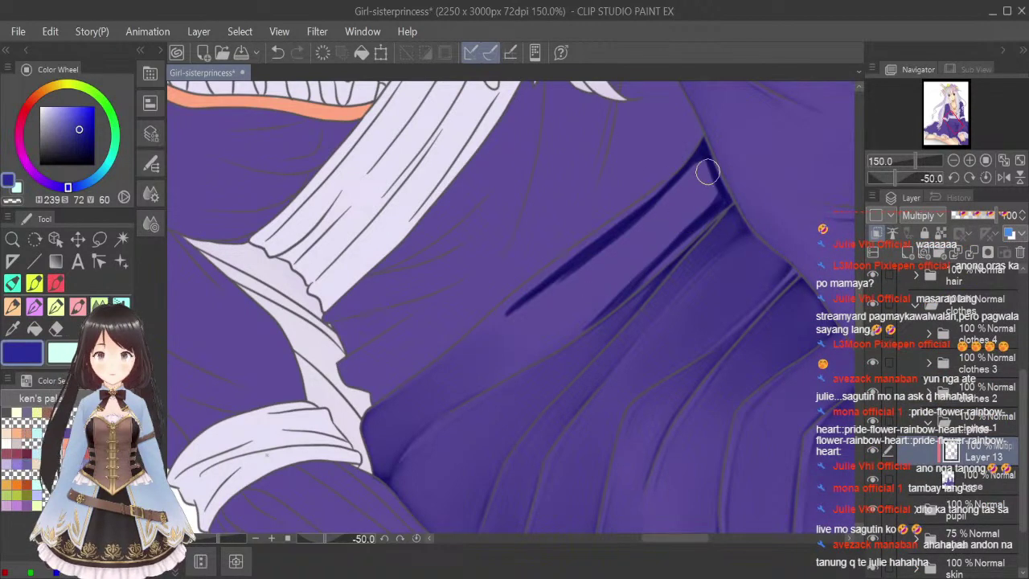
pyautogui.moveTo(703, 156)
pyautogui.mouseDown()
pyautogui.moveTo(653, 207)
pyautogui.moveTo(701, 153)
pyautogui.moveTo(728, 194)
pyautogui.moveTo(691, 215)
pyautogui.moveTo(709, 197)
pyautogui.moveTo(636, 255)
pyautogui.mouseUp()
pyautogui.moveTo(696, 184); pyautogui.dragTo(657, 223)
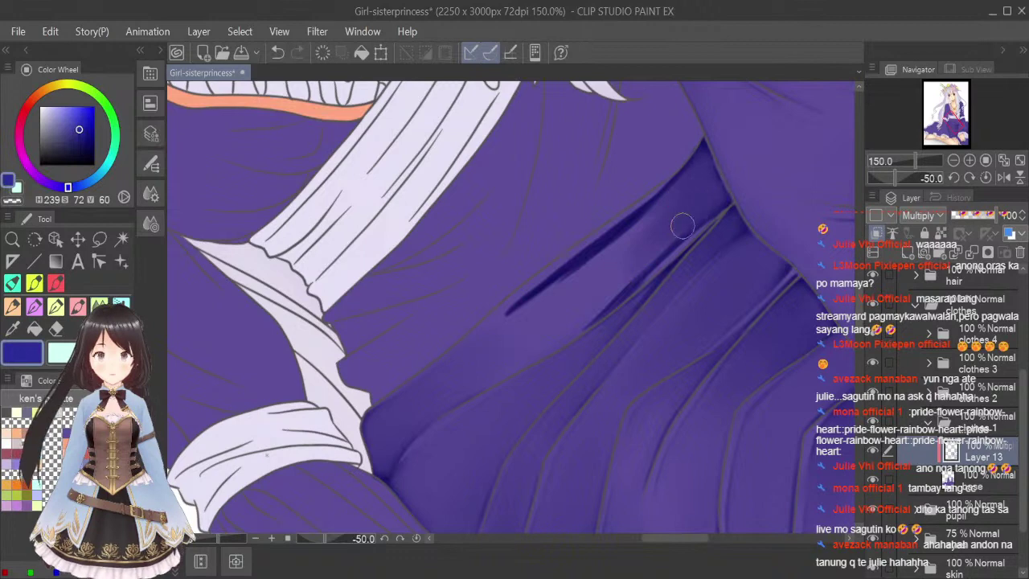
pyautogui.moveTo(710, 154)
pyautogui.mouseDown()
pyautogui.moveTo(583, 268)
pyautogui.moveTo(633, 233)
pyautogui.moveTo(489, 339)
pyautogui.moveTo(689, 191)
pyautogui.moveTo(627, 278)
pyautogui.moveTo(678, 225)
pyautogui.moveTo(552, 337)
pyautogui.moveTo(646, 242)
pyautogui.moveTo(488, 354)
pyautogui.moveTo(708, 184)
pyautogui.moveTo(515, 344)
pyautogui.moveTo(627, 273)
pyautogui.moveTo(569, 317)
pyautogui.moveTo(657, 223)
pyautogui.moveTo(437, 398)
pyautogui.moveTo(595, 282)
pyautogui.moveTo(566, 300)
pyautogui.moveTo(706, 176)
pyautogui.moveTo(540, 309)
pyautogui.moveTo(598, 279)
pyautogui.moveTo(425, 404)
pyautogui.moveTo(696, 191)
pyautogui.moveTo(484, 360)
pyautogui.moveTo(535, 329)
pyautogui.moveTo(713, 162)
pyautogui.mouseUp()
pyautogui.press(']')
pyautogui.press(']')
pyautogui.press(']')
pyautogui.click(1020, 161)
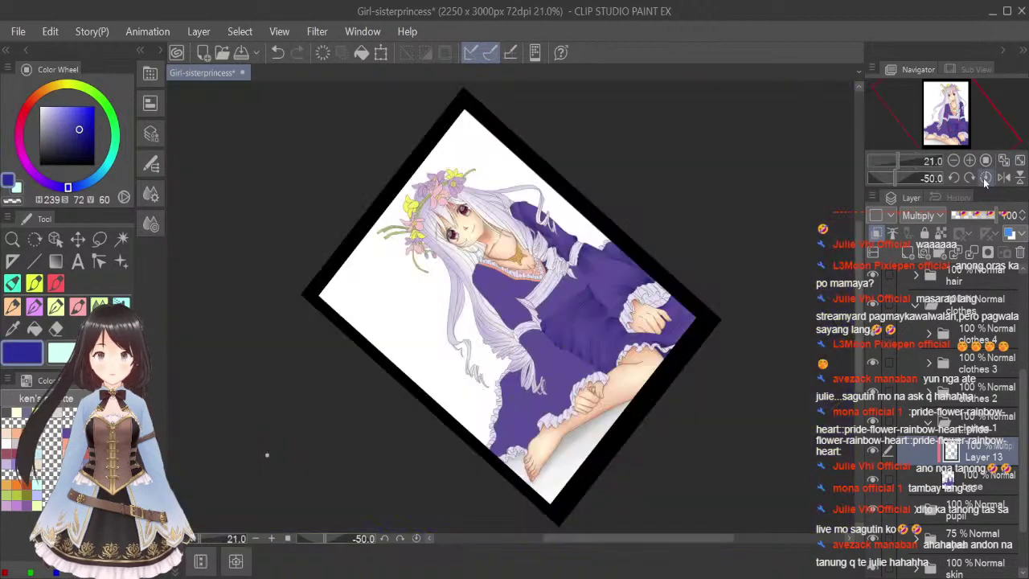
pyautogui.click(984, 178)
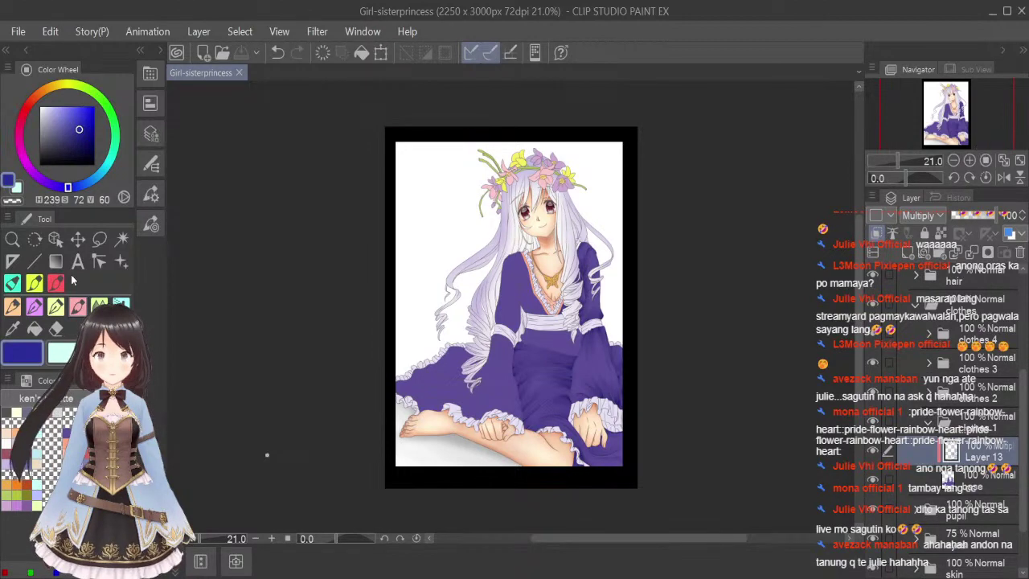
# Rotate the canvas to 50° and paint a thin shadow above the upper skirt fold line, starting below the left sash end.
pyautogui.scroll(5, 555, 337)
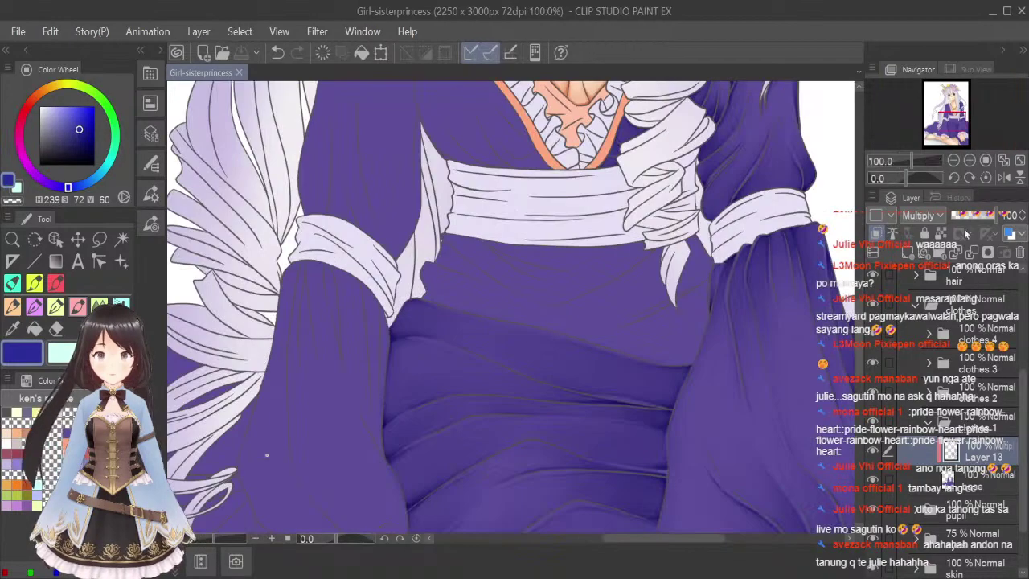
pyautogui.moveTo(970, 178); pyautogui.dragTo(970, 178)
pyautogui.scroll(1, 522, 234)
pyautogui.moveTo(436, 226); pyautogui.dragTo(490, 353)
pyautogui.moveTo(474, 318); pyautogui.dragTo(508, 394)
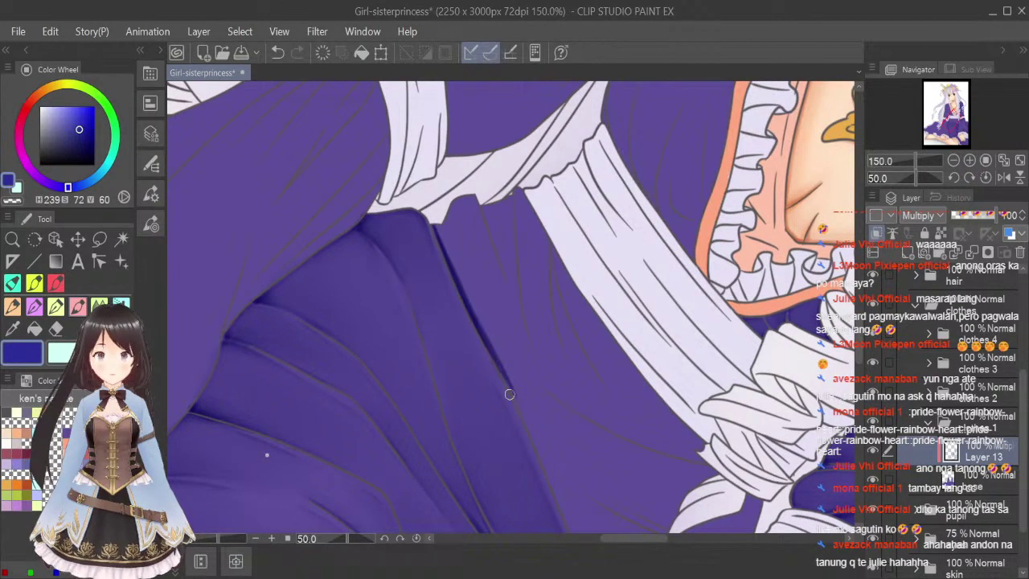
# Continue the thin dark shadow along the rest of the upper skirt fold line down to the right sleeve.
pyautogui.moveTo(859, 320); pyautogui.dragTo(852, 333)
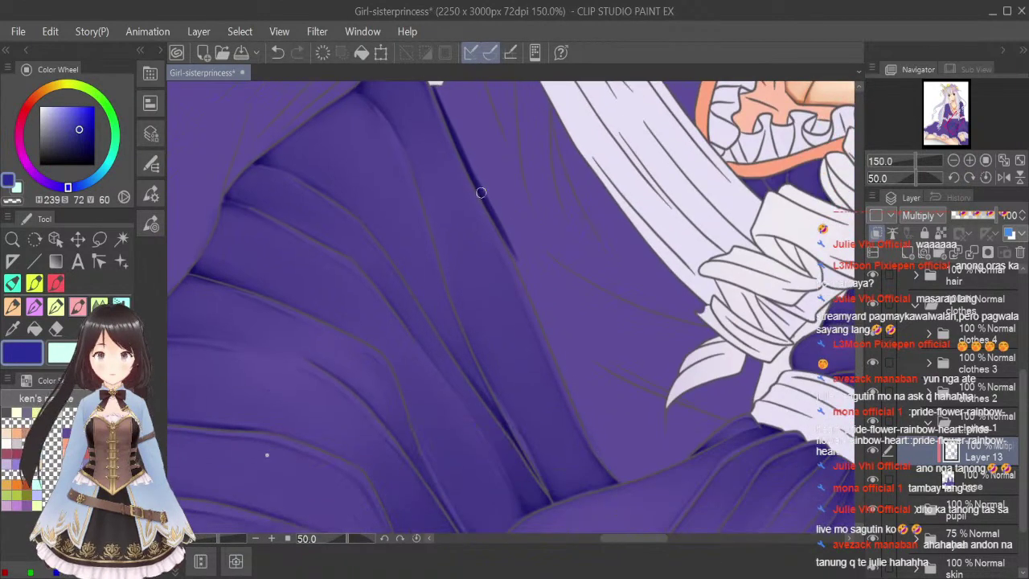
pyautogui.moveTo(507, 241); pyautogui.dragTo(537, 313)
pyautogui.moveTo(509, 246); pyautogui.dragTo(566, 384)
pyautogui.moveTo(544, 323); pyautogui.dragTo(584, 426)
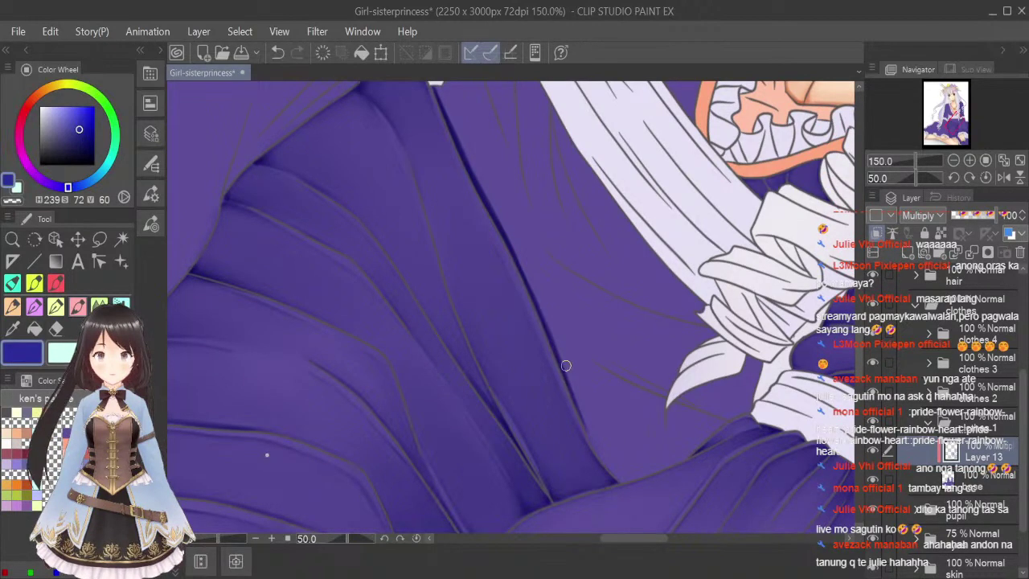
pyautogui.moveTo(566, 366); pyautogui.dragTo(609, 471)
pyautogui.moveTo(582, 420); pyautogui.dragTo(619, 480)
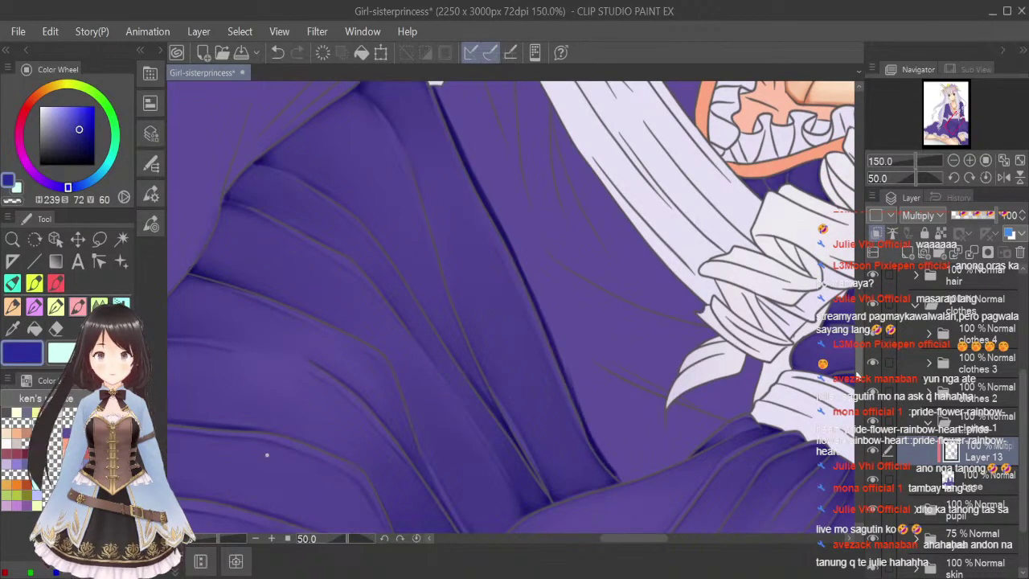
# Darken the start of the shadow on the upper skirt fold line below the left sash end and blend its outer edge.
pyautogui.scroll(5, 451, 249)
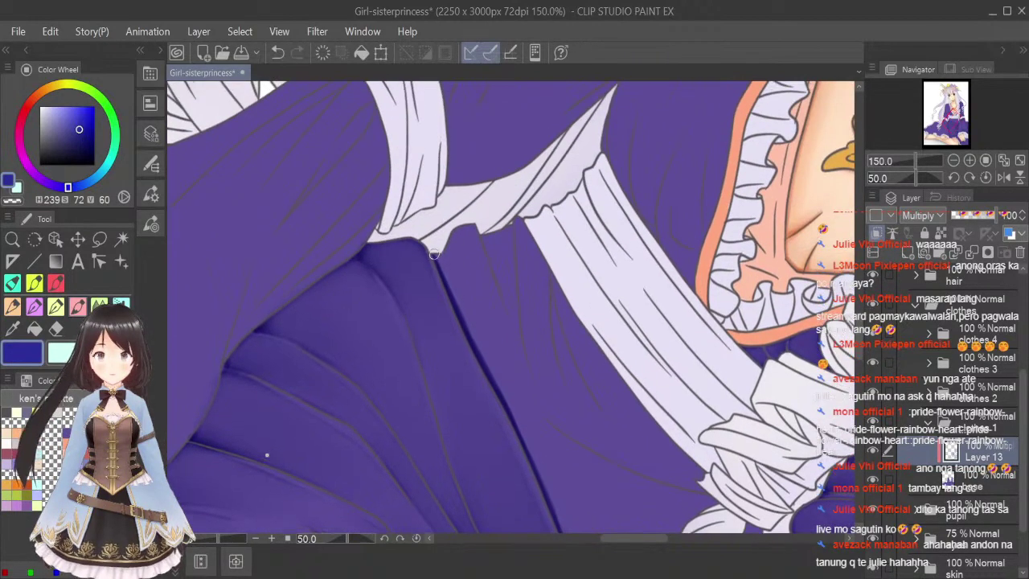
pyautogui.moveTo(436, 254); pyautogui.dragTo(463, 312)
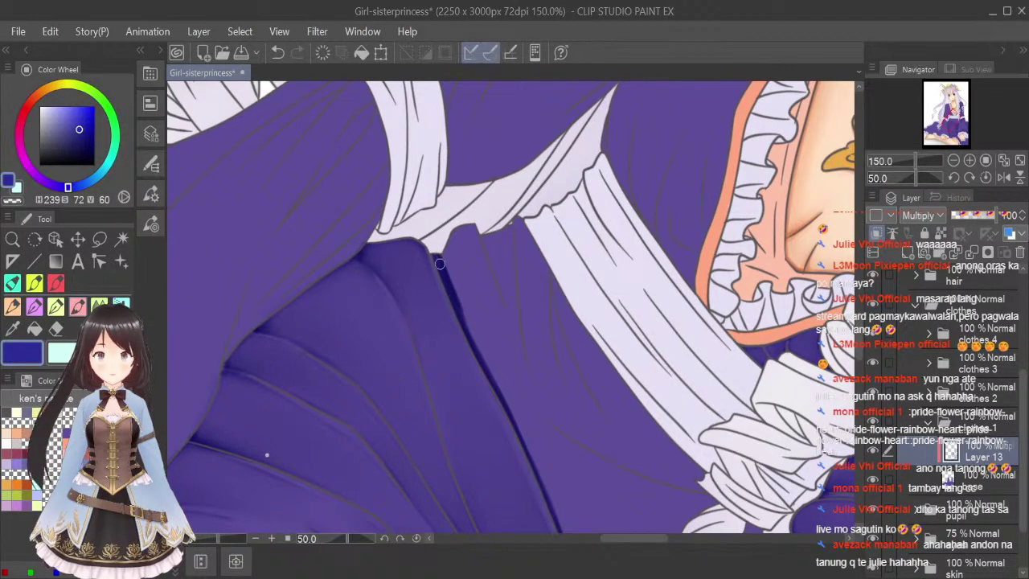
pyautogui.moveTo(440, 263); pyautogui.dragTo(482, 358)
pyautogui.press('j')
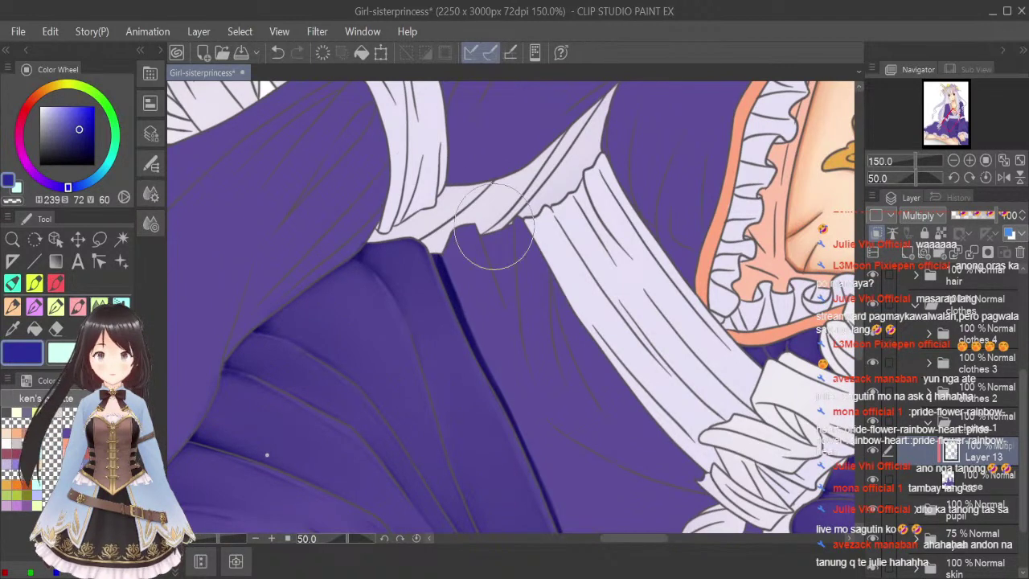
pyautogui.moveTo(445, 263); pyautogui.dragTo(483, 362)
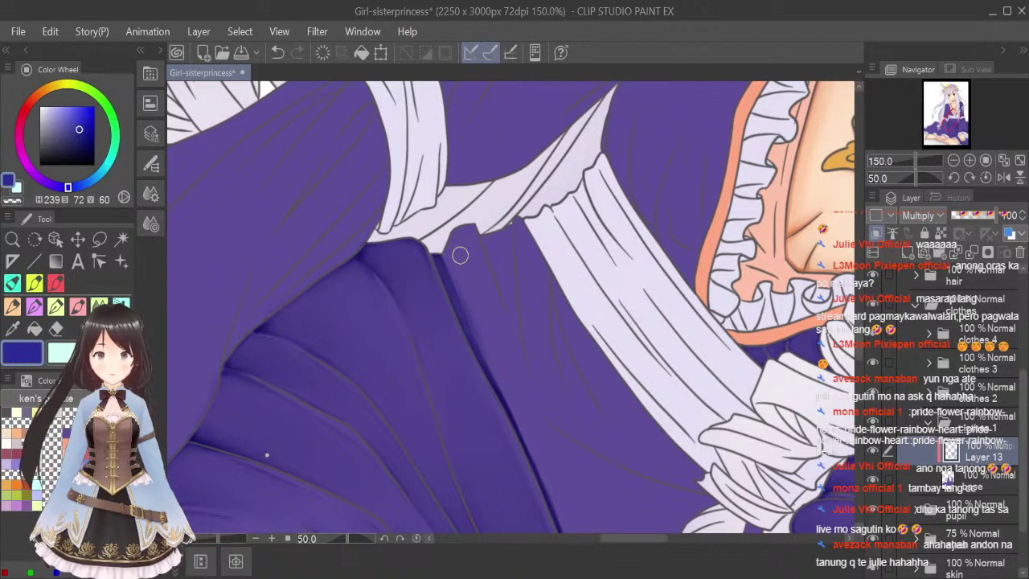
pyautogui.moveTo(465, 269)
pyautogui.mouseDown()
pyautogui.moveTo(449, 291)
pyautogui.moveTo(437, 268)
pyautogui.moveTo(520, 434)
pyautogui.mouseUp()
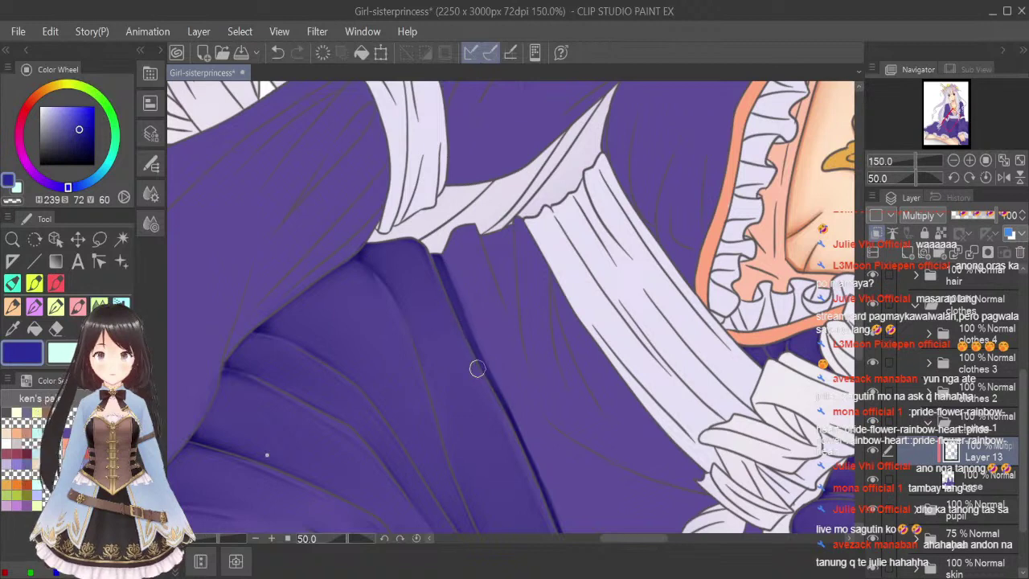
# Trim the outer edge of the shadow along the upper skirt fold line by brushing with the transparent color.
pyautogui.moveTo(860, 339); pyautogui.dragTo(863, 360)
pyautogui.scroll(2, 862, 354)
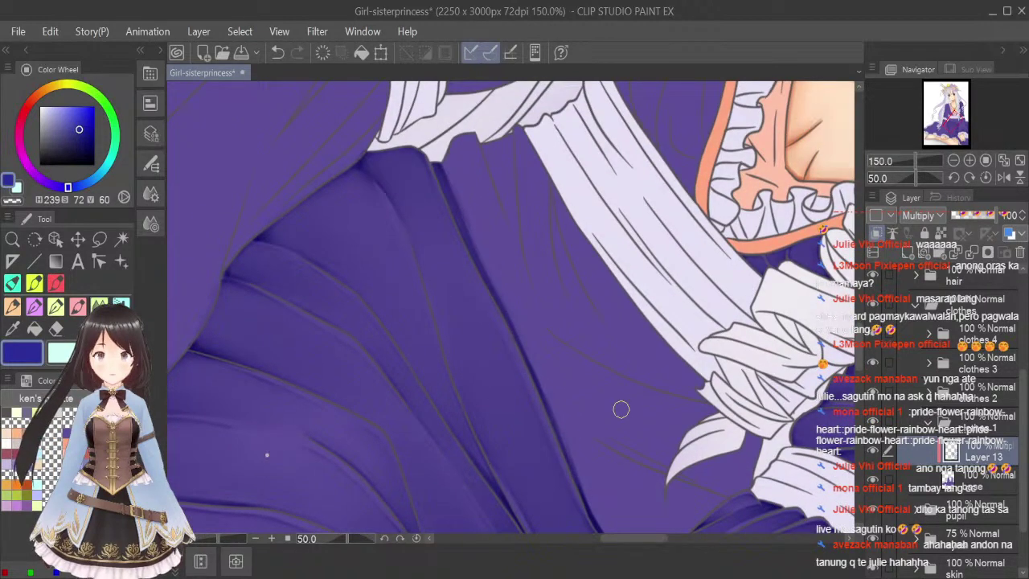
pyautogui.scroll(-3, 594, 370)
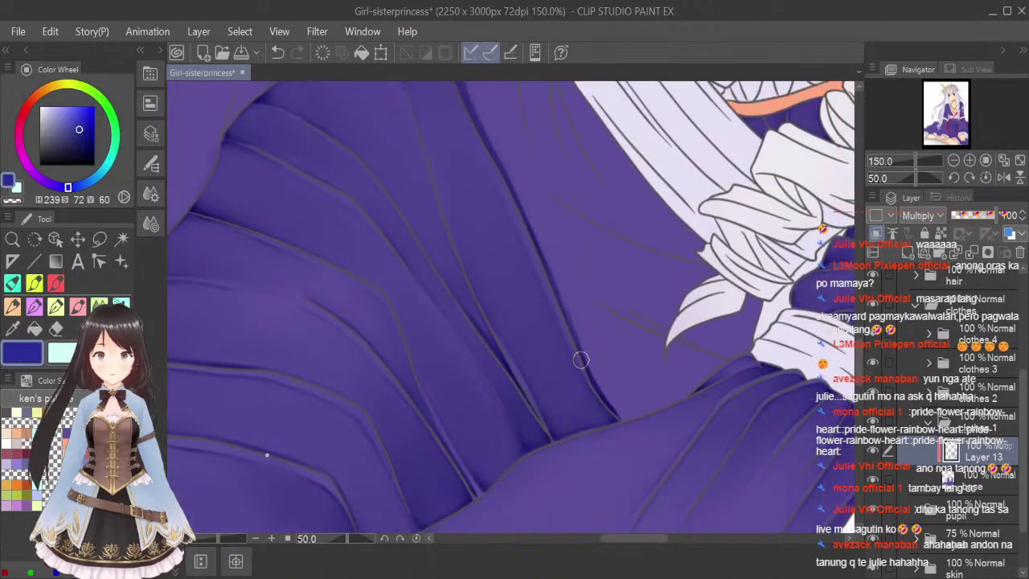
pyautogui.click(78, 307)
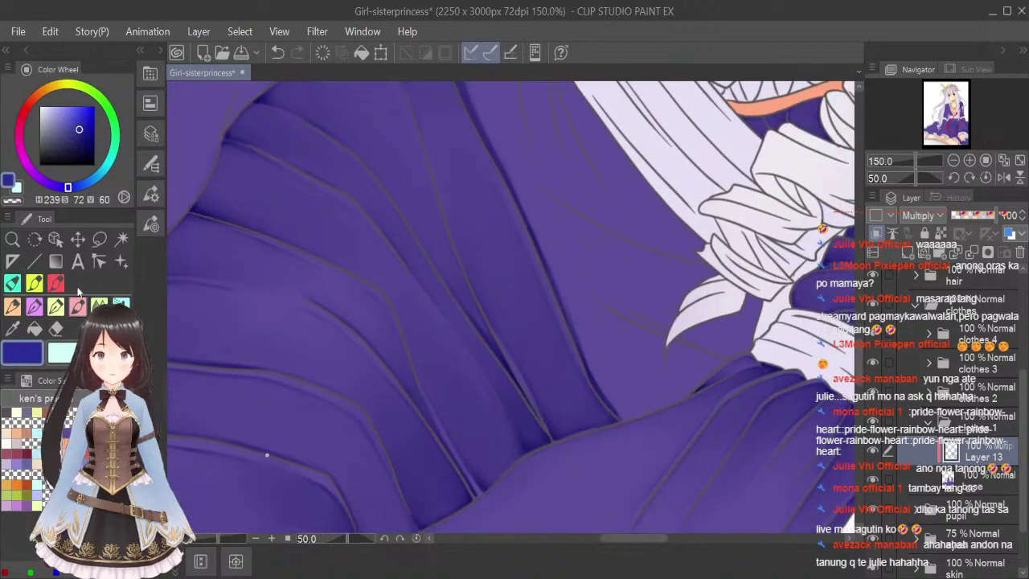
pyautogui.click(12, 201)
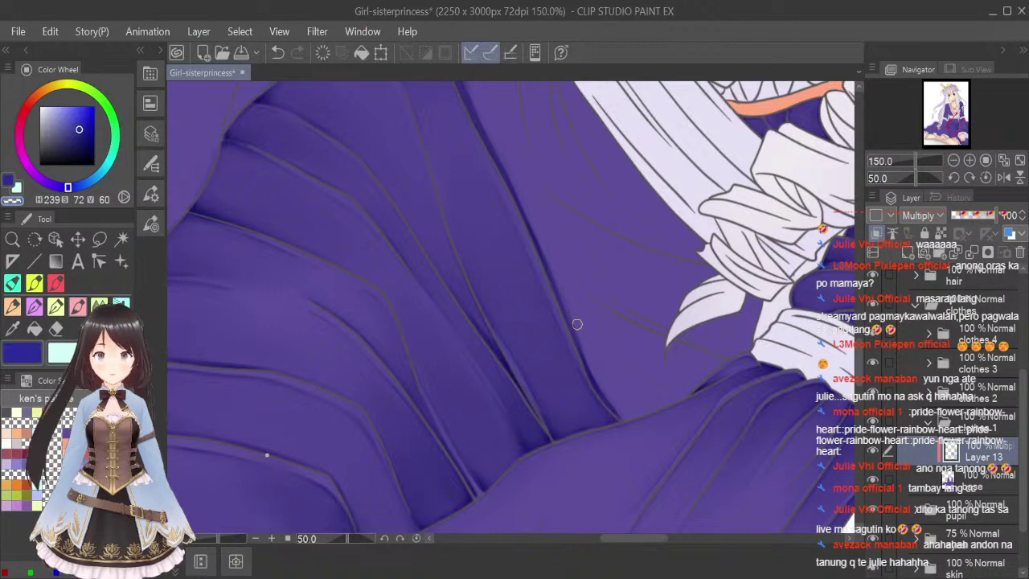
pyautogui.scroll(3, 860, 354)
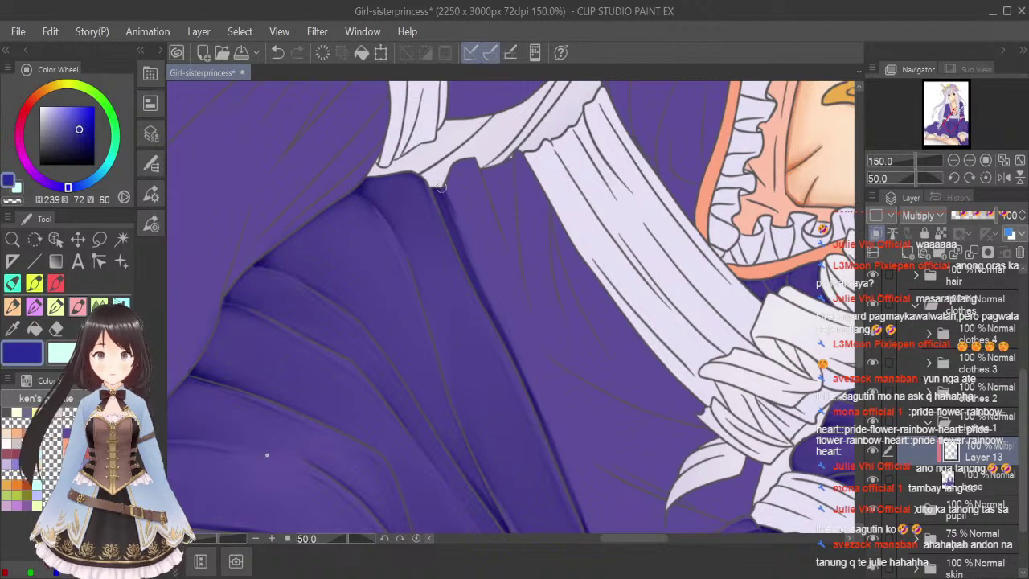
# Paint dark tapering shadow strokes in the notch beneath the left sash end, beside the start of the upper fold line.
pyautogui.moveTo(438, 185); pyautogui.dragTo(472, 247)
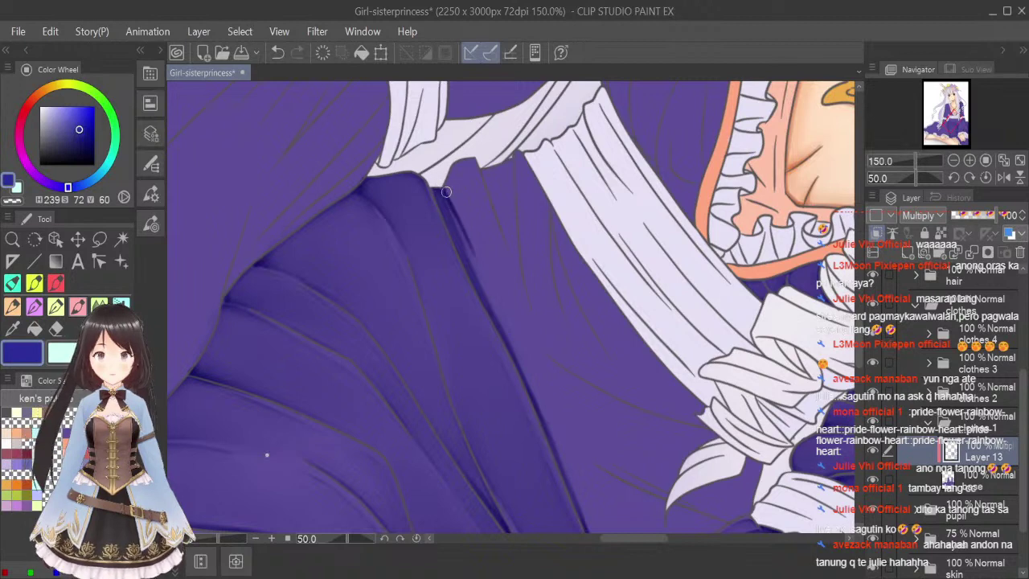
pyautogui.moveTo(446, 193)
pyautogui.mouseDown()
pyautogui.moveTo(454, 166)
pyautogui.moveTo(500, 244)
pyautogui.mouseUp()
pyautogui.moveTo(473, 163); pyautogui.dragTo(483, 204)
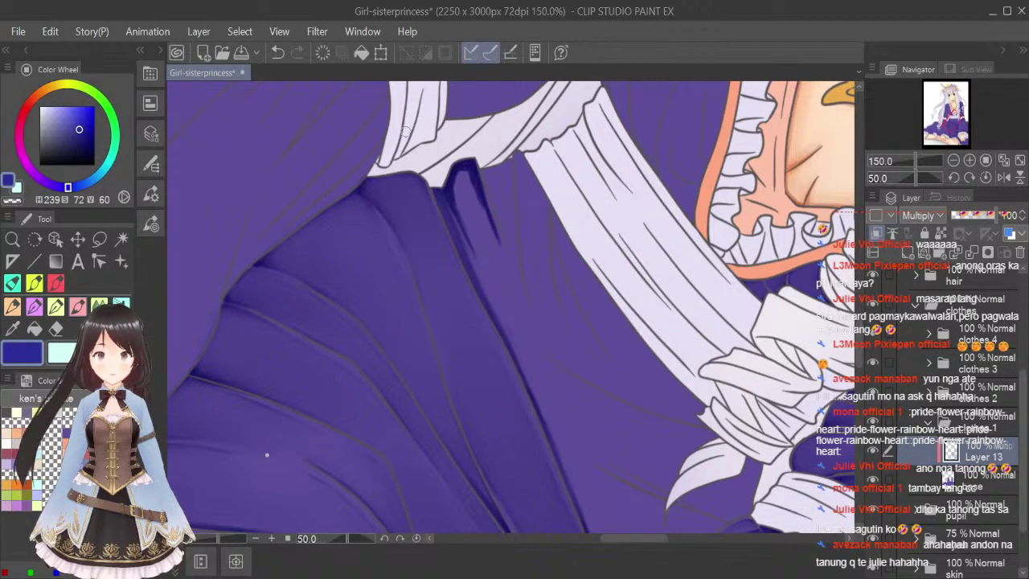
# Blend the tapering strokes beneath the left sash end into a soft shadow with a smaller blending brush.
pyautogui.click(100, 307)
pyautogui.press('[')
pyautogui.press('[')
pyautogui.press('[')
pyautogui.press('[')
pyautogui.press('[')
pyautogui.press('[')
pyautogui.press('[')
pyautogui.press('[')
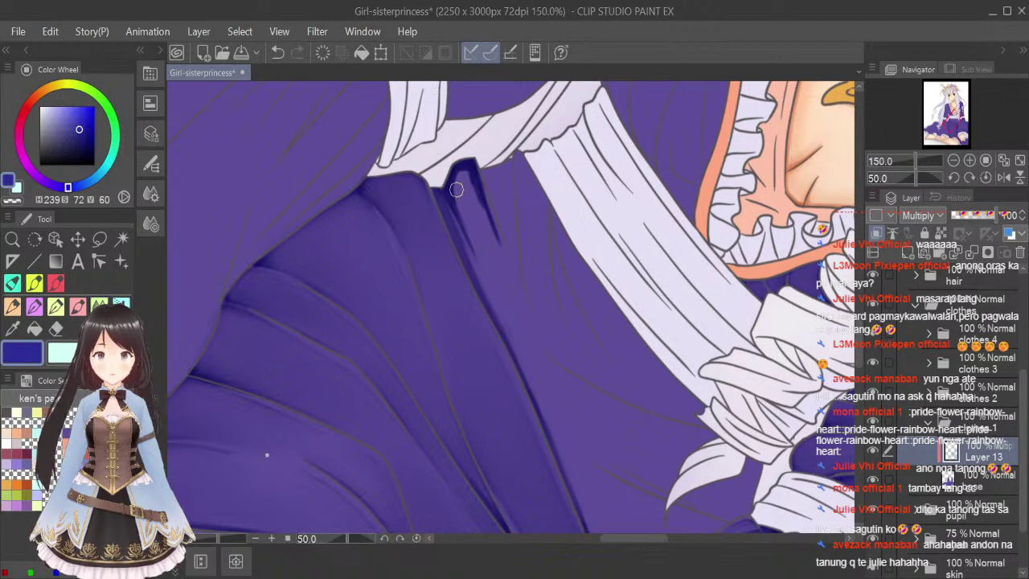
pyautogui.moveTo(451, 196); pyautogui.dragTo(473, 237)
pyautogui.moveTo(468, 179); pyautogui.dragTo(492, 243)
pyautogui.moveTo(463, 172); pyautogui.dragTo(479, 234)
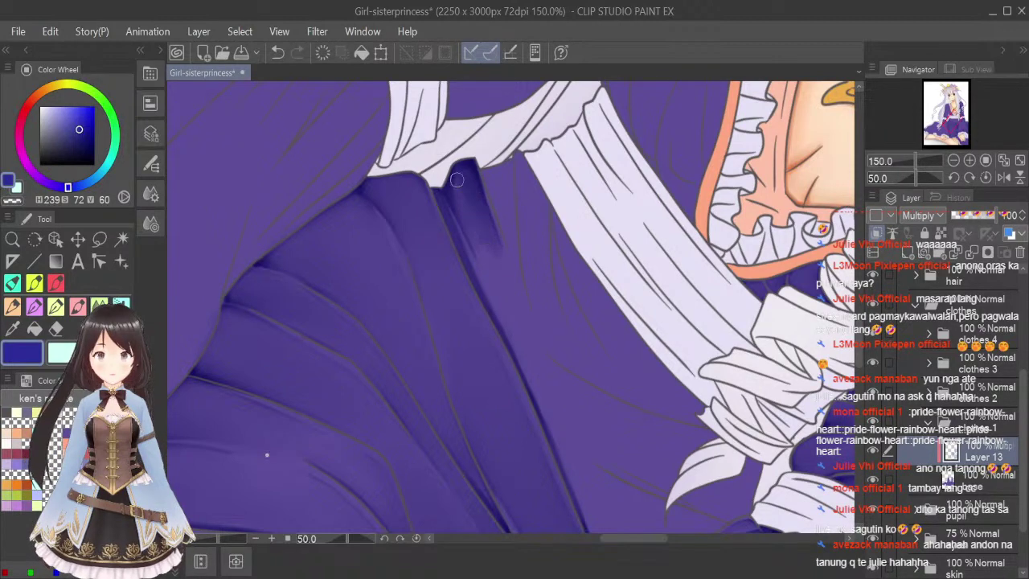
pyautogui.moveTo(457, 193); pyautogui.dragTo(480, 249)
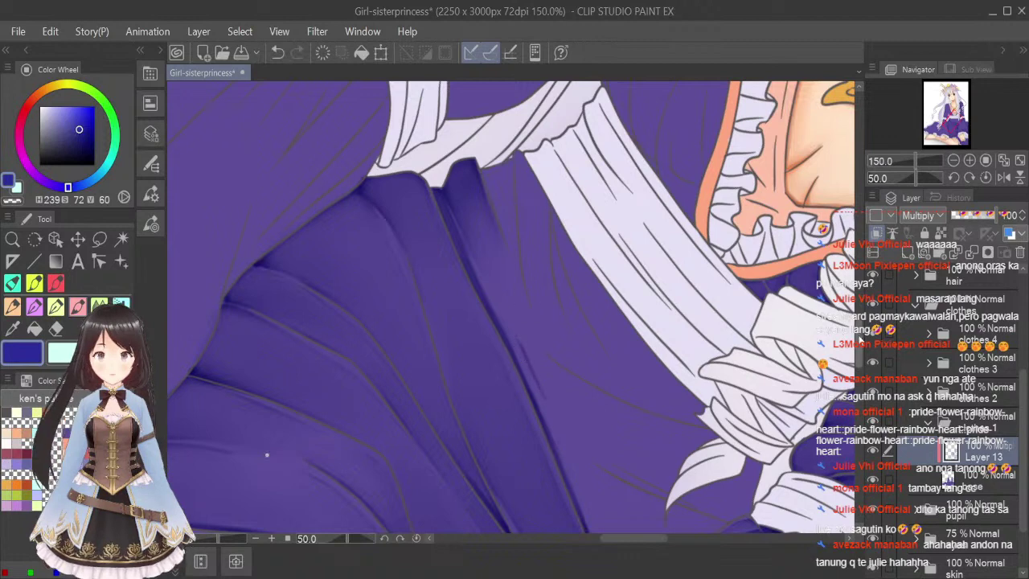
# Repaint the dark shadow along the middle and lower part of the upper skirt fold line toward the right sleeve.
pyautogui.scroll(-3, 635, 217)
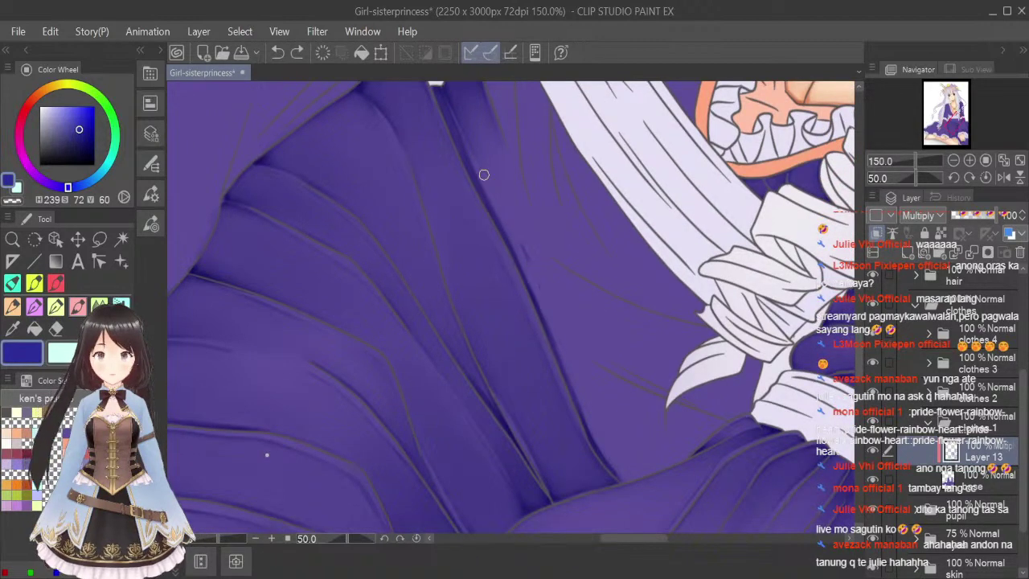
pyautogui.moveTo(514, 237); pyautogui.dragTo(558, 331)
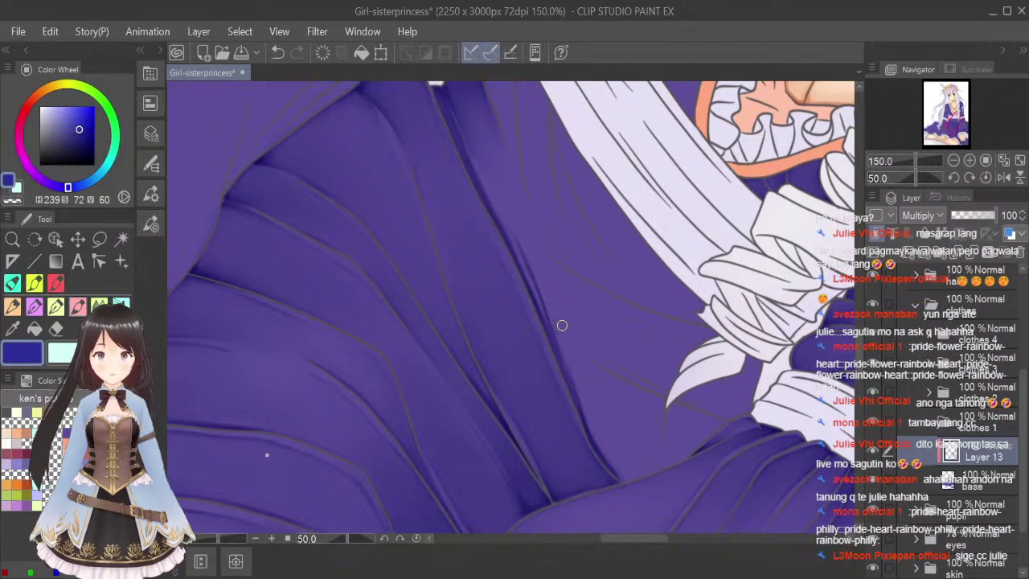
pyautogui.hotkey('ctrl', 'z')
pyautogui.moveTo(525, 261); pyautogui.dragTo(602, 454)
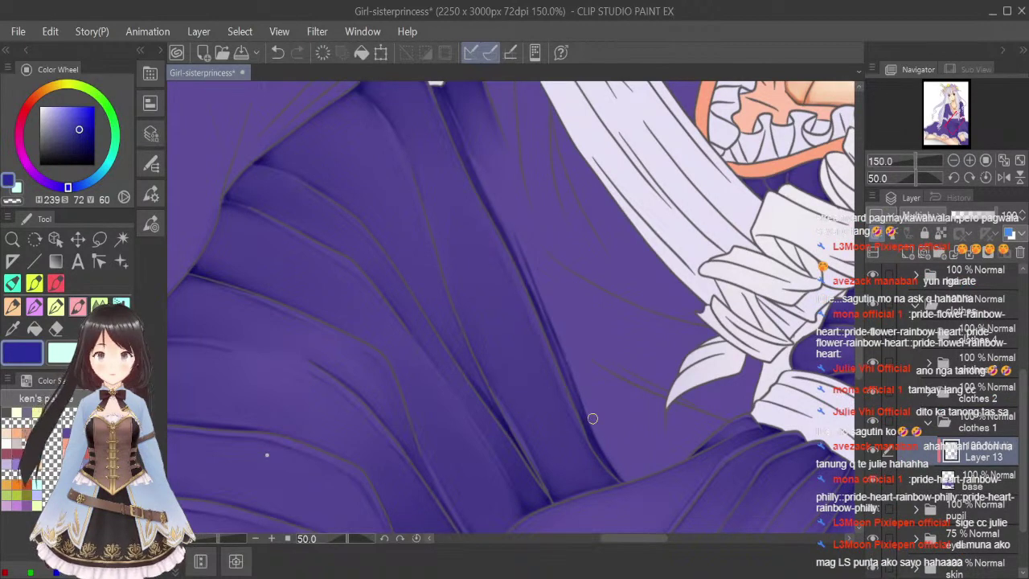
# Soften the shadow along the lower part of the upper fold line into the skirt with a resized blending brush.
pyautogui.press('j')
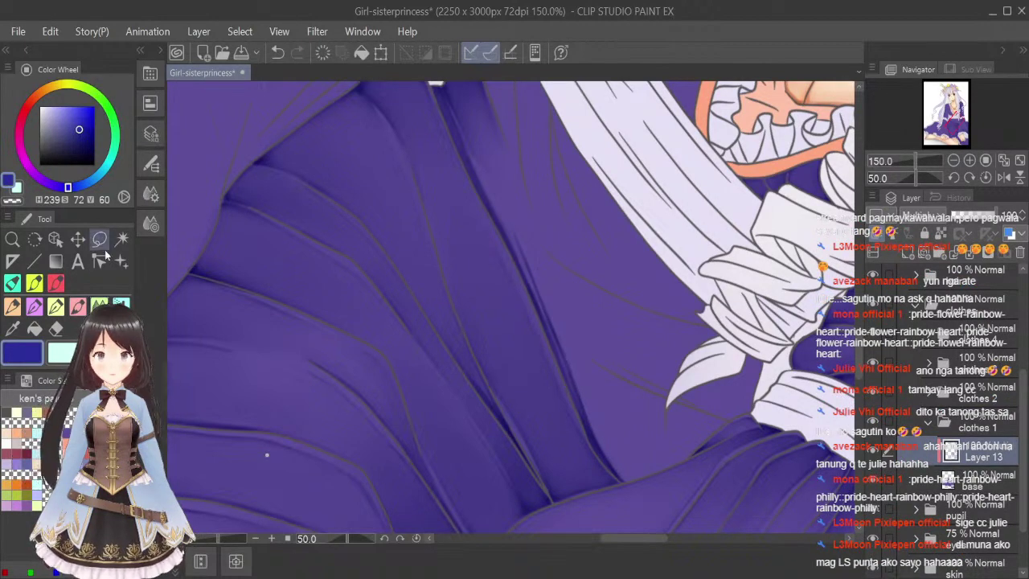
pyautogui.press('[')
pyautogui.press('[')
pyautogui.press('[')
pyautogui.press('[')
pyautogui.press('[')
pyautogui.press('[')
pyautogui.press('[')
pyautogui.press('[')
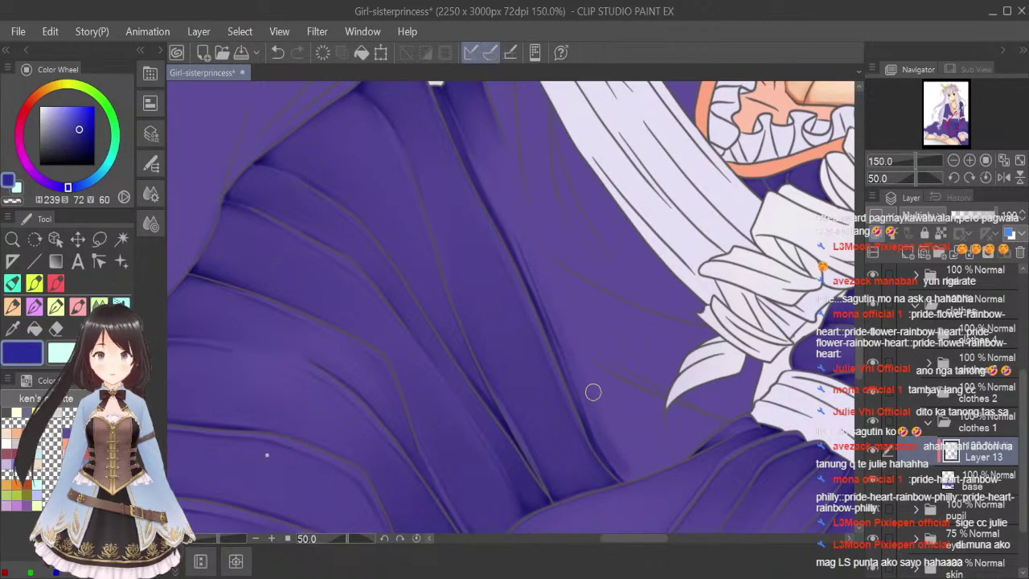
pyautogui.press(']')
pyautogui.press(']')
pyautogui.press(']')
pyautogui.press(']')
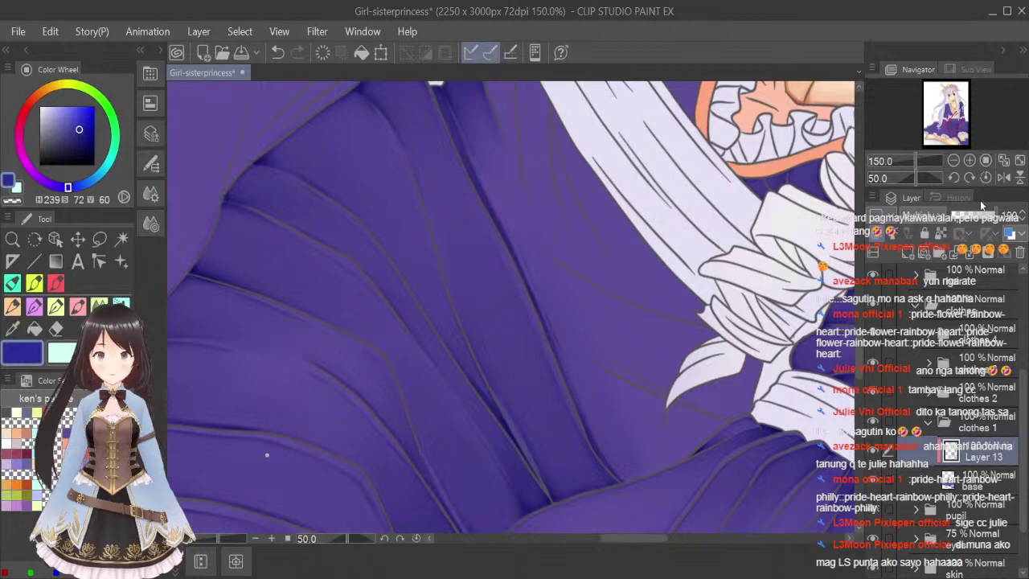
# Paint dark shadows along the crease below the sash's hanging end and along the right sleeve's edge to the upper fold line.
pyautogui.click(970, 181)
pyautogui.click(970, 181)
pyautogui.scroll(-3, 856, 295)
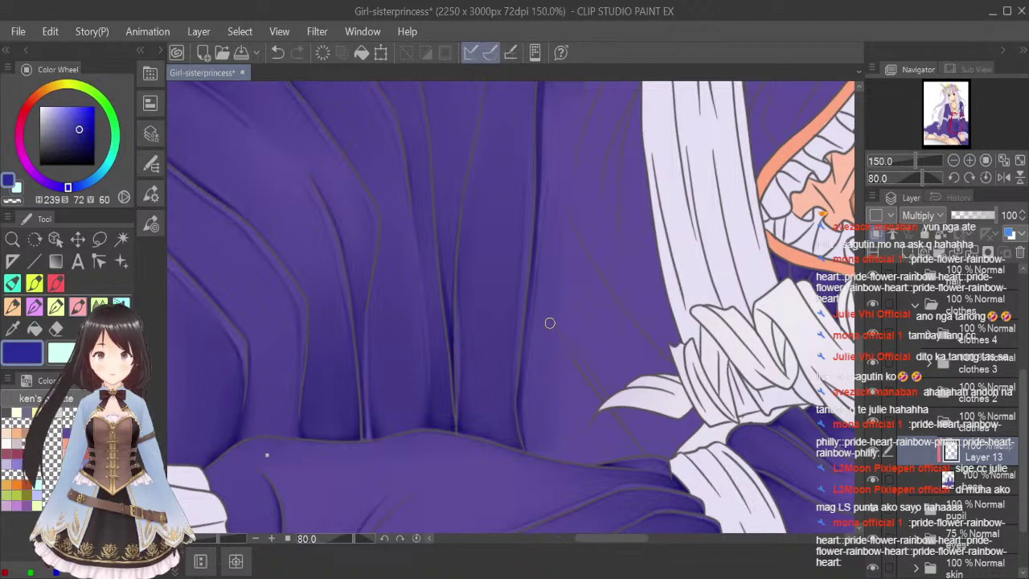
pyautogui.moveTo(547, 312); pyautogui.dragTo(597, 406)
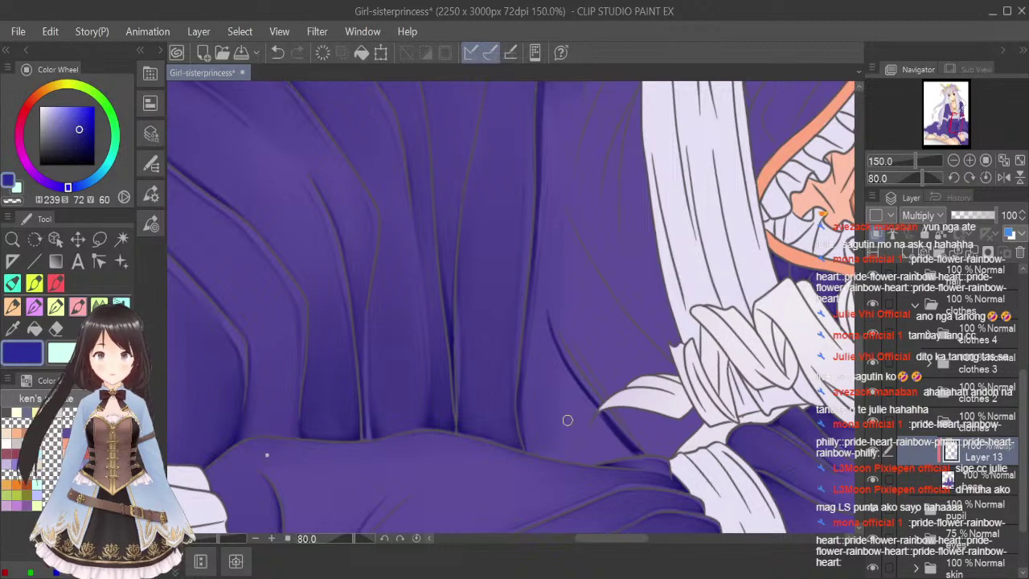
pyautogui.scroll(1, 568, 421)
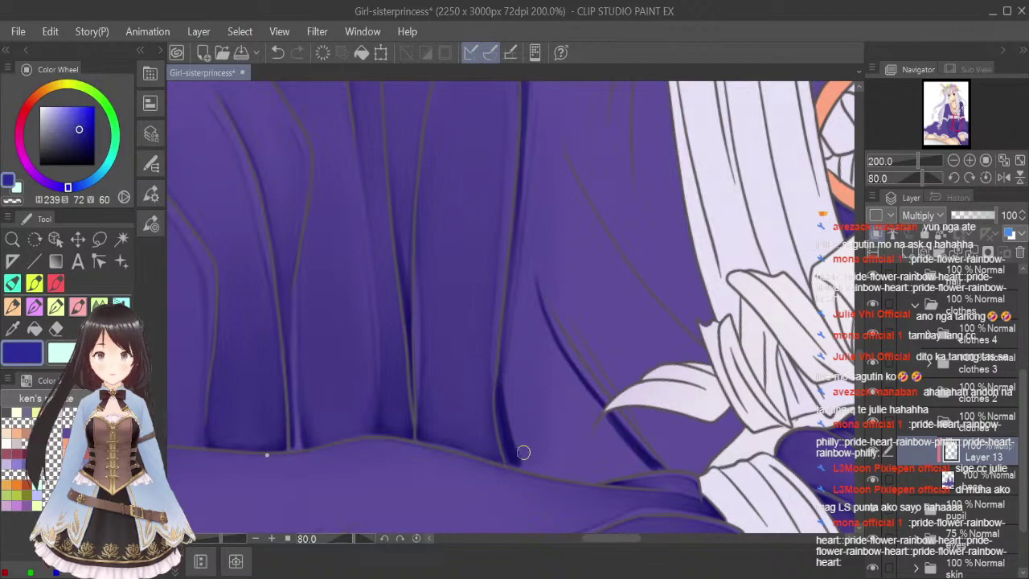
pyautogui.moveTo(507, 462)
pyautogui.mouseDown()
pyautogui.moveTo(585, 478)
pyautogui.moveTo(656, 466)
pyautogui.mouseUp()
pyautogui.moveTo(613, 418)
pyautogui.mouseDown()
pyautogui.moveTo(644, 468)
pyautogui.moveTo(633, 447)
pyautogui.moveTo(658, 466)
pyautogui.moveTo(607, 417)
pyautogui.moveTo(632, 444)
pyautogui.mouseUp()
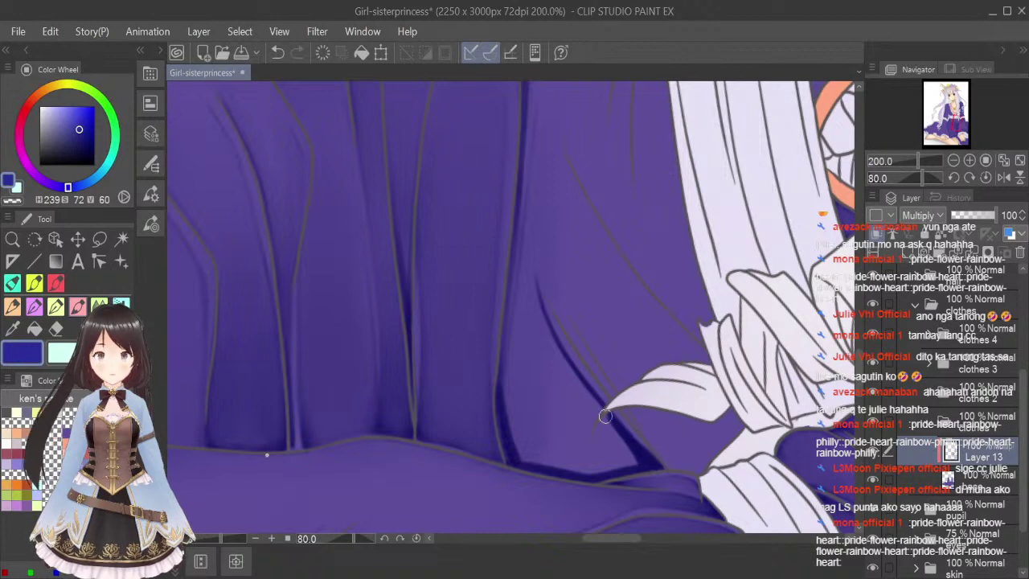
# Blend the shadows in the corner between the upper fold line, the right sleeve and the crease below the sash's hanging end.
pyautogui.click(120, 306)
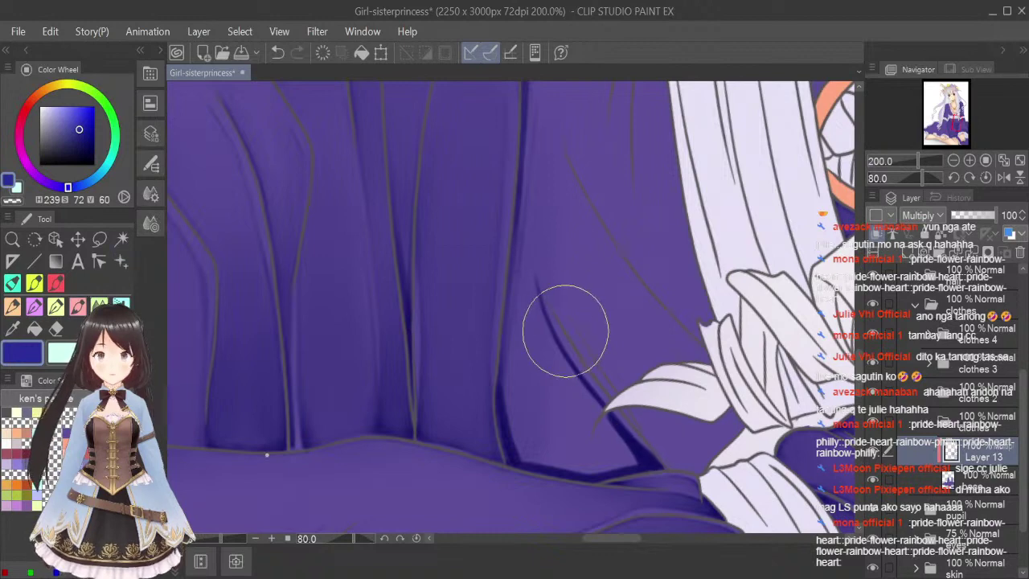
pyautogui.press('[')
pyautogui.press('[')
pyautogui.press('[')
pyautogui.press('[')
pyautogui.press('[')
pyautogui.press('[')
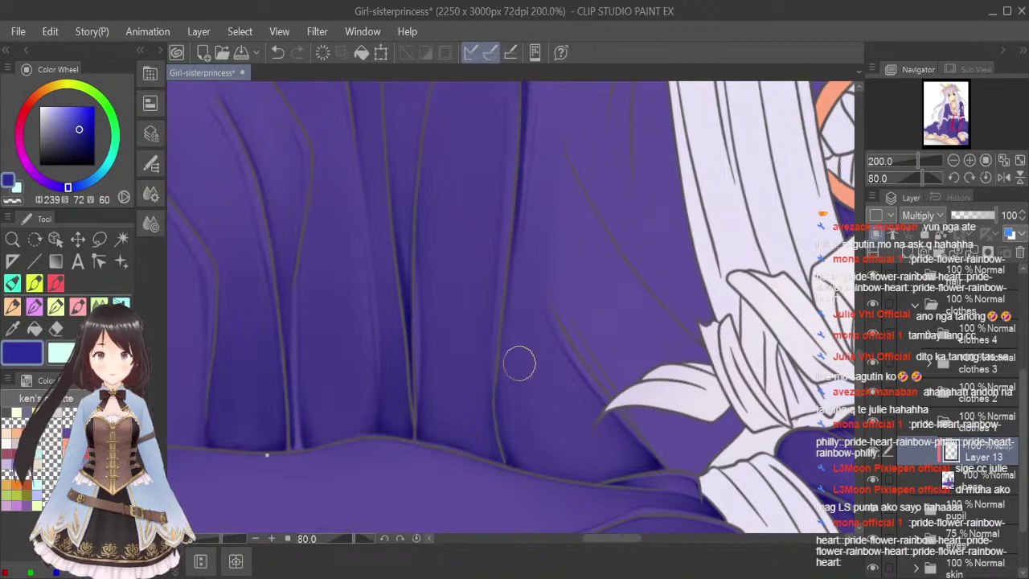
# Fit the whole illustration in view, reset the canvas rotation and save the file.
pyautogui.click(1018, 160)
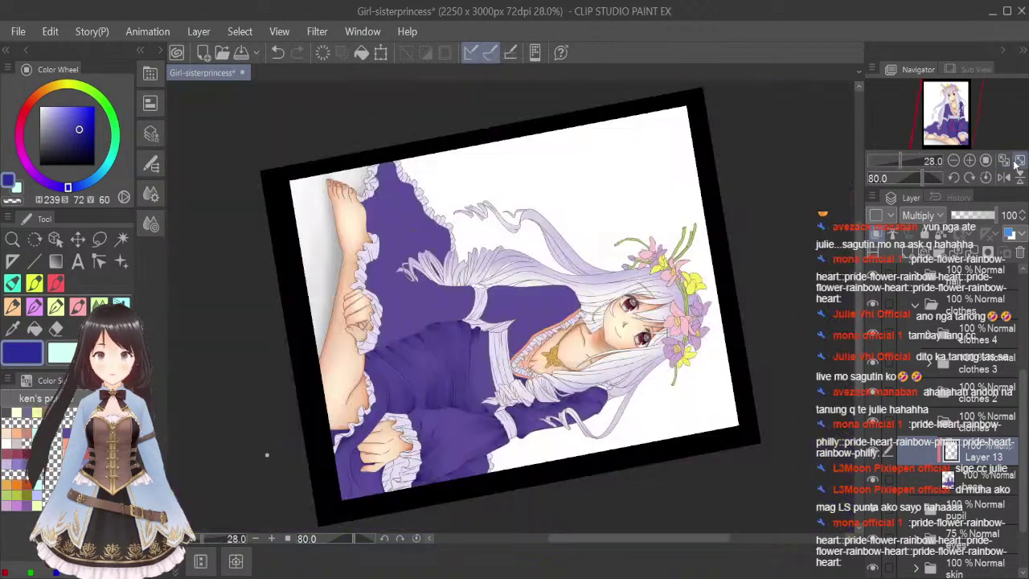
pyautogui.click(985, 176)
pyautogui.hotkey('ctrl', 's')
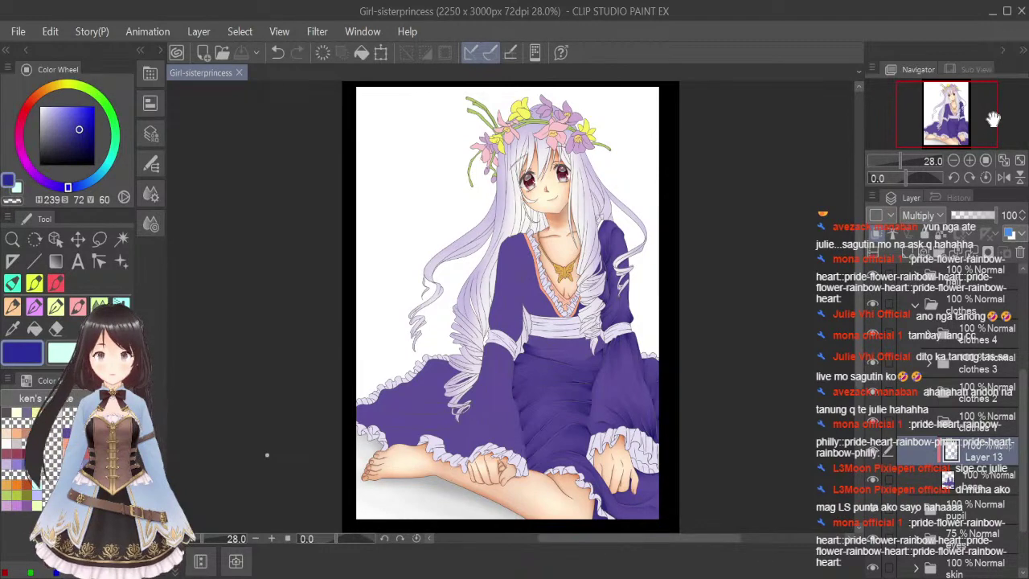
# Paint a thin dark shadow along the crease running from below the sash's hanging end up to the right sleeve.
pyautogui.scroll(5, 595, 345)
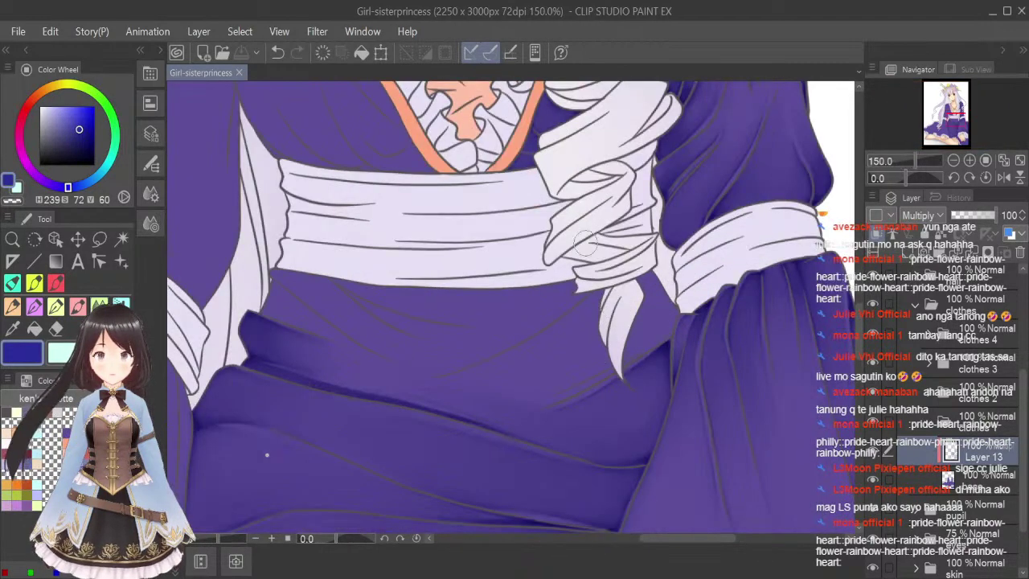
pyautogui.click(81, 310)
pyautogui.click(953, 178)
pyautogui.click(953, 178)
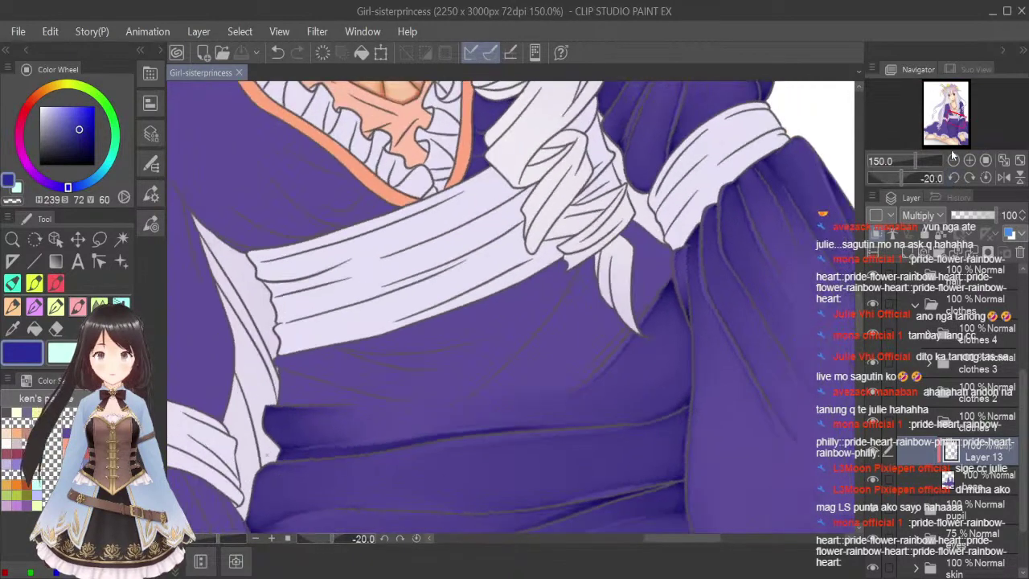
pyautogui.scroll(1, 602, 362)
pyautogui.moveTo(524, 421)
pyautogui.mouseDown()
pyautogui.moveTo(577, 389)
pyautogui.moveTo(542, 413)
pyautogui.moveTo(616, 345)
pyautogui.moveTo(600, 365)
pyautogui.moveTo(690, 252)
pyautogui.mouseUp()
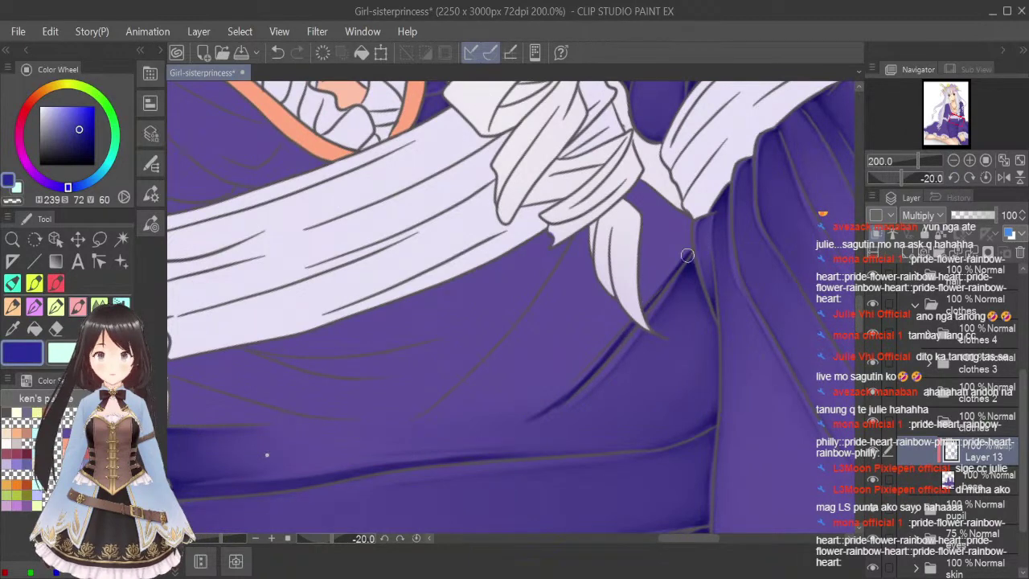
pyautogui.moveTo(536, 418); pyautogui.dragTo(610, 352)
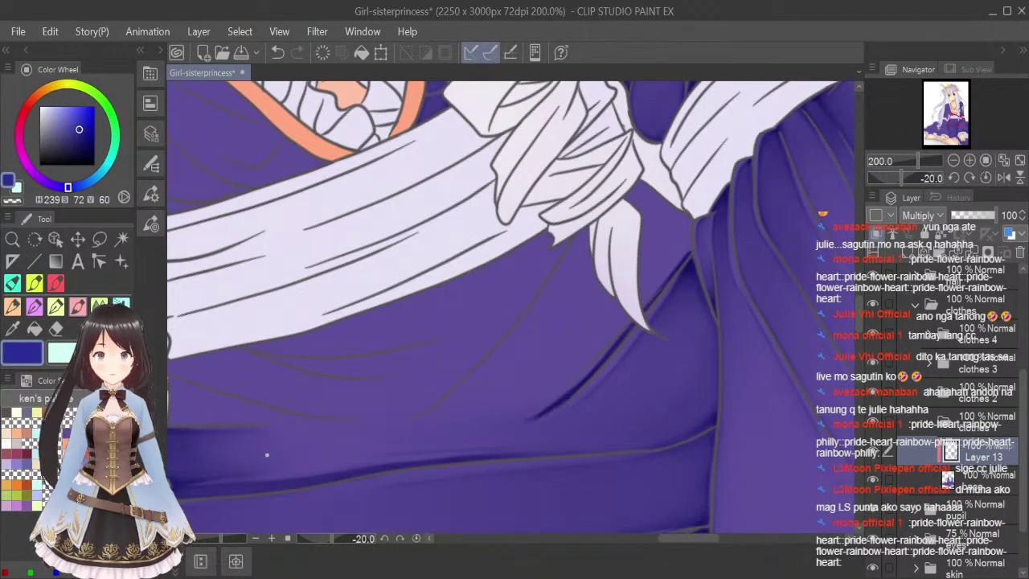
# Blend the crease shadow below the sash's hanging end into the skirt with a smaller blending brush.
pyautogui.click(99, 306)
pyautogui.press('[')
pyautogui.press('[')
pyautogui.press('[')
pyautogui.press('[')
pyautogui.press('[')
pyautogui.press('[')
pyautogui.press('[')
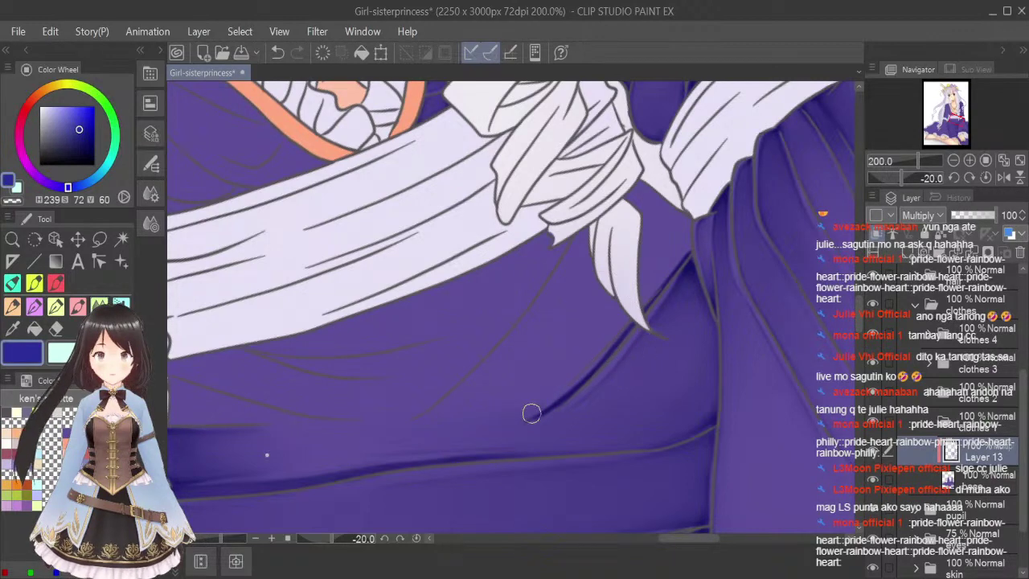
pyautogui.moveTo(516, 414)
pyautogui.mouseDown()
pyautogui.moveTo(561, 396)
pyautogui.moveTo(605, 355)
pyautogui.mouseUp()
pyautogui.moveTo(568, 391); pyautogui.dragTo(640, 310)
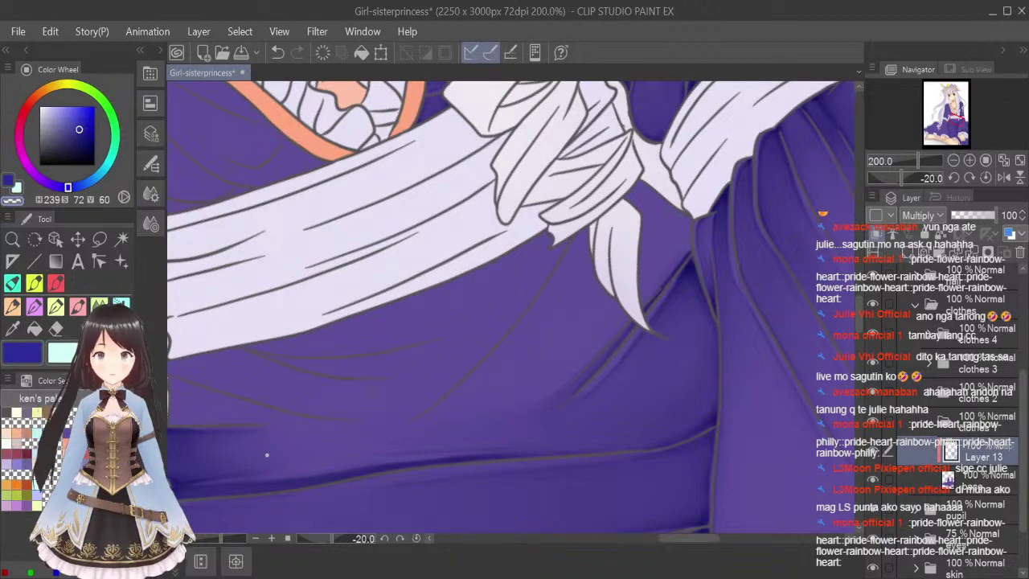
# Touch up and soften the lower end of the crease shadow below the sash's hanging end.
pyautogui.click(77, 307)
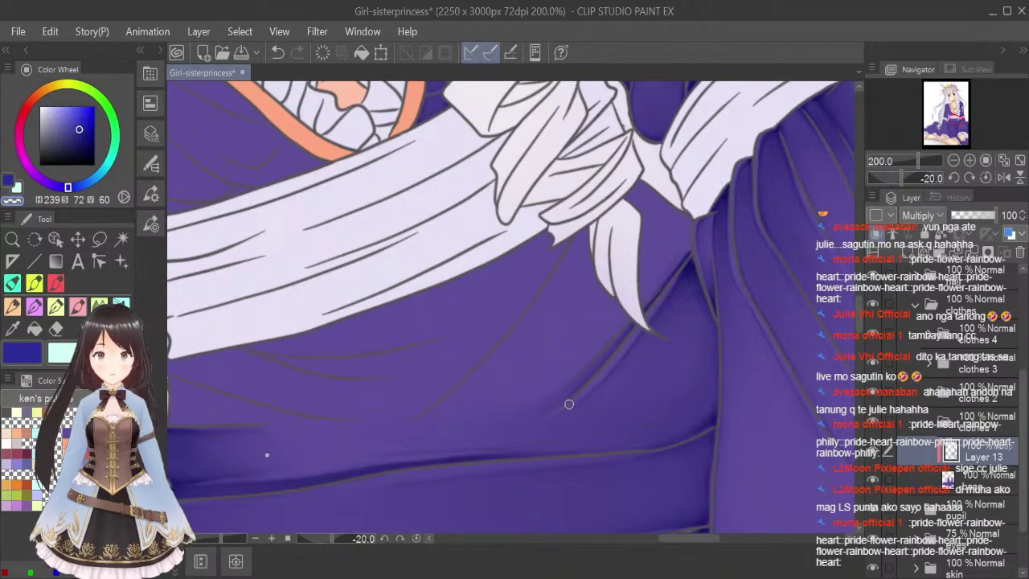
pyautogui.press('j')
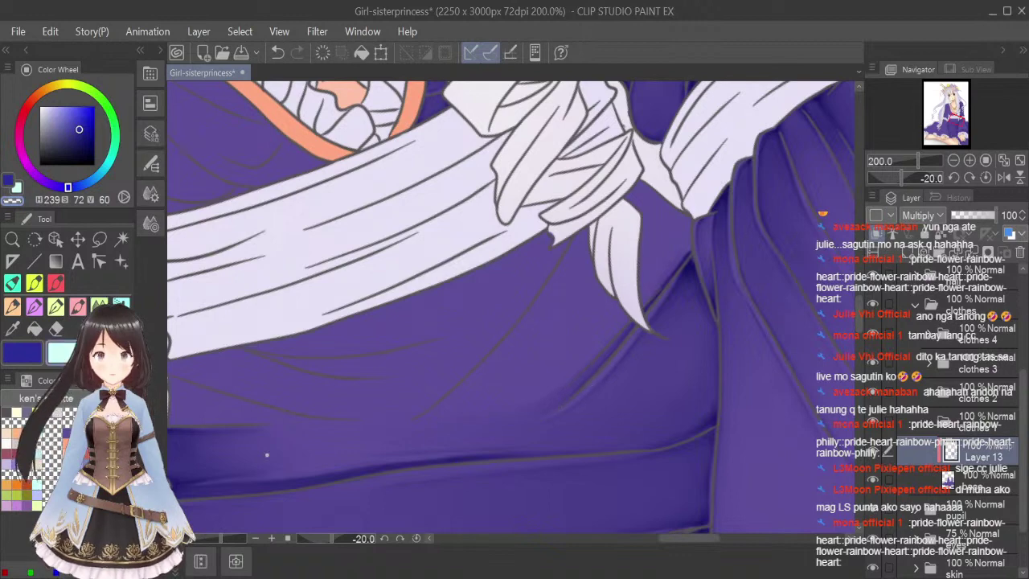
pyautogui.press('c')
pyautogui.moveTo(573, 427); pyautogui.dragTo(541, 432)
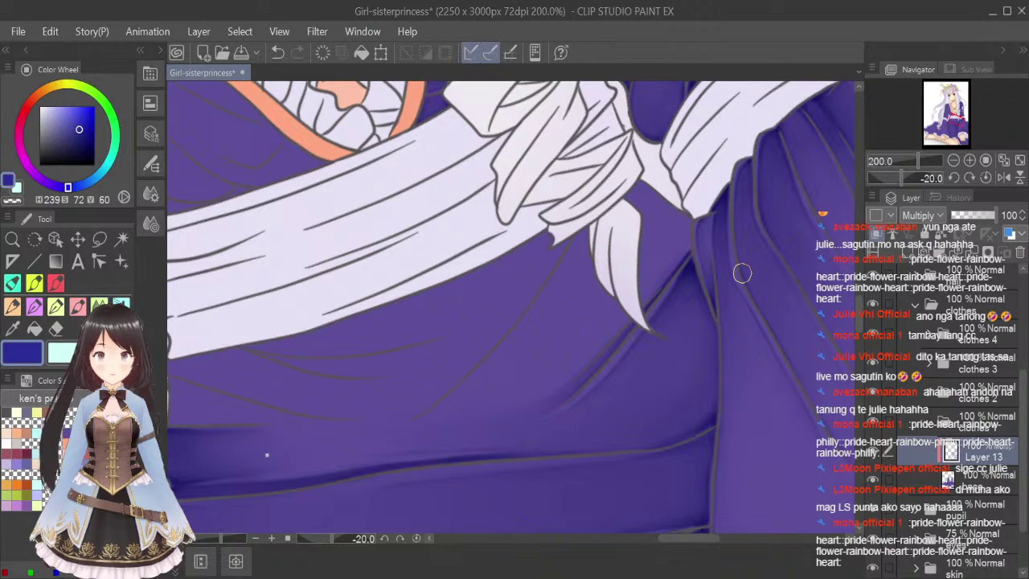
# Paint a thin dark shadow along the upper crease line running from the skirt up to the tip of the sash's hanging end.
pyautogui.click(101, 262)
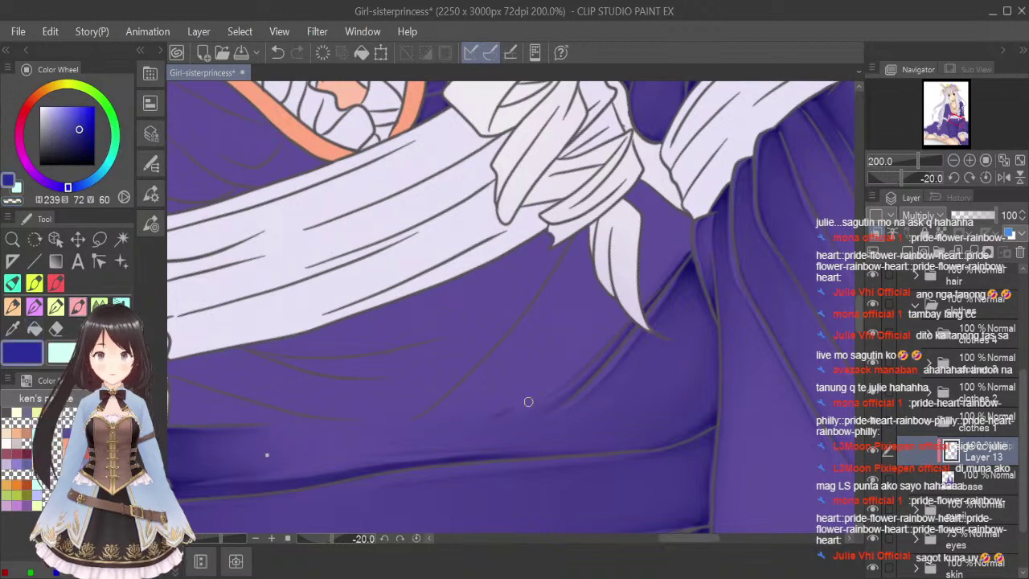
pyautogui.moveTo(505, 411)
pyautogui.mouseDown()
pyautogui.moveTo(587, 364)
pyautogui.moveTo(564, 381)
pyautogui.moveTo(611, 336)
pyautogui.mouseUp()
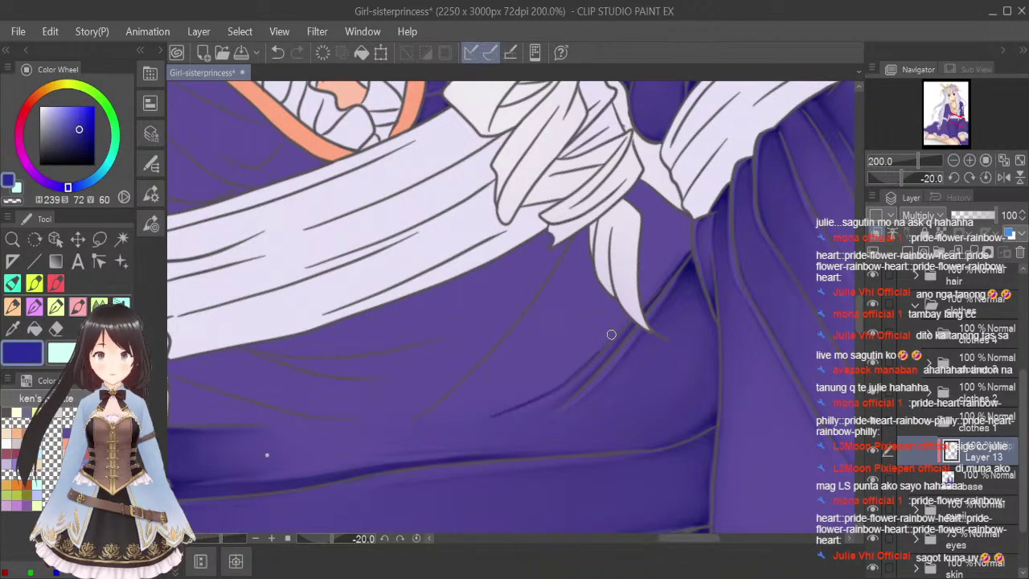
pyautogui.moveTo(576, 372)
pyautogui.mouseDown()
pyautogui.moveTo(617, 330)
pyautogui.moveTo(524, 403)
pyautogui.mouseUp()
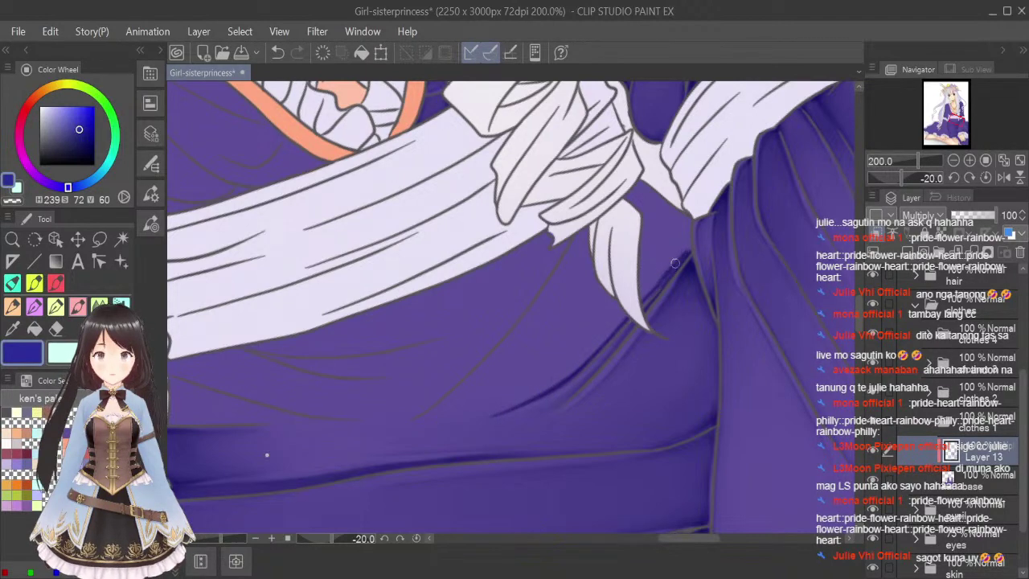
# Paint dark shadows along the edges of the gap between the sash's hanging end and the right sleeve and blend them.
pyautogui.moveTo(687, 239)
pyautogui.mouseDown()
pyautogui.moveTo(689, 212)
pyautogui.moveTo(654, 287)
pyautogui.mouseUp()
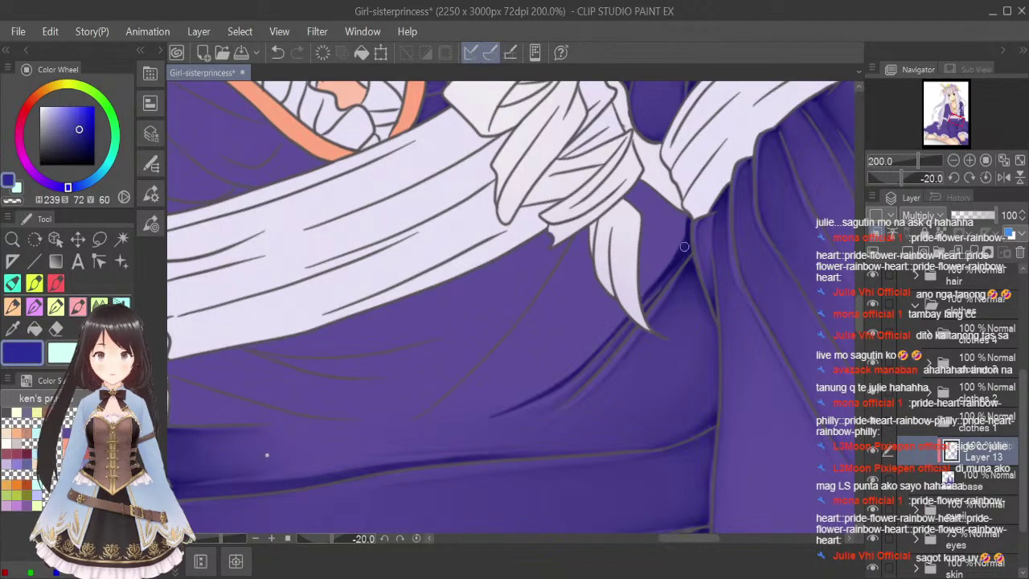
pyautogui.moveTo(635, 178); pyautogui.dragTo(682, 215)
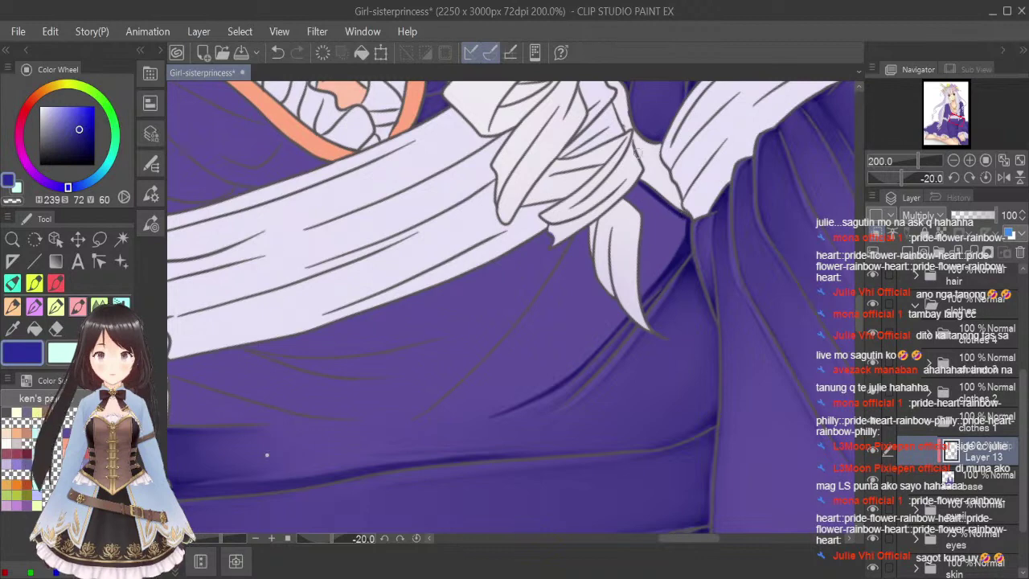
pyautogui.moveTo(637, 184)
pyautogui.mouseDown()
pyautogui.moveTo(628, 202)
pyautogui.moveTo(642, 223)
pyautogui.moveTo(638, 286)
pyautogui.mouseUp()
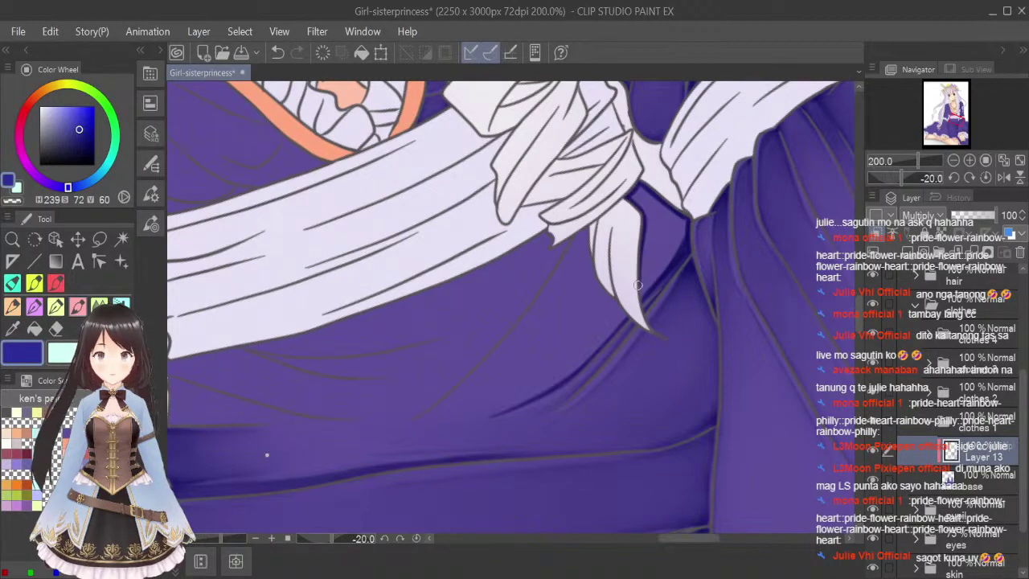
pyautogui.click(122, 306)
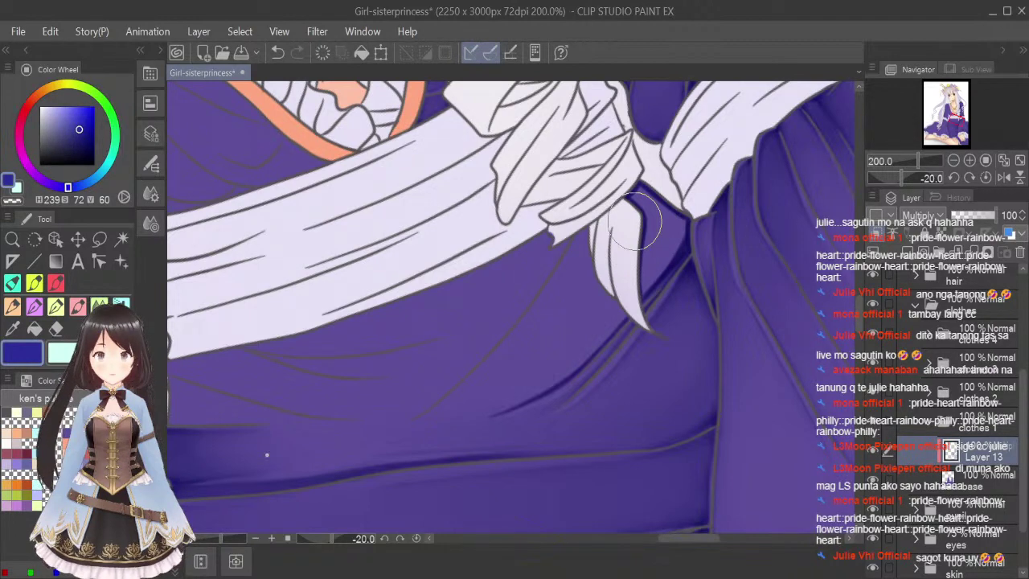
pyautogui.moveTo(635, 221)
pyautogui.mouseDown()
pyautogui.moveTo(659, 209)
pyautogui.moveTo(644, 195)
pyautogui.moveTo(635, 195)
pyautogui.moveTo(660, 229)
pyautogui.moveTo(650, 209)
pyautogui.moveTo(680, 228)
pyautogui.moveTo(643, 284)
pyautogui.moveTo(685, 233)
pyautogui.moveTo(668, 259)
pyautogui.moveTo(682, 238)
pyautogui.moveTo(648, 195)
pyautogui.moveTo(685, 227)
pyautogui.moveTo(645, 285)
pyautogui.moveTo(663, 245)
pyautogui.moveTo(679, 251)
pyautogui.moveTo(641, 242)
pyautogui.mouseUp()
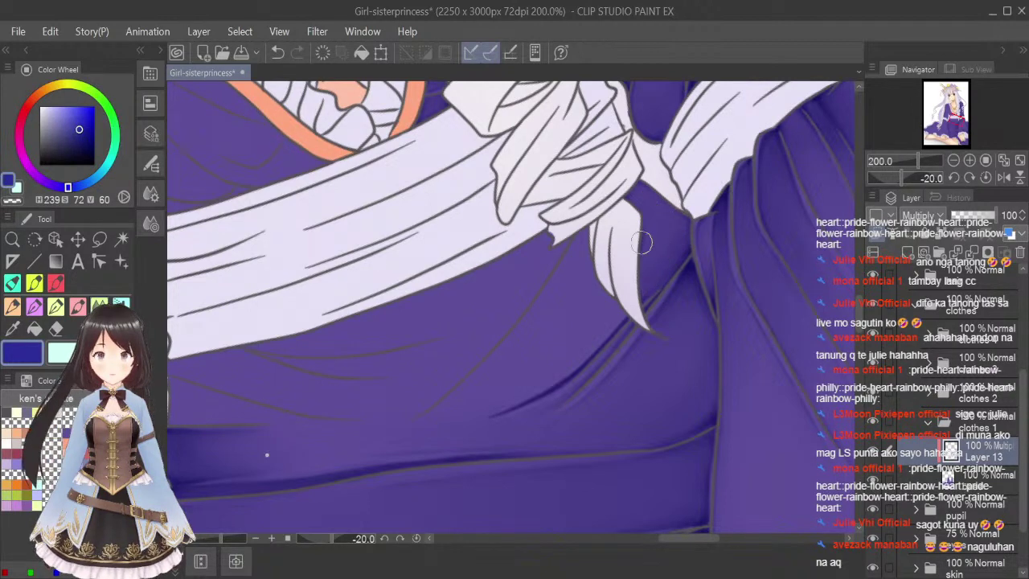
# Paint dark shadows along the long fold line descending from beneath the sash's knot and along the inner edge of its hanging end.
pyautogui.click(101, 269)
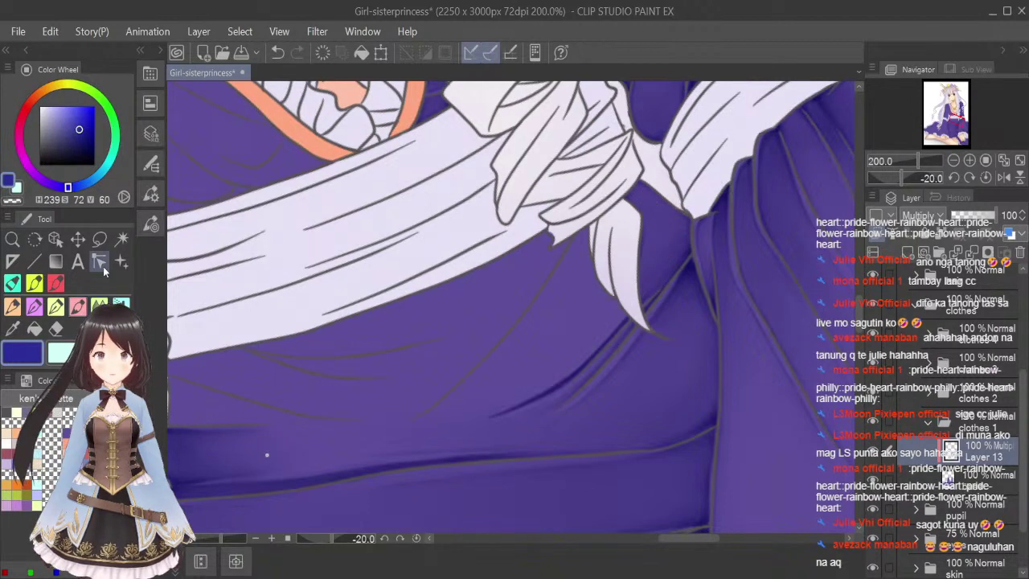
pyautogui.moveTo(416, 420)
pyautogui.mouseDown()
pyautogui.moveTo(494, 359)
pyautogui.moveTo(551, 287)
pyautogui.mouseUp()
pyautogui.hotkey('ctrl', 'z')
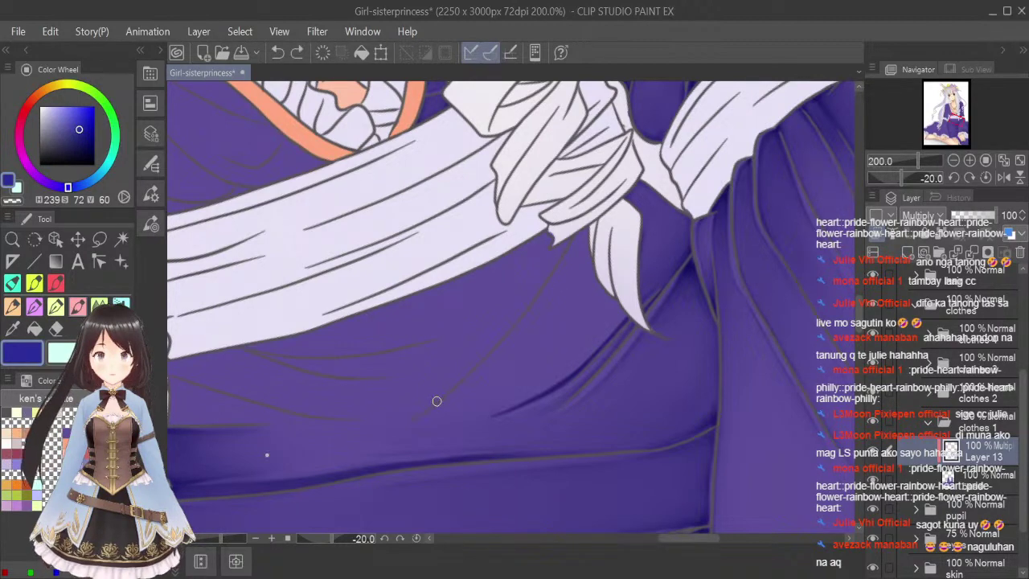
pyautogui.moveTo(413, 420)
pyautogui.mouseDown()
pyautogui.moveTo(479, 376)
pyautogui.moveTo(575, 257)
pyautogui.mouseUp()
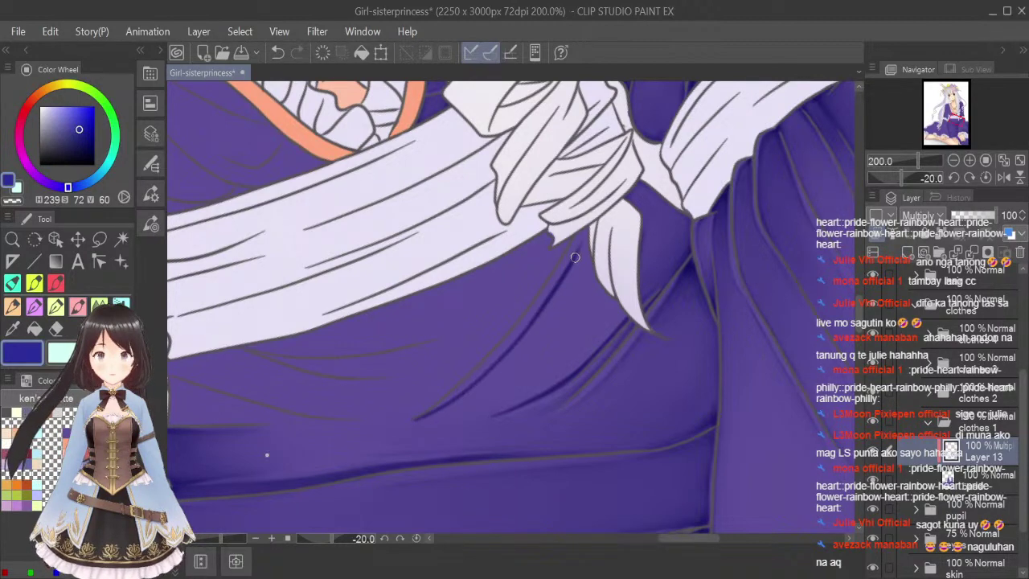
pyautogui.hotkey('ctrl', 'z')
pyautogui.moveTo(415, 419)
pyautogui.mouseDown()
pyautogui.moveTo(490, 365)
pyautogui.moveTo(587, 222)
pyautogui.moveTo(575, 238)
pyautogui.moveTo(589, 229)
pyautogui.moveTo(615, 303)
pyautogui.mouseUp()
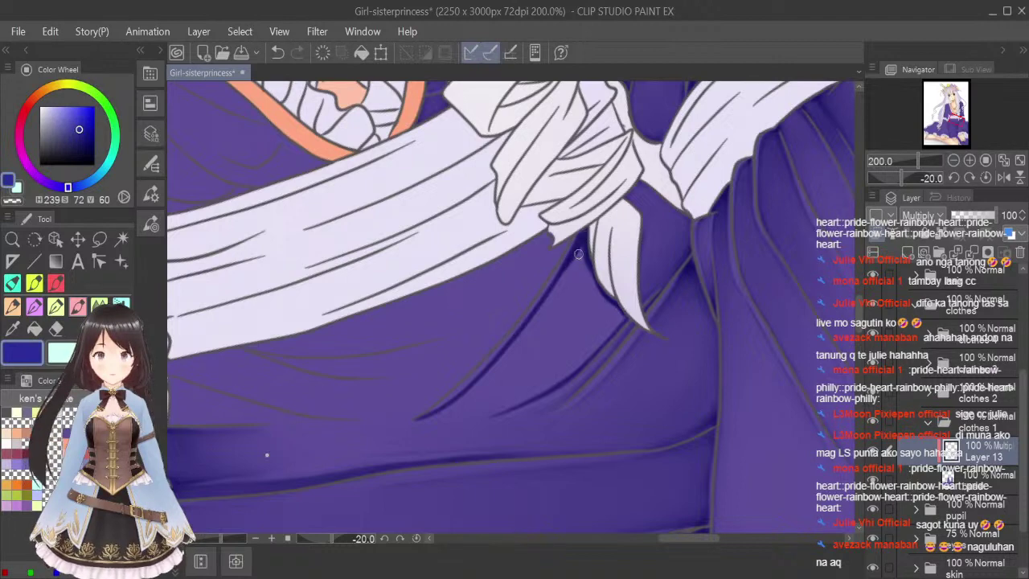
pyautogui.moveTo(608, 333)
pyautogui.mouseDown()
pyautogui.moveTo(619, 316)
pyautogui.moveTo(596, 348)
pyautogui.mouseUp()
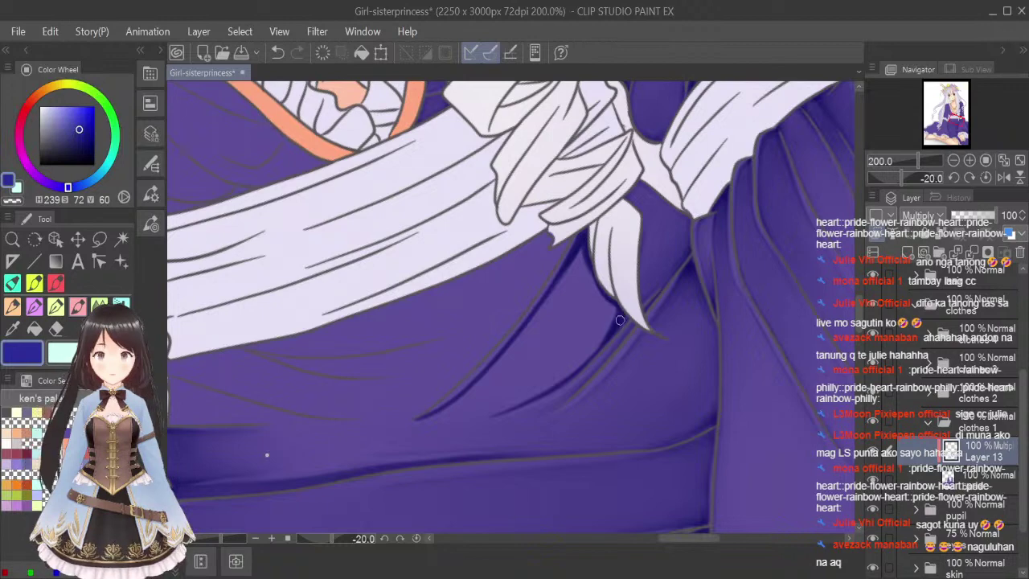
# Blend the shadows between the long fold line and the upper crease below the sash's knot with a smaller blending brush.
pyautogui.click(99, 305)
pyautogui.press('[')
pyautogui.press('[')
pyautogui.press('[')
pyautogui.press('[')
pyautogui.press('[')
pyautogui.press('[')
pyautogui.press('[')
pyautogui.press('[')
pyautogui.press('[')
pyautogui.press('[')
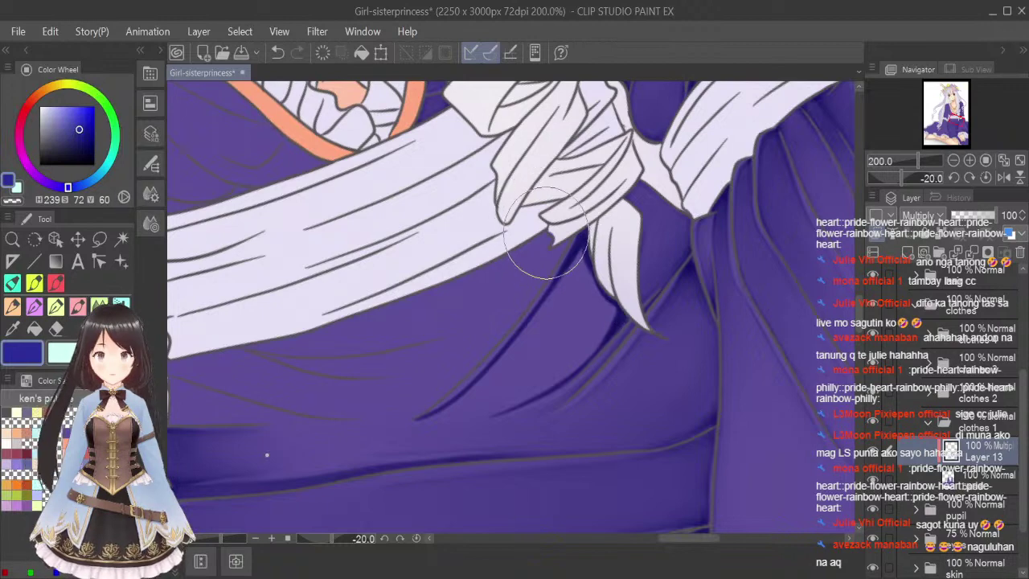
pyautogui.moveTo(582, 250)
pyautogui.mouseDown()
pyautogui.moveTo(562, 288)
pyautogui.moveTo(588, 252)
pyautogui.moveTo(586, 287)
pyautogui.moveTo(598, 278)
pyautogui.moveTo(574, 354)
pyautogui.mouseUp()
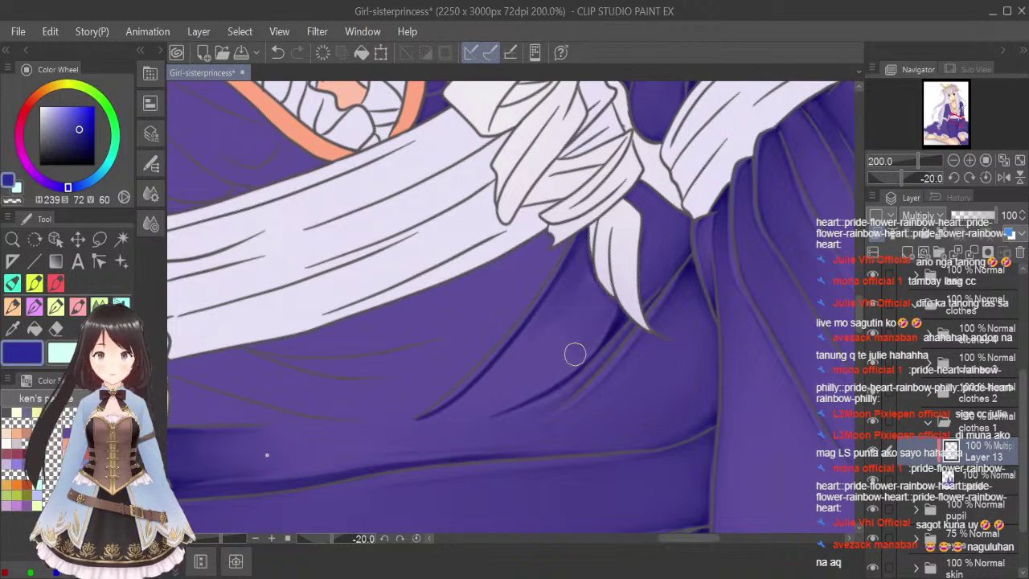
pyautogui.moveTo(621, 304); pyautogui.dragTo(566, 366)
pyautogui.moveTo(600, 294); pyautogui.dragTo(528, 365)
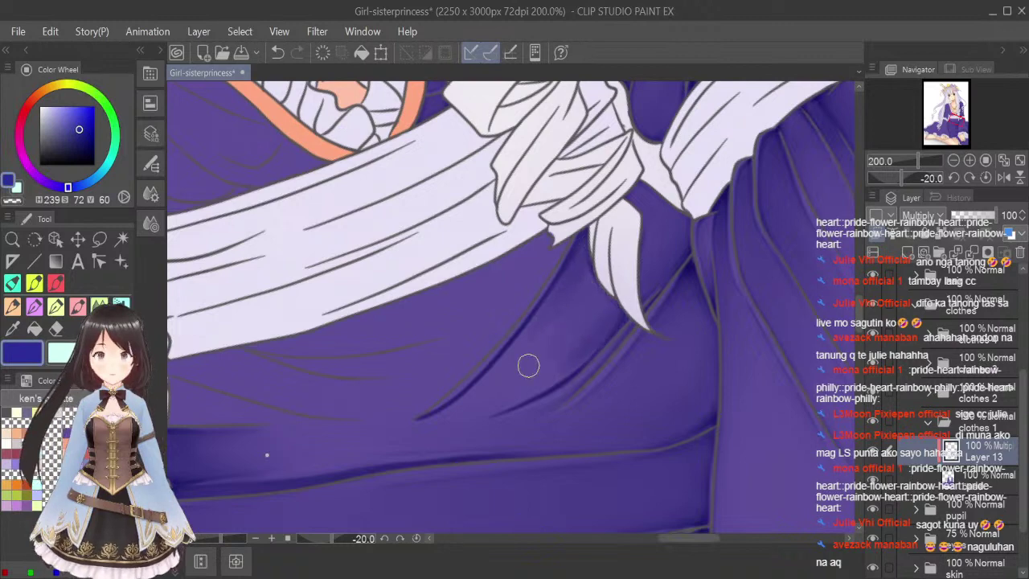
pyautogui.moveTo(599, 244); pyautogui.dragTo(530, 341)
pyautogui.moveTo(562, 292); pyautogui.dragTo(464, 405)
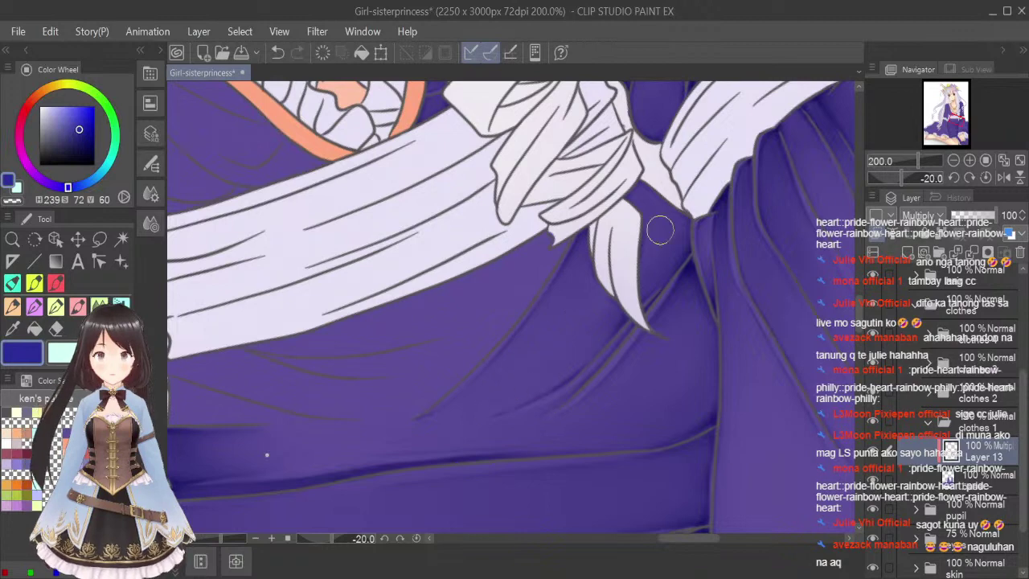
# Fit the whole illustration in view, reset the canvas rotation and save the file.
pyautogui.scroll(-2, 660, 230)
pyautogui.click(1019, 161)
pyautogui.click(987, 177)
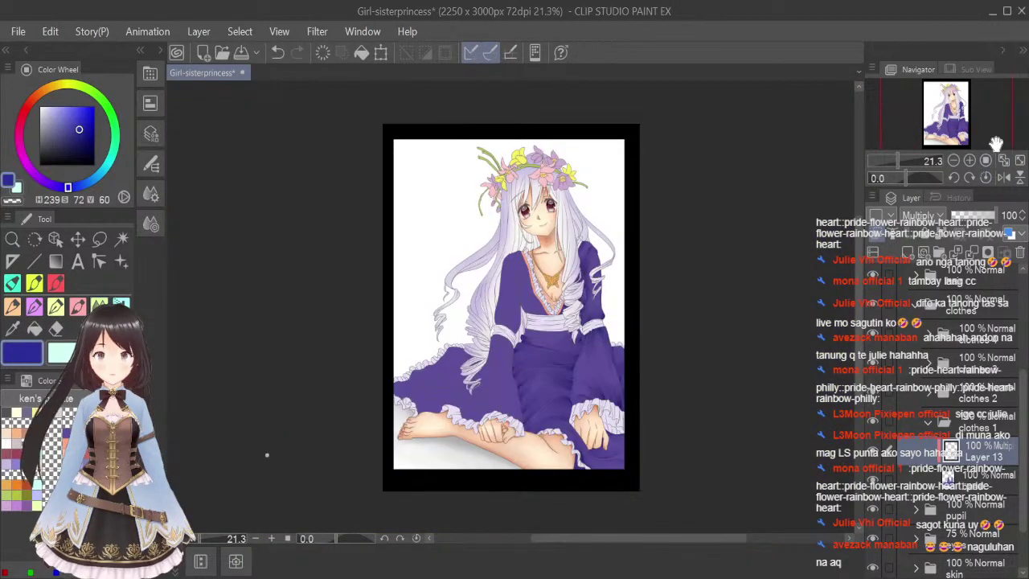
pyautogui.hotkey('ctrl', 's')
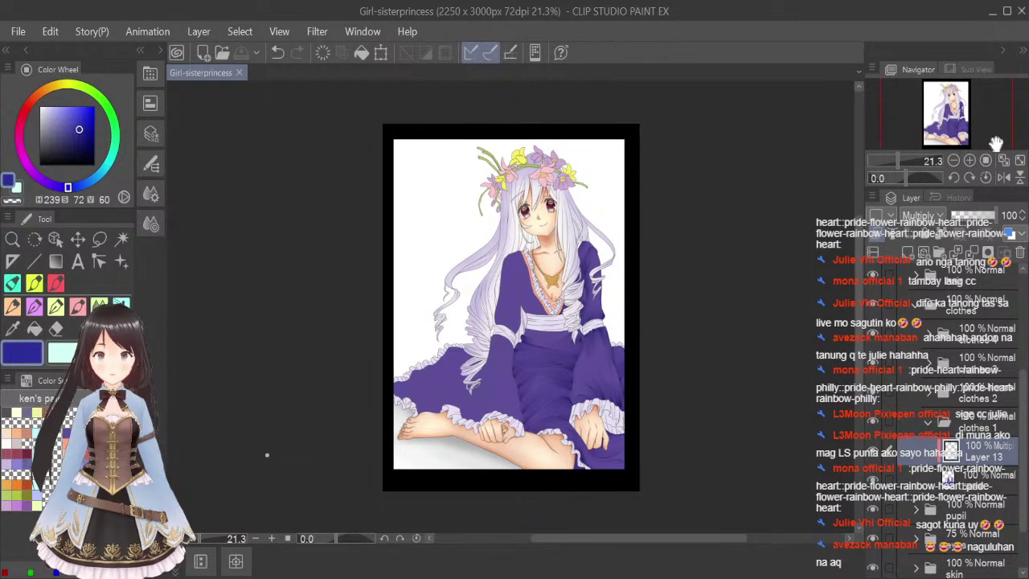
# Paint a dark shadow along the short fold line below the sash's left end, with the canvas at 200% and rotated 60 degrees.
pyautogui.click(78, 308)
pyautogui.hotkey('ctrl', 'alt', '0')
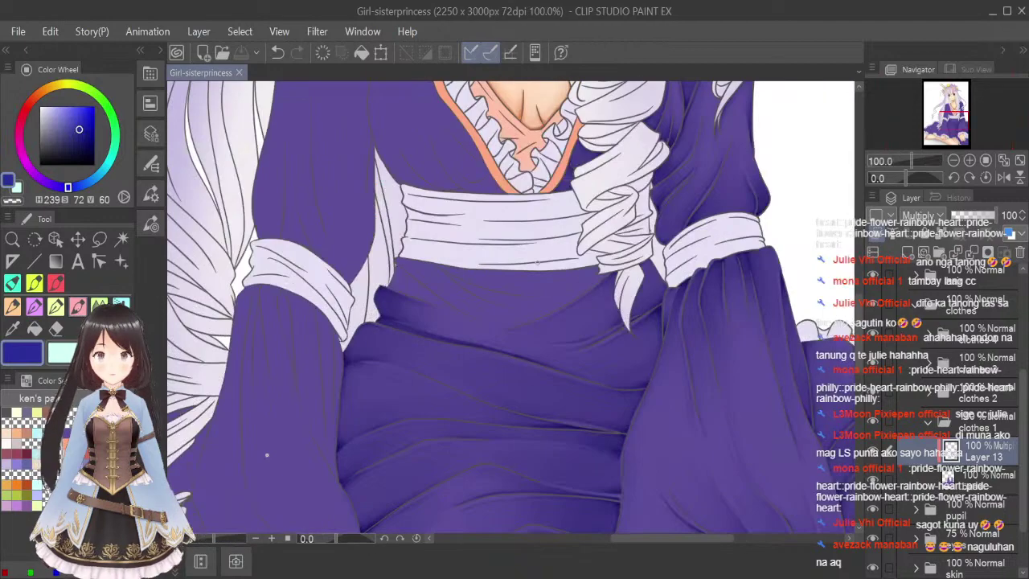
pyautogui.click(969, 178)
pyautogui.moveTo(967, 180); pyautogui.dragTo(974, 180)
pyautogui.scroll(2, 461, 205)
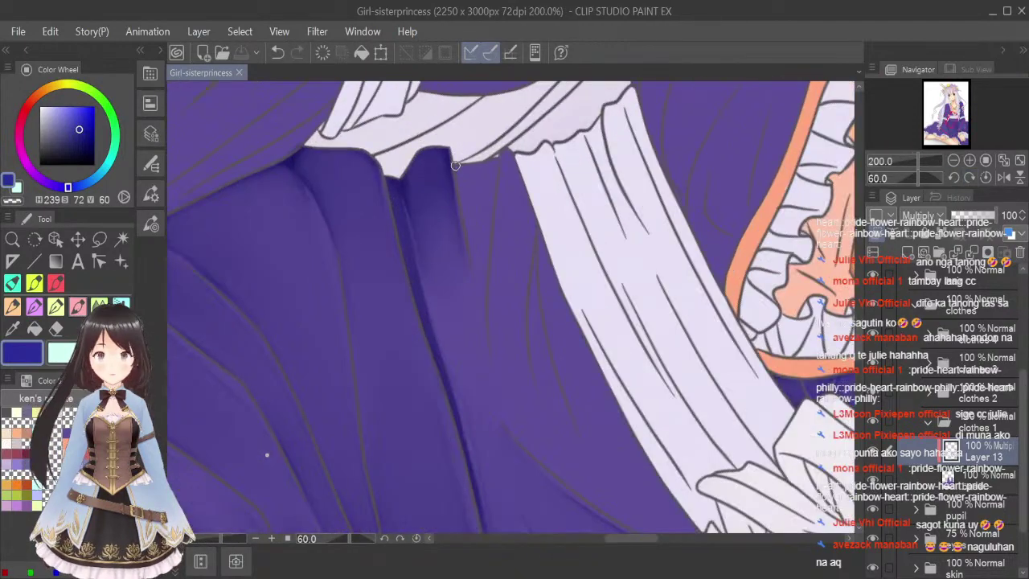
pyautogui.moveTo(455, 165); pyautogui.dragTo(486, 374)
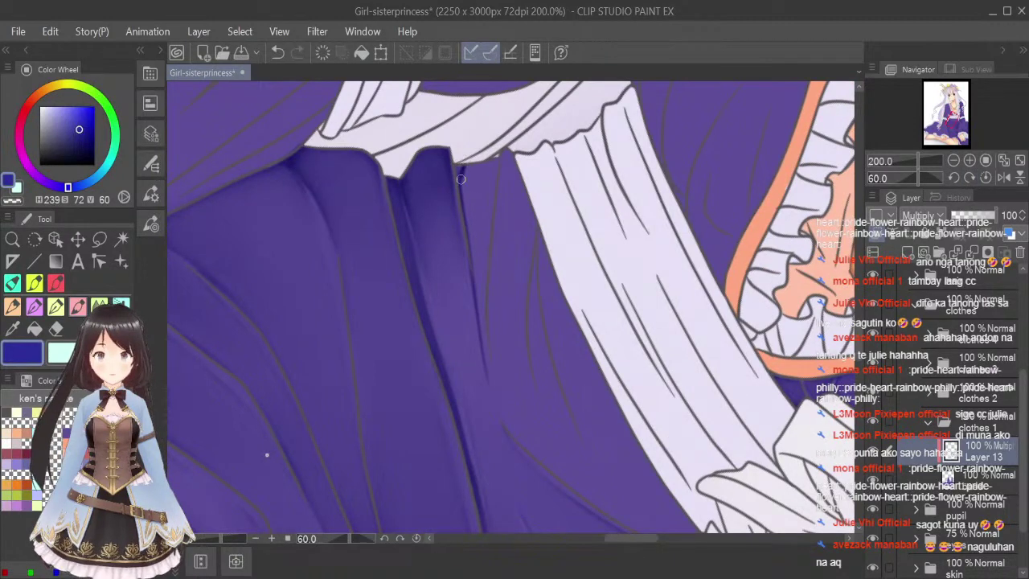
pyautogui.moveTo(466, 162); pyautogui.dragTo(469, 268)
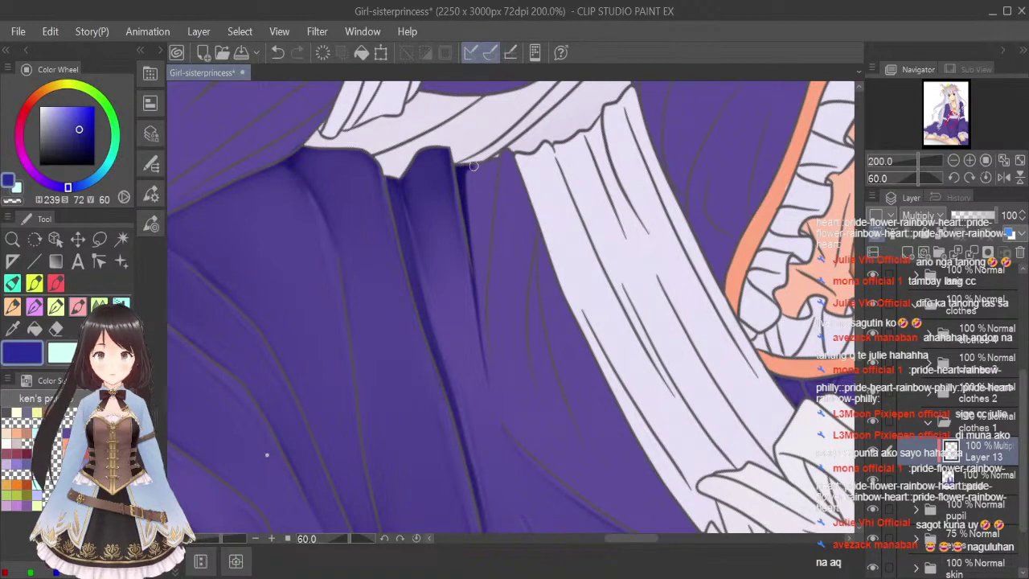
# Try dark shadow strokes along the neighbouring fold line and its lower tip below the sash's left end, and undo them.
pyautogui.moveTo(494, 165); pyautogui.dragTo(480, 257)
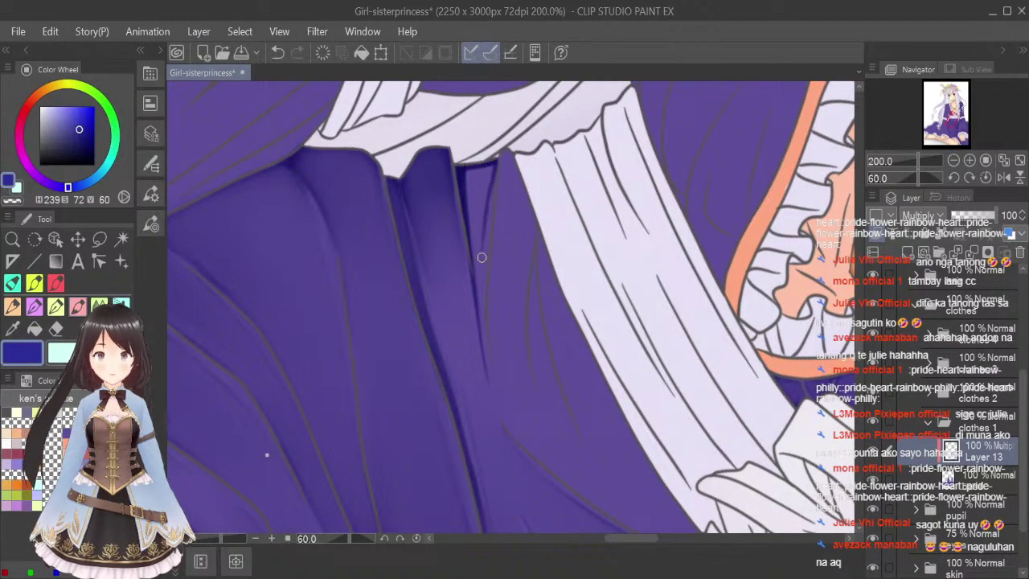
pyautogui.moveTo(489, 190); pyautogui.dragTo(482, 289)
pyautogui.moveTo(482, 233); pyautogui.dragTo(485, 324)
pyautogui.moveTo(479, 276); pyautogui.dragTo(491, 383)
pyautogui.moveTo(479, 275); pyautogui.dragTo(485, 355)
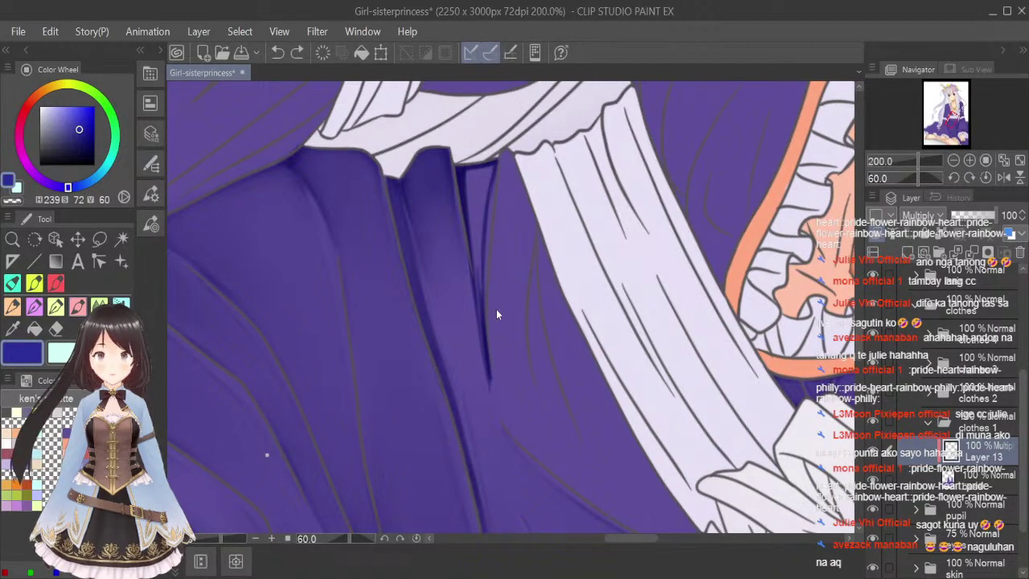
pyautogui.hotkey('ctrl', 'z')
pyautogui.hotkey('ctrl', 'z')
pyautogui.hotkey('ctrl', 'z')
pyautogui.hotkey('ctrl', 'z')
pyautogui.hotkey('ctrl', 'z')
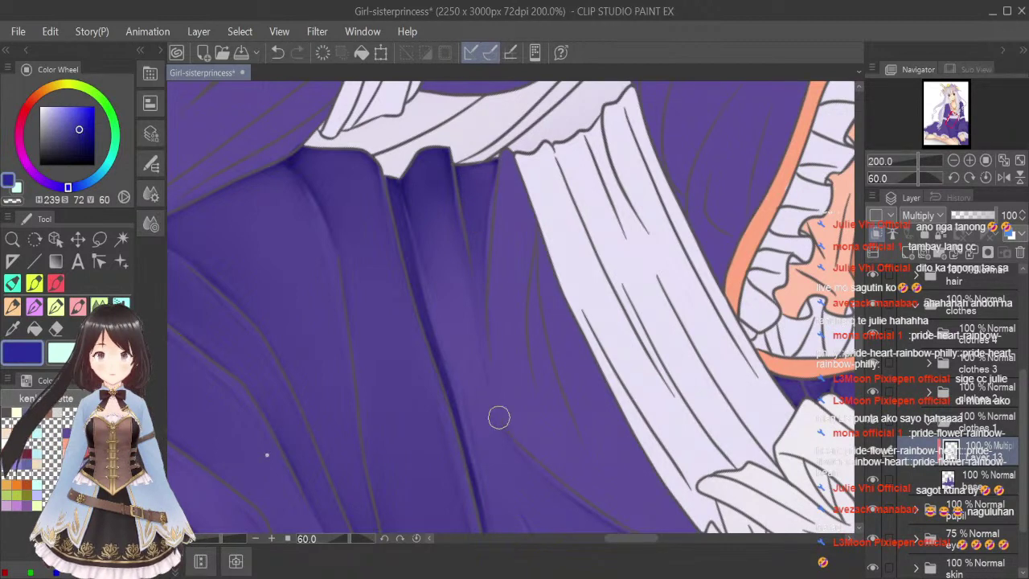
# Refine the lower tip of the short fold's shadow below the sash's left end and prepare a smaller blending brush for it.
pyautogui.click(78, 307)
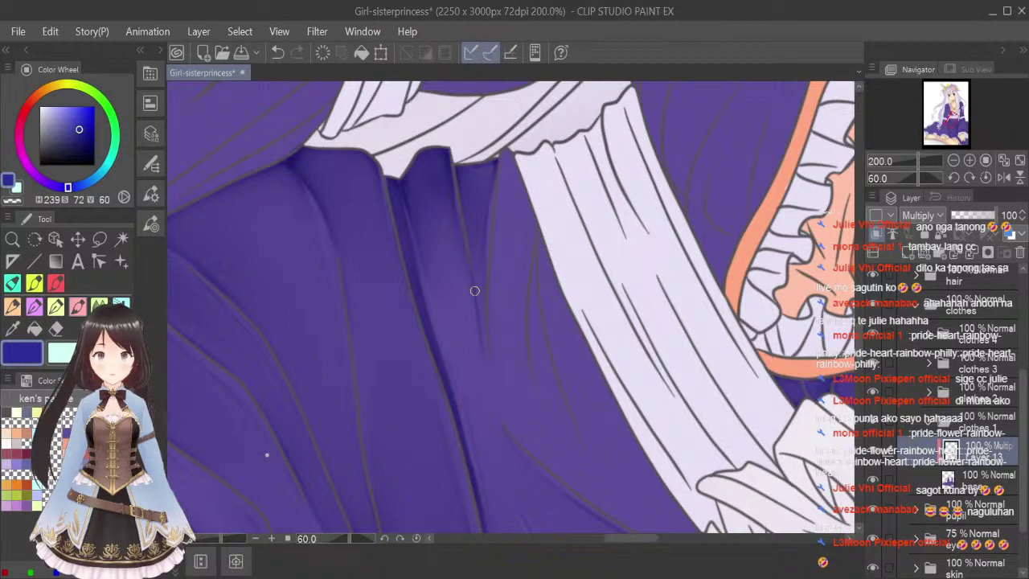
pyautogui.click(100, 305)
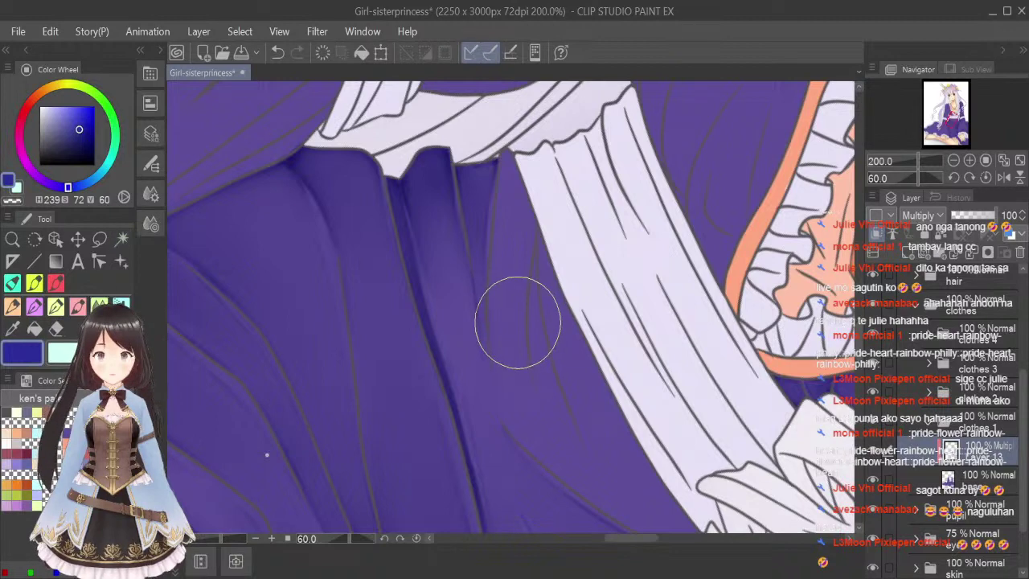
pyautogui.press('[')
pyautogui.press('[')
pyautogui.press('[')
pyautogui.press('[')
pyautogui.press('[')
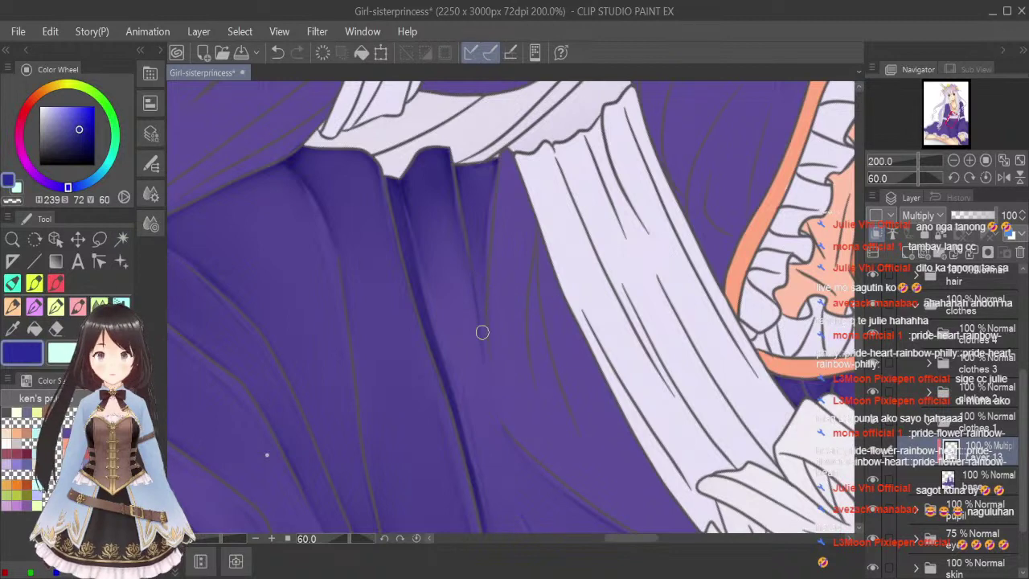
# Paint dark shadows along the two fold lines beside the hanging sash end, with the canvas rotated to 50 degrees.
pyautogui.click(61, 305)
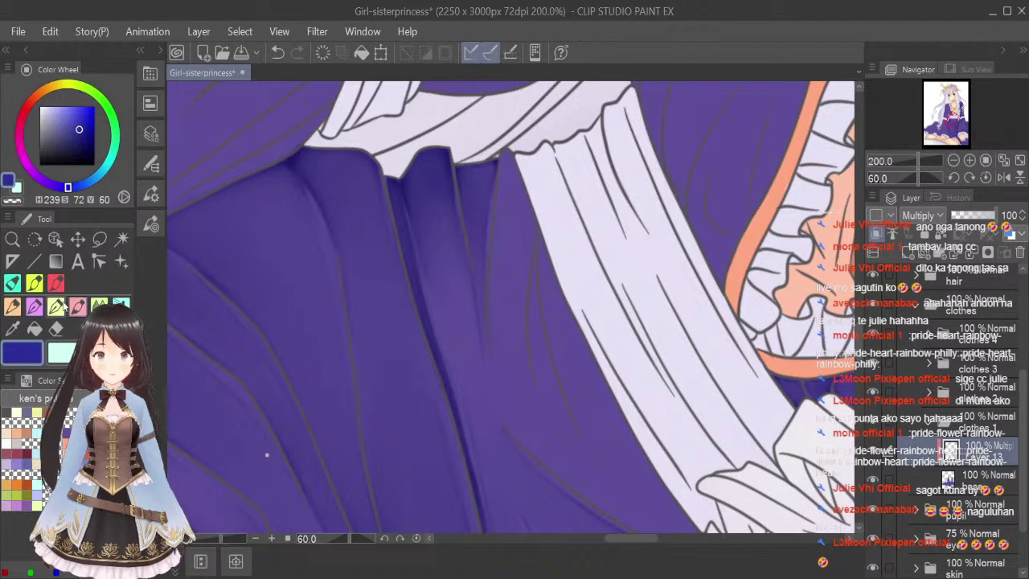
pyautogui.click(954, 177)
pyautogui.click(954, 177)
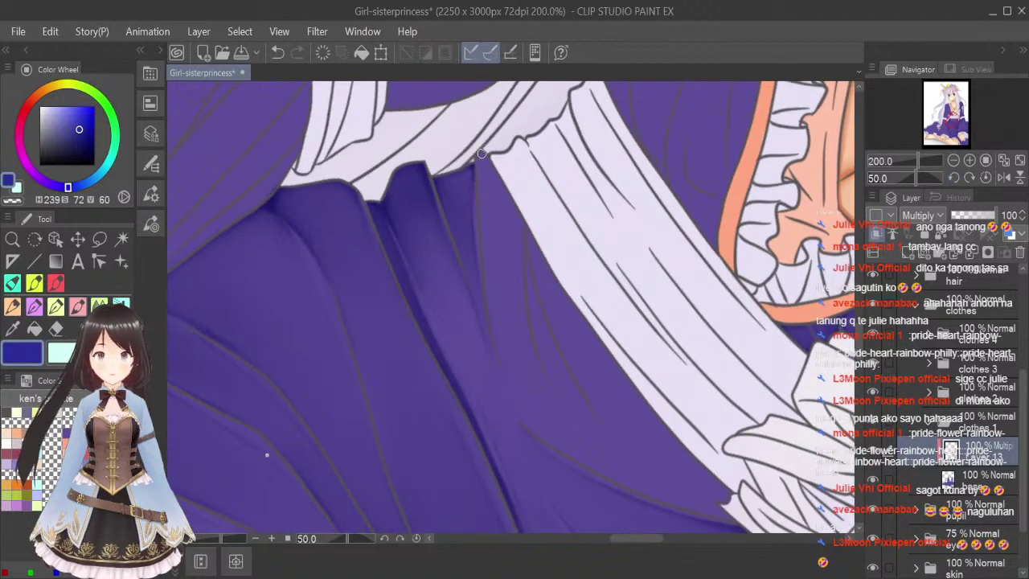
pyautogui.moveTo(479, 150); pyautogui.dragTo(497, 350)
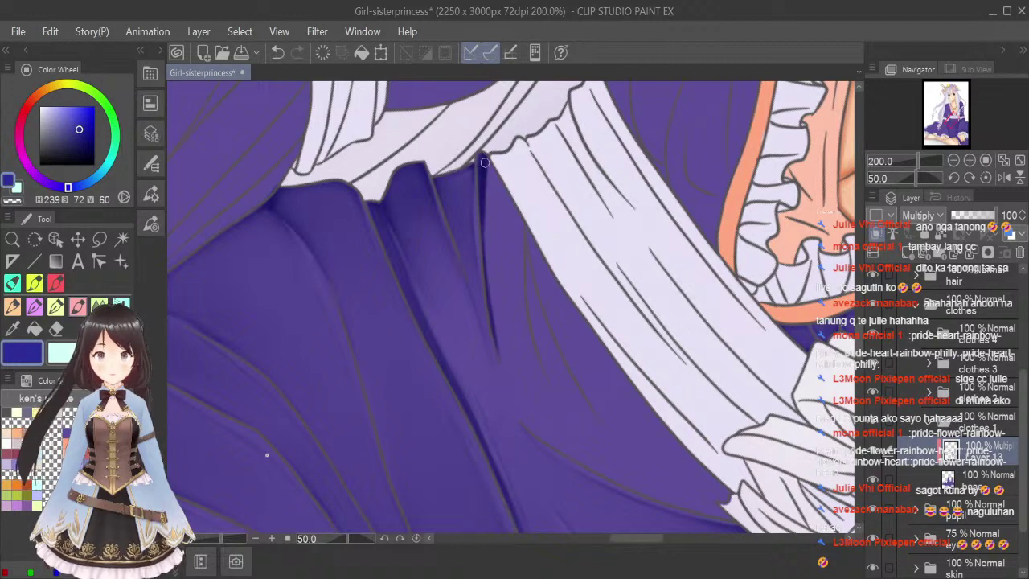
pyautogui.moveTo(486, 160)
pyautogui.mouseDown()
pyautogui.moveTo(517, 232)
pyautogui.moveTo(514, 211)
pyautogui.moveTo(522, 261)
pyautogui.moveTo(519, 217)
pyautogui.moveTo(538, 369)
pyautogui.mouseUp()
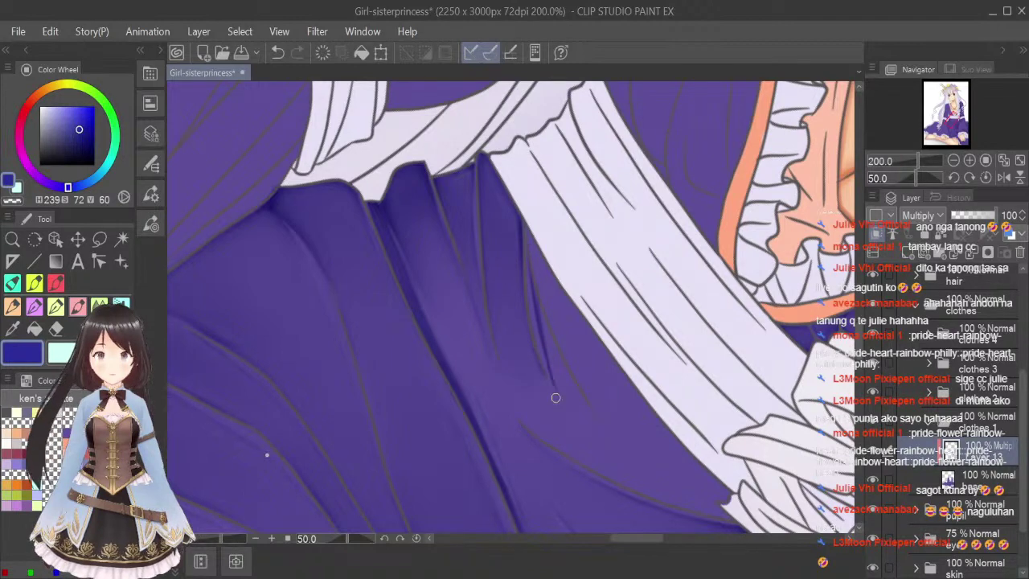
# Paint dark strokes on the branching fold next to the hanging sash end and soften them with a smaller blending brush.
pyautogui.moveTo(530, 276); pyautogui.dragTo(595, 423)
pyautogui.moveTo(533, 293); pyautogui.dragTo(550, 375)
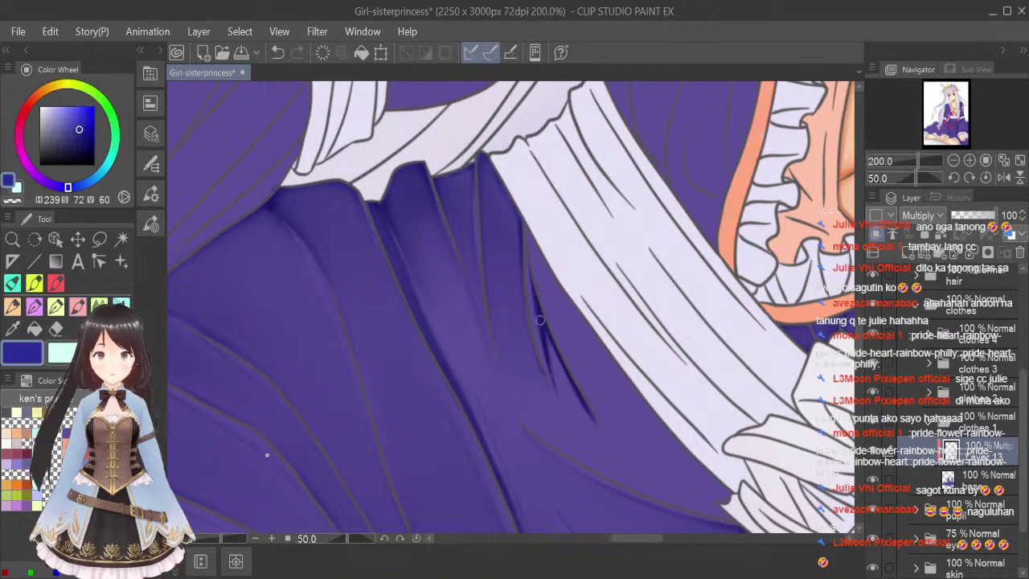
pyautogui.click(99, 306)
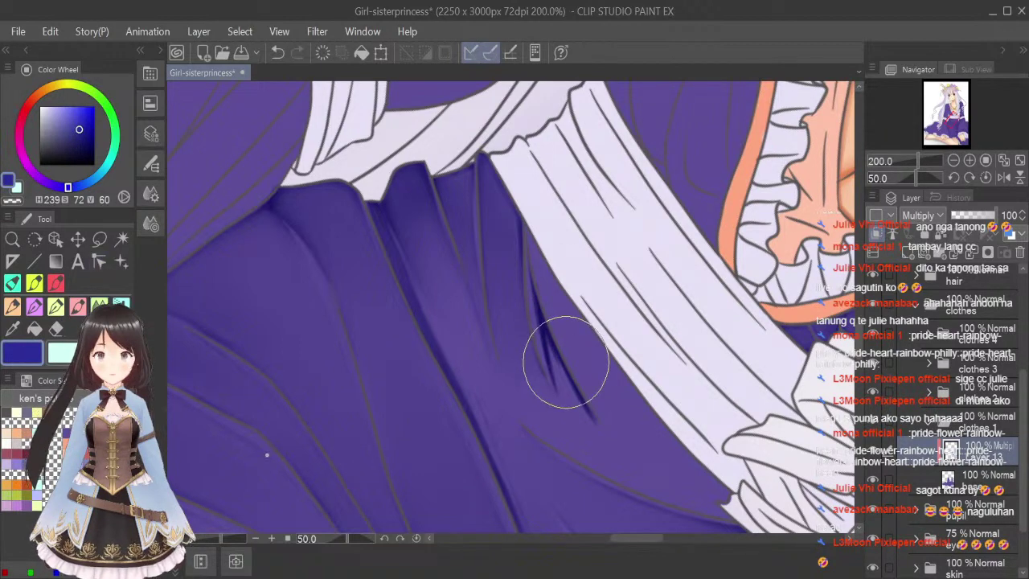
pyautogui.press('[')
pyautogui.press('[')
pyautogui.press('[')
pyautogui.press('[')
pyautogui.press('[')
pyautogui.press('[')
pyautogui.press('[')
pyautogui.press('[')
pyautogui.moveTo(546, 330)
pyautogui.mouseDown()
pyautogui.moveTo(557, 378)
pyautogui.moveTo(540, 316)
pyautogui.moveTo(594, 442)
pyautogui.moveTo(536, 310)
pyautogui.moveTo(589, 443)
pyautogui.mouseUp()
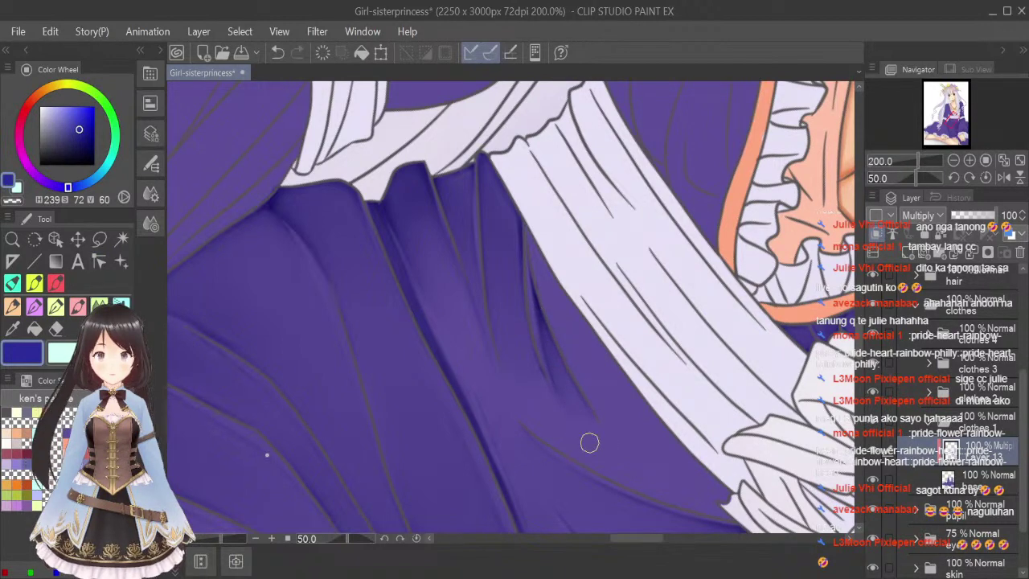
# Deepen the upper part and the outer branch of that branching fold with thin dark shadow strokes.
pyautogui.click(78, 306)
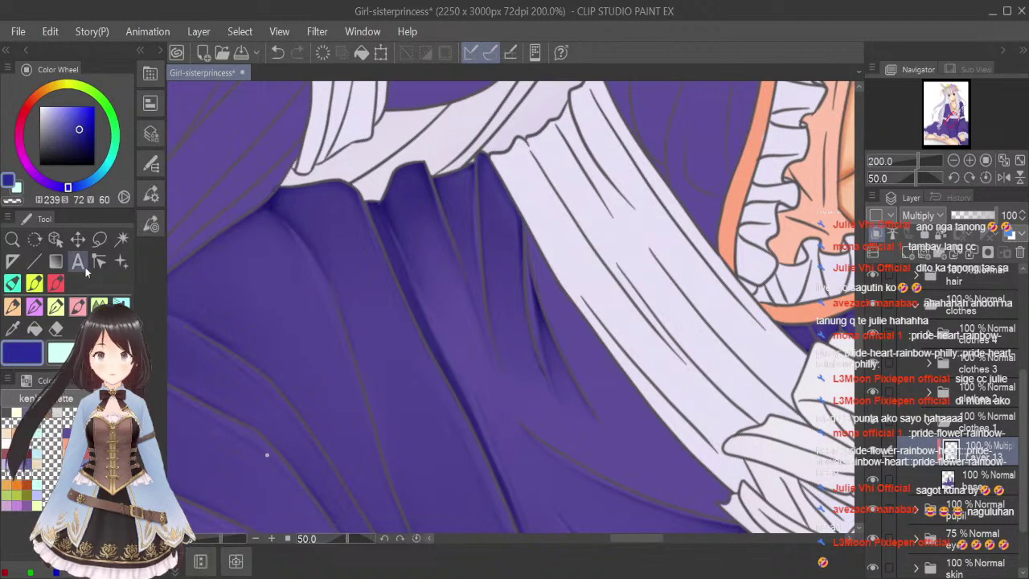
pyautogui.moveTo(531, 251); pyautogui.dragTo(541, 305)
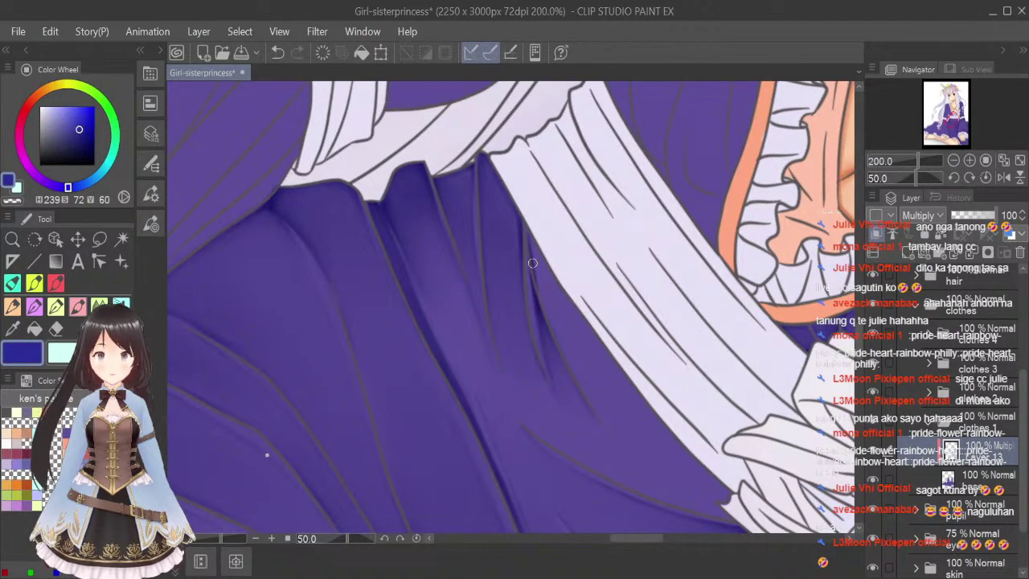
pyautogui.moveTo(532, 262); pyautogui.dragTo(545, 311)
pyautogui.moveTo(529, 245); pyautogui.dragTo(569, 363)
pyautogui.moveTo(534, 274); pyautogui.dragTo(575, 376)
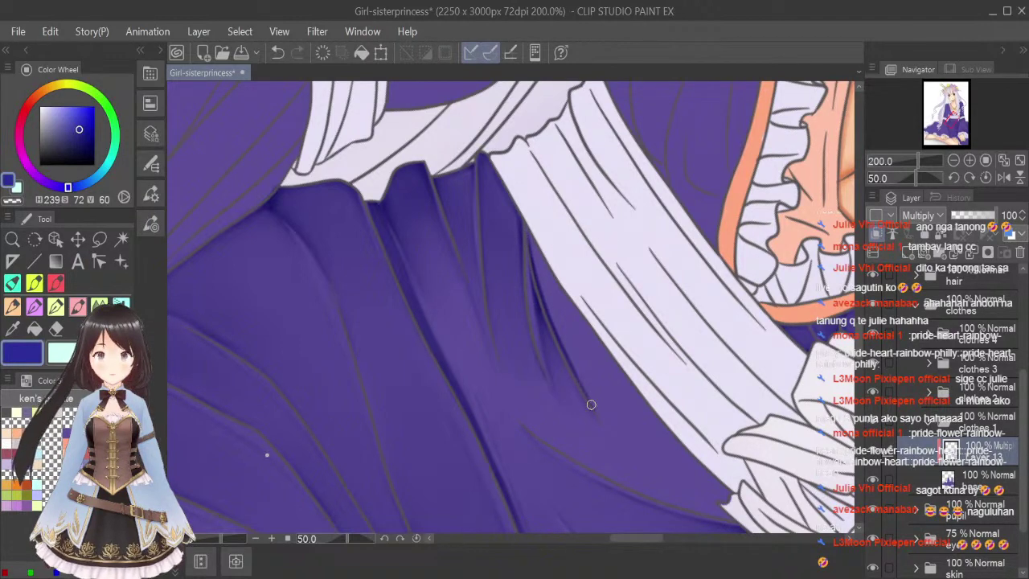
pyautogui.moveTo(531, 233); pyautogui.dragTo(547, 298)
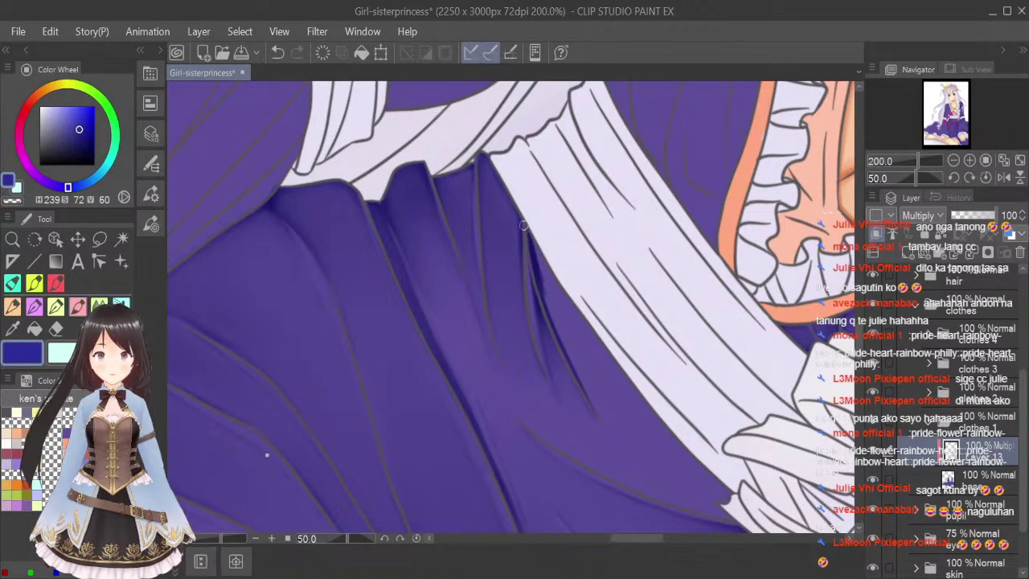
# Paint a dark shadow on the dress along the hanging sash's edge, from the branching fold down to the white ruffle.
pyautogui.moveTo(524, 227); pyautogui.dragTo(568, 304)
pyautogui.moveTo(547, 268); pyautogui.dragTo(641, 400)
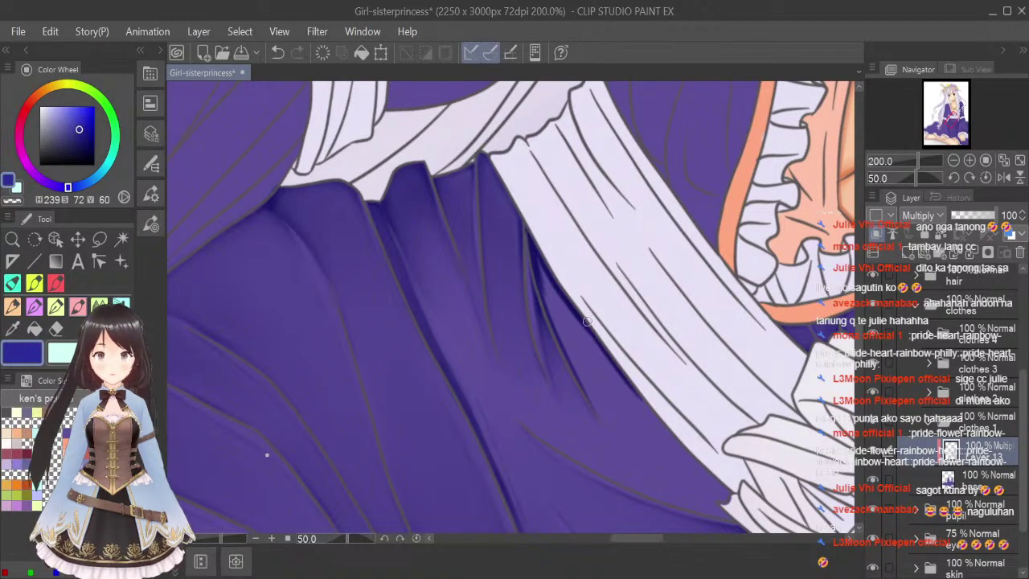
pyautogui.moveTo(588, 320); pyautogui.dragTo(667, 431)
pyautogui.moveTo(633, 385); pyautogui.dragTo(728, 499)
pyautogui.moveTo(703, 466); pyautogui.dragTo(724, 492)
pyautogui.moveTo(677, 438); pyautogui.dragTo(727, 496)
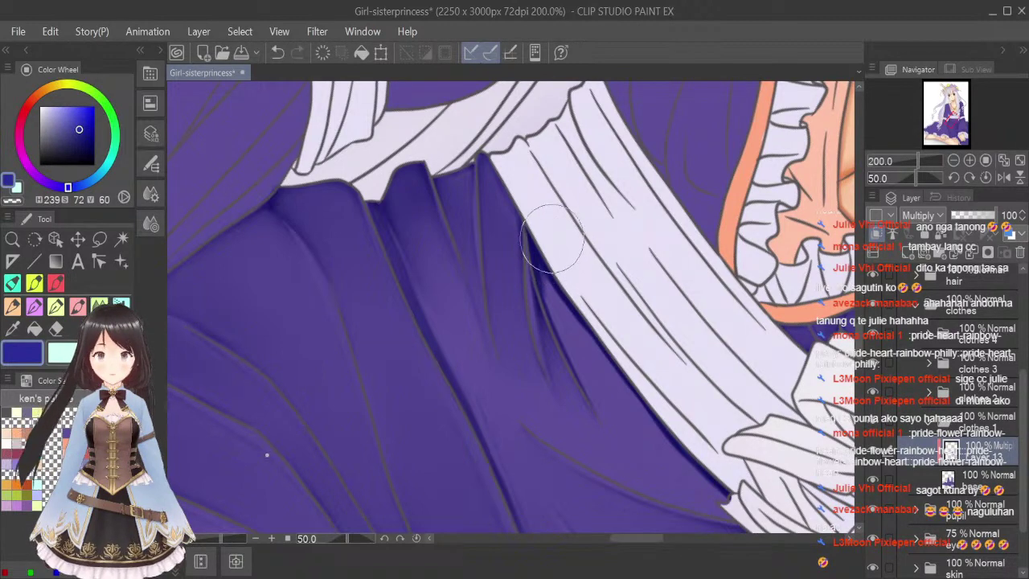
# Blend the shadow along the hanging sash's edge into the dress with a reduced blending brush.
pyautogui.press('[')
pyautogui.press('[')
pyautogui.press('[')
pyautogui.press('[')
pyautogui.moveTo(538, 257); pyautogui.dragTo(566, 351)
pyautogui.moveTo(537, 268)
pyautogui.mouseDown()
pyautogui.moveTo(585, 355)
pyautogui.moveTo(668, 452)
pyautogui.mouseUp()
pyautogui.moveTo(555, 297); pyautogui.dragTo(692, 467)
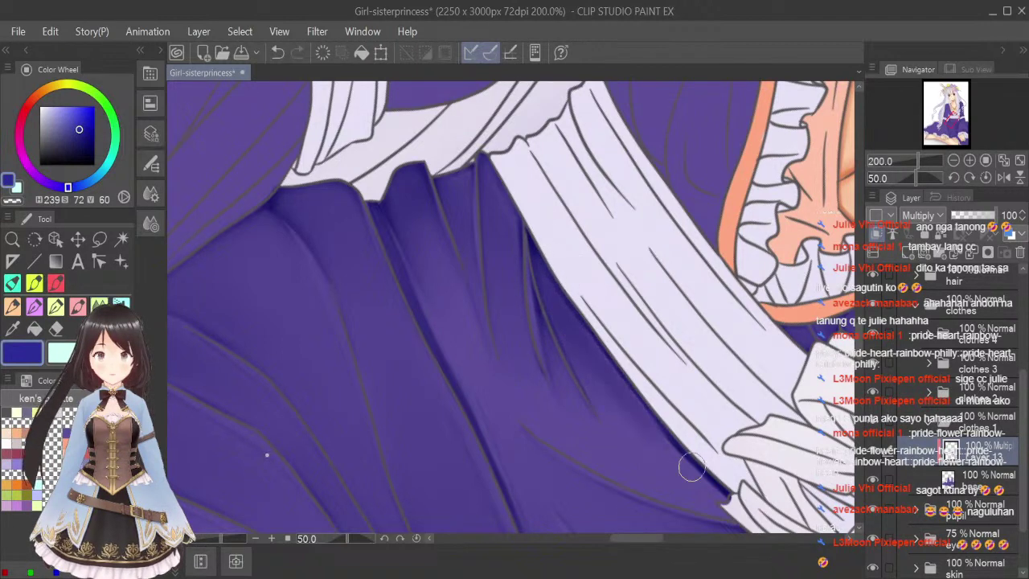
pyautogui.moveTo(654, 430)
pyautogui.mouseDown()
pyautogui.moveTo(717, 485)
pyautogui.moveTo(701, 483)
pyautogui.mouseUp()
# Enlarge the blending brush and smooth the lower part of the sash-edge shadow further into the skirt.
pyautogui.press(']')
pyautogui.press(']')
pyautogui.press(']')
pyautogui.moveTo(630, 418)
pyautogui.mouseDown()
pyautogui.moveTo(736, 507)
pyautogui.moveTo(637, 442)
pyautogui.moveTo(529, 267)
pyautogui.moveTo(651, 451)
pyautogui.moveTo(606, 387)
pyautogui.moveTo(709, 498)
pyautogui.mouseUp()
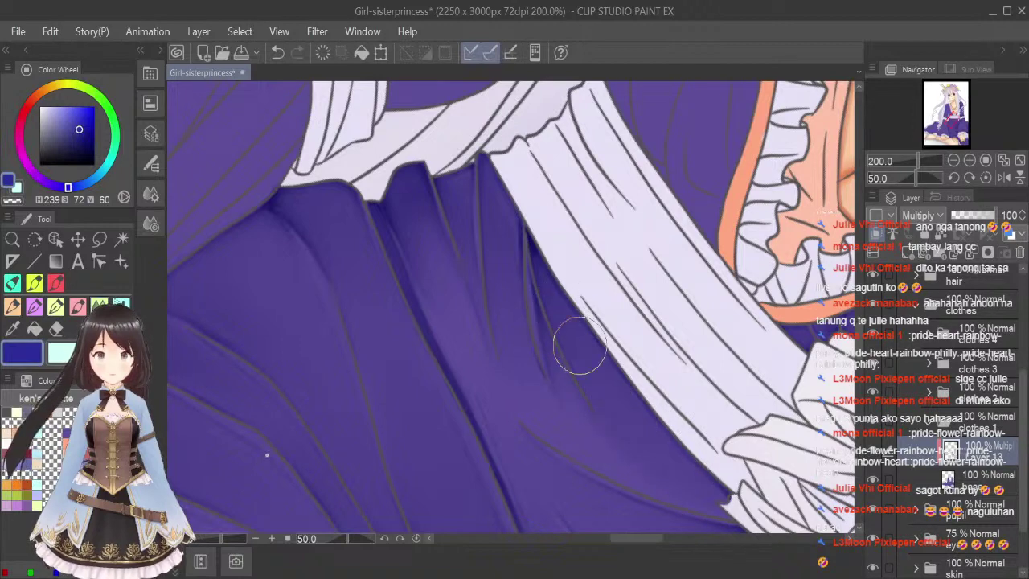
pyautogui.moveTo(580, 346)
pyautogui.mouseDown()
pyautogui.moveTo(626, 431)
pyautogui.moveTo(569, 329)
pyautogui.moveTo(737, 497)
pyautogui.mouseUp()
pyautogui.moveTo(698, 294)
pyautogui.mouseDown()
pyautogui.moveTo(709, 337)
pyautogui.moveTo(708, 313)
pyautogui.mouseUp()
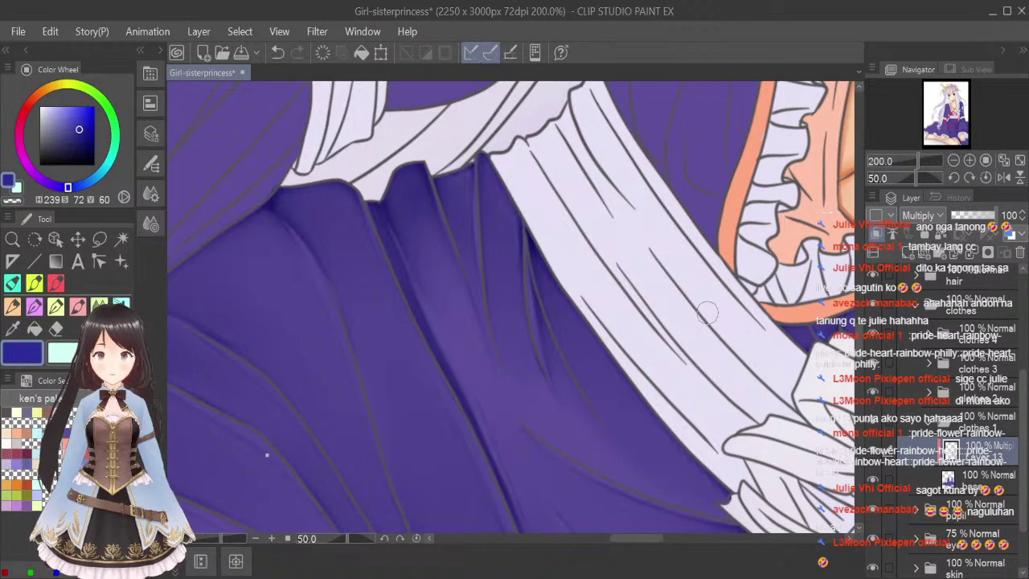
# Blend the short dark strokes at the upper end of the sash edge, with the canvas at 200% and rotated -80 degrees.
pyautogui.click(1019, 162)
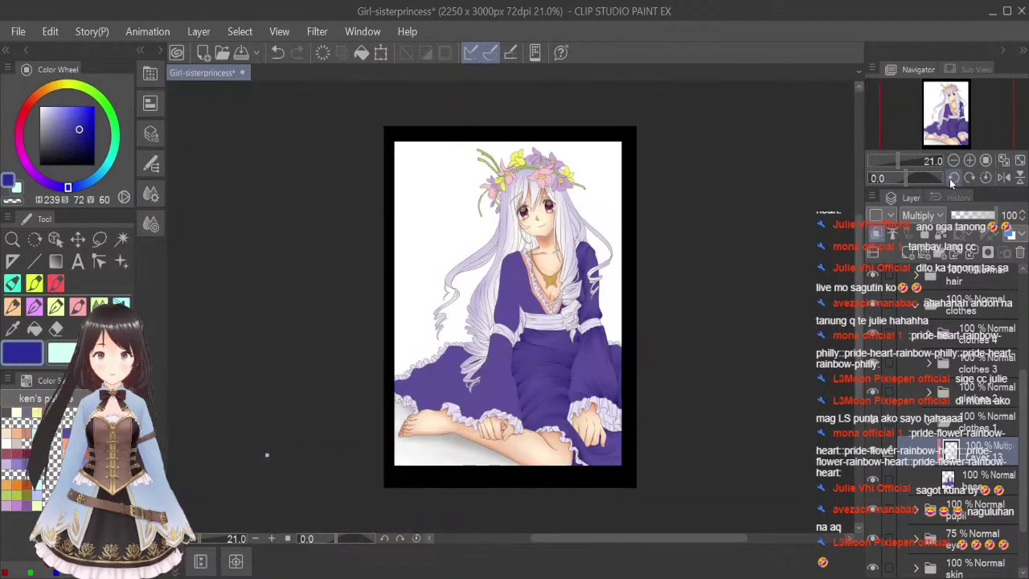
pyautogui.click(954, 178)
pyautogui.moveTo(955, 178); pyautogui.dragTo(955, 176)
pyautogui.scroll(6, 543, 279)
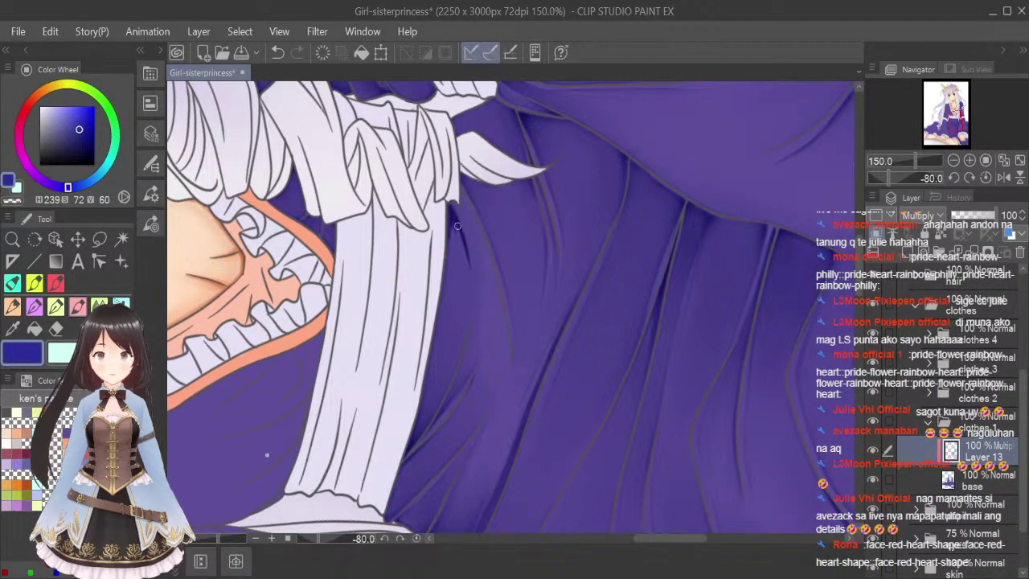
pyautogui.scroll(1, 468, 228)
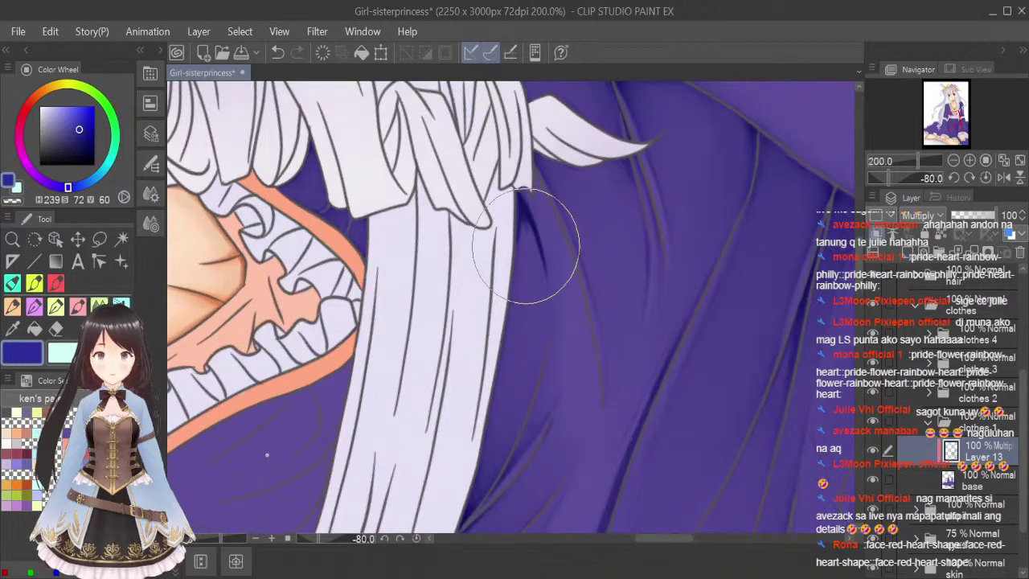
pyautogui.press('b')
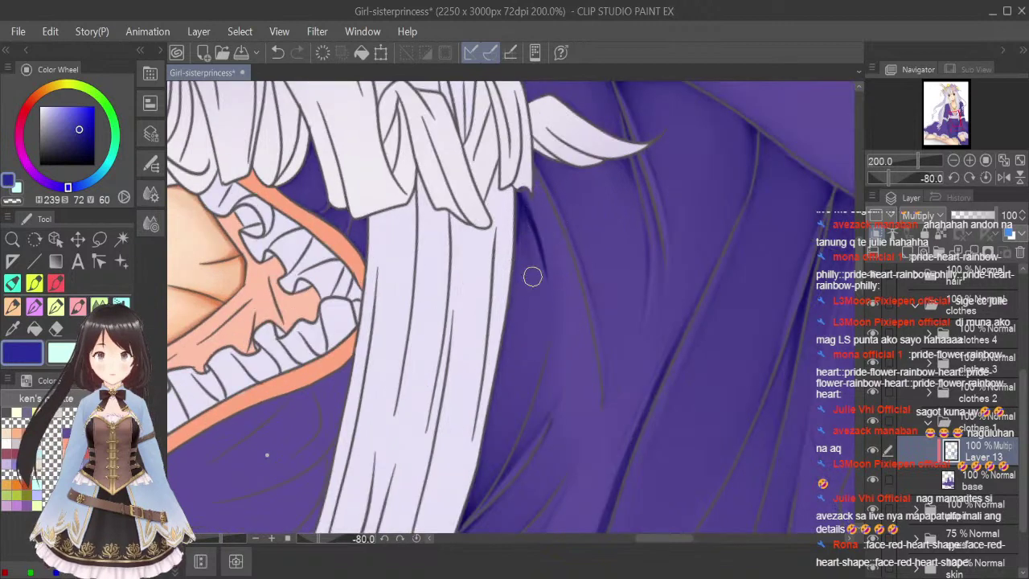
pyautogui.moveTo(523, 211); pyautogui.dragTo(541, 270)
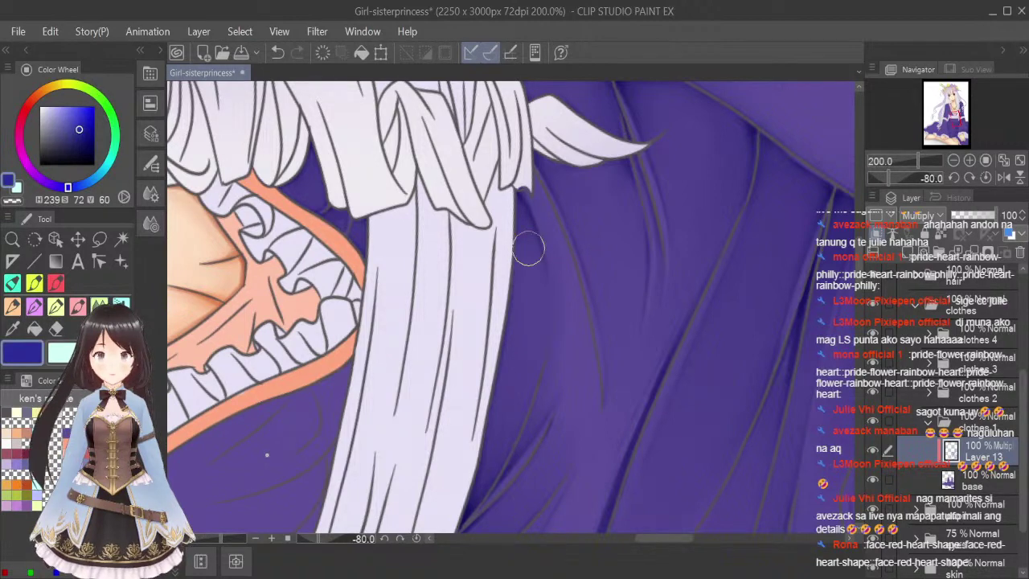
# Paint a dark shadow along the long curved fold line starting at the sash's corner and blend it into the dress.
pyautogui.click(78, 305)
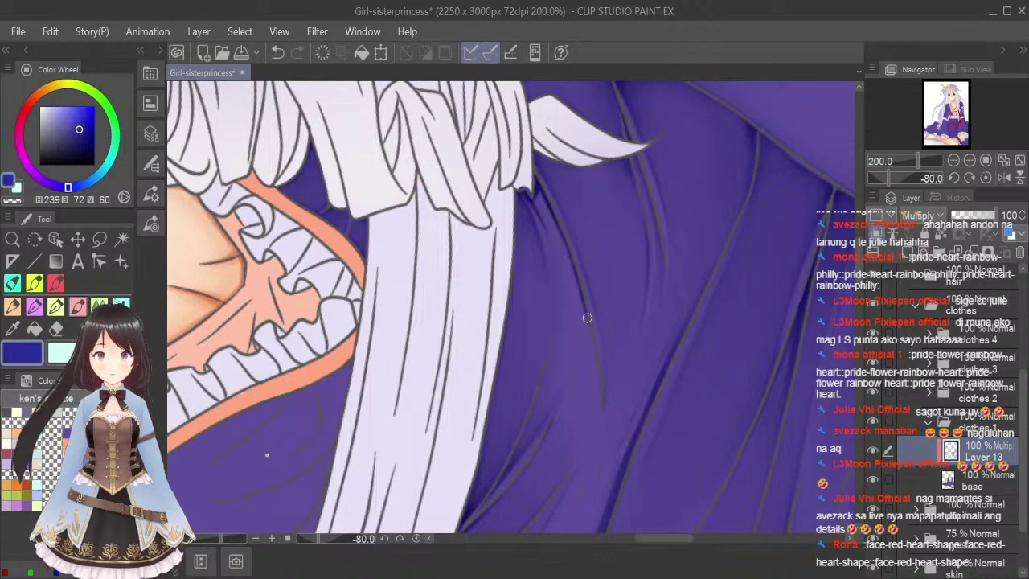
pyautogui.moveTo(587, 318); pyautogui.dragTo(599, 407)
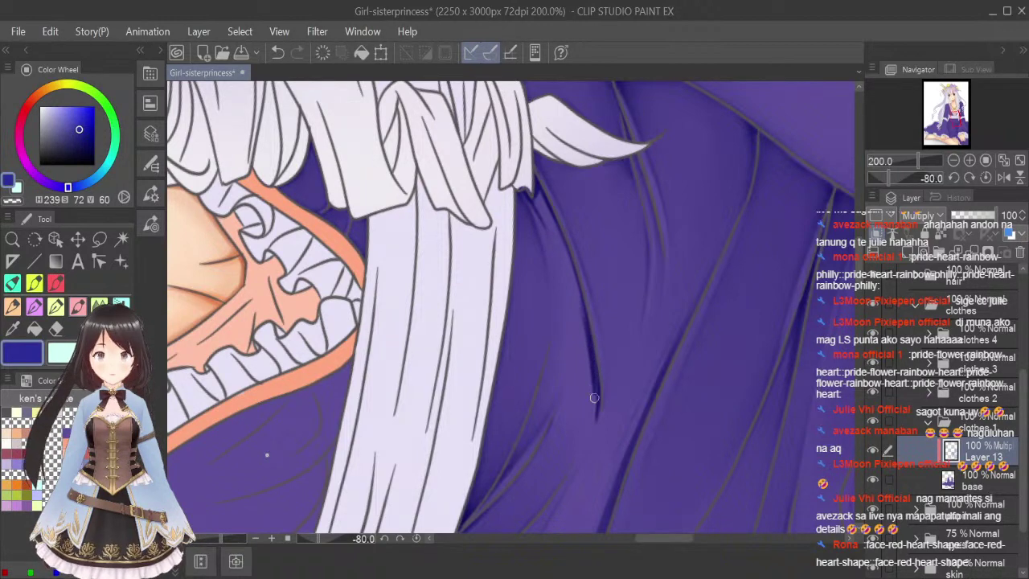
pyautogui.click(99, 304)
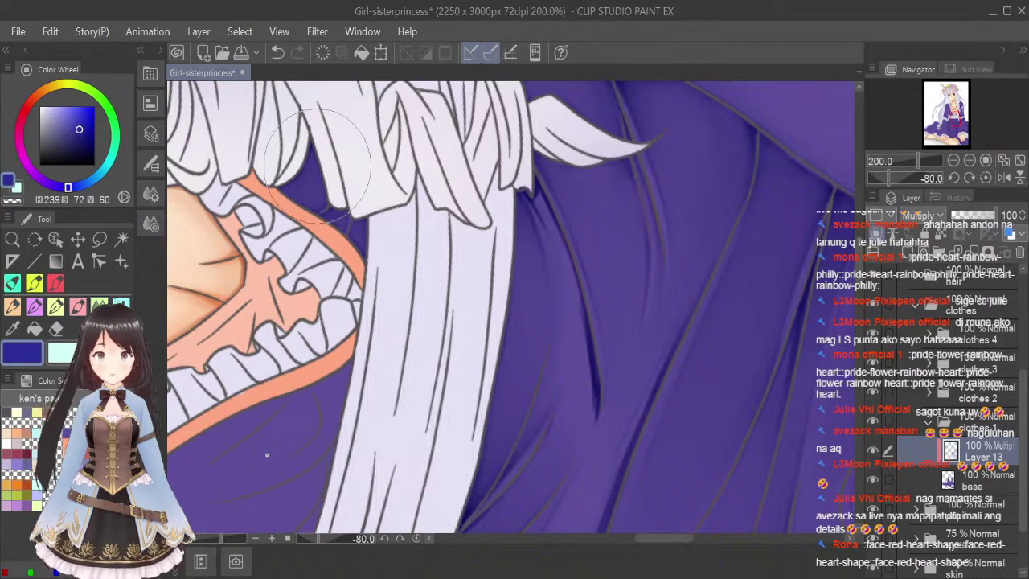
pyautogui.moveTo(545, 207); pyautogui.dragTo(532, 196)
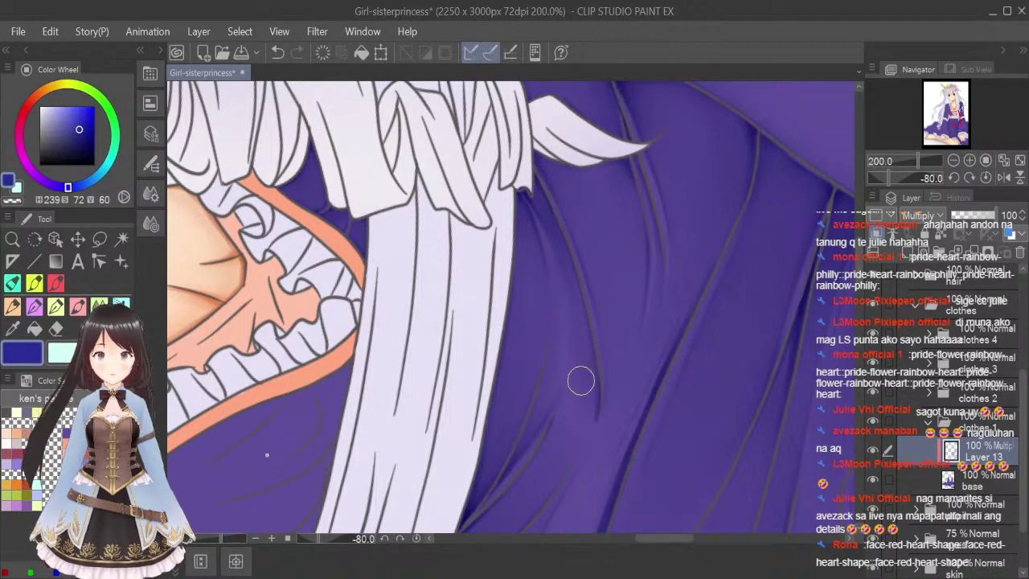
# Fit the whole illustration in view with the canvas rotation reset and save the file.
pyautogui.click(1000, 165)
pyautogui.click(1002, 177)
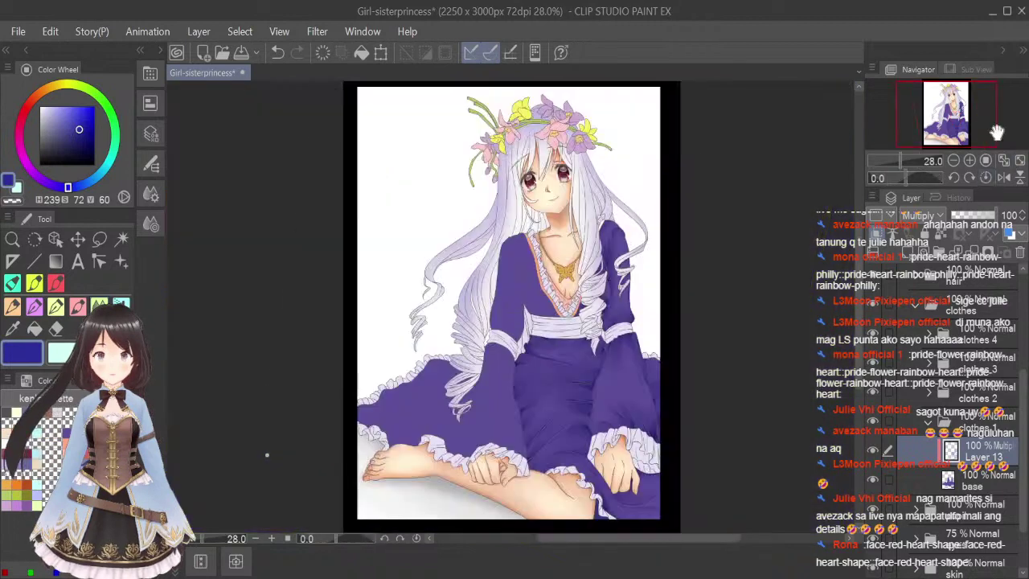
pyautogui.hotkey('ctrl', 's')
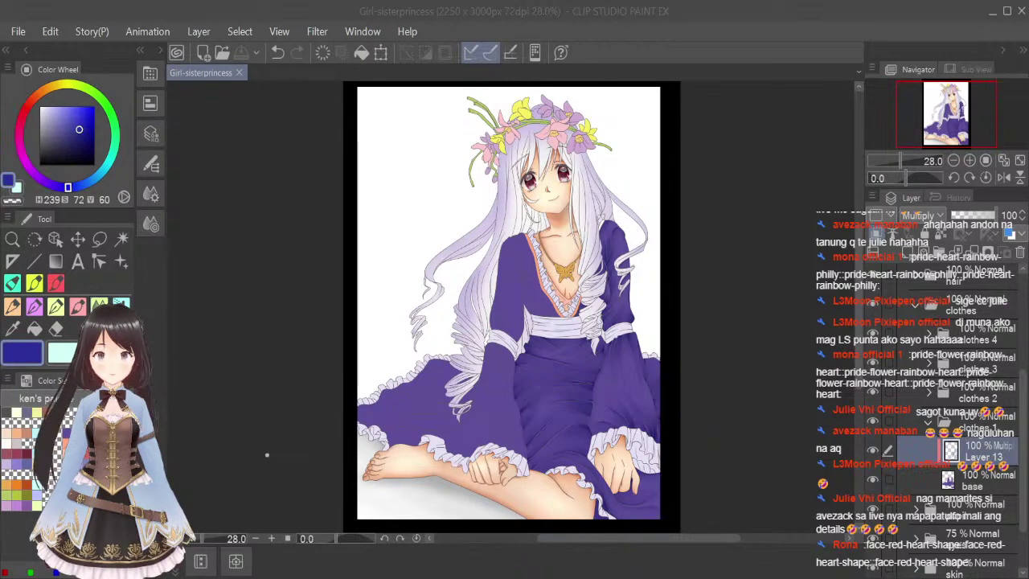
# Paint dark shadow strokes on the small shoulder fold beside the orange collar trim at 800% zoom.
pyautogui.click(79, 311)
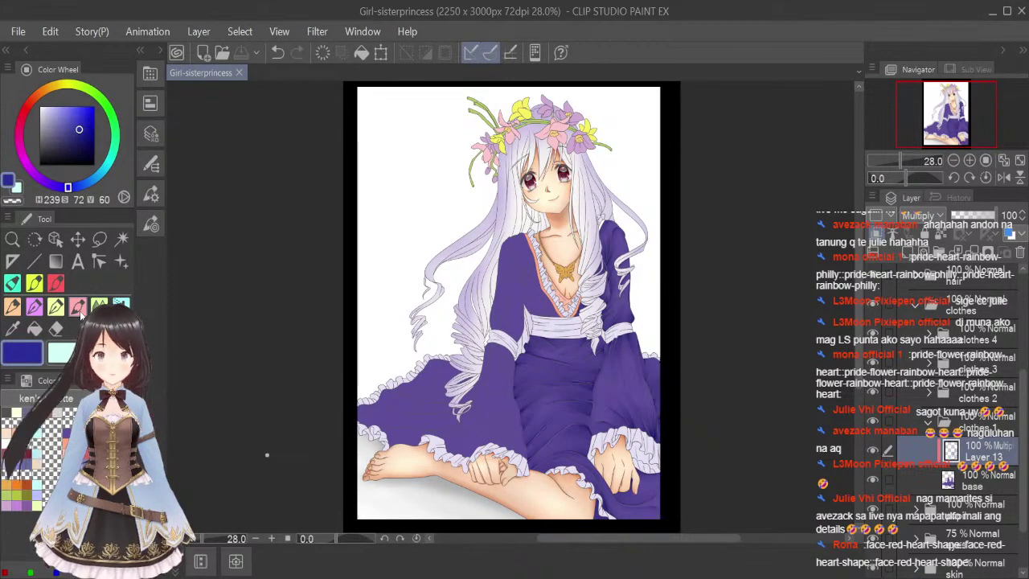
pyautogui.scroll(8, 554, 282)
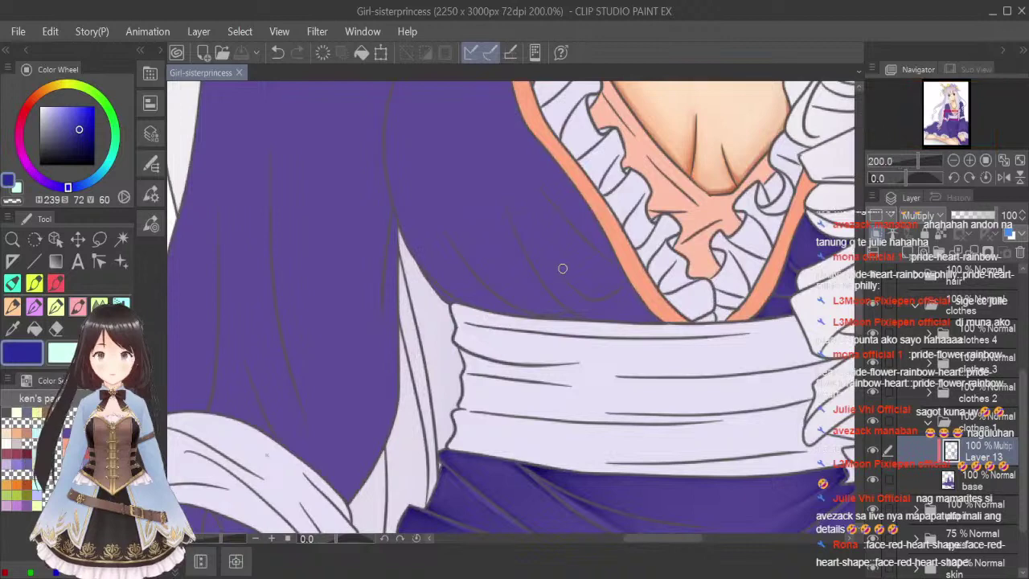
pyautogui.moveTo(860, 327); pyautogui.dragTo(858, 282)
pyautogui.scroll(4, 370, 161)
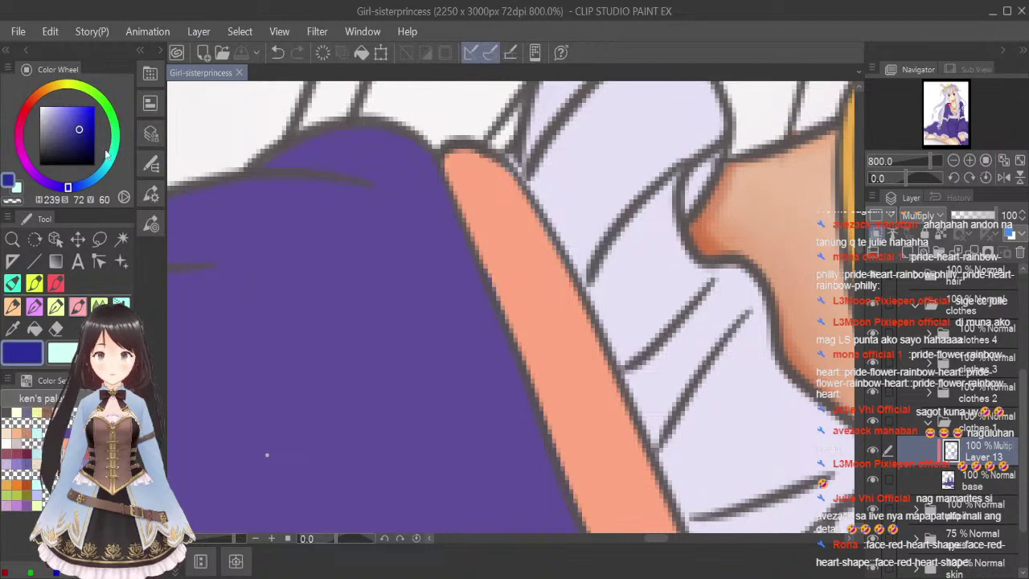
pyautogui.moveTo(265, 163)
pyautogui.mouseDown()
pyautogui.moveTo(331, 173)
pyautogui.moveTo(301, 147)
pyautogui.moveTo(394, 143)
pyautogui.moveTo(441, 188)
pyautogui.moveTo(397, 148)
pyautogui.moveTo(374, 143)
pyautogui.moveTo(446, 185)
pyautogui.moveTo(395, 145)
pyautogui.moveTo(438, 169)
pyautogui.mouseUp()
pyautogui.moveTo(275, 161)
pyautogui.mouseDown()
pyautogui.moveTo(366, 182)
pyautogui.moveTo(282, 157)
pyautogui.moveTo(327, 150)
pyautogui.moveTo(279, 163)
pyautogui.moveTo(360, 144)
pyautogui.moveTo(434, 170)
pyautogui.moveTo(464, 205)
pyautogui.mouseUp()
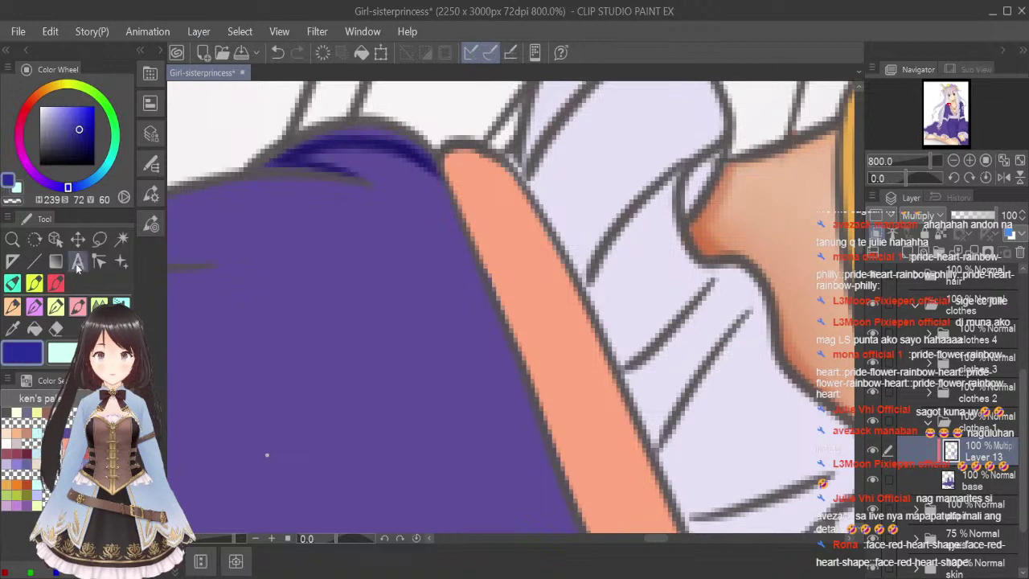
# Blend the shadow on the small shoulder fold beside the collar trim with a much smaller blending brush.
pyautogui.click(99, 305)
pyautogui.press('[')
pyautogui.press('[')
pyautogui.press('[')
pyautogui.press('[')
pyautogui.press('[')
pyautogui.press('[')
pyautogui.press('[')
pyautogui.press('[')
pyautogui.press('[')
pyautogui.press('[')
pyautogui.press('[')
pyautogui.press('[')
pyautogui.press('[')
pyautogui.press('[')
pyautogui.press('[')
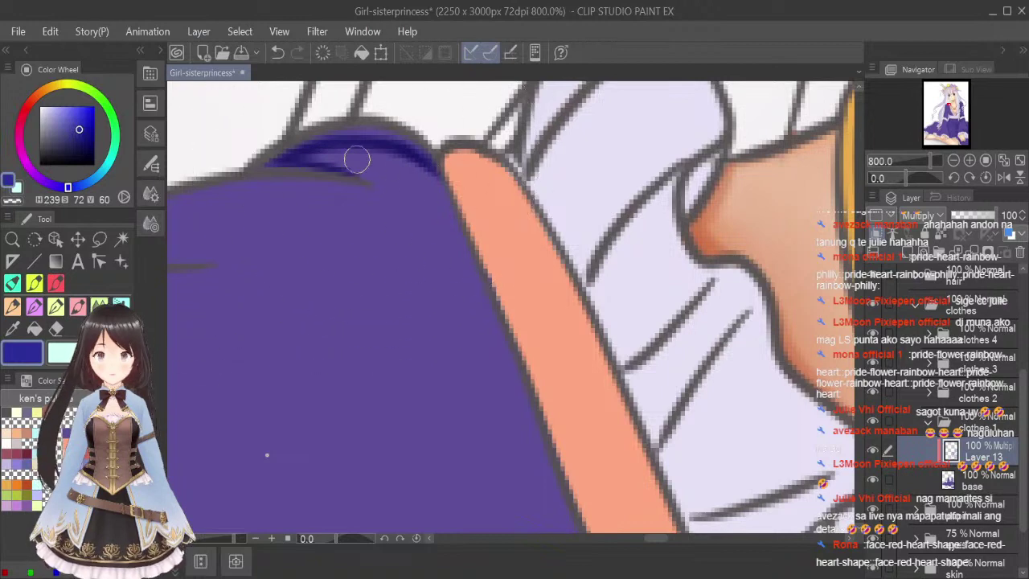
pyautogui.moveTo(356, 160)
pyautogui.mouseDown()
pyautogui.moveTo(288, 159)
pyautogui.moveTo(387, 172)
pyautogui.moveTo(315, 151)
pyautogui.moveTo(384, 172)
pyautogui.moveTo(430, 171)
pyautogui.moveTo(338, 163)
pyautogui.moveTo(435, 207)
pyautogui.moveTo(344, 152)
pyautogui.moveTo(314, 164)
pyautogui.moveTo(440, 184)
pyautogui.moveTo(415, 189)
pyautogui.moveTo(337, 154)
pyautogui.moveTo(435, 202)
pyautogui.mouseUp()
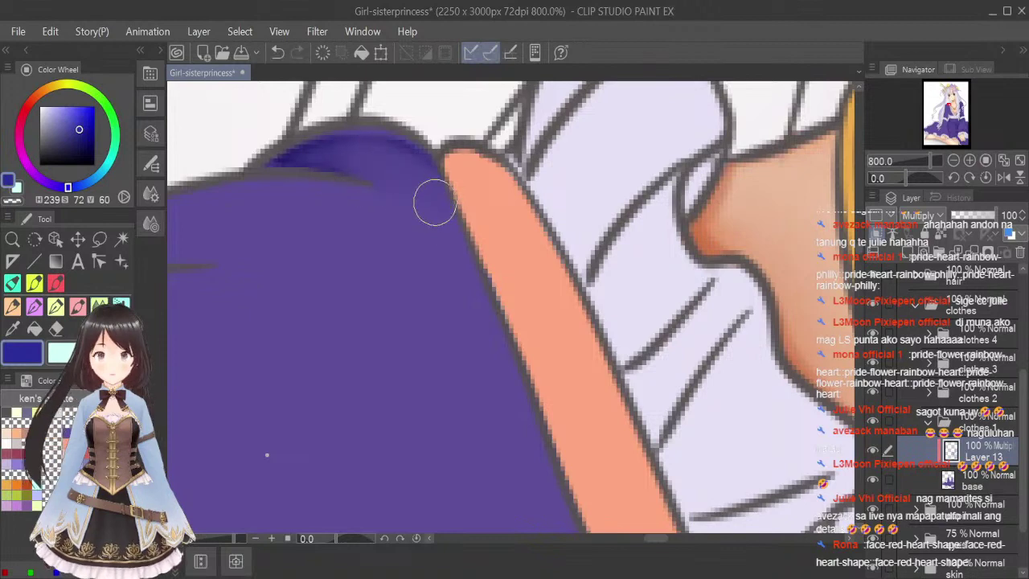
# Paint dark shadow strokes inside the second shoulder fold, between the shoulder outline and the short crease line, at 800% zoom.
pyautogui.scroll(-6, 505, 248)
pyautogui.scroll(-2, 864, 285)
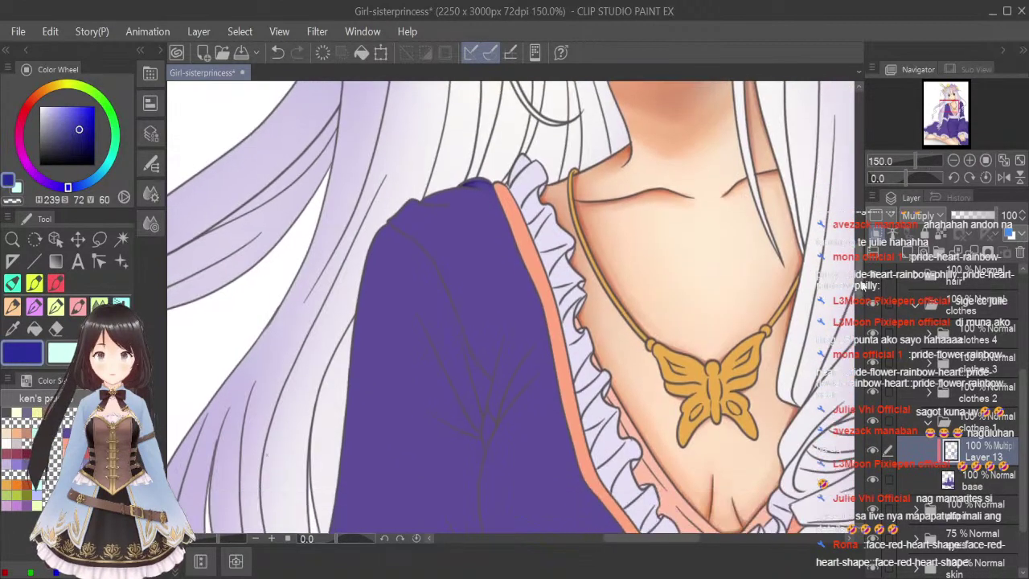
pyautogui.scroll(5, 418, 213)
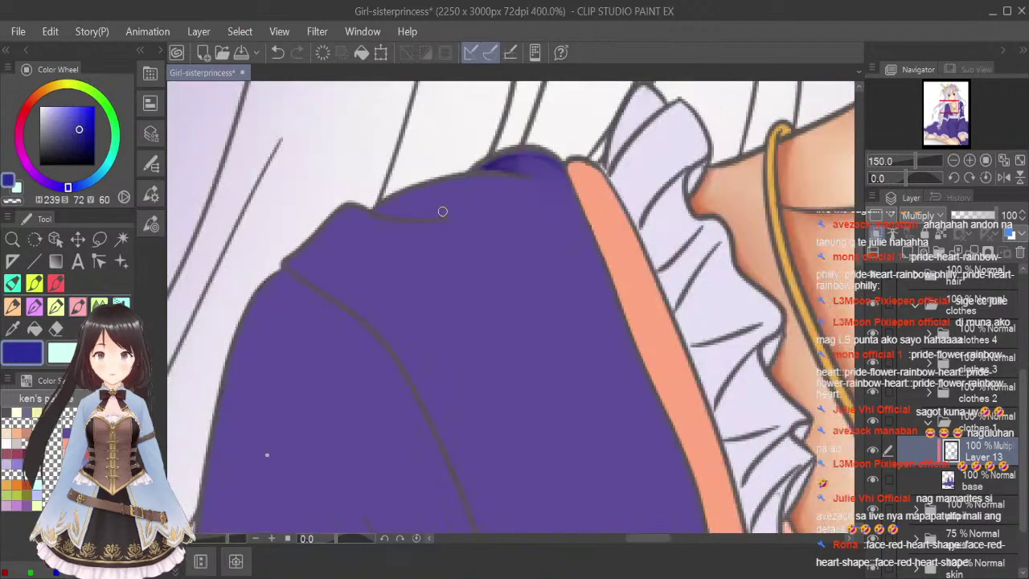
pyautogui.moveTo(306, 207); pyautogui.dragTo(410, 215)
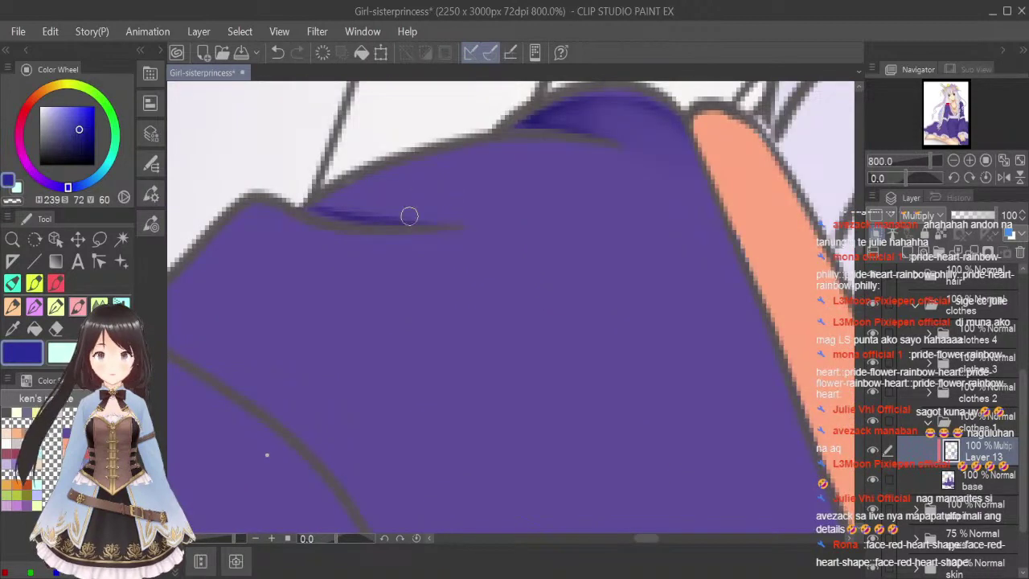
pyautogui.moveTo(310, 209)
pyautogui.mouseDown()
pyautogui.moveTo(380, 176)
pyautogui.moveTo(496, 160)
pyautogui.mouseUp()
pyautogui.moveTo(335, 212); pyautogui.dragTo(397, 215)
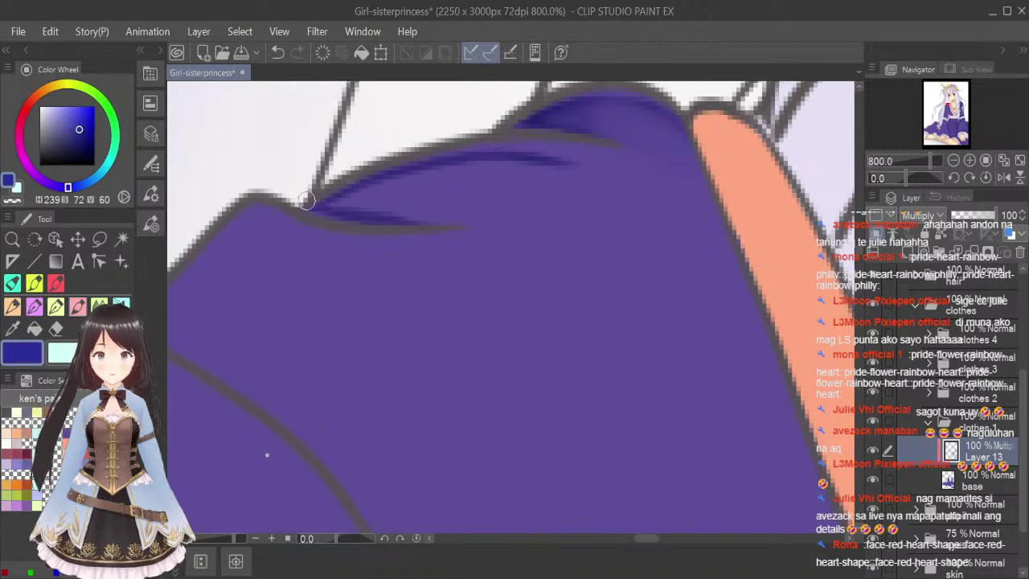
pyautogui.moveTo(308, 202)
pyautogui.mouseDown()
pyautogui.moveTo(455, 221)
pyautogui.moveTo(320, 205)
pyautogui.moveTo(358, 202)
pyautogui.moveTo(341, 214)
pyautogui.moveTo(306, 208)
pyautogui.moveTo(366, 194)
pyautogui.moveTo(336, 205)
pyautogui.moveTo(349, 202)
pyautogui.moveTo(420, 168)
pyautogui.moveTo(385, 182)
pyautogui.moveTo(543, 166)
pyautogui.mouseUp()
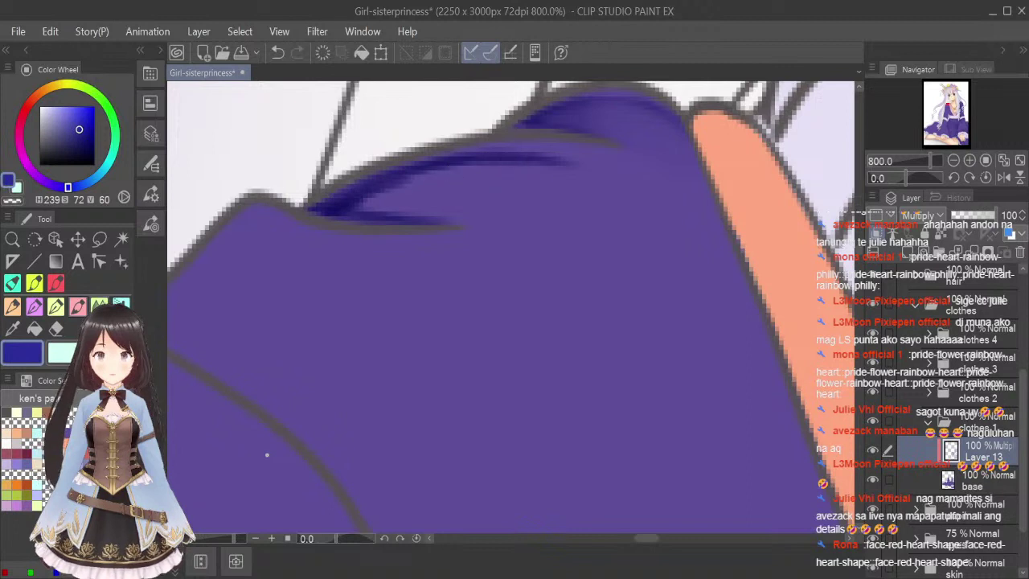
# Blend the shadow inside the second shoulder fold into the dress with a much smaller blending brush.
pyautogui.click(78, 328)
pyautogui.press('[')
pyautogui.press('[')
pyautogui.press('[')
pyautogui.press('[')
pyautogui.press('[')
pyautogui.press('[')
pyautogui.press('[')
pyautogui.press('[')
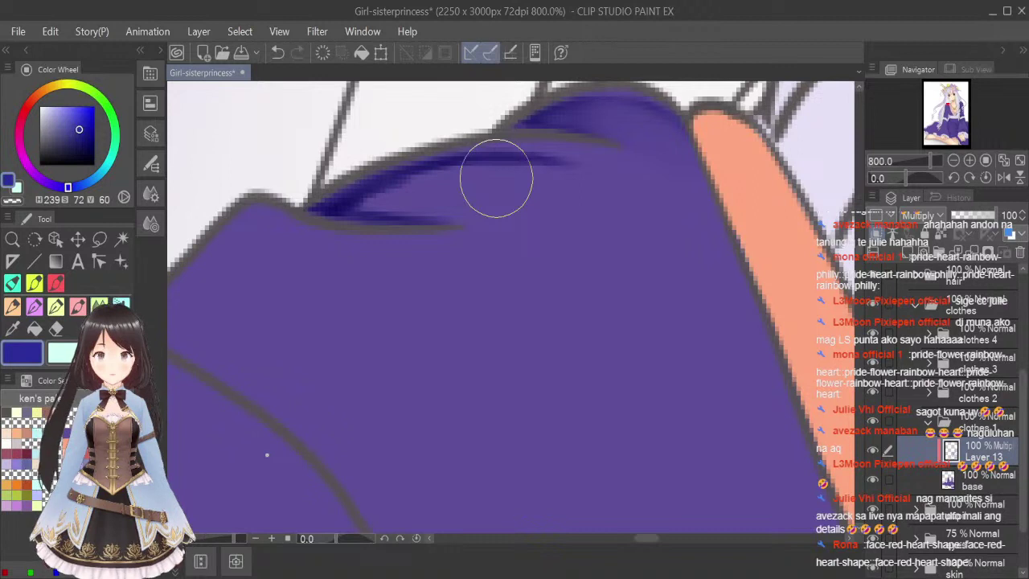
pyautogui.moveTo(496, 178)
pyautogui.mouseDown()
pyautogui.moveTo(393, 186)
pyautogui.moveTo(329, 207)
pyautogui.moveTo(469, 207)
pyautogui.moveTo(339, 208)
pyautogui.moveTo(443, 180)
pyautogui.moveTo(363, 208)
pyautogui.moveTo(536, 176)
pyautogui.moveTo(428, 174)
pyautogui.moveTo(523, 178)
pyautogui.moveTo(353, 207)
pyautogui.moveTo(425, 204)
pyautogui.moveTo(508, 223)
pyautogui.moveTo(499, 205)
pyautogui.moveTo(529, 206)
pyautogui.moveTo(386, 208)
pyautogui.moveTo(471, 193)
pyautogui.moveTo(634, 224)
pyautogui.moveTo(387, 208)
pyautogui.moveTo(591, 244)
pyautogui.moveTo(449, 187)
pyautogui.moveTo(599, 196)
pyautogui.moveTo(555, 224)
pyautogui.moveTo(346, 214)
pyautogui.moveTo(545, 194)
pyautogui.moveTo(604, 203)
pyautogui.moveTo(549, 207)
pyautogui.moveTo(441, 198)
pyautogui.mouseUp()
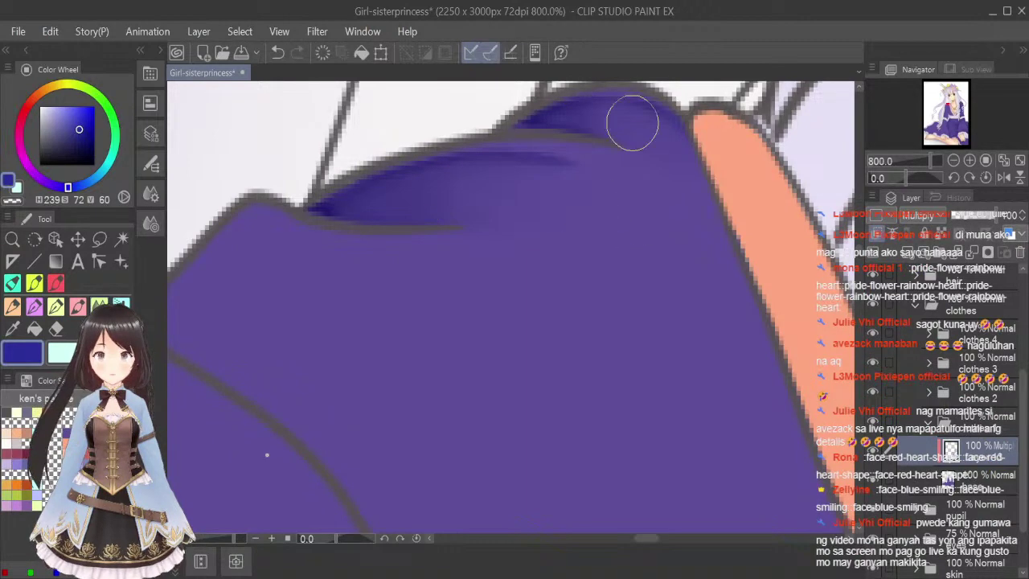
# Paint dark shadow strokes around the outer shoulder corner, below the crease, along the outline and down the start of the sleeve seam.
pyautogui.scroll(-4, 649, 241)
pyautogui.scroll(2, 653, 237)
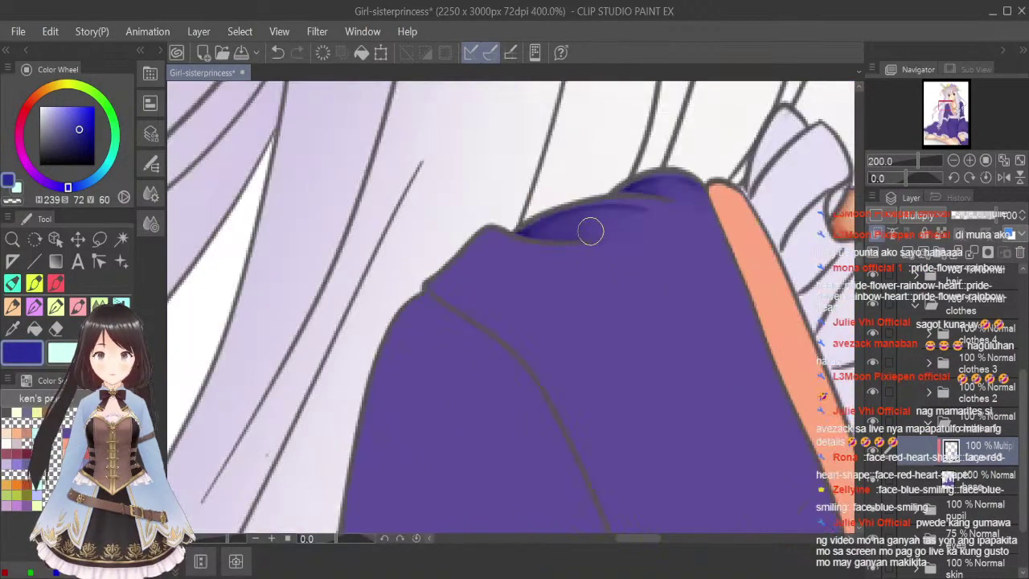
pyautogui.scroll(2, 452, 283)
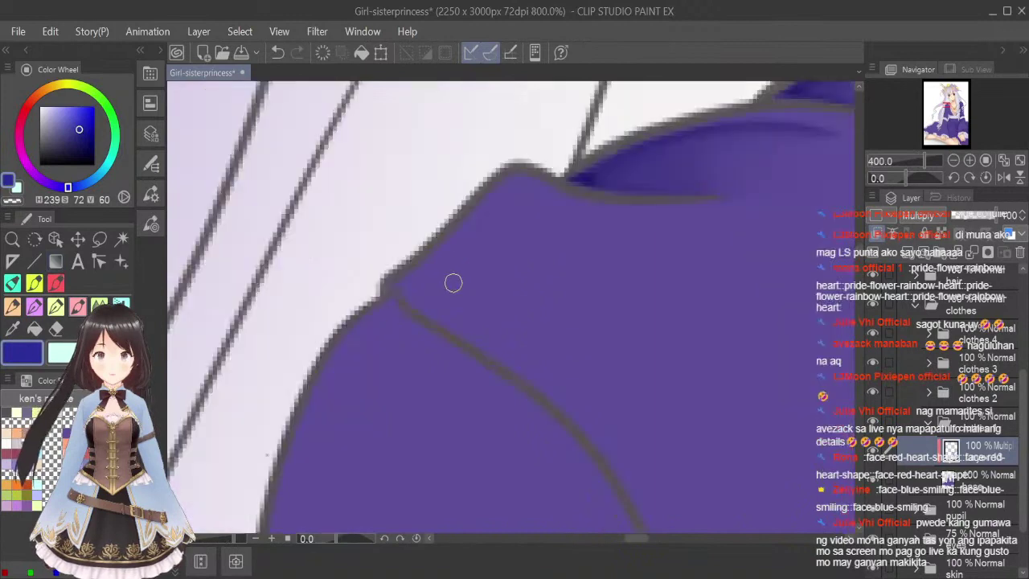
pyautogui.moveTo(402, 288)
pyautogui.mouseDown()
pyautogui.moveTo(440, 324)
pyautogui.moveTo(422, 276)
pyautogui.mouseUp()
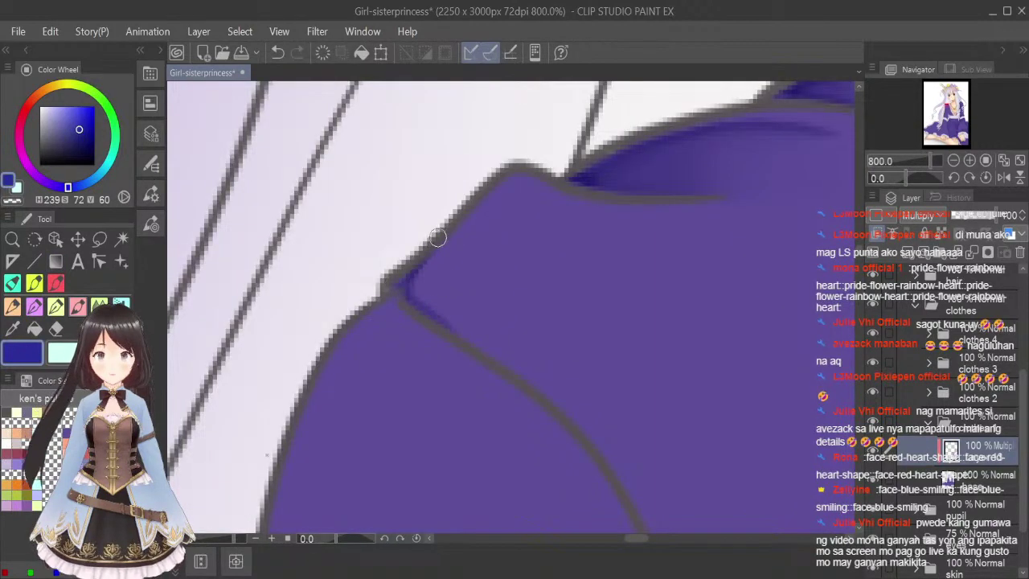
pyautogui.moveTo(438, 237)
pyautogui.mouseDown()
pyautogui.moveTo(482, 202)
pyautogui.moveTo(528, 198)
pyautogui.moveTo(696, 225)
pyautogui.mouseUp()
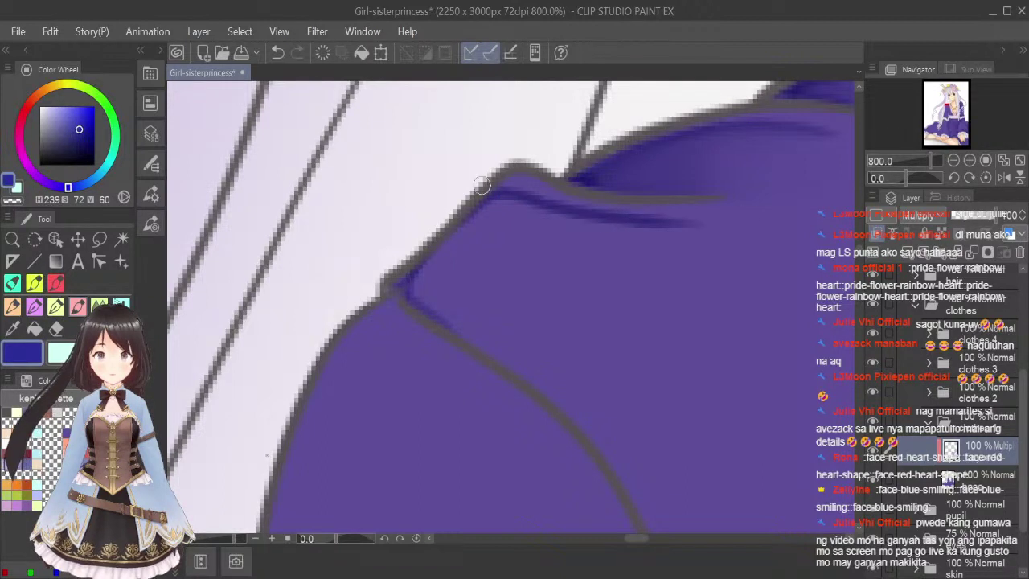
pyautogui.moveTo(414, 275)
pyautogui.mouseDown()
pyautogui.moveTo(479, 220)
pyautogui.moveTo(512, 208)
pyautogui.moveTo(478, 209)
pyautogui.moveTo(445, 247)
pyautogui.moveTo(483, 212)
pyautogui.moveTo(542, 214)
pyautogui.moveTo(481, 220)
pyautogui.moveTo(504, 205)
pyautogui.mouseUp()
pyautogui.moveTo(438, 259)
pyautogui.mouseDown()
pyautogui.moveTo(475, 342)
pyautogui.moveTo(397, 271)
pyautogui.moveTo(435, 310)
pyautogui.moveTo(425, 280)
pyautogui.moveTo(466, 230)
pyautogui.moveTo(442, 301)
pyautogui.moveTo(553, 395)
pyautogui.mouseUp()
# Blend the outer shoulder corner's shadows into the dress at 400% zoom, reducing the blending brush size progressively.
pyautogui.scroll(-2, 602, 442)
pyautogui.moveTo(651, 541); pyautogui.dragTo(674, 546)
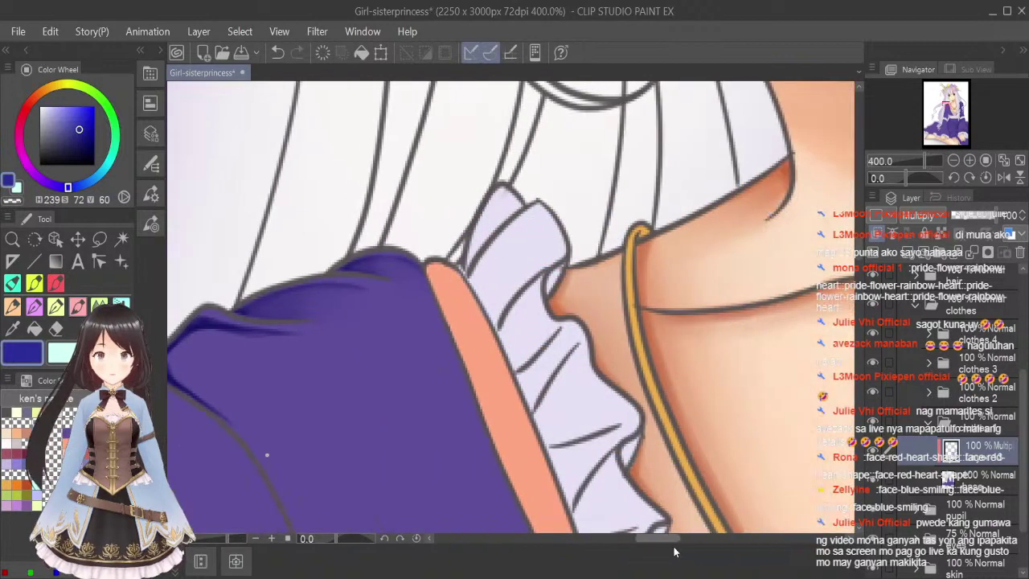
pyautogui.moveTo(860, 255); pyautogui.dragTo(860, 259)
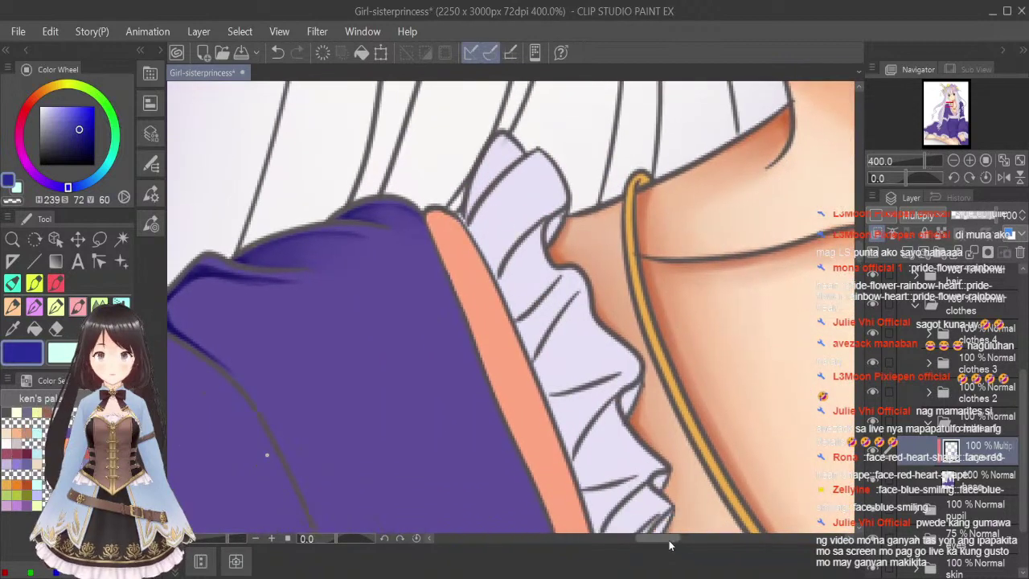
pyautogui.moveTo(669, 544); pyautogui.dragTo(659, 545)
pyautogui.click(98, 305)
pyautogui.press('[')
pyautogui.press('[')
pyautogui.press('[')
pyautogui.press('[')
pyautogui.press('[')
pyautogui.press('[')
pyautogui.press('[')
pyautogui.press('[')
pyautogui.press('[')
pyautogui.press('[')
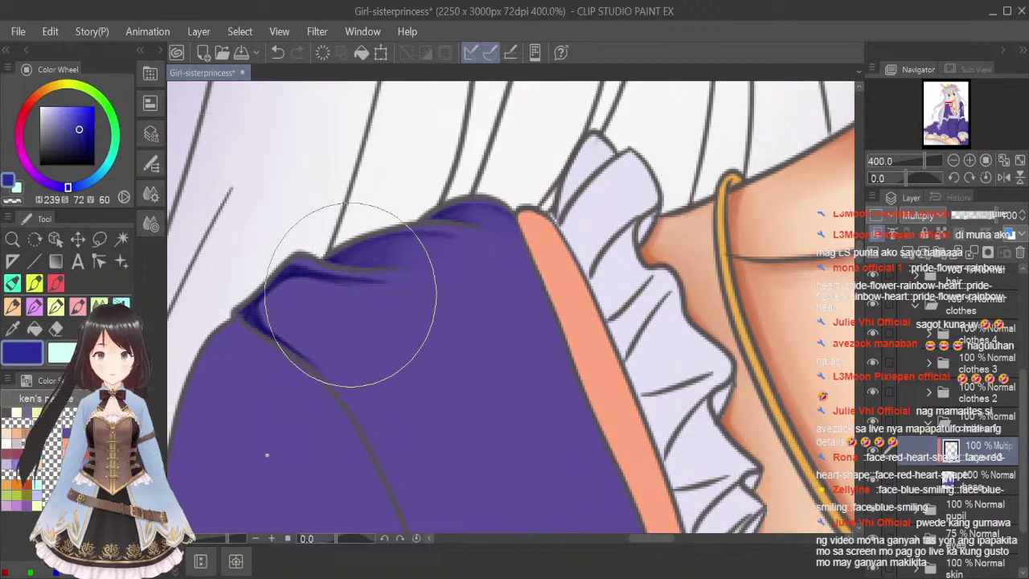
pyautogui.moveTo(259, 313)
pyautogui.mouseDown()
pyautogui.moveTo(313, 351)
pyautogui.moveTo(265, 322)
pyautogui.moveTo(311, 338)
pyautogui.moveTo(269, 295)
pyautogui.moveTo(319, 300)
pyautogui.moveTo(275, 278)
pyautogui.moveTo(386, 292)
pyautogui.moveTo(277, 280)
pyautogui.moveTo(300, 326)
pyautogui.moveTo(248, 313)
pyautogui.moveTo(346, 378)
pyautogui.moveTo(275, 313)
pyautogui.moveTo(284, 300)
pyautogui.moveTo(346, 327)
pyautogui.moveTo(336, 334)
pyautogui.moveTo(414, 419)
pyautogui.moveTo(280, 326)
pyautogui.moveTo(372, 353)
pyautogui.moveTo(345, 320)
pyautogui.moveTo(396, 344)
pyautogui.mouseUp()
pyautogui.press('[')
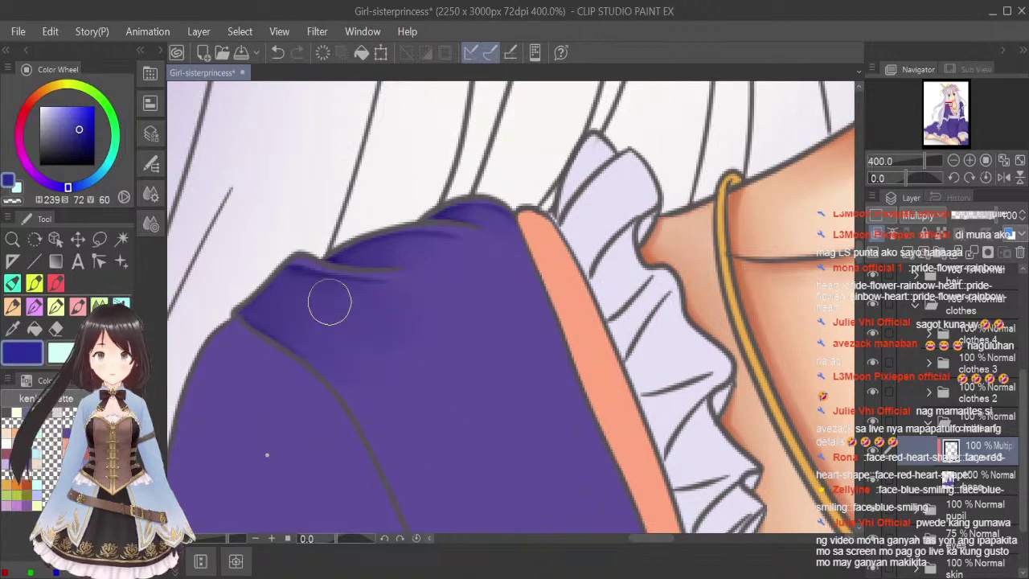
pyautogui.press('[')
pyautogui.press('[')
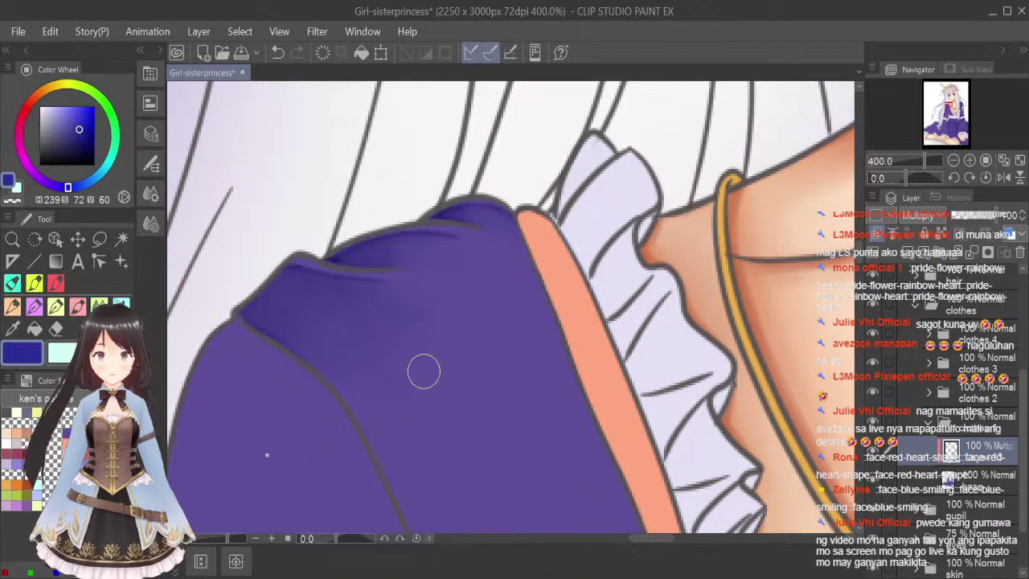
# Fit the whole illustration in view and save the file.
pyautogui.click(1004, 161)
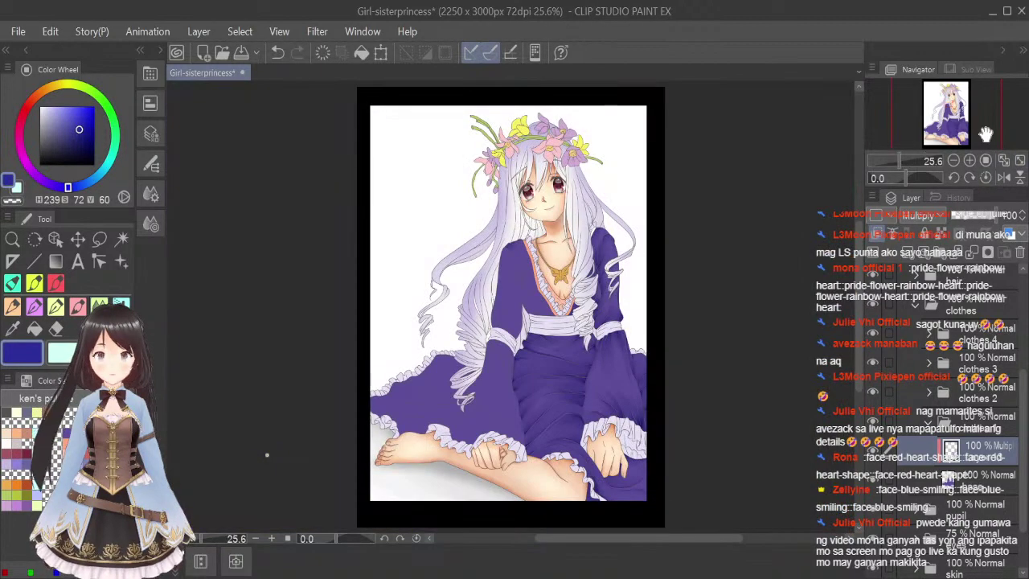
pyautogui.hotkey('ctrl', 's')
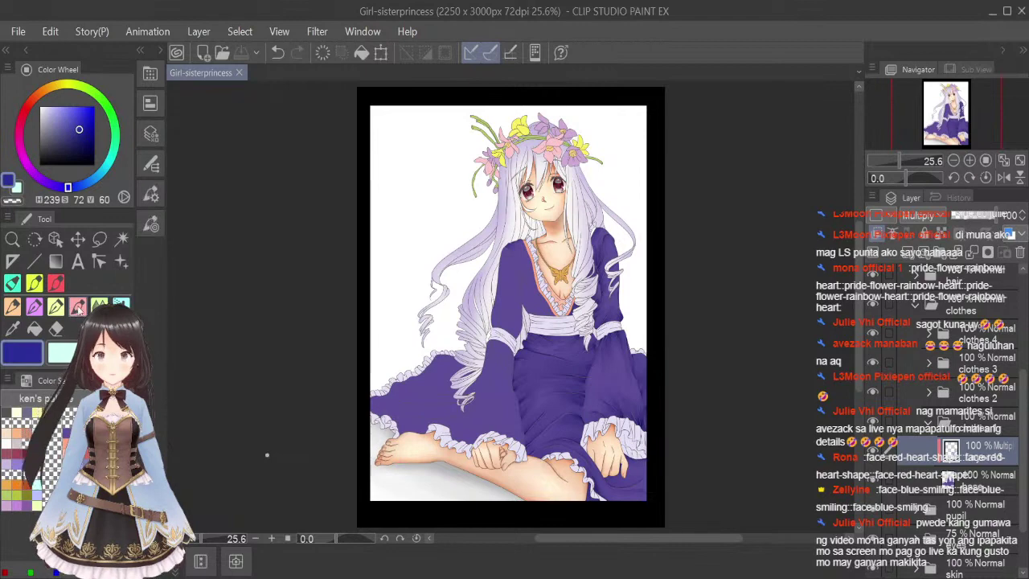
# Paint a dark shadow along the sleeve seam from the shoulder corner down to the V-shaped armpit crease, filling the crease's tip.
pyautogui.scroll(3, 524, 228)
pyautogui.scroll(3, 523, 228)
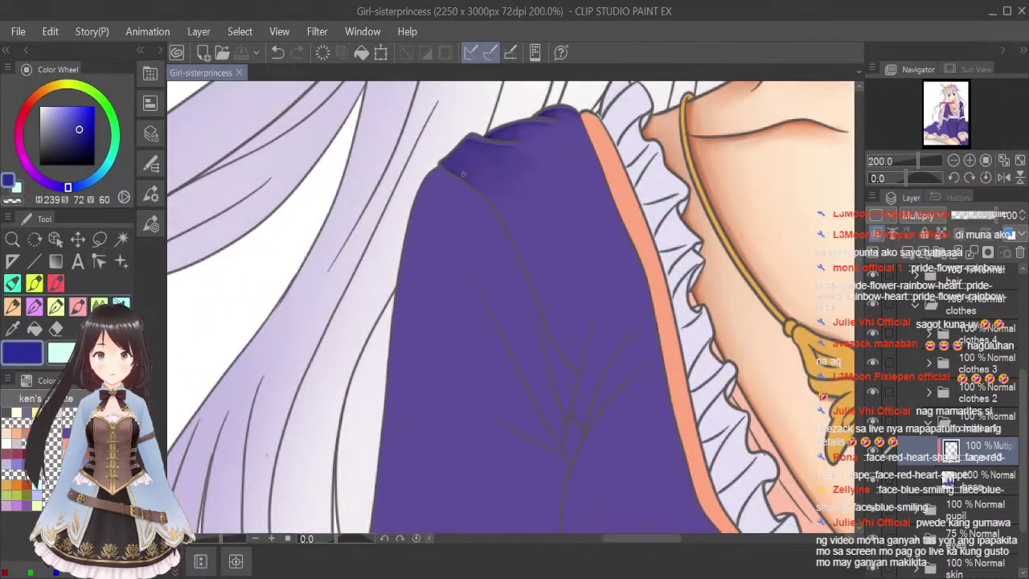
pyautogui.moveTo(445, 164); pyautogui.dragTo(473, 185)
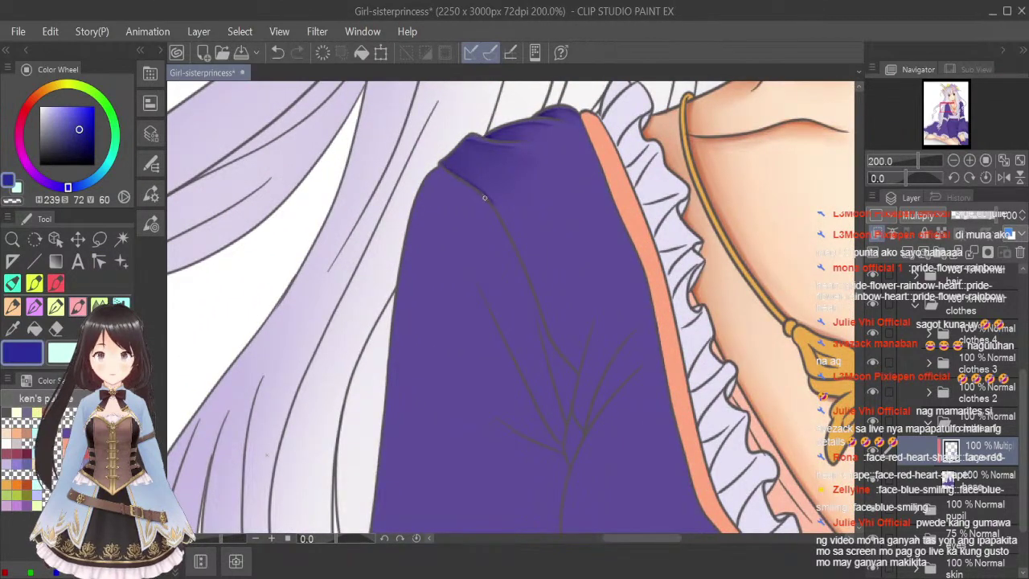
pyautogui.scroll(2, 486, 193)
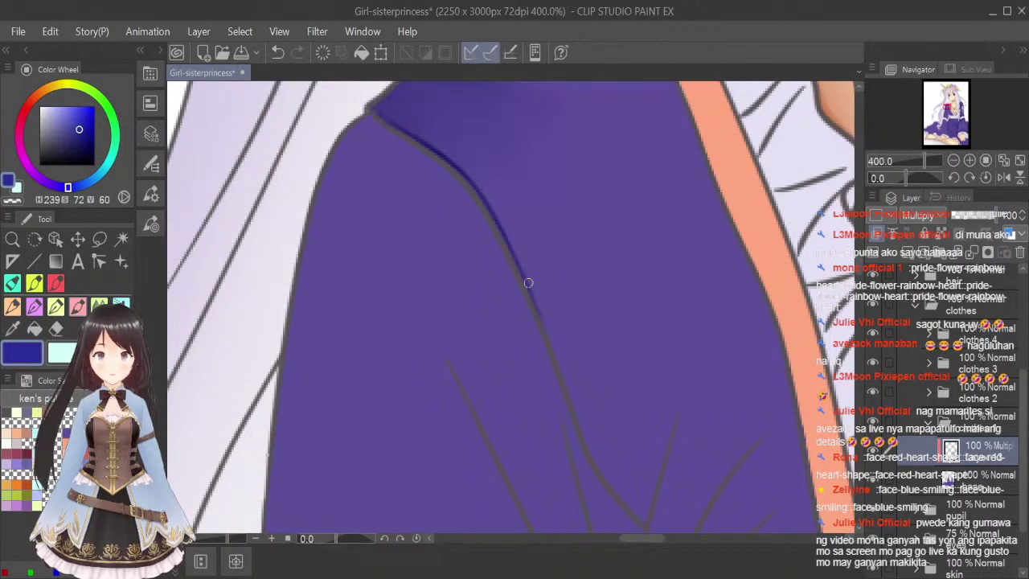
pyautogui.moveTo(564, 380); pyautogui.dragTo(572, 405)
pyautogui.moveTo(554, 341); pyautogui.dragTo(596, 454)
pyautogui.moveTo(576, 397)
pyautogui.mouseDown()
pyautogui.moveTo(610, 483)
pyautogui.moveTo(588, 446)
pyautogui.moveTo(643, 521)
pyautogui.mouseUp()
pyautogui.moveTo(675, 416)
pyautogui.mouseDown()
pyautogui.moveTo(658, 445)
pyautogui.moveTo(644, 521)
pyautogui.mouseUp()
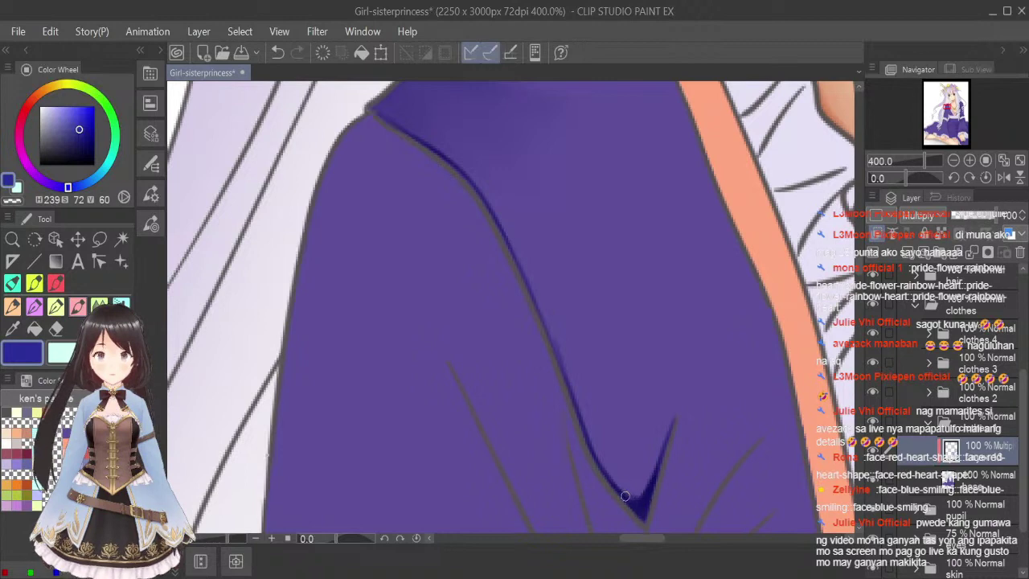
# Blend the sleeve seam and V-shaped crease shadow into the bodice with a much smaller blending brush.
pyautogui.click(100, 304)
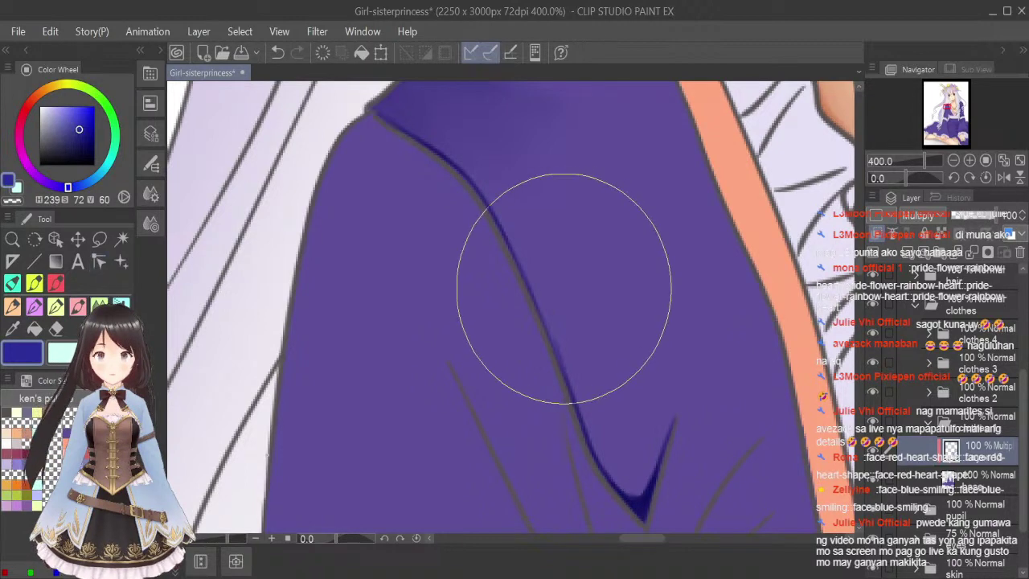
pyautogui.press('[')
pyautogui.press('[')
pyautogui.press('[')
pyautogui.press('[')
pyautogui.press('[')
pyautogui.press('[')
pyautogui.press('[')
pyautogui.press('[')
pyautogui.press('[')
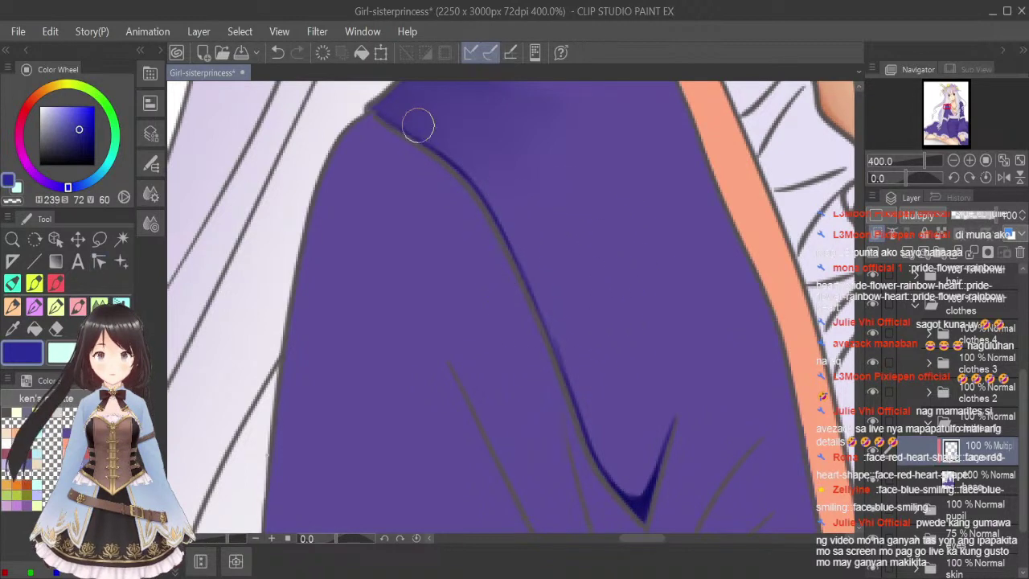
pyautogui.moveTo(435, 137); pyautogui.dragTo(533, 283)
pyautogui.moveTo(486, 186); pyautogui.dragTo(590, 421)
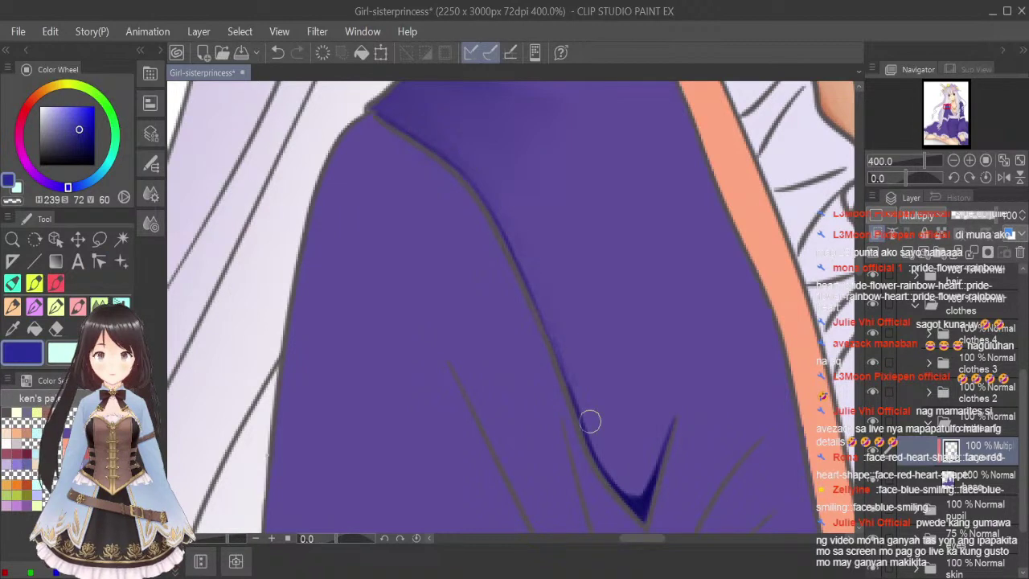
pyautogui.moveTo(540, 266)
pyautogui.mouseDown()
pyautogui.moveTo(612, 473)
pyautogui.moveTo(595, 443)
pyautogui.moveTo(639, 508)
pyautogui.moveTo(648, 427)
pyautogui.moveTo(674, 386)
pyautogui.moveTo(635, 448)
pyautogui.moveTo(638, 463)
pyautogui.moveTo(620, 410)
pyautogui.moveTo(631, 473)
pyautogui.moveTo(620, 473)
pyautogui.moveTo(639, 477)
pyautogui.moveTo(645, 462)
pyautogui.moveTo(663, 356)
pyautogui.moveTo(635, 472)
pyautogui.moveTo(614, 437)
pyautogui.moveTo(577, 297)
pyautogui.moveTo(643, 466)
pyautogui.moveTo(672, 316)
pyautogui.moveTo(631, 437)
pyautogui.moveTo(663, 318)
pyautogui.moveTo(643, 282)
pyautogui.moveTo(610, 373)
pyautogui.moveTo(670, 394)
pyautogui.moveTo(664, 420)
pyautogui.moveTo(662, 273)
pyautogui.moveTo(642, 320)
pyautogui.moveTo(604, 356)
pyautogui.moveTo(623, 449)
pyautogui.moveTo(533, 236)
pyautogui.moveTo(585, 340)
pyautogui.moveTo(483, 157)
pyautogui.moveTo(598, 333)
pyautogui.moveTo(451, 118)
pyautogui.moveTo(548, 176)
pyautogui.moveTo(603, 369)
pyautogui.moveTo(533, 250)
pyautogui.moveTo(533, 241)
pyautogui.moveTo(609, 434)
pyautogui.moveTo(573, 382)
pyautogui.moveTo(625, 442)
pyautogui.moveTo(586, 279)
pyautogui.moveTo(587, 215)
pyautogui.mouseUp()
pyautogui.press(']')
pyautogui.press(']')
# Paint a thin dark shadow on the purple bodice along the edge of the orange collar trim at 400% zoom.
pyautogui.scroll(-3, 700, 230)
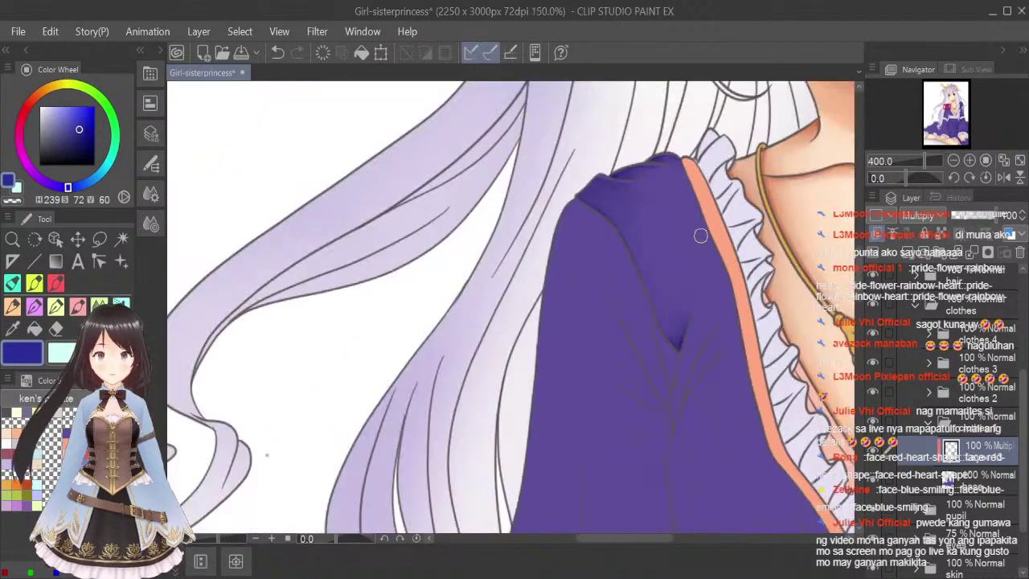
pyautogui.moveTo(661, 545); pyautogui.dragTo(695, 552)
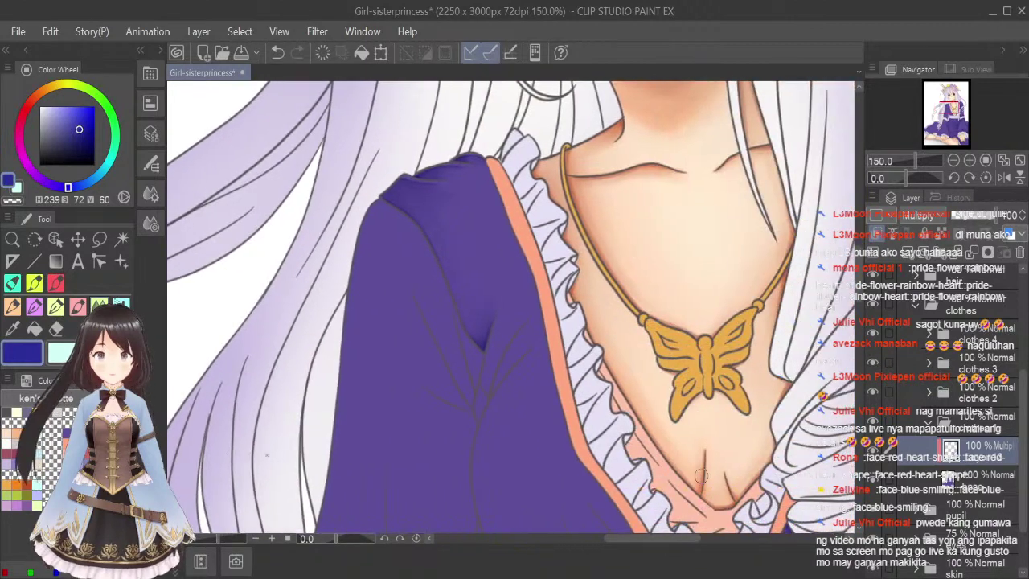
pyautogui.scroll(3, 482, 160)
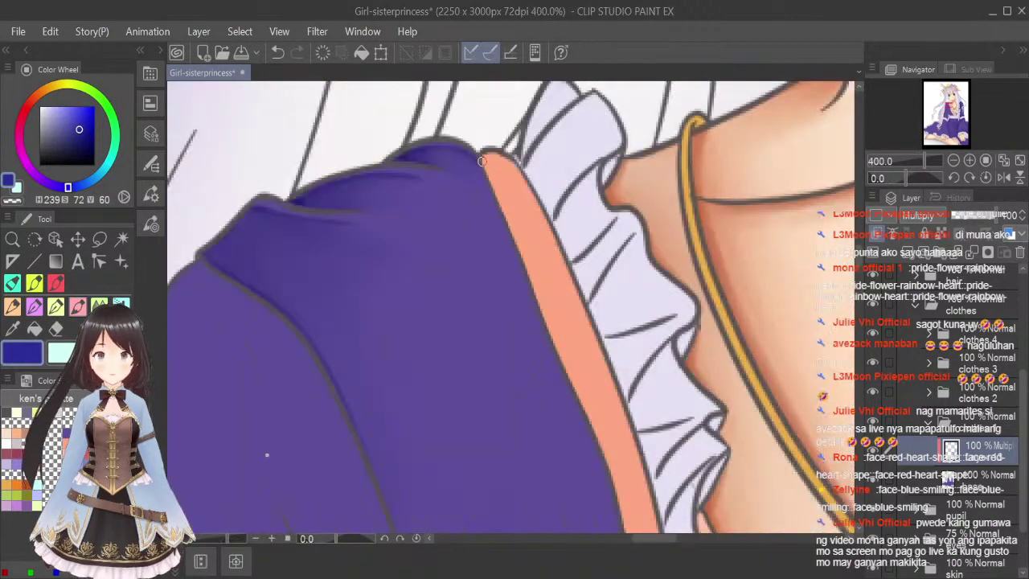
pyautogui.moveTo(483, 186); pyautogui.dragTo(512, 250)
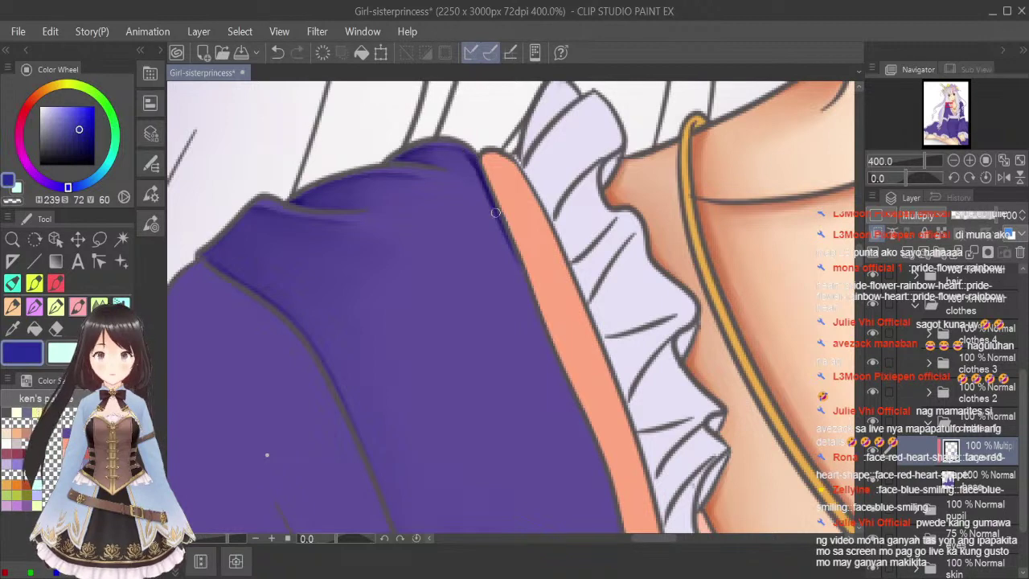
pyautogui.moveTo(500, 217); pyautogui.dragTo(535, 311)
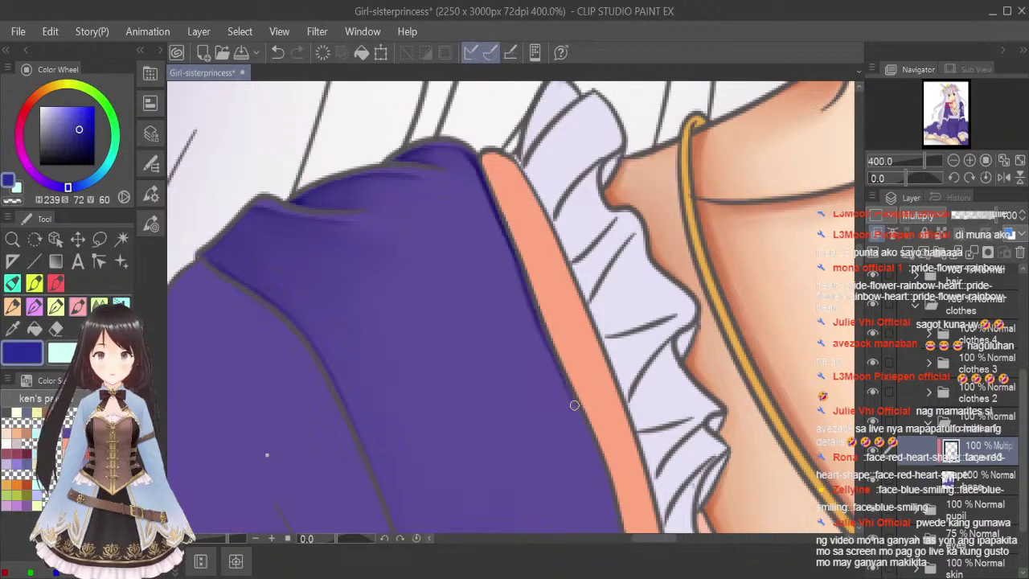
pyautogui.moveTo(574, 405)
pyautogui.mouseDown()
pyautogui.moveTo(555, 352)
pyautogui.moveTo(585, 434)
pyautogui.mouseUp()
# Soften the thin shadow along the orange collar trim with a much smaller blending brush.
pyautogui.click(97, 305)
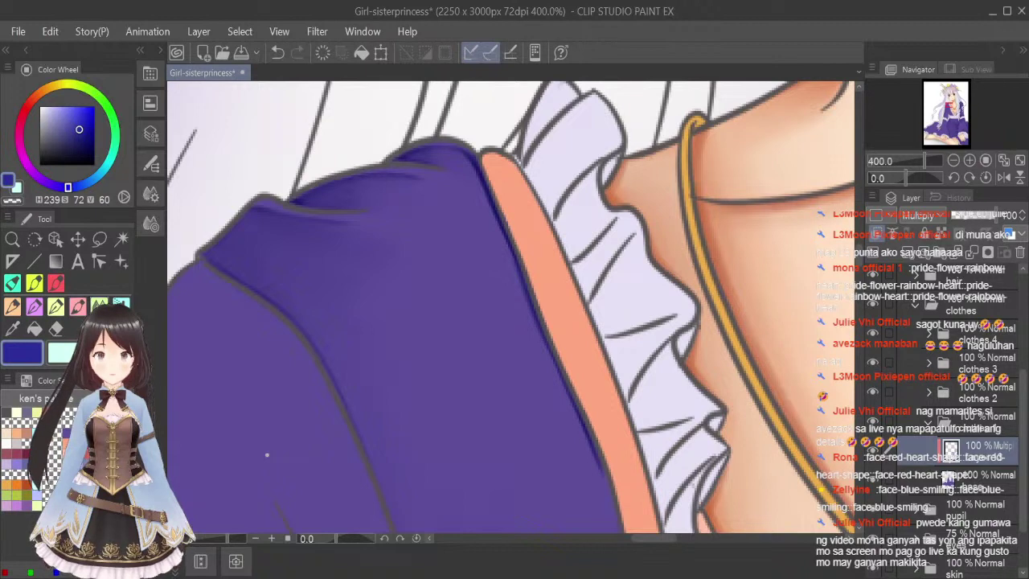
pyautogui.press('[')
pyautogui.press('[')
pyautogui.press('[')
pyautogui.press('[')
pyautogui.press('[')
pyautogui.press('[')
pyautogui.press('[')
pyautogui.press('[')
pyautogui.press('[')
pyautogui.moveTo(484, 197)
pyautogui.mouseDown()
pyautogui.moveTo(460, 161)
pyautogui.moveTo(483, 196)
pyautogui.moveTo(531, 330)
pyautogui.mouseUp()
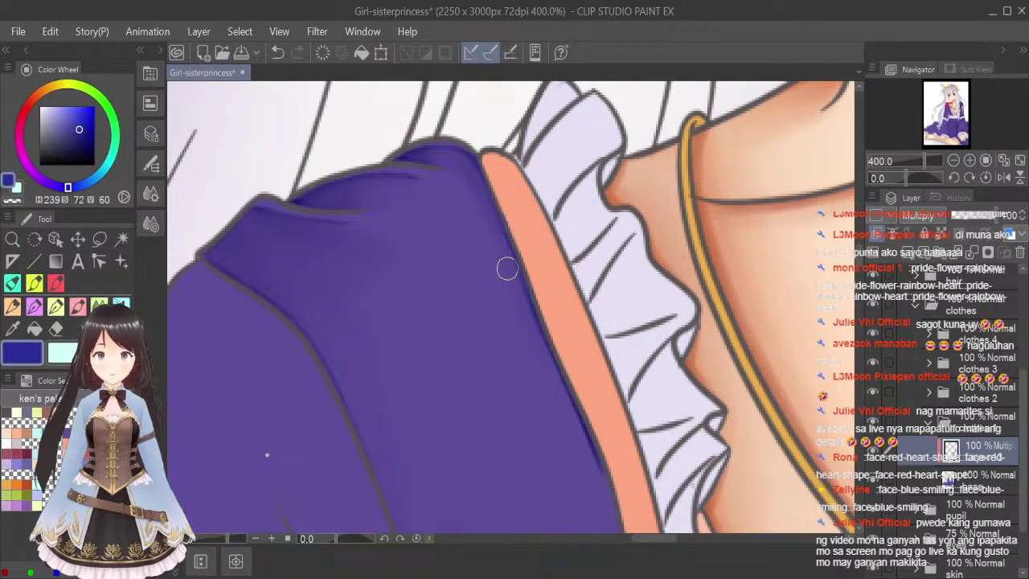
pyautogui.moveTo(507, 269)
pyautogui.mouseDown()
pyautogui.moveTo(554, 402)
pyautogui.moveTo(602, 487)
pyautogui.mouseUp()
# Spread the collar-trim shadow further into the bodice with an enlarged blending brush, then fit the whole illustration in view.
pyautogui.press(']')
pyautogui.press(']')
pyautogui.press(']')
pyautogui.press(']')
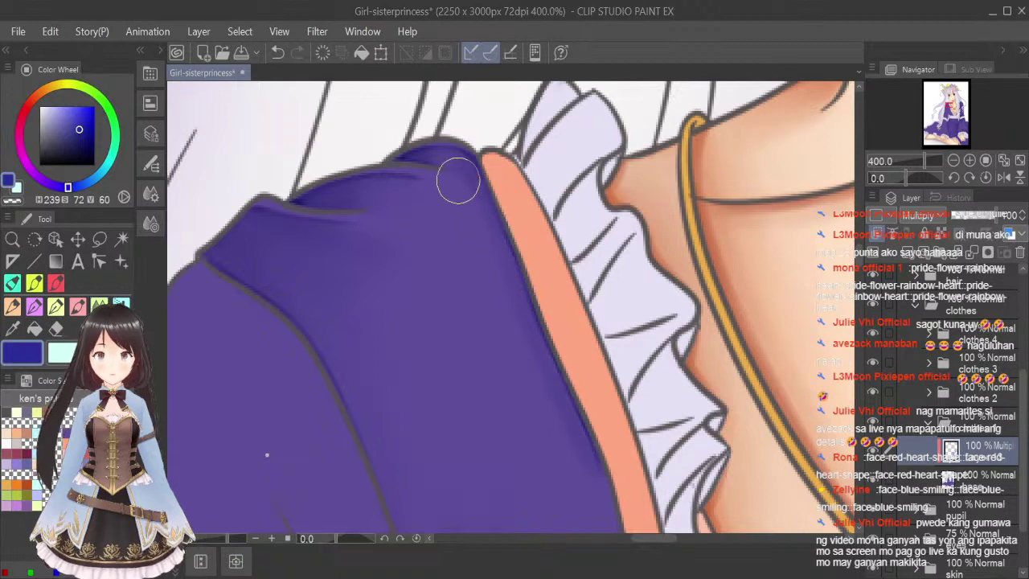
pyautogui.moveTo(459, 178)
pyautogui.mouseDown()
pyautogui.moveTo(533, 382)
pyautogui.moveTo(573, 449)
pyautogui.mouseUp()
pyautogui.moveTo(478, 284); pyautogui.dragTo(576, 484)
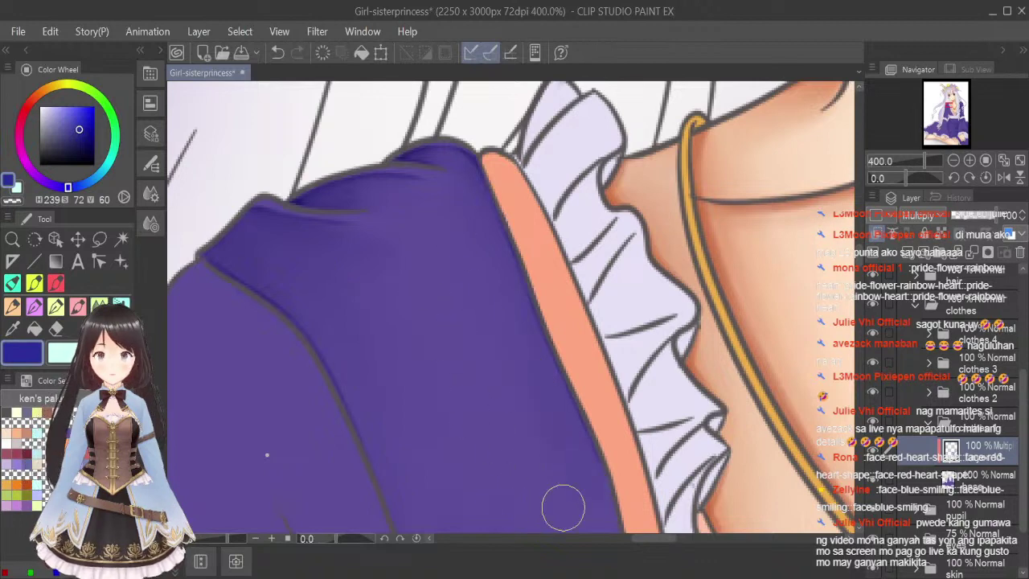
pyautogui.click(1019, 160)
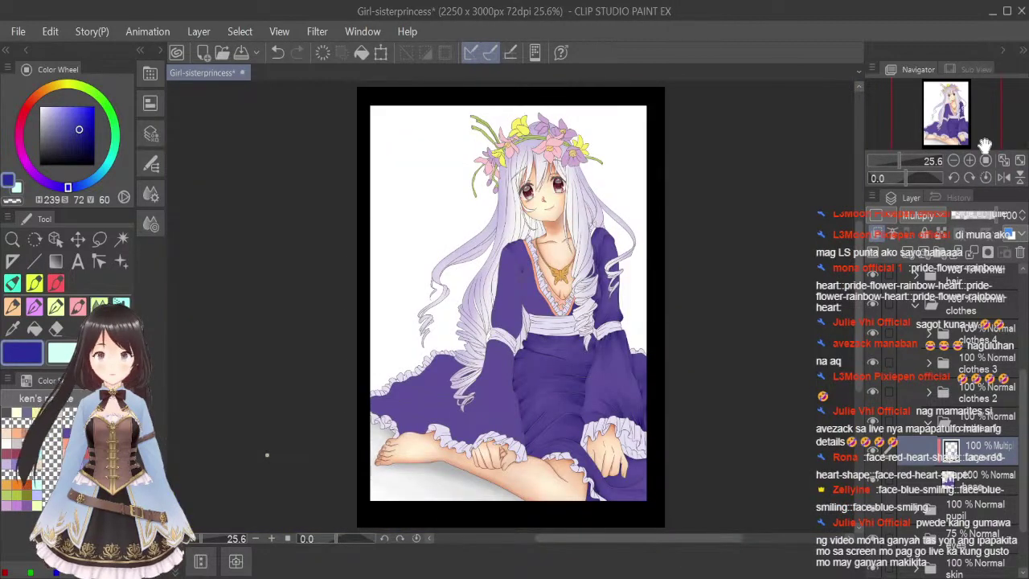
# Save the illustration and paint dark shadow inside the small diamond-shaped fold at the armpit crease, at 400% zoom.
pyautogui.hotkey('ctrl', 's')
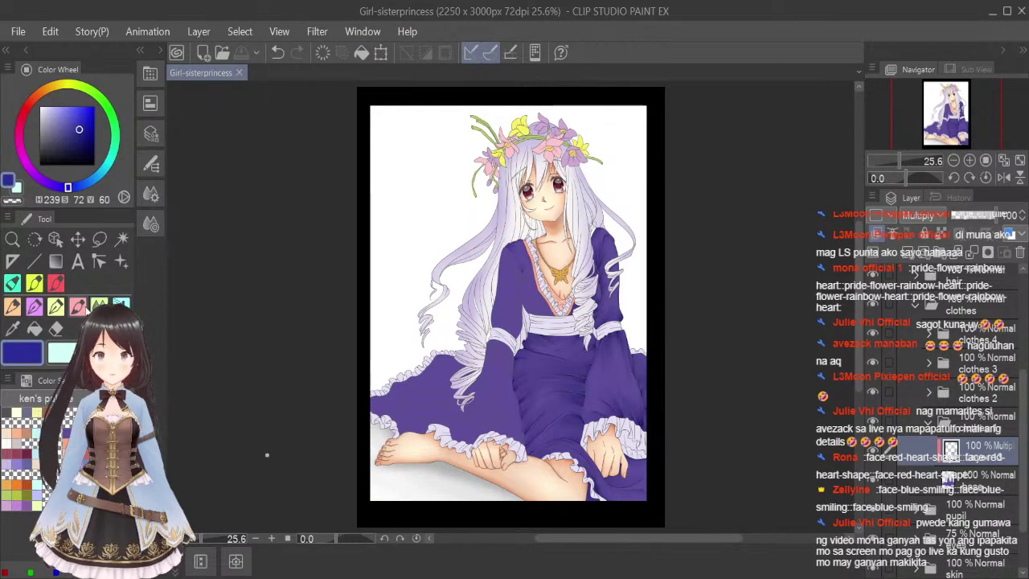
pyautogui.scroll(5, 529, 286)
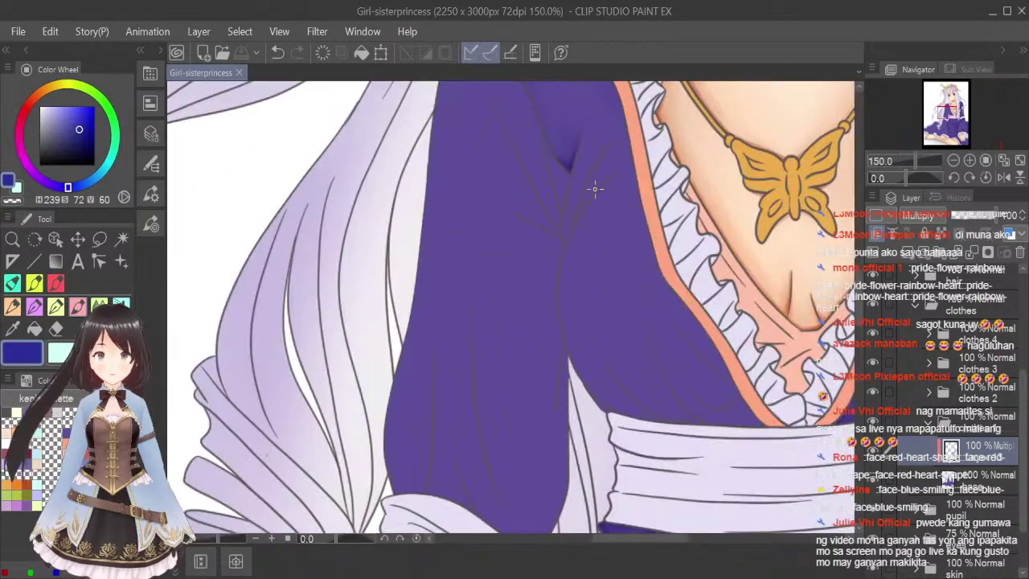
pyautogui.scroll(1, 607, 153)
pyautogui.moveTo(859, 298); pyautogui.dragTo(860, 287)
pyautogui.scroll(2, 555, 249)
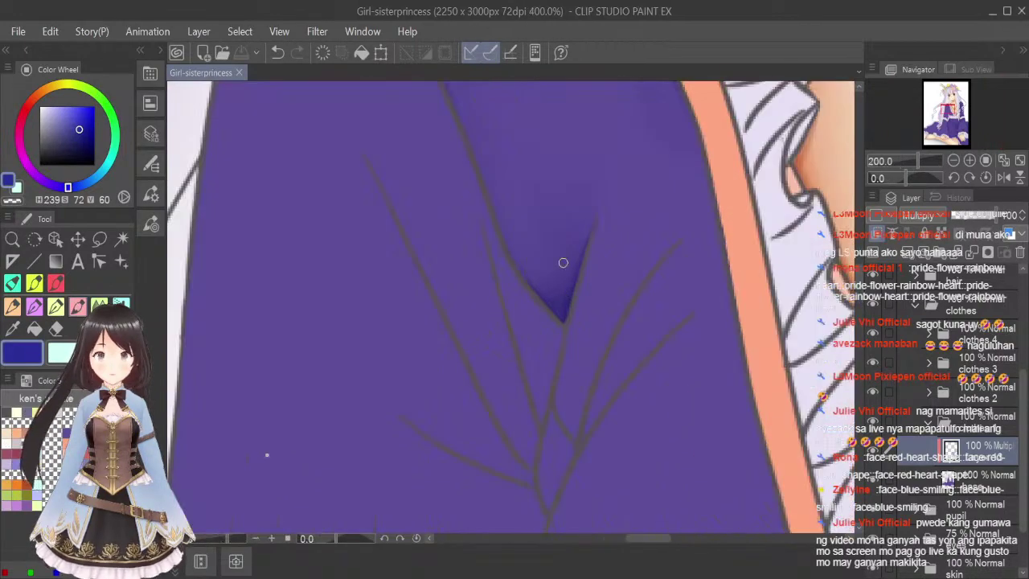
pyautogui.moveTo(552, 409)
pyautogui.mouseDown()
pyautogui.moveTo(541, 458)
pyautogui.moveTo(550, 512)
pyautogui.moveTo(570, 450)
pyautogui.moveTo(551, 408)
pyautogui.moveTo(570, 450)
pyautogui.moveTo(547, 497)
pyautogui.moveTo(553, 423)
pyautogui.mouseUp()
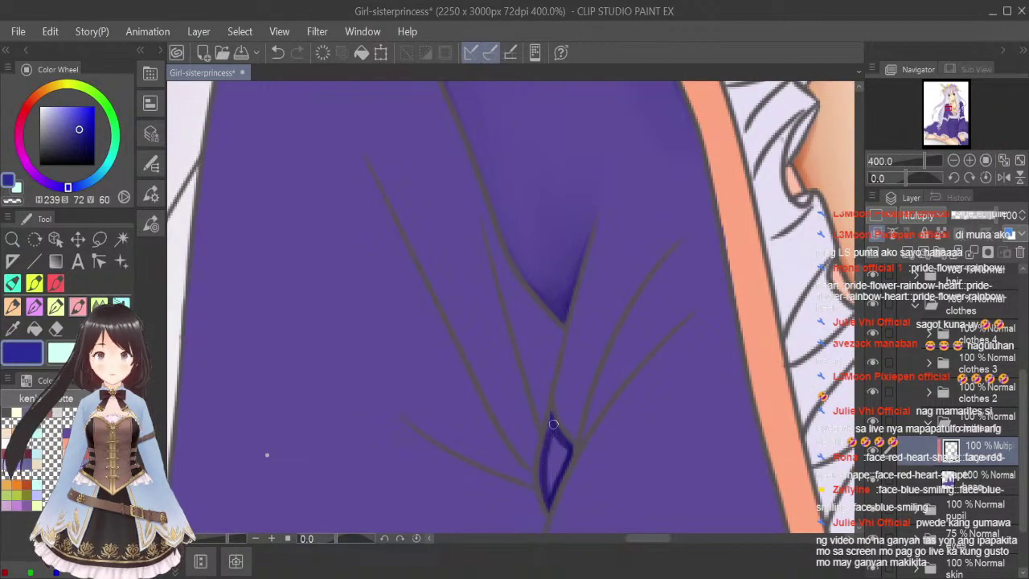
# Blend the shadow inside the diamond-shaped armpit fold with a much smaller blending brush.
pyautogui.scroll(-2, 546, 402)
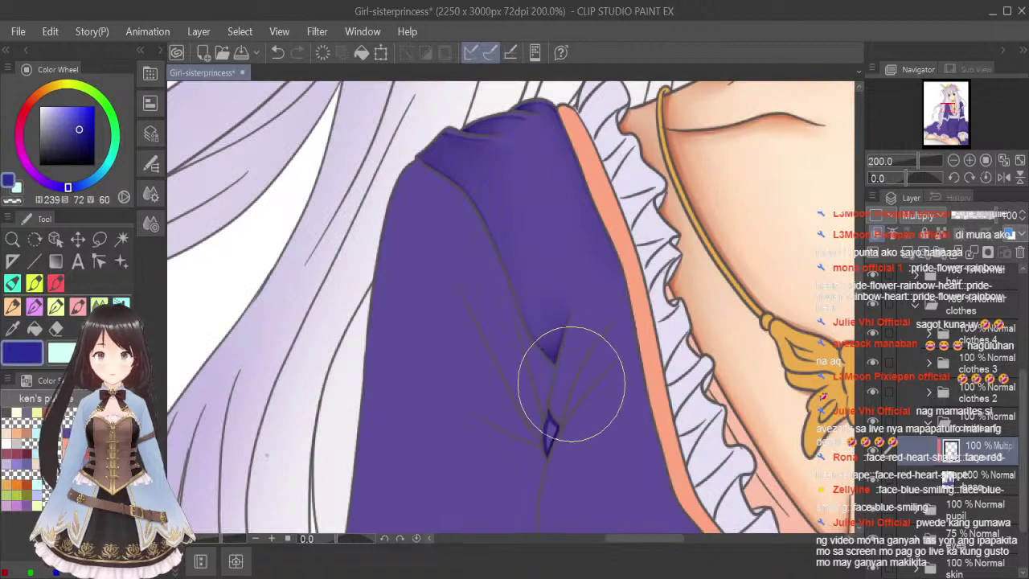
pyautogui.press('[')
pyautogui.press('[')
pyautogui.press('[')
pyautogui.press('[')
pyautogui.press('[')
pyautogui.press('[')
pyautogui.press('[')
pyautogui.press('[')
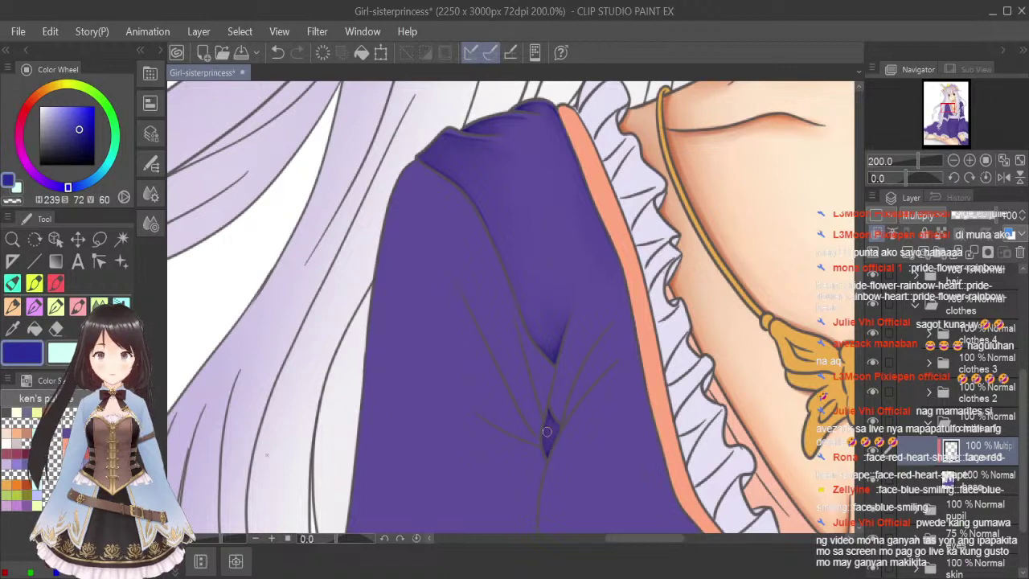
# Paint dark tapered shadows along the two upper crease lines that fan from the armpit toward the collar.
pyautogui.scroll(2, 572, 347)
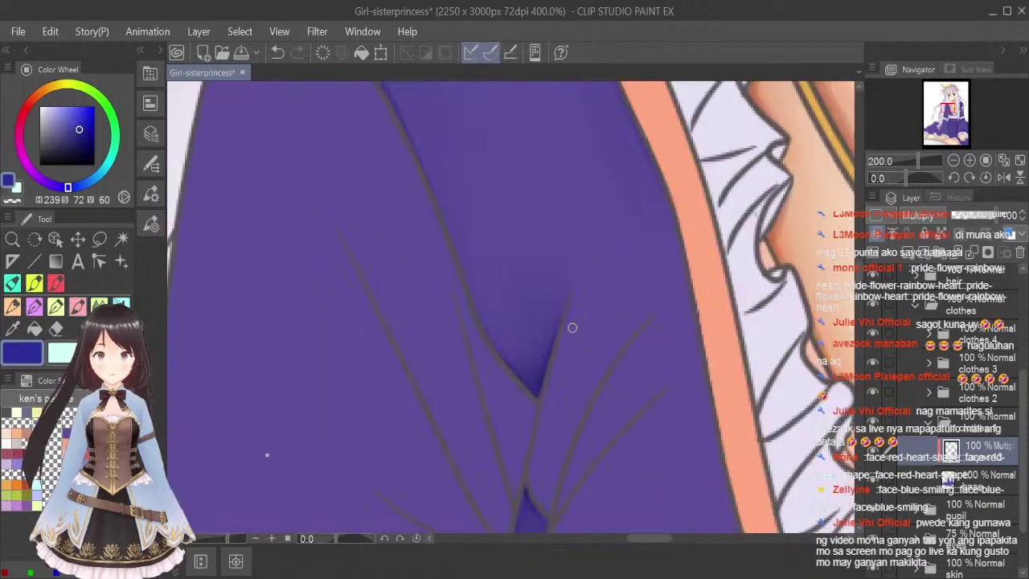
pyautogui.moveTo(577, 308); pyautogui.dragTo(538, 425)
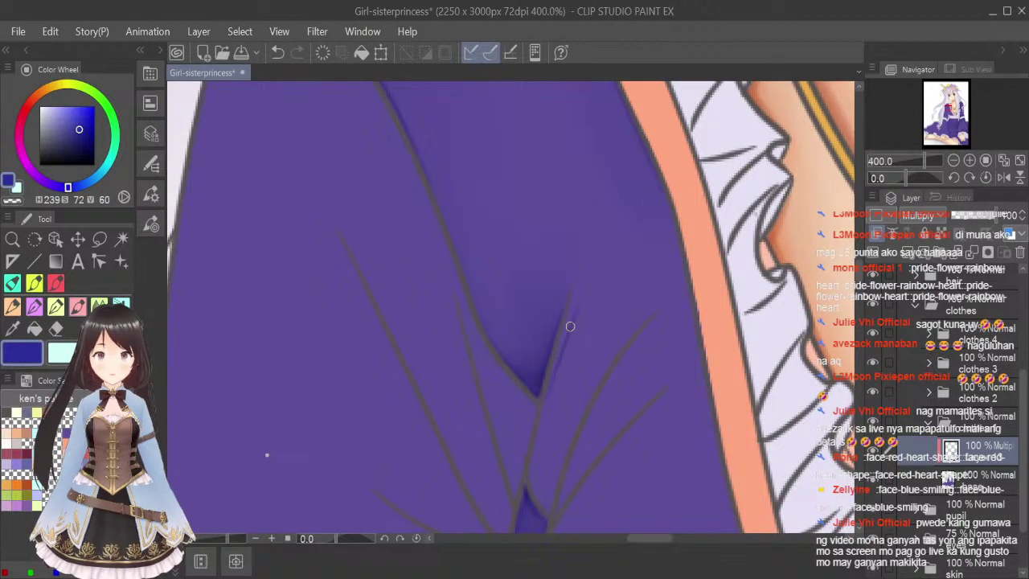
pyautogui.moveTo(571, 327); pyautogui.dragTo(527, 467)
pyautogui.moveTo(561, 356)
pyautogui.mouseDown()
pyautogui.moveTo(531, 466)
pyautogui.moveTo(543, 508)
pyautogui.moveTo(535, 447)
pyautogui.moveTo(533, 478)
pyautogui.moveTo(552, 384)
pyautogui.moveTo(589, 292)
pyautogui.mouseUp()
pyautogui.moveTo(640, 325)
pyautogui.mouseDown()
pyautogui.moveTo(538, 490)
pyautogui.moveTo(545, 505)
pyautogui.moveTo(572, 436)
pyautogui.moveTo(542, 512)
pyautogui.moveTo(572, 427)
pyautogui.moveTo(544, 491)
pyautogui.mouseUp()
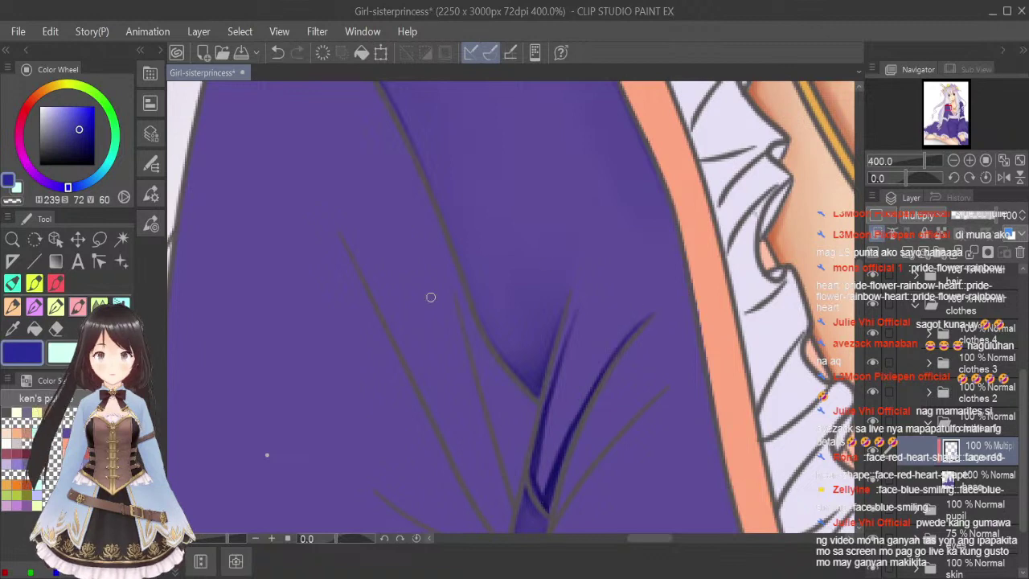
# Blend the dark shadows between the two upper armpit creases with a much smaller blending brush.
pyautogui.click(99, 304)
pyautogui.press('[')
pyautogui.press('[')
pyautogui.press('[')
pyautogui.press('[')
pyautogui.press('[')
pyautogui.press('[')
pyautogui.press('[')
pyautogui.press('[')
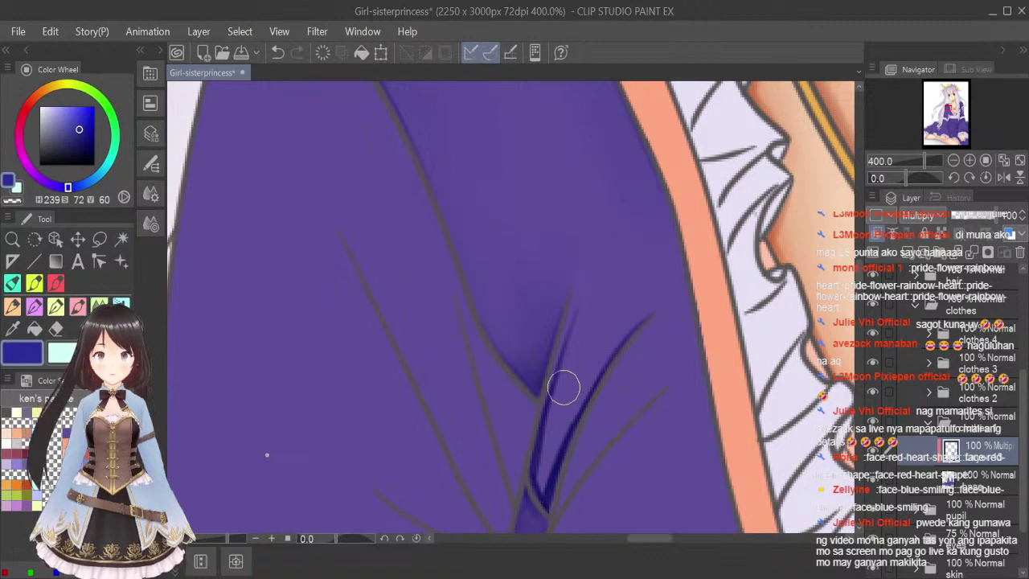
pyautogui.moveTo(562, 388)
pyautogui.mouseDown()
pyautogui.moveTo(541, 503)
pyautogui.moveTo(593, 368)
pyautogui.moveTo(542, 472)
pyautogui.moveTo(594, 309)
pyautogui.moveTo(577, 328)
pyautogui.moveTo(556, 411)
pyautogui.moveTo(574, 354)
pyautogui.moveTo(606, 312)
pyautogui.moveTo(562, 431)
pyautogui.moveTo(648, 287)
pyautogui.mouseUp()
# Enlarge the blending brush slightly and fade the upper crease shadows up into the bodice.
pyautogui.press(']')
pyautogui.press(']')
pyautogui.press(']')
pyautogui.press(']')
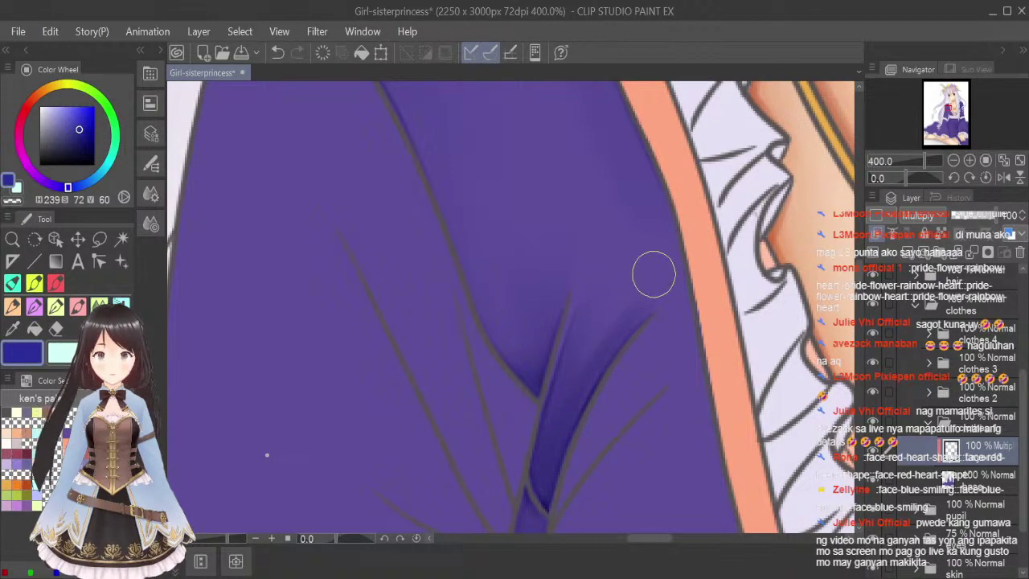
pyautogui.moveTo(553, 408)
pyautogui.mouseDown()
pyautogui.moveTo(604, 315)
pyautogui.moveTo(558, 426)
pyautogui.moveTo(633, 211)
pyautogui.moveTo(603, 285)
pyautogui.moveTo(622, 259)
pyautogui.moveTo(646, 258)
pyautogui.mouseUp()
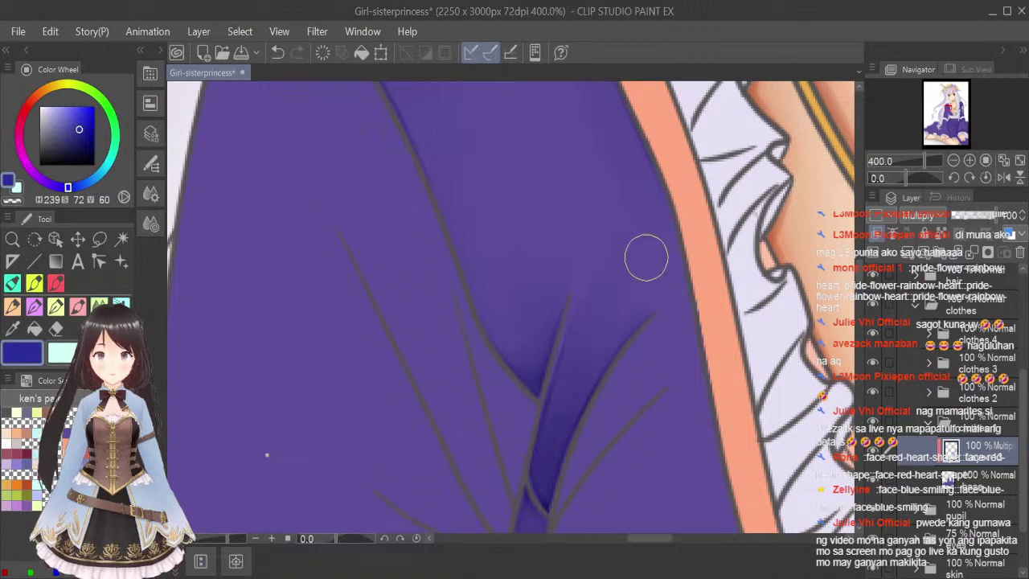
pyautogui.moveTo(563, 378); pyautogui.dragTo(614, 279)
pyautogui.moveTo(543, 471); pyautogui.dragTo(644, 292)
pyautogui.moveTo(605, 351); pyautogui.dragTo(595, 273)
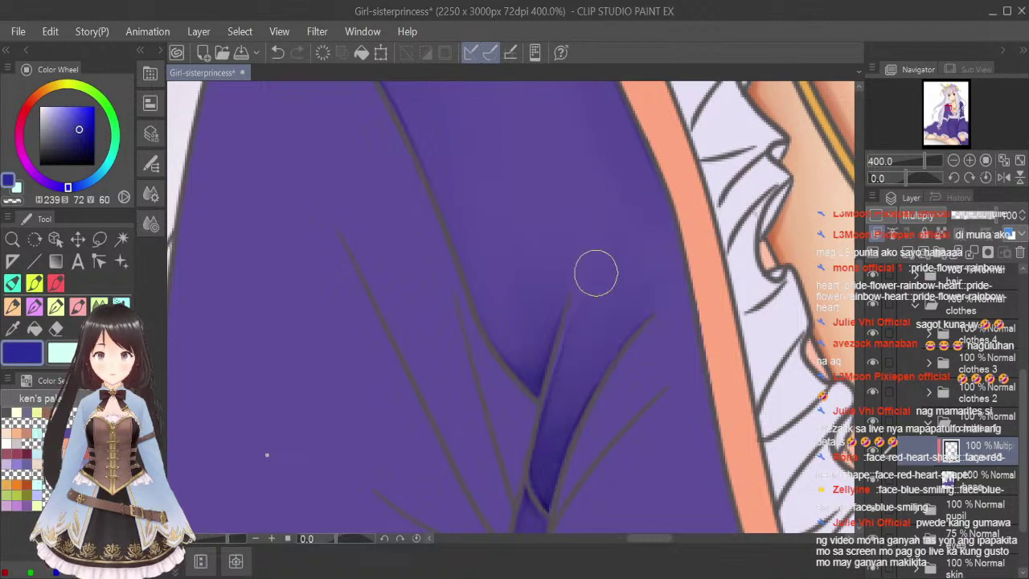
# Paint a thin dark shadow on the bodice along the orange collar trim beside the creases and soften it.
pyautogui.moveTo(574, 395)
pyautogui.mouseDown()
pyautogui.moveTo(656, 184)
pyautogui.moveTo(689, 306)
pyautogui.moveTo(666, 190)
pyautogui.moveTo(688, 306)
pyautogui.moveTo(682, 257)
pyautogui.moveTo(702, 404)
pyautogui.moveTo(698, 349)
pyautogui.moveTo(734, 523)
pyautogui.mouseUp()
pyautogui.click(78, 306)
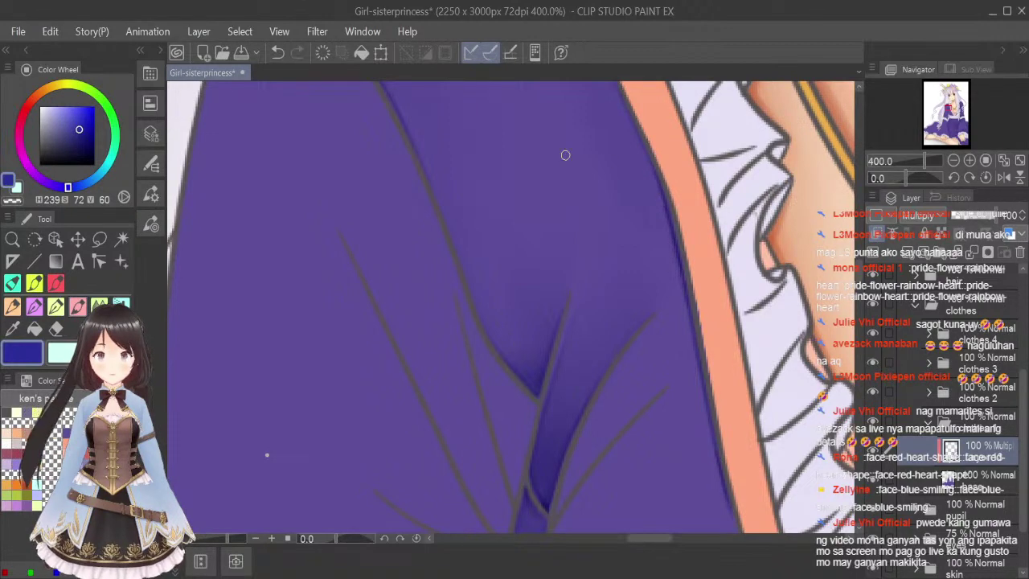
pyautogui.click(121, 306)
pyautogui.moveTo(659, 194); pyautogui.dragTo(627, 128)
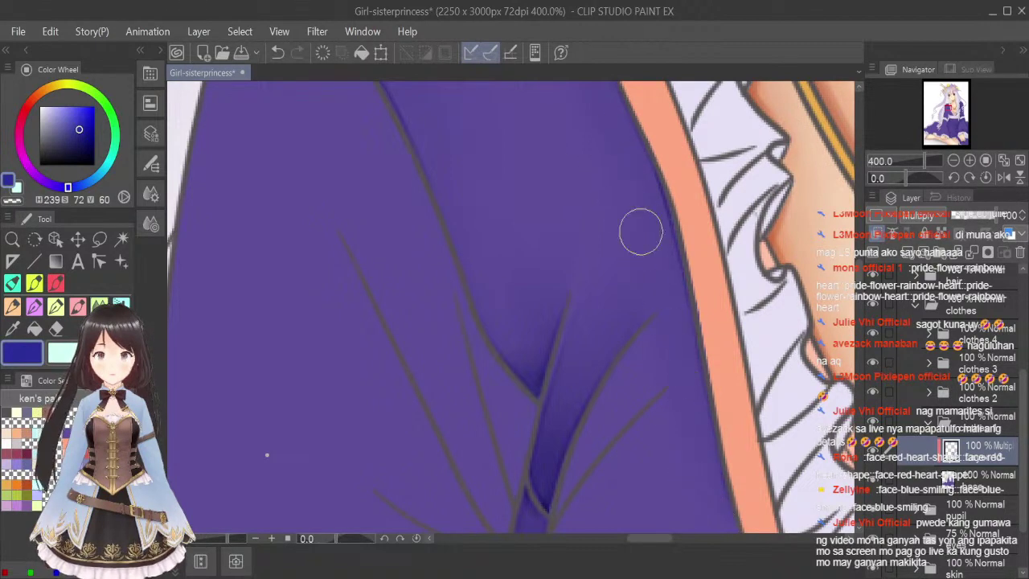
# Paint dark shadows in the narrow fold between the two lower creases running from the armpit toward the collar.
pyautogui.moveTo(860, 282); pyautogui.dragTo(860, 287)
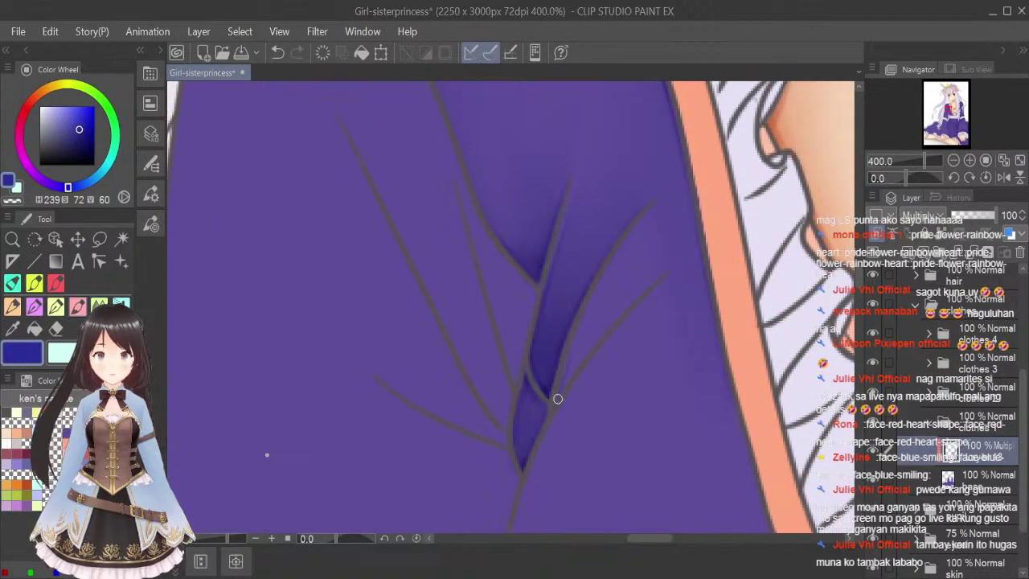
pyautogui.moveTo(557, 398)
pyautogui.mouseDown()
pyautogui.moveTo(625, 254)
pyautogui.moveTo(583, 327)
pyautogui.moveTo(641, 234)
pyautogui.moveTo(585, 325)
pyautogui.moveTo(562, 388)
pyautogui.moveTo(657, 275)
pyautogui.moveTo(563, 387)
pyautogui.mouseUp()
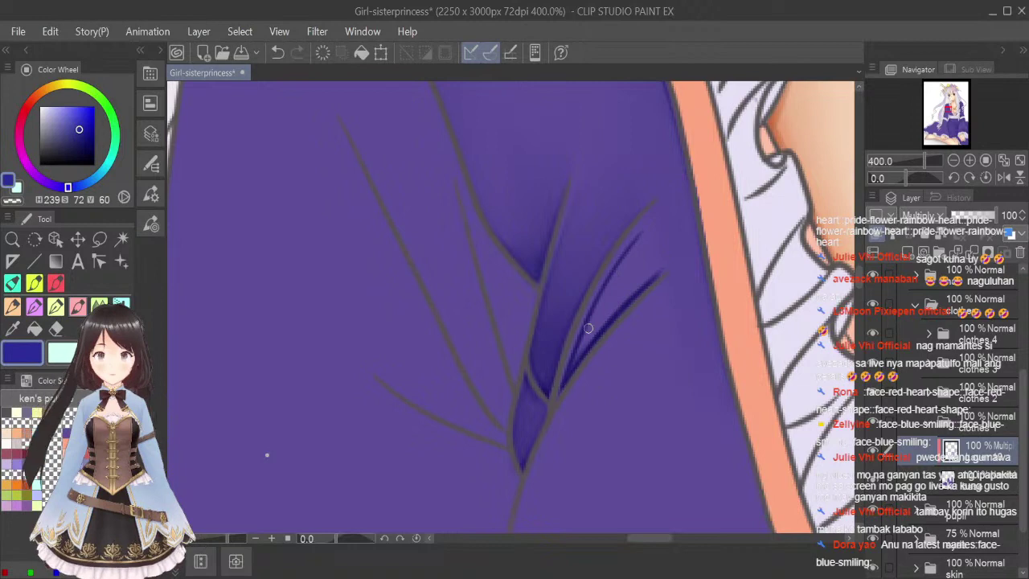
pyautogui.moveTo(588, 328); pyautogui.dragTo(583, 348)
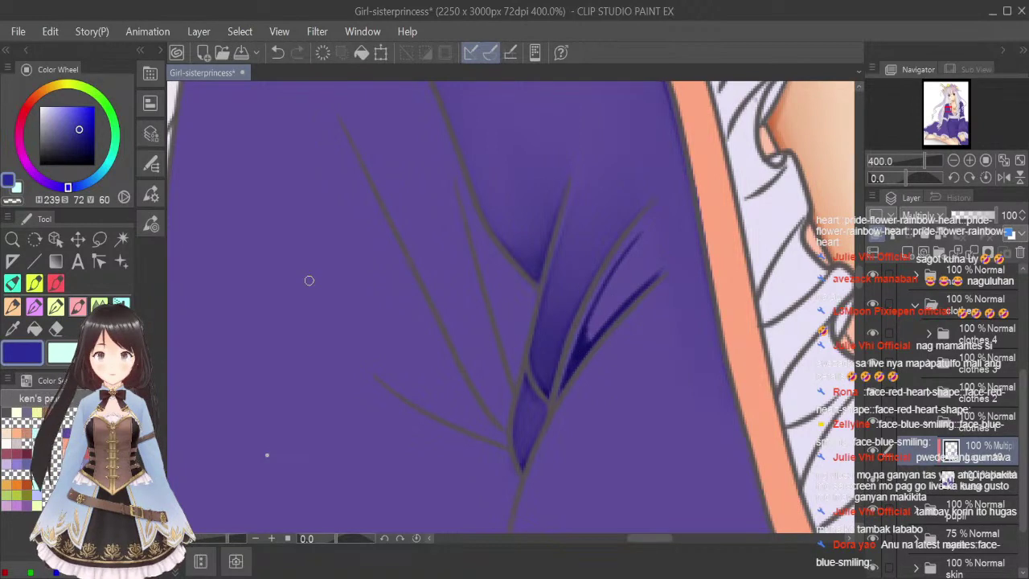
# Blend the lower fold shadow with a much smaller blending brush, then save the illustration with the whole page in view.
pyautogui.click(98, 305)
pyautogui.press('[')
pyautogui.press('[')
pyautogui.press('[')
pyautogui.press('[')
pyautogui.press('[')
pyautogui.press('[')
pyautogui.press('[')
pyautogui.press('[')
pyautogui.press('[')
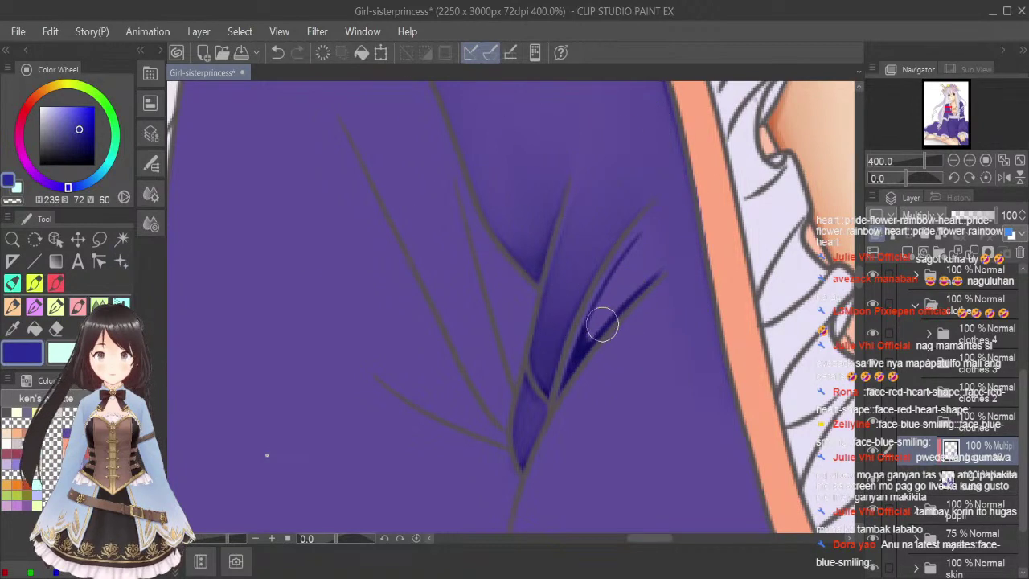
pyautogui.press('[')
pyautogui.press('[')
pyautogui.moveTo(602, 324)
pyautogui.mouseDown()
pyautogui.moveTo(582, 351)
pyautogui.moveTo(605, 295)
pyautogui.moveTo(577, 358)
pyautogui.moveTo(644, 243)
pyautogui.moveTo(607, 307)
pyautogui.moveTo(641, 255)
pyautogui.mouseUp()
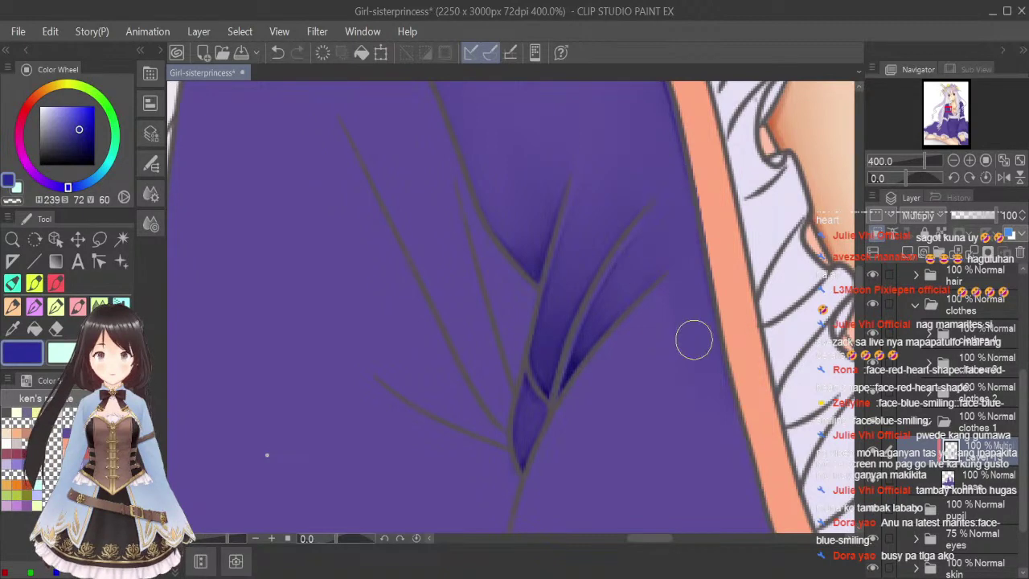
pyautogui.click(1019, 161)
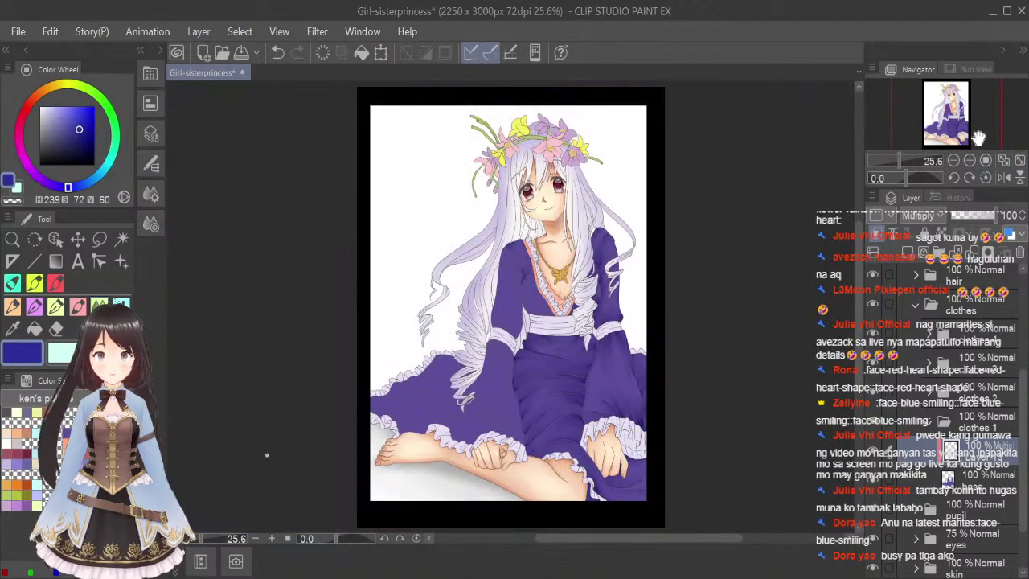
pyautogui.hotkey('ctrl', 's')
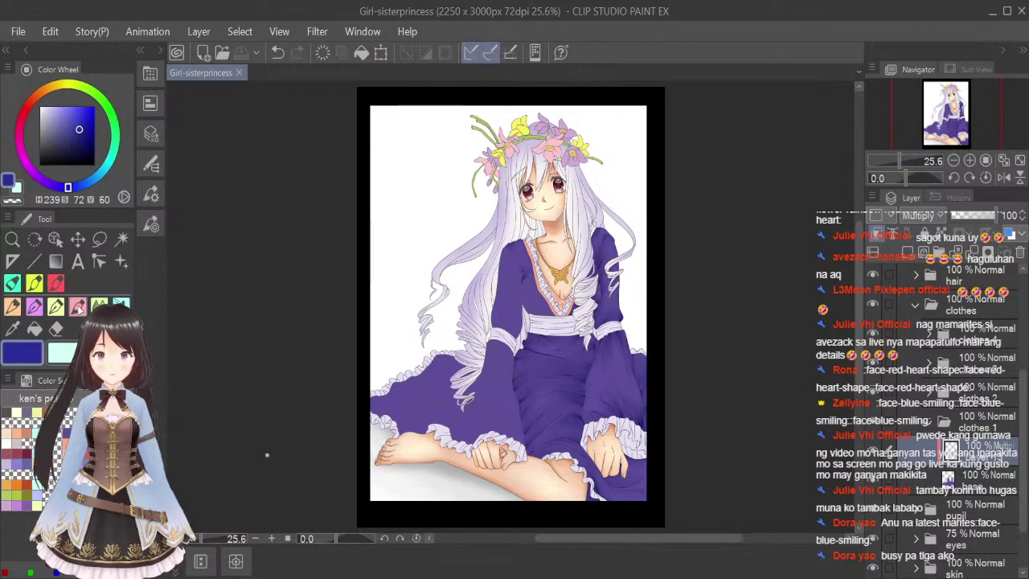
# Paint thin dark shadows beneath the lowest armpit crease, down the side seam, and along the orange collar trim opposite.
pyautogui.scroll(5, 532, 281)
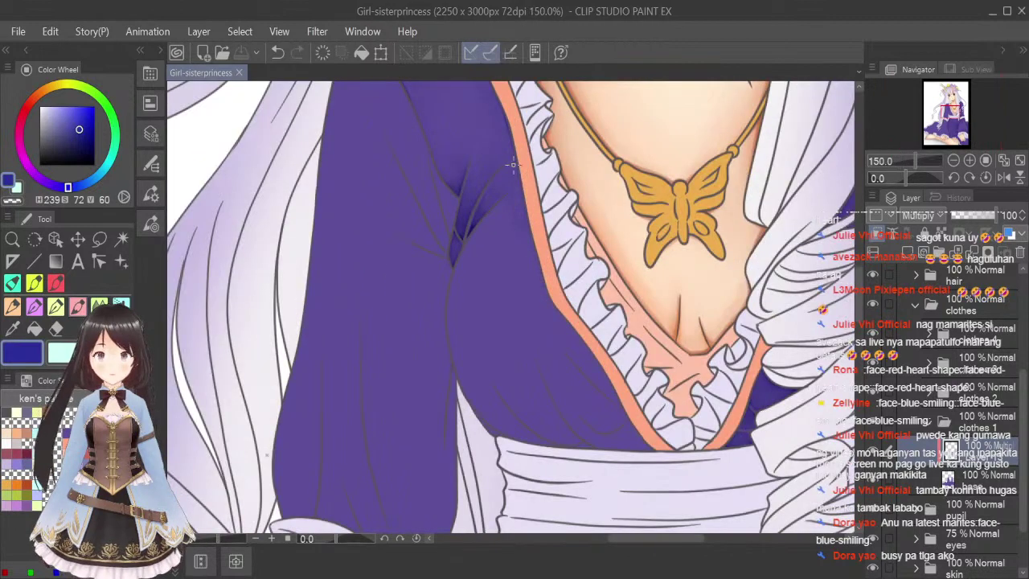
pyautogui.scroll(1, 498, 193)
pyautogui.scroll(2, 503, 198)
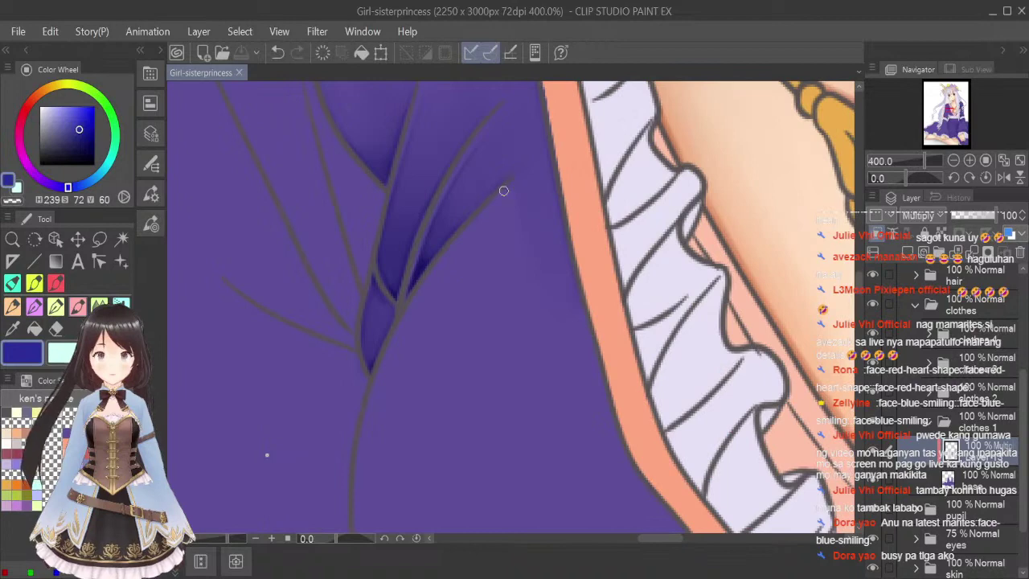
pyautogui.moveTo(504, 190)
pyautogui.mouseDown()
pyautogui.moveTo(402, 323)
pyautogui.moveTo(414, 300)
pyautogui.moveTo(363, 418)
pyautogui.mouseUp()
pyautogui.moveTo(380, 371); pyautogui.dragTo(360, 440)
pyautogui.moveTo(406, 318); pyautogui.dragTo(375, 384)
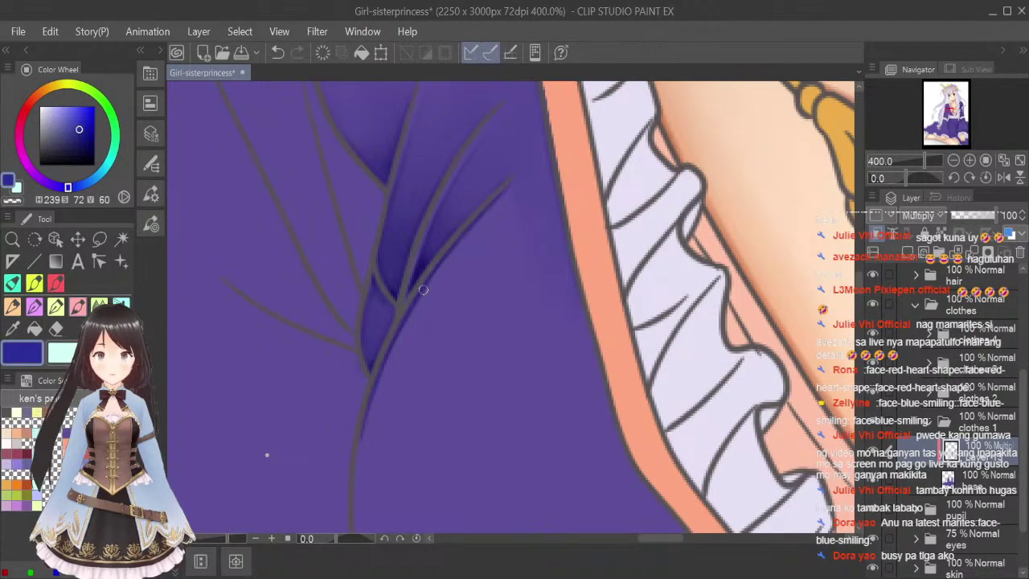
pyautogui.moveTo(423, 289); pyautogui.dragTo(393, 339)
pyautogui.moveTo(508, 187); pyautogui.dragTo(492, 204)
pyautogui.moveTo(366, 407); pyautogui.dragTo(359, 473)
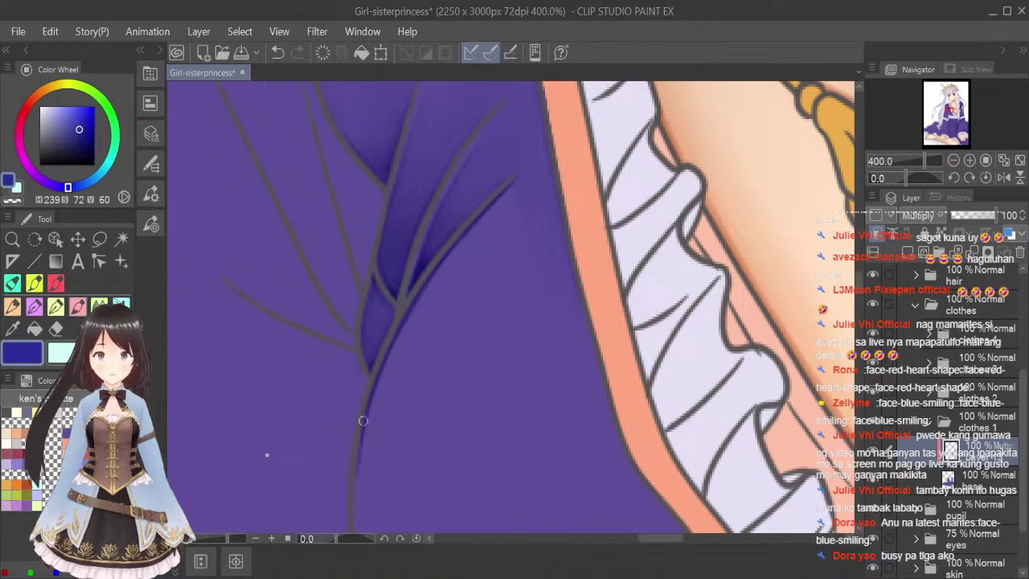
pyautogui.moveTo(363, 437); pyautogui.dragTo(357, 492)
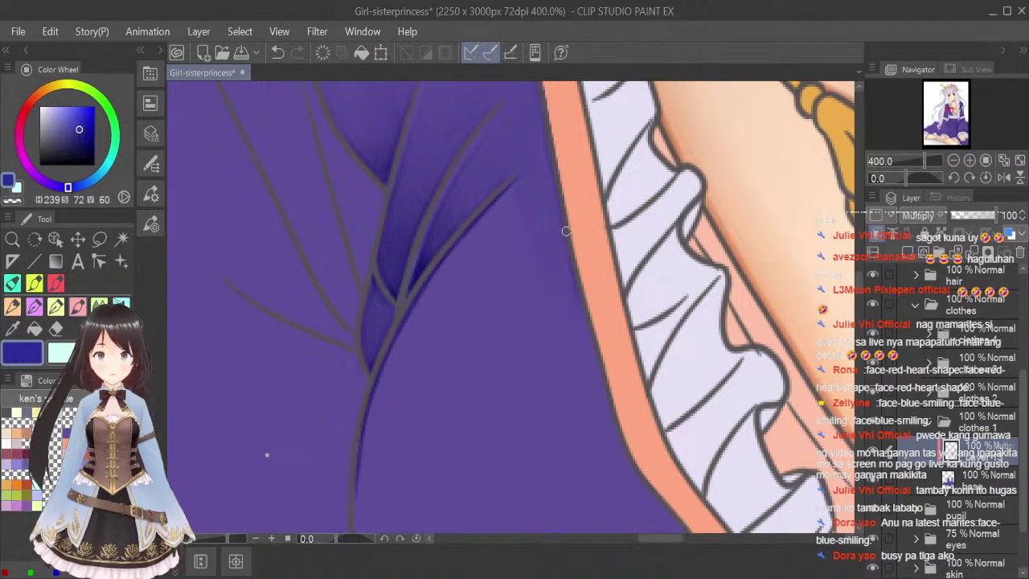
pyautogui.moveTo(567, 233)
pyautogui.mouseDown()
pyautogui.moveTo(585, 350)
pyautogui.moveTo(615, 438)
pyautogui.mouseUp()
pyautogui.moveTo(595, 355); pyautogui.dragTo(615, 438)
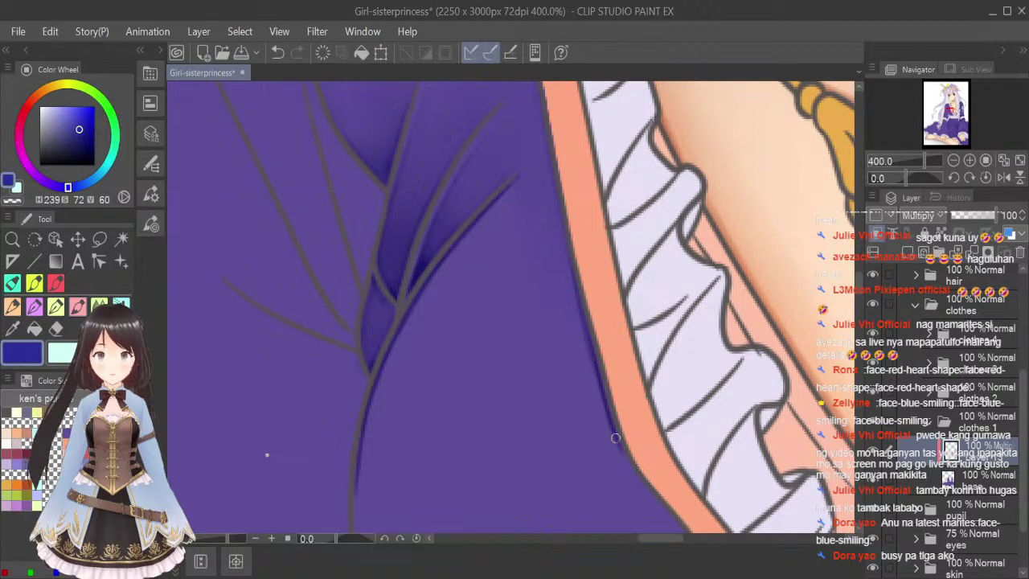
# Soften the shadow under the lowest armpit crease and side seam with a much smaller blending brush.
pyautogui.click(99, 307)
pyautogui.press('[')
pyautogui.press('[')
pyautogui.press('[')
pyautogui.press('[')
pyautogui.press('[')
pyautogui.press('[')
pyautogui.press('[')
pyautogui.press('[')
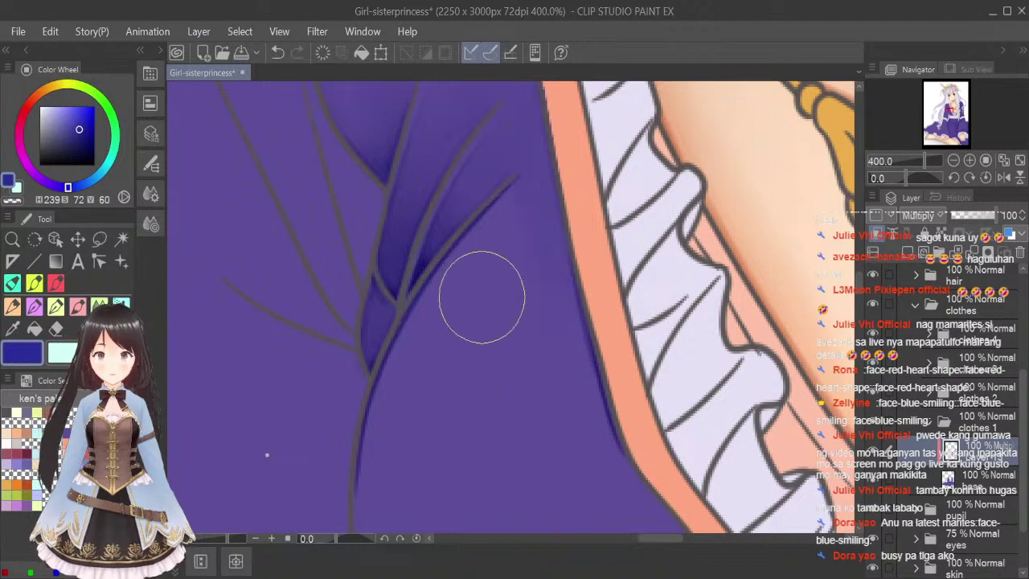
pyautogui.press('[')
pyautogui.press('[')
pyautogui.press('[')
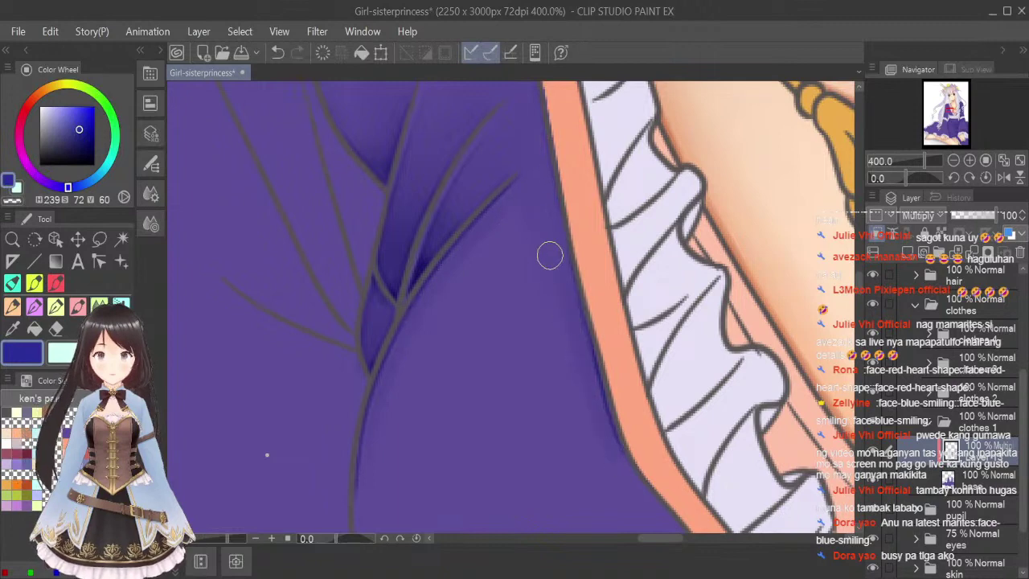
# Enlarge the blending brush slightly and spread the seam and collar-trim shadows further into the bodice.
pyautogui.press(']')
pyautogui.press(']')
pyautogui.press(']')
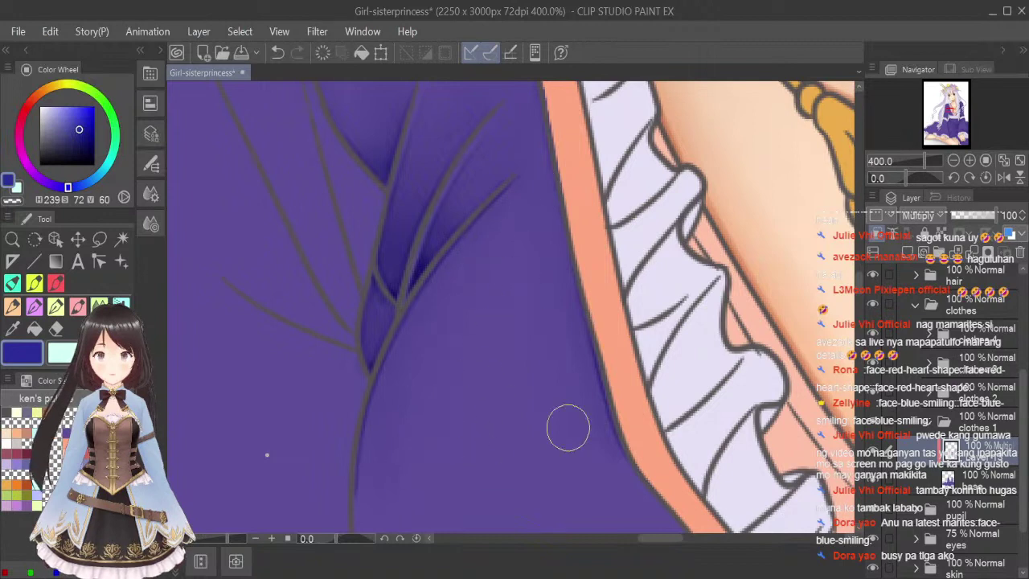
# Continue the thin dark shadows down the bodice's side seam toward the waist and along the lower orange collar trim.
pyautogui.scroll(-3, 860, 293)
pyautogui.scroll(-1, 862, 300)
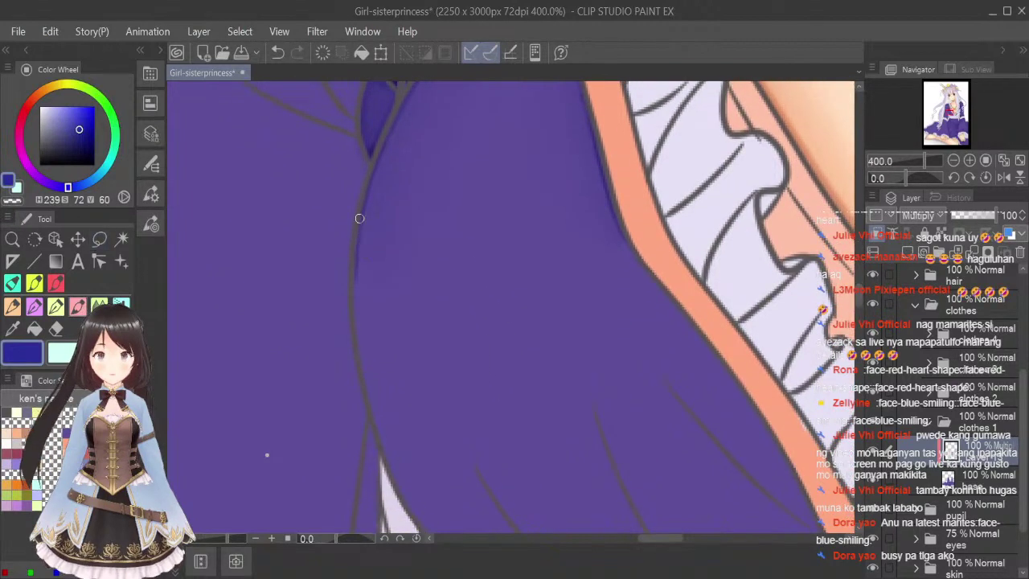
pyautogui.moveTo(359, 263)
pyautogui.mouseDown()
pyautogui.moveTo(375, 416)
pyautogui.moveTo(377, 393)
pyautogui.mouseUp()
pyautogui.moveTo(359, 310); pyautogui.dragTo(384, 444)
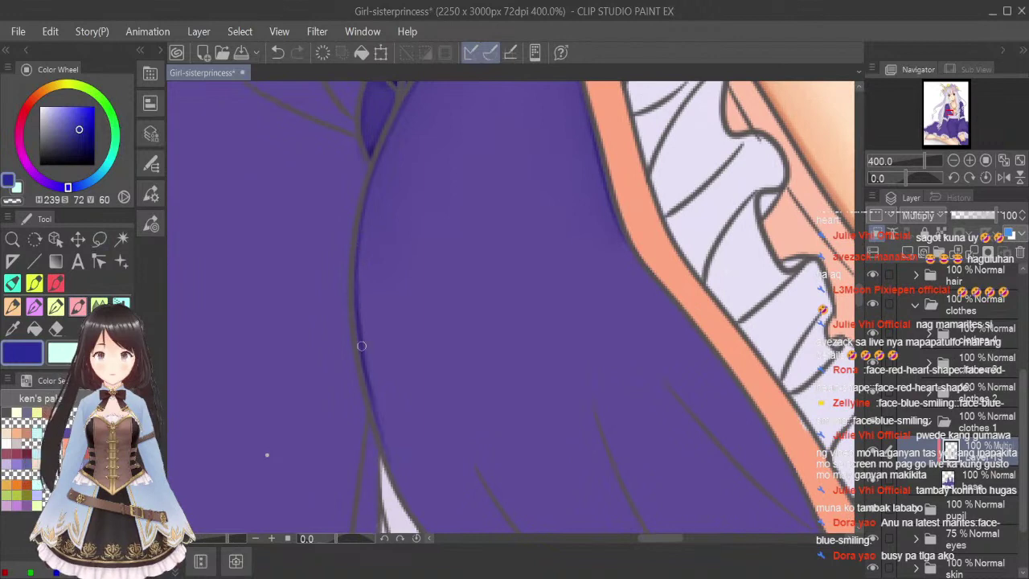
pyautogui.moveTo(362, 346); pyautogui.dragTo(395, 479)
pyautogui.moveTo(370, 389); pyautogui.dragTo(408, 501)
pyautogui.moveTo(617, 222)
pyautogui.mouseDown()
pyautogui.moveTo(731, 393)
pyautogui.moveTo(679, 313)
pyautogui.moveTo(708, 355)
pyautogui.mouseUp()
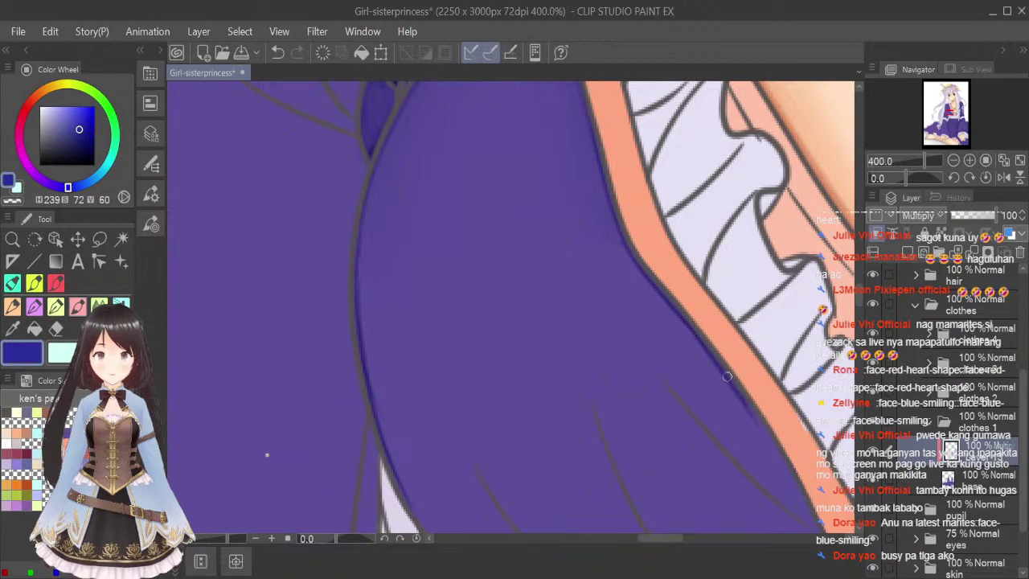
# Soften the thin shadows along the bodice's side seam and orange collar trim with a much smaller blending brush.
pyautogui.press('j')
pyautogui.press('[')
pyautogui.press('[')
pyautogui.press('[')
pyautogui.press('[')
pyautogui.press('[')
pyautogui.press('[')
pyautogui.press('[')
pyautogui.press('[')
pyautogui.press('[')
pyautogui.press('[')
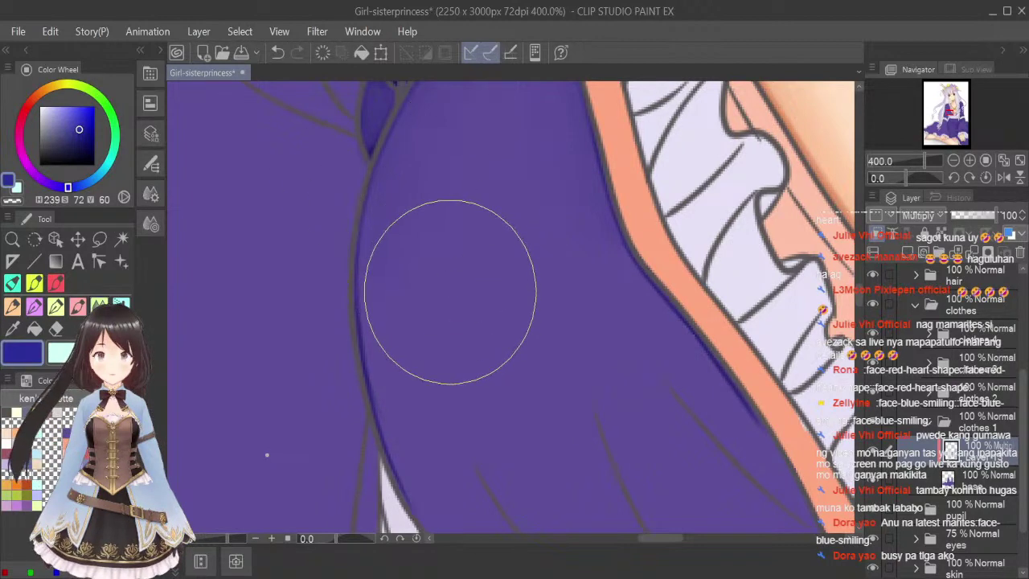
pyautogui.moveTo(368, 244)
pyautogui.mouseDown()
pyautogui.moveTo(397, 441)
pyautogui.moveTo(365, 312)
pyautogui.moveTo(390, 397)
pyautogui.moveTo(375, 361)
pyautogui.mouseUp()
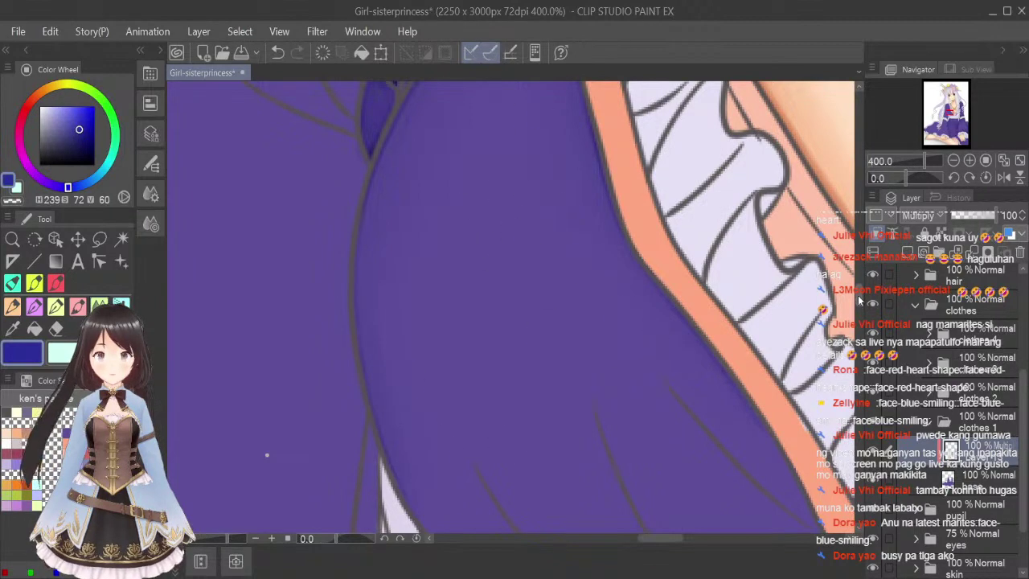
# Paint a small dark shadow in the bodice's lower corner, where the side seam meets the white sash.
pyautogui.scroll(-3, 860, 305)
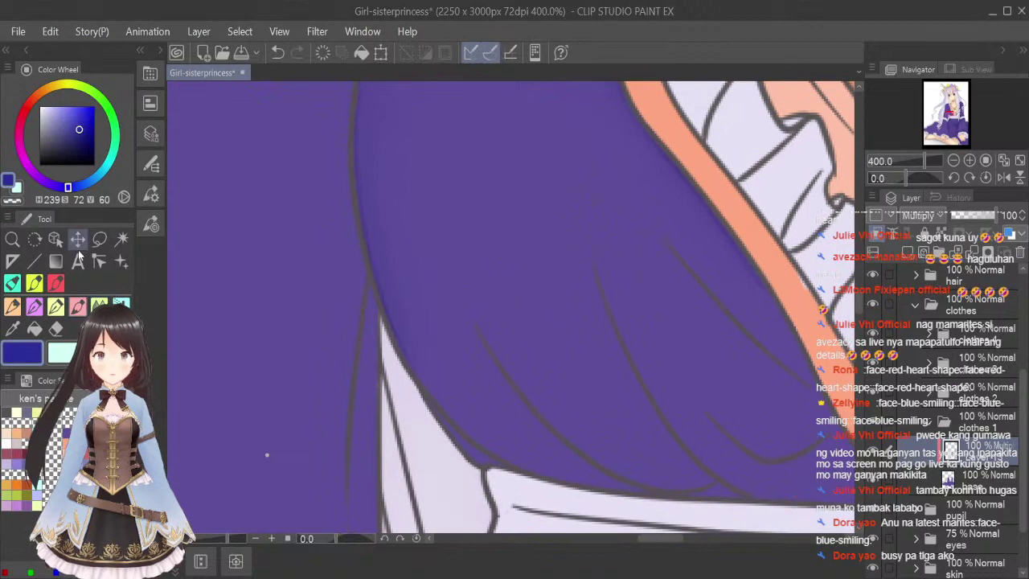
pyautogui.moveTo(481, 455)
pyautogui.mouseDown()
pyautogui.moveTo(426, 400)
pyautogui.moveTo(449, 428)
pyautogui.mouseUp()
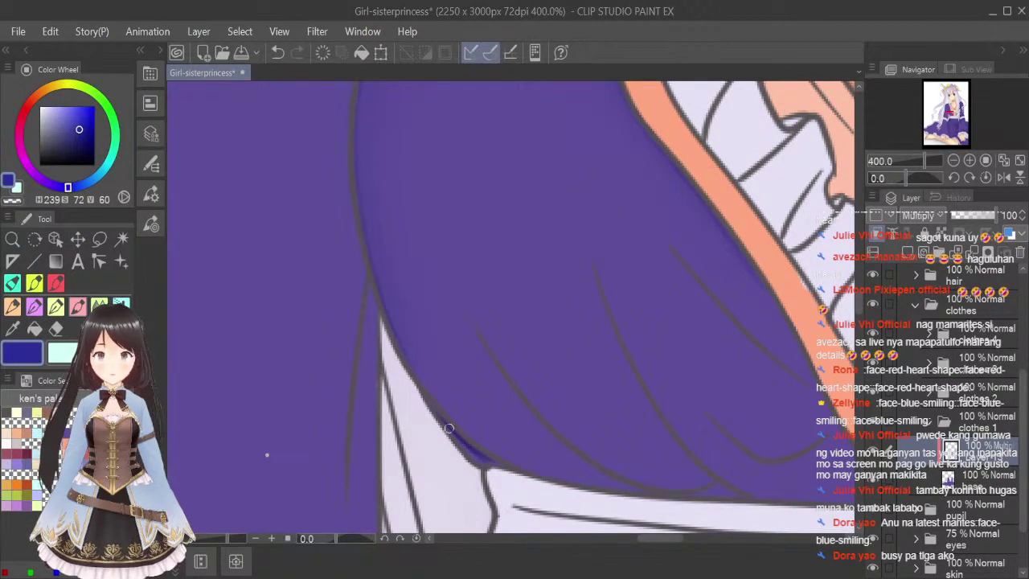
pyautogui.moveTo(483, 463); pyautogui.dragTo(436, 414)
# Blend the small corner shadow above the sash using a greatly reduced blending brush.
pyautogui.click(98, 304)
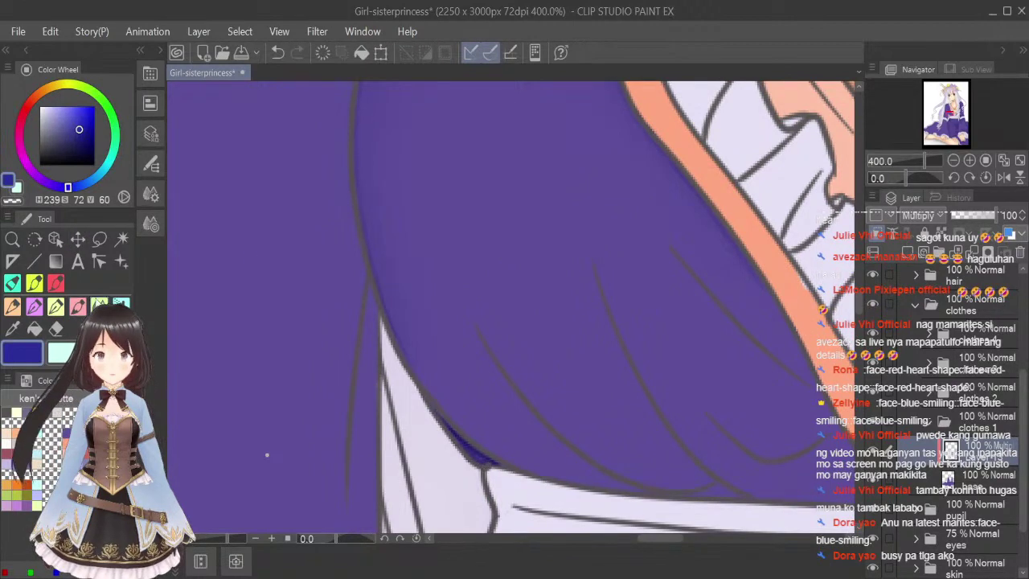
pyautogui.press('[')
pyautogui.press('[')
pyautogui.press('[')
pyautogui.press('[')
pyautogui.press('[')
pyautogui.press('[')
pyautogui.press('[')
pyautogui.press('[')
pyautogui.press('[')
pyautogui.press('[')
pyautogui.press('[')
pyautogui.press('[')
pyautogui.press('[')
pyautogui.press('[')
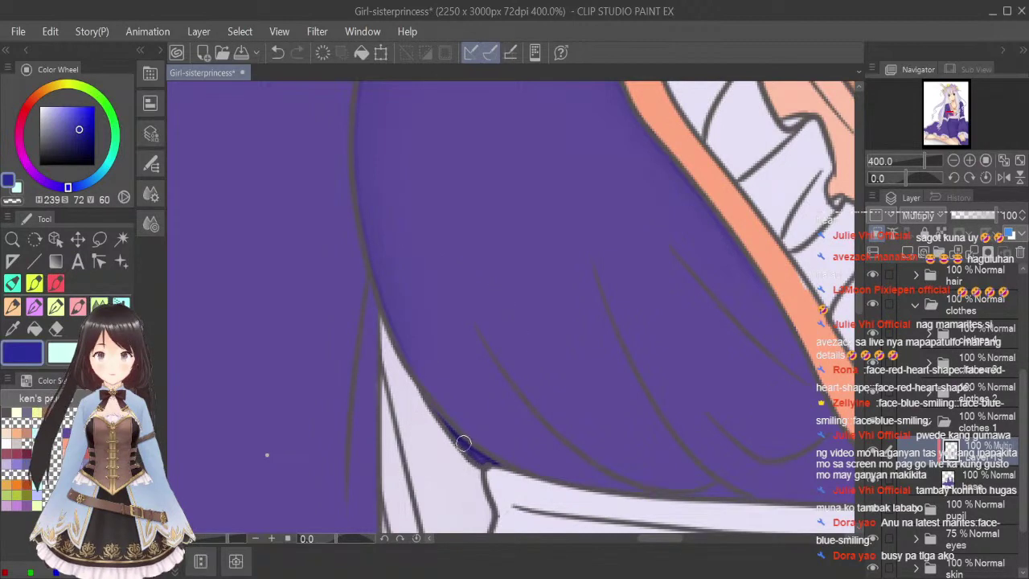
pyautogui.moveTo(465, 448); pyautogui.dragTo(436, 419)
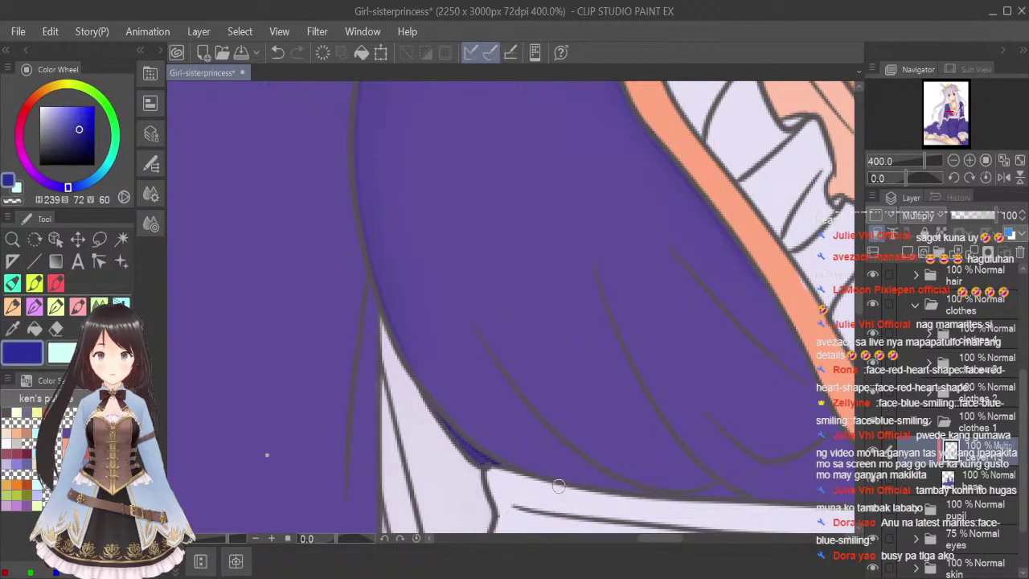
# Paint dark shadows along the bodice's lower curved edge and up the first waist fold, filling the point where they meet.
pyautogui.click(76, 307)
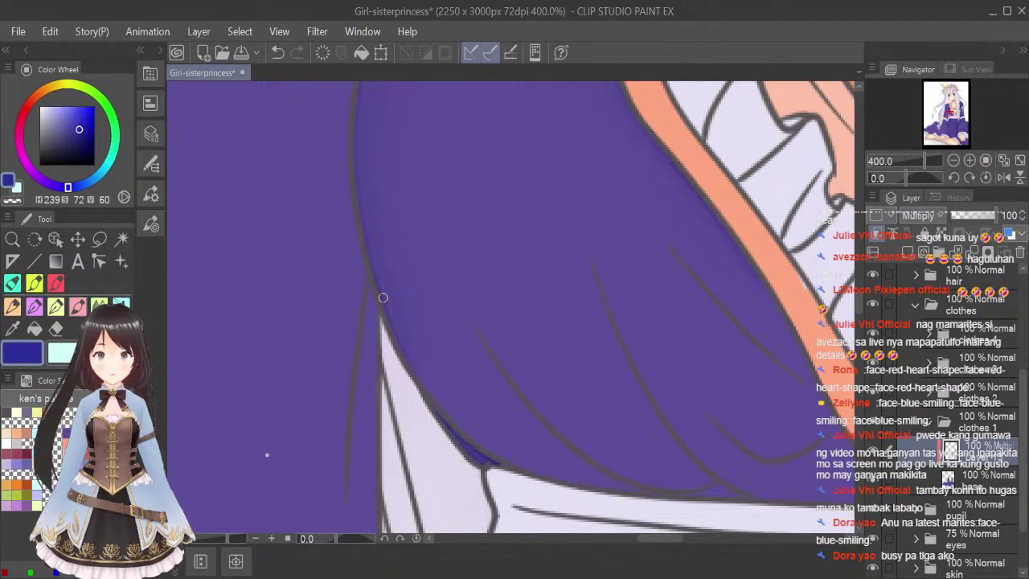
pyautogui.moveTo(382, 298); pyautogui.dragTo(422, 380)
pyautogui.moveTo(385, 315)
pyautogui.mouseDown()
pyautogui.moveTo(440, 398)
pyautogui.moveTo(541, 474)
pyautogui.mouseUp()
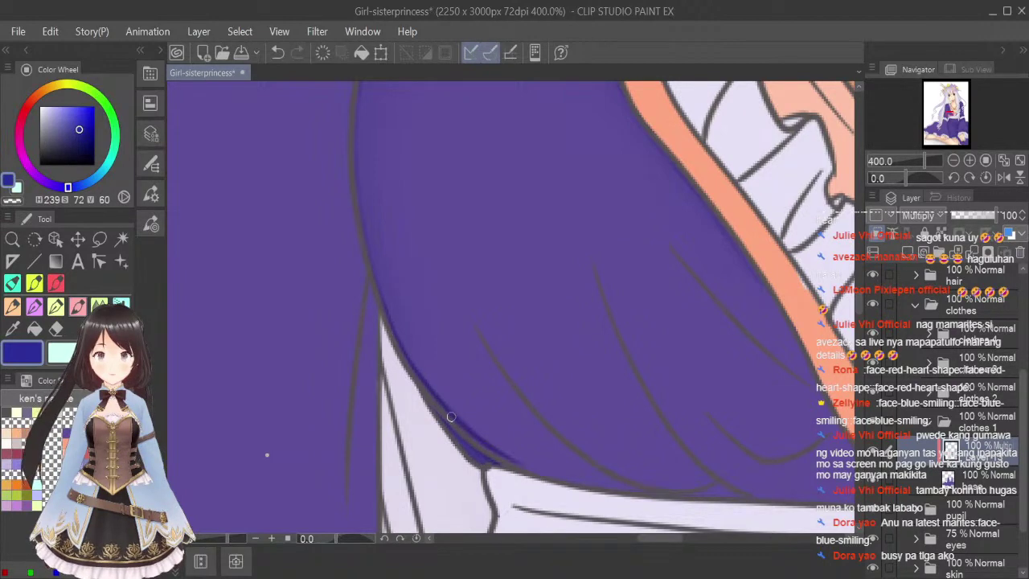
pyautogui.moveTo(451, 416)
pyautogui.mouseDown()
pyautogui.moveTo(553, 475)
pyautogui.moveTo(623, 487)
pyautogui.mouseUp()
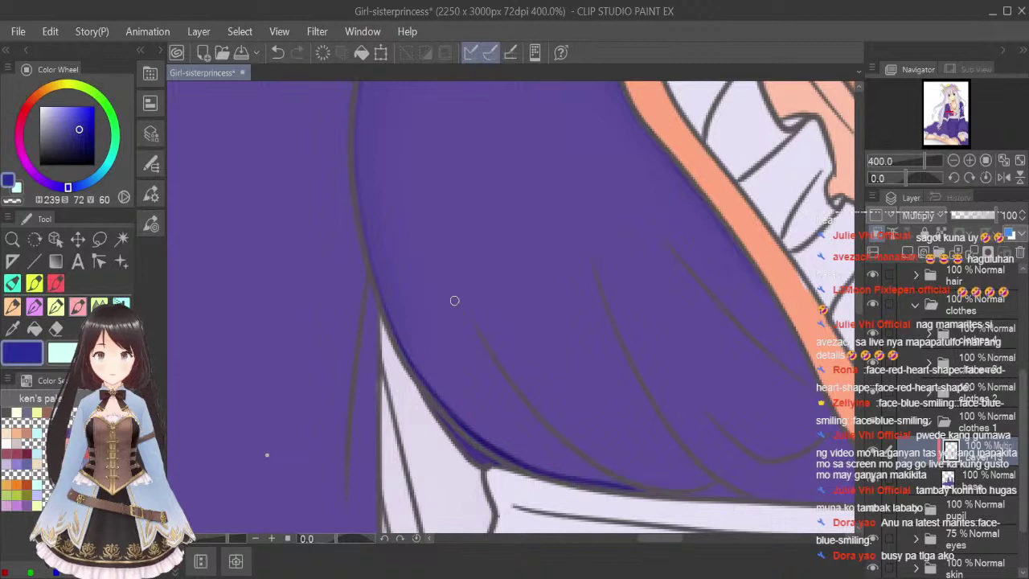
pyautogui.moveTo(454, 300)
pyautogui.mouseDown()
pyautogui.moveTo(501, 385)
pyautogui.moveTo(542, 430)
pyautogui.moveTo(644, 495)
pyautogui.mouseUp()
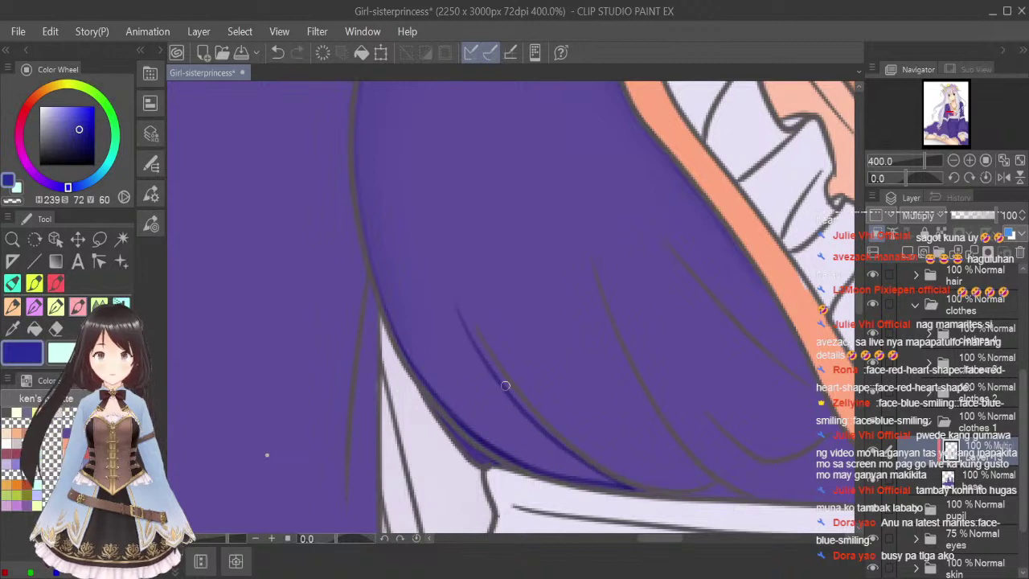
pyautogui.moveTo(496, 380)
pyautogui.mouseDown()
pyautogui.moveTo(554, 446)
pyautogui.moveTo(545, 426)
pyautogui.moveTo(599, 479)
pyautogui.mouseUp()
pyautogui.moveTo(547, 427)
pyautogui.mouseDown()
pyautogui.moveTo(623, 488)
pyautogui.moveTo(610, 482)
pyautogui.mouseUp()
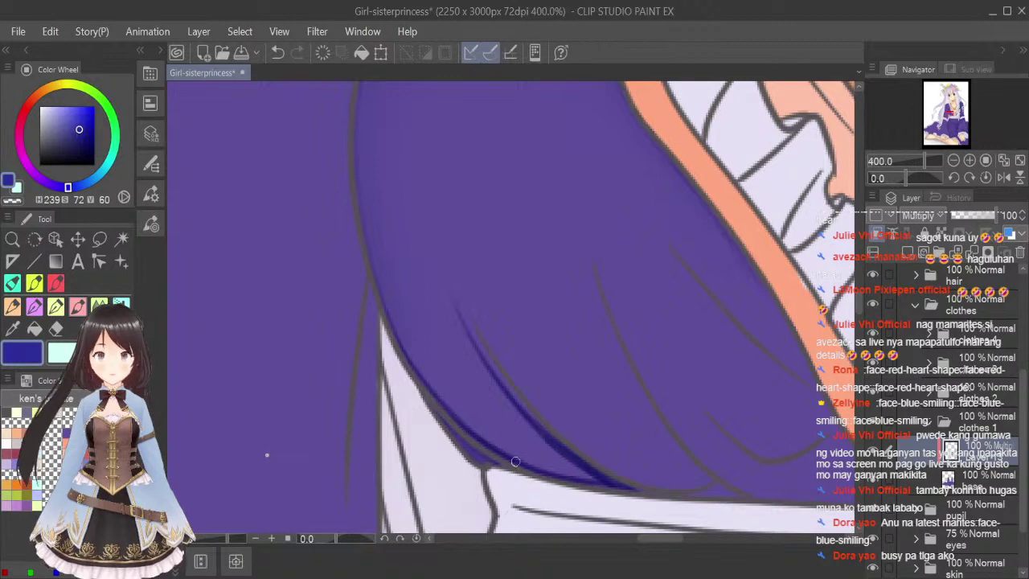
pyautogui.moveTo(516, 462); pyautogui.dragTo(588, 478)
# Blend the lower-edge and first-fold shadows into the bodice with a small blending brush.
pyautogui.click(99, 305)
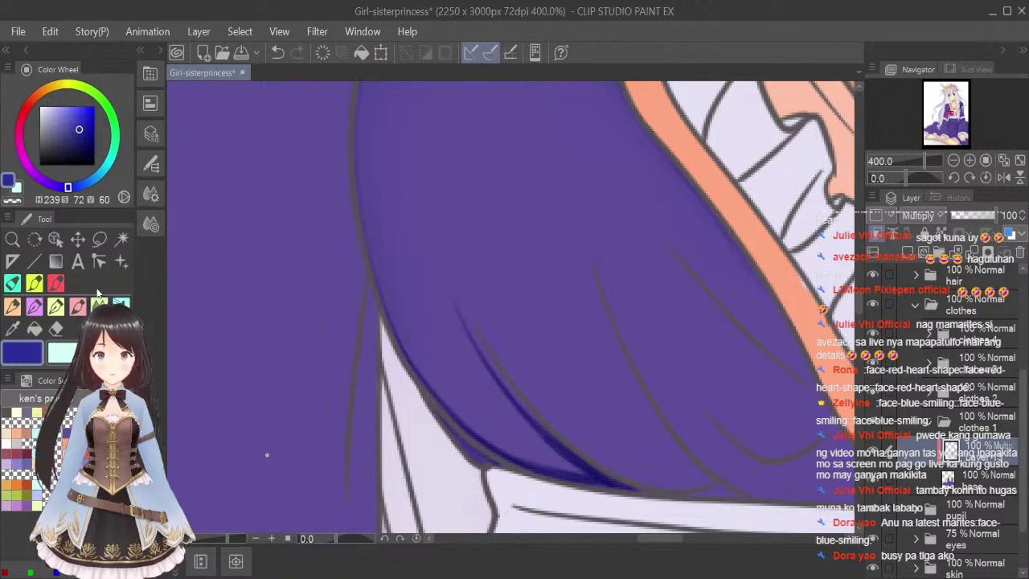
pyautogui.press('[')
pyautogui.press('[')
pyautogui.press('[')
pyautogui.press('[')
pyautogui.press('[')
pyautogui.press('[')
pyautogui.press('[')
pyautogui.press('[')
pyautogui.press('[')
pyautogui.press('[')
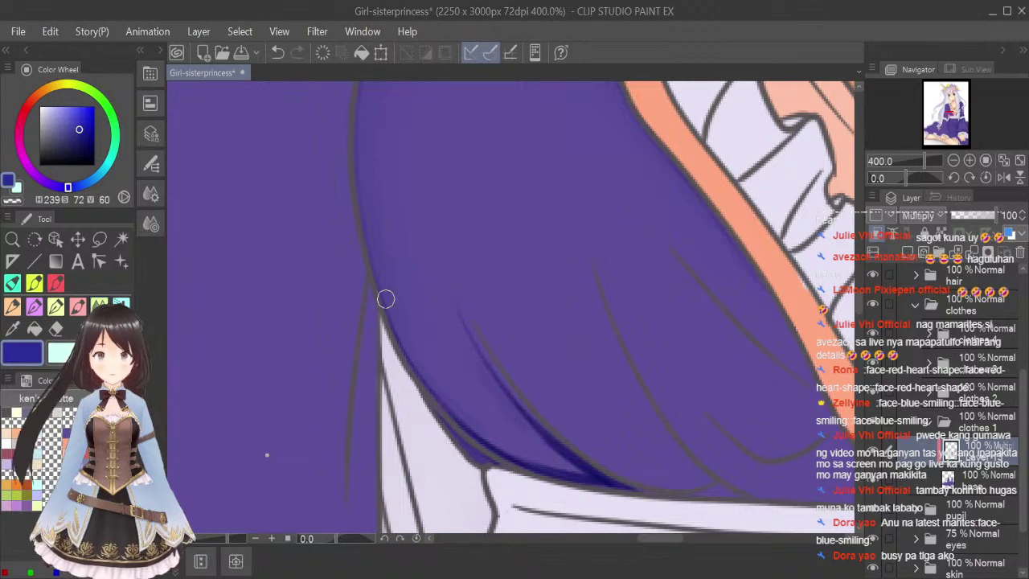
pyautogui.moveTo(386, 299); pyautogui.dragTo(530, 465)
pyautogui.moveTo(475, 420); pyautogui.dragTo(549, 463)
pyautogui.moveTo(502, 438)
pyautogui.mouseDown()
pyautogui.moveTo(571, 468)
pyautogui.moveTo(477, 391)
pyautogui.moveTo(479, 383)
pyautogui.moveTo(572, 473)
pyautogui.moveTo(452, 324)
pyautogui.moveTo(531, 442)
pyautogui.moveTo(460, 345)
pyautogui.moveTo(427, 337)
pyautogui.moveTo(584, 471)
pyautogui.moveTo(439, 368)
pyautogui.moveTo(475, 427)
pyautogui.moveTo(523, 456)
pyautogui.moveTo(408, 307)
pyautogui.moveTo(446, 368)
pyautogui.moveTo(504, 418)
pyautogui.moveTo(465, 354)
pyautogui.moveTo(403, 183)
pyautogui.moveTo(470, 387)
pyautogui.moveTo(396, 206)
pyautogui.moveTo(415, 227)
pyautogui.moveTo(489, 416)
pyautogui.moveTo(420, 312)
pyautogui.moveTo(406, 197)
pyautogui.moveTo(476, 402)
pyautogui.moveTo(442, 361)
pyautogui.moveTo(547, 452)
pyautogui.moveTo(409, 330)
pyautogui.moveTo(412, 296)
pyautogui.moveTo(517, 449)
pyautogui.moveTo(419, 286)
pyautogui.moveTo(454, 361)
pyautogui.moveTo(572, 464)
pyautogui.moveTo(388, 273)
pyautogui.moveTo(433, 351)
pyautogui.moveTo(433, 324)
pyautogui.mouseUp()
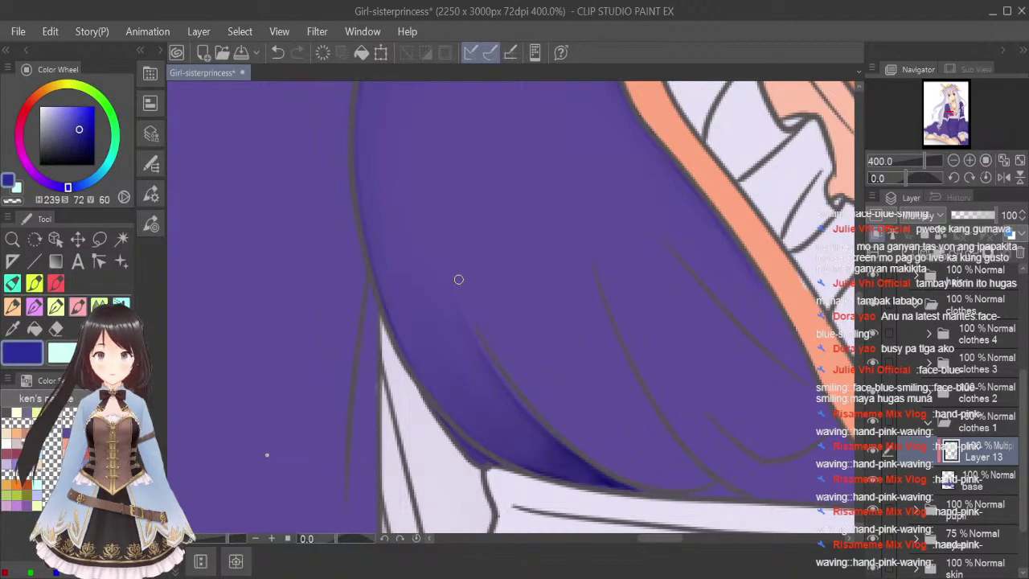
# Paint dark shadows along the far side of the first waist fold and down the second fold to the sash.
pyautogui.moveTo(471, 307)
pyautogui.mouseDown()
pyautogui.moveTo(458, 283)
pyautogui.moveTo(515, 385)
pyautogui.moveTo(472, 306)
pyautogui.moveTo(560, 430)
pyautogui.moveTo(501, 354)
pyautogui.moveTo(609, 464)
pyautogui.moveTo(550, 414)
pyautogui.moveTo(644, 482)
pyautogui.moveTo(544, 415)
pyautogui.moveTo(592, 457)
pyautogui.mouseUp()
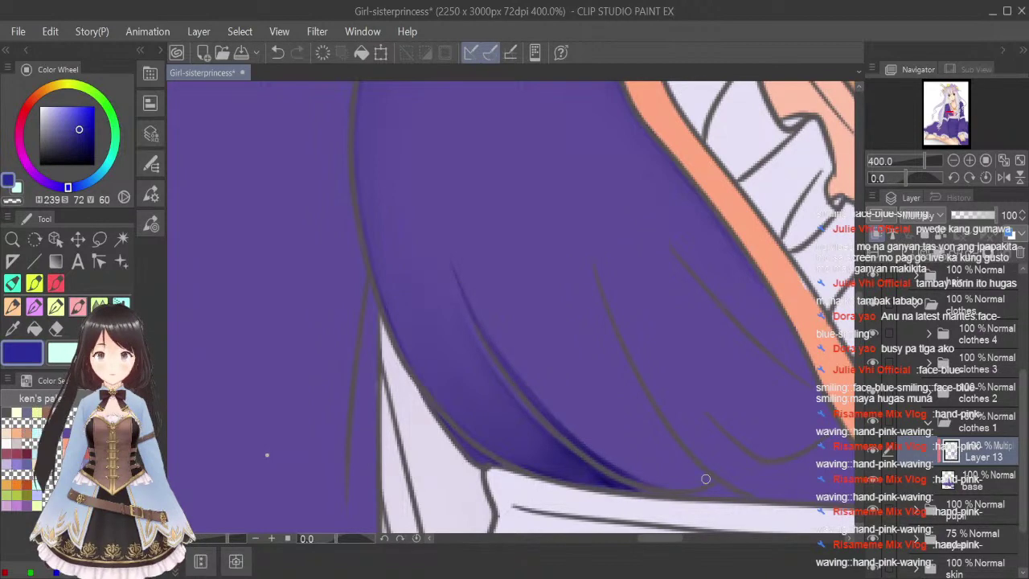
pyautogui.moveTo(627, 476)
pyautogui.mouseDown()
pyautogui.moveTo(707, 487)
pyautogui.moveTo(670, 489)
pyautogui.moveTo(725, 483)
pyautogui.moveTo(685, 498)
pyautogui.moveTo(734, 492)
pyautogui.moveTo(689, 494)
pyautogui.mouseUp()
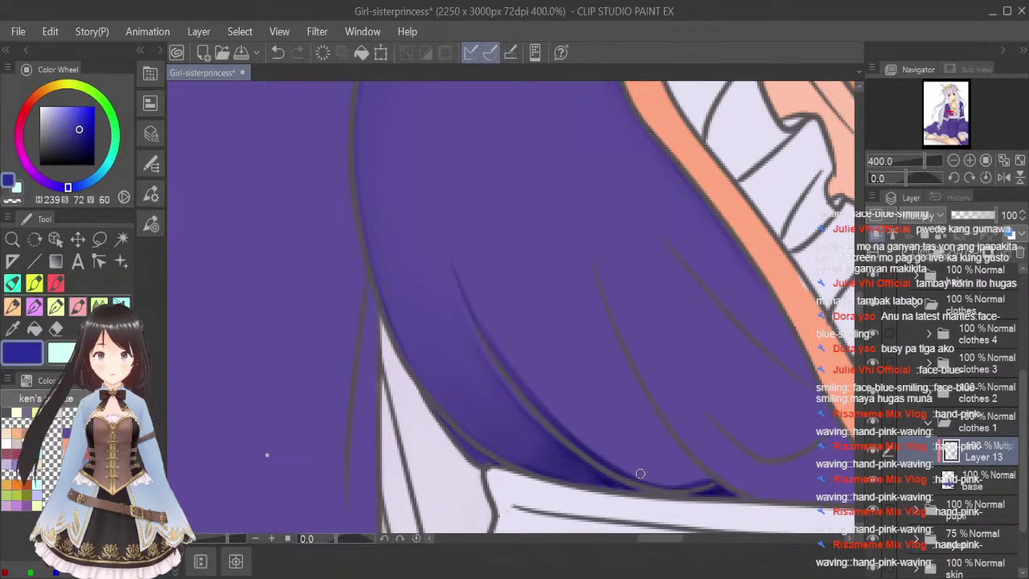
pyautogui.moveTo(639, 473)
pyautogui.mouseDown()
pyautogui.moveTo(688, 484)
pyautogui.moveTo(631, 474)
pyautogui.moveTo(654, 486)
pyautogui.mouseUp()
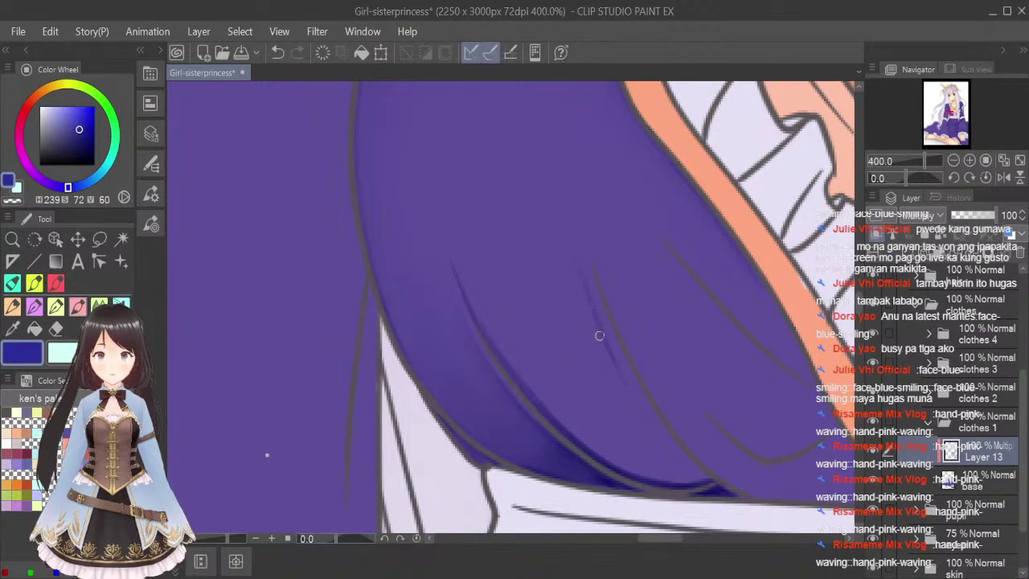
pyautogui.moveTo(598, 335); pyautogui.dragTo(691, 463)
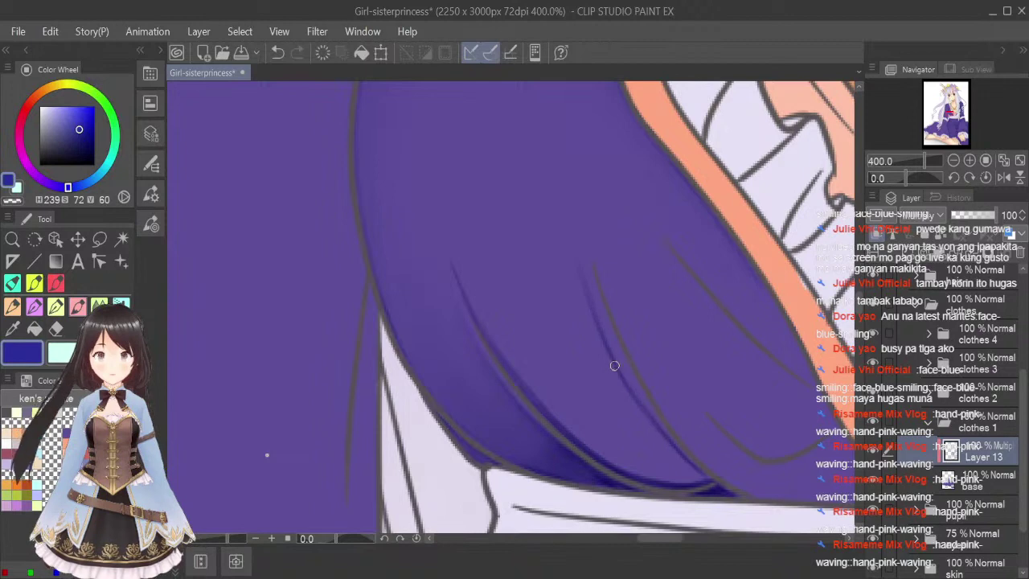
pyautogui.moveTo(614, 366); pyautogui.dragTo(696, 468)
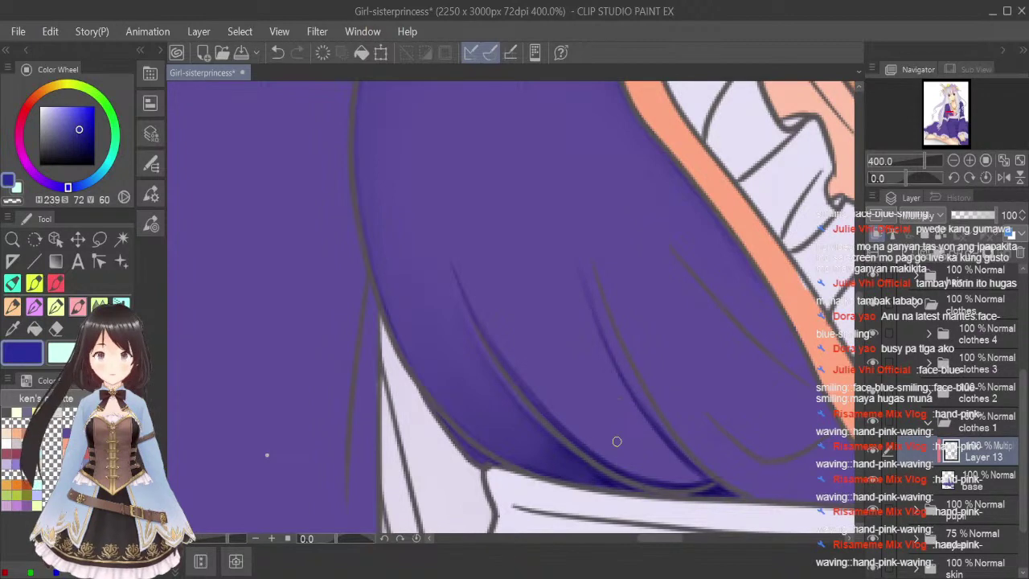
pyautogui.moveTo(618, 467)
pyautogui.mouseDown()
pyautogui.moveTo(706, 479)
pyautogui.moveTo(642, 418)
pyautogui.mouseUp()
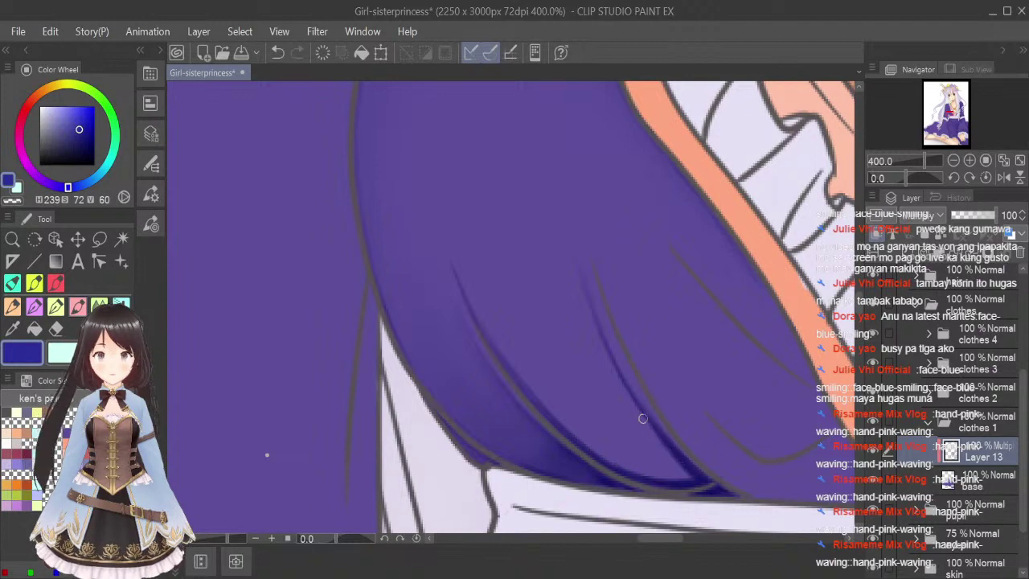
# Shrink the blending brush and smooth the shadow between the first and second folds just above the sash.
pyautogui.press('m')
pyautogui.press('j')
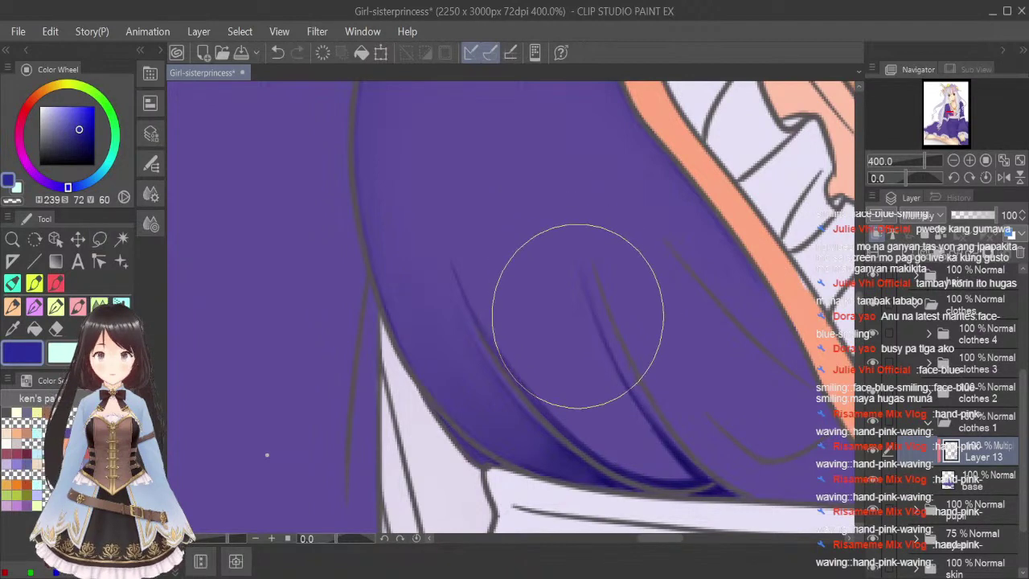
pyautogui.press('[')
pyautogui.press('[')
pyautogui.press('[')
pyautogui.press('[')
pyautogui.press('[')
pyautogui.press('[')
pyautogui.press('[')
pyautogui.press('[')
pyautogui.press('[')
pyautogui.press('[')
pyautogui.press('[')
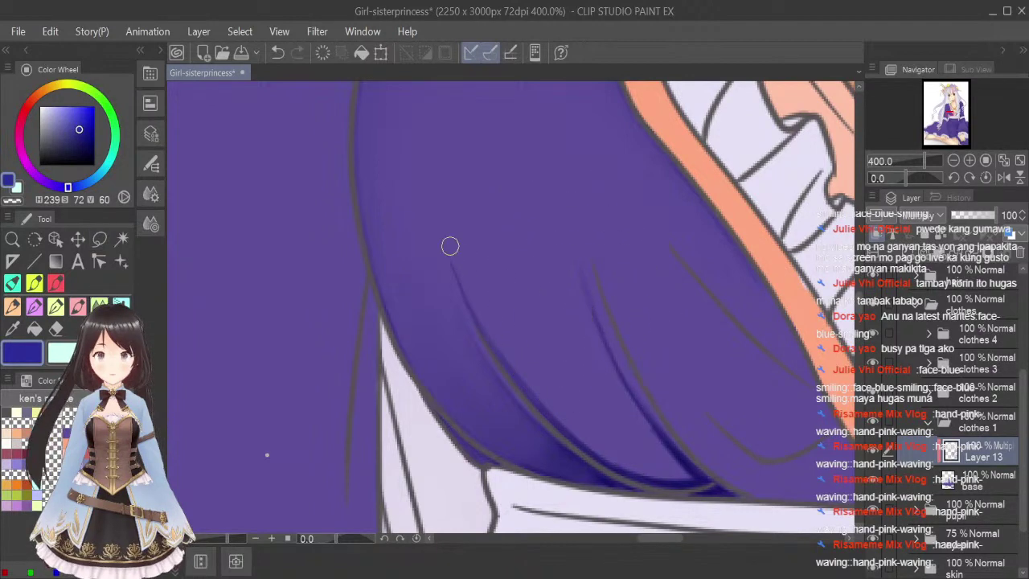
pyautogui.moveTo(602, 452); pyautogui.dragTo(692, 482)
# Enlarge the blending brush slightly and fade the second fold's shadow upward into the bodice.
pyautogui.press(']')
pyautogui.press(']')
pyautogui.press(']')
pyautogui.press(']')
pyautogui.moveTo(647, 447); pyautogui.dragTo(683, 468)
pyautogui.moveTo(617, 387); pyautogui.dragTo(655, 442)
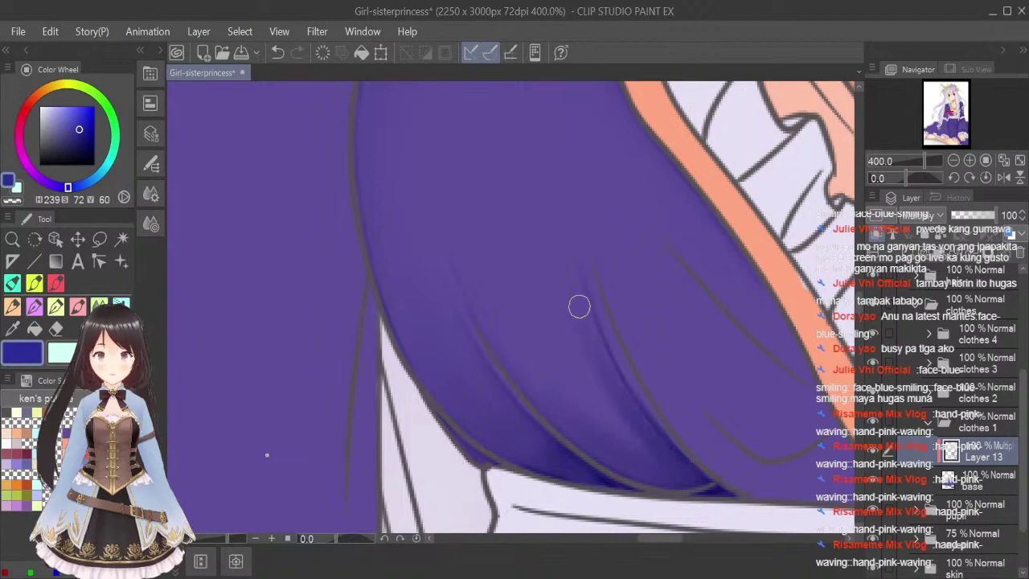
pyautogui.moveTo(578, 295); pyautogui.dragTo(600, 345)
pyautogui.moveTo(651, 434); pyautogui.dragTo(686, 469)
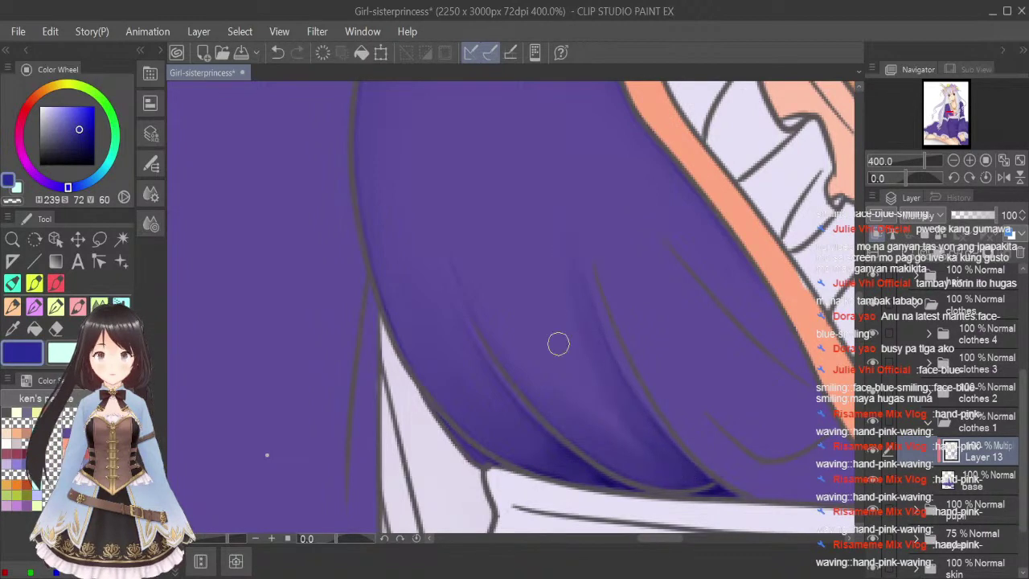
pyautogui.moveTo(559, 344)
pyautogui.mouseDown()
pyautogui.moveTo(625, 441)
pyautogui.moveTo(653, 455)
pyautogui.mouseUp()
pyautogui.moveTo(528, 367)
pyautogui.mouseDown()
pyautogui.moveTo(494, 312)
pyautogui.moveTo(590, 431)
pyautogui.moveTo(682, 483)
pyautogui.moveTo(510, 324)
pyautogui.moveTo(558, 414)
pyautogui.moveTo(641, 452)
pyautogui.moveTo(540, 245)
pyautogui.moveTo(562, 340)
pyautogui.moveTo(520, 196)
pyautogui.moveTo(517, 282)
pyautogui.moveTo(552, 399)
pyautogui.moveTo(505, 334)
pyautogui.moveTo(443, 198)
pyautogui.moveTo(496, 314)
pyautogui.moveTo(457, 253)
pyautogui.moveTo(483, 173)
pyautogui.moveTo(593, 374)
pyautogui.moveTo(577, 313)
pyautogui.moveTo(495, 290)
pyautogui.moveTo(451, 208)
pyautogui.moveTo(657, 457)
pyautogui.moveTo(474, 196)
pyautogui.moveTo(600, 369)
pyautogui.moveTo(512, 162)
pyautogui.moveTo(569, 365)
pyautogui.moveTo(502, 312)
pyautogui.moveTo(454, 190)
pyautogui.moveTo(522, 224)
pyautogui.moveTo(546, 332)
pyautogui.moveTo(629, 456)
pyautogui.moveTo(503, 351)
pyautogui.moveTo(530, 231)
pyautogui.moveTo(581, 338)
pyautogui.moveTo(663, 458)
pyautogui.moveTo(546, 368)
pyautogui.moveTo(613, 456)
pyautogui.moveTo(588, 422)
pyautogui.moveTo(566, 354)
pyautogui.moveTo(589, 357)
pyautogui.moveTo(625, 301)
pyautogui.mouseUp()
# Fit the whole illustration in view and save the file.
pyautogui.scroll(-4, 625, 304)
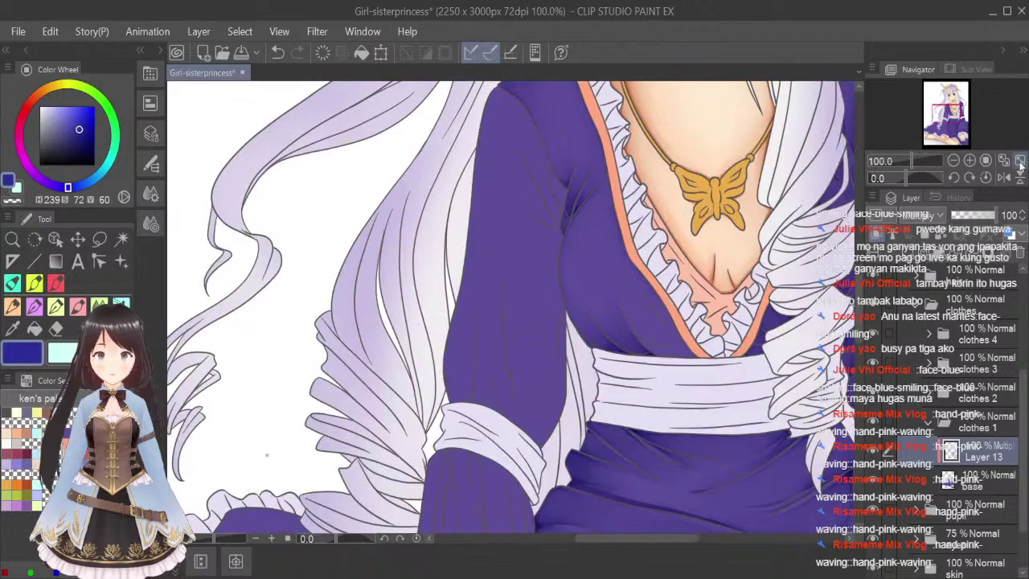
pyautogui.click(1019, 161)
pyautogui.hotkey('ctrl', 's')
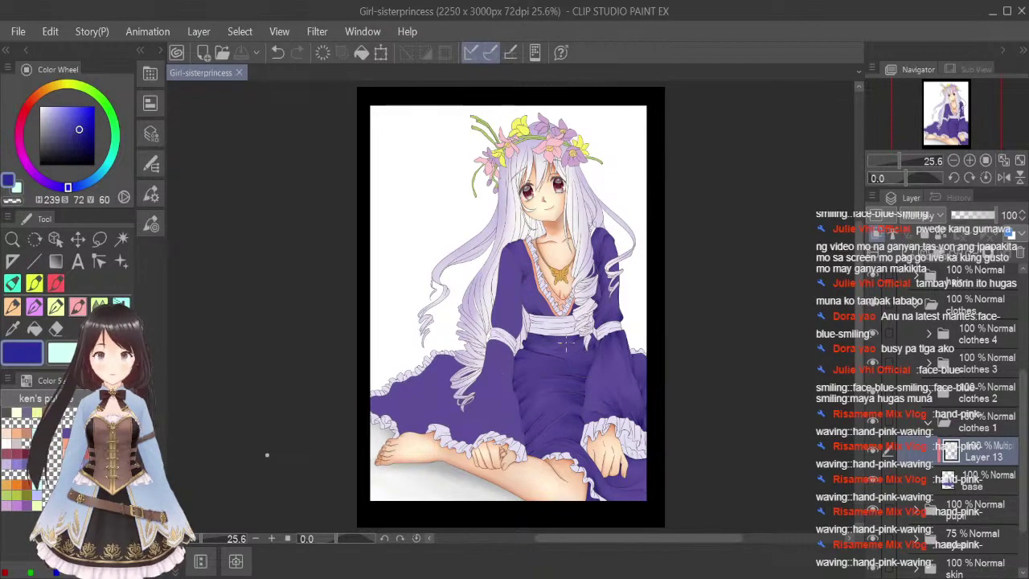
# Paint a dark shadow along the second waist fold line, on the side facing the collar trim.
pyautogui.scroll(5, 543, 293)
pyautogui.scroll(3, 487, 358)
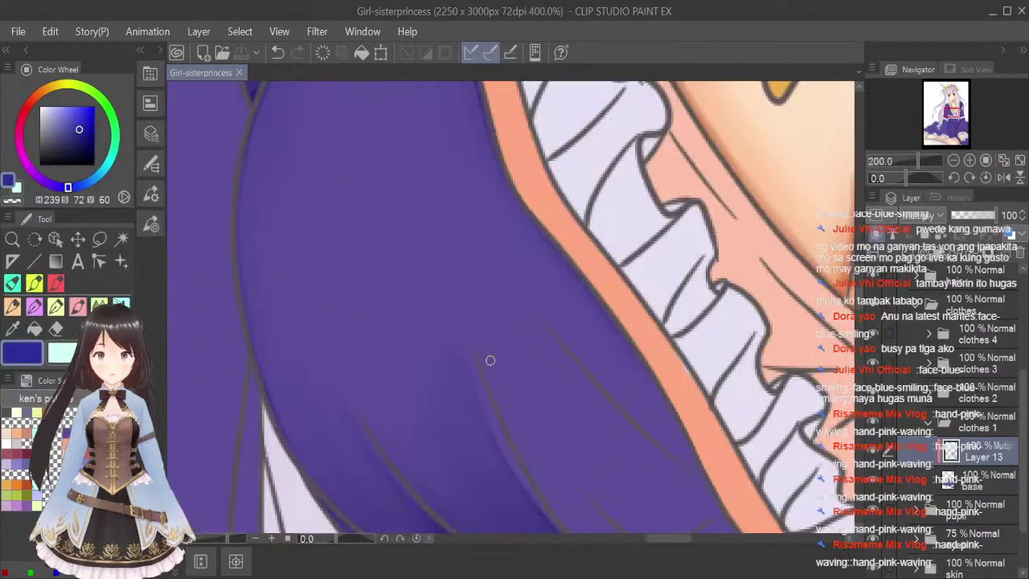
pyautogui.moveTo(478, 348); pyautogui.dragTo(534, 472)
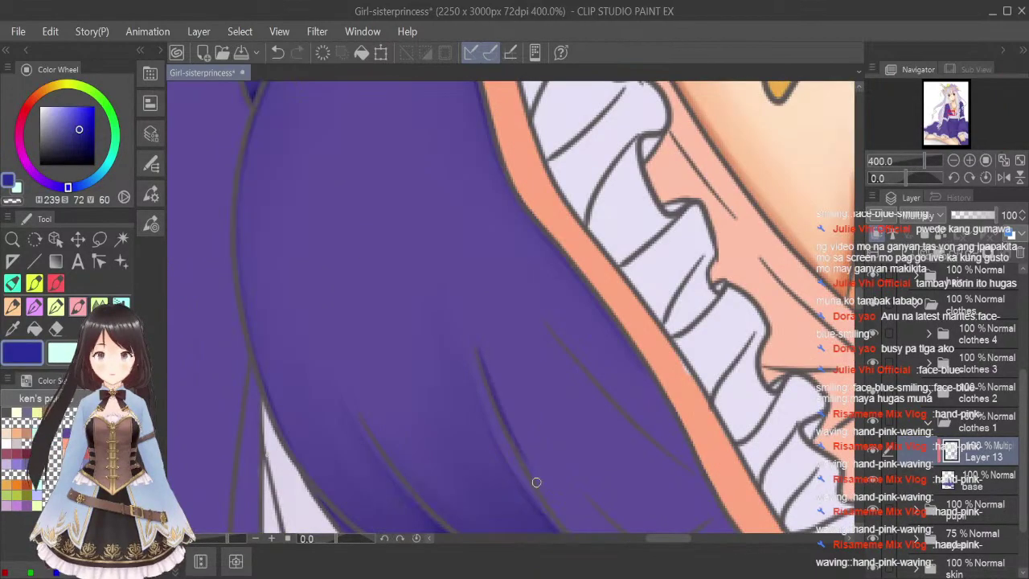
pyautogui.scroll(-3, 776, 258)
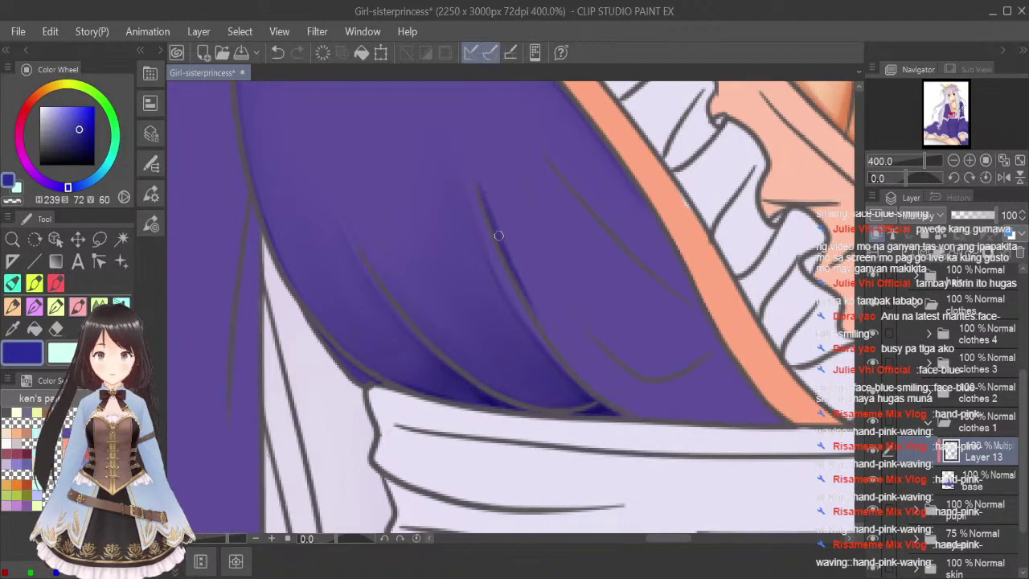
pyautogui.moveTo(498, 235); pyautogui.dragTo(559, 347)
pyautogui.moveTo(510, 259); pyautogui.dragTo(577, 367)
# Paint dark shadows along the sash edge, beneath the short curved fold and down the lower end of the collar trim.
pyautogui.moveTo(527, 299)
pyautogui.mouseDown()
pyautogui.moveTo(616, 405)
pyautogui.moveTo(570, 354)
pyautogui.moveTo(636, 406)
pyautogui.moveTo(554, 350)
pyautogui.moveTo(645, 415)
pyautogui.moveTo(613, 392)
pyautogui.moveTo(689, 423)
pyautogui.moveTo(609, 398)
pyautogui.moveTo(779, 425)
pyautogui.mouseUp()
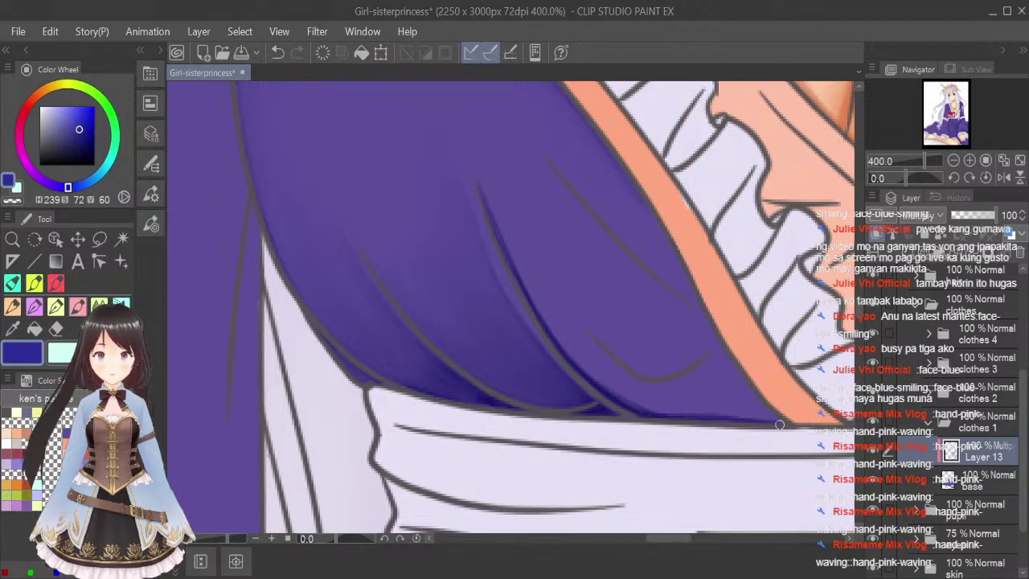
pyautogui.moveTo(570, 331)
pyautogui.mouseDown()
pyautogui.moveTo(656, 388)
pyautogui.moveTo(602, 366)
pyautogui.moveTo(668, 387)
pyautogui.moveTo(637, 365)
pyautogui.moveTo(686, 233)
pyautogui.moveTo(684, 371)
pyautogui.moveTo(649, 385)
pyautogui.moveTo(730, 354)
pyautogui.moveTo(769, 412)
pyautogui.mouseUp()
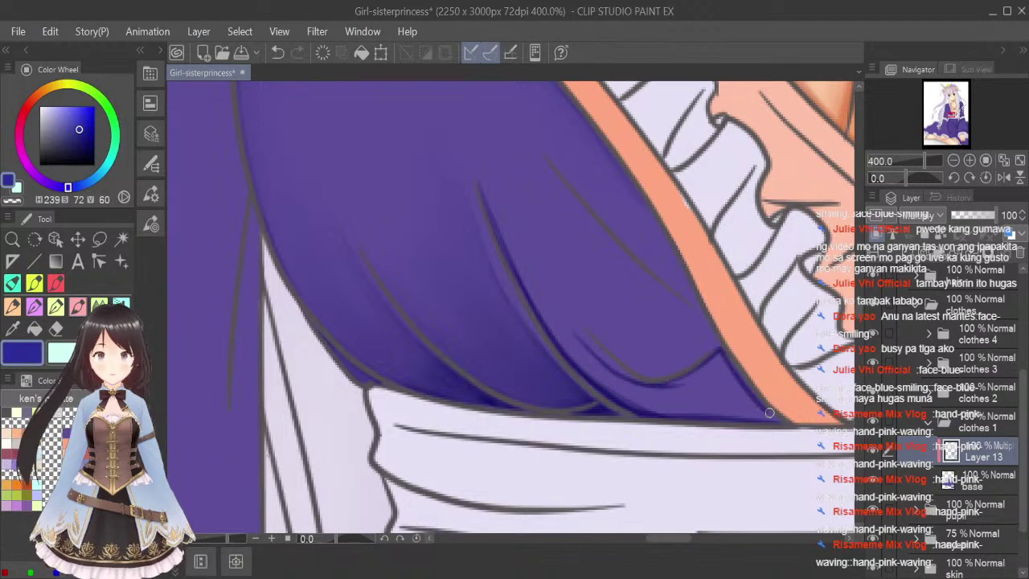
pyautogui.moveTo(664, 383)
pyautogui.mouseDown()
pyautogui.moveTo(719, 352)
pyautogui.moveTo(692, 375)
pyautogui.moveTo(725, 364)
pyautogui.moveTo(691, 376)
pyautogui.moveTo(717, 364)
pyautogui.mouseUp()
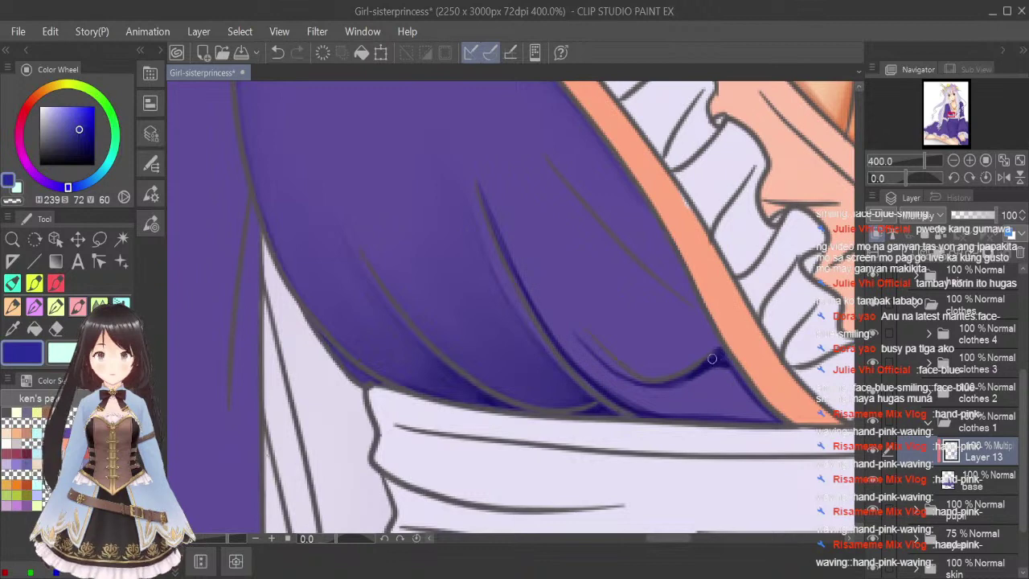
pyautogui.moveTo(658, 413)
pyautogui.mouseDown()
pyautogui.moveTo(777, 423)
pyautogui.moveTo(733, 419)
pyautogui.moveTo(774, 424)
pyautogui.moveTo(718, 359)
pyautogui.mouseUp()
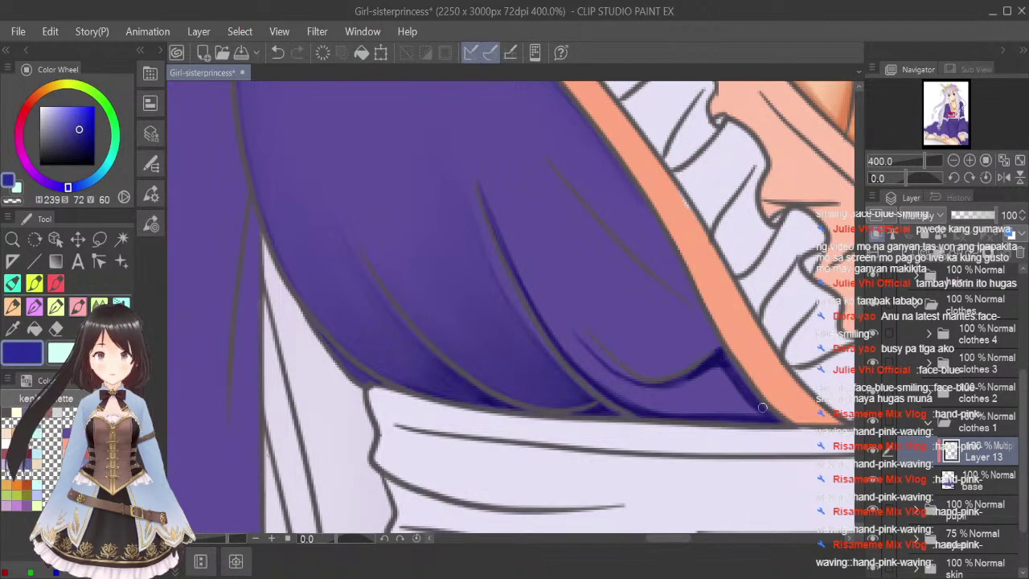
pyautogui.click(99, 306)
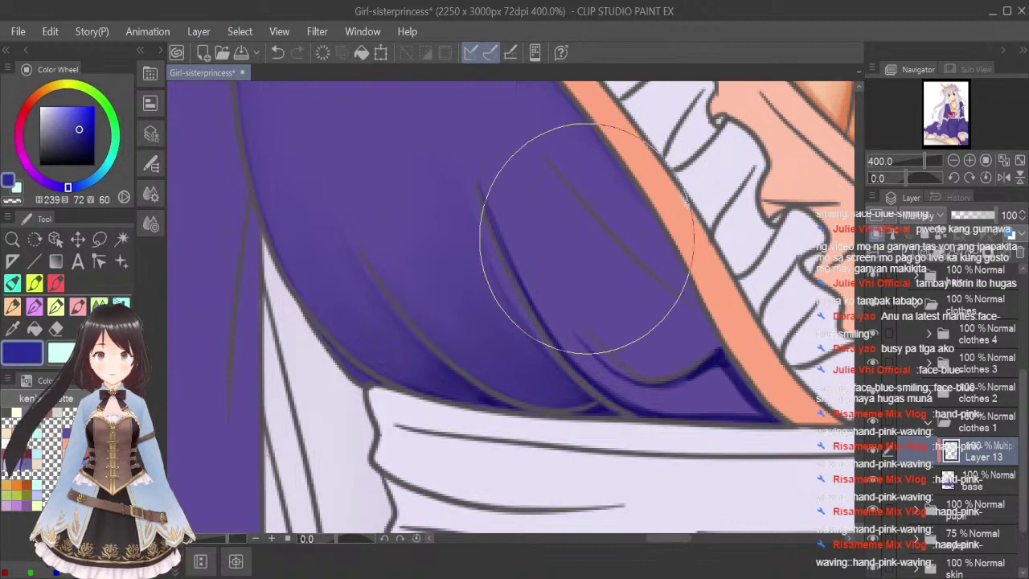
# Reduce the blending brush size and soften the shadows along the second waist fold, the curved fold and the collar trim's lower end.
pyautogui.press('[')
pyautogui.press('[')
pyautogui.press('[')
pyautogui.press('[')
pyautogui.press('[')
pyautogui.press('[')
pyautogui.press('[')
pyautogui.press('[')
pyautogui.press('[')
pyautogui.press('[')
pyautogui.press('[')
pyautogui.press('[')
pyautogui.press('[')
pyautogui.moveTo(481, 155)
pyautogui.mouseDown()
pyautogui.moveTo(515, 261)
pyautogui.moveTo(479, 154)
pyautogui.moveTo(550, 321)
pyautogui.mouseUp()
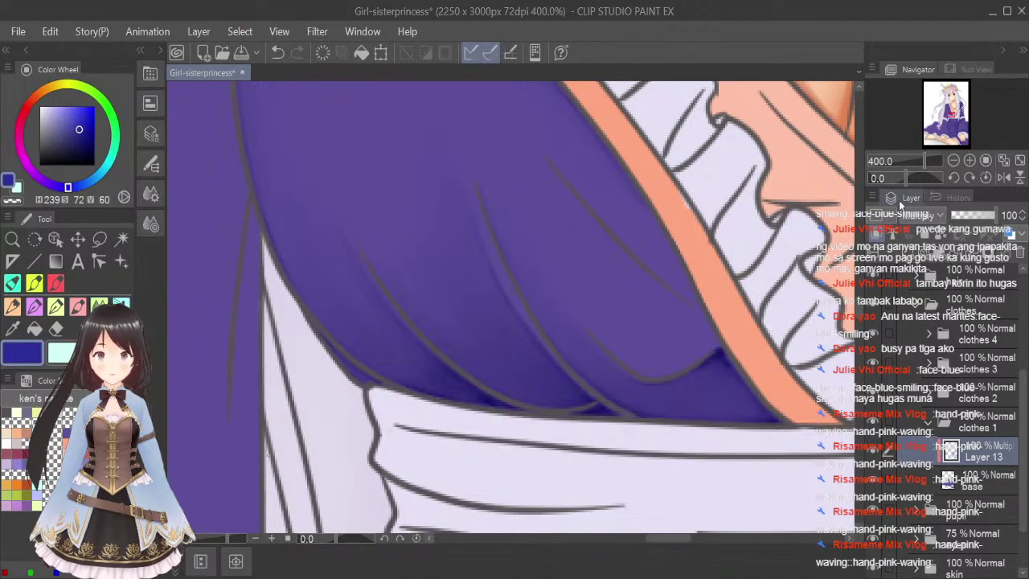
# Paint dark shadows along the inner side of the short curved fold and beneath the upper fold line beside the collar trim.
pyautogui.click(78, 308)
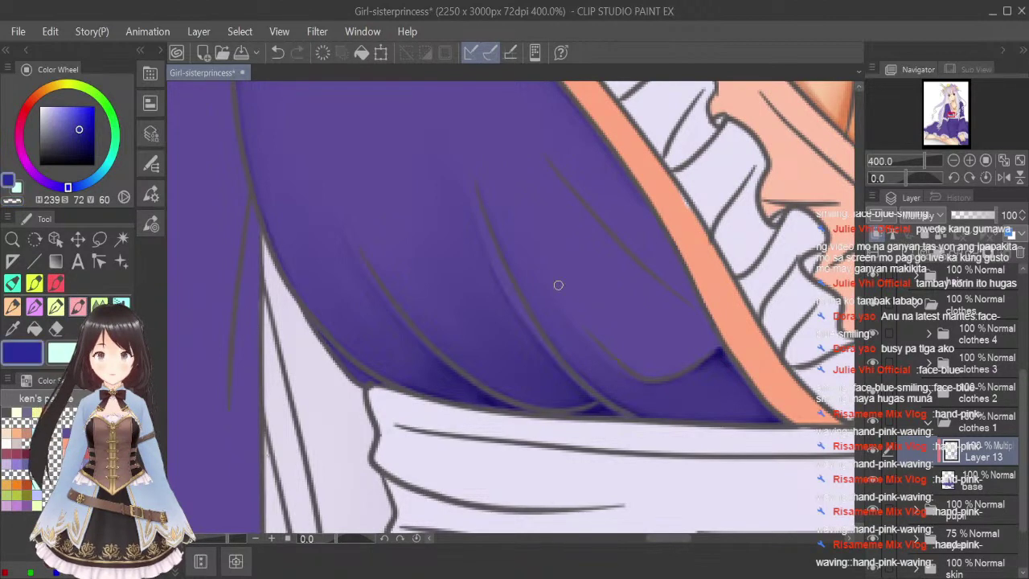
pyautogui.moveTo(560, 283); pyautogui.dragTo(646, 373)
pyautogui.moveTo(575, 303); pyautogui.dragTo(660, 374)
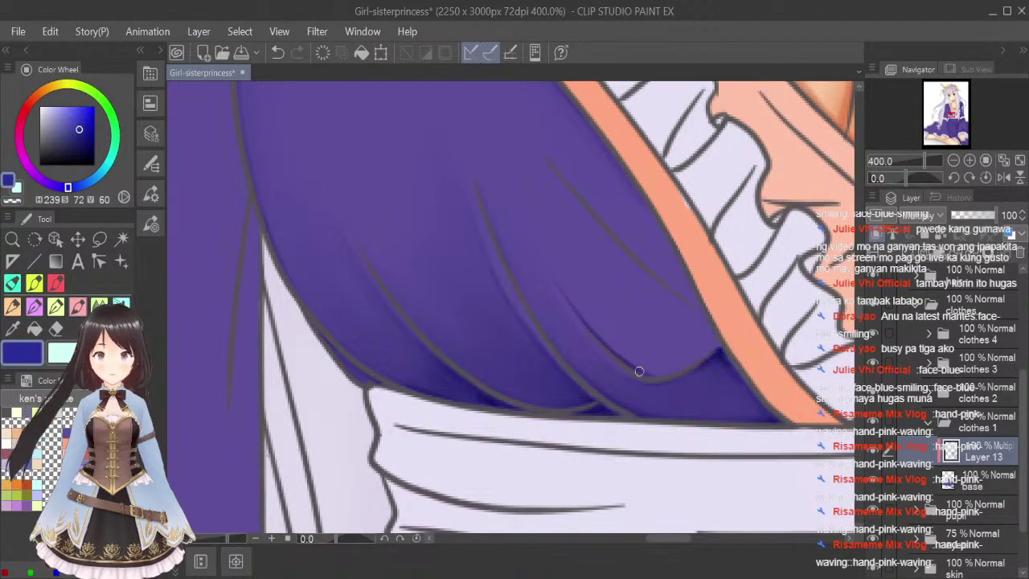
pyautogui.moveTo(561, 285); pyautogui.dragTo(641, 368)
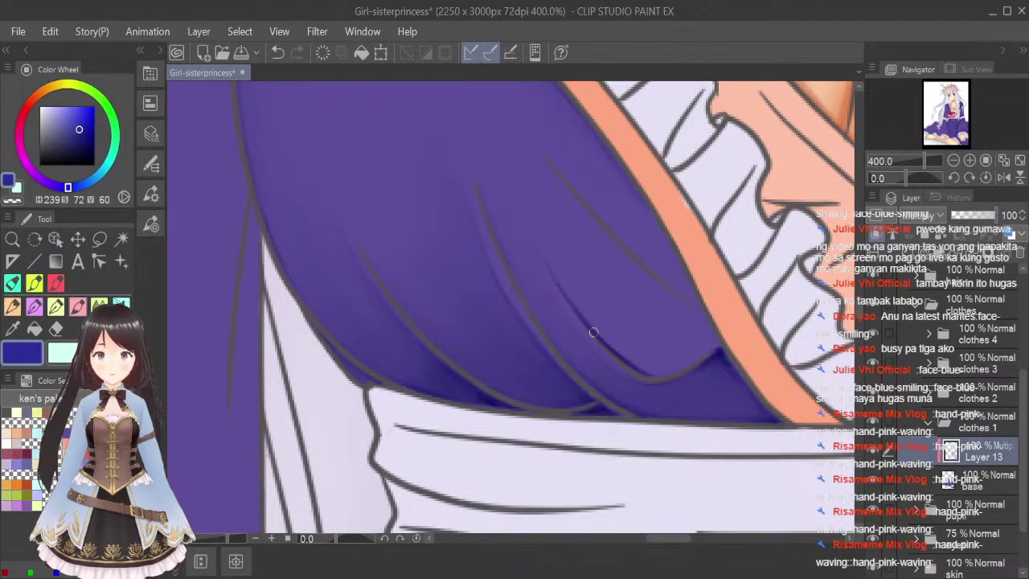
pyautogui.moveTo(594, 332)
pyautogui.mouseDown()
pyautogui.moveTo(652, 370)
pyautogui.moveTo(626, 362)
pyautogui.moveTo(666, 377)
pyautogui.moveTo(685, 347)
pyautogui.moveTo(677, 371)
pyautogui.moveTo(642, 373)
pyautogui.moveTo(685, 366)
pyautogui.mouseUp()
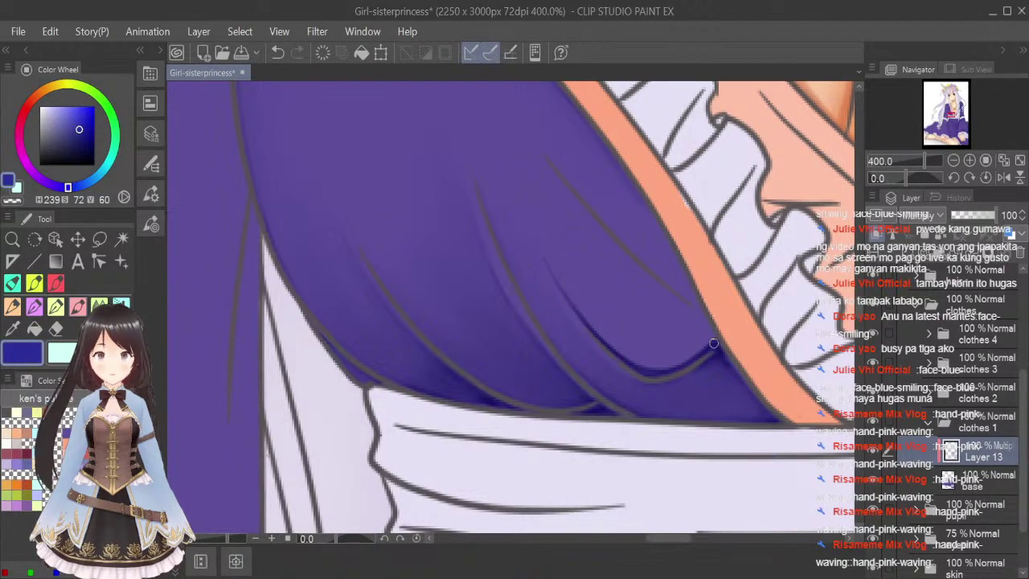
pyautogui.moveTo(677, 365); pyautogui.dragTo(712, 336)
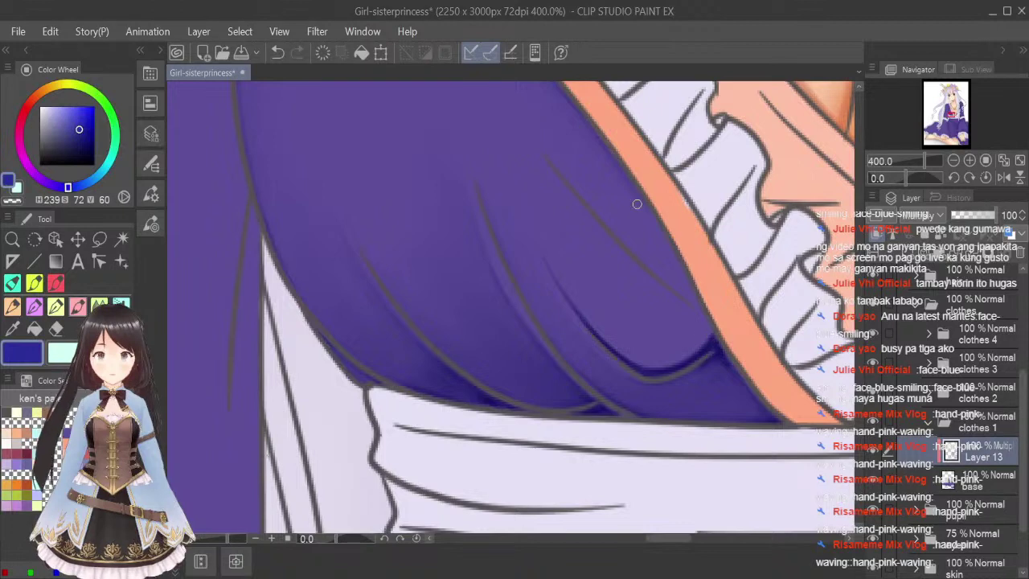
pyautogui.moveTo(603, 234)
pyautogui.mouseDown()
pyautogui.moveTo(551, 168)
pyautogui.moveTo(650, 281)
pyautogui.moveTo(637, 263)
pyautogui.mouseUp()
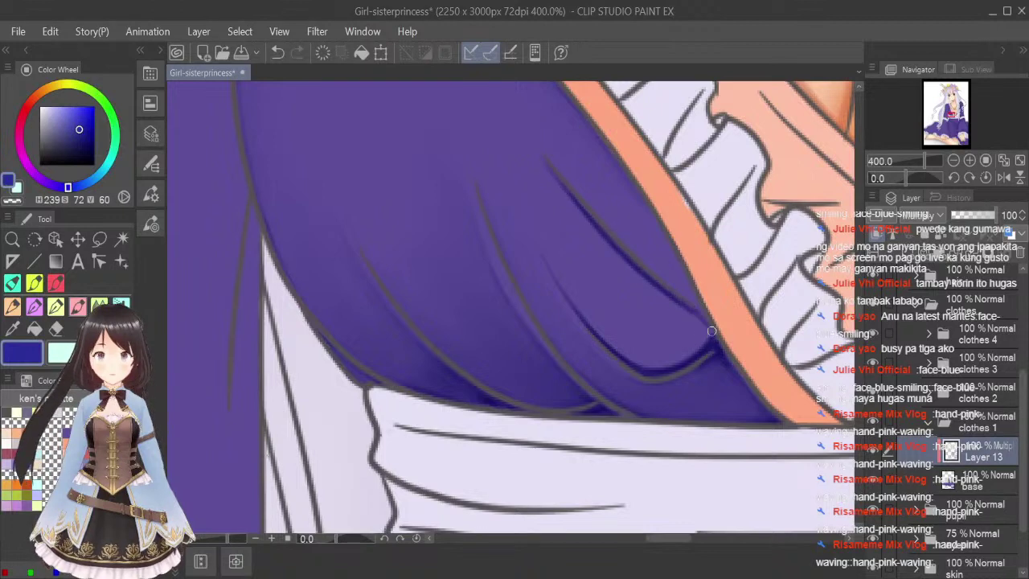
pyautogui.moveTo(710, 326)
pyautogui.mouseDown()
pyautogui.moveTo(706, 342)
pyautogui.moveTo(645, 273)
pyautogui.moveTo(683, 311)
pyautogui.mouseUp()
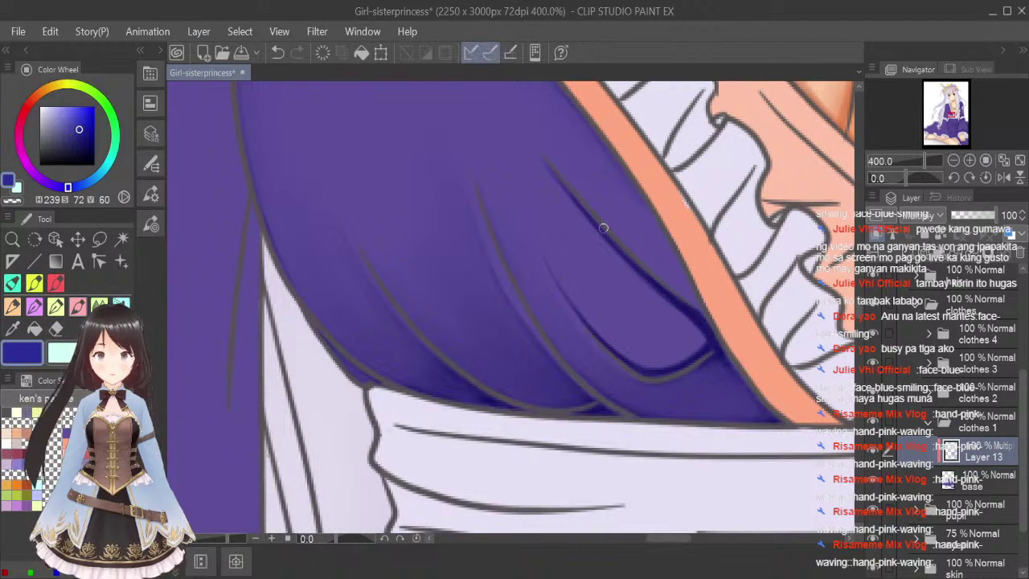
# Blend the curved fold's and upper fold's shadows into the bodice with a smaller blending brush.
pyautogui.click(99, 306)
pyautogui.press('[')
pyautogui.press('[')
pyautogui.press('[')
pyautogui.press('[')
pyautogui.press('[')
pyautogui.press('[')
pyautogui.press('[')
pyautogui.press('[')
pyautogui.press('[')
pyautogui.press('[')
pyautogui.press('[')
pyautogui.press('[')
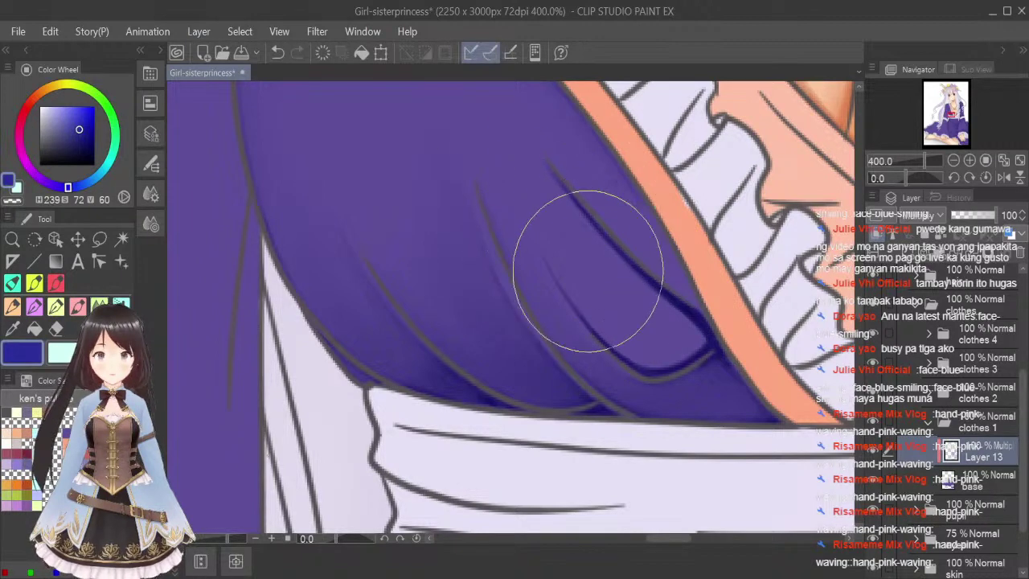
pyautogui.moveTo(563, 280); pyautogui.dragTo(632, 361)
pyautogui.moveTo(587, 315)
pyautogui.mouseDown()
pyautogui.moveTo(599, 335)
pyautogui.moveTo(656, 360)
pyautogui.mouseUp()
pyautogui.moveTo(534, 153); pyautogui.dragTo(693, 328)
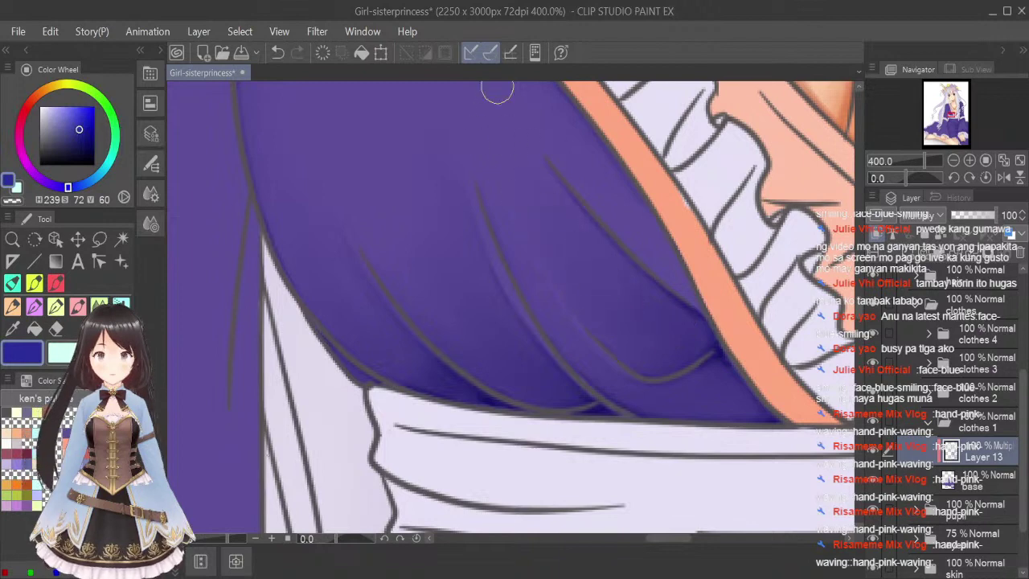
# Paint dark shadows above the upper fold line and along the collar trim, filling the corner where they meet.
pyautogui.moveTo(859, 303); pyautogui.dragTo(860, 295)
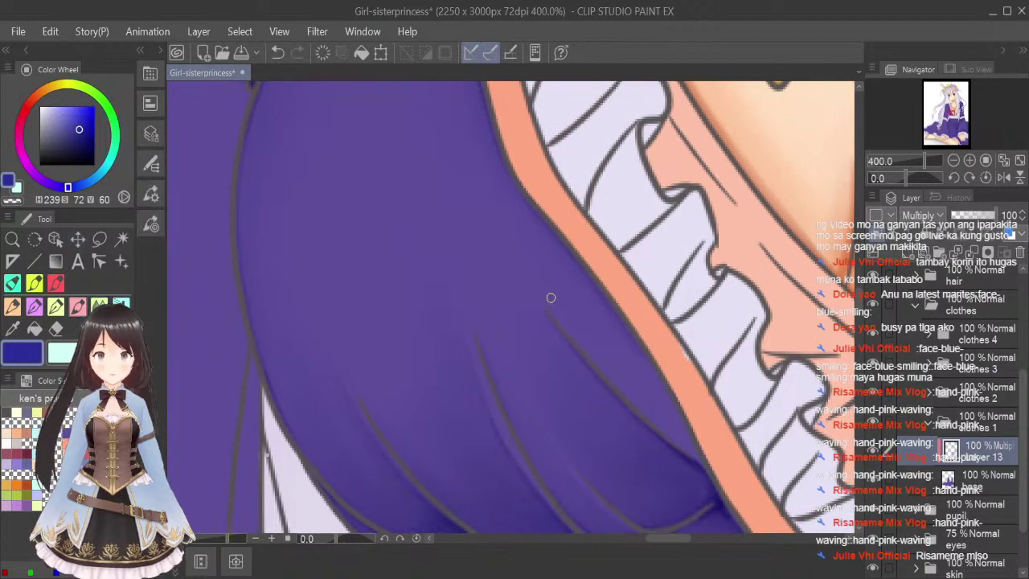
pyautogui.moveTo(566, 320); pyautogui.dragTo(677, 438)
pyautogui.moveTo(618, 376); pyautogui.dragTo(691, 453)
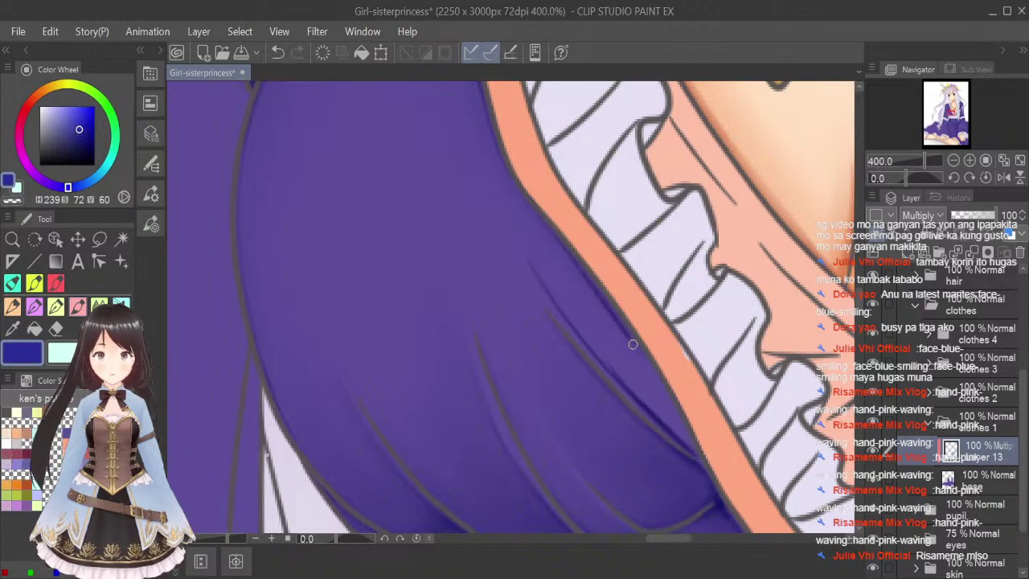
pyautogui.moveTo(648, 354)
pyautogui.mouseDown()
pyautogui.moveTo(693, 450)
pyautogui.moveTo(664, 421)
pyautogui.moveTo(689, 444)
pyautogui.mouseUp()
pyautogui.moveTo(666, 410); pyautogui.dragTo(687, 441)
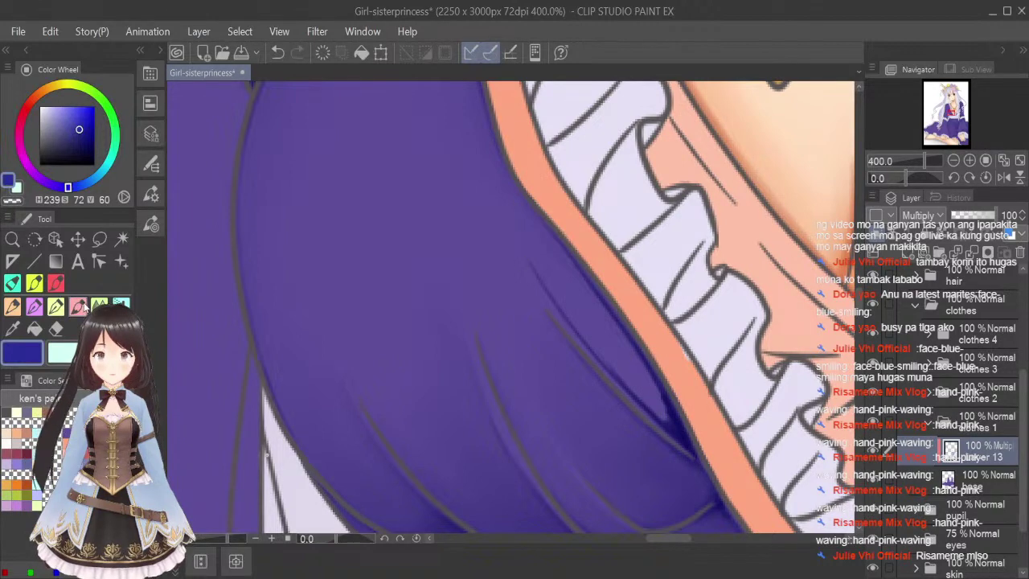
# Blend the new shadows between the upper fold line and the collar trim up into the bodice.
pyautogui.click(79, 305)
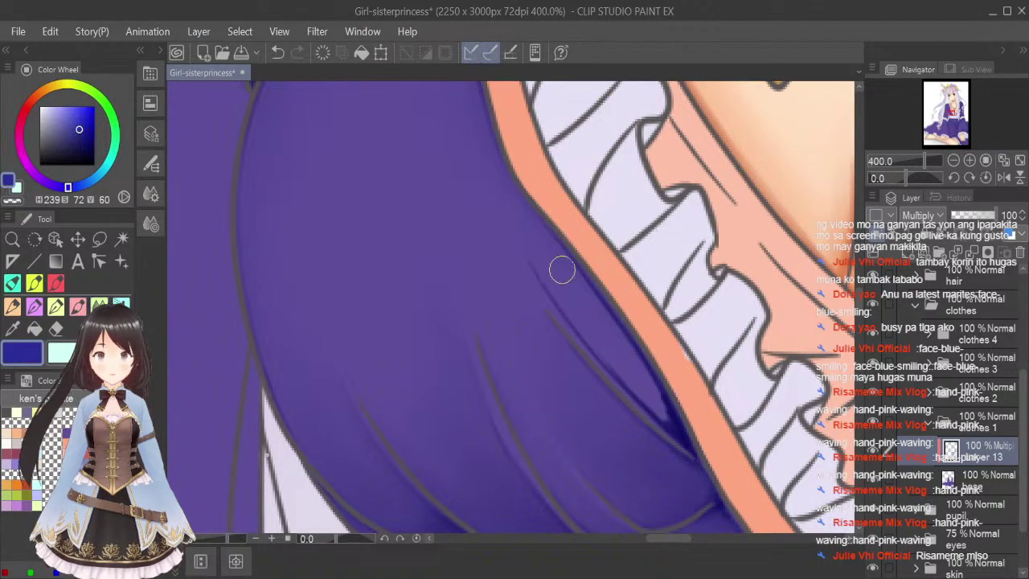
pyautogui.moveTo(532, 251); pyautogui.dragTo(584, 317)
pyautogui.moveTo(520, 235)
pyautogui.mouseDown()
pyautogui.moveTo(591, 326)
pyautogui.moveTo(529, 223)
pyautogui.moveTo(623, 370)
pyautogui.moveTo(652, 408)
pyautogui.moveTo(562, 285)
pyautogui.moveTo(670, 413)
pyautogui.moveTo(571, 303)
pyautogui.moveTo(601, 349)
pyautogui.moveTo(667, 412)
pyautogui.moveTo(565, 270)
pyautogui.moveTo(596, 344)
pyautogui.moveTo(634, 393)
pyautogui.moveTo(545, 266)
pyautogui.moveTo(486, 216)
pyautogui.moveTo(596, 326)
pyautogui.moveTo(532, 244)
pyautogui.moveTo(504, 222)
pyautogui.moveTo(619, 356)
pyautogui.moveTo(543, 253)
pyautogui.moveTo(671, 415)
pyautogui.moveTo(554, 269)
pyautogui.moveTo(607, 334)
pyautogui.moveTo(454, 196)
pyautogui.moveTo(518, 242)
pyautogui.moveTo(489, 207)
pyautogui.moveTo(606, 329)
pyautogui.moveTo(554, 252)
pyautogui.moveTo(553, 286)
pyautogui.mouseUp()
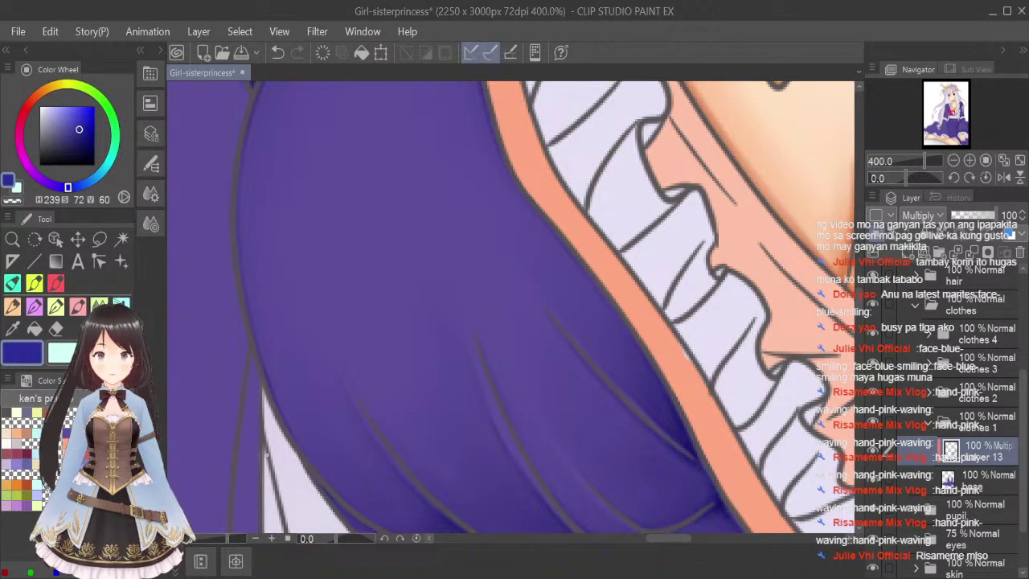
# Switch the brush to transparent colour, fit the whole illustration in view and save the file.
pyautogui.click(77, 306)
pyautogui.press('c')
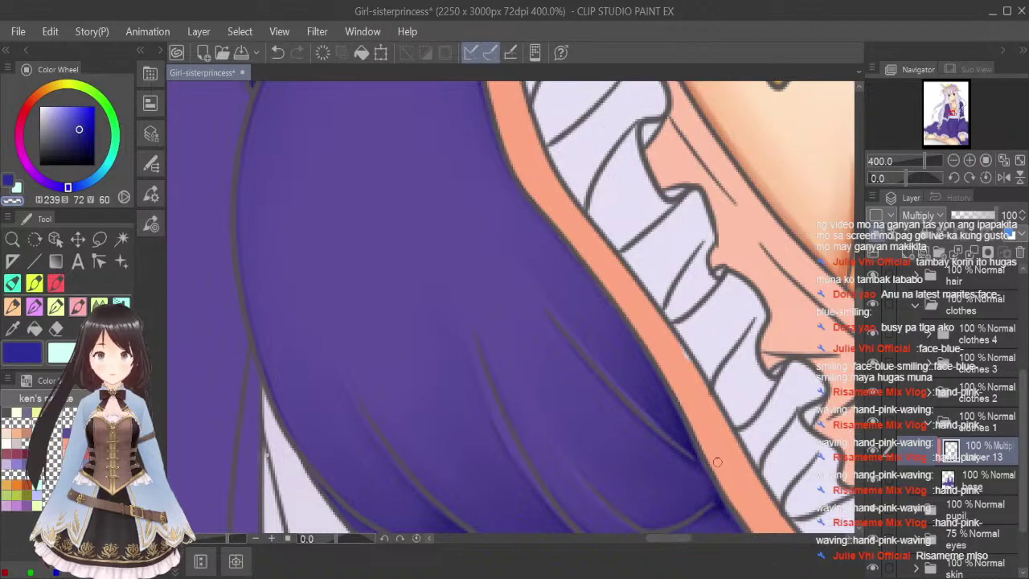
pyautogui.click(1019, 160)
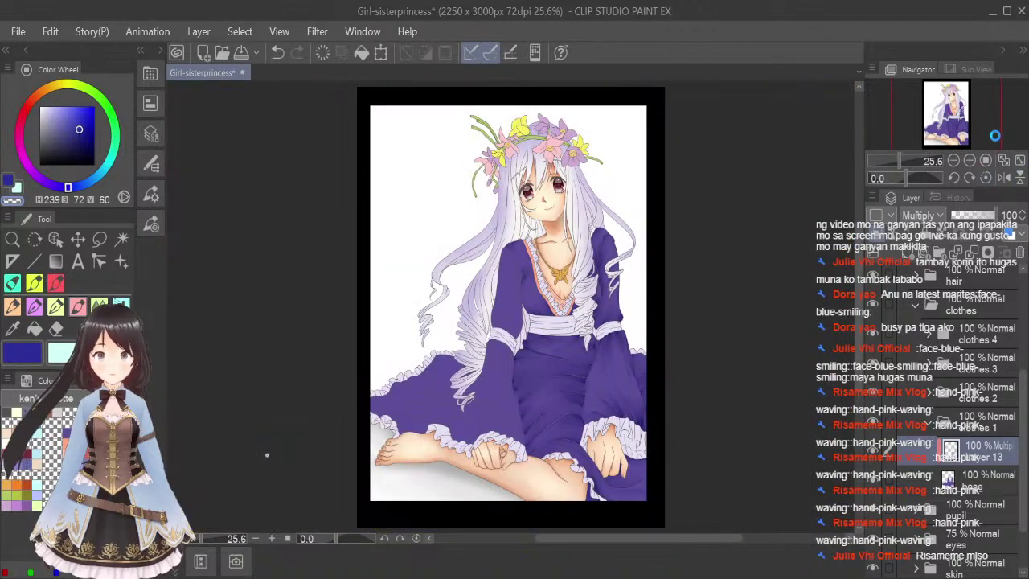
pyautogui.hotkey('ctrl', 's')
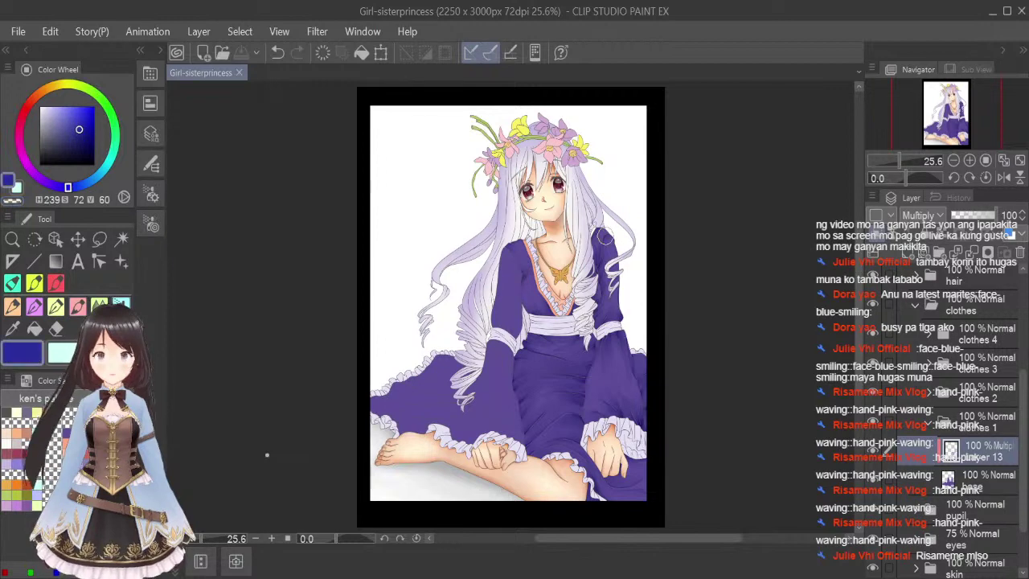
# Review the dress shading from the shoulders down to the hem and save the illustration.
pyautogui.scroll(2, 602, 250)
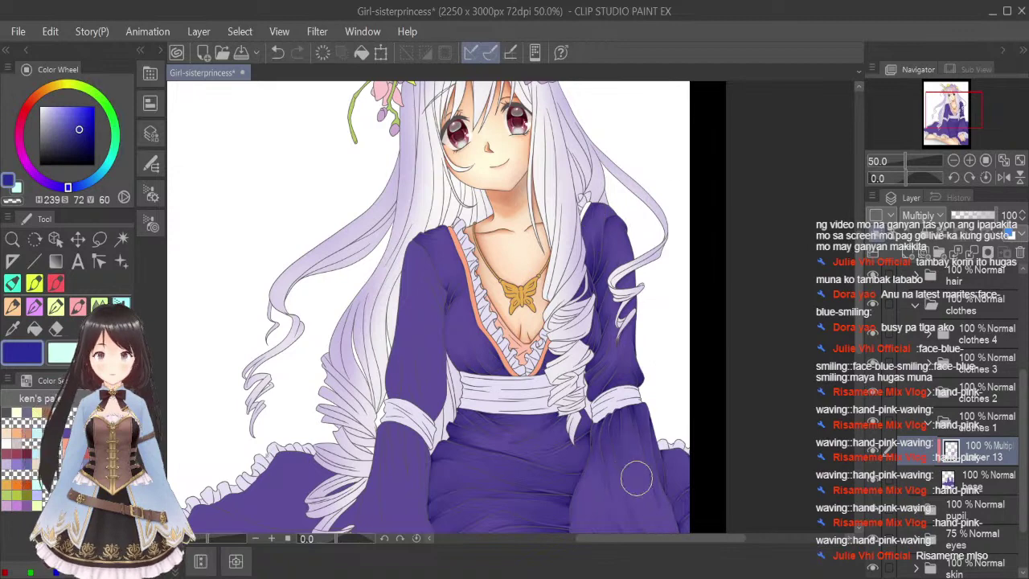
pyautogui.scroll(-3, 667, 418)
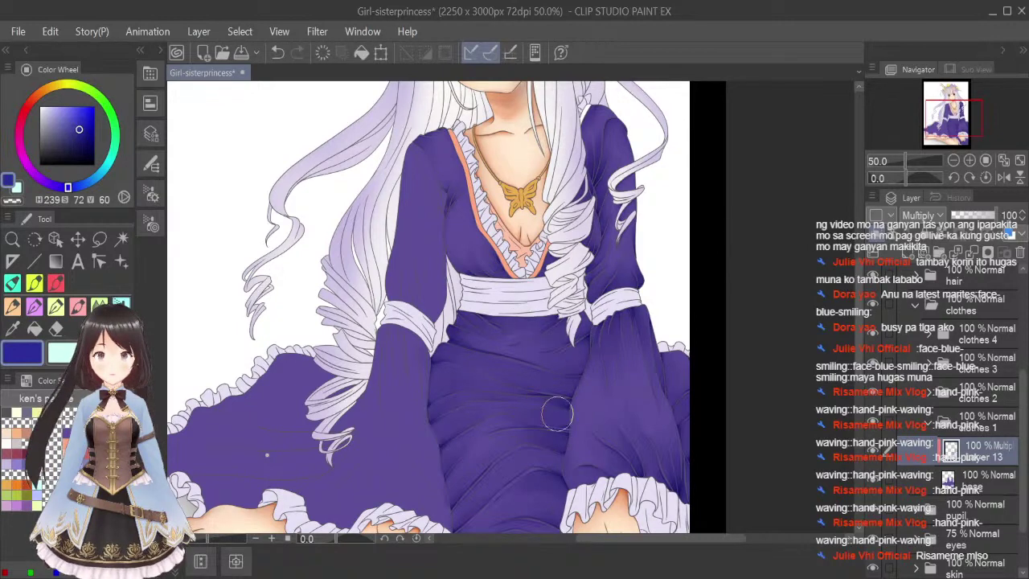
pyautogui.scroll(-2, 483, 410)
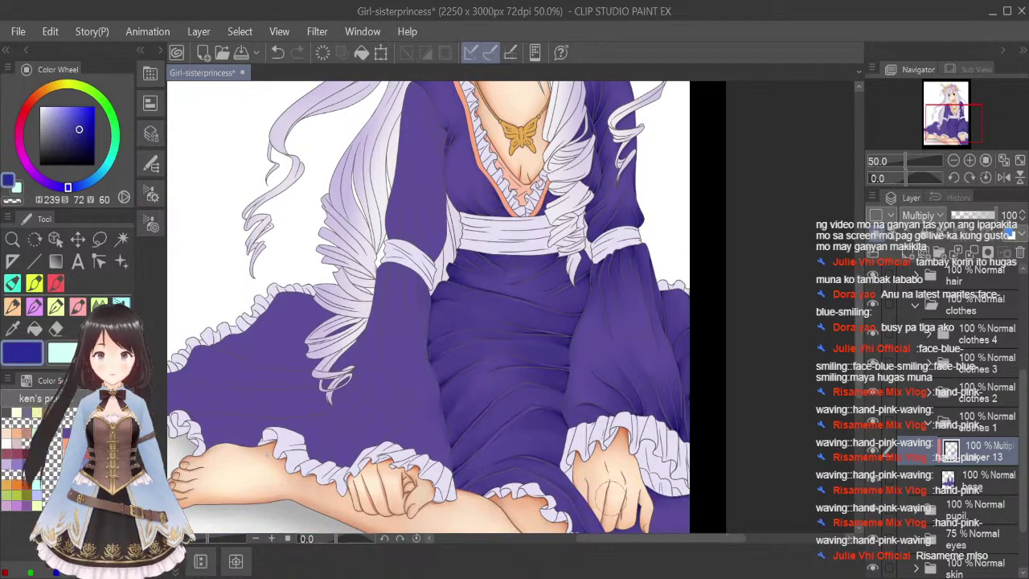
pyautogui.scroll(-3, 519, 479)
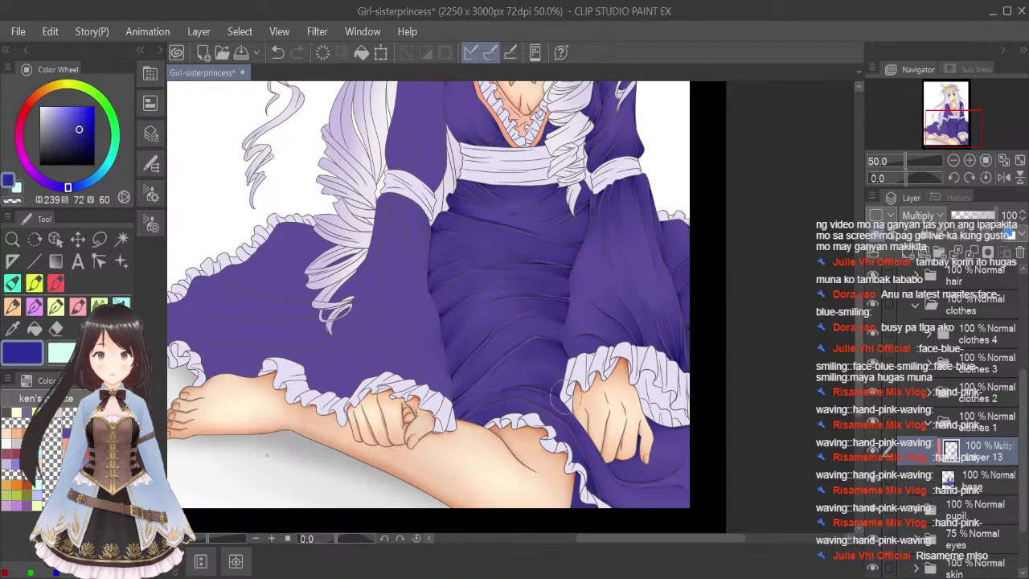
pyautogui.scroll(-3, 712, 340)
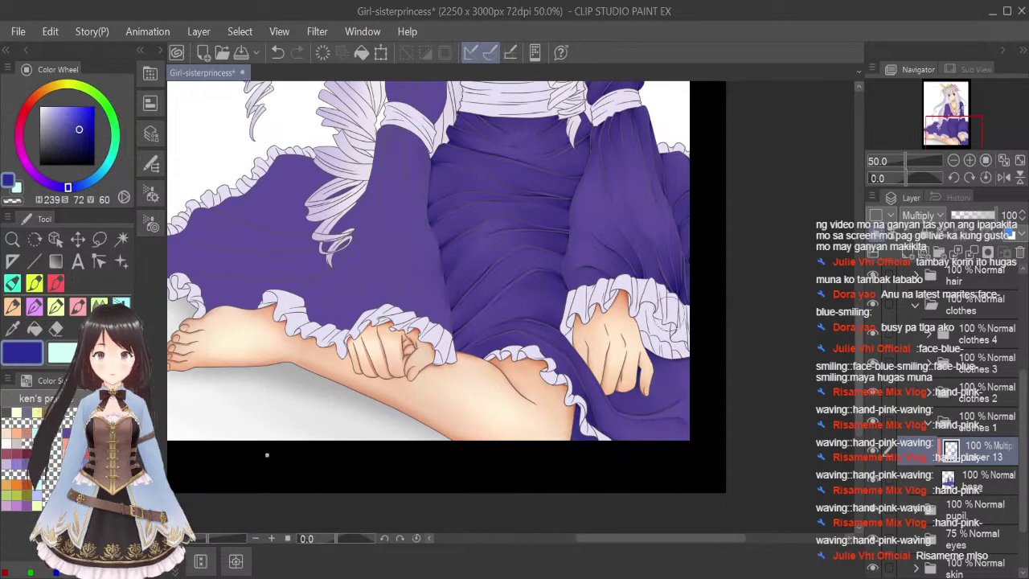
pyautogui.scroll(10, 448, 175)
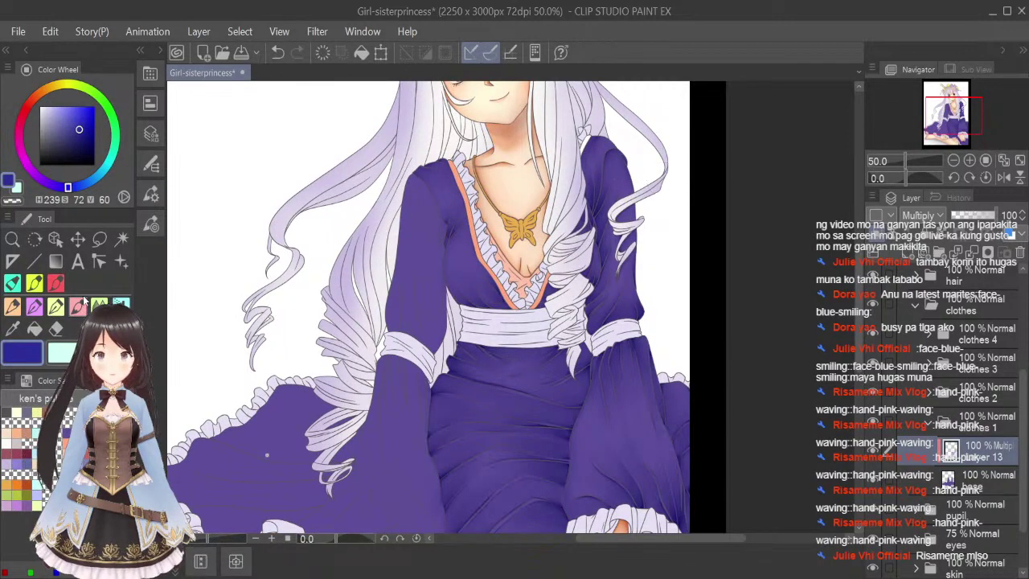
pyautogui.hotkey('ctrl', 's')
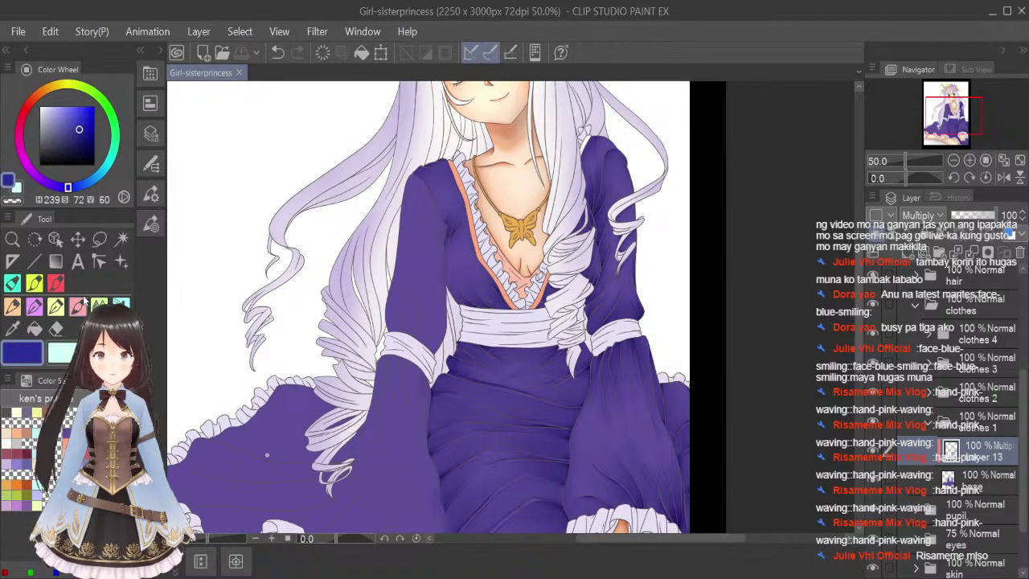
pyautogui.click(1018, 160)
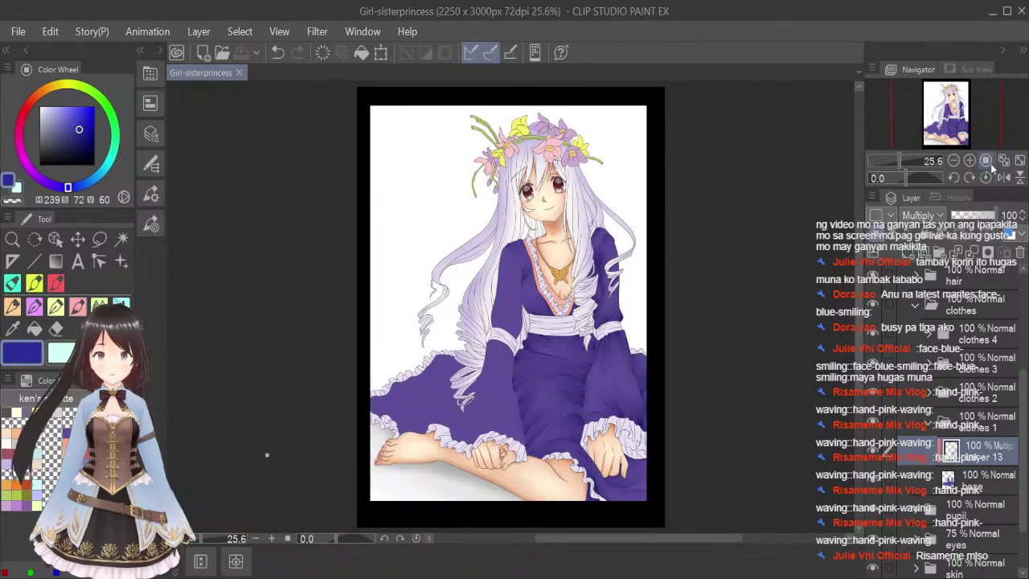
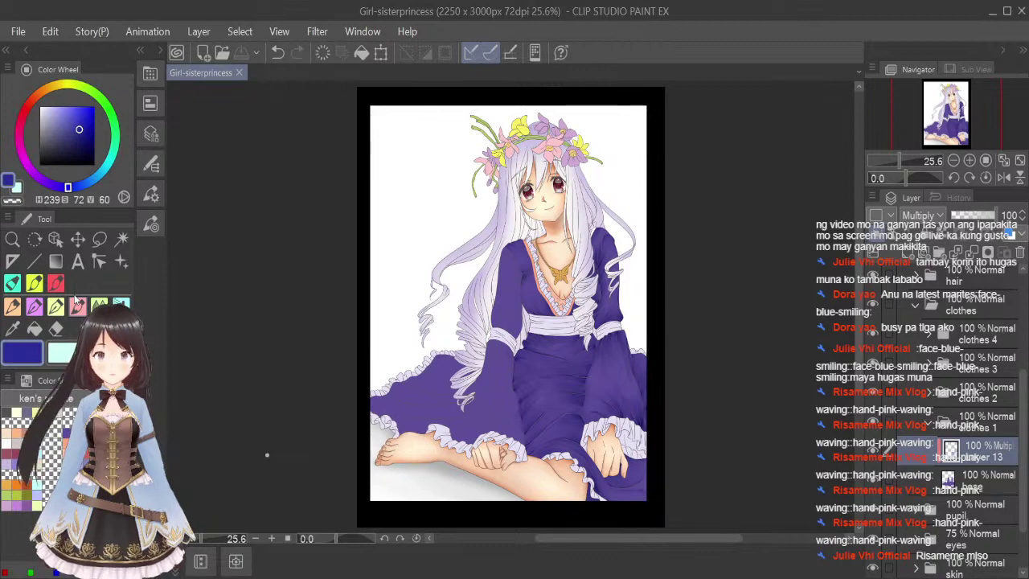
# Paint a dark shadow along the shoulder seam on the sleeve side and blend it into the sleeve.
pyautogui.scroll(10, 531, 209)
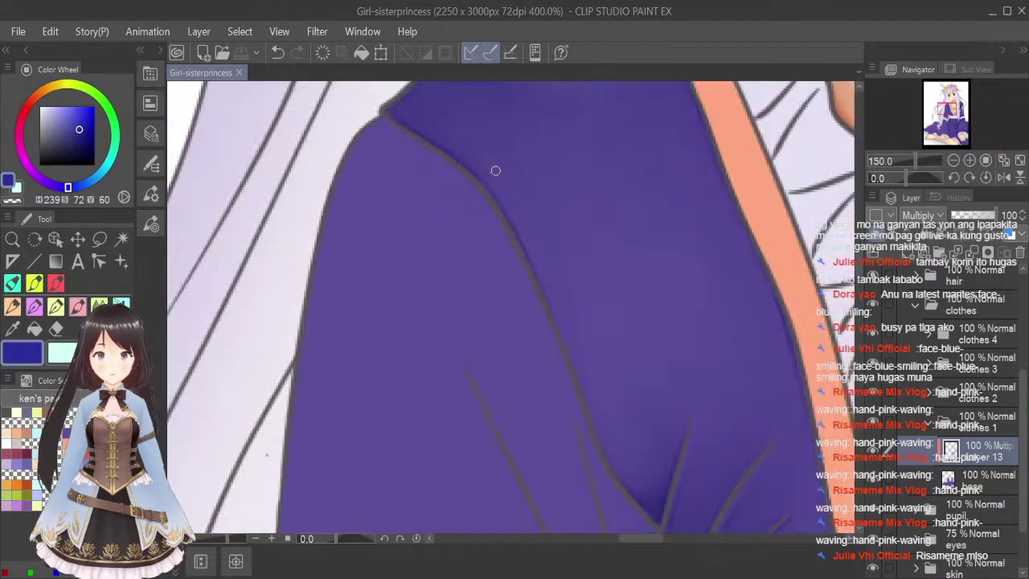
pyautogui.moveTo(370, 134)
pyautogui.mouseDown()
pyautogui.moveTo(417, 142)
pyautogui.moveTo(365, 130)
pyautogui.moveTo(395, 137)
pyautogui.moveTo(377, 122)
pyautogui.moveTo(396, 131)
pyautogui.moveTo(363, 131)
pyautogui.moveTo(398, 133)
pyautogui.moveTo(371, 124)
pyautogui.moveTo(461, 179)
pyautogui.moveTo(442, 164)
pyautogui.moveTo(484, 225)
pyautogui.moveTo(453, 172)
pyautogui.moveTo(481, 205)
pyautogui.moveTo(435, 162)
pyautogui.moveTo(469, 184)
pyautogui.moveTo(458, 174)
pyautogui.moveTo(500, 235)
pyautogui.moveTo(491, 209)
pyautogui.moveTo(571, 390)
pyautogui.moveTo(539, 297)
pyautogui.moveTo(606, 476)
pyautogui.moveTo(595, 462)
pyautogui.moveTo(654, 527)
pyautogui.mouseUp()
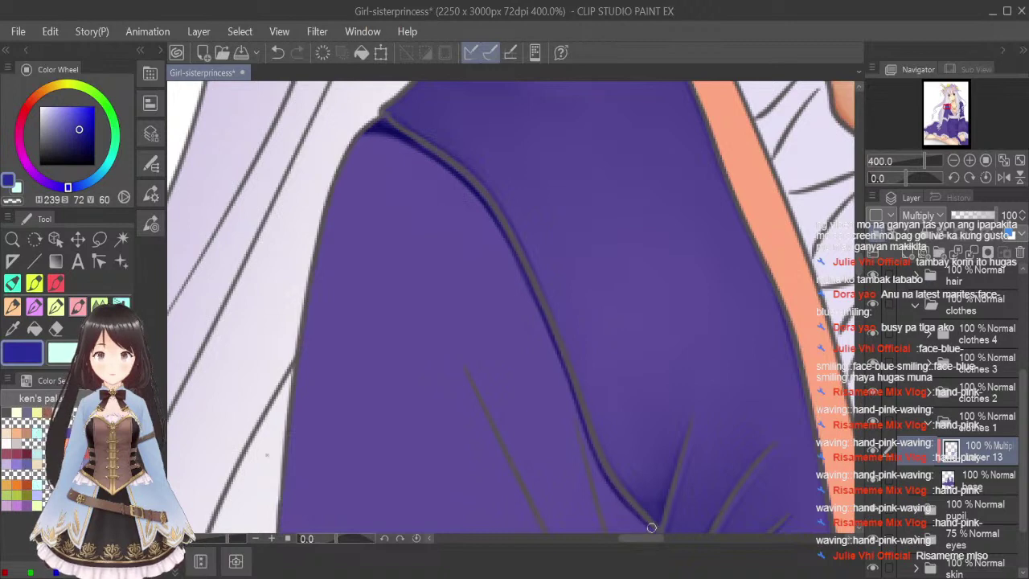
pyautogui.press('j')
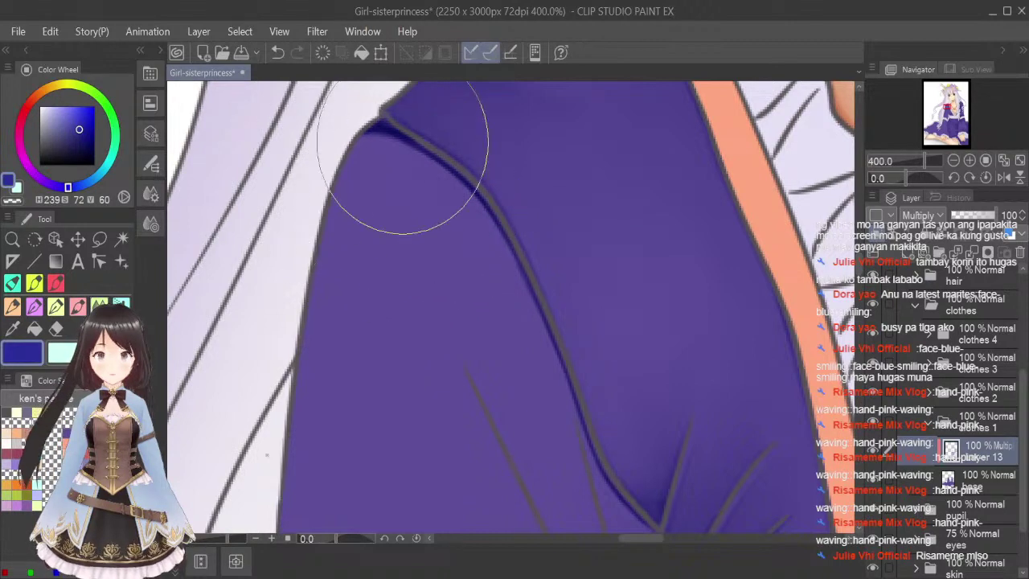
pyautogui.press('[')
pyautogui.moveTo(362, 130)
pyautogui.mouseDown()
pyautogui.moveTo(450, 171)
pyautogui.moveTo(455, 203)
pyautogui.moveTo(492, 225)
pyautogui.mouseUp()
pyautogui.moveTo(438, 170)
pyautogui.mouseDown()
pyautogui.moveTo(533, 314)
pyautogui.moveTo(451, 183)
pyautogui.moveTo(551, 387)
pyautogui.mouseUp()
pyautogui.moveTo(519, 277)
pyautogui.mouseDown()
pyautogui.moveTo(585, 460)
pyautogui.moveTo(603, 450)
pyautogui.moveTo(623, 507)
pyautogui.moveTo(633, 493)
pyautogui.mouseUp()
# Deepen and soften the shadow along the sleeve's shoulder seam, and check it with the whole illustration in view.
pyautogui.scroll(-2, 642, 251)
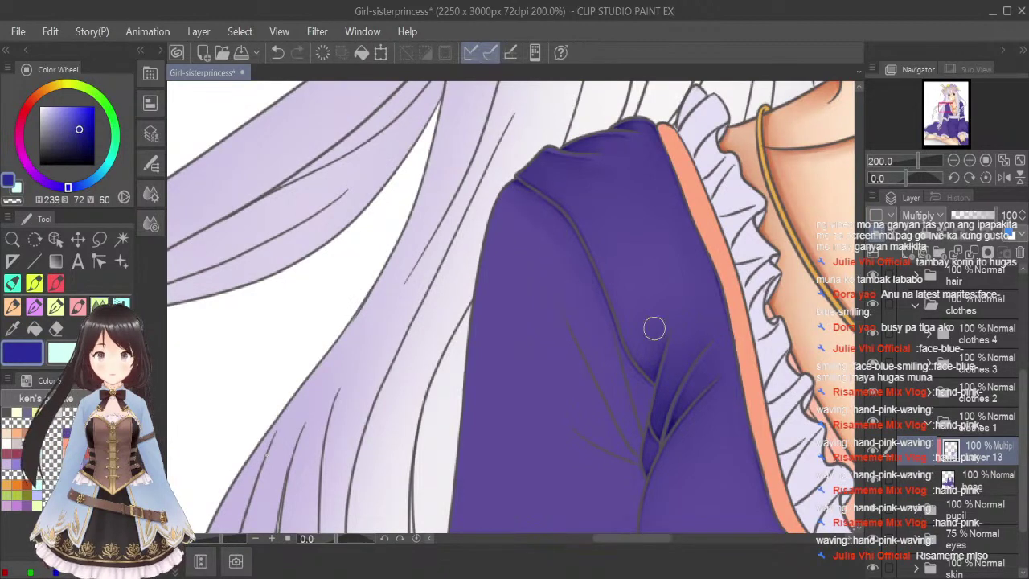
pyautogui.scroll(-2, 703, 332)
pyautogui.moveTo(668, 539); pyautogui.dragTo(727, 540)
pyautogui.scroll(1, 288, 218)
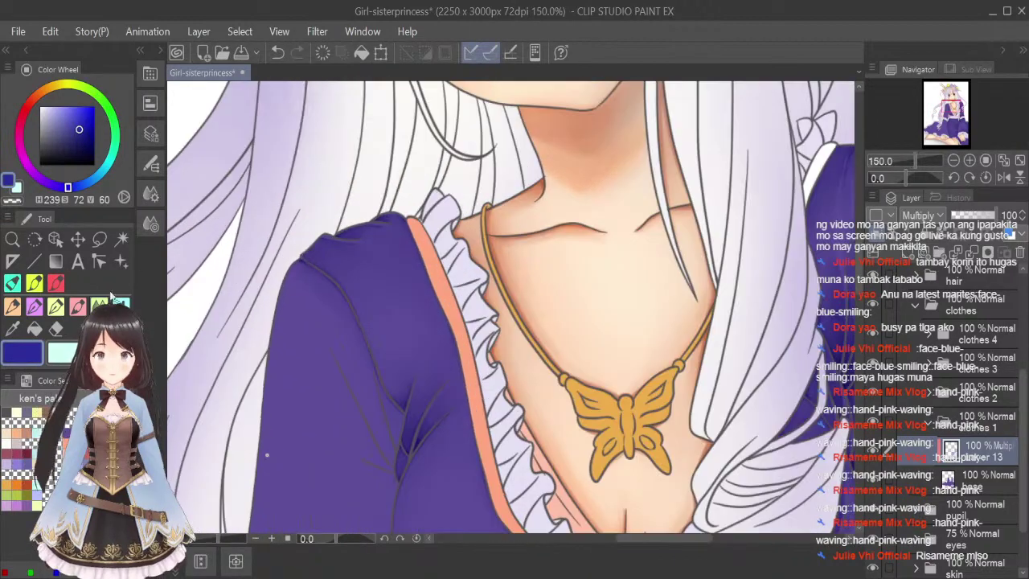
pyautogui.scroll(1, 329, 253)
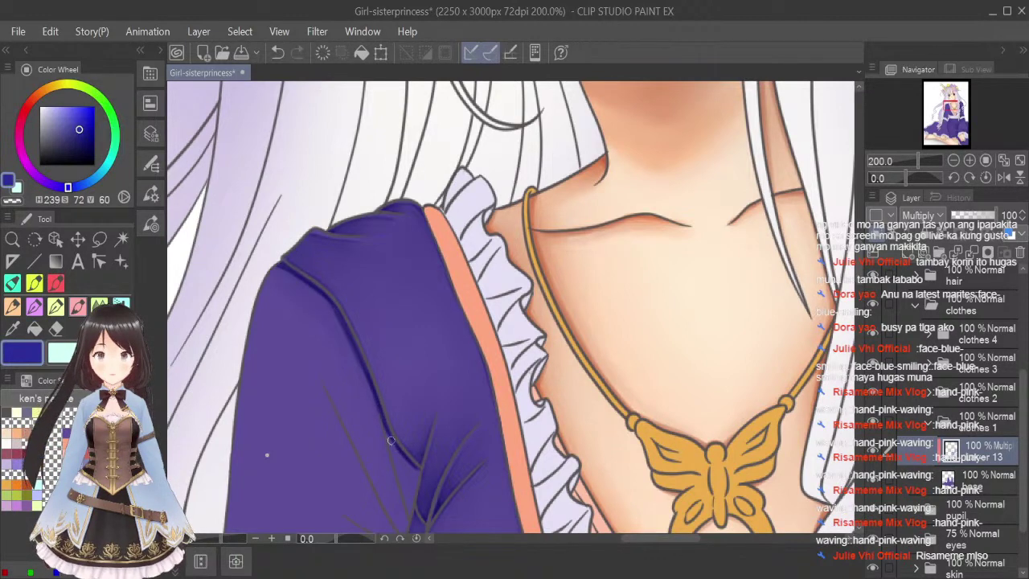
pyautogui.moveTo(300, 271); pyautogui.dragTo(296, 272)
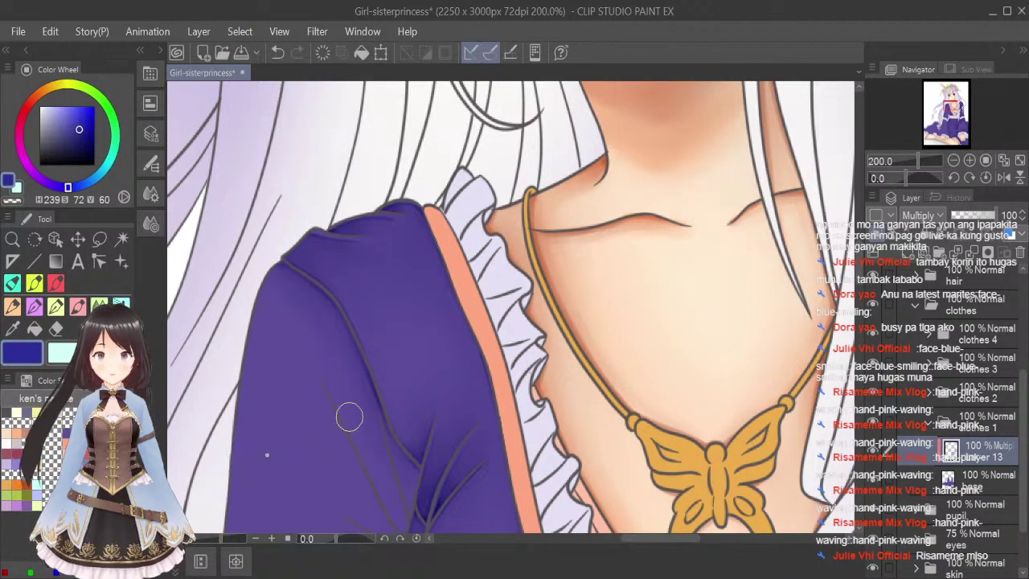
pyautogui.click(1019, 160)
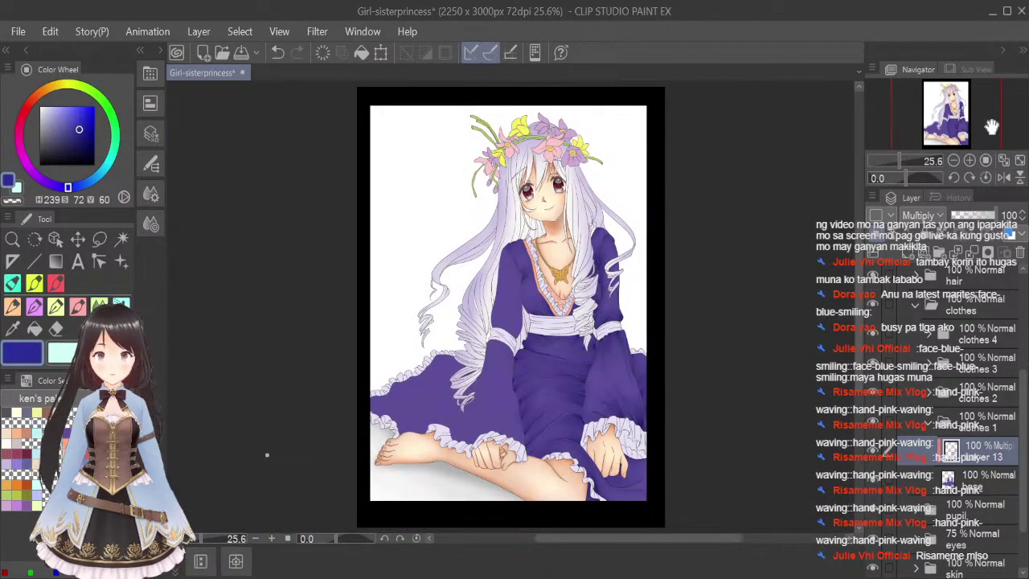
# Save the illustration and paint a thin dark shadow along the sleeve's outer edge just below the shoulder.
pyautogui.hotkey('ctrl', 's')
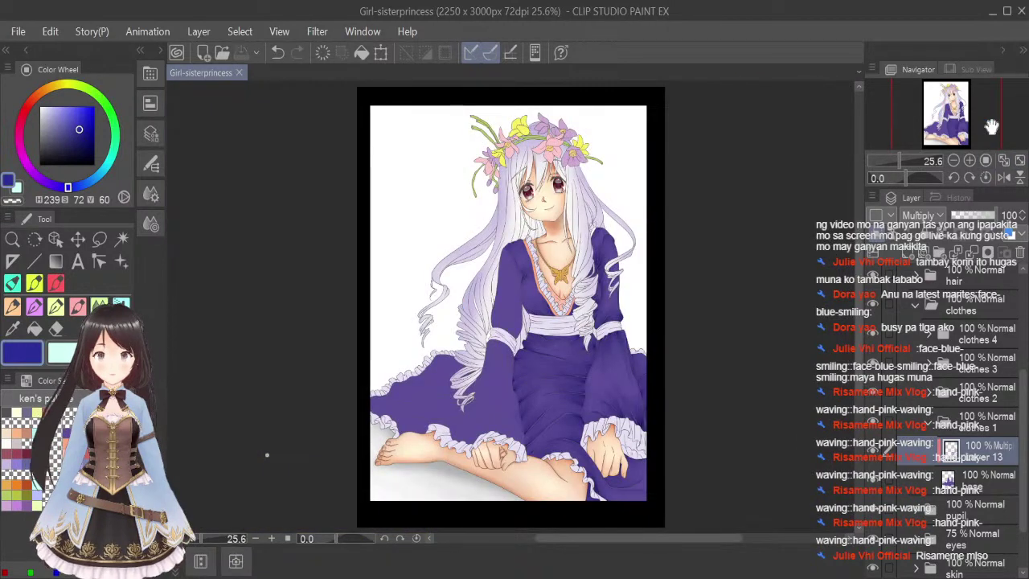
pyautogui.click(77, 308)
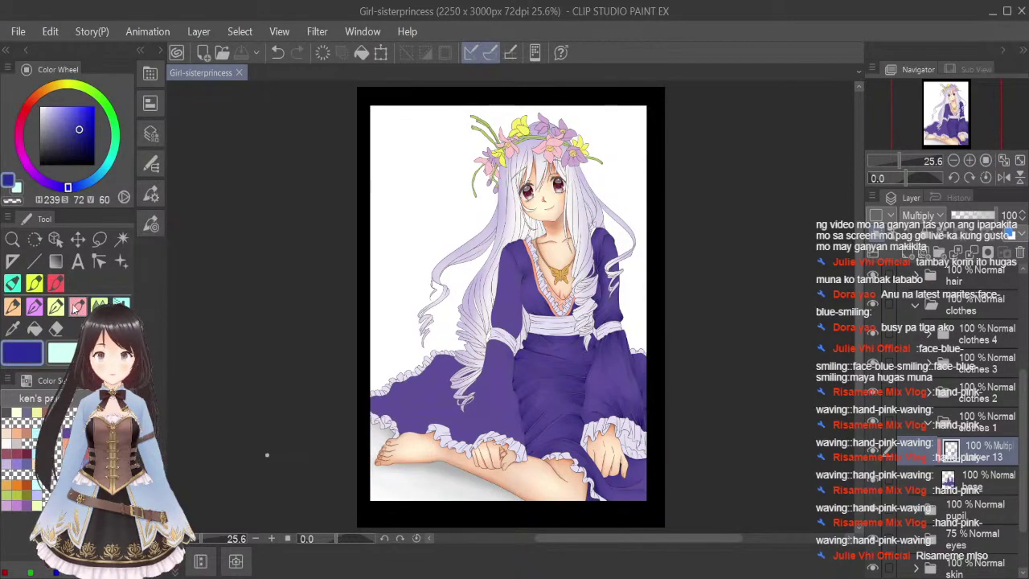
pyautogui.scroll(4, 518, 270)
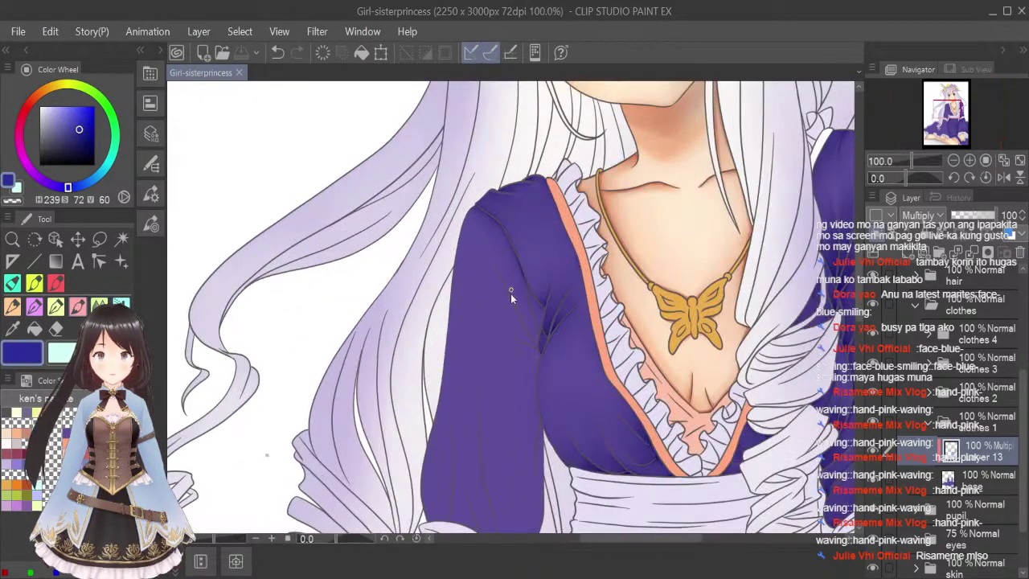
pyautogui.scroll(4, 511, 294)
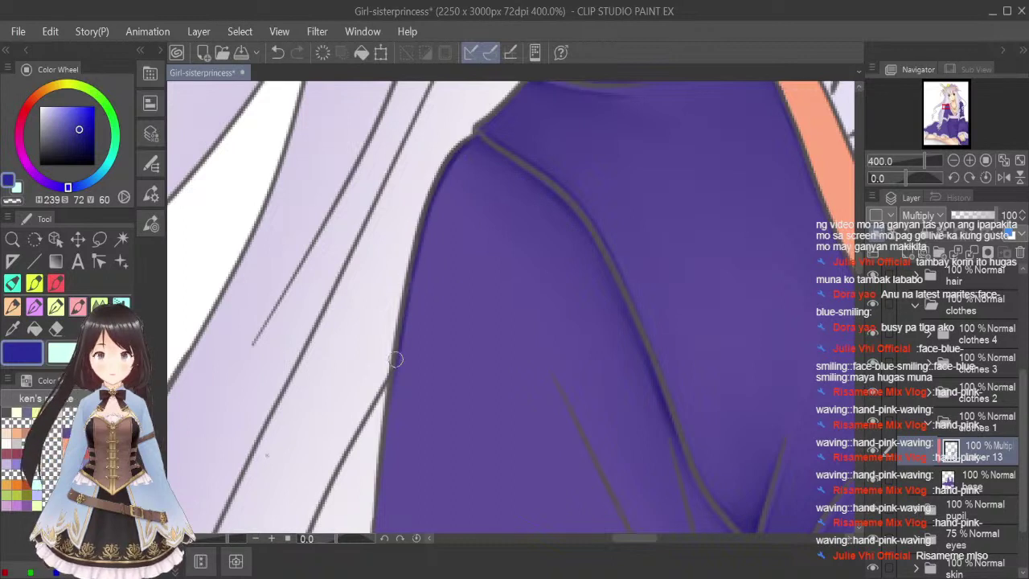
# Blend the shadow along the sleeve's outer shoulder edge into the purple fabric, adjusting the blending brush size to fit.
pyautogui.click(99, 306)
pyautogui.press('[')
pyautogui.press('[')
pyautogui.press('[')
pyautogui.press('[')
pyautogui.press('[')
pyautogui.press('[')
pyautogui.press('[')
pyautogui.press('[')
pyautogui.press('[')
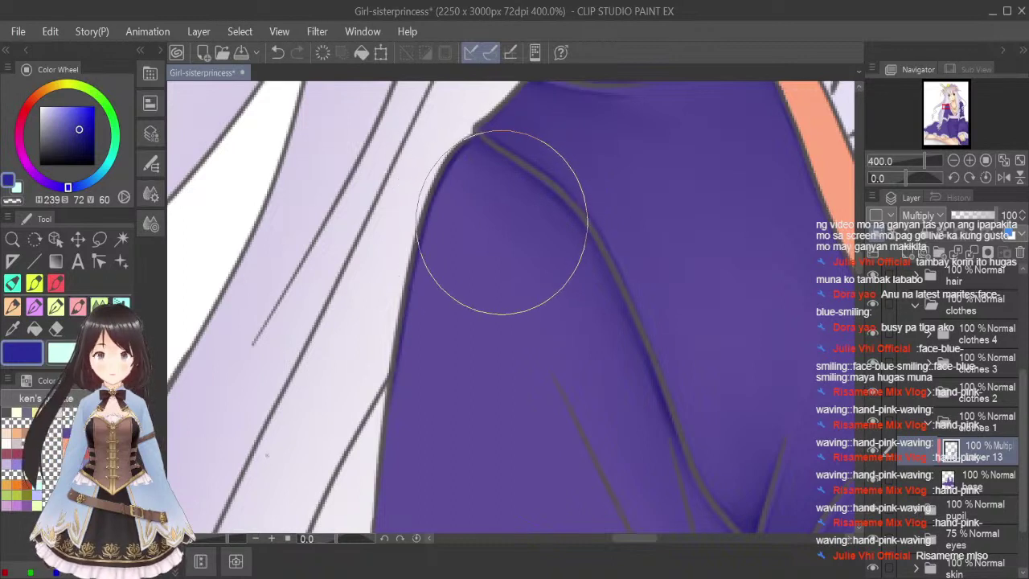
pyautogui.press('[')
pyautogui.press('[')
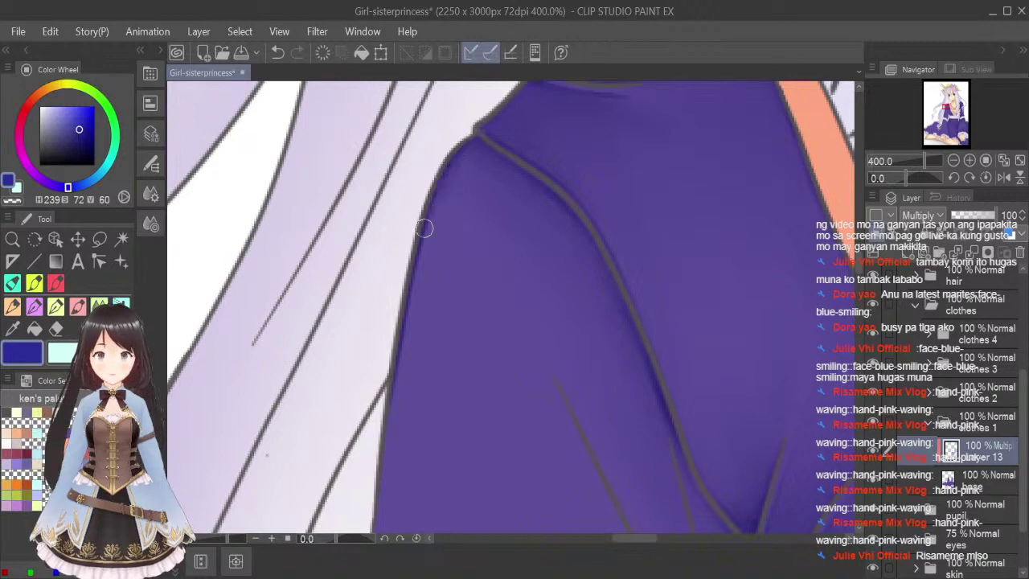
pyautogui.press(']')
pyautogui.press(']')
pyautogui.press(']')
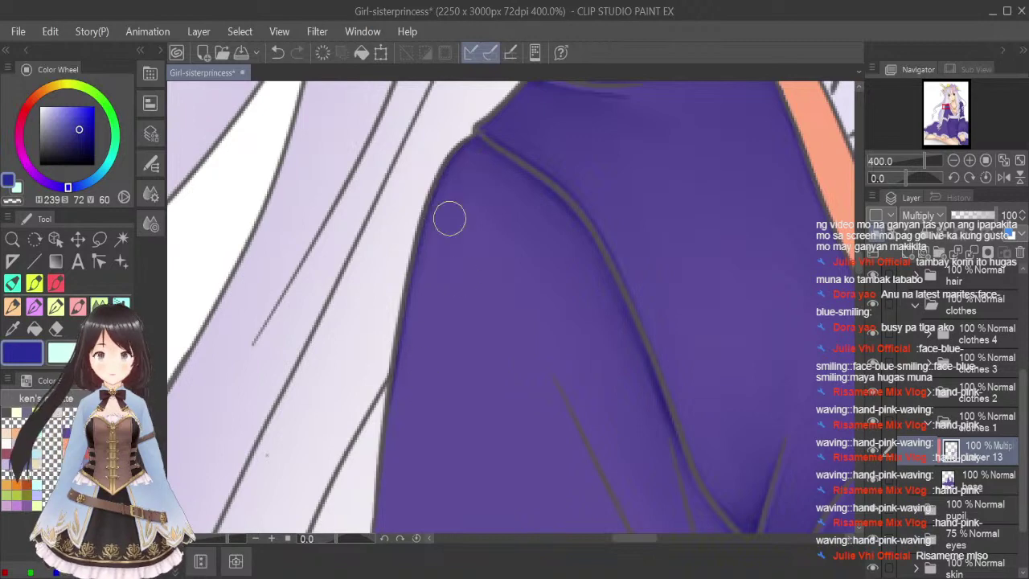
# Paint a dark shadow in the narrow fold where the shoulder seam meets the armpit creases and blend it smooth.
pyautogui.click(84, 310)
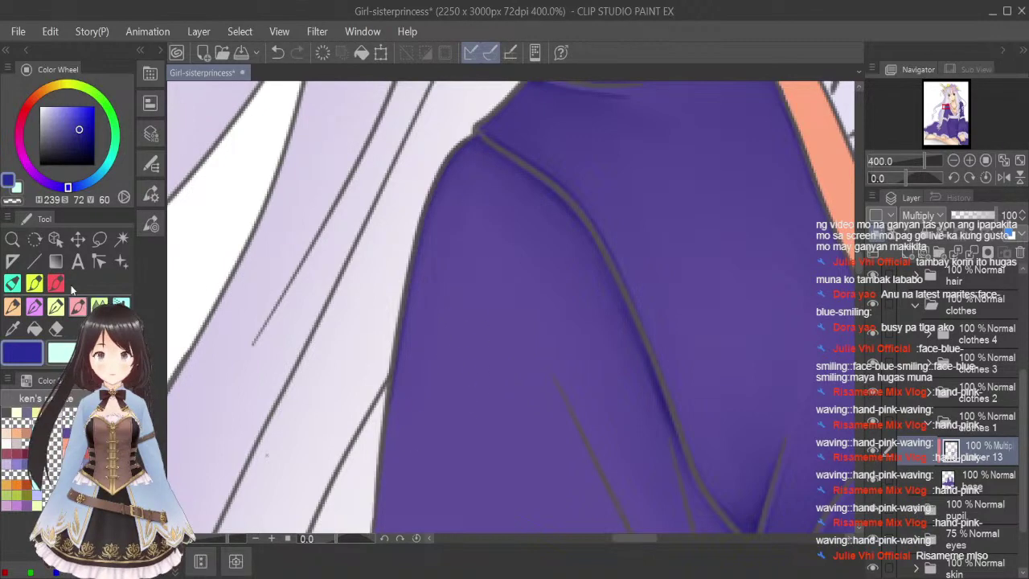
pyautogui.moveTo(859, 268); pyautogui.dragTo(859, 279)
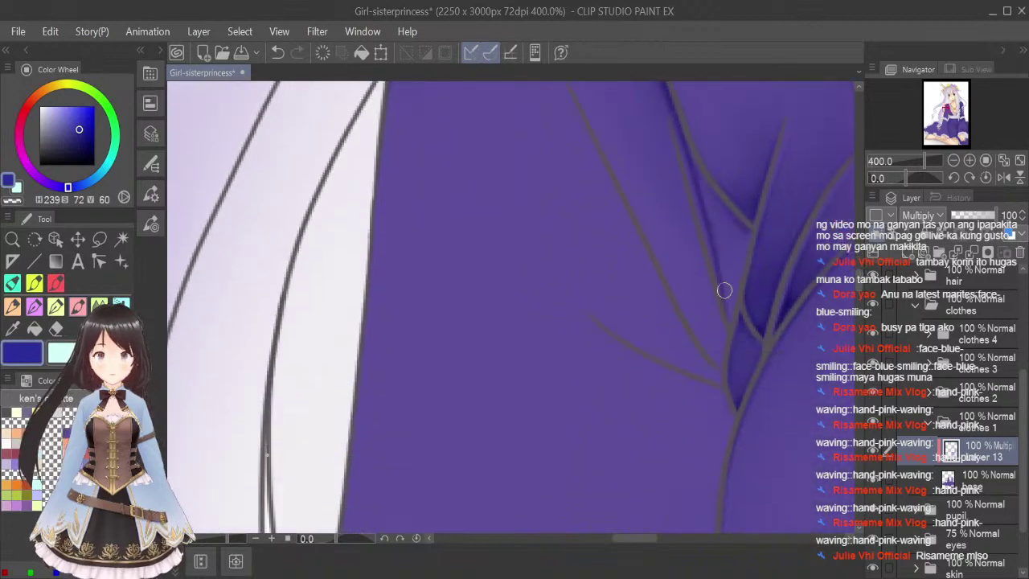
pyautogui.moveTo(692, 161)
pyautogui.mouseDown()
pyautogui.moveTo(738, 234)
pyautogui.moveTo(745, 229)
pyautogui.moveTo(737, 273)
pyautogui.moveTo(719, 190)
pyautogui.moveTo(750, 240)
pyautogui.moveTo(730, 317)
pyautogui.moveTo(722, 264)
pyautogui.moveTo(727, 296)
pyautogui.moveTo(720, 256)
pyautogui.mouseUp()
pyautogui.click(99, 305)
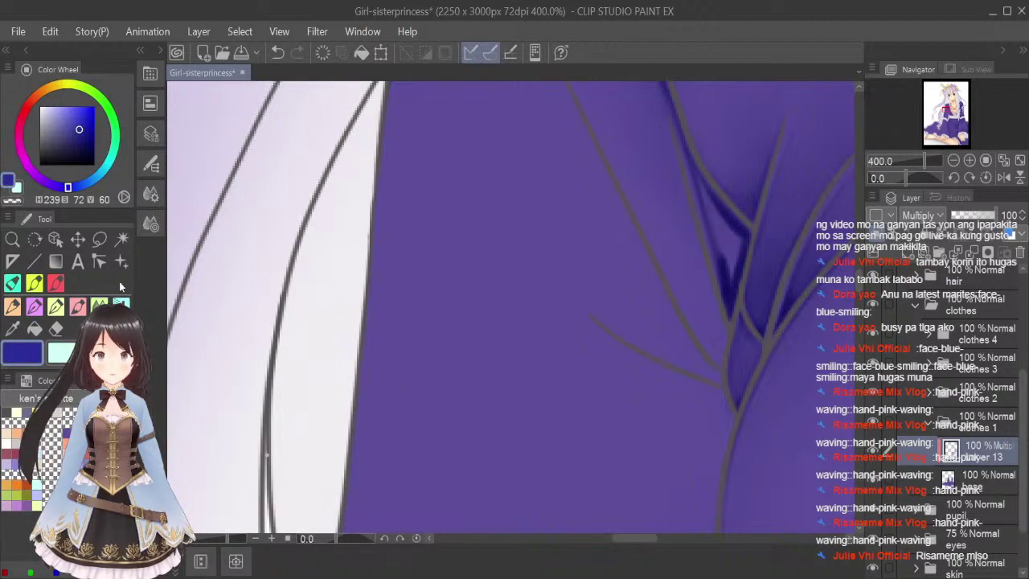
pyautogui.press('[')
pyautogui.press('[')
pyautogui.press('[')
pyautogui.press('[')
pyautogui.press('[')
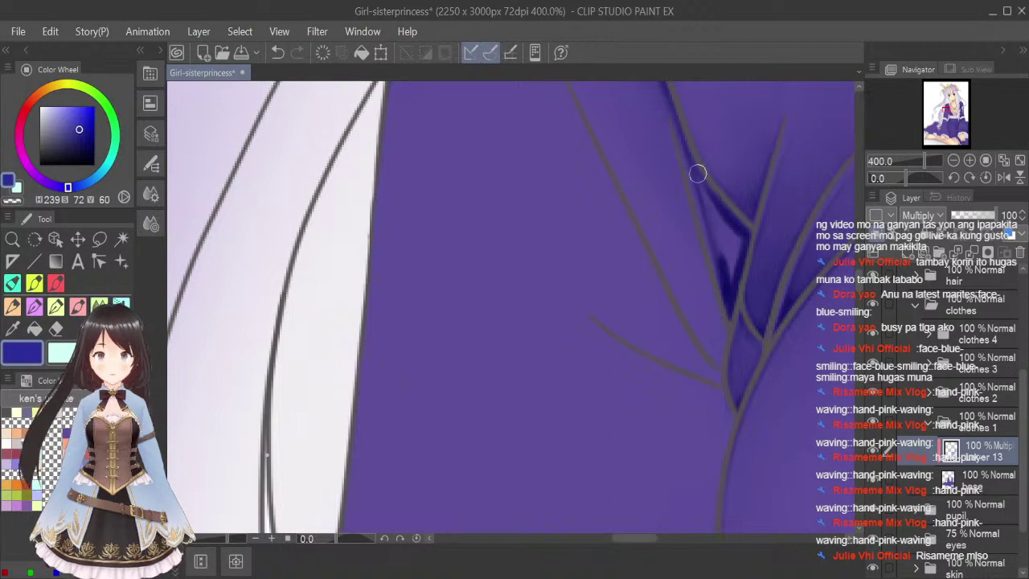
pyautogui.moveTo(697, 172)
pyautogui.mouseDown()
pyautogui.moveTo(715, 240)
pyautogui.moveTo(739, 245)
pyautogui.mouseUp()
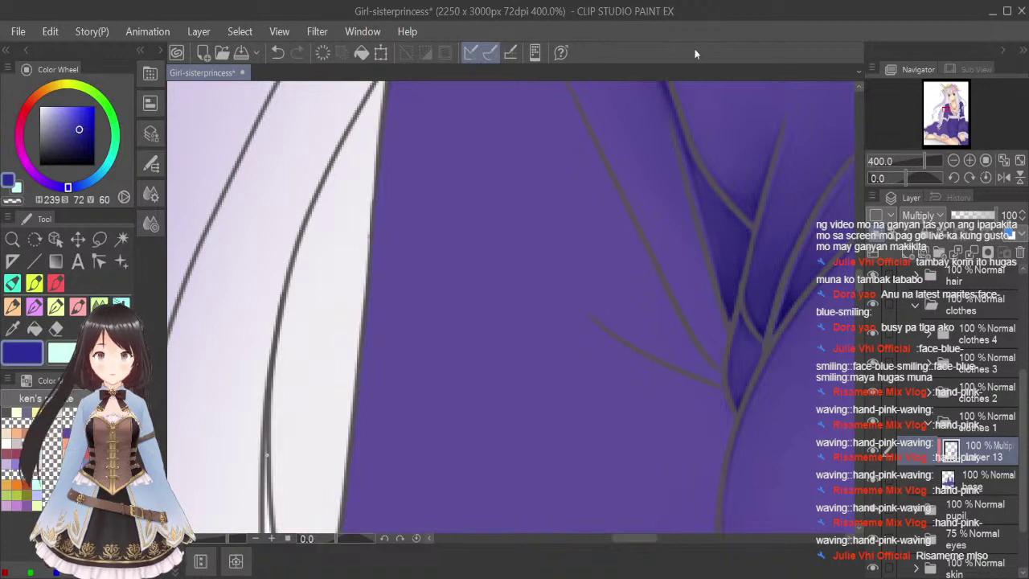
# Paint dark shadow strokes inside the neighbouring sleeve fold, along both long crease lines down to their meeting point at the armpit.
pyautogui.moveTo(860, 279); pyautogui.dragTo(859, 271)
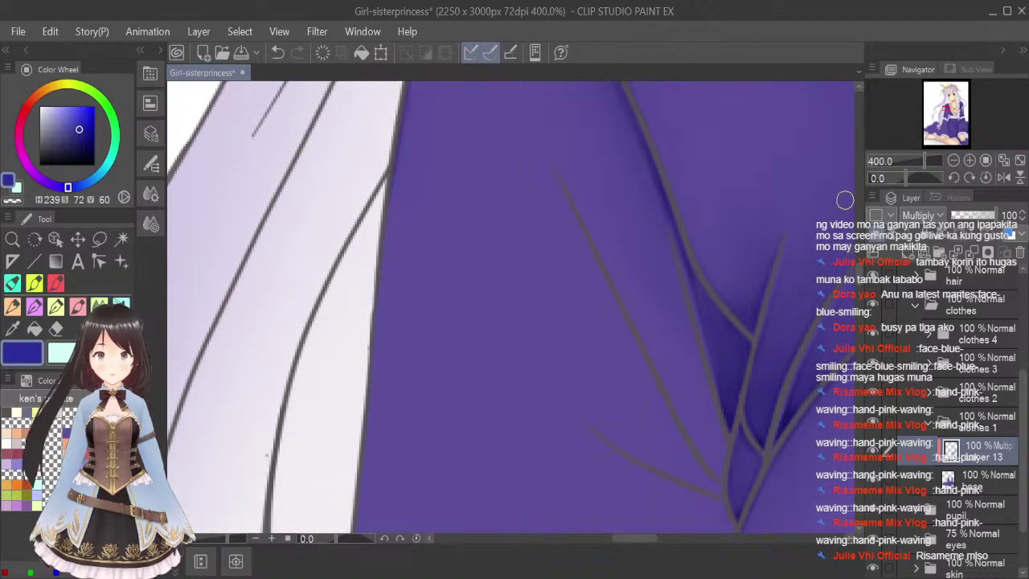
pyautogui.click(81, 307)
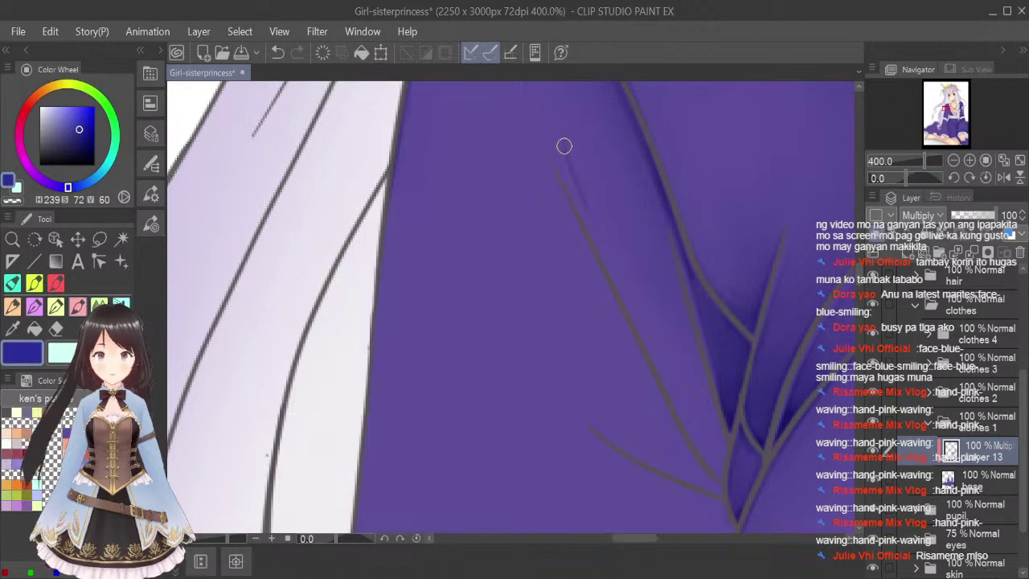
pyautogui.moveTo(564, 145)
pyautogui.mouseDown()
pyautogui.moveTo(718, 479)
pyautogui.moveTo(725, 443)
pyautogui.moveTo(707, 387)
pyautogui.mouseUp()
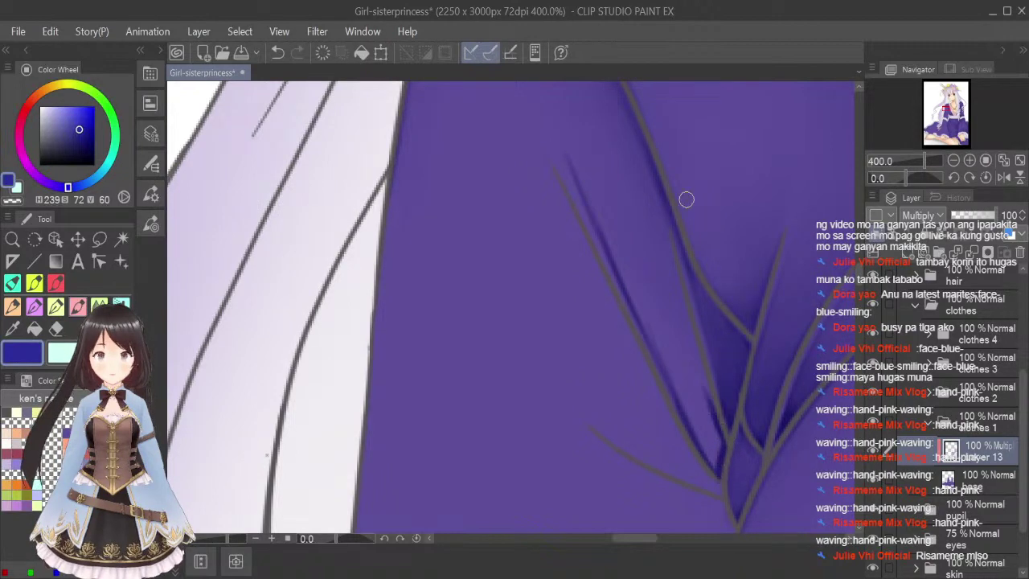
pyautogui.moveTo(655, 187)
pyautogui.mouseDown()
pyautogui.moveTo(719, 441)
pyautogui.moveTo(715, 463)
pyautogui.moveTo(689, 414)
pyautogui.moveTo(703, 446)
pyautogui.mouseUp()
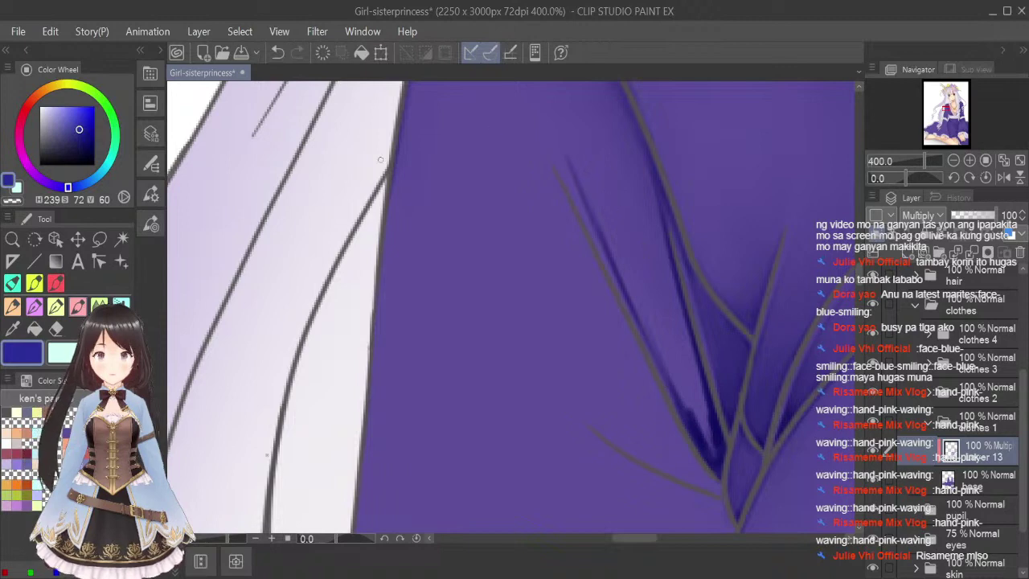
# Blend the strokes in the long sleeve fold into a soft gradient, fit the whole illustration in view and save it.
pyautogui.press('j')
pyautogui.press('alt')
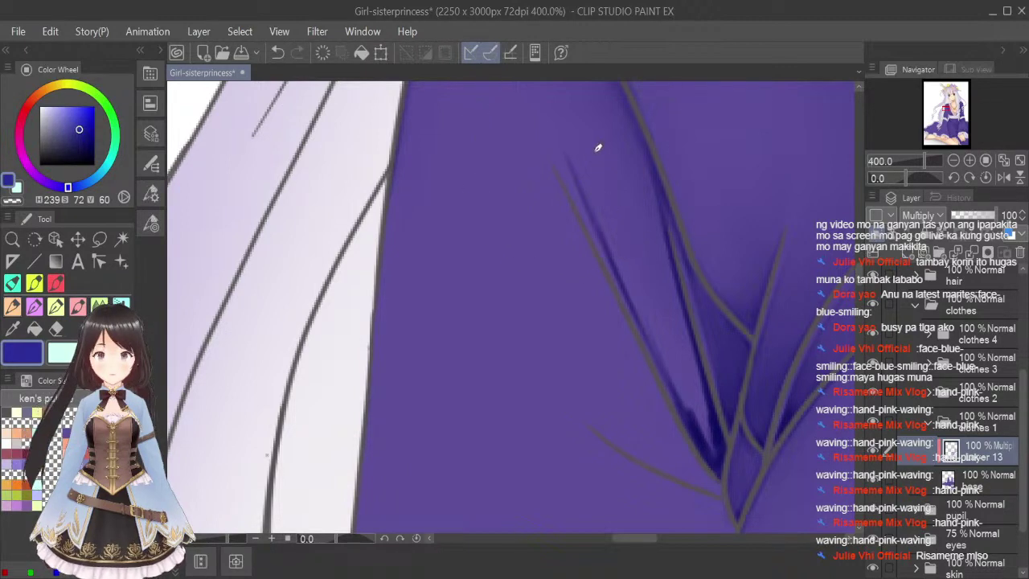
pyautogui.press('[')
pyautogui.press('[')
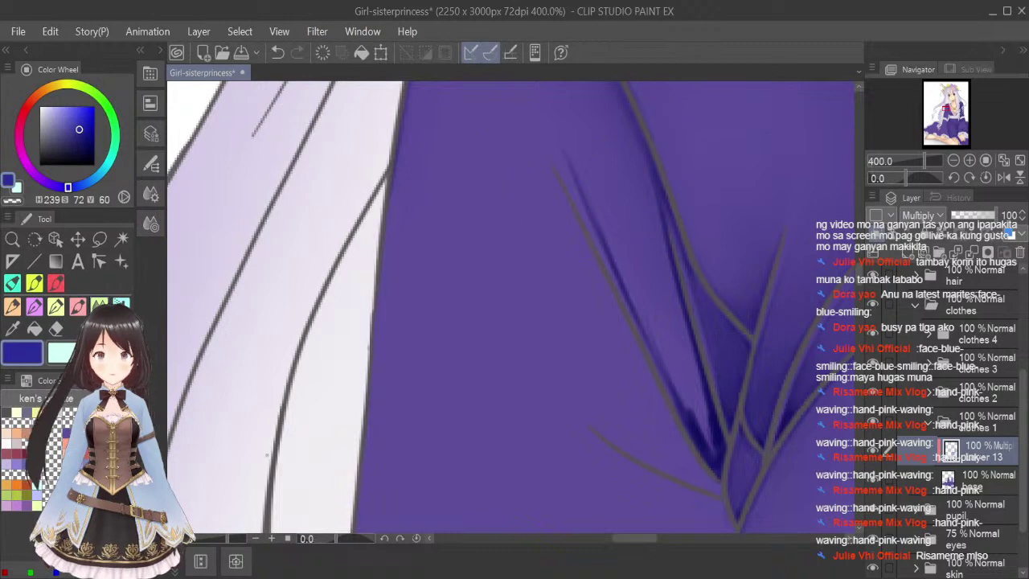
pyautogui.press('[')
pyautogui.press('[')
pyautogui.press('[')
pyautogui.press('[')
pyautogui.press('[')
pyautogui.press('[')
pyautogui.press('[')
pyautogui.press('[')
pyautogui.press('[')
pyautogui.press('[')
pyautogui.press('[')
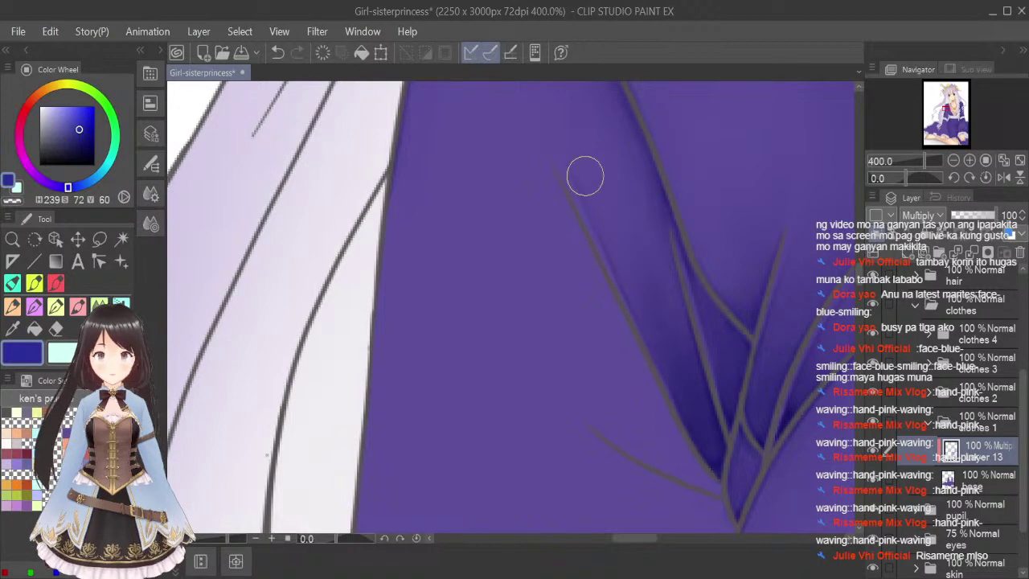
pyautogui.click(1019, 162)
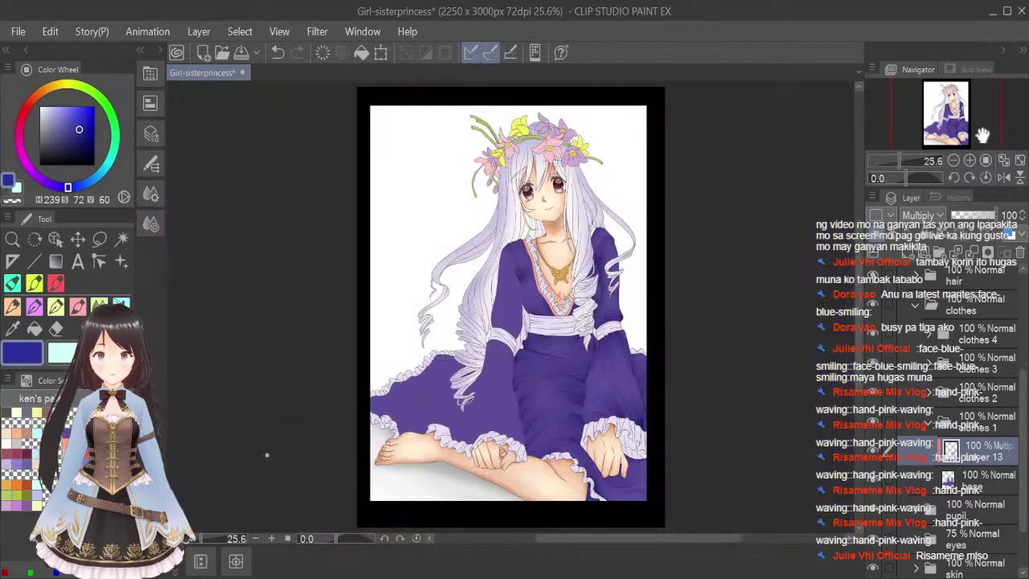
pyautogui.hotkey('ctrl', 's')
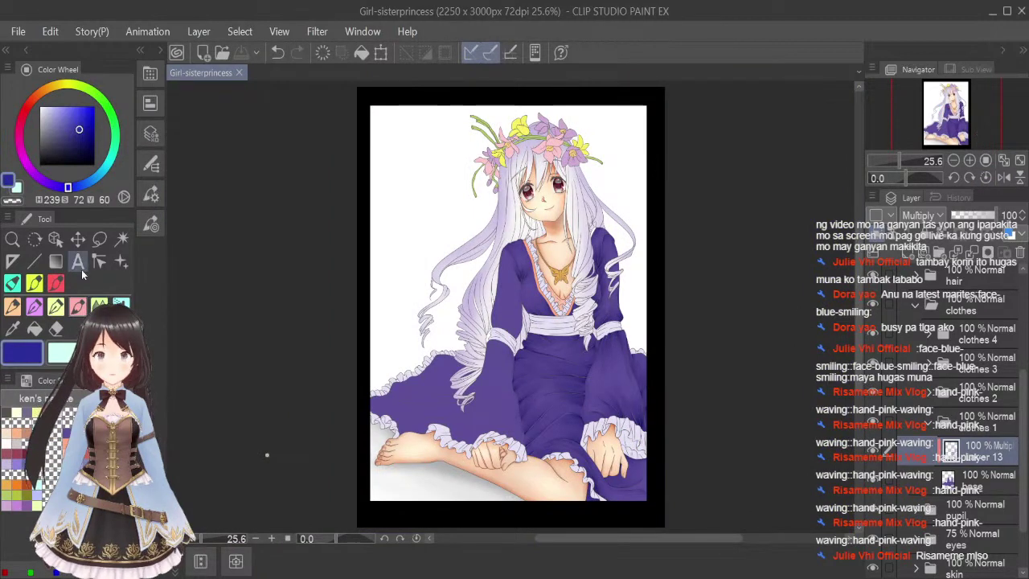
# Paint dark shadow strokes in the lowest armpit fold, above the short curved crease and beside the long sleeve crease.
pyautogui.scroll(2, 523, 275)
pyautogui.scroll(5, 524, 275)
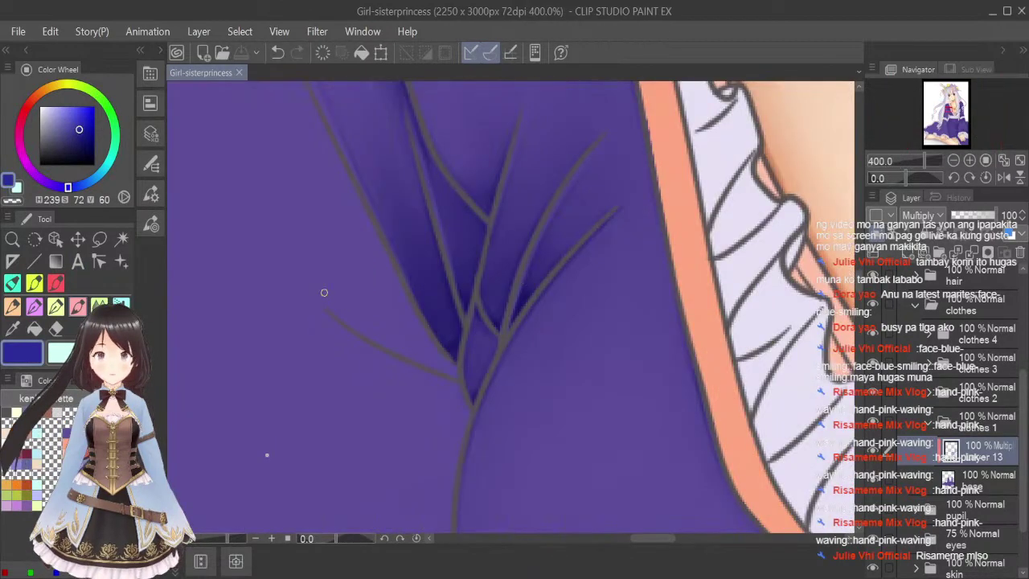
pyautogui.moveTo(328, 286); pyautogui.dragTo(391, 349)
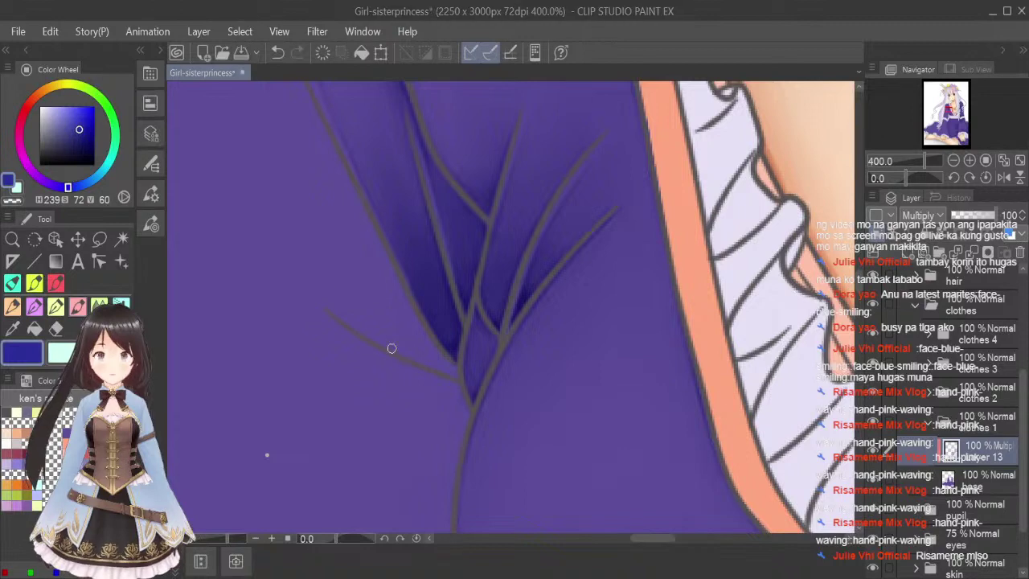
pyautogui.moveTo(331, 292); pyautogui.dragTo(443, 367)
pyautogui.moveTo(354, 315); pyautogui.dragTo(451, 374)
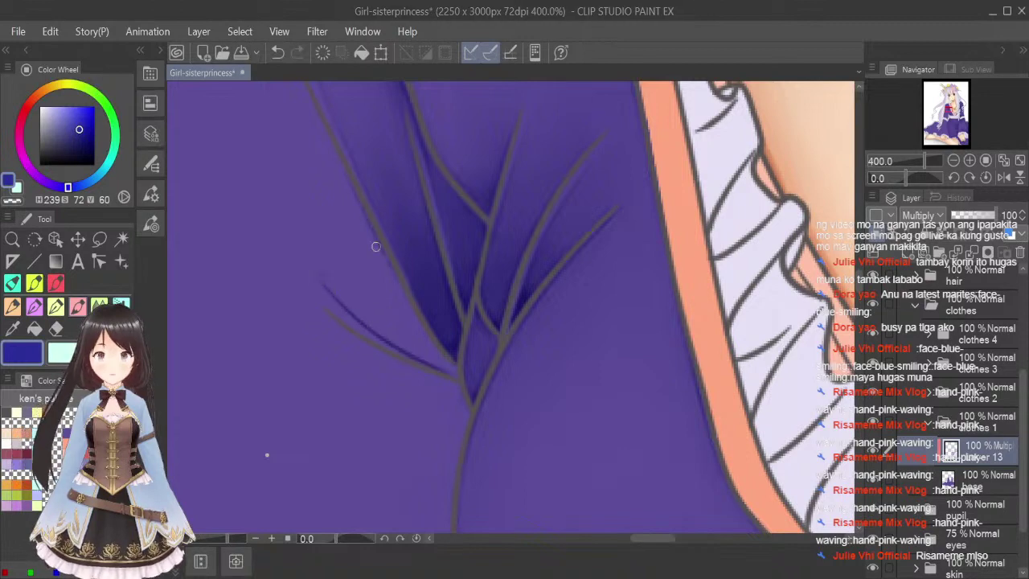
pyautogui.moveTo(377, 246)
pyautogui.mouseDown()
pyautogui.moveTo(453, 373)
pyautogui.moveTo(385, 332)
pyautogui.moveTo(447, 374)
pyautogui.moveTo(410, 326)
pyautogui.mouseUp()
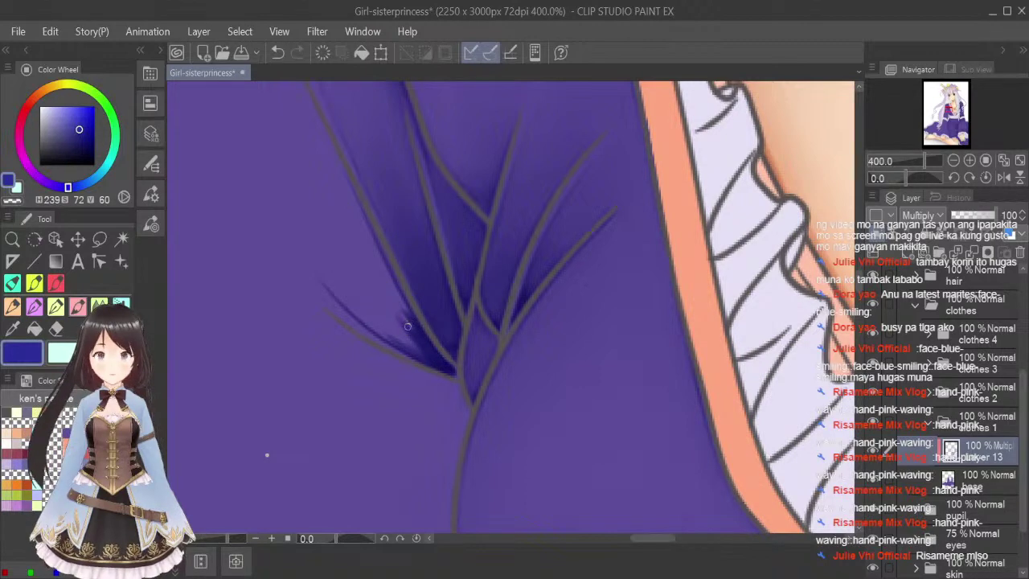
# Blend the dark strokes above the short curved armpit crease so the shadow fades outward into the sleeve.
pyautogui.press('j')
pyautogui.press('[')
pyautogui.press('[')
pyautogui.press('[')
pyautogui.press('[')
pyautogui.press('[')
pyautogui.press('[')
pyautogui.press('[')
pyautogui.press('[')
pyautogui.press('[')
pyautogui.press('[')
pyautogui.press('[')
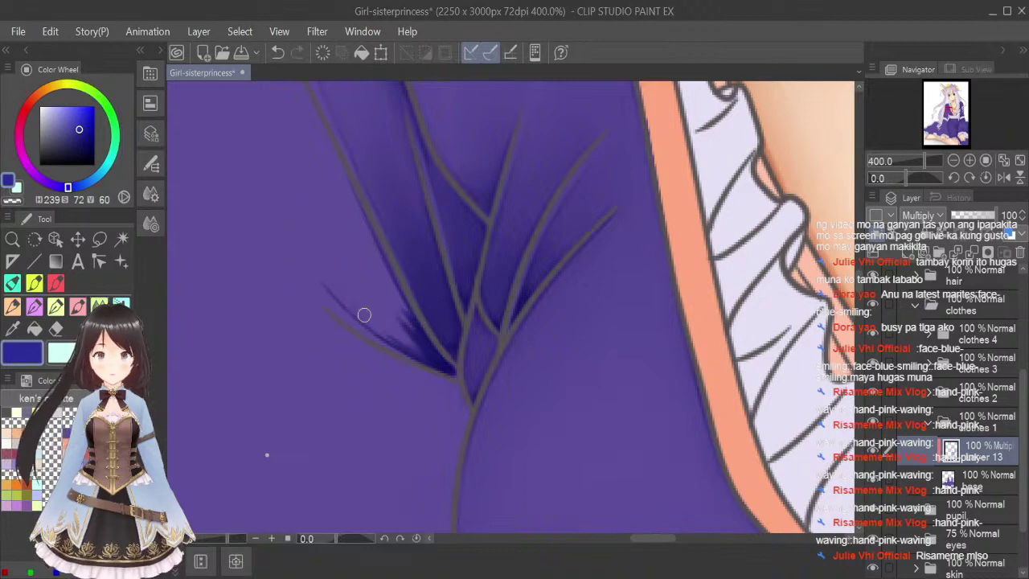
pyautogui.moveTo(416, 345)
pyautogui.mouseDown()
pyautogui.moveTo(438, 362)
pyautogui.moveTo(361, 317)
pyautogui.moveTo(314, 262)
pyautogui.moveTo(435, 360)
pyautogui.moveTo(395, 337)
pyautogui.mouseUp()
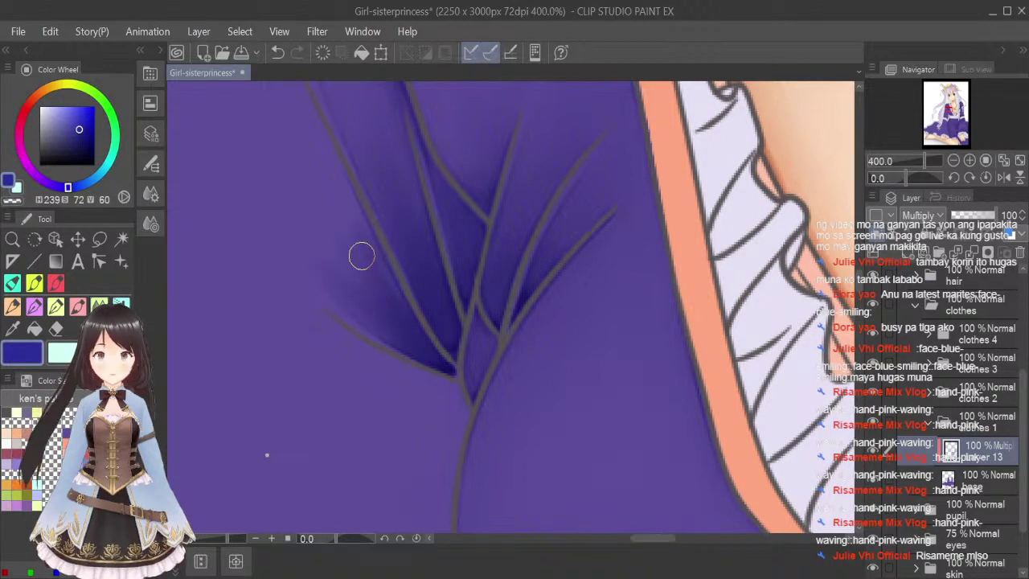
pyautogui.press(']')
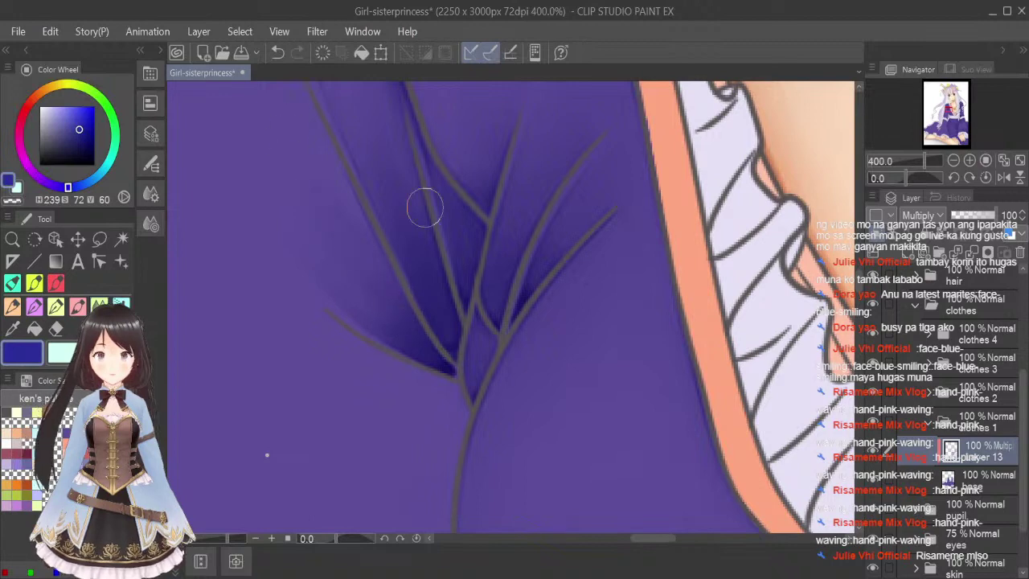
# Check the armpit folds at several zoom levels and further soften the shadows between their crease lines.
pyautogui.scroll(-3, 425, 207)
pyautogui.moveTo(861, 305); pyautogui.dragTo(862, 297)
pyautogui.scroll(2, 411, 266)
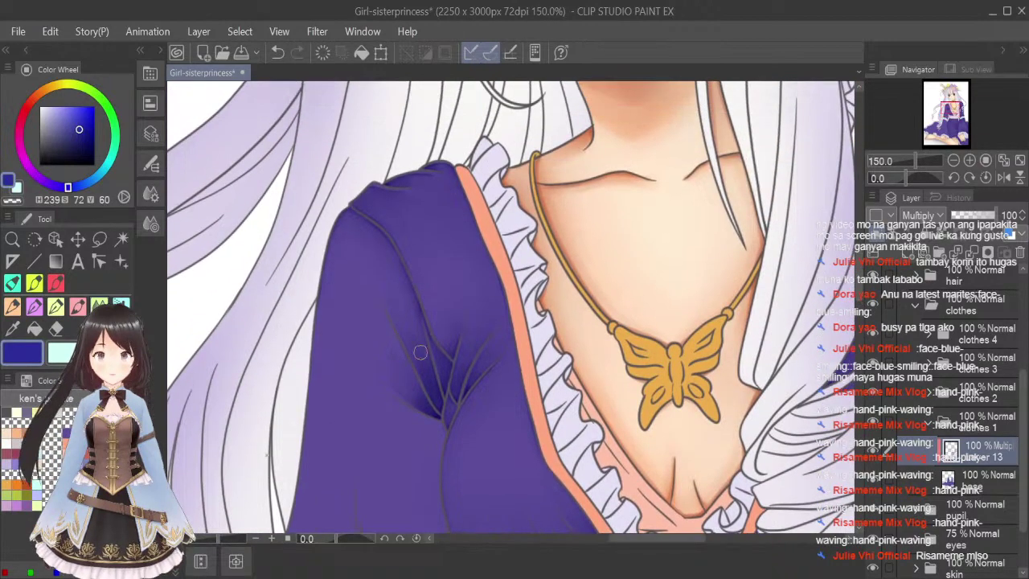
pyautogui.scroll(2, 386, 321)
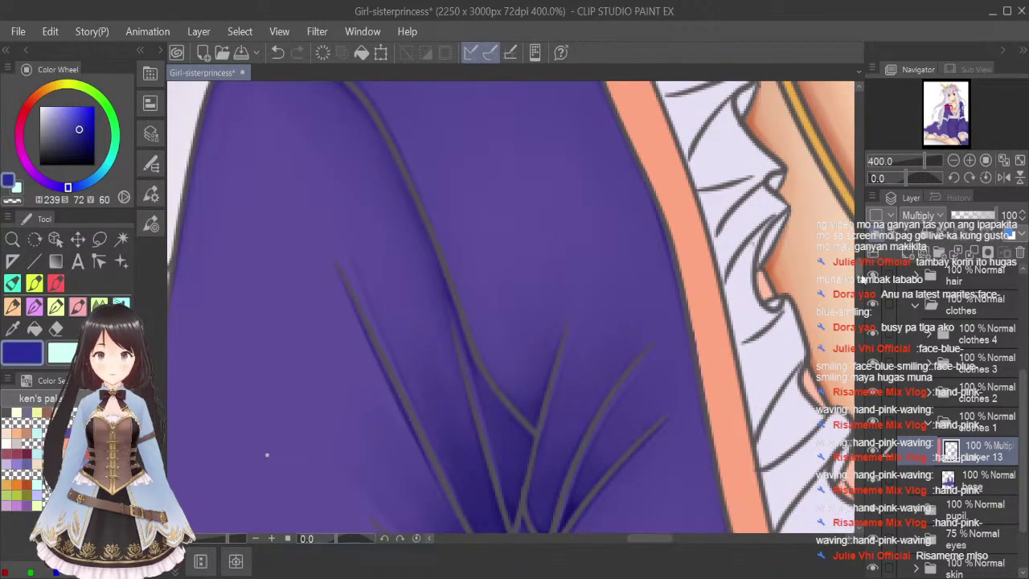
pyautogui.scroll(-4, 776, 235)
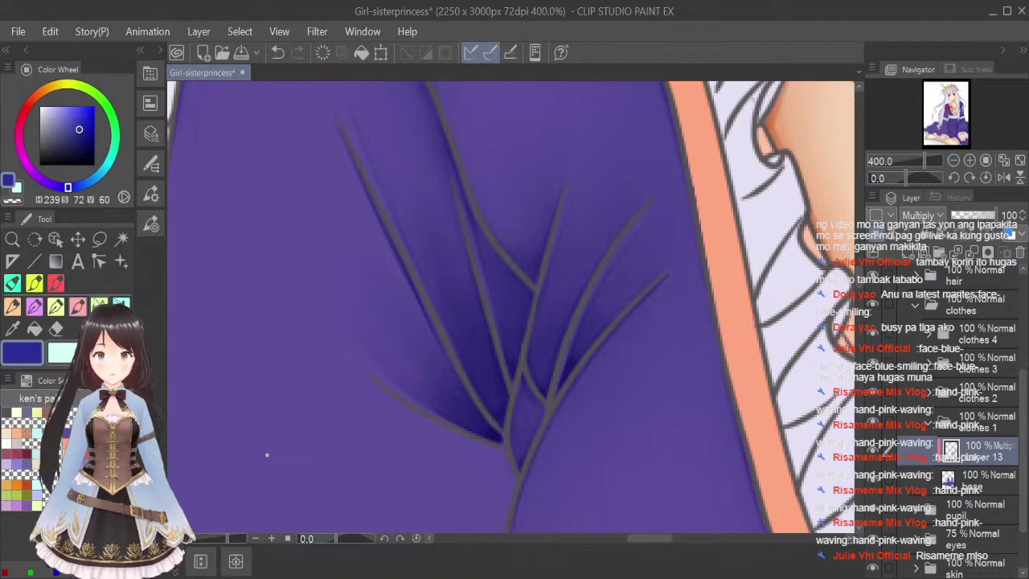
pyautogui.press('j')
pyautogui.press('[')
pyautogui.press('[')
pyautogui.press('[')
pyautogui.press('[')
pyautogui.press('[')
pyautogui.press('[')
pyautogui.press('[')
pyautogui.press('[')
pyautogui.press('[')
pyautogui.press('[')
pyautogui.press('[')
pyautogui.press('[')
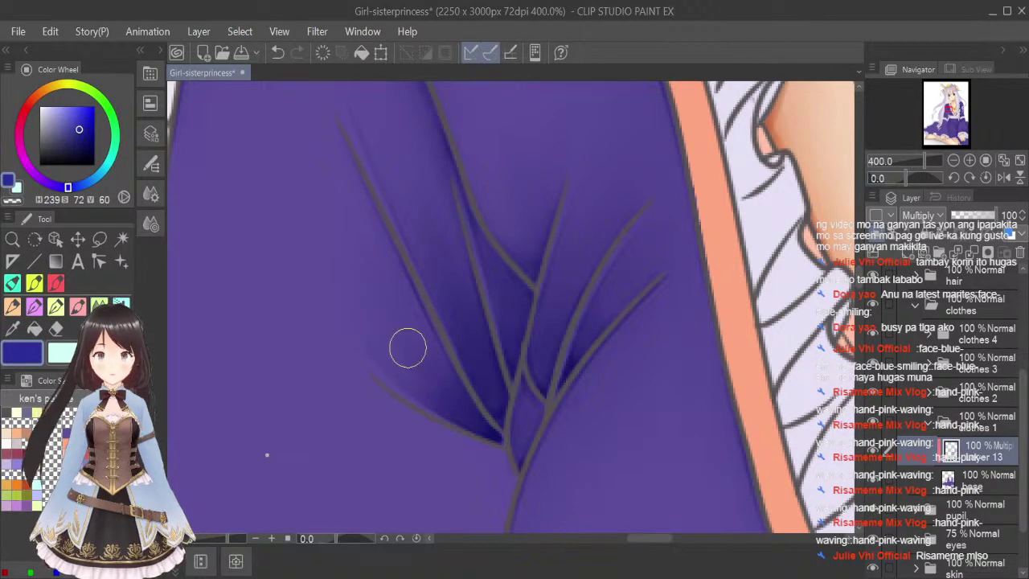
# Review the armpit shading with the whole illustration in view and save the file.
pyautogui.scroll(-4, 573, 268)
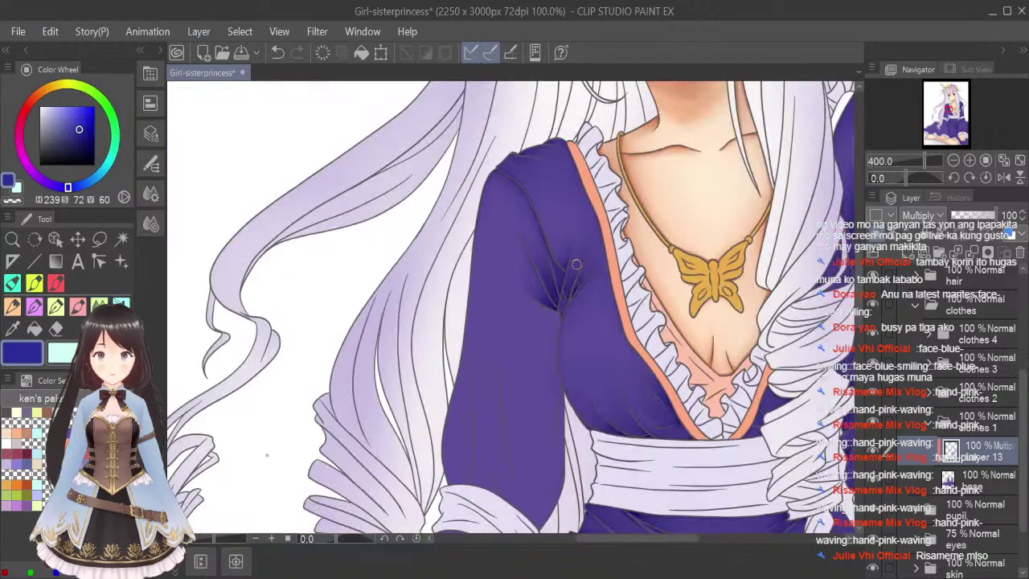
pyautogui.click(1019, 162)
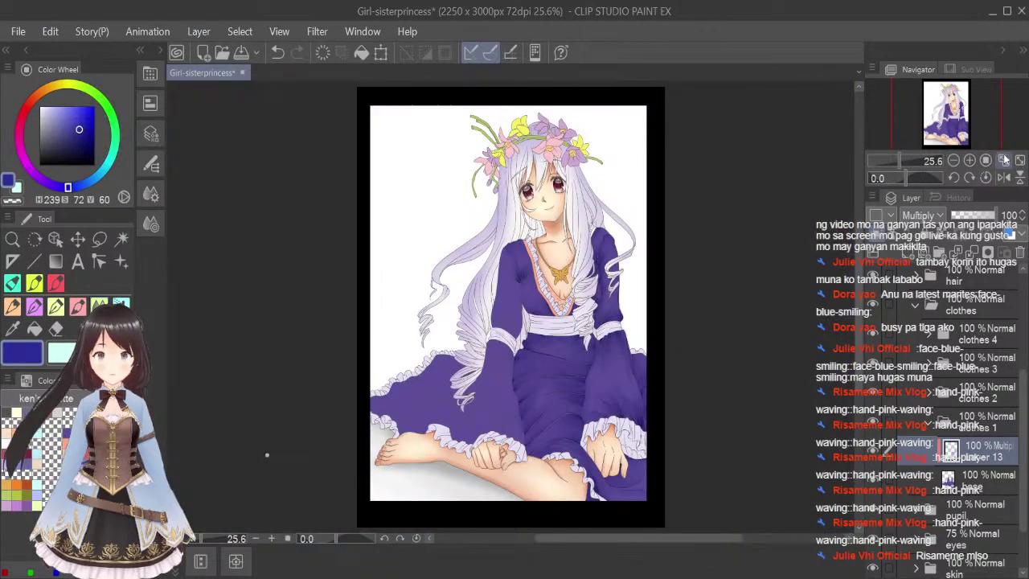
pyautogui.hotkey('ctrl', 's')
pyautogui.scroll(3, 485, 246)
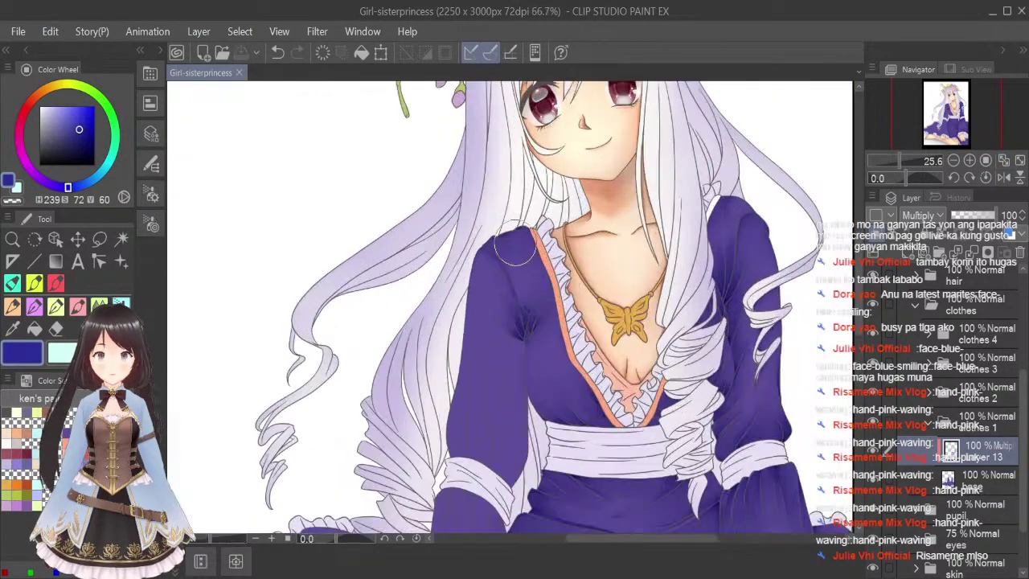
# Touch up the shading at the top of the sleeve near the shoulder, check the whole illustration and save the file.
pyautogui.moveTo(488, 235); pyautogui.dragTo(521, 245)
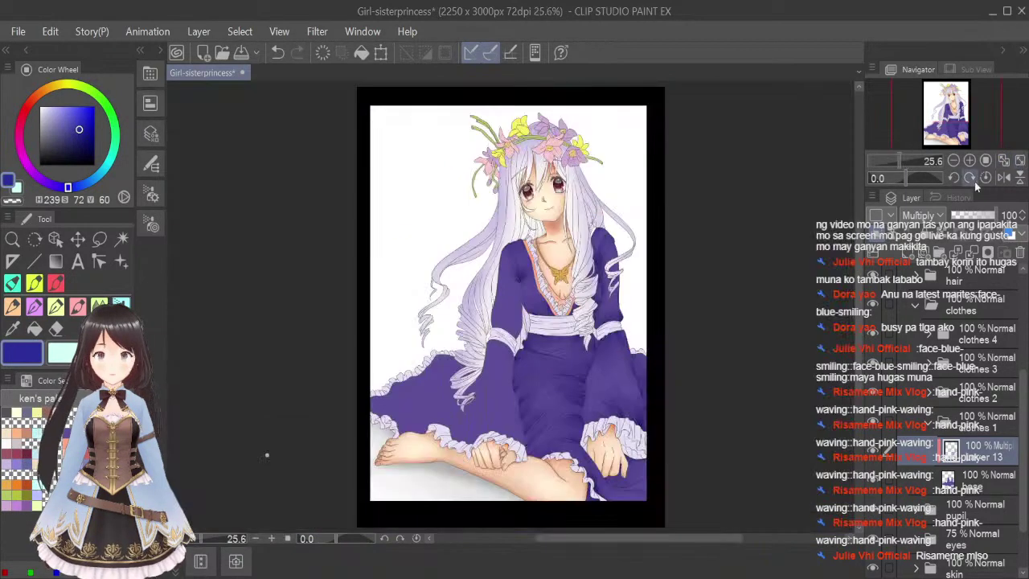
pyautogui.click(1020, 160)
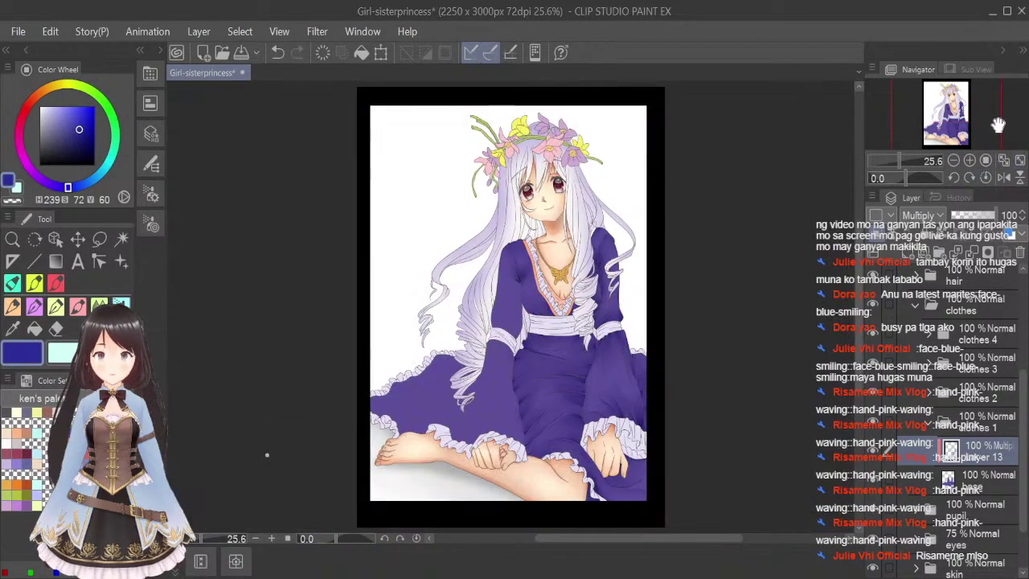
pyautogui.hotkey('ctrl', 's')
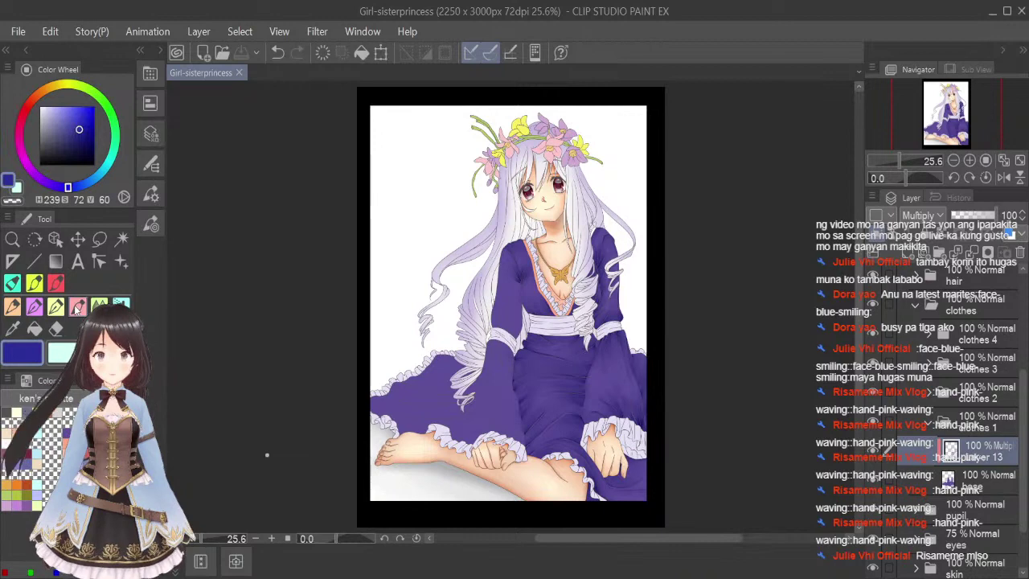
# Paint thin dark shadow strokes beneath the short curved armpit crease and down the sleeve side of the seam between arm and bodice.
pyautogui.scroll(9, 522, 290)
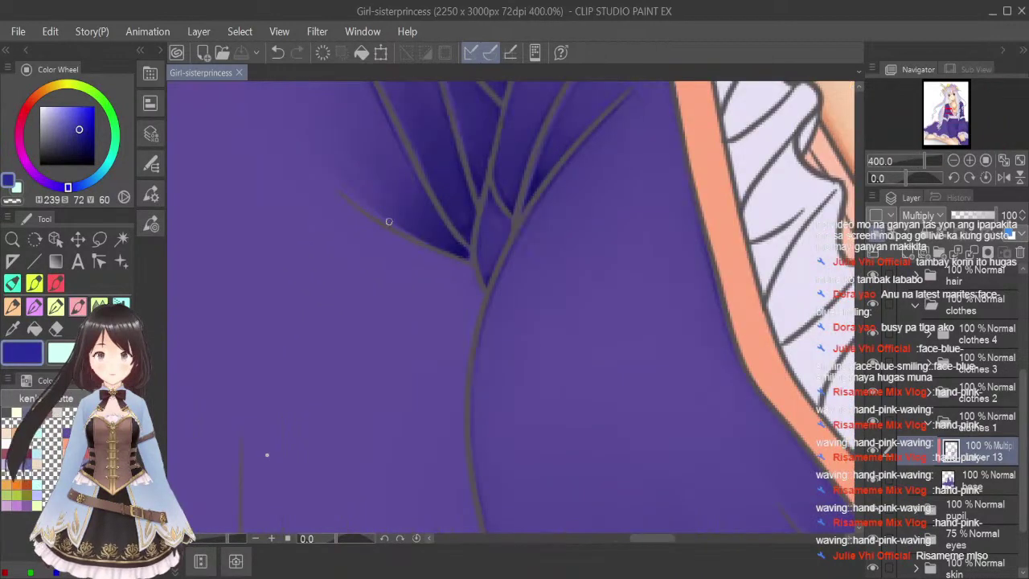
pyautogui.moveTo(339, 195); pyautogui.dragTo(358, 211)
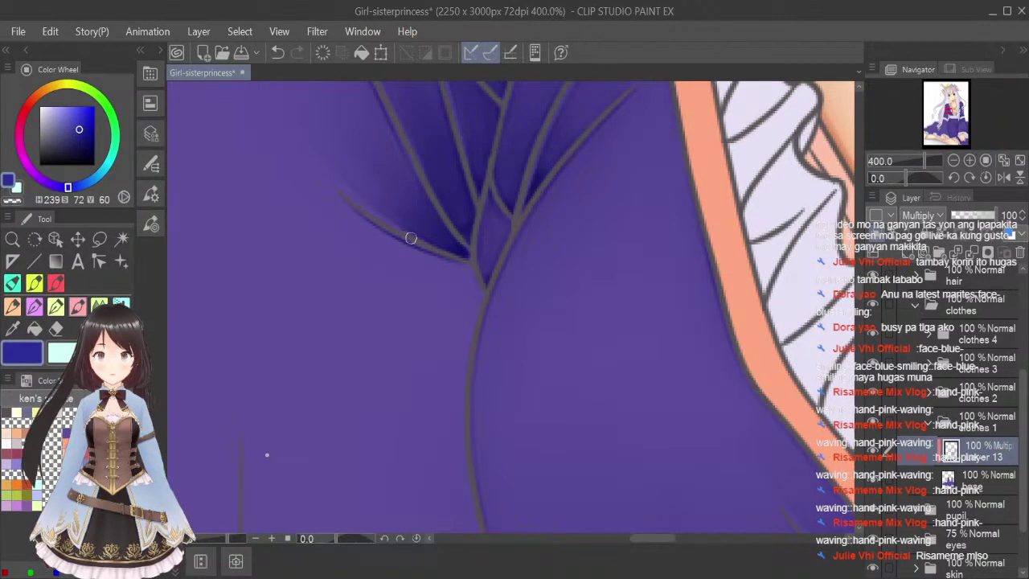
pyautogui.moveTo(369, 224); pyautogui.dragTo(470, 268)
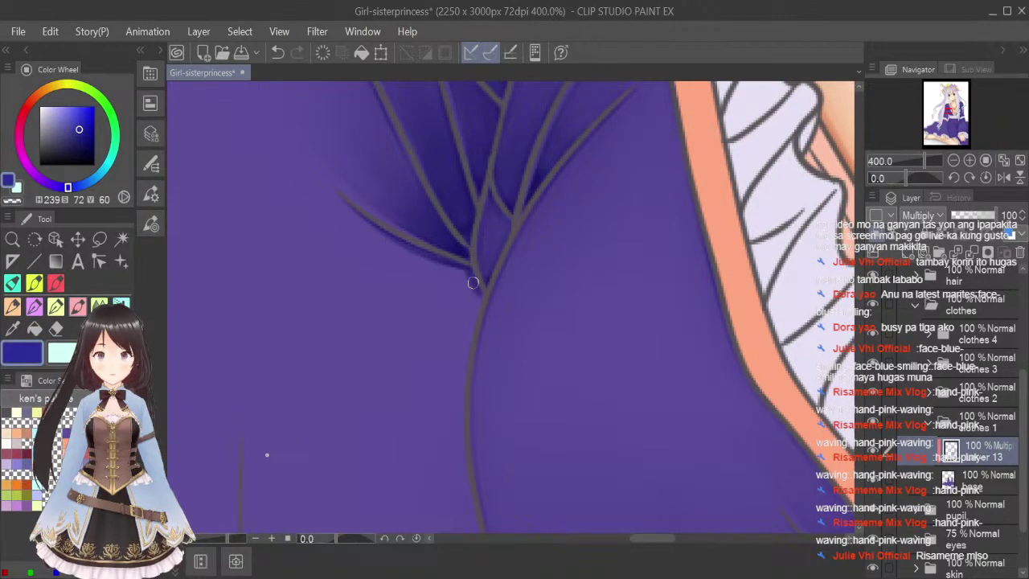
pyautogui.moveTo(484, 293)
pyautogui.mouseDown()
pyautogui.moveTo(460, 407)
pyautogui.moveTo(476, 309)
pyautogui.moveTo(464, 456)
pyautogui.mouseUp()
# Blend the strokes below the armpit crease and along the bodice seam into the sleeve, enlarging the blending brush for softer edges.
pyautogui.press('j')
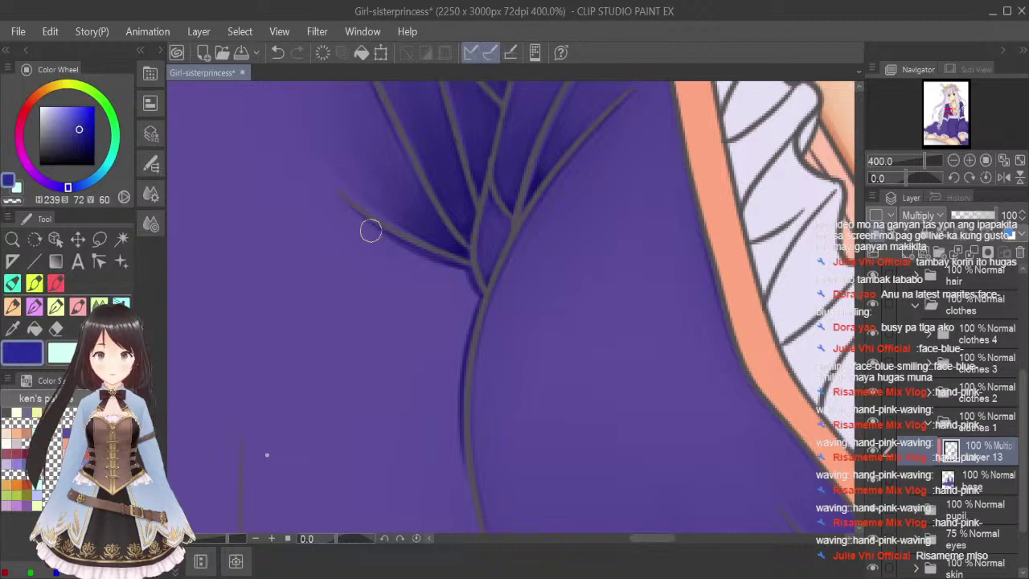
pyautogui.moveTo(371, 229)
pyautogui.mouseDown()
pyautogui.moveTo(458, 270)
pyautogui.moveTo(486, 296)
pyautogui.moveTo(380, 238)
pyautogui.moveTo(440, 258)
pyautogui.moveTo(446, 267)
pyautogui.moveTo(388, 232)
pyautogui.moveTo(475, 288)
pyautogui.moveTo(459, 386)
pyautogui.mouseUp()
pyautogui.moveTo(476, 287); pyautogui.dragTo(459, 474)
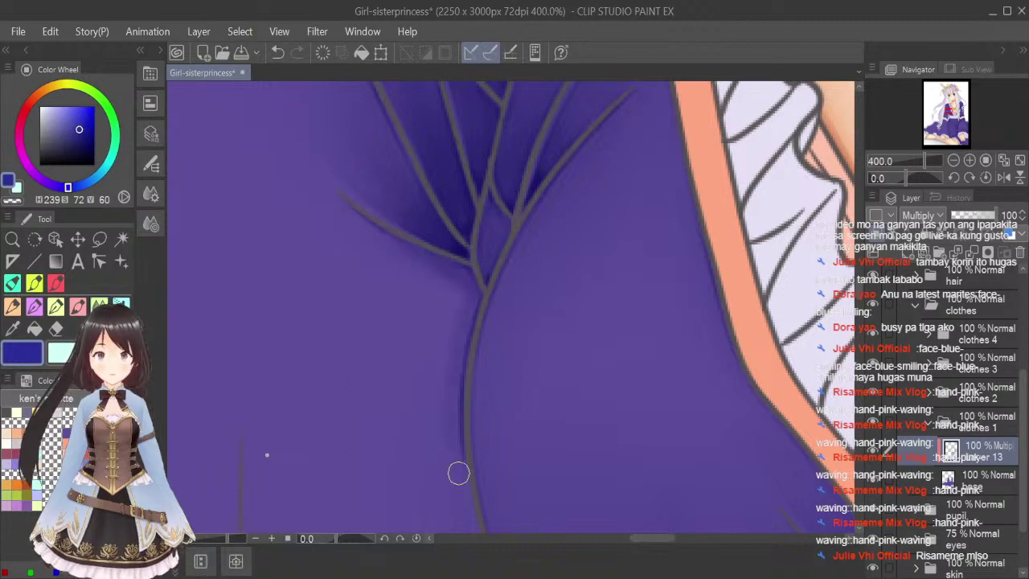
pyautogui.press(']')
pyautogui.press(']')
pyautogui.press(']')
pyautogui.press(']')
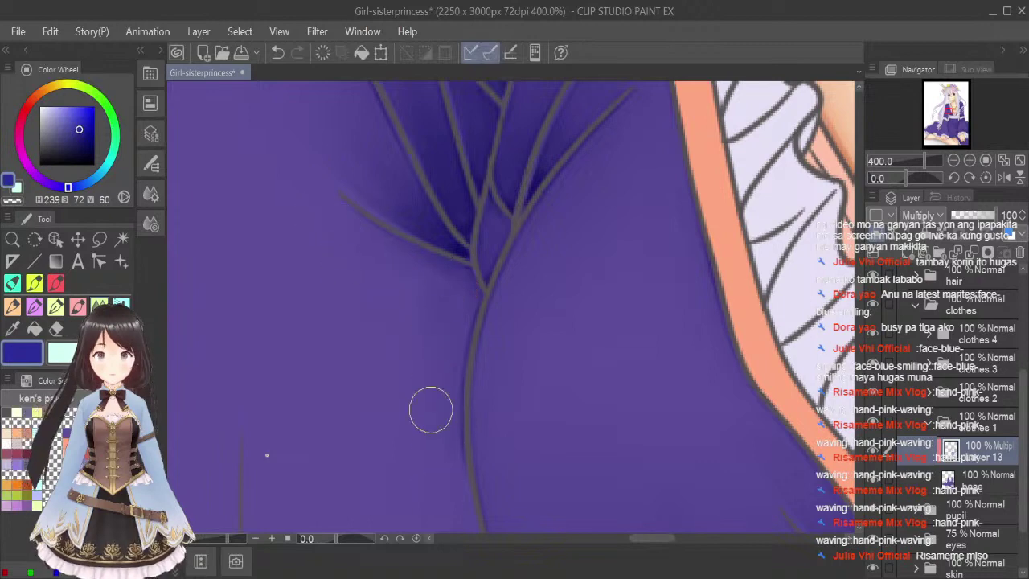
pyautogui.scroll(-2, 556, 255)
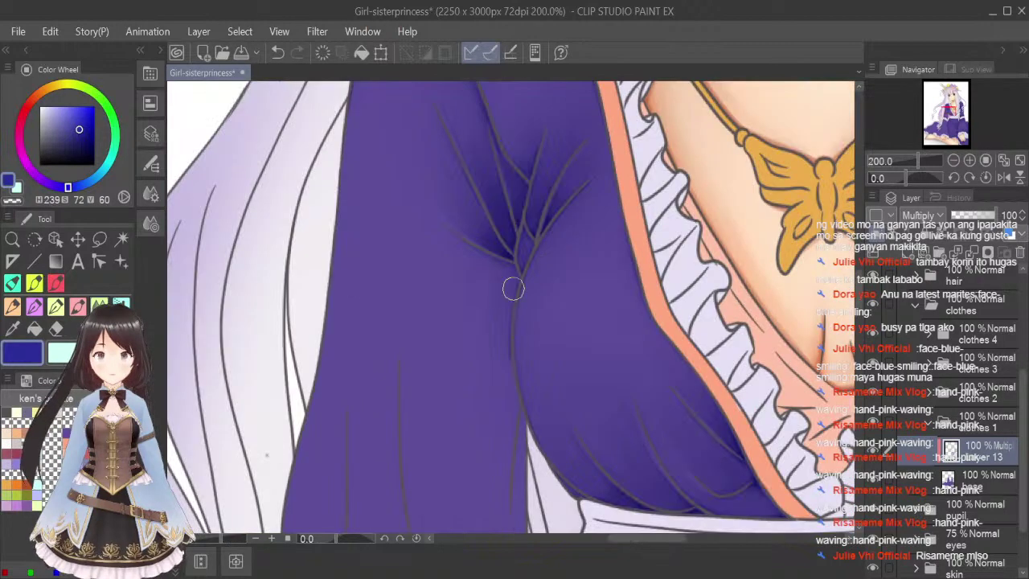
pyautogui.scroll(2, 349, 264)
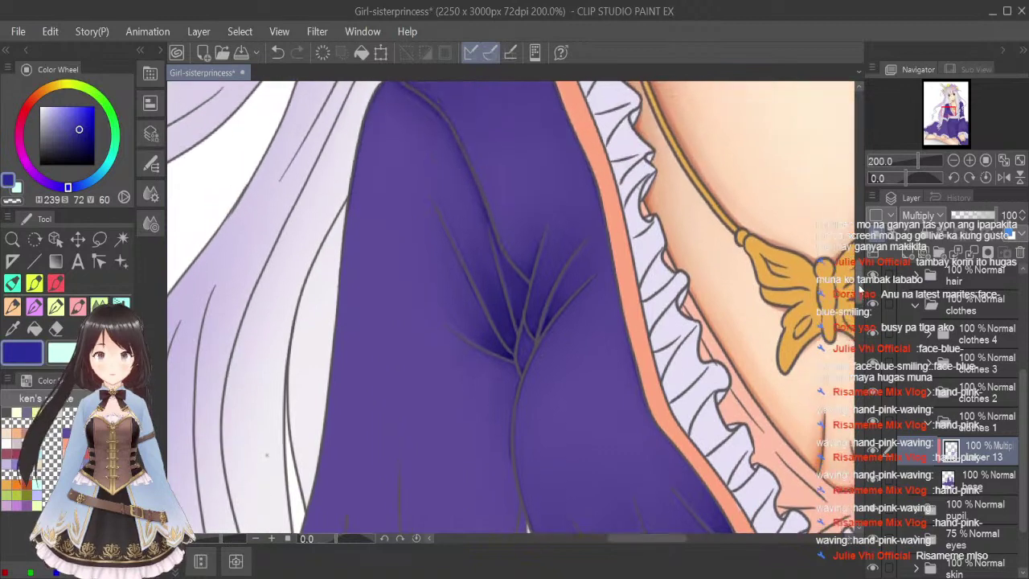
# Paint a thin dark shadow along the upper part of the sleeve's outer edge beside the hair.
pyautogui.moveTo(680, 538); pyautogui.dragTo(643, 544)
pyautogui.click(78, 308)
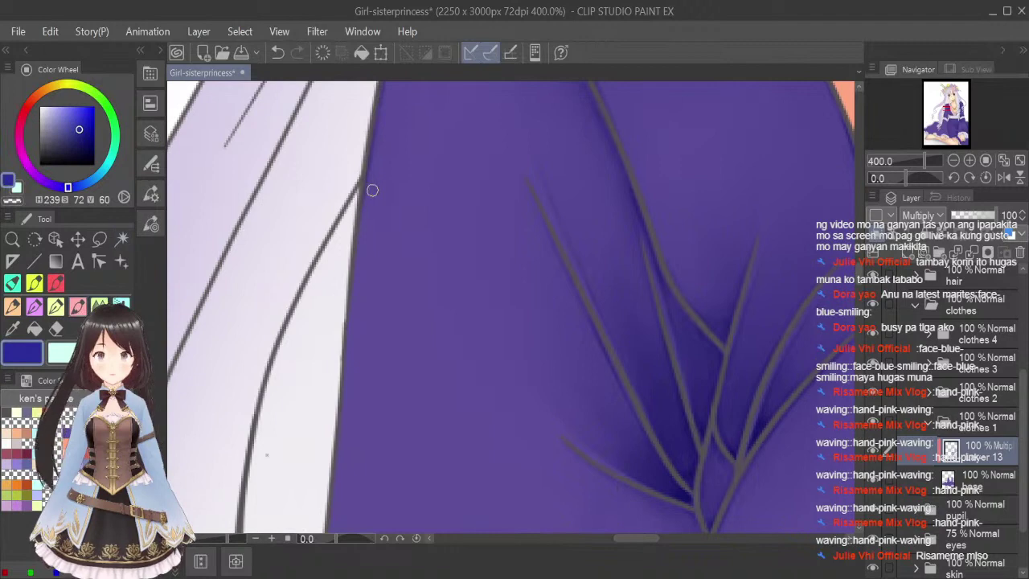
pyautogui.moveTo(356, 259); pyautogui.dragTo(341, 434)
pyautogui.moveTo(349, 330); pyautogui.dragTo(330, 495)
pyautogui.moveTo(342, 441); pyautogui.dragTo(334, 498)
# Blend the shadow on the upper part of the sleeve's outer edge into the purple with a smaller blending brush.
pyautogui.click(78, 328)
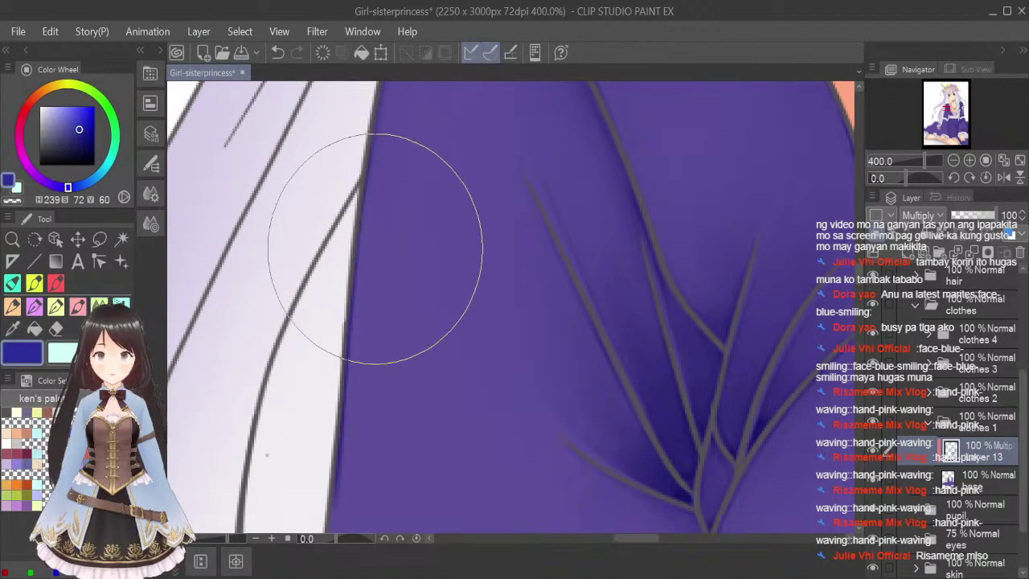
pyautogui.press('[')
pyautogui.press('[')
pyautogui.press('[')
pyautogui.press('[')
pyautogui.press('[')
pyautogui.press('[')
pyautogui.press('[')
pyautogui.press('[')
pyautogui.press('[')
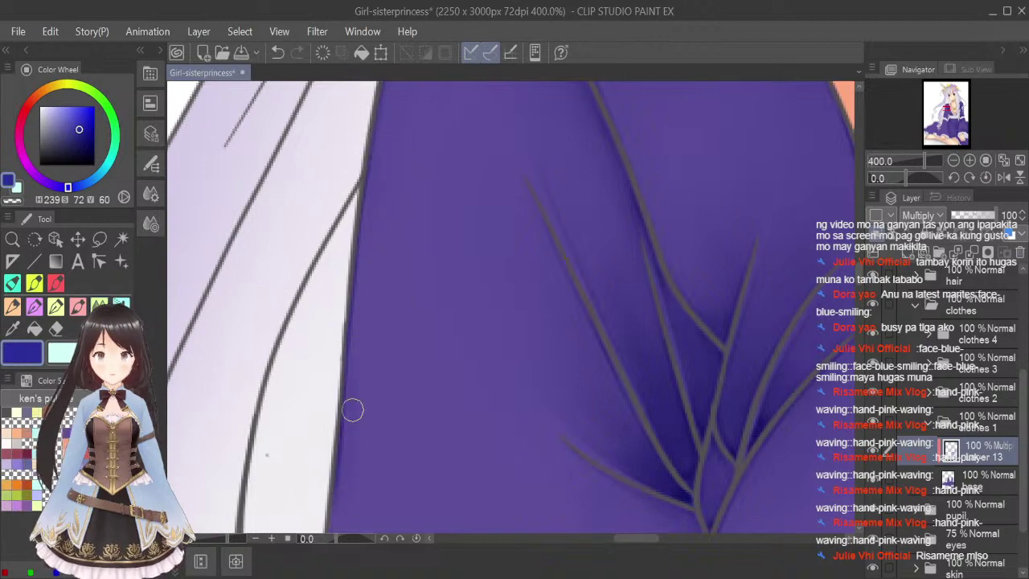
pyautogui.press(']')
pyautogui.press(']')
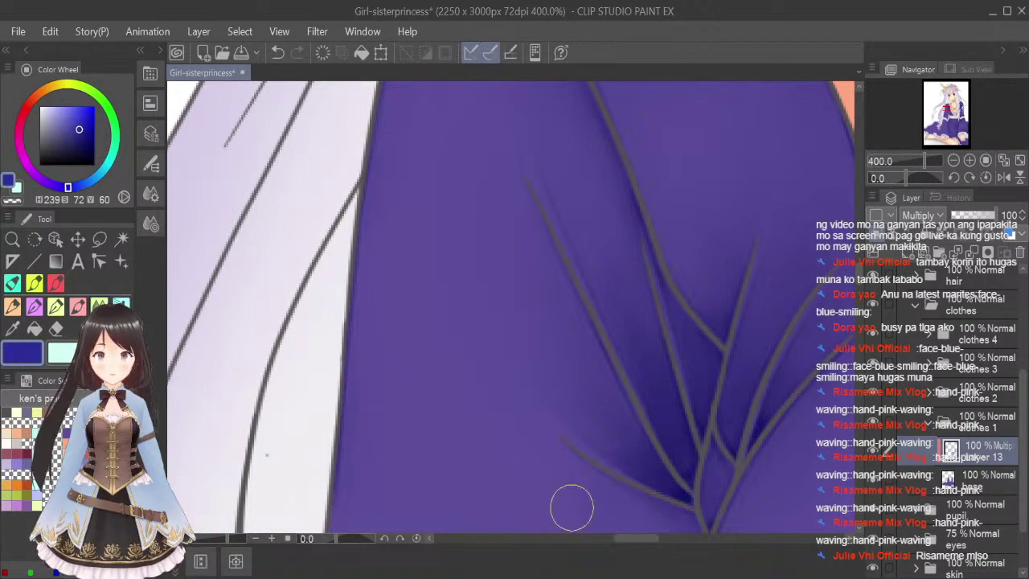
pyautogui.scroll(-3, 860, 285)
pyautogui.scroll(-2, 866, 288)
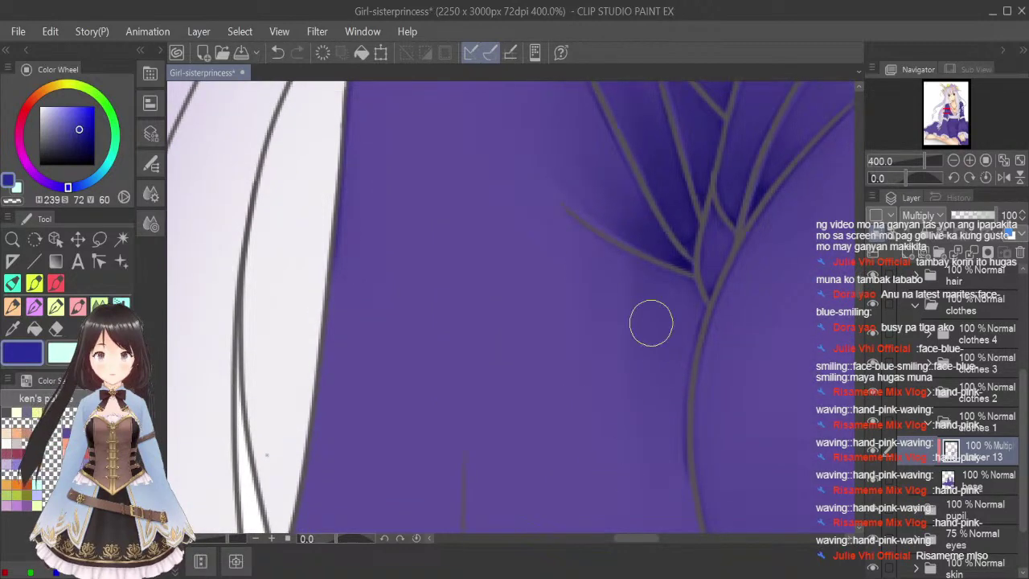
# Extend the dark shadow strokes farther down the sleeve's outer edge toward the forearm.
pyautogui.click(78, 304)
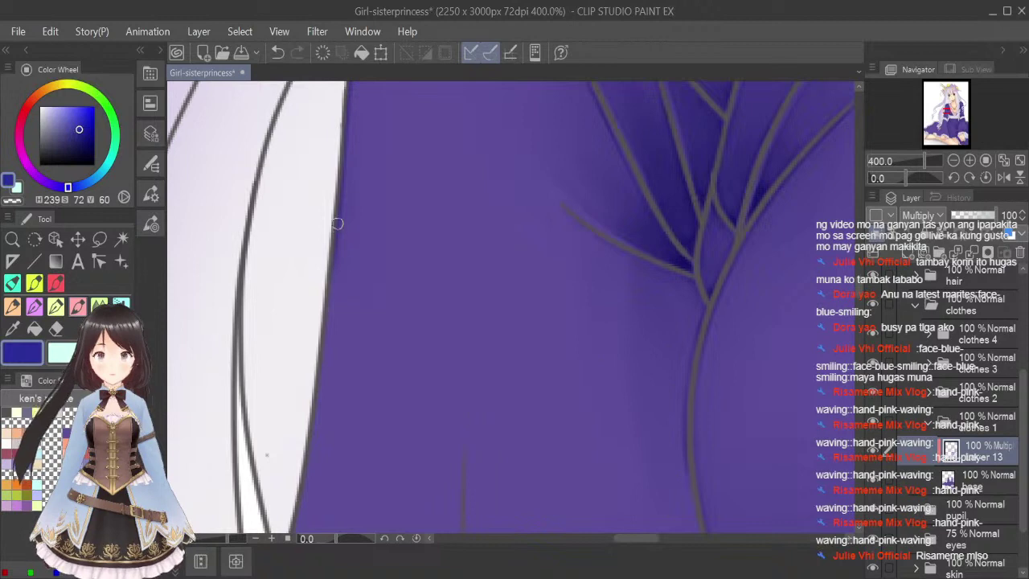
pyautogui.moveTo(334, 270); pyautogui.dragTo(318, 405)
pyautogui.moveTo(330, 331); pyautogui.dragTo(310, 471)
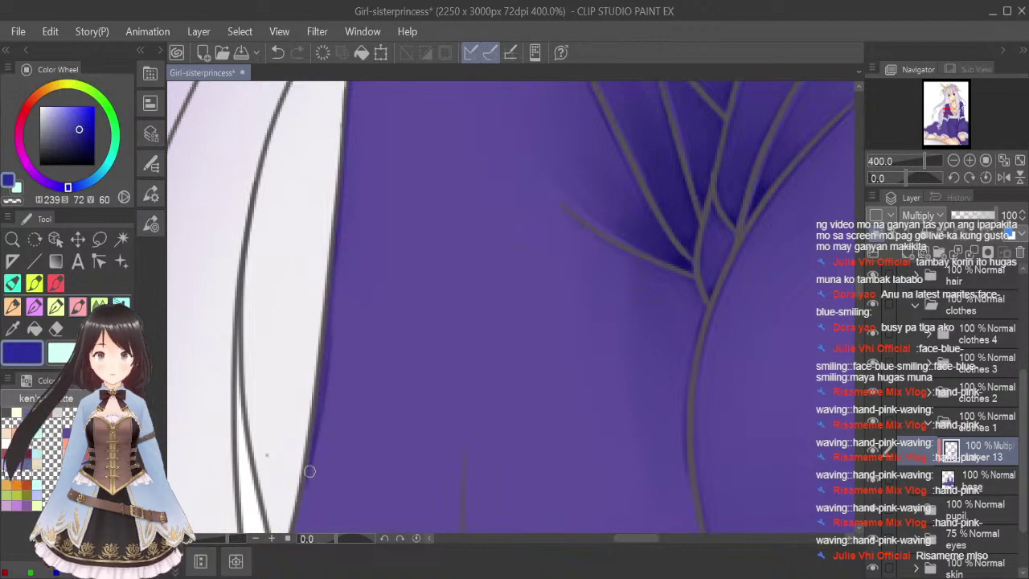
# Blend the lower outer-edge shadow into the sleeve with a reduced blending brush.
pyautogui.click(121, 306)
pyautogui.press('[')
pyautogui.press('[')
pyautogui.press('[')
pyautogui.press('[')
pyautogui.press('[')
pyautogui.press('[')
pyautogui.press('[')
pyautogui.press('[')
pyautogui.press('[')
pyautogui.press('[')
pyautogui.press('[')
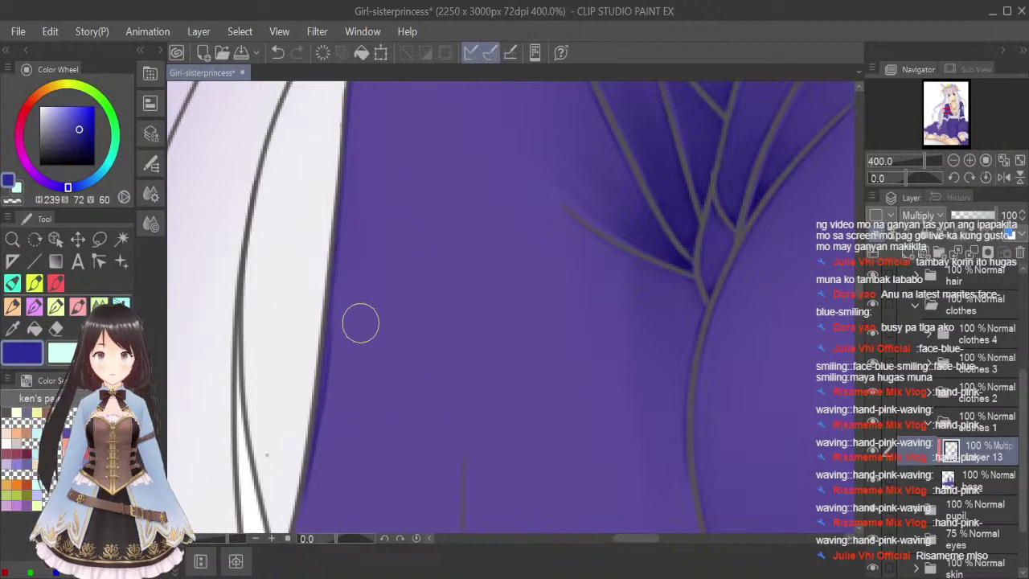
pyautogui.moveTo(336, 289)
pyautogui.mouseDown()
pyautogui.moveTo(335, 364)
pyautogui.moveTo(307, 504)
pyautogui.mouseUp()
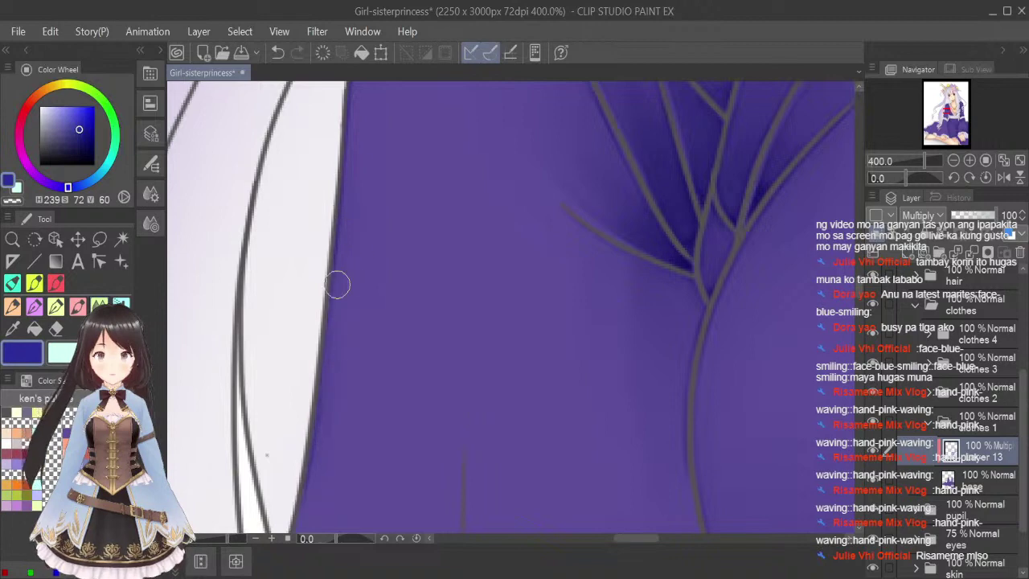
# Paint a dark shadow stroke down the lower part of the seam where the sleeve meets the bodice.
pyautogui.moveTo(860, 299); pyautogui.dragTo(862, 304)
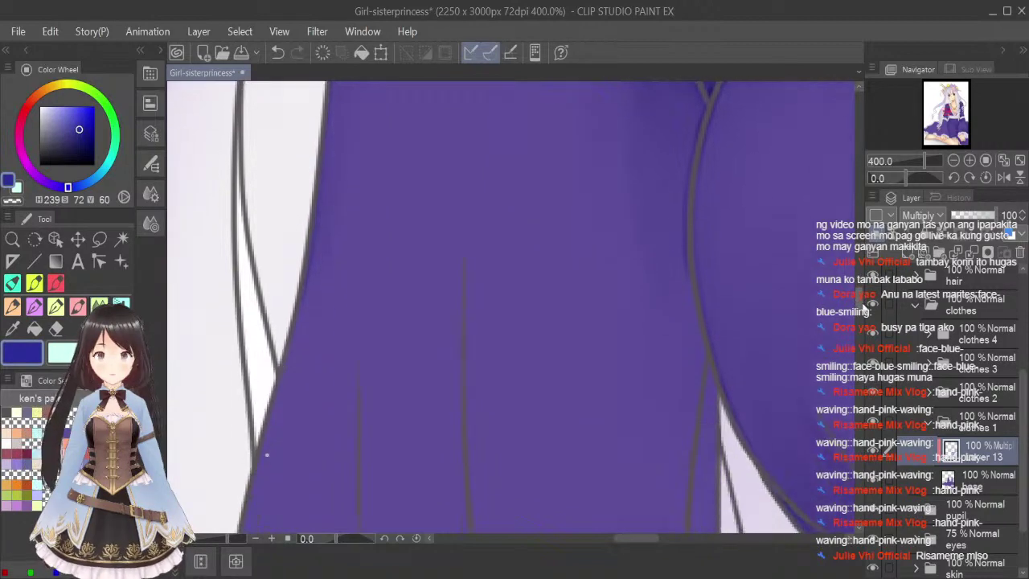
pyautogui.click(84, 304)
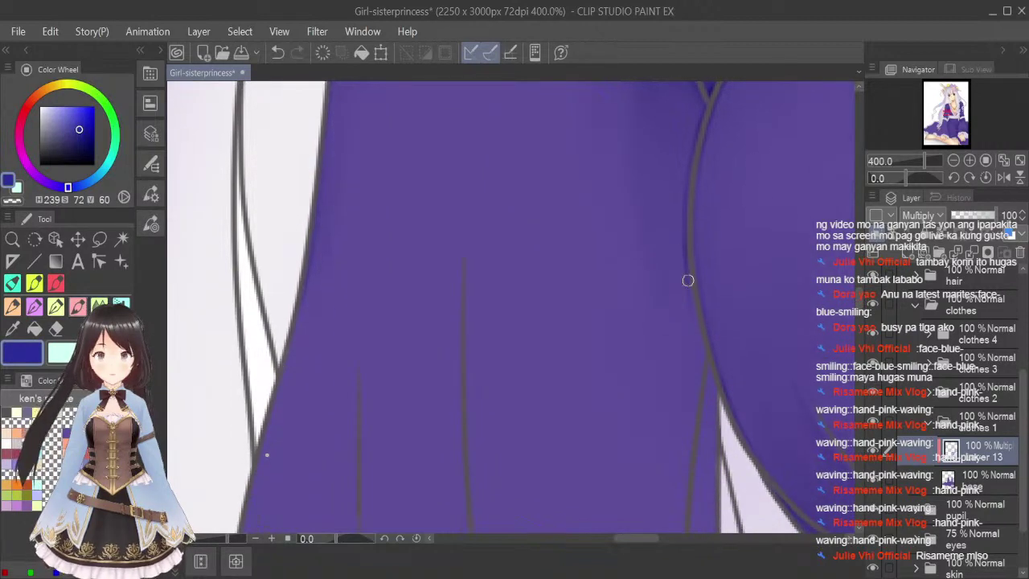
pyautogui.moveTo(688, 280); pyautogui.dragTo(714, 388)
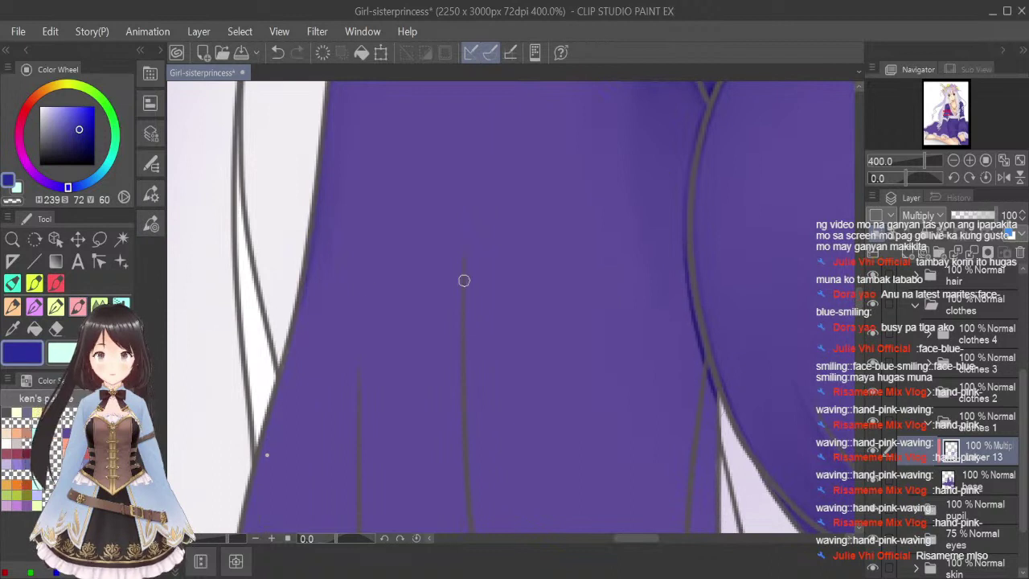
# Blend the shadow on the lower sleeve-bodice seam into the sleeve with a reduced blending brush.
pyautogui.click(121, 304)
pyautogui.press('[')
pyautogui.press('[')
pyautogui.press('[')
pyautogui.press('[')
pyautogui.press('[')
pyautogui.press('[')
pyautogui.press('[')
pyautogui.press('[')
pyautogui.press('[')
pyautogui.press('[')
pyautogui.press('[')
pyautogui.press('[')
pyautogui.press('[')
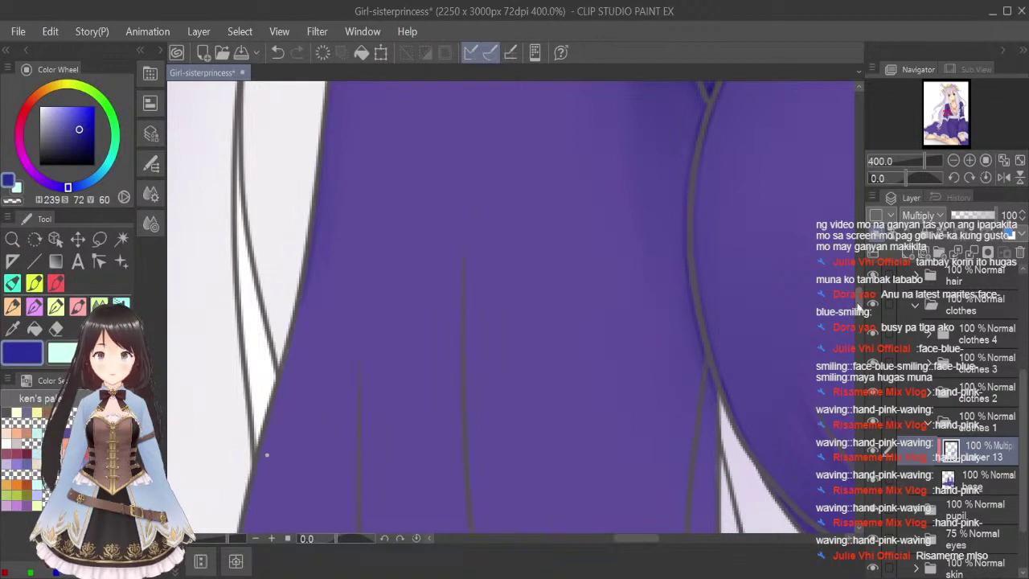
# Paint dark tapering strokes inside the narrow fold at the sleeve's inner edge, just below the bodice seam.
pyautogui.moveTo(858, 307)
pyautogui.mouseDown()
pyautogui.moveTo(863, 319)
pyautogui.moveTo(868, 311)
pyautogui.mouseUp()
pyautogui.click(78, 306)
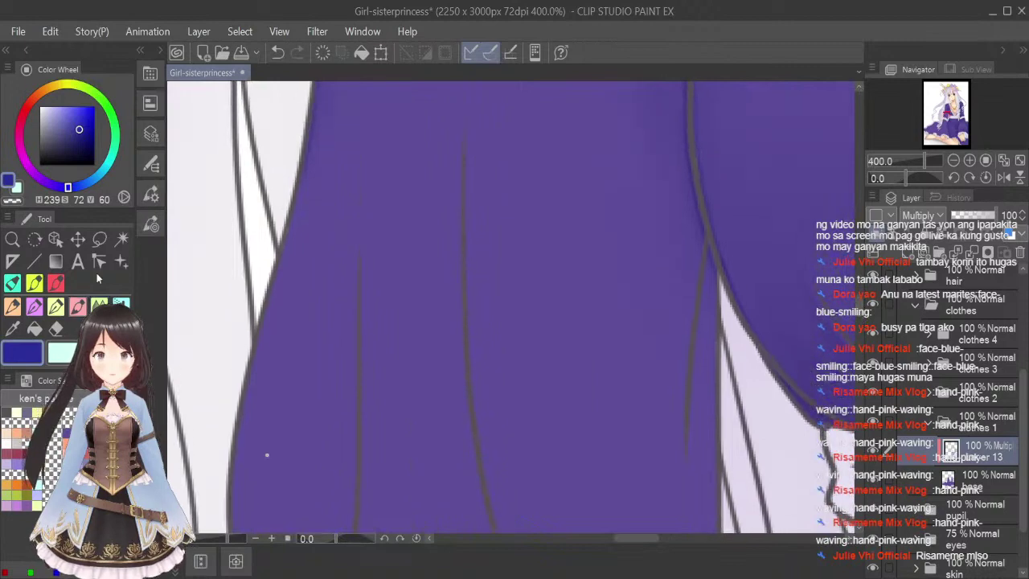
pyautogui.moveTo(712, 266); pyautogui.dragTo(698, 406)
pyautogui.moveTo(710, 245)
pyautogui.mouseDown()
pyautogui.moveTo(701, 371)
pyautogui.moveTo(713, 231)
pyautogui.moveTo(696, 426)
pyautogui.mouseUp()
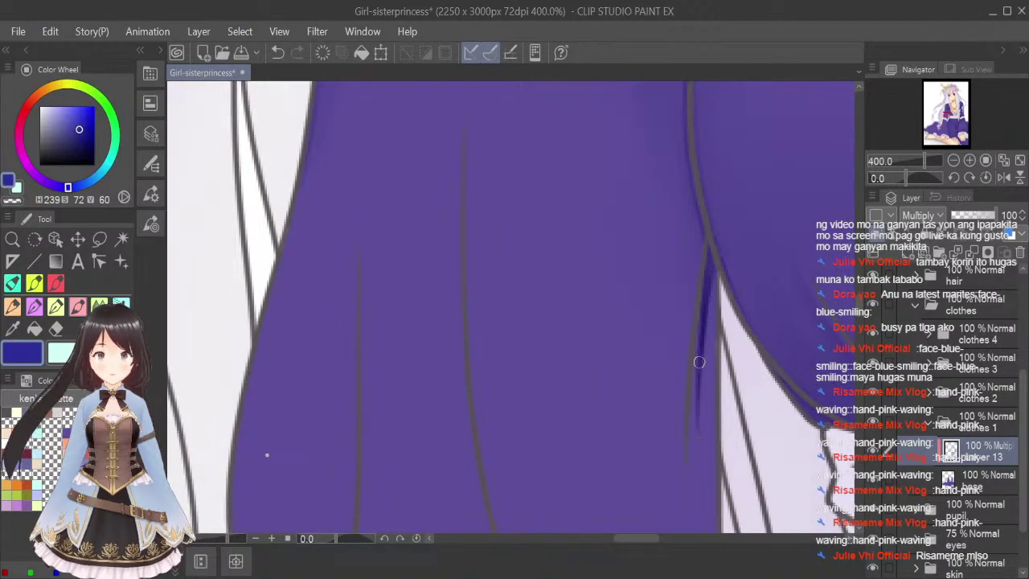
pyautogui.moveTo(700, 358); pyautogui.dragTo(696, 441)
pyautogui.moveTo(709, 252); pyautogui.dragTo(705, 341)
pyautogui.moveTo(706, 281); pyautogui.dragTo(708, 383)
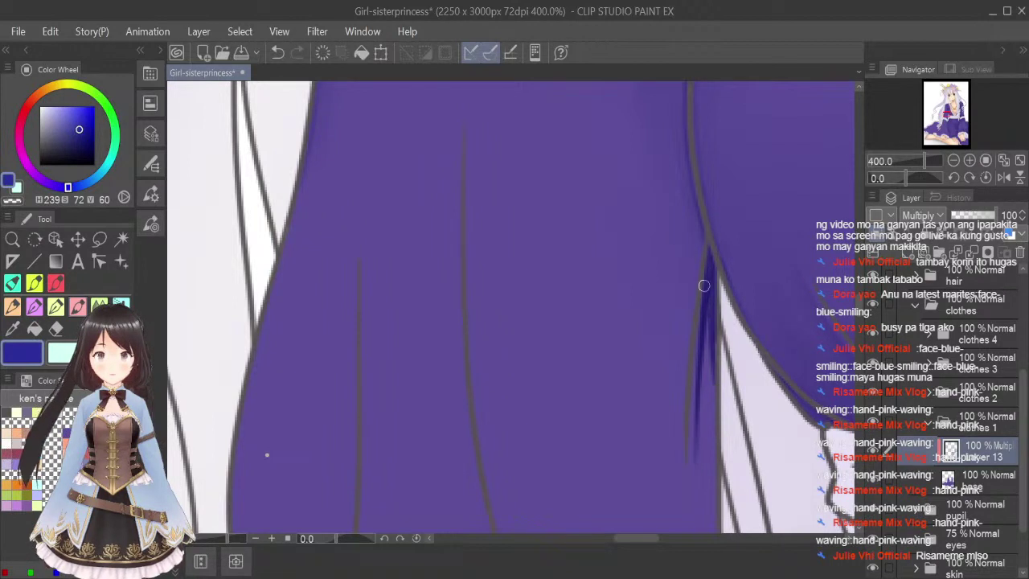
pyautogui.moveTo(711, 274); pyautogui.dragTo(712, 458)
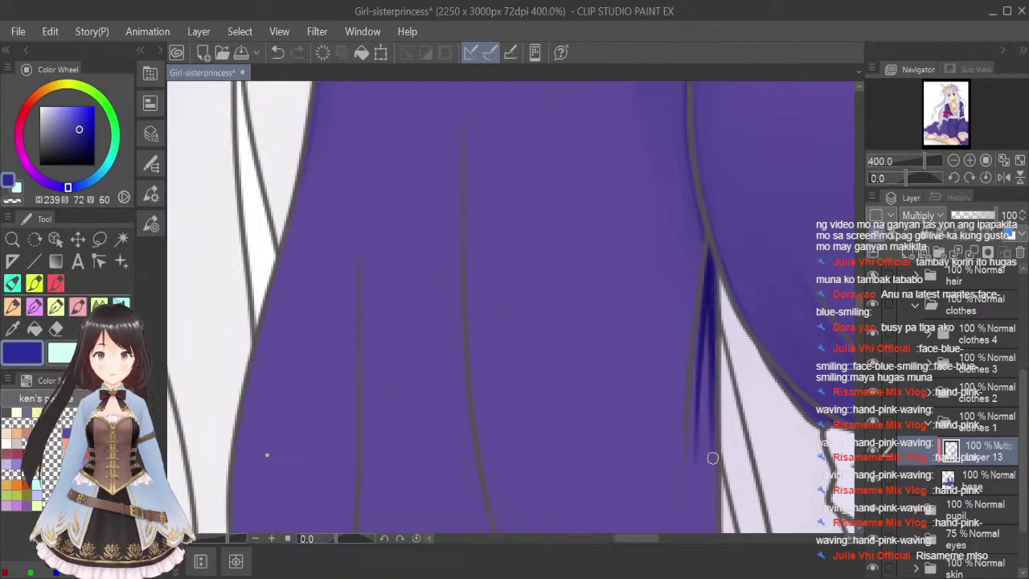
# Blend the dark strokes in the narrow inner-edge fold so they fade down the sleeve.
pyautogui.click(95, 305)
pyautogui.press('[')
pyautogui.press('[')
pyautogui.press('[')
pyautogui.press('[')
pyautogui.press('[')
pyautogui.press('[')
pyautogui.press('[')
pyautogui.press('[')
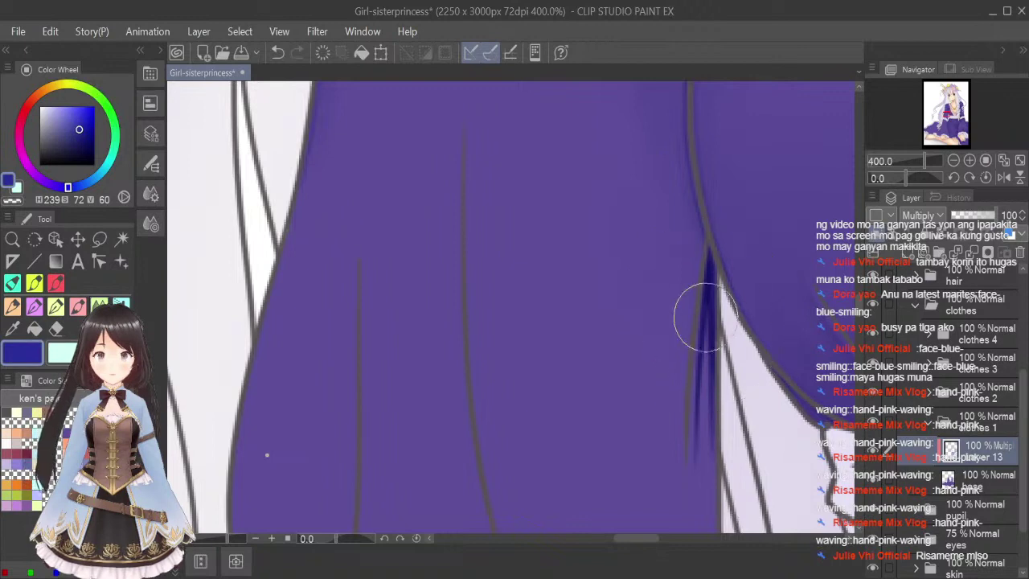
pyautogui.moveTo(709, 285); pyautogui.dragTo(708, 380)
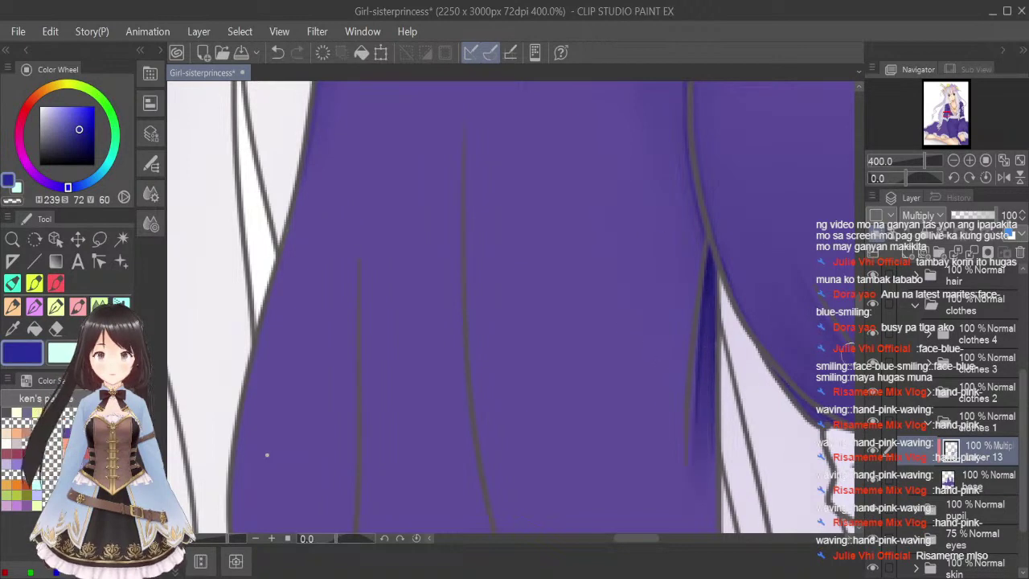
# Paint dark tapering strokes along the upper sleeve's lower inner edge, down to the point where it meets the white armband.
pyautogui.moveTo(859, 309); pyautogui.dragTo(859, 319)
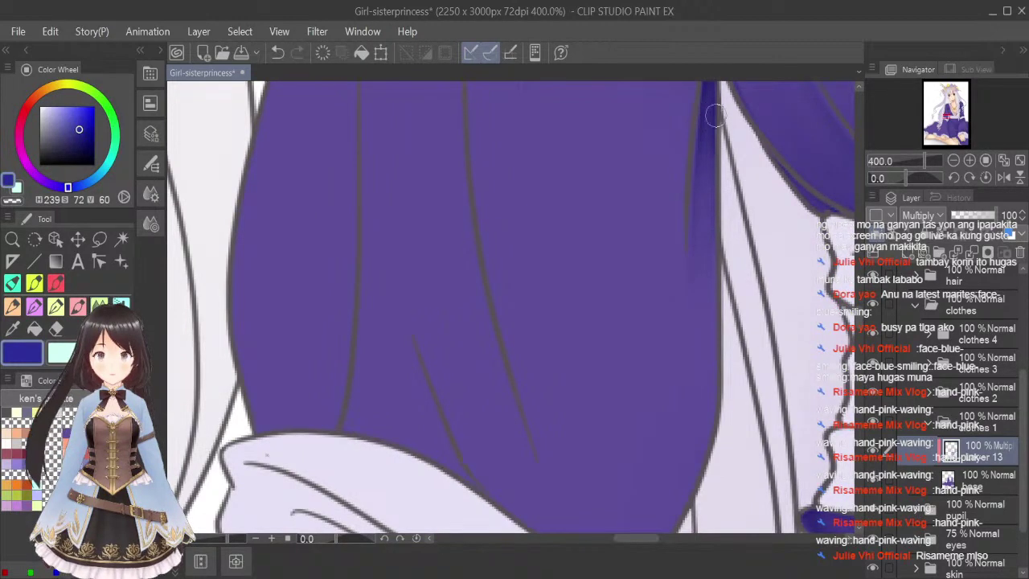
pyautogui.scroll(-1, 690, 186)
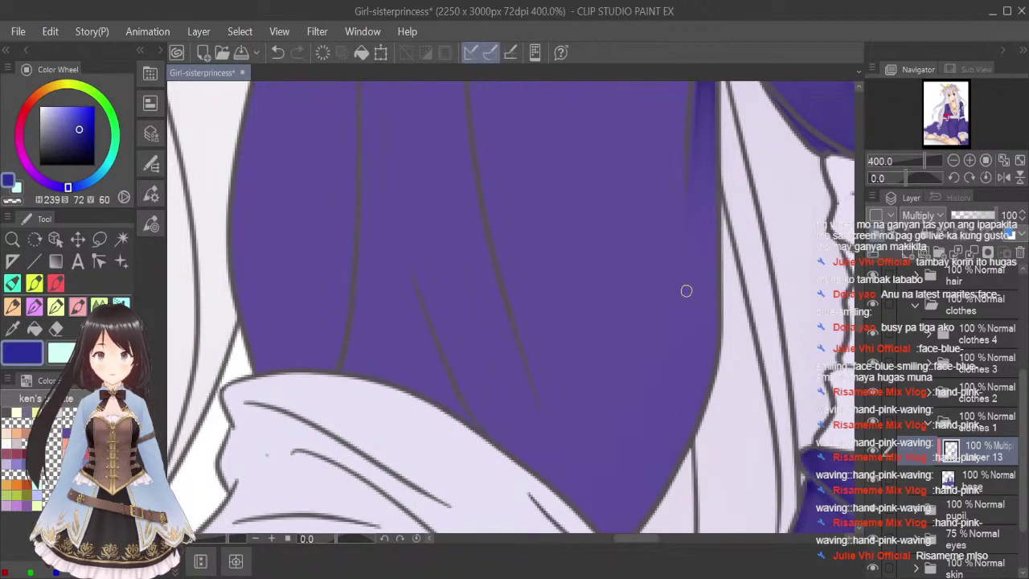
pyautogui.moveTo(688, 297); pyautogui.dragTo(654, 451)
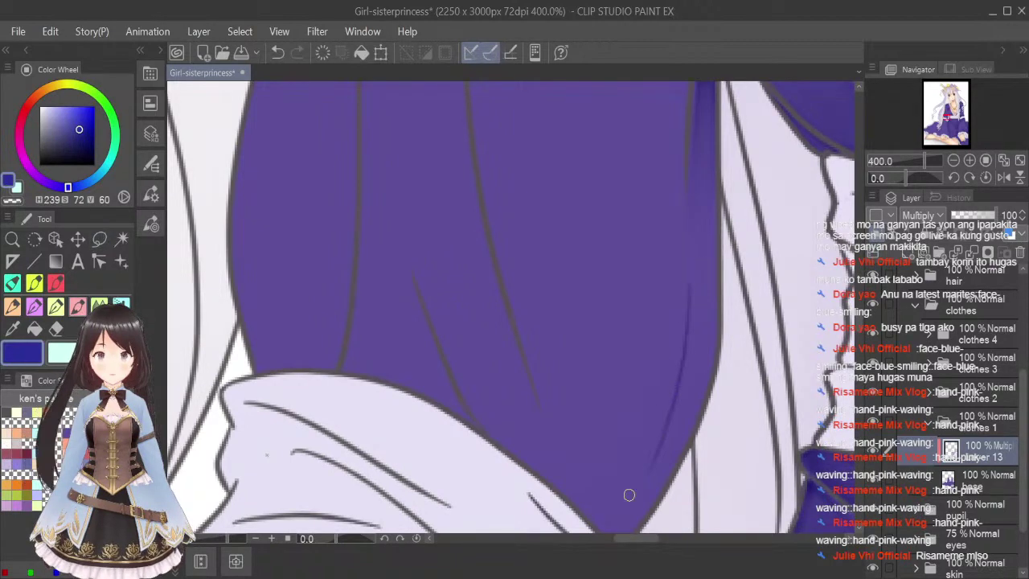
pyautogui.scroll(-1, 753, 332)
pyautogui.moveTo(665, 359); pyautogui.dragTo(621, 460)
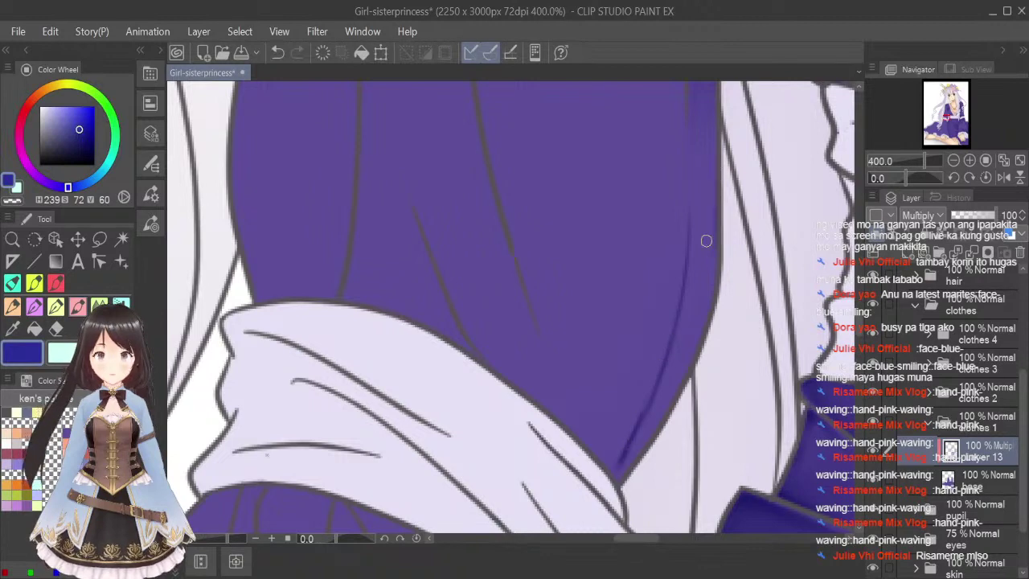
pyautogui.moveTo(705, 240)
pyautogui.mouseDown()
pyautogui.moveTo(692, 354)
pyautogui.moveTo(715, 248)
pyautogui.moveTo(659, 402)
pyautogui.moveTo(702, 331)
pyautogui.moveTo(610, 487)
pyautogui.mouseUp()
pyautogui.moveTo(658, 382); pyautogui.dragTo(620, 470)
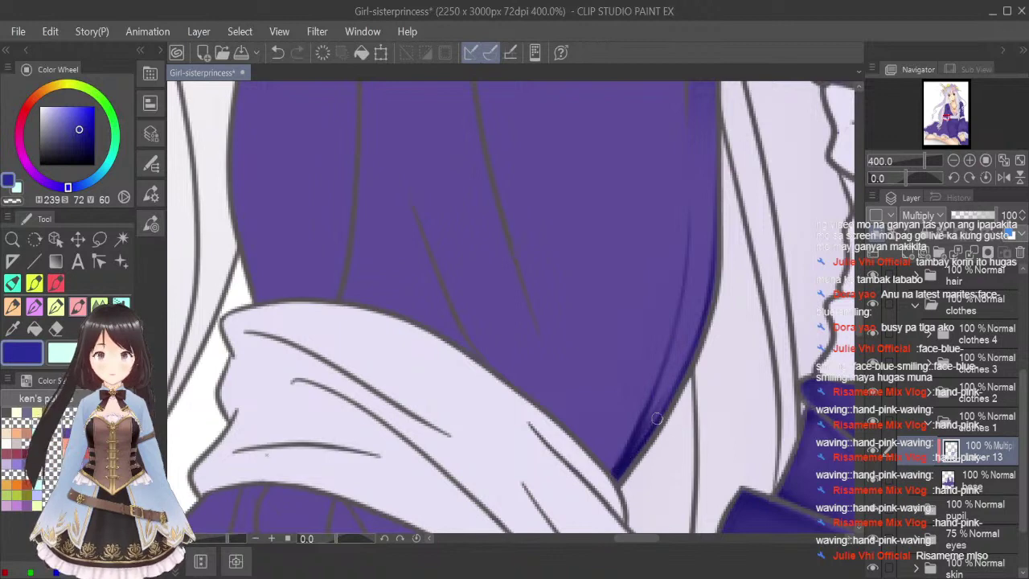
pyautogui.moveTo(668, 387); pyautogui.dragTo(636, 443)
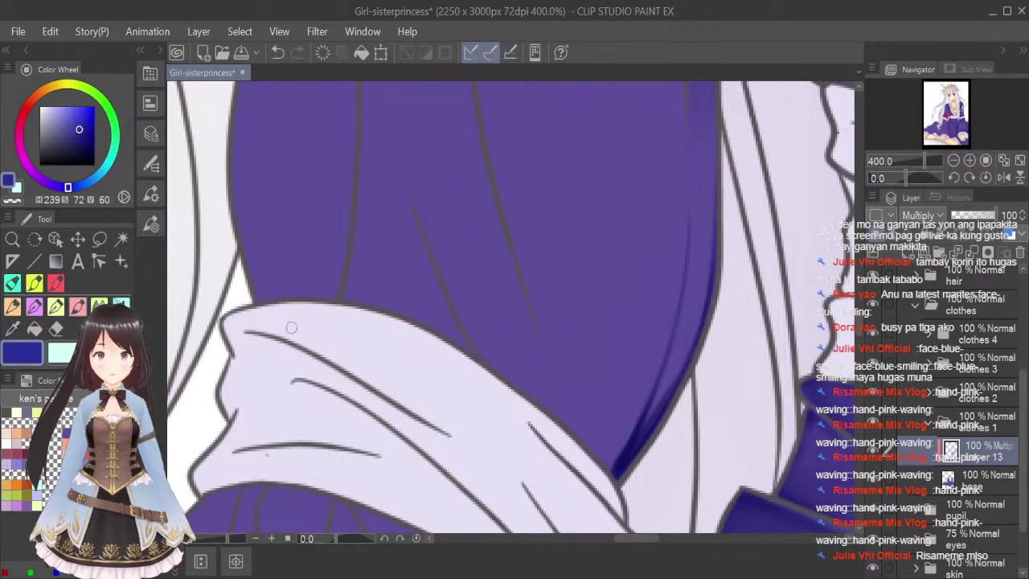
# Blend the shadow along the sleeve's lower inner edge with a reduced blending brush and save the illustration.
pyautogui.click(99, 306)
pyautogui.press('[')
pyautogui.press('[')
pyautogui.press('[')
pyautogui.press('[')
pyautogui.press('[')
pyautogui.press('[')
pyautogui.press('[')
pyautogui.press('[')
pyautogui.press('[')
pyautogui.press('[')
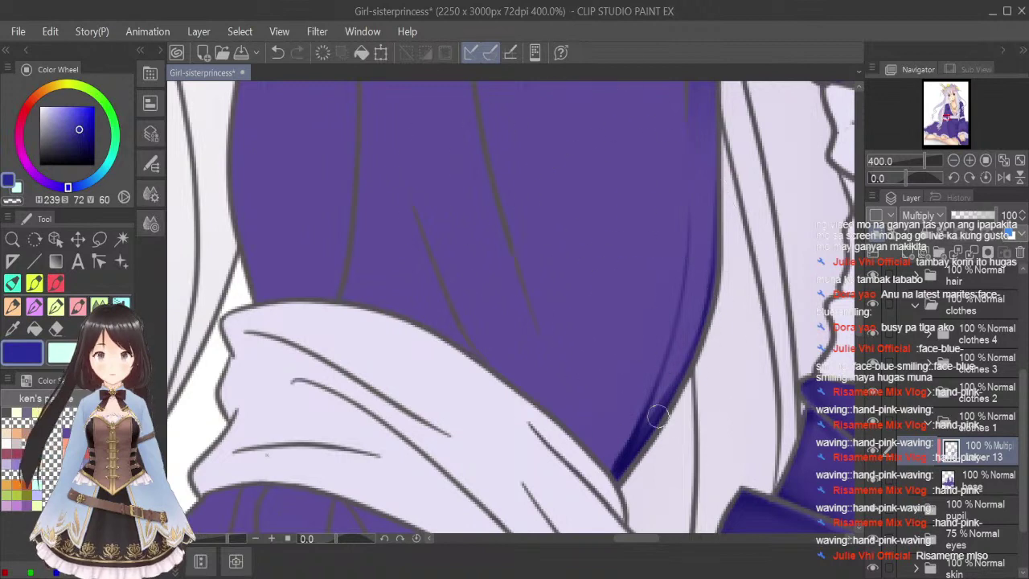
pyautogui.moveTo(635, 454)
pyautogui.mouseDown()
pyautogui.moveTo(666, 405)
pyautogui.moveTo(632, 441)
pyautogui.moveTo(703, 298)
pyautogui.moveTo(653, 418)
pyautogui.moveTo(693, 269)
pyautogui.moveTo(717, 265)
pyautogui.moveTo(653, 417)
pyautogui.moveTo(689, 297)
pyautogui.moveTo(637, 438)
pyautogui.moveTo(667, 356)
pyautogui.mouseUp()
pyautogui.moveTo(705, 226)
pyautogui.mouseDown()
pyautogui.moveTo(703, 209)
pyautogui.moveTo(702, 280)
pyautogui.moveTo(680, 365)
pyautogui.moveTo(694, 185)
pyautogui.moveTo(687, 324)
pyautogui.moveTo(709, 260)
pyautogui.moveTo(703, 200)
pyautogui.moveTo(707, 243)
pyautogui.moveTo(637, 456)
pyautogui.moveTo(645, 443)
pyautogui.mouseUp()
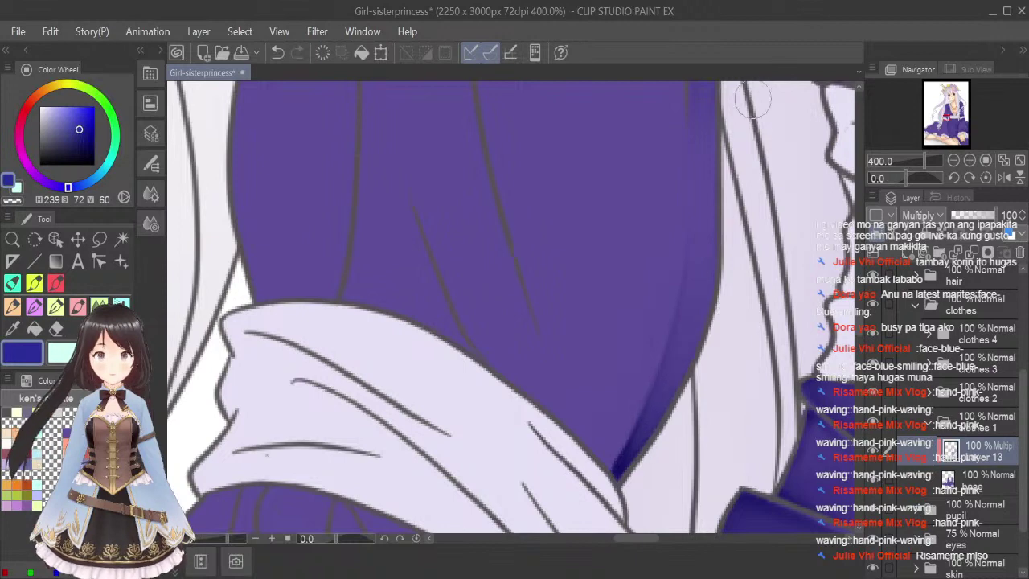
pyautogui.click(1002, 163)
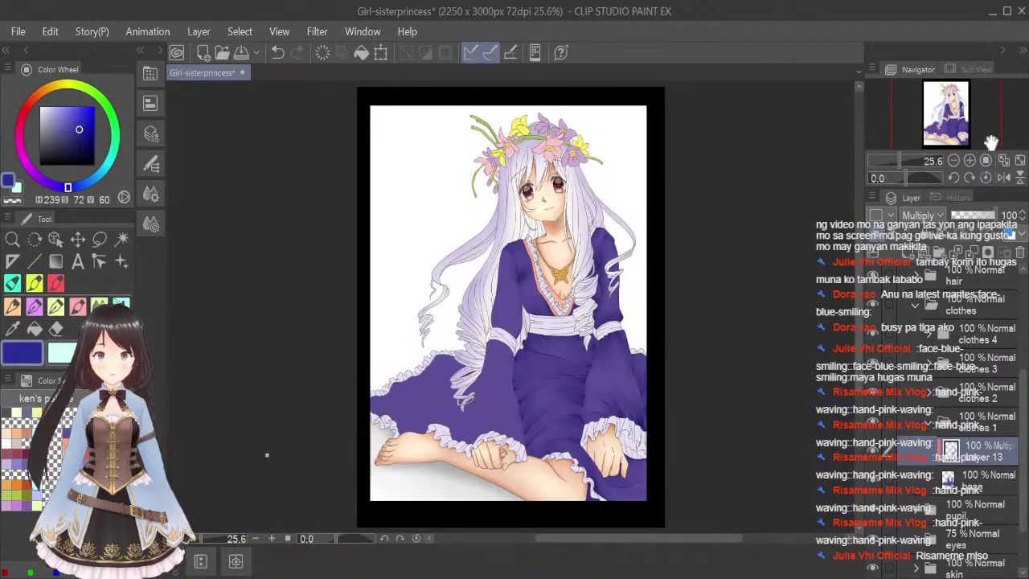
pyautogui.hotkey('ctrl', 's')
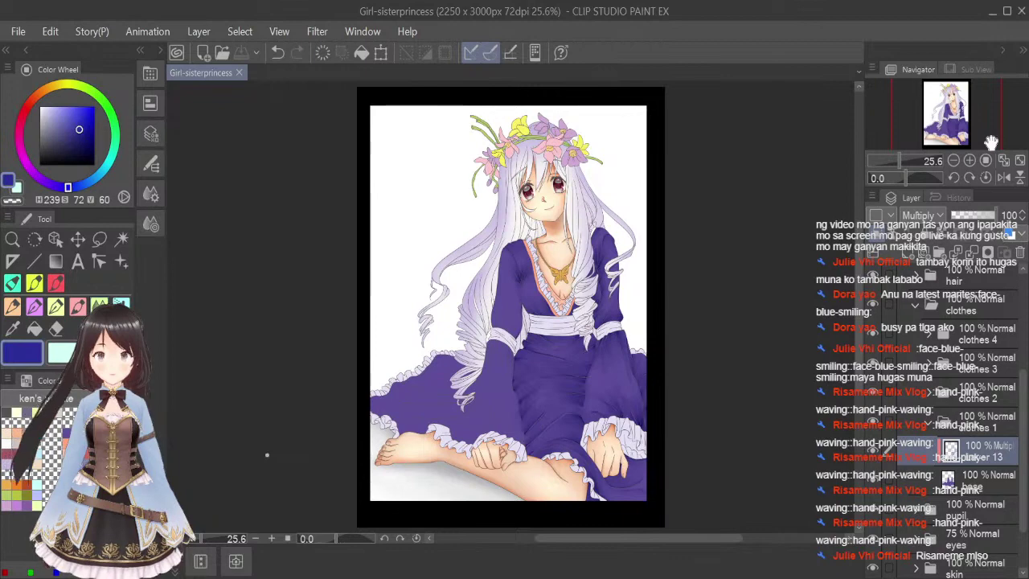
# Paint a dark shadow line down the inner side of the sleeve's long central fold, from mid-sleeve to the armband.
pyautogui.click(76, 309)
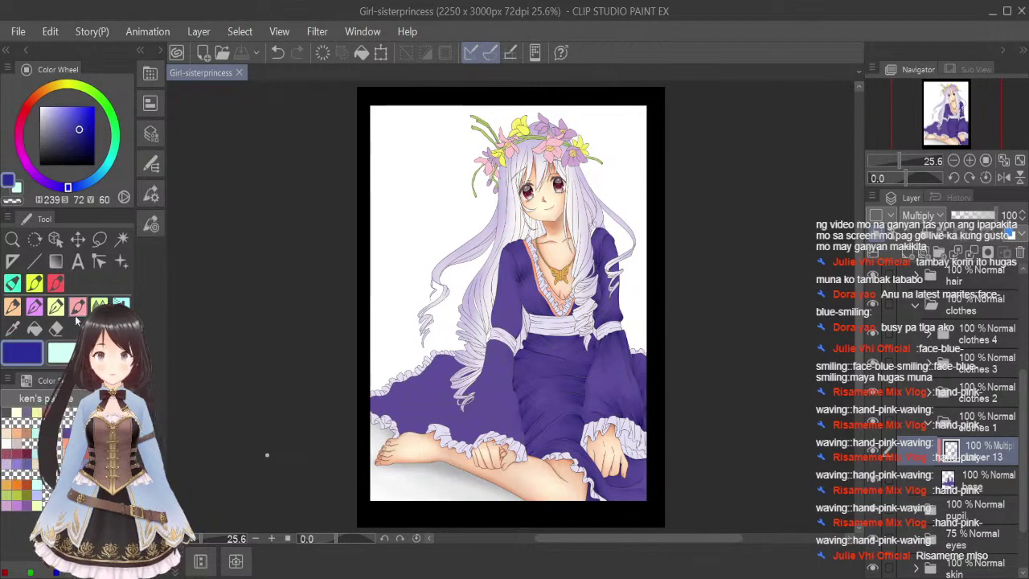
pyautogui.scroll(5, 518, 323)
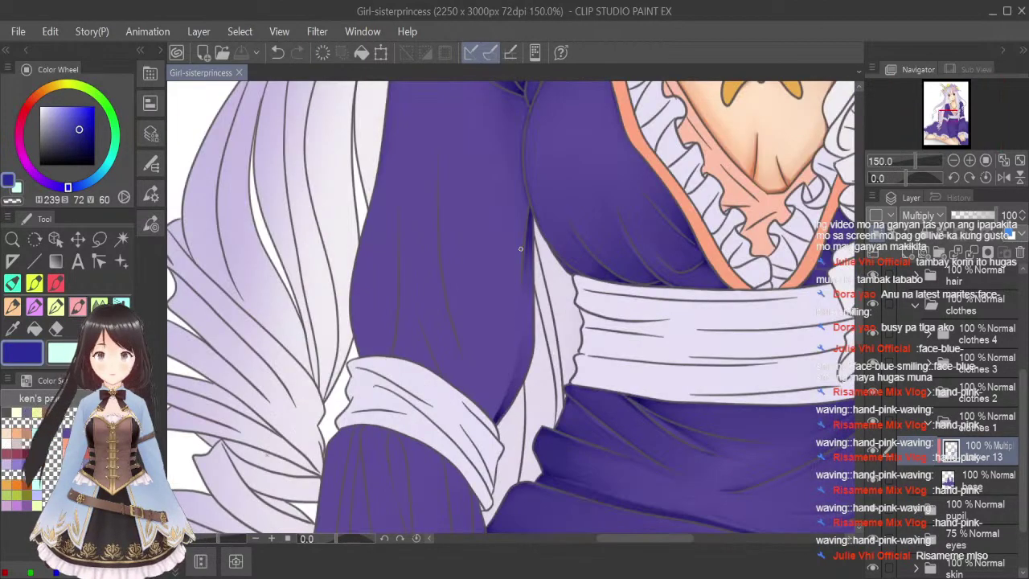
pyautogui.scroll(1, 442, 193)
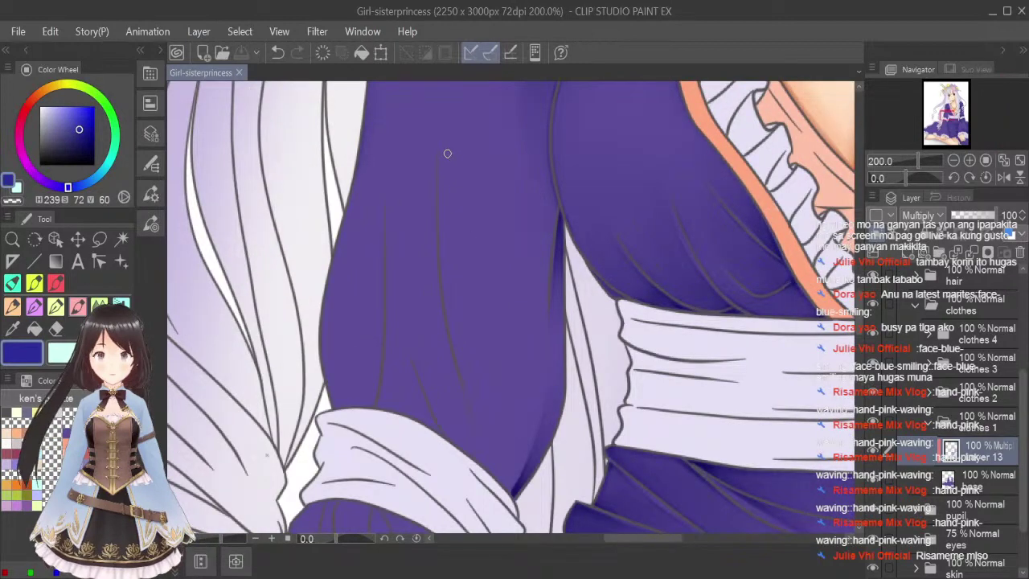
pyautogui.moveTo(447, 153)
pyautogui.mouseDown()
pyautogui.moveTo(446, 286)
pyautogui.moveTo(444, 210)
pyautogui.moveTo(459, 370)
pyautogui.mouseUp()
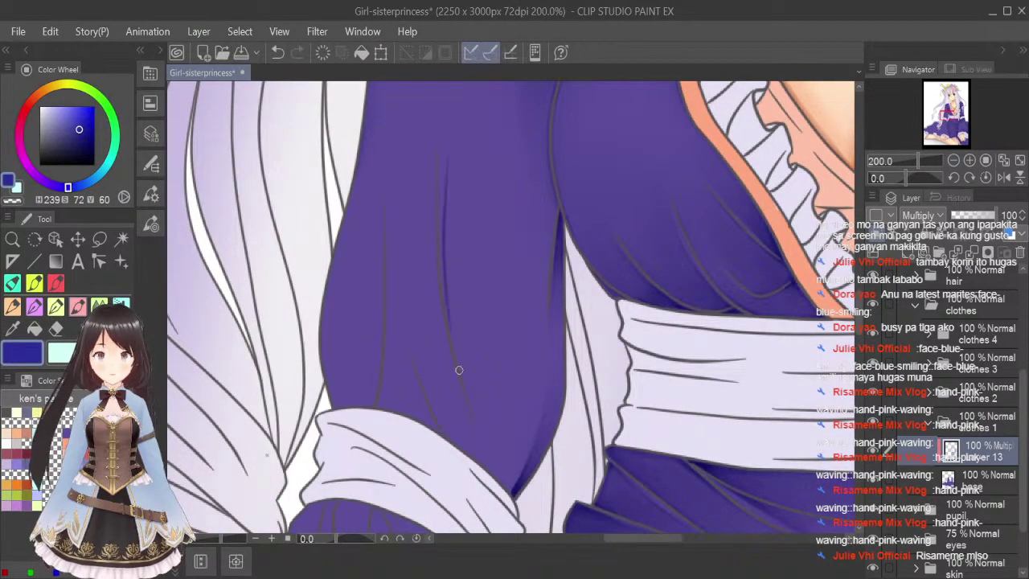
pyautogui.moveTo(450, 312); pyautogui.dragTo(462, 379)
pyautogui.moveTo(455, 328); pyautogui.dragTo(487, 461)
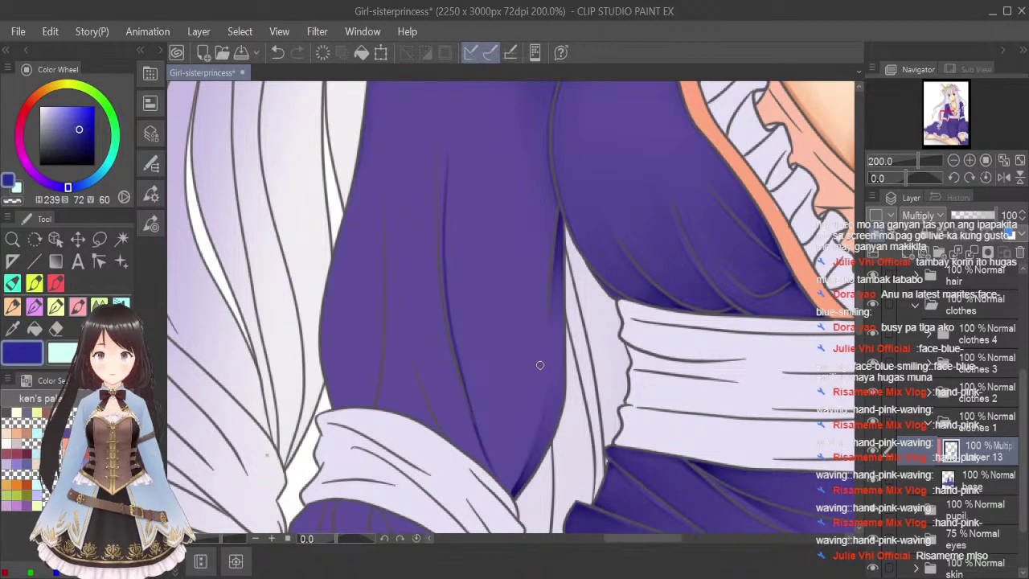
# Paint a dark curve along the sleeve's inner side, thicken the central fold's shadow, and fill the pointed tip between them above the armband.
pyautogui.moveTo(540, 358); pyautogui.dragTo(512, 486)
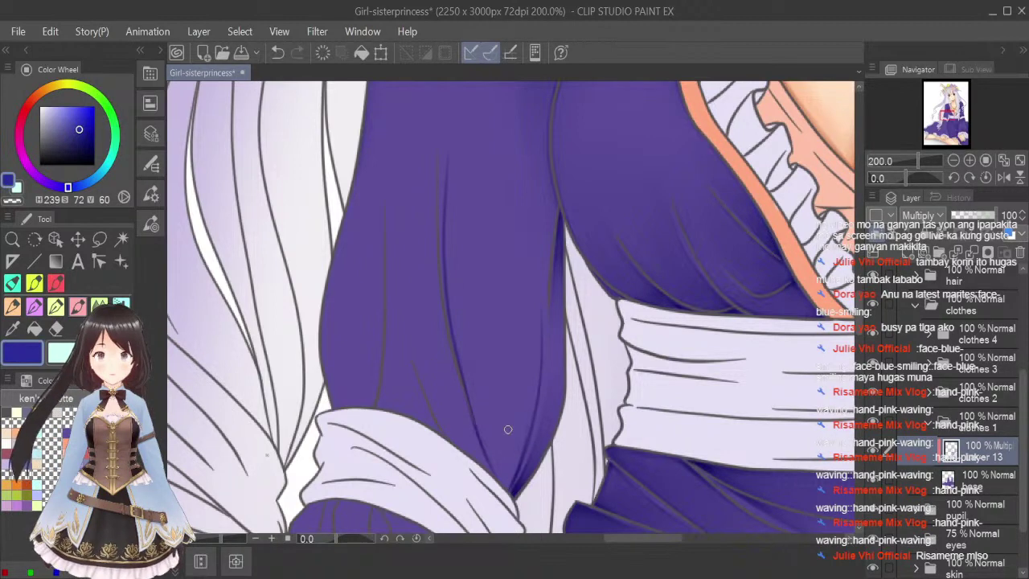
pyautogui.moveTo(480, 429); pyautogui.dragTo(494, 474)
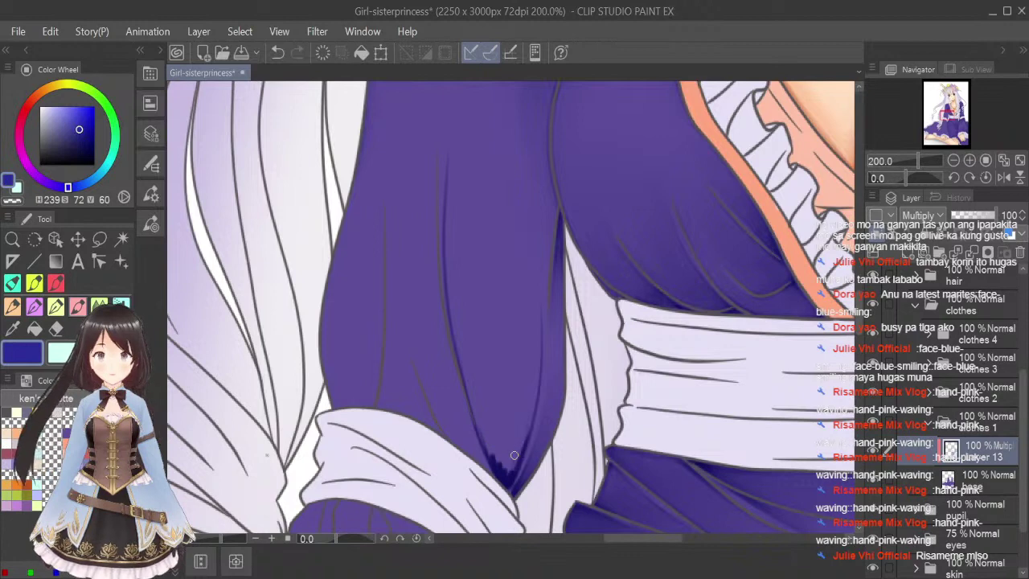
pyautogui.moveTo(444, 253); pyautogui.dragTo(448, 283)
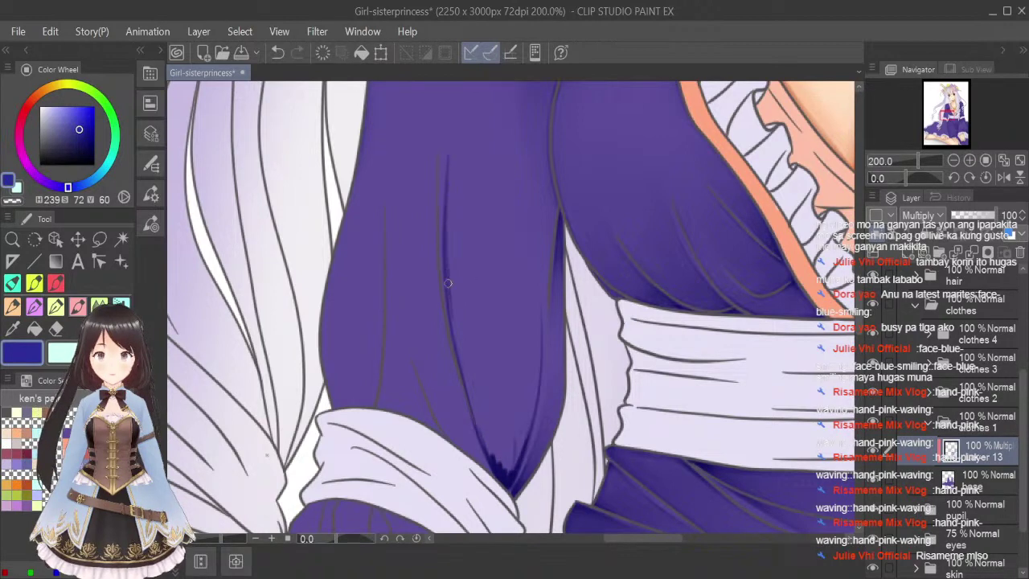
pyautogui.moveTo(445, 231); pyautogui.dragTo(462, 368)
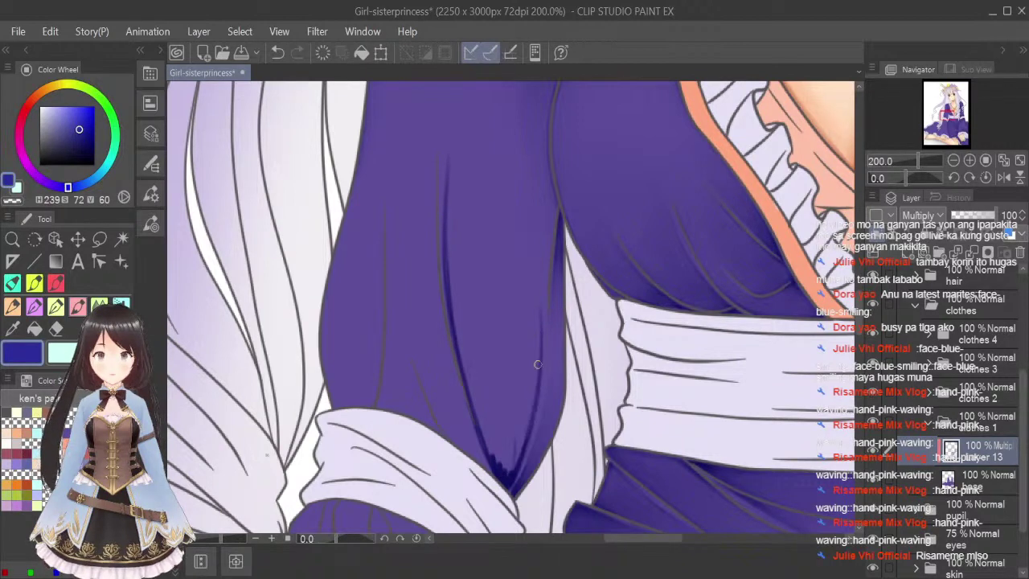
pyautogui.moveTo(537, 364); pyautogui.dragTo(508, 477)
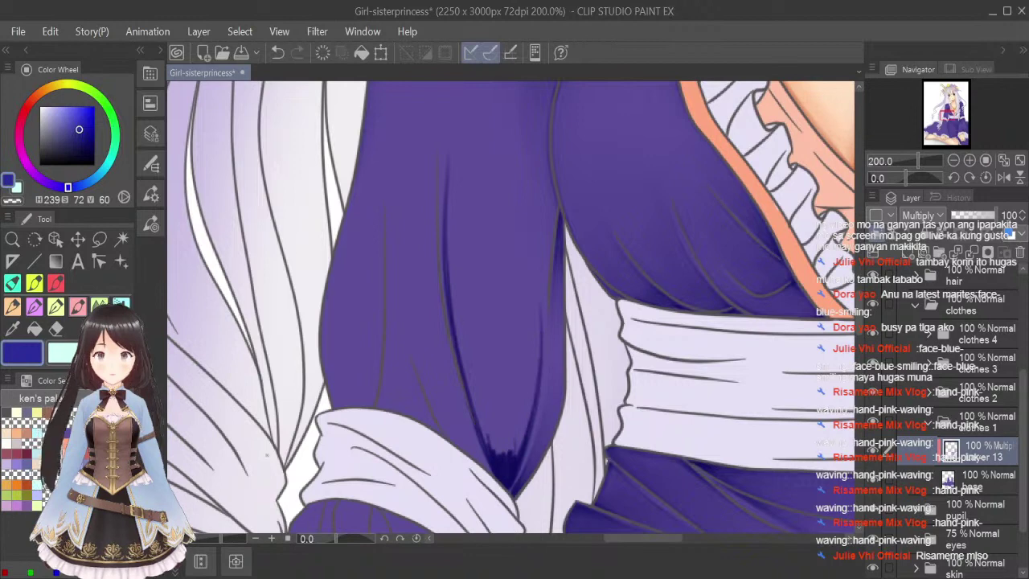
# Blend the dark strokes between the central fold and inner edge upward into the sleeve with a resized blending brush, and save the illustration.
pyautogui.click(99, 306)
pyautogui.press('[')
pyautogui.press('[')
pyautogui.press('[')
pyautogui.press('[')
pyautogui.press('[')
pyautogui.press('[')
pyautogui.press('[')
pyautogui.press('[')
pyautogui.press('[')
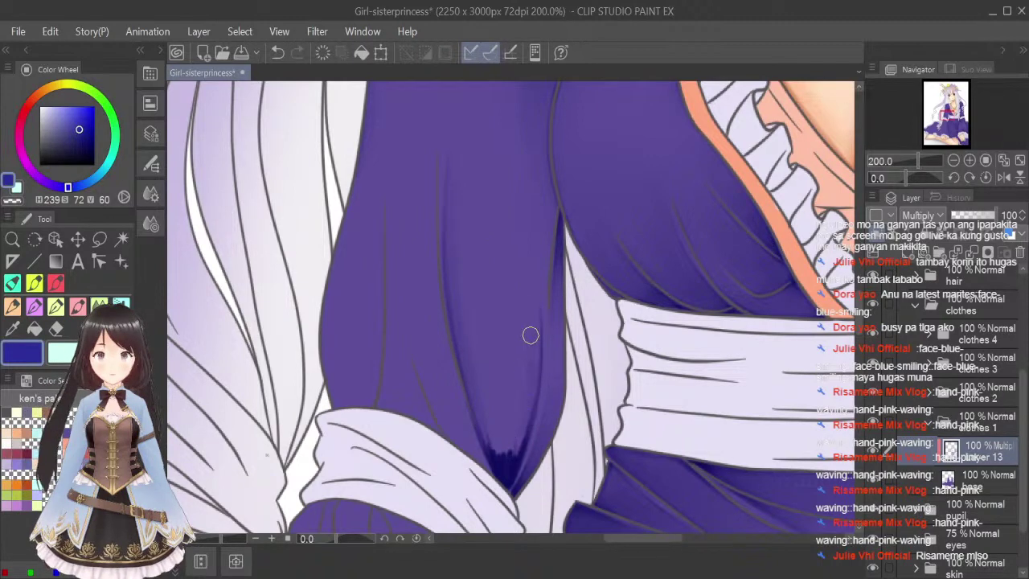
pyautogui.moveTo(498, 464)
pyautogui.mouseDown()
pyautogui.moveTo(494, 475)
pyautogui.moveTo(527, 395)
pyautogui.moveTo(512, 421)
pyautogui.moveTo(526, 354)
pyautogui.moveTo(485, 378)
pyautogui.mouseUp()
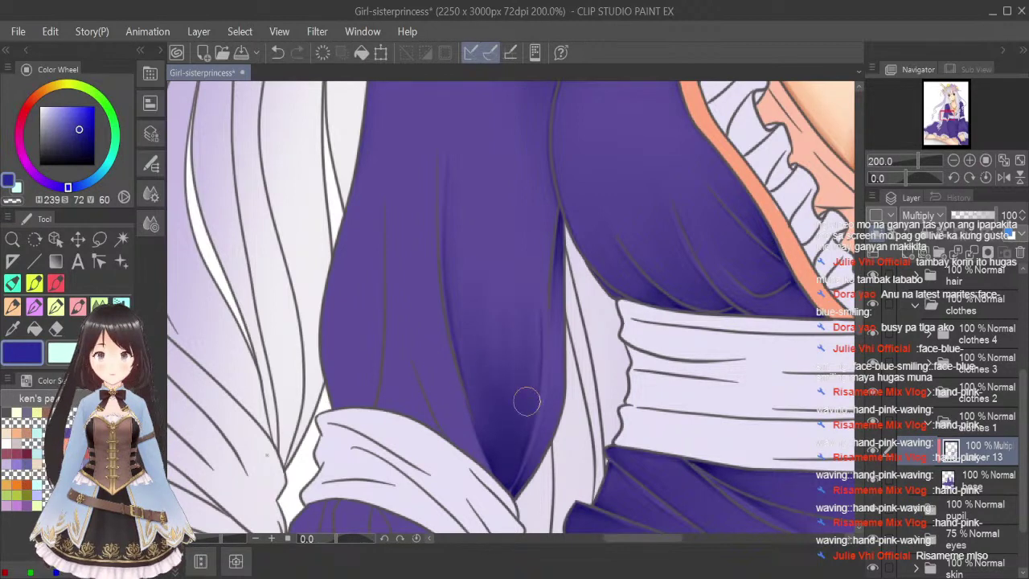
pyautogui.press(']')
pyautogui.press(']')
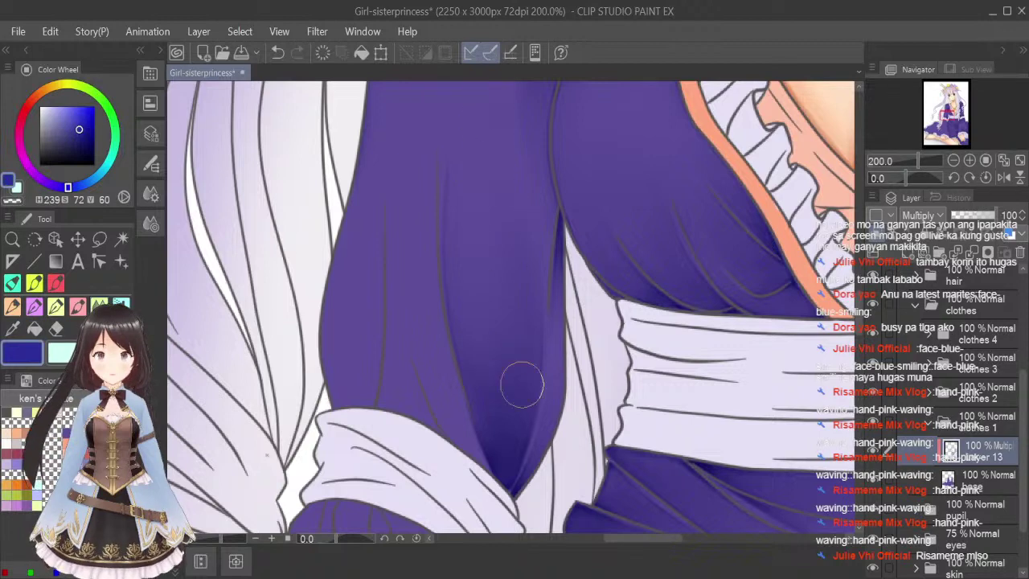
pyautogui.scroll(-2, 615, 181)
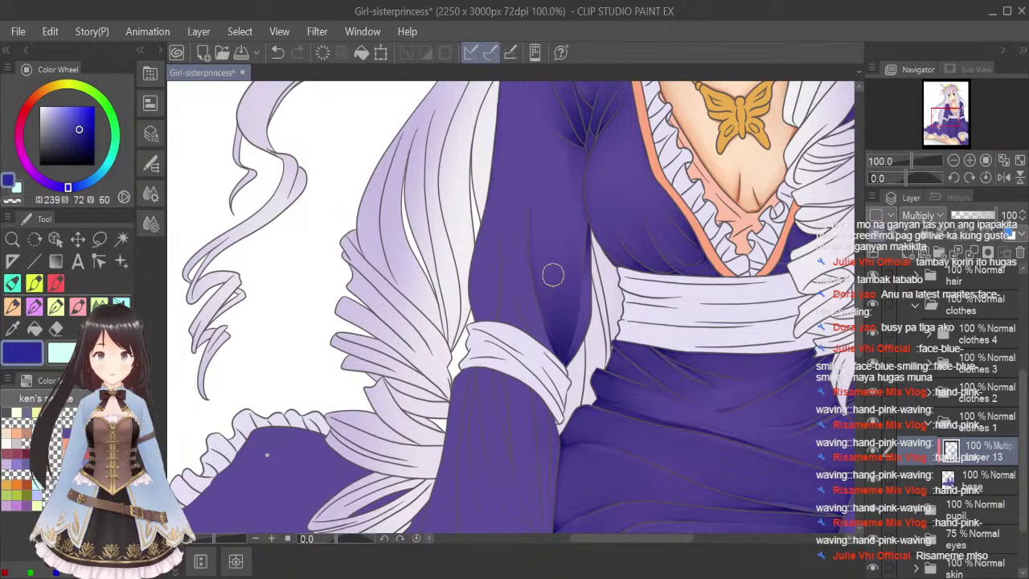
pyautogui.click(1003, 161)
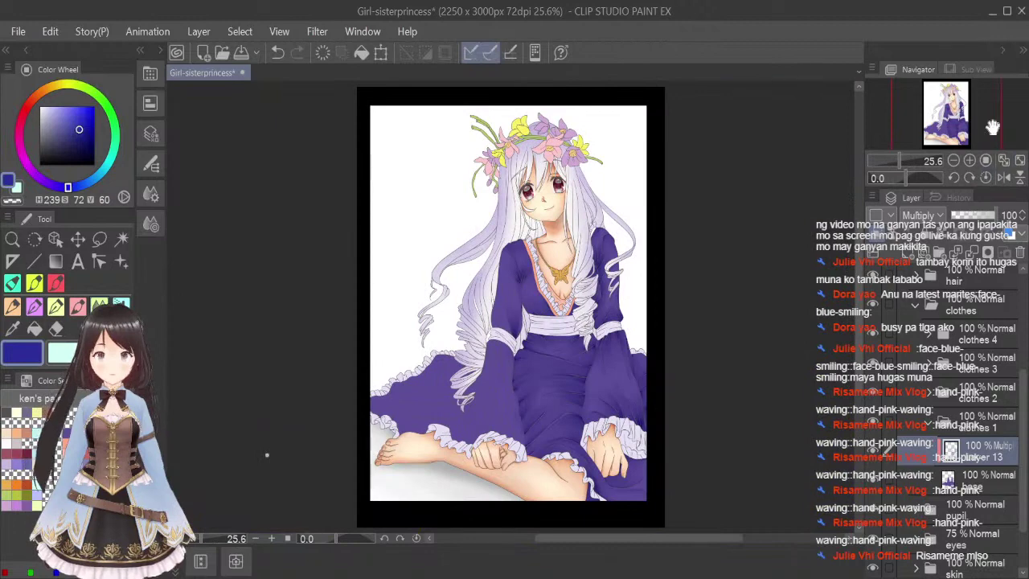
pyautogui.hotkey('ctrl', 's')
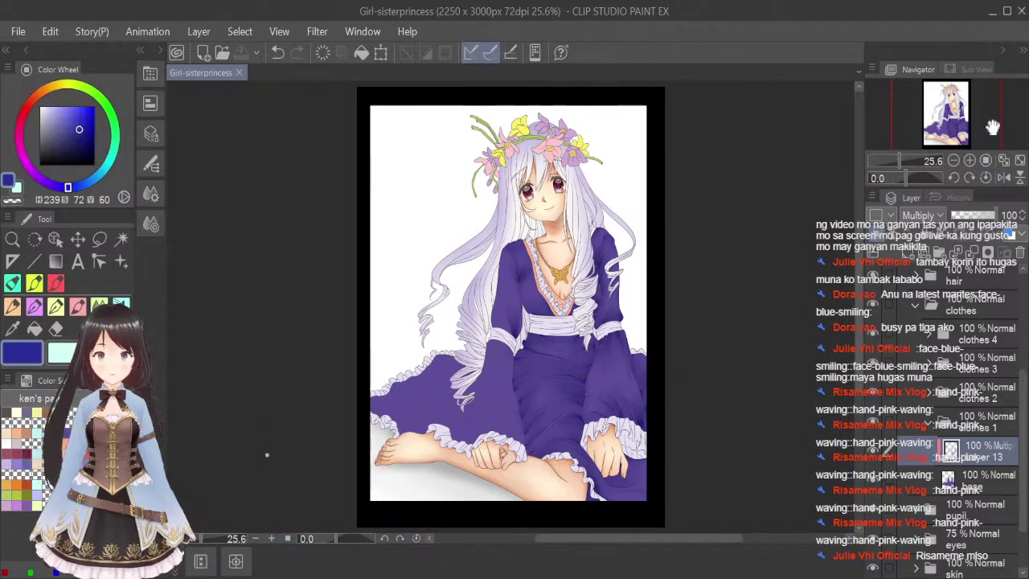
# Paint a thin dark shadow line along the outer side of the sleeve's long central fold, down to the armband.
pyautogui.click(77, 306)
pyautogui.scroll(4, 510, 303)
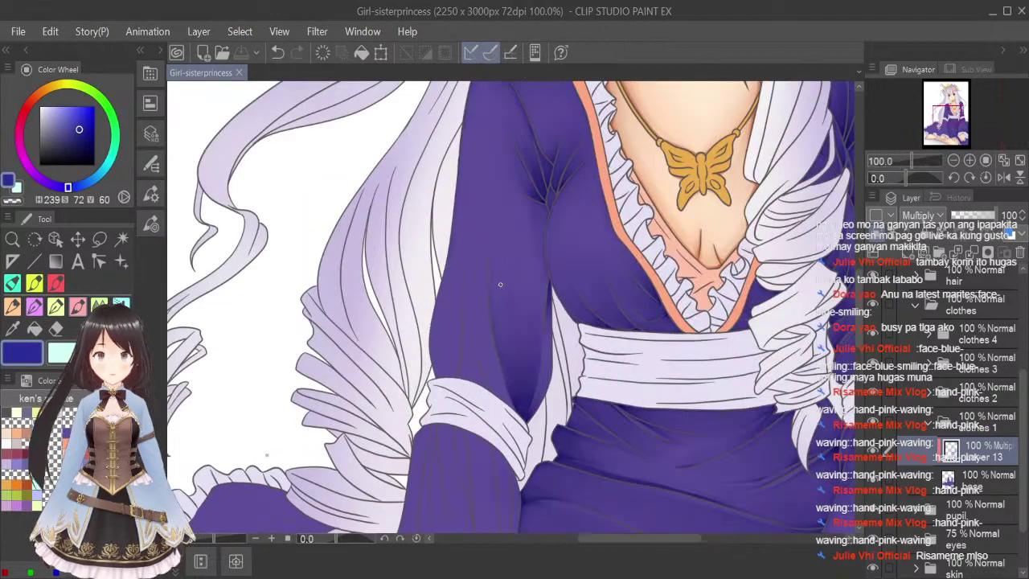
pyautogui.scroll(1, 498, 142)
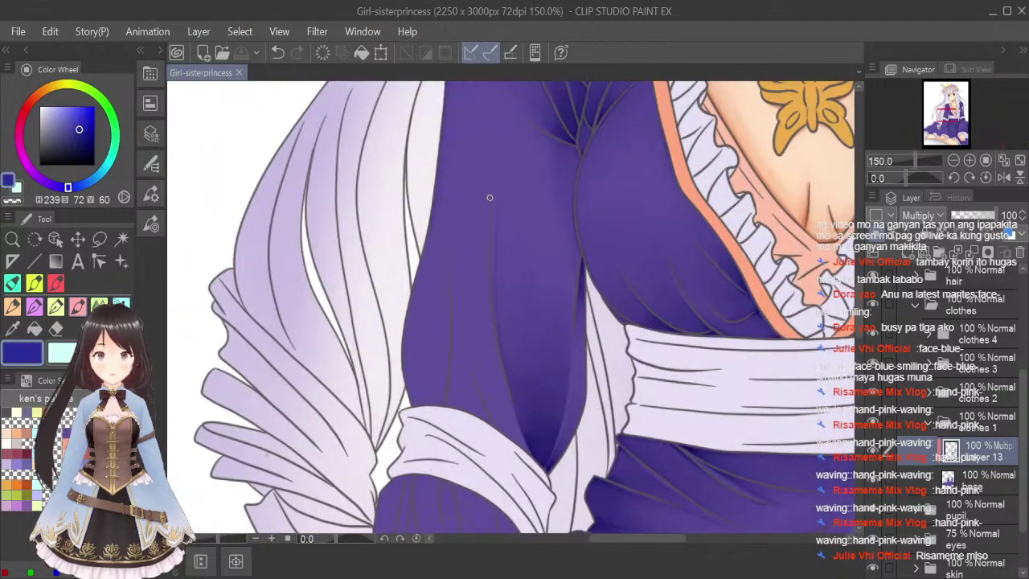
pyautogui.moveTo(490, 196); pyautogui.dragTo(488, 180)
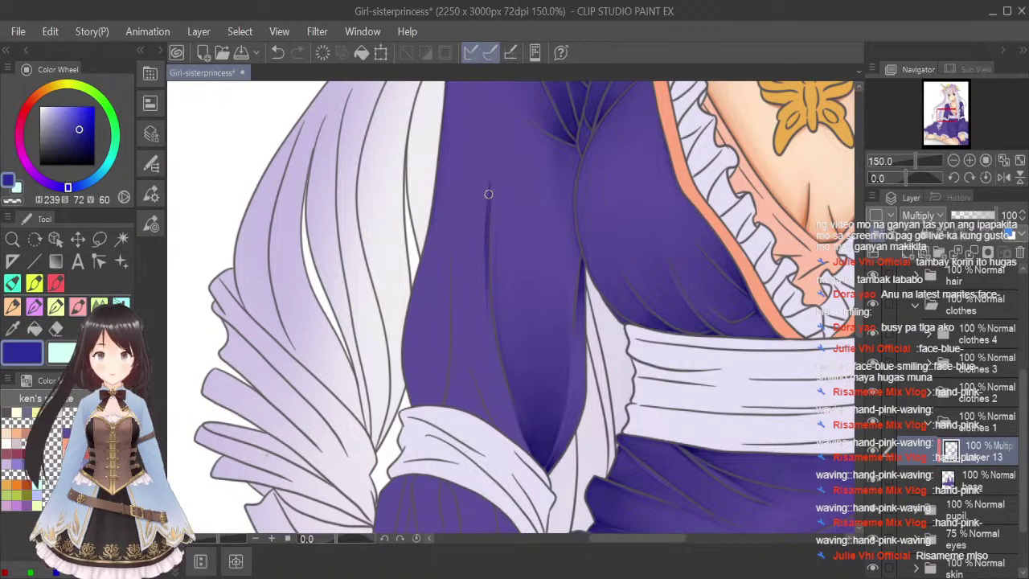
pyautogui.moveTo(488, 194)
pyautogui.mouseDown()
pyautogui.moveTo(495, 358)
pyautogui.moveTo(516, 432)
pyautogui.mouseUp()
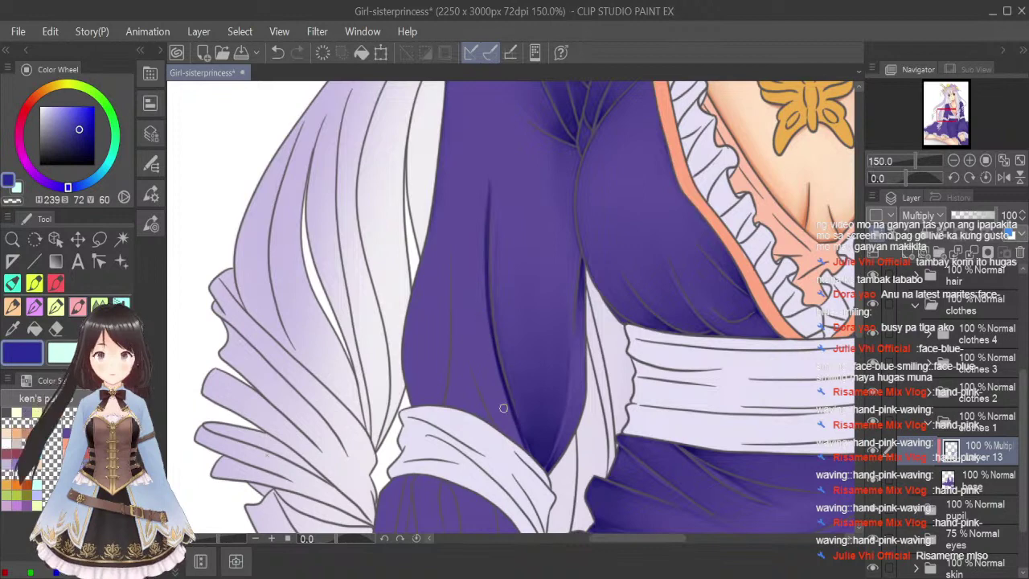
# Paint dark strokes in the narrow wedge between the short fold line and the central fold, just above the armband.
pyautogui.scroll(1, 503, 407)
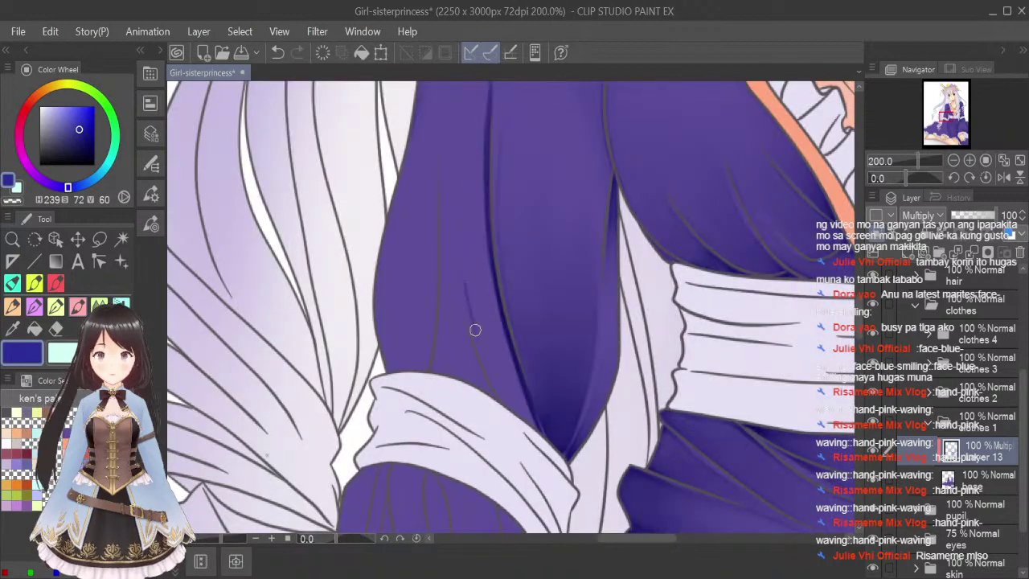
pyautogui.moveTo(464, 278)
pyautogui.mouseDown()
pyautogui.moveTo(501, 397)
pyautogui.moveTo(472, 308)
pyautogui.moveTo(536, 437)
pyautogui.moveTo(504, 347)
pyautogui.moveTo(534, 426)
pyautogui.mouseUp()
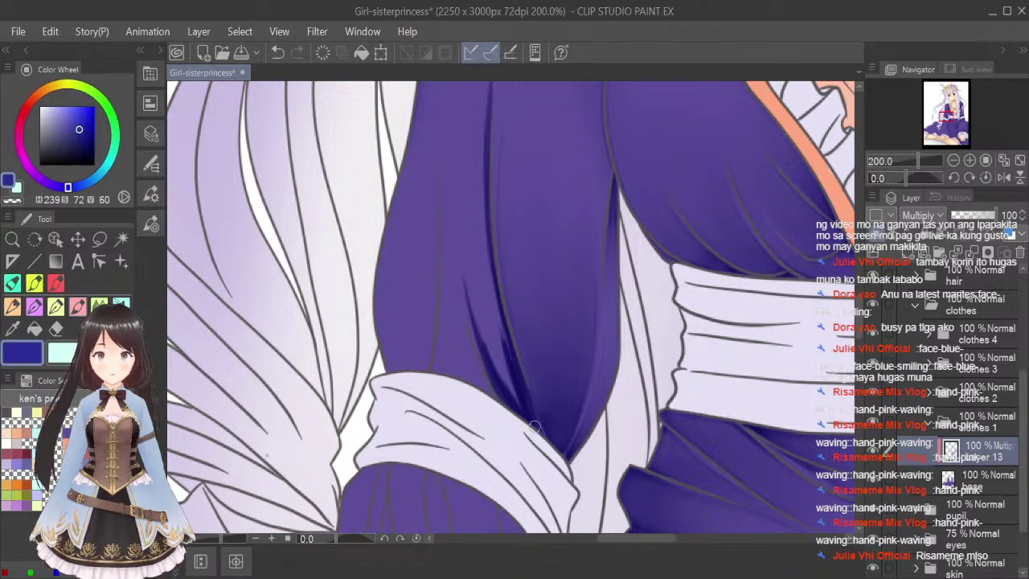
pyautogui.moveTo(505, 370); pyautogui.dragTo(507, 393)
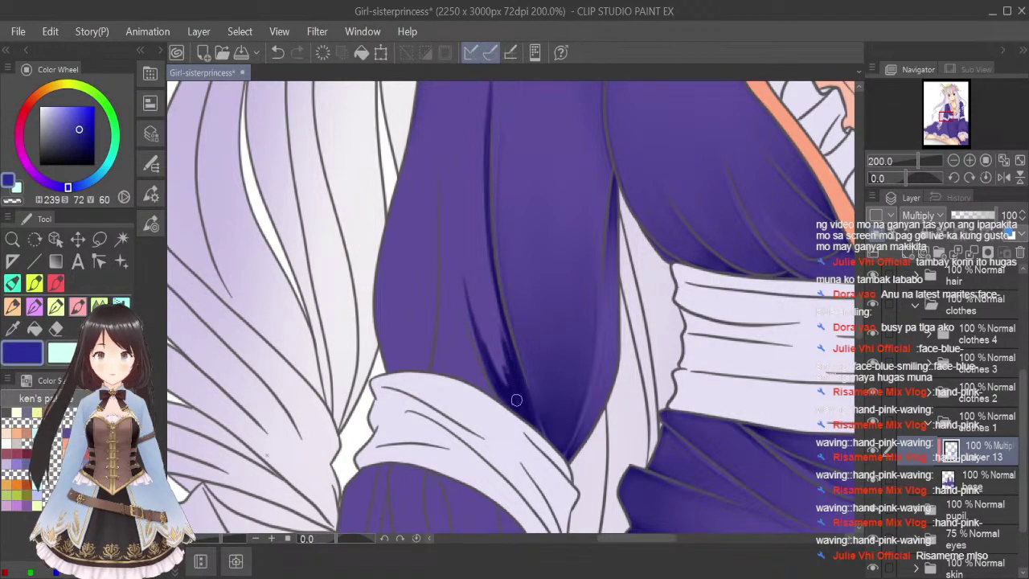
# Blend the dark strokes in the wedge between the short fold and the central fold, after resizing the blending brush.
pyautogui.press(']')
pyautogui.press(']')
pyautogui.press(']')
pyautogui.press(']')
pyautogui.press(']')
pyautogui.press(']')
pyautogui.press(']')
pyautogui.press(']')
pyautogui.press(']')
pyautogui.press(']')
pyautogui.press('[')
pyautogui.press('[')
pyautogui.press('[')
pyautogui.press('[')
pyautogui.press('[')
pyautogui.press('[')
pyautogui.press('[')
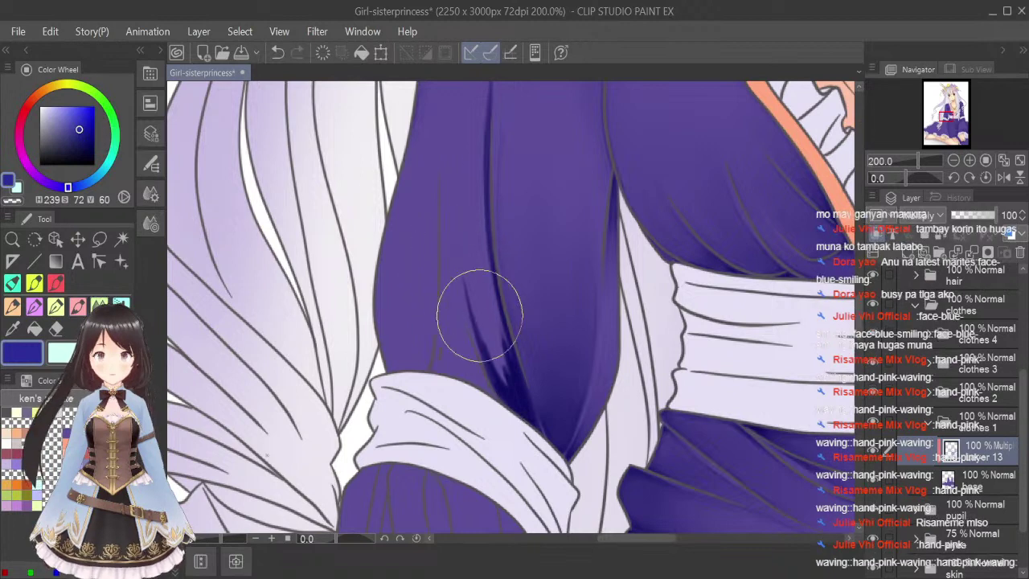
pyautogui.moveTo(507, 361)
pyautogui.mouseDown()
pyautogui.moveTo(512, 396)
pyautogui.moveTo(472, 281)
pyautogui.moveTo(518, 396)
pyautogui.moveTo(475, 240)
pyautogui.moveTo(486, 320)
pyautogui.moveTo(474, 233)
pyautogui.moveTo(494, 334)
pyautogui.moveTo(470, 218)
pyautogui.moveTo(488, 340)
pyautogui.moveTo(475, 191)
pyautogui.moveTo(491, 312)
pyautogui.moveTo(479, 279)
pyautogui.moveTo(481, 305)
pyautogui.moveTo(495, 355)
pyautogui.moveTo(465, 172)
pyautogui.moveTo(511, 389)
pyautogui.mouseUp()
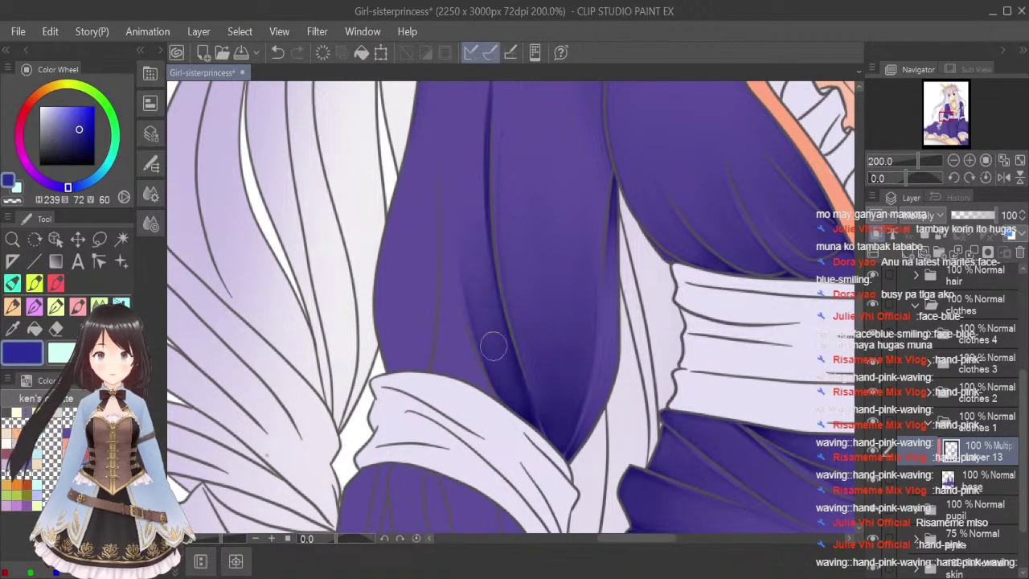
# Enlarge the blending brush and soften the upper end of the shadow along the sleeve's long central fold.
pyautogui.scroll(3, 514, 177)
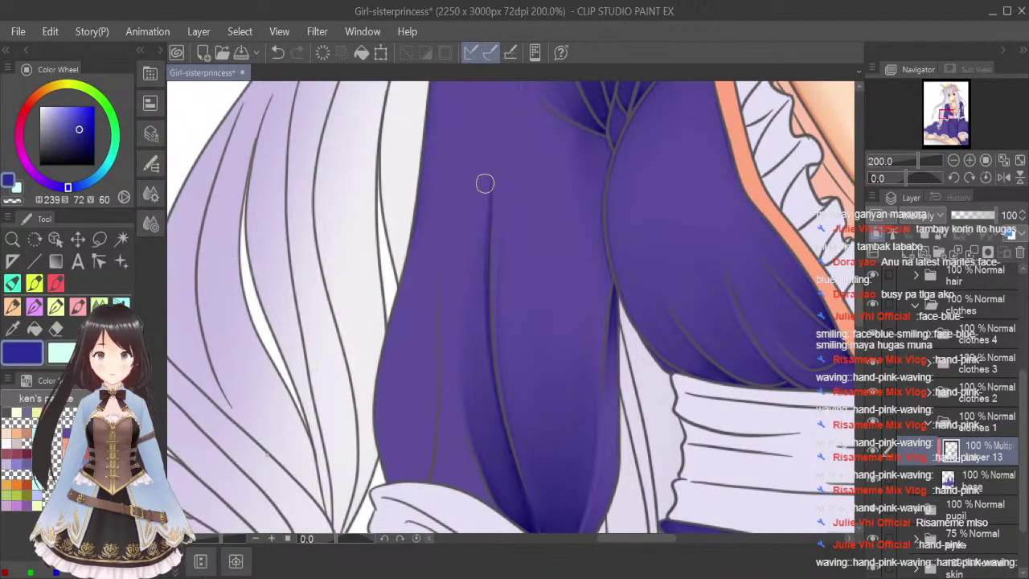
pyautogui.press(']')
pyautogui.press(']')
pyautogui.press(']')
pyautogui.press(']')
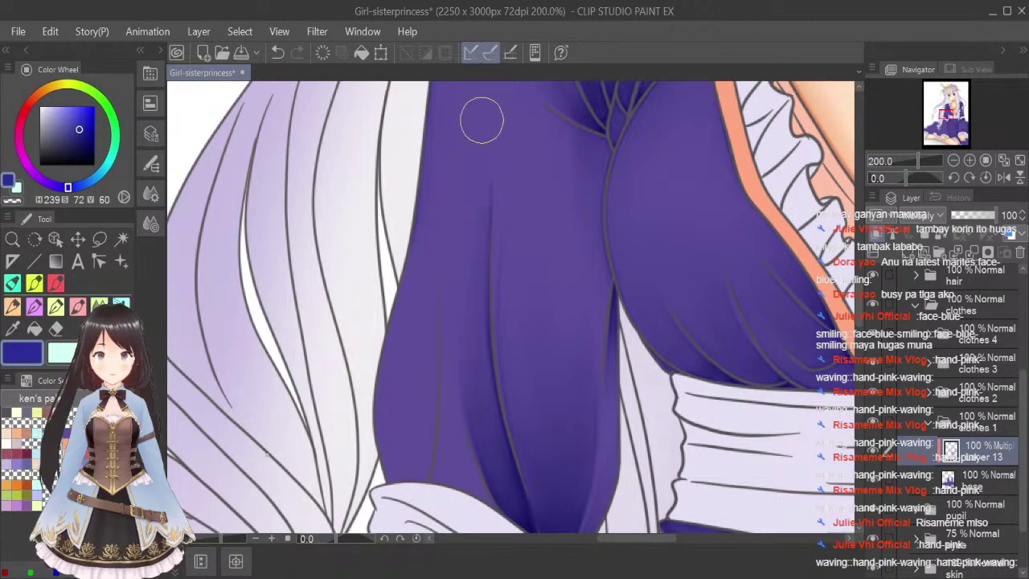
# Check the shading on the whole illustration and switch to the painting brush for the sleeve area just above the armband.
pyautogui.click(1003, 160)
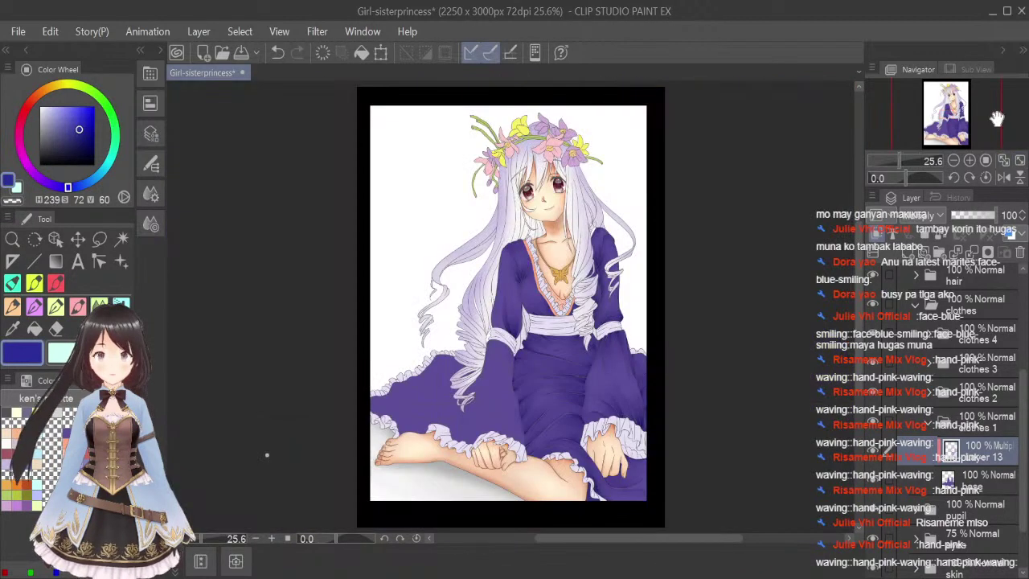
pyautogui.scroll(2, 615, 318)
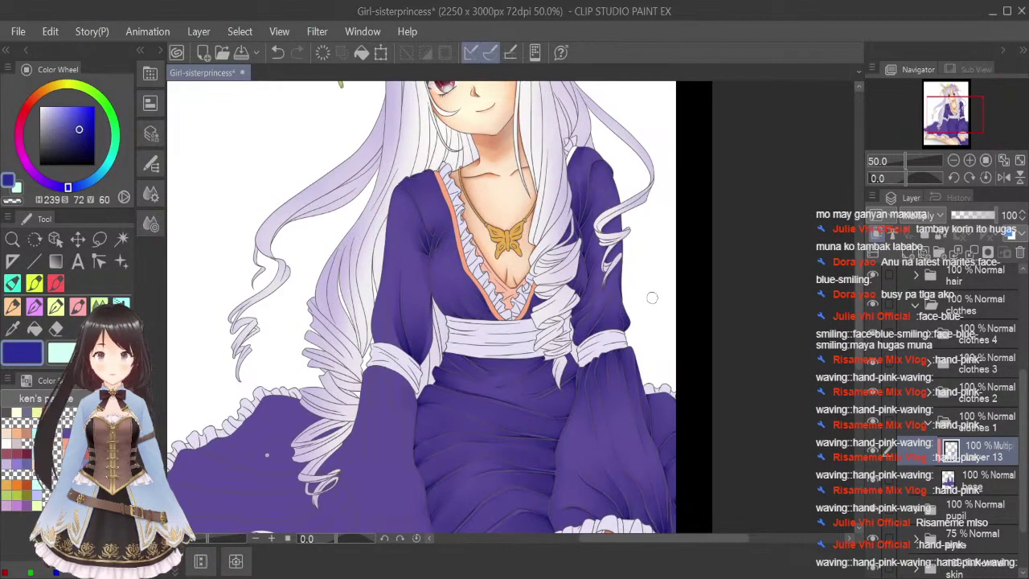
pyautogui.scroll(3, 408, 346)
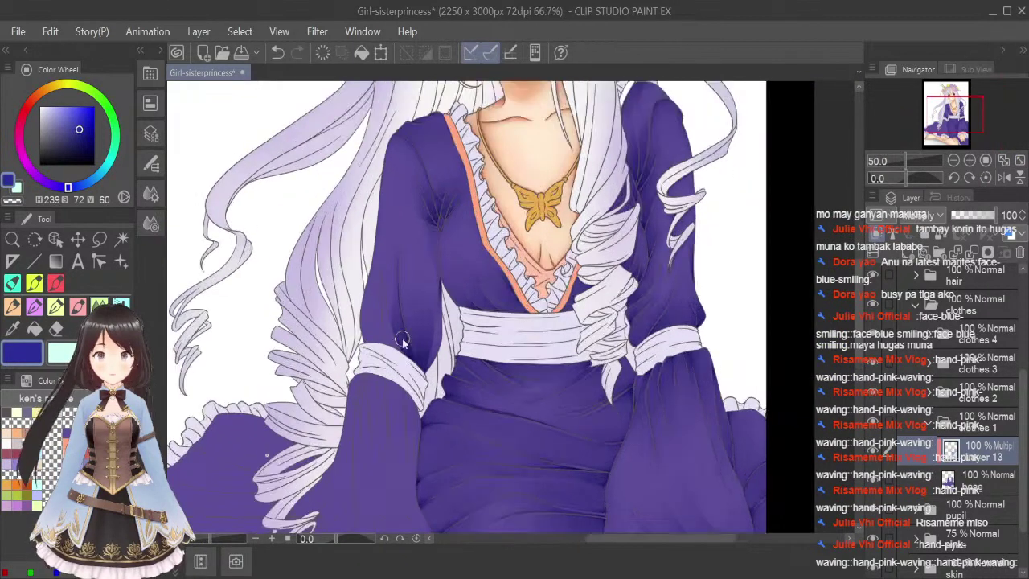
pyautogui.click(78, 308)
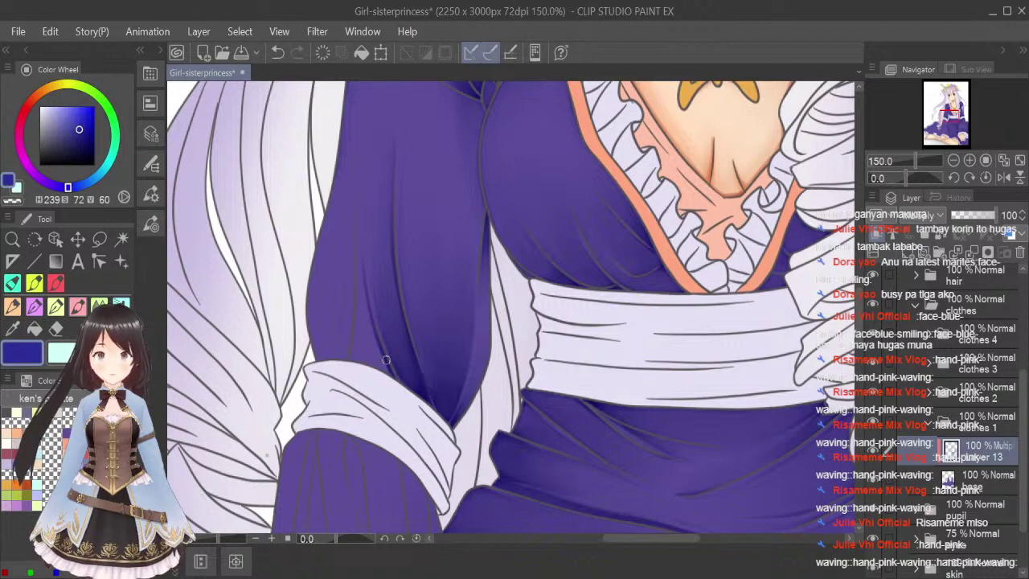
# Paint dark blue shadows along the folds of the upper sleeve just above the white armband and soften them.
pyautogui.moveTo(356, 210); pyautogui.dragTo(354, 316)
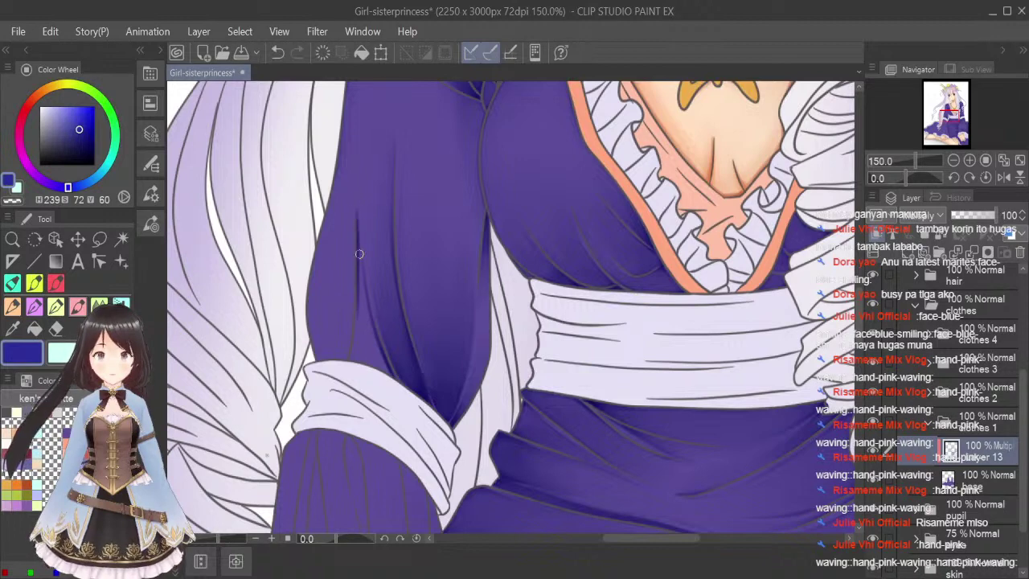
pyautogui.moveTo(358, 250)
pyautogui.mouseDown()
pyautogui.moveTo(352, 354)
pyautogui.moveTo(392, 378)
pyautogui.moveTo(366, 305)
pyautogui.mouseUp()
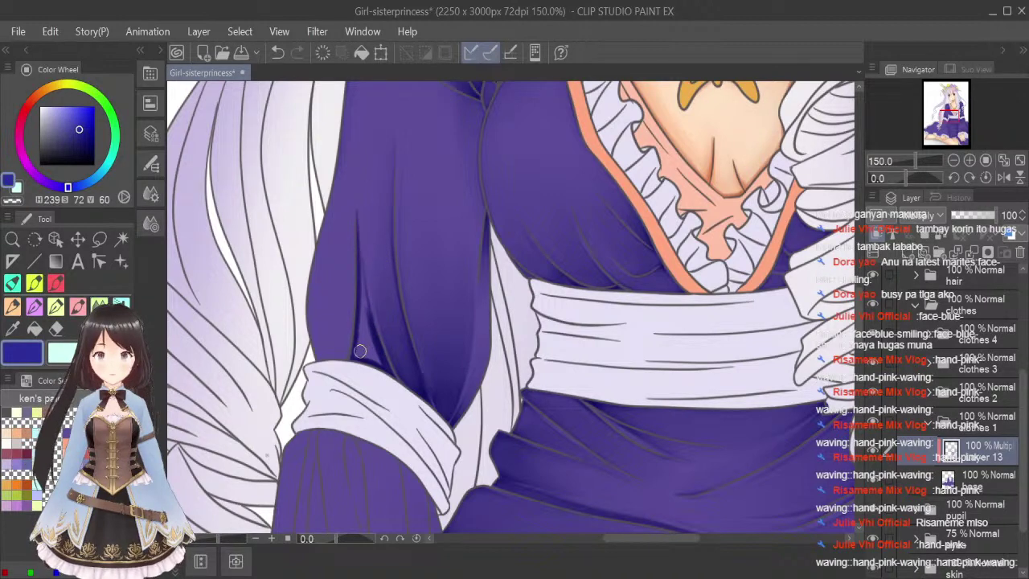
pyautogui.moveTo(357, 357); pyautogui.dragTo(360, 309)
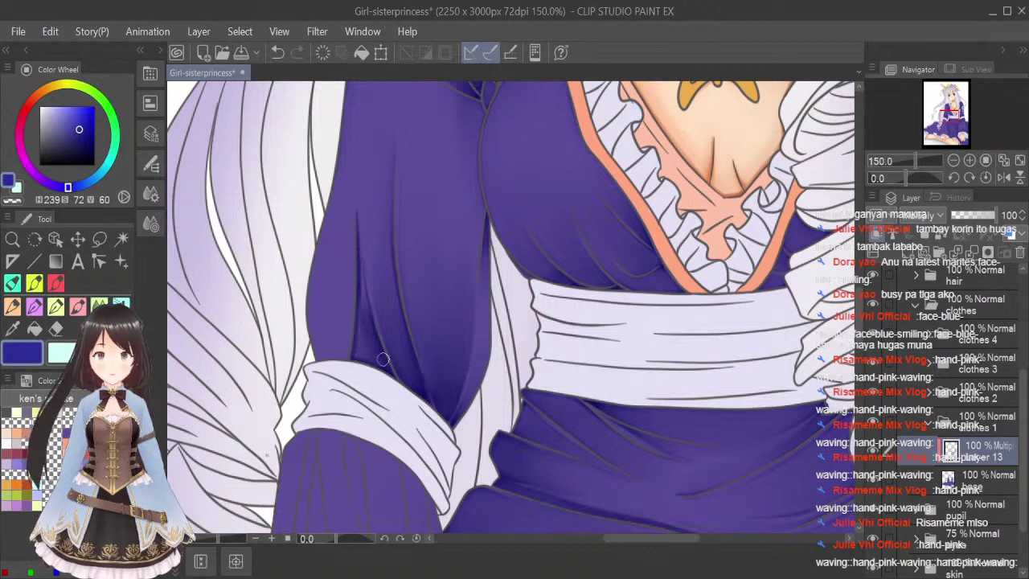
pyautogui.moveTo(386, 368)
pyautogui.mouseDown()
pyautogui.moveTo(363, 258)
pyautogui.moveTo(361, 279)
pyautogui.mouseUp()
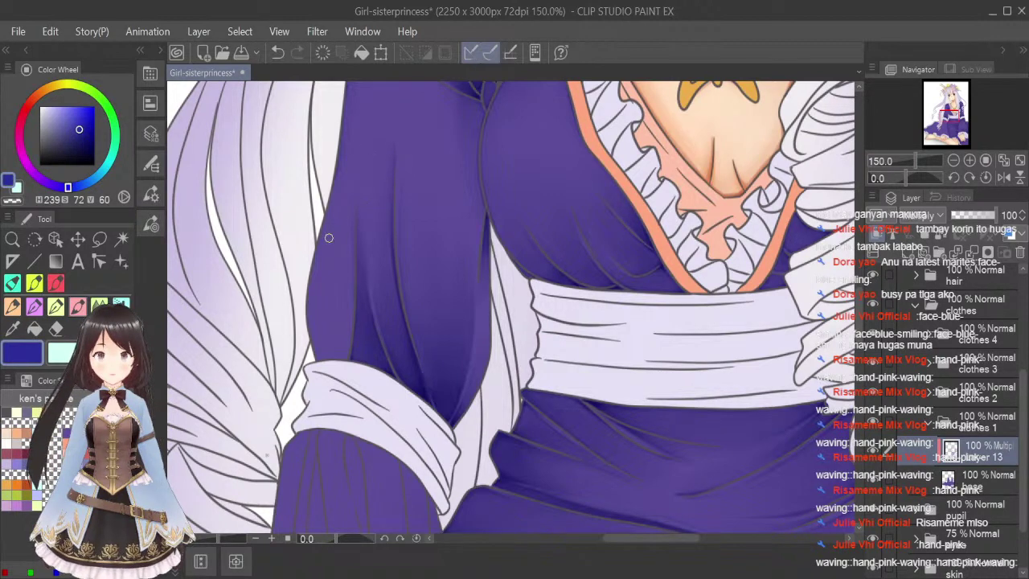
# Paint dark blue shadow strokes down the upper sleeve's outer edge and its outermost fold above the armband.
pyautogui.moveTo(332, 213)
pyautogui.mouseDown()
pyautogui.moveTo(321, 290)
pyautogui.moveTo(315, 275)
pyautogui.moveTo(317, 356)
pyautogui.mouseUp()
pyautogui.moveTo(310, 308)
pyautogui.mouseDown()
pyautogui.moveTo(322, 367)
pyautogui.moveTo(316, 315)
pyautogui.mouseUp()
pyautogui.moveTo(351, 202); pyautogui.dragTo(351, 321)
pyautogui.moveTo(352, 233); pyautogui.dragTo(348, 326)
pyautogui.moveTo(353, 267); pyautogui.dragTo(344, 358)
pyautogui.moveTo(351, 307); pyautogui.dragTo(349, 345)
pyautogui.moveTo(356, 274)
pyautogui.mouseDown()
pyautogui.moveTo(348, 343)
pyautogui.moveTo(331, 358)
pyautogui.mouseUp()
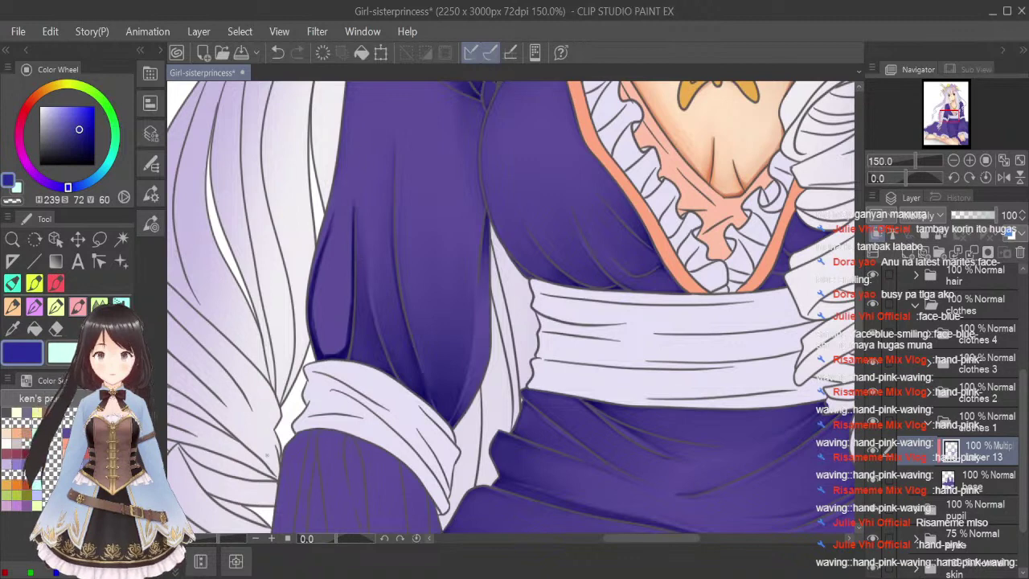
# Blend the shadows on the upper sleeve's outer section, then save the illustration with the whole canvas in view.
pyautogui.click(99, 305)
pyautogui.moveTo(342, 225)
pyautogui.mouseDown()
pyautogui.moveTo(329, 355)
pyautogui.moveTo(320, 299)
pyautogui.moveTo(329, 323)
pyautogui.moveTo(347, 291)
pyautogui.moveTo(325, 357)
pyautogui.moveTo(340, 241)
pyautogui.moveTo(320, 298)
pyautogui.moveTo(346, 189)
pyautogui.moveTo(344, 310)
pyautogui.moveTo(354, 161)
pyautogui.moveTo(317, 307)
pyautogui.moveTo(357, 149)
pyautogui.moveTo(321, 299)
pyautogui.moveTo(337, 232)
pyautogui.moveTo(334, 359)
pyautogui.moveTo(346, 180)
pyautogui.moveTo(347, 237)
pyautogui.moveTo(365, 140)
pyautogui.moveTo(332, 276)
pyautogui.moveTo(363, 131)
pyautogui.moveTo(329, 343)
pyautogui.moveTo(329, 259)
pyautogui.moveTo(336, 330)
pyautogui.moveTo(376, 89)
pyautogui.moveTo(362, 98)
pyautogui.moveTo(331, 324)
pyautogui.moveTo(354, 131)
pyautogui.moveTo(338, 345)
pyautogui.mouseUp()
pyautogui.press('[')
pyautogui.press('[')
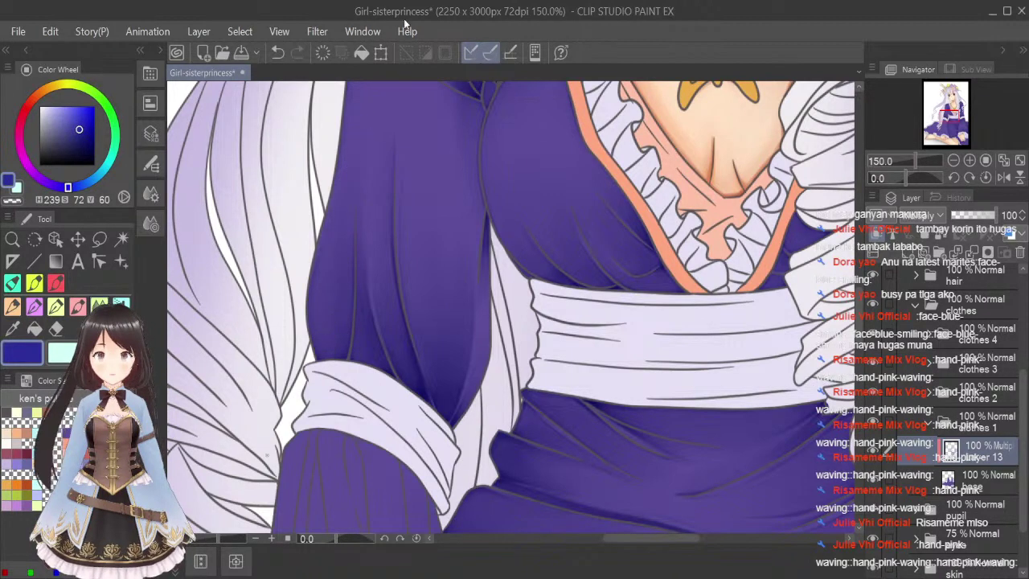
pyautogui.click(1019, 160)
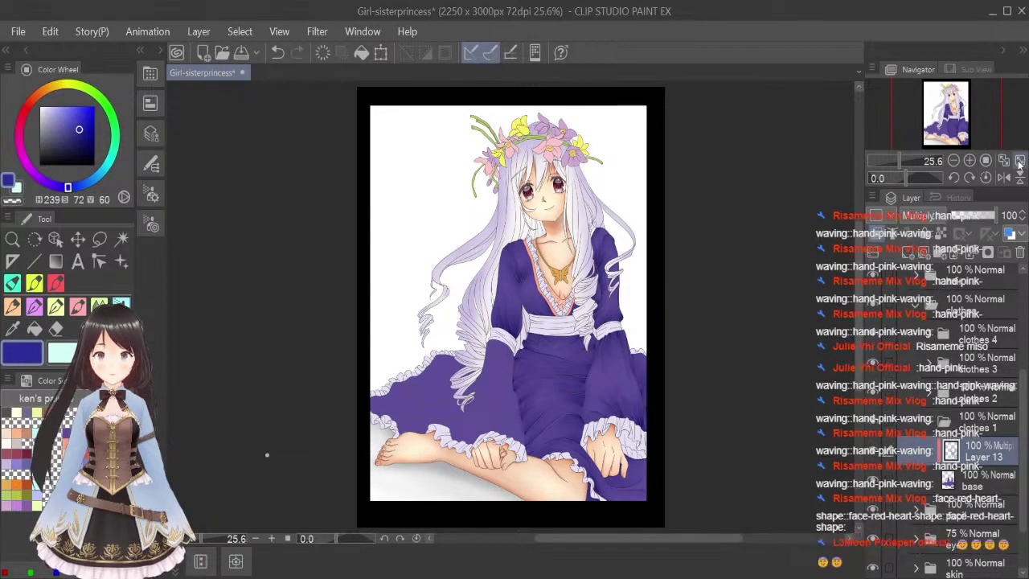
pyautogui.hotkey('ctrl', 's')
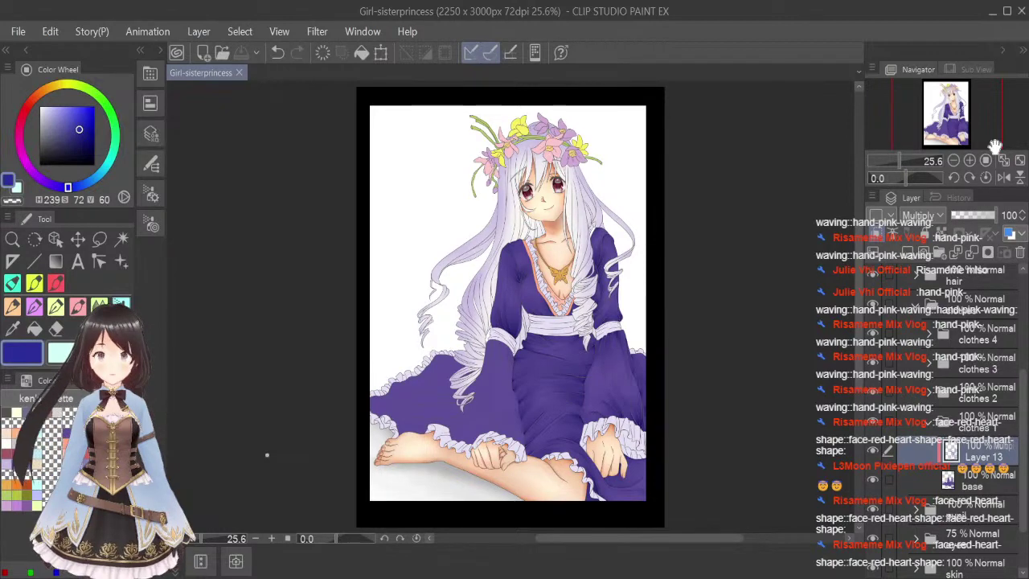
# Paint dark blue shadows on Layer 13 down the lower sleeve's inner edge, from the armband's tip along the skirt.
pyautogui.scroll(6, 500, 356)
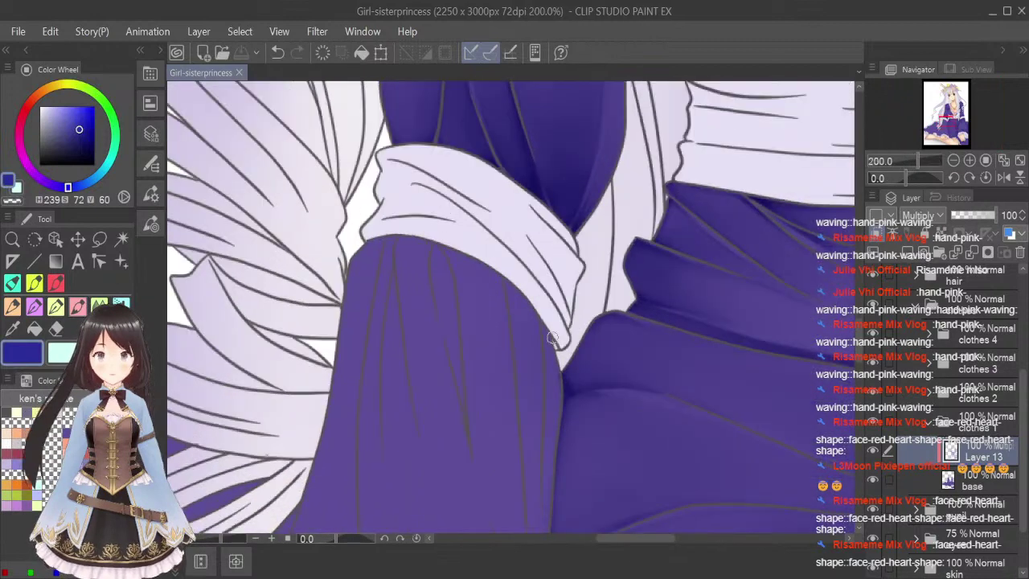
pyautogui.moveTo(543, 324); pyautogui.dragTo(559, 368)
pyautogui.moveTo(859, 344); pyautogui.dragTo(860, 354)
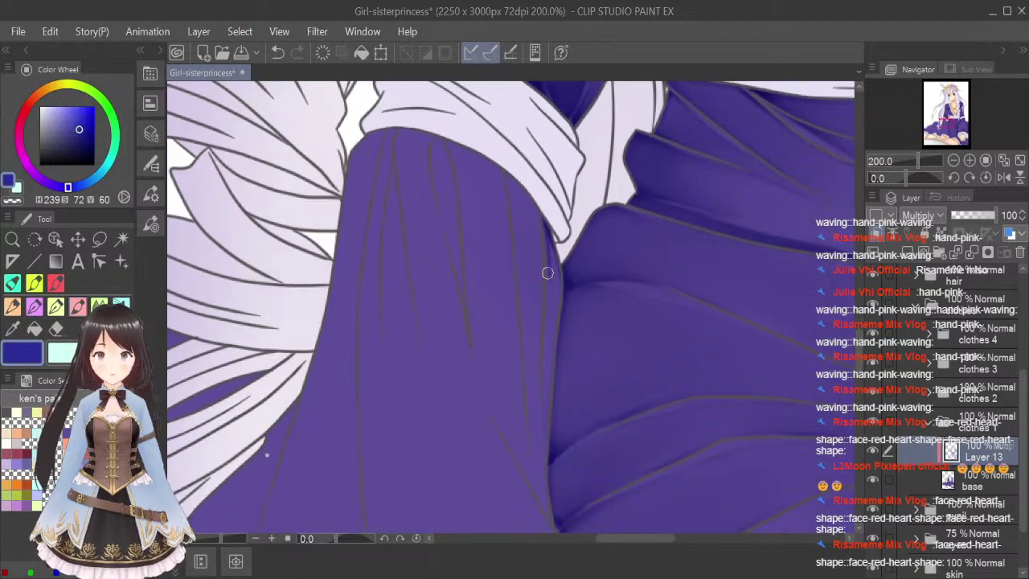
pyautogui.moveTo(549, 273); pyautogui.dragTo(550, 330)
pyautogui.moveTo(549, 293); pyautogui.dragTo(548, 368)
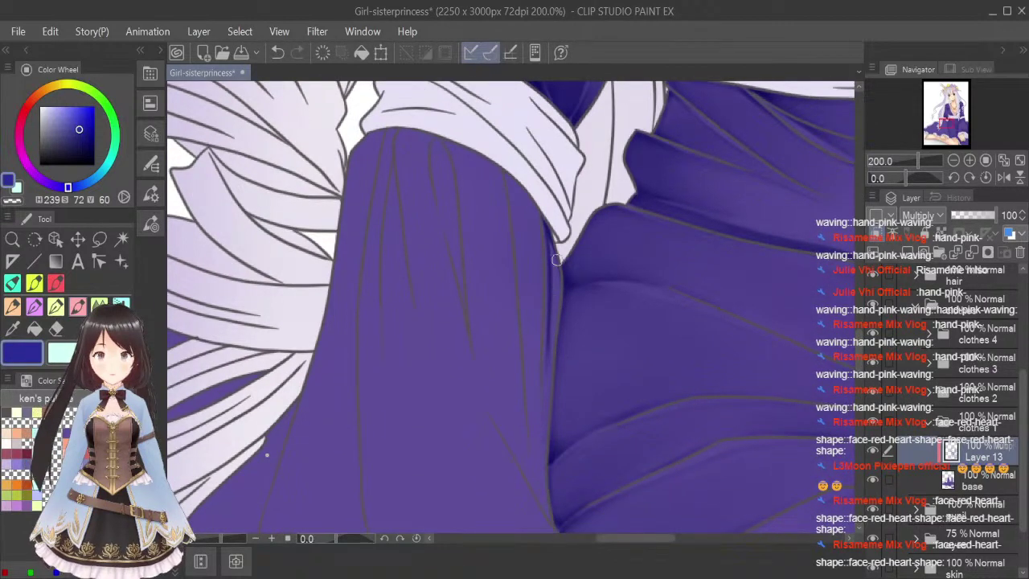
pyautogui.moveTo(557, 283); pyautogui.dragTo(557, 307)
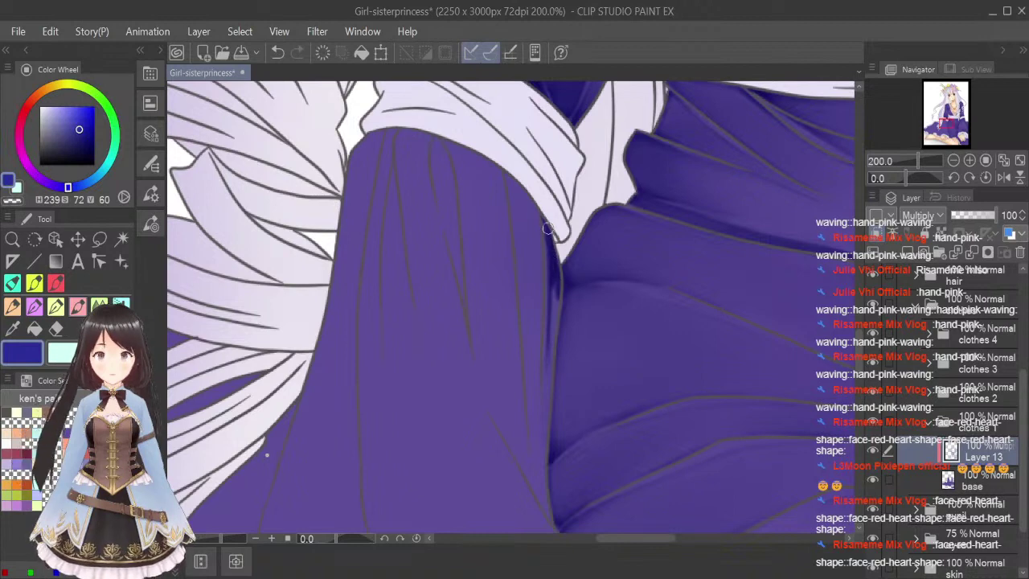
# Reduce the blending brush size and soften the shadow on the lower sleeve's inner edge beneath the armband's tip.
pyautogui.click(98, 306)
pyautogui.press('[')
pyautogui.press('[')
pyautogui.press('[')
pyautogui.press('[')
pyautogui.press('[')
pyautogui.press('[')
pyautogui.press('[')
pyautogui.press('[')
pyautogui.press('[')
pyautogui.press('[')
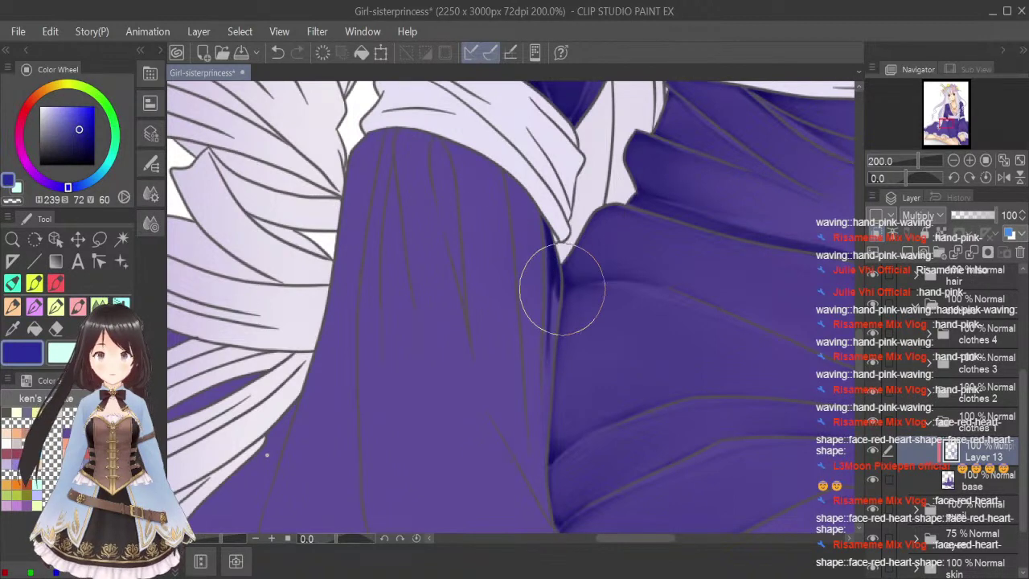
pyautogui.moveTo(551, 249); pyautogui.dragTo(556, 322)
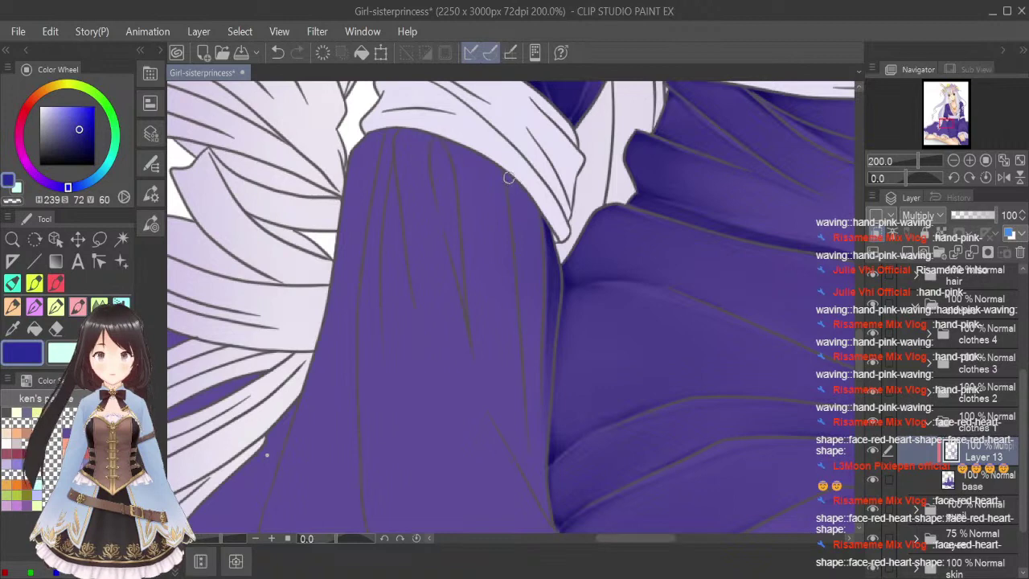
# Paint long dark blue shadow strokes below the armband along the two innermost folds of the lower sleeve.
pyautogui.moveTo(508, 178)
pyautogui.mouseDown()
pyautogui.moveTo(539, 235)
pyautogui.moveTo(538, 225)
pyautogui.moveTo(541, 234)
pyautogui.moveTo(533, 212)
pyautogui.moveTo(539, 274)
pyautogui.mouseUp()
pyautogui.moveTo(540, 221); pyautogui.dragTo(541, 337)
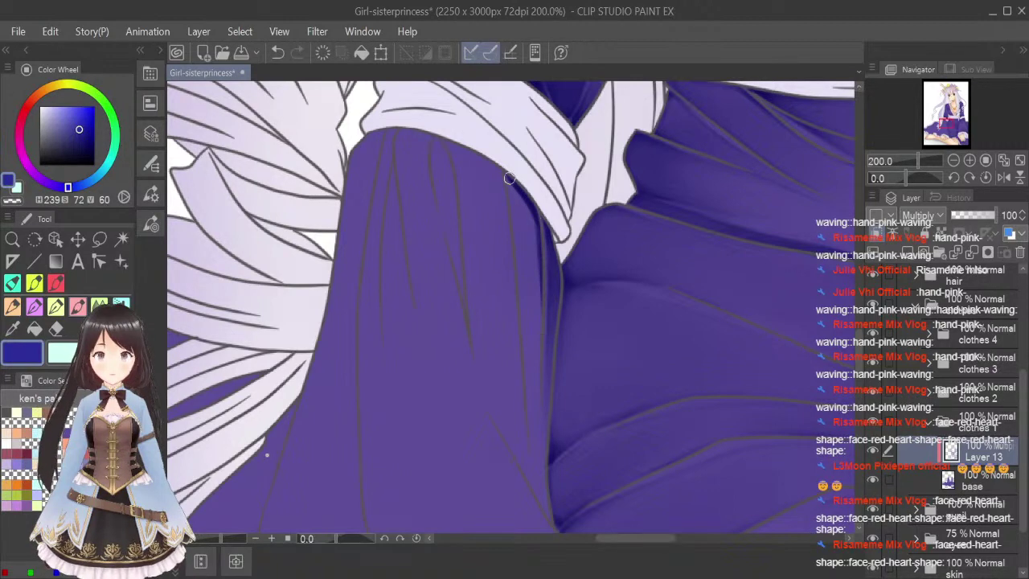
pyautogui.moveTo(508, 178); pyautogui.dragTo(523, 349)
pyautogui.moveTo(520, 246); pyautogui.dragTo(527, 418)
pyautogui.moveTo(526, 335); pyautogui.dragTo(527, 434)
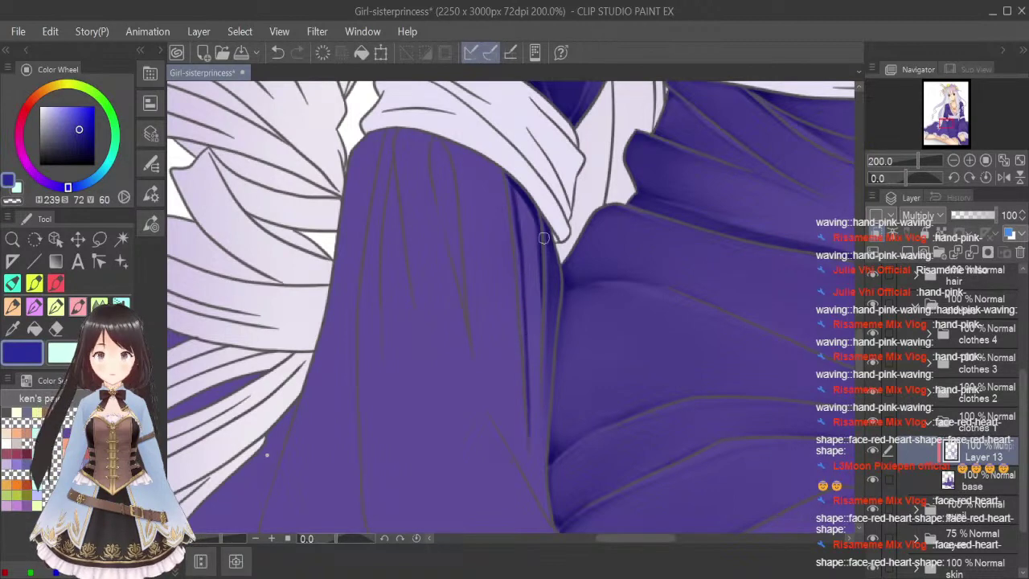
pyautogui.moveTo(540, 332)
pyautogui.mouseDown()
pyautogui.moveTo(535, 260)
pyautogui.moveTo(540, 409)
pyautogui.mouseUp()
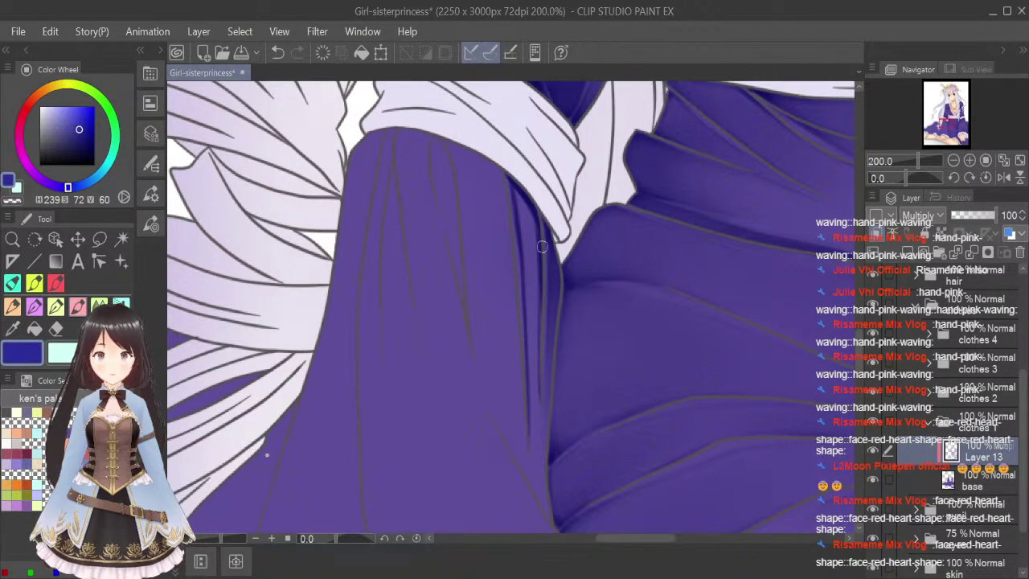
pyautogui.moveTo(513, 183); pyautogui.dragTo(523, 231)
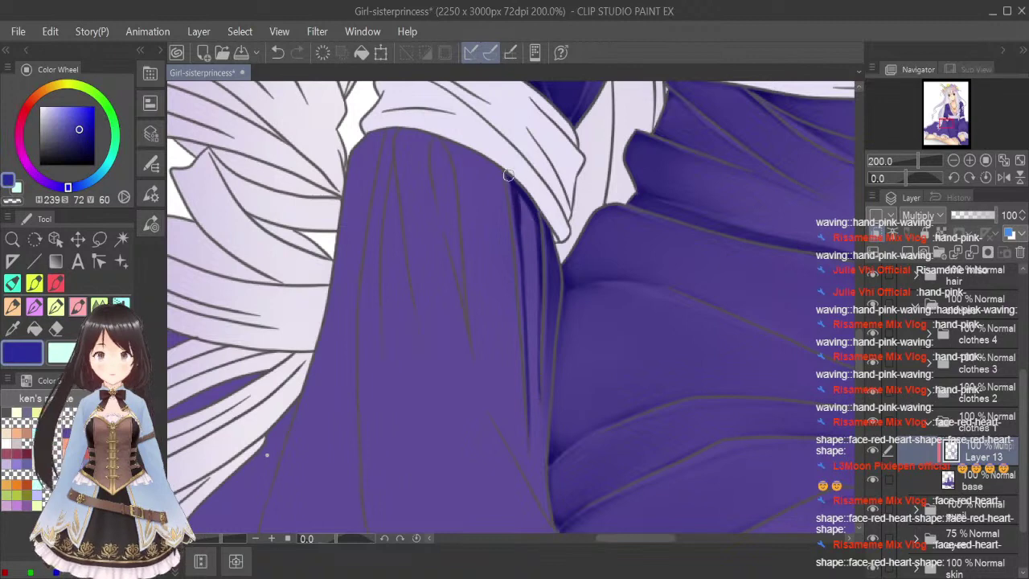
pyautogui.moveTo(508, 175); pyautogui.dragTo(519, 229)
# Blend the long shadow strokes between the innermost lower-sleeve folds into a smooth gradient, adjusting the brush size as needed.
pyautogui.click(100, 306)
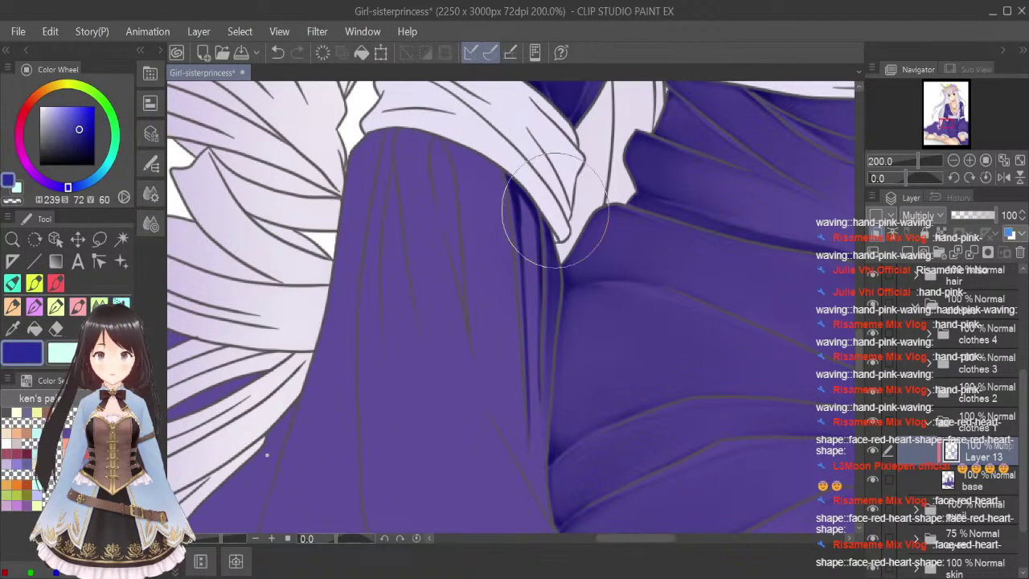
pyautogui.press('[')
pyautogui.press('[')
pyautogui.press('[')
pyautogui.press('[')
pyautogui.press('[')
pyautogui.press('[')
pyautogui.press('[')
pyautogui.press('[')
pyautogui.press('[')
pyautogui.moveTo(520, 191); pyautogui.dragTo(531, 287)
pyautogui.moveTo(523, 195); pyautogui.dragTo(533, 373)
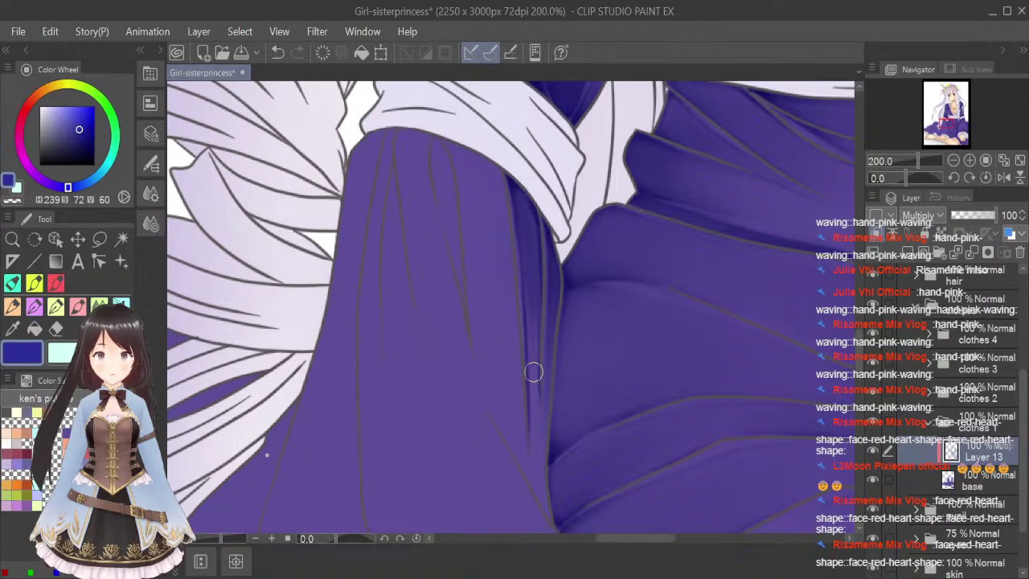
pyautogui.moveTo(527, 233); pyautogui.dragTo(540, 451)
pyautogui.press(']')
pyautogui.press(']')
pyautogui.press(']')
pyautogui.moveTo(536, 267); pyautogui.dragTo(538, 364)
pyautogui.press('[')
pyautogui.press('[')
pyautogui.moveTo(525, 209)
pyautogui.mouseDown()
pyautogui.moveTo(534, 345)
pyautogui.moveTo(523, 198)
pyautogui.moveTo(533, 220)
pyautogui.moveTo(538, 433)
pyautogui.mouseUp()
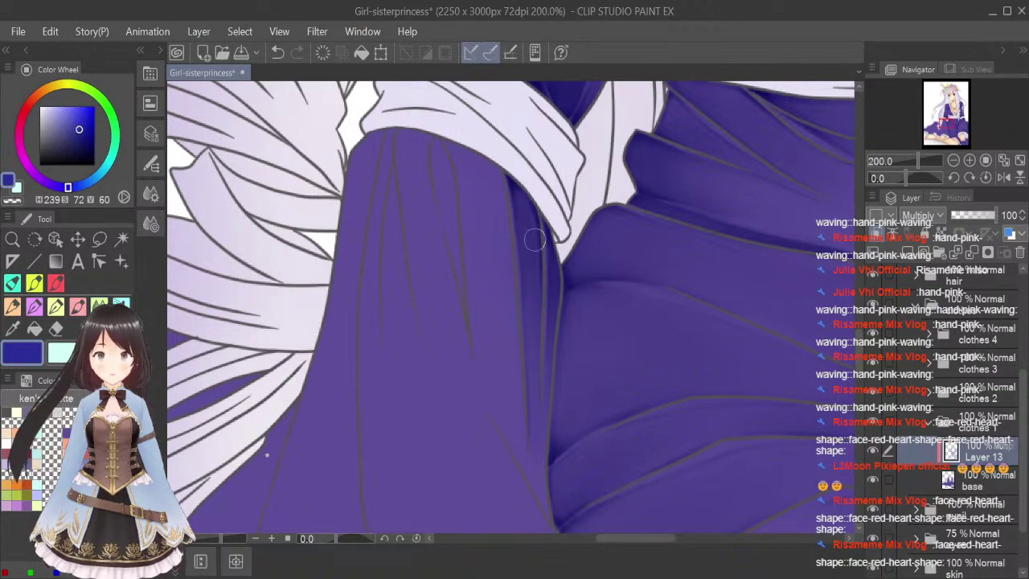
pyautogui.moveTo(535, 241); pyautogui.dragTo(534, 383)
pyautogui.moveTo(519, 196); pyautogui.dragTo(535, 417)
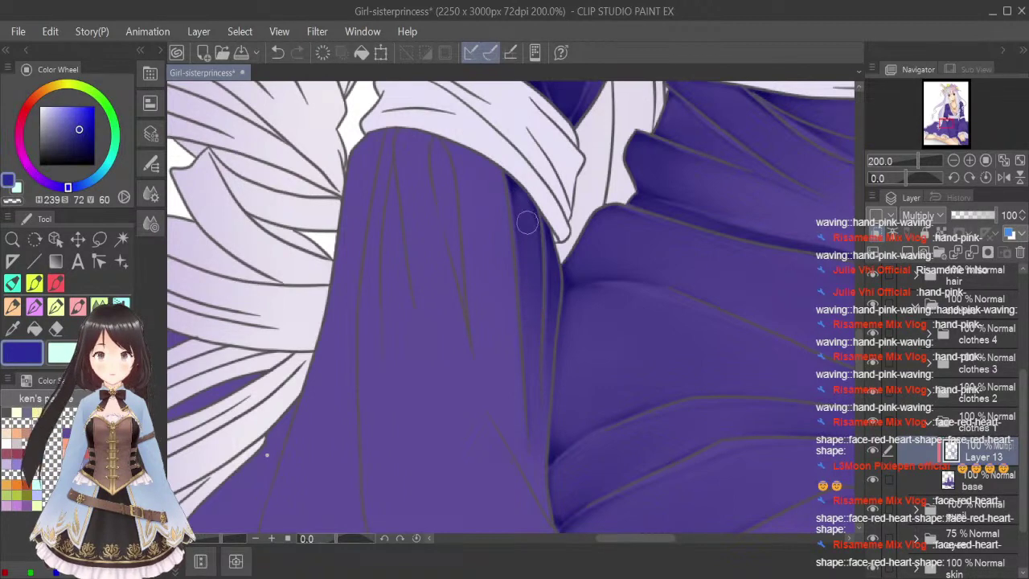
pyautogui.moveTo(528, 222); pyautogui.dragTo(535, 432)
pyautogui.moveTo(534, 236); pyautogui.dragTo(548, 444)
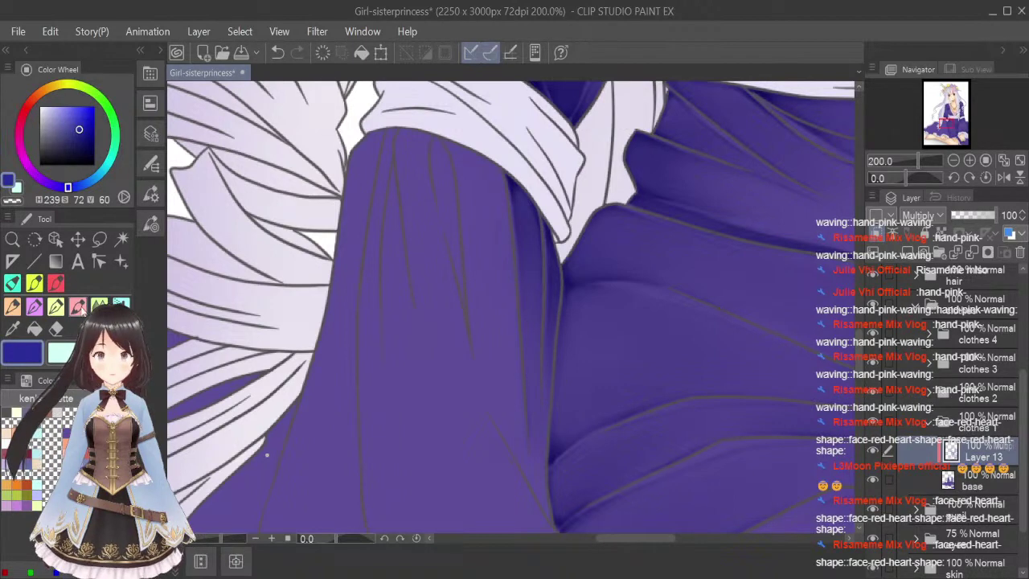
# Paint dark shadows along the lower sleeve's middle fold and under the armband's edge, and blend them into the fabric.
pyautogui.moveTo(449, 147)
pyautogui.mouseDown()
pyautogui.moveTo(471, 296)
pyautogui.moveTo(466, 184)
pyautogui.moveTo(477, 338)
pyautogui.mouseUp()
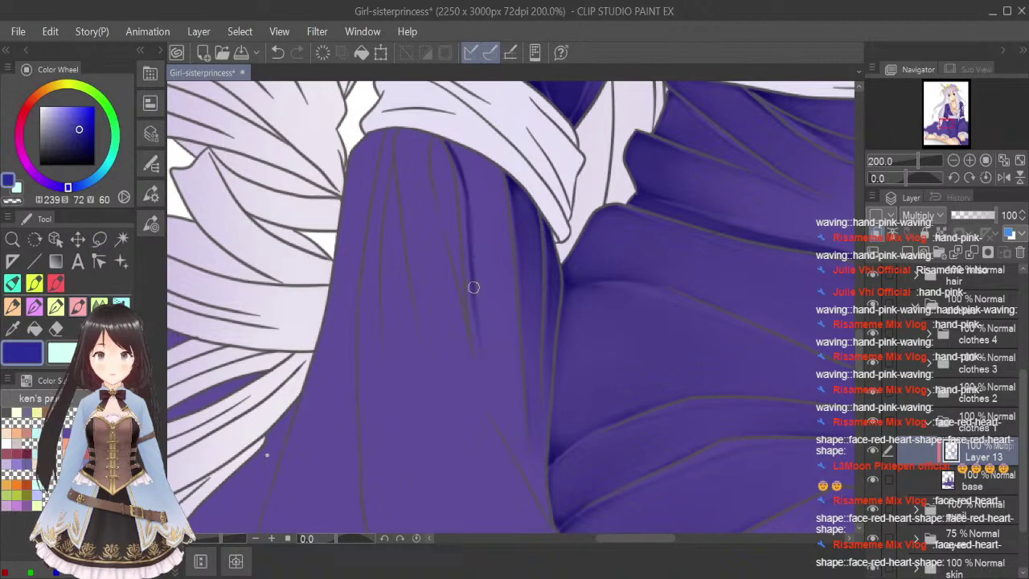
pyautogui.moveTo(474, 287); pyautogui.dragTo(478, 324)
pyautogui.moveTo(450, 143)
pyautogui.mouseDown()
pyautogui.moveTo(469, 179)
pyautogui.moveTo(460, 149)
pyautogui.moveTo(442, 139)
pyautogui.moveTo(499, 177)
pyautogui.moveTo(510, 266)
pyautogui.mouseUp()
pyautogui.moveTo(490, 167)
pyautogui.mouseDown()
pyautogui.moveTo(509, 284)
pyautogui.moveTo(509, 239)
pyautogui.moveTo(528, 442)
pyautogui.moveTo(522, 432)
pyautogui.mouseUp()
pyautogui.click(122, 305)
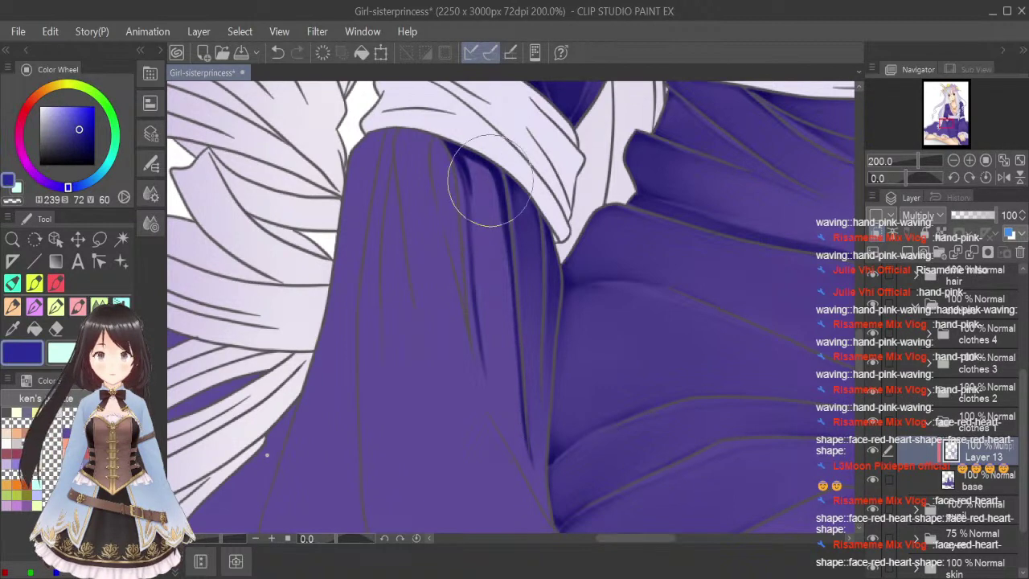
pyautogui.moveTo(459, 150)
pyautogui.mouseDown()
pyautogui.moveTo(481, 170)
pyautogui.moveTo(452, 145)
pyautogui.moveTo(482, 265)
pyautogui.moveTo(484, 165)
pyautogui.moveTo(491, 253)
pyautogui.moveTo(479, 160)
pyautogui.moveTo(473, 184)
pyautogui.moveTo(488, 355)
pyautogui.moveTo(497, 172)
pyautogui.moveTo(510, 397)
pyautogui.moveTo(487, 196)
pyautogui.moveTo(501, 391)
pyautogui.moveTo(485, 270)
pyautogui.moveTo(503, 391)
pyautogui.moveTo(485, 237)
pyautogui.moveTo(510, 437)
pyautogui.moveTo(487, 266)
pyautogui.moveTo(519, 420)
pyautogui.moveTo(496, 237)
pyautogui.moveTo(501, 319)
pyautogui.moveTo(475, 220)
pyautogui.moveTo(483, 282)
pyautogui.mouseUp()
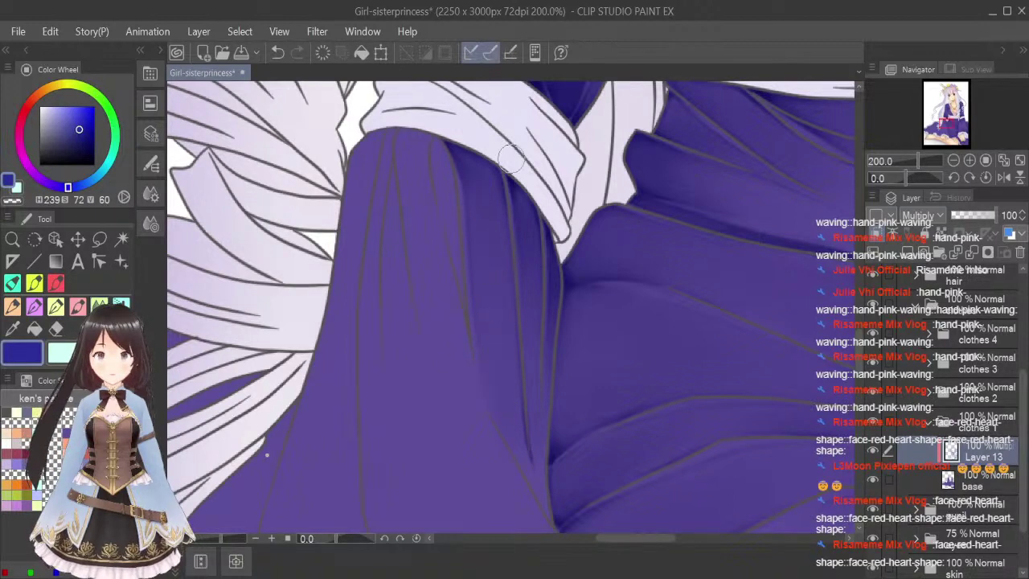
# Paint dark blue shadows into the narrow point where the lower-sleeve folds converge beside the skirt.
pyautogui.moveTo(861, 346); pyautogui.dragTo(863, 359)
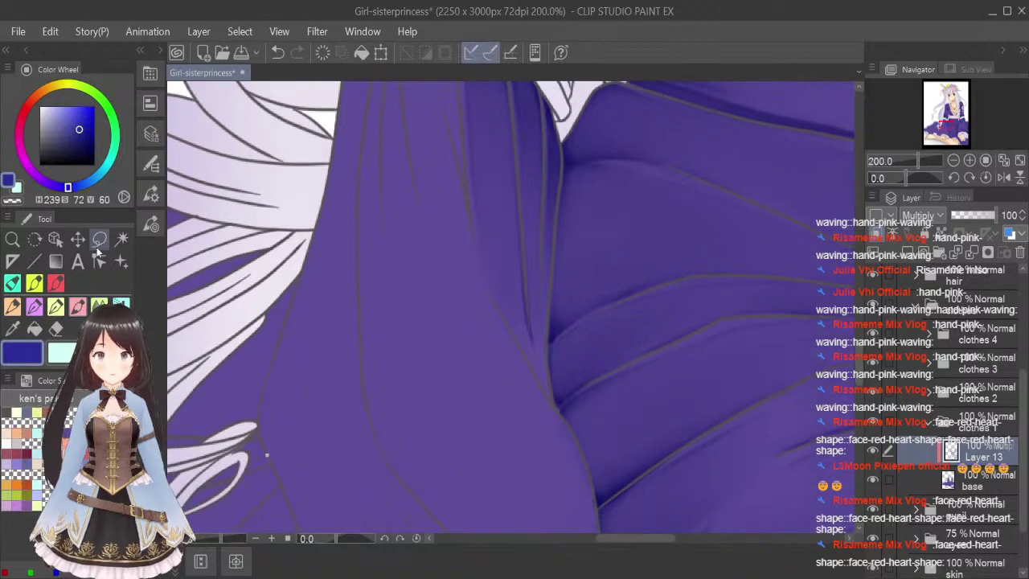
pyautogui.moveTo(495, 286); pyautogui.dragTo(552, 397)
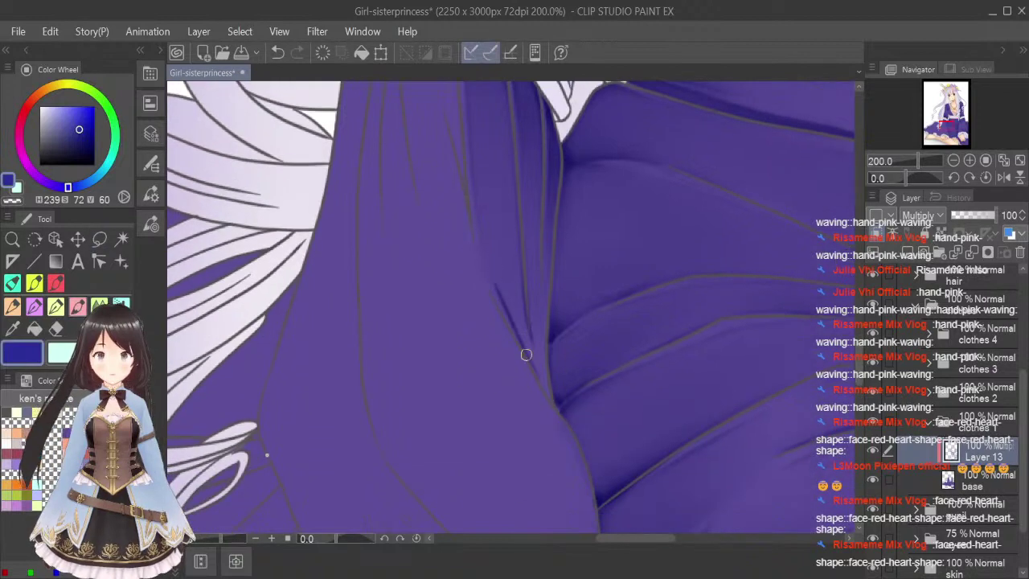
pyautogui.moveTo(526, 356)
pyautogui.mouseDown()
pyautogui.moveTo(511, 326)
pyautogui.moveTo(554, 384)
pyautogui.moveTo(552, 400)
pyautogui.moveTo(542, 330)
pyautogui.mouseUp()
pyautogui.moveTo(553, 408); pyautogui.dragTo(543, 317)
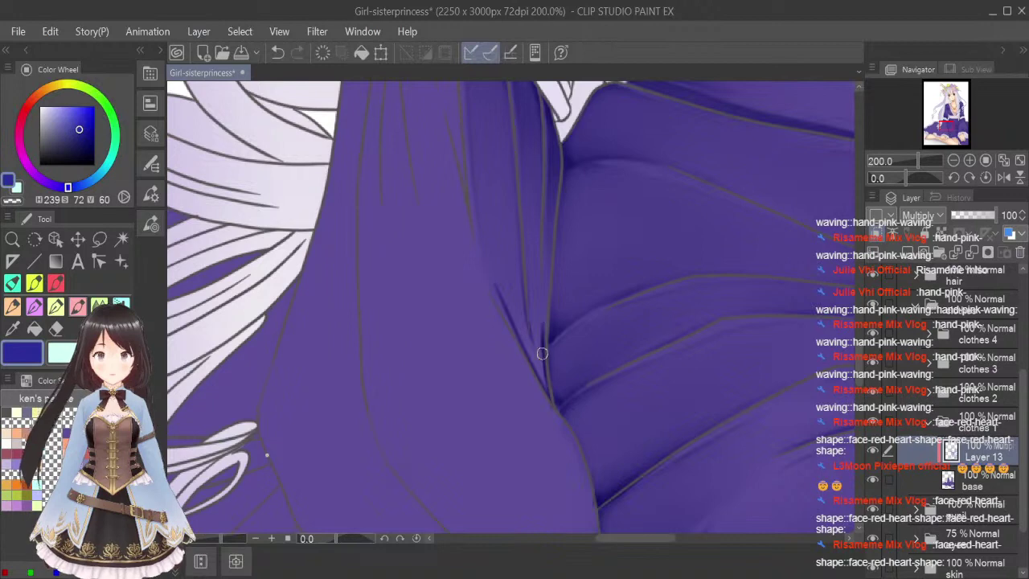
pyautogui.moveTo(543, 352); pyautogui.dragTo(544, 387)
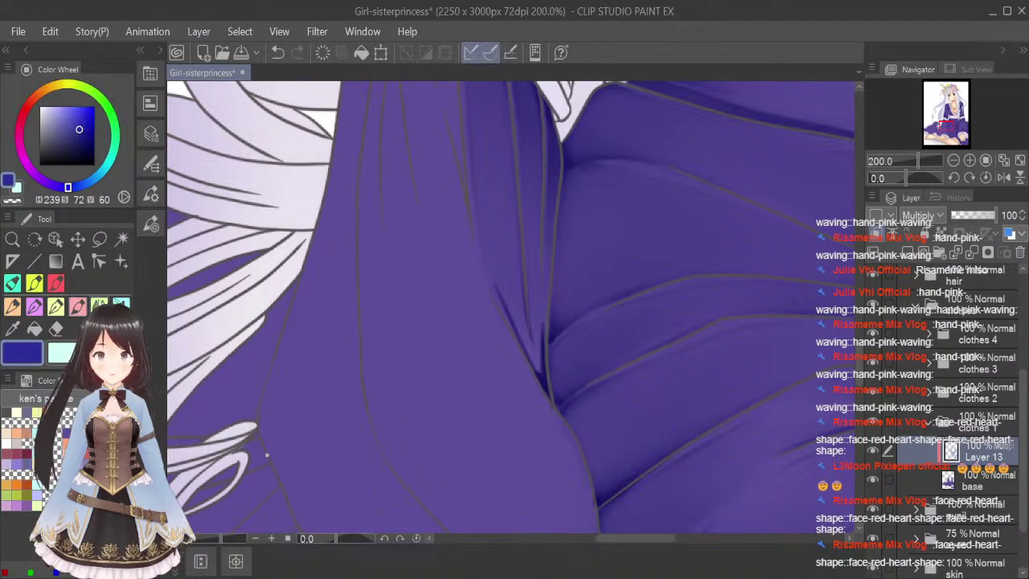
# Blend the shadows at the converging lower-sleeve folds upward into the surrounding fabric.
pyautogui.click(100, 307)
pyautogui.moveTo(534, 328)
pyautogui.mouseDown()
pyautogui.moveTo(496, 271)
pyautogui.moveTo(535, 375)
pyautogui.moveTo(519, 329)
pyautogui.moveTo(535, 294)
pyautogui.moveTo(544, 396)
pyautogui.moveTo(535, 287)
pyautogui.moveTo(543, 368)
pyautogui.mouseUp()
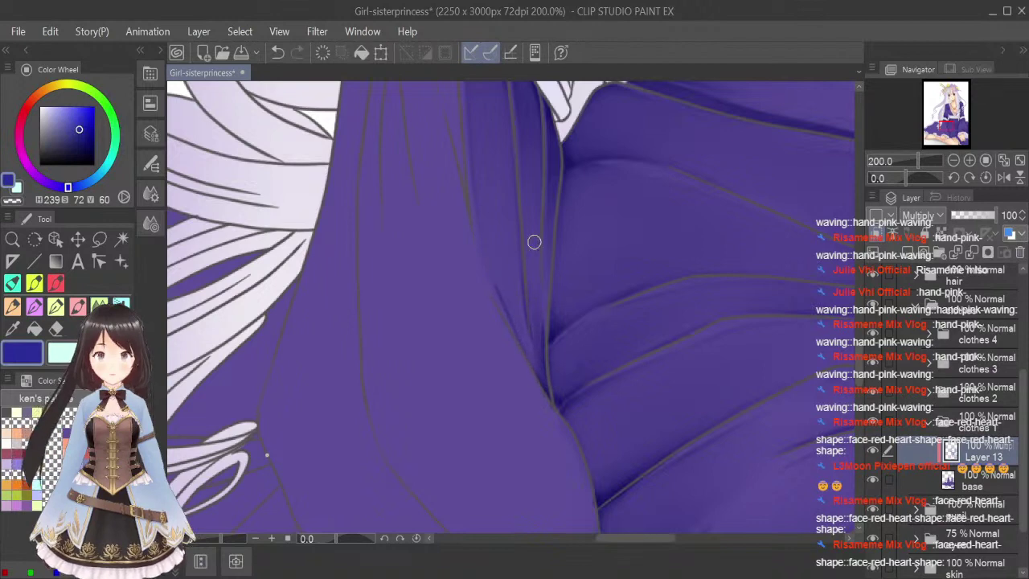
pyautogui.moveTo(533, 242); pyautogui.dragTo(543, 368)
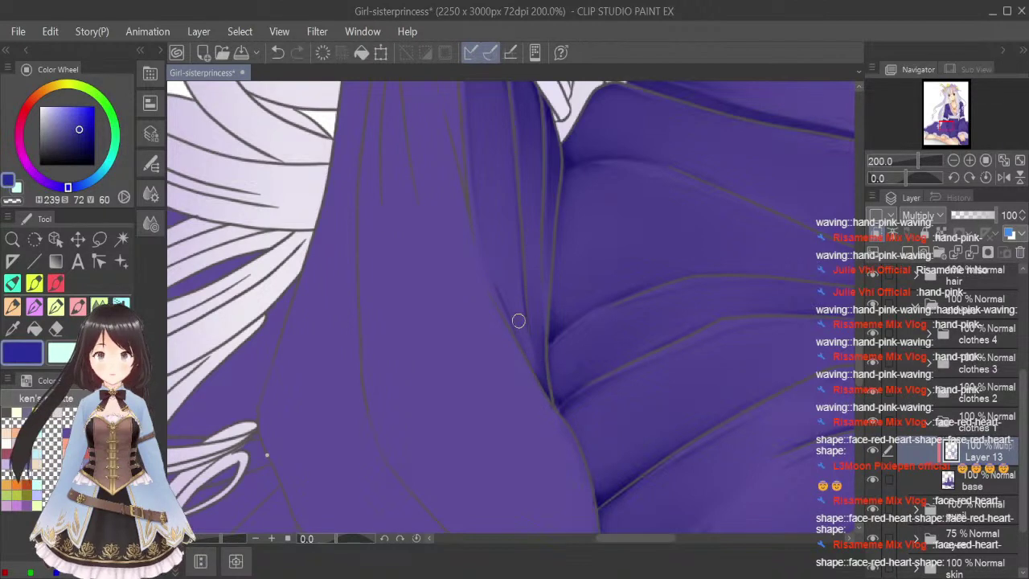
pyautogui.moveTo(515, 283); pyautogui.dragTo(524, 325)
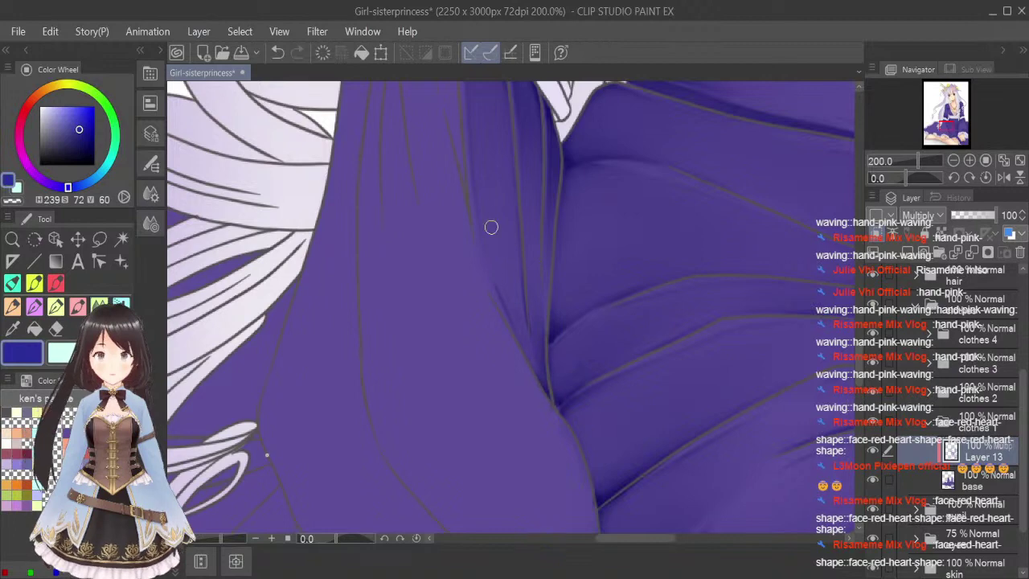
pyautogui.scroll(-2, 602, 309)
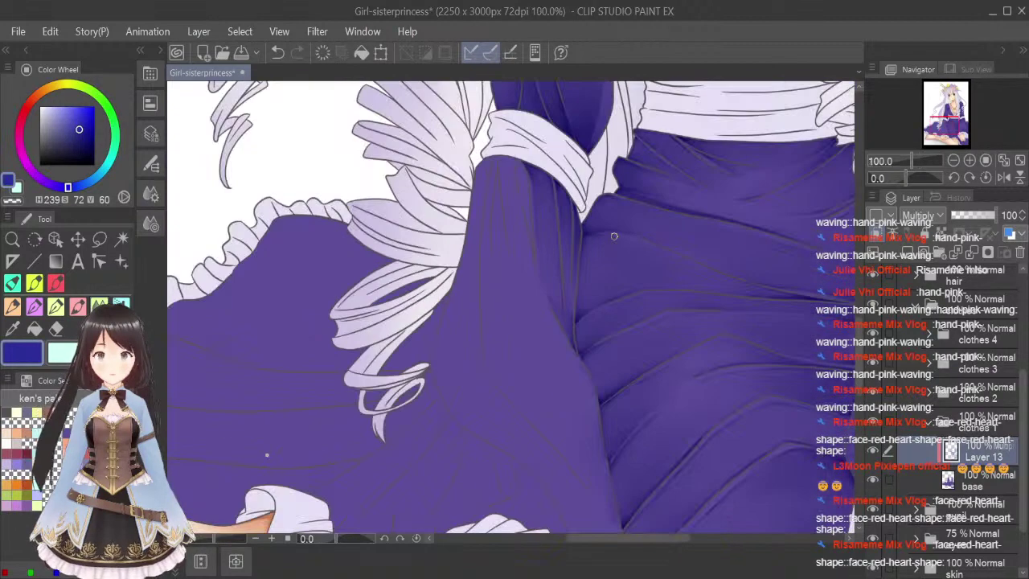
pyautogui.click(122, 303)
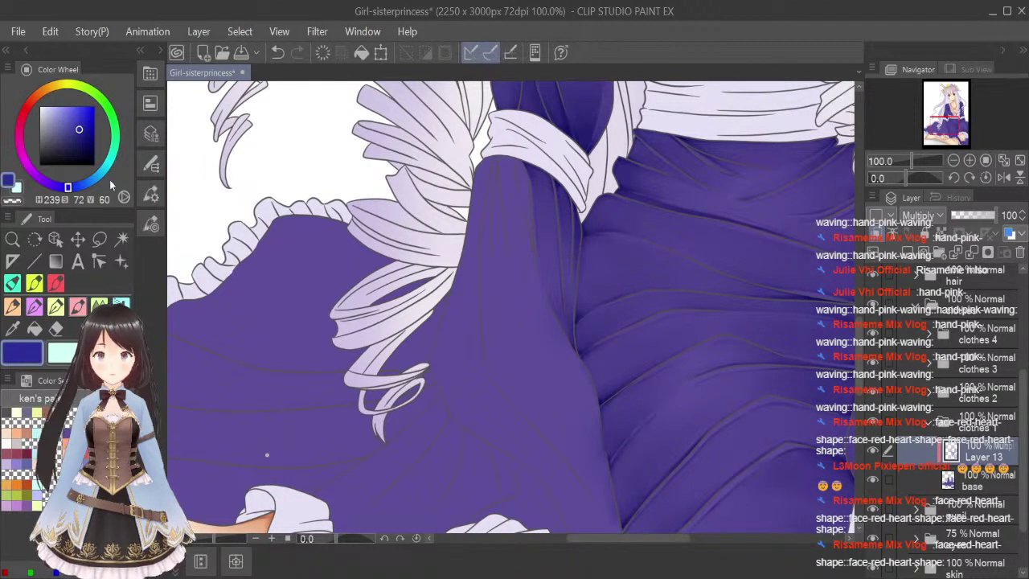
# Paint dark blue shadows along the narrow middle folds just under the armband on the lower sleeve, and blend them into the fabric.
pyautogui.scroll(2, 526, 164)
pyautogui.moveTo(511, 148)
pyautogui.mouseDown()
pyautogui.moveTo(534, 249)
pyautogui.moveTo(522, 168)
pyautogui.moveTo(529, 218)
pyautogui.mouseUp()
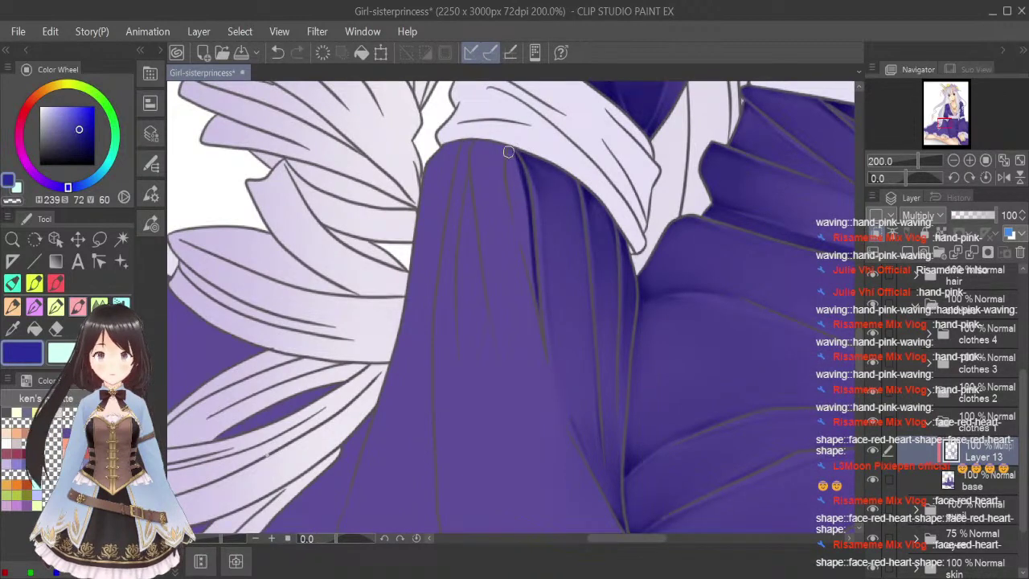
pyautogui.moveTo(509, 151)
pyautogui.mouseDown()
pyautogui.moveTo(512, 217)
pyautogui.moveTo(539, 309)
pyautogui.mouseUp()
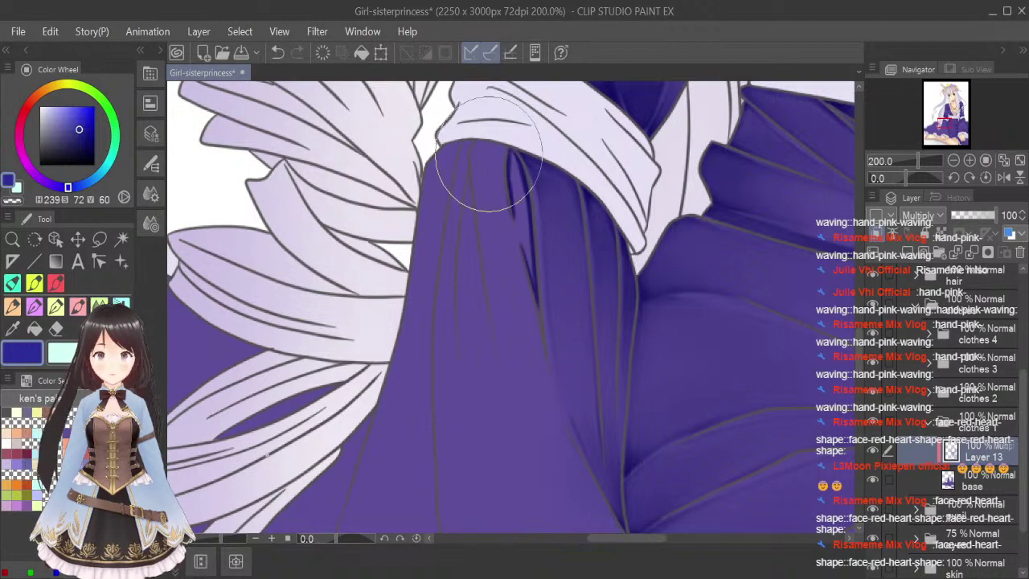
pyautogui.press('[')
pyautogui.press('[')
pyautogui.press('[')
pyautogui.press('[')
pyautogui.press('[')
pyautogui.press('[')
pyautogui.moveTo(517, 170)
pyautogui.mouseDown()
pyautogui.moveTo(514, 160)
pyautogui.moveTo(521, 213)
pyautogui.mouseUp()
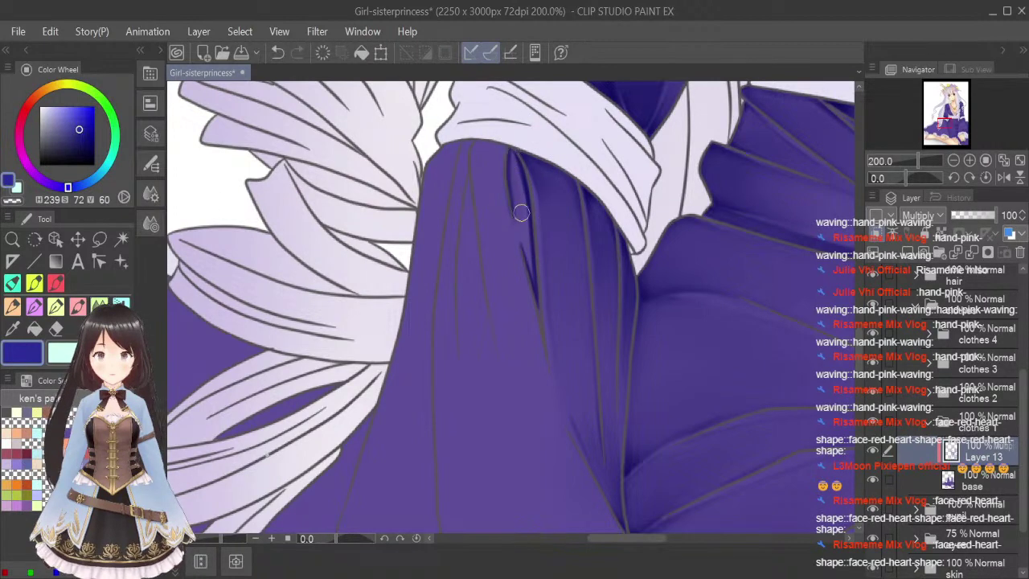
pyautogui.moveTo(514, 155); pyautogui.dragTo(524, 234)
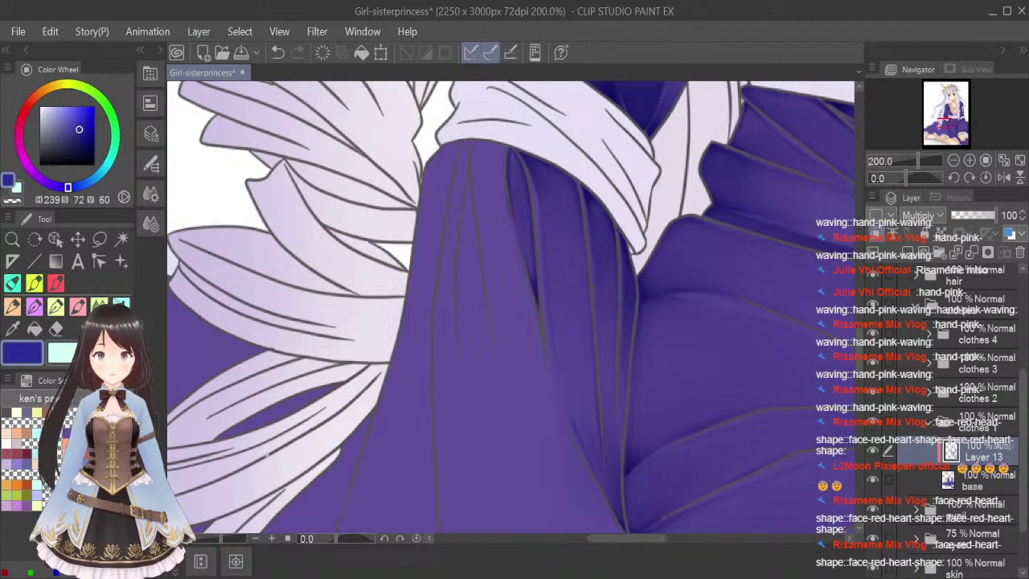
# Paint dark blue shadows down both sides of the next lower-sleeve fold, starting from the armband's edge.
pyautogui.click(83, 311)
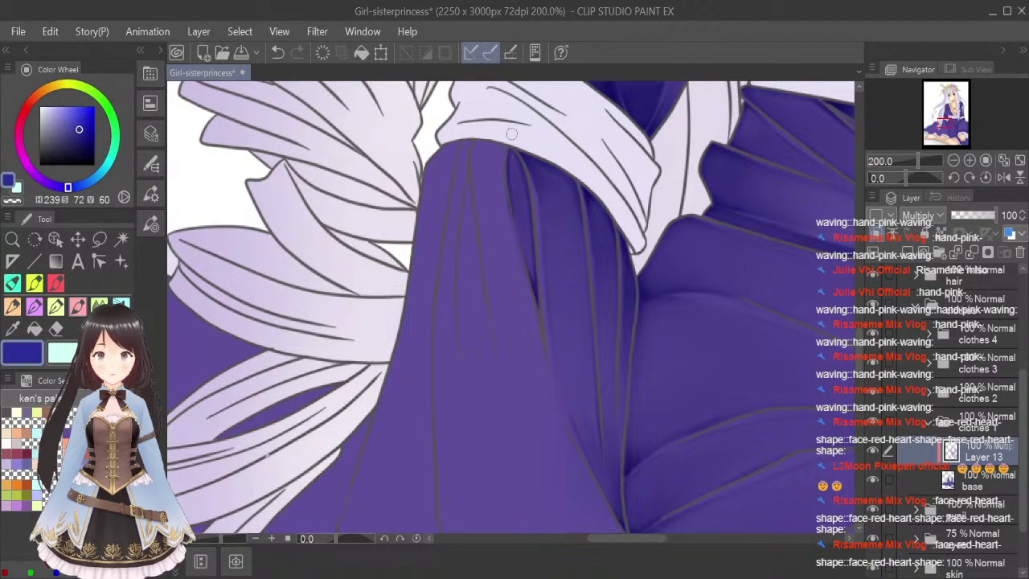
pyautogui.moveTo(504, 155); pyautogui.dragTo(507, 216)
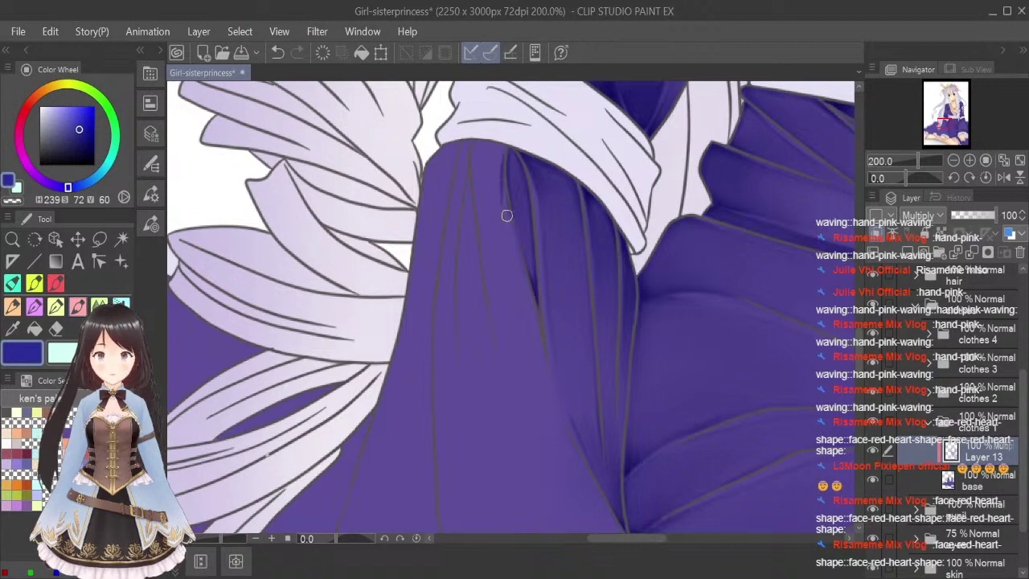
pyautogui.moveTo(502, 174); pyautogui.dragTo(513, 261)
pyautogui.moveTo(501, 196); pyautogui.dragTo(515, 275)
pyautogui.moveTo(505, 229); pyautogui.dragTo(537, 349)
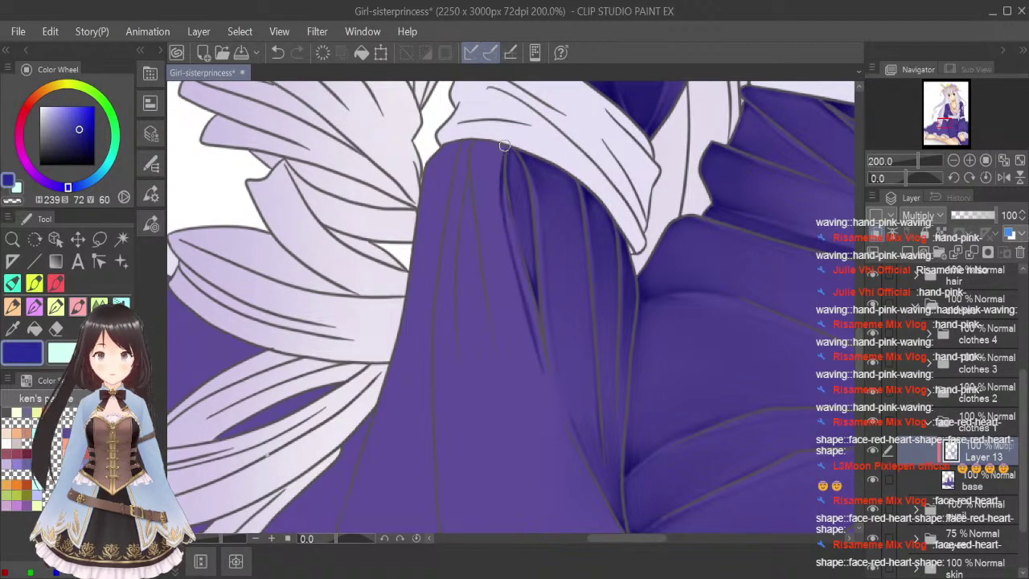
pyautogui.moveTo(473, 140)
pyautogui.mouseDown()
pyautogui.moveTo(501, 144)
pyautogui.moveTo(475, 166)
pyautogui.moveTo(476, 198)
pyautogui.mouseUp()
pyautogui.moveTo(474, 149)
pyautogui.mouseDown()
pyautogui.moveTo(481, 248)
pyautogui.moveTo(482, 209)
pyautogui.mouseUp()
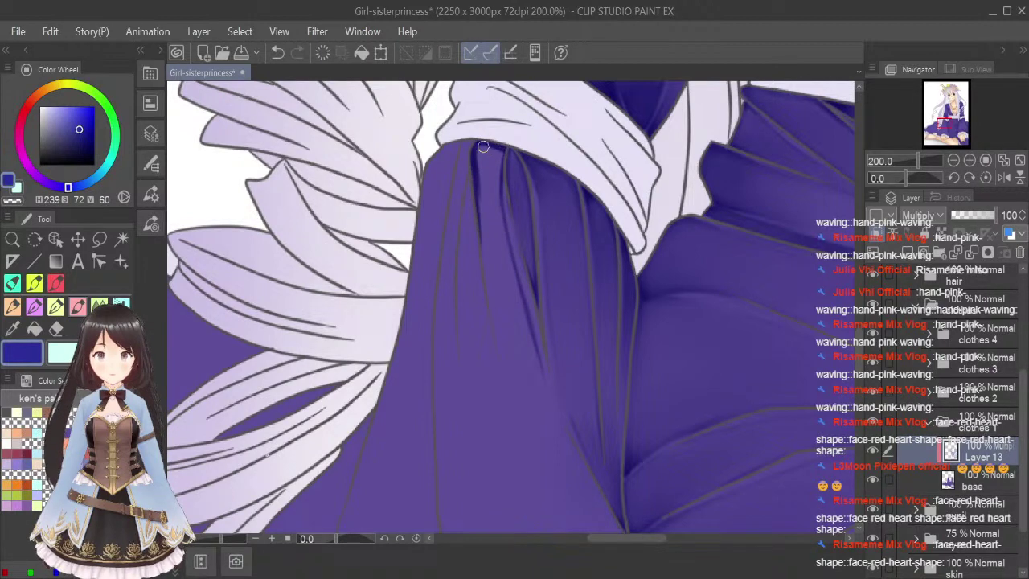
pyautogui.moveTo(500, 148); pyautogui.dragTo(499, 204)
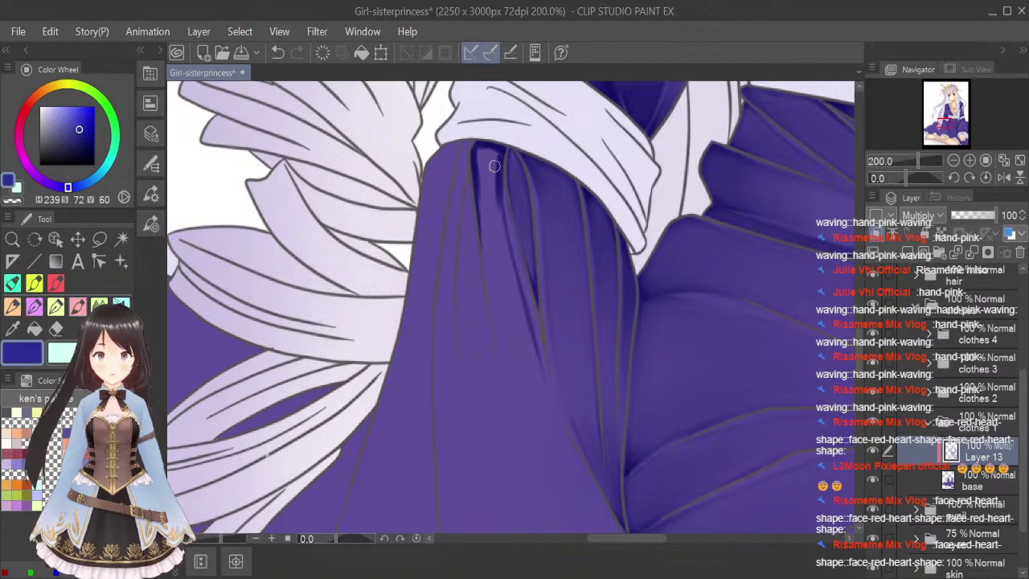
# Blend the new fold shadows beneath the armband into a soft gradient, adjusting the blending brush size.
pyautogui.press('j')
pyautogui.press('[')
pyautogui.press('[')
pyautogui.press('[')
pyautogui.press('[')
pyautogui.press('[')
pyautogui.press('[')
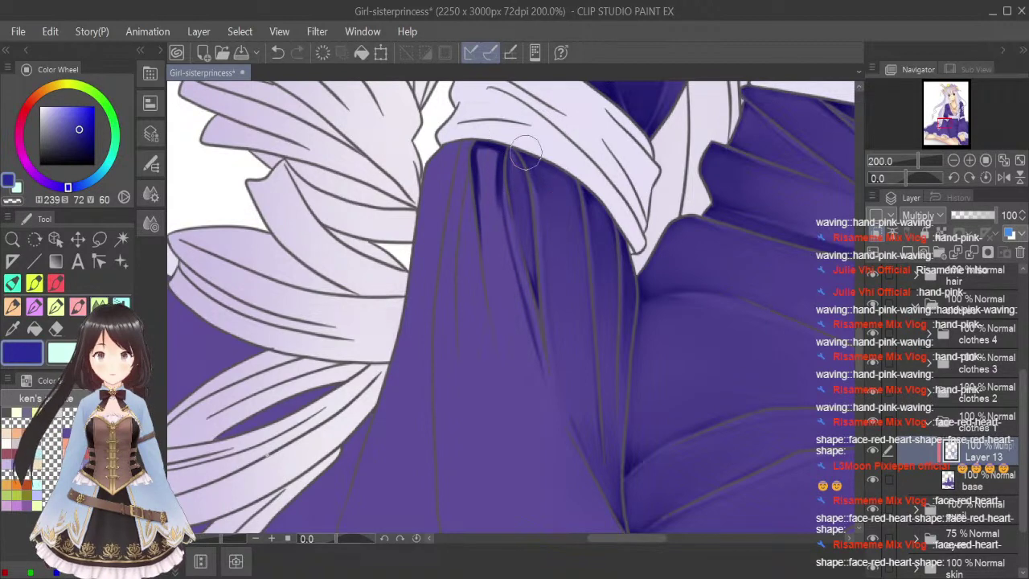
pyautogui.moveTo(480, 148)
pyautogui.mouseDown()
pyautogui.moveTo(484, 232)
pyautogui.moveTo(496, 171)
pyautogui.mouseUp()
pyautogui.press('[')
pyautogui.press('[')
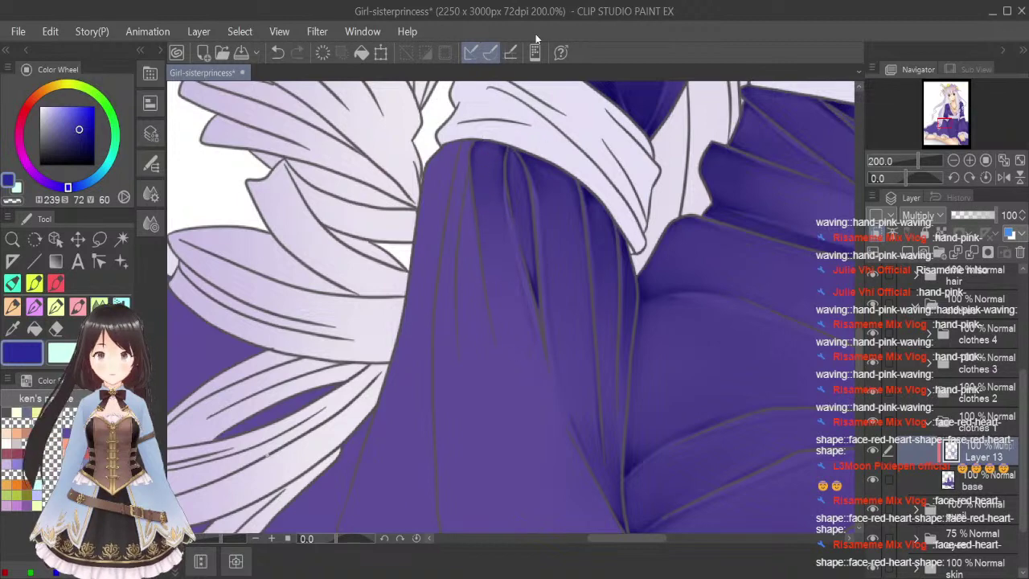
# Fit the whole illustration in the view and save the file.
pyautogui.click(1019, 161)
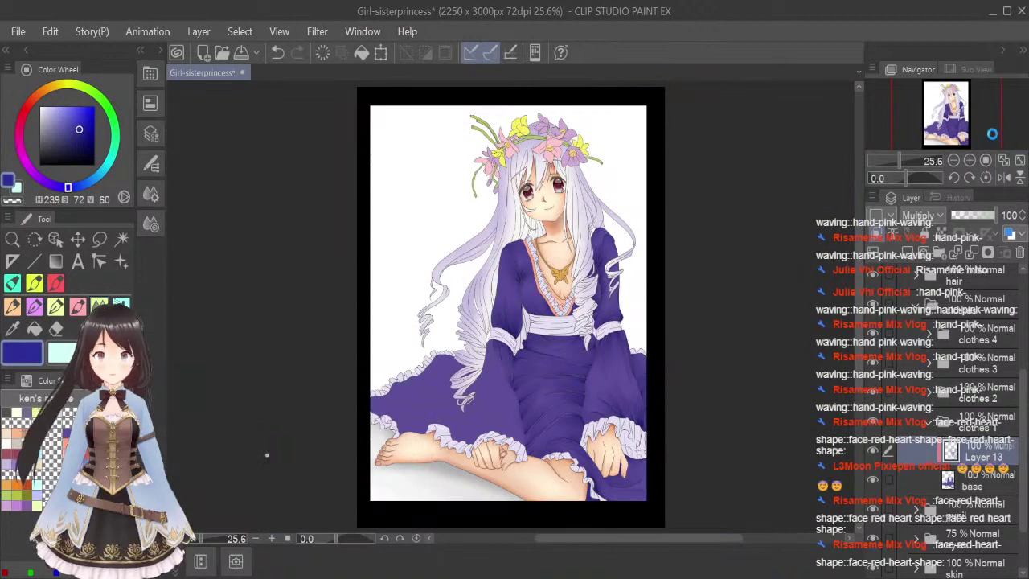
pyautogui.hotkey('ctrl', 's')
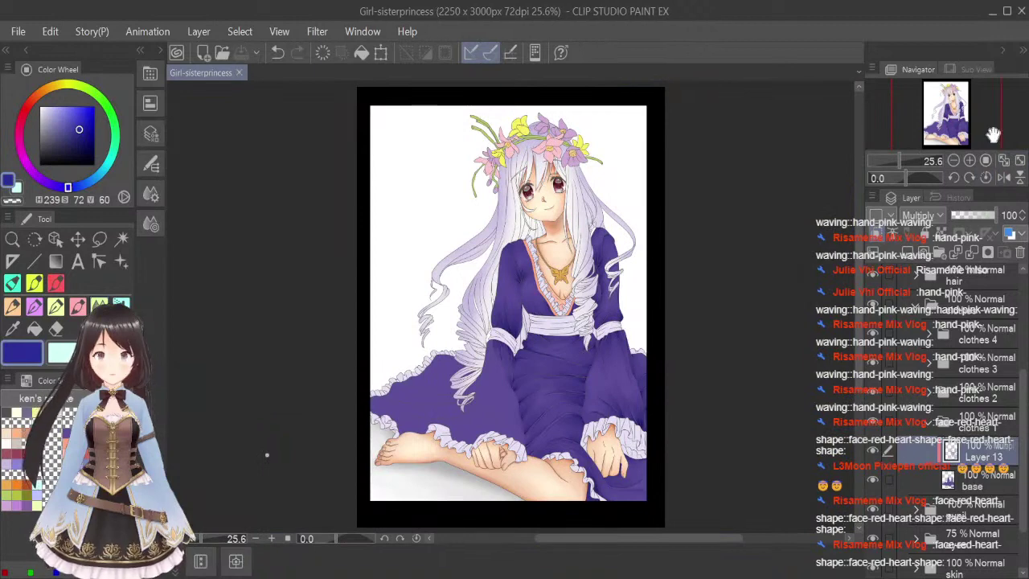
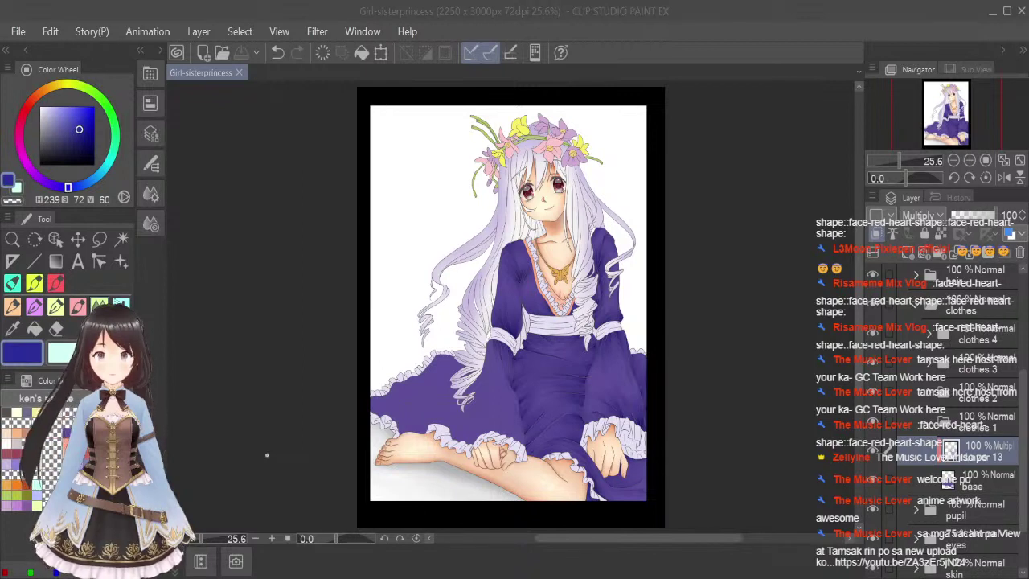
# Shade the lower sleeve's inner edge beside the skirt with long dark blue strokes down to the narrow tip.
pyautogui.click(83, 311)
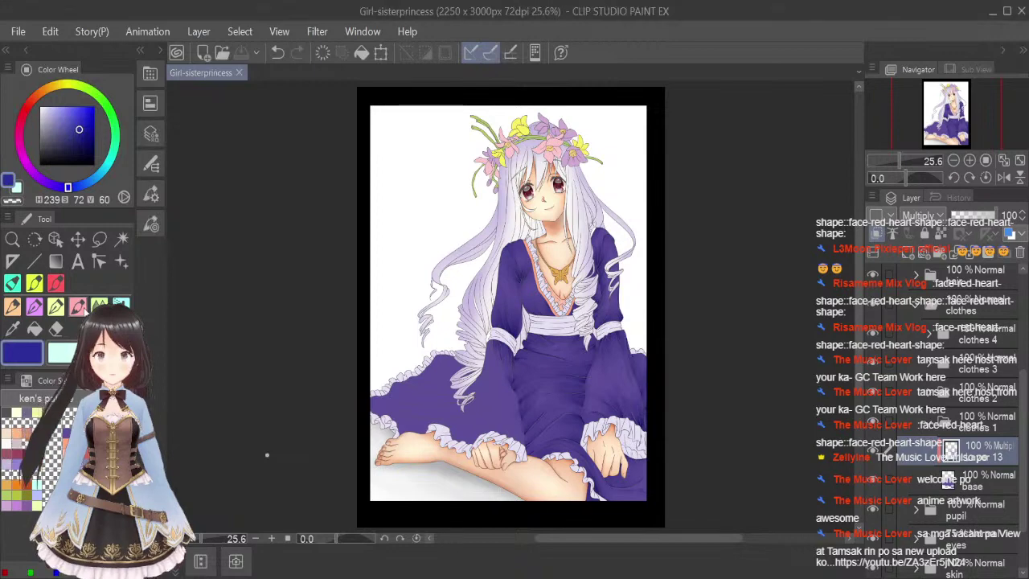
pyautogui.scroll(5, 506, 321)
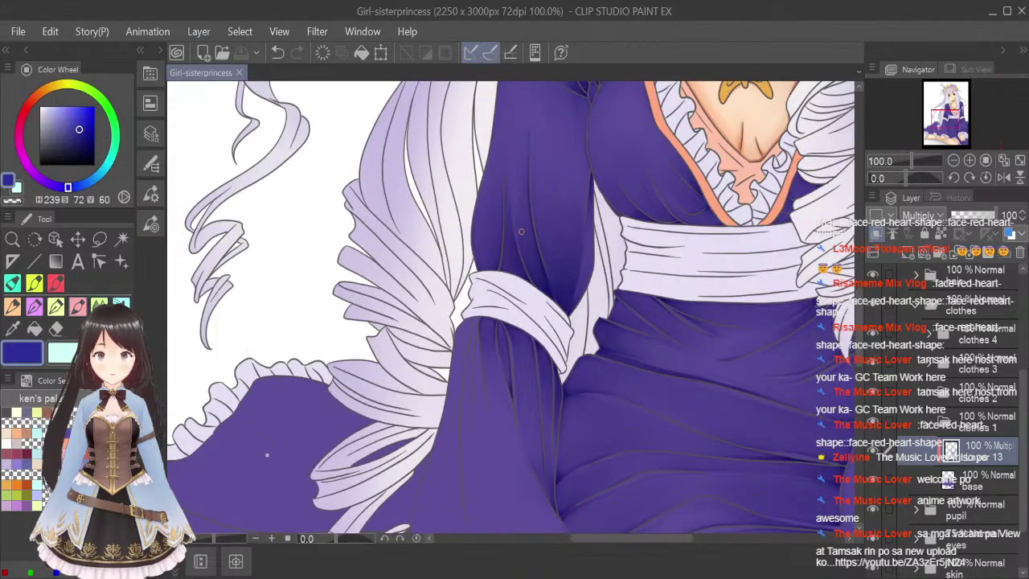
pyautogui.scroll(1, 512, 338)
pyautogui.scroll(1, 518, 368)
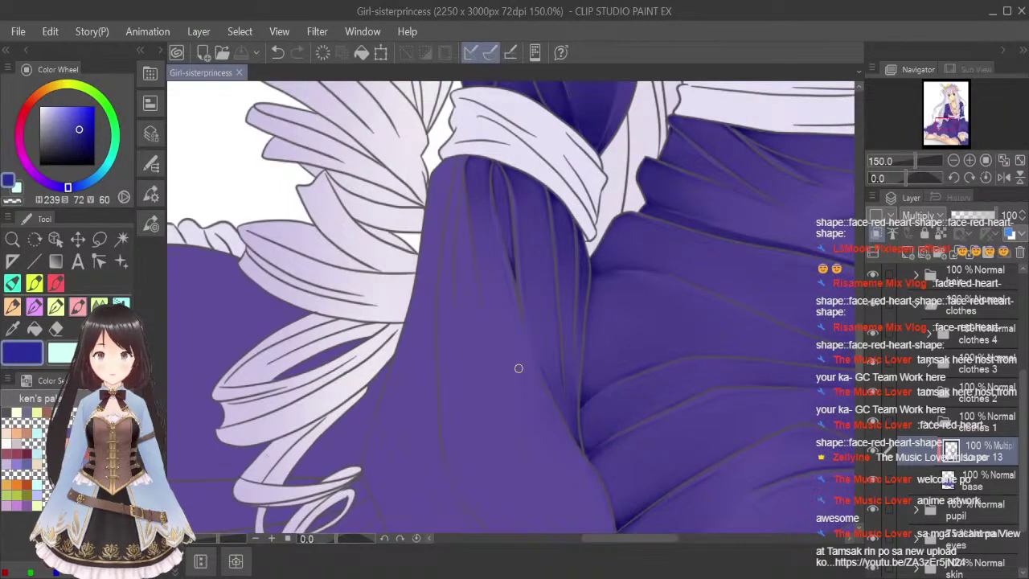
pyautogui.moveTo(860, 344); pyautogui.dragTo(862, 357)
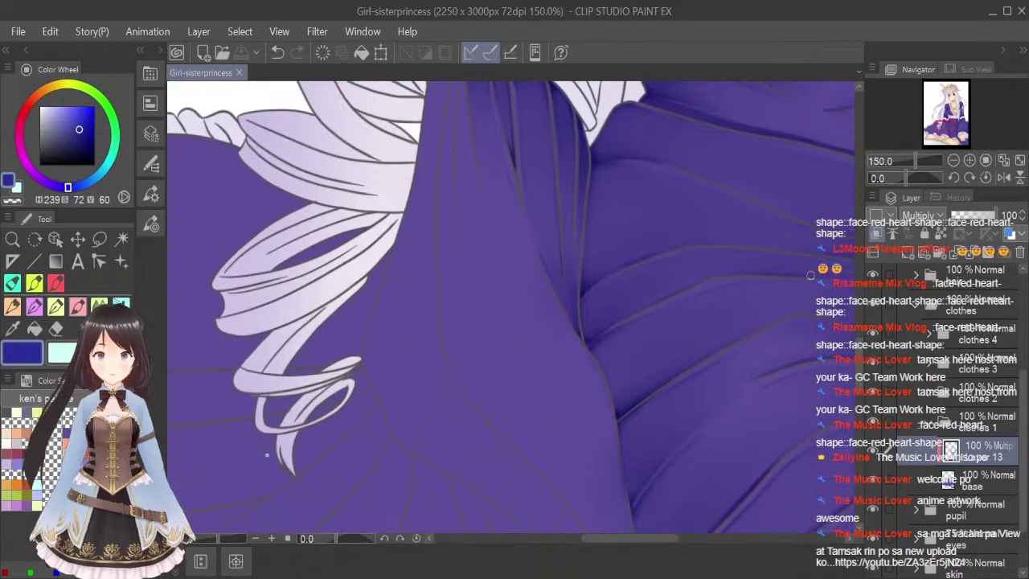
pyautogui.moveTo(517, 287); pyautogui.dragTo(618, 461)
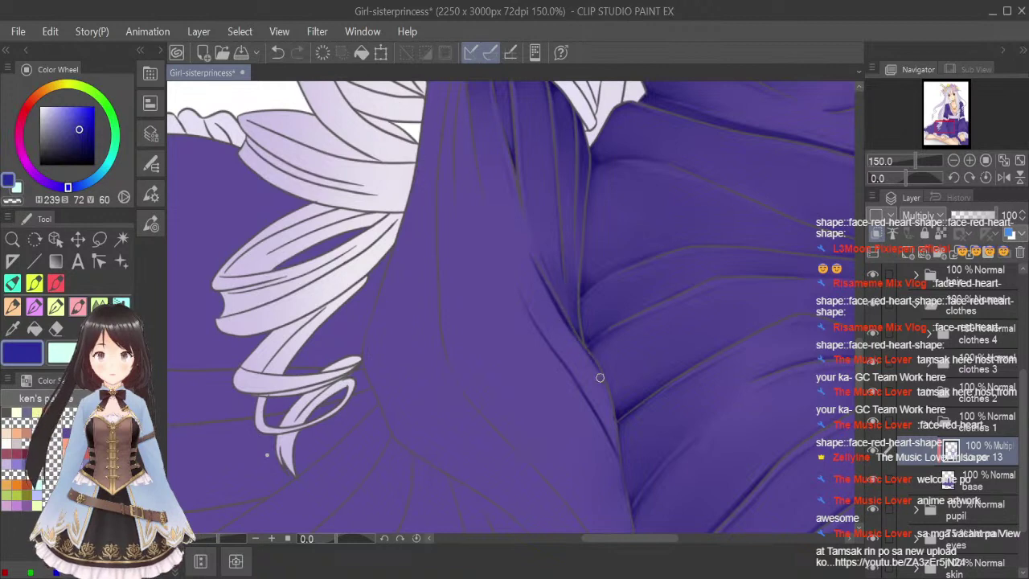
pyautogui.moveTo(569, 371); pyautogui.dragTo(618, 451)
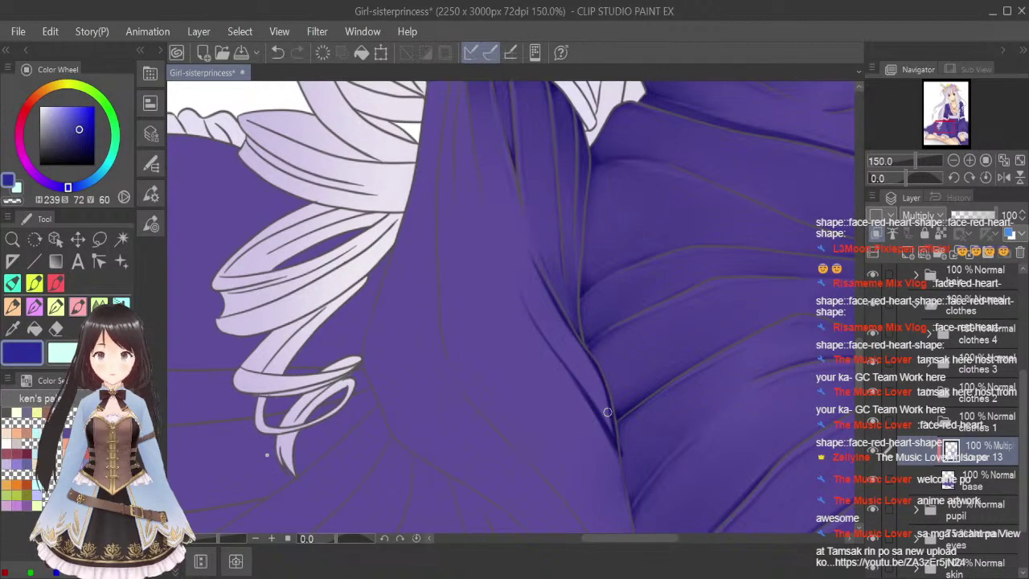
pyautogui.hotkey('ctrl', 'z')
pyautogui.moveTo(612, 443); pyautogui.dragTo(618, 458)
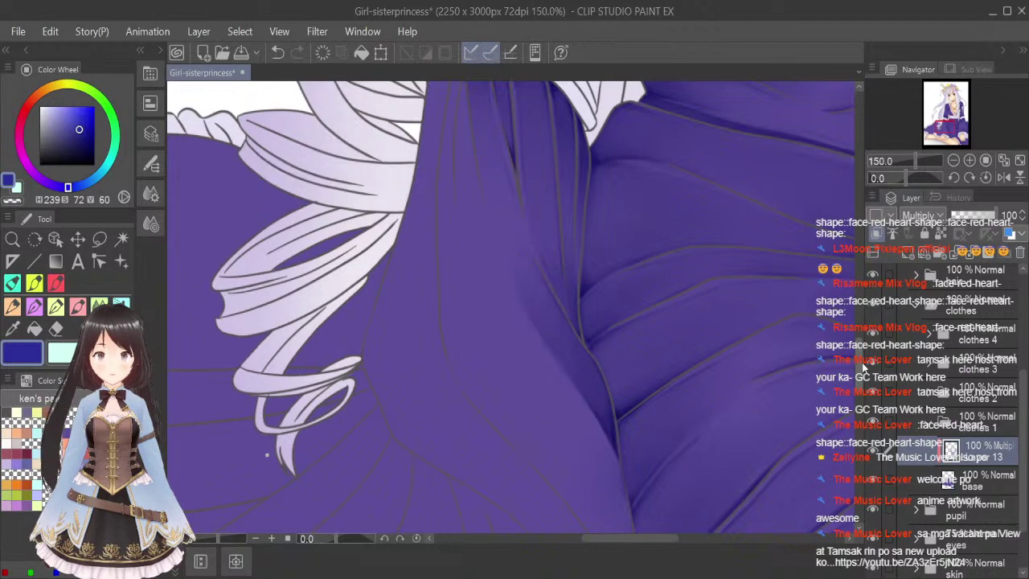
# Paint dark shadows along the two diverging fold lines near the outer side of the lower sleeve, redoing the stroke that misses.
pyautogui.moveTo(860, 365); pyautogui.dragTo(861, 357)
pyautogui.scroll(2, 859, 362)
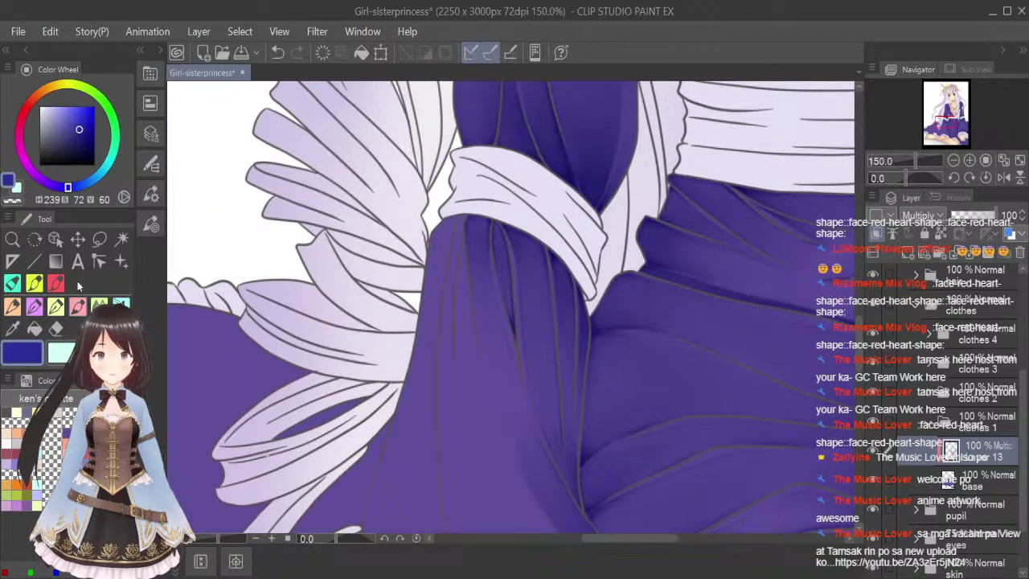
pyautogui.scroll(1, 466, 239)
pyautogui.moveTo(459, 237); pyautogui.dragTo(475, 356)
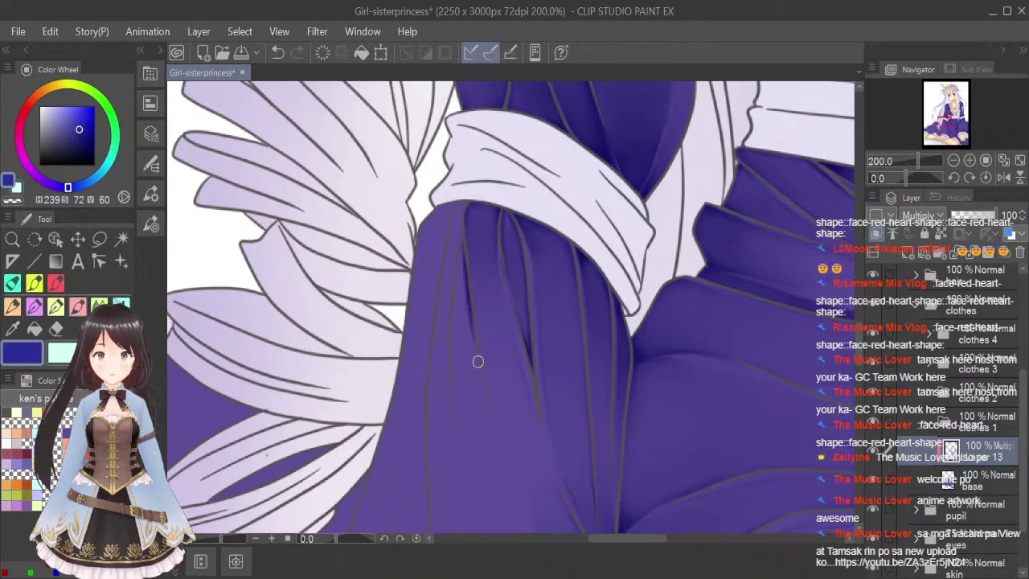
pyautogui.moveTo(463, 247); pyautogui.dragTo(453, 366)
pyautogui.moveTo(455, 269); pyautogui.dragTo(450, 411)
pyautogui.hotkey('ctrl', 'z')
pyautogui.moveTo(452, 341); pyautogui.dragTo(451, 409)
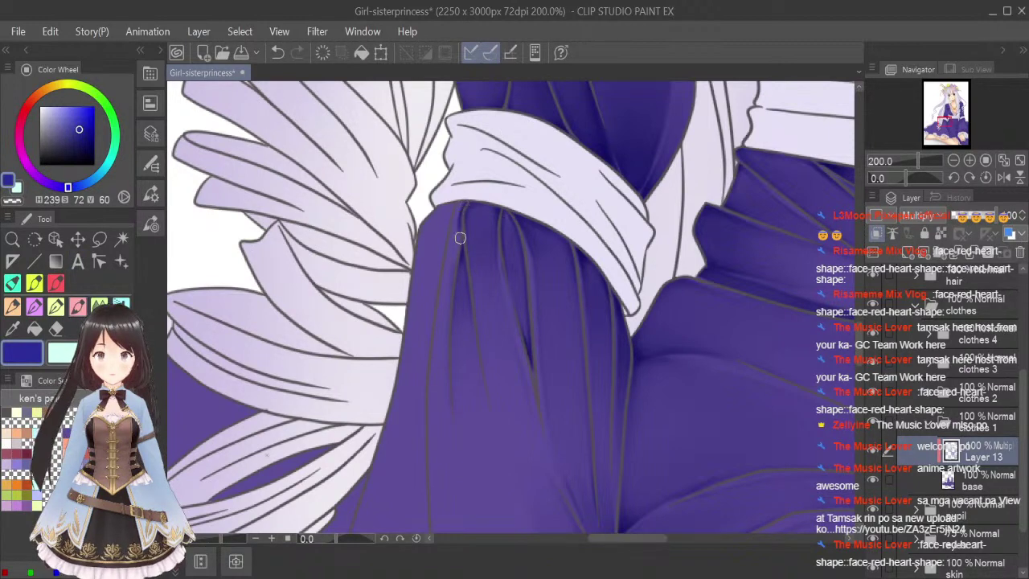
# Darken the outermost fold of the lower sleeve with long dark blue strokes running down from the armband.
pyautogui.moveTo(463, 205); pyautogui.dragTo(447, 294)
pyautogui.moveTo(456, 206); pyautogui.dragTo(450, 271)
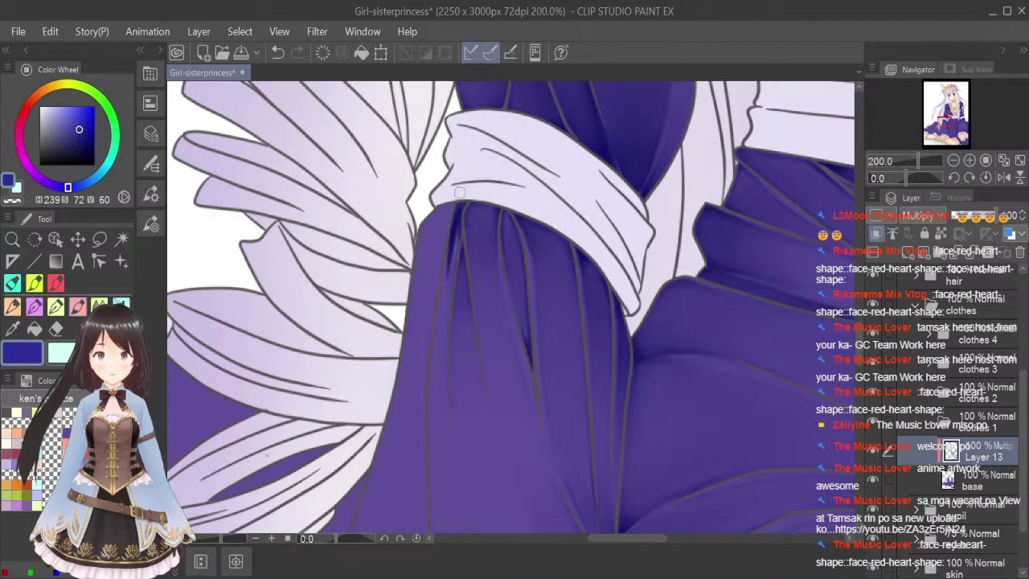
pyautogui.moveTo(456, 219); pyautogui.dragTo(439, 338)
pyautogui.moveTo(448, 245); pyautogui.dragTo(434, 400)
pyautogui.moveTo(442, 299); pyautogui.dragTo(434, 405)
pyautogui.moveTo(456, 227); pyautogui.dragTo(440, 401)
pyautogui.moveTo(444, 319); pyautogui.dragTo(448, 404)
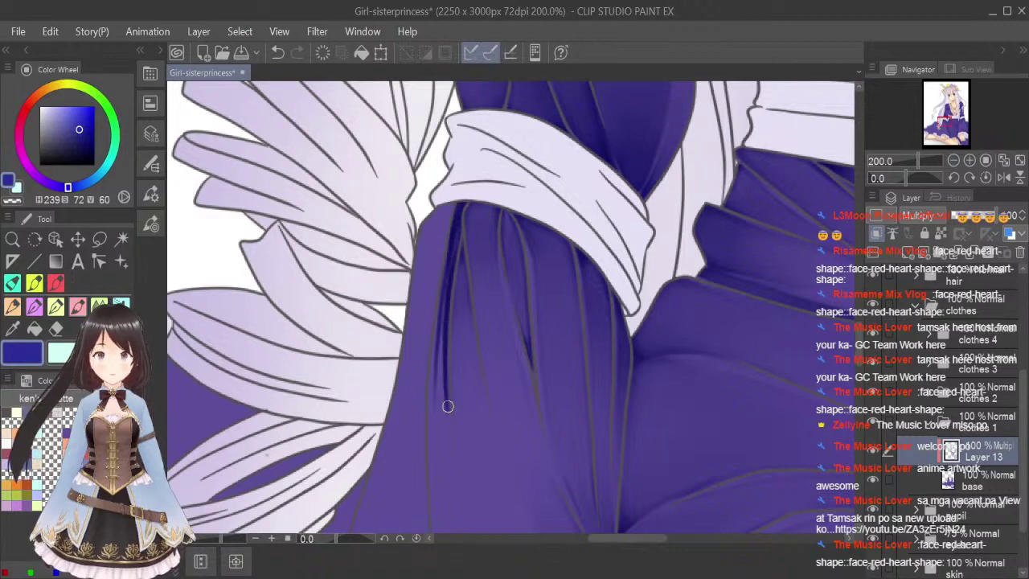
# Blend the outermost fold's shadow strokes from the armband down into the sleeve fabric, adjusting the blending brush size.
pyautogui.click(77, 306)
pyautogui.press('[')
pyautogui.press('[')
pyautogui.press('[')
pyautogui.press('[')
pyautogui.press('[')
pyautogui.press('[')
pyautogui.press('[')
pyautogui.press('[')
pyautogui.press('[')
pyautogui.press('[')
pyautogui.press('[')
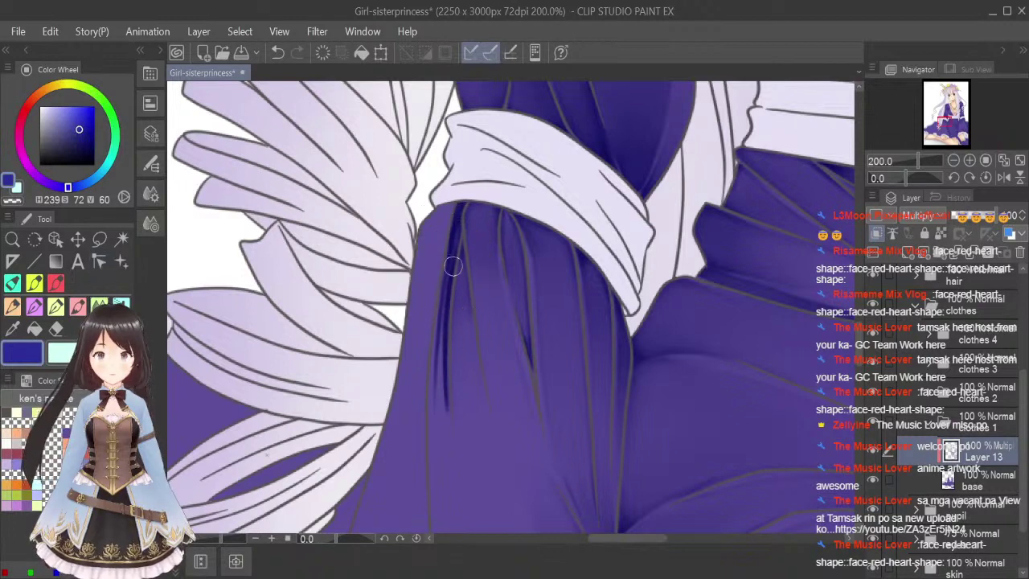
pyautogui.moveTo(462, 209); pyautogui.dragTo(453, 274)
pyautogui.moveTo(458, 221); pyautogui.dragTo(439, 354)
pyautogui.moveTo(452, 243)
pyautogui.mouseDown()
pyautogui.moveTo(442, 429)
pyautogui.moveTo(440, 334)
pyautogui.mouseUp()
pyautogui.press(']')
pyautogui.press(']')
pyautogui.moveTo(441, 382)
pyautogui.mouseDown()
pyautogui.moveTo(450, 267)
pyautogui.moveTo(440, 449)
pyautogui.moveTo(441, 440)
pyautogui.moveTo(448, 475)
pyautogui.moveTo(441, 360)
pyautogui.moveTo(448, 454)
pyautogui.mouseUp()
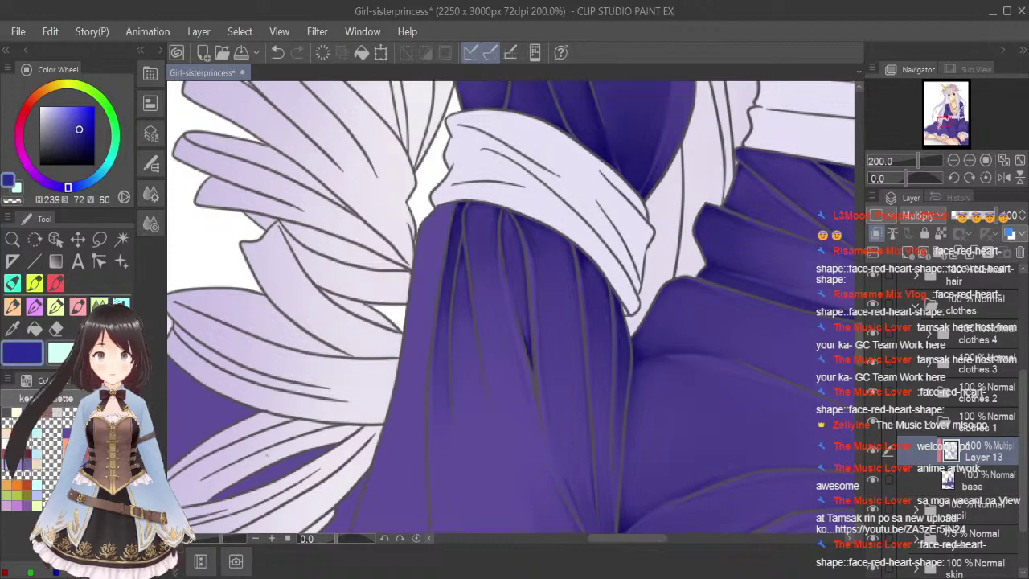
# Paint a dark blue shadow line along the long curved fold running down the sleeve toward the cuff ruffle.
pyautogui.moveTo(859, 340); pyautogui.dragTo(864, 360)
pyautogui.scroll(-2, 864, 364)
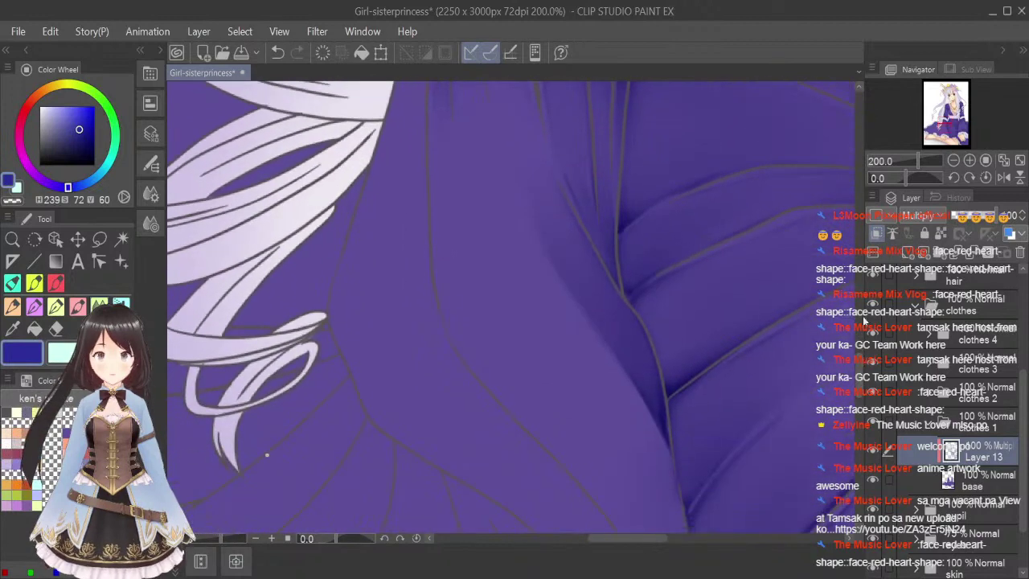
pyautogui.click(78, 306)
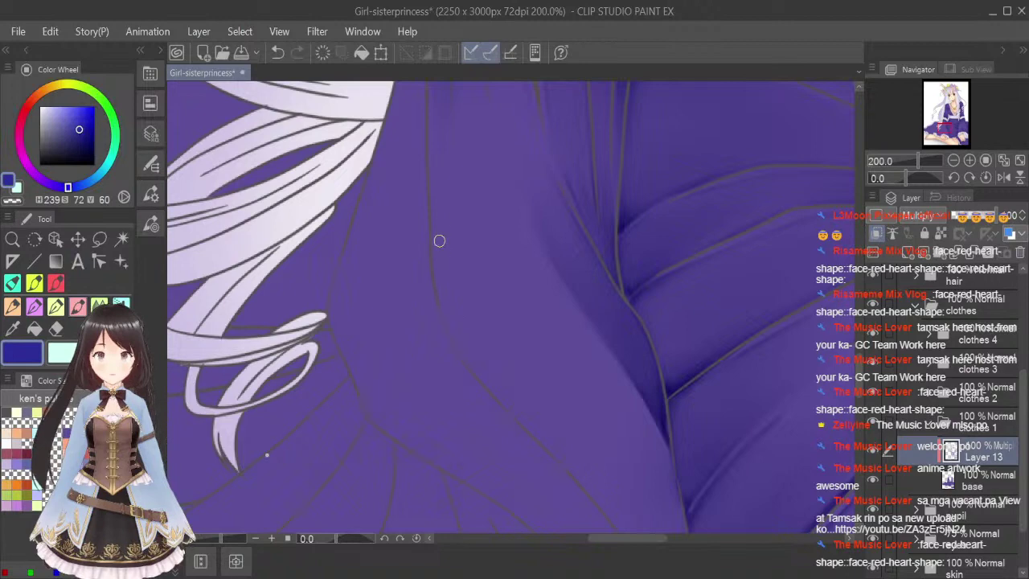
pyautogui.moveTo(435, 240)
pyautogui.mouseDown()
pyautogui.moveTo(463, 351)
pyautogui.moveTo(445, 306)
pyautogui.moveTo(503, 404)
pyautogui.moveTo(588, 491)
pyautogui.mouseUp()
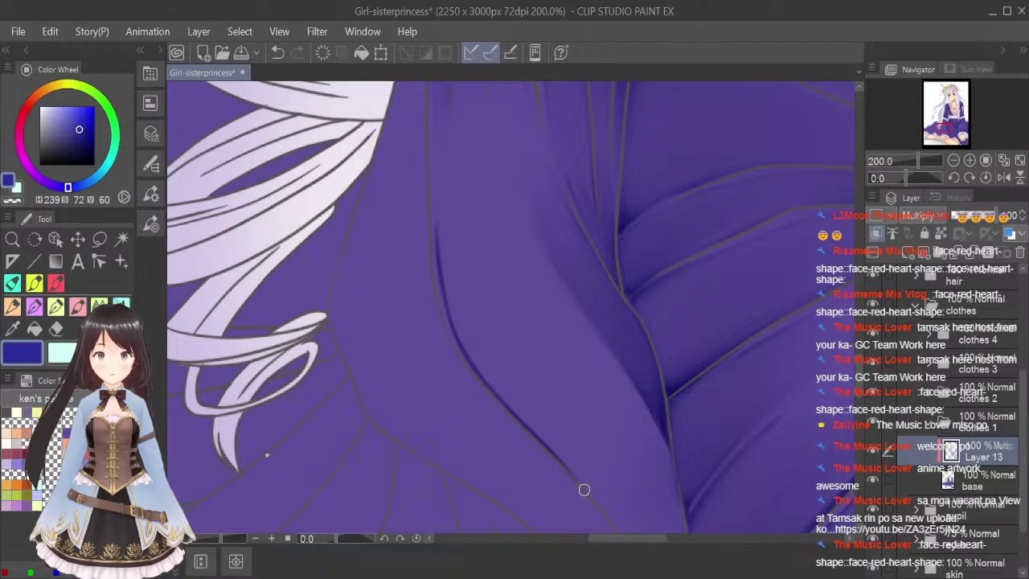
pyautogui.scroll(-3, 861, 368)
pyautogui.moveTo(541, 306)
pyautogui.mouseDown()
pyautogui.moveTo(635, 411)
pyautogui.moveTo(619, 388)
pyautogui.moveTo(674, 482)
pyautogui.mouseUp()
pyautogui.scroll(-4, 862, 390)
pyautogui.moveTo(657, 266); pyautogui.dragTo(693, 378)
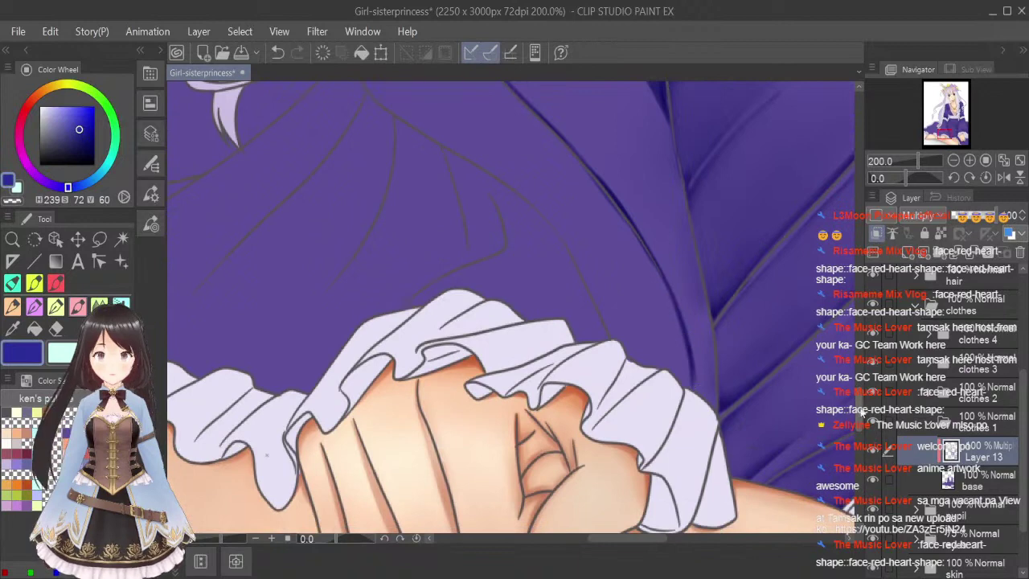
# Deepen the shadow along the sleeve's inner edge beside the skirt with dark blue strokes, continuing down to the cuff ruffle.
pyautogui.scroll(6, 861, 411)
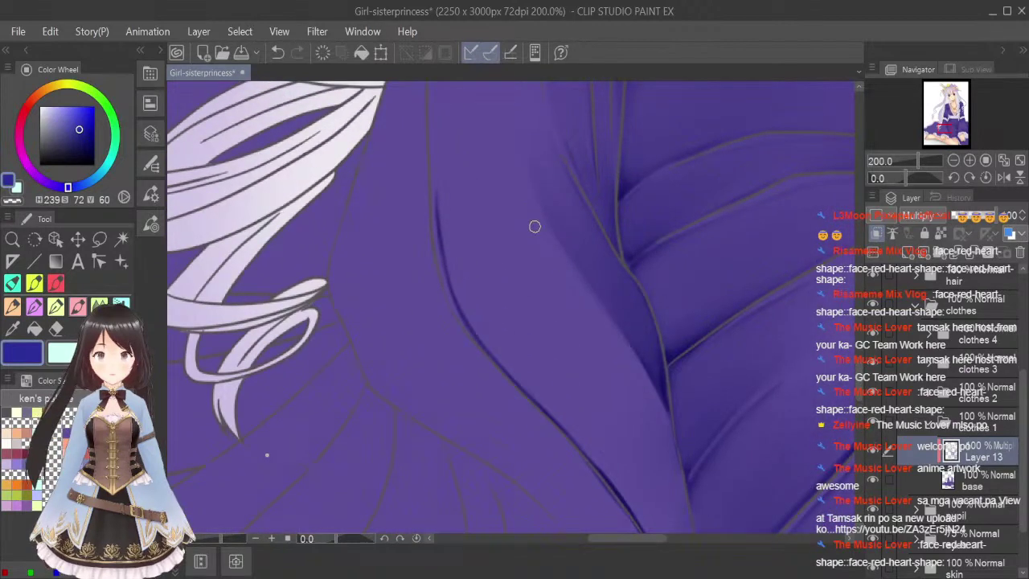
pyautogui.moveTo(533, 228); pyautogui.dragTo(618, 336)
pyautogui.moveTo(577, 290); pyautogui.dragTo(646, 383)
pyautogui.moveTo(603, 322); pyautogui.dragTo(656, 419)
pyautogui.moveTo(639, 374); pyautogui.dragTo(669, 429)
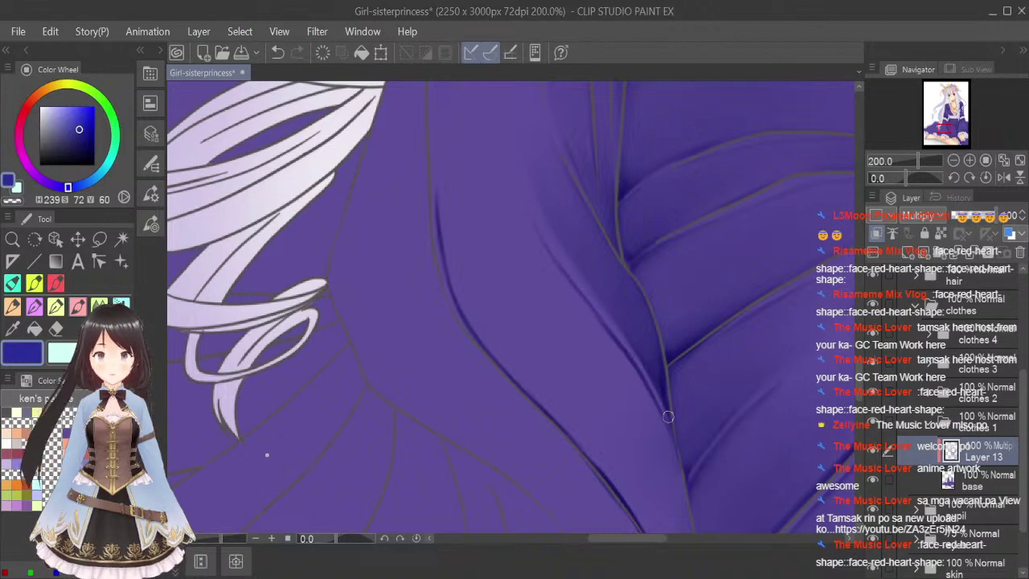
pyautogui.scroll(-3, 640, 222)
pyautogui.moveTo(624, 201)
pyautogui.mouseDown()
pyautogui.moveTo(667, 284)
pyautogui.moveTo(636, 220)
pyautogui.moveTo(693, 378)
pyautogui.mouseUp()
pyautogui.moveTo(650, 246); pyautogui.dragTo(692, 365)
pyautogui.moveTo(678, 303); pyautogui.dragTo(712, 478)
pyautogui.moveTo(685, 345); pyautogui.dragTo(709, 476)
pyautogui.scroll(-3, 769, 365)
pyautogui.moveTo(684, 341)
pyautogui.mouseDown()
pyautogui.moveTo(711, 395)
pyautogui.moveTo(708, 318)
pyautogui.mouseUp()
pyautogui.moveTo(713, 382)
pyautogui.mouseDown()
pyautogui.moveTo(689, 246)
pyautogui.moveTo(701, 291)
pyautogui.moveTo(698, 374)
pyautogui.mouseUp()
# Blend the dark blue shadow along the sleeve's inner edge down to the cuff ruffle, using a reduced blending brush.
pyautogui.click(98, 305)
pyautogui.press('[')
pyautogui.press('[')
pyautogui.press('[')
pyautogui.press('[')
pyautogui.press('[')
pyautogui.press('[')
pyautogui.press('[')
pyautogui.press('[')
pyautogui.moveTo(676, 266)
pyautogui.mouseDown()
pyautogui.moveTo(705, 380)
pyautogui.moveTo(693, 293)
pyautogui.mouseUp()
pyautogui.moveTo(691, 340); pyautogui.dragTo(680, 243)
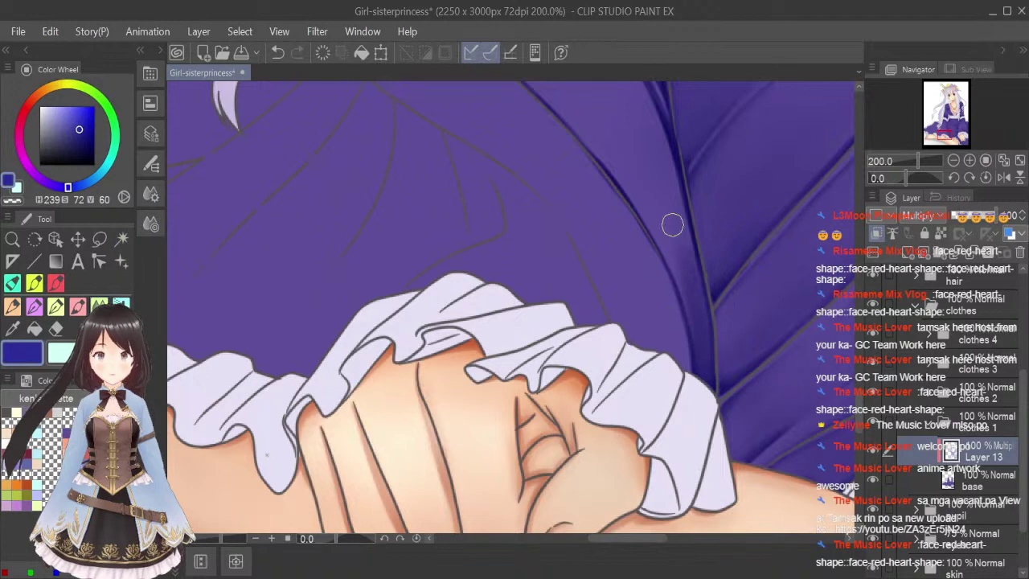
pyautogui.moveTo(694, 336); pyautogui.dragTo(704, 363)
pyautogui.moveTo(658, 225); pyautogui.dragTo(710, 332)
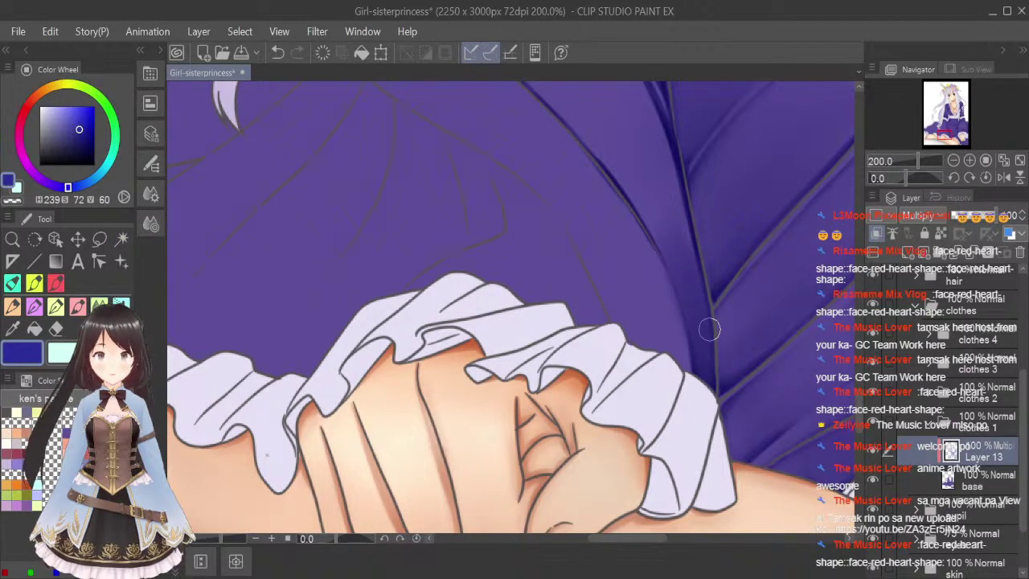
# Soften the long curved fold's shadow up the sleeve with the blending brush and save the whole illustration.
pyautogui.moveTo(860, 405); pyautogui.dragTo(860, 388)
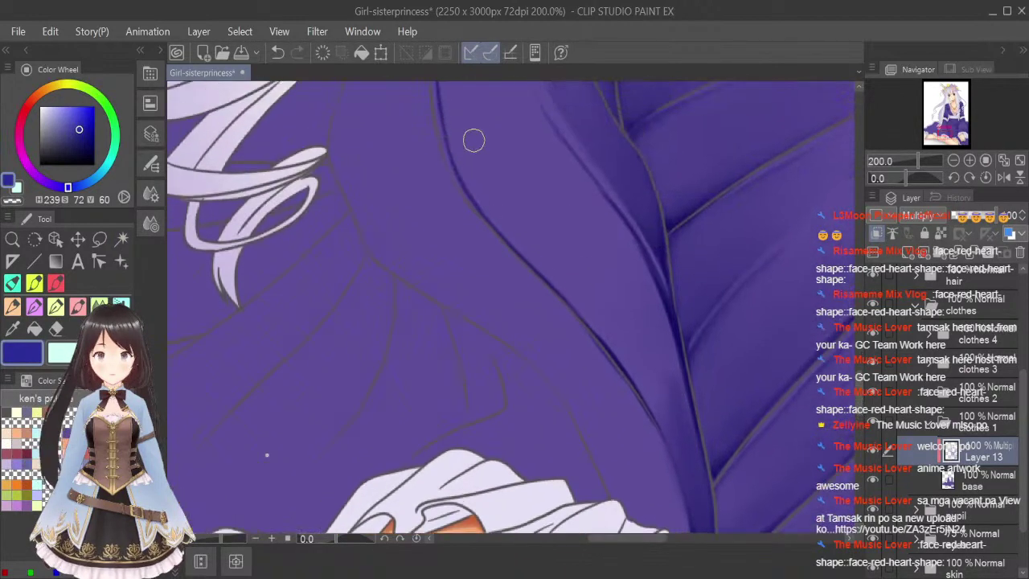
pyautogui.moveTo(653, 262)
pyautogui.mouseDown()
pyautogui.moveTo(683, 427)
pyautogui.moveTo(675, 363)
pyautogui.moveTo(676, 392)
pyautogui.moveTo(646, 253)
pyautogui.moveTo(692, 457)
pyautogui.moveTo(644, 315)
pyautogui.moveTo(684, 443)
pyautogui.moveTo(573, 298)
pyautogui.moveTo(681, 442)
pyautogui.moveTo(612, 317)
pyautogui.moveTo(633, 305)
pyautogui.moveTo(635, 188)
pyautogui.mouseUp()
pyautogui.scroll(3, 859, 394)
pyautogui.moveTo(859, 379); pyautogui.dragTo(859, 372)
pyautogui.moveTo(442, 174)
pyautogui.mouseDown()
pyautogui.moveTo(456, 302)
pyautogui.moveTo(442, 171)
pyautogui.moveTo(446, 276)
pyautogui.mouseUp()
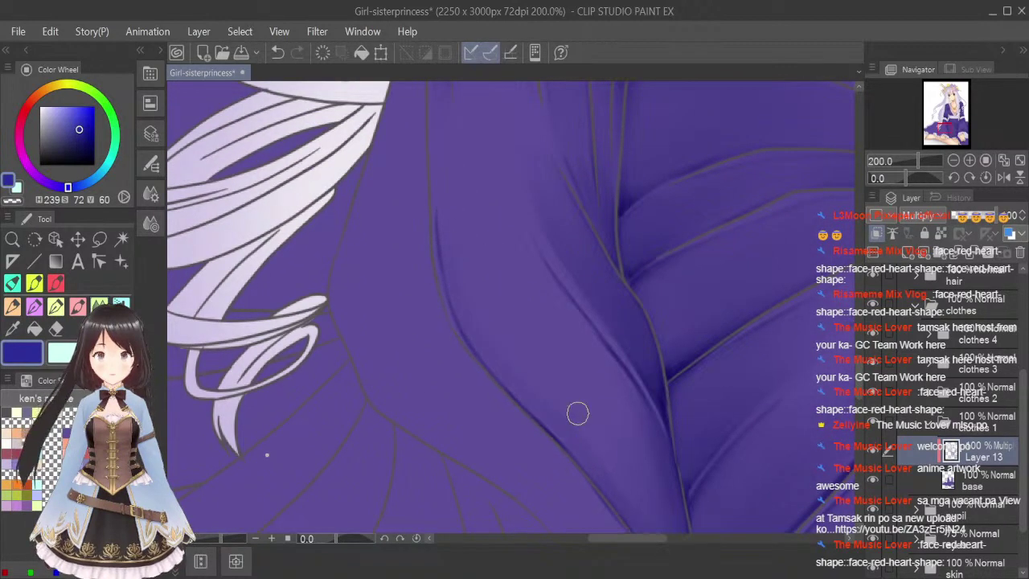
pyautogui.scroll(-3, 862, 378)
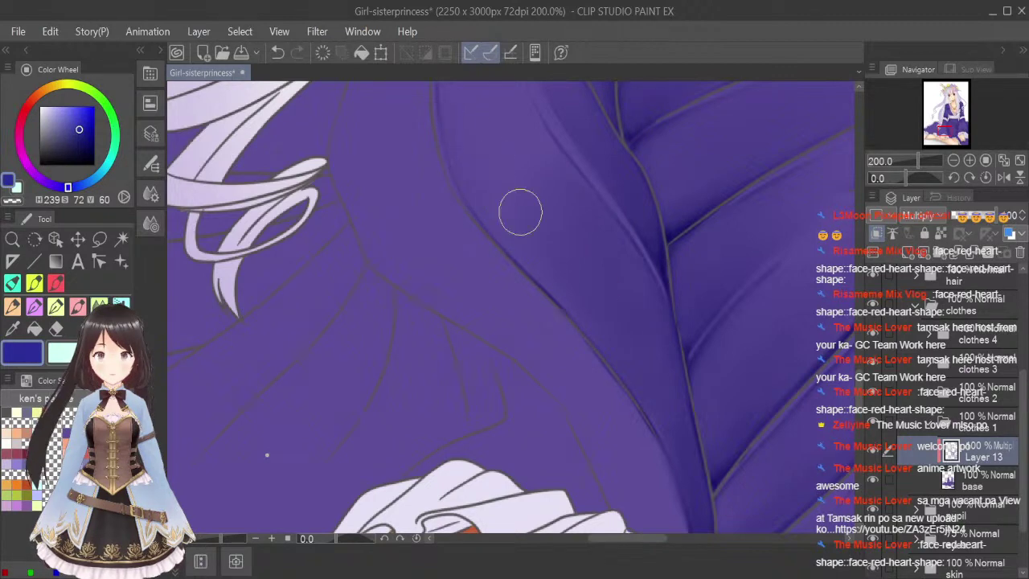
pyautogui.scroll(5, 801, 265)
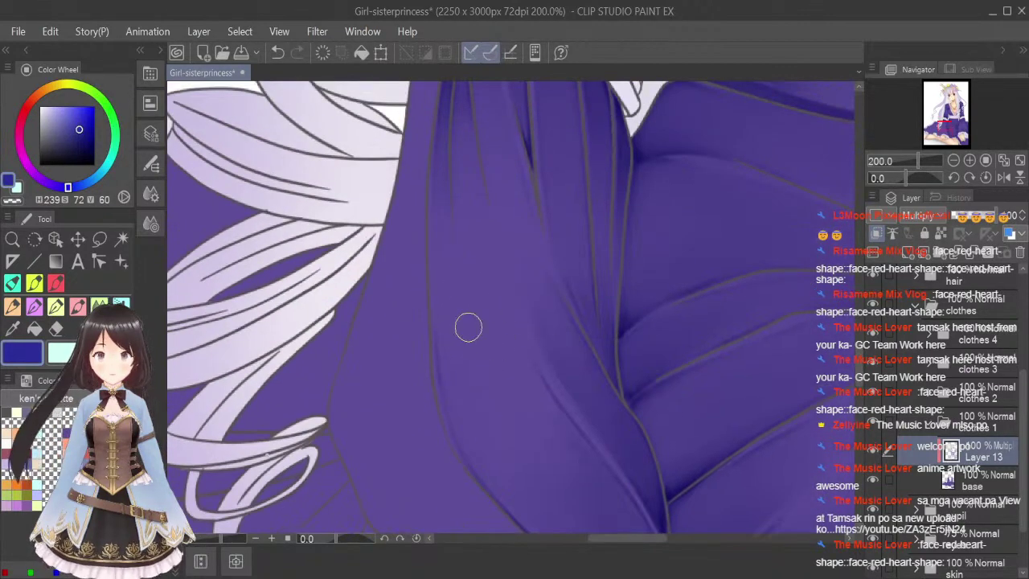
pyautogui.scroll(-1, 470, 278)
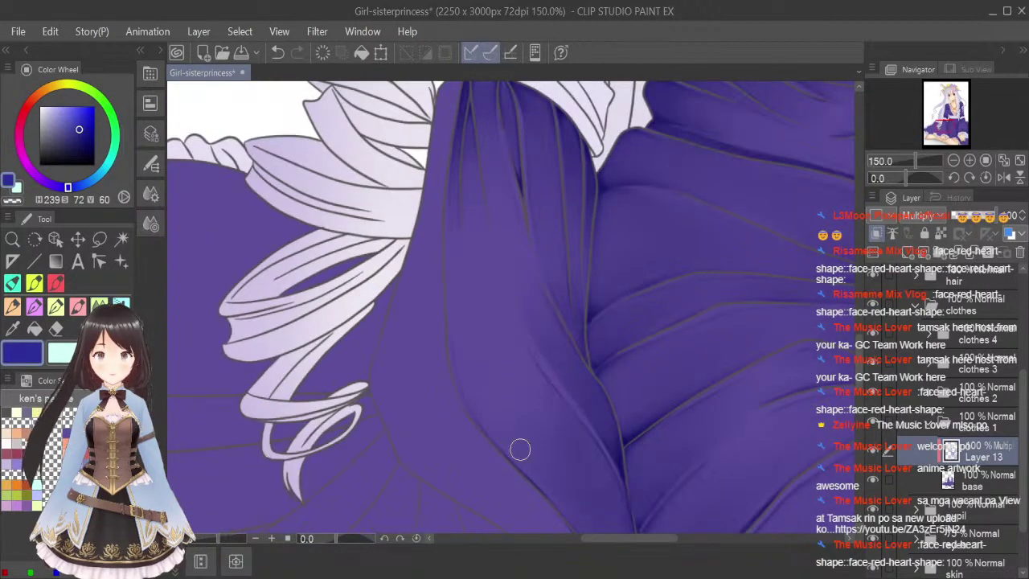
pyautogui.press(']')
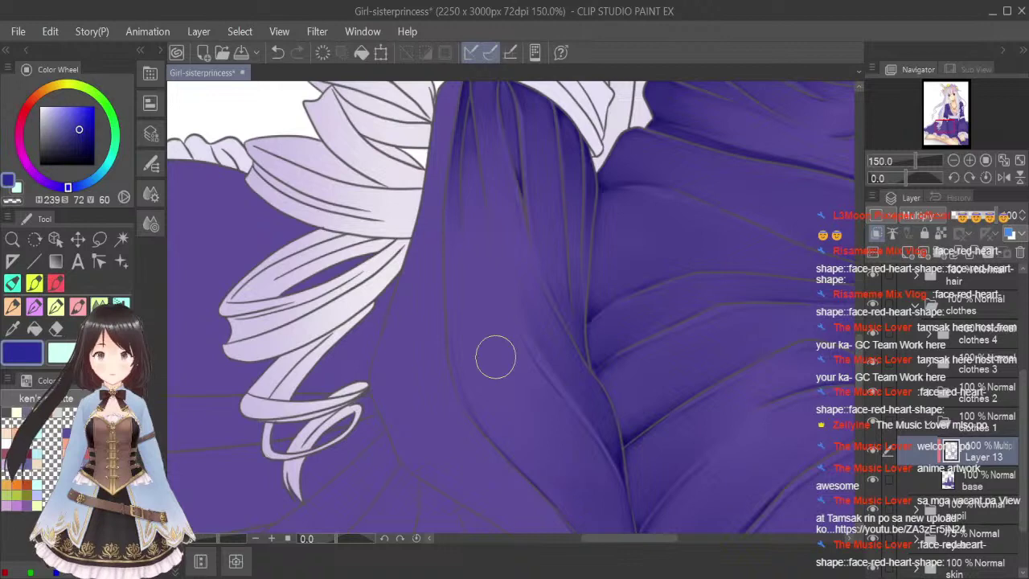
pyautogui.click(1019, 160)
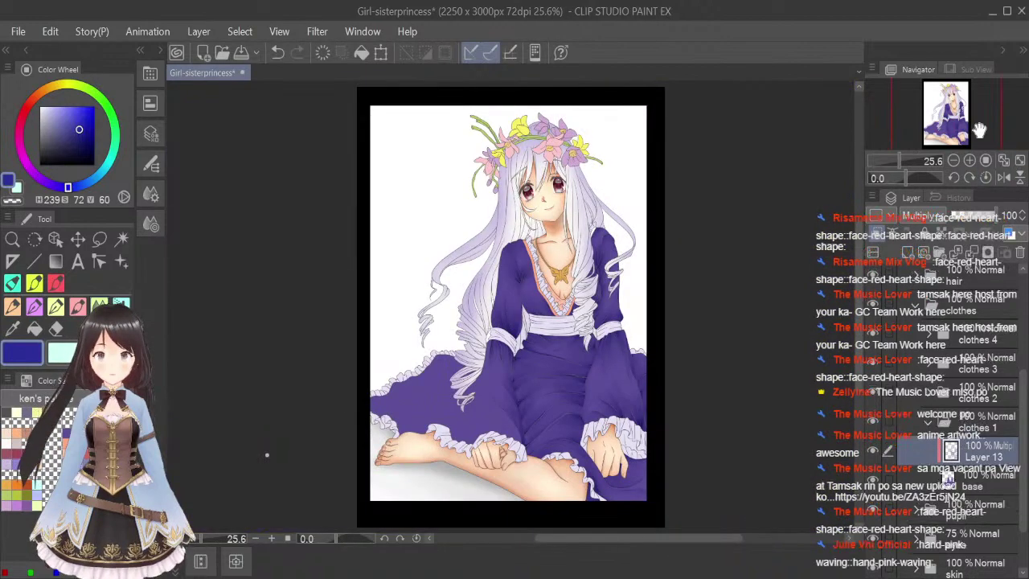
pyautogui.hotkey('ctrl', 's')
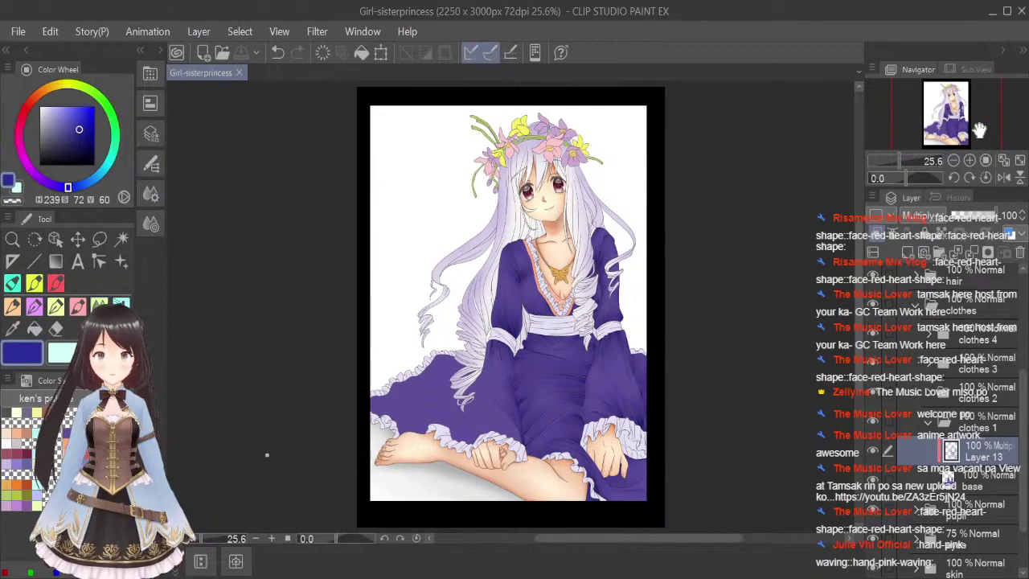
# Paint dark blue shadow strokes down the sleeve's outer edge and the adjacent fold, starting just below the armband.
pyautogui.click(73, 301)
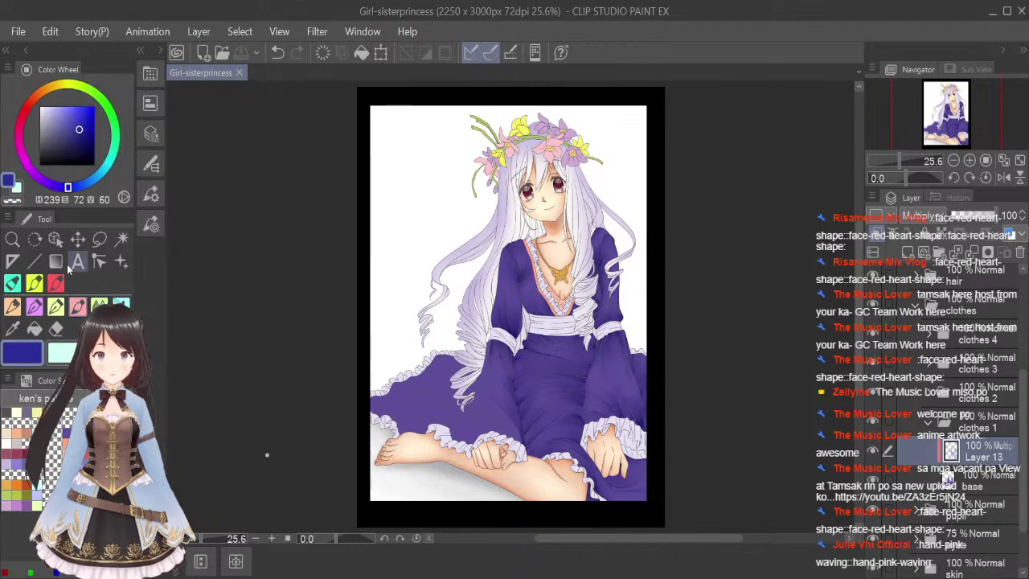
pyautogui.scroll(3, 503, 375)
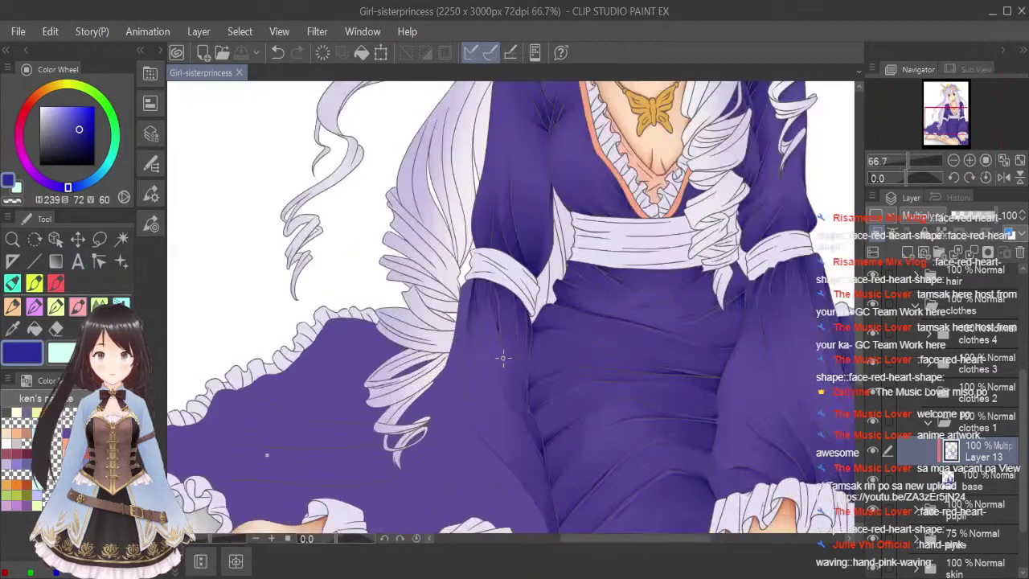
pyautogui.scroll(3, 501, 257)
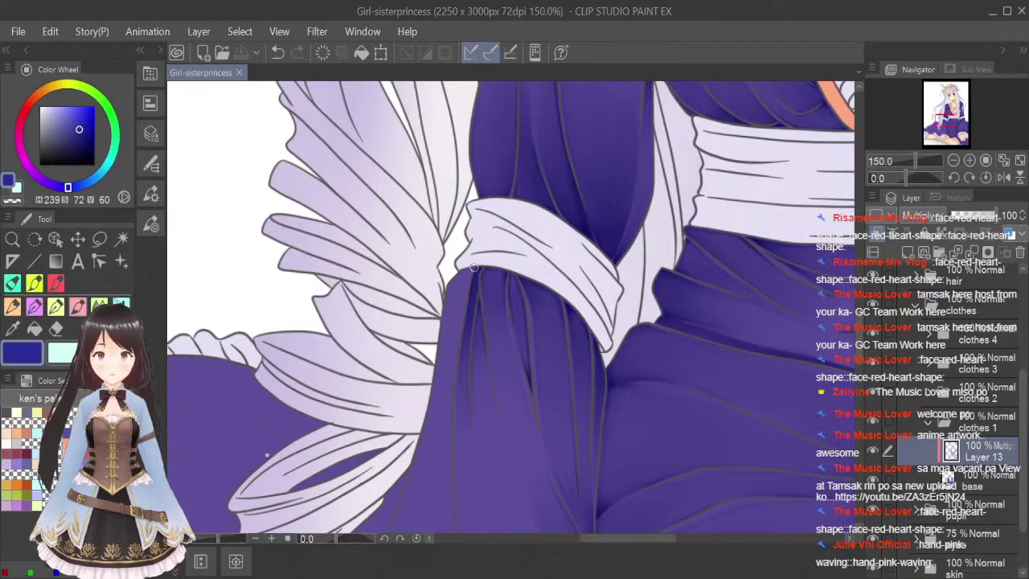
pyautogui.click(460, 274)
pyautogui.moveTo(446, 281); pyautogui.dragTo(432, 399)
pyautogui.moveTo(441, 322); pyautogui.dragTo(433, 413)
pyautogui.moveTo(444, 289); pyautogui.dragTo(432, 429)
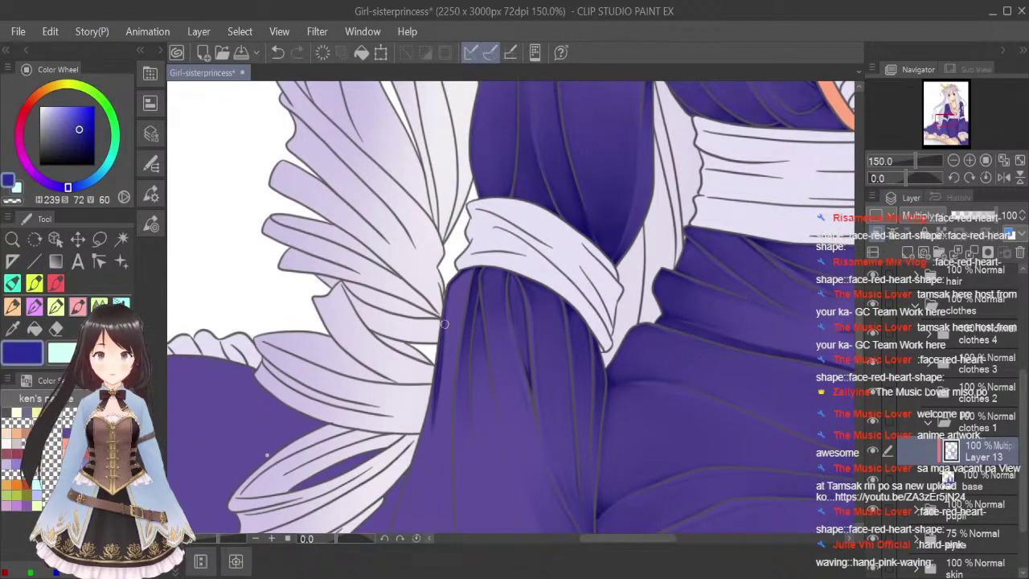
pyautogui.moveTo(470, 266)
pyautogui.mouseDown()
pyautogui.moveTo(448, 424)
pyautogui.moveTo(452, 342)
pyautogui.moveTo(452, 396)
pyautogui.mouseUp()
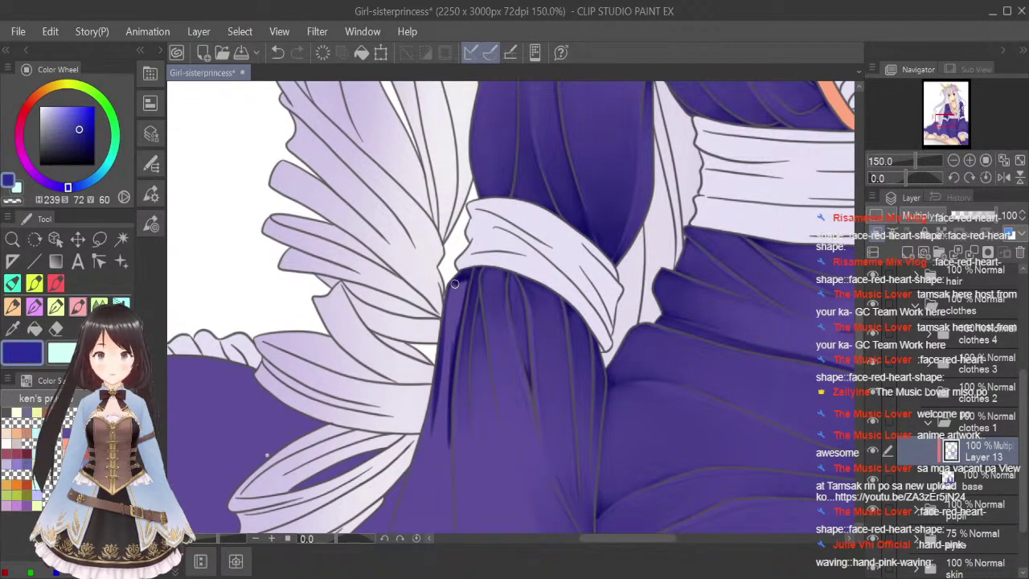
# Blend the shadow strokes below the armband down the sleeve's outer edge, adjusting the blending brush size.
pyautogui.click(99, 306)
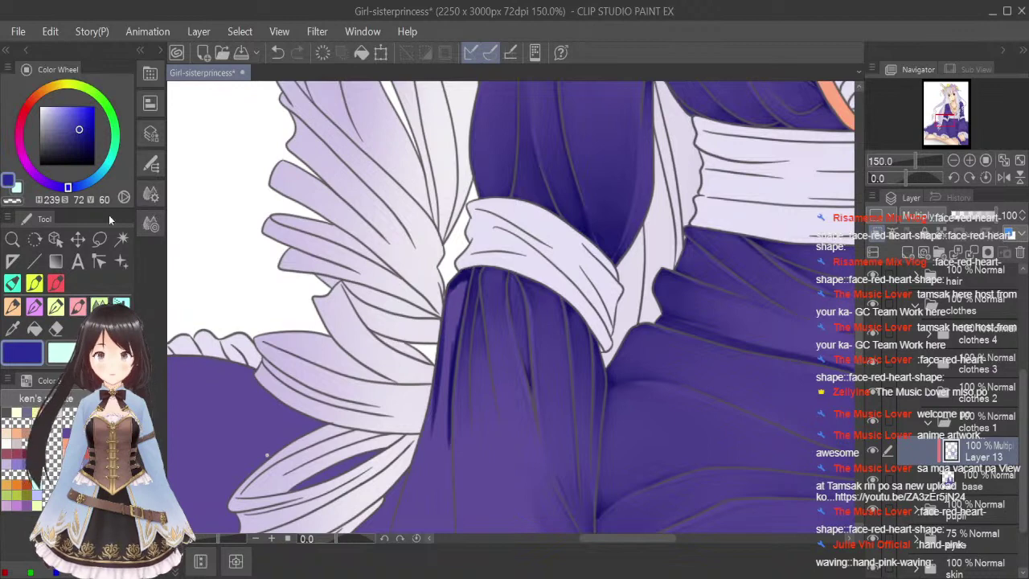
pyautogui.press('[')
pyautogui.press('[')
pyautogui.press('[')
pyautogui.press('[')
pyautogui.press('[')
pyautogui.press('[')
pyautogui.moveTo(461, 285)
pyautogui.mouseDown()
pyautogui.moveTo(445, 364)
pyautogui.moveTo(462, 274)
pyautogui.moveTo(439, 432)
pyautogui.mouseUp()
pyautogui.moveTo(453, 323); pyautogui.dragTo(441, 477)
pyautogui.press(']')
pyautogui.press(']')
pyautogui.press(']')
pyautogui.moveTo(447, 312)
pyautogui.mouseDown()
pyautogui.moveTo(435, 483)
pyautogui.moveTo(459, 297)
pyautogui.moveTo(438, 489)
pyautogui.moveTo(448, 341)
pyautogui.moveTo(451, 488)
pyautogui.moveTo(463, 282)
pyautogui.moveTo(448, 350)
pyautogui.mouseUp()
# Paint dark blue shadow lines along the lower sleeve's outer contour and the neighbouring curved fold, down to the cuff ruffle.
pyautogui.scroll(-5, 858, 332)
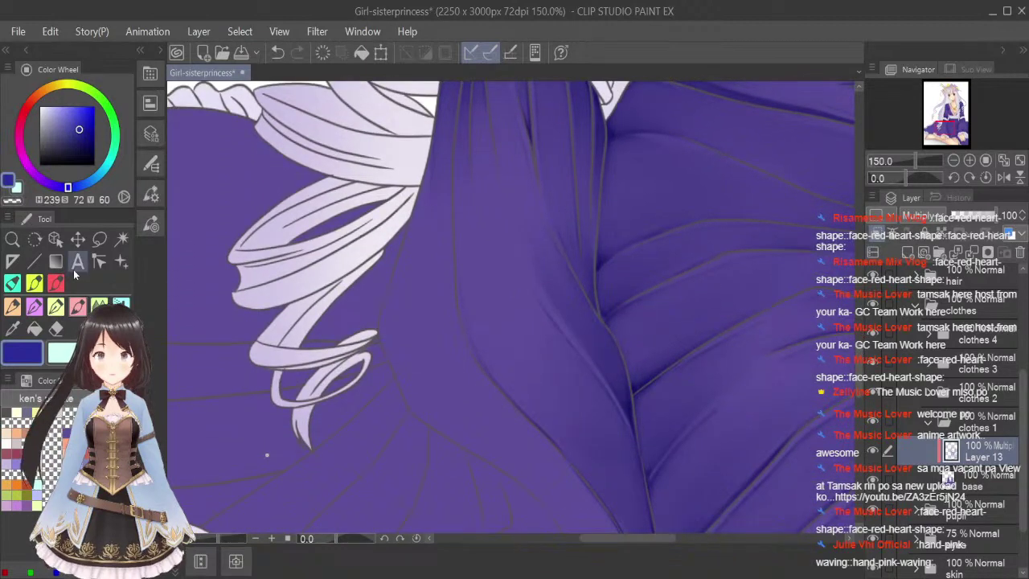
pyautogui.moveTo(424, 286)
pyautogui.mouseDown()
pyautogui.moveTo(426, 368)
pyautogui.moveTo(458, 442)
pyautogui.mouseUp()
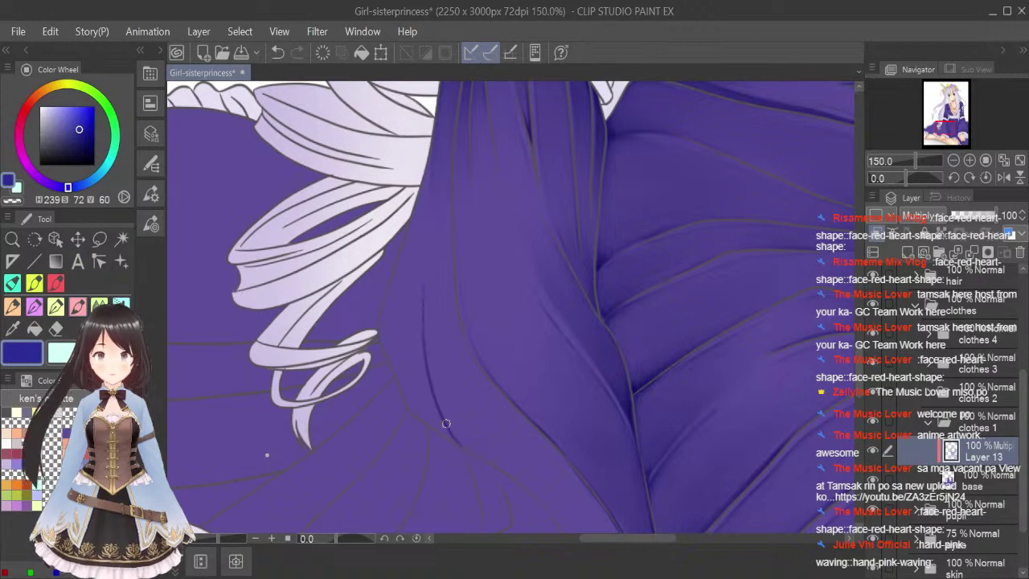
pyautogui.moveTo(425, 283)
pyautogui.mouseDown()
pyautogui.moveTo(449, 425)
pyautogui.moveTo(427, 360)
pyautogui.moveTo(461, 442)
pyautogui.mouseUp()
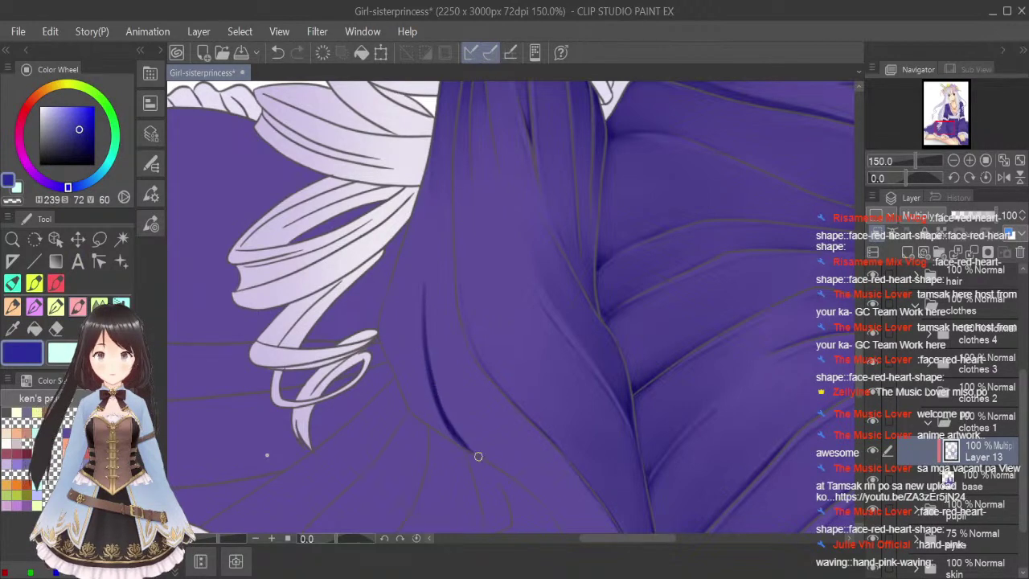
pyautogui.scroll(-4, 478, 292)
pyautogui.moveTo(458, 271)
pyautogui.mouseDown()
pyautogui.moveTo(535, 323)
pyautogui.moveTo(465, 280)
pyautogui.moveTo(520, 315)
pyautogui.moveTo(573, 380)
pyautogui.moveTo(551, 344)
pyautogui.moveTo(614, 445)
pyautogui.mouseUp()
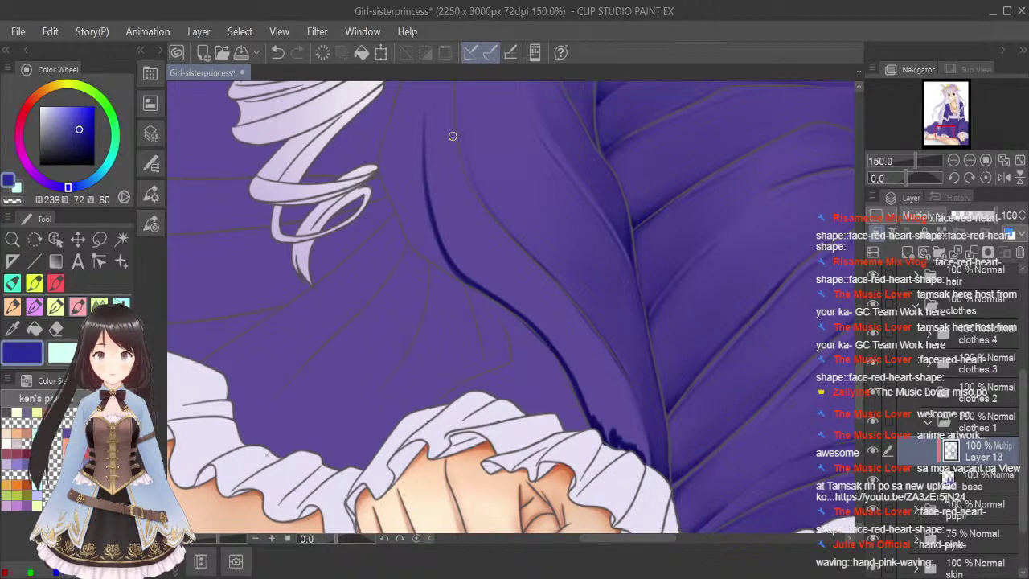
pyautogui.moveTo(452, 127); pyautogui.dragTo(483, 213)
pyautogui.moveTo(457, 158)
pyautogui.mouseDown()
pyautogui.moveTo(518, 245)
pyautogui.moveTo(472, 200)
pyautogui.moveTo(599, 353)
pyautogui.moveTo(580, 315)
pyautogui.moveTo(634, 420)
pyautogui.moveTo(622, 387)
pyautogui.moveTo(636, 416)
pyautogui.moveTo(629, 399)
pyautogui.moveTo(647, 464)
pyautogui.mouseUp()
pyautogui.moveTo(632, 409)
pyautogui.mouseDown()
pyautogui.moveTo(646, 463)
pyautogui.moveTo(629, 444)
pyautogui.mouseUp()
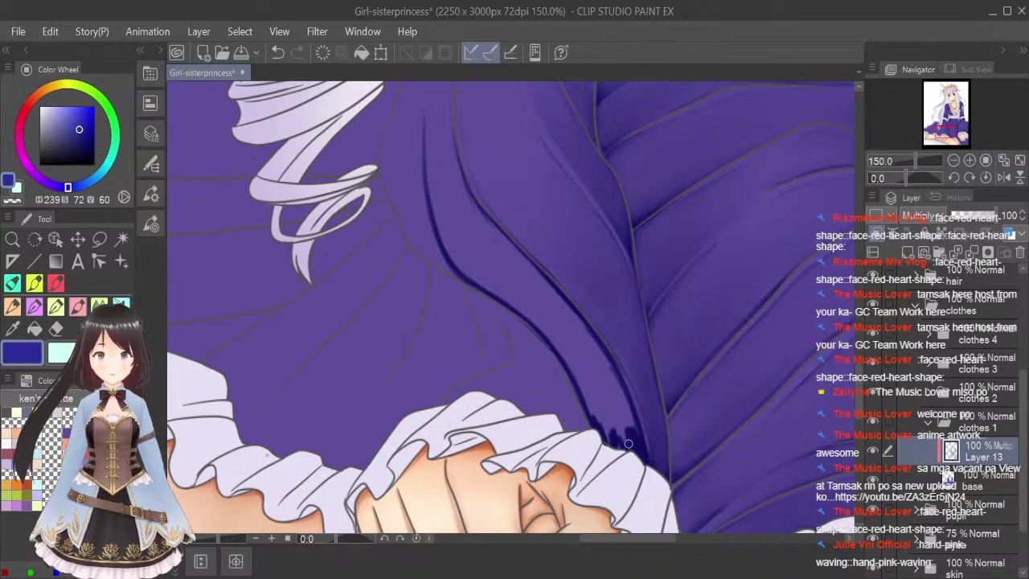
# Blend the two long shadow lines of the lower sleeve into the fabric down to the cuff ruffle.
pyautogui.click(99, 306)
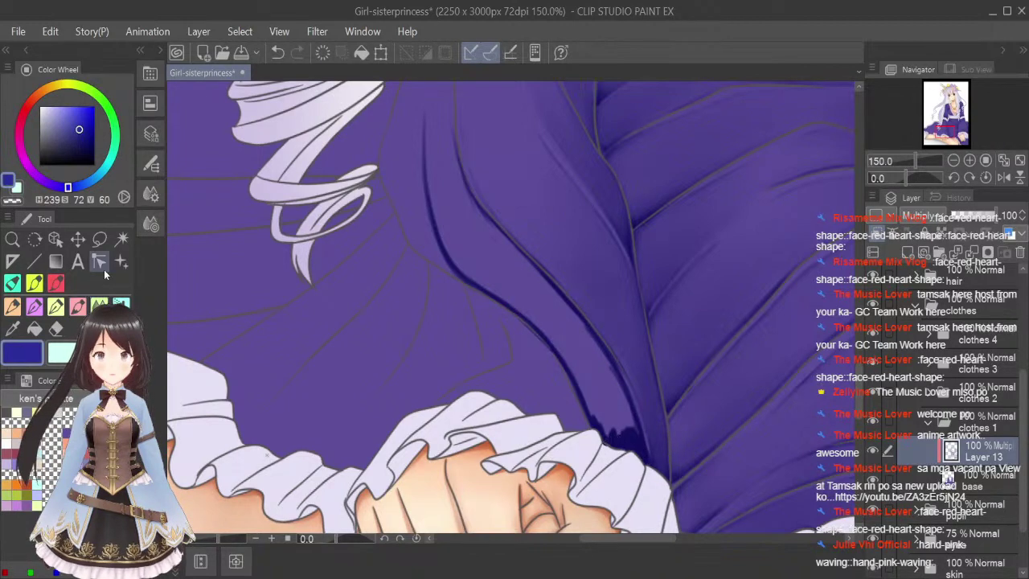
pyautogui.moveTo(610, 406)
pyautogui.mouseDown()
pyautogui.moveTo(613, 434)
pyautogui.moveTo(602, 408)
pyautogui.moveTo(614, 449)
pyautogui.moveTo(576, 356)
pyautogui.moveTo(622, 462)
pyautogui.moveTo(607, 373)
pyautogui.moveTo(639, 460)
pyautogui.moveTo(587, 372)
pyautogui.moveTo(587, 346)
pyautogui.moveTo(605, 401)
pyautogui.moveTo(447, 199)
pyautogui.mouseUp()
pyautogui.moveTo(427, 107)
pyautogui.mouseDown()
pyautogui.moveTo(447, 247)
pyautogui.moveTo(424, 161)
pyautogui.moveTo(469, 278)
pyautogui.moveTo(458, 260)
pyautogui.moveTo(565, 350)
pyautogui.mouseUp()
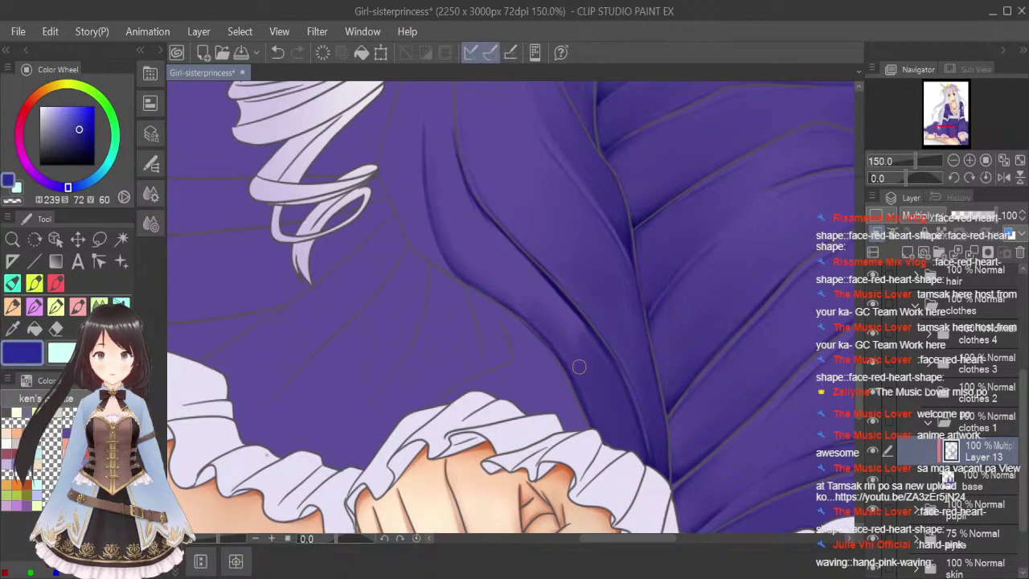
pyautogui.moveTo(444, 124)
pyautogui.mouseDown()
pyautogui.moveTo(481, 224)
pyautogui.moveTo(514, 257)
pyautogui.moveTo(474, 207)
pyautogui.moveTo(603, 357)
pyautogui.mouseUp()
# Smooth the strip between the outer contour and the curved fold further with an enlarged blending brush.
pyautogui.press(']')
pyautogui.press(']')
pyautogui.press(']')
pyautogui.press(']')
pyautogui.press(']')
pyautogui.press(']')
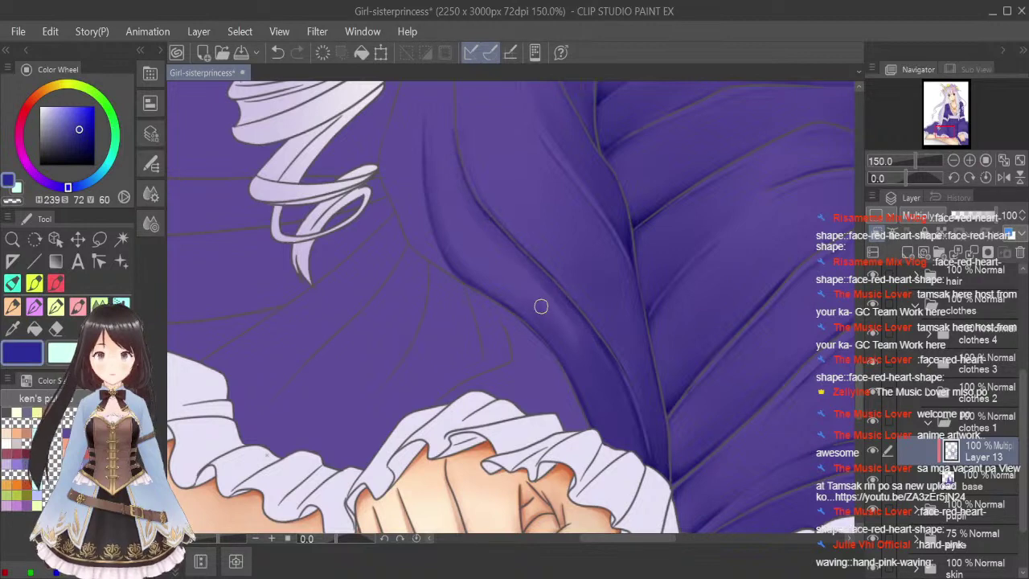
pyautogui.moveTo(605, 404)
pyautogui.mouseDown()
pyautogui.moveTo(565, 342)
pyautogui.moveTo(617, 411)
pyautogui.moveTo(449, 218)
pyautogui.moveTo(437, 142)
pyautogui.moveTo(452, 208)
pyautogui.moveTo(445, 189)
pyautogui.moveTo(597, 355)
pyautogui.moveTo(512, 284)
pyautogui.moveTo(519, 263)
pyautogui.moveTo(617, 437)
pyautogui.moveTo(561, 319)
pyautogui.moveTo(503, 283)
pyautogui.moveTo(442, 155)
pyautogui.moveTo(430, 90)
pyautogui.mouseUp()
pyautogui.press('[')
pyautogui.press('[')
pyautogui.moveTo(448, 204)
pyautogui.mouseDown()
pyautogui.moveTo(436, 118)
pyautogui.moveTo(492, 298)
pyautogui.moveTo(445, 222)
pyautogui.moveTo(456, 188)
pyautogui.moveTo(576, 352)
pyautogui.moveTo(482, 241)
pyautogui.moveTo(562, 347)
pyautogui.mouseUp()
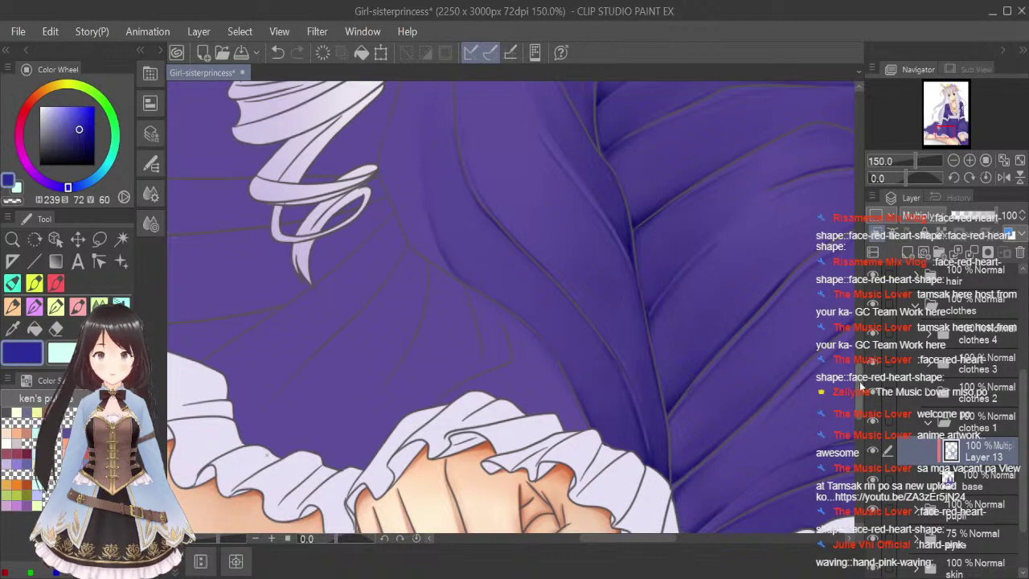
# Darken the sleeve's outer edge beside the hair curls and its lower bend with dark blue strokes.
pyautogui.scroll(4, 644, 468)
pyautogui.click(78, 307)
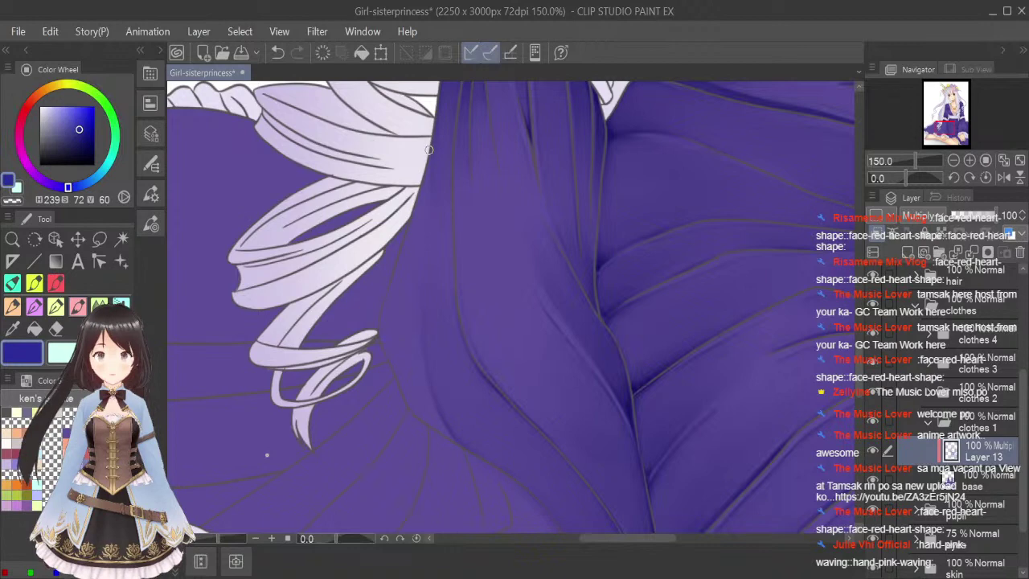
pyautogui.moveTo(419, 207)
pyautogui.mouseDown()
pyautogui.moveTo(423, 179)
pyautogui.moveTo(383, 310)
pyautogui.mouseUp()
pyautogui.moveTo(401, 250)
pyautogui.mouseDown()
pyautogui.moveTo(385, 323)
pyautogui.moveTo(419, 313)
pyautogui.moveTo(414, 361)
pyautogui.moveTo(461, 447)
pyautogui.mouseUp()
pyautogui.moveTo(417, 361); pyautogui.dragTo(434, 423)
pyautogui.moveTo(399, 382)
pyautogui.mouseDown()
pyautogui.moveTo(441, 433)
pyautogui.moveTo(424, 408)
pyautogui.moveTo(433, 419)
pyautogui.mouseUp()
pyautogui.moveTo(402, 240)
pyautogui.mouseDown()
pyautogui.moveTo(420, 189)
pyautogui.moveTo(415, 225)
pyautogui.mouseUp()
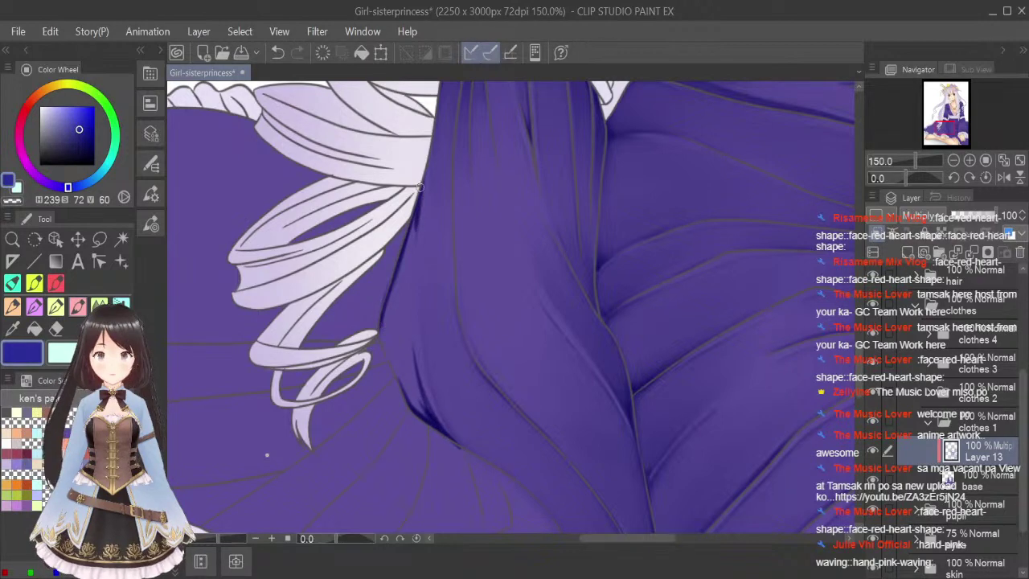
# Blend the outer edge shadow beside the hair curls into the sleeve with a reduced blending brush.
pyautogui.press('j')
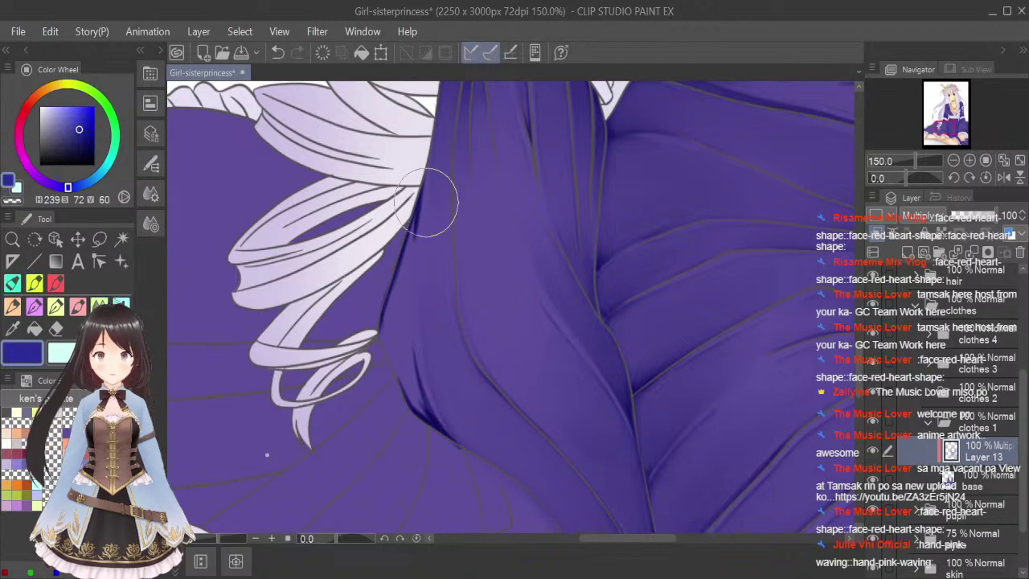
pyautogui.press('[')
pyautogui.press('[')
pyautogui.press('[')
pyautogui.press('[')
pyautogui.moveTo(417, 210)
pyautogui.mouseDown()
pyautogui.moveTo(401, 306)
pyautogui.moveTo(385, 325)
pyautogui.moveTo(393, 290)
pyautogui.moveTo(406, 378)
pyautogui.moveTo(395, 365)
pyautogui.moveTo(390, 341)
pyautogui.moveTo(409, 408)
pyautogui.mouseUp()
pyautogui.moveTo(389, 340); pyautogui.dragTo(427, 417)
pyautogui.moveTo(396, 368)
pyautogui.mouseDown()
pyautogui.moveTo(420, 406)
pyautogui.moveTo(420, 391)
pyautogui.mouseUp()
pyautogui.moveTo(405, 346); pyautogui.dragTo(408, 386)
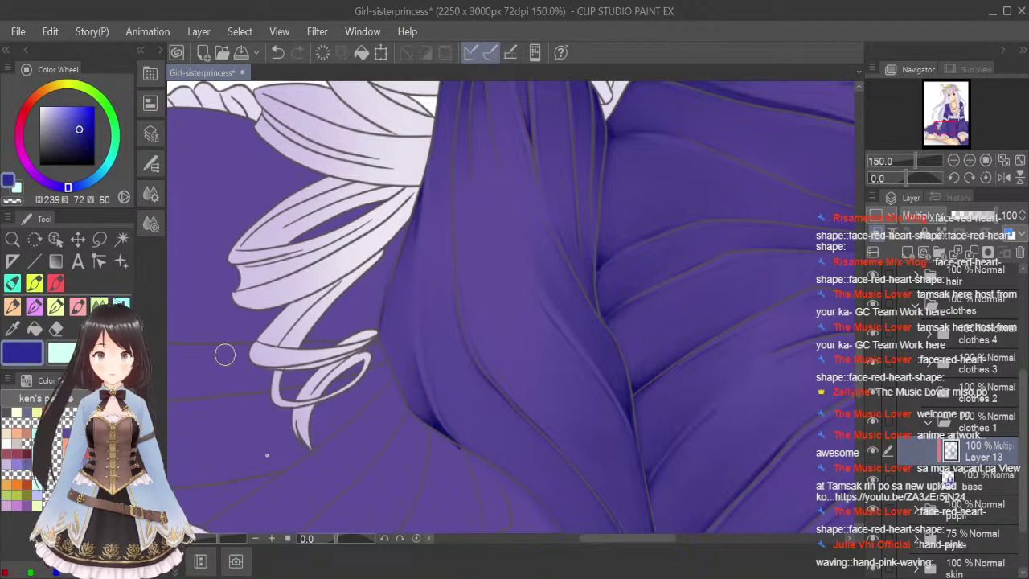
# Switch the brush to the transparent colour, fit the whole illustration in view and save it.
pyautogui.press('b')
pyautogui.press('c')
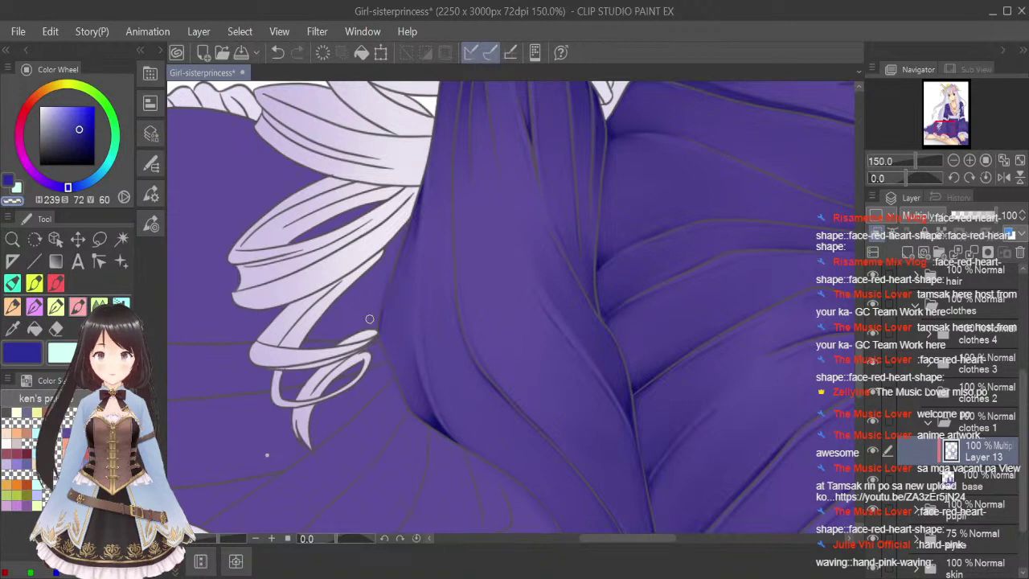
pyautogui.click(1019, 160)
pyautogui.hotkey('ctrl', 's')
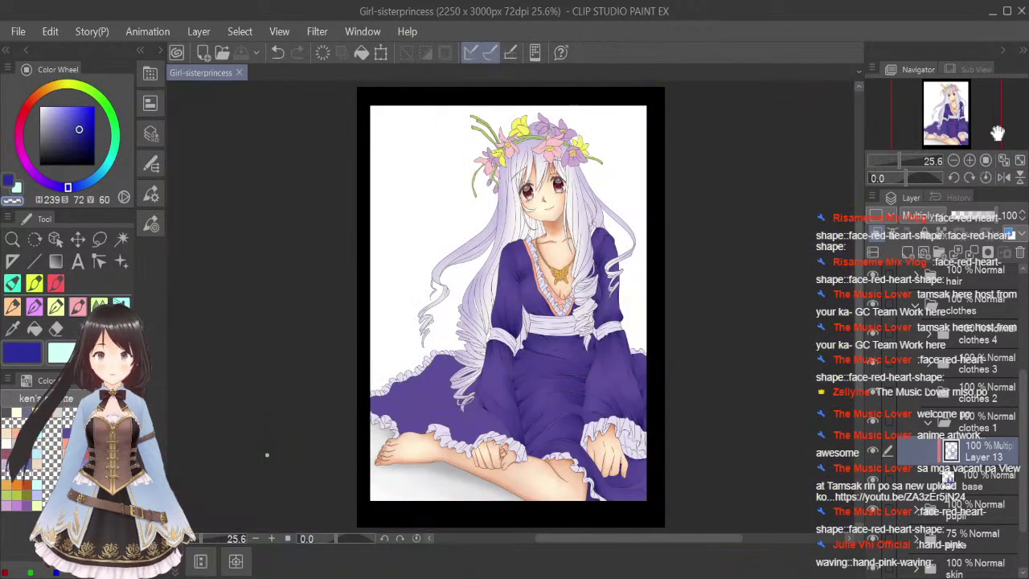
# Touch up the dress shading with a large brush in pale mint and save the illustration.
pyautogui.click(121, 305)
pyautogui.click(62, 352)
pyautogui.hotkey('ctrl', '+')
pyautogui.hotkey('ctrl', '+')
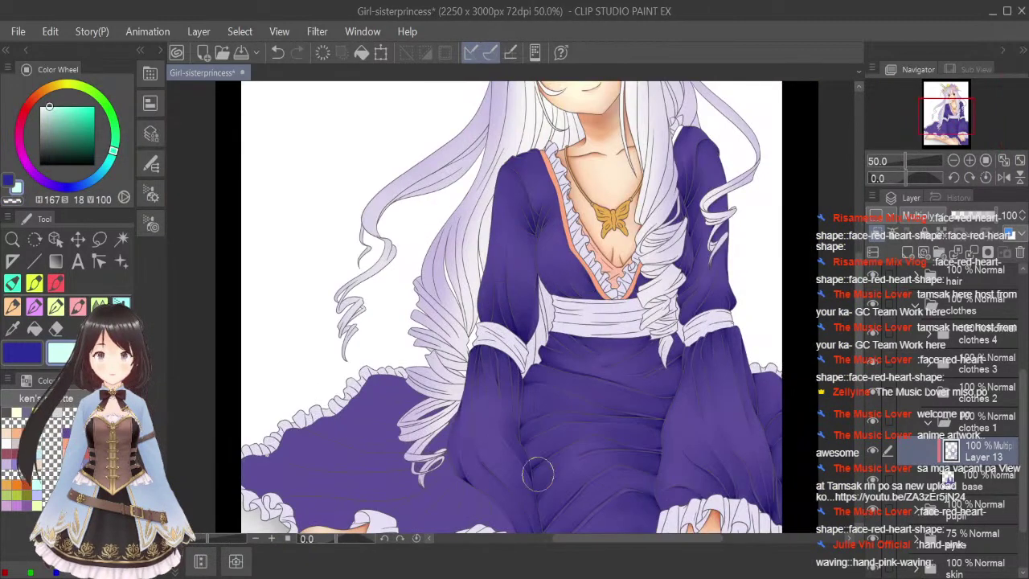
pyautogui.scroll(-3, 629, 348)
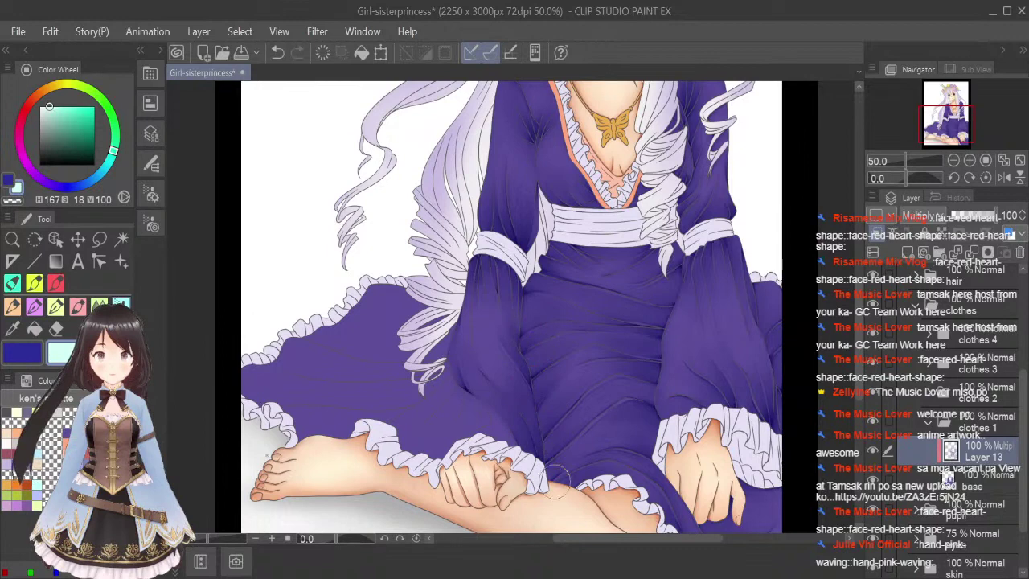
pyautogui.click(1003, 161)
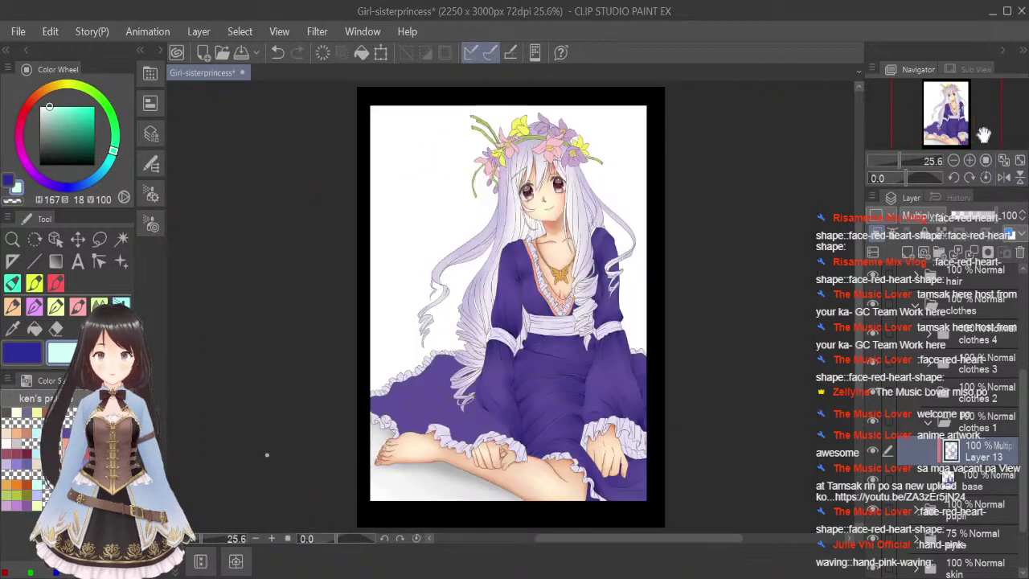
pyautogui.hotkey('ctrl', 's')
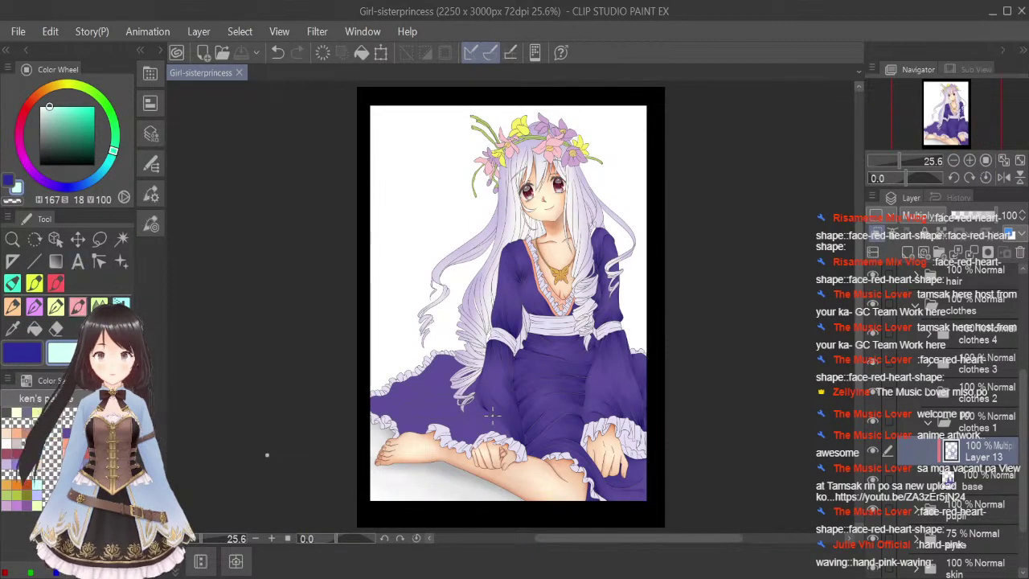
# Paint dark blue shadow strokes along the first skirt folds fanning out below the sleeve bend, between the hair curl and the ruffle.
pyautogui.scroll(3, 491, 414)
pyautogui.scroll(3, 453, 364)
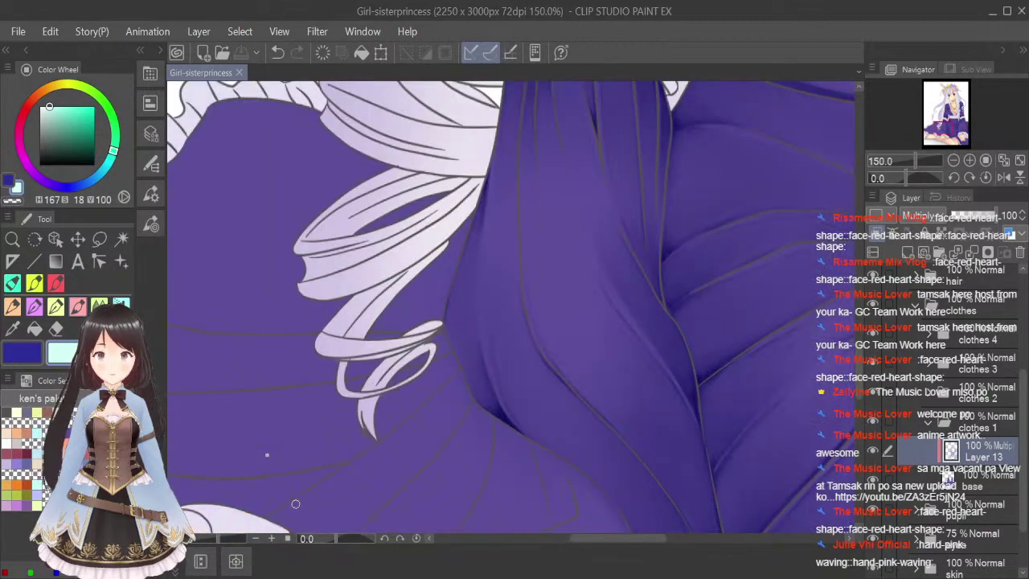
pyautogui.moveTo(282, 509); pyautogui.dragTo(272, 516)
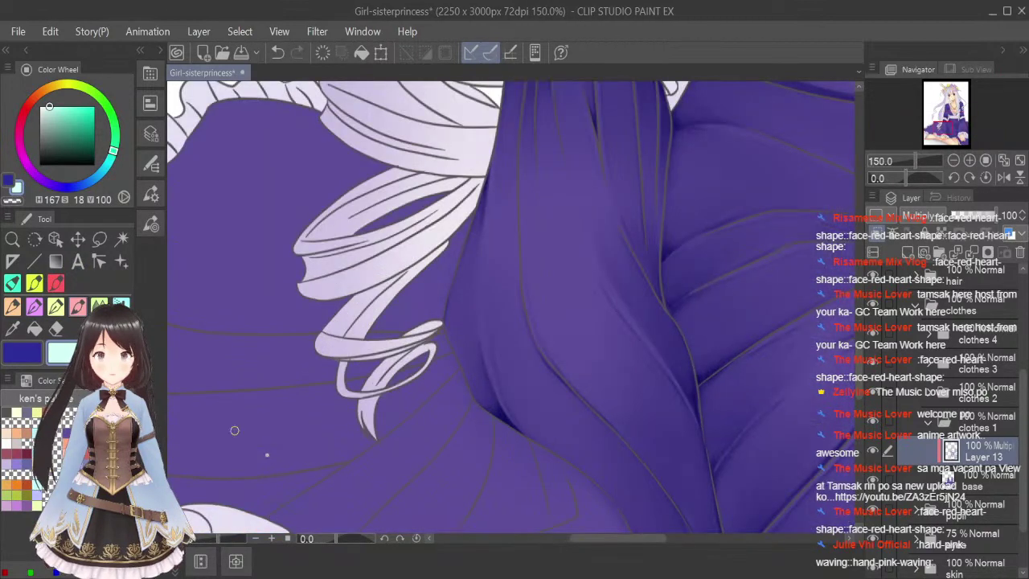
pyautogui.click(26, 356)
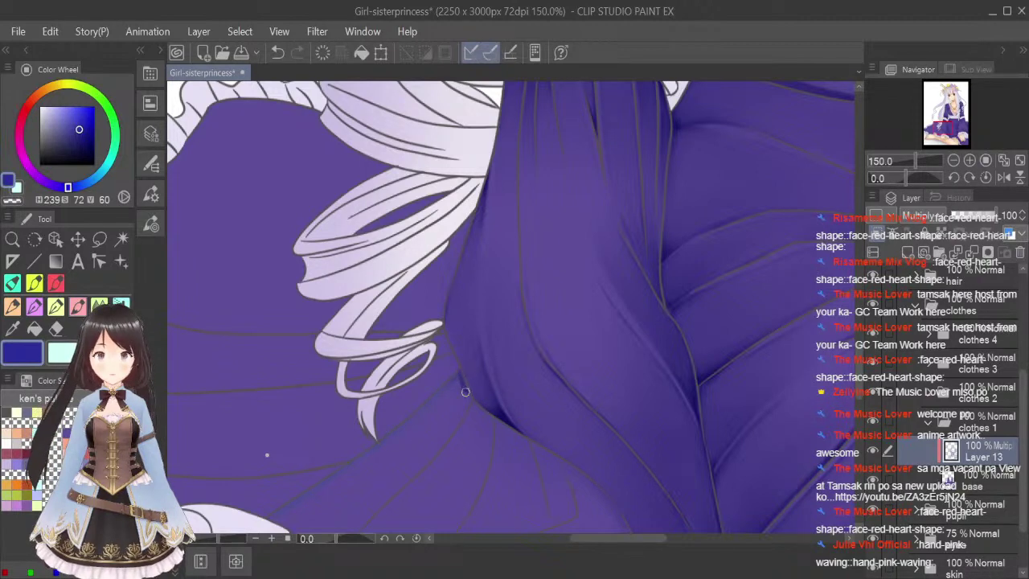
pyautogui.hotkey('ctrl', 'z')
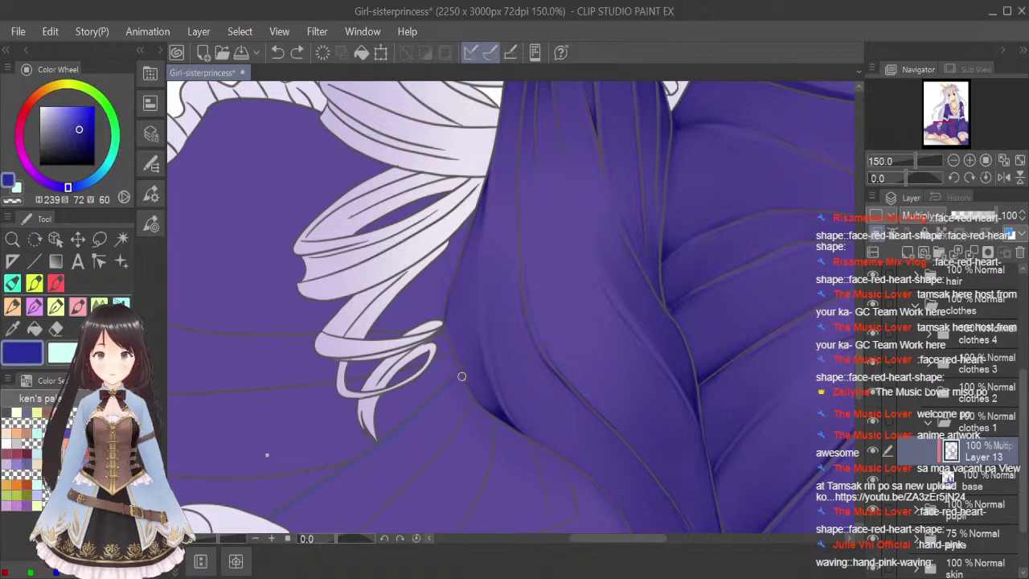
pyautogui.moveTo(458, 372); pyautogui.dragTo(464, 384)
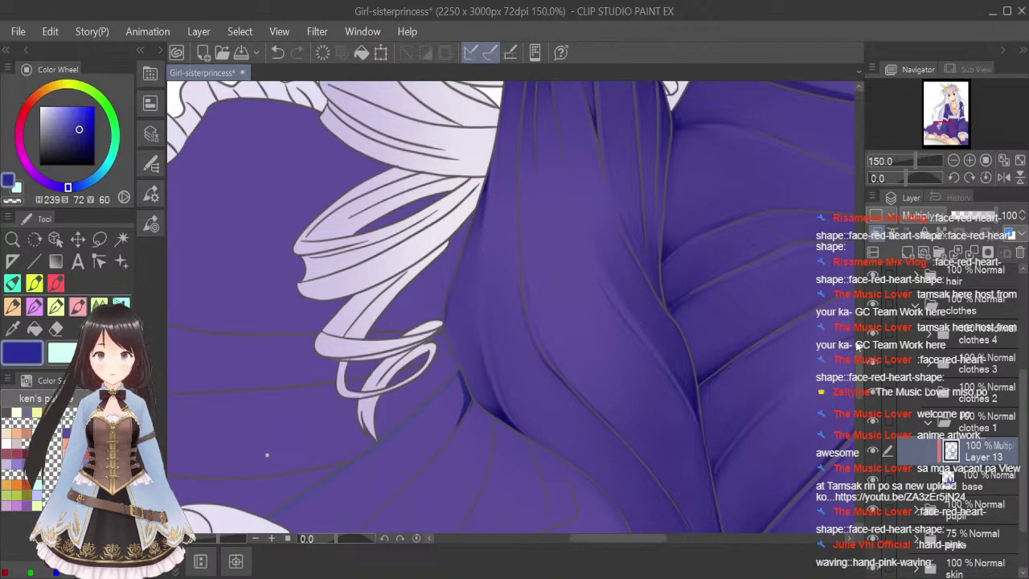
pyautogui.scroll(-3, 383, 370)
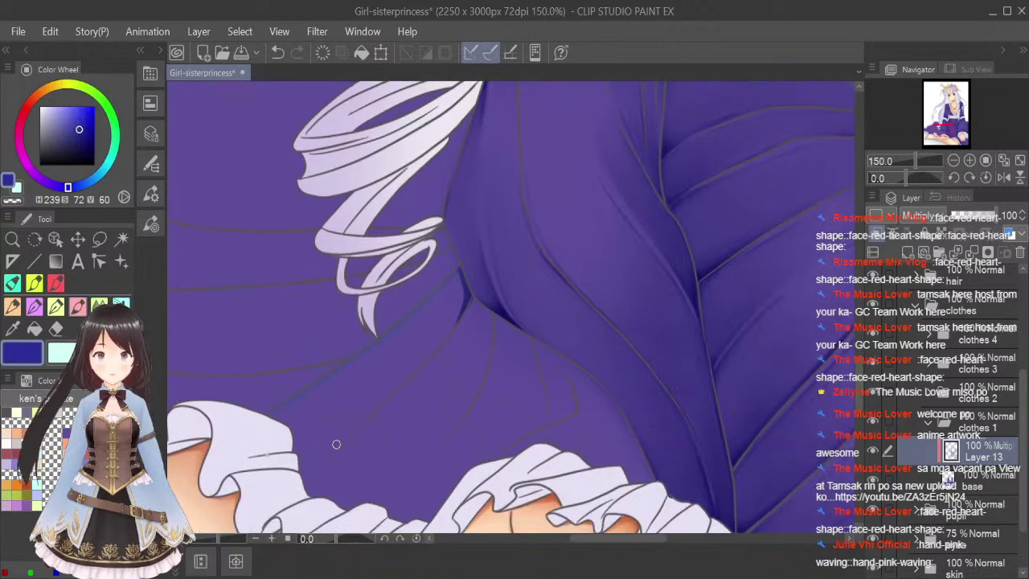
pyautogui.moveTo(394, 383)
pyautogui.mouseDown()
pyautogui.moveTo(422, 353)
pyautogui.moveTo(365, 413)
pyautogui.moveTo(443, 335)
pyautogui.mouseUp()
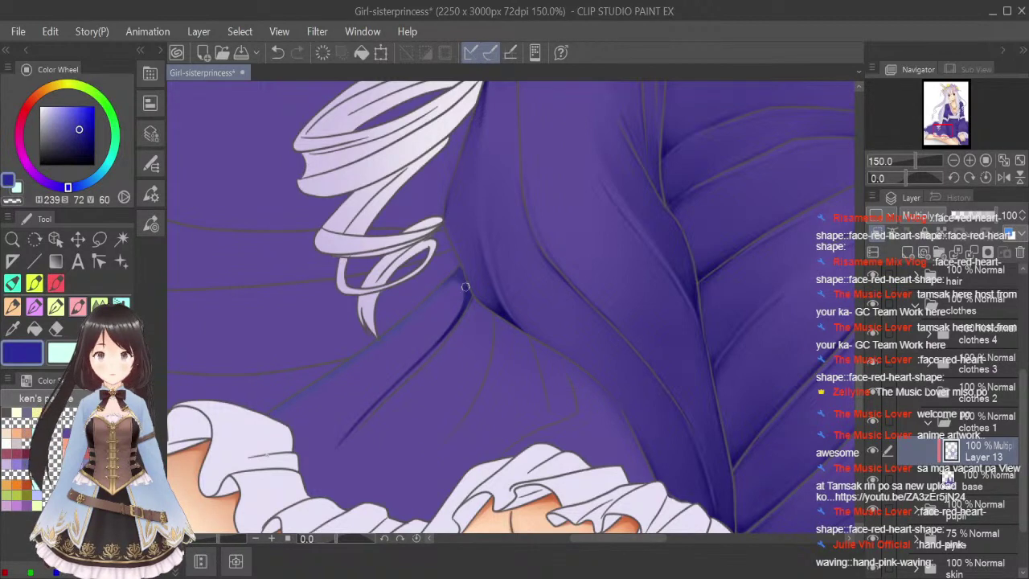
pyautogui.moveTo(280, 417)
pyautogui.mouseDown()
pyautogui.moveTo(295, 452)
pyautogui.moveTo(293, 431)
pyautogui.moveTo(357, 435)
pyautogui.moveTo(328, 412)
pyautogui.moveTo(302, 481)
pyautogui.moveTo(311, 487)
pyautogui.moveTo(334, 456)
pyautogui.moveTo(302, 488)
pyautogui.moveTo(323, 457)
pyautogui.moveTo(300, 483)
pyautogui.moveTo(291, 443)
pyautogui.moveTo(304, 486)
pyautogui.mouseUp()
# Blend the first fold shadows down toward the white ruffle, varying the blending brush size.
pyautogui.press('j')
pyautogui.press('[')
pyautogui.press('[')
pyautogui.press('[')
pyautogui.press('[')
pyautogui.press('[')
pyautogui.moveTo(457, 279)
pyautogui.mouseDown()
pyautogui.moveTo(411, 326)
pyautogui.moveTo(424, 314)
pyautogui.mouseUp()
pyautogui.moveTo(464, 284)
pyautogui.mouseDown()
pyautogui.moveTo(438, 328)
pyautogui.moveTo(466, 292)
pyautogui.moveTo(453, 318)
pyautogui.moveTo(465, 299)
pyautogui.moveTo(383, 396)
pyautogui.mouseUp()
pyautogui.moveTo(442, 328); pyautogui.dragTo(304, 475)
pyautogui.moveTo(340, 410)
pyautogui.mouseDown()
pyautogui.moveTo(296, 482)
pyautogui.moveTo(328, 422)
pyautogui.mouseUp()
pyautogui.moveTo(351, 388); pyautogui.dragTo(277, 431)
pyautogui.moveTo(359, 360); pyautogui.dragTo(274, 418)
pyautogui.moveTo(367, 353); pyautogui.dragTo(358, 371)
pyautogui.press(']')
pyautogui.moveTo(433, 301)
pyautogui.mouseDown()
pyautogui.moveTo(355, 371)
pyautogui.moveTo(448, 300)
pyautogui.moveTo(318, 419)
pyautogui.mouseUp()
pyautogui.press(']')
pyautogui.press(']')
pyautogui.moveTo(435, 323)
pyautogui.mouseDown()
pyautogui.moveTo(271, 440)
pyautogui.moveTo(453, 284)
pyautogui.moveTo(322, 439)
pyautogui.moveTo(475, 290)
pyautogui.mouseUp()
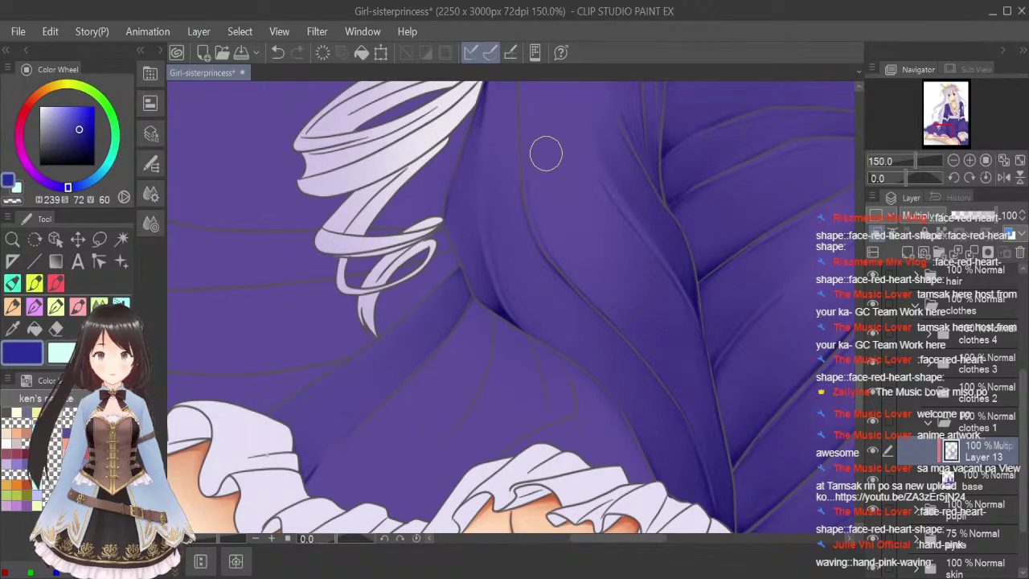
pyautogui.moveTo(324, 428)
pyautogui.mouseDown()
pyautogui.moveTo(308, 476)
pyautogui.moveTo(335, 429)
pyautogui.moveTo(302, 477)
pyautogui.moveTo(415, 347)
pyautogui.moveTo(282, 447)
pyautogui.moveTo(400, 367)
pyautogui.moveTo(301, 475)
pyautogui.mouseUp()
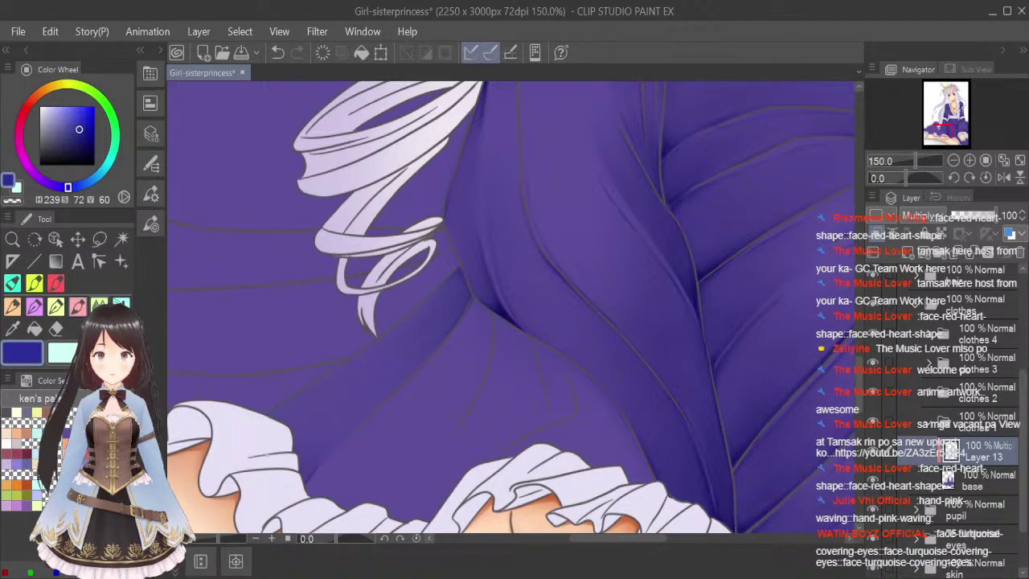
# Draw dark blue shadow lines along the next two skirt folds radiating from the sleeve bend.
pyautogui.press('c')
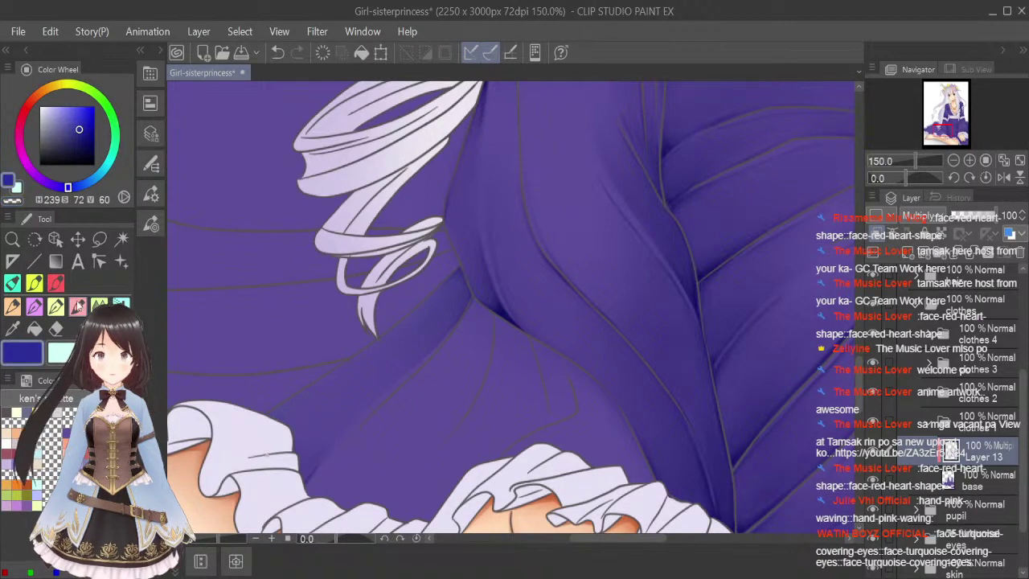
pyautogui.moveTo(345, 450)
pyautogui.mouseDown()
pyautogui.moveTo(486, 288)
pyautogui.moveTo(468, 312)
pyautogui.moveTo(474, 301)
pyautogui.moveTo(492, 318)
pyautogui.moveTo(481, 312)
pyautogui.moveTo(491, 323)
pyautogui.moveTo(482, 368)
pyautogui.mouseUp()
pyautogui.moveTo(476, 309)
pyautogui.mouseDown()
pyautogui.moveTo(483, 370)
pyautogui.moveTo(433, 439)
pyautogui.mouseUp()
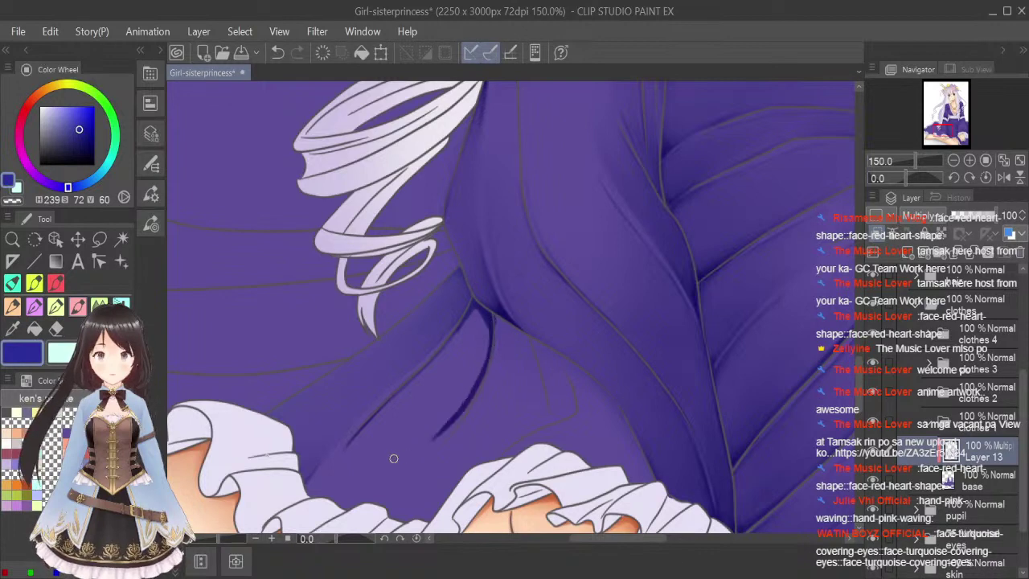
pyautogui.moveTo(351, 443); pyautogui.dragTo(478, 300)
# Soften the shadows between these two folds with a resized blending brush, pulling them toward the ruffle.
pyautogui.click(78, 329)
pyautogui.press('[')
pyautogui.press('[')
pyautogui.press('[')
pyautogui.press('[')
pyautogui.press('[')
pyautogui.moveTo(347, 455)
pyautogui.mouseDown()
pyautogui.moveTo(460, 348)
pyautogui.moveTo(429, 379)
pyautogui.moveTo(477, 307)
pyautogui.moveTo(447, 362)
pyautogui.moveTo(474, 309)
pyautogui.moveTo(471, 364)
pyautogui.moveTo(484, 319)
pyautogui.moveTo(471, 316)
pyautogui.moveTo(474, 369)
pyautogui.moveTo(486, 341)
pyautogui.moveTo(427, 431)
pyautogui.moveTo(479, 355)
pyautogui.moveTo(410, 453)
pyautogui.moveTo(462, 390)
pyautogui.moveTo(424, 425)
pyautogui.moveTo(485, 346)
pyautogui.moveTo(432, 400)
pyautogui.moveTo(475, 339)
pyautogui.moveTo(344, 456)
pyautogui.moveTo(436, 375)
pyautogui.moveTo(404, 418)
pyautogui.mouseUp()
pyautogui.press('[')
pyautogui.press('[')
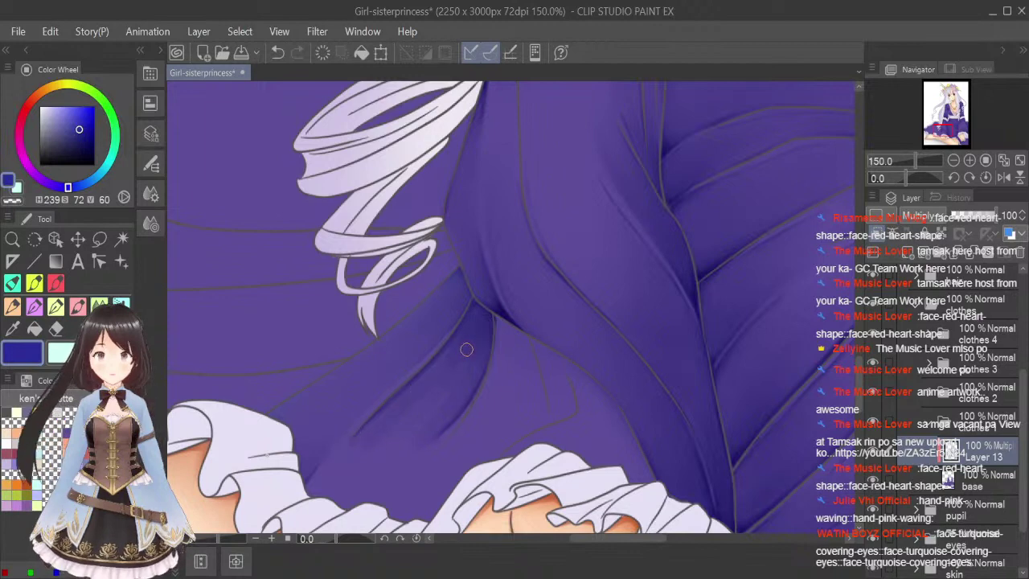
pyautogui.moveTo(464, 352)
pyautogui.mouseDown()
pyautogui.moveTo(367, 452)
pyautogui.moveTo(443, 391)
pyautogui.moveTo(374, 459)
pyautogui.moveTo(390, 442)
pyautogui.moveTo(341, 472)
pyautogui.moveTo(439, 401)
pyautogui.moveTo(341, 473)
pyautogui.moveTo(425, 414)
pyautogui.moveTo(283, 513)
pyautogui.mouseUp()
# Add dark blue shadow along the skirt's edge just above the ruffle where the two folds end.
pyautogui.click(78, 306)
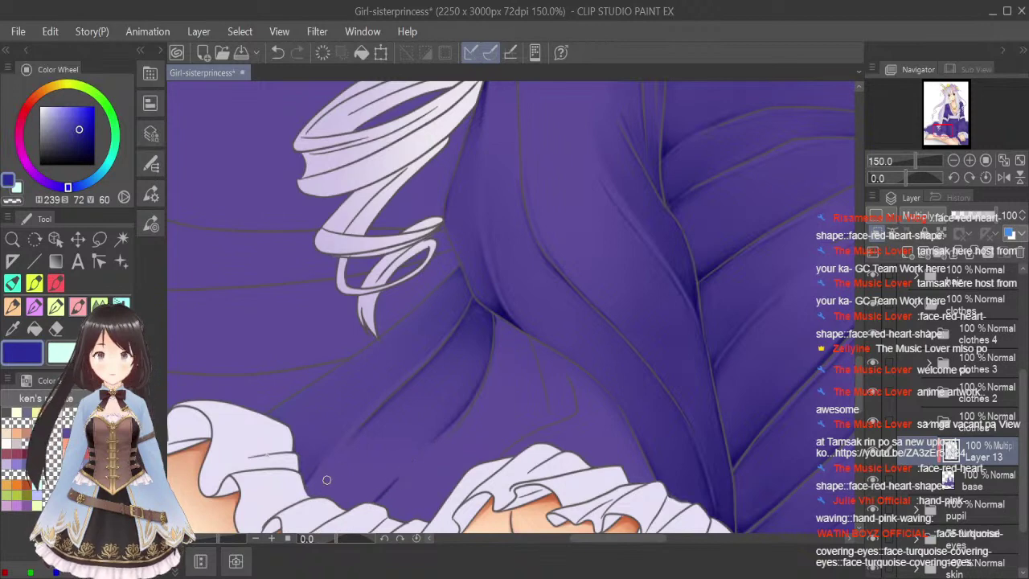
pyautogui.moveTo(310, 486)
pyautogui.mouseDown()
pyautogui.moveTo(331, 463)
pyautogui.moveTo(310, 485)
pyautogui.moveTo(365, 506)
pyautogui.moveTo(378, 500)
pyautogui.mouseUp()
pyautogui.moveTo(326, 473); pyautogui.dragTo(310, 492)
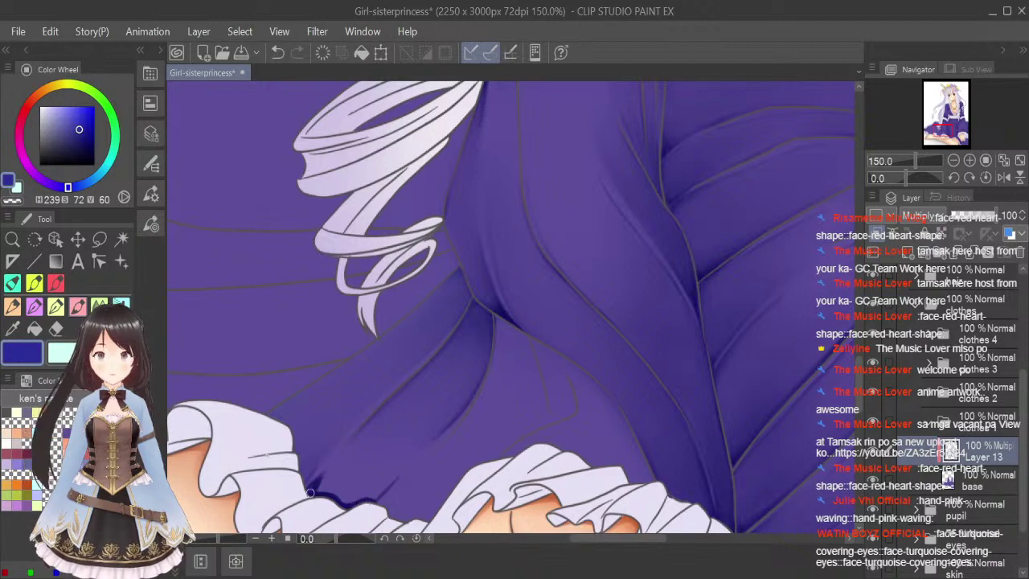
pyautogui.moveTo(379, 491)
pyautogui.mouseDown()
pyautogui.moveTo(356, 504)
pyautogui.moveTo(398, 406)
pyautogui.moveTo(391, 459)
pyautogui.moveTo(311, 499)
pyautogui.moveTo(363, 449)
pyautogui.moveTo(306, 497)
pyautogui.moveTo(350, 457)
pyautogui.moveTo(316, 491)
pyautogui.moveTo(355, 462)
pyautogui.moveTo(373, 482)
pyautogui.moveTo(409, 457)
pyautogui.moveTo(348, 494)
pyautogui.mouseUp()
# Blend the ruffle-edge shadow upward into the folds with long strokes of a large blending brush.
pyautogui.click(99, 305)
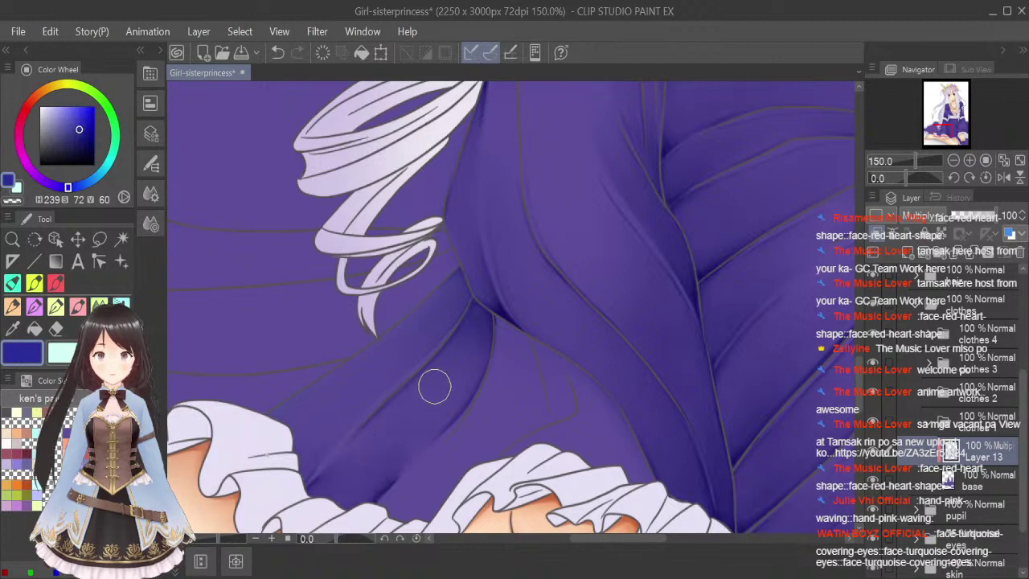
pyautogui.moveTo(428, 383); pyautogui.dragTo(370, 441)
pyautogui.moveTo(461, 347); pyautogui.dragTo(342, 473)
pyautogui.moveTo(426, 418); pyautogui.dragTo(354, 498)
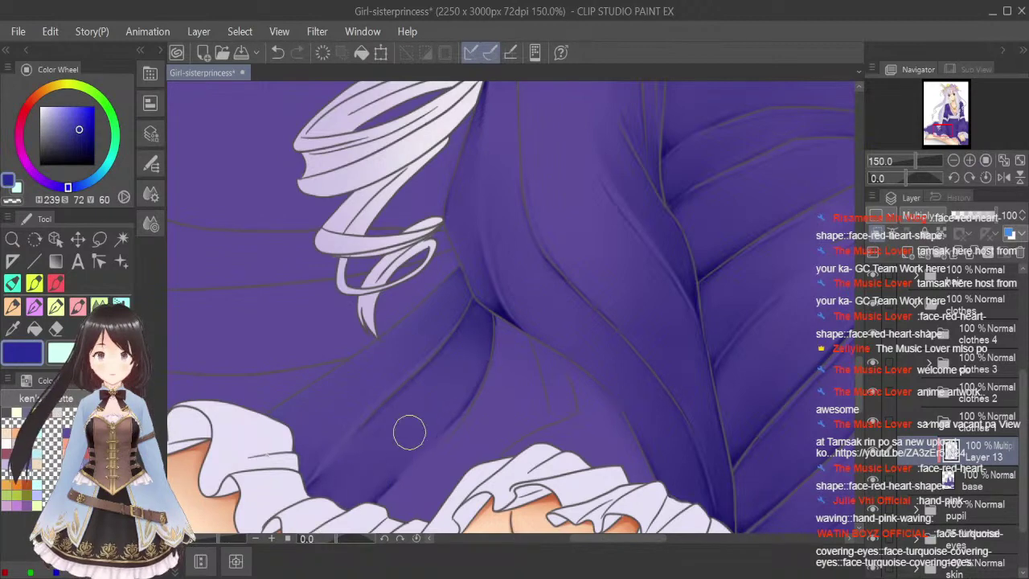
pyautogui.moveTo(435, 395)
pyautogui.mouseDown()
pyautogui.moveTo(342, 488)
pyautogui.moveTo(416, 405)
pyautogui.moveTo(351, 477)
pyautogui.mouseUp()
pyautogui.moveTo(461, 351); pyautogui.dragTo(310, 484)
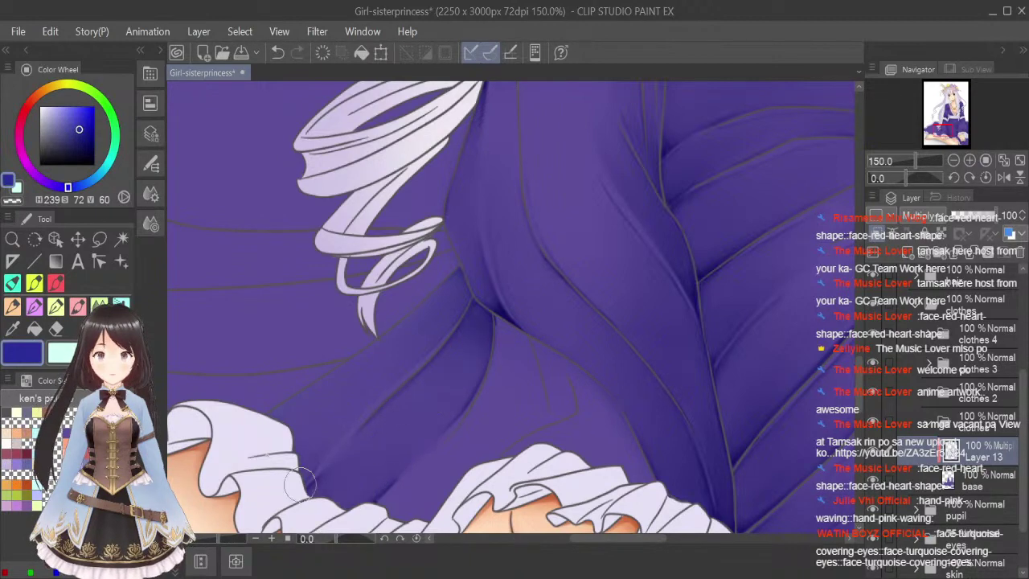
# Paint dark blue strokes along the curved middle fold, the fold beside it and the ruffle edge below, undoing the last stroke.
pyautogui.press('b')
pyautogui.press('c')
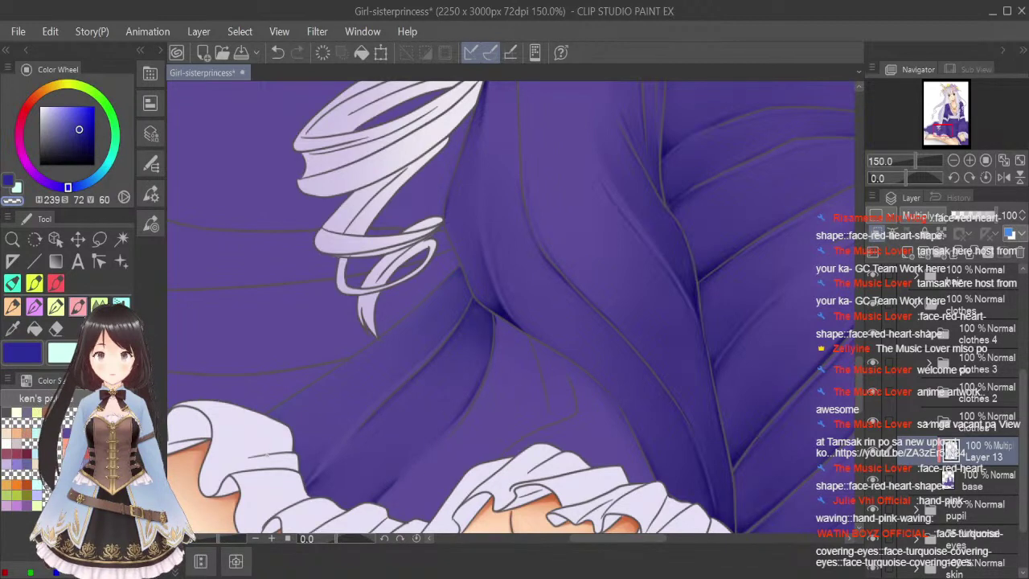
pyautogui.moveTo(495, 316)
pyautogui.mouseDown()
pyautogui.moveTo(488, 376)
pyautogui.moveTo(454, 430)
pyautogui.mouseUp()
pyautogui.moveTo(480, 389); pyautogui.dragTo(452, 437)
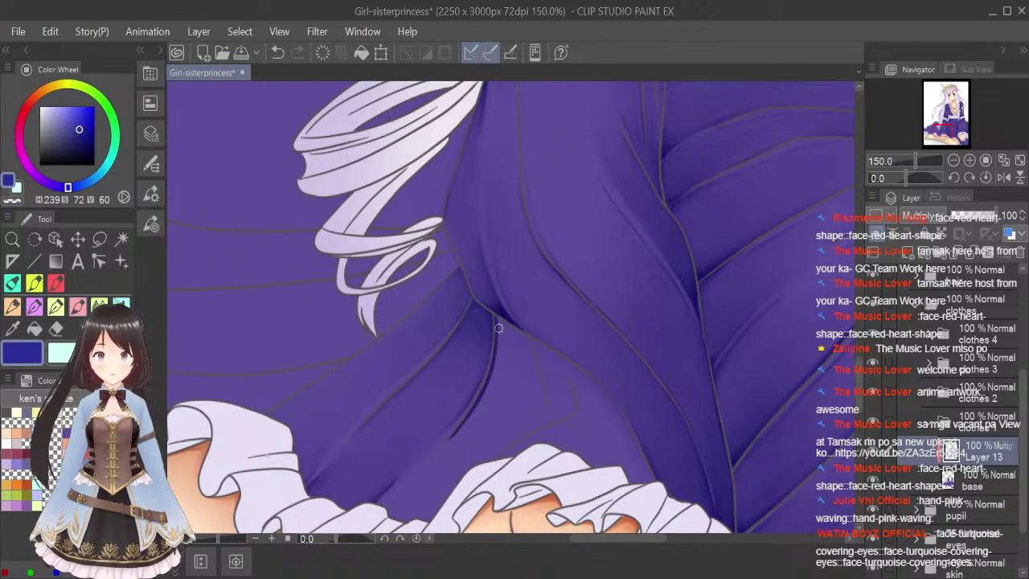
pyautogui.moveTo(495, 317)
pyautogui.mouseDown()
pyautogui.moveTo(519, 337)
pyautogui.moveTo(537, 394)
pyautogui.mouseUp()
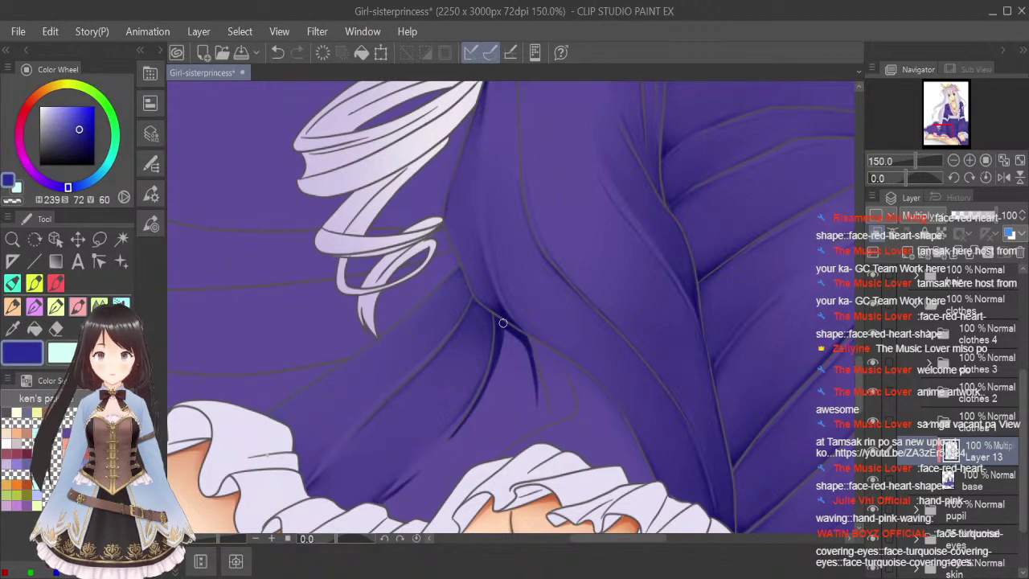
pyautogui.moveTo(387, 507)
pyautogui.mouseDown()
pyautogui.moveTo(423, 520)
pyautogui.moveTo(440, 503)
pyautogui.moveTo(433, 522)
pyautogui.moveTo(459, 477)
pyautogui.moveTo(531, 432)
pyautogui.mouseUp()
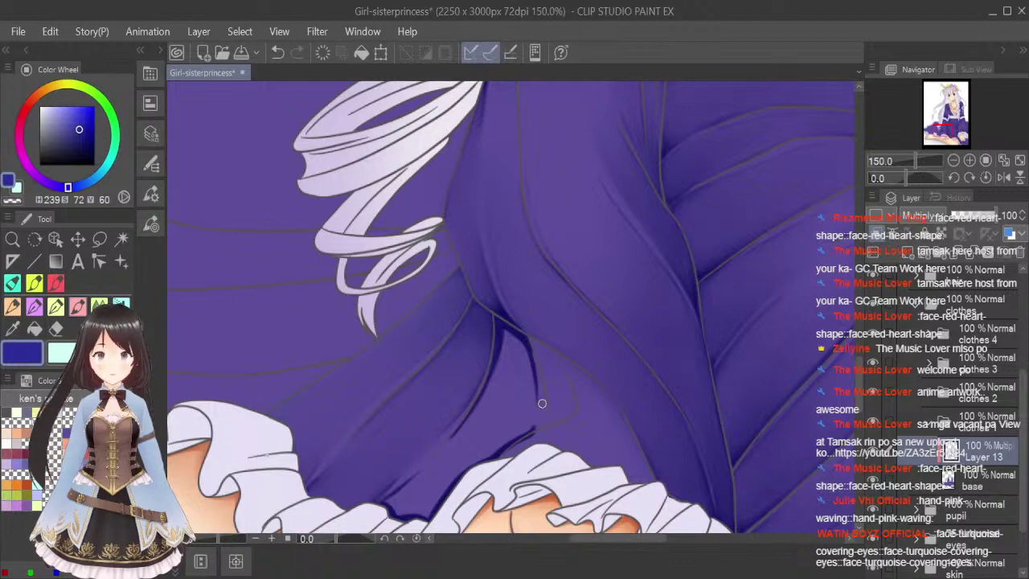
pyautogui.hotkey('ctrl', 'z')
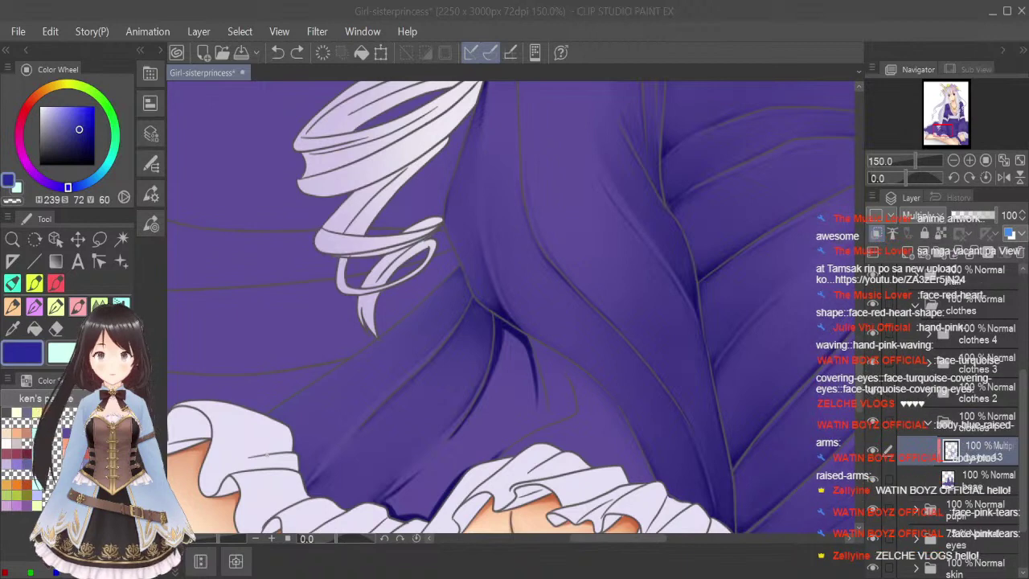
# Blend the middle fold and ruffle-edge shadows into a smooth gradient, adjusting the blending brush size.
pyautogui.press('[')
pyautogui.press('[')
pyautogui.press('[')
pyautogui.press('[')
pyautogui.press('[')
pyautogui.press('[')
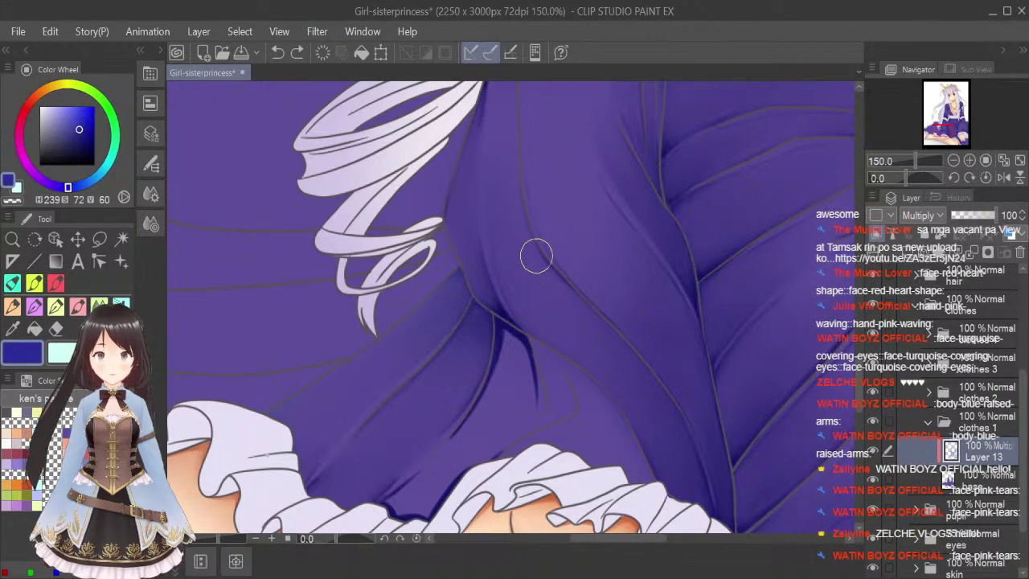
pyautogui.press('[')
pyautogui.press('[')
pyautogui.press('[')
pyautogui.moveTo(505, 332)
pyautogui.mouseDown()
pyautogui.moveTo(492, 388)
pyautogui.moveTo(502, 340)
pyautogui.moveTo(484, 386)
pyautogui.moveTo(509, 328)
pyautogui.moveTo(517, 380)
pyautogui.moveTo(530, 379)
pyautogui.moveTo(520, 342)
pyautogui.moveTo(508, 366)
pyautogui.moveTo(513, 401)
pyautogui.moveTo(513, 339)
pyautogui.moveTo(500, 336)
pyautogui.moveTo(449, 441)
pyautogui.moveTo(499, 367)
pyautogui.moveTo(504, 393)
pyautogui.moveTo(455, 453)
pyautogui.moveTo(481, 429)
pyautogui.moveTo(505, 344)
pyautogui.moveTo(518, 423)
pyautogui.moveTo(514, 431)
pyautogui.moveTo(503, 349)
pyautogui.moveTo(514, 360)
pyautogui.moveTo(505, 440)
pyautogui.moveTo(522, 362)
pyautogui.moveTo(518, 401)
pyautogui.moveTo(485, 438)
pyautogui.mouseUp()
pyautogui.press(']')
pyautogui.press(']')
pyautogui.press(']')
pyautogui.press('[')
pyautogui.press('[')
pyautogui.press('[')
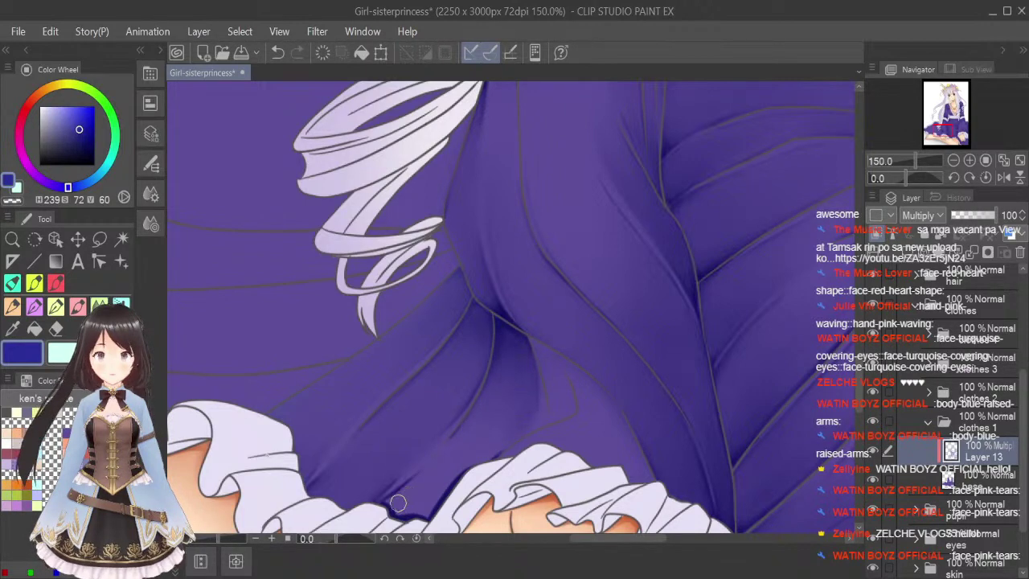
pyautogui.moveTo(407, 490)
pyautogui.mouseDown()
pyautogui.moveTo(380, 513)
pyautogui.moveTo(457, 452)
pyautogui.moveTo(457, 467)
pyautogui.moveTo(472, 450)
pyautogui.moveTo(447, 485)
pyautogui.moveTo(507, 437)
pyautogui.mouseUp()
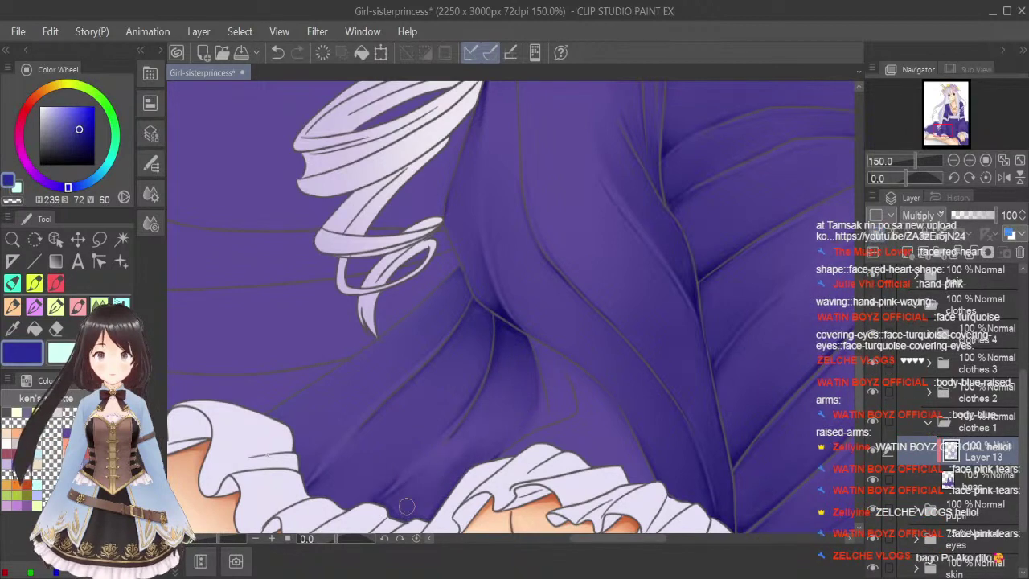
pyautogui.press(']')
pyautogui.press(']')
pyautogui.moveTo(450, 459); pyautogui.dragTo(392, 508)
pyautogui.moveTo(478, 422)
pyautogui.mouseDown()
pyautogui.moveTo(418, 497)
pyautogui.moveTo(503, 385)
pyautogui.moveTo(489, 433)
pyautogui.moveTo(517, 399)
pyautogui.moveTo(523, 350)
pyautogui.moveTo(415, 508)
pyautogui.moveTo(527, 325)
pyautogui.mouseUp()
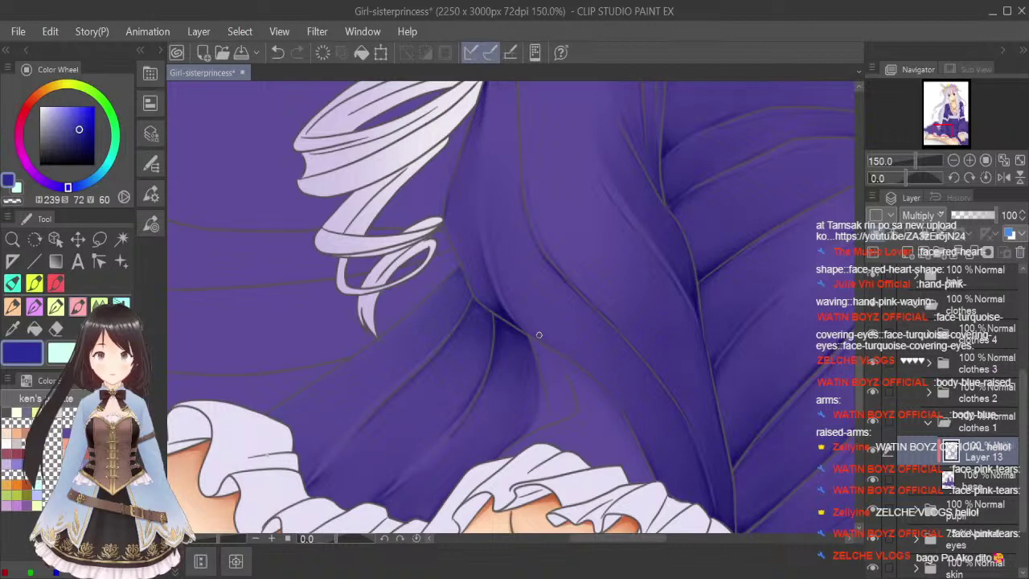
# Outline the small curved fold under the sleeve with dark blue and darken its lower corner.
pyautogui.moveTo(535, 350)
pyautogui.mouseDown()
pyautogui.moveTo(550, 406)
pyautogui.moveTo(519, 441)
pyautogui.mouseUp()
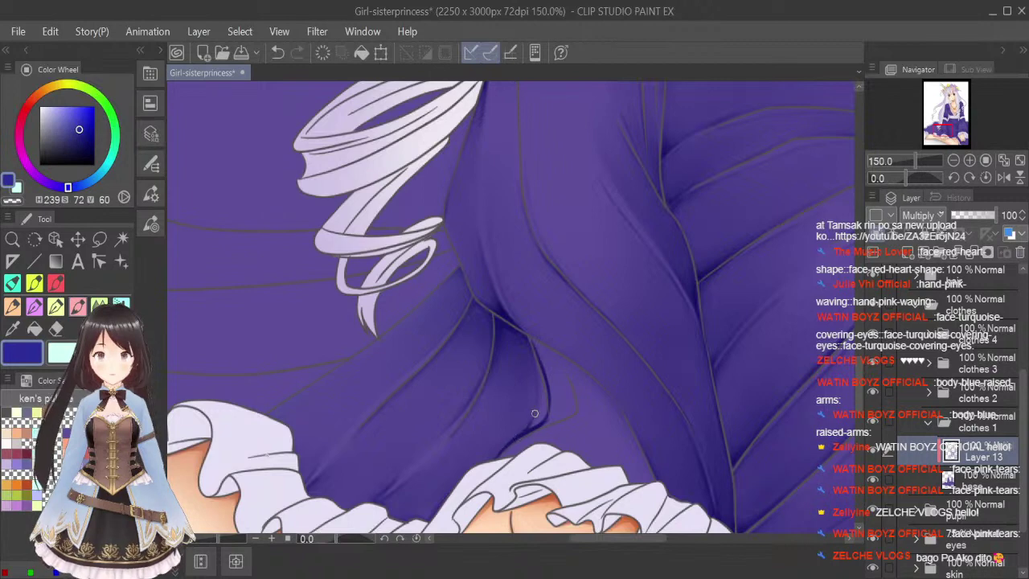
pyautogui.moveTo(537, 343)
pyautogui.mouseDown()
pyautogui.moveTo(559, 360)
pyautogui.moveTo(537, 344)
pyautogui.moveTo(569, 395)
pyautogui.mouseUp()
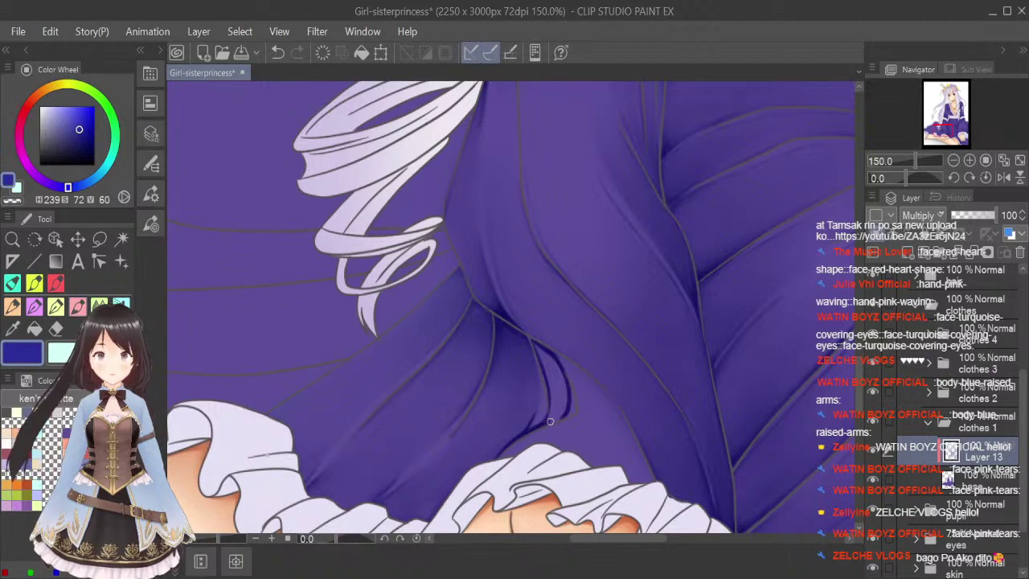
pyautogui.moveTo(542, 423)
pyautogui.mouseDown()
pyautogui.moveTo(561, 410)
pyautogui.moveTo(565, 388)
pyautogui.mouseUp()
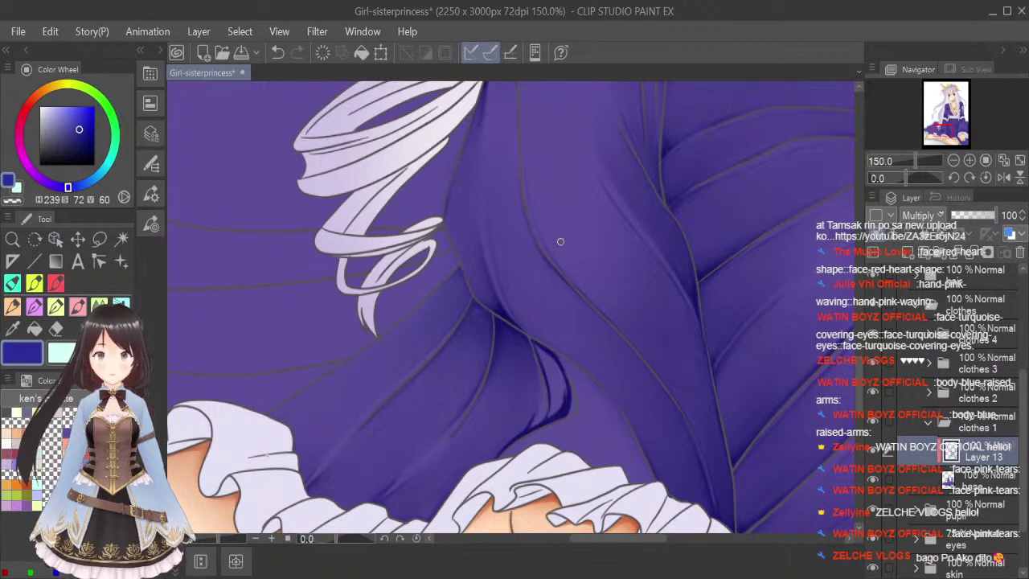
# Smooth the dark strokes inside the small curved fold with a small blending brush.
pyautogui.click(121, 306)
pyautogui.press('[')
pyautogui.press('[')
pyautogui.press('[')
pyautogui.press('[')
pyautogui.press('[')
pyautogui.press('[')
pyautogui.press('[')
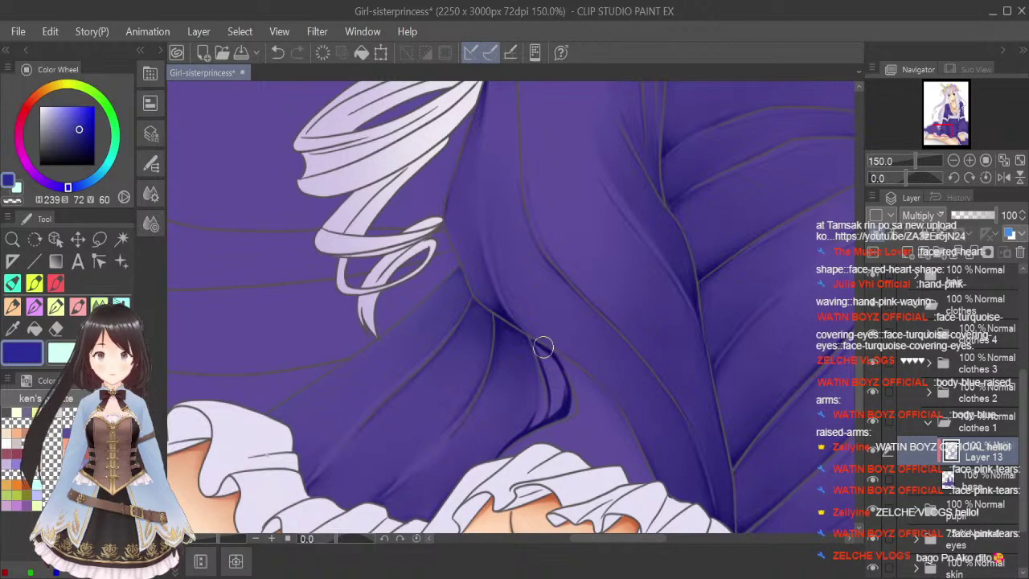
pyautogui.moveTo(536, 344)
pyautogui.mouseDown()
pyautogui.moveTo(549, 381)
pyautogui.moveTo(551, 367)
pyautogui.moveTo(562, 383)
pyautogui.moveTo(549, 388)
pyautogui.moveTo(551, 415)
pyautogui.mouseUp()
pyautogui.moveTo(554, 359)
pyautogui.mouseDown()
pyautogui.moveTo(560, 412)
pyautogui.moveTo(551, 416)
pyautogui.mouseUp()
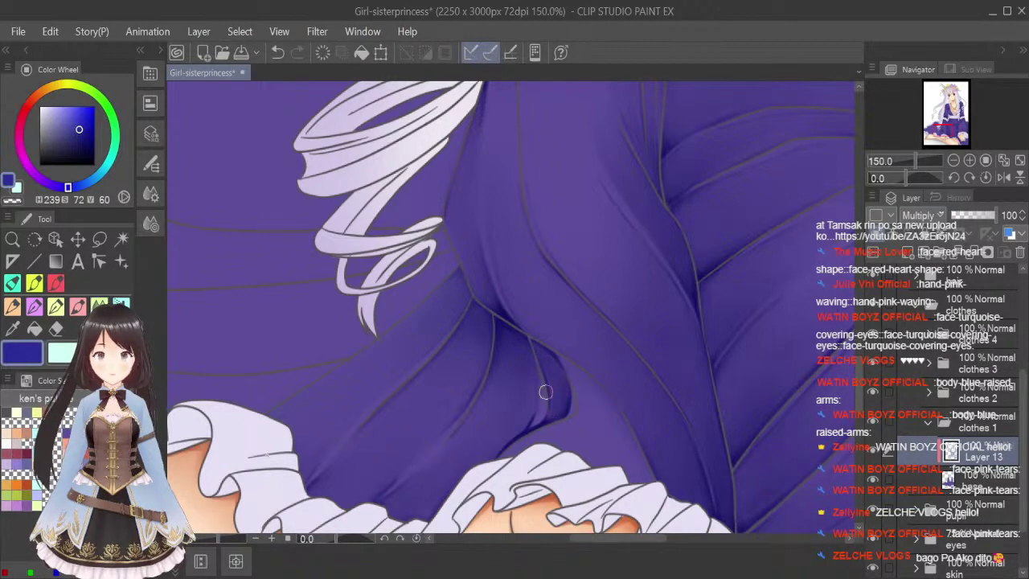
pyautogui.moveTo(536, 348)
pyautogui.mouseDown()
pyautogui.moveTo(550, 402)
pyautogui.moveTo(550, 381)
pyautogui.moveTo(564, 397)
pyautogui.moveTo(547, 352)
pyautogui.moveTo(555, 417)
pyautogui.moveTo(547, 395)
pyautogui.moveTo(562, 396)
pyautogui.moveTo(565, 365)
pyautogui.moveTo(496, 454)
pyautogui.moveTo(528, 420)
pyautogui.moveTo(534, 395)
pyautogui.moveTo(523, 420)
pyautogui.moveTo(555, 405)
pyautogui.mouseUp()
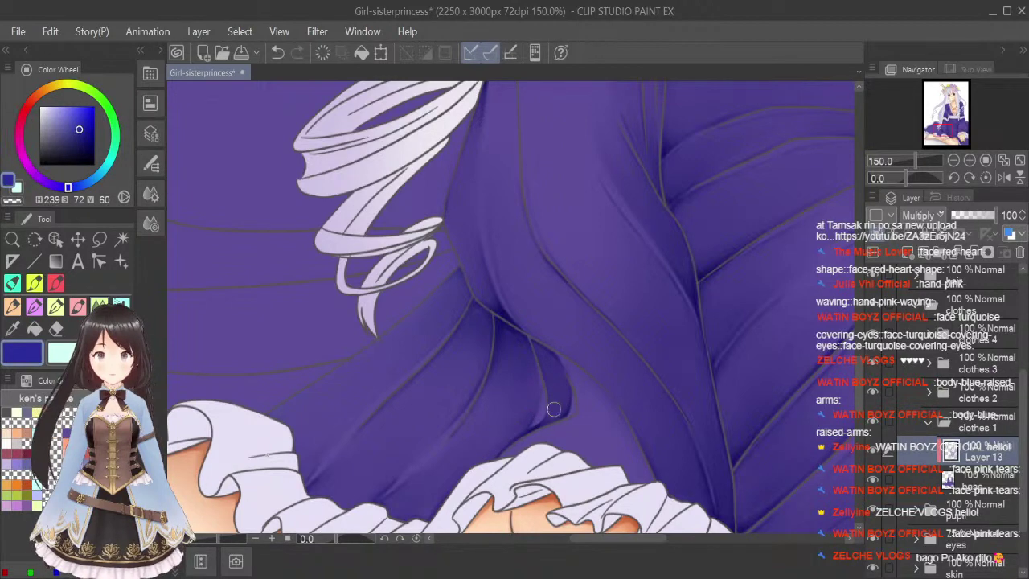
# Draw a dark blue line along the small fold's lower edge above the ruffle, redoing the first attempt.
pyautogui.click(78, 306)
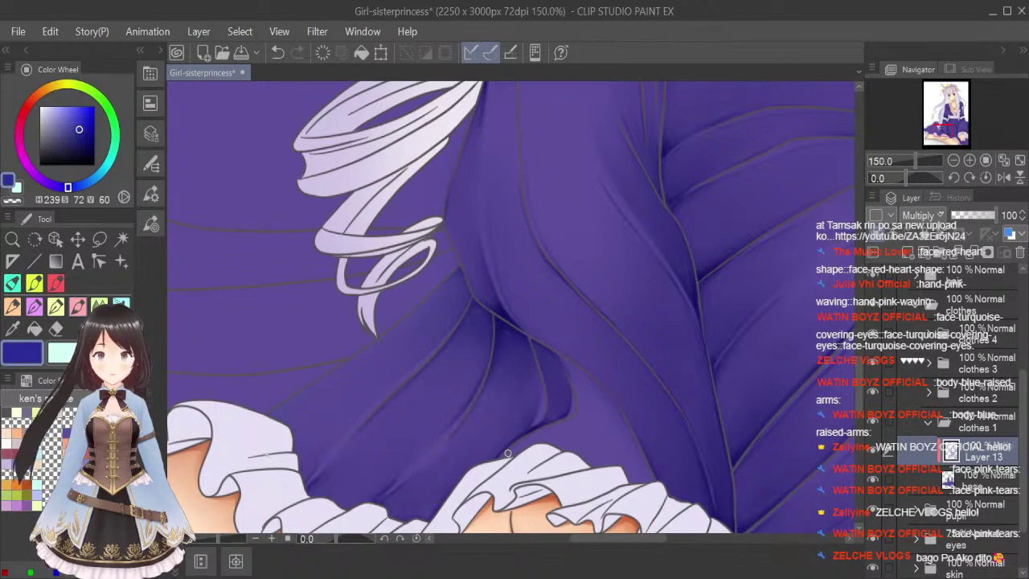
pyautogui.moveTo(506, 456); pyautogui.dragTo(576, 420)
pyautogui.hotkey('ctrl', 'z')
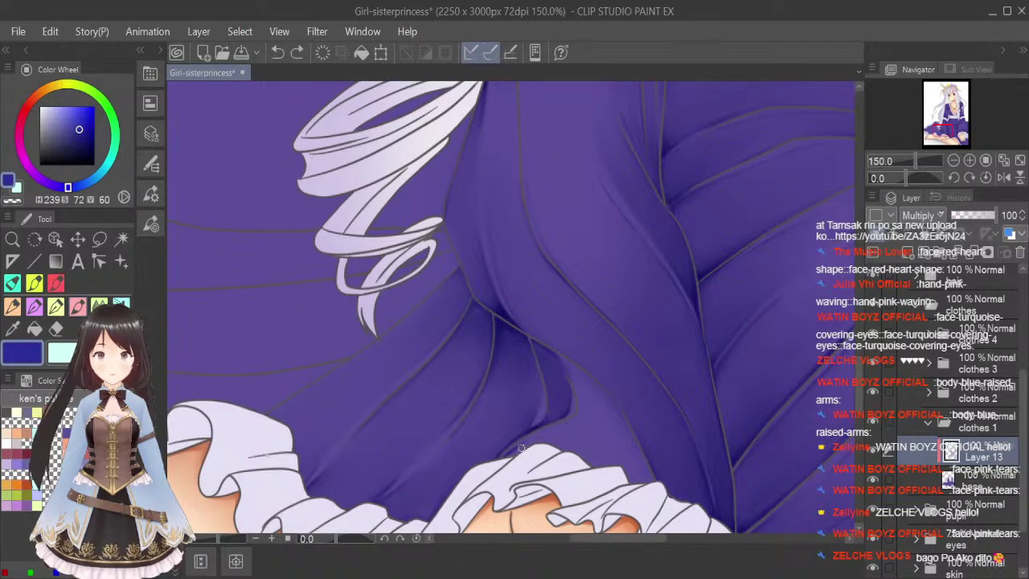
pyautogui.moveTo(504, 457); pyautogui.dragTo(581, 409)
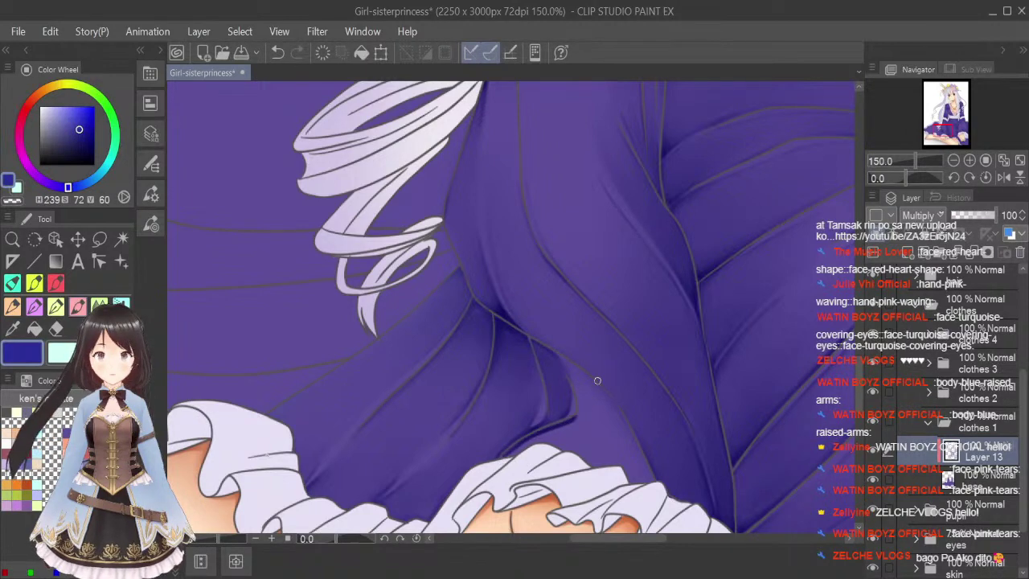
# Outline the triangular skirt area between the small curved fold, the sleeve edge and the ruffle with dark blue strokes.
pyautogui.moveTo(557, 354); pyautogui.dragTo(576, 419)
pyautogui.moveTo(560, 356)
pyautogui.mouseDown()
pyautogui.moveTo(597, 385)
pyautogui.moveTo(554, 355)
pyautogui.moveTo(623, 432)
pyautogui.moveTo(602, 391)
pyautogui.moveTo(652, 479)
pyautogui.mouseUp()
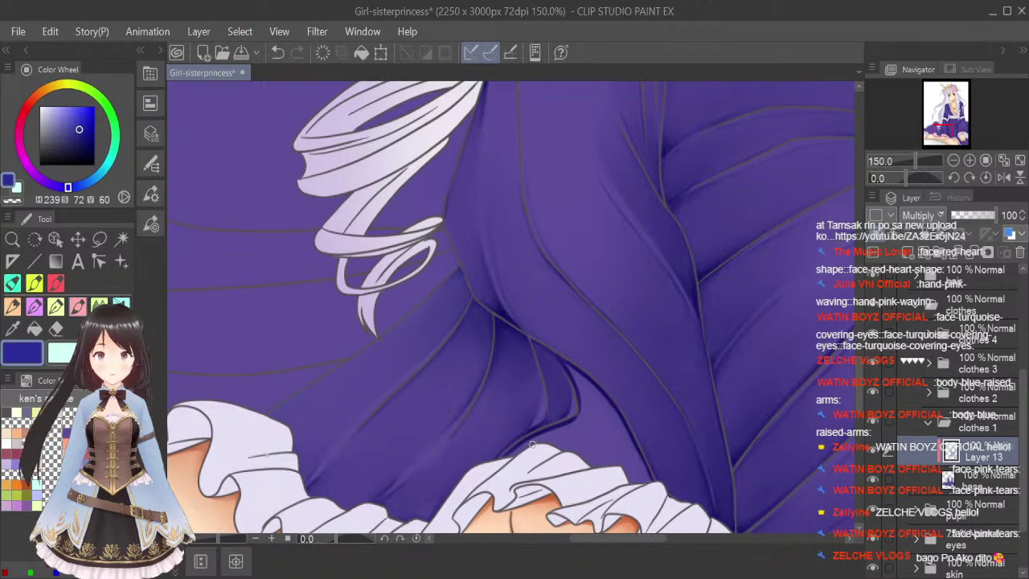
pyautogui.moveTo(509, 455); pyautogui.dragTo(533, 448)
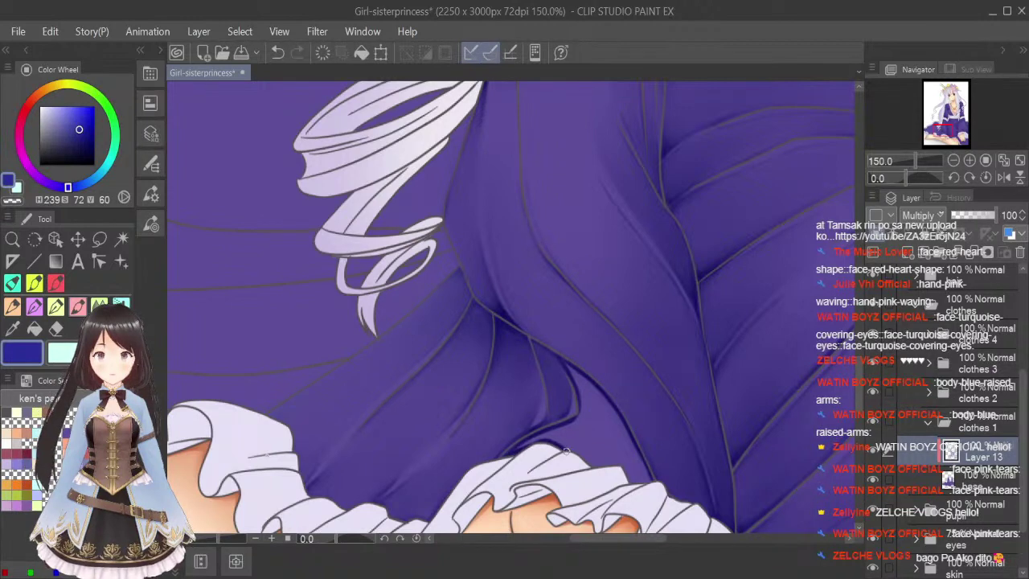
pyautogui.moveTo(589, 465)
pyautogui.mouseDown()
pyautogui.moveTo(618, 462)
pyautogui.moveTo(630, 504)
pyautogui.moveTo(647, 503)
pyautogui.moveTo(641, 477)
pyautogui.mouseUp()
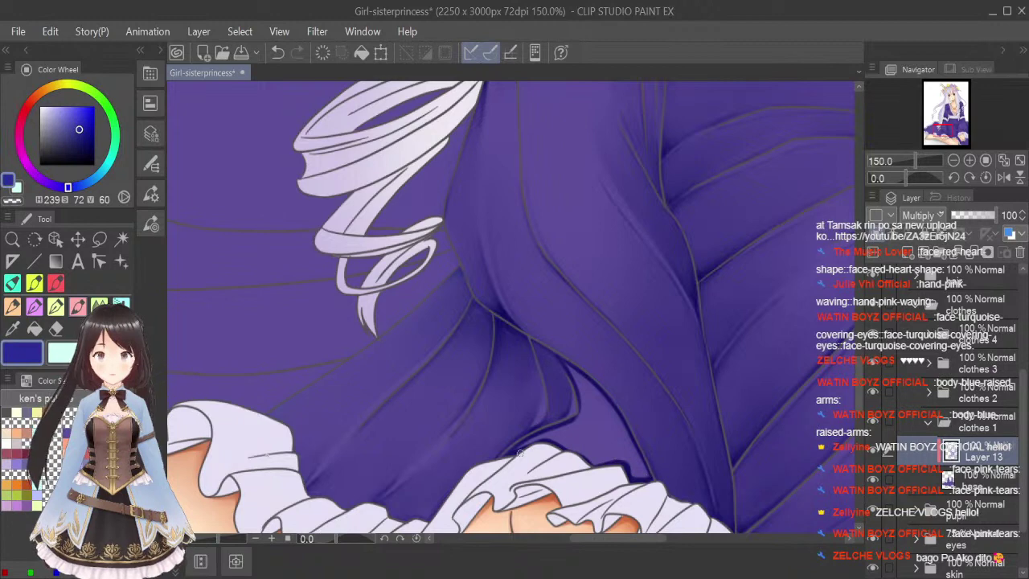
pyautogui.moveTo(519, 451); pyautogui.dragTo(550, 436)
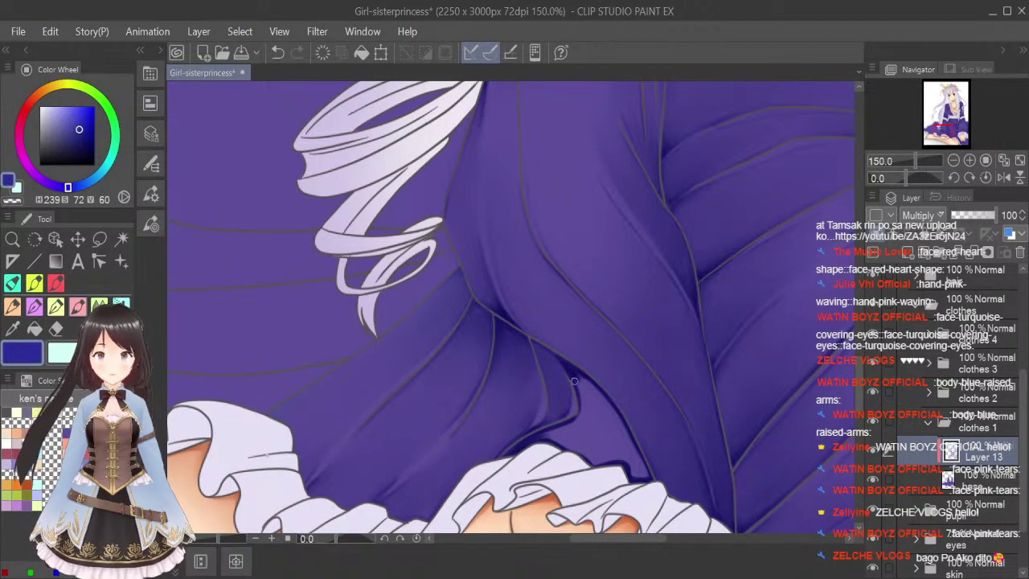
# Blend the triangular area's dark strokes into a soft shadow with a reduced blending brush, and save the drawing.
pyautogui.press('j')
pyautogui.press('[')
pyautogui.press('[')
pyautogui.press('[')
pyautogui.press('[')
pyautogui.press('[')
pyautogui.press('[')
pyautogui.press('[')
pyautogui.press('[')
pyautogui.press('[')
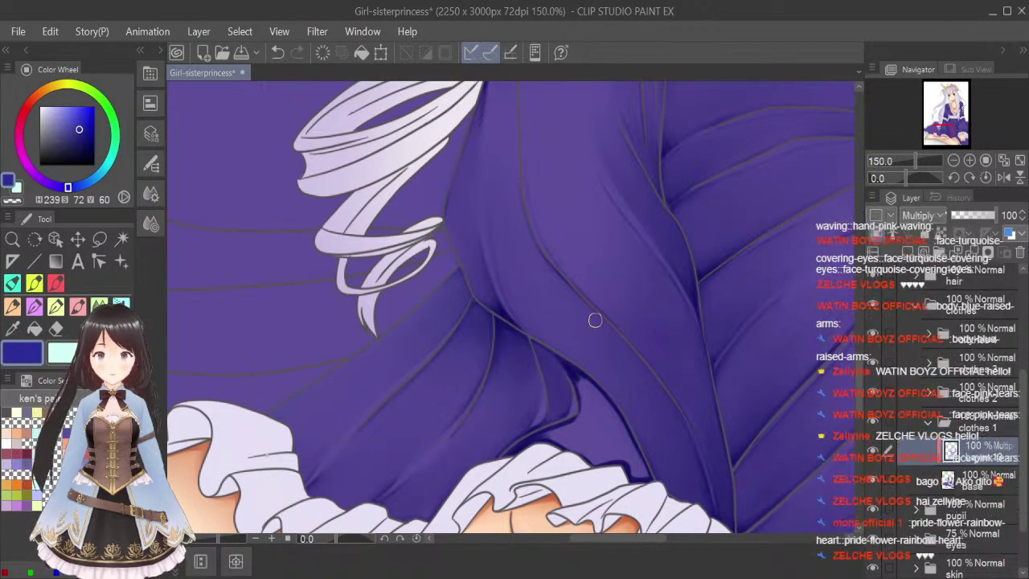
pyautogui.moveTo(574, 370)
pyautogui.mouseDown()
pyautogui.moveTo(593, 408)
pyautogui.moveTo(578, 378)
pyautogui.moveTo(574, 408)
pyautogui.moveTo(573, 372)
pyautogui.moveTo(617, 417)
pyautogui.moveTo(560, 363)
pyautogui.moveTo(609, 436)
pyautogui.moveTo(568, 419)
pyautogui.moveTo(551, 446)
pyautogui.moveTo(511, 459)
pyautogui.moveTo(585, 429)
pyautogui.moveTo(589, 416)
pyautogui.moveTo(582, 472)
pyautogui.moveTo(609, 422)
pyautogui.moveTo(623, 468)
pyautogui.moveTo(644, 483)
pyautogui.moveTo(606, 404)
pyautogui.moveTo(626, 471)
pyautogui.moveTo(583, 391)
pyautogui.moveTo(623, 497)
pyautogui.moveTo(604, 463)
pyautogui.moveTo(591, 473)
pyautogui.moveTo(583, 446)
pyautogui.moveTo(554, 457)
pyautogui.moveTo(598, 400)
pyautogui.moveTo(545, 441)
pyautogui.moveTo(566, 434)
pyautogui.moveTo(572, 367)
pyautogui.moveTo(615, 478)
pyautogui.moveTo(646, 477)
pyautogui.moveTo(608, 412)
pyautogui.moveTo(642, 489)
pyautogui.moveTo(576, 440)
pyautogui.moveTo(533, 455)
pyautogui.moveTo(609, 408)
pyautogui.moveTo(596, 480)
pyautogui.mouseUp()
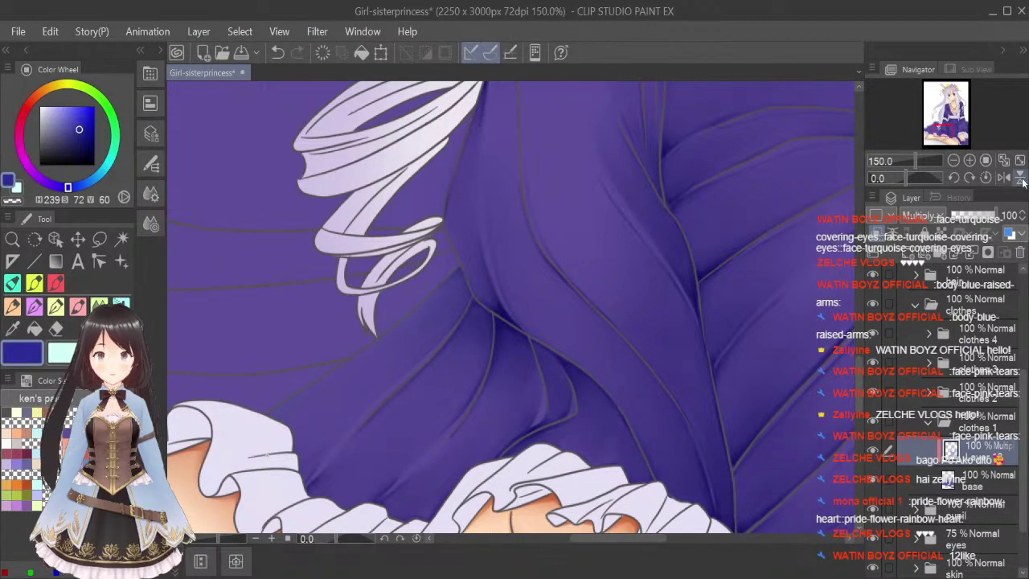
pyautogui.click(985, 161)
pyautogui.hotkey('ctrl', 's')
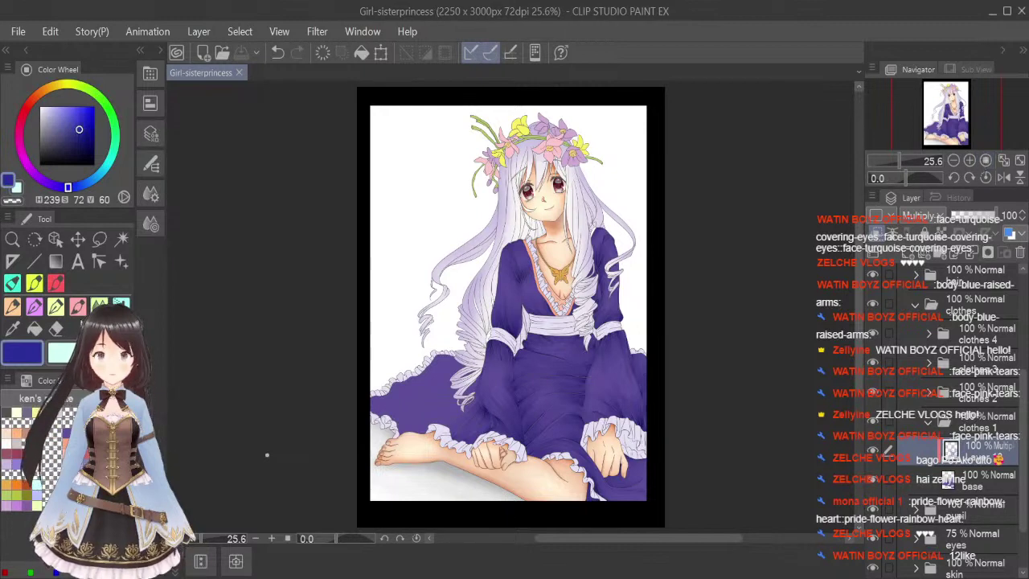
# Soften the shading around the lower sleeve and hair with one blending stroke, and save the drawing again.
pyautogui.scroll(2, 495, 399)
pyautogui.moveTo(453, 394); pyautogui.dragTo(493, 426)
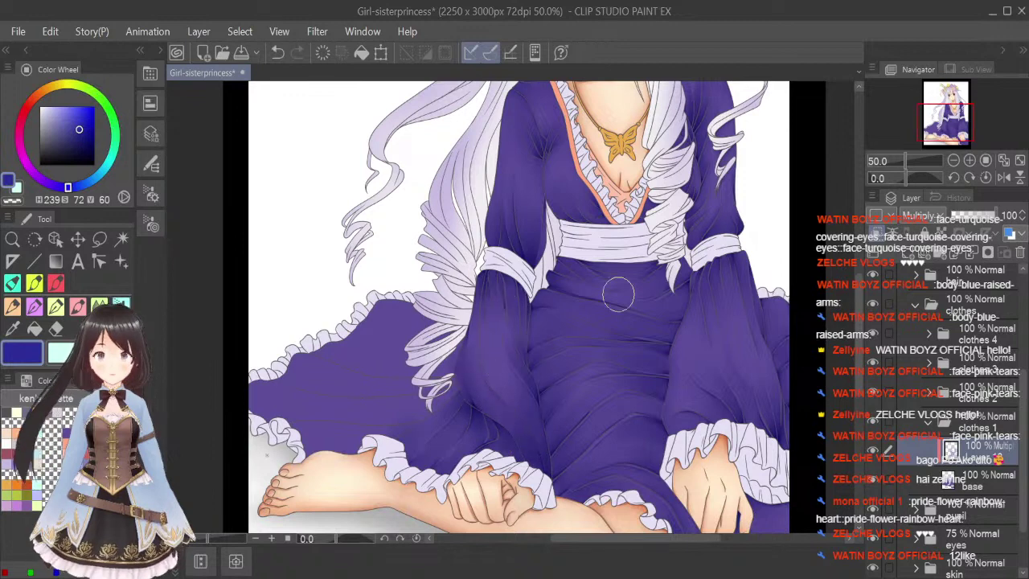
pyautogui.click(1019, 161)
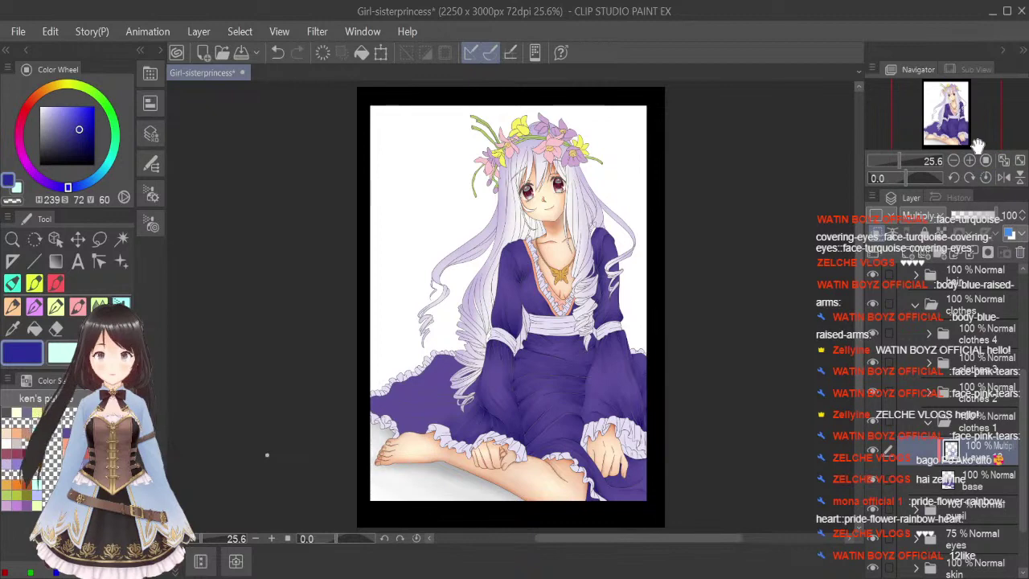
pyautogui.hotkey('ctrl', 's')
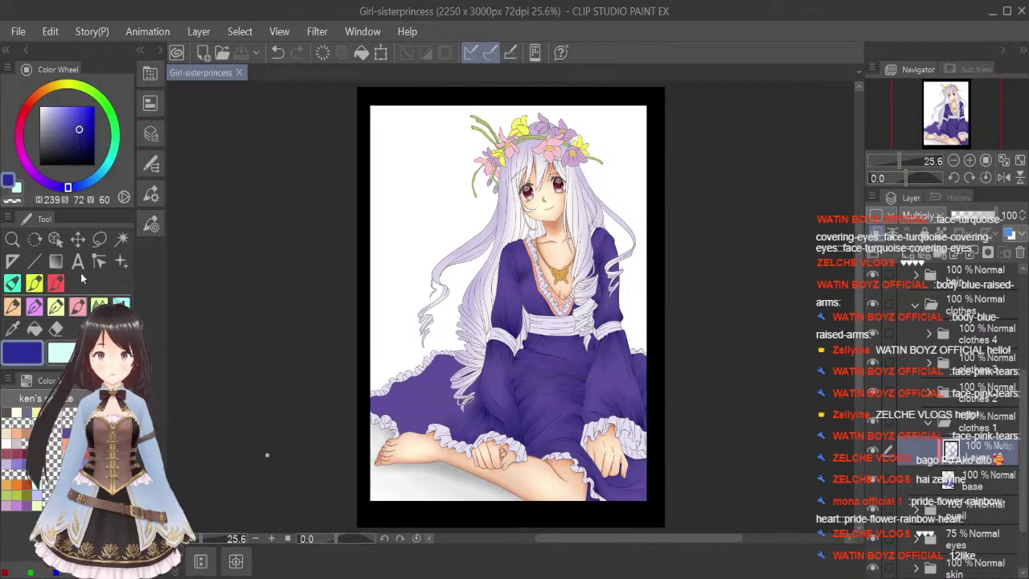
# Paint dark blue along the edges of the narrow dress gap inside the large hair curl beside the sleeve.
pyautogui.scroll(6, 486, 371)
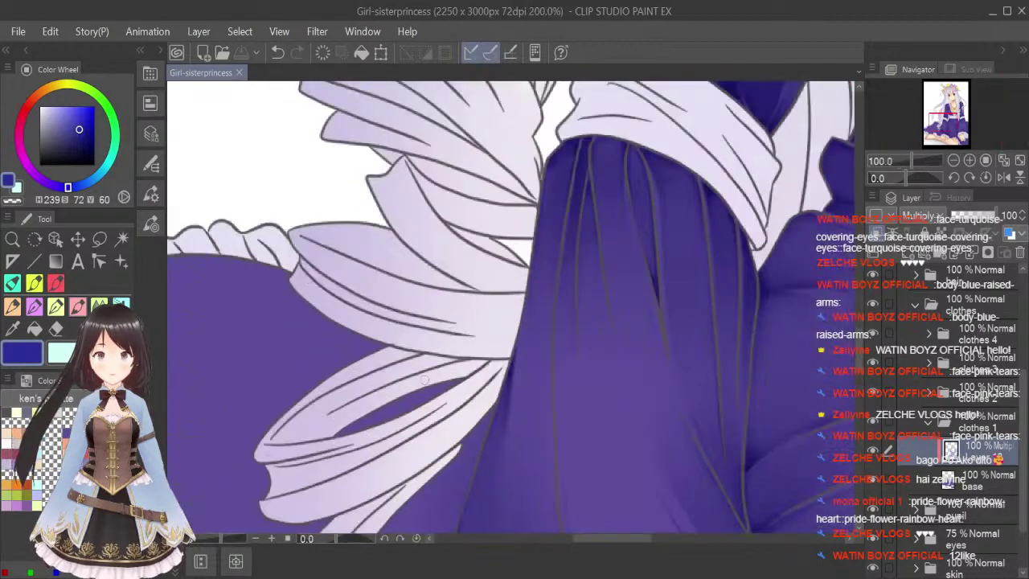
pyautogui.moveTo(337, 435); pyautogui.dragTo(451, 379)
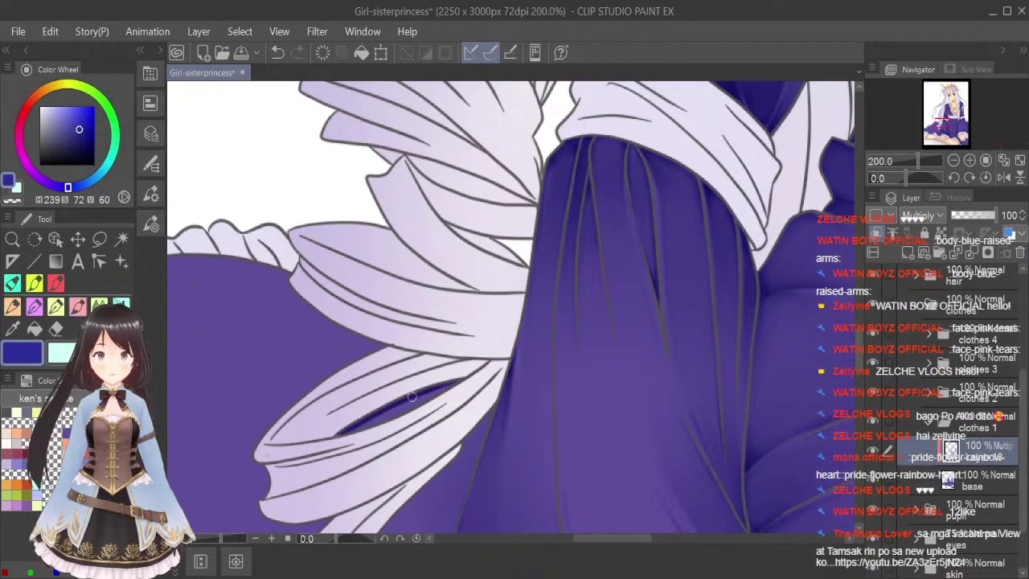
pyautogui.moveTo(346, 432); pyautogui.dragTo(451, 385)
# Smooth the dark blue inside the narrow hair-curl gap with a reduced blending brush.
pyautogui.click(99, 306)
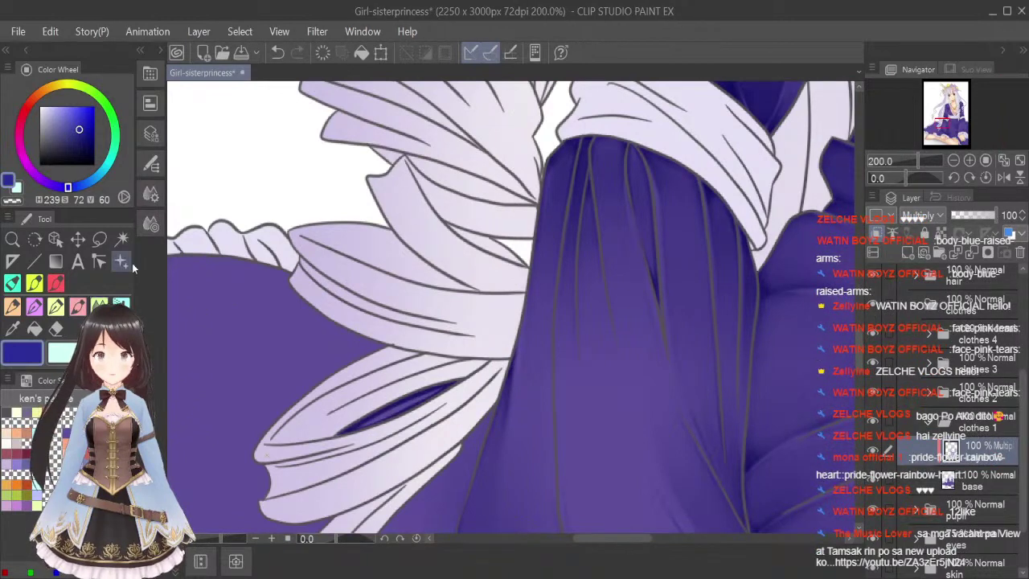
pyautogui.press('[')
pyautogui.press('[')
pyautogui.press('[')
pyautogui.press('[')
pyautogui.press('[')
pyautogui.press('[')
pyautogui.press('[')
pyautogui.press('[')
pyautogui.press('[')
pyautogui.press('[')
pyautogui.moveTo(357, 428); pyautogui.dragTo(443, 388)
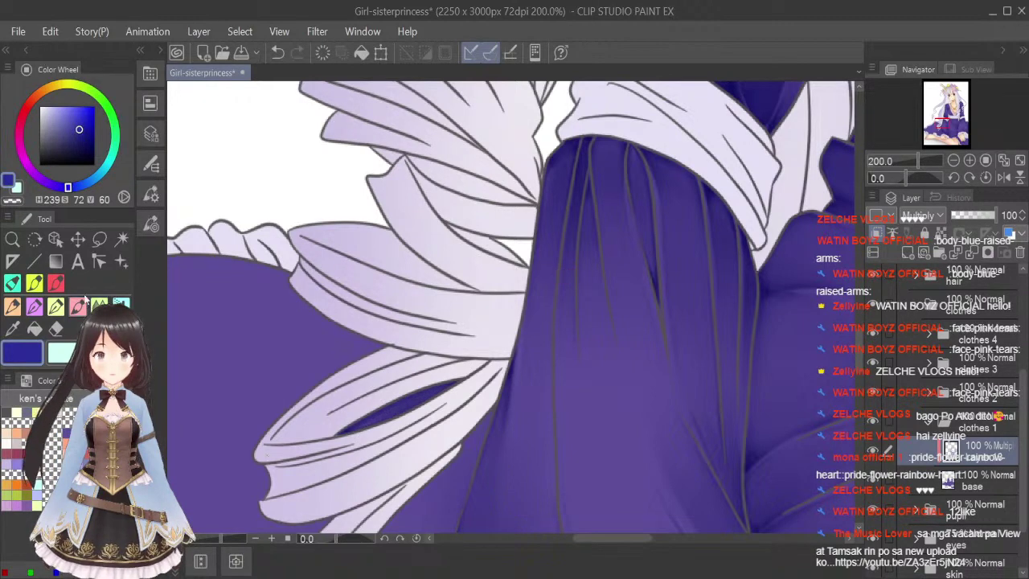
# Outline the dress area between the hair curl and the sleeve with dark blue, redoing the stroke along the curl.
pyautogui.scroll(-5, 860, 351)
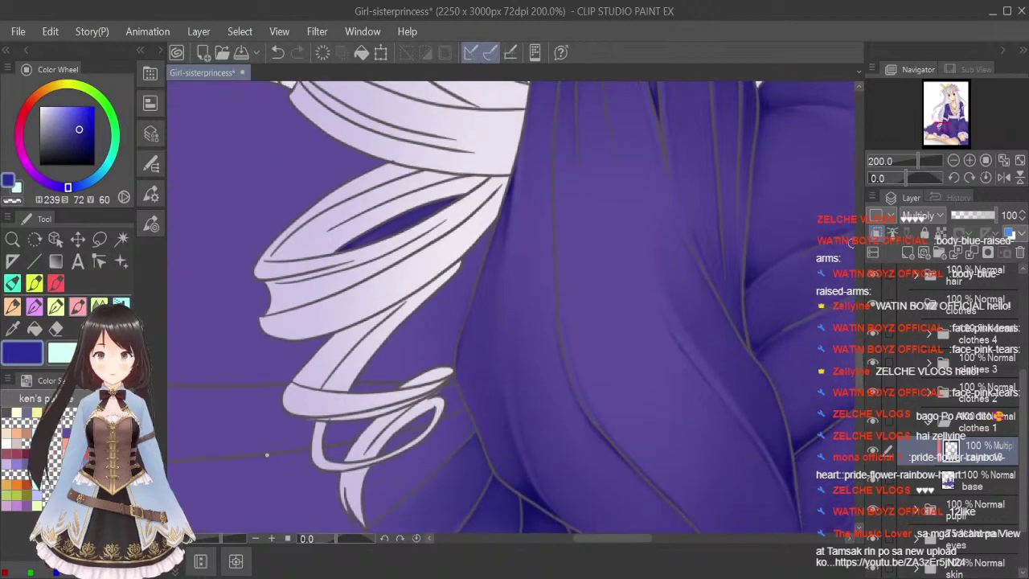
pyautogui.scroll(2, 475, 259)
pyautogui.moveTo(450, 267); pyautogui.dragTo(517, 187)
pyautogui.scroll(-2, 519, 181)
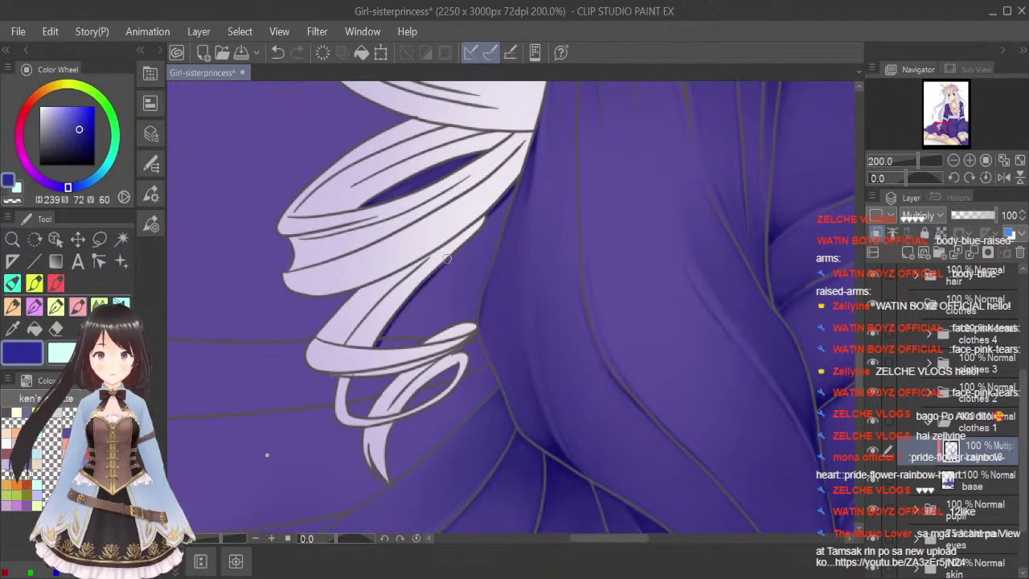
pyautogui.moveTo(385, 335)
pyautogui.mouseDown()
pyautogui.moveTo(384, 345)
pyautogui.moveTo(517, 177)
pyautogui.moveTo(483, 279)
pyautogui.mouseUp()
pyautogui.hotkey('ctrl', 'z')
pyautogui.moveTo(508, 195); pyautogui.dragTo(474, 303)
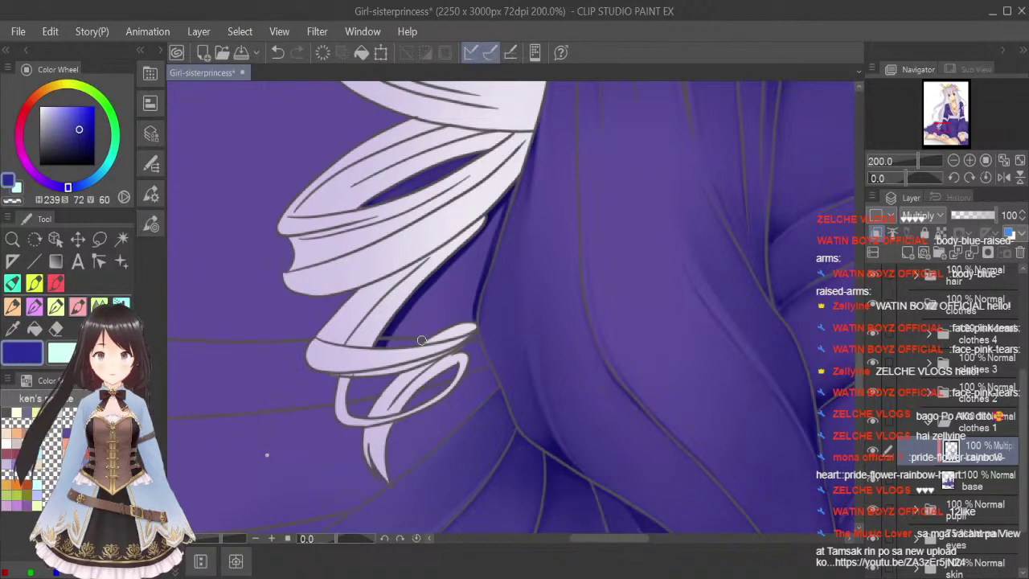
pyautogui.moveTo(391, 346); pyautogui.dragTo(468, 320)
# Blend the outline strokes between the hair curl and the sleeve into an even shadow with a reduced blending brush.
pyautogui.click(99, 304)
pyautogui.press('[')
pyautogui.press('[')
pyautogui.press('[')
pyautogui.press('[')
pyautogui.press('[')
pyautogui.press('[')
pyautogui.press('[')
pyautogui.press('[')
pyautogui.moveTo(499, 209)
pyautogui.mouseDown()
pyautogui.moveTo(466, 269)
pyautogui.moveTo(497, 204)
pyautogui.moveTo(391, 340)
pyautogui.mouseUp()
pyautogui.moveTo(439, 278); pyautogui.dragTo(426, 305)
pyautogui.moveTo(471, 264)
pyautogui.mouseDown()
pyautogui.moveTo(424, 330)
pyautogui.moveTo(428, 344)
pyautogui.moveTo(468, 311)
pyautogui.mouseUp()
pyautogui.moveTo(385, 342); pyautogui.dragTo(417, 331)
pyautogui.moveTo(501, 202)
pyautogui.mouseDown()
pyautogui.moveTo(445, 322)
pyautogui.moveTo(461, 316)
pyautogui.moveTo(468, 325)
pyautogui.moveTo(489, 241)
pyautogui.moveTo(415, 335)
pyautogui.moveTo(409, 328)
pyautogui.moveTo(464, 269)
pyautogui.moveTo(420, 360)
pyautogui.mouseUp()
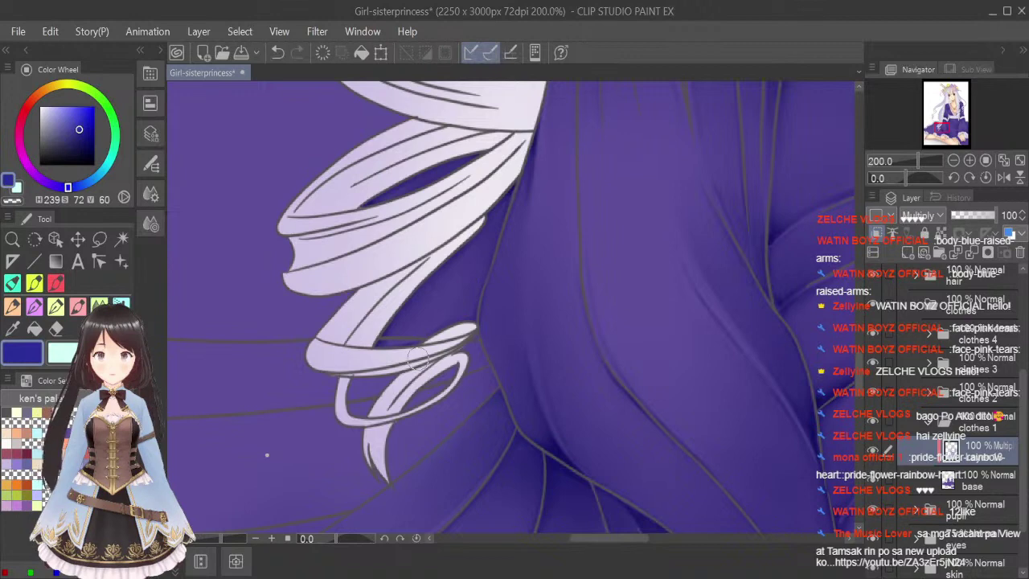
# Shade the small dress gaps inside the lower hair curl's loops with dark blue and blend the first one.
pyautogui.click(78, 305)
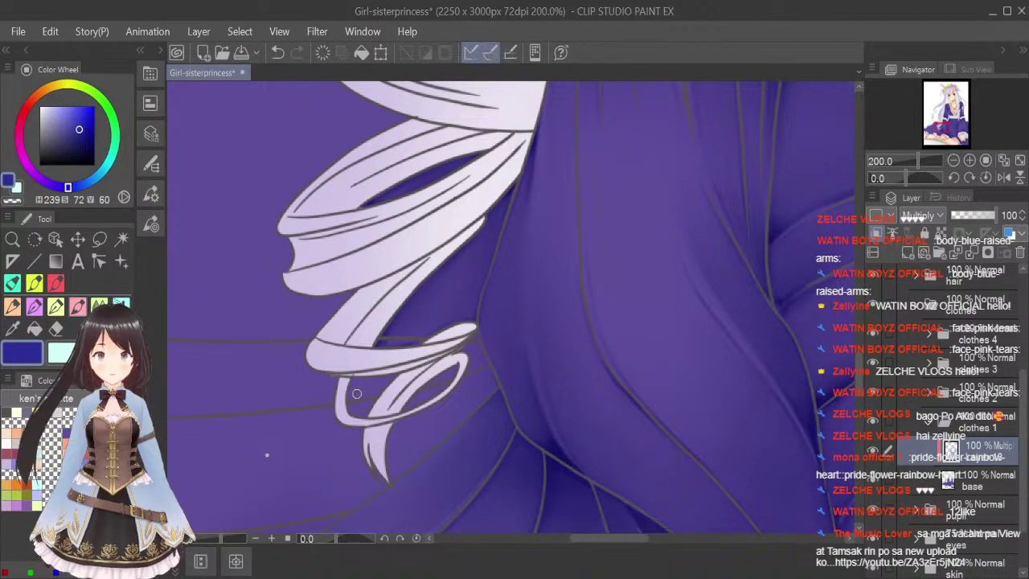
pyautogui.moveTo(348, 400)
pyautogui.mouseDown()
pyautogui.moveTo(385, 398)
pyautogui.moveTo(355, 379)
pyautogui.moveTo(352, 395)
pyautogui.moveTo(362, 390)
pyautogui.moveTo(352, 378)
pyautogui.moveTo(398, 374)
pyautogui.moveTo(366, 434)
pyautogui.mouseUp()
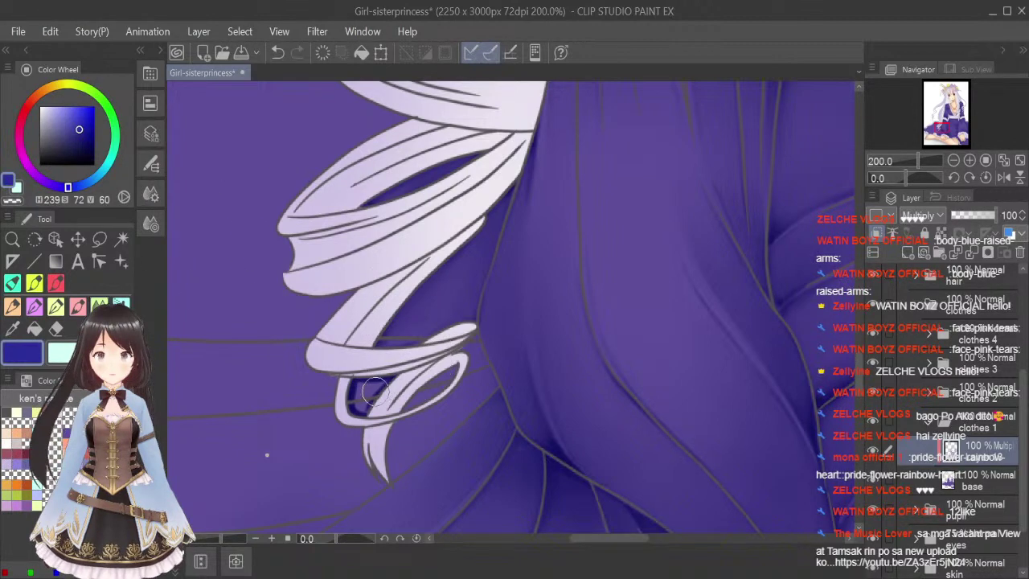
pyautogui.moveTo(355, 382)
pyautogui.mouseDown()
pyautogui.moveTo(382, 378)
pyautogui.moveTo(364, 416)
pyautogui.moveTo(357, 407)
pyautogui.moveTo(455, 366)
pyautogui.mouseUp()
pyautogui.click(78, 307)
pyautogui.moveTo(419, 400)
pyautogui.mouseDown()
pyautogui.moveTo(450, 389)
pyautogui.moveTo(455, 366)
pyautogui.mouseUp()
# Draw dark blue along the sleeve edge, under the curl's tip and along the adjoining skirt fold, retrying the fold line.
pyautogui.click(78, 328)
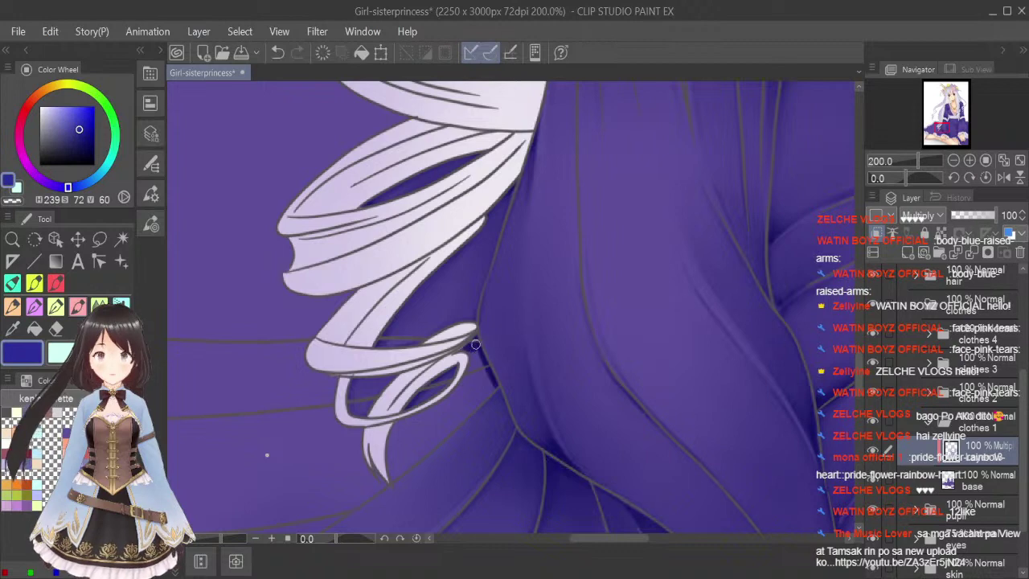
pyautogui.moveTo(396, 420); pyautogui.dragTo(455, 389)
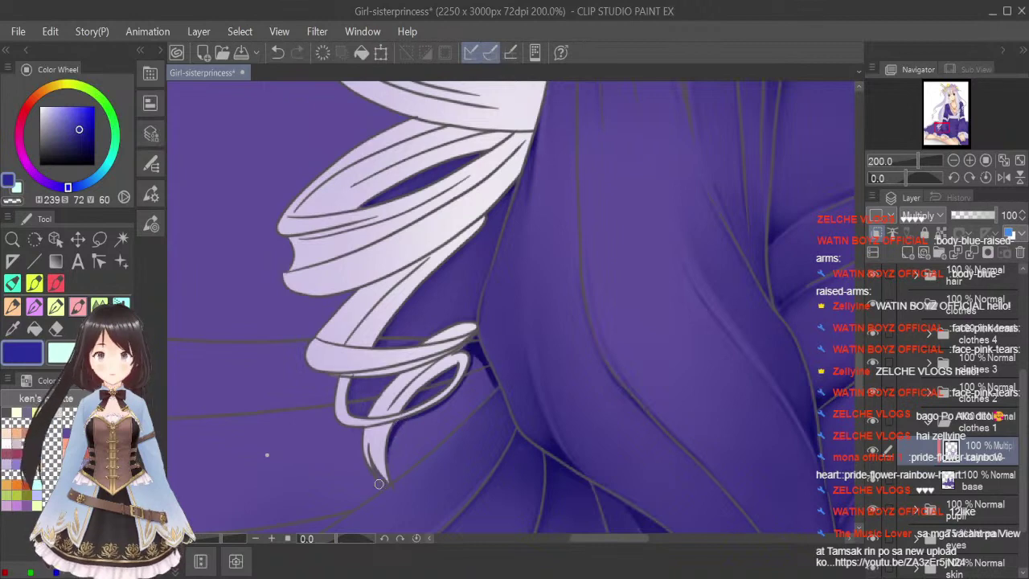
pyautogui.moveTo(387, 455)
pyautogui.mouseDown()
pyautogui.moveTo(393, 481)
pyautogui.moveTo(476, 408)
pyautogui.mouseUp()
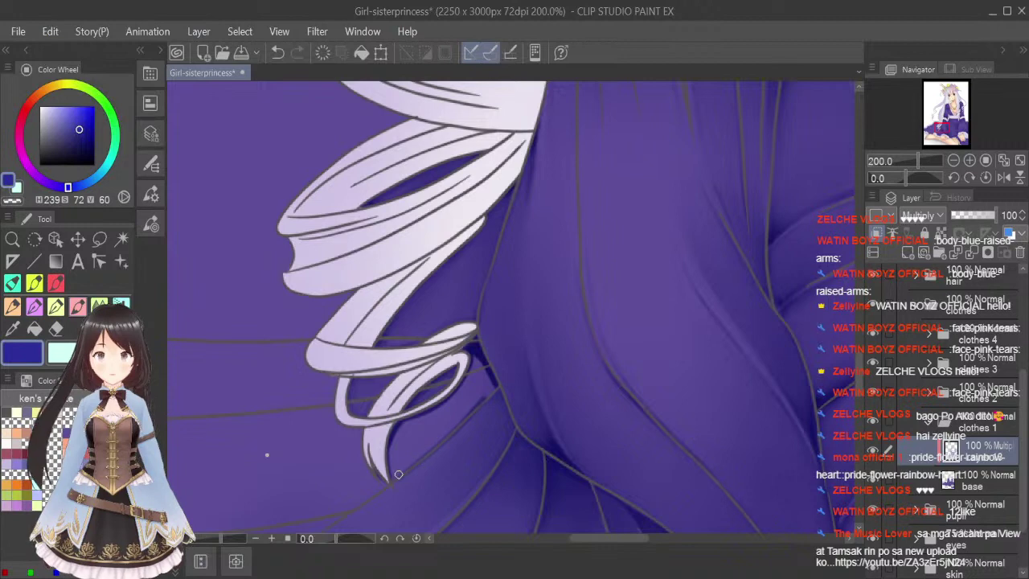
pyautogui.hotkey('ctrl', 'z')
pyautogui.moveTo(391, 470)
pyautogui.mouseDown()
pyautogui.moveTo(394, 479)
pyautogui.moveTo(428, 454)
pyautogui.moveTo(418, 459)
pyautogui.moveTo(499, 379)
pyautogui.mouseUp()
pyautogui.hotkey('ctrl', 'z')
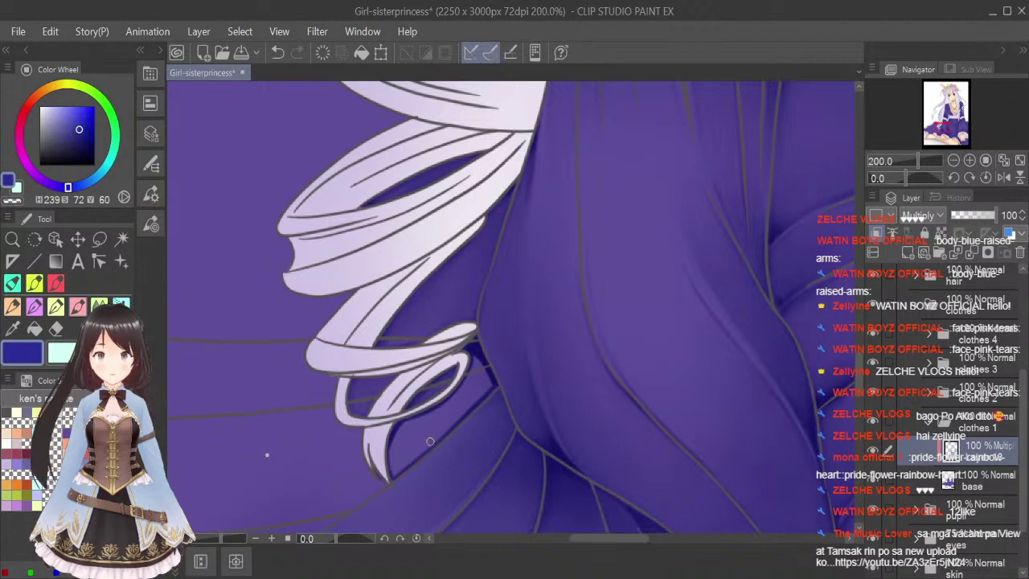
# Blend the dark strokes between the curl's tip, the fold and the sleeve with a reduced blending brush, and save the drawing.
pyautogui.click(100, 305)
pyautogui.press('[')
pyautogui.press('[')
pyautogui.press('[')
pyautogui.press('[')
pyautogui.press('[')
pyautogui.press('[')
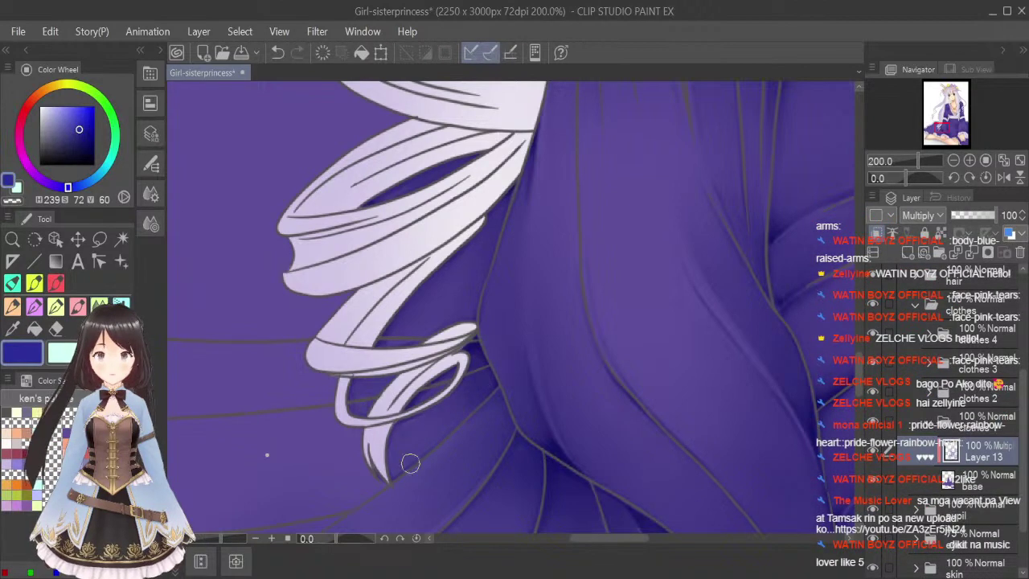
pyautogui.click(1004, 161)
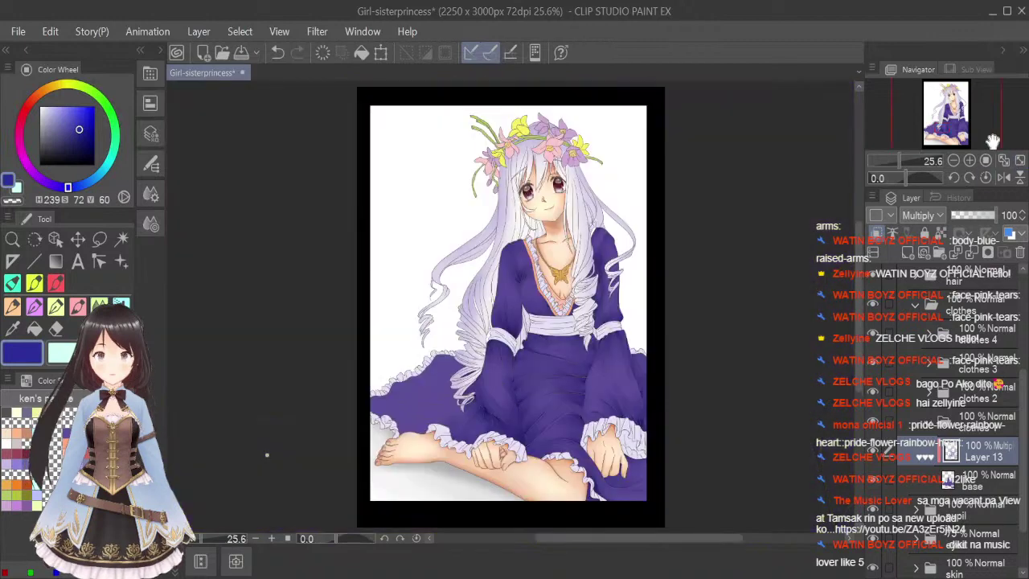
pyautogui.hotkey('ctrl', 's')
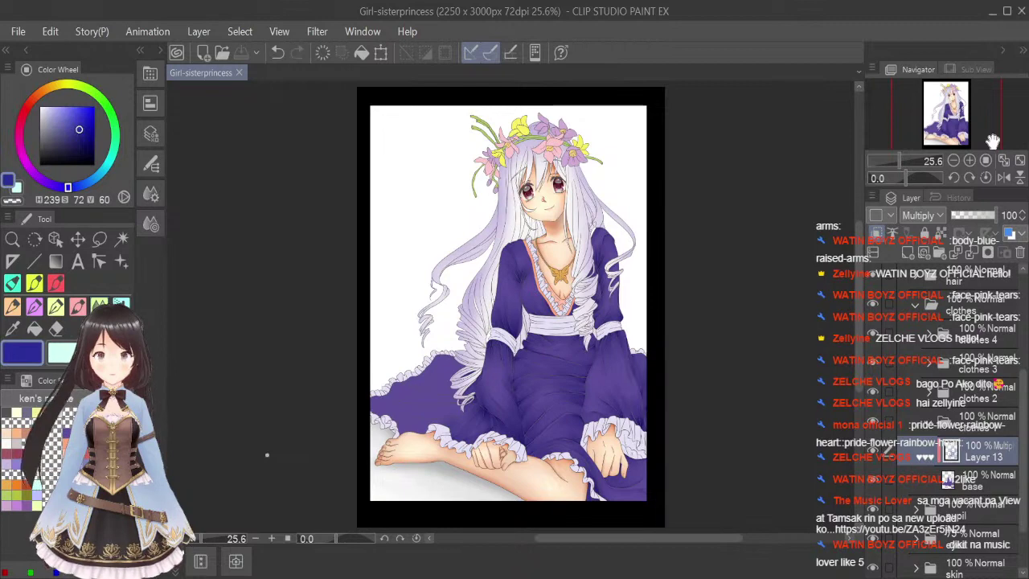
# Draw a dark blue broken fold line on the back skirt from the ruffle's peak down to the hair curl.
pyautogui.click(74, 307)
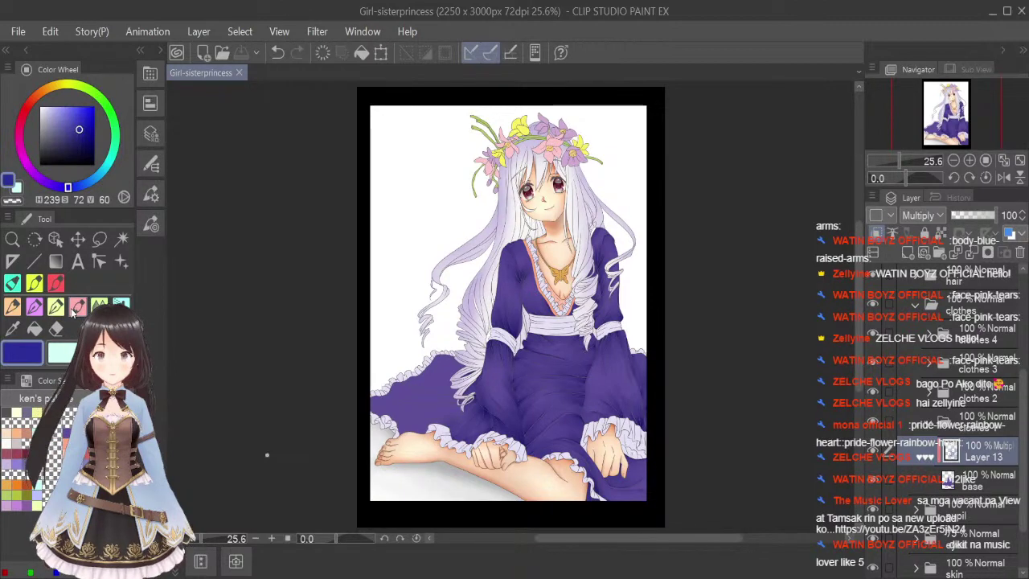
pyautogui.hotkey('ctrl', 'alt', '0')
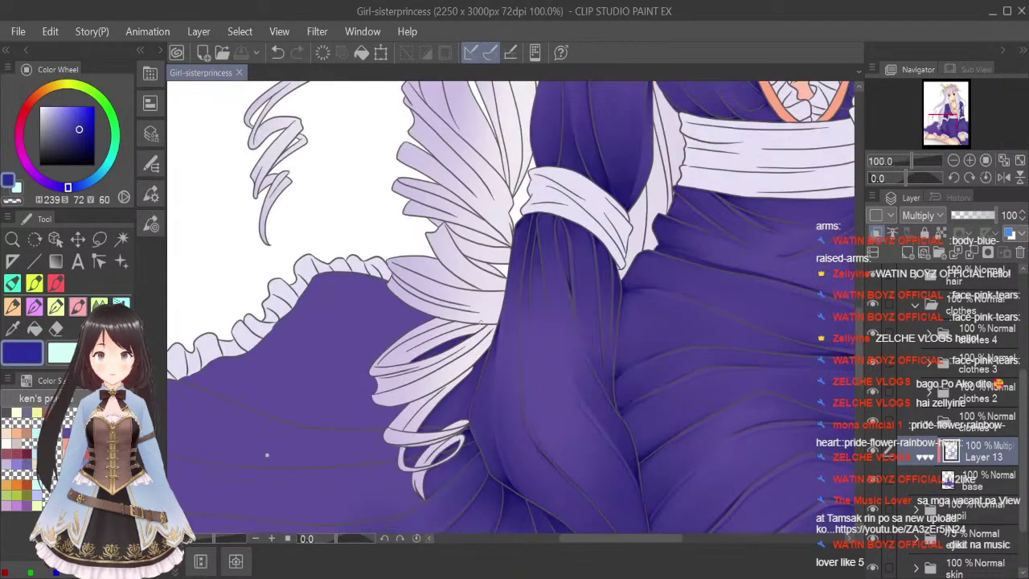
pyautogui.click(970, 178)
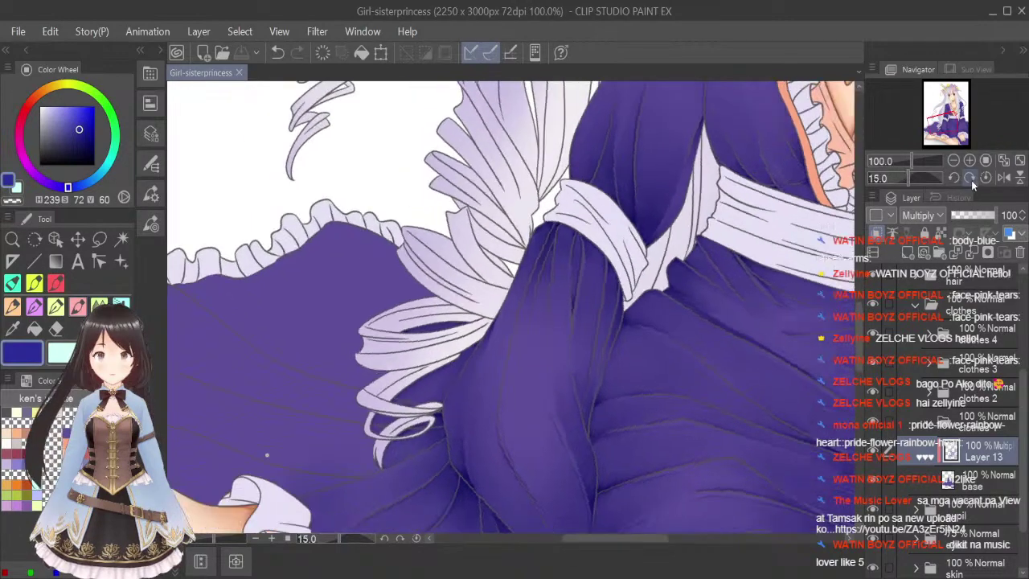
pyautogui.moveTo(859, 316); pyautogui.dragTo(858, 303)
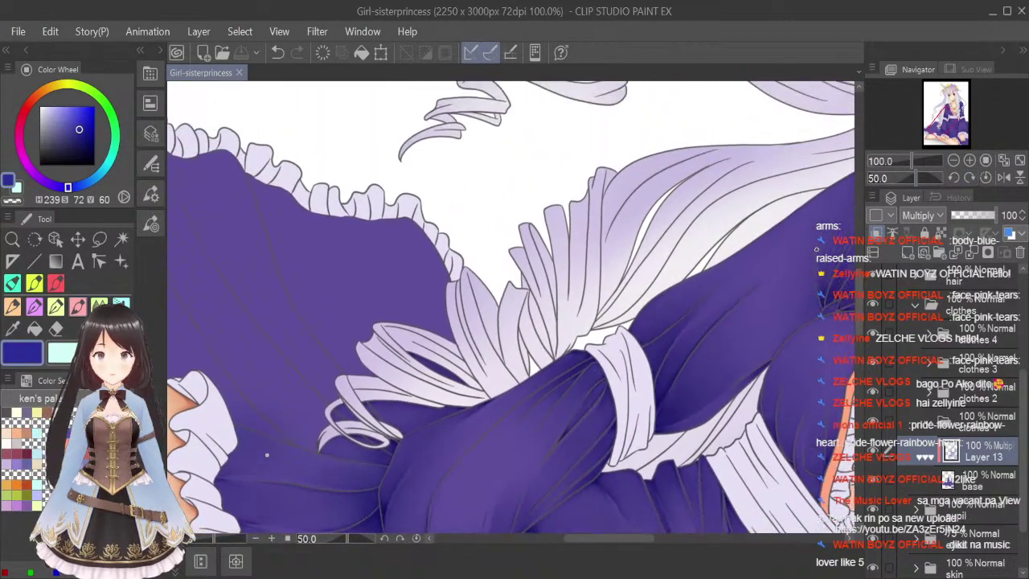
pyautogui.scroll(1, 401, 224)
pyautogui.moveTo(409, 214); pyautogui.dragTo(391, 273)
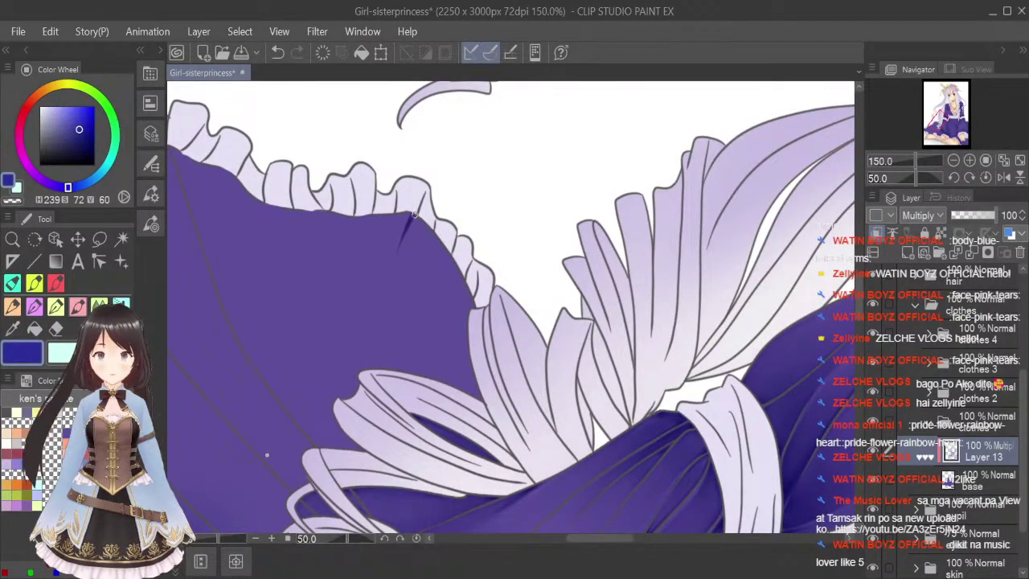
pyautogui.moveTo(410, 225); pyautogui.dragTo(400, 255)
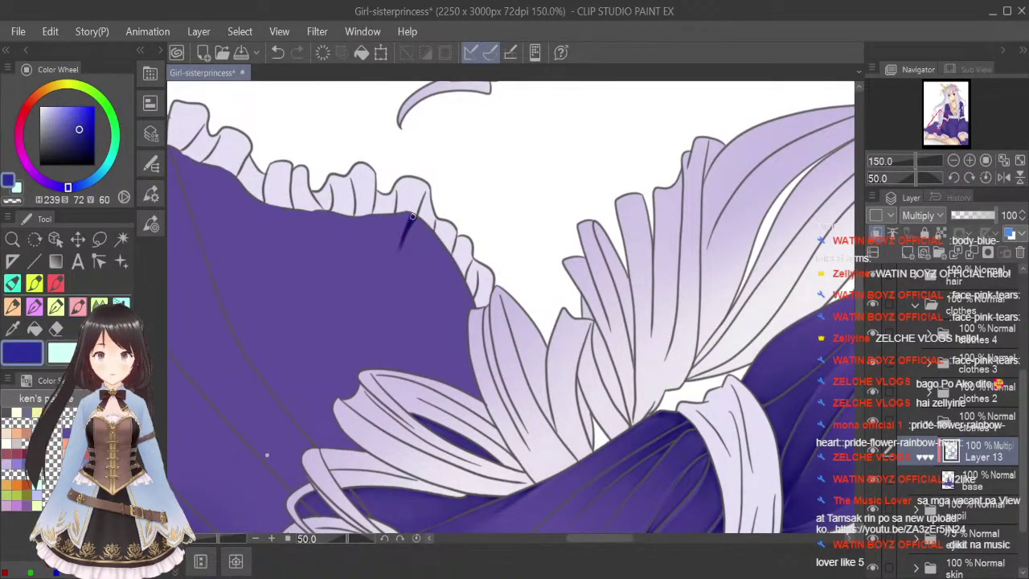
pyautogui.moveTo(385, 355)
pyautogui.mouseDown()
pyautogui.moveTo(393, 290)
pyautogui.moveTo(391, 350)
pyautogui.mouseUp()
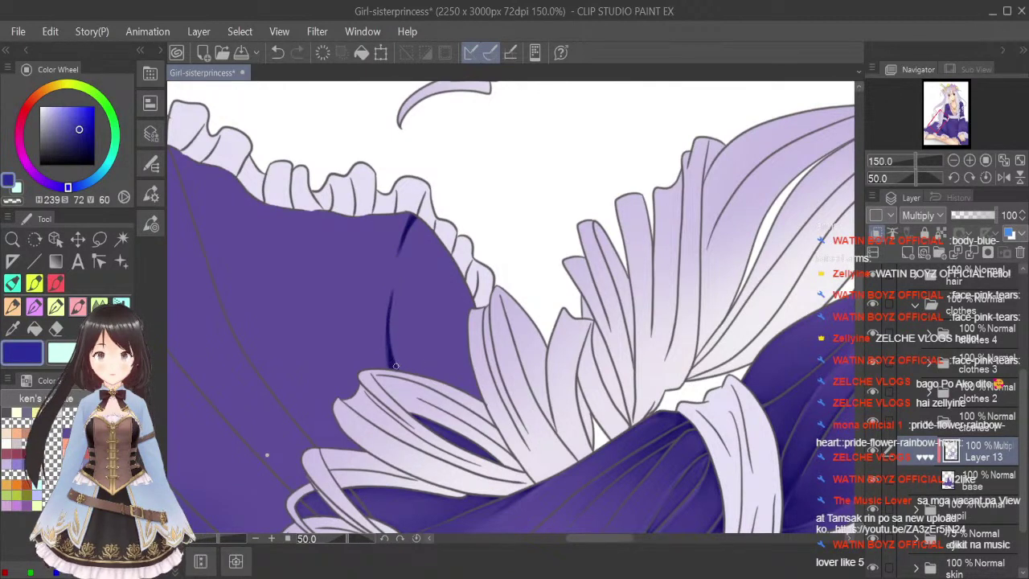
# Outline the small skirt panel in dark blue along the upper edge of the curl, the ruffle and the adjoining hair.
pyautogui.moveTo(398, 369); pyautogui.dragTo(484, 404)
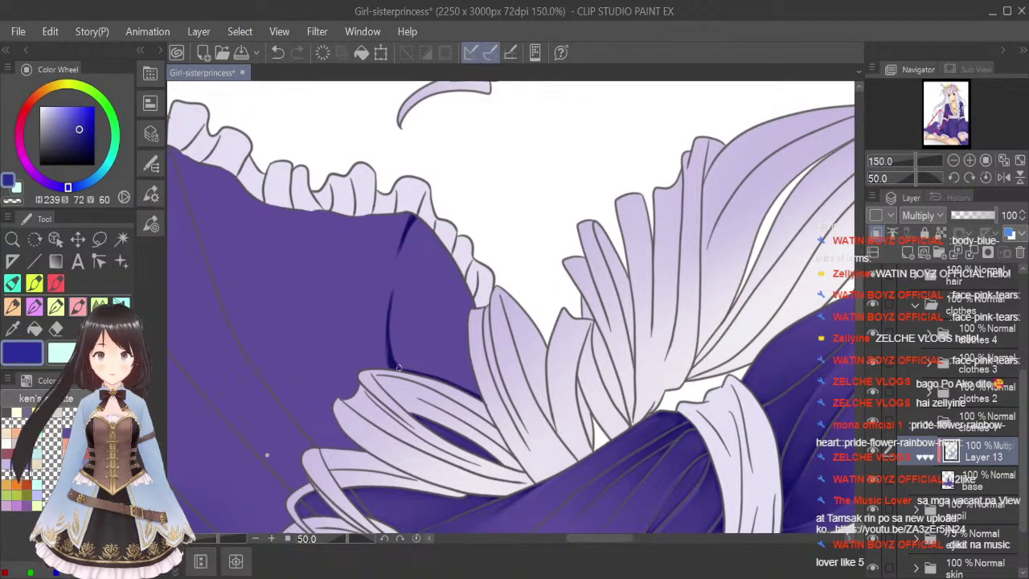
pyautogui.moveTo(388, 338)
pyautogui.mouseDown()
pyautogui.moveTo(405, 367)
pyautogui.moveTo(395, 361)
pyautogui.moveTo(485, 399)
pyautogui.mouseUp()
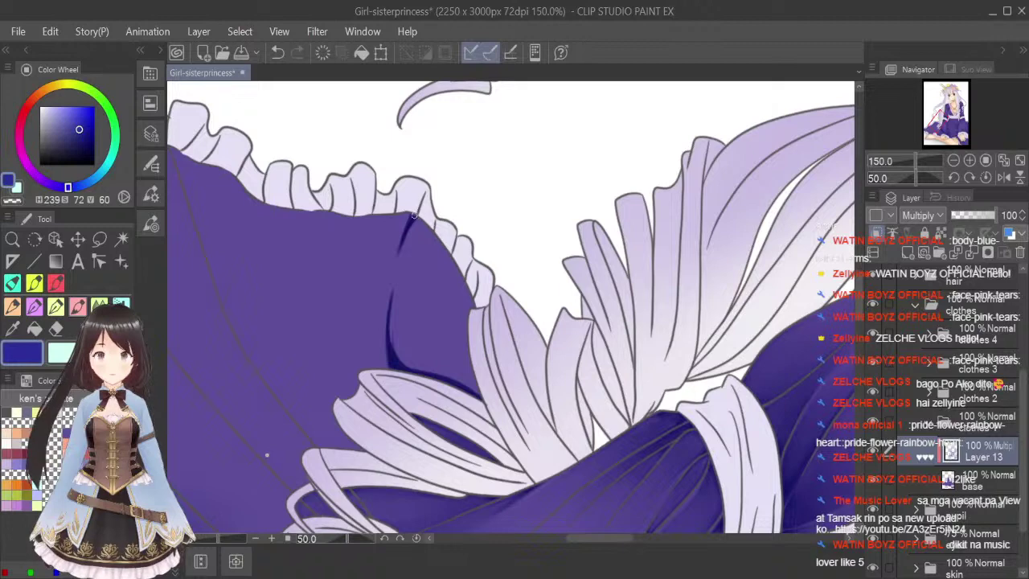
pyautogui.moveTo(415, 215); pyautogui.dragTo(464, 283)
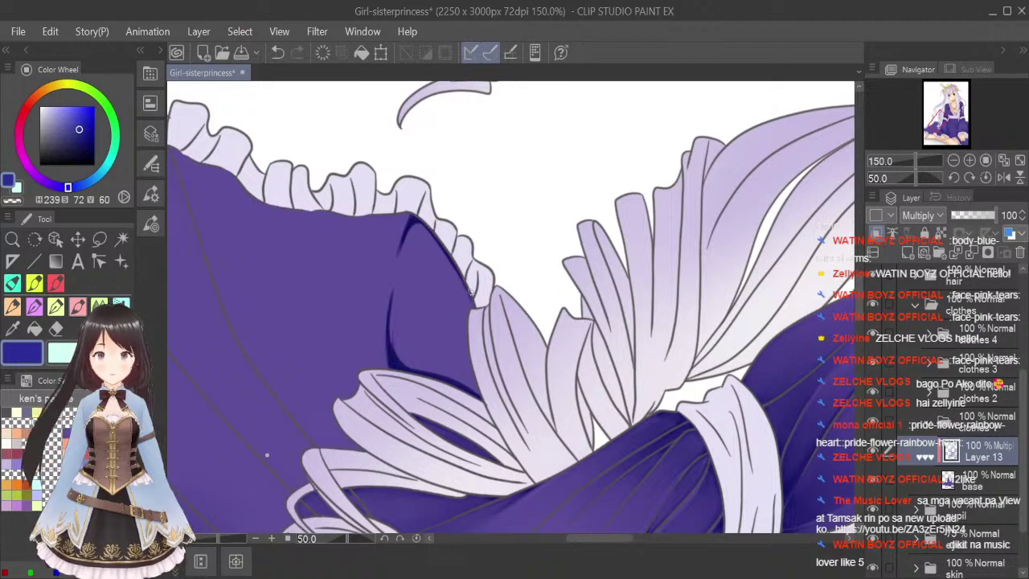
pyautogui.moveTo(465, 321); pyautogui.dragTo(473, 385)
pyautogui.moveTo(465, 343)
pyautogui.mouseDown()
pyautogui.moveTo(477, 394)
pyautogui.moveTo(469, 377)
pyautogui.mouseUp()
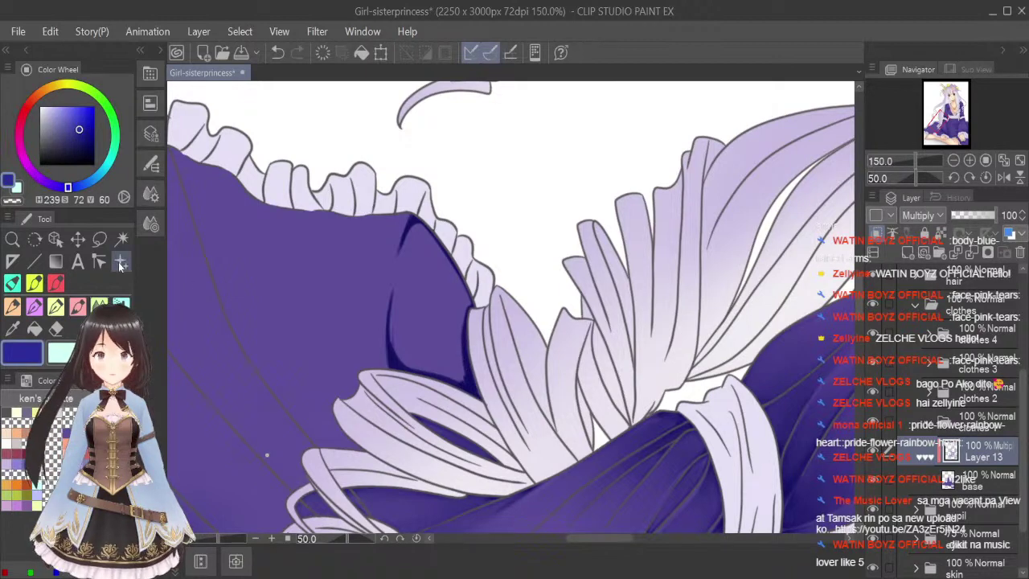
# Blend the dark outline of the small skirt panel beside the hair into soft shading with a reduced blending brush.
pyautogui.click(955, 177)
pyautogui.click(955, 177)
pyautogui.click(955, 177)
pyautogui.click(955, 176)
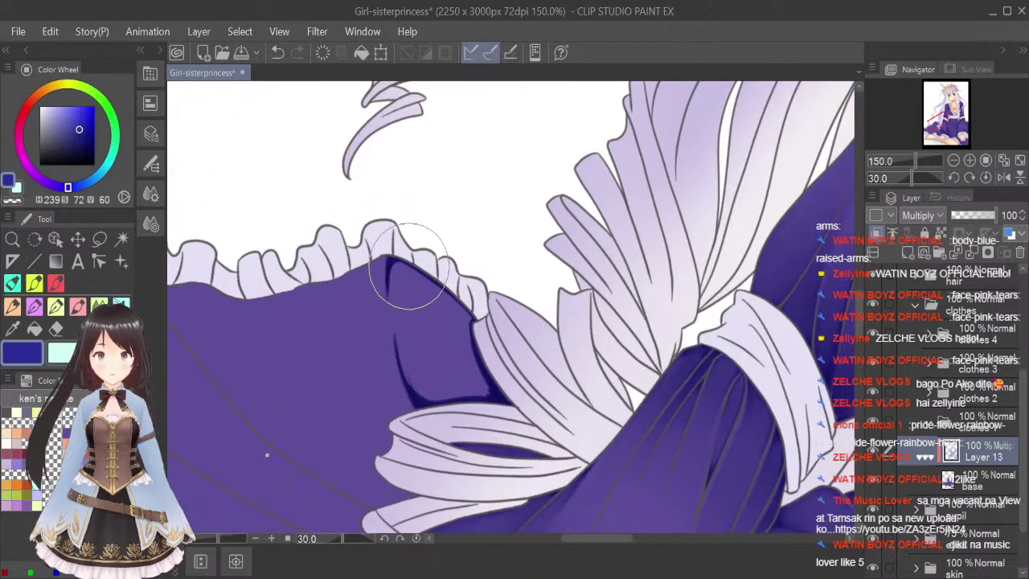
pyautogui.press('[')
pyautogui.press('[')
pyautogui.press('[')
pyautogui.press('[')
pyautogui.press('[')
pyautogui.press('[')
pyautogui.press('[')
pyautogui.press('[')
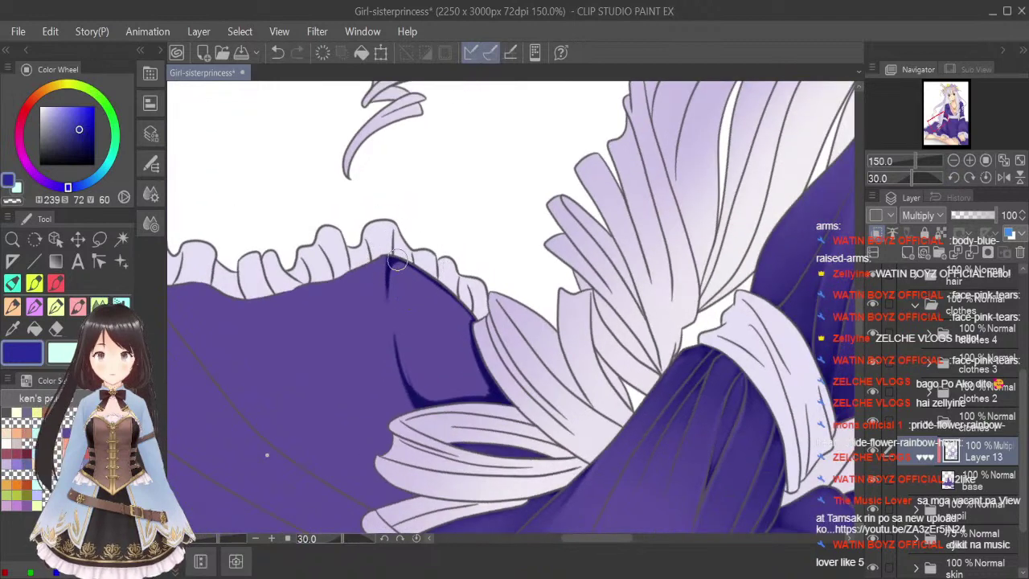
pyautogui.moveTo(393, 253)
pyautogui.mouseDown()
pyautogui.moveTo(390, 281)
pyautogui.moveTo(406, 323)
pyautogui.mouseUp()
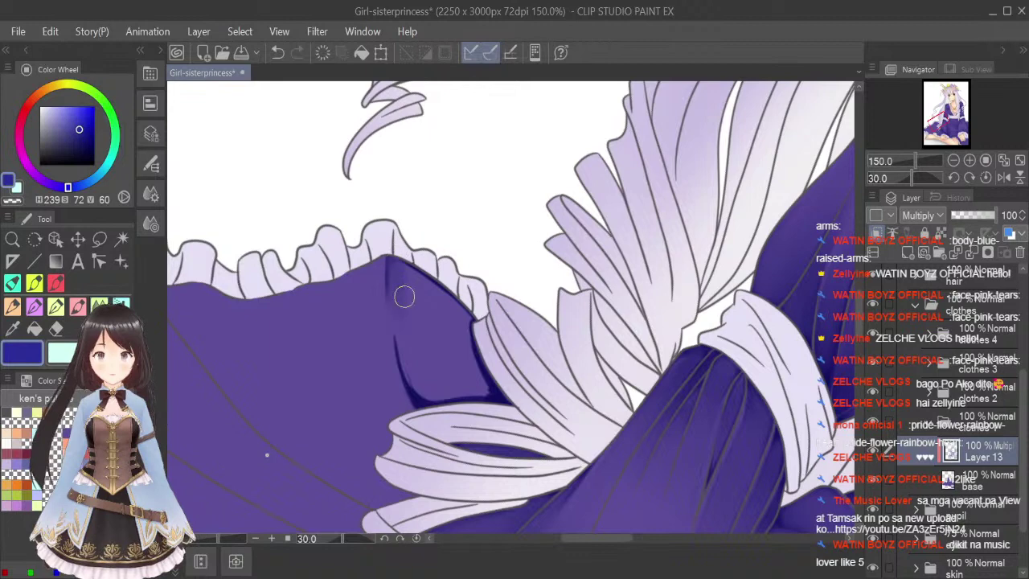
pyautogui.moveTo(403, 262); pyautogui.dragTo(413, 295)
pyautogui.moveTo(418, 272); pyautogui.dragTo(436, 337)
pyautogui.moveTo(438, 286); pyautogui.dragTo(450, 343)
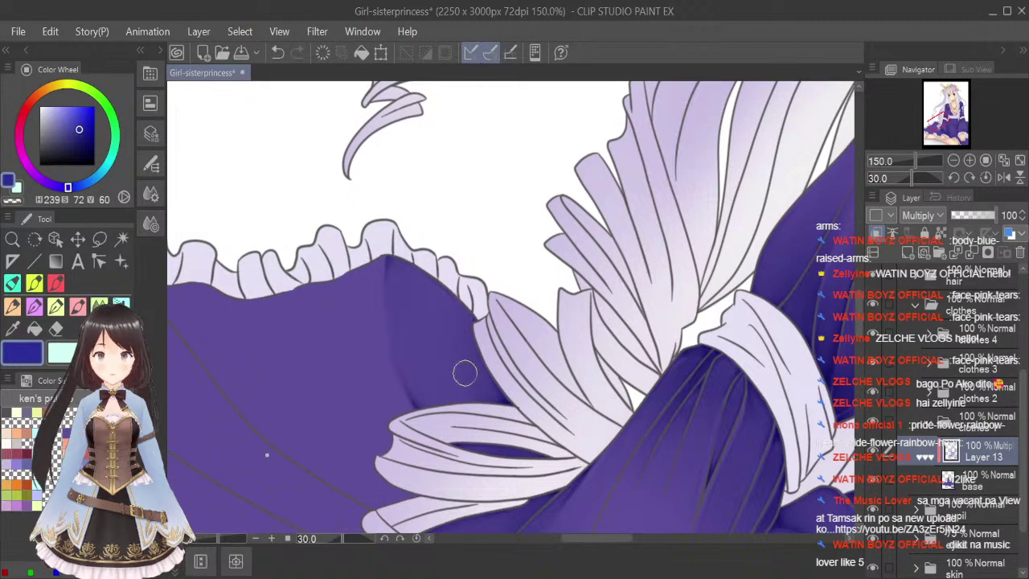
# Add dark blue on the outer side of the blended fold and around the tips of the hair curls.
pyautogui.click(77, 306)
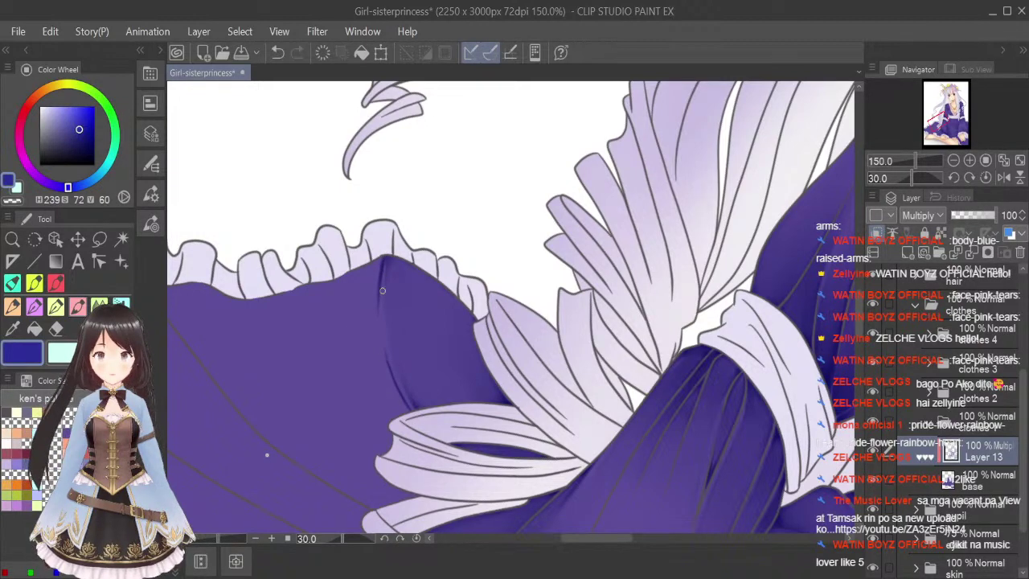
pyautogui.moveTo(374, 271); pyautogui.dragTo(374, 262)
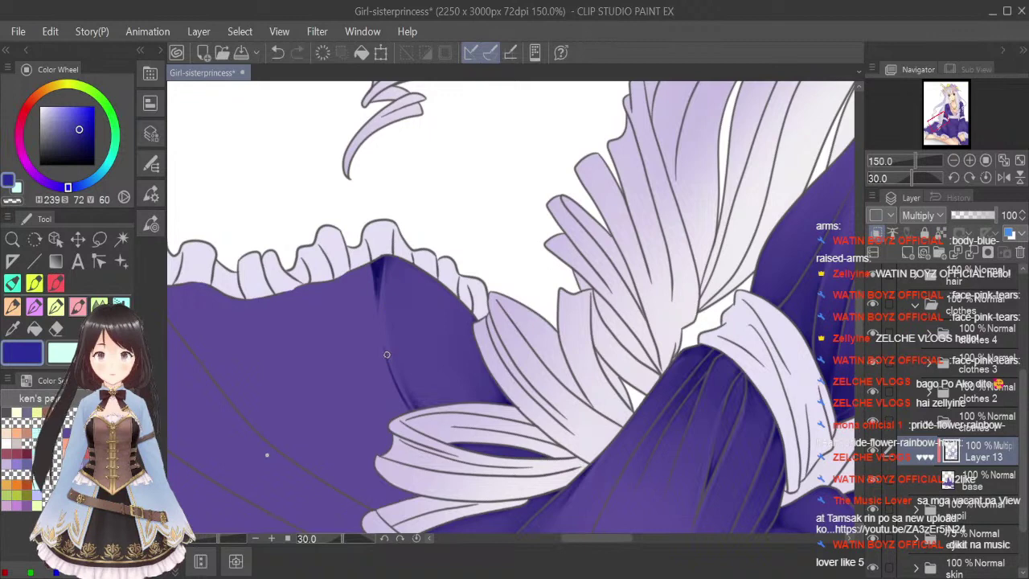
pyautogui.moveTo(384, 347); pyautogui.dragTo(409, 412)
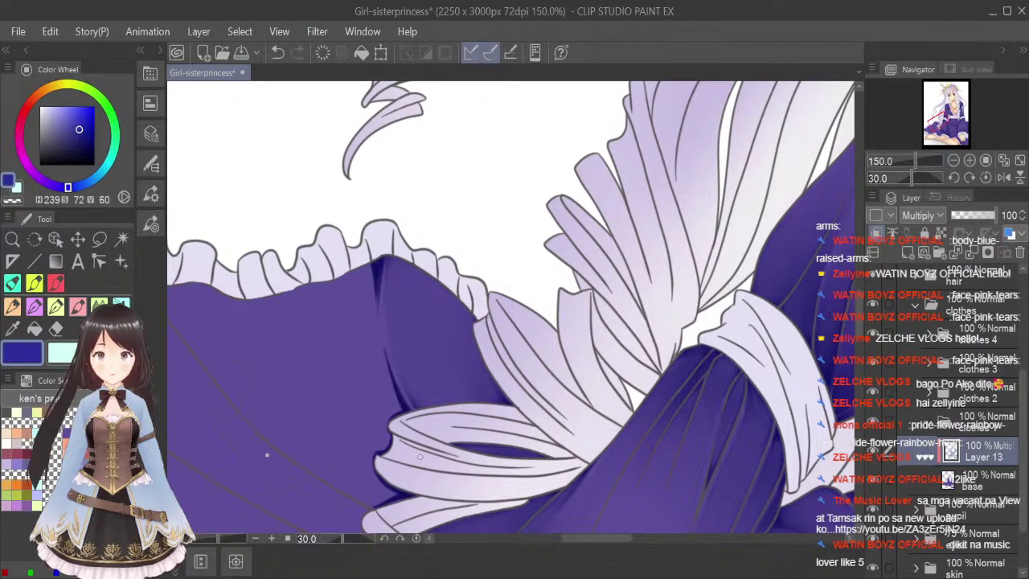
# Draw dark blue along the next long skirt fold down to the curl and along the ruffle edge between both folds.
pyautogui.moveTo(618, 539); pyautogui.dragTo(597, 538)
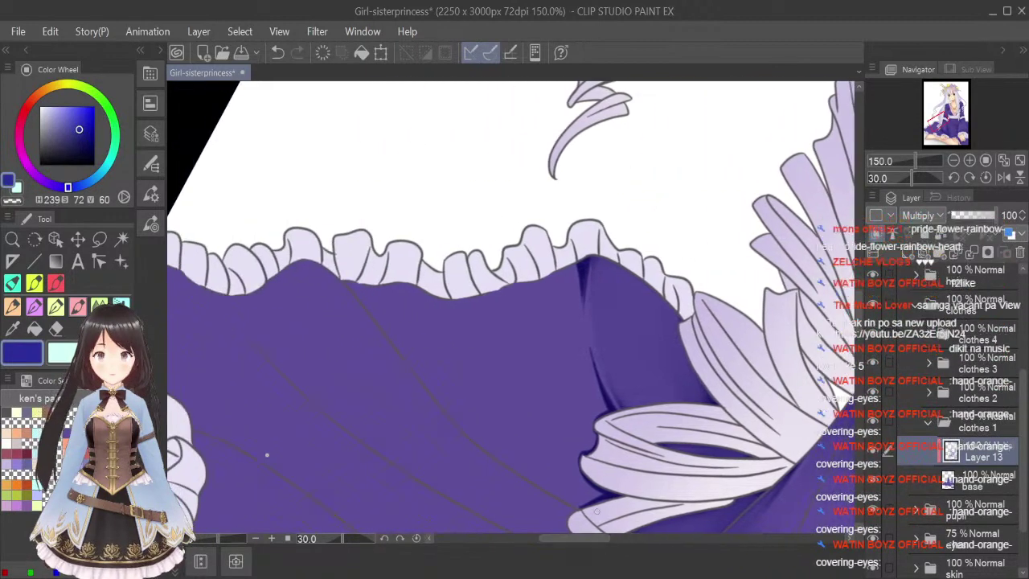
pyautogui.moveTo(341, 275); pyautogui.dragTo(411, 364)
pyautogui.moveTo(384, 324)
pyautogui.mouseDown()
pyautogui.moveTo(447, 414)
pyautogui.moveTo(573, 500)
pyautogui.mouseUp()
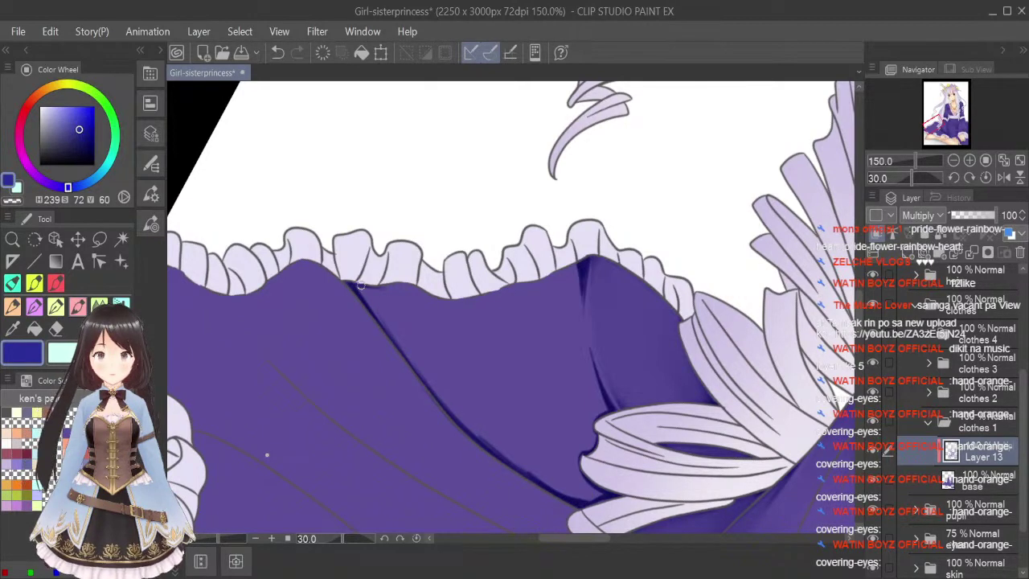
pyautogui.moveTo(368, 284)
pyautogui.mouseDown()
pyautogui.moveTo(453, 300)
pyautogui.moveTo(421, 294)
pyautogui.moveTo(439, 287)
pyautogui.moveTo(462, 301)
pyautogui.moveTo(486, 283)
pyautogui.moveTo(560, 274)
pyautogui.moveTo(523, 280)
pyautogui.moveTo(576, 259)
pyautogui.mouseUp()
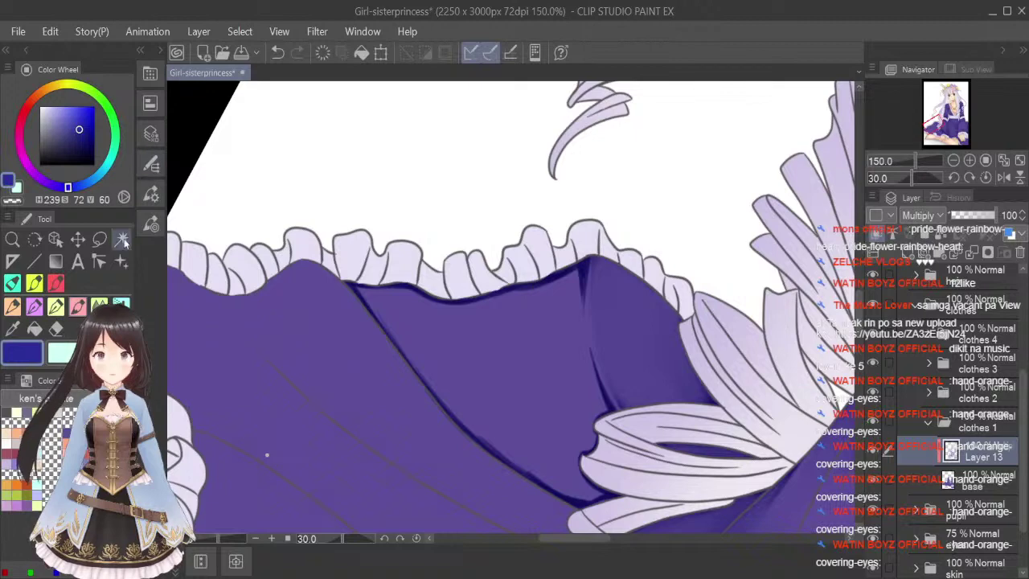
# Blend the dark strokes along the long fold, ruffle edge and curl into a soft shadow, and save the drawing.
pyautogui.click(99, 307)
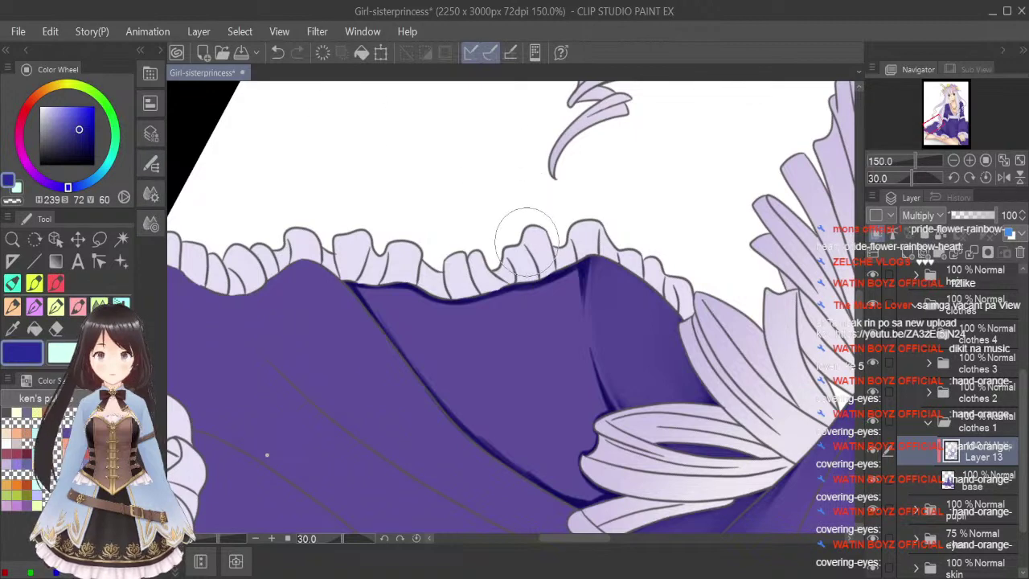
pyautogui.moveTo(352, 271)
pyautogui.mouseDown()
pyautogui.moveTo(422, 347)
pyautogui.moveTo(344, 262)
pyautogui.moveTo(410, 319)
pyautogui.mouseUp()
pyautogui.moveTo(396, 261)
pyautogui.mouseDown()
pyautogui.moveTo(466, 338)
pyautogui.moveTo(458, 247)
pyautogui.moveTo(541, 347)
pyautogui.moveTo(545, 281)
pyautogui.moveTo(569, 283)
pyautogui.moveTo(576, 261)
pyautogui.moveTo(574, 323)
pyautogui.mouseUp()
pyautogui.moveTo(584, 248); pyautogui.dragTo(578, 385)
pyautogui.moveTo(492, 301)
pyautogui.mouseDown()
pyautogui.moveTo(483, 263)
pyautogui.moveTo(537, 325)
pyautogui.moveTo(541, 244)
pyautogui.moveTo(560, 289)
pyautogui.moveTo(559, 261)
pyautogui.moveTo(437, 284)
pyautogui.moveTo(461, 381)
pyautogui.moveTo(401, 314)
pyautogui.moveTo(432, 351)
pyautogui.moveTo(397, 331)
pyautogui.moveTo(479, 426)
pyautogui.moveTo(415, 358)
pyautogui.moveTo(426, 381)
pyautogui.moveTo(590, 502)
pyautogui.moveTo(510, 445)
pyautogui.moveTo(565, 493)
pyautogui.moveTo(575, 495)
pyautogui.moveTo(438, 378)
pyautogui.moveTo(607, 494)
pyautogui.moveTo(562, 484)
pyautogui.moveTo(610, 498)
pyautogui.moveTo(600, 506)
pyautogui.moveTo(611, 499)
pyautogui.moveTo(588, 484)
pyautogui.moveTo(553, 420)
pyautogui.moveTo(604, 458)
pyautogui.mouseUp()
pyautogui.moveTo(599, 387)
pyautogui.mouseDown()
pyautogui.moveTo(608, 408)
pyautogui.moveTo(603, 384)
pyautogui.mouseUp()
pyautogui.moveTo(583, 349)
pyautogui.mouseDown()
pyautogui.moveTo(593, 379)
pyautogui.moveTo(578, 277)
pyautogui.moveTo(599, 397)
pyautogui.mouseUp()
pyautogui.moveTo(562, 327)
pyautogui.mouseDown()
pyautogui.moveTo(561, 304)
pyautogui.moveTo(618, 445)
pyautogui.mouseUp()
pyautogui.moveTo(530, 302)
pyautogui.mouseDown()
pyautogui.moveTo(550, 343)
pyautogui.moveTo(534, 339)
pyautogui.moveTo(601, 460)
pyautogui.moveTo(535, 427)
pyautogui.moveTo(465, 334)
pyautogui.moveTo(542, 455)
pyautogui.moveTo(430, 337)
pyautogui.moveTo(543, 453)
pyautogui.moveTo(456, 350)
pyautogui.moveTo(505, 374)
pyautogui.moveTo(616, 497)
pyautogui.moveTo(468, 314)
pyautogui.moveTo(572, 356)
pyautogui.moveTo(595, 414)
pyautogui.moveTo(577, 417)
pyautogui.moveTo(567, 473)
pyautogui.moveTo(442, 368)
pyautogui.moveTo(446, 348)
pyautogui.moveTo(386, 294)
pyautogui.moveTo(593, 488)
pyautogui.moveTo(503, 372)
pyautogui.moveTo(528, 321)
pyautogui.moveTo(536, 349)
pyautogui.moveTo(623, 466)
pyautogui.moveTo(555, 321)
pyautogui.moveTo(606, 430)
pyautogui.moveTo(562, 330)
pyautogui.moveTo(484, 410)
pyautogui.mouseUp()
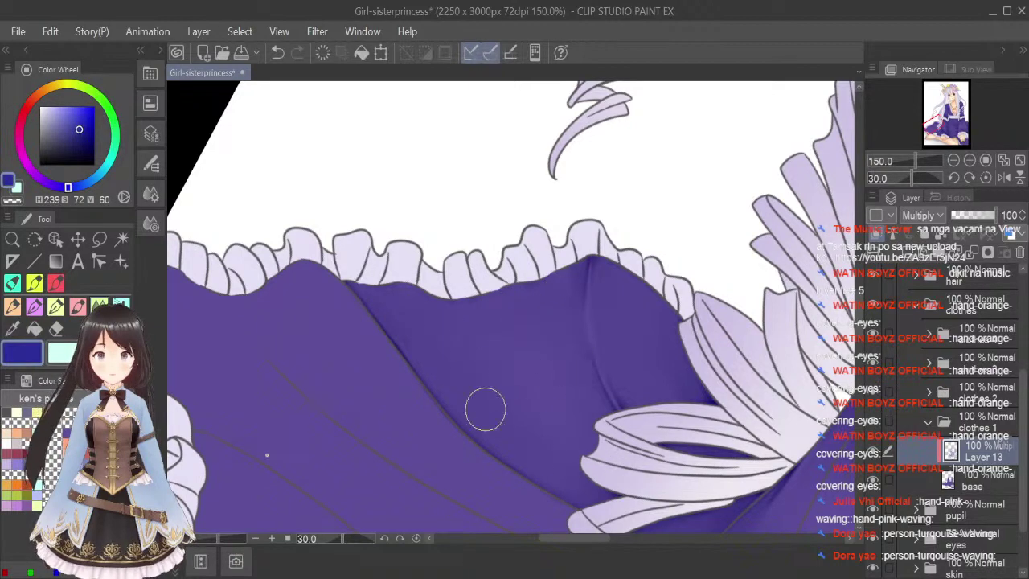
pyautogui.click(1020, 161)
pyautogui.click(985, 178)
pyautogui.hotkey('ctrl', 's')
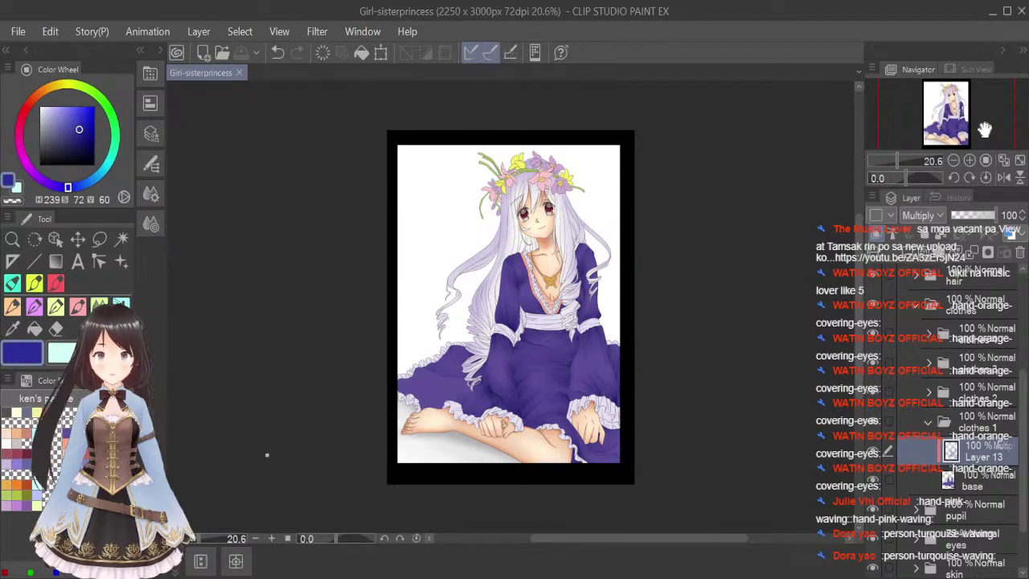
# Outline the next narrow skirt panel in dark blue along both fold lines, the ruffle edge and the point at the curl.
pyautogui.click(82, 308)
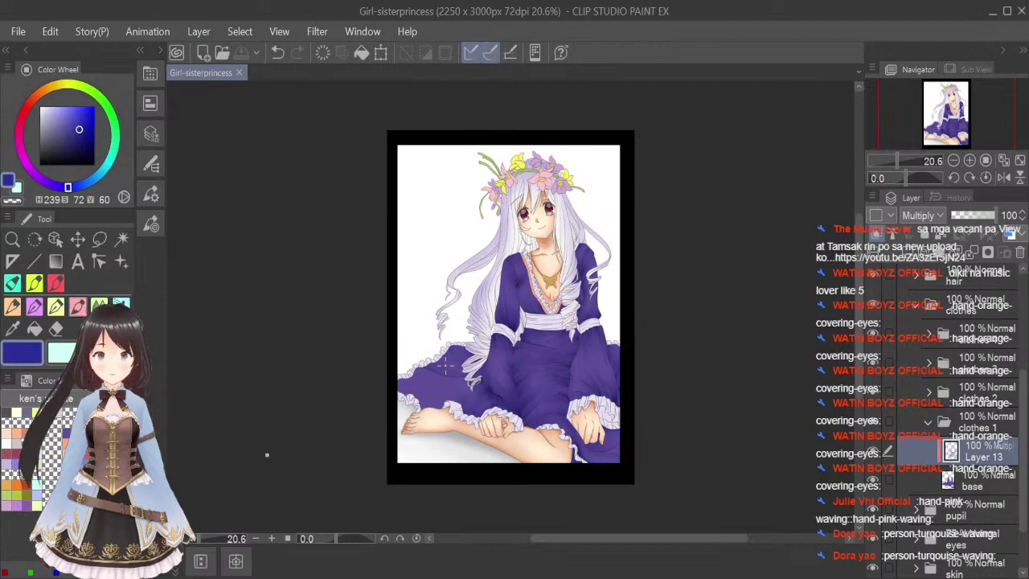
pyautogui.scroll(4, 448, 360)
pyautogui.click(969, 178)
pyautogui.moveTo(969, 178); pyautogui.dragTo(971, 181)
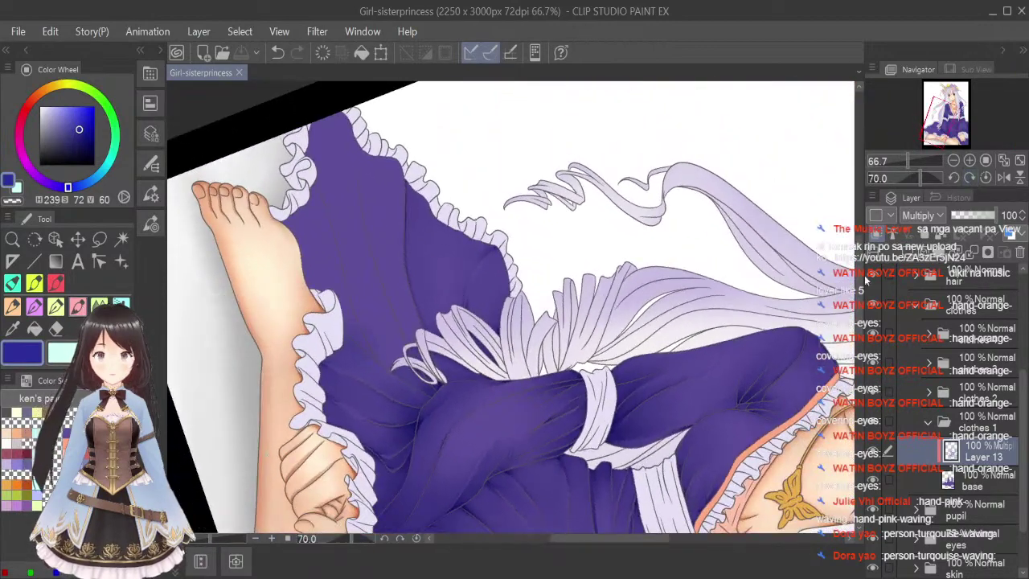
pyautogui.moveTo(860, 290); pyautogui.dragTo(860, 279)
pyautogui.scroll(1, 367, 198)
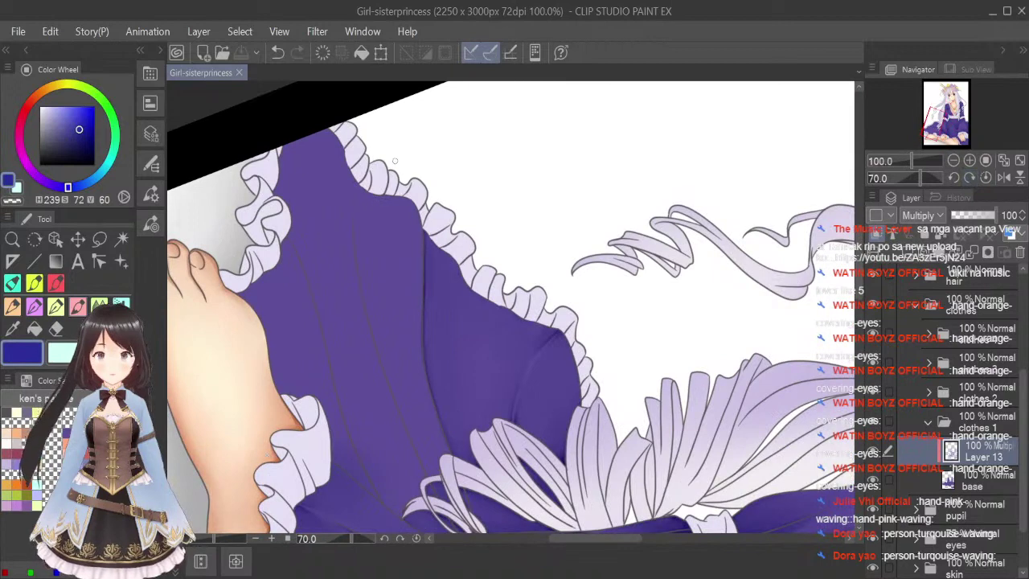
pyautogui.moveTo(412, 200)
pyautogui.mouseDown()
pyautogui.moveTo(414, 337)
pyautogui.moveTo(419, 294)
pyautogui.moveTo(425, 393)
pyautogui.mouseUp()
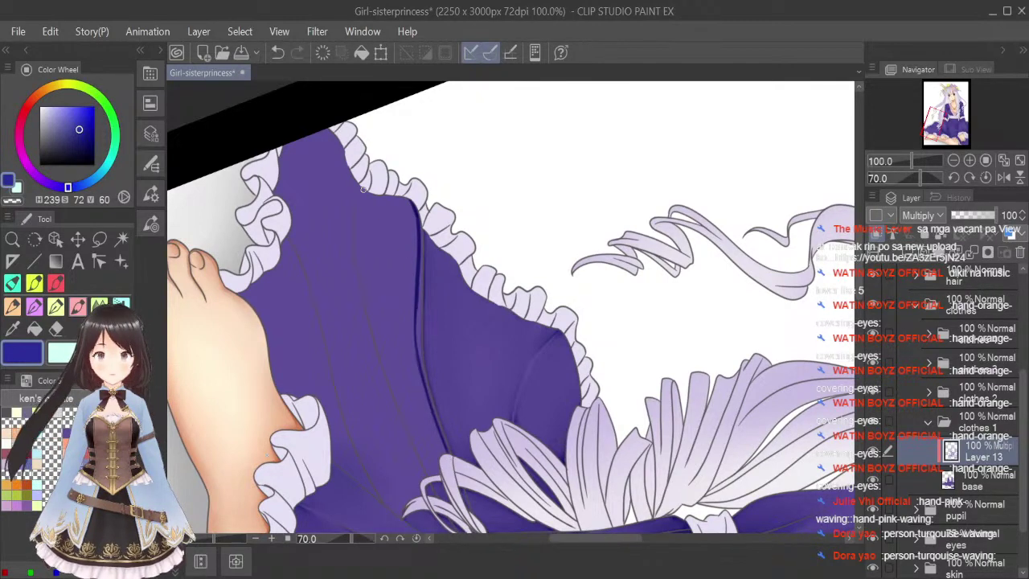
pyautogui.moveTo(359, 188); pyautogui.dragTo(360, 280)
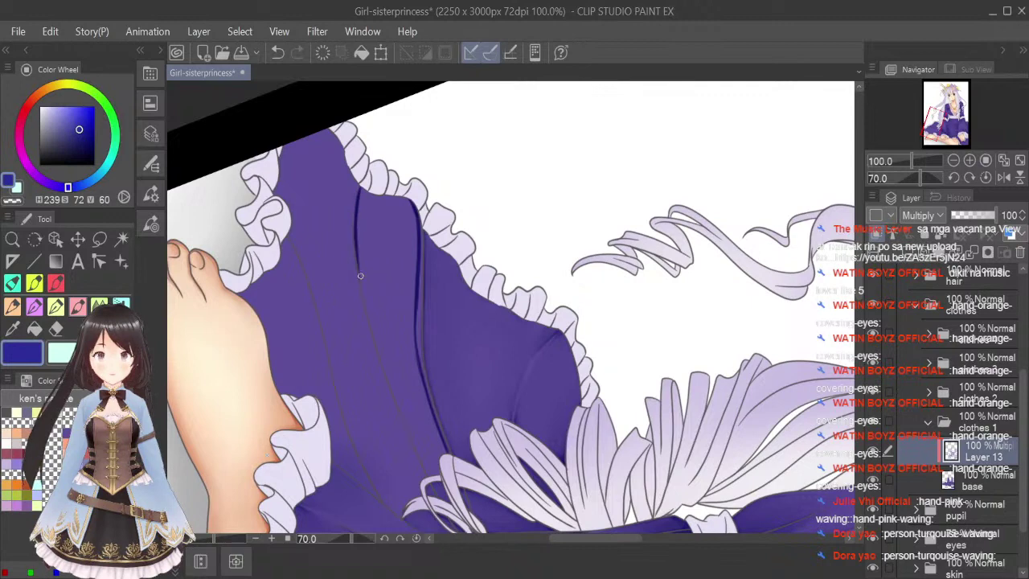
pyautogui.moveTo(358, 198); pyautogui.dragTo(362, 294)
pyautogui.moveTo(387, 377); pyautogui.dragTo(406, 429)
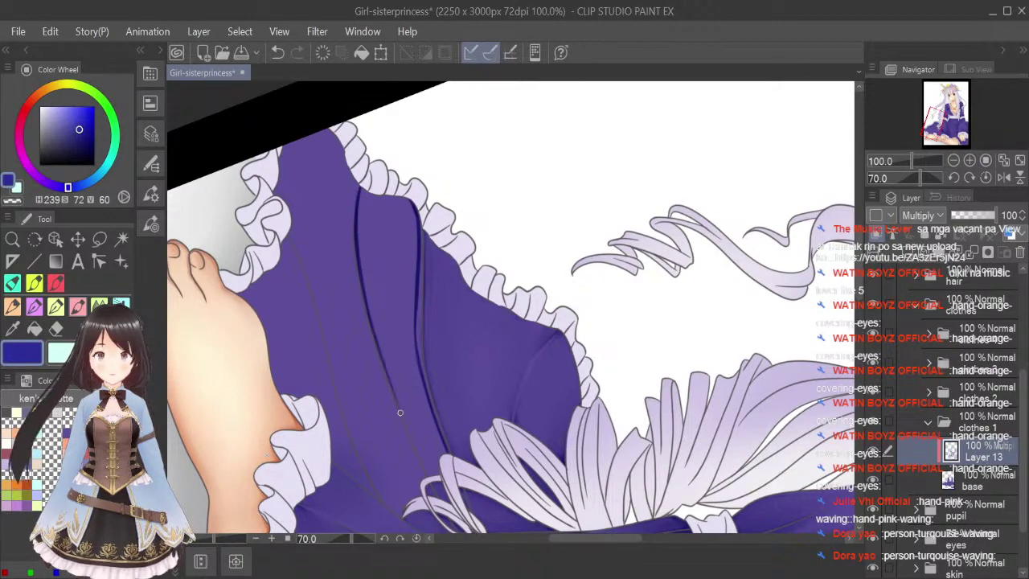
pyautogui.moveTo(389, 378); pyautogui.dragTo(422, 461)
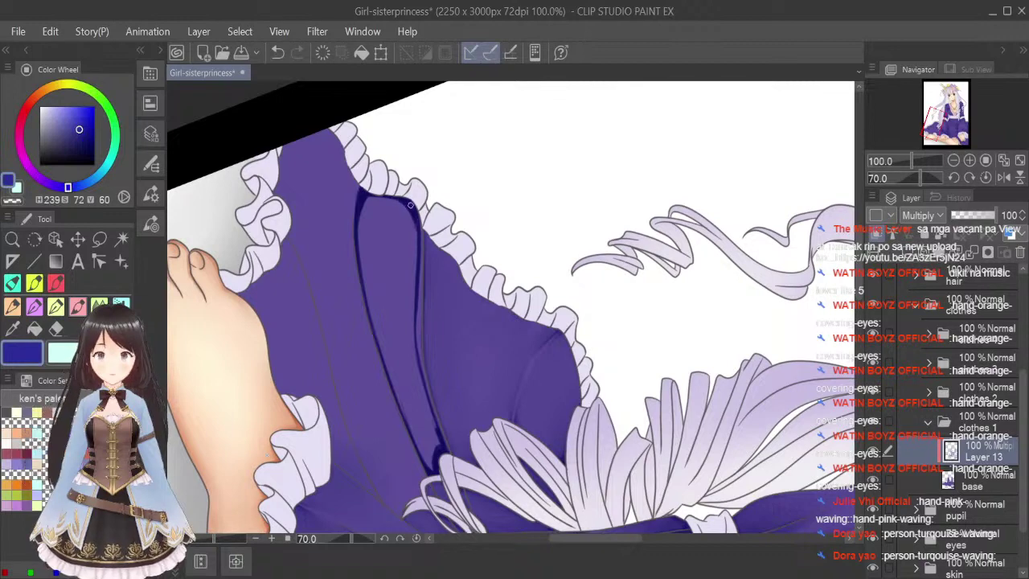
# Blend the narrow panel's dark outline inward from the ruffle down to the curl with a resized blending brush.
pyautogui.press('[')
pyautogui.press('[')
pyautogui.press('[')
pyautogui.press('[')
pyautogui.press('[')
pyautogui.press('[')
pyautogui.press('[')
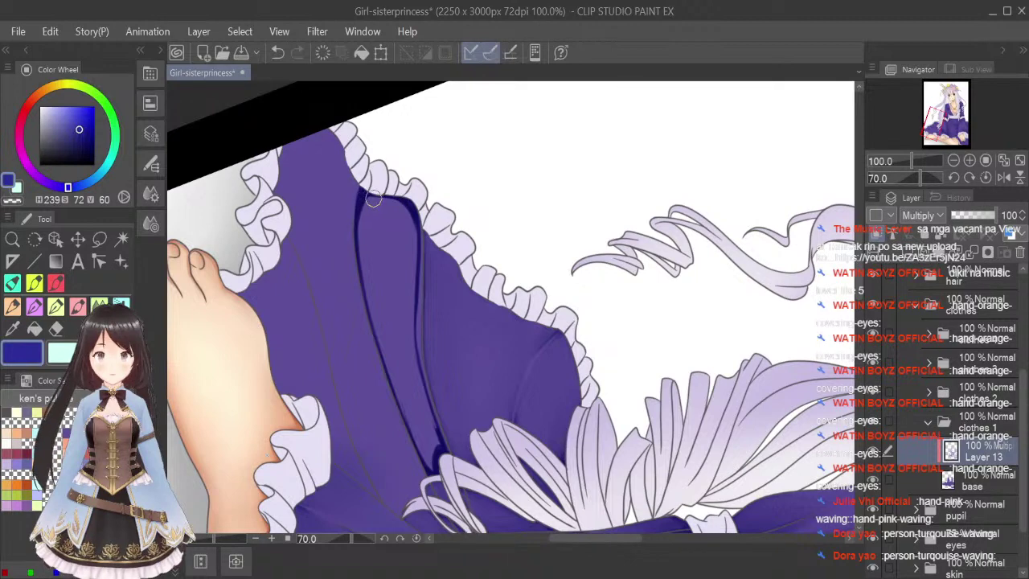
pyautogui.moveTo(368, 187); pyautogui.dragTo(364, 252)
pyautogui.moveTo(374, 199)
pyautogui.mouseDown()
pyautogui.moveTo(374, 250)
pyautogui.moveTo(390, 238)
pyautogui.moveTo(399, 200)
pyautogui.moveTo(412, 246)
pyautogui.moveTo(406, 201)
pyautogui.moveTo(406, 272)
pyautogui.mouseUp()
pyautogui.moveTo(391, 220)
pyautogui.mouseDown()
pyautogui.moveTo(398, 308)
pyautogui.moveTo(377, 285)
pyautogui.moveTo(368, 202)
pyautogui.moveTo(376, 321)
pyautogui.mouseUp()
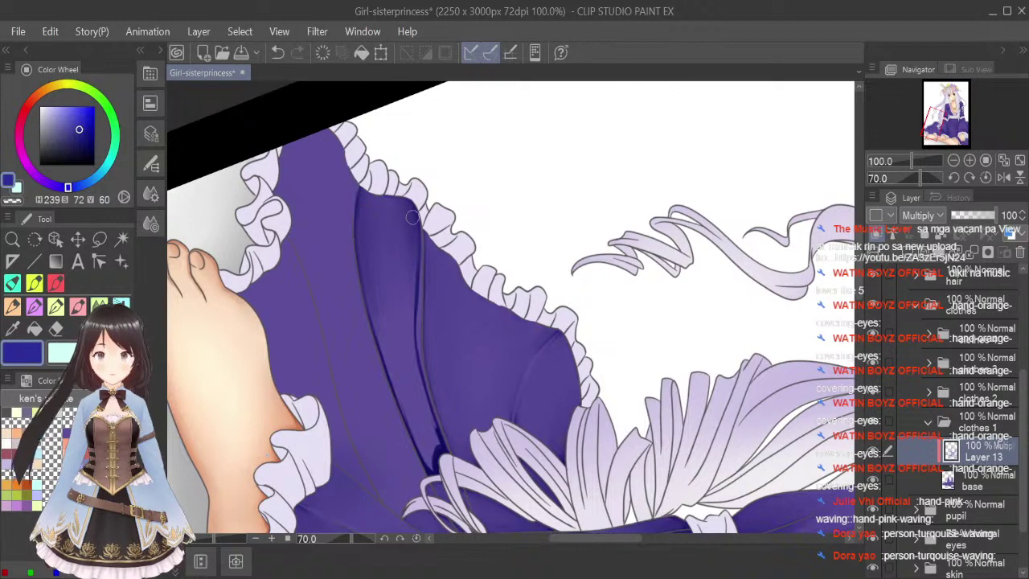
pyautogui.moveTo(401, 304)
pyautogui.mouseDown()
pyautogui.moveTo(427, 408)
pyautogui.moveTo(404, 361)
pyautogui.moveTo(441, 451)
pyautogui.moveTo(422, 442)
pyautogui.moveTo(435, 475)
pyautogui.mouseUp()
pyautogui.moveTo(390, 368); pyautogui.dragTo(413, 429)
pyautogui.press('p')
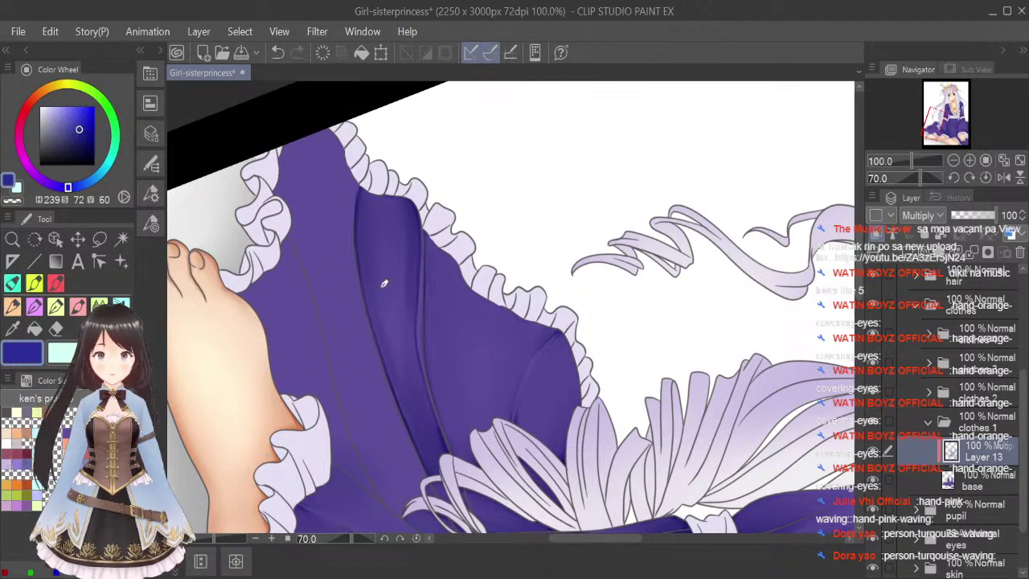
pyautogui.click(78, 328)
pyautogui.press('[')
pyautogui.press('[')
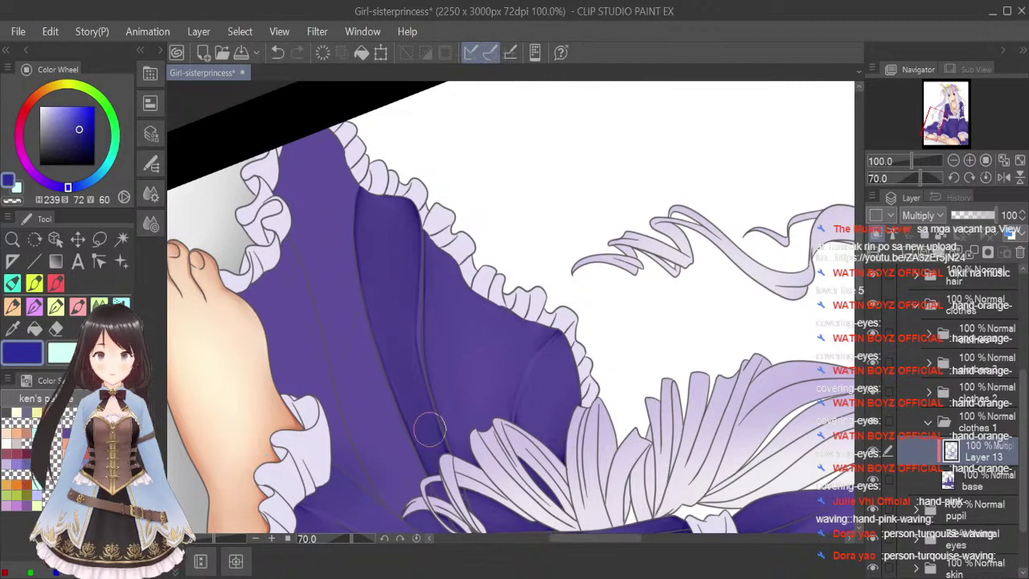
# Save the drawing and touch up the soft shadow along the narrow skirt panel's lower fold line.
pyautogui.click(1020, 161)
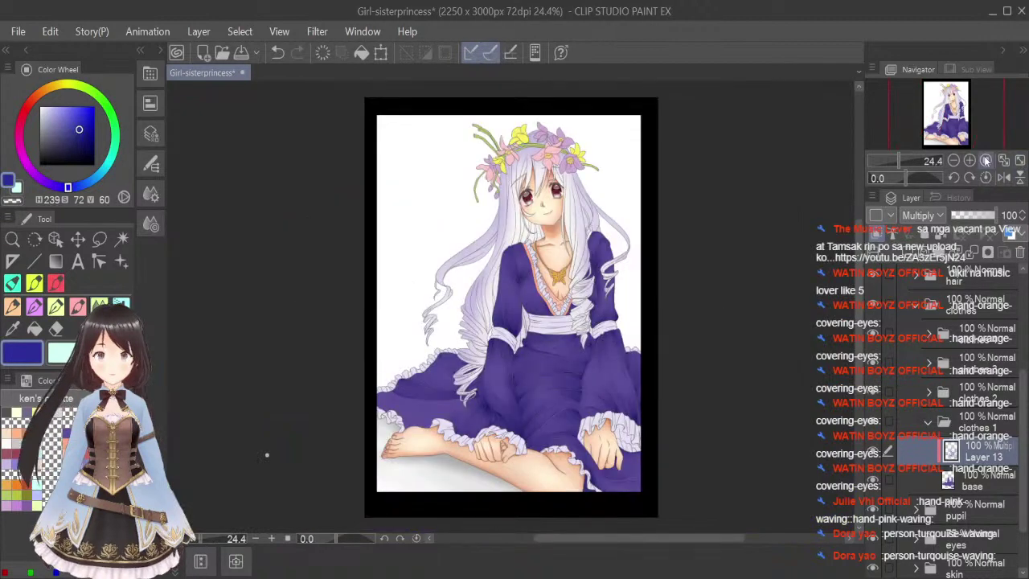
pyautogui.hotkey('ctrl', 's')
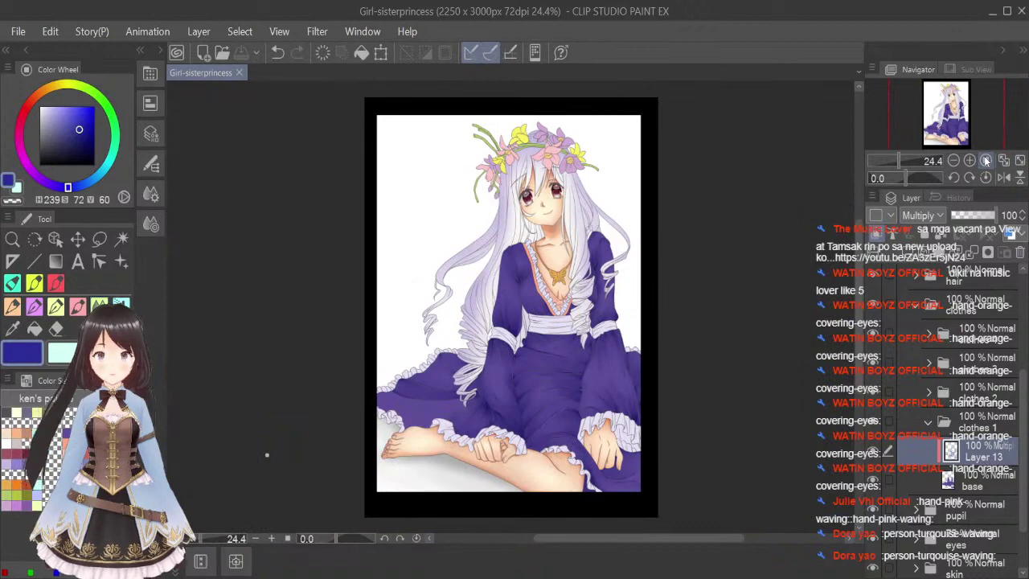
pyautogui.scroll(3, 455, 389)
pyautogui.moveTo(407, 406); pyautogui.dragTo(335, 389)
pyautogui.press('c')
pyautogui.moveTo(422, 403); pyautogui.dragTo(322, 389)
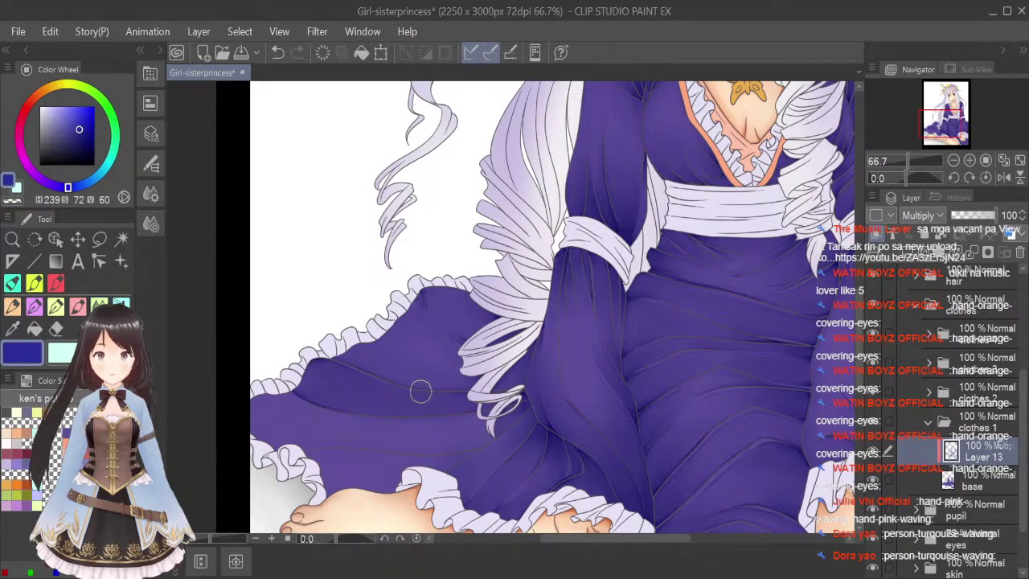
# Draw dark blue along the fold line bordering the next skirt panel, from the ruffle down to the hair curl.
pyautogui.scroll(2, 465, 401)
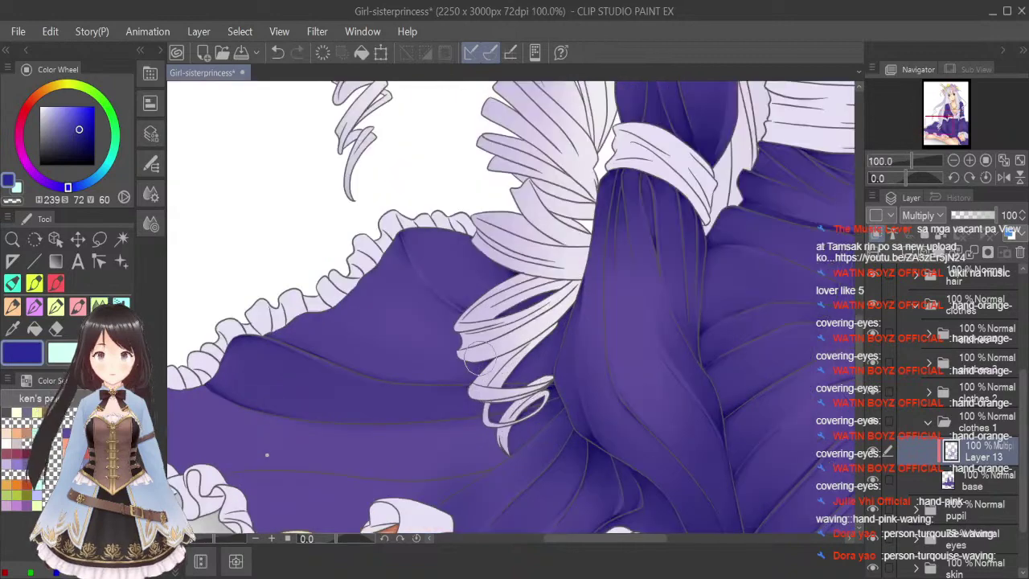
pyautogui.click(970, 178)
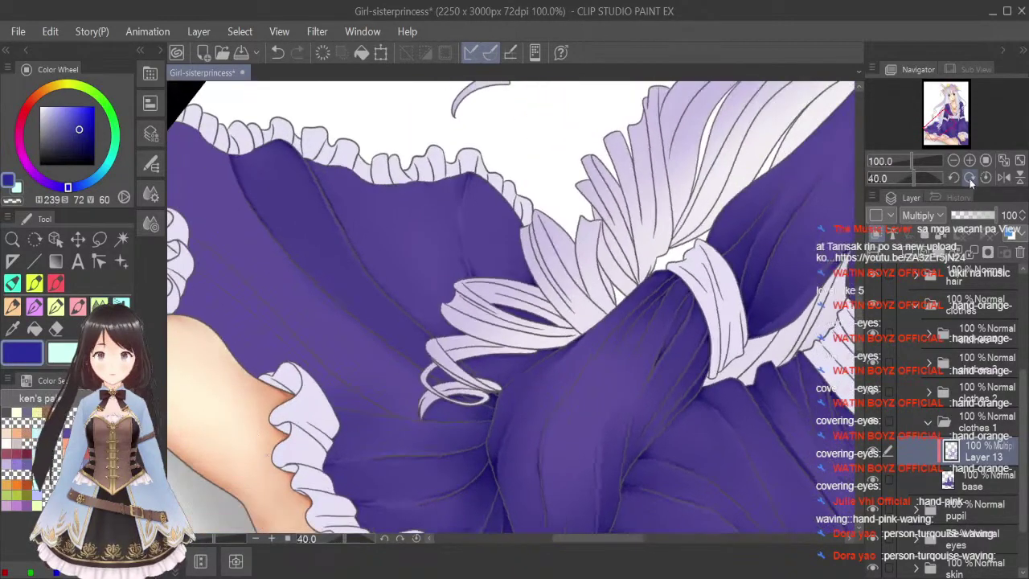
pyautogui.moveTo(662, 543); pyautogui.dragTo(593, 540)
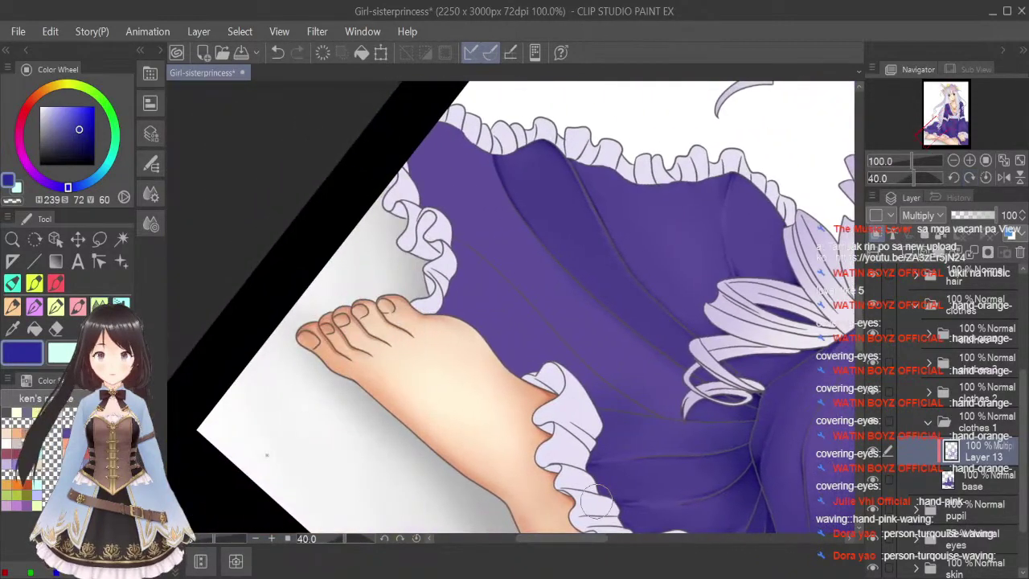
pyautogui.moveTo(490, 155)
pyautogui.mouseDown()
pyautogui.moveTo(528, 242)
pyautogui.moveTo(498, 195)
pyautogui.moveTo(513, 223)
pyautogui.moveTo(555, 275)
pyautogui.moveTo(494, 183)
pyautogui.moveTo(532, 243)
pyautogui.mouseUp()
pyautogui.moveTo(495, 181); pyautogui.dragTo(555, 270)
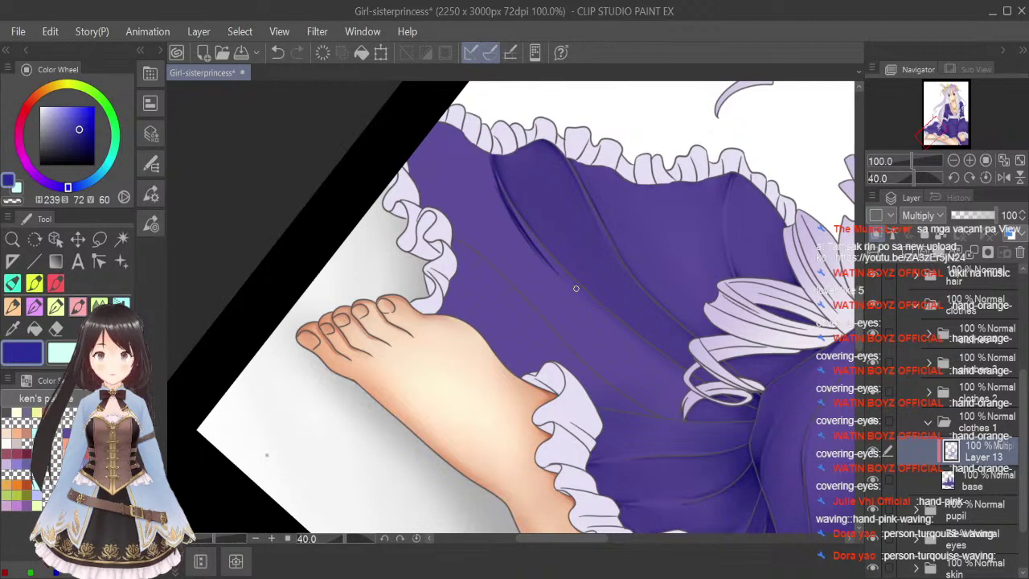
pyautogui.moveTo(609, 323); pyautogui.dragTo(687, 379)
pyautogui.moveTo(634, 345); pyautogui.dragTo(694, 382)
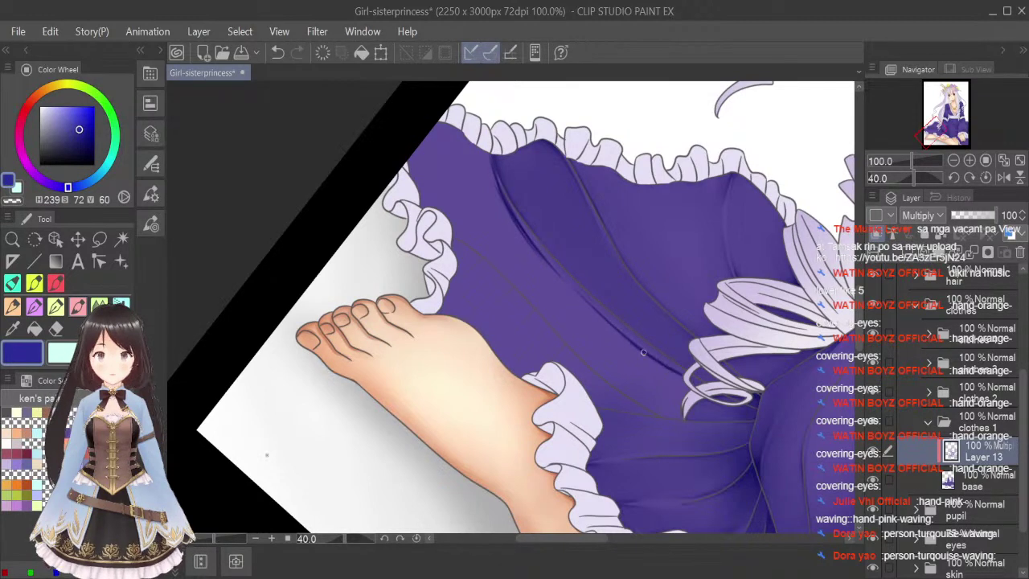
# Undo the last stroke, redraw the lower end of the fold in thicker dark blue, and darken the panel's corner around the hair curl.
pyautogui.scroll(2, 689, 368)
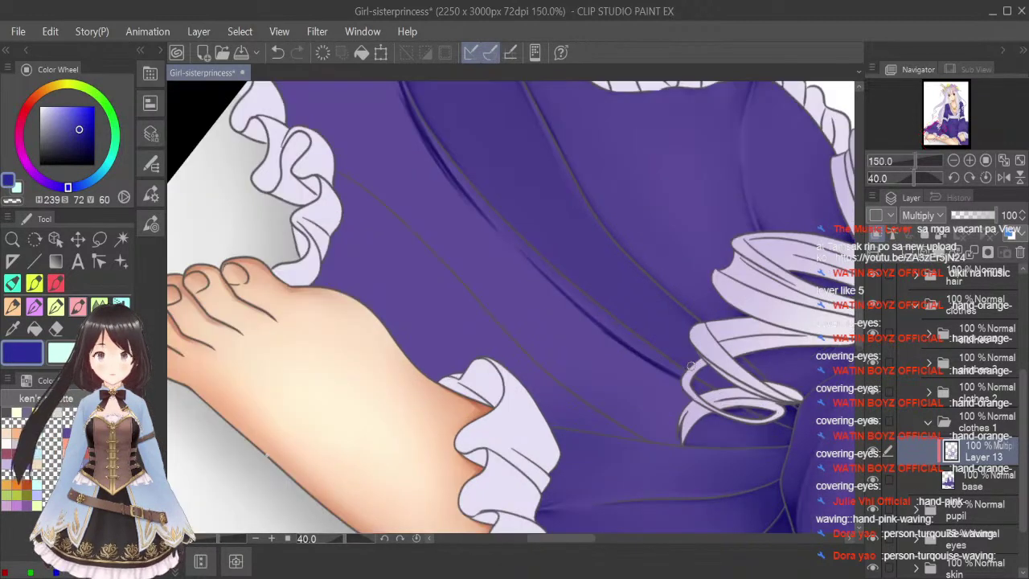
pyautogui.hotkey('ctrl', 'z')
pyautogui.moveTo(683, 376); pyautogui.dragTo(667, 361)
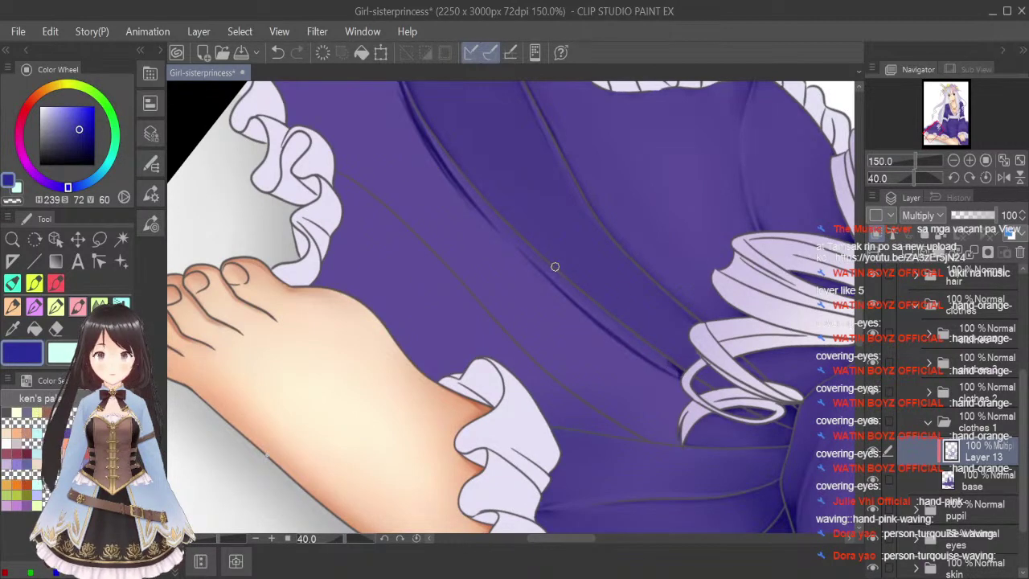
pyautogui.moveTo(523, 254)
pyautogui.mouseDown()
pyautogui.moveTo(635, 353)
pyautogui.moveTo(682, 377)
pyautogui.moveTo(671, 374)
pyautogui.mouseUp()
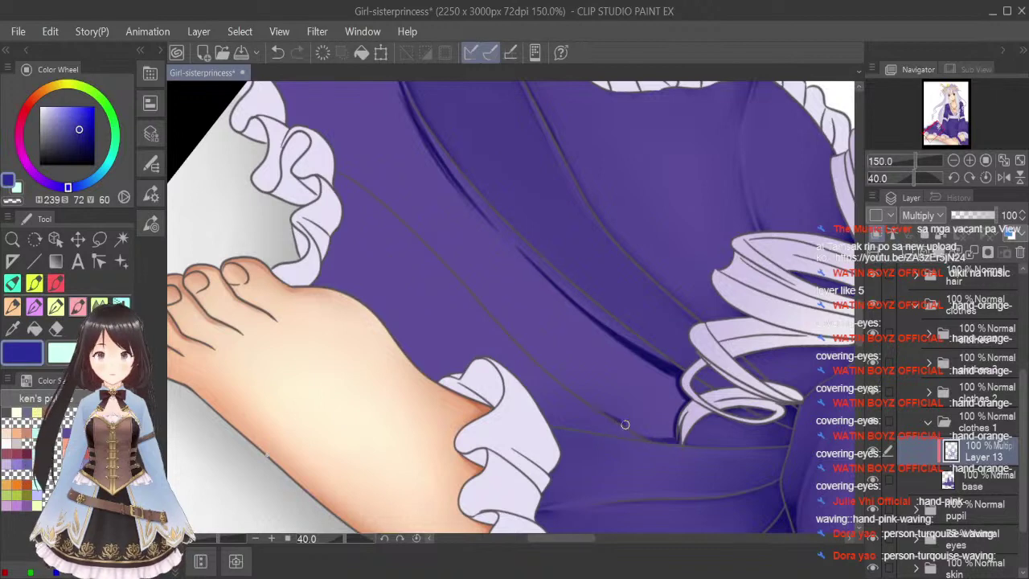
pyautogui.moveTo(671, 433); pyautogui.dragTo(681, 403)
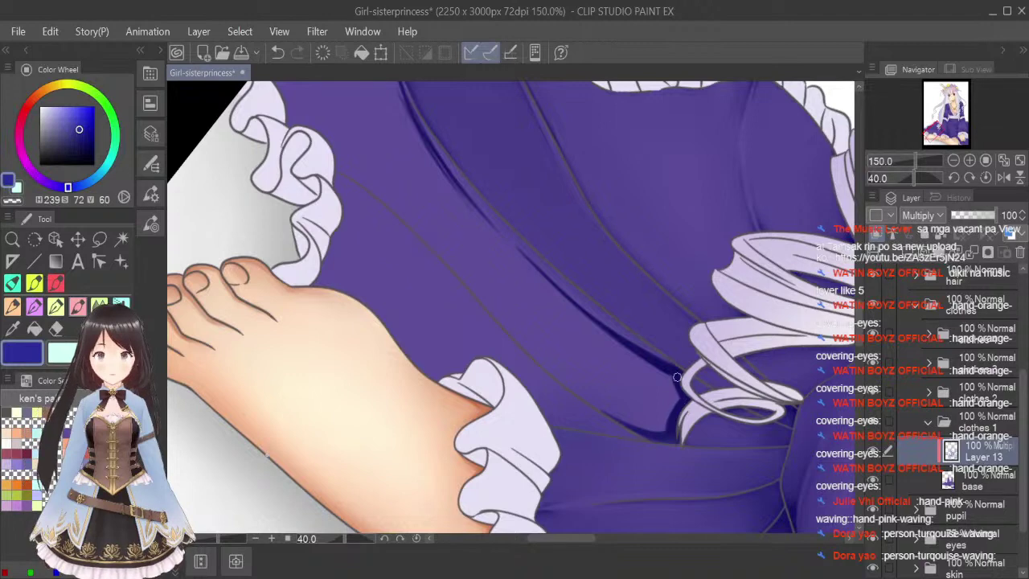
# Draw dark blue along the panel's opposite fold line from the ruffle near the toes to the curl, thickening it at the ruffle.
pyautogui.moveTo(335, 169)
pyautogui.mouseDown()
pyautogui.moveTo(387, 203)
pyautogui.moveTo(488, 309)
pyautogui.mouseUp()
pyautogui.moveTo(431, 243)
pyautogui.mouseDown()
pyautogui.moveTo(508, 330)
pyautogui.moveTo(479, 295)
pyautogui.moveTo(499, 322)
pyautogui.moveTo(617, 418)
pyautogui.moveTo(554, 373)
pyautogui.moveTo(641, 429)
pyautogui.mouseUp()
pyautogui.moveTo(325, 137); pyautogui.dragTo(371, 185)
pyautogui.moveTo(326, 154); pyautogui.dragTo(358, 182)
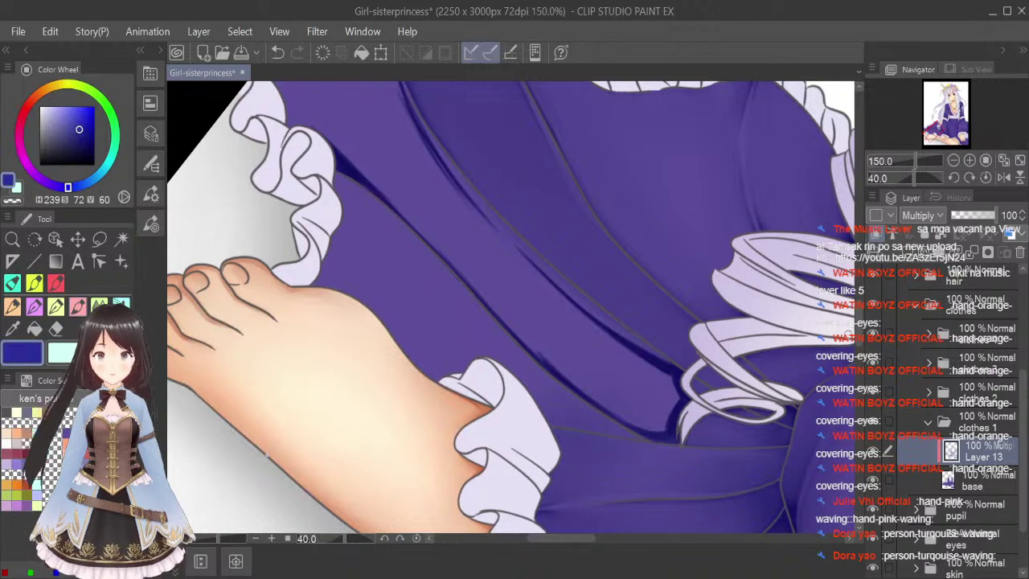
# Outline the panel's outer end in dark blue along both ruffle edges and thicken the start of the fold beside the narrow panel.
pyautogui.scroll(5, 515, 306)
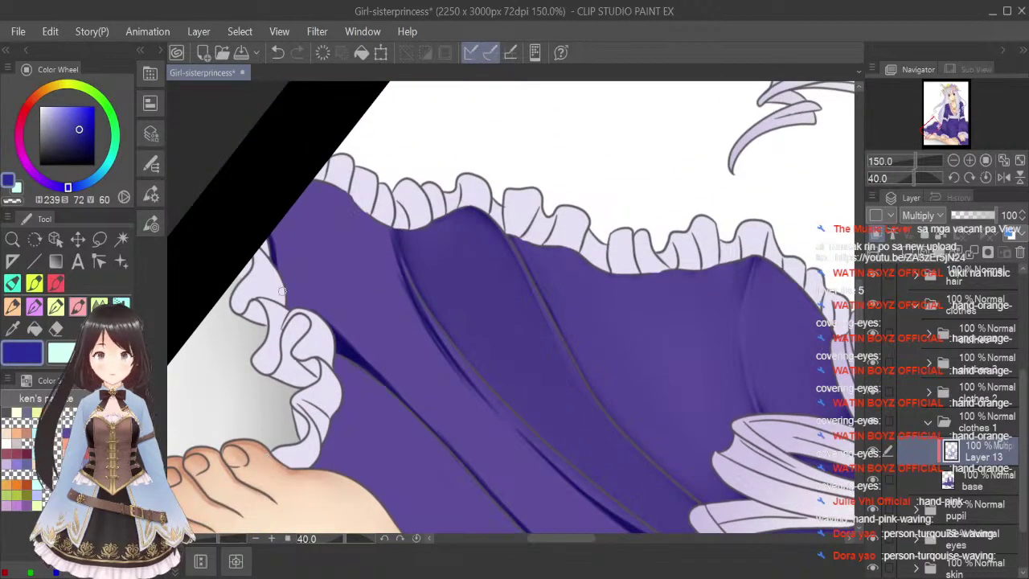
pyautogui.moveTo(290, 299); pyautogui.dragTo(319, 312)
pyautogui.moveTo(268, 246)
pyautogui.mouseDown()
pyautogui.moveTo(310, 179)
pyautogui.moveTo(272, 238)
pyautogui.moveTo(316, 184)
pyautogui.moveTo(339, 191)
pyautogui.moveTo(374, 218)
pyautogui.moveTo(350, 198)
pyautogui.moveTo(397, 281)
pyautogui.mouseUp()
pyautogui.moveTo(364, 205); pyautogui.dragTo(423, 320)
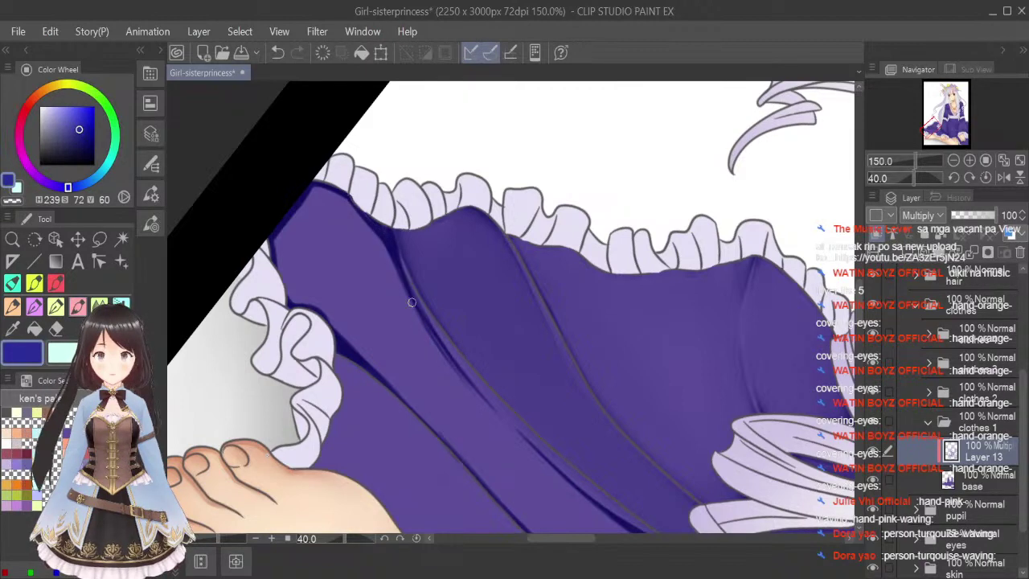
# Blend the dark strokes at the panel's ruffle end and upper fold lines into a soft shadow, undoing one blending stroke.
pyautogui.click(78, 306)
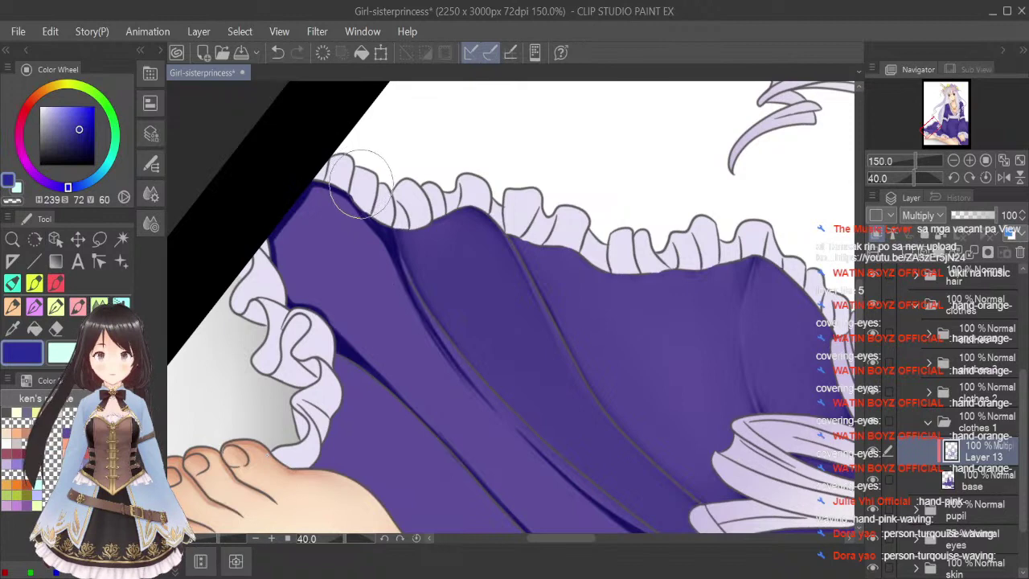
pyautogui.moveTo(327, 190); pyautogui.dragTo(269, 234)
pyautogui.moveTo(301, 305); pyautogui.dragTo(332, 316)
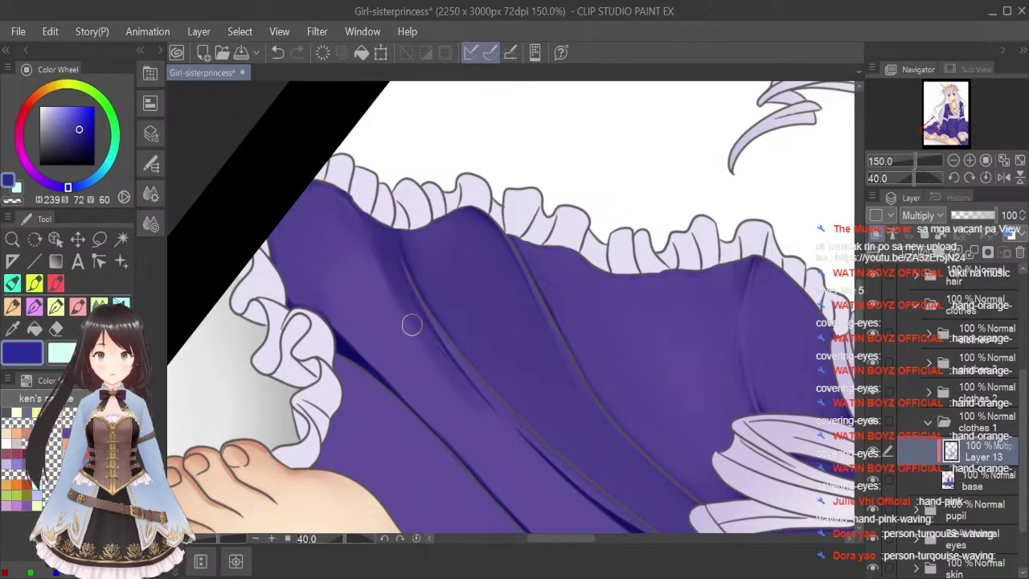
pyautogui.hotkey('ctrl', 'z')
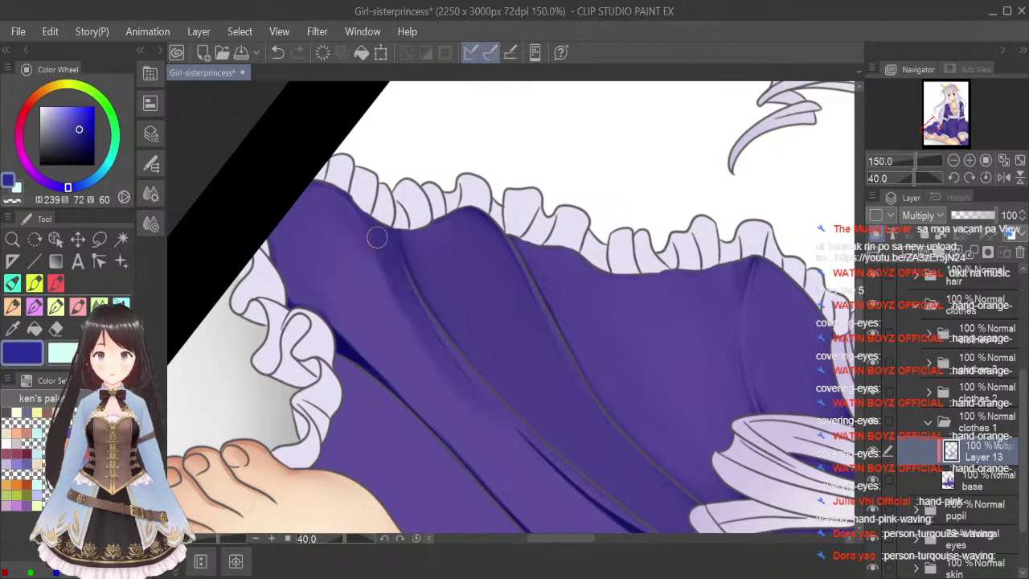
pyautogui.moveTo(390, 264); pyautogui.dragTo(453, 386)
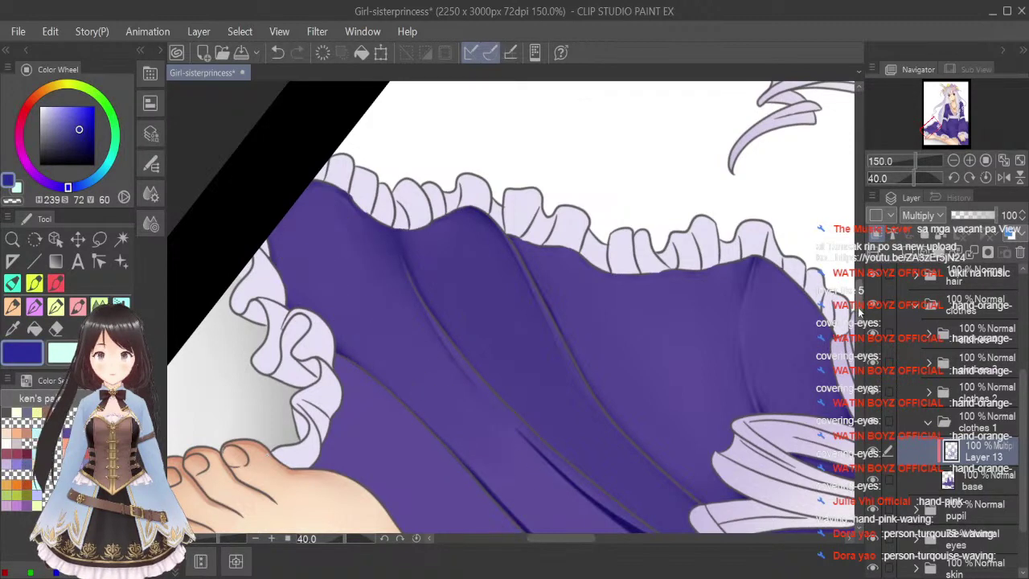
# Blend the panel's remaining shading down to the hair curl with a larger blending brush, and save the drawing.
pyautogui.scroll(-3, 860, 321)
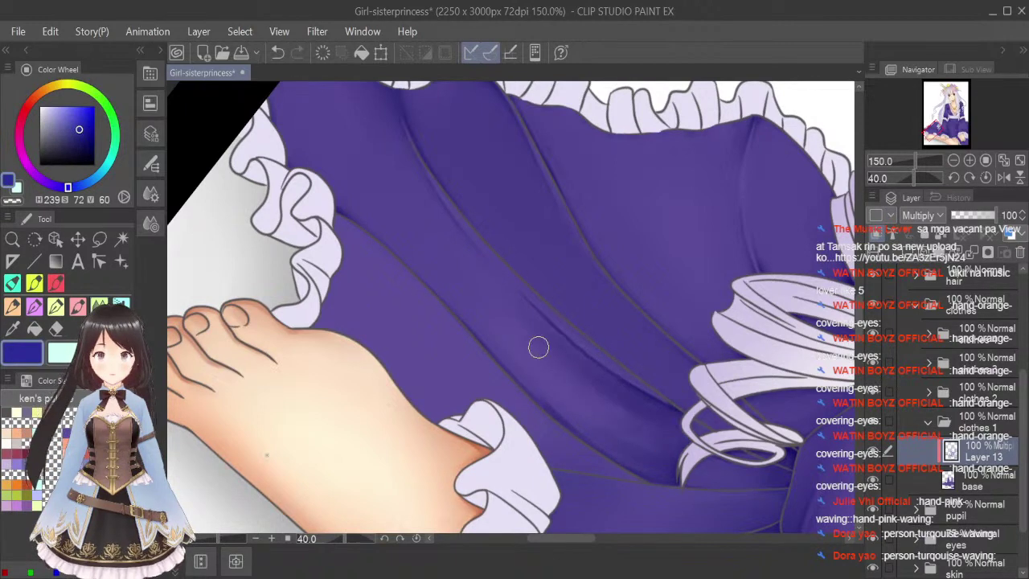
pyautogui.press(']')
pyautogui.press(']')
pyautogui.press(']')
pyautogui.press(']')
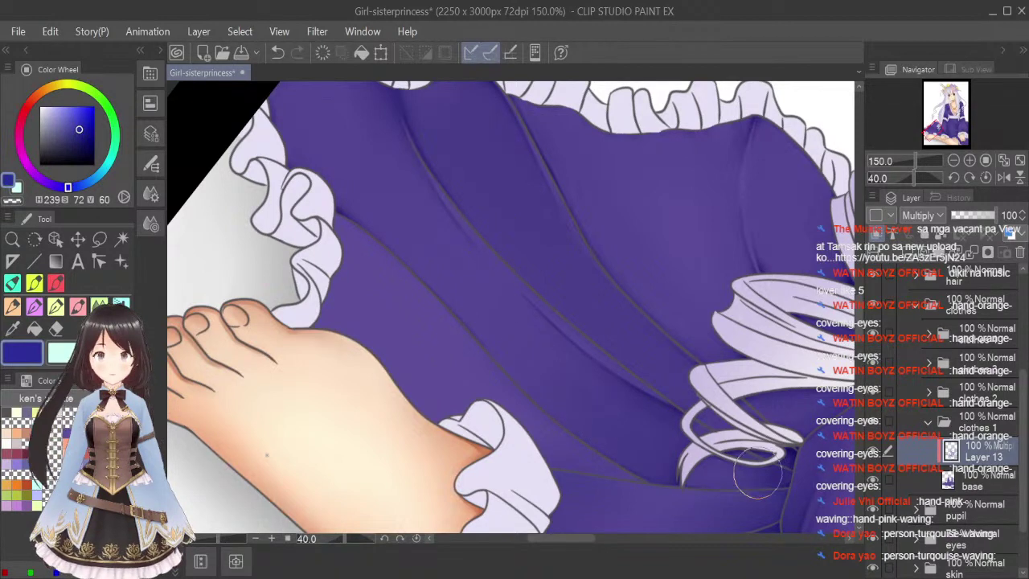
pyautogui.click(1020, 160)
pyautogui.click(986, 178)
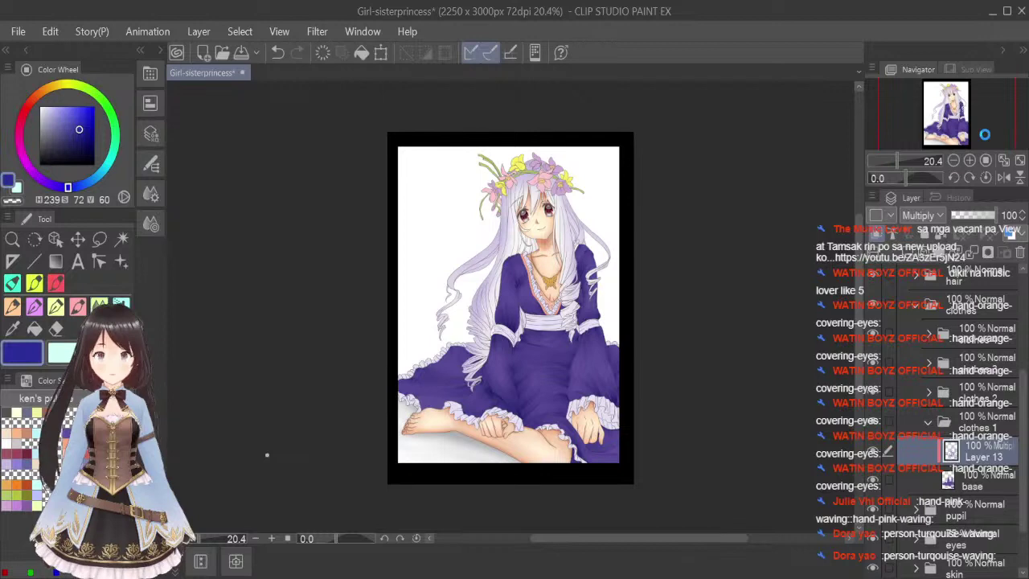
pyautogui.hotkey('ctrl', 's')
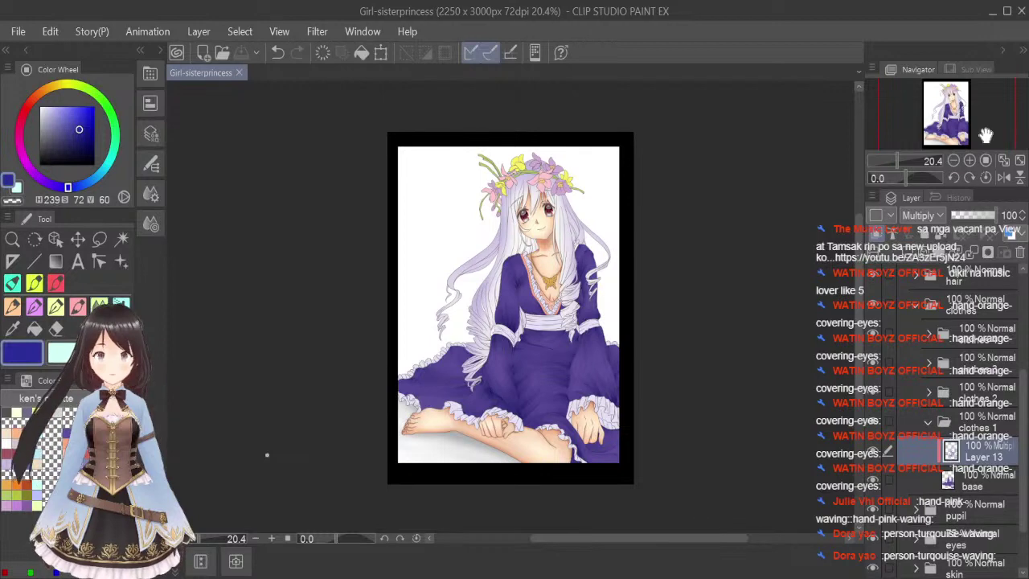
# Fill the narrow wedge between the next fold line and the ruffle above the ankle with dark blue strokes.
pyautogui.scroll(4, 465, 385)
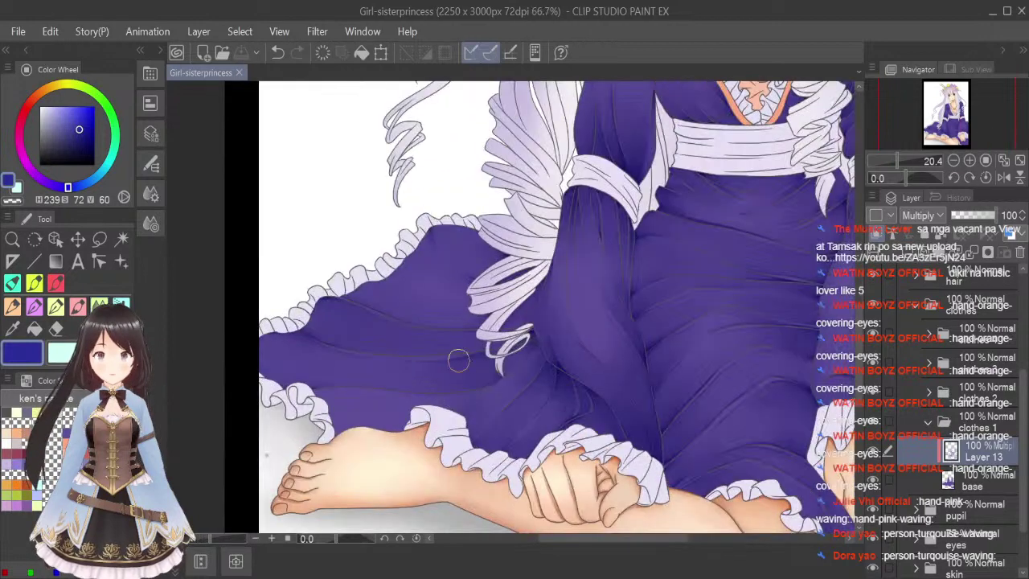
pyautogui.moveTo(973, 181); pyautogui.dragTo(973, 180)
pyautogui.scroll(4, 510, 230)
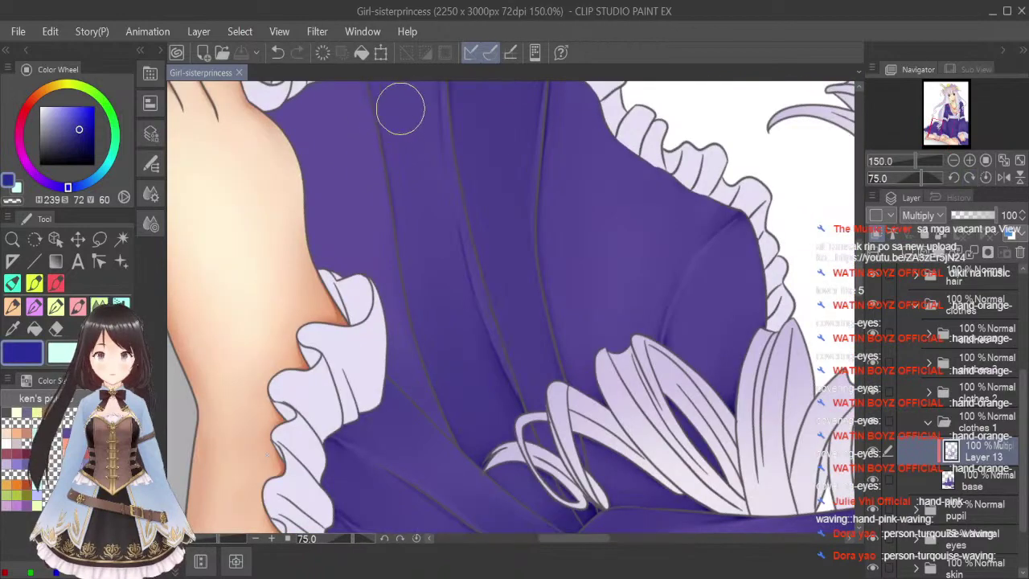
pyautogui.click(78, 306)
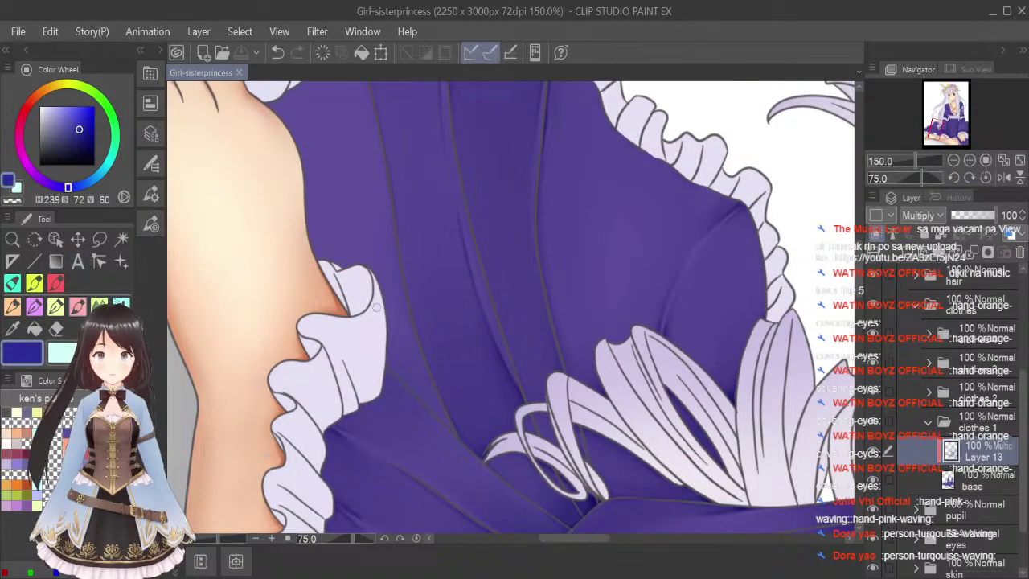
pyautogui.moveTo(389, 359); pyautogui.dragTo(385, 360)
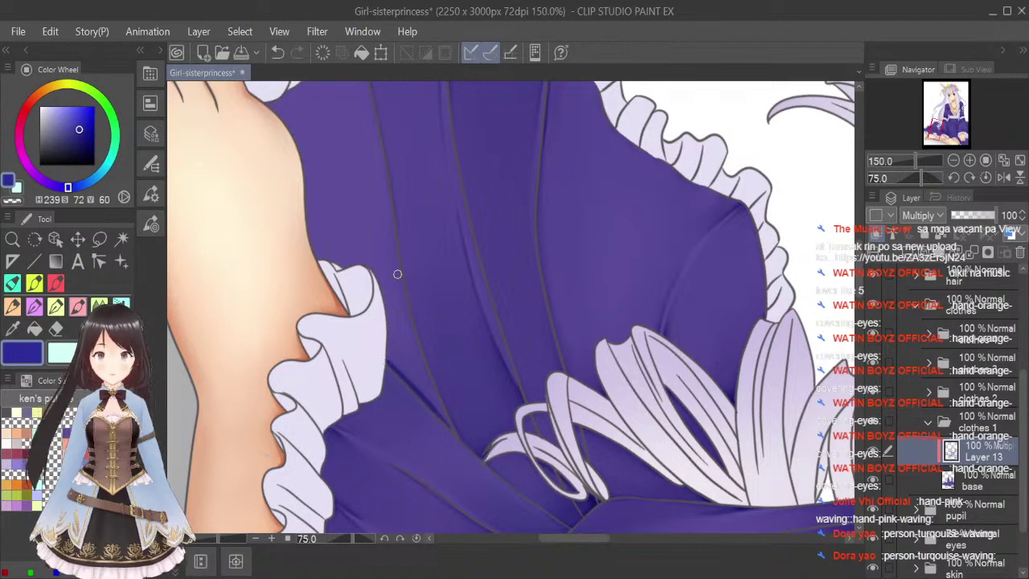
pyautogui.moveTo(397, 284); pyautogui.dragTo(415, 355)
pyautogui.moveTo(400, 315); pyautogui.dragTo(442, 416)
pyautogui.moveTo(412, 359)
pyautogui.mouseDown()
pyautogui.moveTo(425, 387)
pyautogui.moveTo(410, 366)
pyautogui.moveTo(405, 374)
pyautogui.mouseUp()
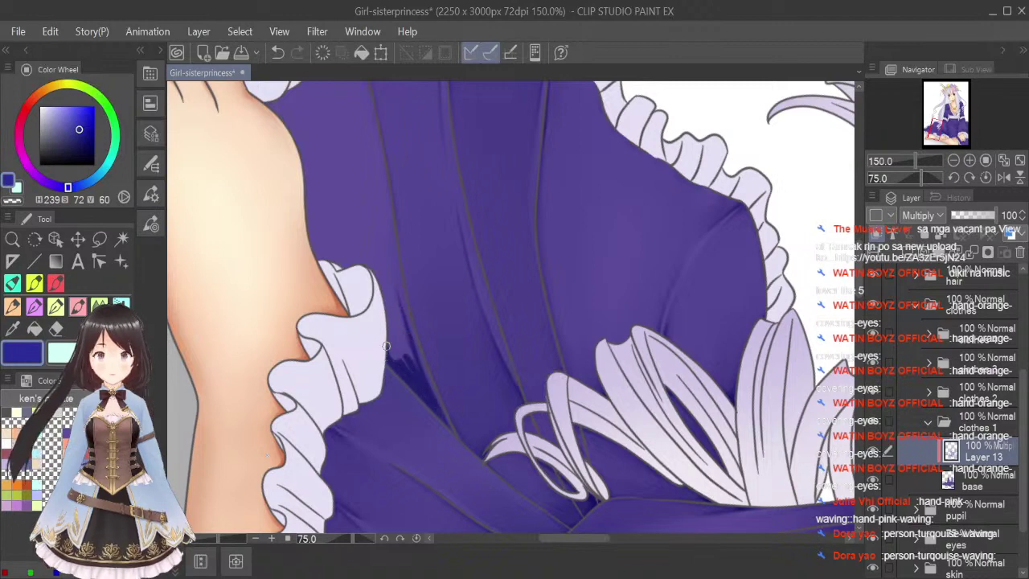
pyautogui.moveTo(385, 330)
pyautogui.mouseDown()
pyautogui.moveTo(437, 411)
pyautogui.moveTo(397, 297)
pyautogui.mouseUp()
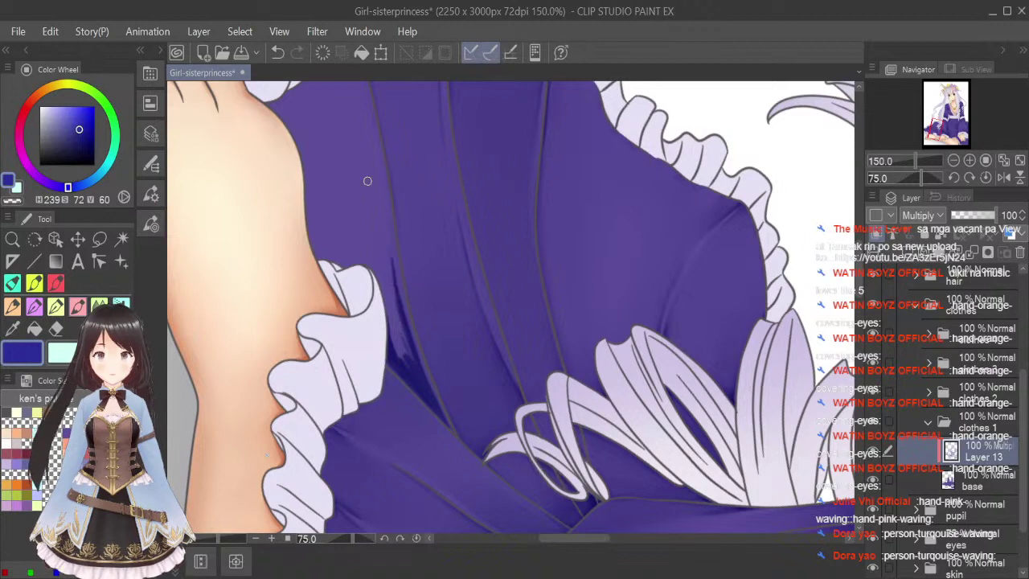
# Outline the skirt panel beside the foot in dark blue along the fold line, both ruffles and the leg.
pyautogui.moveTo(308, 228)
pyautogui.mouseDown()
pyautogui.moveTo(320, 253)
pyautogui.moveTo(344, 266)
pyautogui.mouseUp()
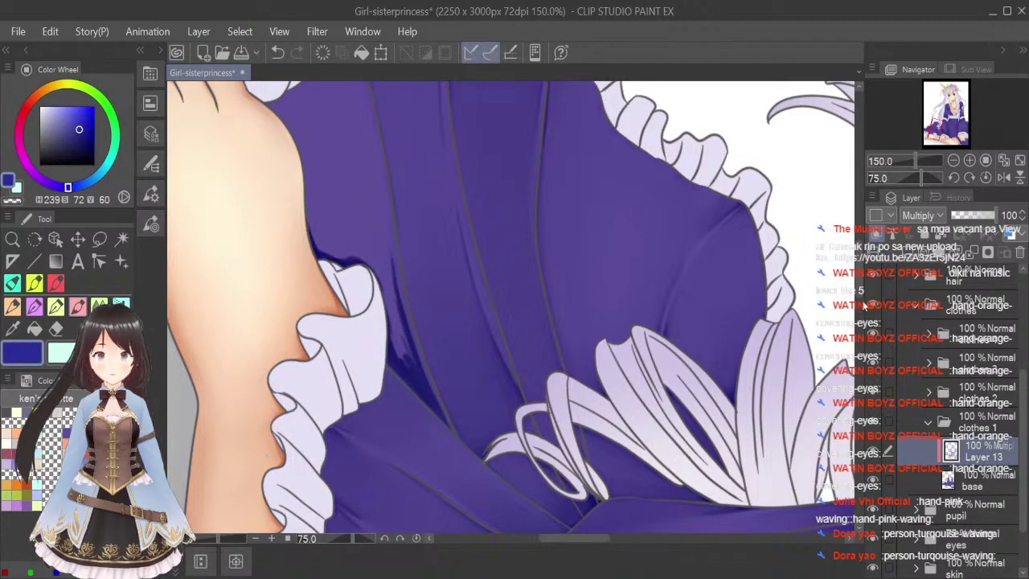
pyautogui.scroll(3, 482, 192)
pyautogui.moveTo(344, 119); pyautogui.dragTo(373, 249)
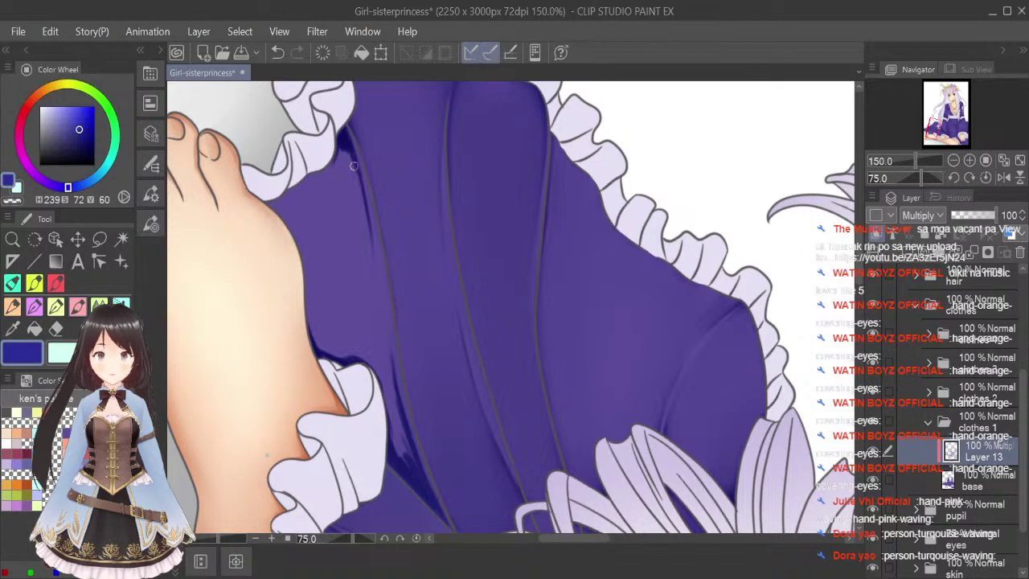
pyautogui.moveTo(336, 151)
pyautogui.mouseDown()
pyautogui.moveTo(310, 180)
pyautogui.moveTo(270, 200)
pyautogui.moveTo(302, 299)
pyautogui.mouseUp()
pyautogui.moveTo(287, 216); pyautogui.dragTo(309, 320)
pyautogui.moveTo(303, 266); pyautogui.dragTo(316, 346)
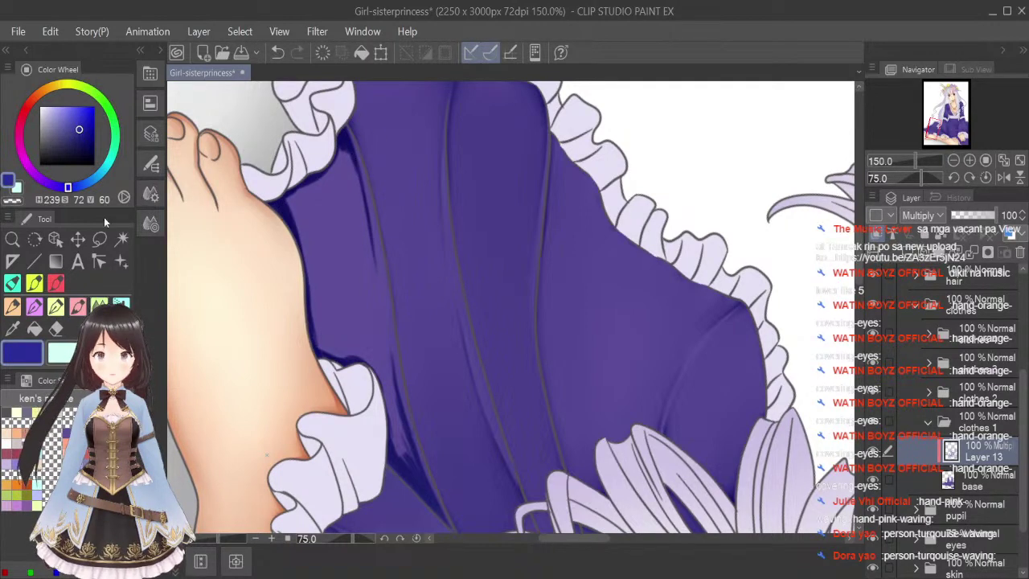
# Blend the dark strokes of the panel beside the foot into a soft shadow with a resized brush, and save the drawing.
pyautogui.press('[')
pyautogui.moveTo(336, 136); pyautogui.dragTo(360, 206)
pyautogui.moveTo(326, 157); pyautogui.dragTo(296, 217)
pyautogui.moveTo(279, 179)
pyautogui.mouseDown()
pyautogui.moveTo(316, 252)
pyautogui.moveTo(270, 187)
pyautogui.moveTo(282, 177)
pyautogui.moveTo(318, 295)
pyautogui.moveTo(337, 308)
pyautogui.moveTo(352, 210)
pyautogui.moveTo(340, 126)
pyautogui.moveTo(366, 299)
pyautogui.moveTo(332, 365)
pyautogui.moveTo(316, 285)
pyautogui.moveTo(332, 314)
pyautogui.moveTo(334, 294)
pyautogui.moveTo(354, 351)
pyautogui.moveTo(350, 324)
pyautogui.moveTo(320, 359)
pyautogui.moveTo(328, 250)
pyautogui.moveTo(420, 481)
pyautogui.moveTo(366, 345)
pyautogui.moveTo(392, 416)
pyautogui.mouseUp()
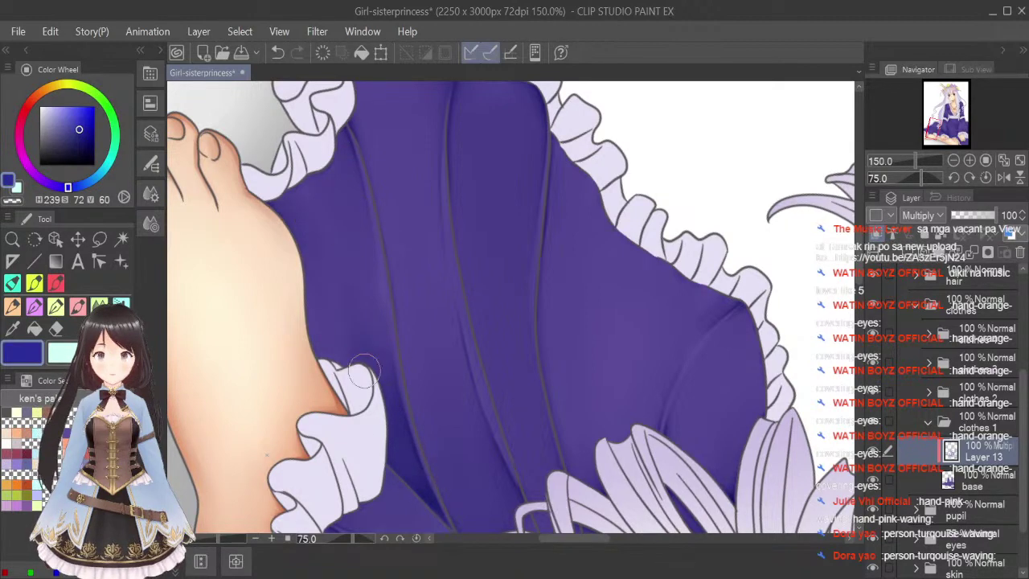
pyautogui.click(1019, 160)
pyautogui.click(985, 176)
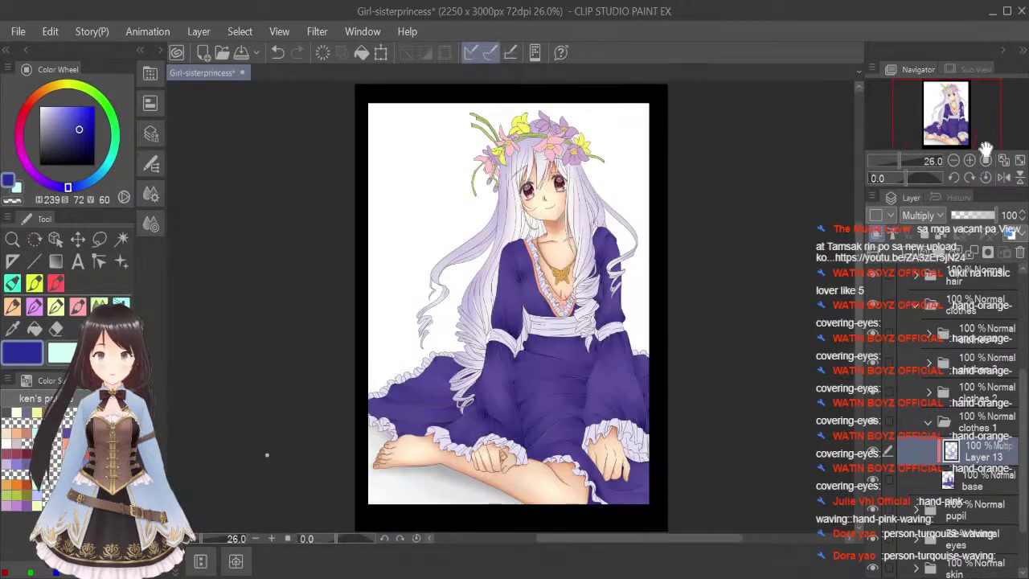
pyautogui.hotkey('ctrl', 's')
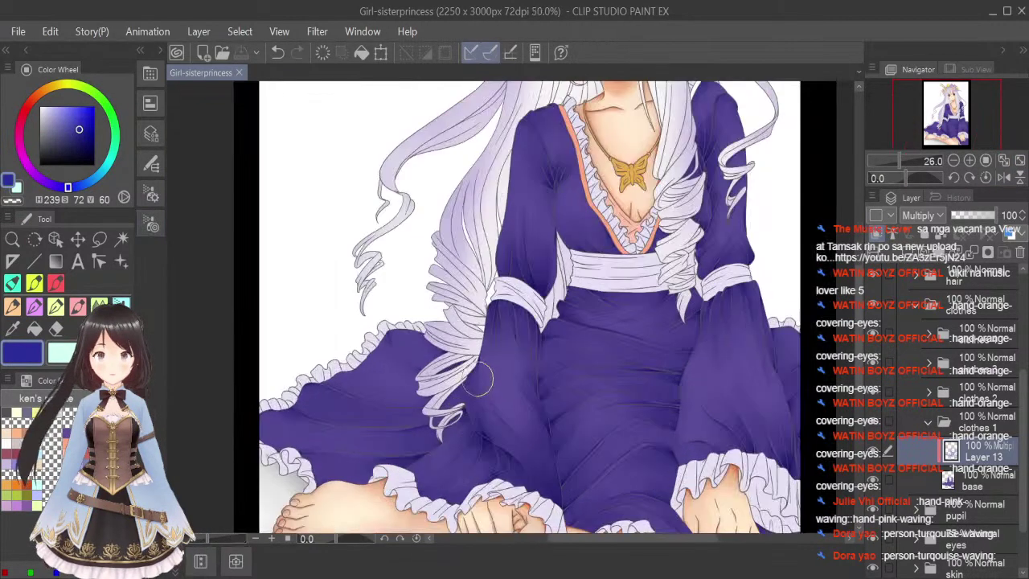
# Touch up the shading on the skirt where the hair curl ends, and save the drawing.
pyautogui.scroll(2, 475, 373)
pyautogui.moveTo(471, 362)
pyautogui.mouseDown()
pyautogui.moveTo(426, 365)
pyautogui.moveTo(468, 385)
pyautogui.moveTo(467, 419)
pyautogui.moveTo(466, 409)
pyautogui.mouseUp()
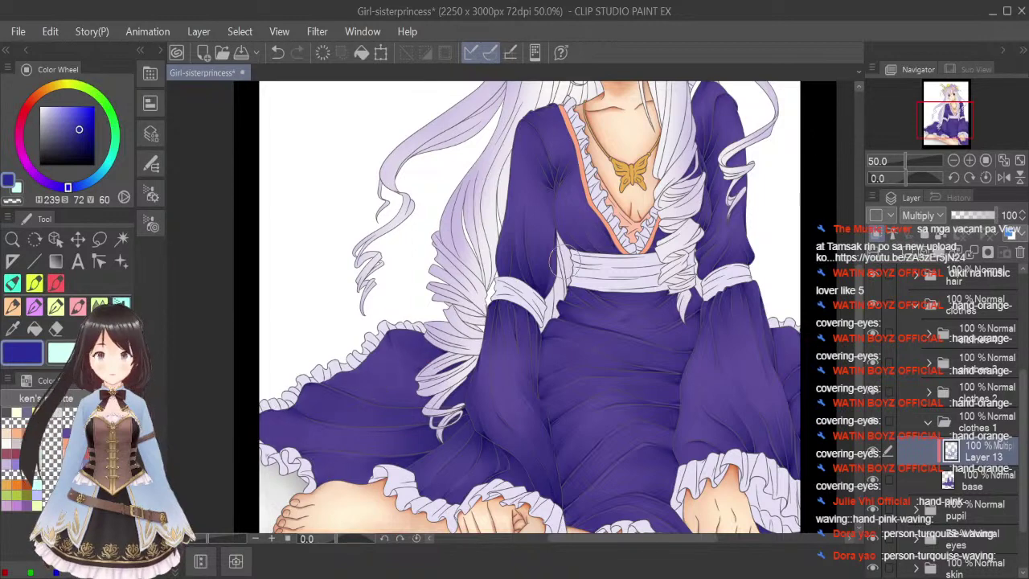
pyautogui.click(1019, 160)
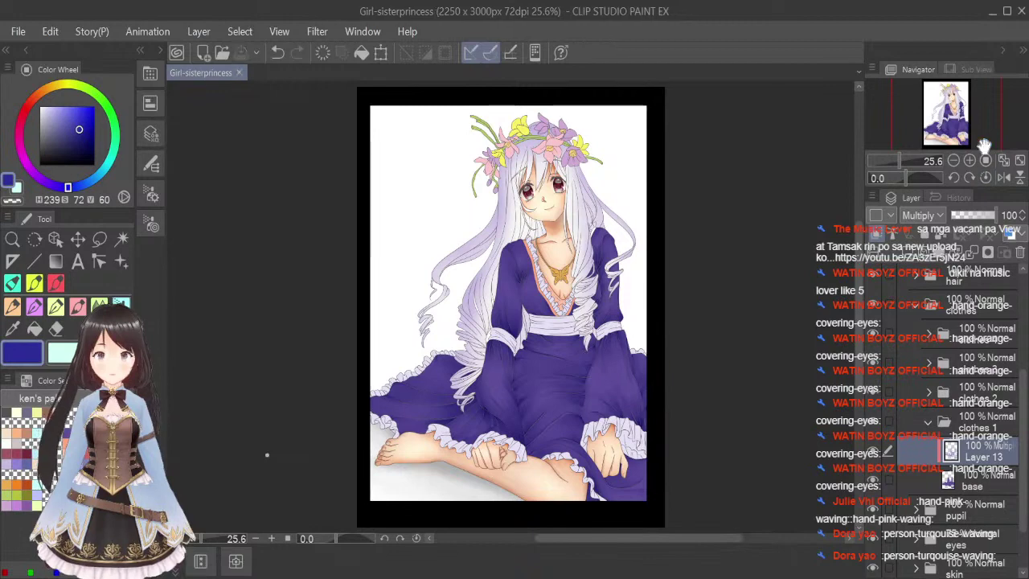
# Add a new layer above the dress shading, clip it to the layer below and set its blending mode to Multiply.
pyautogui.click(906, 251)
pyautogui.click(879, 234)
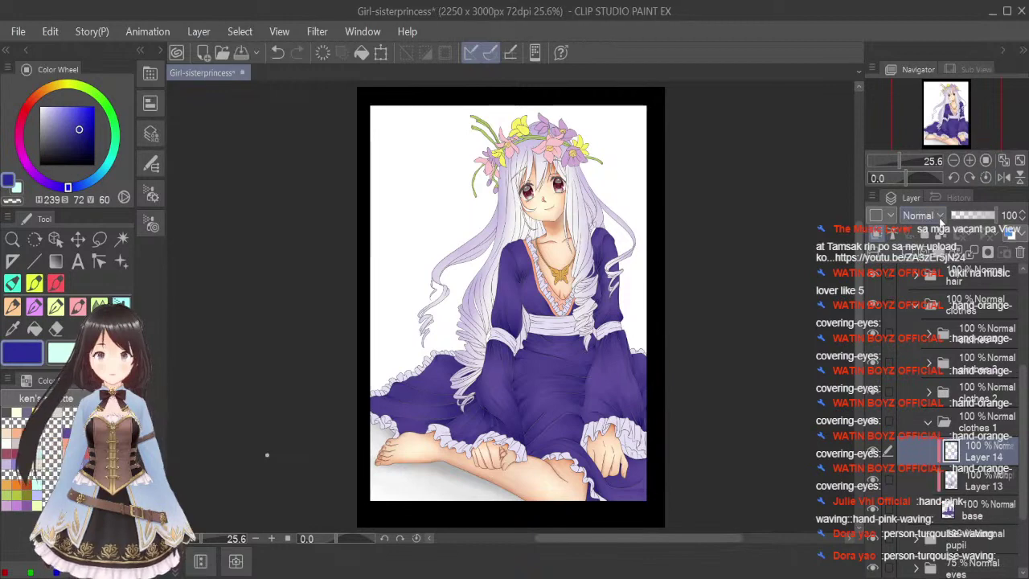
pyautogui.click(935, 262)
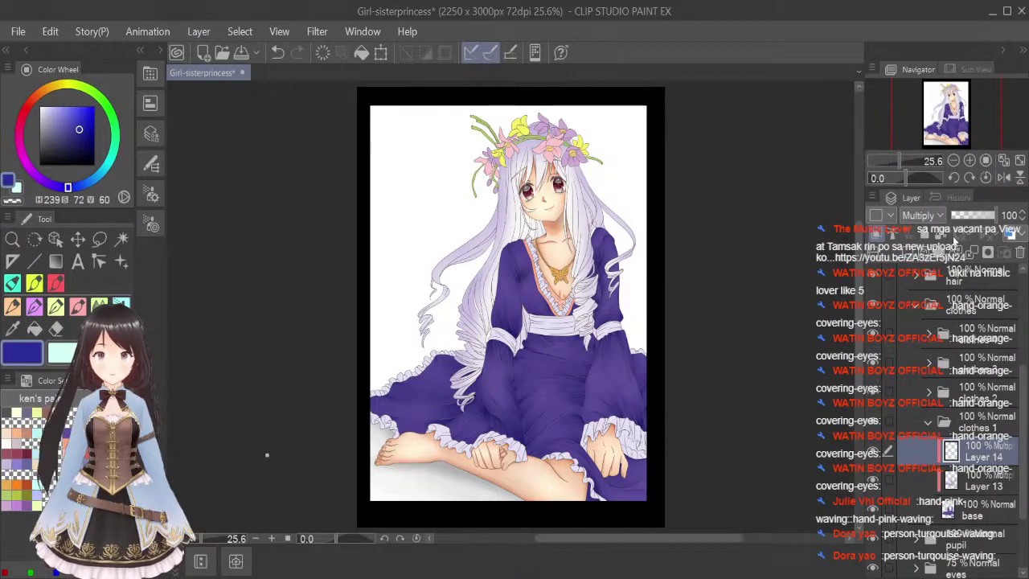
# Paint soft highlights on the dress in the peach tone sampled from the leg, on a new clipped Screen layer above the base, and save.
pyautogui.press('i')
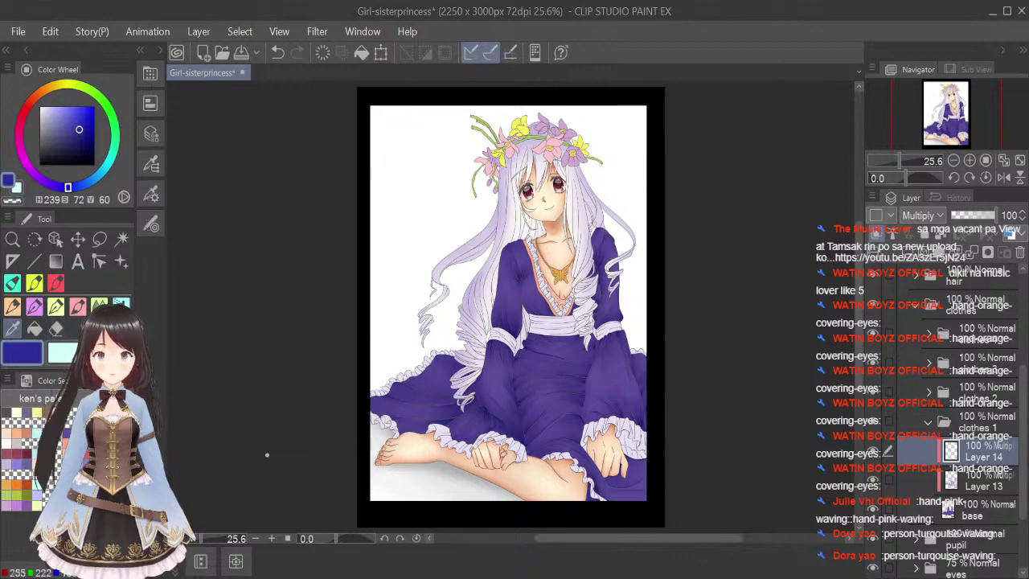
pyautogui.click(531, 475)
pyautogui.click(121, 305)
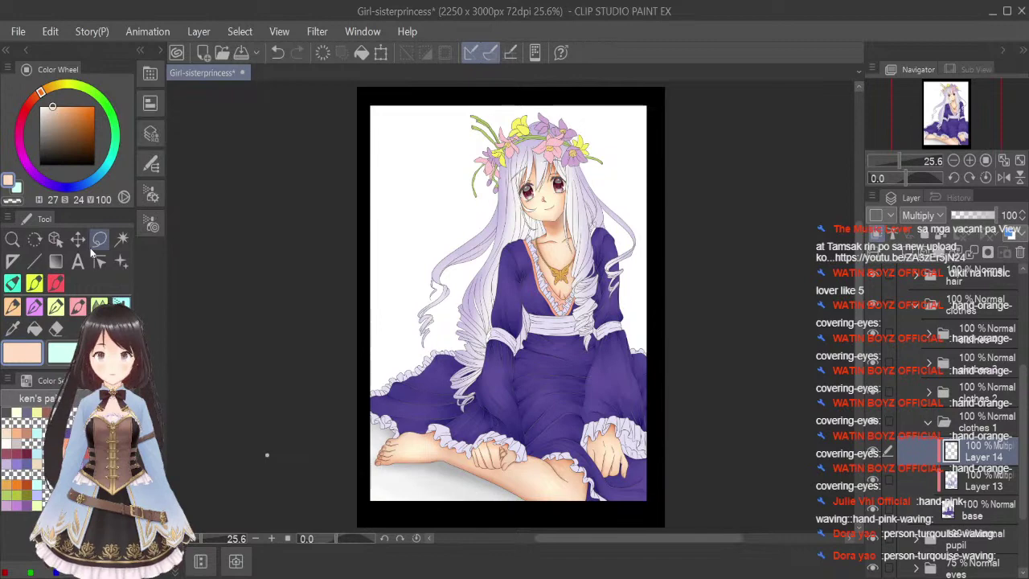
pyautogui.click(987, 505)
pyautogui.click(908, 253)
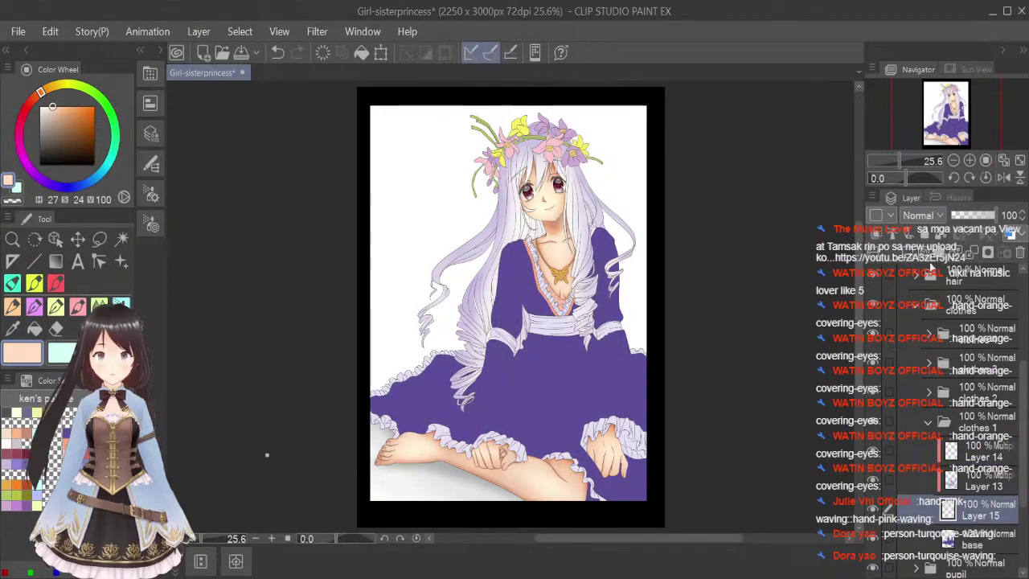
pyautogui.click(928, 366)
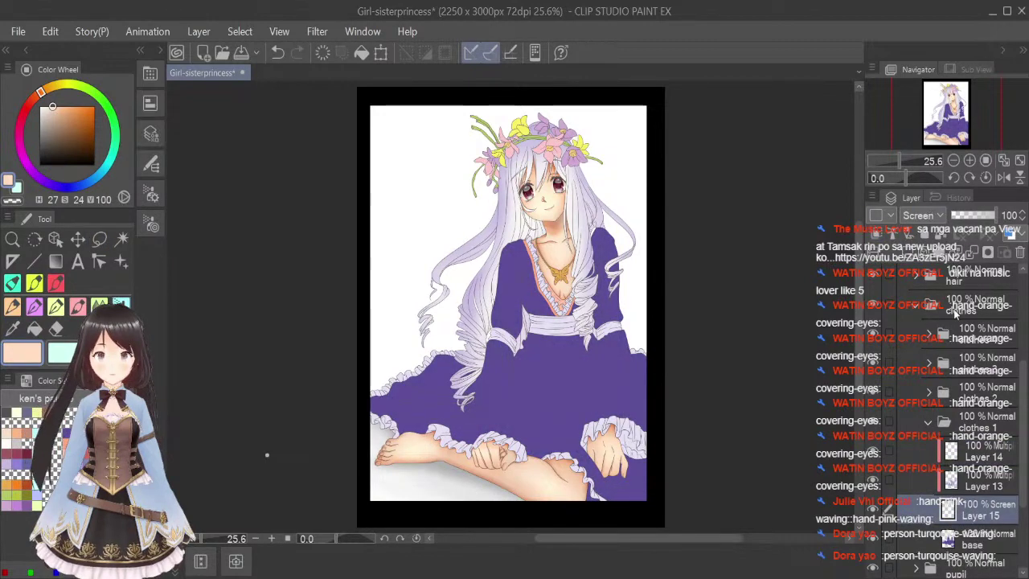
pyautogui.click(876, 235)
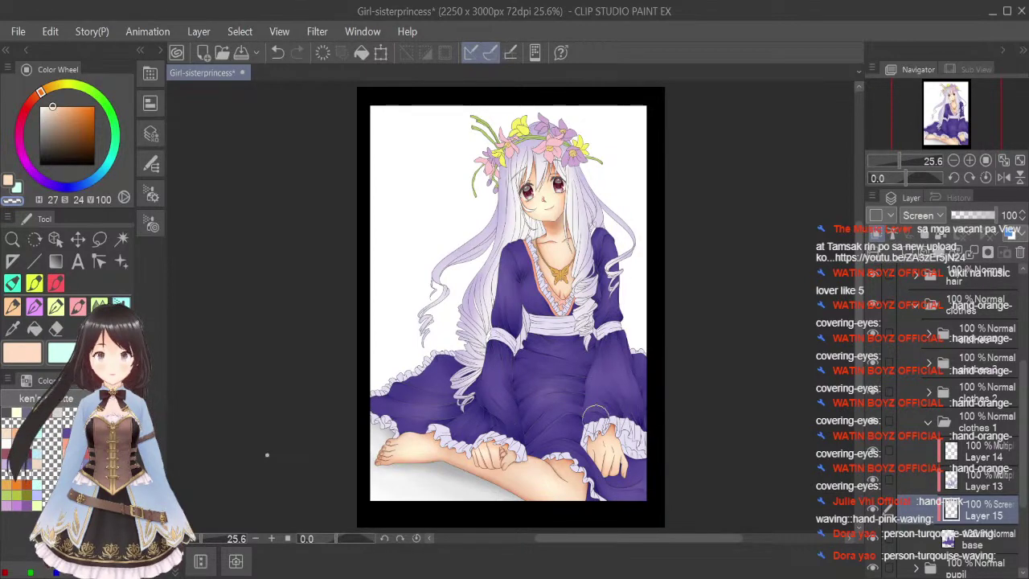
pyautogui.click(987, 179)
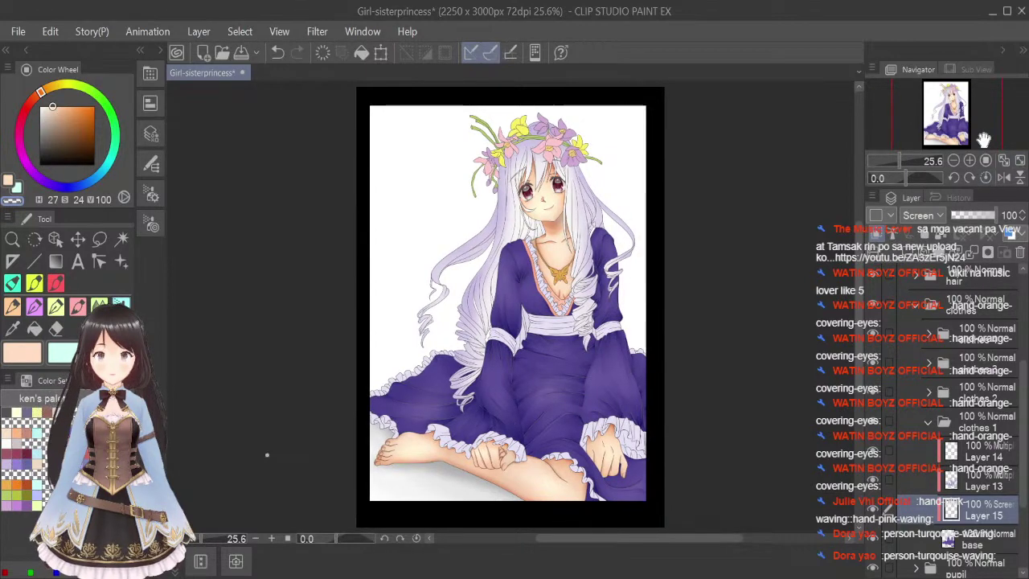
pyautogui.hotkey('ctrl', 's')
# Select the upper Multiply layer, and hide and show the Screen layer to compare the dress with and without highlights.
pyautogui.click(985, 450)
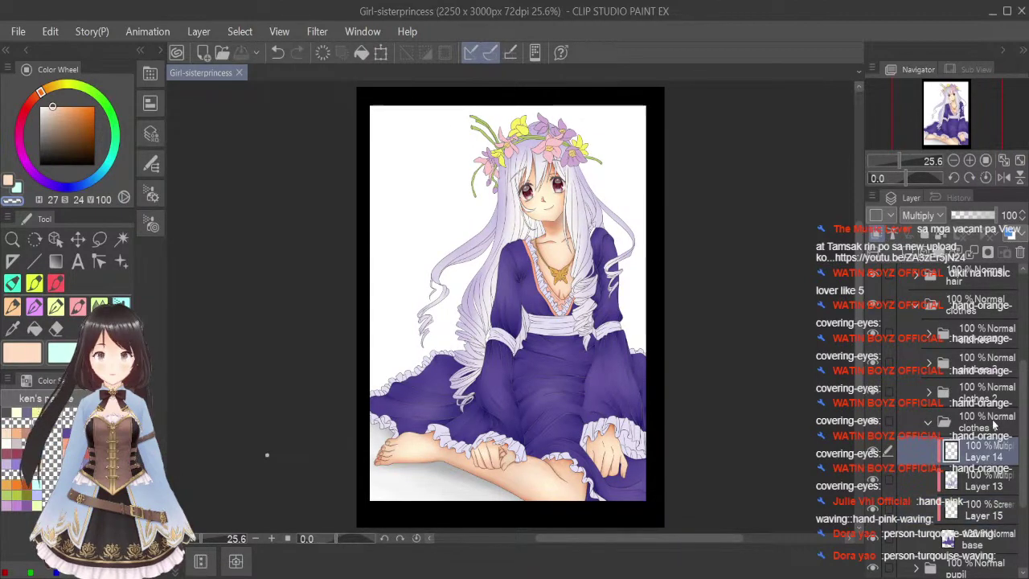
pyautogui.click(873, 512)
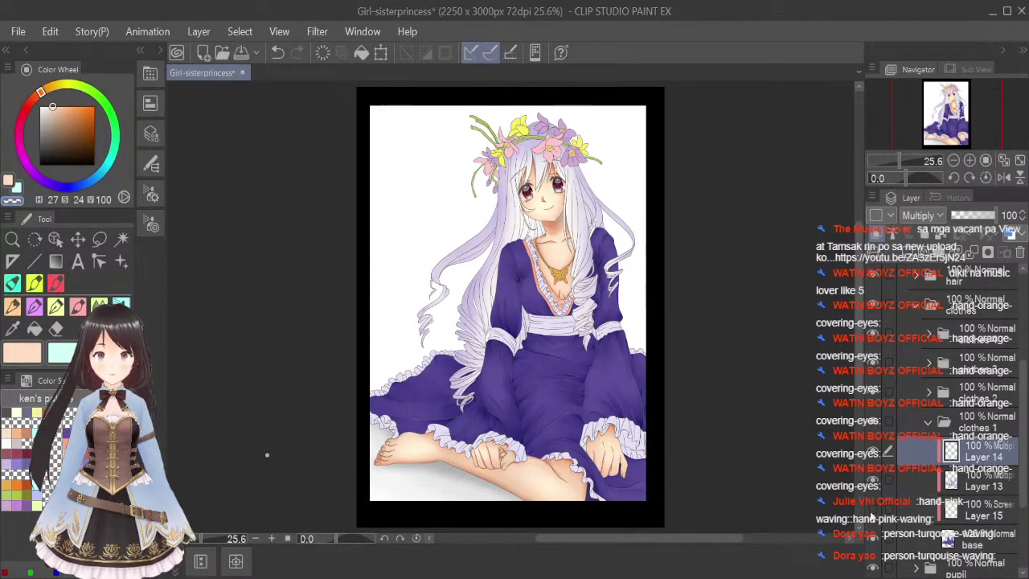
pyautogui.click(872, 513)
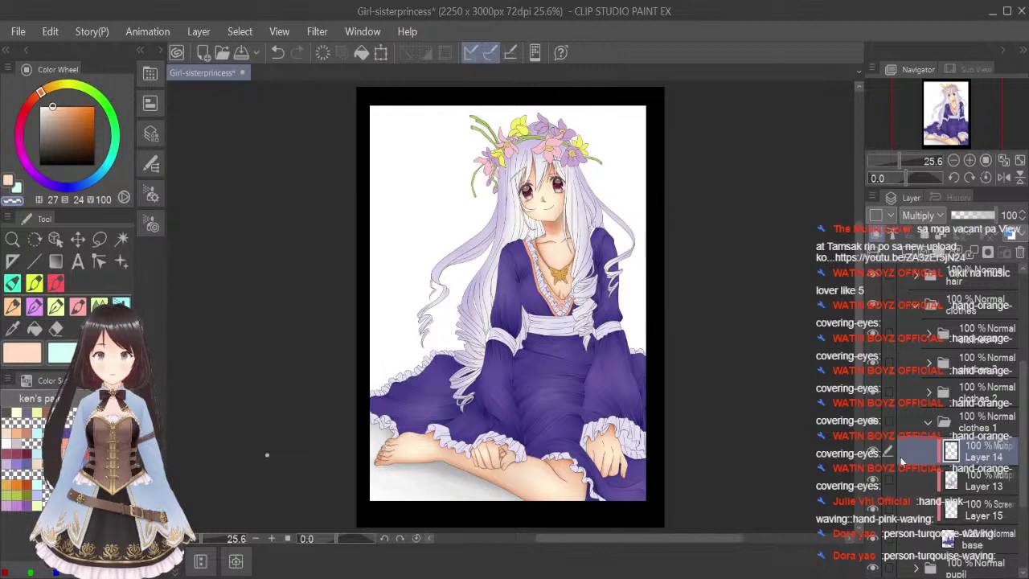
# Paint deeper shadows into the shoulder and armpit folds of the sleeve beside the hair with a darker blue sampled from the skirt.
pyautogui.click(12, 329)
pyautogui.click(522, 386)
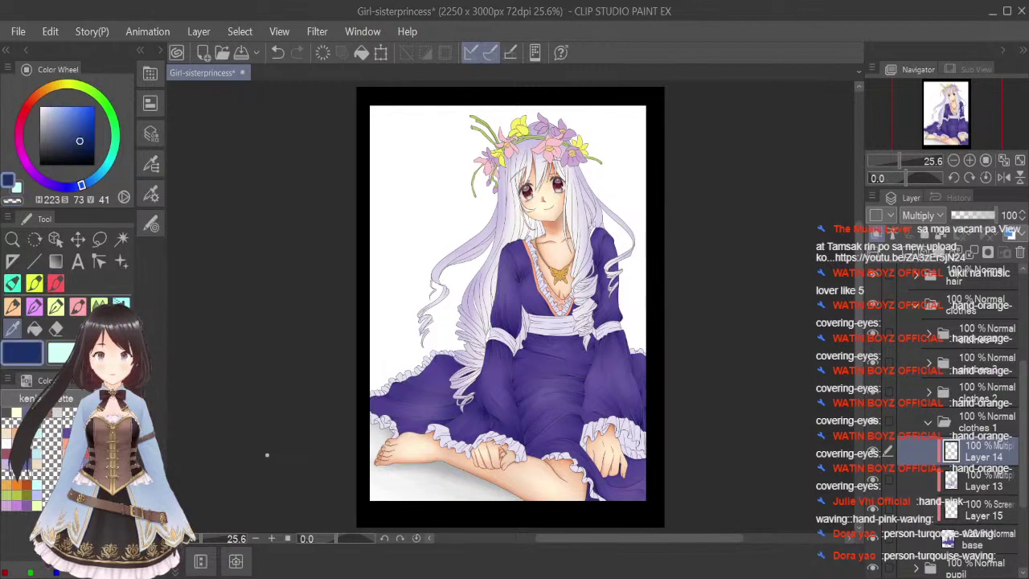
pyautogui.click(98, 258)
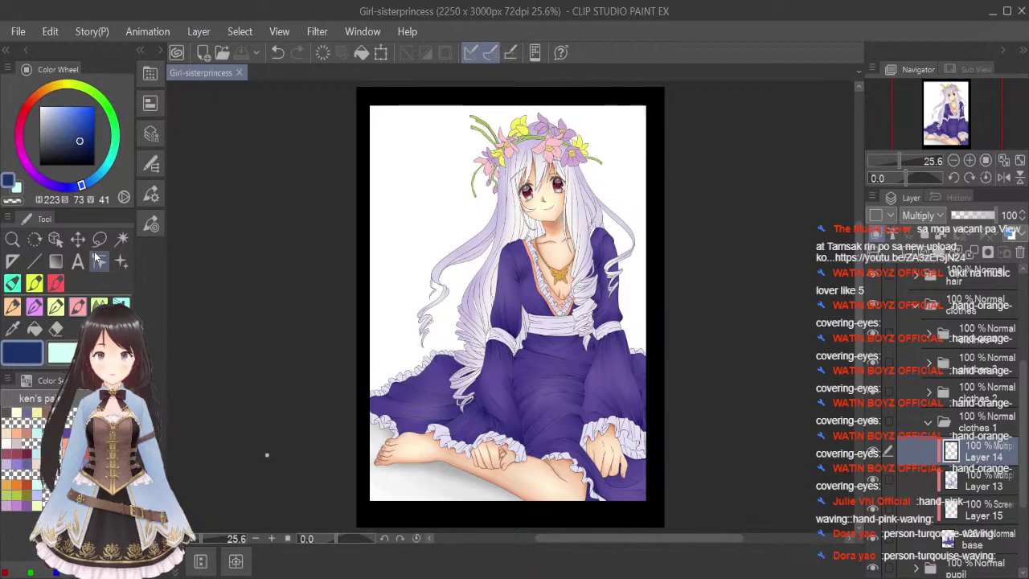
pyautogui.scroll(5, 600, 228)
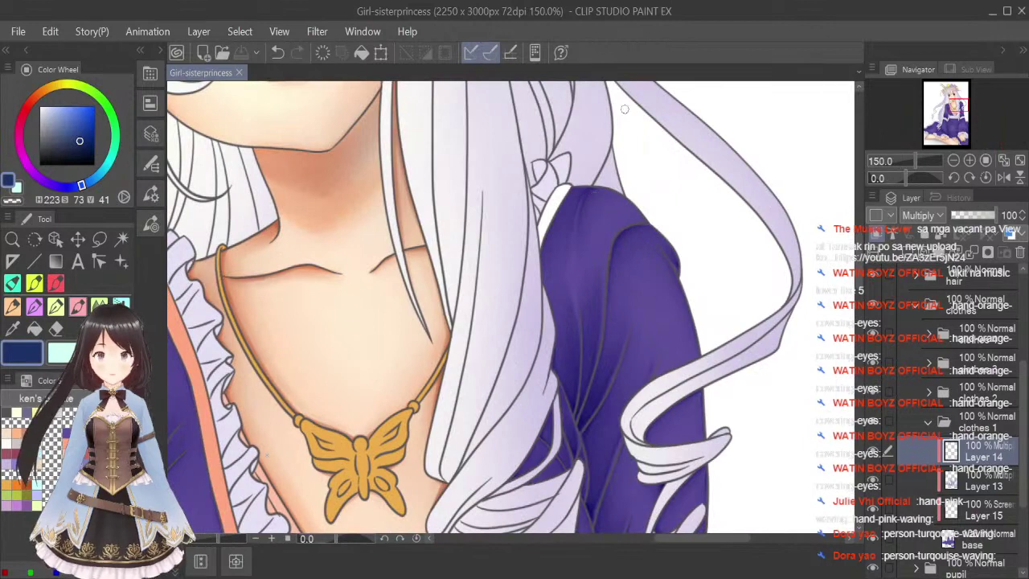
pyautogui.scroll(1, 580, 190)
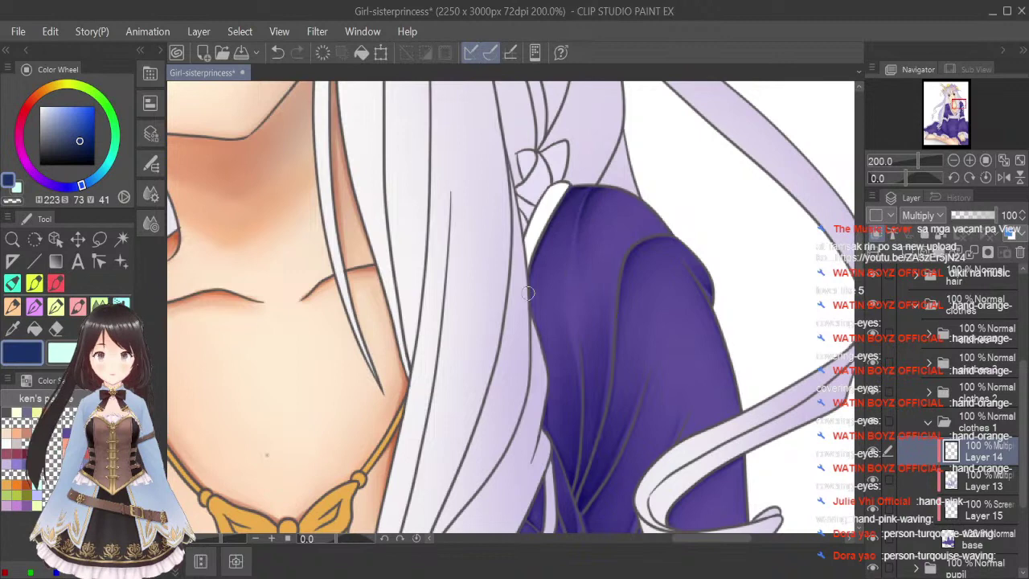
pyautogui.click(78, 306)
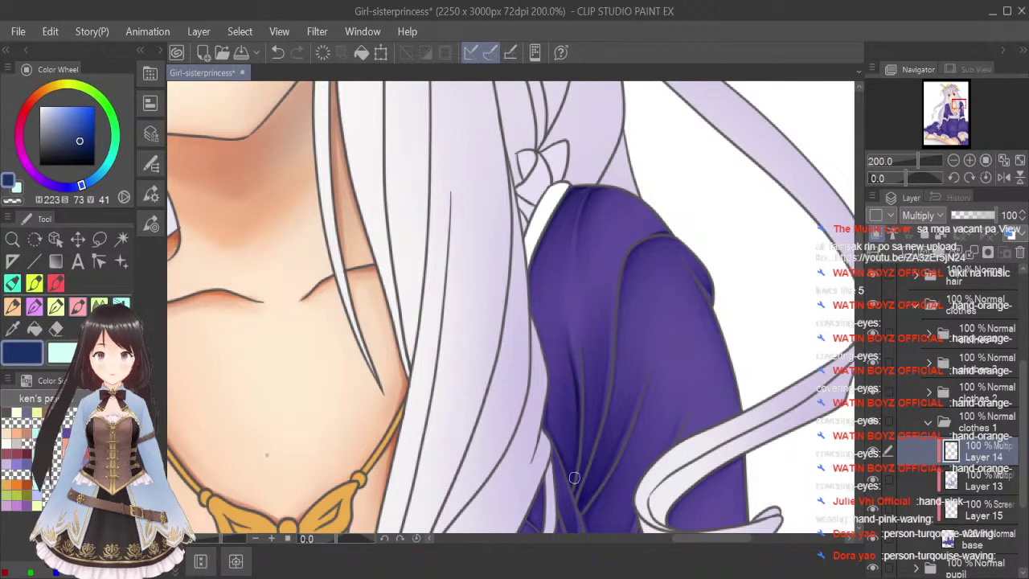
# Blend the new dark strokes on the sleeve's shoulder folds with a smaller blending brush.
pyautogui.click(99, 306)
pyautogui.press('[')
pyautogui.press('[')
pyautogui.press('[')
pyautogui.press('[')
pyautogui.press('[')
pyautogui.press('[')
pyautogui.press('[')
pyautogui.press('[')
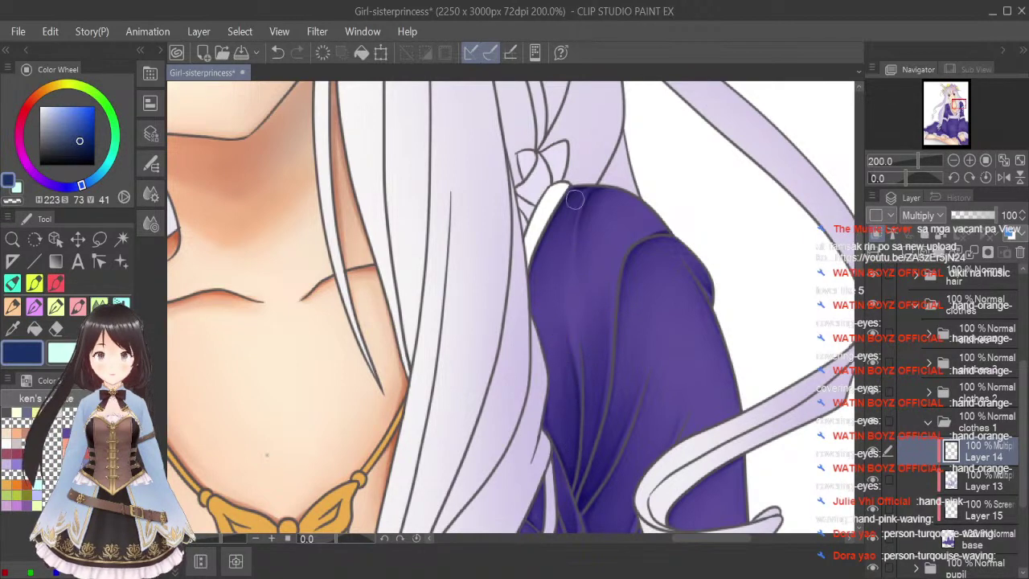
# Add more dark blue strokes between the armpit folds and soften them with a reduced blending brush.
pyautogui.click(78, 307)
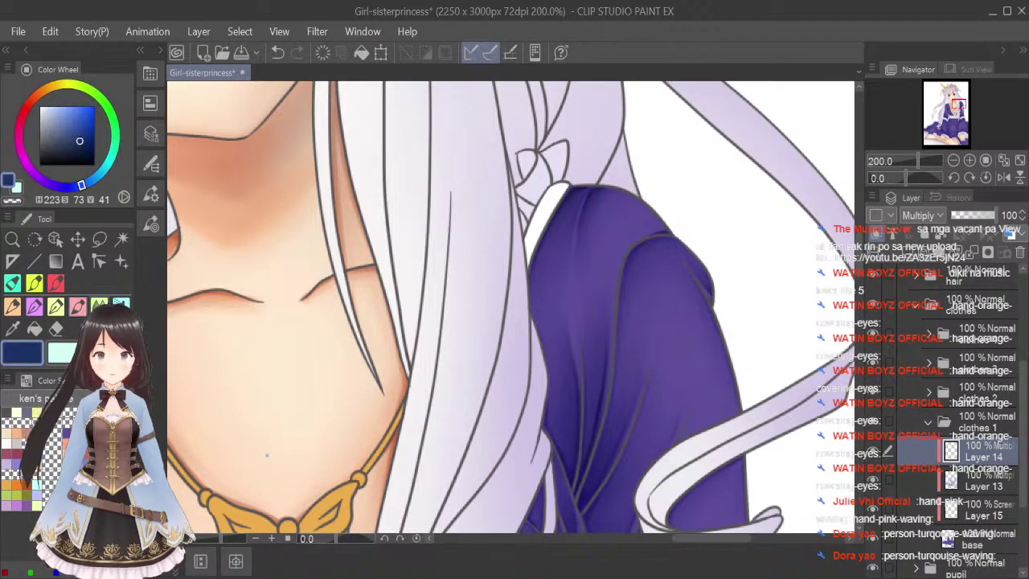
pyautogui.click(99, 306)
pyautogui.press('[')
pyautogui.press('[')
pyautogui.press('[')
pyautogui.press('[')
pyautogui.press('[')
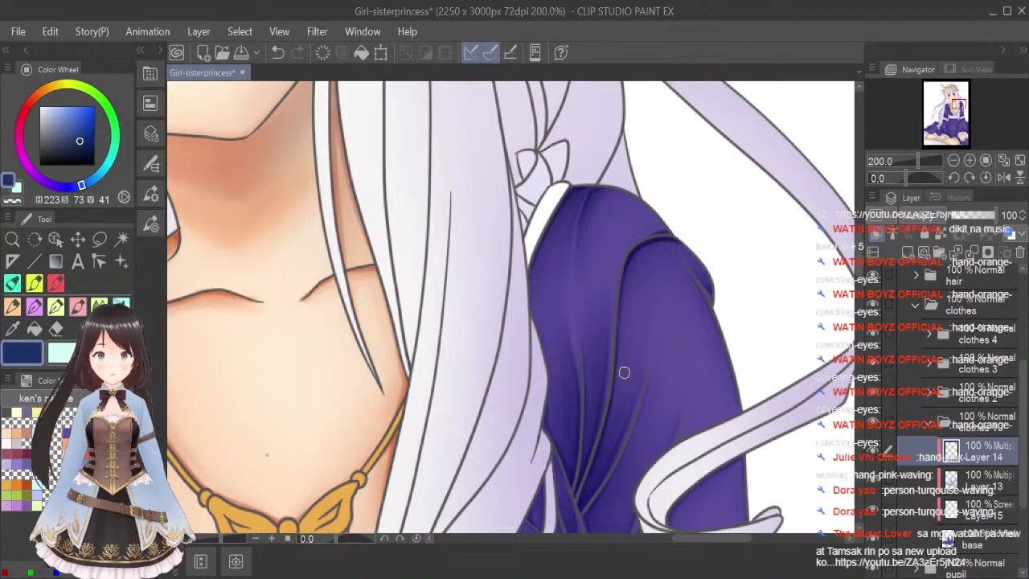
# Blend the dark accent along the curved fold running from the shoulder down into the armpit.
pyautogui.click(99, 305)
pyautogui.press('[')
pyautogui.press('[')
pyautogui.press('[')
pyautogui.press('[')
pyautogui.press('[')
pyautogui.press('[')
pyautogui.press('[')
pyautogui.press('[')
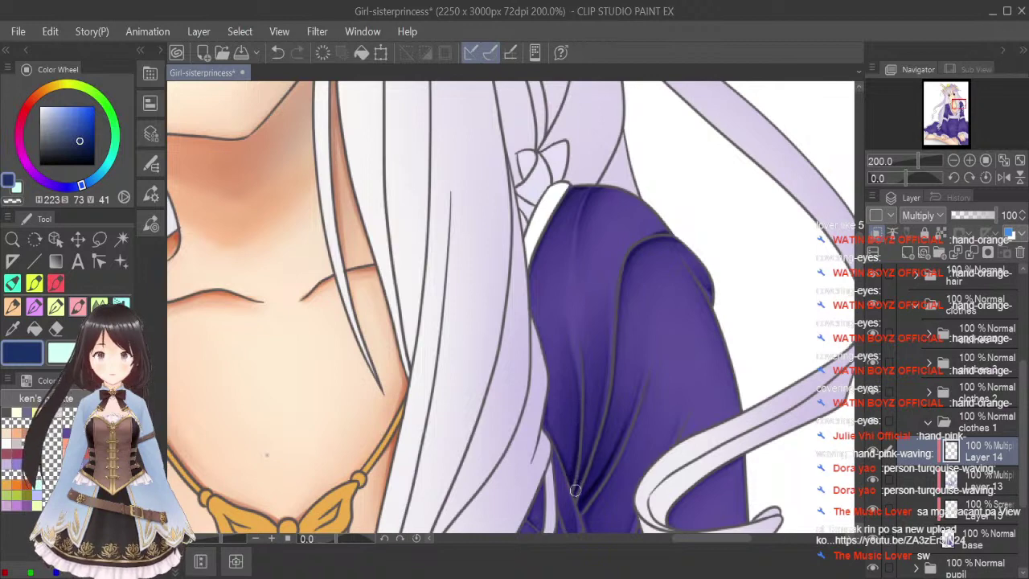
# Darken the converging creases at the armpit and smooth them into the sleeve with a small blending brush.
pyautogui.click(78, 306)
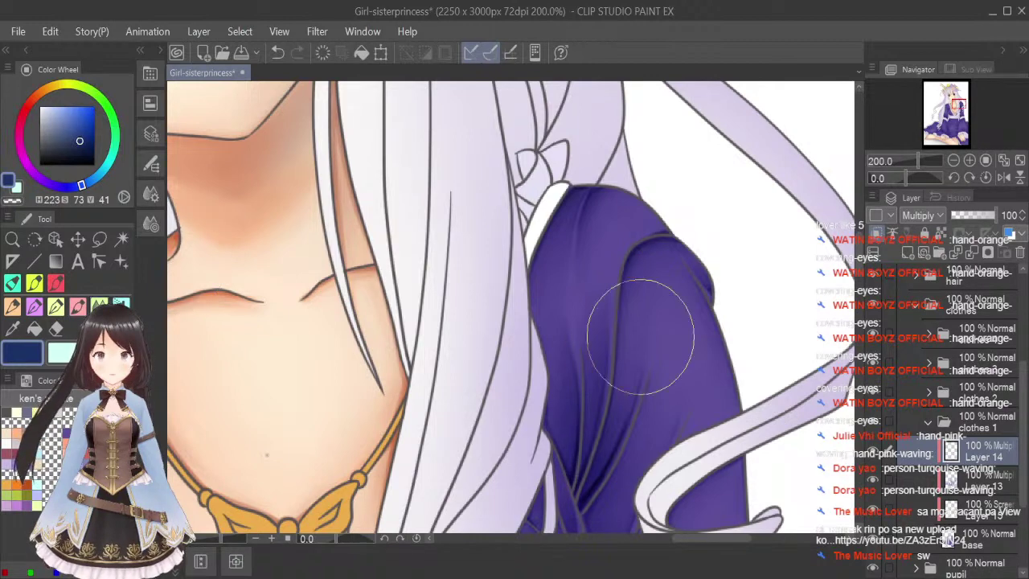
pyautogui.press('[')
pyautogui.press('[')
pyautogui.press('[')
pyautogui.press('[')
pyautogui.press('[')
pyautogui.press('[')
pyautogui.press('[')
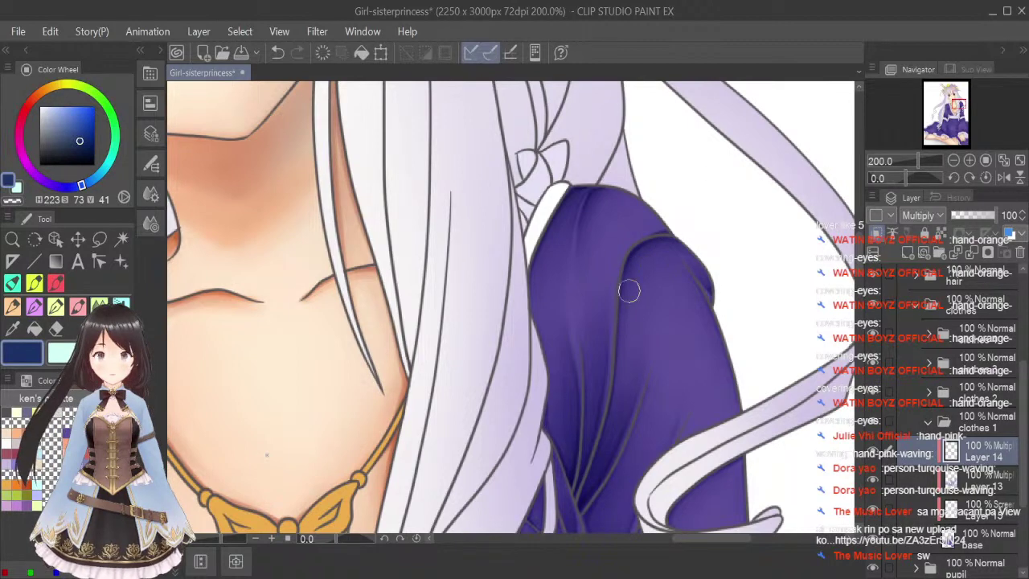
# Shade the small crease at the outer edge of the shoulder in dark blue and blend it with a smaller brush.
pyautogui.click(78, 306)
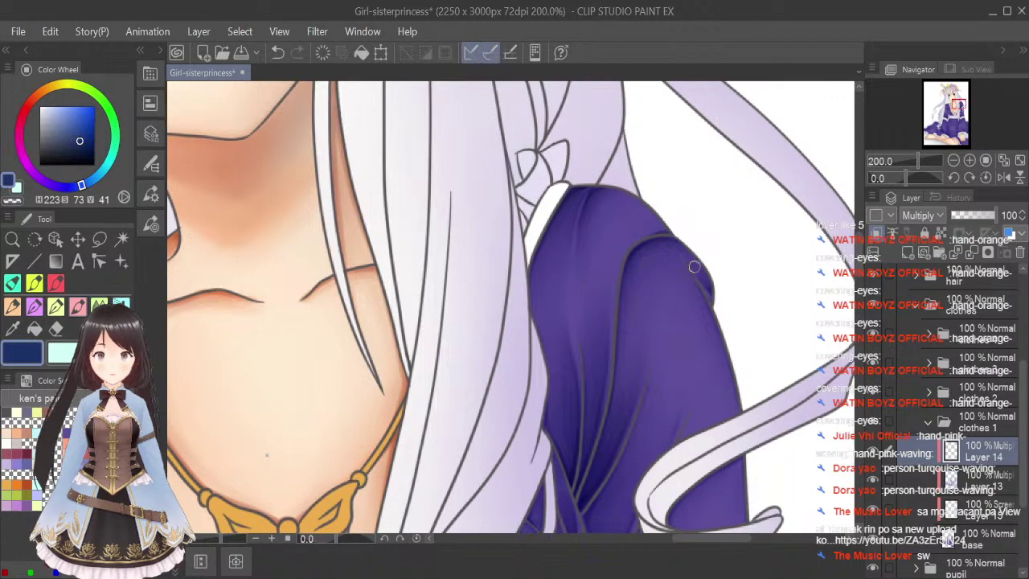
pyautogui.moveTo(691, 263); pyautogui.dragTo(723, 302)
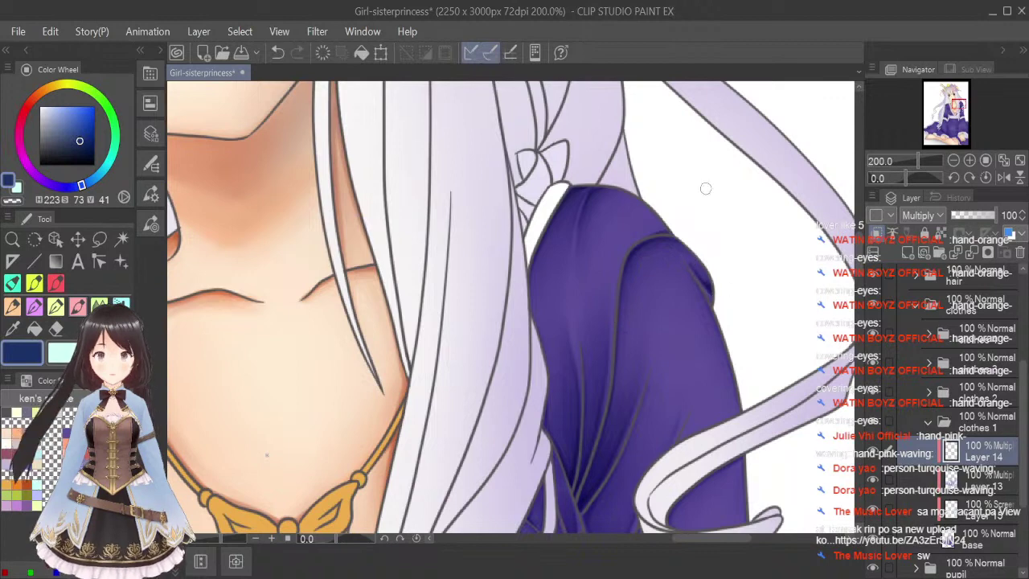
pyautogui.click(99, 303)
pyautogui.press('[')
pyautogui.press('[')
pyautogui.press('[')
pyautogui.press('[')
pyautogui.press('[')
pyautogui.press('[')
pyautogui.press('[')
pyautogui.press('[')
pyautogui.press('[')
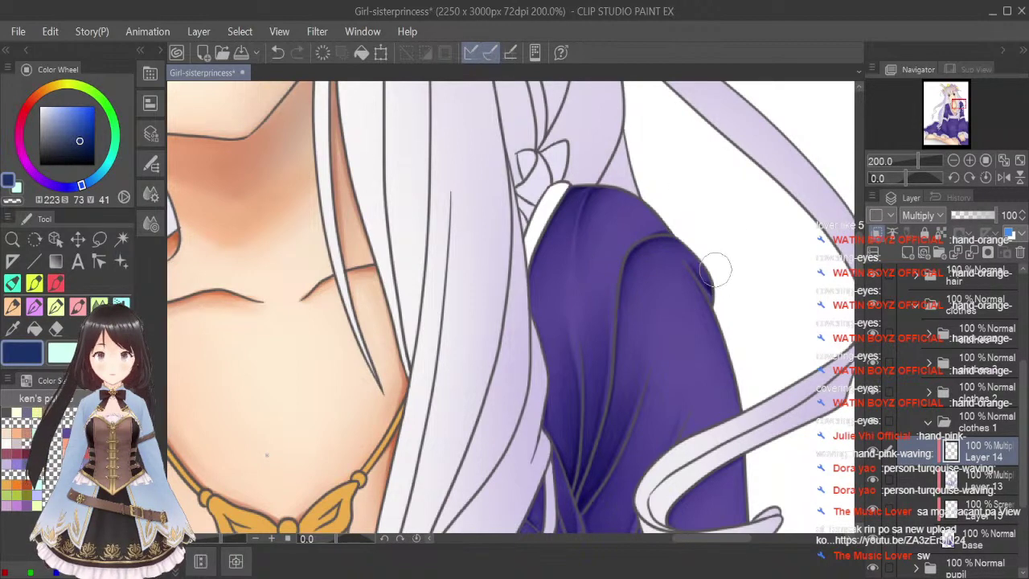
pyautogui.moveTo(702, 268); pyautogui.dragTo(732, 303)
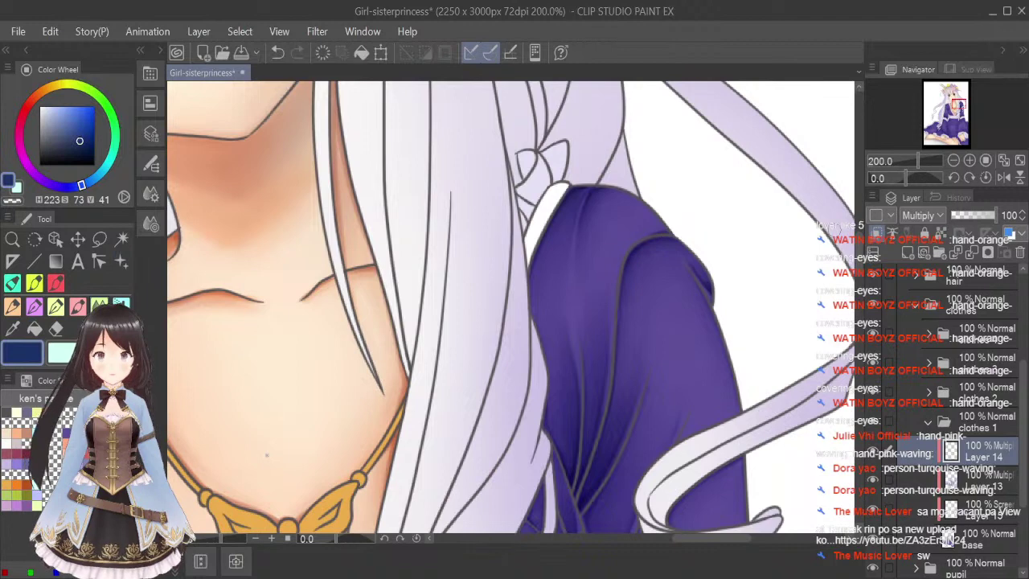
# Deepen the shadow where the sleeve folds meet below the armpit beside the hair, using a reduced brush size.
pyautogui.scroll(-5, 861, 257)
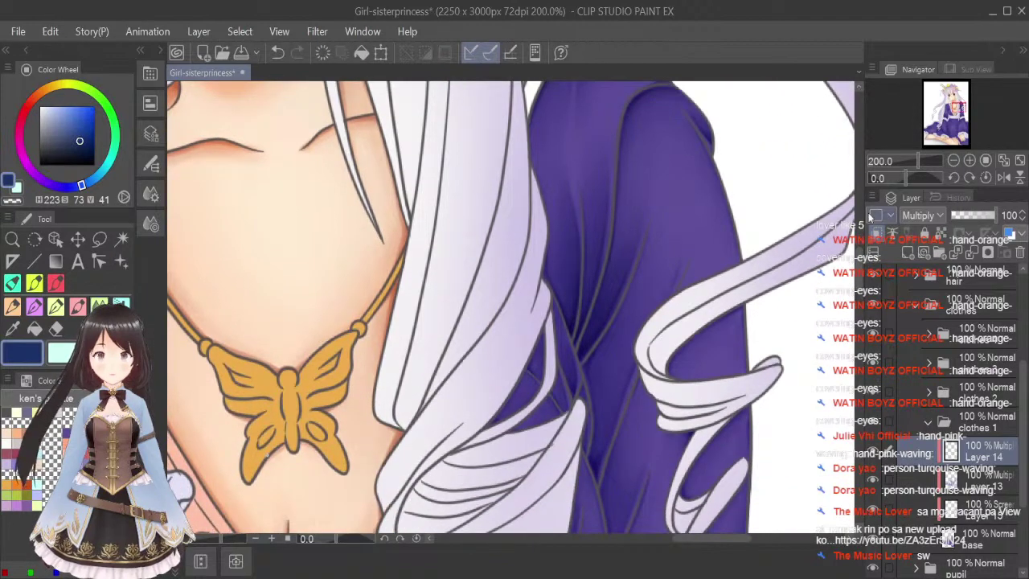
pyautogui.click(60, 285)
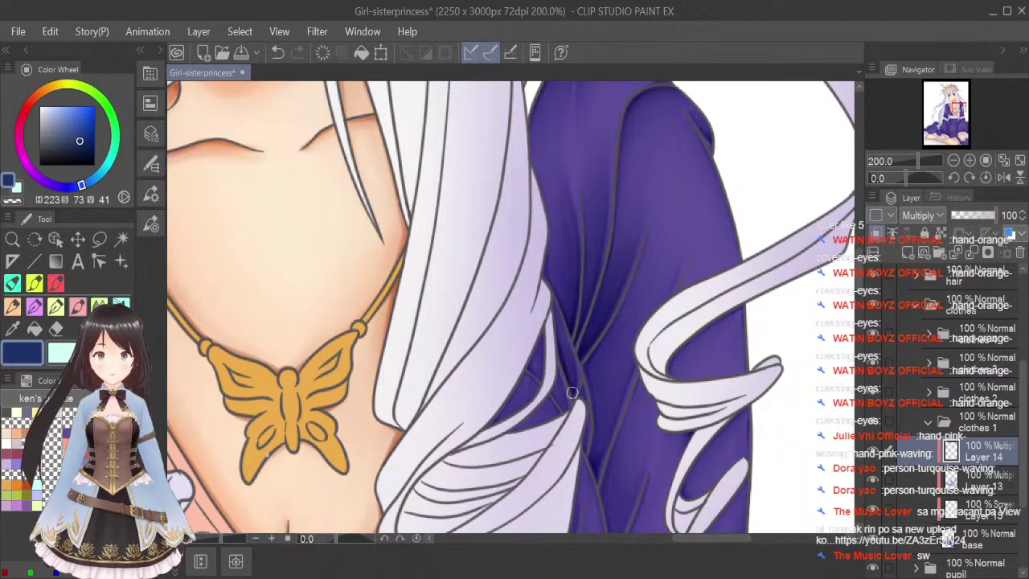
pyautogui.click(78, 306)
pyautogui.press('[')
pyautogui.press('[')
pyautogui.press('[')
pyautogui.press('[')
pyautogui.press('[')
pyautogui.press('[')
pyautogui.press('[')
pyautogui.press('[')
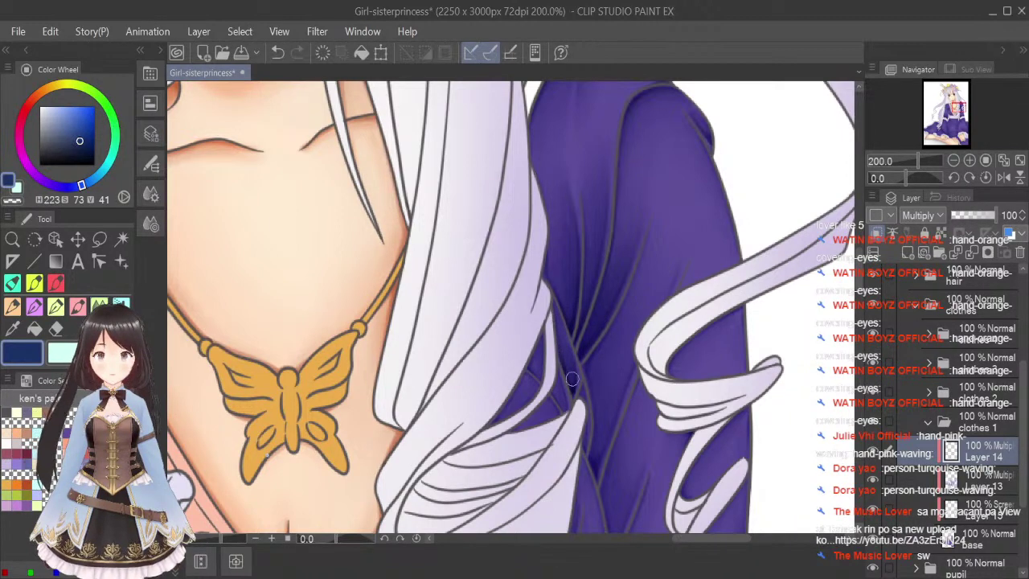
# Darken the dress patches showing between the hair strands below the armpit and blend them with a reduced brush size.
pyautogui.click(81, 307)
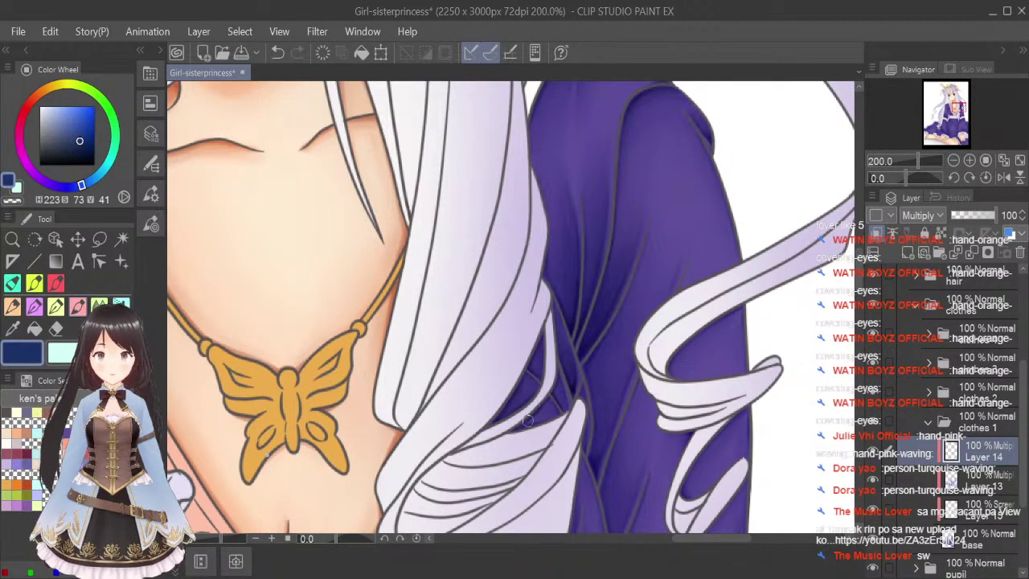
pyautogui.press('[')
pyautogui.press('[')
pyautogui.press('[')
pyautogui.press('[')
pyautogui.press('[')
pyautogui.press('[')
pyautogui.press('[')
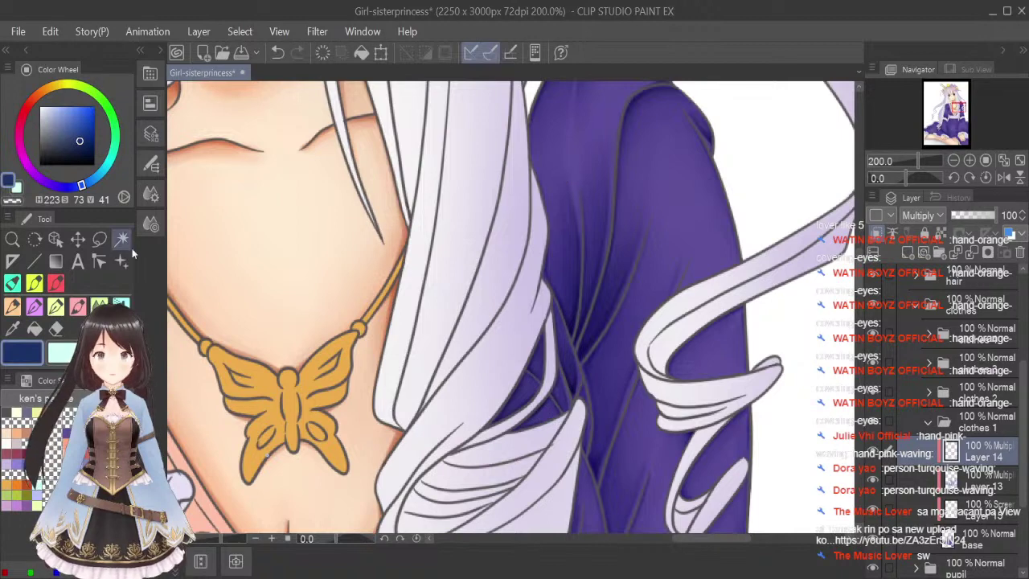
pyautogui.press('p')
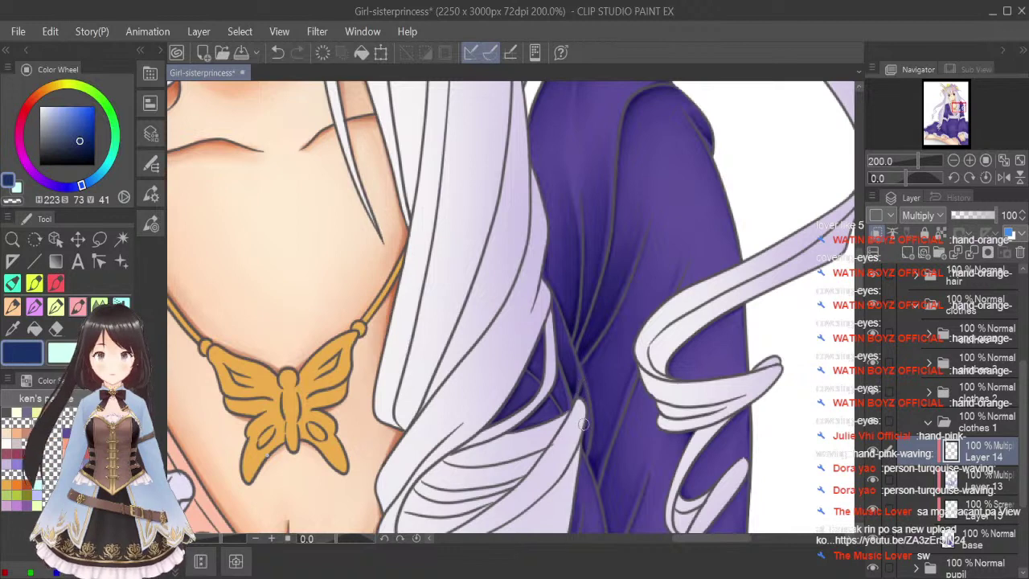
pyautogui.press('j')
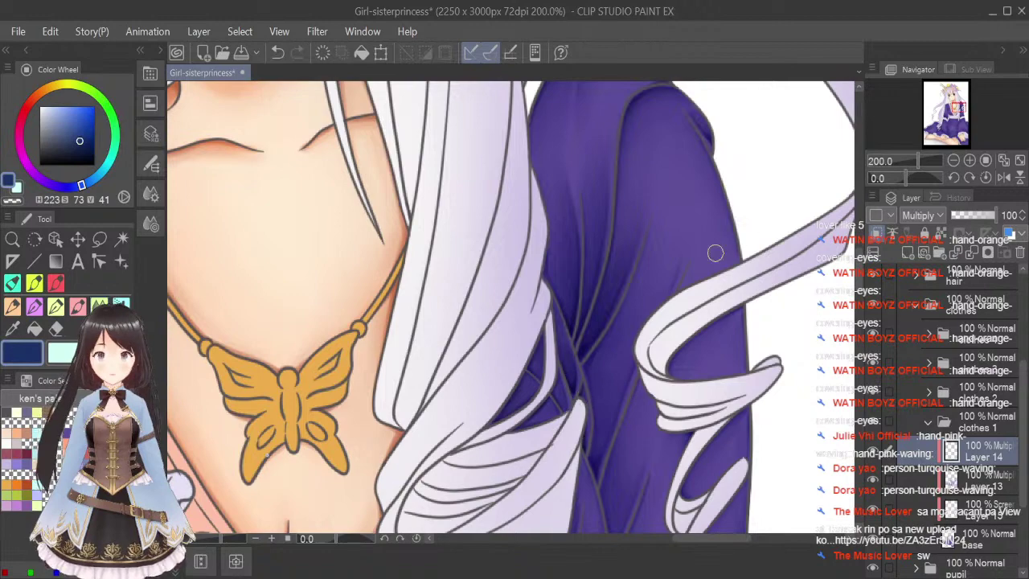
# Shade the sleeve along the upper edge of the loose hair curl in dark blue and soften it with a smaller blending brush.
pyautogui.scroll(-4, 711, 265)
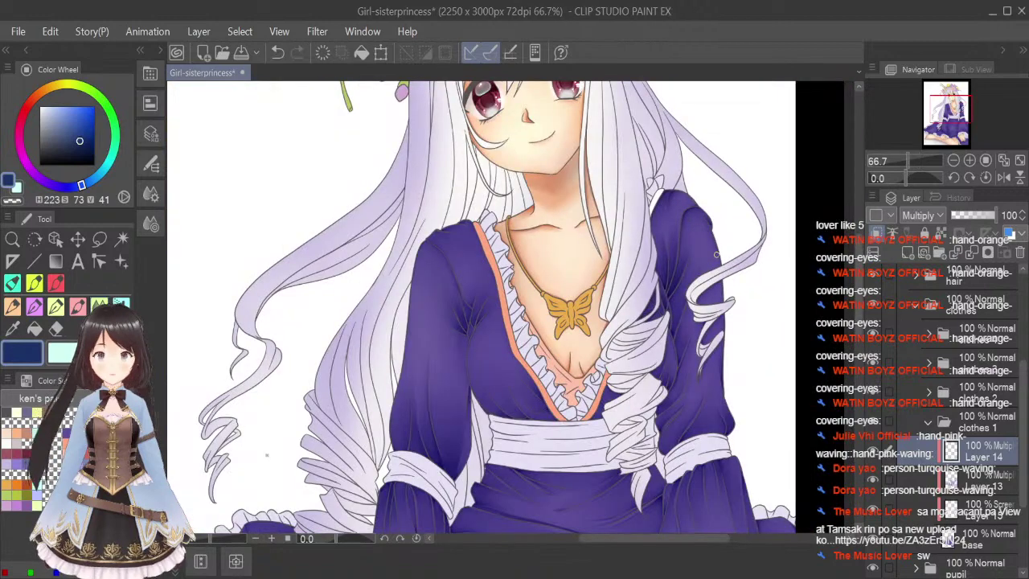
pyautogui.click(1003, 160)
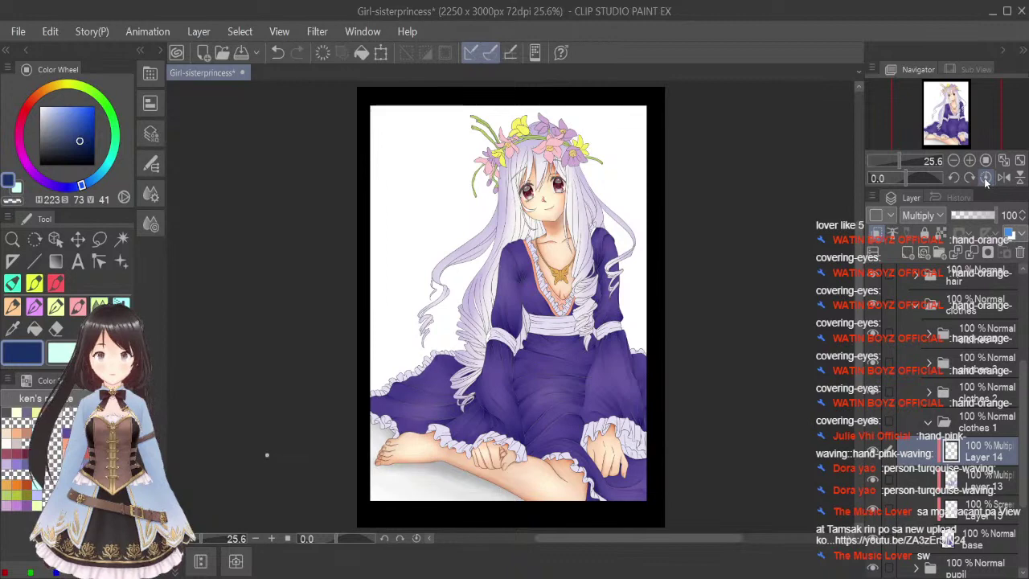
pyautogui.click(80, 305)
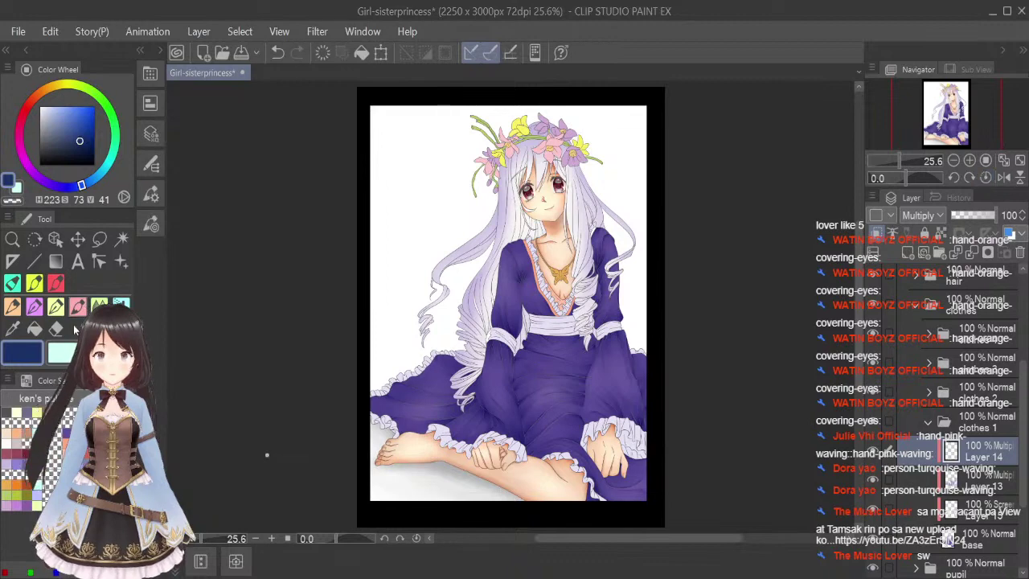
pyautogui.scroll(5, 603, 257)
pyautogui.scroll(1, 638, 193)
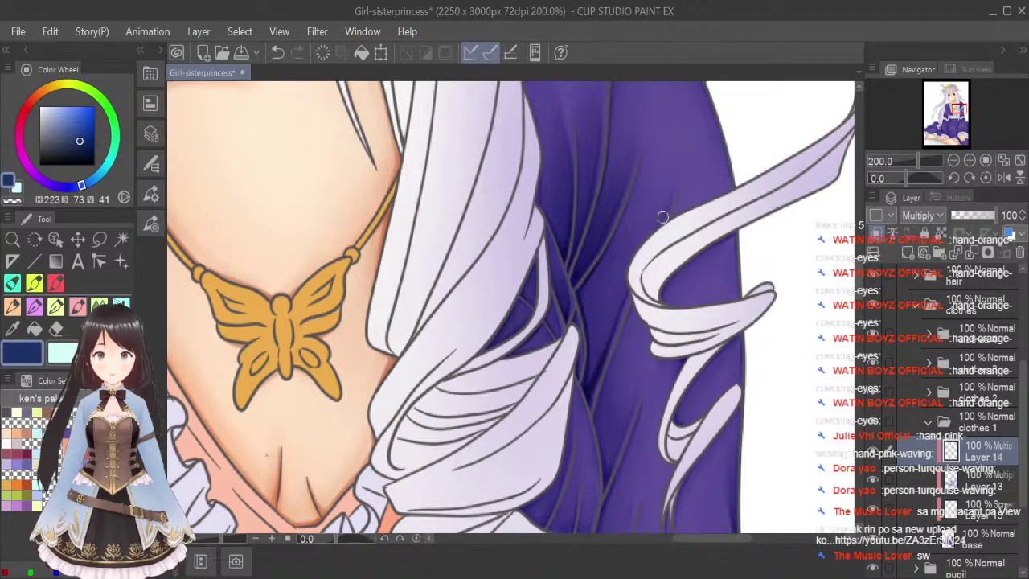
pyautogui.press('j')
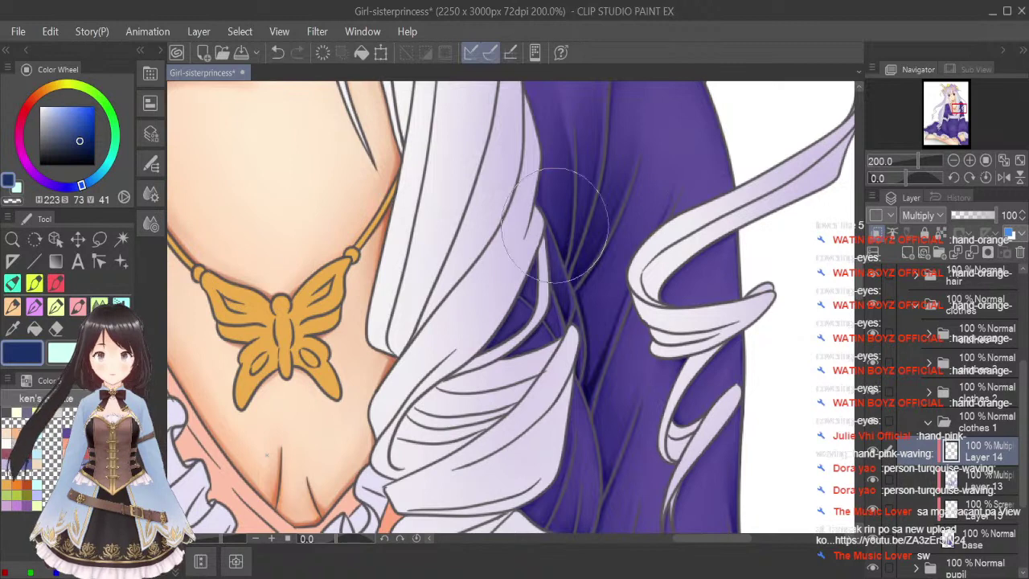
pyautogui.press('[')
pyautogui.press('[')
pyautogui.press('[')
pyautogui.press('[')
pyautogui.press('[')
pyautogui.press('[')
pyautogui.press('[')
pyautogui.press('[')
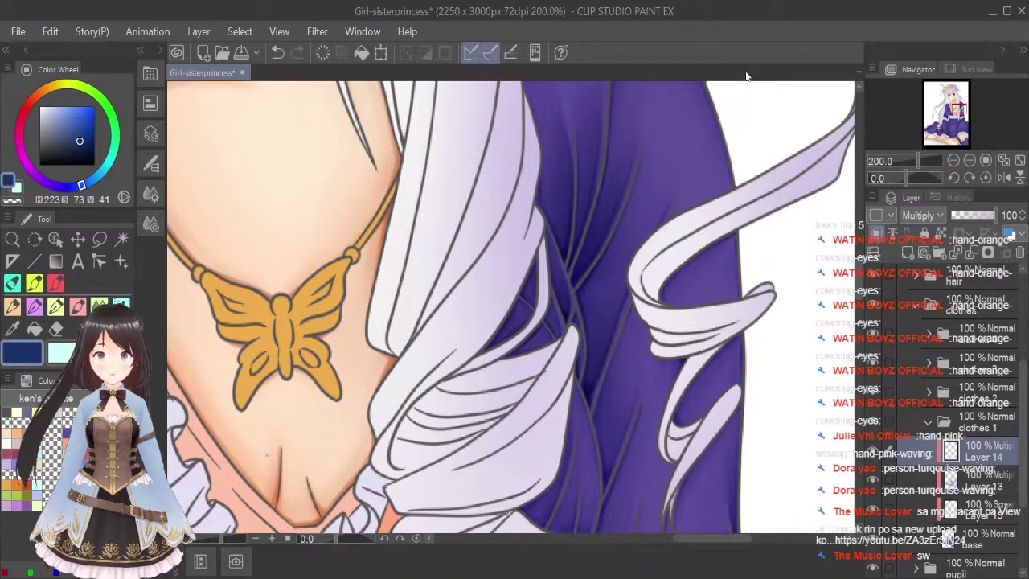
# Add dark blue shading to the sleeve visible inside the loop of the hair curl and blend it with a smaller brush.
pyautogui.click(78, 306)
pyautogui.scroll(4, 737, 227)
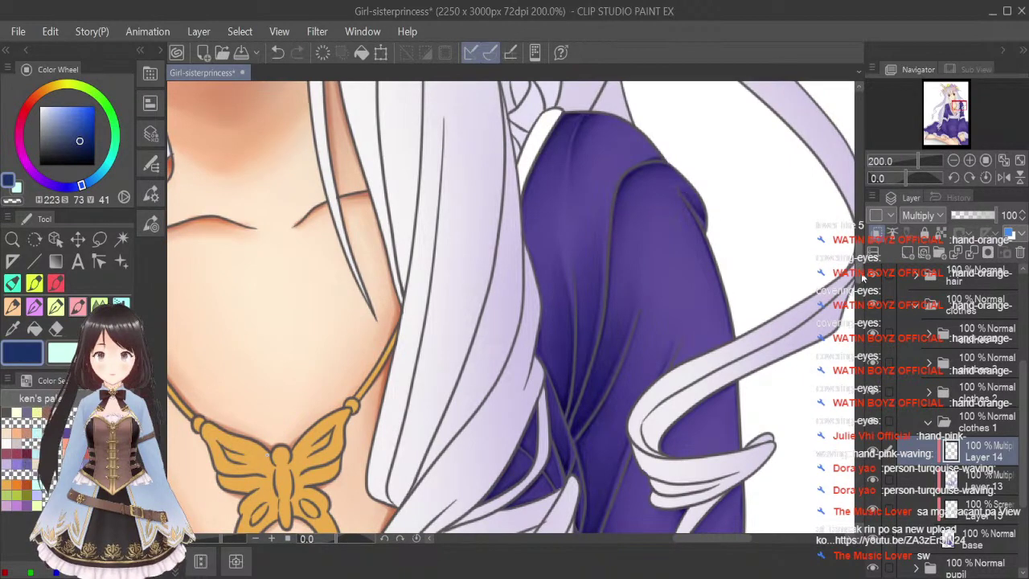
pyautogui.scroll(-4, 788, 287)
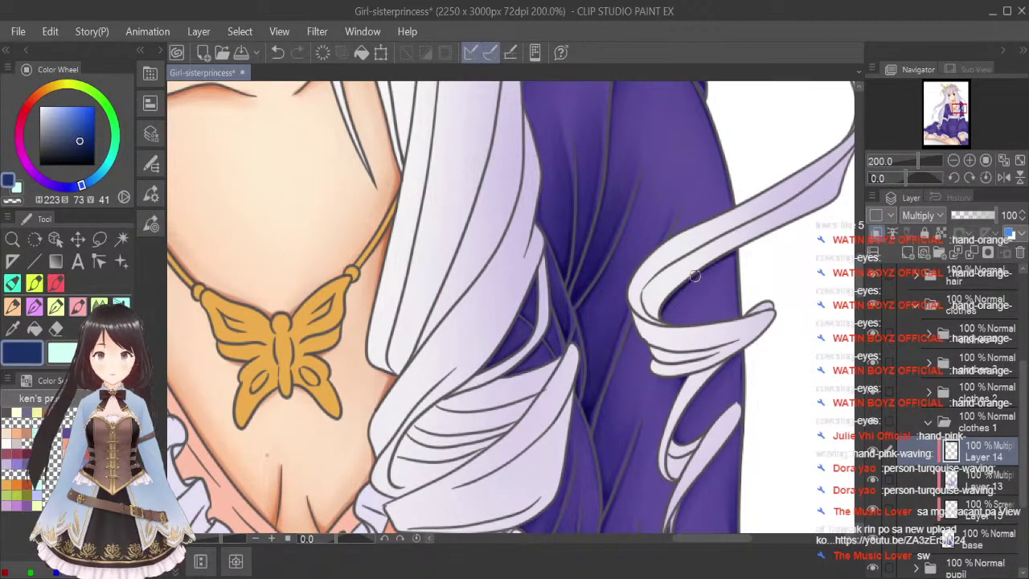
pyautogui.press('j')
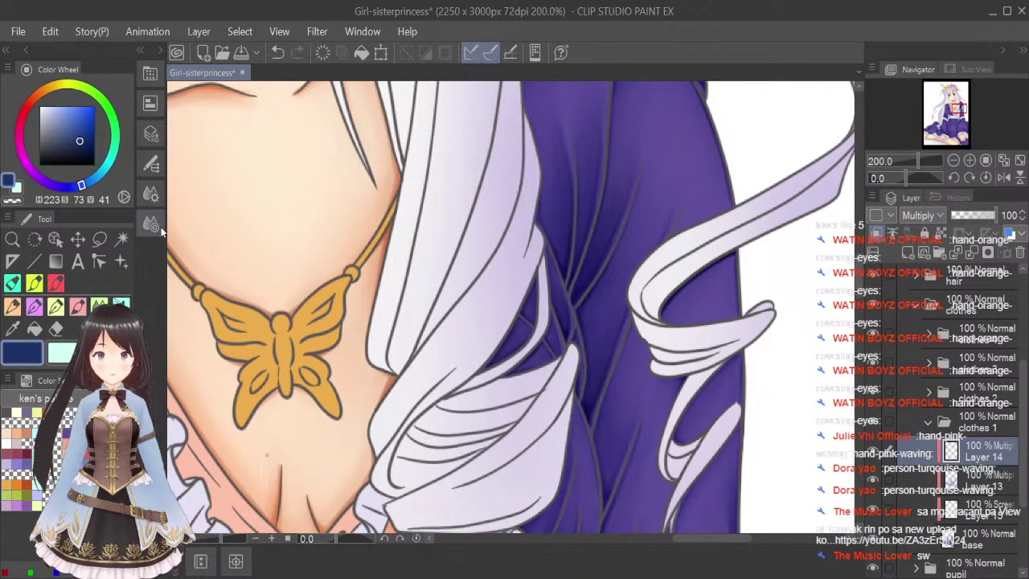
pyautogui.press('[')
pyautogui.press('[')
pyautogui.press('[')
pyautogui.press('[')
pyautogui.press('[')
pyautogui.press('[')
pyautogui.press('[')
pyautogui.press('[')
pyautogui.press('[')
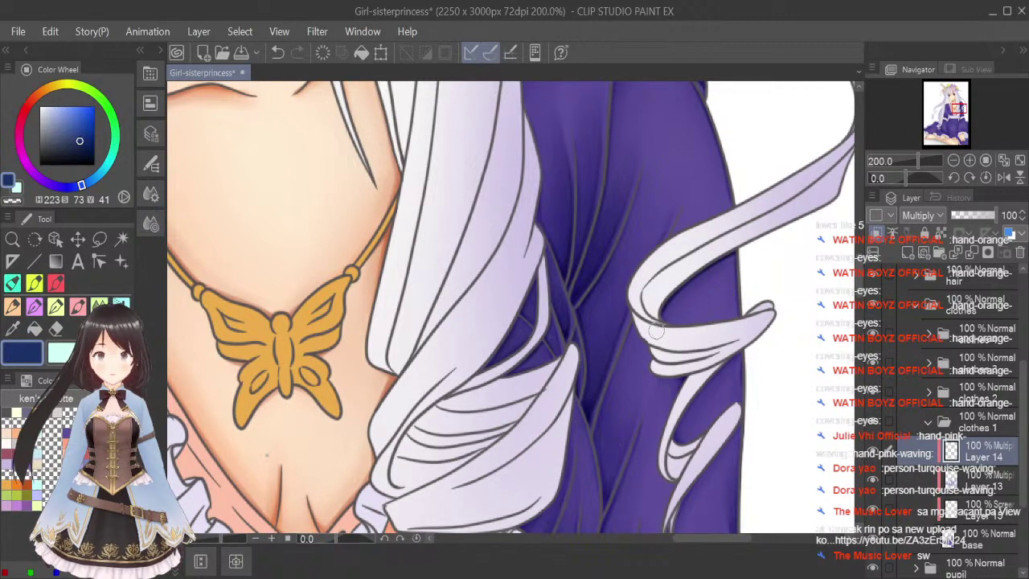
# Deepen the sleeve shadow around the hair curl and the adjacent folds, smoothing it with a reduced blending brush.
pyautogui.click(78, 305)
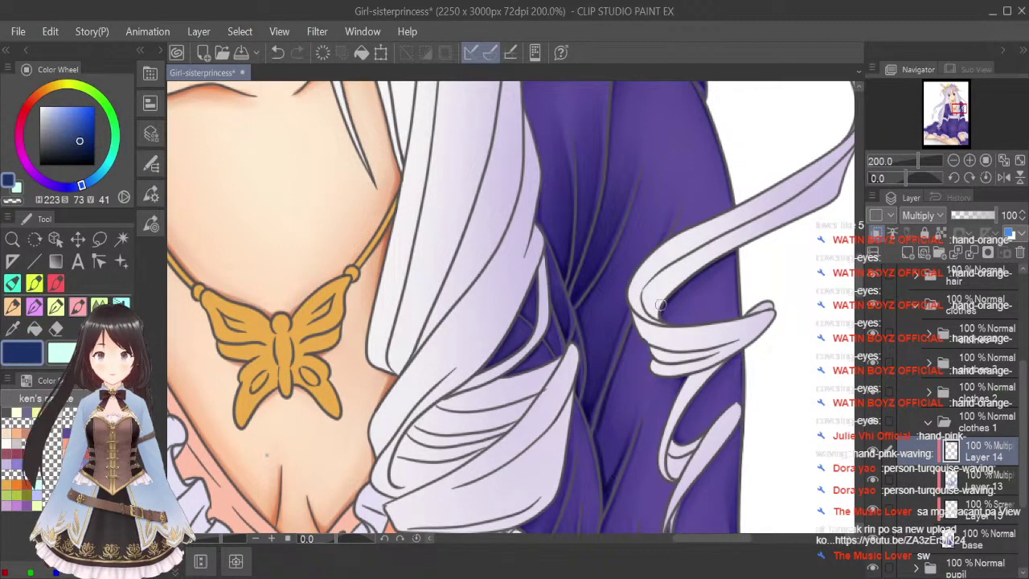
pyautogui.click(100, 303)
pyautogui.press('[')
pyautogui.press('[')
pyautogui.press('[')
pyautogui.press('[')
pyautogui.press('[')
pyautogui.press('[')
pyautogui.press('[')
pyautogui.press('[')
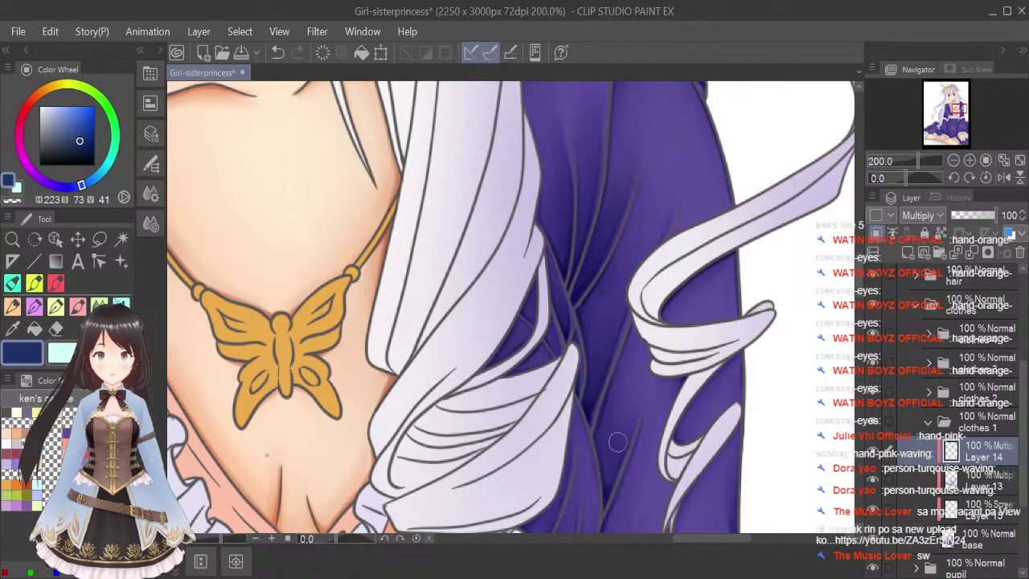
# Darken the sleeve area between the lower strands of the hair curl and blend the shadow outward.
pyautogui.click(81, 307)
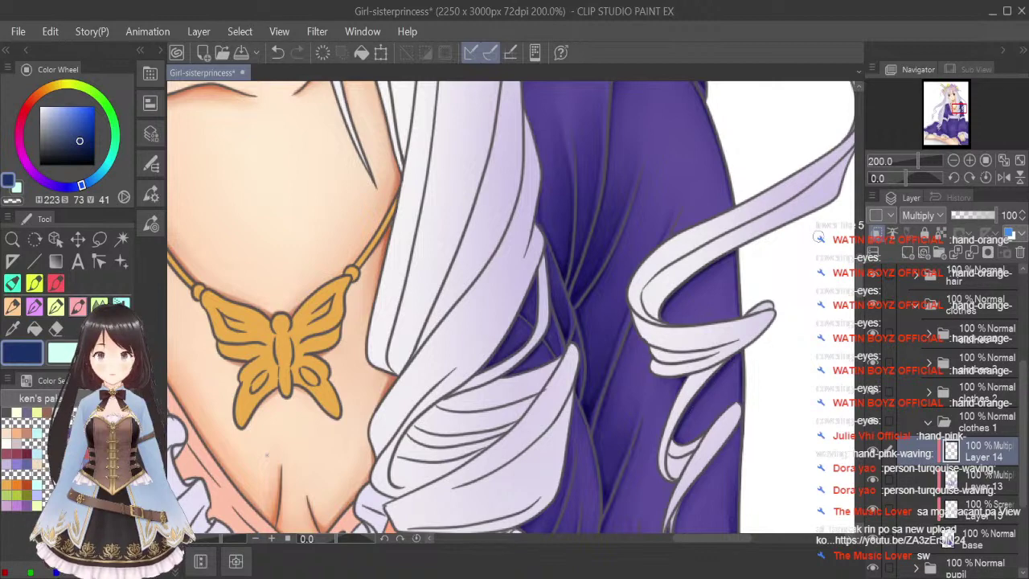
pyautogui.click(99, 305)
pyautogui.moveTo(715, 417); pyautogui.dragTo(680, 439)
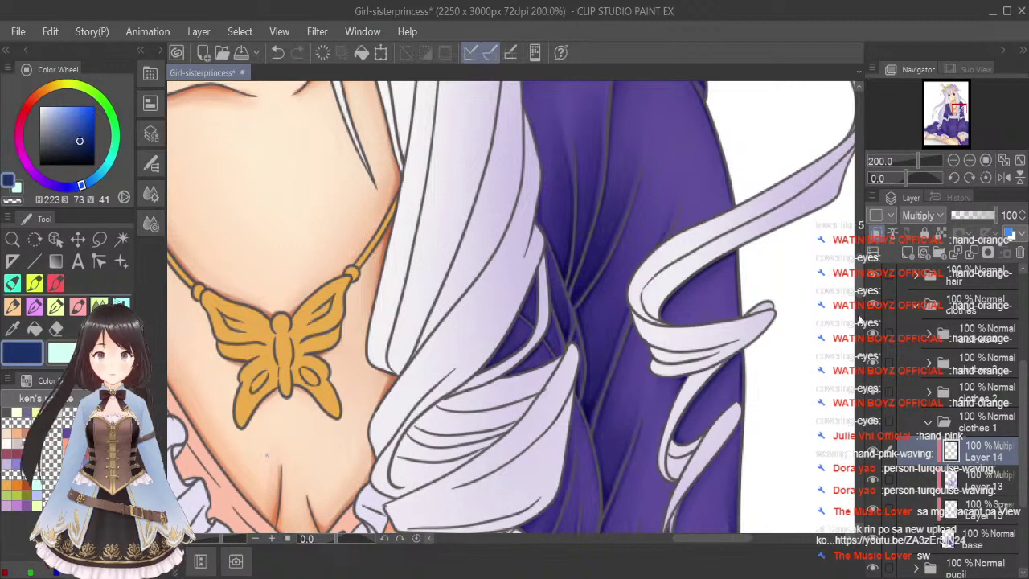
# Shade the outer edge of the sleeve beside the hanging tip of the hair curl in dark blue.
pyautogui.scroll(-4, 852, 329)
pyautogui.click(78, 304)
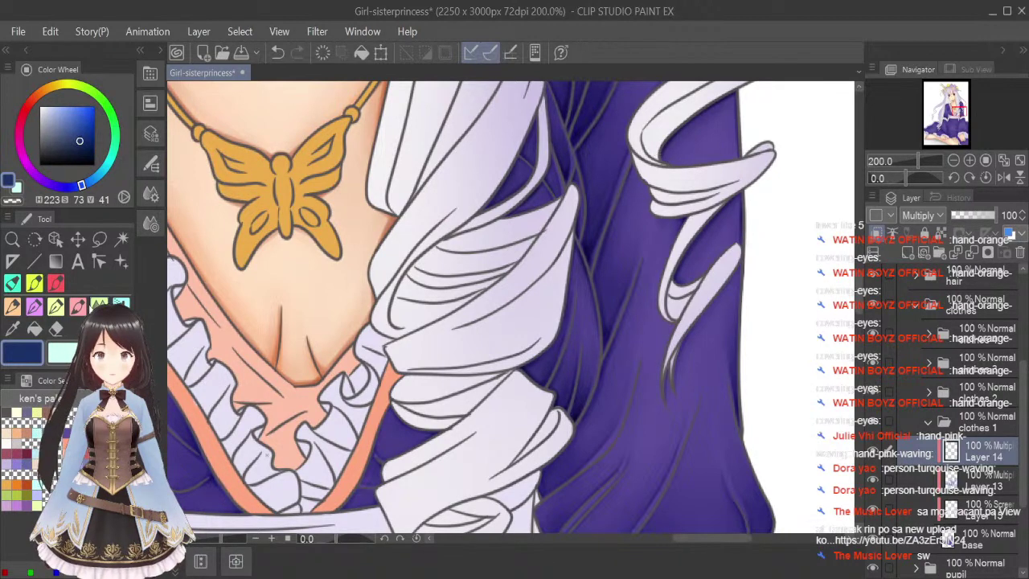
pyautogui.click(80, 303)
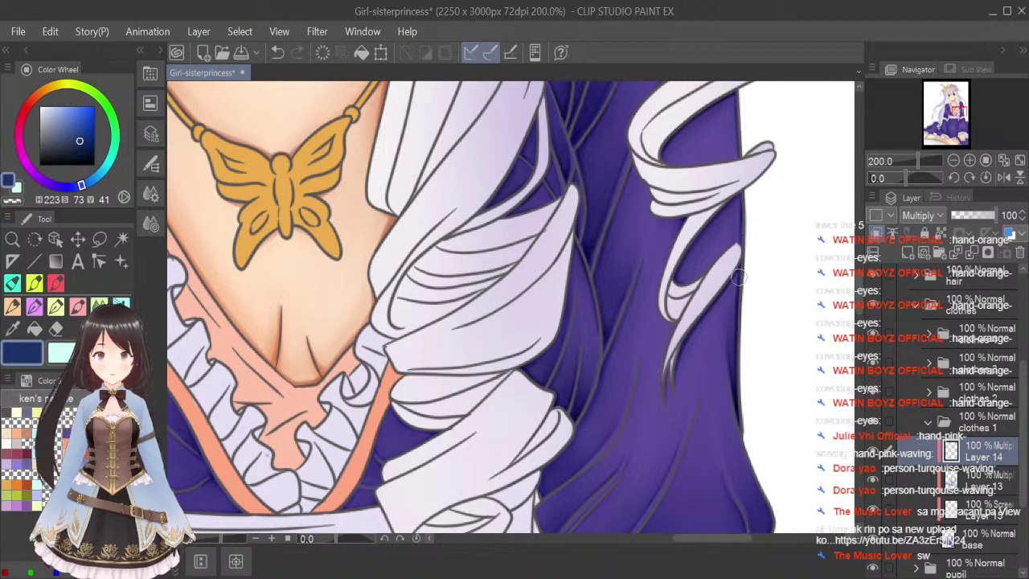
# Smooth the dark accents along the inner sleeve folds beside the hair with a smaller blending brush.
pyautogui.scroll(-2, 862, 299)
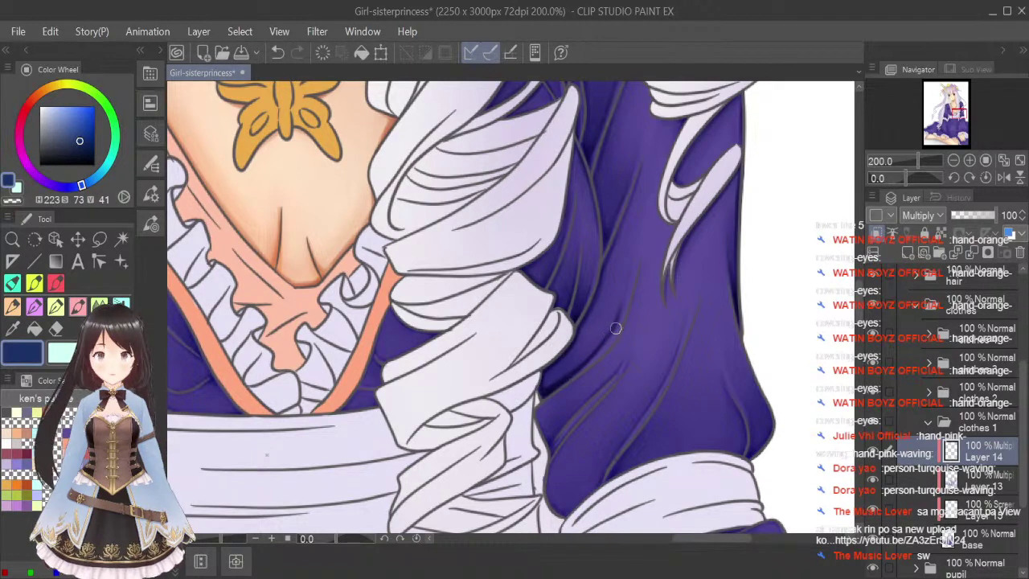
pyautogui.press('[')
pyautogui.press('[')
pyautogui.press('[')
pyautogui.press('[')
pyautogui.press('[')
pyautogui.press('[')
pyautogui.press('[')
pyautogui.press('[')
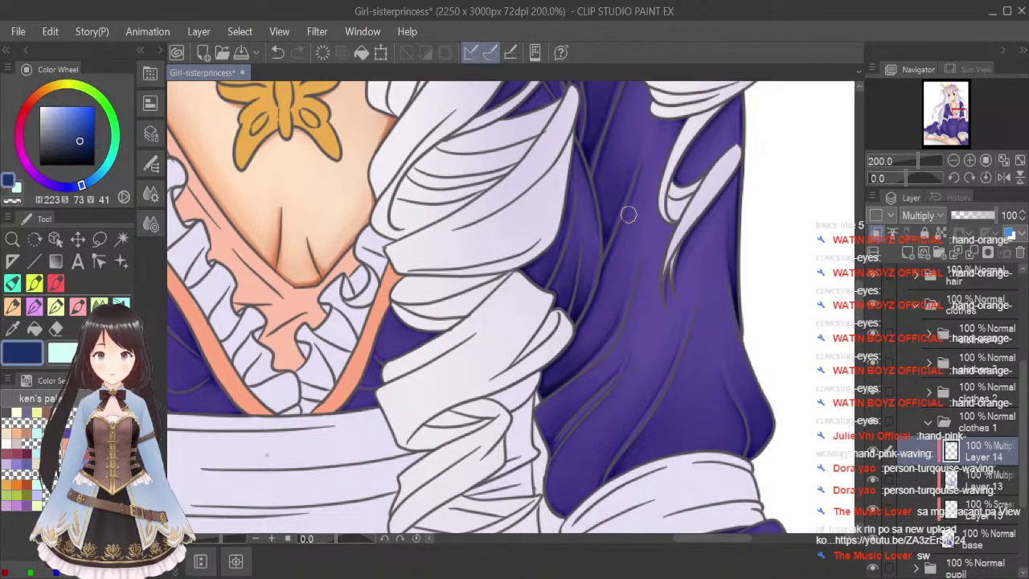
# Deepen the diagonal folds gathering at the sleeve's inner edge near the hair and blend them with a reduced brush size.
pyautogui.click(78, 306)
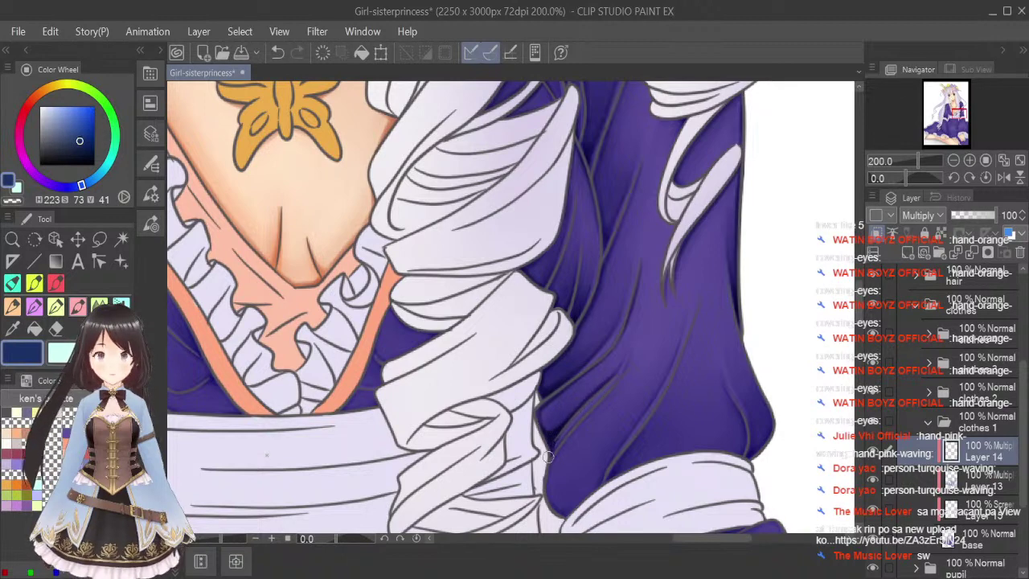
pyautogui.press('j')
pyautogui.press('[')
pyautogui.press('[')
pyautogui.press('[')
pyautogui.press('[')
pyautogui.press('[')
pyautogui.press('[')
pyautogui.press('[')
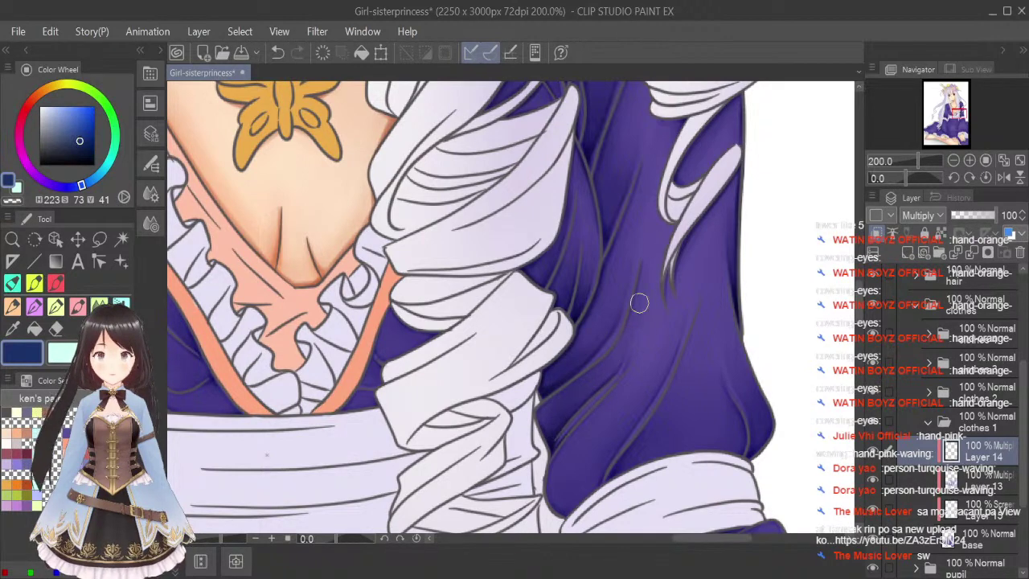
# Darken the long diagonal folds running down to the white armband and blend the shading into the lower sleeve.
pyautogui.click(80, 305)
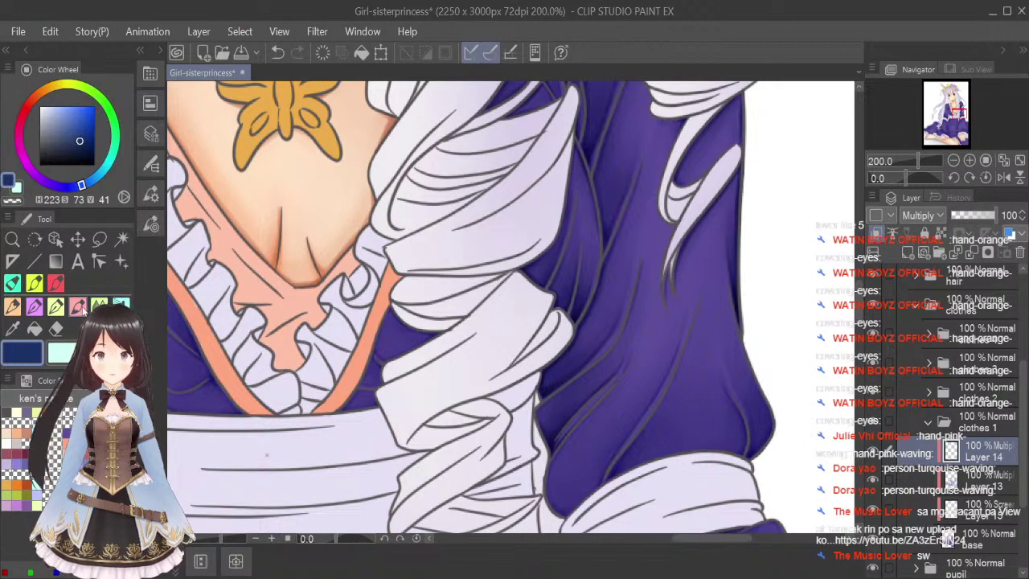
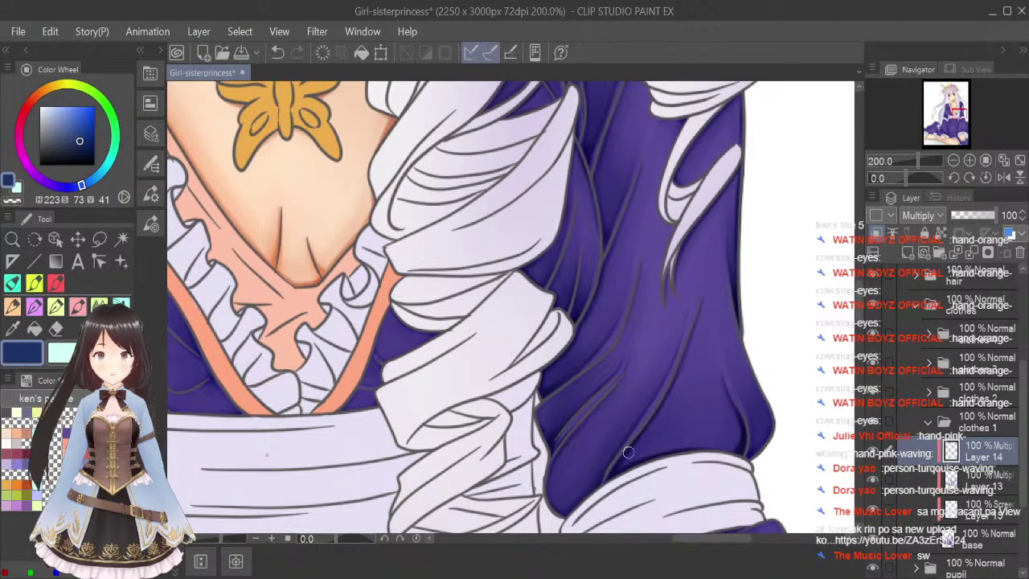
pyautogui.click(78, 306)
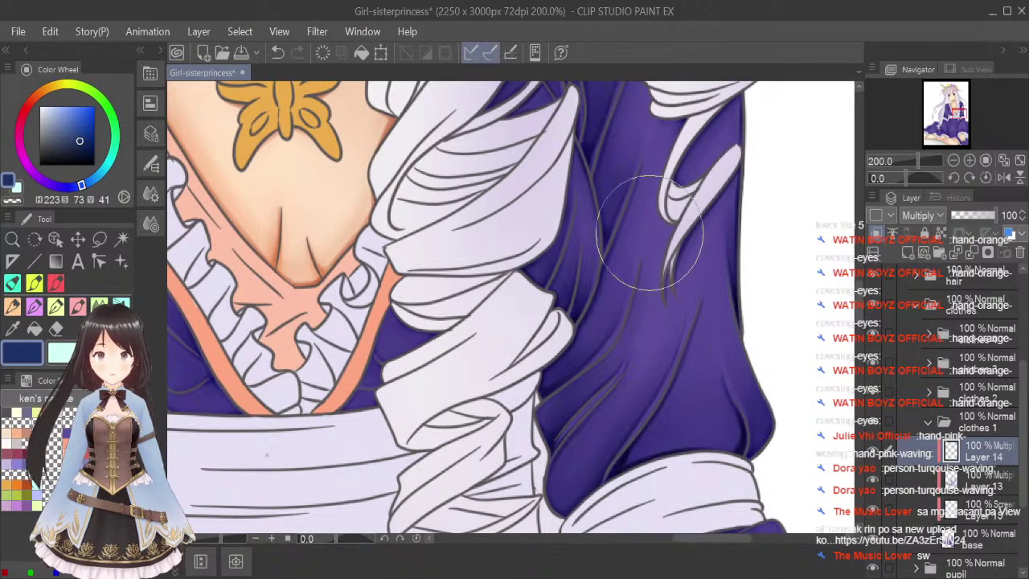
pyautogui.moveTo(661, 406); pyautogui.dragTo(655, 447)
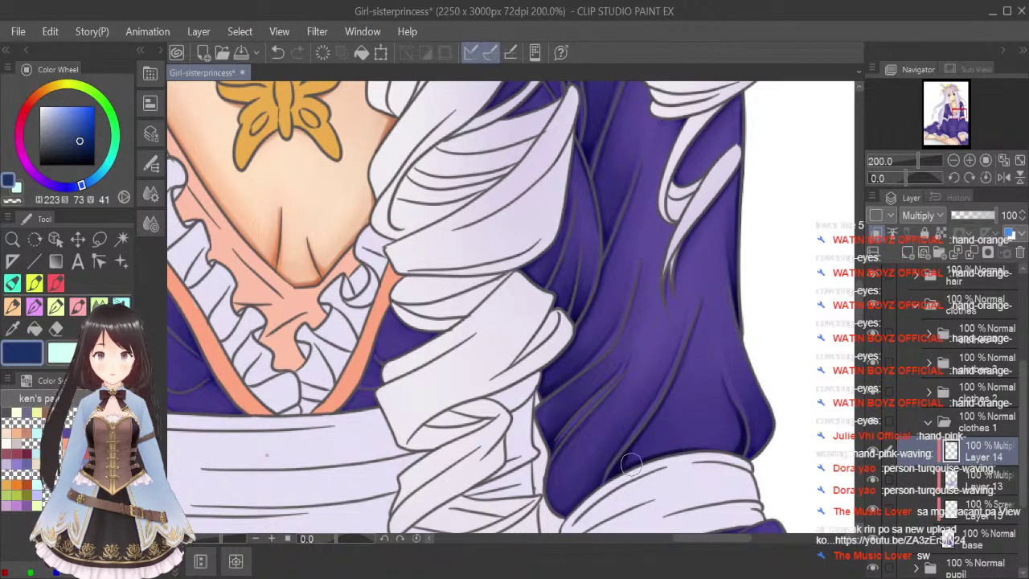
pyautogui.press('i')
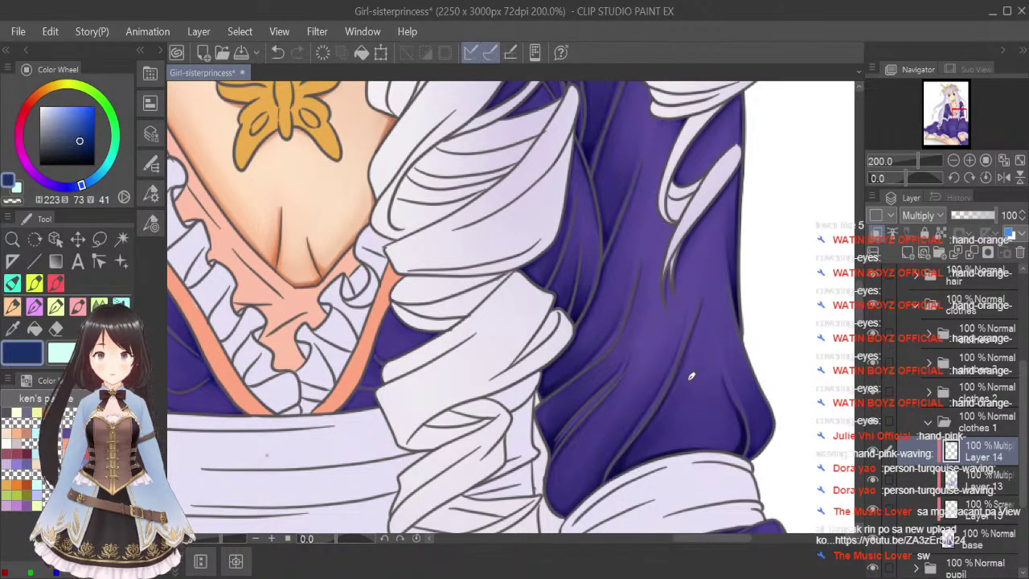
pyautogui.press('j')
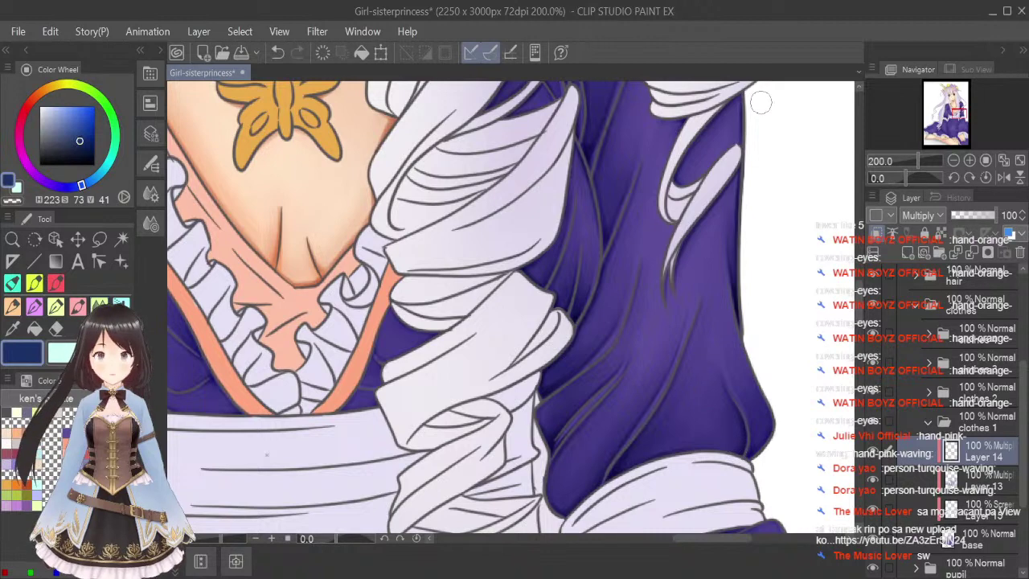
# Shade the outer corner of the sleeve above the white armband in dark blue and blend it with a smaller brush.
pyautogui.click(79, 307)
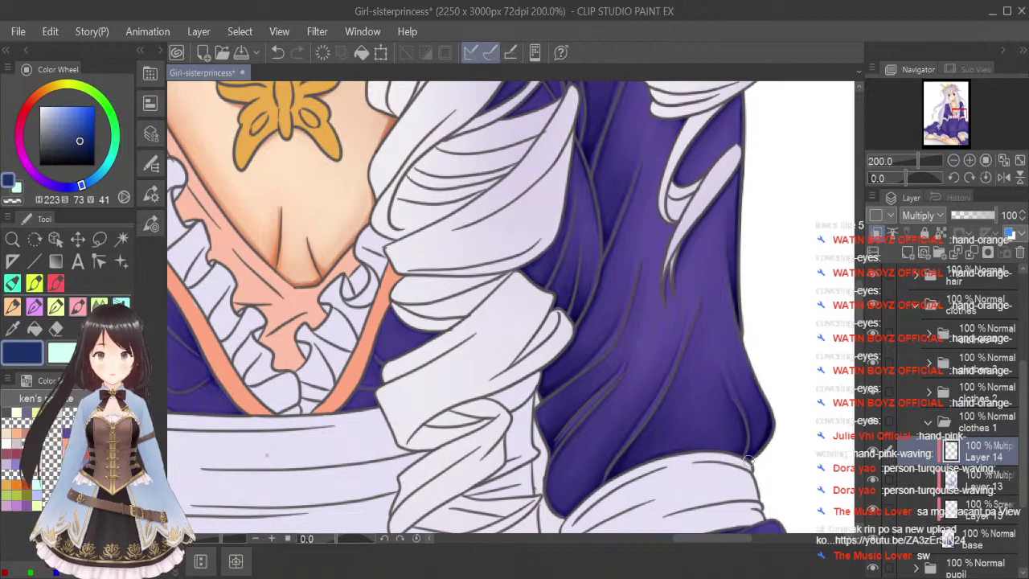
pyautogui.click(99, 306)
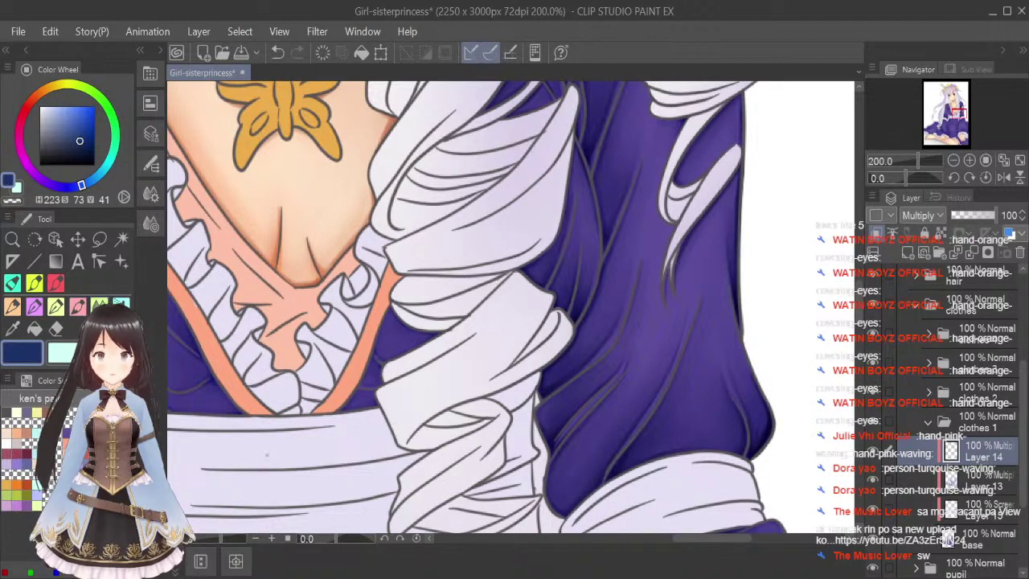
pyautogui.press('[')
pyautogui.press('[')
pyautogui.press('[')
pyautogui.press('[')
pyautogui.press('[')
pyautogui.press('[')
pyautogui.press('[')
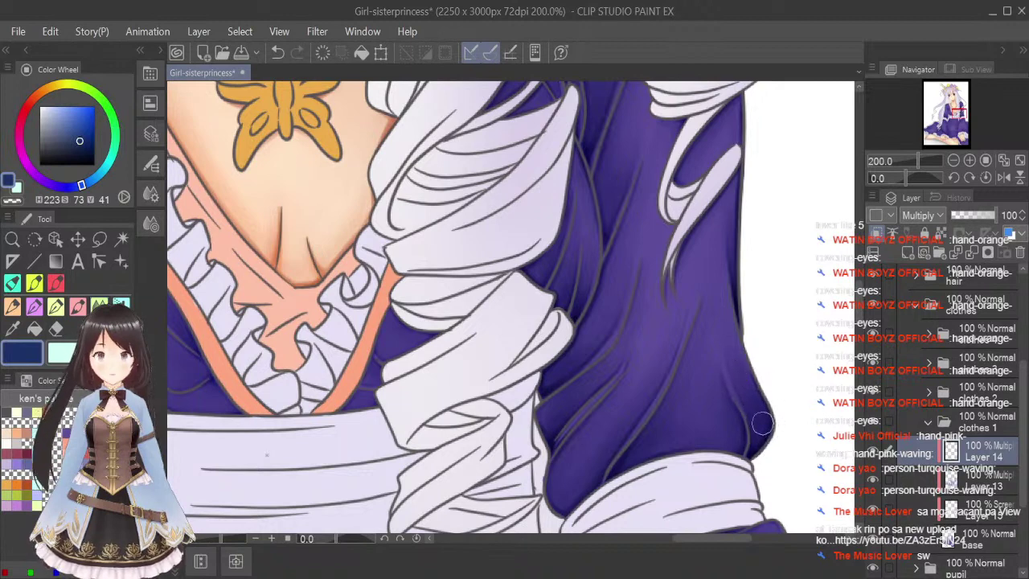
# Check the full illustration, save the file, and return to the flared sleeve below the white armband.
pyautogui.click(1003, 160)
pyautogui.hotkey('ctrl', 's')
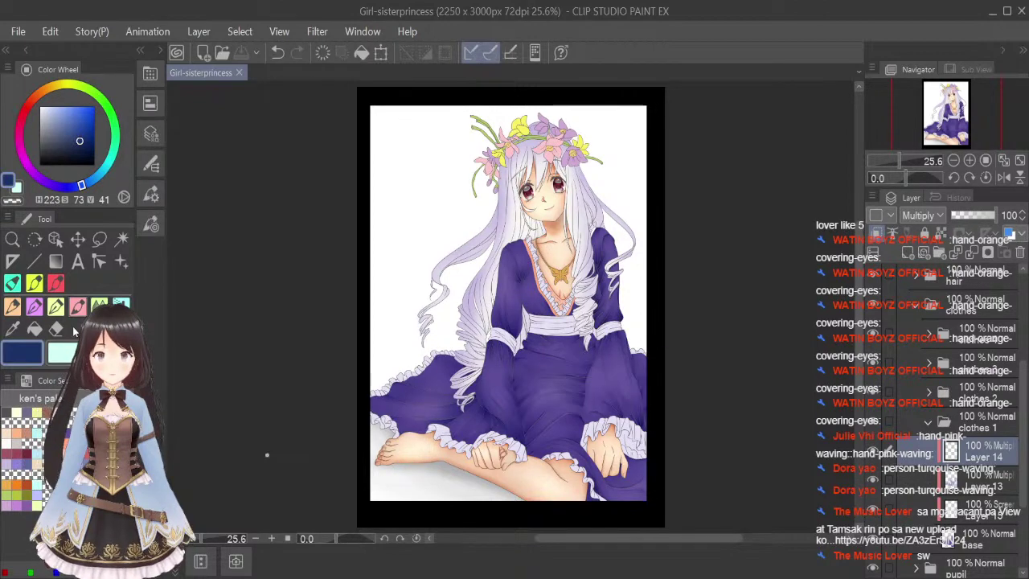
pyautogui.scroll(6, 640, 366)
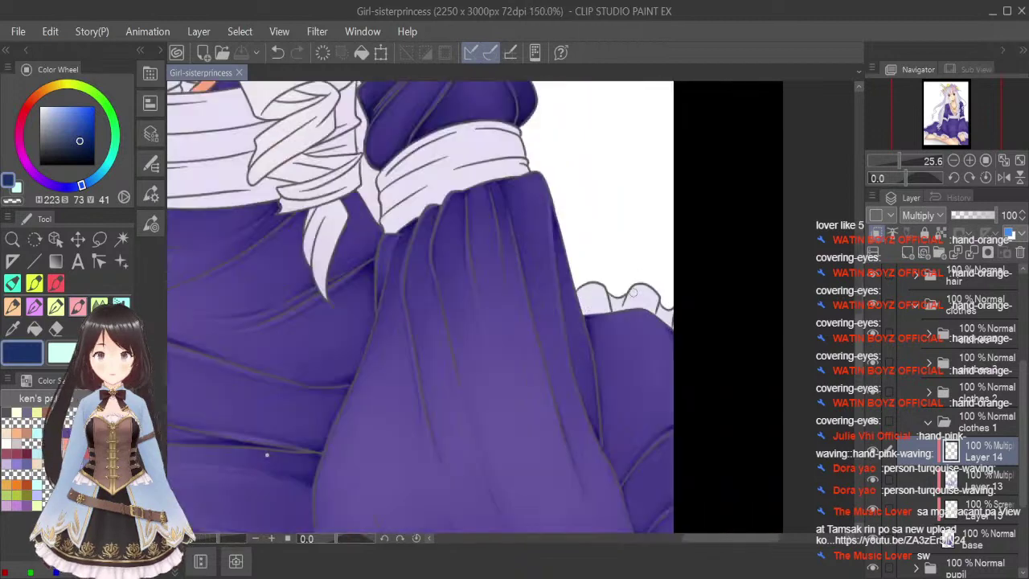
# Shade the skirt folds beside the flared sleeve's outer edge in dark blue and blend them with a reduced brush size.
pyautogui.moveTo(583, 312); pyautogui.dragTo(591, 342)
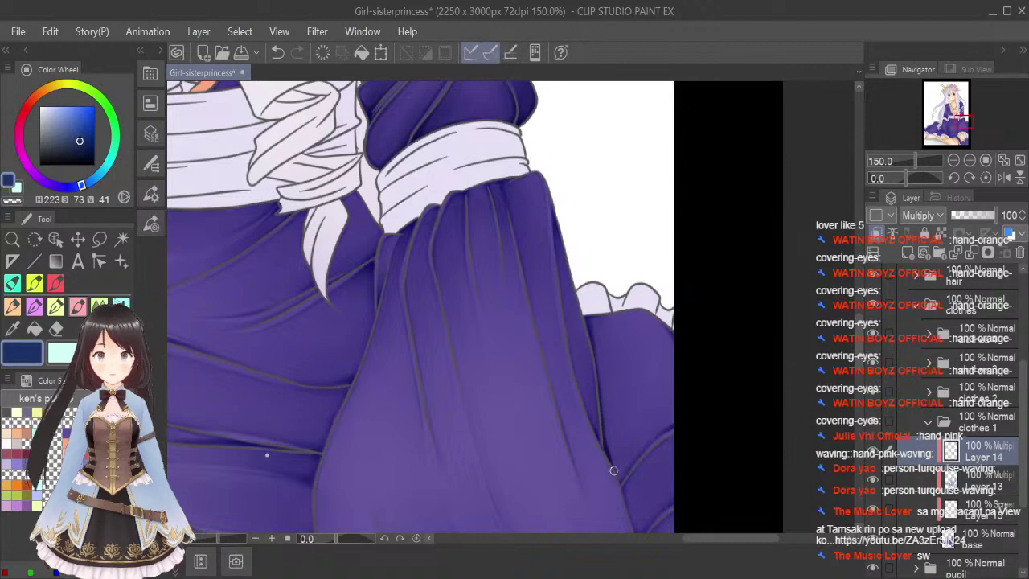
pyautogui.moveTo(620, 480)
pyautogui.mouseDown()
pyautogui.moveTo(645, 438)
pyautogui.moveTo(625, 476)
pyautogui.moveTo(669, 424)
pyautogui.mouseUp()
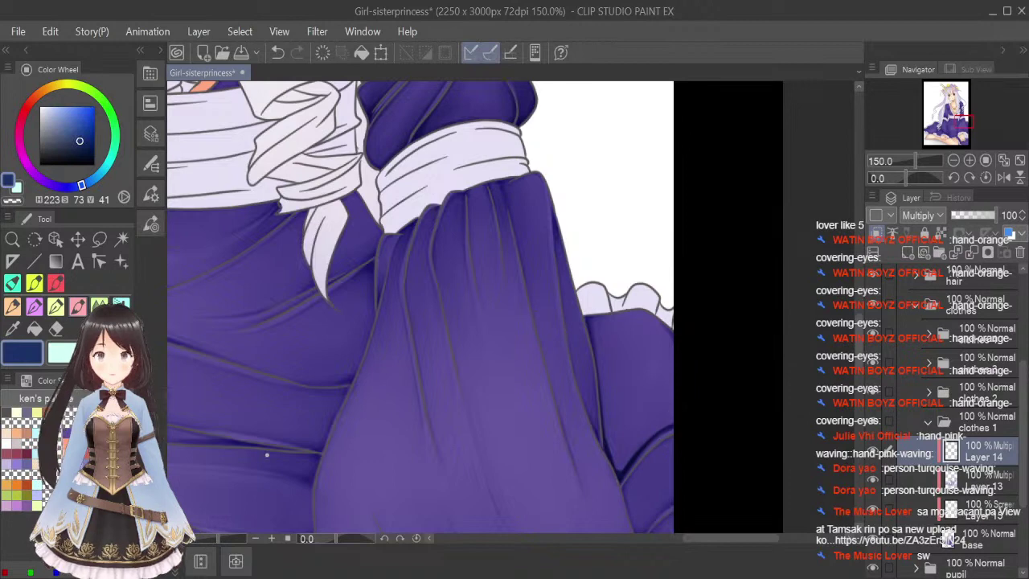
pyautogui.click(78, 328)
pyautogui.press('[')
pyautogui.press('[')
pyautogui.press('[')
pyautogui.press('[')
pyautogui.press('[')
pyautogui.moveTo(590, 318)
pyautogui.mouseDown()
pyautogui.moveTo(618, 476)
pyautogui.moveTo(707, 399)
pyautogui.moveTo(636, 452)
pyautogui.moveTo(641, 439)
pyautogui.mouseUp()
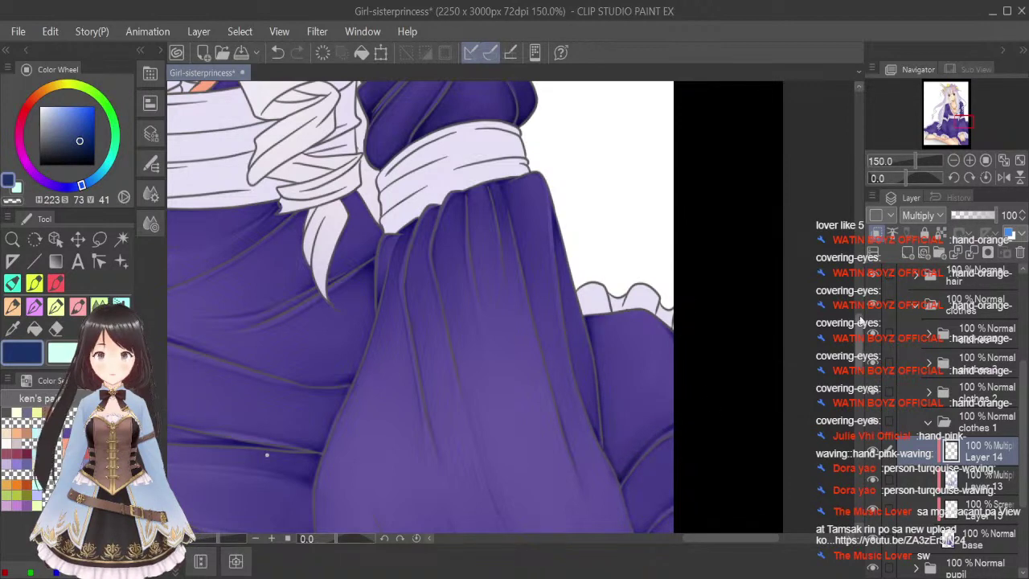
# Darken the lower skirt folds meeting the sleeve's outer edge and blend the shading into the skirt.
pyautogui.scroll(-2, 629, 364)
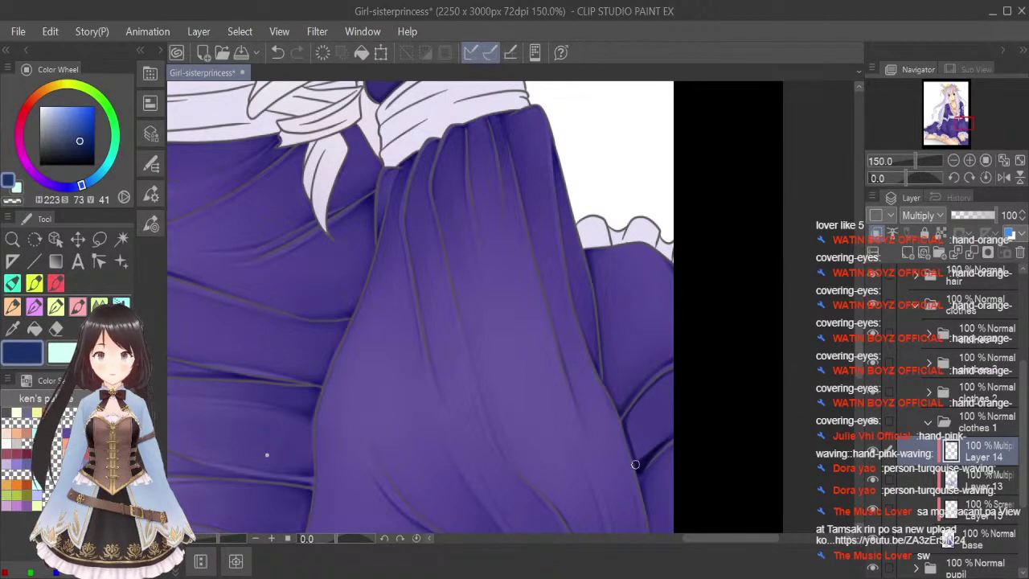
pyautogui.click(95, 307)
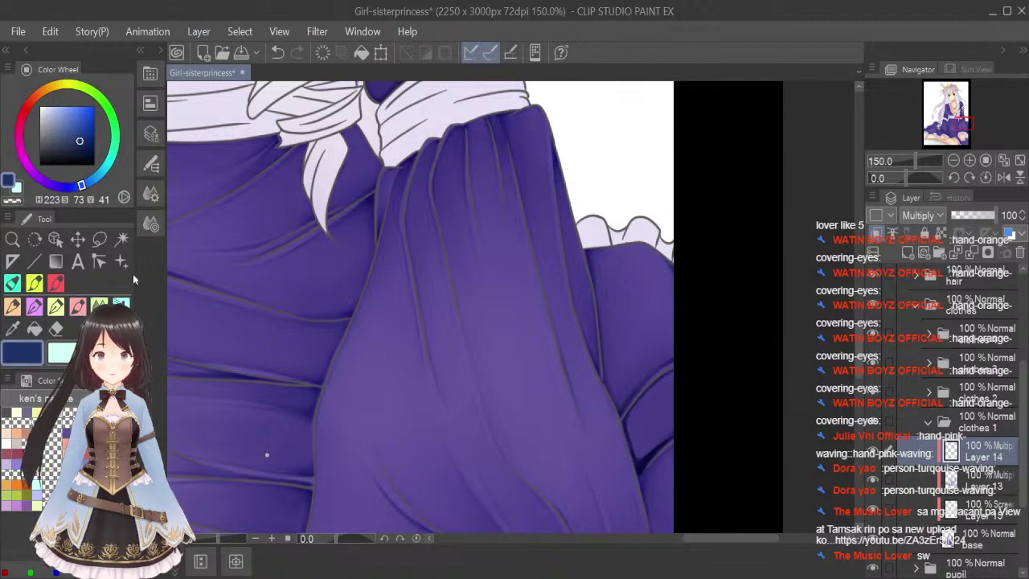
pyautogui.press('[')
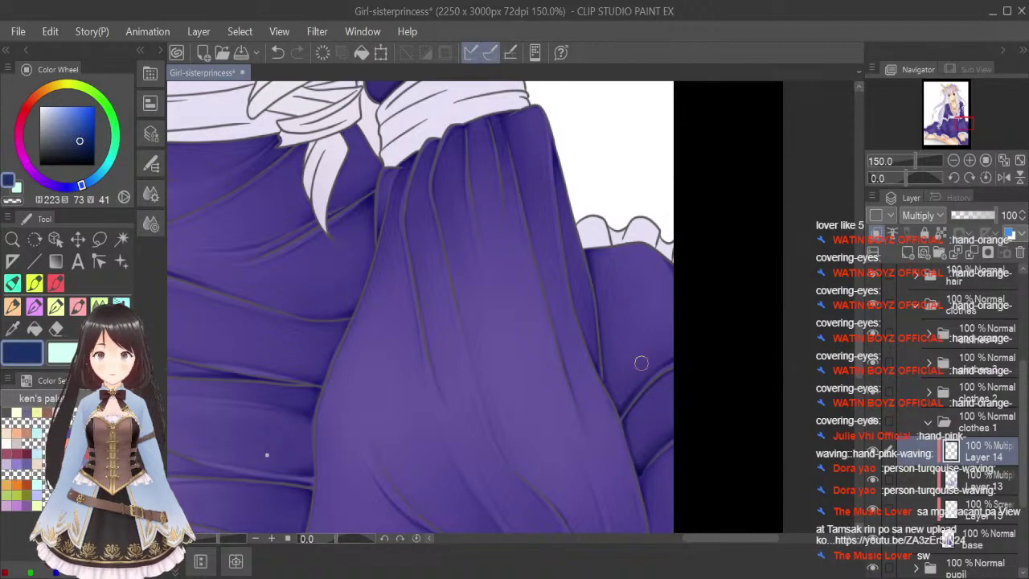
pyautogui.click(78, 306)
pyautogui.moveTo(858, 359); pyautogui.dragTo(857, 370)
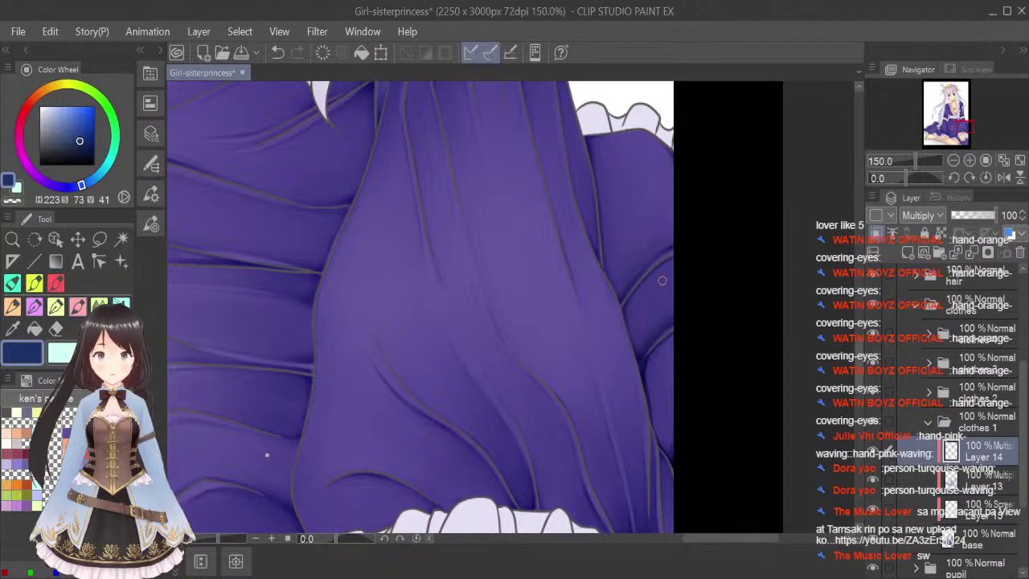
pyautogui.press('j')
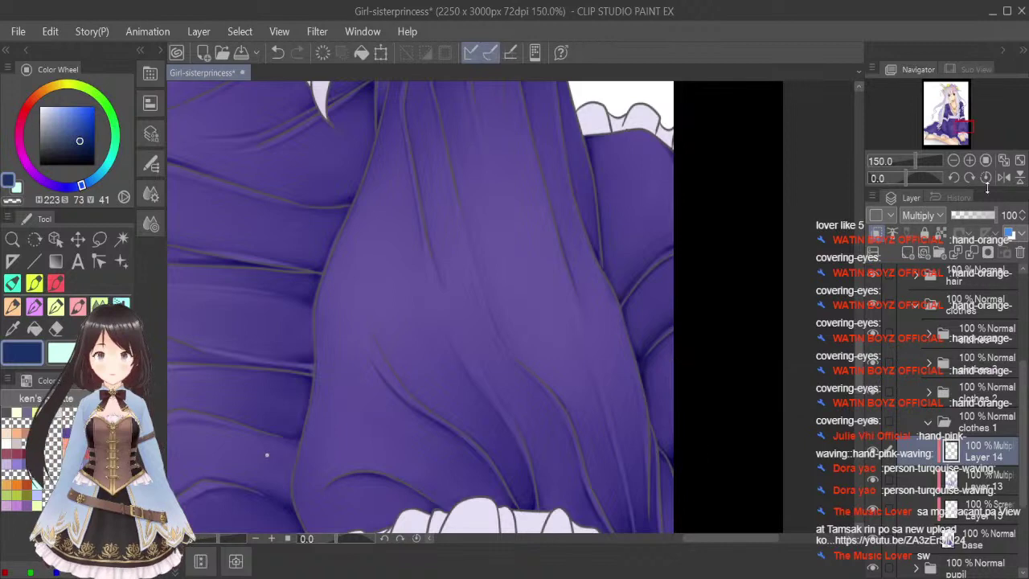
# Check the full illustration and the dress's upper half, and save the file.
pyautogui.click(1015, 163)
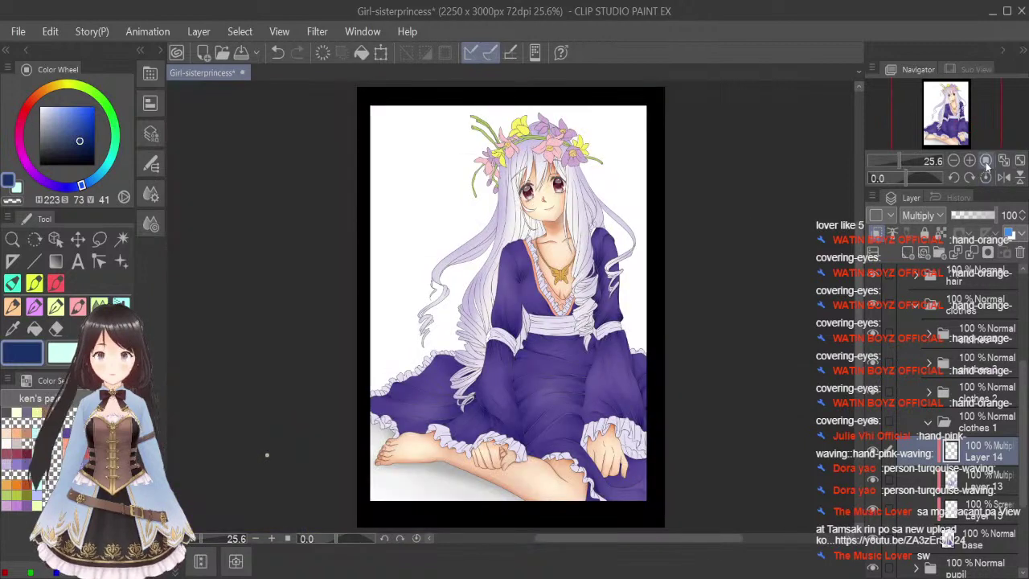
pyautogui.hotkey('ctrl', 's')
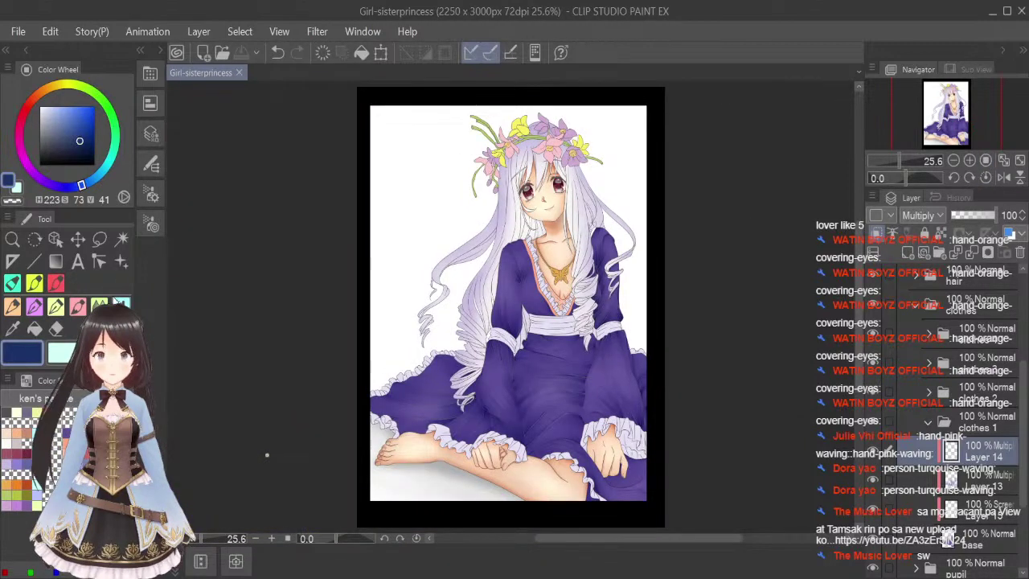
pyautogui.scroll(2, 601, 233)
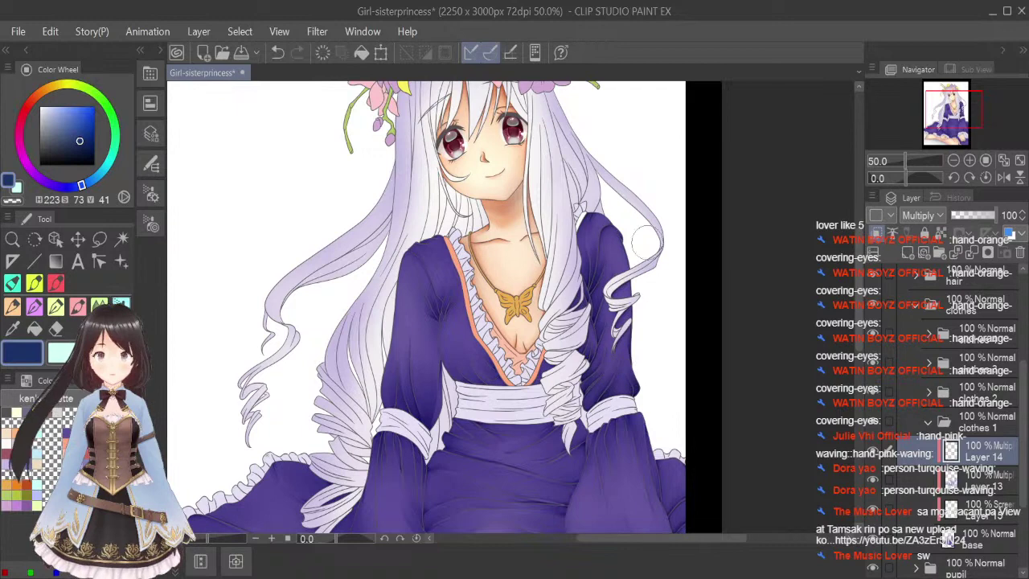
pyautogui.scroll(-2, 623, 354)
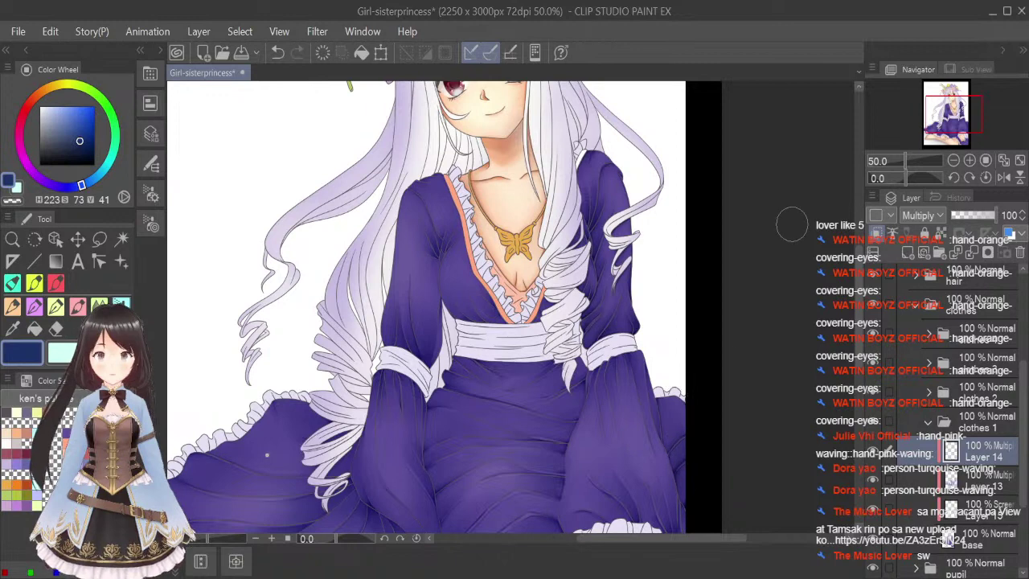
pyautogui.hotkey('ctrl', 's')
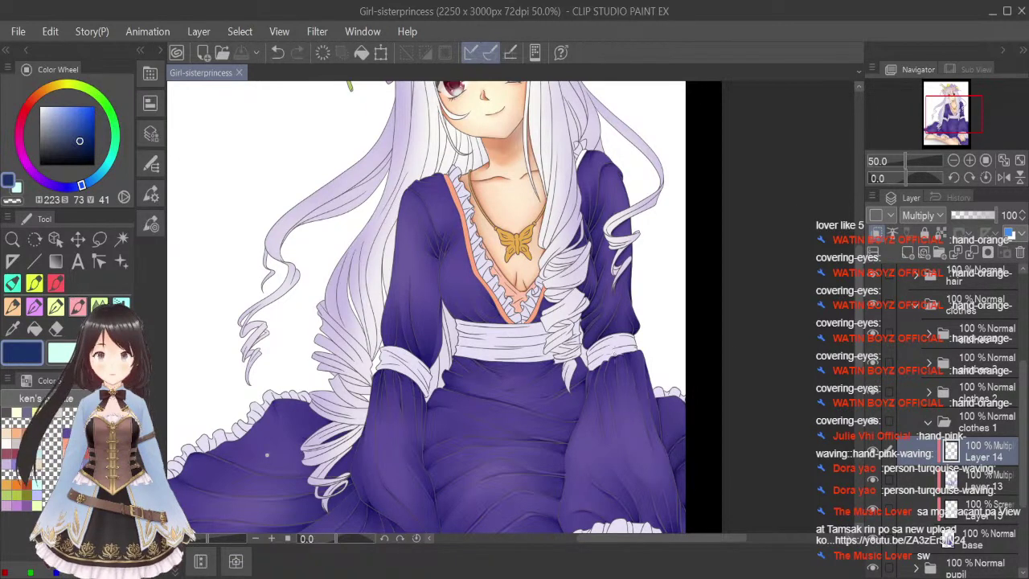
# Darken the long fold along the flared sleeve's outer edge below the white armband and blend it with a smaller brush.
pyautogui.scroll(4, 614, 354)
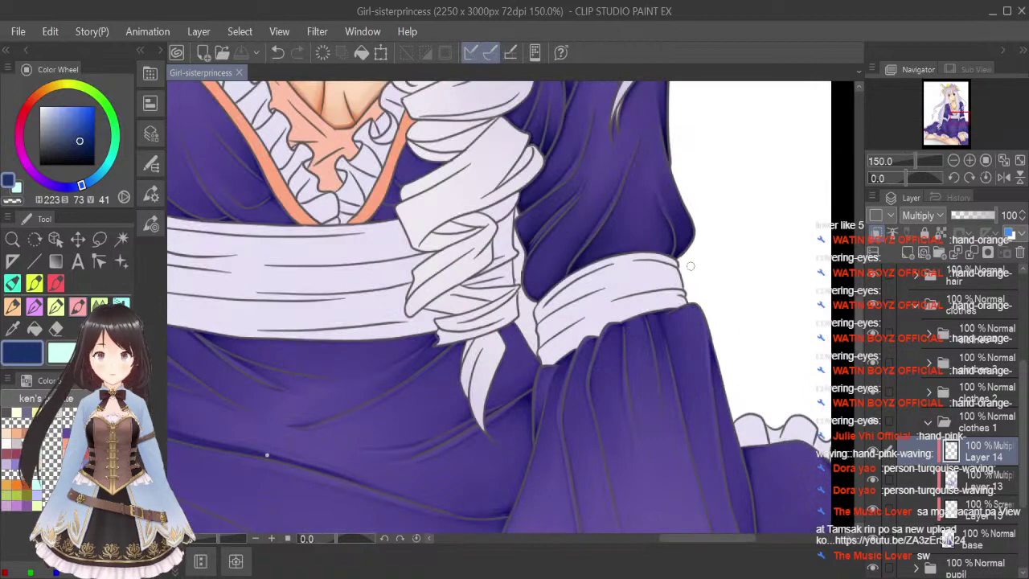
pyautogui.scroll(-4, 757, 311)
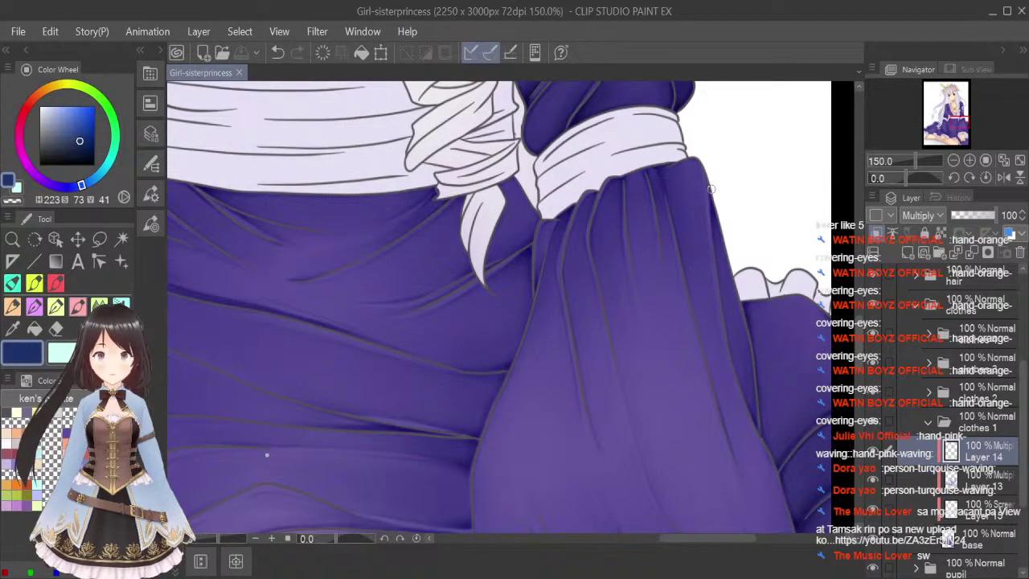
pyautogui.moveTo(710, 198)
pyautogui.mouseDown()
pyautogui.moveTo(717, 290)
pyautogui.moveTo(710, 187)
pyautogui.moveTo(740, 296)
pyautogui.mouseUp()
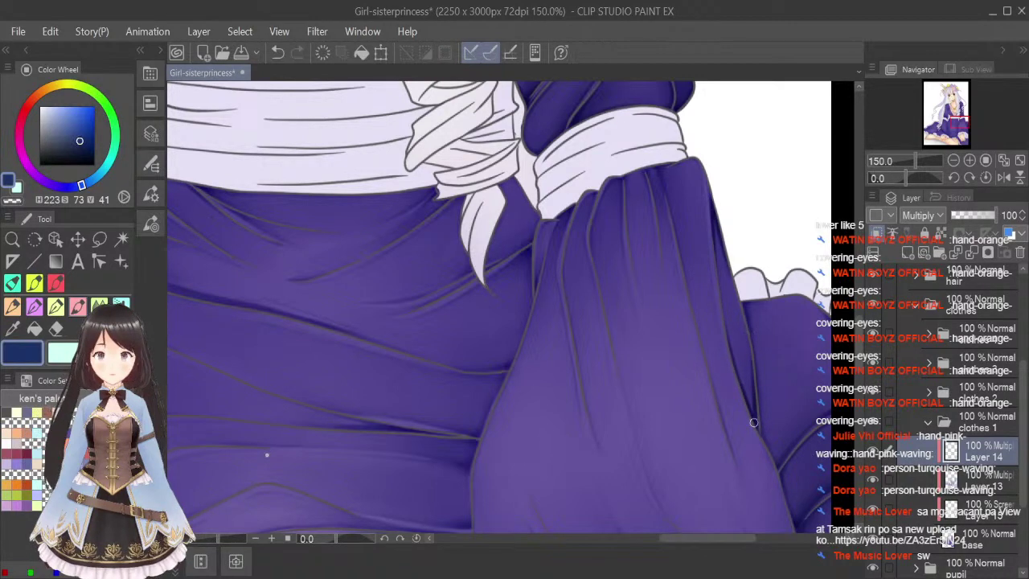
pyautogui.click(99, 306)
pyautogui.press('[')
pyautogui.press('[')
pyautogui.press('[')
pyautogui.press('[')
pyautogui.press('[')
pyautogui.press('[')
pyautogui.press('[')
pyautogui.press('[')
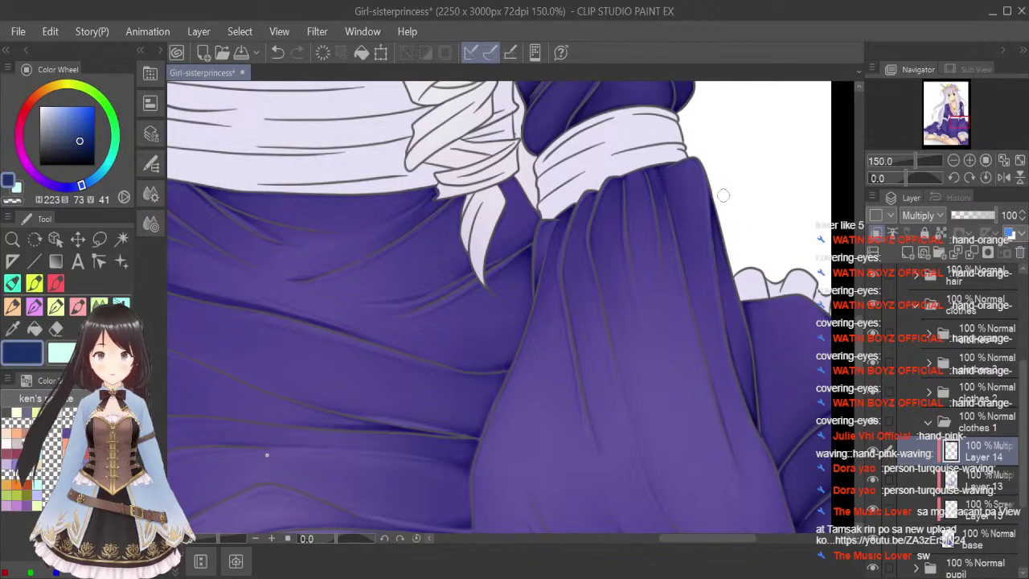
# Shade the outermost gathered pleat under the armband and the fold line beneath it, blending both with a smaller brush.
pyautogui.click(78, 306)
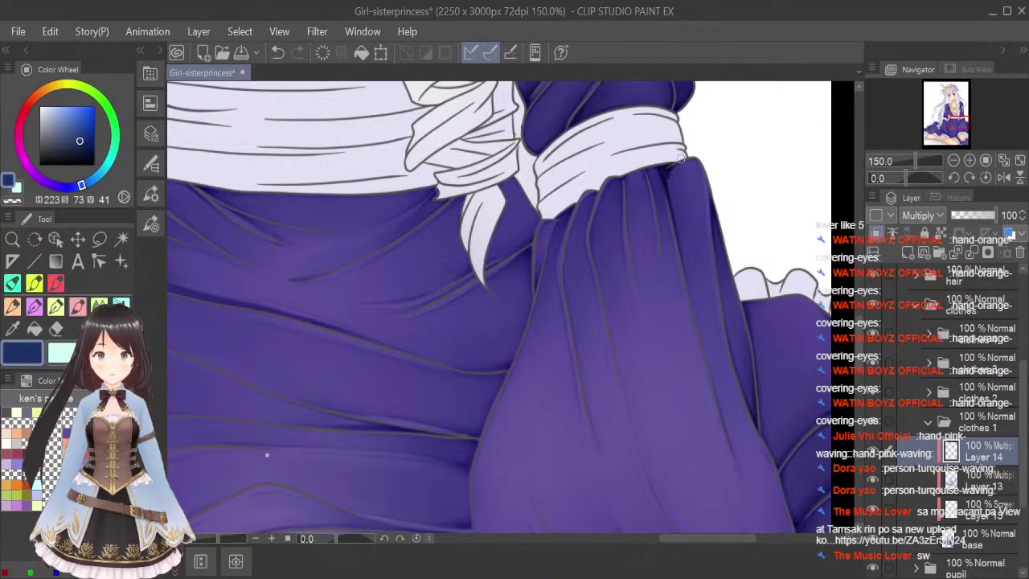
pyautogui.moveTo(693, 159); pyautogui.dragTo(701, 189)
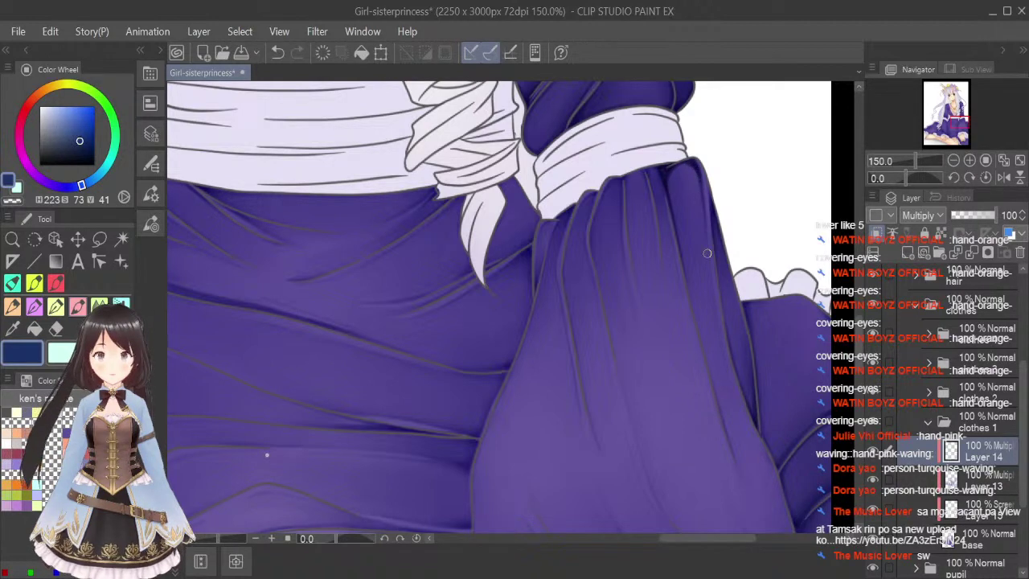
pyautogui.moveTo(712, 383); pyautogui.dragTo(718, 401)
pyautogui.click(122, 306)
pyautogui.press('[')
pyautogui.press('[')
pyautogui.press('[')
pyautogui.press('[')
pyautogui.press('[')
pyautogui.press('[')
pyautogui.press('[')
pyautogui.press('[')
pyautogui.press('[')
pyautogui.moveTo(668, 174)
pyautogui.mouseDown()
pyautogui.moveTo(688, 250)
pyautogui.moveTo(667, 167)
pyautogui.moveTo(681, 211)
pyautogui.mouseUp()
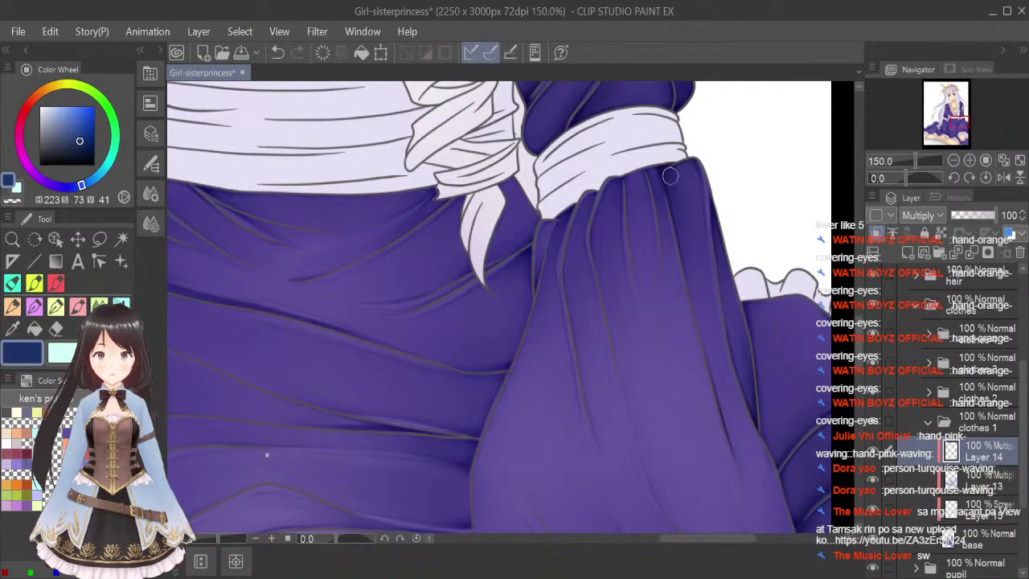
# Deepen the second pleat from the sleeve's outer edge under the armband and blend it downward.
pyautogui.click(77, 306)
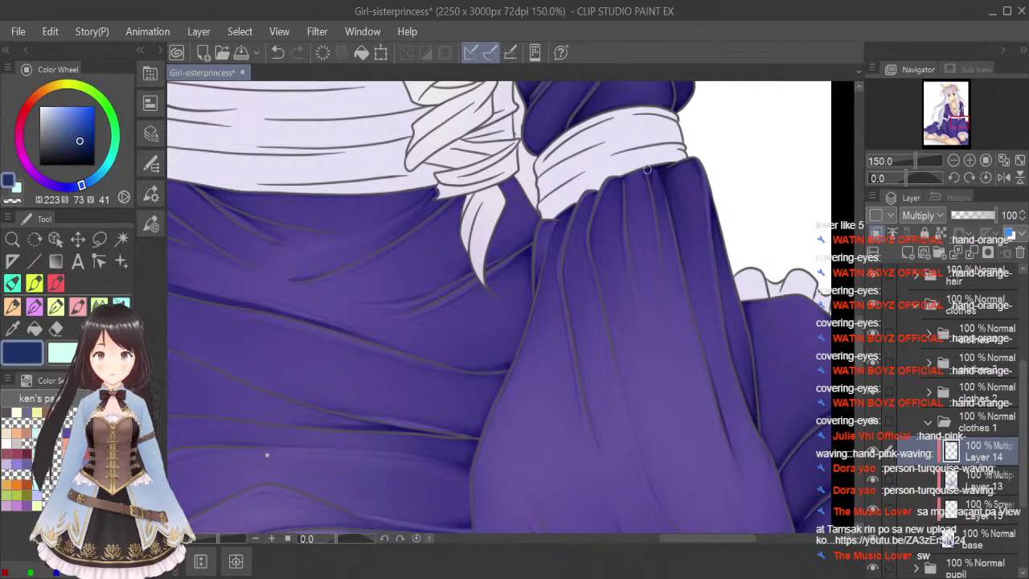
pyautogui.moveTo(656, 210); pyautogui.dragTo(664, 255)
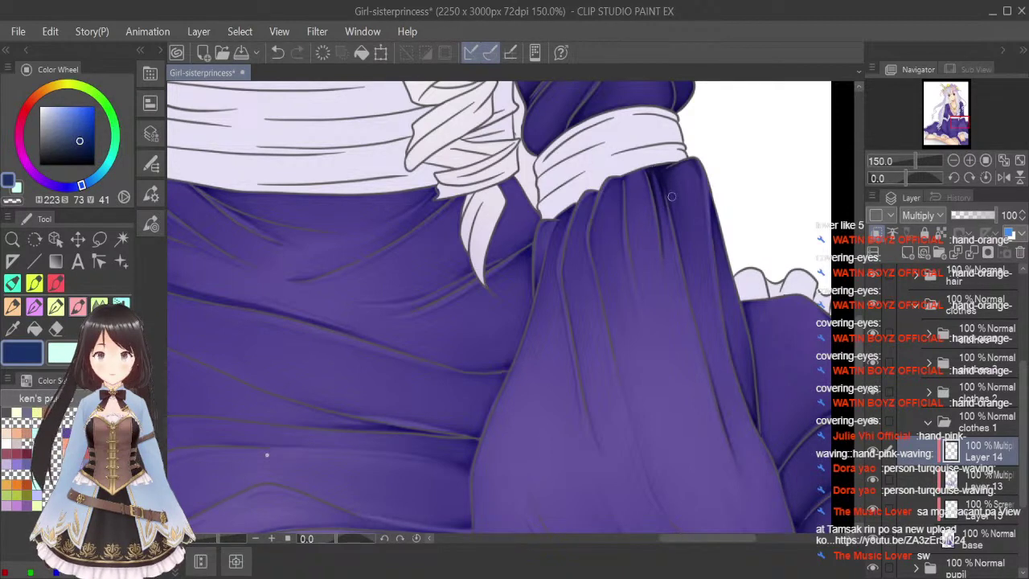
pyautogui.click(99, 306)
pyautogui.moveTo(654, 180)
pyautogui.mouseDown()
pyautogui.moveTo(652, 172)
pyautogui.moveTo(671, 287)
pyautogui.mouseUp()
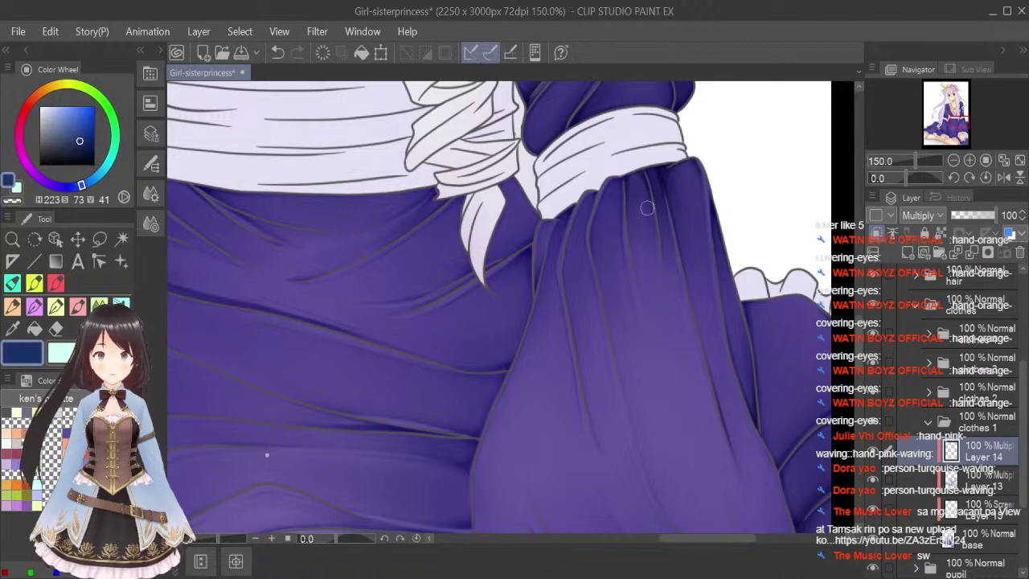
# Darken the middle pleat hanging from the white armband and soften it with a reduced blending brush.
pyautogui.click(77, 305)
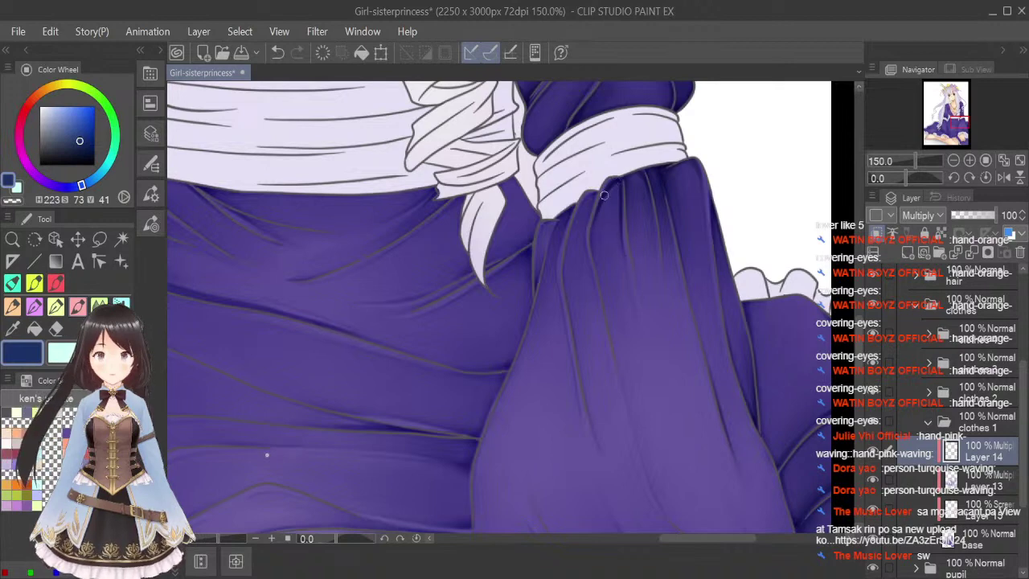
pyautogui.moveTo(618, 183); pyautogui.dragTo(619, 237)
pyautogui.click(100, 305)
pyautogui.press('[')
pyautogui.press('[')
pyautogui.press('[')
pyautogui.press('[')
pyautogui.press('[')
pyautogui.press('[')
pyautogui.press('[')
pyautogui.press('[')
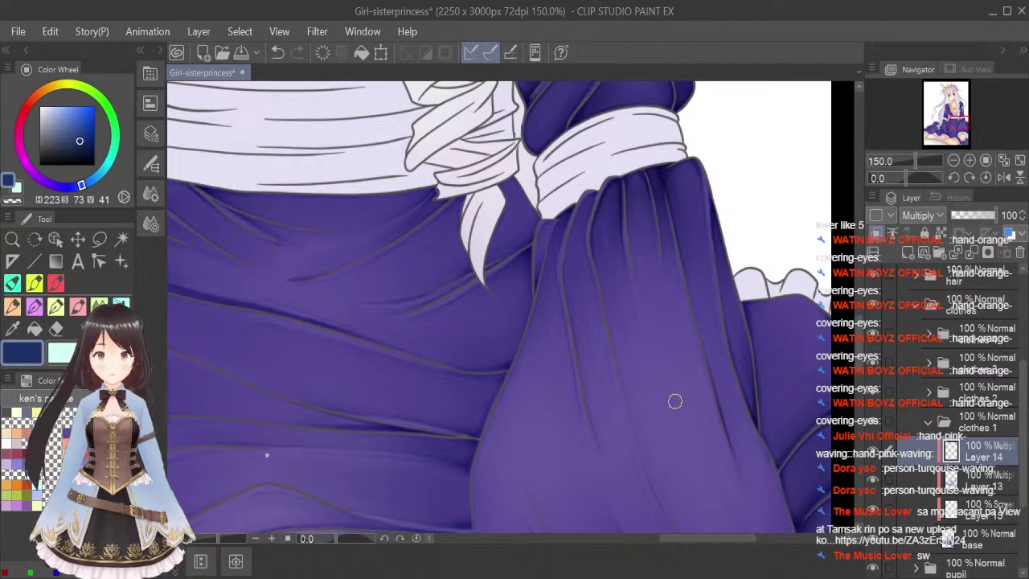
# Shade both sides of the curved pleat on the inner half of the sleeve and blend the strokes down the long folds.
pyautogui.click(80, 305)
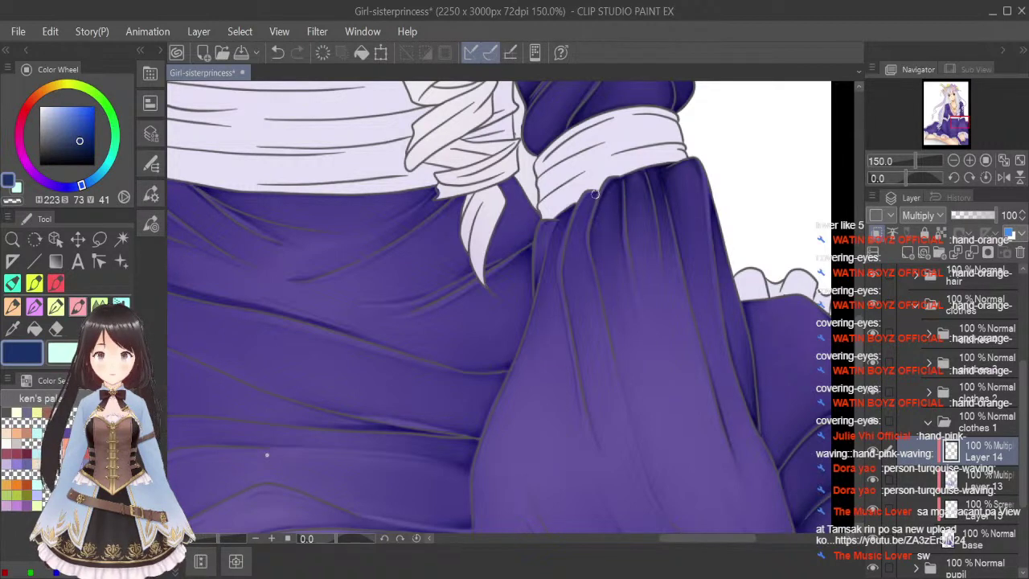
pyautogui.moveTo(588, 197); pyautogui.dragTo(565, 253)
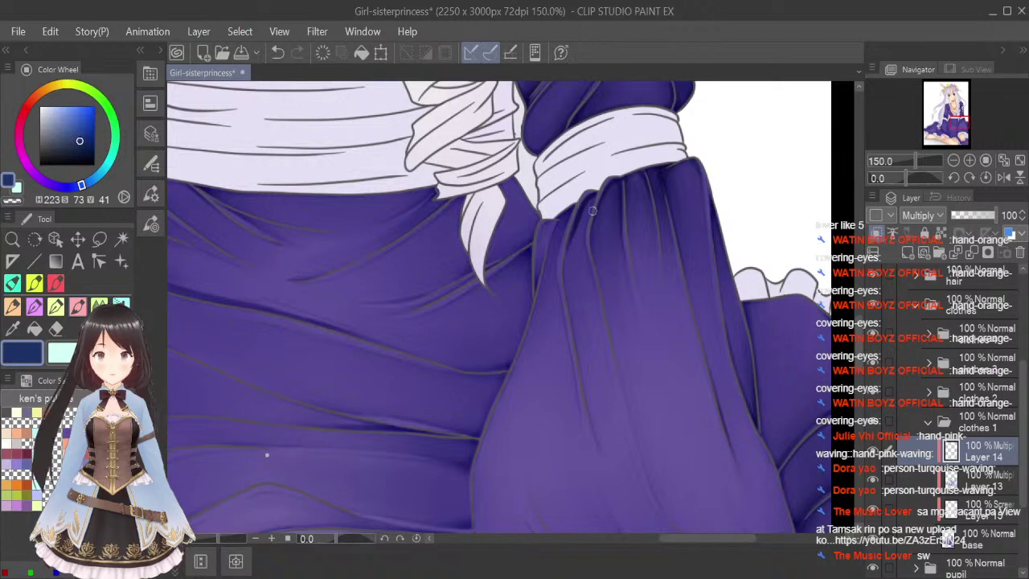
pyautogui.moveTo(594, 197); pyautogui.dragTo(582, 253)
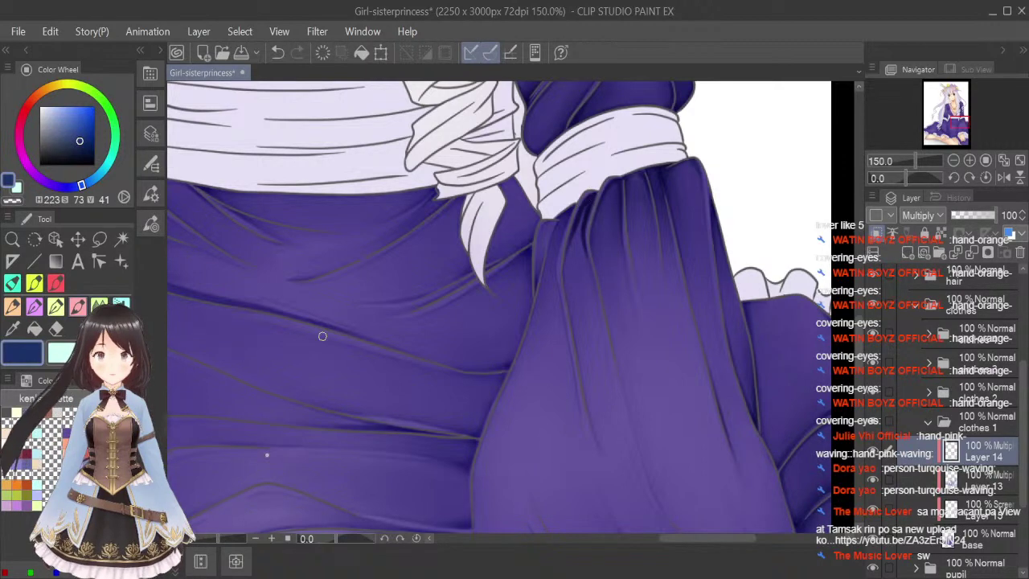
pyautogui.click(99, 306)
pyautogui.press('[')
pyautogui.press('[')
pyautogui.press('[')
pyautogui.press('[')
pyautogui.press('[')
pyautogui.press('[')
pyautogui.press('[')
pyautogui.moveTo(590, 204)
pyautogui.mouseDown()
pyautogui.moveTo(568, 256)
pyautogui.moveTo(580, 219)
pyautogui.moveTo(594, 299)
pyautogui.mouseUp()
pyautogui.moveTo(581, 240); pyautogui.dragTo(577, 275)
pyautogui.moveTo(579, 222)
pyautogui.mouseDown()
pyautogui.moveTo(576, 275)
pyautogui.moveTo(604, 365)
pyautogui.mouseUp()
pyautogui.moveTo(604, 206)
pyautogui.mouseDown()
pyautogui.moveTo(603, 250)
pyautogui.moveTo(642, 330)
pyautogui.moveTo(633, 184)
pyautogui.moveTo(656, 278)
pyautogui.moveTo(672, 256)
pyautogui.moveTo(689, 318)
pyautogui.moveTo(676, 174)
pyautogui.moveTo(687, 250)
pyautogui.moveTo(719, 335)
pyautogui.mouseUp()
# Darken the short pleats near the armband's inner lower corner and blend them into the sleeve.
pyautogui.click(78, 307)
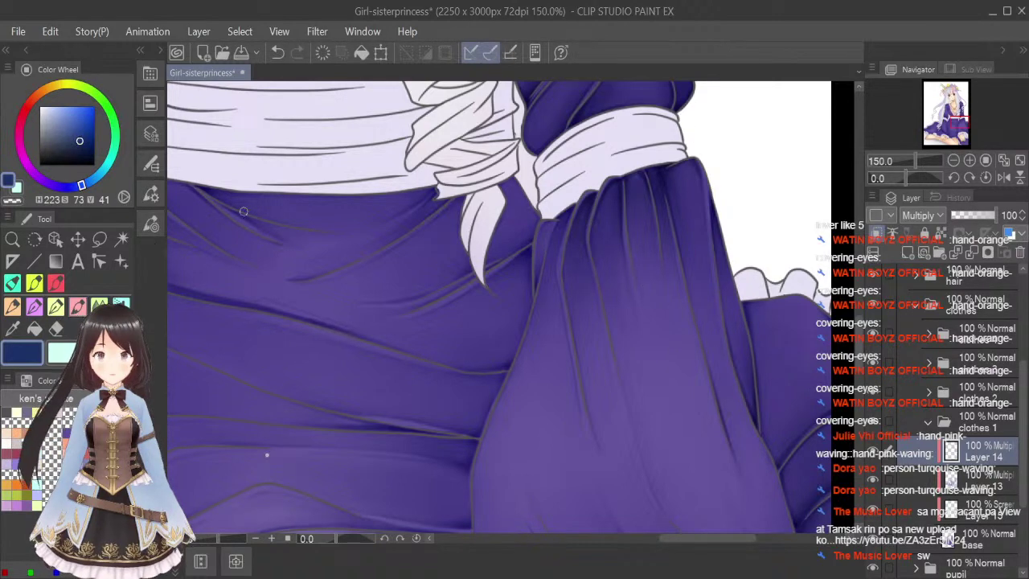
pyautogui.moveTo(566, 215); pyautogui.dragTo(547, 269)
pyautogui.moveTo(563, 231); pyautogui.dragTo(552, 271)
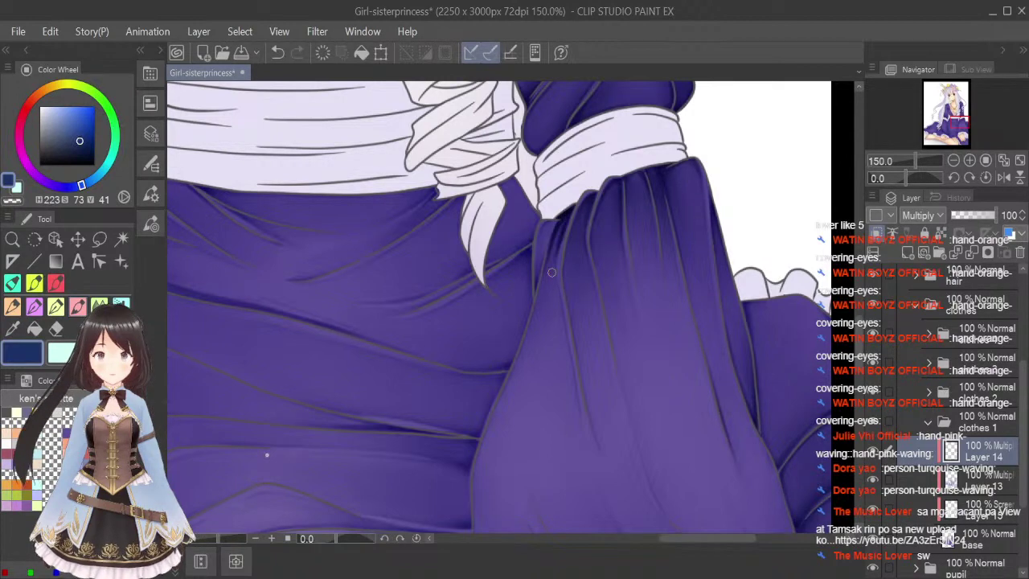
pyautogui.click(99, 306)
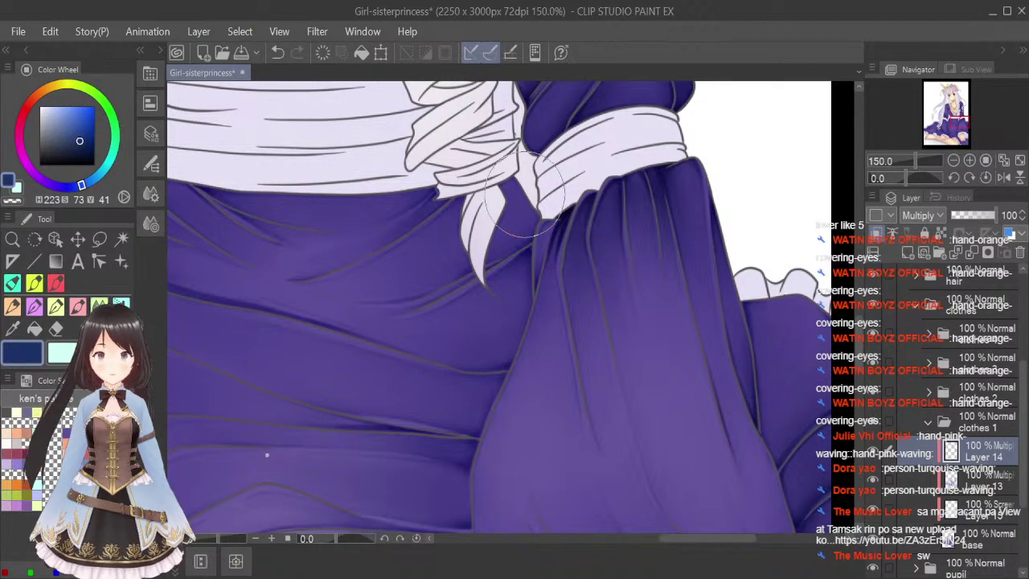
pyautogui.moveTo(571, 217)
pyautogui.mouseDown()
pyautogui.moveTo(542, 298)
pyautogui.moveTo(557, 233)
pyautogui.moveTo(552, 275)
pyautogui.mouseUp()
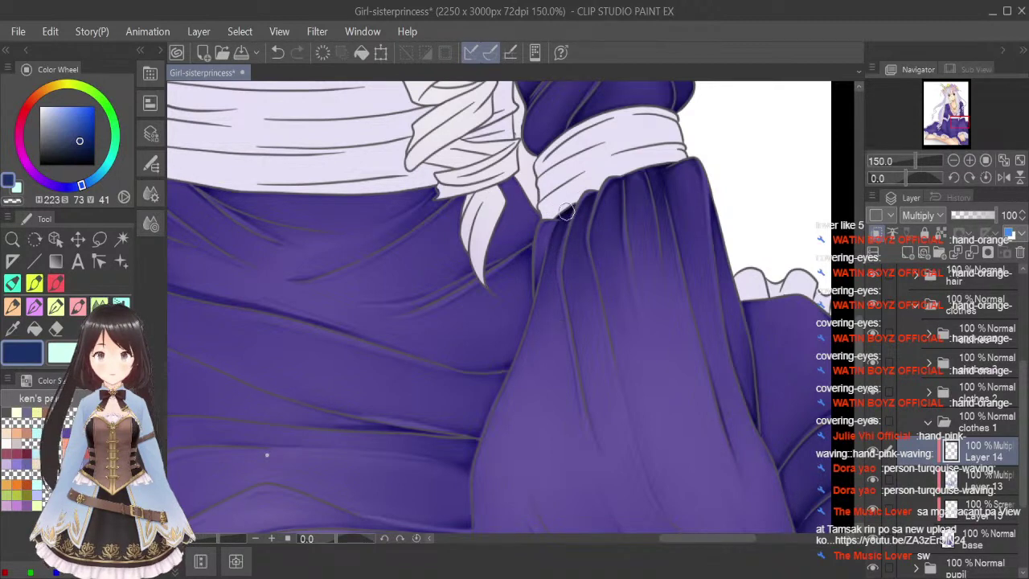
# Shade the sleeve's innermost edge below the armband, blend it with a smaller brush, and check the whole dress.
pyautogui.click(84, 307)
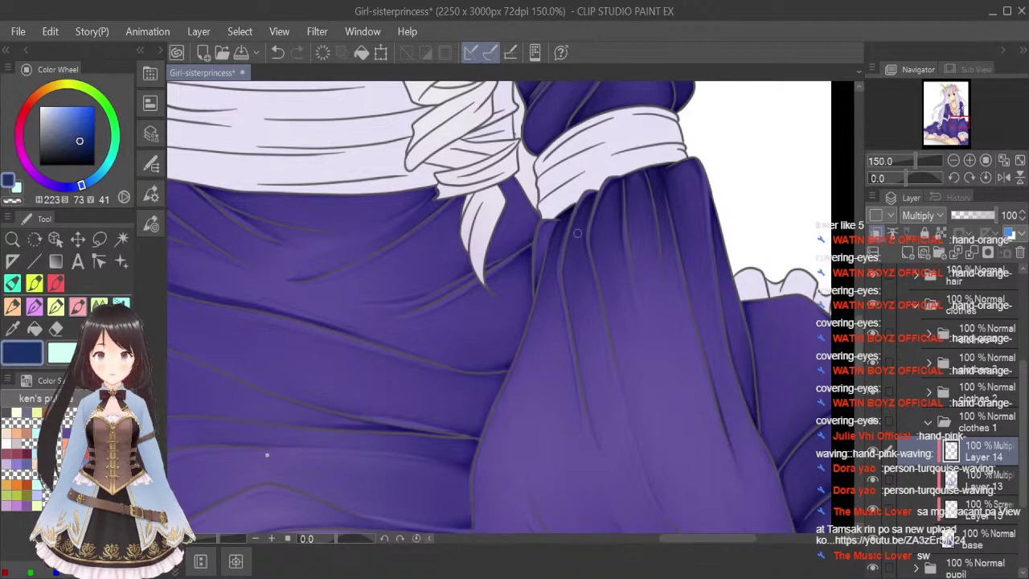
pyautogui.moveTo(544, 230); pyautogui.dragTo(535, 287)
pyautogui.click(78, 328)
pyautogui.press('[')
pyautogui.press('[')
pyautogui.press('[')
pyautogui.press('[')
pyautogui.press('[')
pyautogui.press('[')
pyautogui.moveTo(551, 228); pyautogui.dragTo(539, 267)
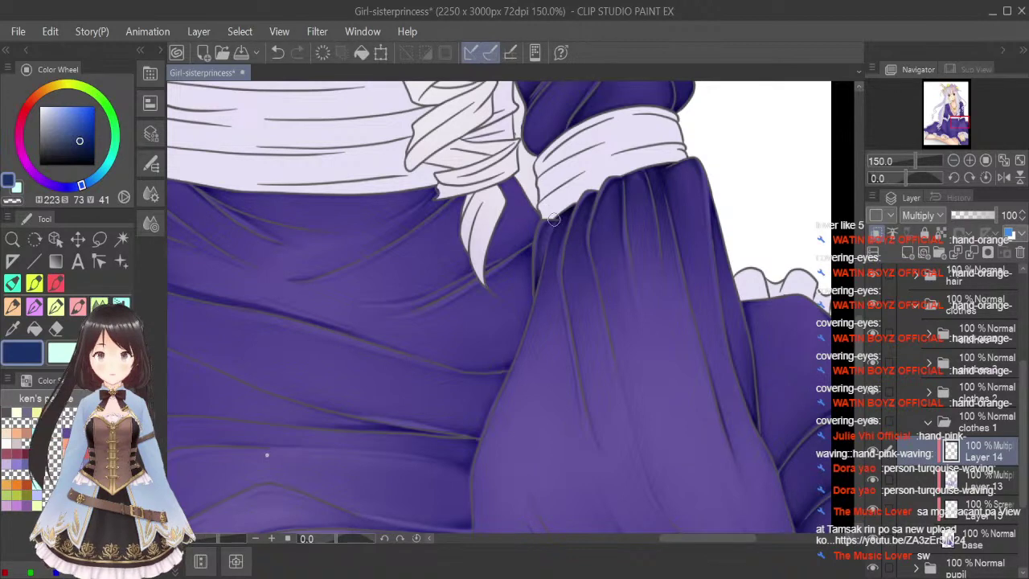
pyautogui.scroll(-3, 680, 229)
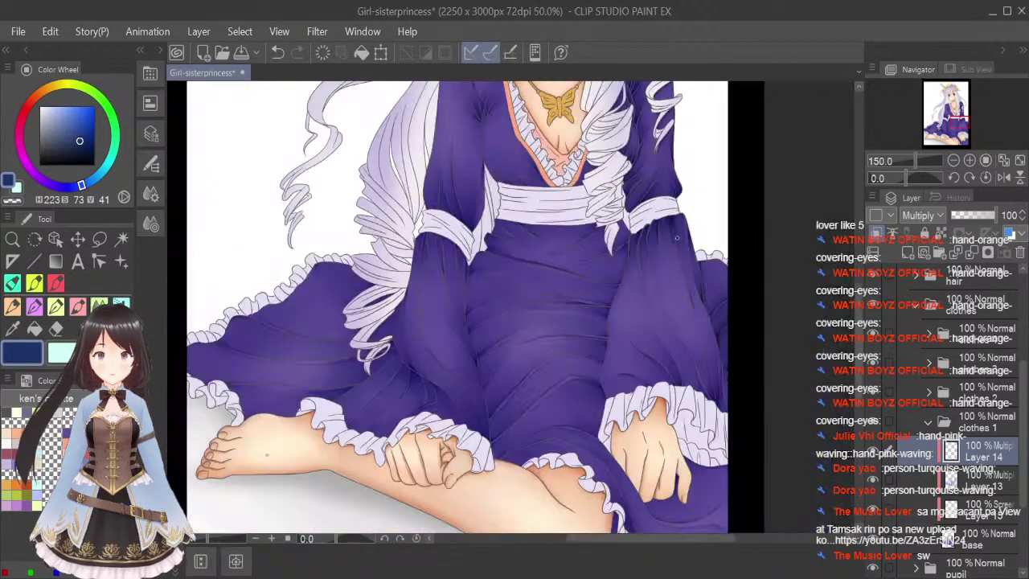
# Darken the long central fold running down the sleeve from the pleats below the white armband.
pyautogui.moveTo(859, 317)
pyautogui.mouseDown()
pyautogui.moveTo(860, 280)
pyautogui.moveTo(860, 338)
pyautogui.mouseUp()
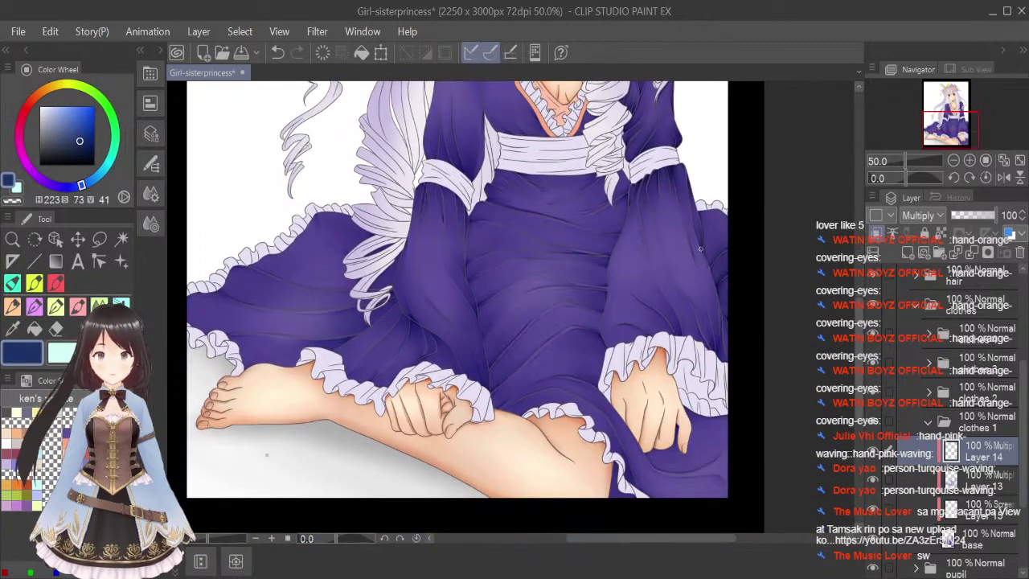
pyautogui.scroll(2, 693, 240)
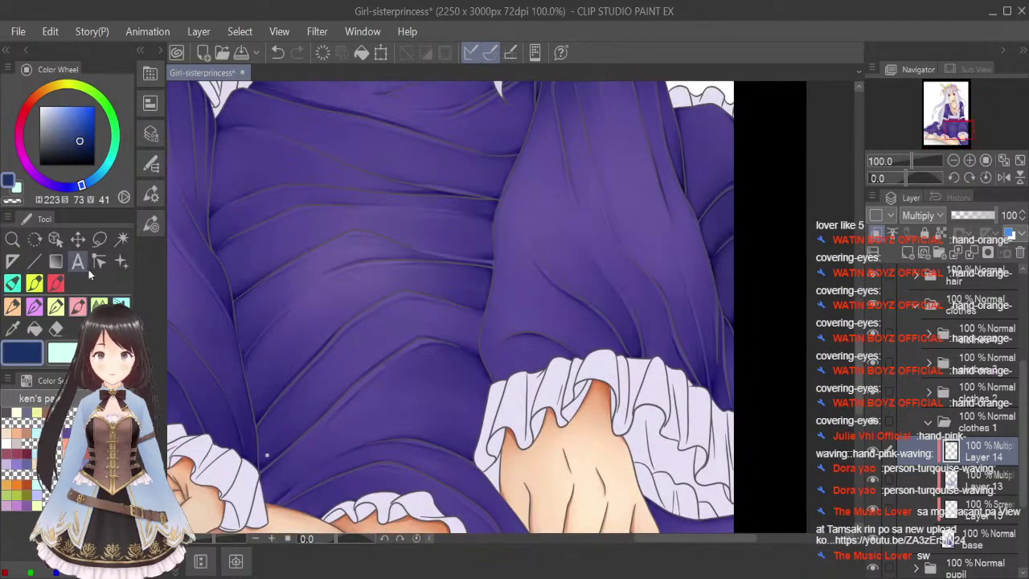
pyautogui.moveTo(859, 364); pyautogui.dragTo(859, 341)
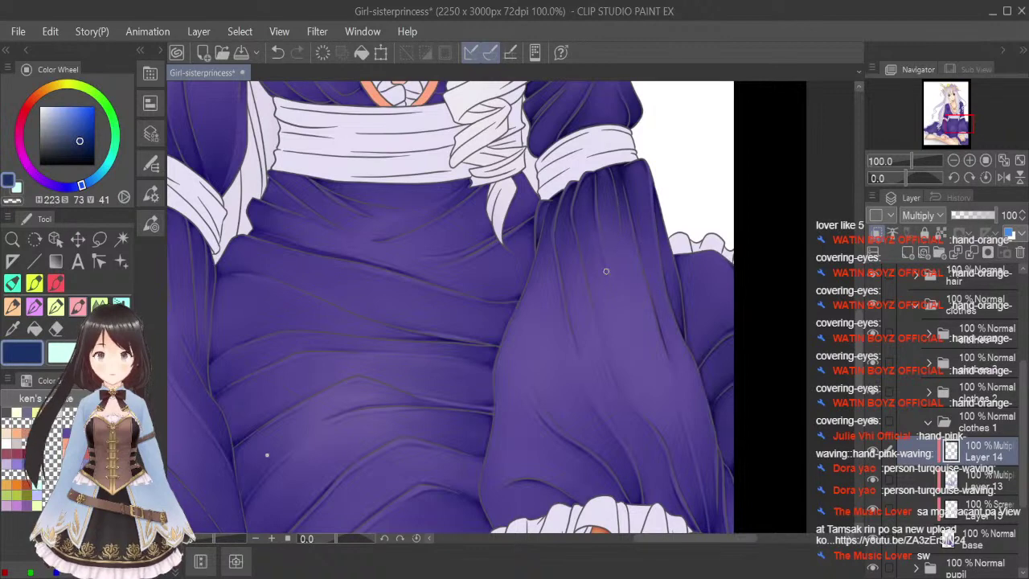
pyautogui.scroll(1, 602, 307)
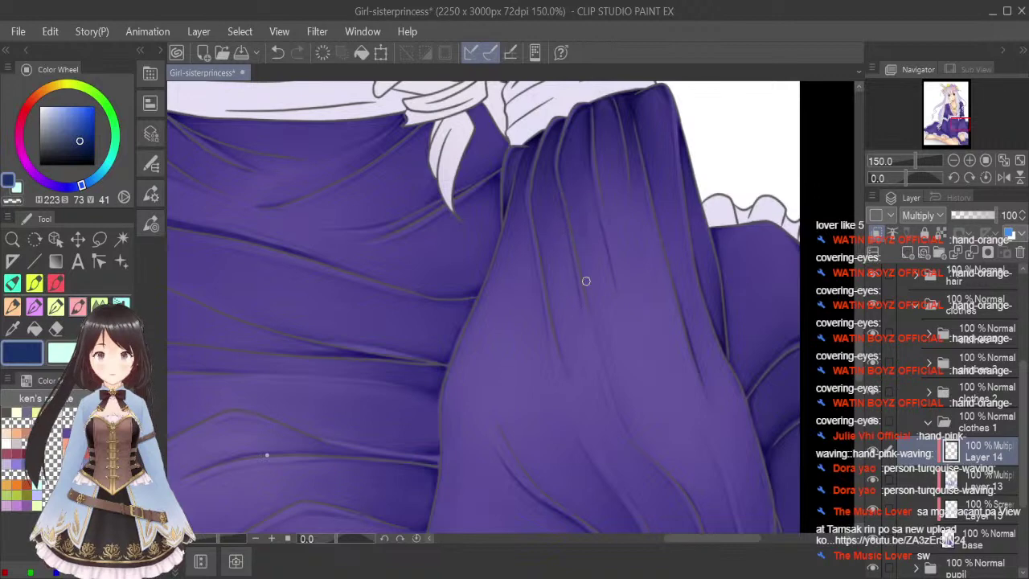
pyautogui.moveTo(580, 269); pyautogui.dragTo(596, 331)
pyautogui.moveTo(581, 264); pyautogui.dragTo(614, 386)
pyautogui.moveTo(593, 294); pyautogui.dragTo(618, 397)
pyautogui.moveTo(603, 342); pyautogui.dragTo(634, 436)
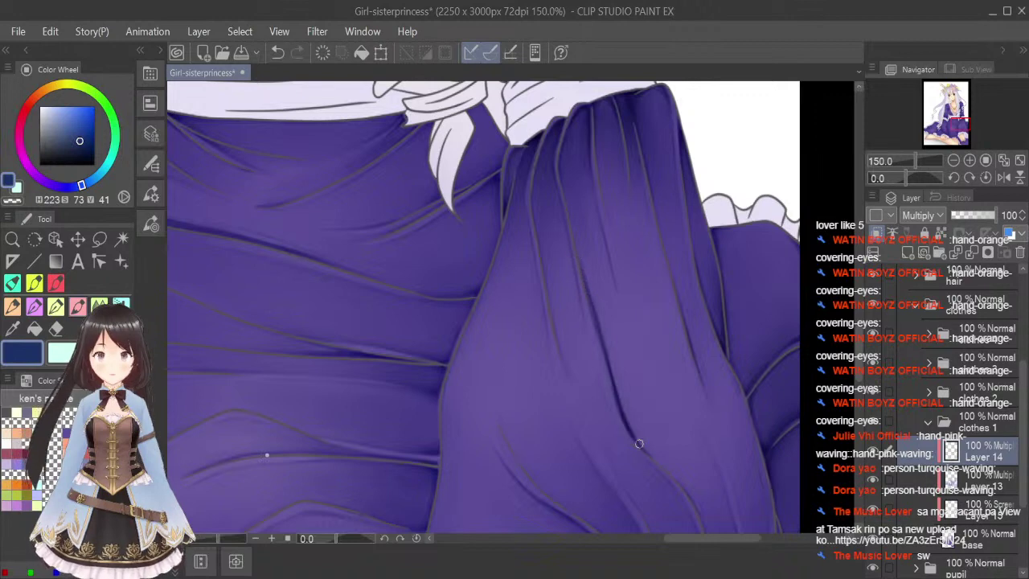
# Blend the shading along the sleeve's long central fold with a reduced blending brush.
pyautogui.click(99, 307)
pyautogui.press('[')
pyautogui.press('[')
pyautogui.press('[')
pyautogui.press('[')
pyautogui.press('[')
pyautogui.press('[')
pyautogui.press('[')
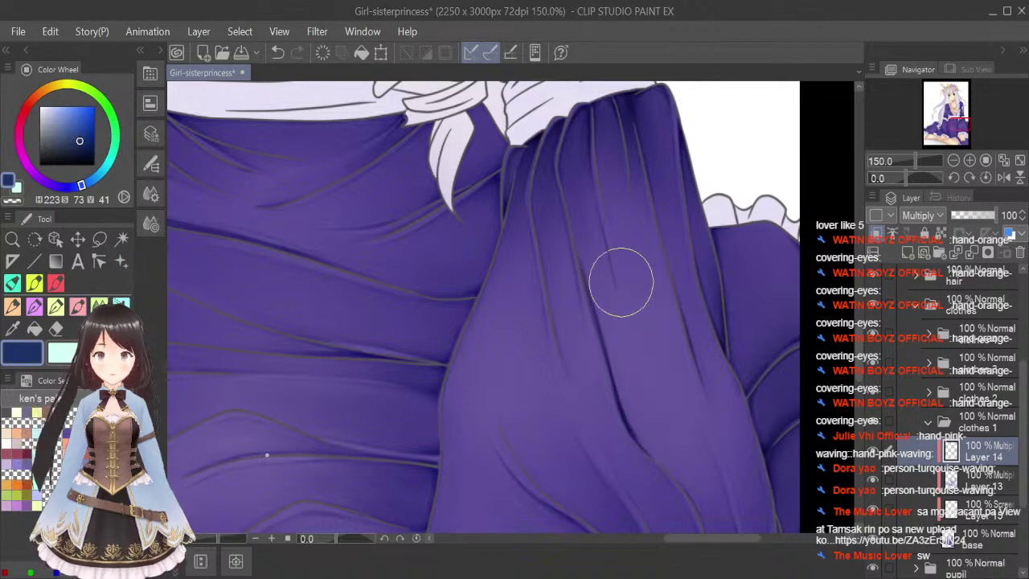
pyautogui.moveTo(584, 257); pyautogui.dragTo(605, 336)
pyautogui.moveTo(589, 275); pyautogui.dragTo(640, 440)
pyautogui.moveTo(619, 391)
pyautogui.mouseDown()
pyautogui.moveTo(613, 332)
pyautogui.moveTo(623, 386)
pyautogui.moveTo(590, 276)
pyautogui.moveTo(638, 437)
pyautogui.moveTo(602, 296)
pyautogui.moveTo(662, 446)
pyautogui.mouseUp()
pyautogui.moveTo(589, 223); pyautogui.dragTo(634, 411)
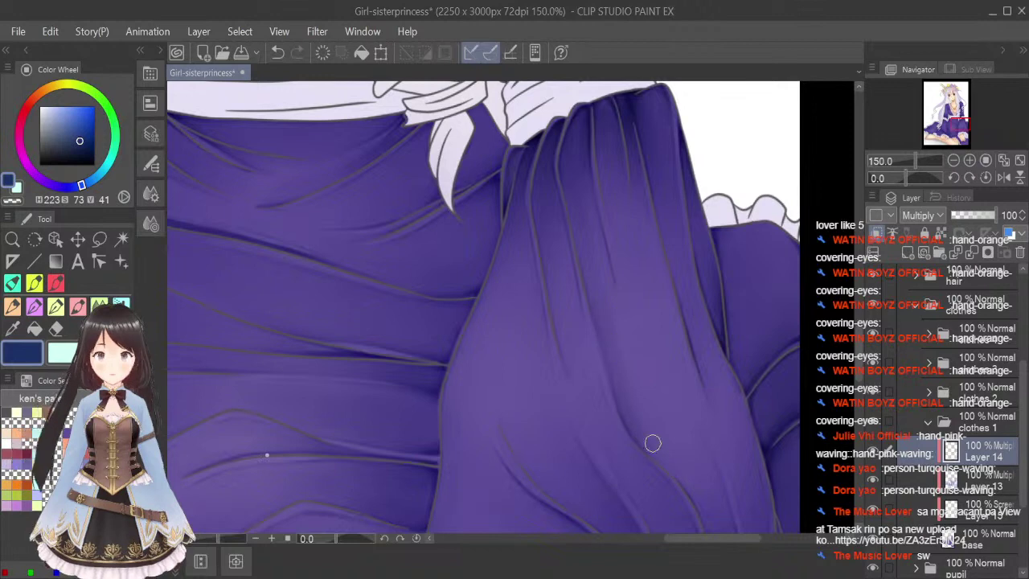
# Darken the lower end of the shorter fold on the inner side of the sleeve's central fold.
pyautogui.moveTo(862, 335); pyautogui.dragTo(865, 365)
pyautogui.scroll(-1, 865, 364)
pyautogui.click(81, 310)
pyautogui.moveTo(858, 350); pyautogui.dragTo(859, 348)
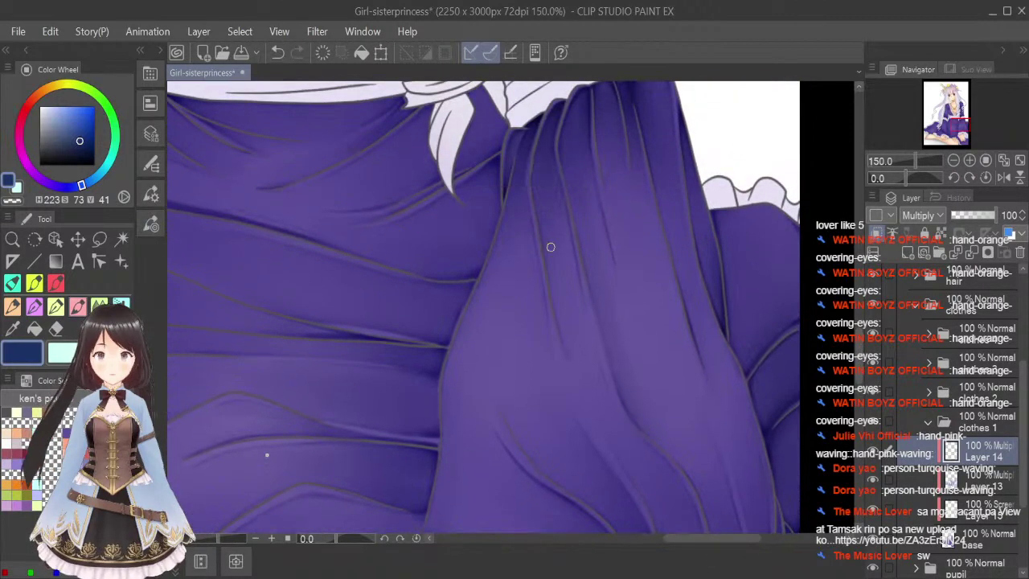
pyautogui.moveTo(547, 271); pyautogui.dragTo(567, 349)
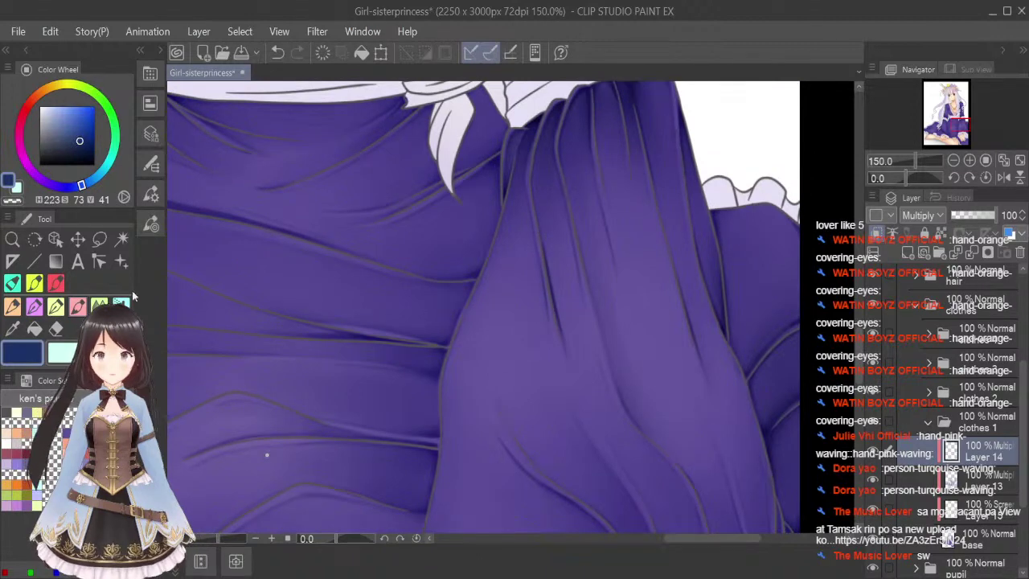
# Soften the shorter inner fold's shading into the sleeve with a smaller blending brush.
pyautogui.click(99, 305)
pyautogui.press('[')
pyautogui.press('[')
pyautogui.press('[')
pyautogui.press('[')
pyautogui.press('[')
pyautogui.press('[')
pyautogui.press('[')
pyautogui.press('[')
pyautogui.moveTo(546, 241); pyautogui.dragTo(575, 355)
pyautogui.moveTo(531, 258); pyautogui.dragTo(547, 315)
pyautogui.moveTo(539, 228); pyautogui.dragTo(573, 338)
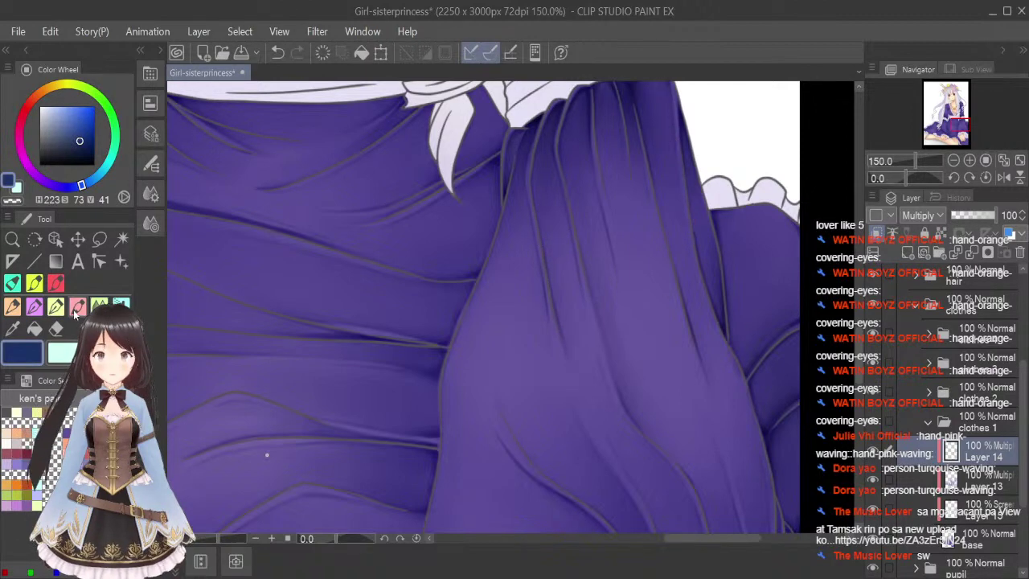
# Touch up the shading on the sleeve's inner edge where it meets the skirt folds, and check the upper sleeve.
pyautogui.click(151, 194)
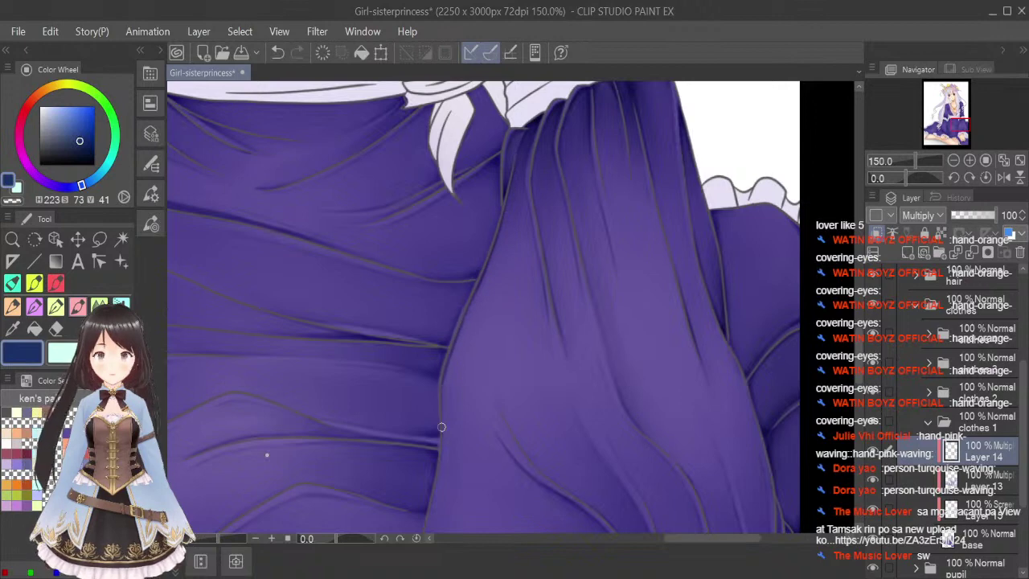
pyautogui.scroll(-3, 266, 455)
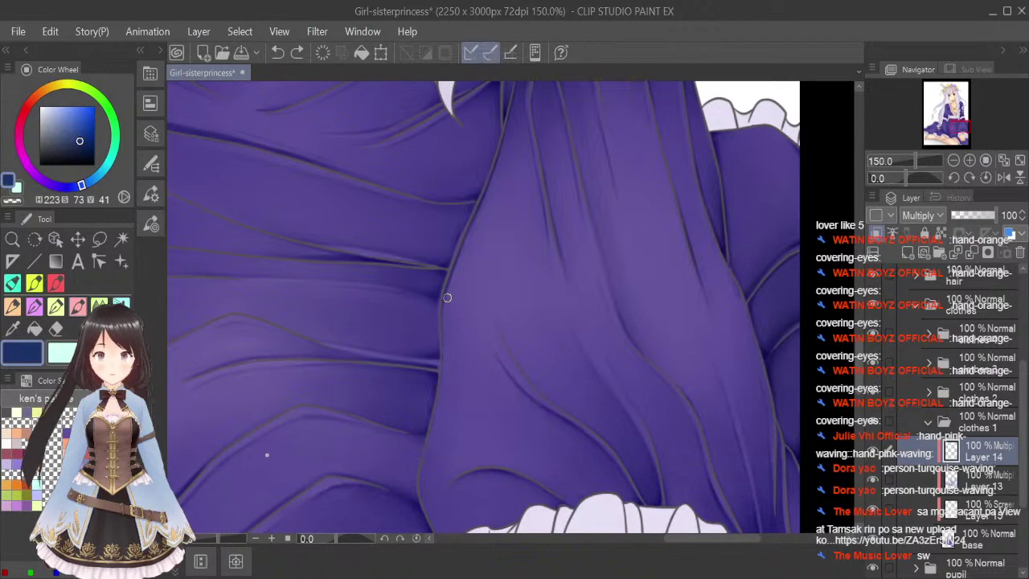
pyautogui.moveTo(447, 301); pyautogui.dragTo(441, 323)
pyautogui.moveTo(860, 360); pyautogui.dragTo(866, 299)
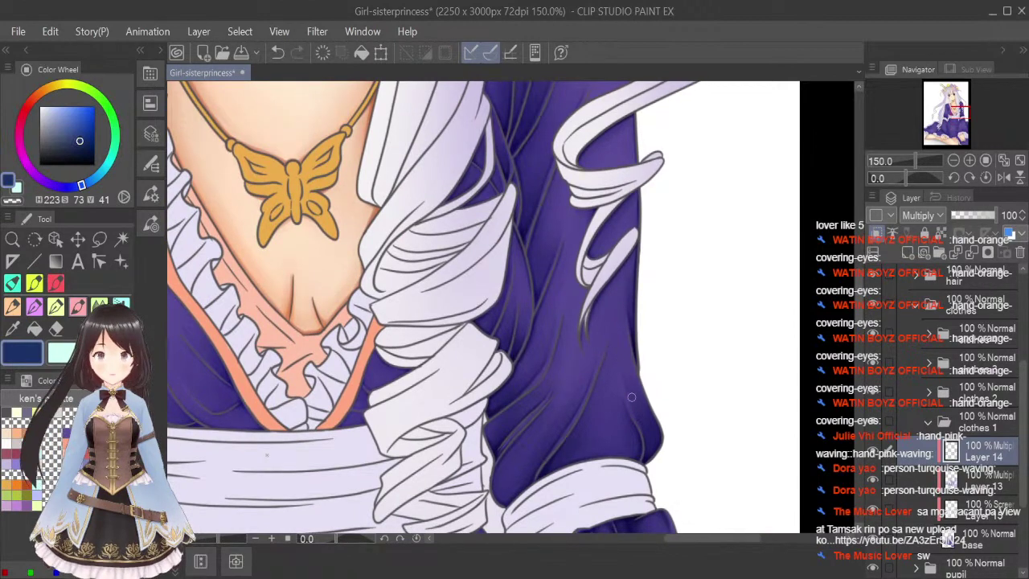
pyautogui.moveTo(861, 318); pyautogui.dragTo(868, 383)
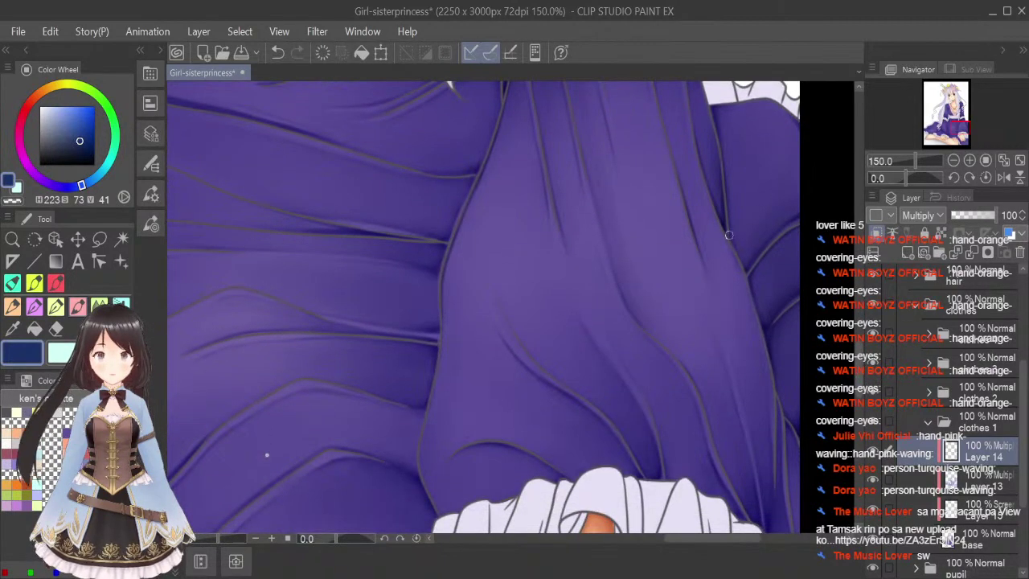
# Darken the sleeve's outer edge just above the frilled cuff and blend it with a reduced brush.
pyautogui.moveTo(770, 438); pyautogui.dragTo(770, 418)
pyautogui.moveTo(860, 378); pyautogui.dragTo(864, 394)
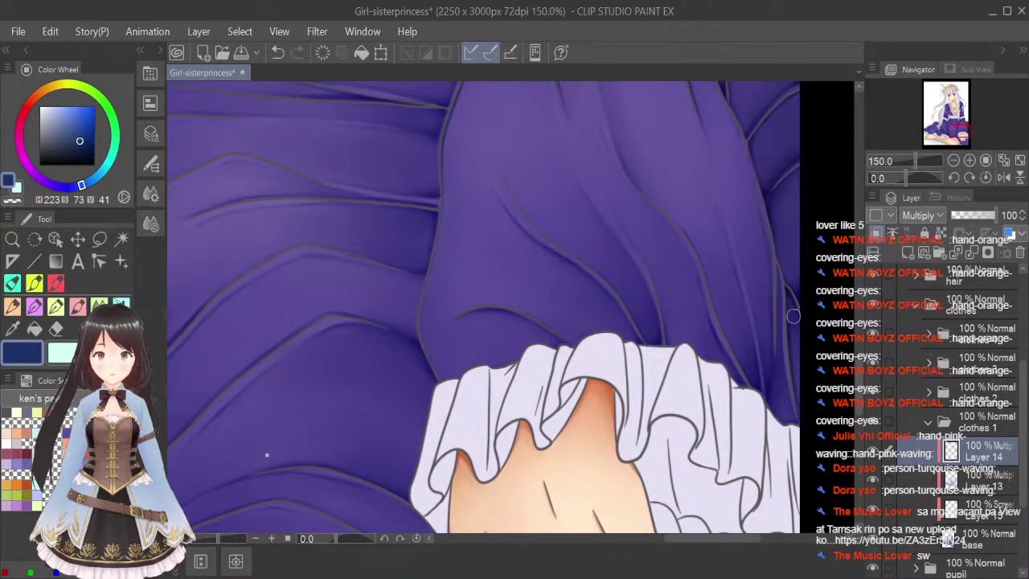
pyautogui.scroll(2, 860, 384)
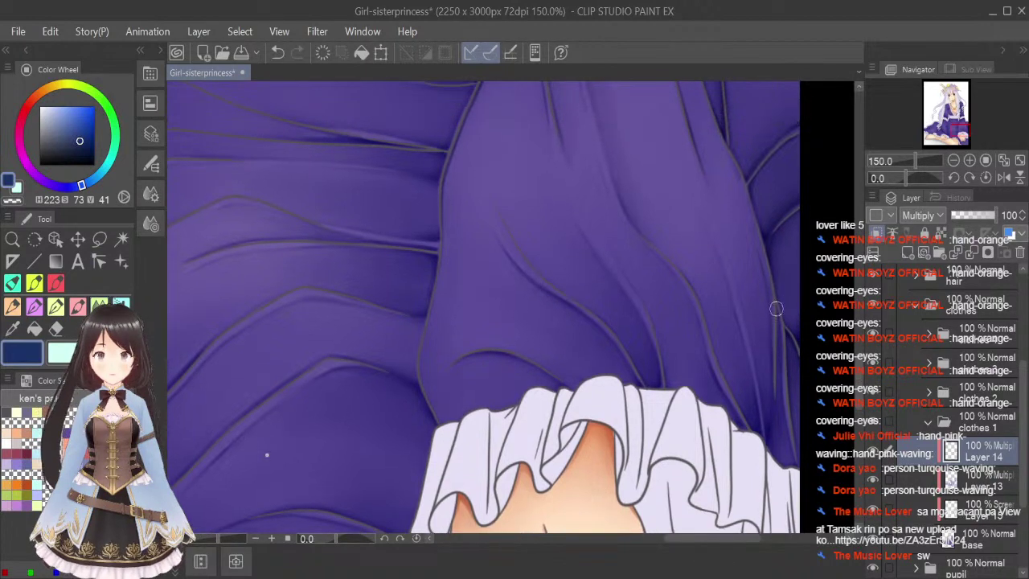
pyautogui.click(78, 306)
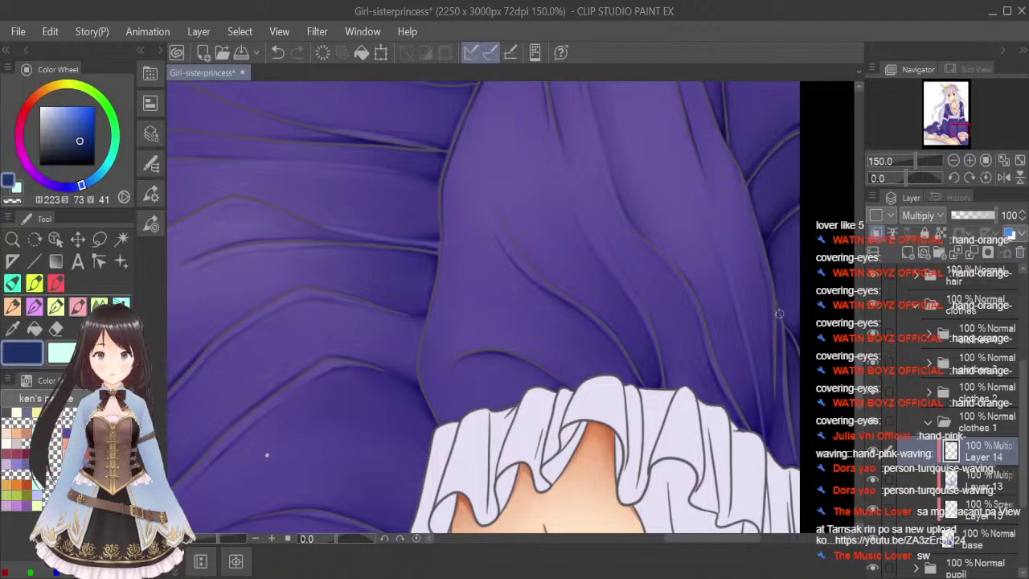
pyautogui.moveTo(777, 314); pyautogui.dragTo(782, 406)
pyautogui.moveTo(772, 326); pyautogui.dragTo(779, 392)
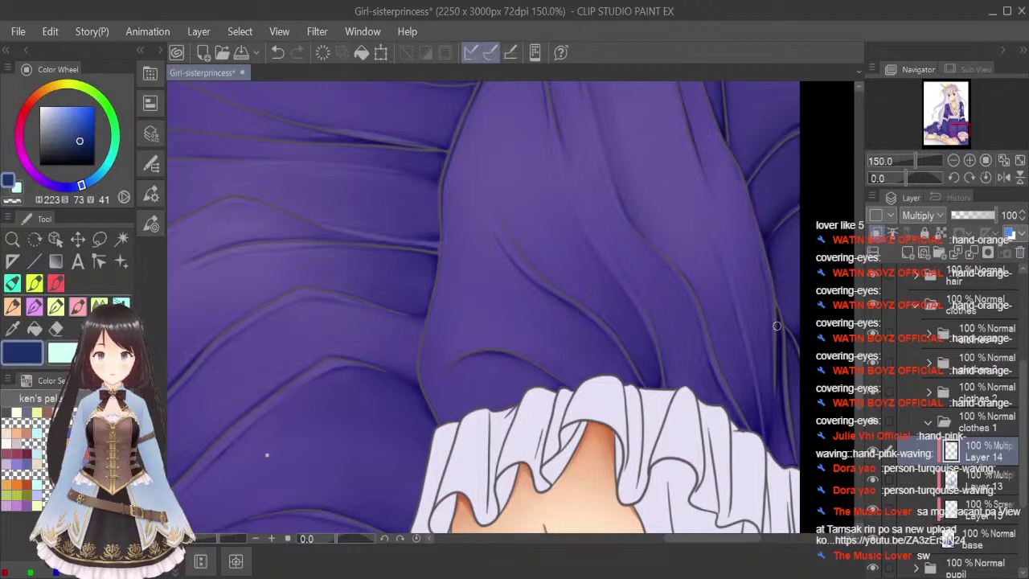
pyautogui.click(100, 306)
pyautogui.press('[')
pyautogui.press('[')
pyautogui.press('[')
pyautogui.press('[')
pyautogui.moveTo(777, 331); pyautogui.dragTo(782, 438)
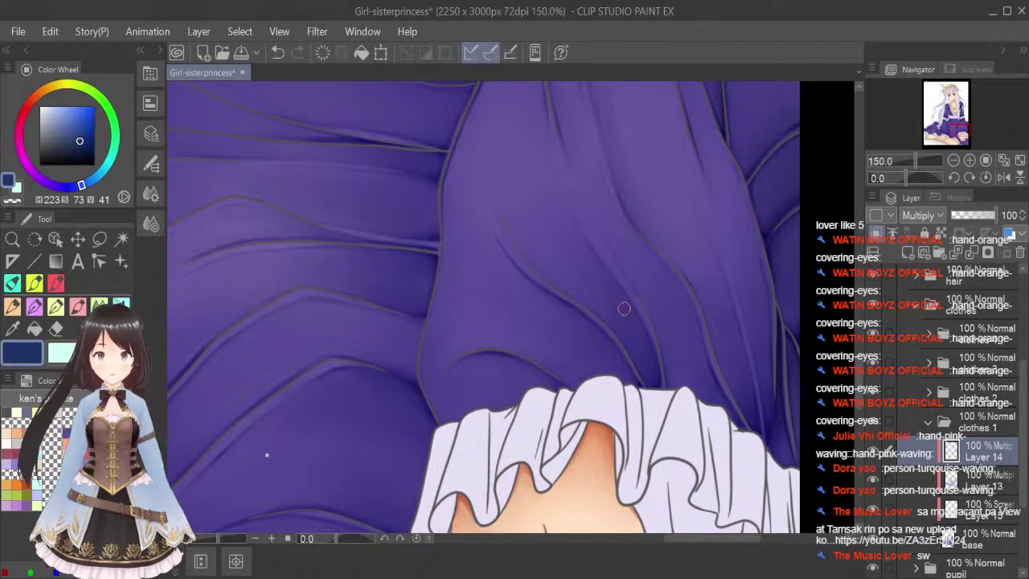
# Shade the narrow pleats beside the sleeve's outer edge above the cuff and soften them with a smaller brush.
pyautogui.click(81, 307)
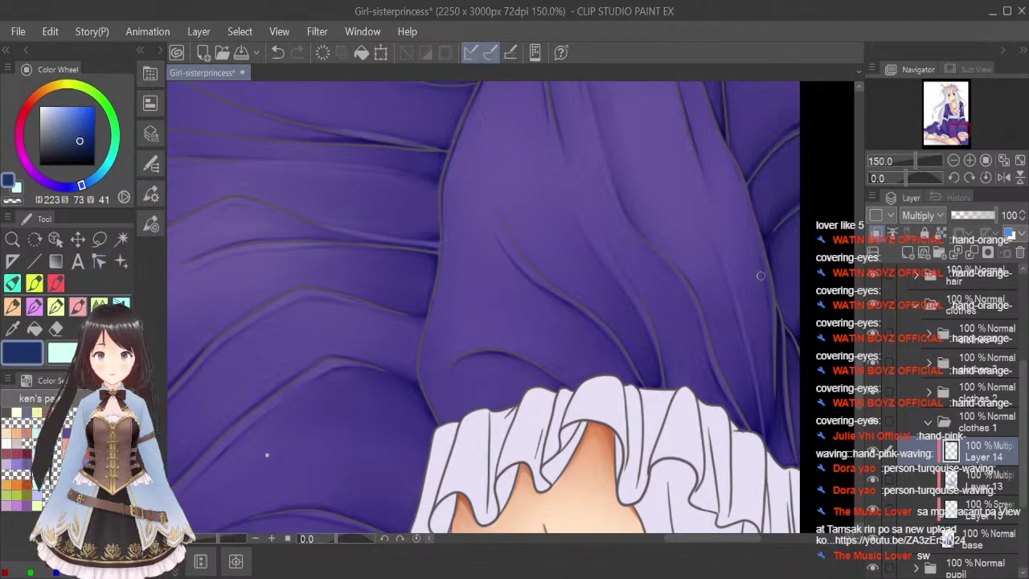
pyautogui.moveTo(771, 372); pyautogui.dragTo(772, 410)
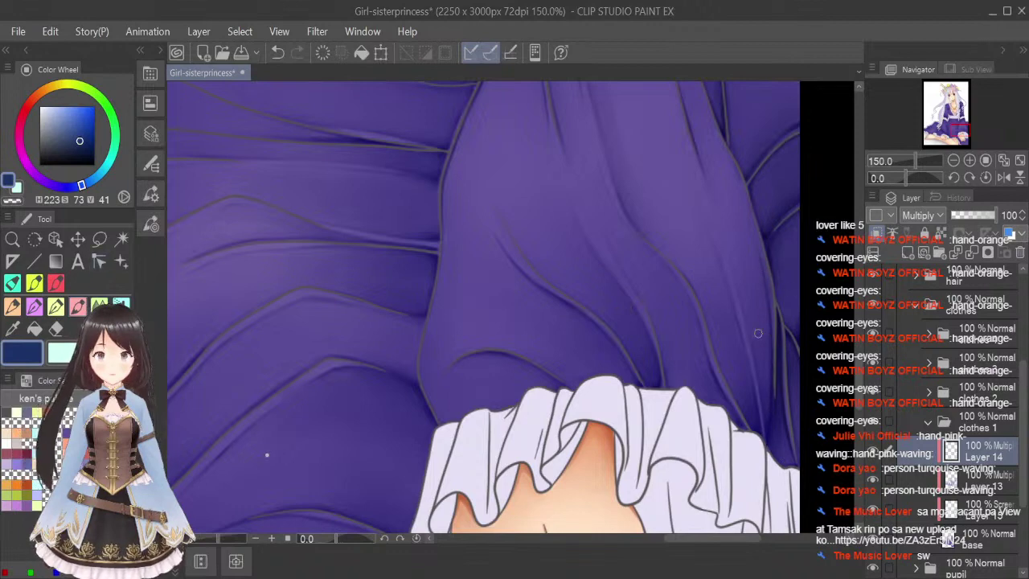
pyautogui.moveTo(757, 369); pyautogui.dragTo(763, 418)
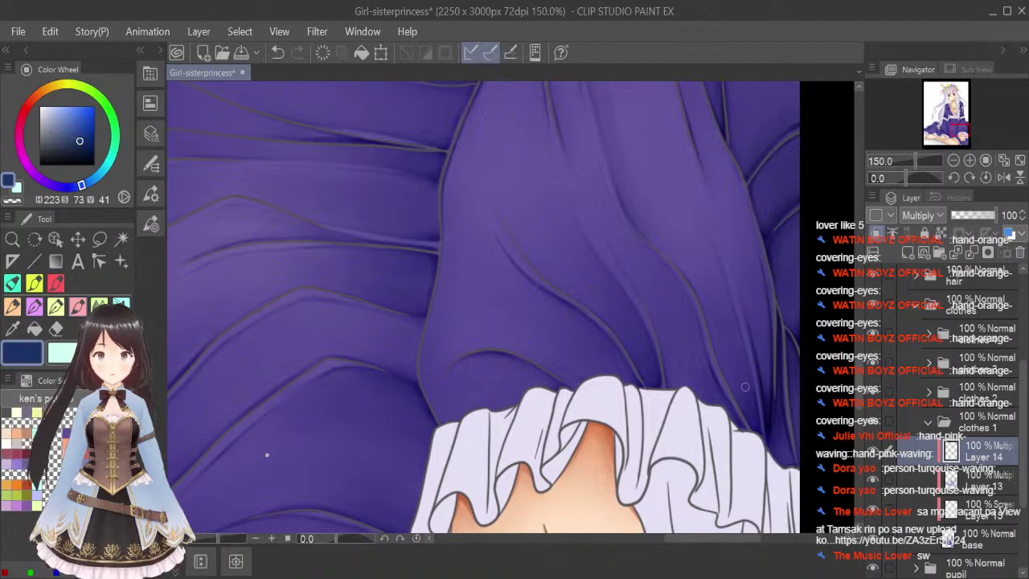
pyautogui.click(13, 284)
pyautogui.press('[')
pyautogui.press('[')
pyautogui.press('[')
pyautogui.press('[')
pyautogui.press('[')
pyautogui.press('[')
pyautogui.press('[')
pyautogui.press('[')
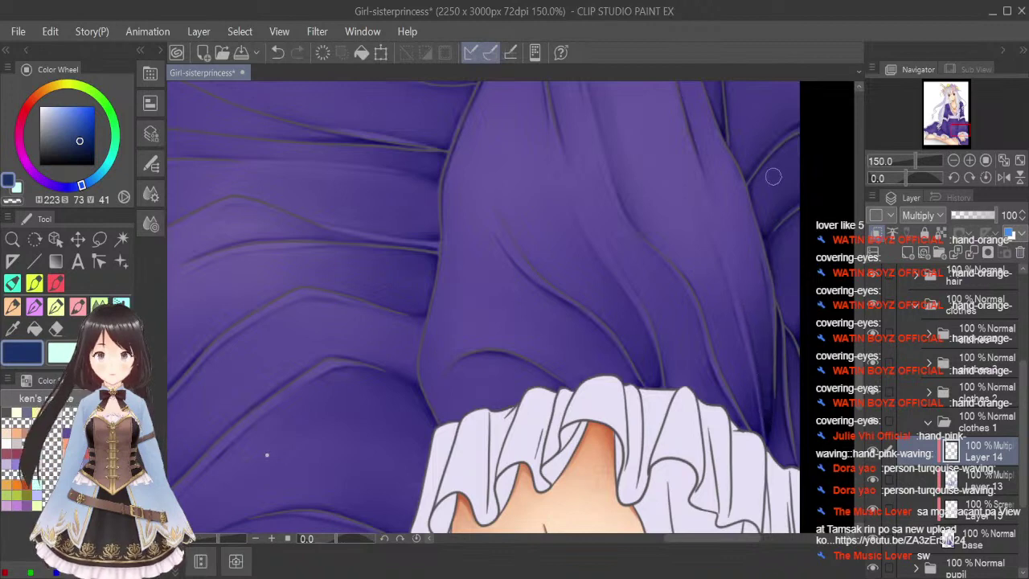
# Deepen the two long folds converging at the cuff's outer corner and blend the strokes upward.
pyautogui.click(84, 309)
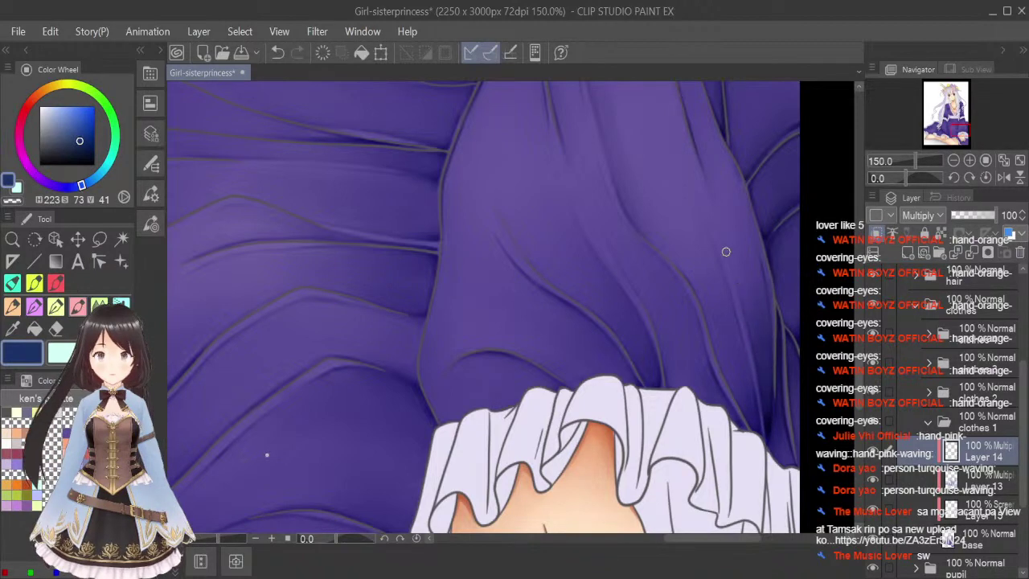
pyautogui.moveTo(739, 328); pyautogui.dragTo(752, 384)
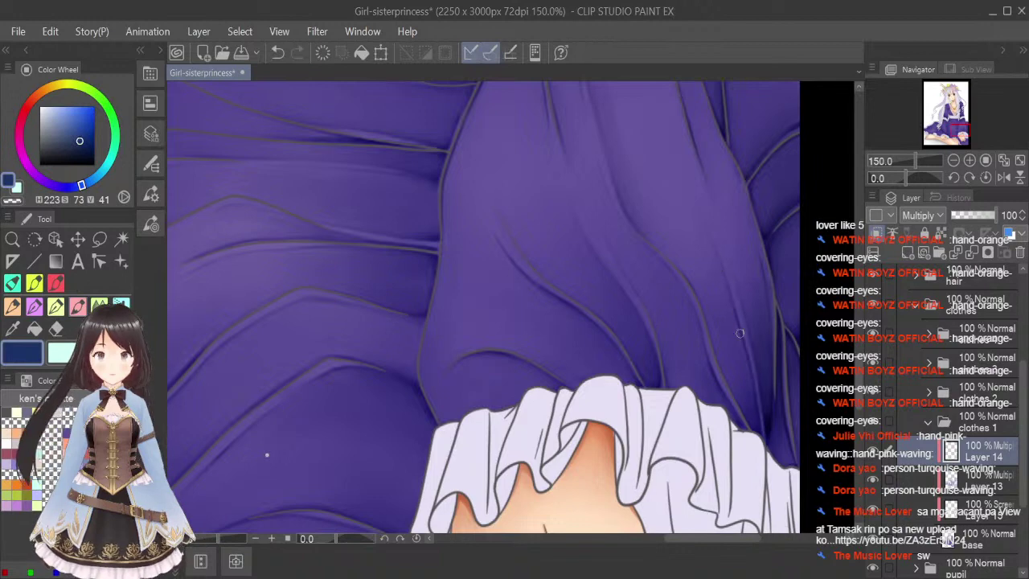
pyautogui.moveTo(706, 312); pyautogui.dragTo(749, 414)
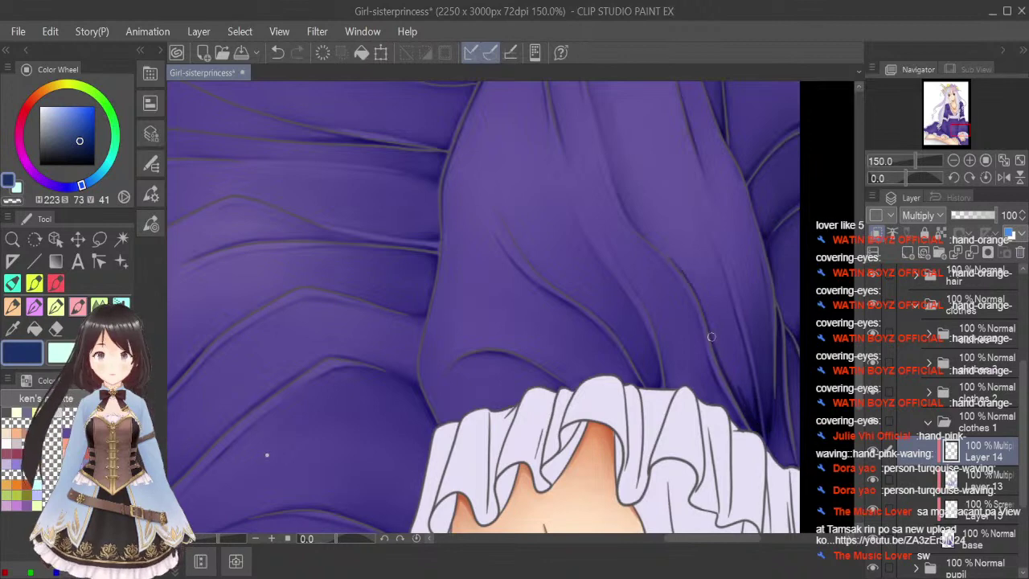
pyautogui.click(96, 301)
pyautogui.moveTo(743, 374)
pyautogui.mouseDown()
pyautogui.moveTo(752, 418)
pyautogui.moveTo(742, 397)
pyautogui.mouseUp()
pyautogui.moveTo(735, 335); pyautogui.dragTo(742, 386)
pyautogui.moveTo(711, 290); pyautogui.dragTo(729, 326)
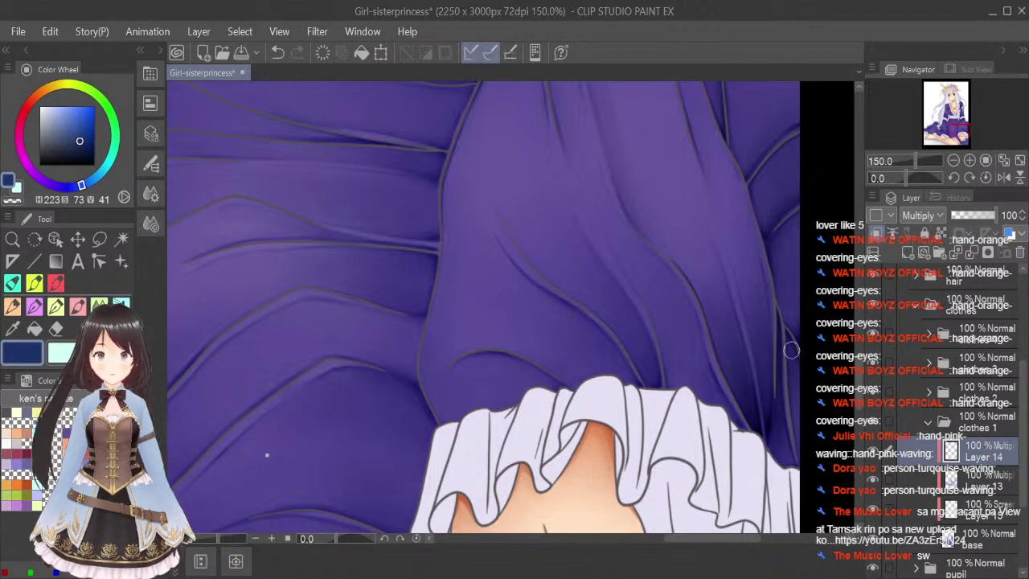
# Darken the diagonal folds that run down the lower sleeve to the middle of the frilled cuff.
pyautogui.click(79, 308)
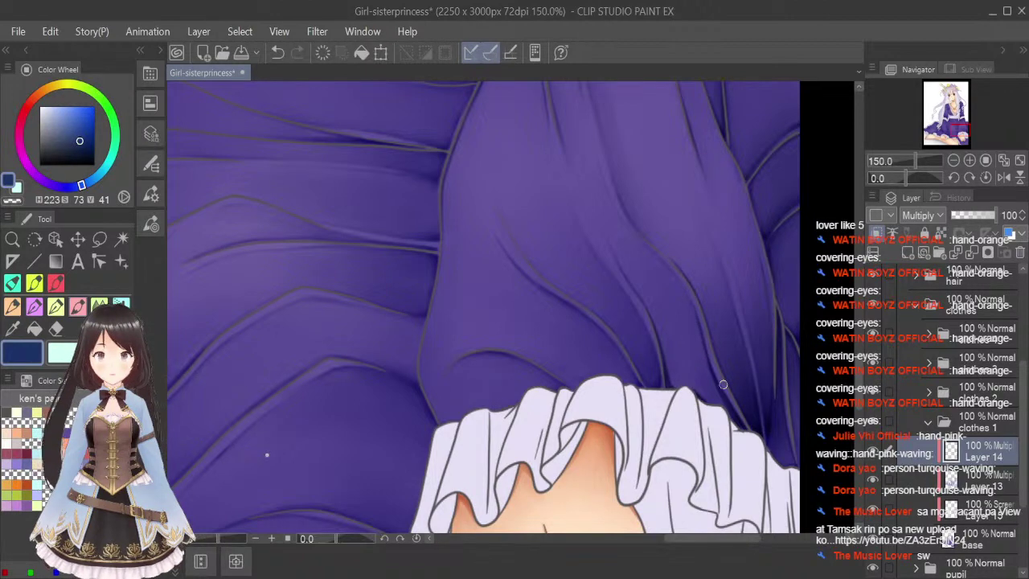
pyautogui.press('j')
pyautogui.press('[')
pyautogui.press('[')
pyautogui.press('[')
pyautogui.press('[')
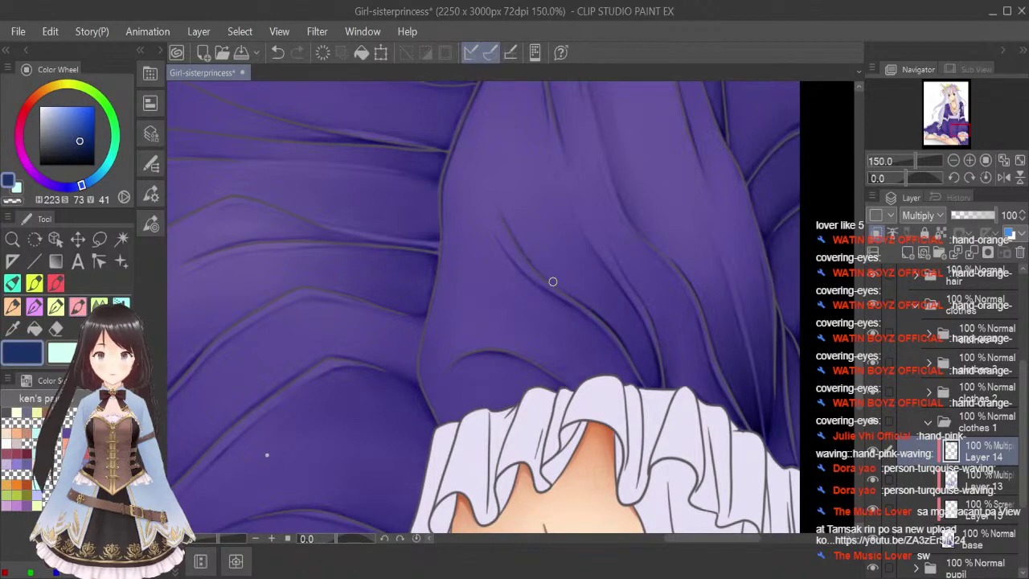
pyautogui.moveTo(625, 344); pyautogui.dragTo(650, 384)
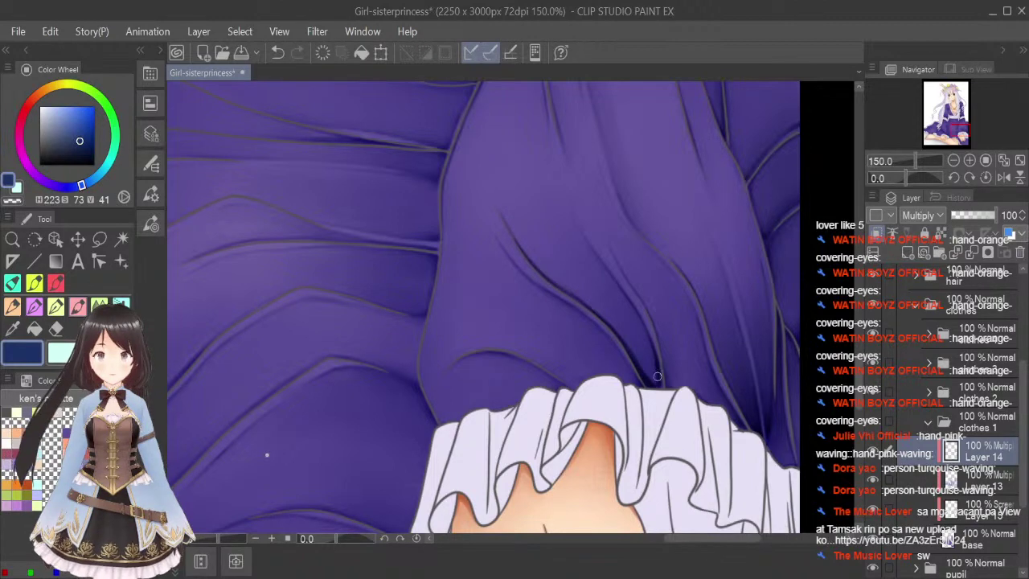
# Blend the shading between the diagonal folds above the middle of the cuff with a reduced blending brush.
pyautogui.click(99, 306)
pyautogui.press('[')
pyautogui.press('[')
pyautogui.press('[')
pyautogui.press('[')
pyautogui.press('[')
pyautogui.press('[')
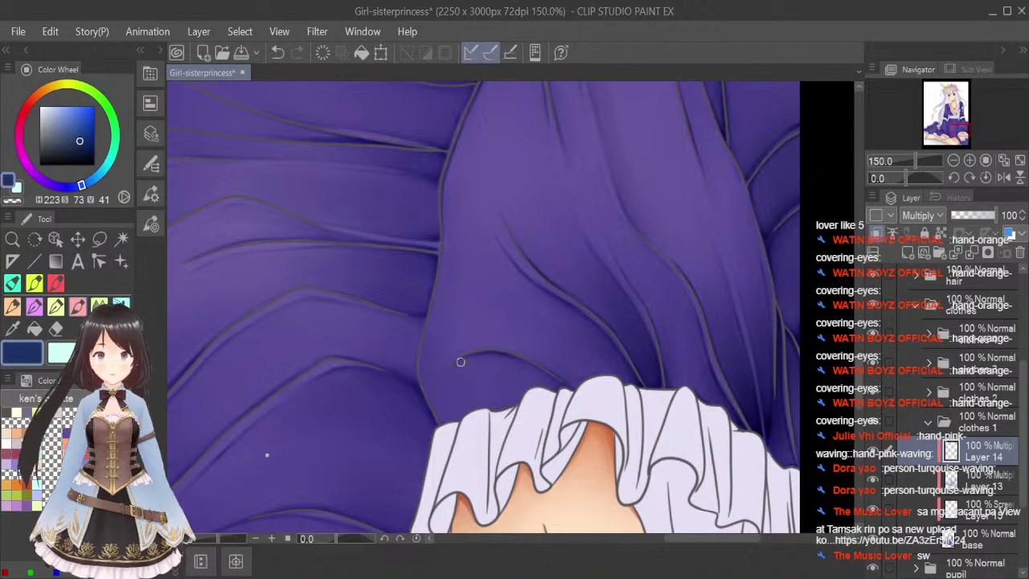
# Shade under the arched fold above the cuff's inner half and blend it with a smaller brush.
pyautogui.moveTo(453, 367)
pyautogui.mouseDown()
pyautogui.moveTo(457, 356)
pyautogui.moveTo(496, 356)
pyautogui.moveTo(562, 383)
pyautogui.mouseUp()
pyautogui.moveTo(459, 362)
pyautogui.mouseDown()
pyautogui.moveTo(521, 360)
pyautogui.moveTo(484, 353)
pyautogui.moveTo(526, 363)
pyautogui.moveTo(578, 398)
pyautogui.moveTo(556, 381)
pyautogui.moveTo(526, 389)
pyautogui.moveTo(576, 391)
pyautogui.moveTo(532, 391)
pyautogui.moveTo(510, 406)
pyautogui.moveTo(541, 384)
pyautogui.moveTo(576, 392)
pyautogui.mouseUp()
pyautogui.click(121, 304)
pyautogui.press('[')
pyautogui.press('[')
pyautogui.press('[')
pyautogui.press('[')
pyautogui.press('[')
pyautogui.press('[')
pyautogui.press('[')
pyautogui.press('[')
pyautogui.press('[')
pyautogui.moveTo(463, 368); pyautogui.dragTo(454, 371)
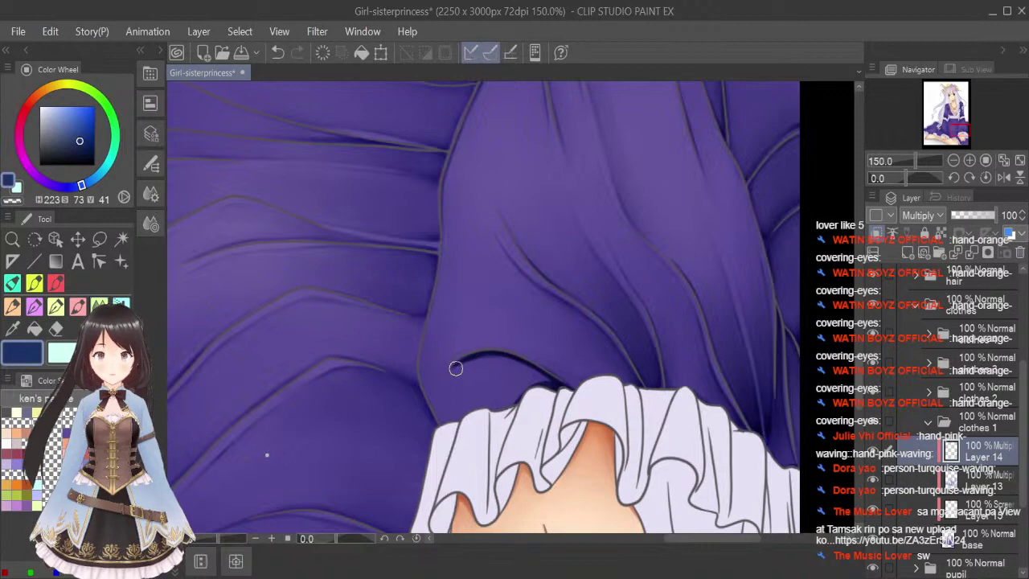
pyautogui.moveTo(519, 400); pyautogui.dragTo(557, 388)
pyautogui.moveTo(474, 358); pyautogui.dragTo(463, 365)
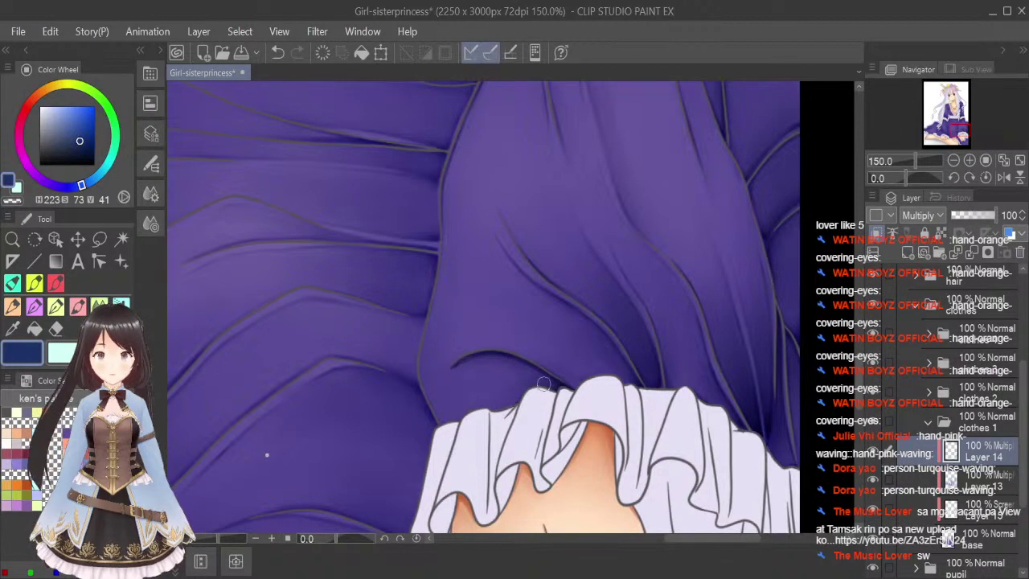
# Darken the lower sleeve's inner edge where it meets the frilled cuff and save the illustration.
pyautogui.click(78, 304)
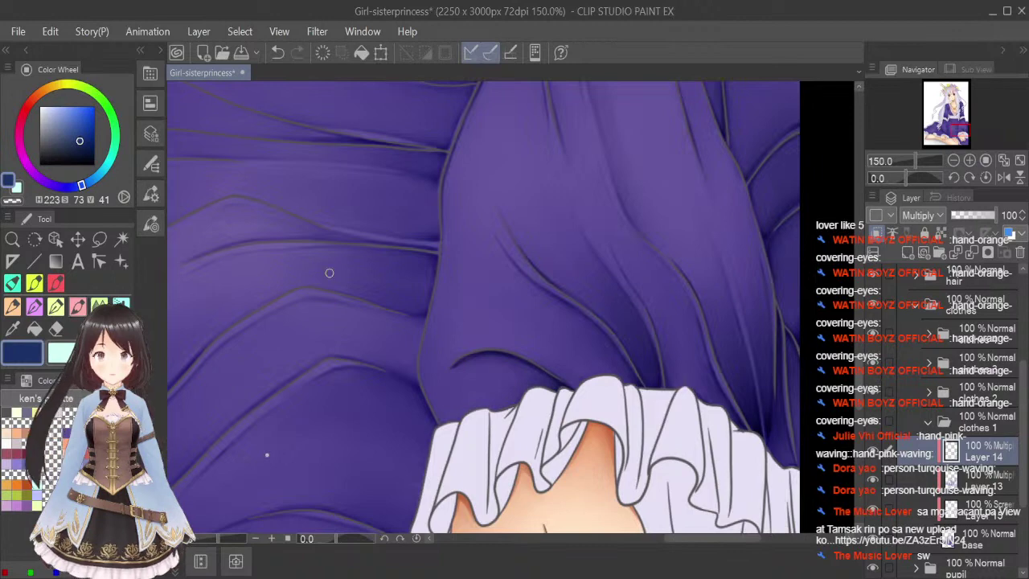
pyautogui.moveTo(422, 389); pyautogui.dragTo(453, 423)
pyautogui.click(100, 305)
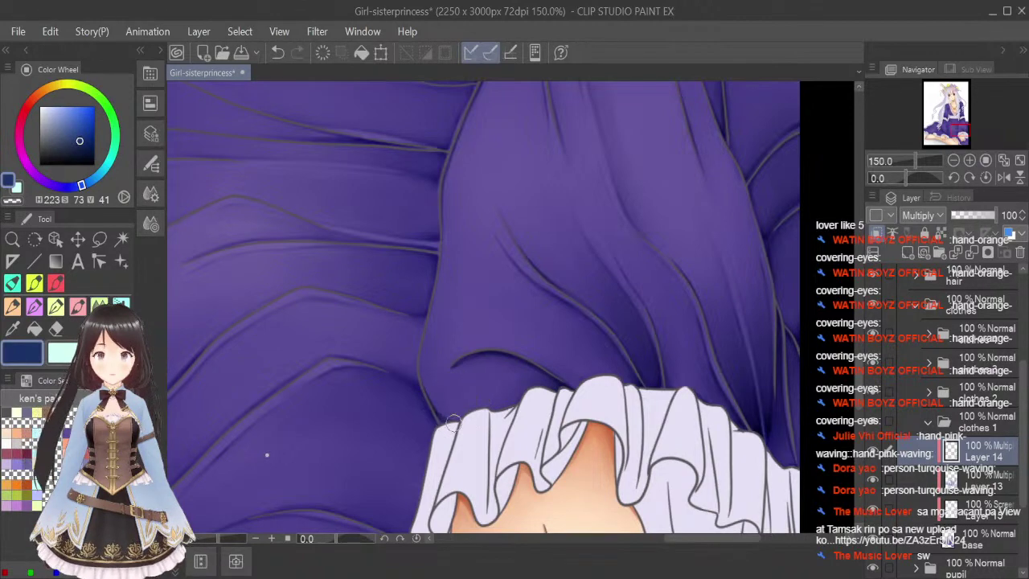
pyautogui.click(1018, 161)
pyautogui.hotkey('ctrl', 's')
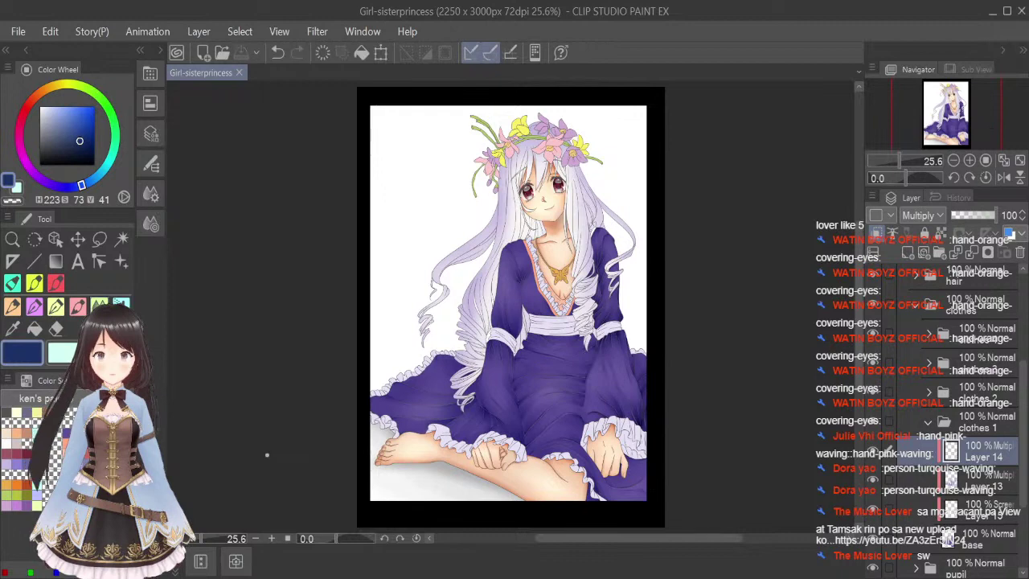
# Brush broad, soft shading over the whole lower sleeve, from below the elbow band to the frilled cuff and its outer edge.
pyautogui.scroll(1, 603, 355)
pyautogui.moveTo(614, 331)
pyautogui.mouseDown()
pyautogui.moveTo(619, 396)
pyautogui.moveTo(613, 334)
pyautogui.moveTo(638, 348)
pyautogui.moveTo(627, 328)
pyautogui.moveTo(656, 438)
pyautogui.mouseUp()
pyautogui.moveTo(612, 366); pyautogui.dragTo(651, 435)
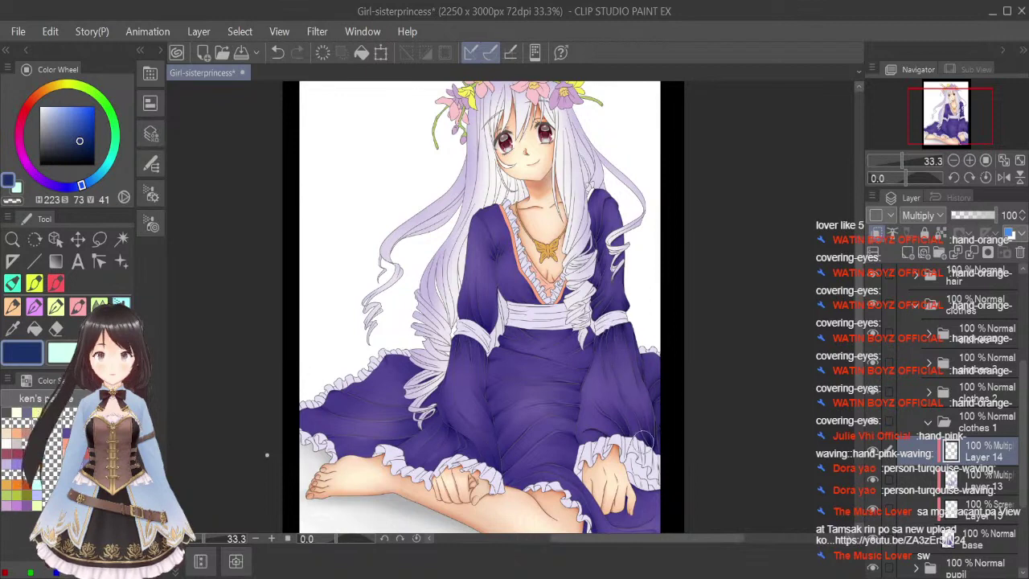
pyautogui.moveTo(597, 389); pyautogui.dragTo(610, 418)
pyautogui.moveTo(600, 340)
pyautogui.mouseDown()
pyautogui.moveTo(603, 411)
pyautogui.moveTo(604, 353)
pyautogui.moveTo(581, 392)
pyautogui.moveTo(623, 434)
pyautogui.mouseUp()
pyautogui.moveTo(613, 366); pyautogui.dragTo(601, 430)
pyautogui.moveTo(622, 315); pyautogui.dragTo(593, 397)
pyautogui.moveTo(647, 345); pyautogui.dragTo(662, 462)
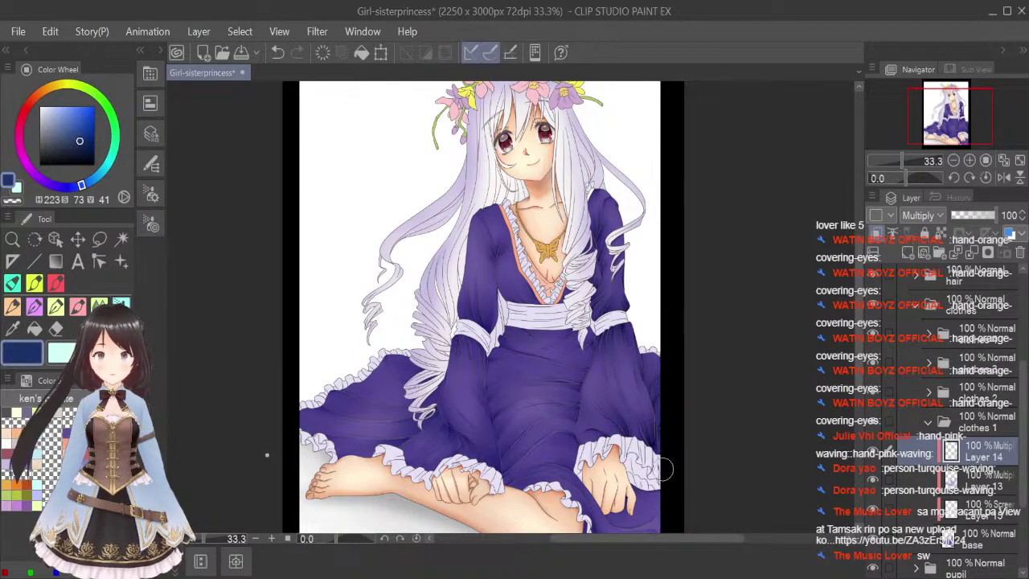
pyautogui.moveTo(658, 322)
pyautogui.mouseDown()
pyautogui.moveTo(648, 378)
pyautogui.moveTo(660, 373)
pyautogui.moveTo(677, 431)
pyautogui.mouseUp()
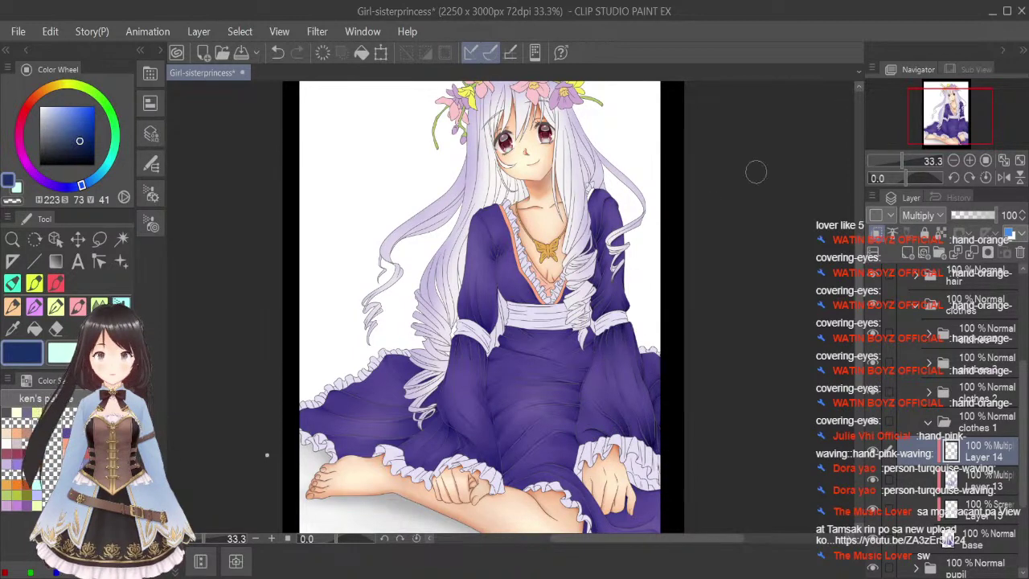
# Deepen the skirt's shading around the hand below the frilled cuff.
pyautogui.scroll(-3, 562, 281)
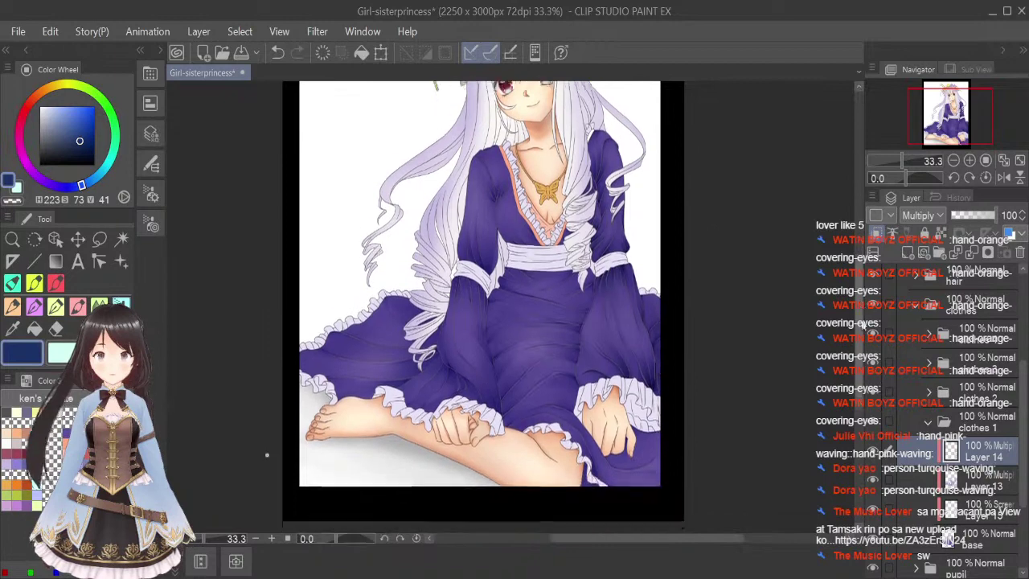
pyautogui.scroll(5, 642, 419)
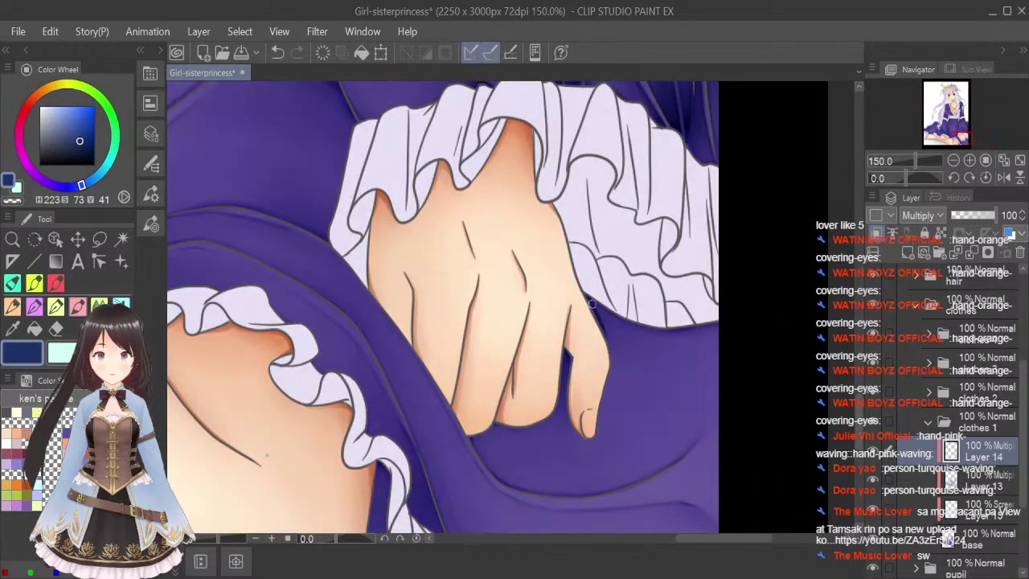
# Paint a dark blue shadow on the skirt below the sleeve ruffle beside the hand on Layer 14, and blend it with a smaller brush.
pyautogui.moveTo(593, 304); pyautogui.dragTo(666, 332)
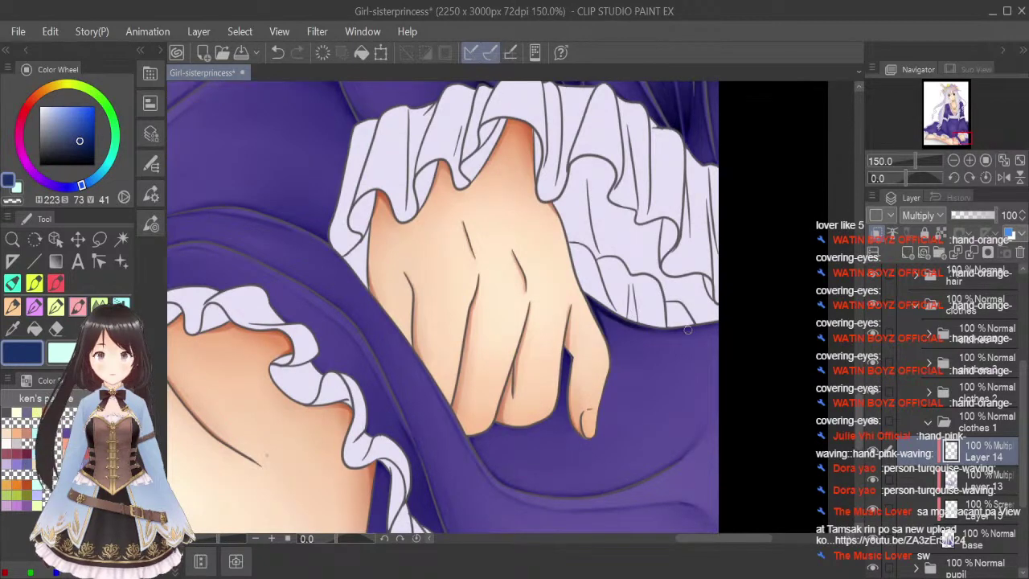
pyautogui.click(100, 305)
pyautogui.press('[')
pyautogui.press('[')
pyautogui.press('[')
pyautogui.press('[')
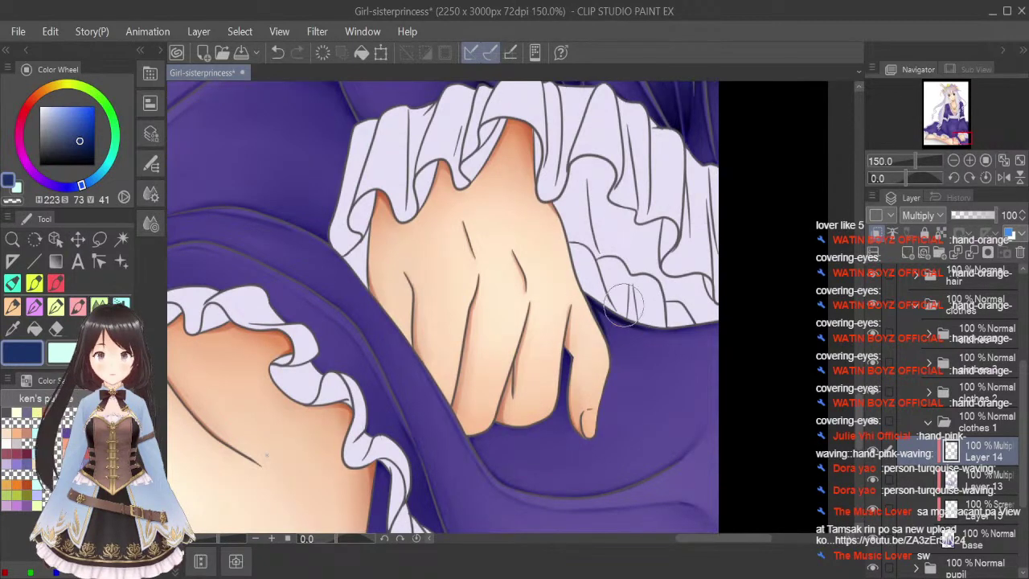
pyautogui.press('[')
pyautogui.press('[')
pyautogui.press('[')
pyautogui.press('[')
pyautogui.moveTo(597, 307); pyautogui.dragTo(605, 330)
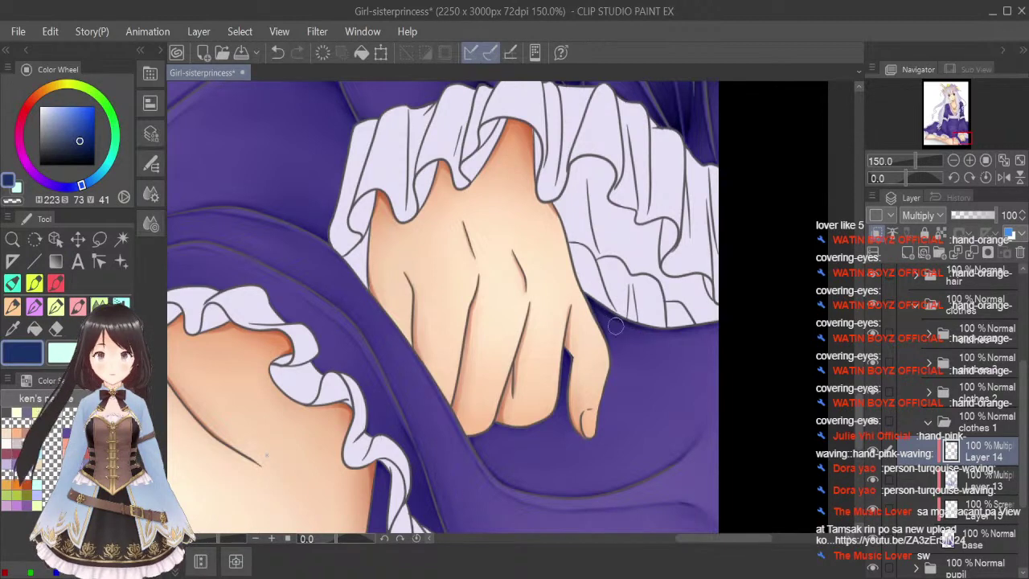
# Shade the skirt in the gap between the thumb and the neighbouring finger with dark blue, and blend the shadow.
pyautogui.click(80, 307)
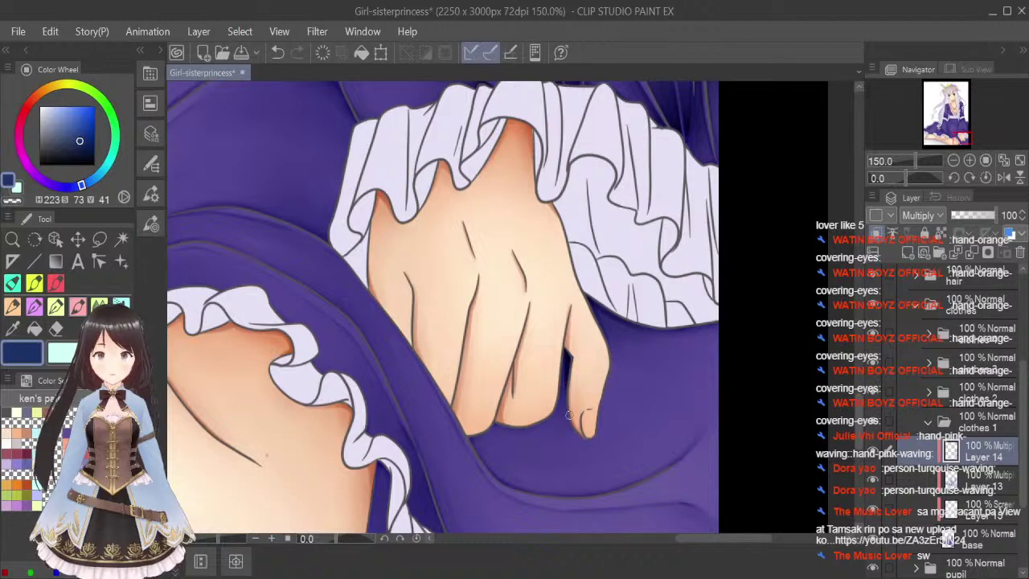
pyautogui.click(99, 306)
pyautogui.press('[')
pyautogui.press('[')
pyautogui.press('[')
pyautogui.press('[')
pyautogui.press('[')
pyautogui.moveTo(567, 356); pyautogui.dragTo(560, 423)
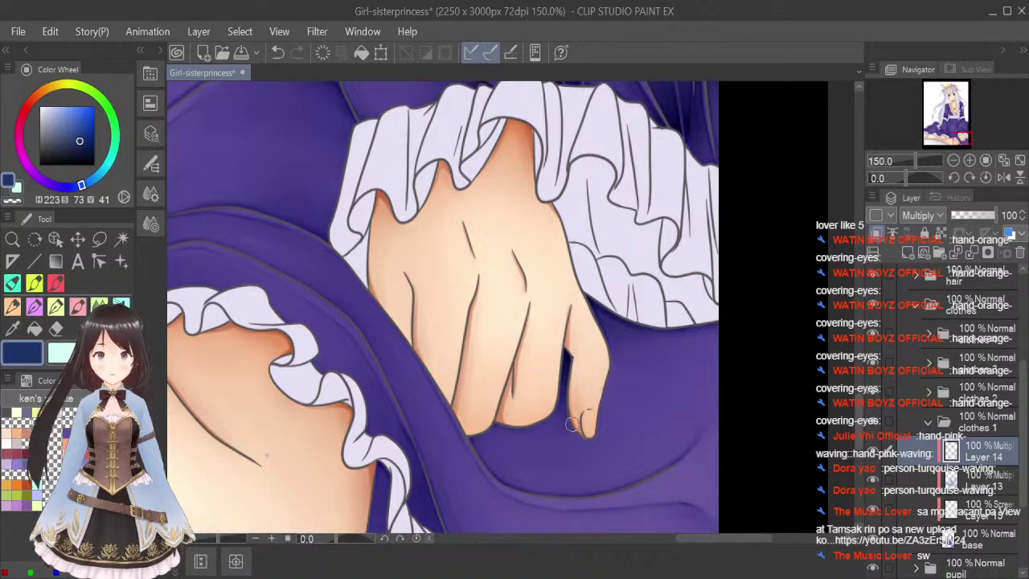
# Shade the skirt beneath the fingertips along the curved fold line, and soften the shadow into the purple fabric.
pyautogui.click(78, 307)
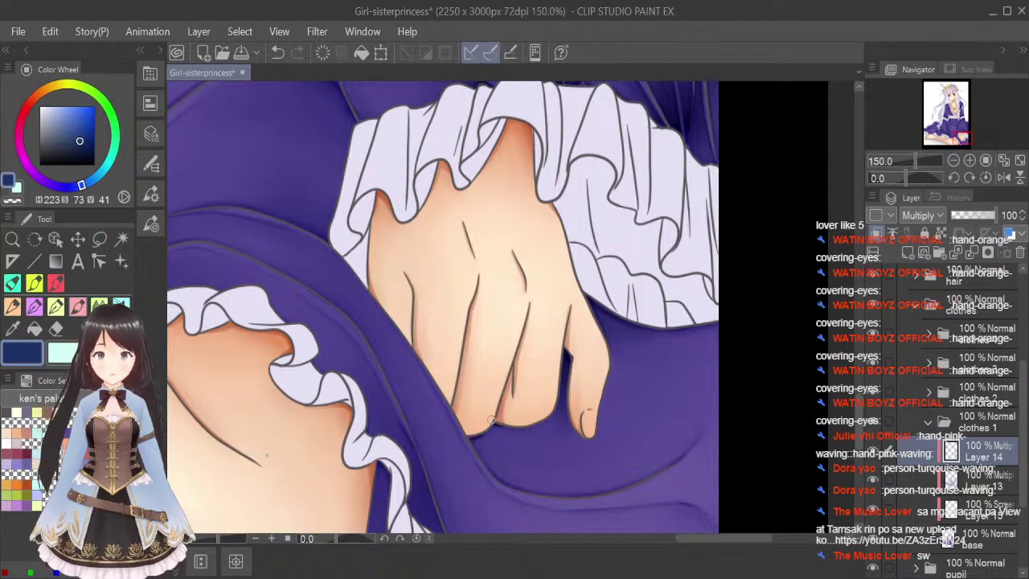
pyautogui.moveTo(472, 436); pyautogui.dragTo(514, 486)
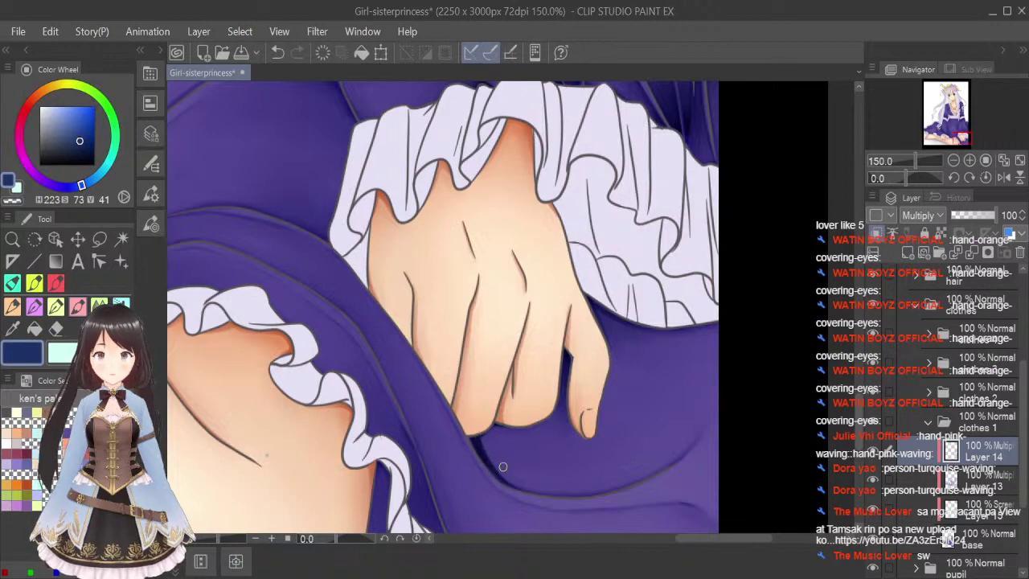
pyautogui.click(99, 306)
pyautogui.press('[')
pyautogui.press('[')
pyautogui.press('[')
pyautogui.press('[')
pyautogui.press('[')
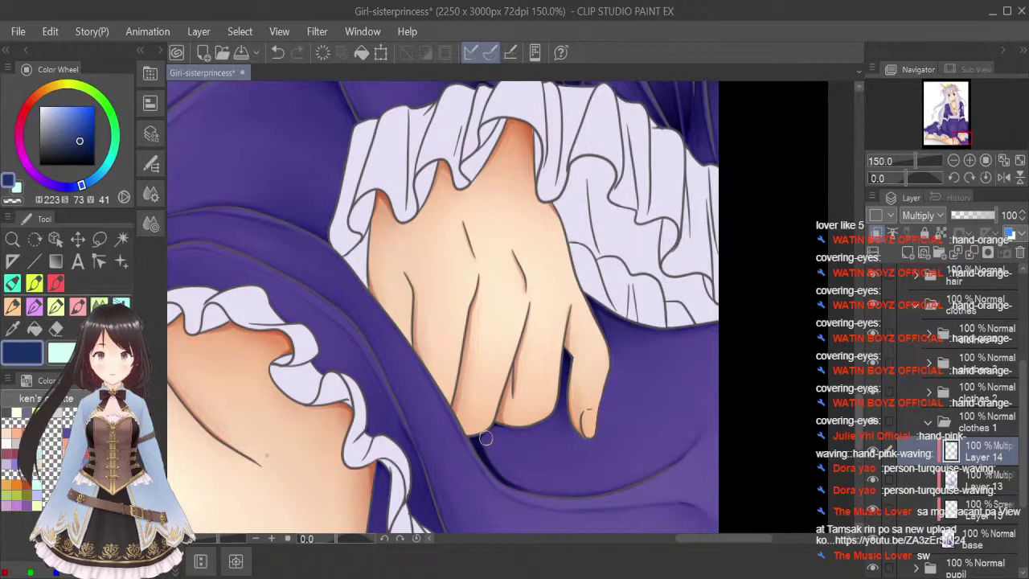
pyautogui.moveTo(476, 435)
pyautogui.mouseDown()
pyautogui.moveTo(535, 491)
pyautogui.moveTo(576, 475)
pyautogui.mouseUp()
pyautogui.moveTo(497, 465)
pyautogui.mouseDown()
pyautogui.moveTo(492, 444)
pyautogui.moveTo(579, 481)
pyautogui.moveTo(493, 431)
pyautogui.mouseUp()
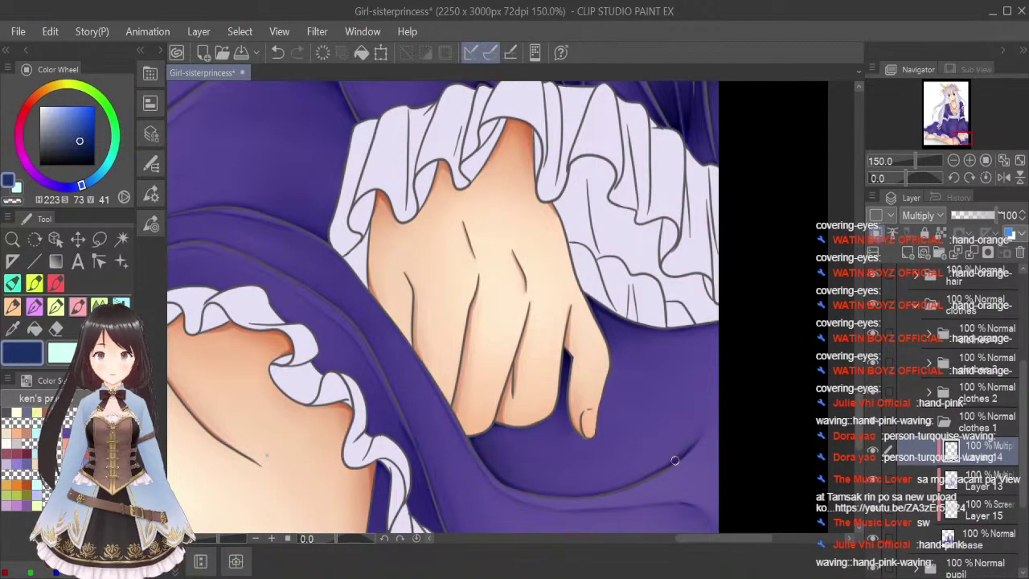
pyautogui.press('j')
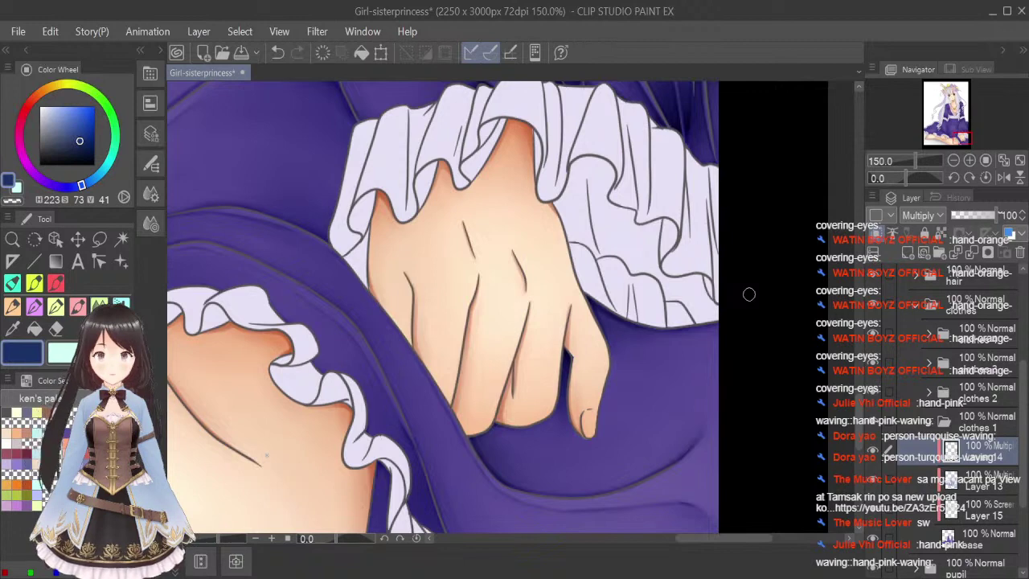
# Paint a dark shadow along the lowest skirt fold near the canvas's right edge, and blend it smoothly.
pyautogui.click(81, 307)
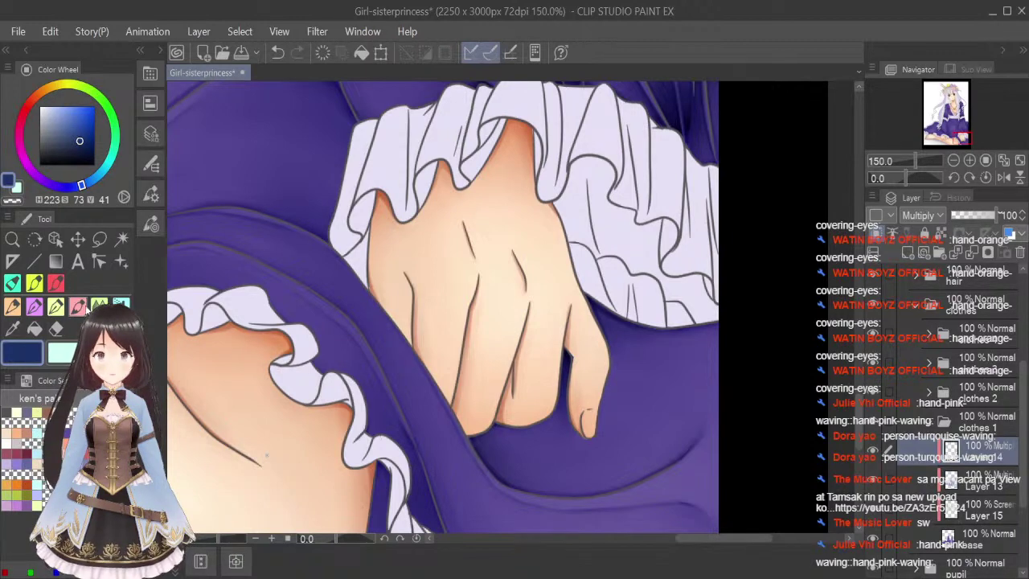
pyautogui.scroll(-5, 572, 358)
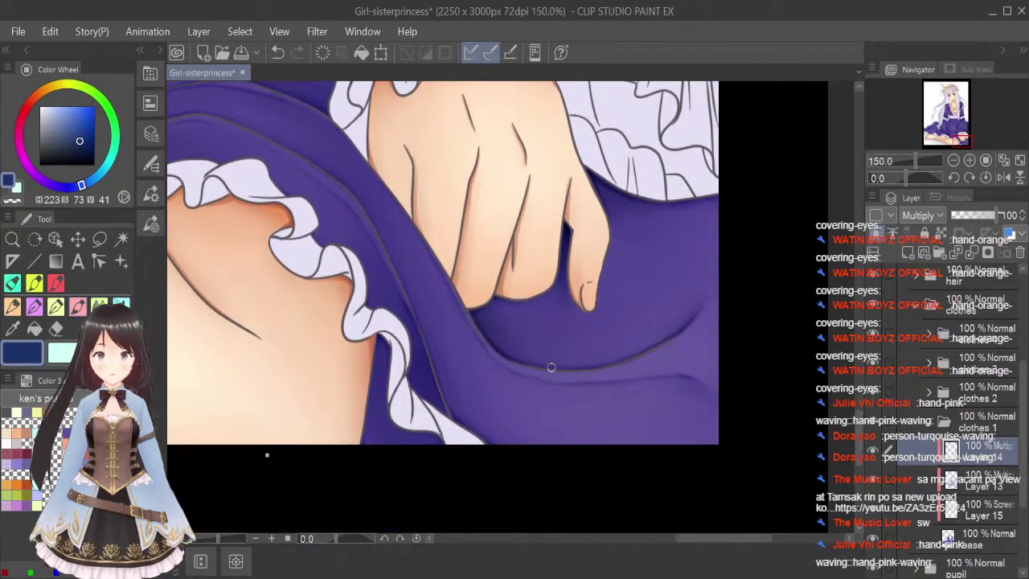
pyautogui.moveTo(556, 384)
pyautogui.mouseDown()
pyautogui.moveTo(681, 379)
pyautogui.moveTo(703, 394)
pyautogui.mouseUp()
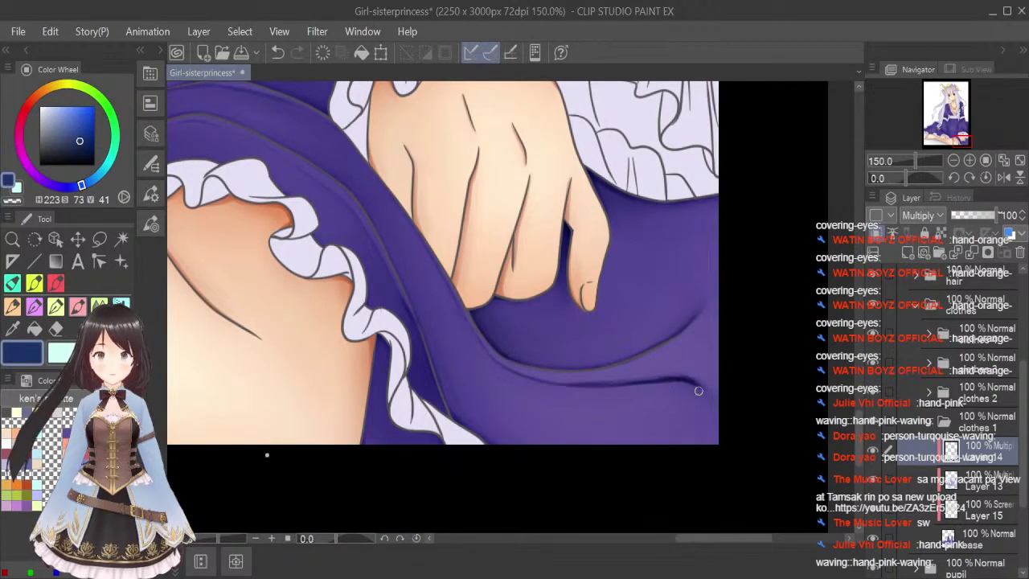
pyautogui.press('j')
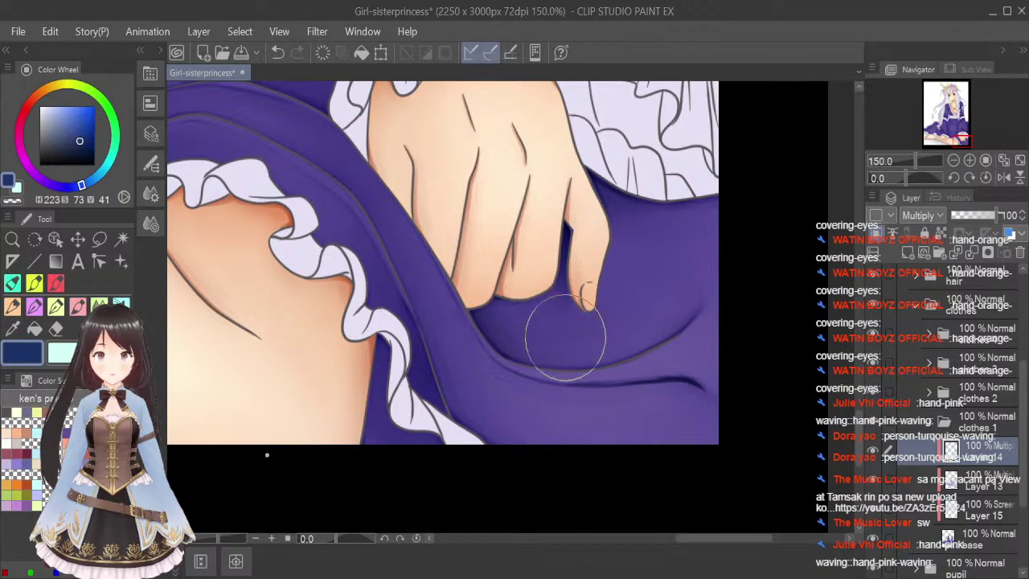
pyautogui.moveTo(480, 354)
pyautogui.mouseDown()
pyautogui.moveTo(581, 390)
pyautogui.moveTo(679, 390)
pyautogui.moveTo(660, 382)
pyautogui.mouseUp()
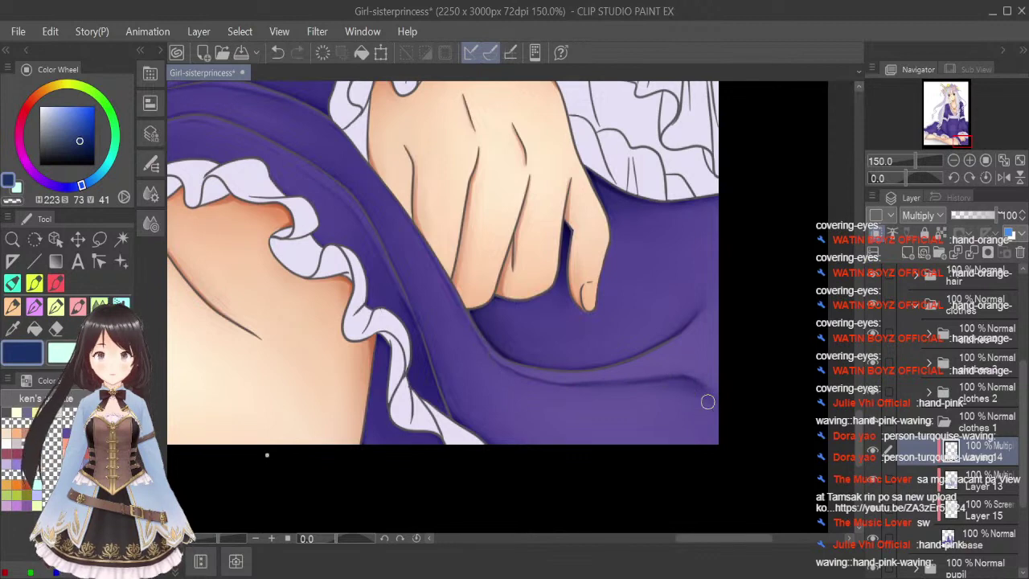
# Shade the long skirt fold running down beside the leg frill to the canvas's lower edge, and blend the shadow.
pyautogui.click(77, 305)
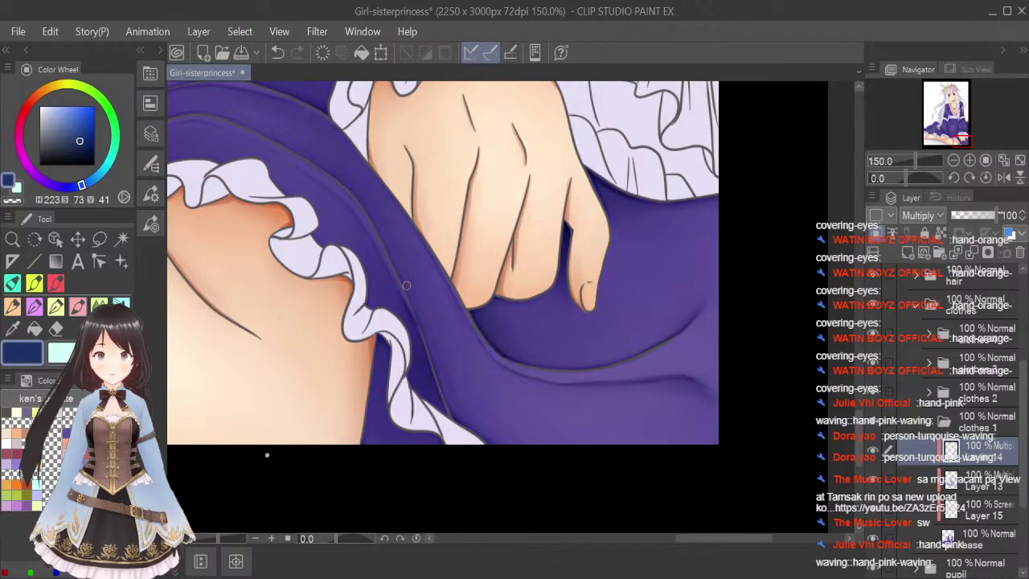
pyautogui.moveTo(399, 274)
pyautogui.mouseDown()
pyautogui.moveTo(462, 422)
pyautogui.moveTo(451, 412)
pyautogui.moveTo(490, 446)
pyautogui.mouseUp()
pyautogui.moveTo(442, 385); pyautogui.dragTo(499, 450)
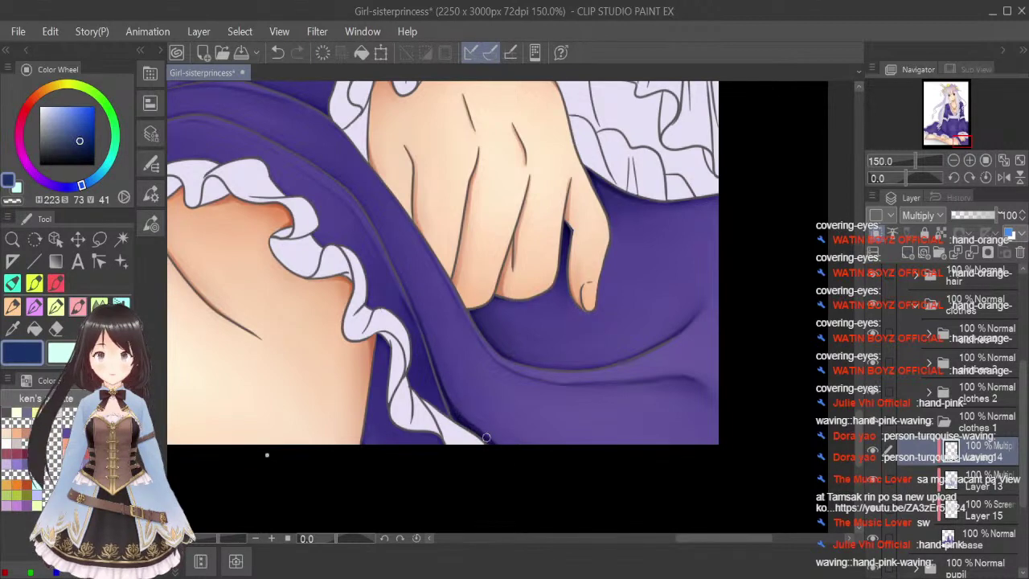
pyautogui.click(105, 301)
pyautogui.press('[')
pyautogui.press('[')
pyautogui.press('[')
pyautogui.press('[')
pyautogui.press('[')
pyautogui.press('[')
pyautogui.press('[')
pyautogui.press('[')
pyautogui.moveTo(428, 347)
pyautogui.mouseDown()
pyautogui.moveTo(463, 417)
pyautogui.moveTo(505, 455)
pyautogui.mouseUp()
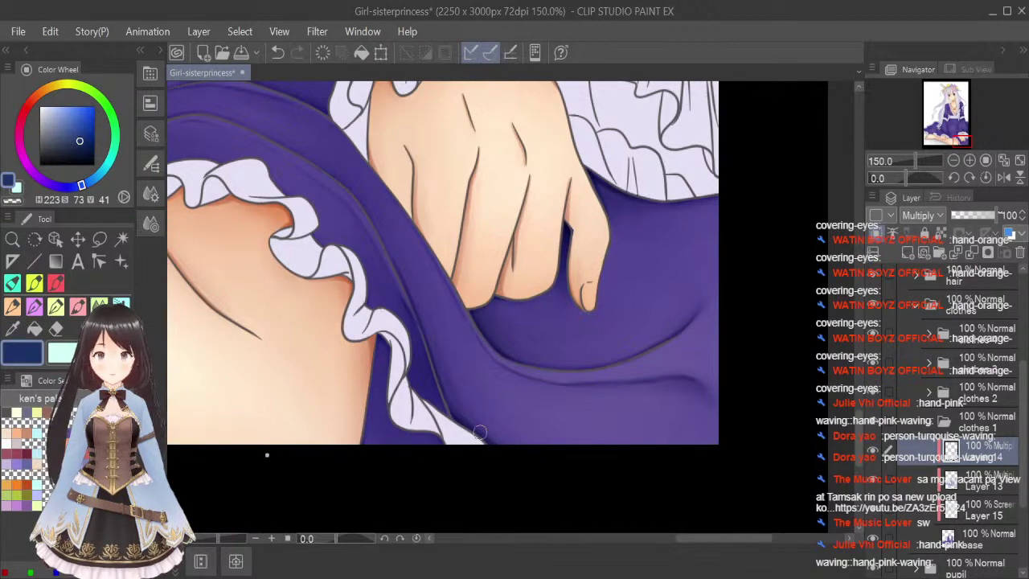
pyautogui.moveTo(434, 353); pyautogui.dragTo(514, 454)
pyautogui.moveTo(390, 243); pyautogui.dragTo(495, 428)
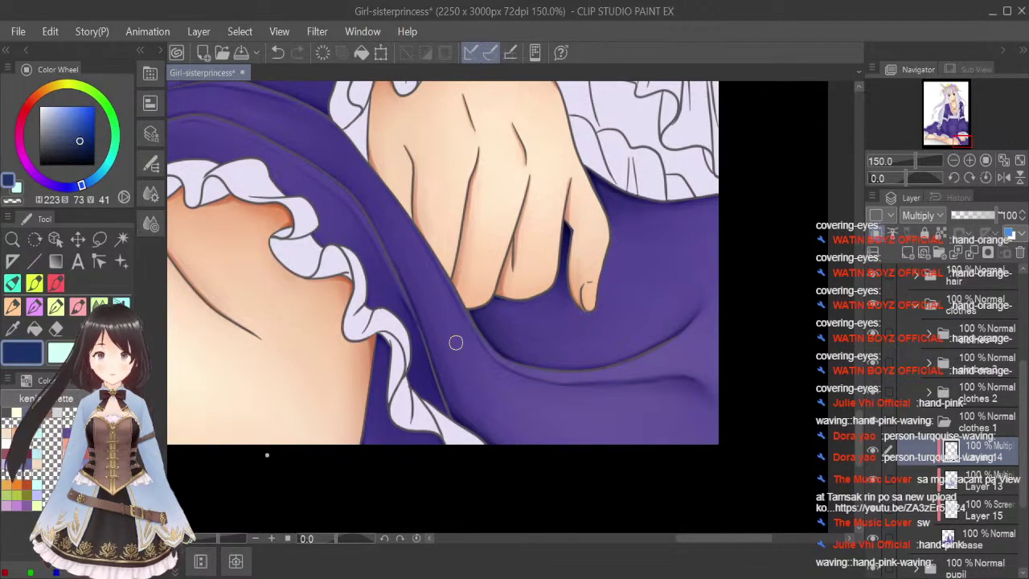
# Darken the narrow skirt area between the leg frill's lower end and the fold line, and soften the strokes.
pyautogui.click(78, 305)
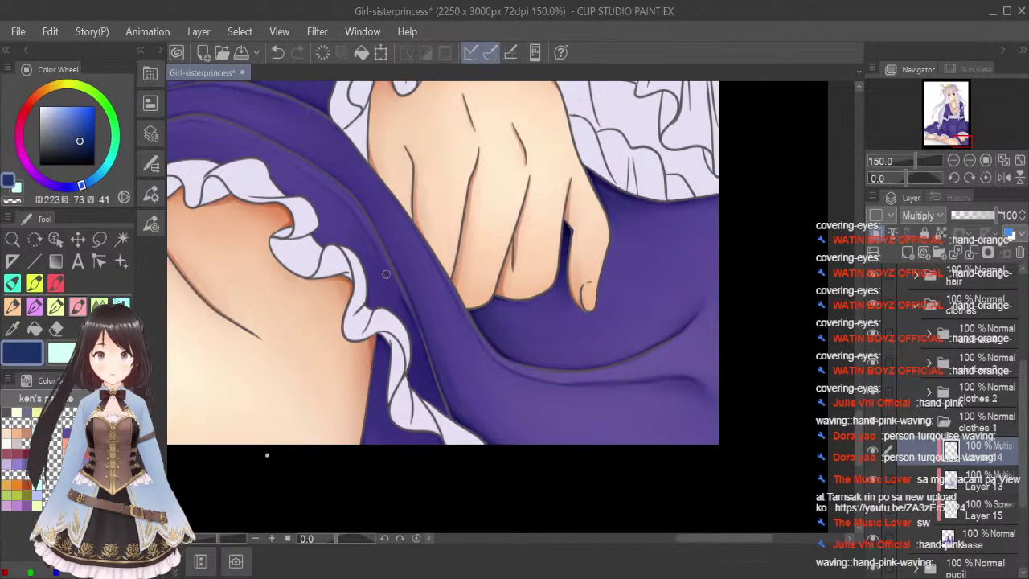
pyautogui.moveTo(408, 313); pyautogui.dragTo(444, 412)
pyautogui.moveTo(408, 366)
pyautogui.mouseDown()
pyautogui.moveTo(448, 417)
pyautogui.moveTo(438, 406)
pyautogui.mouseUp()
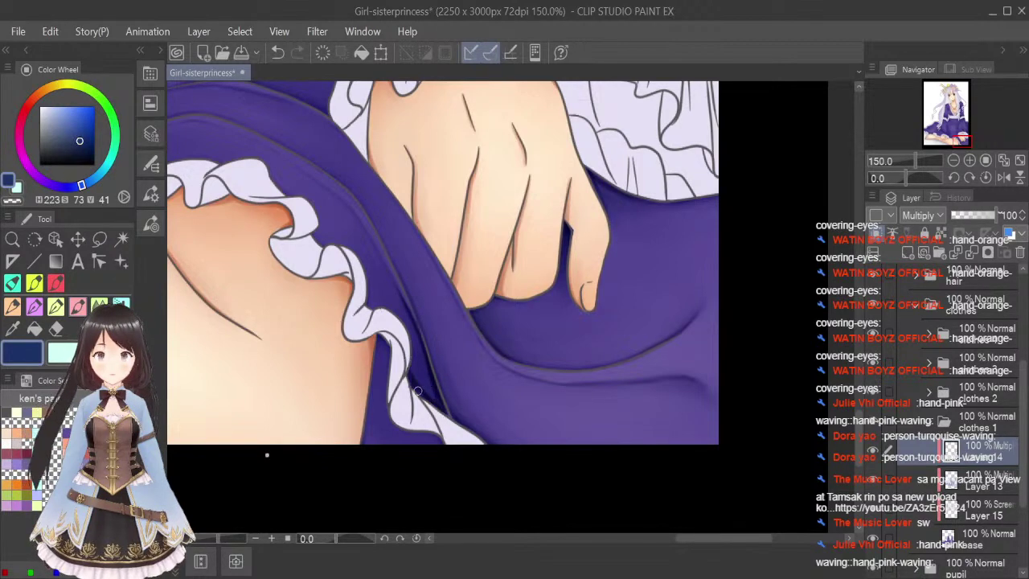
pyautogui.click(100, 305)
pyautogui.moveTo(430, 371)
pyautogui.mouseDown()
pyautogui.moveTo(434, 400)
pyautogui.moveTo(411, 360)
pyautogui.moveTo(441, 410)
pyautogui.moveTo(404, 312)
pyautogui.moveTo(436, 418)
pyautogui.mouseUp()
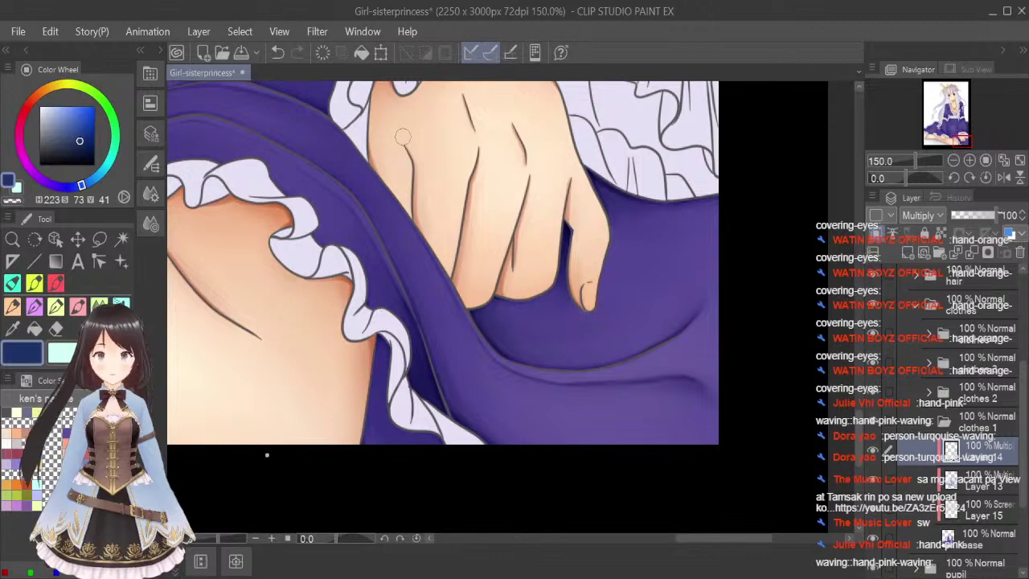
# Shade the skirt edge running from the sleeve ruffle along the side of the hand, and blend it with a smaller brush.
pyautogui.moveTo(859, 434); pyautogui.dragTo(859, 418)
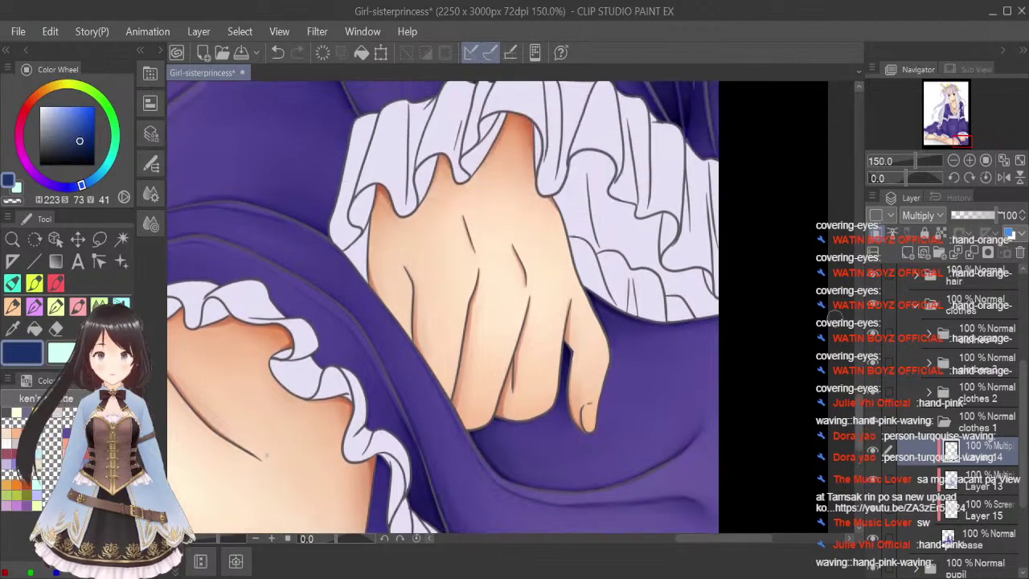
pyautogui.click(79, 307)
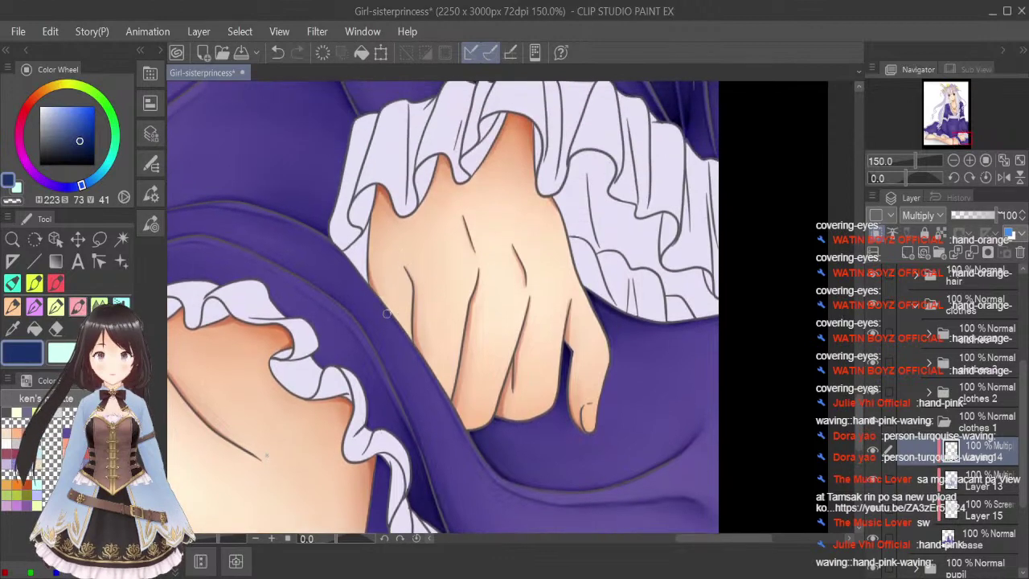
pyautogui.moveTo(392, 321); pyautogui.dragTo(450, 407)
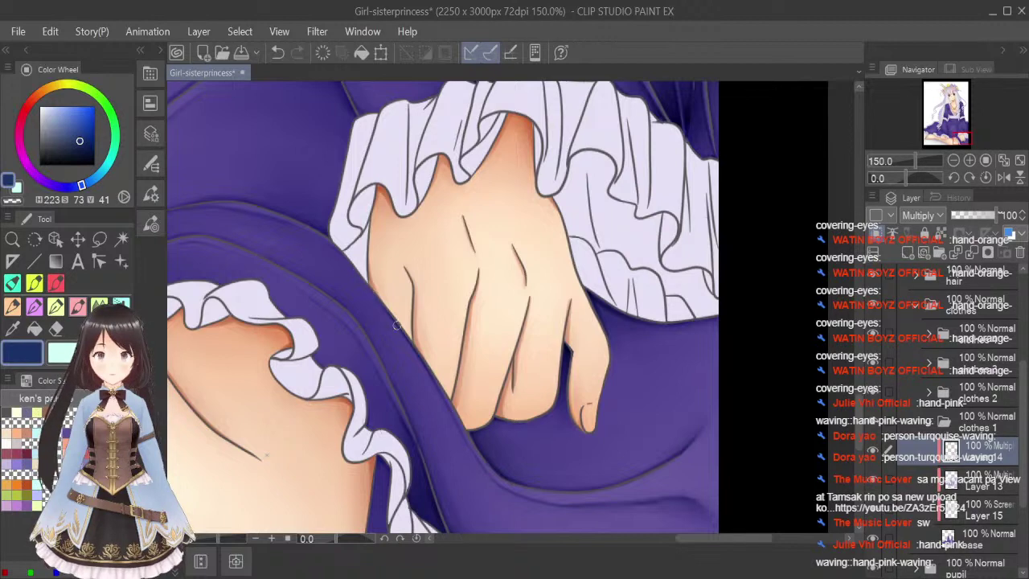
pyautogui.moveTo(327, 241); pyautogui.dragTo(415, 352)
pyautogui.moveTo(346, 332); pyautogui.dragTo(366, 354)
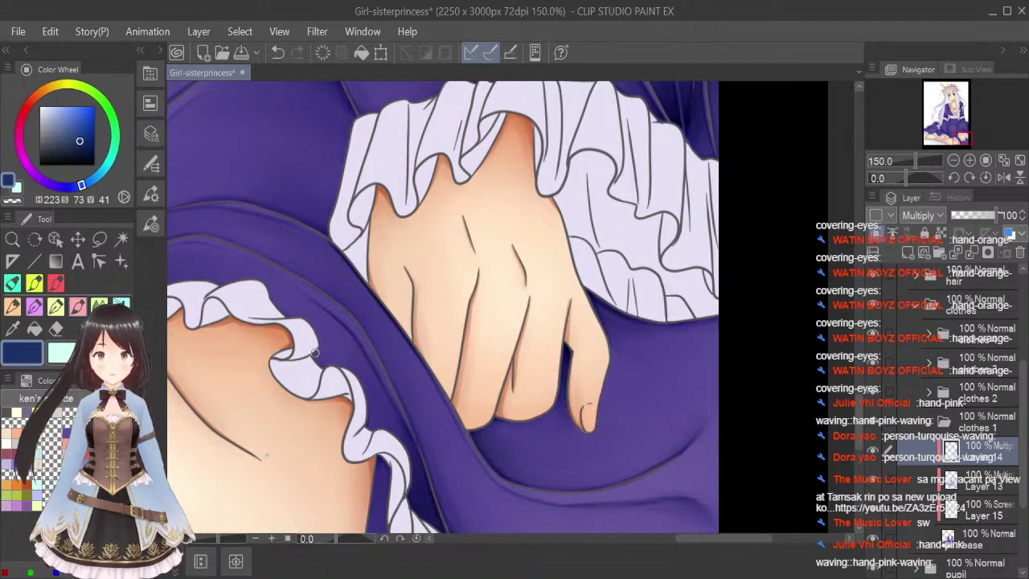
pyautogui.press('j')
pyautogui.press('[')
pyautogui.press('[')
pyautogui.press('[')
pyautogui.press('[')
pyautogui.press('[')
pyautogui.press('[')
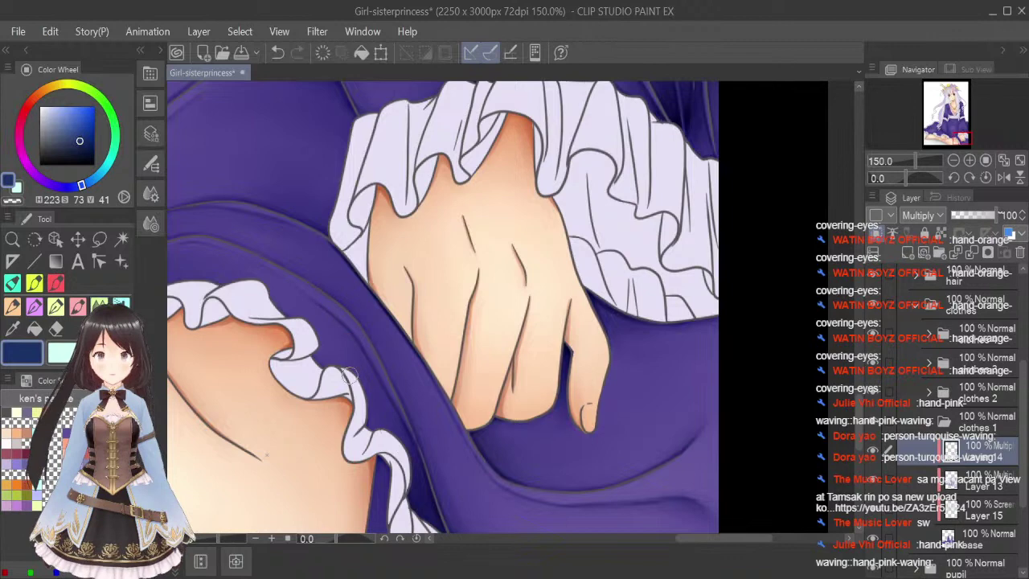
pyautogui.moveTo(356, 273); pyautogui.dragTo(418, 353)
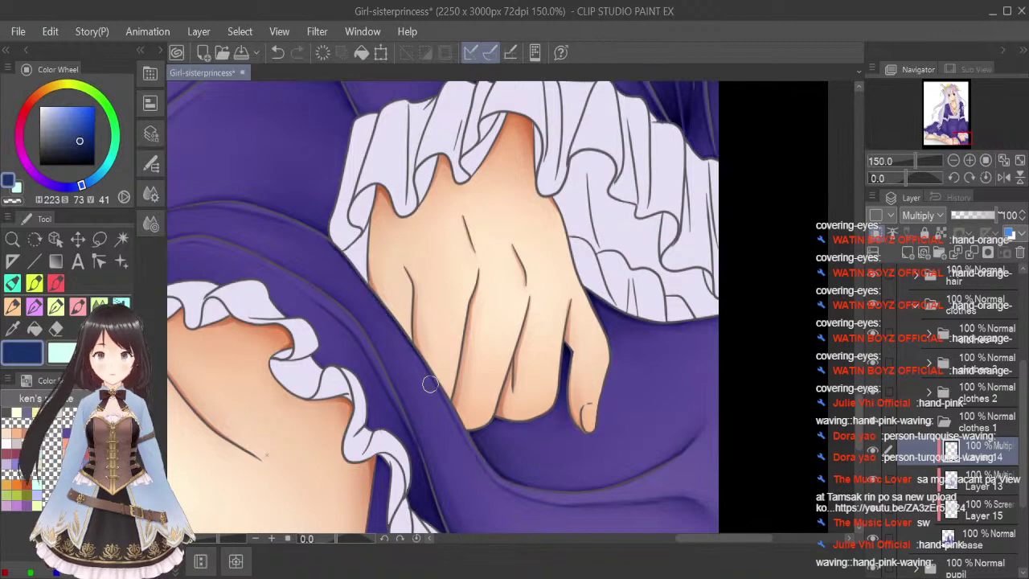
# Paint dark shadows under the skirt fold above the thigh and along the frill, and blend them into the fabric.
pyautogui.moveTo(723, 538); pyautogui.dragTo(678, 538)
pyautogui.click(122, 239)
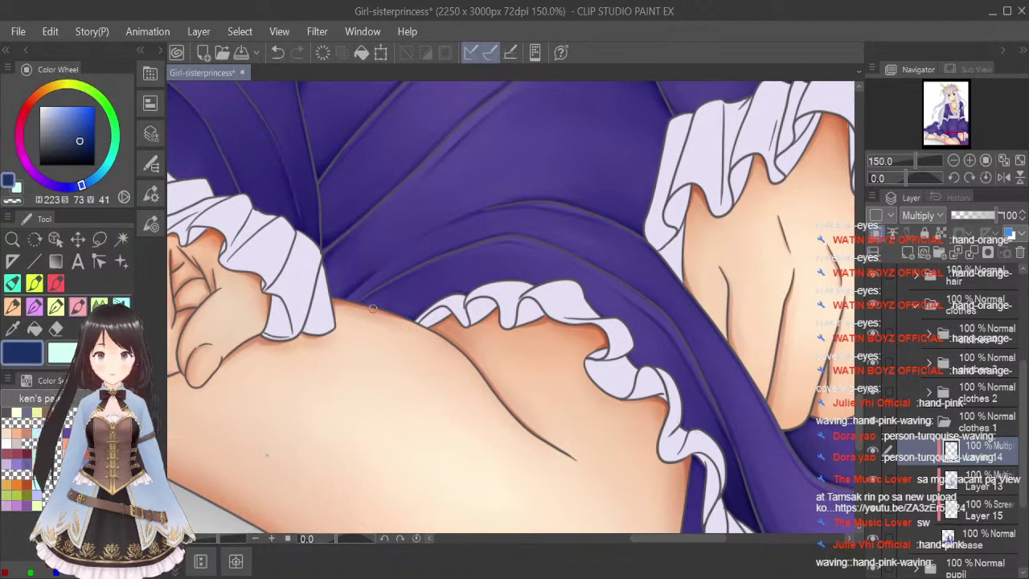
pyautogui.moveTo(367, 301)
pyautogui.mouseDown()
pyautogui.moveTo(403, 281)
pyautogui.moveTo(369, 297)
pyautogui.moveTo(378, 295)
pyautogui.mouseUp()
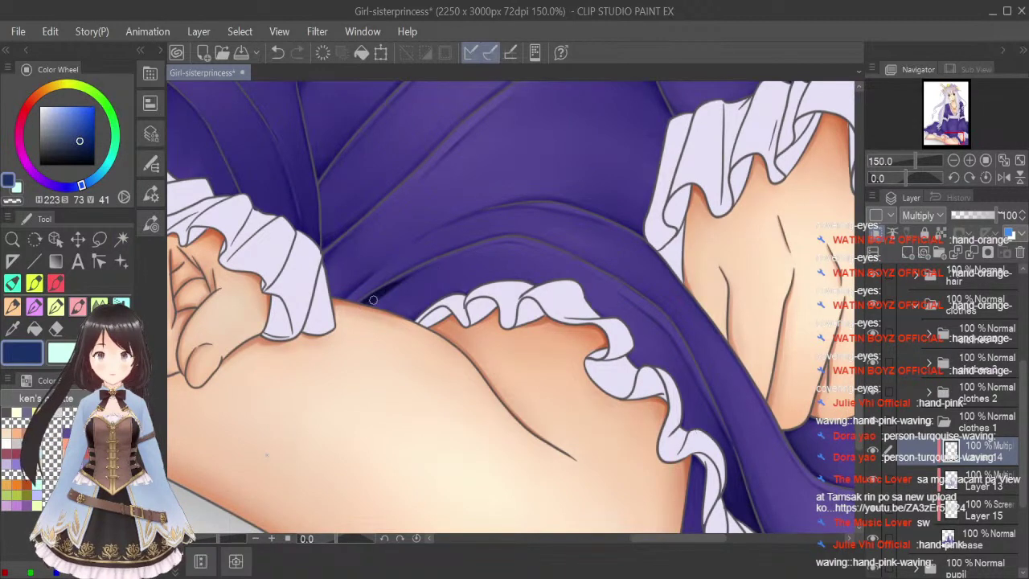
pyautogui.moveTo(400, 322); pyautogui.dragTo(434, 304)
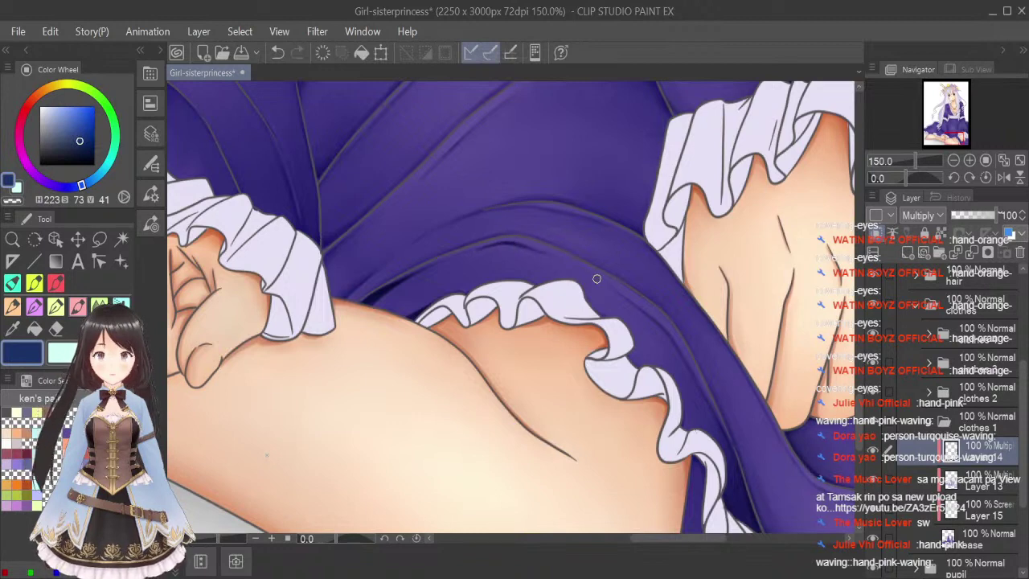
pyautogui.click(82, 308)
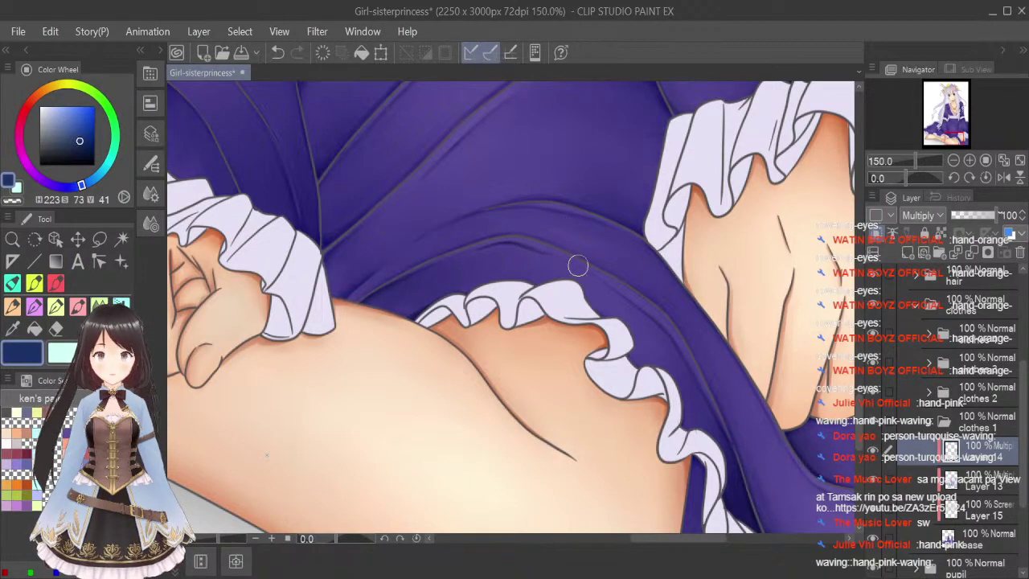
# Save the Girl-sisterprincess illustration with the new skirt shading.
pyautogui.click(1019, 162)
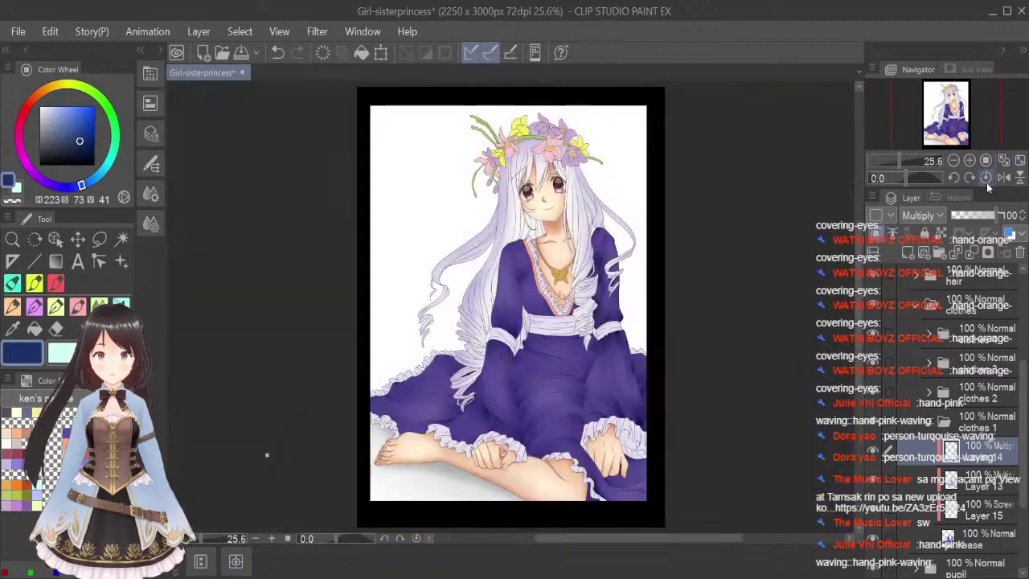
pyautogui.hotkey('ctrl', 's')
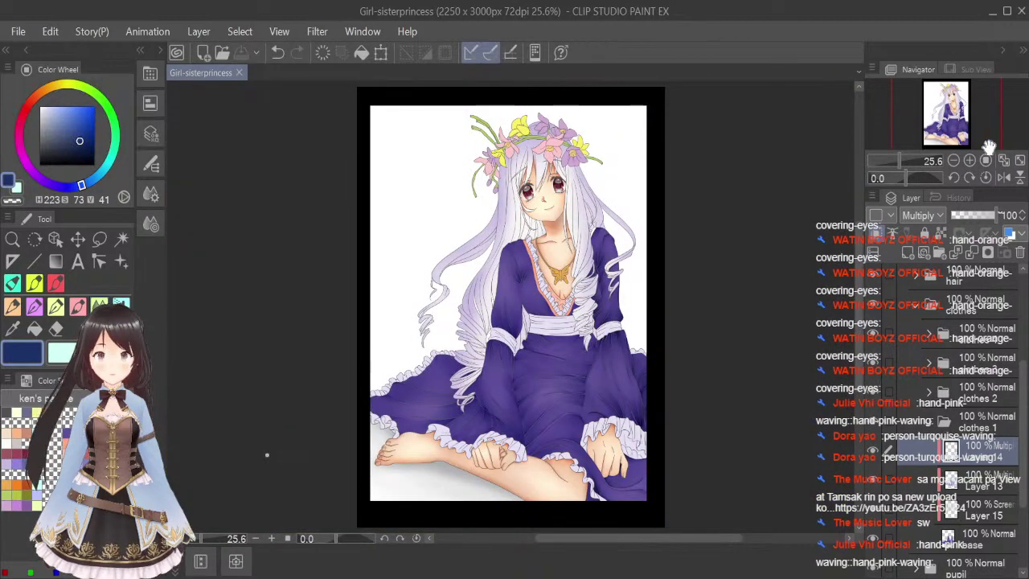
pyautogui.click(122, 305)
pyautogui.scroll(3, 626, 466)
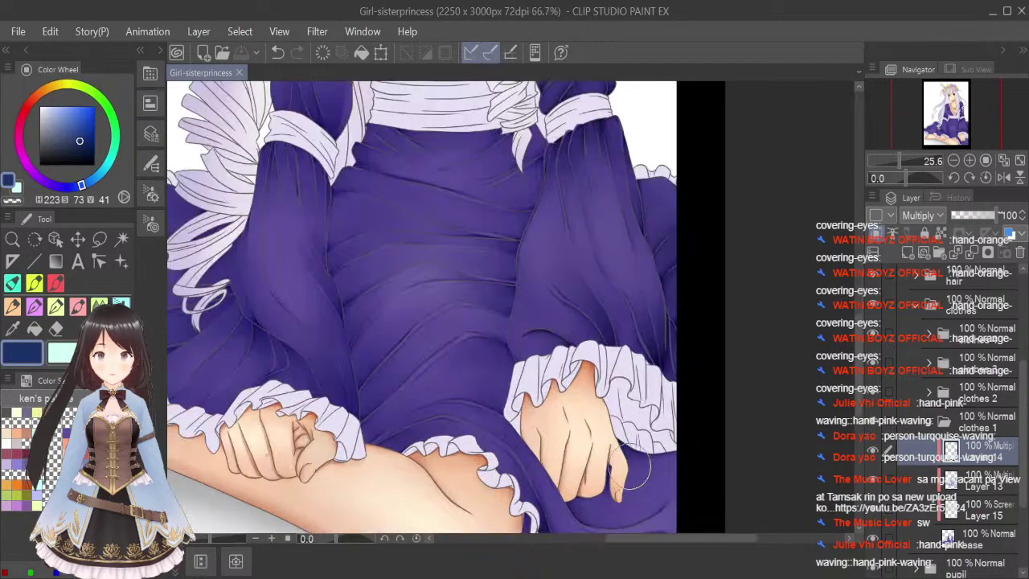
# Touch up the skirt shading around the hand resting on the skirt edge, and save the illustration.
pyautogui.moveTo(668, 455); pyautogui.dragTo(666, 328)
pyautogui.moveTo(598, 303); pyautogui.dragTo(652, 312)
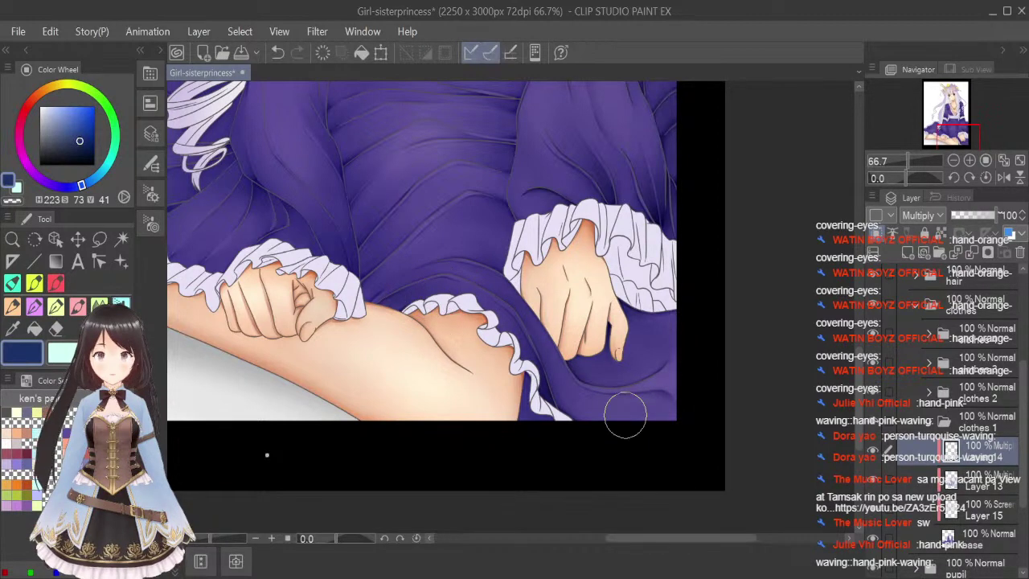
pyautogui.click(1004, 161)
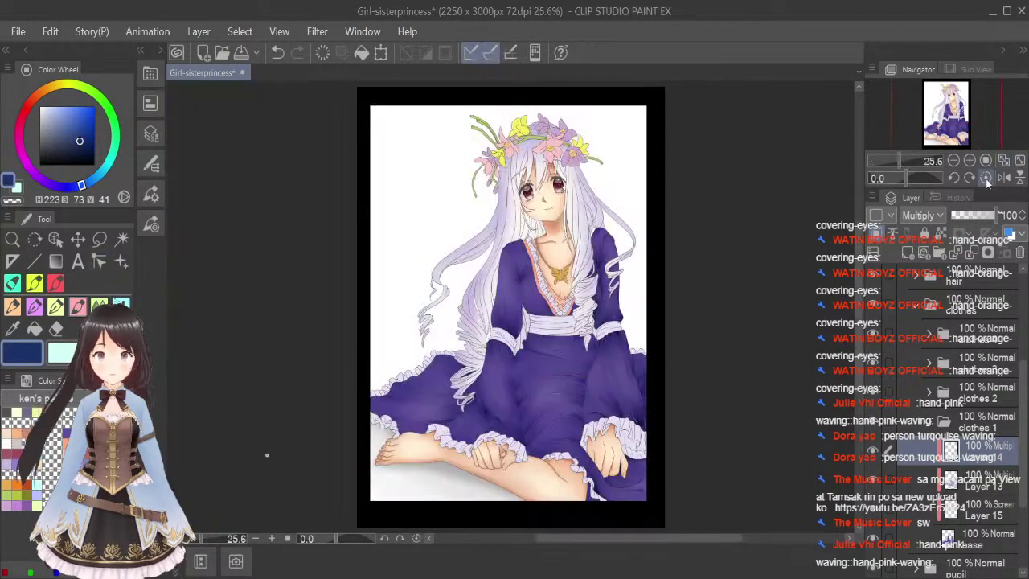
pyautogui.hotkey('ctrl', 's')
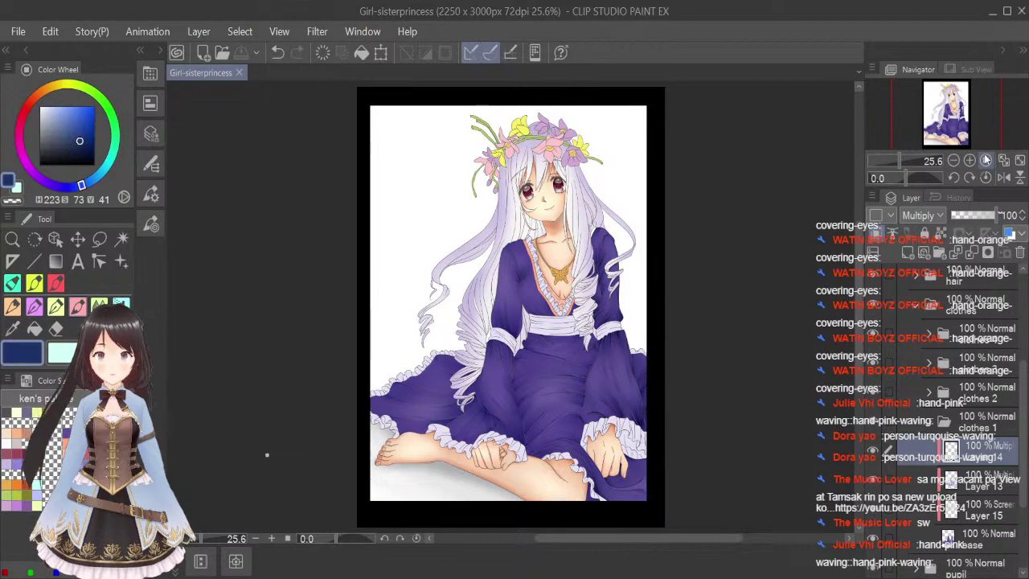
# Paint dark shadows in the corner where the skirt folds meet the closed hand's sleeve ruffle.
pyautogui.scroll(3, 594, 458)
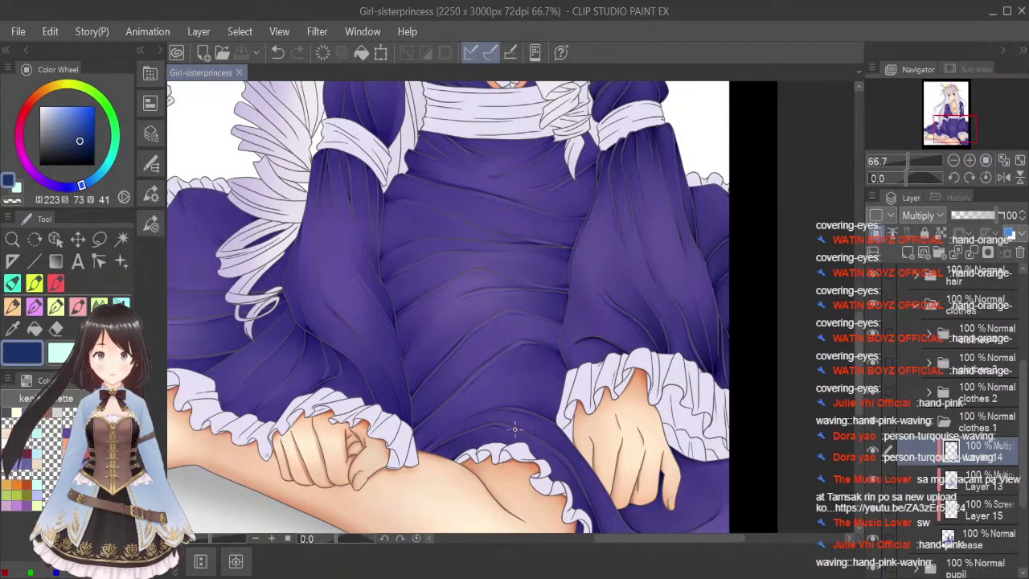
pyautogui.scroll(3, 520, 430)
pyautogui.moveTo(315, 476); pyautogui.dragTo(350, 445)
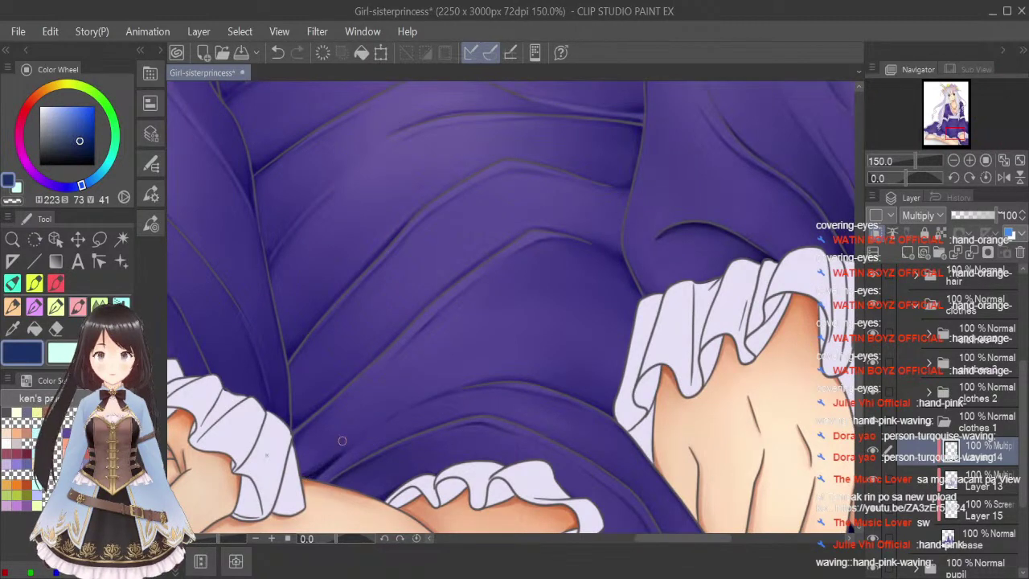
pyautogui.moveTo(309, 472)
pyautogui.mouseDown()
pyautogui.moveTo(401, 390)
pyautogui.moveTo(290, 451)
pyautogui.moveTo(329, 406)
pyautogui.moveTo(291, 443)
pyautogui.moveTo(319, 414)
pyautogui.mouseUp()
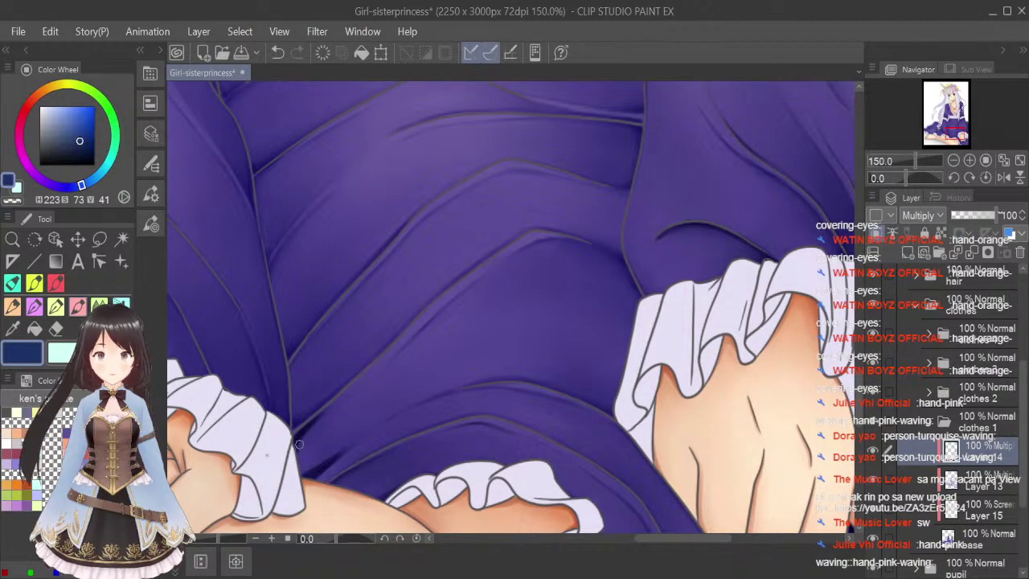
# Blend the new shadows beside the closed hand's ruffle upward along the diagonal folds with a reduced blending brush.
pyautogui.press('j')
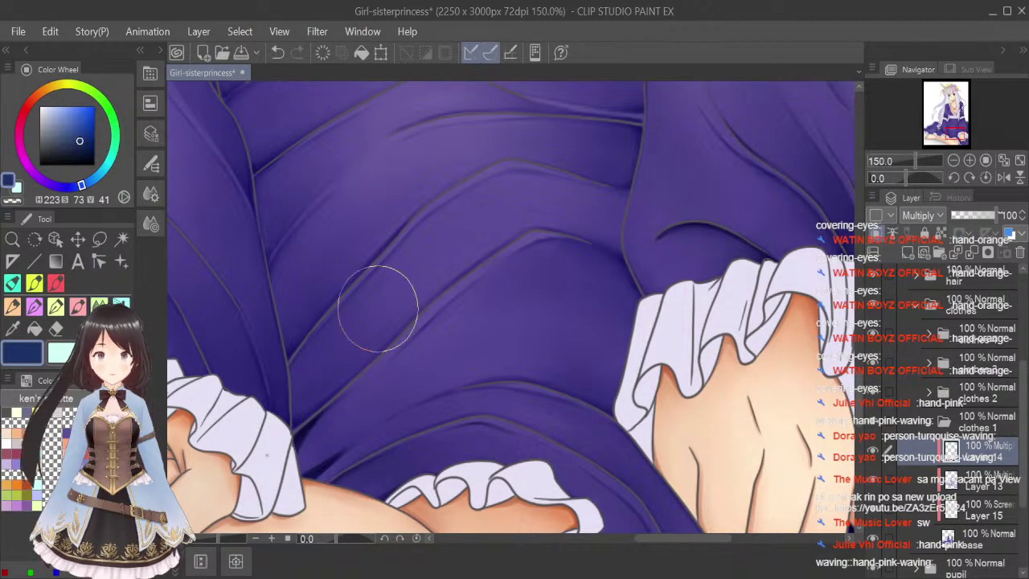
pyautogui.press('[')
pyautogui.press('[')
pyautogui.press('[')
pyautogui.press('[')
pyautogui.press('[')
pyautogui.press('[')
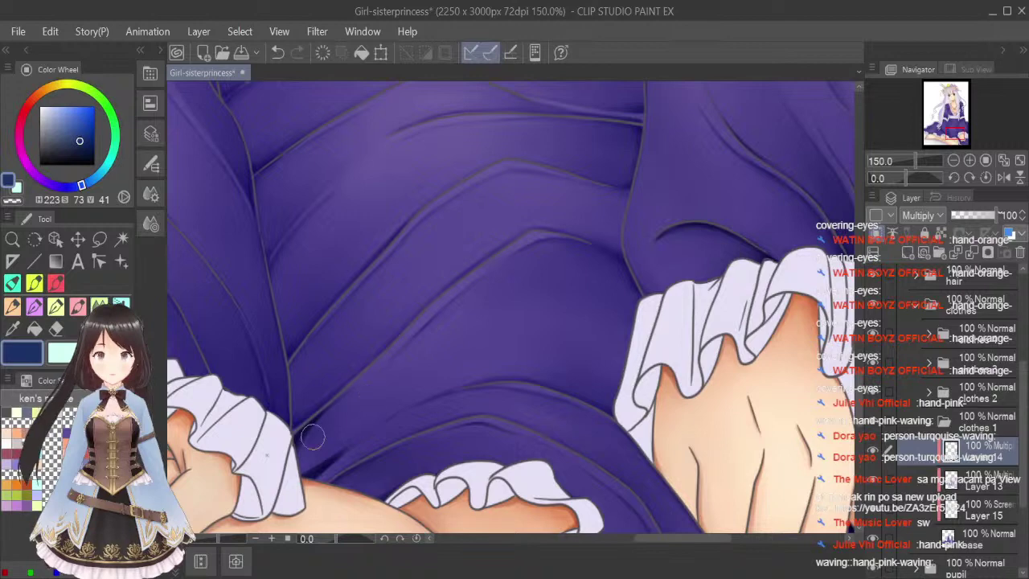
pyautogui.moveTo(296, 457); pyautogui.dragTo(370, 389)
pyautogui.moveTo(309, 433); pyautogui.dragTo(387, 371)
pyautogui.moveTo(297, 459)
pyautogui.mouseDown()
pyautogui.moveTo(355, 412)
pyautogui.moveTo(370, 418)
pyautogui.mouseUp()
pyautogui.moveTo(304, 476)
pyautogui.mouseDown()
pyautogui.moveTo(352, 423)
pyautogui.moveTo(296, 467)
pyautogui.moveTo(391, 373)
pyautogui.moveTo(298, 475)
pyautogui.moveTo(378, 413)
pyautogui.mouseUp()
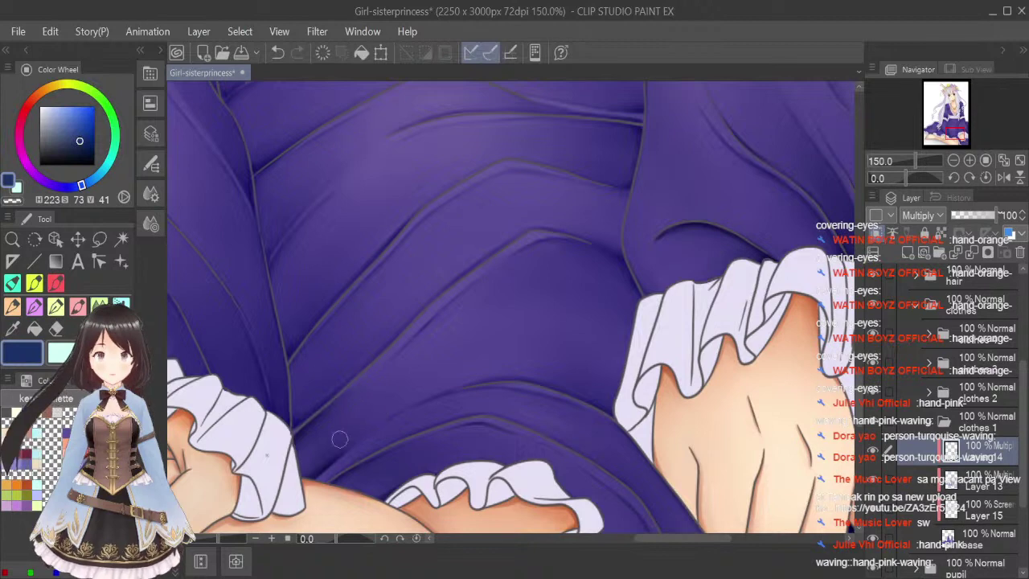
# Paint dark shadows under the two skirt folds ending at the open hand's ruffle, and blend them with a smaller brush.
pyautogui.click(78, 306)
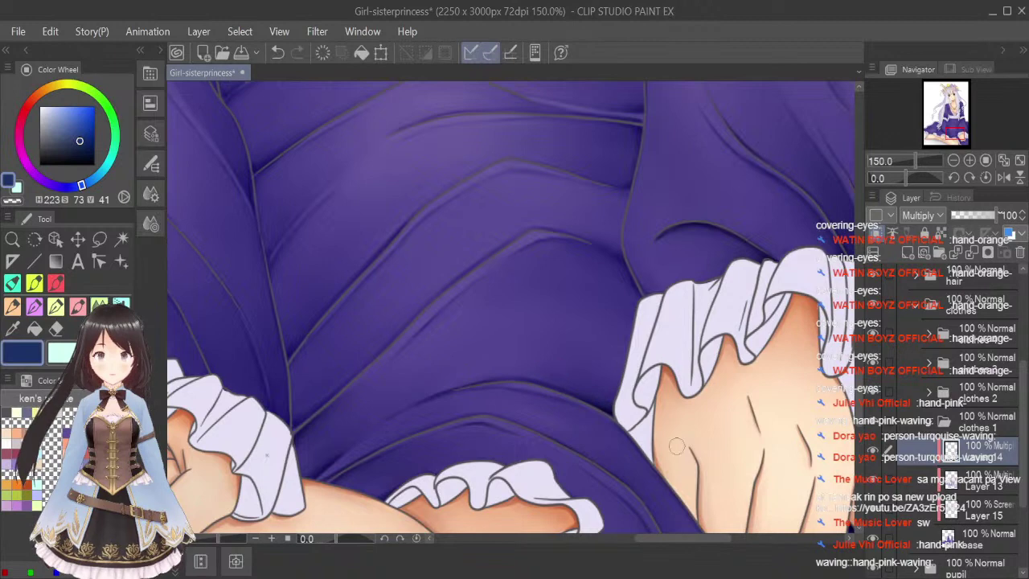
pyautogui.click(78, 305)
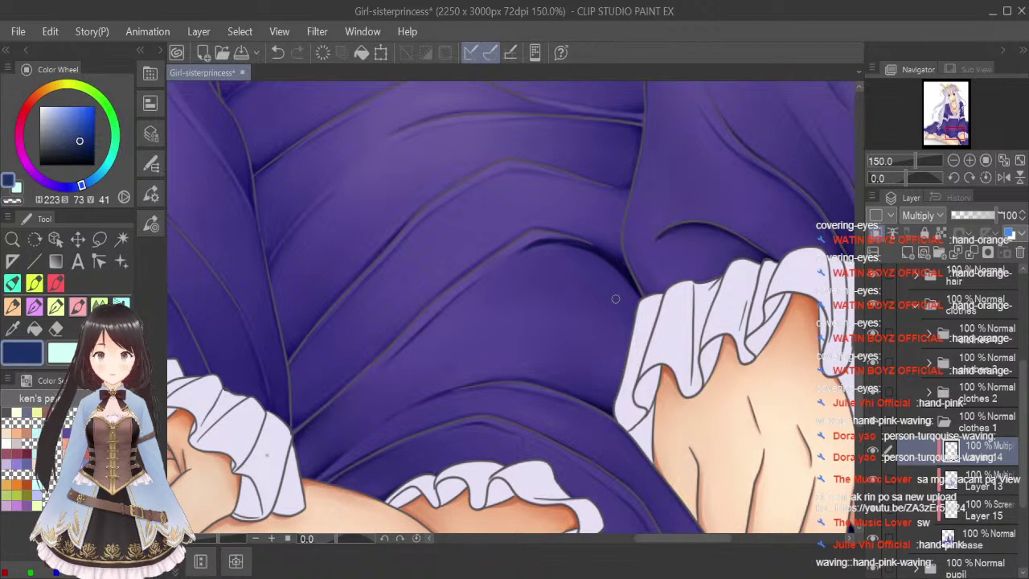
pyautogui.click(99, 304)
pyautogui.press('[')
pyautogui.press('[')
pyautogui.press('[')
pyautogui.press('[')
pyautogui.press('[')
pyautogui.press('[')
pyautogui.press('[')
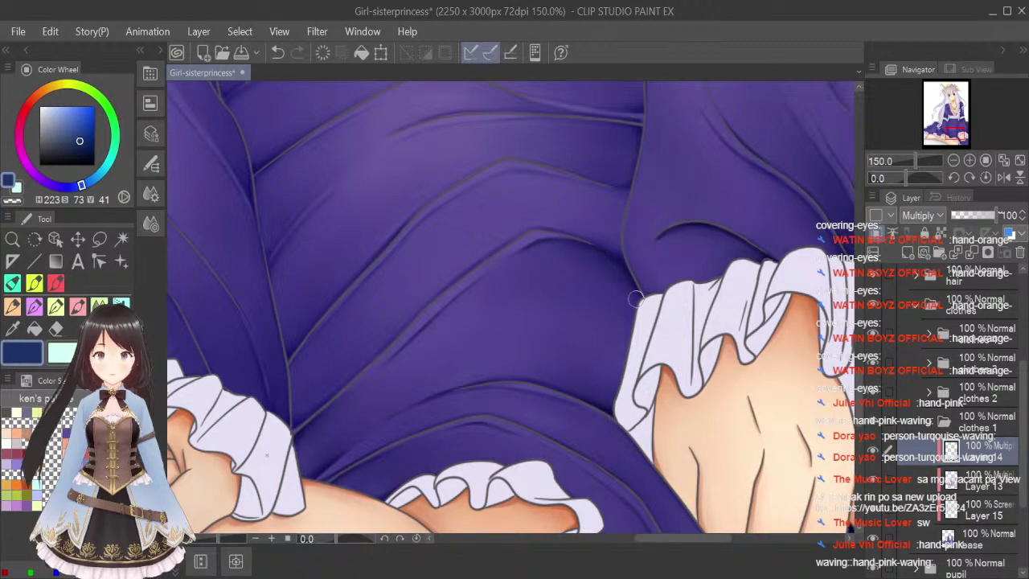
# Save the illustration, lightly retouch the skirt above the thigh with the whole picture in view, and save again.
pyautogui.click(981, 178)
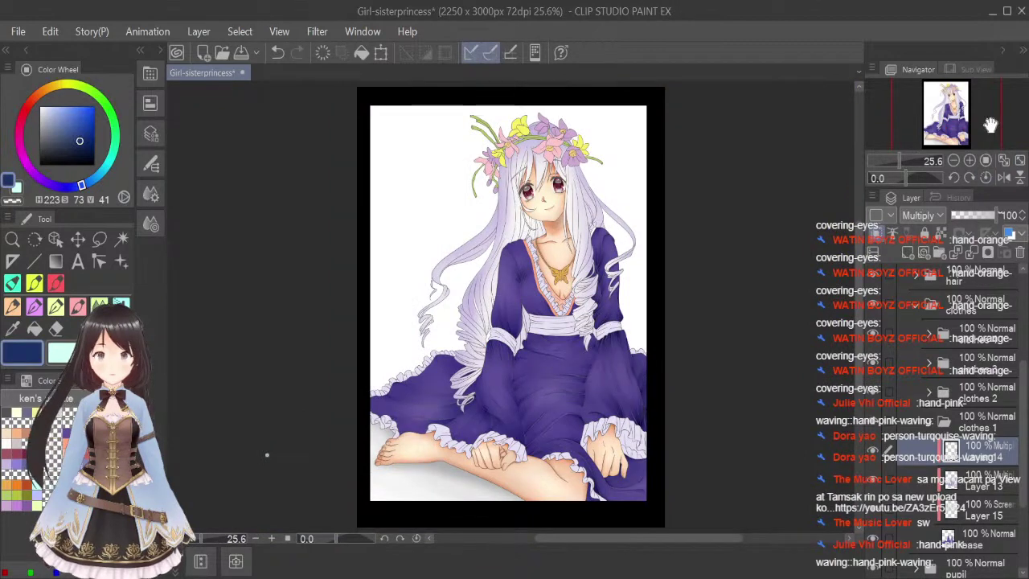
pyautogui.hotkey('ctrl', 's')
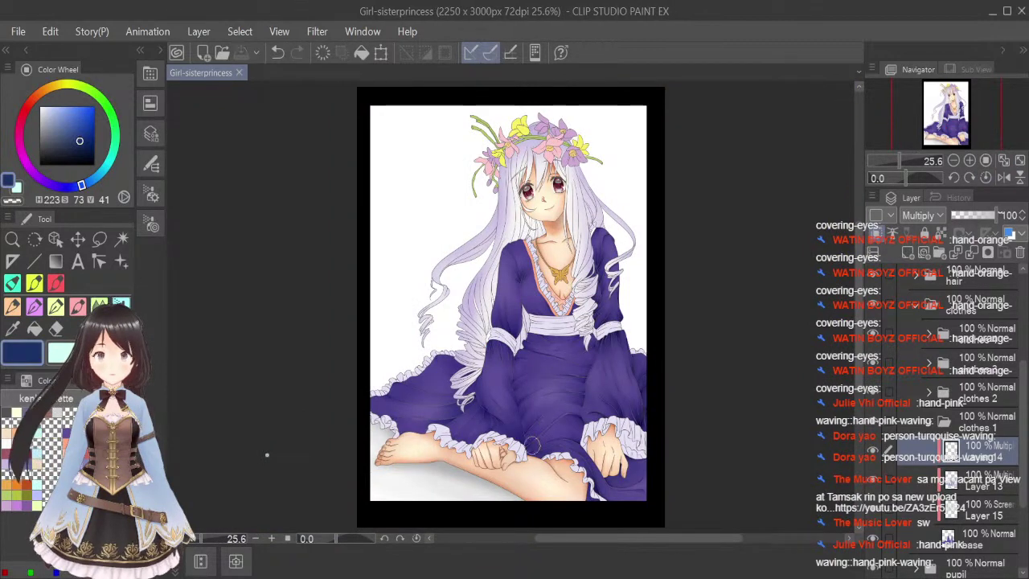
pyautogui.moveTo(534, 450)
pyautogui.mouseDown()
pyautogui.moveTo(559, 426)
pyautogui.moveTo(587, 423)
pyautogui.moveTo(574, 437)
pyautogui.moveTo(573, 418)
pyautogui.moveTo(585, 438)
pyautogui.moveTo(567, 420)
pyautogui.moveTo(563, 449)
pyautogui.mouseUp()
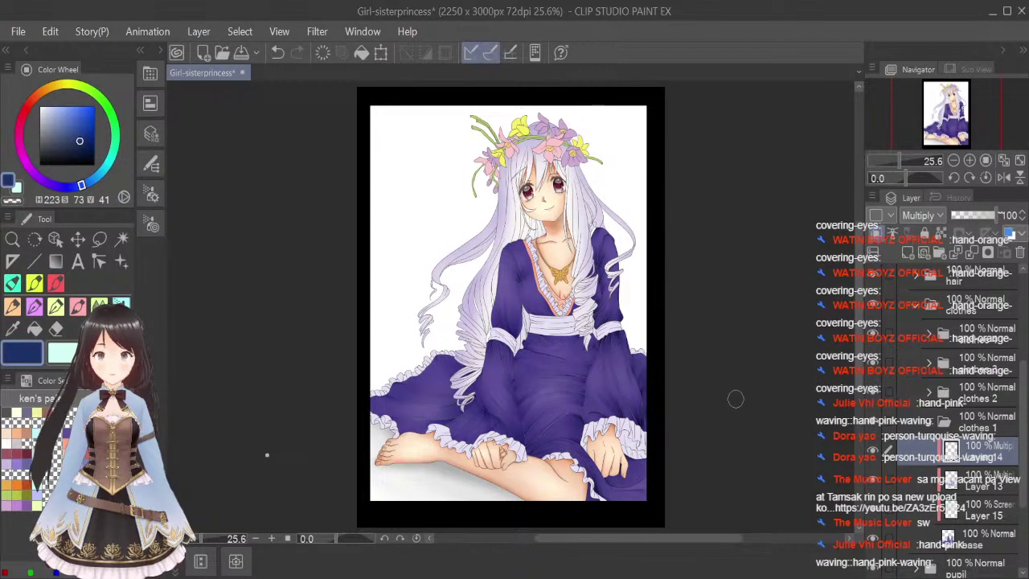
pyautogui.click(77, 262)
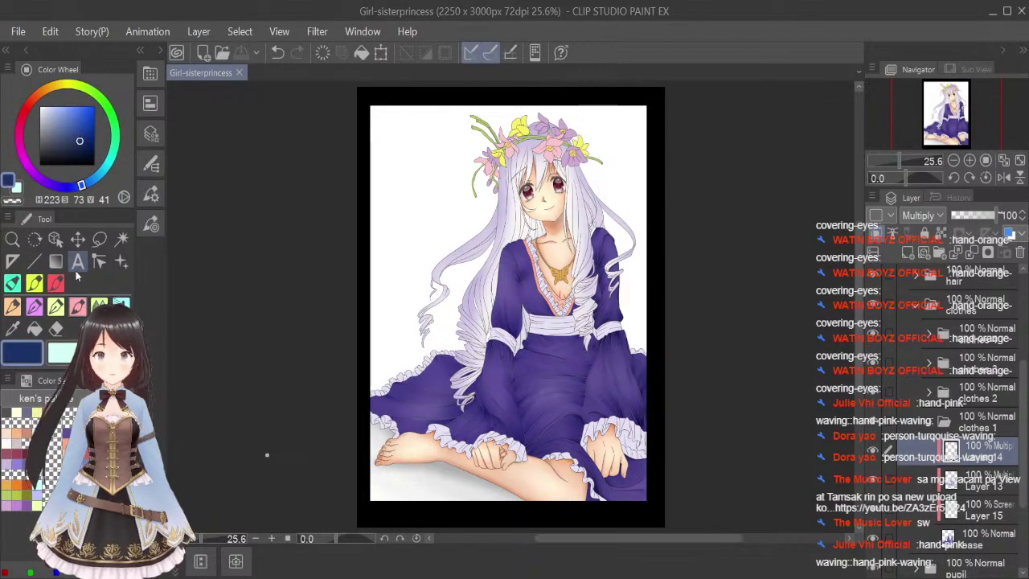
# Darken the two diagonal skirt folds where they start at the closed hand's sleeve, and soften the strokes.
pyautogui.scroll(5, 490, 420)
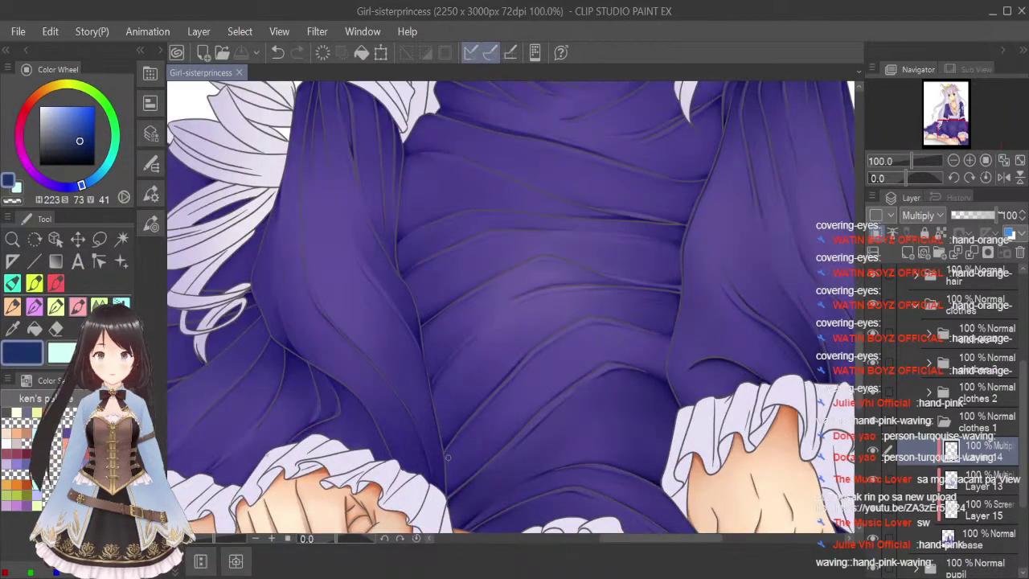
pyautogui.moveTo(448, 450); pyautogui.dragTo(481, 411)
pyautogui.scroll(1, 489, 403)
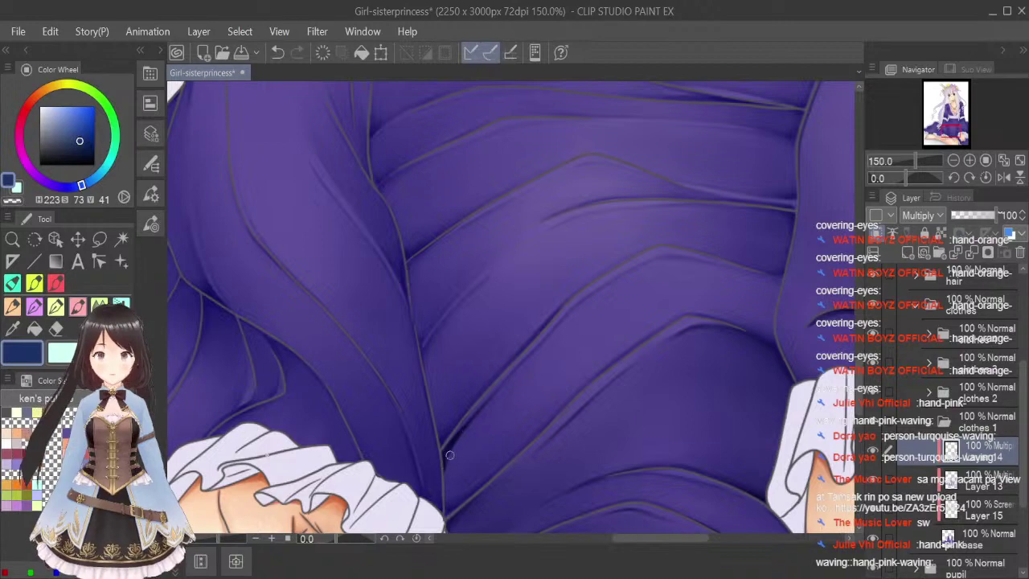
pyautogui.moveTo(453, 508); pyautogui.dragTo(503, 465)
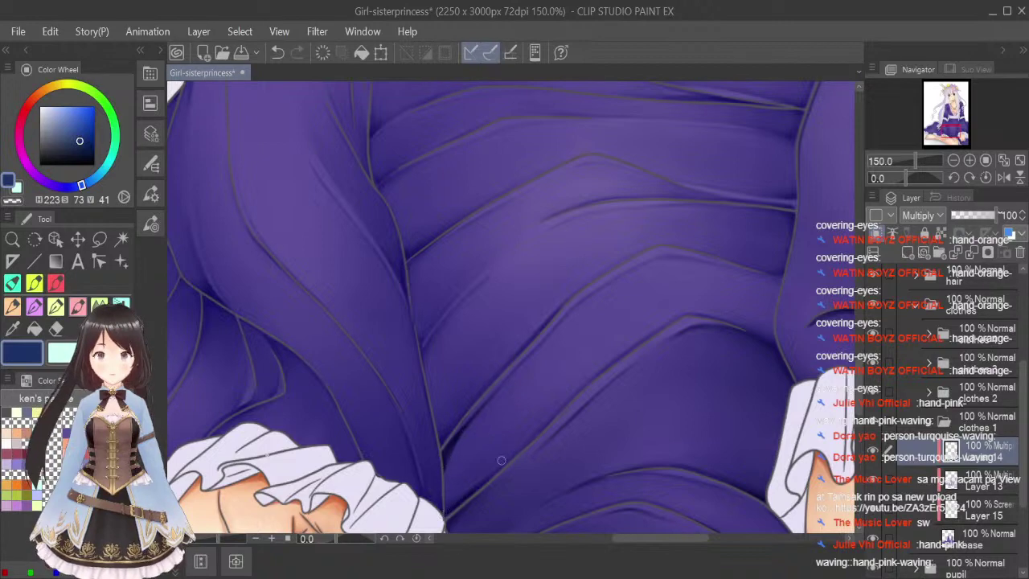
pyautogui.moveTo(445, 506); pyautogui.dragTo(473, 490)
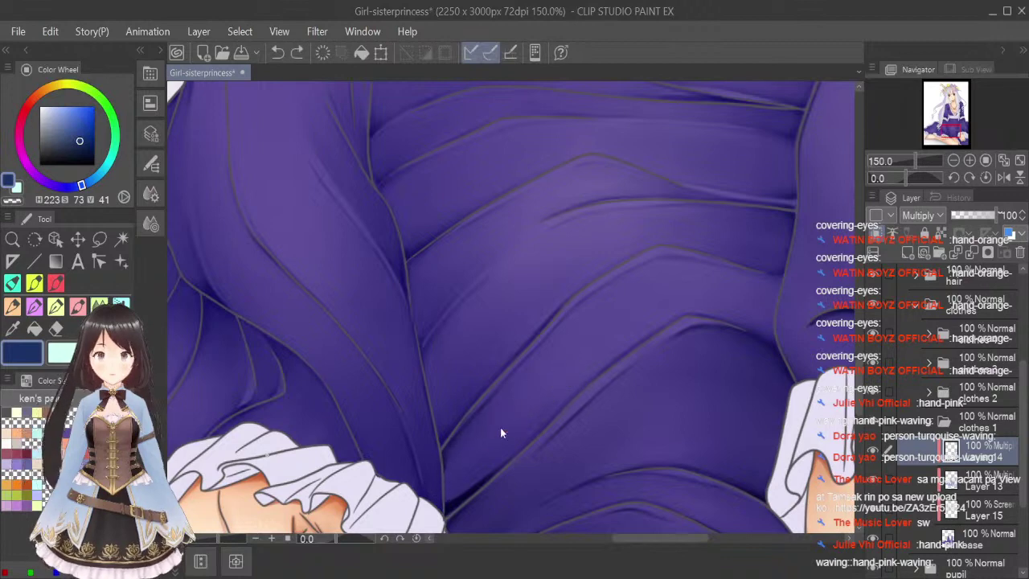
pyautogui.moveTo(450, 474)
pyautogui.mouseDown()
pyautogui.moveTo(493, 414)
pyautogui.moveTo(486, 426)
pyautogui.mouseUp()
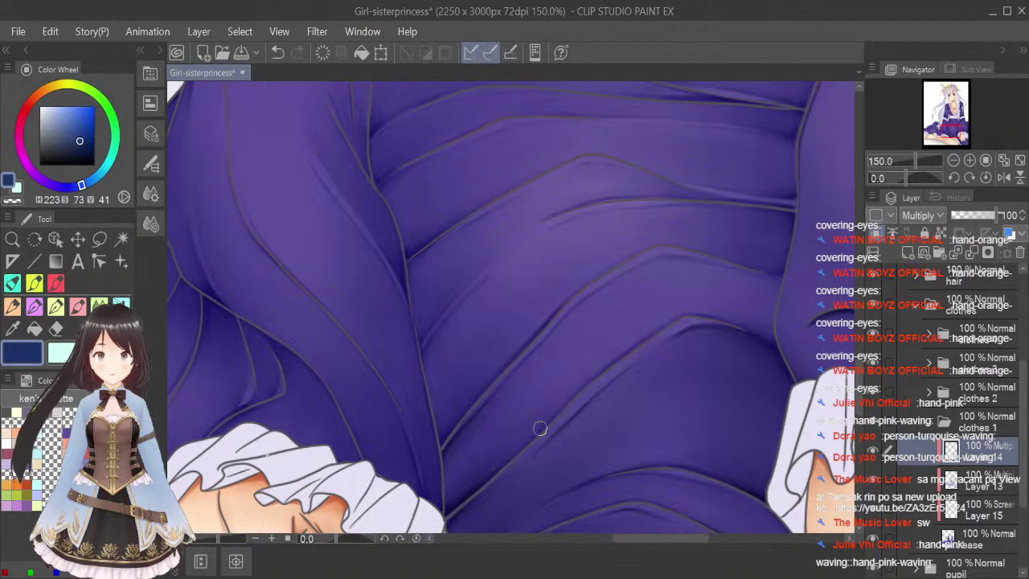
# Shade the gap between two skirt fold ends above the open hand's ruffle along the sleeve edge, and blend it with a smaller brush.
pyautogui.click(84, 310)
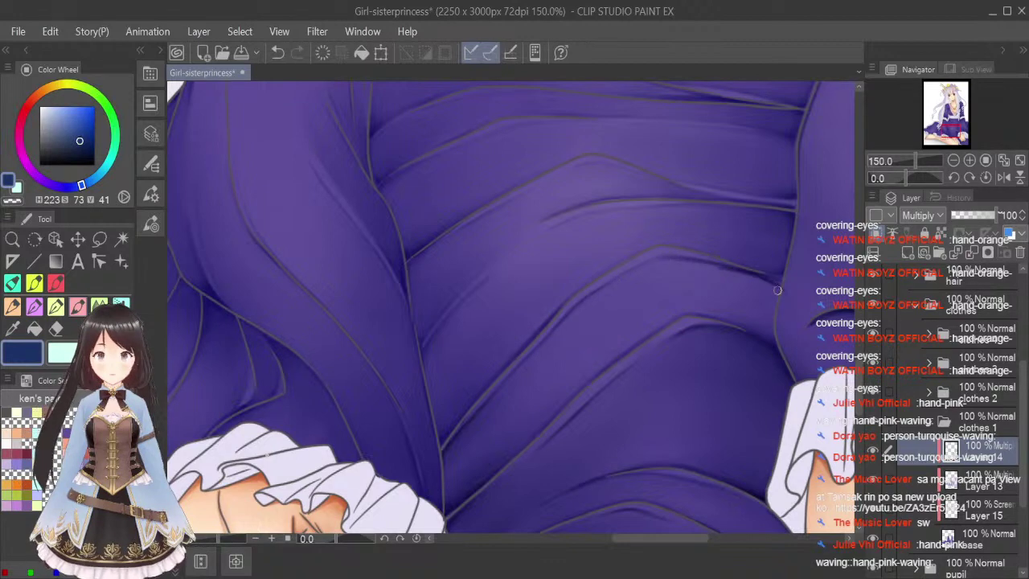
pyautogui.hotkey('ctrl', 'z')
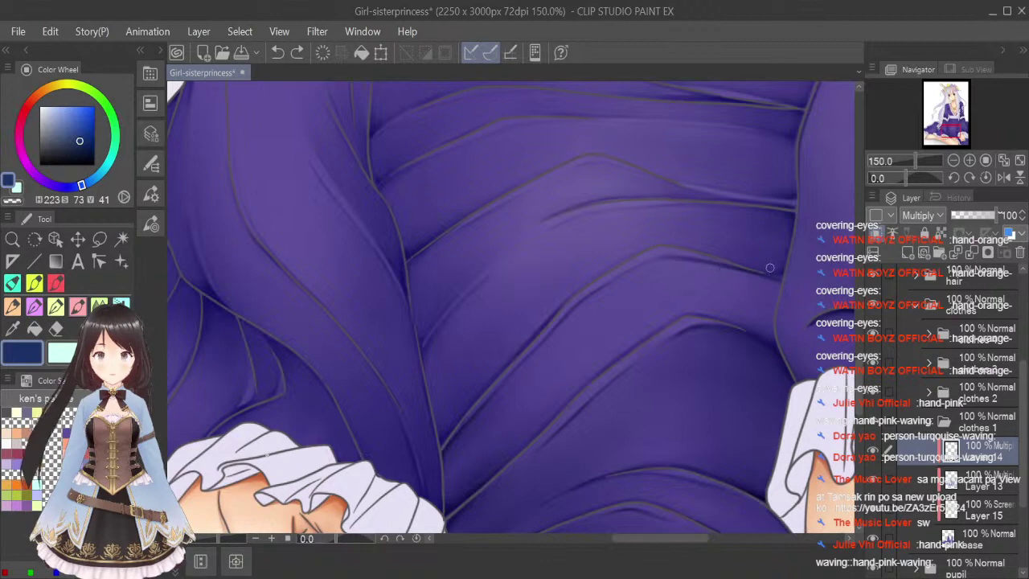
pyautogui.hotkey('ctrl', 'y')
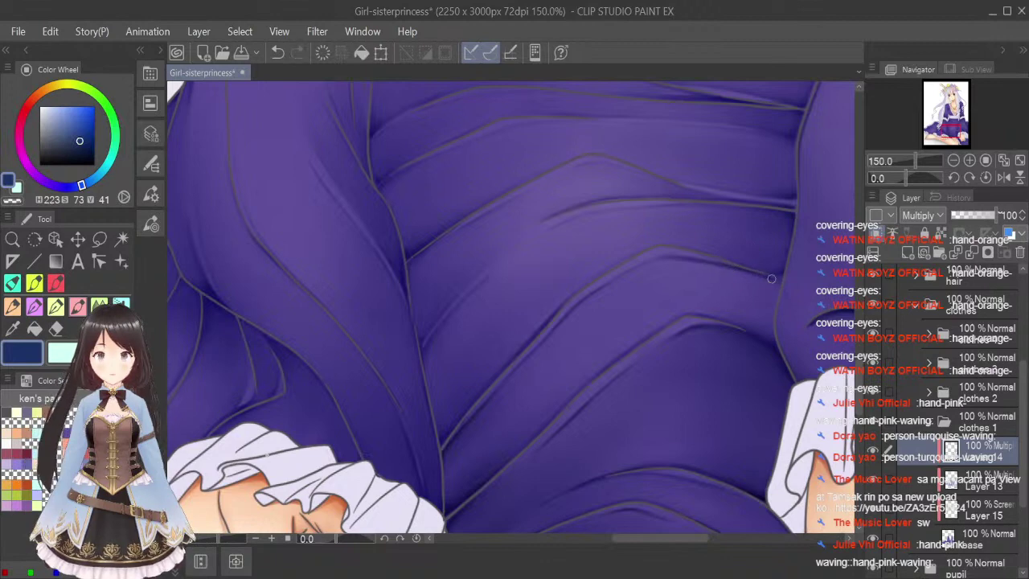
pyautogui.moveTo(737, 268); pyautogui.dragTo(773, 287)
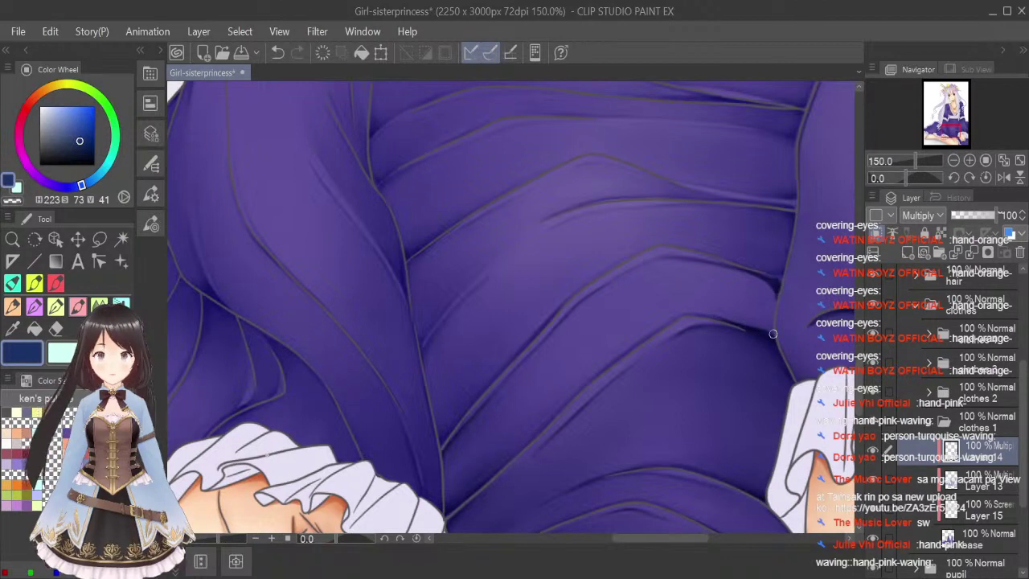
pyautogui.click(100, 306)
pyautogui.press('[')
pyautogui.press('[')
pyautogui.press('[')
pyautogui.press('[')
pyautogui.press('[')
pyautogui.press('[')
pyautogui.press('[')
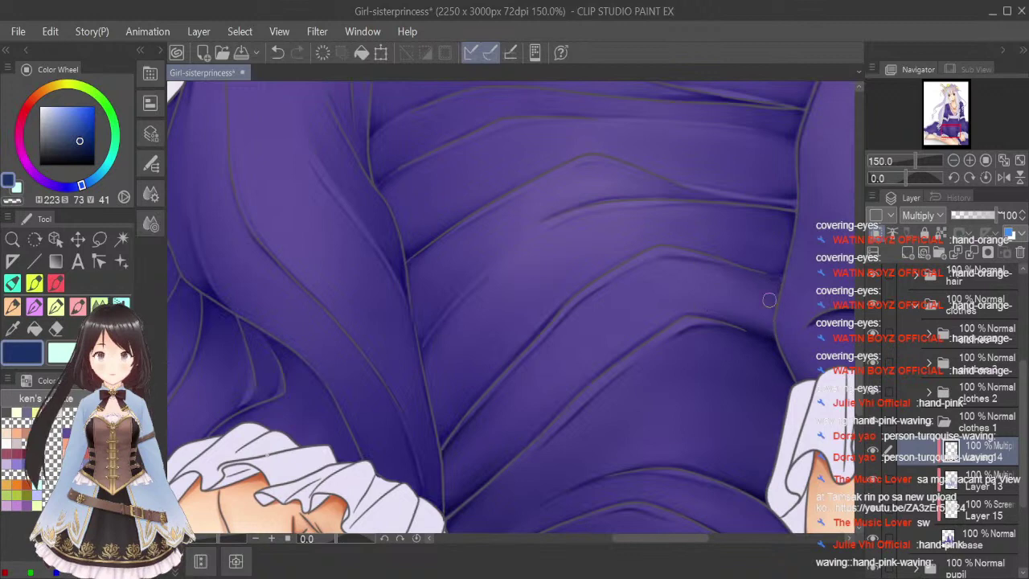
# Check the skirt shading across both sleeves at a lower zoom and save the file.
pyautogui.scroll(-2, 838, 312)
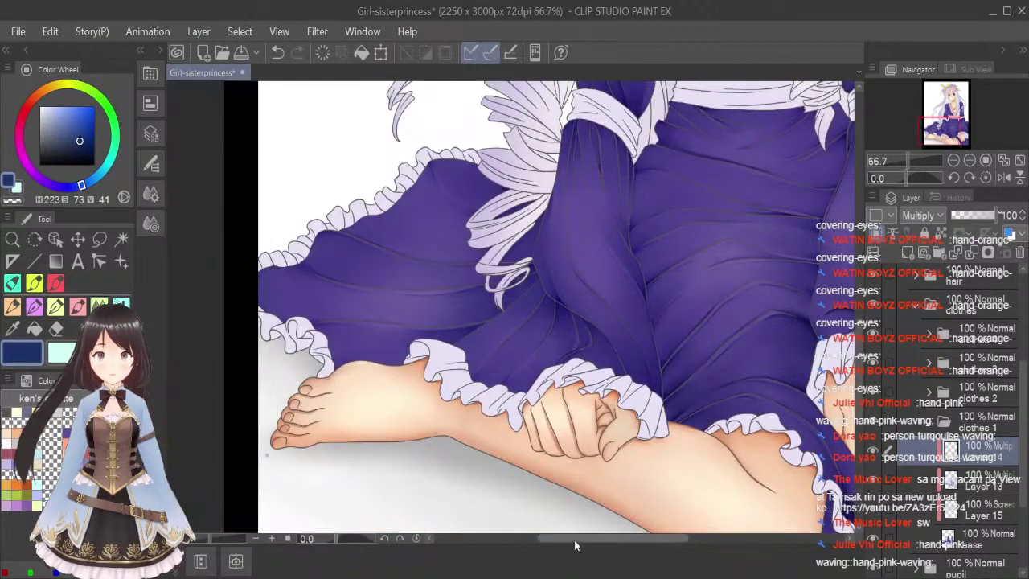
pyautogui.moveTo(589, 545); pyautogui.dragTo(631, 545)
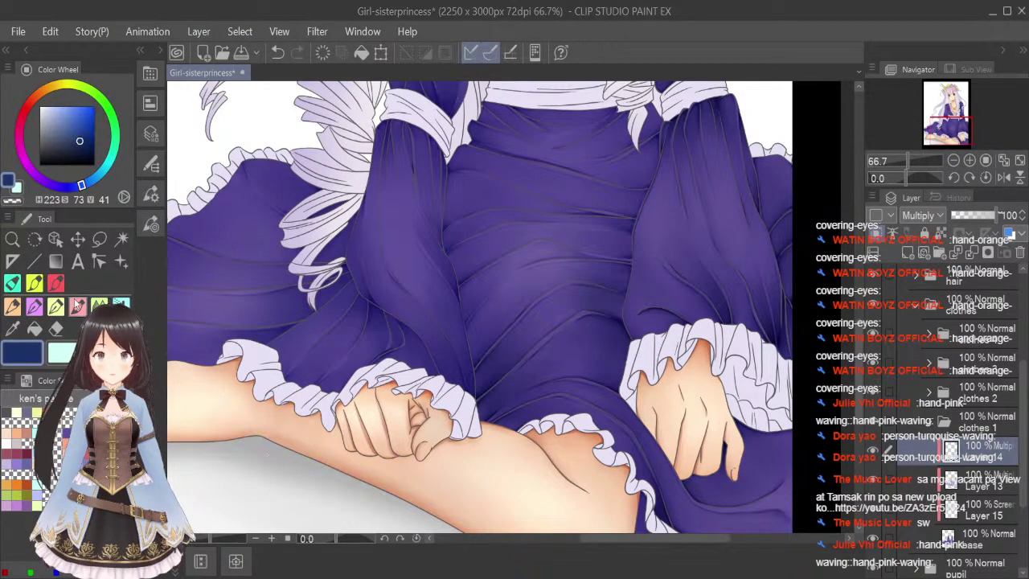
pyautogui.hotkey('ctrl', 's')
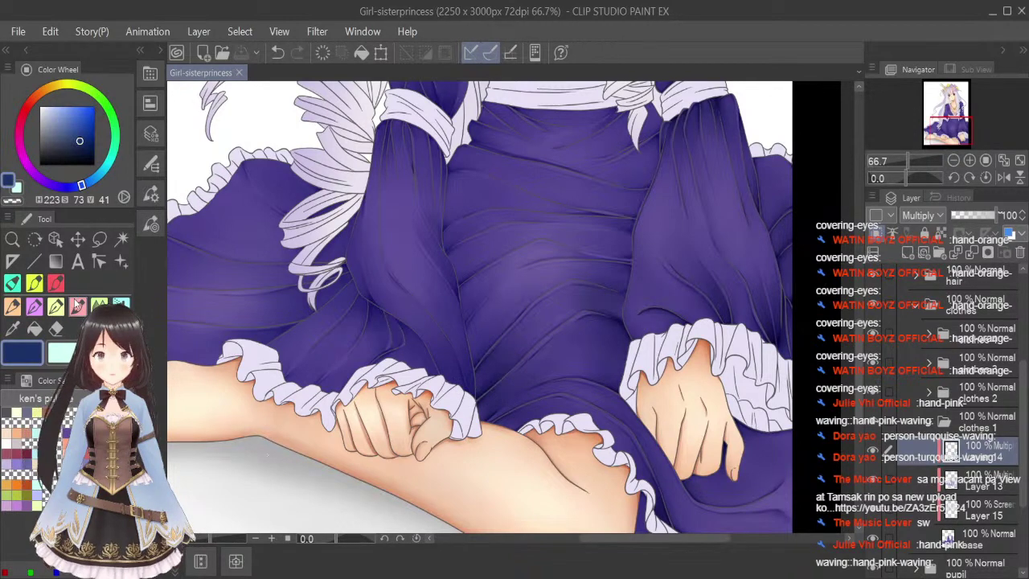
# Shade the short mid-skirt fold beside the closed hand's sleeve edge, and blend it into the fabric.
pyautogui.scroll(2, 477, 322)
pyautogui.moveTo(460, 330); pyautogui.dragTo(487, 292)
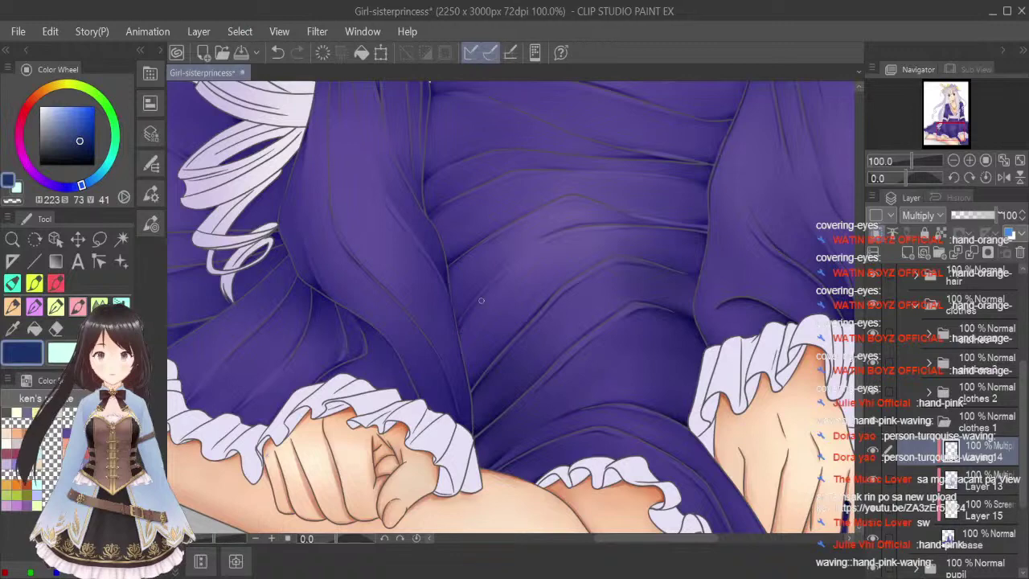
pyautogui.scroll(1, 462, 325)
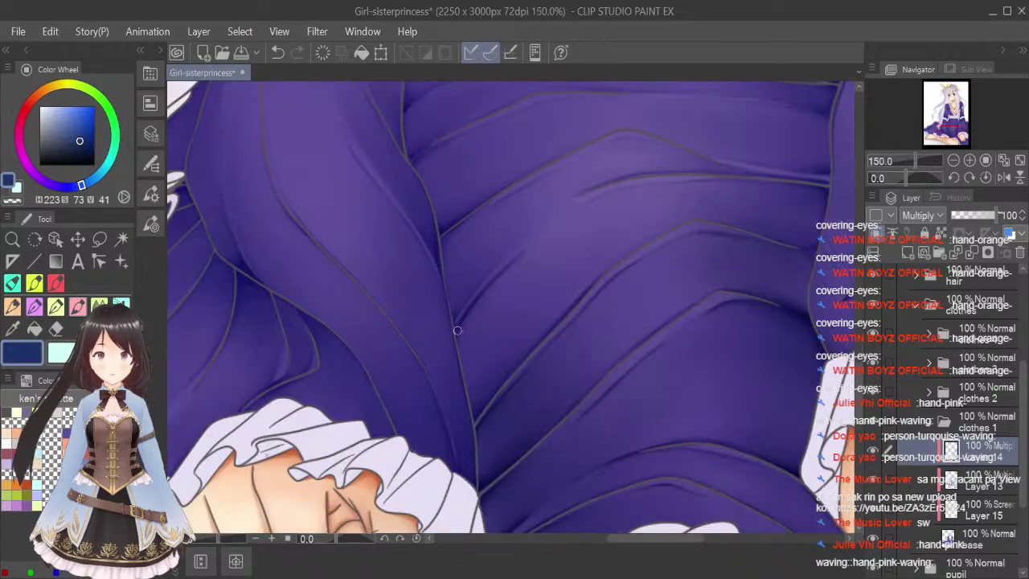
pyautogui.moveTo(457, 340); pyautogui.dragTo(477, 300)
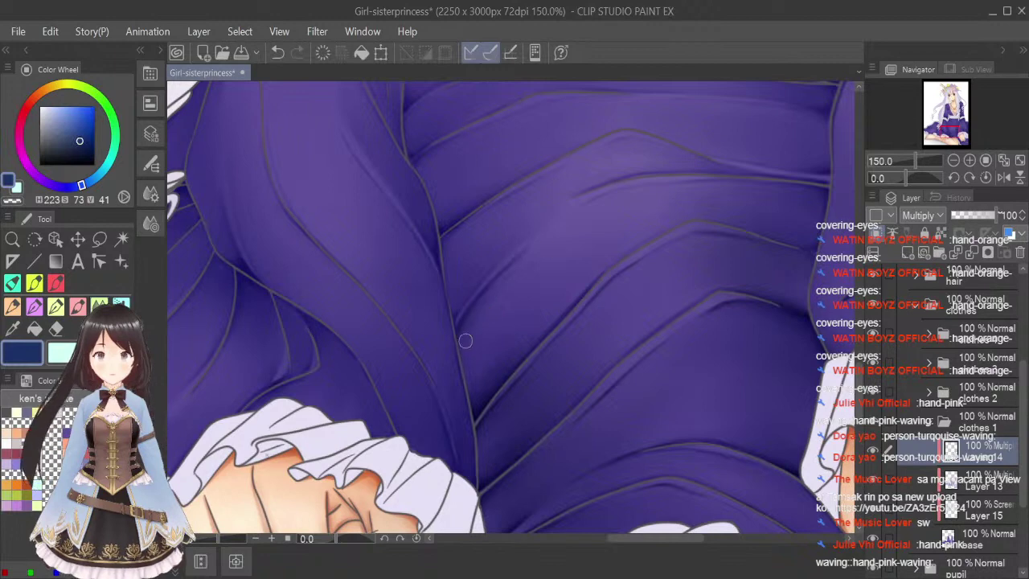
# Paint a dark shadow between the two mid-skirt folds at the open hand's sleeve edge, and blend it smoothly.
pyautogui.click(82, 310)
pyautogui.moveTo(668, 540); pyautogui.dragTo(693, 551)
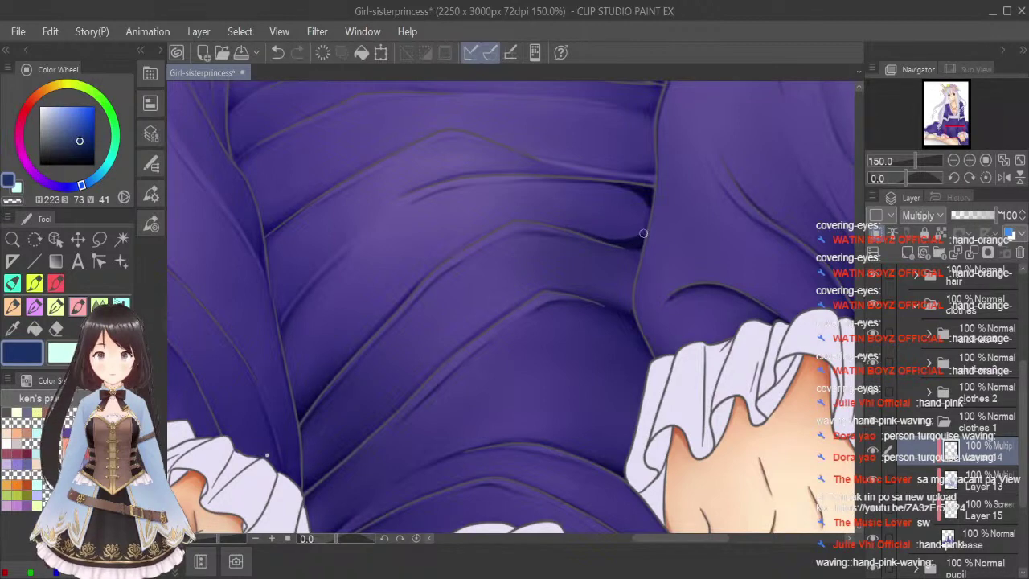
pyautogui.click(98, 306)
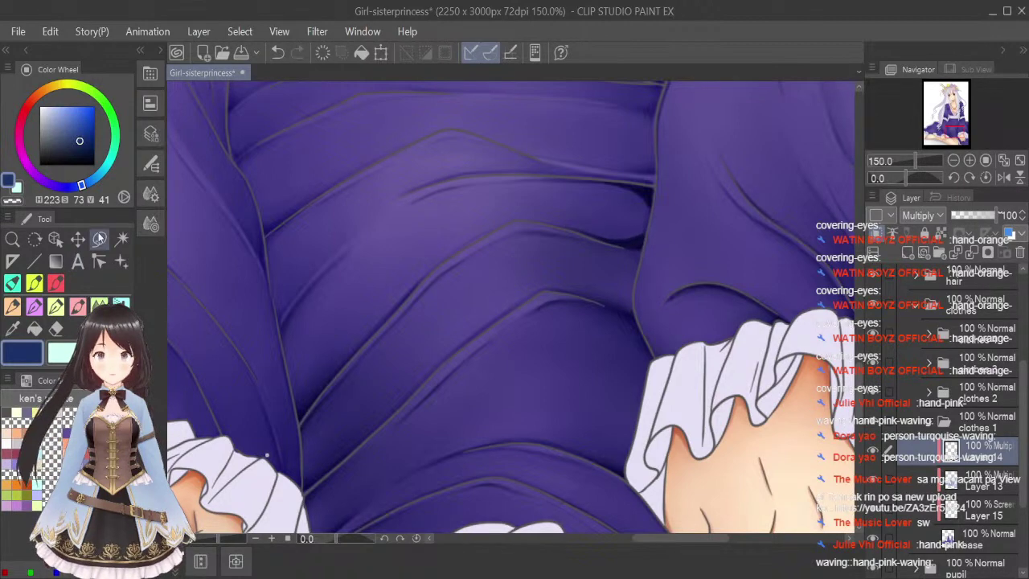
pyautogui.press('[')
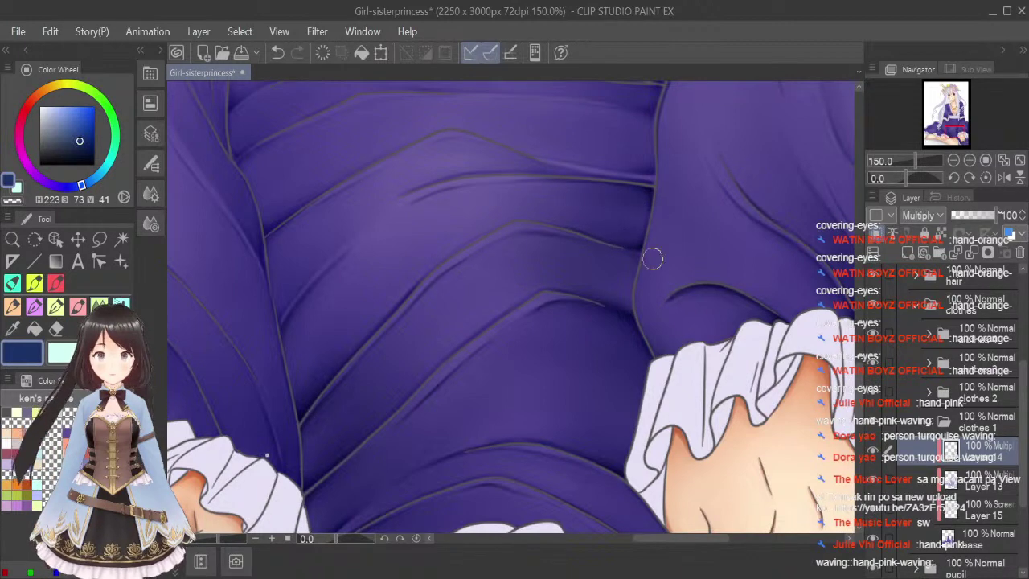
# Soften the dark shadow at the mid-skirt fold ends beside the open hand's sleeve with a reduced blending brush.
pyautogui.click(121, 304)
pyautogui.press('[')
pyautogui.press('[')
pyautogui.press('[')
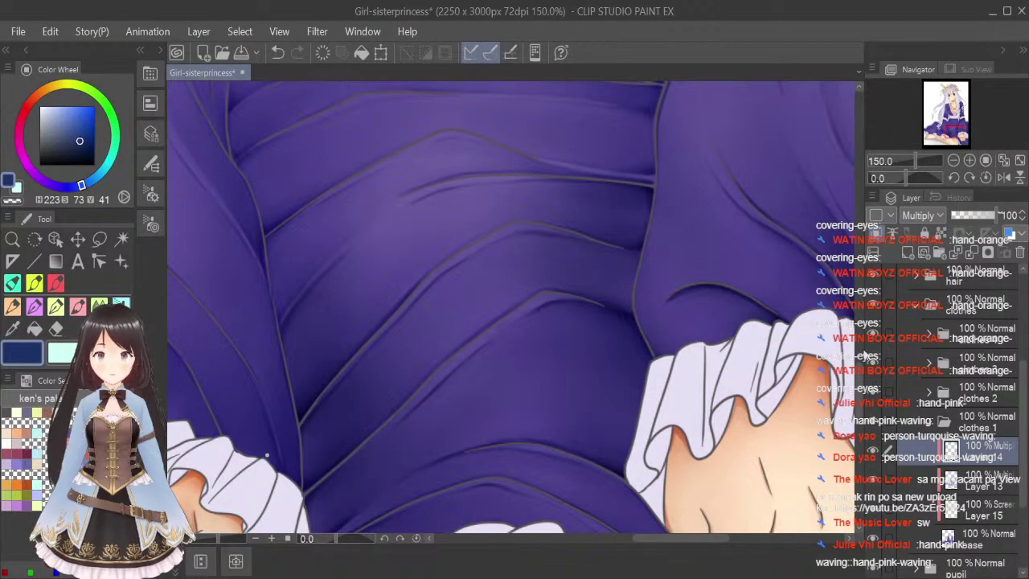
# Hide and reshow the clothes 1 folder to compare the skirt with and without its colour, and view the dress at 50%.
pyautogui.scroll(-3, 860, 394)
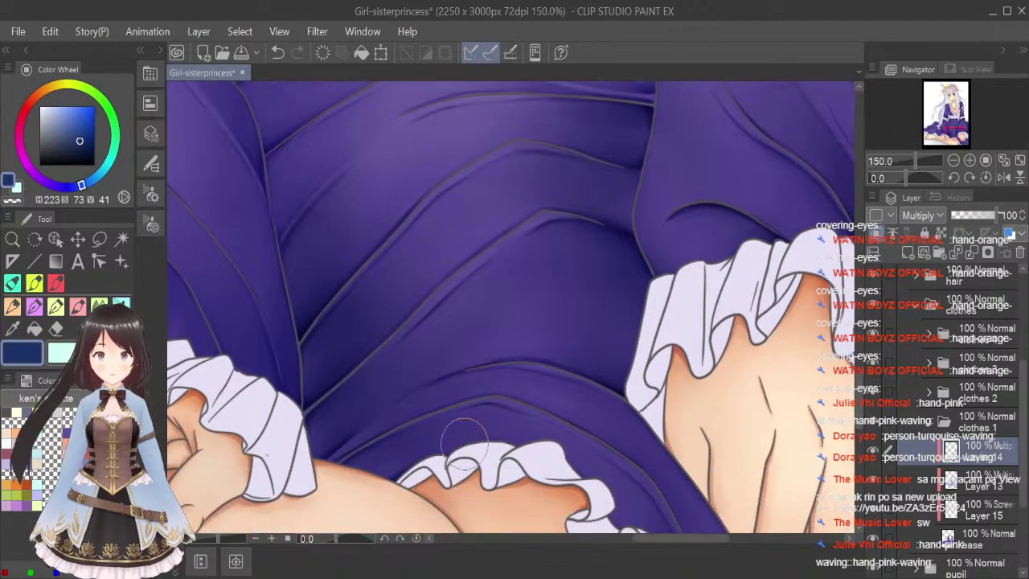
pyautogui.click(873, 421)
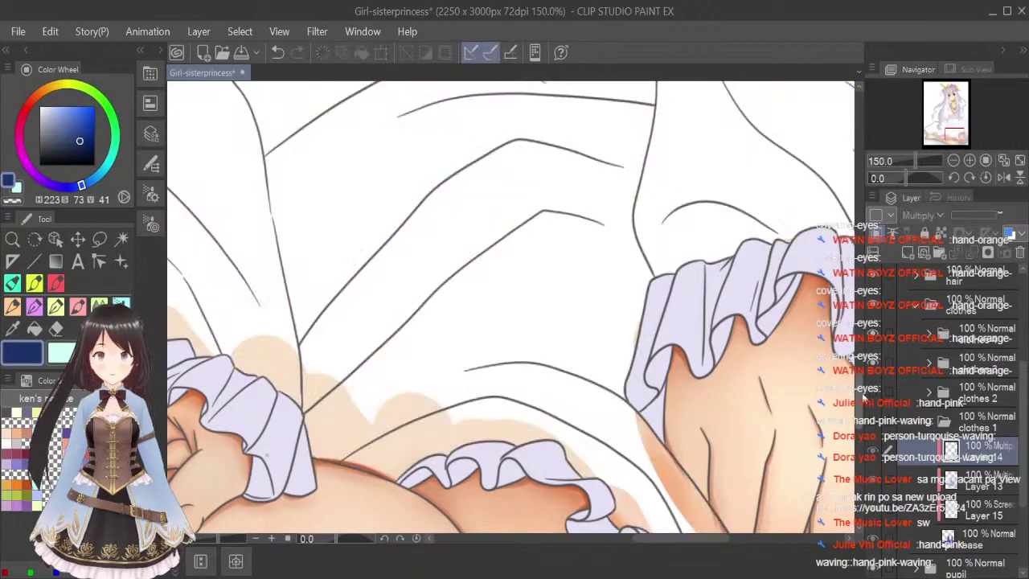
pyautogui.click(873, 418)
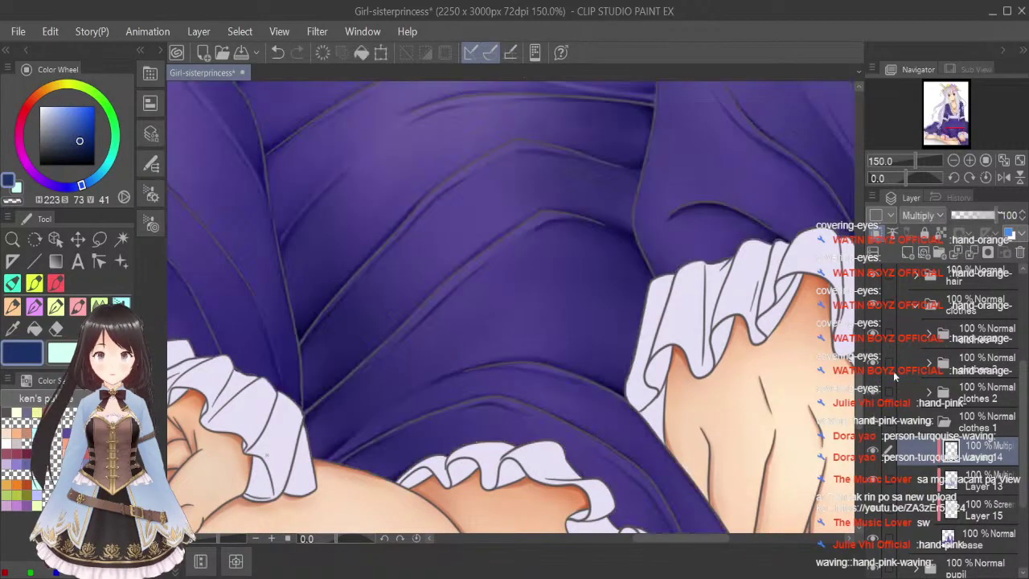
pyautogui.hotkey('ctrl', '-')
pyautogui.hotkey('ctrl', '-')
pyautogui.hotkey('ctrl', '-')
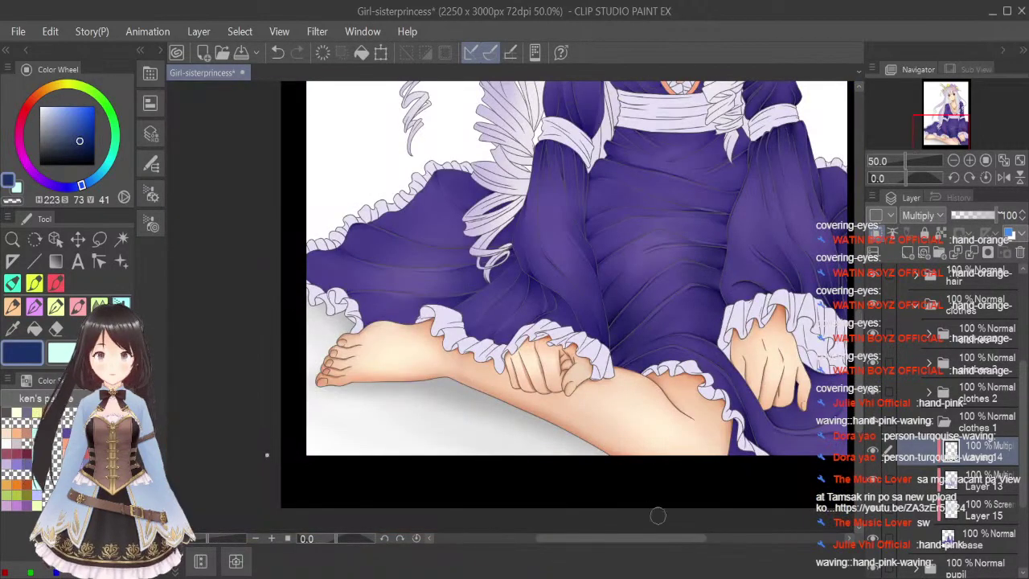
# Examine the lower skirt around the open hand and the whole illustration, and save the file.
pyautogui.moveTo(666, 540); pyautogui.dragTo(700, 548)
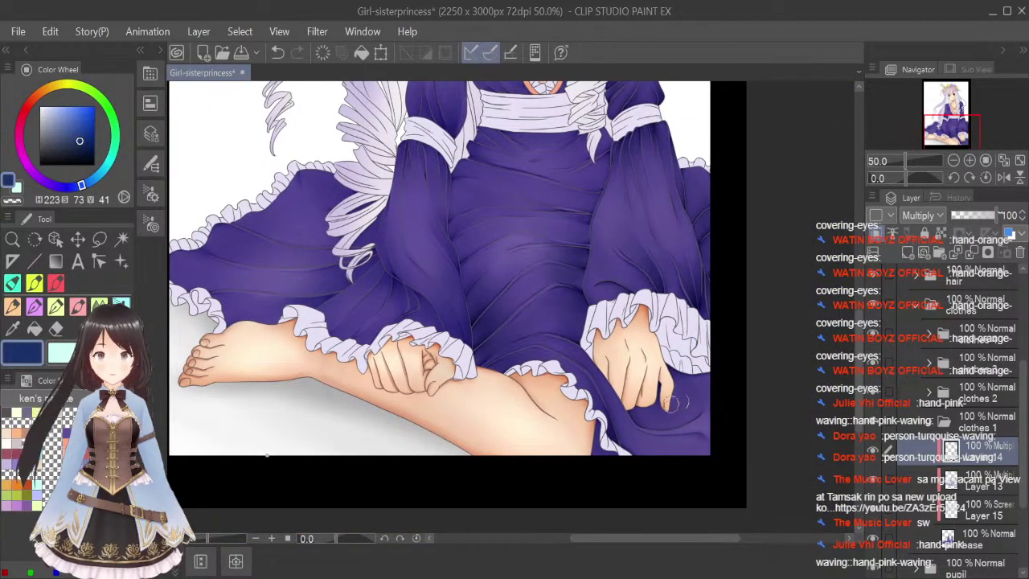
pyautogui.scroll(2, 583, 347)
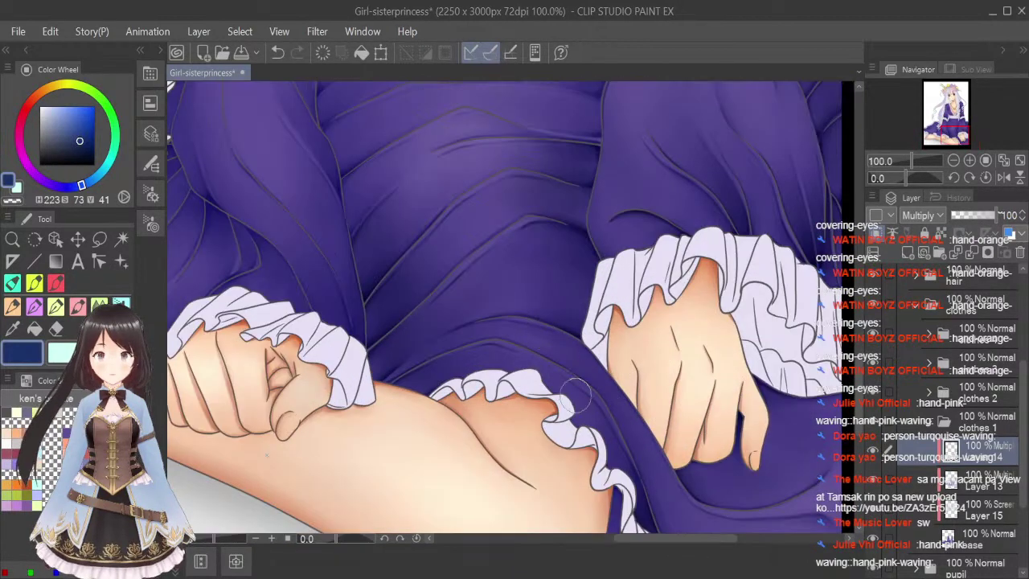
pyautogui.moveTo(859, 363); pyautogui.dragTo(860, 384)
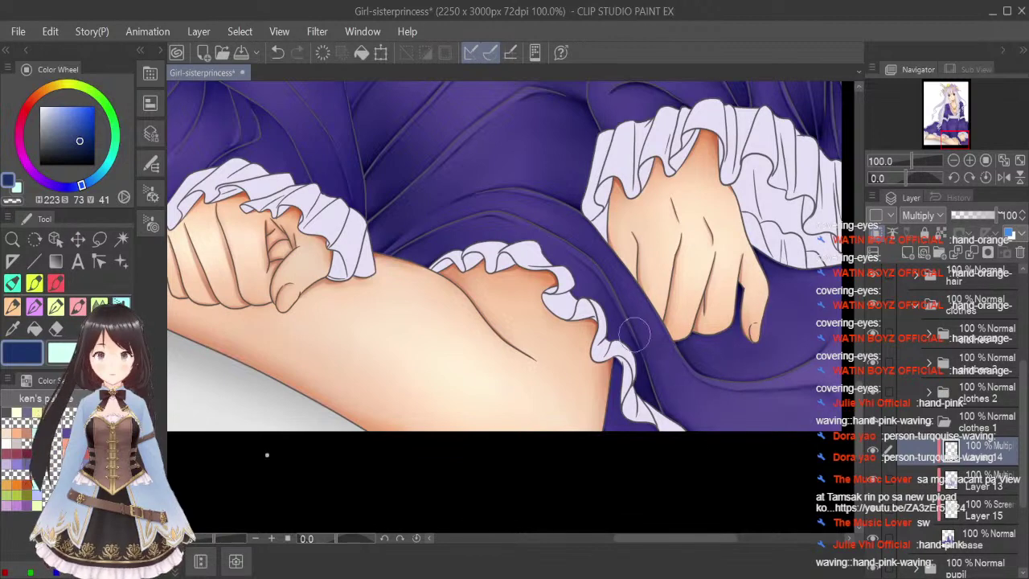
pyautogui.moveTo(704, 539); pyautogui.dragTo(726, 553)
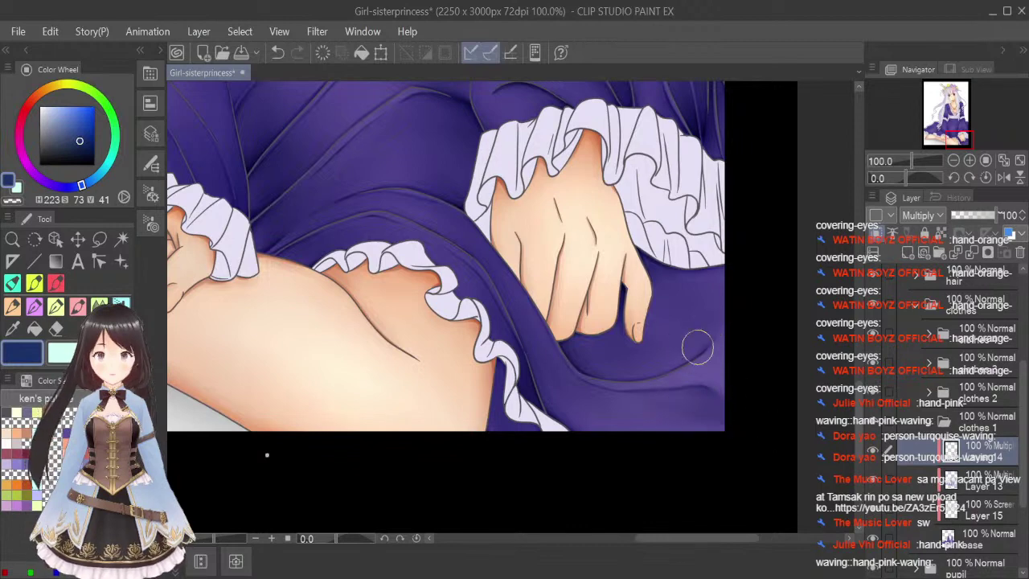
pyautogui.scroll(1, 508, 394)
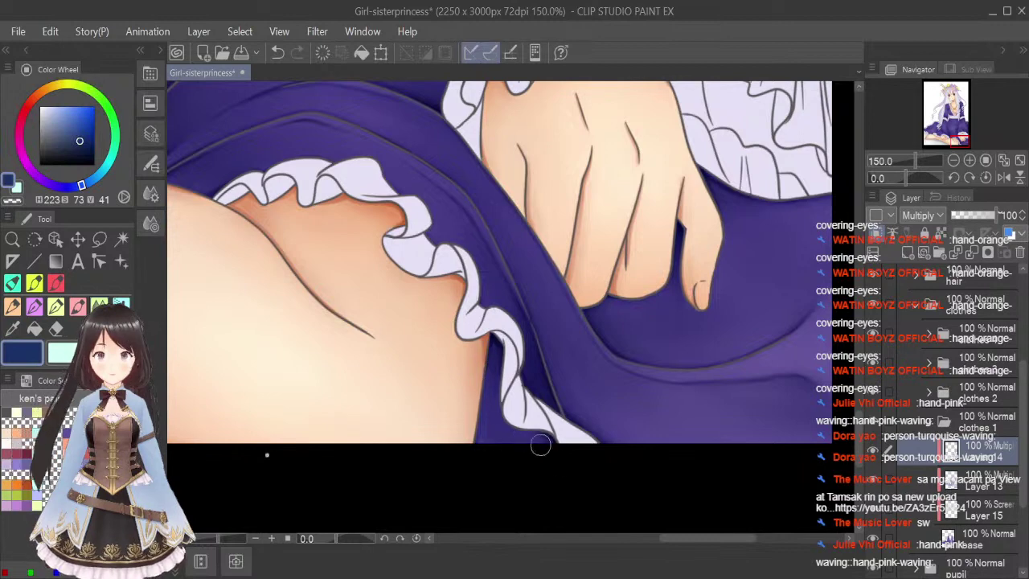
pyautogui.click(986, 178)
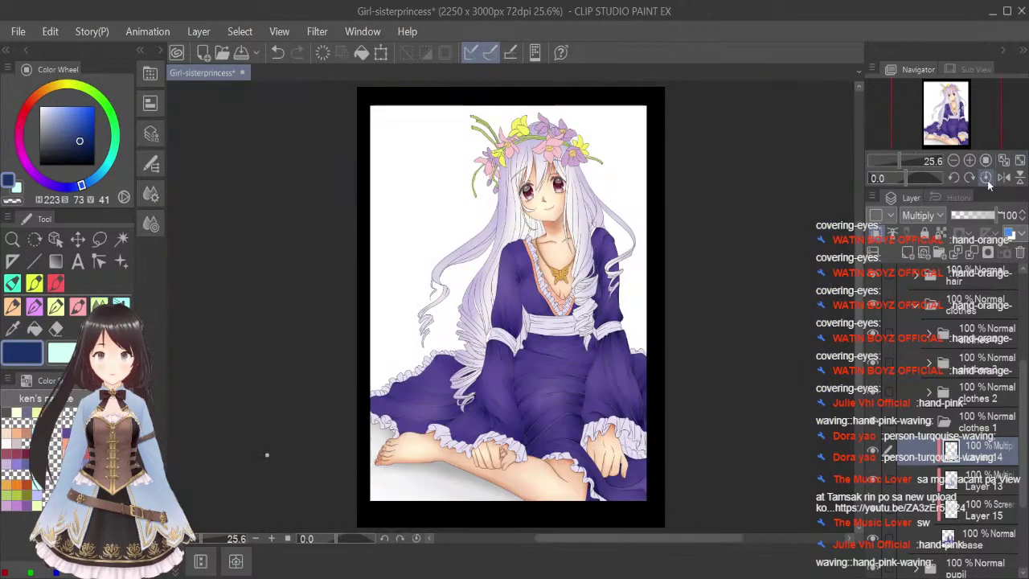
pyautogui.hotkey('ctrl', 's')
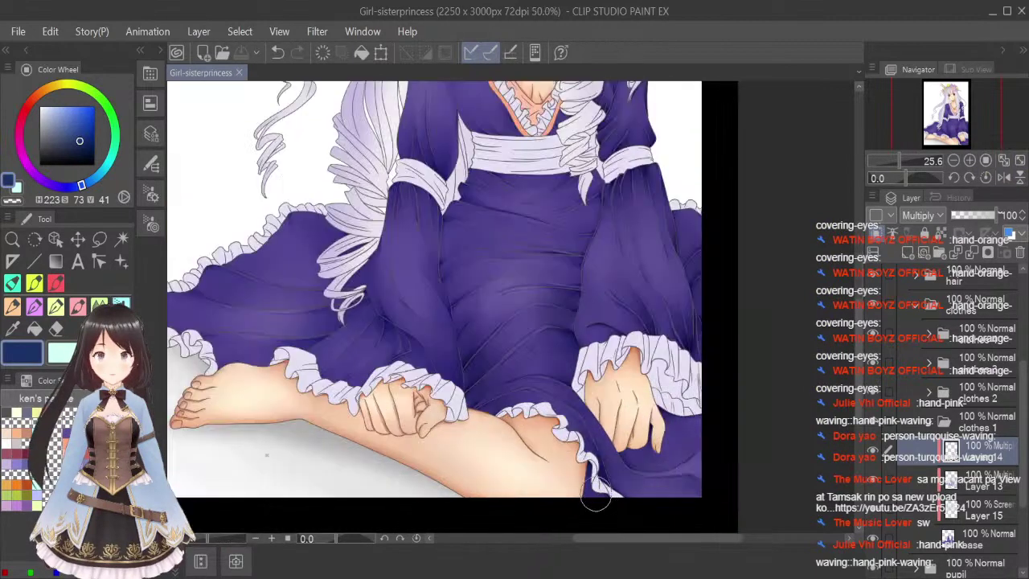
# Paint dark shadows at the mid-skirt fold ends along the closed hand's sleeve edge, and blend them into the fabric.
pyautogui.scroll(2, 592, 498)
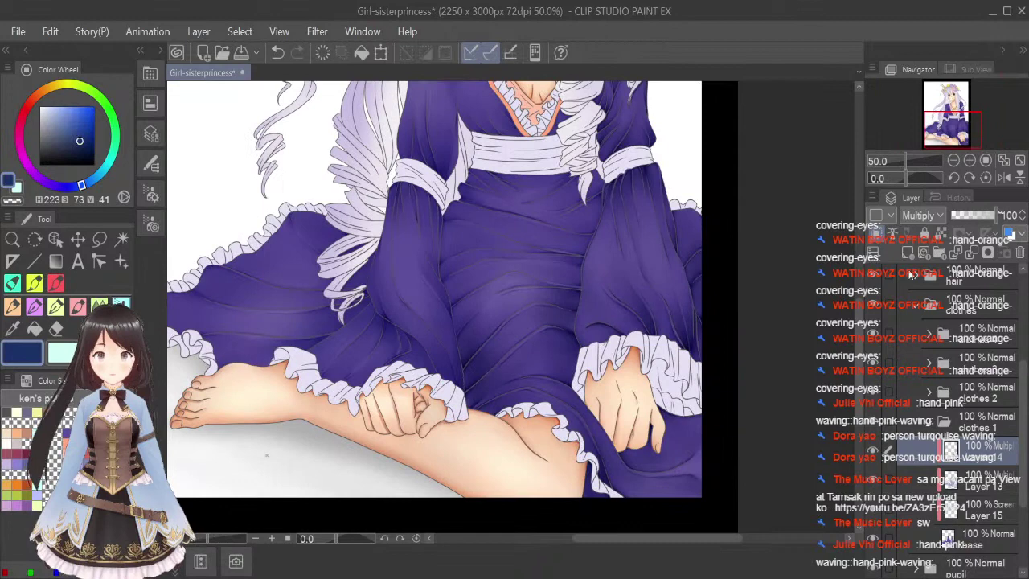
pyautogui.scroll(2, 530, 282)
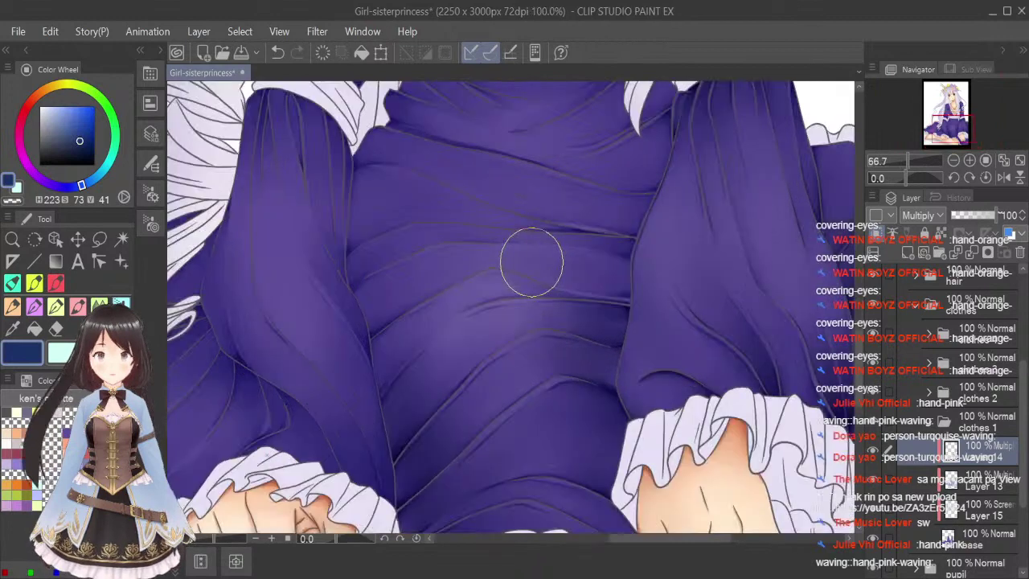
pyautogui.scroll(1, 381, 355)
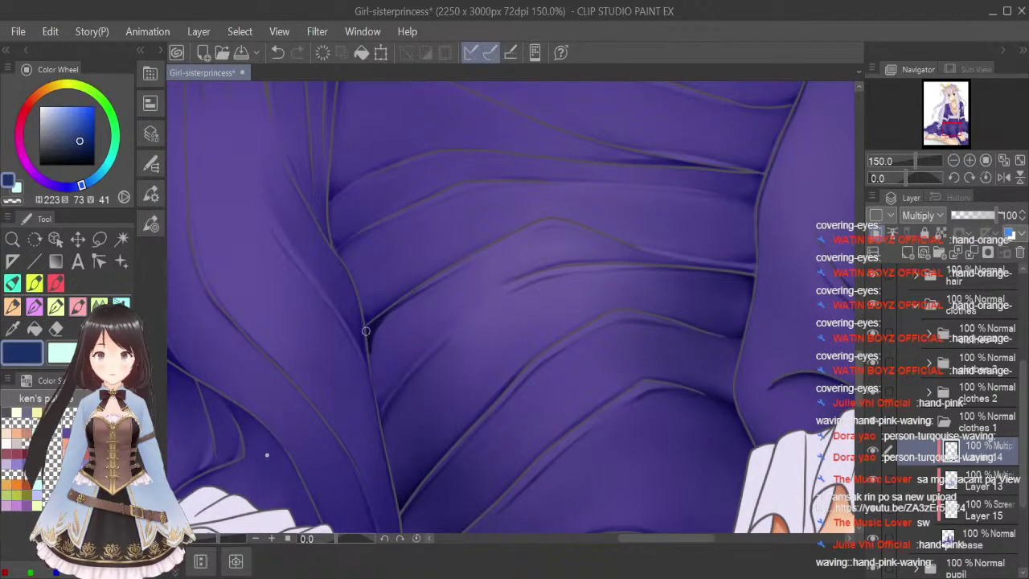
pyautogui.moveTo(381, 411); pyautogui.dragTo(423, 356)
pyautogui.hotkey('ctrl', 'z')
pyautogui.hotkey('ctrl', 'y')
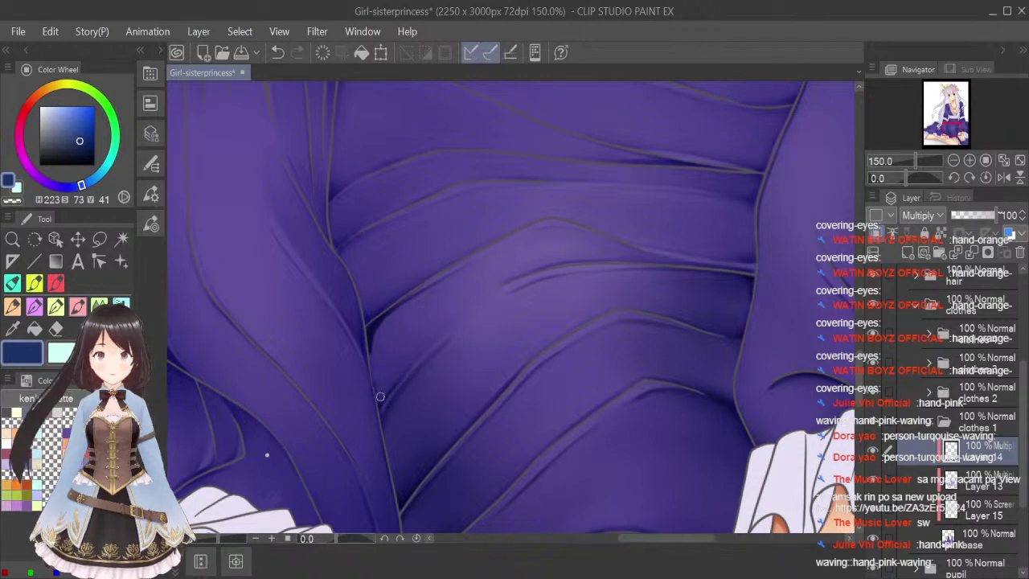
pyautogui.moveTo(381, 395); pyautogui.dragTo(405, 374)
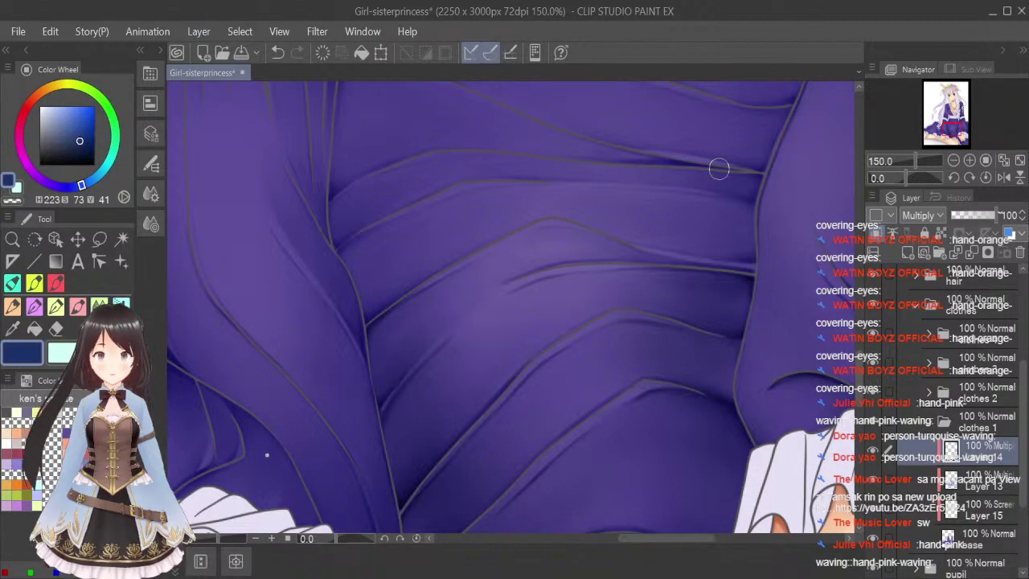
# Shade along the descending mid-skirt fold line toward the open hand's sleeve edge, blending and redoing the strokes above it.
pyautogui.click(122, 237)
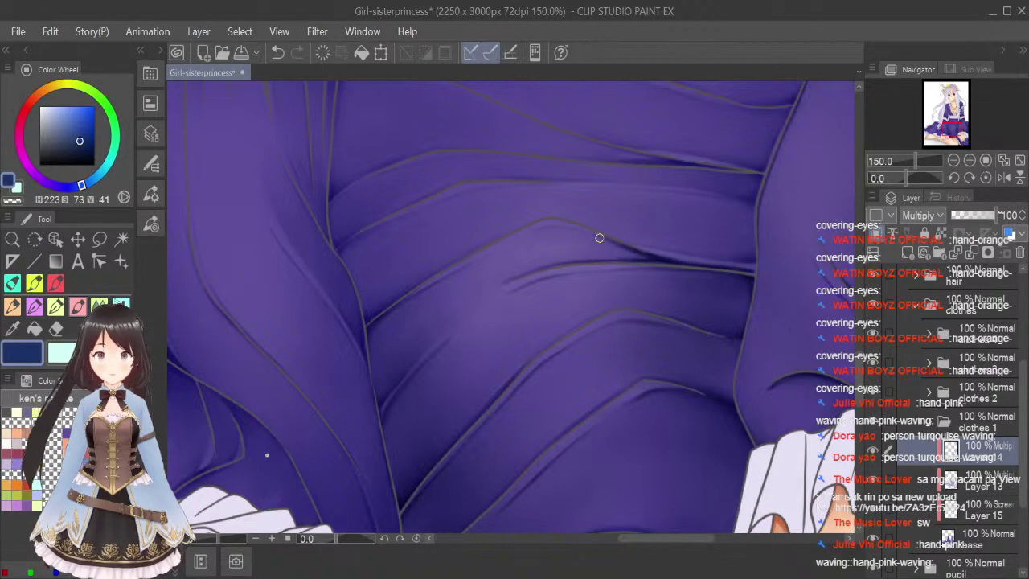
pyautogui.press('j')
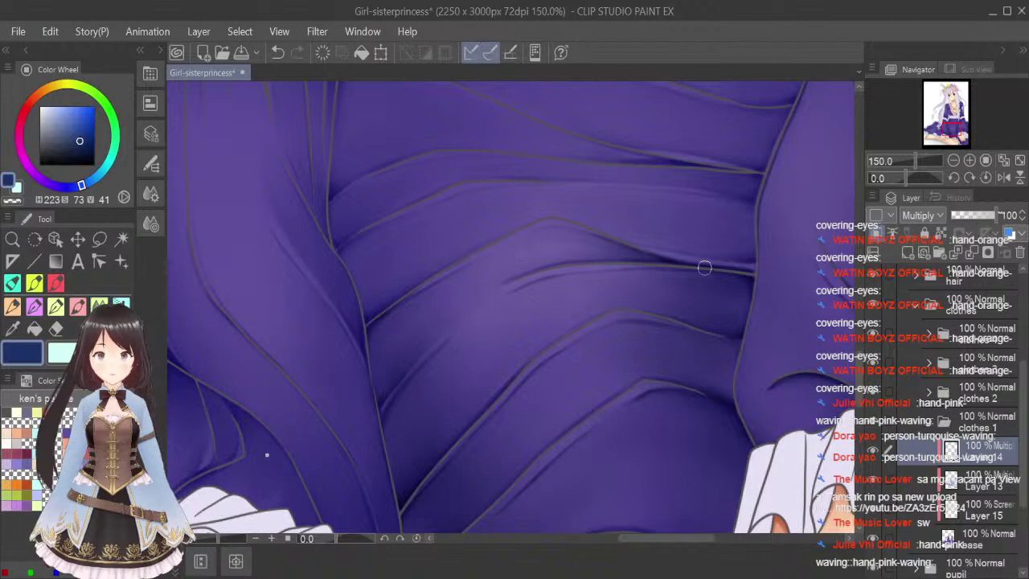
pyautogui.click(77, 307)
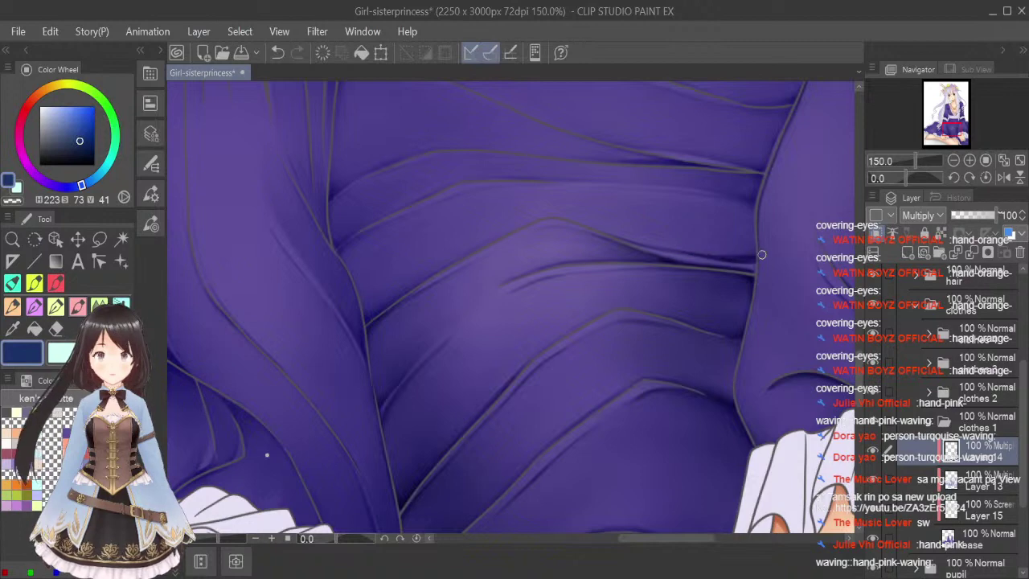
pyautogui.hotkey('ctrl', 'z')
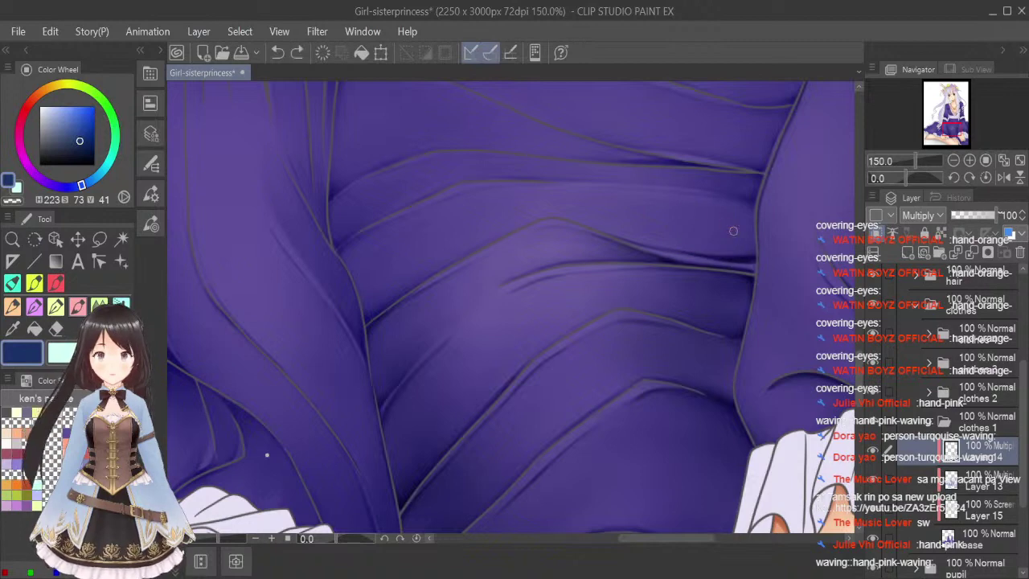
pyautogui.hotkey('ctrl', 'z')
pyautogui.moveTo(679, 249); pyautogui.dragTo(752, 251)
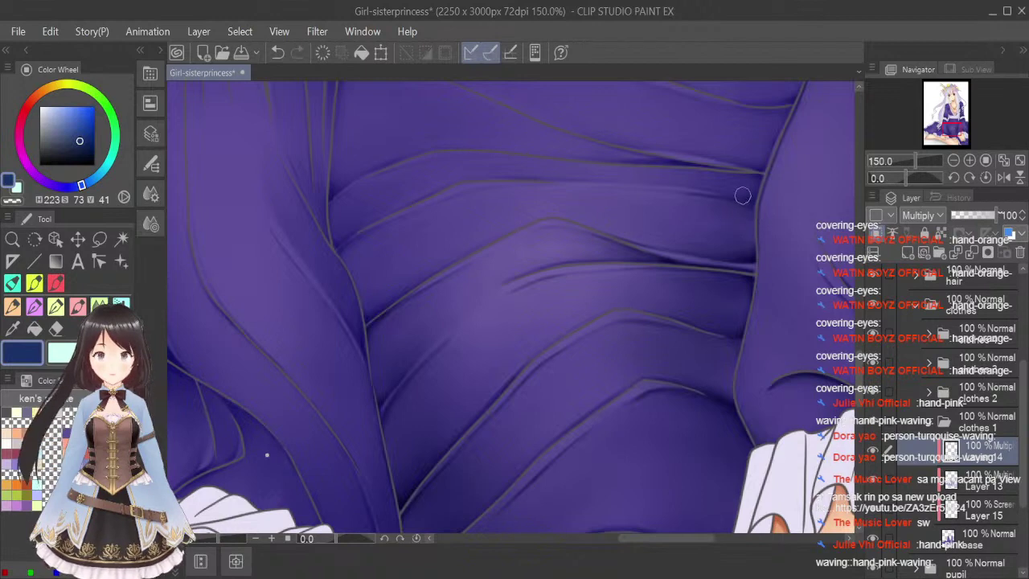
# Darken the two central skirt fold ends at the closed hand's sleeve edge, and blend them with a reduced brush.
pyautogui.click(78, 306)
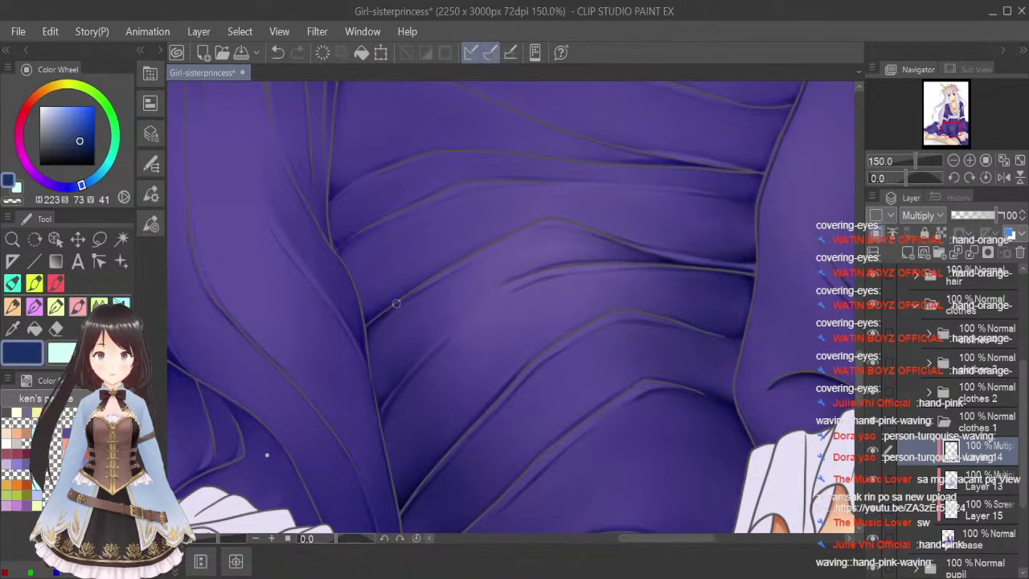
pyautogui.moveTo(367, 320)
pyautogui.mouseDown()
pyautogui.moveTo(427, 276)
pyautogui.moveTo(362, 302)
pyautogui.moveTo(368, 313)
pyautogui.moveTo(392, 300)
pyautogui.mouseUp()
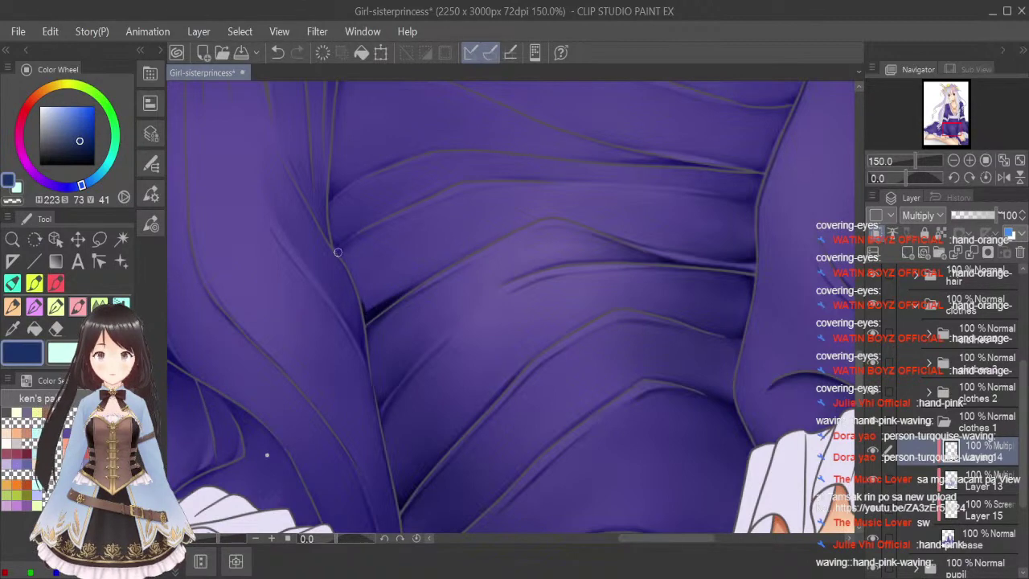
pyautogui.moveTo(337, 251); pyautogui.dragTo(393, 225)
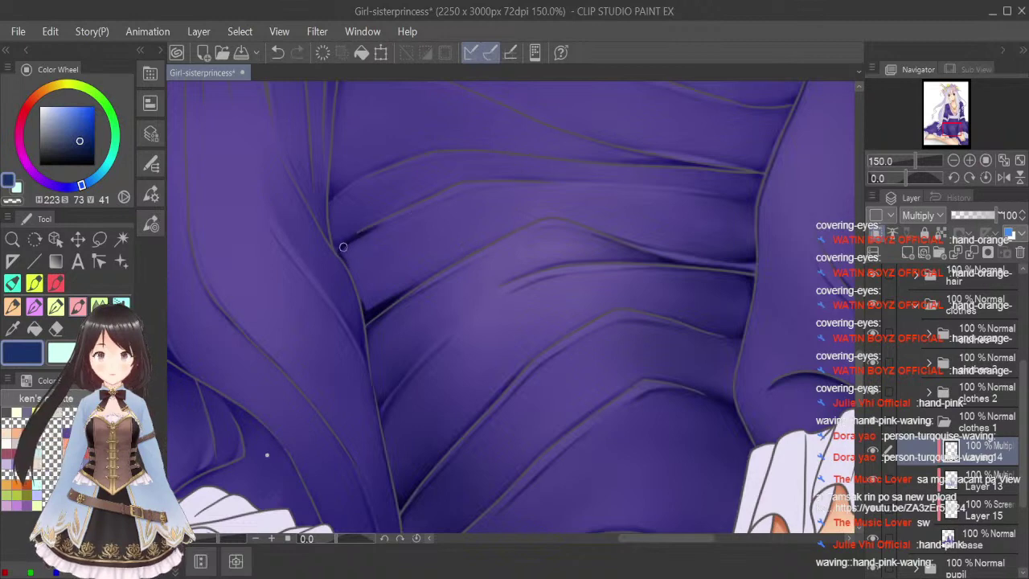
pyautogui.moveTo(342, 253); pyautogui.dragTo(381, 227)
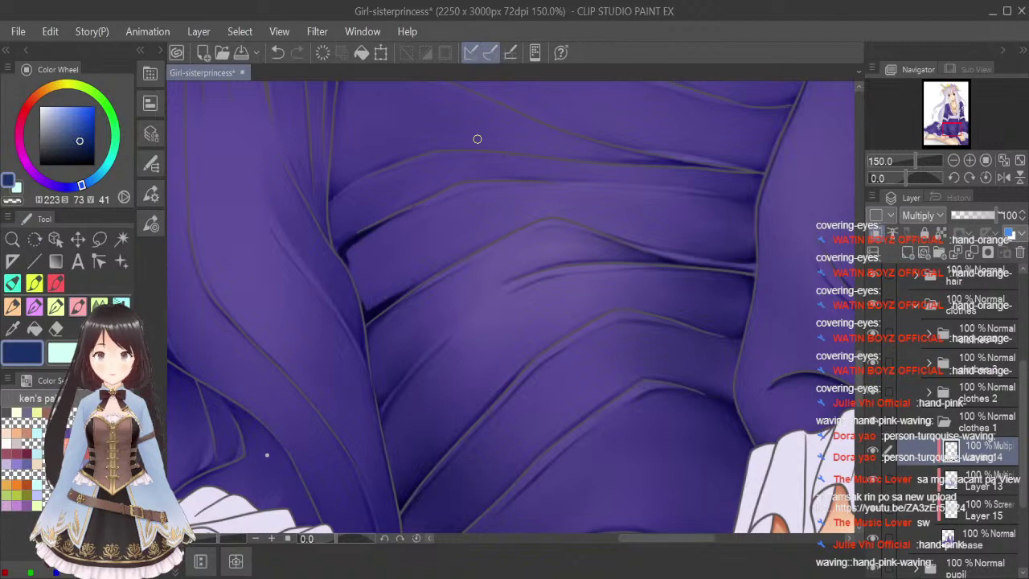
pyautogui.hotkey('ctrl', 'z')
pyautogui.moveTo(360, 235); pyautogui.dragTo(420, 211)
pyautogui.click(96, 304)
pyautogui.press('[')
pyautogui.press('[')
pyautogui.press('[')
pyautogui.press('[')
pyautogui.press('[')
pyautogui.press('[')
pyautogui.press('[')
pyautogui.press('[')
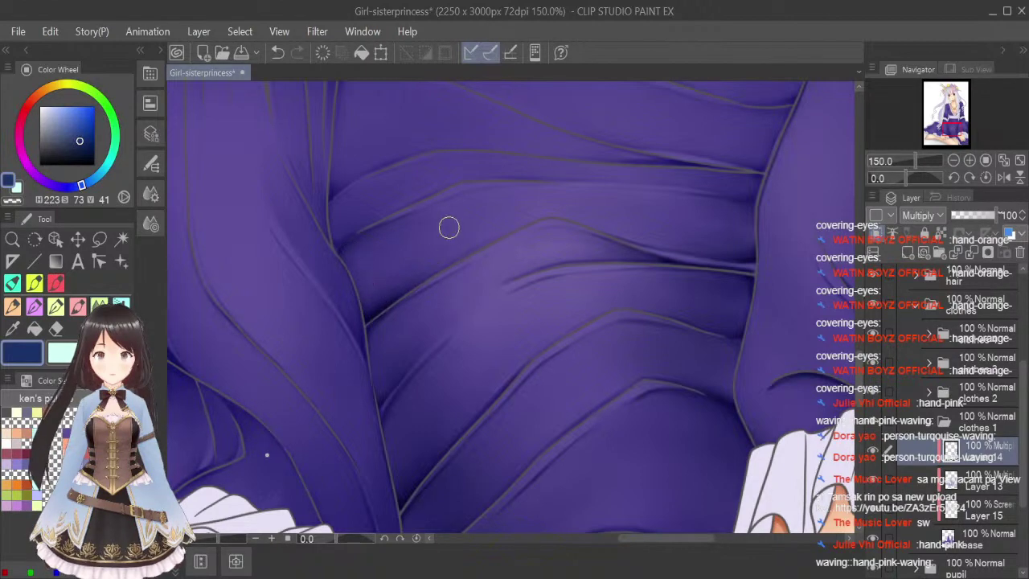
# Paint dark shadows with a small brush into the upper skirt fold ends beside both sleeves.
pyautogui.press('b')
pyautogui.press(']')
pyautogui.press(']')
pyautogui.press('[')
pyautogui.press('[')
pyautogui.press('[')
pyautogui.press('[')
pyautogui.press('[')
pyautogui.press('[')
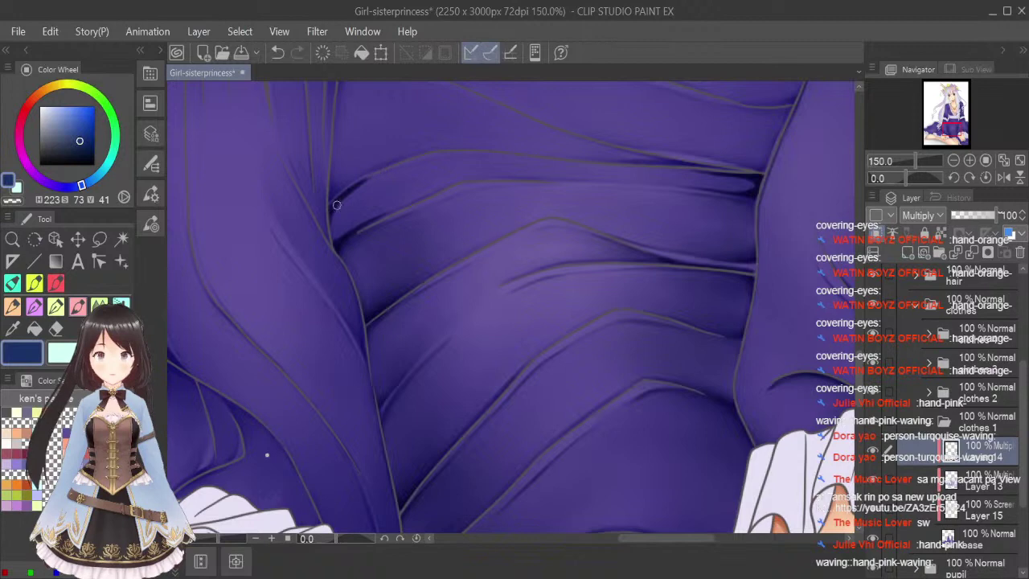
# Blend the dark shadows of the upper skirt fold ends beside both sleeves with a reduced blending brush.
pyautogui.click(99, 306)
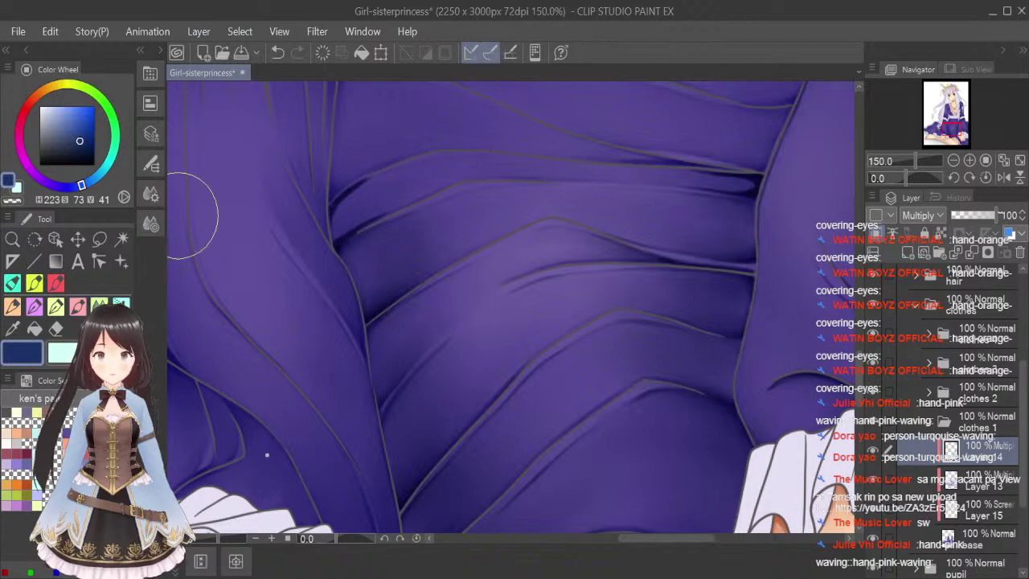
pyautogui.press('[')
pyautogui.press('[')
pyautogui.press('[')
pyautogui.press('[')
pyautogui.press('[')
pyautogui.press('[')
pyautogui.press('[')
pyautogui.press('[')
pyautogui.press('[')
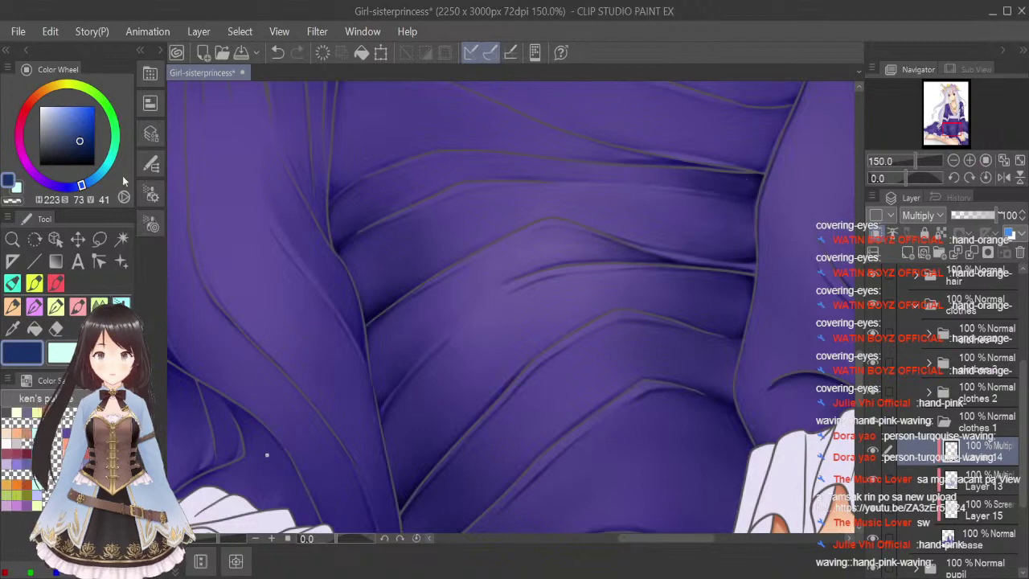
# Deepen the soft shading of the upper skirt folds at the open hand's sleeve edge, and save the file.
pyautogui.press('[')
pyautogui.press('[')
pyautogui.press('[')
pyautogui.press('[')
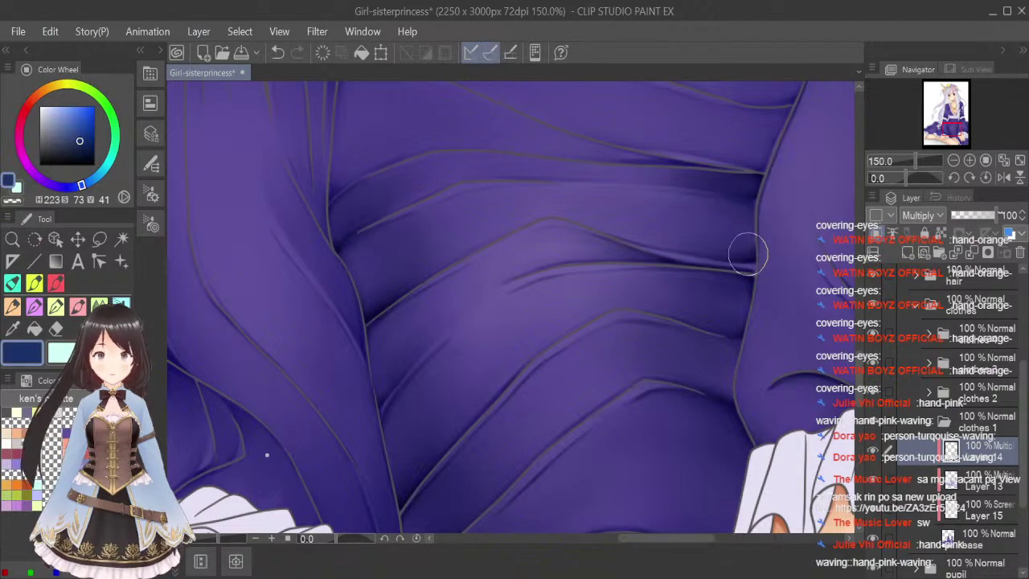
pyautogui.click(1018, 161)
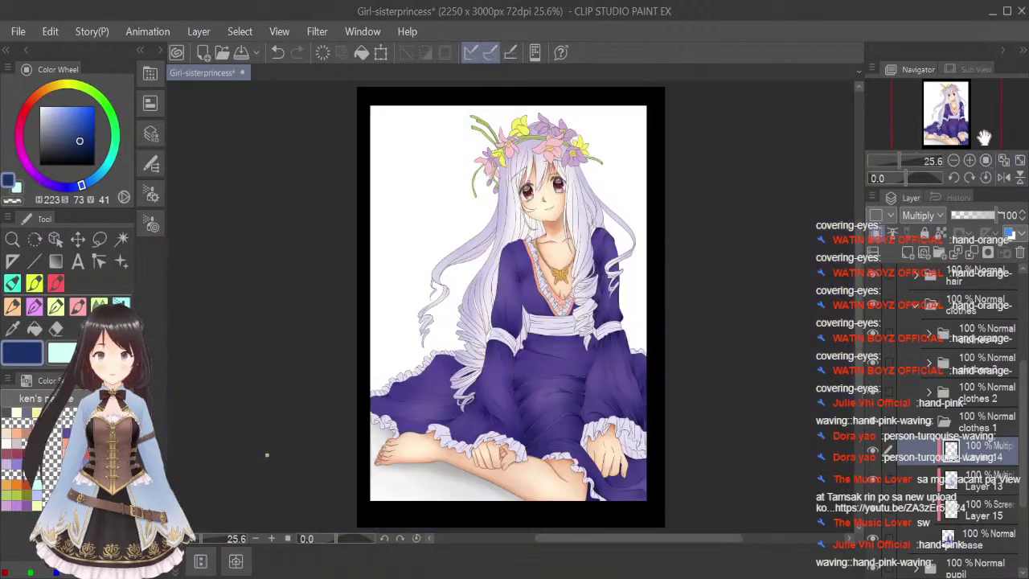
pyautogui.hotkey('ctrl', 's')
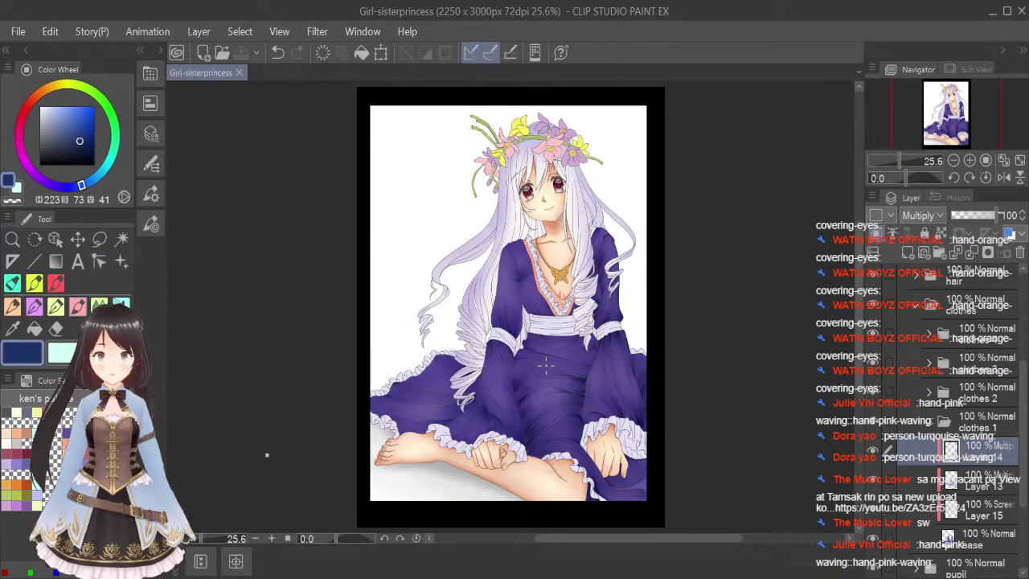
# Paint dark shadows into the skirt fold ends along the closed hand's sleeve edge, and blend them.
pyautogui.scroll(4, 526, 369)
pyautogui.scroll(1, 537, 258)
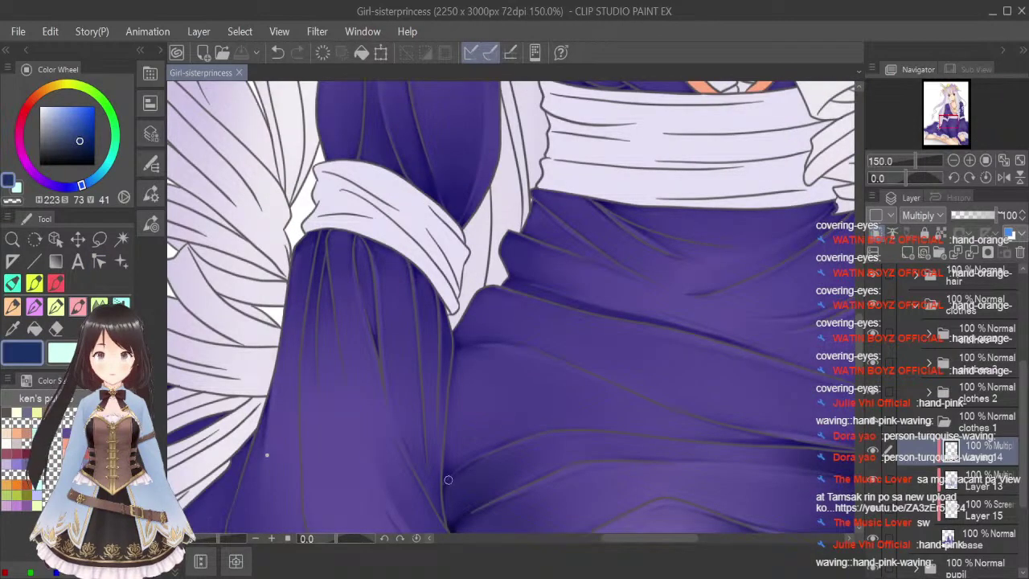
pyautogui.moveTo(459, 465); pyautogui.dragTo(442, 483)
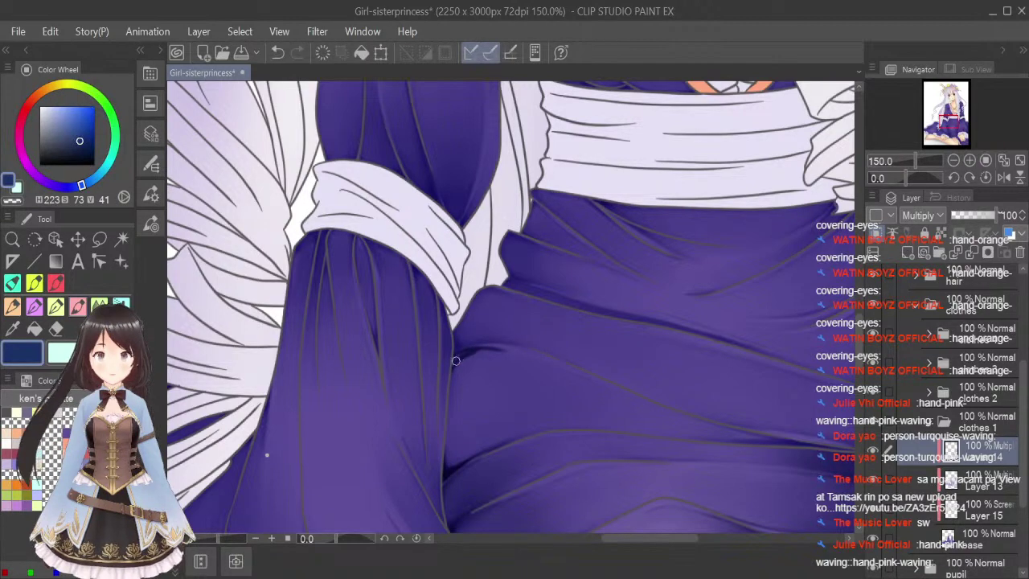
pyautogui.moveTo(489, 351); pyautogui.dragTo(511, 355)
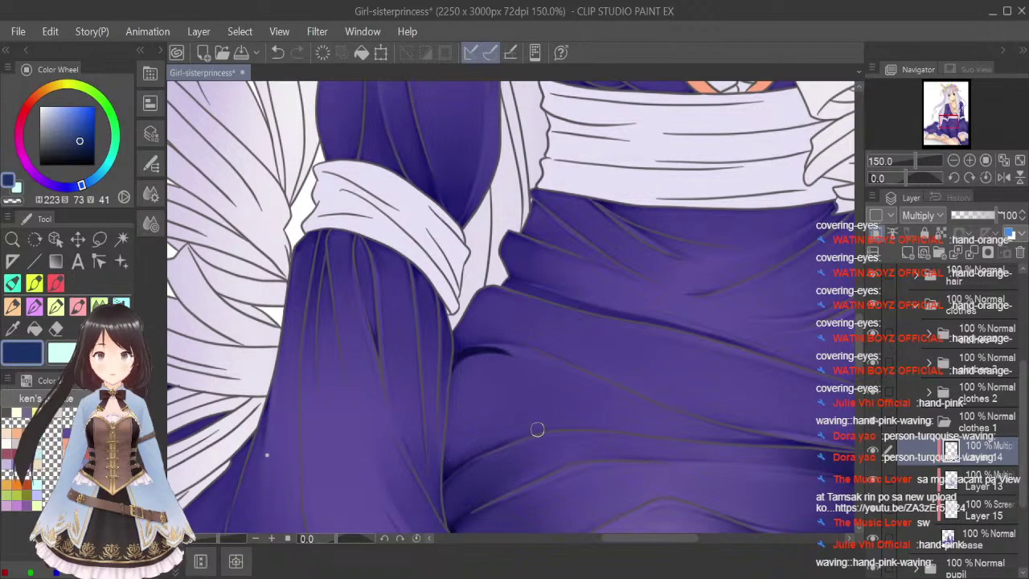
pyautogui.moveTo(456, 364); pyautogui.dragTo(500, 354)
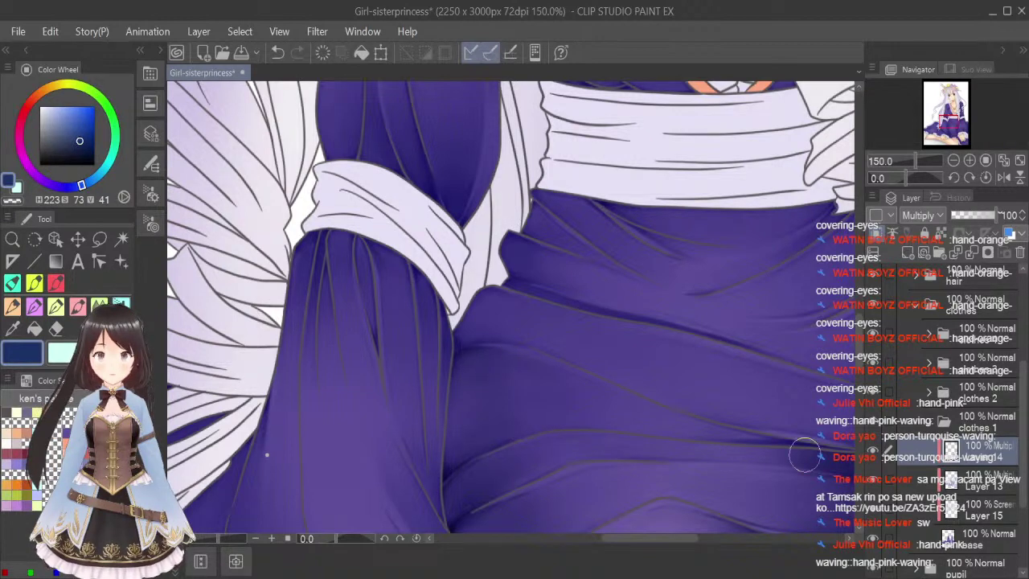
# Darken the two upper skirt folds just below the closed hand's sleeve cuff, and blend them with a resized blending brush.
pyautogui.click(78, 307)
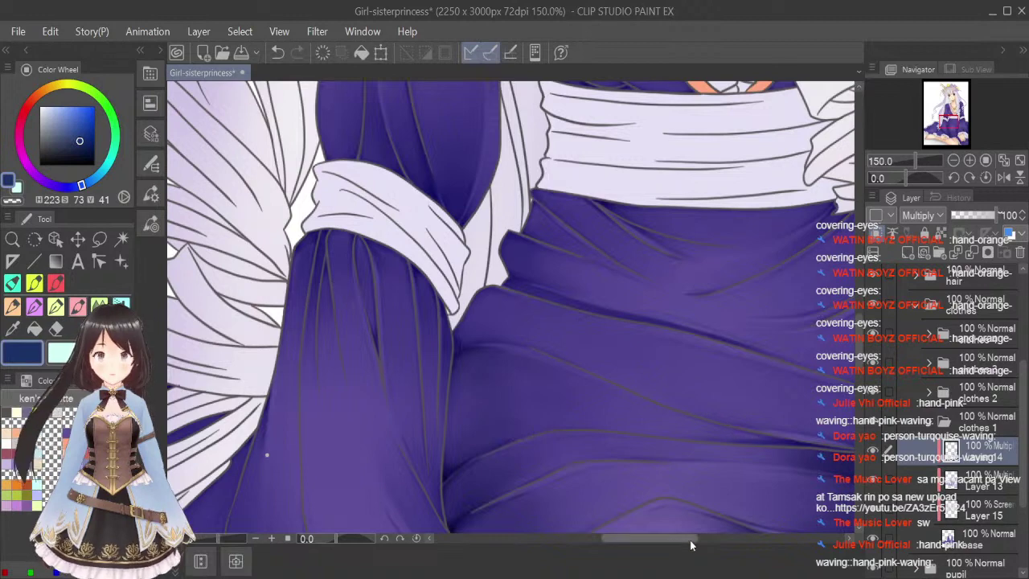
pyautogui.moveTo(699, 547); pyautogui.dragTo(718, 544)
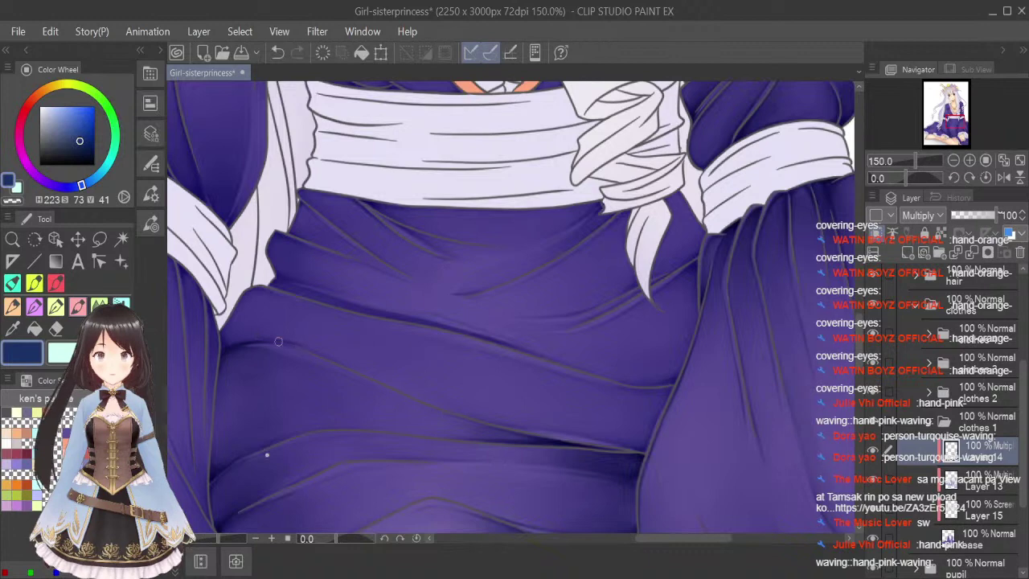
pyautogui.moveTo(226, 341); pyautogui.dragTo(280, 343)
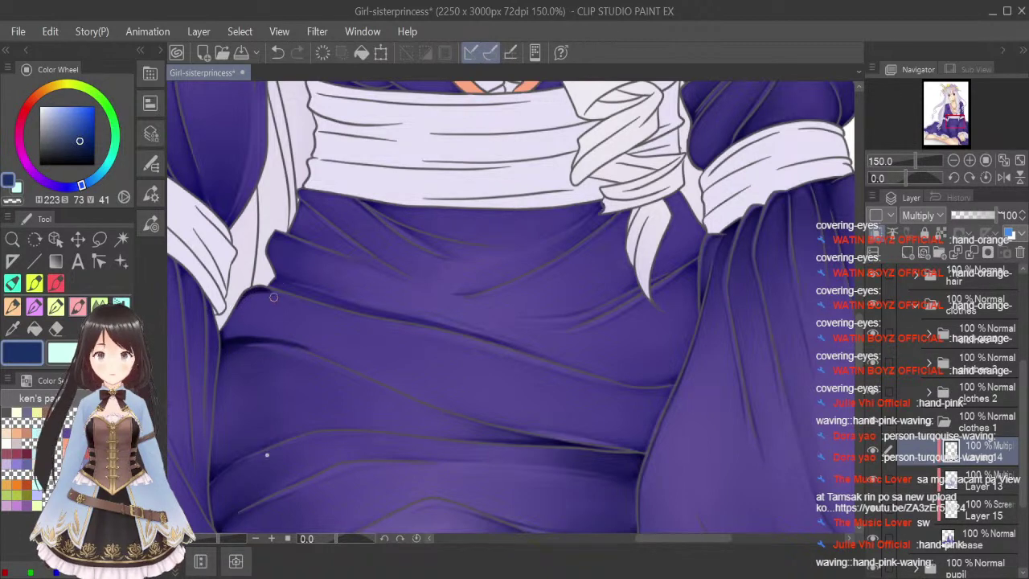
pyautogui.moveTo(264, 291); pyautogui.dragTo(286, 298)
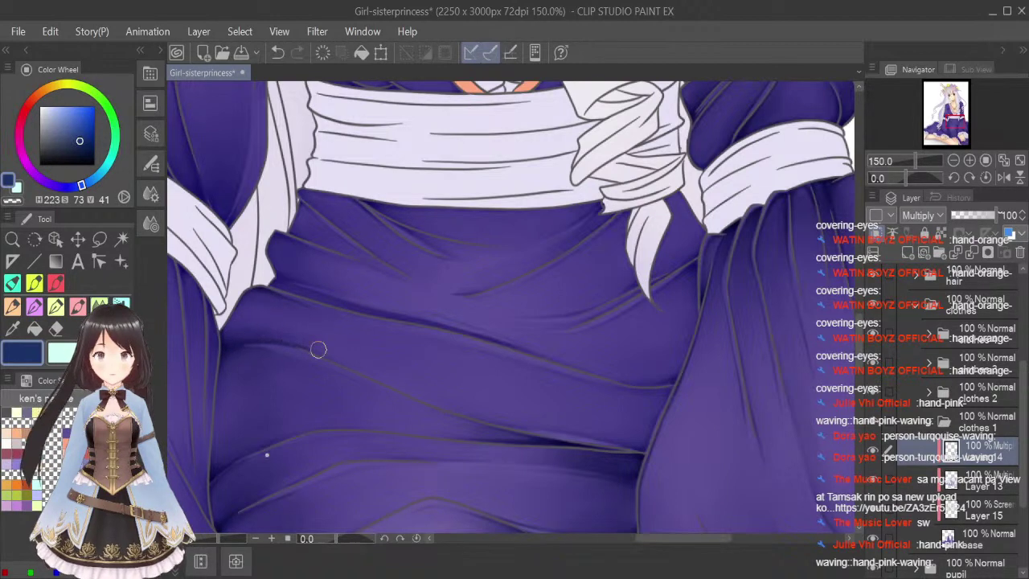
pyautogui.click(122, 306)
pyautogui.press('[')
pyautogui.press('[')
pyautogui.press('[')
pyautogui.press('[')
pyautogui.press('[')
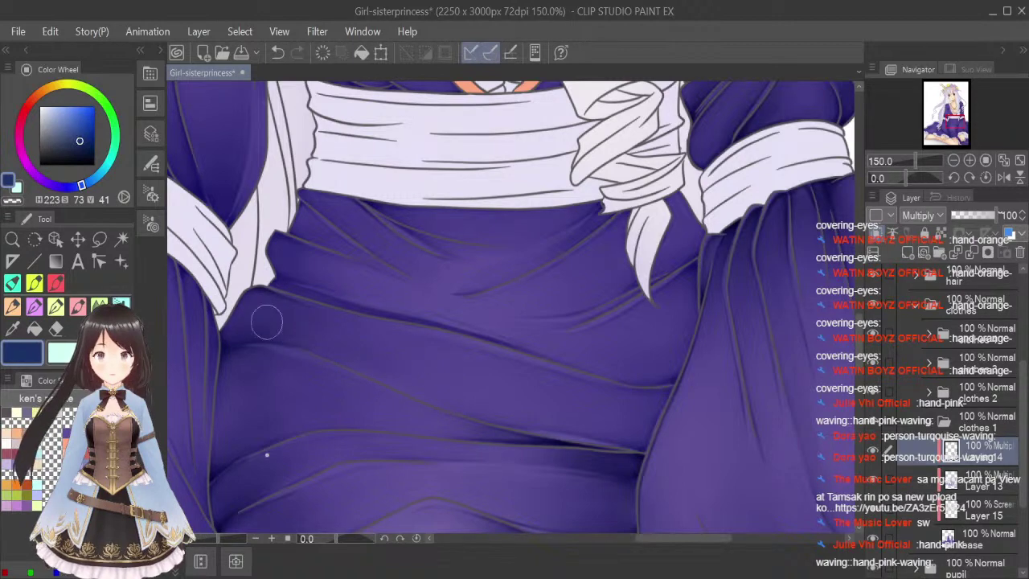
# Shade beneath the central skirt folds running into the open hand's sleeve edge, and undo the last stroke.
pyautogui.click(77, 304)
pyautogui.moveTo(502, 422); pyautogui.dragTo(623, 445)
pyautogui.moveTo(540, 425); pyautogui.dragTo(644, 441)
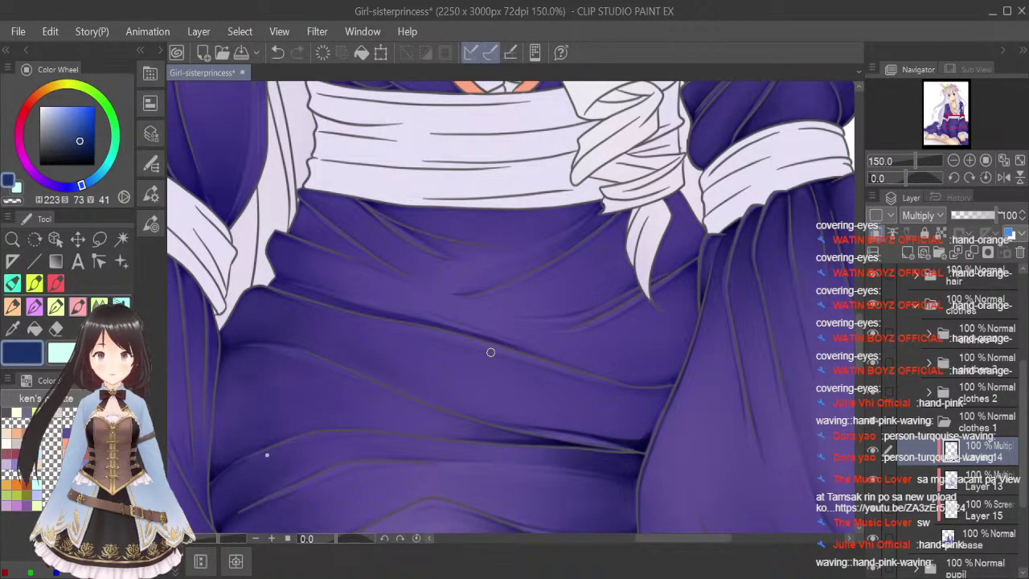
pyautogui.moveTo(507, 358); pyautogui.dragTo(659, 395)
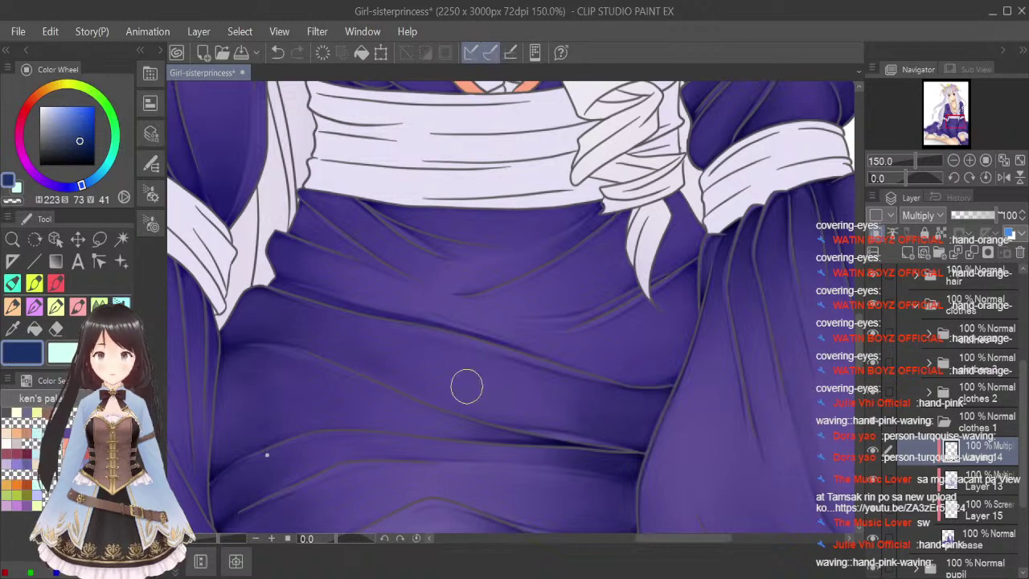
pyautogui.click(1020, 160)
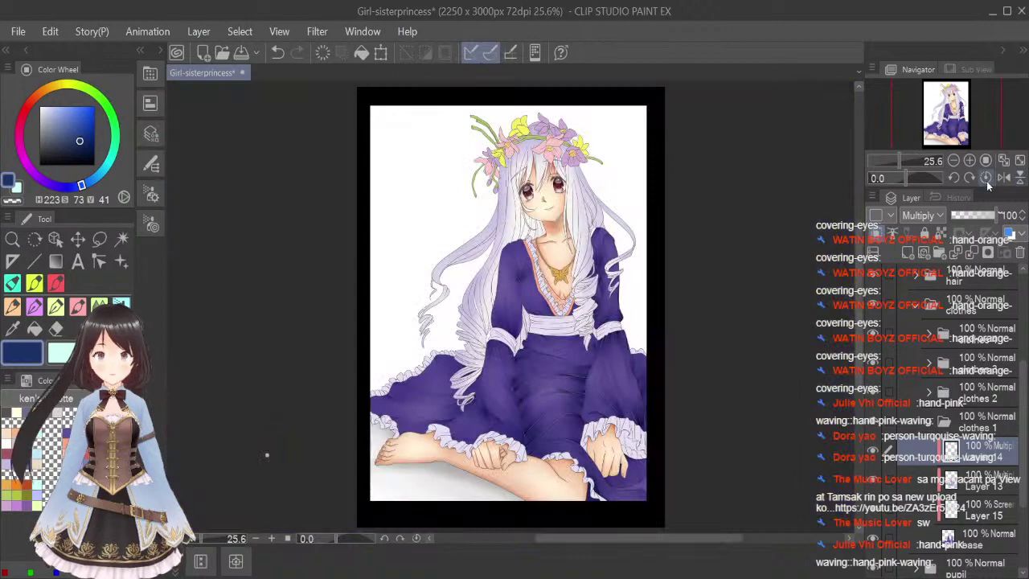
pyautogui.hotkey('ctrl', 'z')
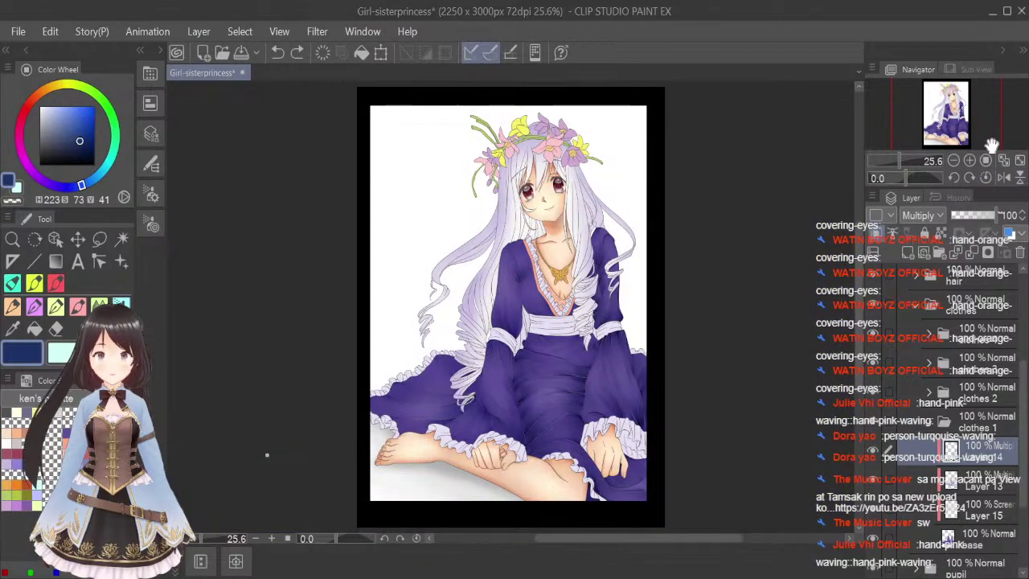
# Paint a dark shadow along the upper skirt fold beginning beside the closed hand's sleeve cuff, and blend it.
pyautogui.click(77, 306)
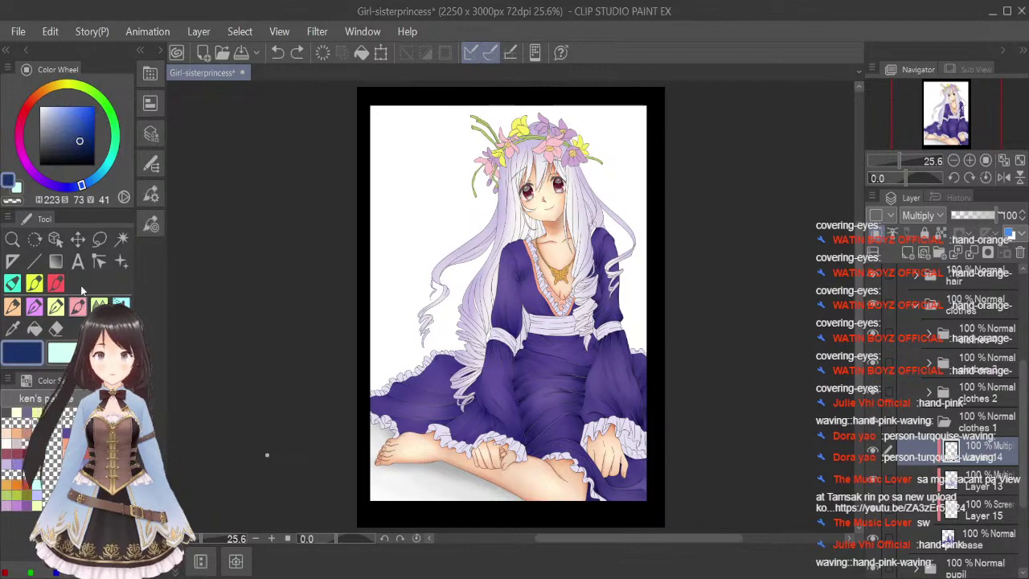
pyautogui.scroll(4, 541, 386)
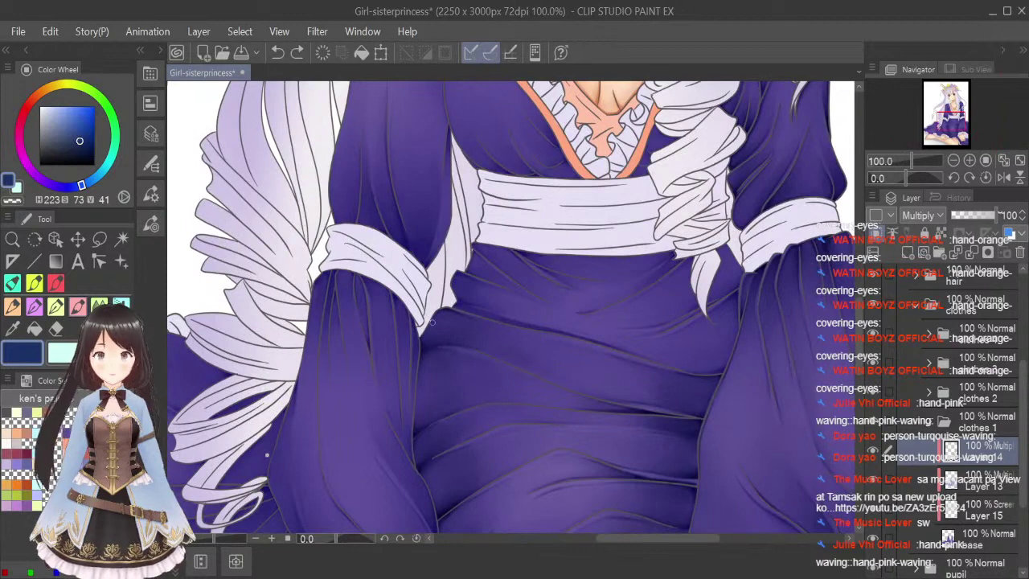
pyautogui.scroll(1, 450, 285)
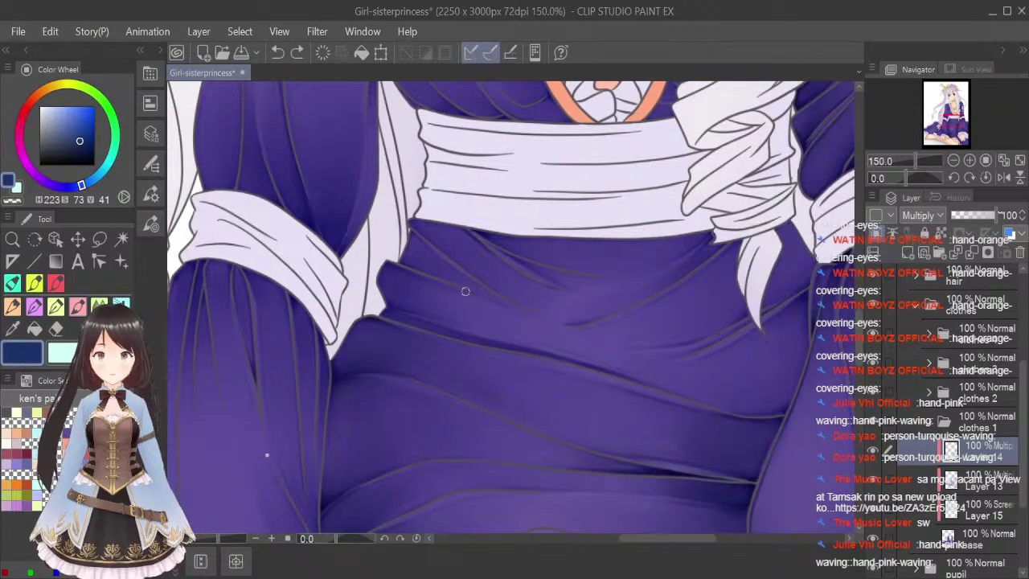
pyautogui.scroll(1, 505, 298)
pyautogui.moveTo(375, 315); pyautogui.dragTo(452, 330)
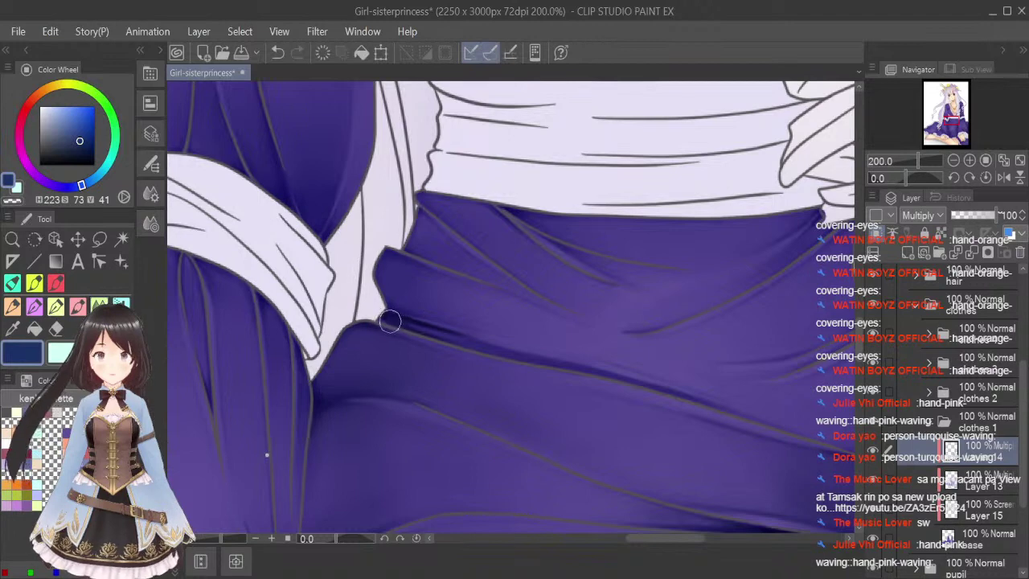
pyautogui.click(77, 306)
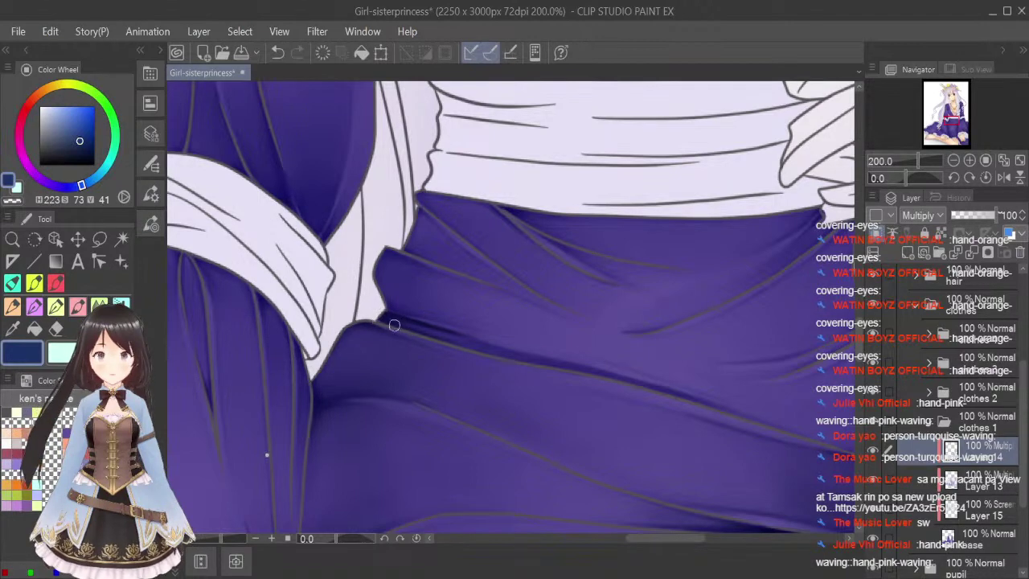
pyautogui.click(118, 302)
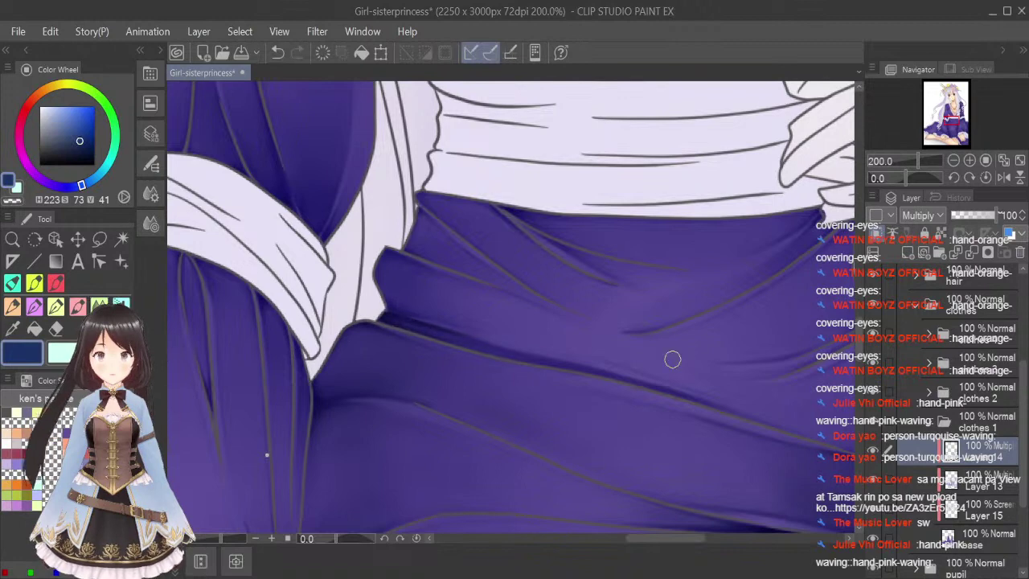
# Paint dark shadows along the long upper skirt fold and the fold behind the sash tail, up to the open hand's sleeve.
pyautogui.moveTo(695, 544); pyautogui.dragTo(729, 544)
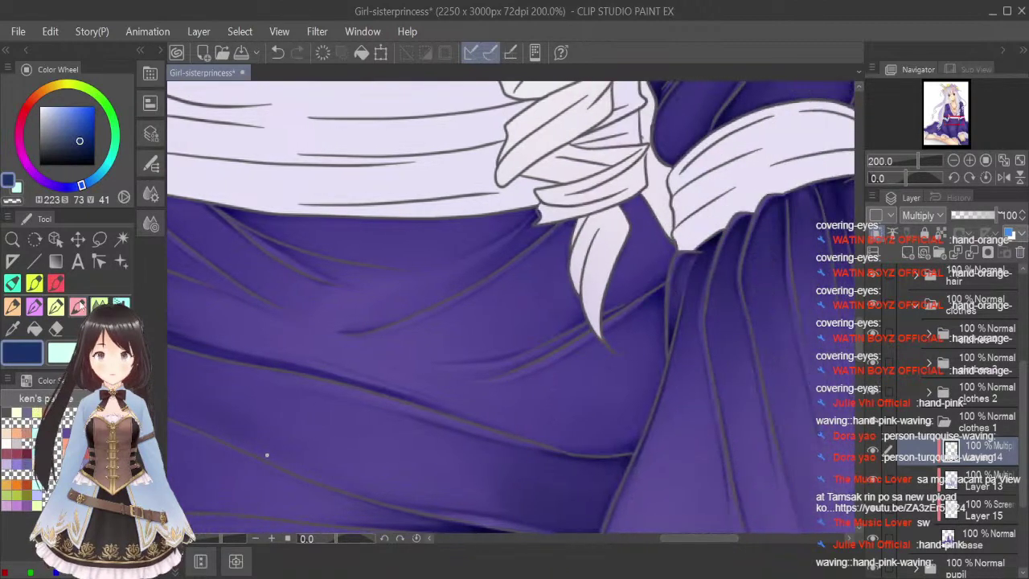
pyautogui.moveTo(301, 372); pyautogui.dragTo(430, 410)
pyautogui.moveTo(373, 387); pyautogui.dragTo(495, 429)
pyautogui.moveTo(434, 405)
pyautogui.mouseDown()
pyautogui.moveTo(596, 457)
pyautogui.moveTo(535, 438)
pyautogui.moveTo(632, 450)
pyautogui.moveTo(556, 445)
pyautogui.moveTo(638, 436)
pyautogui.mouseUp()
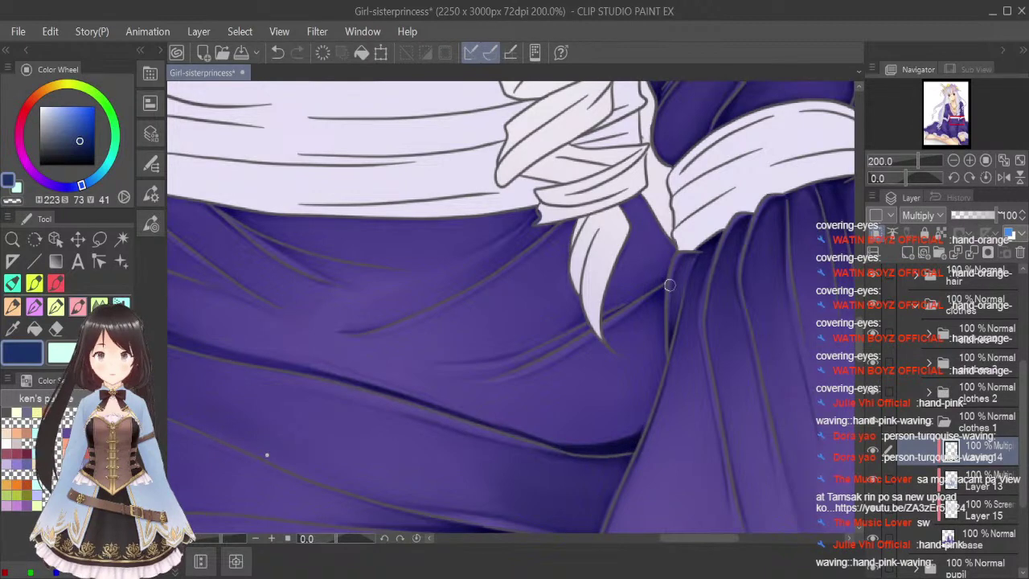
pyautogui.moveTo(553, 365)
pyautogui.mouseDown()
pyautogui.moveTo(657, 292)
pyautogui.moveTo(636, 315)
pyautogui.moveTo(659, 306)
pyautogui.moveTo(643, 309)
pyautogui.mouseUp()
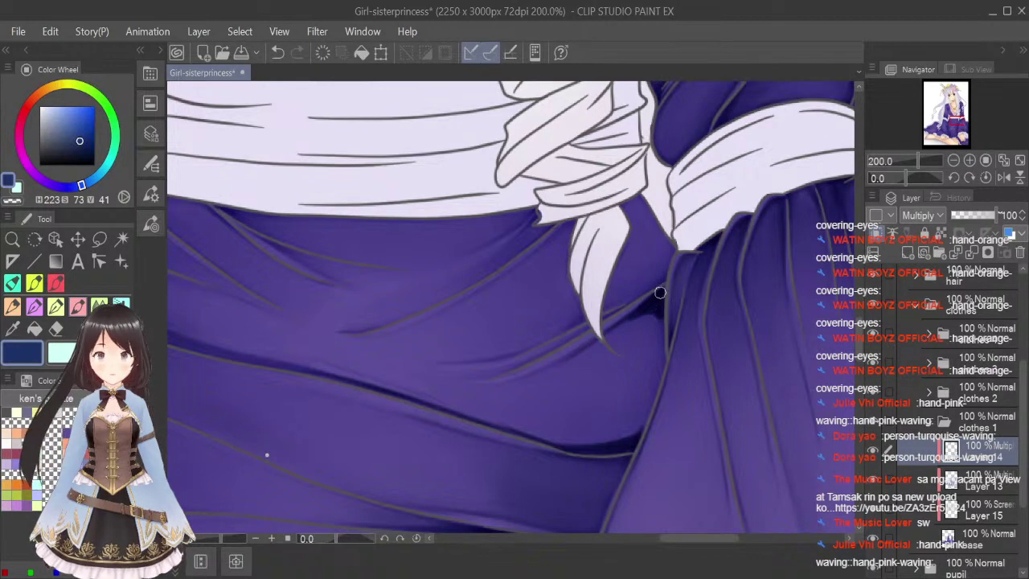
# Blend the shadows between the sash tail and the open hand's sleeve with a resized blending brush.
pyautogui.press('j')
pyautogui.moveTo(606, 371); pyautogui.dragTo(599, 365)
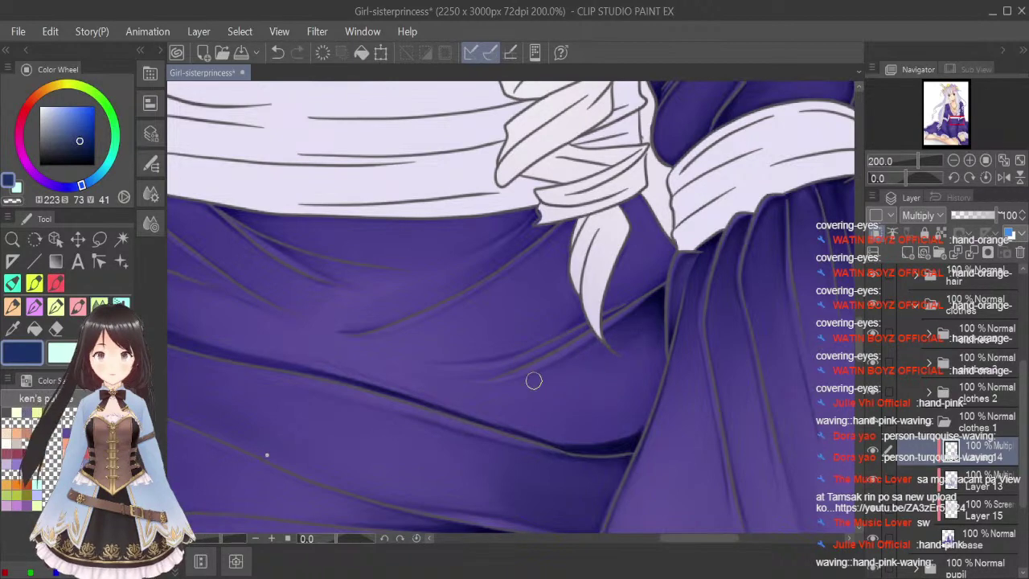
pyautogui.press(']')
pyautogui.press(']')
pyautogui.press(']')
pyautogui.press(']')
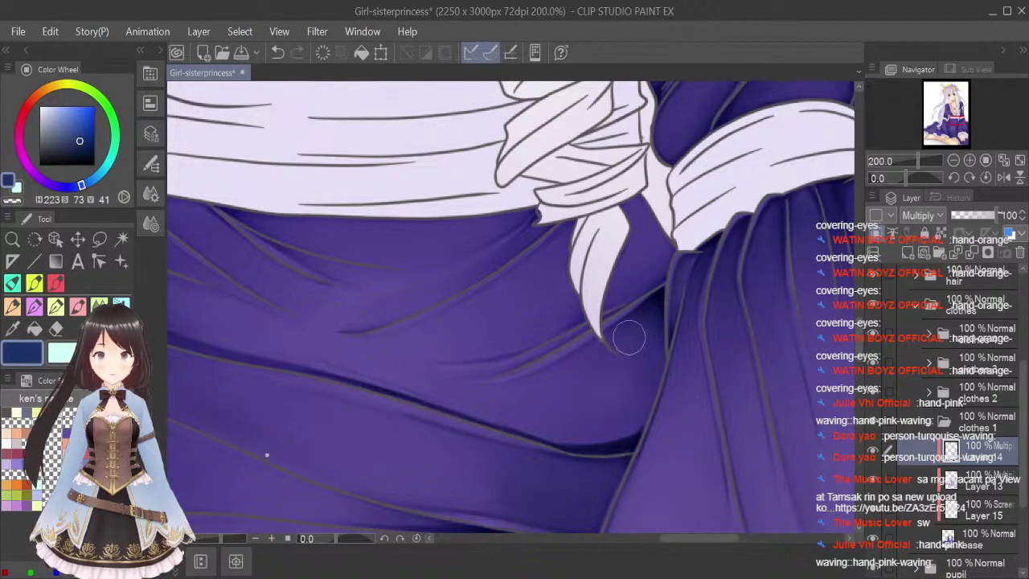
pyautogui.press('[')
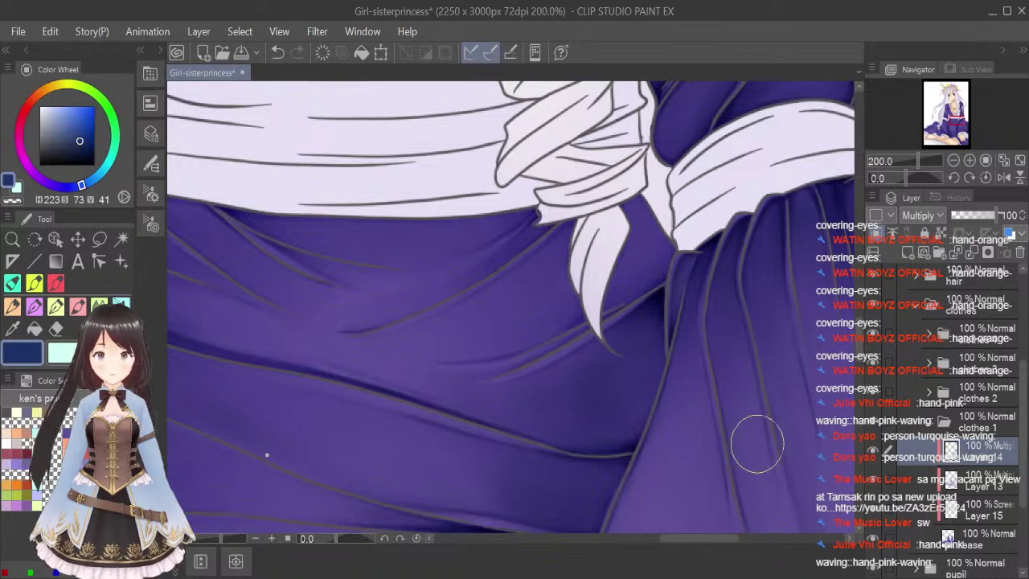
pyautogui.scroll(-3, 695, 320)
pyautogui.scroll(1, 693, 329)
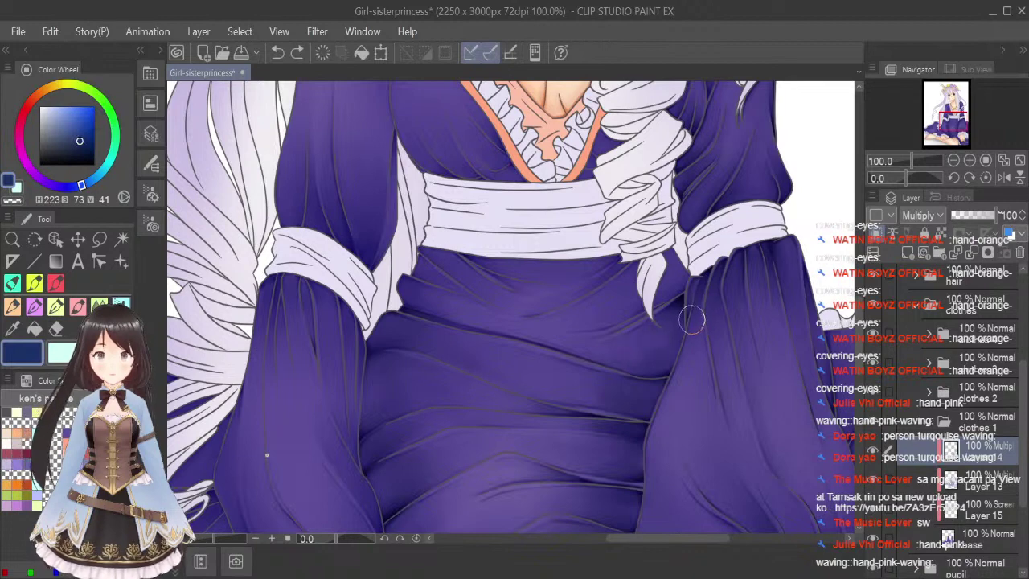
pyautogui.moveTo(679, 320); pyautogui.dragTo(655, 328)
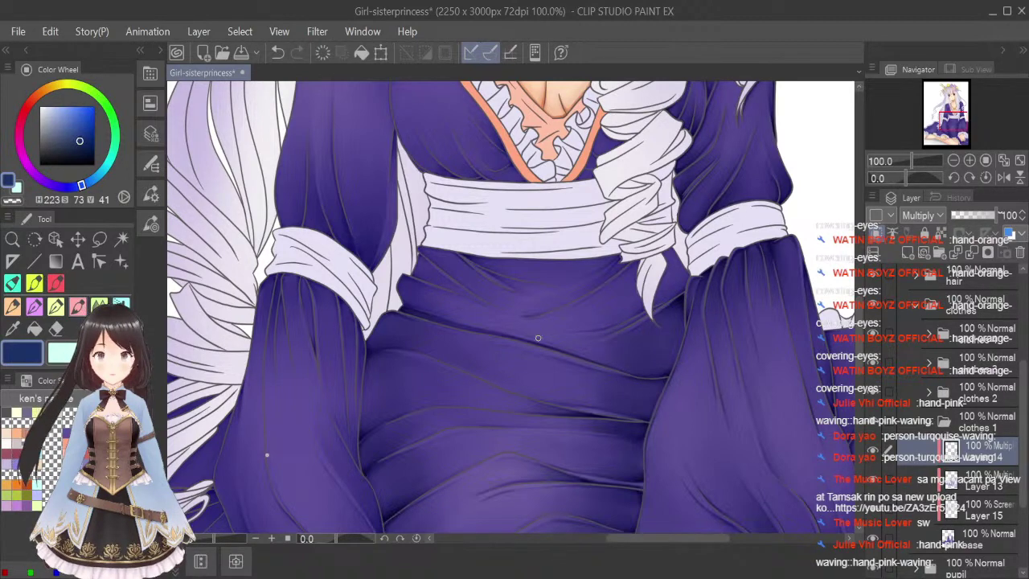
# Paint a dark shadow under the short waist fold on the closed hand's side, and blend it with a resized brush.
pyautogui.scroll(1, 522, 333)
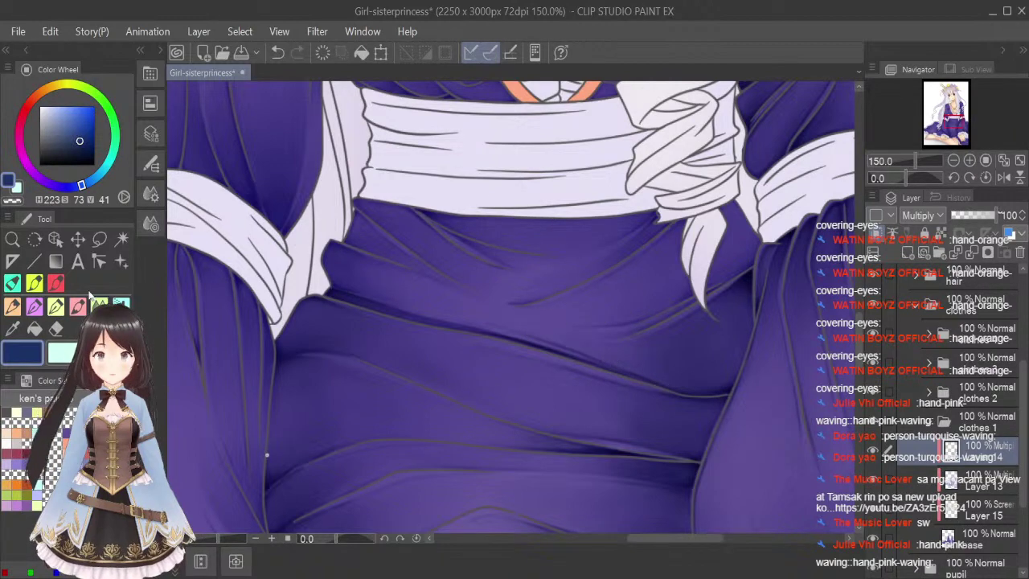
pyautogui.scroll(1, 338, 282)
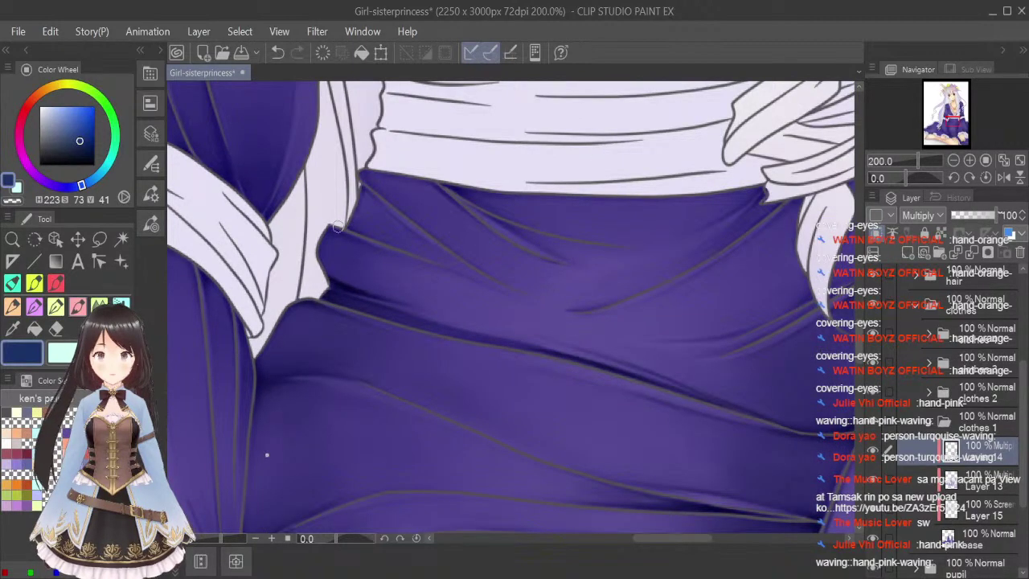
pyautogui.moveTo(327, 235); pyautogui.dragTo(373, 243)
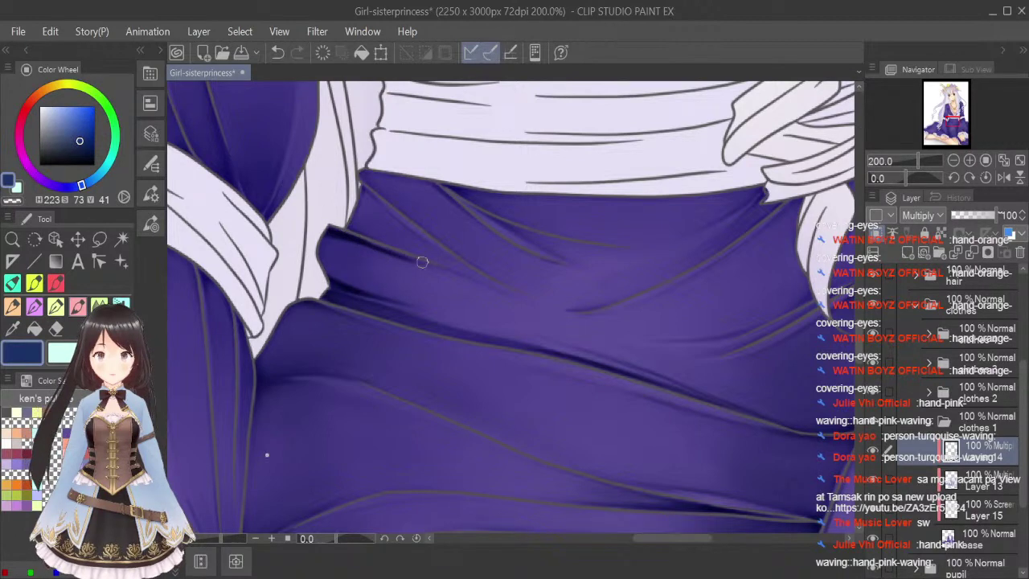
pyautogui.click(100, 304)
pyautogui.press('[')
pyautogui.press('[')
pyautogui.press('[')
pyautogui.press('[')
pyautogui.press('[')
pyautogui.press('[')
pyautogui.press('[')
pyautogui.press('[')
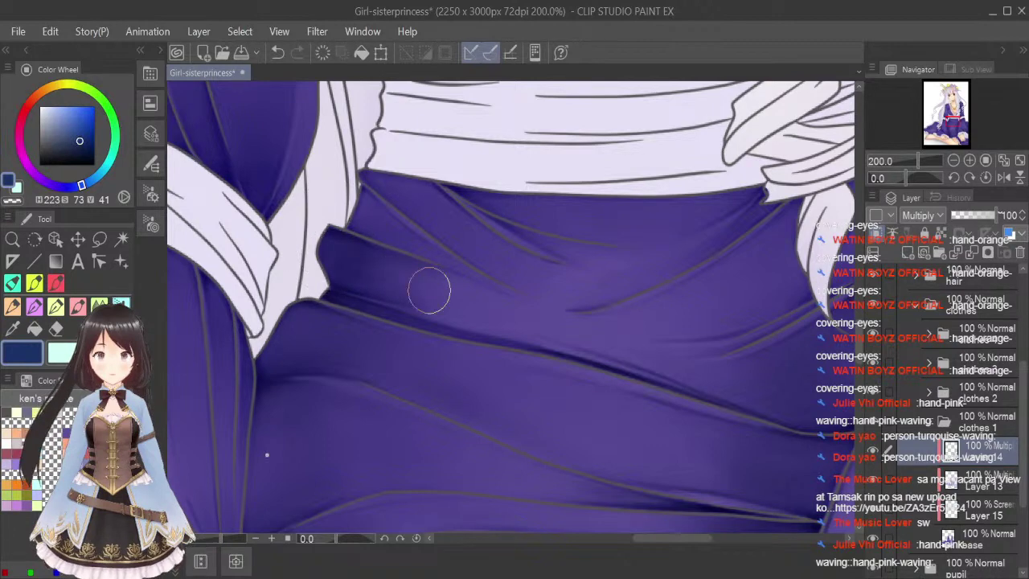
# Paint dark shadows along the diagonal waist folds on the closed hand's side, and blend them with a smaller brush.
pyautogui.click(79, 309)
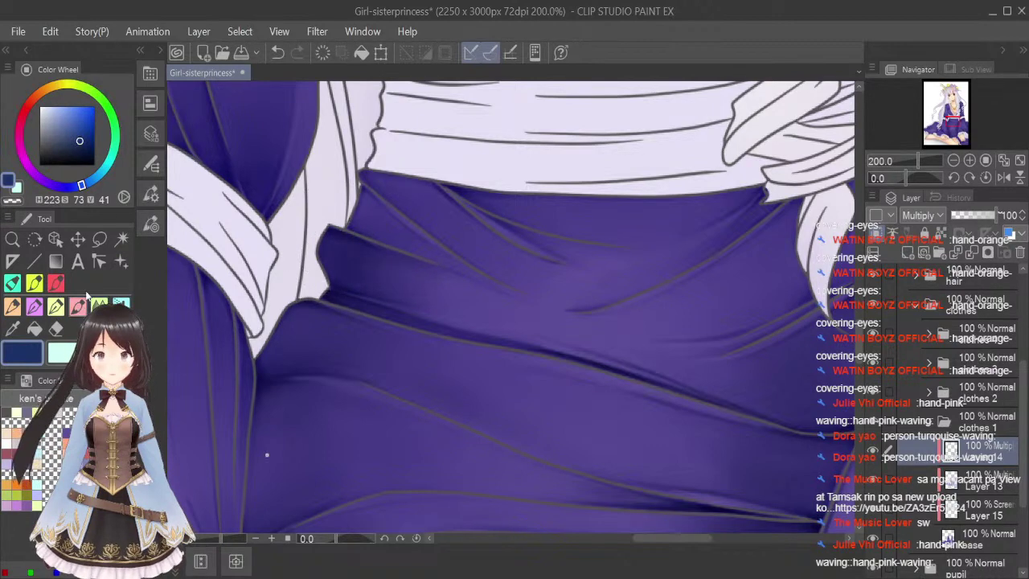
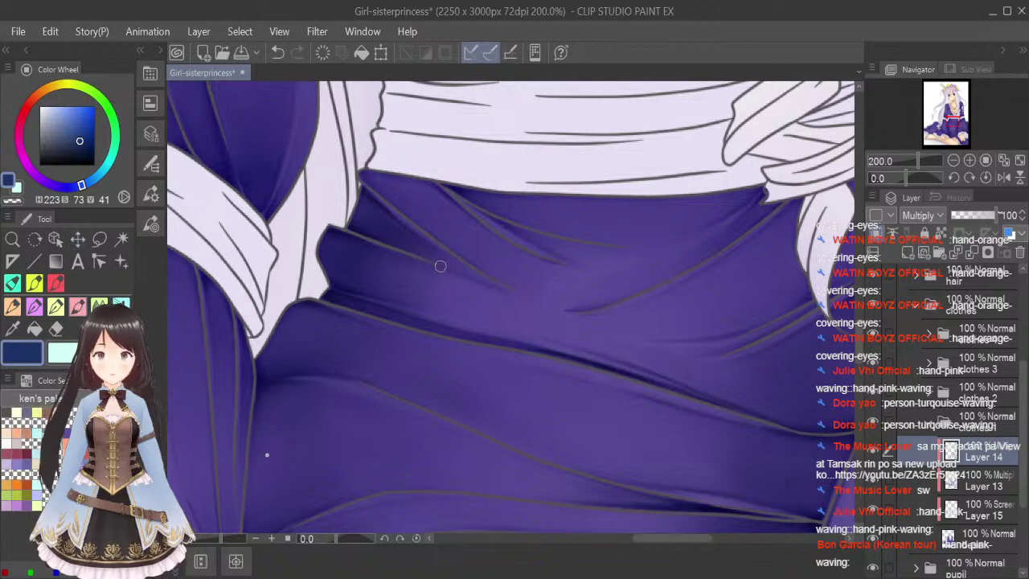
pyautogui.moveTo(467, 269); pyautogui.dragTo(546, 305)
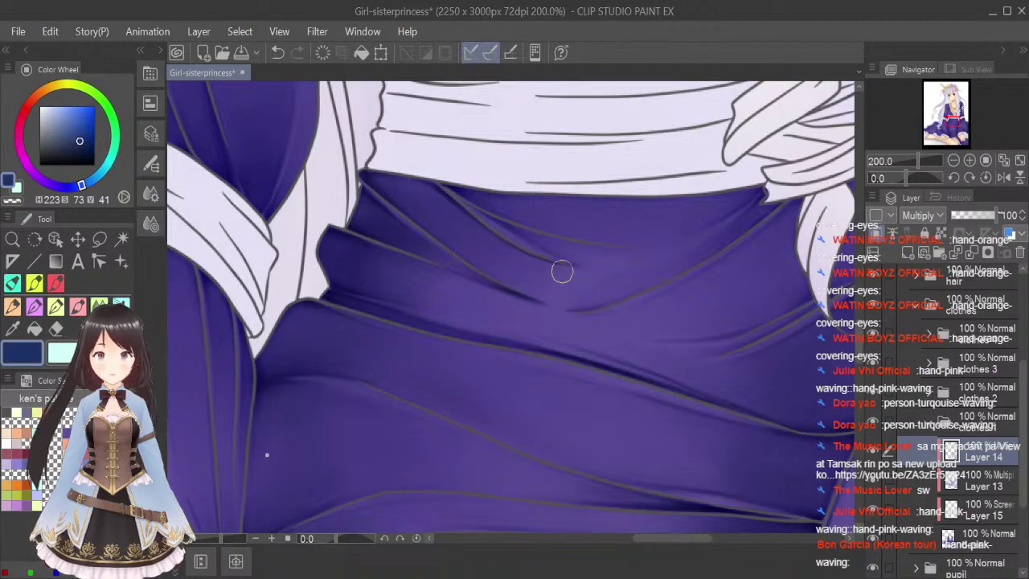
pyautogui.click(122, 303)
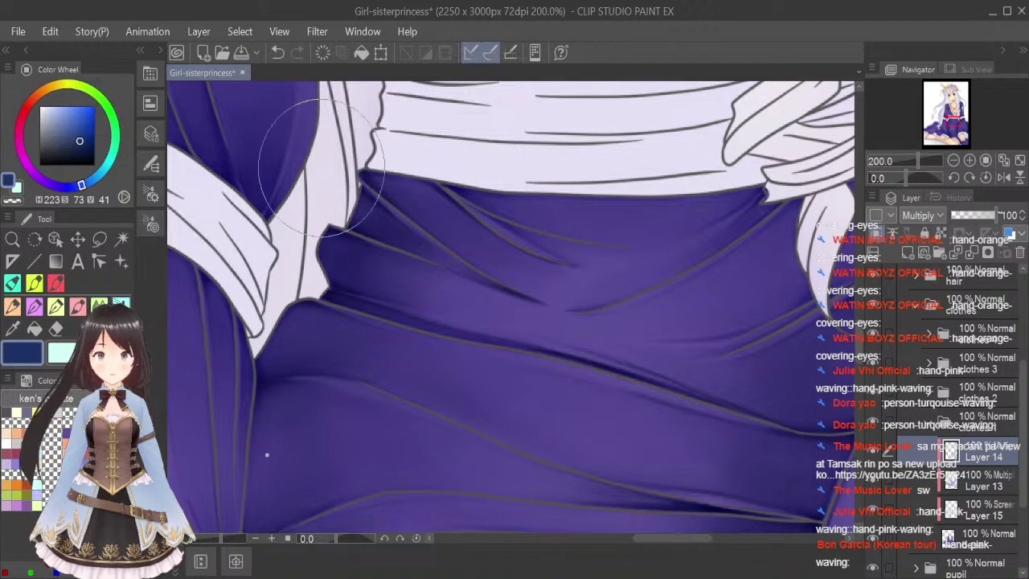
pyautogui.press('[')
pyautogui.press('[')
pyautogui.press('[')
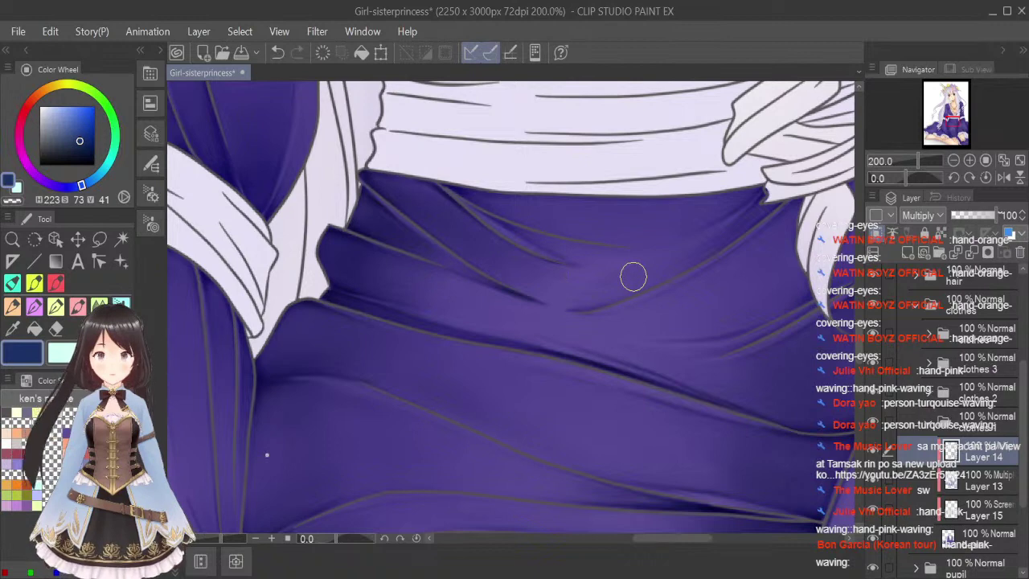
pyautogui.hotkey('alt', 'Tab')
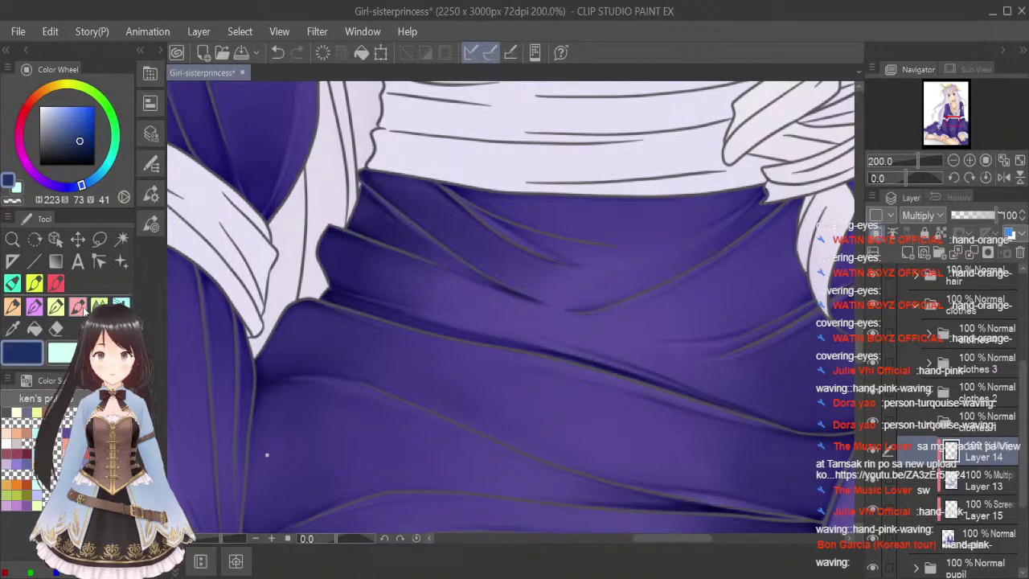
# Paint a dark shadow between the two short folds under the sash on the closed hand's side, and blend it.
pyautogui.moveTo(651, 537); pyautogui.dragTo(669, 539)
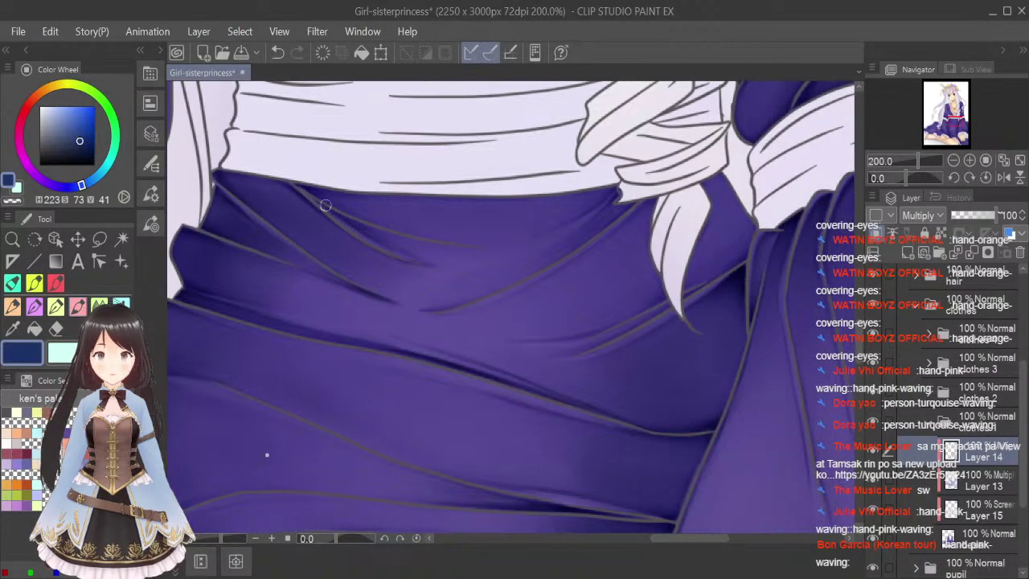
pyautogui.moveTo(336, 214); pyautogui.dragTo(414, 241)
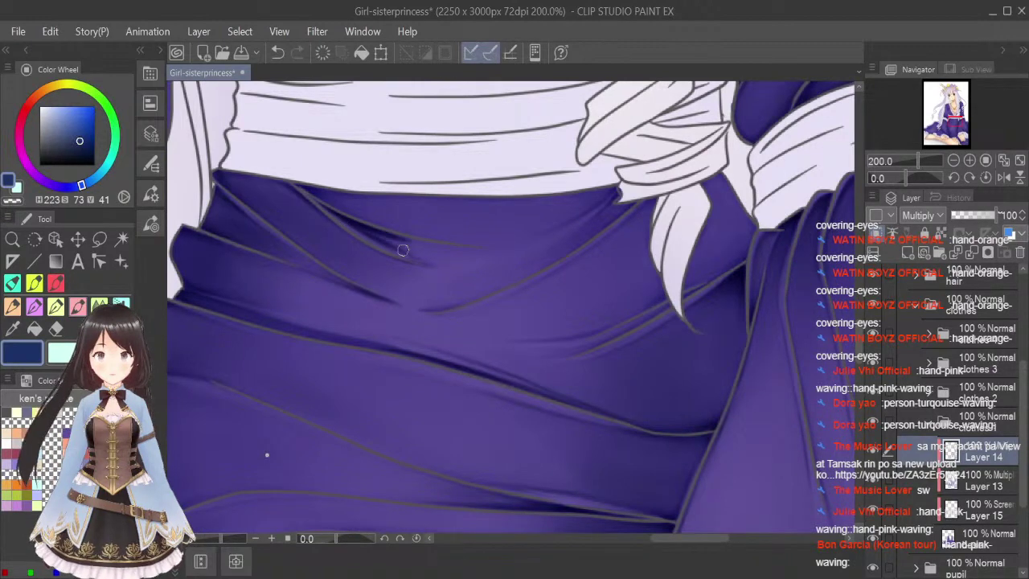
pyautogui.click(99, 305)
pyautogui.press('[')
pyautogui.press('[')
pyautogui.press('[')
pyautogui.press('[')
pyautogui.press('[')
pyautogui.press('[')
pyautogui.press('[')
pyautogui.press('[')
pyautogui.press('[')
pyautogui.press('[')
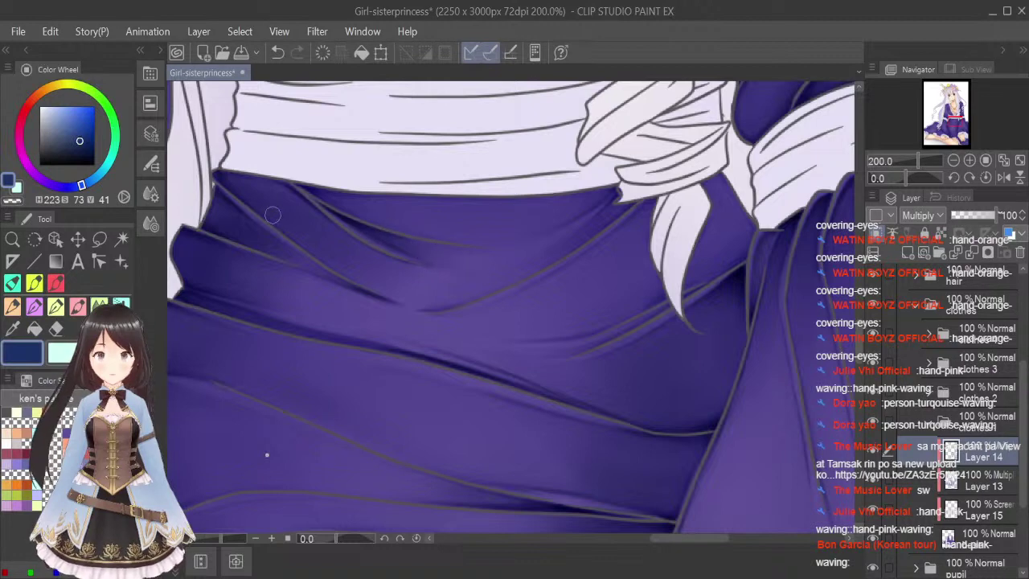
# Paint a dark shadow on the skirt along the sash's lower edge, and blend it with a smaller brush.
pyautogui.click(77, 306)
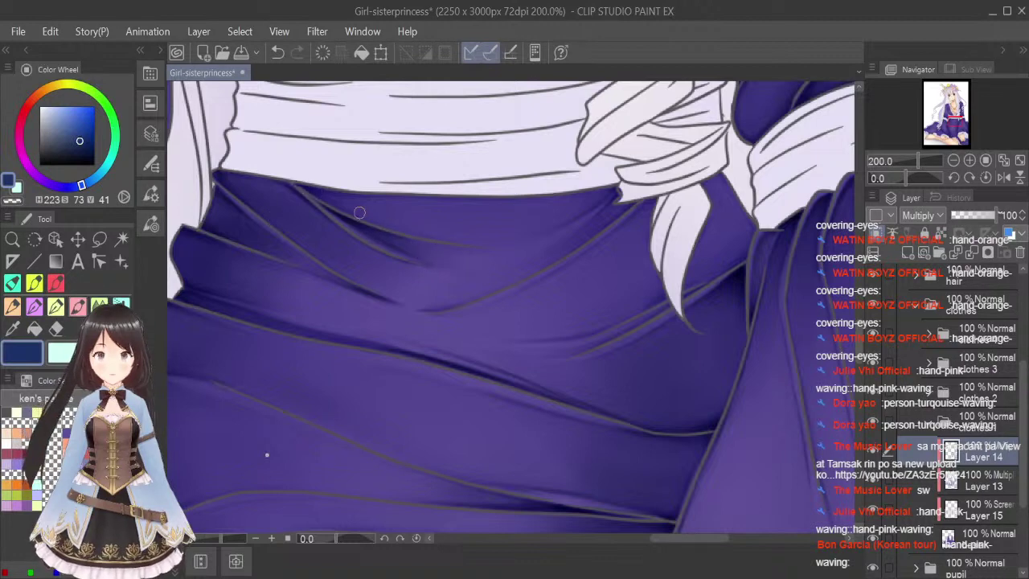
pyautogui.moveTo(313, 189); pyautogui.dragTo(411, 198)
pyautogui.click(98, 306)
pyautogui.press('[')
pyautogui.press('[')
pyautogui.press('[')
pyautogui.press('[')
pyautogui.press('[')
pyautogui.press('[')
pyautogui.press('[')
pyautogui.press('[')
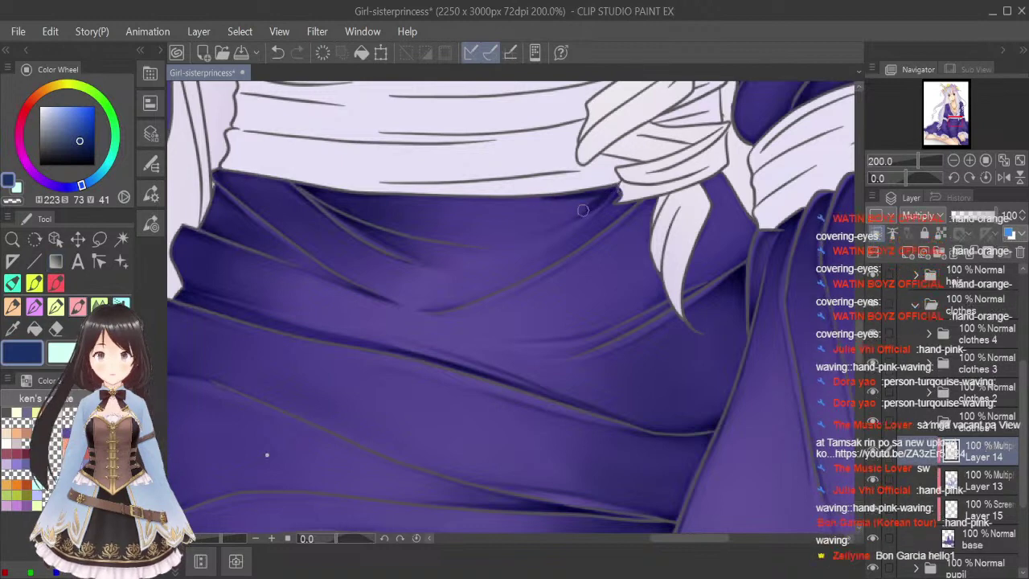
# Blend the shadow under the sash beside its knot, and shade the long curved fold running down from the knot.
pyautogui.click(98, 304)
pyautogui.moveTo(595, 198)
pyautogui.mouseDown()
pyautogui.moveTo(491, 203)
pyautogui.moveTo(606, 187)
pyautogui.moveTo(511, 235)
pyautogui.moveTo(604, 189)
pyautogui.moveTo(485, 235)
pyautogui.moveTo(612, 191)
pyautogui.moveTo(529, 221)
pyautogui.moveTo(555, 209)
pyautogui.moveTo(492, 208)
pyautogui.mouseUp()
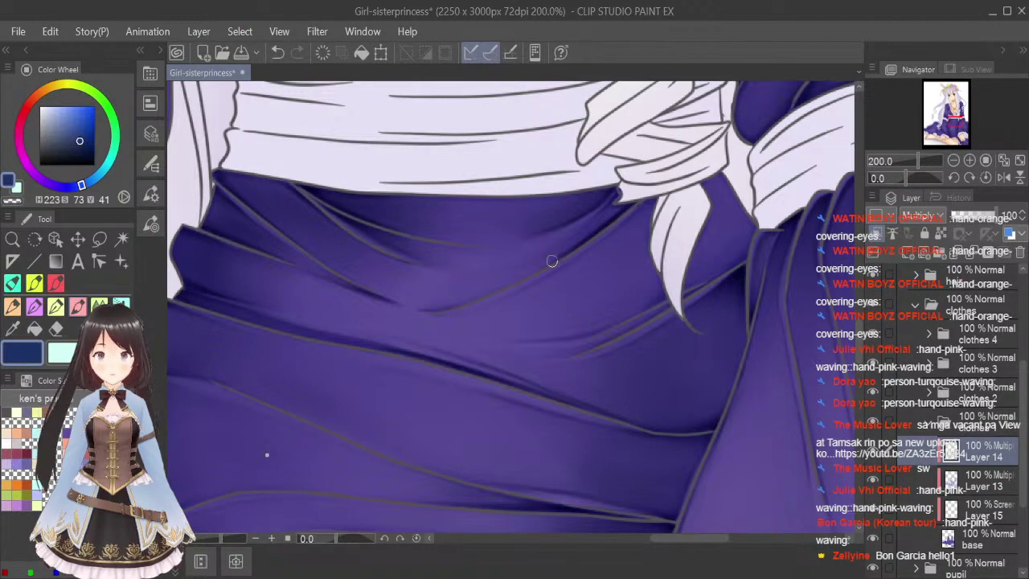
pyautogui.click(100, 305)
pyautogui.press('[')
pyautogui.press('[')
pyautogui.press('[')
pyautogui.press('[')
pyautogui.press('[')
pyautogui.press('[')
pyautogui.press('[')
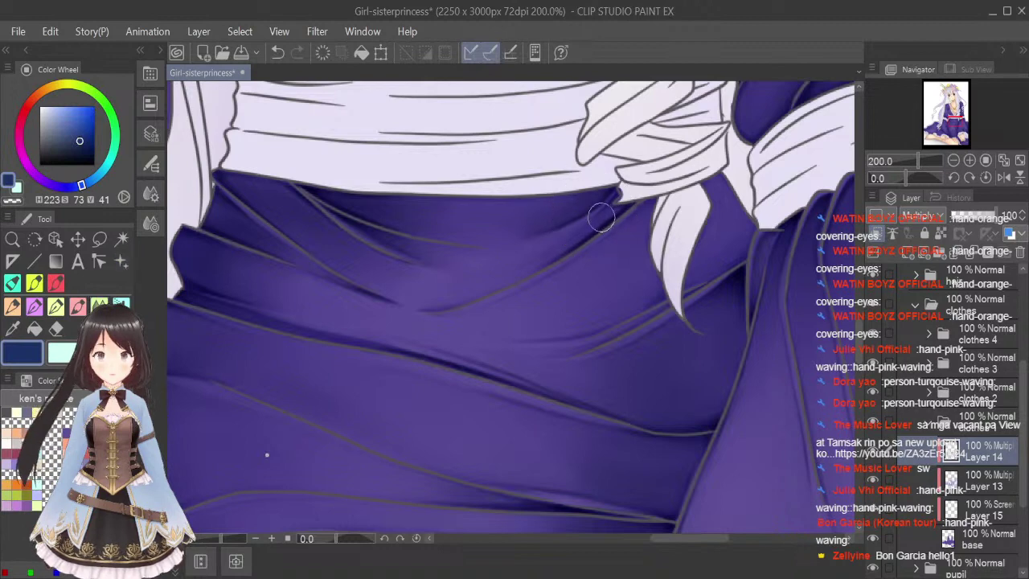
pyautogui.moveTo(618, 208); pyautogui.dragTo(495, 294)
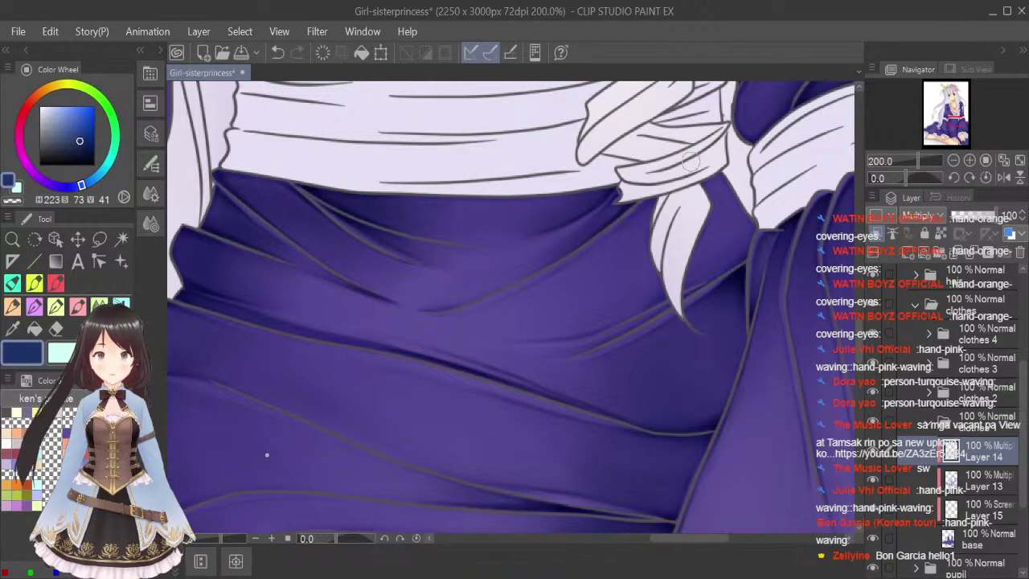
# Paint a dark shadow along the upper of the two folds meeting the sash tail, and blend it.
pyautogui.click(78, 306)
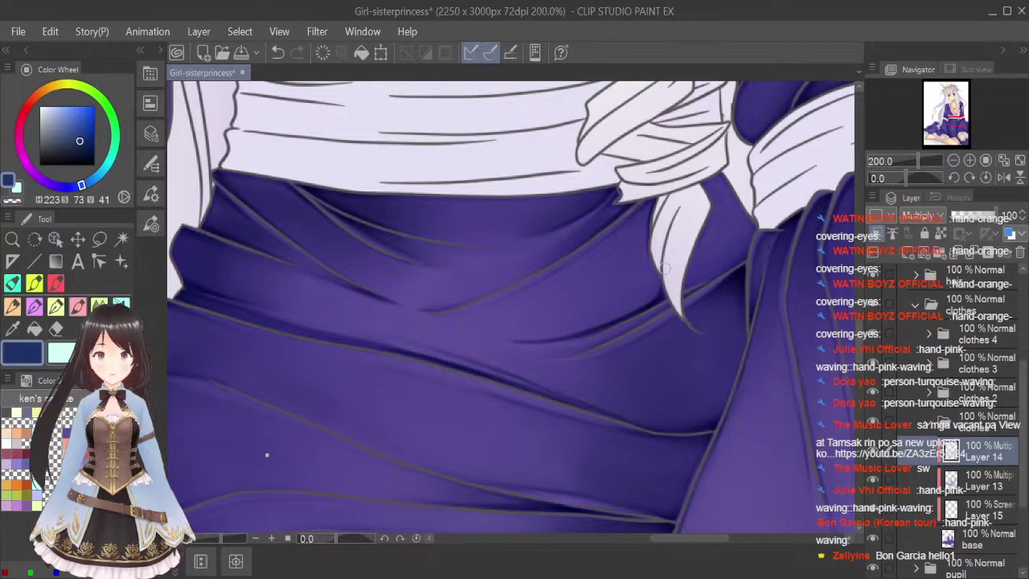
pyautogui.click(99, 305)
pyautogui.press('[')
pyautogui.press('[')
pyautogui.press('[')
pyautogui.press('[')
pyautogui.press('[')
pyautogui.press('[')
pyautogui.press('[')
pyautogui.press('[')
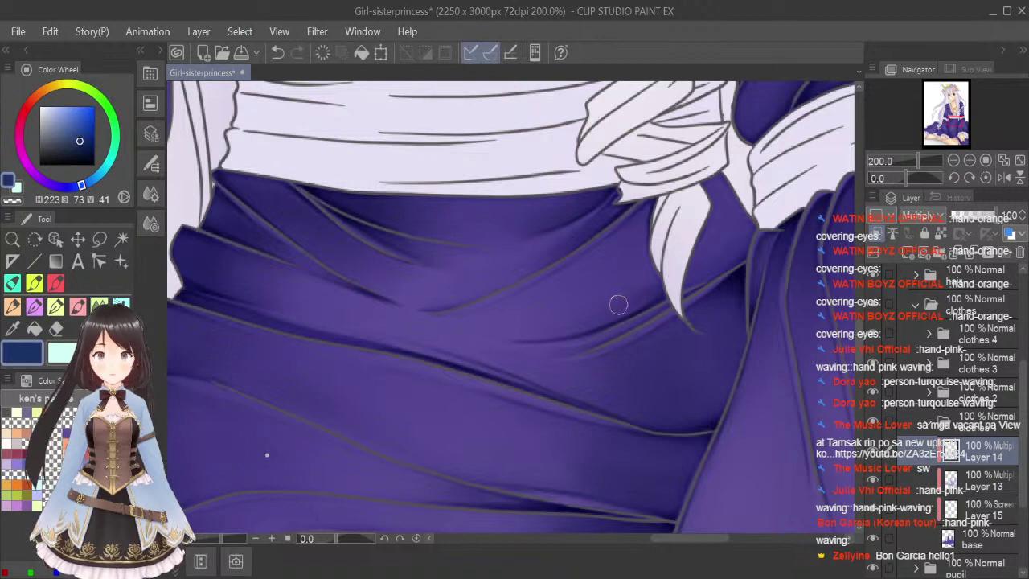
# Paint a dark shadow along the lower of the two folds meeting the sash tail, and blend it.
pyautogui.click(79, 307)
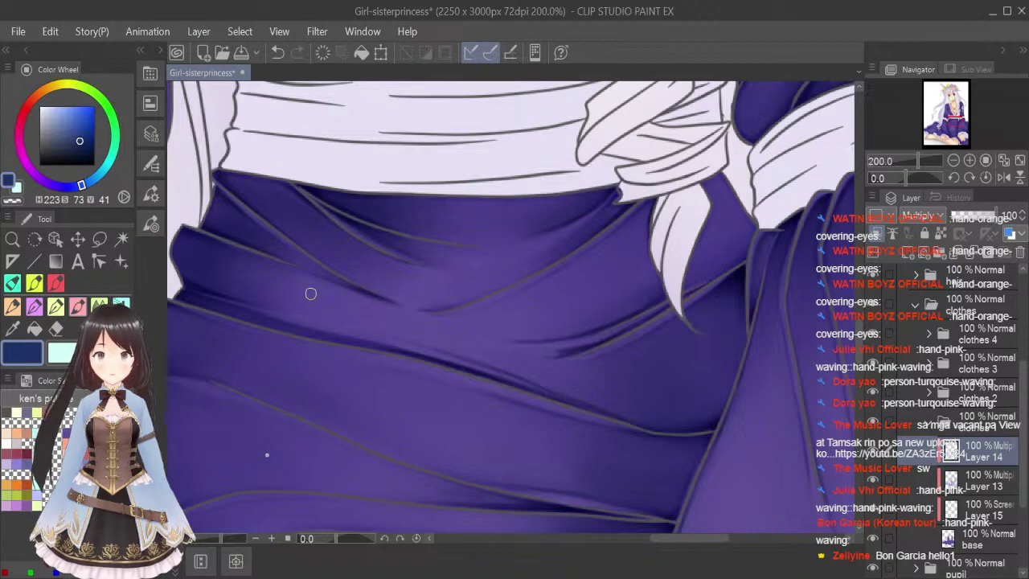
pyautogui.press('j')
pyautogui.press('[')
pyautogui.press('[')
pyautogui.press('[')
pyautogui.press('[')
pyautogui.press('[')
pyautogui.press('[')
pyautogui.press('[')
pyautogui.press('[')
pyautogui.press('[')
pyautogui.press('[')
pyautogui.press('[')
pyautogui.press('[')
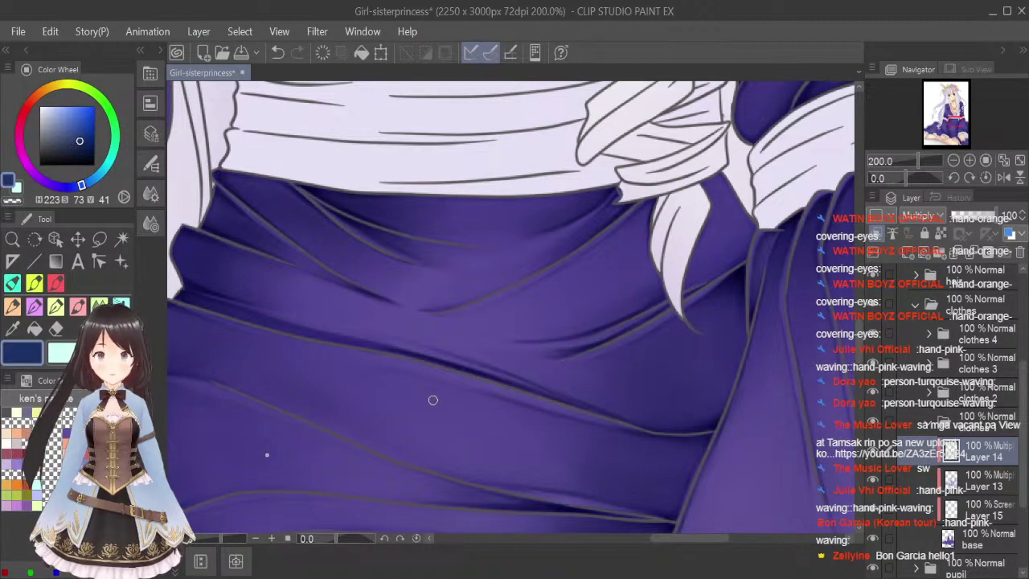
# Paint dark shadows along the upper sleeve's folds on the open hand's side, from the shoulder down to the white band.
pyautogui.click(78, 305)
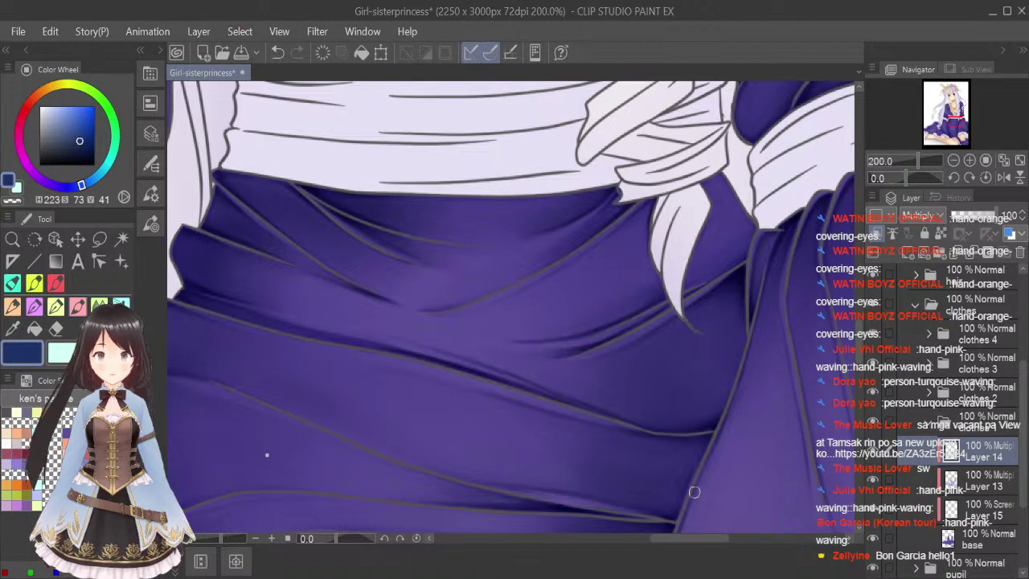
pyautogui.moveTo(678, 539); pyautogui.dragTo(703, 539)
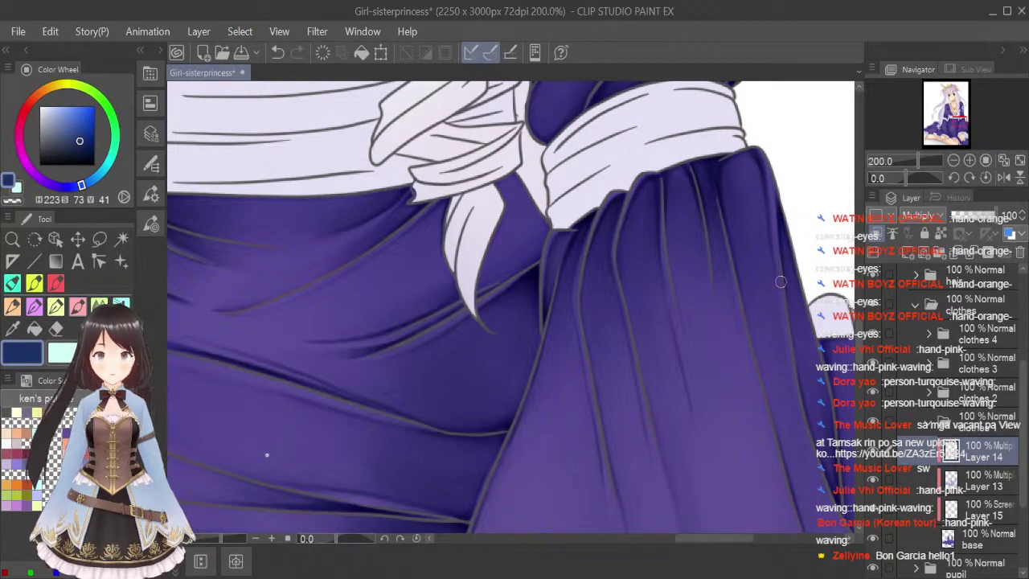
pyautogui.scroll(-2, 762, 312)
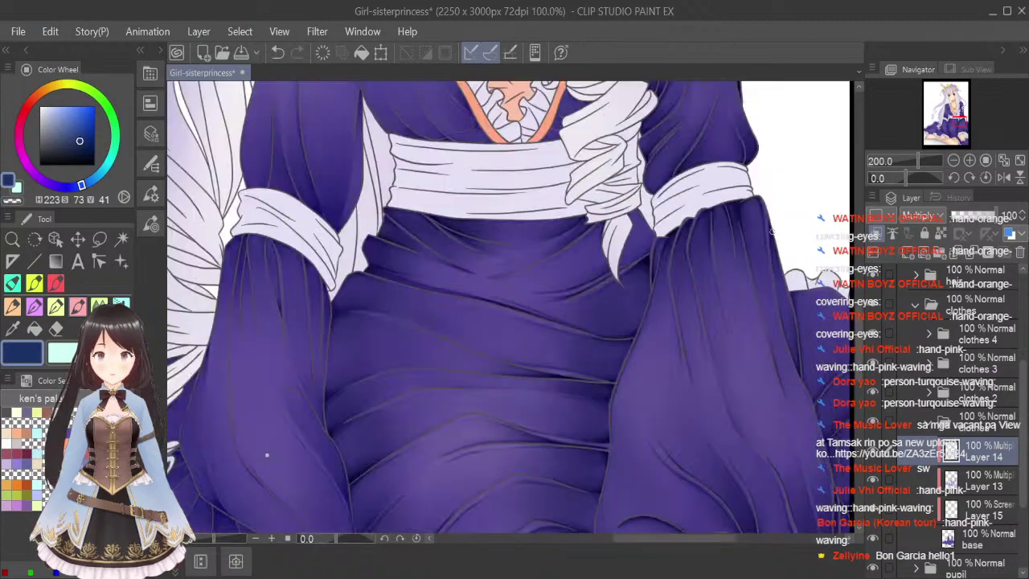
pyautogui.moveTo(859, 345); pyautogui.dragTo(860, 267)
pyautogui.scroll(2, 651, 224)
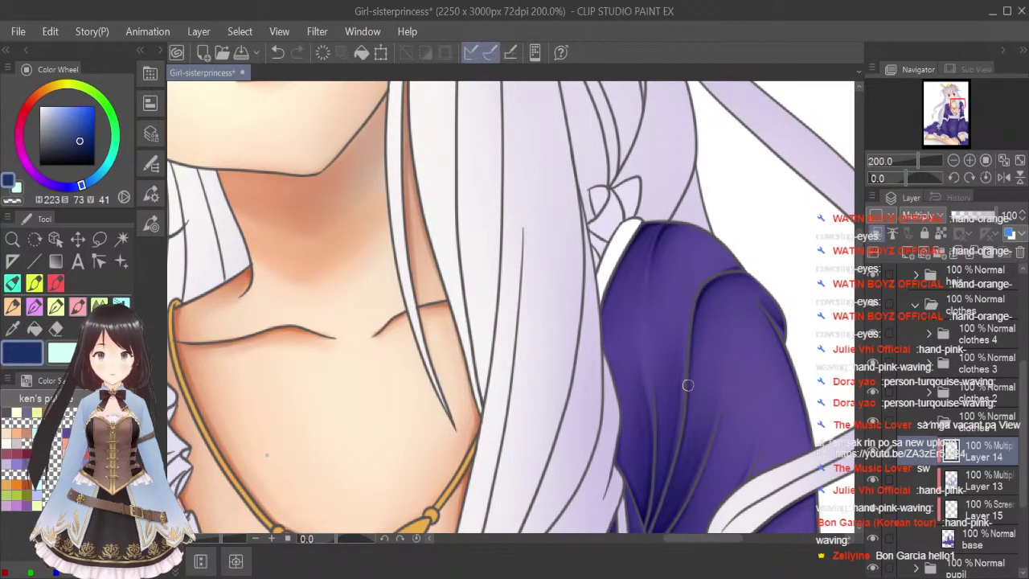
pyautogui.scroll(-3, 694, 265)
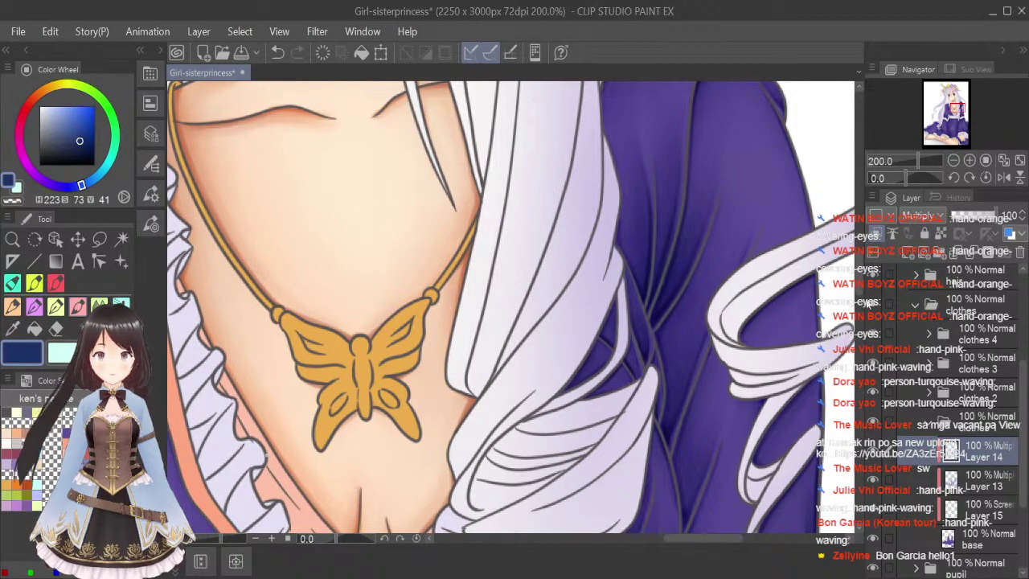
pyautogui.scroll(-3, 861, 290)
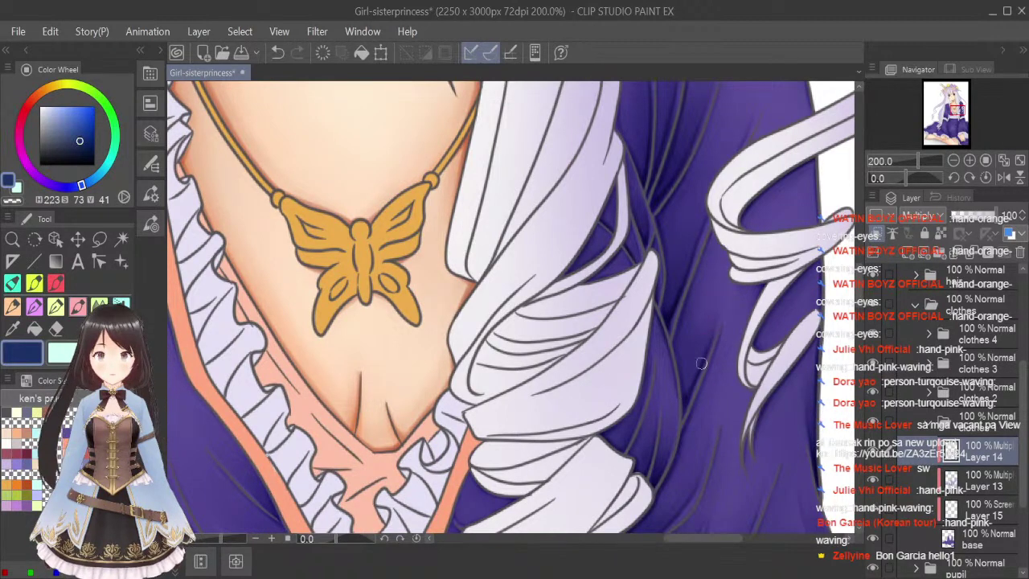
pyautogui.scroll(-3, 635, 315)
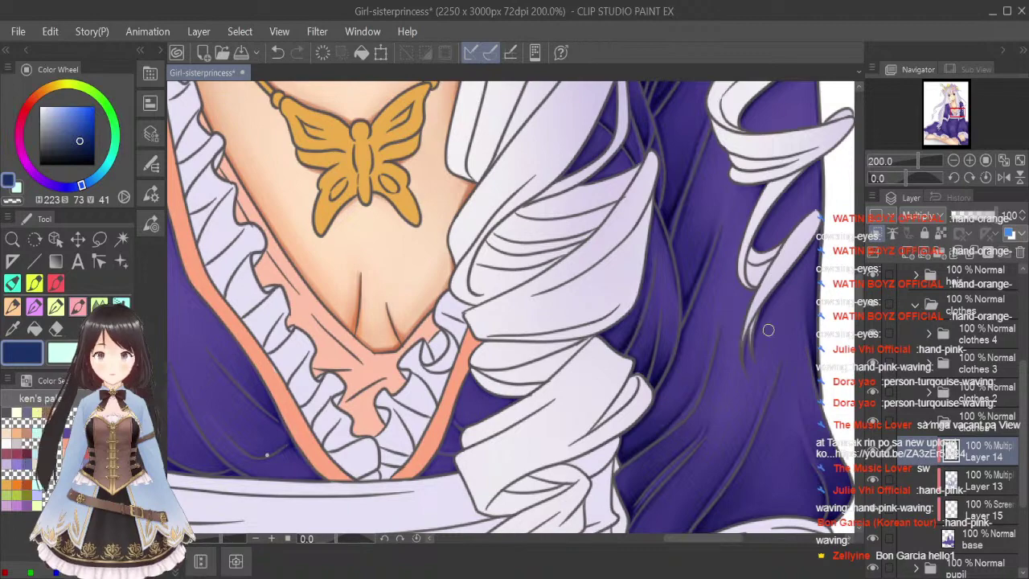
pyautogui.scroll(-3, 656, 364)
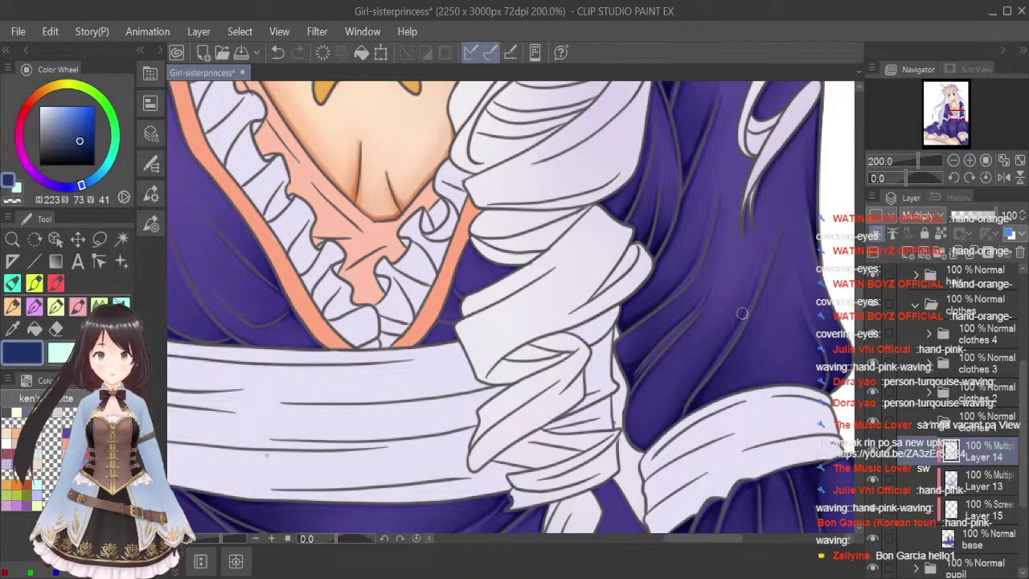
# Blend the upper sleeve's fold shadows above the white band, using smaller sizes of the blending brushes.
pyautogui.press('j')
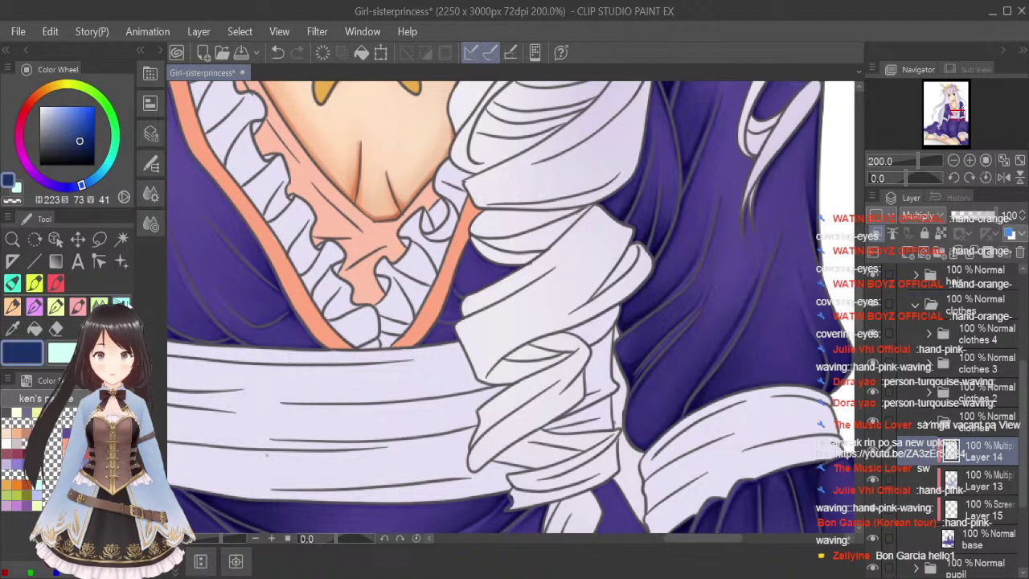
pyautogui.press('[')
pyautogui.press('[')
pyautogui.press('[')
pyautogui.press('[')
pyautogui.press('[')
pyautogui.press('[')
pyautogui.press('[')
pyautogui.press('[')
pyautogui.press('[')
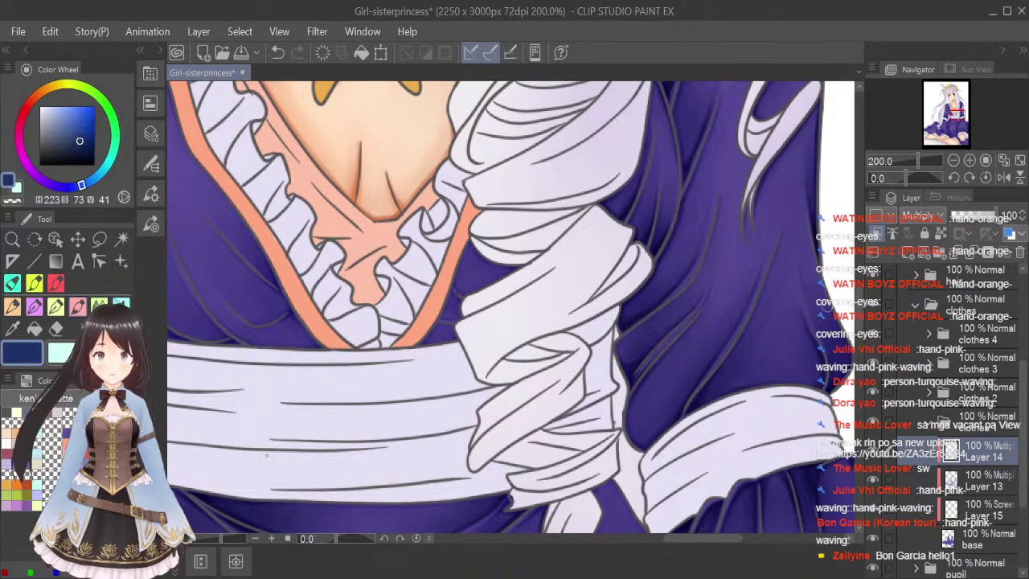
pyautogui.click(121, 305)
pyautogui.press('[')
pyautogui.press('[')
pyautogui.press('[')
pyautogui.press('[')
pyautogui.press('[')
pyautogui.press('[')
pyautogui.press('[')
pyautogui.press('[')
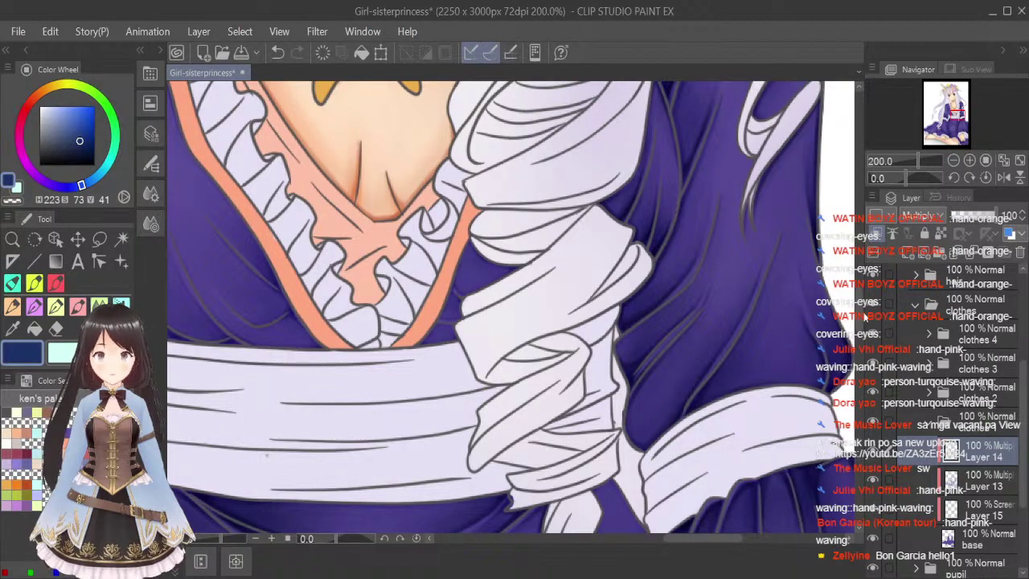
# Paint a dark shadow on the narrow skirt strip beside the sleeve, just above the ruffled cuff at the canvas edge, and blend it.
pyautogui.scroll(-8, 514, 308)
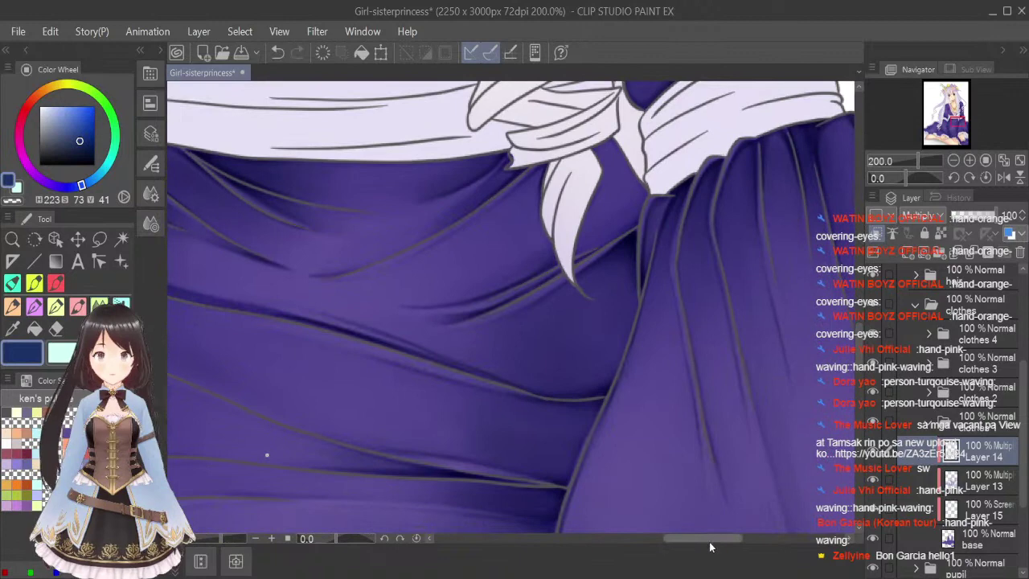
pyautogui.moveTo(710, 543); pyautogui.dragTo(747, 538)
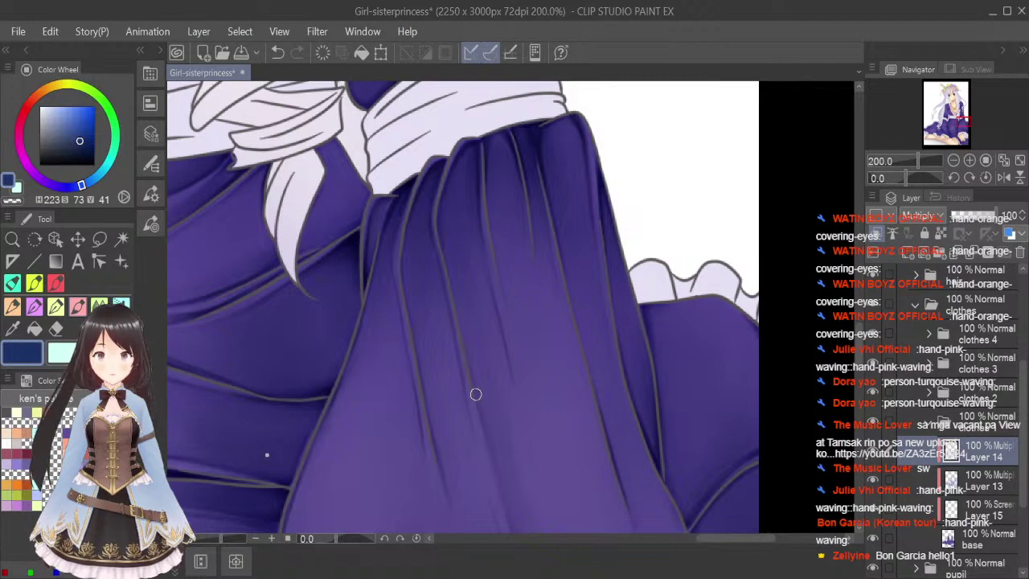
pyautogui.moveTo(858, 353); pyautogui.dragTo(858, 365)
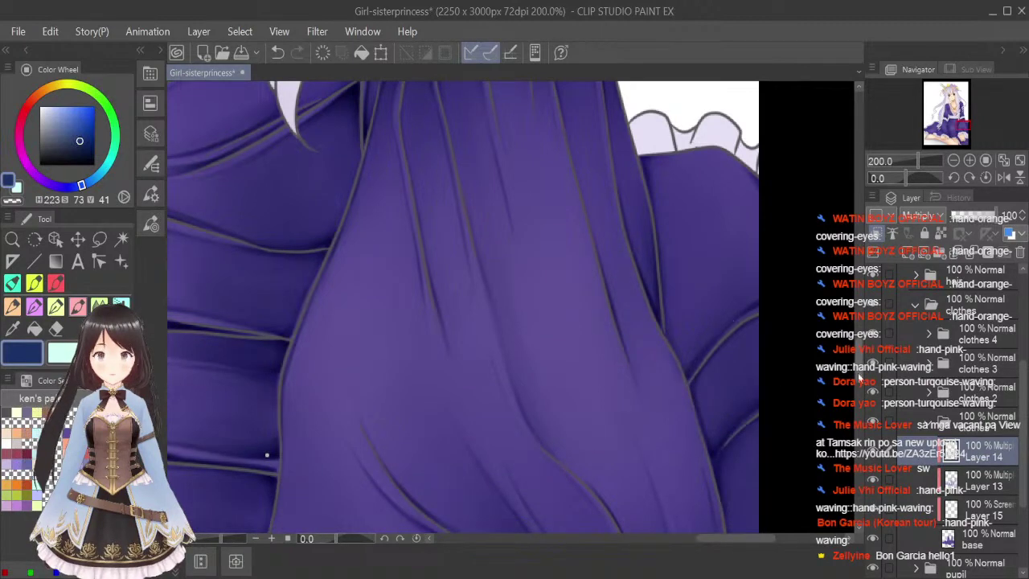
pyautogui.moveTo(859, 351); pyautogui.dragTo(859, 369)
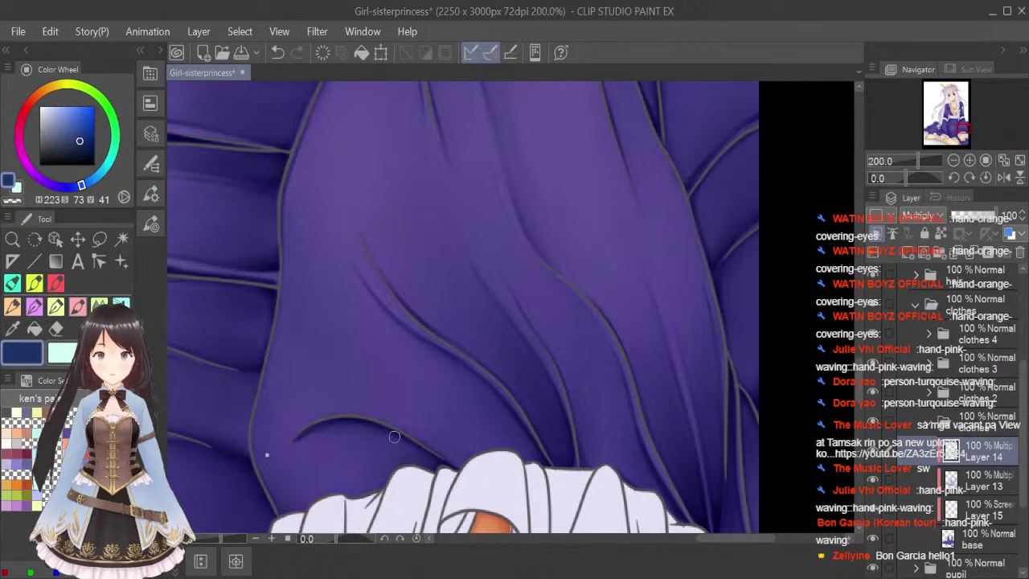
pyautogui.scroll(-3, 745, 314)
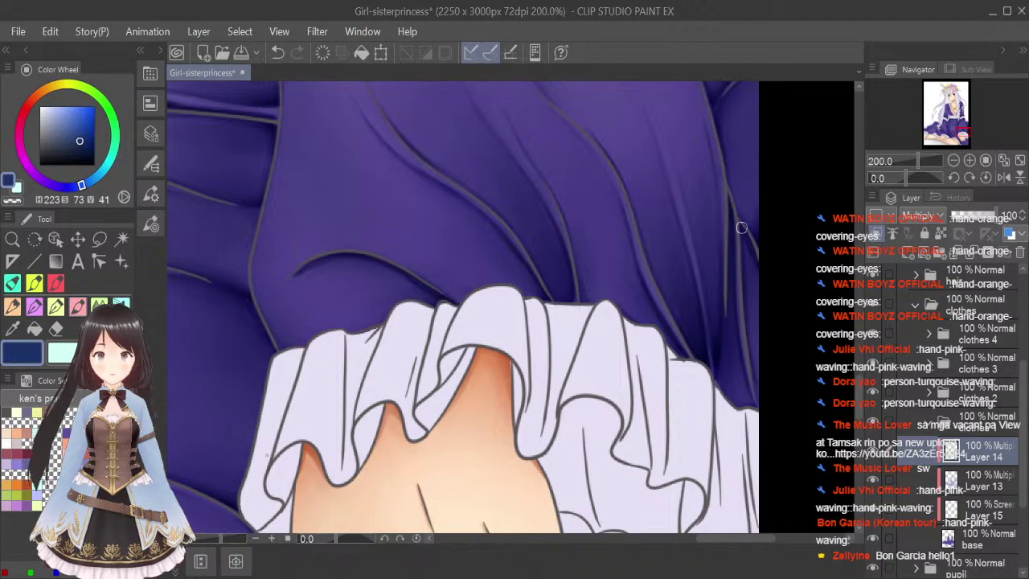
pyautogui.press('j')
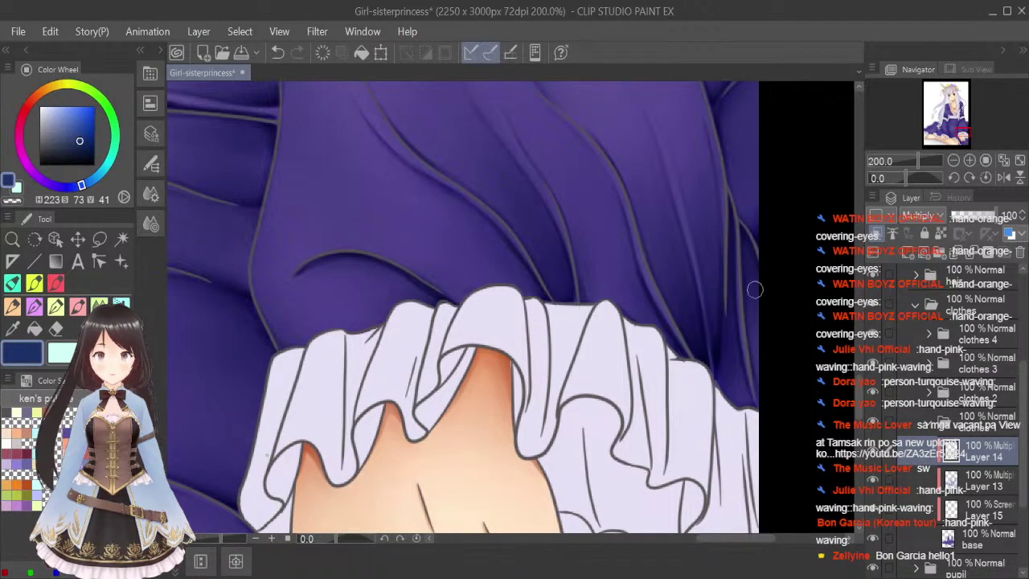
# Paint and blend dark shadows on the skirt beneath the resting hand's fingers and along the ruffled hem beside the thigh.
pyautogui.scroll(-3, 747, 329)
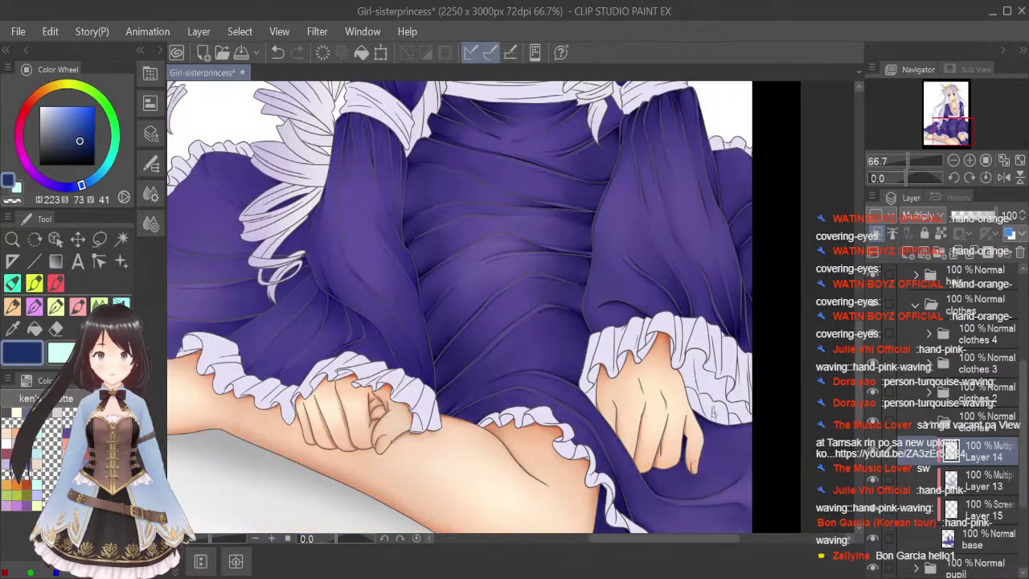
pyautogui.moveTo(737, 462); pyautogui.dragTo(784, 341)
pyautogui.scroll(3, 783, 342)
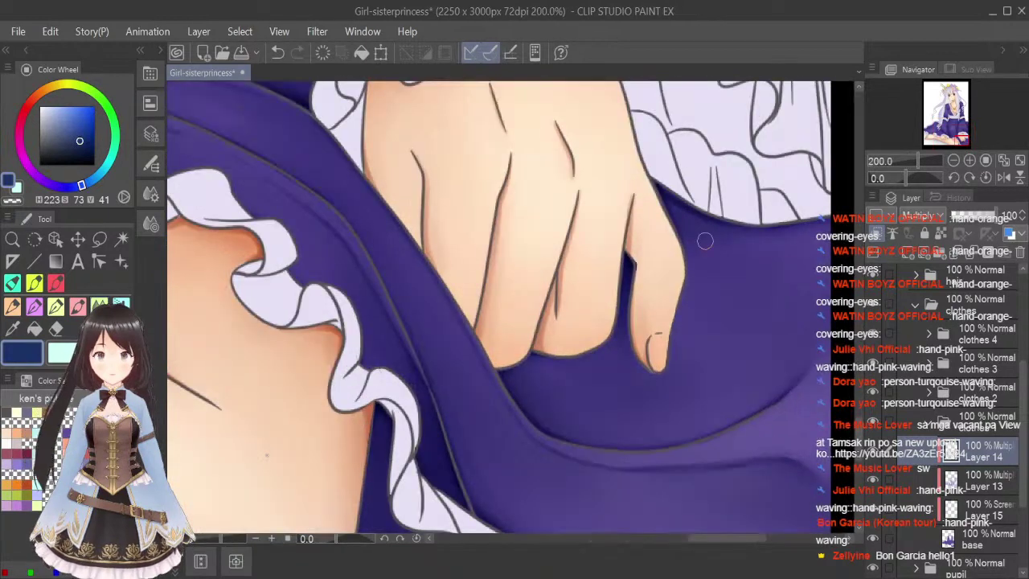
pyautogui.click(78, 305)
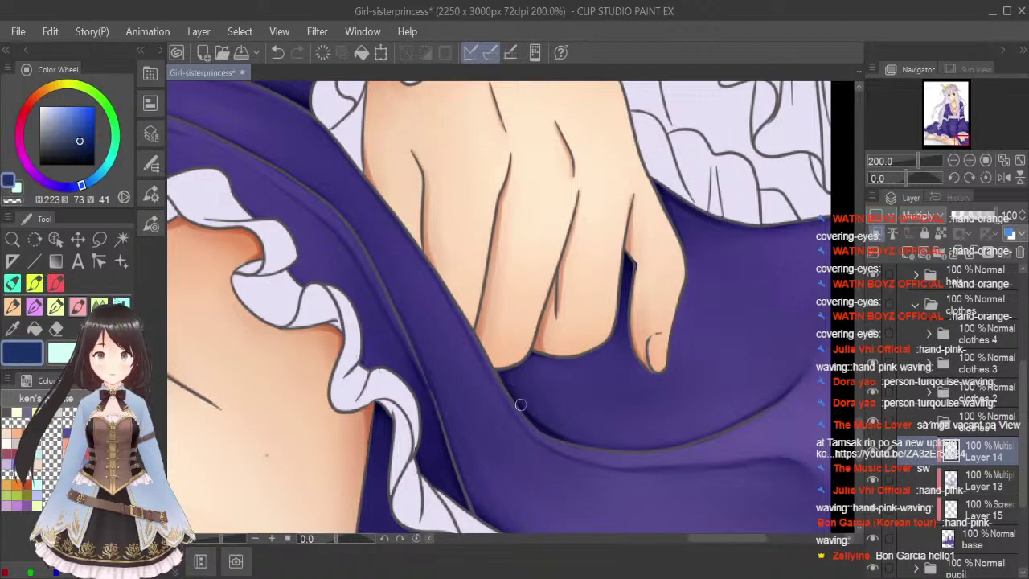
pyautogui.moveTo(570, 437)
pyautogui.mouseDown()
pyautogui.moveTo(656, 450)
pyautogui.moveTo(674, 440)
pyautogui.mouseUp()
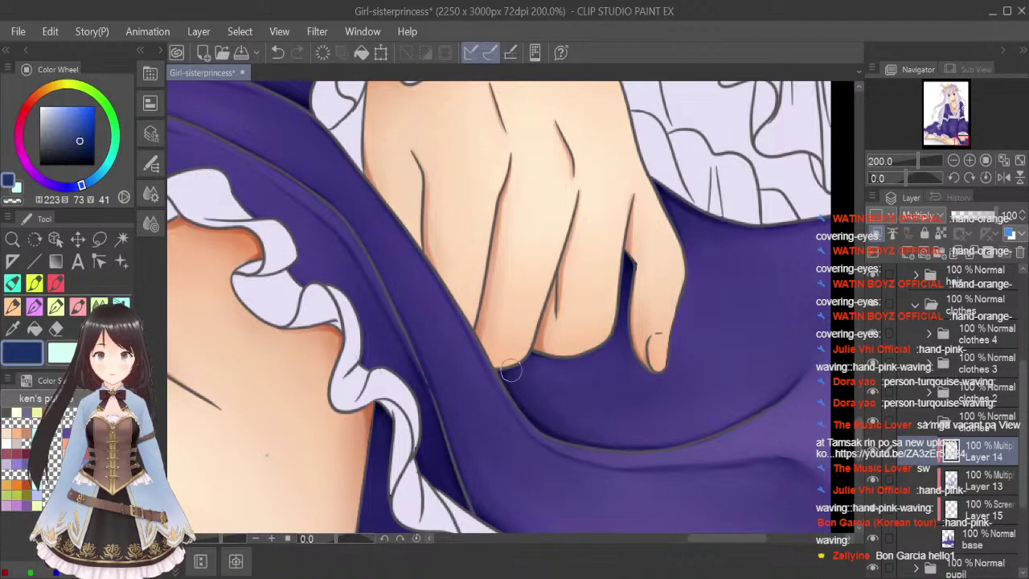
pyautogui.moveTo(718, 539); pyautogui.dragTo(737, 549)
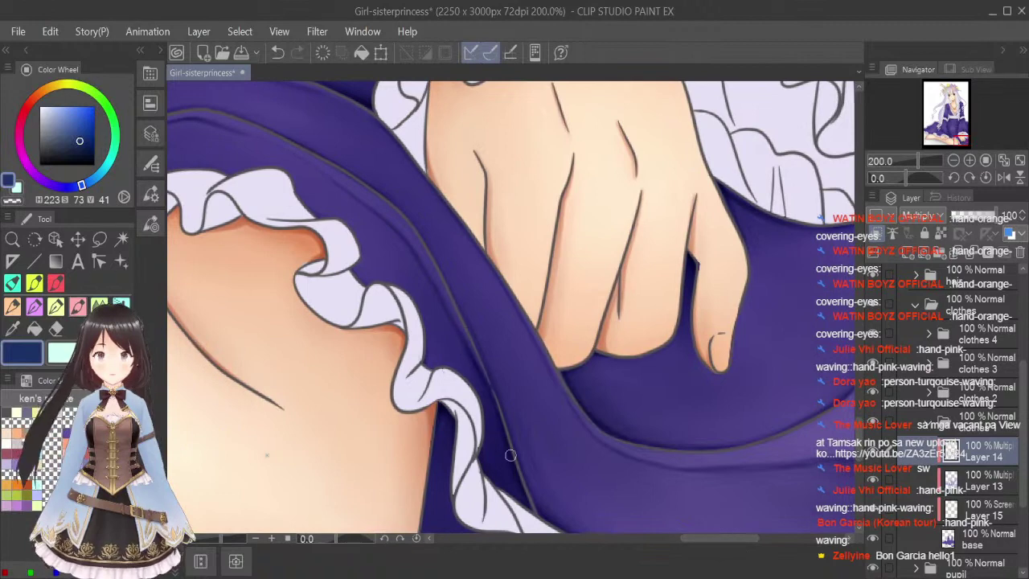
pyautogui.scroll(-3, 804, 351)
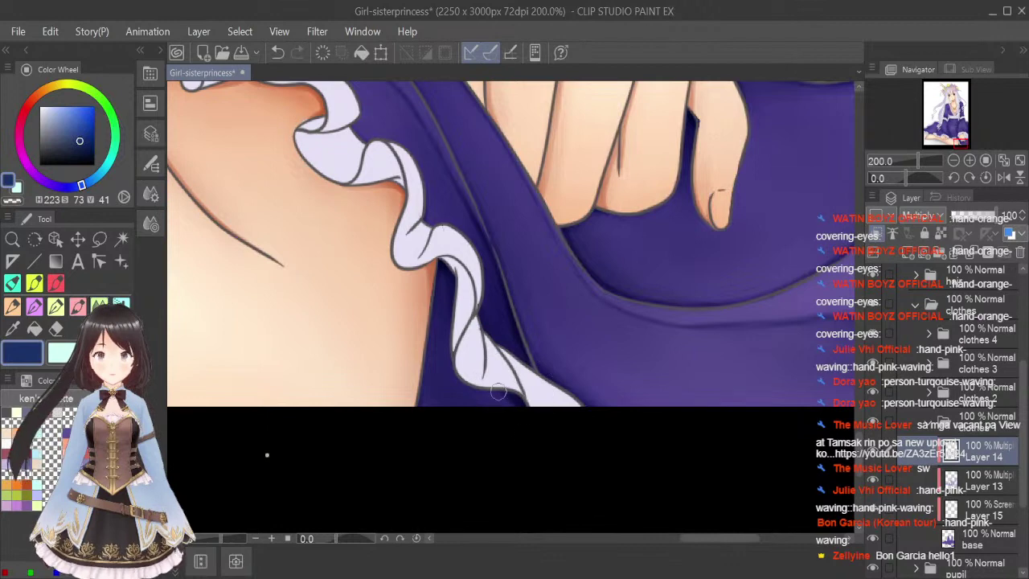
# Paint dark shadows where the skirt's folds meet the two sleeves, working upward from the ruffled cuffs.
pyautogui.moveTo(858, 448); pyautogui.dragTo(852, 397)
pyautogui.click(78, 306)
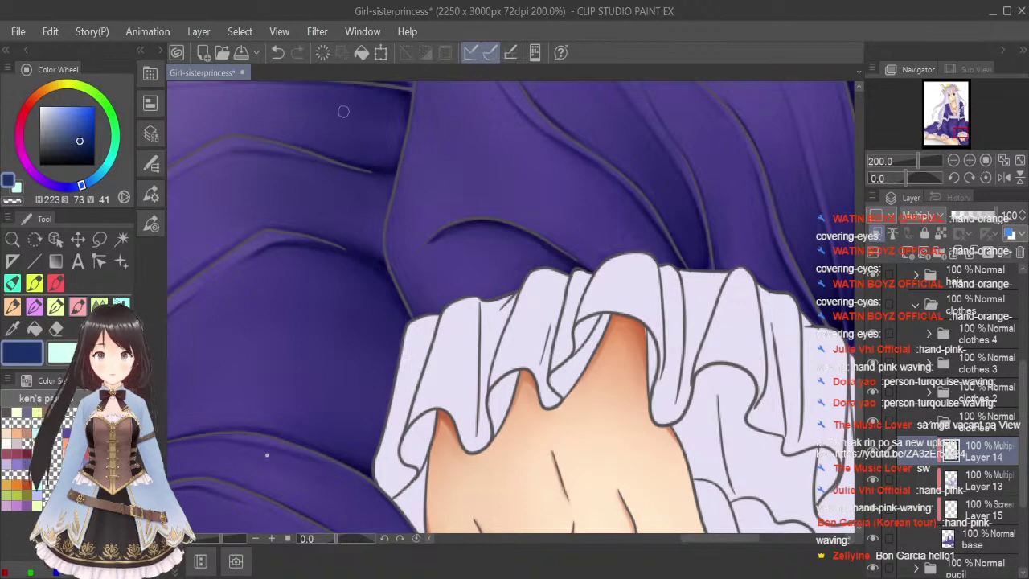
pyautogui.moveTo(709, 537); pyautogui.dragTo(669, 539)
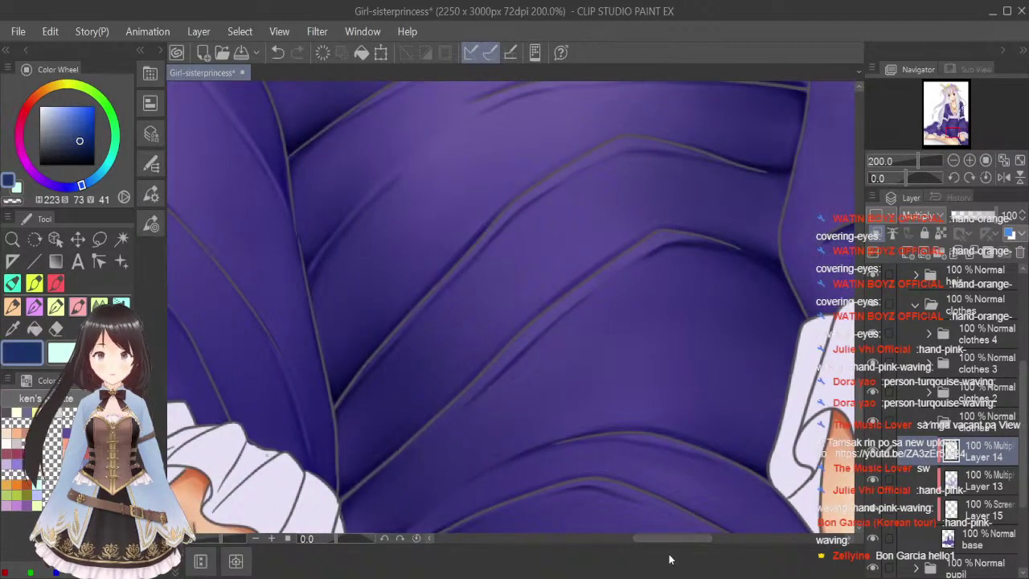
pyautogui.scroll(-2, 858, 402)
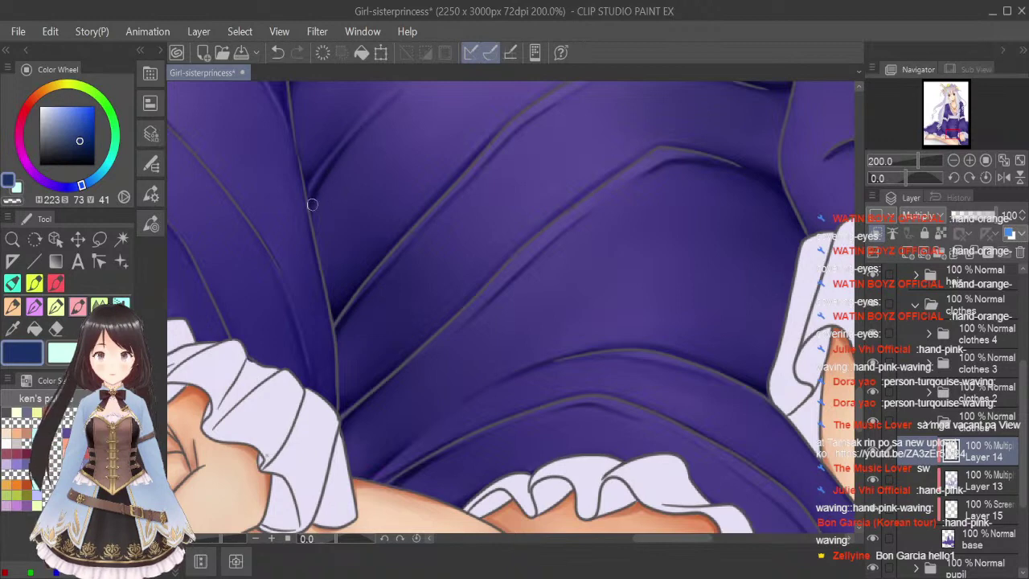
pyautogui.moveTo(860, 407); pyautogui.dragTo(861, 386)
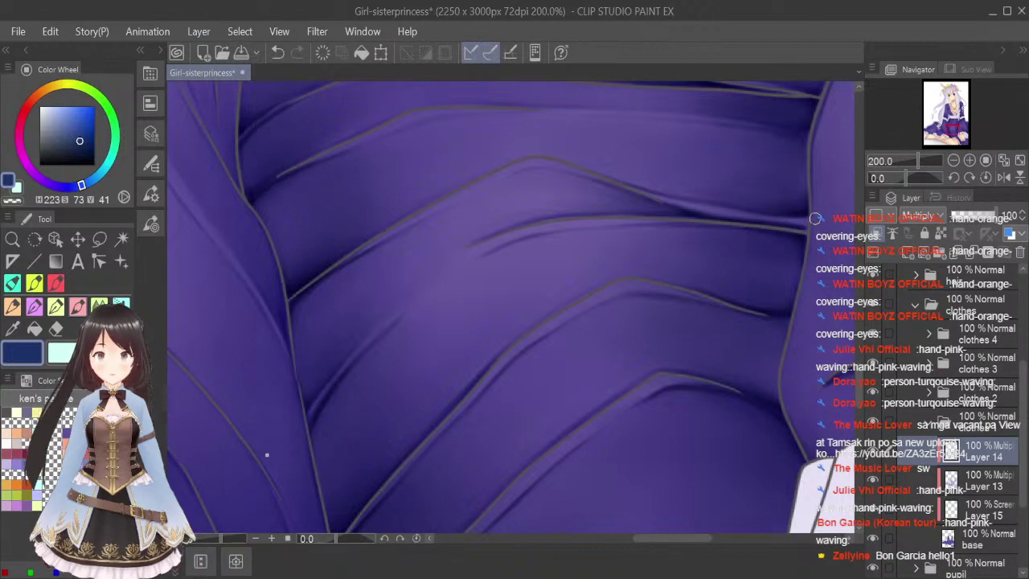
pyautogui.scroll(3, 266, 455)
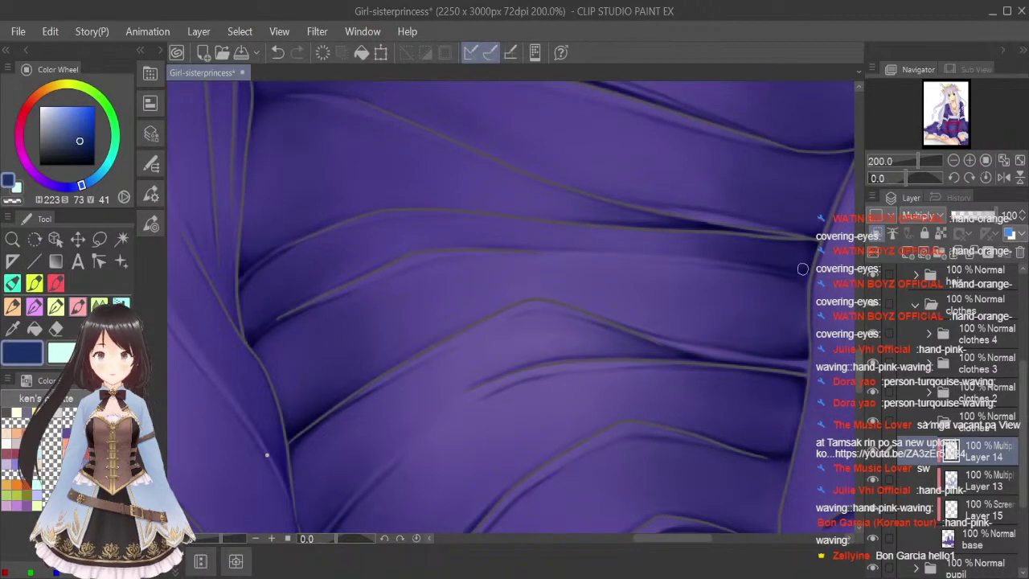
# Blend the shadow beneath the long middle skirt fold where it meets the sleeve, reducing the blending brush size.
pyautogui.click(99, 306)
pyautogui.press('[')
pyautogui.press('[')
pyautogui.press('[')
pyautogui.press('[')
pyautogui.press('[')
pyautogui.press('[')
pyautogui.press('[')
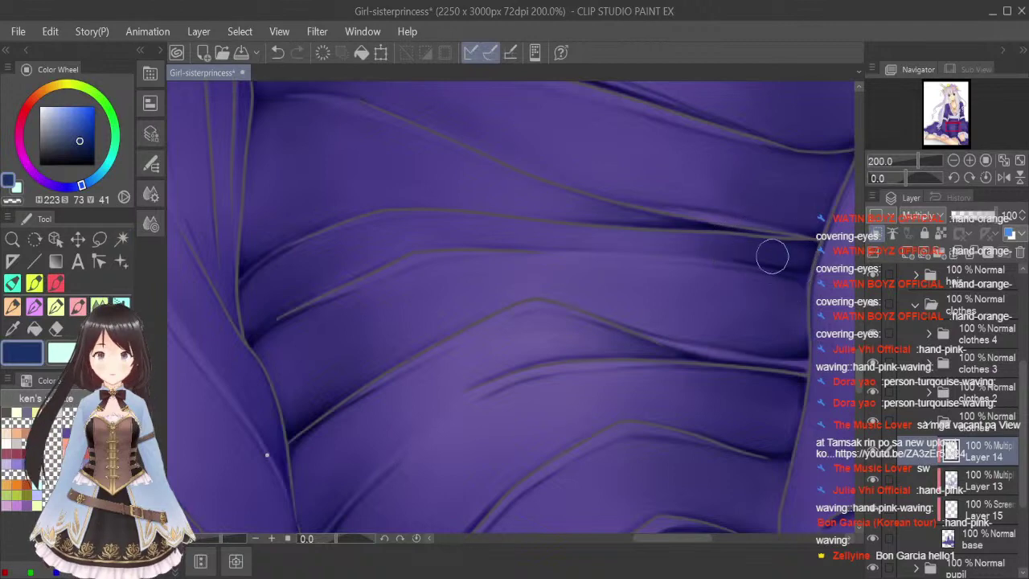
pyautogui.press('[')
pyautogui.press('[')
pyautogui.moveTo(724, 250)
pyautogui.mouseDown()
pyautogui.moveTo(810, 263)
pyautogui.moveTo(798, 264)
pyautogui.mouseUp()
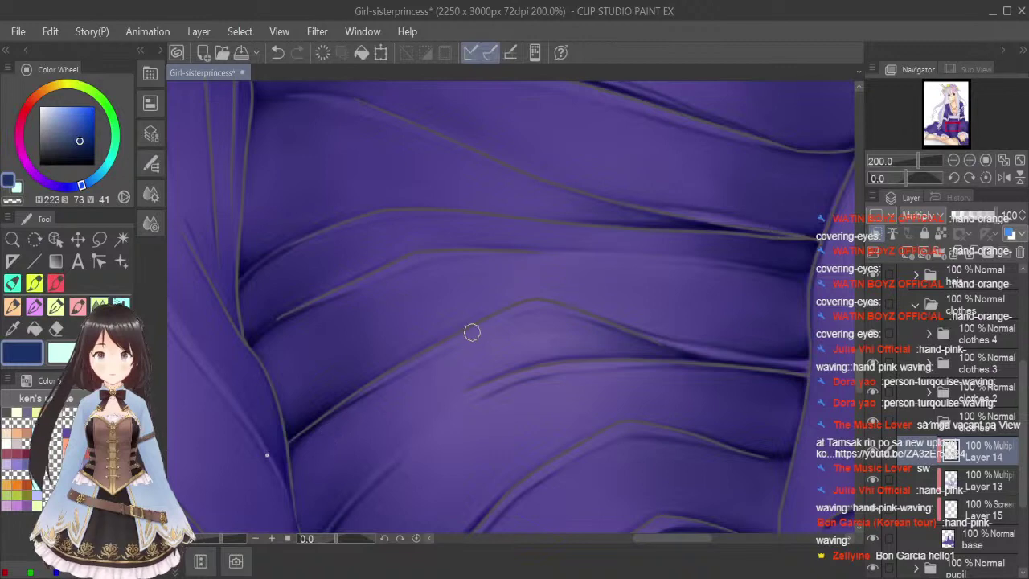
# Paint dark shadows along the upper skirt folds beneath the sash and toward the sleeve beside the sash tail.
pyautogui.moveTo(860, 374); pyautogui.dragTo(860, 356)
pyautogui.click(73, 306)
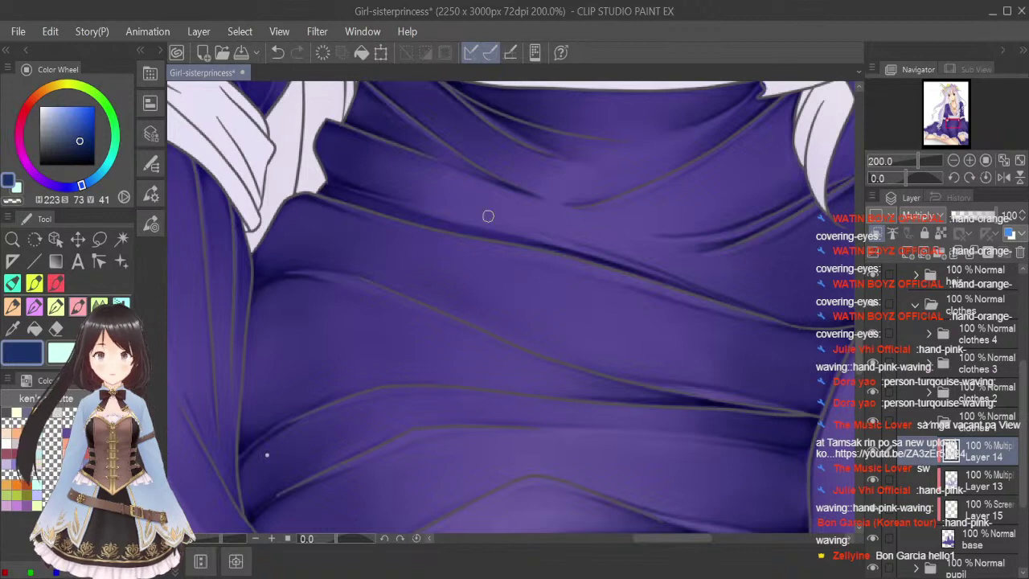
pyautogui.moveTo(693, 541); pyautogui.dragTo(715, 541)
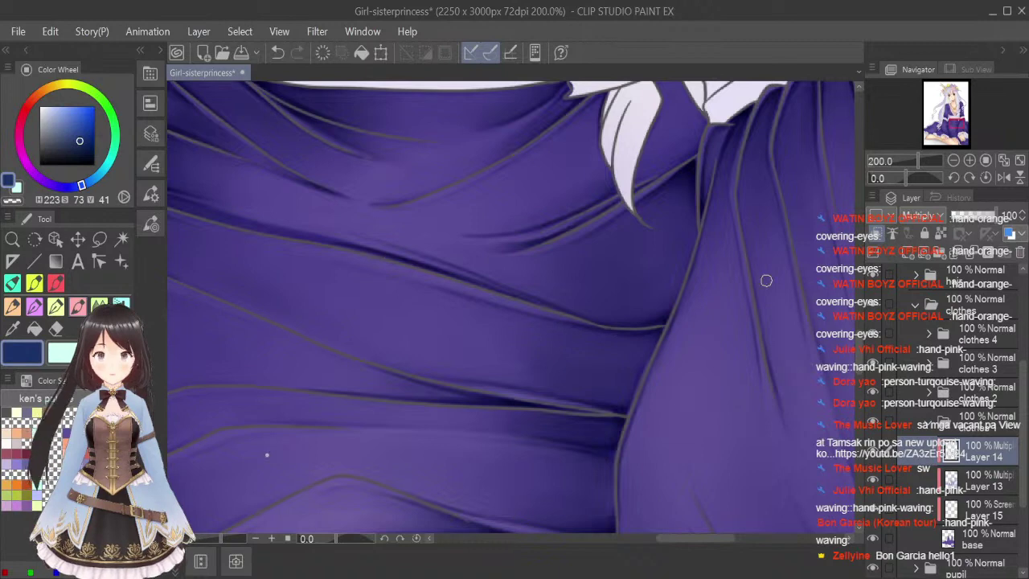
pyautogui.scroll(5, 267, 455)
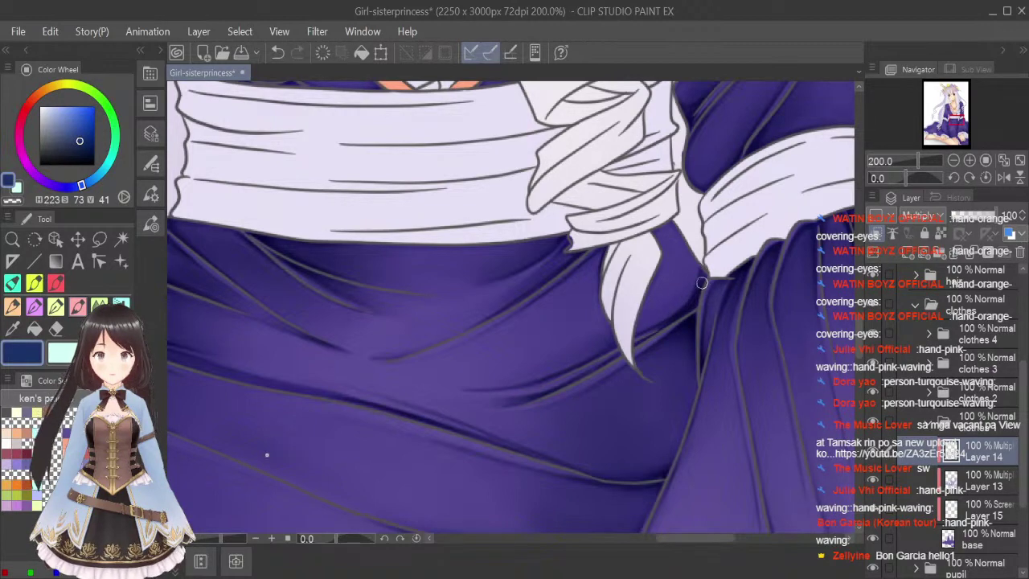
# Shade and blend the purple gap between the sash tail and the sleeve's white band, using a smaller blending brush.
pyautogui.click(121, 304)
pyautogui.press('[')
pyautogui.press('[')
pyautogui.press('[')
pyautogui.press('[')
pyautogui.press('[')
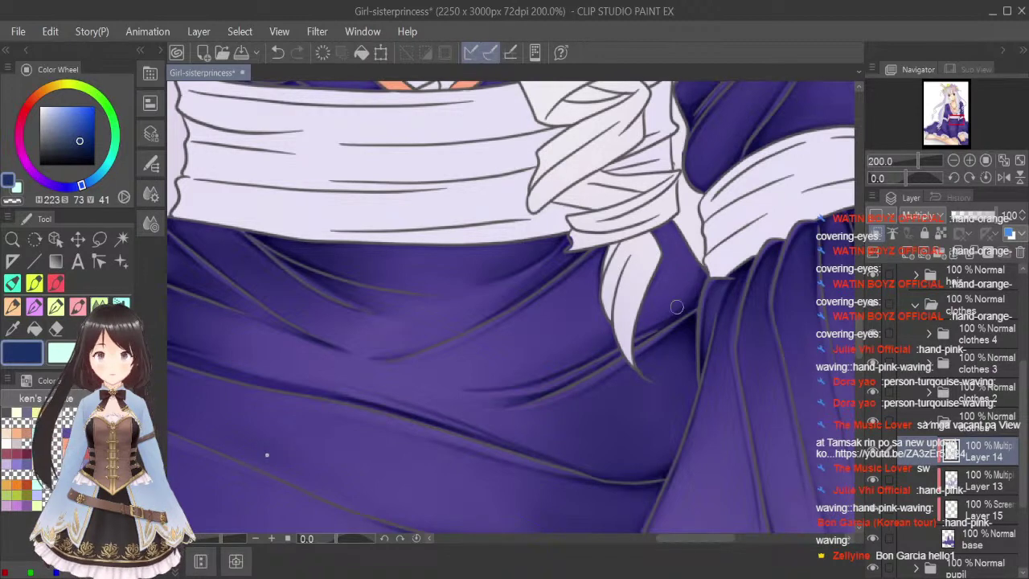
pyautogui.click(78, 308)
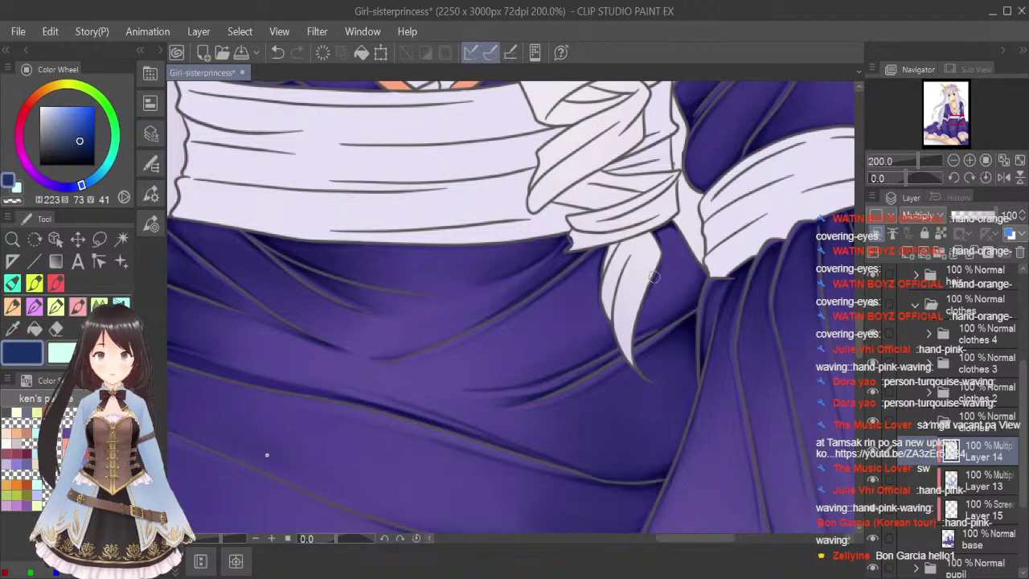
pyautogui.click(99, 307)
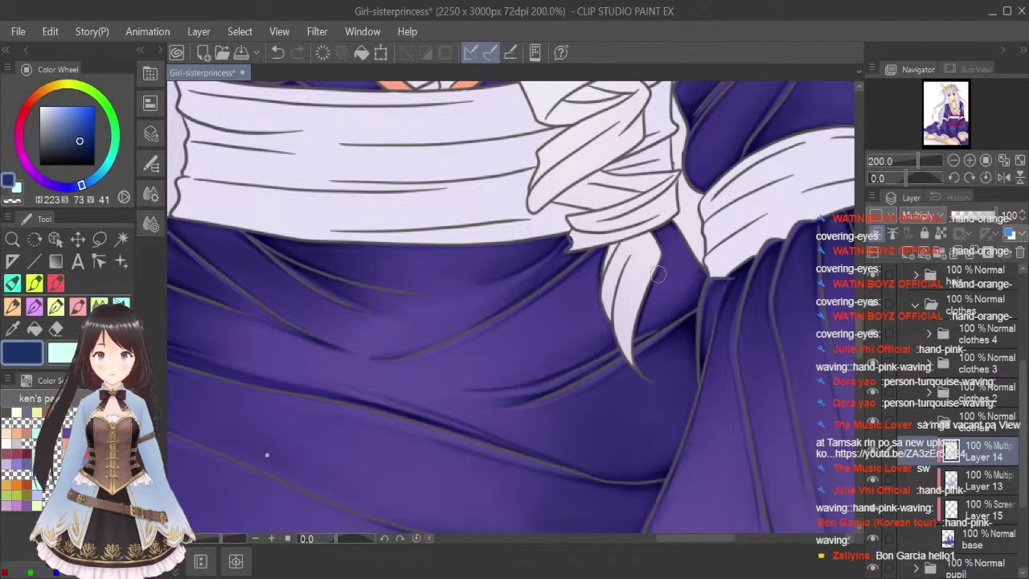
# Soften the shading across the skirt just below the sash with a blending brush, and save the illustration.
pyautogui.moveTo(695, 545); pyautogui.dragTo(664, 545)
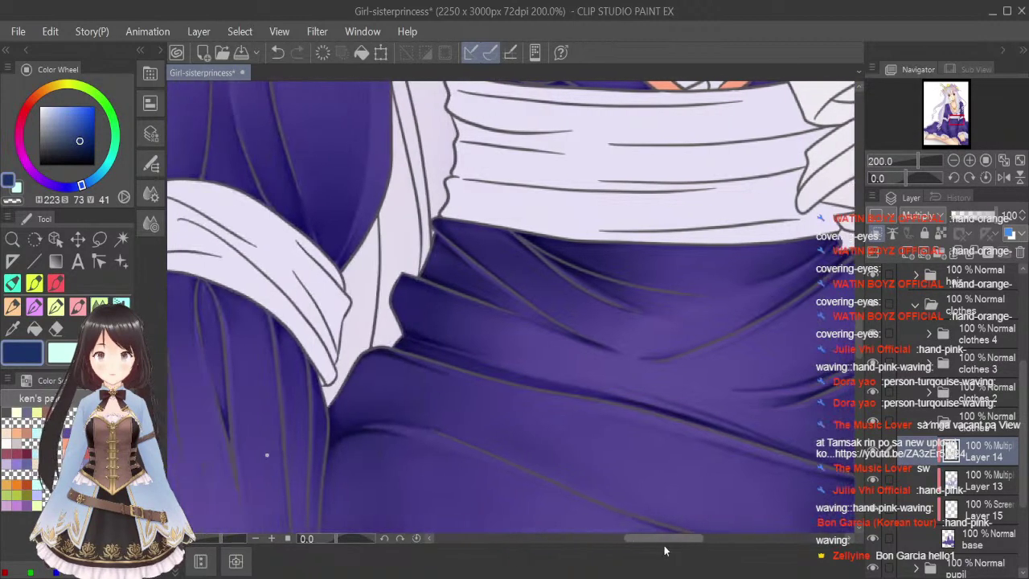
pyautogui.click(1020, 160)
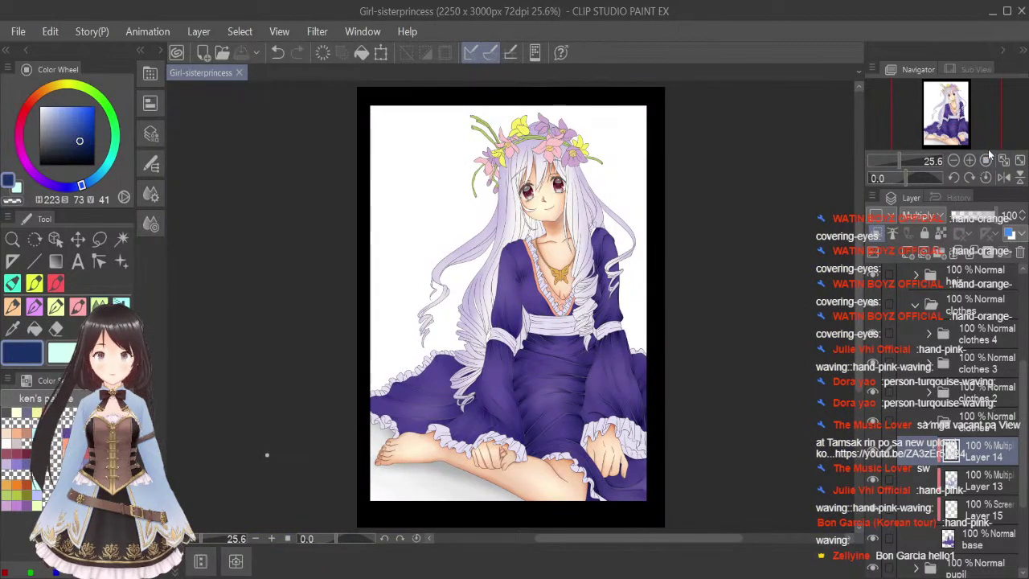
pyautogui.click(122, 305)
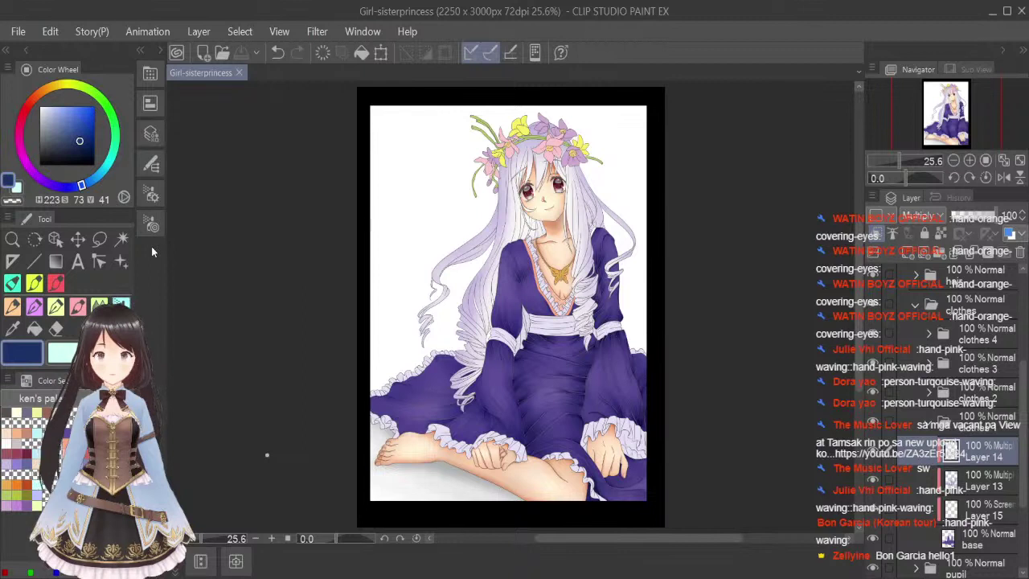
pyautogui.moveTo(545, 337); pyautogui.dragTo(599, 345)
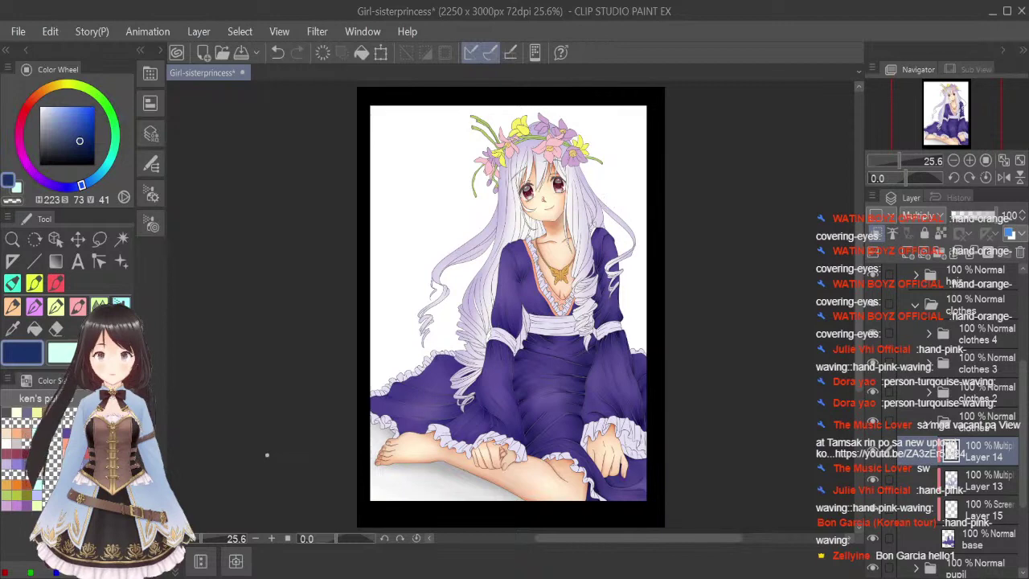
pyautogui.click(78, 307)
pyautogui.hotkey('ctrl', 's')
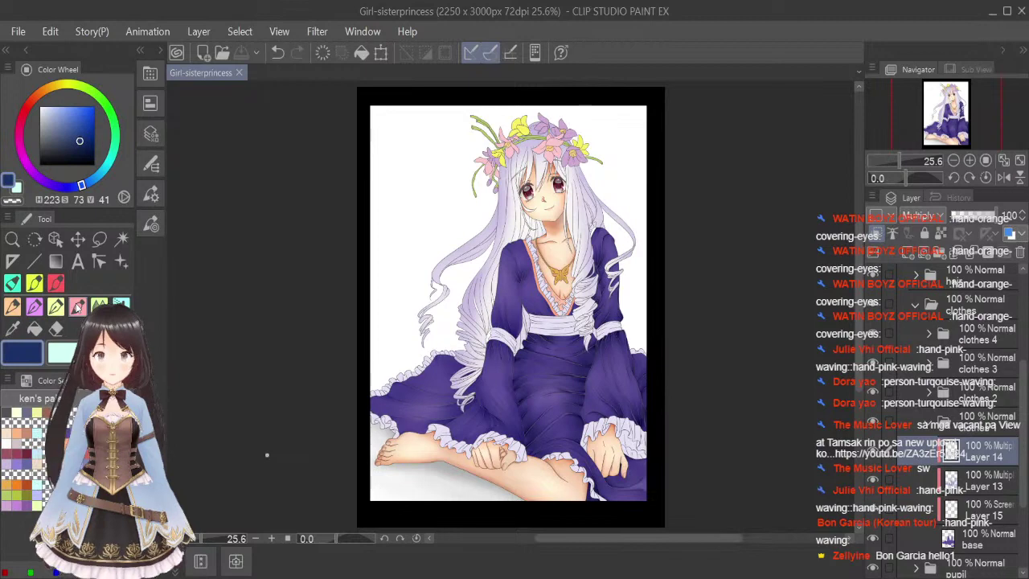
# Paint a dark shadow on the bodice patch between the orange neckline trim and the curled hair, and blend it with a smaller brush.
pyautogui.scroll(6, 578, 305)
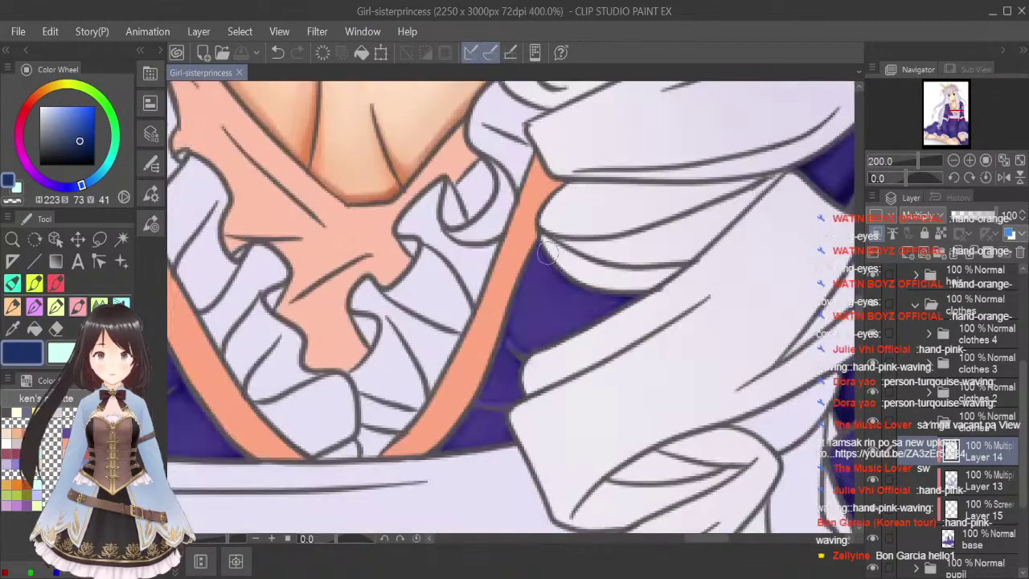
pyautogui.moveTo(546, 254)
pyautogui.mouseDown()
pyautogui.moveTo(511, 317)
pyautogui.moveTo(533, 343)
pyautogui.moveTo(508, 320)
pyautogui.moveTo(525, 342)
pyautogui.moveTo(522, 284)
pyautogui.moveTo(516, 309)
pyautogui.mouseUp()
pyautogui.press('j')
pyautogui.press('[')
pyautogui.press('[')
pyautogui.press('[')
pyautogui.press('[')
pyautogui.press('[')
pyautogui.press('[')
pyautogui.press('[')
pyautogui.press('[')
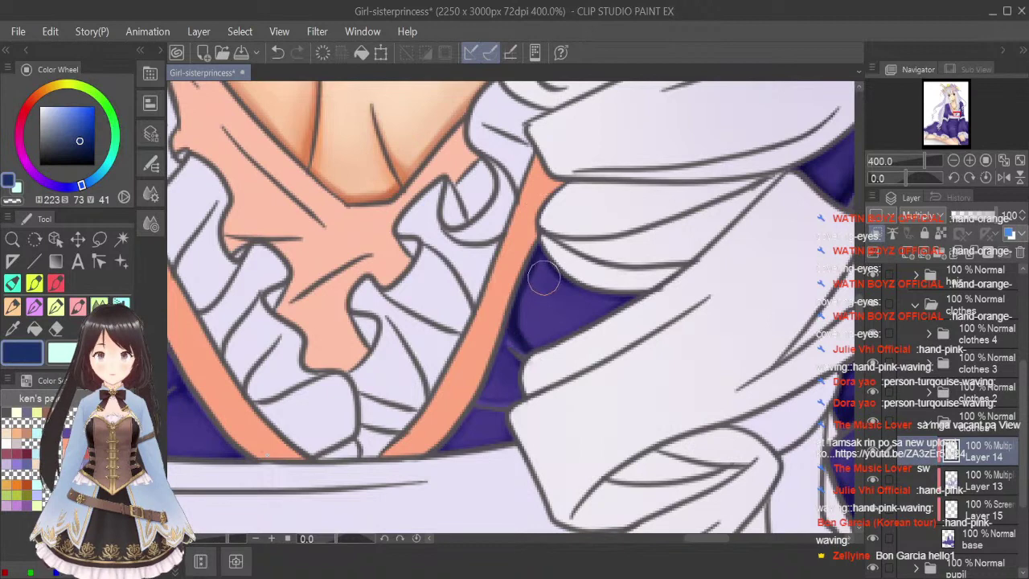
pyautogui.moveTo(541, 268)
pyautogui.mouseDown()
pyautogui.moveTo(523, 328)
pyautogui.moveTo(522, 311)
pyautogui.mouseUp()
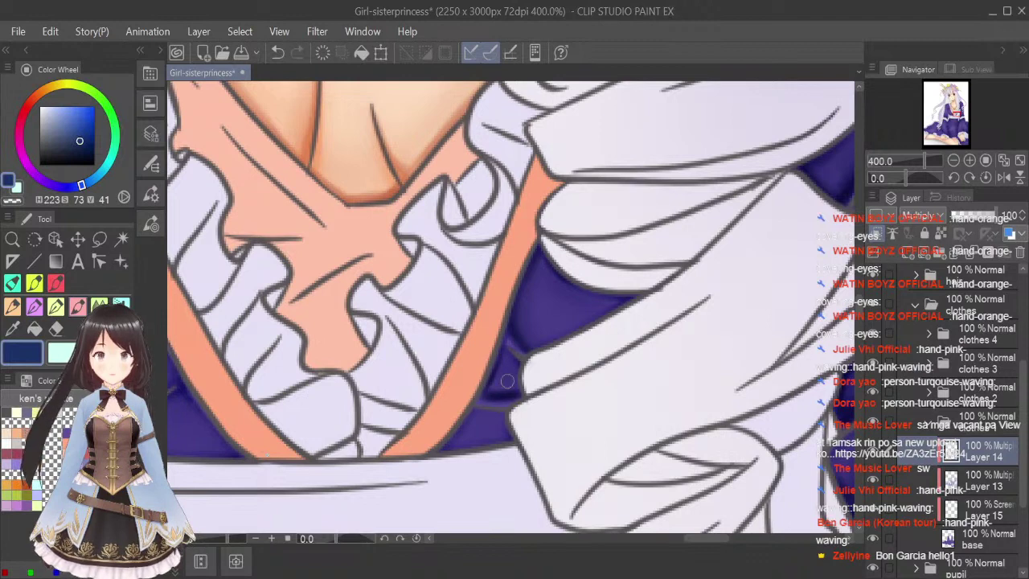
# Soften the shadow on the purple bodice patch between the orange trim and curled hair using a smaller blending brush.
pyautogui.click(99, 306)
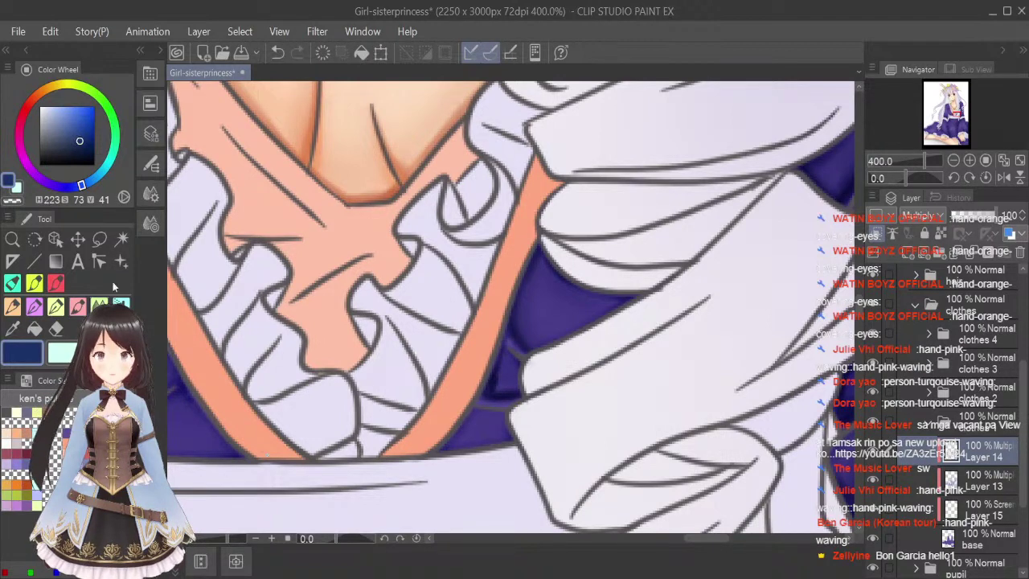
pyautogui.press('[')
pyautogui.press('[')
pyautogui.press('[')
pyautogui.press('[')
pyautogui.press('[')
pyautogui.press('[')
pyautogui.press('[')
pyautogui.press('[')
pyautogui.press('[')
pyautogui.press('[')
pyautogui.press('[')
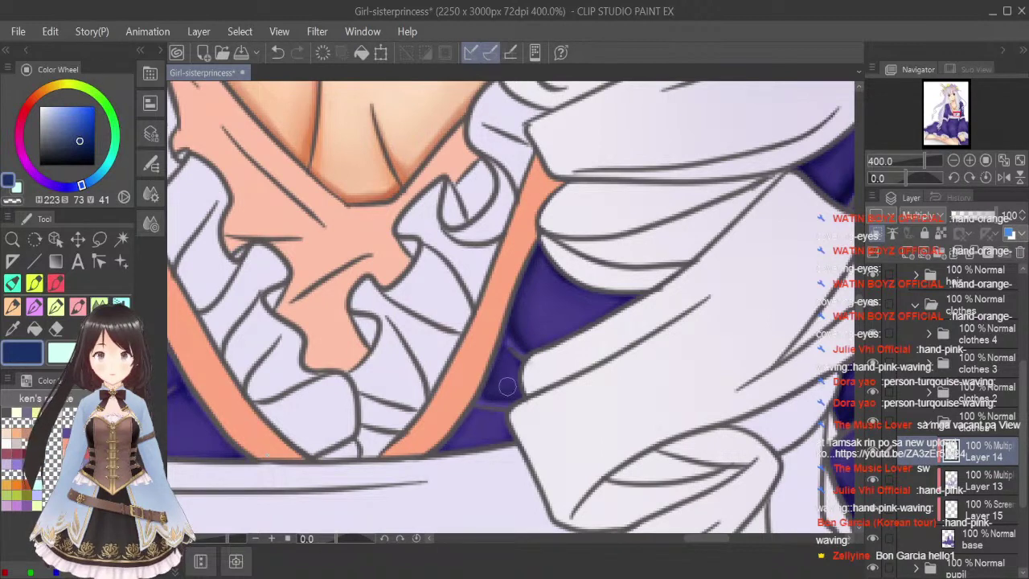
# Paint a dark shadow in the small bodice corner just above the sash beside the orange trim, and blend it with a smaller brush.
pyautogui.press('b')
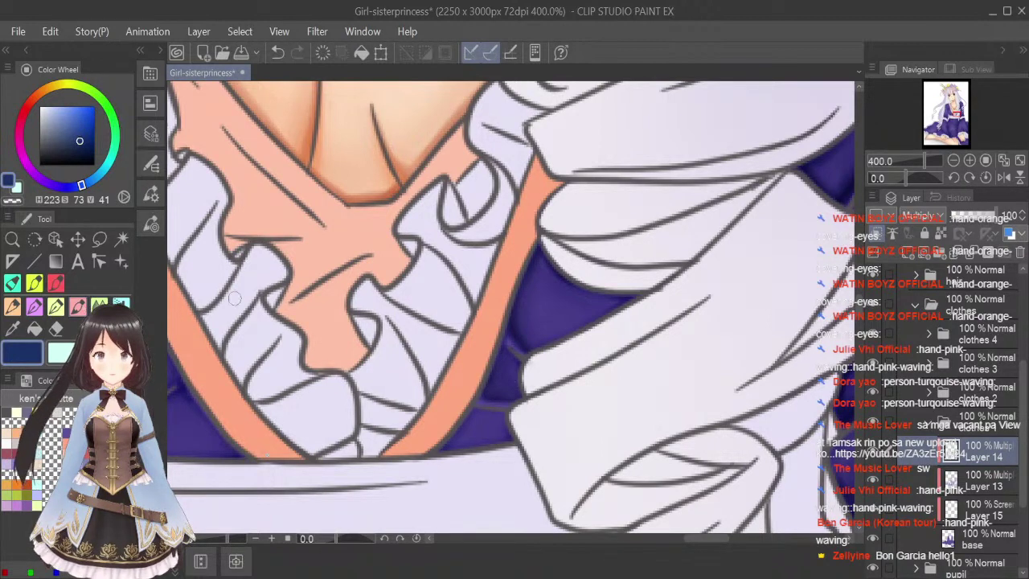
pyautogui.moveTo(450, 445)
pyautogui.mouseDown()
pyautogui.moveTo(518, 434)
pyautogui.moveTo(444, 445)
pyautogui.moveTo(484, 440)
pyautogui.moveTo(459, 441)
pyautogui.moveTo(462, 429)
pyautogui.moveTo(445, 447)
pyautogui.moveTo(490, 441)
pyautogui.moveTo(482, 397)
pyautogui.moveTo(512, 424)
pyautogui.moveTo(472, 430)
pyautogui.mouseUp()
pyautogui.press('[')
pyautogui.press('[')
pyautogui.press('[')
pyautogui.press('[')
pyautogui.press('[')
pyautogui.press('[')
pyautogui.press('[')
pyautogui.press('[')
pyautogui.press('[')
pyautogui.press('[')
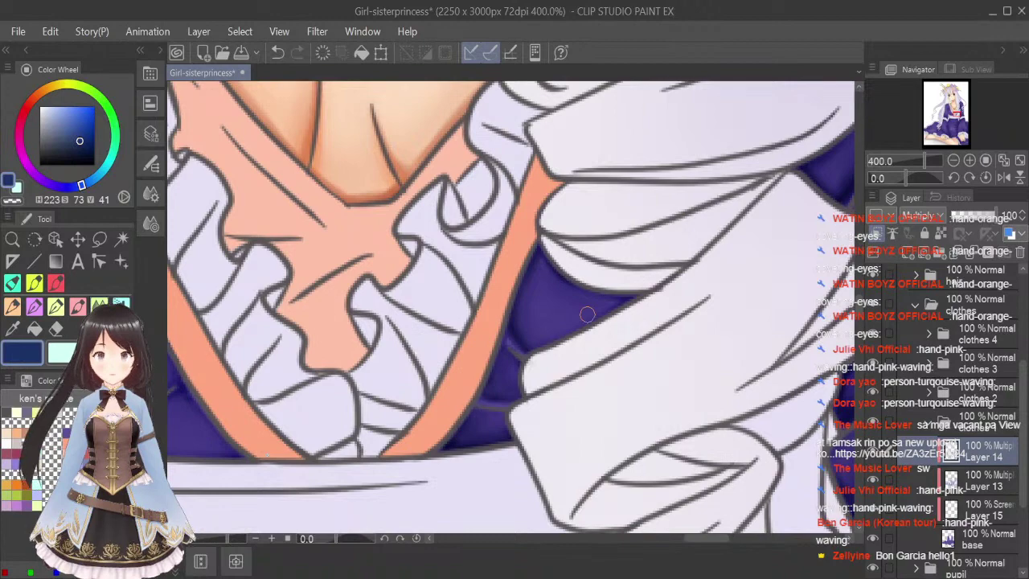
# Paint a dark shadow between the orange neckline trim and the nearest bodice fold, and blend it with a smaller blending brush.
pyautogui.scroll(-4, 587, 314)
pyautogui.moveTo(709, 540); pyautogui.dragTo(665, 543)
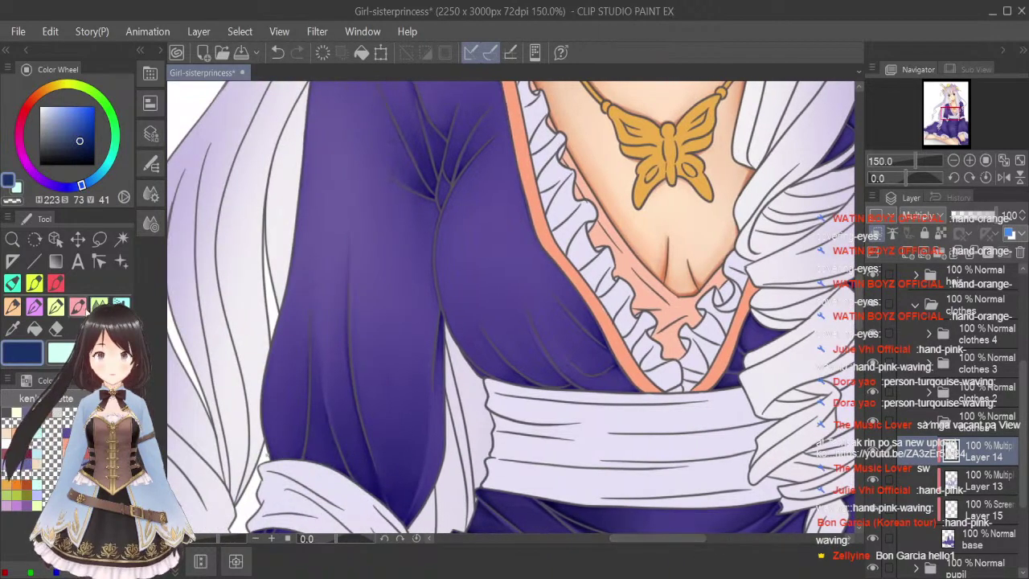
pyautogui.scroll(4, 585, 316)
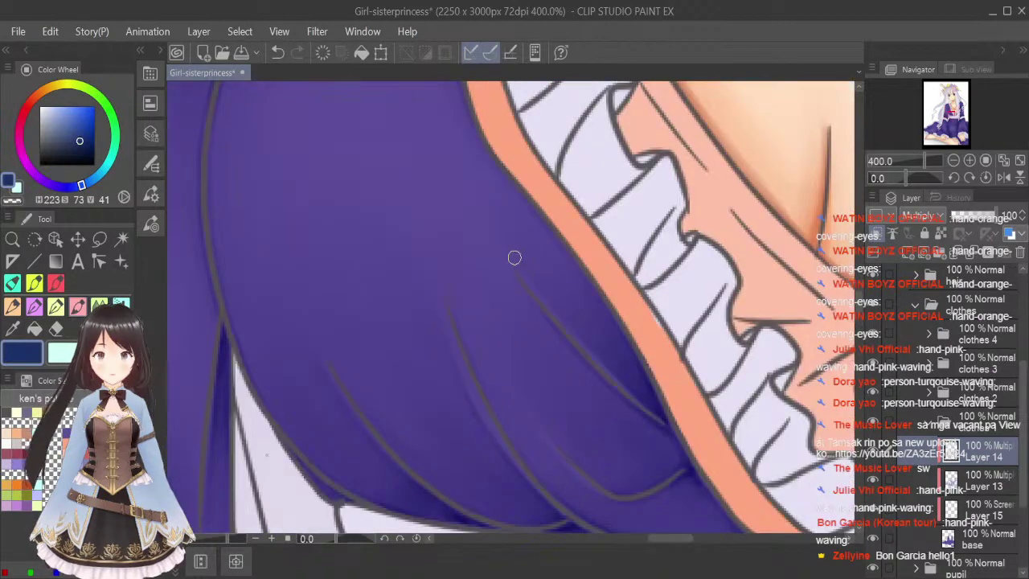
pyautogui.moveTo(572, 321); pyautogui.dragTo(647, 402)
pyautogui.moveTo(609, 318); pyautogui.dragTo(654, 399)
pyautogui.press('j')
pyautogui.press('[')
pyautogui.press('[')
pyautogui.press('[')
pyautogui.press('[')
pyautogui.press('[')
pyautogui.press('[')
pyautogui.press('[')
pyautogui.press('[')
pyautogui.press('[')
pyautogui.press('[')
pyautogui.press('[')
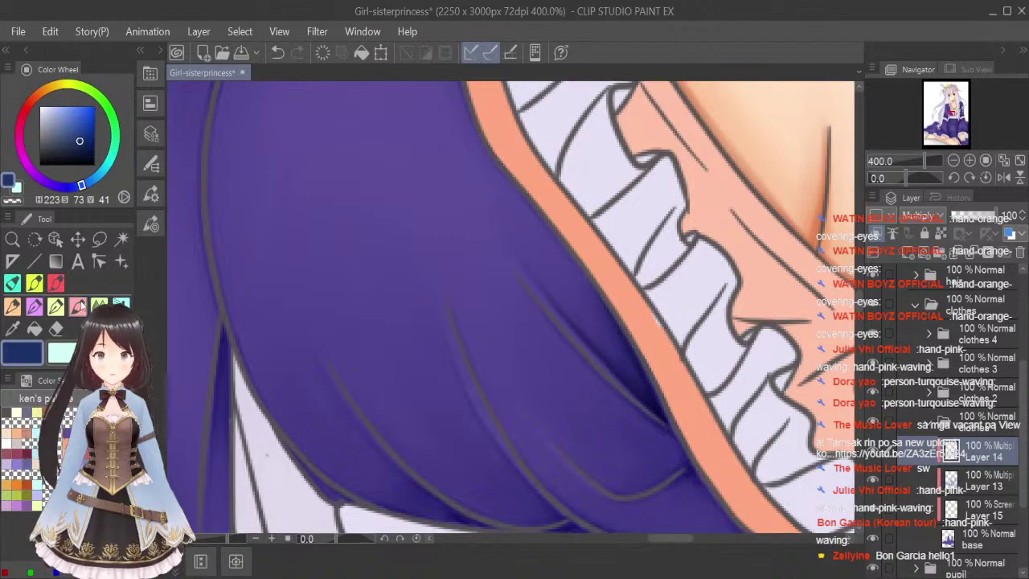
# Shade the inside of the curved bodice fold that meets the orange trim above the sash, and blend the shadow smoothly.
pyautogui.scroll(-3, 860, 303)
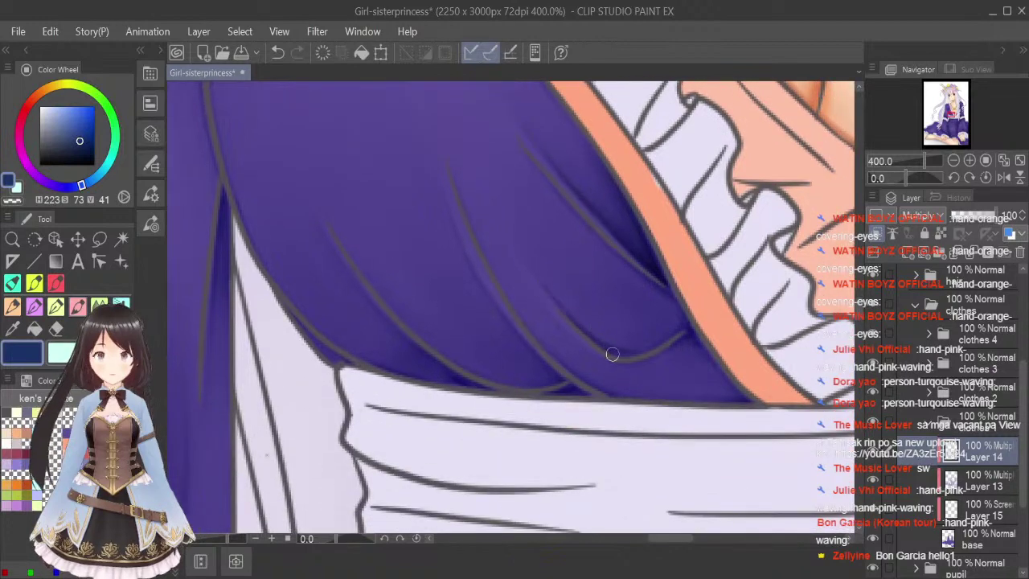
pyautogui.moveTo(587, 344); pyautogui.dragTo(650, 326)
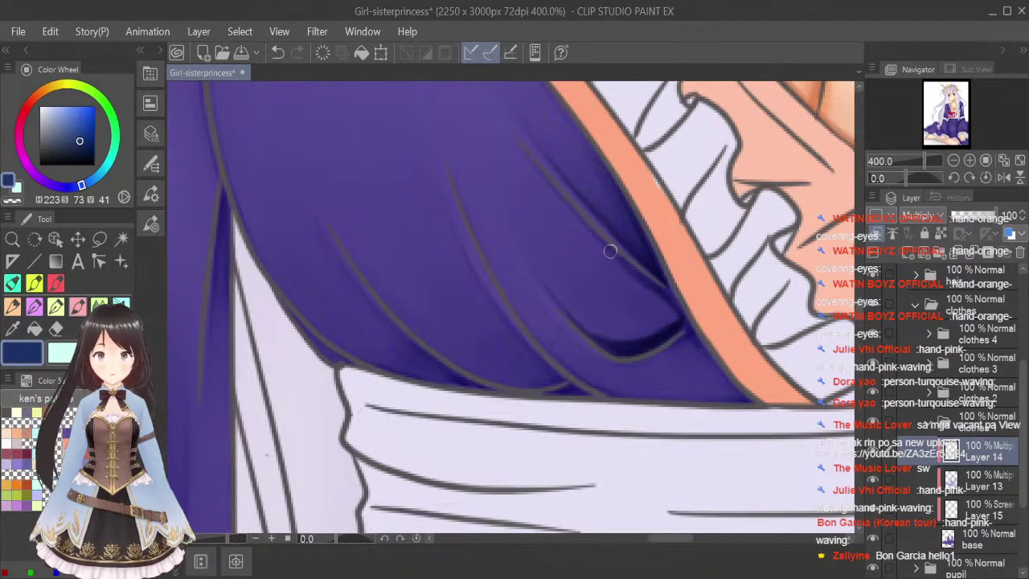
pyautogui.click(99, 305)
pyautogui.press('[')
pyautogui.press('[')
pyautogui.press('[')
pyautogui.press('[')
pyautogui.press('[')
pyautogui.press('[')
pyautogui.press('[')
pyautogui.press('[')
pyautogui.press('[')
pyautogui.press('[')
pyautogui.press('[')
pyautogui.press('[')
pyautogui.press('[')
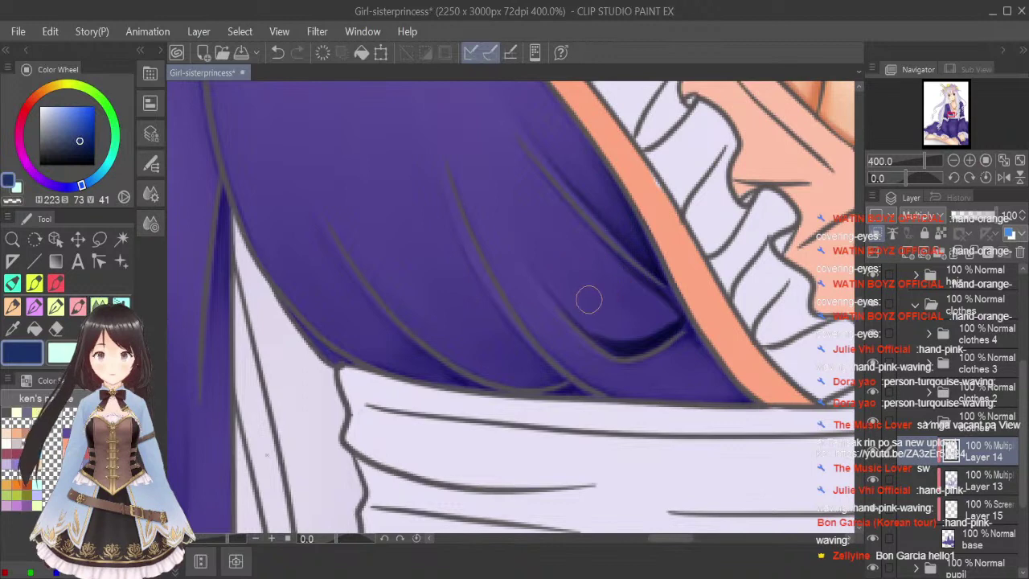
pyautogui.moveTo(597, 336)
pyautogui.mouseDown()
pyautogui.moveTo(680, 318)
pyautogui.moveTo(606, 332)
pyautogui.mouseUp()
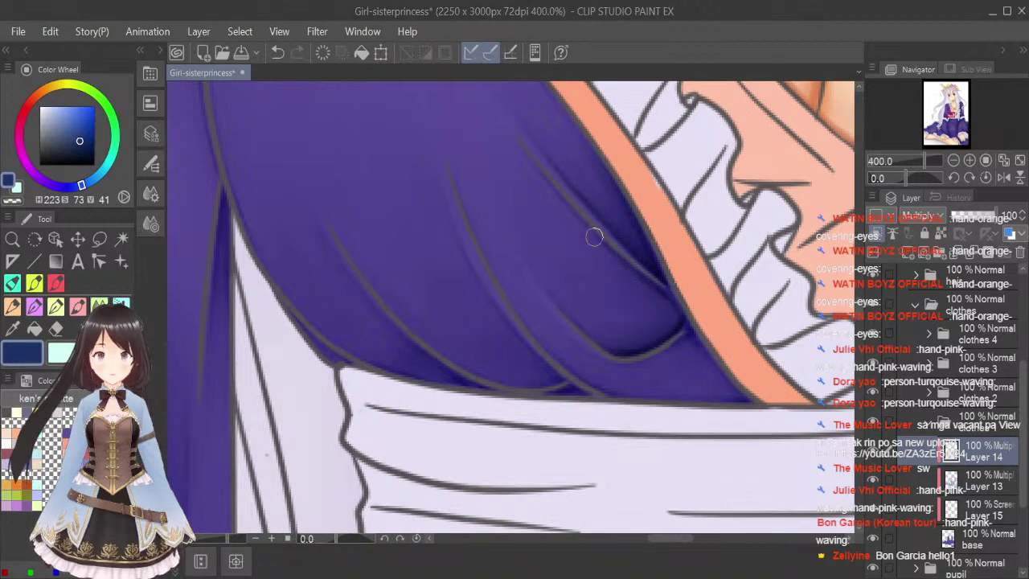
# Paint a dark shadow along the long bodice fold running down to the middle of the sash edge, and blend it.
pyautogui.click(78, 306)
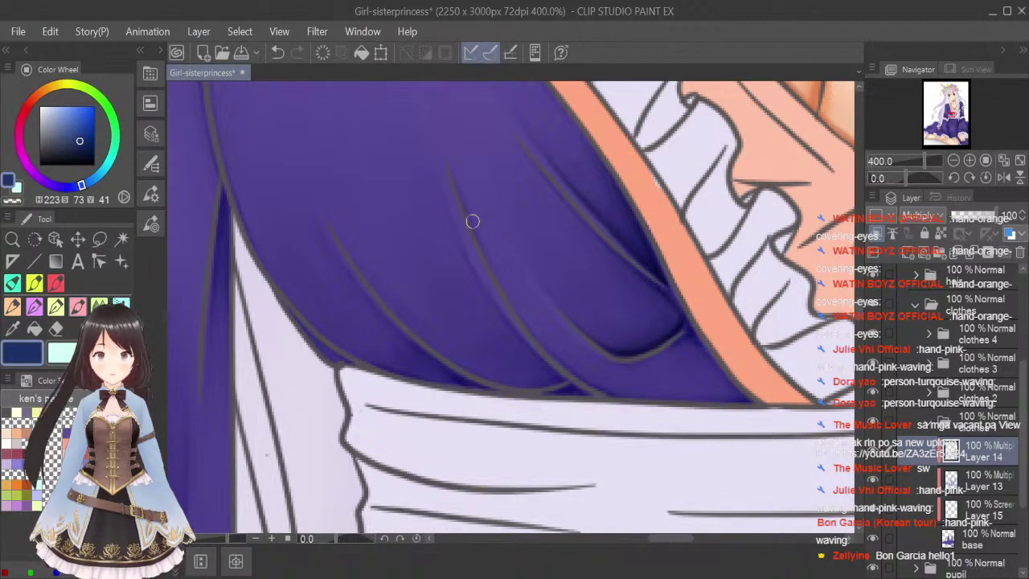
pyautogui.moveTo(550, 348); pyautogui.dragTo(601, 384)
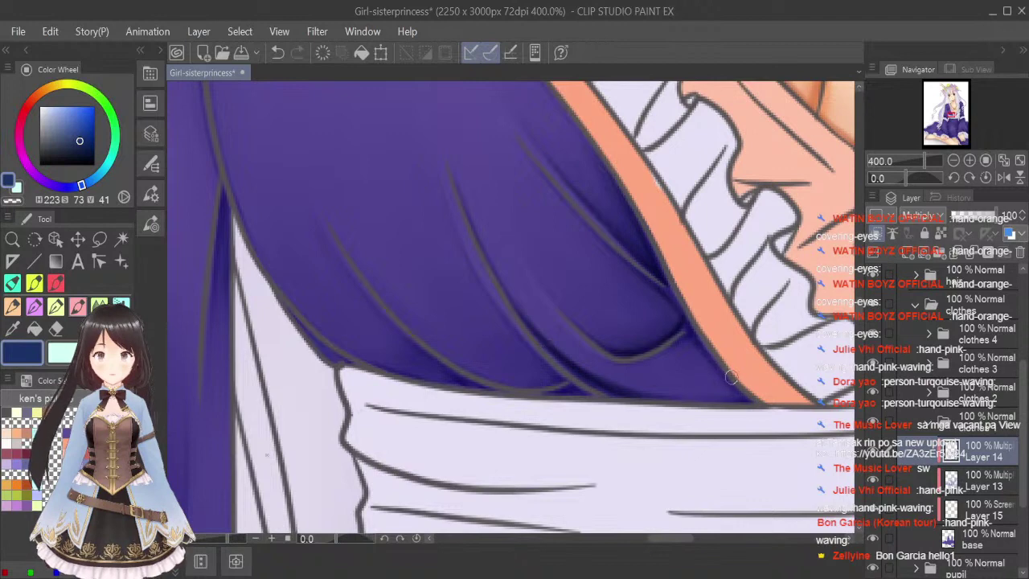
pyautogui.press('j')
pyautogui.press('[')
pyautogui.press('[')
pyautogui.press('[')
pyautogui.press('[')
pyautogui.press('[')
pyautogui.press('[')
pyautogui.press('[')
pyautogui.press('[')
pyautogui.press('[')
pyautogui.press('[')
pyautogui.press('[')
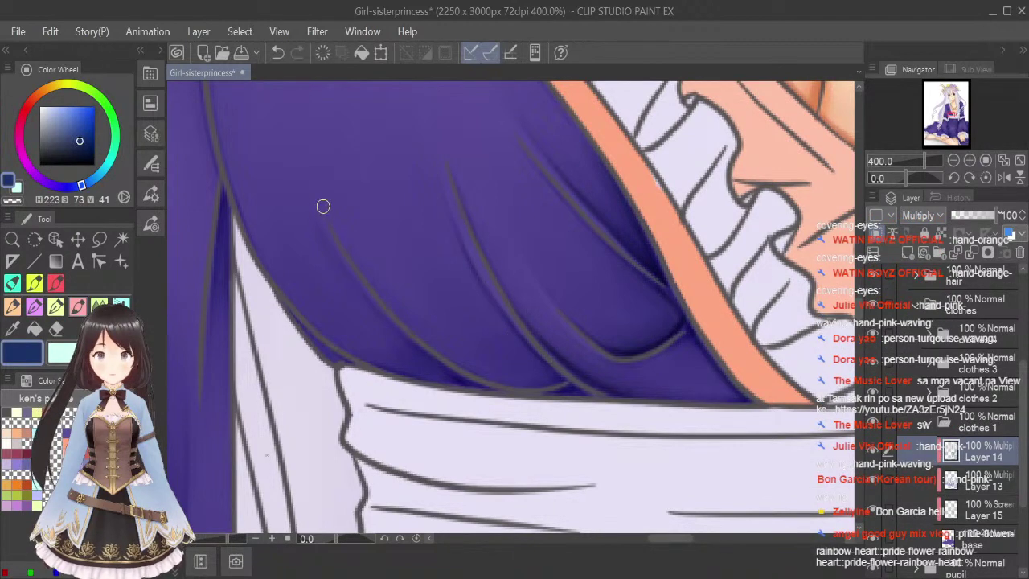
# Shade the pocket between the two lower bodice folds just above the sash, and blend it with a smaller blending brush.
pyautogui.moveTo(410, 323)
pyautogui.mouseDown()
pyautogui.moveTo(497, 381)
pyautogui.moveTo(560, 385)
pyautogui.mouseUp()
pyautogui.moveTo(445, 351); pyautogui.dragTo(521, 375)
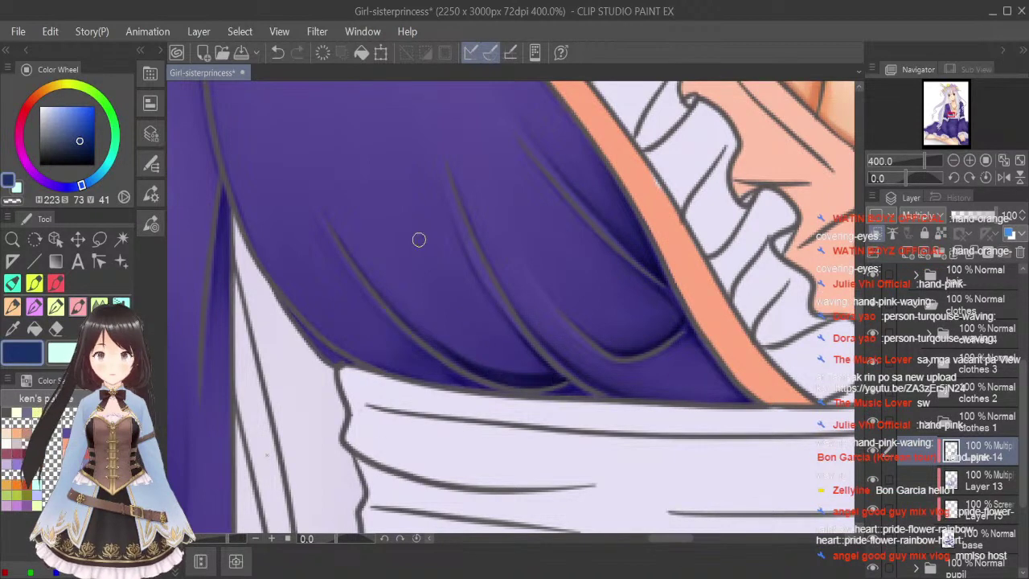
pyautogui.click(99, 307)
pyautogui.press('[')
pyautogui.press('[')
pyautogui.press('[')
pyautogui.press('[')
pyautogui.press('[')
pyautogui.press('[')
pyautogui.press('[')
pyautogui.press('[')
pyautogui.press('[')
pyautogui.press('[')
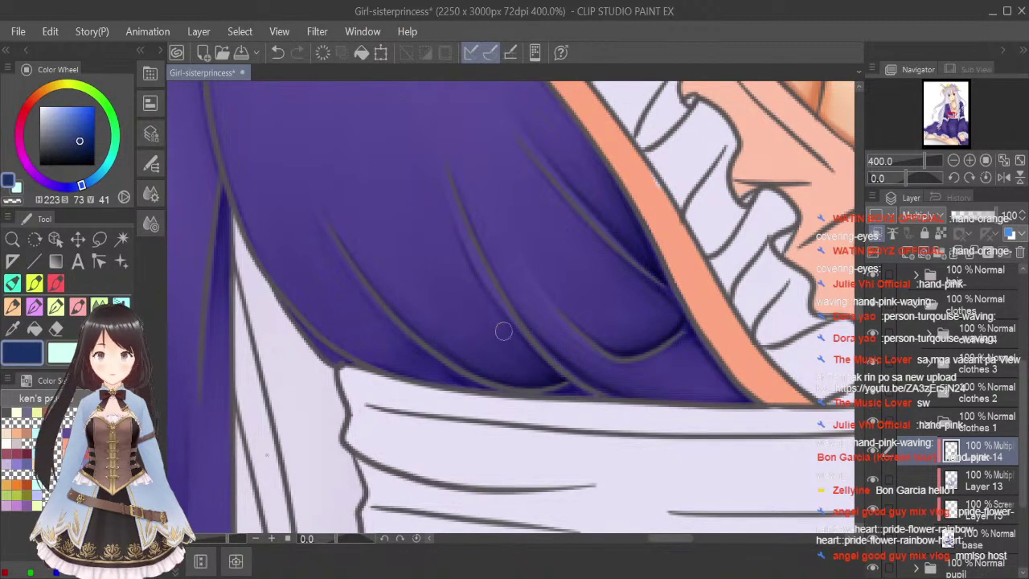
# Paint and blend a dark shadow along the bodice's bottom edge at the sash's outer end, and save the illustration.
pyautogui.click(78, 306)
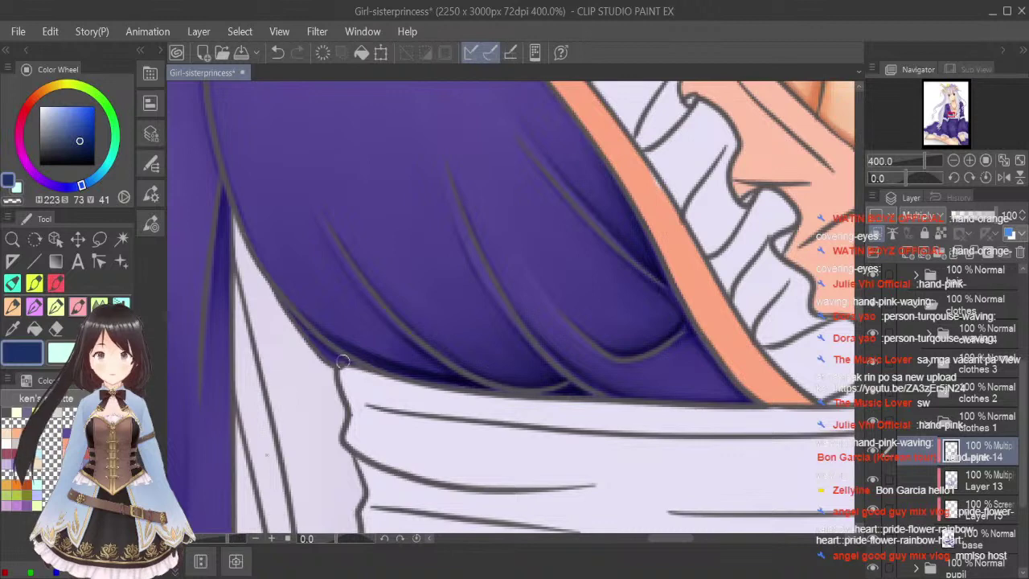
pyautogui.click(95, 298)
pyautogui.press('[')
pyautogui.press('[')
pyautogui.press('[')
pyautogui.press('[')
pyautogui.press('[')
pyautogui.press('[')
pyautogui.press('[')
pyautogui.press('[')
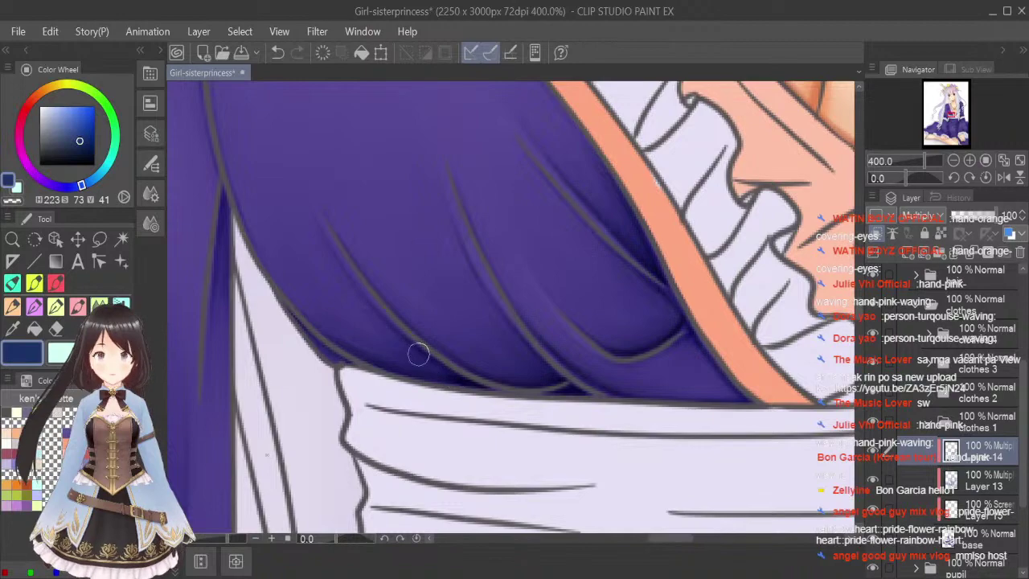
pyautogui.scroll(-6, 615, 298)
pyautogui.click(1019, 162)
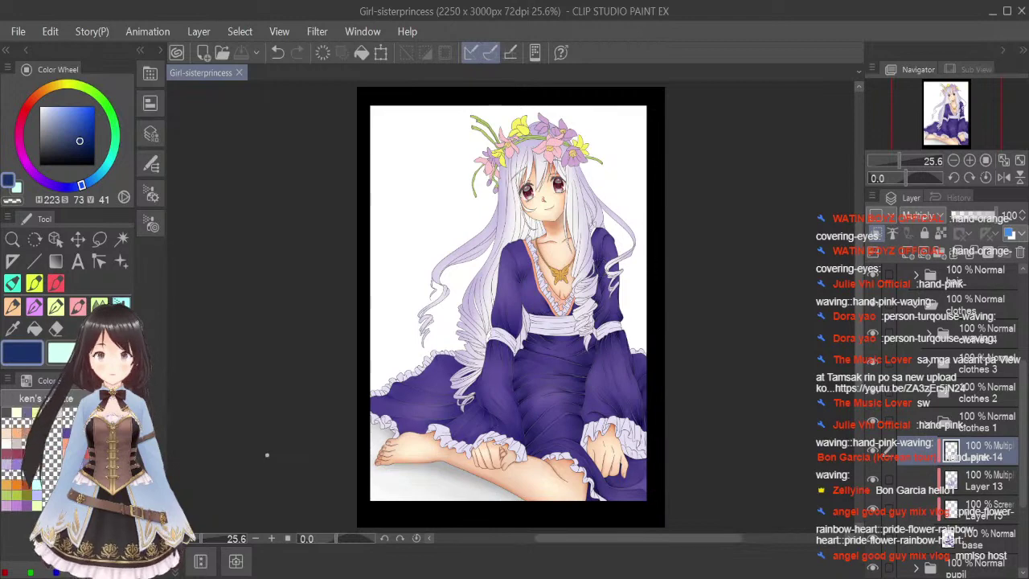
pyautogui.hotkey('alt', 'Tab')
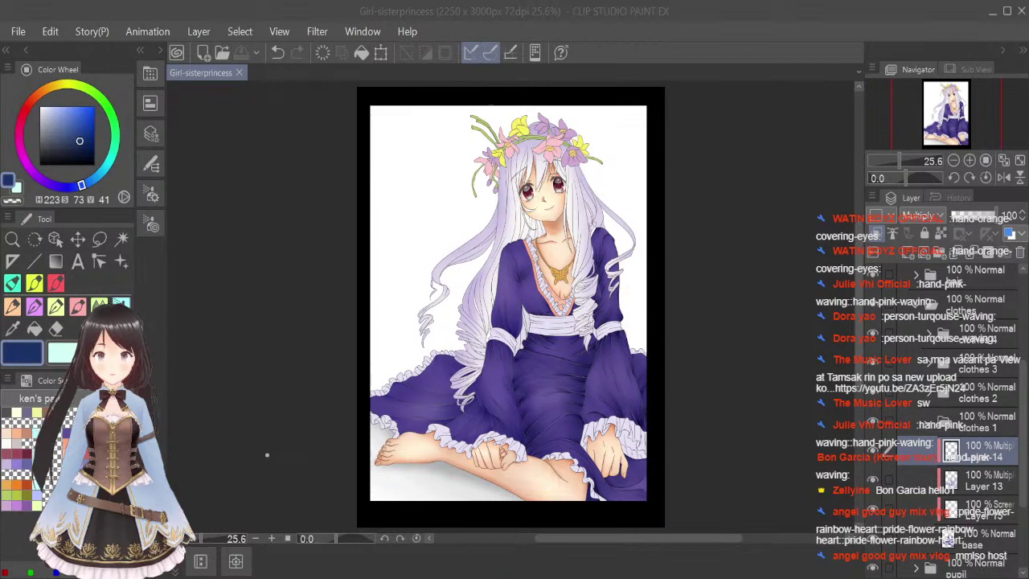
# Soften the shading across the lower bodice between the orange neckline trim and the sash with a resized blending brush.
pyautogui.scroll(3, 555, 293)
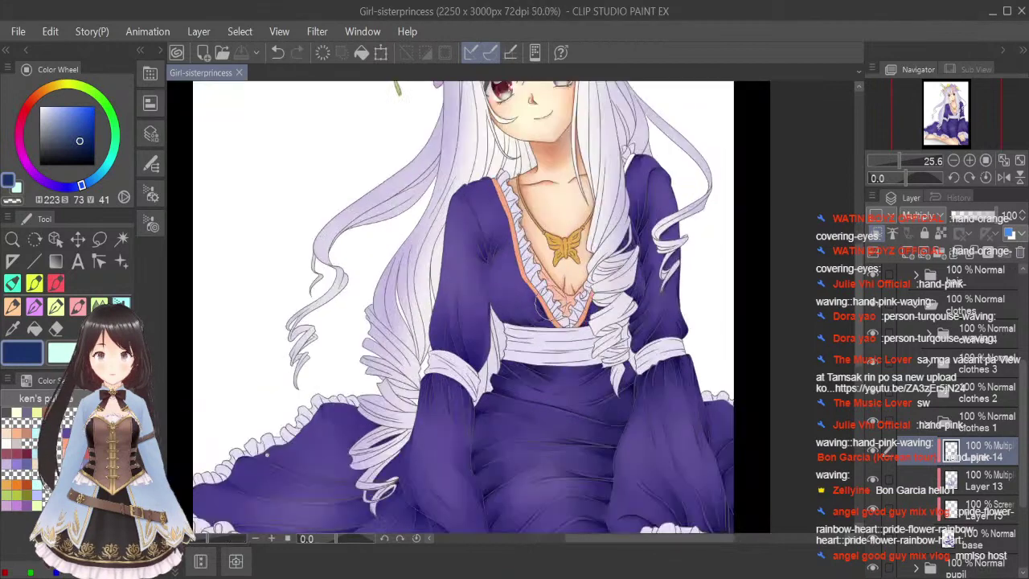
pyautogui.press('[')
pyautogui.press('[')
pyautogui.press('[')
pyautogui.press('[')
pyautogui.press('[')
pyautogui.press('[')
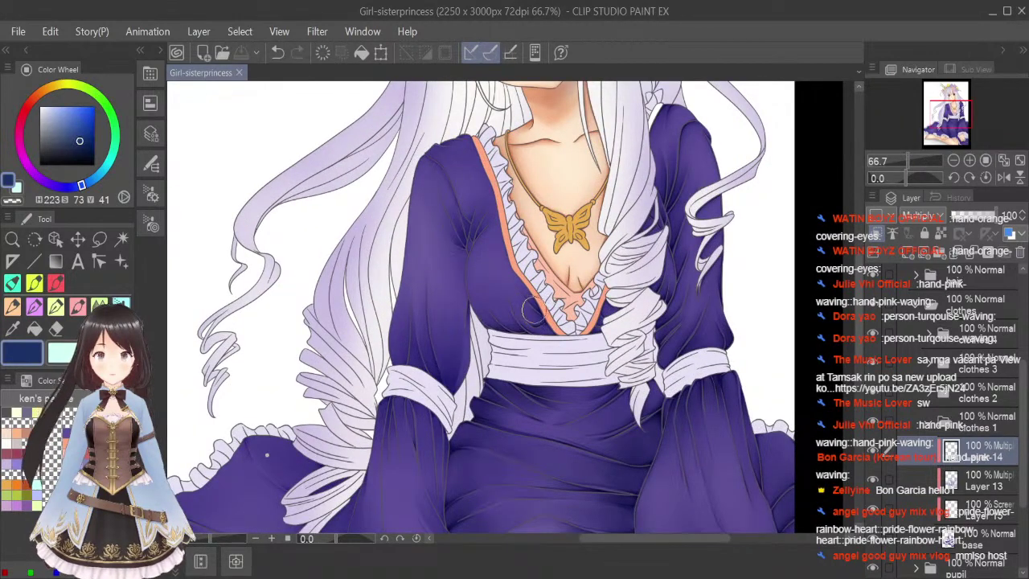
pyautogui.moveTo(536, 311); pyautogui.dragTo(499, 285)
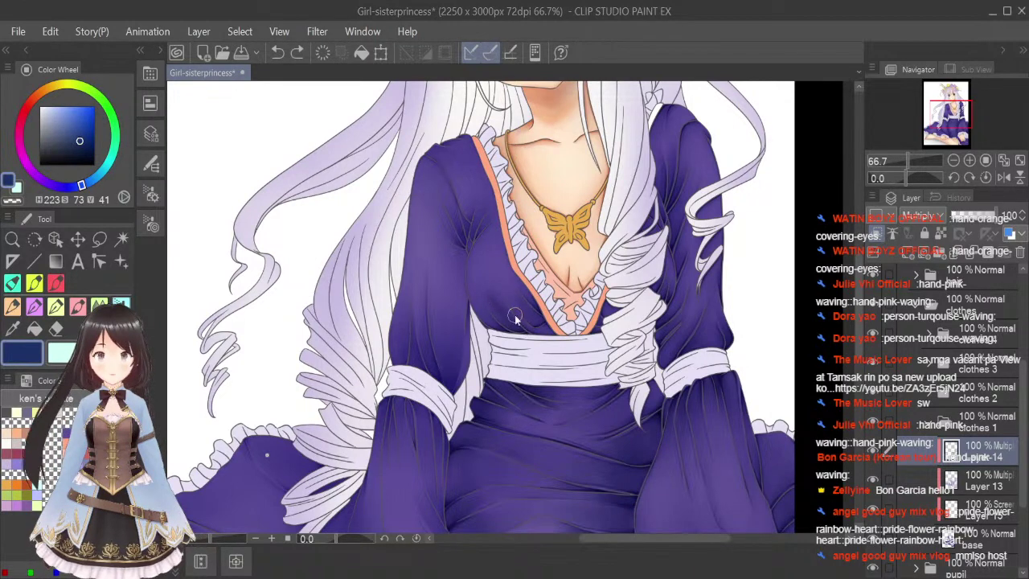
pyautogui.moveTo(516, 327); pyautogui.dragTo(494, 297)
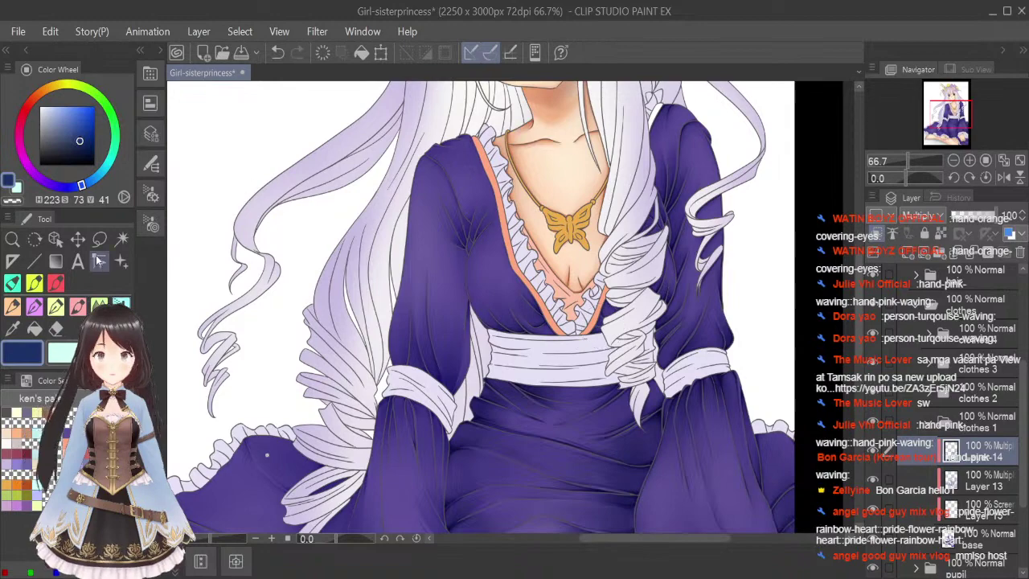
# Paint a dark shadow in the armpit crease nearest the neckline trim, and save the illustration.
pyautogui.click(77, 238)
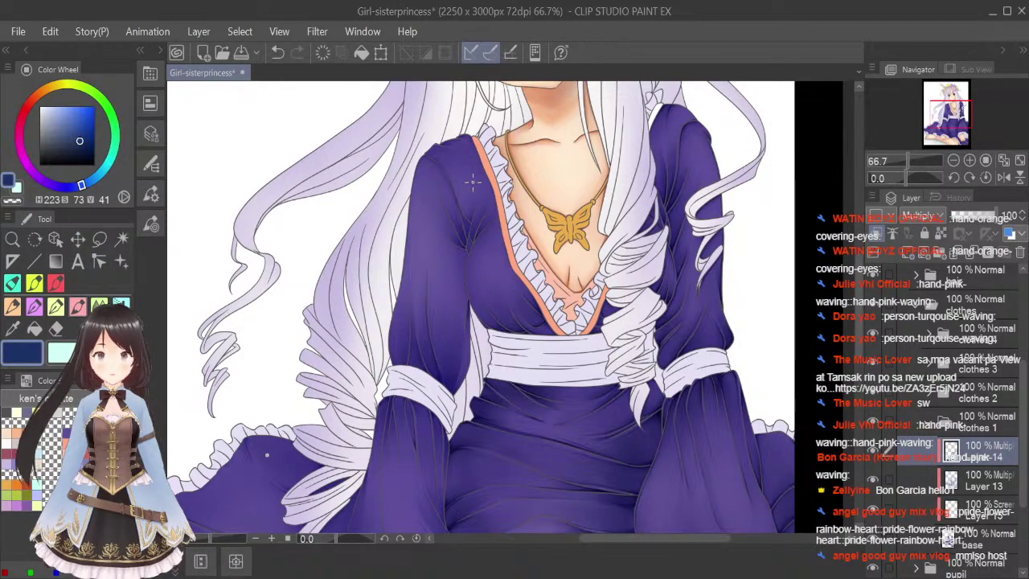
pyautogui.scroll(5, 477, 114)
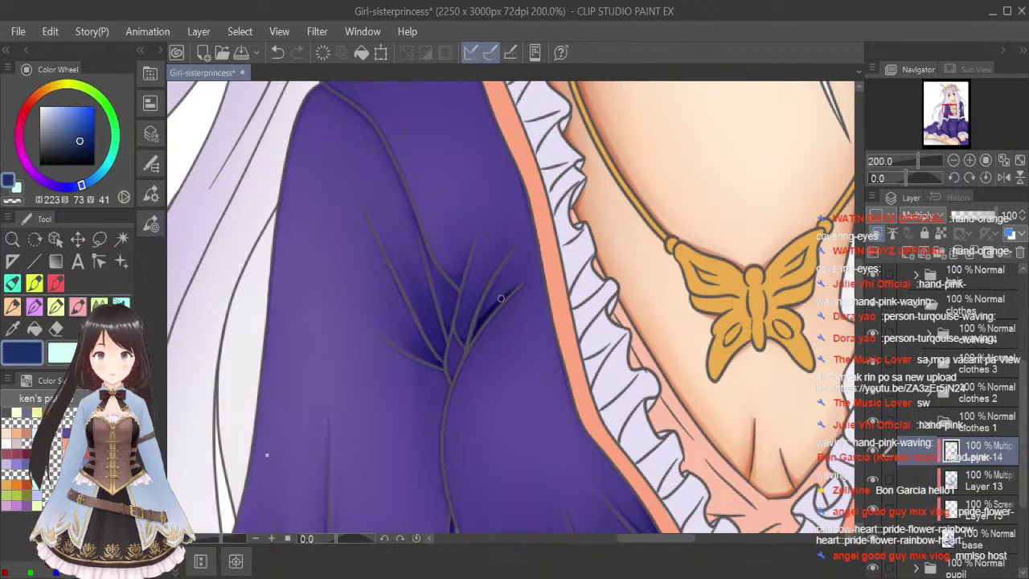
pyautogui.hotkey('ctrl', 's')
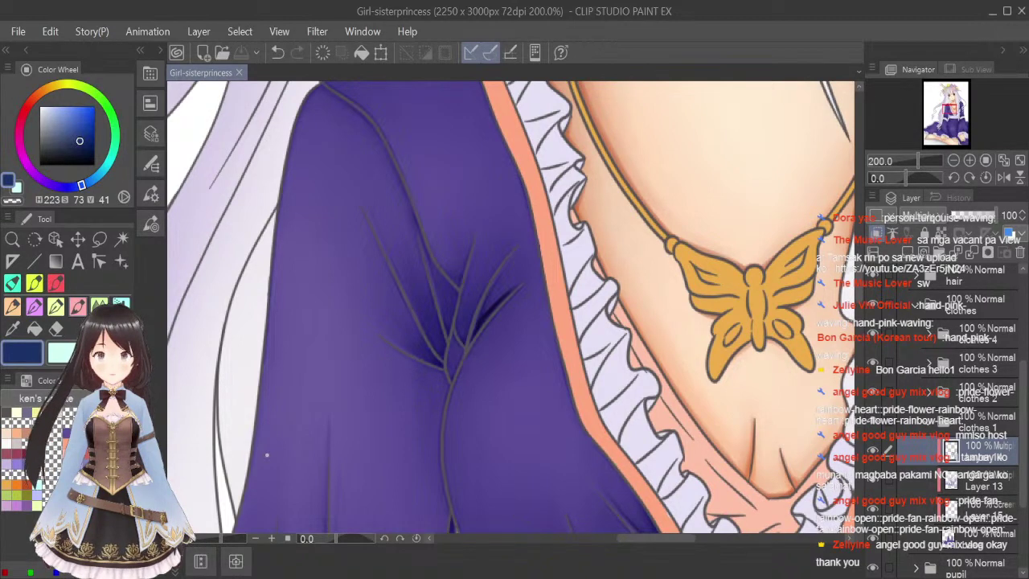
# Blend the shadow in the armpit crease nearest the neckline trim with a smaller blending brush.
pyautogui.press('j')
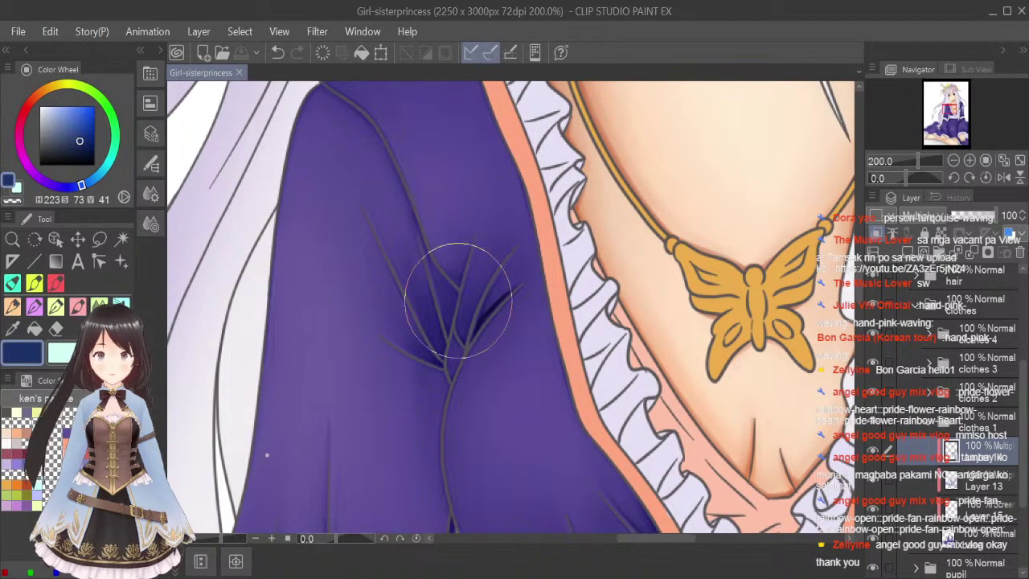
pyautogui.hotkey('ctrl', 'z')
pyautogui.moveTo(561, 291); pyautogui.dragTo(552, 298)
pyautogui.press('[')
pyautogui.press('[')
pyautogui.press('[')
pyautogui.press('[')
pyautogui.press('[')
pyautogui.press('[')
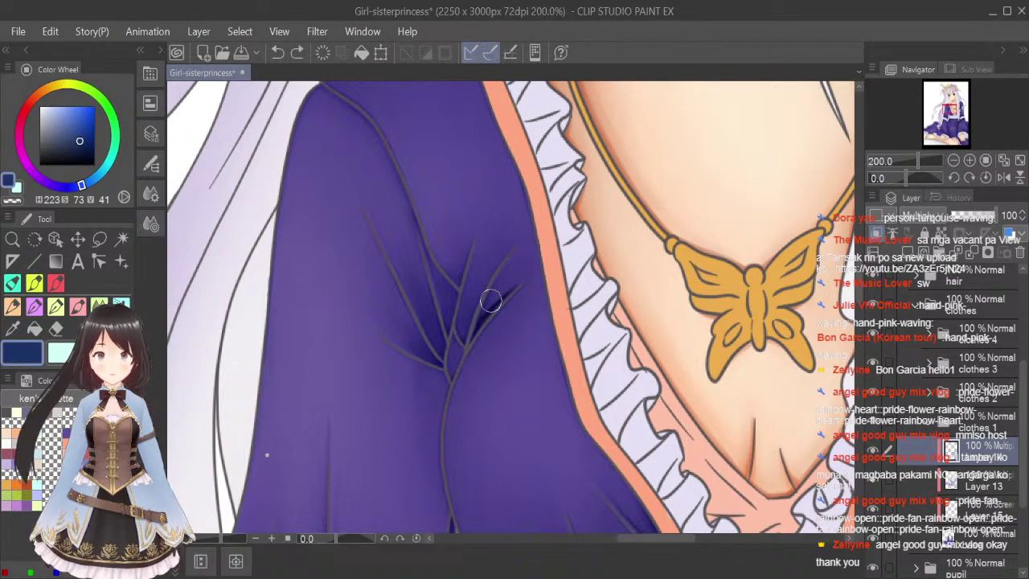
pyautogui.moveTo(489, 303)
pyautogui.mouseDown()
pyautogui.moveTo(505, 263)
pyautogui.moveTo(484, 317)
pyautogui.moveTo(528, 269)
pyautogui.moveTo(483, 321)
pyautogui.moveTo(530, 272)
pyautogui.moveTo(483, 308)
pyautogui.mouseUp()
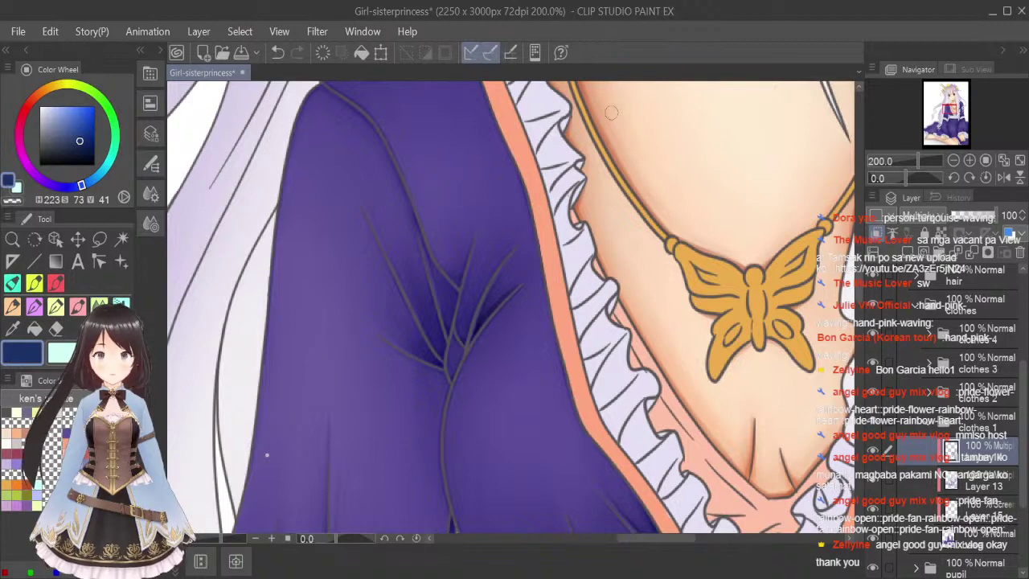
# Darken the narrow gaps between the radiating armpit folds, and save the illustration.
pyautogui.click(101, 263)
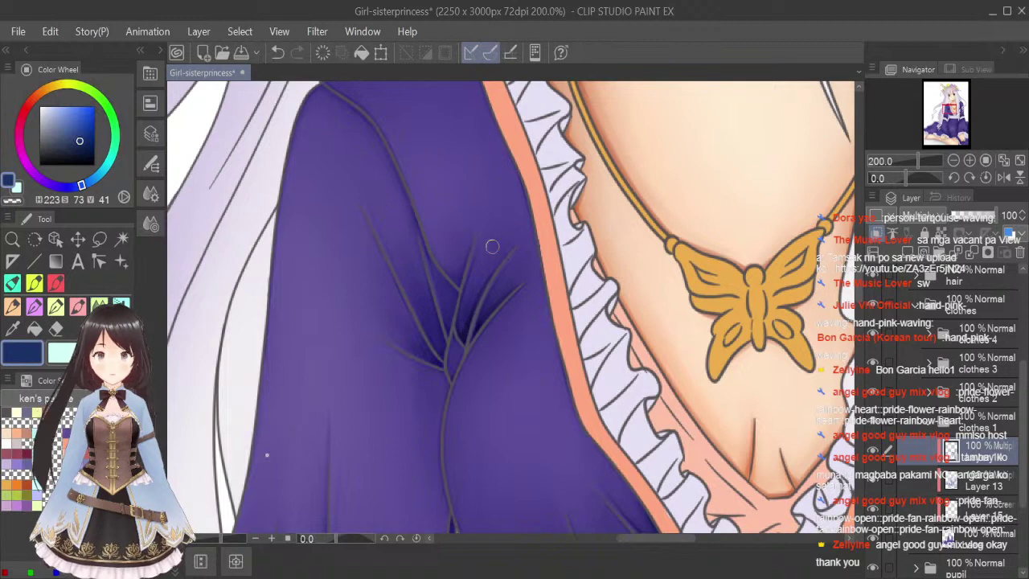
pyautogui.click(1019, 162)
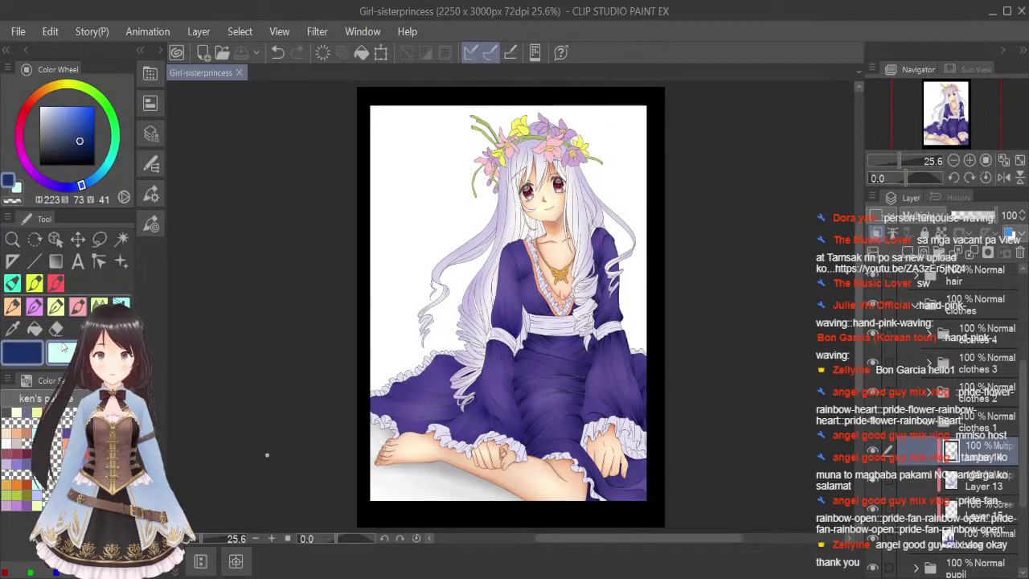
# Deepen the shadow down the armpit crease between sleeve and bodice, and soften it with a much smaller blending brush.
pyautogui.hotkey('ctrl', 'alt', '0')
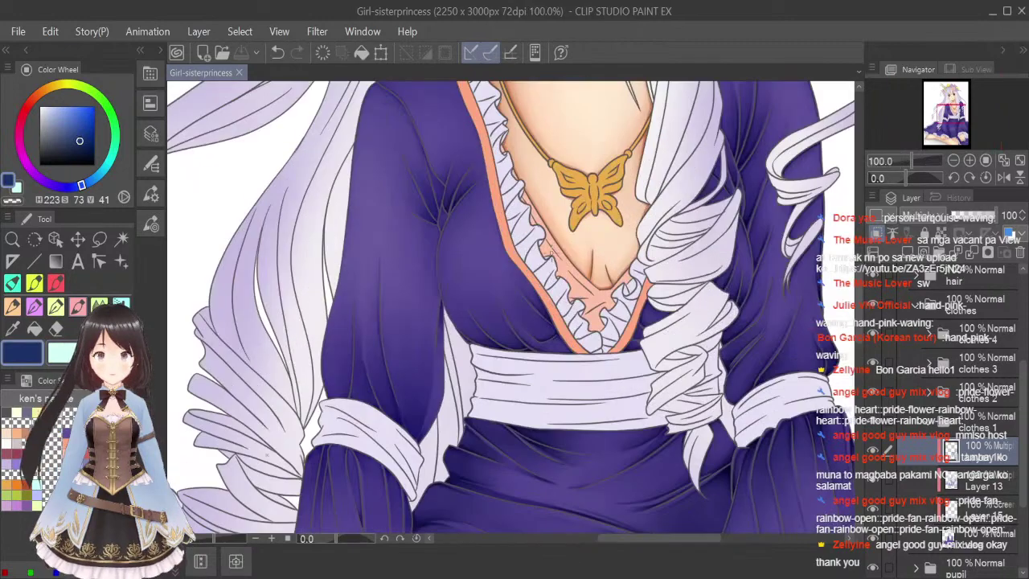
pyautogui.moveTo(470, 189)
pyautogui.mouseDown()
pyautogui.moveTo(468, 282)
pyautogui.moveTo(431, 324)
pyautogui.moveTo(440, 341)
pyautogui.mouseUp()
pyautogui.scroll(4, 446, 299)
pyautogui.press('j')
pyautogui.press('[')
pyautogui.press('[')
pyautogui.press('[')
pyautogui.press('[')
pyautogui.press('[')
pyautogui.press('[')
pyautogui.press('[')
pyautogui.press('[')
pyautogui.press('[')
pyautogui.press('[')
pyautogui.press('[')
pyautogui.press('[')
pyautogui.press('[')
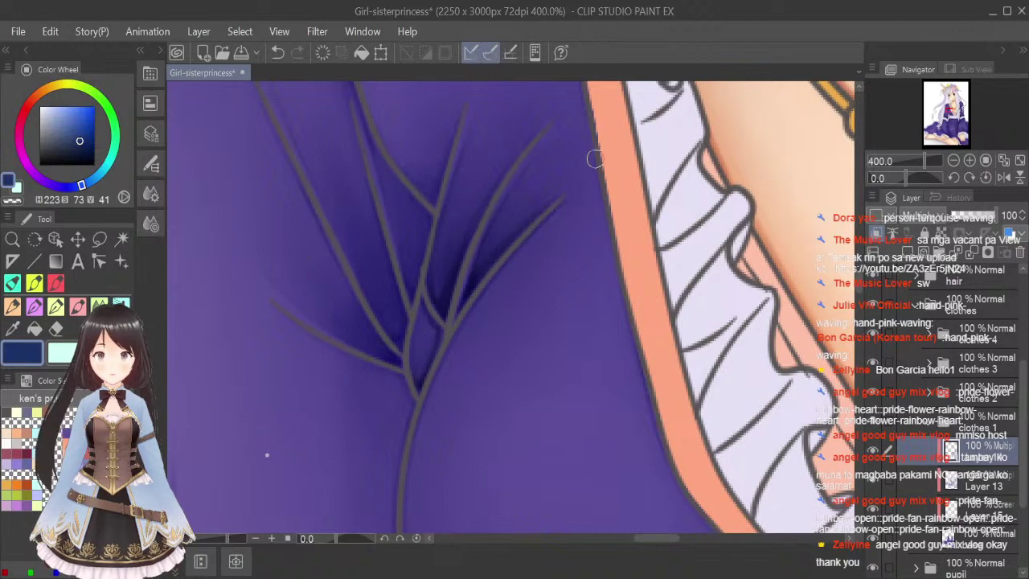
# Paint a dark shadow along the sleeve seam running from the shoulder down to the armpit folds.
pyautogui.click(78, 307)
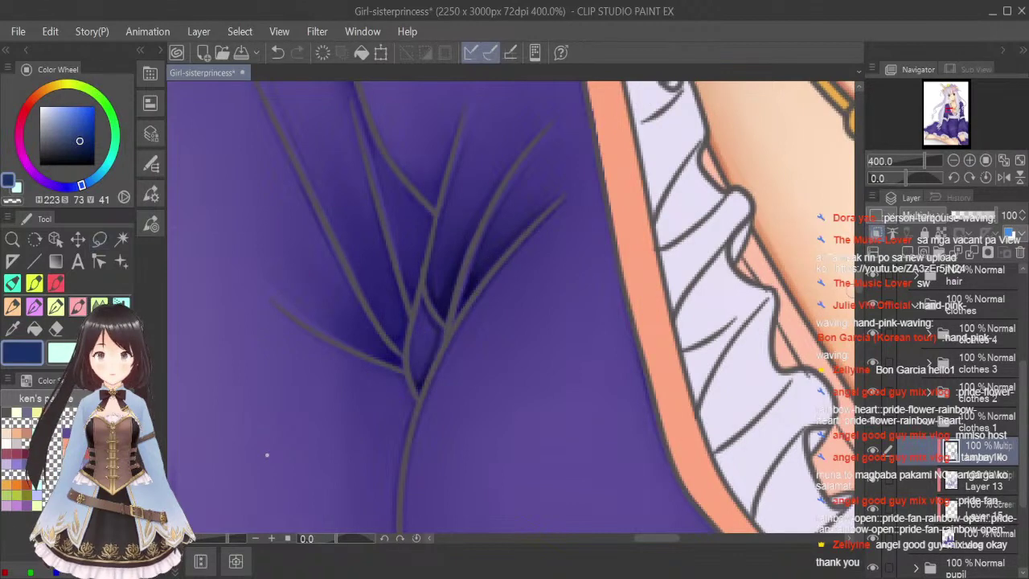
pyautogui.moveTo(859, 287); pyautogui.dragTo(859, 277)
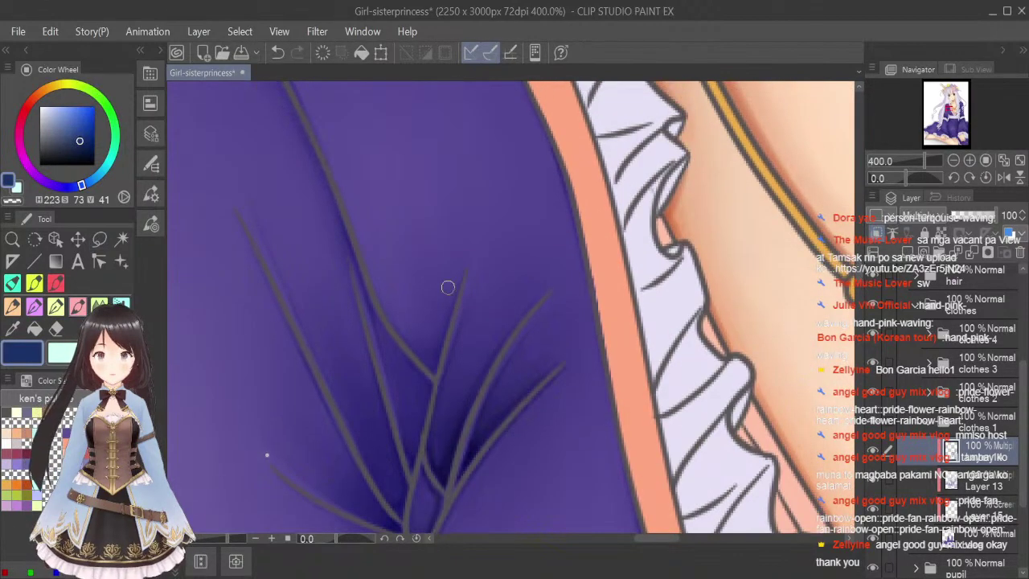
pyautogui.scroll(-3, 552, 218)
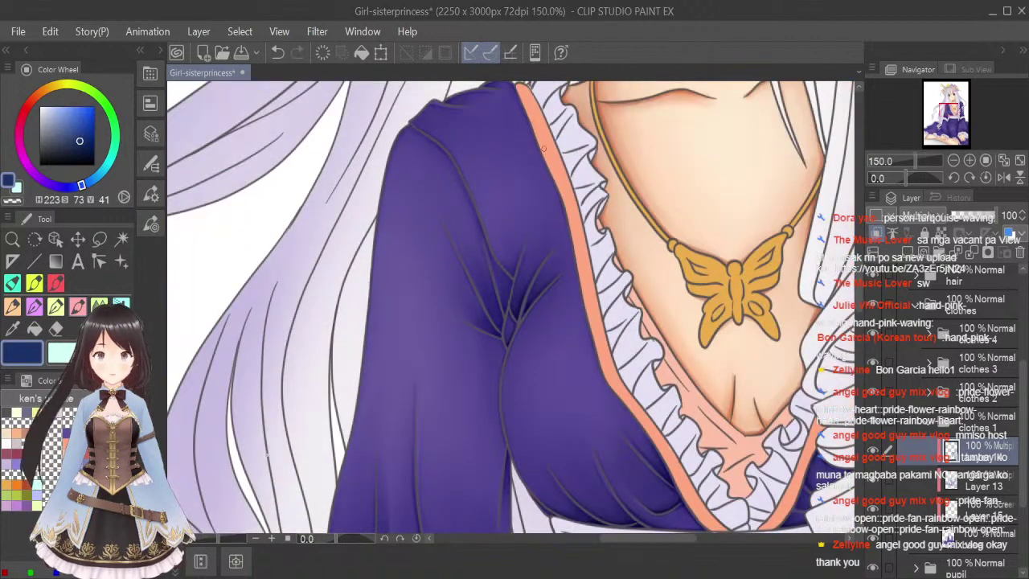
pyautogui.scroll(2, 394, 178)
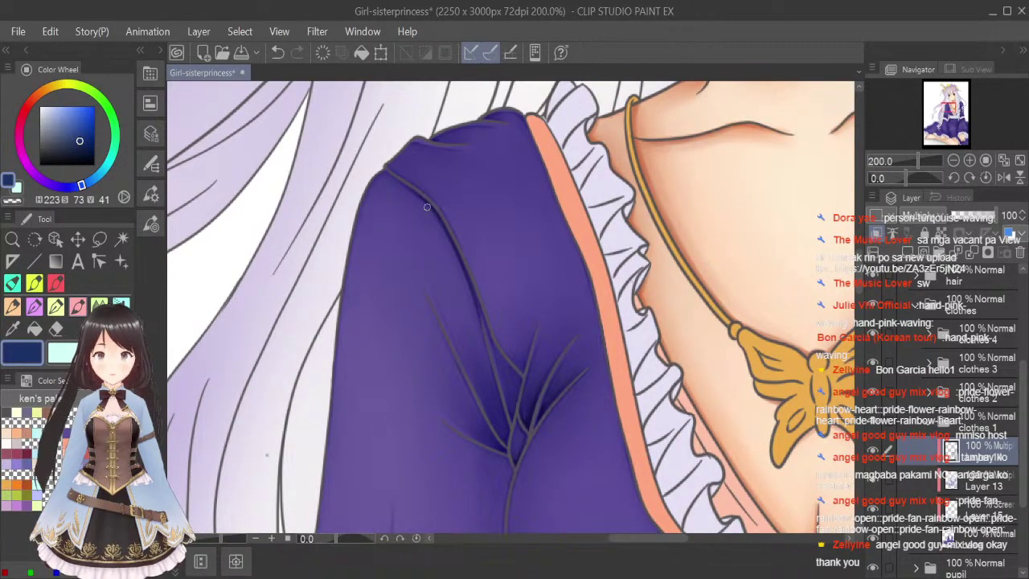
pyautogui.scroll(2, 456, 262)
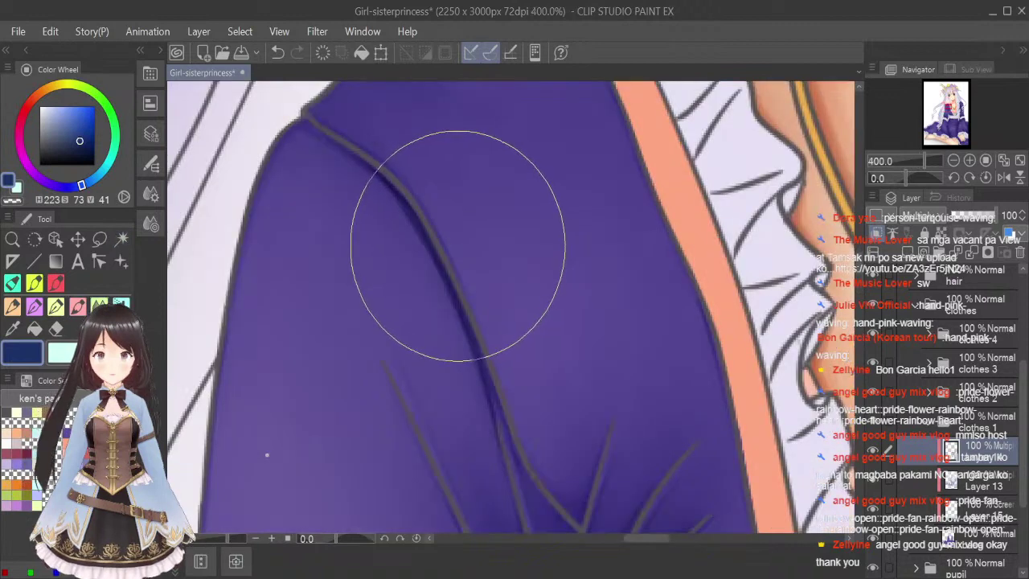
# Blend the sleeve seam shadow into the purple fabric with a smaller blending brush.
pyautogui.press('[')
pyautogui.press('[')
pyautogui.press('[')
pyautogui.press('[')
pyautogui.press('[')
pyautogui.press('[')
pyautogui.press('[')
pyautogui.press('[')
pyautogui.press('[')
pyautogui.press('[')
pyautogui.press('[')
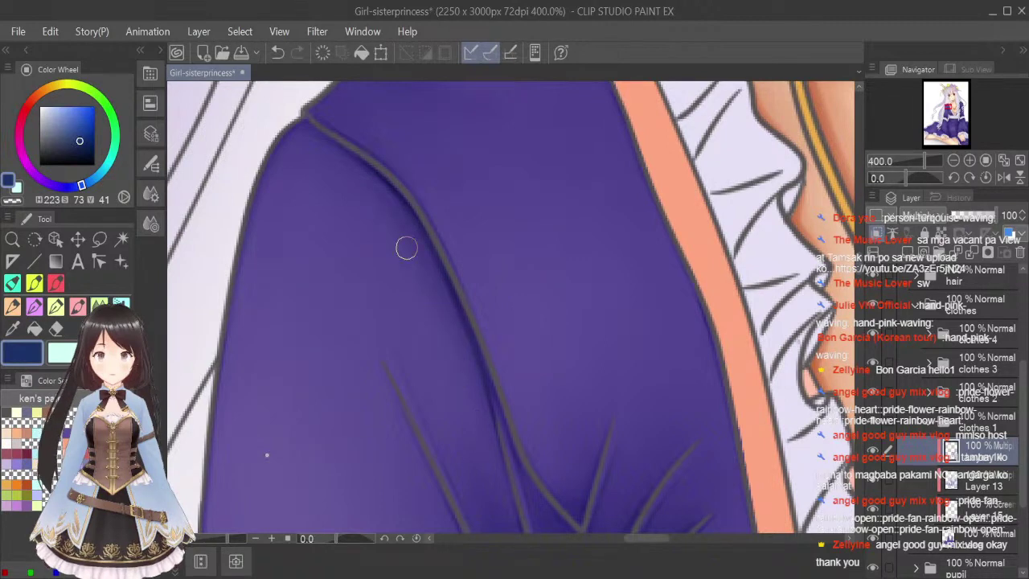
pyautogui.scroll(-2, 516, 351)
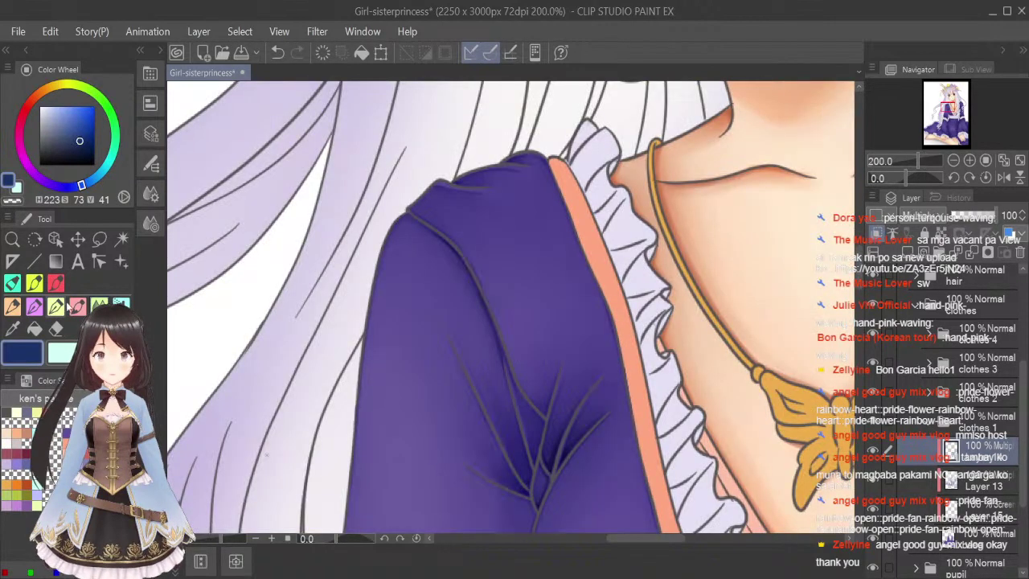
# Darken the narrow gap where the sleeve seam meets the armpit folds, and blend it with a reduced blending brush.
pyautogui.scroll(3, 502, 217)
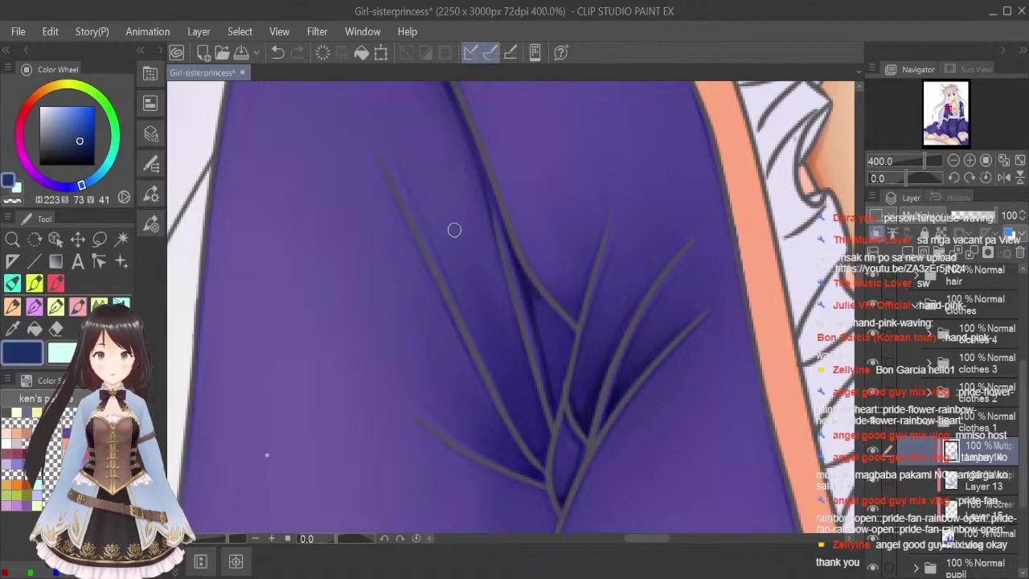
pyautogui.press('[')
pyautogui.press('[')
pyautogui.press('[')
pyautogui.press('[')
pyautogui.press('[')
pyautogui.press('[')
pyautogui.press('[')
pyautogui.press('[')
pyautogui.press('[')
pyautogui.press('[')
pyautogui.press('[')
pyautogui.press('[')
pyautogui.press('[')
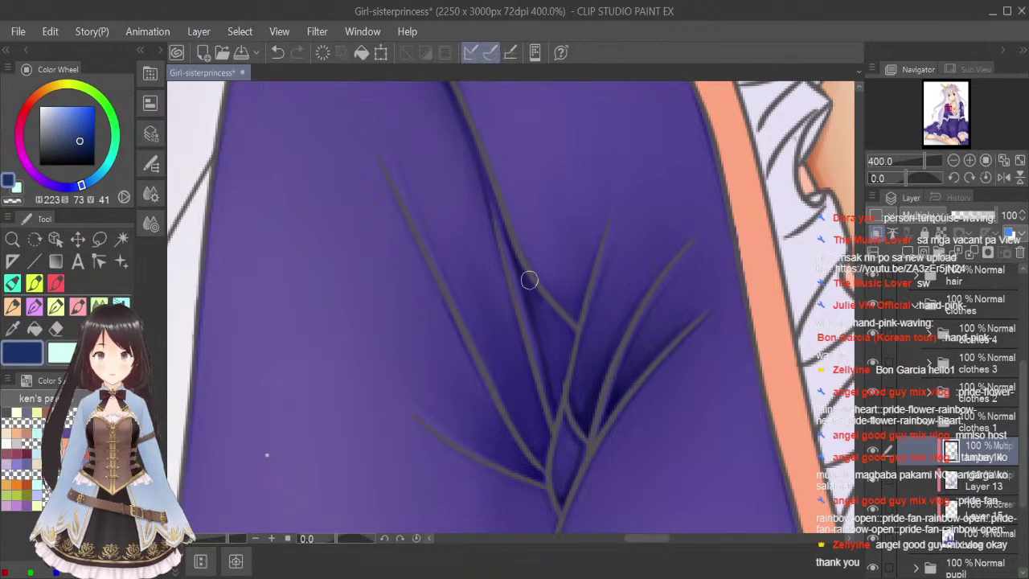
# Paint a dark shadow between the two long sleeve-side armpit folds and blend it with a smaller blending brush.
pyautogui.press('p')
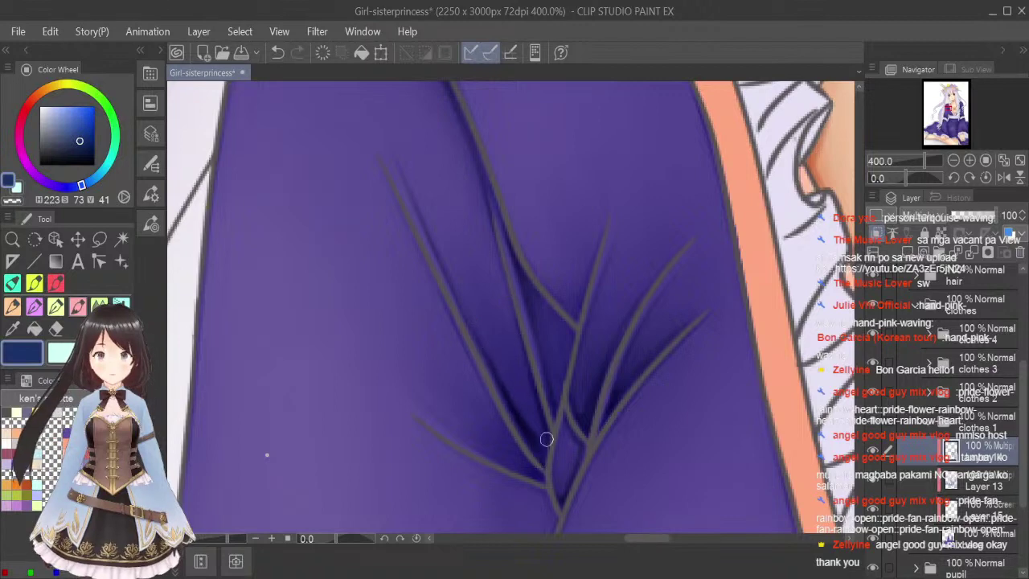
pyautogui.click(100, 305)
pyautogui.press('[')
pyautogui.press('[')
pyautogui.press('[')
pyautogui.press('[')
pyautogui.press('[')
pyautogui.press('[')
pyautogui.press('[')
pyautogui.press('[')
pyautogui.press('[')
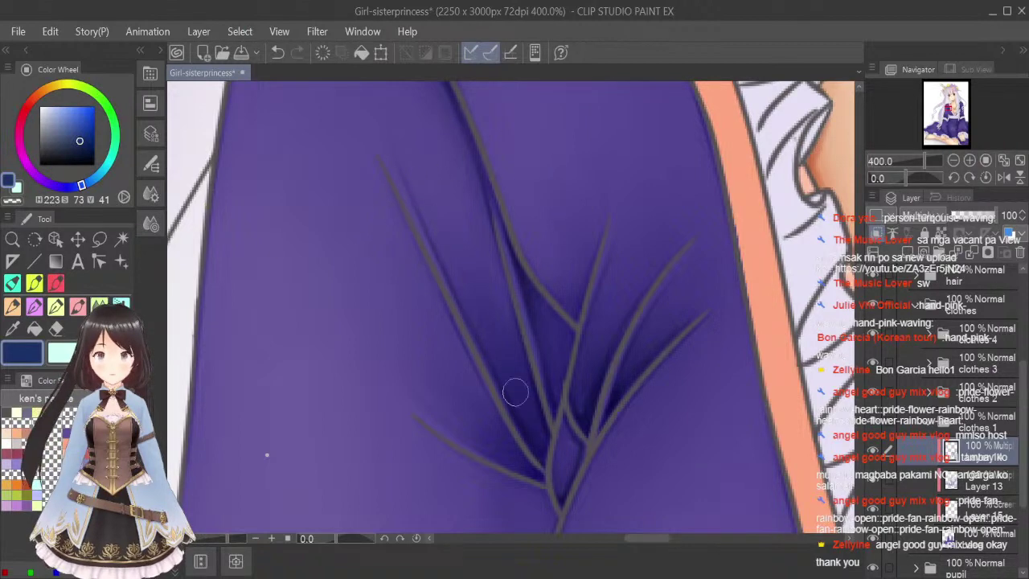
# Paint a dark shadow above the lowest sleeve-side armpit fold and blend it into the sleeve.
pyautogui.click(77, 305)
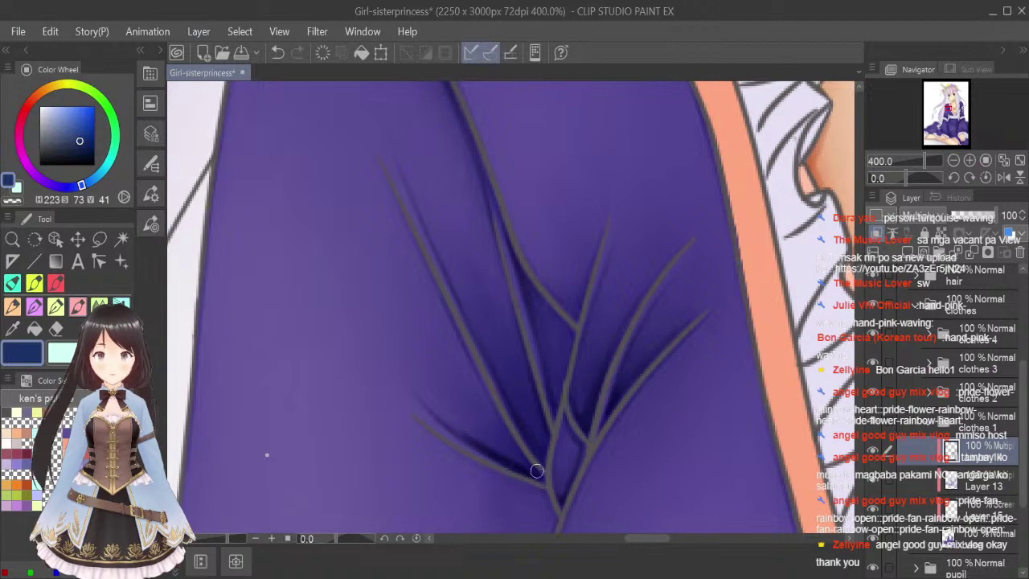
pyautogui.press('j')
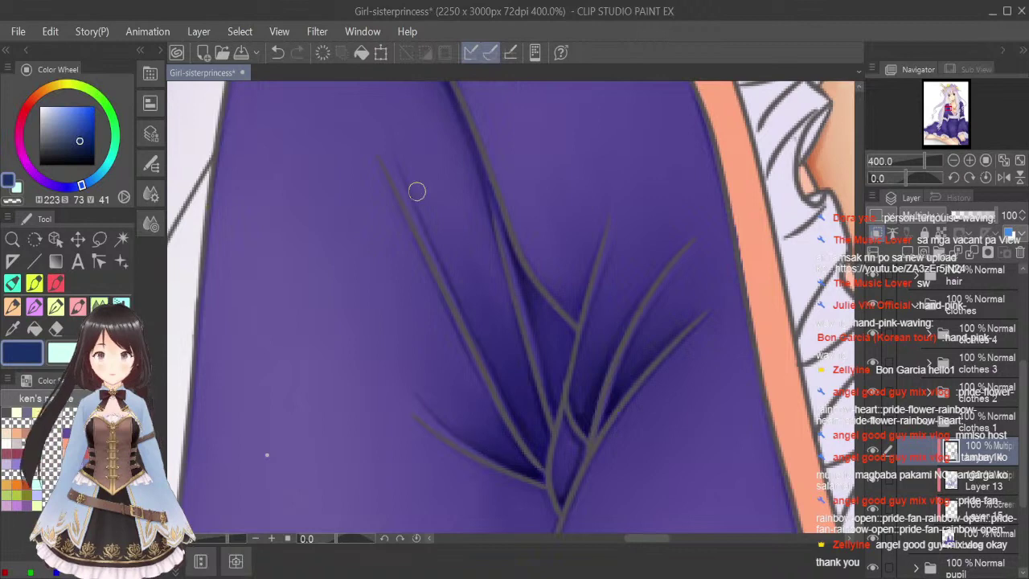
pyautogui.click(1020, 162)
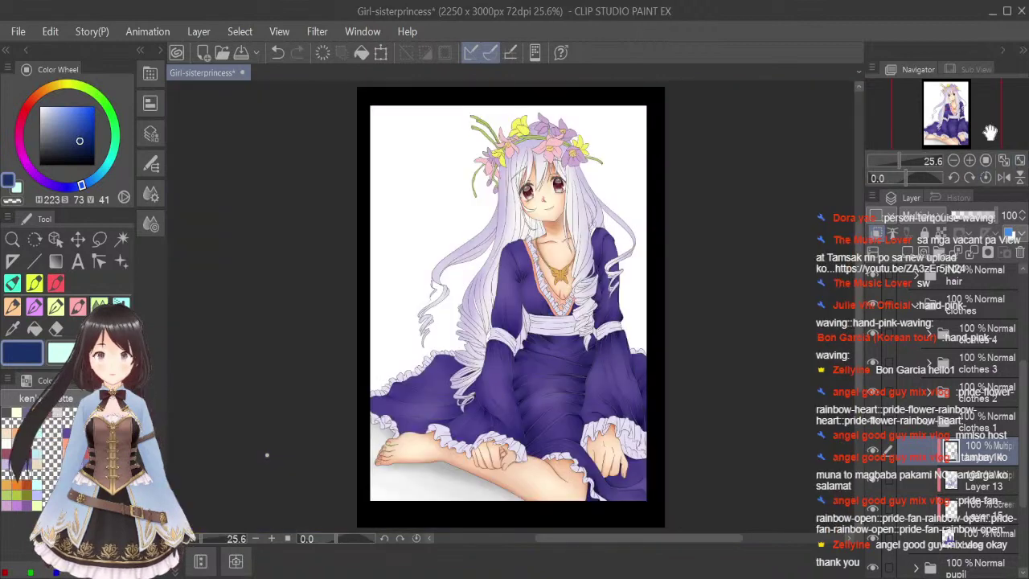
# Paint a dark shadow under the shoulder pleat nearest the sleeve, undoing the first stroke and repainting it shorter.
pyautogui.scroll(3, 518, 273)
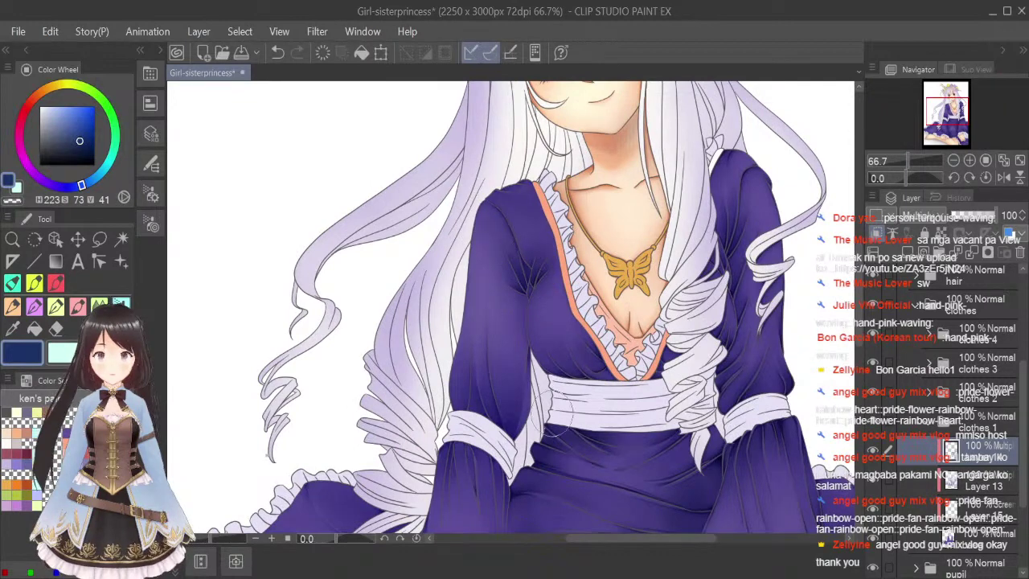
pyautogui.scroll(6, 510, 209)
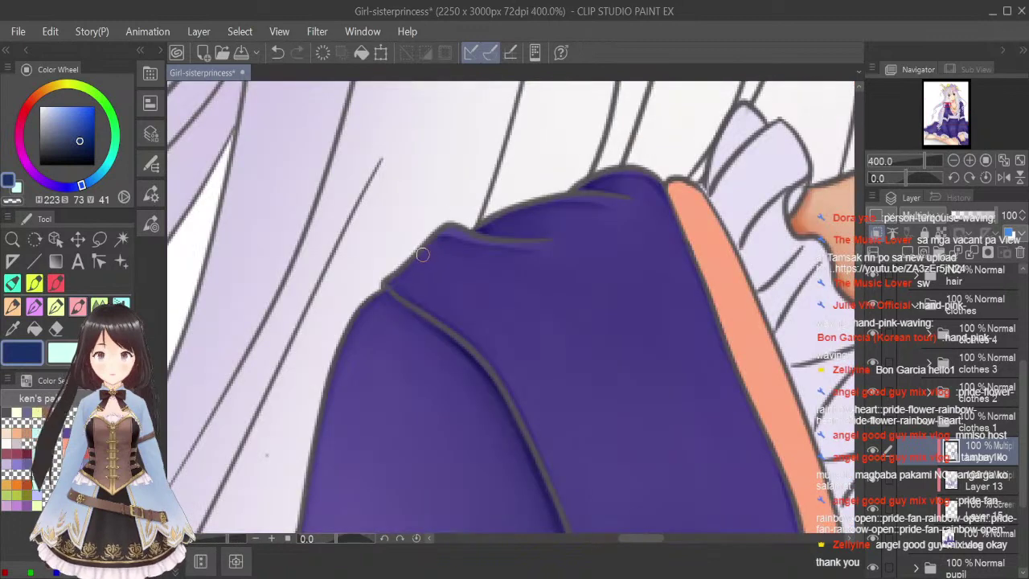
pyautogui.moveTo(422, 254)
pyautogui.mouseDown()
pyautogui.moveTo(449, 238)
pyautogui.moveTo(426, 255)
pyautogui.moveTo(483, 239)
pyautogui.mouseUp()
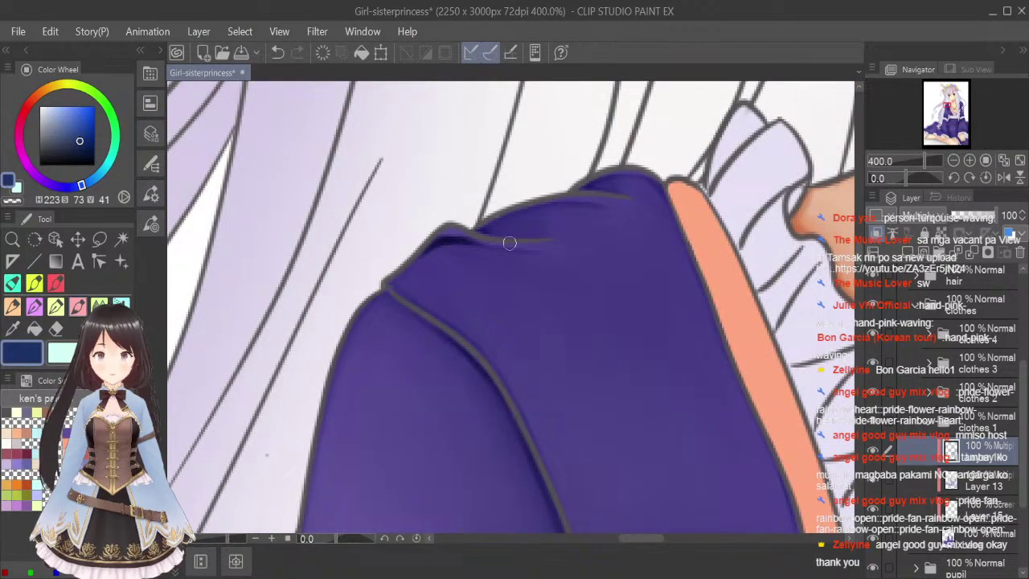
pyautogui.hotkey('ctrl', 'z')
pyautogui.moveTo(430, 245); pyautogui.dragTo(452, 245)
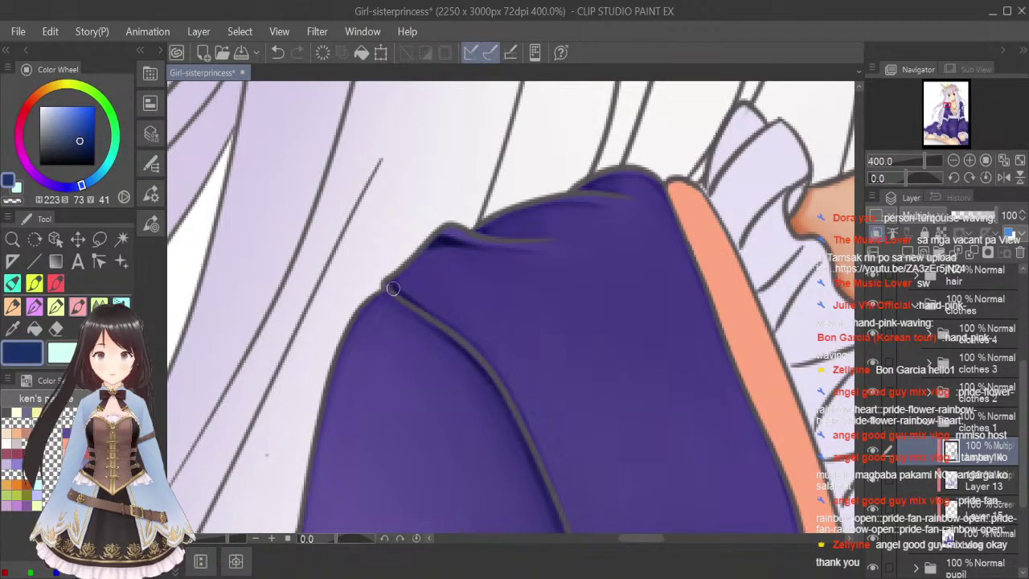
# Blend the shadows at the outer shoulder pleat and the top of the sleeve seam with a smaller blending brush.
pyautogui.click(99, 304)
pyautogui.press('[')
pyautogui.press('[')
pyautogui.press('[')
pyautogui.press('[')
pyautogui.press('[')
pyautogui.press('[')
pyautogui.press('[')
pyautogui.press('[')
pyautogui.press('[')
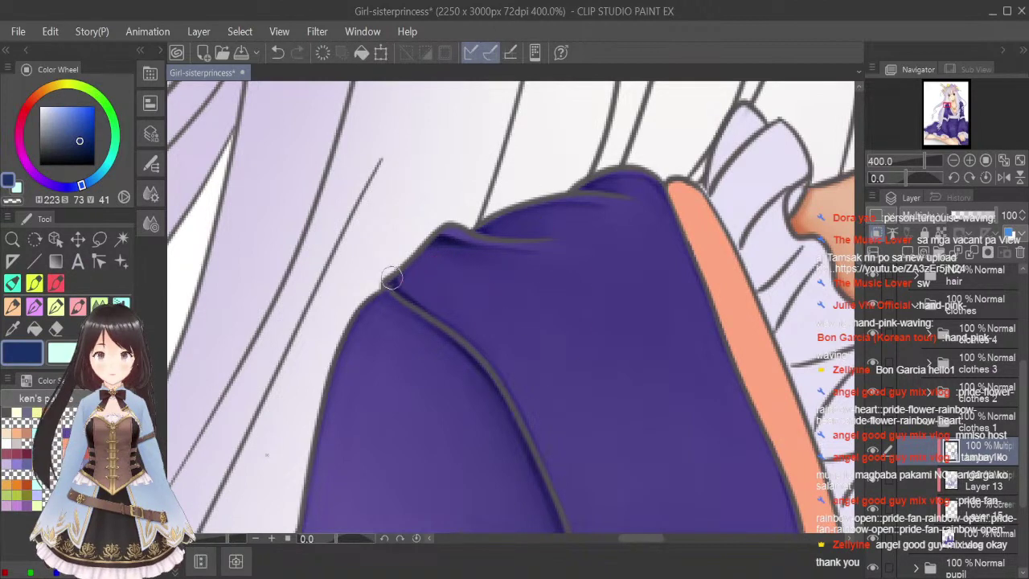
# Paint a dark shadow under the middle shoulder fold and soften it into the fabric.
pyautogui.click(78, 305)
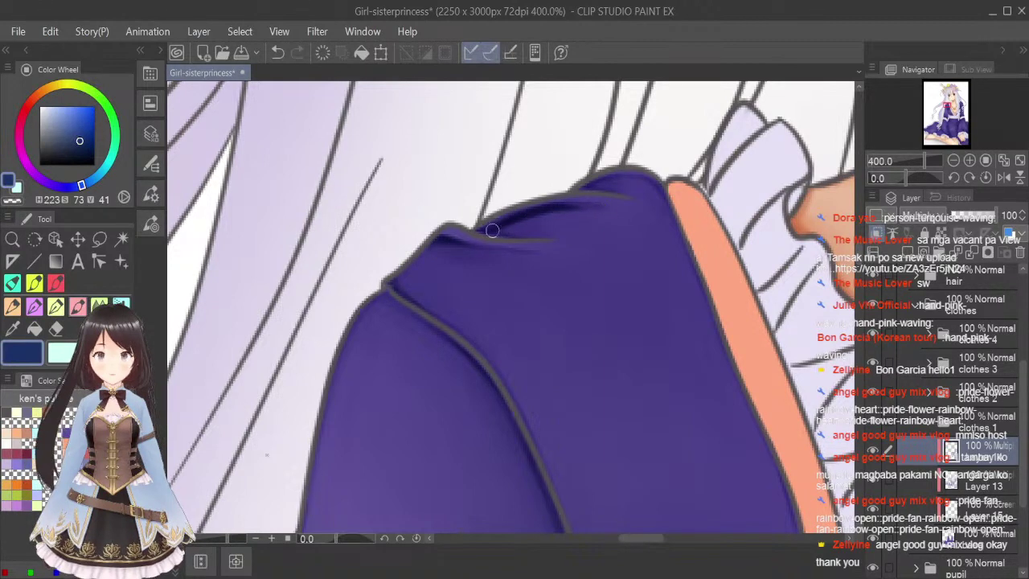
pyautogui.click(121, 306)
pyautogui.moveTo(517, 220); pyautogui.dragTo(498, 228)
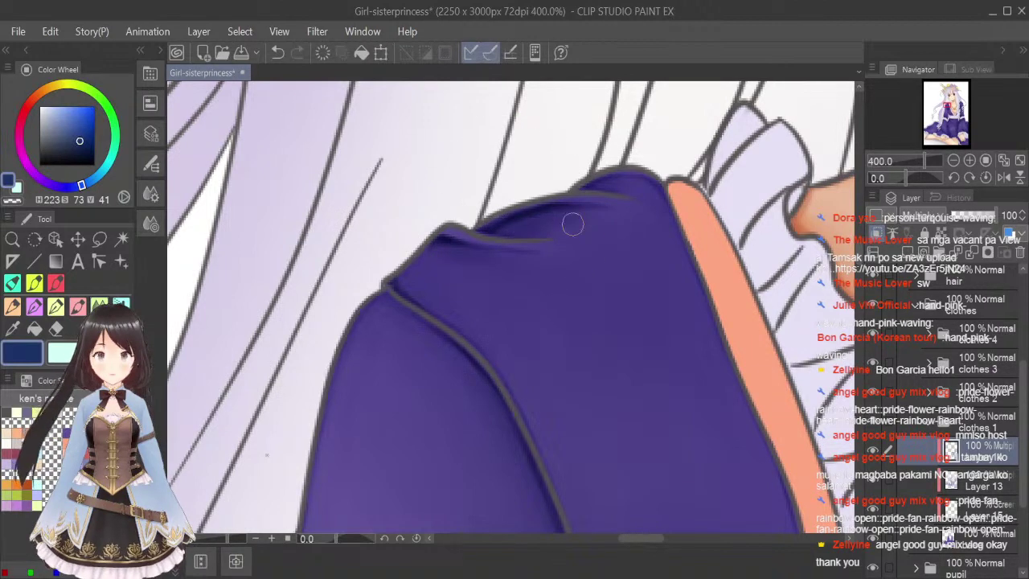
# Shade the small shoulder fold next to the orange neckline trim, blend it with a smaller brush, and save the illustration.
pyautogui.click(77, 307)
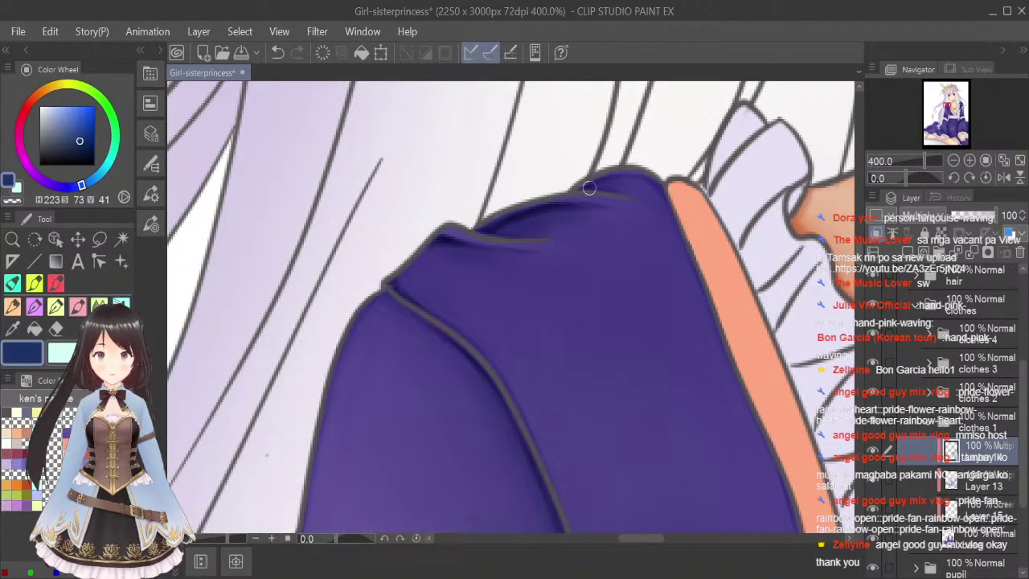
pyautogui.moveTo(588, 186); pyautogui.dragTo(627, 181)
pyautogui.press('j')
pyautogui.press('[')
pyautogui.press('[')
pyautogui.press('[')
pyautogui.press('[')
pyautogui.press('[')
pyautogui.press('[')
pyautogui.press('[')
pyautogui.press('[')
pyautogui.press('[')
pyautogui.press('[')
pyautogui.press('[')
pyautogui.press('[')
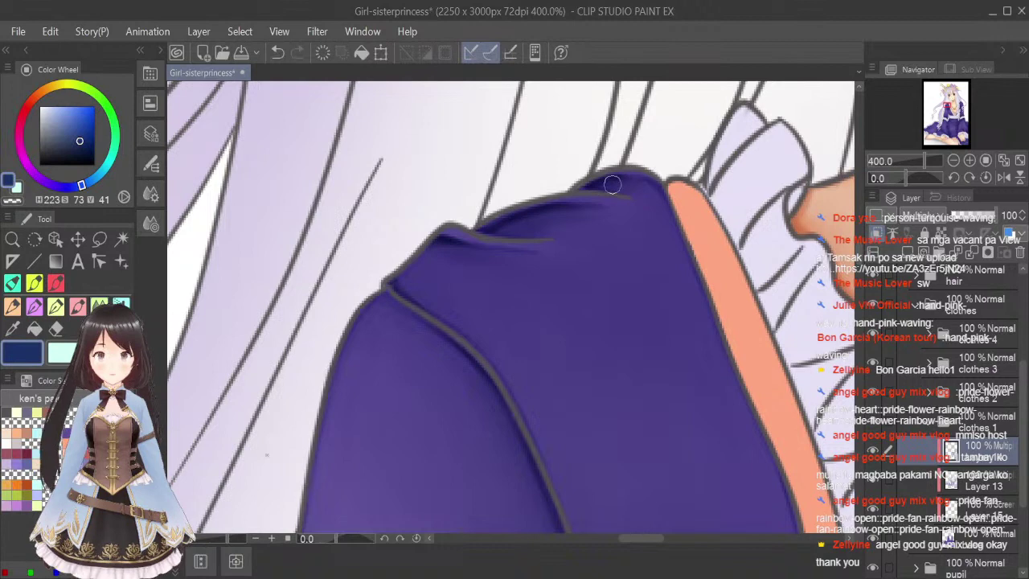
pyautogui.click(1019, 160)
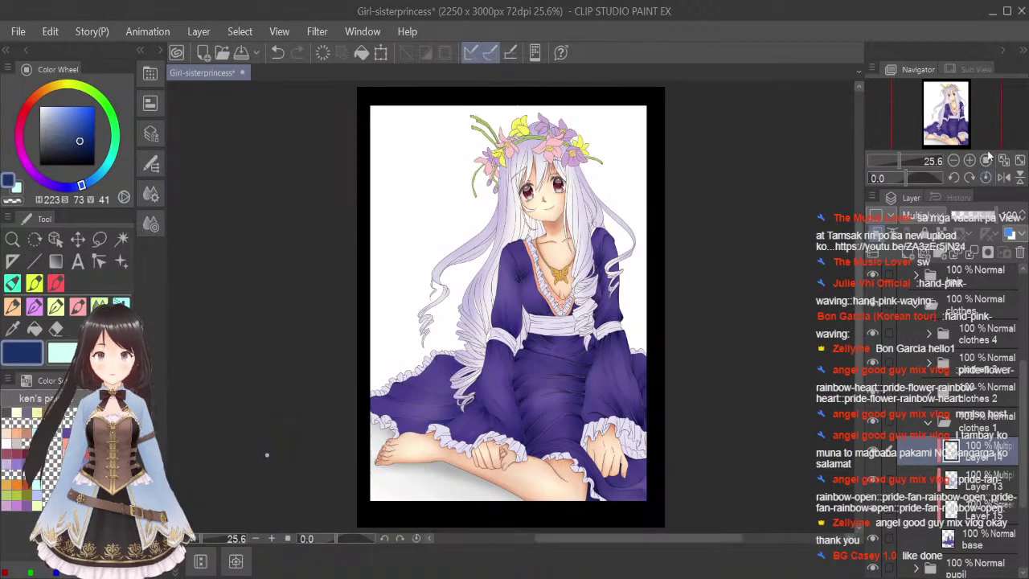
pyautogui.hotkey('ctrl', 's')
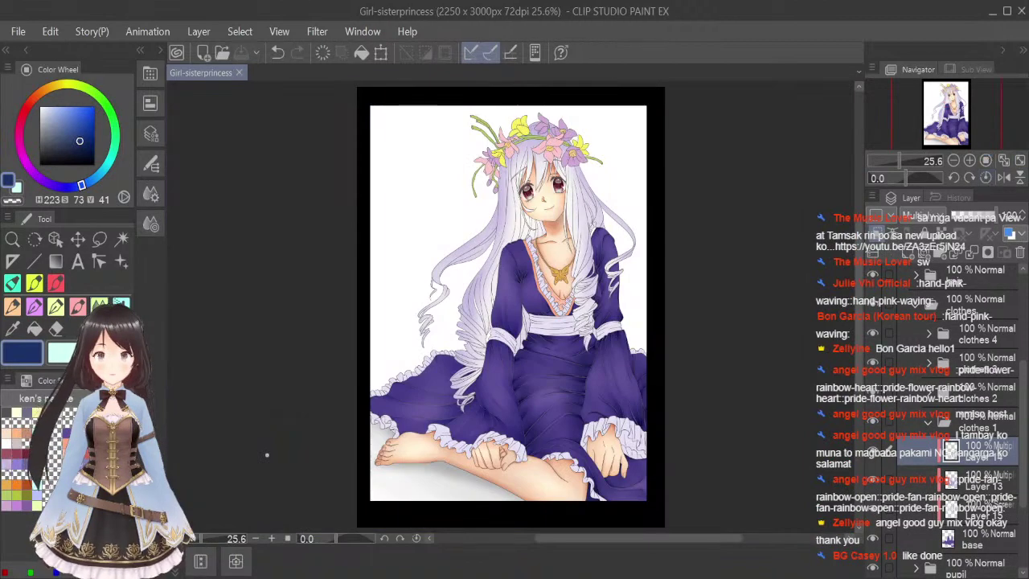
# Soften the shading across the top of the shoulder with a large blending brush, and save the illustration.
pyautogui.hotkey('alt', 'Tab')
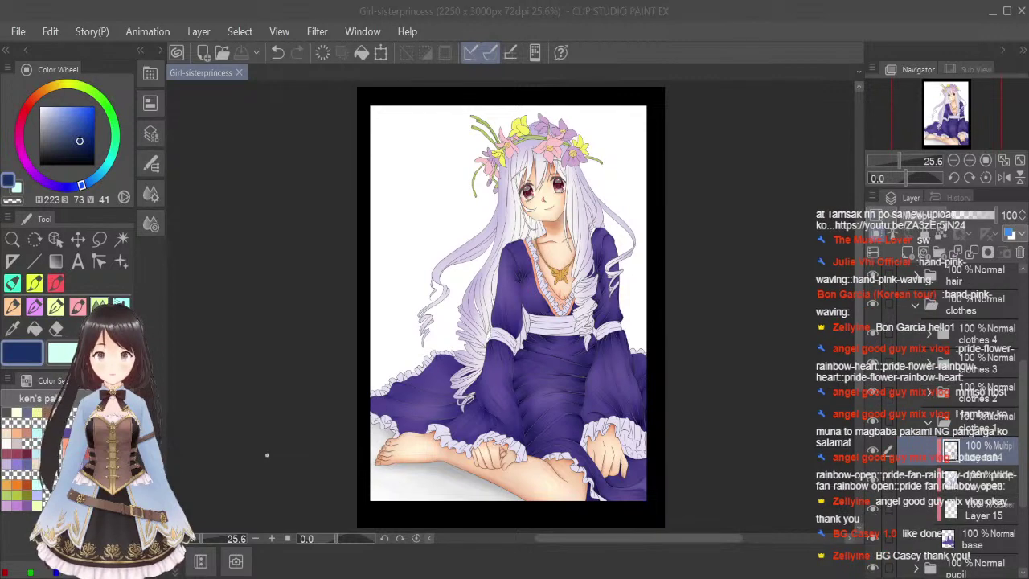
pyautogui.scroll(4, 519, 239)
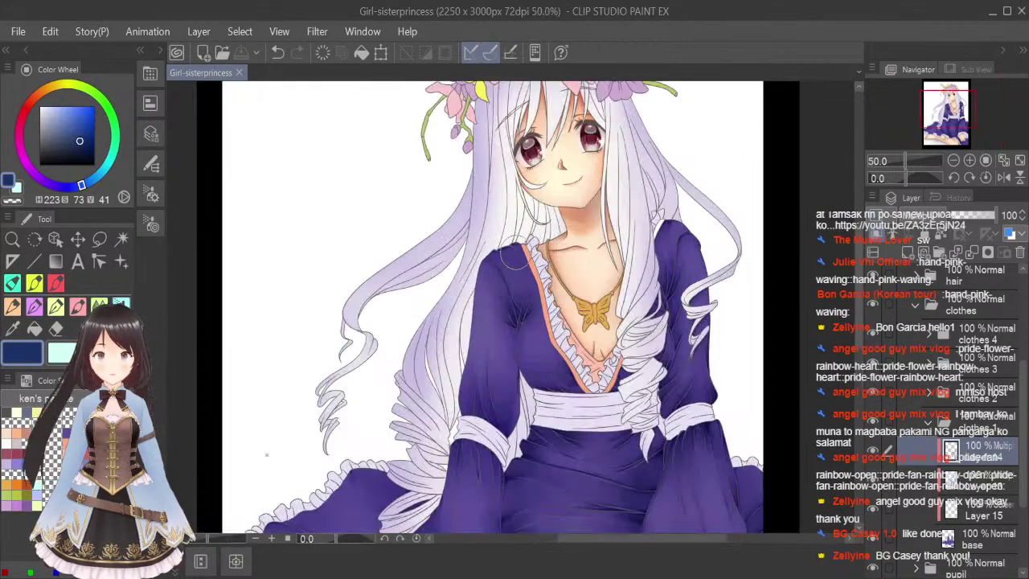
pyautogui.moveTo(482, 253)
pyautogui.mouseDown()
pyautogui.moveTo(520, 310)
pyautogui.moveTo(481, 252)
pyautogui.moveTo(510, 278)
pyautogui.mouseUp()
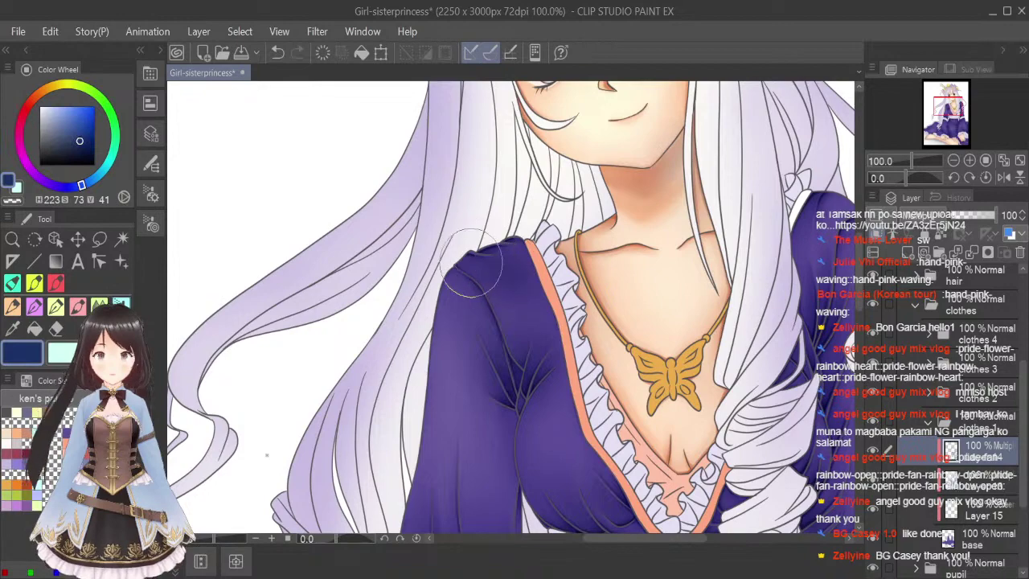
pyautogui.scroll(-4, 572, 322)
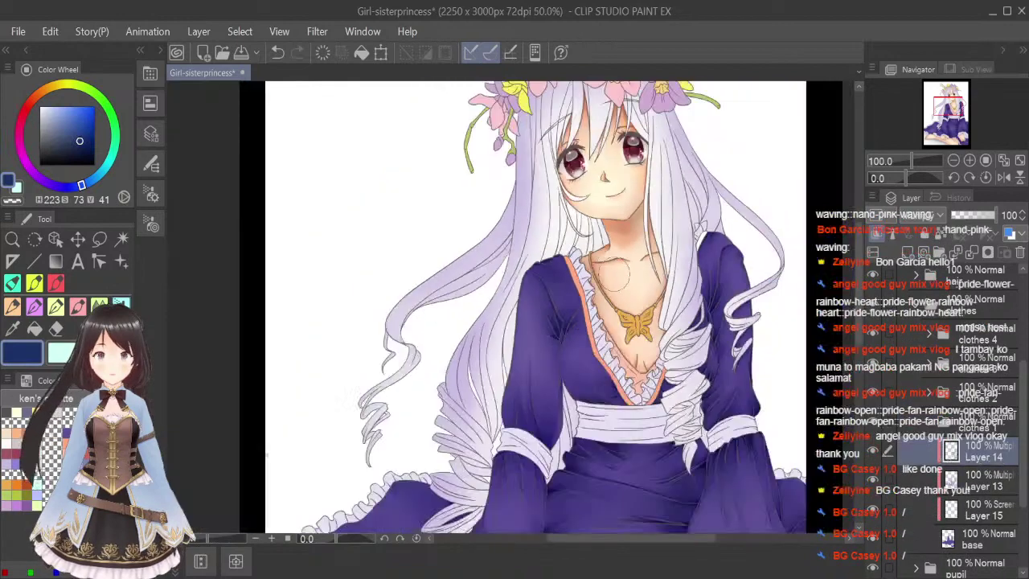
pyautogui.moveTo(684, 539); pyautogui.dragTo(704, 538)
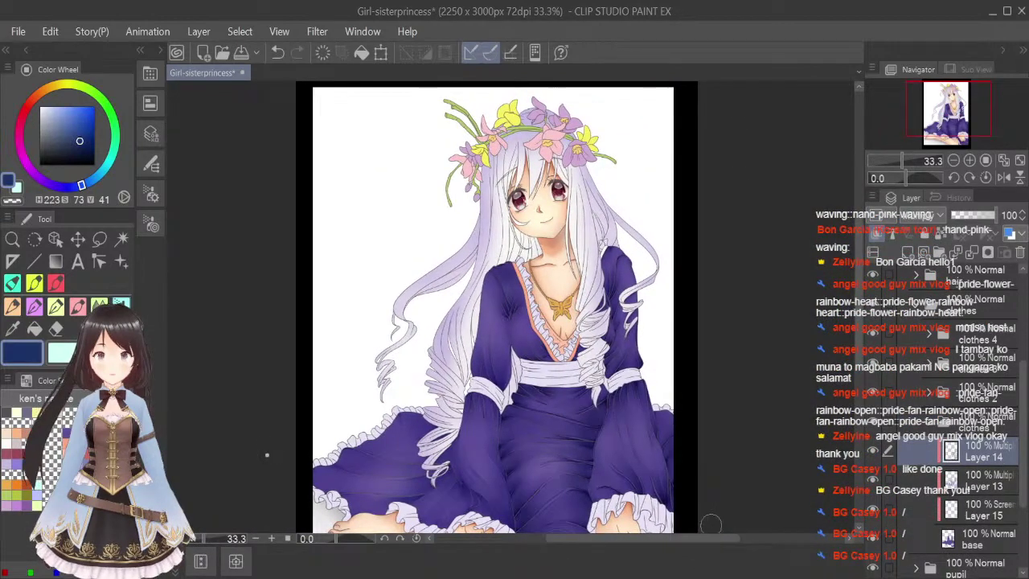
pyautogui.scroll(1, 612, 245)
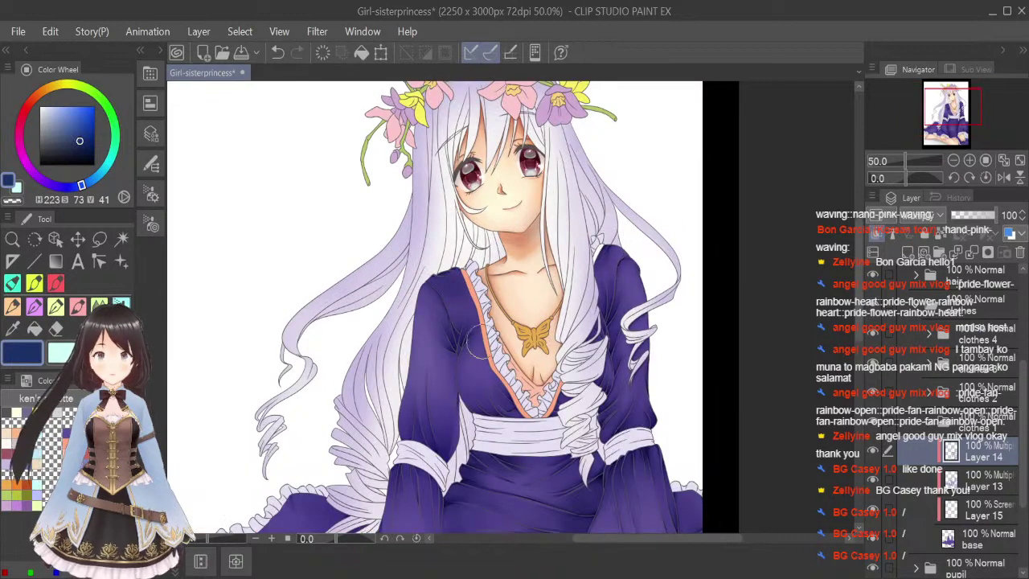
pyautogui.click(1019, 161)
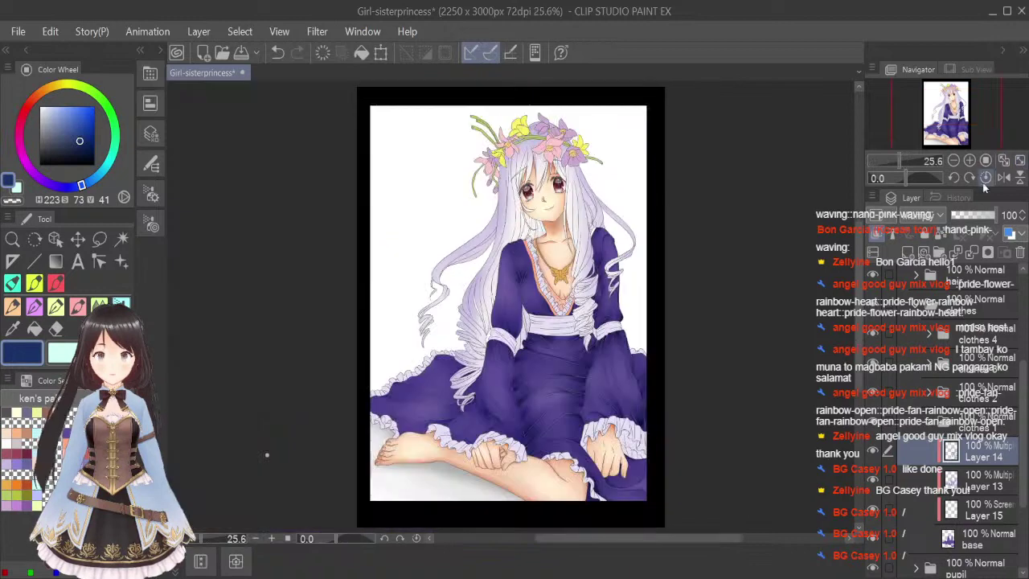
pyautogui.hotkey('ctrl', 's')
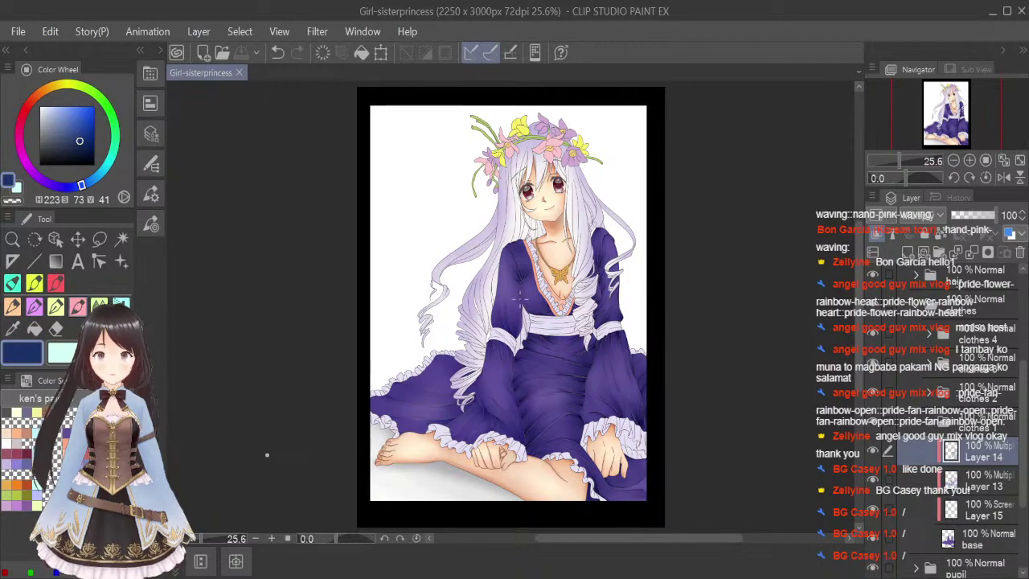
# Soften the dark shadow along the inner edge of the upper sleeve beside the bodice with a smaller blending brush.
pyautogui.scroll(4, 521, 292)
pyautogui.moveTo(861, 279); pyautogui.dragTo(862, 287)
pyautogui.scroll(3, 534, 274)
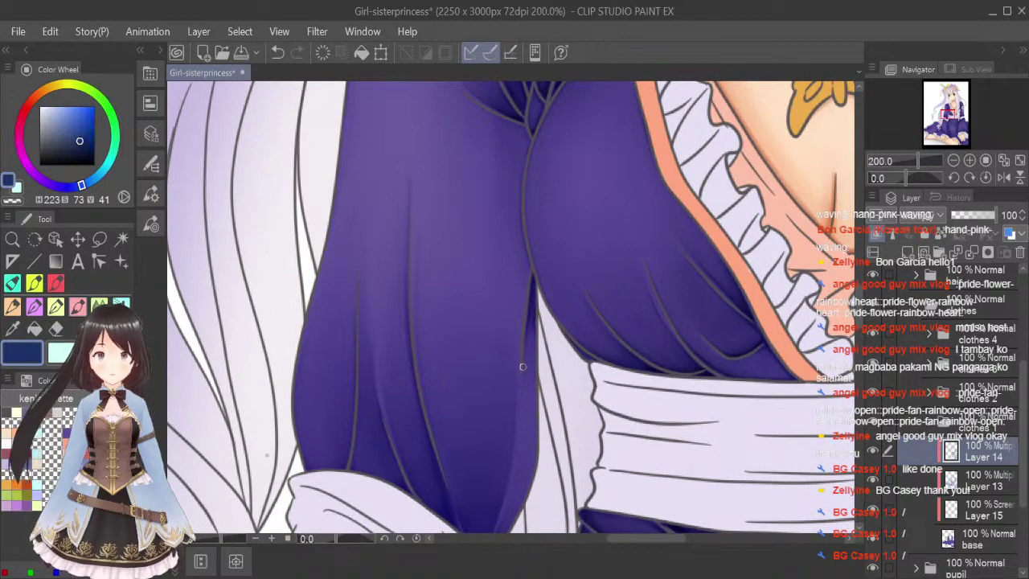
pyautogui.click(99, 306)
pyautogui.press('[')
pyautogui.press('[')
pyautogui.press('[')
pyautogui.press('[')
pyautogui.press('[')
pyautogui.press('[')
pyautogui.press('[')
pyautogui.press('[')
pyautogui.moveTo(536, 295); pyautogui.dragTo(527, 402)
pyautogui.moveTo(528, 362); pyautogui.dragTo(521, 468)
# Shade the pointed lower corner of the upper sleeve above the white band and blend it with a resized blending brush.
pyautogui.scroll(-4, 267, 454)
pyautogui.click(78, 307)
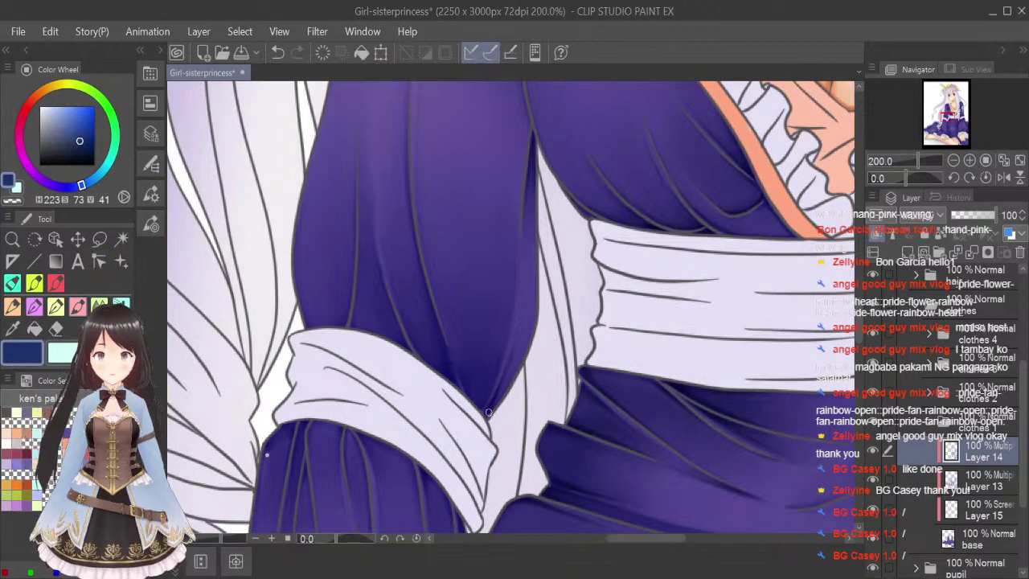
pyautogui.click(99, 306)
pyautogui.press('[')
pyautogui.press('[')
pyautogui.press('[')
pyautogui.press('[')
pyautogui.press('[')
pyautogui.press('[')
pyautogui.press('[')
pyautogui.press('[')
pyautogui.press('[')
pyautogui.press('[')
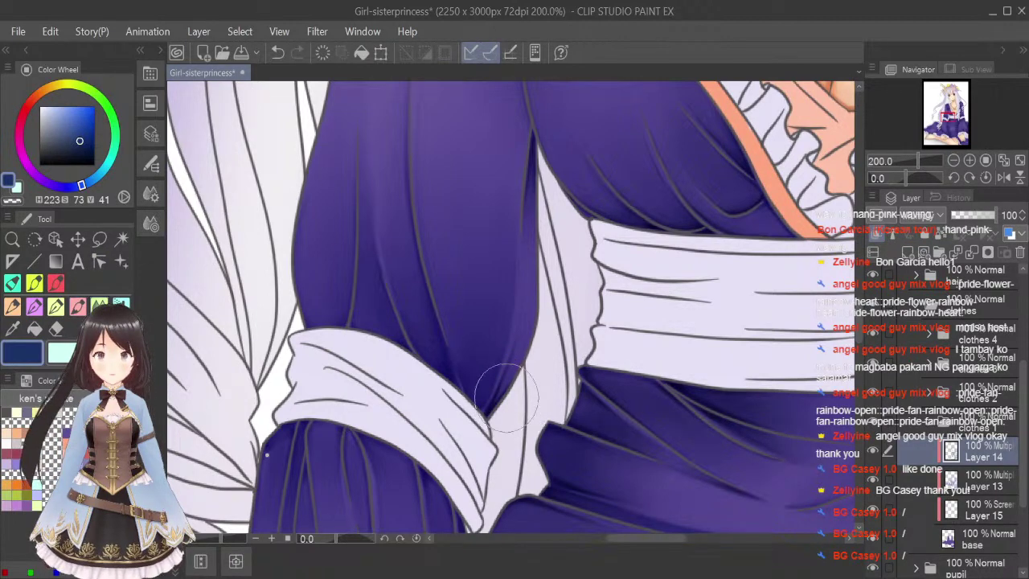
# Paint dark shadows along the long central fold lines of the upper sleeve, softening the strokes in between.
pyautogui.press('p')
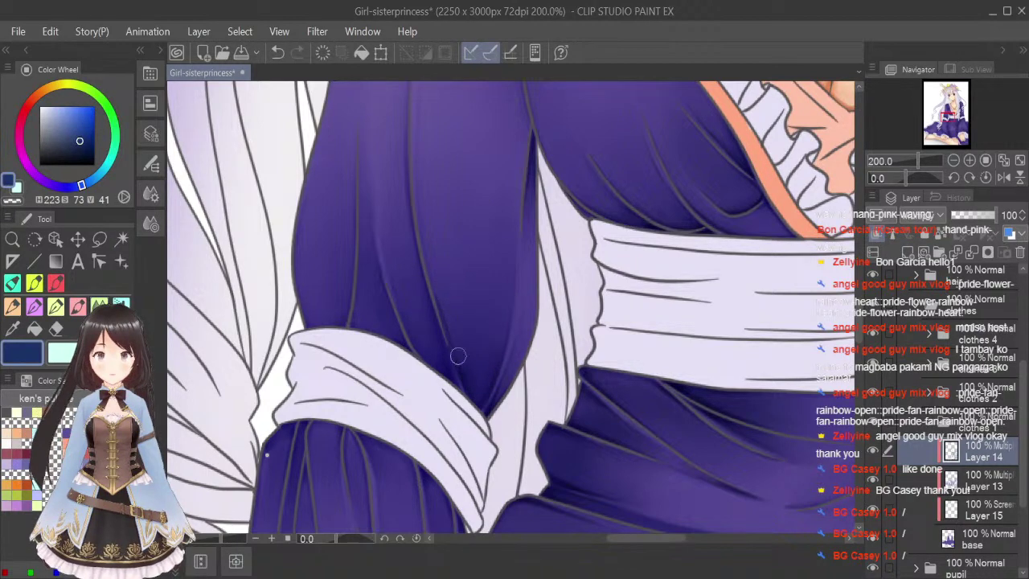
pyautogui.scroll(3, 860, 322)
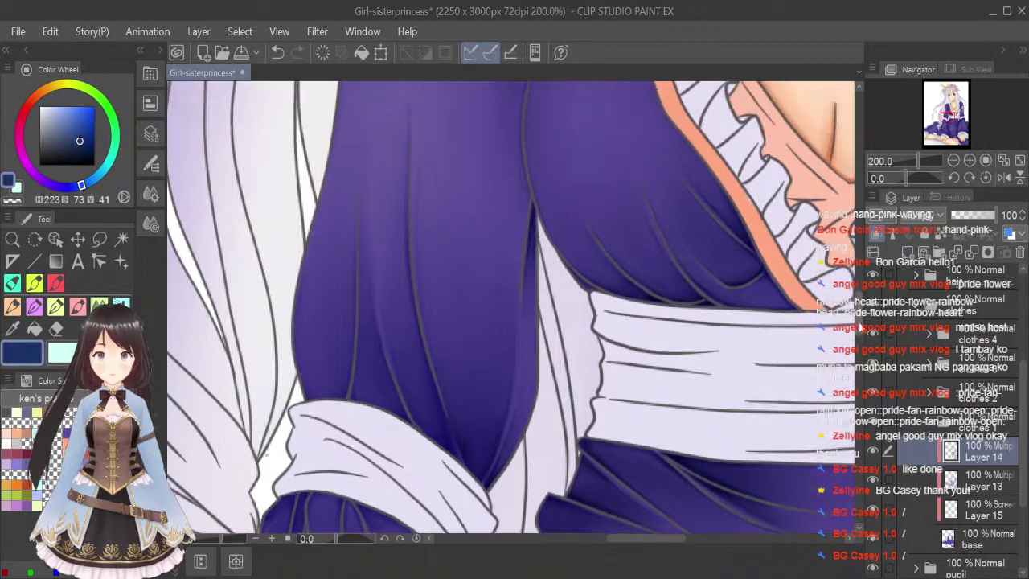
pyautogui.click(78, 307)
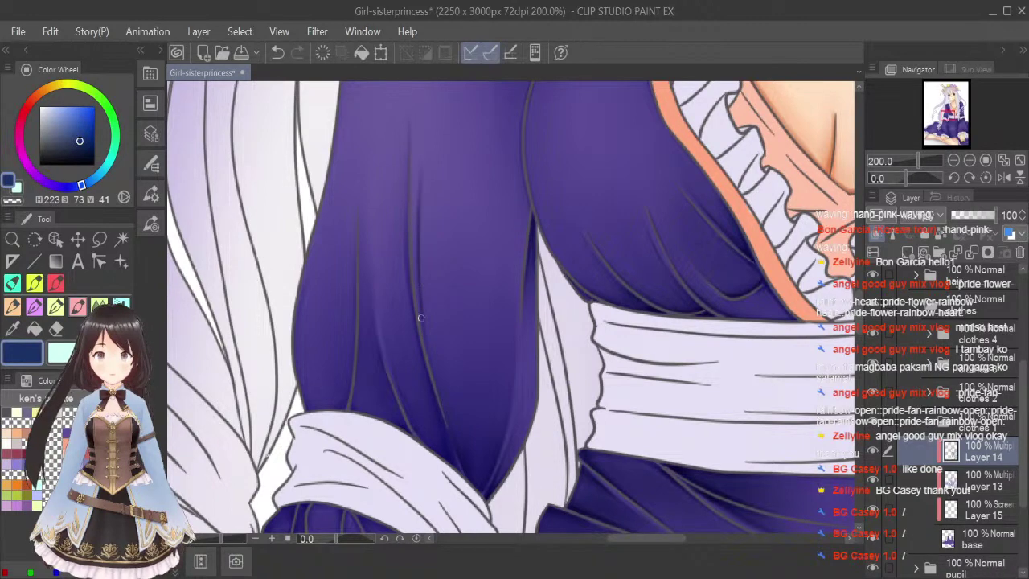
pyautogui.press('j')
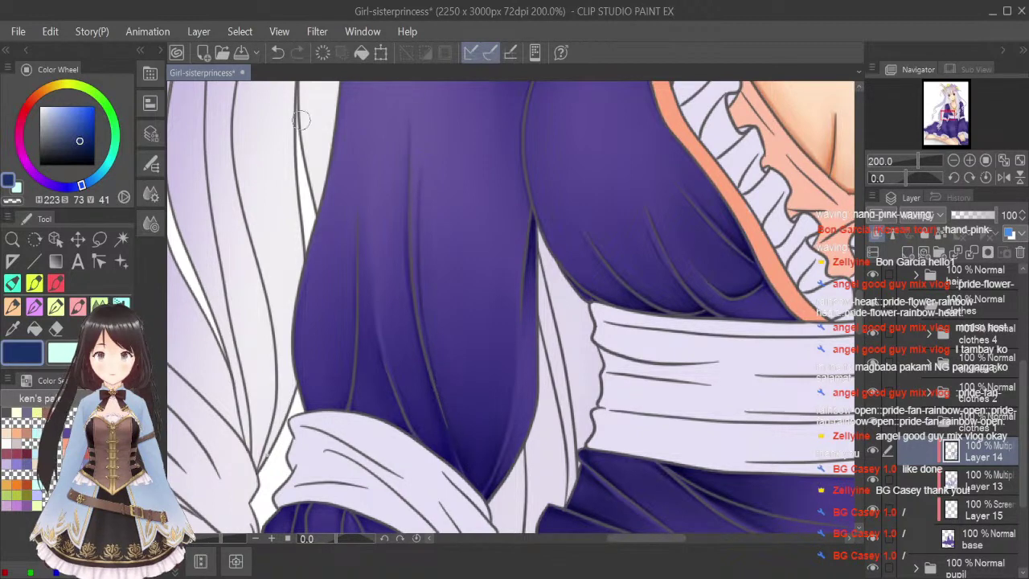
pyautogui.press('p')
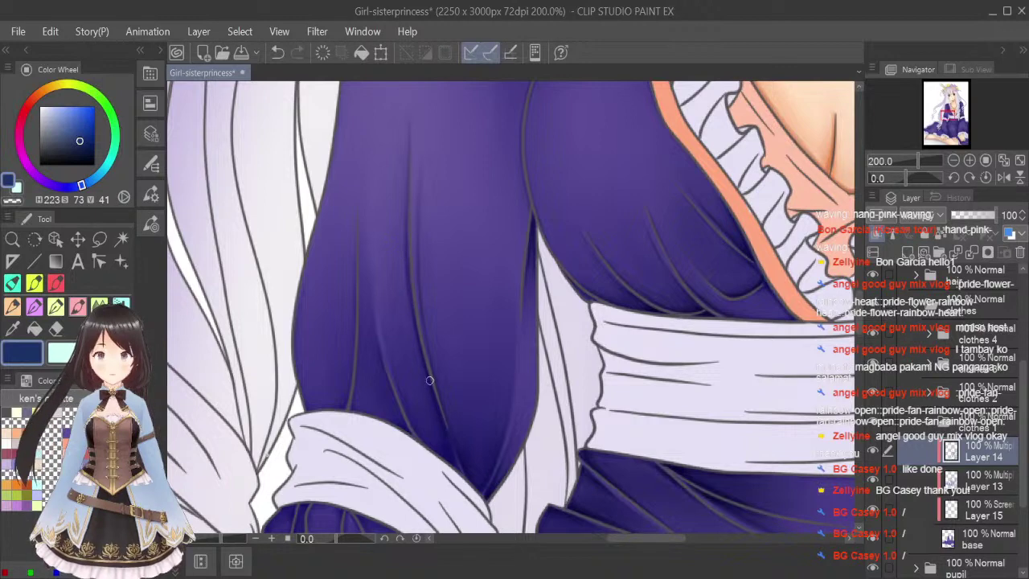
pyautogui.moveTo(401, 397); pyautogui.dragTo(420, 434)
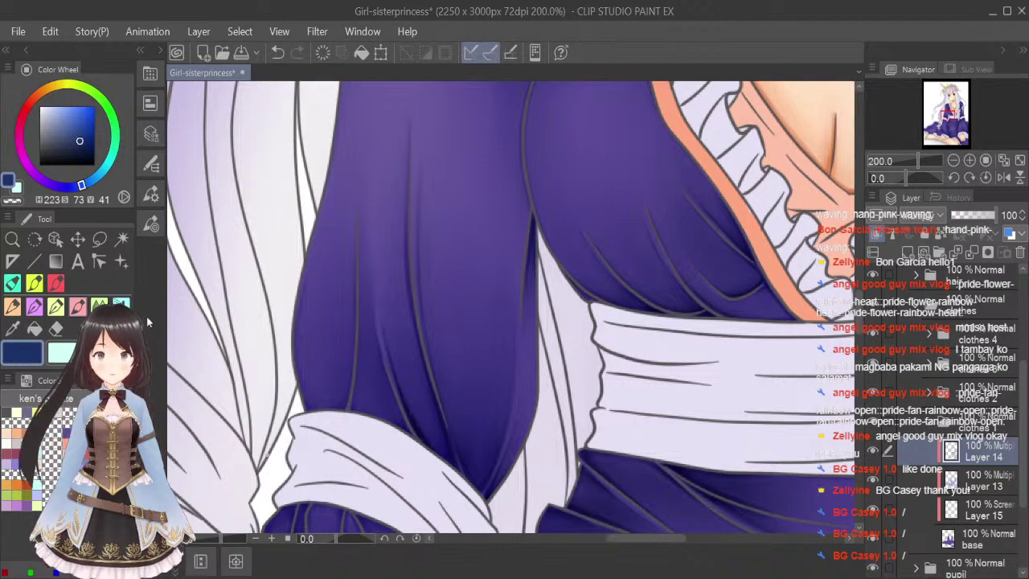
# Blend the shadows of the central sleeve folds upward from the white band with a smaller blending brush.
pyautogui.press('[')
pyautogui.press('[')
pyautogui.press('[')
pyautogui.press('[')
pyautogui.press('[')
pyautogui.press('[')
pyautogui.press('[')
pyautogui.press('[')
pyautogui.moveTo(467, 496)
pyautogui.mouseDown()
pyautogui.moveTo(442, 407)
pyautogui.moveTo(431, 404)
pyautogui.mouseUp()
pyautogui.moveTo(449, 476); pyautogui.dragTo(399, 295)
pyautogui.moveTo(430, 449); pyautogui.dragTo(408, 387)
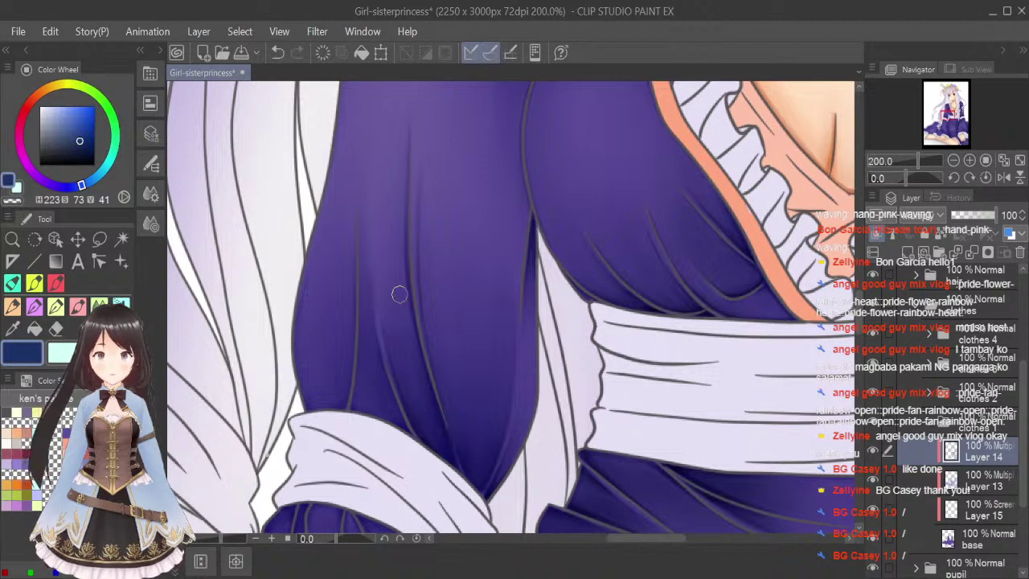
# Shade the shorter folds on the outer half of the upper sleeve just above the white band and blend them.
pyautogui.click(78, 306)
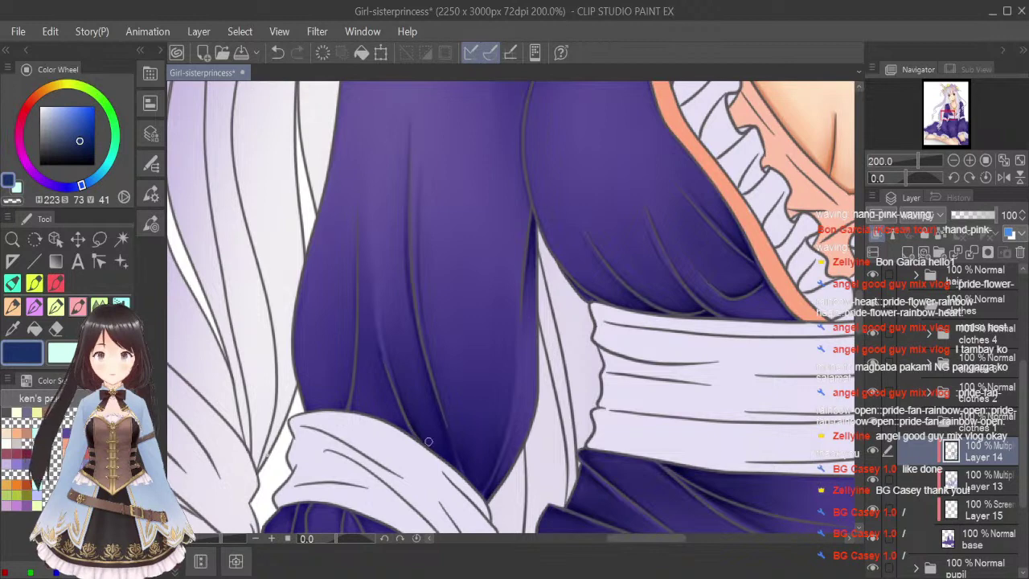
pyautogui.press('j')
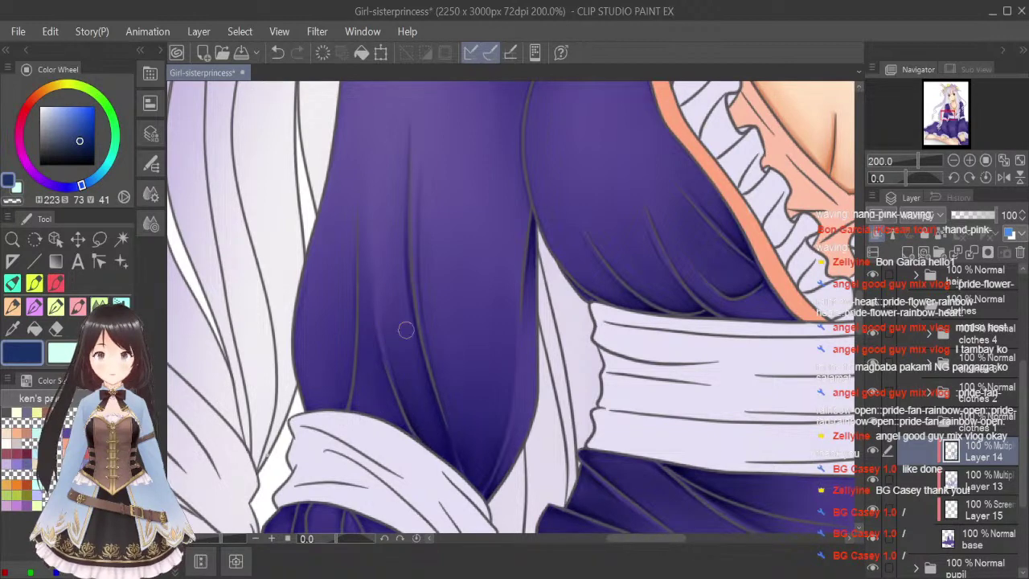
pyautogui.click(79, 313)
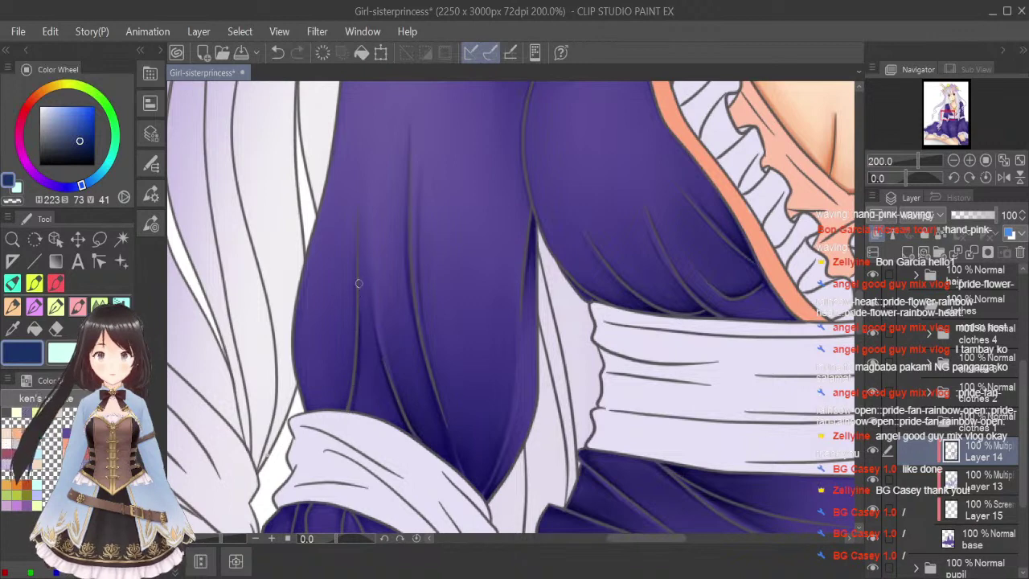
pyautogui.moveTo(360, 355); pyautogui.dragTo(359, 407)
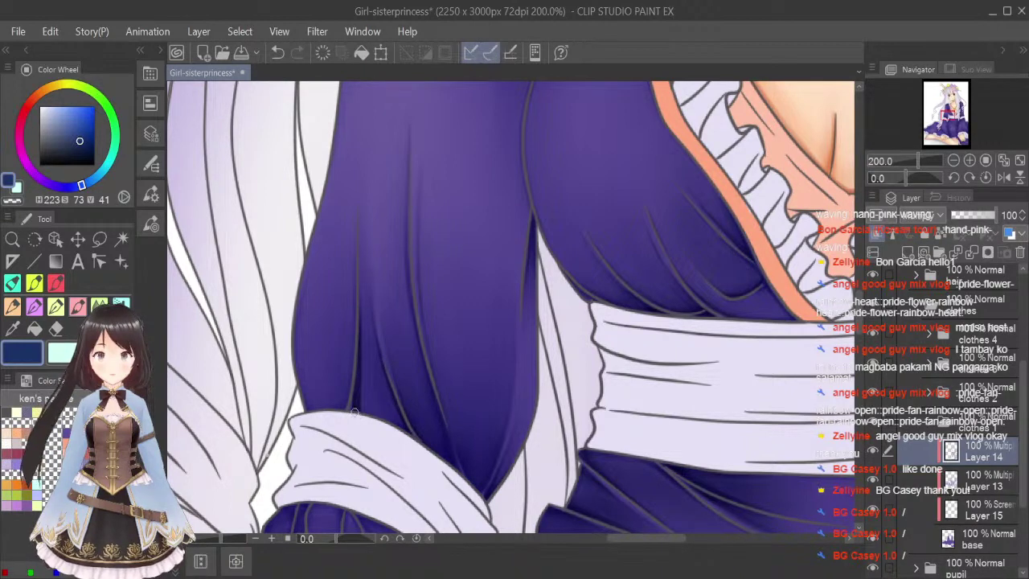
pyautogui.click(99, 306)
pyautogui.moveTo(372, 320); pyautogui.dragTo(368, 306)
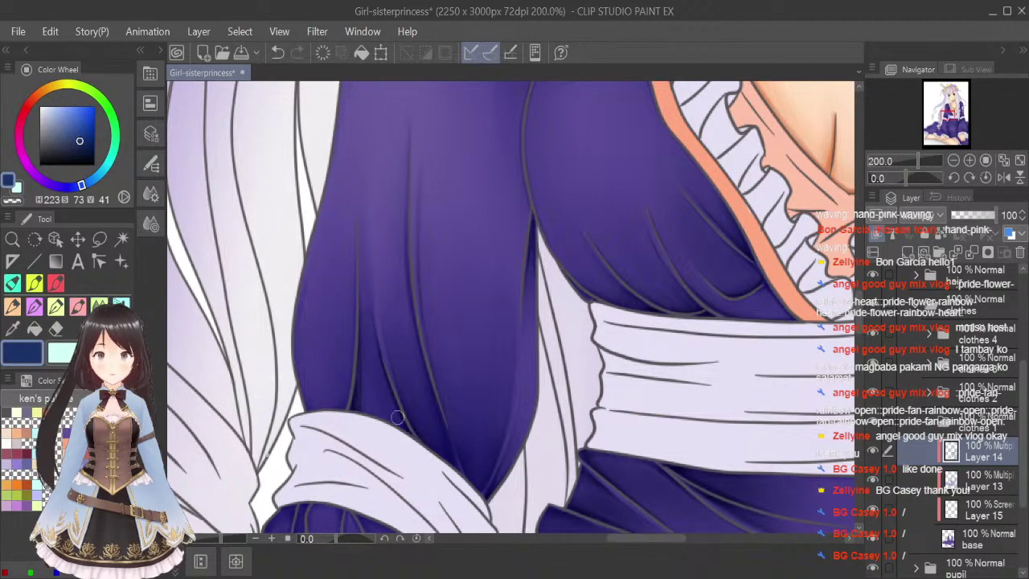
# Paint a dark shadow down the outer edge of the upper sleeve and blend it toward the nearest fold.
pyautogui.click(78, 309)
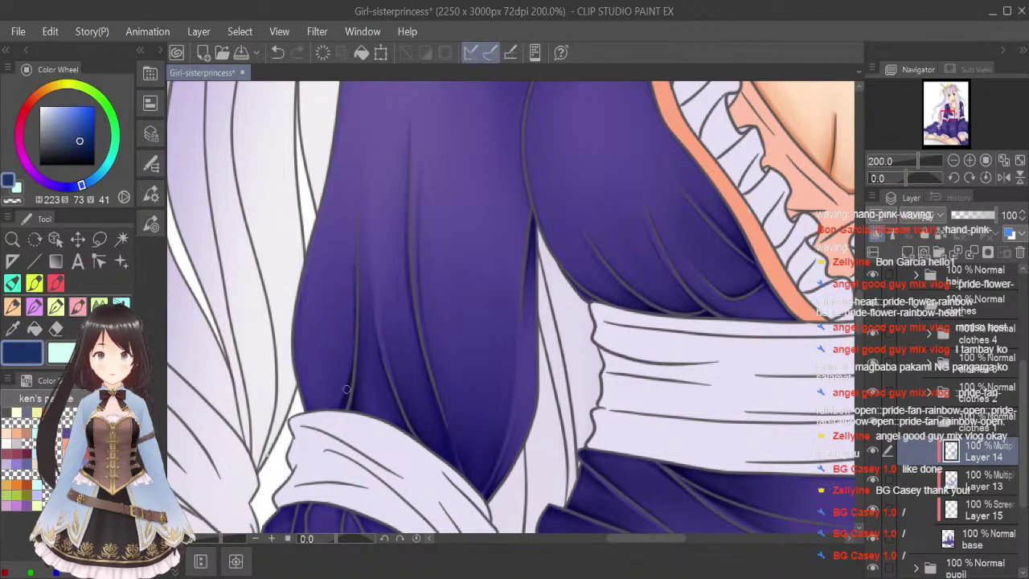
pyautogui.moveTo(307, 281); pyautogui.dragTo(299, 381)
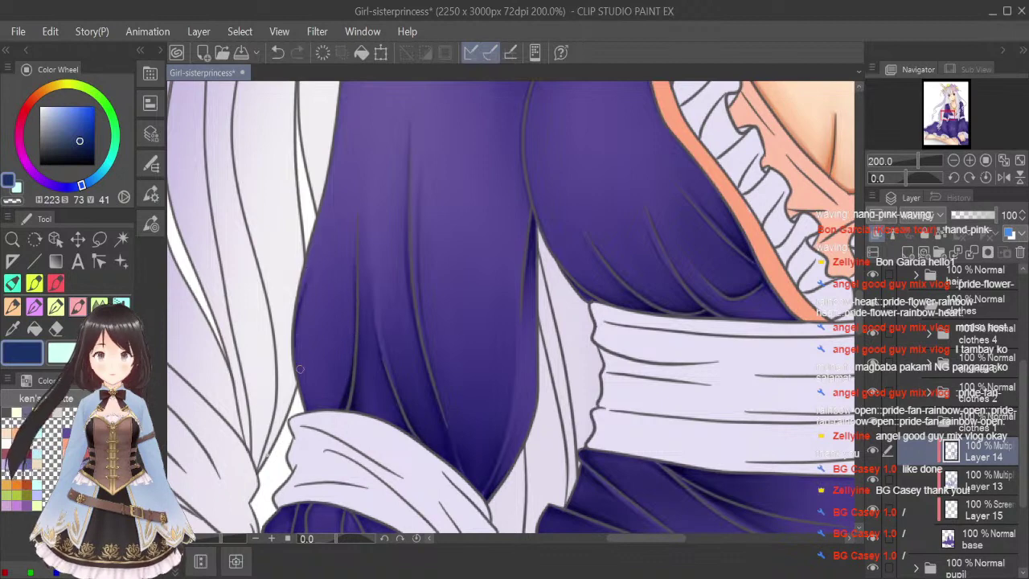
pyautogui.moveTo(298, 326); pyautogui.dragTo(301, 380)
pyautogui.moveTo(302, 297)
pyautogui.mouseDown()
pyautogui.moveTo(301, 388)
pyautogui.moveTo(316, 420)
pyautogui.mouseUp()
pyautogui.press('j')
pyautogui.moveTo(313, 282); pyautogui.dragTo(313, 386)
pyautogui.moveTo(305, 328); pyautogui.dragTo(322, 413)
pyautogui.moveTo(302, 342)
pyautogui.mouseDown()
pyautogui.moveTo(319, 292)
pyautogui.moveTo(319, 408)
pyautogui.moveTo(338, 397)
pyautogui.moveTo(339, 408)
pyautogui.moveTo(348, 249)
pyautogui.mouseUp()
pyautogui.moveTo(339, 394); pyautogui.dragTo(322, 331)
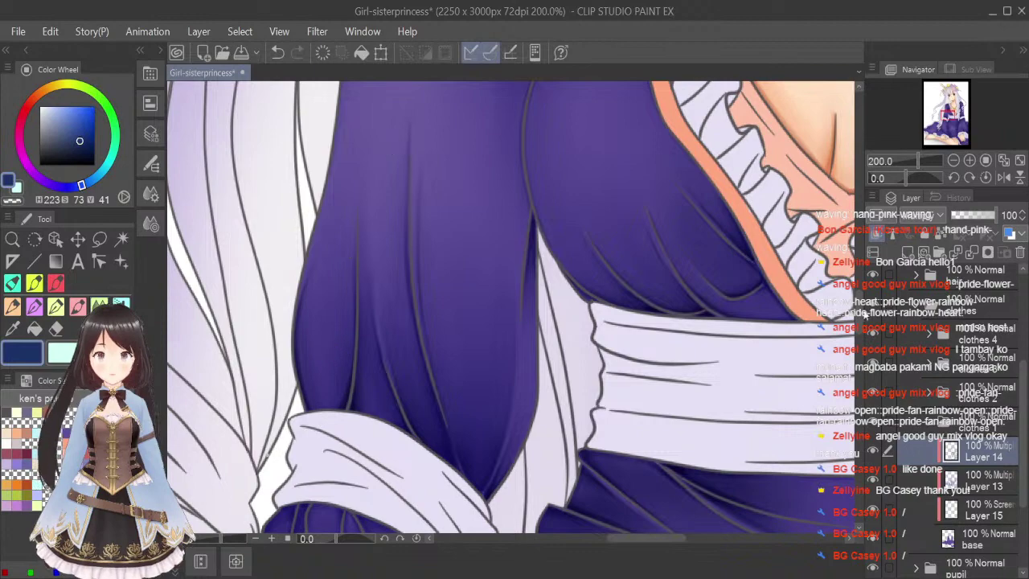
# Paint a dark shadow under the armpit crease where the shoulder folds meet the sleeve seam and blend its edge.
pyautogui.scroll(-1, 613, 342)
pyautogui.moveTo(860, 325); pyautogui.dragTo(860, 310)
pyautogui.scroll(3, 562, 246)
pyautogui.click(78, 313)
pyautogui.moveTo(393, 170); pyautogui.dragTo(524, 247)
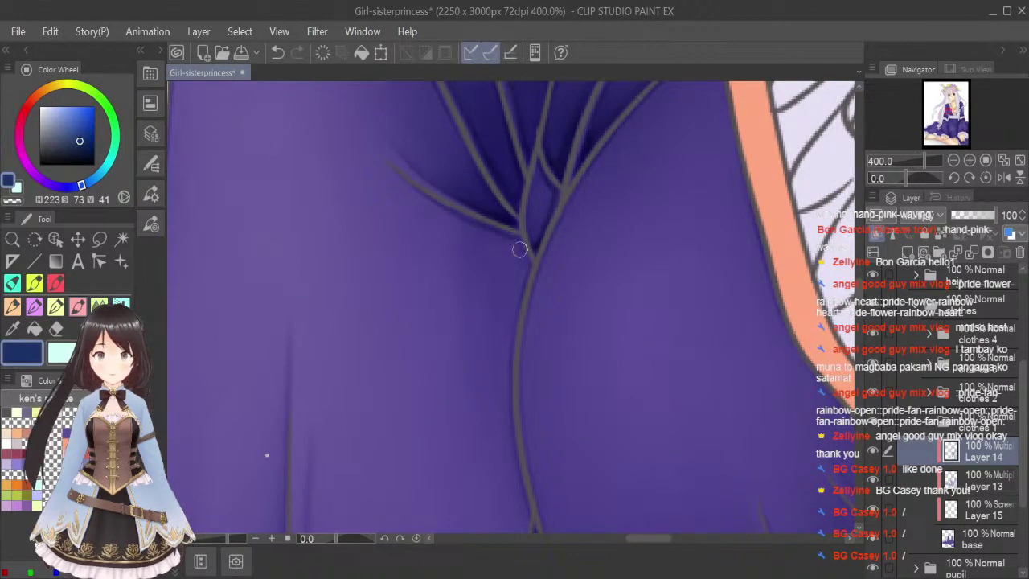
pyautogui.moveTo(475, 225)
pyautogui.mouseDown()
pyautogui.moveTo(531, 265)
pyautogui.moveTo(524, 249)
pyautogui.mouseUp()
pyautogui.moveTo(460, 214)
pyautogui.mouseDown()
pyautogui.moveTo(513, 239)
pyautogui.moveTo(526, 278)
pyautogui.mouseUp()
pyautogui.moveTo(508, 226); pyautogui.dragTo(521, 269)
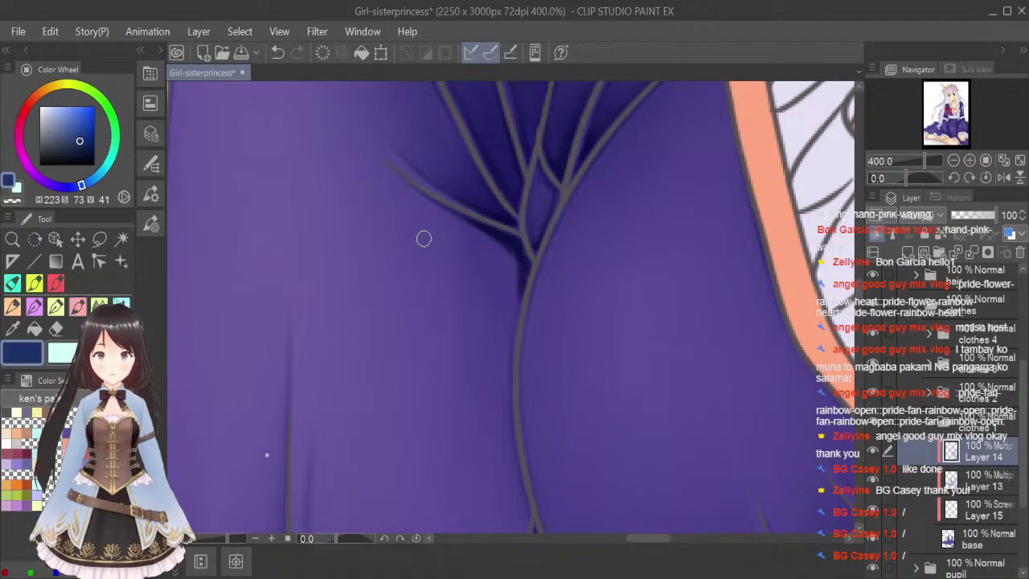
pyautogui.click(121, 306)
pyautogui.moveTo(481, 231)
pyautogui.mouseDown()
pyautogui.moveTo(408, 193)
pyautogui.moveTo(441, 214)
pyautogui.moveTo(444, 206)
pyautogui.moveTo(505, 256)
pyautogui.moveTo(518, 241)
pyautogui.moveTo(519, 276)
pyautogui.moveTo(518, 253)
pyautogui.moveTo(504, 307)
pyautogui.moveTo(488, 234)
pyautogui.moveTo(508, 249)
pyautogui.moveTo(507, 348)
pyautogui.moveTo(482, 232)
pyautogui.moveTo(508, 329)
pyautogui.moveTo(516, 265)
pyautogui.moveTo(502, 383)
pyautogui.moveTo(489, 241)
pyautogui.moveTo(501, 431)
pyautogui.moveTo(526, 207)
pyautogui.moveTo(501, 252)
pyautogui.mouseUp()
# Soften the shading beside the sleeve seam below the armpit with a larger blending brush, and save the illustration.
pyautogui.scroll(-2, 501, 253)
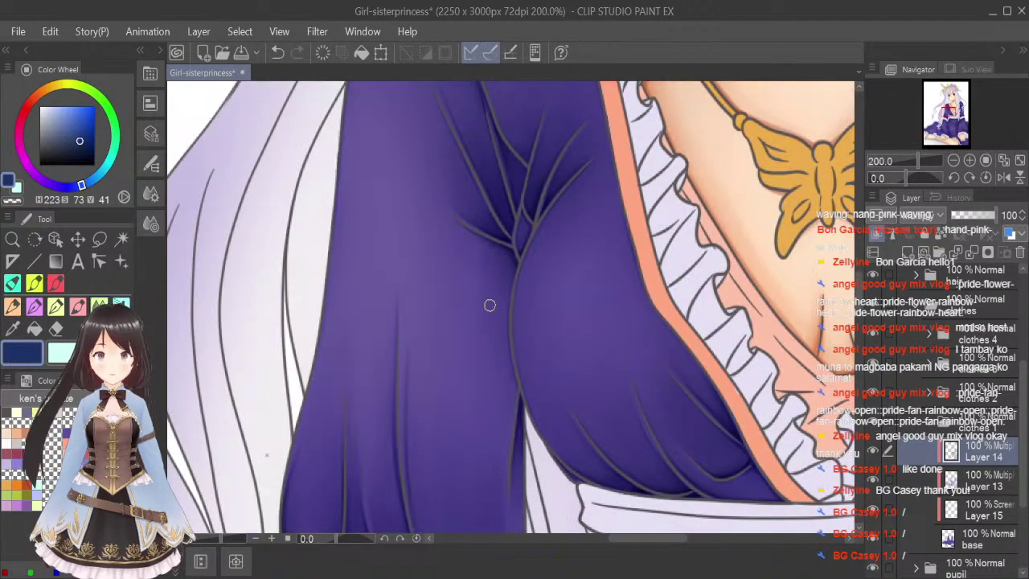
pyautogui.press(']')
pyautogui.press(']')
pyautogui.press(']')
pyautogui.moveTo(496, 261); pyautogui.dragTo(485, 343)
pyautogui.moveTo(479, 246); pyautogui.dragTo(471, 425)
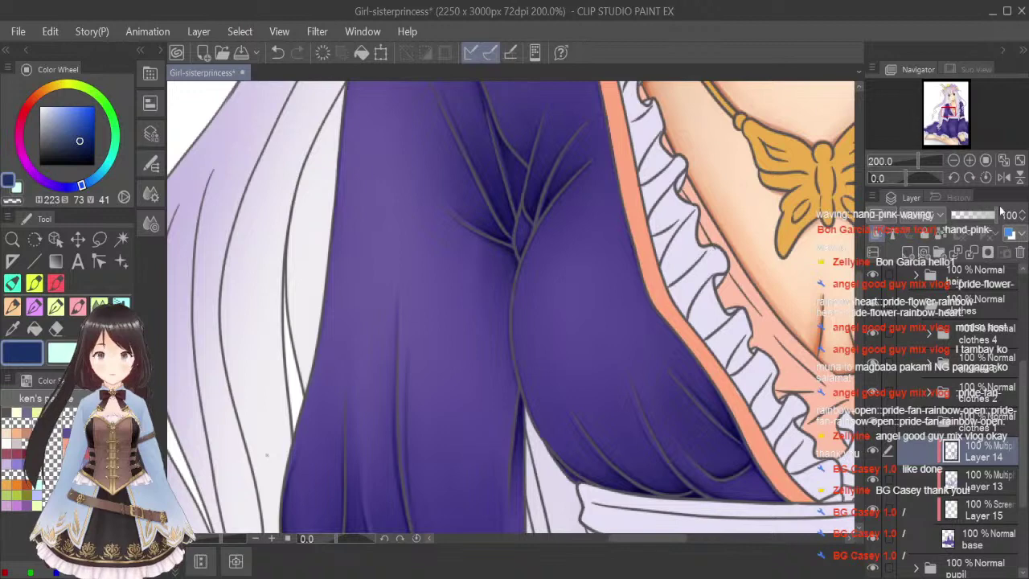
pyautogui.click(1019, 160)
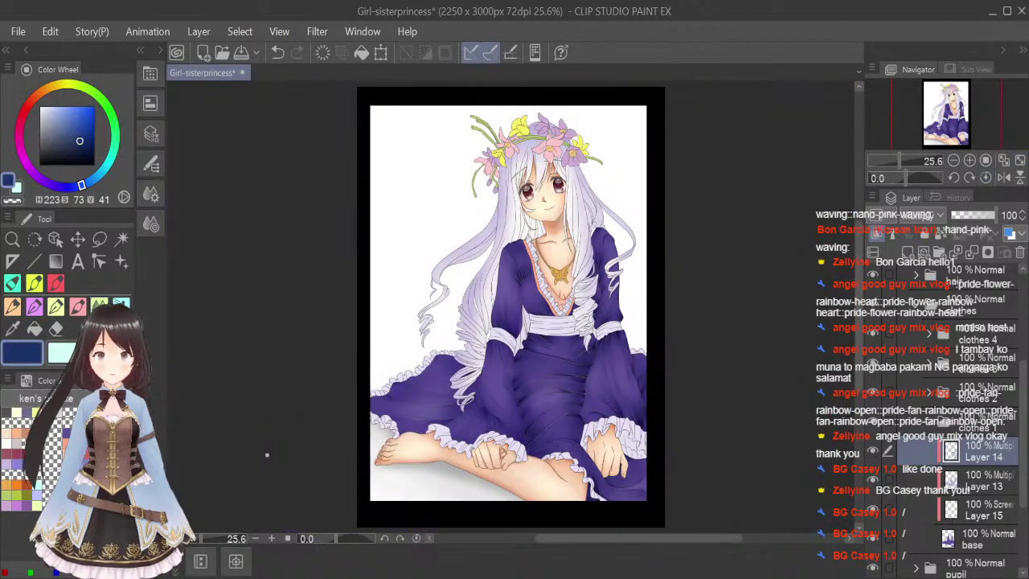
pyautogui.scroll(2, 503, 327)
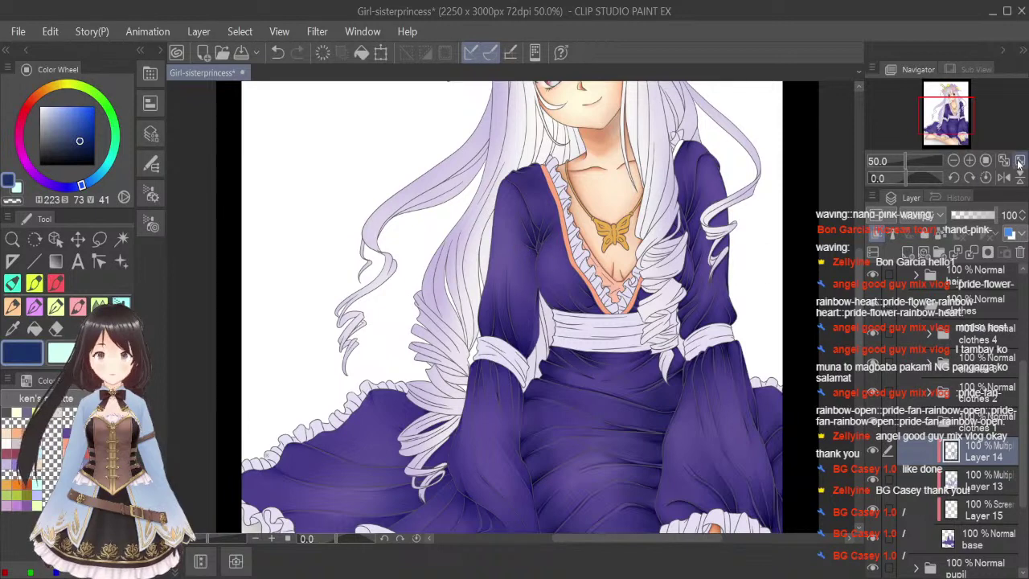
pyautogui.click(987, 160)
pyautogui.hotkey('ctrl', 's')
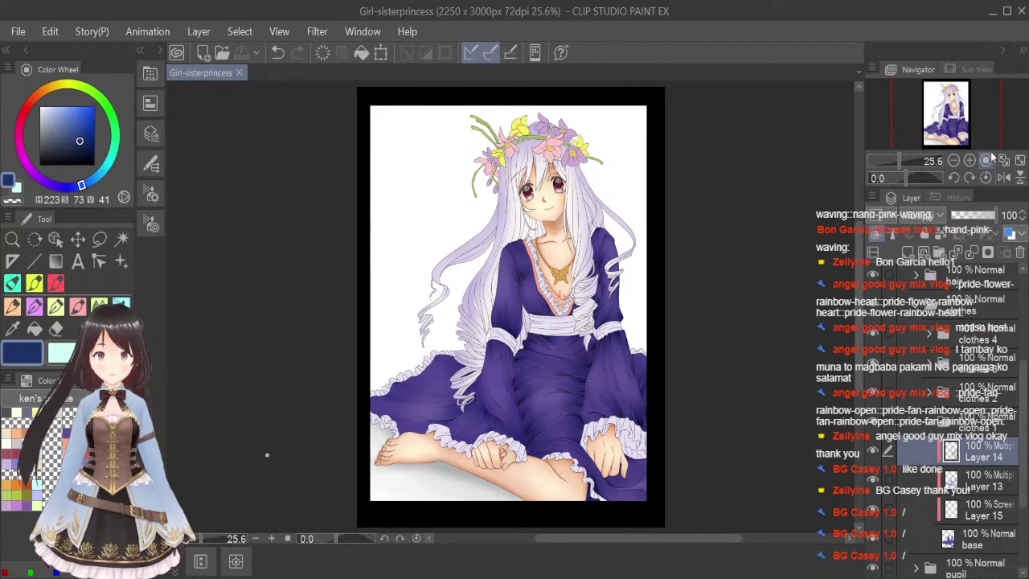
# Smooth the skirt shading below the waist sash with a larger blending brush, and save the illustration.
pyautogui.press(']')
pyautogui.press(']')
pyautogui.press(']')
pyautogui.moveTo(524, 375); pyautogui.dragTo(590, 347)
pyautogui.moveTo(529, 379)
pyautogui.mouseDown()
pyautogui.moveTo(594, 379)
pyautogui.moveTo(534, 387)
pyautogui.moveTo(540, 426)
pyautogui.moveTo(588, 400)
pyautogui.moveTo(534, 437)
pyautogui.moveTo(602, 383)
pyautogui.mouseUp()
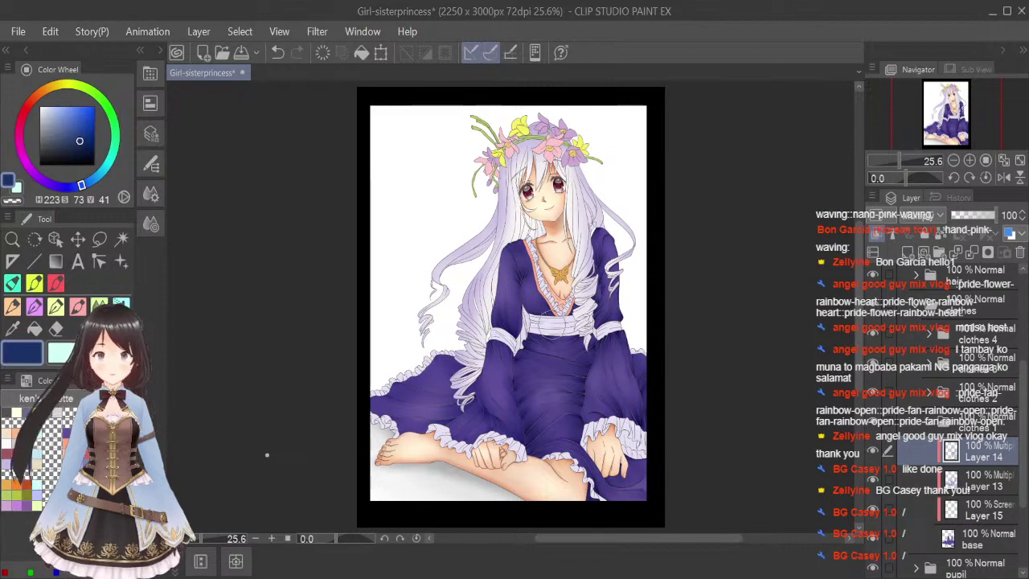
pyautogui.click(78, 267)
pyautogui.hotkey('ctrl', 's')
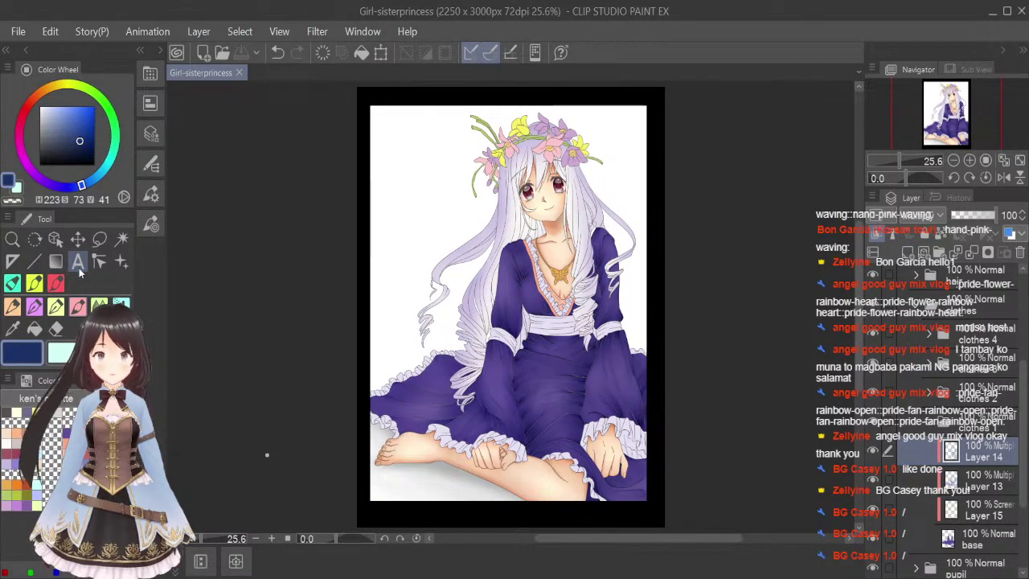
# Shade the folds at the inner edge of the lower sleeve beneath the white band and blend them with a smaller brush.
pyautogui.scroll(5, 561, 325)
pyautogui.moveTo(859, 336); pyautogui.dragTo(860, 342)
pyautogui.scroll(1, 561, 291)
pyautogui.moveTo(578, 285); pyautogui.dragTo(582, 346)
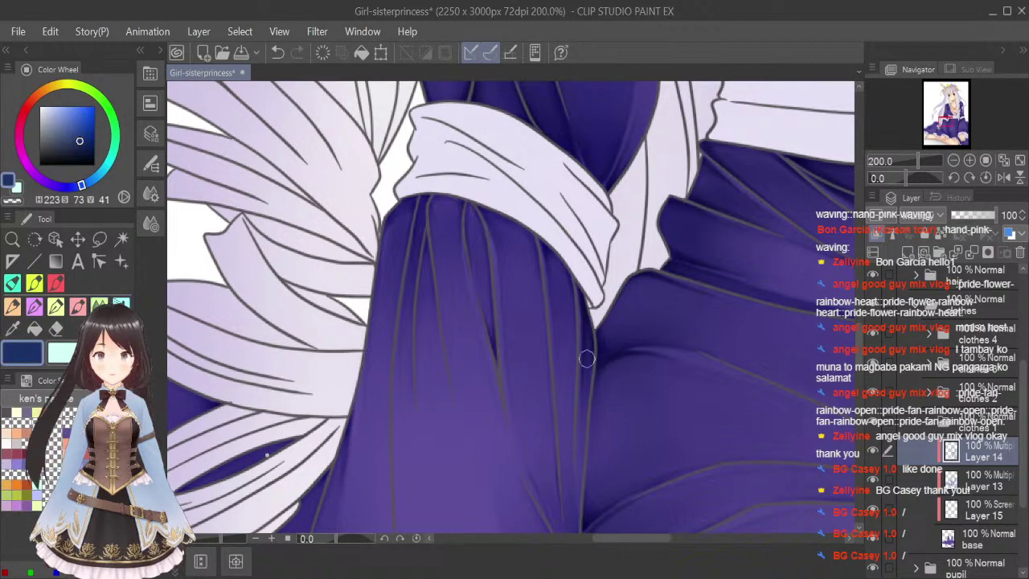
pyautogui.click(77, 306)
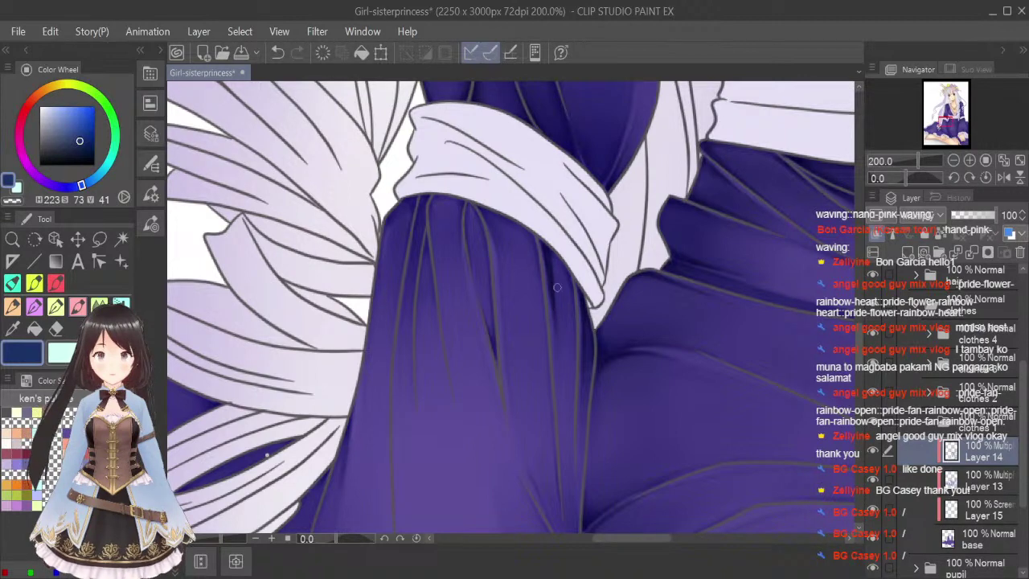
pyautogui.click(99, 306)
pyautogui.press('[')
pyautogui.press('[')
pyautogui.press('[')
pyautogui.press('[')
pyautogui.press('[')
pyautogui.press('[')
pyautogui.press('[')
pyautogui.press('[')
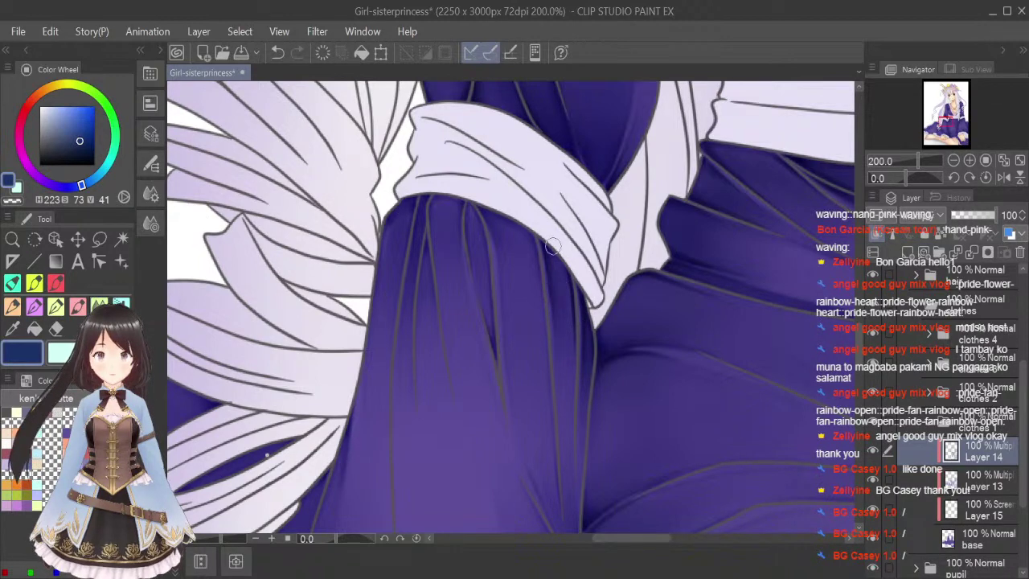
# Paint a dark shadow in the middle fold of the lower sleeve under the band and soften it with a smaller blending brush.
pyautogui.click(78, 306)
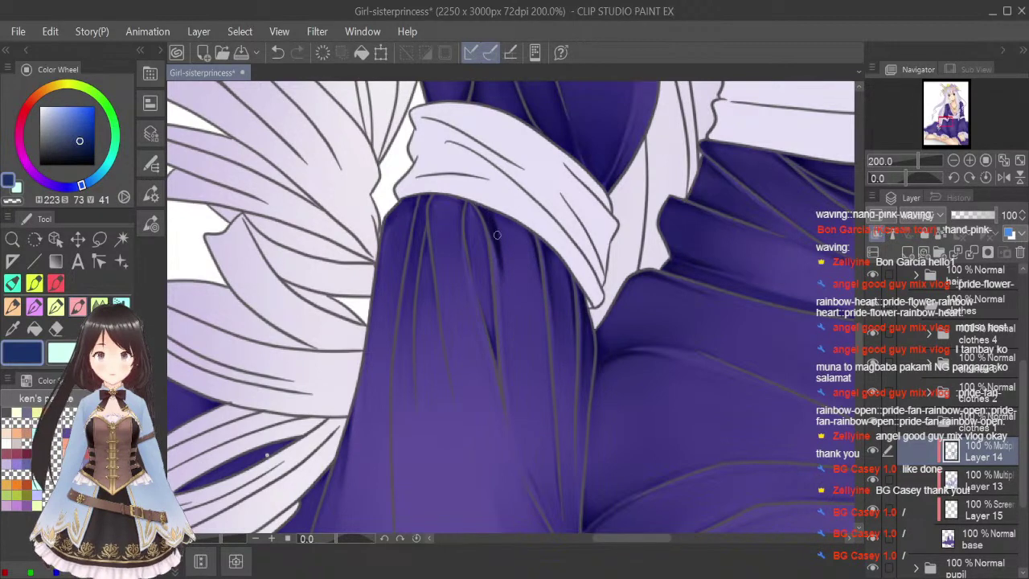
pyautogui.press('j')
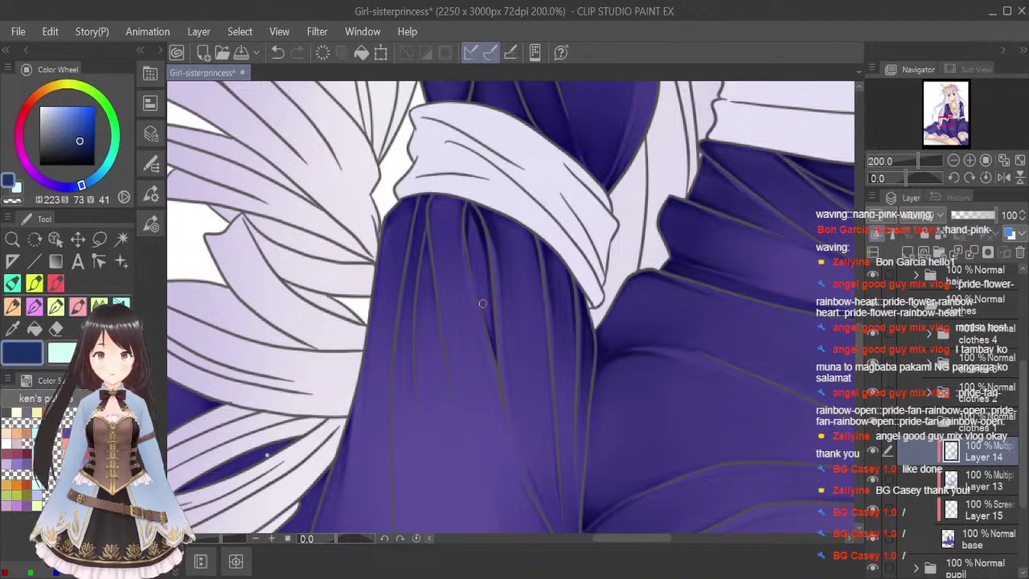
pyautogui.press('[')
pyautogui.press('[')
pyautogui.press('[')
pyautogui.press('[')
pyautogui.press('[')
pyautogui.press('[')
pyautogui.press('[')
pyautogui.press('[')
pyautogui.press('[')
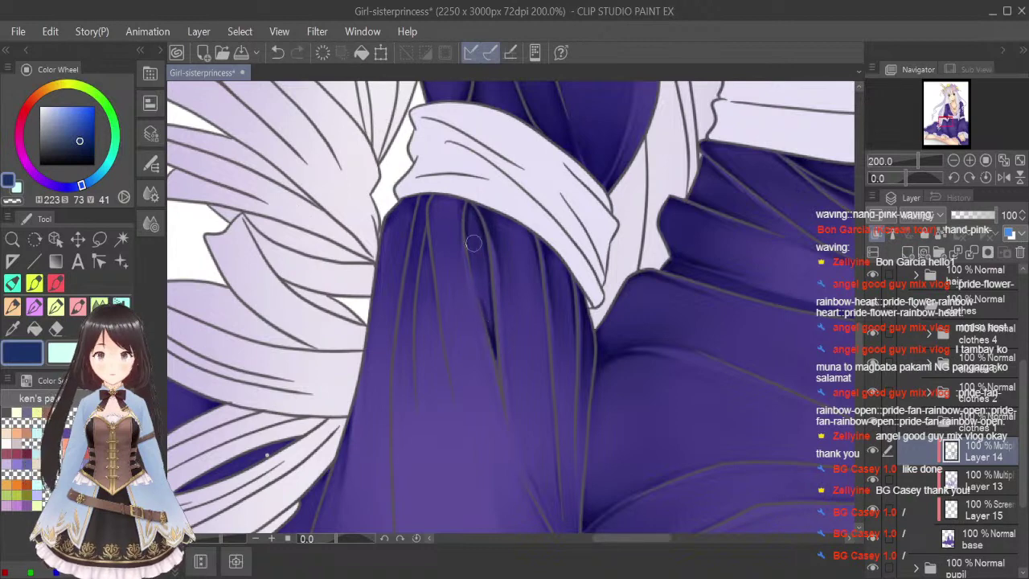
# Shade the narrow folds just under the white band on the lower sleeve and blend them with a smaller brush.
pyautogui.click(77, 305)
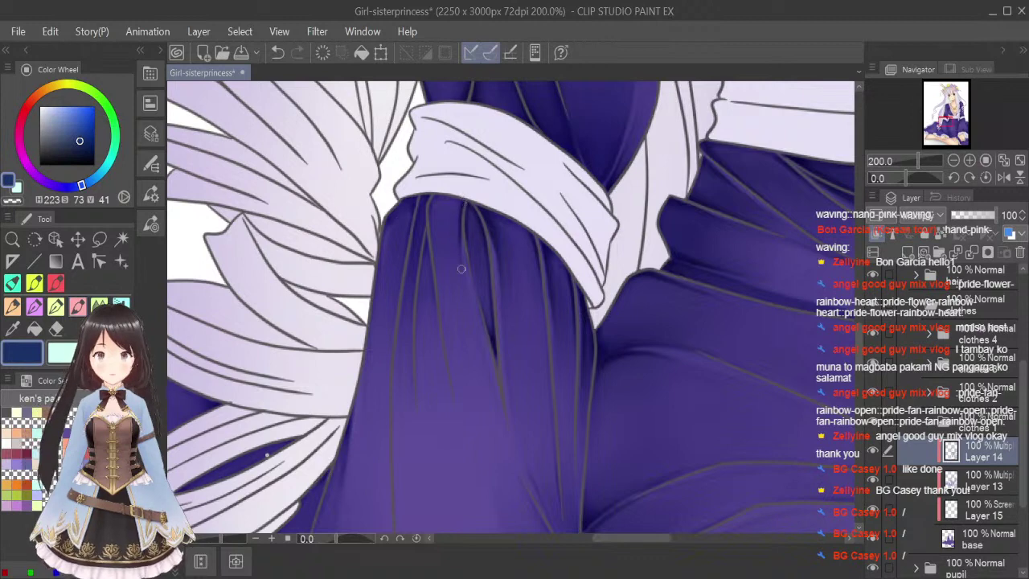
pyautogui.moveTo(436, 209); pyautogui.dragTo(443, 267)
pyautogui.moveTo(439, 194); pyautogui.dragTo(435, 216)
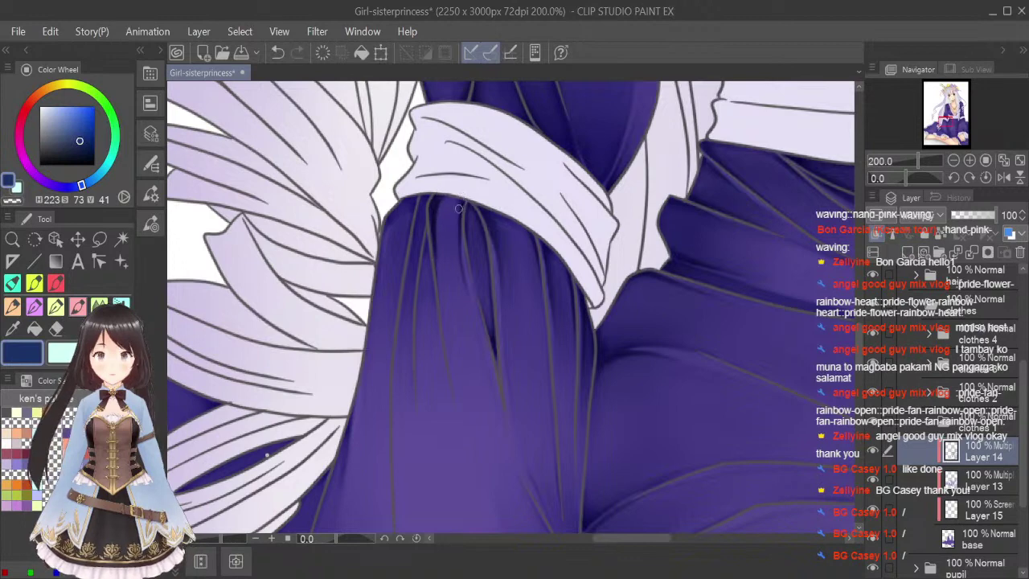
pyautogui.press('j')
pyautogui.press('[')
pyautogui.press('[')
pyautogui.press('[')
pyautogui.press('[')
pyautogui.press('[')
pyautogui.press('[')
pyautogui.press('[')
pyautogui.press('[')
pyautogui.moveTo(445, 198); pyautogui.dragTo(445, 219)
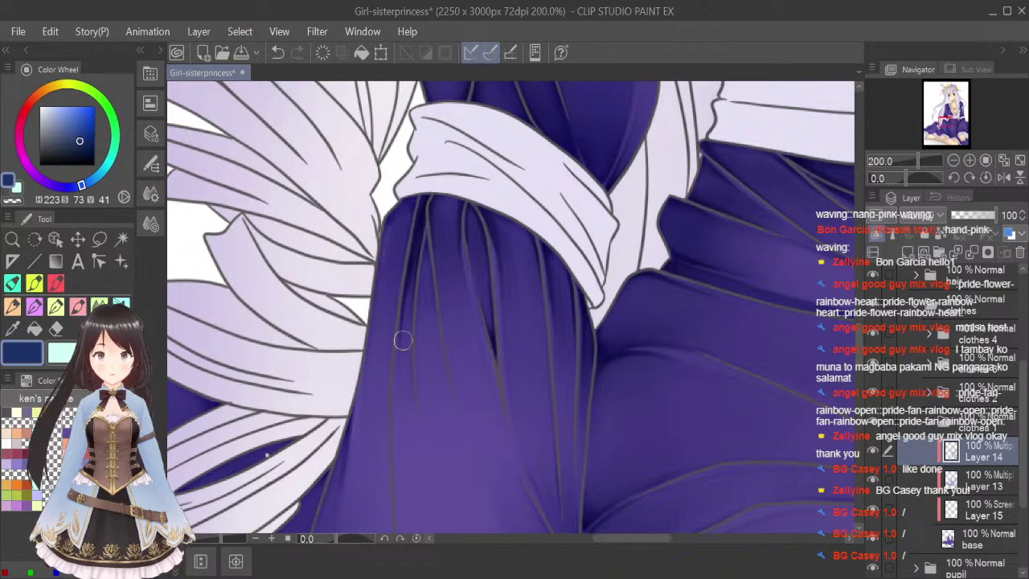
# Paint dark shadows along the forked fold lines below the white band and soften them down the lower sleeve.
pyautogui.click(85, 310)
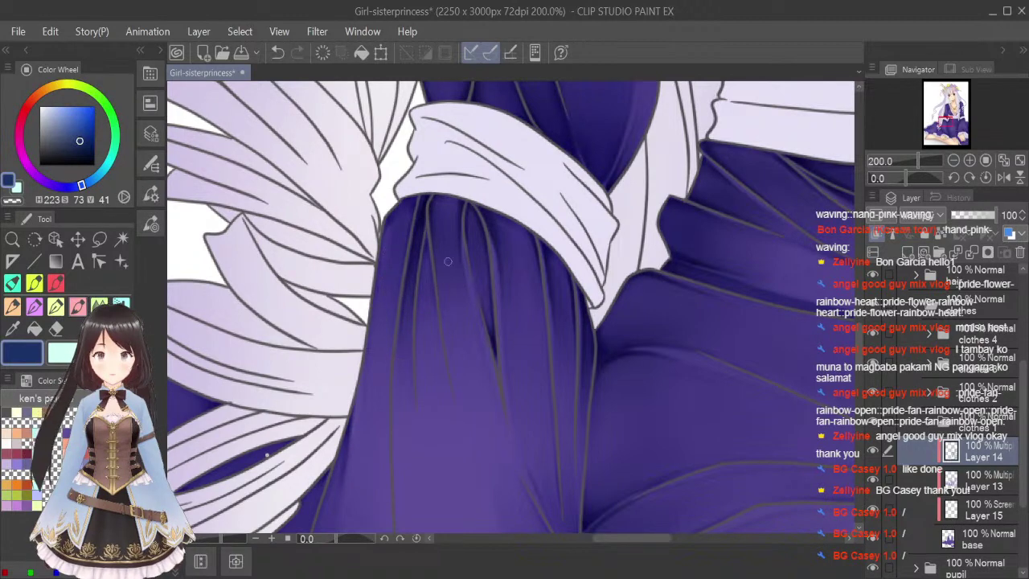
pyautogui.moveTo(429, 230); pyautogui.dragTo(413, 345)
pyautogui.moveTo(426, 236); pyautogui.dragTo(439, 355)
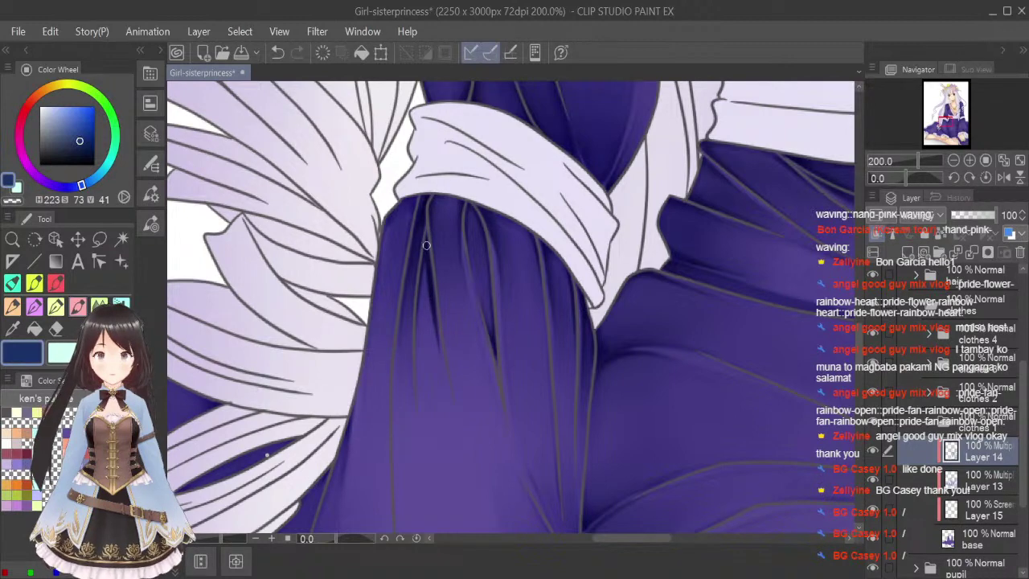
pyautogui.click(98, 306)
pyautogui.moveTo(434, 284)
pyautogui.mouseDown()
pyautogui.moveTo(426, 253)
pyautogui.moveTo(432, 350)
pyautogui.mouseUp()
pyautogui.moveTo(428, 254)
pyautogui.mouseDown()
pyautogui.moveTo(450, 399)
pyautogui.moveTo(436, 413)
pyautogui.moveTo(425, 386)
pyautogui.moveTo(436, 421)
pyautogui.mouseUp()
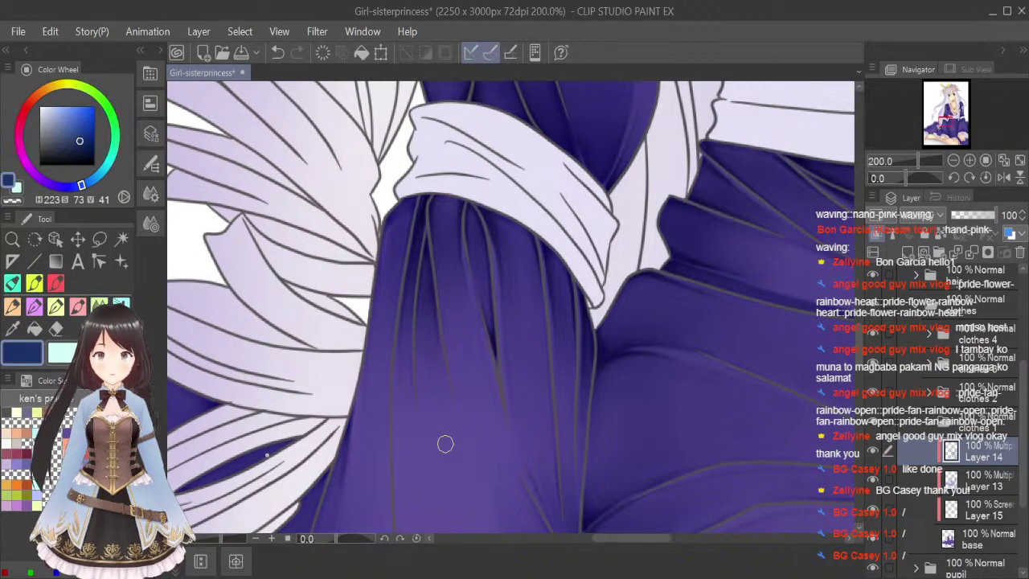
# Shade the outer edge of the lower sleeve beneath the white band and blend it downward with a smaller brush.
pyautogui.click(78, 306)
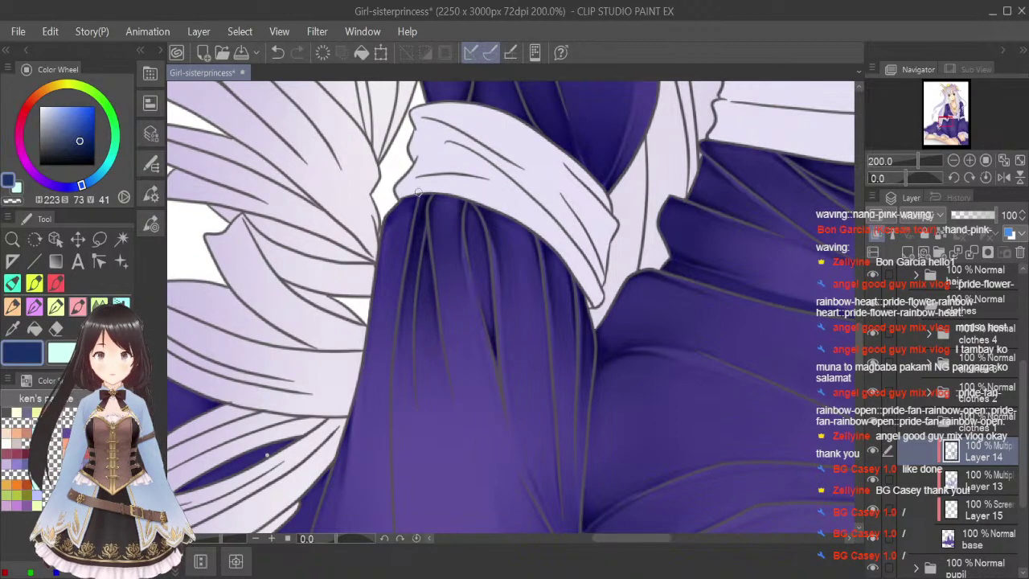
pyautogui.moveTo(415, 197); pyautogui.dragTo(395, 316)
pyautogui.moveTo(407, 203); pyautogui.dragTo(377, 273)
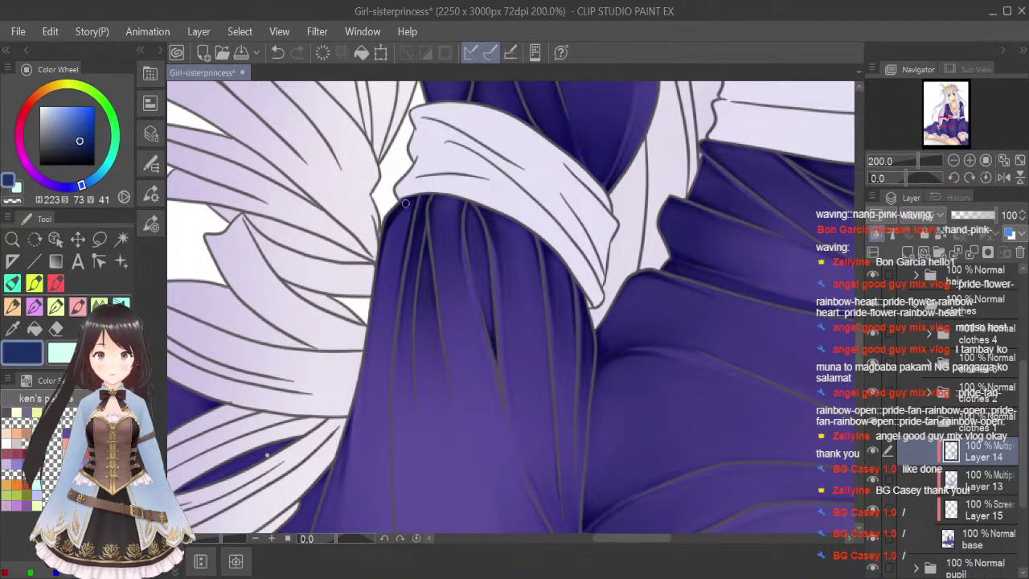
pyautogui.moveTo(397, 209); pyautogui.dragTo(377, 291)
pyautogui.click(99, 305)
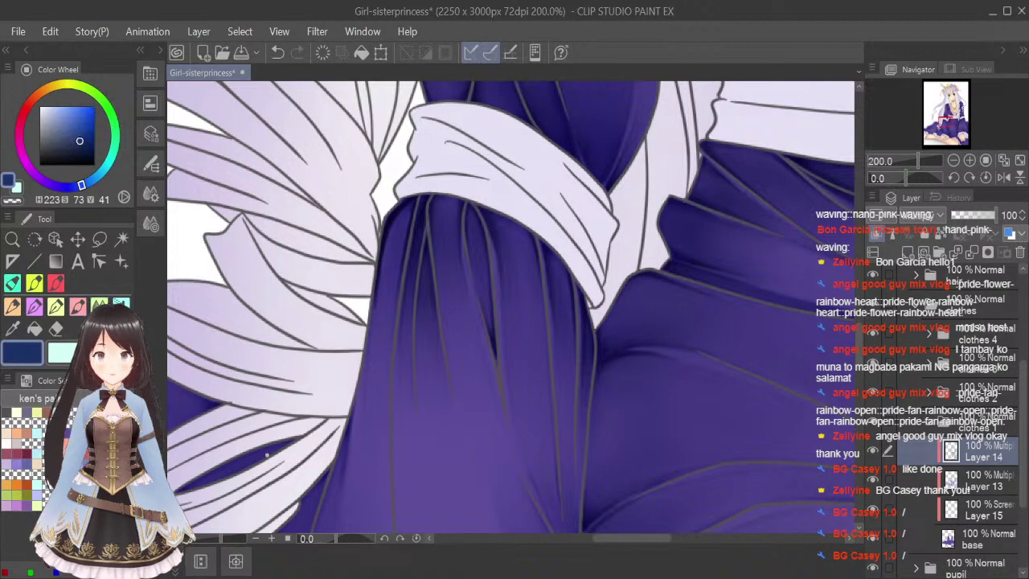
pyautogui.press('[')
pyautogui.press('[')
pyautogui.press('[')
pyautogui.press('[')
pyautogui.press('[')
pyautogui.press('[')
pyautogui.press('[')
pyautogui.press('[')
pyautogui.press('[')
pyautogui.press('[')
pyautogui.moveTo(396, 219); pyautogui.dragTo(368, 335)
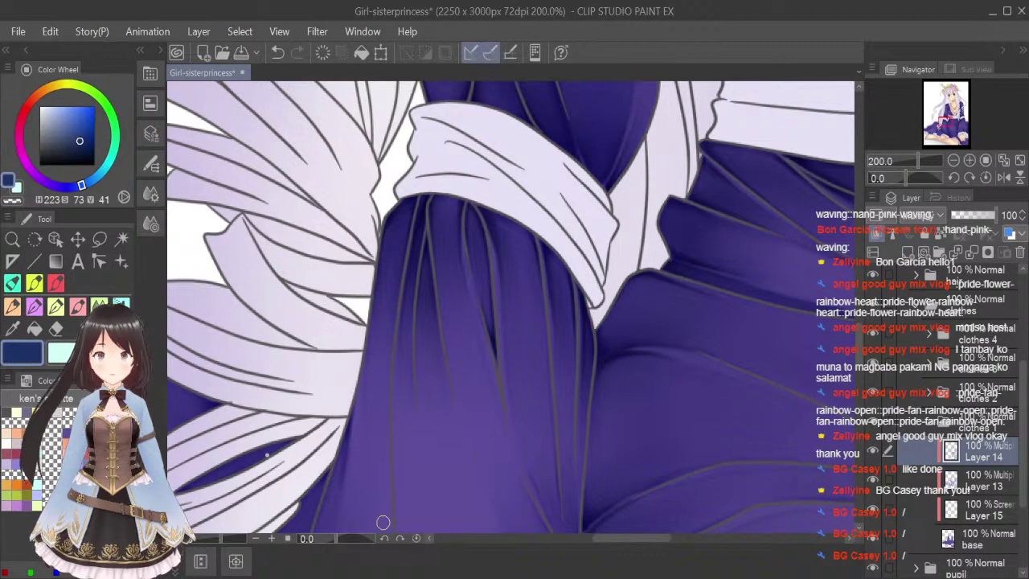
# Paint a dark shadow in the fold where the lower sleeve's inner edge meets the skirt and blend it with a smaller brush.
pyautogui.scroll(-2, 707, 326)
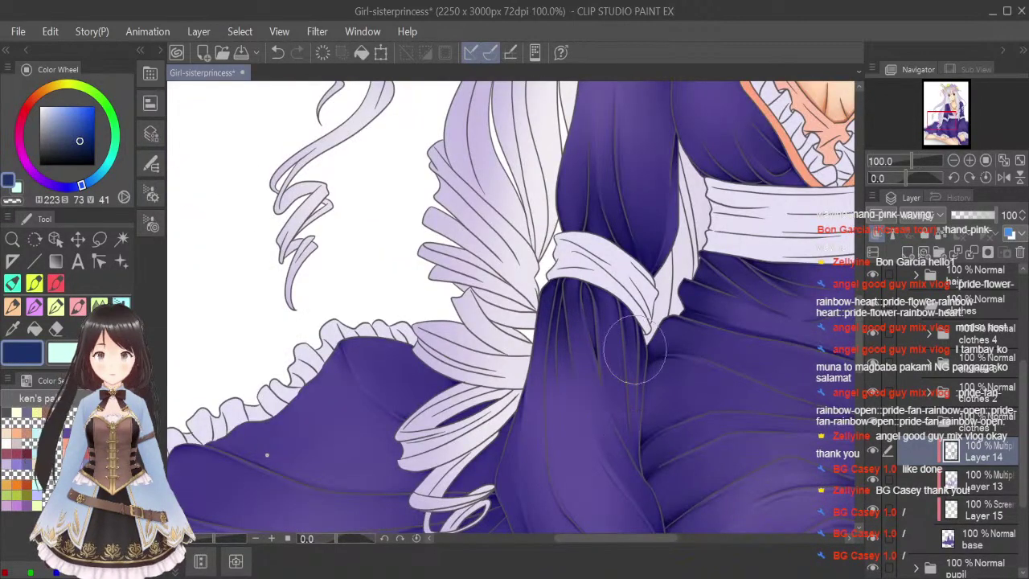
pyautogui.moveTo(861, 326); pyautogui.dragTo(862, 361)
pyautogui.scroll(2, 863, 336)
pyautogui.moveTo(649, 538); pyautogui.dragTo(679, 543)
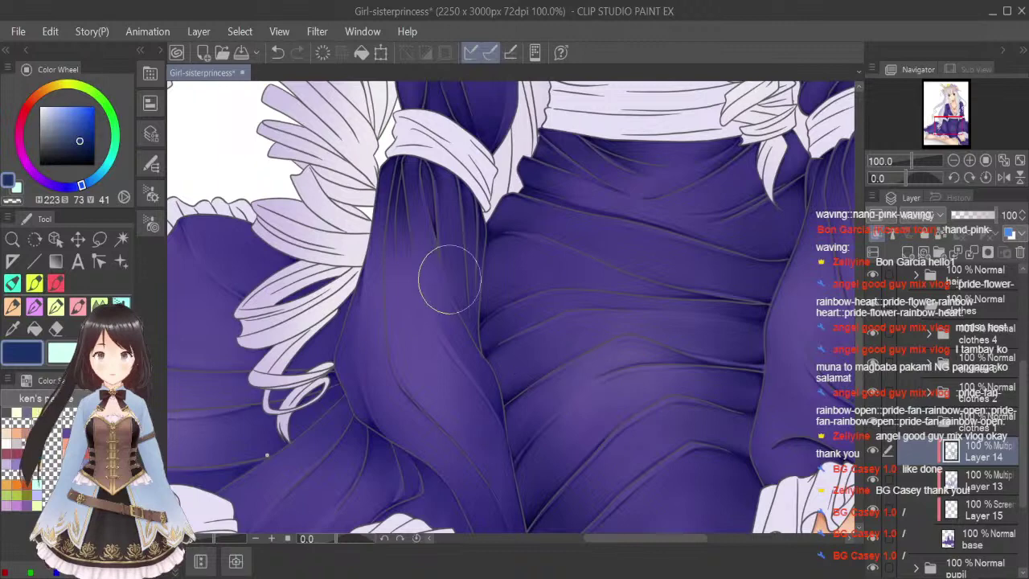
pyautogui.scroll(3, 453, 281)
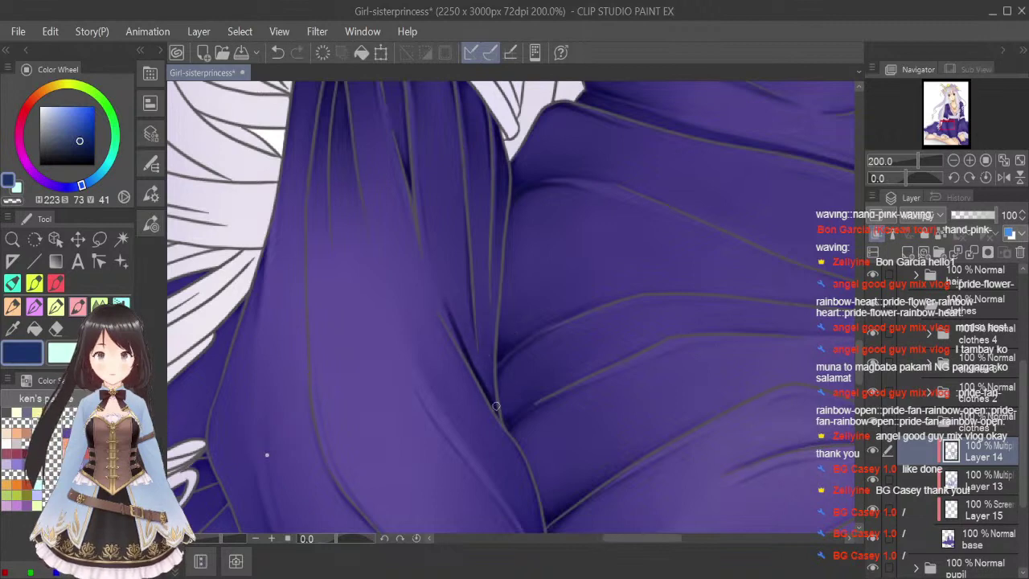
pyautogui.click(100, 306)
pyautogui.press('[')
pyautogui.press('[')
pyautogui.press('[')
pyautogui.press('[')
pyautogui.press('[')
pyautogui.press('[')
pyautogui.press('[')
pyautogui.press('[')
pyautogui.press('[')
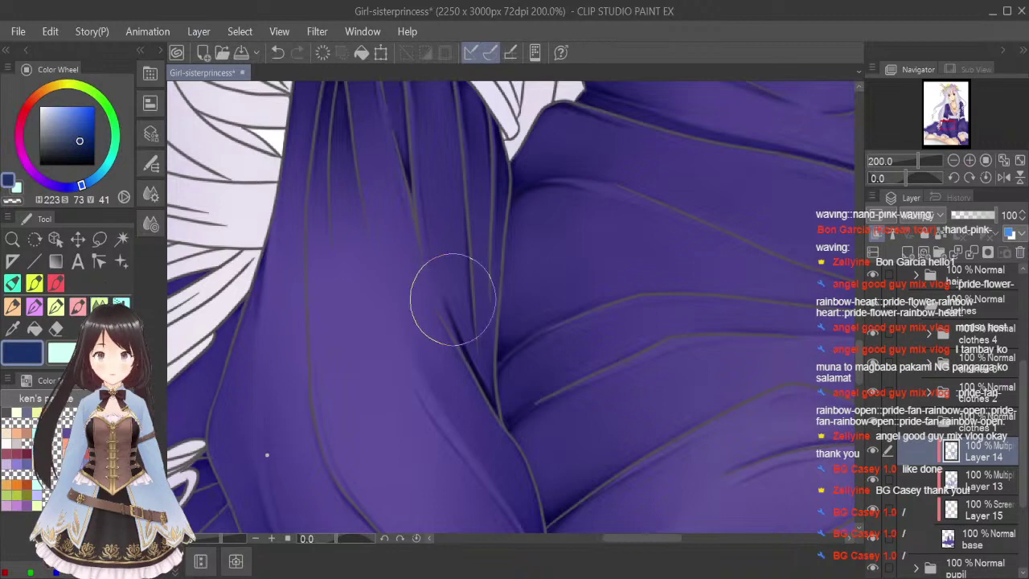
pyautogui.moveTo(443, 292)
pyautogui.mouseDown()
pyautogui.moveTo(485, 373)
pyautogui.moveTo(442, 282)
pyautogui.moveTo(492, 395)
pyautogui.moveTo(438, 244)
pyautogui.moveTo(452, 312)
pyautogui.moveTo(460, 319)
pyautogui.moveTo(438, 194)
pyautogui.moveTo(439, 266)
pyautogui.moveTo(454, 201)
pyautogui.moveTo(486, 368)
pyautogui.moveTo(481, 233)
pyautogui.moveTo(494, 159)
pyautogui.mouseUp()
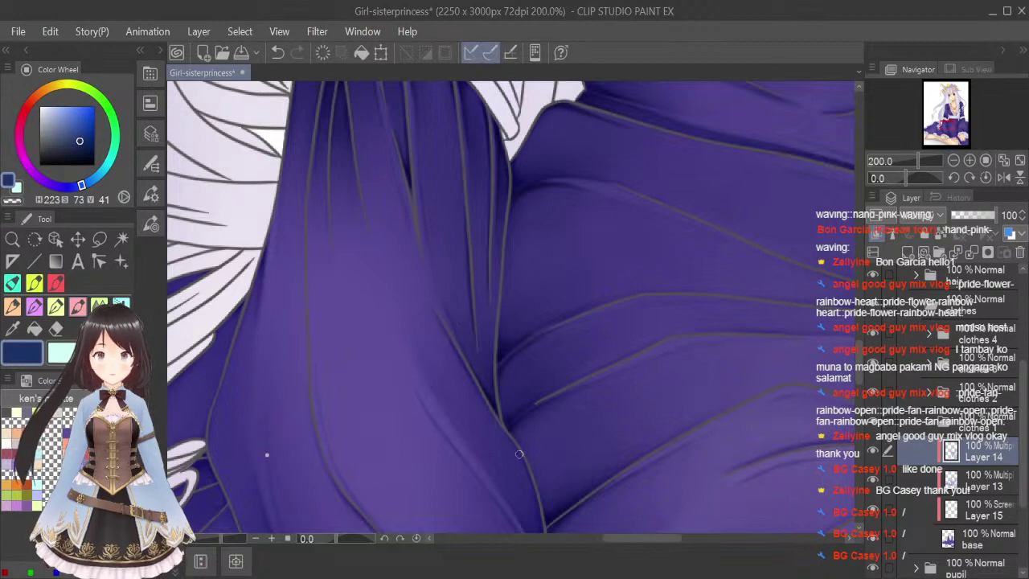
# Shade the next fold down along the sleeve's inner edge and soften it with a smaller blending brush.
pyautogui.moveTo(859, 347); pyautogui.dragTo(859, 358)
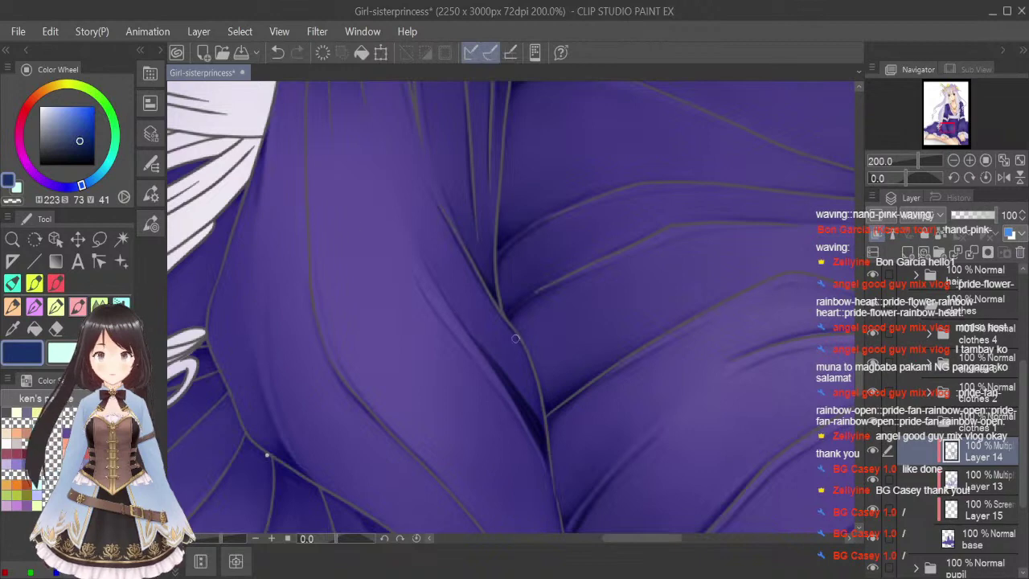
pyautogui.click(99, 305)
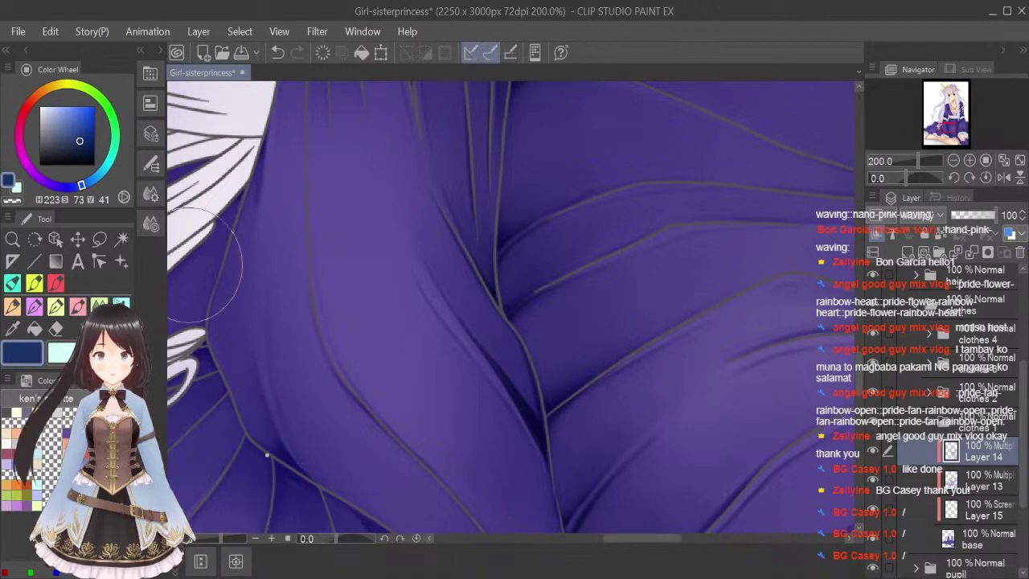
pyautogui.press('[')
pyautogui.press('[')
pyautogui.press('[')
pyautogui.press('[')
pyautogui.press('[')
pyautogui.press('[')
pyautogui.press('[')
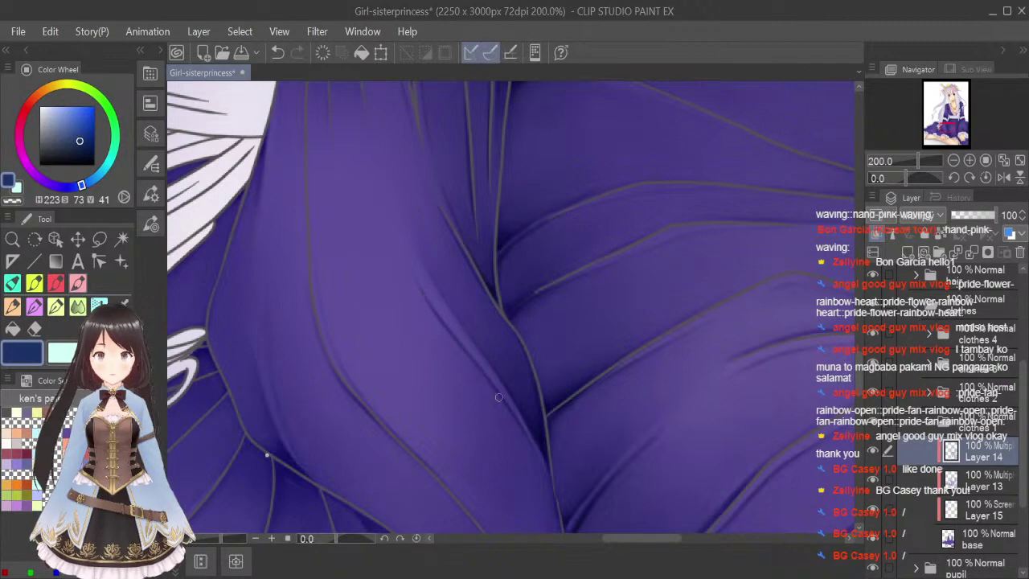
# Paint a dark shadow along the long diagonal fold of the lower sleeve down to the cuff ruffle.
pyautogui.scroll(-3, 267, 455)
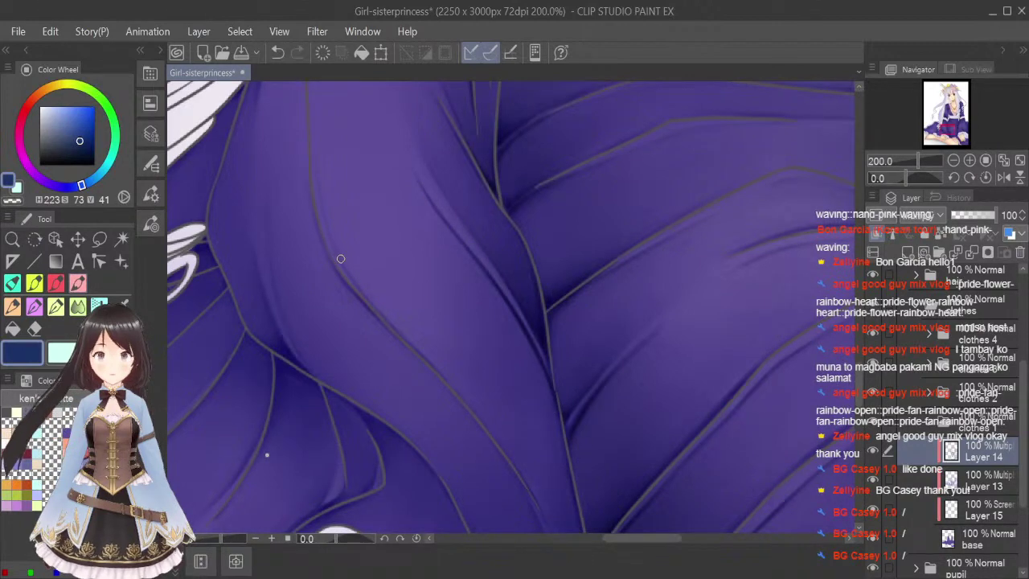
pyautogui.moveTo(364, 296); pyautogui.dragTo(487, 434)
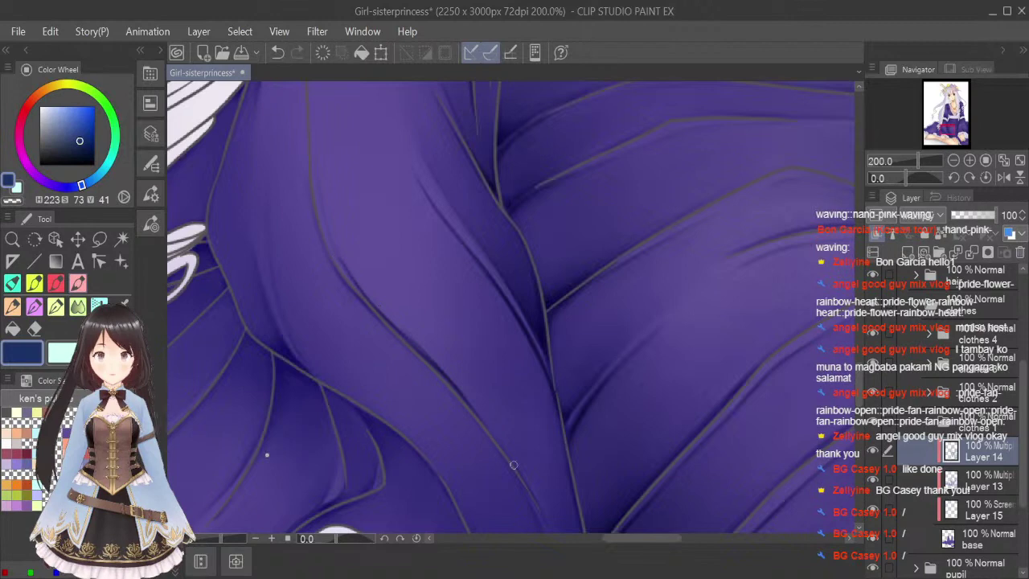
pyautogui.scroll(-3, 577, 301)
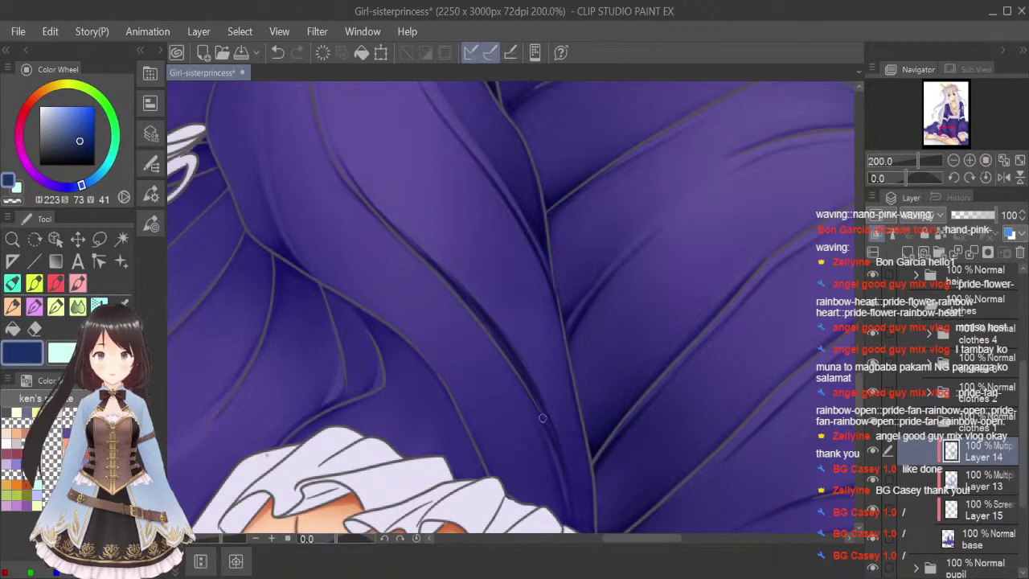
pyautogui.scroll(-4, 584, 486)
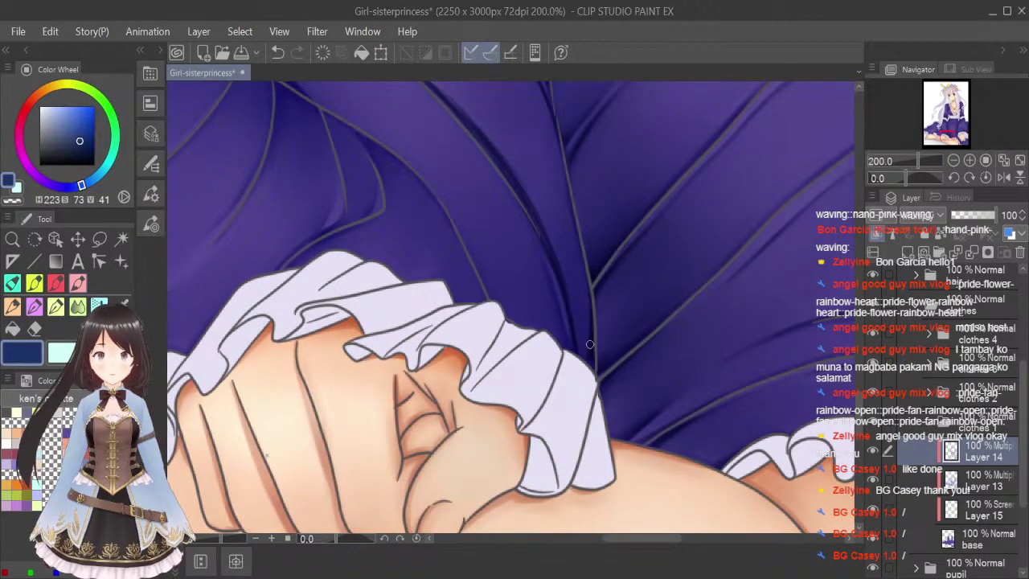
# Soften the shadow of the long diagonal sleeve fold with a smaller blending brush.
pyautogui.click(78, 306)
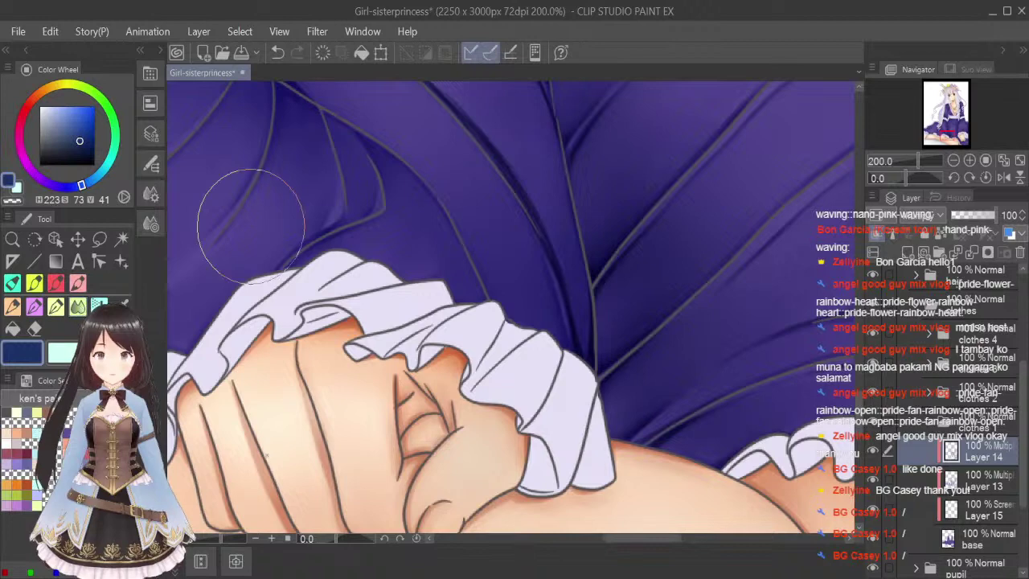
pyautogui.press('[')
pyautogui.press('[')
pyautogui.press('[')
pyautogui.press('[')
pyautogui.press('[')
pyautogui.press('[')
pyautogui.press('[')
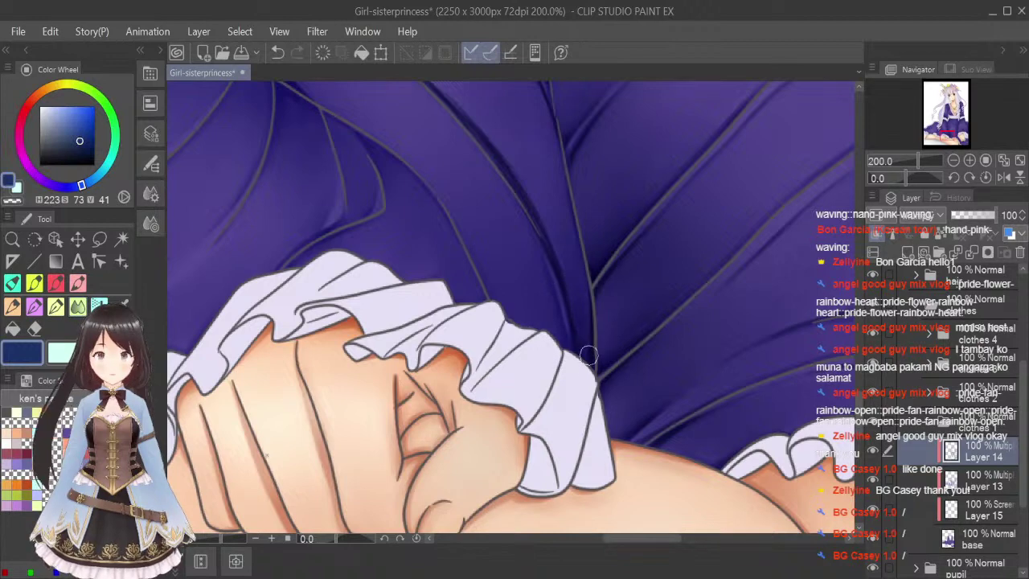
pyautogui.scroll(4, 502, 160)
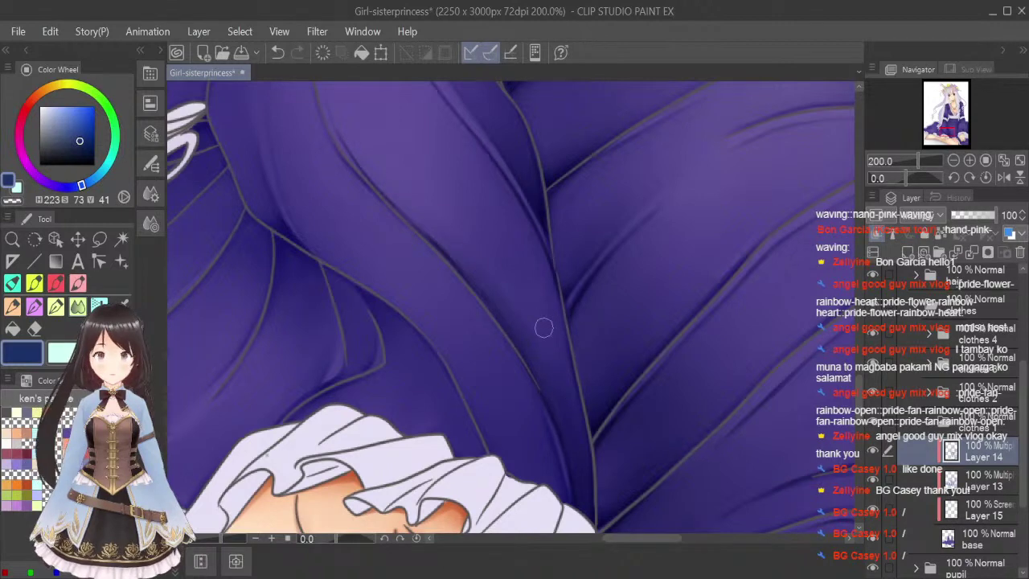
# Move the misplaced pink brush tool back into the lower brush group and save the illustration.
pyautogui.scroll(-2, 601, 238)
pyautogui.moveTo(859, 371)
pyautogui.mouseDown()
pyautogui.moveTo(858, 340)
pyautogui.moveTo(859, 355)
pyautogui.mouseUp()
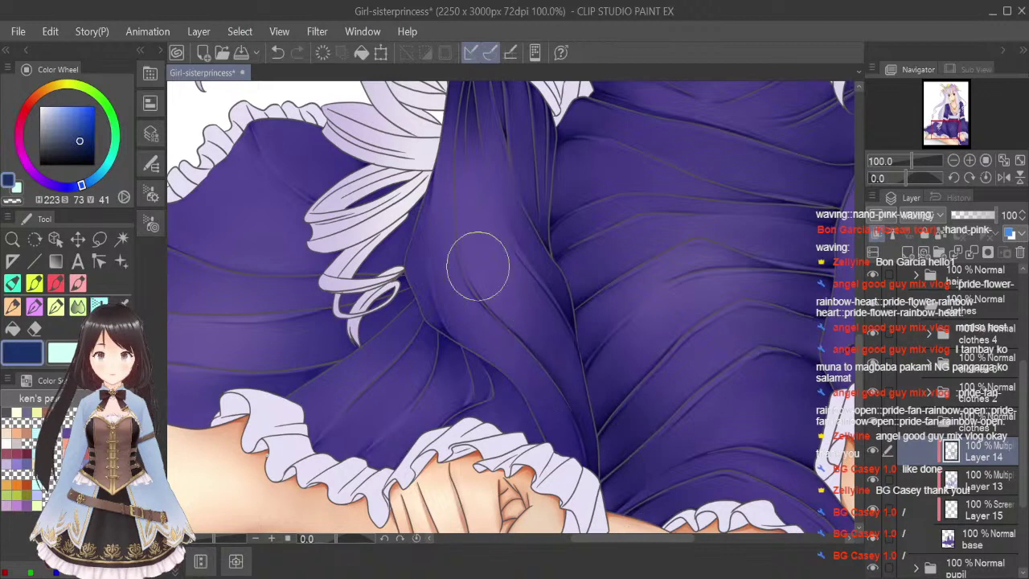
pyautogui.click(55, 307)
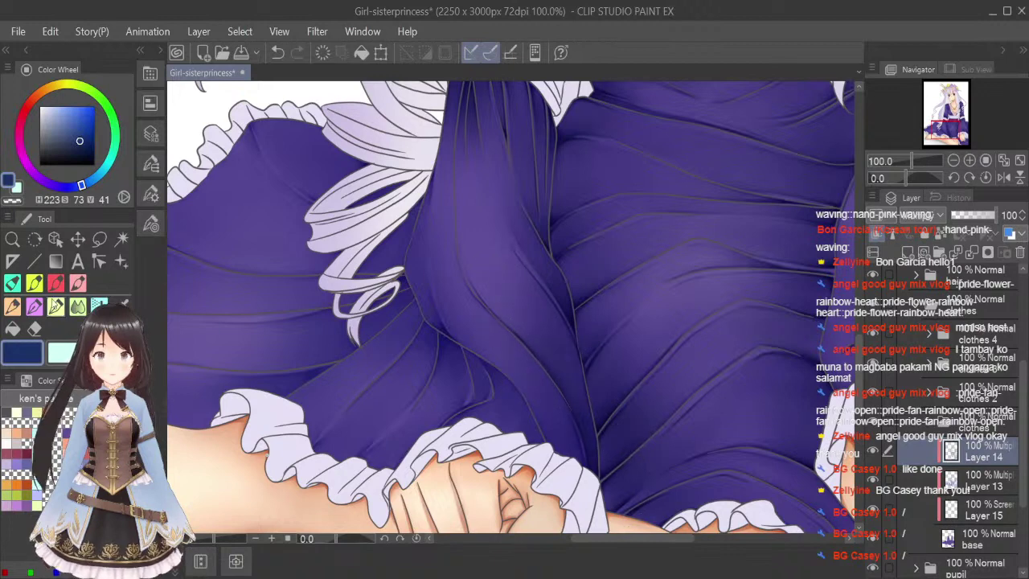
pyautogui.click(76, 312)
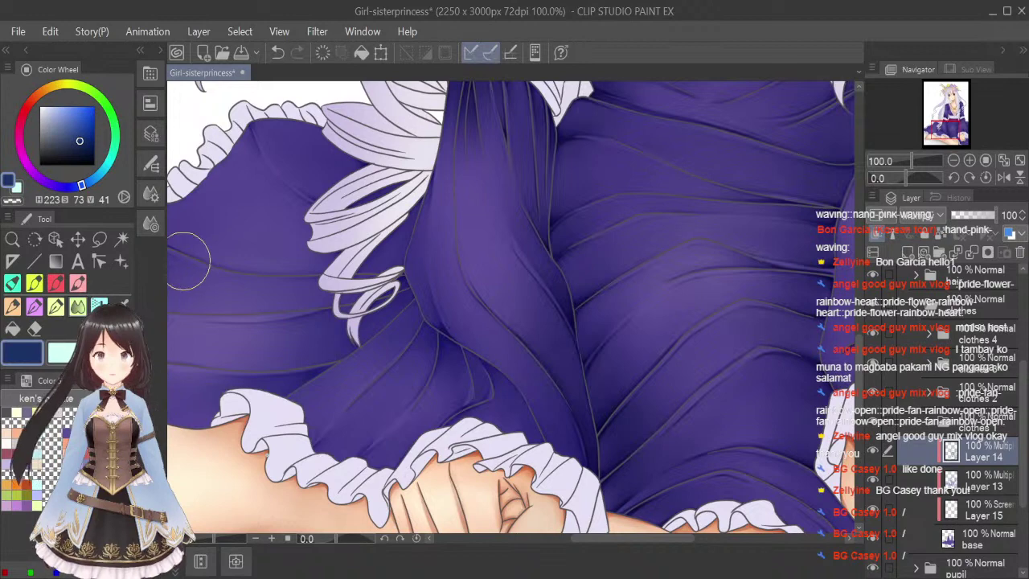
pyautogui.click(78, 281)
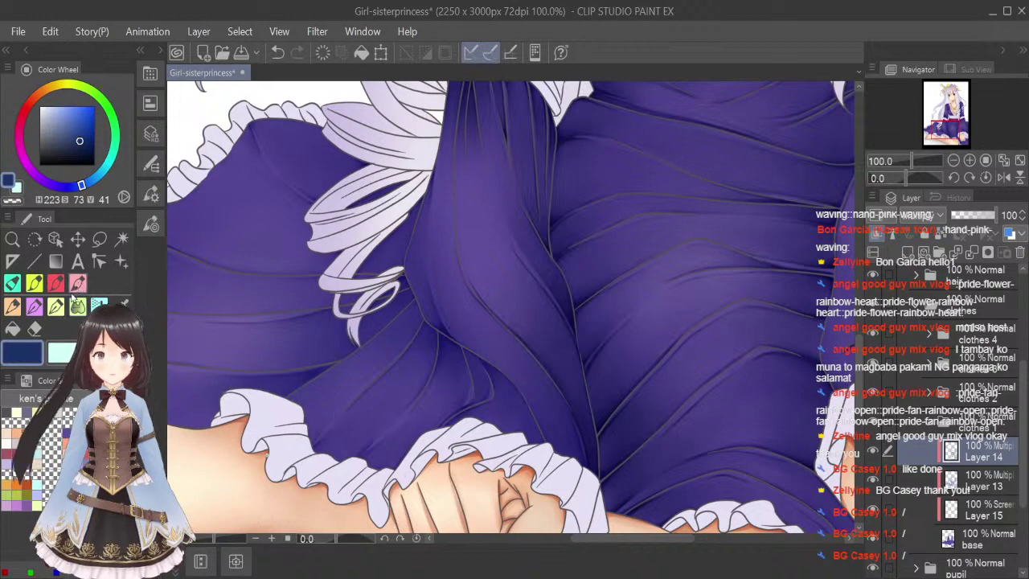
pyautogui.moveTo(74, 312); pyautogui.dragTo(75, 309)
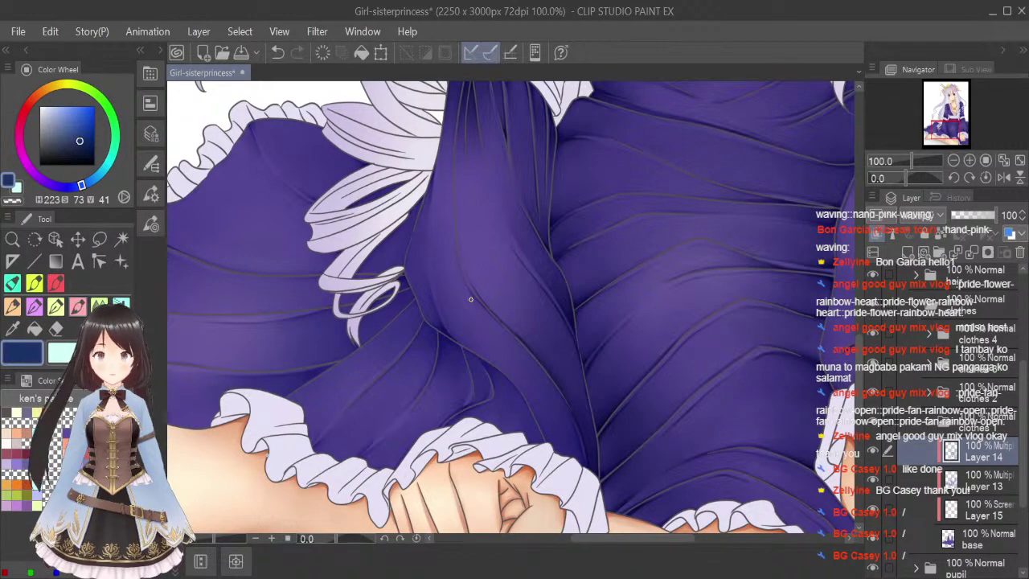
pyautogui.hotkey('ctrl', 's')
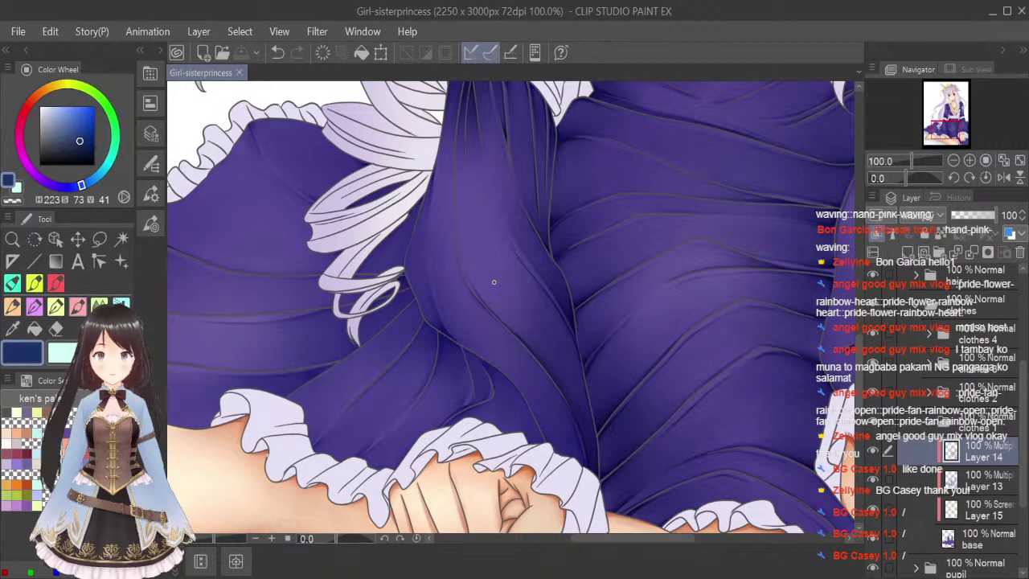
# Paint dark shadows along the sleeve's diagonal fold and the lower fold just above the cuff ruffle.
pyautogui.scroll(1, 488, 297)
pyautogui.moveTo(449, 272); pyautogui.dragTo(475, 306)
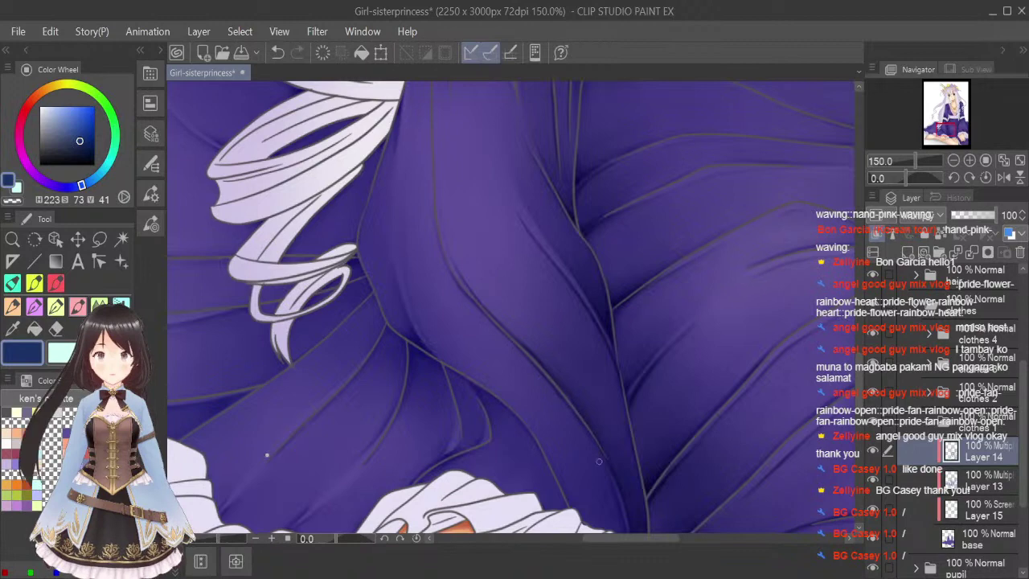
pyautogui.scroll(-2, 627, 402)
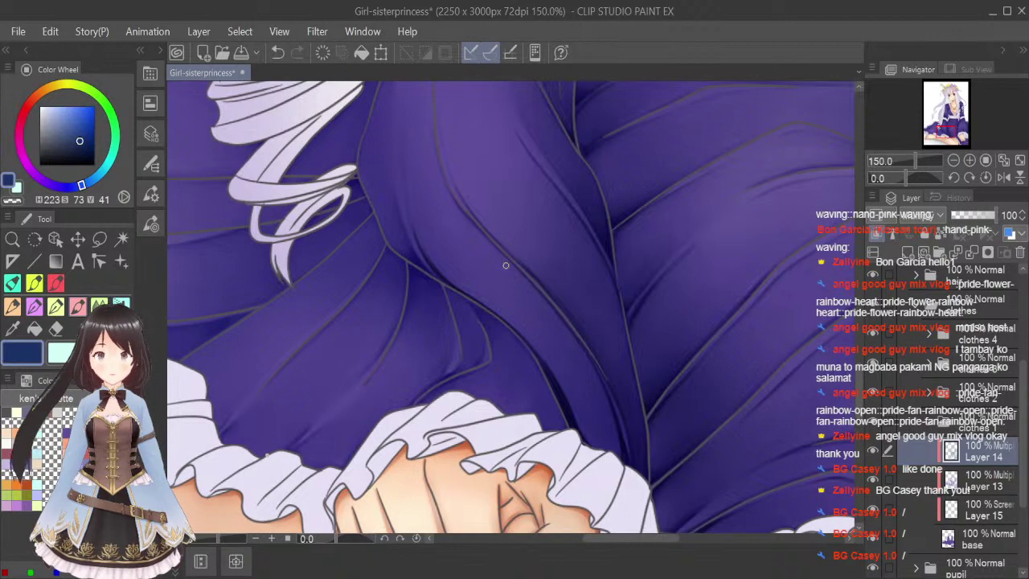
# Blend the new fold shadows above the cuff ruffle smoothly, adjusting the blending brush size.
pyautogui.click(78, 307)
pyautogui.press(']')
pyautogui.press(']')
pyautogui.press(']')
pyautogui.press(']')
pyautogui.press(']')
pyautogui.press(']')
pyautogui.press(']')
pyautogui.press(']')
pyautogui.press('[')
pyautogui.press('[')
pyautogui.press('[')
pyautogui.press('[')
pyautogui.press('[')
pyautogui.press('[')
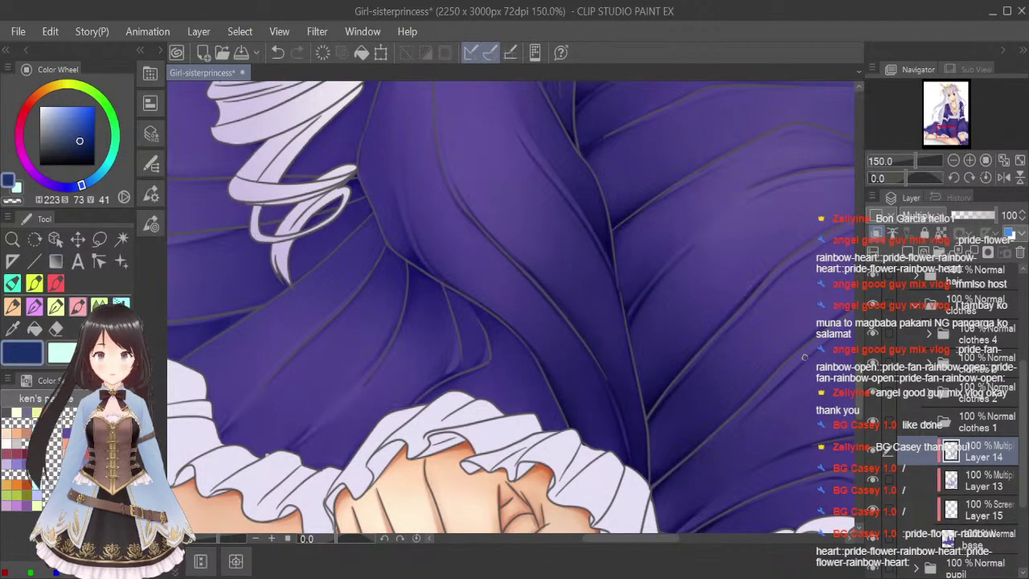
pyautogui.scroll(4, 439, 285)
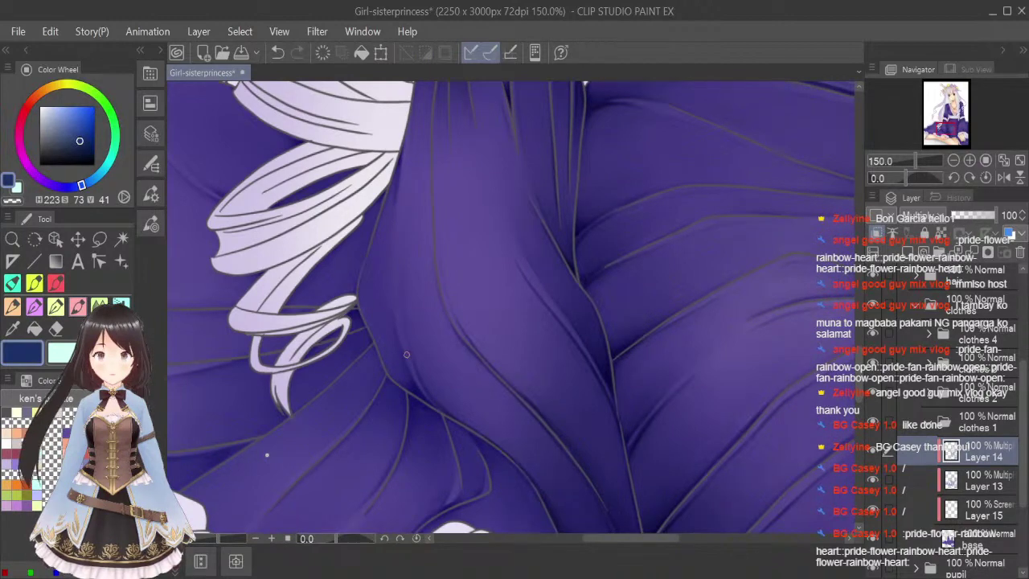
# Blend the dark shadow at the sleeve's lower bend beside the hair curl, using a smaller blending brush.
pyautogui.scroll(1, 406, 354)
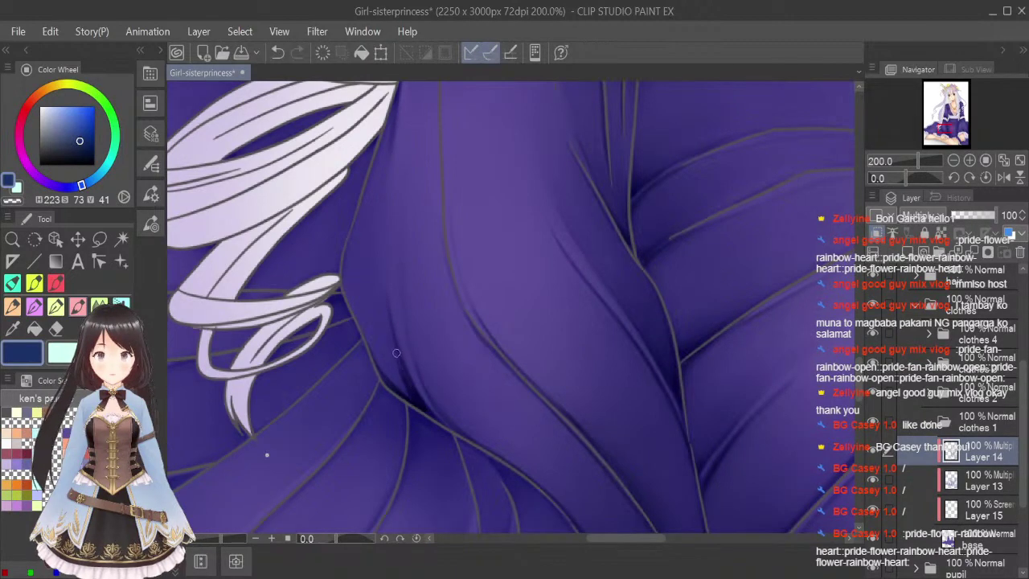
pyautogui.click(99, 306)
pyautogui.press('[')
pyautogui.press('[')
pyautogui.press('[')
pyautogui.press('[')
pyautogui.press('[')
pyautogui.press('[')
pyautogui.press('[')
pyautogui.press('[')
pyautogui.press('[')
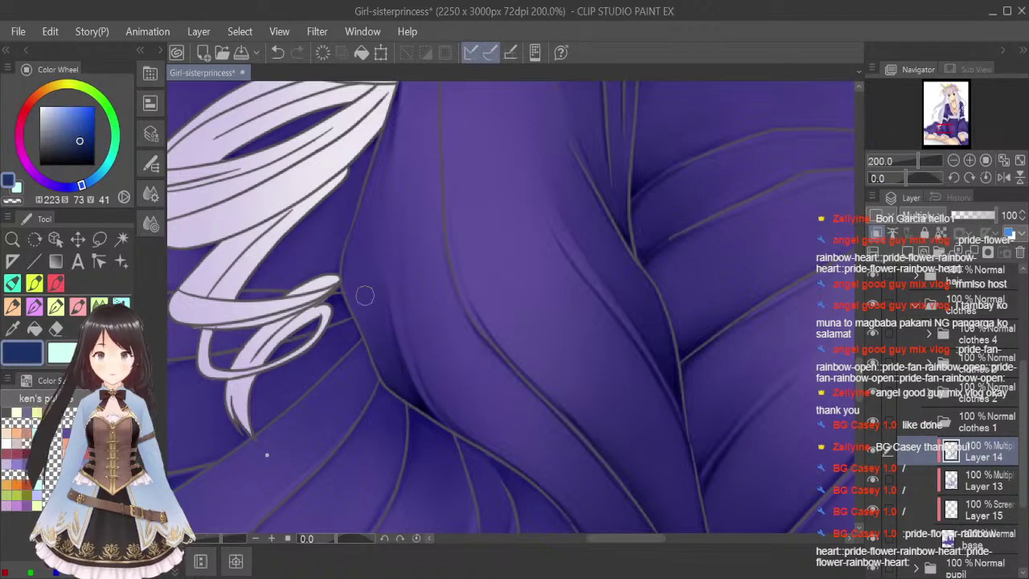
# Add a dark shadow along the sleeve's outer edge beside the upper hair curls and soften it.
pyautogui.moveTo(860, 375); pyautogui.dragTo(861, 367)
pyautogui.scroll(3, 862, 367)
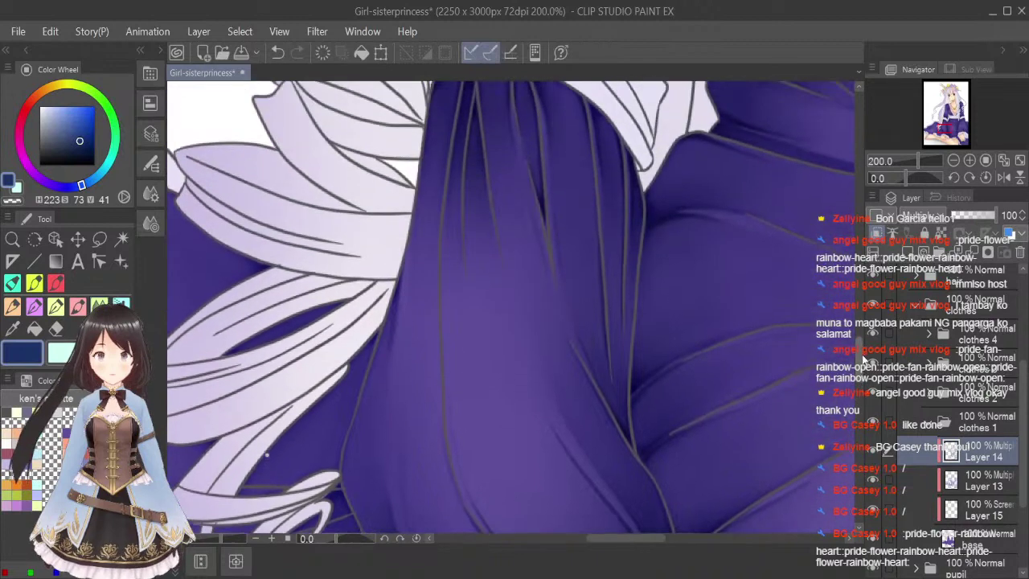
pyautogui.click(77, 307)
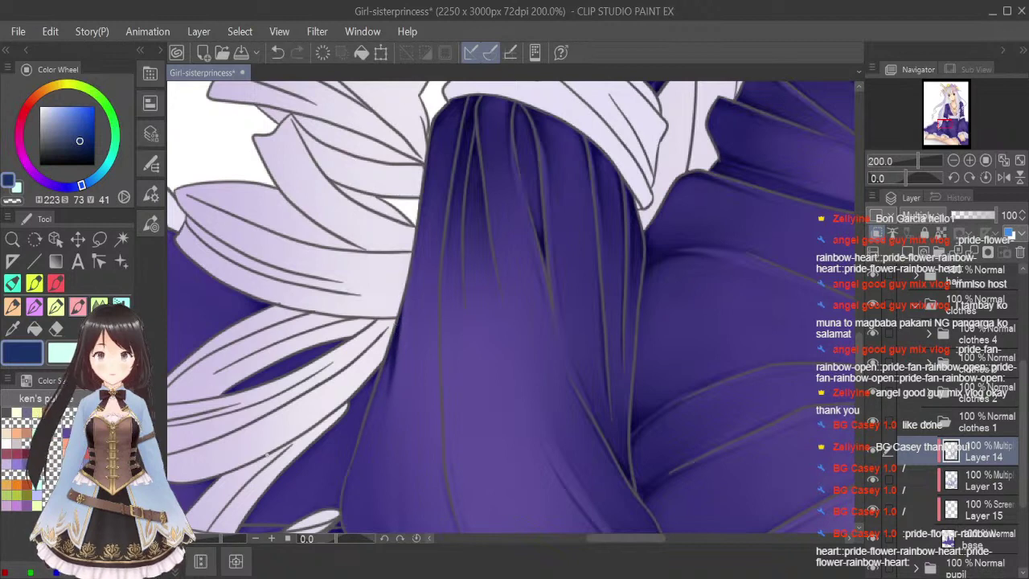
pyautogui.click(100, 306)
pyautogui.moveTo(381, 361)
pyautogui.mouseDown()
pyautogui.moveTo(387, 344)
pyautogui.moveTo(393, 356)
pyautogui.mouseUp()
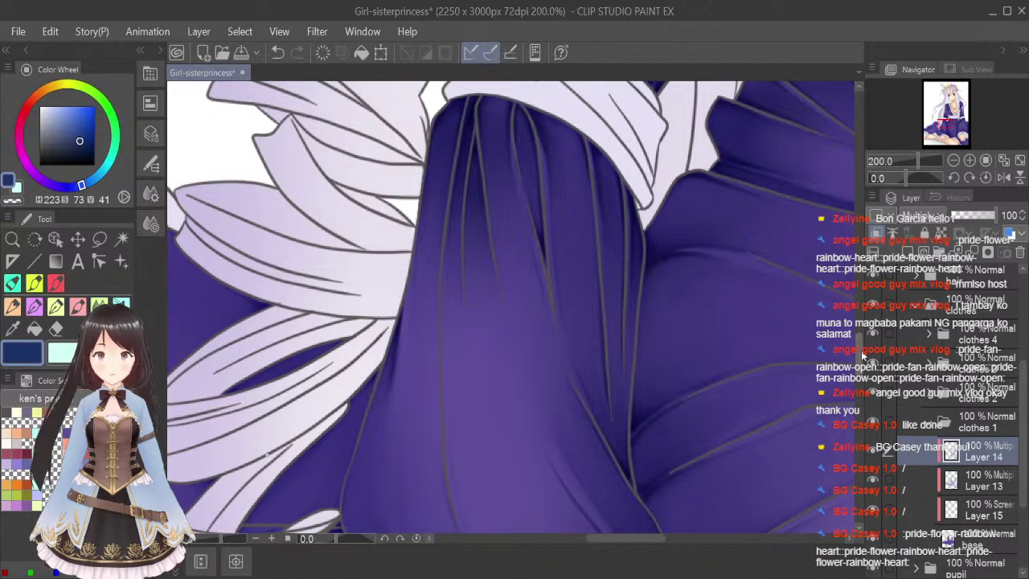
# Paint dark shadows along the lower sleeve edge down to the cuff ruffle and around the small skirt fold beneath it.
pyautogui.scroll(-5, 266, 455)
pyautogui.scroll(-1, 266, 455)
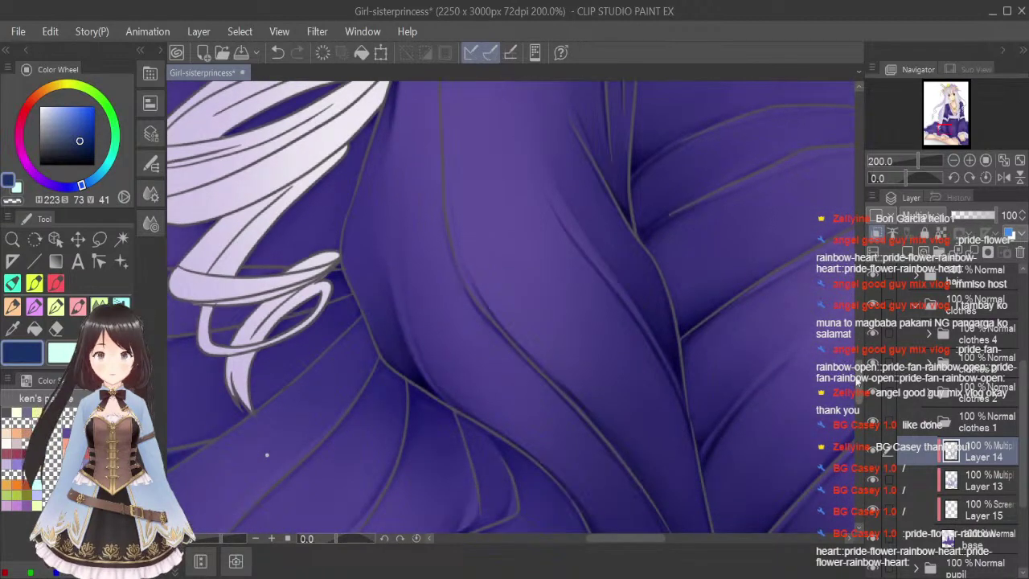
pyautogui.scroll(-6, 267, 455)
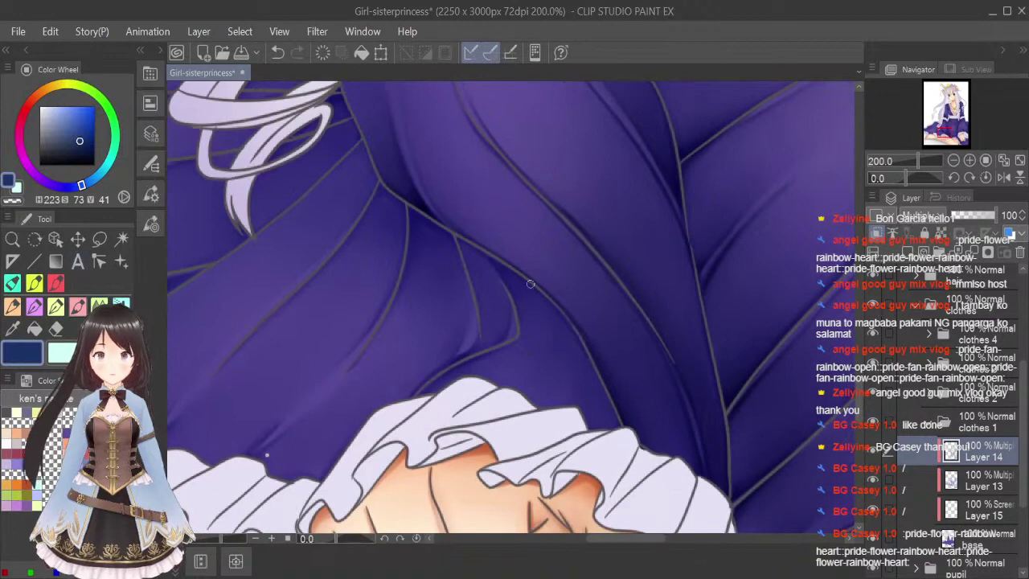
pyautogui.moveTo(535, 286); pyautogui.dragTo(592, 364)
pyautogui.moveTo(556, 308); pyautogui.dragTo(603, 404)
pyautogui.moveTo(571, 328); pyautogui.dragTo(617, 426)
pyautogui.moveTo(600, 388); pyautogui.dragTo(618, 428)
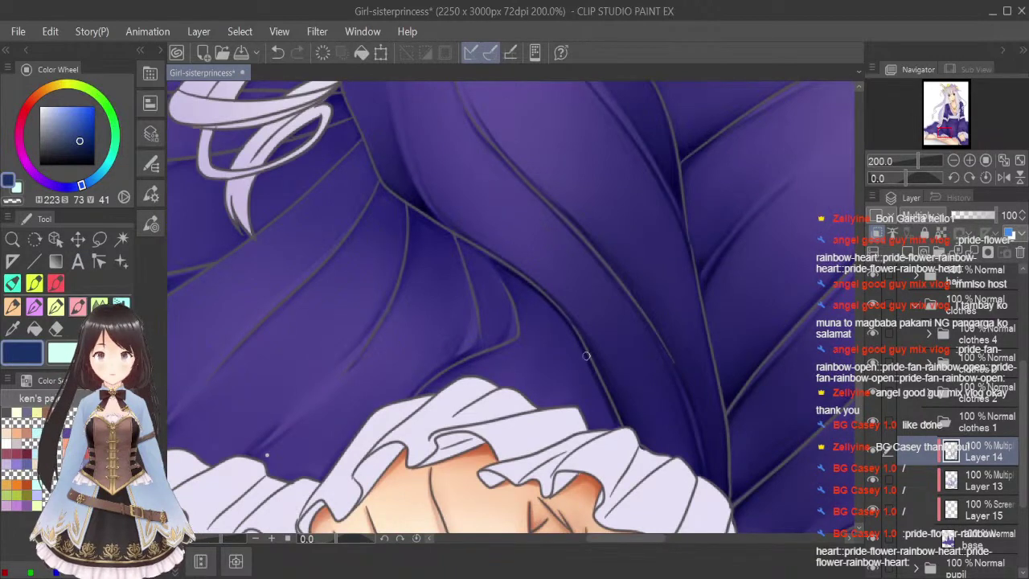
pyautogui.moveTo(490, 258); pyautogui.dragTo(515, 305)
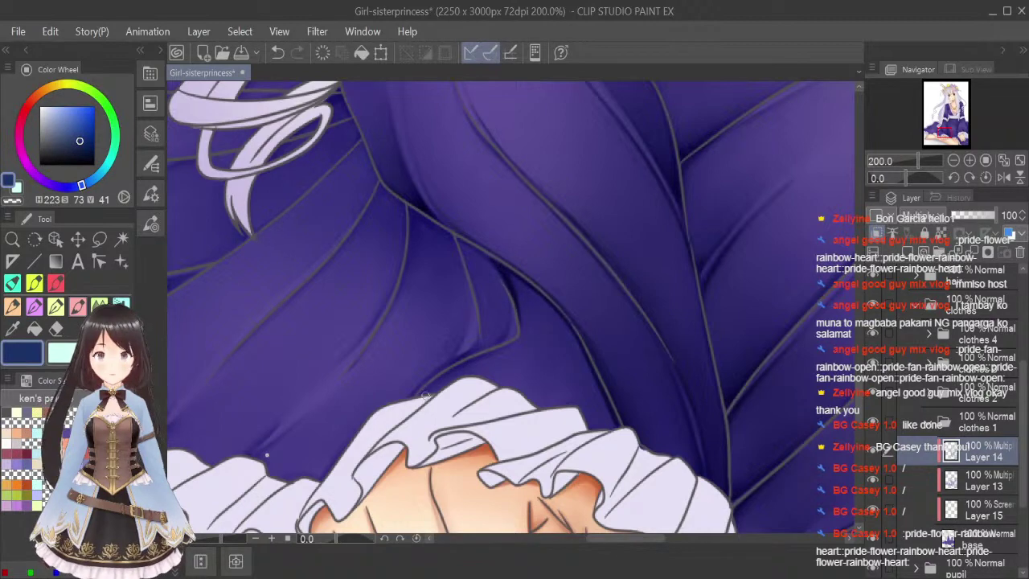
pyautogui.moveTo(425, 395); pyautogui.dragTo(463, 364)
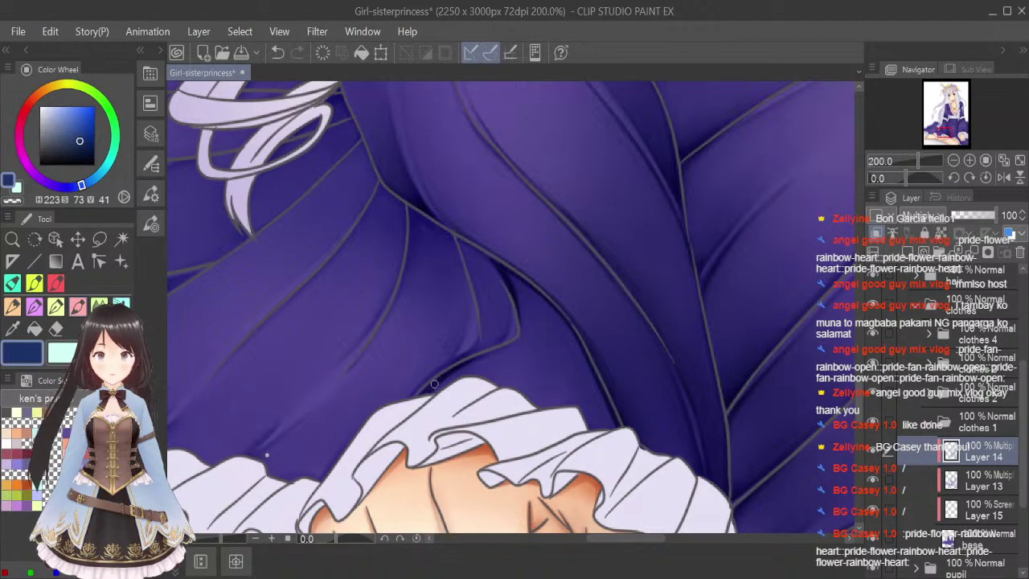
# Blend the shadows beneath the lower sleeve edge and around the small fold with a smaller blending brush.
pyautogui.click(78, 328)
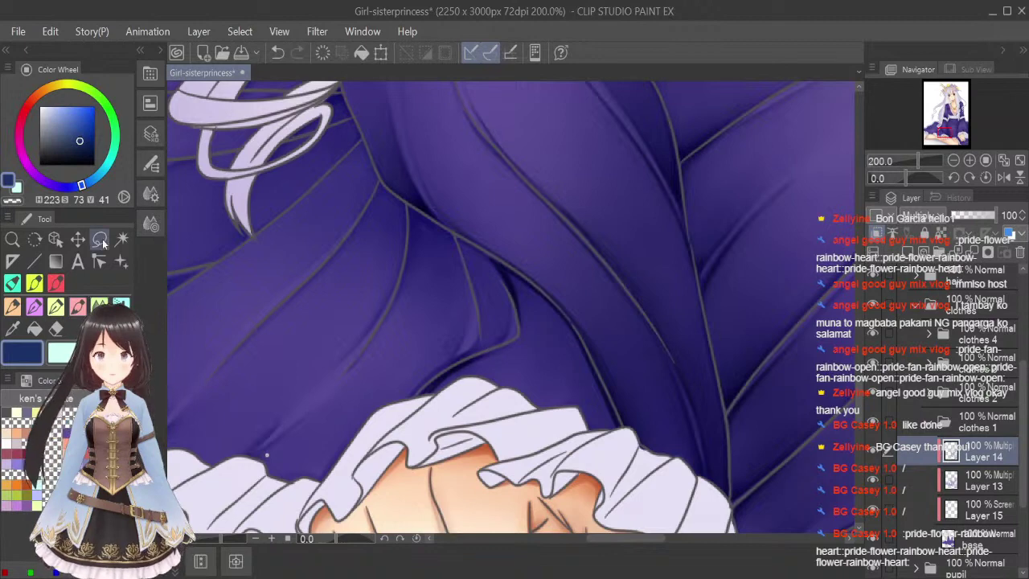
pyautogui.press('[')
pyautogui.press('[')
pyautogui.press('[')
pyautogui.press('[')
pyautogui.press('[')
pyautogui.moveTo(502, 270); pyautogui.dragTo(527, 346)
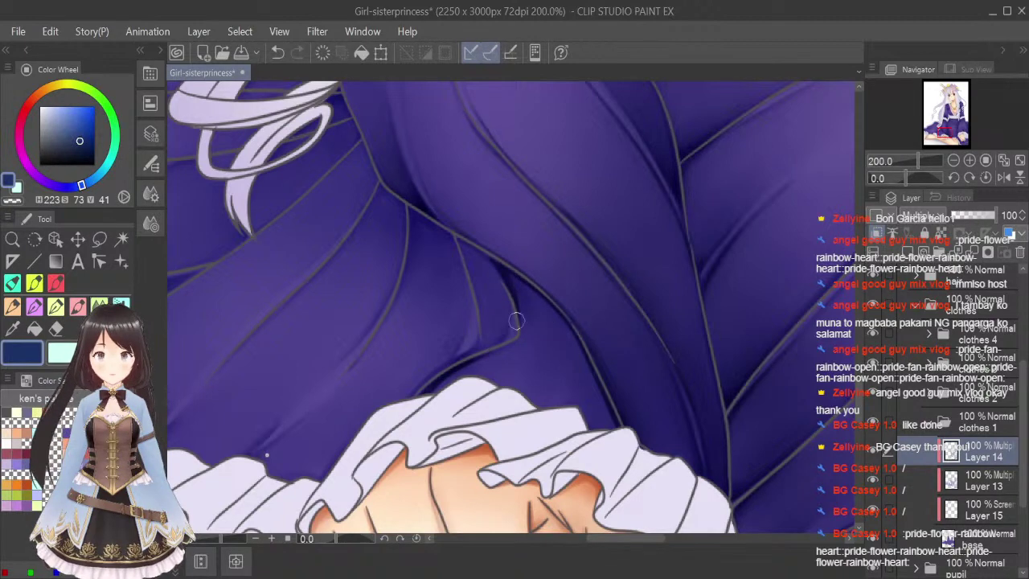
pyautogui.moveTo(509, 277)
pyautogui.mouseDown()
pyautogui.moveTo(563, 334)
pyautogui.moveTo(527, 287)
pyautogui.moveTo(615, 439)
pyautogui.mouseUp()
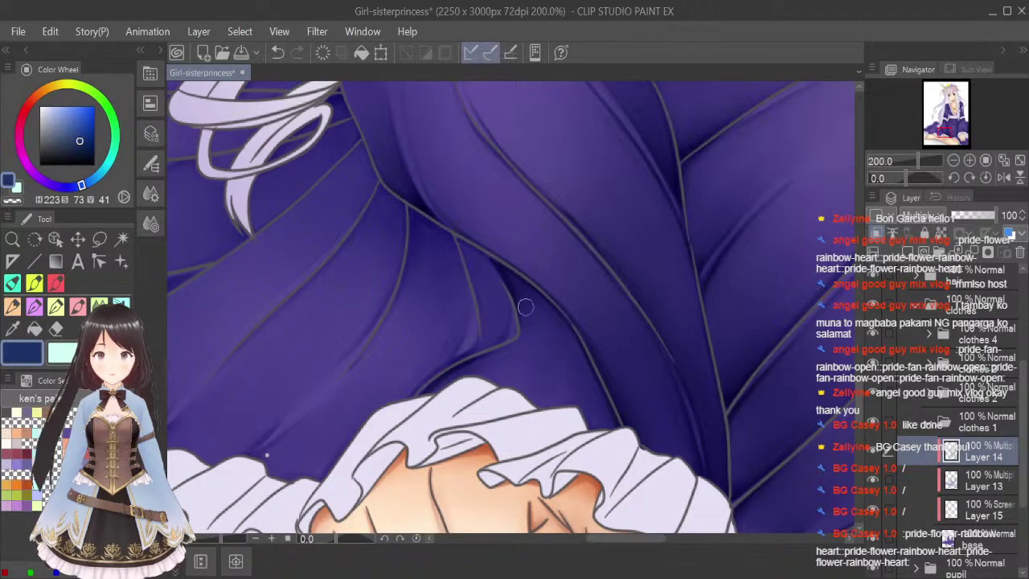
# Paint dark shadows inside the small tucked folds under the sleeve edge and along the fold line above the cuff ruffle.
pyautogui.click(78, 306)
pyautogui.moveTo(458, 238); pyautogui.dragTo(472, 280)
pyautogui.moveTo(459, 241); pyautogui.dragTo(503, 288)
pyautogui.moveTo(482, 253); pyautogui.dragTo(508, 312)
pyautogui.moveTo(464, 250)
pyautogui.mouseDown()
pyautogui.moveTo(467, 266)
pyautogui.moveTo(481, 259)
pyautogui.moveTo(463, 249)
pyautogui.moveTo(491, 272)
pyautogui.mouseUp()
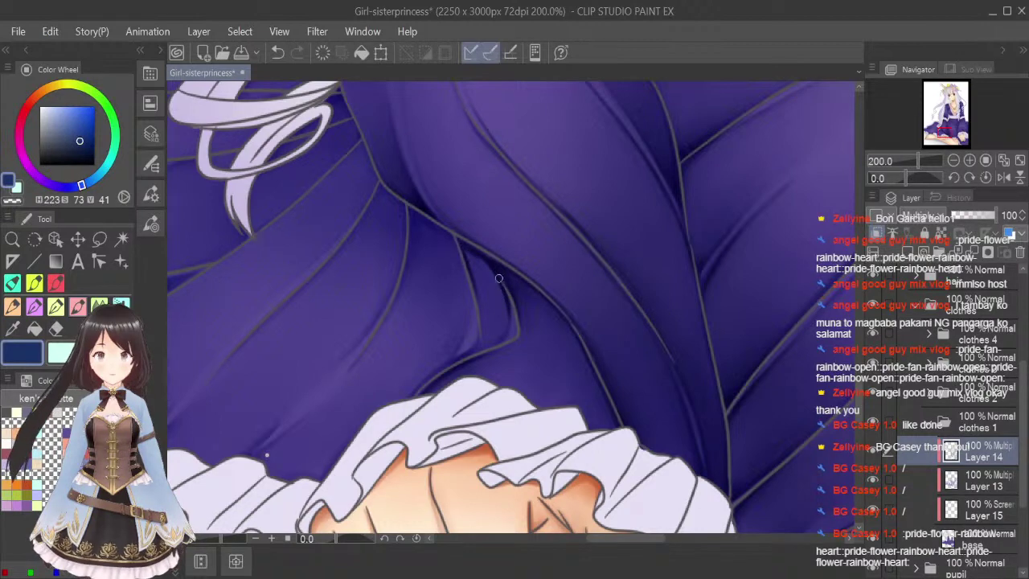
pyautogui.moveTo(414, 397)
pyautogui.mouseDown()
pyautogui.moveTo(491, 317)
pyautogui.moveTo(461, 360)
pyautogui.moveTo(510, 331)
pyautogui.mouseUp()
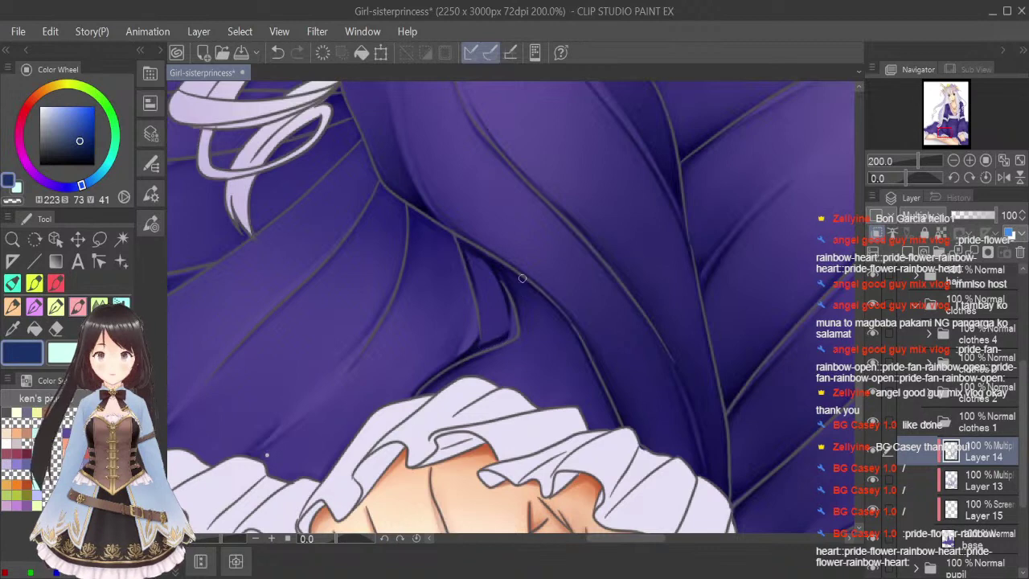
# Blend the shadows inside the small tucked folds below the sleeve edge.
pyautogui.click(99, 304)
pyautogui.moveTo(488, 272)
pyautogui.mouseDown()
pyautogui.moveTo(474, 256)
pyautogui.moveTo(491, 316)
pyautogui.mouseUp()
pyautogui.moveTo(468, 245)
pyautogui.mouseDown()
pyautogui.moveTo(492, 296)
pyautogui.moveTo(473, 247)
pyautogui.moveTo(497, 286)
pyautogui.moveTo(482, 258)
pyautogui.moveTo(490, 338)
pyautogui.mouseUp()
pyautogui.moveTo(494, 287); pyautogui.dragTo(490, 336)
pyautogui.moveTo(475, 276)
pyautogui.mouseDown()
pyautogui.moveTo(489, 298)
pyautogui.moveTo(483, 336)
pyautogui.mouseUp()
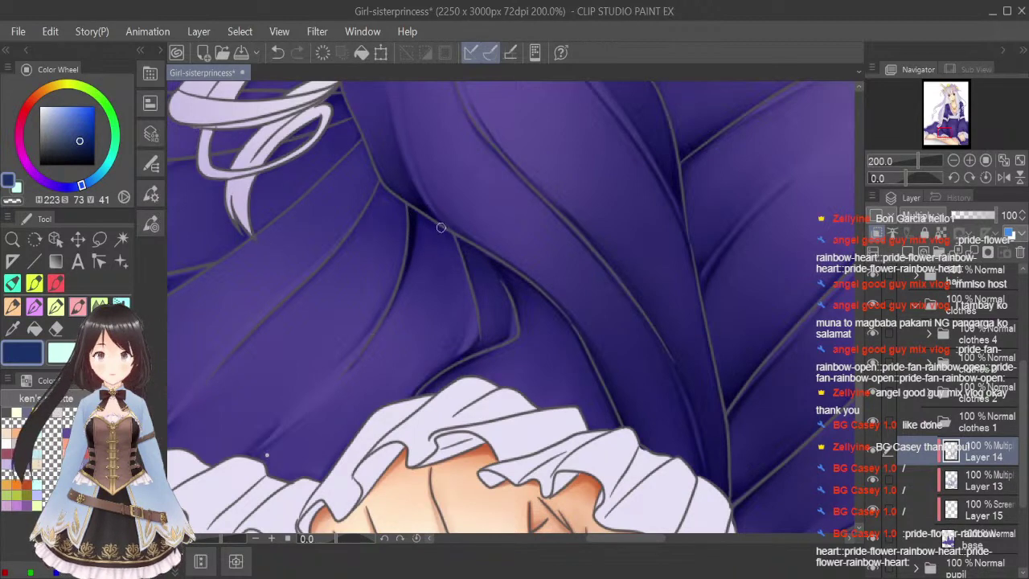
# Paint a shadow along the outer curve of the tucked folds and blend it smoothly with a smaller blending brush.
pyautogui.moveTo(453, 256)
pyautogui.mouseDown()
pyautogui.moveTo(470, 313)
pyautogui.moveTo(467, 295)
pyautogui.moveTo(465, 331)
pyautogui.moveTo(467, 291)
pyautogui.moveTo(446, 359)
pyautogui.moveTo(465, 299)
pyautogui.moveTo(432, 366)
pyautogui.mouseUp()
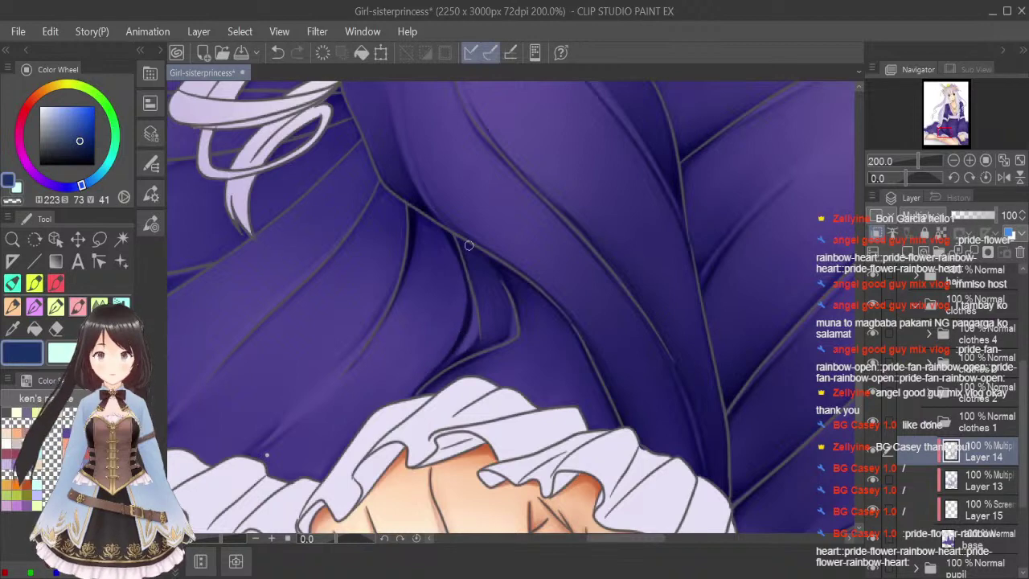
pyautogui.click(99, 305)
pyautogui.press('[')
pyautogui.press('[')
pyautogui.press('[')
pyautogui.press('[')
pyautogui.press('[')
pyautogui.press('[')
pyautogui.press('[')
pyautogui.press('[')
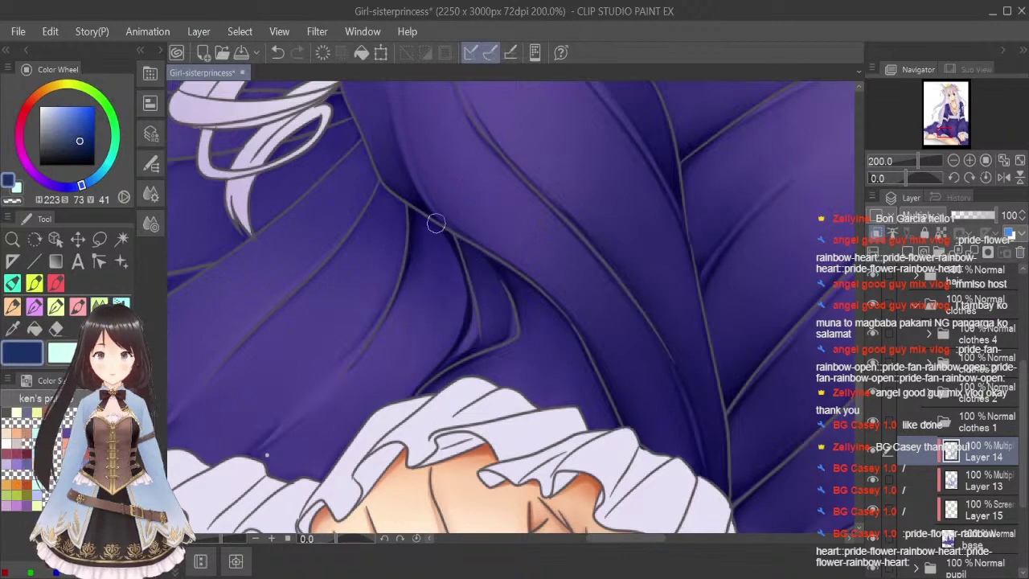
pyautogui.moveTo(443, 242); pyautogui.dragTo(460, 325)
pyautogui.moveTo(459, 278); pyautogui.dragTo(449, 333)
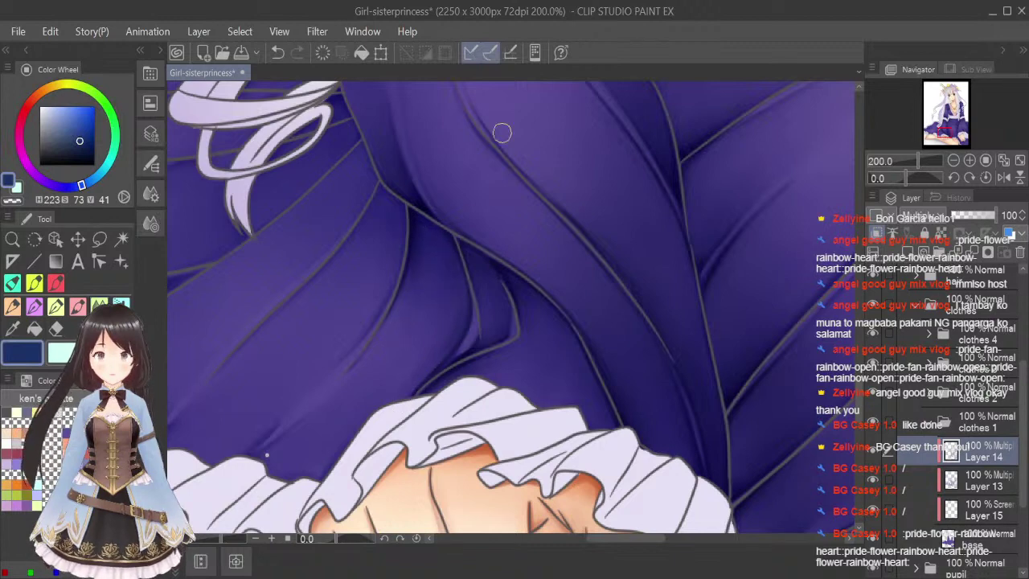
pyautogui.press('b')
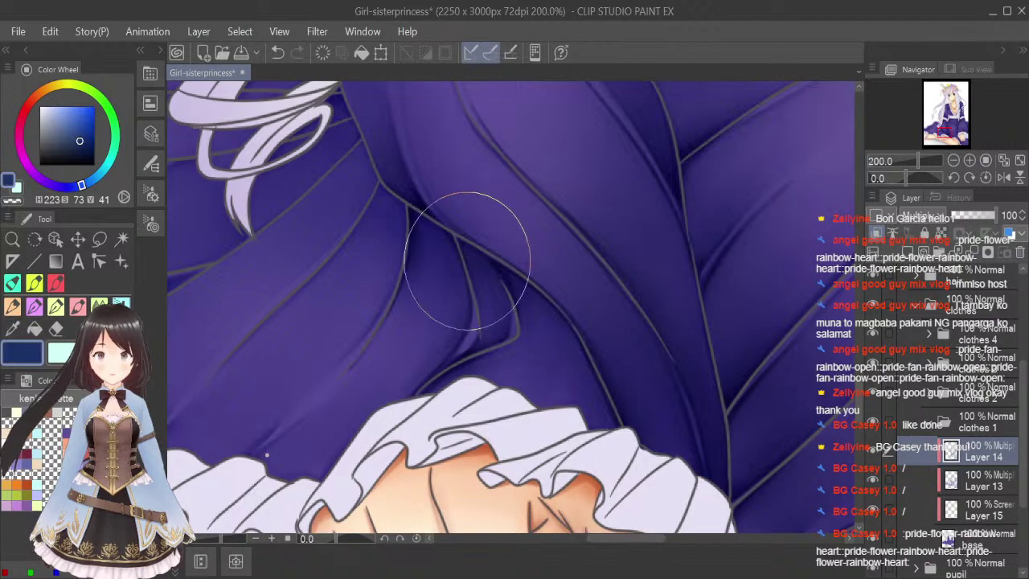
pyautogui.press('[')
pyautogui.press('[')
pyautogui.press('[')
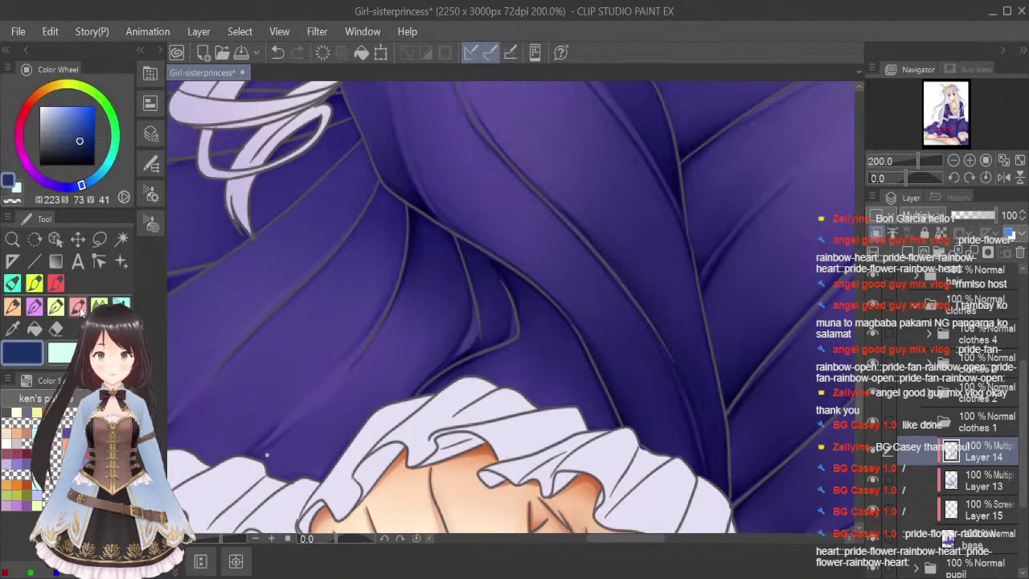
# Fit the whole illustration in view and save it.
pyautogui.click(1003, 160)
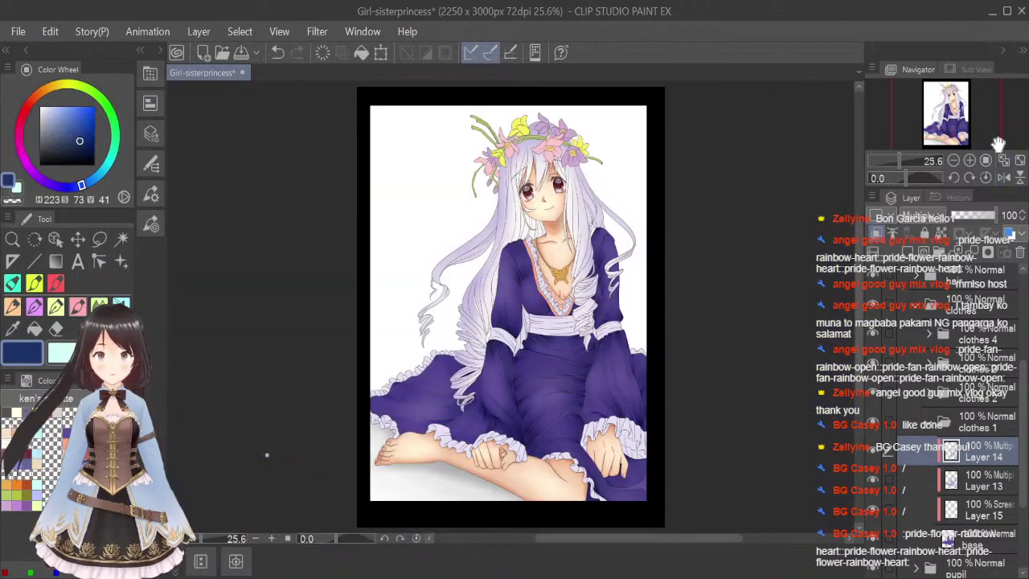
pyautogui.hotkey('ctrl', 's')
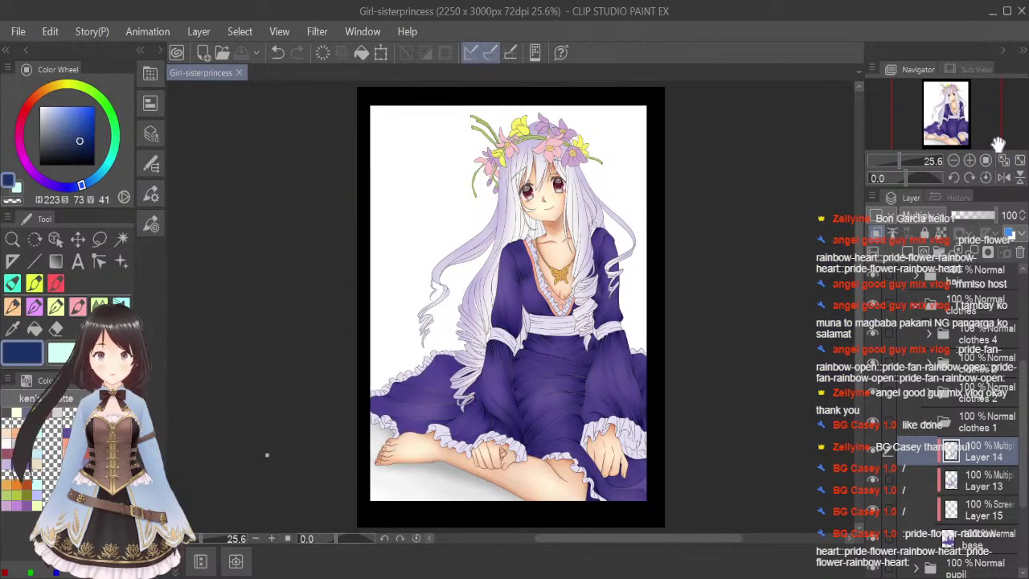
# Shade the short skirt fold and the corner between the leg ruffle and the cuff ruffle.
pyautogui.scroll(5, 494, 379)
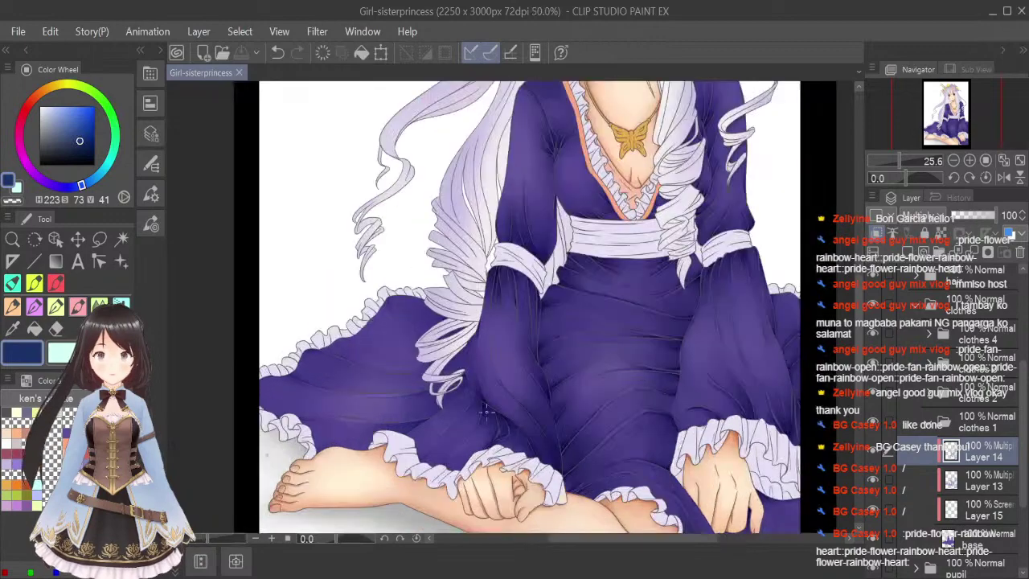
pyautogui.moveTo(494, 379); pyautogui.dragTo(497, 272)
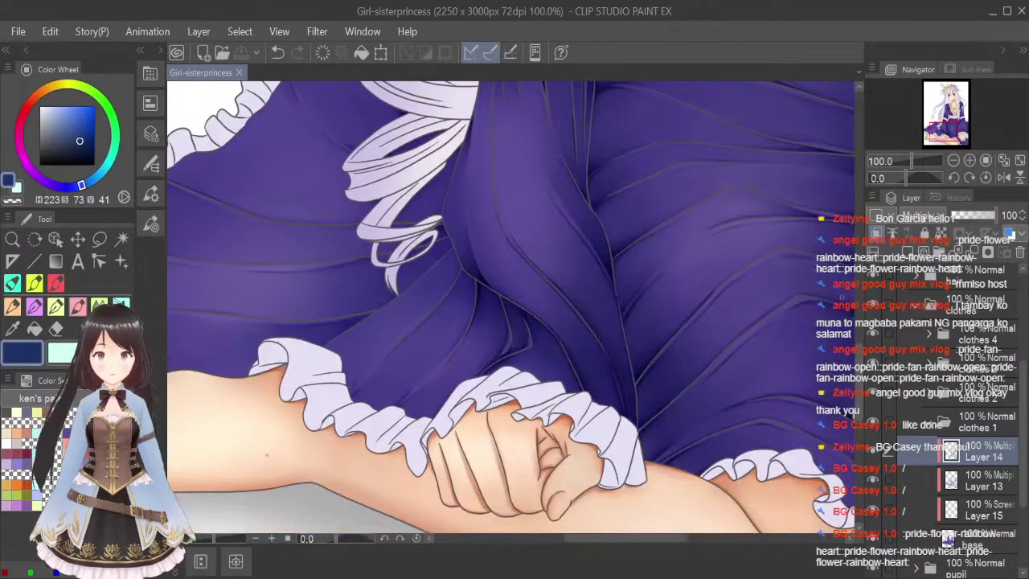
pyautogui.scroll(2, 438, 388)
pyautogui.moveTo(377, 428)
pyautogui.mouseDown()
pyautogui.moveTo(423, 391)
pyautogui.moveTo(366, 433)
pyautogui.moveTo(464, 345)
pyautogui.mouseUp()
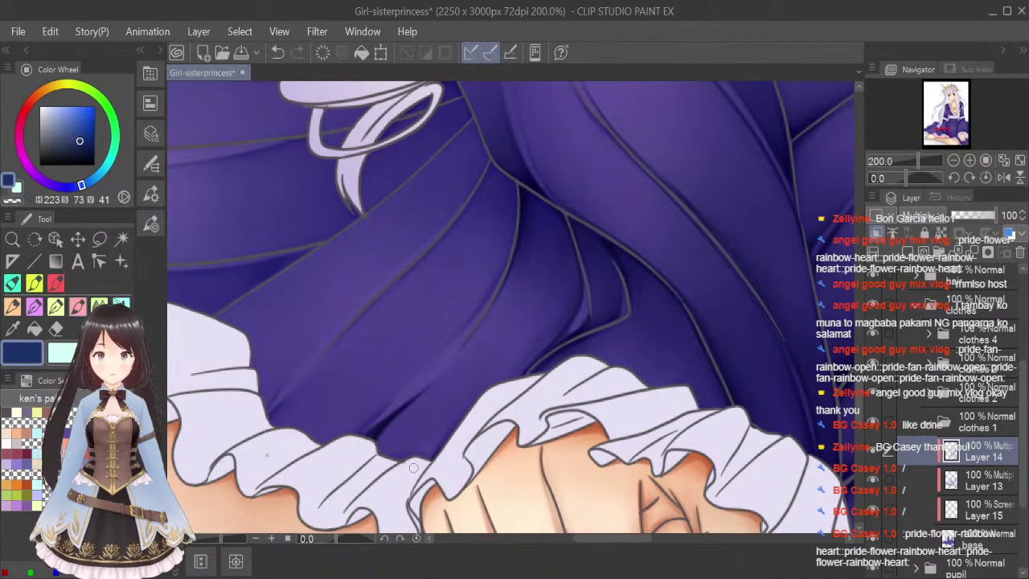
pyautogui.moveTo(418, 464); pyautogui.dragTo(465, 410)
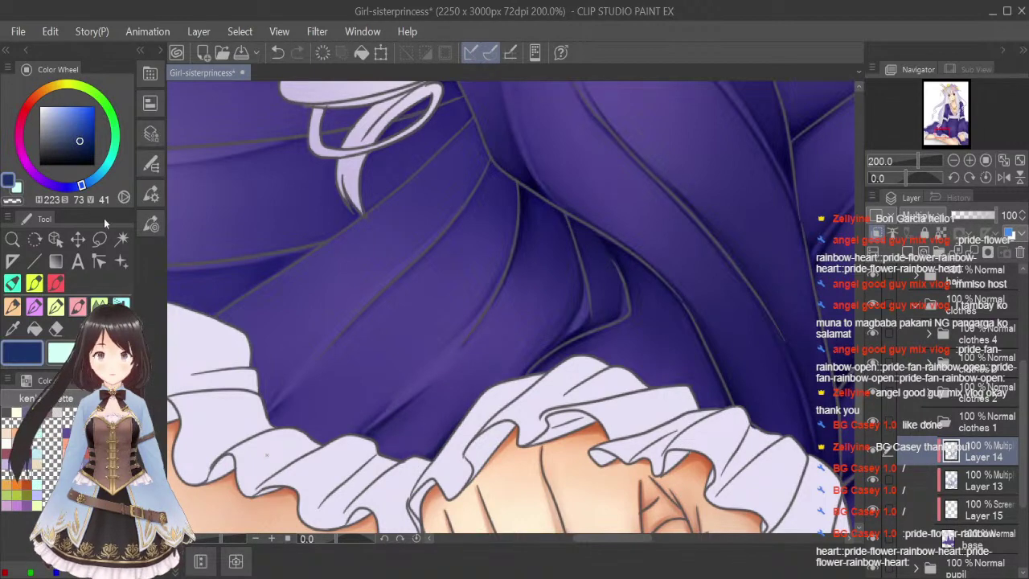
# Paint dark shadows along the two curved skirt folds that fan out from the sleeve's bend.
pyautogui.moveTo(515, 204)
pyautogui.mouseDown()
pyautogui.moveTo(488, 295)
pyautogui.moveTo(426, 336)
pyautogui.mouseUp()
pyautogui.moveTo(510, 235)
pyautogui.mouseDown()
pyautogui.moveTo(472, 313)
pyautogui.moveTo(423, 345)
pyautogui.moveTo(512, 232)
pyautogui.moveTo(454, 331)
pyautogui.mouseUp()
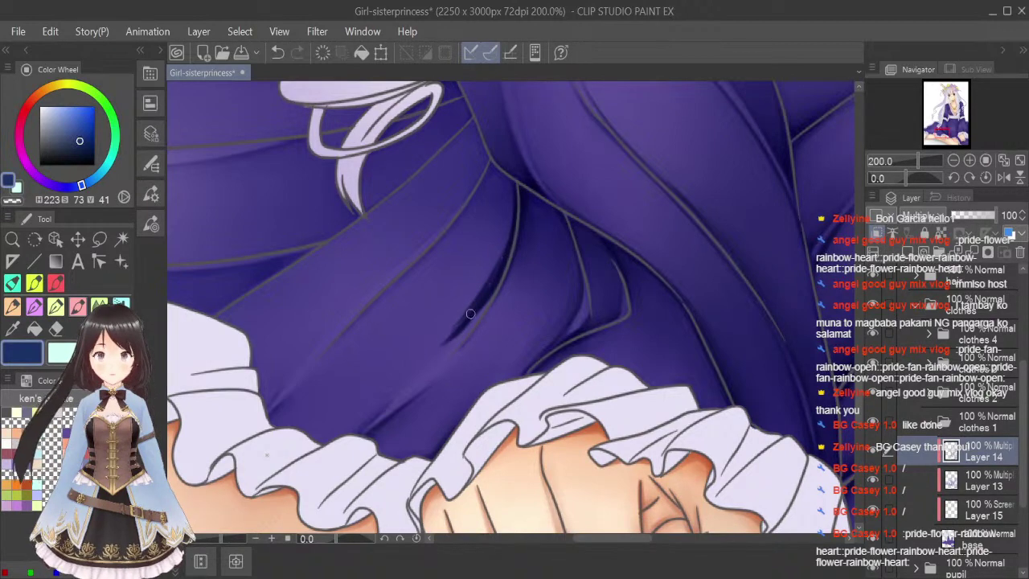
pyautogui.moveTo(491, 166); pyautogui.dragTo(417, 263)
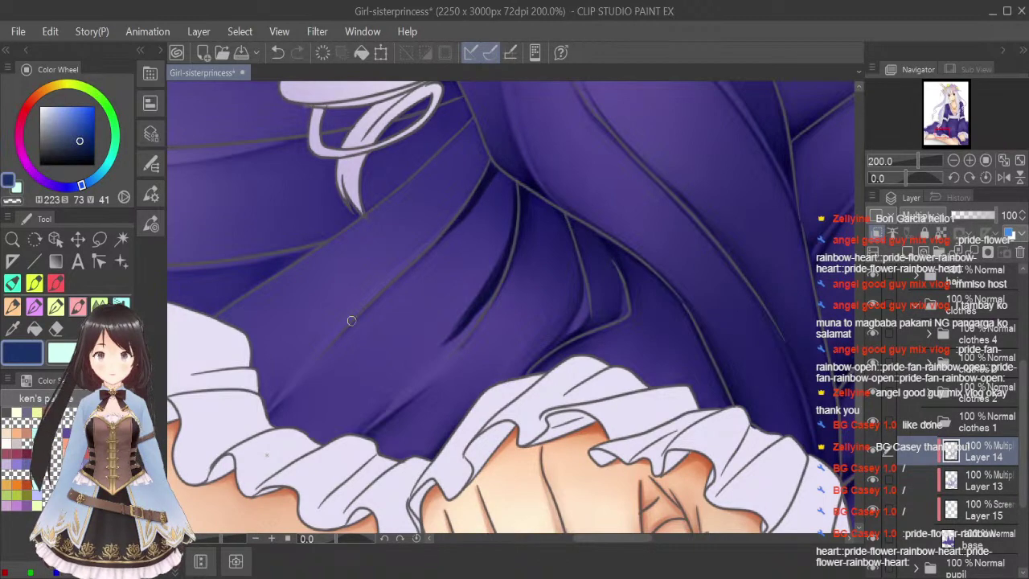
# Blend the shadows of the two fanned skirt folds smoothly with a smaller blending brush.
pyautogui.click(96, 307)
pyautogui.press('[')
pyautogui.press('[')
pyautogui.press('[')
pyautogui.press('[')
pyautogui.press('[')
pyautogui.press('[')
pyautogui.press('[')
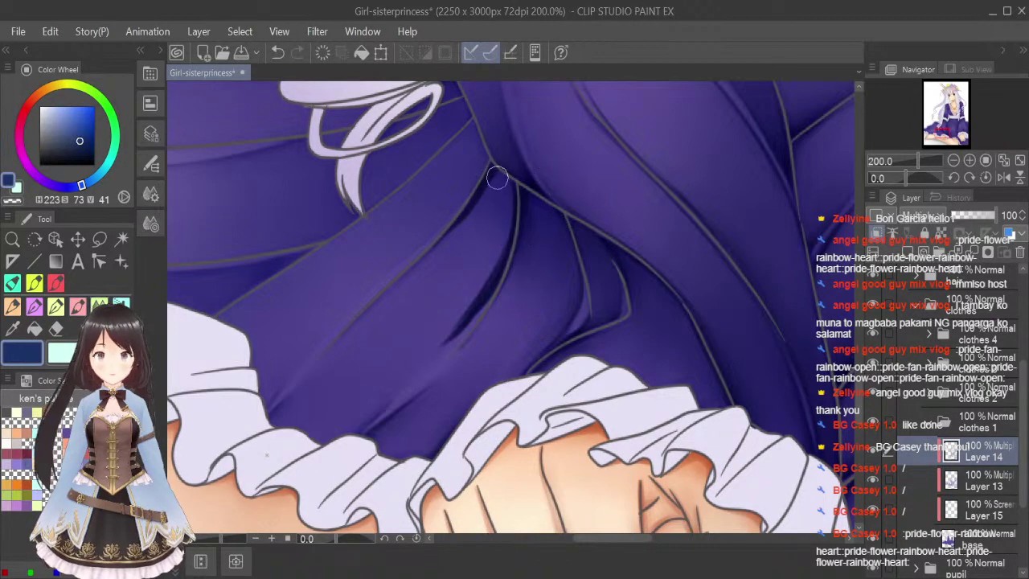
pyautogui.moveTo(499, 175)
pyautogui.mouseDown()
pyautogui.moveTo(408, 285)
pyautogui.moveTo(503, 163)
pyautogui.moveTo(458, 248)
pyautogui.moveTo(502, 173)
pyautogui.moveTo(467, 274)
pyautogui.mouseUp()
pyautogui.moveTo(508, 193)
pyautogui.mouseDown()
pyautogui.moveTo(476, 297)
pyautogui.moveTo(438, 321)
pyautogui.mouseUp()
pyautogui.moveTo(480, 276); pyautogui.dragTo(459, 326)
pyautogui.moveTo(508, 192); pyautogui.dragTo(454, 328)
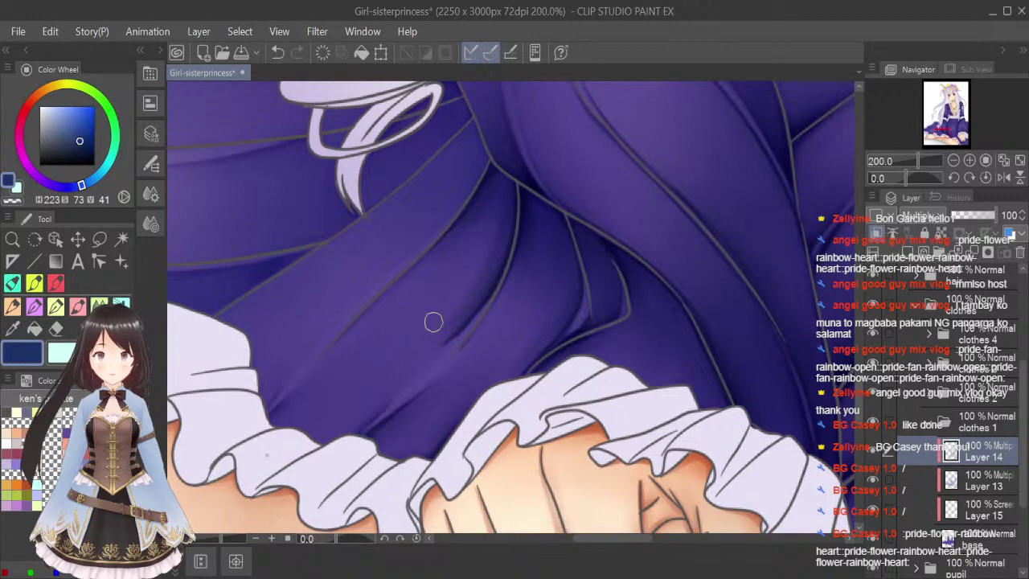
pyautogui.moveTo(485, 199)
pyautogui.mouseDown()
pyautogui.moveTo(386, 304)
pyautogui.moveTo(500, 194)
pyautogui.moveTo(492, 217)
pyautogui.moveTo(373, 340)
pyautogui.moveTo(473, 237)
pyautogui.moveTo(402, 430)
pyautogui.mouseUp()
# Paint short dark shadows at the lower ends of the diagonal skirt folds just above the leg ruffle.
pyautogui.click(77, 306)
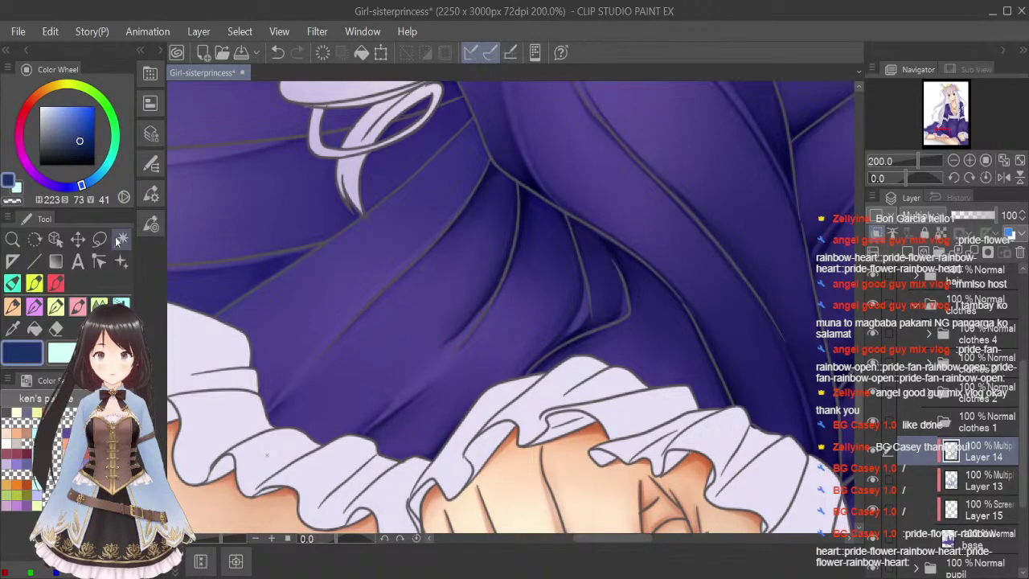
pyautogui.moveTo(369, 425)
pyautogui.mouseDown()
pyautogui.moveTo(349, 440)
pyautogui.moveTo(396, 387)
pyautogui.mouseUp()
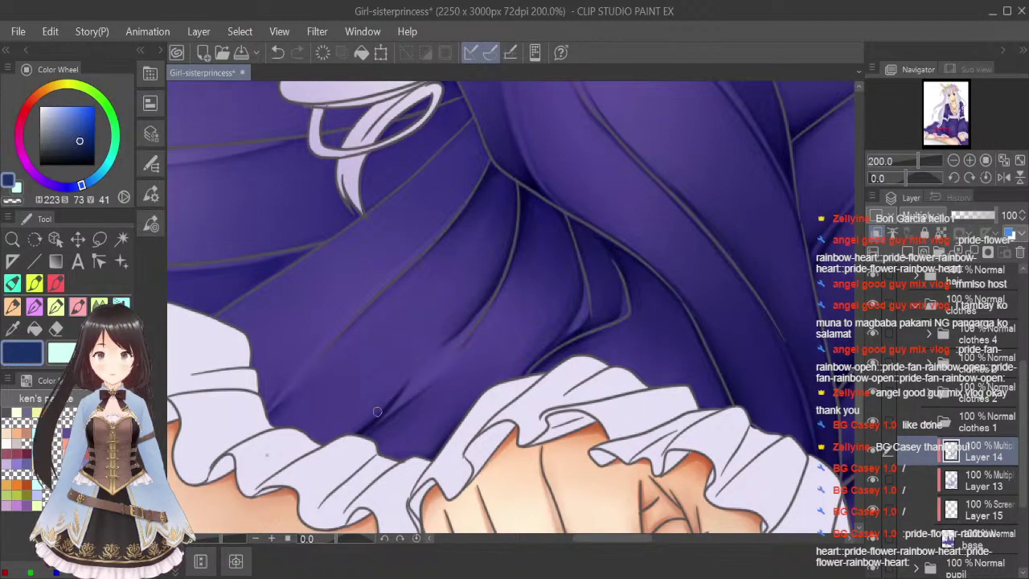
pyautogui.moveTo(267, 423); pyautogui.dragTo(349, 347)
pyautogui.moveTo(272, 428); pyautogui.dragTo(304, 391)
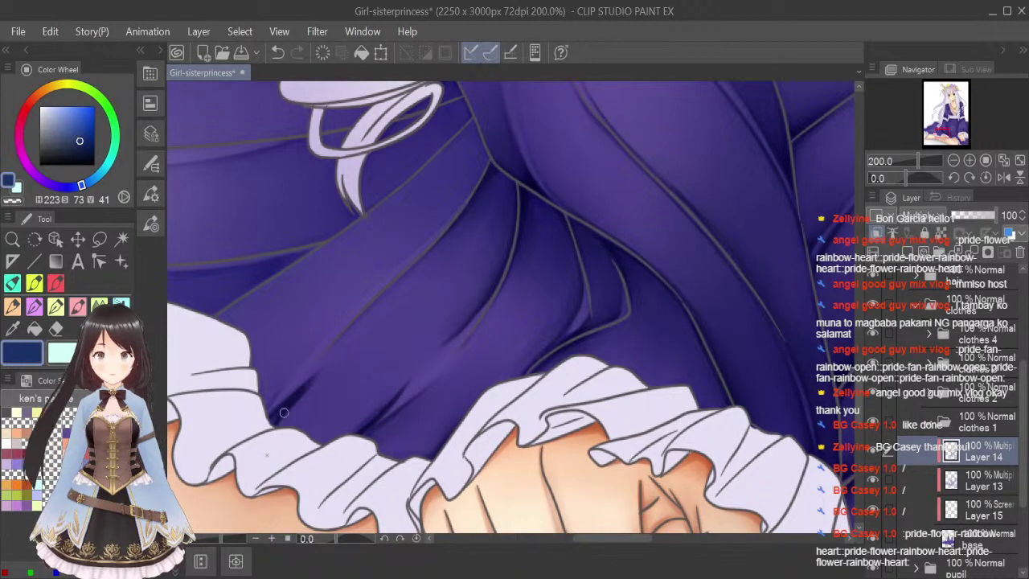
# Blend the short shadows at the lower ends of the diagonal skirt folds smoothly upward from the leg ruffle.
pyautogui.click(95, 304)
pyautogui.press('[')
pyautogui.press('[')
pyautogui.press('[')
pyautogui.press('[')
pyautogui.press('[')
pyautogui.press('[')
pyautogui.press('[')
pyautogui.press('[')
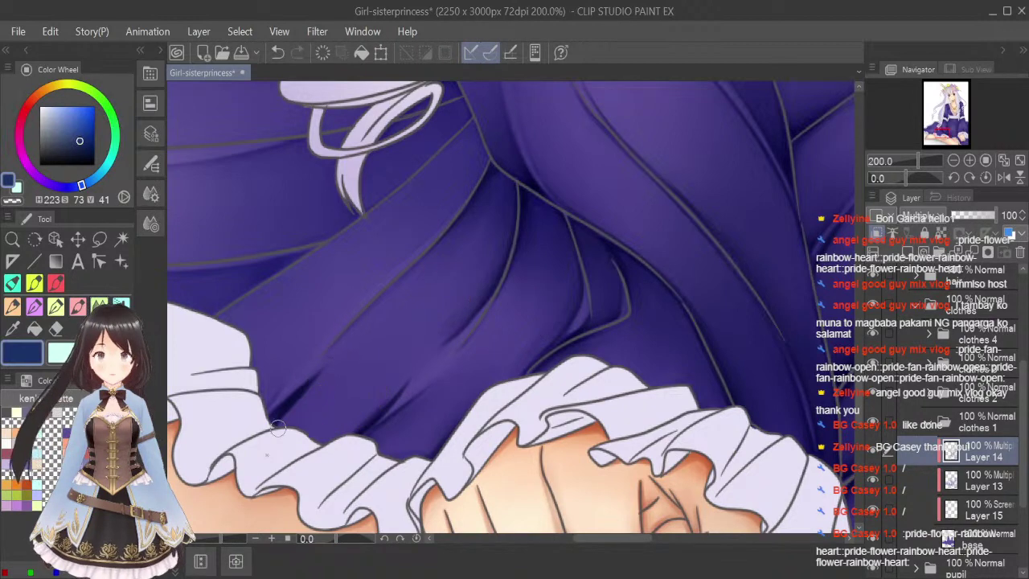
pyautogui.moveTo(280, 424)
pyautogui.mouseDown()
pyautogui.moveTo(330, 376)
pyautogui.moveTo(273, 432)
pyautogui.moveTo(352, 356)
pyautogui.moveTo(278, 419)
pyautogui.moveTo(322, 386)
pyautogui.moveTo(363, 328)
pyautogui.moveTo(277, 424)
pyautogui.moveTo(369, 331)
pyautogui.moveTo(290, 424)
pyautogui.moveTo(417, 293)
pyautogui.mouseUp()
pyautogui.moveTo(306, 459); pyautogui.dragTo(440, 344)
pyautogui.moveTo(359, 427); pyautogui.dragTo(377, 395)
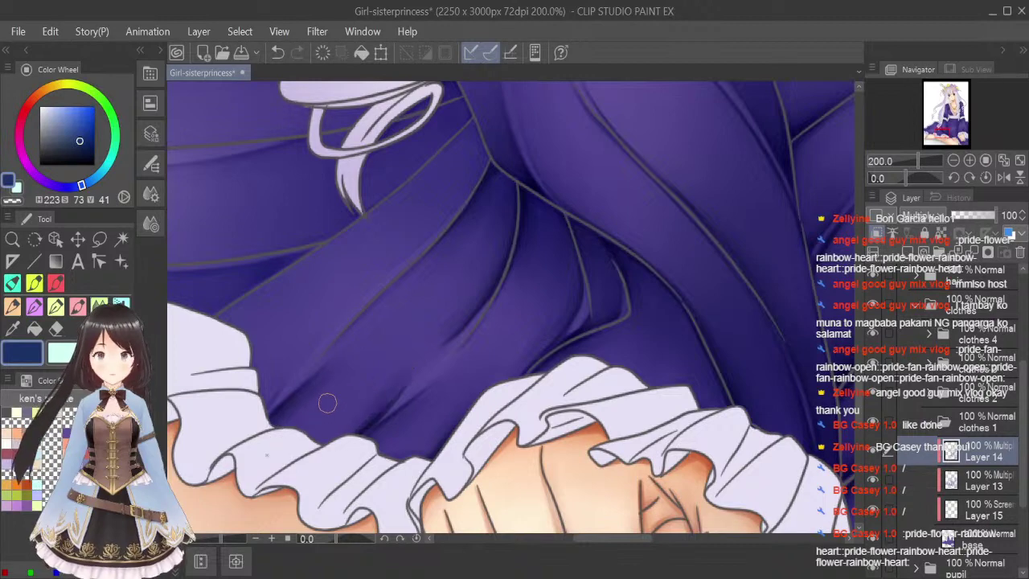
pyautogui.moveTo(277, 442)
pyautogui.mouseDown()
pyautogui.moveTo(407, 324)
pyautogui.moveTo(281, 431)
pyautogui.moveTo(419, 335)
pyautogui.mouseUp()
pyautogui.moveTo(300, 429)
pyautogui.mouseDown()
pyautogui.moveTo(422, 288)
pyautogui.moveTo(474, 250)
pyautogui.mouseUp()
pyautogui.moveTo(382, 379); pyautogui.dragTo(450, 282)
# Paint thin dark shadows along the upper ends of the two diagonal skirt folds that start beside the sleeve's bend.
pyautogui.click(123, 305)
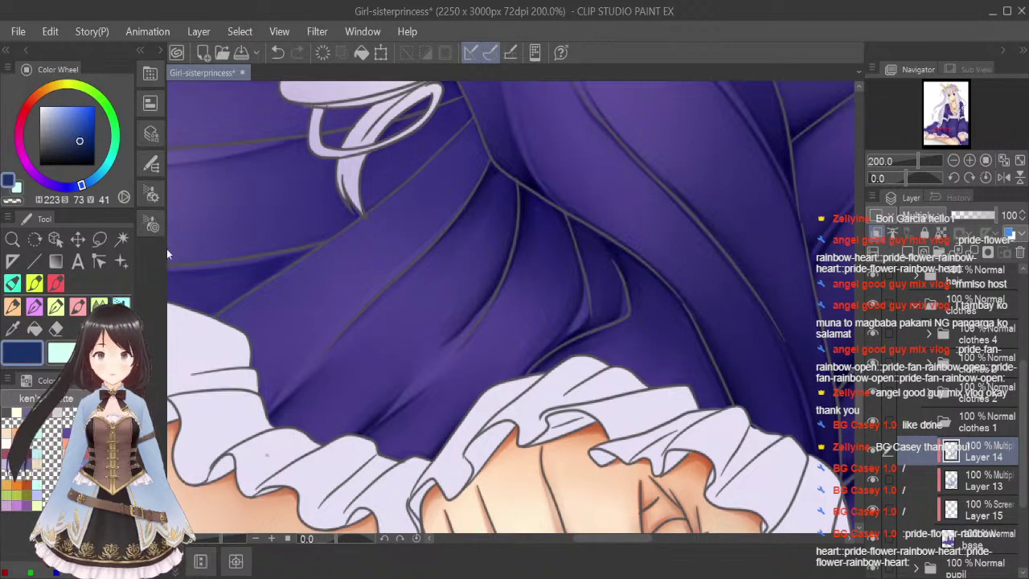
pyautogui.press('[')
pyautogui.press('[')
pyautogui.press('[')
pyautogui.press('[')
pyautogui.press('[')
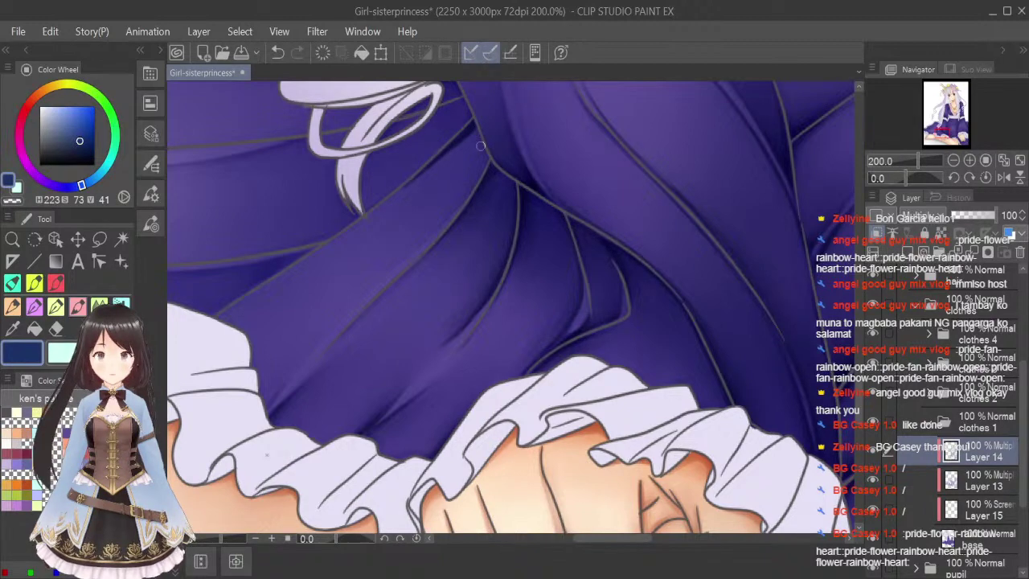
pyautogui.moveTo(480, 167); pyautogui.dragTo(468, 198)
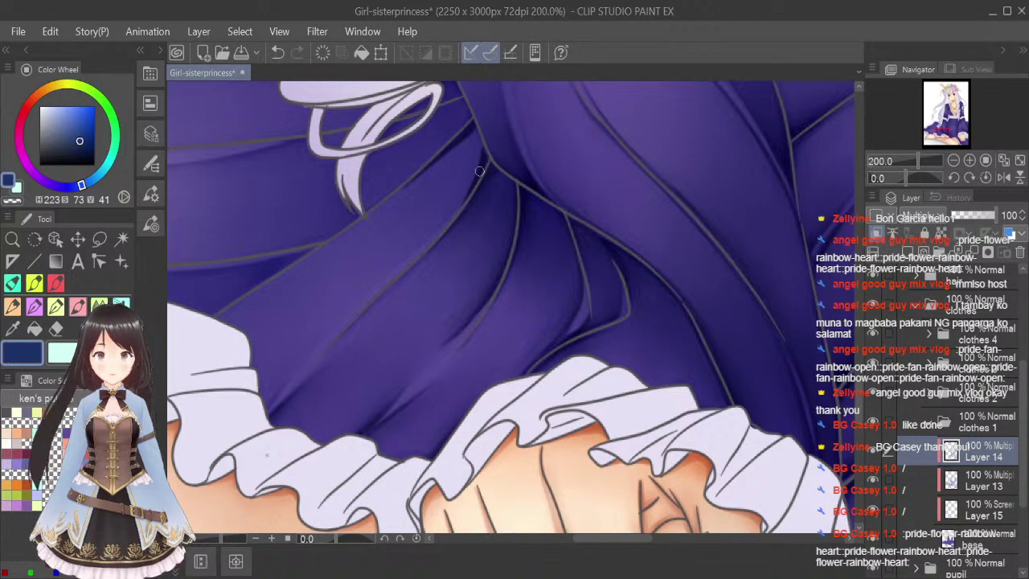
pyautogui.moveTo(486, 163); pyautogui.dragTo(422, 245)
pyautogui.moveTo(471, 192); pyautogui.dragTo(402, 257)
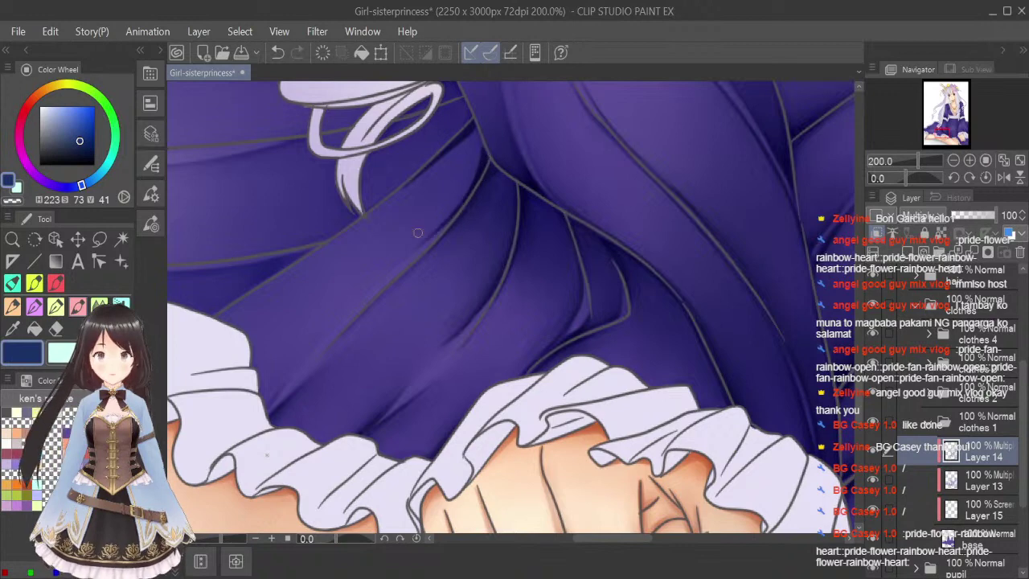
# Soften the new shadows at the upper ends of the diagonal skirt folds with a smaller blending brush.
pyautogui.click(99, 304)
pyautogui.press('[')
pyautogui.press('[')
pyautogui.press('[')
pyautogui.press('[')
pyautogui.press('[')
pyautogui.press('[')
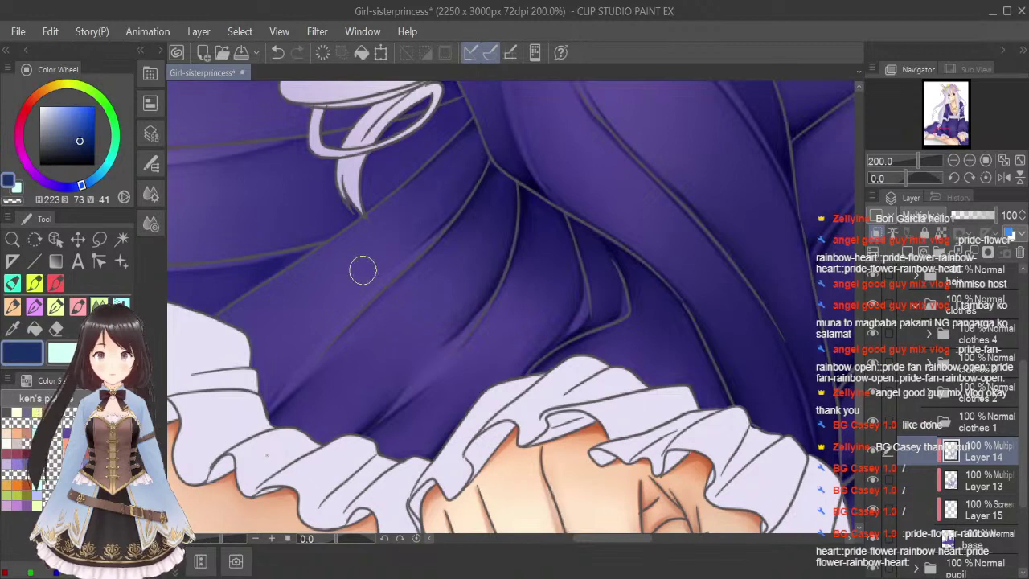
# Save the illustration and shade the long diagonal skirt fold running from the leg ruffle up to the hair tip.
pyautogui.click(121, 304)
pyautogui.press('[')
pyautogui.press('[')
pyautogui.press('[')
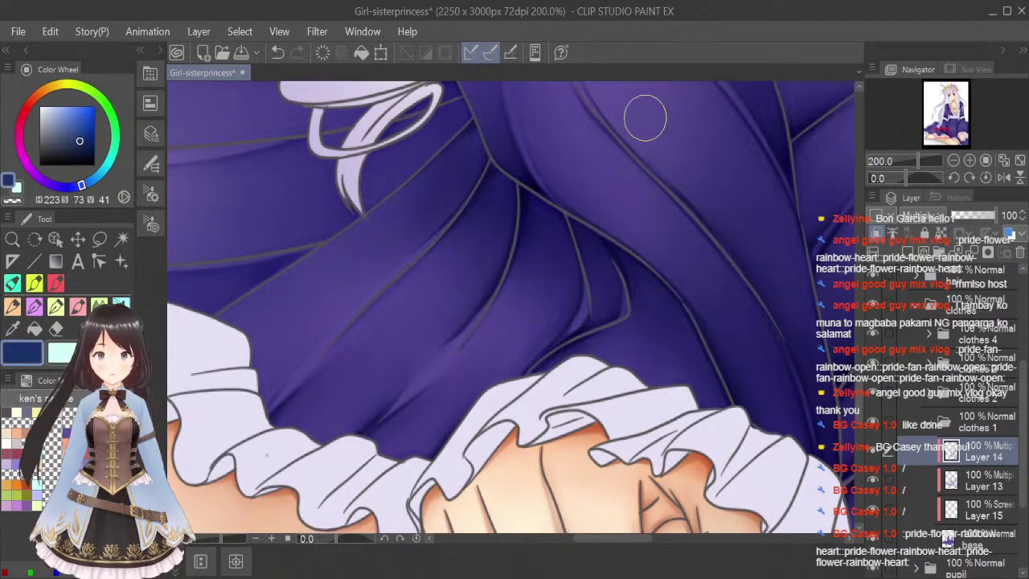
pyautogui.scroll(-5, 659, 289)
pyautogui.scroll(3, 626, 302)
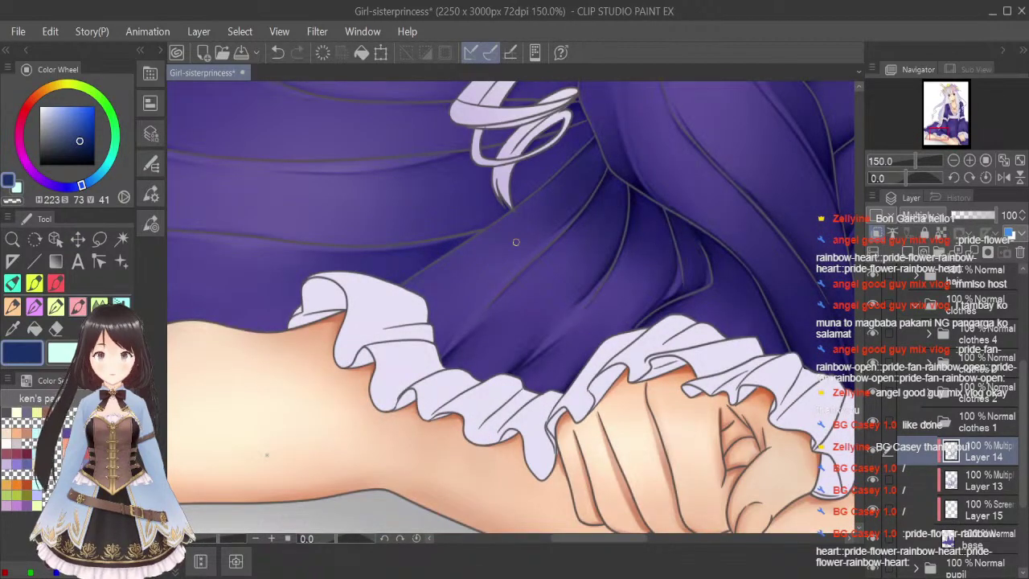
pyautogui.hotkey('ctrl', 's')
pyautogui.scroll(1, 463, 324)
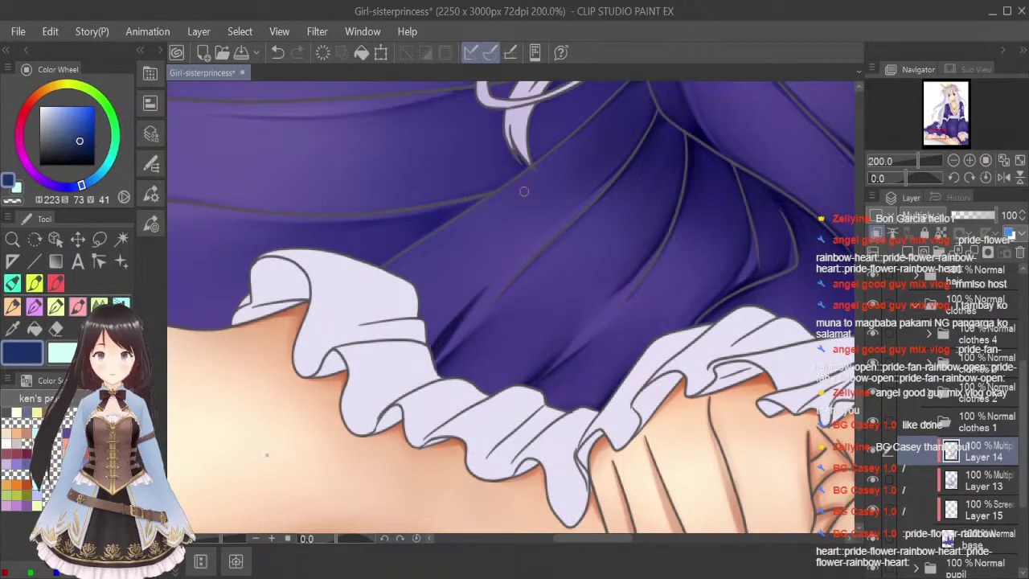
pyautogui.moveTo(395, 275); pyautogui.dragTo(480, 200)
pyautogui.moveTo(386, 269)
pyautogui.mouseDown()
pyautogui.moveTo(447, 225)
pyautogui.moveTo(439, 232)
pyautogui.mouseUp()
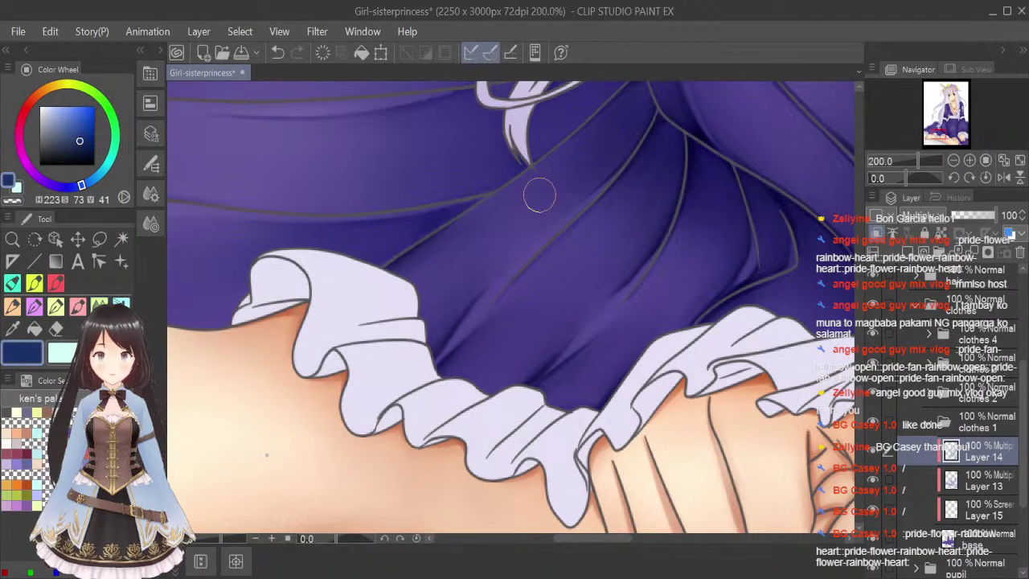
pyautogui.click(990, 161)
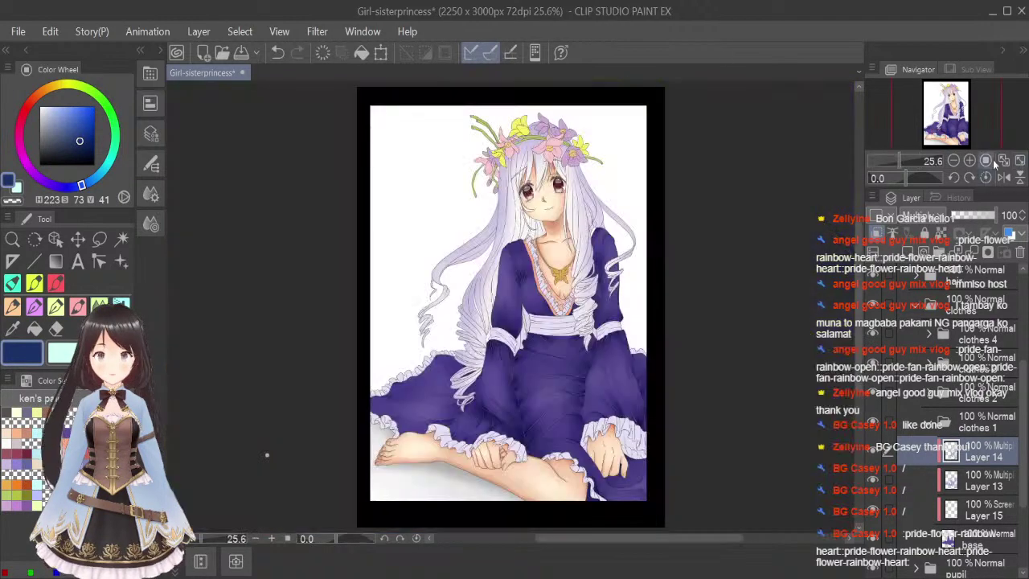
# Save the illustration and paint dark blue shadows on the dress along the edge of the lower hair curls, on Layer 14.
pyautogui.hotkey('ctrl', 's')
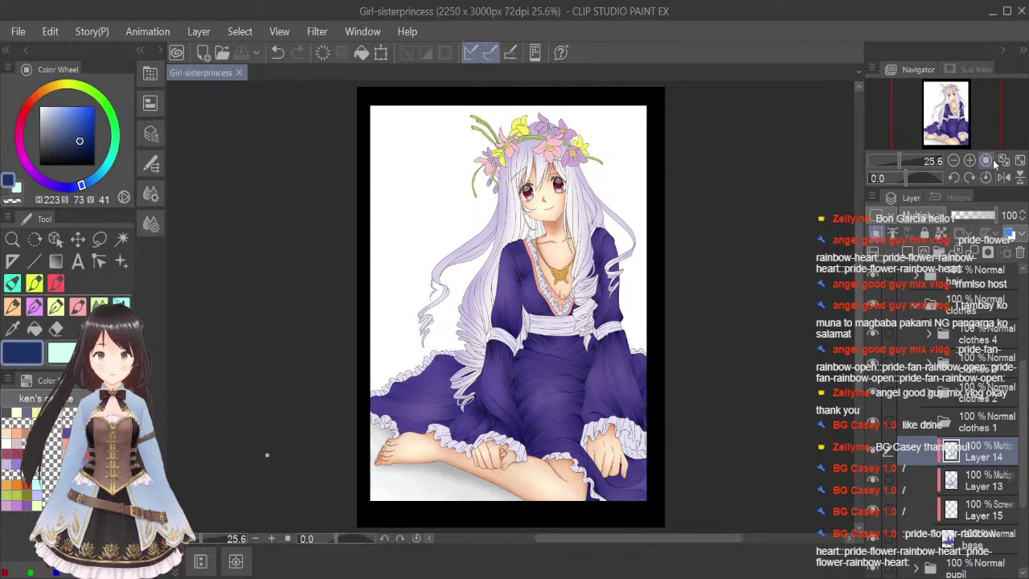
pyautogui.click(78, 304)
pyautogui.scroll(4, 439, 399)
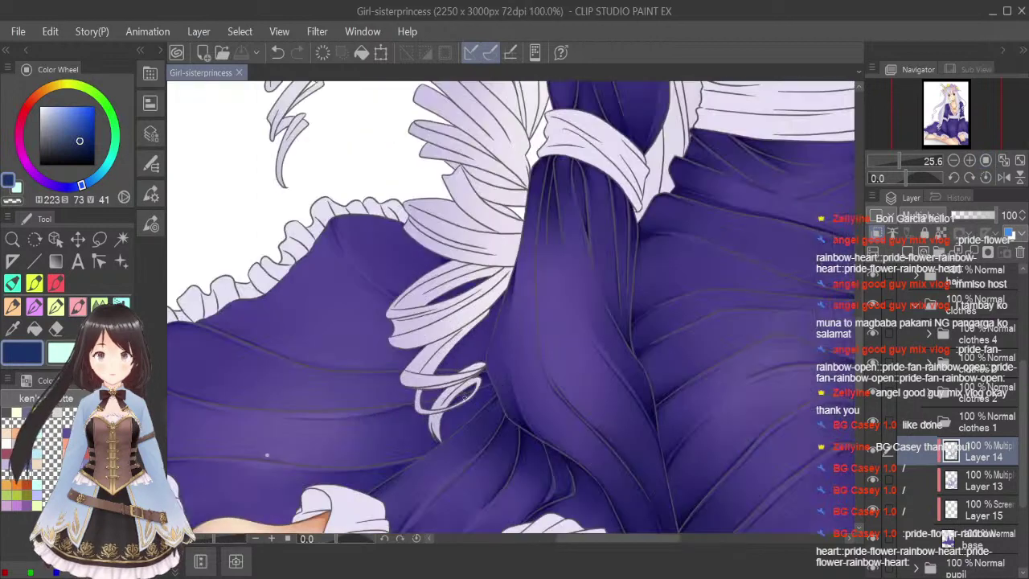
pyautogui.scroll(3, 486, 283)
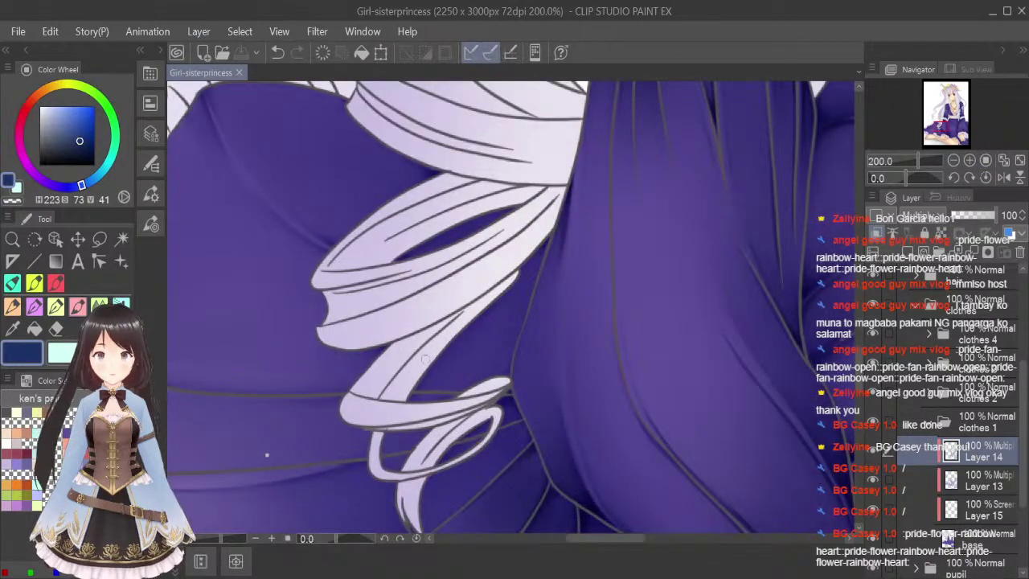
pyautogui.moveTo(408, 396); pyautogui.dragTo(520, 277)
pyautogui.moveTo(422, 399); pyautogui.dragTo(456, 343)
pyautogui.moveTo(521, 273); pyautogui.dragTo(551, 234)
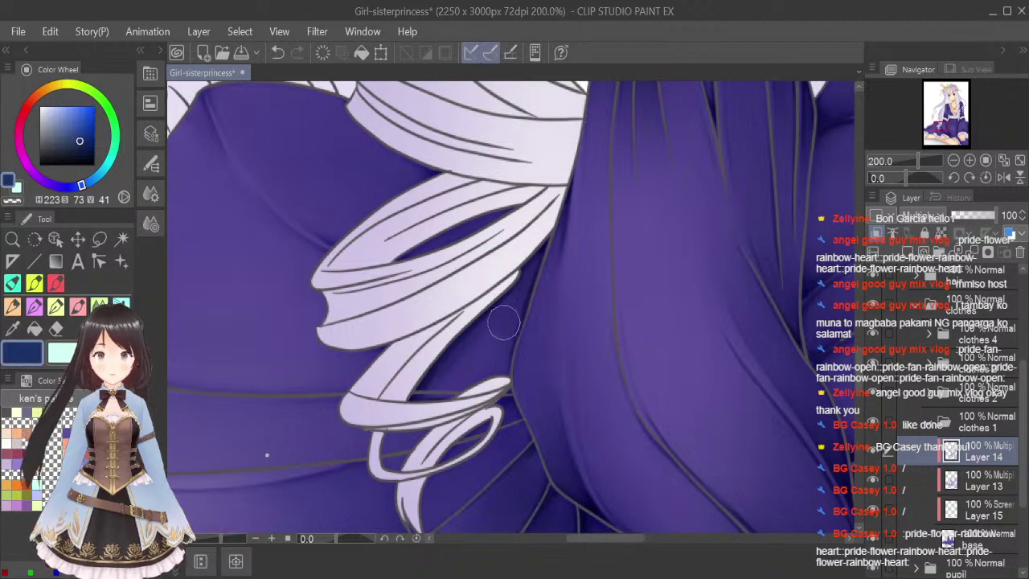
# Blend the new dress shadows beside the hair curls using a resized blending brush.
pyautogui.click(102, 266)
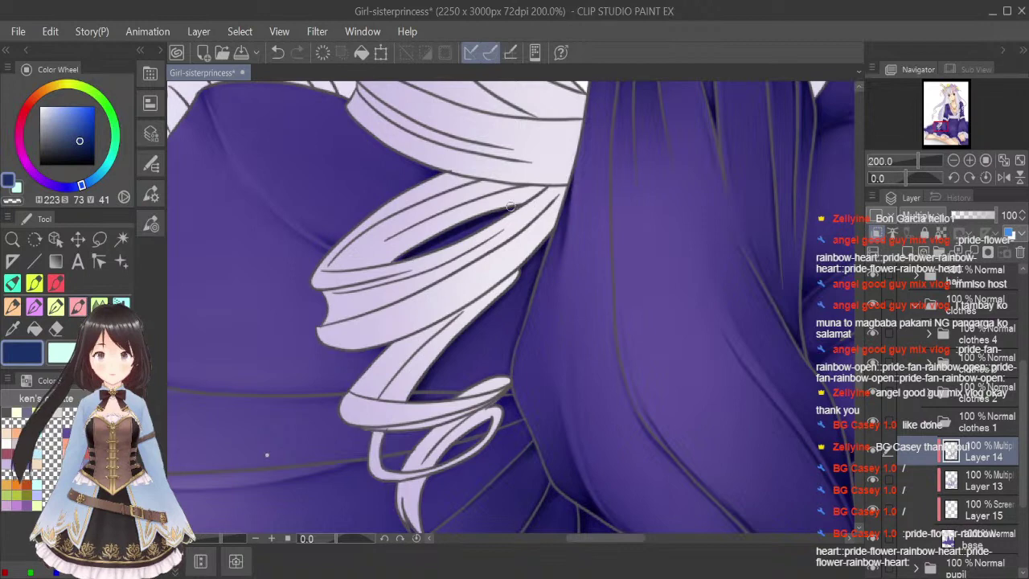
pyautogui.click(99, 306)
pyautogui.press('[')
pyautogui.press('[')
pyautogui.press('[')
pyautogui.press('[')
pyautogui.press('[')
pyautogui.press('[')
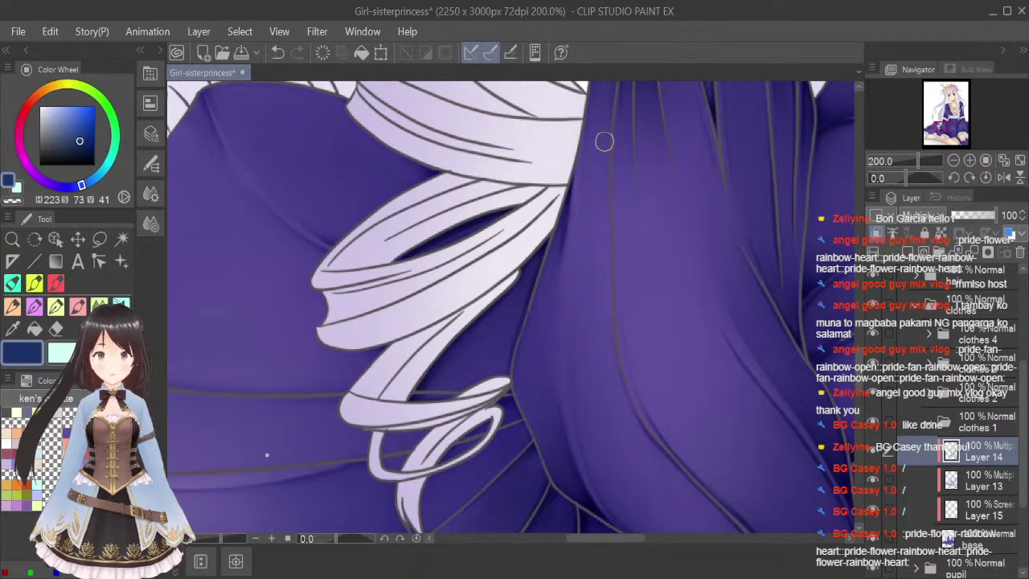
# Paint dark shading on the skirt fabric showing through the lowest hair curl with a smaller brush.
pyautogui.scroll(-5, 589, 313)
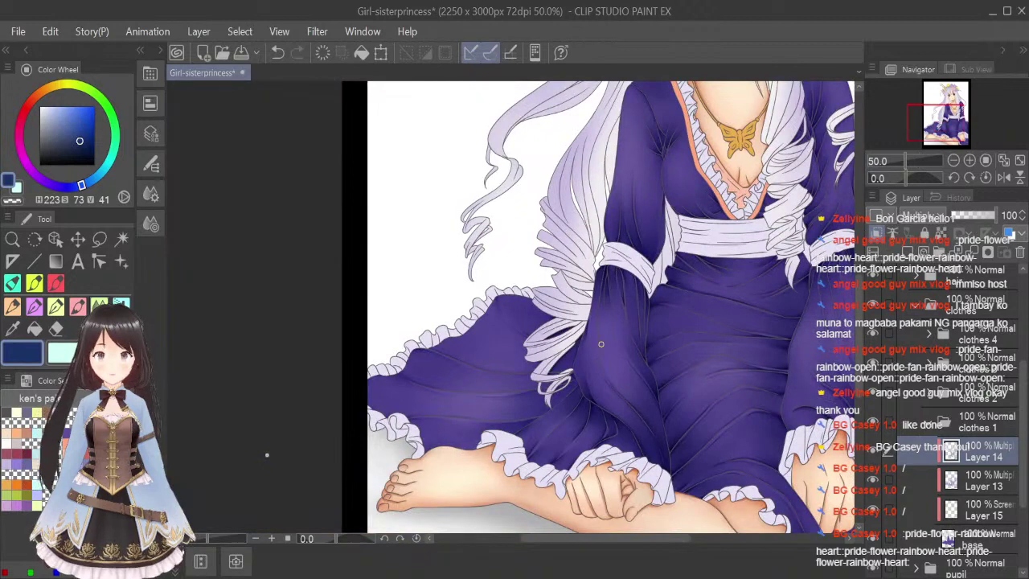
pyautogui.scroll(4, 602, 341)
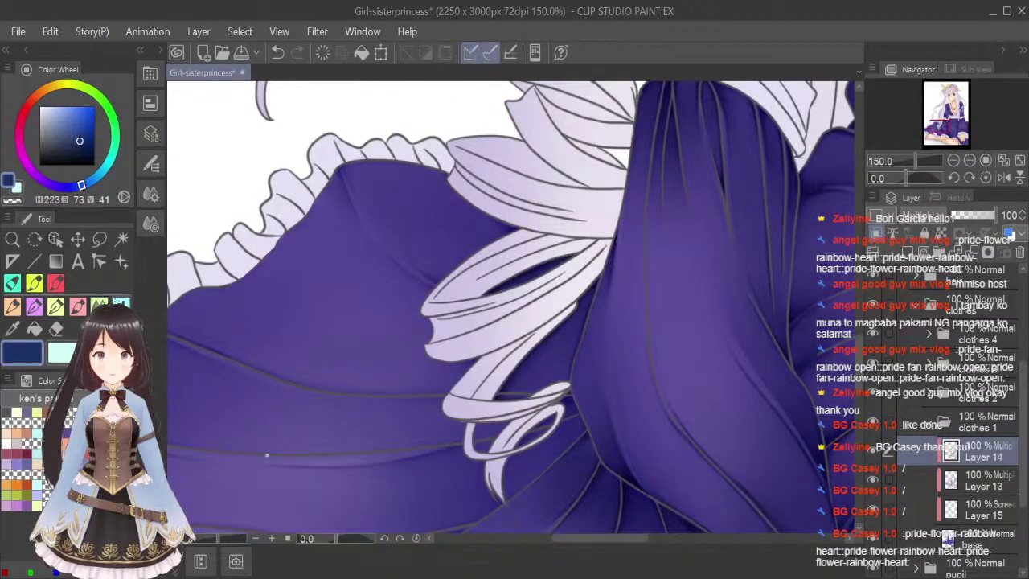
pyautogui.press('[')
pyautogui.press('[')
pyautogui.press('[')
pyautogui.press('[')
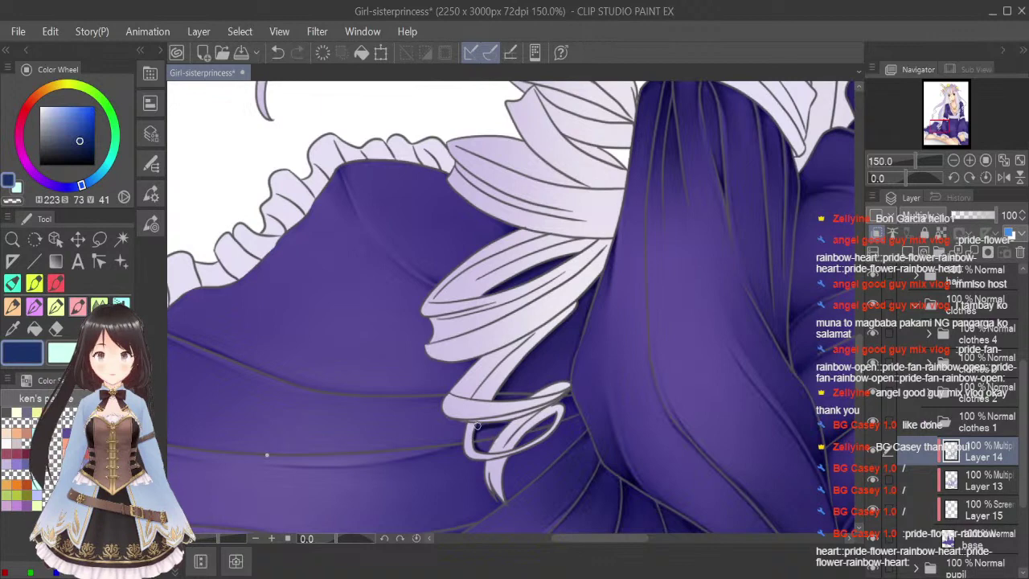
# Blend the shading in the lowest curl's gap and darken the fabric inside its small neighbouring loop.
pyautogui.click(120, 304)
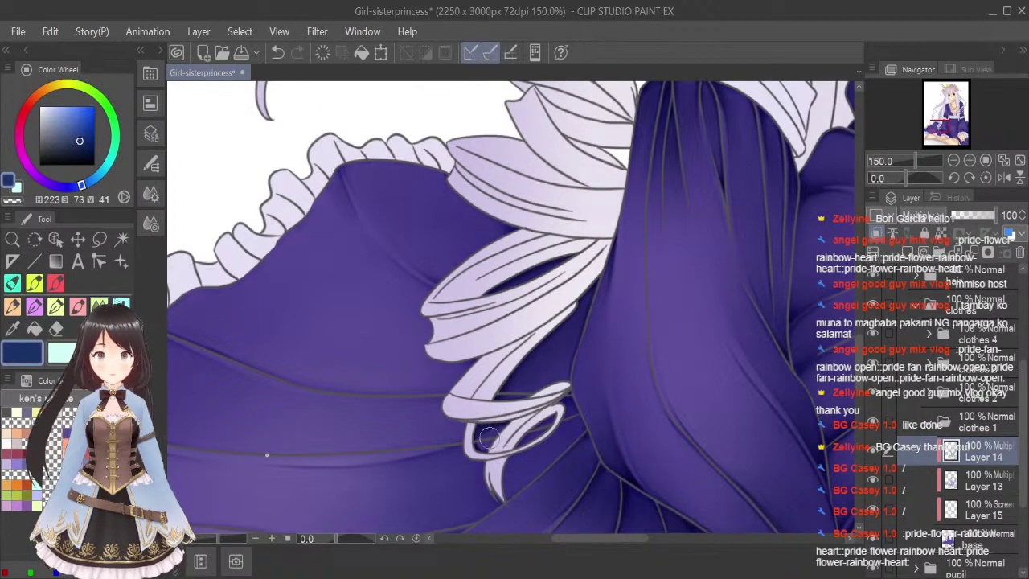
pyautogui.click(78, 305)
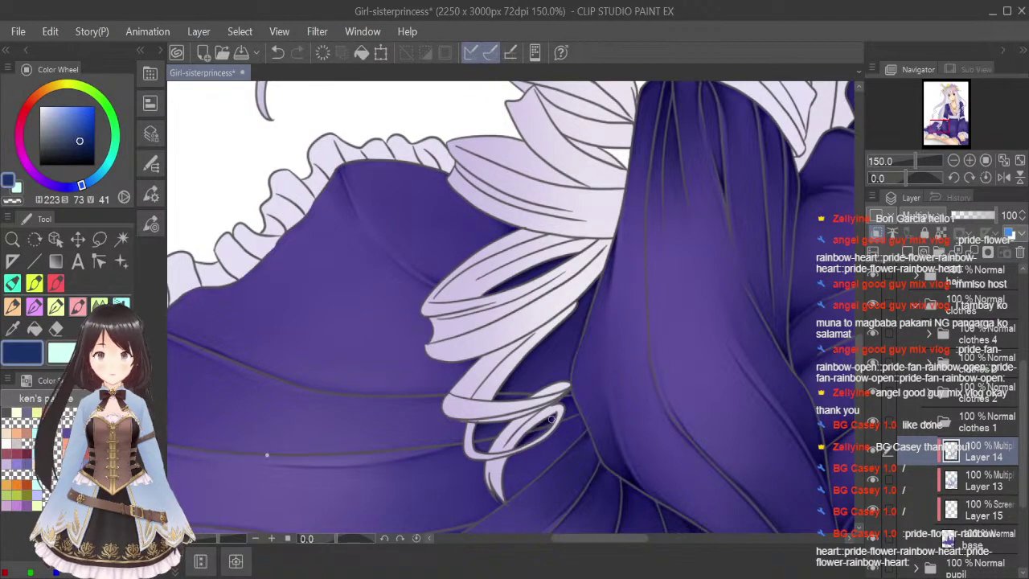
pyautogui.press('j')
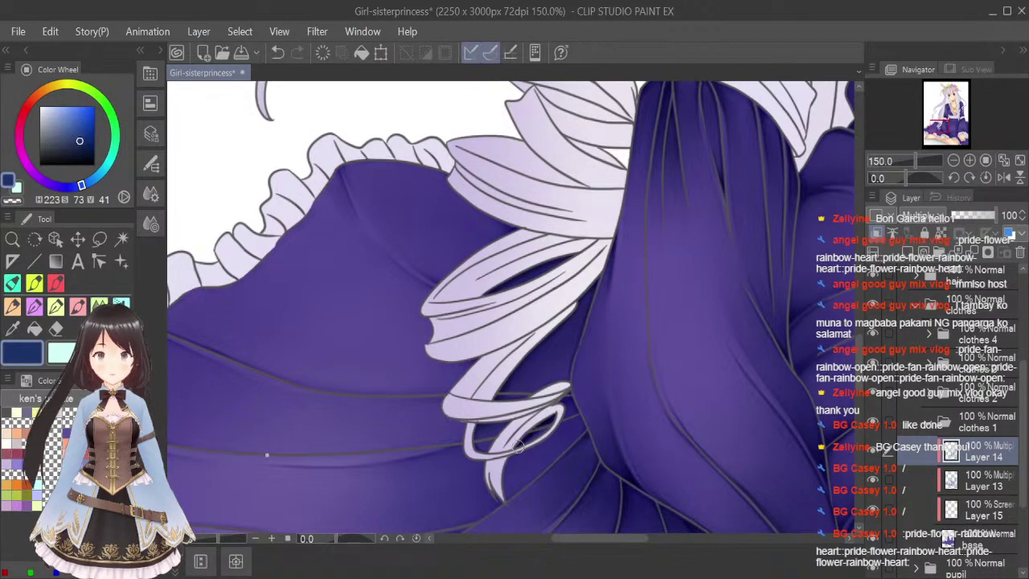
pyautogui.press('b')
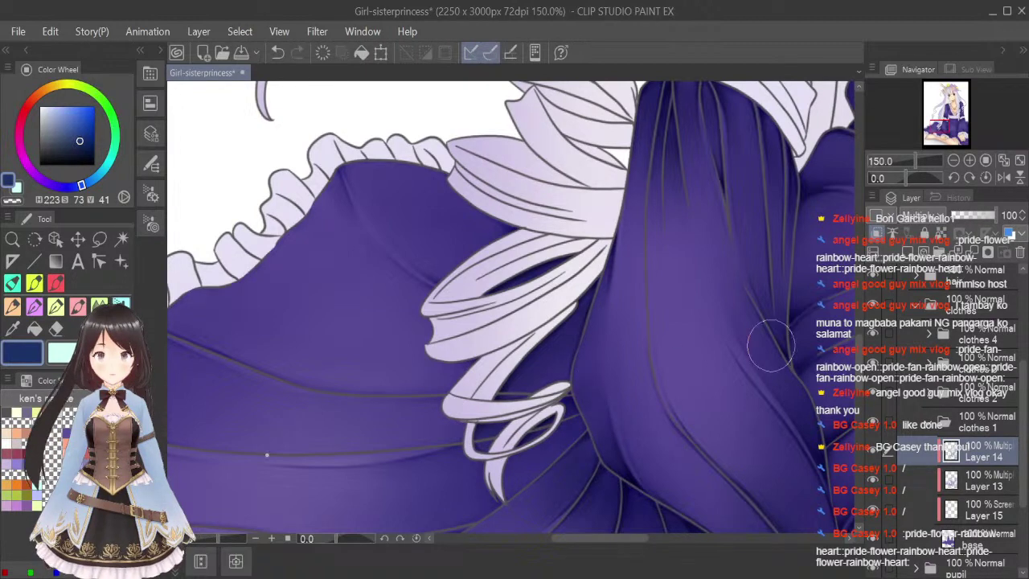
# Save the illustration and paint a dark shadow on the skirt between the curl's tip and the sleeve.
pyautogui.scroll(-3, 862, 338)
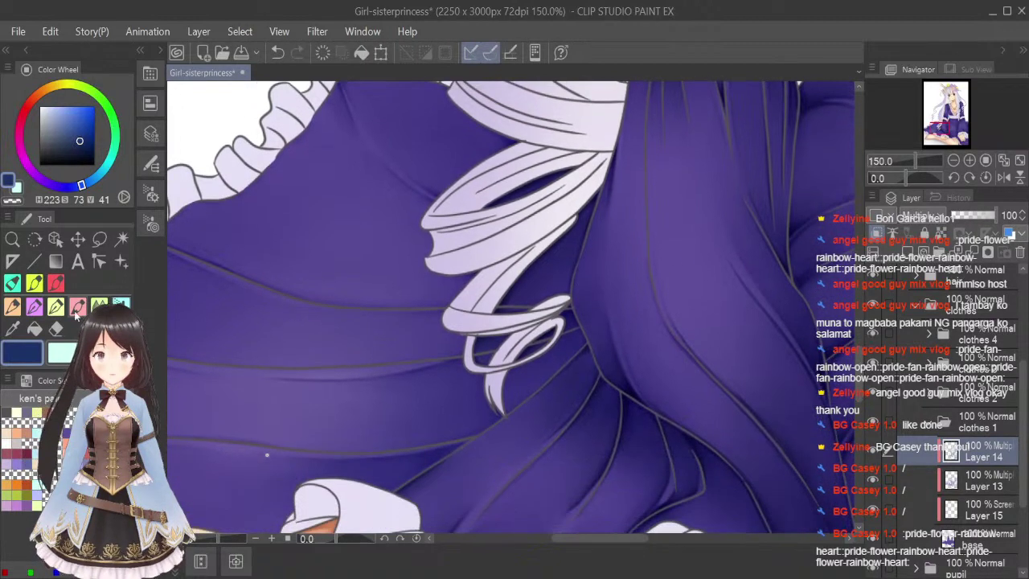
pyautogui.click(100, 238)
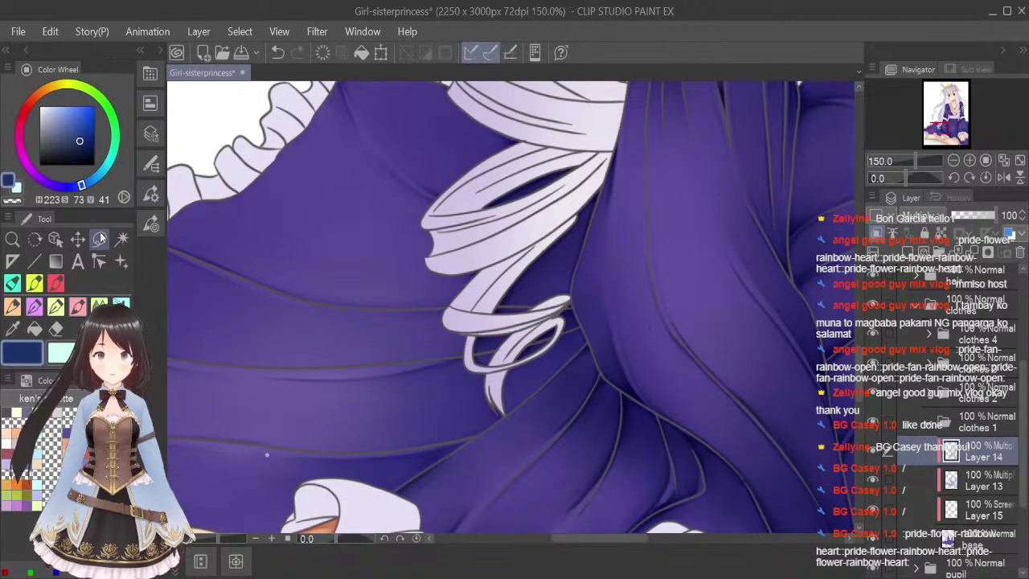
pyautogui.hotkey('ctrl', 's')
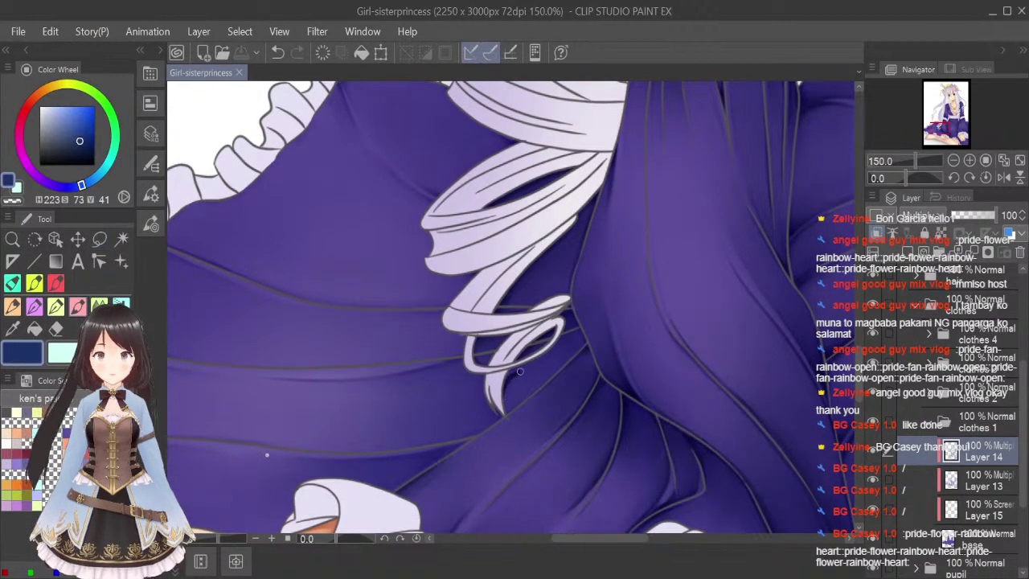
pyautogui.moveTo(576, 332); pyautogui.dragTo(561, 337)
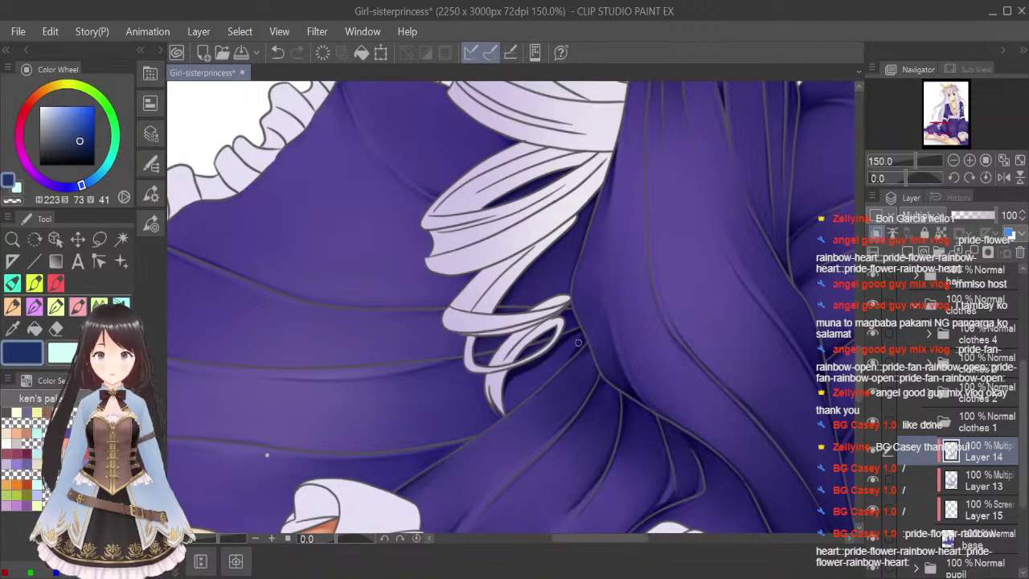
# Soften the shadow under the curl's tip with a resized blending brush.
pyautogui.click(99, 305)
pyautogui.press('[')
pyautogui.press('[')
pyautogui.press('[')
pyautogui.press('[')
pyautogui.press('[')
pyautogui.press('[')
pyautogui.press('[')
pyautogui.press('[')
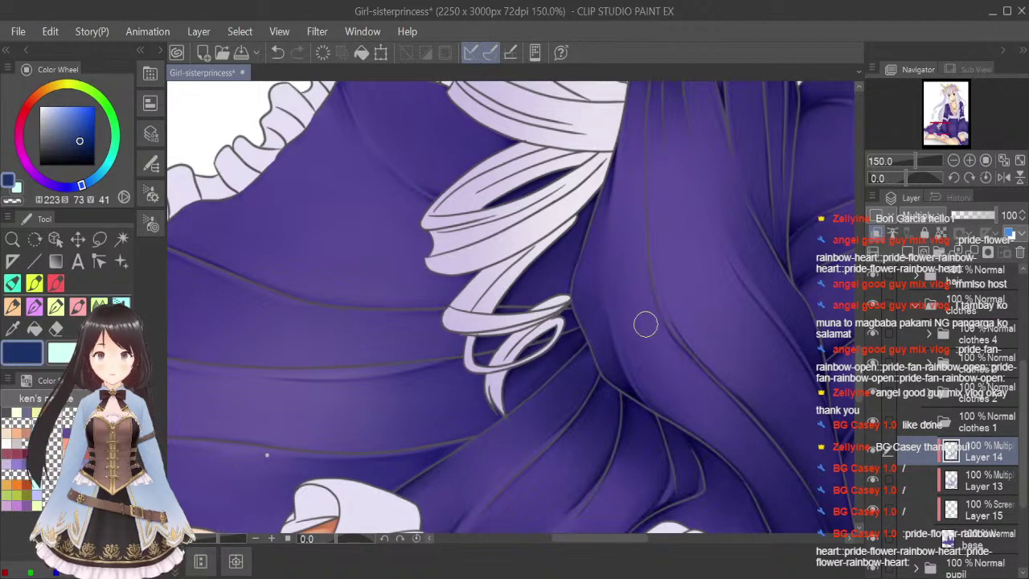
# Save the illustration with the whole canvas in view, and switch to another window.
pyautogui.click(1002, 160)
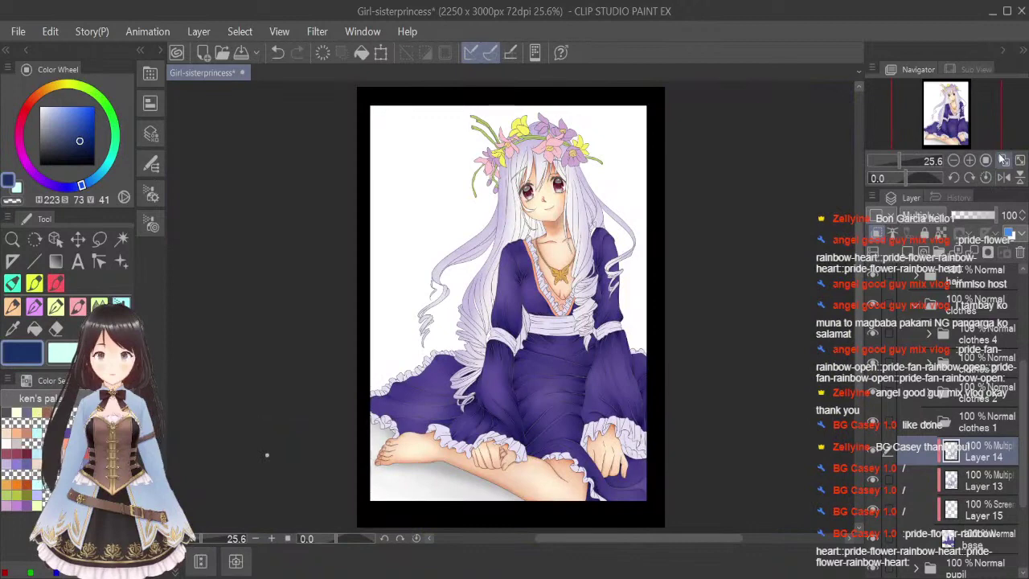
pyautogui.hotkey('ctrl', 's')
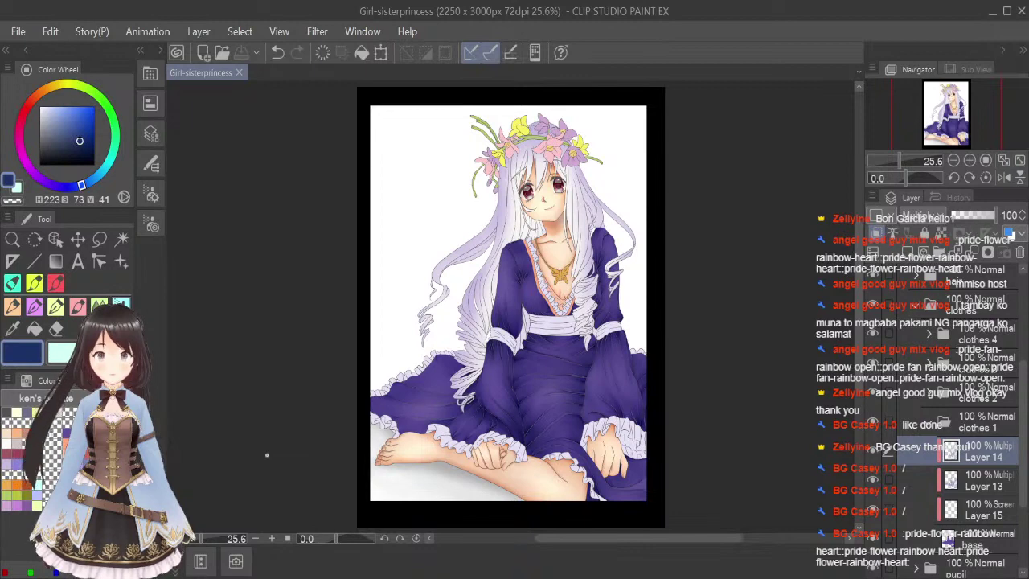
pyautogui.hotkey('alt', 'Tab')
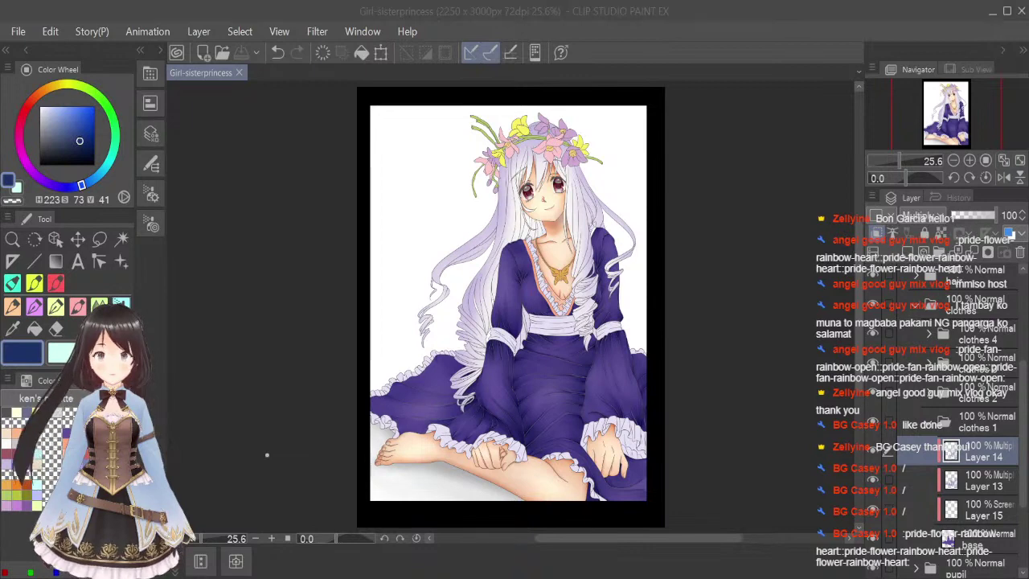
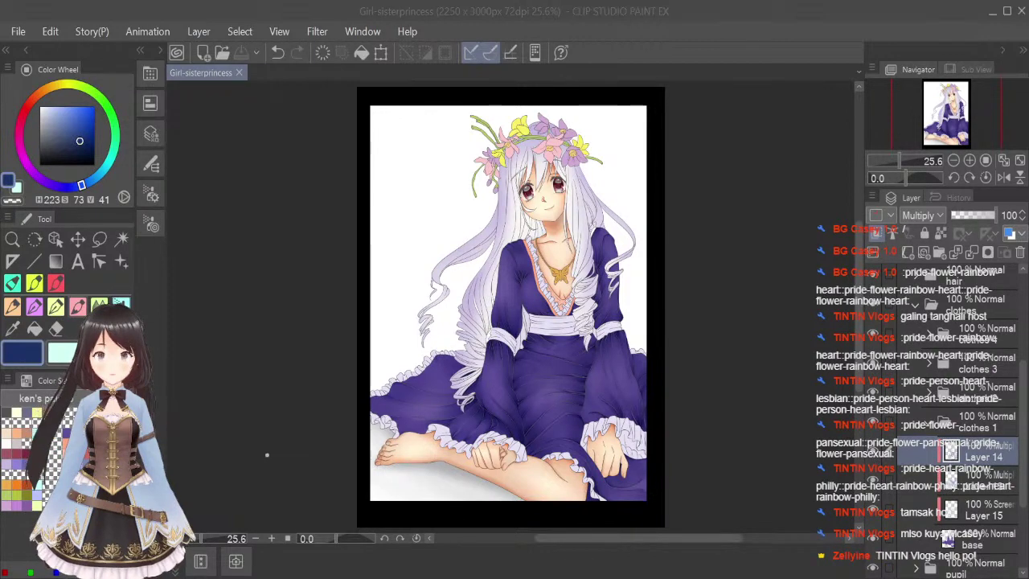
# Paint dark shadows at both ends of the skirt fold below the ruffle's peak and along the neighbouring hair edge.
pyautogui.click(78, 306)
pyautogui.scroll(3, 455, 400)
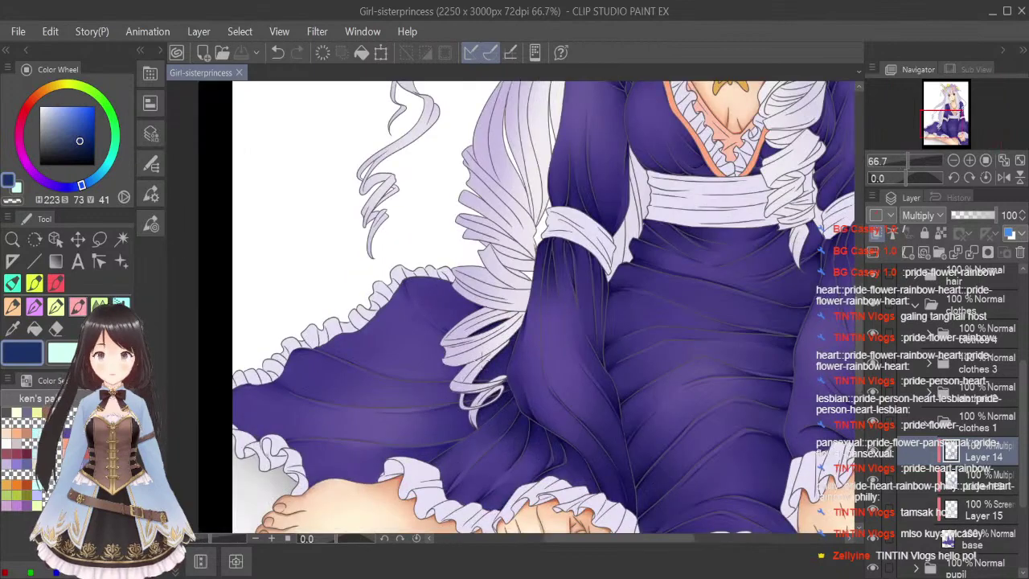
pyautogui.click(969, 177)
pyautogui.click(970, 178)
pyautogui.click(970, 177)
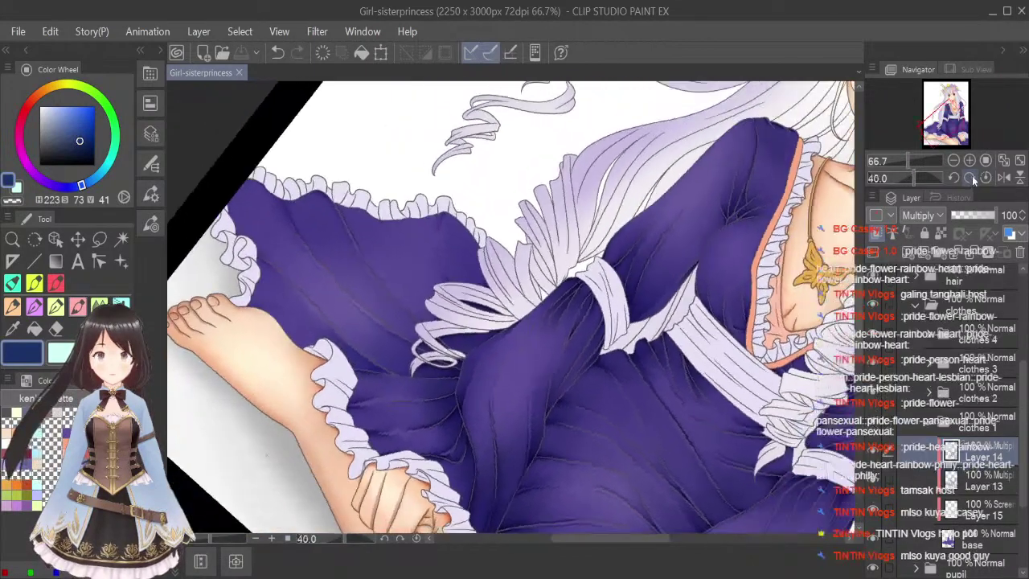
pyautogui.scroll(2, 450, 186)
pyautogui.scroll(1, 444, 200)
pyautogui.moveTo(442, 193)
pyautogui.mouseDown()
pyautogui.moveTo(425, 243)
pyautogui.moveTo(440, 190)
pyautogui.moveTo(426, 241)
pyautogui.moveTo(441, 202)
pyautogui.mouseUp()
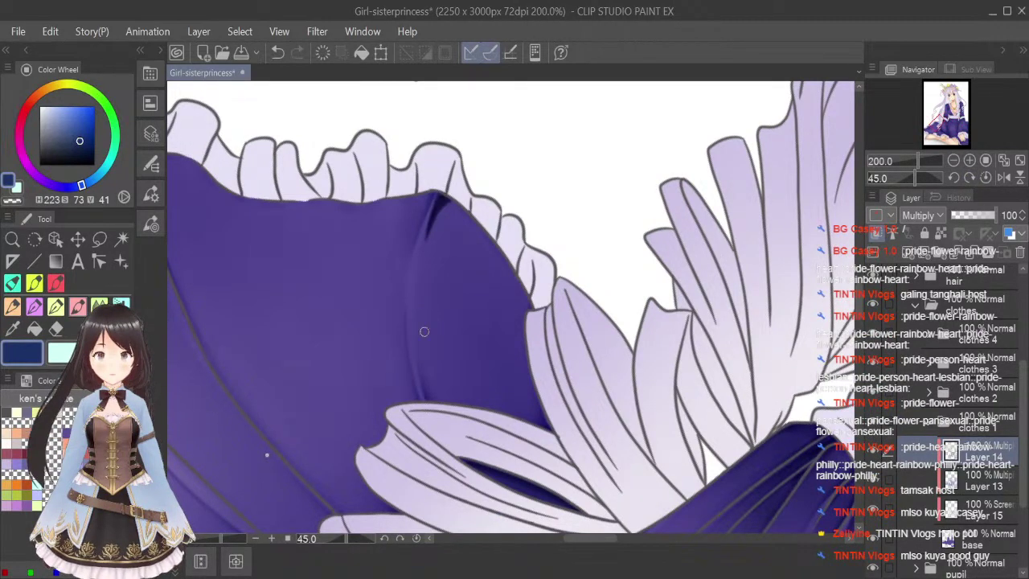
pyautogui.moveTo(418, 333); pyautogui.dragTo(426, 379)
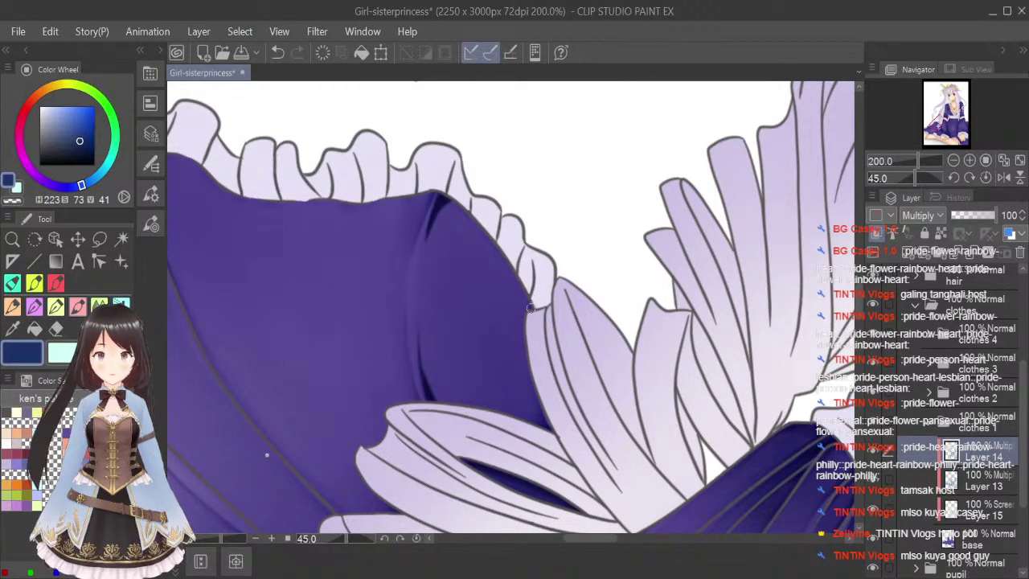
pyautogui.moveTo(524, 344); pyautogui.dragTo(546, 428)
pyautogui.moveTo(522, 341); pyautogui.dragTo(545, 425)
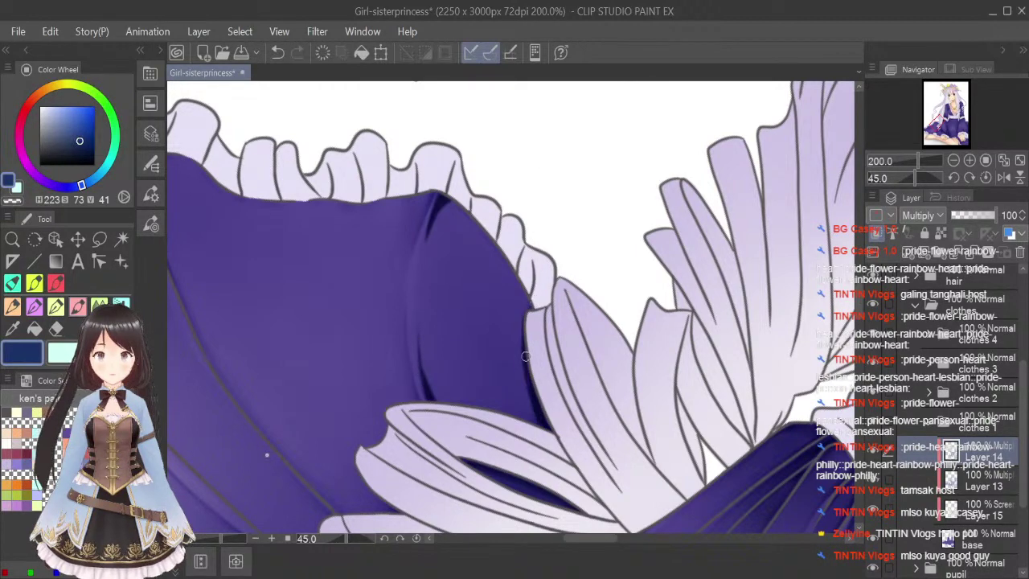
# Blend the fold shadows and the shadow along the hair edge into the purple skirt.
pyautogui.press('j')
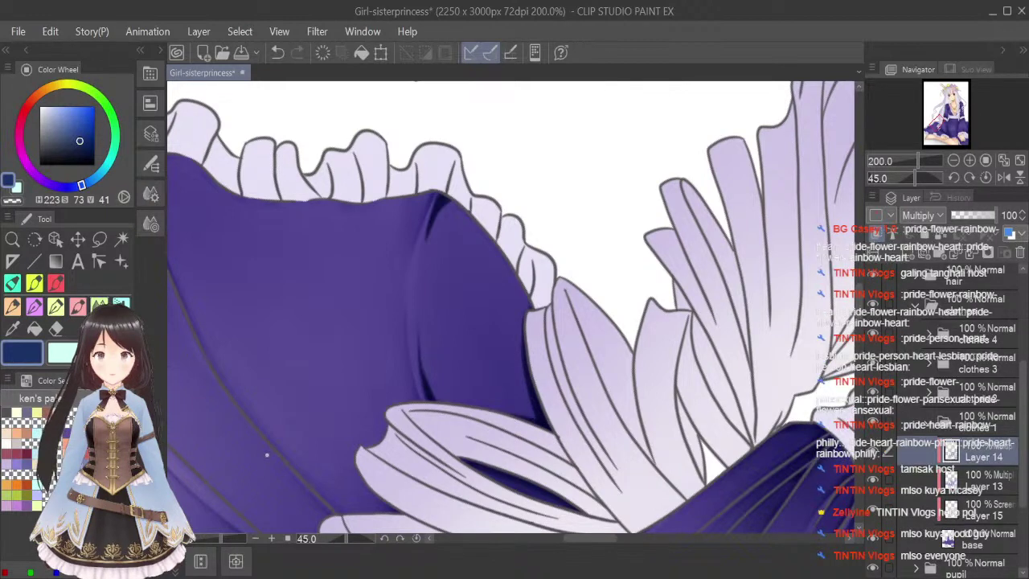
pyautogui.press('[')
pyautogui.press('[')
pyautogui.press('[')
pyautogui.press('[')
pyautogui.press('[')
pyautogui.press('[')
pyautogui.press('[')
pyautogui.press('[')
pyautogui.press('[')
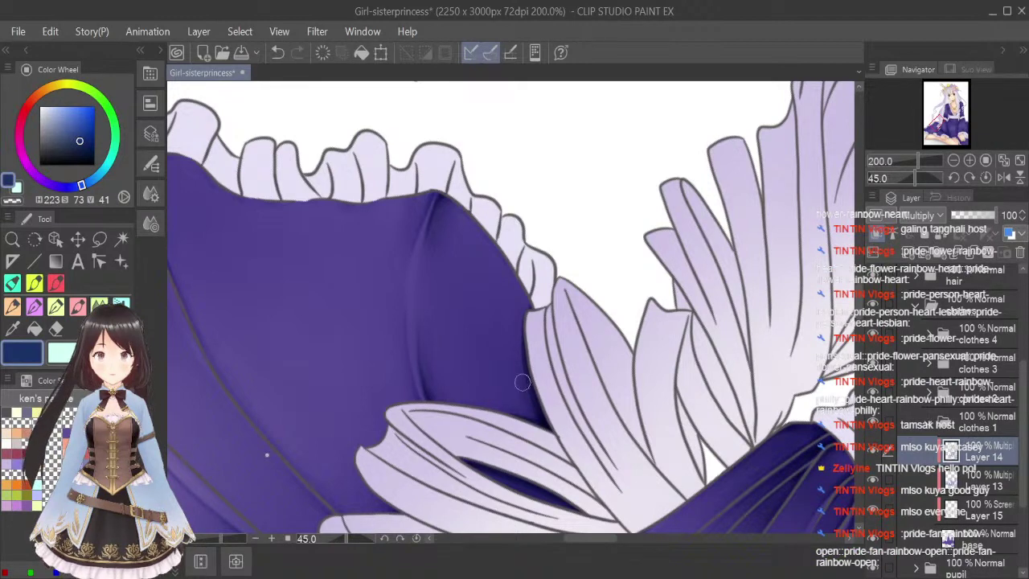
pyautogui.moveTo(512, 363); pyautogui.dragTo(504, 307)
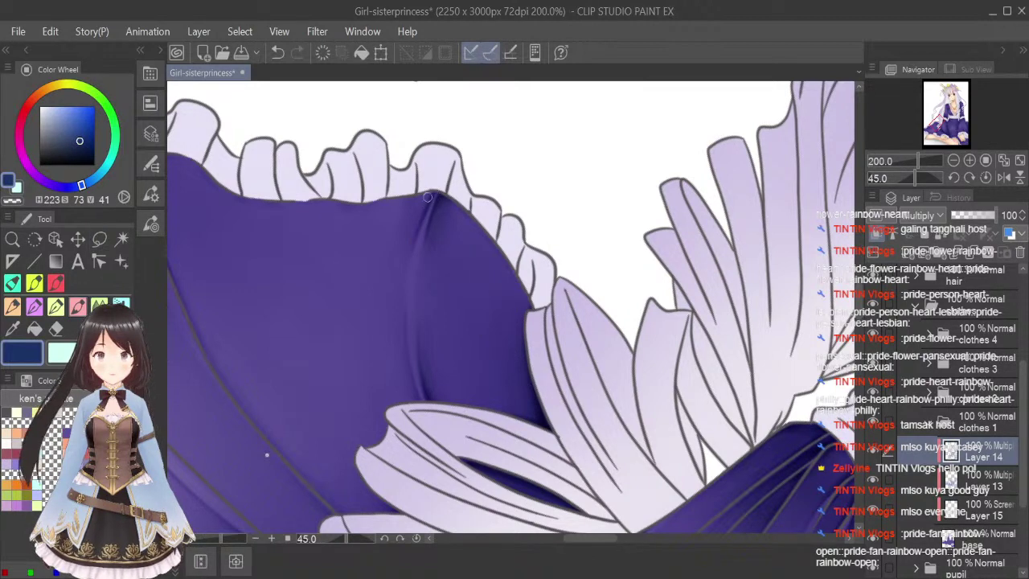
# Add thin shadow strokes along the other side of the same skirt fold and blend them with a resized brush.
pyautogui.moveTo(426, 194); pyautogui.dragTo(414, 240)
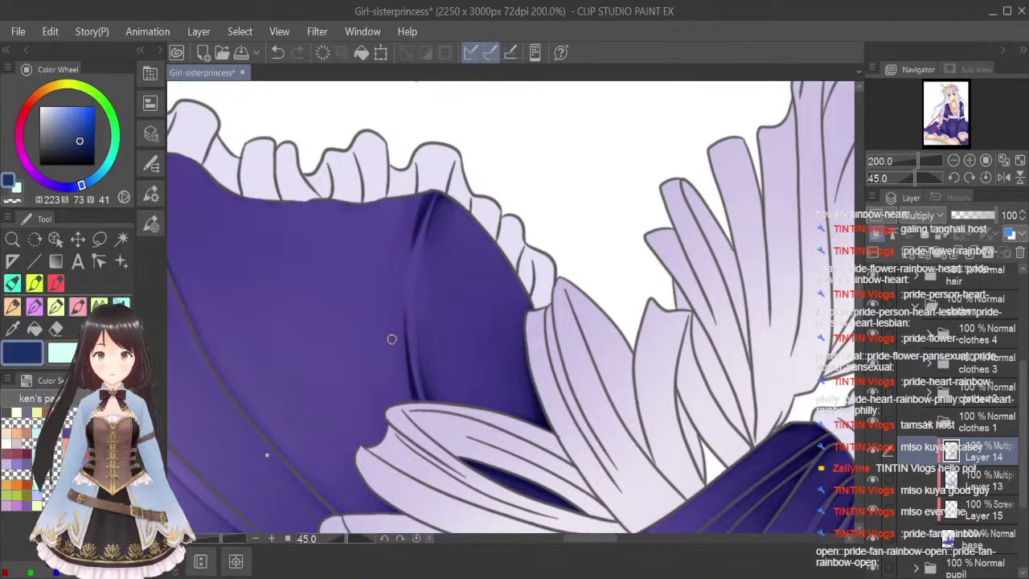
pyautogui.click(100, 306)
pyautogui.press('[')
pyautogui.press('[')
pyautogui.press('[')
pyautogui.press('[')
pyautogui.press('[')
pyautogui.press('[')
pyautogui.press('[')
pyautogui.press('[')
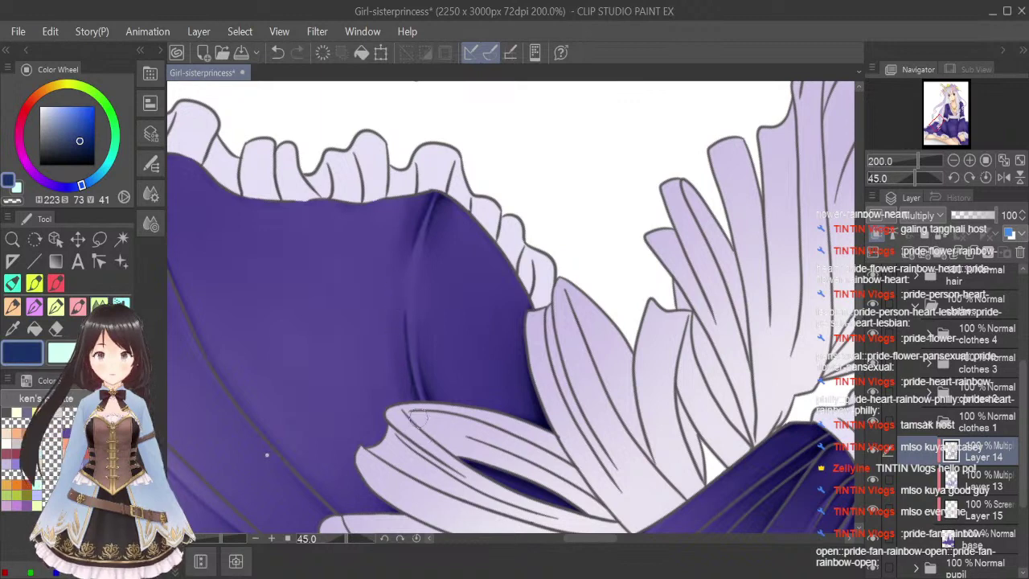
# Paint dark shadow strokes along the long skirt fold that runs from the ruffle notch down to the hair lock.
pyautogui.moveTo(616, 539); pyautogui.dragTo(600, 543)
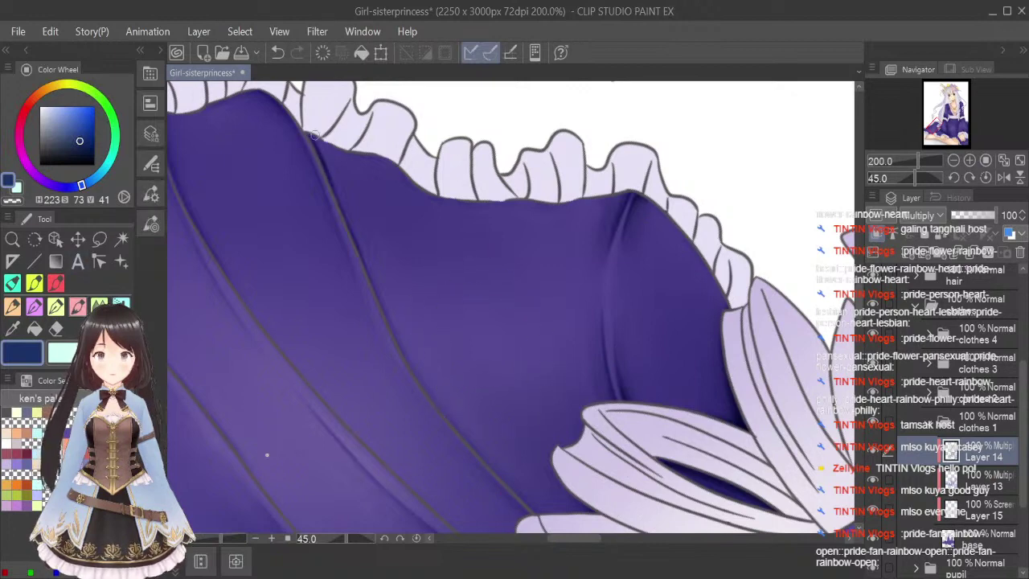
pyautogui.moveTo(315, 137); pyautogui.dragTo(331, 182)
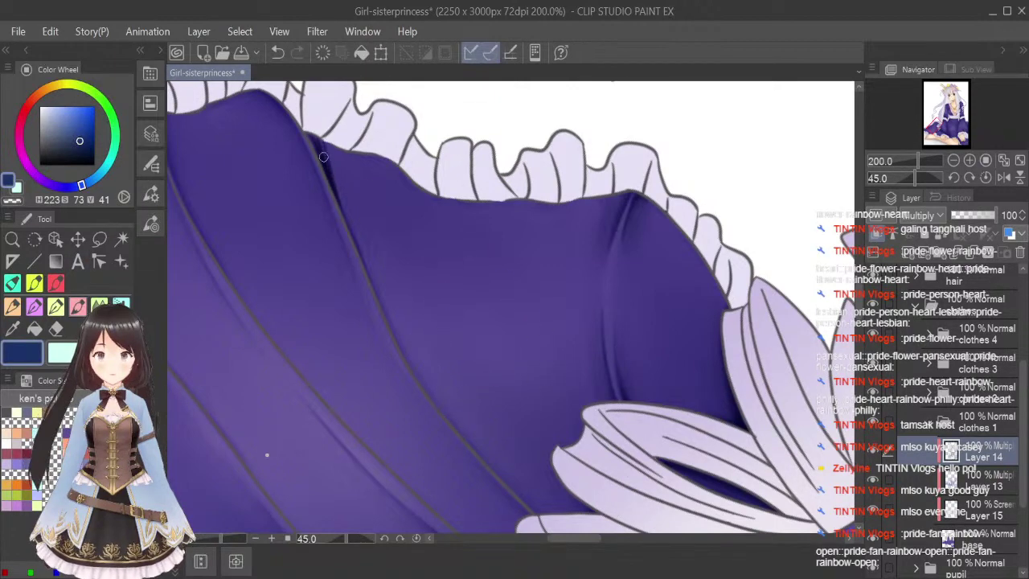
pyautogui.moveTo(362, 251); pyautogui.dragTo(335, 184)
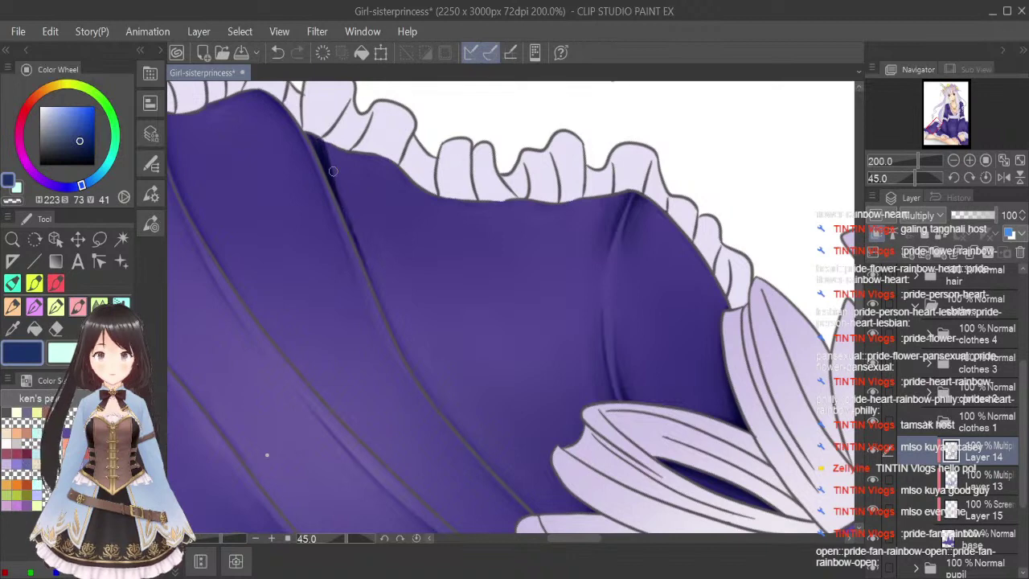
pyautogui.moveTo(372, 289)
pyautogui.mouseDown()
pyautogui.moveTo(436, 404)
pyautogui.moveTo(513, 490)
pyautogui.moveTo(608, 516)
pyautogui.mouseUp()
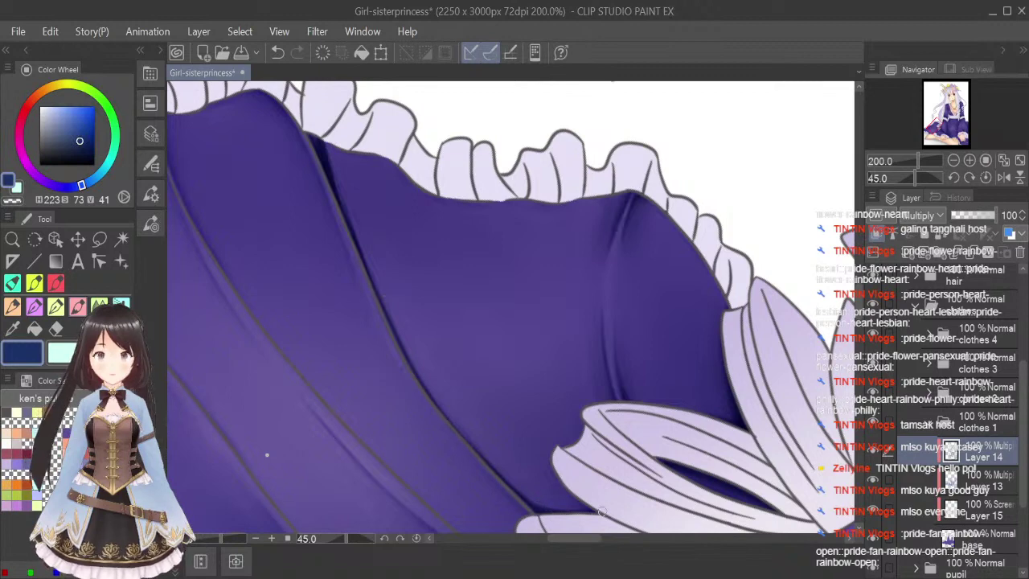
# Blend the new fold shadow into the purple skirt with a smaller blending brush.
pyautogui.click(99, 305)
pyautogui.press('[')
pyautogui.press('[')
pyautogui.press('[')
pyautogui.press('[')
pyautogui.press('[')
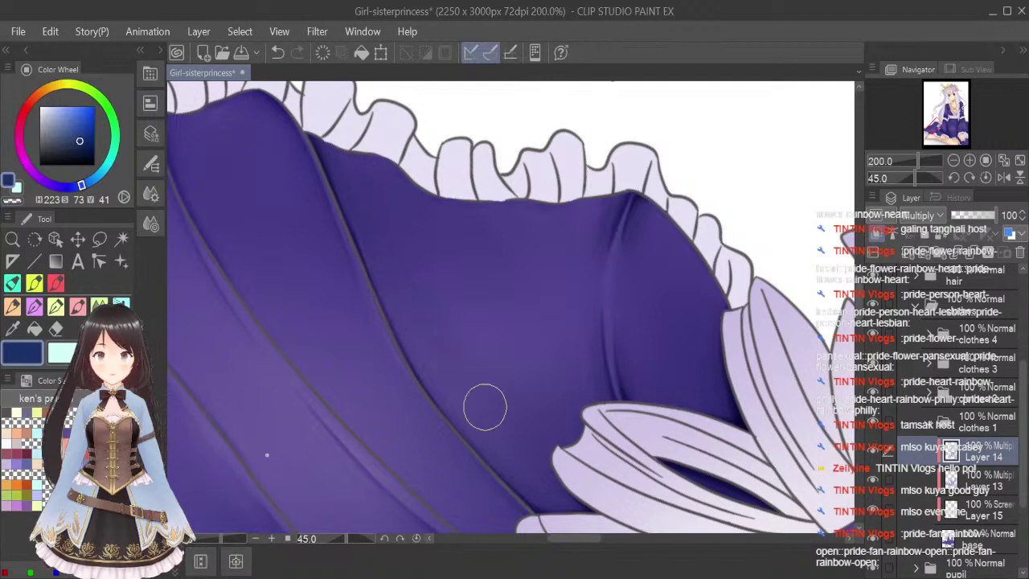
# Reset the canvas rotation with the whole illustration in view and save the file.
pyautogui.click(1019, 161)
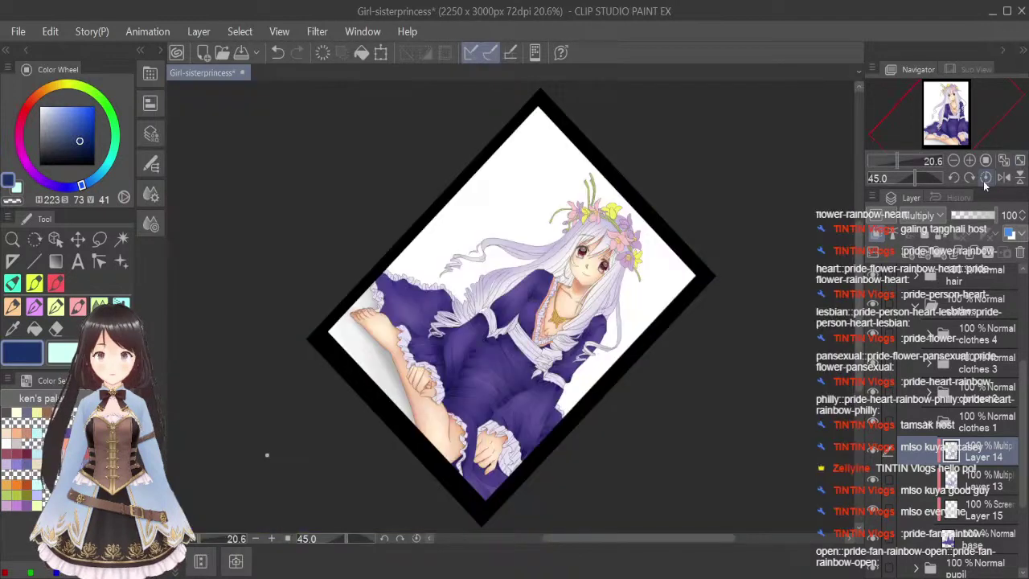
pyautogui.click(986, 178)
pyautogui.hotkey('ctrl', 's')
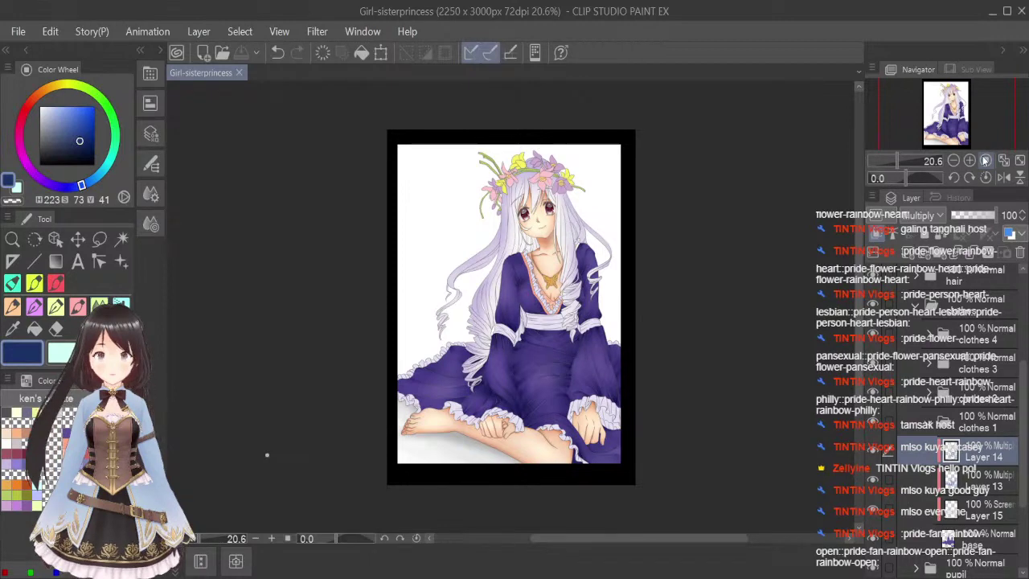
# Paint dark shadow strokes along the next long skirt fold towards the foot, from the ruffle down to the hair curls.
pyautogui.click(984, 161)
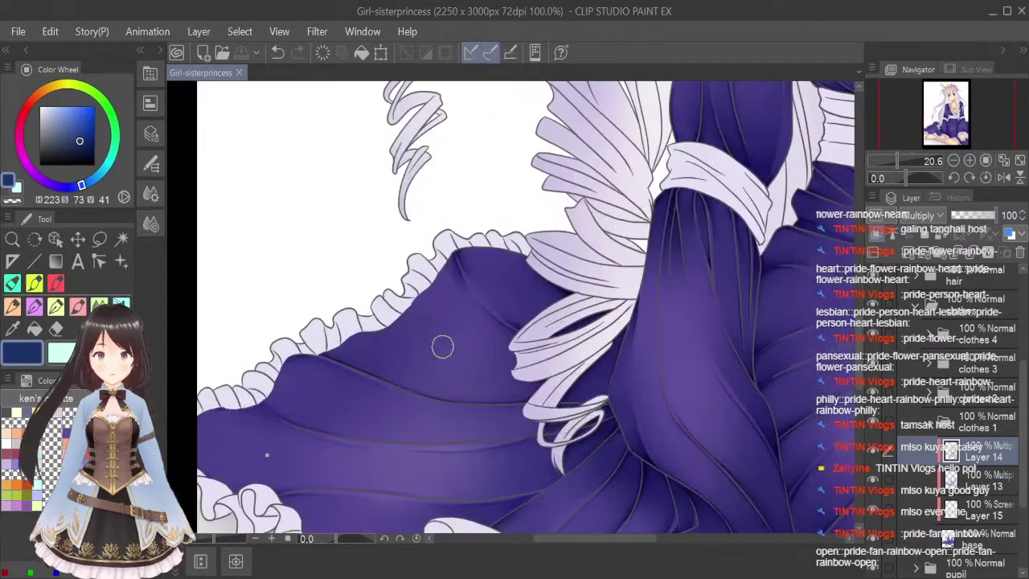
pyautogui.click(971, 177)
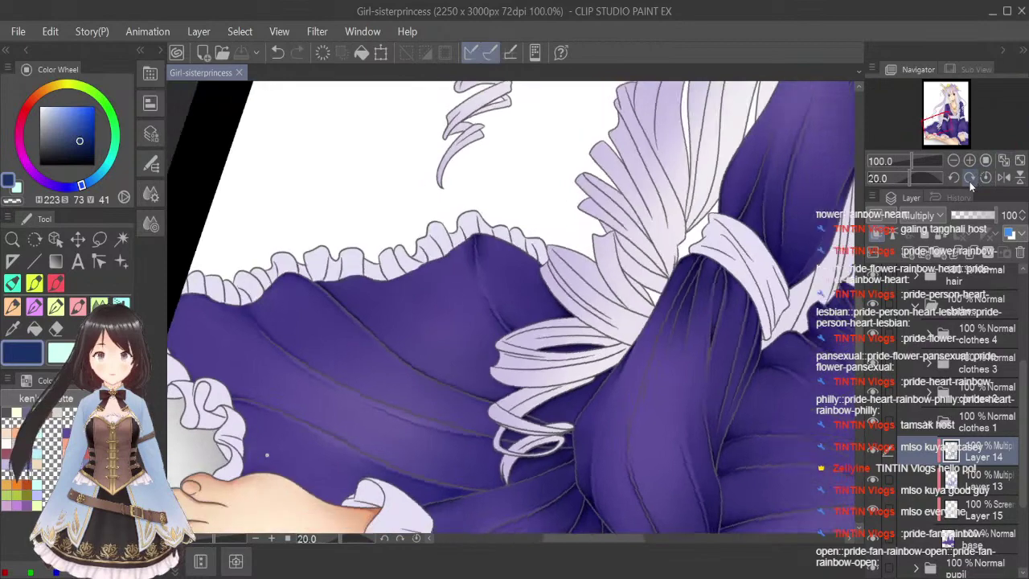
pyautogui.click(970, 178)
pyautogui.moveTo(629, 539); pyautogui.dragTo(603, 538)
pyautogui.scroll(1, 546, 205)
pyautogui.click(78, 306)
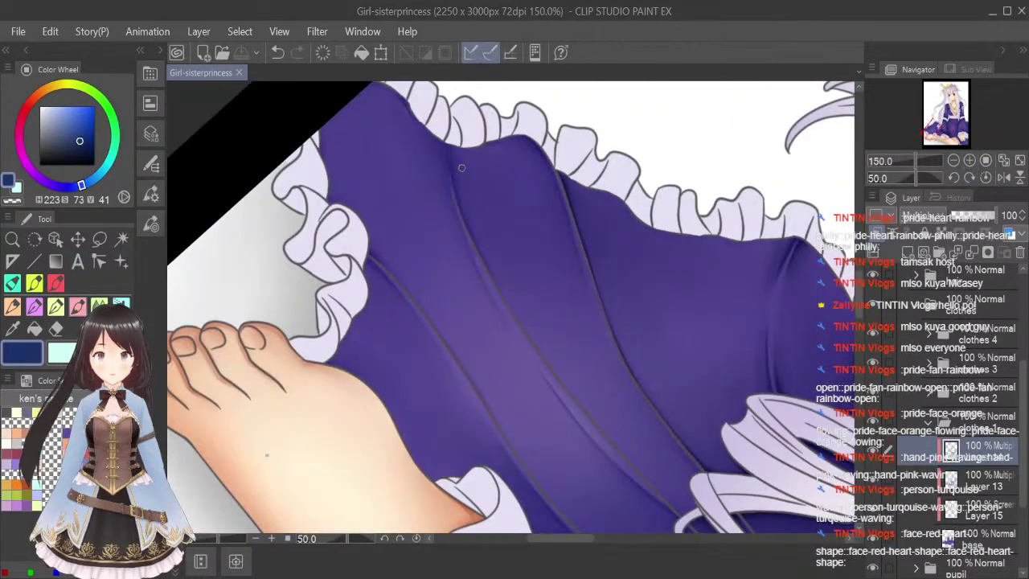
pyautogui.moveTo(451, 144); pyautogui.dragTo(455, 188)
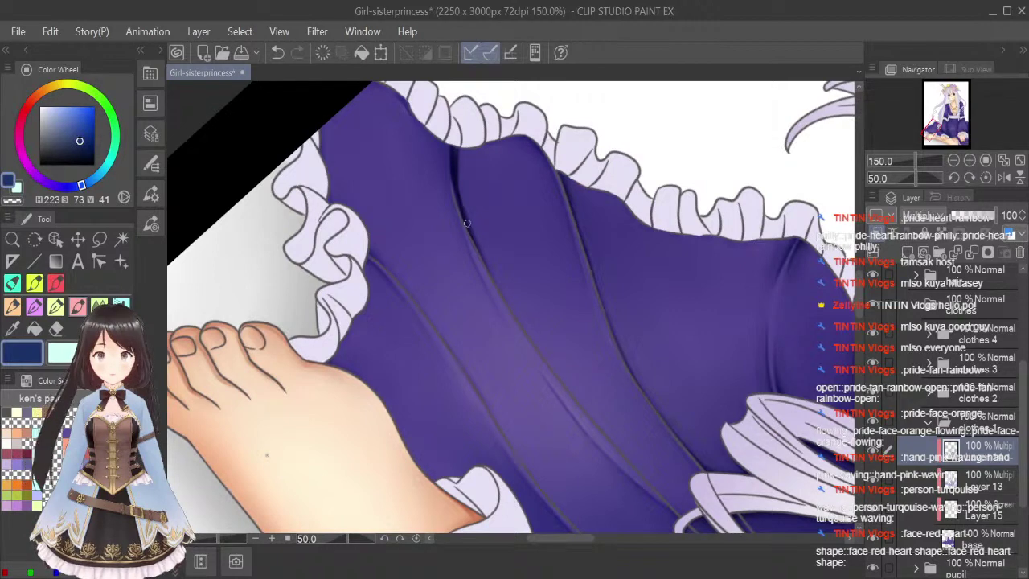
pyautogui.moveTo(475, 240); pyautogui.dragTo(542, 359)
pyautogui.moveTo(494, 275)
pyautogui.mouseDown()
pyautogui.moveTo(535, 352)
pyautogui.moveTo(604, 432)
pyautogui.mouseUp()
pyautogui.moveTo(576, 397); pyautogui.dragTo(688, 508)
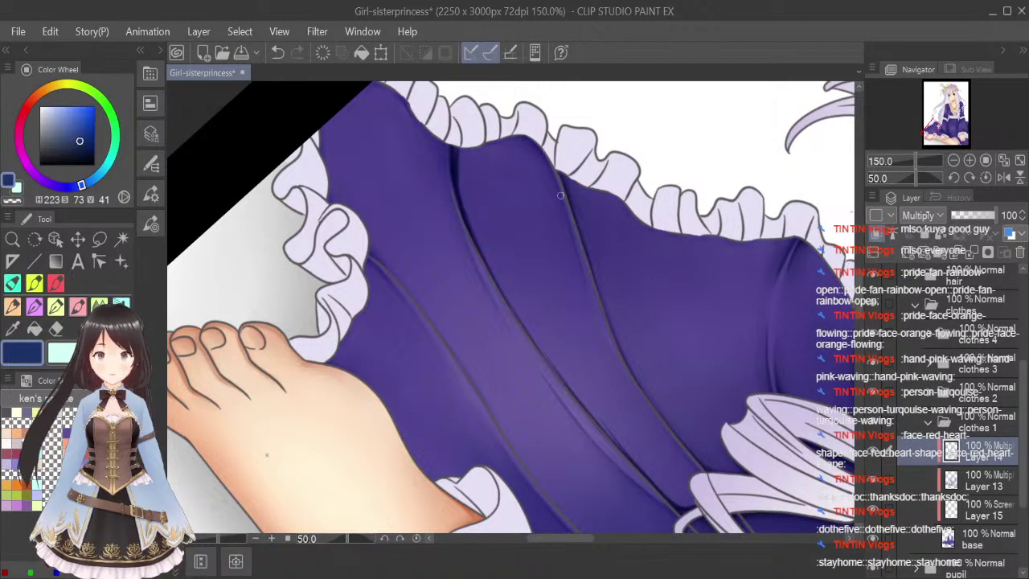
# Add thin shadow strokes to both ends of the previous fold, just below the ruffle and near the hair lock.
pyautogui.moveTo(539, 150); pyautogui.dragTo(554, 177)
pyautogui.moveTo(532, 143); pyautogui.dragTo(542, 157)
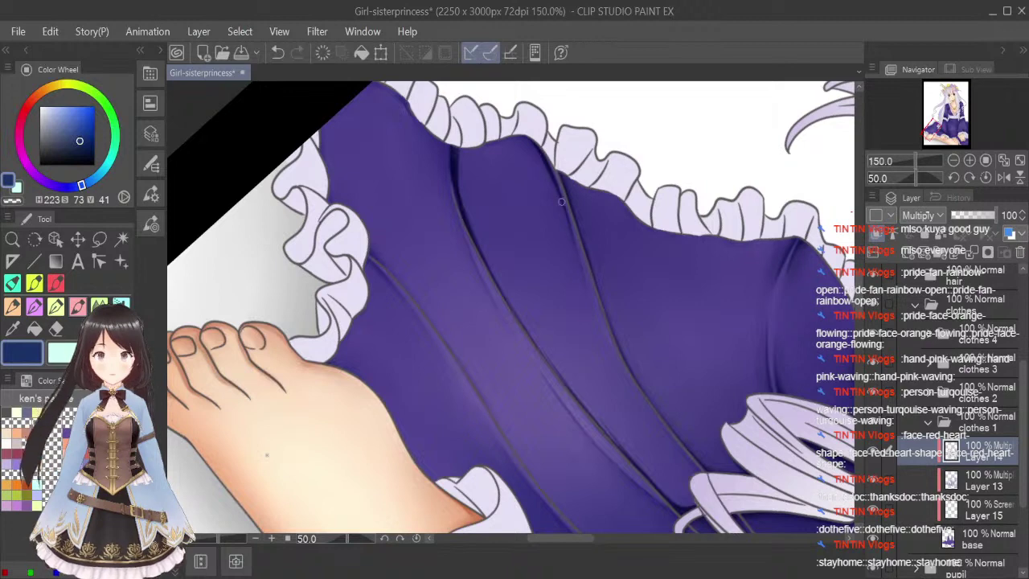
pyautogui.moveTo(628, 387); pyautogui.dragTo(692, 462)
pyautogui.moveTo(656, 416)
pyautogui.mouseDown()
pyautogui.moveTo(707, 475)
pyautogui.moveTo(694, 462)
pyautogui.mouseUp()
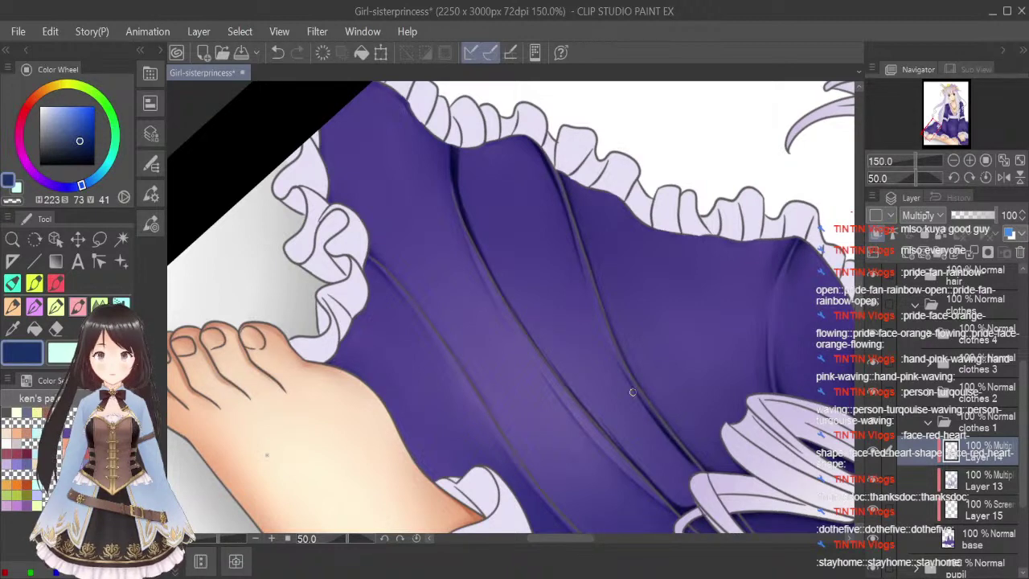
# Blend the shadows along both long skirt folds using a smaller blending brush.
pyautogui.click(99, 305)
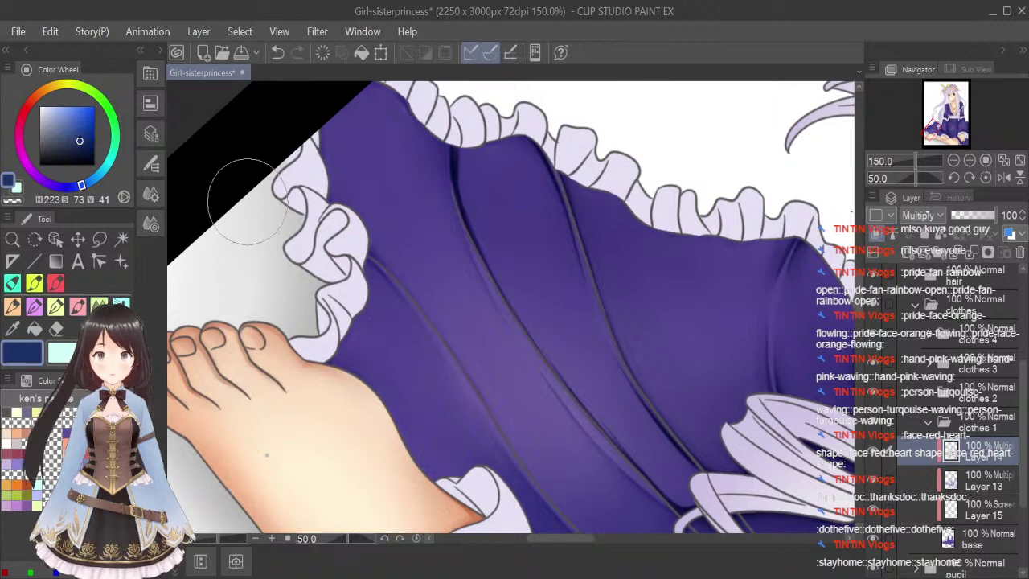
pyautogui.press('[')
pyautogui.press('[')
pyautogui.press('[')
pyautogui.press('[')
pyautogui.press('[')
pyautogui.press('[')
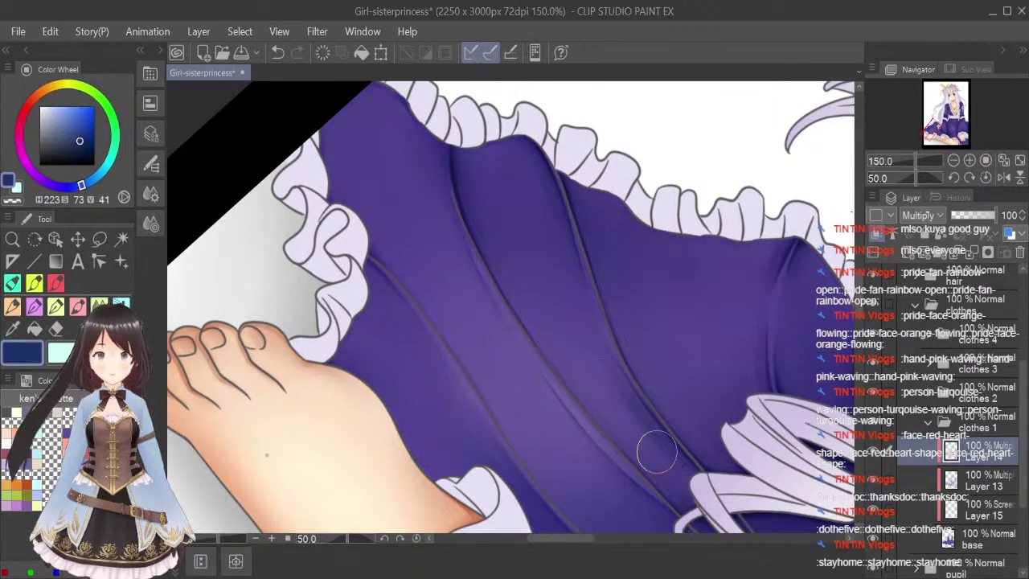
# Check the shaded skirt on the upright full canvas and save the illustration.
pyautogui.click(1019, 160)
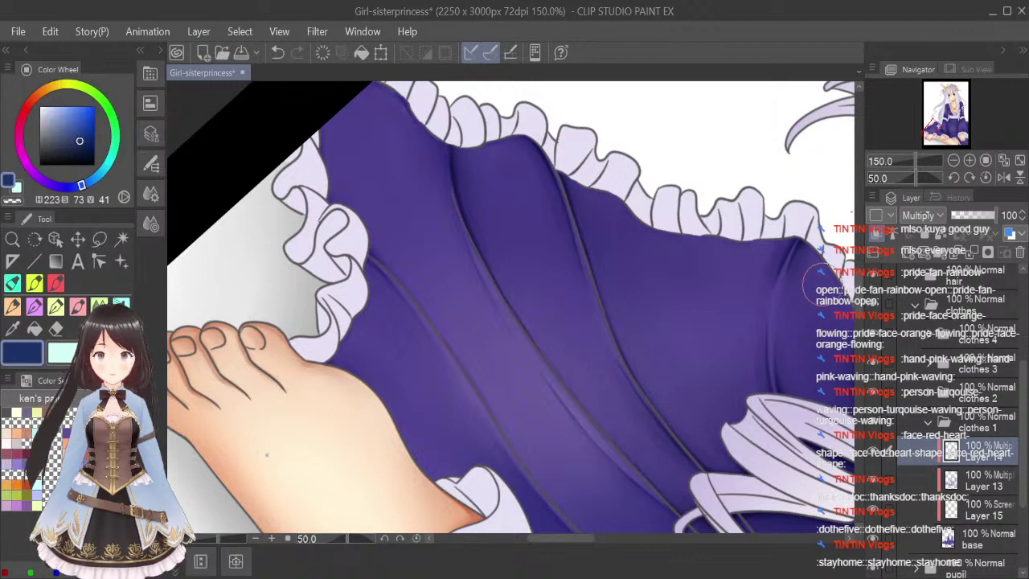
pyautogui.click(986, 177)
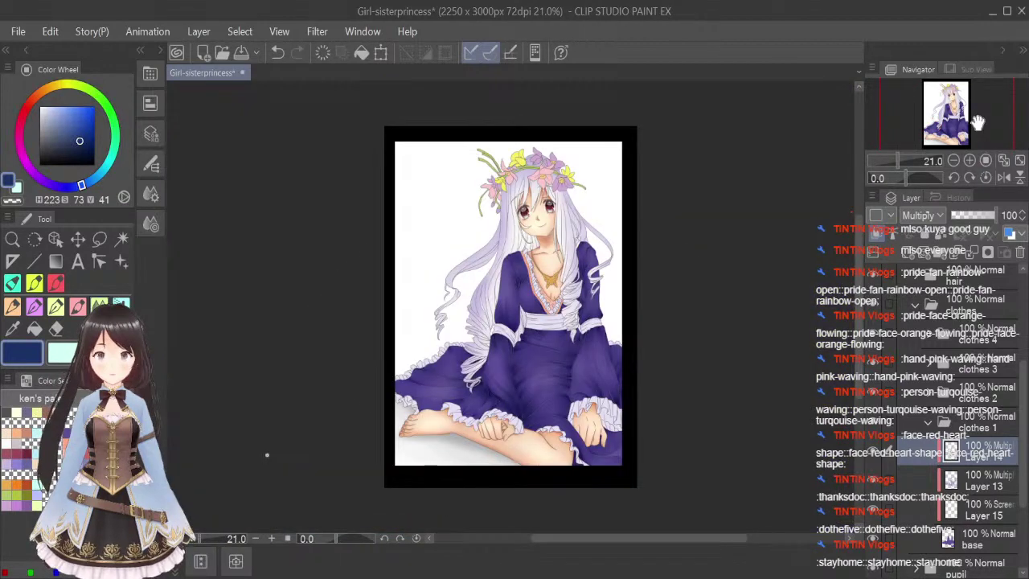
pyautogui.hotkey('ctrl', 's')
pyautogui.scroll(1, 436, 370)
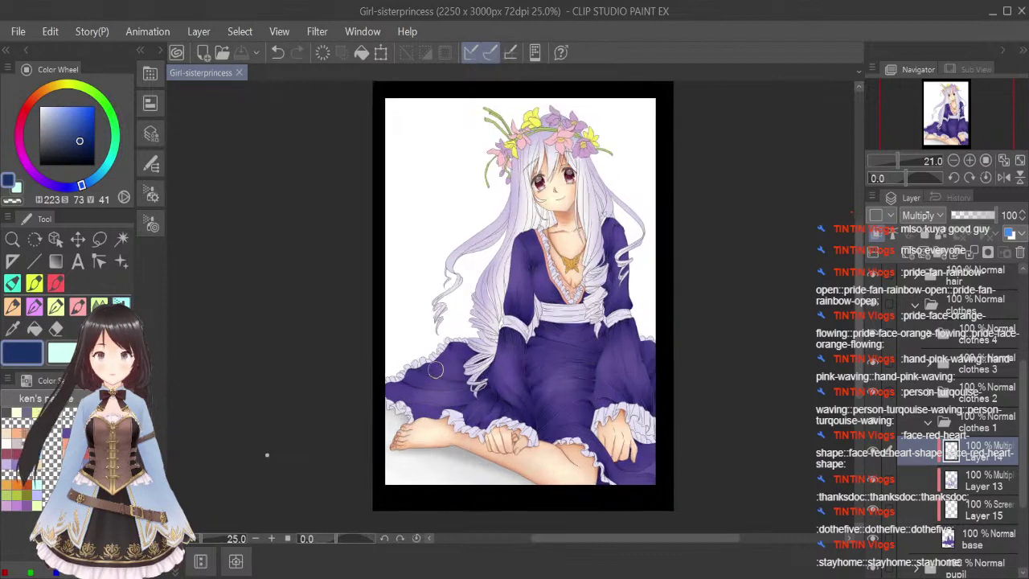
pyautogui.scroll(2, 437, 370)
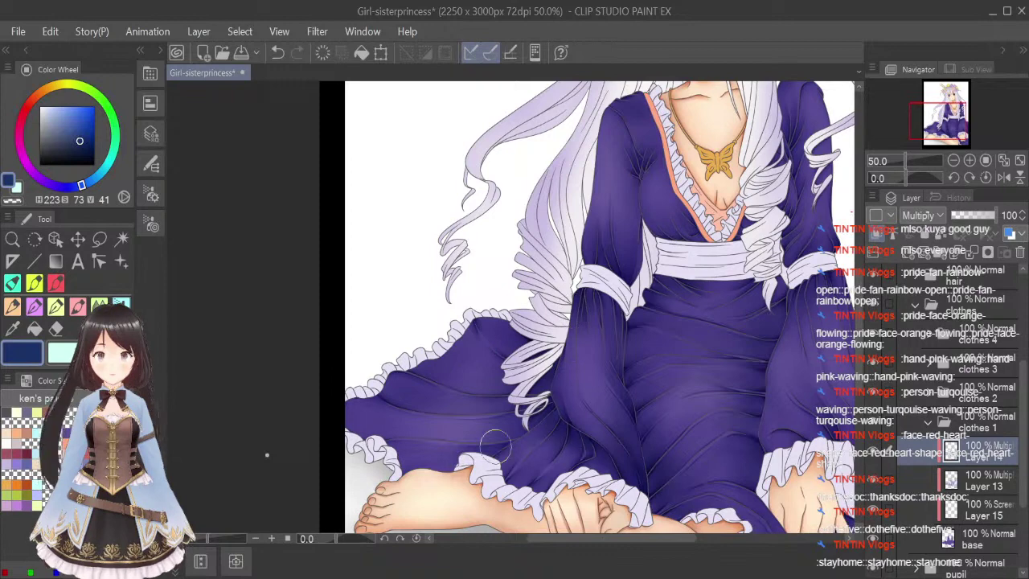
pyautogui.click(1019, 162)
pyautogui.hotkey('ctrl', 's')
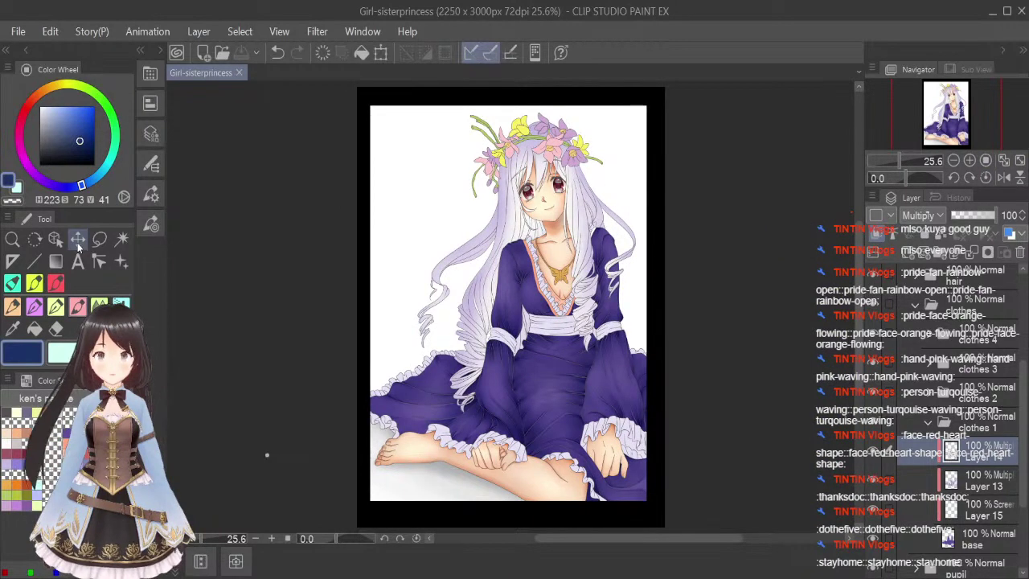
# Add short dark shadow strokes under the ruffle at the upper end of the second long skirt fold.
pyautogui.scroll(3, 422, 370)
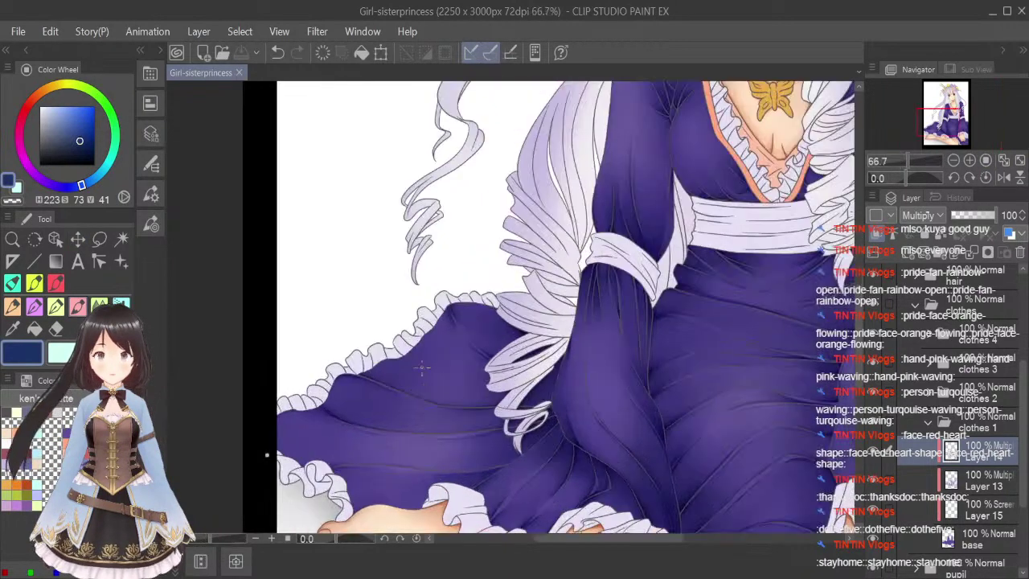
pyautogui.click(970, 178)
pyautogui.click(971, 178)
pyautogui.click(970, 178)
pyautogui.click(970, 179)
pyautogui.click(970, 178)
pyautogui.click(970, 178)
pyautogui.moveTo(650, 537); pyautogui.dragTo(610, 545)
pyautogui.scroll(2, 266, 455)
pyautogui.moveTo(859, 321); pyautogui.dragTo(860, 331)
pyautogui.moveTo(479, 205); pyautogui.dragTo(497, 220)
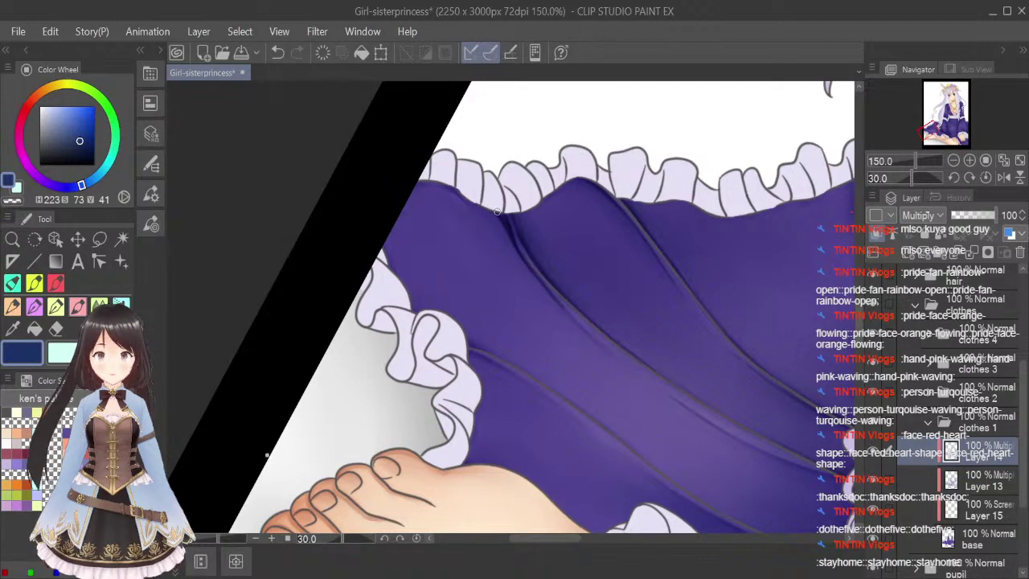
# Paint dark shadow along the skirt fold nearest the foot, from the ruffle edge down to the hair curl.
pyautogui.click(970, 179)
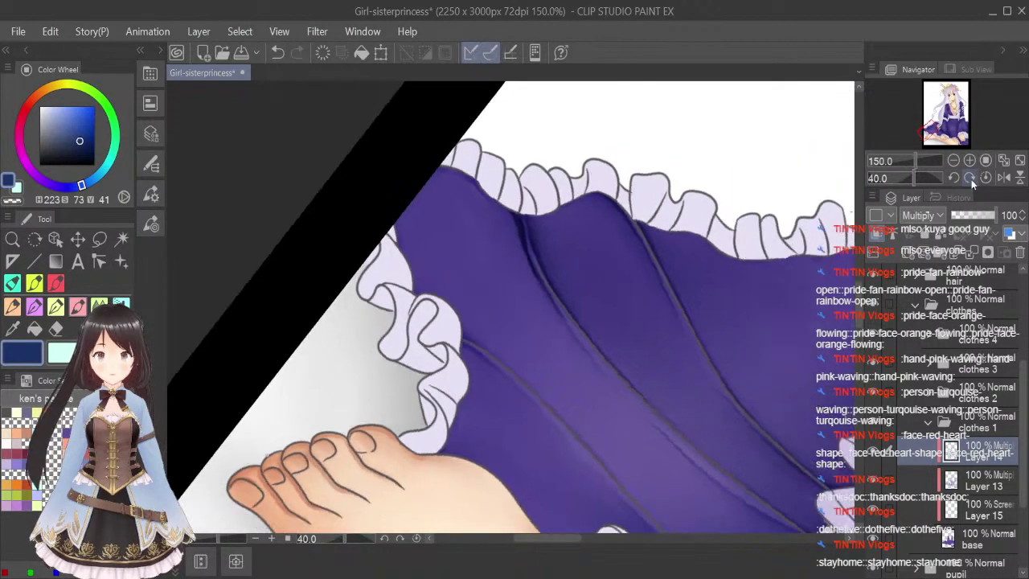
pyautogui.click(970, 179)
pyautogui.click(970, 179)
pyautogui.moveTo(860, 272); pyautogui.dragTo(861, 280)
pyautogui.scroll(-1, 861, 278)
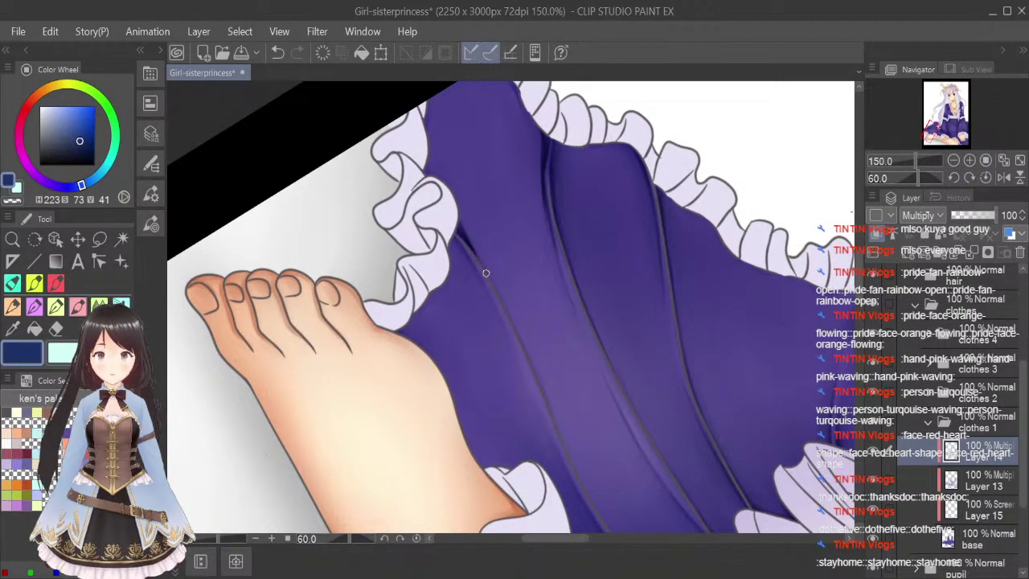
pyautogui.moveTo(493, 280); pyautogui.dragTo(558, 427)
pyautogui.moveTo(541, 383); pyautogui.dragTo(566, 447)
pyautogui.moveTo(520, 335); pyautogui.dragTo(559, 422)
pyautogui.scroll(-5, 860, 297)
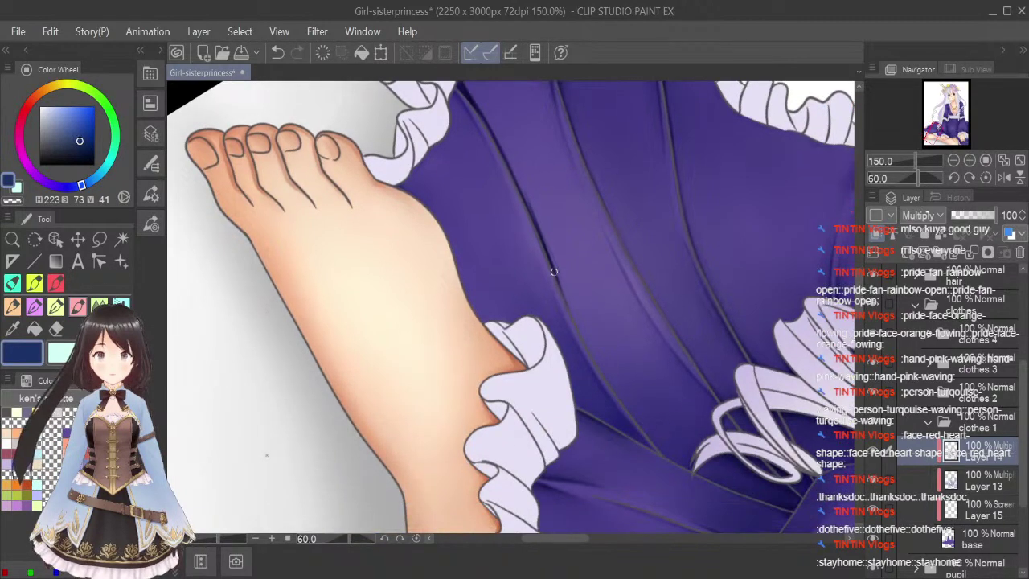
pyautogui.moveTo(558, 275)
pyautogui.mouseDown()
pyautogui.moveTo(601, 374)
pyautogui.moveTo(654, 438)
pyautogui.mouseUp()
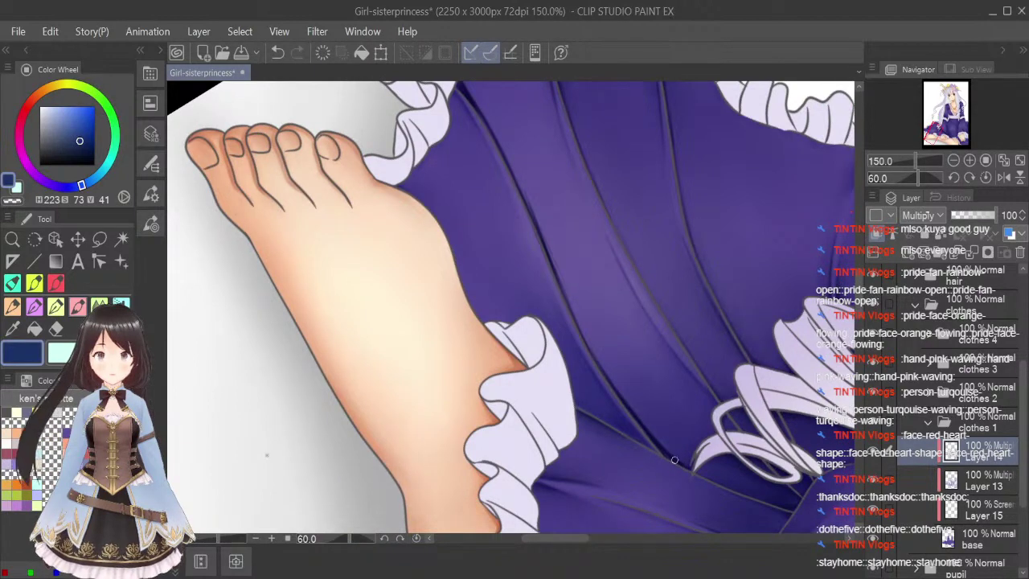
# Darken the lower end of the middle fold beside the hair curls and blend the shadows along the folds.
pyautogui.moveTo(675, 359); pyautogui.dragTo(714, 402)
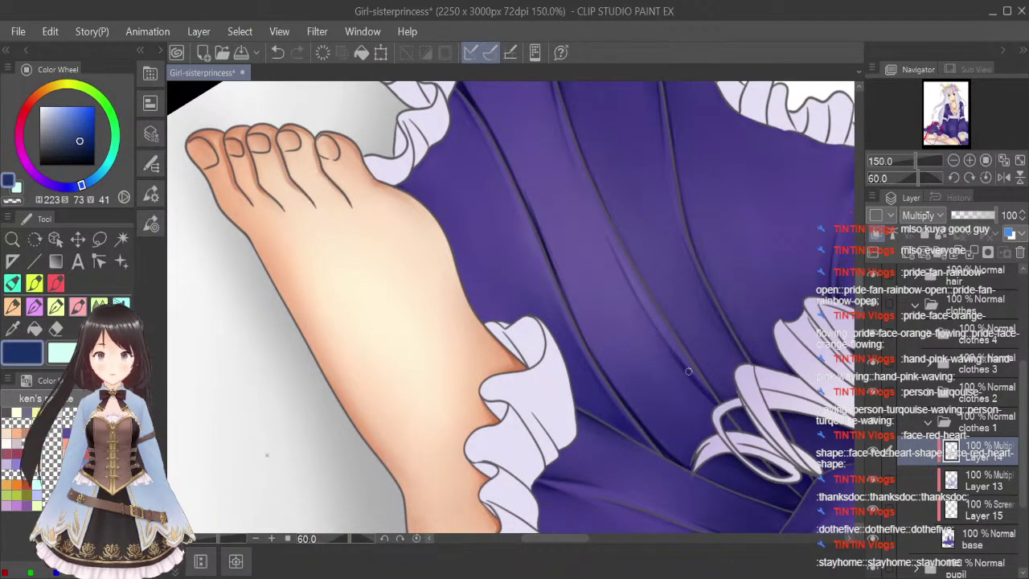
pyautogui.moveTo(682, 372); pyautogui.dragTo(695, 386)
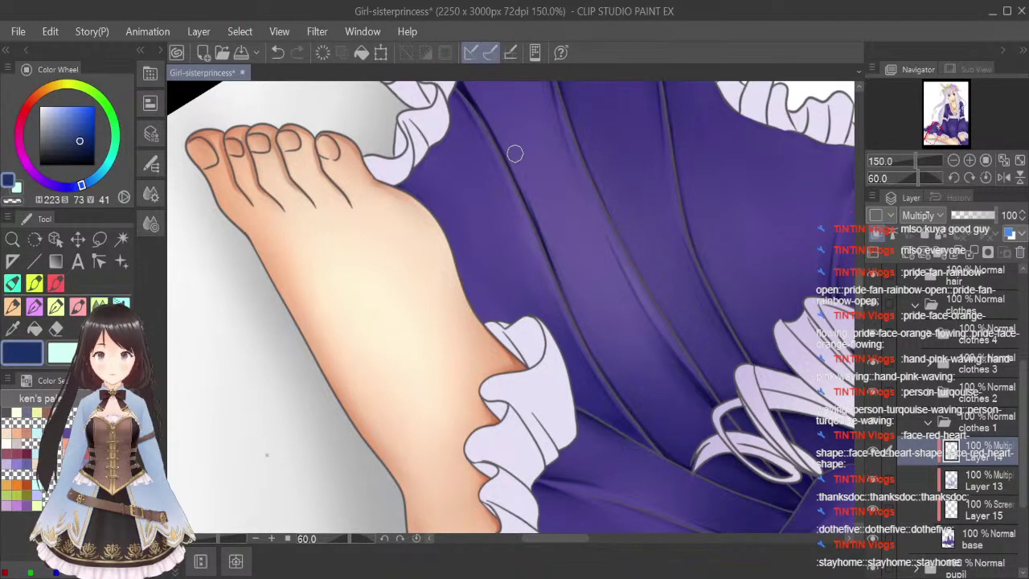
pyautogui.scroll(3, 742, 238)
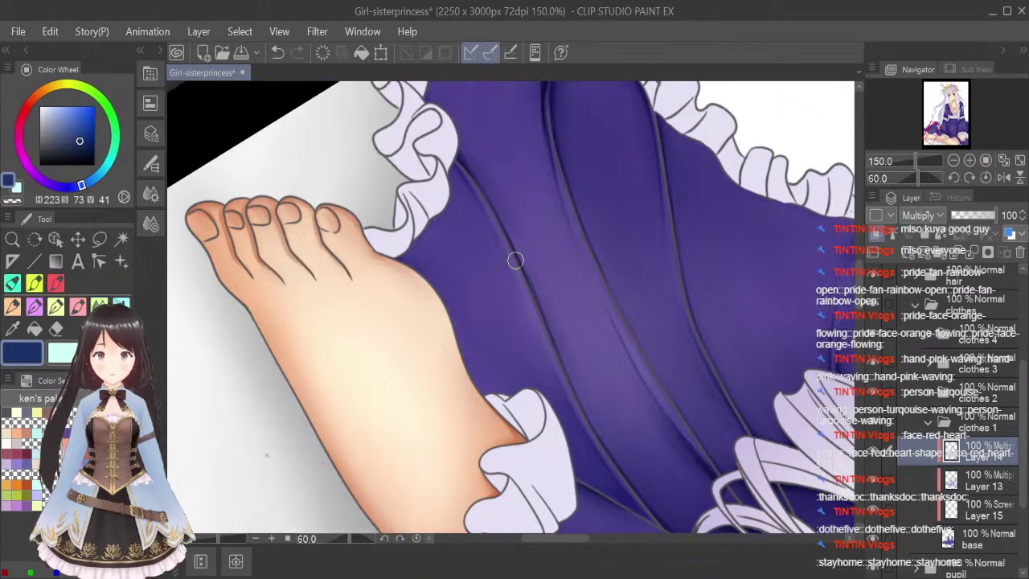
pyautogui.scroll(3, 718, 156)
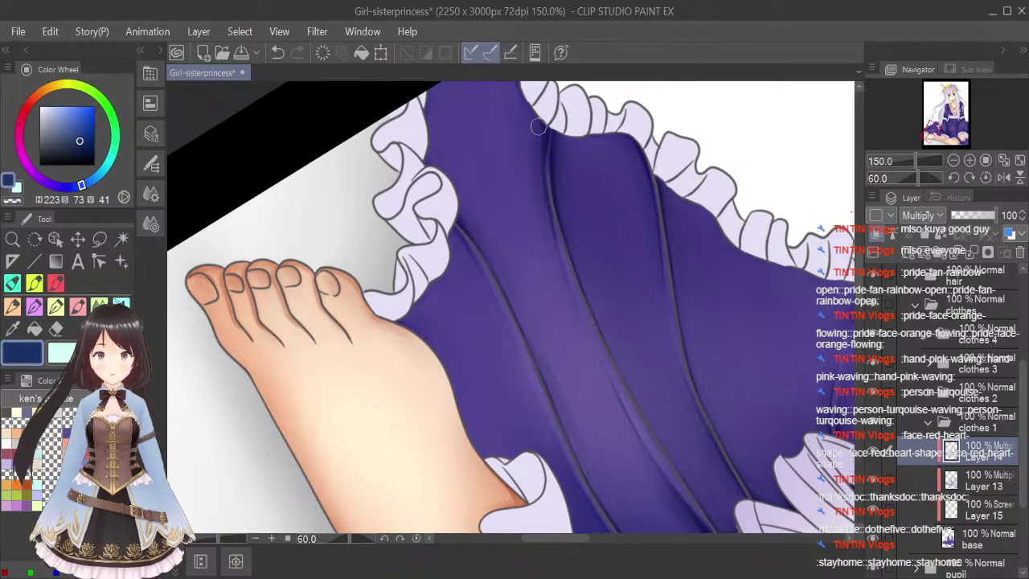
pyautogui.scroll(-3, 555, 215)
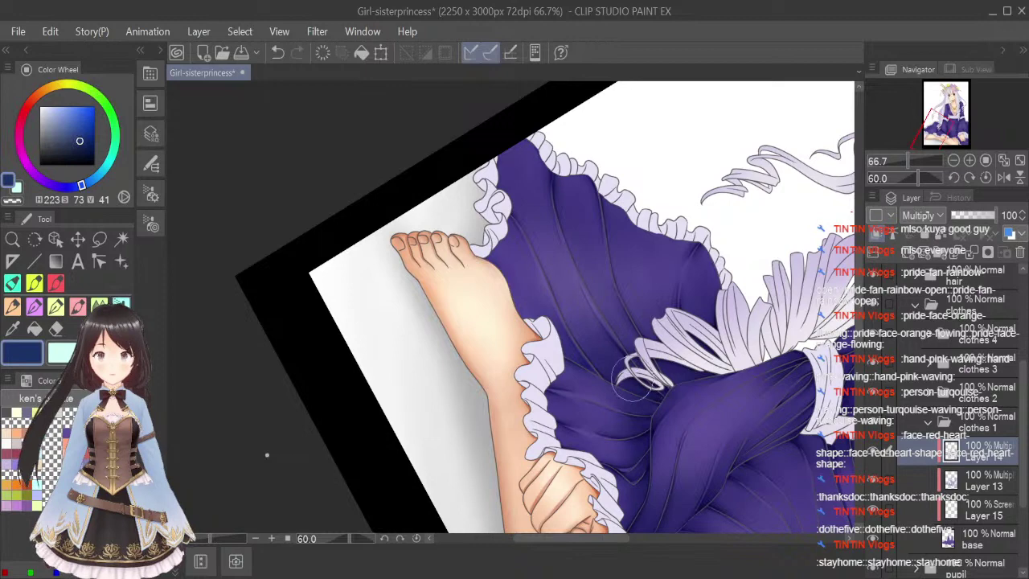
pyautogui.scroll(3, 498, 199)
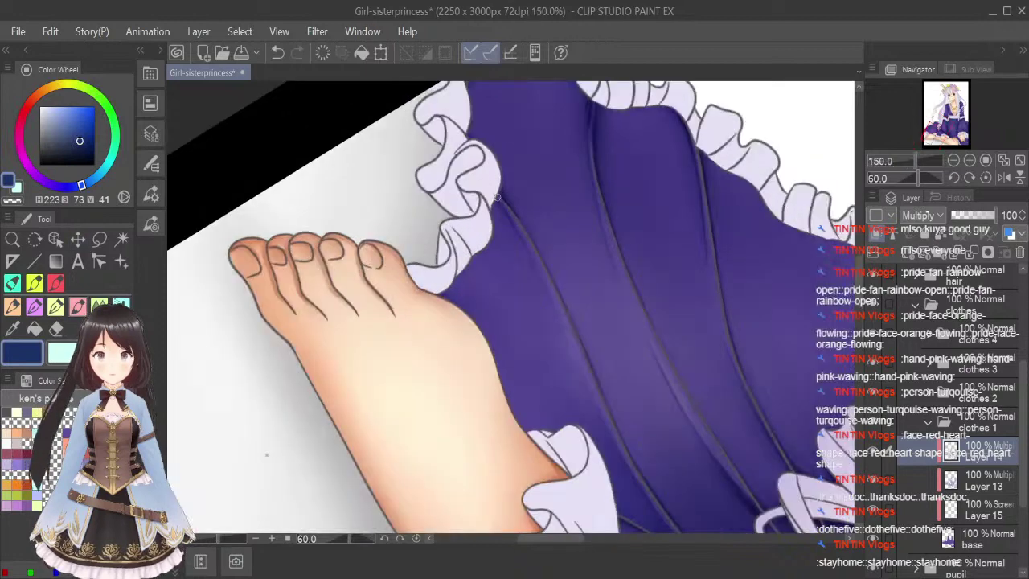
# Paint shadows where the fold nearest the foot meets the ruffle, and blend them with a smaller brush.
pyautogui.moveTo(493, 204); pyautogui.dragTo(521, 239)
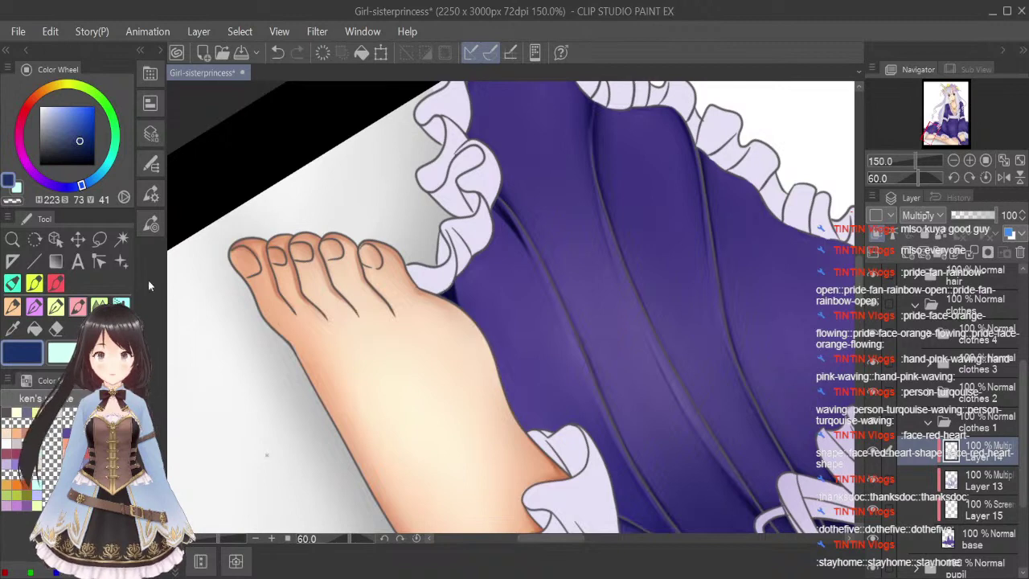
pyautogui.click(98, 305)
pyautogui.press('[')
pyautogui.press('[')
pyautogui.press('[')
pyautogui.press('[')
pyautogui.press('[')
pyautogui.press('[')
pyautogui.press('[')
pyautogui.press('[')
pyautogui.moveTo(495, 211); pyautogui.dragTo(532, 280)
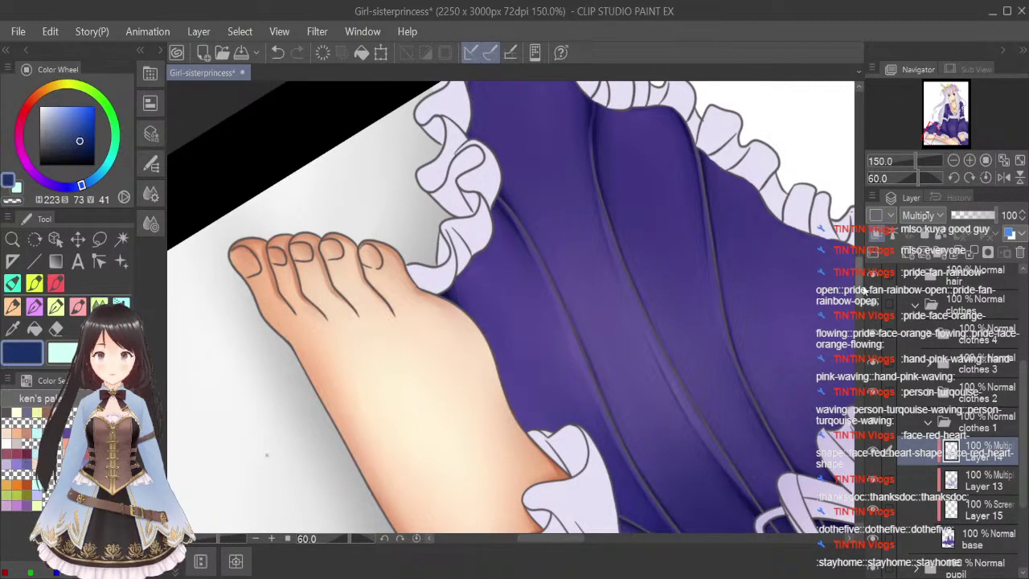
# Soften the dark fold shadows beside the ankle ruffle with a smaller brush.
pyautogui.scroll(-4, 792, 222)
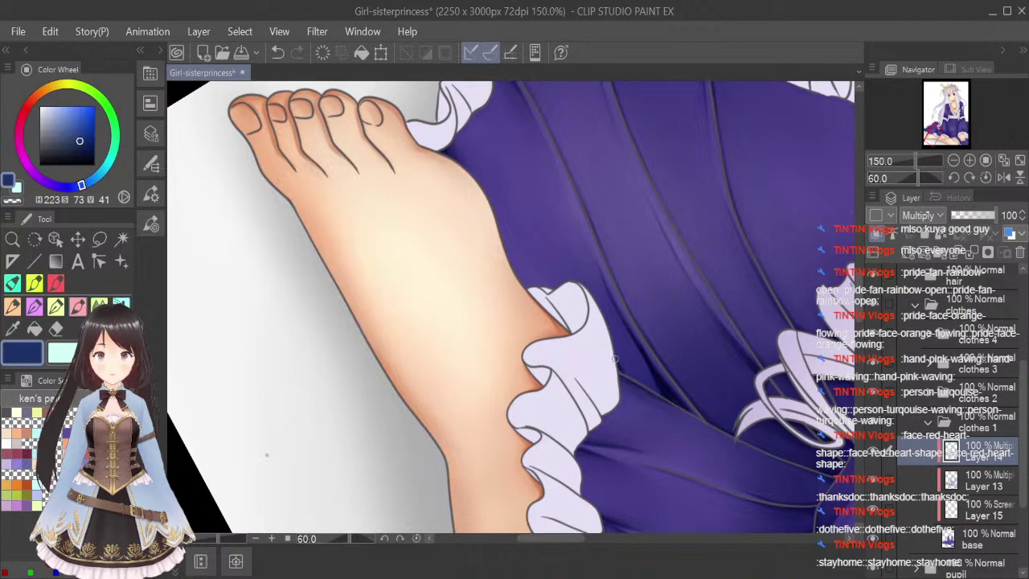
pyautogui.click(78, 328)
pyautogui.press('[')
pyautogui.press('[')
pyautogui.press('[')
pyautogui.press('[')
pyautogui.press('[')
pyautogui.press('[')
pyautogui.press('[')
pyautogui.press('[')
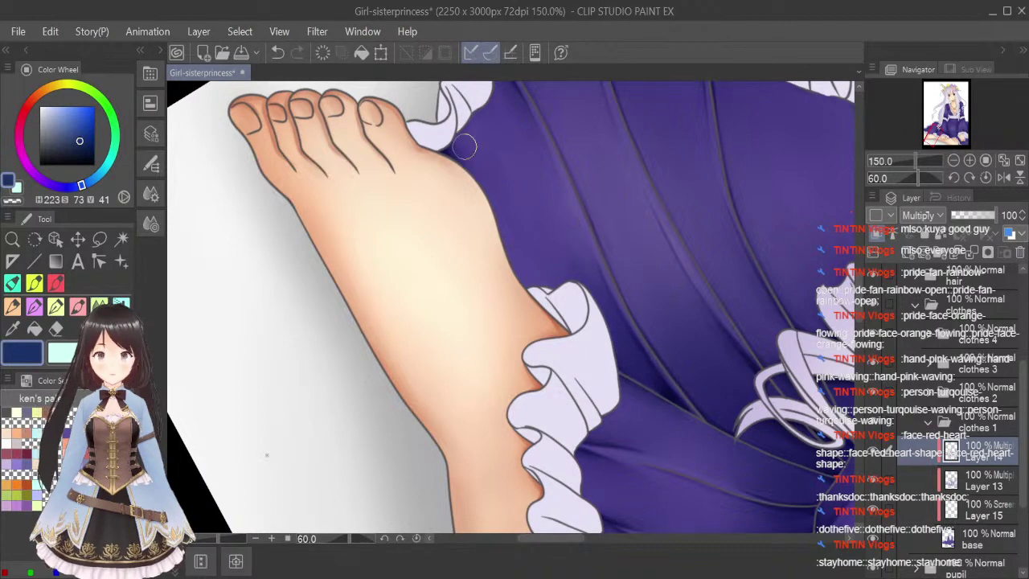
# Reset the canvas rotation to 0, check the whole figure and save the illustration.
pyautogui.click(1019, 162)
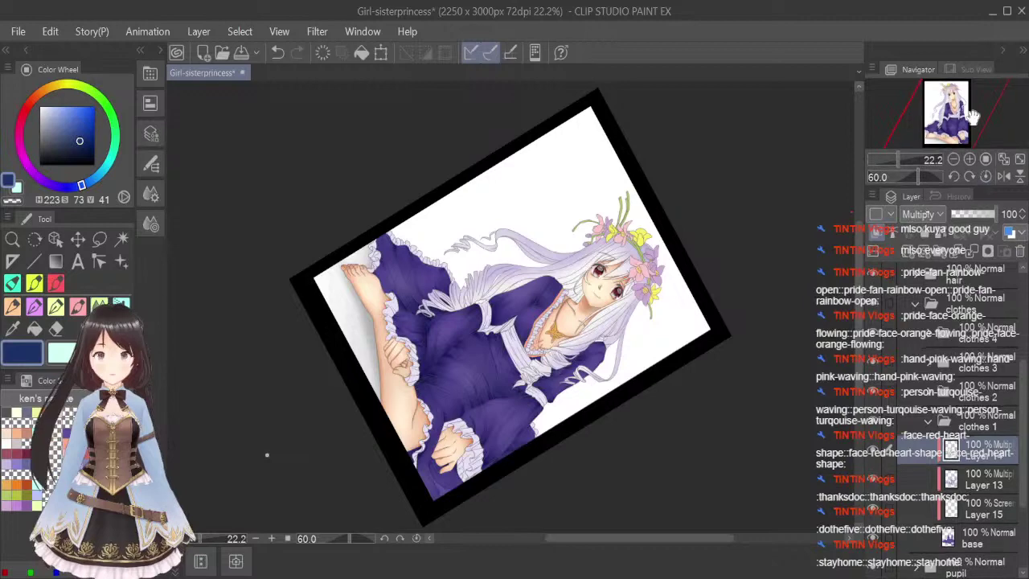
pyautogui.click(985, 177)
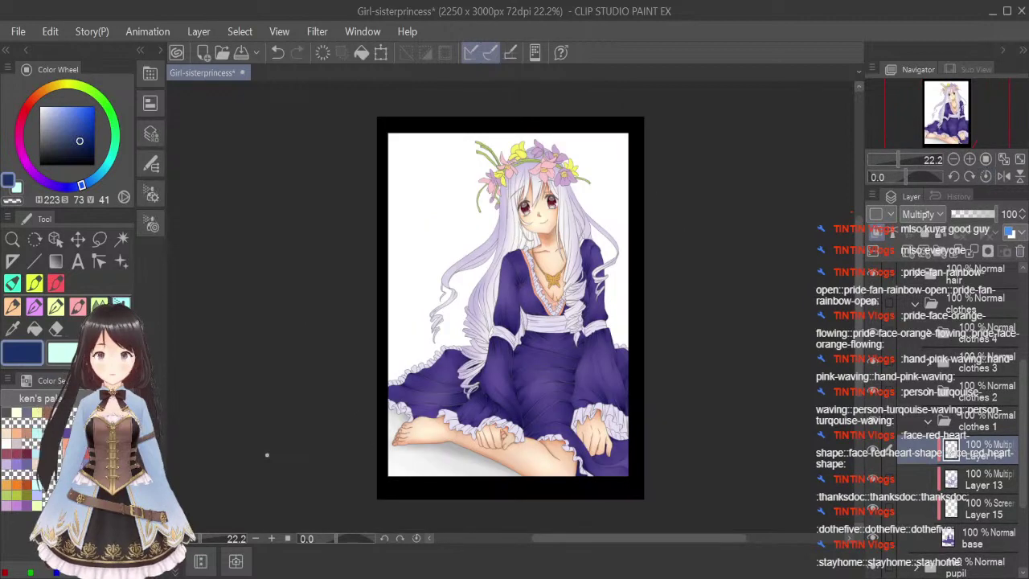
pyautogui.scroll(3, 450, 401)
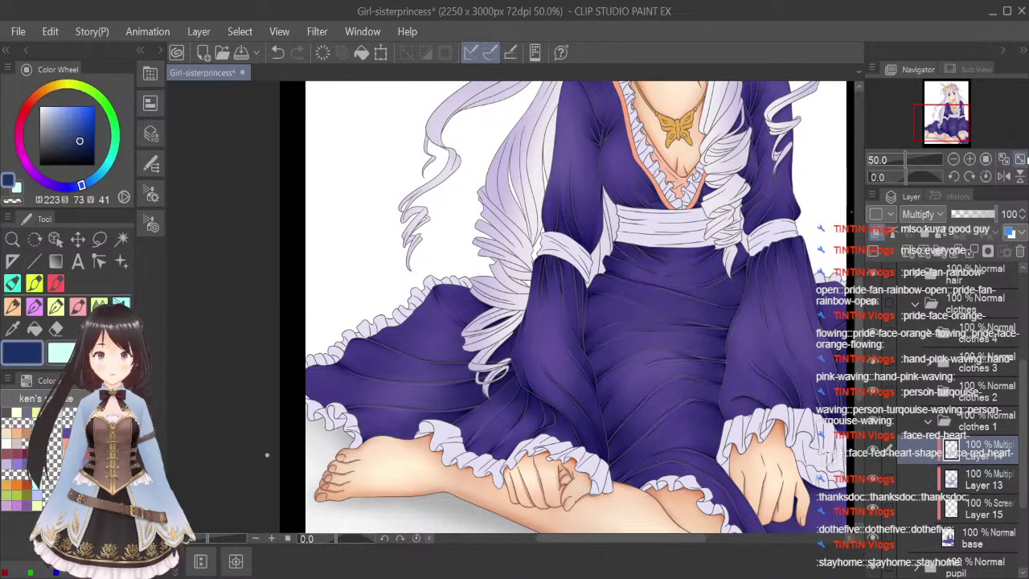
pyautogui.click(1019, 159)
pyautogui.hotkey('ctrl', 's')
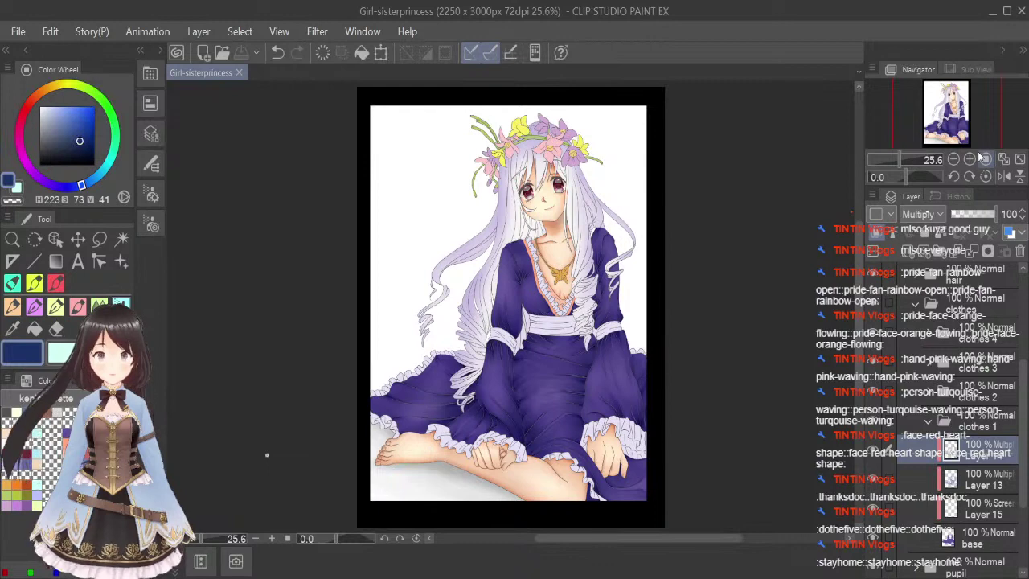
# Select the Screen layer in the clothes 1 folder, pick a pale peach color and switch to the transparent drawing color.
pyautogui.click(926, 422)
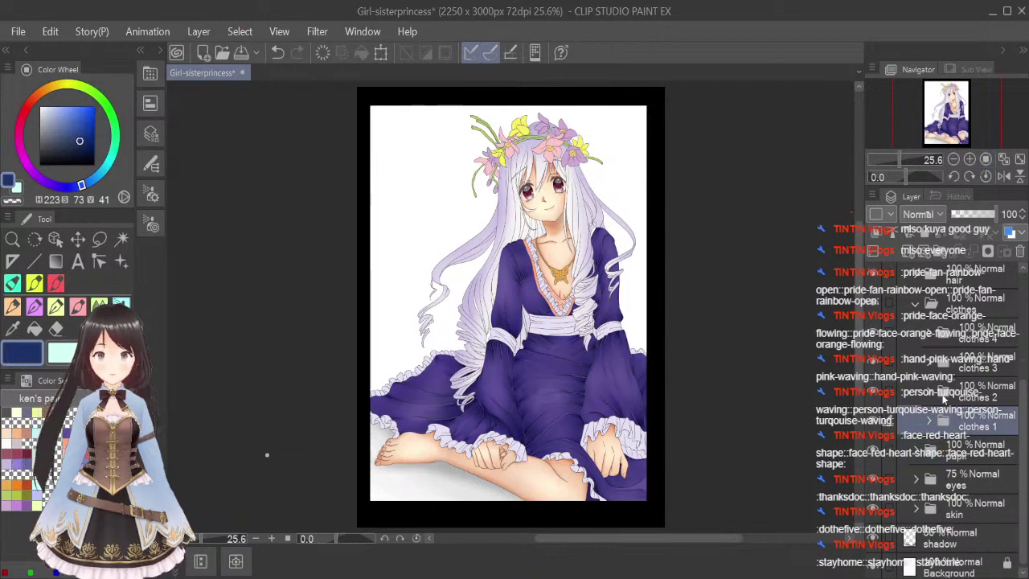
pyautogui.click(928, 421)
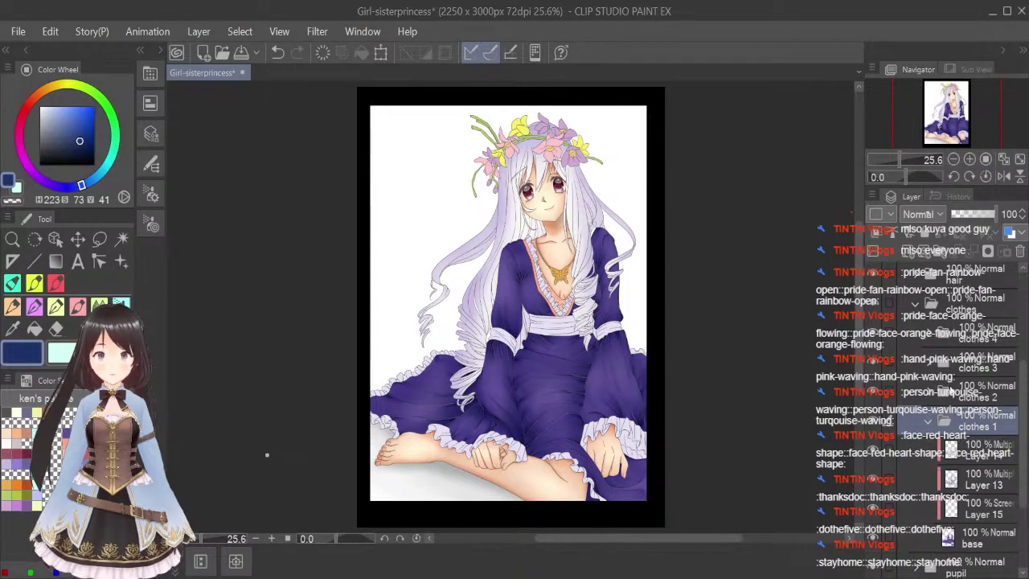
pyautogui.click(980, 508)
pyautogui.click(17, 434)
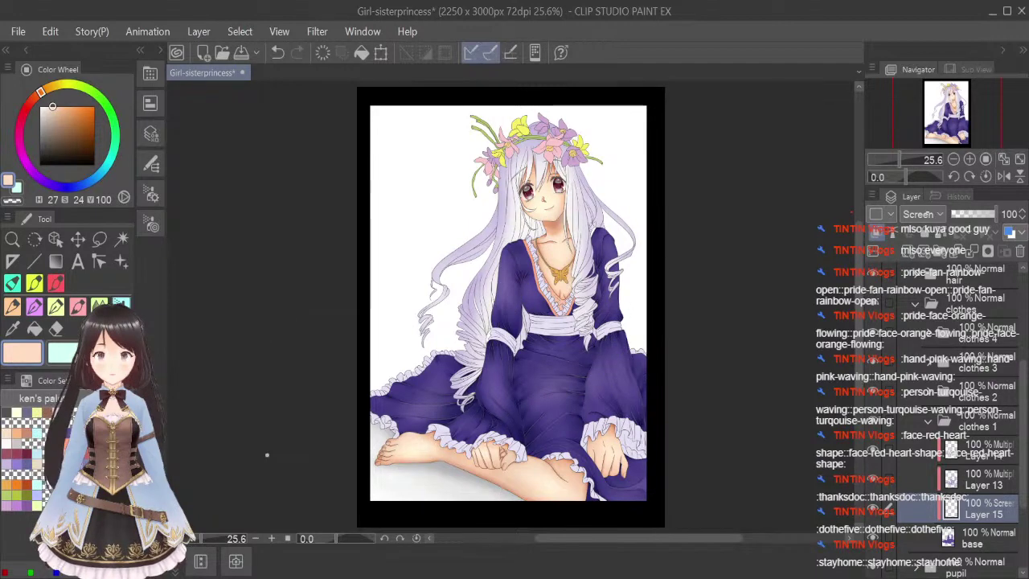
pyautogui.press('c')
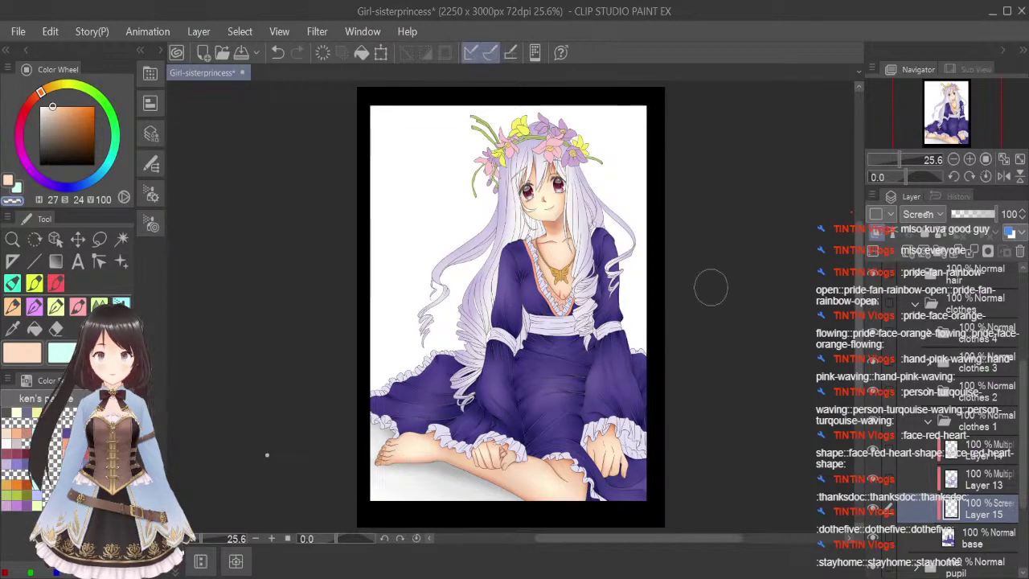
# Collapse the clothes 1 folder, open clothes 2 and select its base layer for shading the orange neckline trim.
pyautogui.click(928, 421)
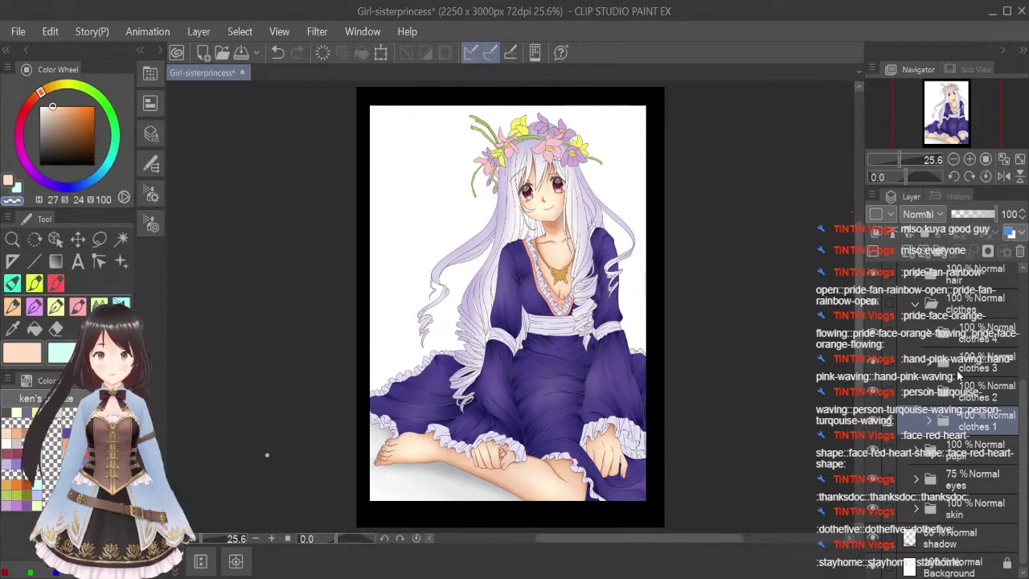
pyautogui.click(930, 398)
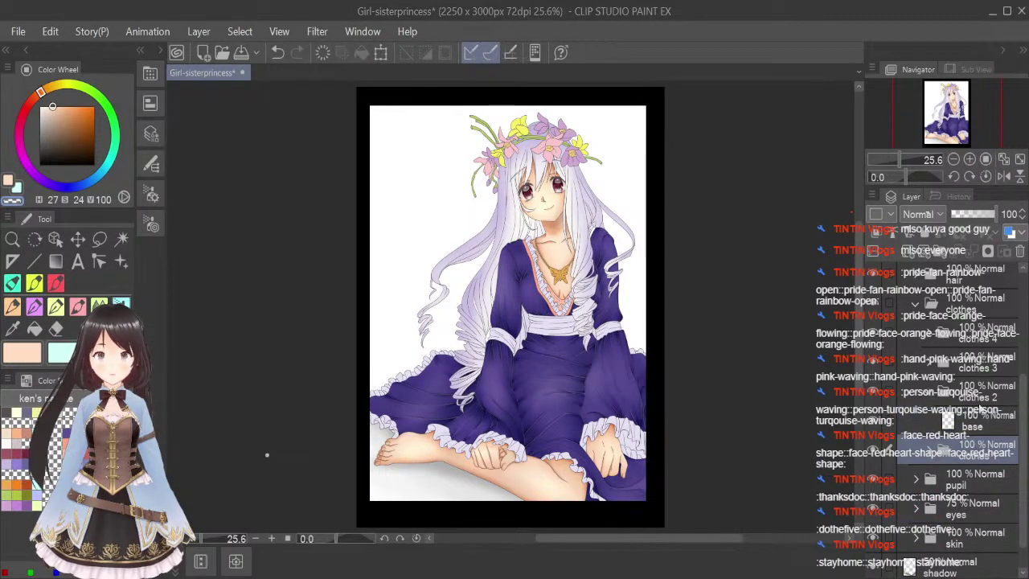
pyautogui.click(1001, 424)
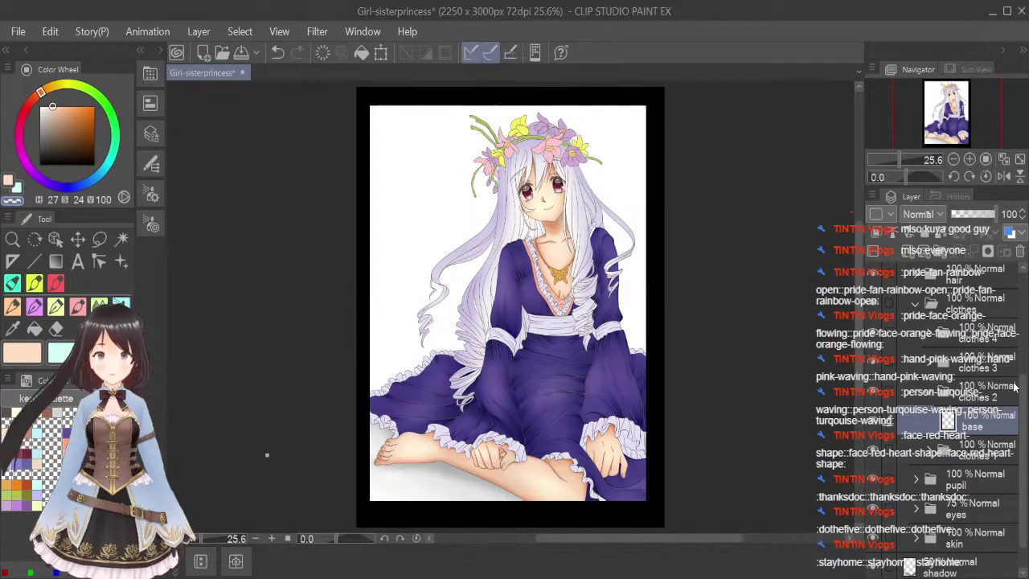
pyautogui.click(13, 328)
pyautogui.scroll(4, 554, 256)
pyautogui.scroll(1, 508, 254)
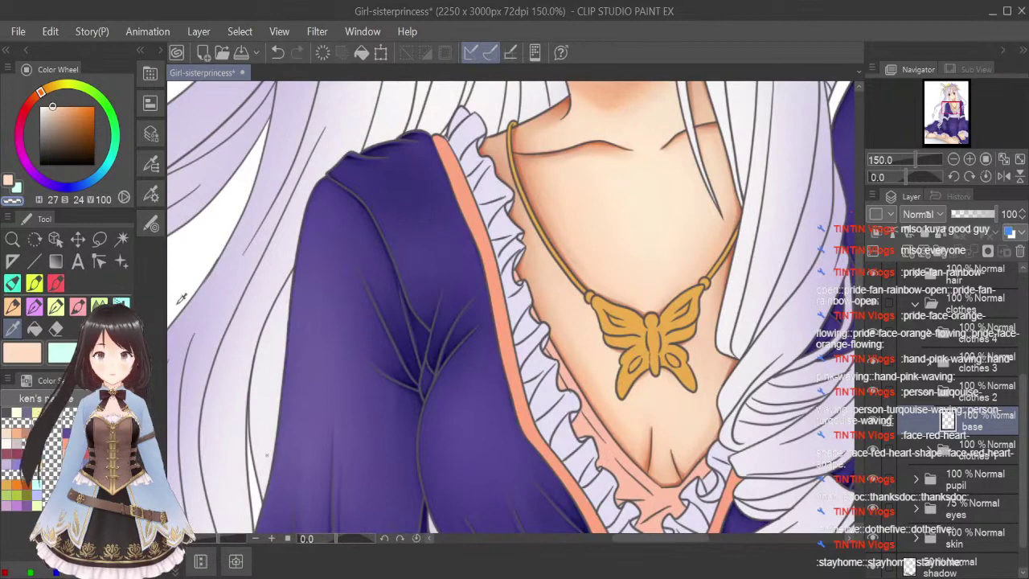
# Pick a light cyan color, add a clipped layer above the clothes 2 base, set it to Screen and save.
pyautogui.click(67, 441)
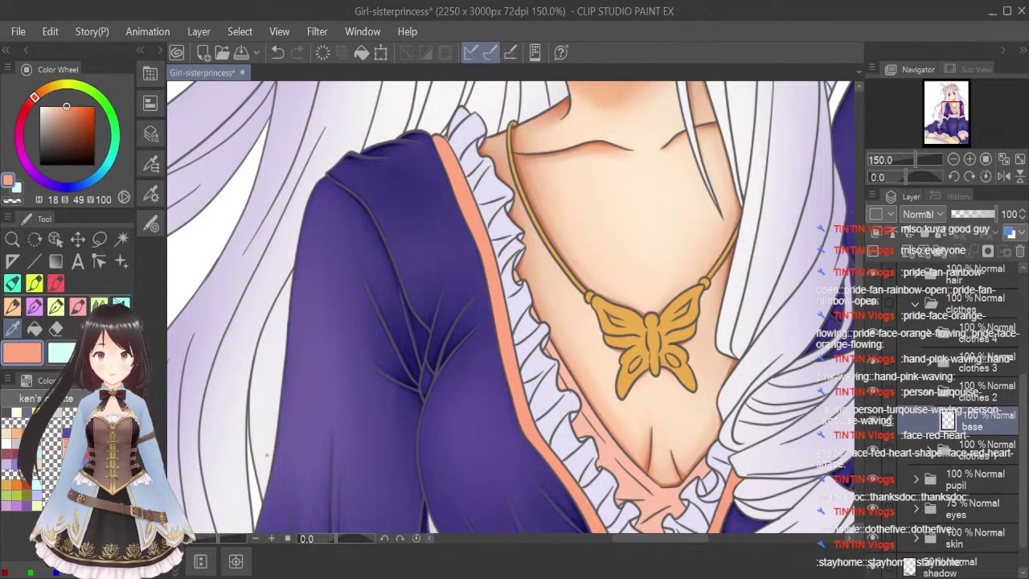
pyautogui.click(68, 444)
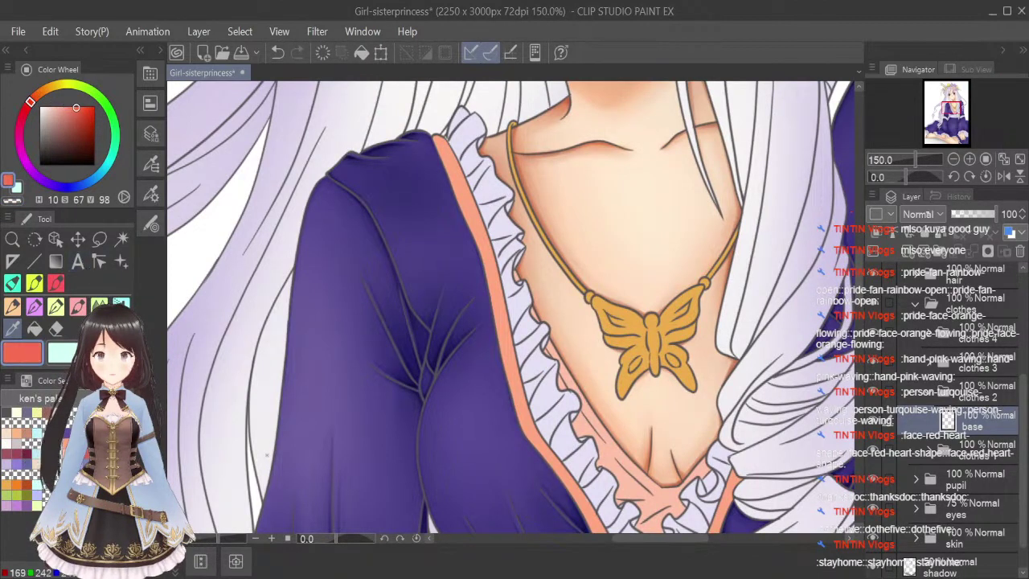
pyautogui.click(98, 444)
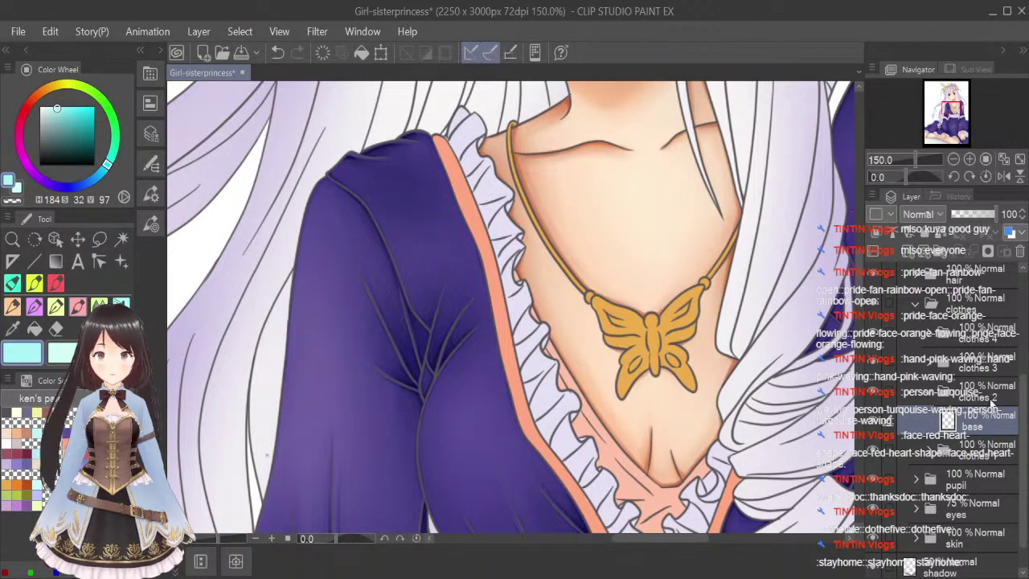
pyautogui.click(904, 251)
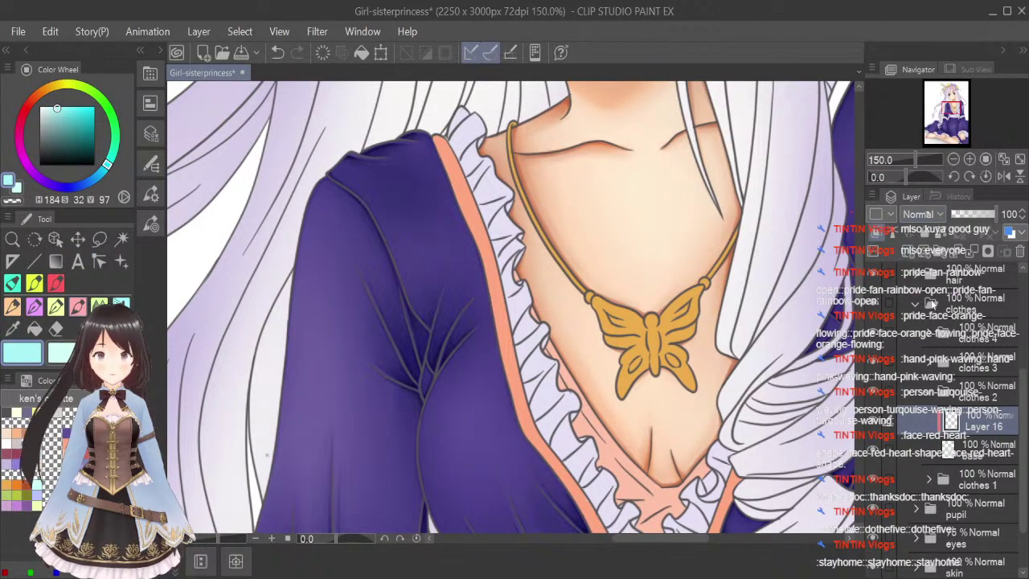
pyautogui.click(929, 364)
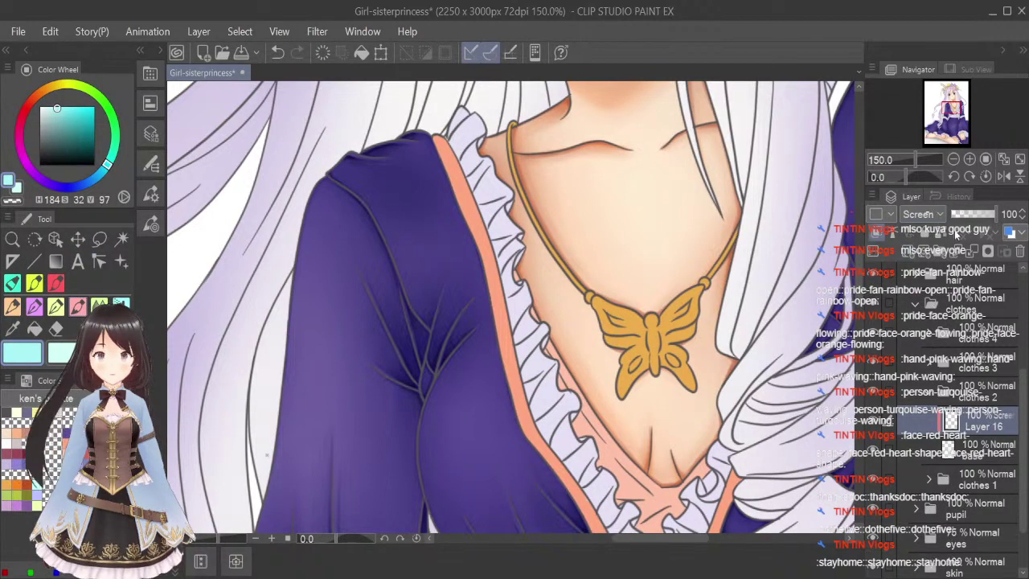
pyautogui.hotkey('ctrl', 's')
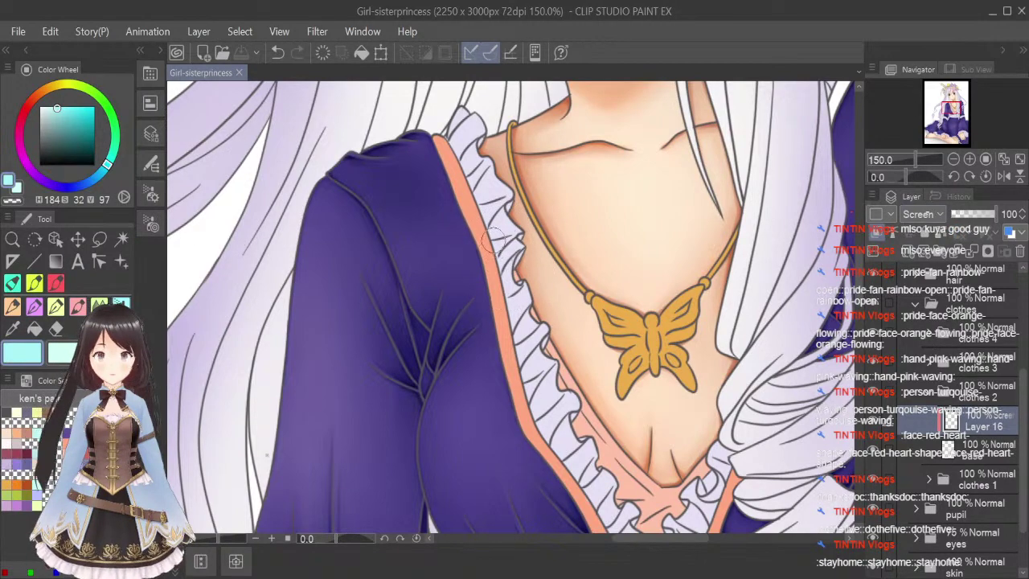
# Pick a red-orange shadow color, add a second clipped layer in clothes 2 set to Multiply, and save.
pyautogui.scroll(-2, 686, 259)
pyautogui.click(598, 258)
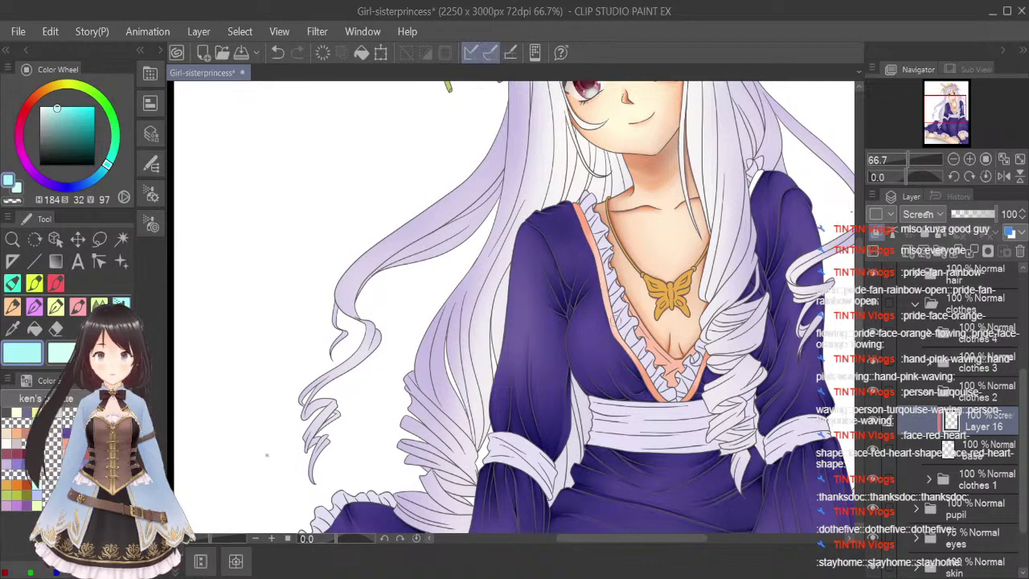
pyautogui.click(27, 484)
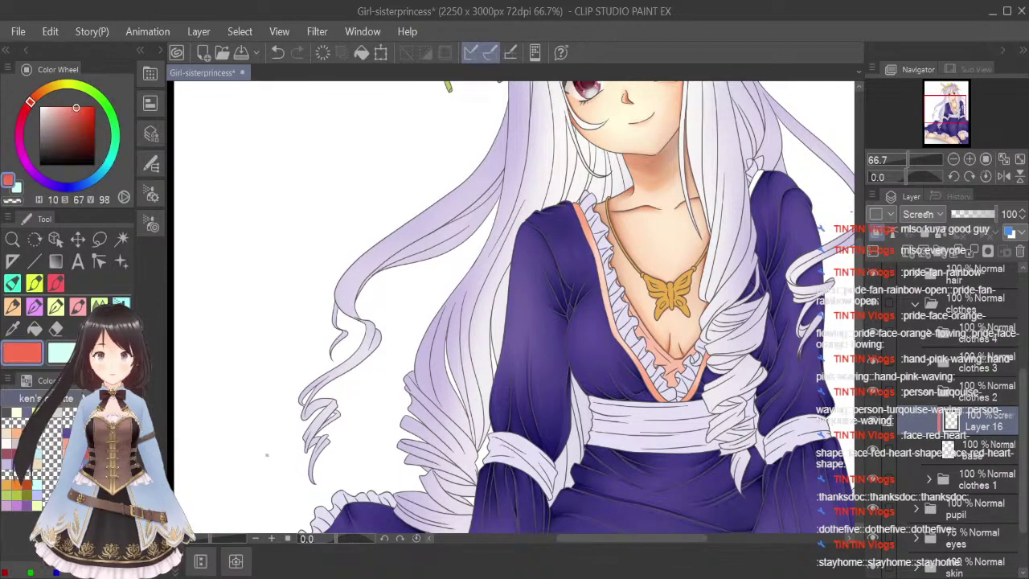
pyautogui.click(78, 306)
pyautogui.click(908, 252)
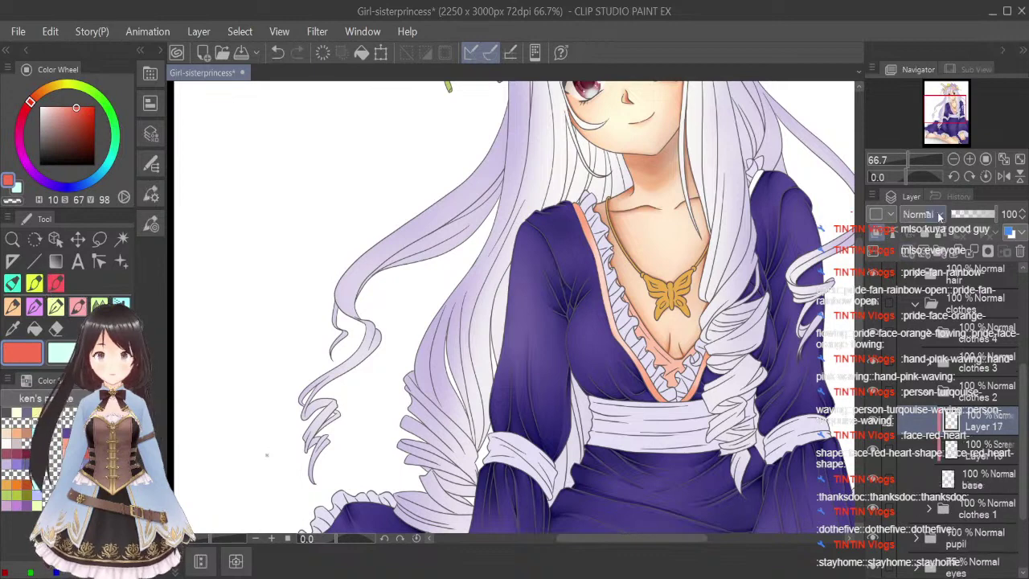
pyautogui.click(935, 268)
pyautogui.hotkey('ctrl', 's')
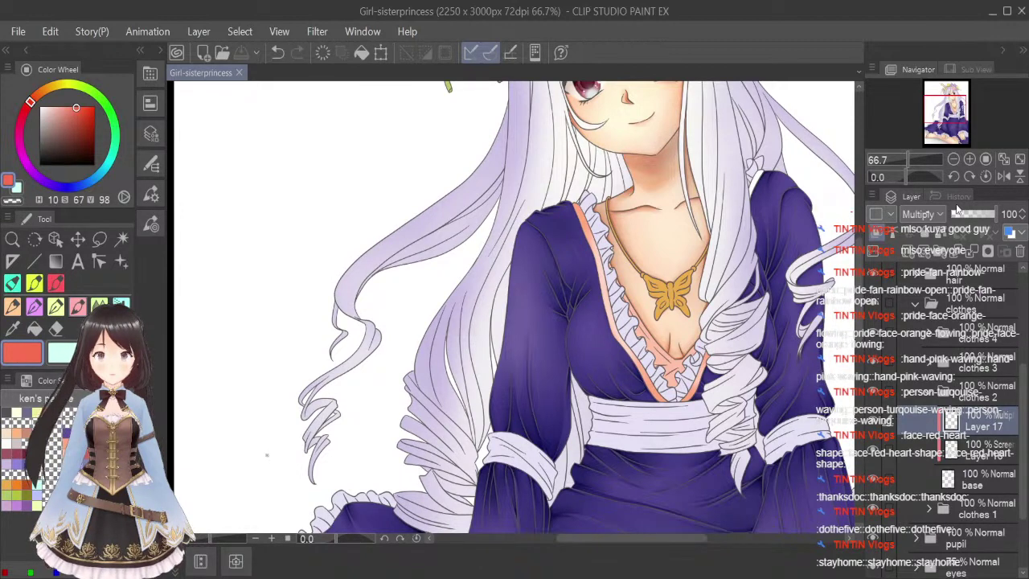
# Paint red-orange shadow down the orange neckline trim, starting from the shoulder.
pyautogui.scroll(5, 565, 210)
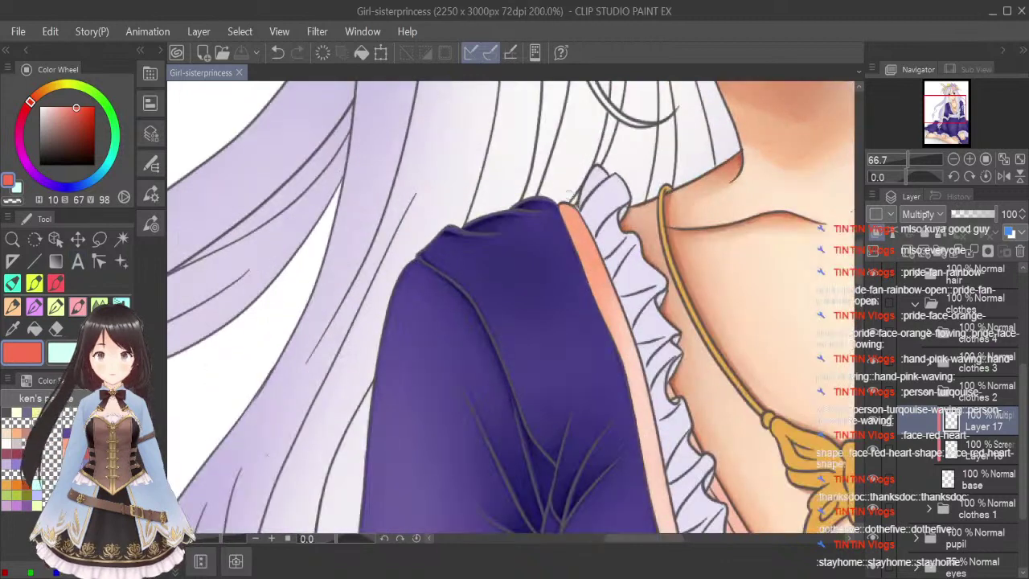
pyautogui.moveTo(565, 210)
pyautogui.mouseDown()
pyautogui.moveTo(578, 248)
pyautogui.moveTo(556, 196)
pyautogui.moveTo(559, 205)
pyautogui.mouseUp()
pyautogui.moveTo(579, 254); pyautogui.dragTo(606, 325)
pyautogui.moveTo(574, 209); pyautogui.dragTo(619, 314)
pyautogui.moveTo(605, 277)
pyautogui.mouseDown()
pyautogui.moveTo(627, 324)
pyautogui.moveTo(643, 461)
pyautogui.mouseUp()
pyautogui.moveTo(616, 302); pyautogui.dragTo(634, 361)
pyautogui.moveTo(625, 321); pyautogui.dragTo(640, 383)
# Blend the red-orange shadow at the shoulder end of the neckline trim with a reduced brush size.
pyautogui.click(122, 305)
pyautogui.press('[')
pyautogui.press('[')
pyautogui.press('[')
pyautogui.press('[')
pyautogui.press('[')
pyautogui.press('[')
pyautogui.press('[')
pyautogui.moveTo(572, 228)
pyautogui.mouseDown()
pyautogui.moveTo(646, 405)
pyautogui.moveTo(629, 353)
pyautogui.moveTo(622, 336)
pyautogui.moveTo(653, 477)
pyautogui.moveTo(630, 325)
pyautogui.moveTo(661, 494)
pyautogui.moveTo(634, 370)
pyautogui.moveTo(594, 254)
pyautogui.mouseUp()
pyautogui.moveTo(572, 219)
pyautogui.mouseDown()
pyautogui.moveTo(588, 258)
pyautogui.moveTo(609, 278)
pyautogui.mouseUp()
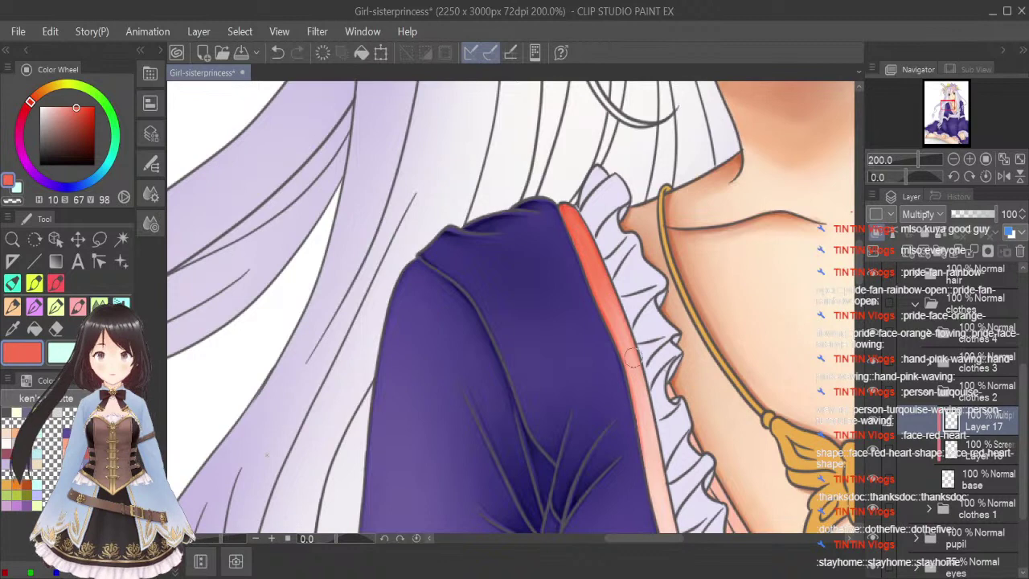
# Blend the red-orange shadow along the middle stretch of the neckline trim, beside the sleeve folds, with a smaller brush.
pyautogui.moveTo(861, 273); pyautogui.dragTo(864, 291)
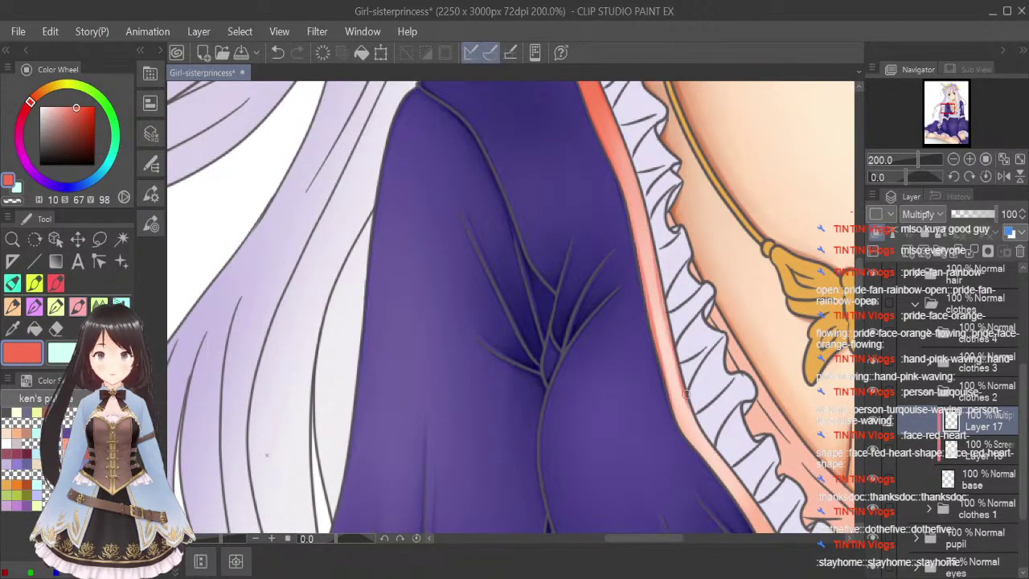
pyautogui.click(121, 305)
pyautogui.press('[')
pyautogui.press('[')
pyautogui.press('[')
pyautogui.press('[')
pyautogui.press('[')
pyautogui.press('[')
pyautogui.press('[')
pyautogui.press('[')
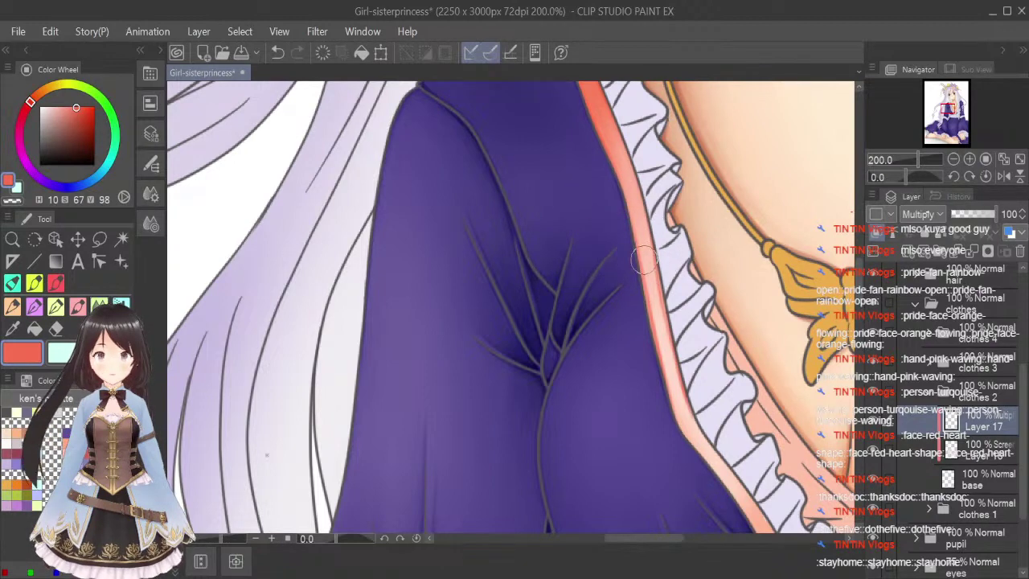
pyautogui.moveTo(641, 229)
pyautogui.mouseDown()
pyautogui.moveTo(671, 365)
pyautogui.moveTo(640, 217)
pyautogui.moveTo(682, 404)
pyautogui.mouseUp()
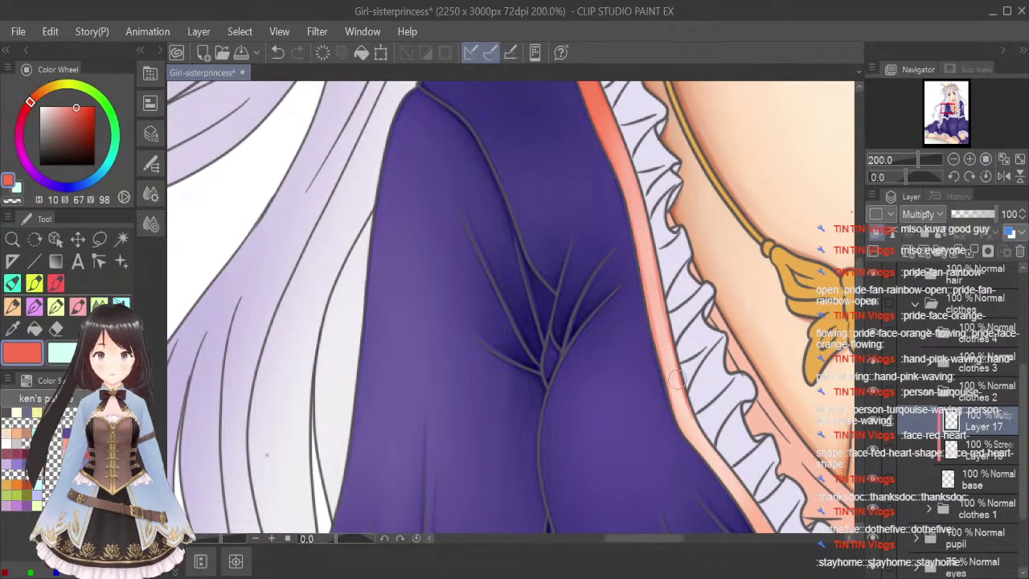
pyautogui.moveTo(656, 286); pyautogui.dragTo(680, 413)
pyautogui.moveTo(638, 209); pyautogui.dragTo(682, 395)
pyautogui.moveTo(643, 231)
pyautogui.mouseDown()
pyautogui.moveTo(686, 422)
pyautogui.moveTo(701, 442)
pyautogui.mouseUp()
pyautogui.moveTo(655, 241); pyautogui.dragTo(669, 375)
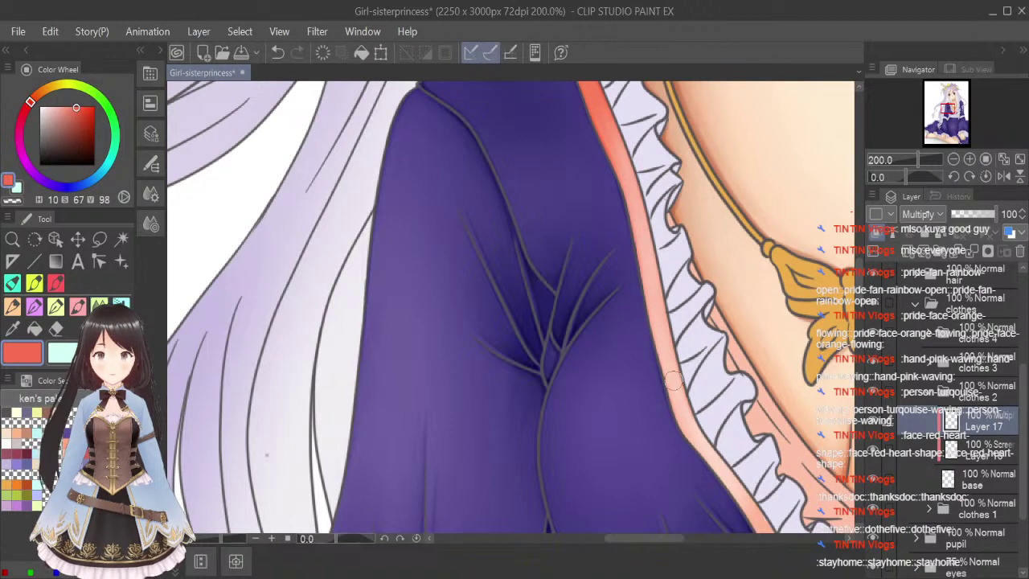
pyautogui.moveTo(635, 178)
pyautogui.mouseDown()
pyautogui.moveTo(698, 432)
pyautogui.moveTo(667, 338)
pyautogui.moveTo(673, 165)
pyautogui.moveTo(704, 304)
pyautogui.mouseUp()
# Shade the neckline trim in red-orange where it bends inward across the chest.
pyautogui.scroll(-3, 704, 304)
pyautogui.moveTo(668, 539); pyautogui.dragTo(721, 551)
pyautogui.scroll(3, 438, 309)
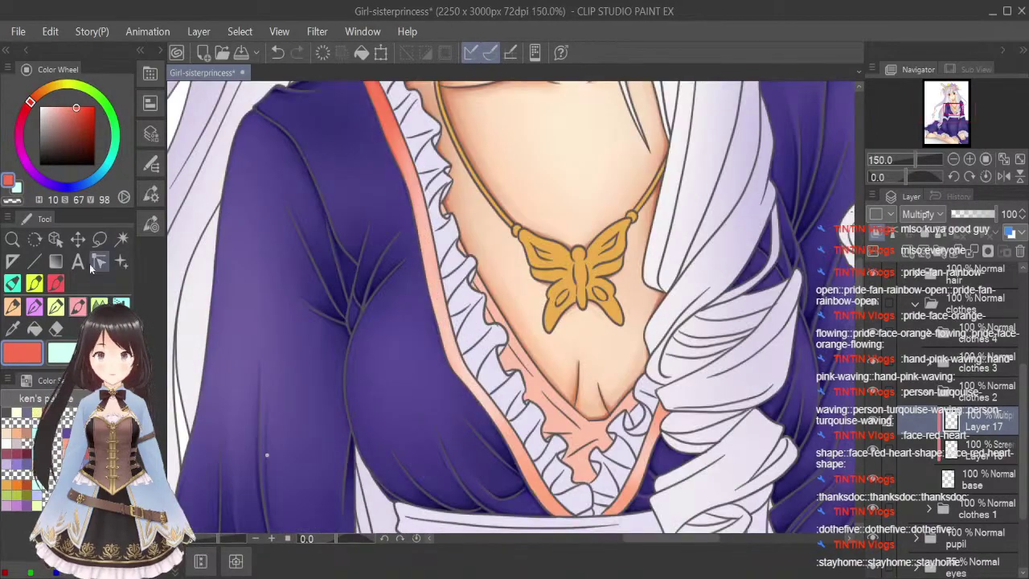
pyautogui.scroll(-3, 463, 383)
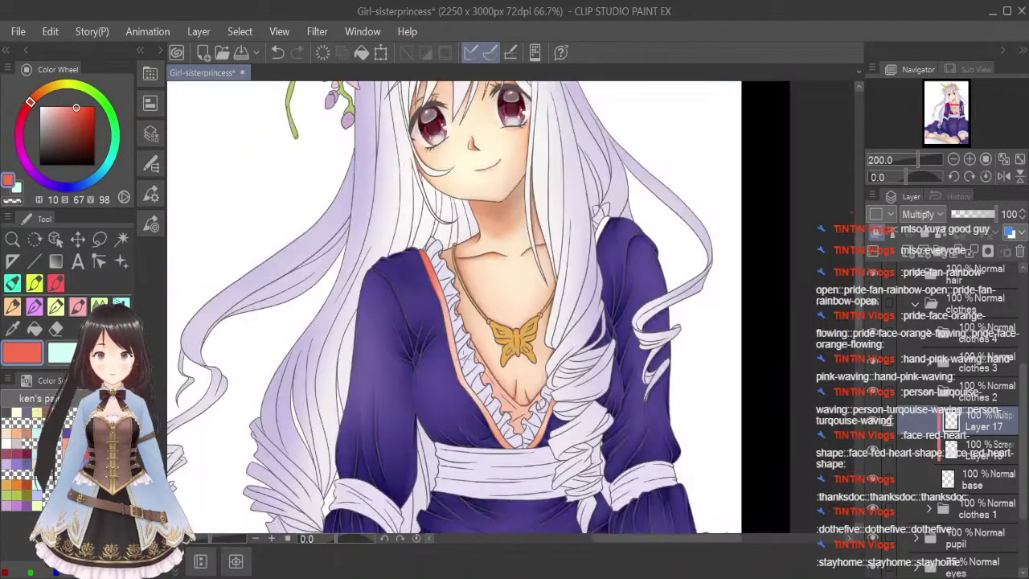
pyautogui.scroll(3, 442, 365)
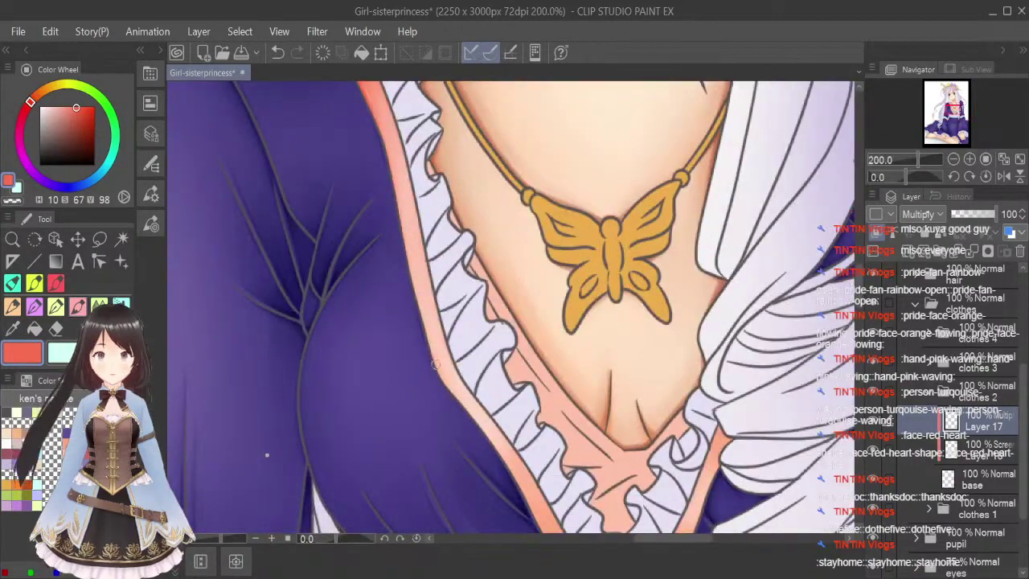
pyautogui.moveTo(444, 383); pyautogui.dragTo(506, 455)
pyautogui.moveTo(456, 376); pyautogui.dragTo(510, 450)
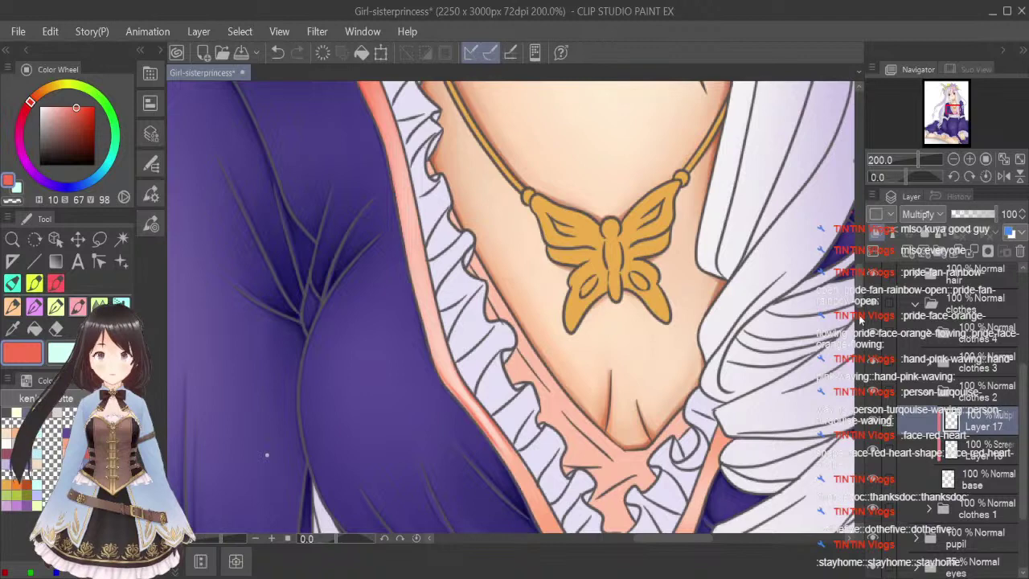
# Paint red-orange shadow along the lower stretch of the neckline trim, from the chest bend down toward the waist sash.
pyautogui.moveTo(860, 294); pyautogui.dragTo(860, 314)
pyautogui.moveTo(500, 271); pyautogui.dragTo(551, 360)
pyautogui.moveTo(519, 289); pyautogui.dragTo(580, 393)
pyautogui.moveTo(507, 257); pyautogui.dragTo(560, 345)
pyautogui.moveTo(519, 273)
pyautogui.mouseDown()
pyautogui.moveTo(597, 391)
pyautogui.moveTo(569, 372)
pyautogui.moveTo(568, 380)
pyautogui.moveTo(599, 391)
pyautogui.moveTo(567, 374)
pyautogui.mouseUp()
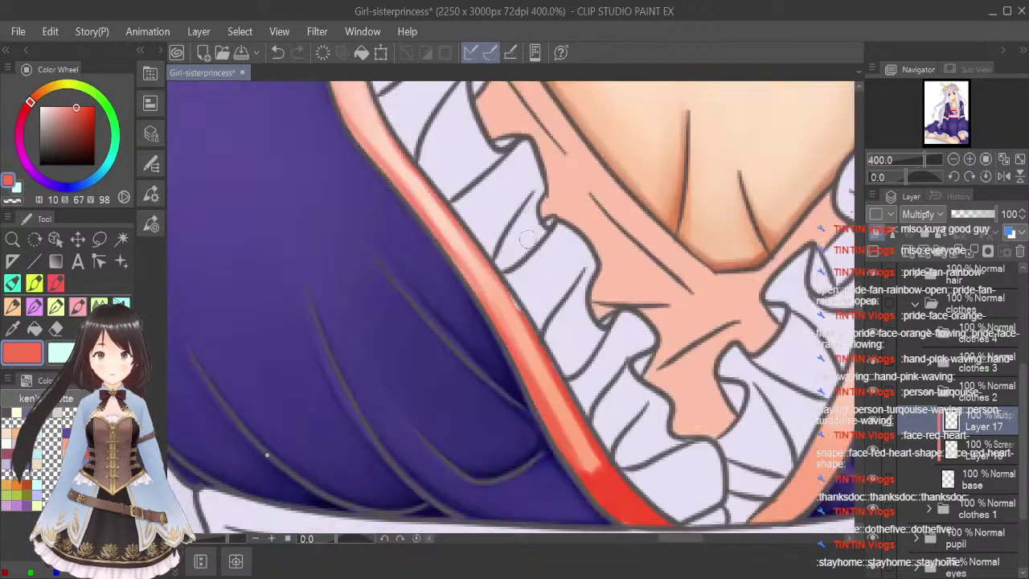
pyautogui.scroll(3, 545, 296)
pyautogui.click(54, 329)
pyautogui.click(876, 363)
pyautogui.click(876, 364)
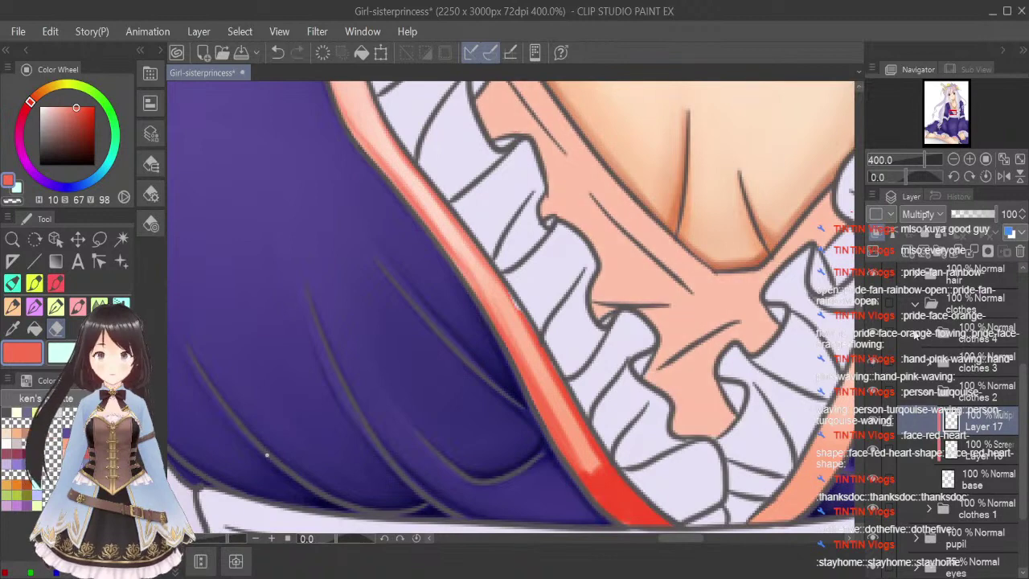
pyautogui.click(929, 336)
pyautogui.click(995, 365)
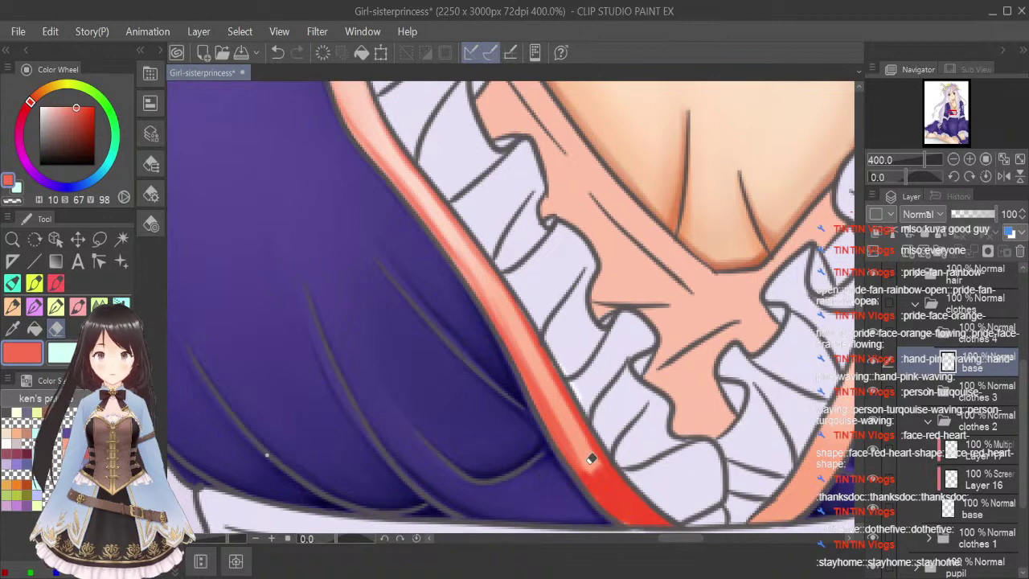
pyautogui.hotkey('ctrl', 'z')
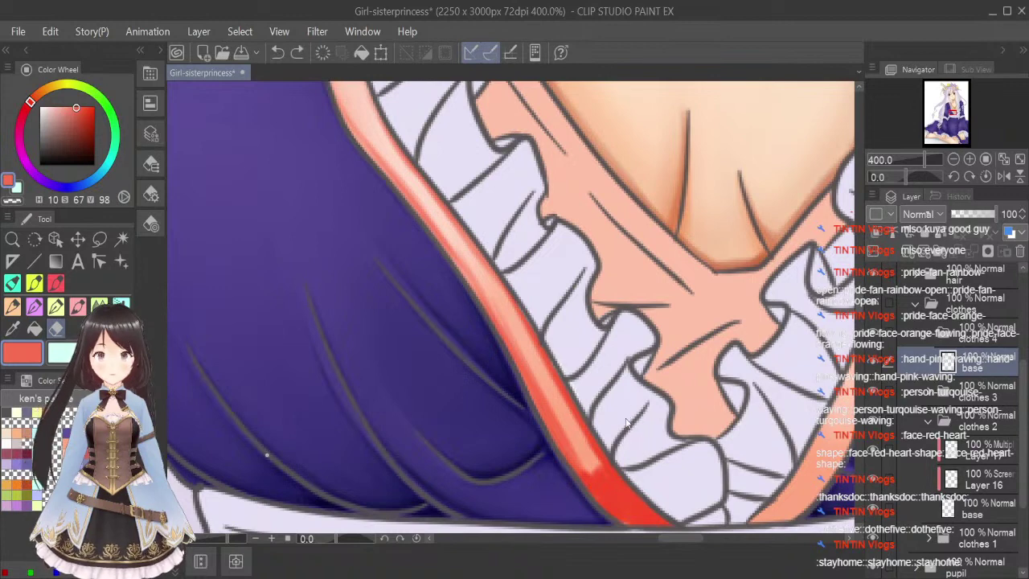
pyautogui.click(929, 331)
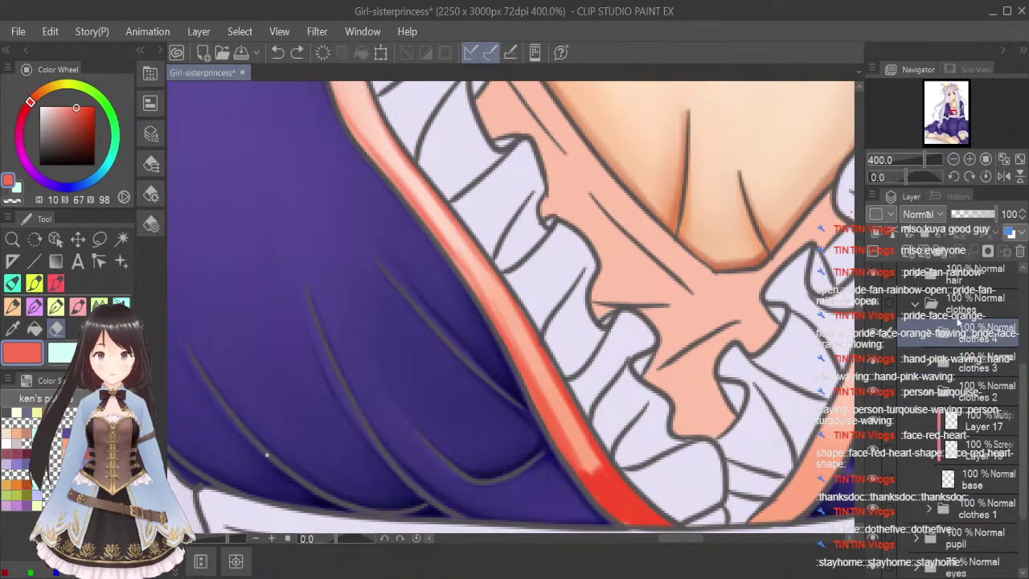
pyautogui.click(991, 427)
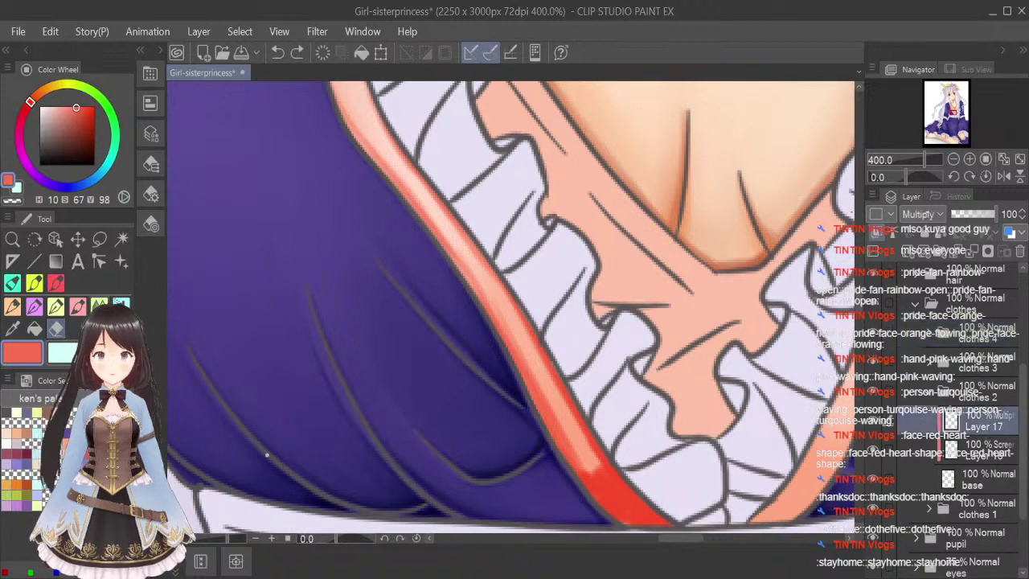
# Blend the red-orange shadow along the lower stretch of the neckline trim so it fades up toward the chest bend.
pyautogui.press('j')
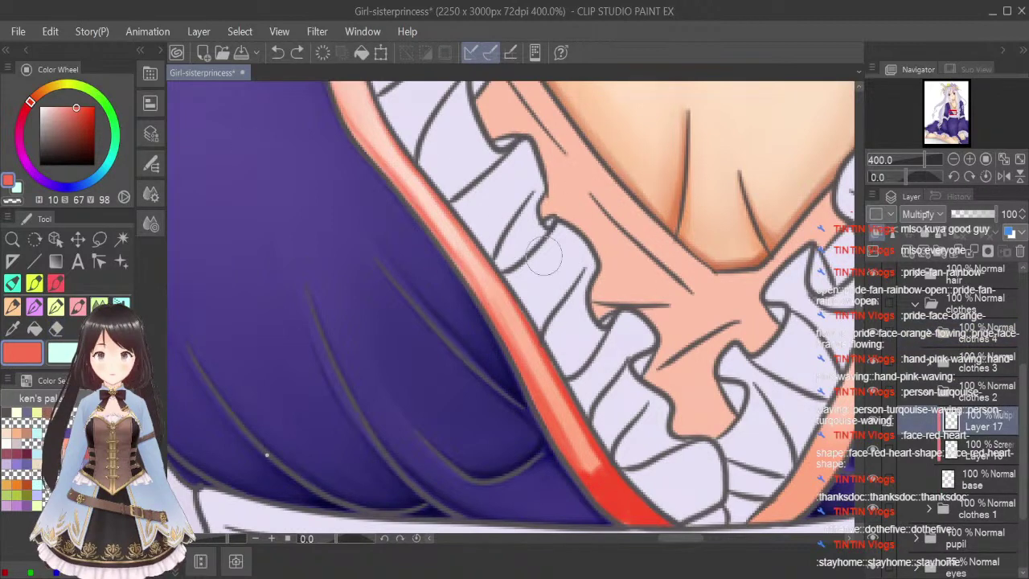
pyautogui.moveTo(360, 121); pyautogui.dragTo(401, 189)
pyautogui.moveTo(354, 101); pyautogui.dragTo(435, 205)
pyautogui.moveTo(363, 120)
pyautogui.mouseDown()
pyautogui.moveTo(487, 280)
pyautogui.moveTo(421, 184)
pyautogui.moveTo(621, 498)
pyautogui.moveTo(527, 338)
pyautogui.moveTo(580, 451)
pyautogui.moveTo(606, 487)
pyautogui.moveTo(489, 273)
pyautogui.moveTo(553, 397)
pyautogui.moveTo(412, 184)
pyautogui.moveTo(449, 236)
pyautogui.moveTo(358, 113)
pyautogui.mouseUp()
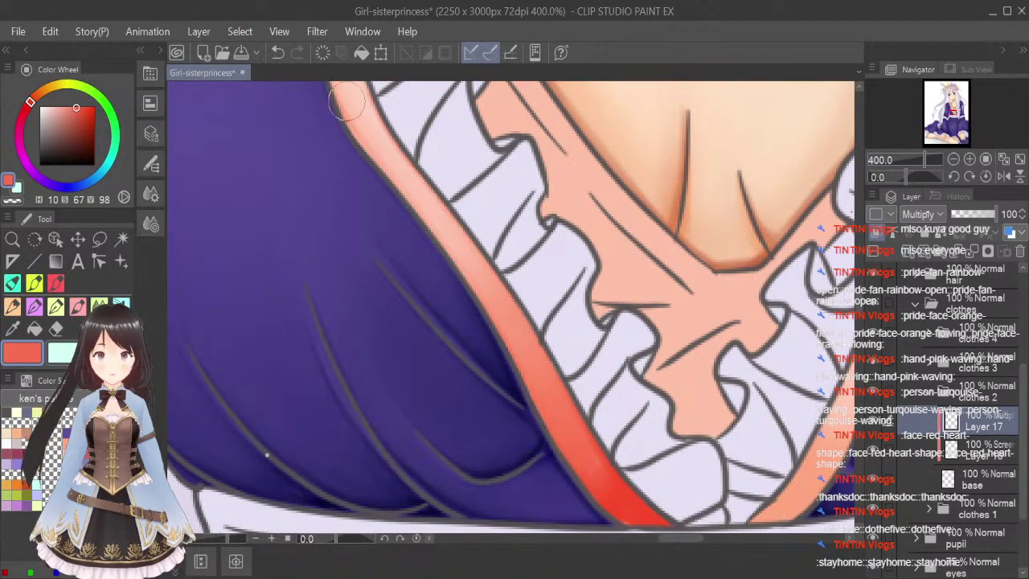
# Check the neckline trim shading against the whole figure and save the illustration.
pyautogui.scroll(-2, 572, 426)
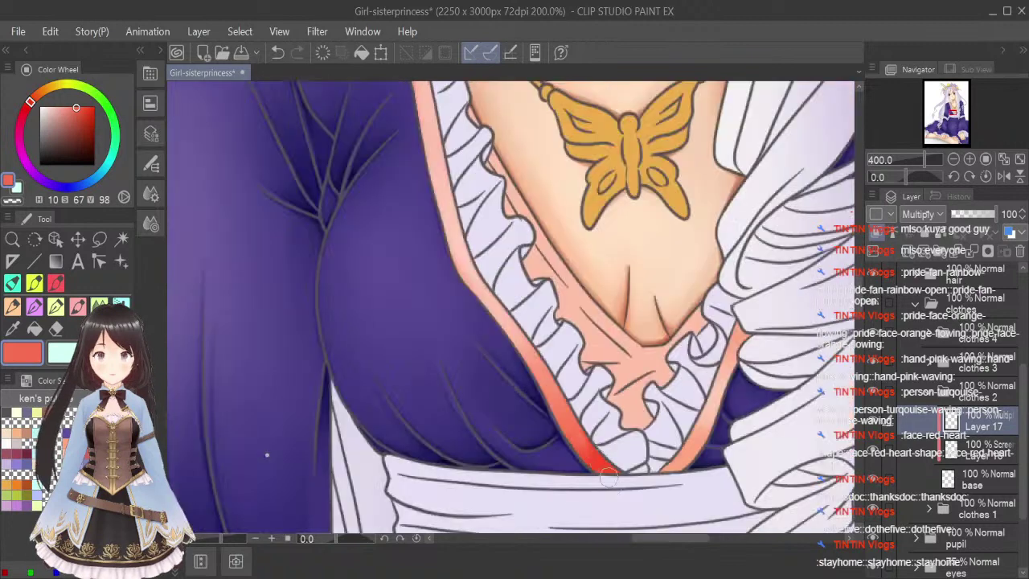
pyautogui.scroll(-1, 598, 459)
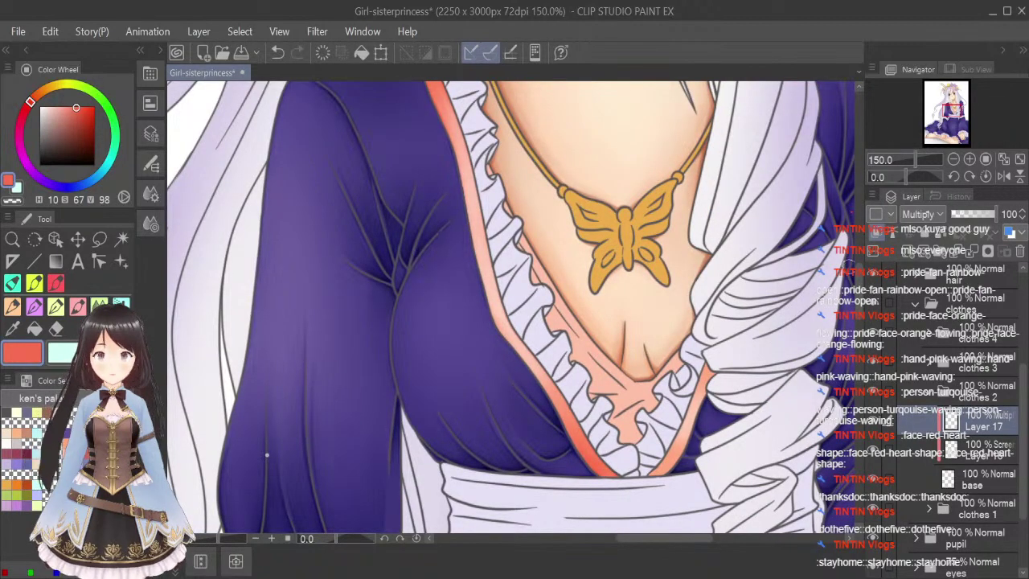
pyautogui.scroll(3, 267, 455)
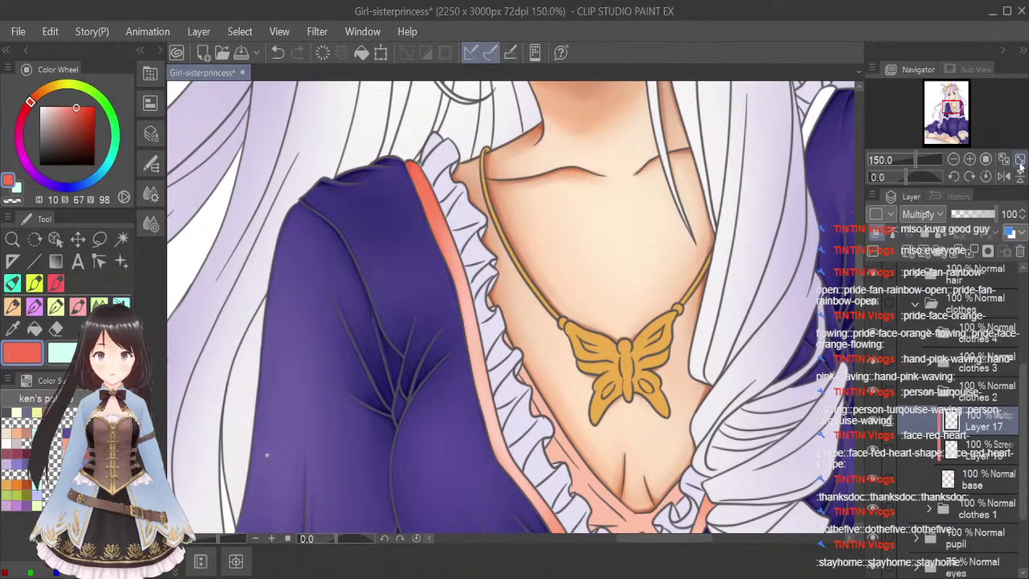
pyautogui.click(985, 159)
pyautogui.hotkey('ctrl', 's')
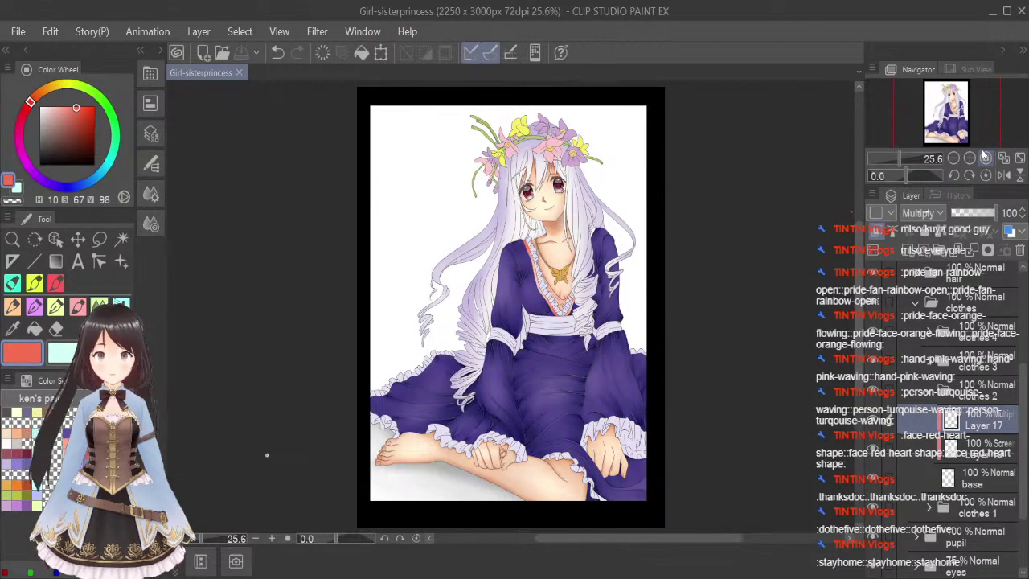
# Paint red-orange shadow on the short opposite neckline trim, under the hair curls and at its lower end by the sash.
pyautogui.click(985, 156)
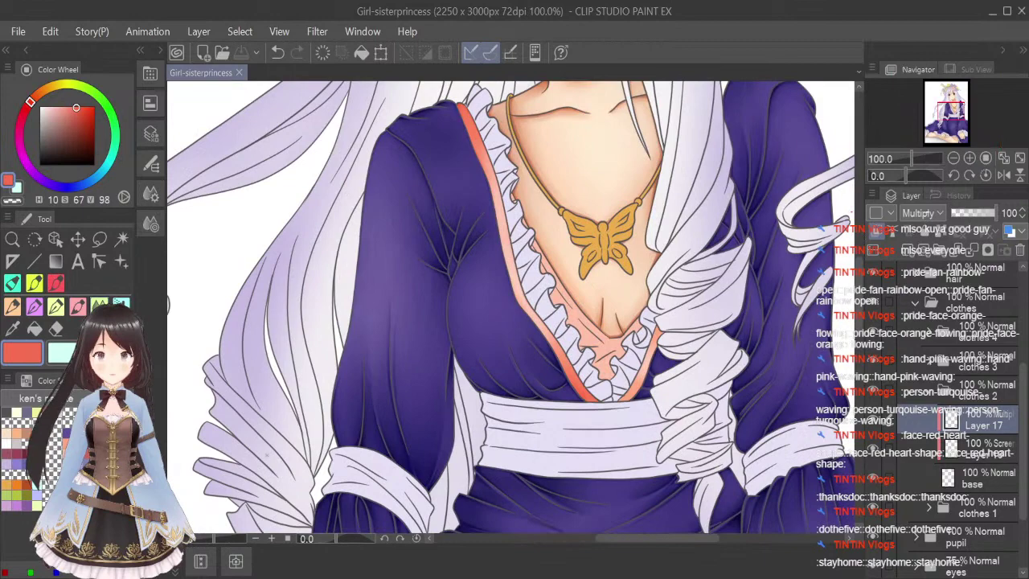
pyautogui.scroll(1, 636, 360)
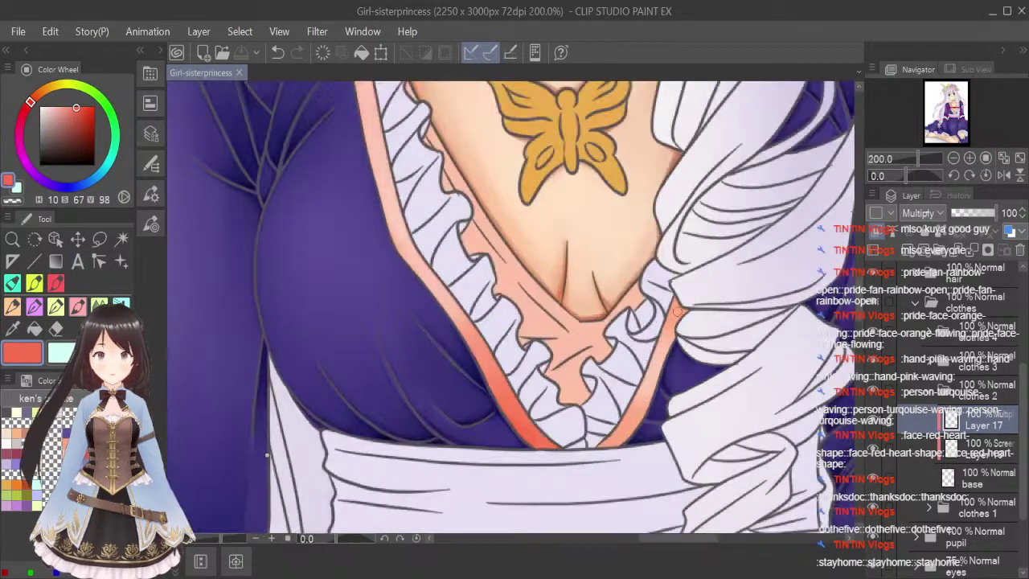
pyautogui.moveTo(675, 297)
pyautogui.mouseDown()
pyautogui.moveTo(668, 319)
pyautogui.moveTo(685, 304)
pyautogui.moveTo(665, 355)
pyautogui.mouseUp()
pyautogui.moveTo(598, 448); pyautogui.dragTo(611, 439)
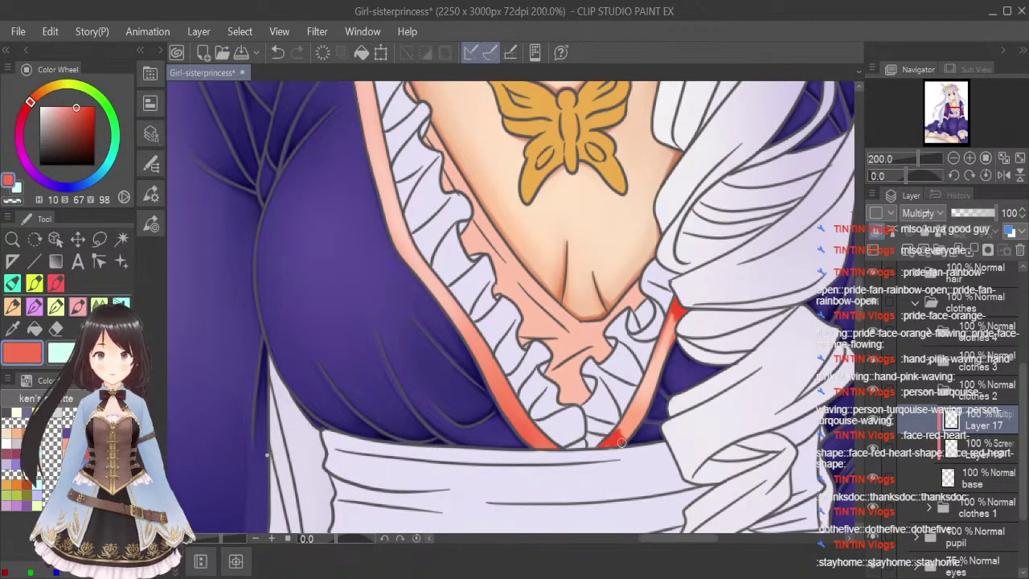
pyautogui.moveTo(622, 444); pyautogui.dragTo(644, 412)
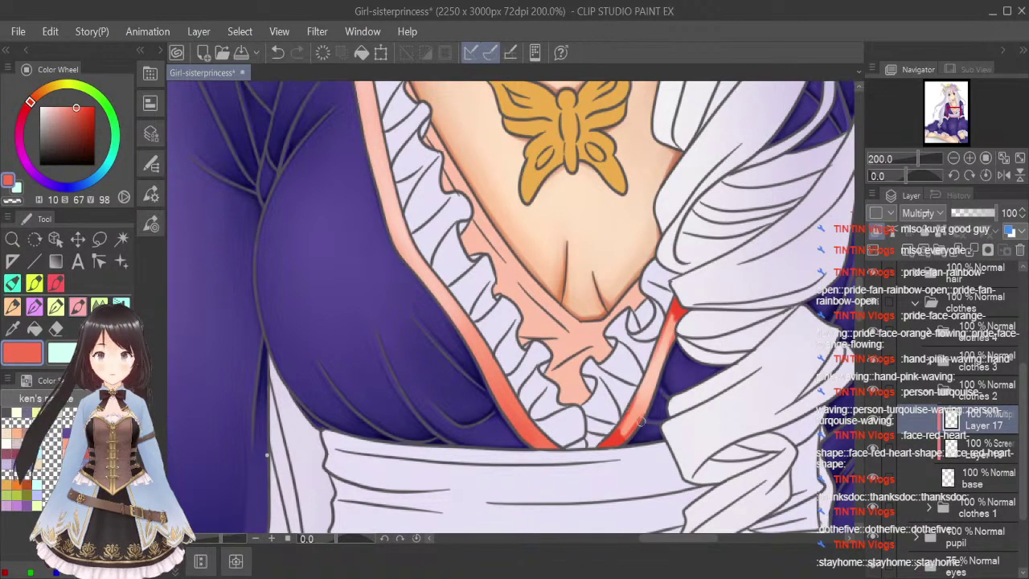
# Blend the red-orange shadow on the short opposite trim with a reduced brush size.
pyautogui.scroll(4, 628, 269)
pyautogui.scroll(-5, 752, 337)
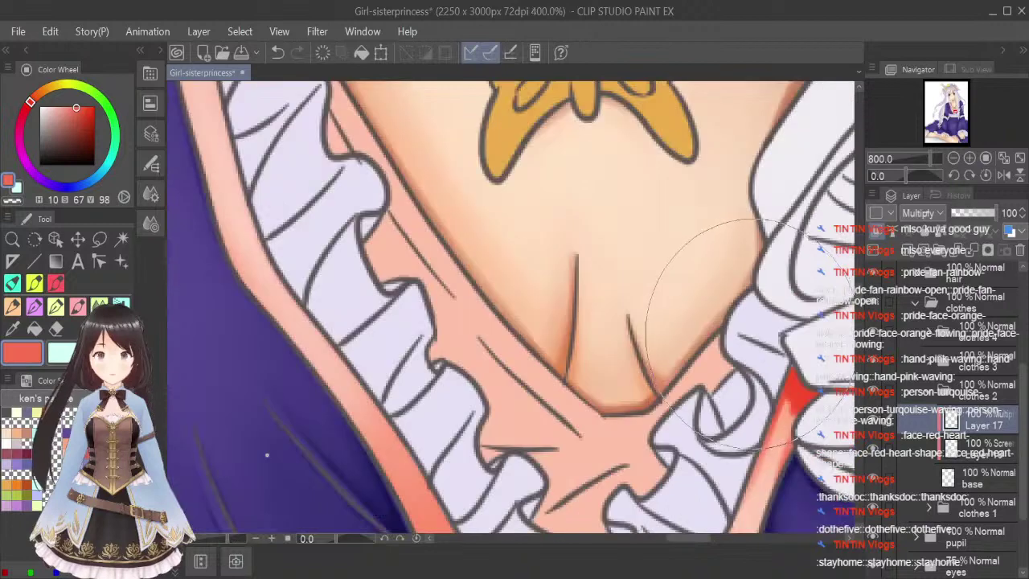
pyautogui.press('[')
pyautogui.press('[')
pyautogui.press('[')
pyautogui.press('[')
pyautogui.press('[')
pyautogui.press('[')
pyautogui.press('[')
pyautogui.press('[')
pyautogui.press('[')
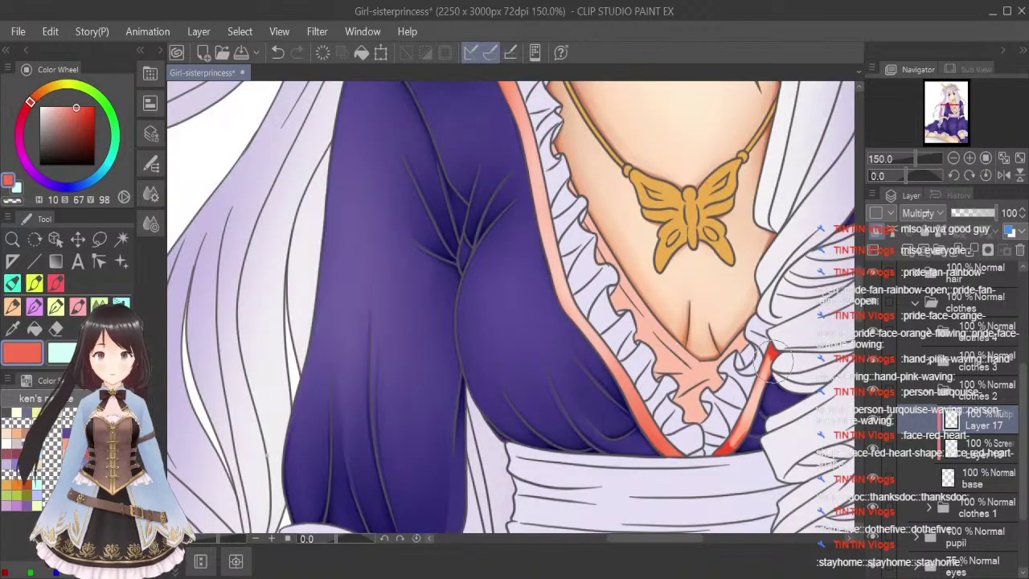
pyautogui.moveTo(771, 357); pyautogui.dragTo(746, 404)
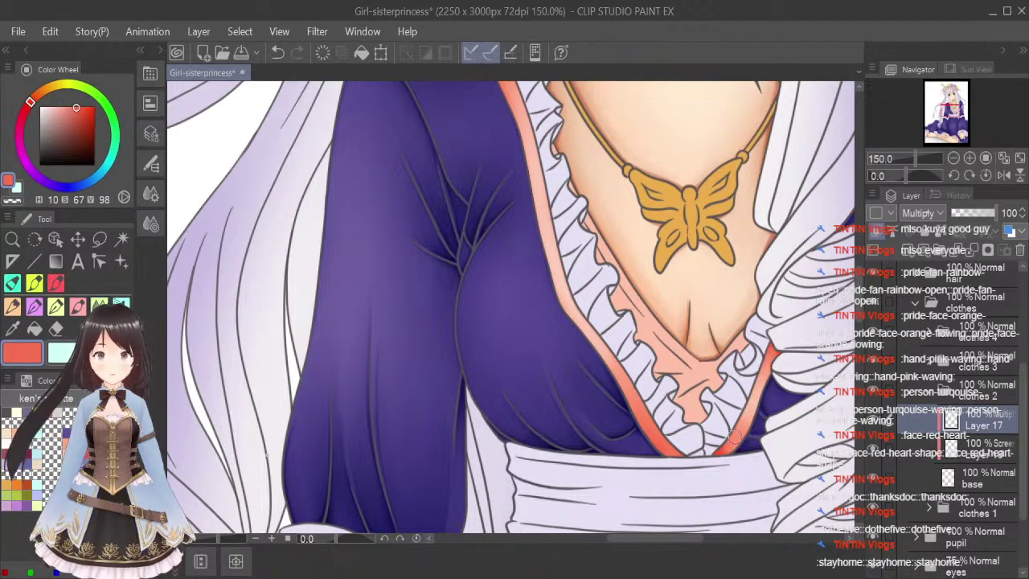
# Add a clipped Multiply layer above the trim's shadow layer, and choose a darker red from the palette.
pyautogui.click(1019, 158)
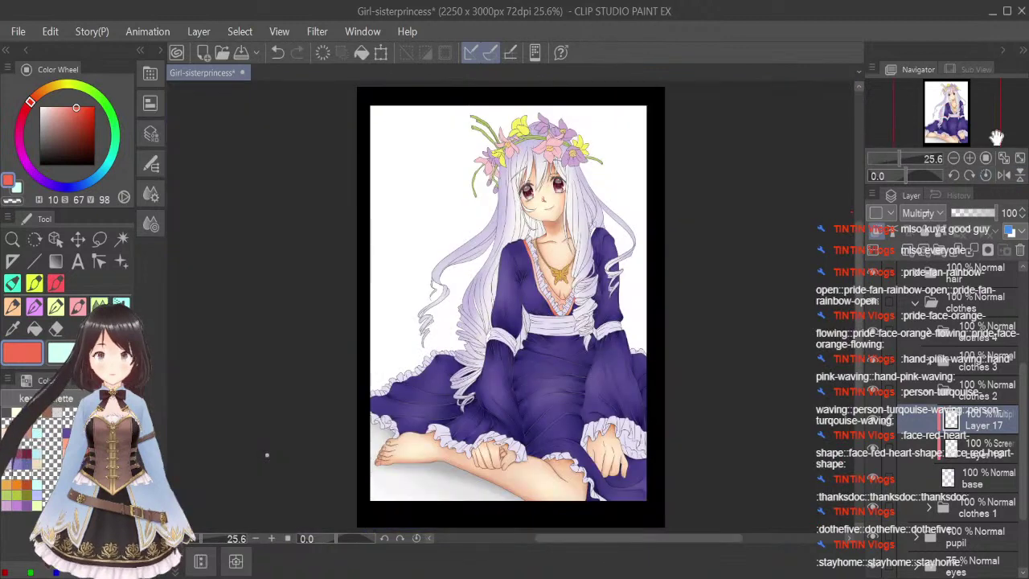
pyautogui.click(907, 250)
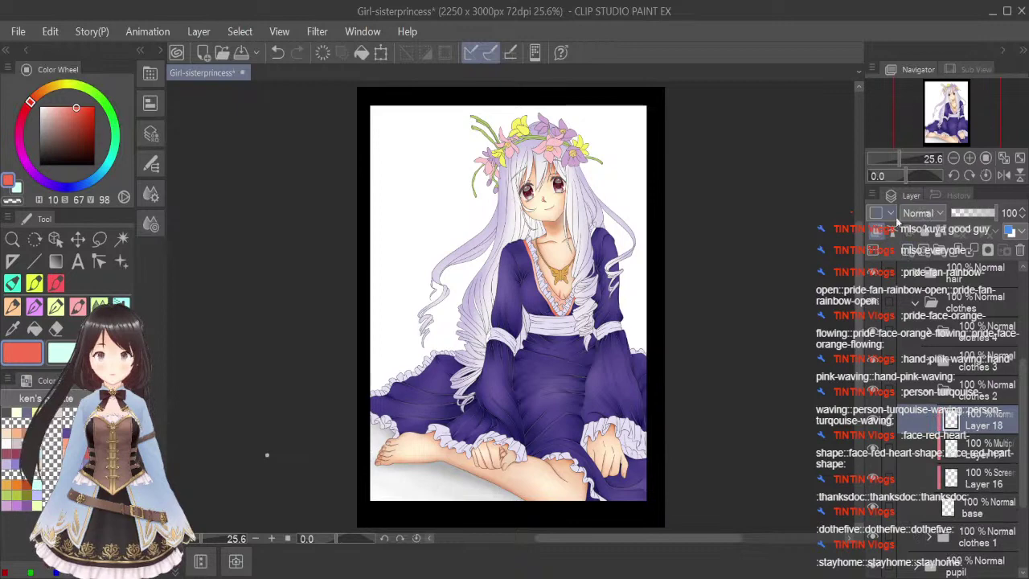
pyautogui.click(937, 263)
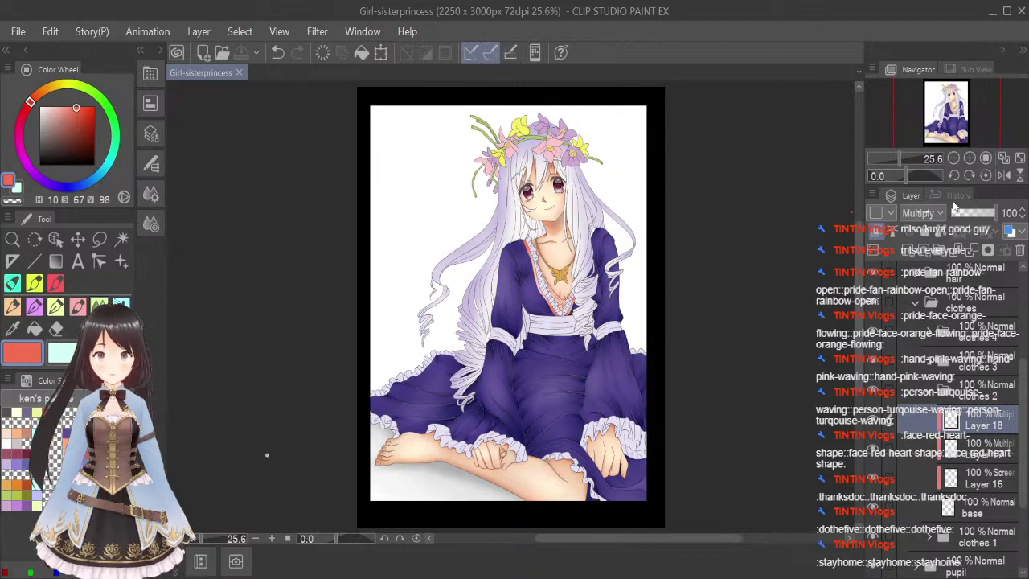
pyautogui.click(17, 454)
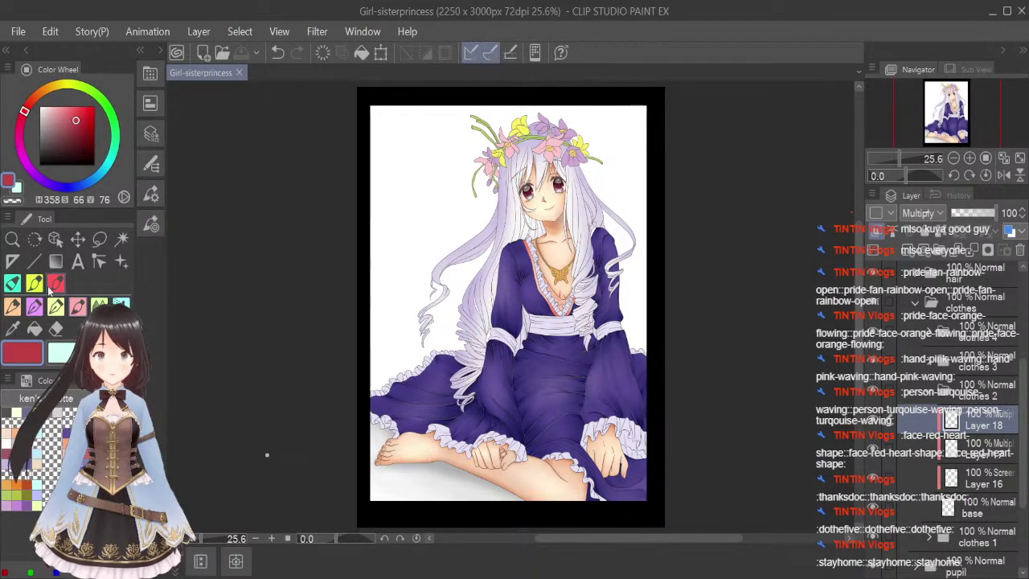
# Paint darker red shadow at the shoulder end of the neckline trim and soften it downward.
pyautogui.scroll(4, 532, 243)
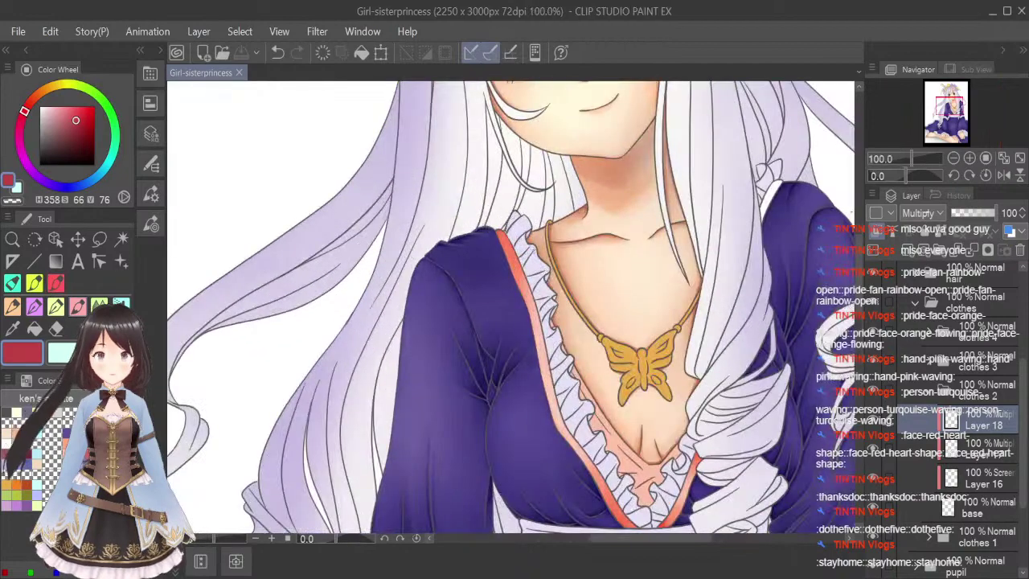
pyautogui.scroll(4, 505, 234)
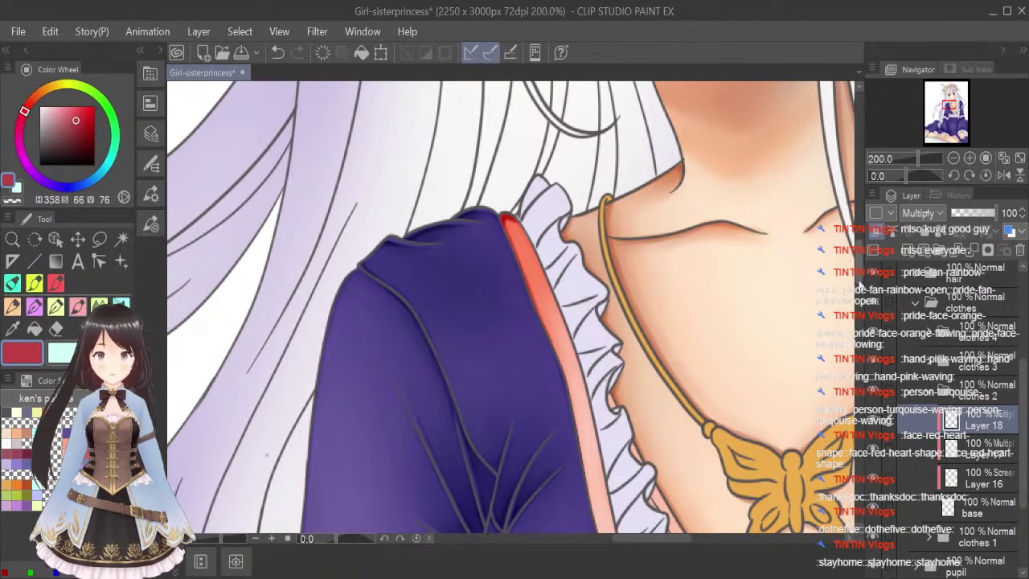
pyautogui.moveTo(859, 289); pyautogui.dragTo(859, 296)
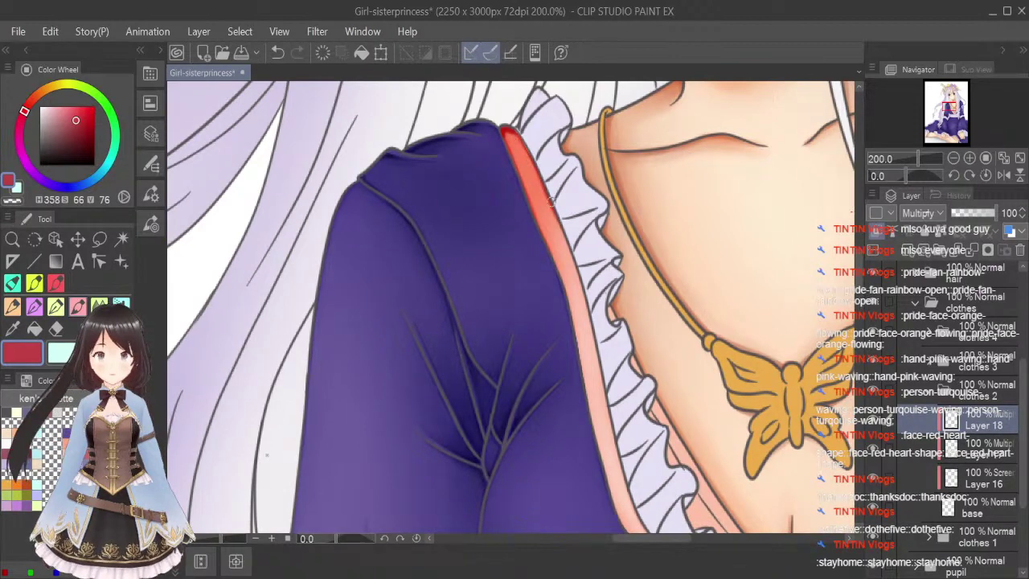
pyautogui.scroll(3, 517, 149)
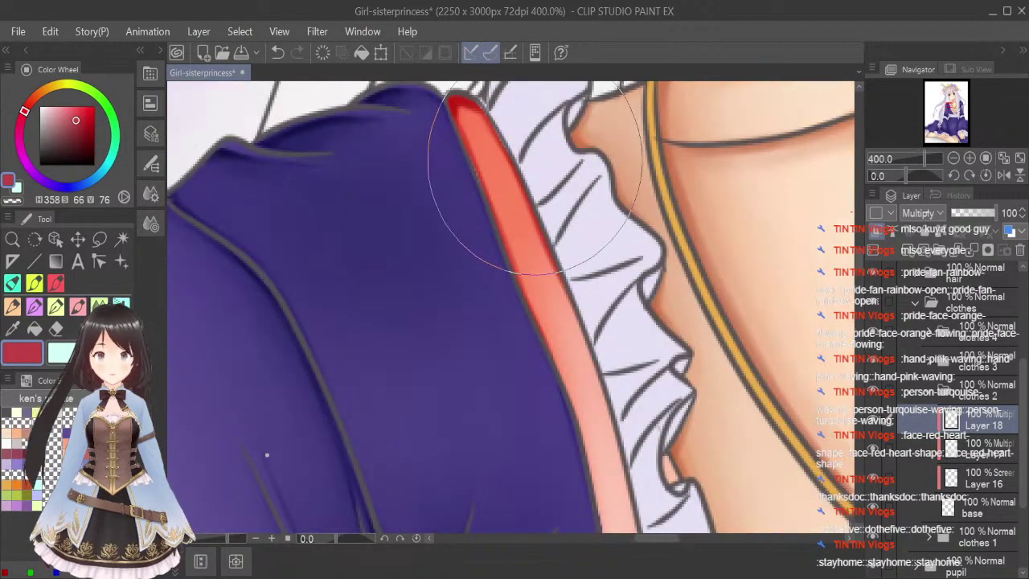
pyautogui.press('b')
pyautogui.moveTo(463, 109)
pyautogui.mouseDown()
pyautogui.moveTo(478, 151)
pyautogui.moveTo(458, 101)
pyautogui.moveTo(478, 124)
pyautogui.mouseUp()
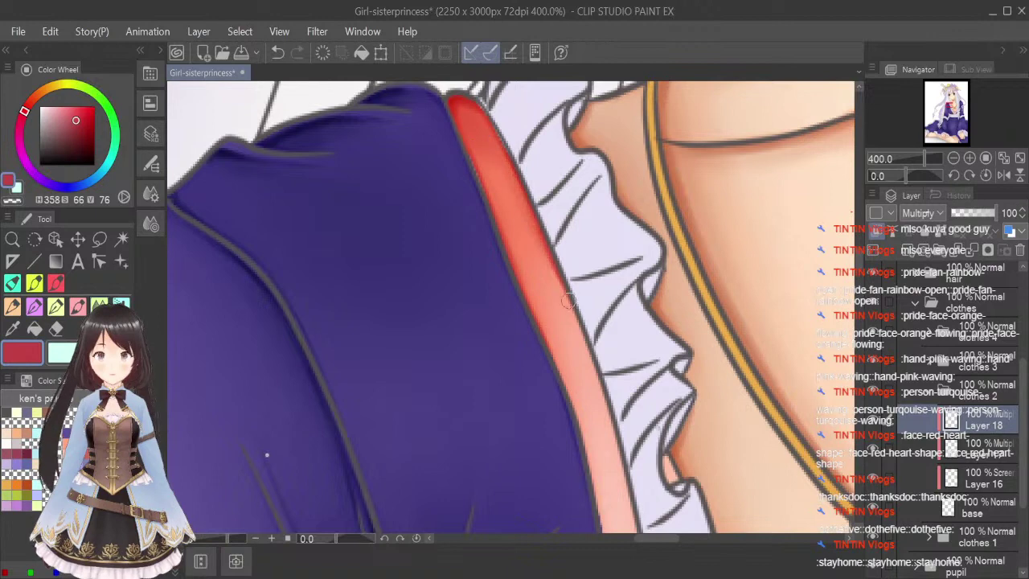
# Deepen the edges of the upper neckline trim in darker red and blend them with a smaller brush.
pyautogui.click(78, 303)
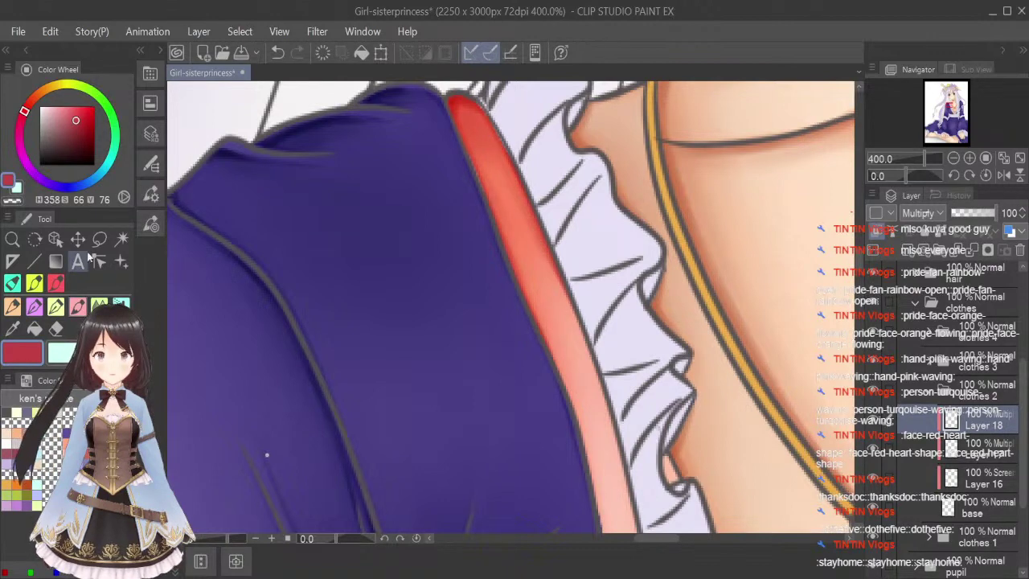
pyautogui.moveTo(859, 281); pyautogui.dragTo(859, 282)
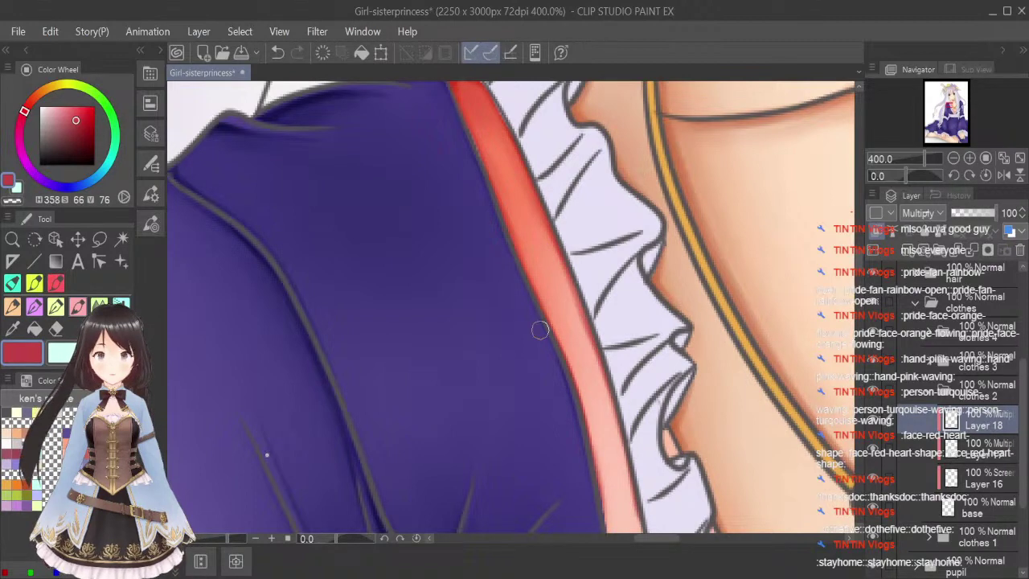
pyautogui.click(99, 306)
pyautogui.press('[')
pyautogui.press('[')
pyautogui.press('[')
pyautogui.press('[')
pyautogui.press('[')
pyautogui.press('[')
pyautogui.press('[')
pyautogui.press('[')
pyautogui.press('[')
pyautogui.press('[')
pyautogui.press('[')
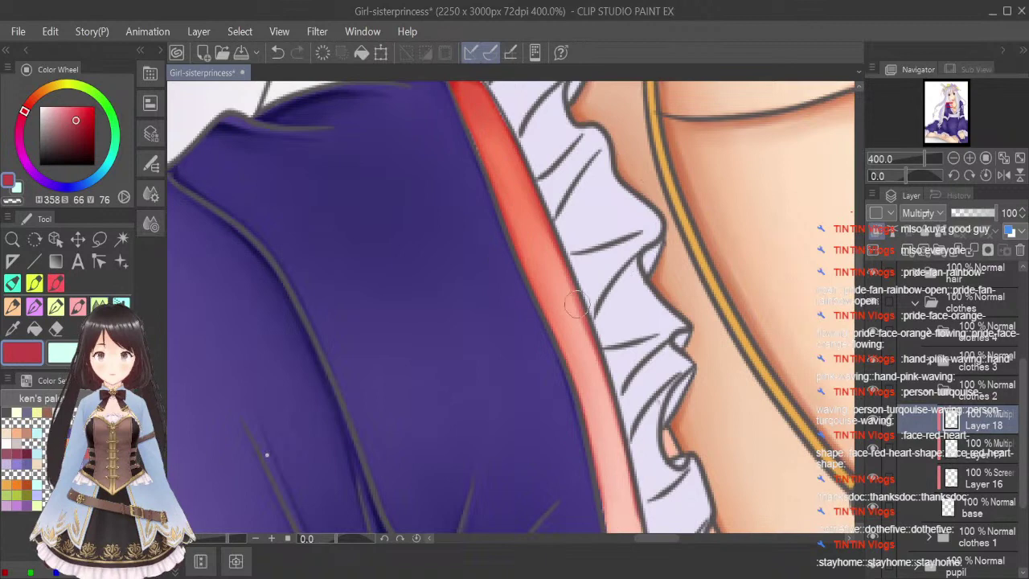
pyautogui.moveTo(536, 202); pyautogui.dragTo(626, 465)
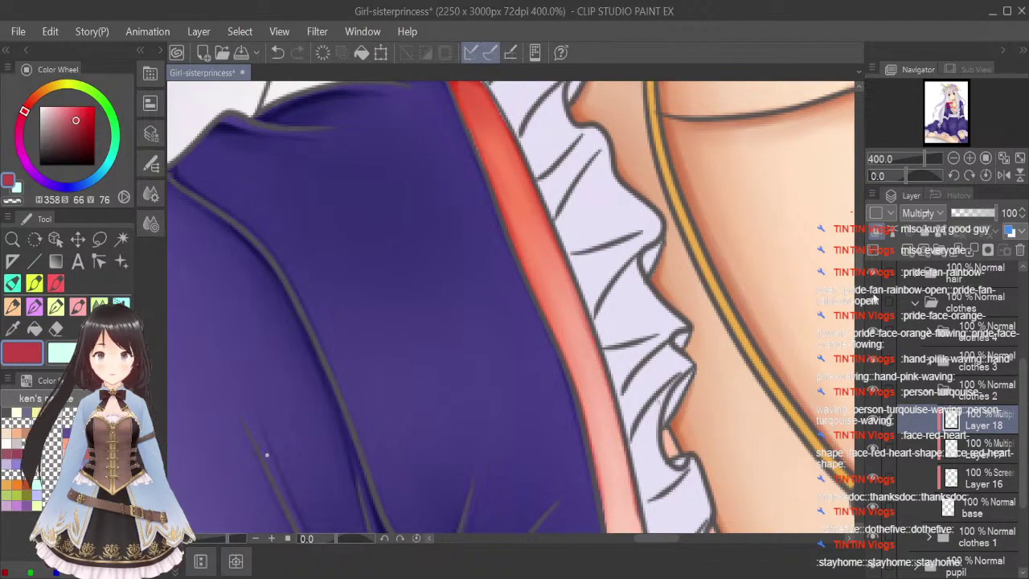
# Paint darker red shadow along both edges of the middle section of the neckline trim.
pyautogui.moveTo(859, 267); pyautogui.dragTo(859, 281)
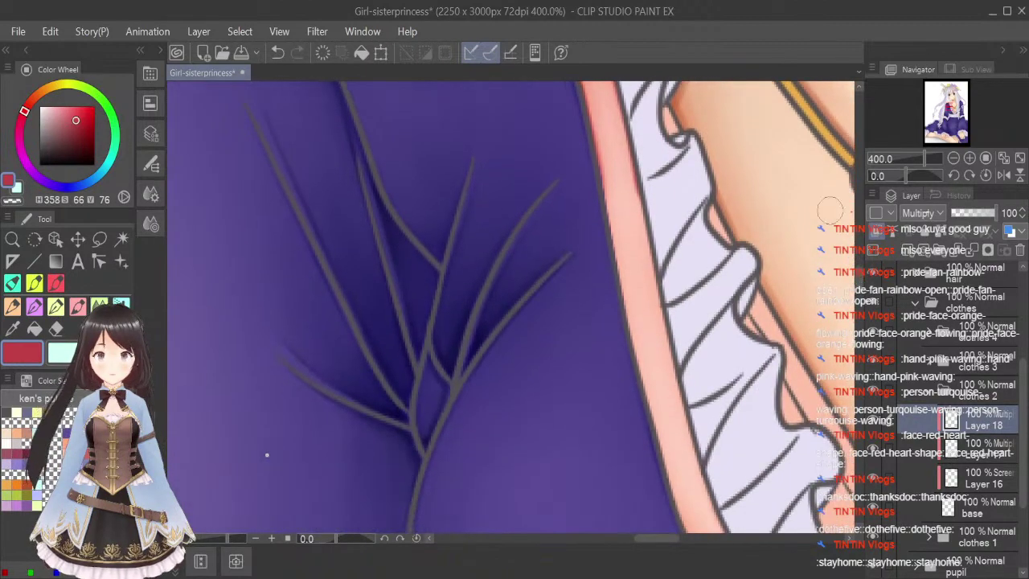
pyautogui.click(78, 307)
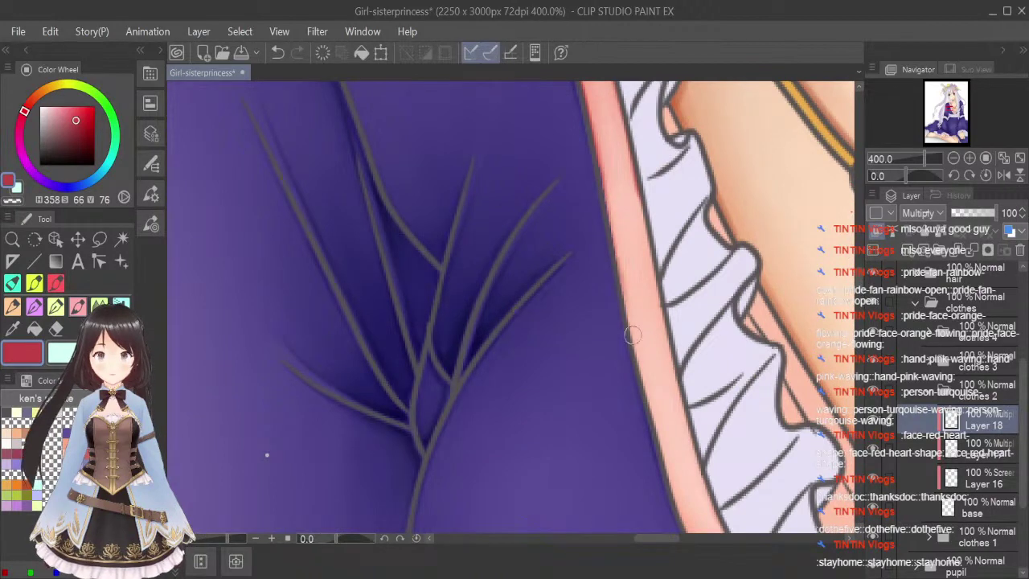
pyautogui.moveTo(612, 245); pyautogui.dragTo(632, 353)
pyautogui.moveTo(615, 275); pyautogui.dragTo(657, 431)
pyautogui.moveTo(636, 343); pyautogui.dragTo(672, 503)
pyautogui.moveTo(631, 167); pyautogui.dragTo(657, 291)
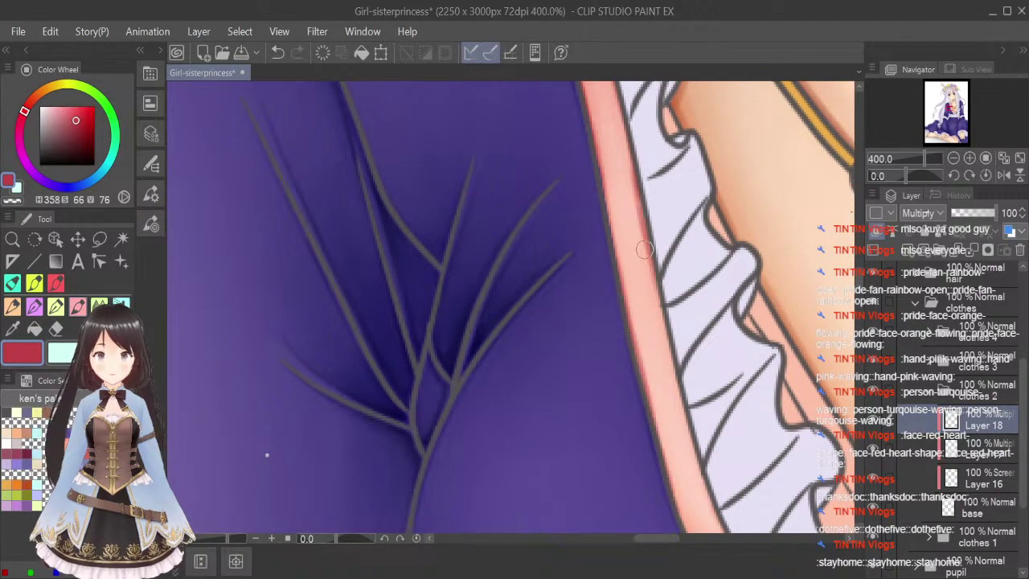
pyautogui.moveTo(645, 189); pyautogui.dragTo(658, 291)
pyautogui.moveTo(651, 245); pyautogui.dragTo(668, 359)
pyautogui.moveTo(656, 277); pyautogui.dragTo(685, 393)
pyautogui.moveTo(651, 251)
pyautogui.mouseDown()
pyautogui.moveTo(668, 360)
pyautogui.moveTo(712, 494)
pyautogui.mouseUp()
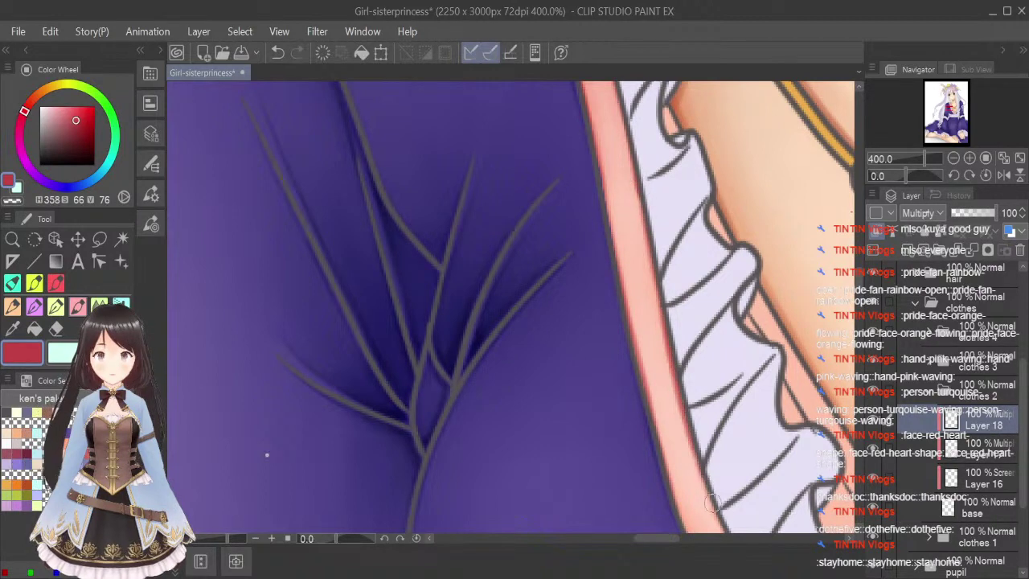
# Blend the darker red edges of the middle neckline trim with a reduced brush size.
pyautogui.click(99, 306)
pyautogui.press('[')
pyautogui.press('[')
pyautogui.press('[')
pyautogui.press('[')
pyautogui.press('[')
pyautogui.press('[')
pyautogui.press('[')
pyautogui.press('[')
pyautogui.press('[')
pyautogui.press('[')
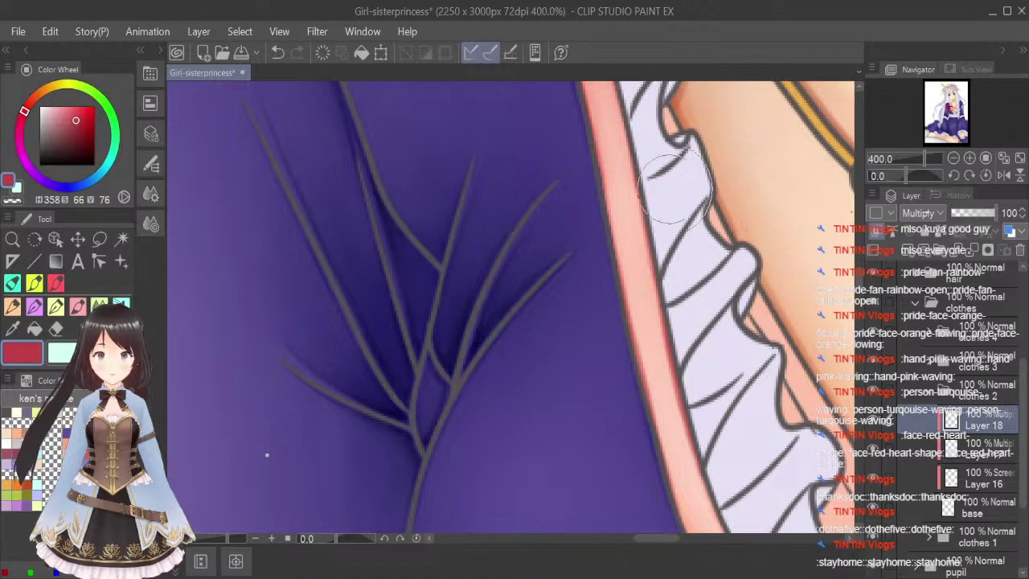
pyautogui.moveTo(606, 134); pyautogui.dragTo(614, 182)
pyautogui.moveTo(596, 114); pyautogui.dragTo(639, 343)
pyautogui.moveTo(628, 267); pyautogui.dragTo(674, 481)
pyautogui.moveTo(611, 149); pyautogui.dragTo(644, 242)
pyautogui.moveTo(628, 165)
pyautogui.mouseDown()
pyautogui.moveTo(640, 255)
pyautogui.moveTo(701, 483)
pyautogui.moveTo(638, 266)
pyautogui.mouseUp()
pyautogui.moveTo(598, 118); pyautogui.dragTo(661, 343)
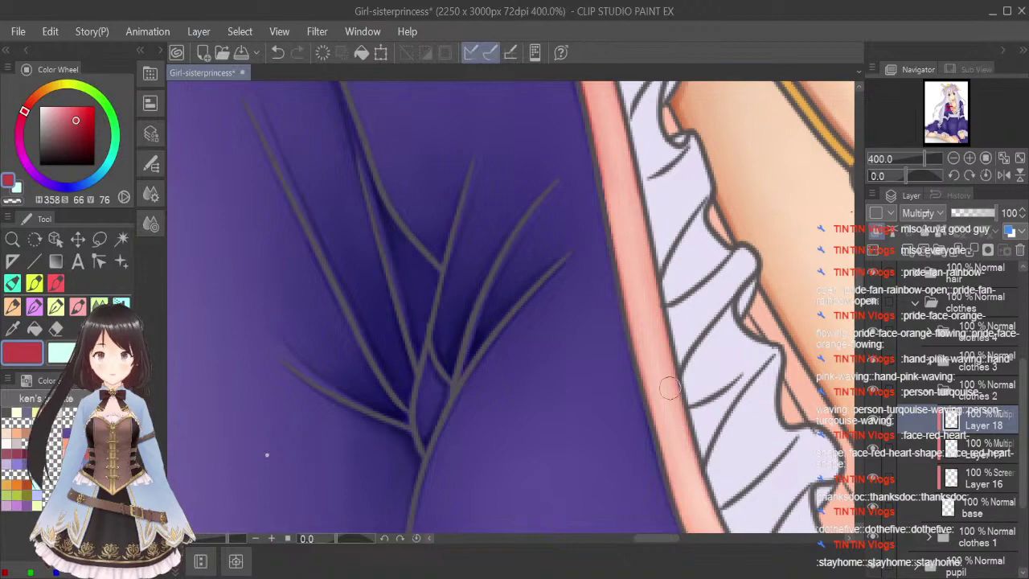
# Soften the shadow along both edges of the neckline trim around its bend at the bust.
pyautogui.scroll(-4, 657, 265)
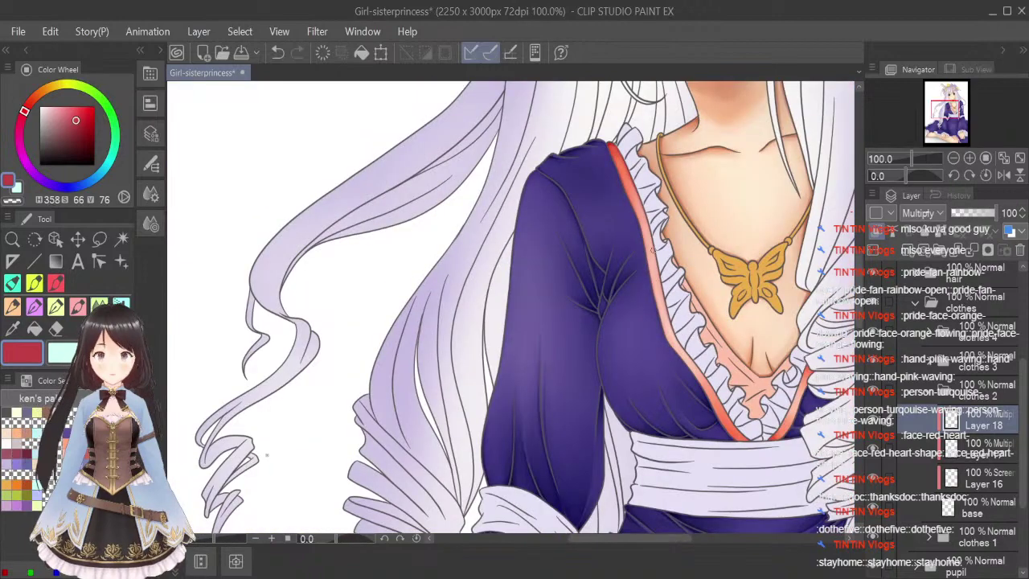
pyautogui.moveTo(646, 538); pyautogui.dragTo(685, 548)
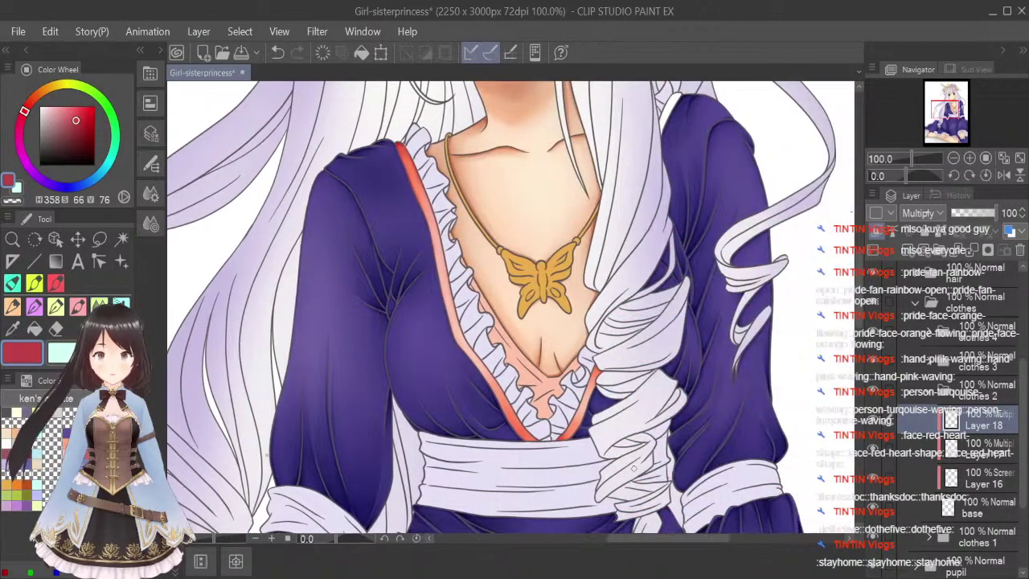
pyautogui.scroll(2, 479, 321)
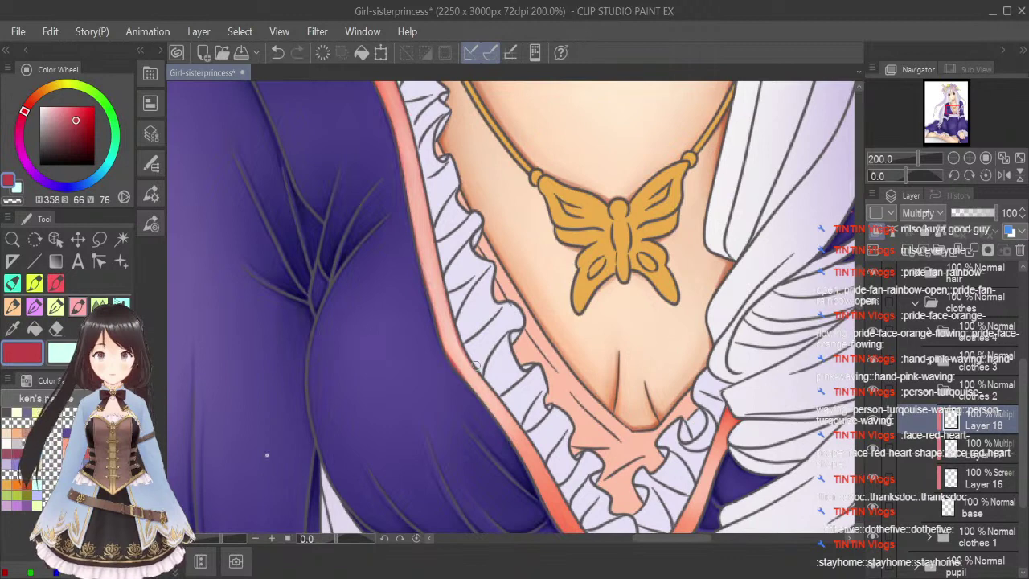
pyautogui.moveTo(454, 364); pyautogui.dragTo(509, 439)
pyautogui.moveTo(461, 351)
pyautogui.mouseDown()
pyautogui.moveTo(503, 406)
pyautogui.moveTo(483, 377)
pyautogui.mouseUp()
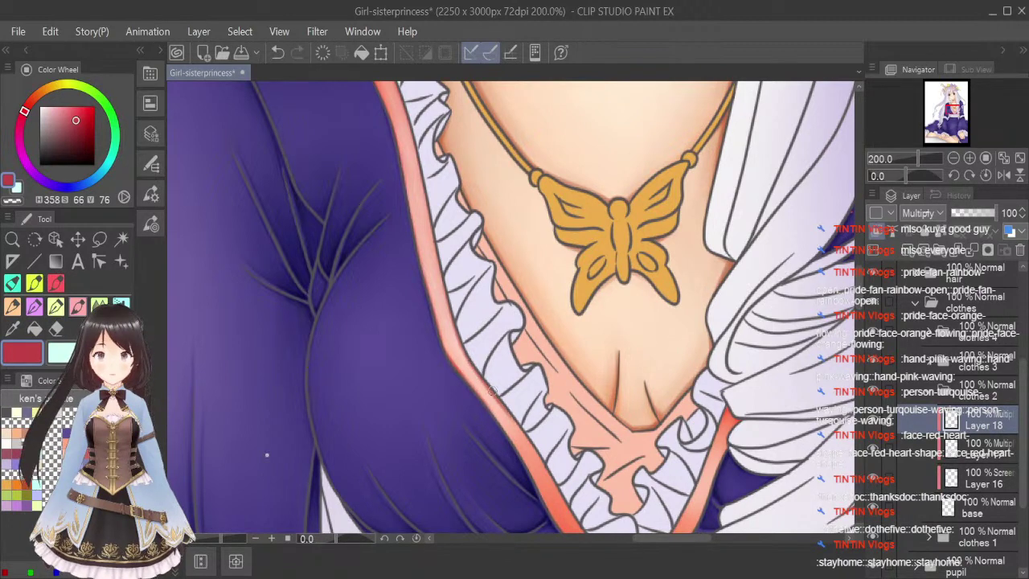
pyautogui.moveTo(450, 189)
pyautogui.mouseDown()
pyautogui.moveTo(483, 306)
pyautogui.moveTo(450, 257)
pyautogui.moveTo(465, 283)
pyautogui.moveTo(435, 304)
pyautogui.mouseUp()
pyautogui.moveTo(468, 363); pyautogui.dragTo(512, 422)
pyautogui.moveTo(441, 295); pyautogui.dragTo(446, 307)
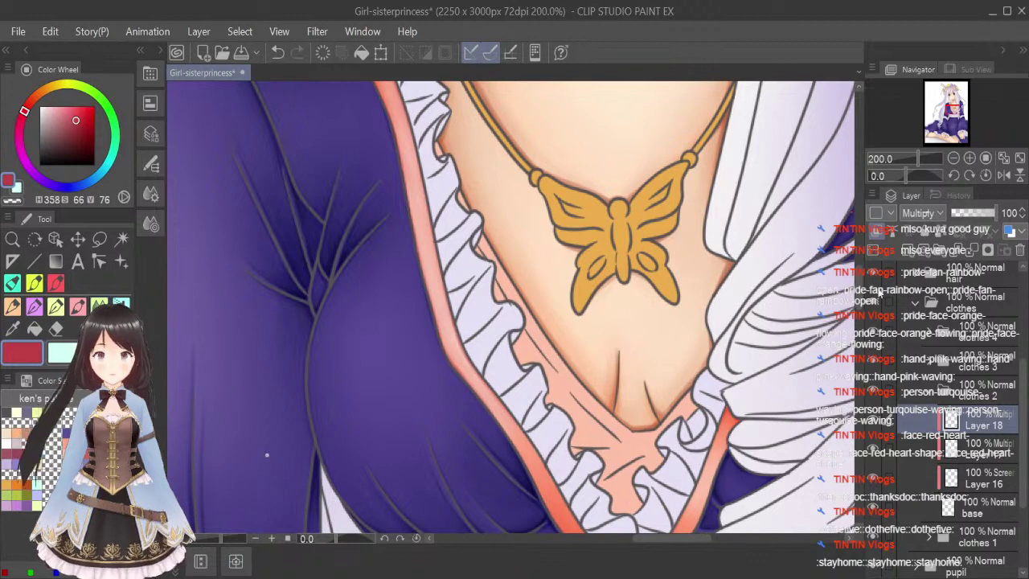
# Paint darker red at the waist end of the long neckline trim, blend it upward with a smaller brush, and save.
pyautogui.scroll(-4, 836, 257)
pyautogui.click(77, 303)
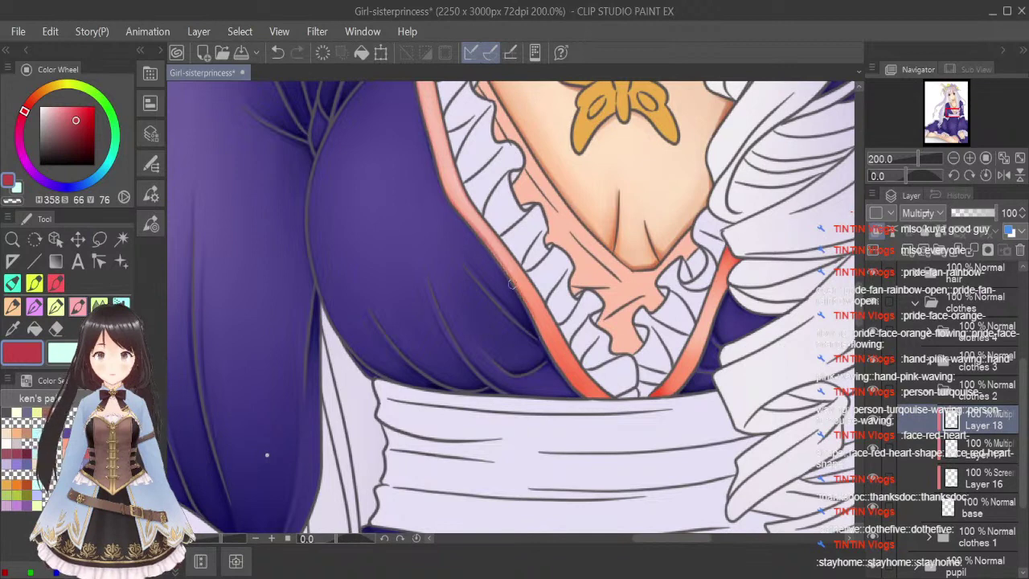
pyautogui.moveTo(530, 305)
pyautogui.mouseDown()
pyautogui.moveTo(589, 398)
pyautogui.moveTo(575, 385)
pyautogui.moveTo(602, 399)
pyautogui.mouseUp()
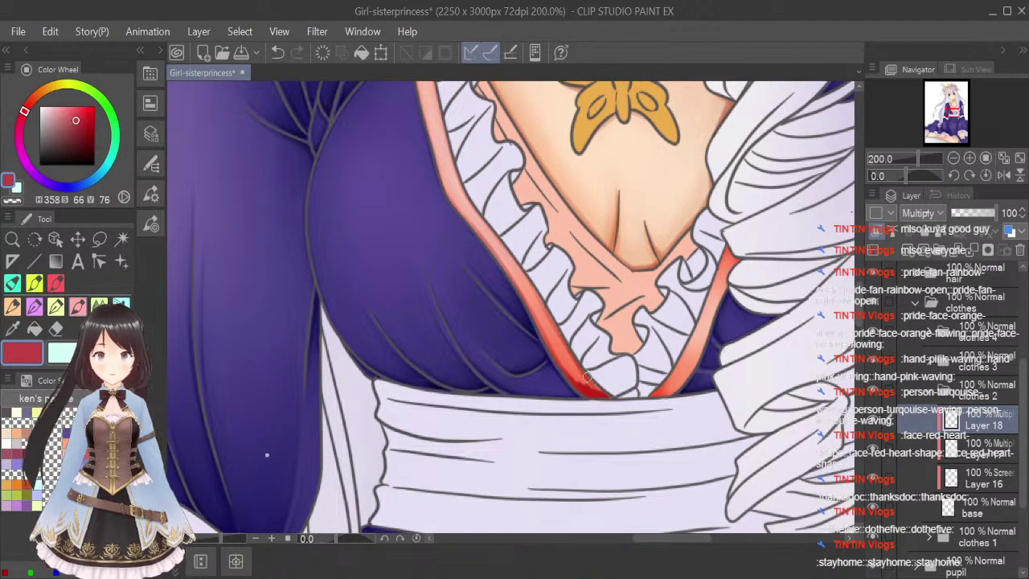
pyautogui.click(78, 329)
pyautogui.press('[')
pyautogui.press('[')
pyautogui.press('[')
pyautogui.press('[')
pyautogui.press('[')
pyautogui.press('[')
pyautogui.press('[')
pyautogui.press('[')
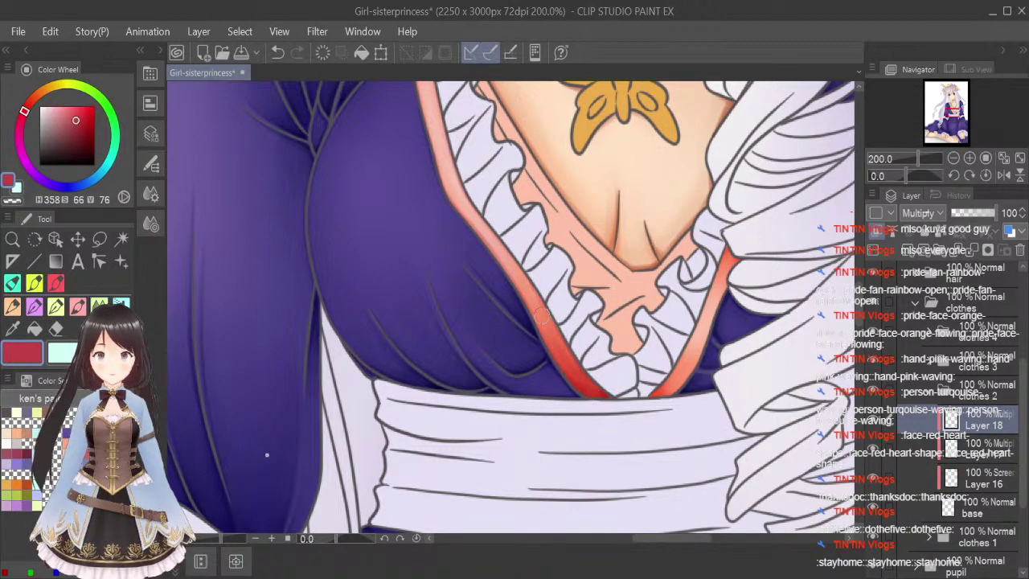
pyautogui.click(1019, 158)
pyautogui.hotkey('ctrl', 's')
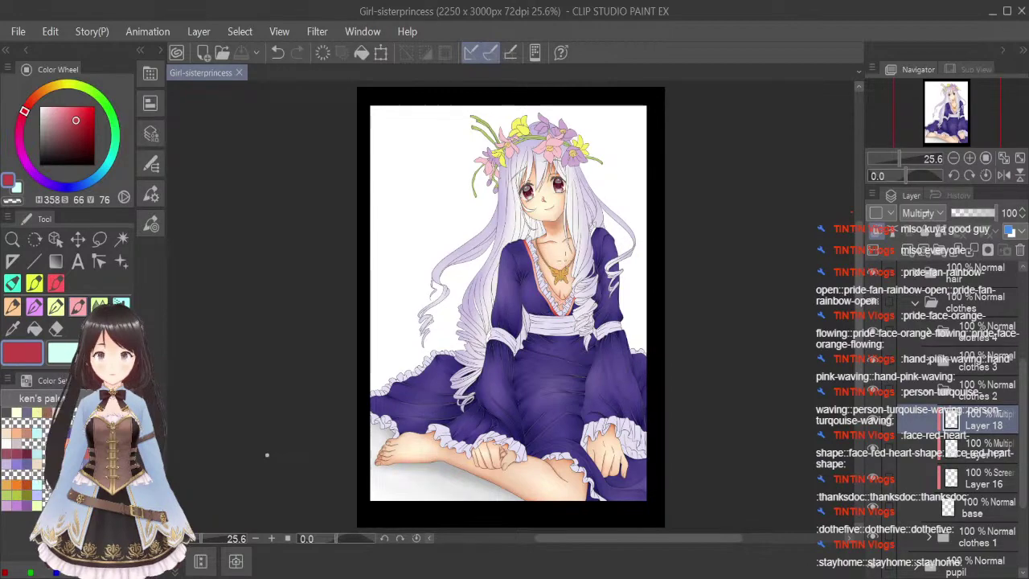
# Paint darker red shadow at the upper and waist ends of the short opposite trim.
pyautogui.hotkey('ctrl', '+')
pyautogui.hotkey('ctrl', '+')
pyautogui.hotkey('ctrl', '+')
pyautogui.hotkey('ctrl', '+')
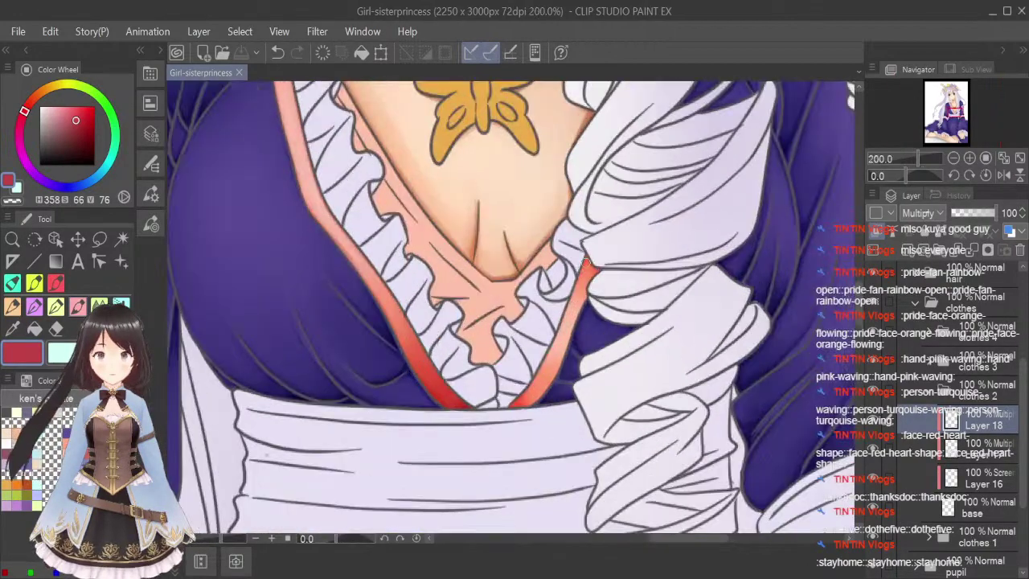
pyautogui.hotkey('ctrl', '+')
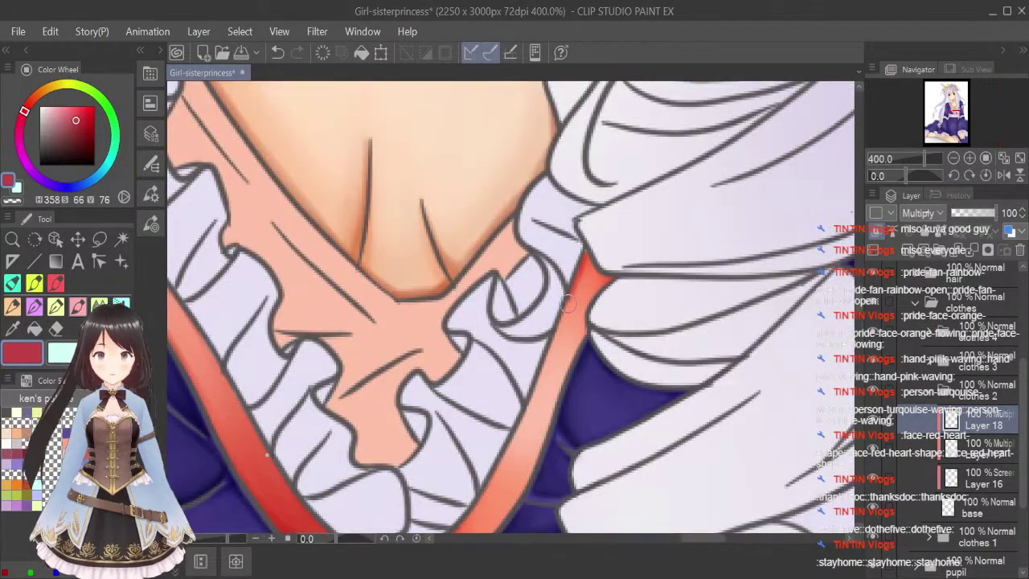
pyautogui.moveTo(586, 258); pyautogui.dragTo(617, 277)
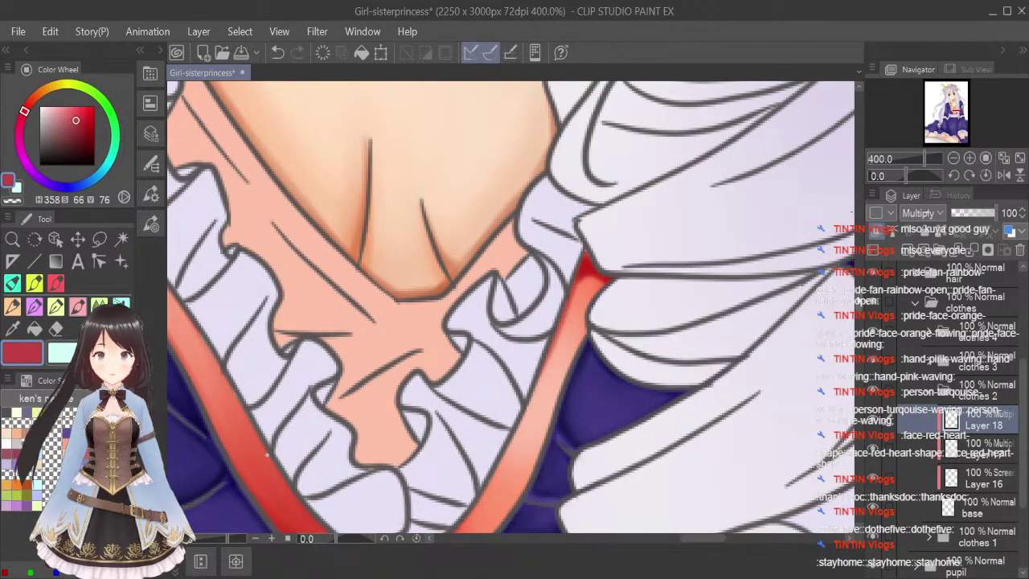
pyautogui.scroll(-3, 698, 277)
pyautogui.moveTo(430, 442)
pyautogui.mouseDown()
pyautogui.moveTo(456, 423)
pyautogui.moveTo(472, 439)
pyautogui.moveTo(480, 386)
pyautogui.moveTo(443, 432)
pyautogui.moveTo(517, 320)
pyautogui.moveTo(498, 362)
pyautogui.moveTo(546, 253)
pyautogui.mouseUp()
pyautogui.moveTo(604, 175)
pyautogui.mouseDown()
pyautogui.moveTo(518, 388)
pyautogui.moveTo(526, 370)
pyautogui.moveTo(494, 418)
pyautogui.mouseUp()
# Blend the darker red on the short opposite trim with a reduced brush size, and save the file.
pyautogui.click(99, 305)
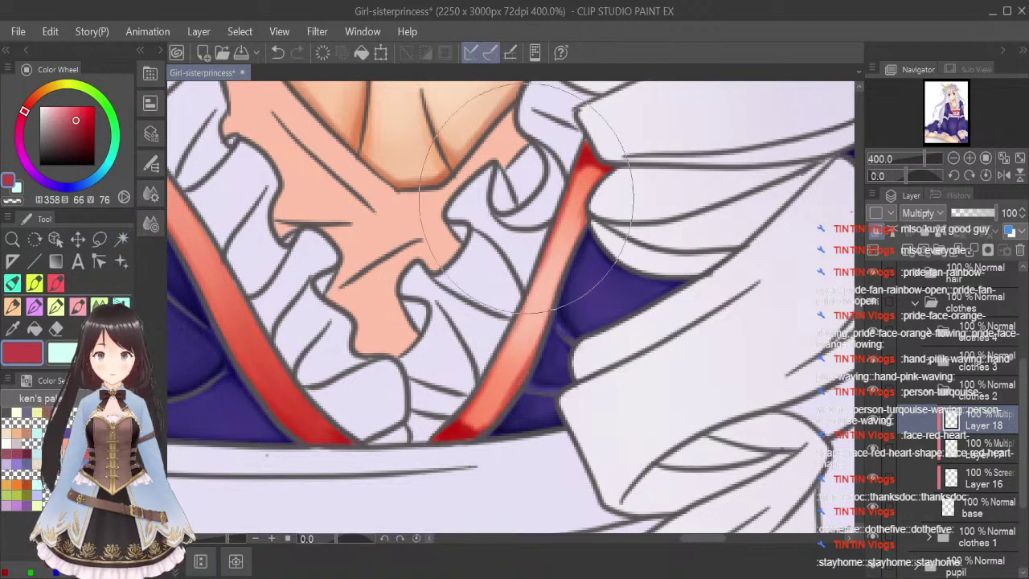
pyautogui.press('[')
pyautogui.press('[')
pyautogui.press('[')
pyautogui.press('[')
pyautogui.press('[')
pyautogui.press('[')
pyautogui.press('[')
pyautogui.press('[')
pyautogui.moveTo(579, 204)
pyautogui.mouseDown()
pyautogui.moveTo(586, 160)
pyautogui.moveTo(569, 209)
pyautogui.moveTo(609, 156)
pyautogui.moveTo(585, 144)
pyautogui.moveTo(565, 229)
pyautogui.moveTo(589, 204)
pyautogui.moveTo(562, 215)
pyautogui.moveTo(576, 177)
pyautogui.moveTo(539, 321)
pyautogui.mouseUp()
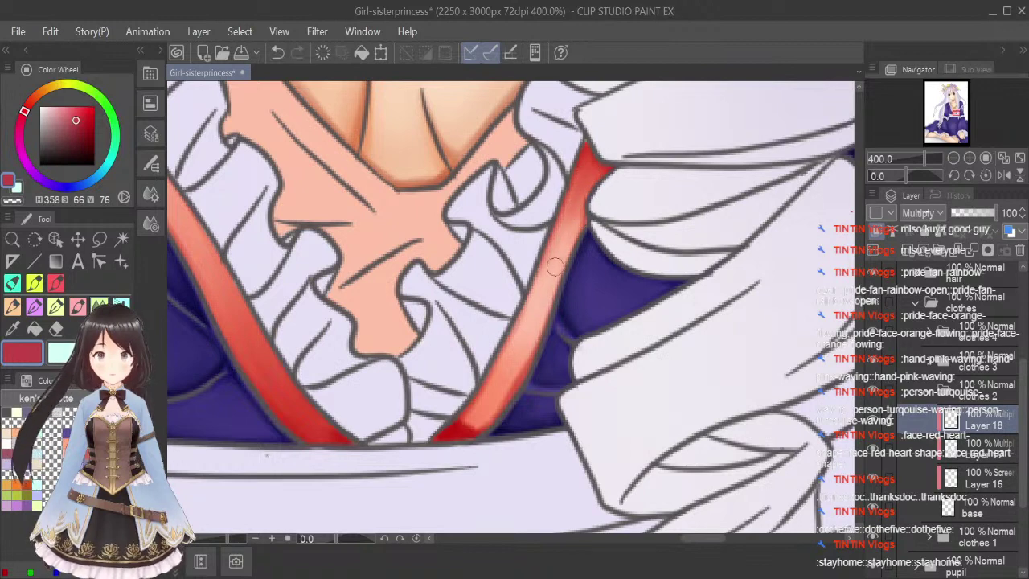
pyautogui.moveTo(470, 438)
pyautogui.mouseDown()
pyautogui.moveTo(538, 280)
pyautogui.moveTo(517, 344)
pyautogui.moveTo(454, 426)
pyautogui.moveTo(507, 371)
pyautogui.moveTo(473, 417)
pyautogui.moveTo(497, 416)
pyautogui.moveTo(463, 416)
pyautogui.moveTo(433, 443)
pyautogui.moveTo(461, 451)
pyautogui.moveTo(473, 393)
pyautogui.moveTo(528, 314)
pyautogui.moveTo(521, 328)
pyautogui.moveTo(498, 365)
pyautogui.moveTo(581, 172)
pyautogui.moveTo(522, 384)
pyautogui.moveTo(503, 391)
pyautogui.moveTo(542, 289)
pyautogui.moveTo(501, 352)
pyautogui.moveTo(578, 190)
pyautogui.moveTo(523, 413)
pyautogui.mouseUp()
pyautogui.click(1019, 158)
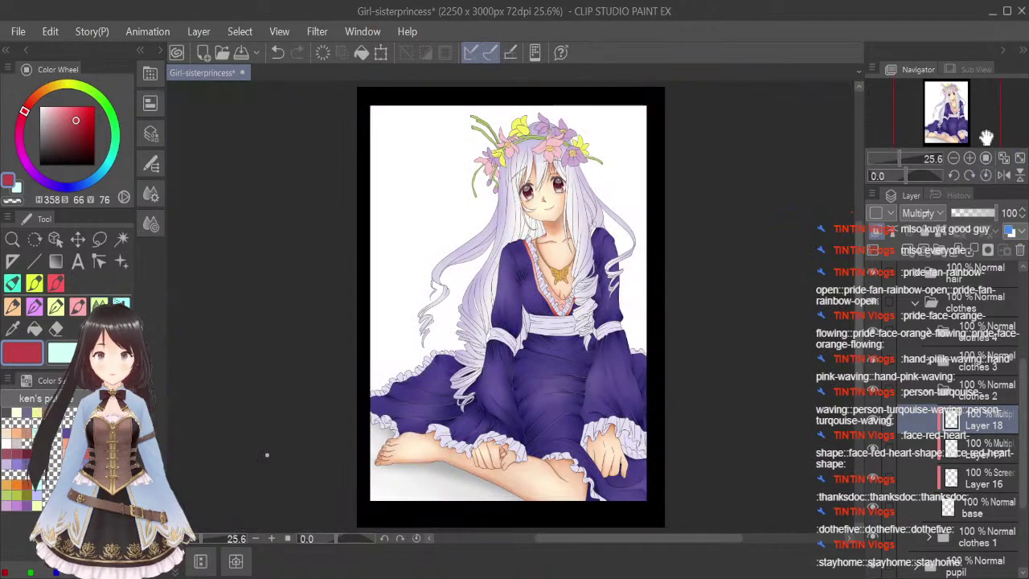
pyautogui.hotkey('ctrl', 's')
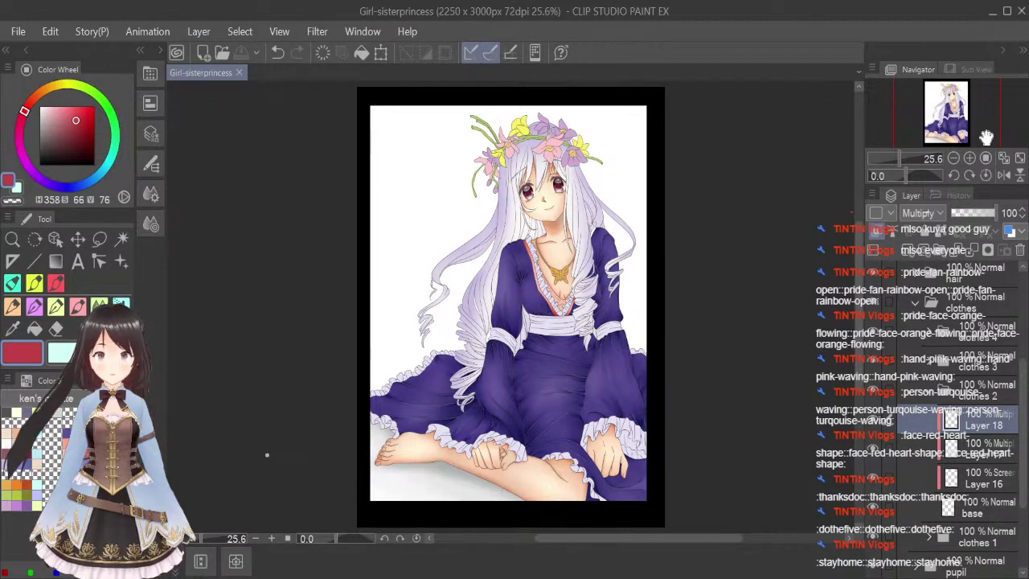
# Collapse the clothes 2 folder, open clothes 3, and add a clipped Screen layer above its base layer.
pyautogui.click(929, 393)
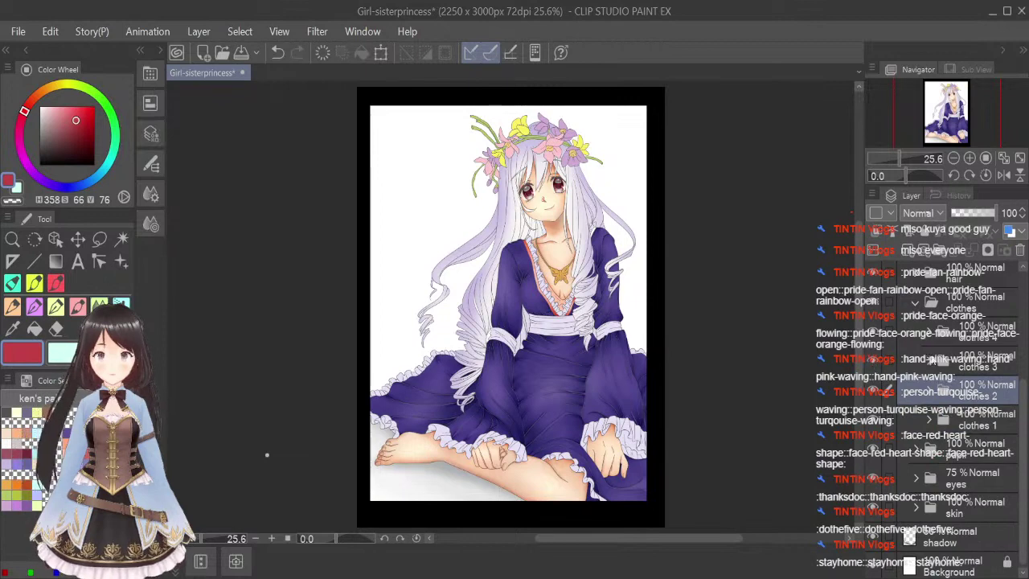
pyautogui.click(929, 361)
pyautogui.click(989, 396)
pyautogui.click(908, 250)
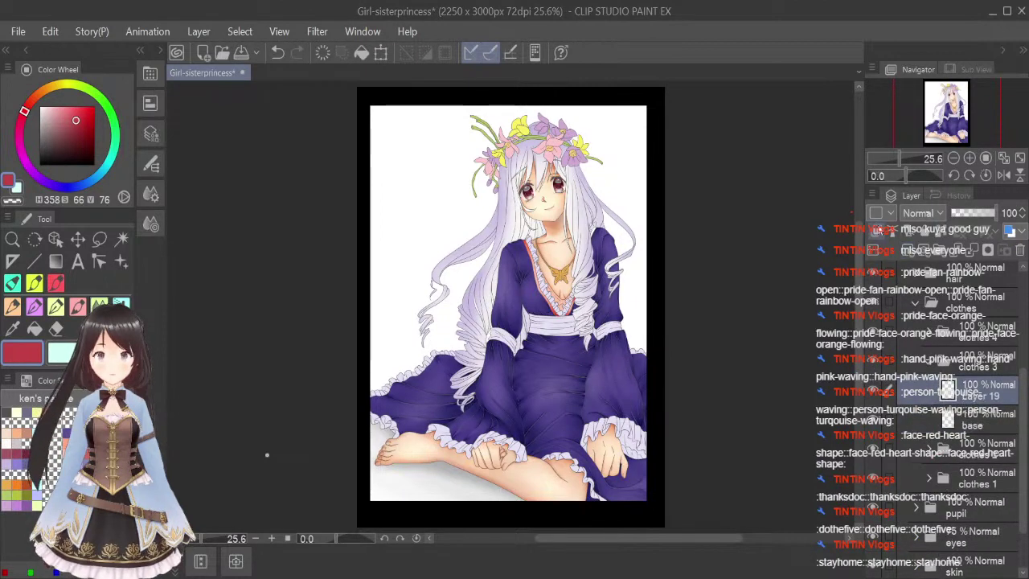
pyautogui.click(931, 353)
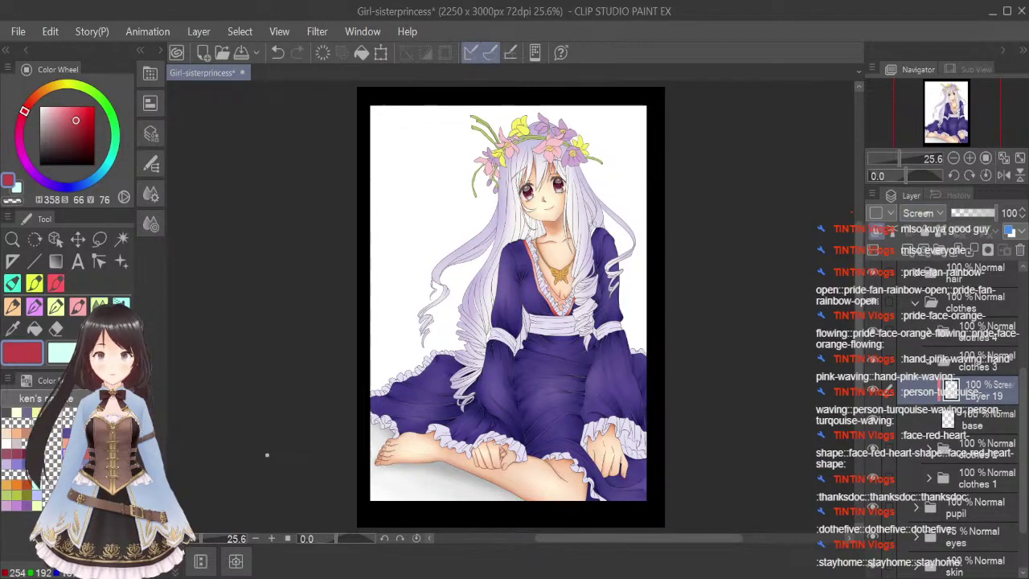
# Choose light cyan from the palette and lighten the salmon inner neckline panel on the Screen layer.
pyautogui.scroll(8, 558, 285)
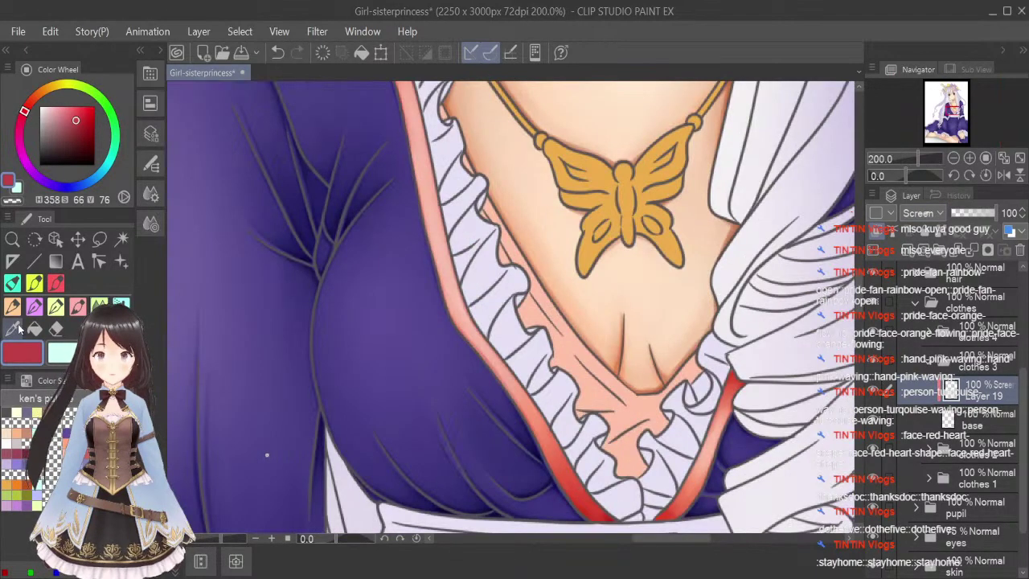
pyautogui.click(569, 306)
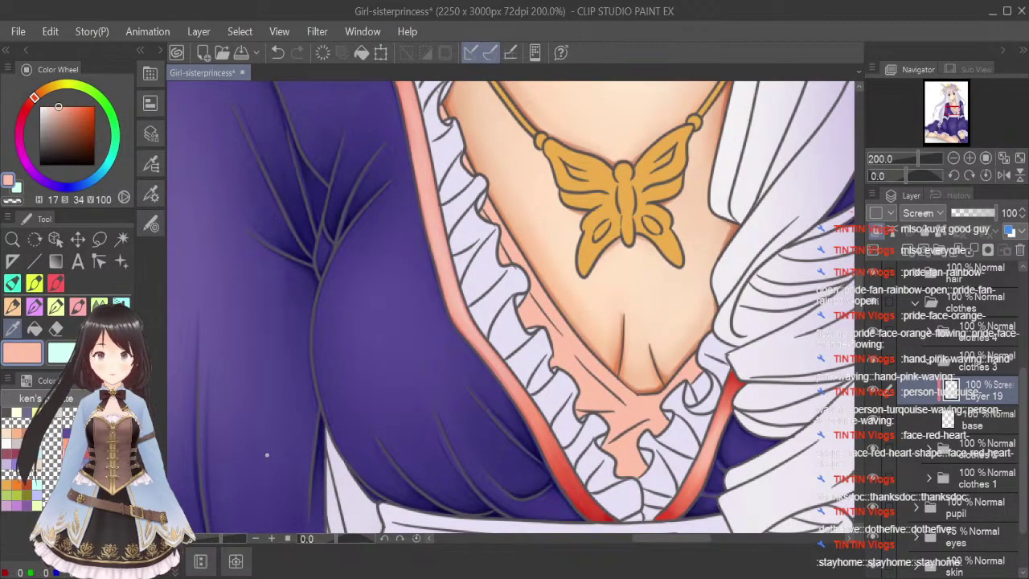
pyautogui.click(38, 485)
pyautogui.scroll(-2, 656, 260)
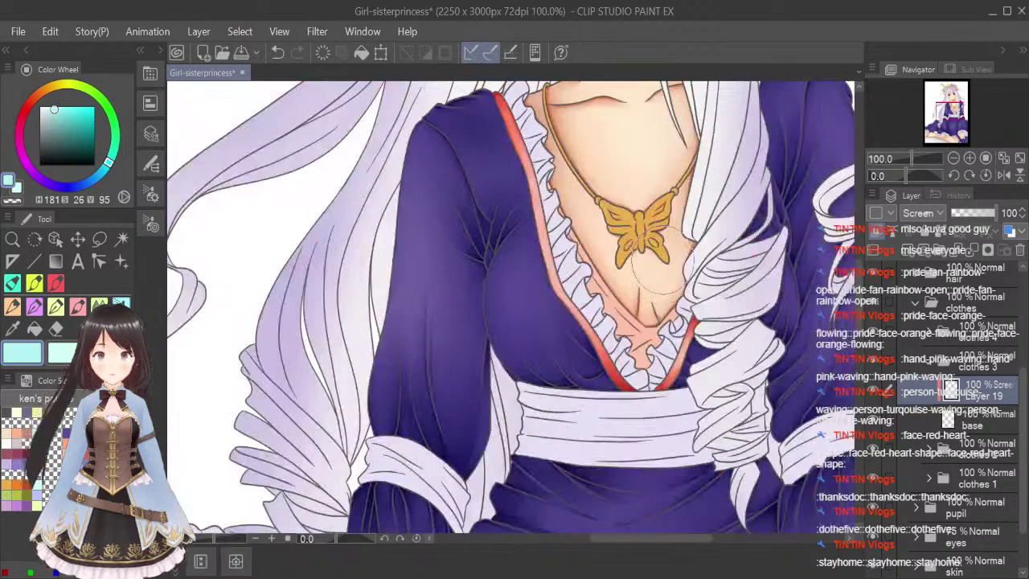
pyautogui.moveTo(633, 539); pyautogui.dragTo(645, 539)
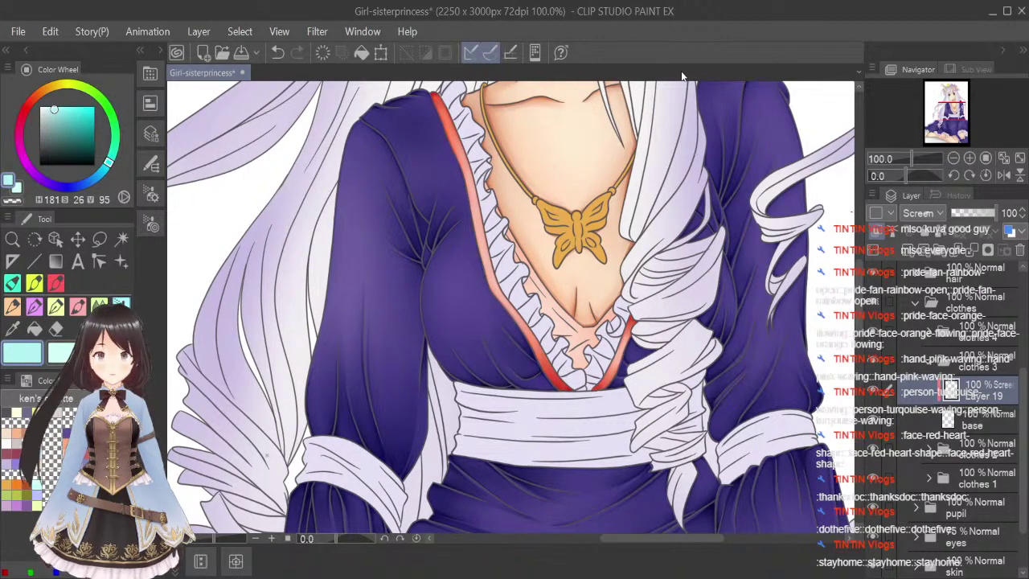
# Choose a salmon red from the palette and add a clipped Multiply layer above the panel's Screen layer.
pyautogui.click(67, 452)
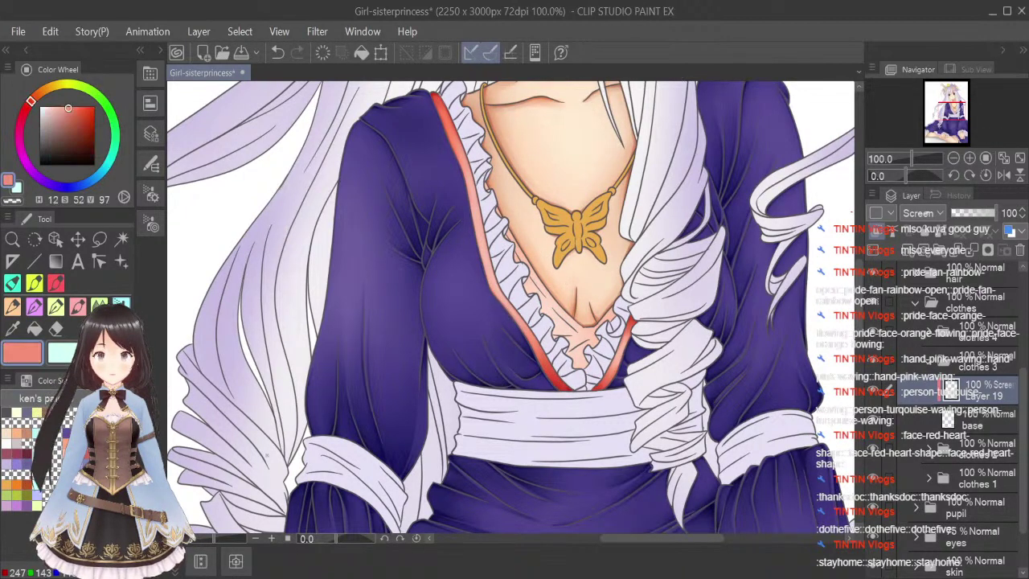
pyautogui.click(906, 250)
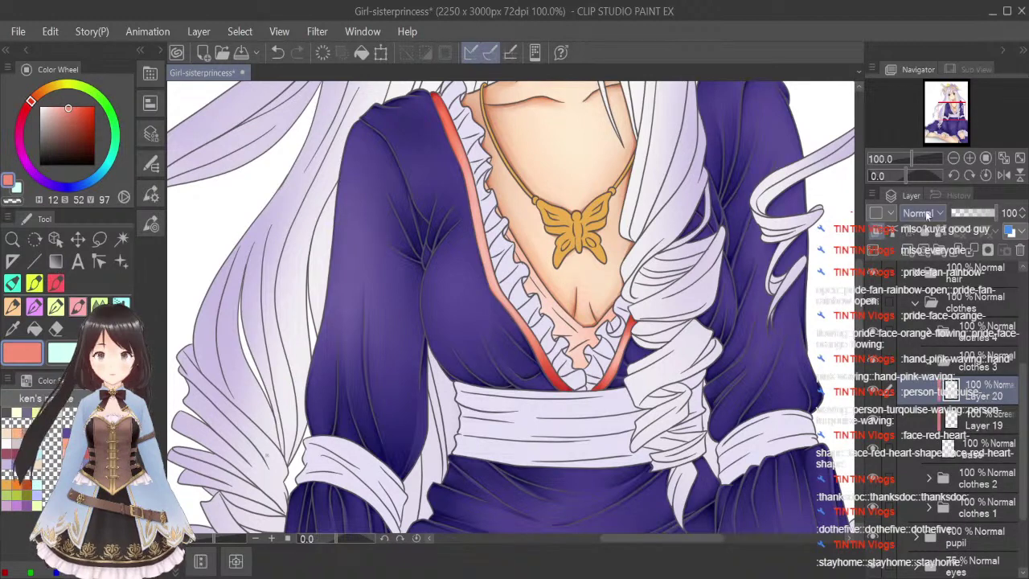
pyautogui.click(932, 273)
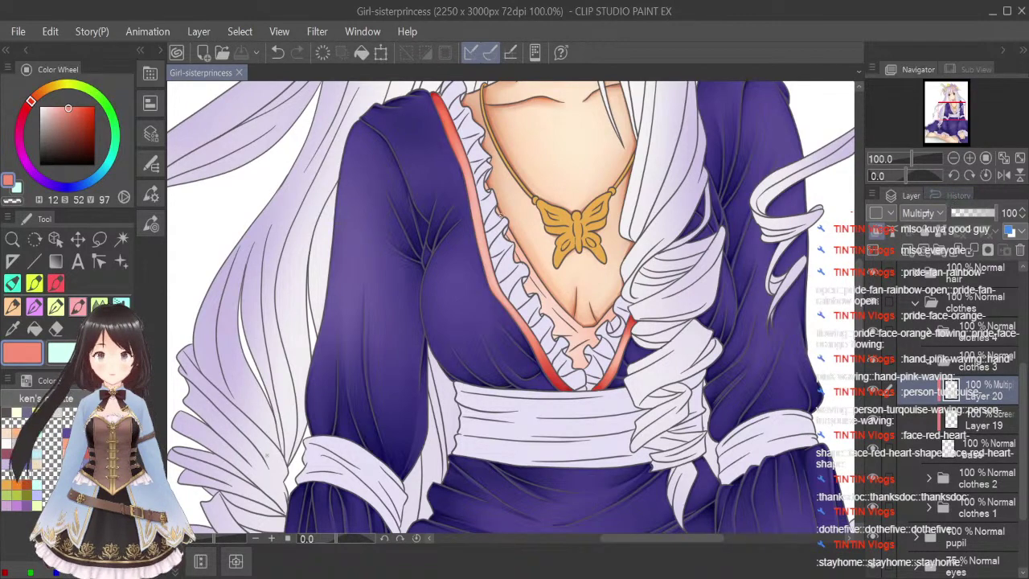
# Paint salmon shadows on the inner neckline panel where narrow slivers show between the ruffle folds and the chest.
pyautogui.scroll(5, 482, 145)
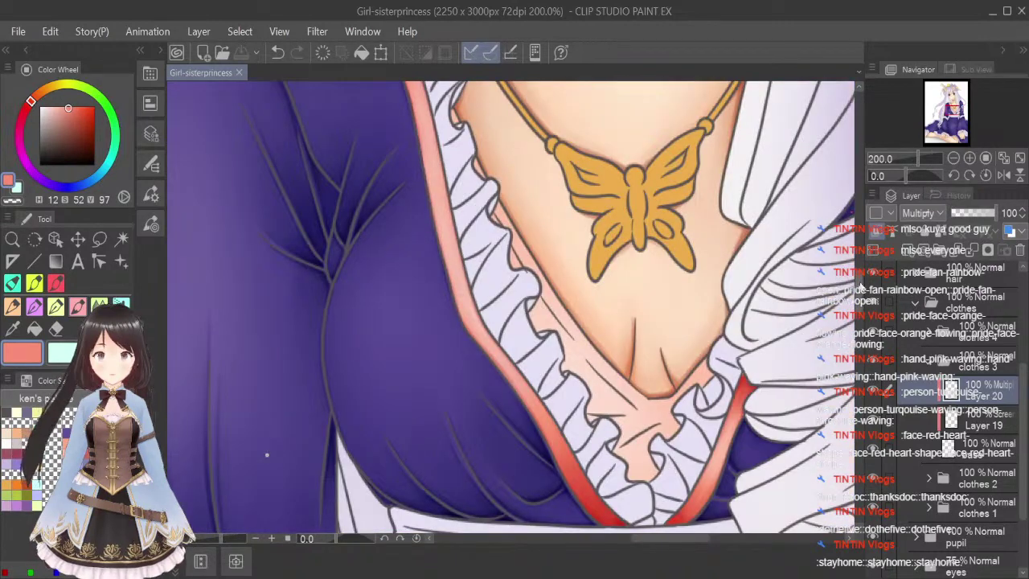
pyautogui.scroll(3, 456, 280)
pyautogui.click(452, 333)
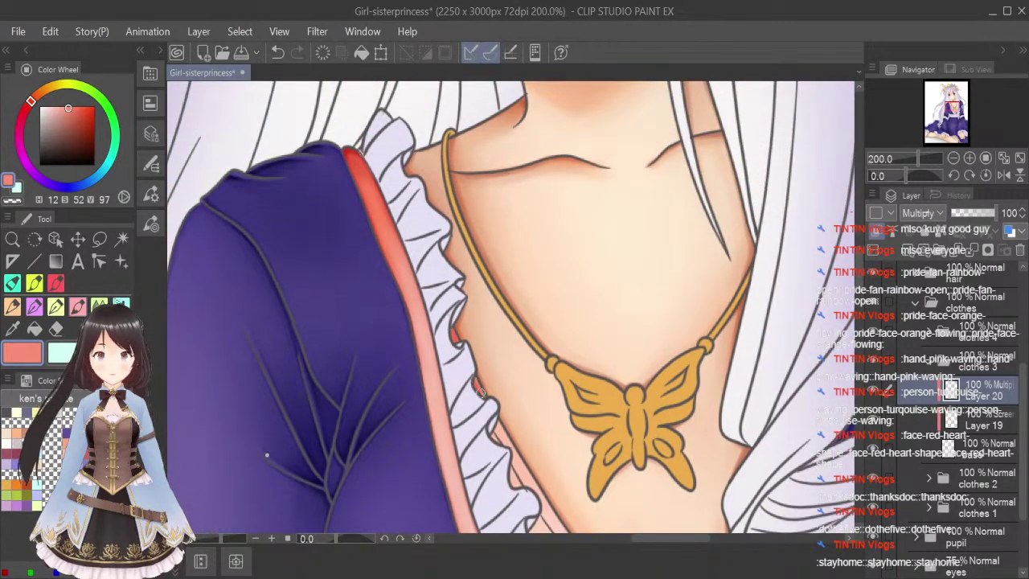
pyautogui.scroll(-5, 522, 235)
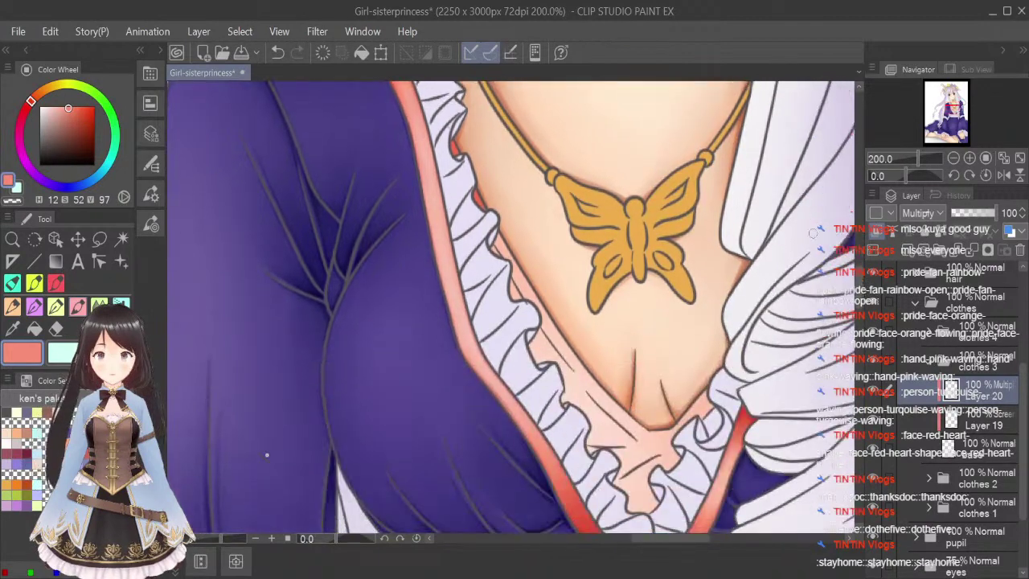
pyautogui.scroll(2, 509, 231)
pyautogui.moveTo(483, 282)
pyautogui.mouseDown()
pyautogui.moveTo(476, 248)
pyautogui.moveTo(496, 278)
pyautogui.mouseUp()
pyautogui.moveTo(518, 317); pyautogui.dragTo(549, 362)
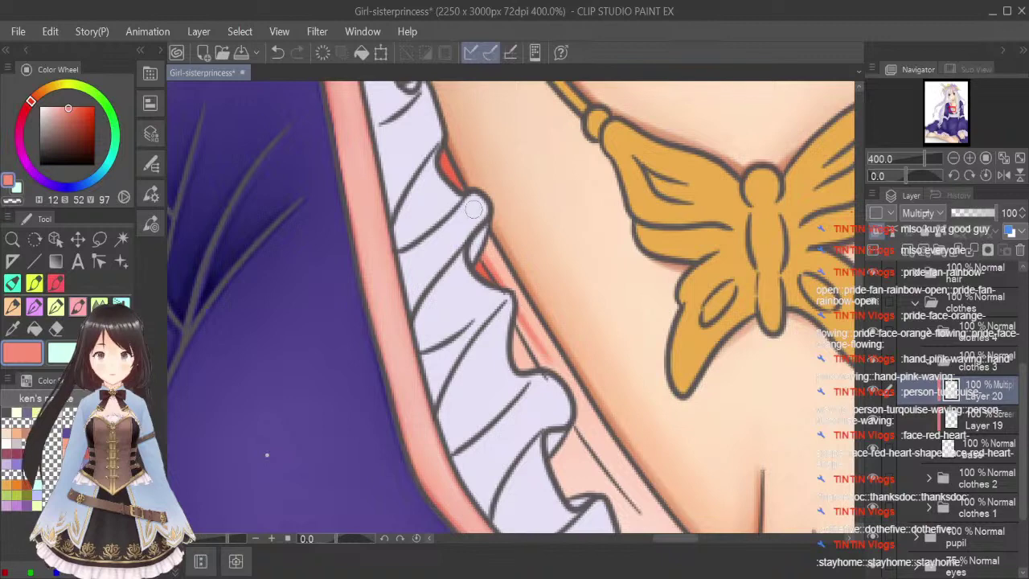
pyautogui.moveTo(477, 230)
pyautogui.mouseDown()
pyautogui.moveTo(518, 292)
pyautogui.moveTo(482, 226)
pyautogui.moveTo(532, 305)
pyautogui.mouseUp()
pyautogui.moveTo(476, 245)
pyautogui.mouseDown()
pyautogui.moveTo(543, 350)
pyautogui.moveTo(494, 245)
pyautogui.moveTo(479, 241)
pyautogui.mouseUp()
# Blend the fresh shadows on the narrow upper slivers of the inner panel.
pyautogui.press('j')
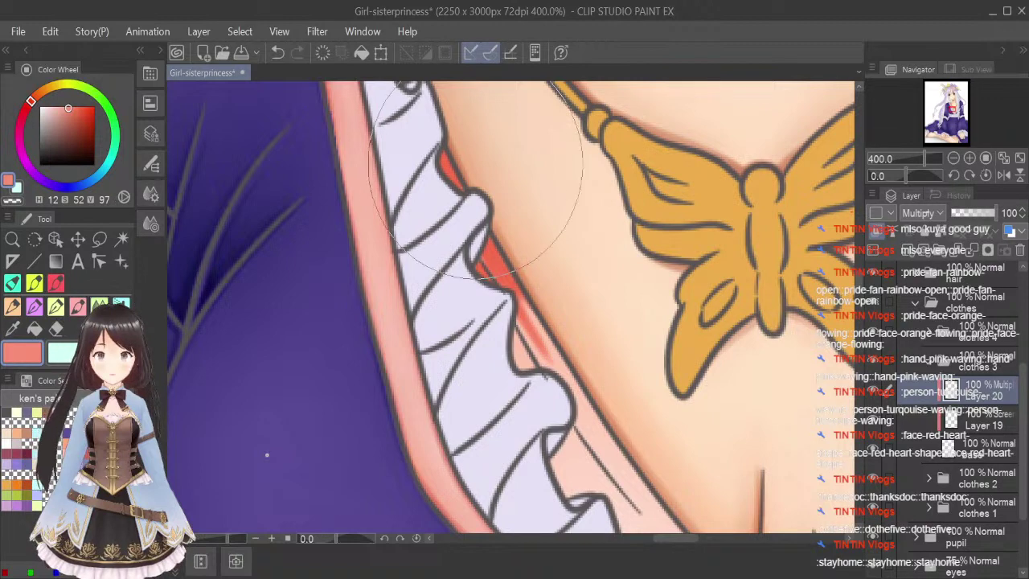
pyautogui.moveTo(438, 157); pyautogui.dragTo(546, 348)
pyautogui.moveTo(476, 256); pyautogui.dragTo(482, 277)
# Extend the salmon shadow down the panel's skin-side edge, above the upper crease line.
pyautogui.moveTo(858, 287); pyautogui.dragTo(859, 285)
pyautogui.scroll(5, 648, 238)
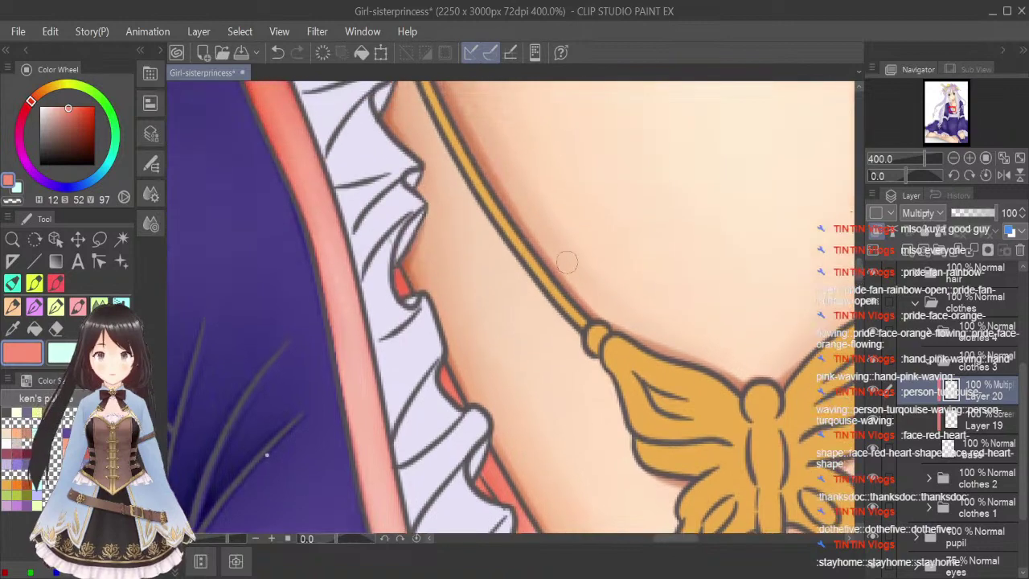
pyautogui.moveTo(859, 269)
pyautogui.mouseDown()
pyautogui.moveTo(861, 259)
pyautogui.moveTo(865, 291)
pyautogui.mouseUp()
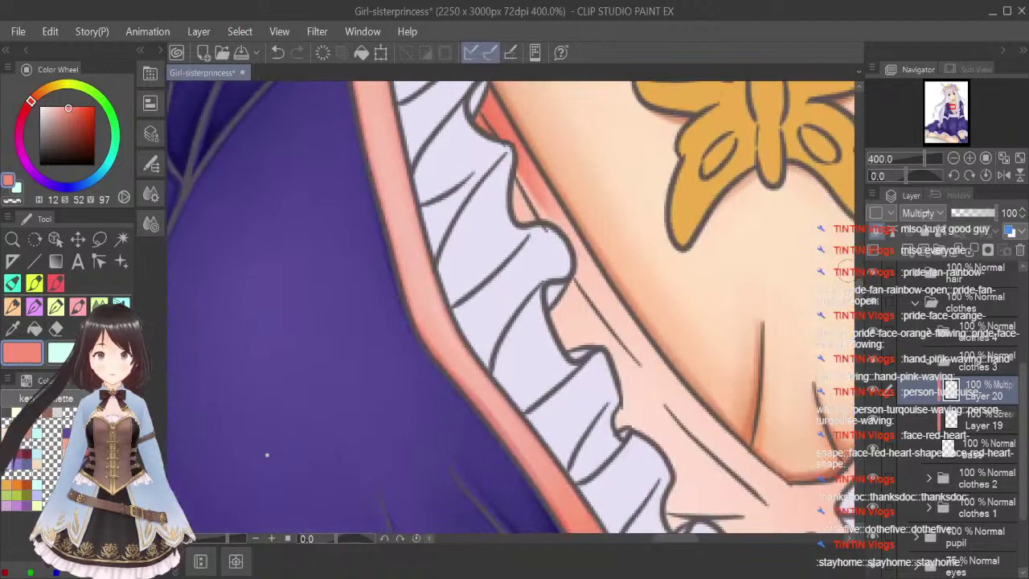
pyautogui.moveTo(664, 540); pyautogui.dragTo(676, 544)
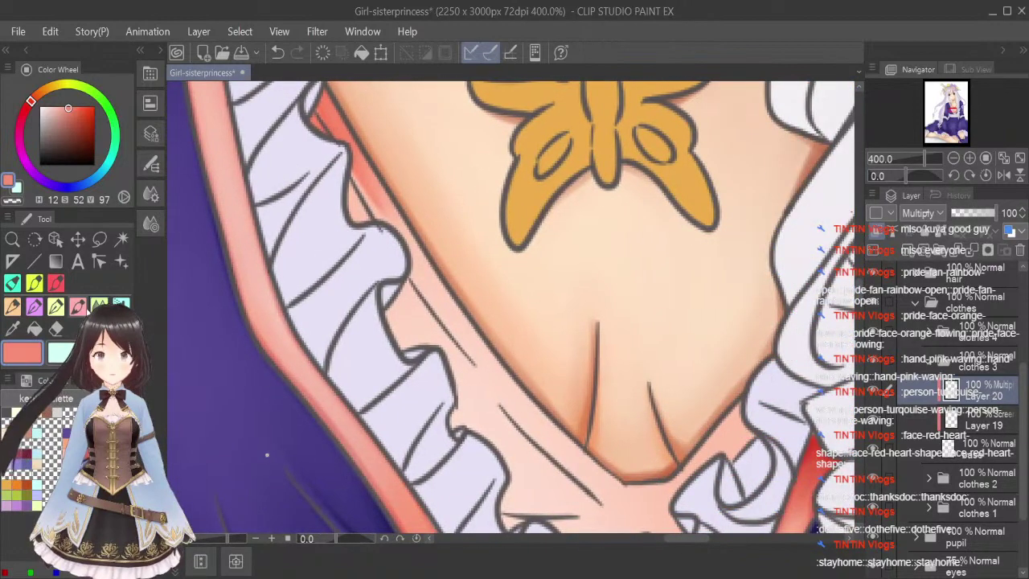
pyautogui.moveTo(383, 213); pyautogui.dragTo(456, 320)
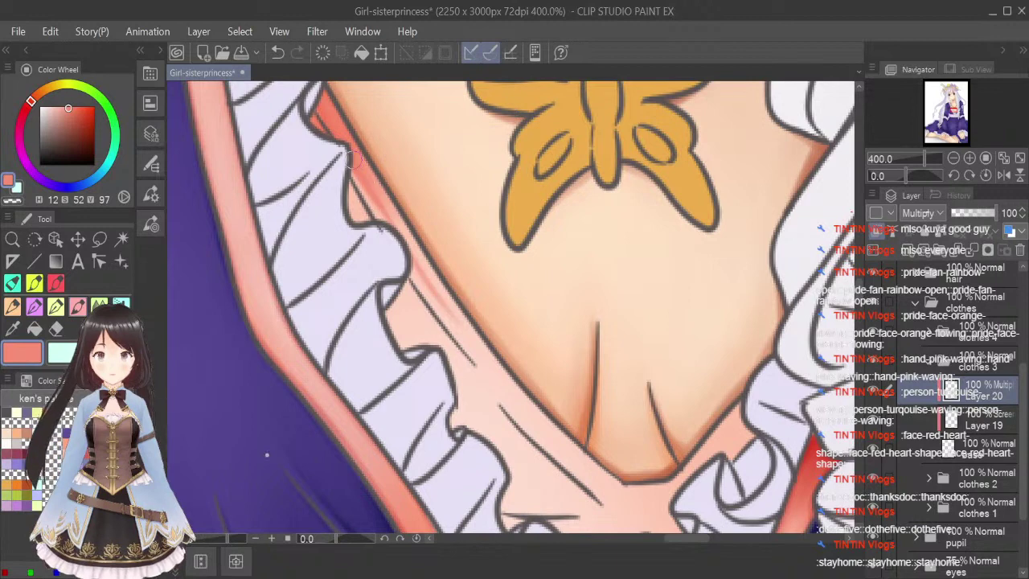
pyautogui.moveTo(360, 167); pyautogui.dragTo(449, 315)
pyautogui.moveTo(409, 248); pyautogui.dragTo(451, 312)
# Soften the shadow along the panel's upper skin-side edge with a reduced blending brush size.
pyautogui.press('j')
pyautogui.press('[')
pyautogui.press('[')
pyautogui.press('[')
pyautogui.press('[')
pyautogui.press('[')
pyautogui.press('[')
pyautogui.press('[')
pyautogui.press('[')
pyautogui.press('[')
pyautogui.press('[')
pyautogui.moveTo(406, 233)
pyautogui.mouseDown()
pyautogui.moveTo(463, 307)
pyautogui.moveTo(400, 225)
pyautogui.moveTo(405, 233)
pyautogui.moveTo(352, 131)
pyautogui.moveTo(454, 297)
pyautogui.mouseUp()
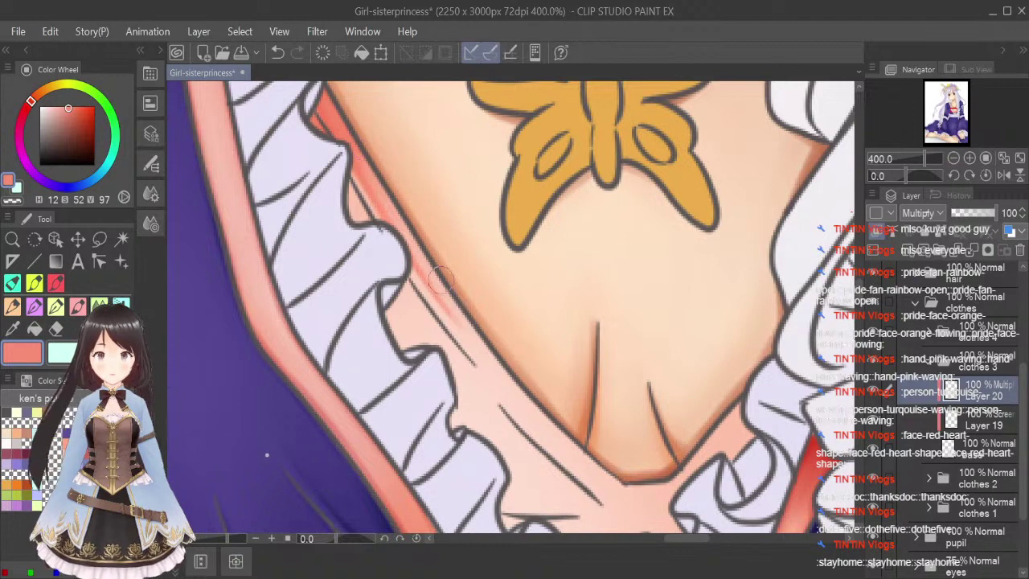
# Paint salmon shadows in the panel's upper ruffle pockets and beneath the upper crease line.
pyautogui.click(78, 305)
pyautogui.moveTo(345, 176)
pyautogui.mouseDown()
pyautogui.moveTo(363, 225)
pyautogui.moveTo(346, 187)
pyautogui.moveTo(354, 221)
pyautogui.mouseUp()
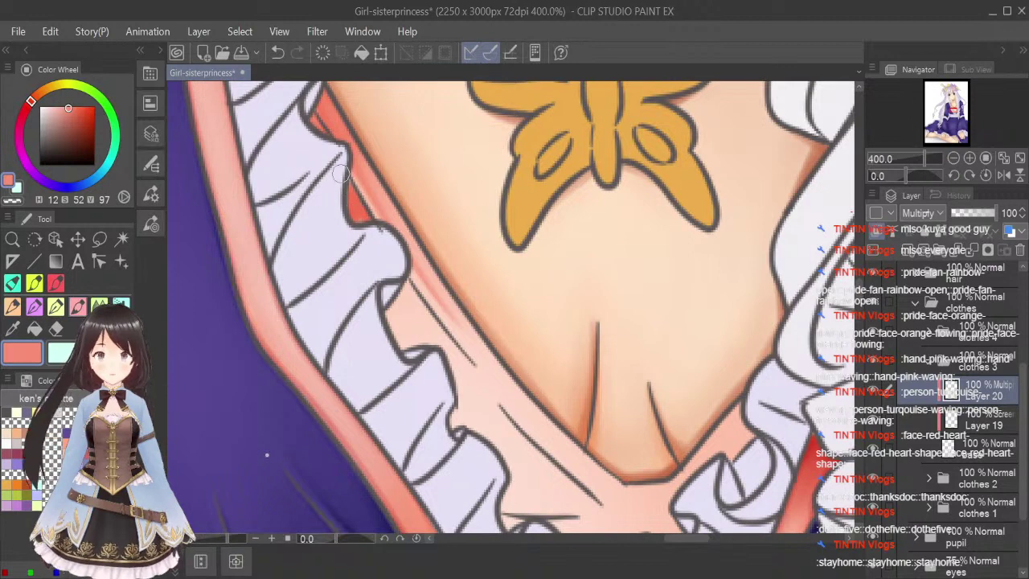
pyautogui.moveTo(400, 274)
pyautogui.mouseDown()
pyautogui.moveTo(393, 264)
pyautogui.moveTo(466, 362)
pyautogui.mouseUp()
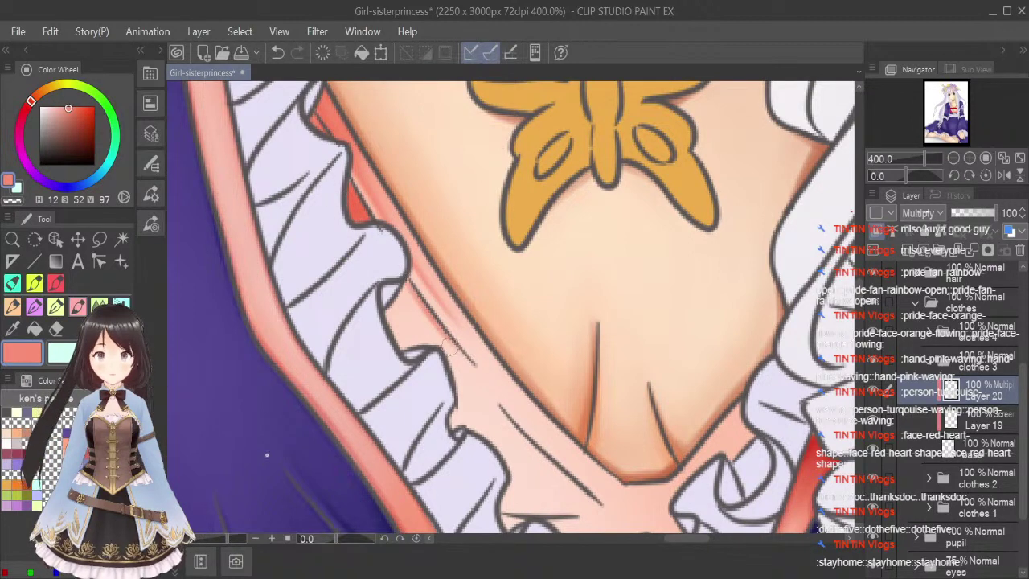
pyautogui.moveTo(389, 272)
pyautogui.mouseDown()
pyautogui.moveTo(426, 322)
pyautogui.moveTo(390, 280)
pyautogui.moveTo(408, 311)
pyautogui.moveTo(400, 346)
pyautogui.mouseUp()
pyautogui.moveTo(374, 304); pyautogui.dragTo(408, 354)
# Blend the shadows in the upper ruffle pockets using a reduced brush size.
pyautogui.click(99, 305)
pyautogui.press('[')
pyautogui.press('[')
pyautogui.press('[')
pyautogui.press('[')
pyautogui.press('[')
pyautogui.press('[')
pyautogui.press('[')
pyautogui.press('[')
pyautogui.moveTo(347, 193)
pyautogui.mouseDown()
pyautogui.moveTo(372, 247)
pyautogui.moveTo(343, 210)
pyautogui.moveTo(466, 375)
pyautogui.moveTo(386, 280)
pyautogui.moveTo(432, 345)
pyautogui.moveTo(432, 379)
pyautogui.moveTo(395, 320)
pyautogui.moveTo(388, 277)
pyautogui.moveTo(457, 381)
pyautogui.moveTo(395, 332)
pyautogui.mouseUp()
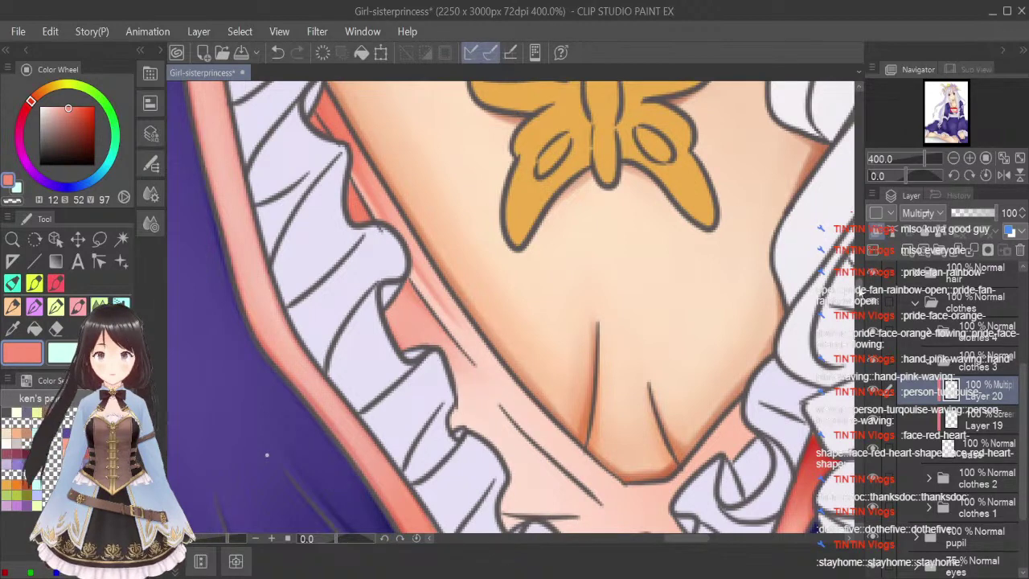
# Paint a salmon shadow along the panel's skin-side edge leading down to the bottom of the cleavage.
pyautogui.scroll(-3, 779, 201)
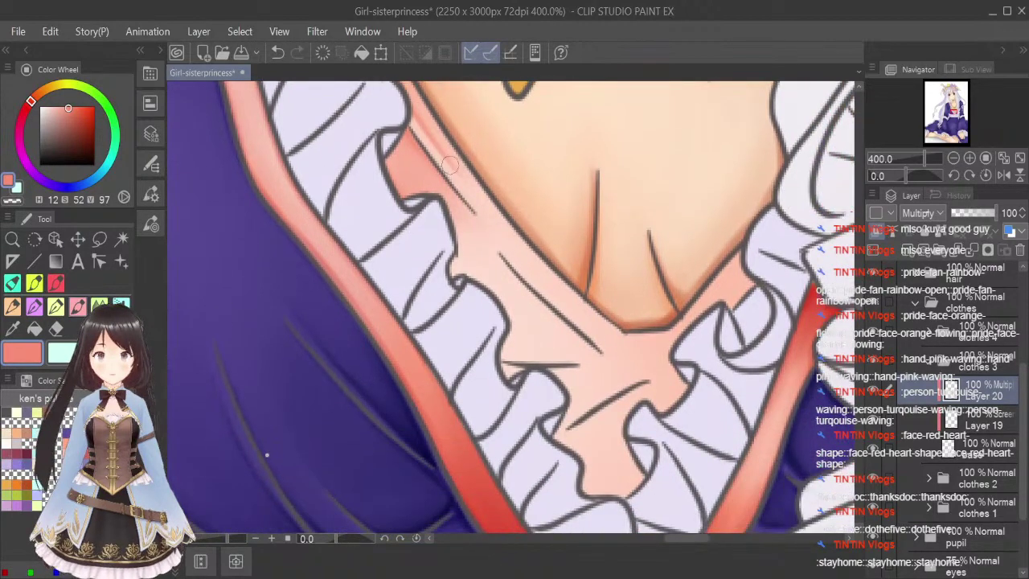
pyautogui.moveTo(517, 247); pyautogui.dragTo(585, 320)
pyautogui.moveTo(547, 283); pyautogui.dragTo(586, 319)
pyautogui.moveTo(505, 236); pyautogui.dragTo(622, 345)
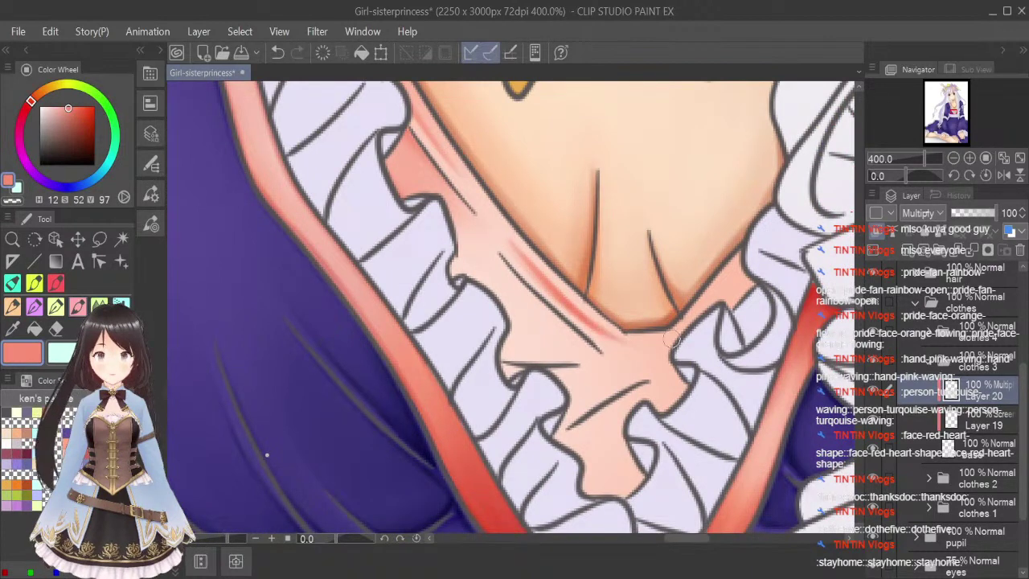
# Blend the skin-side edge shadow beside the cleavage with a reduced brush size.
pyautogui.click(100, 306)
pyautogui.press('[')
pyautogui.press('[')
pyautogui.press('[')
pyautogui.press('[')
pyautogui.press('[')
pyautogui.press('[')
pyautogui.press('[')
pyautogui.press('[')
pyautogui.press('[')
pyautogui.press('[')
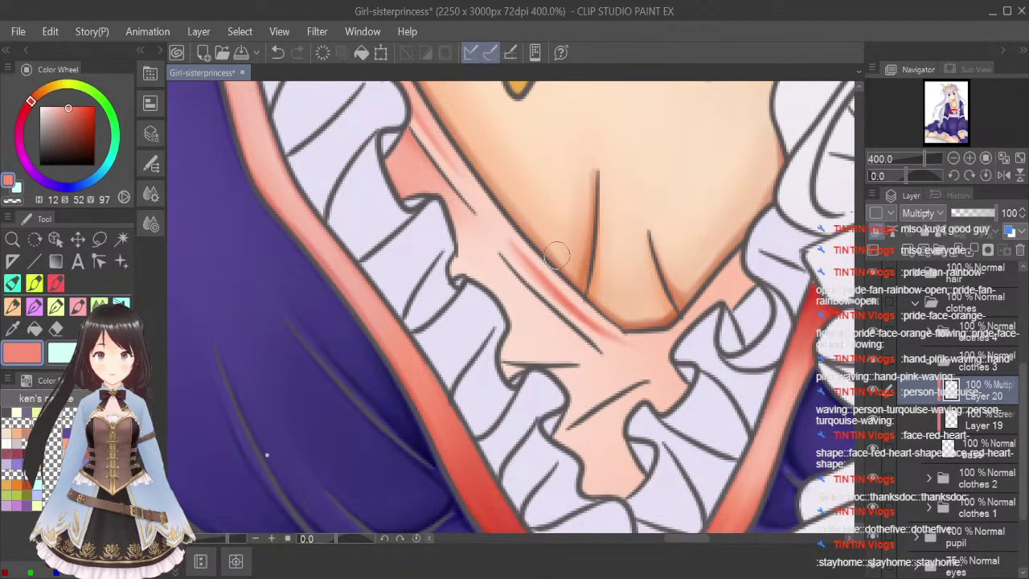
pyautogui.moveTo(563, 286); pyautogui.dragTo(619, 328)
pyautogui.moveTo(518, 238); pyautogui.dragTo(620, 334)
pyautogui.moveTo(553, 282); pyautogui.dragTo(625, 335)
pyautogui.moveTo(509, 235); pyautogui.dragTo(527, 262)
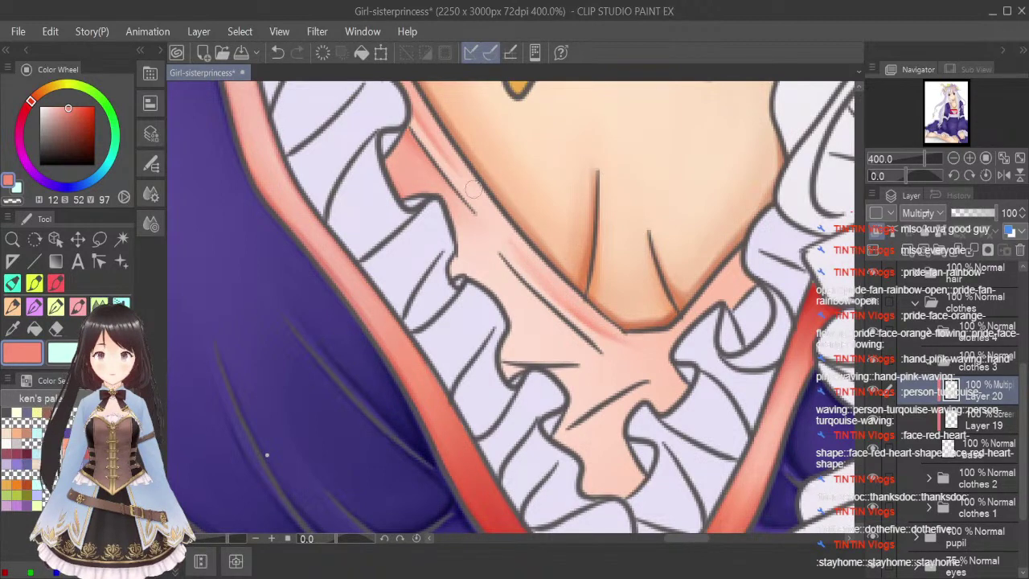
# Paint salmon shadows along the lower slanted crease, over the horizontal crease and in the adjoining ruffle pocket.
pyautogui.click(76, 305)
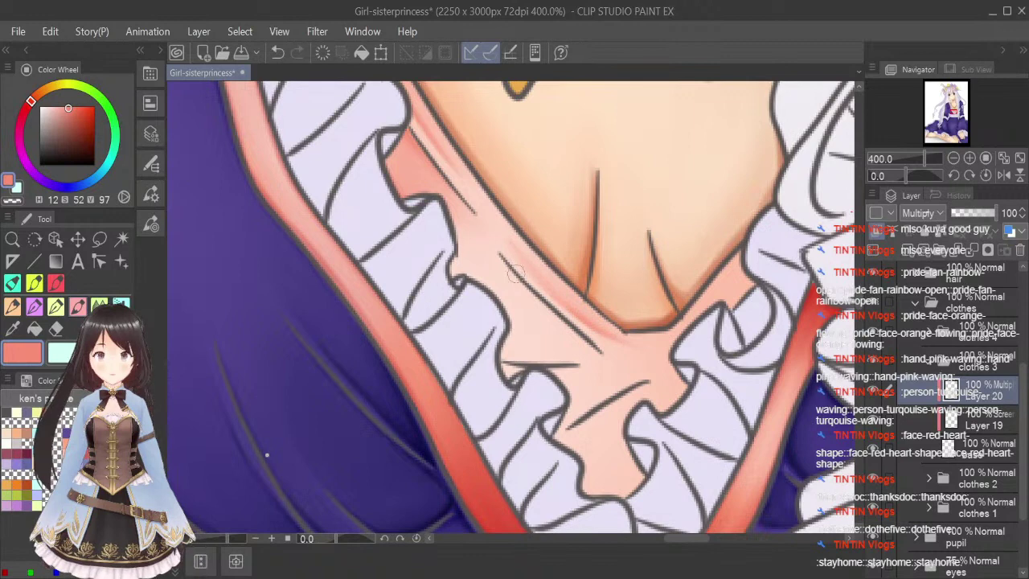
pyautogui.moveTo(498, 257); pyautogui.dragTo(557, 323)
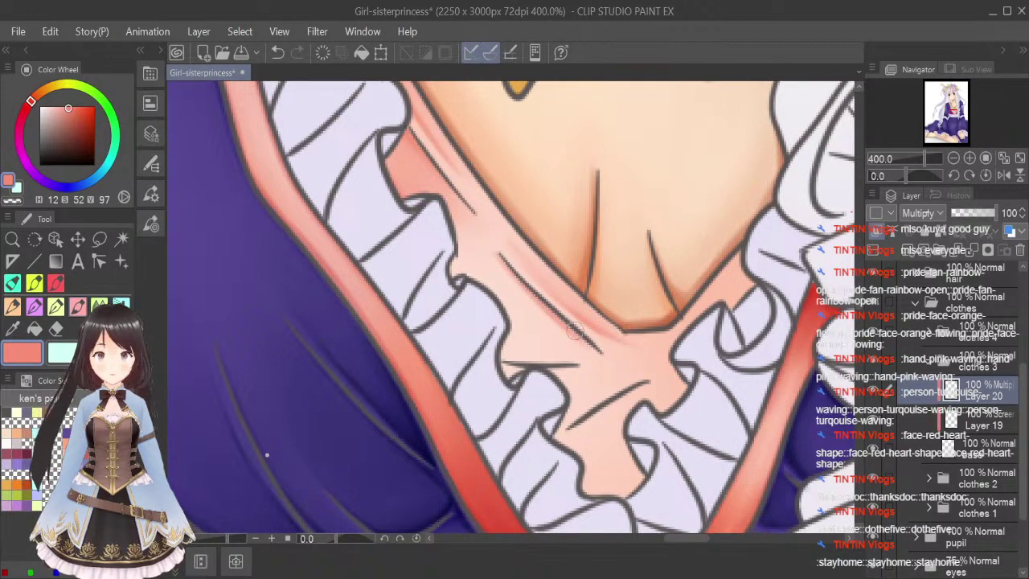
pyautogui.moveTo(505, 359); pyautogui.dragTo(579, 363)
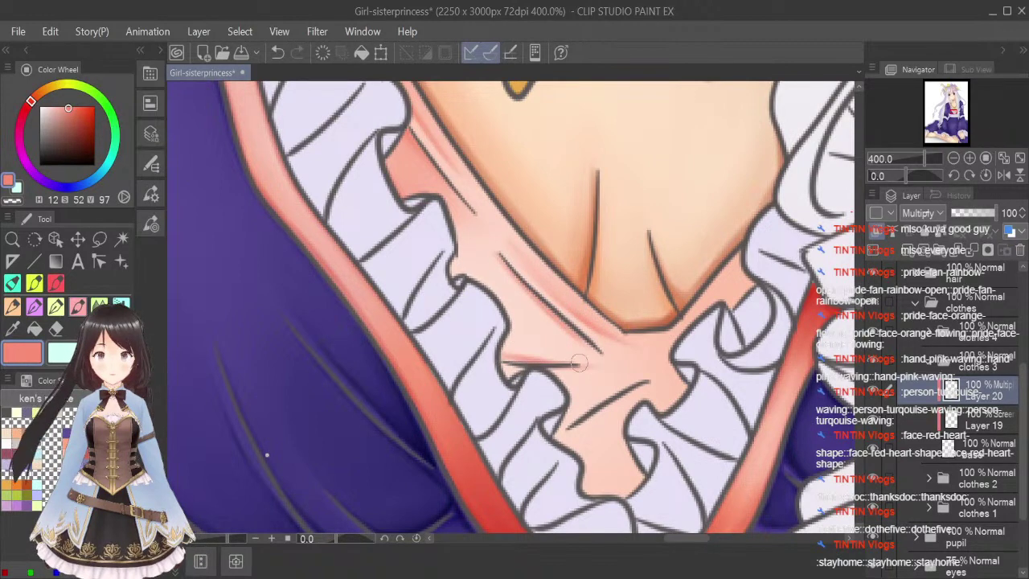
pyautogui.moveTo(506, 357)
pyautogui.mouseDown()
pyautogui.moveTo(515, 334)
pyautogui.moveTo(487, 285)
pyautogui.moveTo(526, 353)
pyautogui.moveTo(522, 336)
pyautogui.moveTo(504, 347)
pyautogui.moveTo(542, 358)
pyautogui.moveTo(508, 348)
pyautogui.moveTo(528, 344)
pyautogui.moveTo(542, 357)
pyautogui.moveTo(502, 358)
pyautogui.mouseUp()
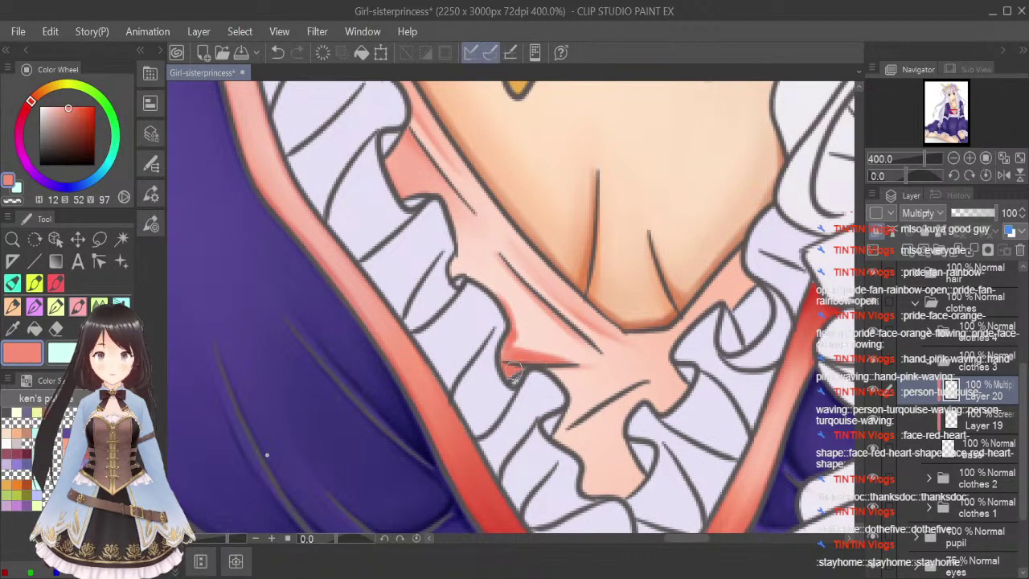
# Blend the slanted and horizontal crease shadows with a reduced brush size, undoing and redoing the first pass.
pyautogui.click(78, 328)
pyautogui.press('[')
pyautogui.press('[')
pyautogui.press('[')
pyautogui.press('[')
pyautogui.press('[')
pyautogui.press('[')
pyautogui.press('[')
pyautogui.press('[')
pyautogui.press('[')
pyautogui.press('[')
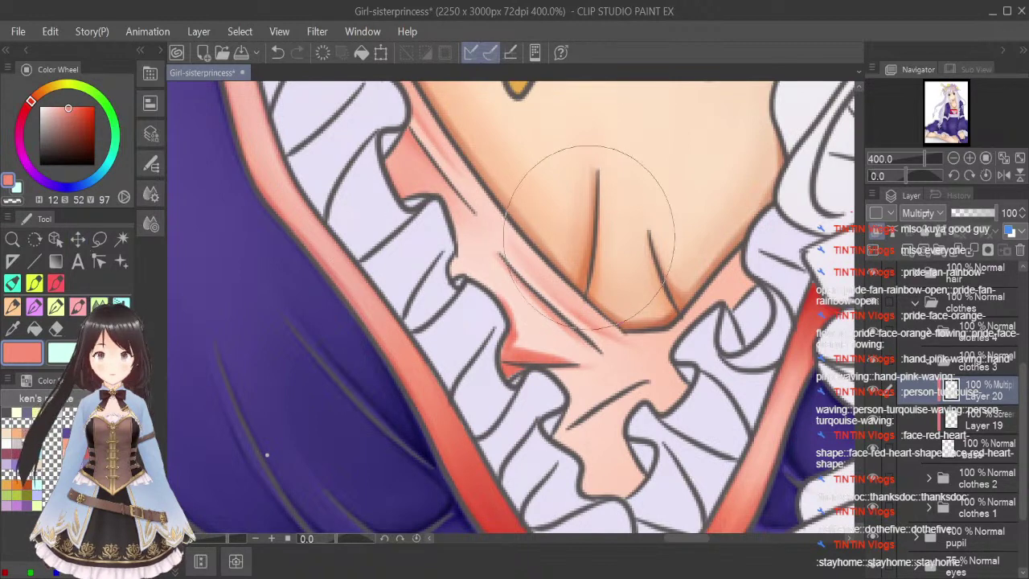
pyautogui.moveTo(496, 263)
pyautogui.mouseDown()
pyautogui.moveTo(570, 333)
pyautogui.moveTo(512, 282)
pyautogui.moveTo(513, 309)
pyautogui.moveTo(499, 299)
pyautogui.moveTo(563, 354)
pyautogui.mouseUp()
pyautogui.hotkey('ctrl', 'z')
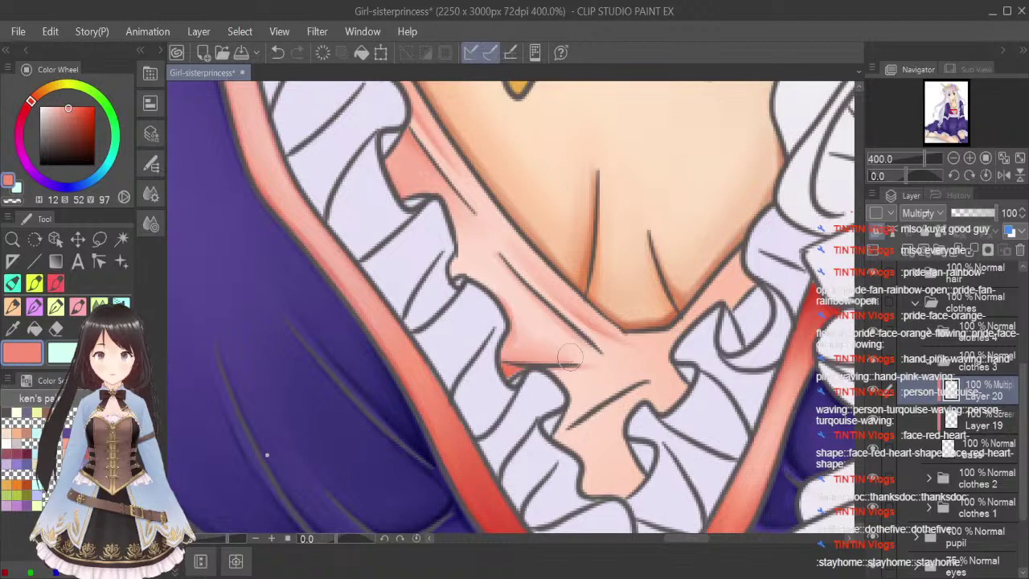
pyautogui.moveTo(484, 283)
pyautogui.mouseDown()
pyautogui.moveTo(572, 359)
pyautogui.moveTo(560, 360)
pyautogui.mouseUp()
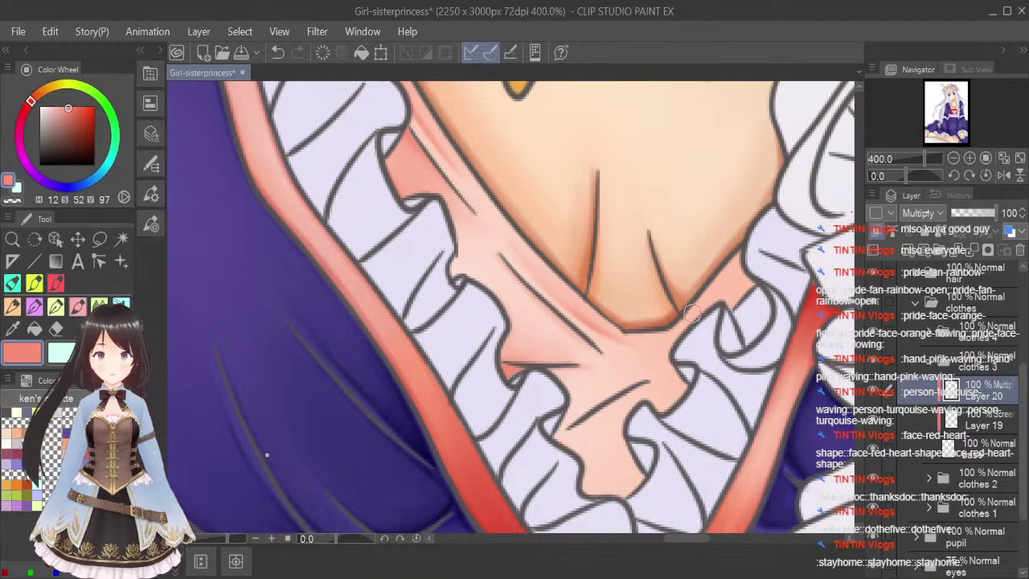
# Paint a salmon shadow on the panel's short opposite arm beside the ruffle and blend it.
pyautogui.moveTo(670, 332)
pyautogui.mouseDown()
pyautogui.moveTo(746, 244)
pyautogui.moveTo(742, 278)
pyautogui.moveTo(750, 266)
pyautogui.moveTo(753, 274)
pyautogui.moveTo(680, 331)
pyautogui.moveTo(726, 307)
pyautogui.mouseUp()
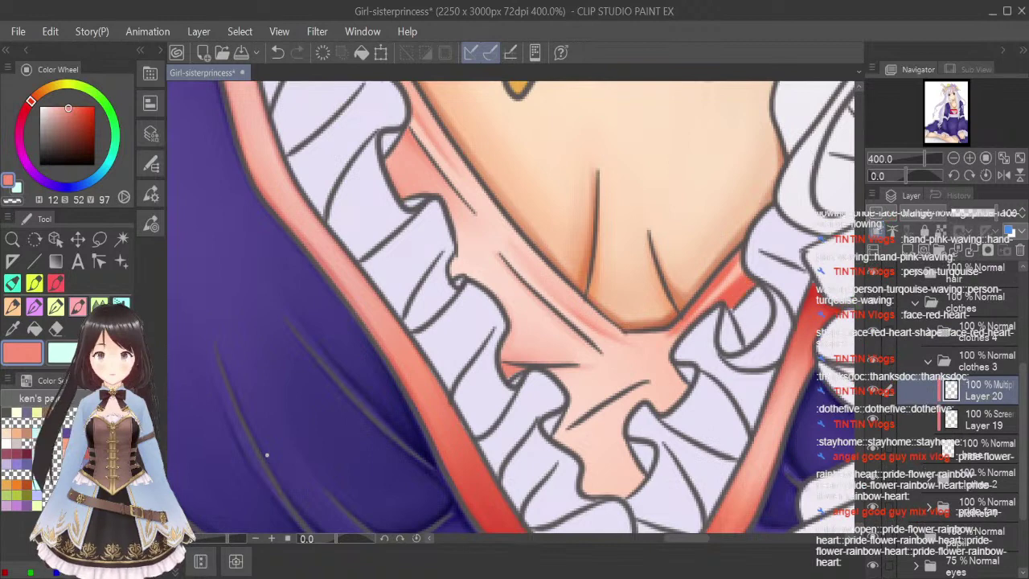
pyautogui.click(99, 307)
pyautogui.press('[')
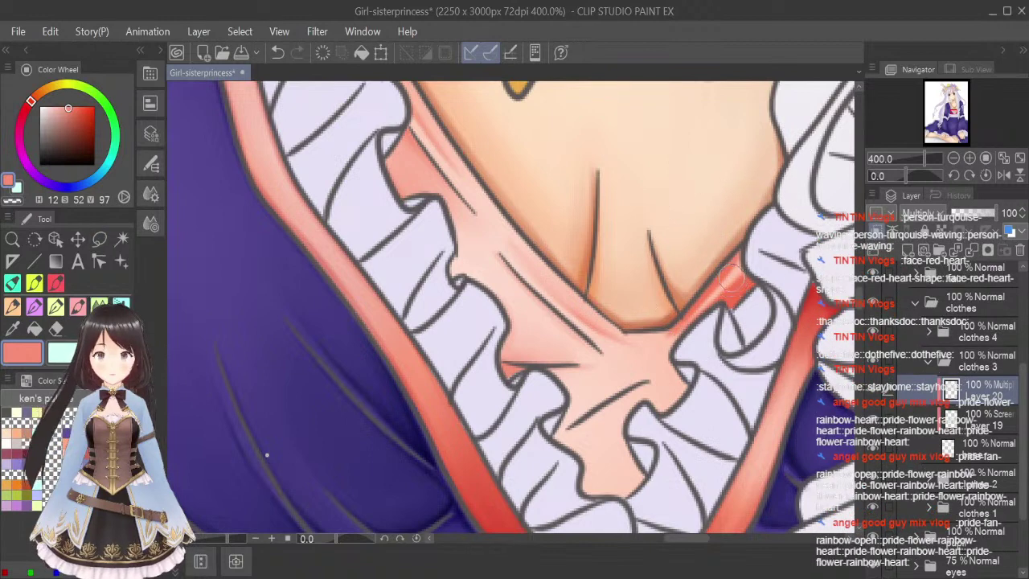
pyautogui.moveTo(677, 326); pyautogui.dragTo(725, 276)
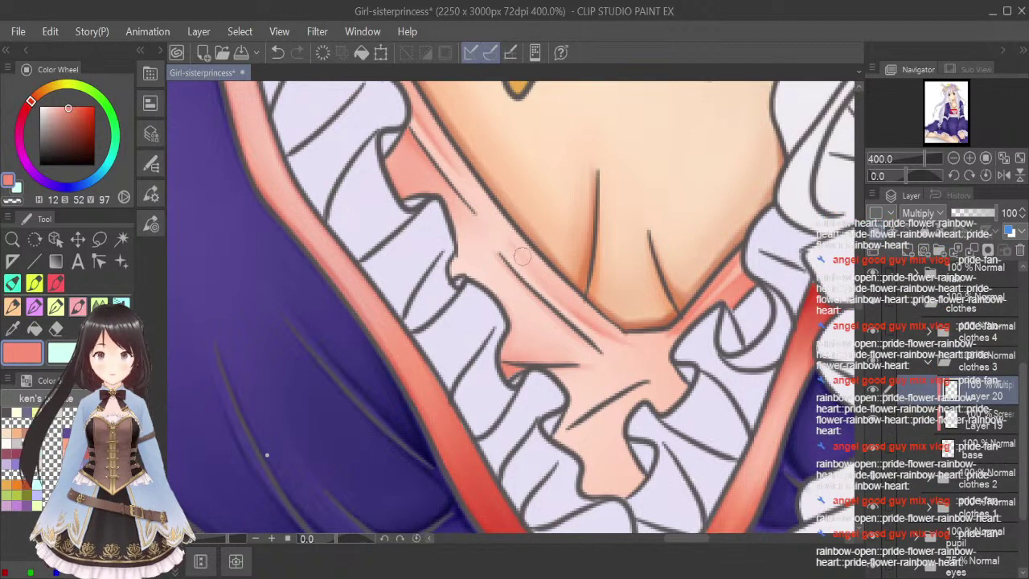
# Add another salmon stroke along the skin-side edge beside the cleavage and soften it with a smaller blending brush.
pyautogui.moveTo(514, 250); pyautogui.dragTo(576, 309)
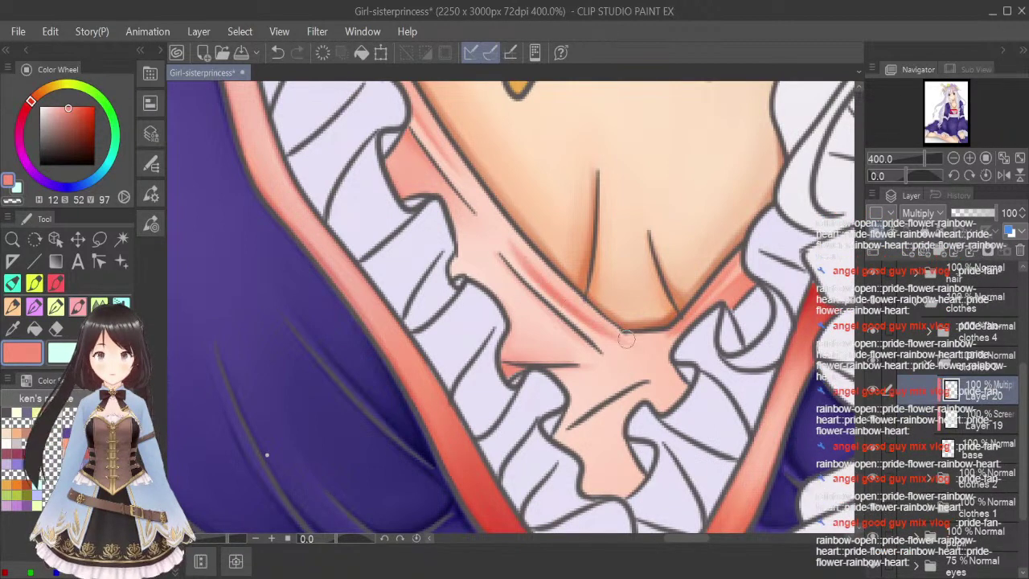
pyautogui.click(99, 306)
pyautogui.press('[')
pyautogui.press('[')
pyautogui.press('[')
pyautogui.press('[')
pyautogui.press('[')
pyautogui.press('[')
pyautogui.press('[')
pyautogui.press('[')
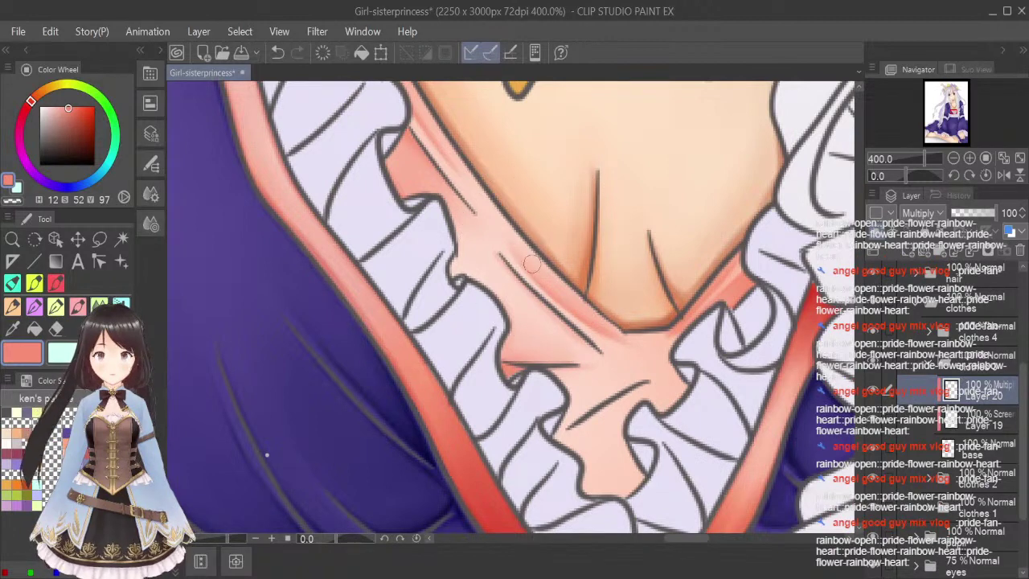
# Deepen the salmon shadow just above the panel's horizontal crease.
pyautogui.click(78, 307)
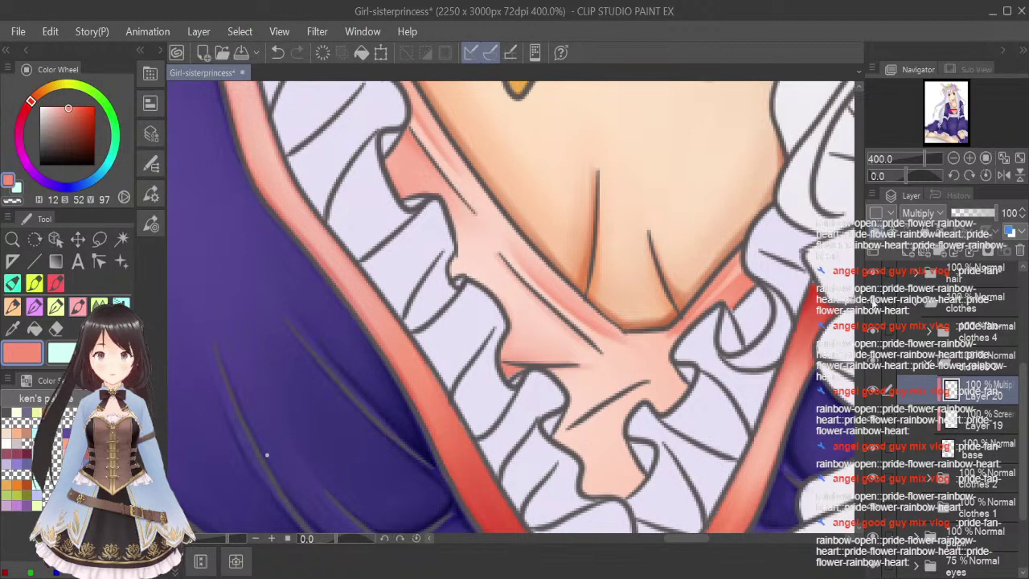
pyautogui.moveTo(502, 357); pyautogui.dragTo(555, 361)
pyautogui.click(80, 302)
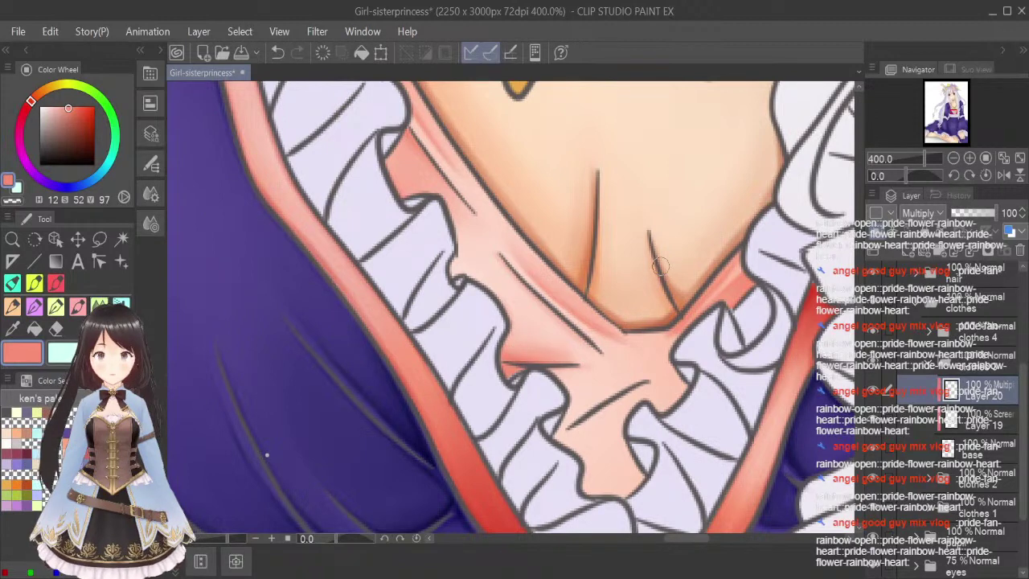
pyautogui.click(97, 304)
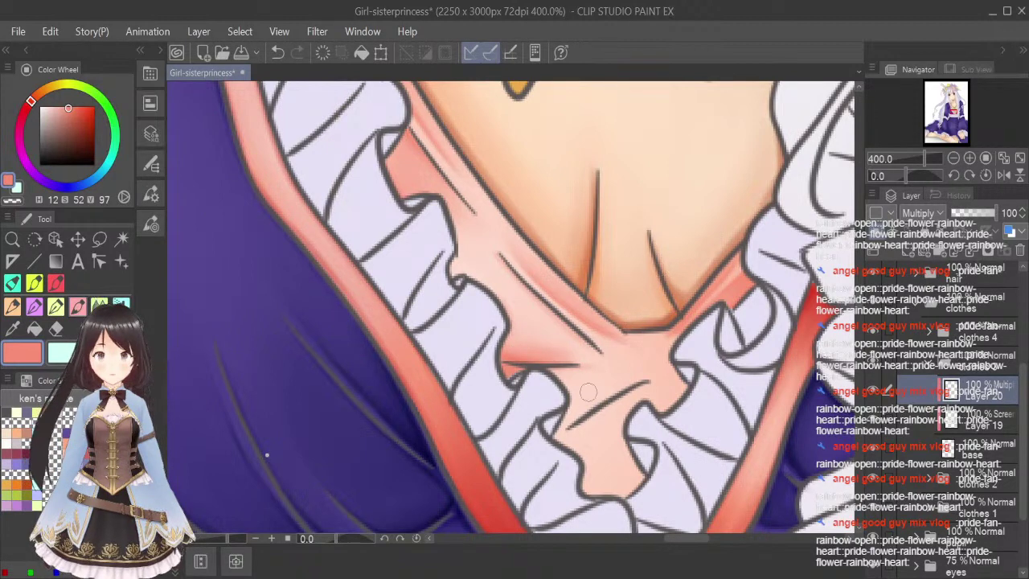
# Paint a salmon shadow above the lowest slanted crease of the inner neckline panel and blend it with a reduced blending brush.
pyautogui.moveTo(565, 418); pyautogui.dragTo(634, 384)
pyautogui.moveTo(568, 398); pyautogui.dragTo(620, 379)
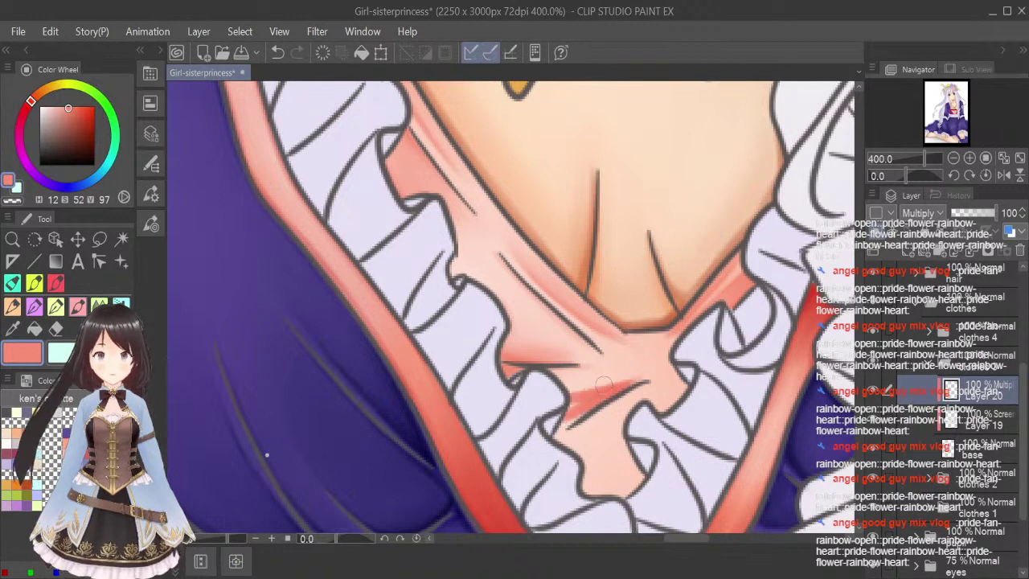
pyautogui.moveTo(567, 419)
pyautogui.mouseDown()
pyautogui.moveTo(580, 416)
pyautogui.moveTo(550, 434)
pyautogui.mouseUp()
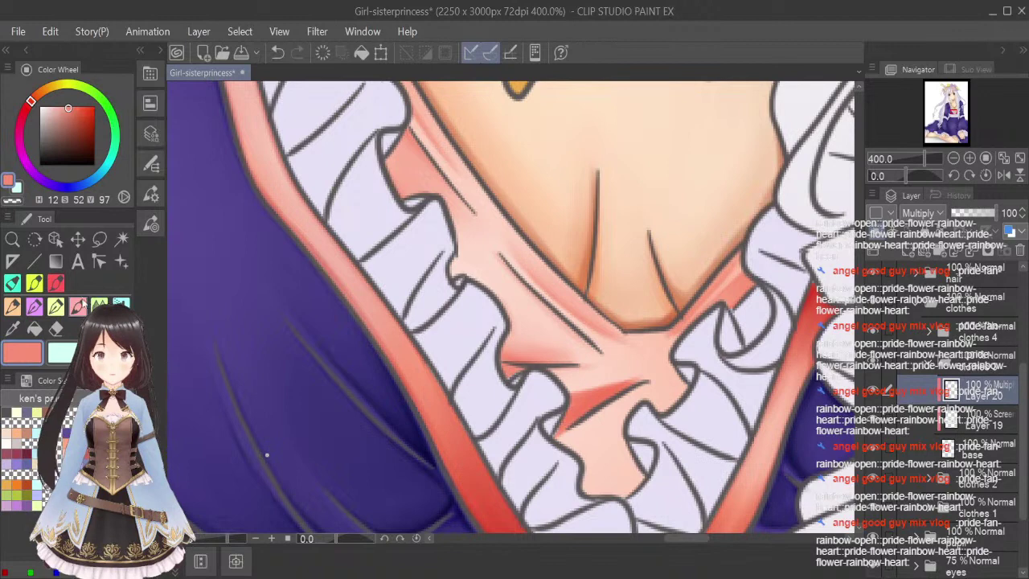
pyautogui.click(99, 306)
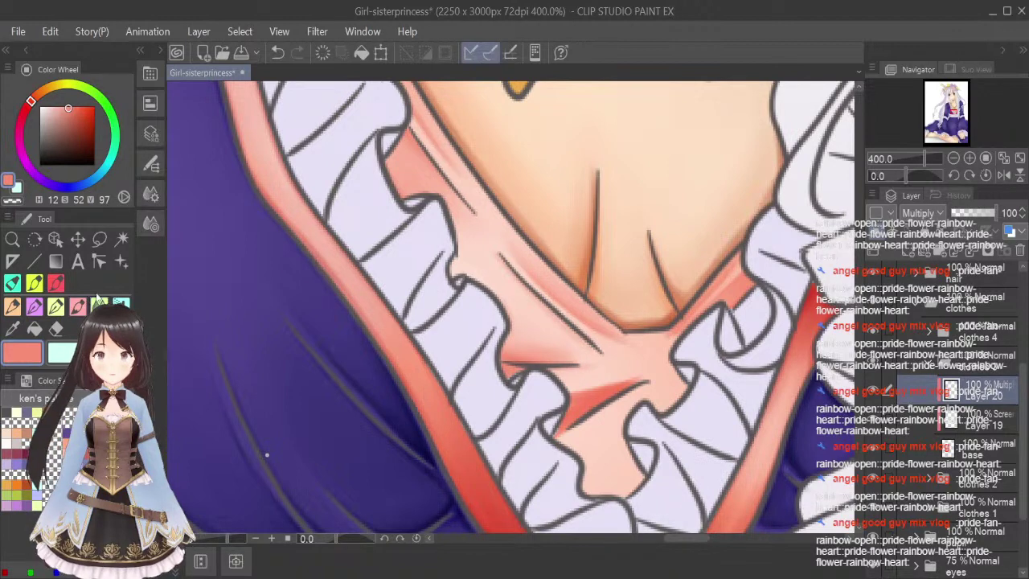
pyautogui.press('[')
pyautogui.press('[')
pyautogui.press('[')
pyautogui.press('[')
pyautogui.press('[')
pyautogui.press('[')
pyautogui.press('[')
pyautogui.press('[')
pyautogui.press('[')
pyautogui.press('[')
pyautogui.press('[')
pyautogui.press('[')
pyautogui.moveTo(566, 395); pyautogui.dragTo(645, 369)
pyautogui.moveTo(587, 389)
pyautogui.mouseDown()
pyautogui.moveTo(623, 379)
pyautogui.moveTo(558, 417)
pyautogui.moveTo(613, 382)
pyautogui.moveTo(564, 396)
pyautogui.moveTo(633, 363)
pyautogui.moveTo(550, 415)
pyautogui.moveTo(596, 374)
pyautogui.moveTo(593, 388)
pyautogui.moveTo(552, 401)
pyautogui.moveTo(627, 368)
pyautogui.moveTo(565, 381)
pyautogui.moveTo(727, 331)
pyautogui.moveTo(586, 389)
pyautogui.mouseUp()
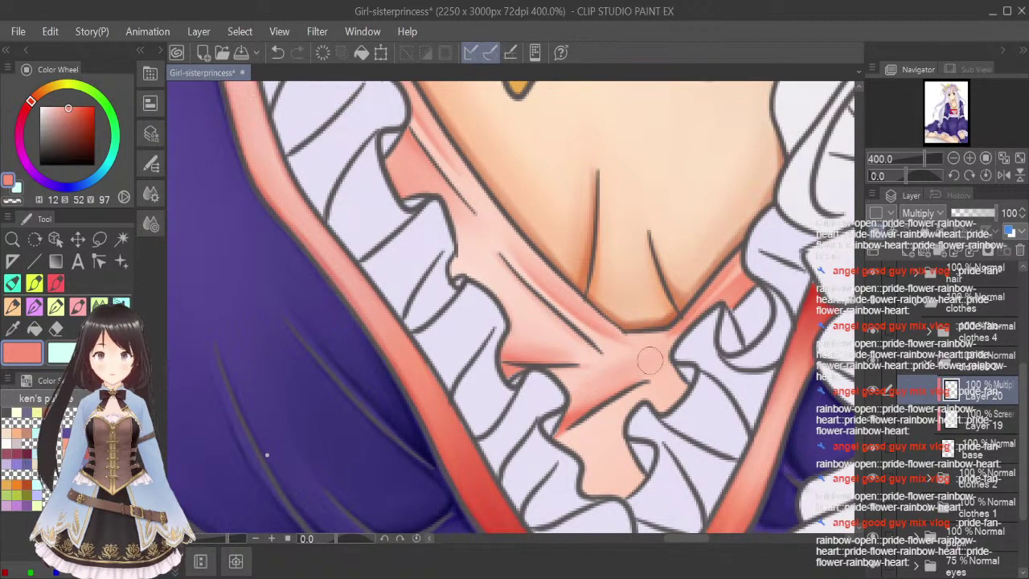
# Fill the panel area below the lowest slanted crease with salmon shadow and soften its edges with the blending brush.
pyautogui.click(78, 305)
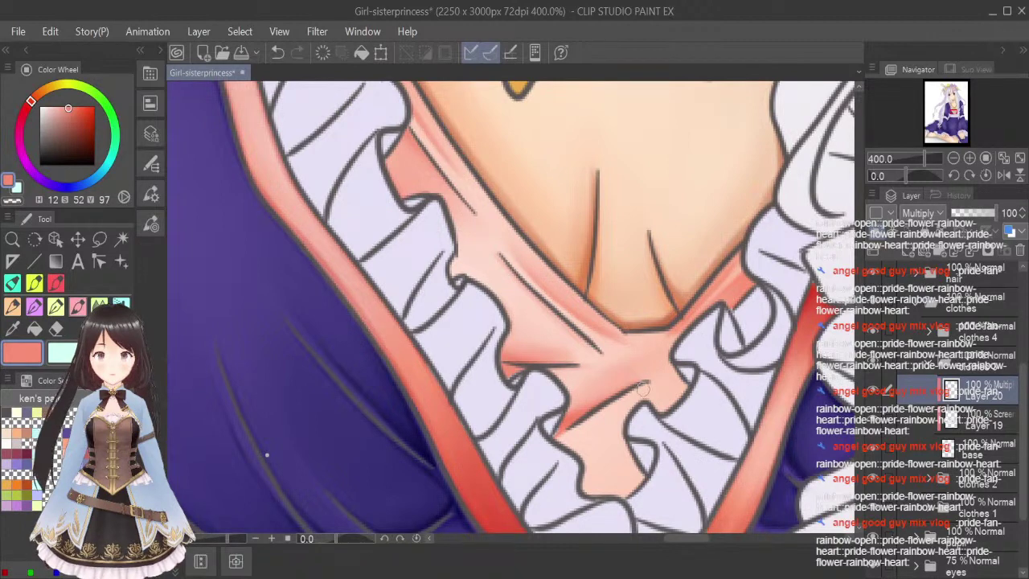
pyautogui.moveTo(554, 441)
pyautogui.mouseDown()
pyautogui.moveTo(610, 417)
pyautogui.moveTo(551, 441)
pyautogui.moveTo(688, 356)
pyautogui.moveTo(635, 402)
pyautogui.moveTo(685, 361)
pyautogui.moveTo(637, 408)
pyautogui.moveTo(684, 378)
pyautogui.moveTo(689, 393)
pyautogui.moveTo(577, 437)
pyautogui.moveTo(661, 389)
pyautogui.mouseUp()
pyautogui.moveTo(658, 412)
pyautogui.mouseDown()
pyautogui.moveTo(594, 431)
pyautogui.moveTo(569, 463)
pyautogui.moveTo(580, 479)
pyautogui.moveTo(623, 497)
pyautogui.mouseUp()
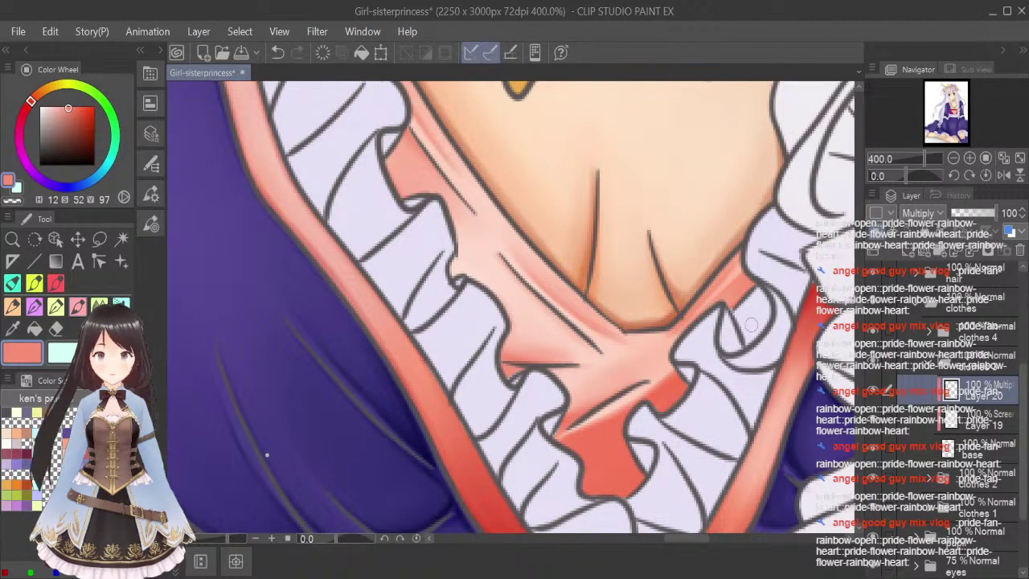
pyautogui.click(121, 309)
pyautogui.press('[')
pyautogui.press('[')
pyautogui.moveTo(690, 406); pyautogui.dragTo(663, 391)
pyautogui.moveTo(604, 441)
pyautogui.mouseDown()
pyautogui.moveTo(700, 370)
pyautogui.moveTo(625, 420)
pyautogui.moveTo(519, 468)
pyautogui.moveTo(677, 407)
pyautogui.moveTo(593, 481)
pyautogui.moveTo(592, 508)
pyautogui.moveTo(673, 434)
pyautogui.mouseUp()
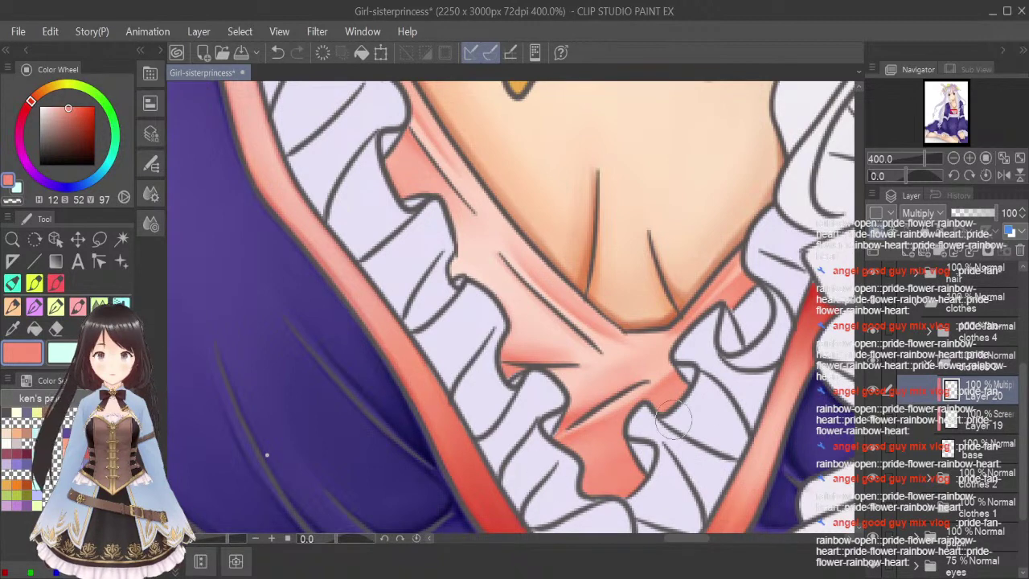
pyautogui.moveTo(631, 456); pyautogui.dragTo(603, 475)
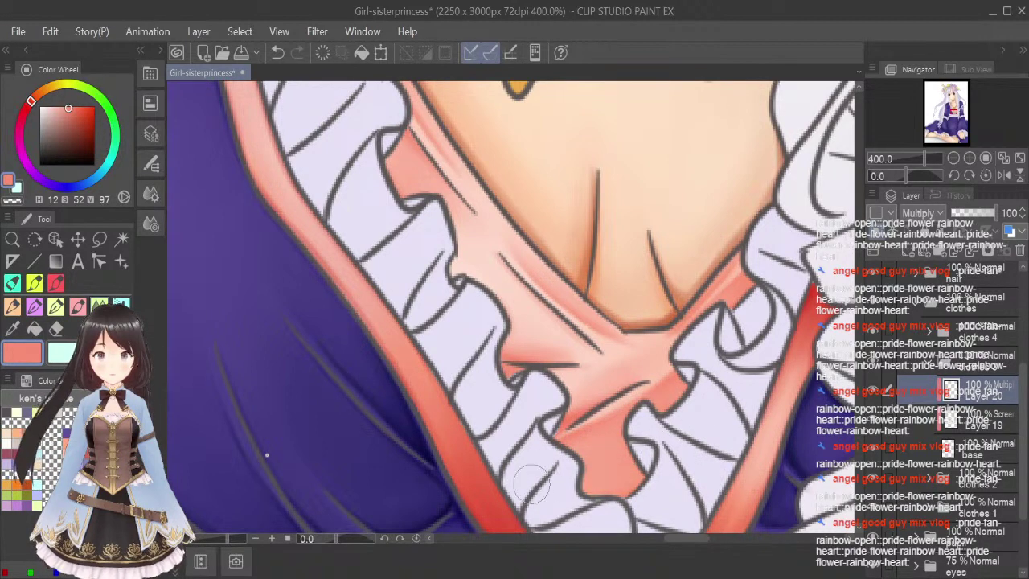
# Deepen the salmon shadow in the upper notches along the panel's ruffle edge and blend it with a smaller brush.
pyautogui.click(77, 306)
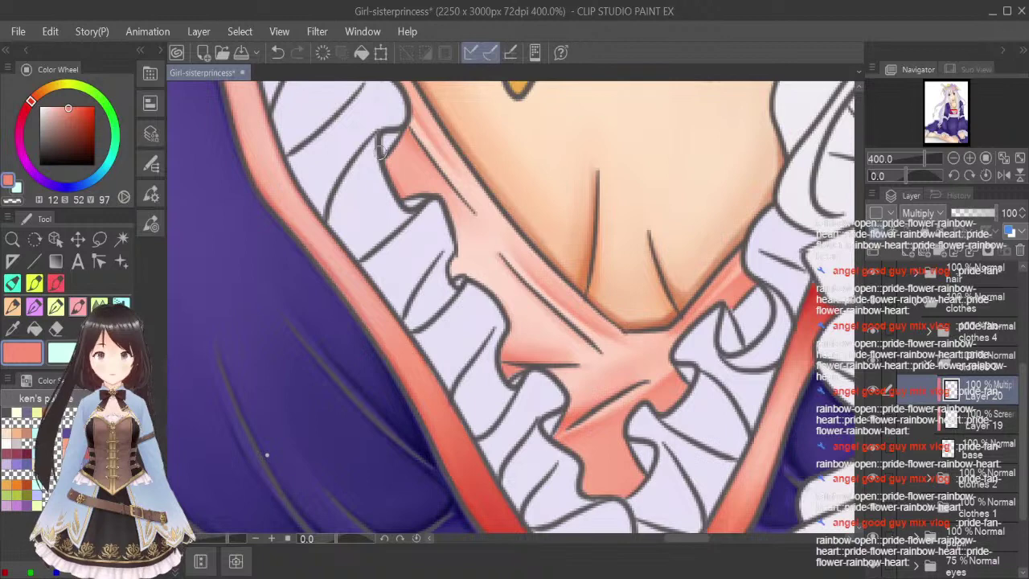
pyautogui.moveTo(440, 247); pyautogui.dragTo(455, 266)
pyautogui.moveTo(391, 161); pyautogui.dragTo(410, 199)
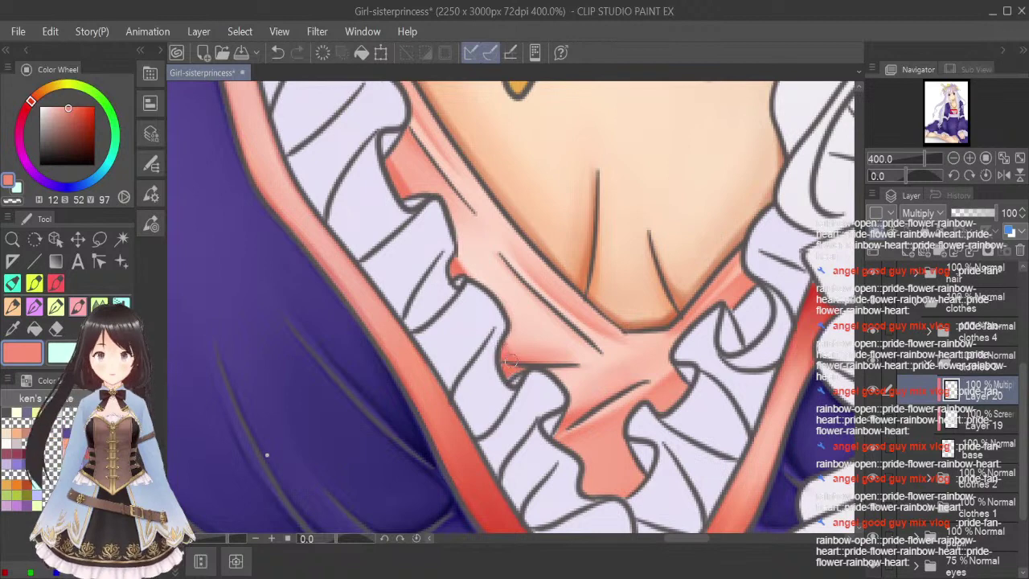
pyautogui.click(100, 306)
pyautogui.press('[')
pyautogui.press('[')
pyautogui.press('[')
pyautogui.press('[')
pyautogui.press('[')
pyautogui.press('[')
pyautogui.press('[')
pyautogui.press('[')
pyautogui.press('[')
pyautogui.press('[')
pyautogui.press('[')
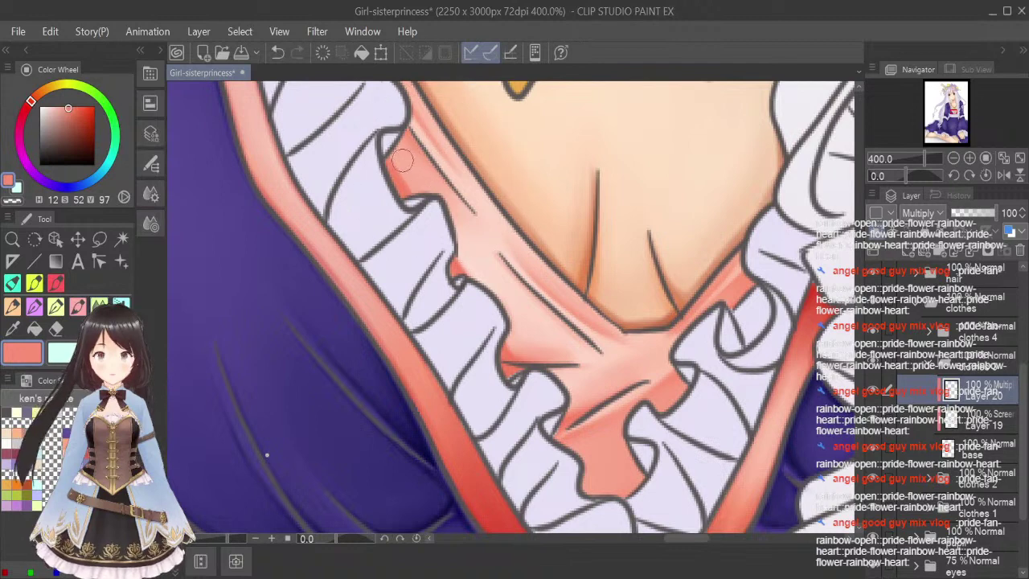
pyautogui.moveTo(492, 301)
pyautogui.mouseDown()
pyautogui.moveTo(506, 347)
pyautogui.moveTo(553, 374)
pyautogui.moveTo(543, 365)
pyautogui.moveTo(519, 376)
pyautogui.moveTo(678, 376)
pyautogui.moveTo(606, 377)
pyautogui.moveTo(702, 324)
pyautogui.mouseUp()
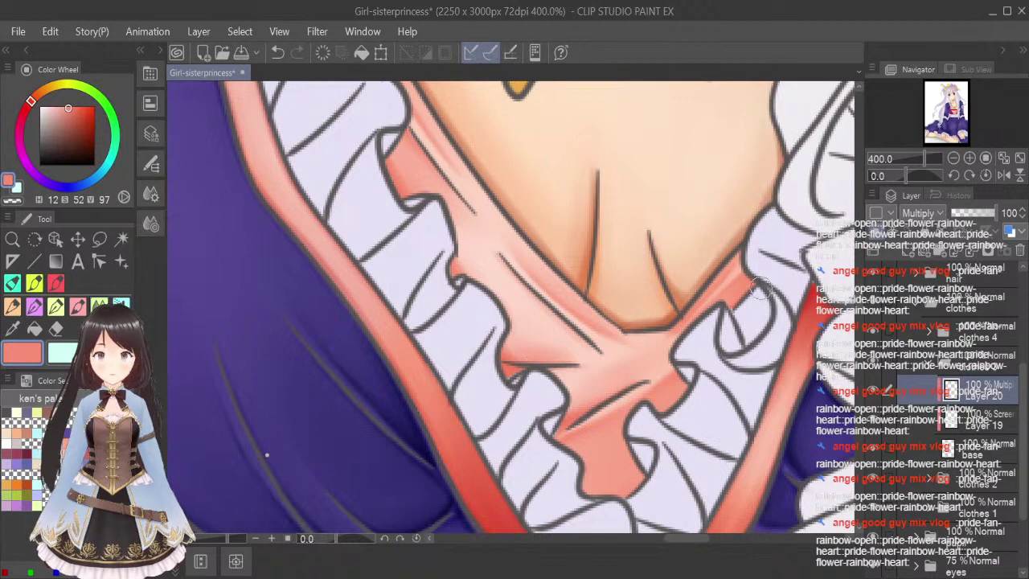
# Add a Multiply layer above Layer 20 for a darker red (H 4, S 53, V 79) and save the file.
pyautogui.click(1019, 159)
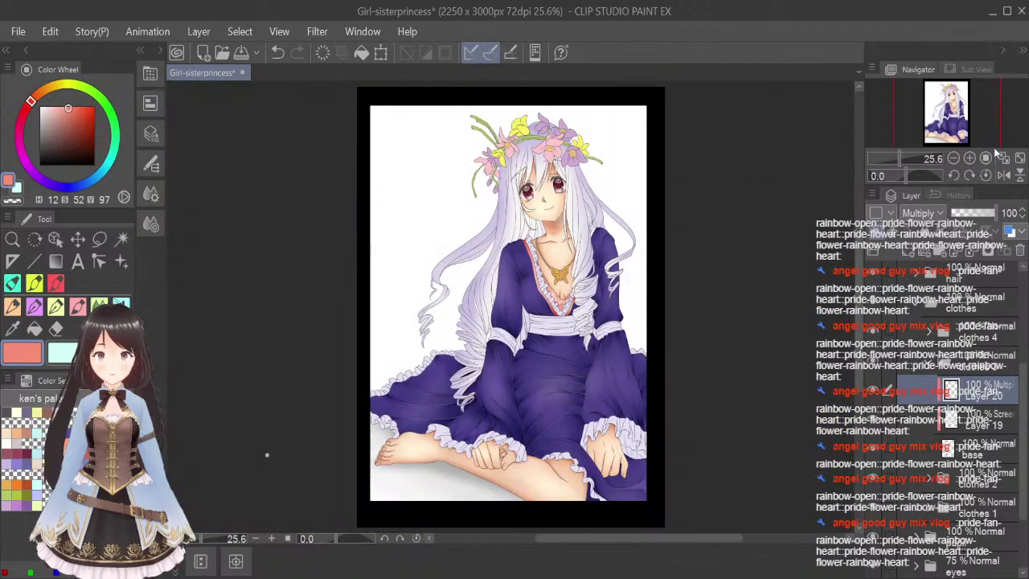
pyautogui.click(78, 442)
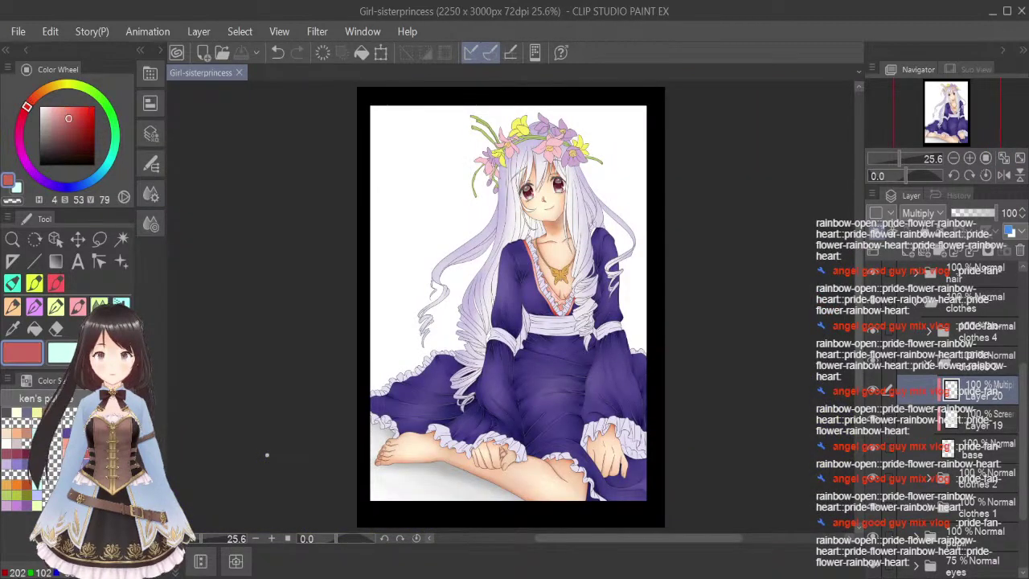
pyautogui.click(908, 250)
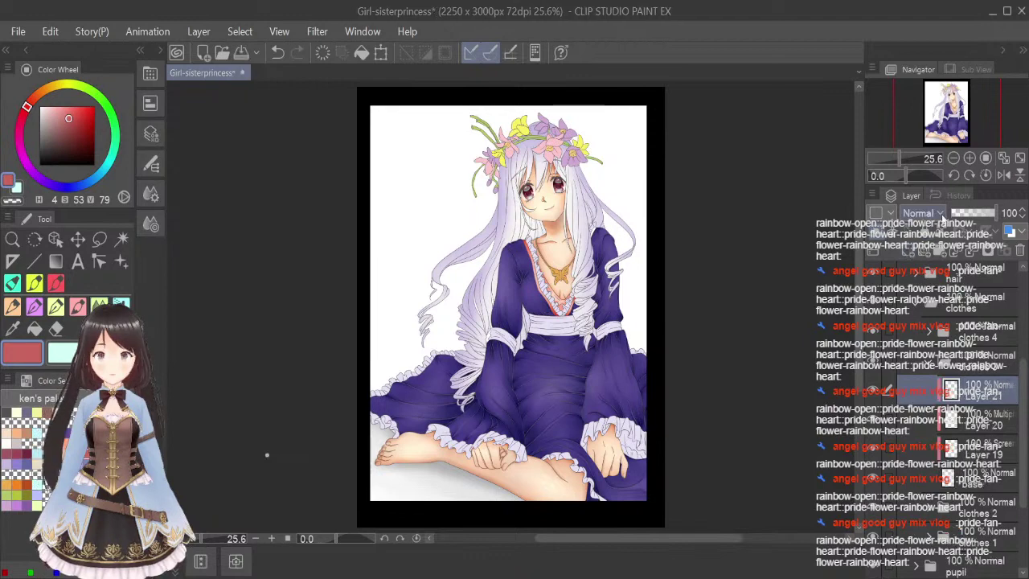
pyautogui.click(932, 264)
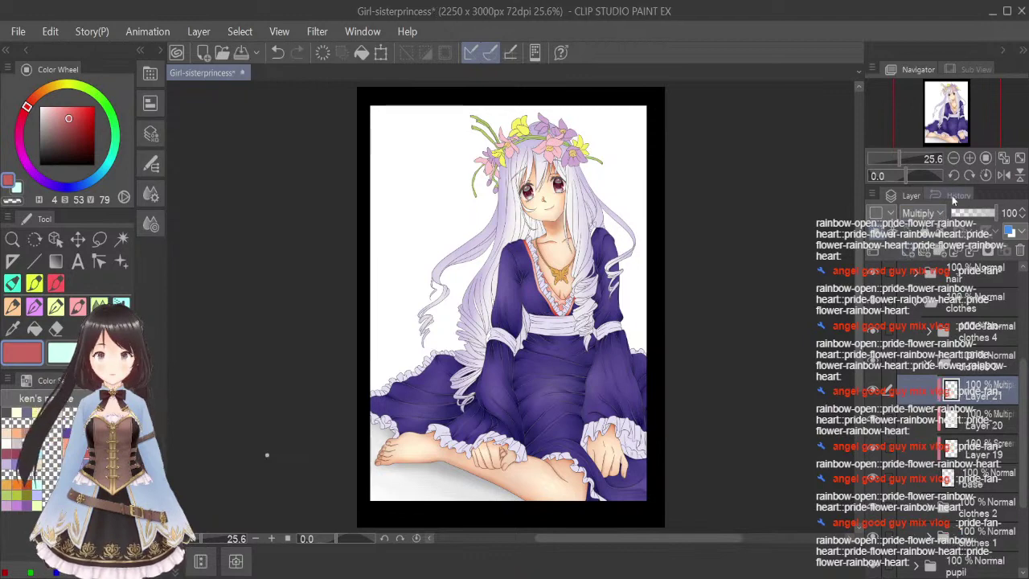
pyautogui.click(78, 306)
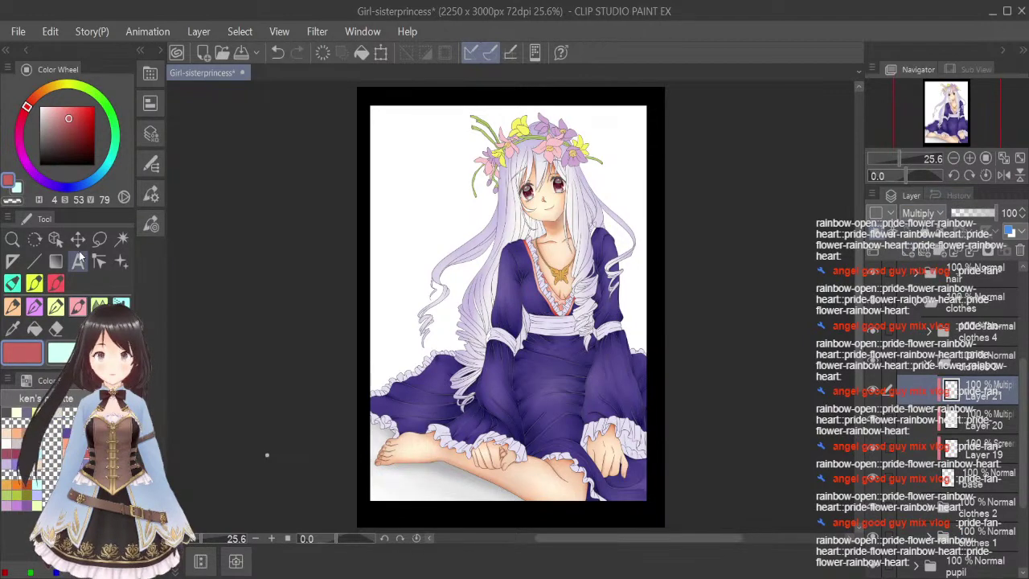
pyautogui.hotkey('ctrl', 's')
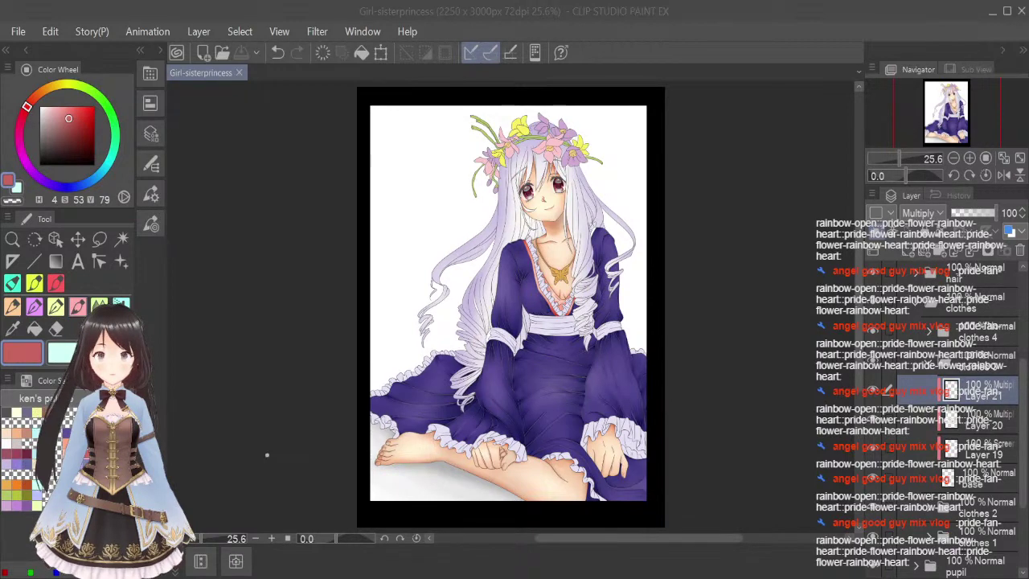
# Paint darker red shadows into the small upper gaps between ruffle and skin and soften them with a reduced blending brush.
pyautogui.scroll(5, 543, 279)
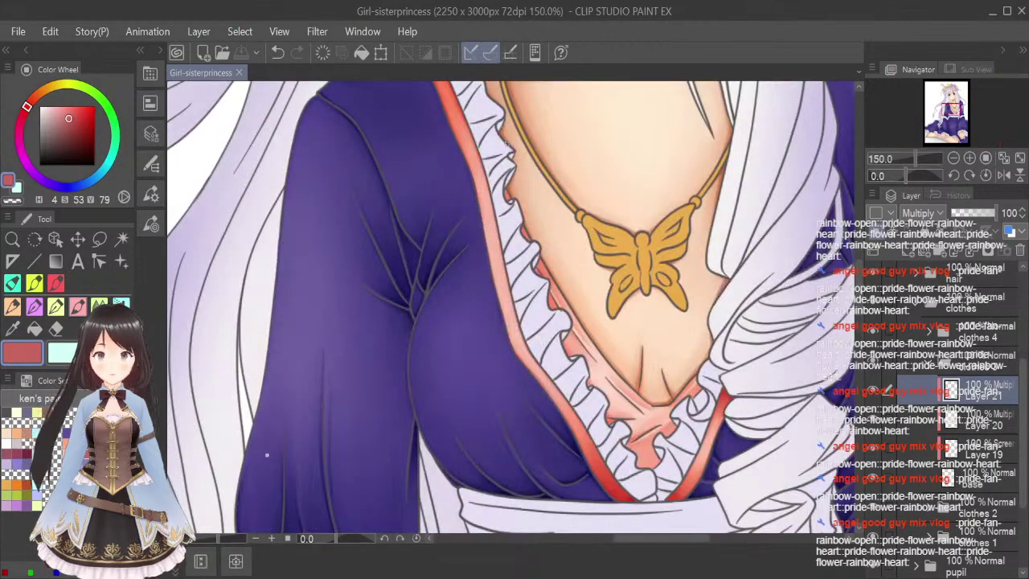
pyautogui.moveTo(514, 217)
pyautogui.mouseDown()
pyautogui.moveTo(513, 288)
pyautogui.moveTo(518, 225)
pyautogui.moveTo(496, 247)
pyautogui.mouseUp()
pyautogui.scroll(3, 514, 185)
pyautogui.click(100, 304)
pyautogui.press('[')
pyautogui.press('[')
pyautogui.press('[')
pyautogui.press('[')
pyautogui.press('[')
pyautogui.press('[')
pyautogui.press('[')
pyautogui.press('[')
pyautogui.press('[')
pyautogui.press('[')
pyautogui.press('[')
pyautogui.press('[')
pyautogui.press('[')
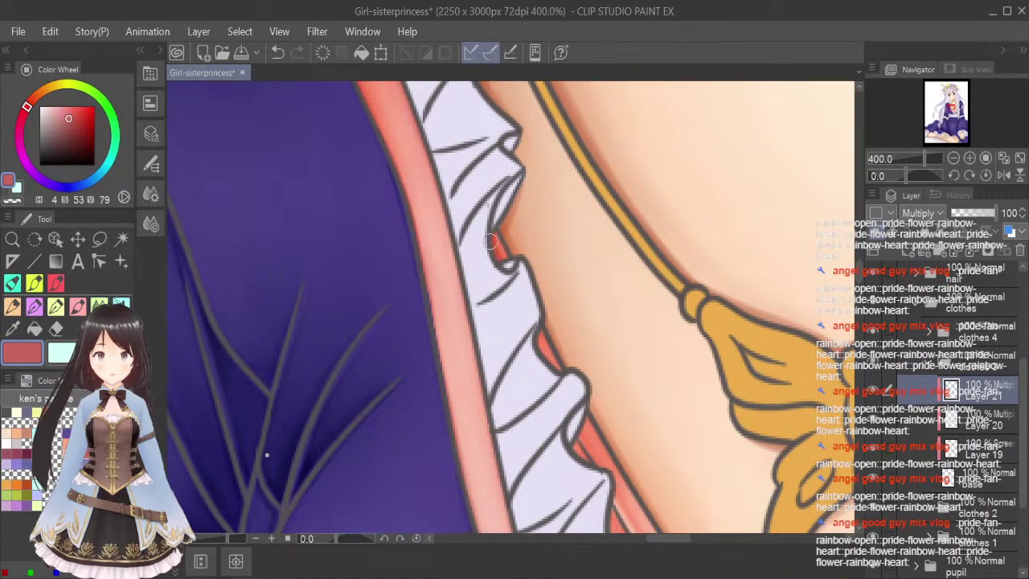
pyautogui.moveTo(499, 227); pyautogui.dragTo(502, 253)
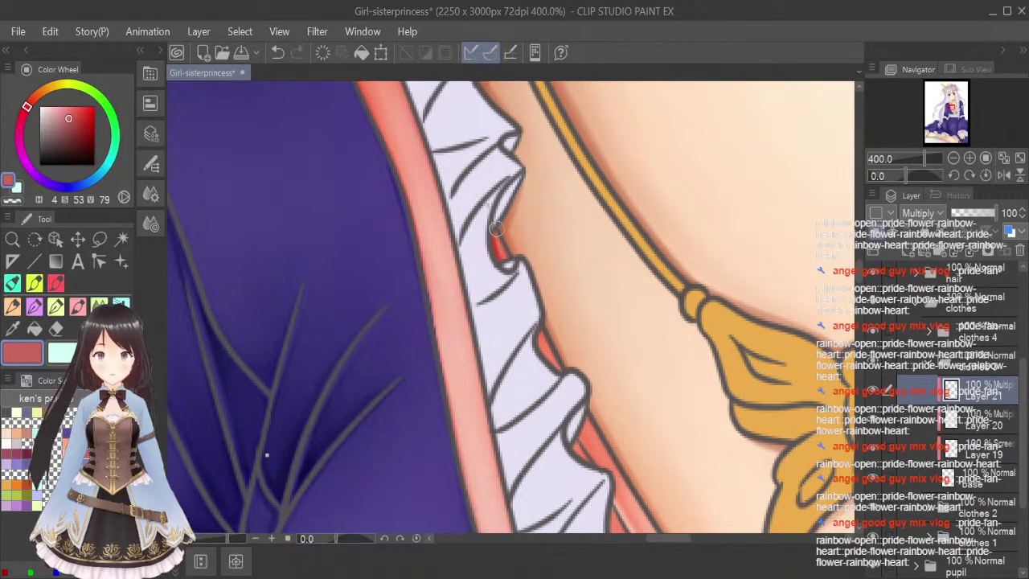
pyautogui.moveTo(859, 270); pyautogui.dragTo(859, 277)
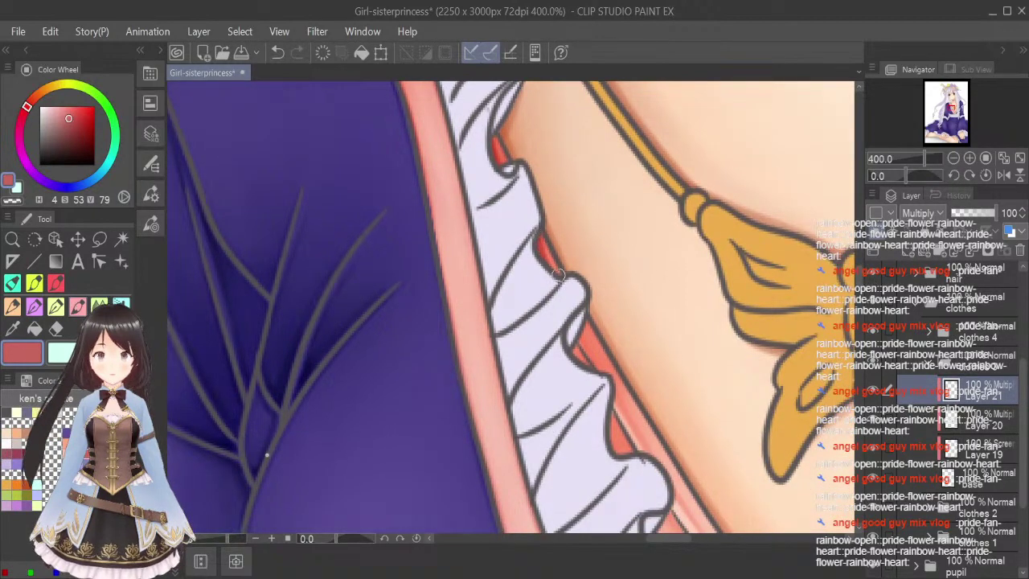
pyautogui.press('[')
pyautogui.press('[')
pyautogui.press('[')
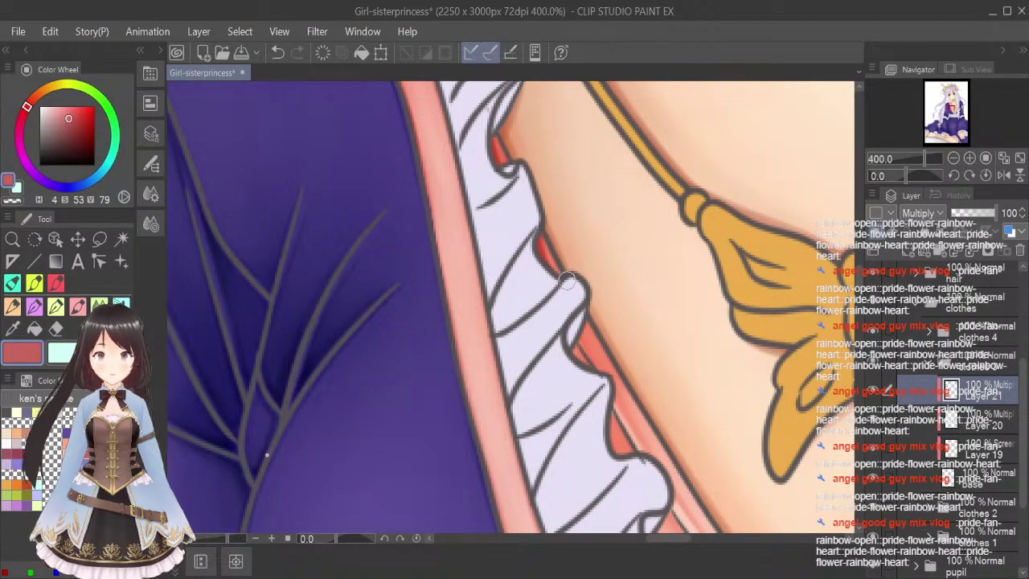
# Paint a darker red shadow in the panel's narrow upper end and along its skin-side fold, and blend it.
pyautogui.scroll(-2, 860, 290)
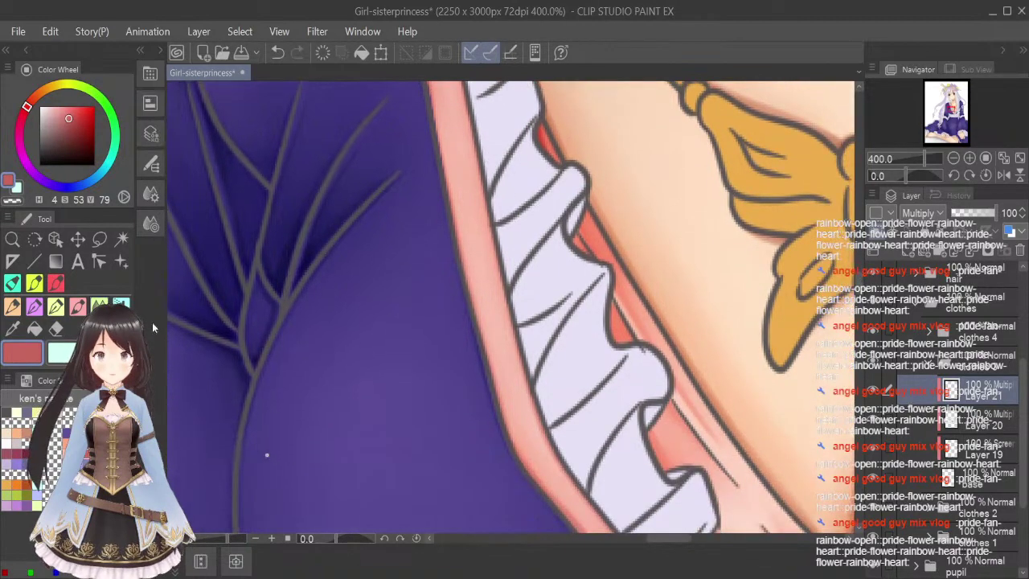
pyautogui.click(82, 310)
pyautogui.moveTo(568, 232); pyautogui.dragTo(593, 254)
pyautogui.moveTo(585, 217)
pyautogui.mouseDown()
pyautogui.moveTo(603, 267)
pyautogui.moveTo(576, 200)
pyautogui.moveTo(620, 296)
pyautogui.moveTo(585, 200)
pyautogui.moveTo(622, 293)
pyautogui.moveTo(602, 242)
pyautogui.moveTo(658, 357)
pyautogui.moveTo(641, 322)
pyautogui.moveTo(715, 438)
pyautogui.moveTo(684, 391)
pyautogui.moveTo(712, 432)
pyautogui.mouseUp()
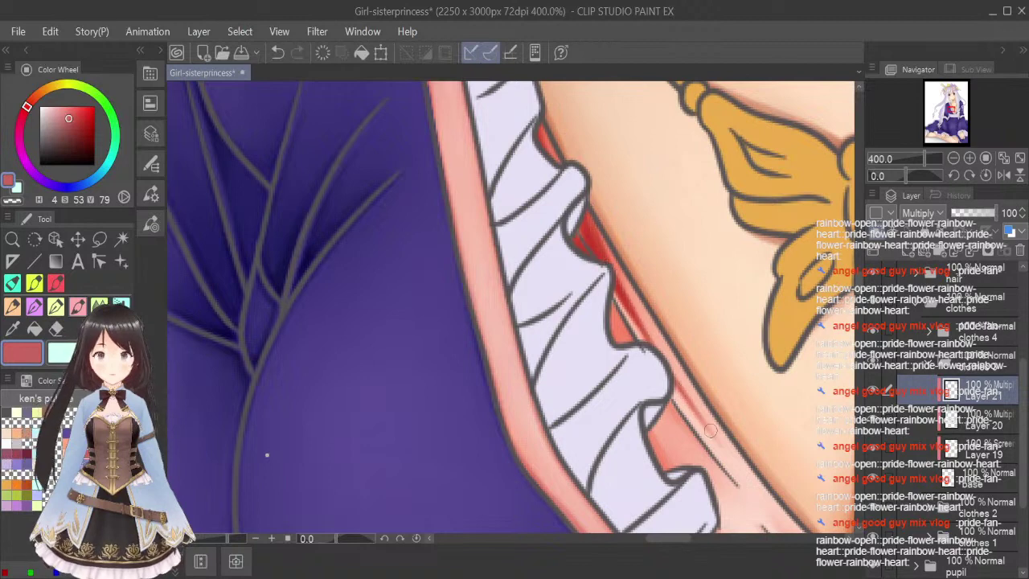
pyautogui.click(99, 306)
pyautogui.press('[')
pyautogui.press('[')
pyautogui.press('[')
pyautogui.press('[')
pyautogui.press('[')
pyautogui.press('[')
pyautogui.press('[')
pyautogui.press('[')
pyautogui.press('[')
pyautogui.press('[')
pyautogui.press('[')
pyautogui.moveTo(603, 226)
pyautogui.mouseDown()
pyautogui.moveTo(594, 216)
pyautogui.moveTo(632, 314)
pyautogui.mouseUp()
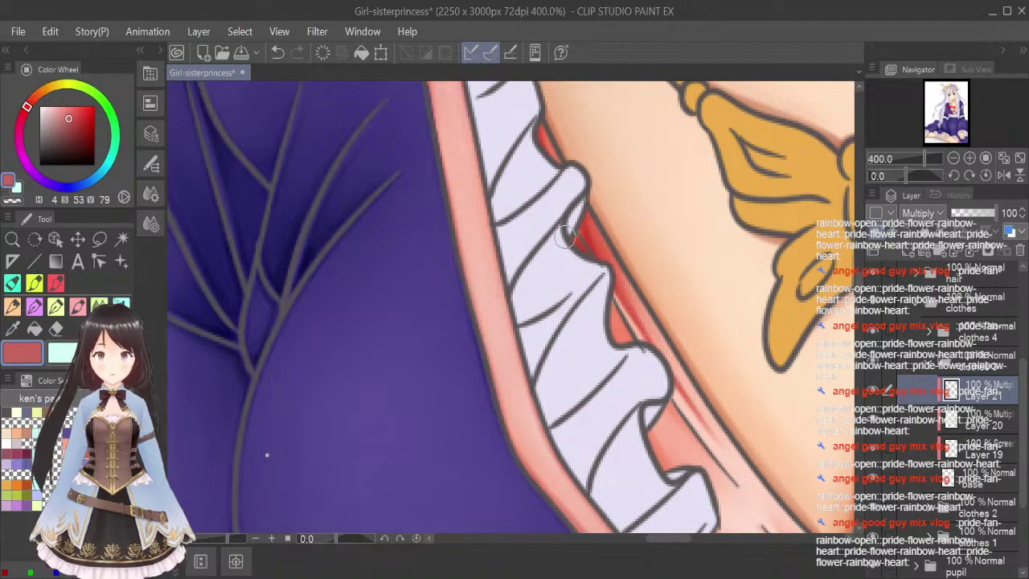
pyautogui.moveTo(590, 219); pyautogui.dragTo(599, 237)
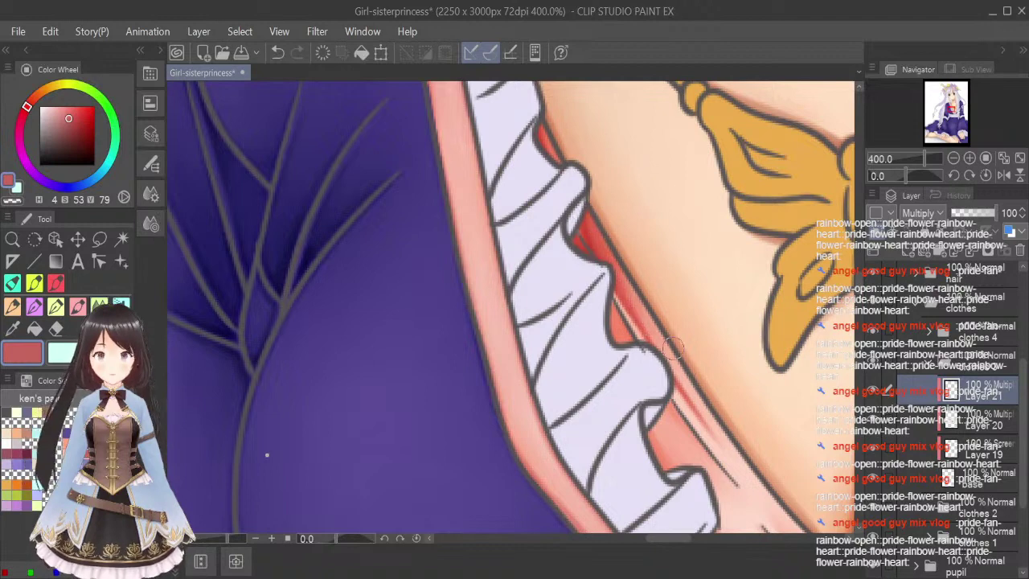
# Paint darker red shadows into the two ruffle notches beside the butterfly pendant and along the adjoining crease.
pyautogui.click(77, 306)
pyautogui.moveTo(608, 301); pyautogui.dragTo(625, 351)
pyautogui.moveTo(607, 301); pyautogui.dragTo(642, 374)
pyautogui.moveTo(614, 340); pyautogui.dragTo(618, 353)
pyautogui.moveTo(647, 416); pyautogui.dragTo(670, 466)
pyautogui.moveTo(608, 296)
pyautogui.mouseDown()
pyautogui.moveTo(643, 366)
pyautogui.moveTo(630, 343)
pyautogui.mouseUp()
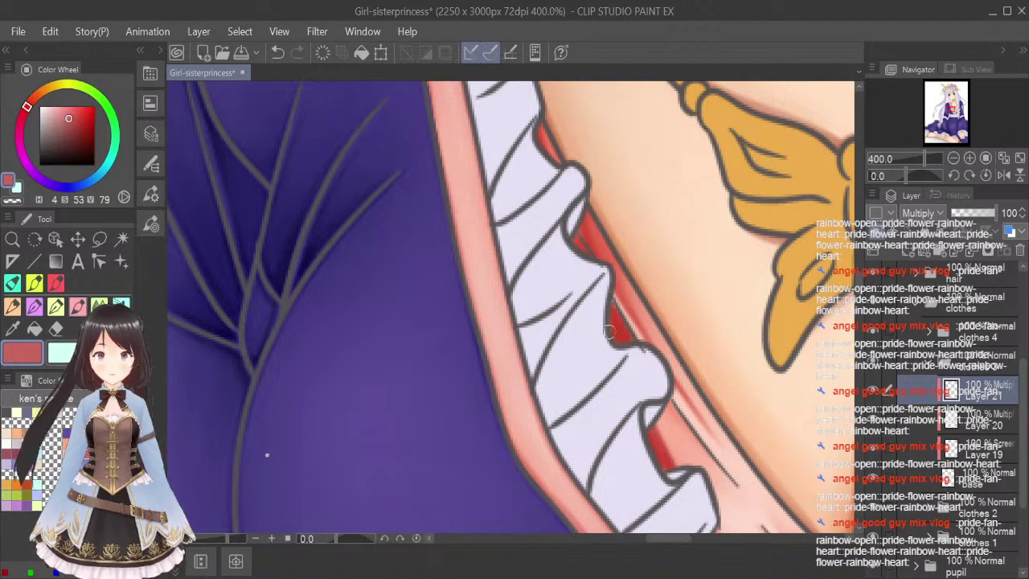
pyautogui.moveTo(670, 413); pyautogui.dragTo(720, 469)
pyautogui.moveTo(658, 405); pyautogui.dragTo(666, 472)
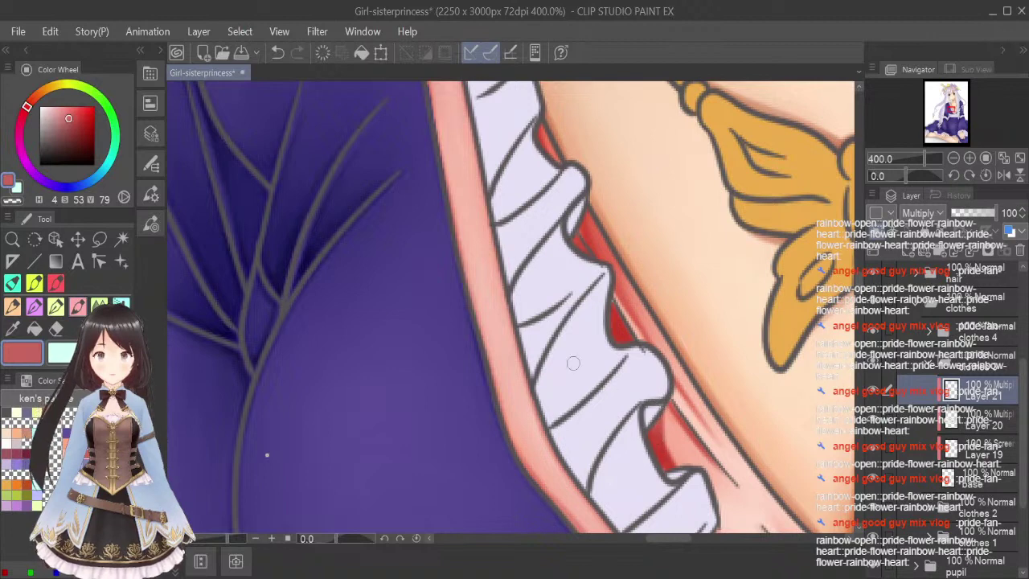
# Blend the darker red shadows in the two ruffle notches with a reduced brush size.
pyautogui.click(99, 305)
pyautogui.press('[')
pyautogui.press('[')
pyautogui.press('[')
pyautogui.press('[')
pyautogui.press('[')
pyautogui.press('[')
pyautogui.press('[')
pyautogui.press('[')
pyautogui.press('[')
pyautogui.press('[')
pyautogui.press('[')
pyautogui.moveTo(617, 320)
pyautogui.mouseDown()
pyautogui.moveTo(607, 298)
pyautogui.moveTo(617, 343)
pyautogui.mouseUp()
pyautogui.moveTo(671, 410)
pyautogui.mouseDown()
pyautogui.moveTo(729, 487)
pyautogui.moveTo(661, 419)
pyautogui.moveTo(690, 475)
pyautogui.mouseUp()
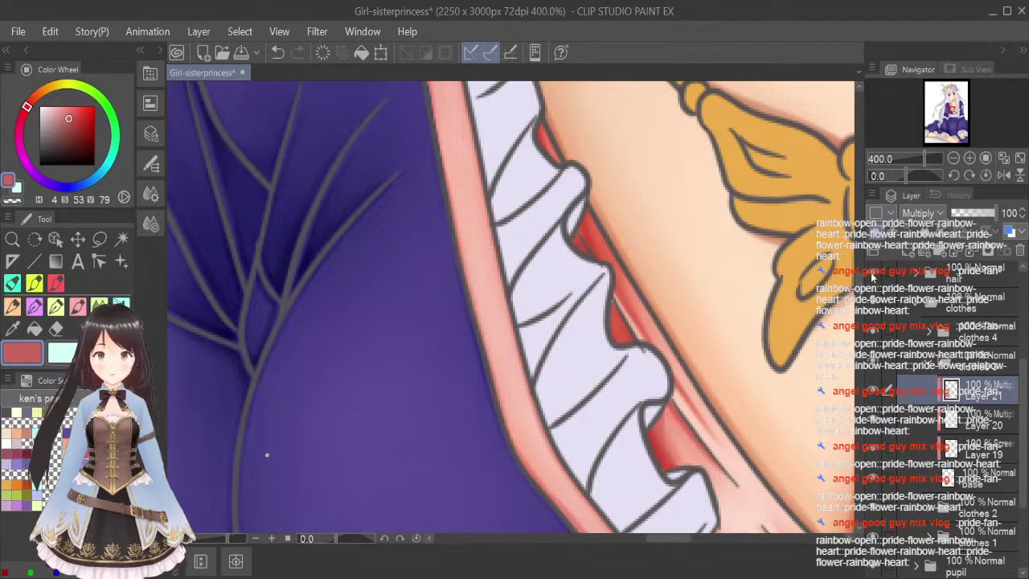
# Darken the small ruffle notch midway down the panel with the darker red and reduce the blending brush to soften it.
pyautogui.moveTo(859, 285); pyautogui.dragTo(858, 294)
pyautogui.moveTo(669, 542); pyautogui.dragTo(693, 548)
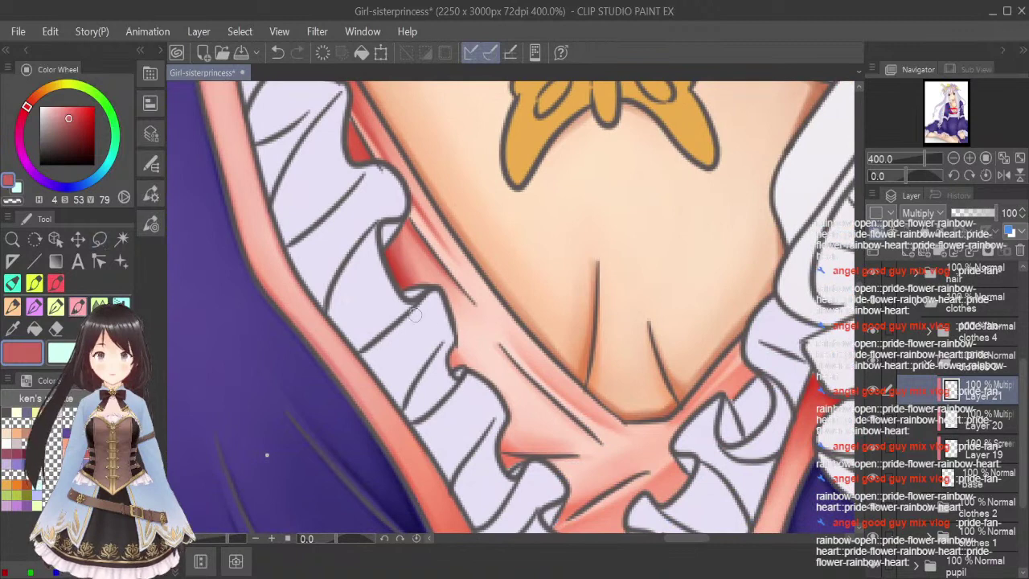
pyautogui.press('j')
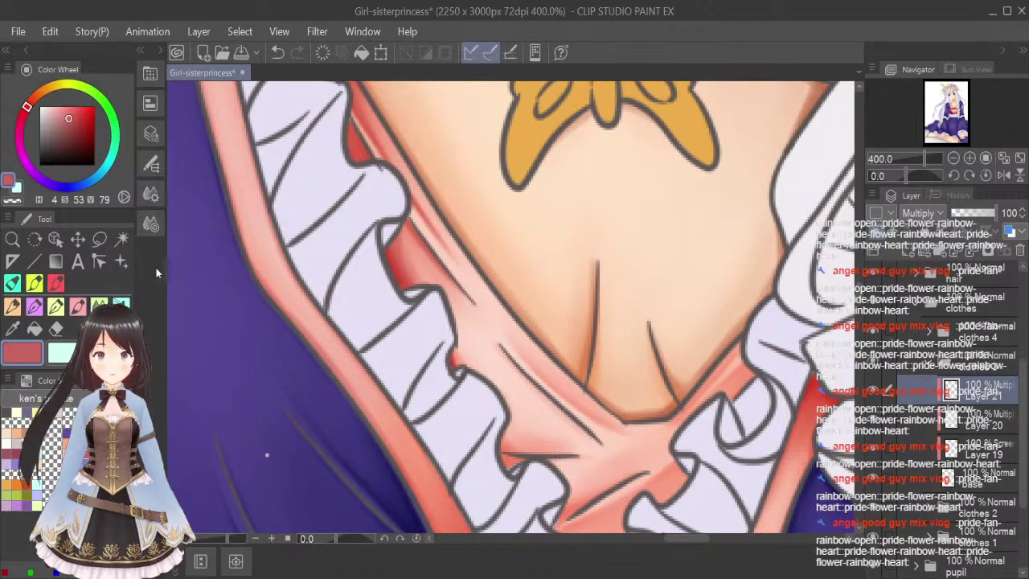
pyautogui.press('[')
pyautogui.press('[')
pyautogui.press('[')
pyautogui.press('[')
pyautogui.press('[')
pyautogui.press('[')
pyautogui.press('[')
pyautogui.press('[')
pyautogui.press('[')
pyautogui.press('[')
pyautogui.press('[')
pyautogui.press('[')
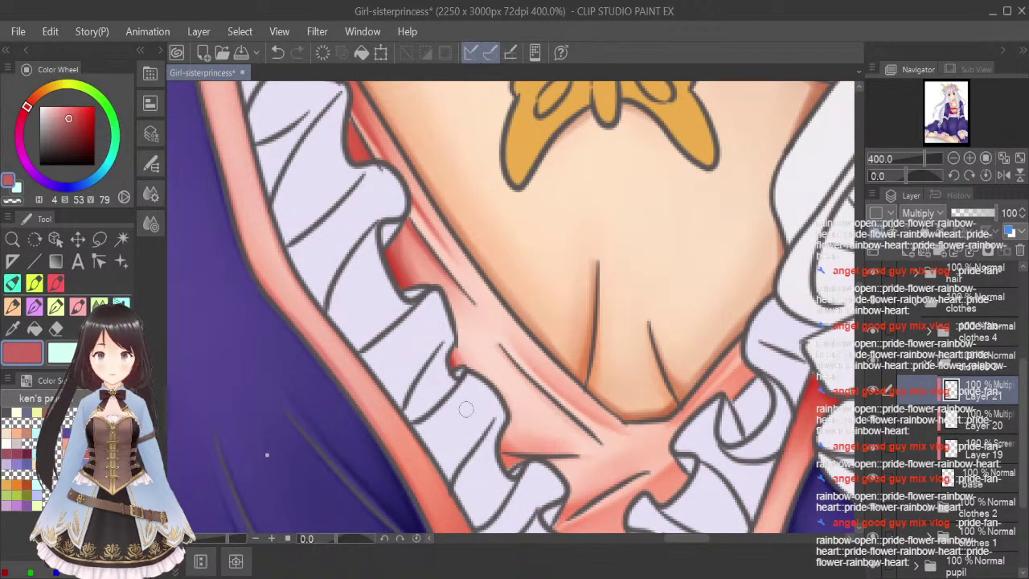
# Paint a darker red shadow along the skin side of the panel's long slanted crease and blend it with a smaller brush.
pyautogui.click(79, 310)
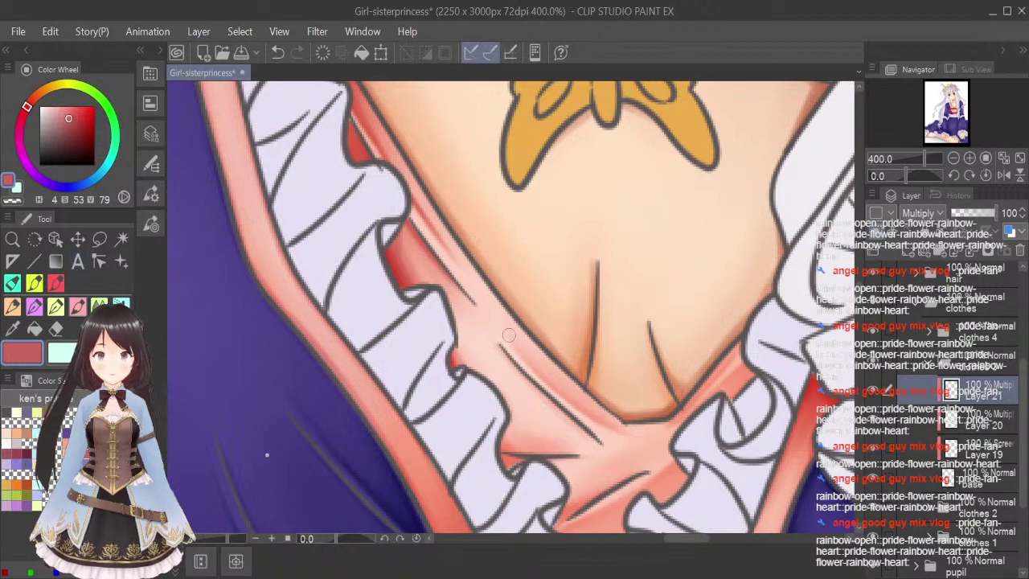
pyautogui.moveTo(533, 368); pyautogui.dragTo(558, 392)
pyautogui.moveTo(518, 349); pyautogui.dragTo(598, 417)
pyautogui.moveTo(532, 365); pyautogui.dragTo(590, 413)
pyautogui.moveTo(513, 339); pyautogui.dragTo(615, 428)
pyautogui.click(100, 307)
pyautogui.press('[')
pyautogui.press('[')
pyautogui.press('[')
pyautogui.press('[')
pyautogui.press('[')
pyautogui.press('[')
pyautogui.press('[')
pyautogui.press('[')
pyautogui.moveTo(512, 332); pyautogui.dragTo(576, 396)
pyautogui.click(78, 306)
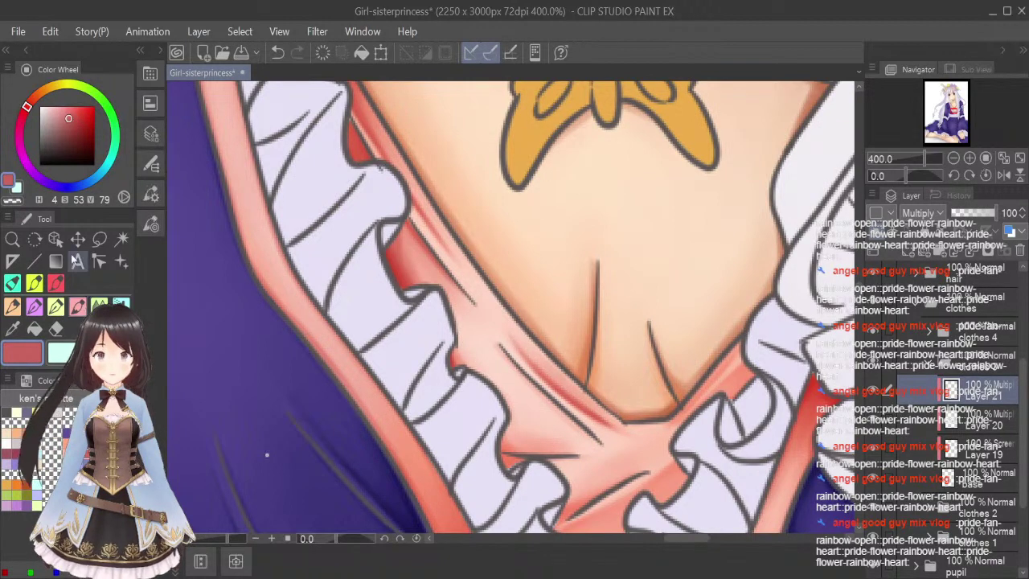
# Paint darker red shadows into the panel's lower ruffle notch and along the crease below it, softening them with a smaller blending brush.
pyautogui.moveTo(501, 440)
pyautogui.mouseDown()
pyautogui.moveTo(538, 451)
pyautogui.moveTo(501, 447)
pyautogui.moveTo(500, 425)
pyautogui.moveTo(510, 444)
pyautogui.moveTo(499, 443)
pyautogui.moveTo(555, 455)
pyautogui.moveTo(492, 444)
pyautogui.moveTo(572, 456)
pyautogui.moveTo(504, 459)
pyautogui.mouseUp()
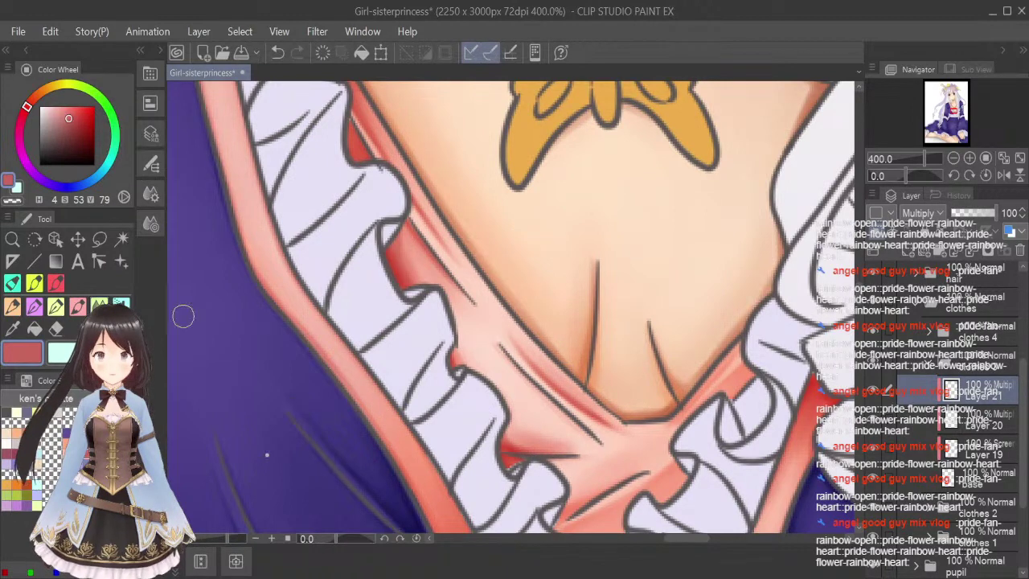
pyautogui.click(77, 267)
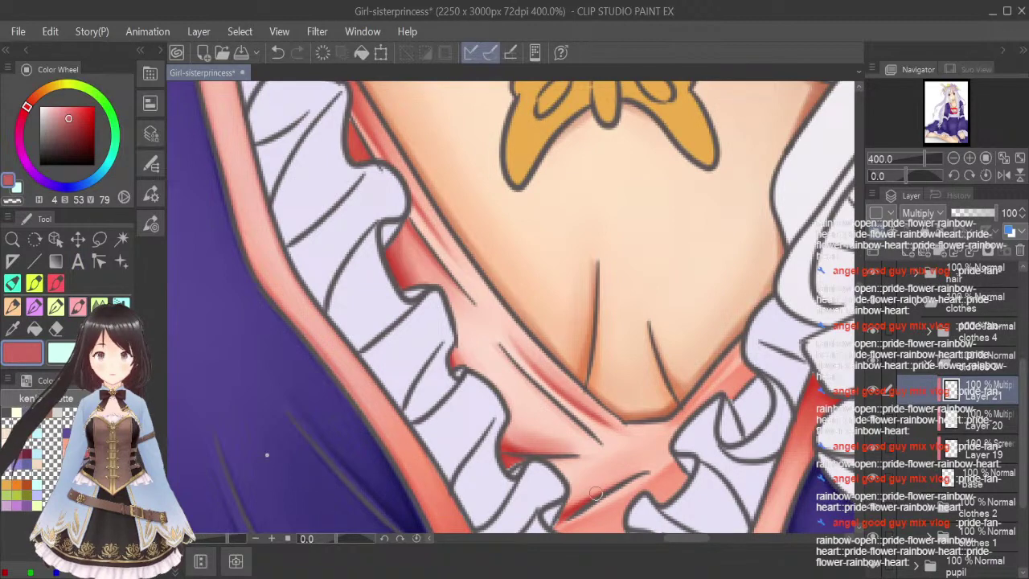
pyautogui.moveTo(566, 509); pyautogui.dragTo(586, 496)
pyautogui.press('j')
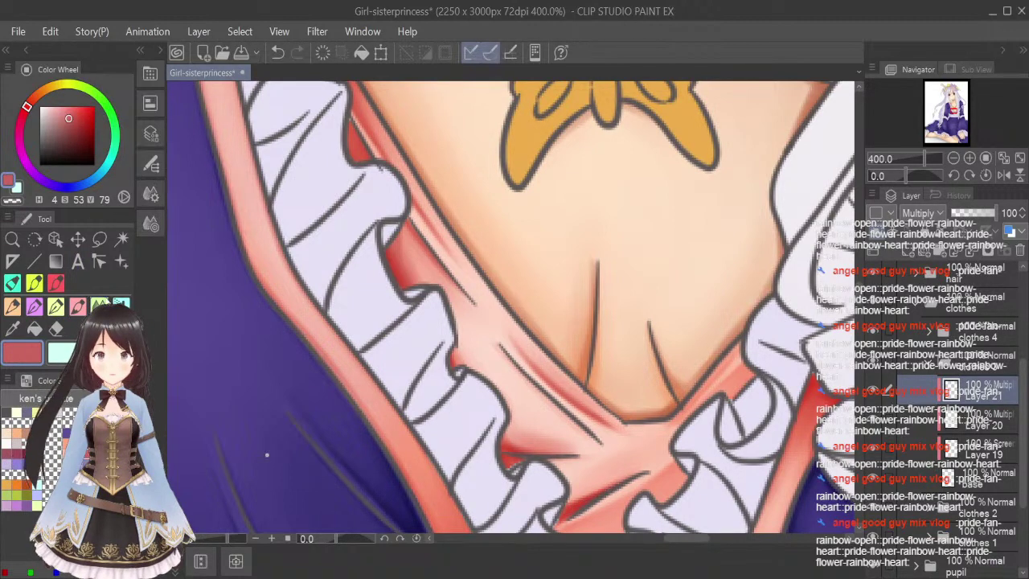
pyautogui.press('[')
pyautogui.press('[')
pyautogui.press('[')
pyautogui.press('[')
pyautogui.press('[')
pyautogui.press('[')
pyautogui.press('[')
pyautogui.press('[')
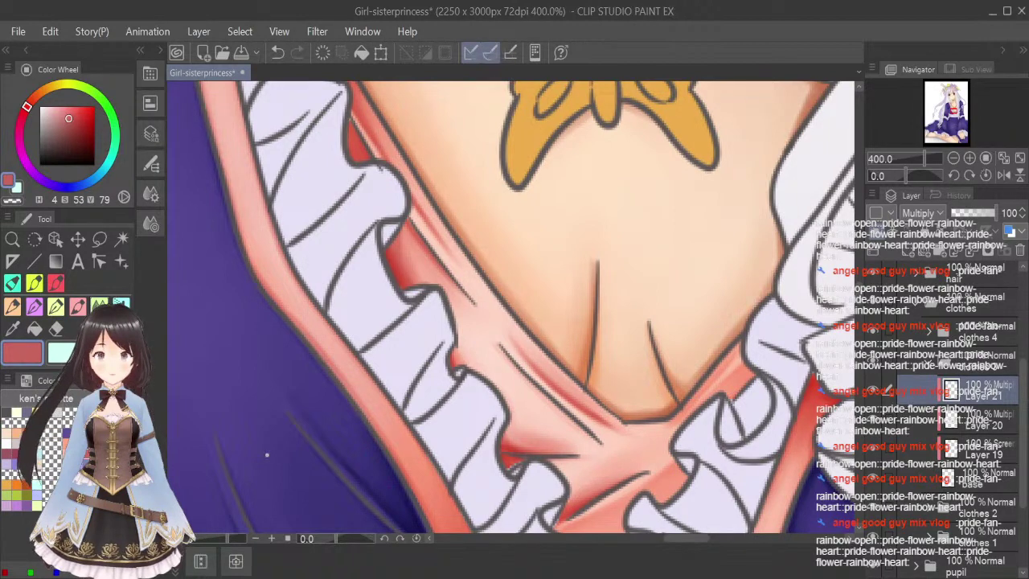
# Paint darker red shadows on the panel's narrow right-hand strip, beneath the adjoining ruffle, and across the panel's bottom tip.
pyautogui.click(100, 268)
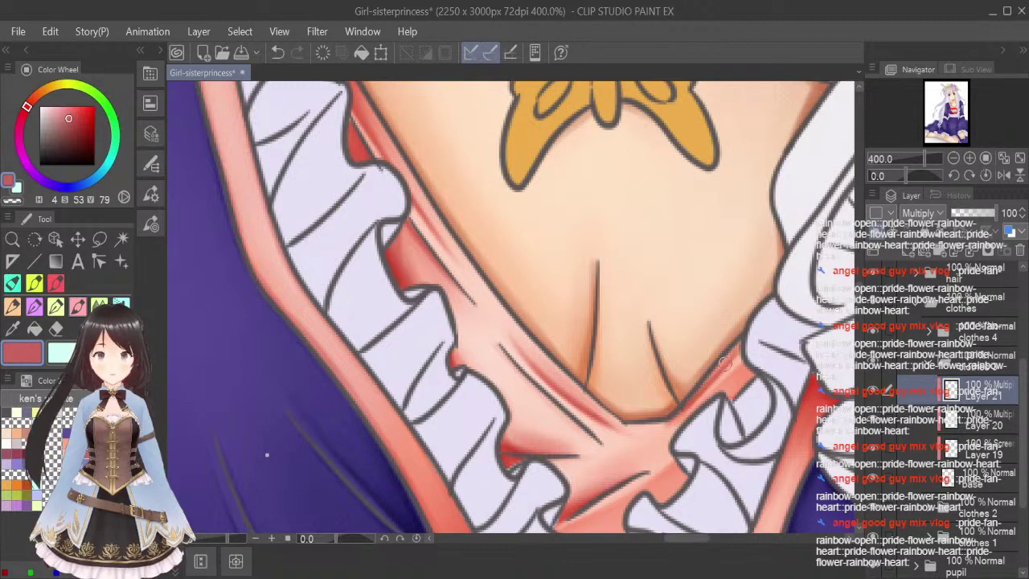
pyautogui.click(121, 306)
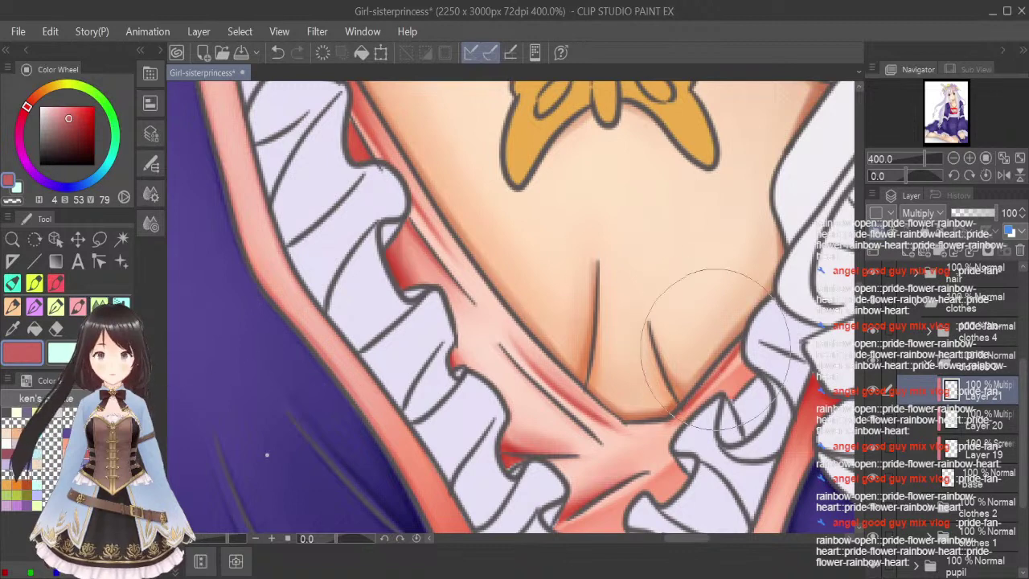
pyautogui.moveTo(725, 357); pyautogui.dragTo(711, 373)
pyautogui.click(78, 306)
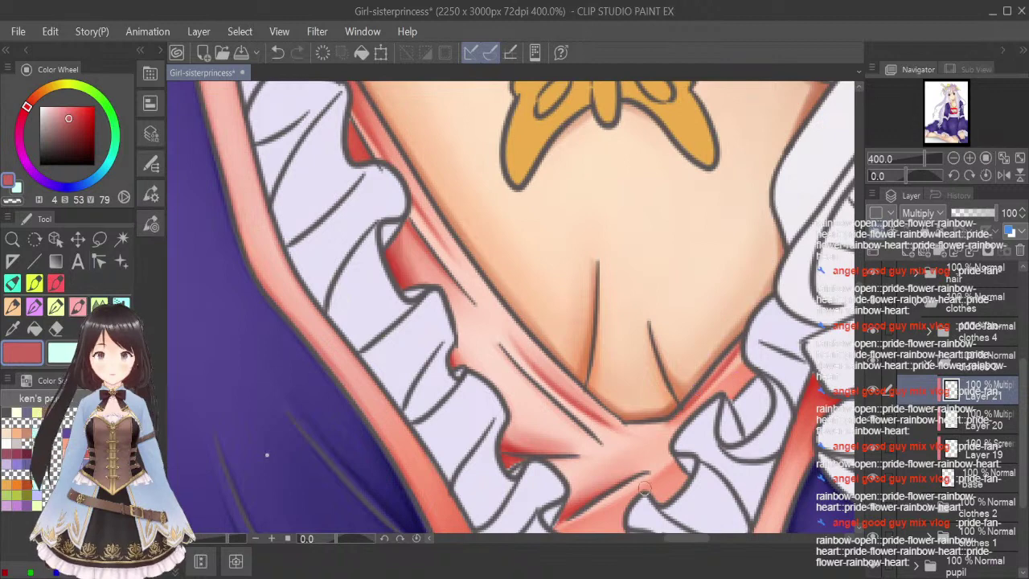
pyautogui.scroll(-4, 267, 455)
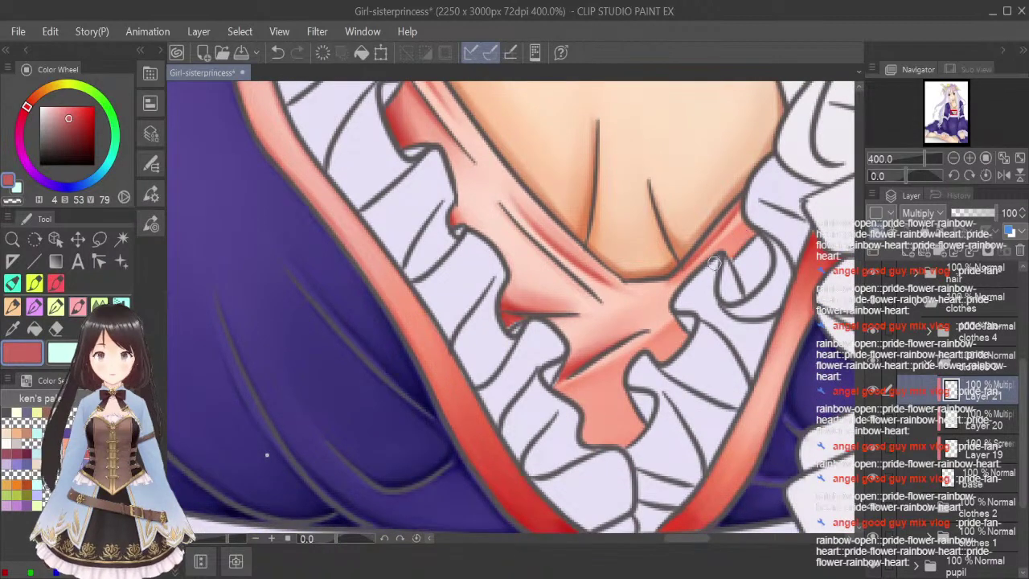
pyautogui.moveTo(729, 256); pyautogui.dragTo(755, 225)
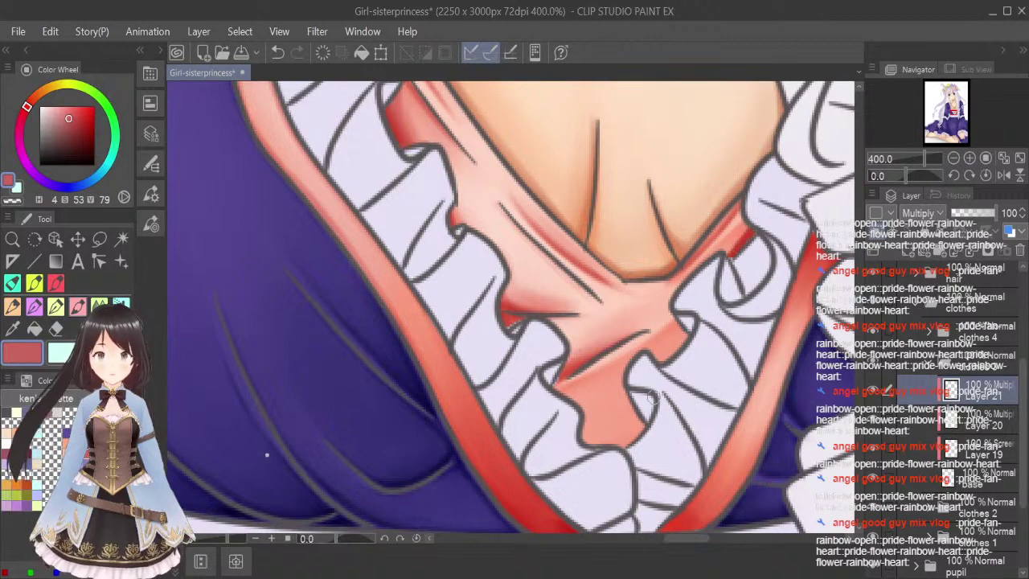
pyautogui.moveTo(565, 427)
pyautogui.mouseDown()
pyautogui.moveTo(690, 327)
pyautogui.moveTo(576, 426)
pyautogui.moveTo(655, 378)
pyautogui.moveTo(579, 436)
pyautogui.moveTo(649, 392)
pyautogui.moveTo(600, 434)
pyautogui.moveTo(614, 456)
pyautogui.moveTo(612, 432)
pyautogui.mouseUp()
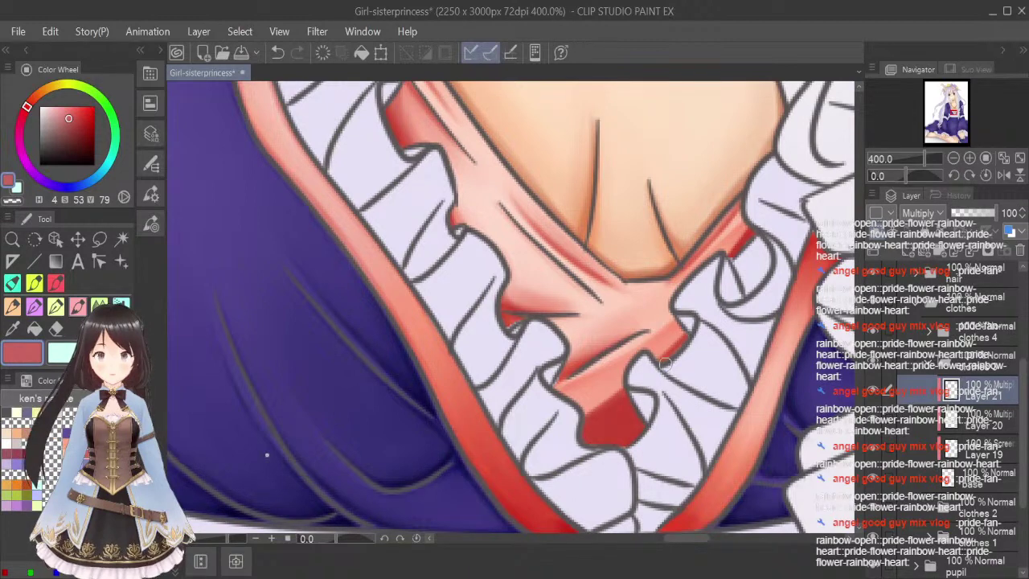
pyautogui.moveTo(606, 415)
pyautogui.mouseDown()
pyautogui.moveTo(564, 402)
pyautogui.moveTo(641, 401)
pyautogui.moveTo(566, 408)
pyautogui.moveTo(611, 392)
pyautogui.moveTo(572, 410)
pyautogui.mouseUp()
# Blend the darker red shadows in the bottom tip, under the ruffle and along the narrow strip with a reduced brush size.
pyautogui.press('j')
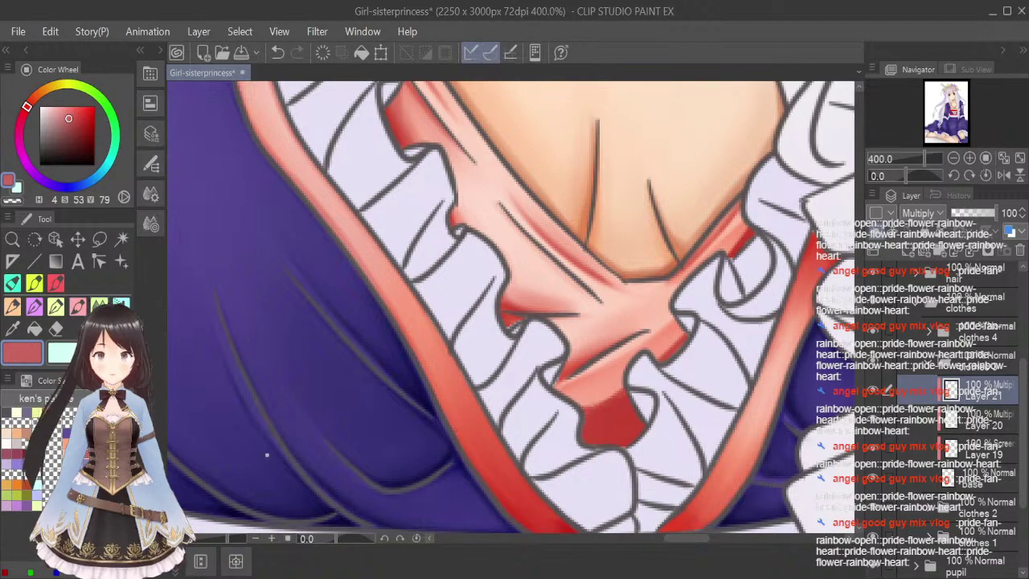
pyautogui.press('[')
pyautogui.press('[')
pyautogui.press('[')
pyautogui.press('[')
pyautogui.press('[')
pyautogui.moveTo(595, 404)
pyautogui.mouseDown()
pyautogui.moveTo(641, 376)
pyautogui.moveTo(585, 408)
pyautogui.moveTo(650, 377)
pyautogui.moveTo(568, 420)
pyautogui.moveTo(591, 401)
pyautogui.moveTo(652, 385)
pyautogui.moveTo(644, 365)
pyautogui.moveTo(638, 376)
pyautogui.moveTo(642, 359)
pyautogui.moveTo(710, 300)
pyautogui.moveTo(653, 358)
pyautogui.mouseUp()
pyautogui.moveTo(718, 271); pyautogui.dragTo(762, 198)
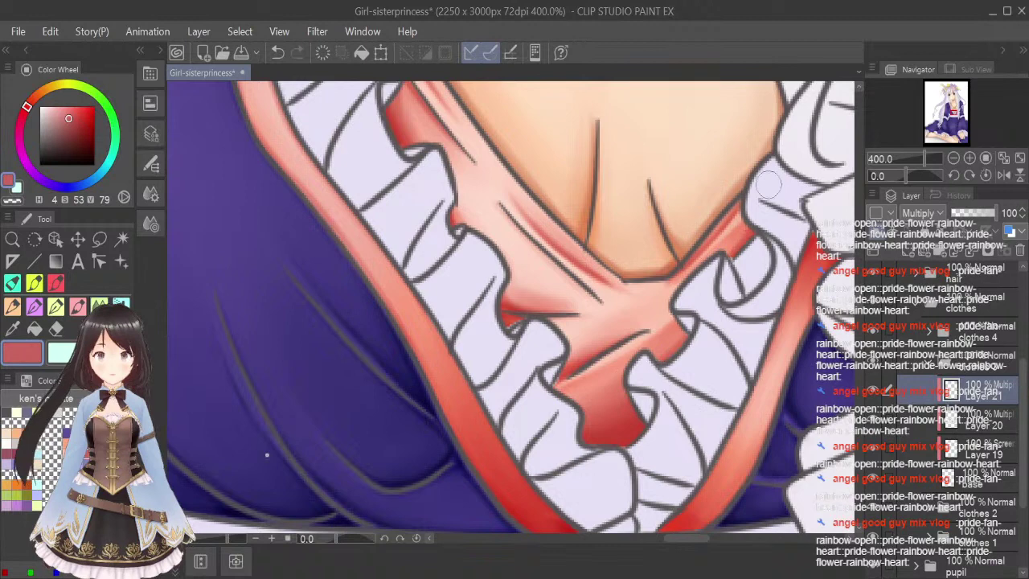
# Save the drawing and add a clipped Screen layer above the base layer in the clothes 4 folder.
pyautogui.click(1004, 159)
pyautogui.hotkey('ctrl', 's')
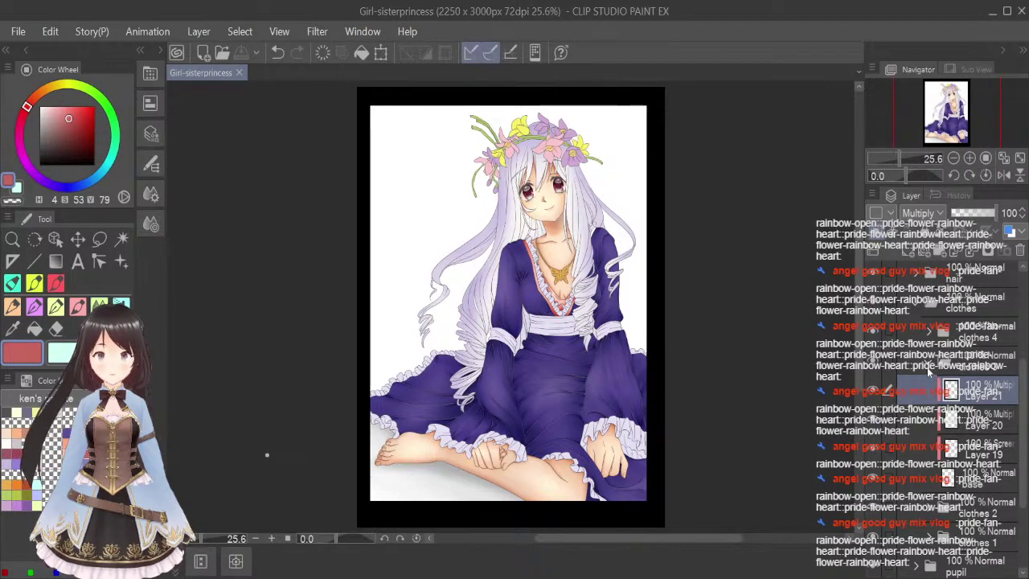
pyautogui.click(929, 364)
pyautogui.click(929, 331)
pyautogui.click(984, 359)
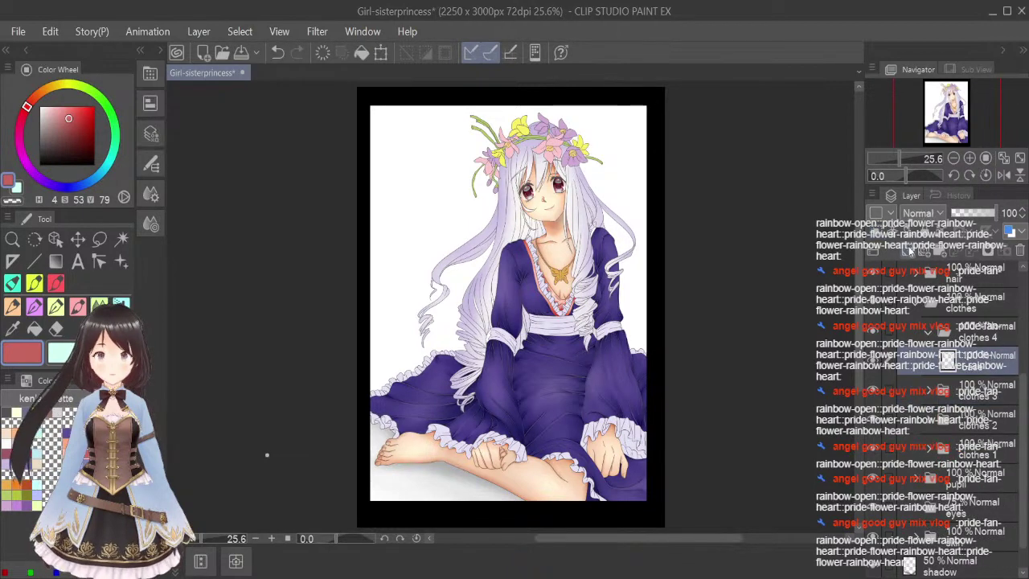
pyautogui.hotkey('ctrl', 'z')
pyautogui.hotkey('ctrl', 'z')
pyautogui.hotkey('ctrl', 's')
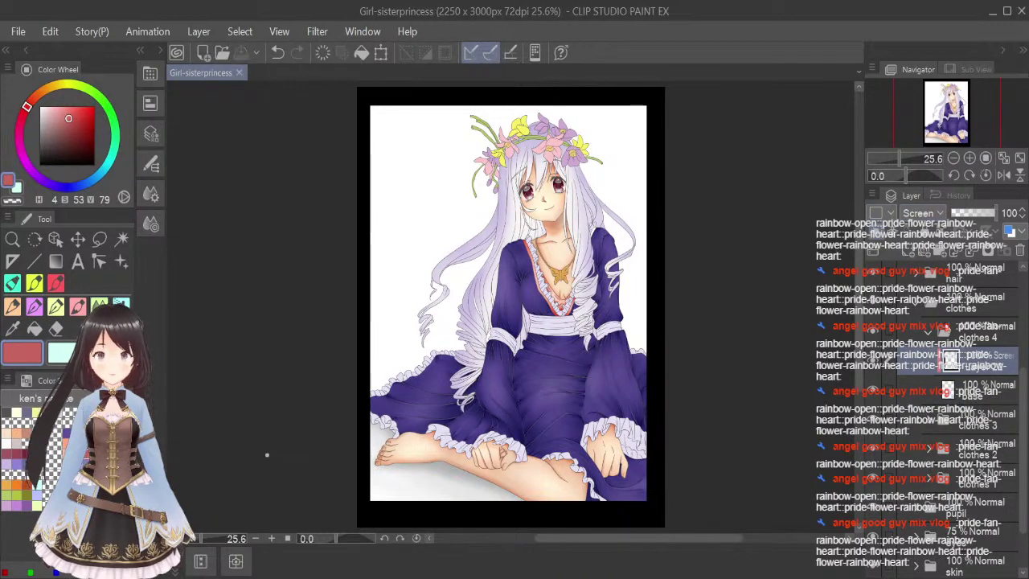
# Set the colour to pale cream (H 43, S 18, V 98) and airbrush soft highlights along the white neckline ruffle on the Screen layer.
pyautogui.click(12, 328)
pyautogui.click(90, 455)
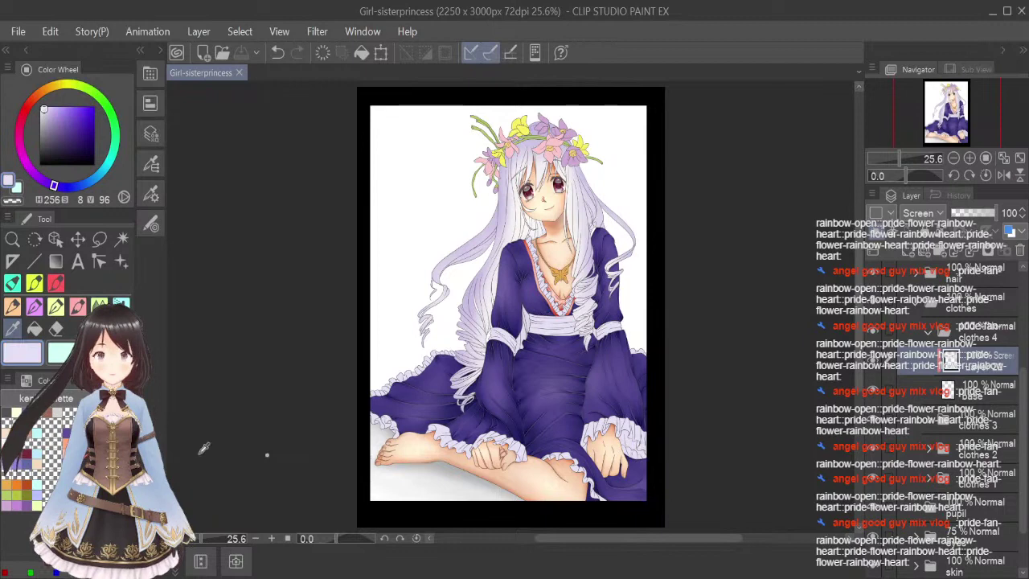
pyautogui.scroll(3, 523, 313)
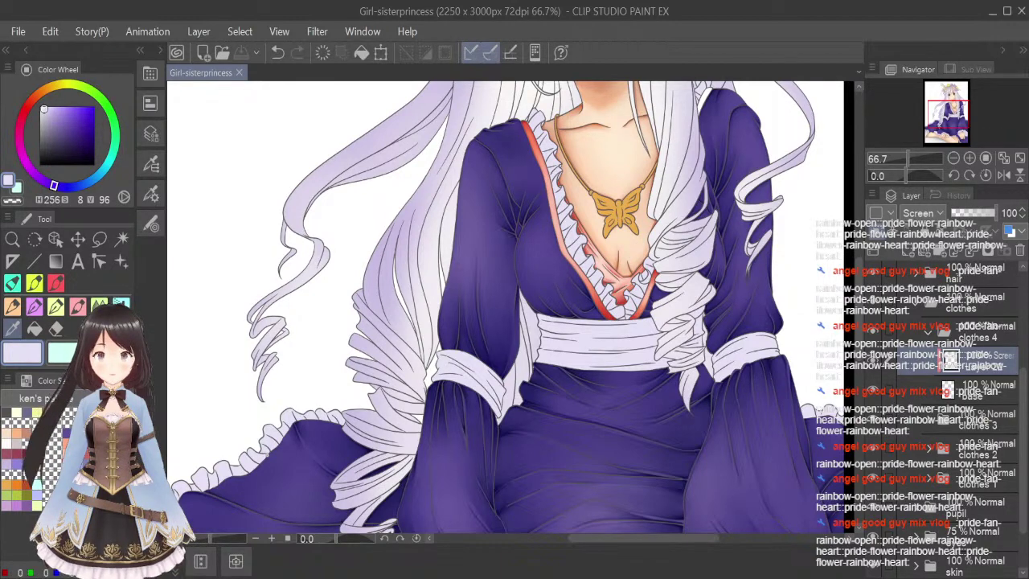
pyautogui.click(614, 157)
pyautogui.click(121, 305)
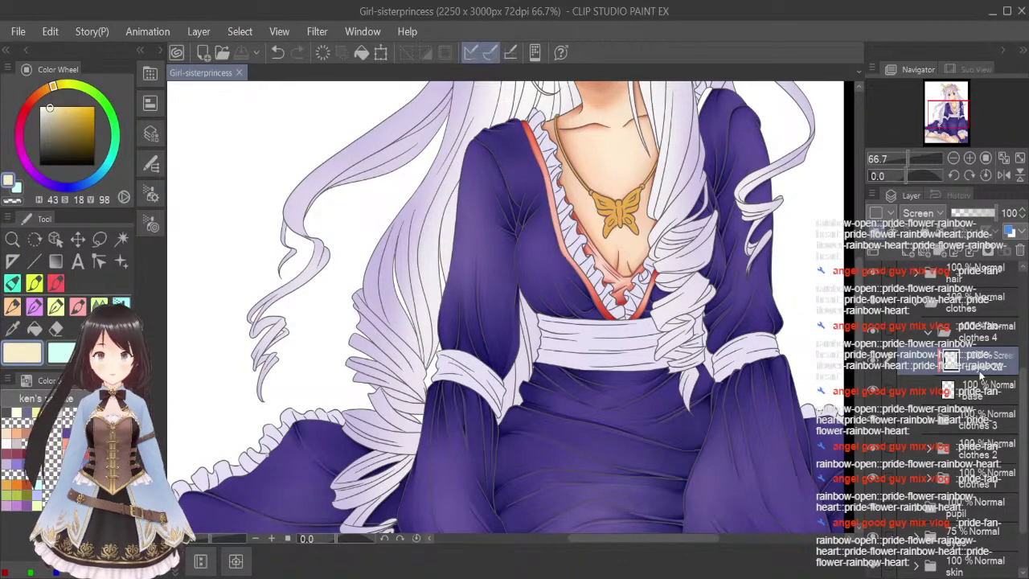
pyautogui.click(120, 302)
pyautogui.moveTo(553, 164)
pyautogui.mouseDown()
pyautogui.moveTo(573, 251)
pyautogui.moveTo(554, 183)
pyautogui.moveTo(593, 283)
pyautogui.moveTo(585, 276)
pyautogui.moveTo(609, 294)
pyautogui.mouseUp()
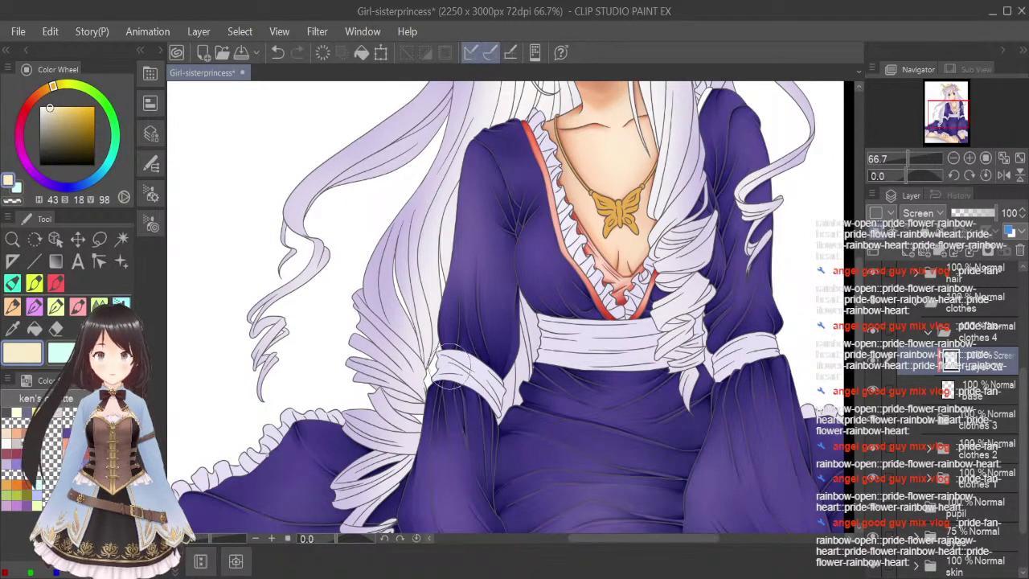
# Continue the soft cream highlights over the white cuffs and lower frills, and save the drawing.
pyautogui.scroll(-1, 663, 326)
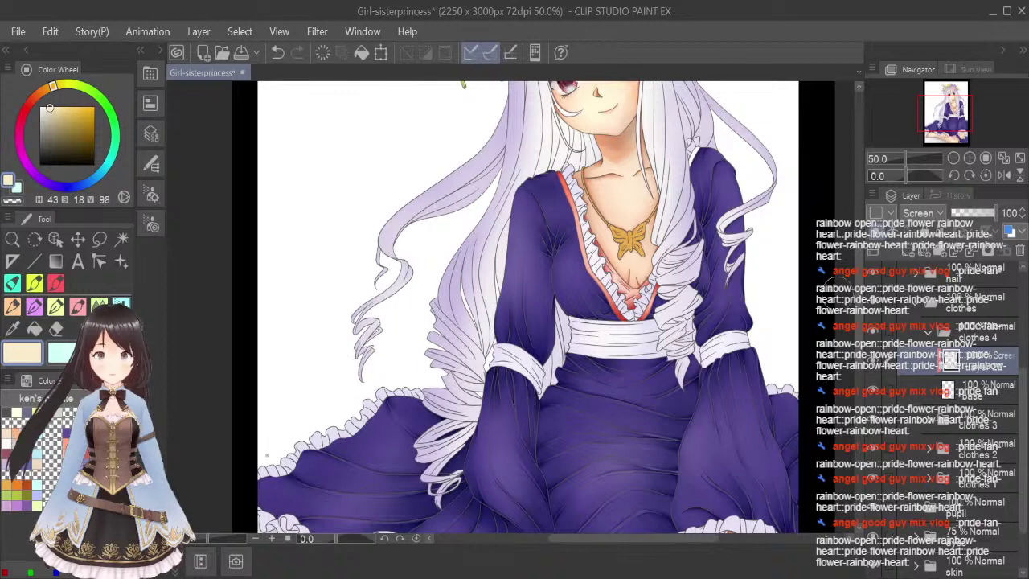
pyautogui.scroll(-5, 729, 321)
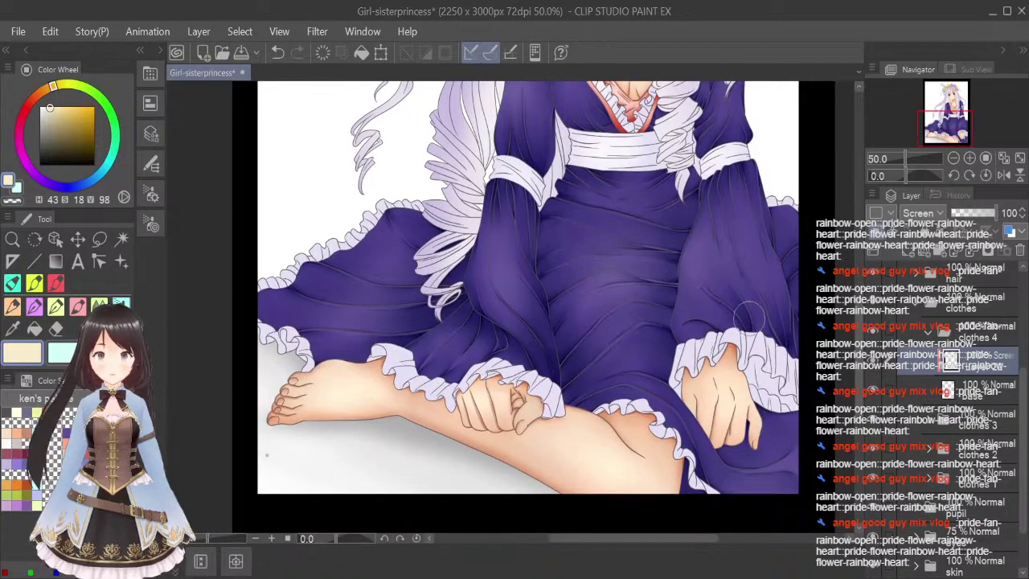
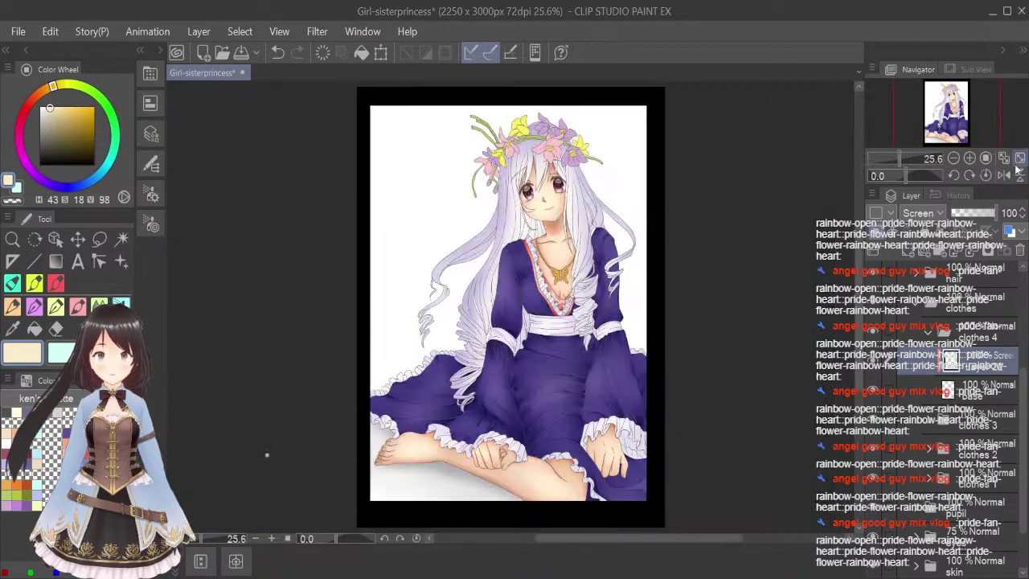
pyautogui.click(987, 158)
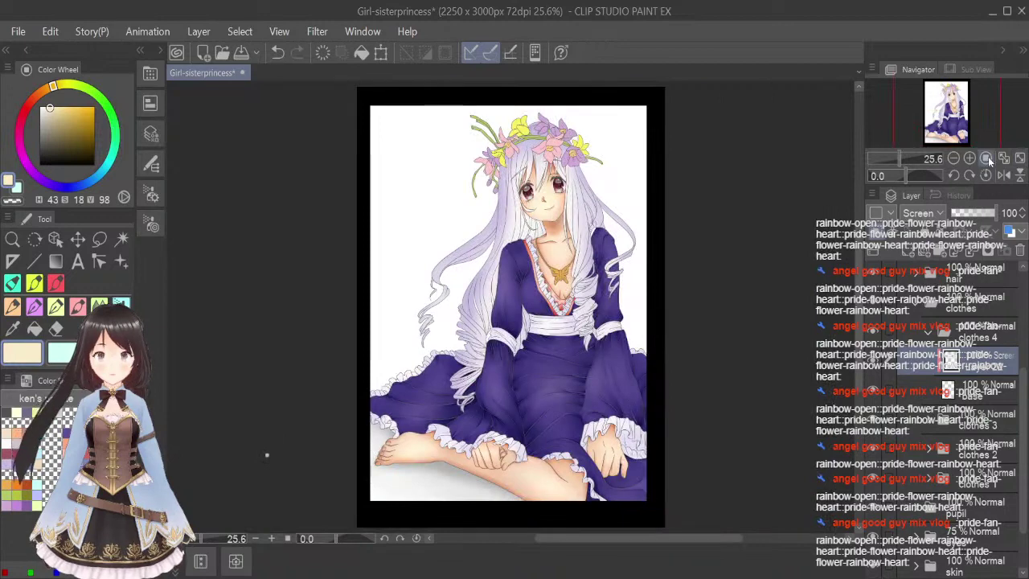
pyautogui.hotkey('ctrl', 's')
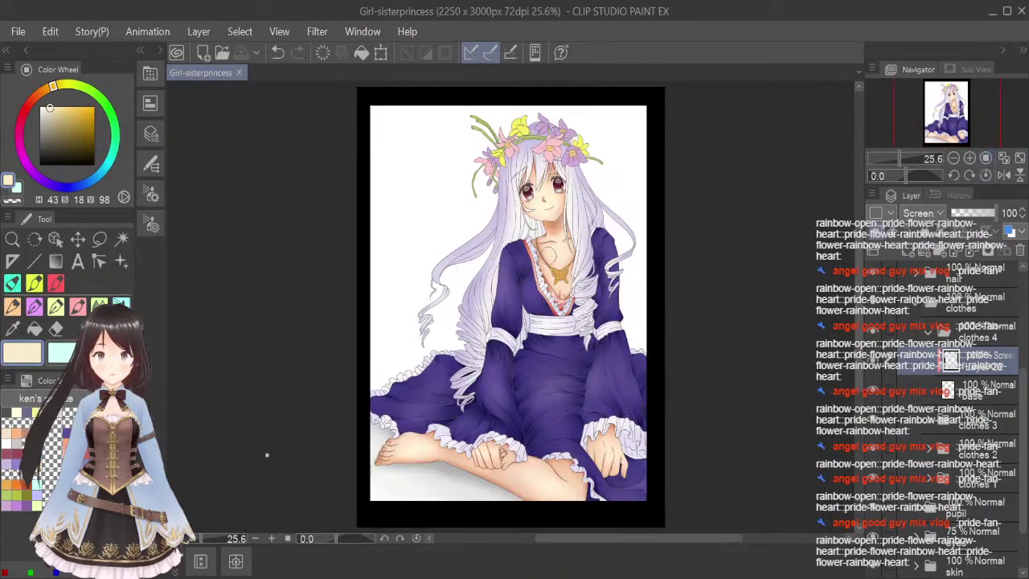
pyautogui.click(267, 455)
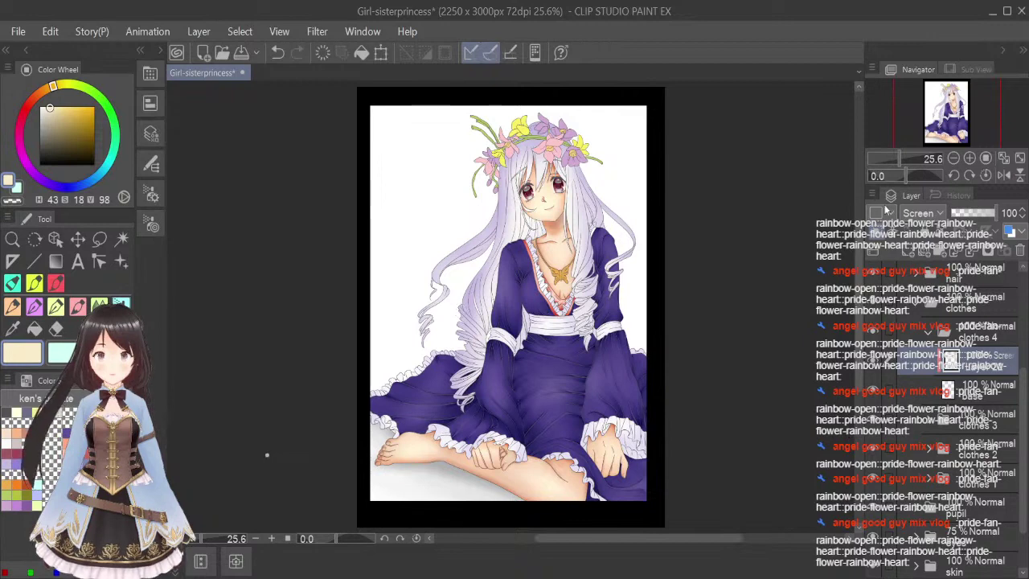
# Add a clipped Multiply layer above the Screen layer, set the colour to lavender (H 248, S 29, V 92) and save.
pyautogui.click(914, 255)
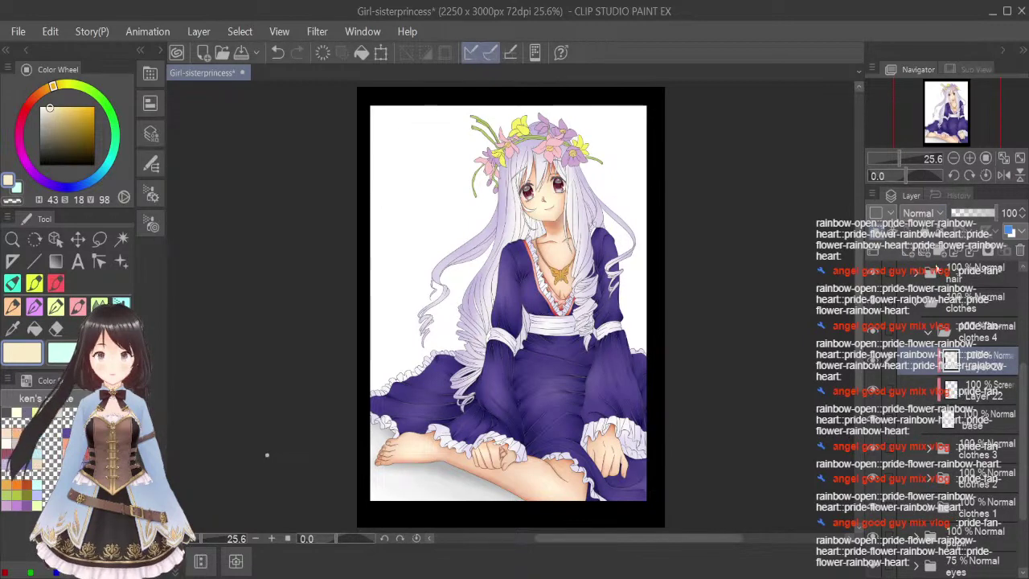
pyautogui.click(937, 262)
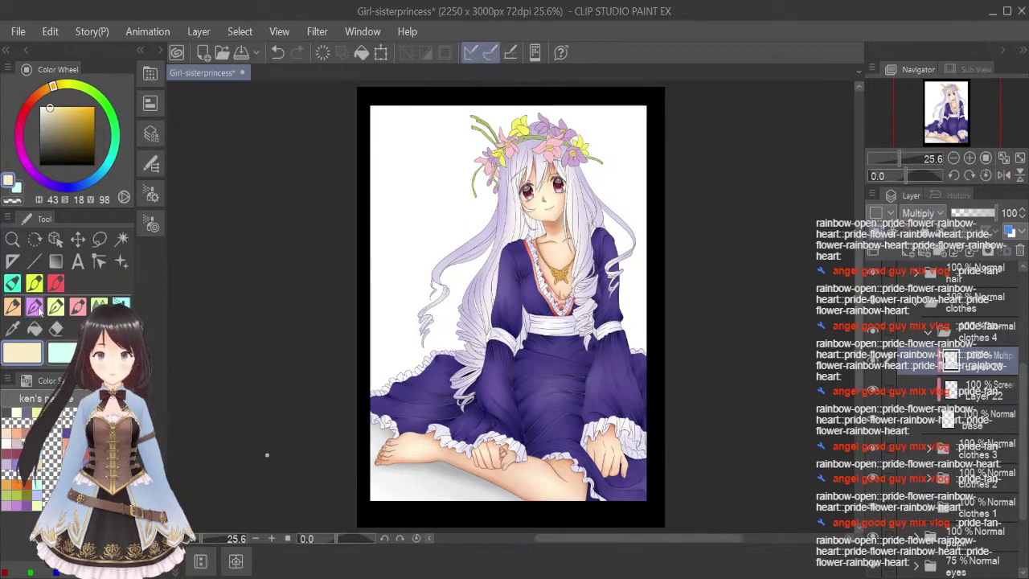
pyautogui.click(12, 327)
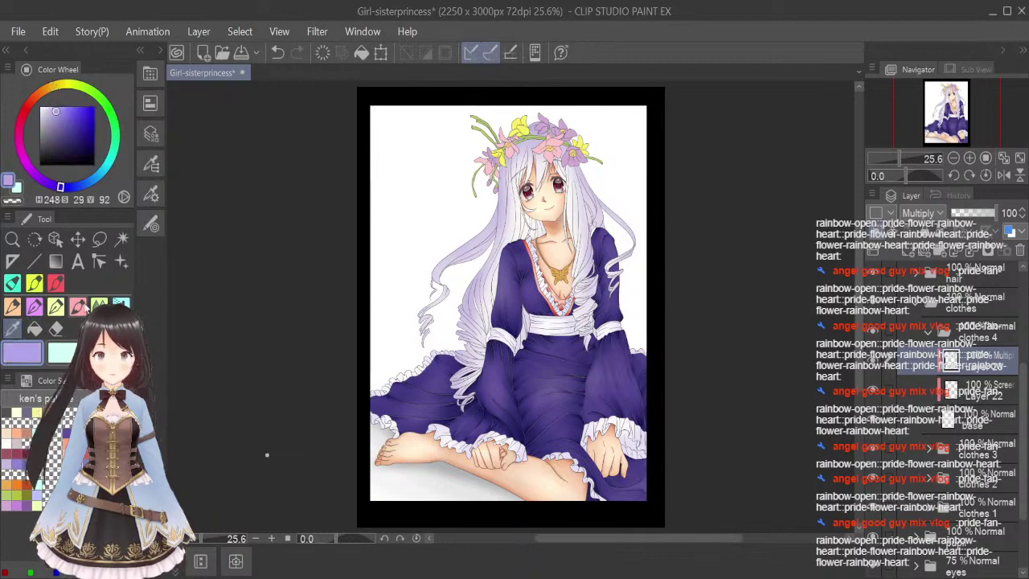
pyautogui.click(77, 267)
pyautogui.hotkey('ctrl', 's')
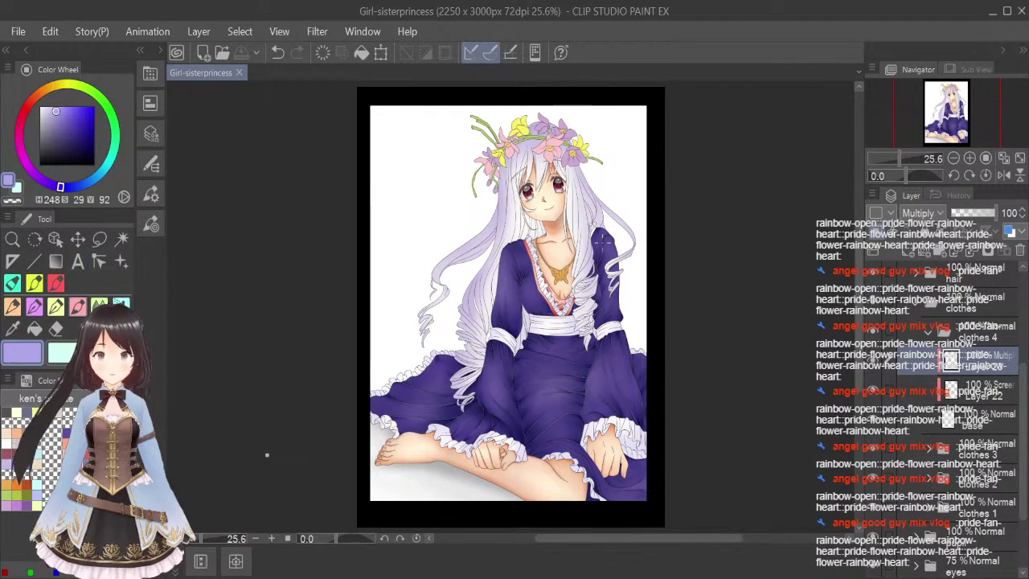
# Paint a lavender shadow on the topmost fold of the neckline ruffle and soften it with a reduced blending brush.
pyautogui.scroll(3, 515, 249)
pyautogui.scroll(5, 526, 249)
pyautogui.moveTo(859, 262); pyautogui.dragTo(859, 250)
pyautogui.moveTo(452, 389)
pyautogui.mouseDown()
pyautogui.moveTo(485, 333)
pyautogui.moveTo(513, 315)
pyautogui.moveTo(461, 373)
pyautogui.mouseUp()
pyautogui.click(99, 306)
pyautogui.press('[')
pyautogui.press('[')
pyautogui.press('[')
pyautogui.press('[')
pyautogui.press('[')
pyautogui.press('[')
pyautogui.press('[')
pyautogui.press('[')
pyautogui.press('[')
pyautogui.press('[')
pyautogui.press('[')
pyautogui.press('[')
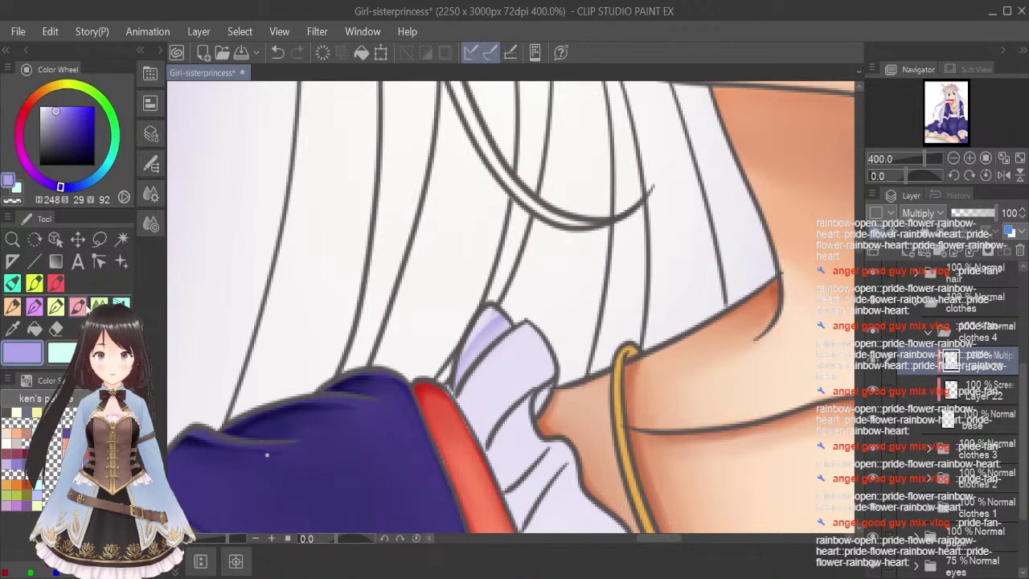
# Paint lavender shadow streaks across the ruffle's second fold and blend them with a smaller brush.
pyautogui.scroll(-2, 860, 253)
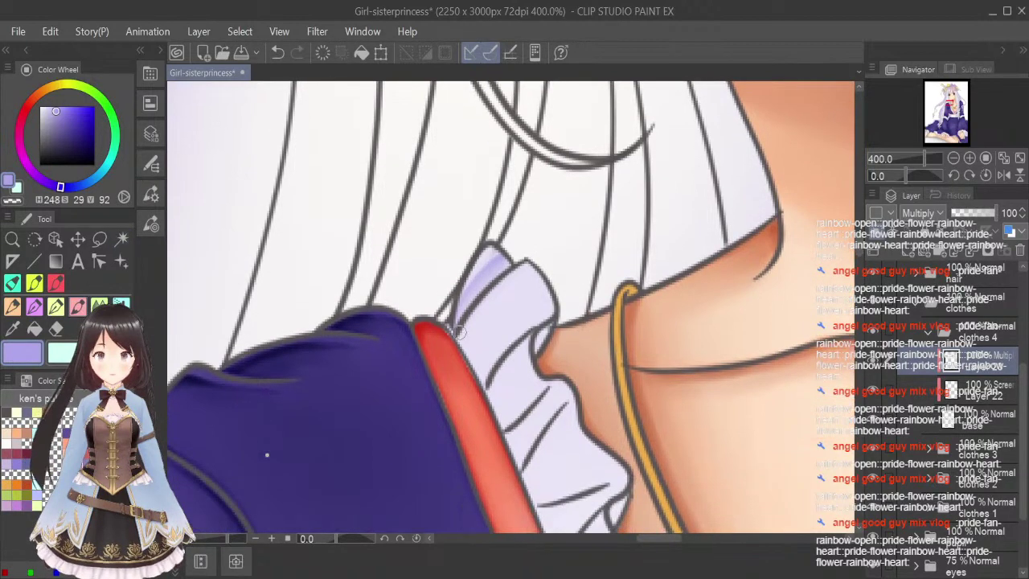
pyautogui.moveTo(470, 358)
pyautogui.mouseDown()
pyautogui.moveTo(488, 323)
pyautogui.moveTo(547, 288)
pyautogui.moveTo(492, 336)
pyautogui.moveTo(550, 289)
pyautogui.mouseUp()
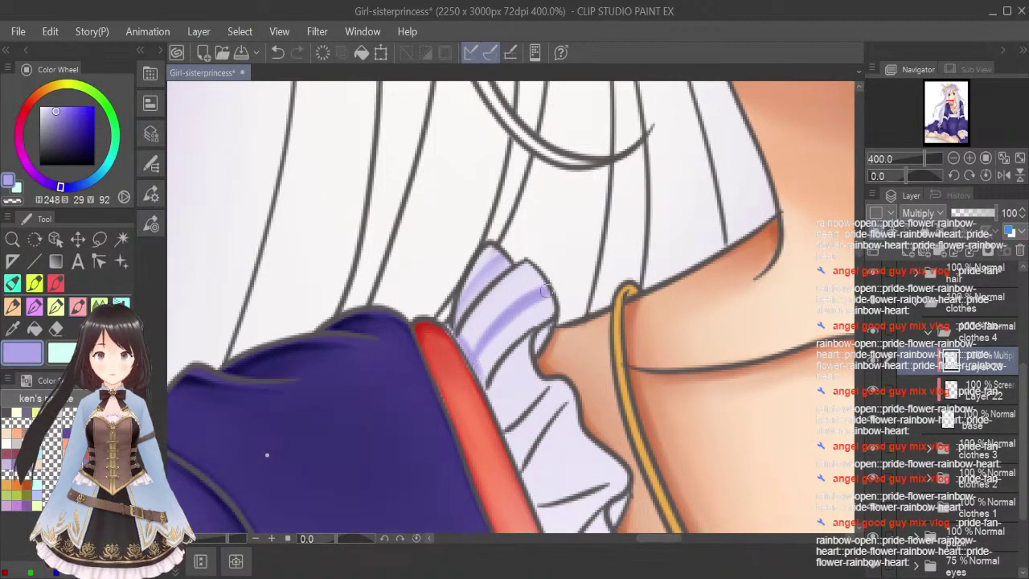
pyautogui.press('j')
pyautogui.press('[')
pyautogui.press('[')
pyautogui.press('[')
pyautogui.press('[')
pyautogui.press('[')
pyautogui.press('[')
pyautogui.press('[')
pyautogui.press('[')
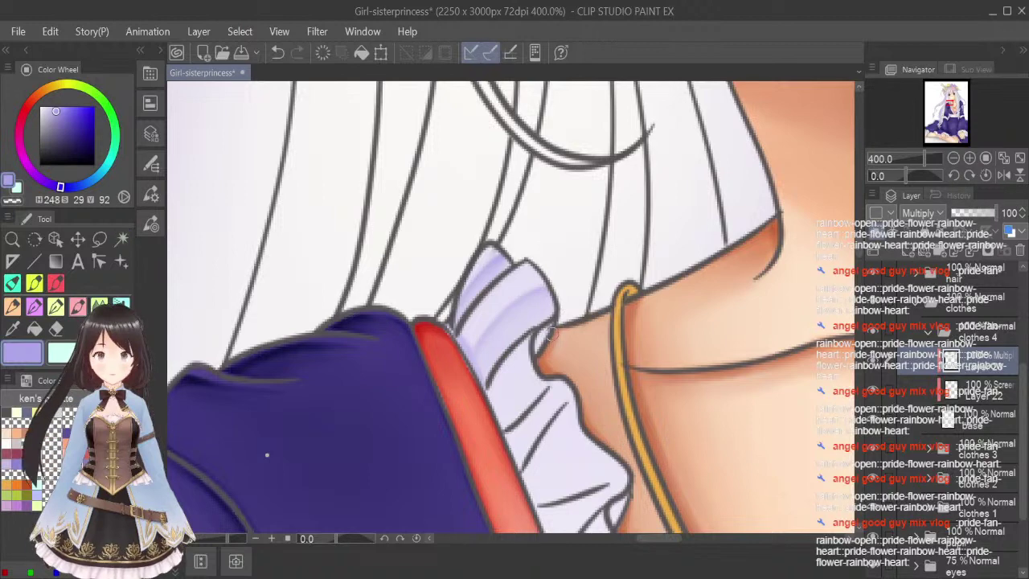
# Paint lavender shadows inside the neckline ruffle's upper curl and across its third fold, and blend them with a reduced brush.
pyautogui.moveTo(537, 343); pyautogui.dragTo(549, 327)
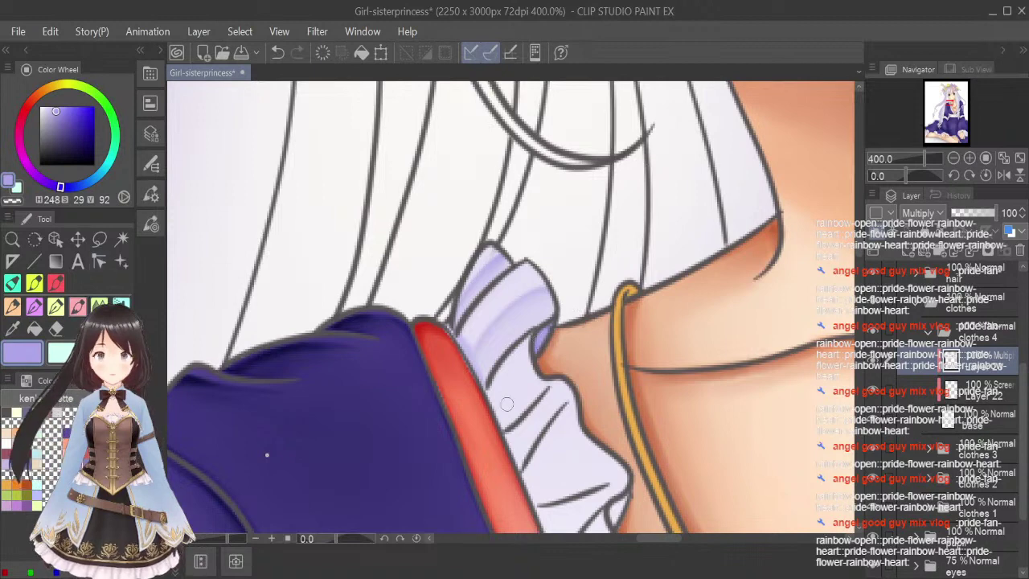
pyautogui.moveTo(481, 379)
pyautogui.mouseDown()
pyautogui.moveTo(499, 413)
pyautogui.moveTo(537, 368)
pyautogui.mouseUp()
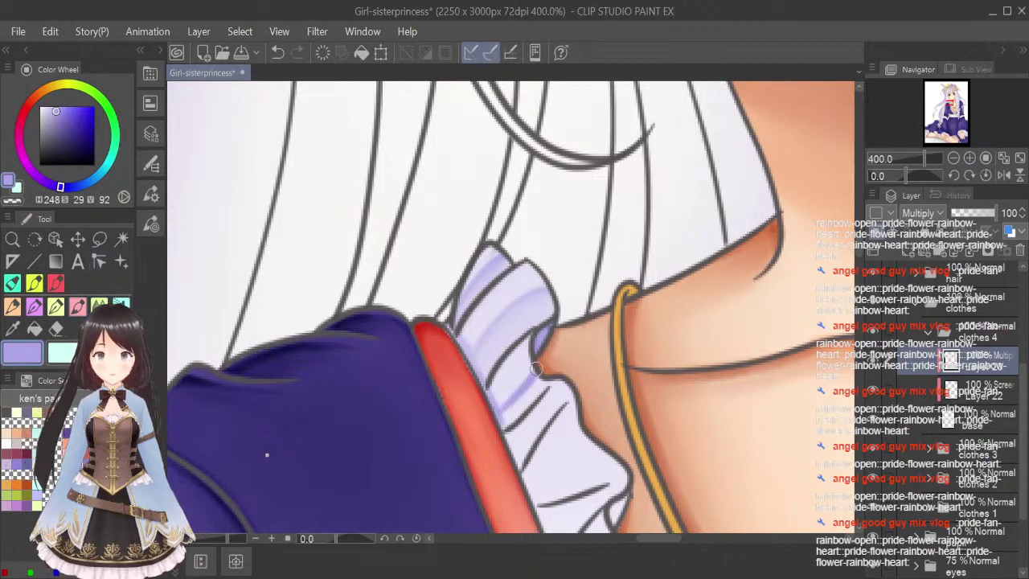
pyautogui.moveTo(509, 401)
pyautogui.mouseDown()
pyautogui.moveTo(526, 381)
pyautogui.moveTo(489, 397)
pyautogui.moveTo(545, 374)
pyautogui.moveTo(540, 364)
pyautogui.mouseUp()
pyautogui.click(99, 305)
pyautogui.press('[')
pyautogui.press('[')
pyautogui.press('[')
pyautogui.press('[')
pyautogui.press('[')
pyautogui.press('[')
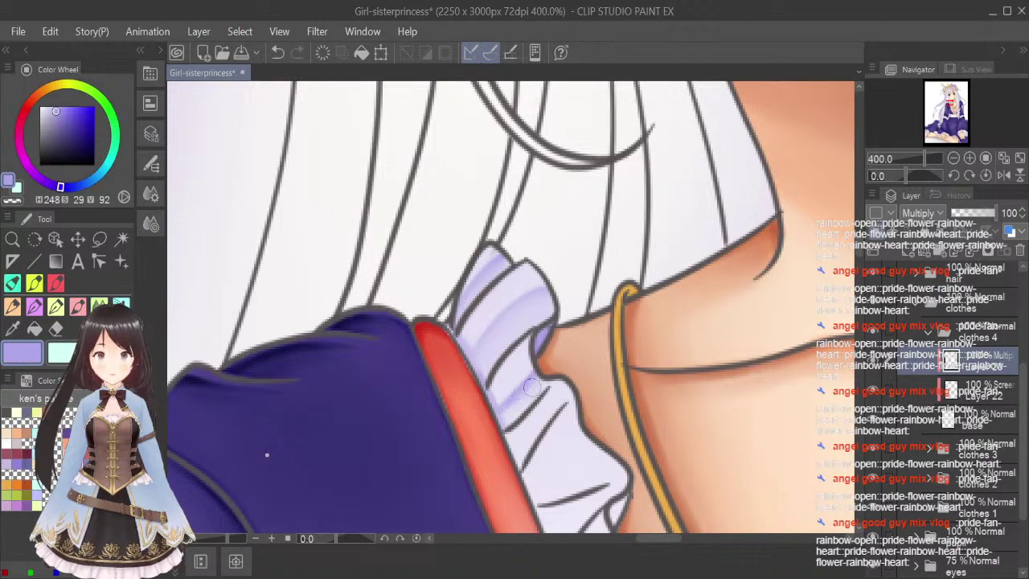
pyautogui.moveTo(508, 418); pyautogui.dragTo(546, 359)
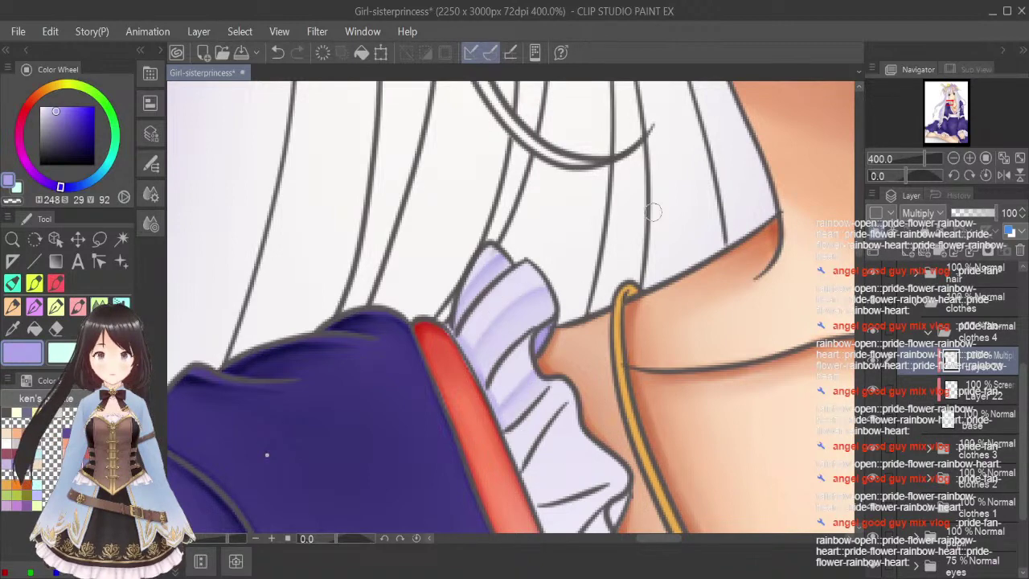
# Paint a deeper lavender shadow along the ruffle's fourth fold and soften it into the white.
pyautogui.scroll(-3, 861, 252)
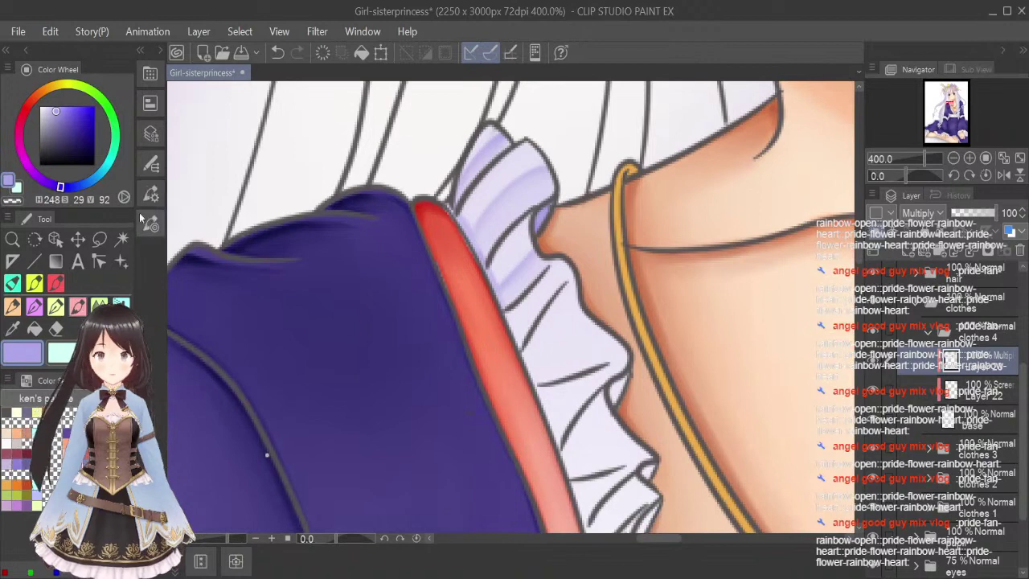
pyautogui.moveTo(508, 317)
pyautogui.mouseDown()
pyautogui.moveTo(515, 335)
pyautogui.moveTo(512, 313)
pyautogui.moveTo(549, 272)
pyautogui.moveTo(562, 271)
pyautogui.moveTo(520, 338)
pyautogui.moveTo(521, 304)
pyautogui.moveTo(559, 277)
pyautogui.moveTo(521, 338)
pyautogui.mouseUp()
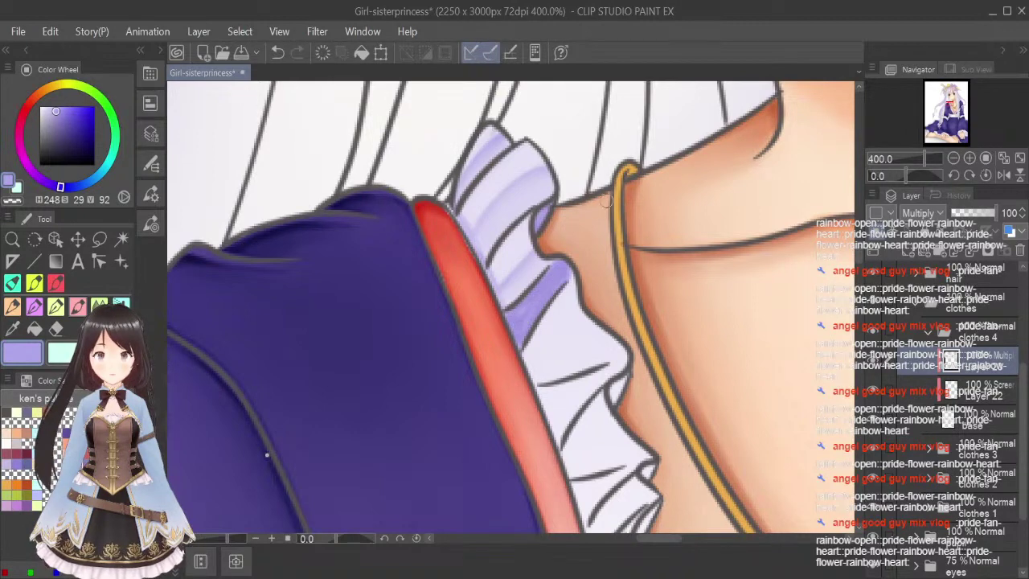
pyautogui.moveTo(564, 278)
pyautogui.mouseDown()
pyautogui.moveTo(519, 321)
pyautogui.moveTo(519, 340)
pyautogui.moveTo(530, 299)
pyautogui.moveTo(530, 311)
pyautogui.moveTo(514, 318)
pyautogui.moveTo(550, 283)
pyautogui.moveTo(530, 315)
pyautogui.mouseUp()
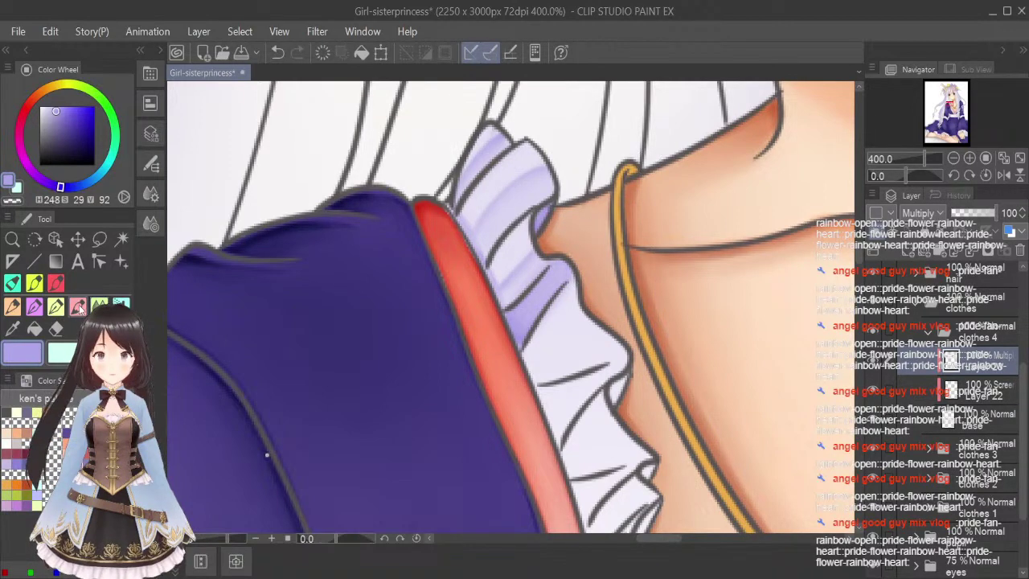
pyautogui.moveTo(529, 357)
pyautogui.mouseDown()
pyautogui.moveTo(551, 352)
pyautogui.moveTo(607, 306)
pyautogui.mouseUp()
pyautogui.moveTo(521, 353)
pyautogui.mouseDown()
pyautogui.moveTo(535, 377)
pyautogui.moveTo(623, 352)
pyautogui.mouseUp()
pyautogui.press('j')
pyautogui.press('j')
pyautogui.moveTo(533, 363)
pyautogui.mouseDown()
pyautogui.moveTo(611, 344)
pyautogui.moveTo(542, 373)
pyautogui.moveTo(607, 324)
pyautogui.mouseUp()
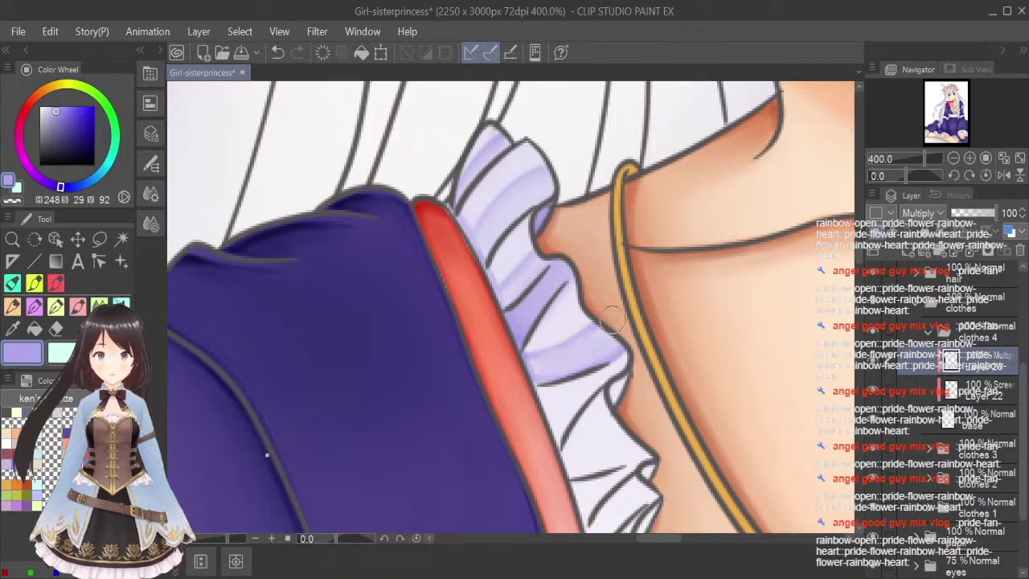
pyautogui.hotkey('ctrl', 'z')
pyautogui.hotkey('ctrl', 'z')
pyautogui.hotkey('ctrl', 'z')
pyautogui.hotkey('ctrl', 'z')
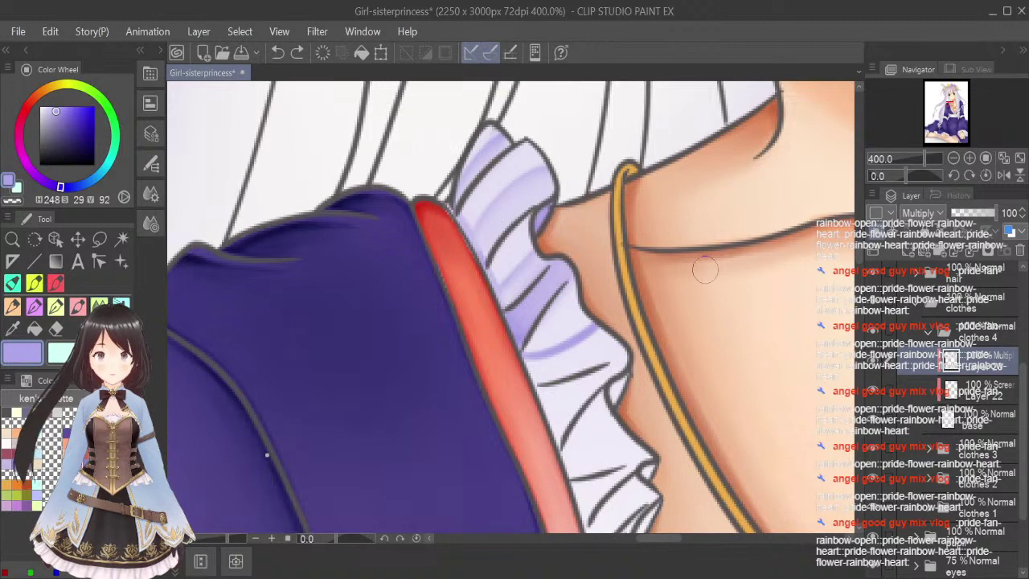
pyautogui.hotkey('ctrl', 'z')
# Paint lavender shadow along the inner and lower edges of the ruffle's broad fifth fold and blend it with a much smaller brush.
pyautogui.click(77, 306)
pyautogui.moveTo(520, 374); pyautogui.dragTo(552, 317)
pyautogui.moveTo(525, 355)
pyautogui.mouseDown()
pyautogui.moveTo(563, 300)
pyautogui.moveTo(582, 375)
pyautogui.moveTo(592, 364)
pyautogui.moveTo(583, 364)
pyautogui.moveTo(607, 364)
pyautogui.mouseUp()
pyautogui.click(99, 306)
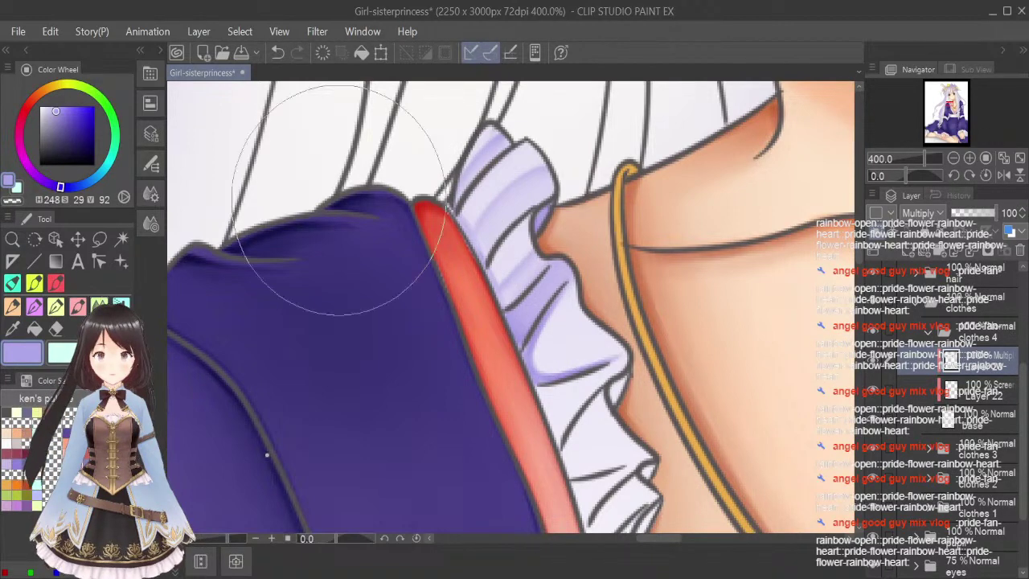
pyautogui.press('[')
pyautogui.press('[')
pyautogui.press('[')
pyautogui.press('[')
pyautogui.press('[')
pyautogui.press('[')
pyautogui.press('[')
pyautogui.press('[')
pyautogui.press('[')
pyautogui.press('[')
pyautogui.press('[')
pyautogui.moveTo(552, 345)
pyautogui.mouseDown()
pyautogui.moveTo(571, 312)
pyautogui.moveTo(569, 292)
pyautogui.moveTo(535, 347)
pyautogui.moveTo(592, 361)
pyautogui.moveTo(529, 370)
pyautogui.moveTo(617, 343)
pyautogui.moveTo(532, 357)
pyautogui.mouseUp()
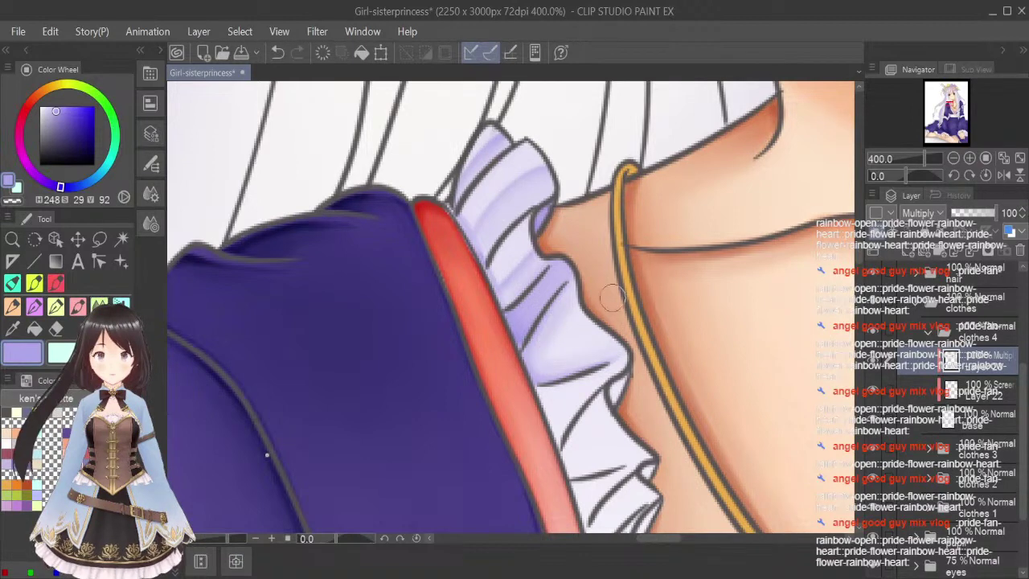
# Paint lavender shadow streaks on the fold beneath the broad one and inside the curled edge beside it.
pyautogui.click(77, 303)
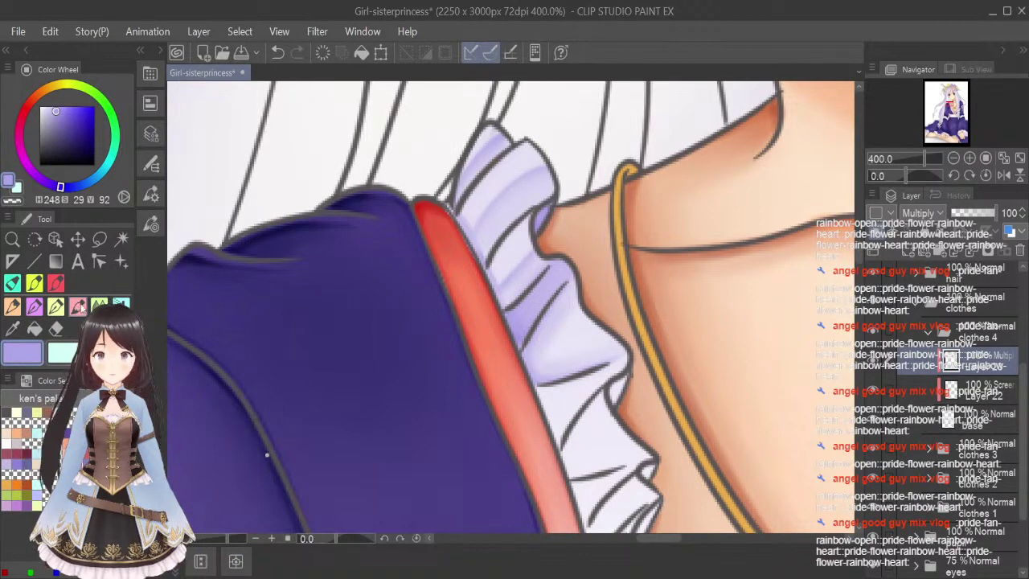
pyautogui.moveTo(536, 383); pyautogui.dragTo(553, 438)
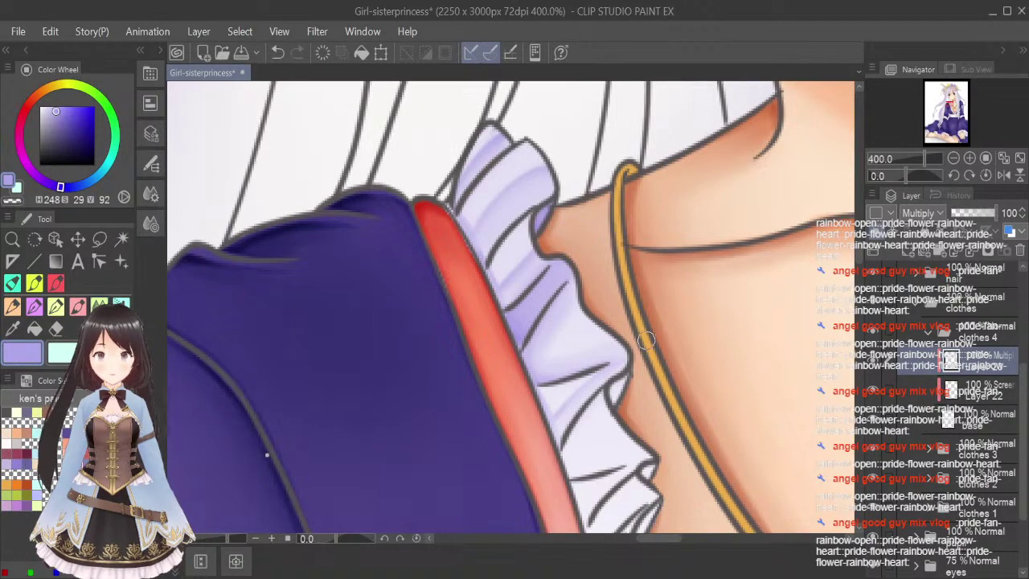
pyautogui.scroll(-4, 674, 284)
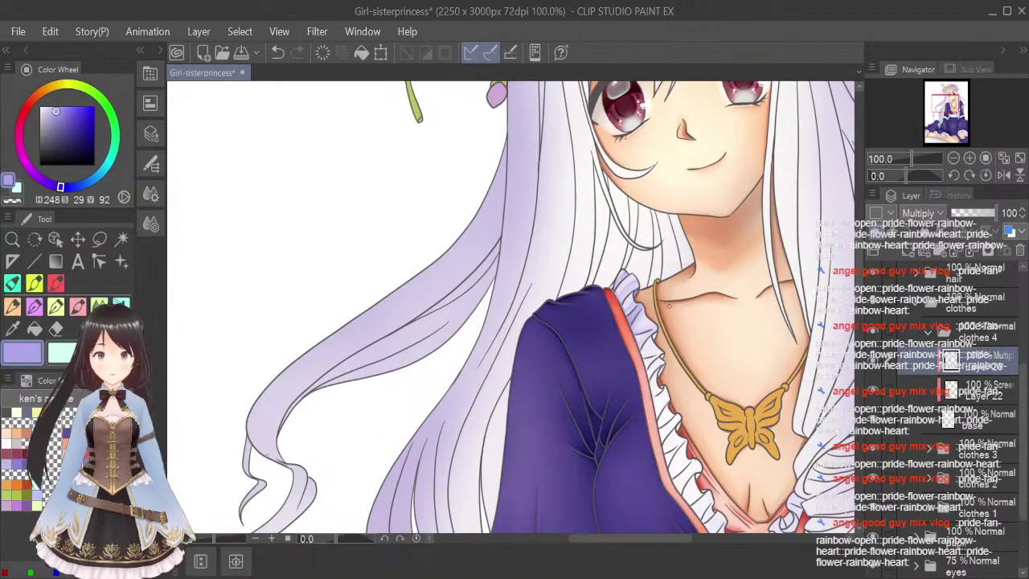
pyautogui.moveTo(637, 540); pyautogui.dragTo(665, 538)
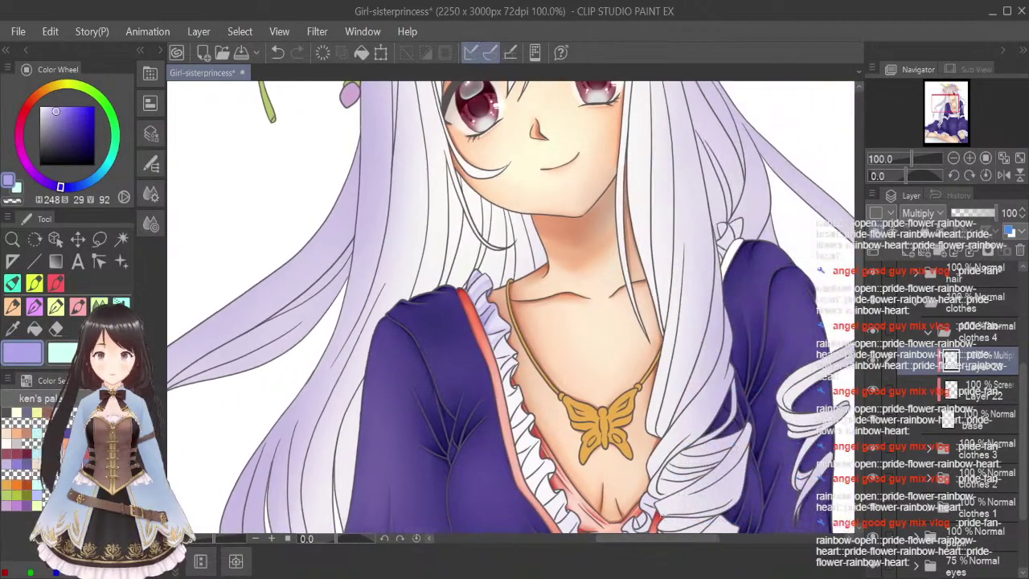
pyautogui.scroll(4, 503, 346)
pyautogui.click(77, 306)
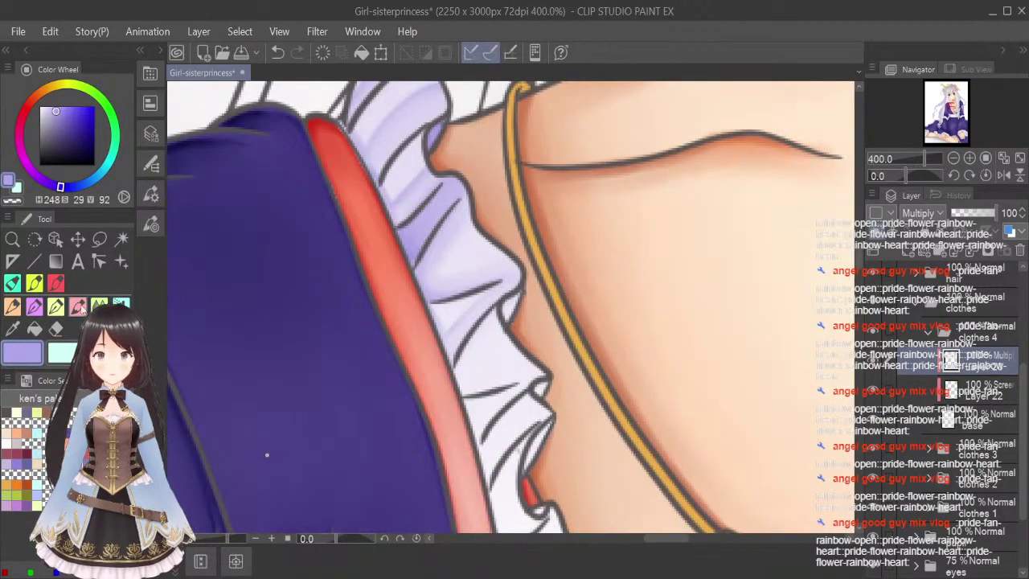
pyautogui.moveTo(485, 312)
pyautogui.mouseDown()
pyautogui.moveTo(454, 379)
pyautogui.moveTo(456, 357)
pyautogui.moveTo(486, 381)
pyautogui.moveTo(458, 386)
pyautogui.moveTo(519, 356)
pyautogui.mouseUp()
pyautogui.moveTo(518, 294); pyautogui.dragTo(508, 317)
# Reduce the blending brush and soften the shadows inside the curled edge and along the fold below it.
pyautogui.click(99, 306)
pyautogui.press('[')
pyautogui.press('[')
pyautogui.press('[')
pyautogui.press('[')
pyautogui.press('[')
pyautogui.press('[')
pyautogui.press('[')
pyautogui.press('[')
pyautogui.moveTo(518, 310)
pyautogui.mouseDown()
pyautogui.moveTo(506, 330)
pyautogui.moveTo(530, 320)
pyautogui.mouseUp()
pyautogui.moveTo(515, 367); pyautogui.dragTo(489, 382)
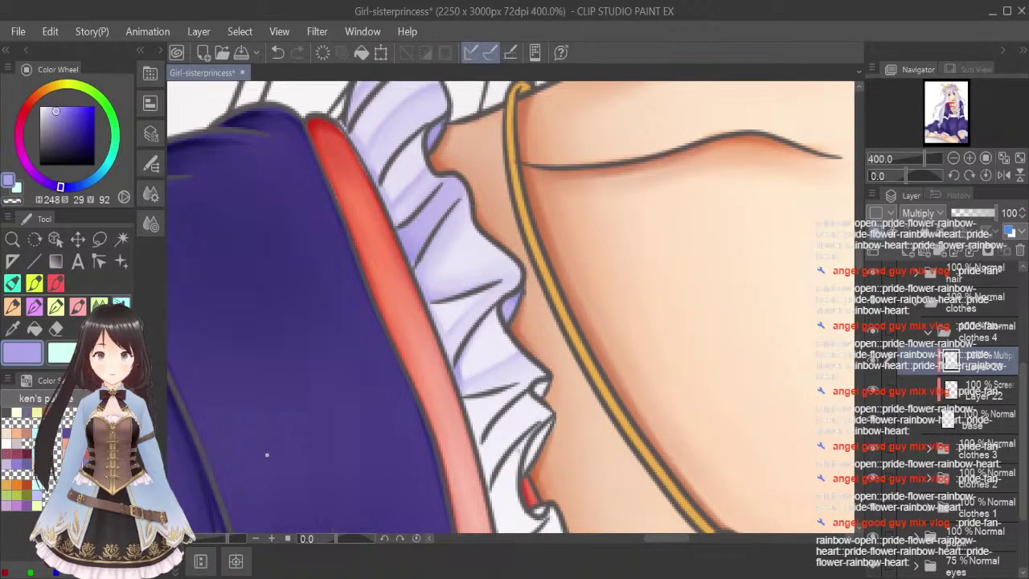
# Shade the small curl and the narrow fold beneath it in lavender, and blend the shadow with a reduced brush.
pyautogui.press('b')
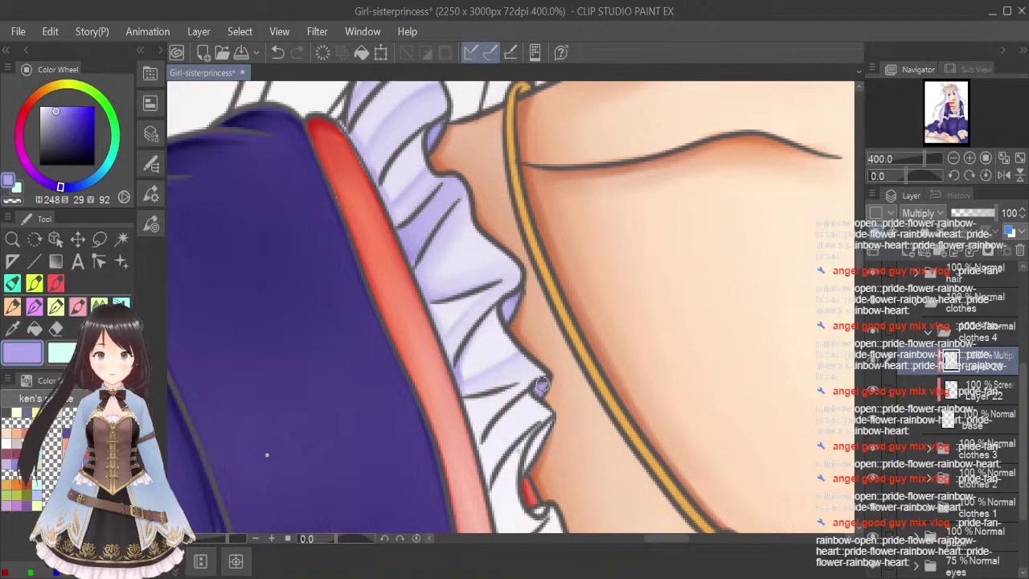
pyautogui.moveTo(462, 406)
pyautogui.mouseDown()
pyautogui.moveTo(546, 373)
pyautogui.moveTo(476, 439)
pyautogui.moveTo(464, 404)
pyautogui.moveTo(510, 389)
pyautogui.moveTo(472, 408)
pyautogui.moveTo(478, 433)
pyautogui.moveTo(478, 406)
pyautogui.moveTo(511, 399)
pyautogui.moveTo(475, 407)
pyautogui.moveTo(499, 450)
pyautogui.moveTo(541, 373)
pyautogui.moveTo(486, 415)
pyautogui.moveTo(479, 407)
pyautogui.moveTo(535, 386)
pyautogui.mouseUp()
pyautogui.click(99, 305)
pyautogui.press('[')
pyautogui.press('[')
pyautogui.press('[')
pyautogui.press('[')
pyautogui.press('[')
pyautogui.press('[')
pyautogui.press('[')
pyautogui.press('[')
pyautogui.press('[')
pyautogui.press('[')
pyautogui.press('[')
pyautogui.moveTo(475, 432); pyautogui.dragTo(479, 439)
# Paint lavender streaks across the next fold down the ruffle, above the small red gap, and blend them.
pyautogui.moveTo(859, 260); pyautogui.dragTo(859, 268)
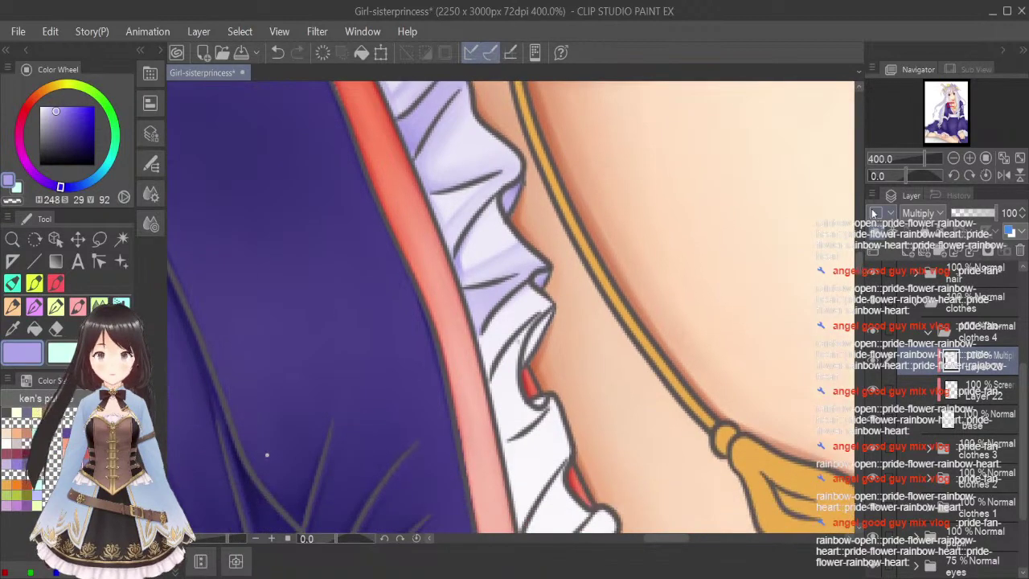
pyautogui.click(78, 307)
pyautogui.moveTo(479, 331)
pyautogui.mouseDown()
pyautogui.moveTo(483, 369)
pyautogui.moveTo(497, 335)
pyautogui.moveTo(562, 287)
pyautogui.mouseUp()
pyautogui.click(99, 306)
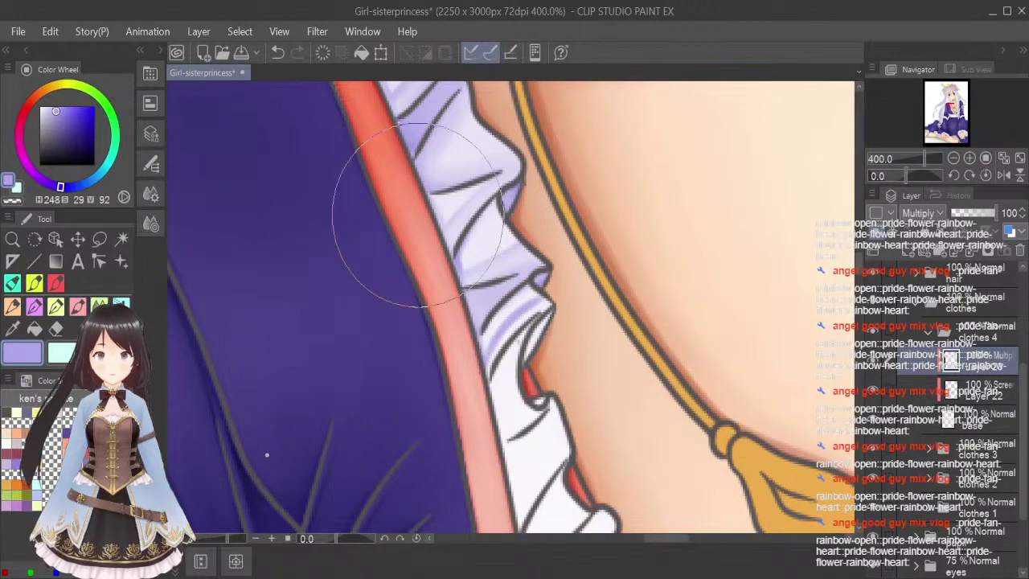
pyautogui.moveTo(524, 333)
pyautogui.mouseDown()
pyautogui.moveTo(502, 359)
pyautogui.moveTo(504, 348)
pyautogui.mouseUp()
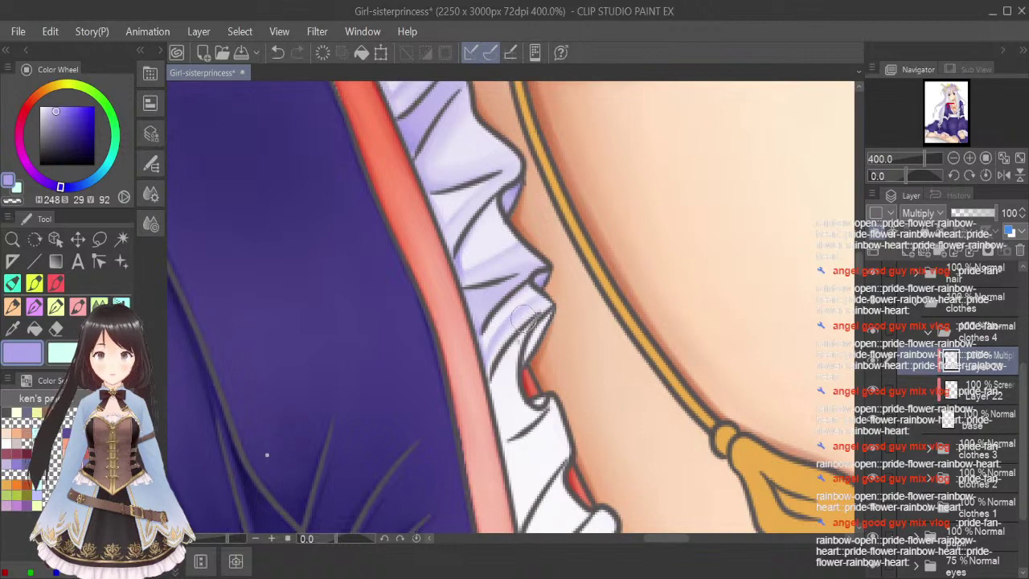
# Paint lavender shadow inside the curl and on the fold beside the small red gap, and soften it.
pyautogui.click(81, 308)
pyautogui.moveTo(549, 313)
pyautogui.mouseDown()
pyautogui.moveTo(516, 341)
pyautogui.moveTo(518, 326)
pyautogui.moveTo(498, 365)
pyautogui.moveTo(490, 350)
pyautogui.moveTo(501, 431)
pyautogui.moveTo(513, 419)
pyautogui.moveTo(497, 415)
pyautogui.moveTo(512, 423)
pyautogui.moveTo(550, 400)
pyautogui.moveTo(518, 426)
pyautogui.mouseUp()
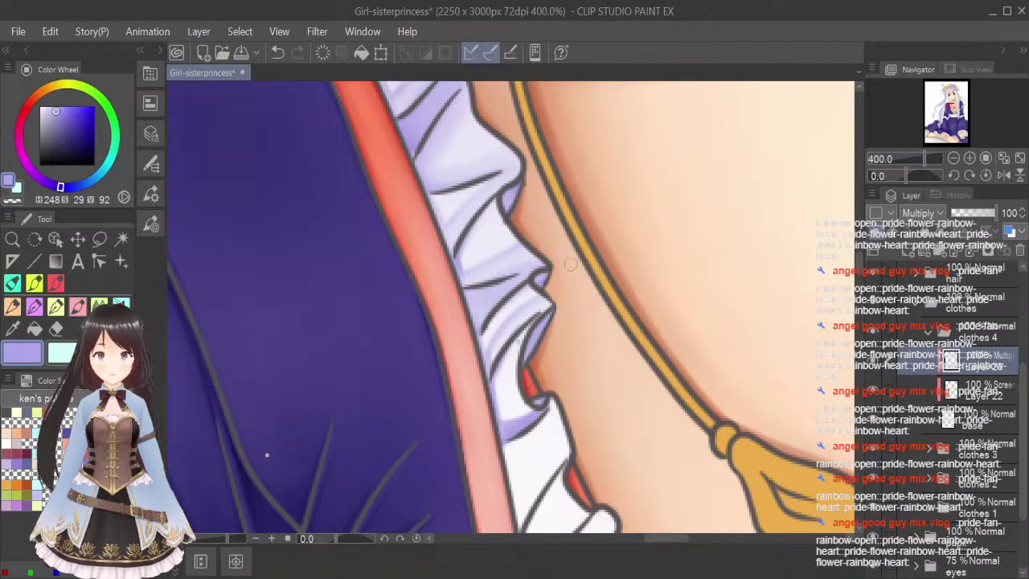
pyautogui.press('j')
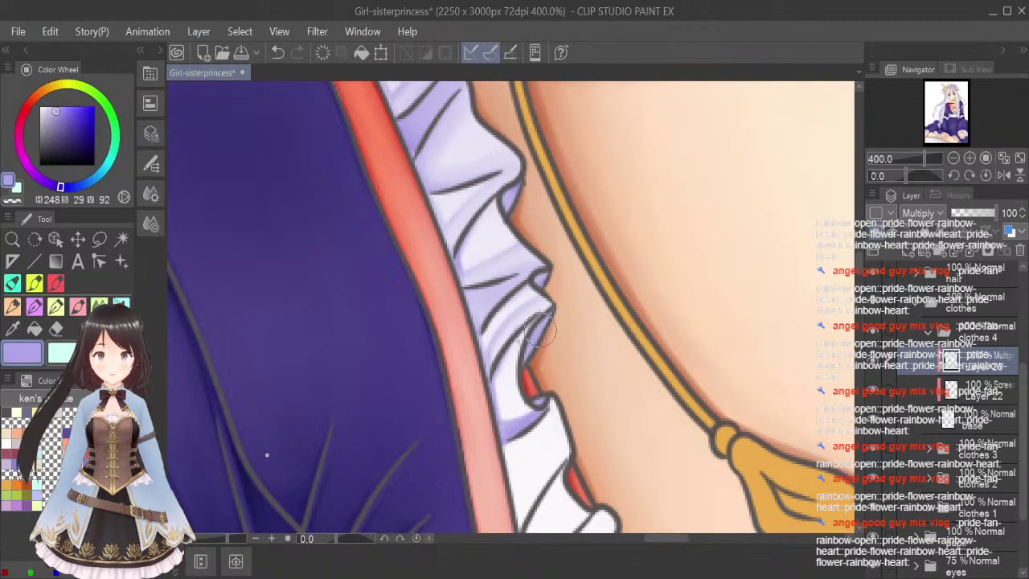
pyautogui.moveTo(528, 413)
pyautogui.mouseDown()
pyautogui.moveTo(506, 427)
pyautogui.moveTo(525, 424)
pyautogui.mouseUp()
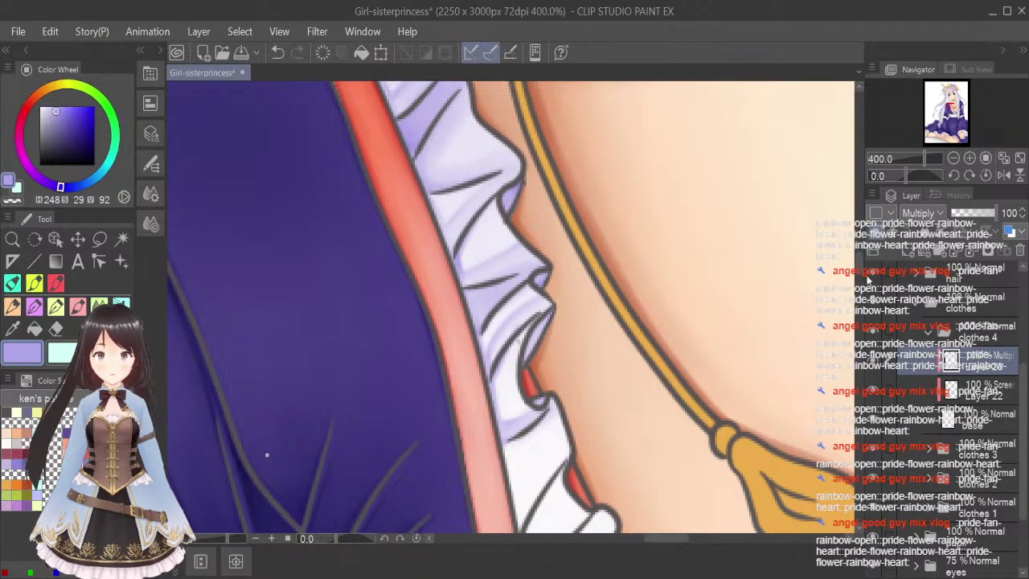
# Paint a lavender shadow on the fold just below the small red gap and blend it with a reduced brush.
pyautogui.moveTo(859, 269); pyautogui.dragTo(860, 271)
pyautogui.scroll(-2, 858, 261)
pyautogui.click(81, 306)
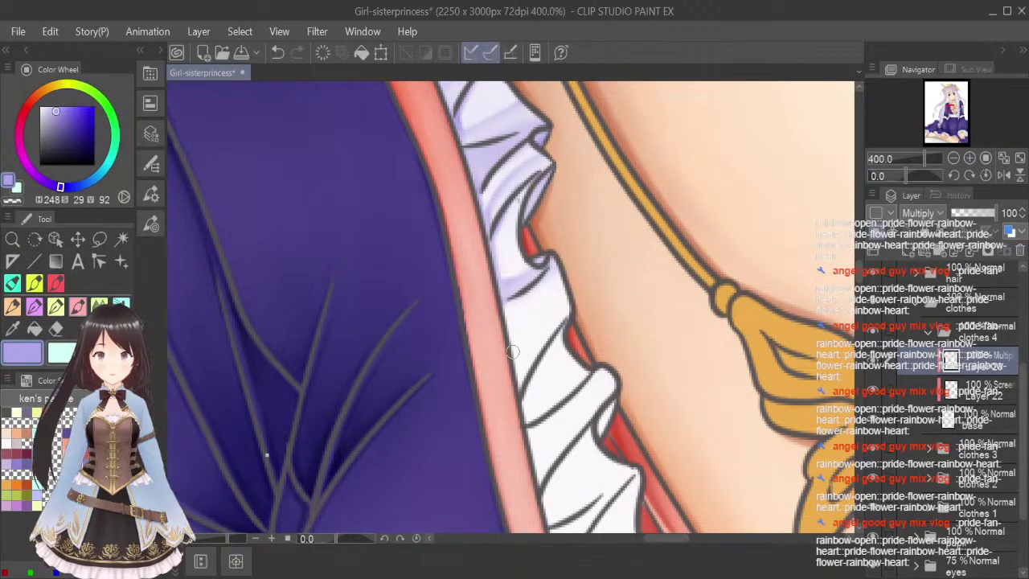
pyautogui.moveTo(499, 294)
pyautogui.mouseDown()
pyautogui.moveTo(515, 376)
pyautogui.moveTo(565, 271)
pyautogui.mouseUp()
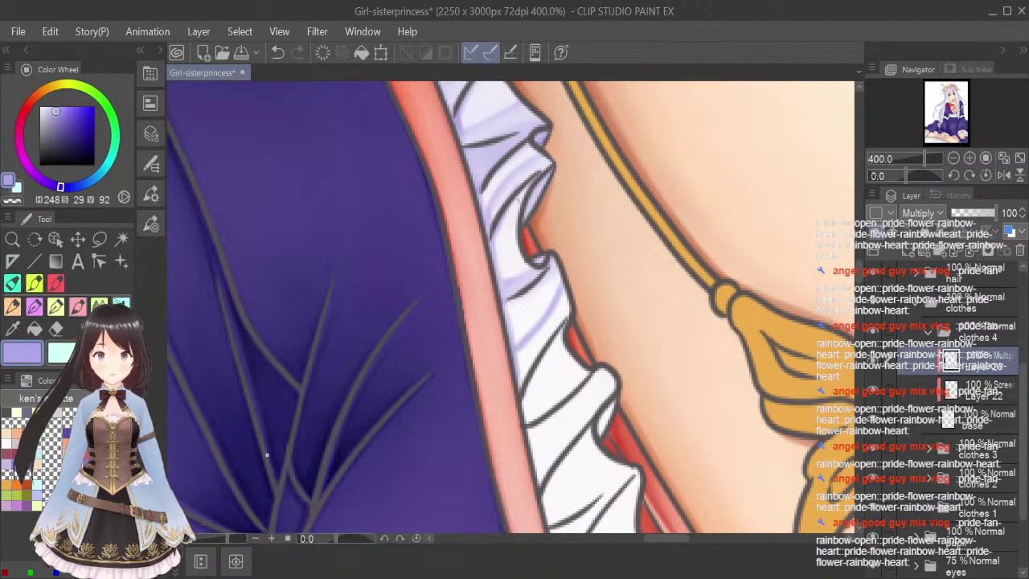
pyautogui.click(100, 306)
pyautogui.press('[')
pyautogui.press('[')
pyautogui.press('[')
pyautogui.press('[')
pyautogui.press('[')
pyautogui.press('[')
pyautogui.press('[')
pyautogui.press('[')
pyautogui.press('[')
pyautogui.press('[')
pyautogui.moveTo(518, 360); pyautogui.dragTo(549, 323)
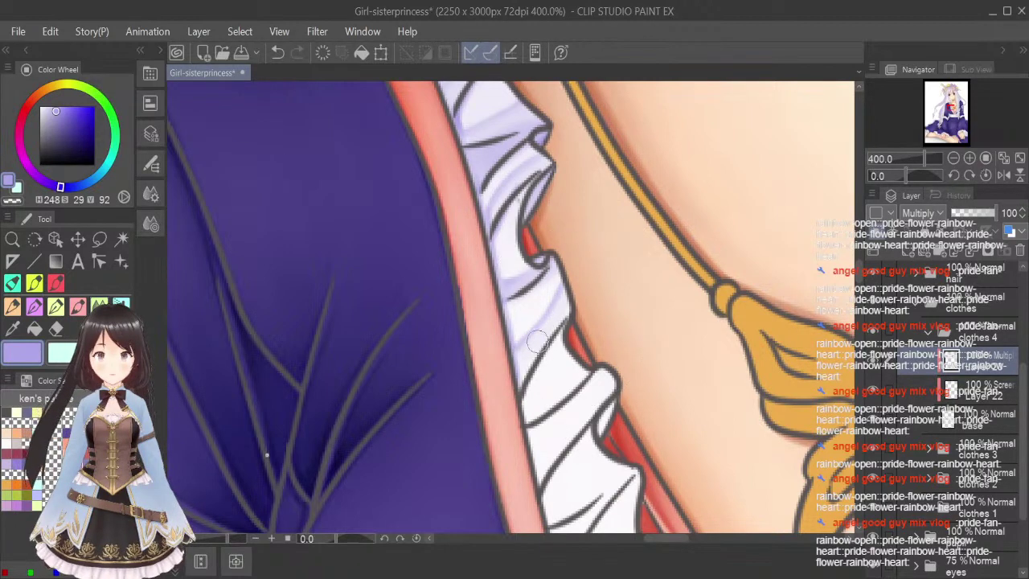
# Paint lavender shadow along the inner and lower edges of the following ruffle fold and blend it.
pyautogui.click(57, 279)
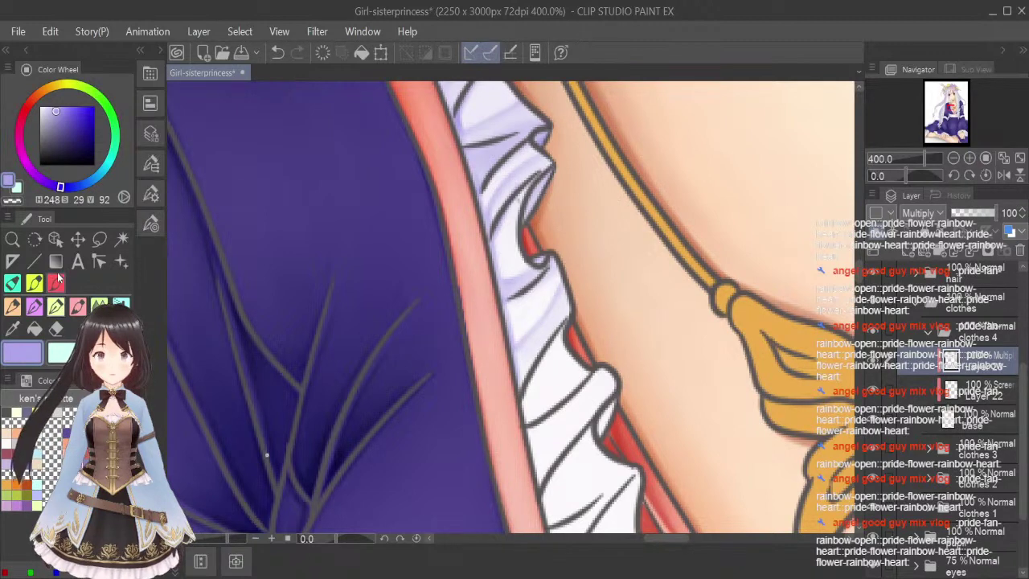
pyautogui.click(100, 240)
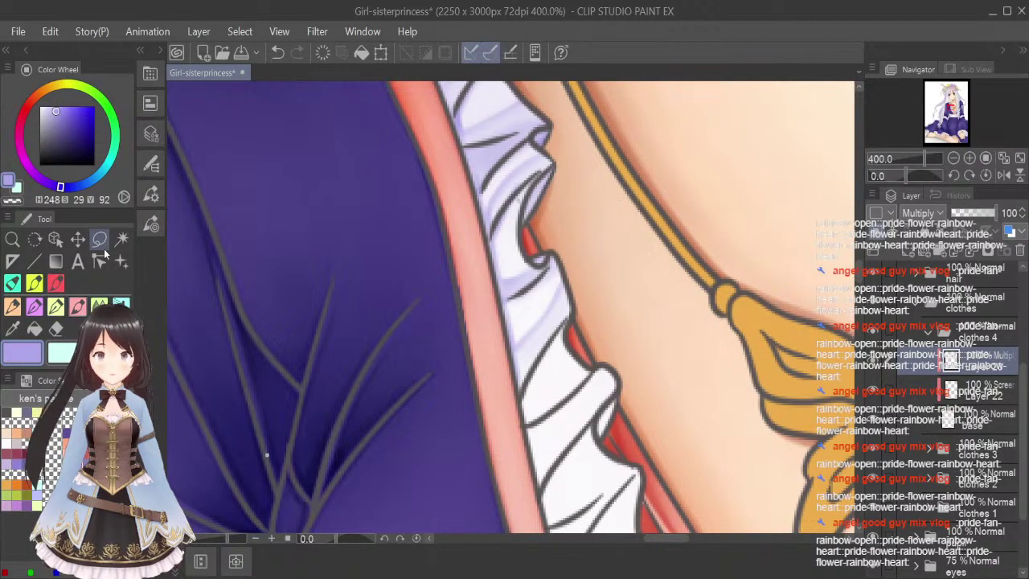
pyautogui.moveTo(524, 400)
pyautogui.mouseDown()
pyautogui.moveTo(531, 419)
pyautogui.moveTo(571, 392)
pyautogui.mouseUp()
pyautogui.moveTo(530, 419); pyautogui.dragTo(580, 382)
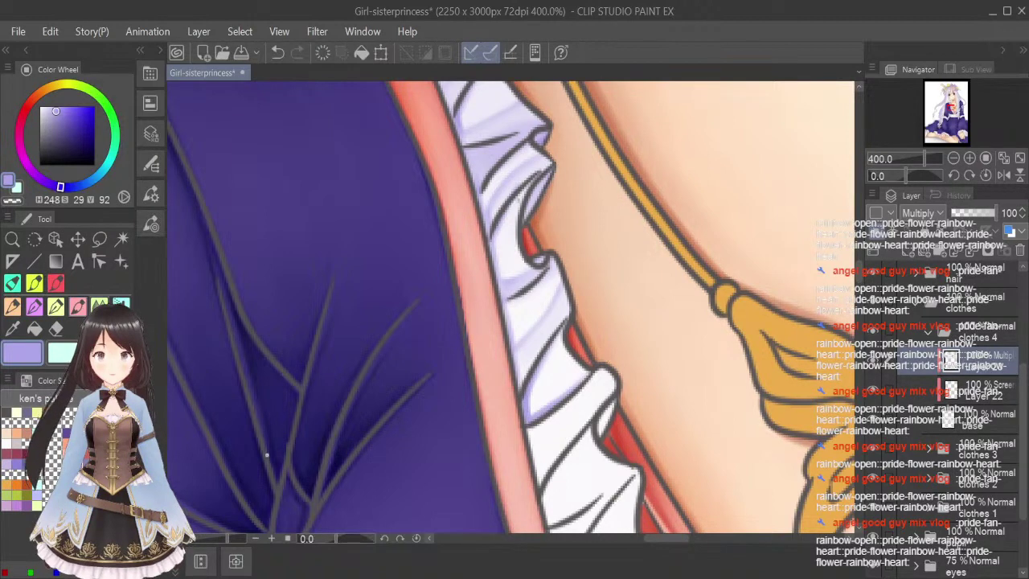
pyautogui.press('j')
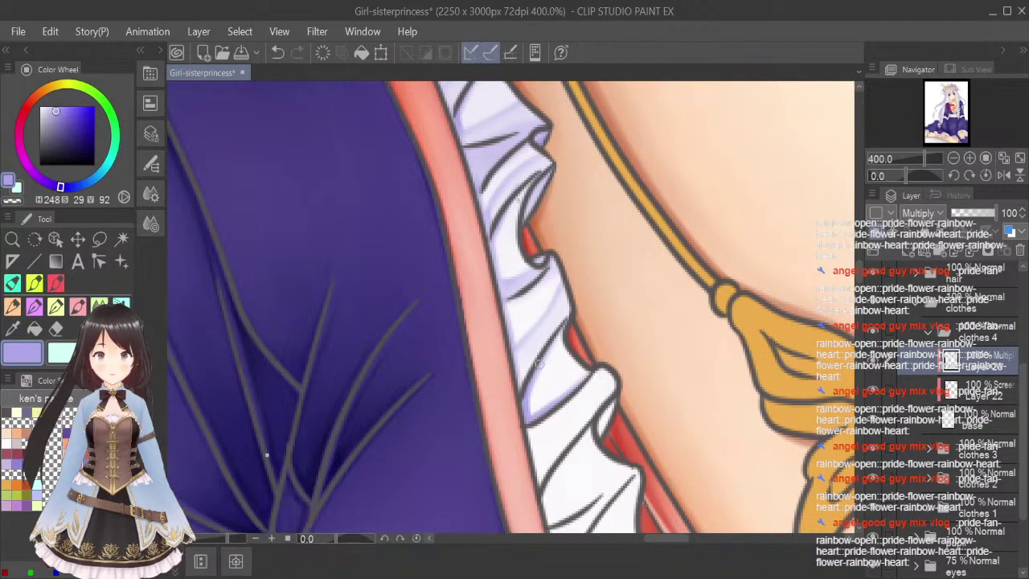
pyautogui.moveTo(527, 389)
pyautogui.mouseDown()
pyautogui.moveTo(529, 413)
pyautogui.moveTo(556, 403)
pyautogui.mouseUp()
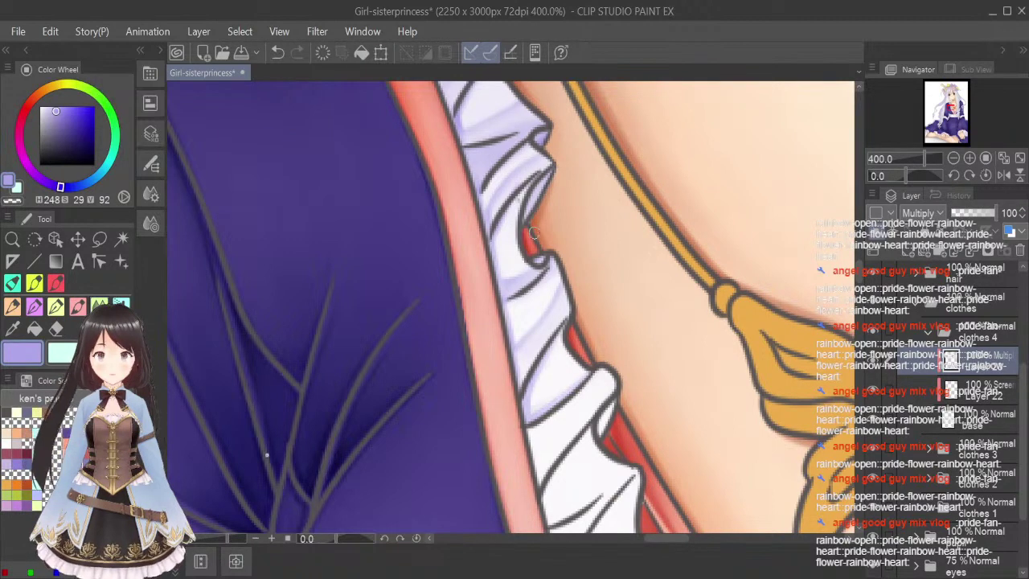
# Paint lavender streaks on the rounded fold next to the larger red neckline area and blend them.
pyautogui.scroll(-3, 267, 455)
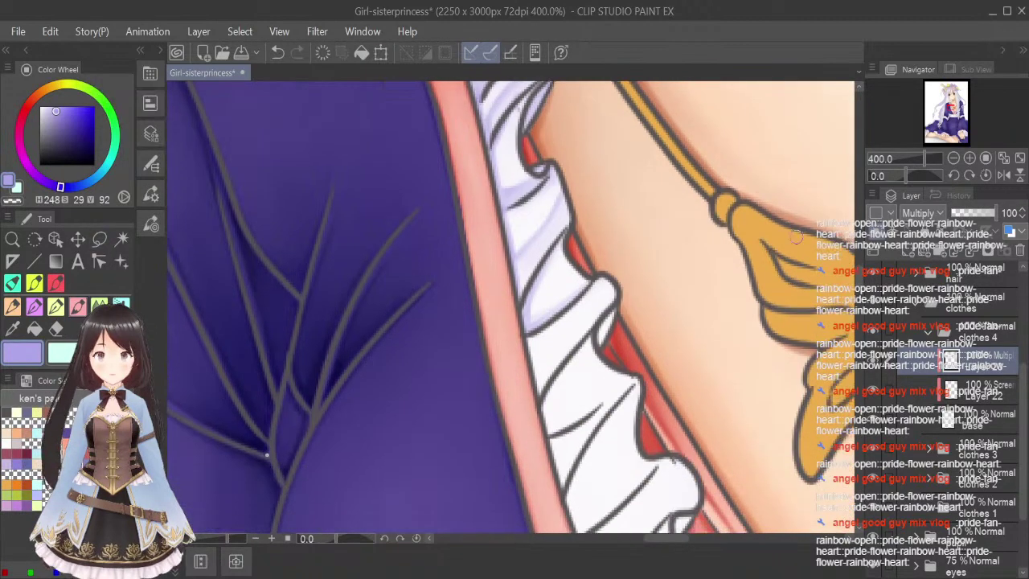
pyautogui.moveTo(541, 364)
pyautogui.mouseDown()
pyautogui.moveTo(528, 339)
pyautogui.moveTo(539, 379)
pyautogui.moveTo(533, 359)
pyautogui.moveTo(548, 360)
pyautogui.moveTo(591, 312)
pyautogui.moveTo(599, 266)
pyautogui.moveTo(602, 279)
pyautogui.moveTo(553, 351)
pyautogui.mouseUp()
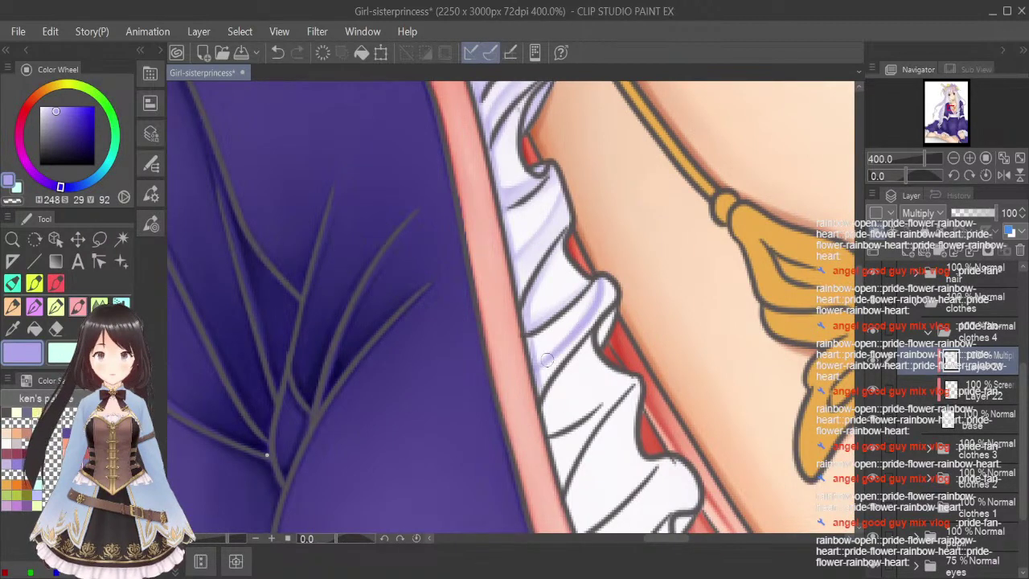
pyautogui.click(99, 306)
pyautogui.moveTo(627, 295)
pyautogui.mouseDown()
pyautogui.moveTo(606, 289)
pyautogui.moveTo(602, 312)
pyautogui.moveTo(566, 349)
pyautogui.moveTo(574, 345)
pyautogui.moveTo(534, 366)
pyautogui.moveTo(561, 357)
pyautogui.mouseUp()
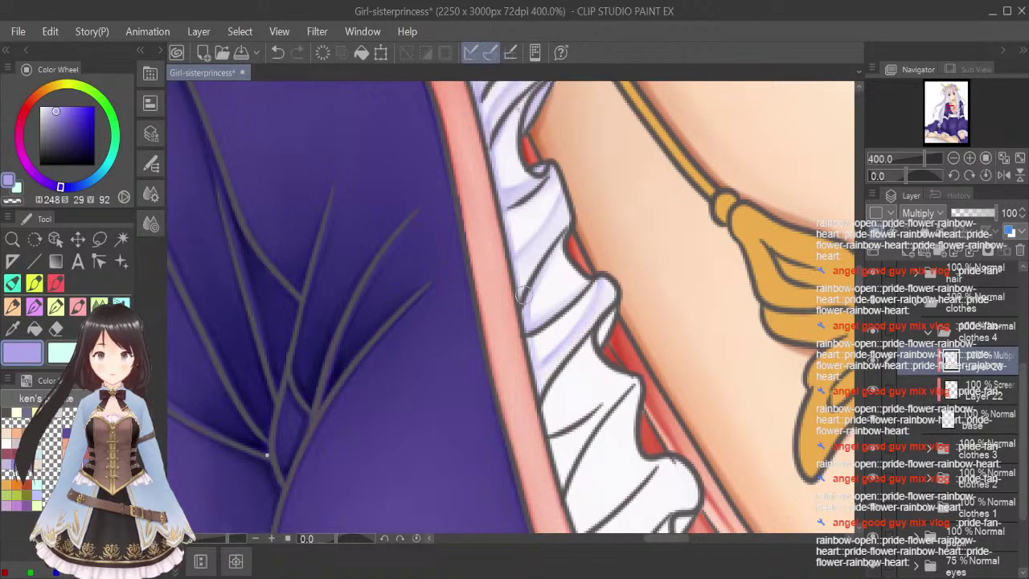
# Paint lavender shadow inside the curl beside the red neckline area and along the fold beneath it, and blend it with a reduced brush.
pyautogui.click(78, 304)
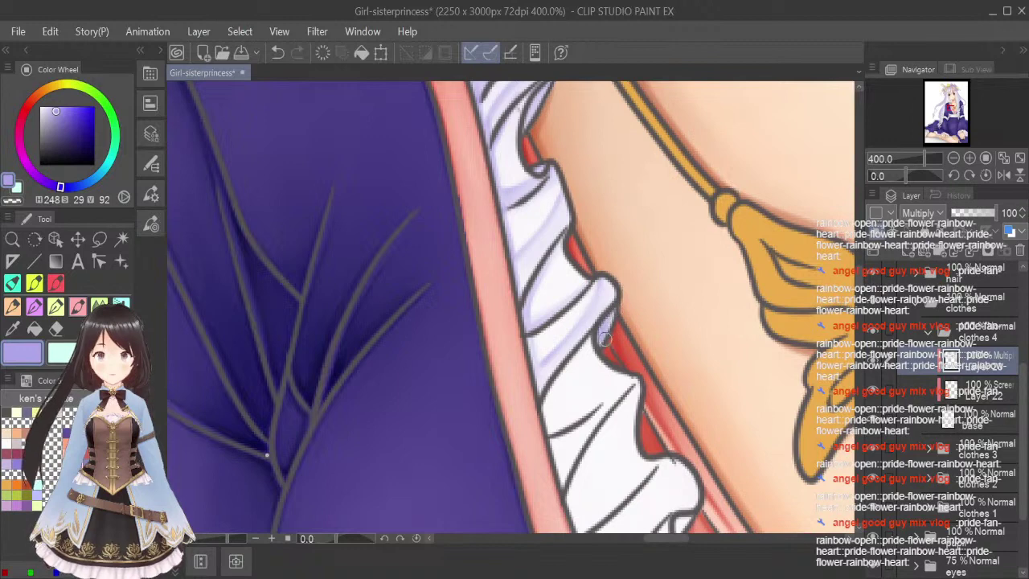
pyautogui.moveTo(538, 394)
pyautogui.mouseDown()
pyautogui.moveTo(549, 418)
pyautogui.moveTo(598, 393)
pyautogui.mouseUp()
pyautogui.press('[')
pyautogui.press('[')
pyautogui.press('[')
pyautogui.press('[')
pyautogui.press('[')
pyautogui.press('[')
pyautogui.press('[')
pyautogui.press('[')
pyautogui.press('[')
pyautogui.press('[')
pyautogui.press('[')
pyautogui.press('[')
pyautogui.press('[')
pyautogui.press('[')
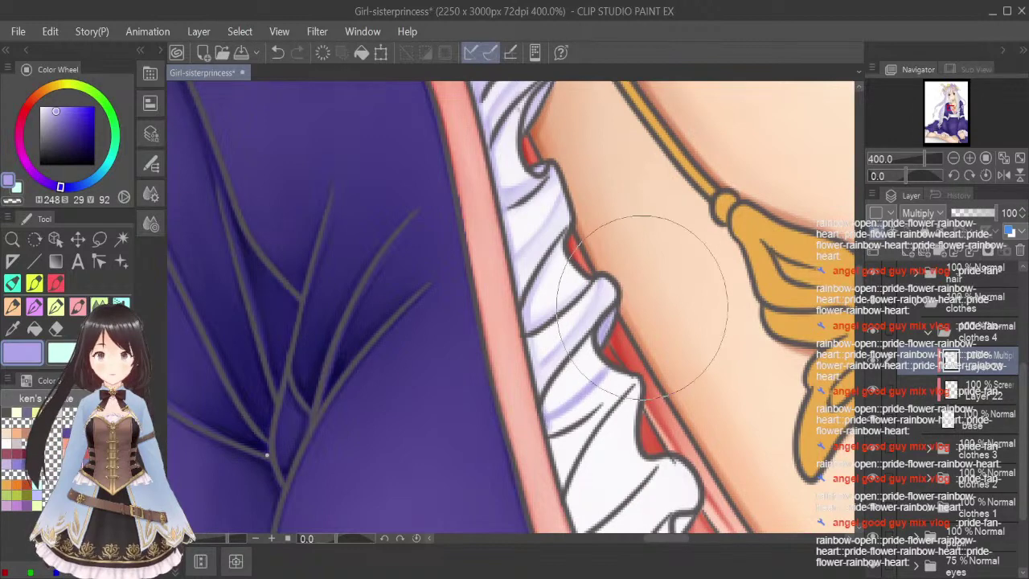
pyautogui.hotkey('ctrl', 'z')
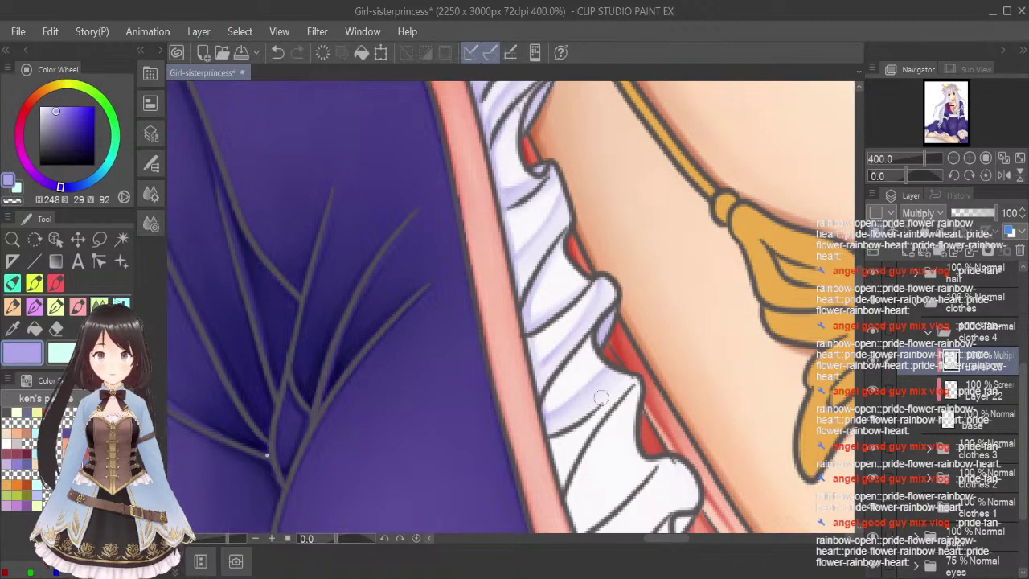
# Paint lavender shadow on the narrow fold section against the pink trim and blend it with a reduced brush.
pyautogui.scroll(-2, 267, 455)
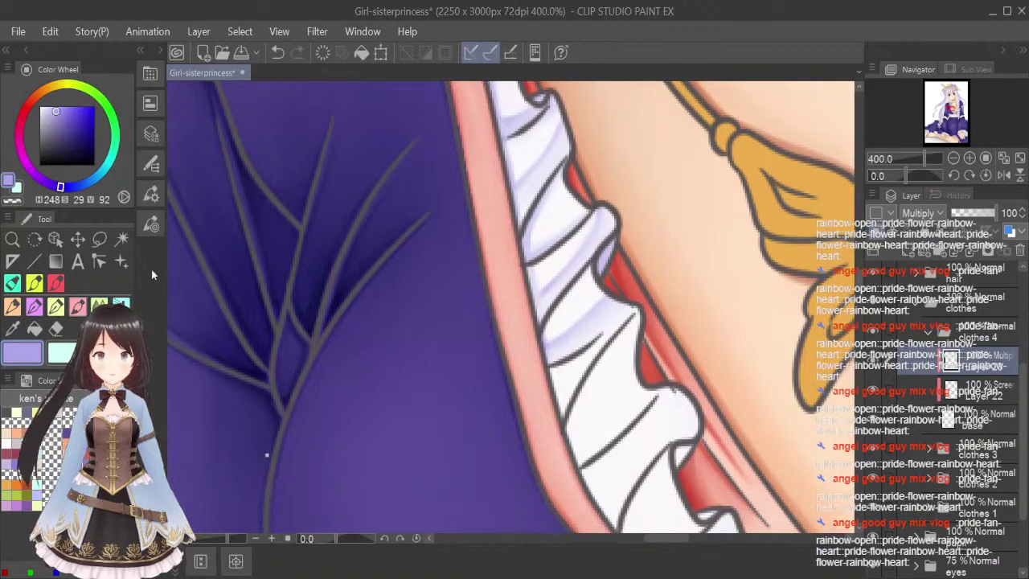
pyautogui.moveTo(563, 367)
pyautogui.mouseDown()
pyautogui.moveTo(633, 312)
pyautogui.moveTo(573, 388)
pyautogui.moveTo(560, 393)
pyautogui.moveTo(550, 369)
pyautogui.moveTo(566, 411)
pyautogui.mouseUp()
pyautogui.click(98, 306)
pyautogui.press('[')
pyautogui.press('[')
pyautogui.press('[')
pyautogui.press('[')
pyautogui.press('[')
pyautogui.press('[')
pyautogui.press('[')
pyautogui.press('[')
pyautogui.press('[')
pyautogui.press('[')
pyautogui.moveTo(555, 378)
pyautogui.mouseDown()
pyautogui.moveTo(594, 351)
pyautogui.moveTo(553, 397)
pyautogui.moveTo(616, 332)
pyautogui.moveTo(566, 372)
pyautogui.mouseUp()
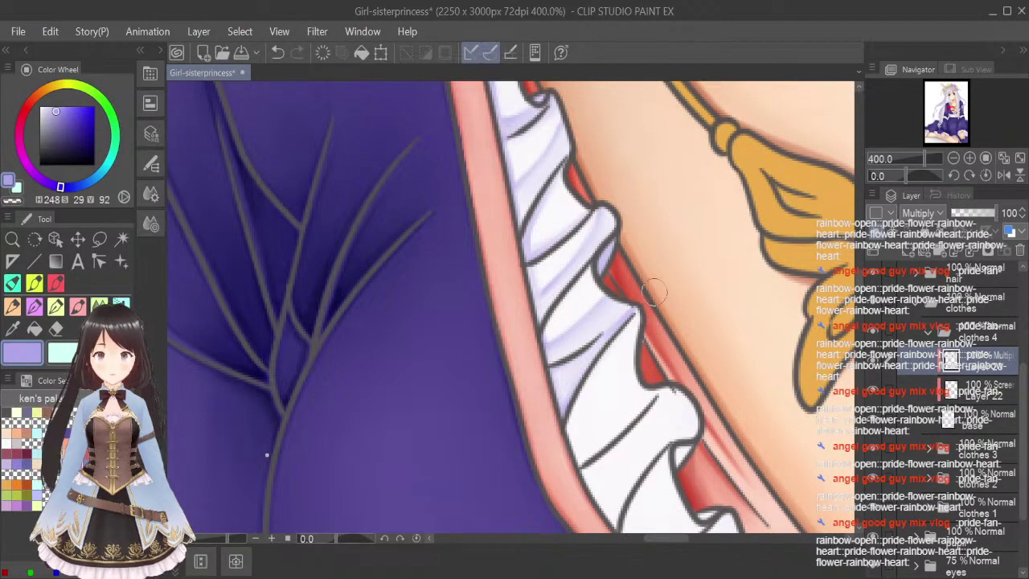
# Paint lavender shadow along the trim side and lower crease of the long fold above the rounded ruffle bulge, and soften it.
pyautogui.click(82, 305)
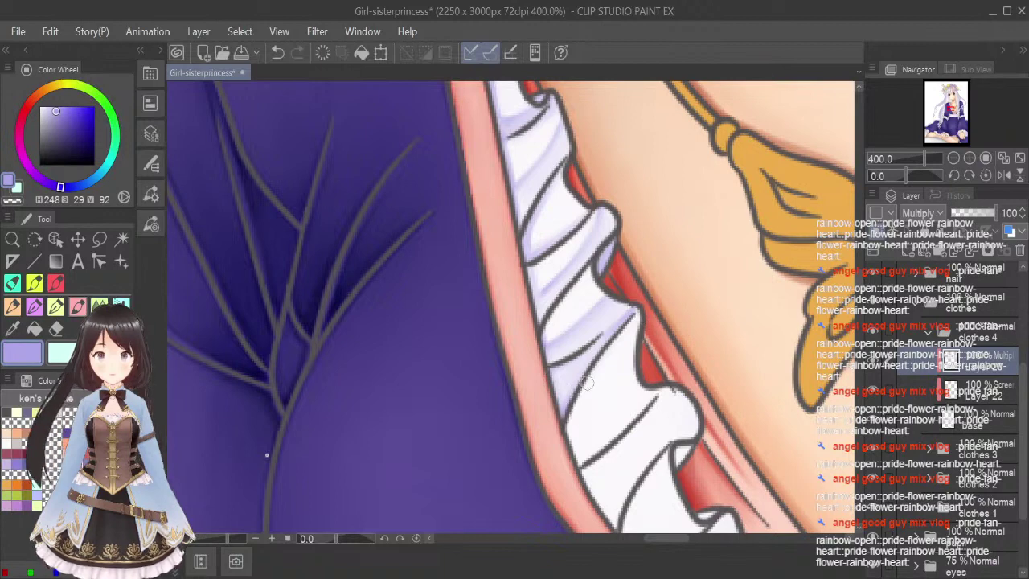
pyautogui.moveTo(568, 438)
pyautogui.mouseDown()
pyautogui.moveTo(580, 382)
pyautogui.moveTo(617, 337)
pyautogui.mouseUp()
pyautogui.moveTo(571, 420)
pyautogui.mouseDown()
pyautogui.moveTo(634, 318)
pyautogui.moveTo(572, 439)
pyautogui.moveTo(605, 446)
pyautogui.moveTo(615, 435)
pyautogui.moveTo(580, 463)
pyautogui.moveTo(638, 317)
pyautogui.mouseUp()
pyautogui.click(77, 307)
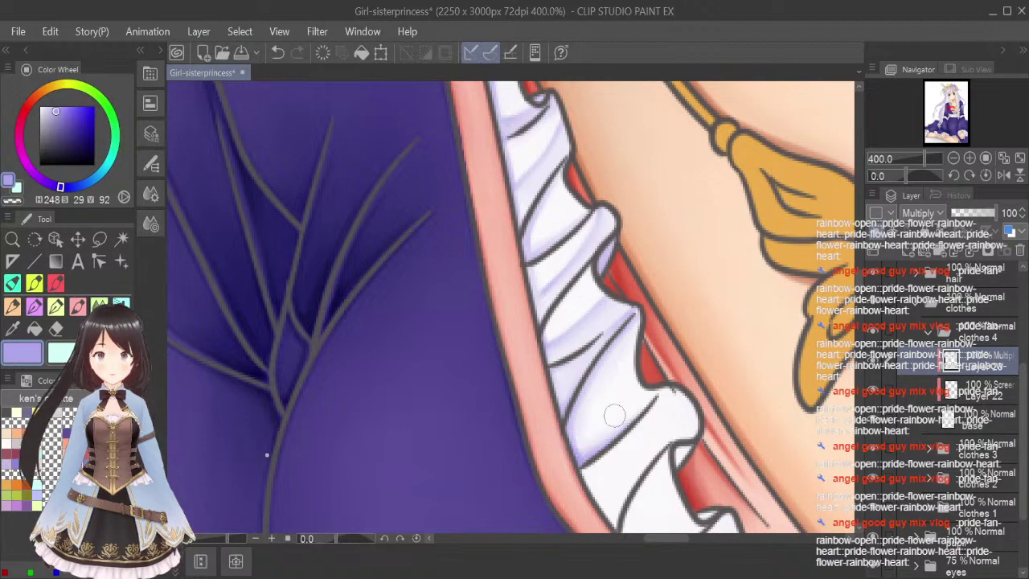
# Examine the ruffle shading in the full illustration and in close-up views of the neckline.
pyautogui.moveTo(860, 285); pyautogui.dragTo(861, 290)
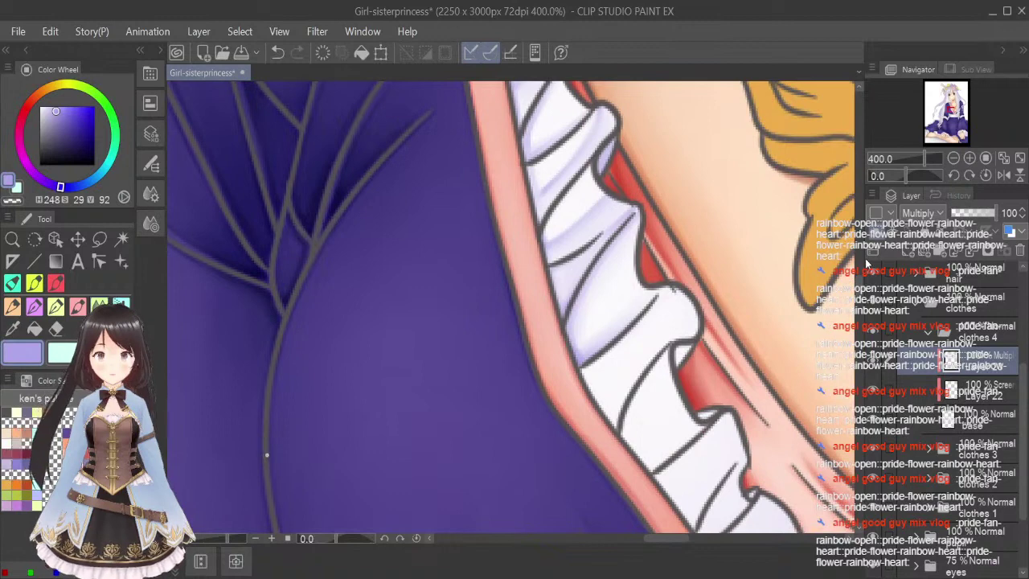
pyautogui.click(1019, 158)
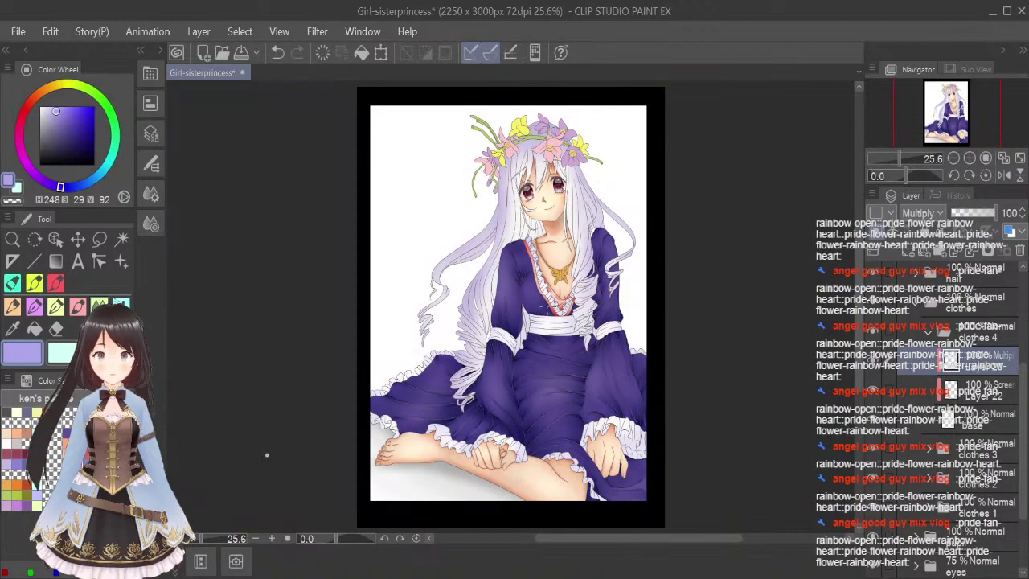
pyautogui.scroll(5, 546, 287)
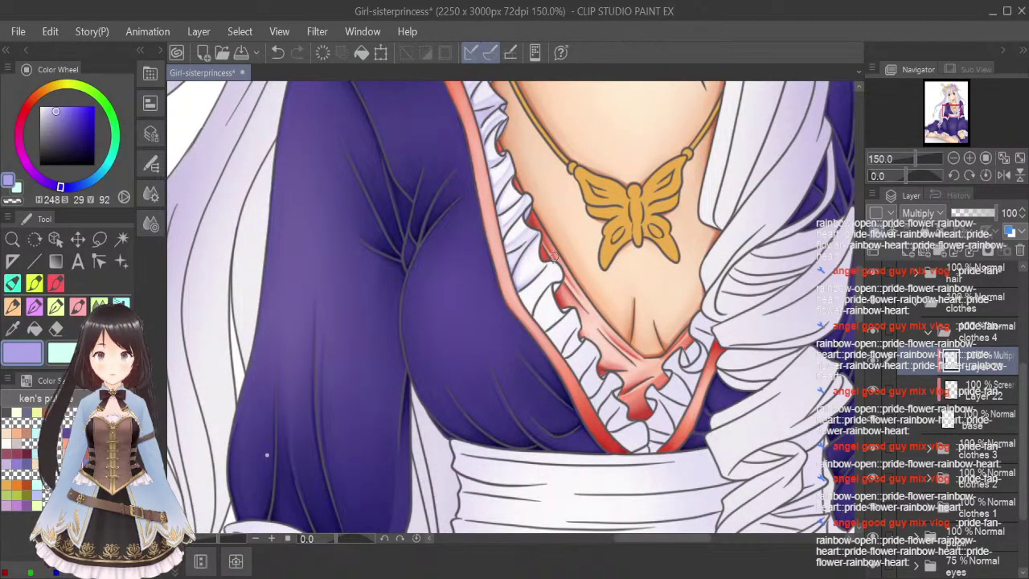
pyautogui.click(1004, 157)
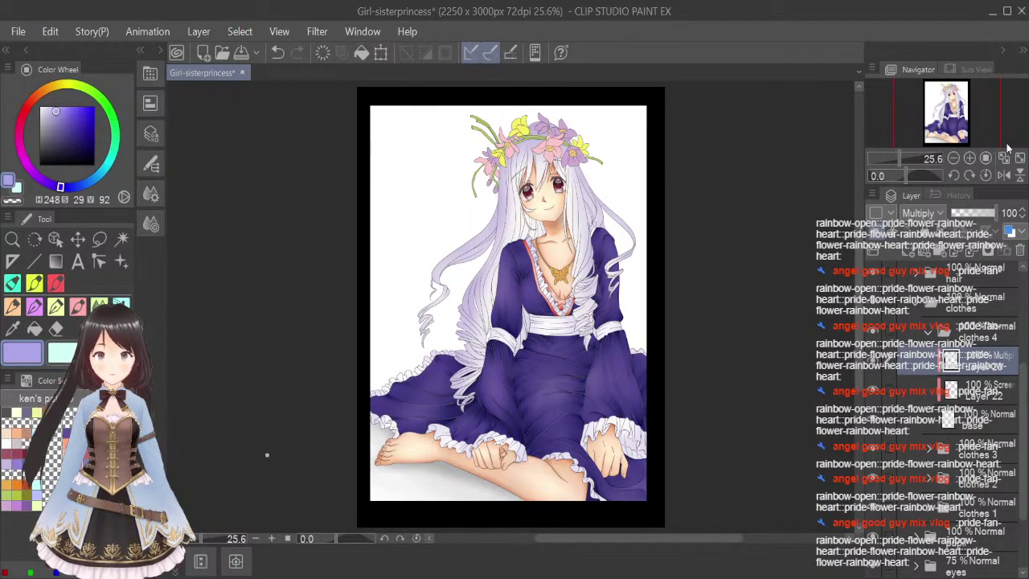
pyautogui.click(66, 324)
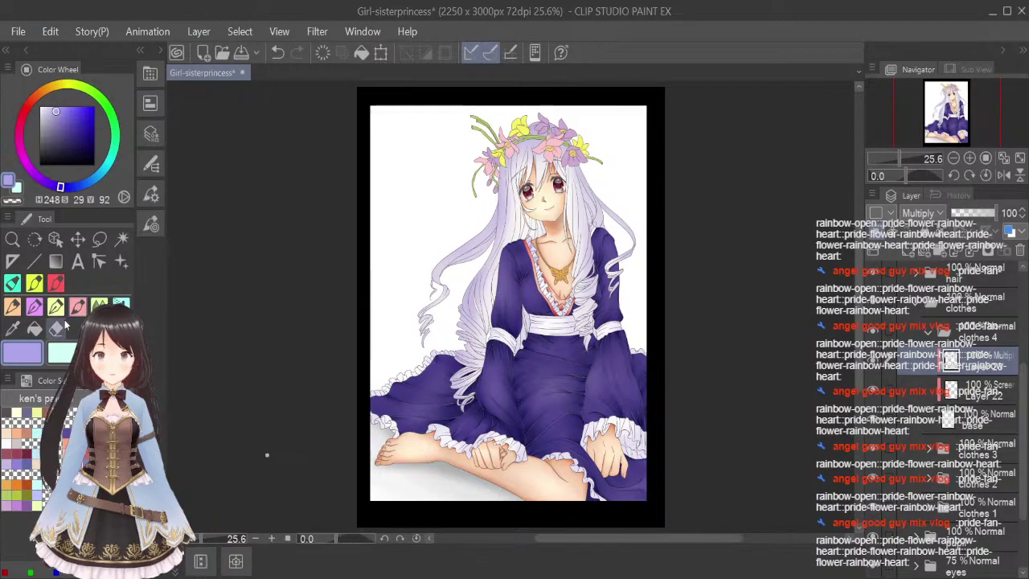
pyautogui.scroll(10, 533, 266)
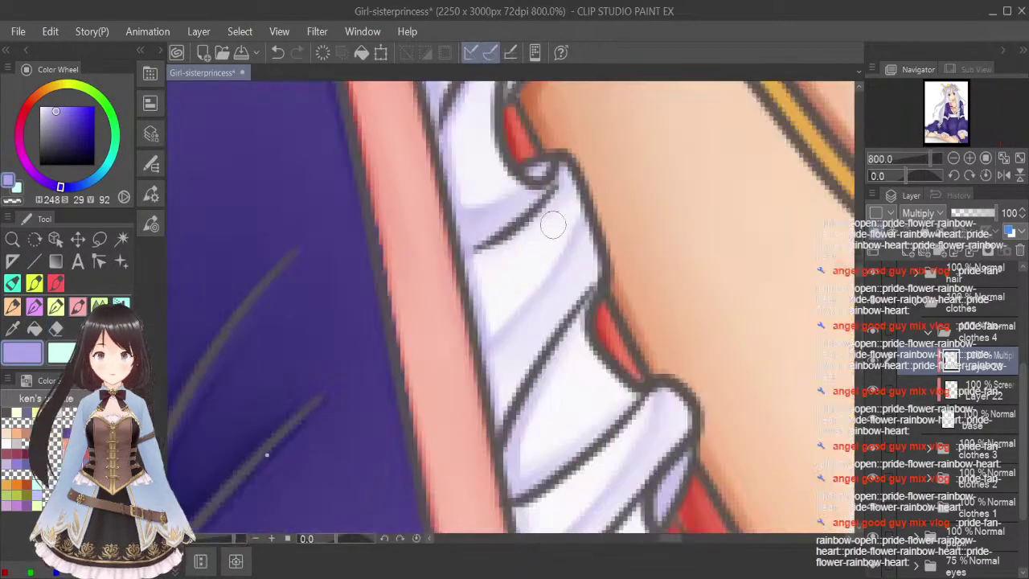
pyautogui.scroll(-4, 551, 226)
pyautogui.scroll(3, 609, 231)
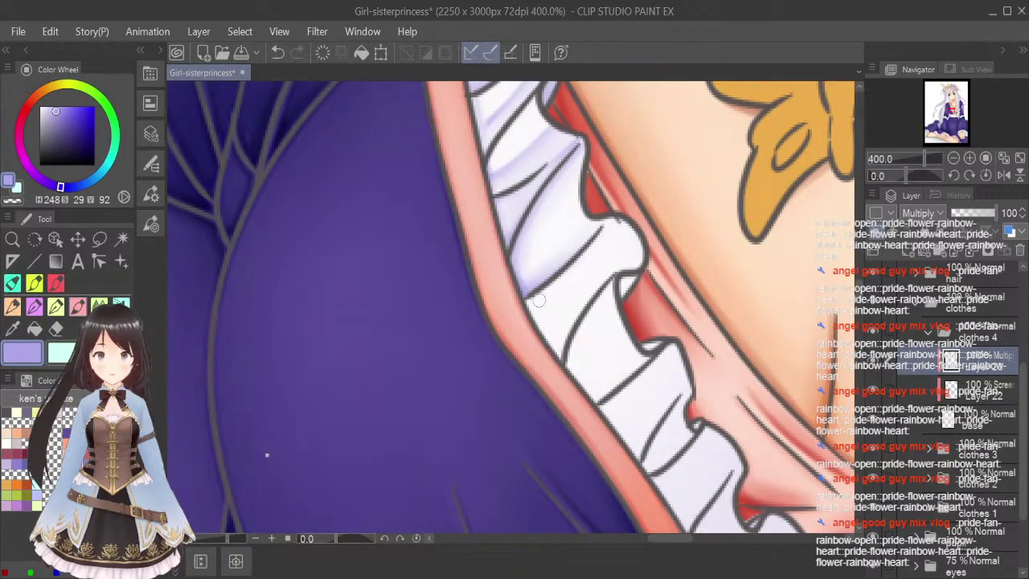
# Cover the fold with the rounded bulge in lavender shadow, blend it, and darken the small curl beneath its tip.
pyautogui.moveTo(539, 299)
pyautogui.mouseDown()
pyautogui.moveTo(616, 219)
pyautogui.moveTo(634, 235)
pyautogui.moveTo(636, 265)
pyautogui.moveTo(602, 278)
pyautogui.moveTo(560, 356)
pyautogui.moveTo(526, 272)
pyautogui.moveTo(562, 295)
pyautogui.moveTo(552, 308)
pyautogui.moveTo(541, 309)
pyautogui.moveTo(622, 239)
pyautogui.moveTo(556, 321)
pyautogui.moveTo(606, 260)
pyautogui.moveTo(556, 312)
pyautogui.moveTo(537, 300)
pyautogui.moveTo(559, 349)
pyautogui.mouseUp()
pyautogui.click(78, 329)
pyautogui.press('[')
pyautogui.press('[')
pyautogui.press('[')
pyautogui.press('[')
pyautogui.press('[')
pyautogui.press('[')
pyautogui.press('[')
pyautogui.press('[')
pyautogui.click(78, 307)
pyautogui.moveTo(633, 275)
pyautogui.mouseDown()
pyautogui.moveTo(625, 291)
pyautogui.moveTo(635, 274)
pyautogui.mouseUp()
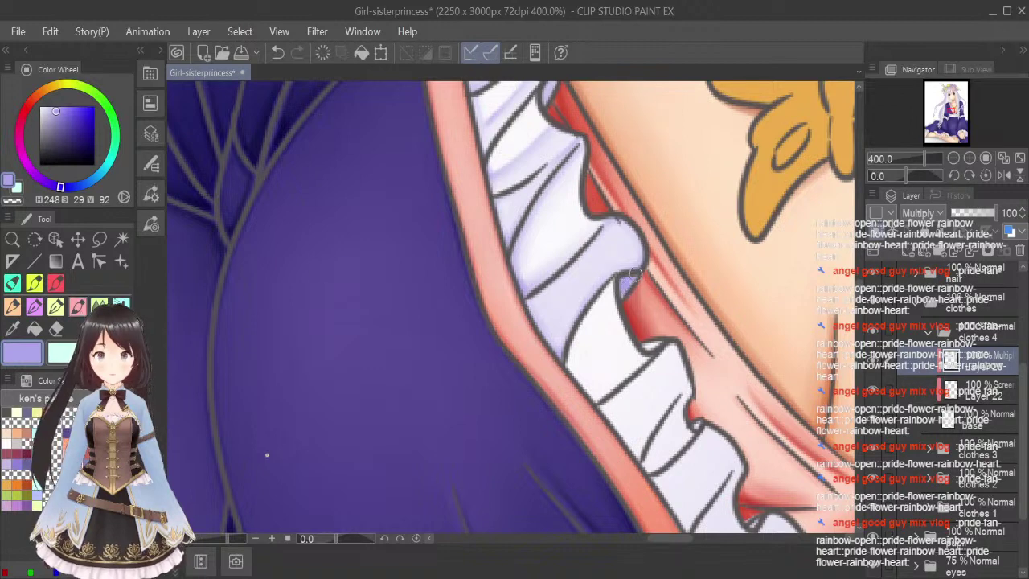
# Paint a lavender streak across the lower part of the fold under the rounded bulge and blend it.
pyautogui.moveTo(565, 363)
pyautogui.mouseDown()
pyautogui.moveTo(598, 405)
pyautogui.moveTo(592, 370)
pyautogui.moveTo(647, 344)
pyautogui.mouseUp()
pyautogui.press('j')
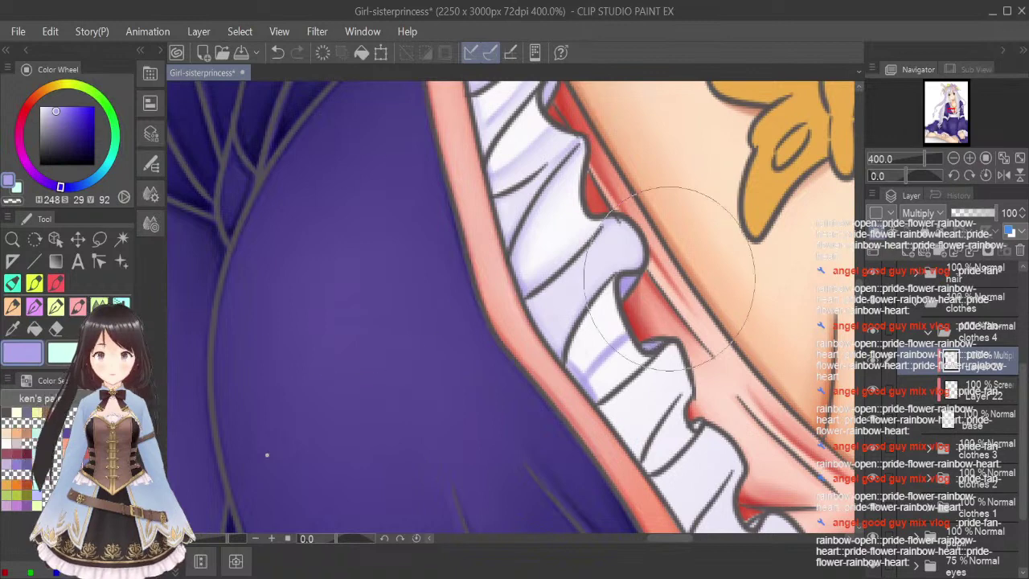
pyautogui.moveTo(632, 288); pyautogui.dragTo(627, 281)
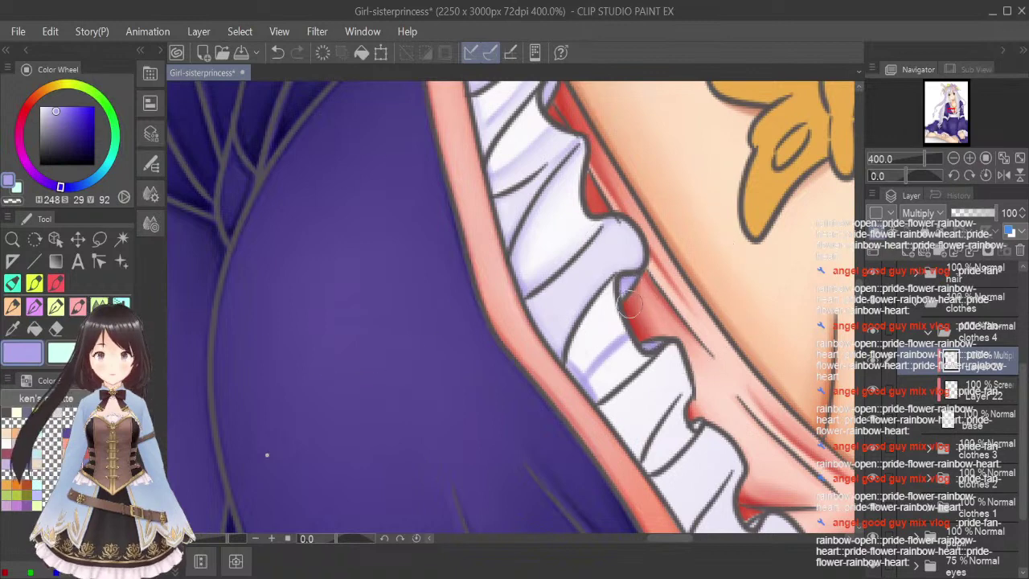
pyautogui.moveTo(566, 363)
pyautogui.mouseDown()
pyautogui.moveTo(590, 391)
pyautogui.moveTo(623, 344)
pyautogui.mouseUp()
pyautogui.moveTo(588, 391)
pyautogui.mouseDown()
pyautogui.moveTo(652, 325)
pyautogui.moveTo(608, 378)
pyautogui.moveTo(679, 331)
pyautogui.mouseUp()
# Paint a lavender streak along the upper part of the fold below the large red gap and blend it.
pyautogui.click(78, 307)
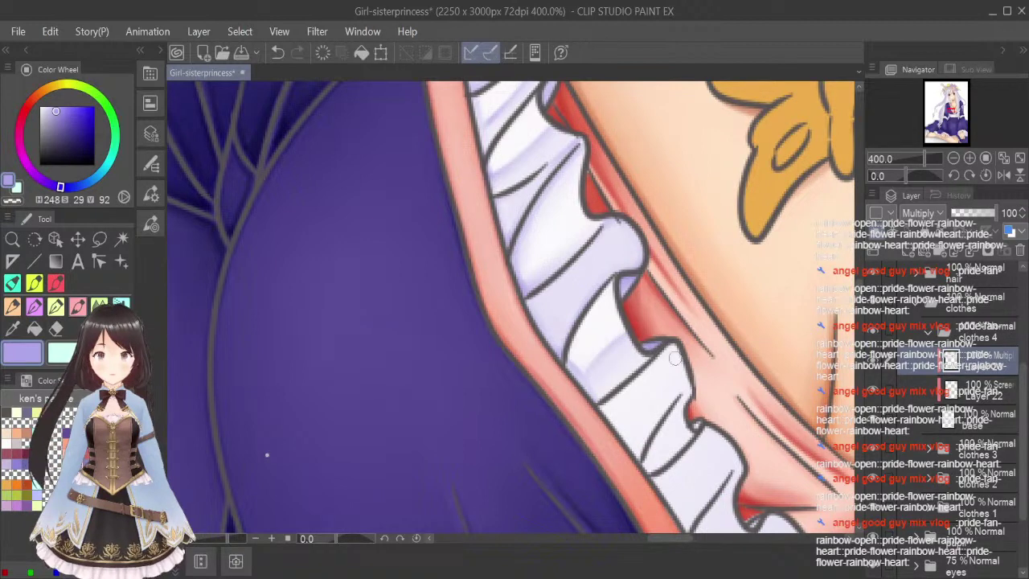
pyautogui.moveTo(594, 405)
pyautogui.mouseDown()
pyautogui.moveTo(619, 434)
pyautogui.moveTo(612, 415)
pyautogui.moveTo(679, 364)
pyautogui.mouseUp()
pyautogui.press('j')
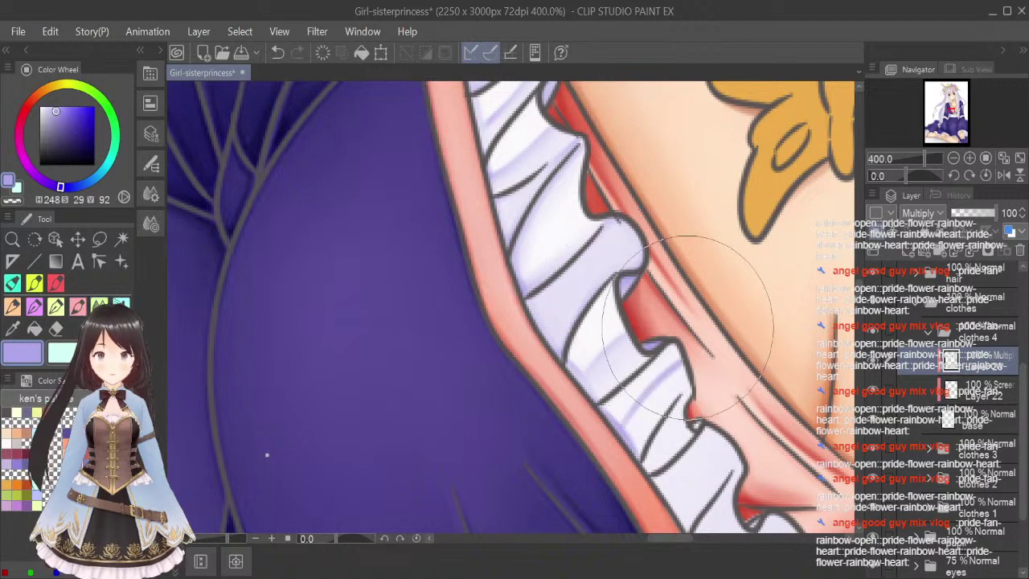
pyautogui.moveTo(600, 406)
pyautogui.mouseDown()
pyautogui.moveTo(635, 448)
pyautogui.moveTo(614, 429)
pyautogui.moveTo(683, 365)
pyautogui.mouseUp()
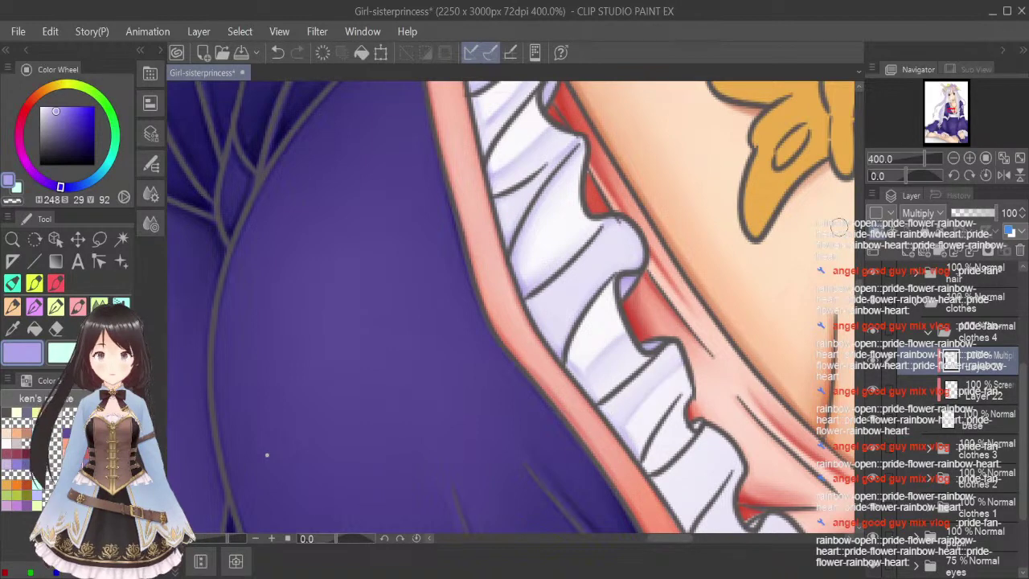
# Paint lavender shadow on the short fold next to the tiny red notch and blend it with a reduced brush.
pyautogui.click(75, 307)
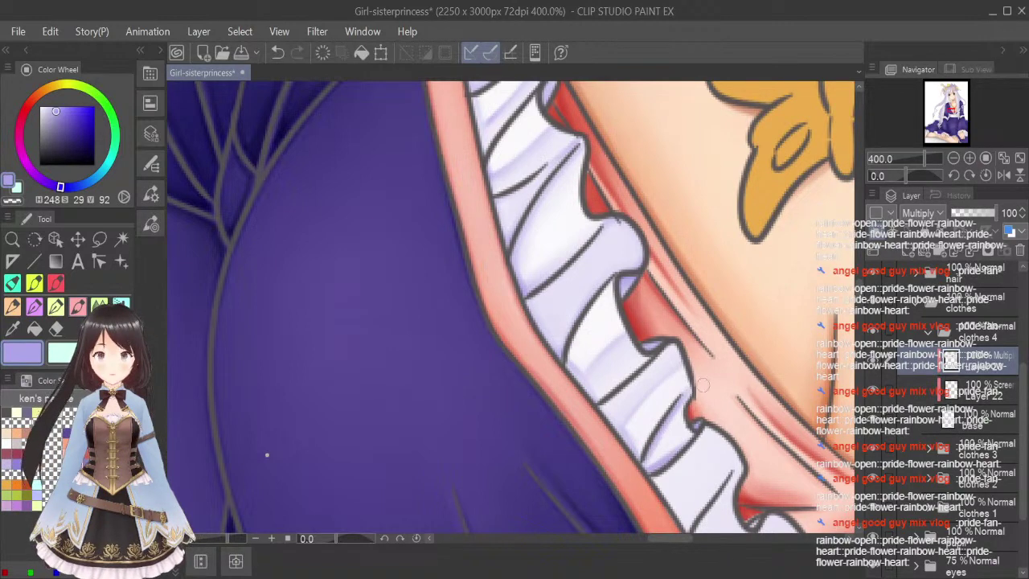
pyautogui.click(77, 329)
pyautogui.press('[')
pyautogui.press('[')
pyautogui.press('[')
pyautogui.press('[')
pyautogui.press('[')
pyautogui.press('[')
pyautogui.press('[')
pyautogui.press('[')
pyautogui.press('[')
pyautogui.press('[')
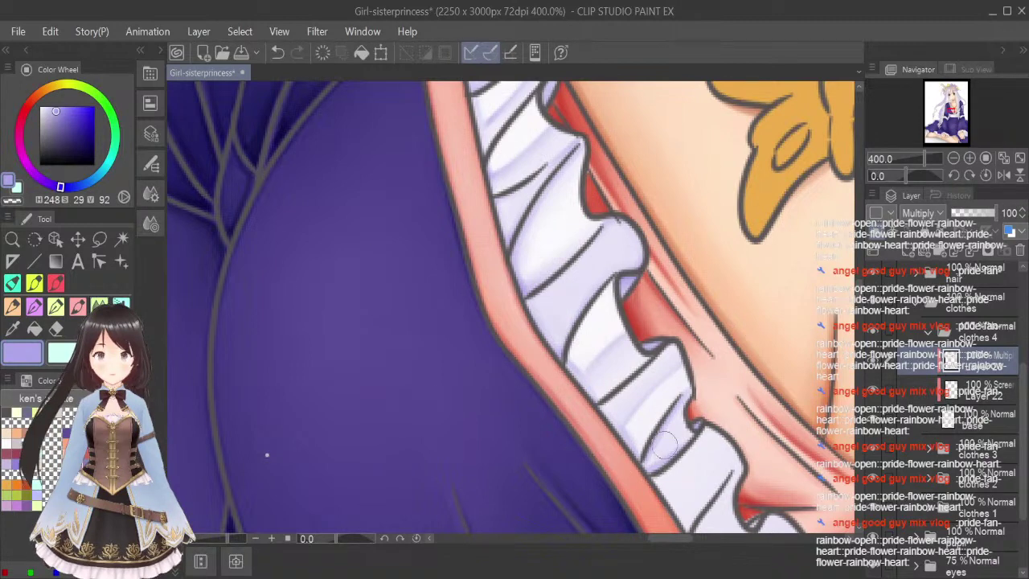
# Paint a lavender streak across the fold just below the tiny red notch and blend it with a reduced brush.
pyautogui.moveTo(861, 289); pyautogui.dragTo(861, 297)
pyautogui.moveTo(678, 541); pyautogui.dragTo(695, 552)
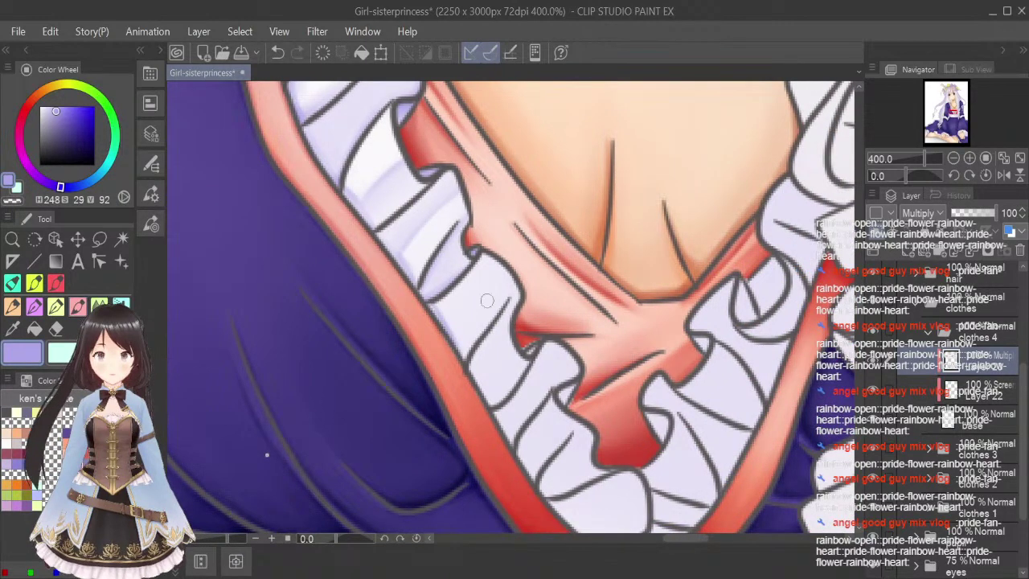
pyautogui.moveTo(453, 333); pyautogui.dragTo(506, 239)
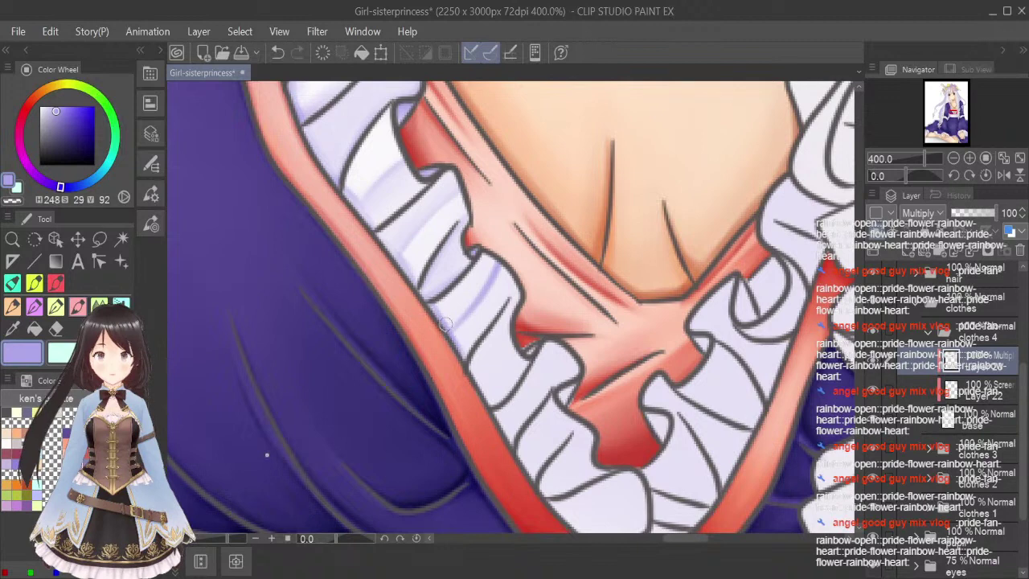
pyautogui.click(100, 306)
pyautogui.press('[')
pyautogui.press('[')
pyautogui.press('[')
pyautogui.press('[')
pyautogui.press('[')
pyautogui.press('[')
pyautogui.press('[')
pyautogui.press('[')
pyautogui.press('[')
pyautogui.press('[')
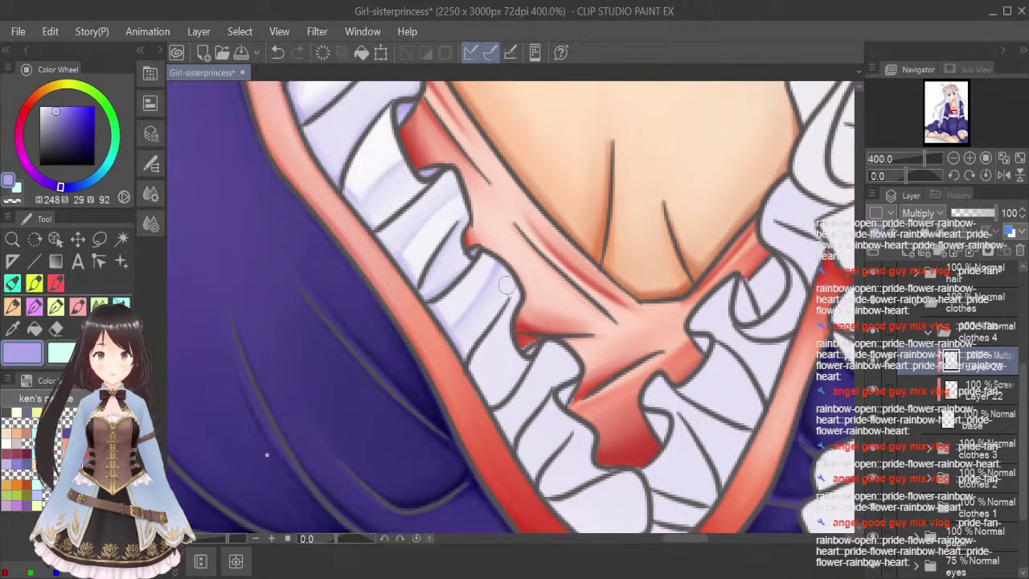
# Paint lavender streaks on the ruffle fold leading to the pointed red shadow and blend them with a reduced brush.
pyautogui.click(77, 306)
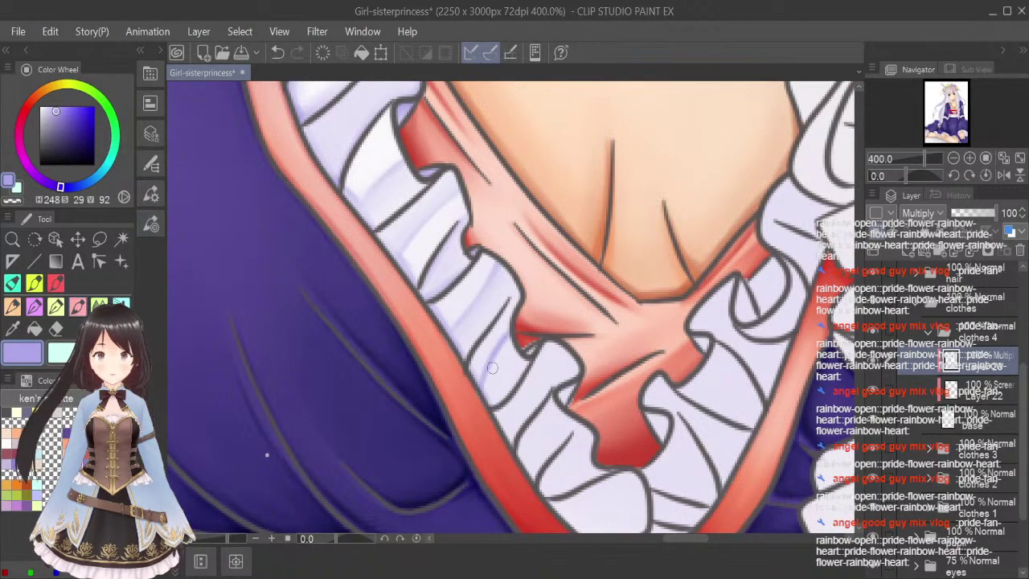
pyautogui.click(100, 305)
pyautogui.press('[')
pyautogui.press('[')
pyautogui.press('[')
pyautogui.press('[')
pyautogui.press('[')
pyautogui.press('[')
pyautogui.press('[')
pyautogui.press('[')
pyautogui.press('[')
pyautogui.press('[')
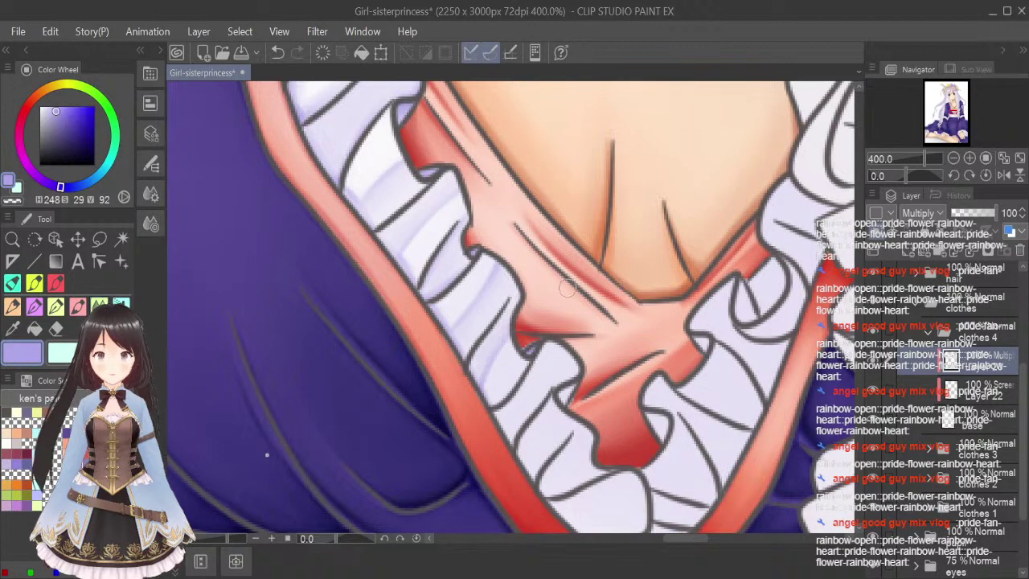
# Fill the ruffle fold below the pointed red shadow with lavender shadow and blend it toward the trim.
pyautogui.moveTo(500, 410)
pyautogui.mouseDown()
pyautogui.moveTo(552, 346)
pyautogui.moveTo(576, 368)
pyautogui.moveTo(543, 343)
pyautogui.moveTo(571, 354)
pyautogui.moveTo(577, 369)
pyautogui.moveTo(505, 434)
pyautogui.mouseUp()
pyautogui.click(99, 306)
pyautogui.moveTo(547, 383)
pyautogui.mouseDown()
pyautogui.moveTo(511, 406)
pyautogui.moveTo(517, 421)
pyautogui.moveTo(582, 362)
pyautogui.moveTo(571, 343)
pyautogui.moveTo(581, 370)
pyautogui.moveTo(552, 366)
pyautogui.moveTo(510, 413)
pyautogui.mouseUp()
# Paint lavender inside the small curl and along the folds beside the deep red gap, and blend the strokes.
pyautogui.click(76, 303)
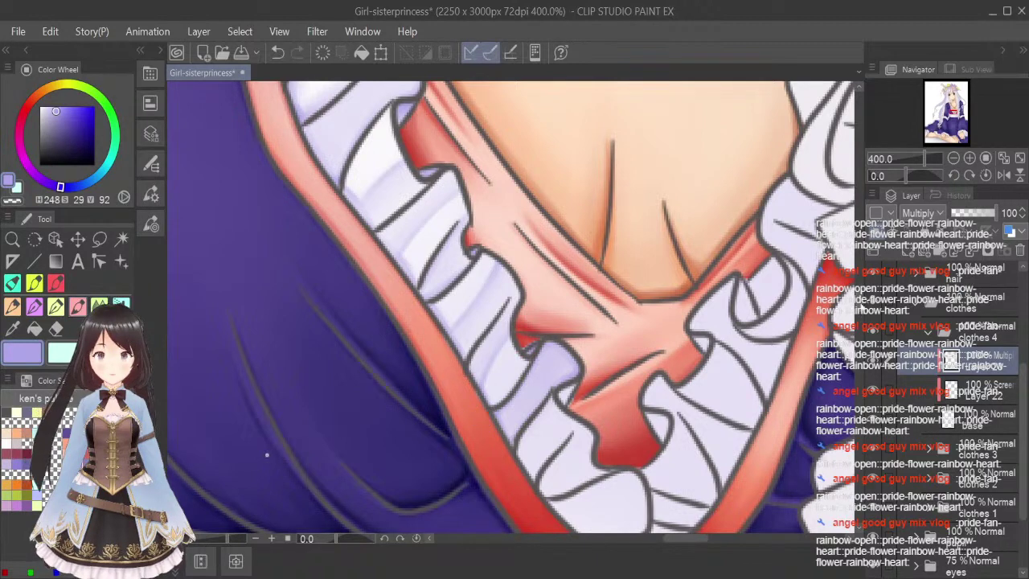
pyautogui.scroll(-2, 762, 282)
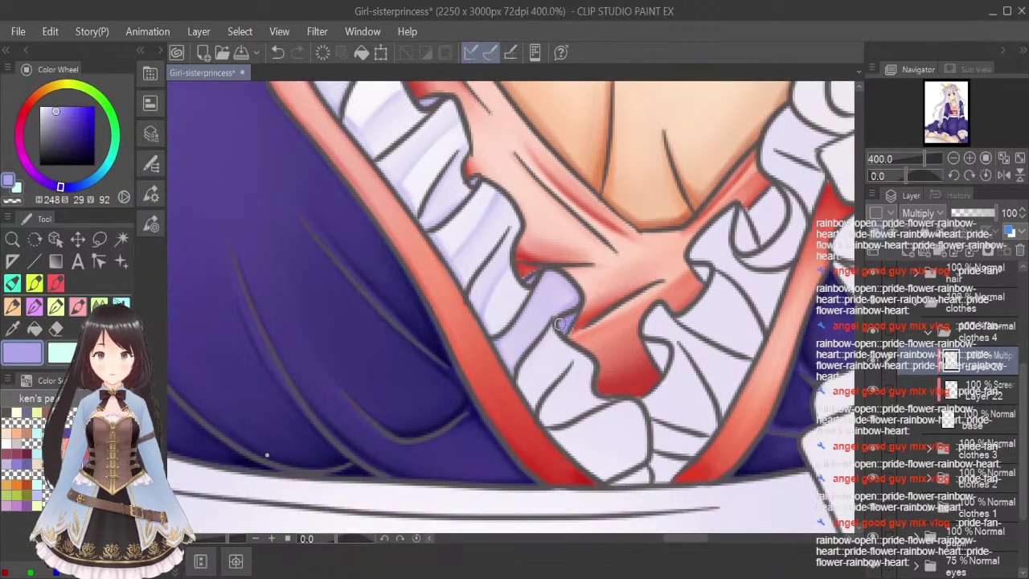
pyautogui.moveTo(513, 376)
pyautogui.mouseDown()
pyautogui.moveTo(531, 408)
pyautogui.moveTo(554, 357)
pyautogui.mouseUp()
pyautogui.moveTo(537, 418); pyautogui.dragTo(608, 340)
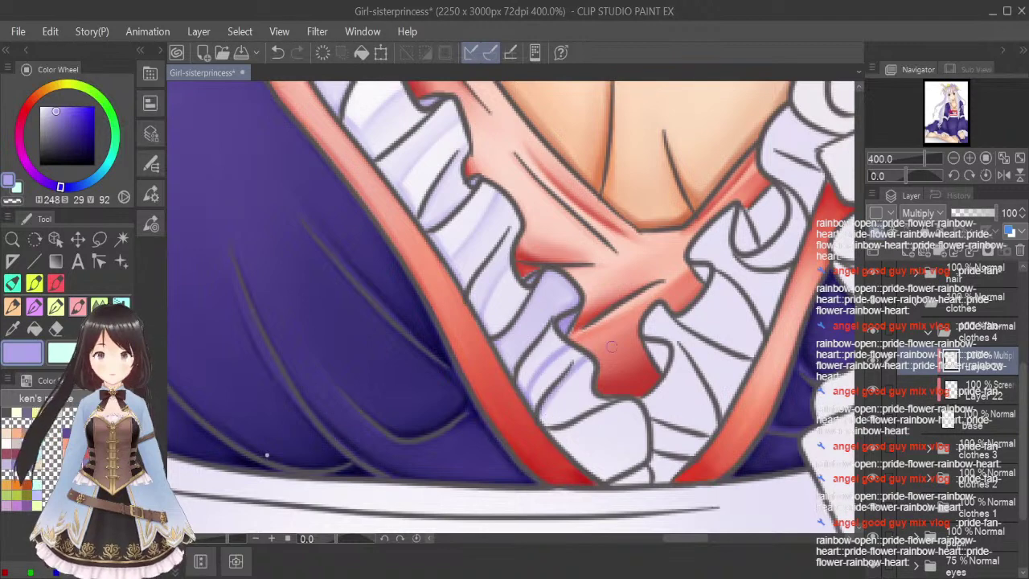
pyautogui.moveTo(541, 413); pyautogui.dragTo(603, 405)
pyautogui.press('j')
pyautogui.moveTo(583, 371)
pyautogui.keyDown('ctrl'); pyautogui.keyDown('alt'); pyautogui.mouseDown()
pyautogui.moveTo(515, 375)
pyautogui.moveTo(567, 349)
pyautogui.moveTo(548, 411)
pyautogui.moveTo(616, 367)
pyautogui.moveTo(550, 414)
pyautogui.mouseUp(); pyautogui.keyUp('alt'); pyautogui.keyUp('ctrl')
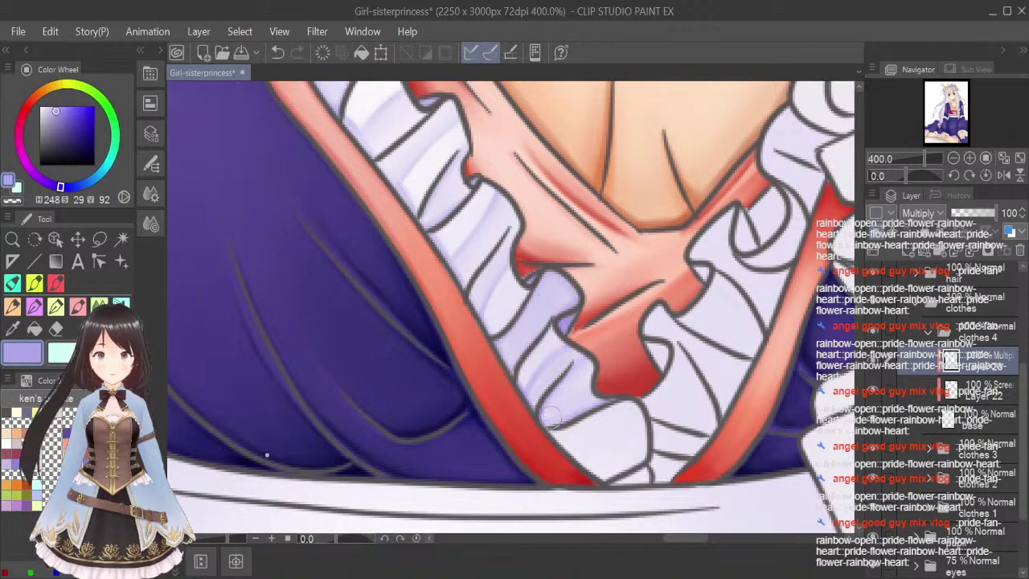
# Paint lavender streaks across the lowest ruffle fold and along its bottom edge at the waistband, and blend them with a reduced brush.
pyautogui.click(1019, 158)
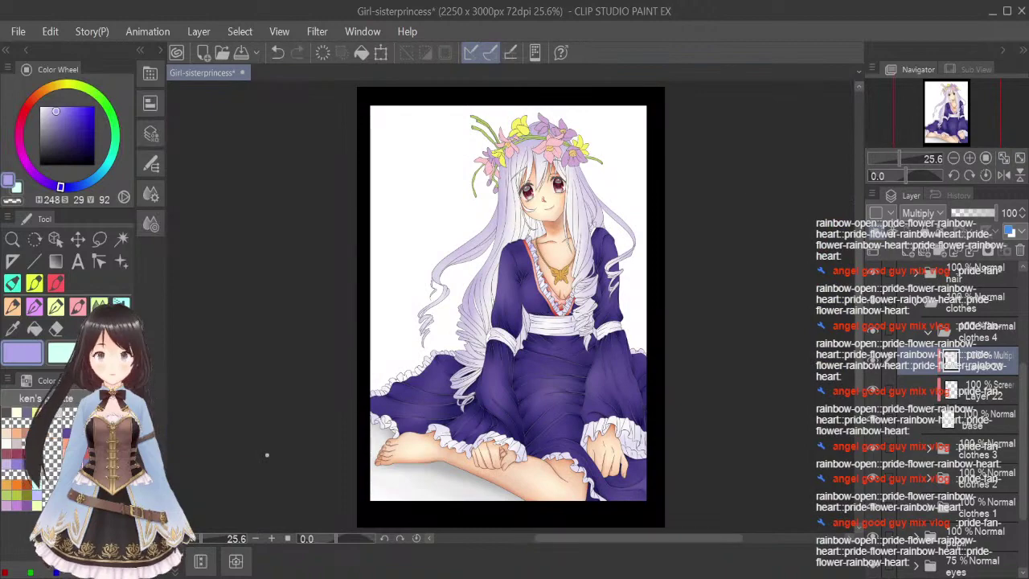
pyautogui.scroll(6, 567, 273)
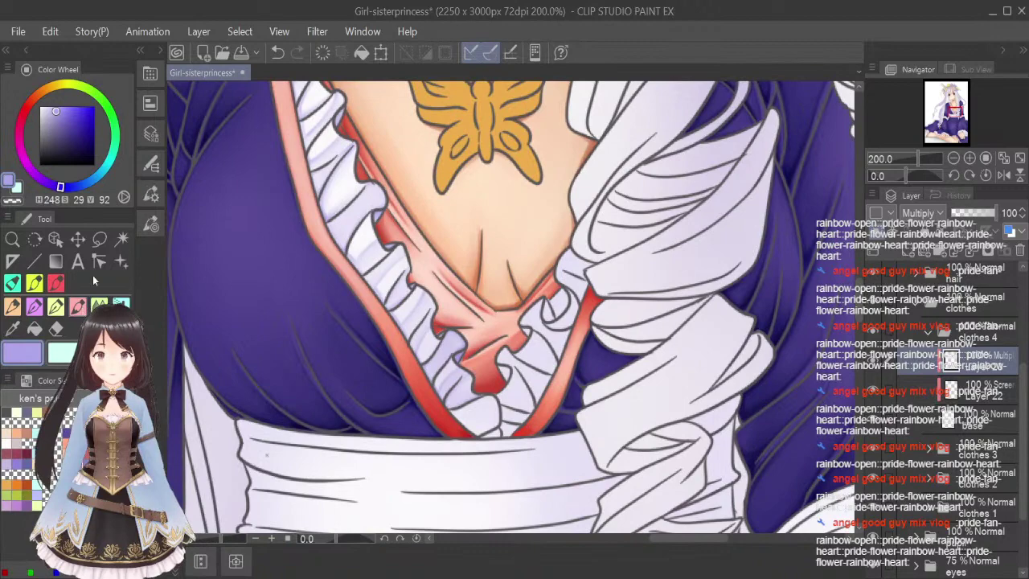
pyautogui.scroll(2, 481, 404)
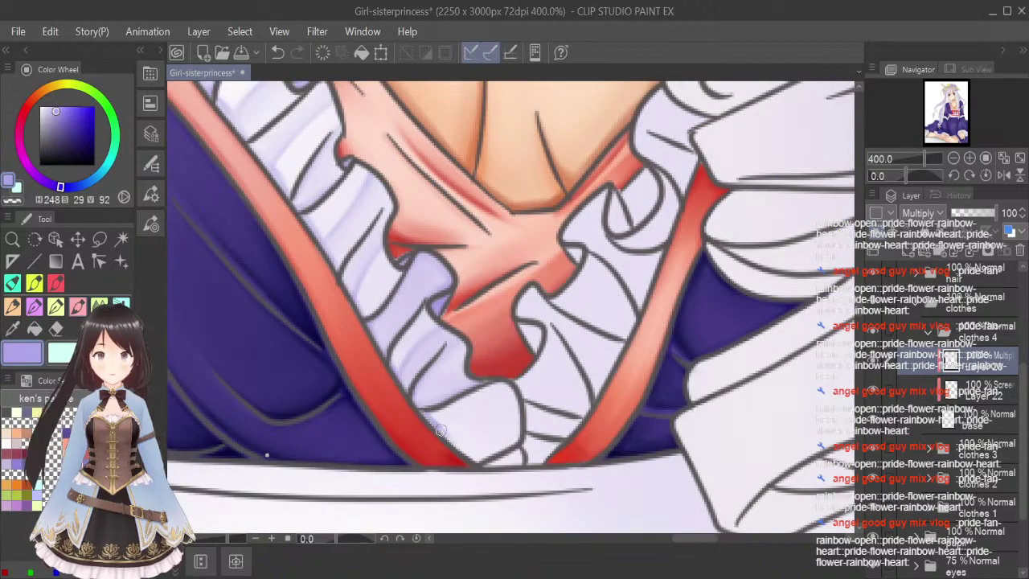
pyautogui.moveTo(468, 435); pyautogui.dragTo(518, 411)
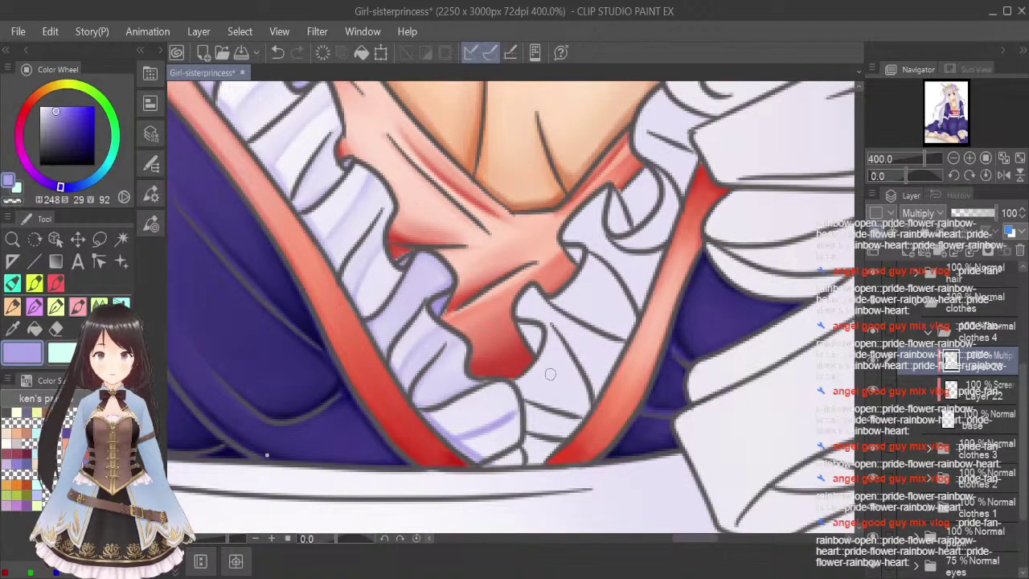
pyautogui.moveTo(490, 465)
pyautogui.mouseDown()
pyautogui.moveTo(513, 452)
pyautogui.moveTo(516, 460)
pyautogui.mouseUp()
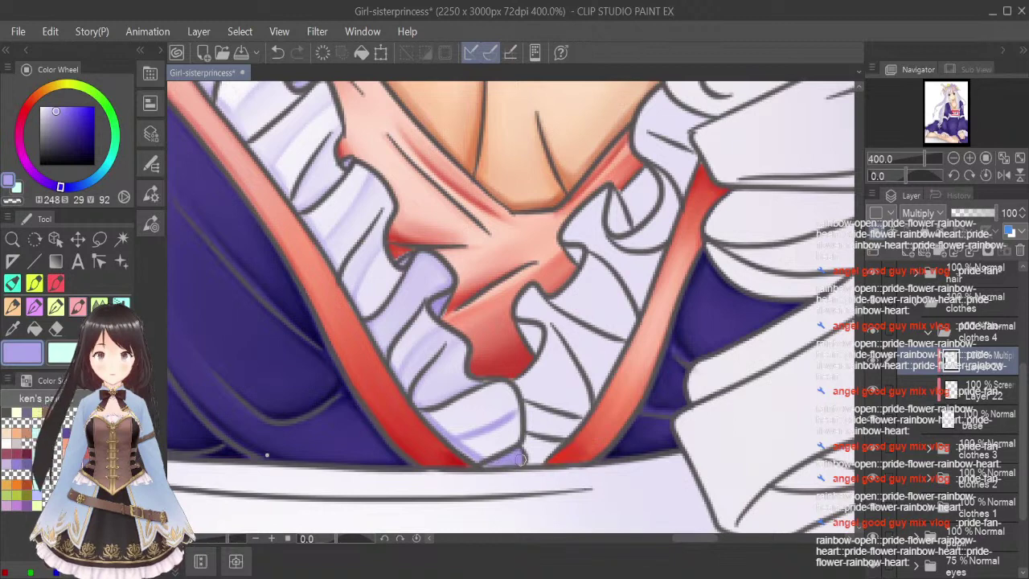
pyautogui.press('[')
pyautogui.press('[')
pyautogui.press('[')
pyautogui.press('[')
pyautogui.press('[')
pyautogui.press('[')
pyautogui.press('[')
pyautogui.press('[')
pyautogui.press('[')
pyautogui.press('[')
pyautogui.press('[')
pyautogui.press('[')
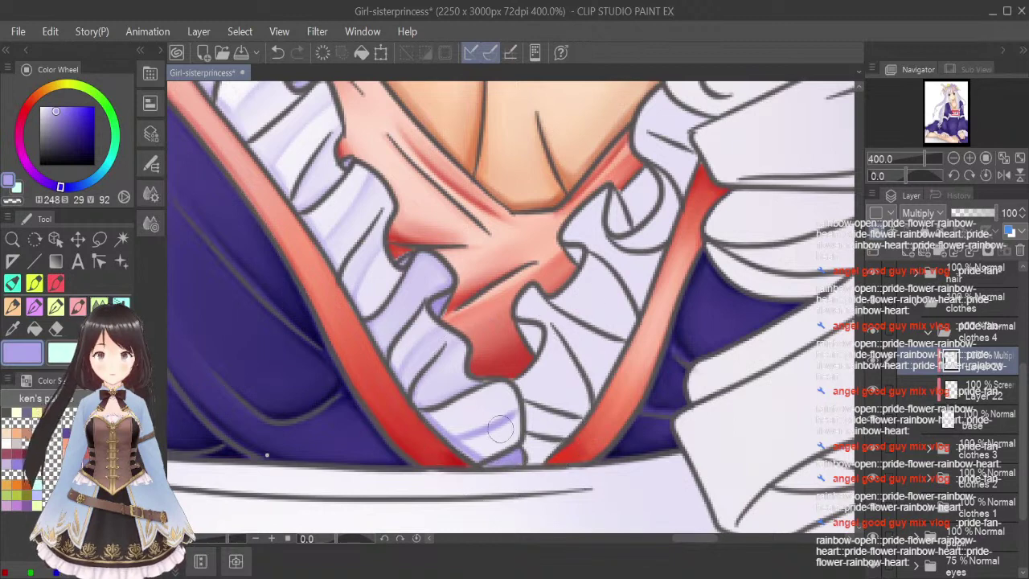
pyautogui.moveTo(457, 446); pyautogui.dragTo(515, 417)
pyautogui.moveTo(480, 459)
pyautogui.mouseDown()
pyautogui.moveTo(509, 440)
pyautogui.moveTo(504, 423)
pyautogui.moveTo(513, 454)
pyautogui.mouseUp()
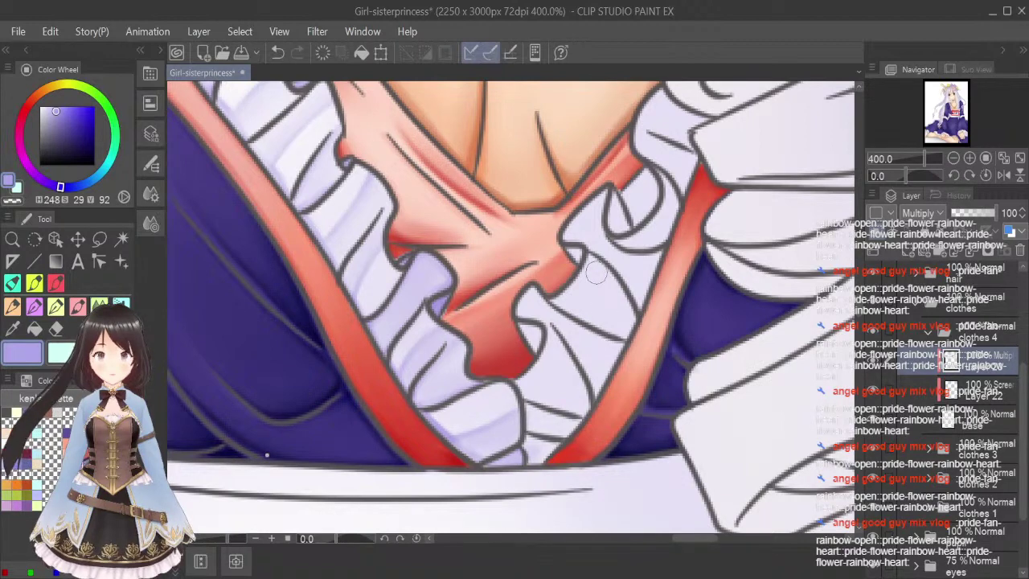
# Fill the small ruffle tip between the lowest fold and the red trim with lavender and blend it with a reduced brush.
pyautogui.click(78, 306)
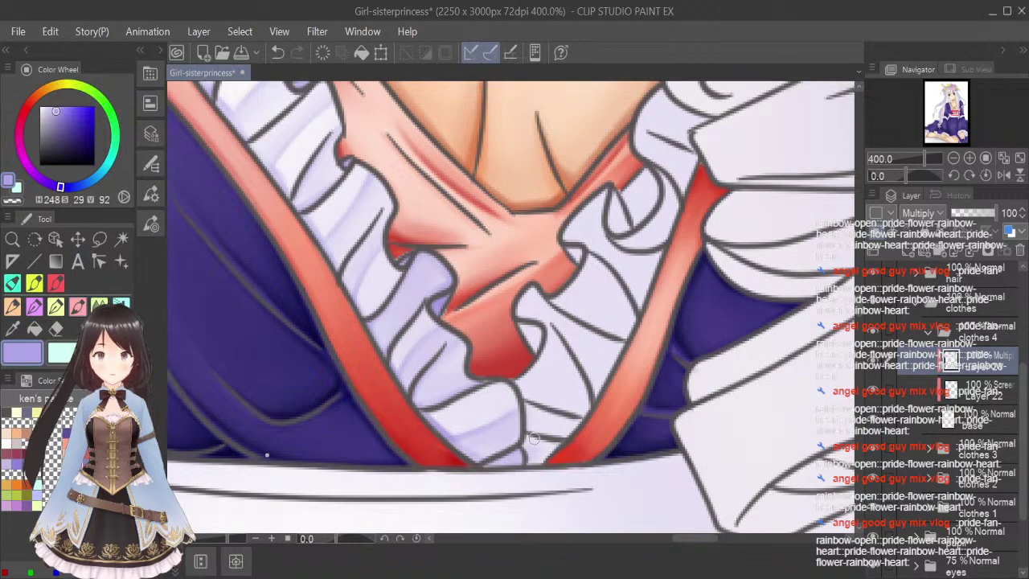
pyautogui.moveTo(526, 458)
pyautogui.mouseDown()
pyautogui.moveTo(547, 452)
pyautogui.moveTo(532, 450)
pyautogui.mouseUp()
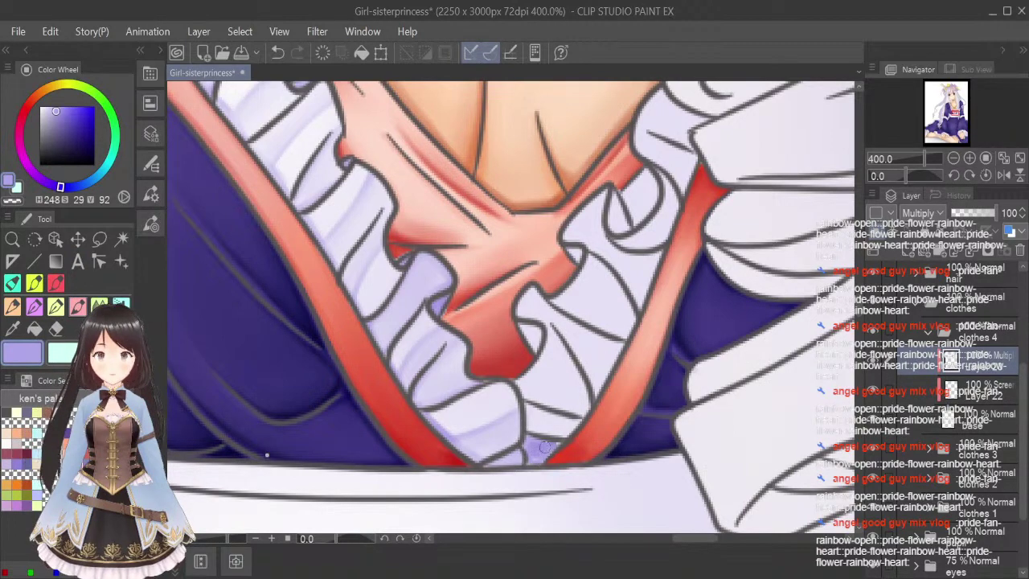
pyautogui.click(99, 306)
pyautogui.press('[')
pyautogui.press('[')
pyautogui.press('[')
pyautogui.press('[')
pyautogui.press('[')
pyautogui.press('[')
pyautogui.press('[')
pyautogui.press('[')
pyautogui.moveTo(543, 442); pyautogui.dragTo(537, 445)
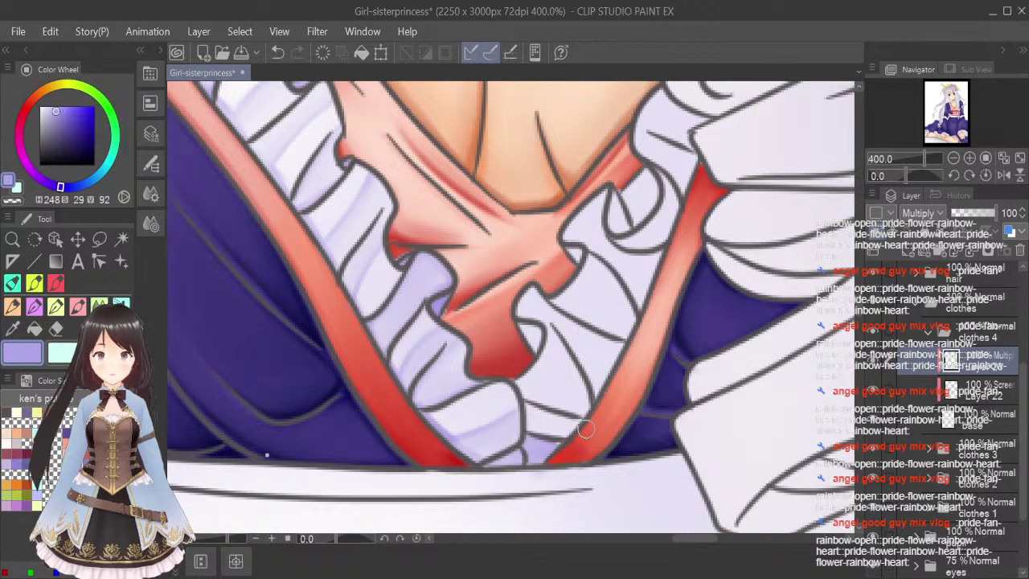
# Paint lavender on the folds just above the ruffle tip and inside the curl beside the deep red gap, and blend the strokes.
pyautogui.click(79, 306)
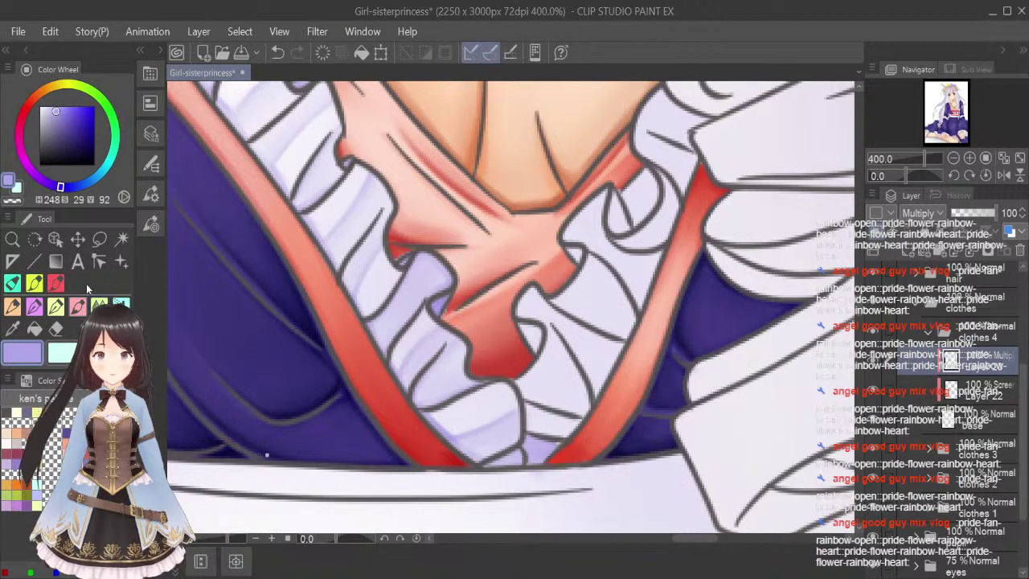
pyautogui.moveTo(521, 413)
pyautogui.mouseDown()
pyautogui.moveTo(555, 429)
pyautogui.moveTo(584, 415)
pyautogui.moveTo(531, 423)
pyautogui.moveTo(570, 426)
pyautogui.moveTo(534, 429)
pyautogui.moveTo(583, 421)
pyautogui.mouseUp()
pyautogui.click(100, 305)
pyautogui.click(79, 306)
pyautogui.moveTo(532, 364); pyautogui.dragTo(589, 414)
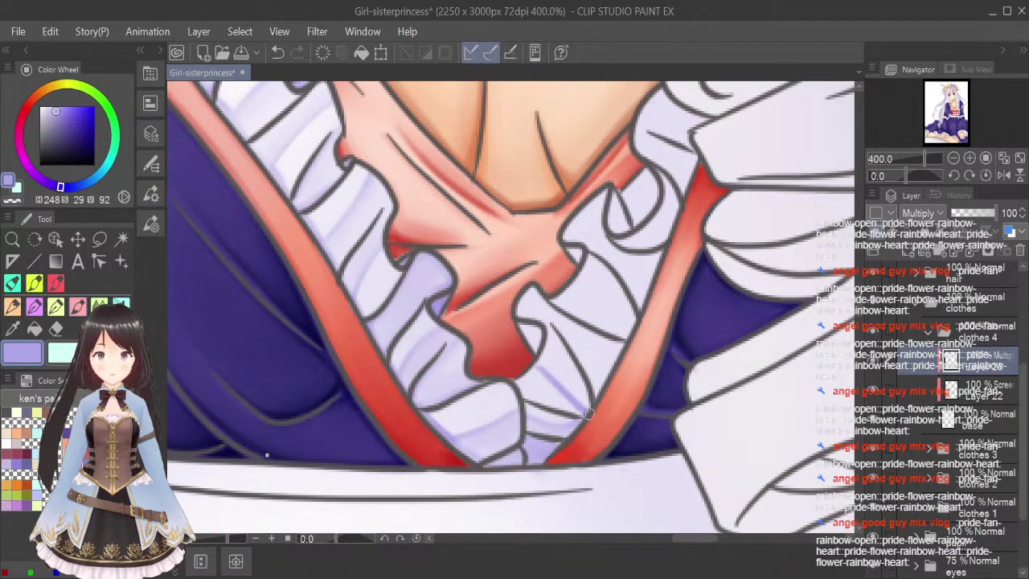
pyautogui.moveTo(522, 331)
pyautogui.mouseDown()
pyautogui.moveTo(524, 367)
pyautogui.moveTo(548, 359)
pyautogui.moveTo(523, 315)
pyautogui.mouseUp()
pyautogui.click(99, 305)
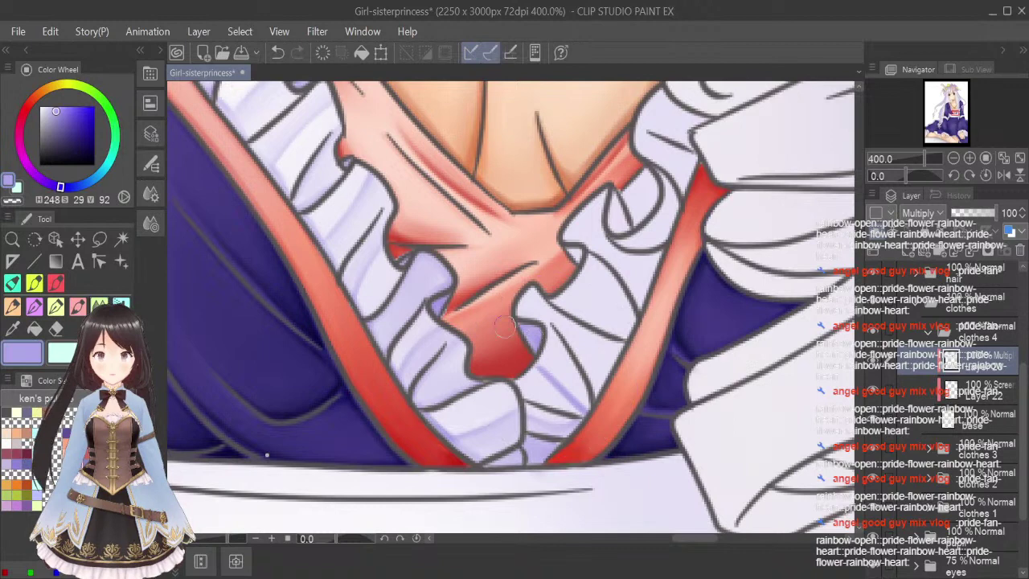
pyautogui.moveTo(531, 364); pyautogui.dragTo(583, 416)
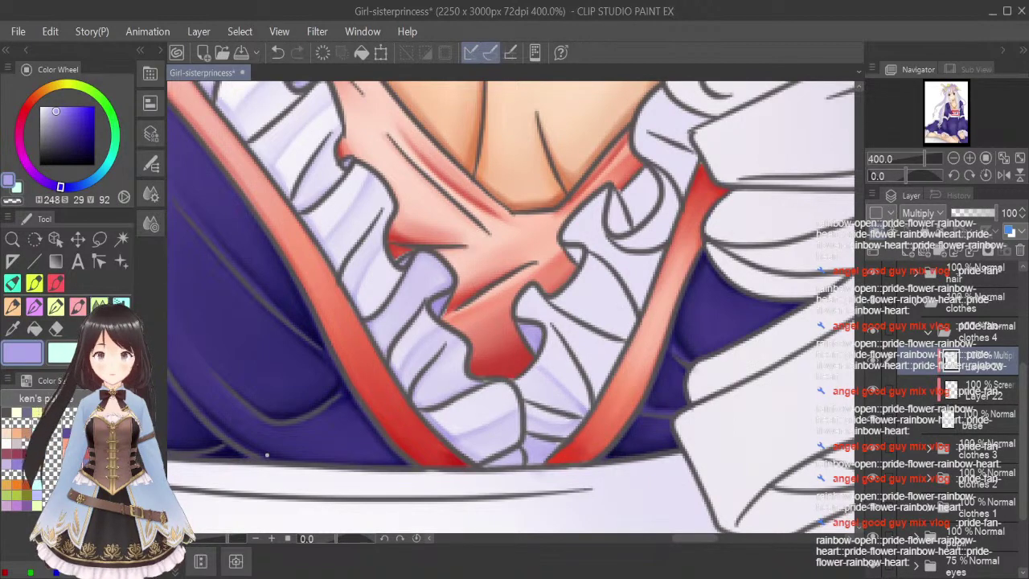
# Paint lavender streaks from the peak above the deep red gap down to the red trim and blend them.
pyautogui.click(78, 306)
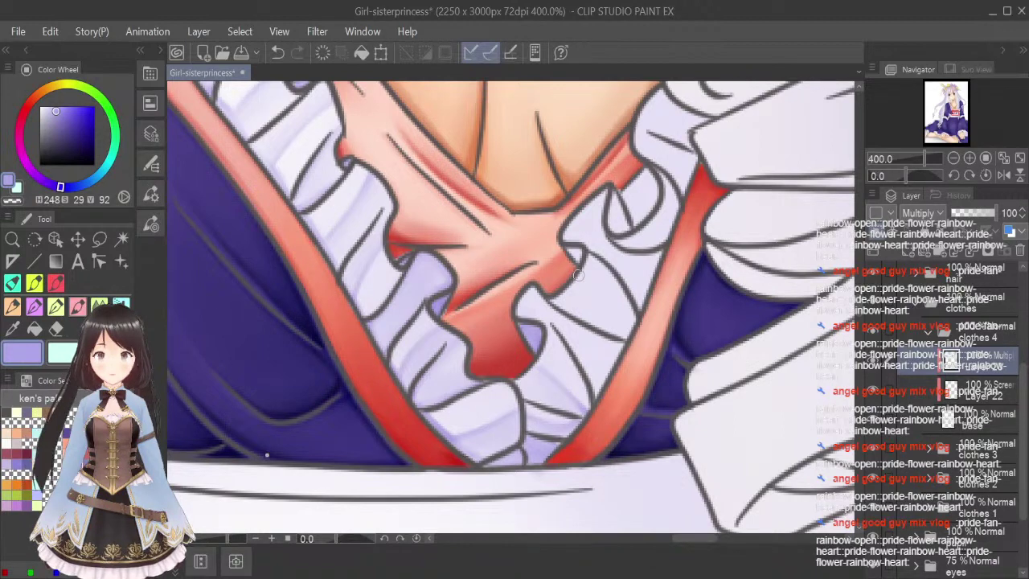
pyautogui.moveTo(532, 288)
pyautogui.mouseDown()
pyautogui.moveTo(594, 394)
pyautogui.moveTo(621, 344)
pyautogui.moveTo(597, 339)
pyautogui.moveTo(537, 287)
pyautogui.moveTo(591, 389)
pyautogui.mouseUp()
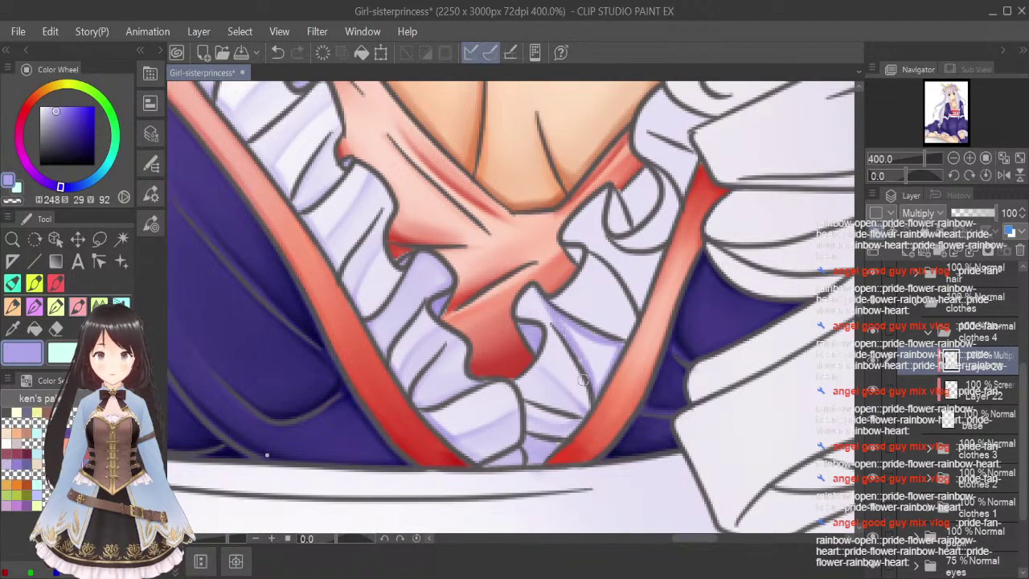
pyautogui.click(100, 305)
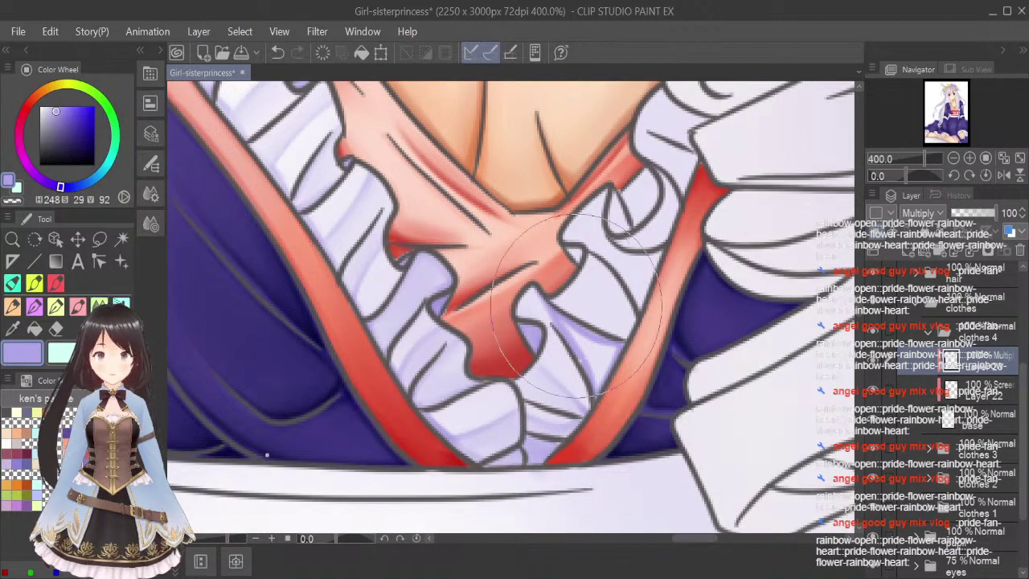
pyautogui.moveTo(616, 341)
pyautogui.mouseDown()
pyautogui.moveTo(600, 381)
pyautogui.moveTo(616, 341)
pyautogui.moveTo(547, 302)
pyautogui.moveTo(603, 364)
pyautogui.mouseUp()
pyautogui.moveTo(604, 364)
pyautogui.mouseDown()
pyautogui.moveTo(550, 296)
pyautogui.moveTo(595, 369)
pyautogui.moveTo(605, 357)
pyautogui.moveTo(571, 322)
pyautogui.mouseUp()
pyautogui.click(78, 306)
pyautogui.moveTo(605, 373); pyautogui.dragTo(624, 319)
# Paint a lavender streak along the middle of the next ruffle fold up toward the trim and blend it.
pyautogui.click(78, 306)
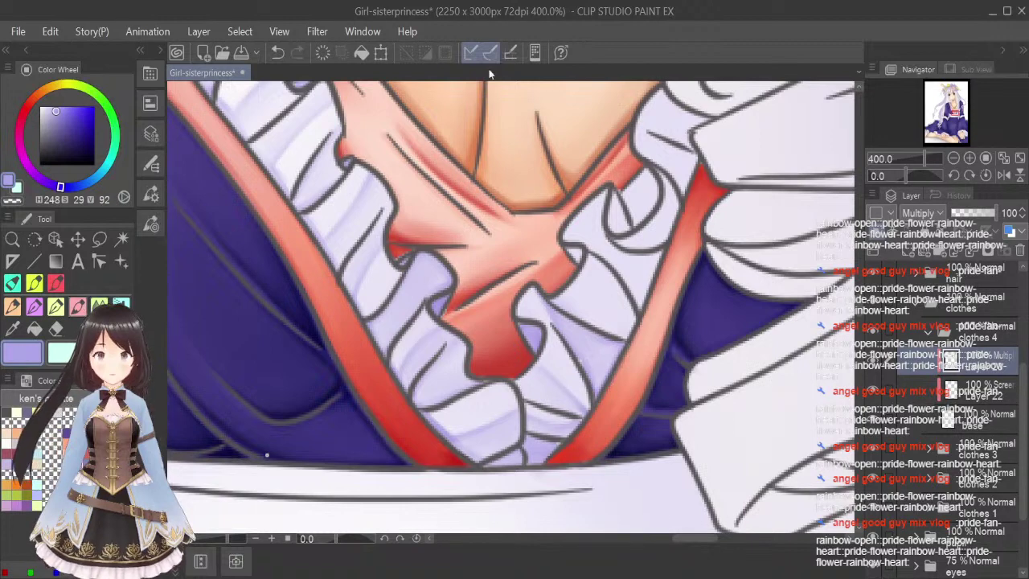
pyautogui.moveTo(565, 274); pyautogui.dragTo(622, 334)
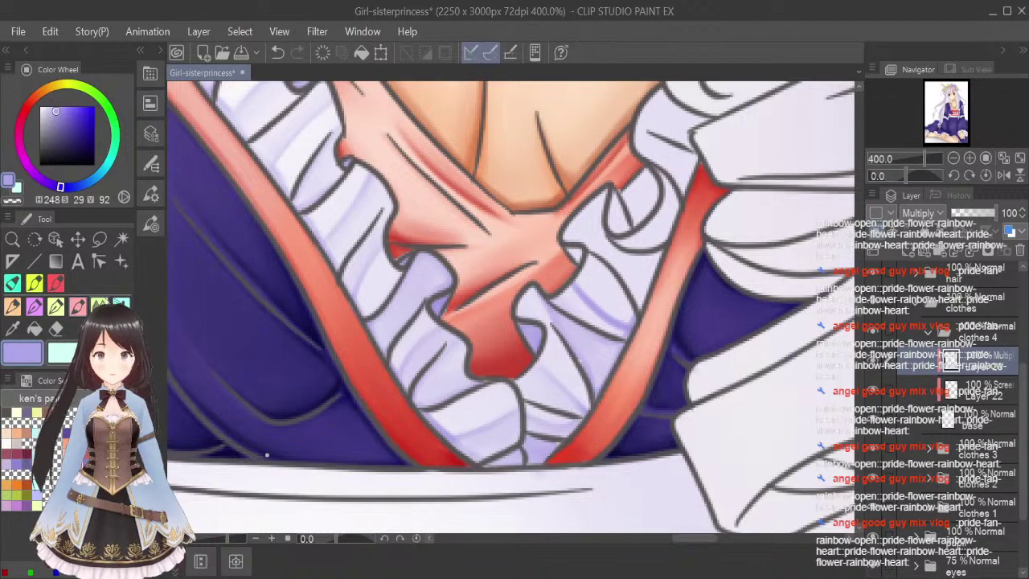
pyautogui.click(100, 306)
pyautogui.moveTo(566, 283); pyautogui.dragTo(626, 331)
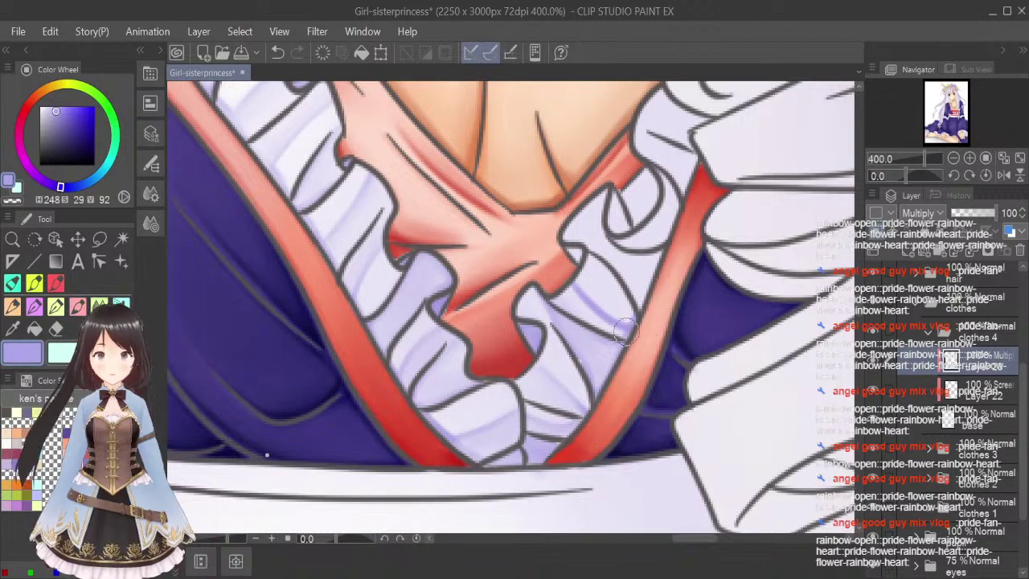
# Paint lavender across the ruffle fold below the open loop and into its peak, and blend it with a reduced brush.
pyautogui.click(122, 238)
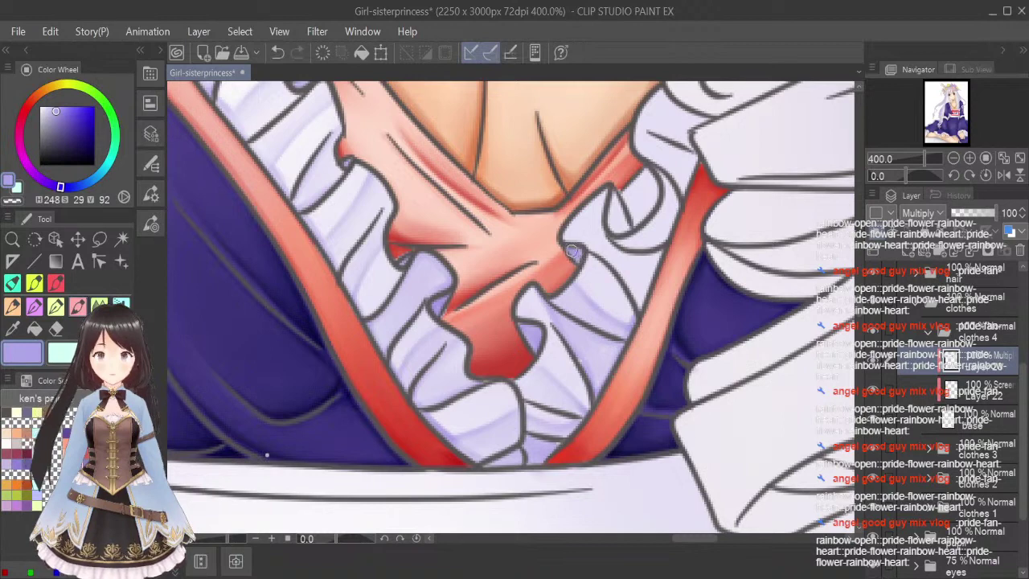
pyautogui.moveTo(567, 239)
pyautogui.mouseDown()
pyautogui.moveTo(609, 188)
pyautogui.moveTo(604, 240)
pyautogui.moveTo(643, 256)
pyautogui.mouseUp()
pyautogui.moveTo(566, 240)
pyautogui.mouseDown()
pyautogui.moveTo(585, 241)
pyautogui.moveTo(639, 309)
pyautogui.moveTo(654, 255)
pyautogui.mouseUp()
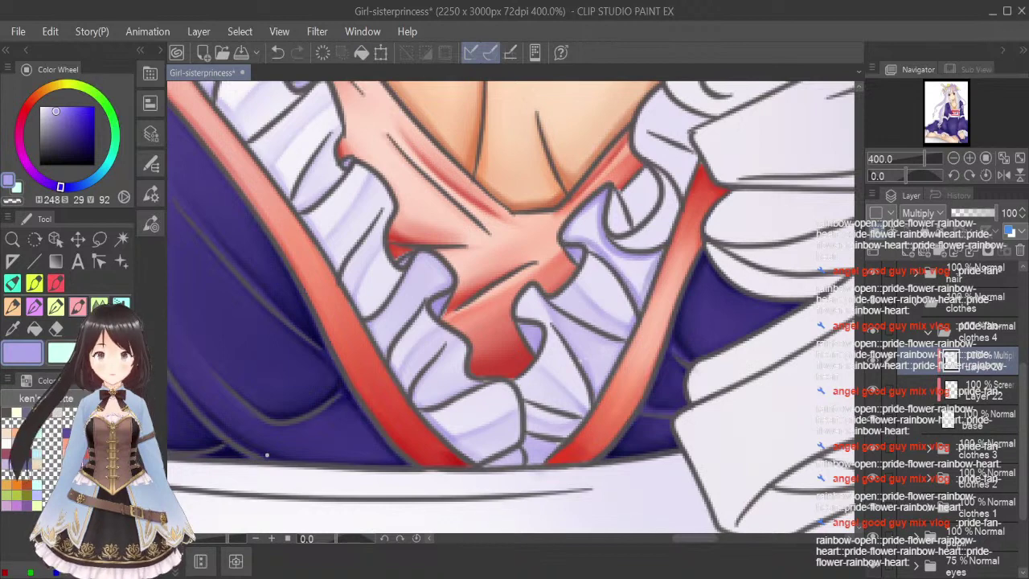
pyautogui.press('j')
pyautogui.press('[')
pyautogui.press('[')
pyautogui.press('[')
pyautogui.press('[')
pyautogui.press('[')
pyautogui.press('[')
pyautogui.moveTo(571, 236)
pyautogui.mouseDown()
pyautogui.moveTo(596, 202)
pyautogui.moveTo(582, 219)
pyautogui.moveTo(638, 289)
pyautogui.moveTo(656, 257)
pyautogui.moveTo(631, 265)
pyautogui.mouseUp()
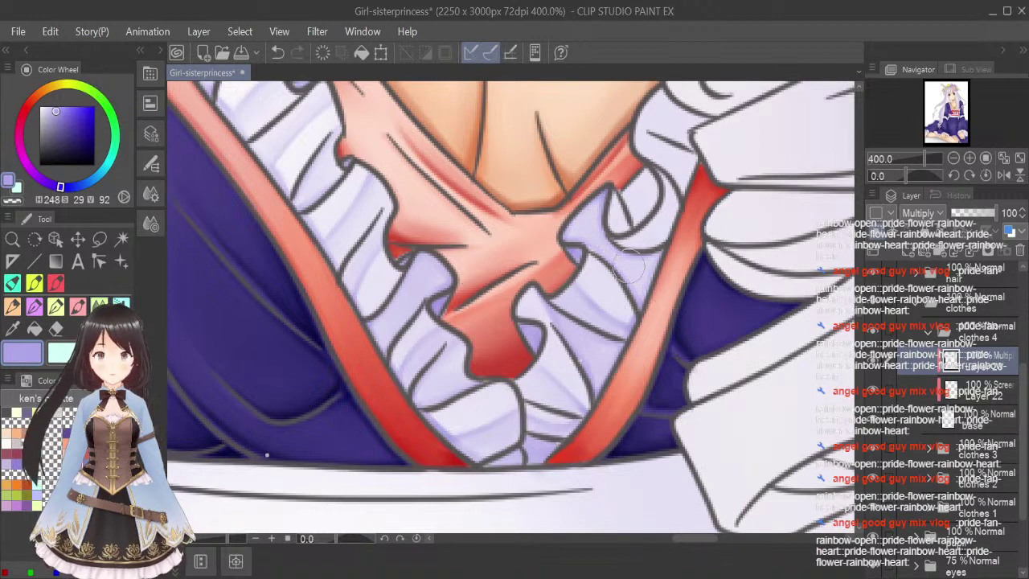
# Paint lavender inside the open ruffle loop and along its lower rim, and blend the strokes.
pyautogui.click(77, 306)
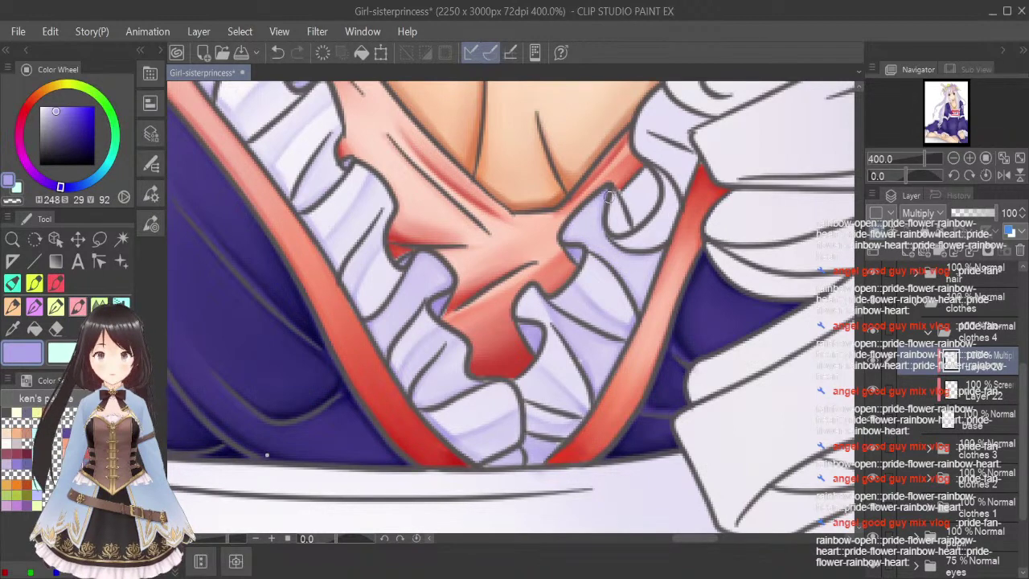
pyautogui.moveTo(616, 201)
pyautogui.mouseDown()
pyautogui.moveTo(628, 224)
pyautogui.moveTo(617, 231)
pyautogui.moveTo(610, 201)
pyautogui.moveTo(625, 225)
pyautogui.moveTo(614, 194)
pyautogui.moveTo(644, 181)
pyautogui.moveTo(643, 219)
pyautogui.moveTo(655, 183)
pyautogui.mouseUp()
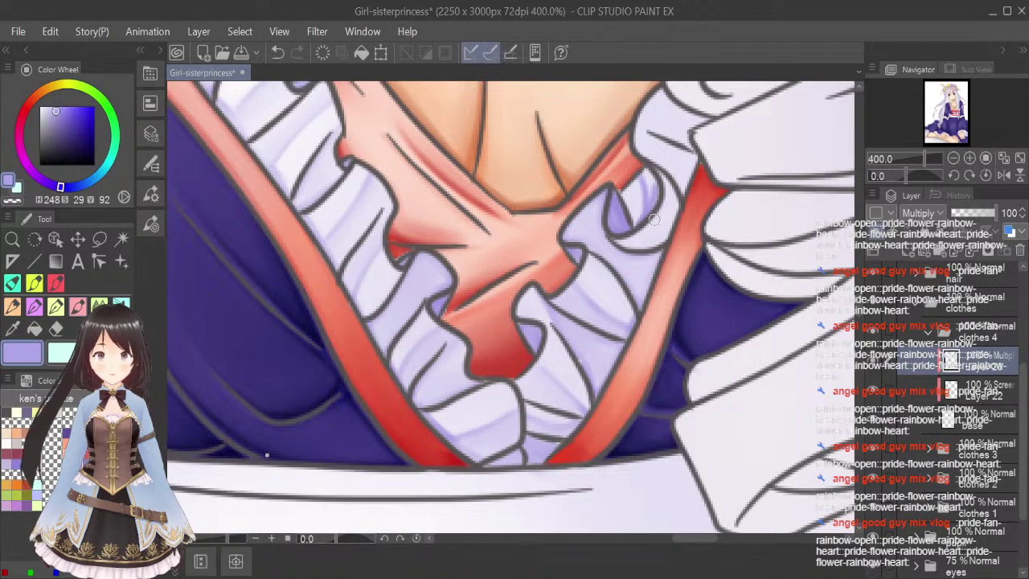
pyautogui.moveTo(651, 230)
pyautogui.mouseDown()
pyautogui.moveTo(671, 222)
pyautogui.moveTo(655, 183)
pyautogui.moveTo(621, 228)
pyautogui.moveTo(639, 179)
pyautogui.moveTo(621, 196)
pyautogui.mouseUp()
pyautogui.press('j')
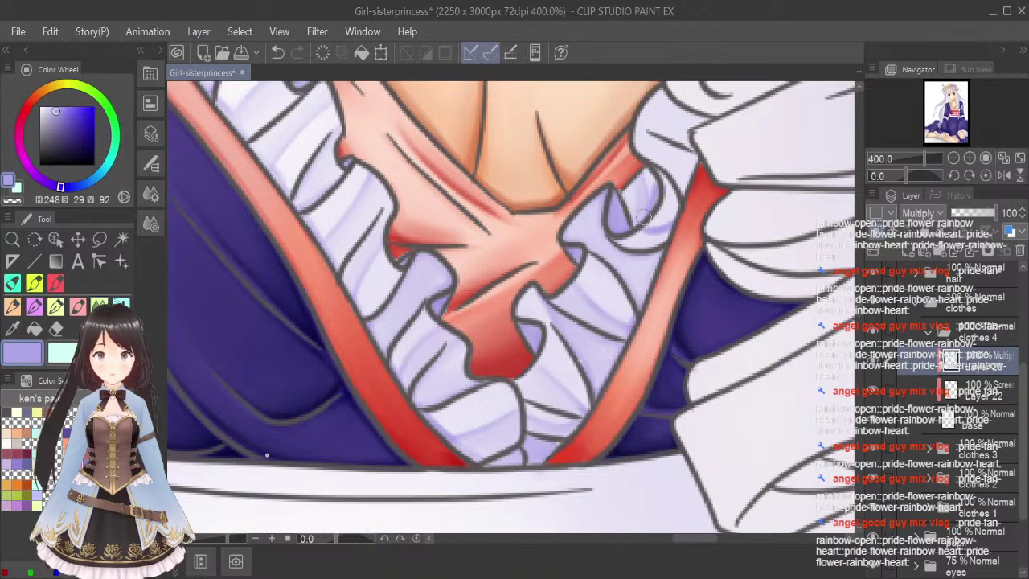
pyautogui.moveTo(644, 233)
pyautogui.mouseDown()
pyautogui.moveTo(620, 238)
pyautogui.moveTo(659, 236)
pyautogui.mouseUp()
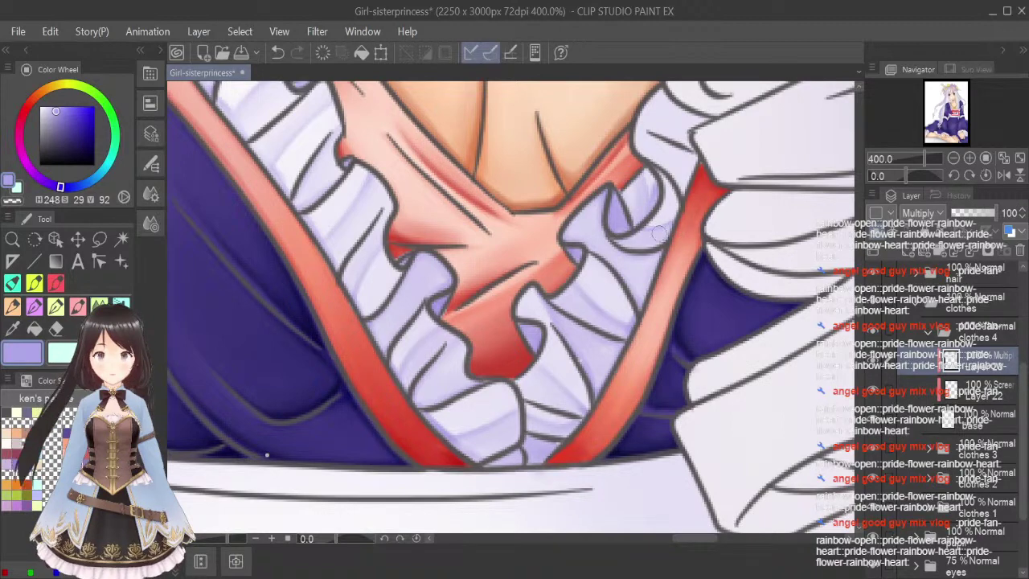
# Shade the ruffle folds above the loop, where they meet the white hair curl, with blended lavender streaks and save the drawing.
pyautogui.scroll(3, 267, 455)
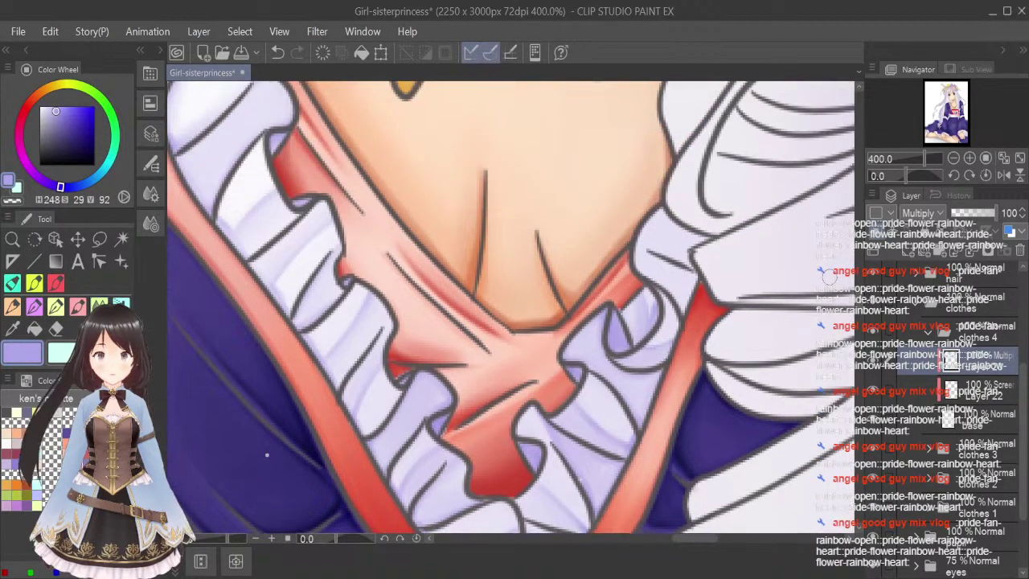
pyautogui.click(76, 305)
pyautogui.moveTo(639, 247); pyautogui.dragTo(697, 274)
pyautogui.moveTo(632, 256)
pyautogui.mouseDown()
pyautogui.moveTo(687, 279)
pyautogui.moveTo(696, 262)
pyautogui.mouseUp()
pyautogui.moveTo(645, 226); pyautogui.dragTo(699, 249)
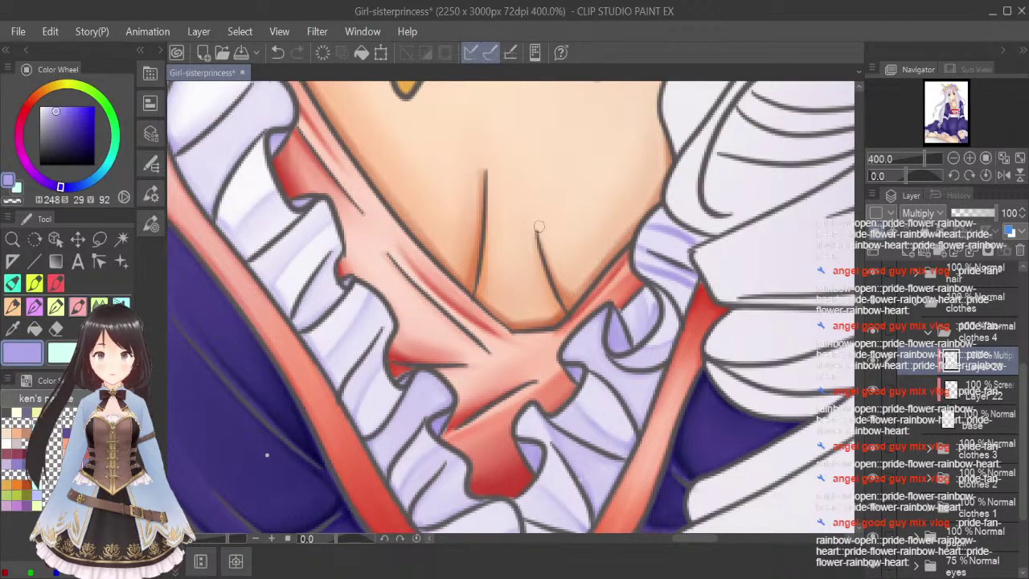
pyautogui.moveTo(695, 274); pyautogui.dragTo(680, 321)
pyautogui.press('j')
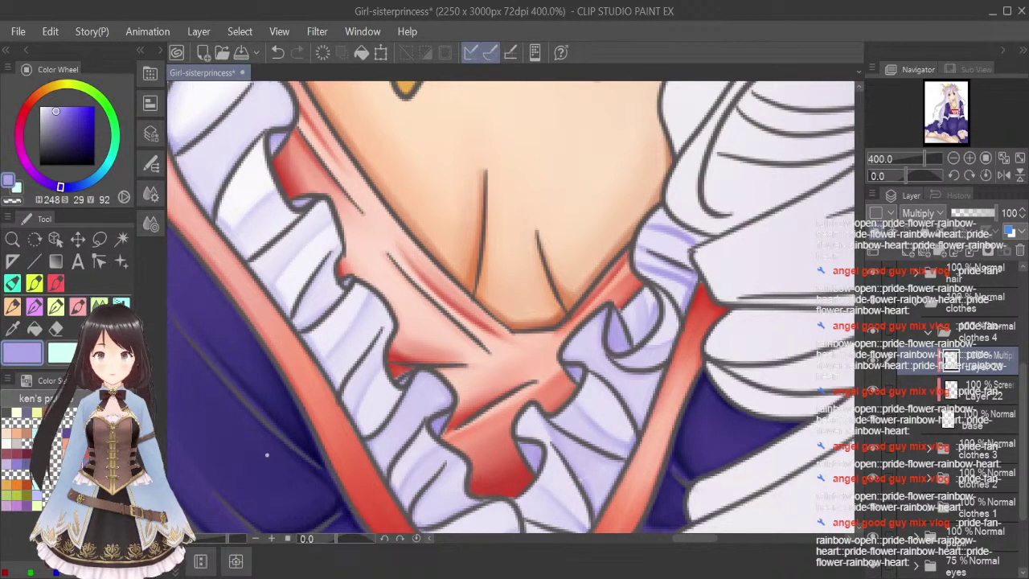
pyautogui.press('j')
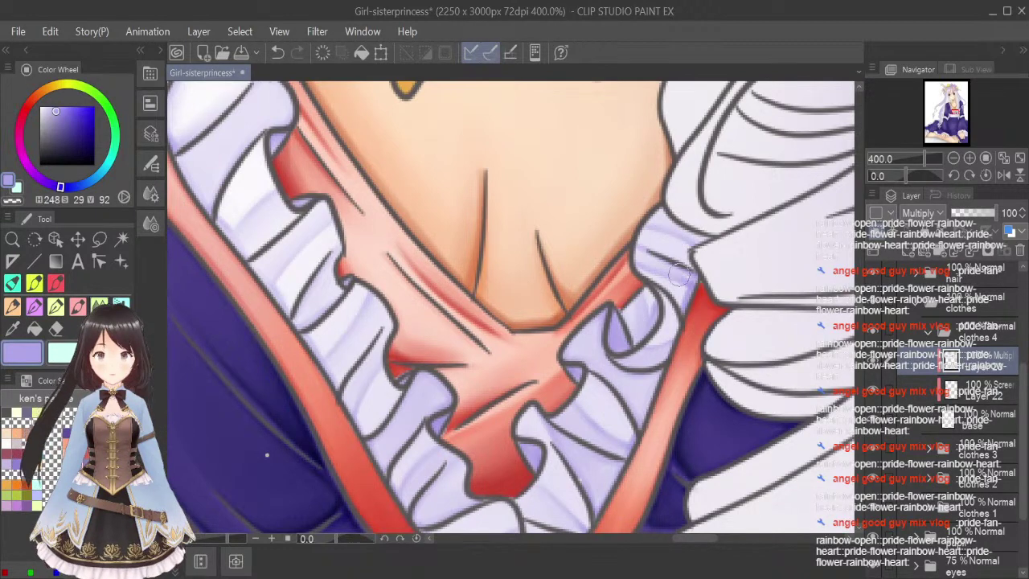
pyautogui.click(985, 158)
pyautogui.hotkey('ctrl', 's')
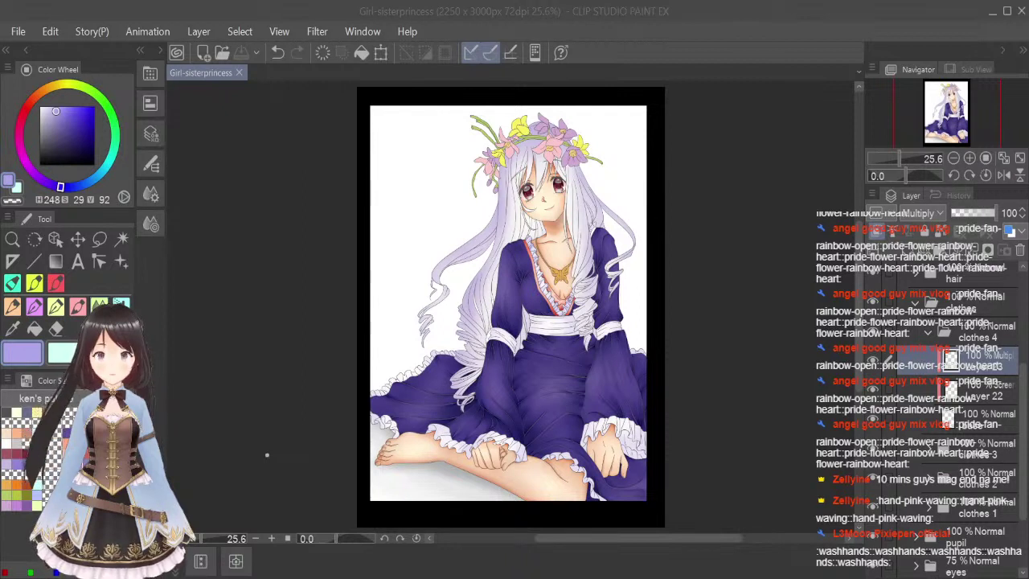
# Move the Screen layer Layer 19 above Layer 21 at the top of the clothes 3 folder and collapse the folder.
pyautogui.click(928, 451)
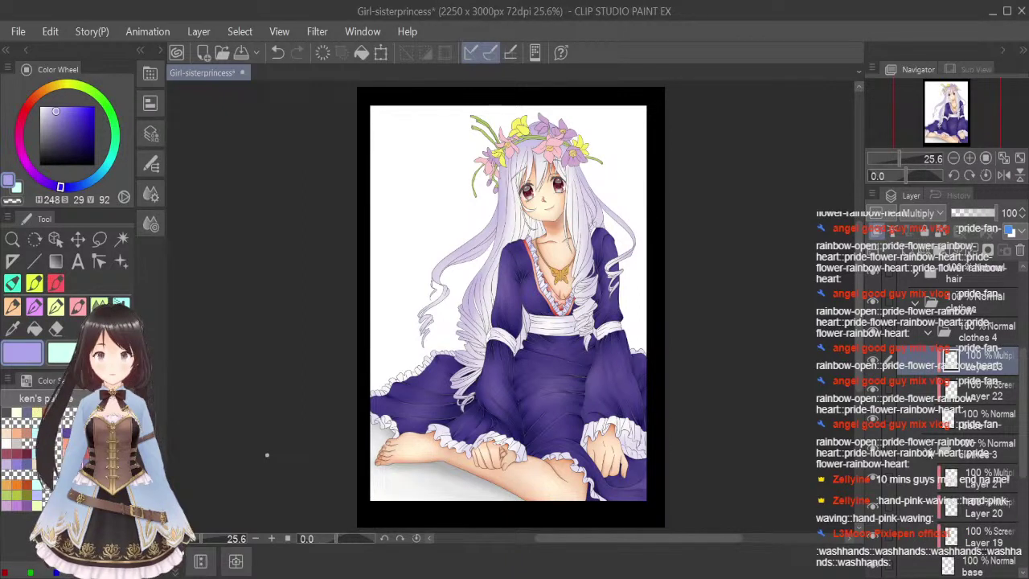
pyautogui.click(990, 542)
pyautogui.moveTo(990, 538); pyautogui.dragTo(983, 470)
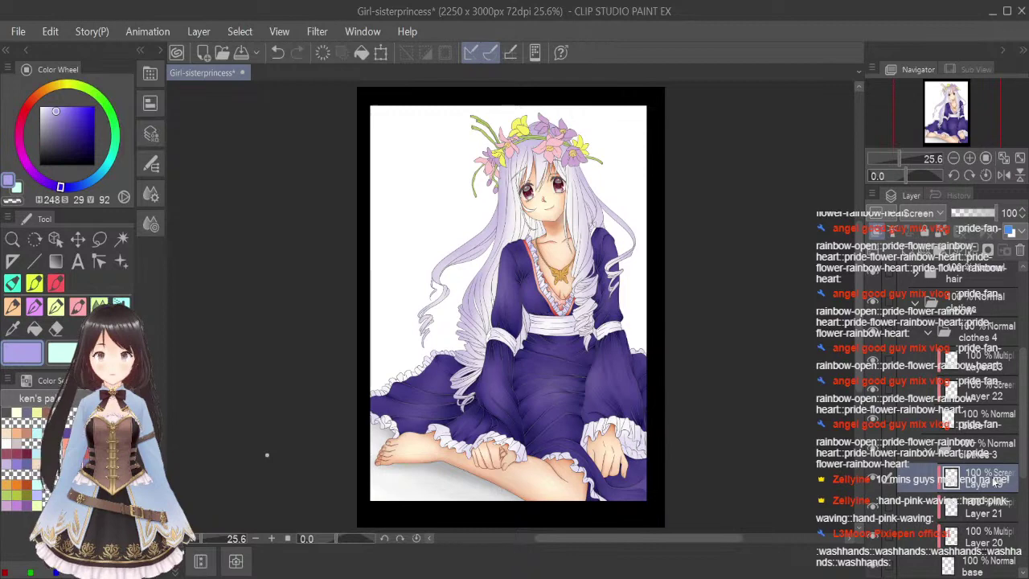
pyautogui.click(928, 451)
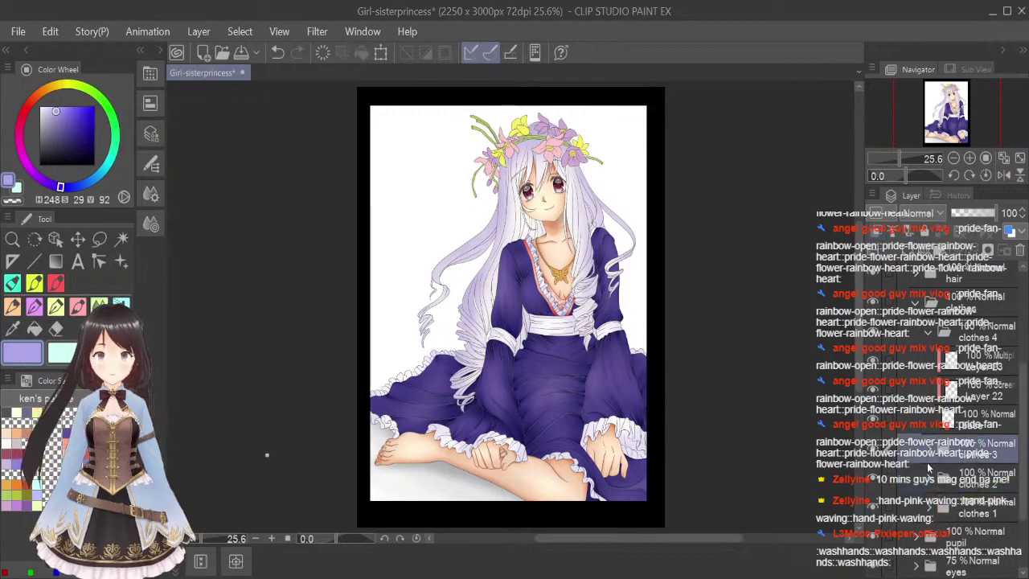
# Move the Screen layer Layer 16 down to just above the base layer in the clothes 2 folder and collapse the folder.
pyautogui.click(928, 480)
pyautogui.moveTo(1023, 466); pyautogui.dragTo(995, 439)
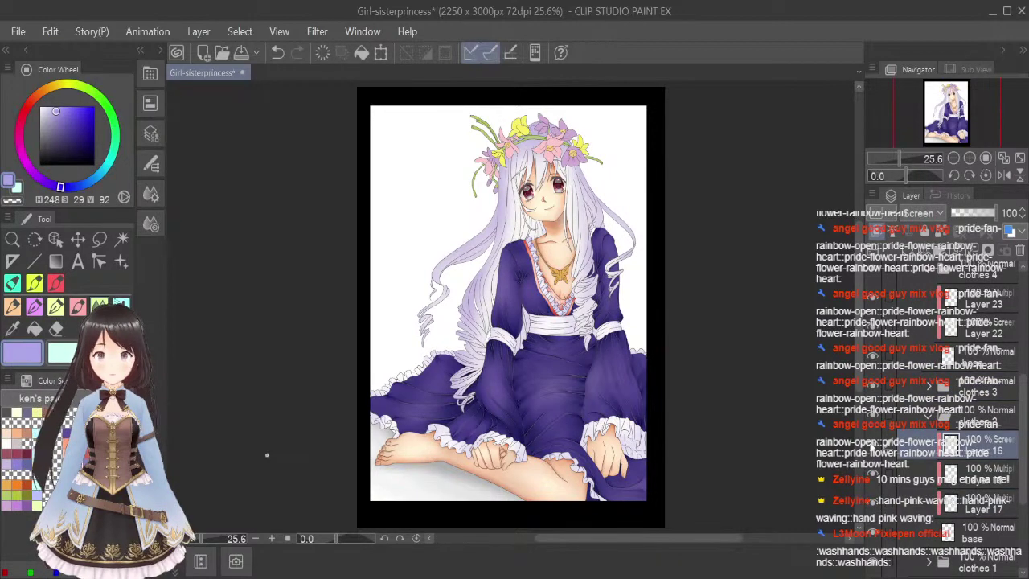
pyautogui.scroll(3, 564, 276)
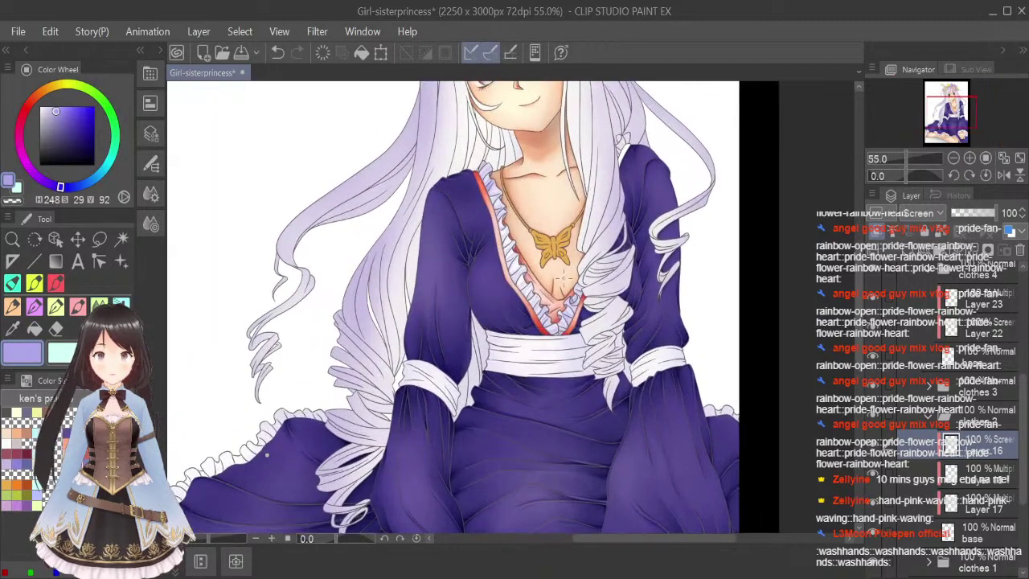
pyautogui.moveTo(996, 452); pyautogui.dragTo(995, 518)
pyautogui.click(930, 419)
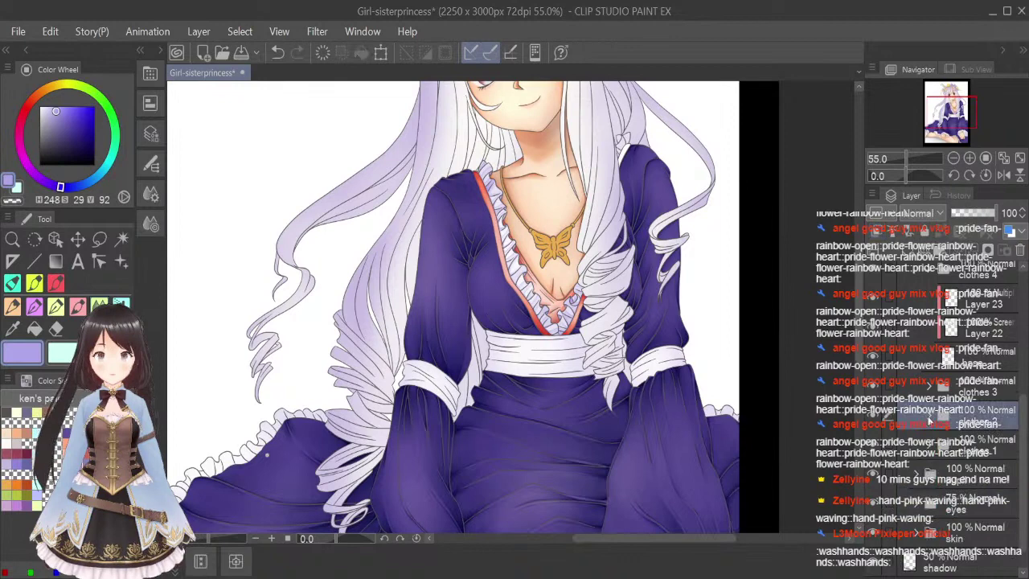
# Check the layer stack in the clothes 3 folder, from Layer 19 to the lower Multiply layer above base, and collapse the folder.
pyautogui.click(930, 390)
pyautogui.click(990, 424)
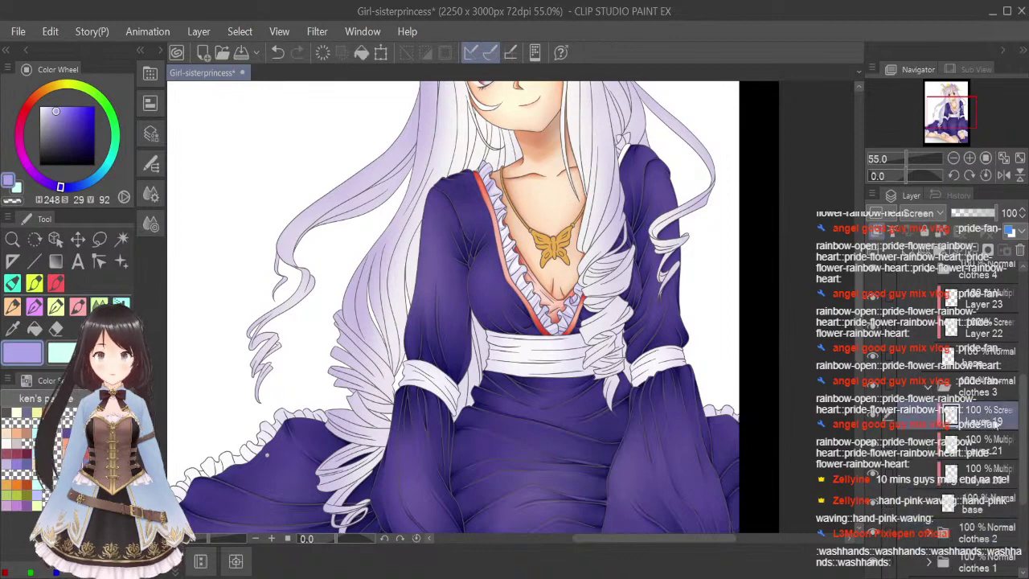
pyautogui.click(992, 484)
pyautogui.click(927, 390)
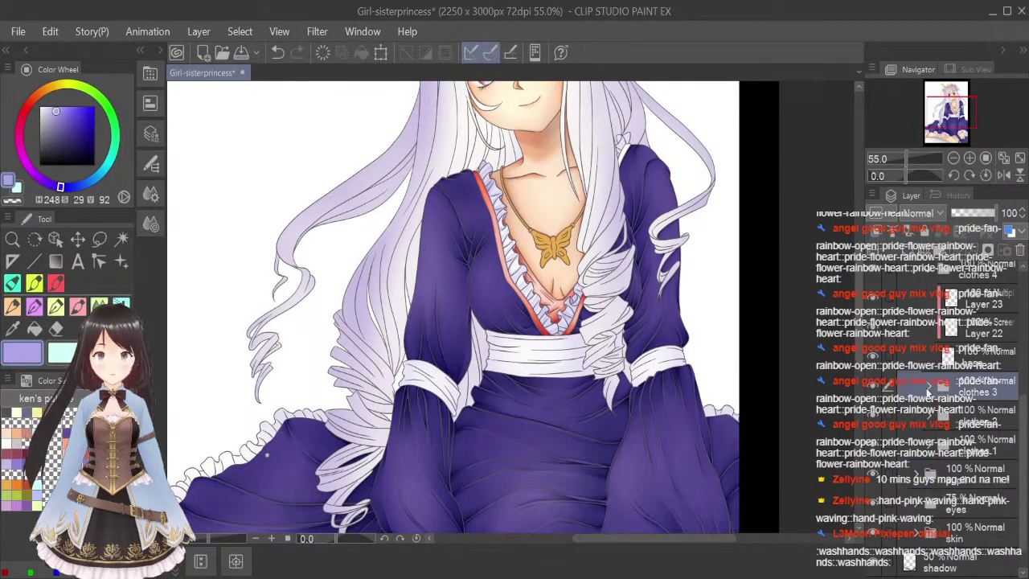
# Try the Screen layer Layer 15 at the top of the clothes 1 folder, return it to just above base, and collapse the folder.
pyautogui.click(930, 456)
pyautogui.click(969, 567)
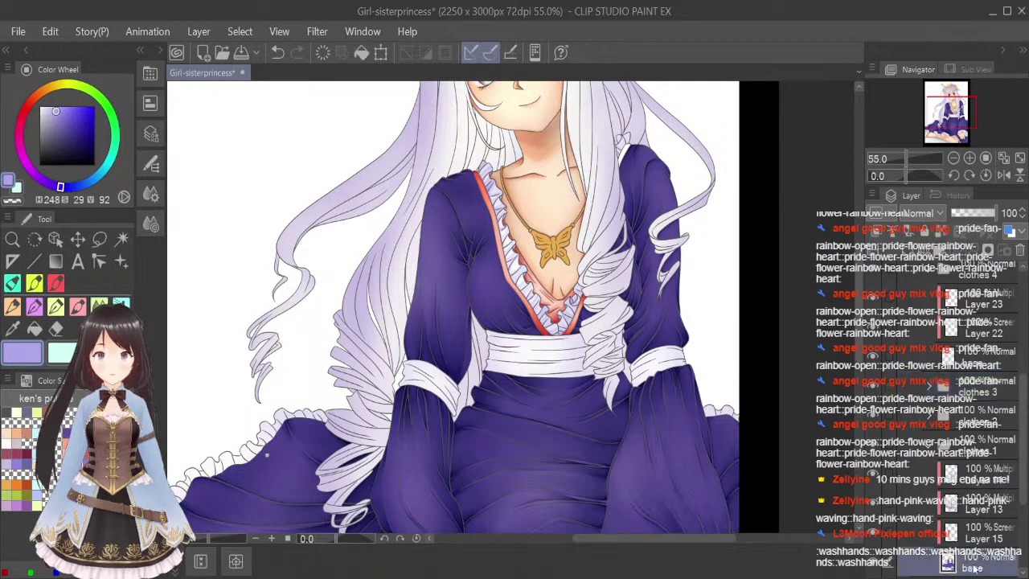
pyautogui.moveTo(989, 534); pyautogui.dragTo(986, 469)
pyautogui.scroll(-6, 612, 268)
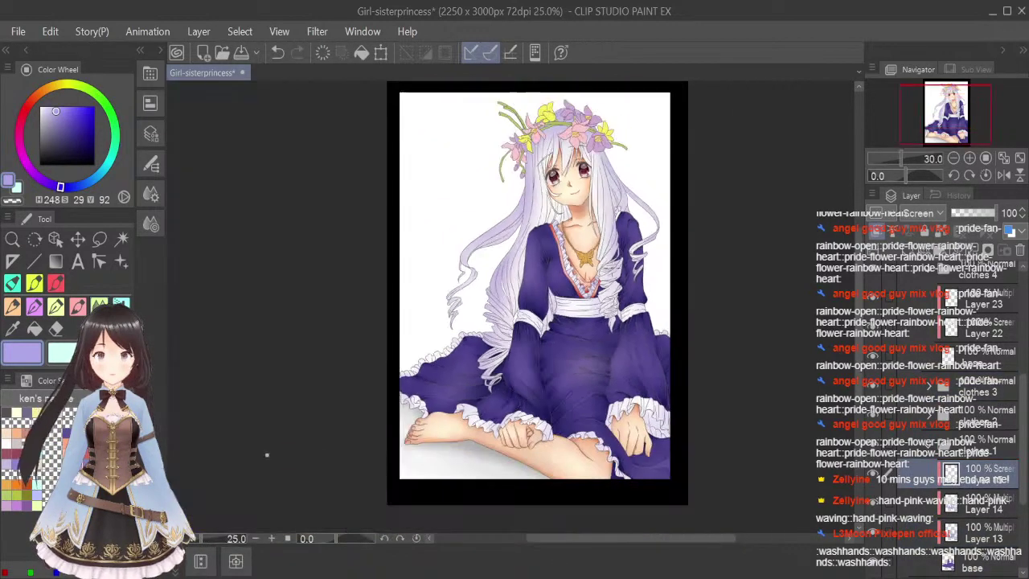
pyautogui.moveTo(983, 513); pyautogui.dragTo(987, 539)
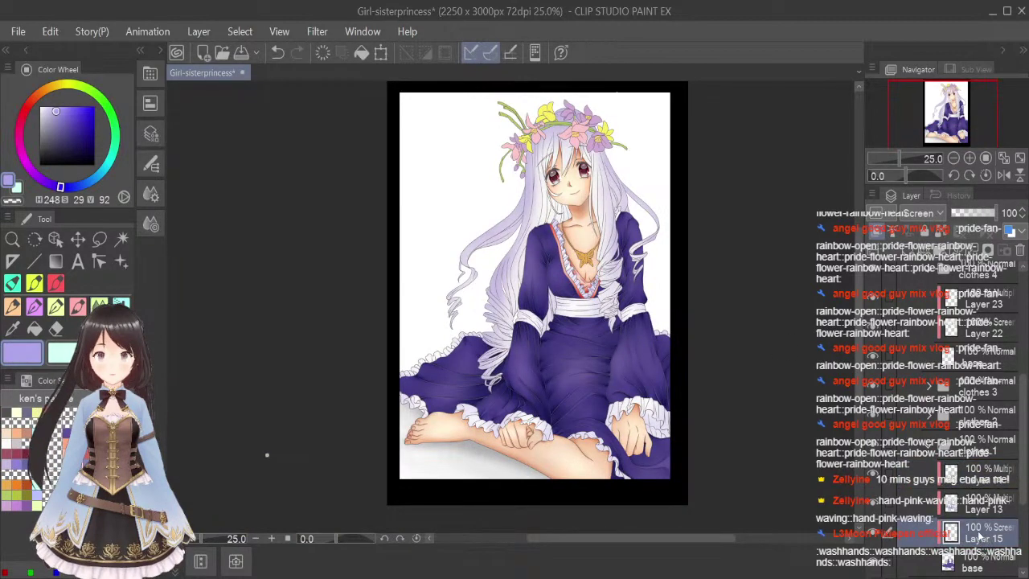
pyautogui.click(936, 444)
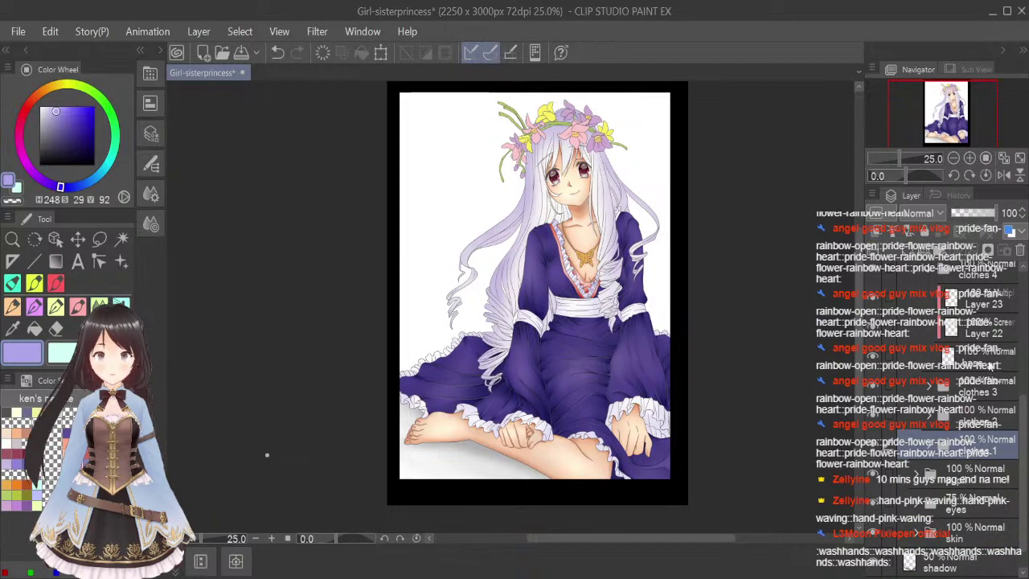
# Select the Multiply layer Layer 23 in the clothes 4 folder and save the drawing.
pyautogui.scroll(3, 990, 367)
pyautogui.click(991, 430)
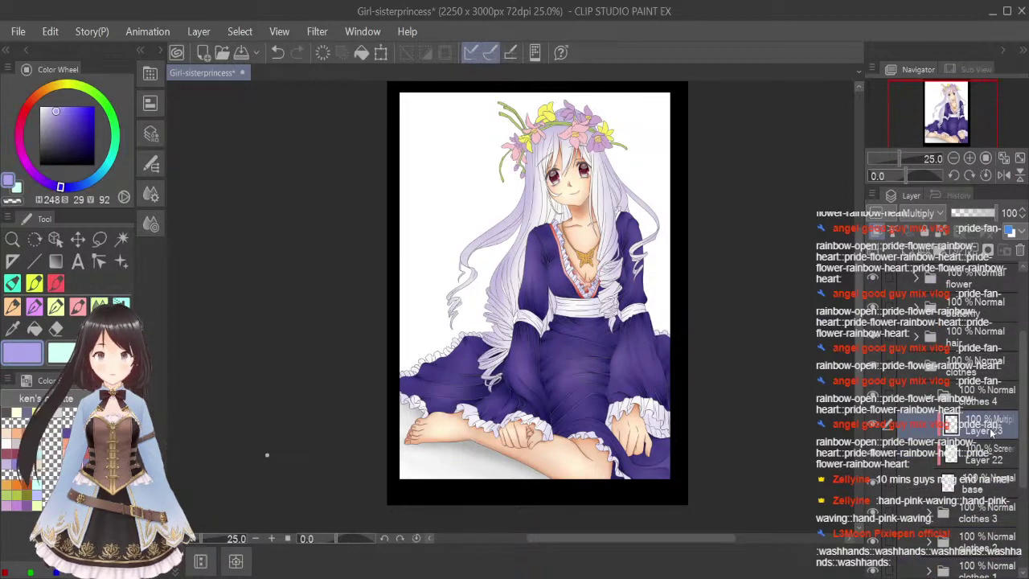
pyautogui.click(968, 158)
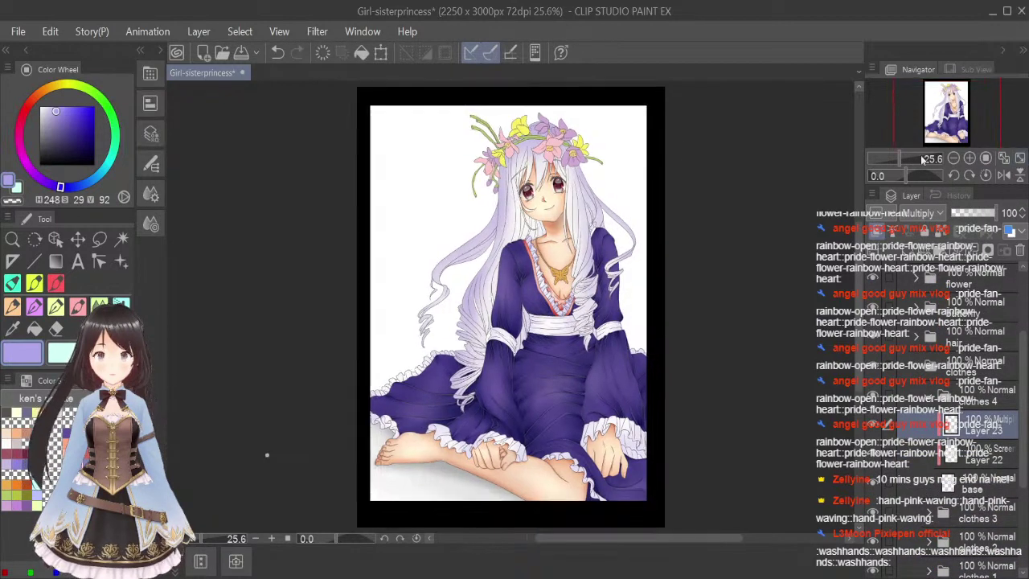
pyautogui.hotkey('ctrl', 's')
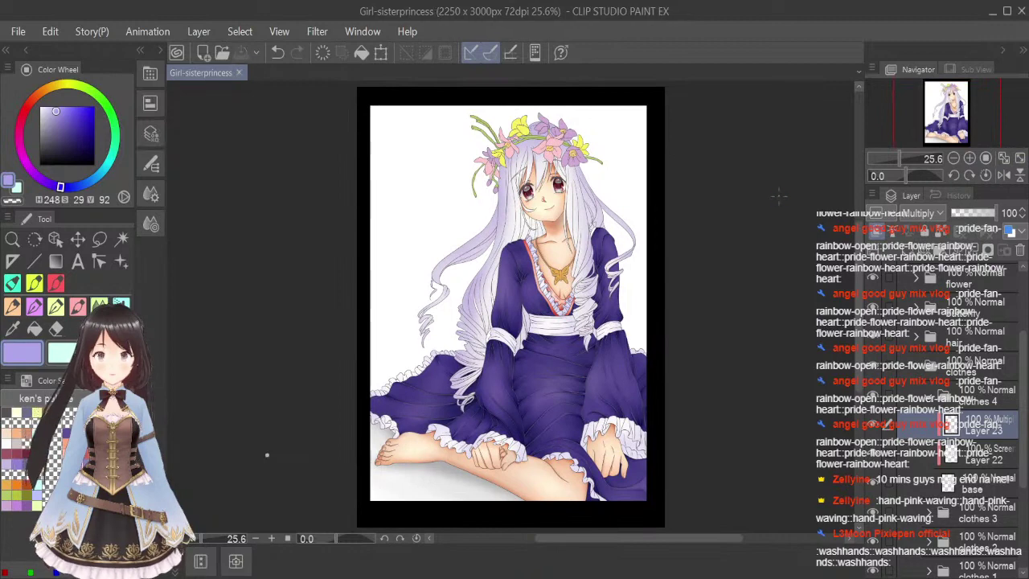